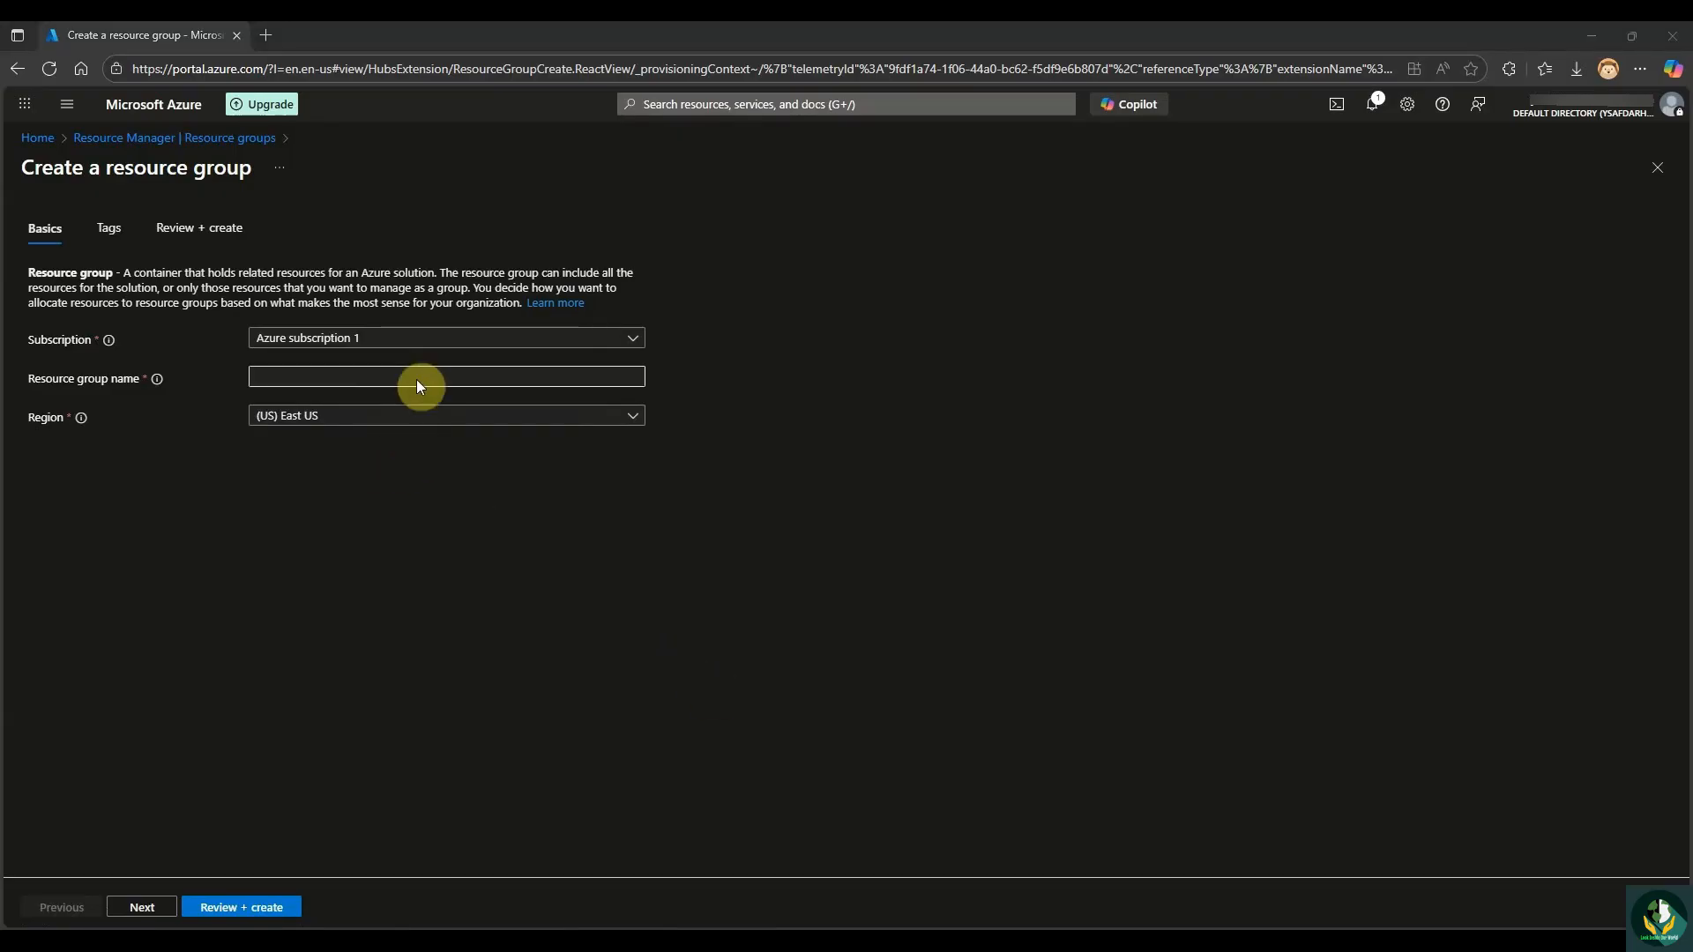
Create a resource group named Sentinel-RG-Lab under Azure subscription 1 in East US, then check the notifications and refresh the resource group list.
{"action": "left_click", "coordinate": [388, 339]}
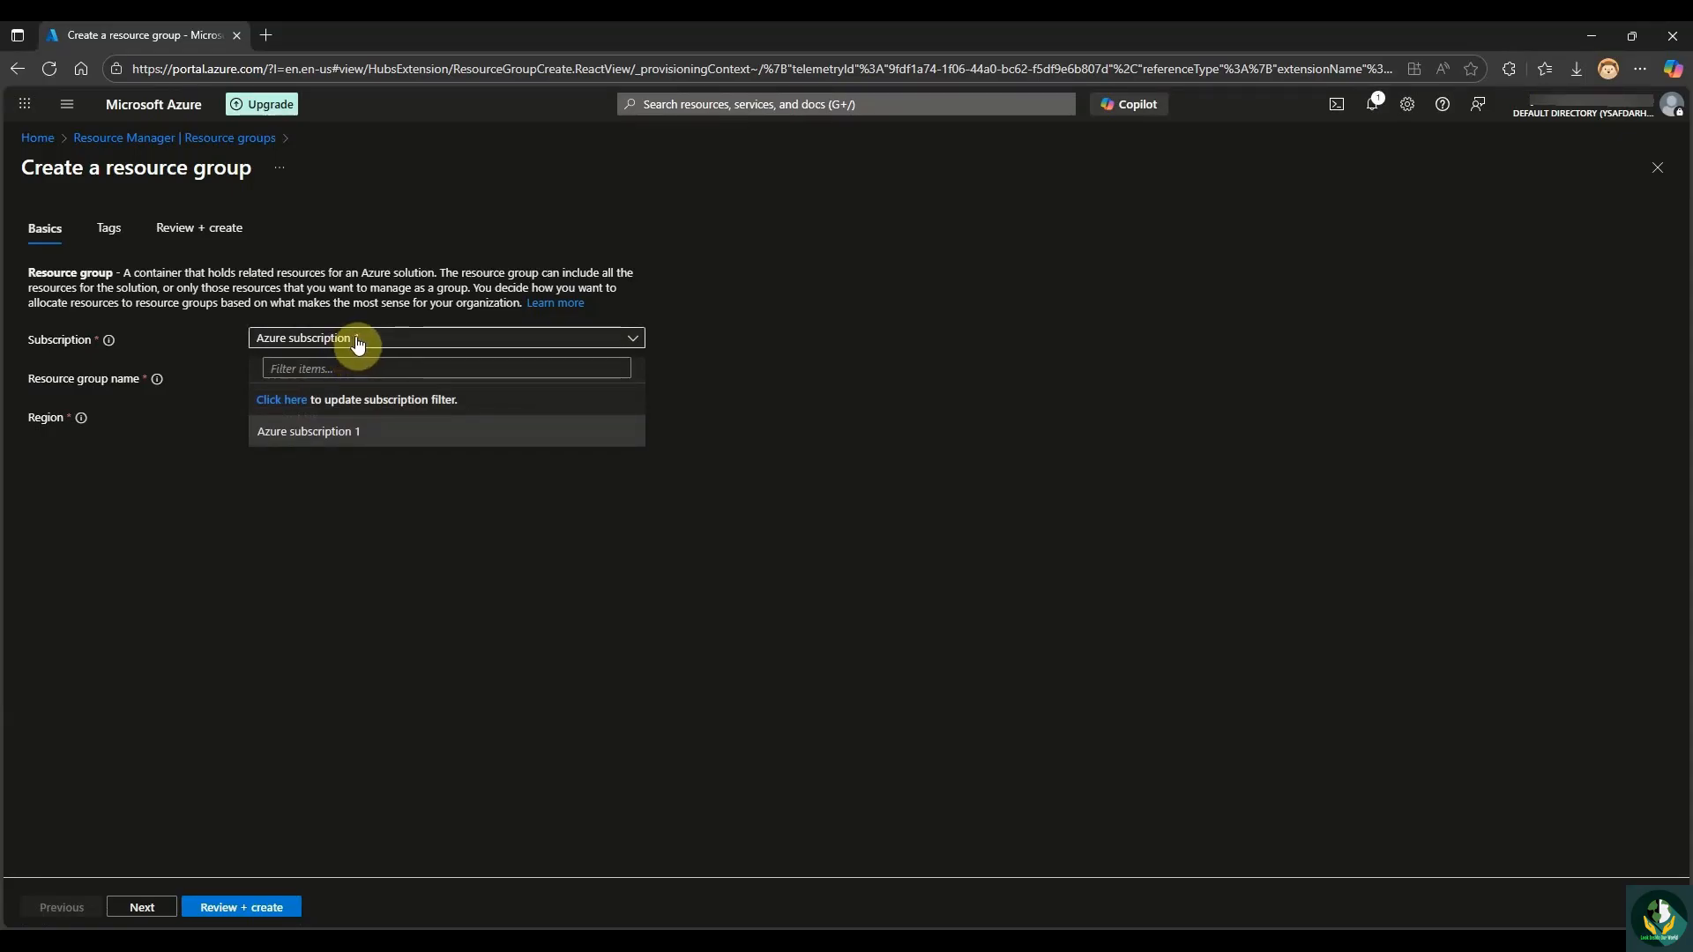
{"action": "left_click", "coordinate": [357, 342]}
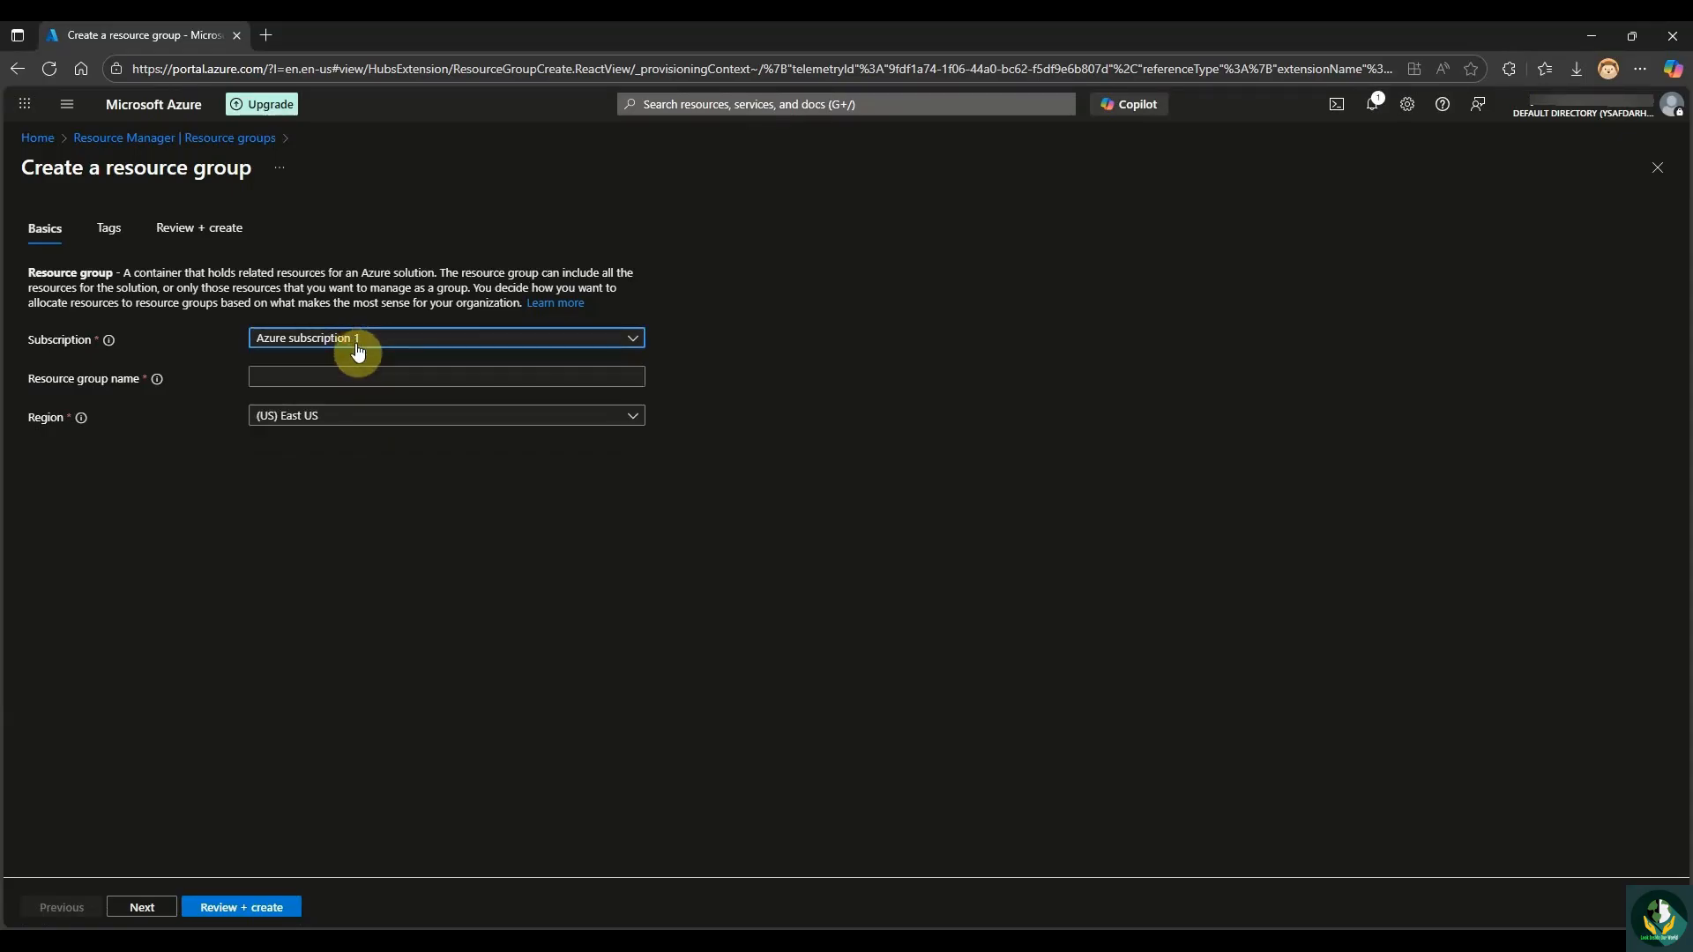
{"action": "left_click", "coordinate": [347, 374]}
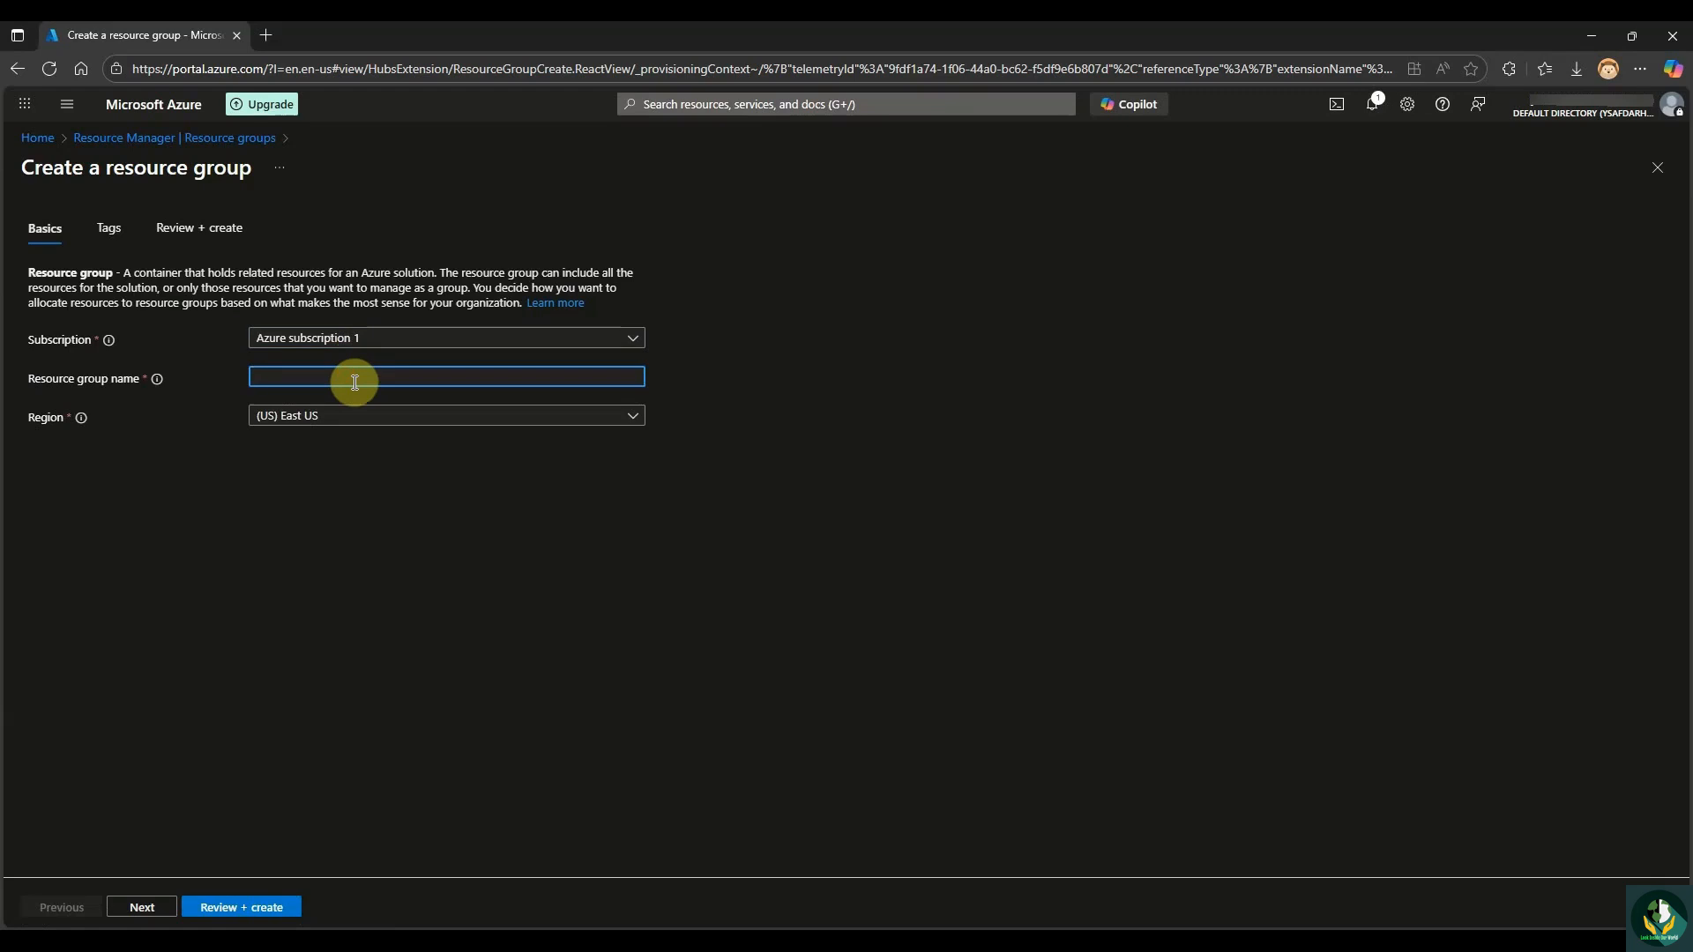
{"action": "type", "text": "Sentinel-RG-Lab"}
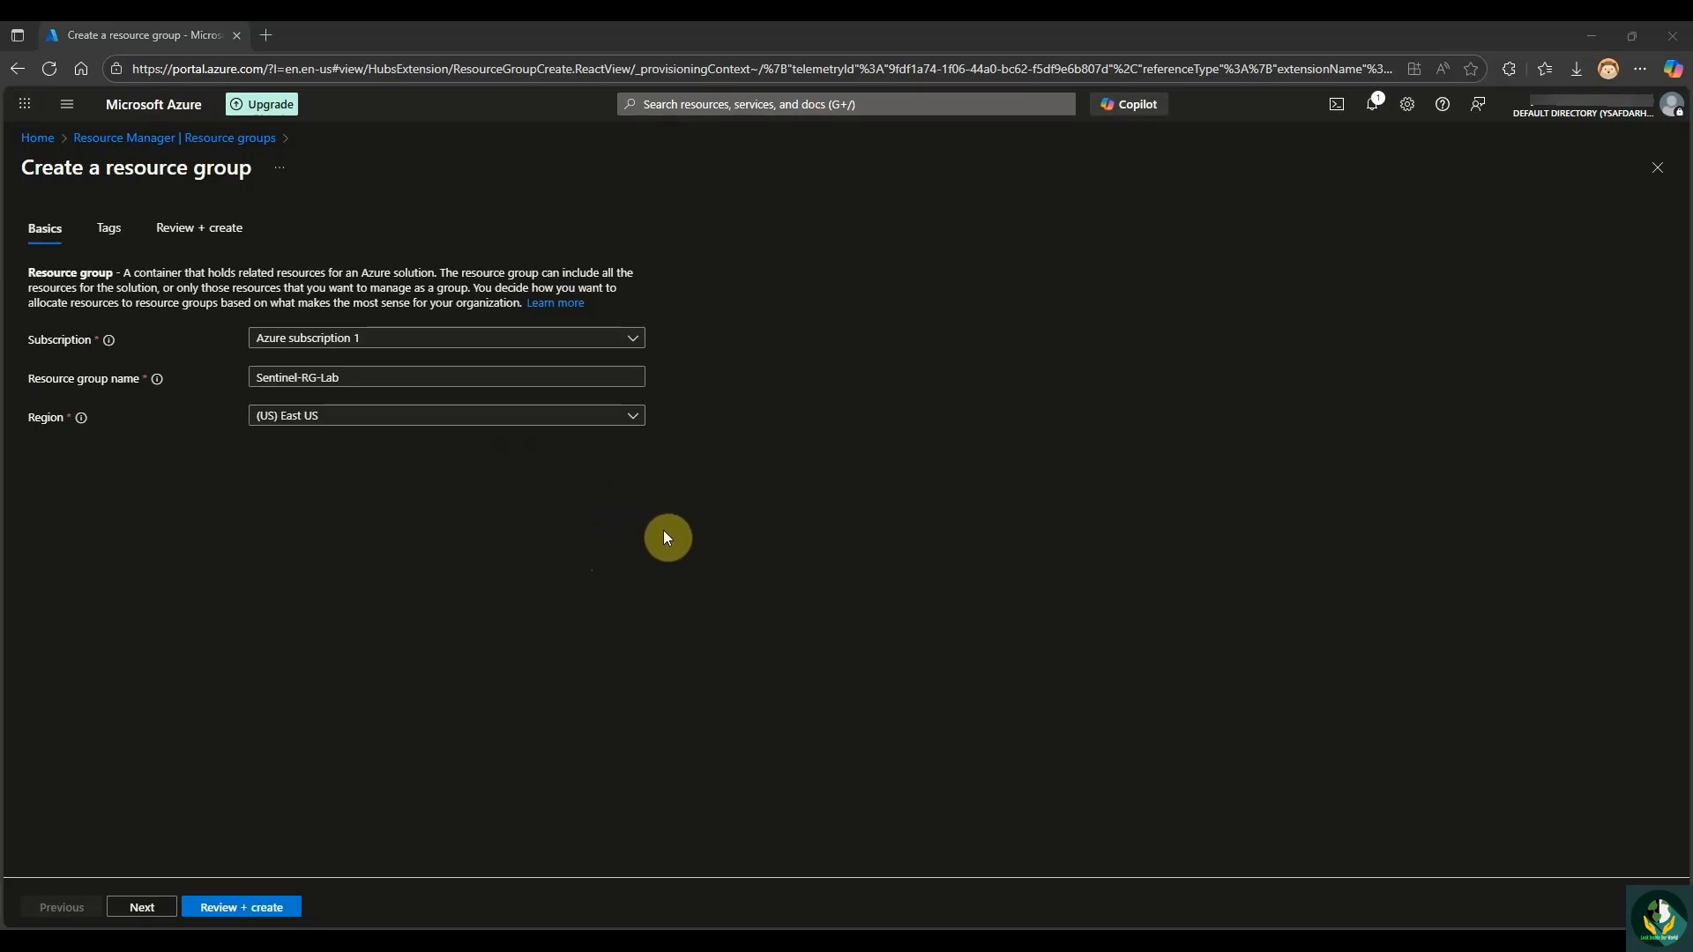
{"action": "left_click", "coordinate": [283, 899]}
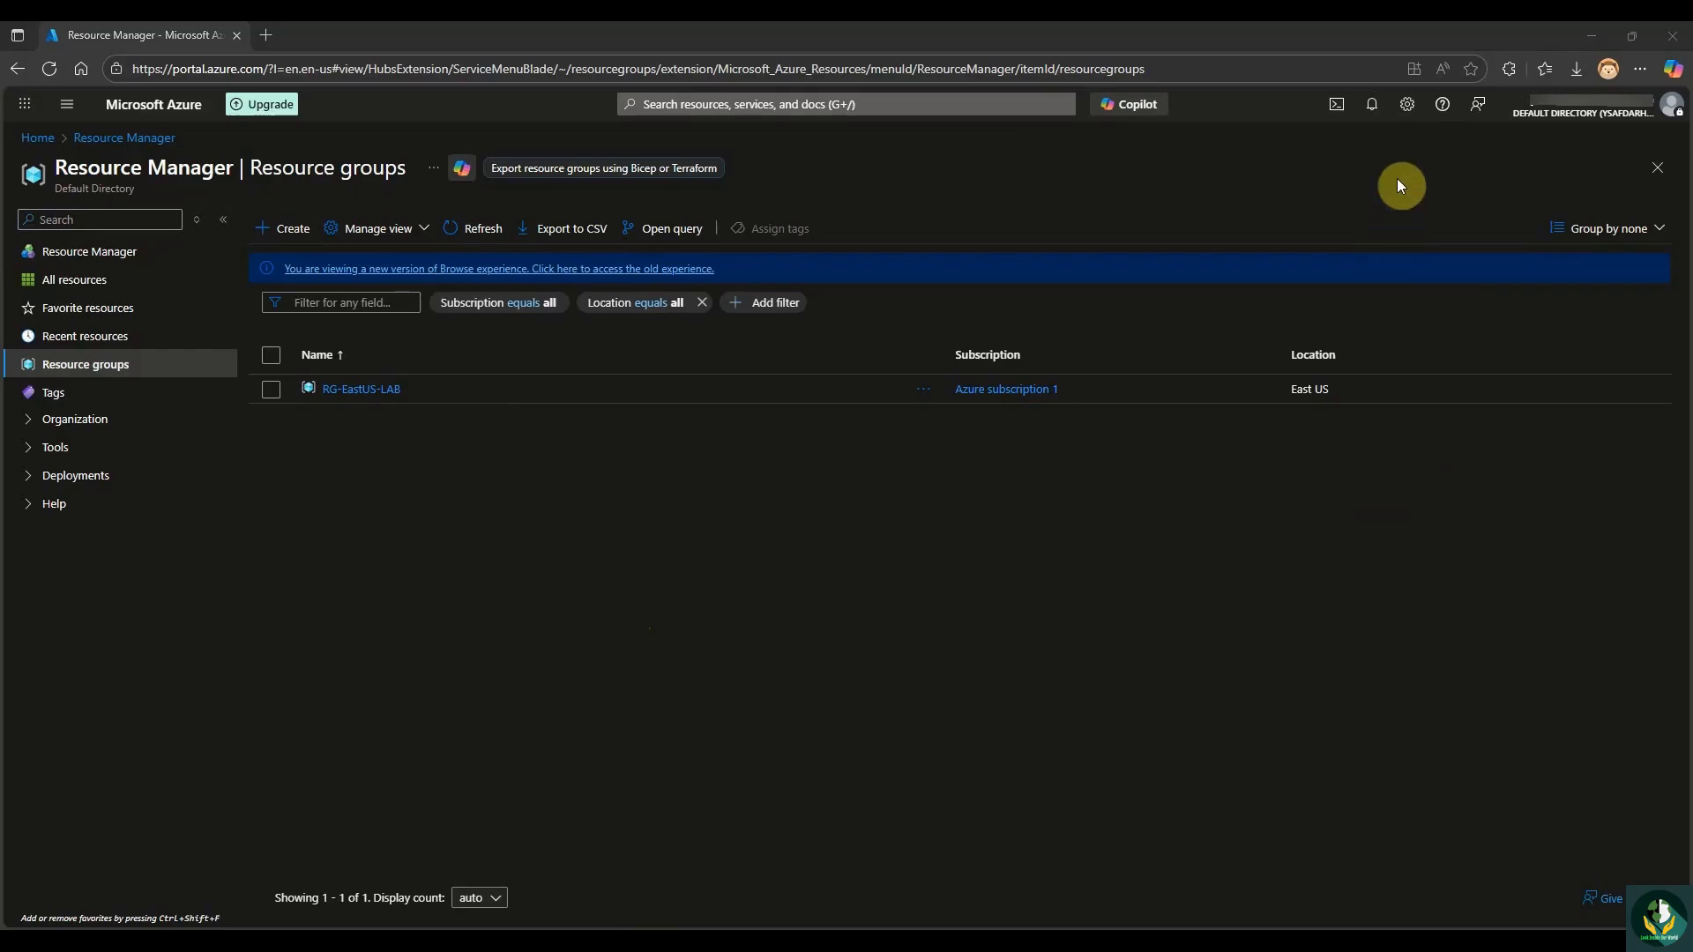
{"action": "left_click", "coordinate": [1372, 104]}
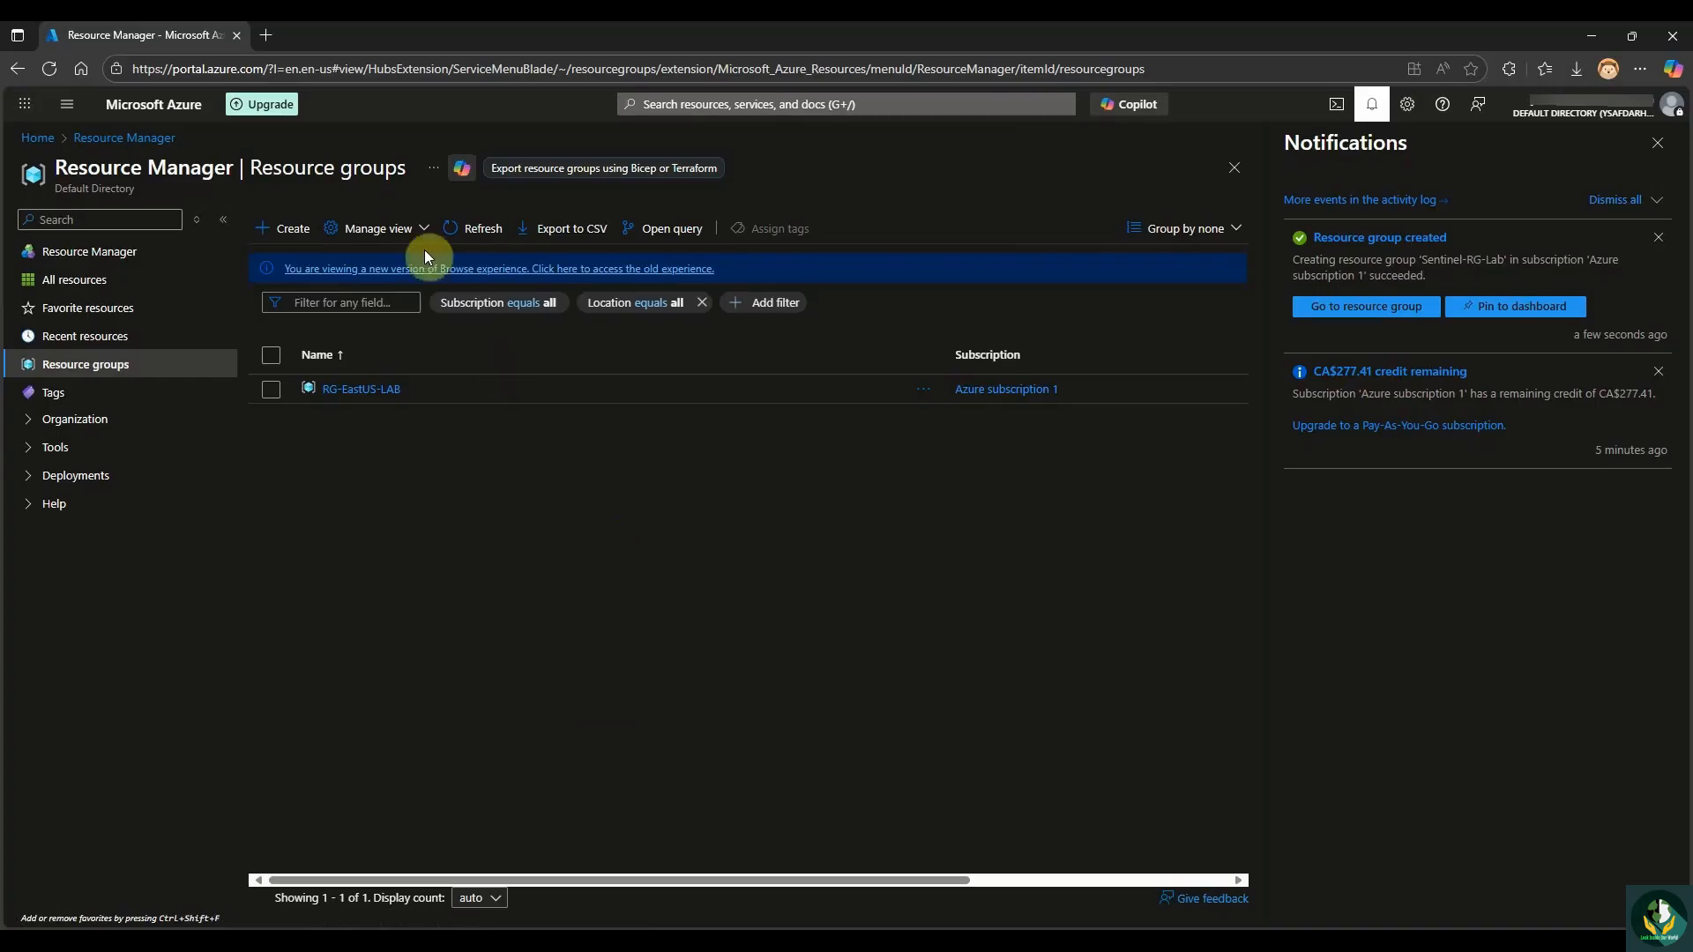
{"action": "left_click", "coordinate": [476, 229]}
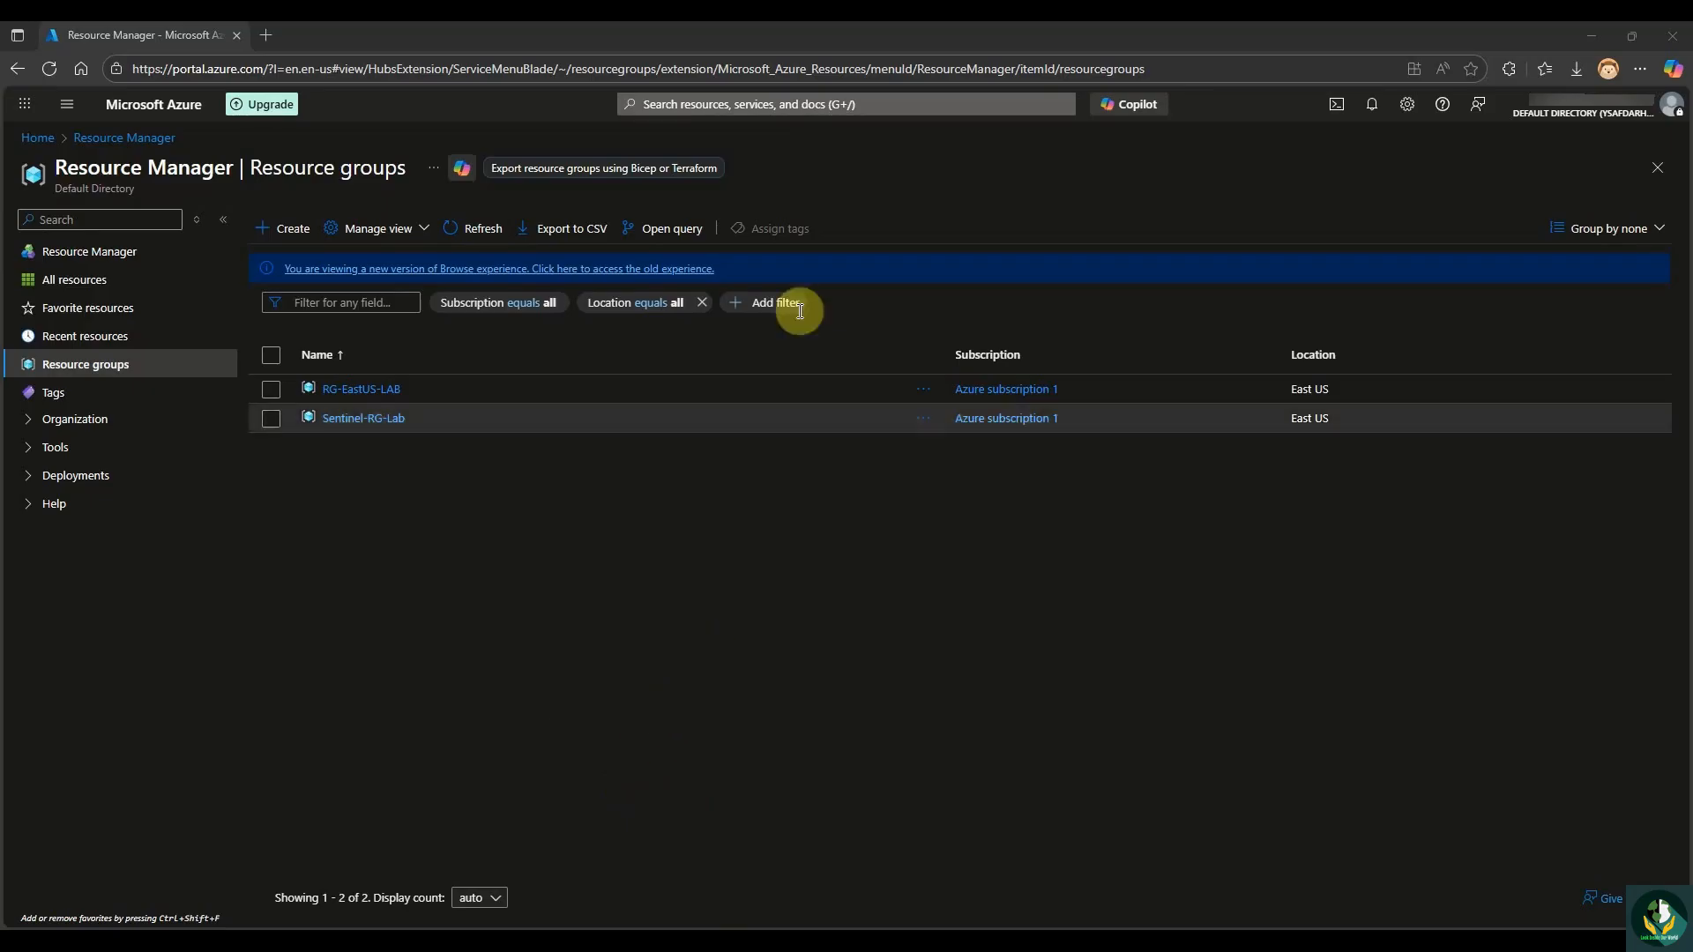
Search the portal for "analytic workspa" and open the Log Analytics workspaces service.
{"action": "left_click", "coordinate": [714, 104]}
{"action": "type", "text": "ana"}
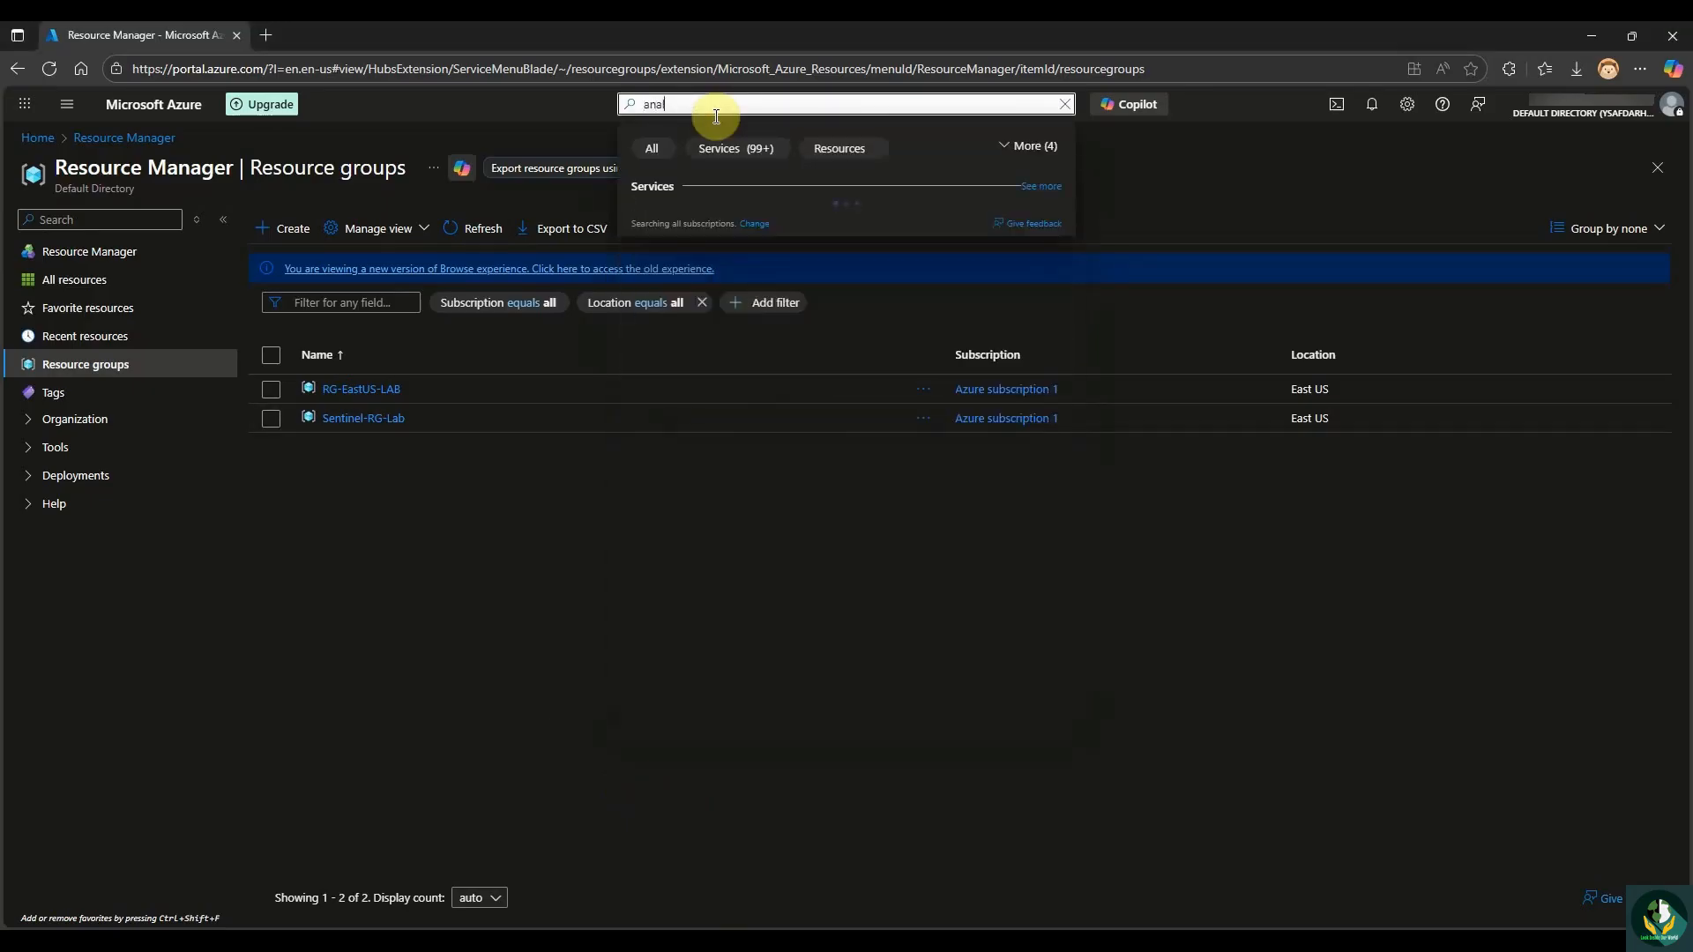
{"action": "type", "text": "lytic workspa"}
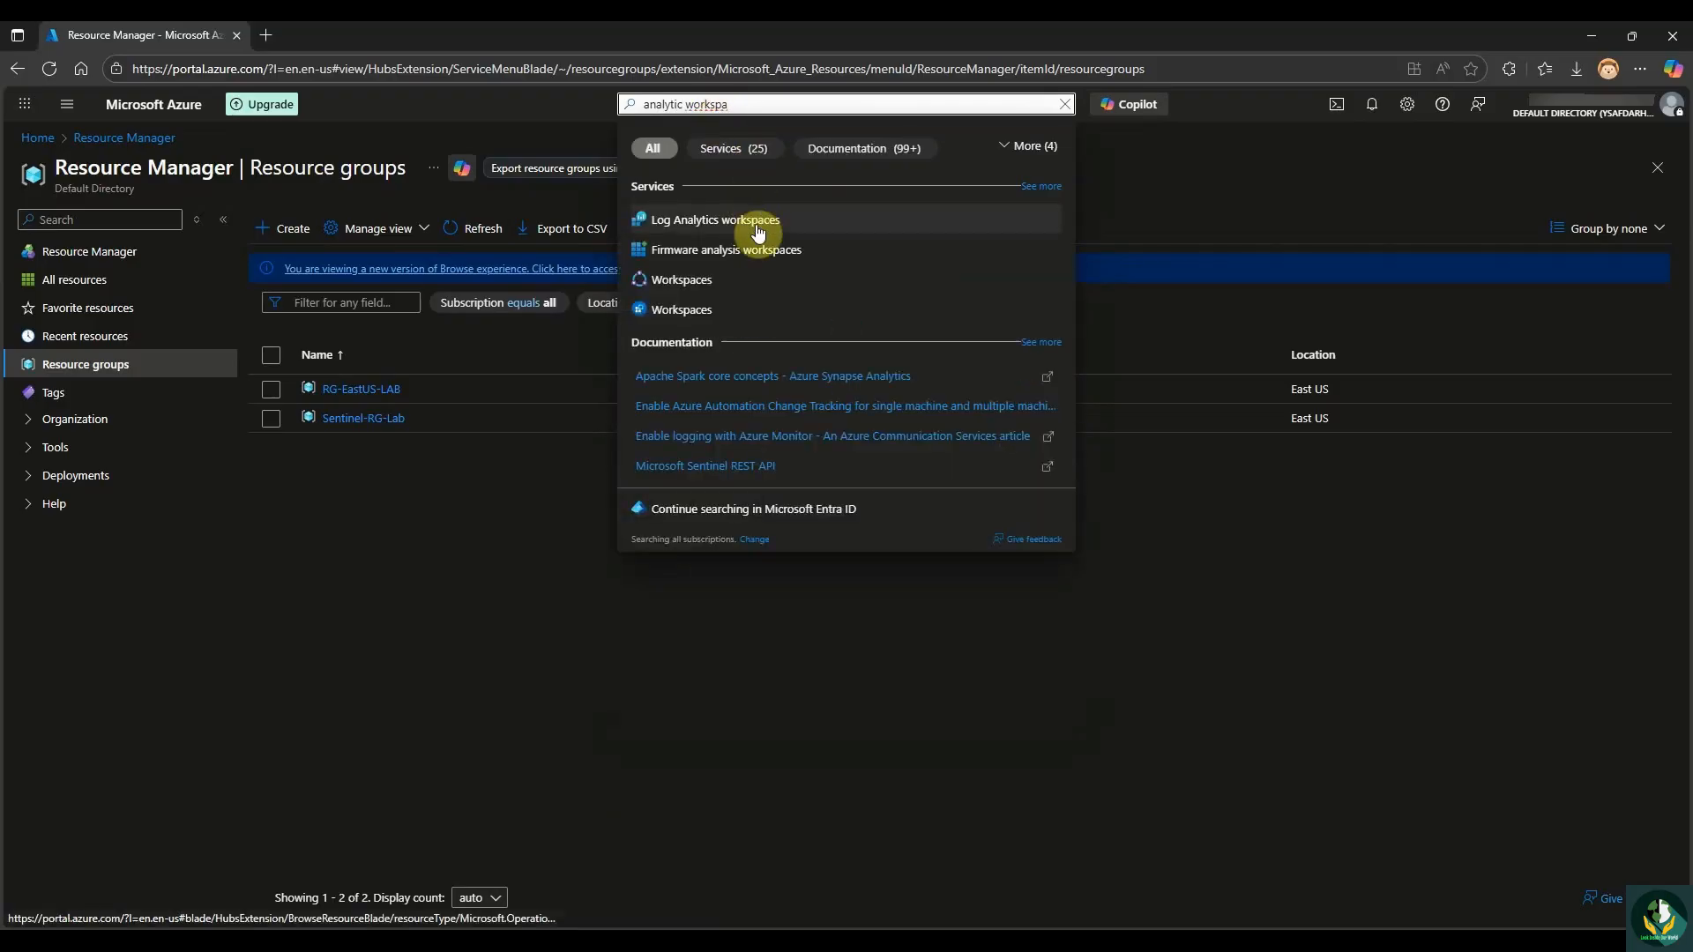
{"action": "left_click", "coordinate": [758, 226]}
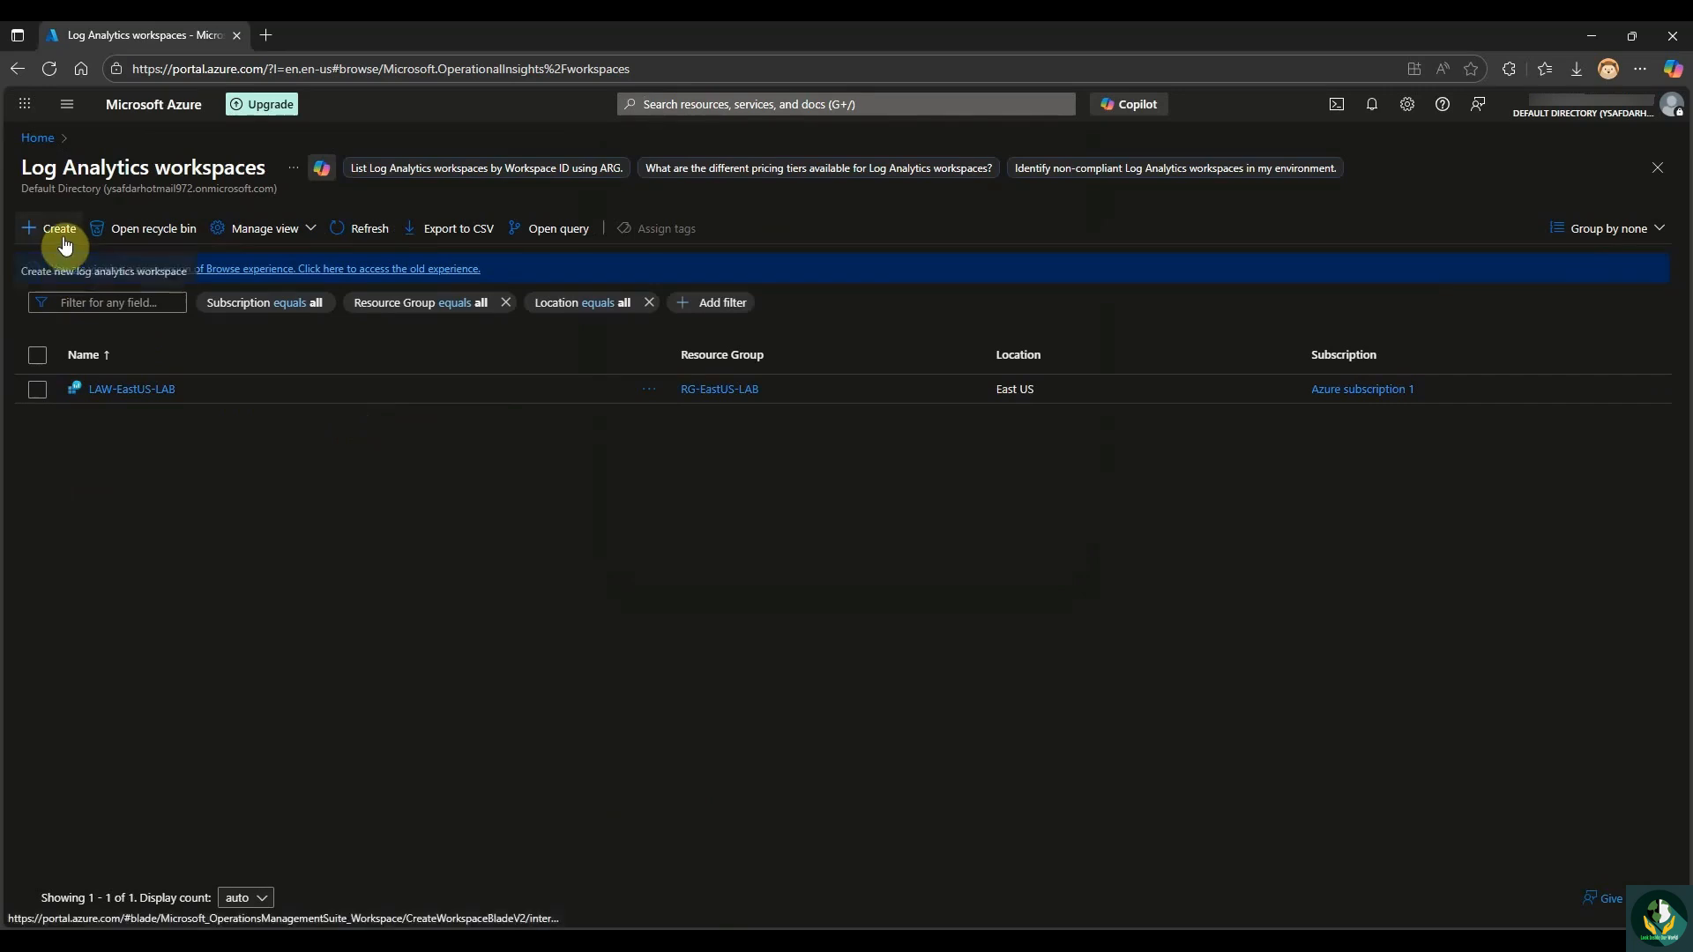
Create a Log Analytics workspace named Sentinel-LAW in the Sentinel-RG-Lab resource group with East US as the region.
{"action": "left_click", "coordinate": [61, 231]}
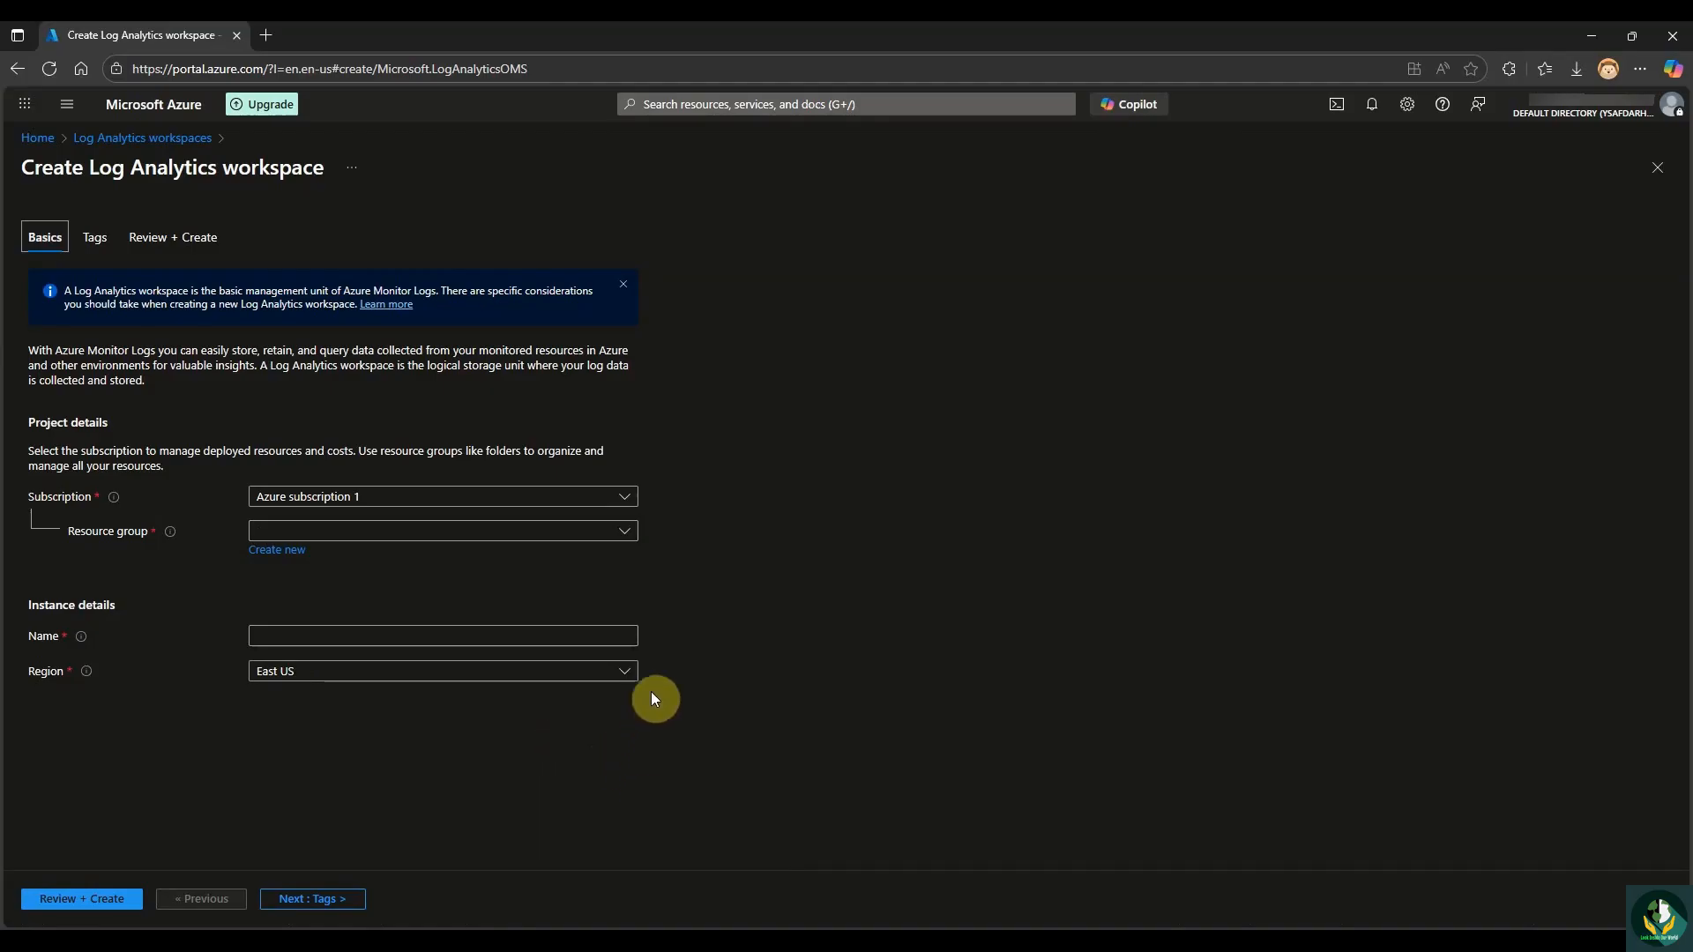
{"action": "left_click", "coordinate": [395, 532]}
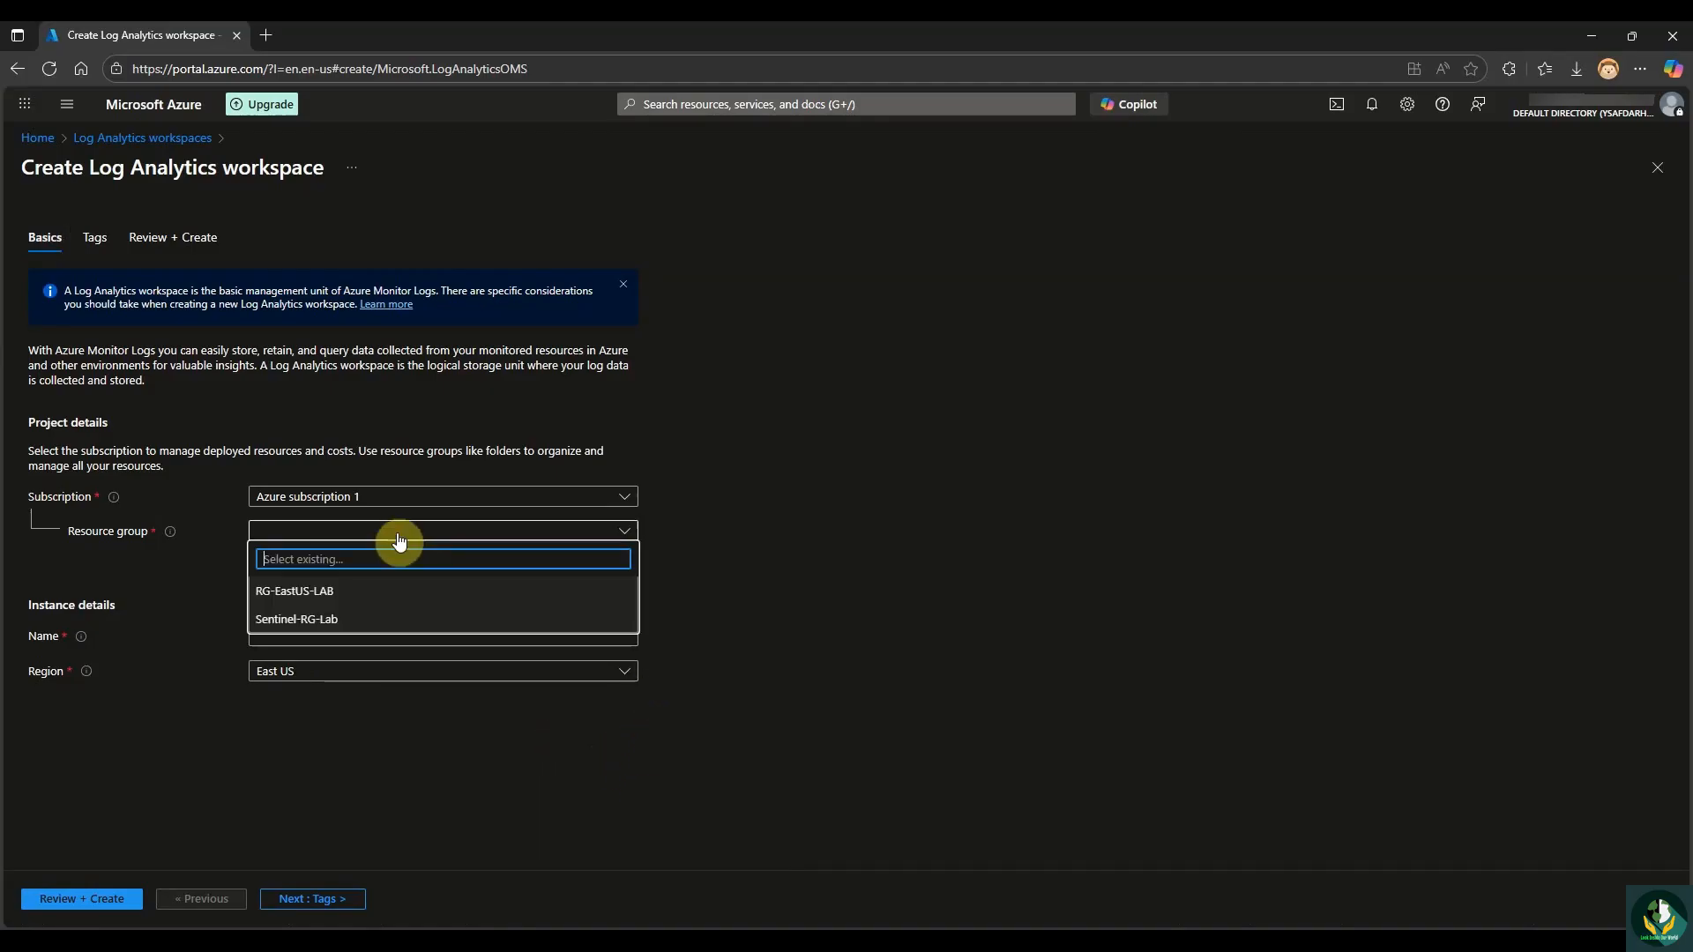
{"action": "left_click", "coordinate": [396, 620]}
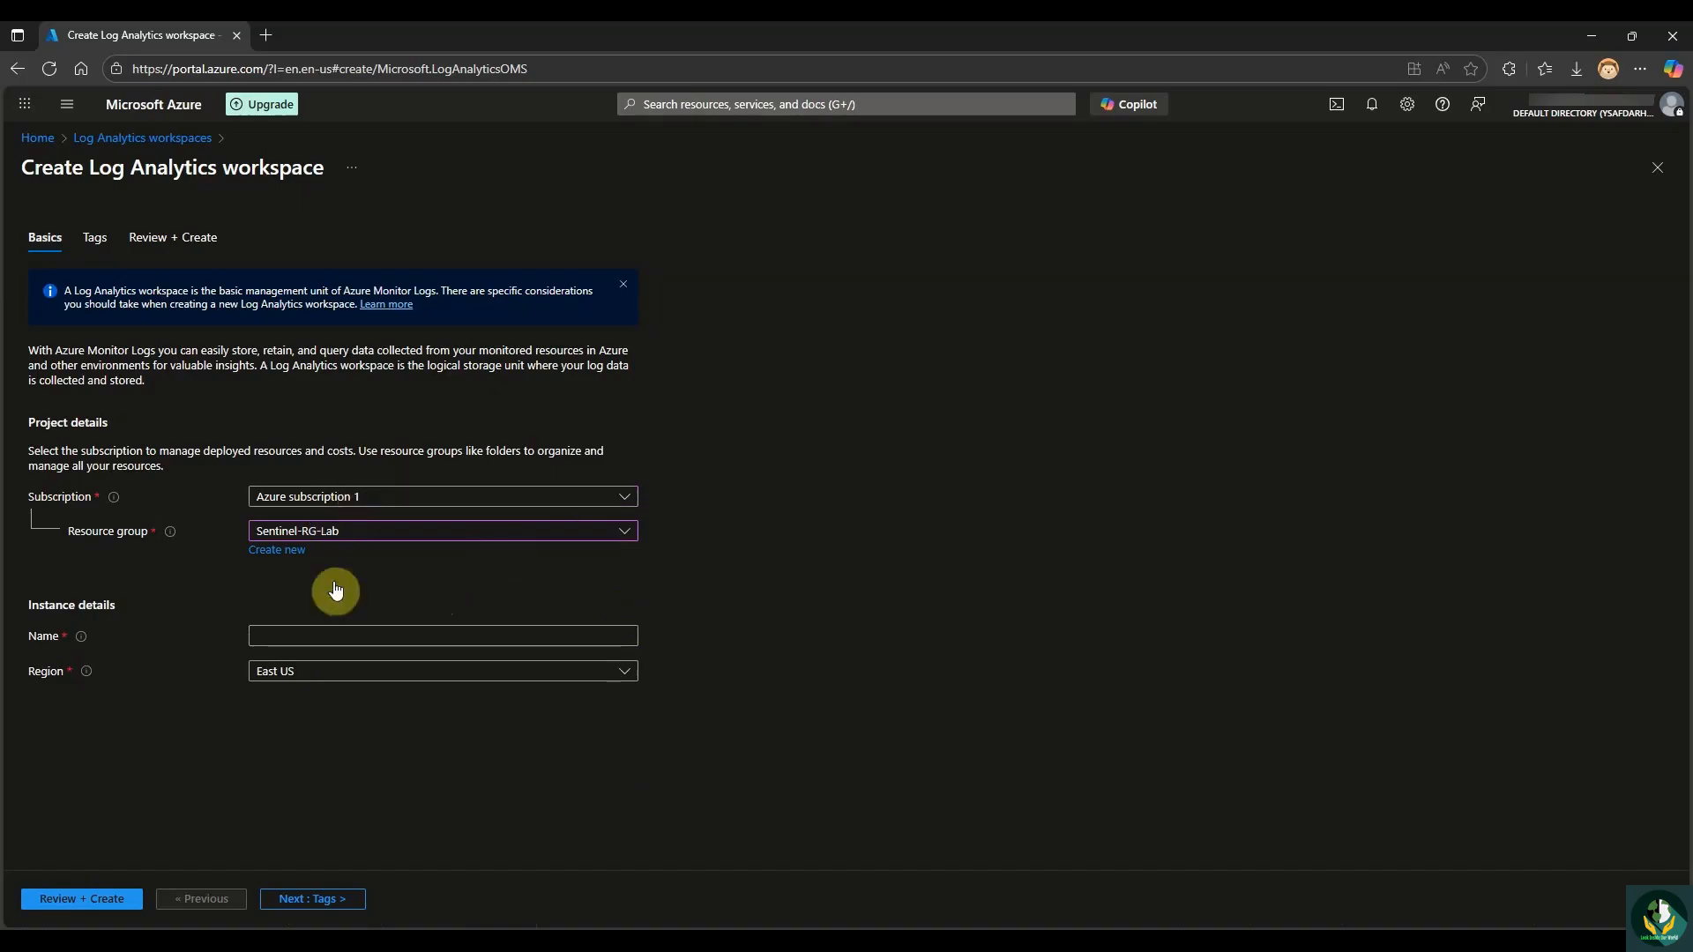
{"action": "left_click", "coordinate": [328, 636]}
{"action": "type", "text": "Sentine"}
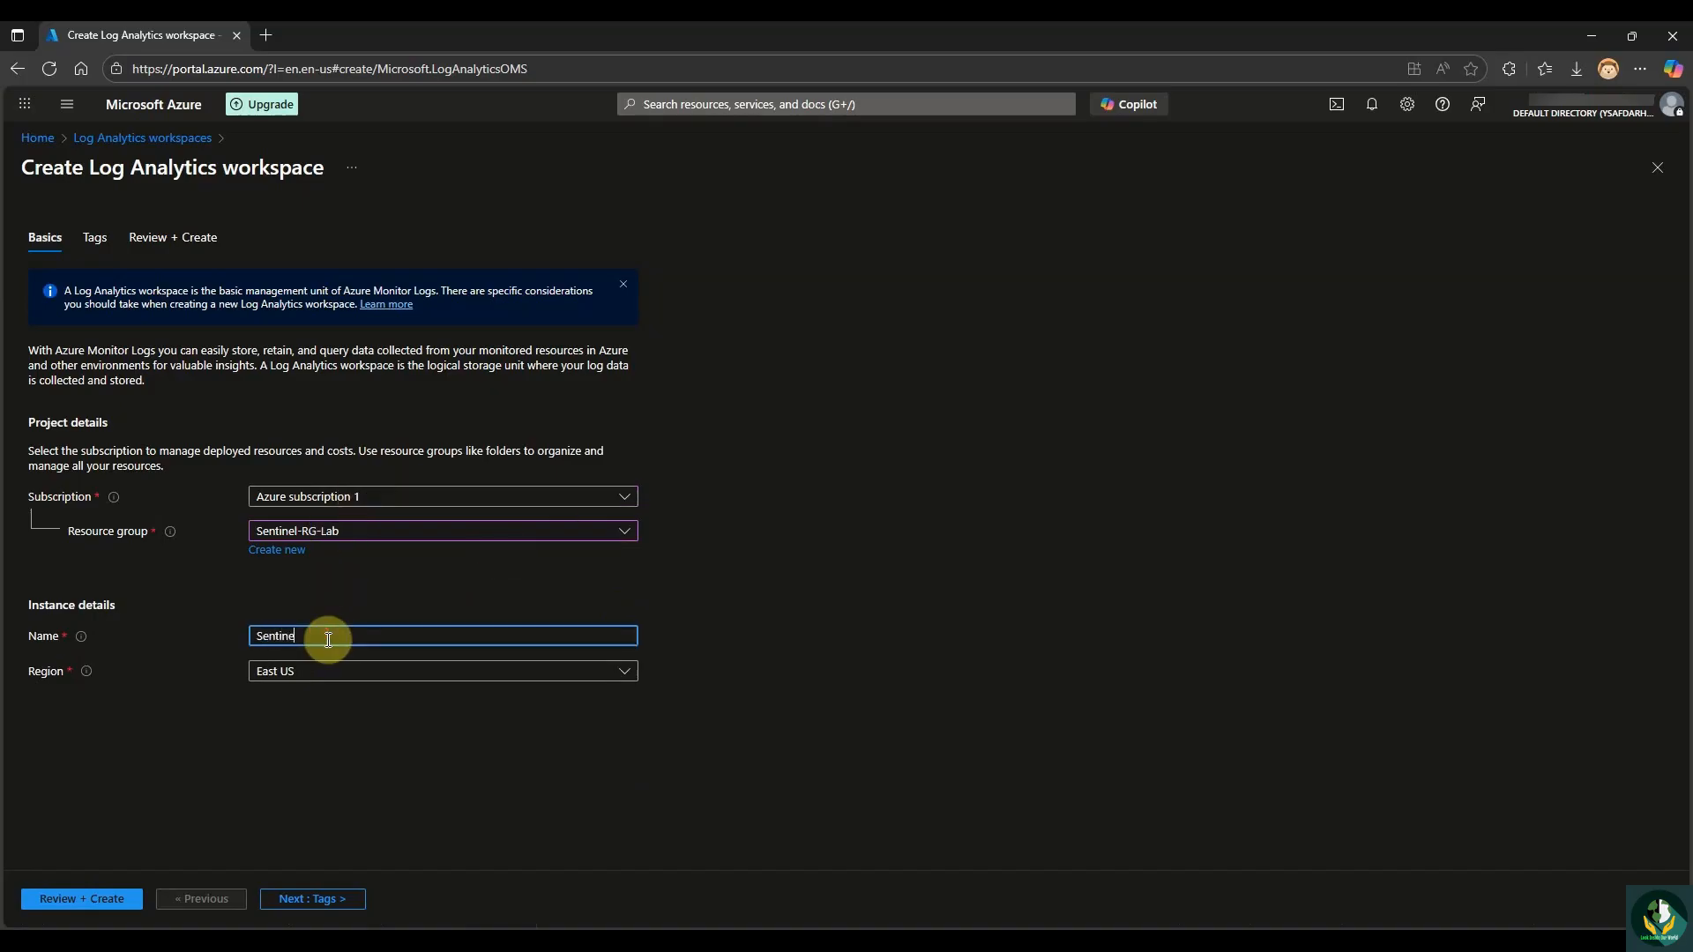
{"action": "type", "text": "l-LAW"}
{"action": "left_click", "coordinate": [877, 790]}
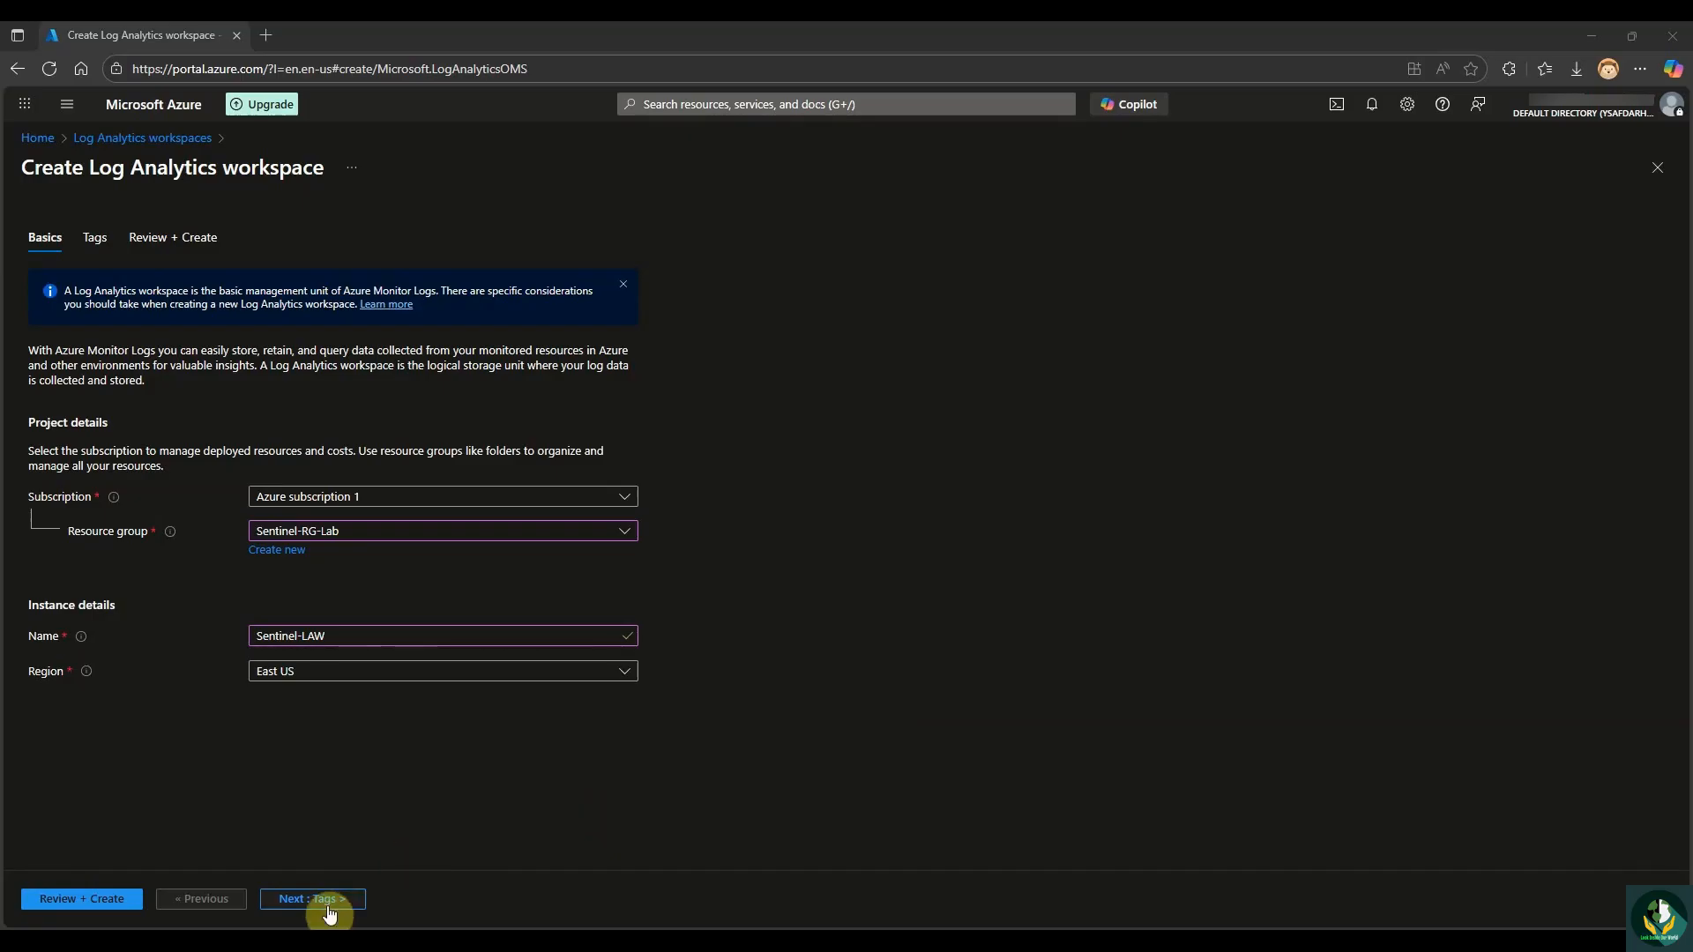
{"action": "left_click", "coordinate": [107, 908]}
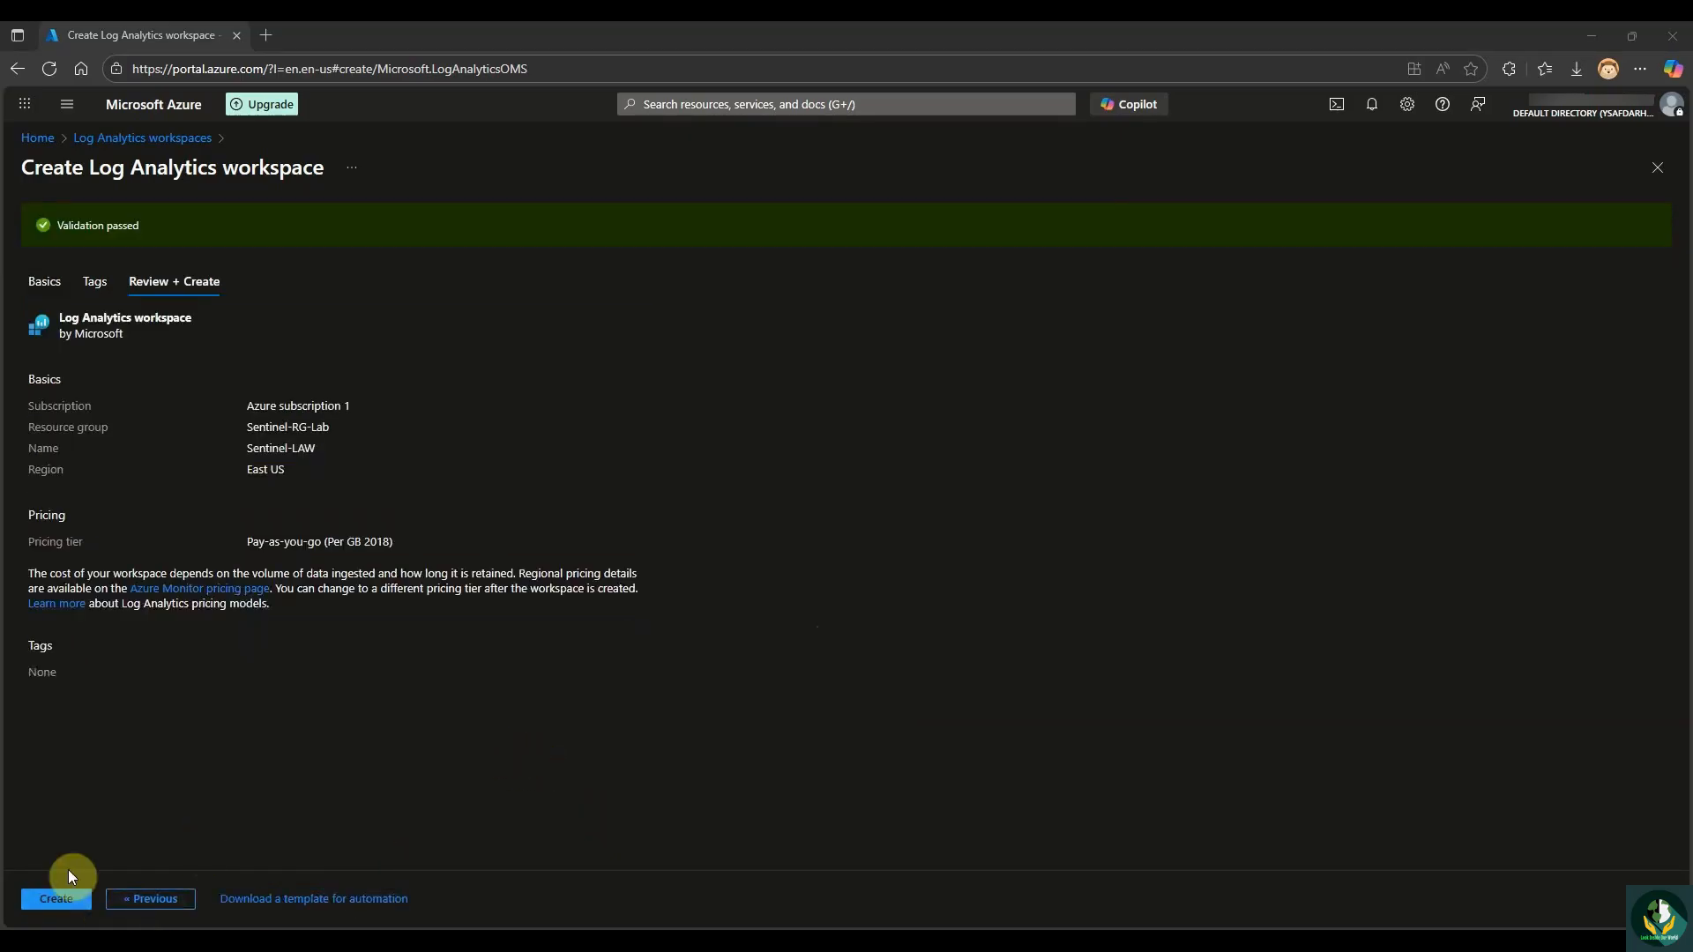
{"action": "left_click", "coordinate": [61, 901]}
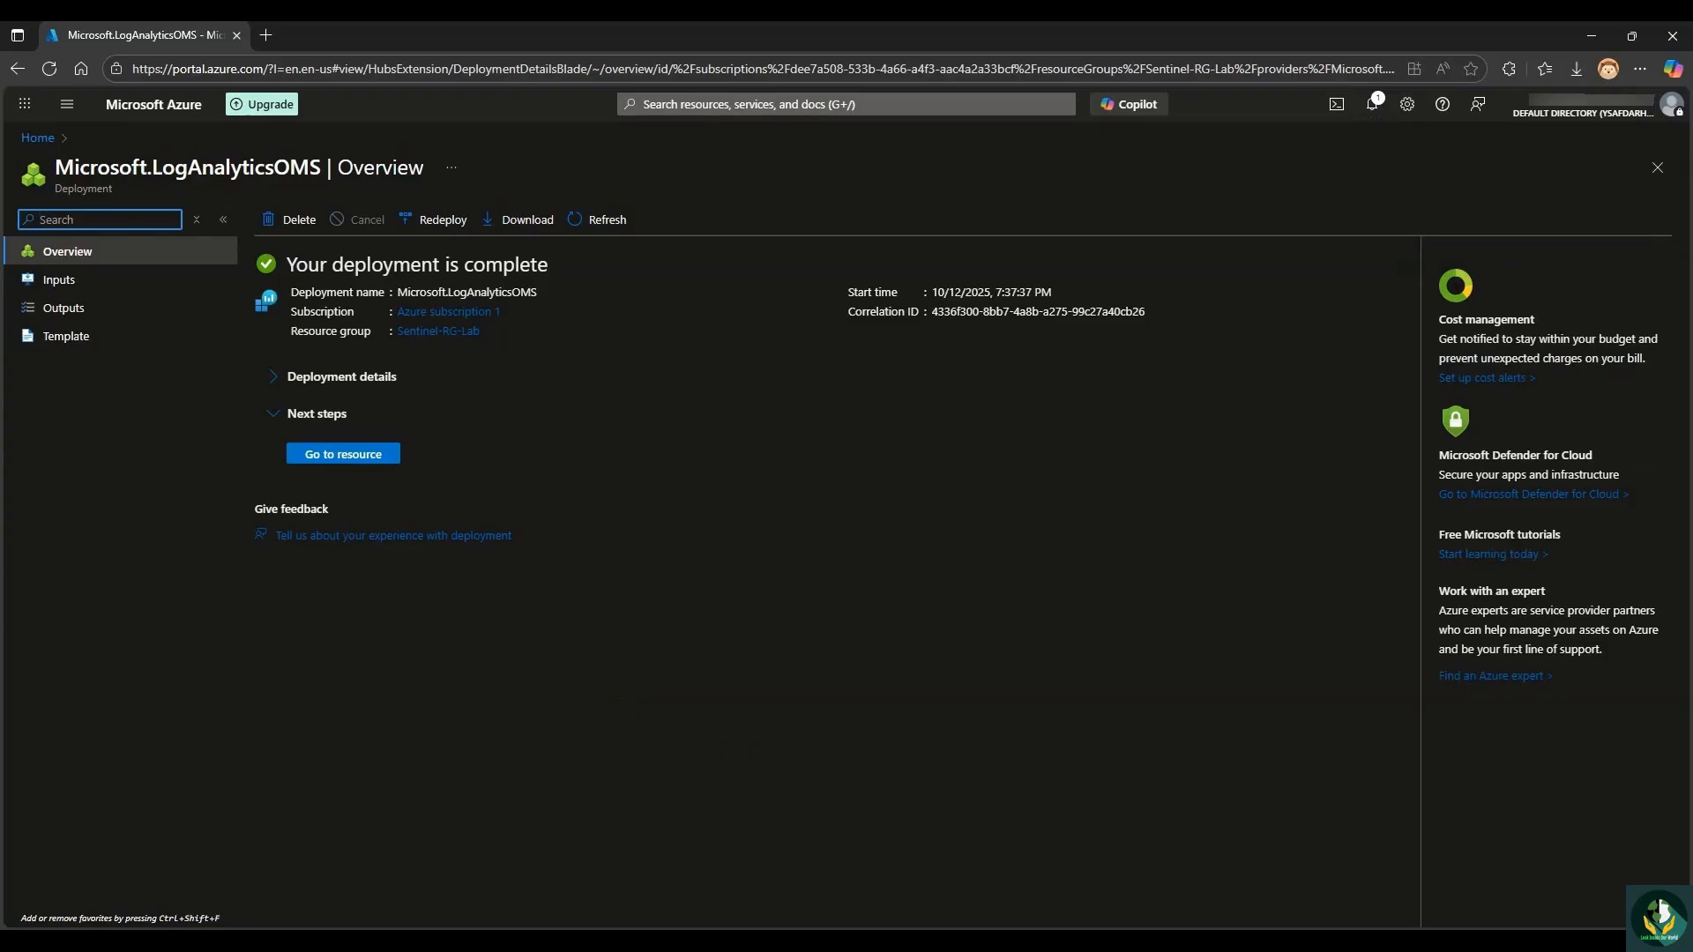
Examine the workspace's deployment details and open the Sentinel-LAW resource to look over its overview and settings.
{"action": "left_click", "coordinate": [274, 376]}
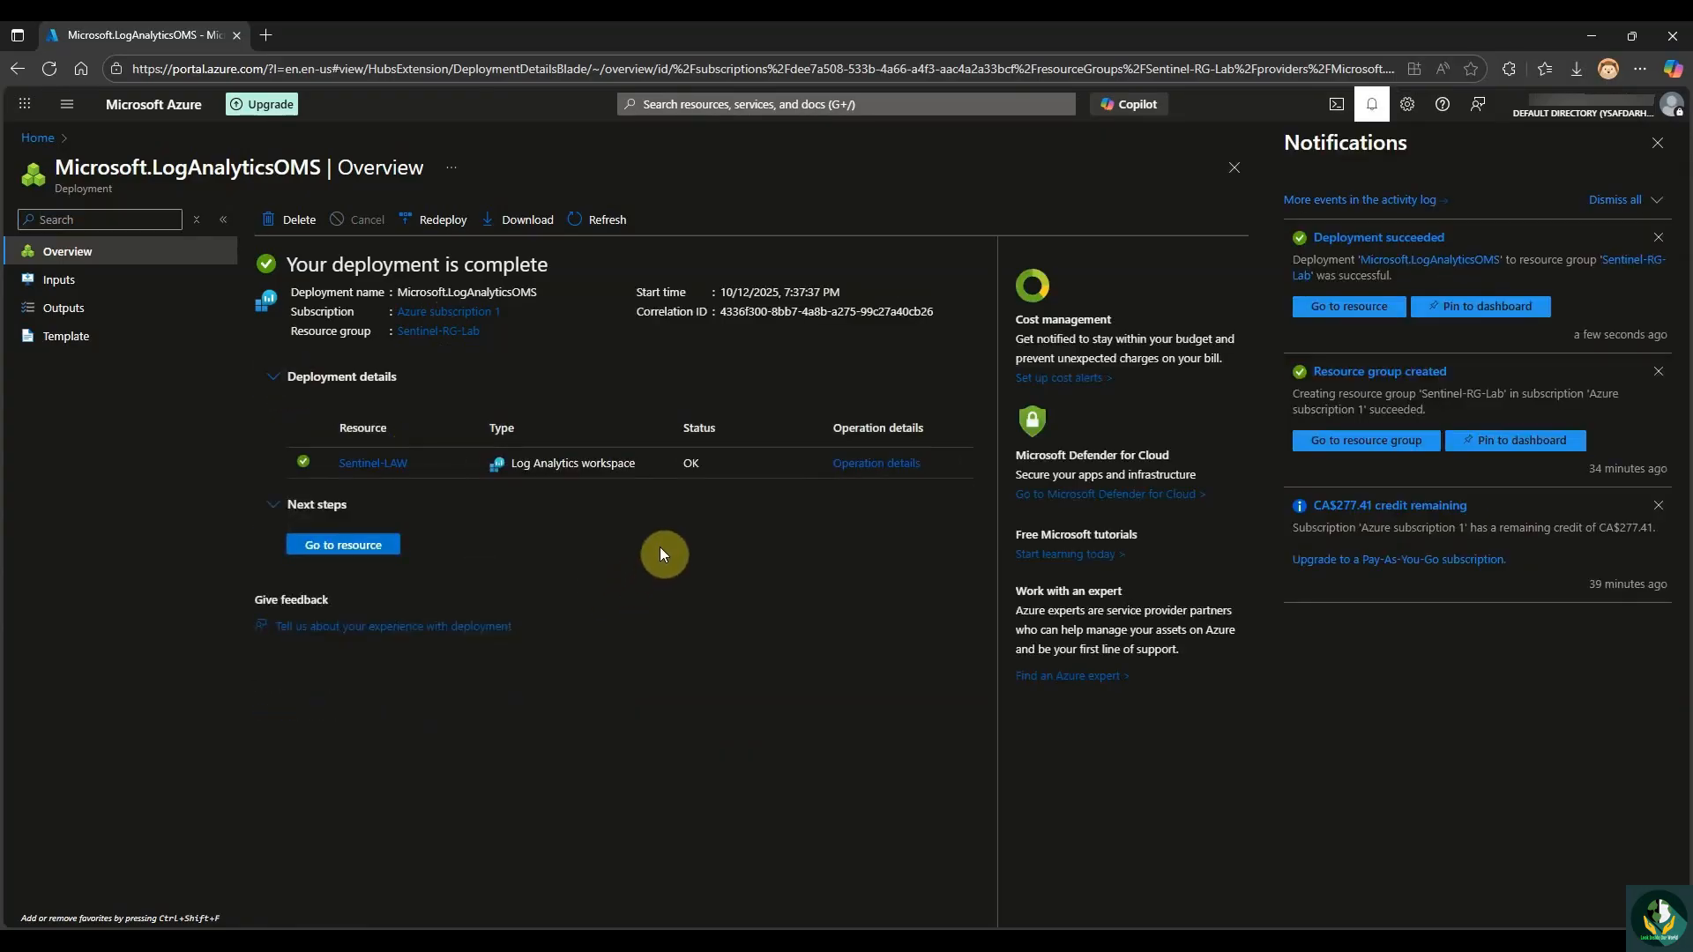
{"action": "left_click", "coordinate": [374, 463]}
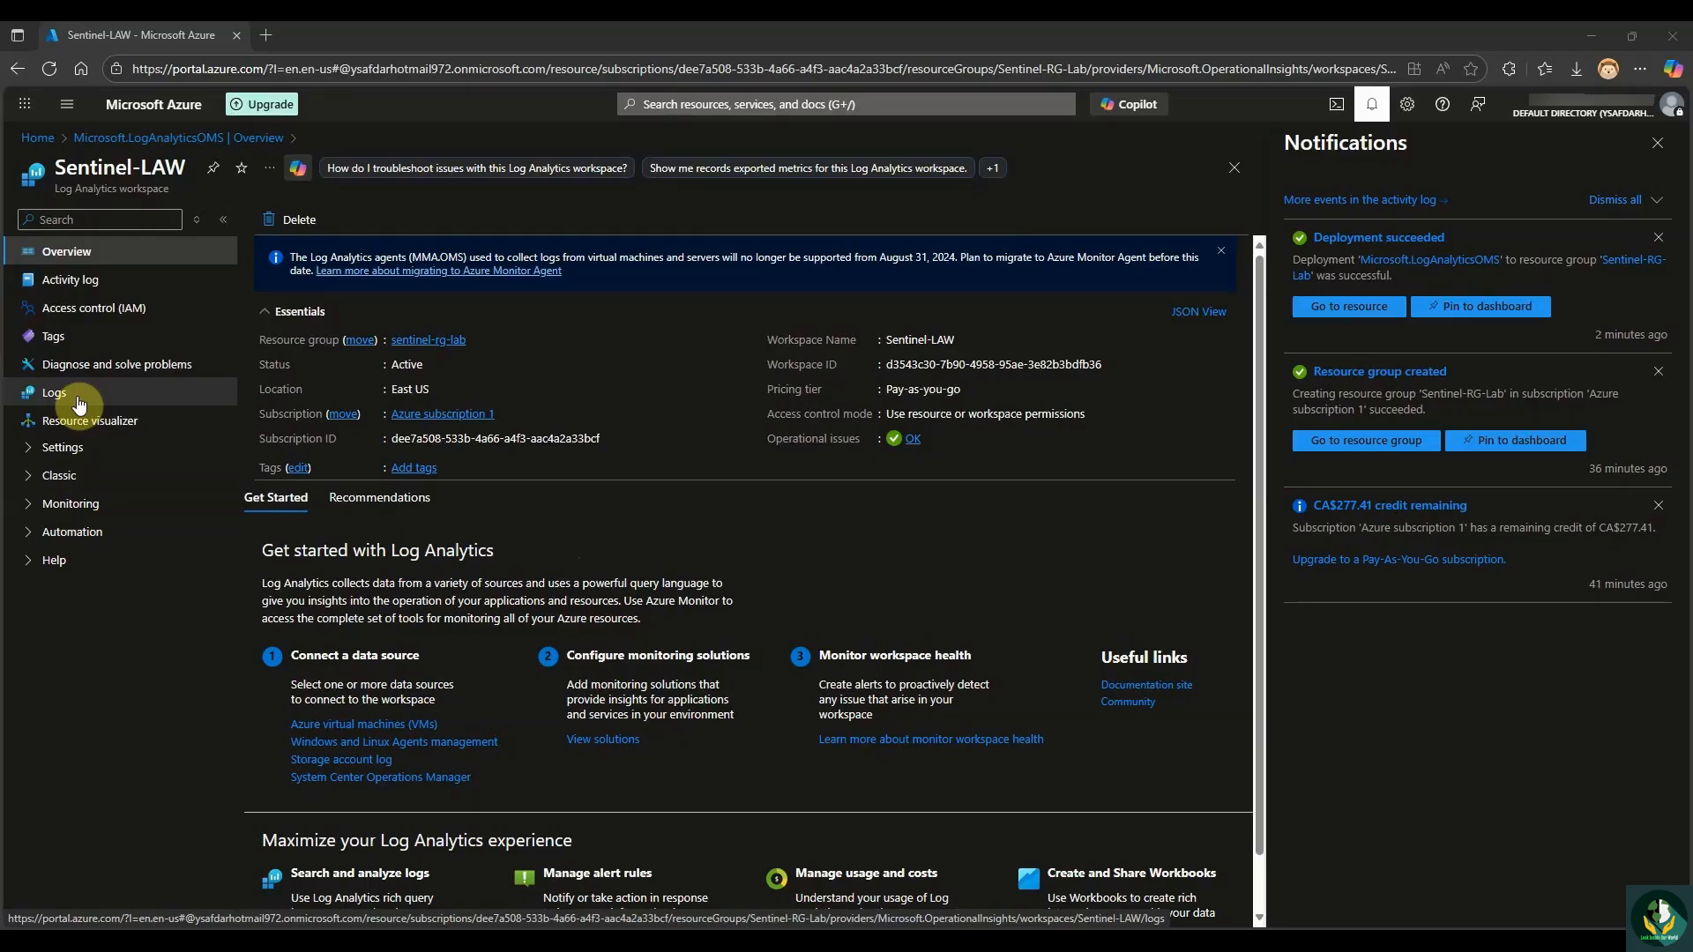
{"action": "left_click", "coordinate": [40, 447]}
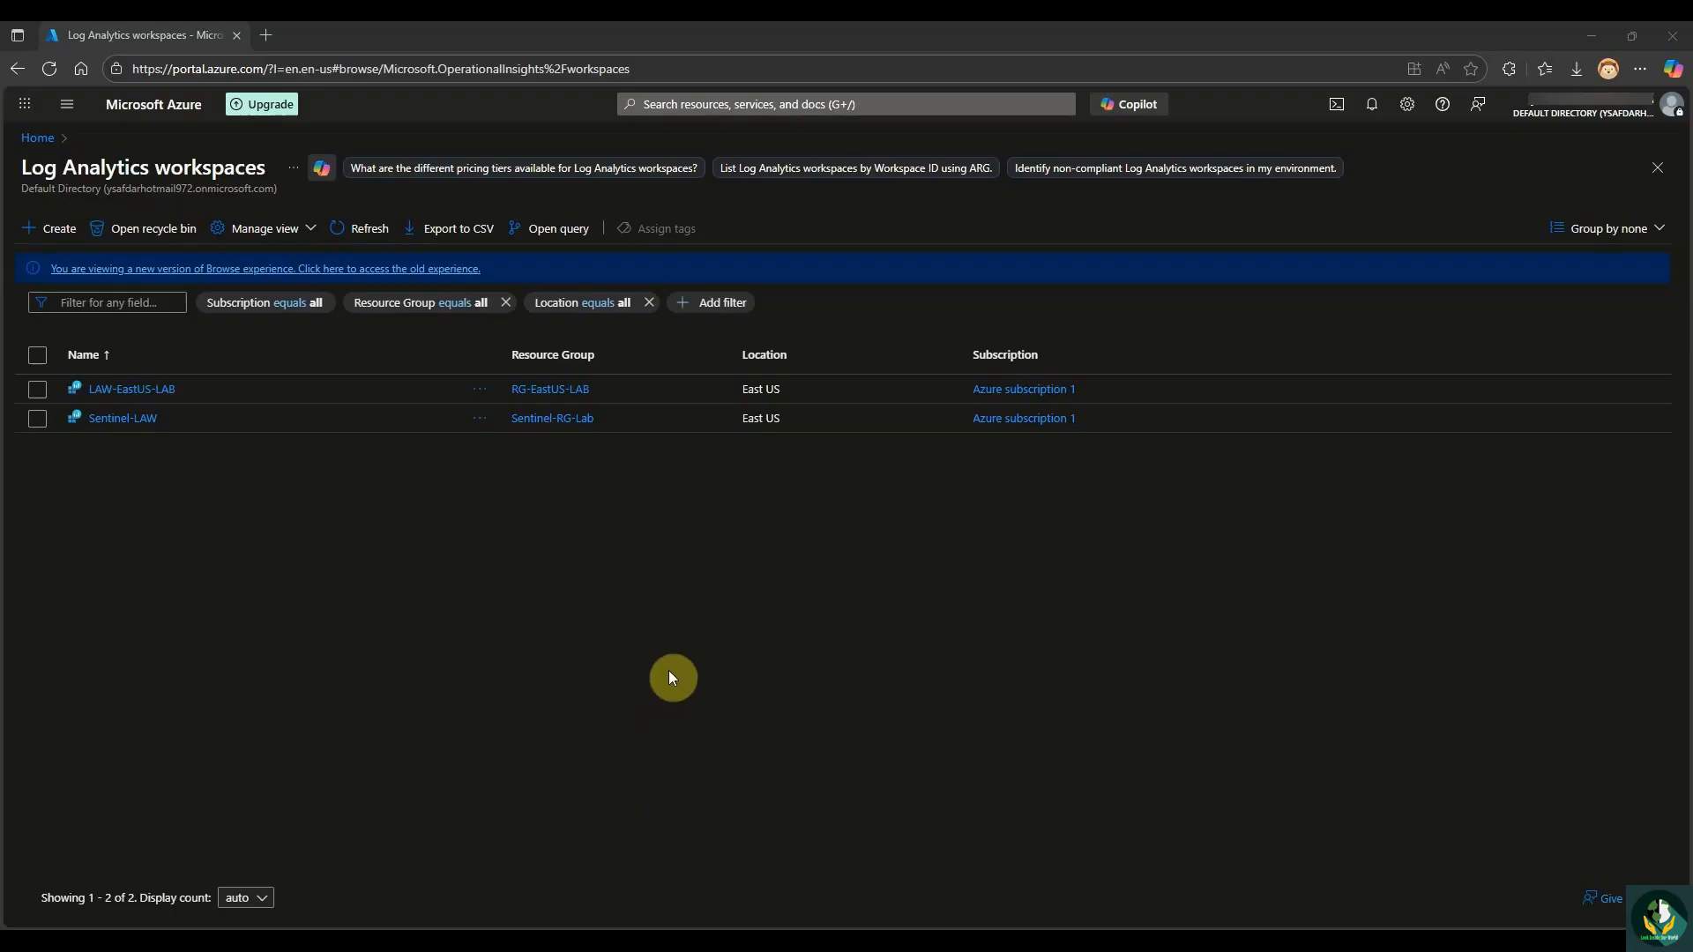
Search the portal for "data c" and open the Data collection endpoints service.
{"action": "left_click", "coordinate": [710, 104]}
{"action": "type", "text": "data c"}
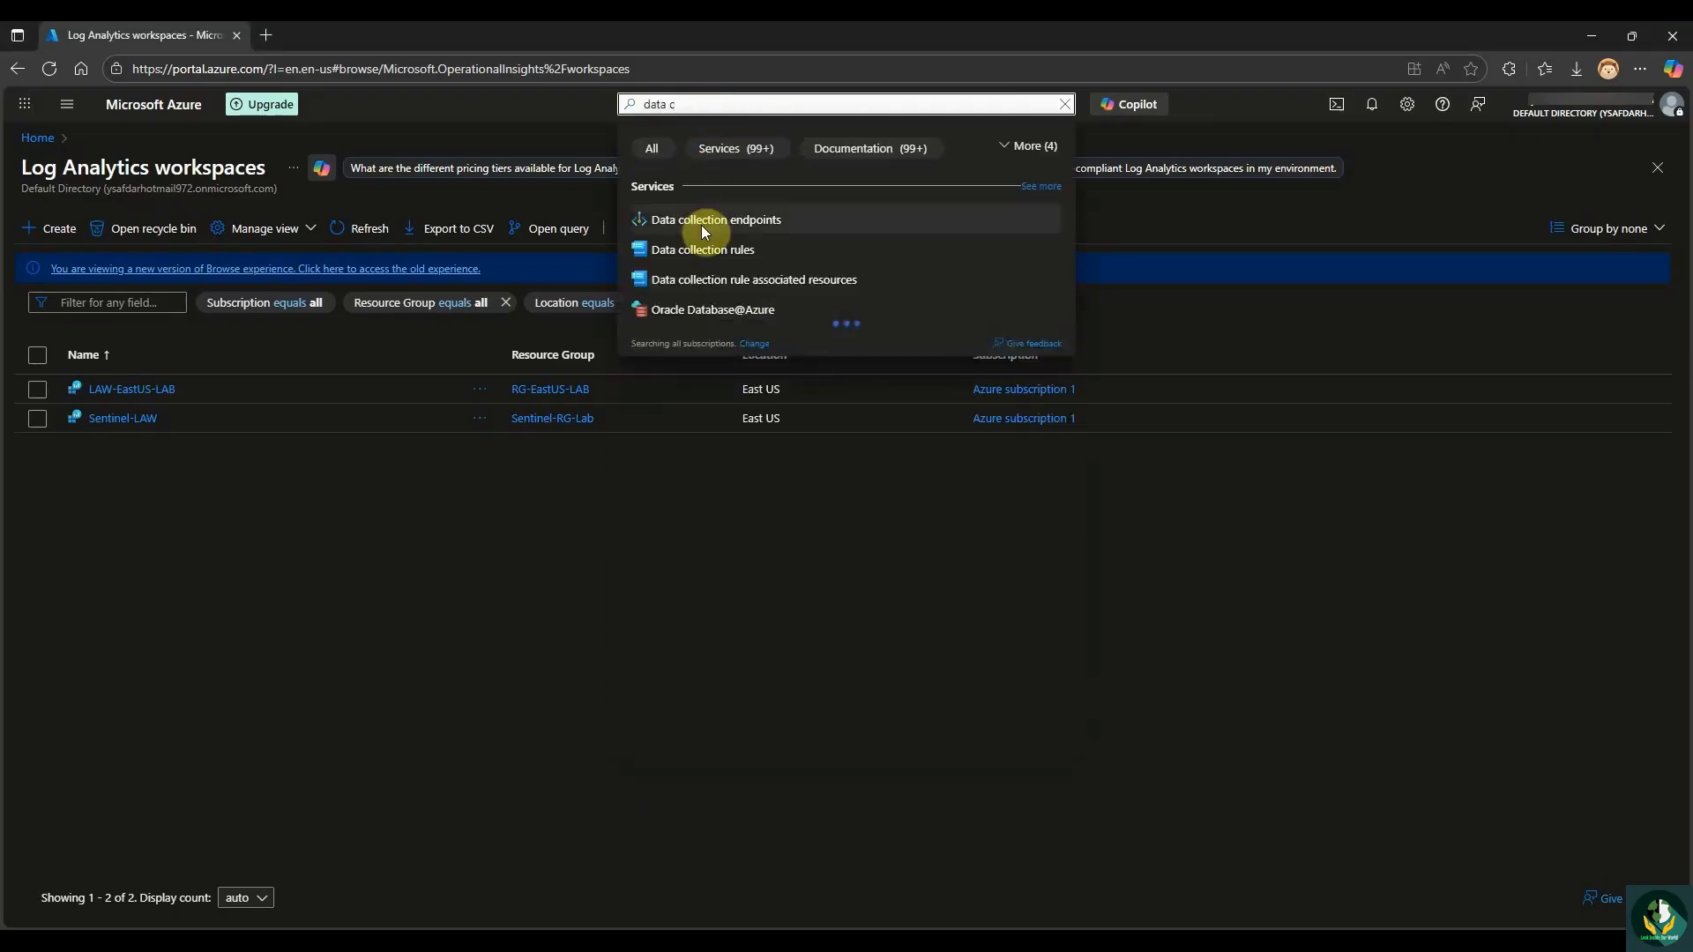
{"action": "left_click", "coordinate": [729, 241]}
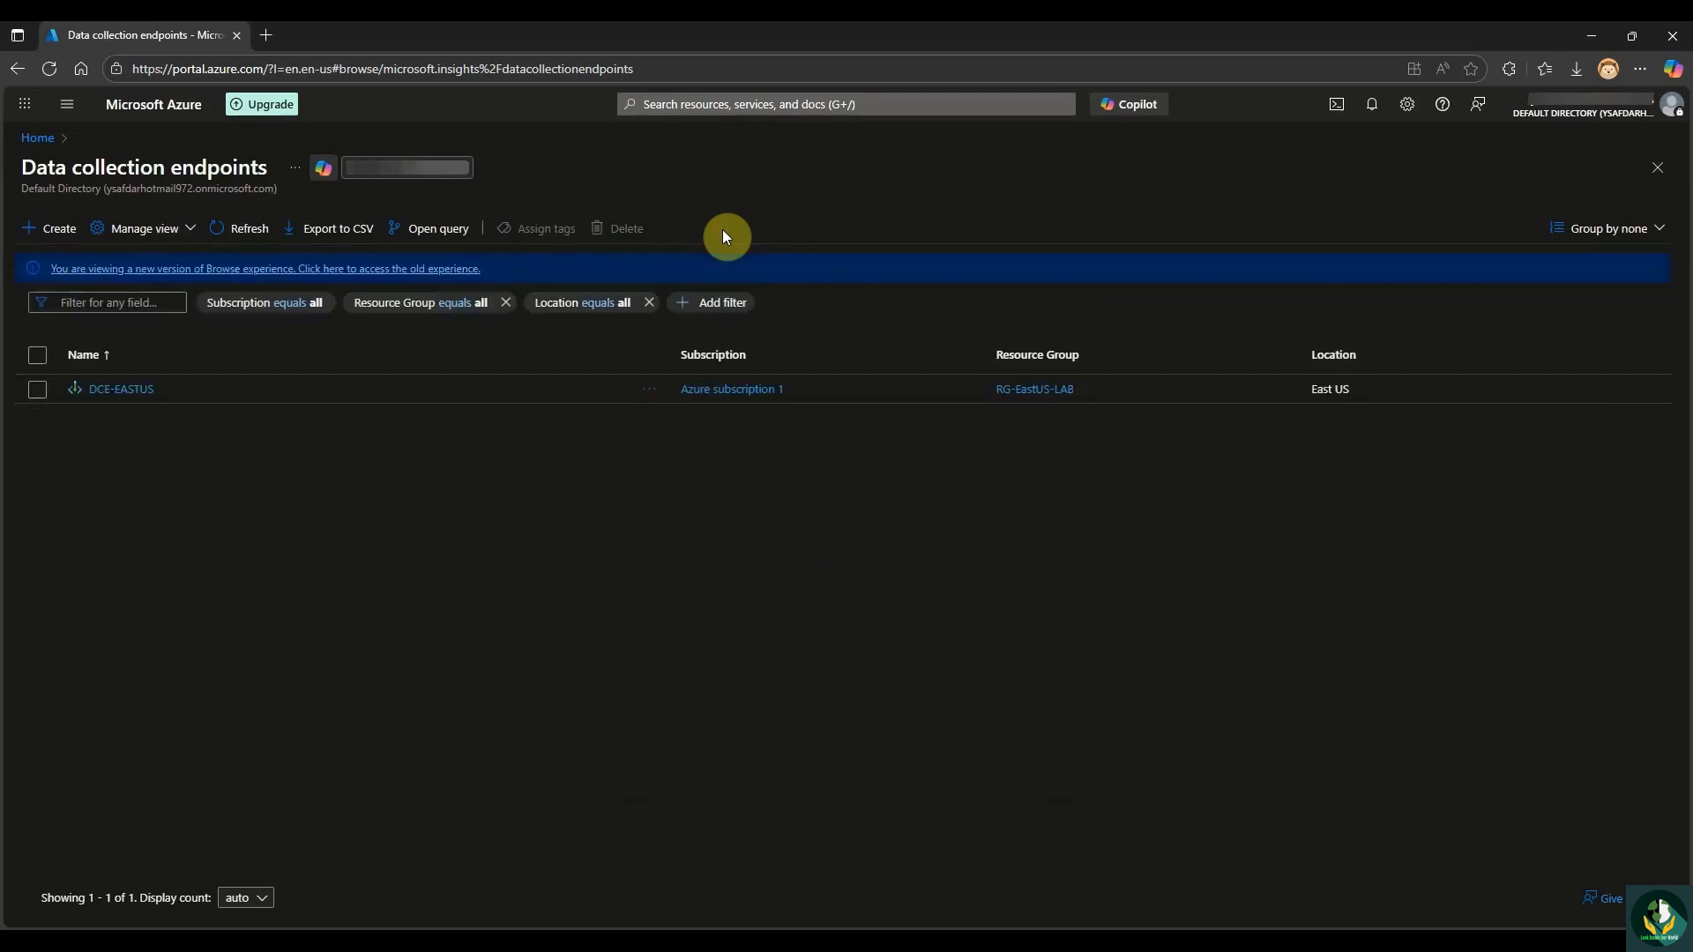
Create a data collection endpoint named Sentinel-DCE in the Sentinel-RG-Lab resource group with East US as the region.
{"action": "left_click", "coordinate": [71, 244]}
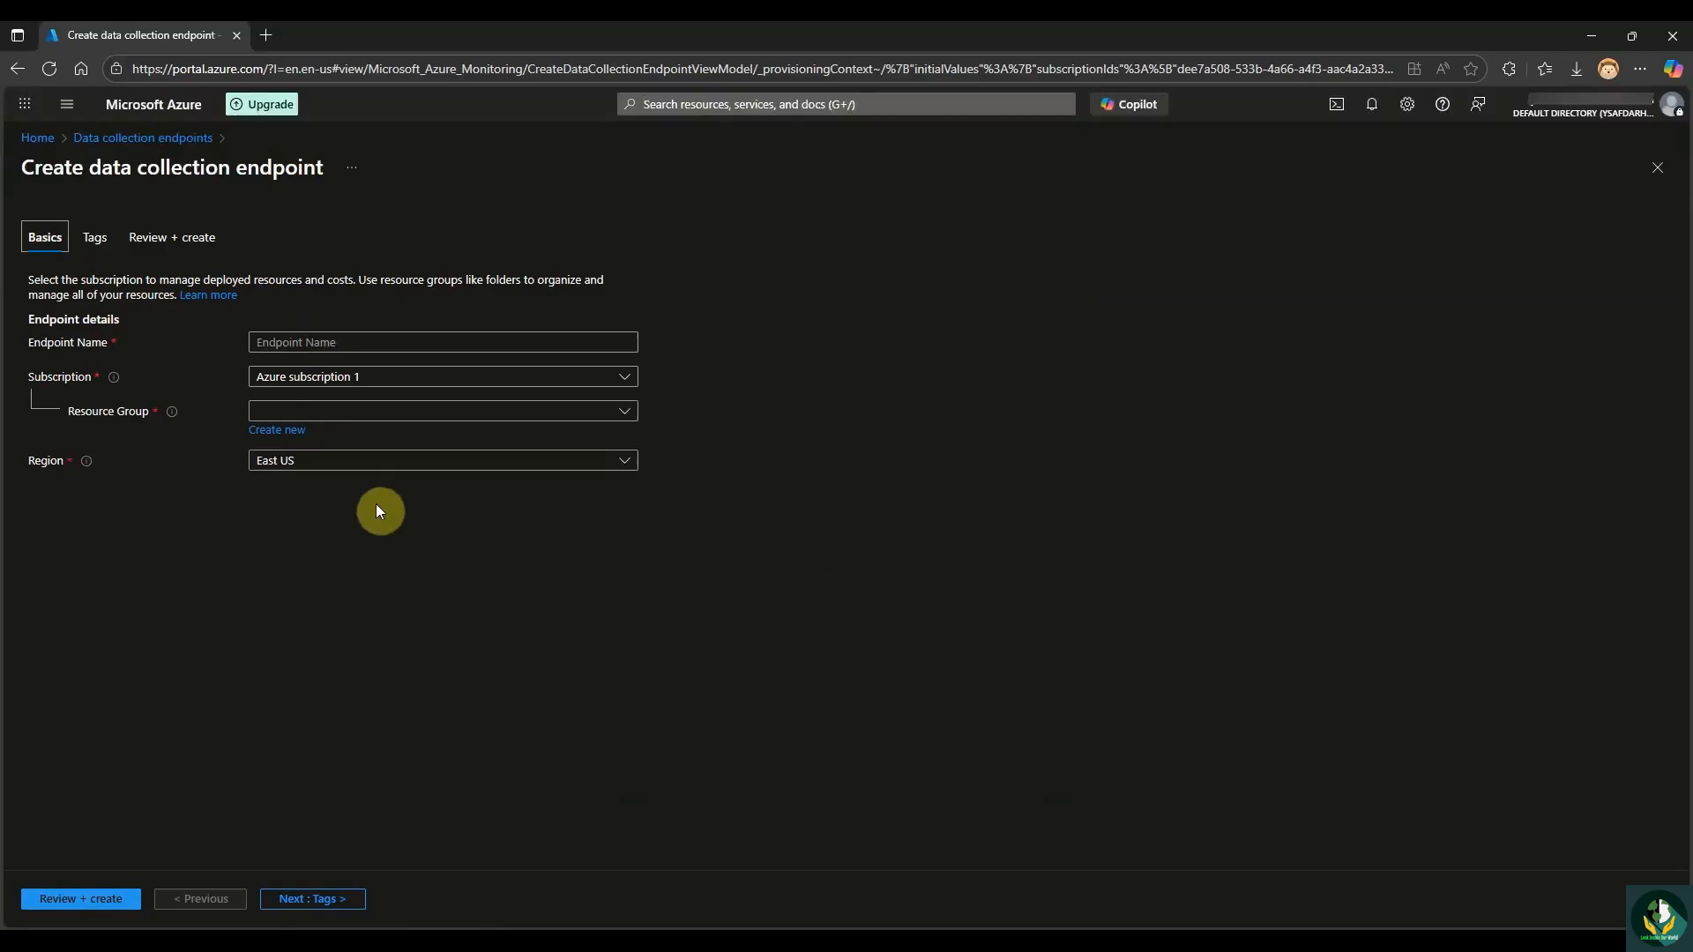
{"action": "left_click", "coordinate": [387, 411]}
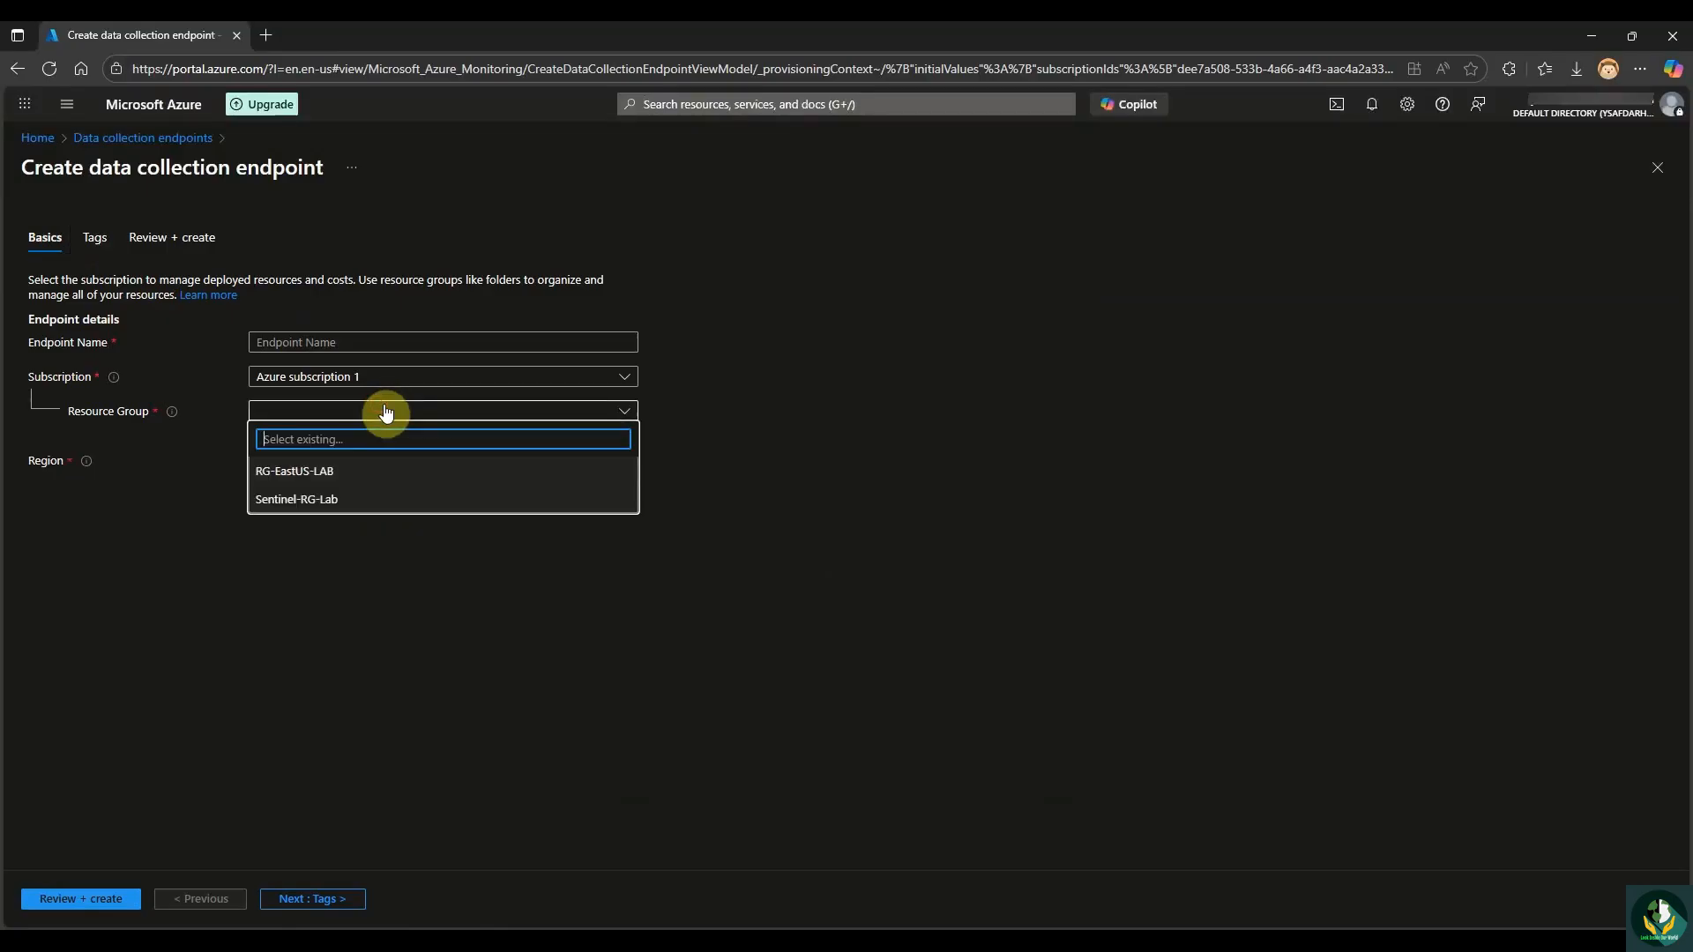
{"action": "left_click", "coordinate": [357, 500]}
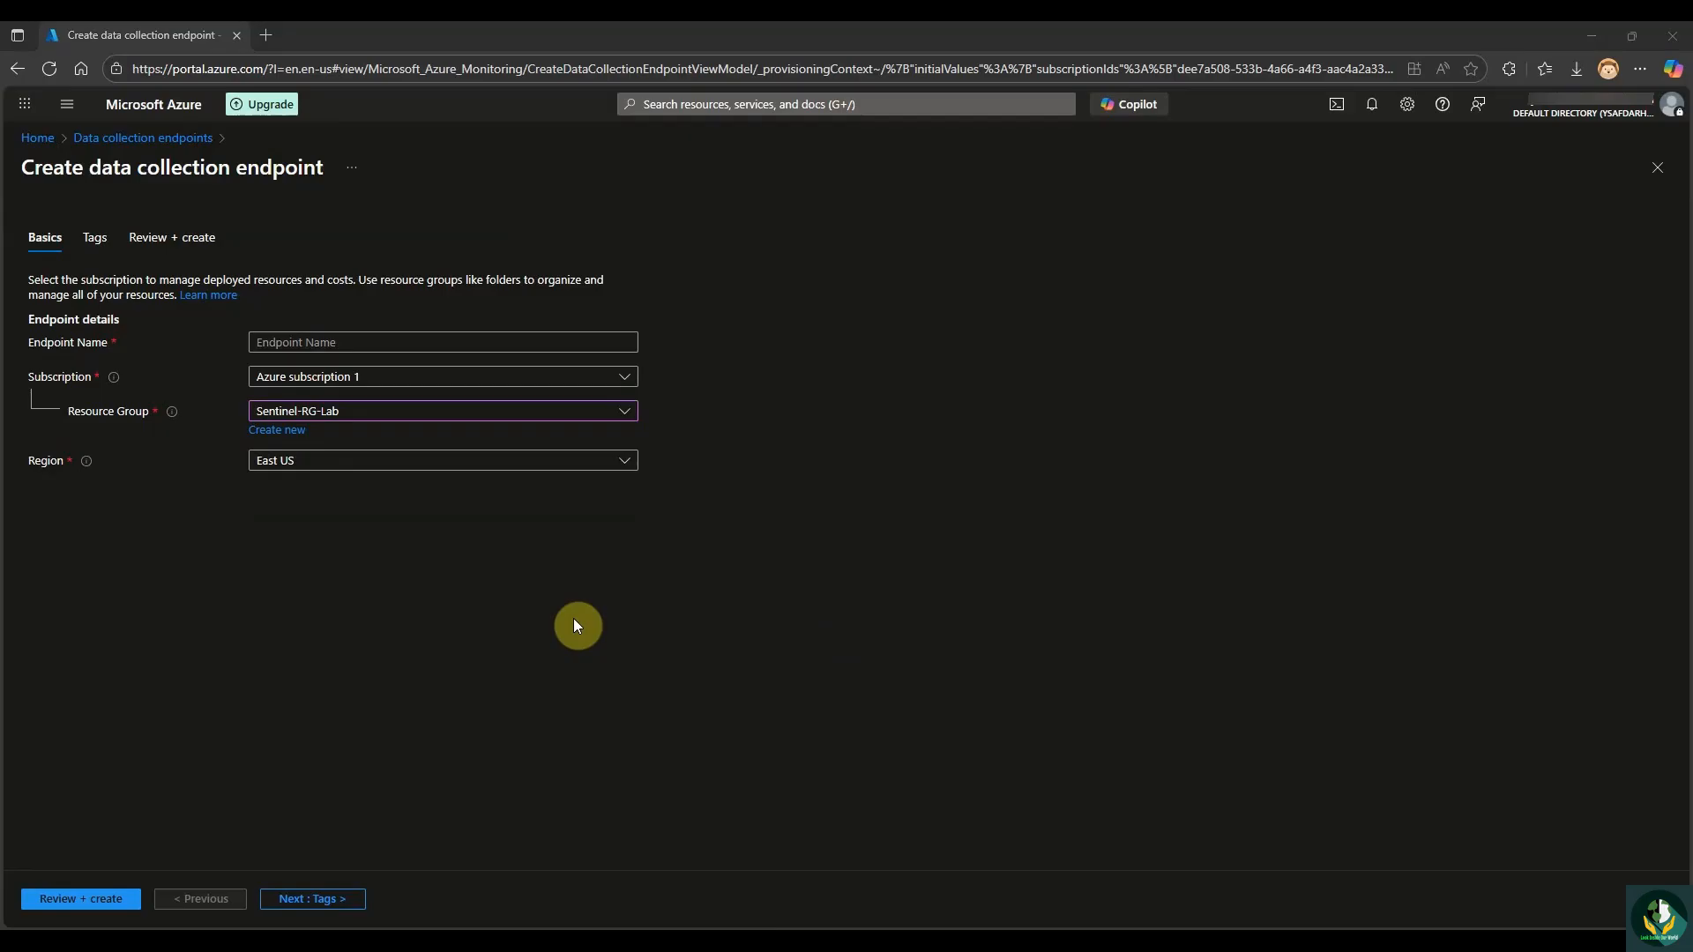
{"action": "left_click", "coordinate": [344, 352]}
{"action": "type", "text": "Sentinel-DCE"}
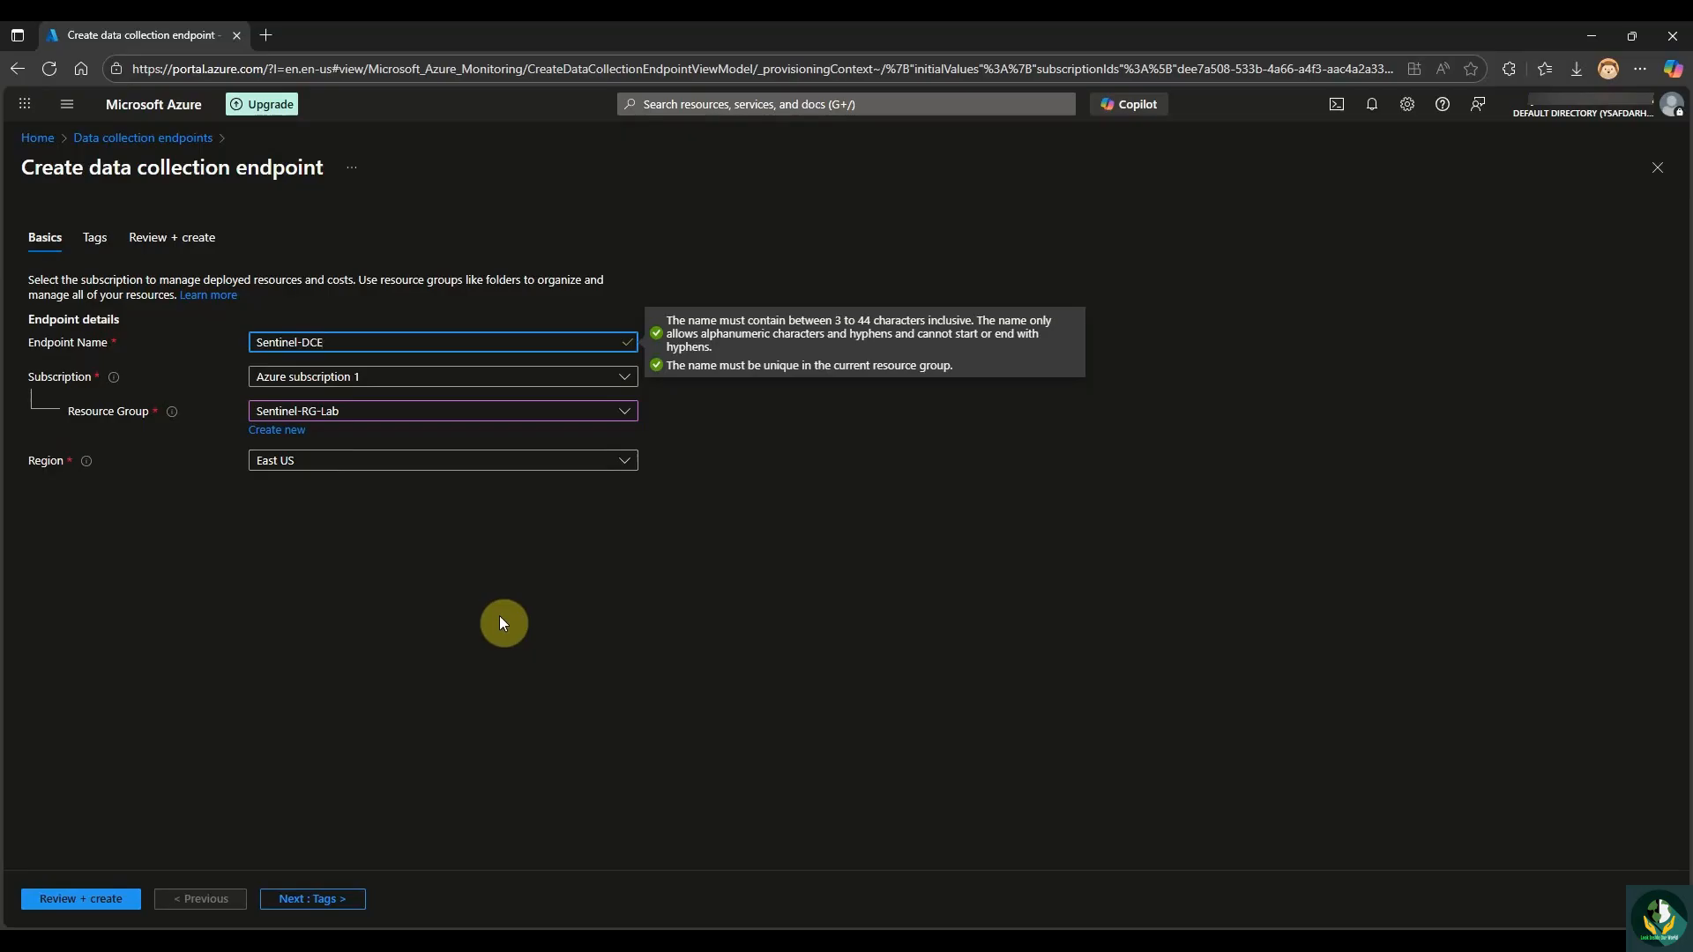
{"action": "left_click", "coordinate": [88, 899]}
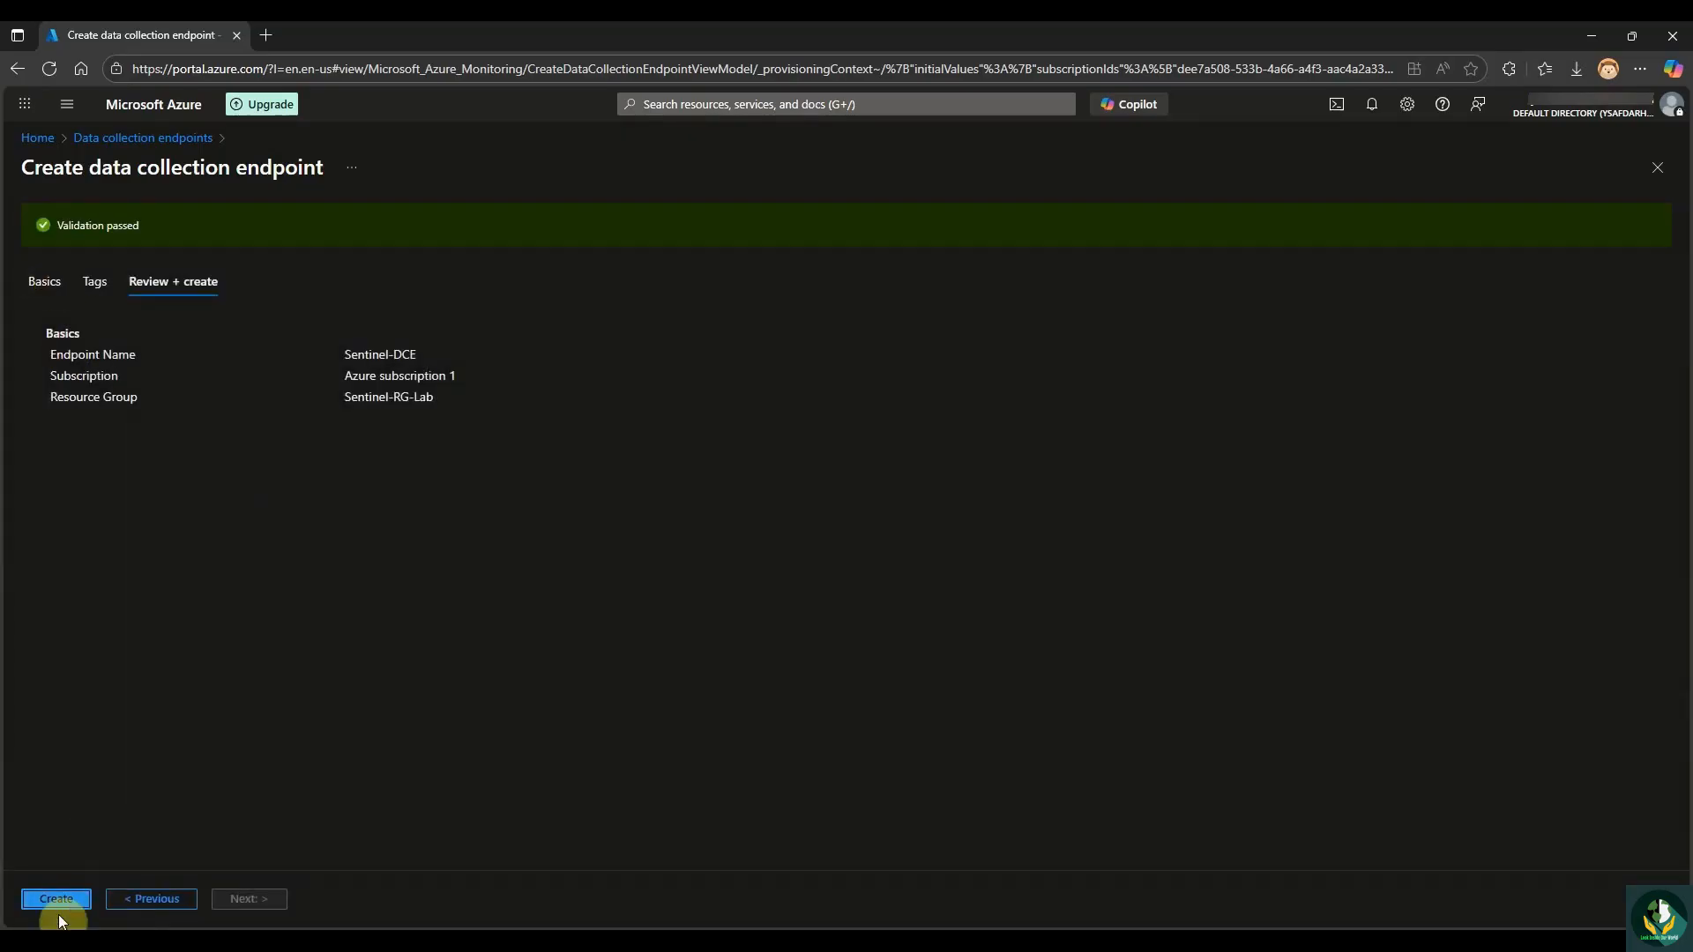
{"action": "left_click", "coordinate": [68, 901]}
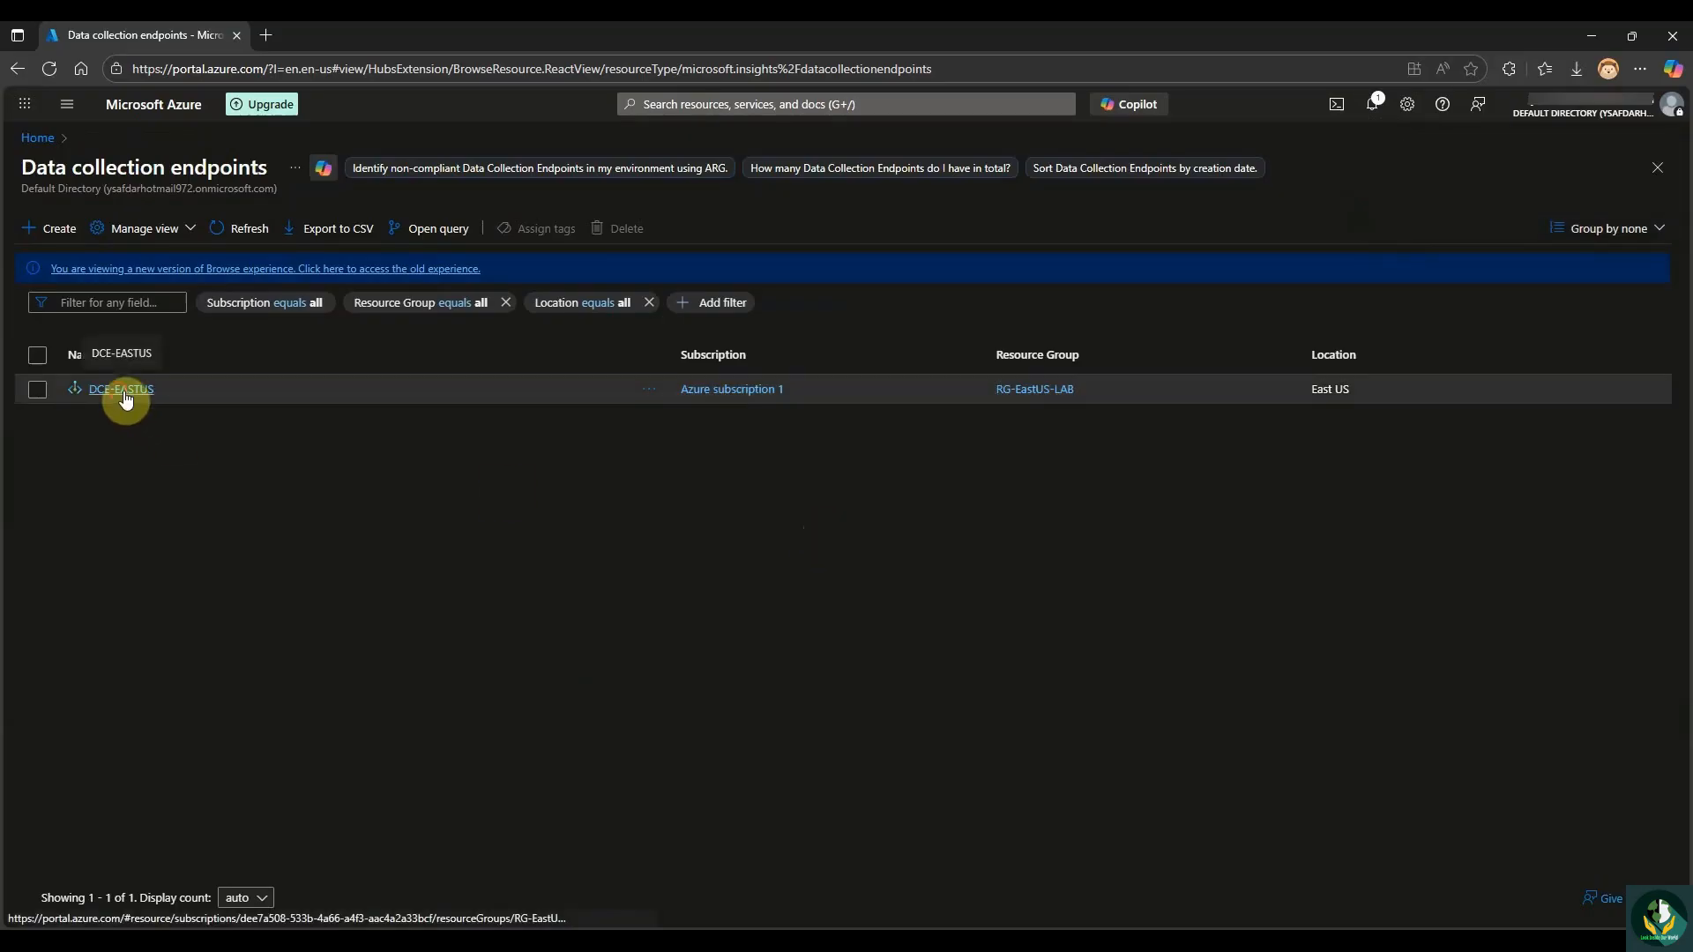
Open the existing DCE-EASTUS data collection endpoint and examine its configuration access and logs ingestion addresses.
{"action": "left_click", "coordinate": [126, 400]}
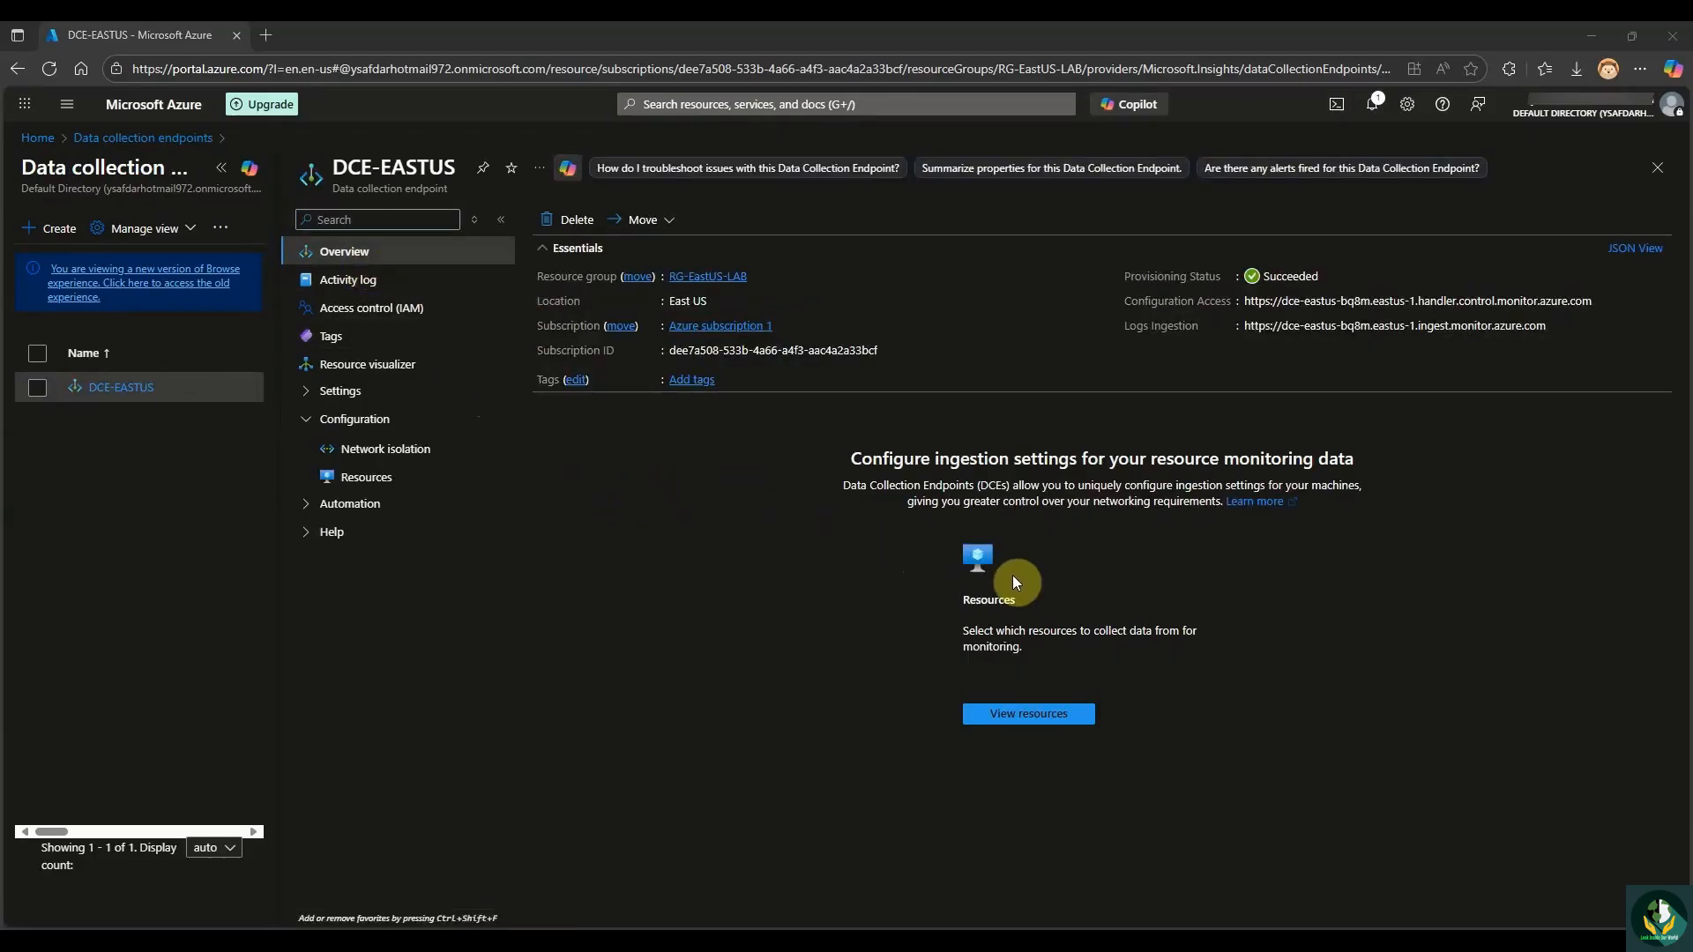
{"action": "left_click_drag", "start_coordinate": [1245, 322], "coordinate": [1596, 330]}
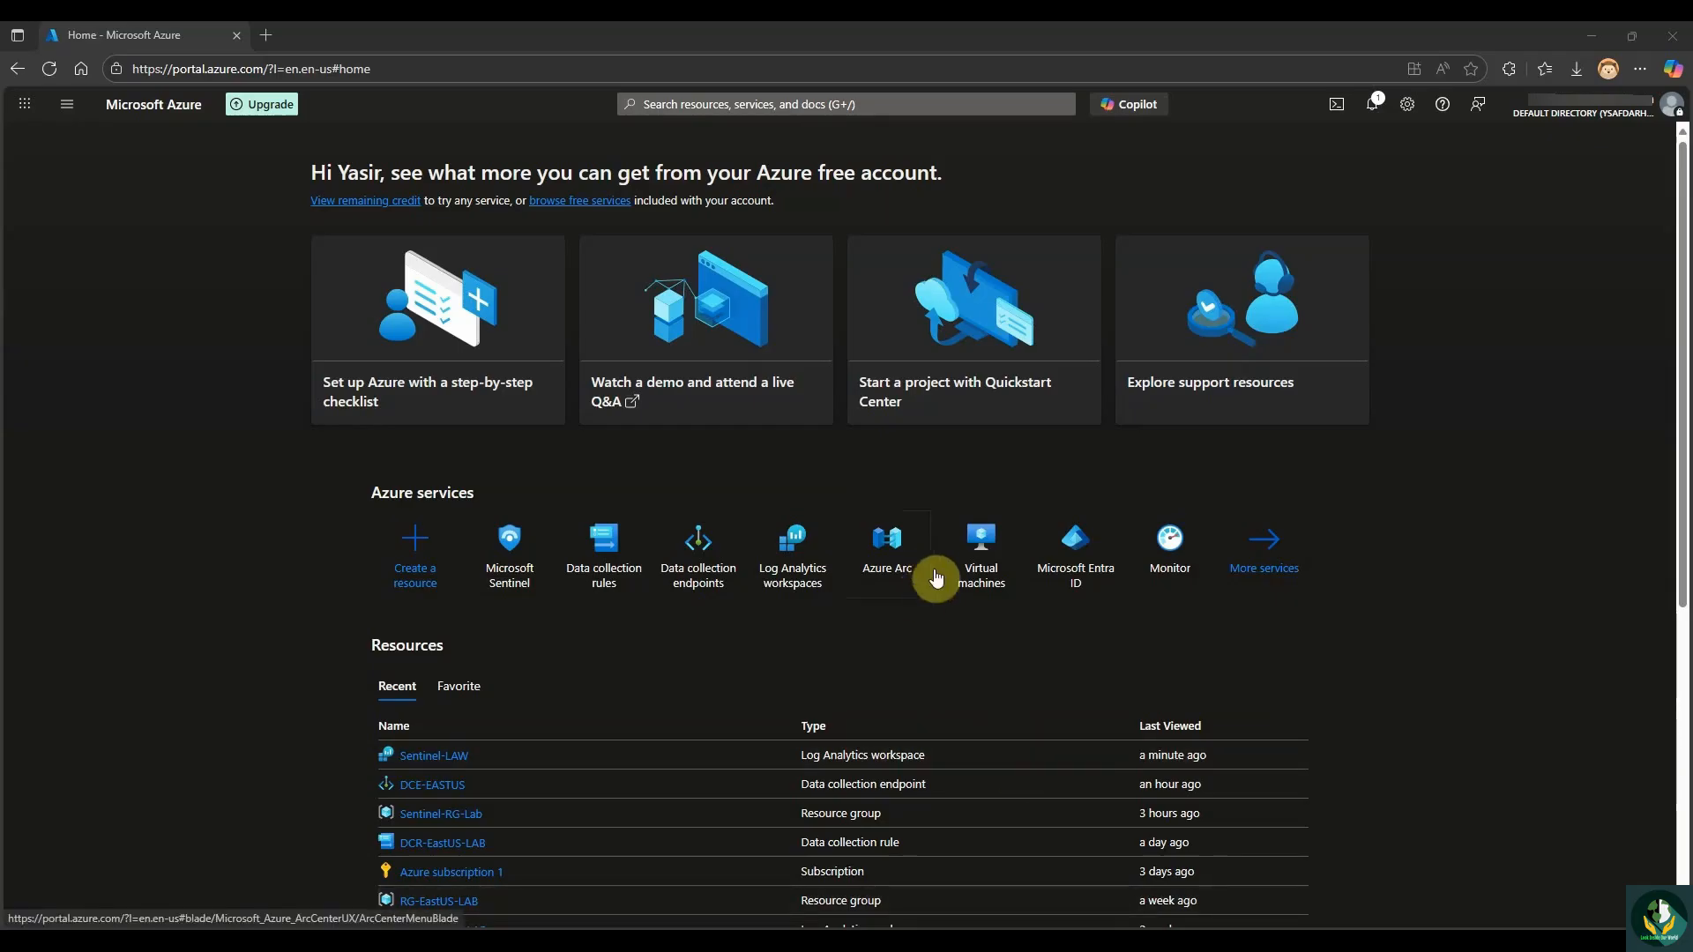
Search the portal for "Microsoft sentinel" and open the Microsoft Sentinel service.
{"action": "left_click", "coordinate": [741, 106]}
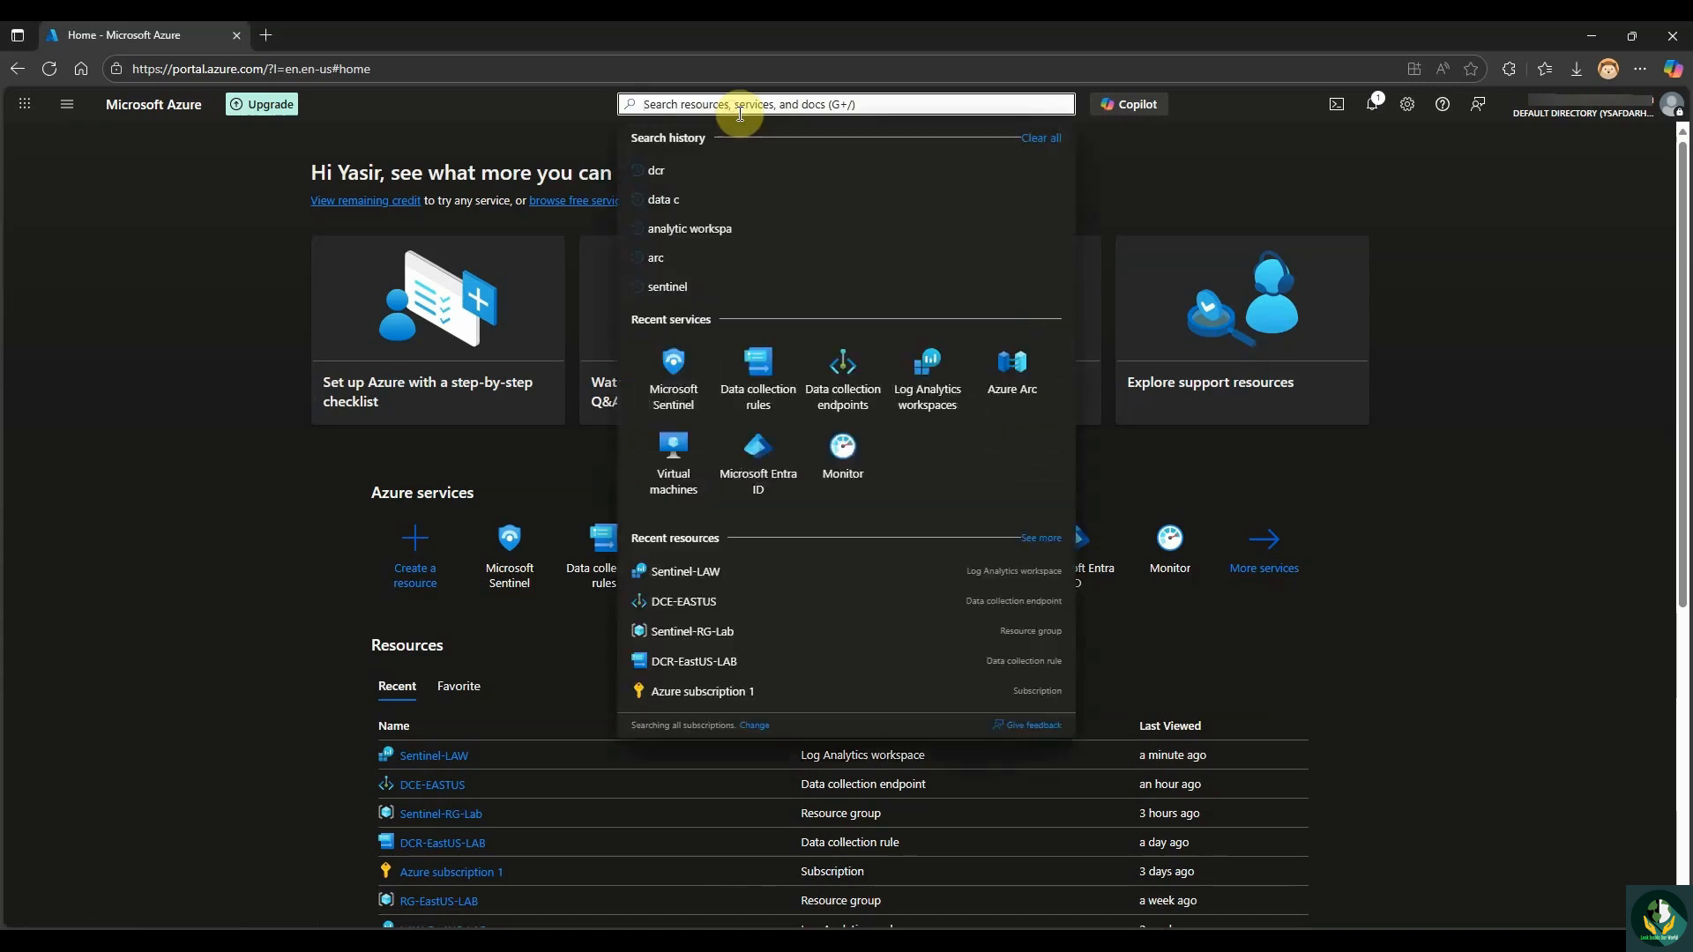
{"action": "type", "text": "Mi"}
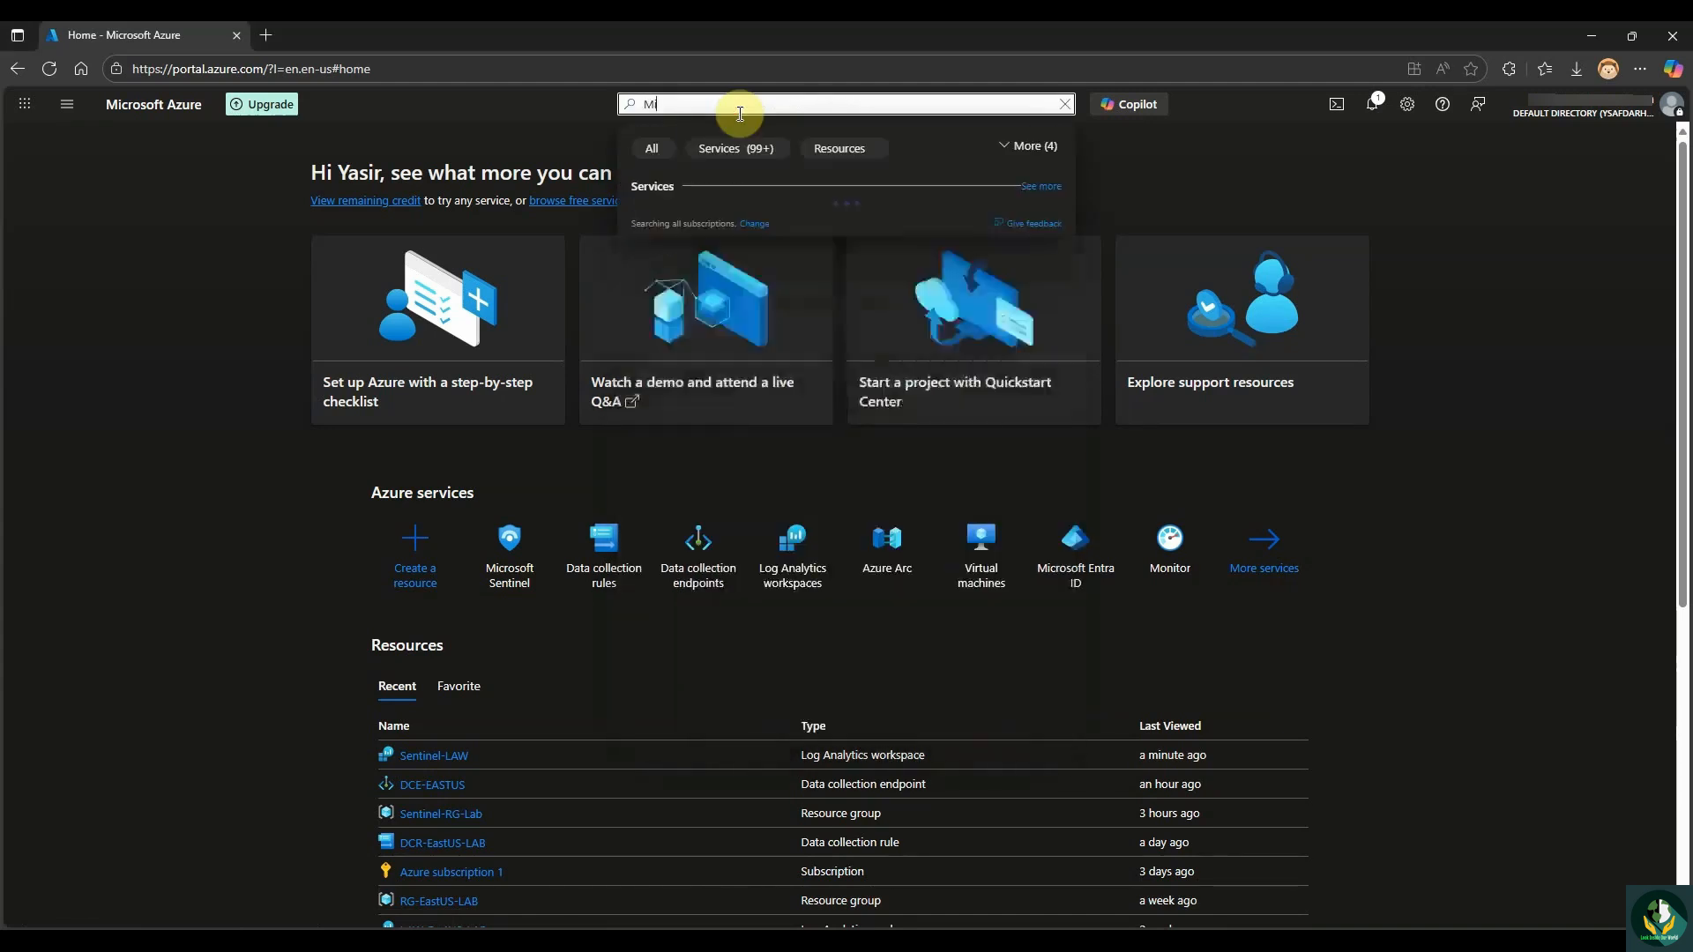
{"action": "type", "text": "crosoft s"}
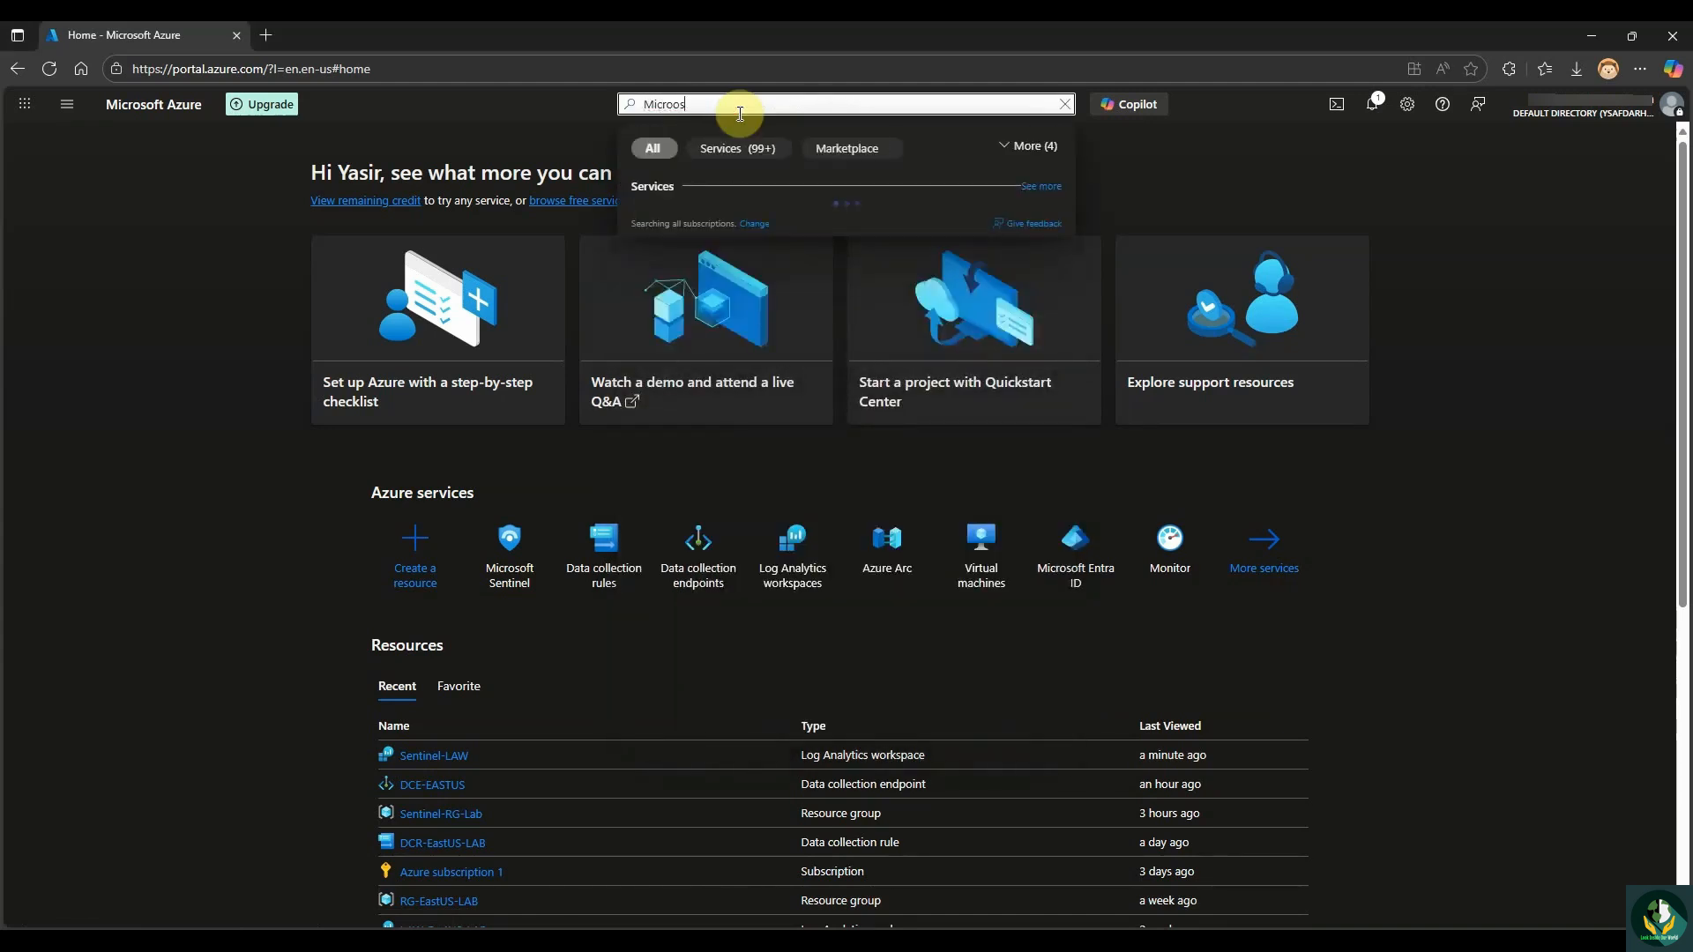
{"action": "type", "text": "entinel"}
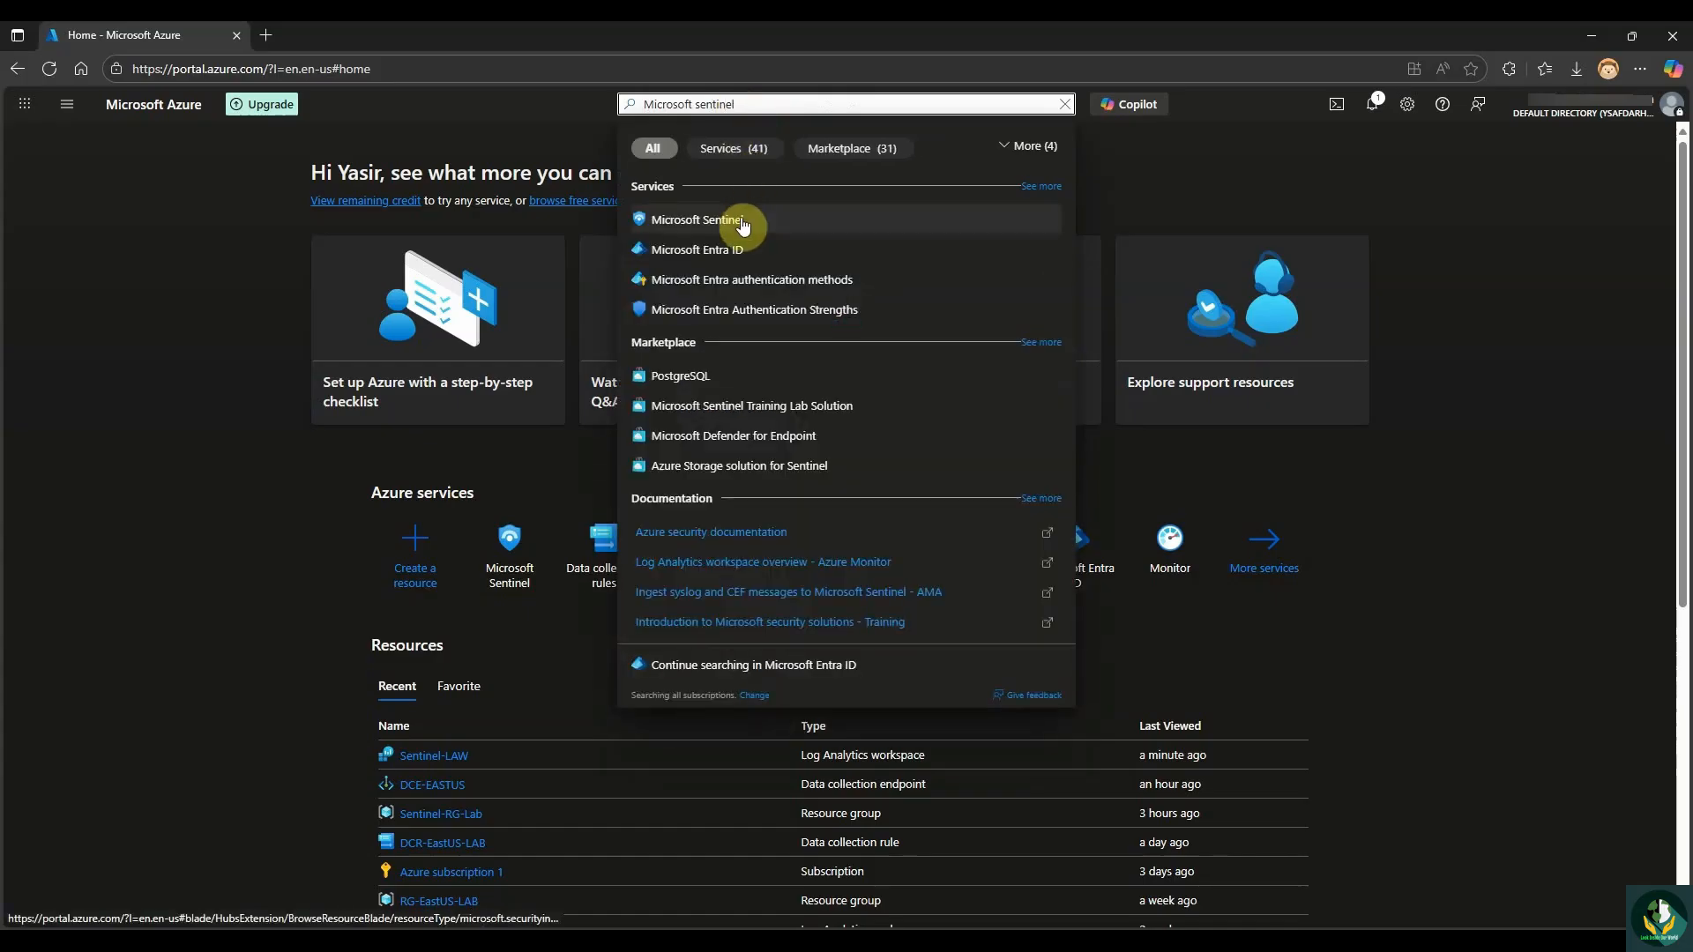
{"action": "left_click", "coordinate": [742, 222]}
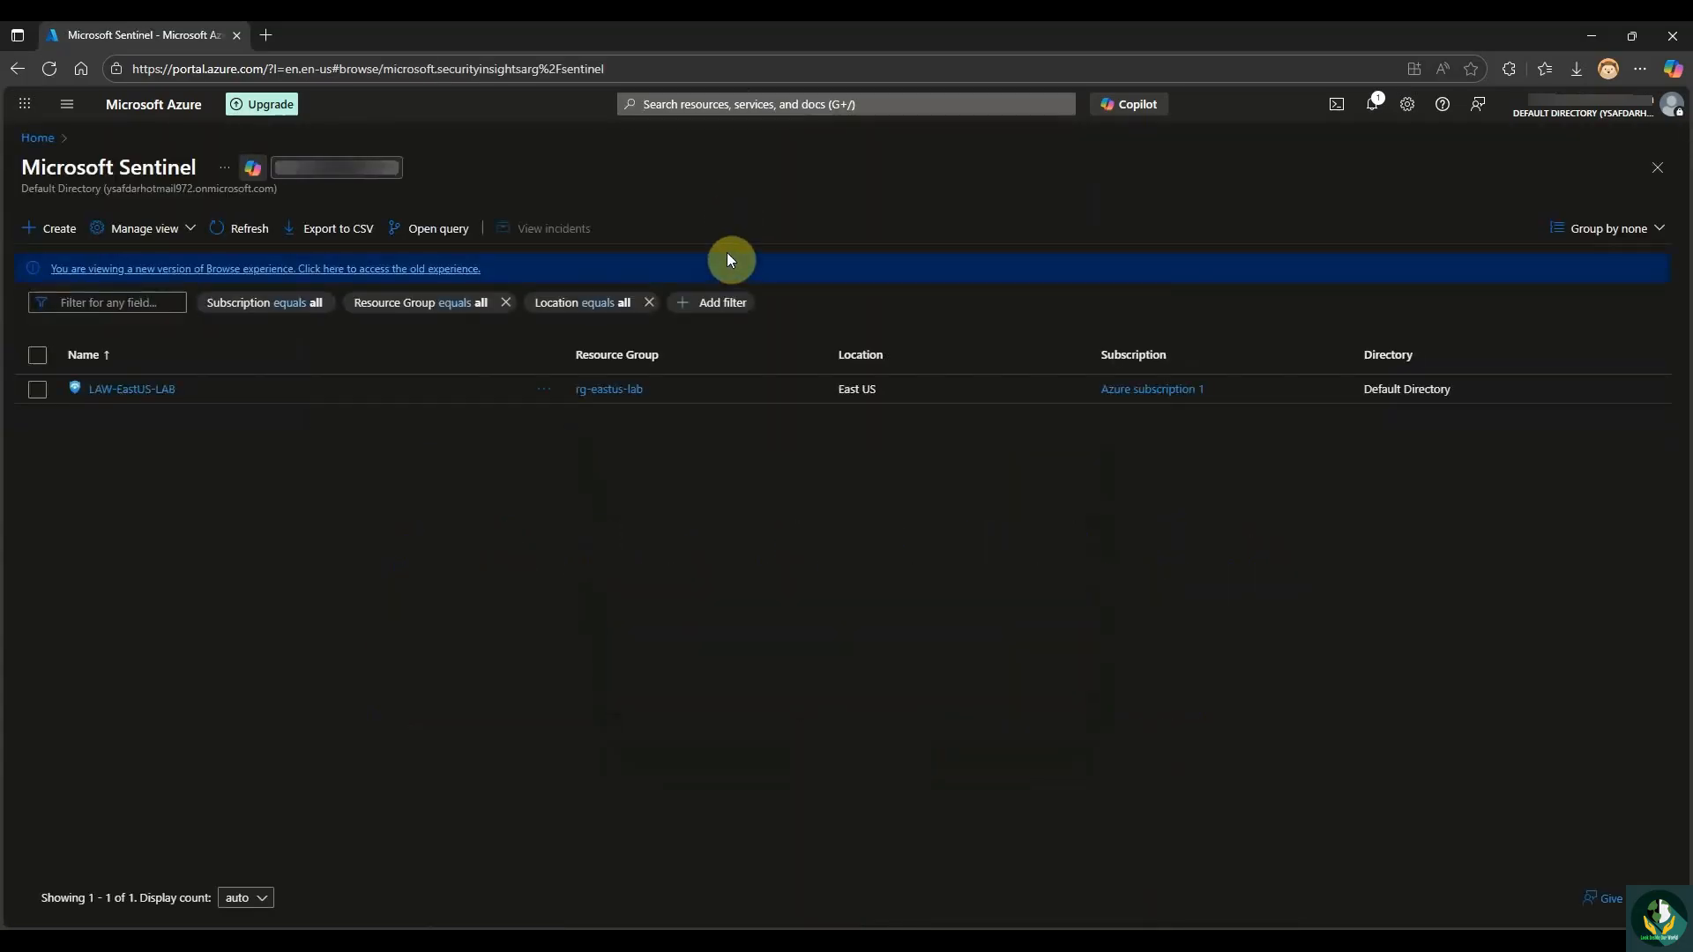
Add Microsoft Sentinel to the Sentinel-LAW workspace.
{"action": "left_click", "coordinate": [65, 237]}
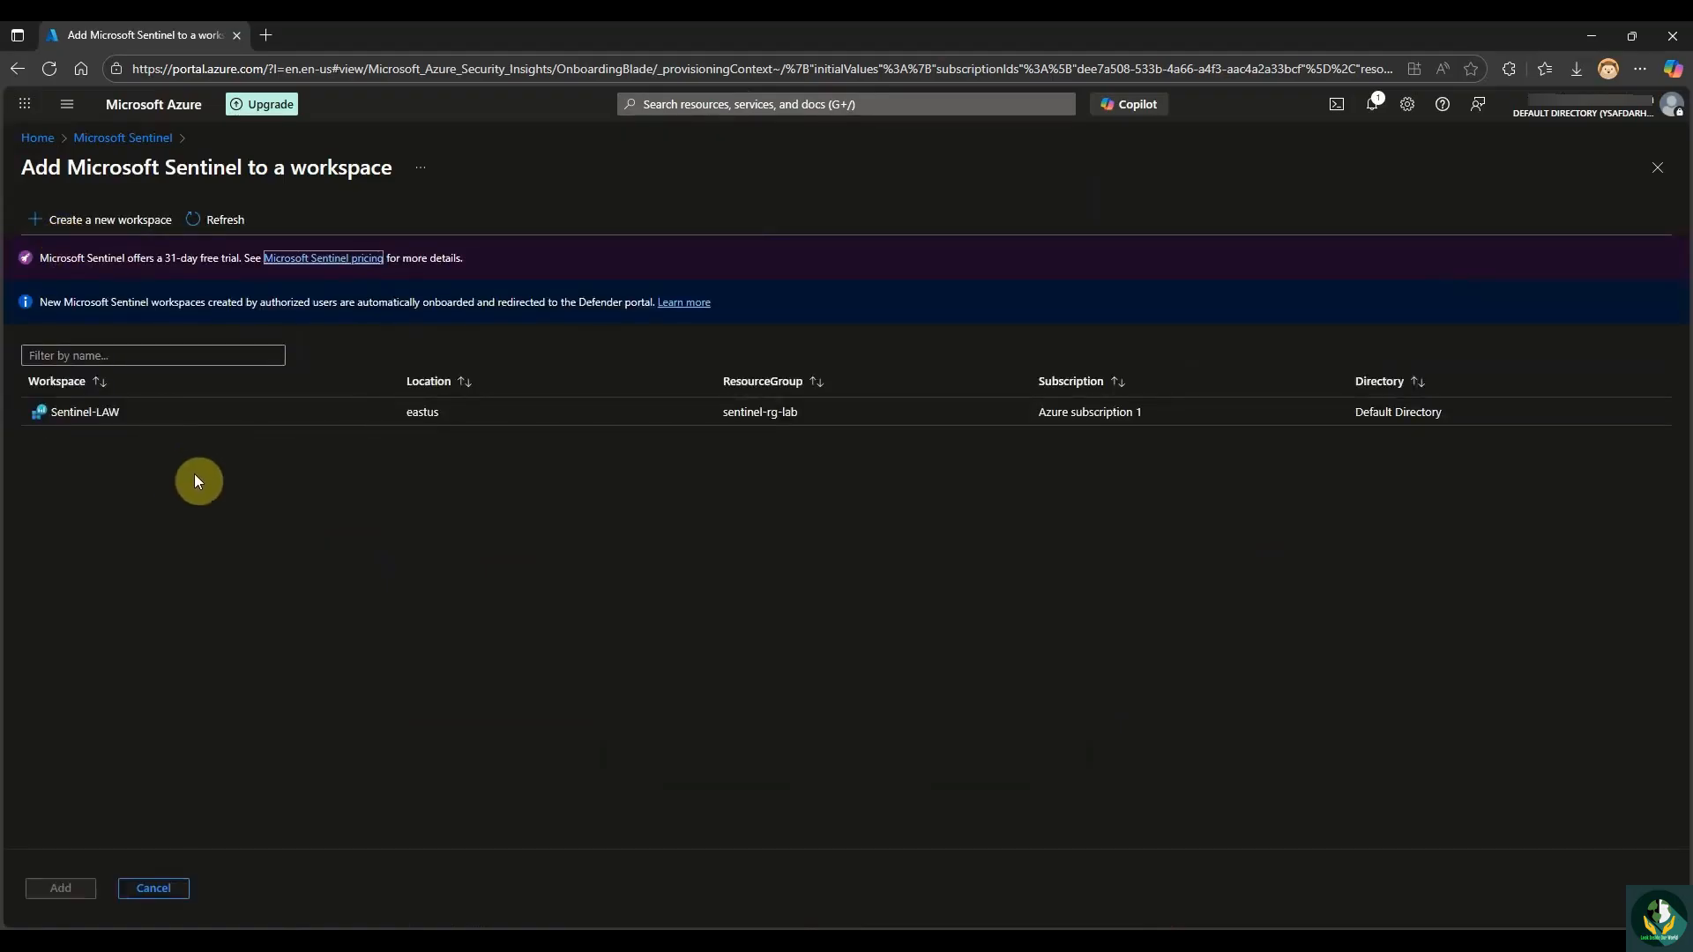
{"action": "left_click", "coordinate": [108, 421]}
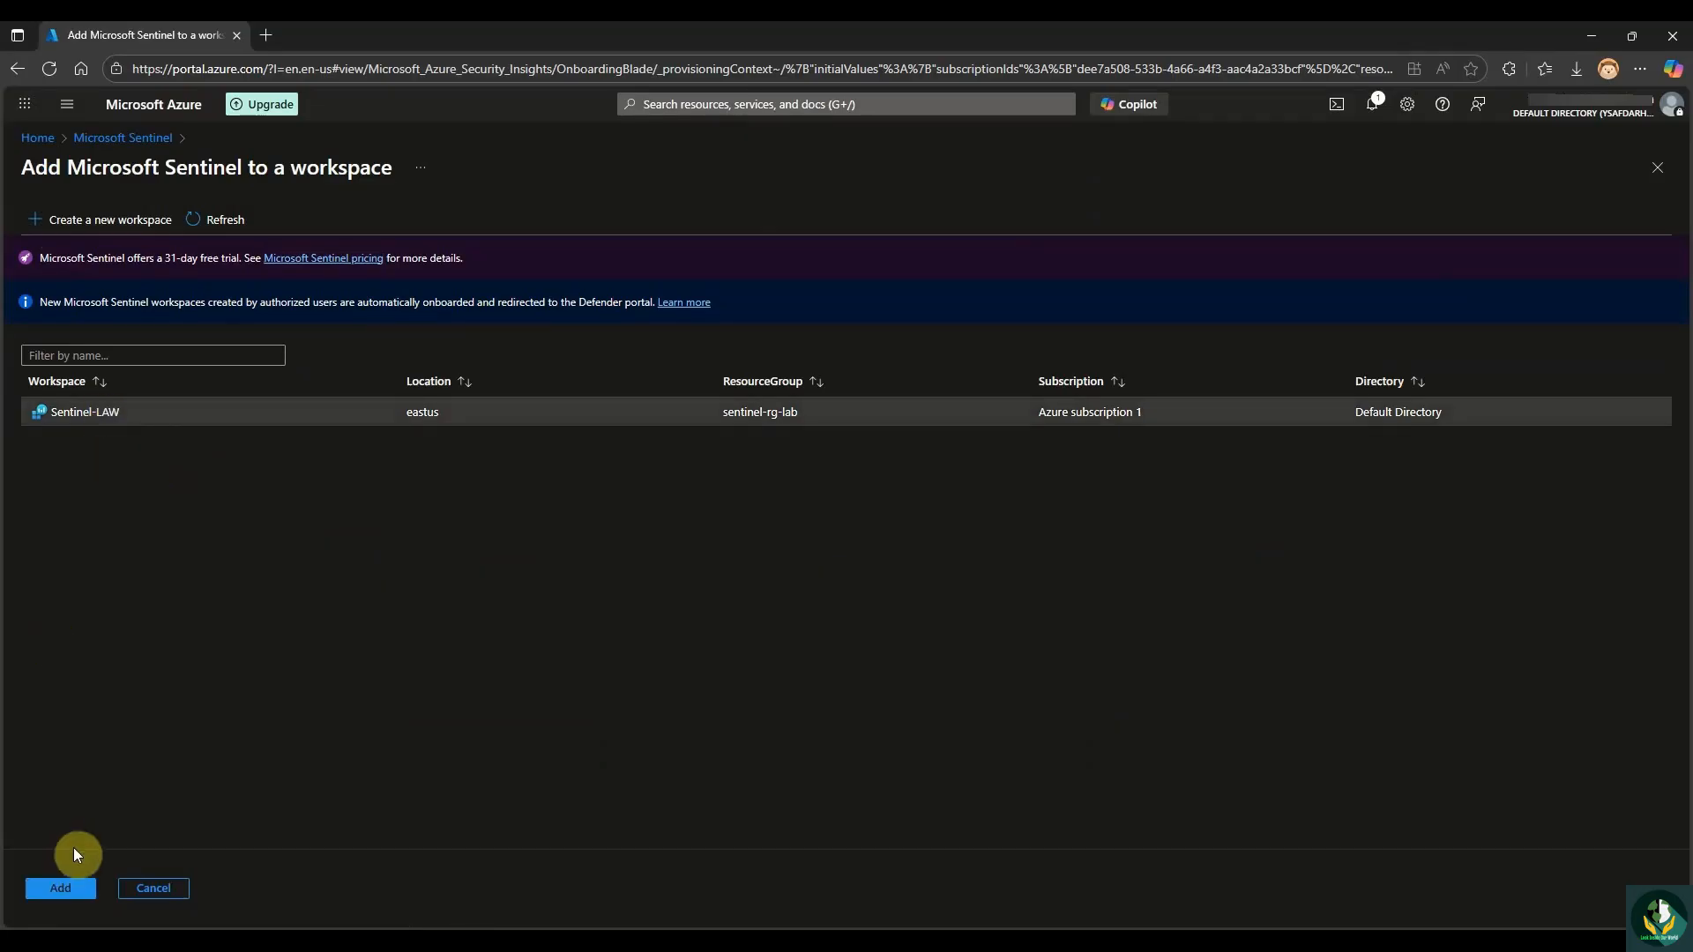
{"action": "left_click", "coordinate": [79, 892]}
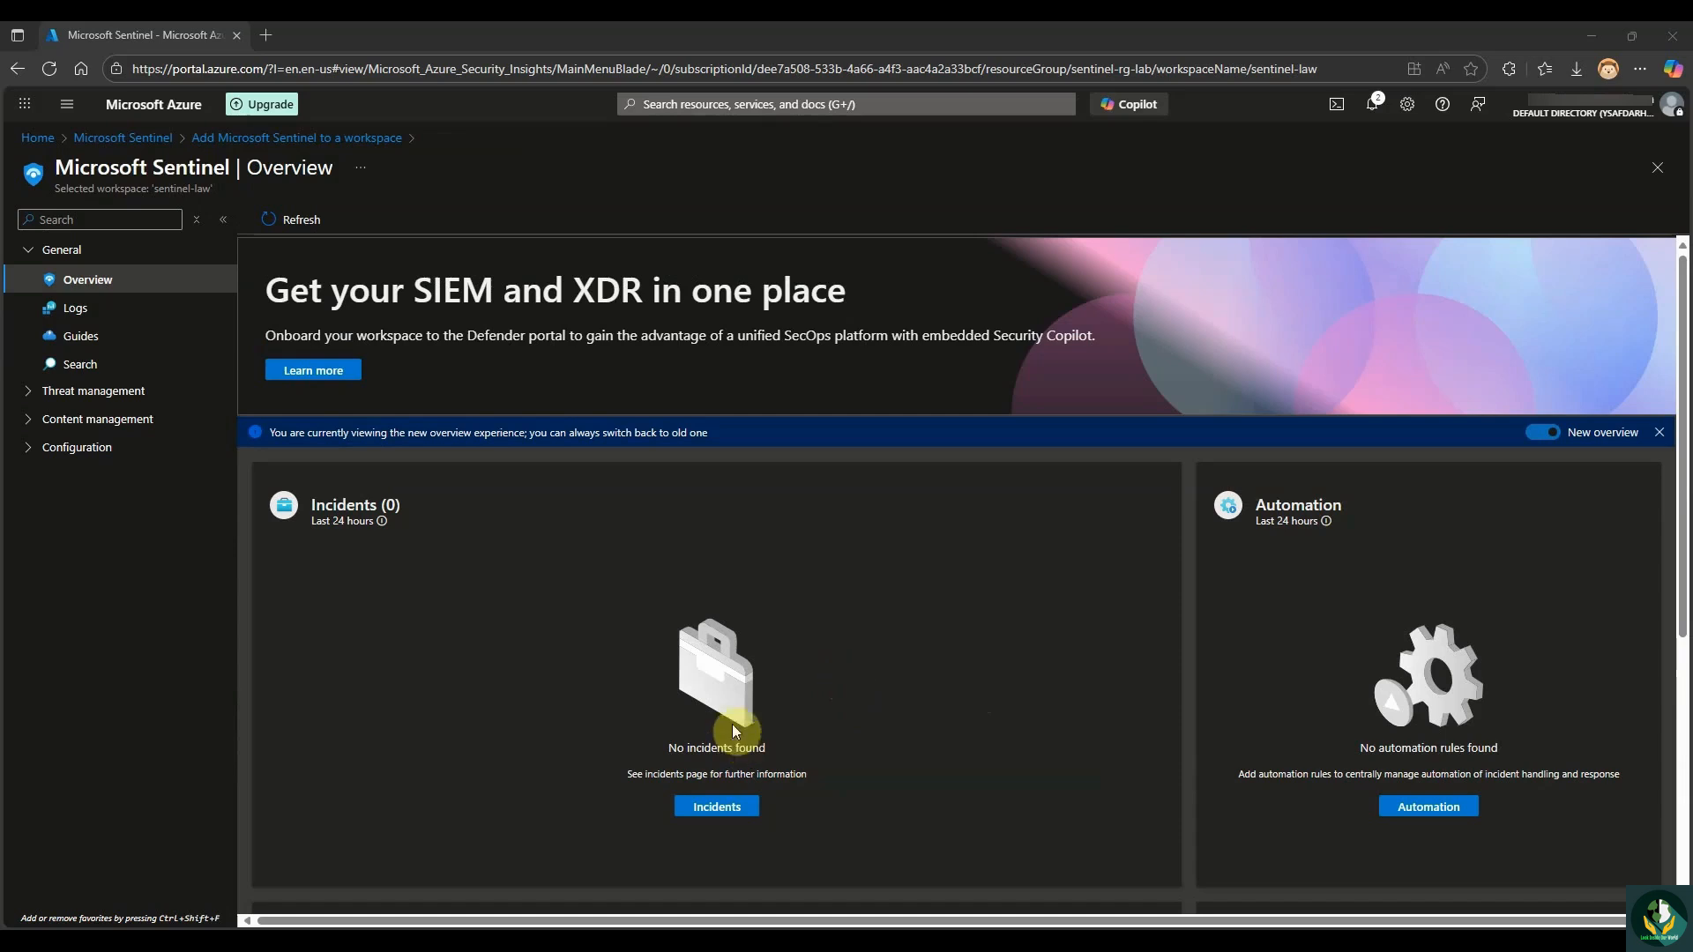
Expand the Sentinel navigation groups and examine the overview's incidents, automation, data and analytics sections.
{"action": "left_click", "coordinate": [44, 422]}
{"action": "left_click", "coordinate": [34, 422]}
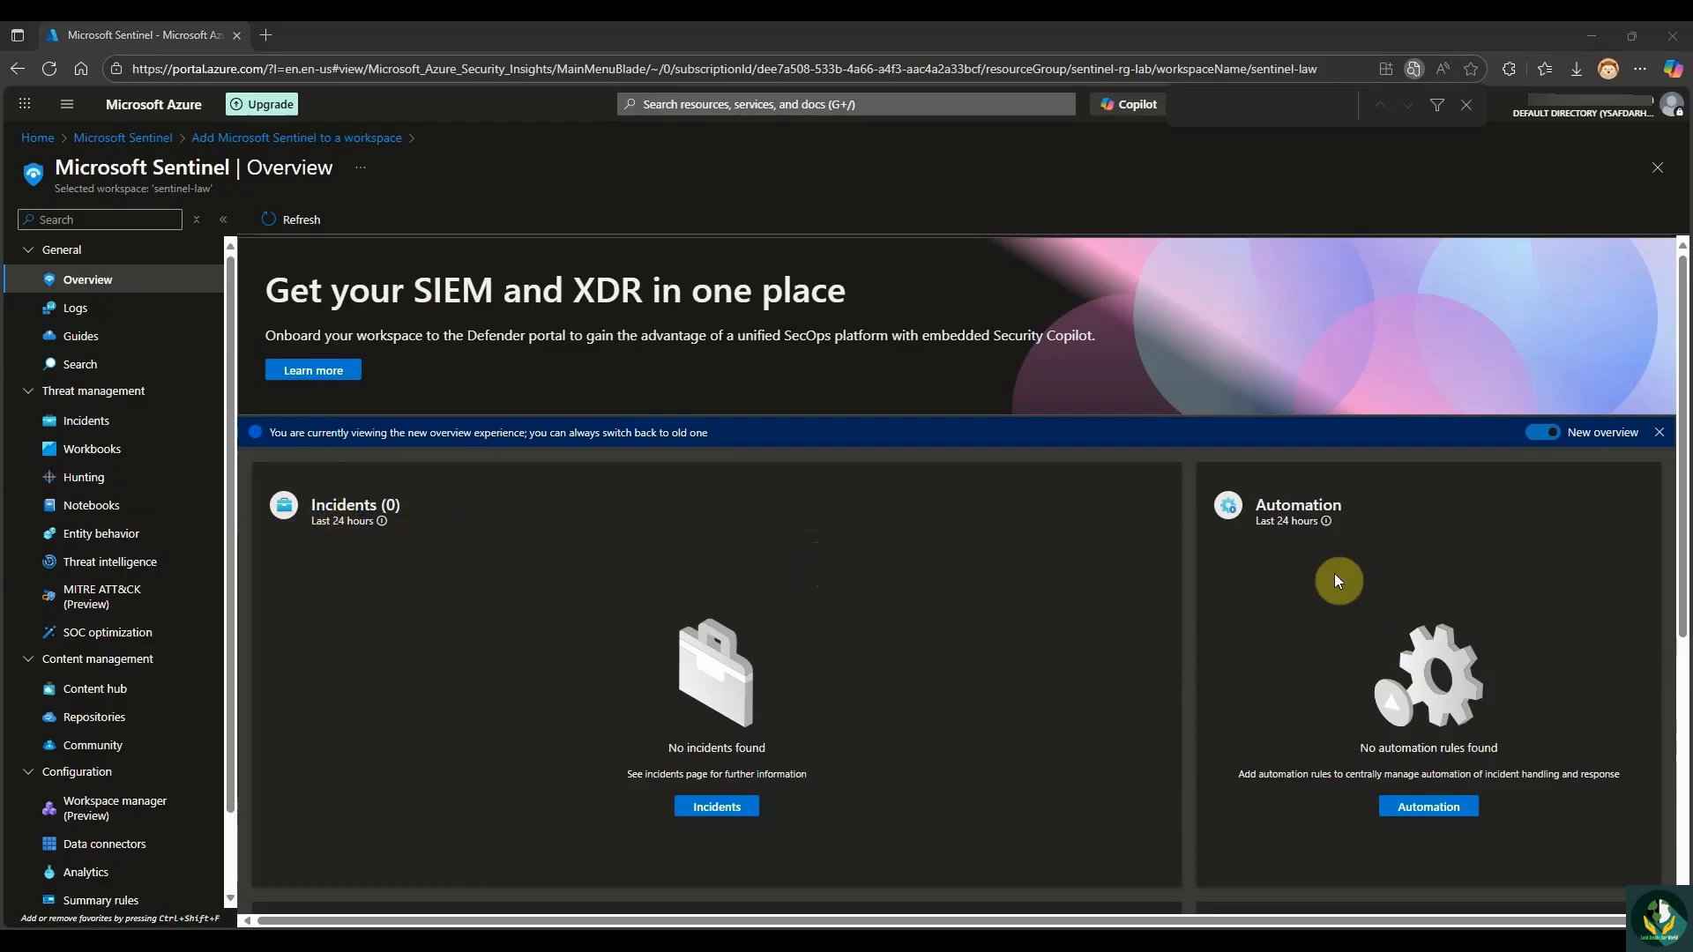
{"action": "scroll", "coordinate": [1305, 578], "scroll_direction": "down", "scroll_amount": 5}
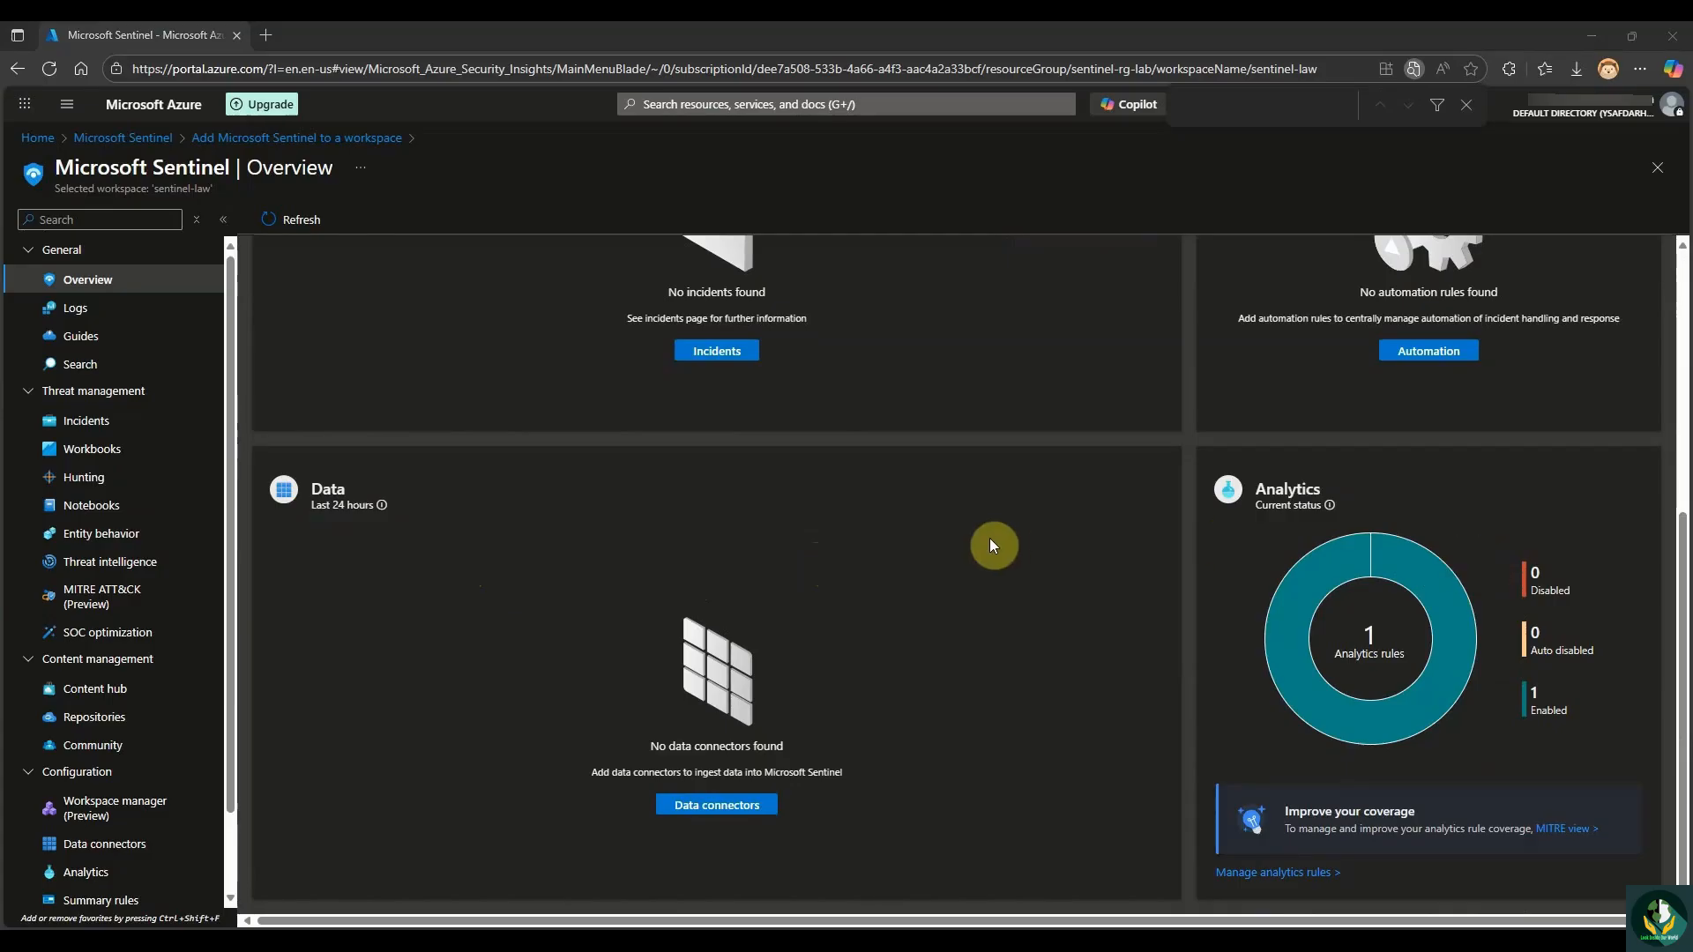
{"action": "scroll", "coordinate": [990, 538], "scroll_direction": "up", "scroll_amount": 5}
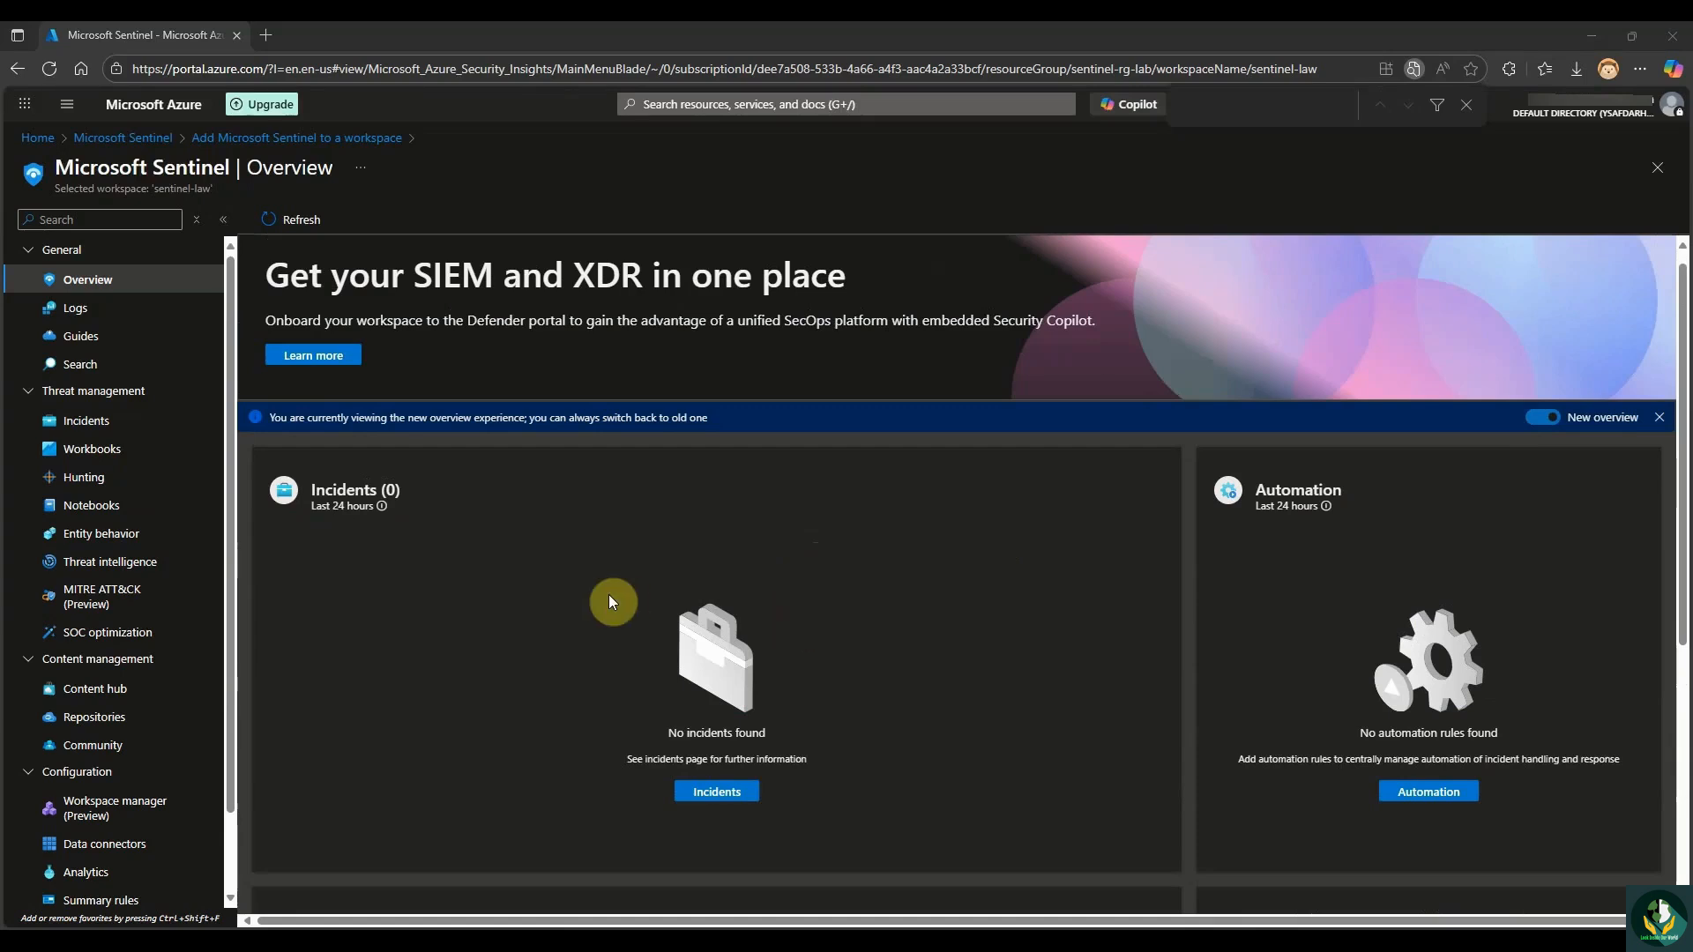
{"action": "scroll", "coordinate": [608, 600], "scroll_direction": "down", "scroll_amount": 5}
{"action": "mouse_move", "coordinate": [1292, 651]}
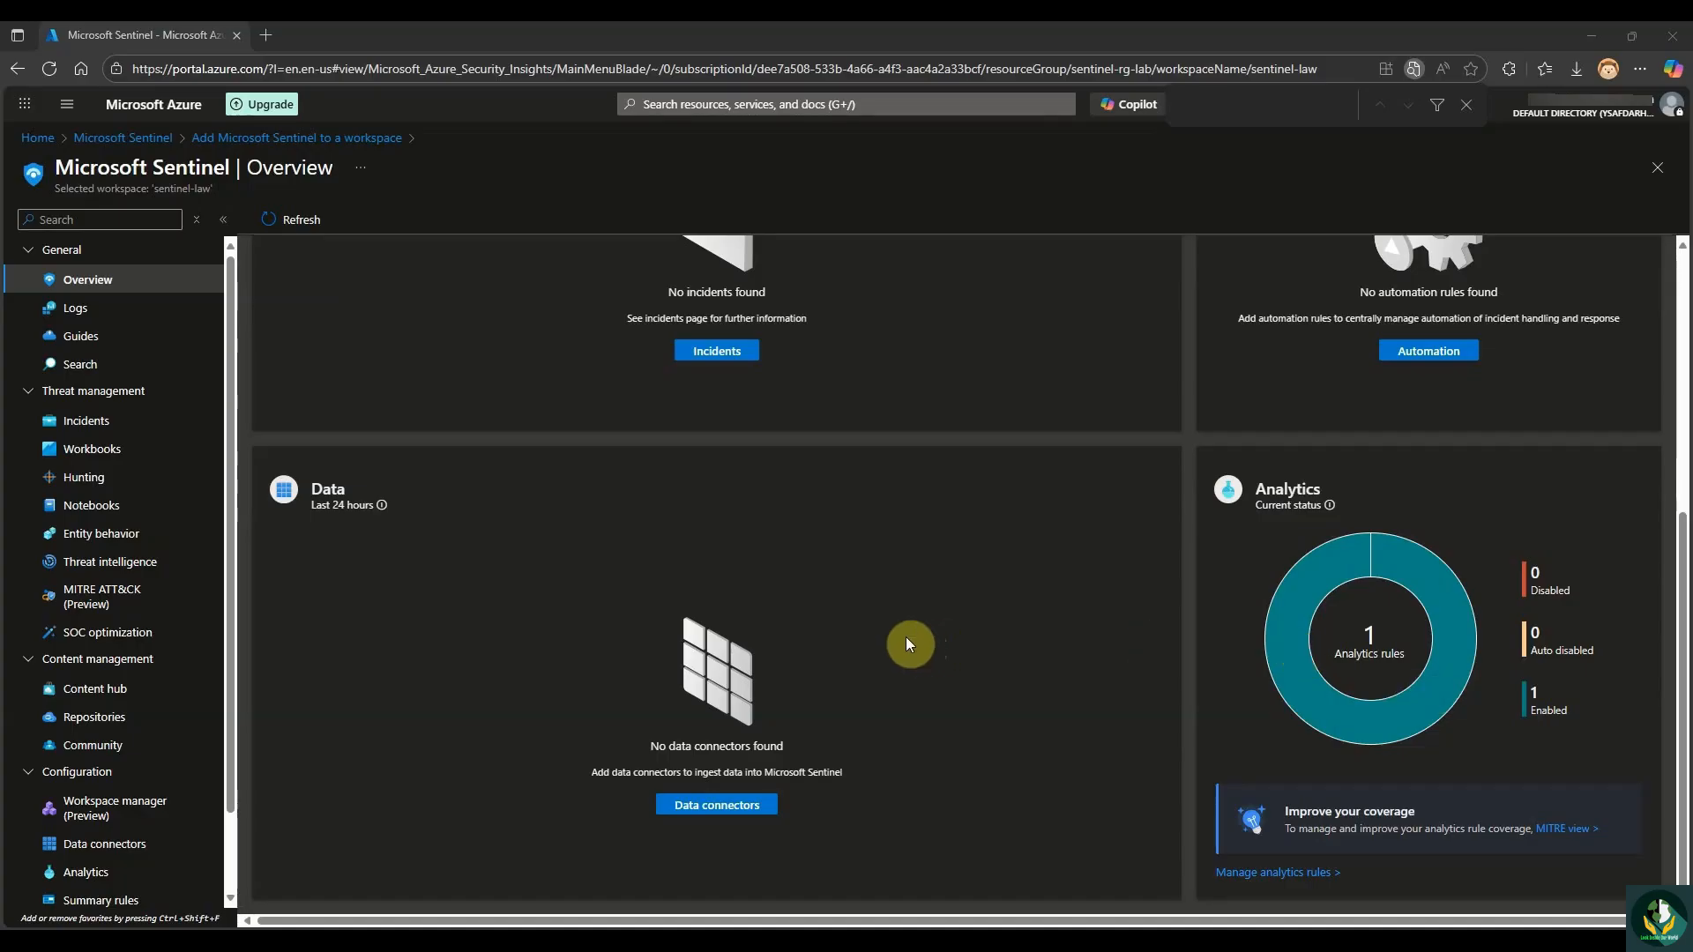
{"action": "scroll", "coordinate": [906, 637], "scroll_direction": "up", "scroll_amount": 5}
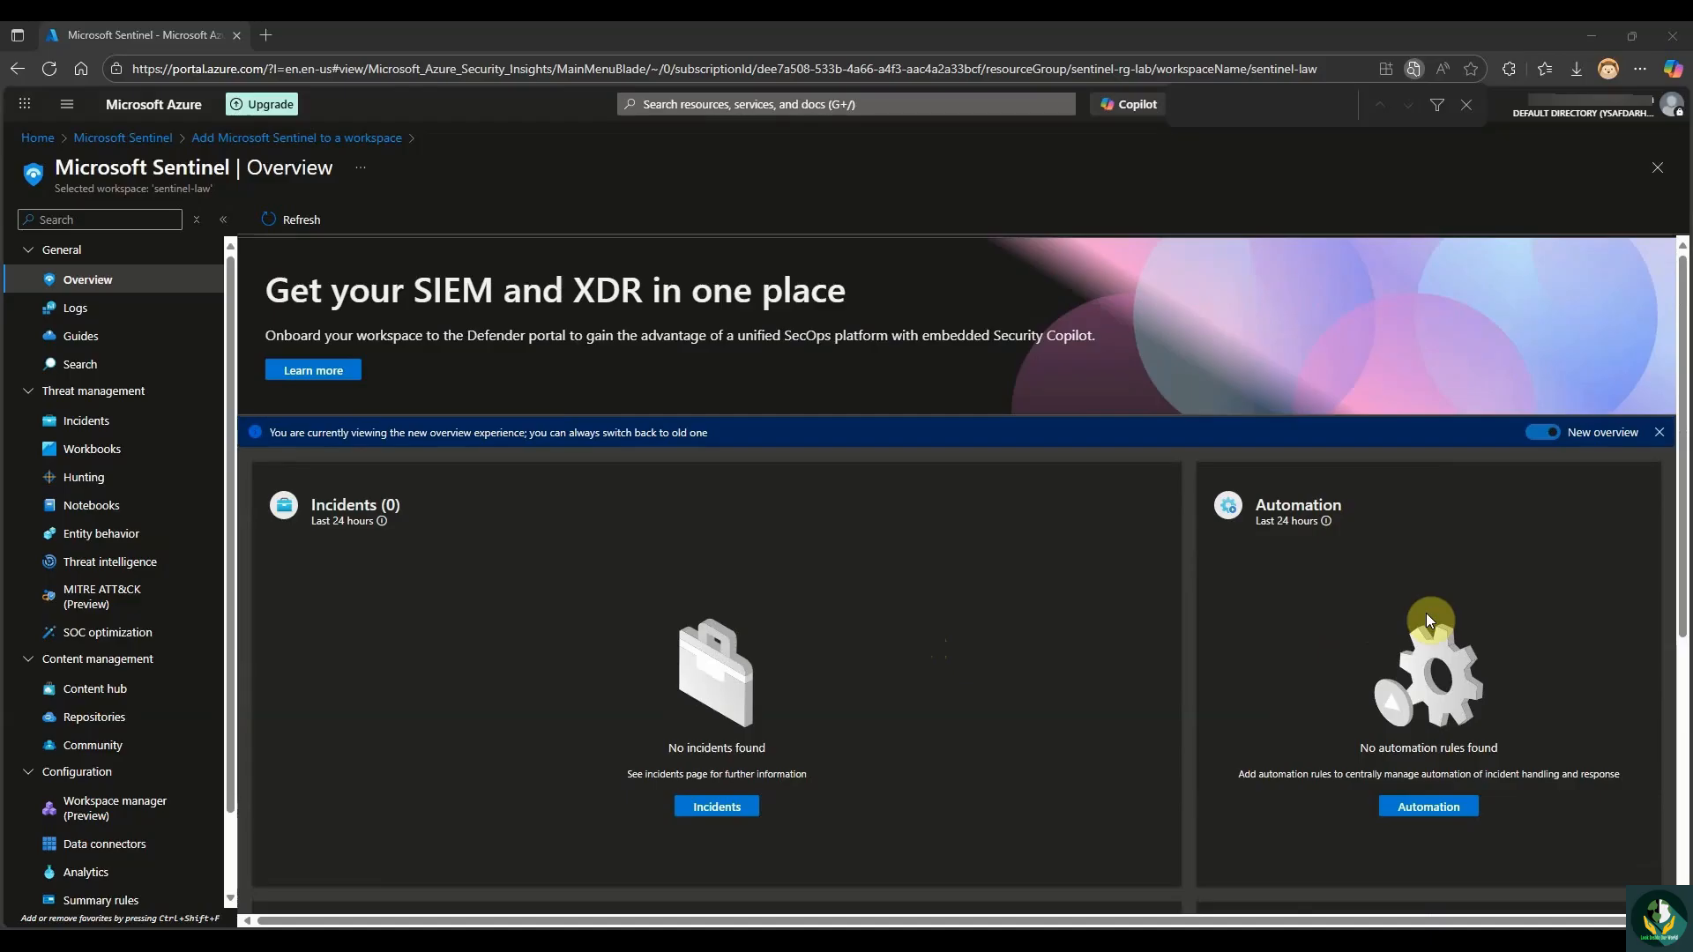
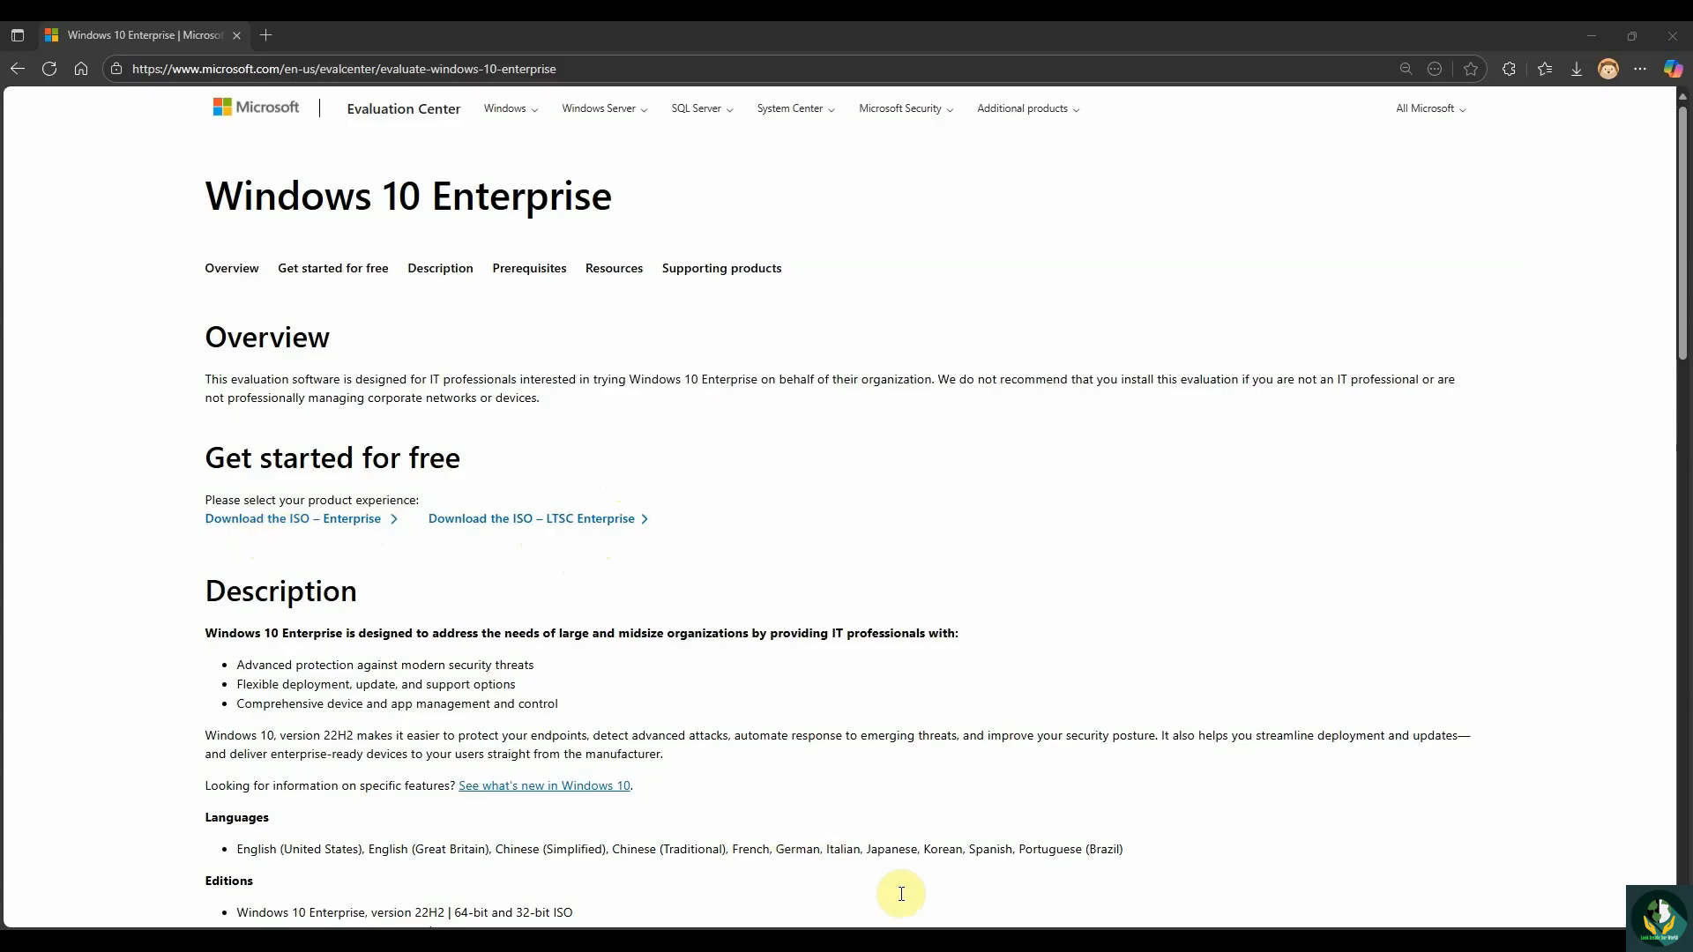
Switch to VMware Workstation and start a typical new virtual machine with a blank hard disk and Windows 10 and later x64 as guest system.
{"action": "left_click", "coordinate": [1062, 942]}
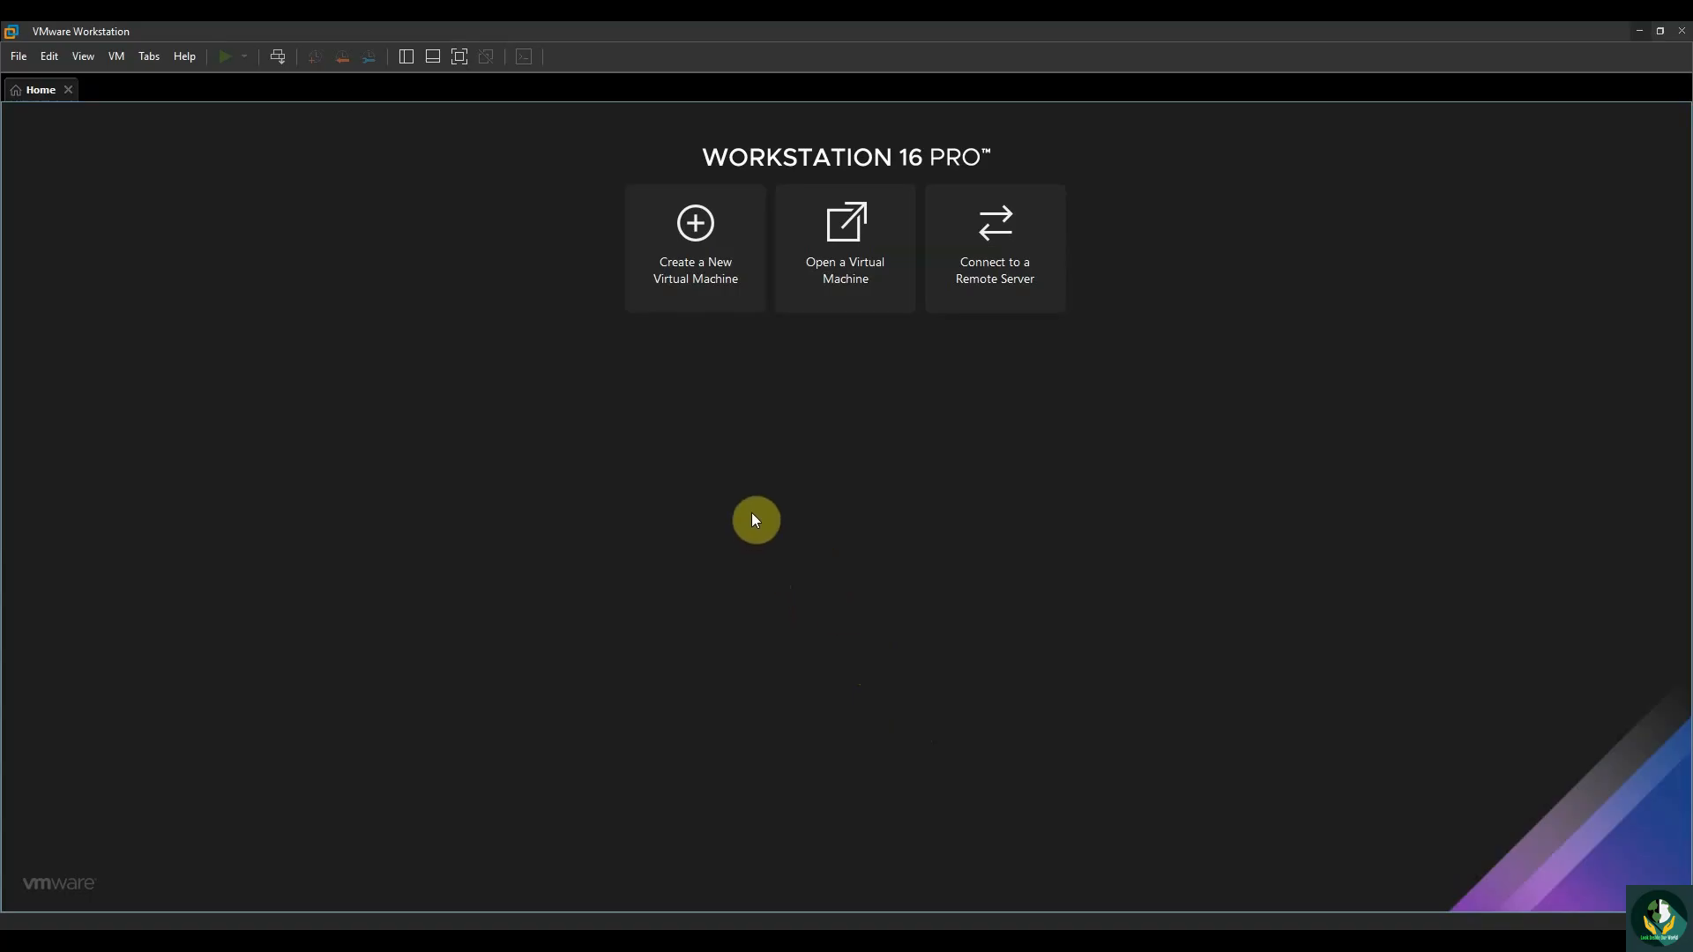
{"action": "left_click", "coordinate": [703, 266]}
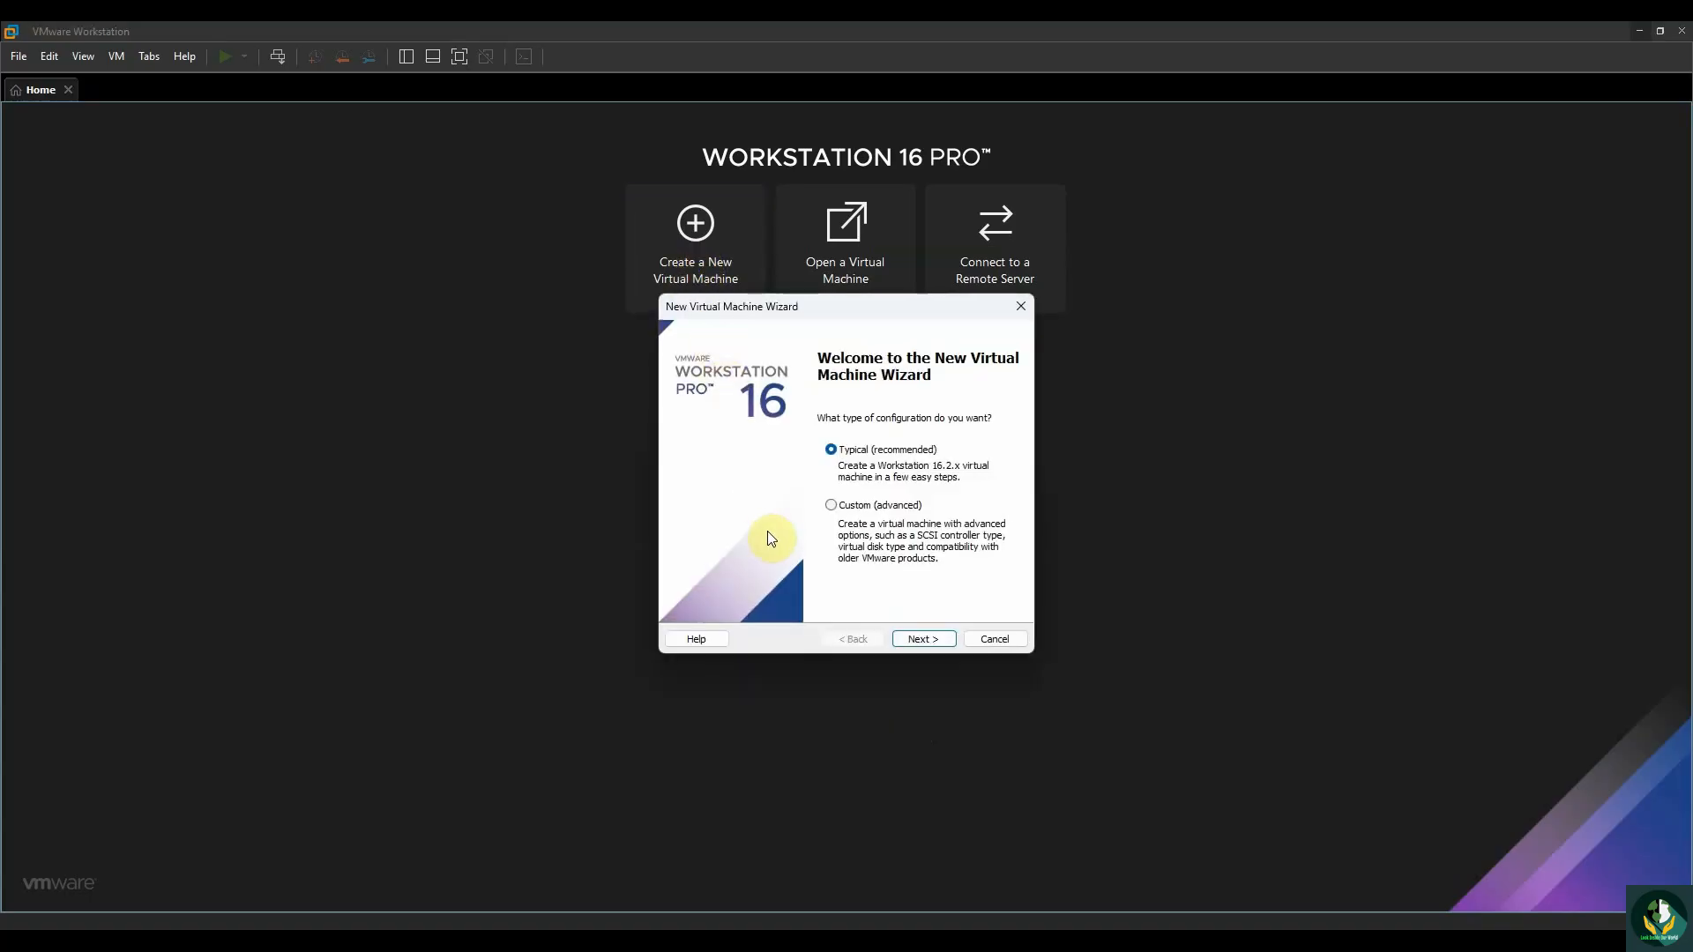
{"action": "left_click", "coordinate": [928, 638]}
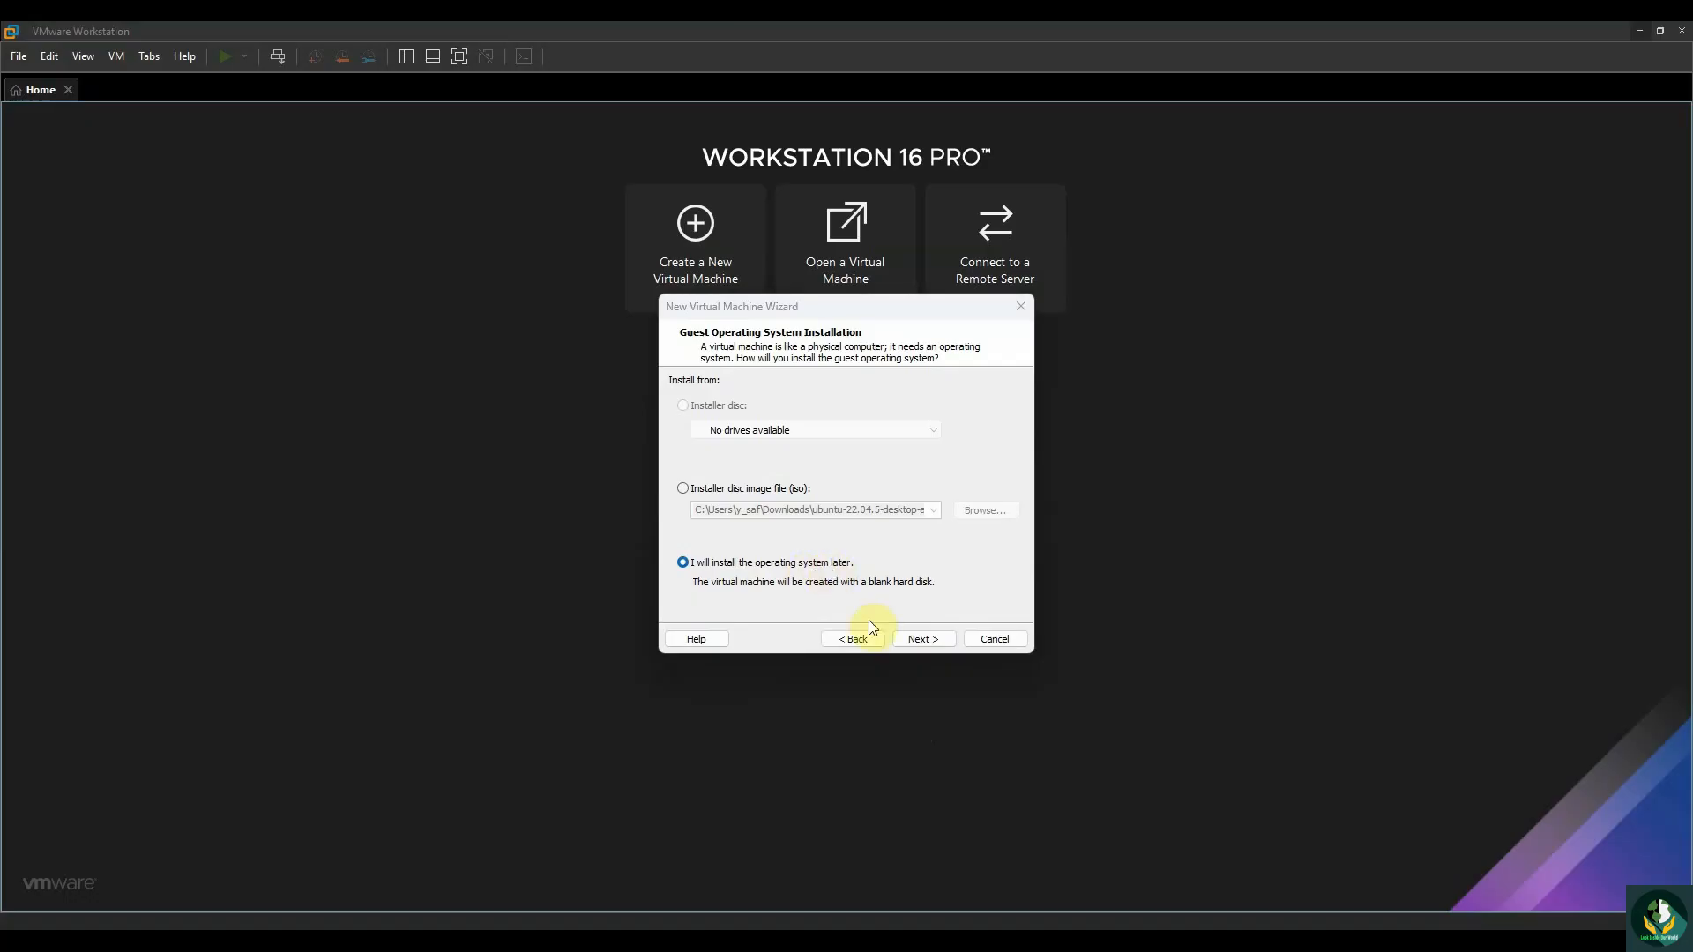
{"action": "left_click", "coordinate": [920, 640]}
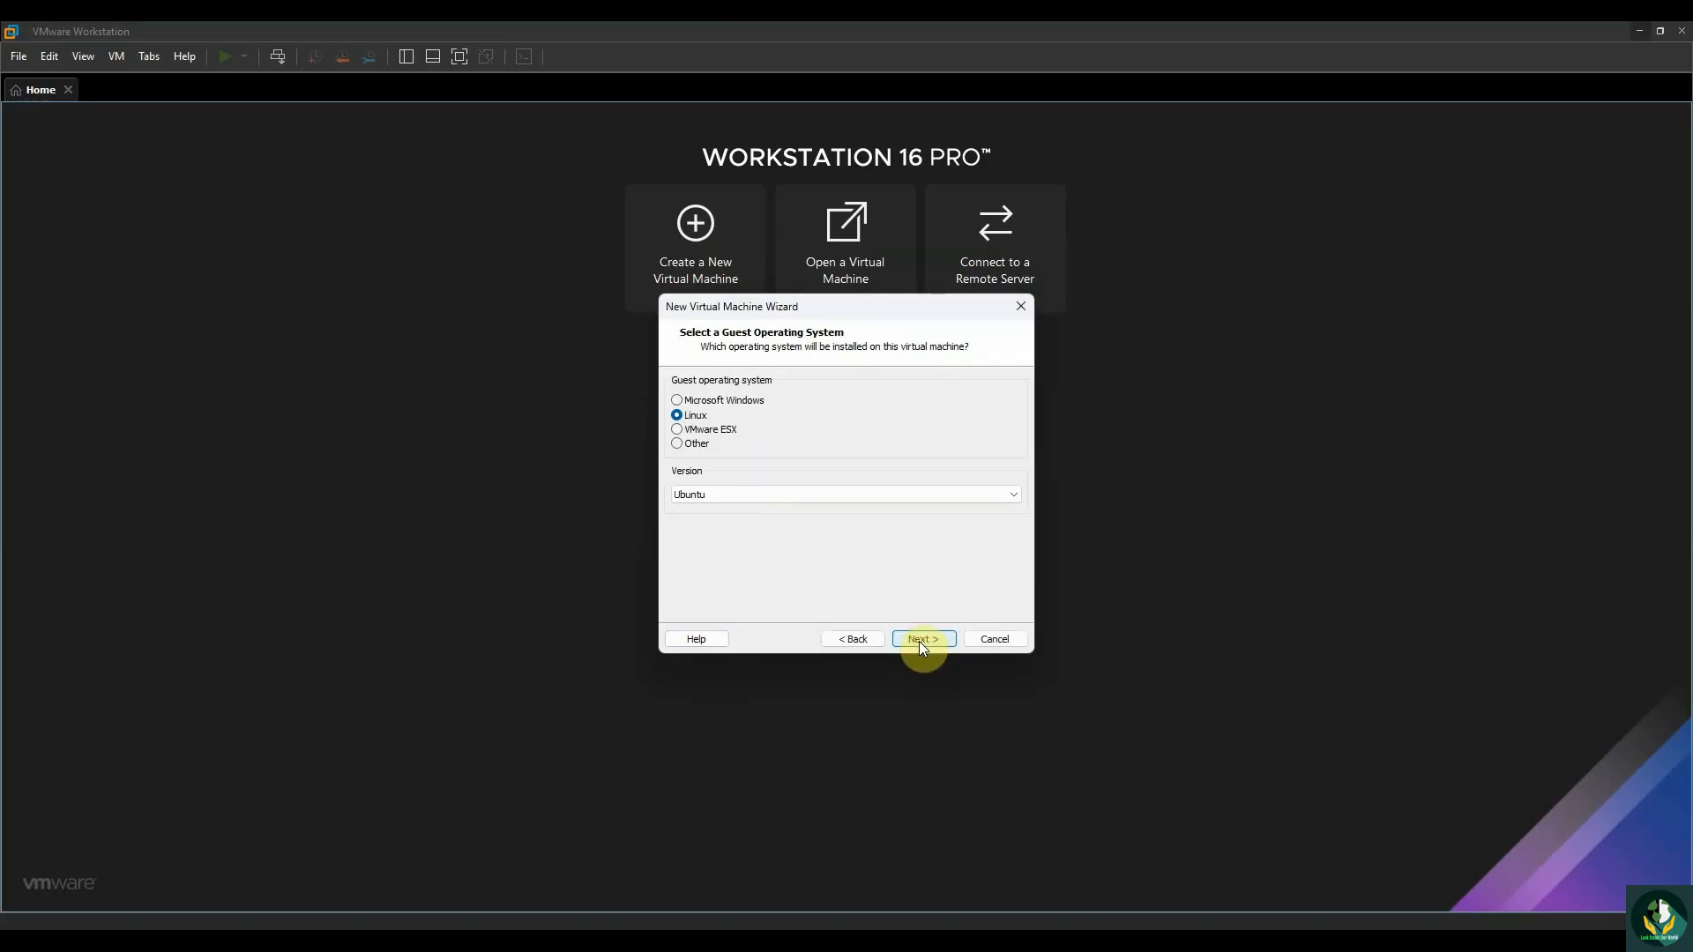
{"action": "left_click", "coordinate": [694, 402]}
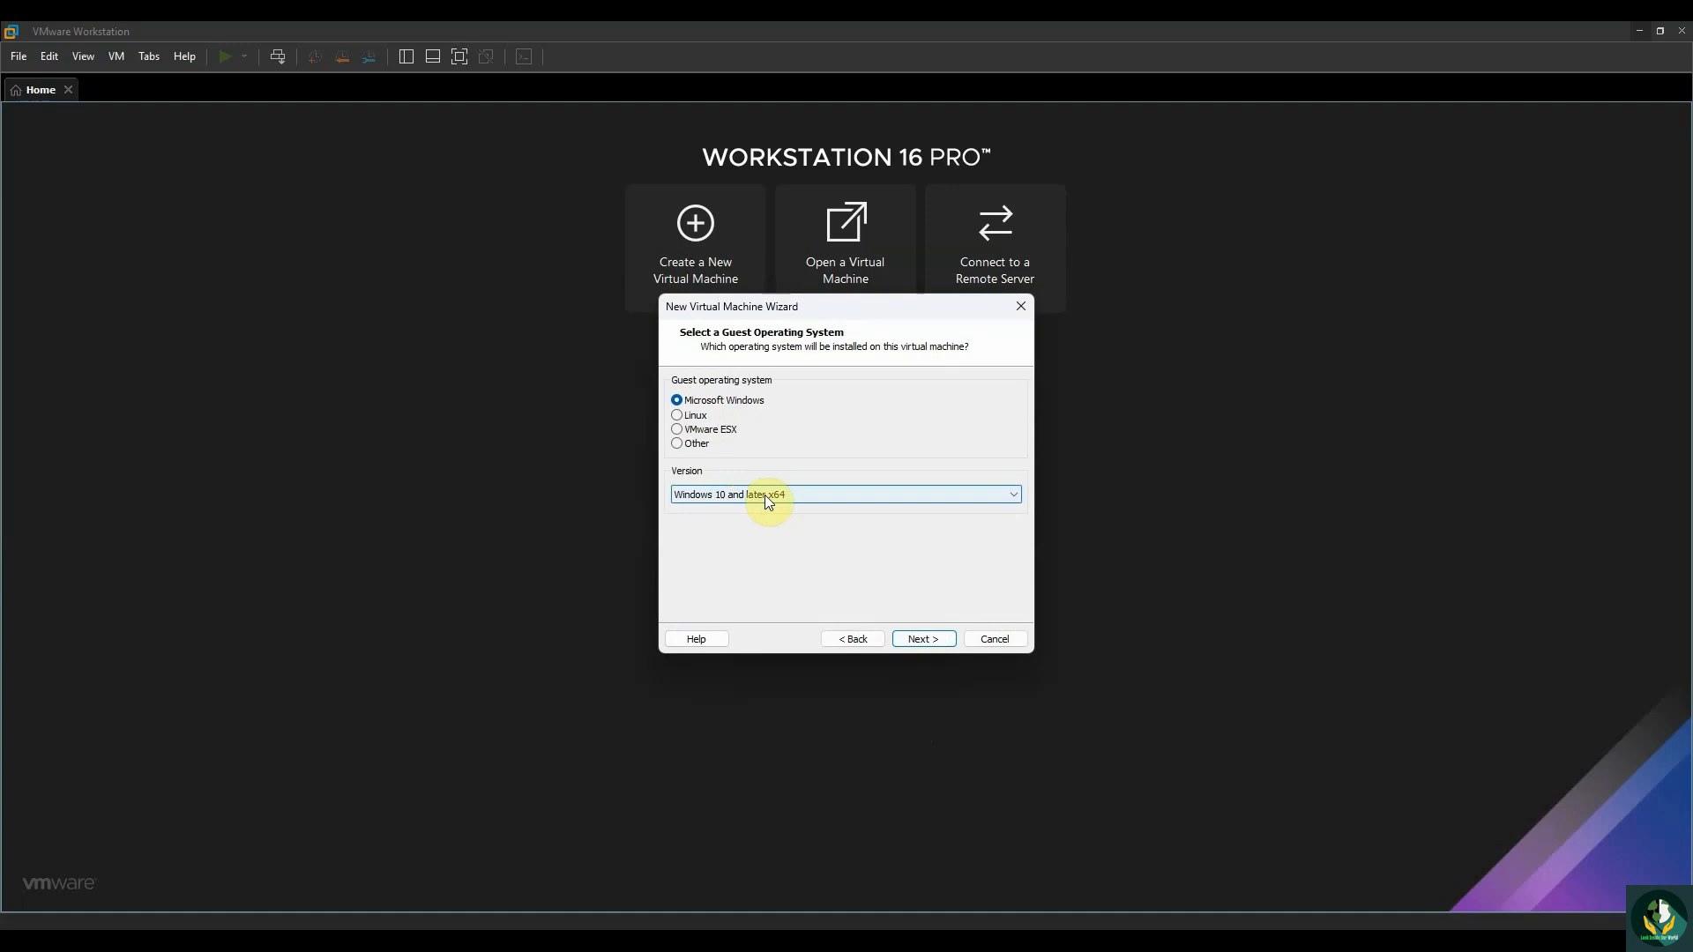
{"action": "left_click", "coordinate": [926, 637]}
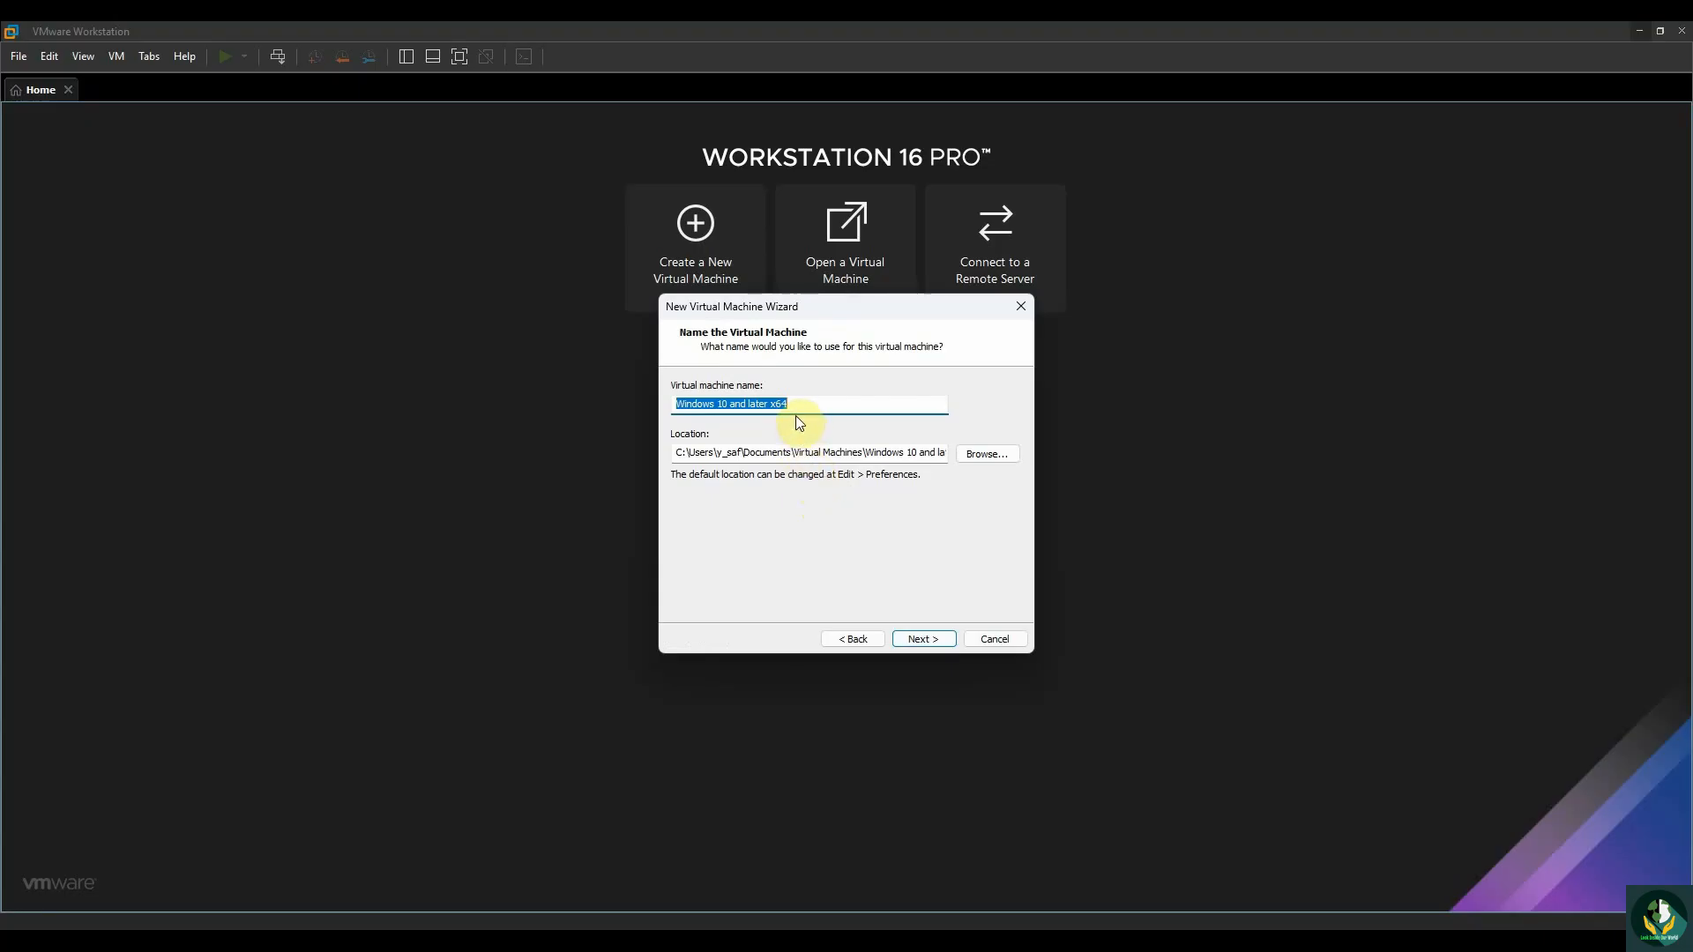
Name the virtual machine WIN10-LAB and accept a 60 GB virtual disk split into multiple files.
{"action": "type", "text": "WIN10-LA"}
{"action": "key", "text": "BackSpace"}
{"action": "type", "text": "LAB"}
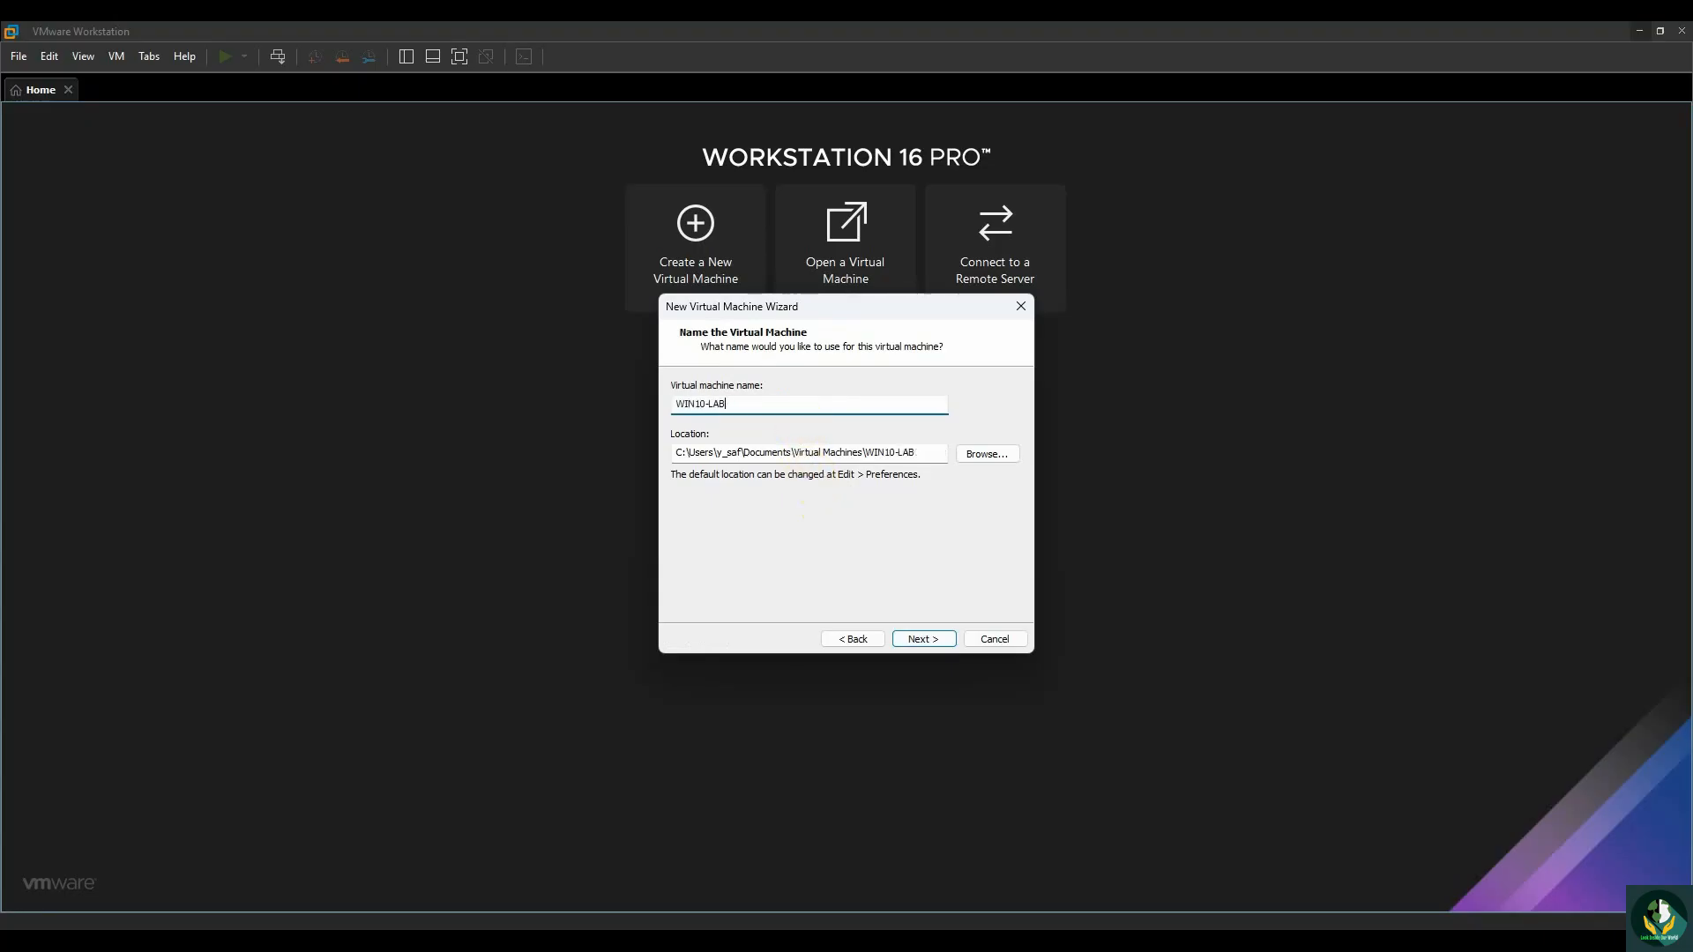
{"action": "type", "text": "0-01"}
{"action": "key", "text": "Return"}
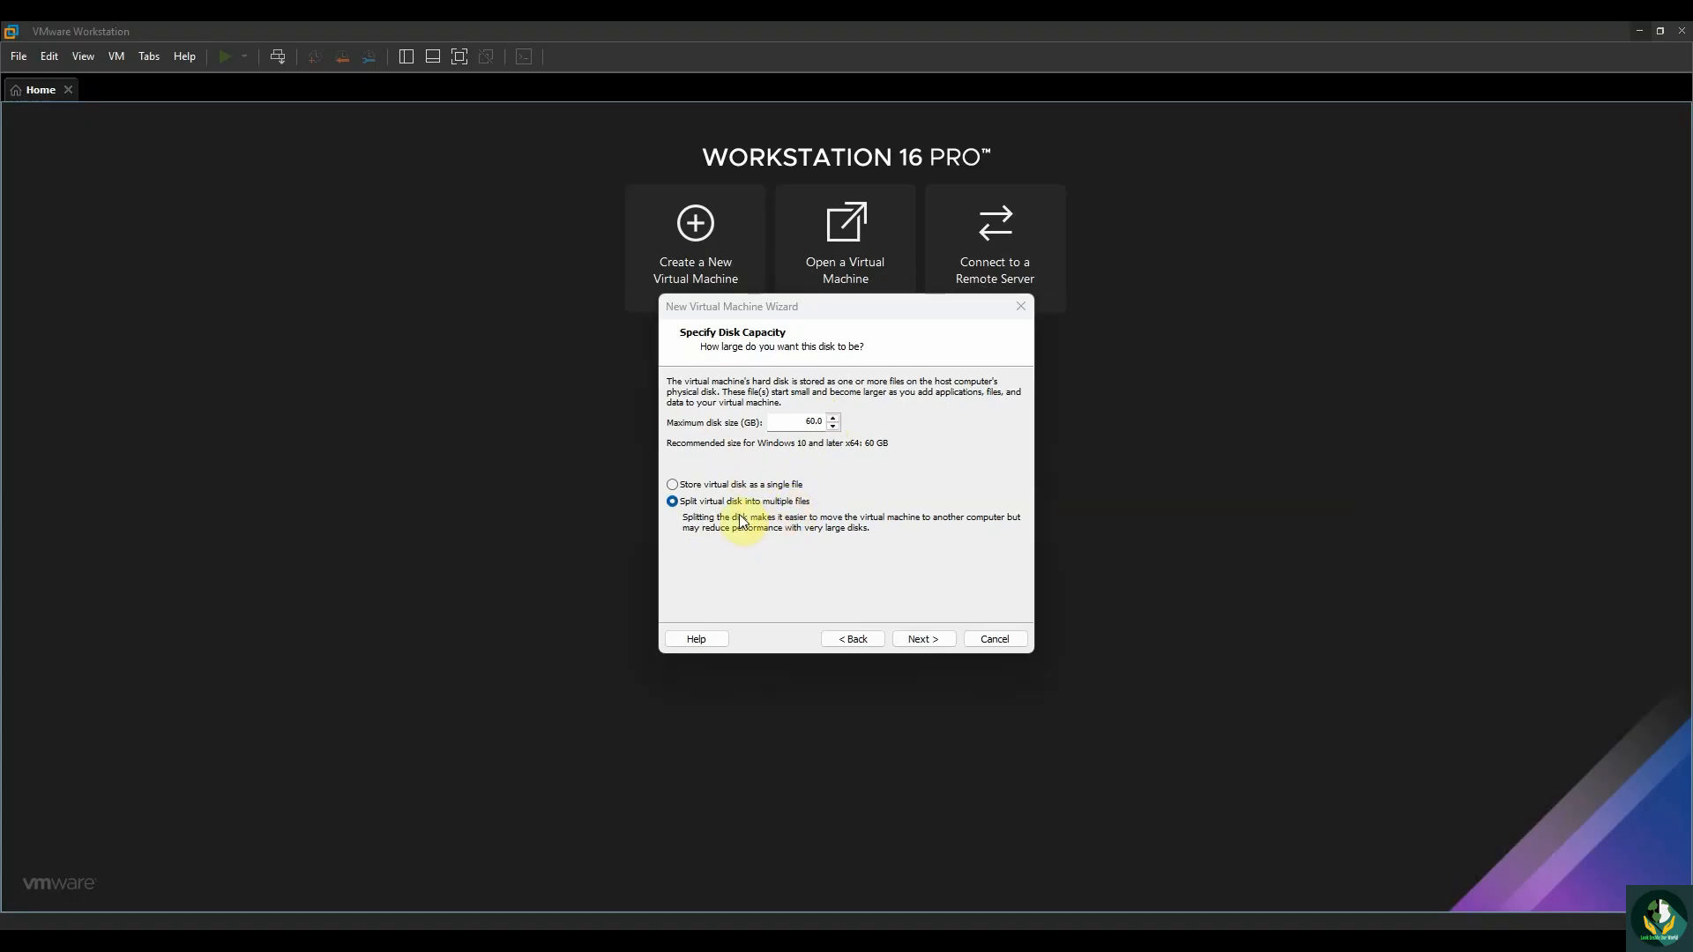
{"action": "left_click", "coordinate": [919, 636]}
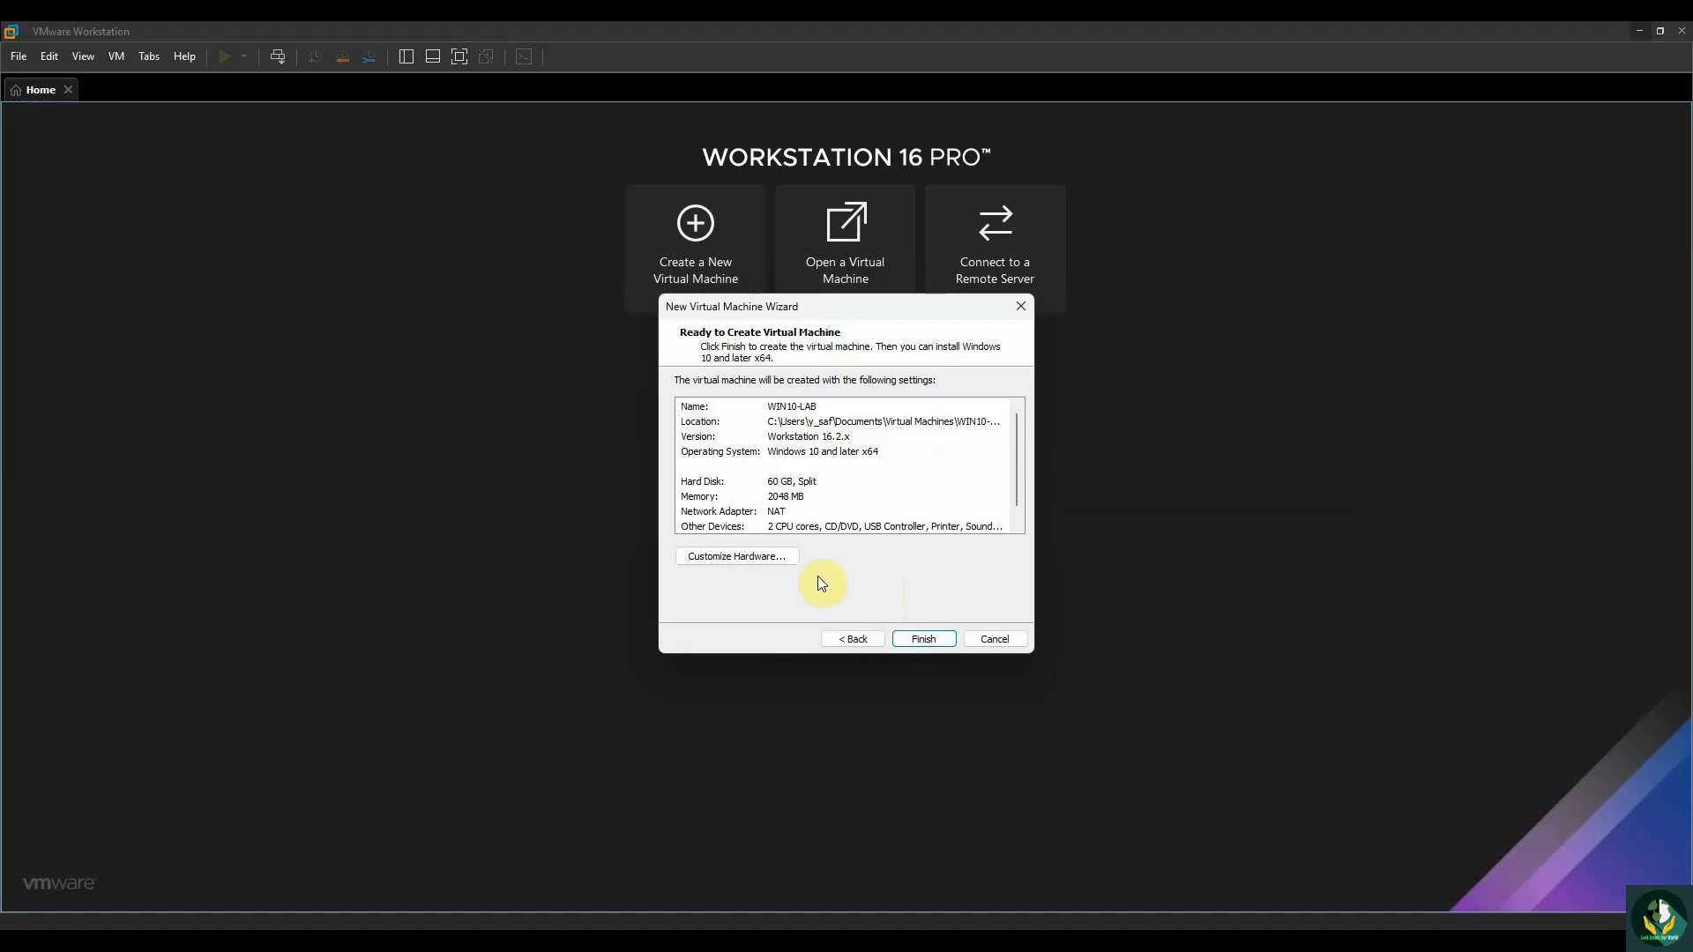
Customize the virtual machine's hardware with 2 cores per processor and 8192 MB of memory.
{"action": "left_click", "coordinate": [756, 558]}
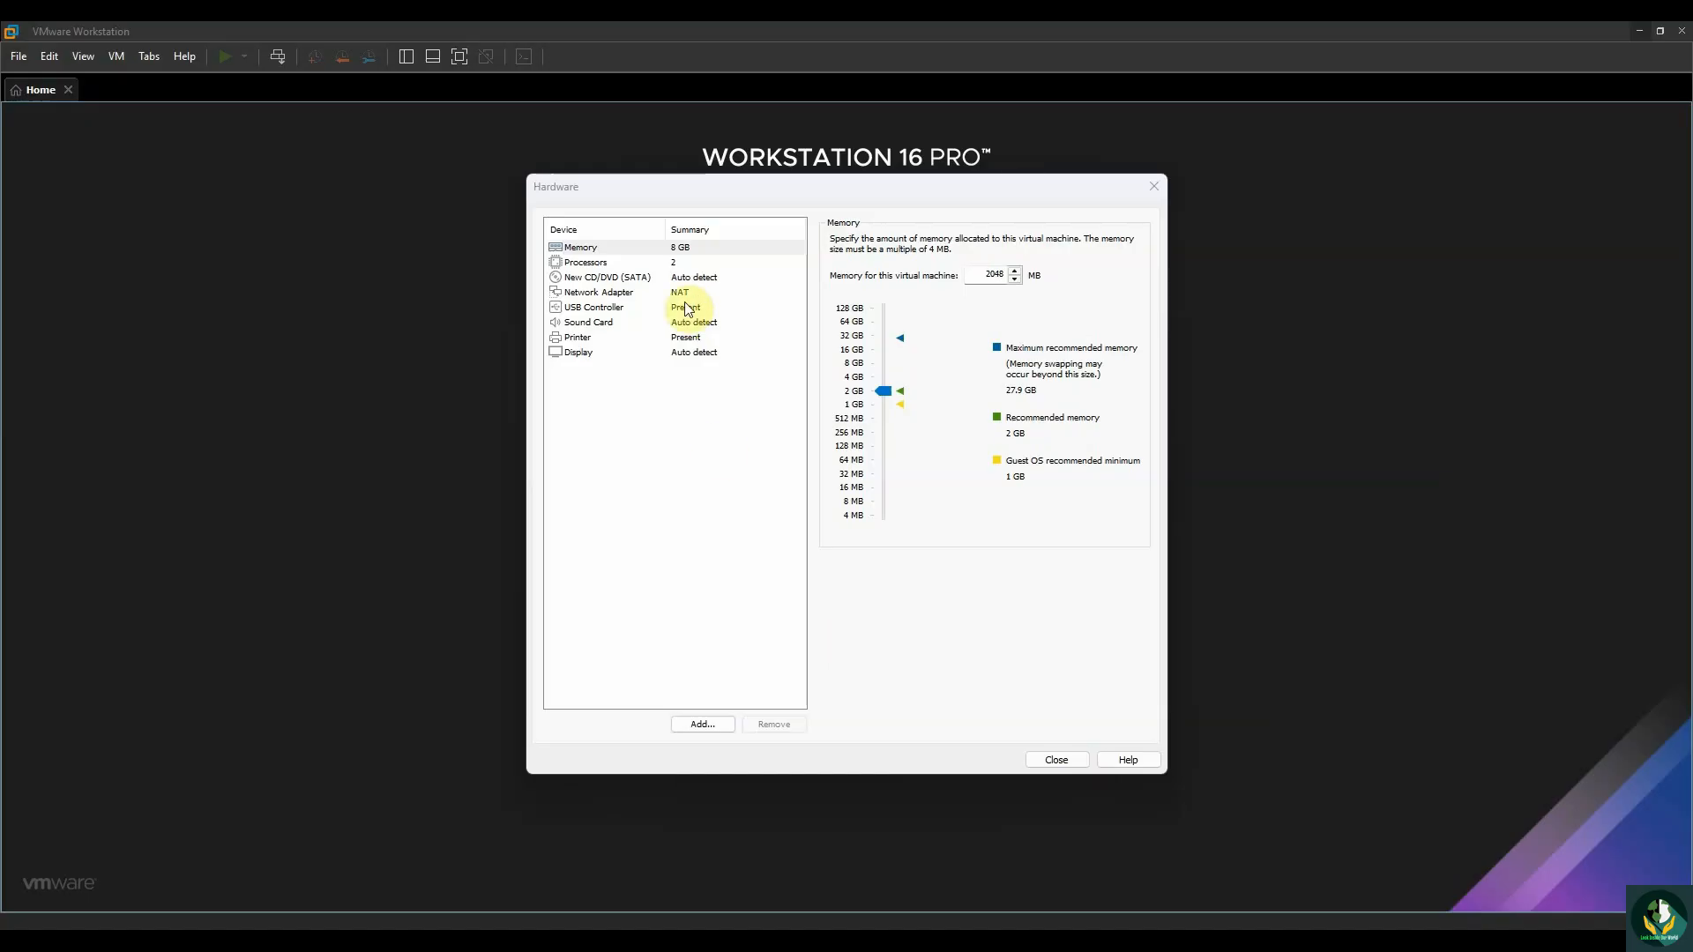
{"action": "left_click", "coordinate": [678, 263]}
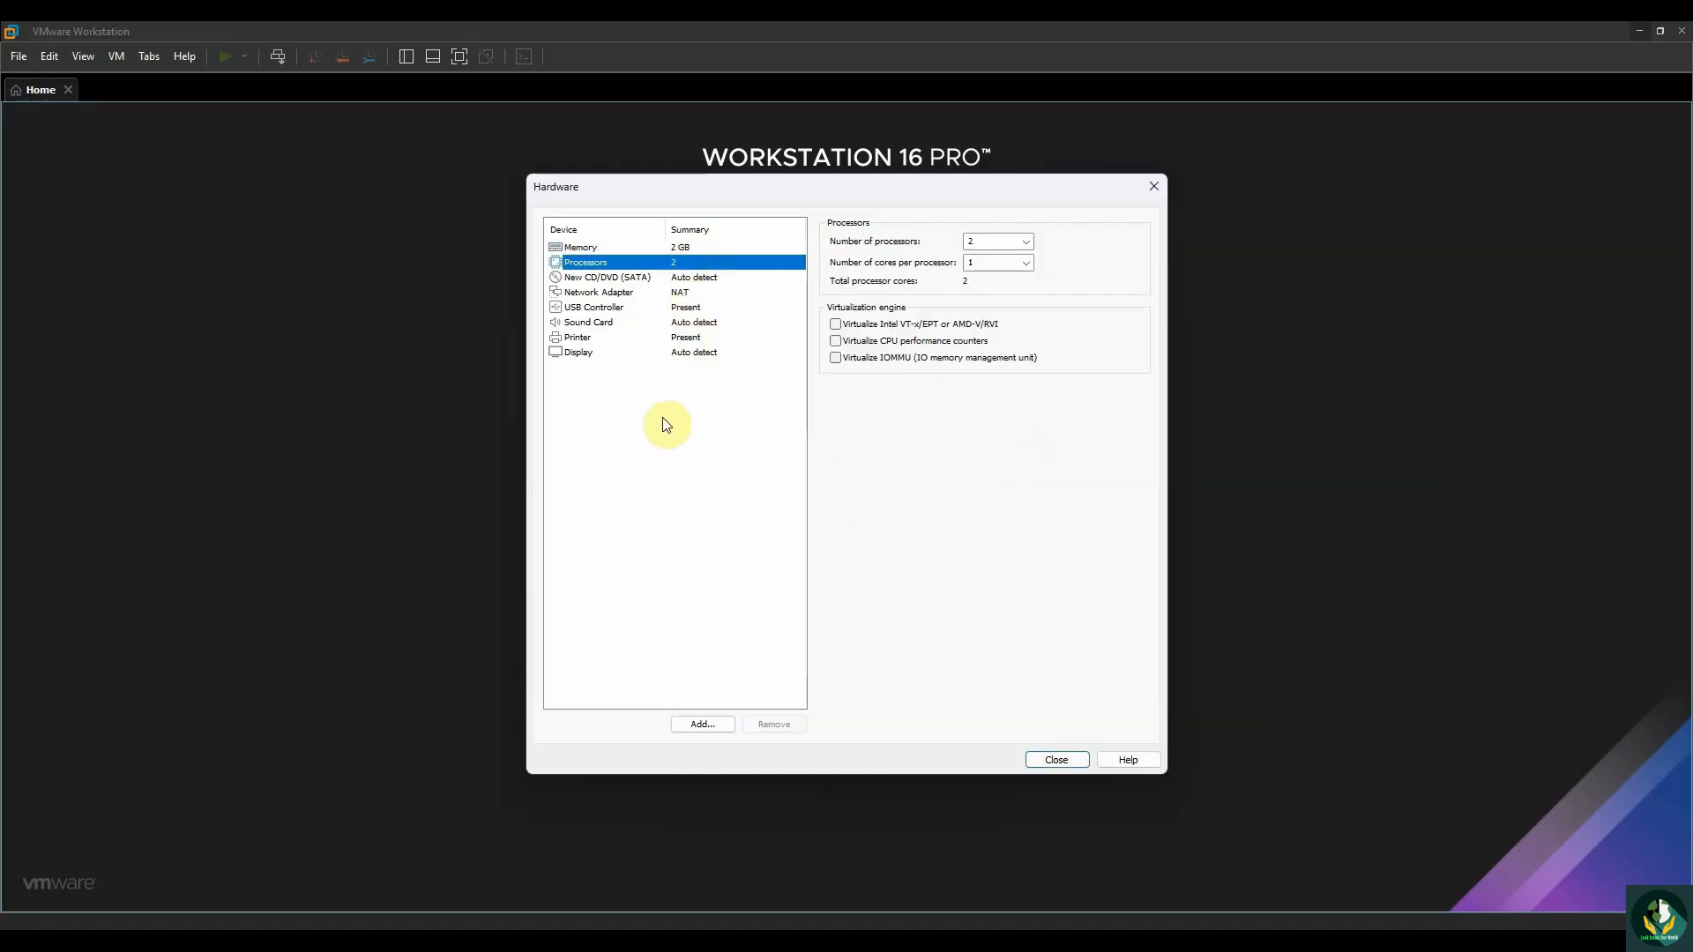
{"action": "left_click", "coordinate": [1030, 264]}
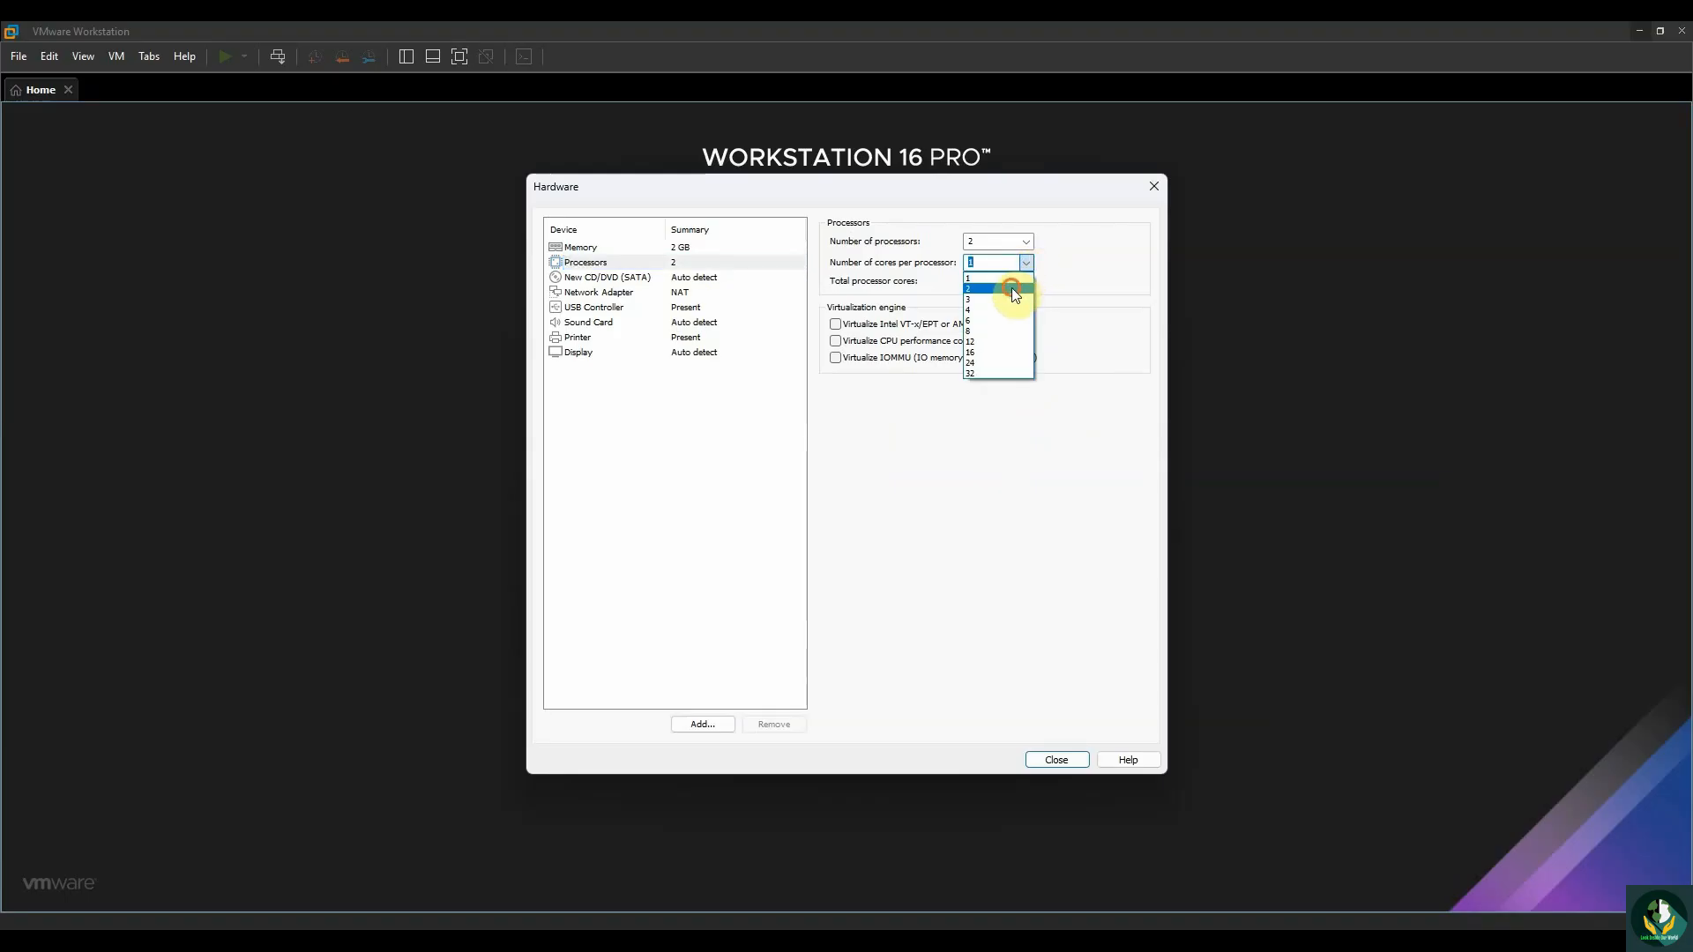
{"action": "left_click", "coordinate": [1012, 287]}
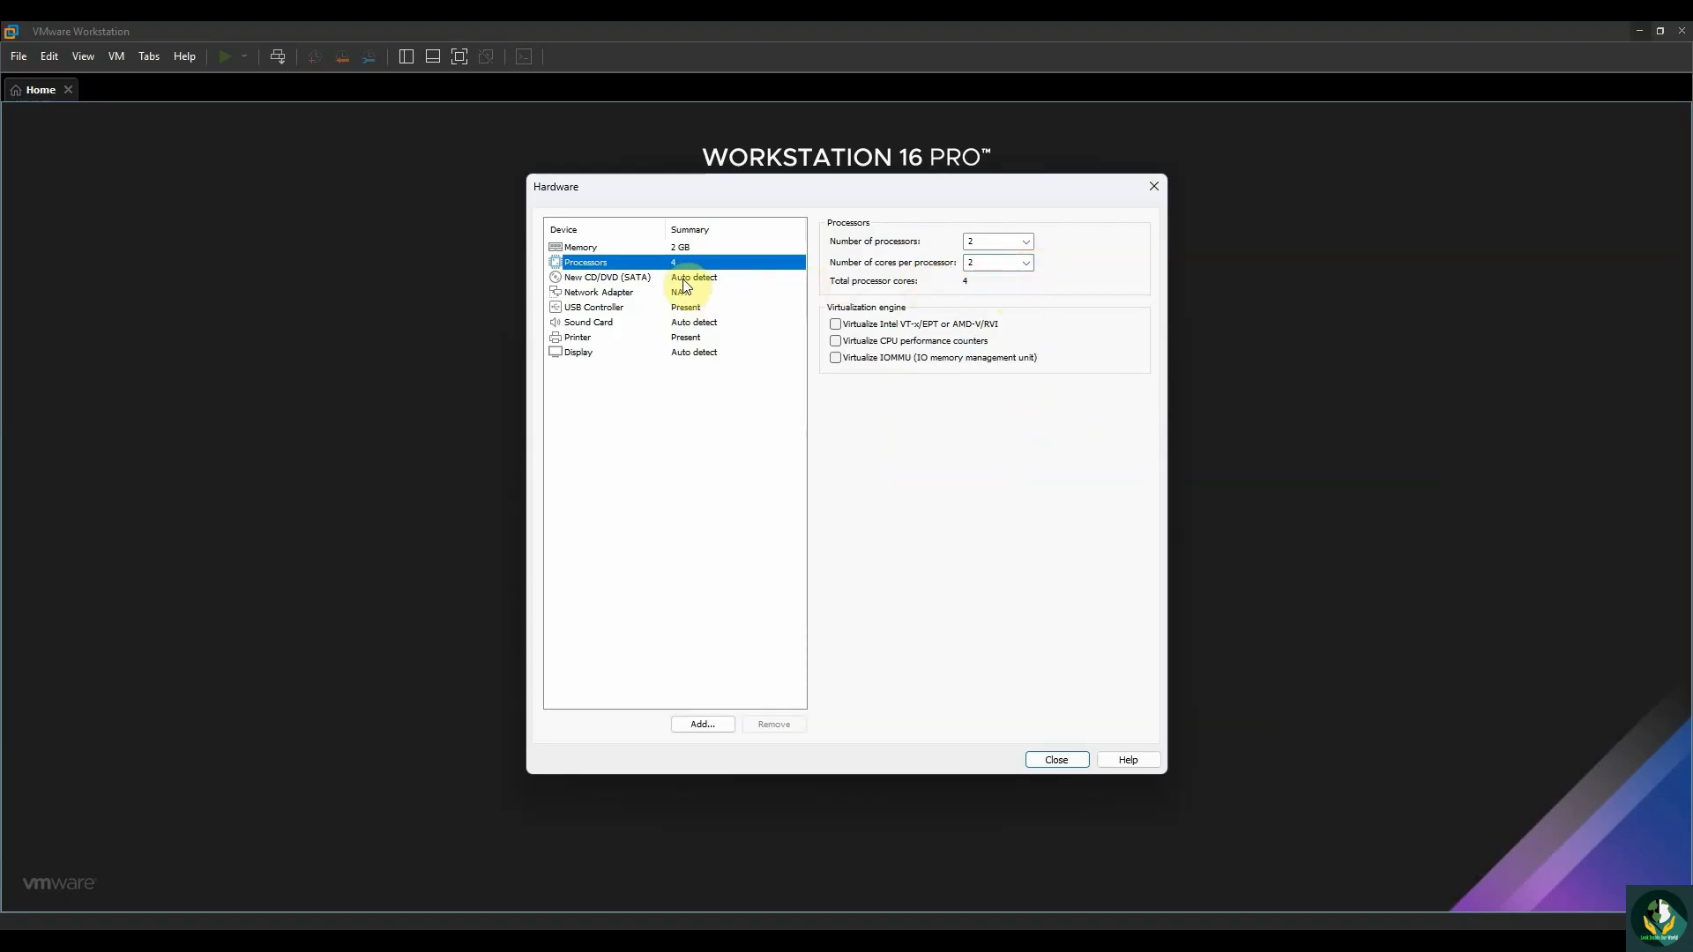
{"action": "left_click", "coordinate": [632, 248]}
{"action": "left_click_drag", "start_coordinate": [886, 392], "coordinate": [885, 362]}
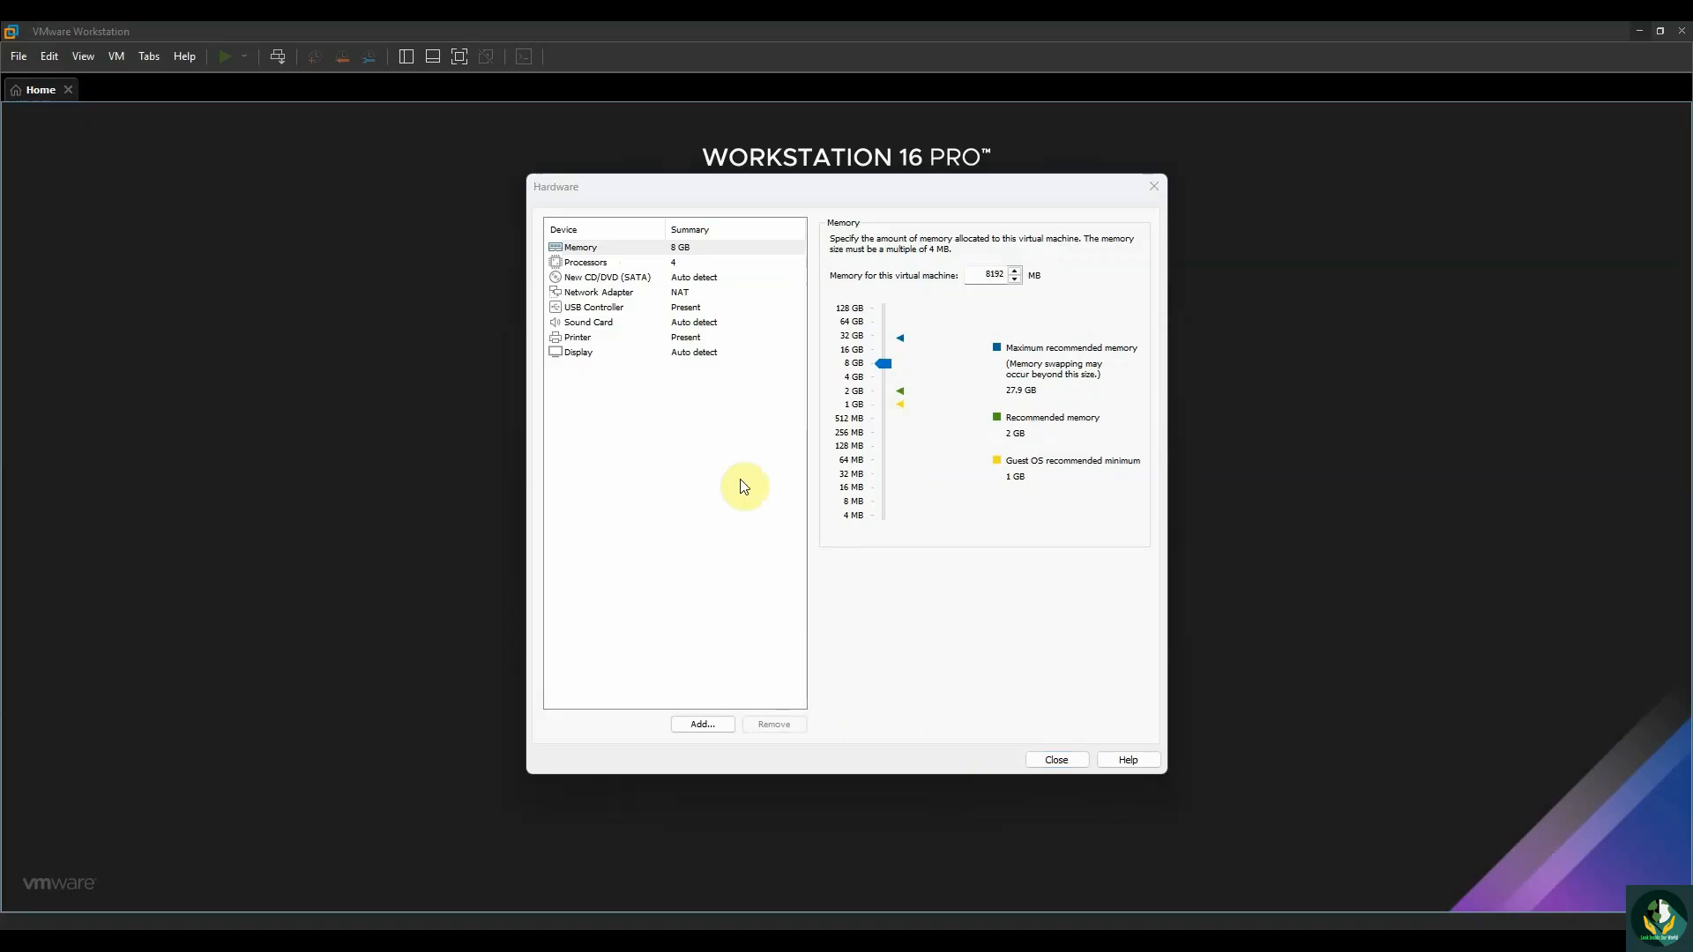
Set the network adapter to a bridged connection and finish creating the virtual machine.
{"action": "left_click", "coordinate": [624, 293]}
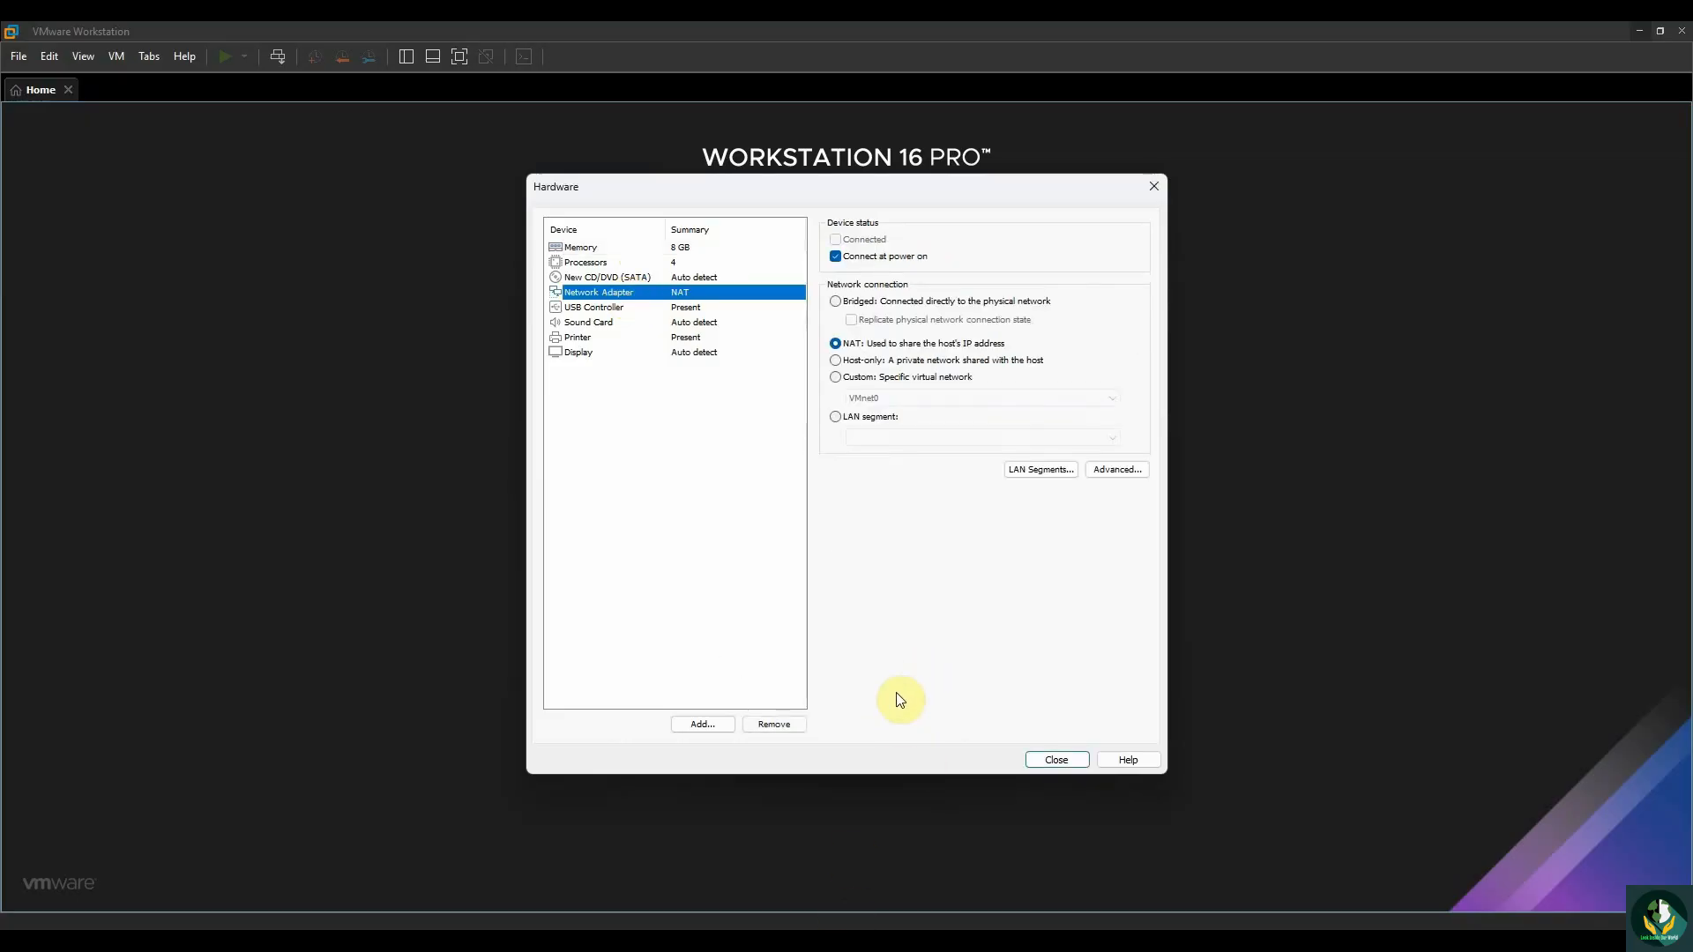
{"action": "left_click", "coordinate": [842, 300]}
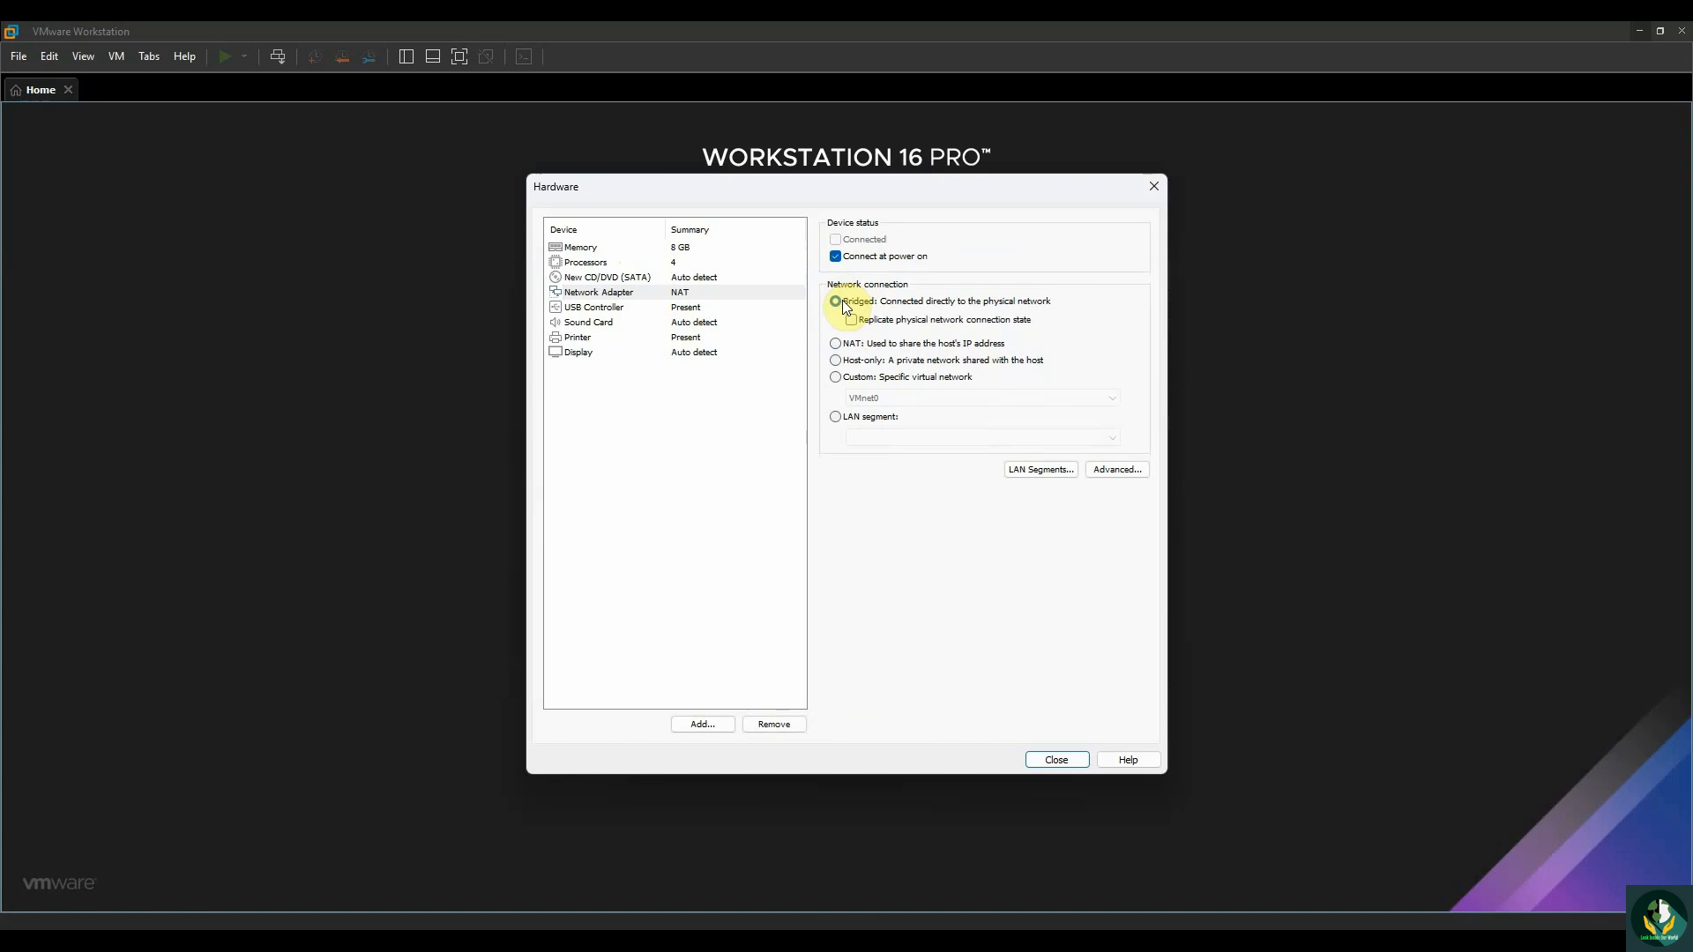
{"action": "left_click", "coordinate": [843, 302]}
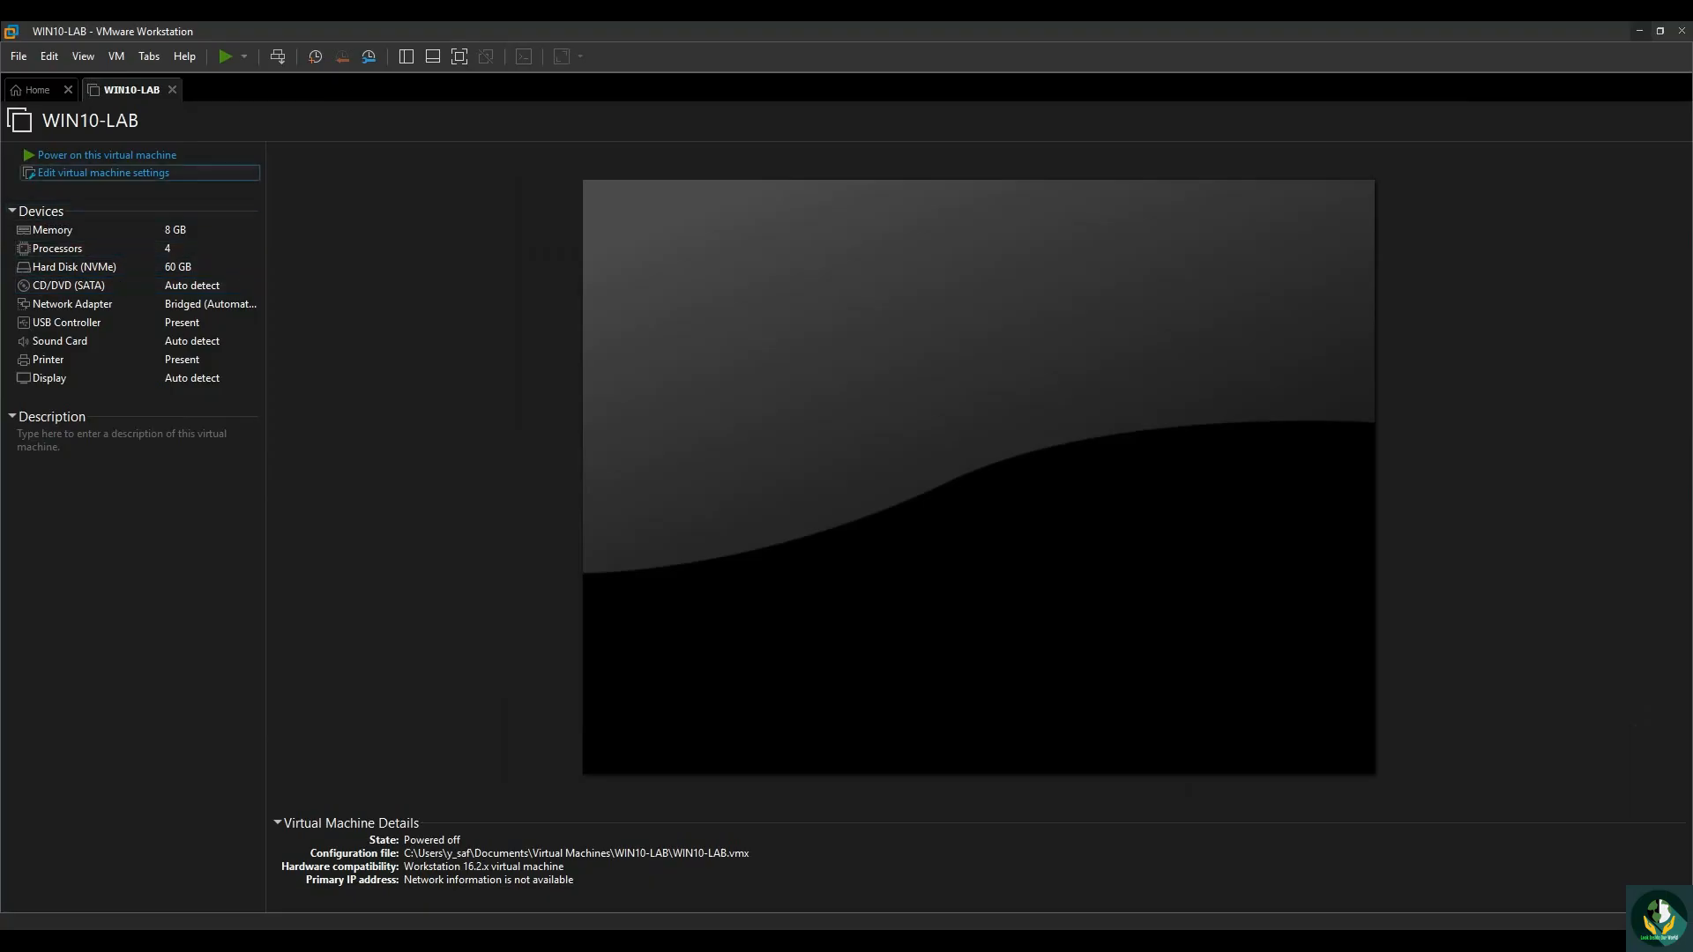
Attach the Windows.iso image from the Desktop to the CD/DVD drive of the WIN10-LAB virtual machine.
{"action": "left_click", "coordinate": [103, 173]}
{"action": "left_click", "coordinate": [598, 299]}
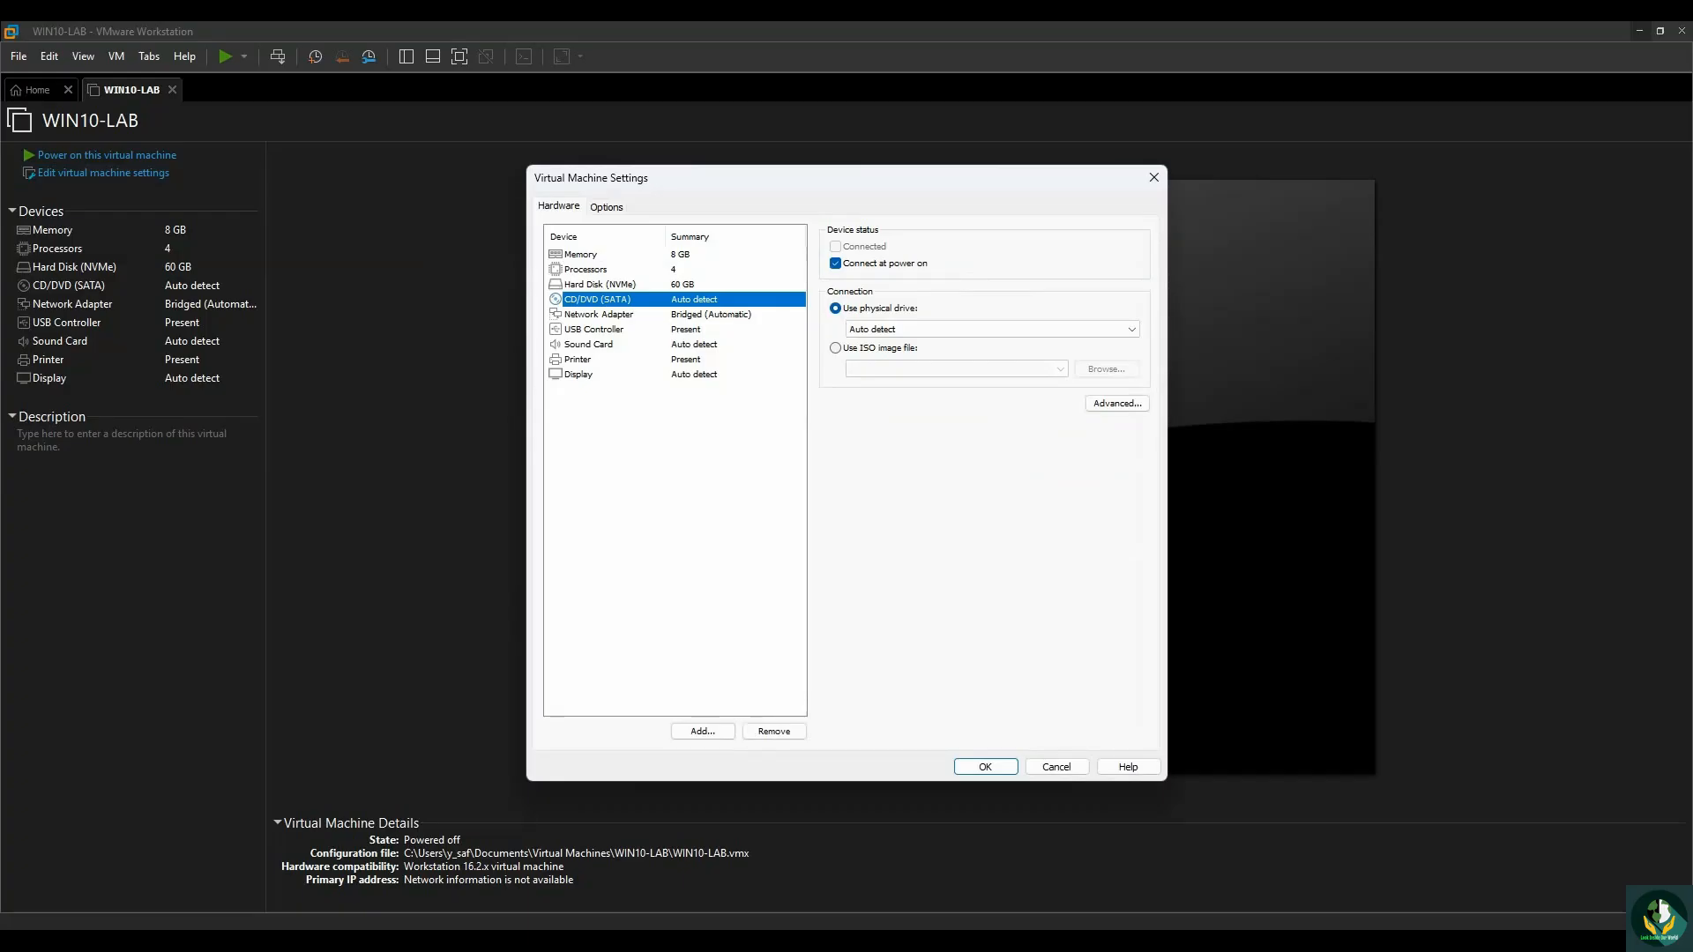
{"action": "left_click", "coordinate": [836, 349]}
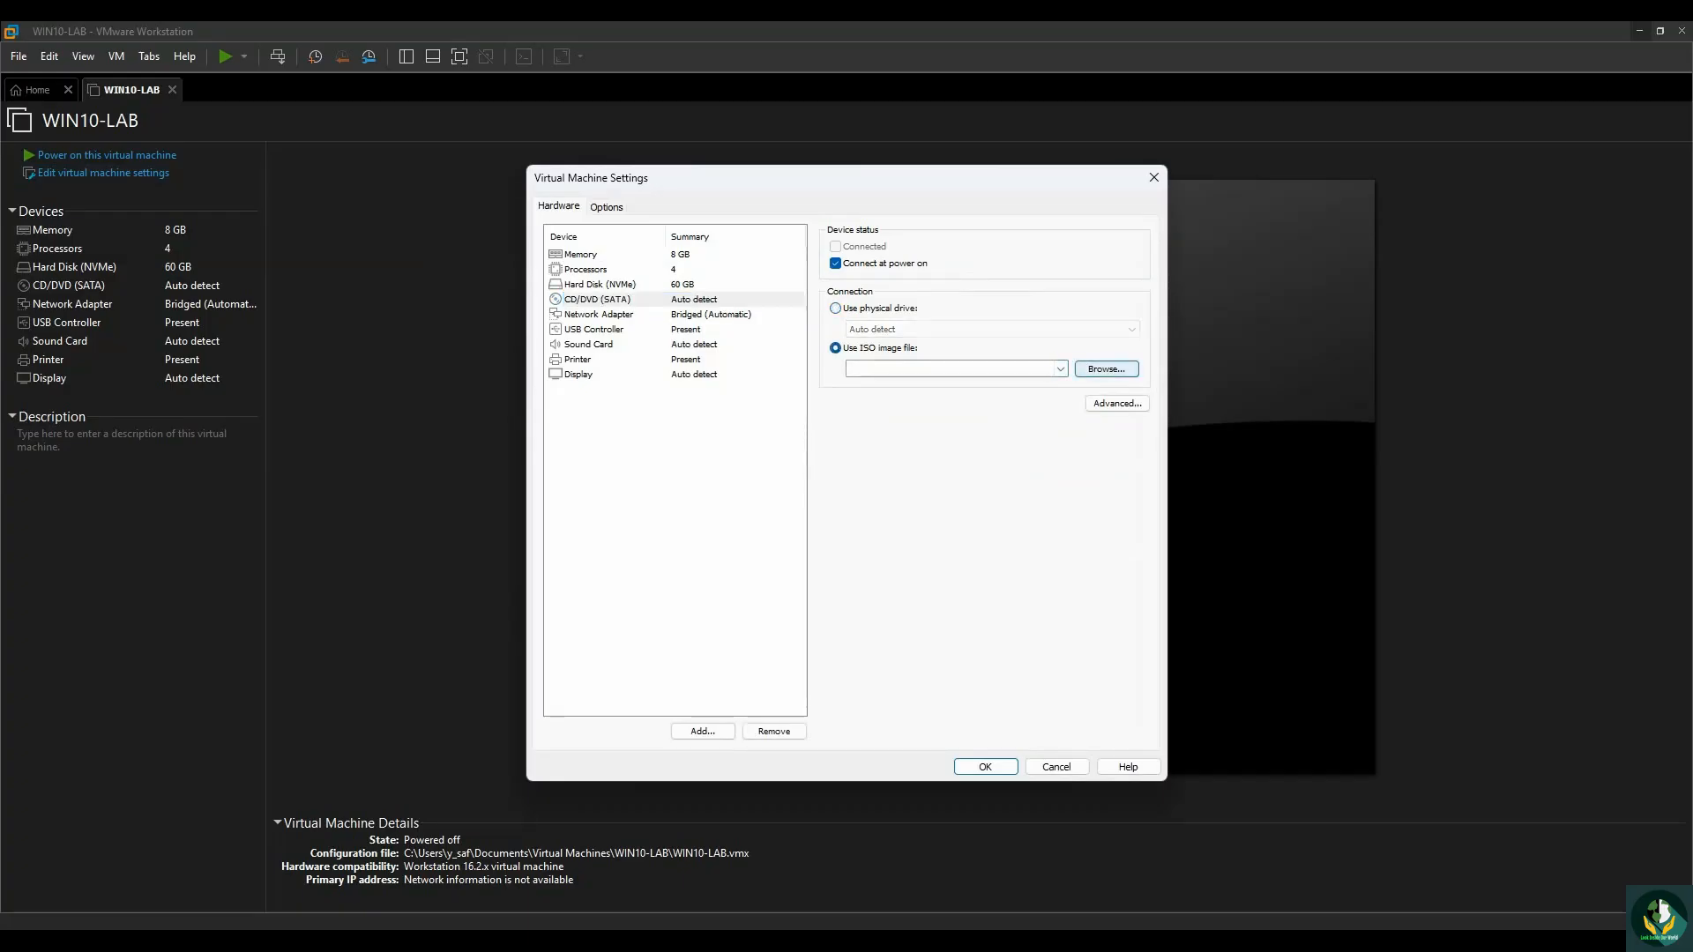
{"action": "left_click", "coordinate": [1106, 369]}
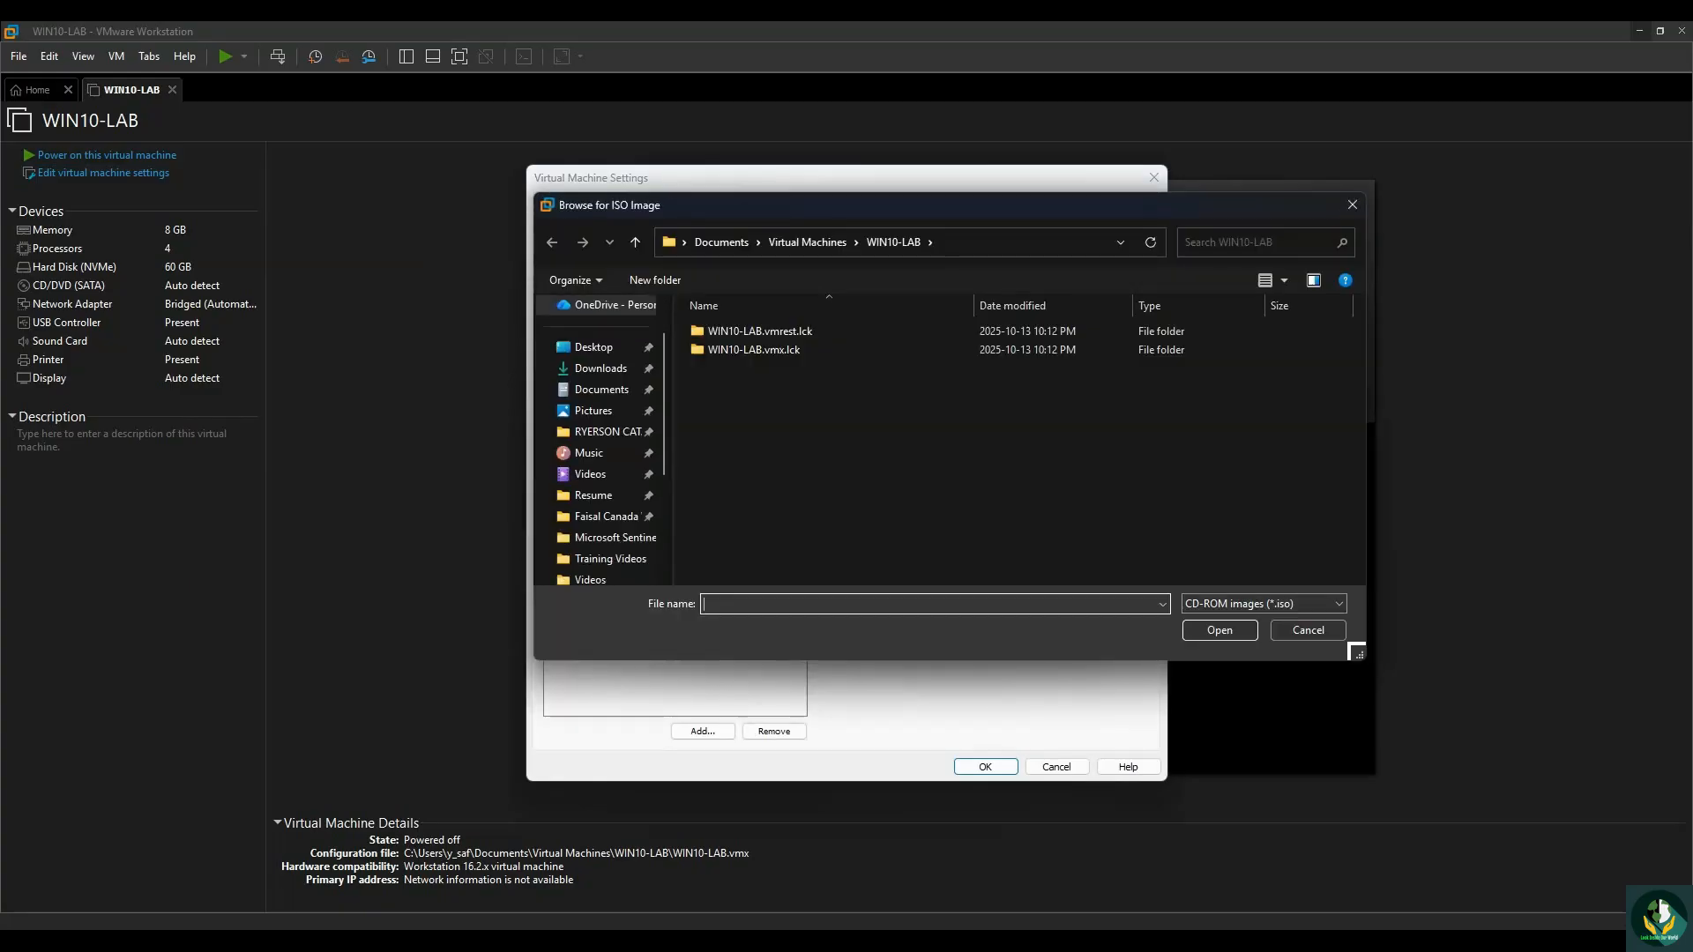
{"action": "left_click", "coordinate": [594, 347]}
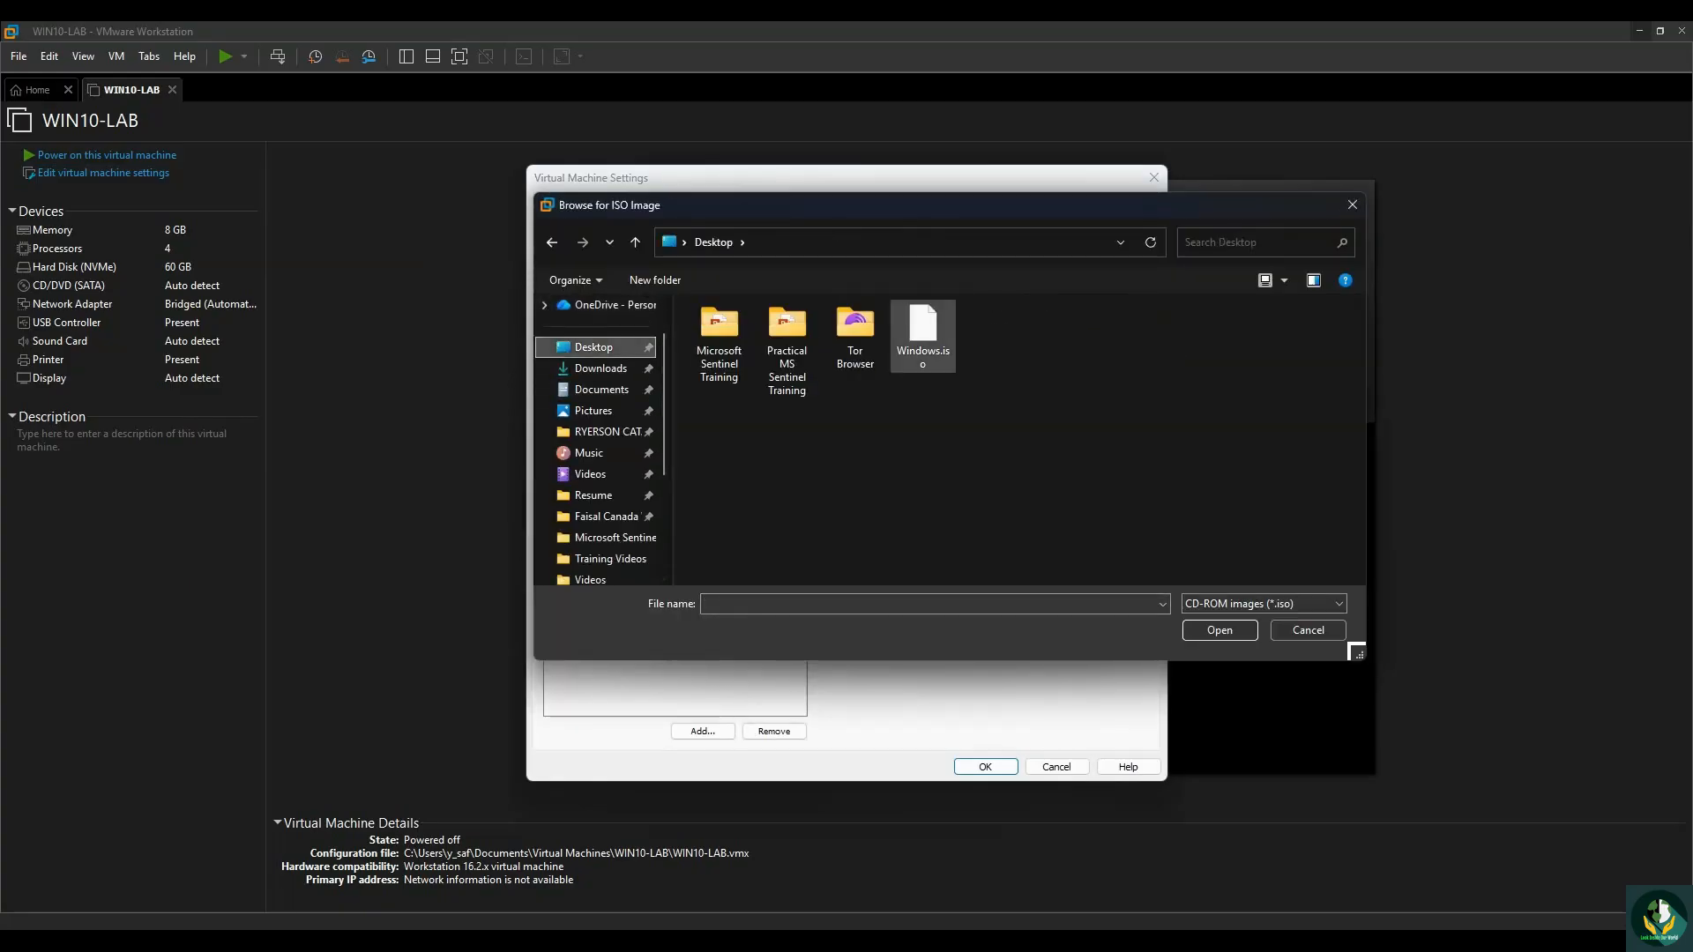
{"action": "double_click", "coordinate": [923, 335]}
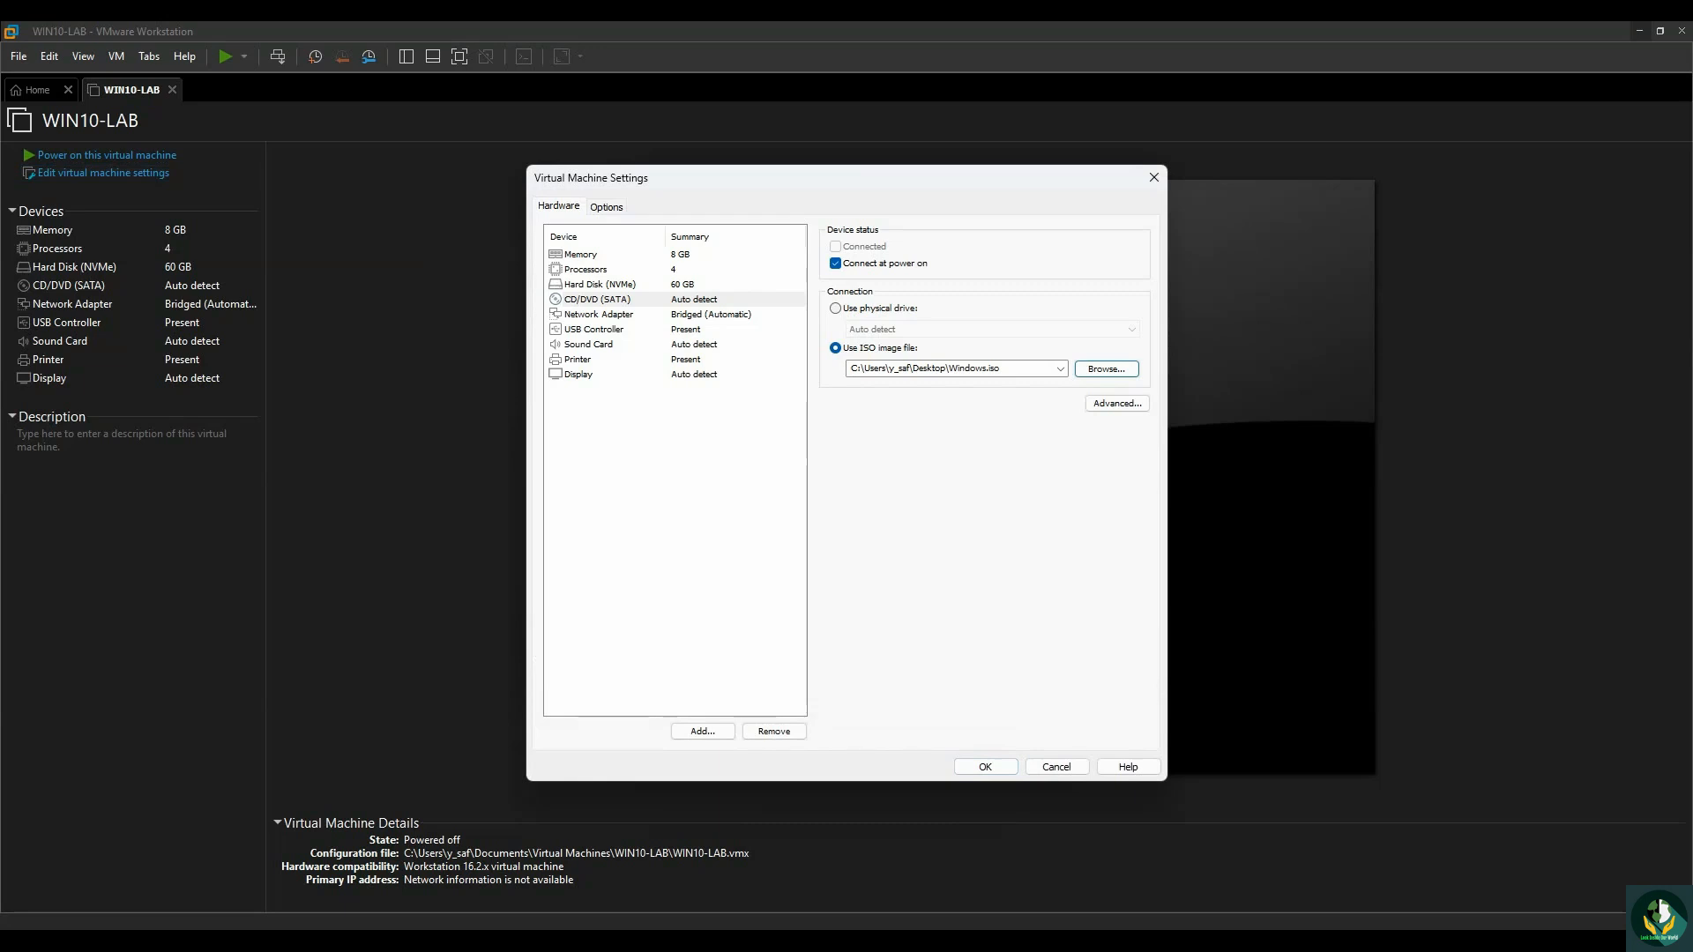
{"action": "left_click", "coordinate": [985, 766]}
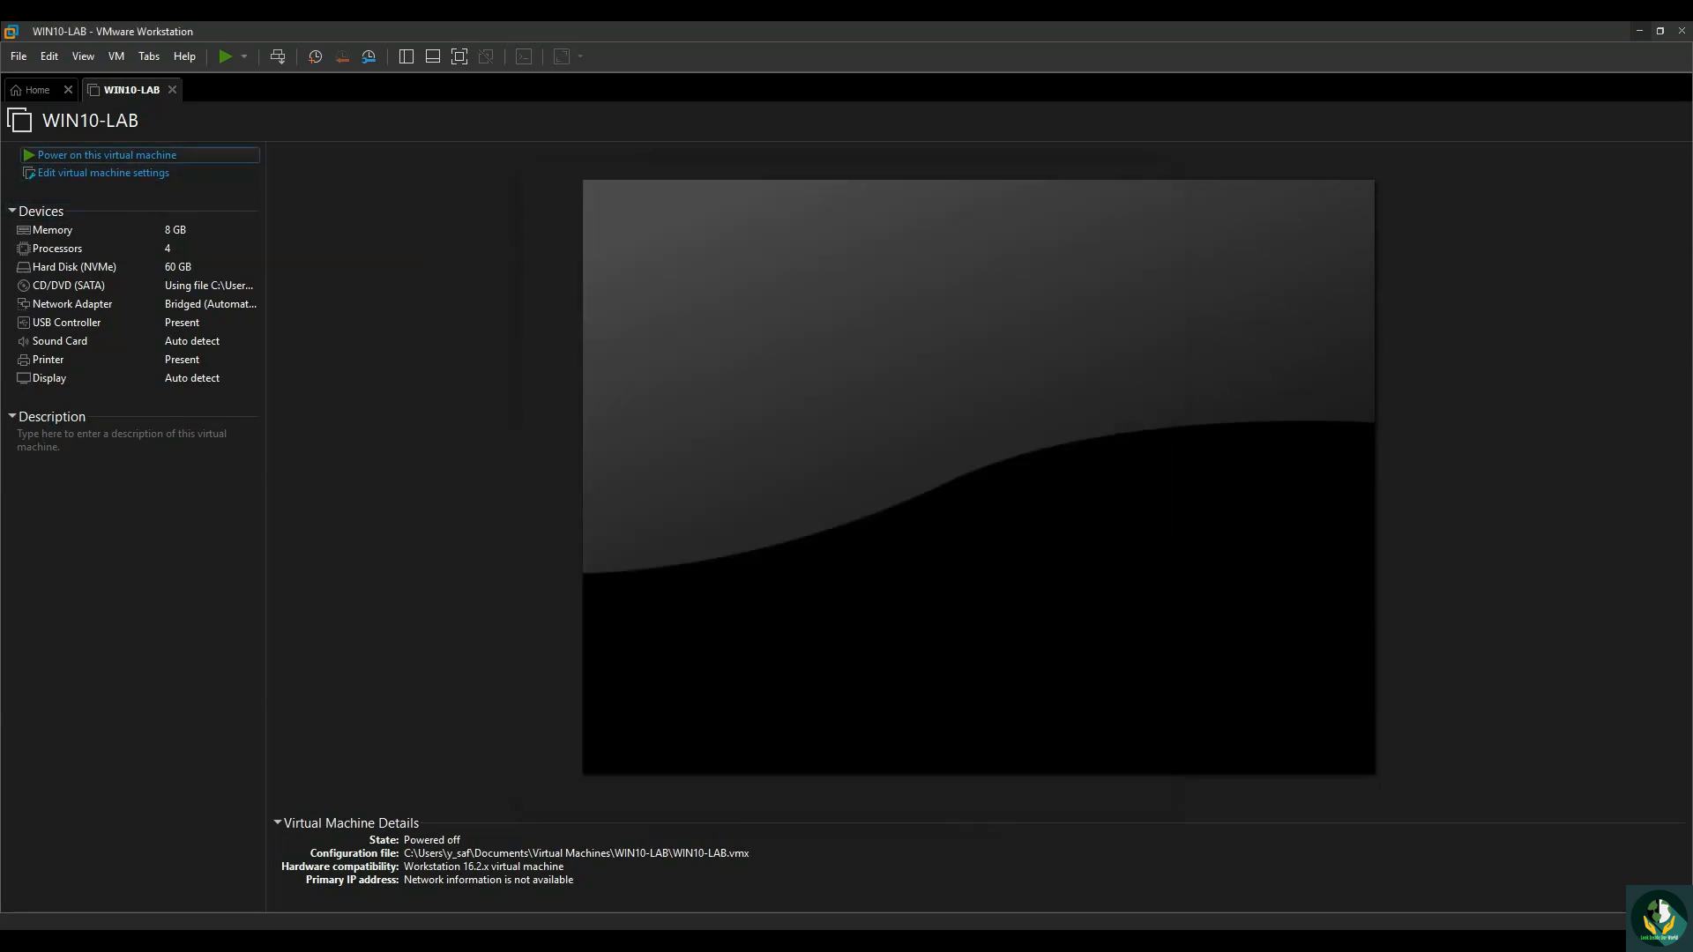
Power on the WIN10-LAB-01 virtual machine and direct keyboard and mouse input to it.
{"action": "left_click", "coordinate": [1497, 604]}
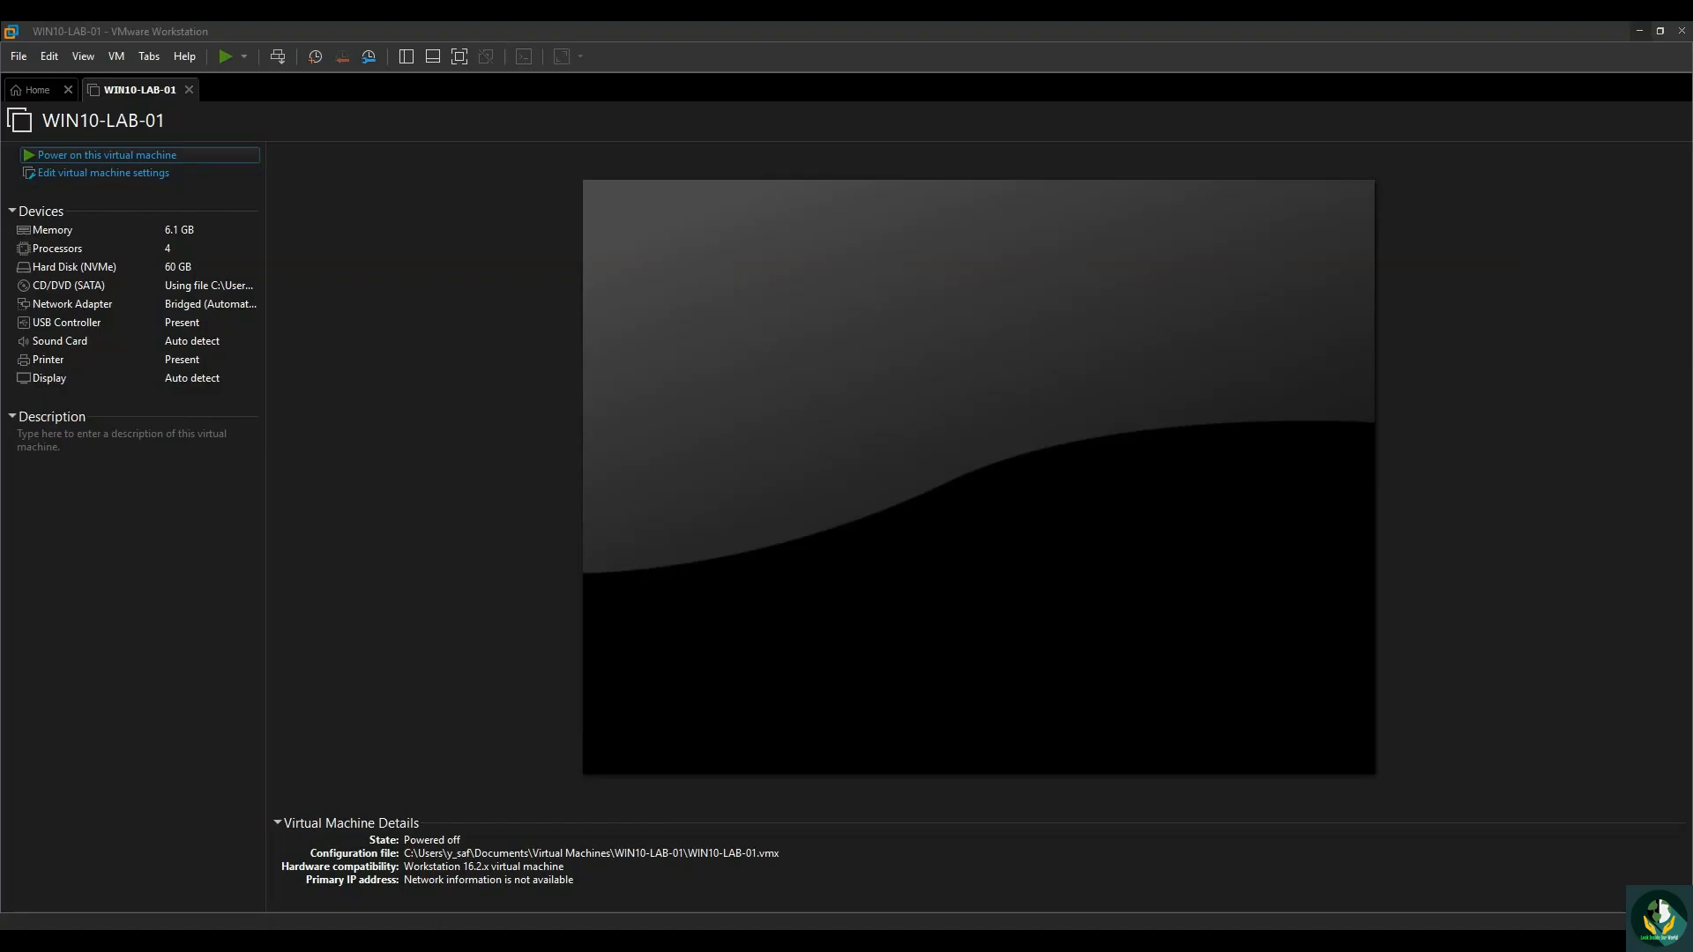
{"action": "left_click", "coordinate": [106, 155]}
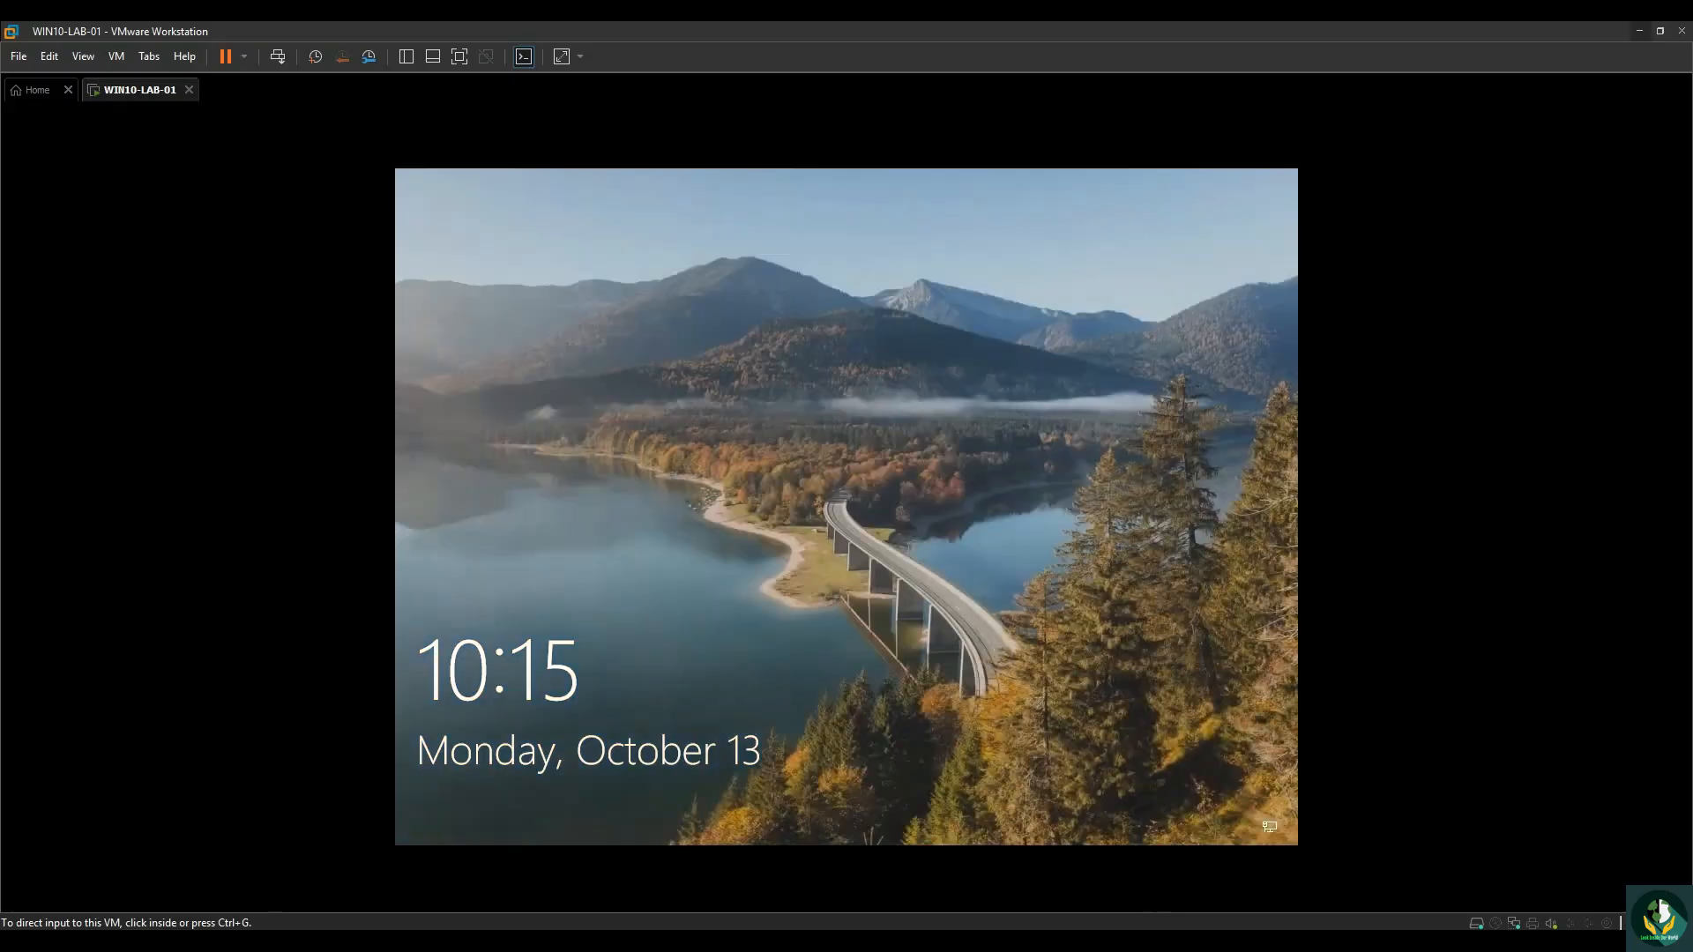
{"action": "key", "text": "ctrl+g"}
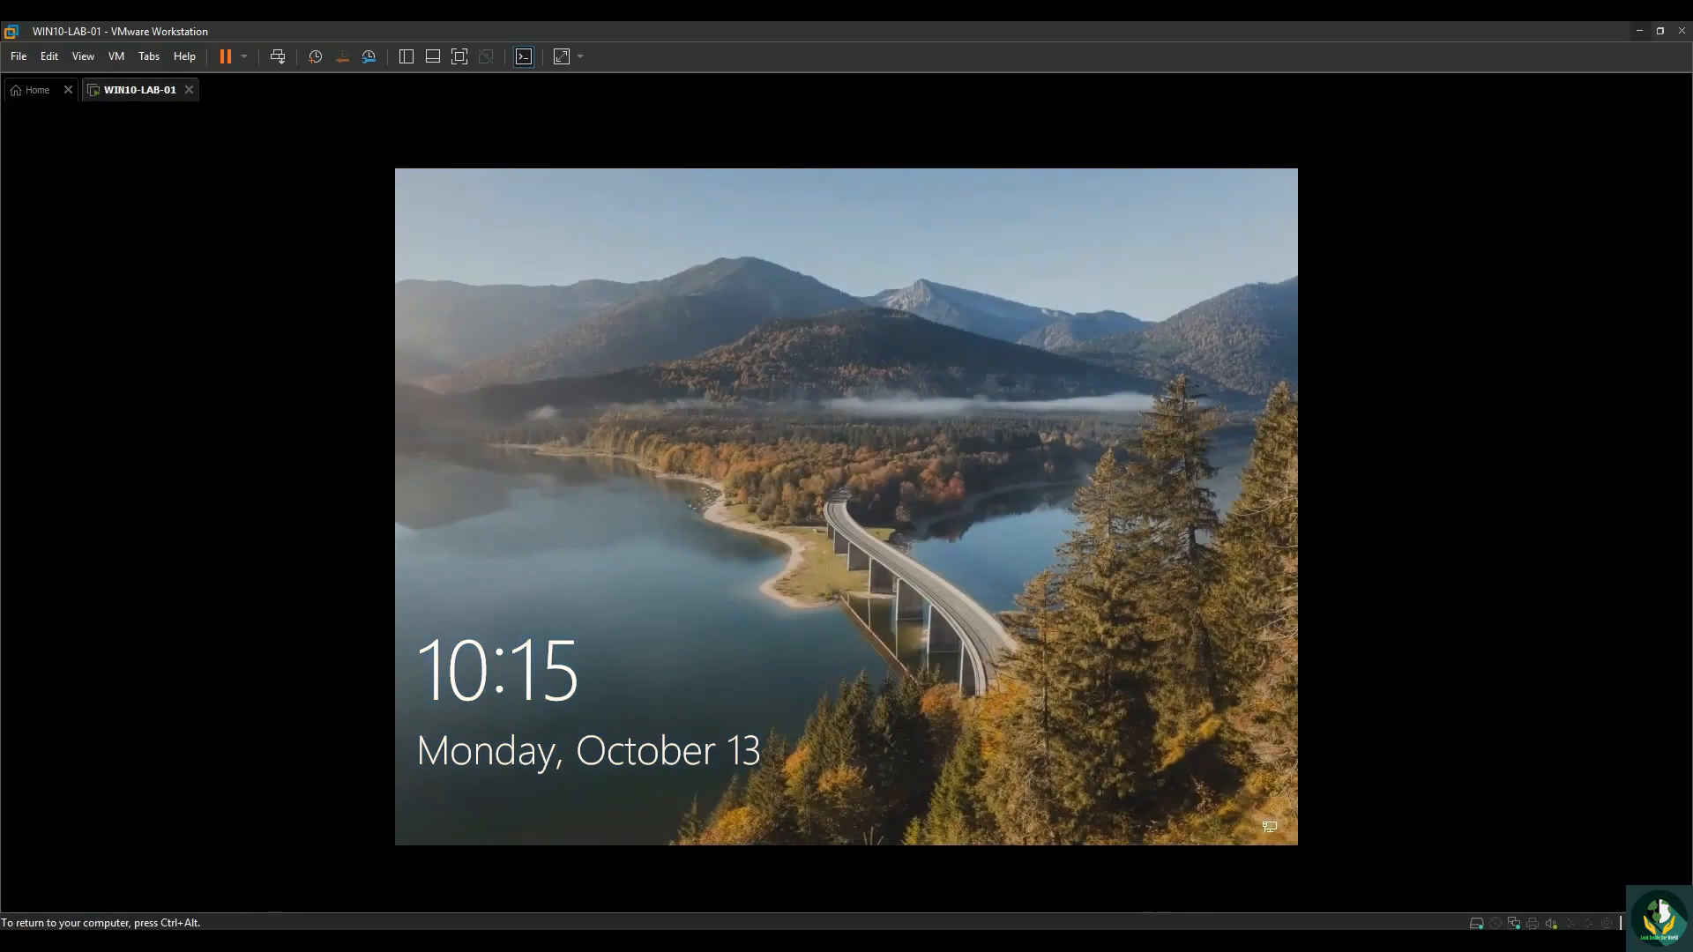
Dismiss the lock screen and sign in to the Windows 10 virtual machine with the account password.
{"action": "key", "text": "Return"}
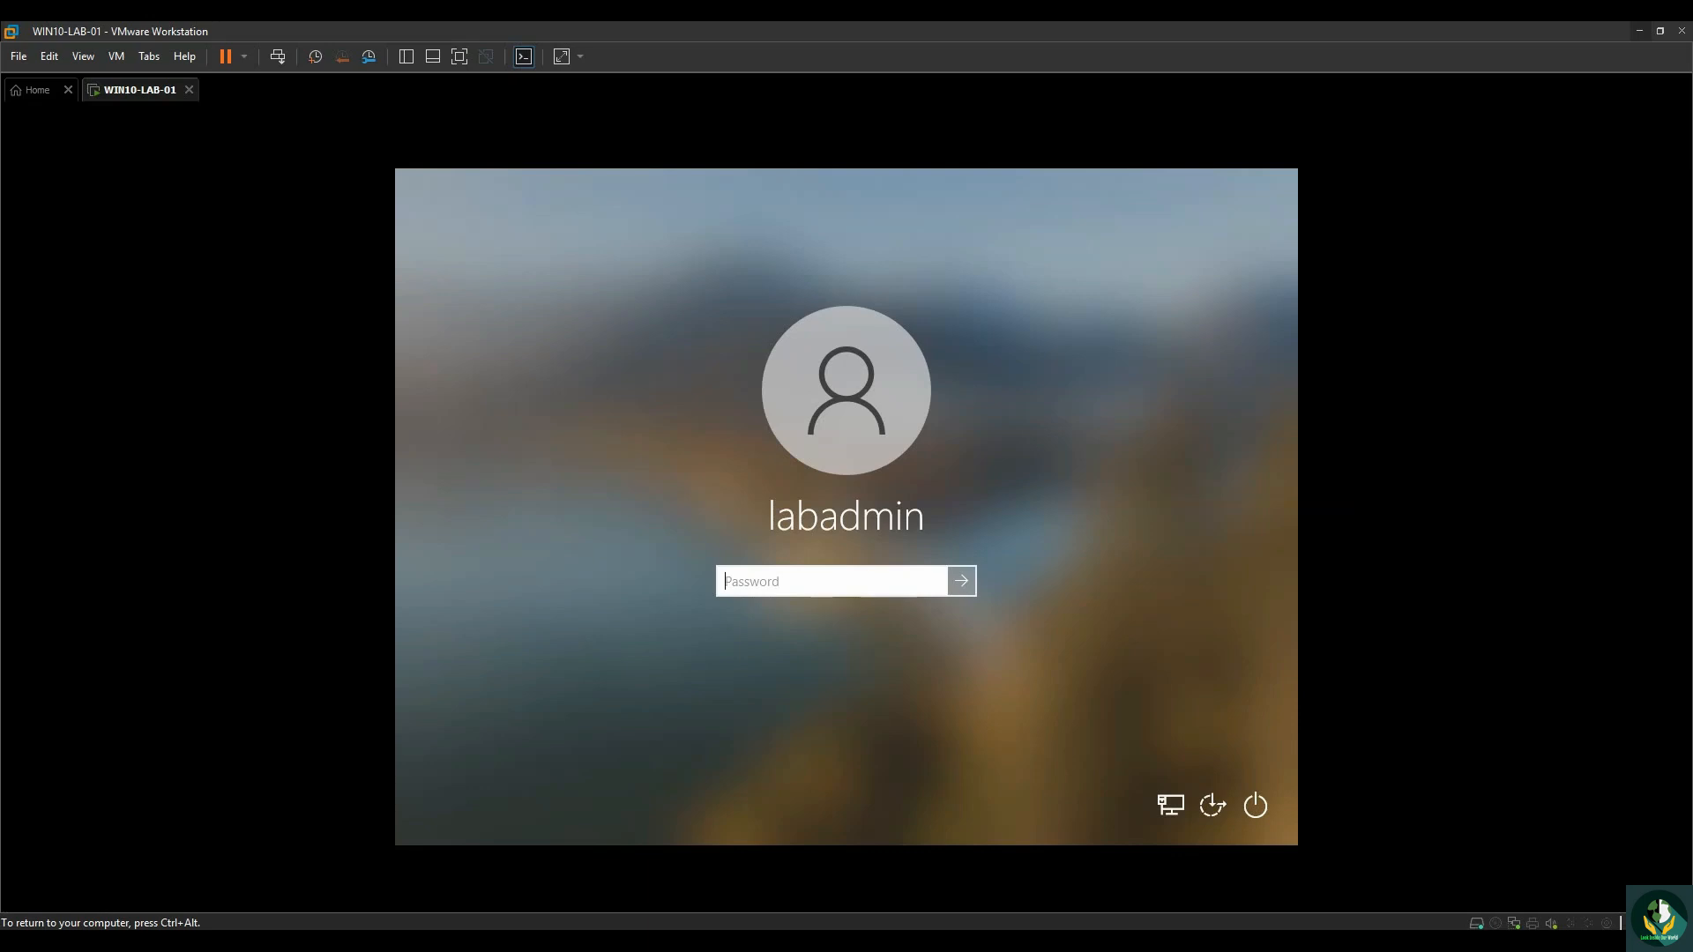
{"action": "type", "text": "•••••••••••"}
{"action": "key", "text": "Return"}
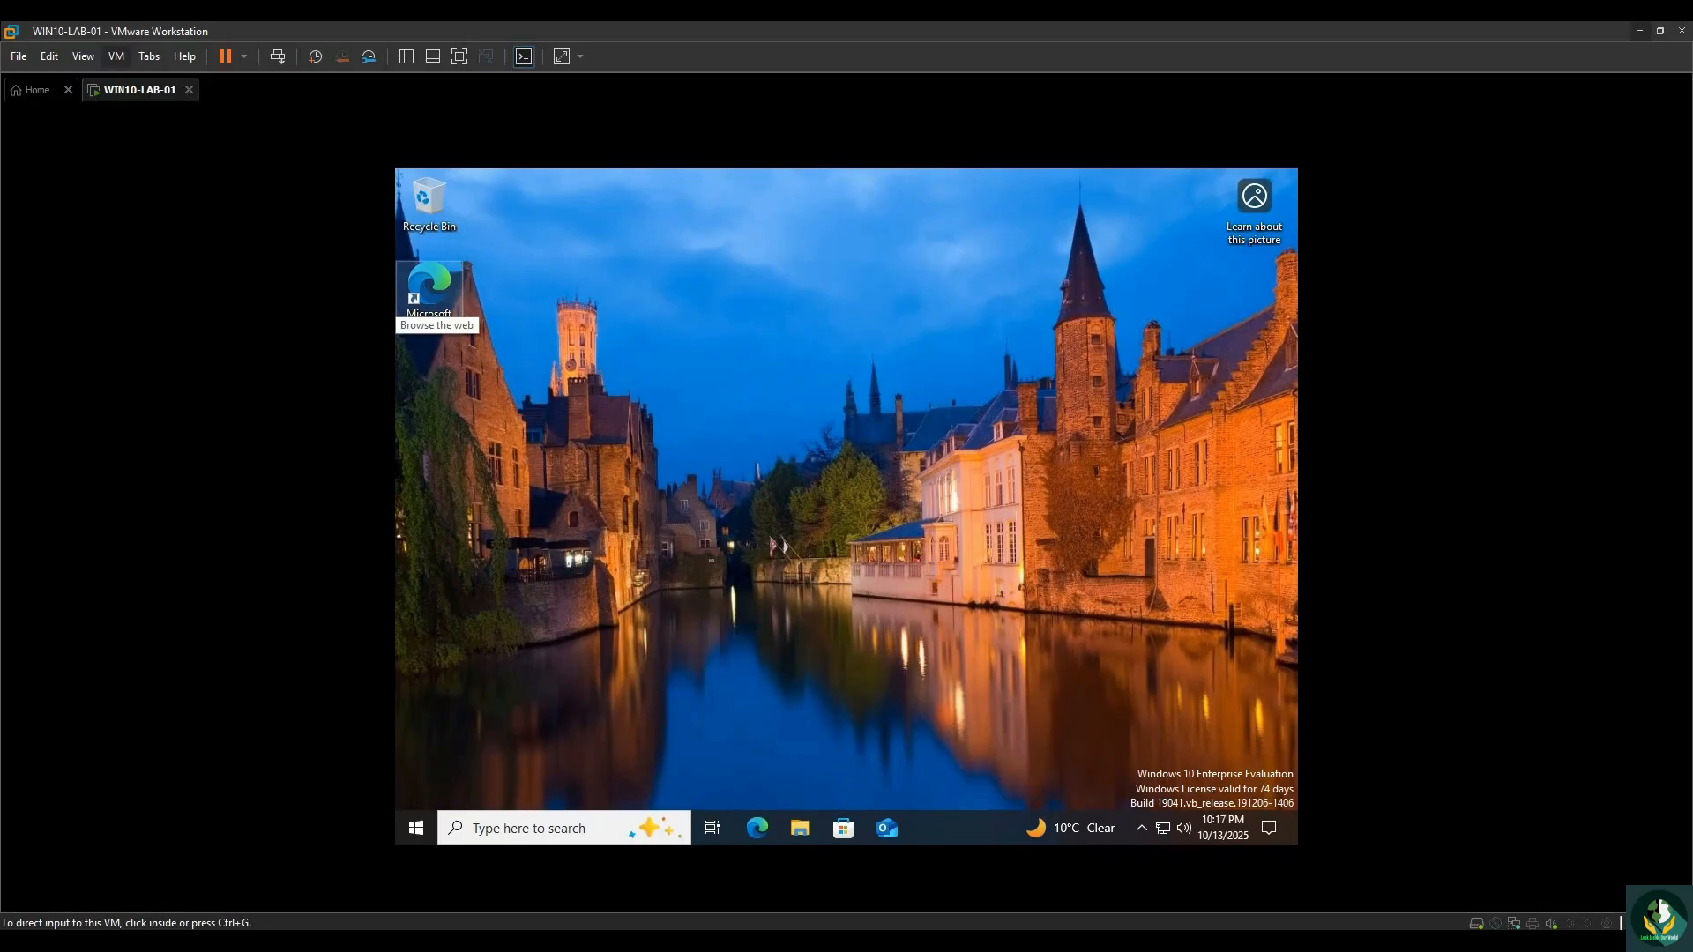
Start the VMware Tools reinstallation and open the mounted VMware Tools disc's folder to view its files.
{"action": "left_click", "coordinate": [115, 56]}
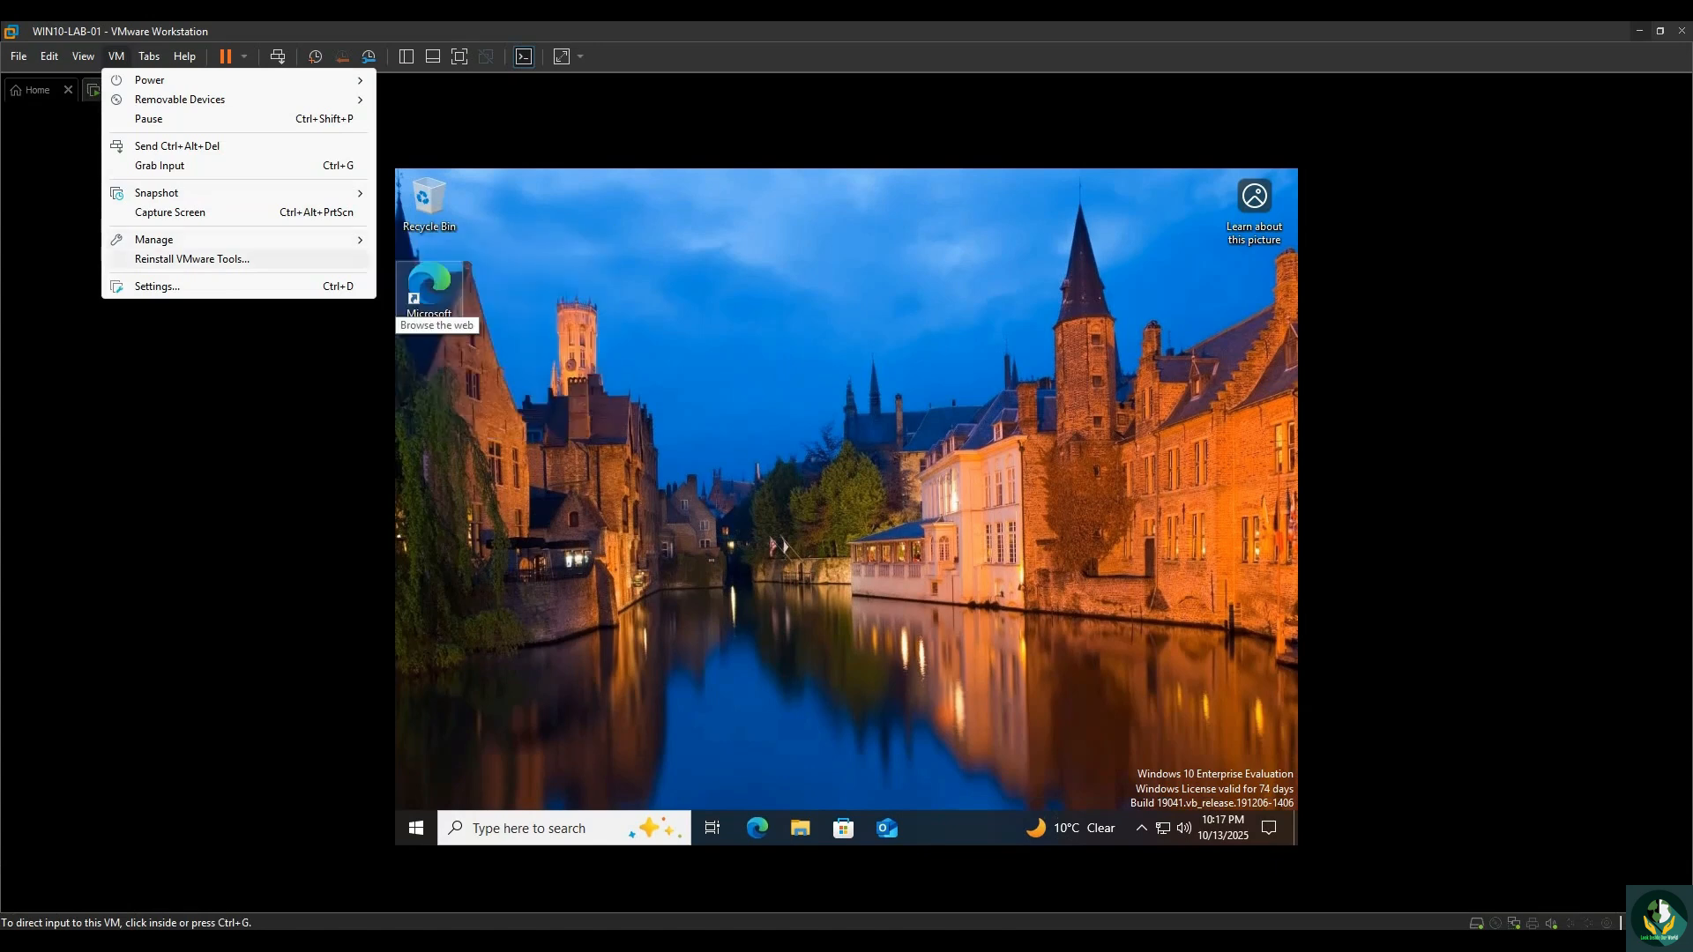
{"action": "left_click", "coordinate": [191, 258]}
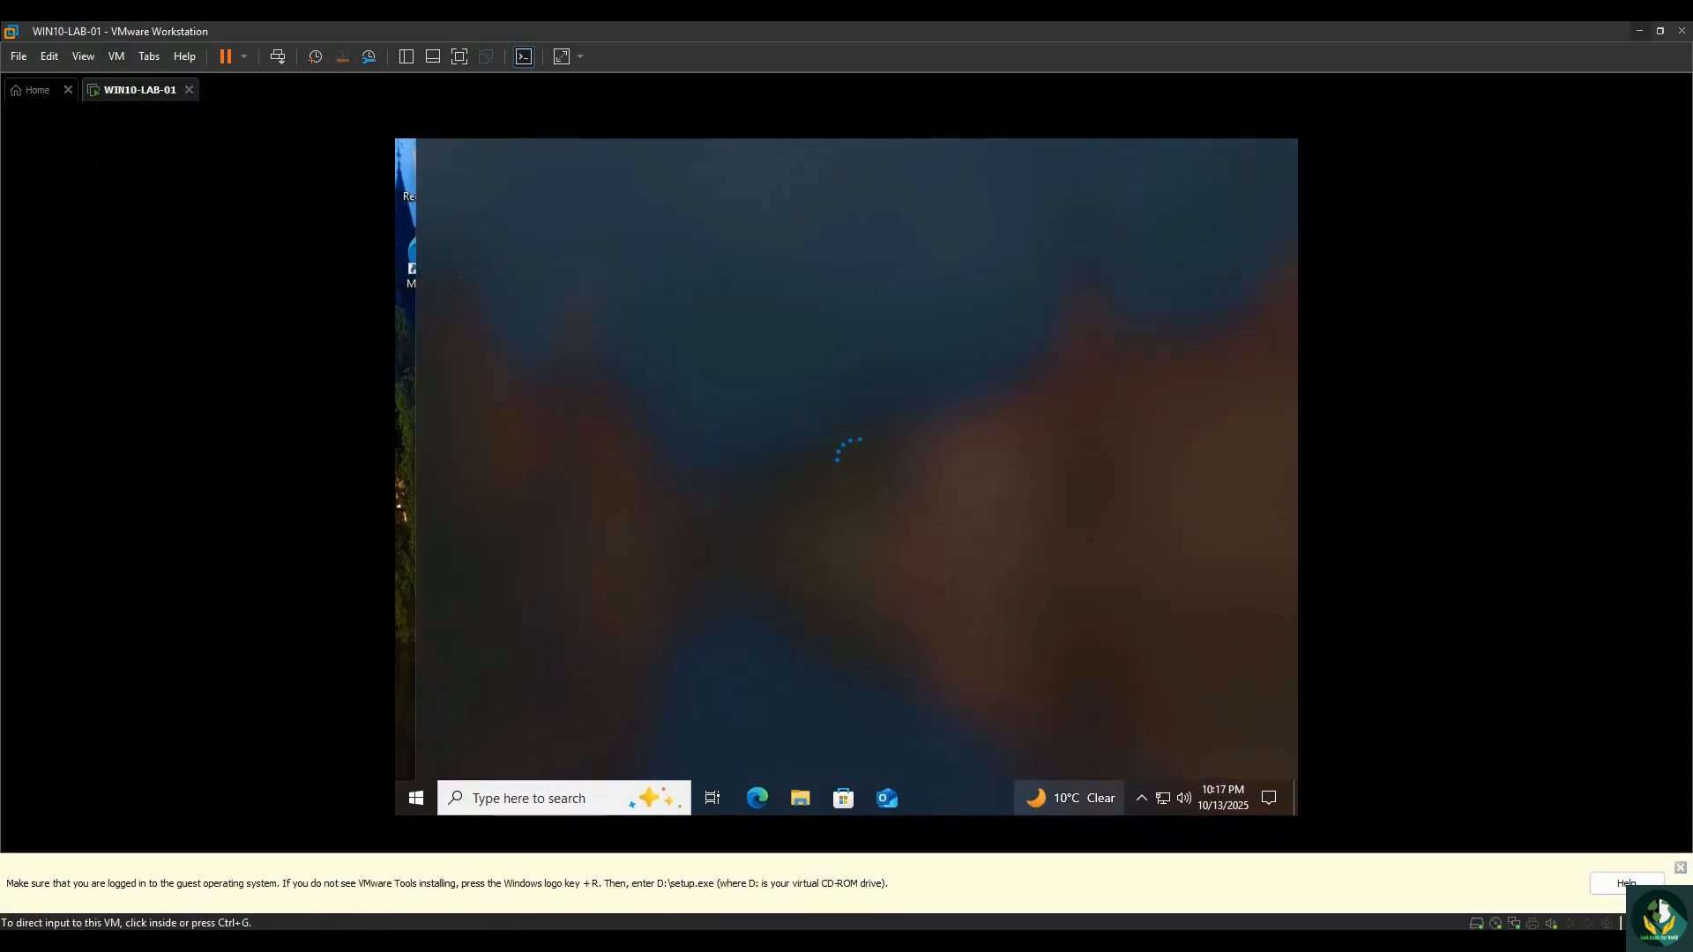
{"action": "left_click", "coordinate": [847, 565]}
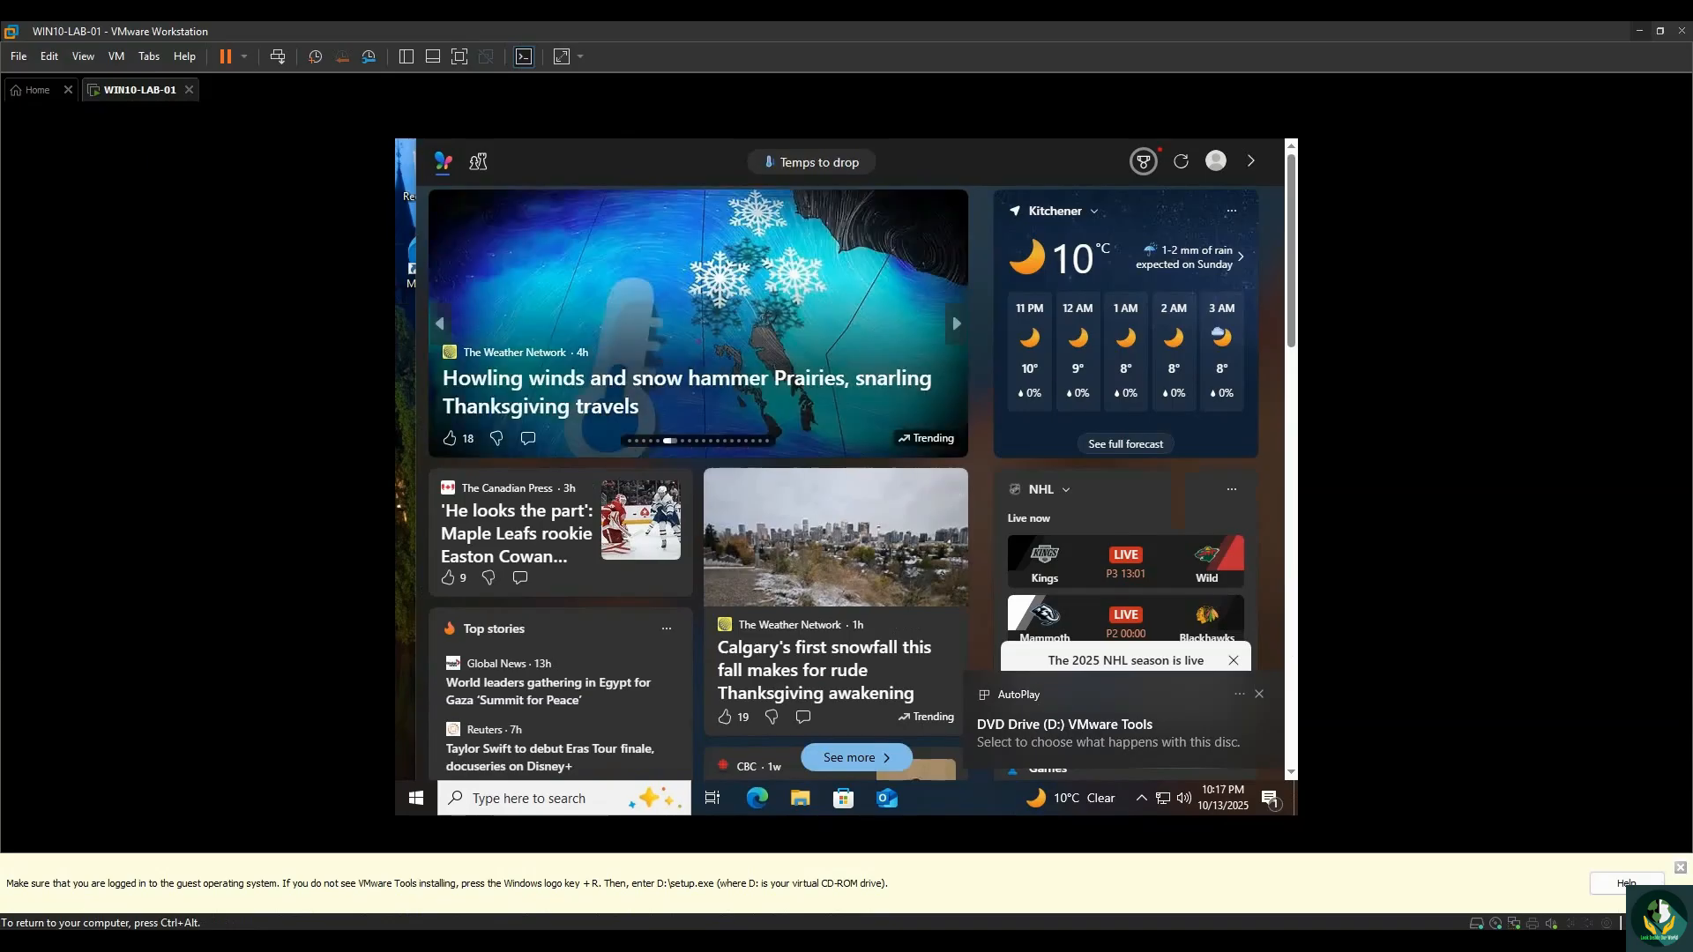
{"action": "left_click", "coordinate": [1107, 732]}
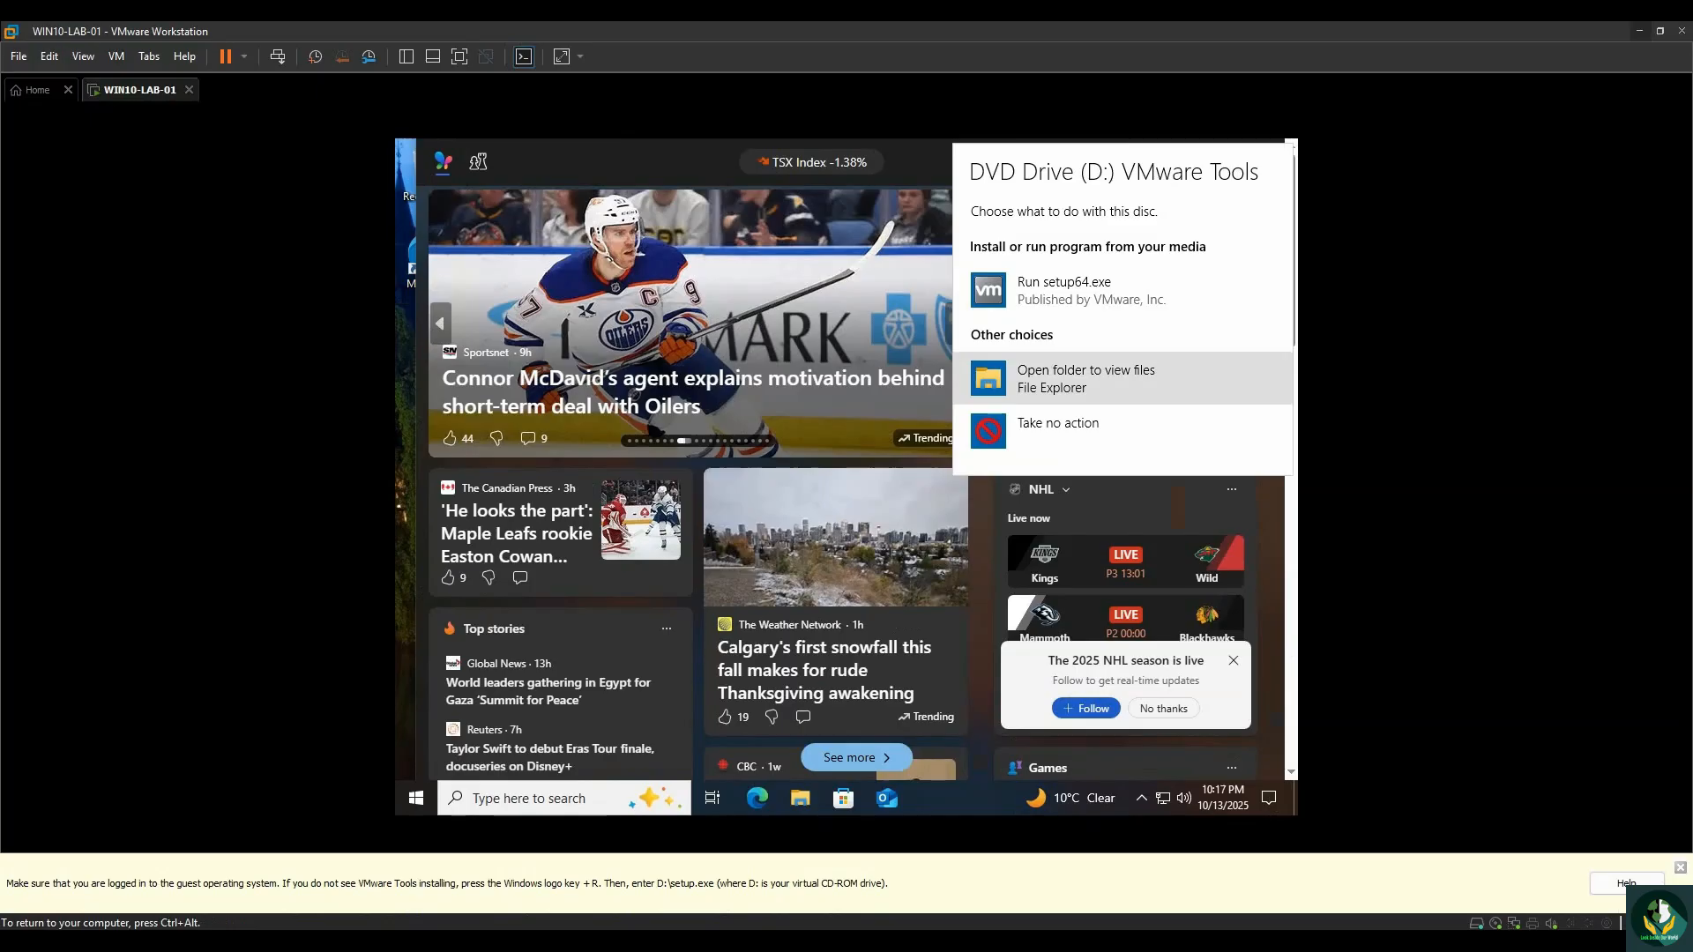
{"action": "left_click", "coordinate": [994, 374]}
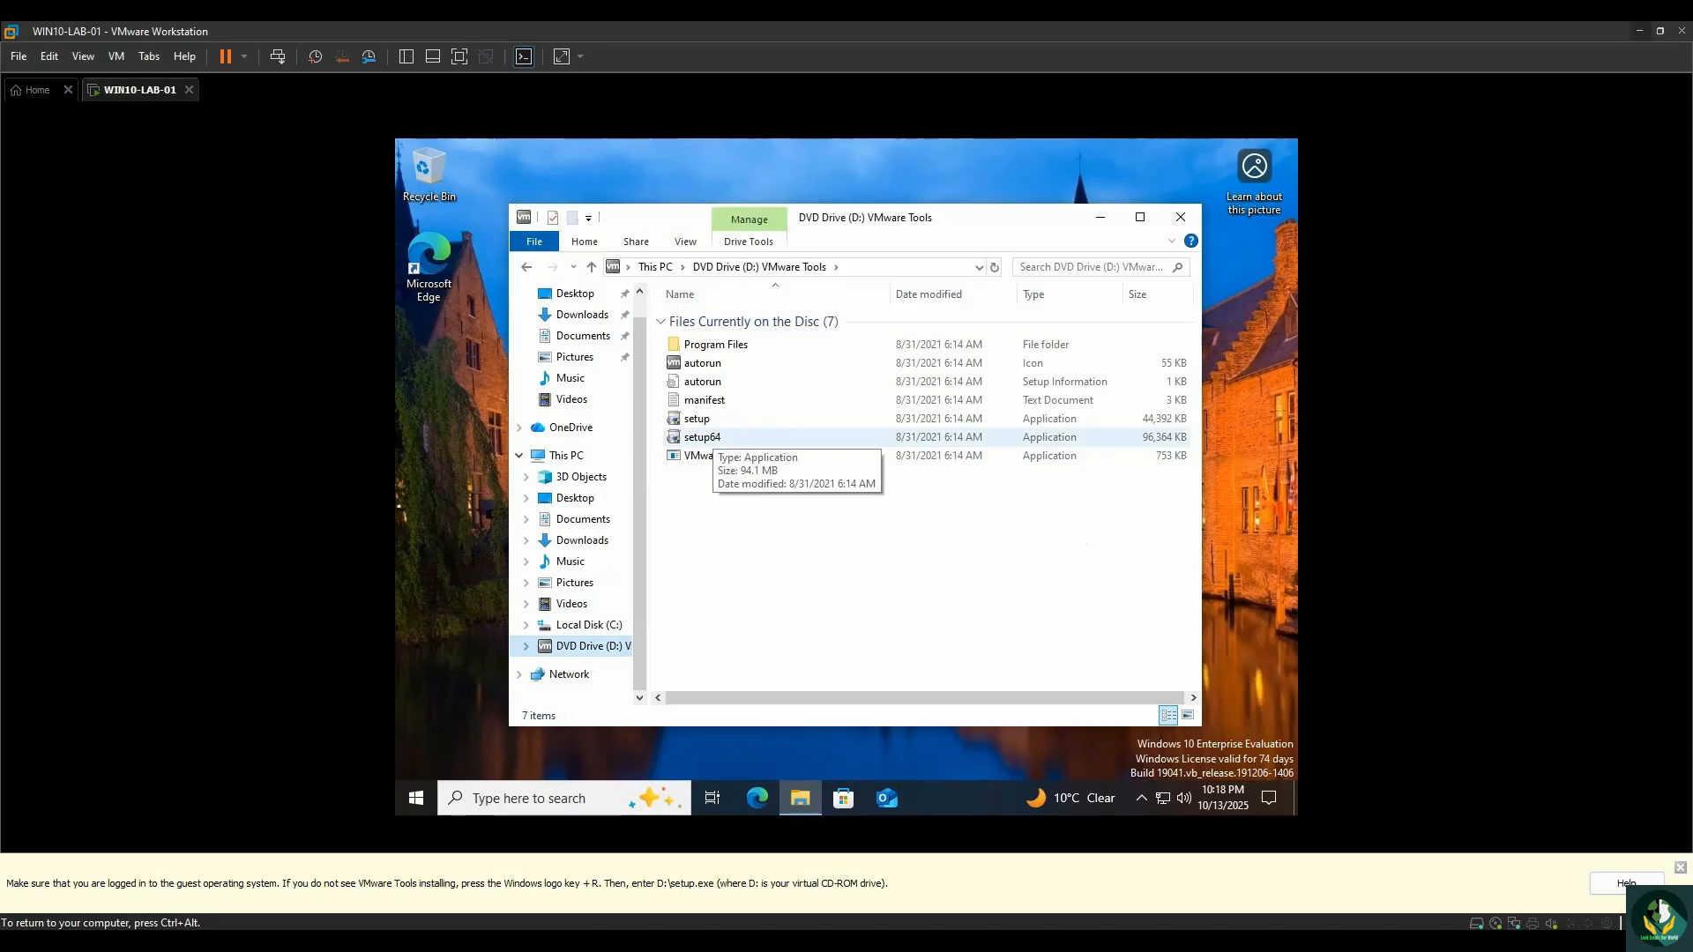
Run the disc's setup application, install VMware Tools with the Typical setup type, and restart the virtual machine.
{"action": "left_click", "coordinate": [706, 420]}
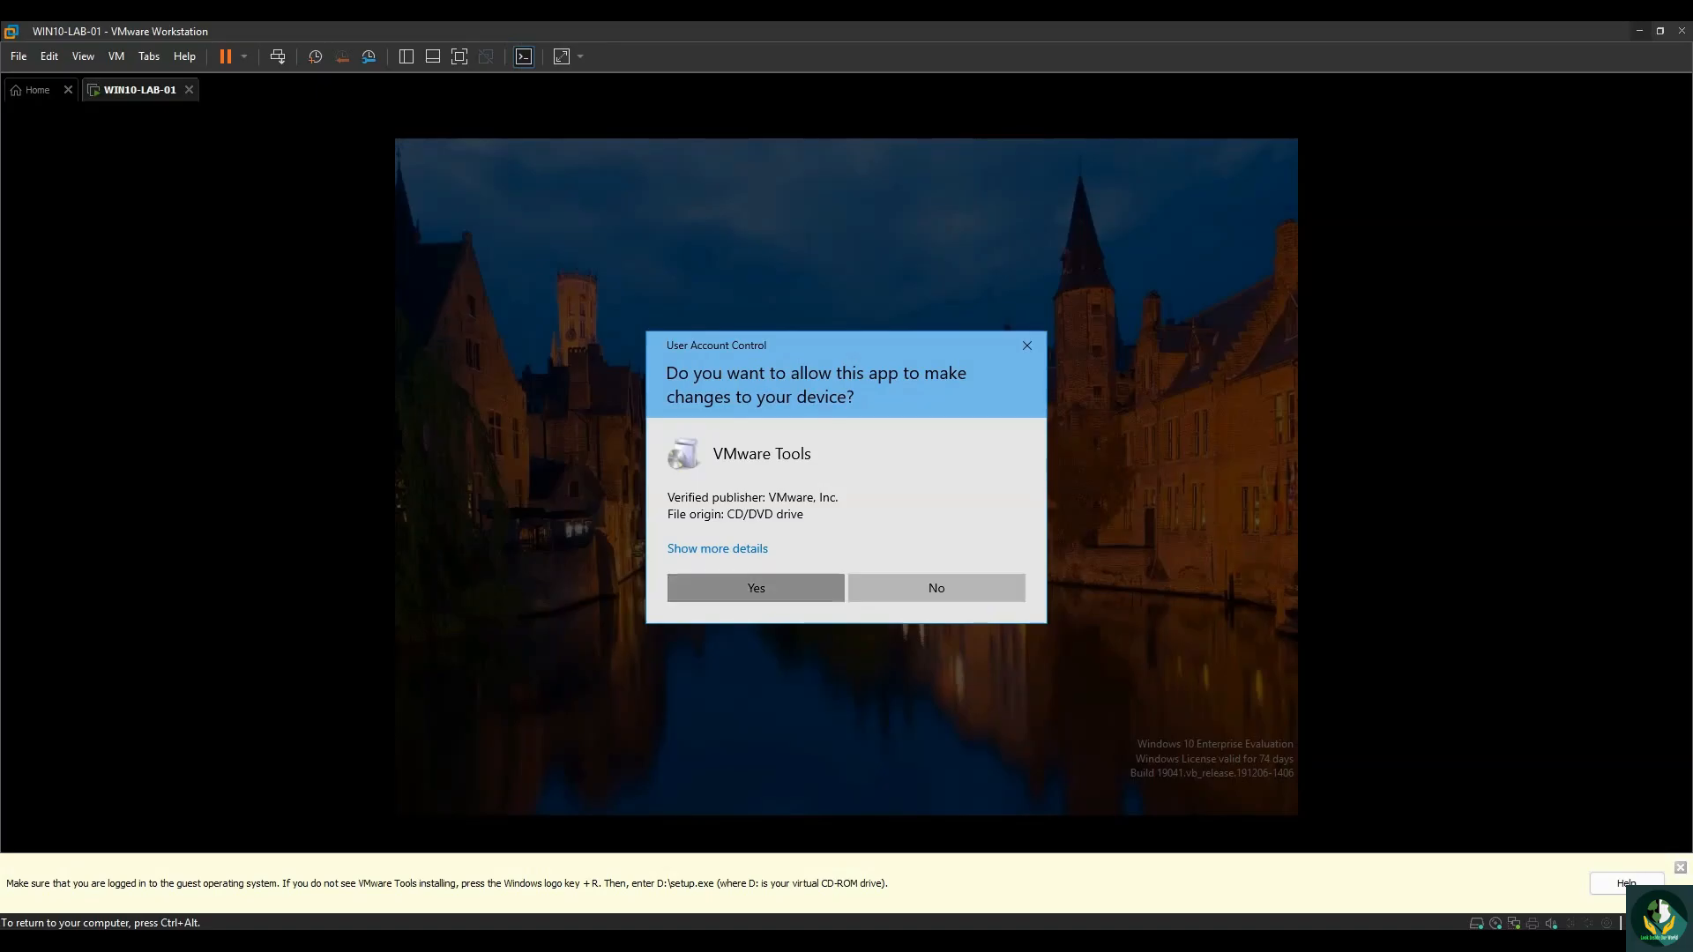
{"action": "left_click", "coordinate": [756, 588]}
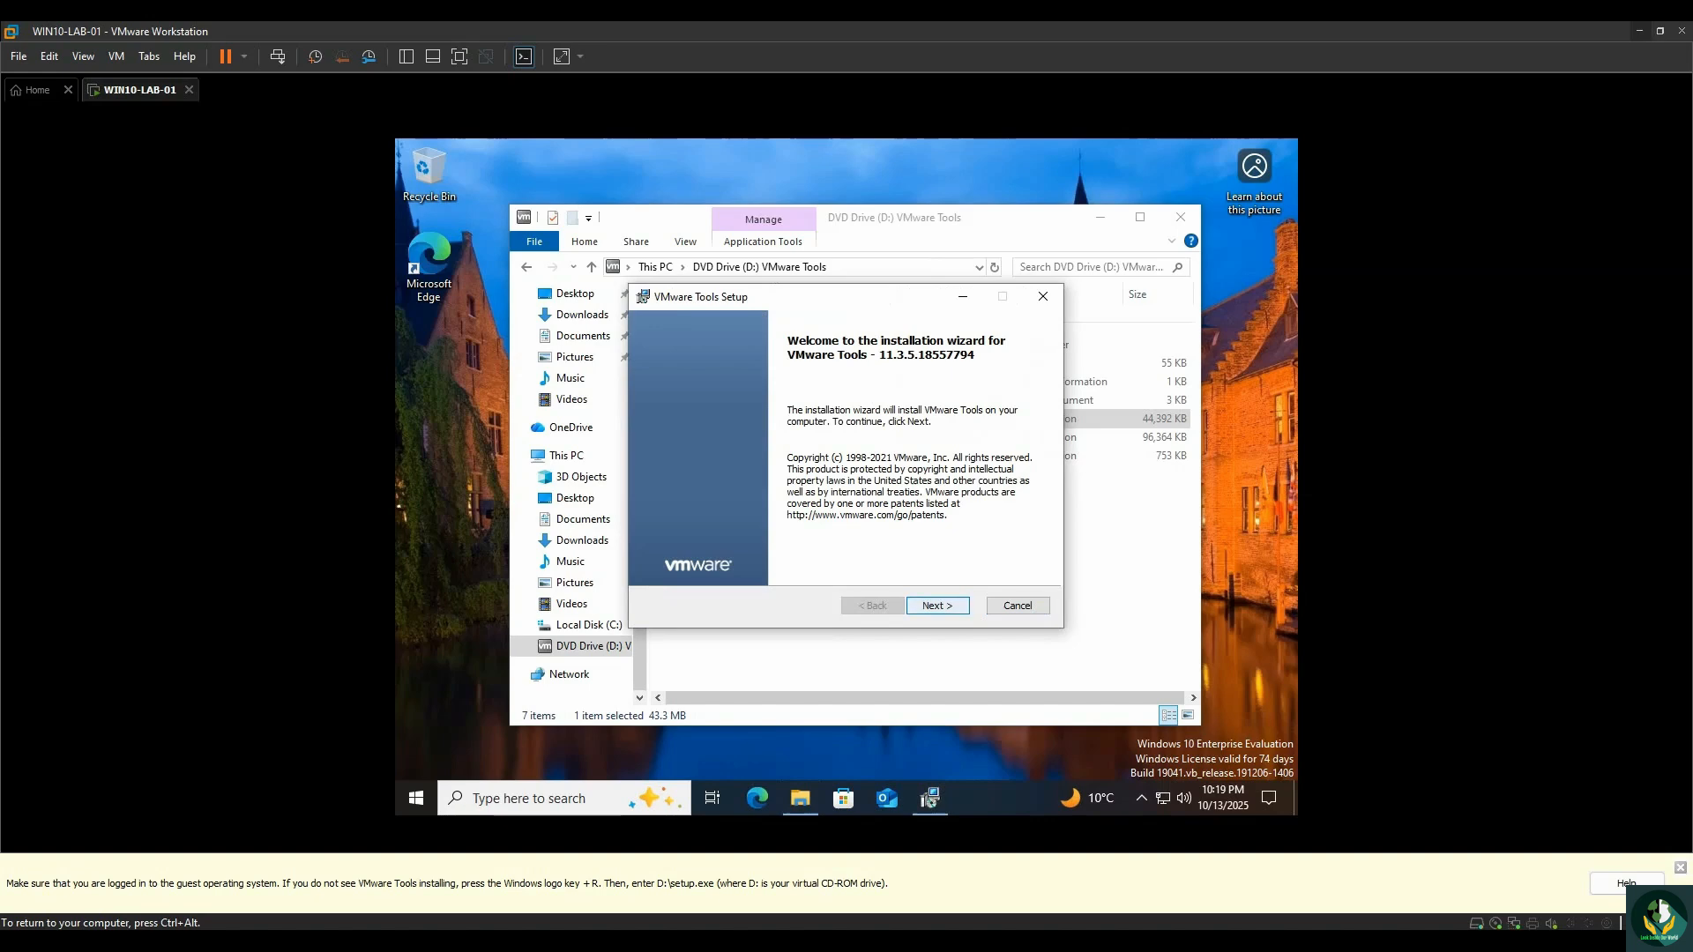
{"action": "key", "text": "Return"}
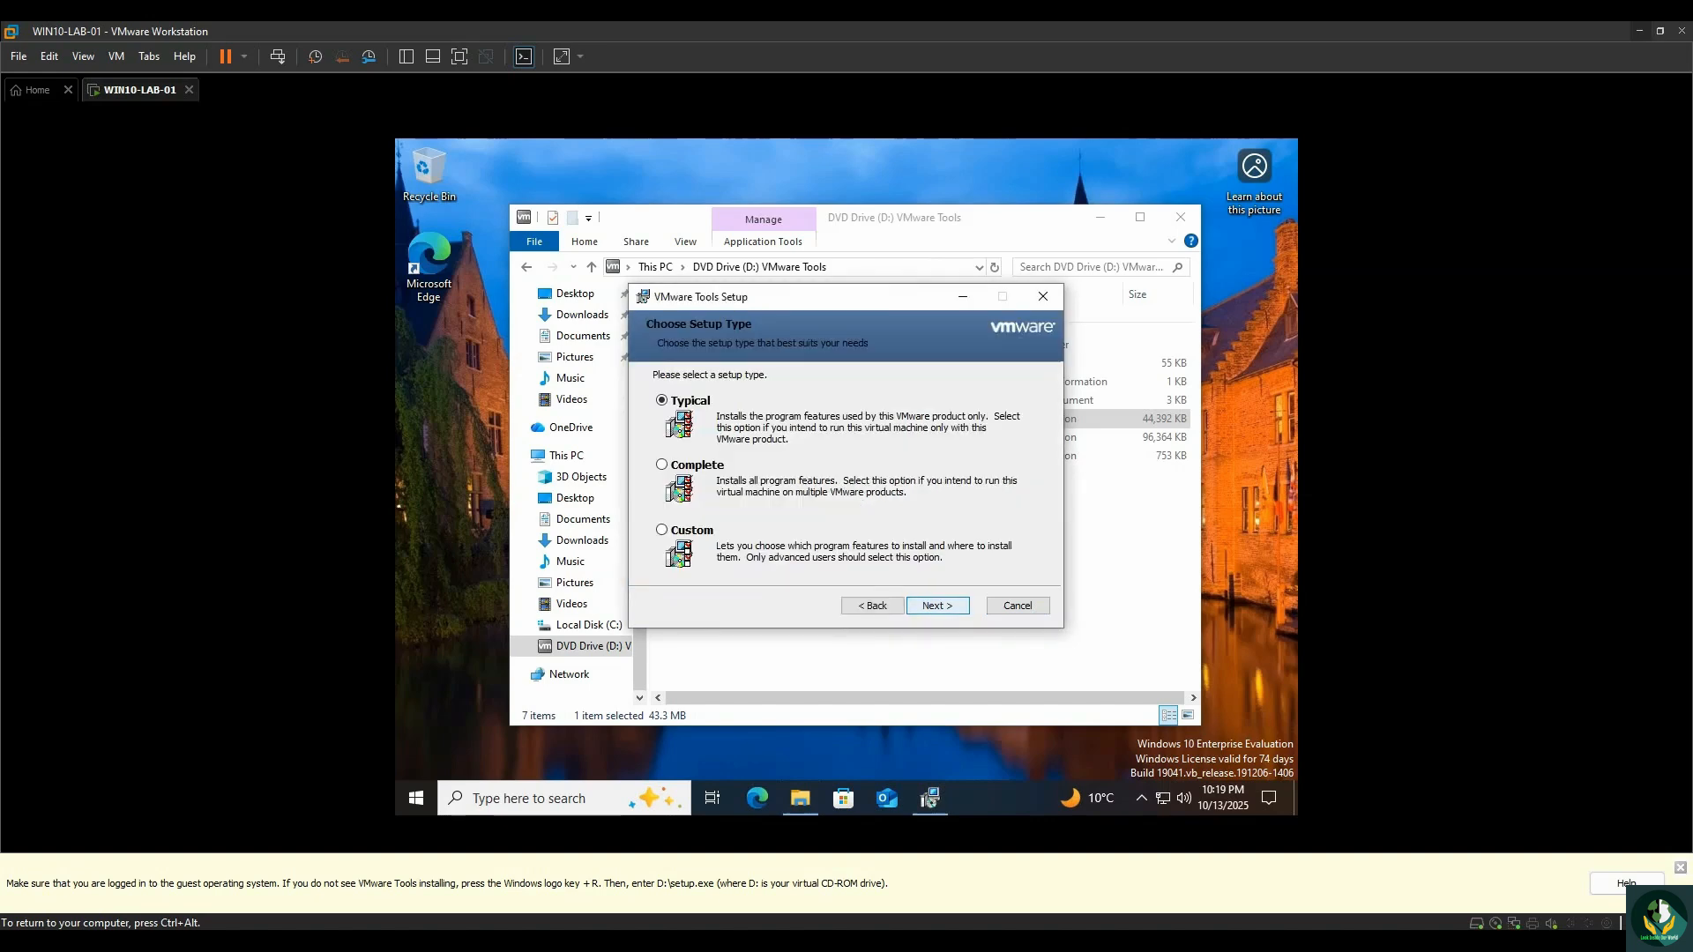
{"action": "key", "text": "Return"}
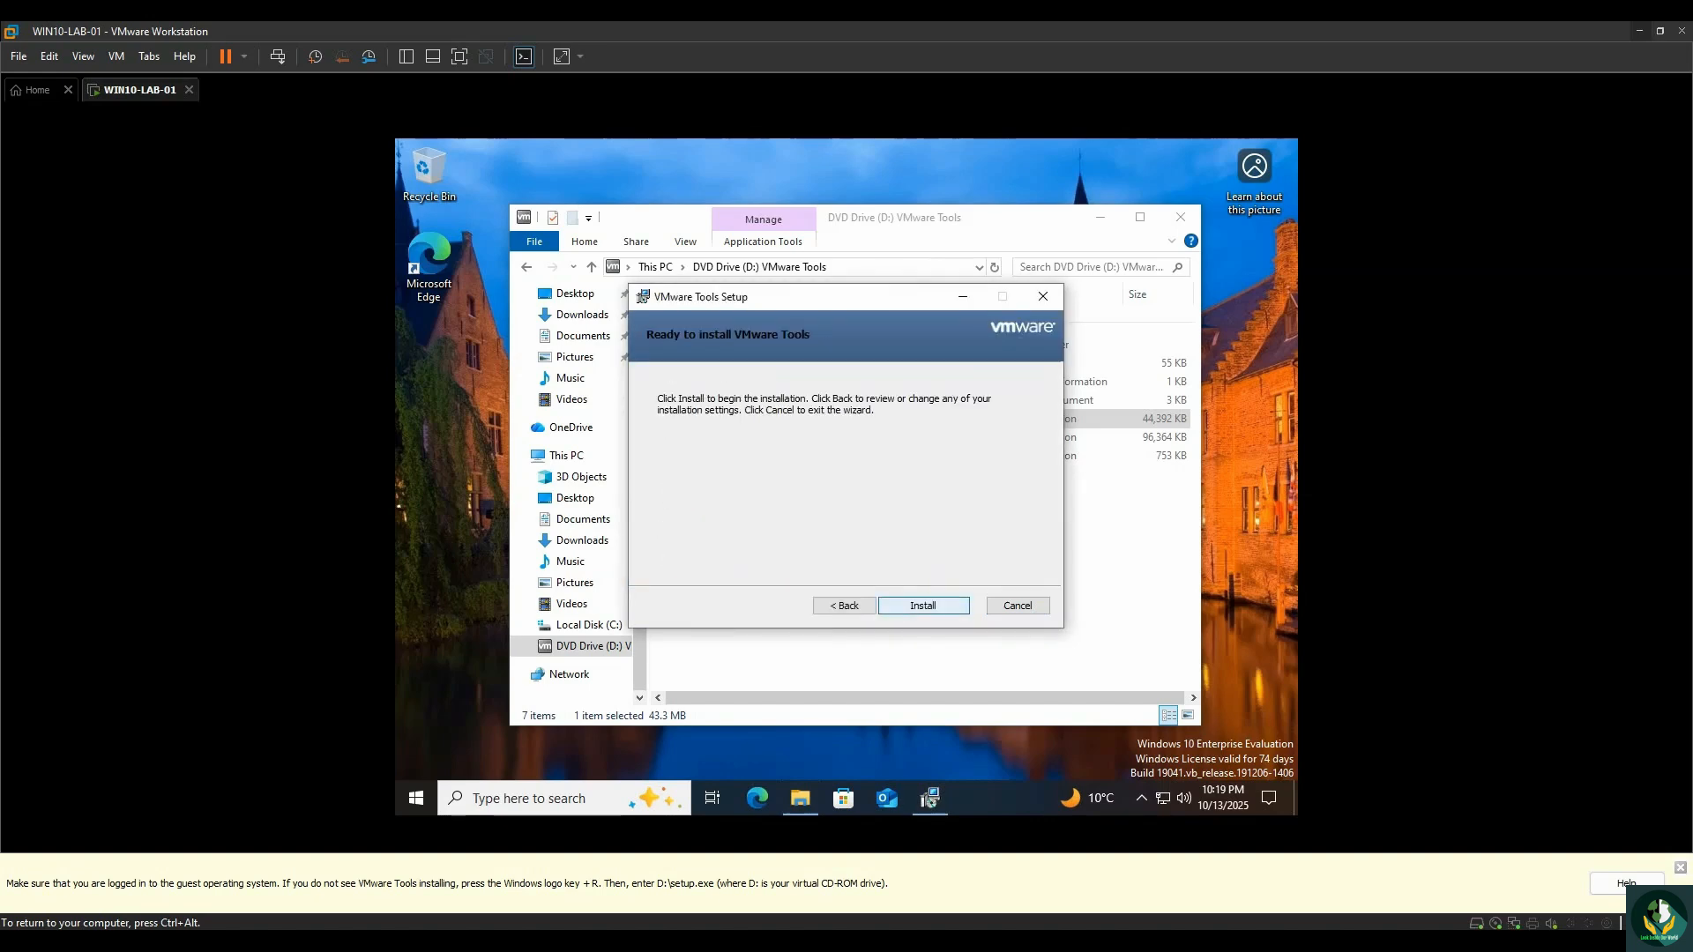
{"action": "key", "text": "Return"}
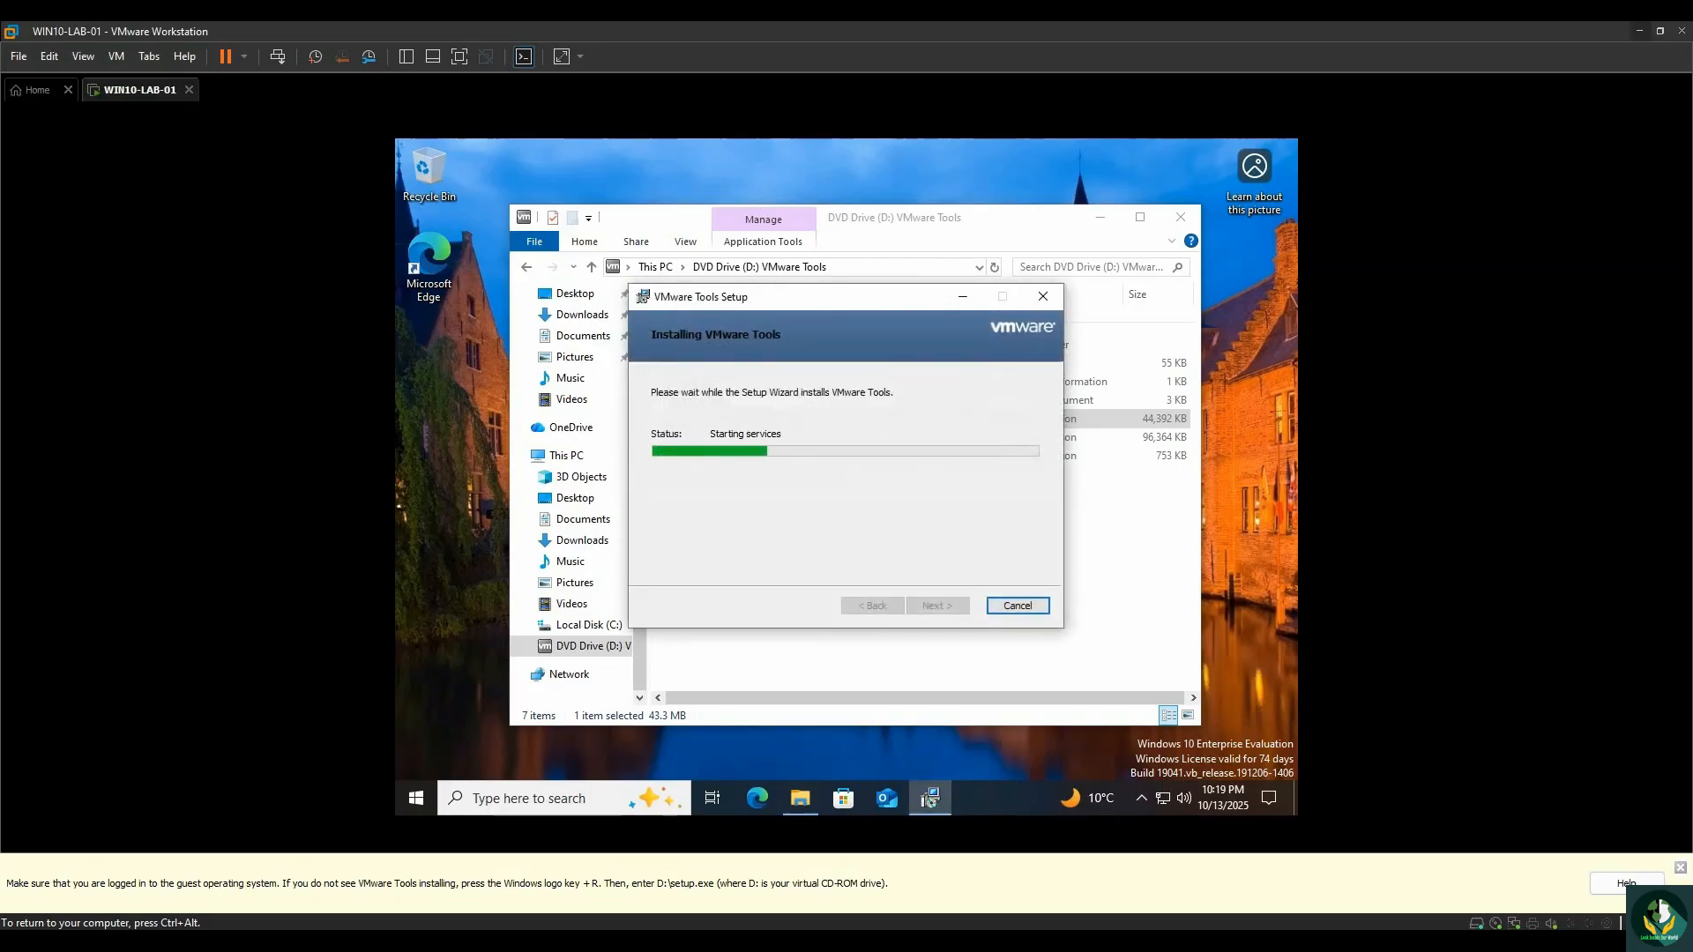
{"action": "left_click", "coordinate": [768, 398]}
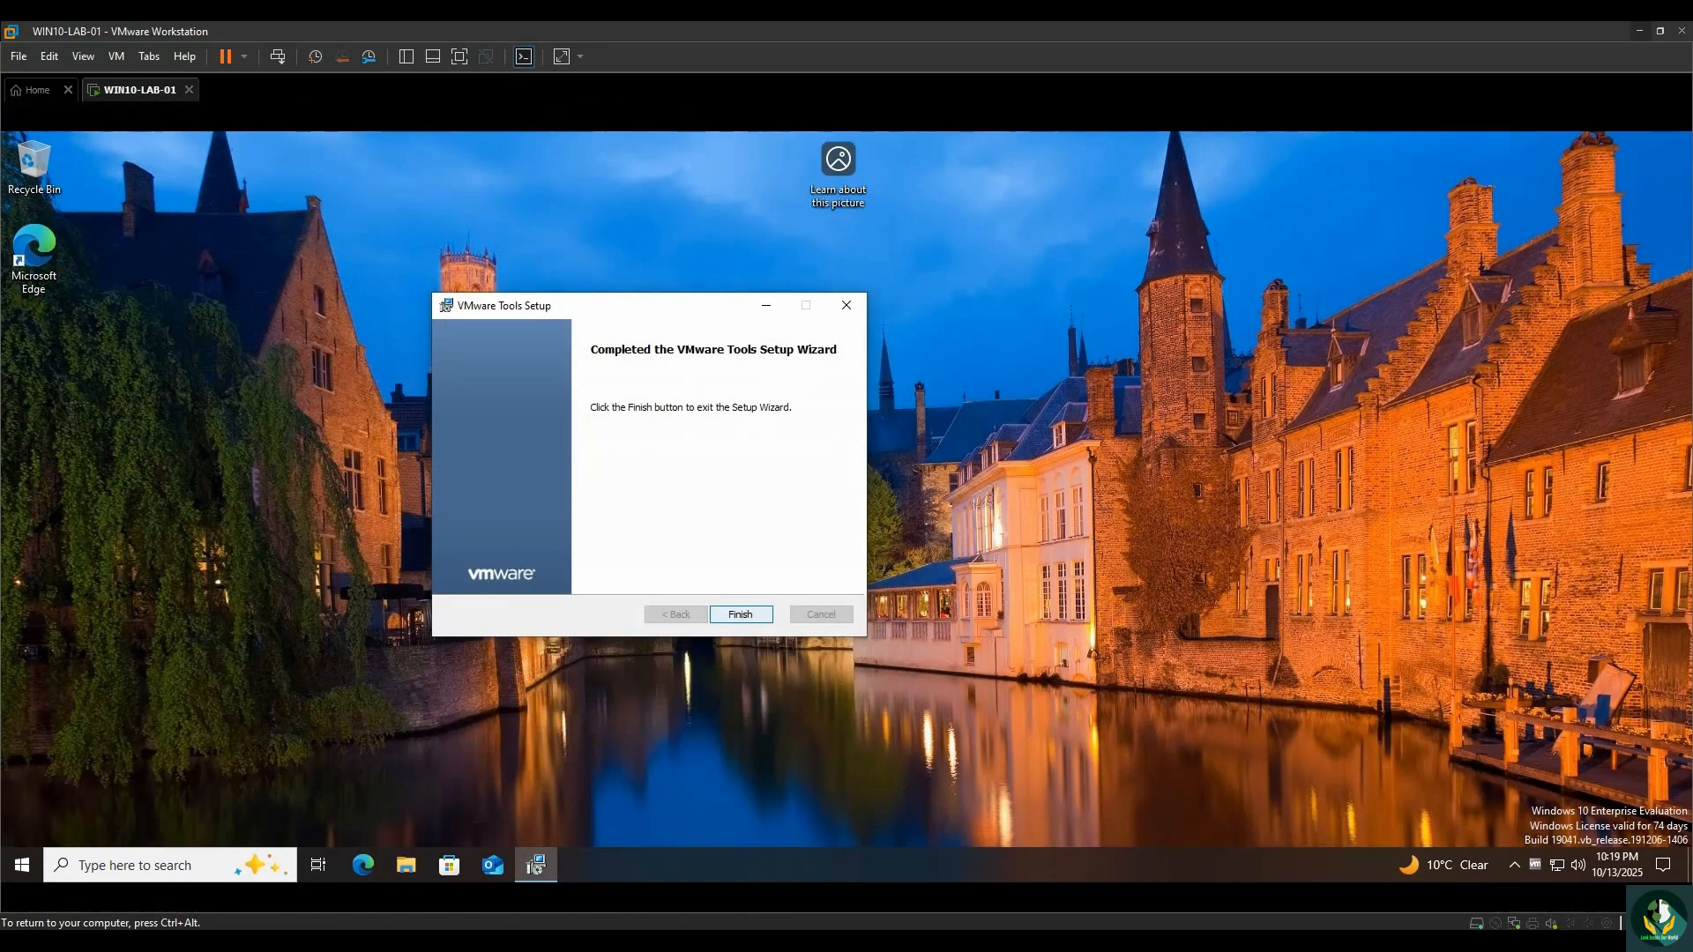
{"action": "key", "text": "Return"}
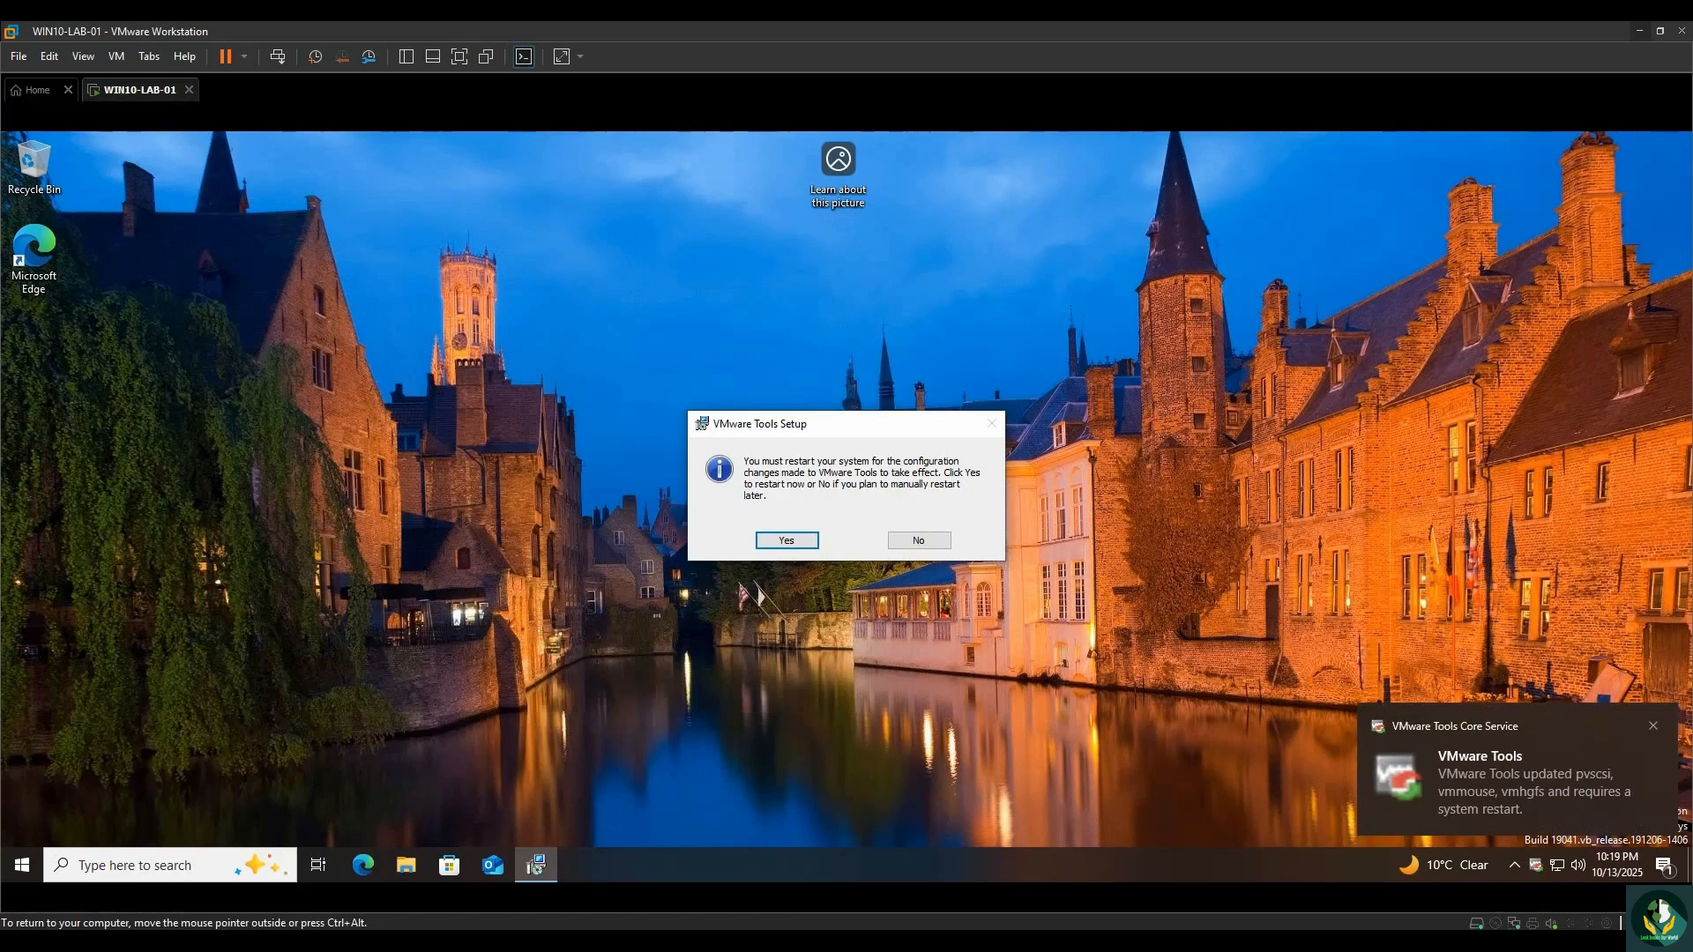
{"action": "key", "text": "Return"}
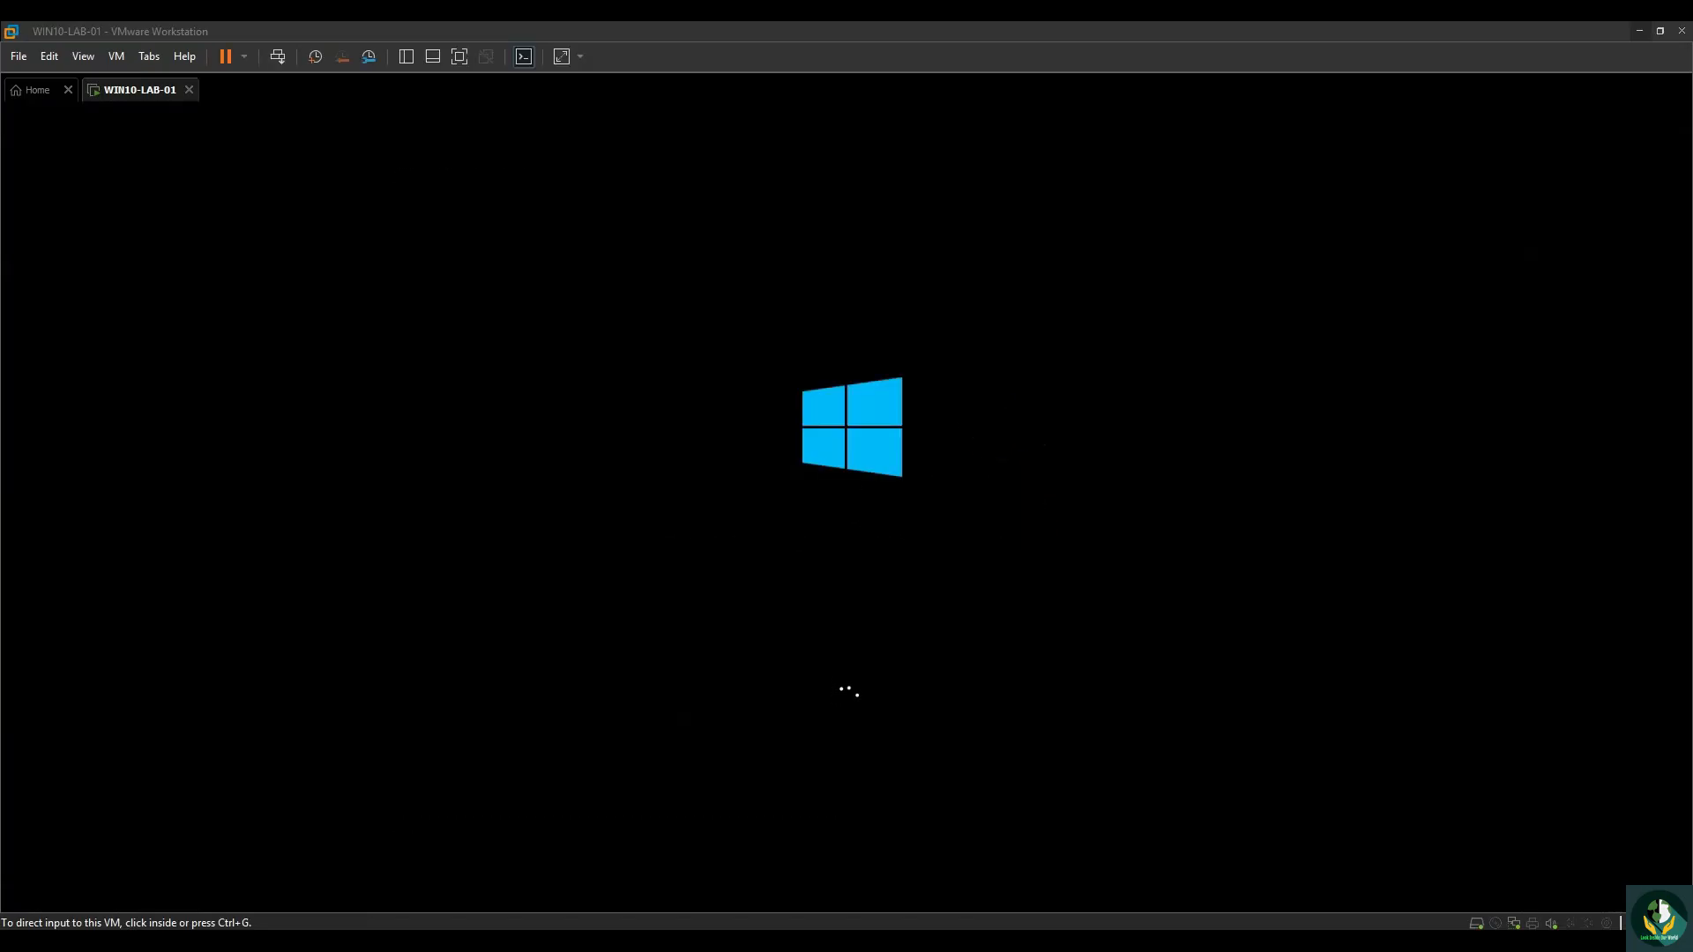
Sign back in to the restarted virtual machine with the account password.
{"action": "left_click", "coordinate": [846, 507]}
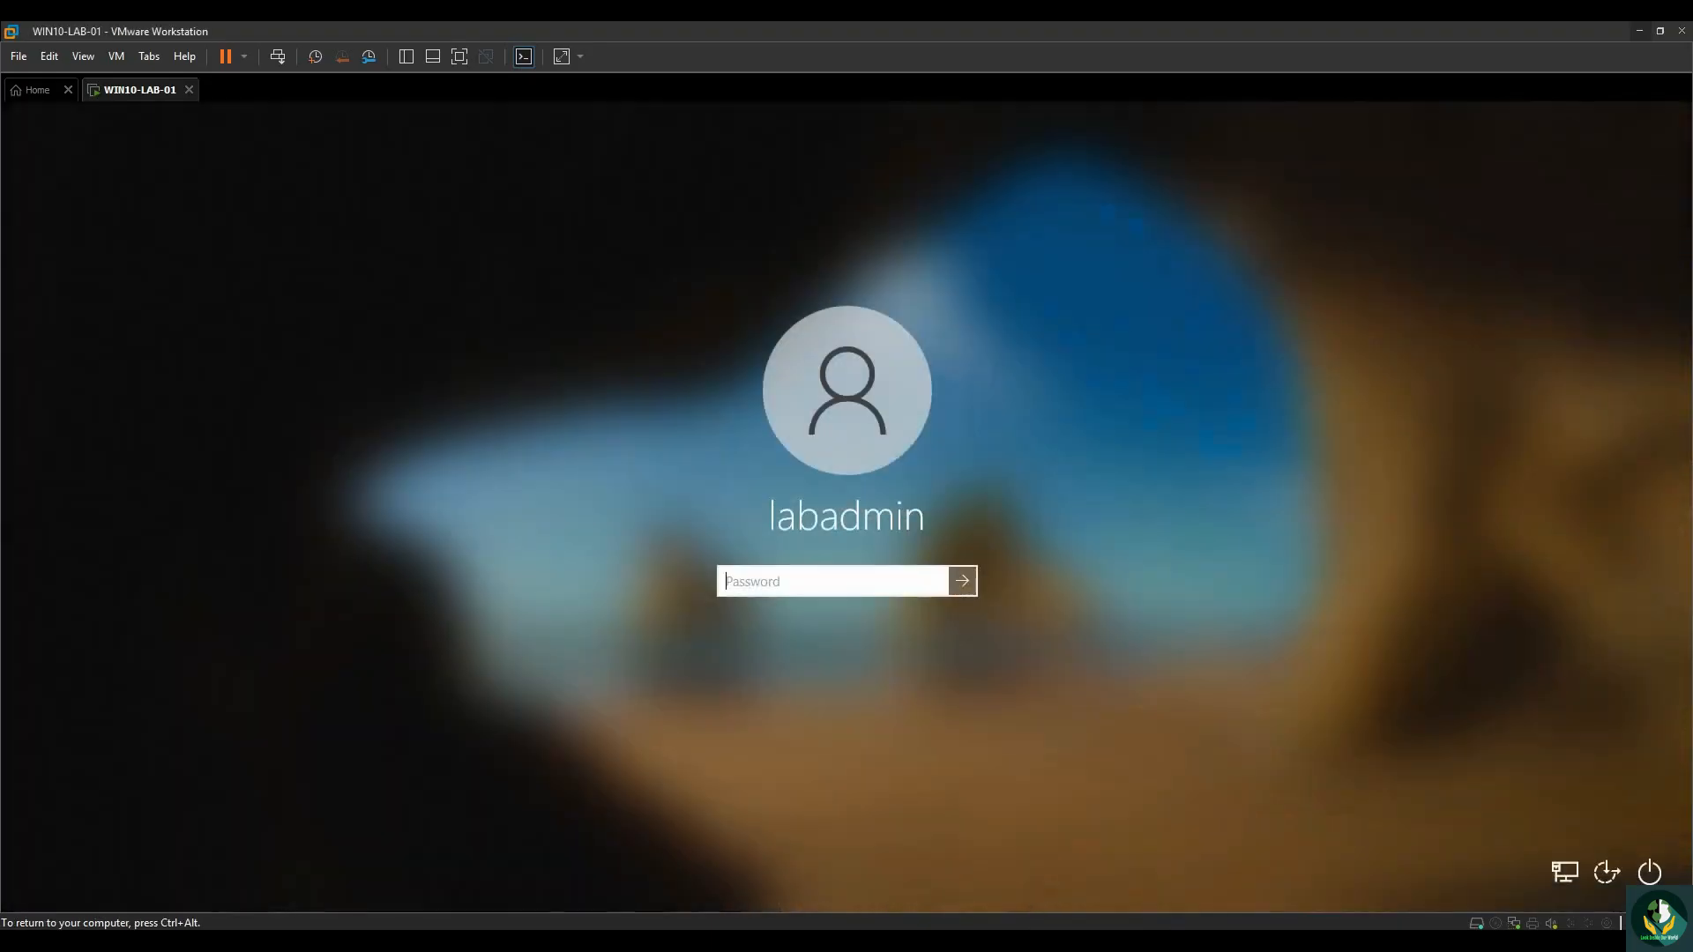
{"action": "type", "text": "••••••••••"}
{"action": "key", "text": "Return"}
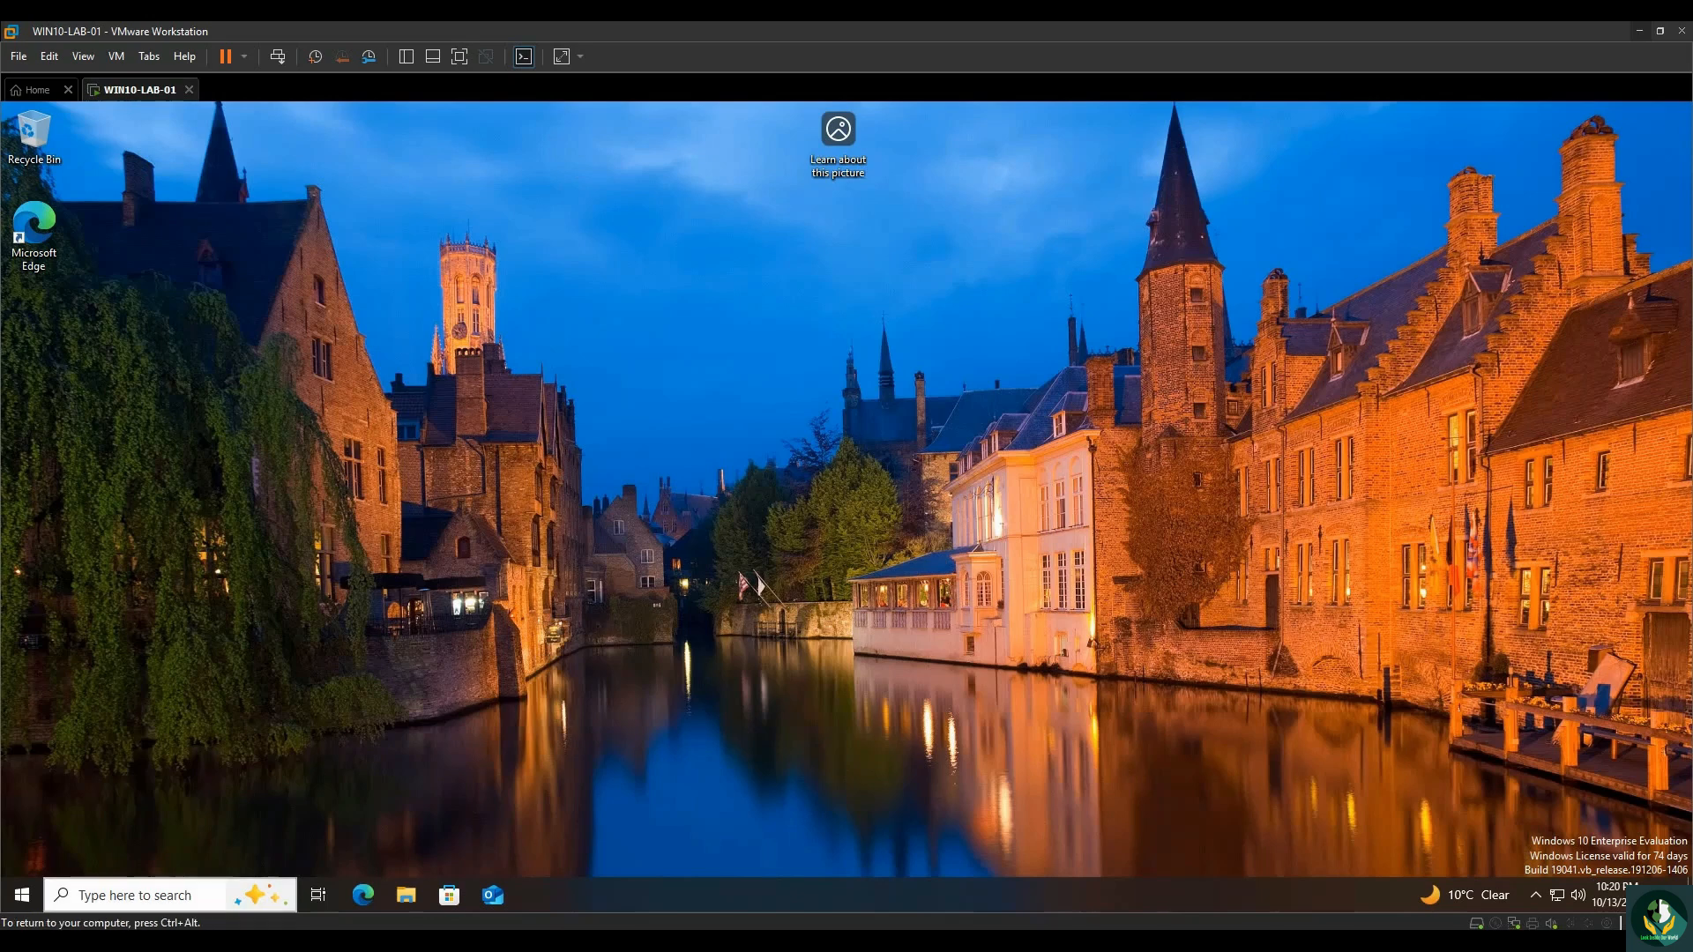
Test the virtual machine's internet connectivity by running ping google.com in a Command Prompt opened as administrator.
{"action": "left_click", "coordinate": [116, 894]}
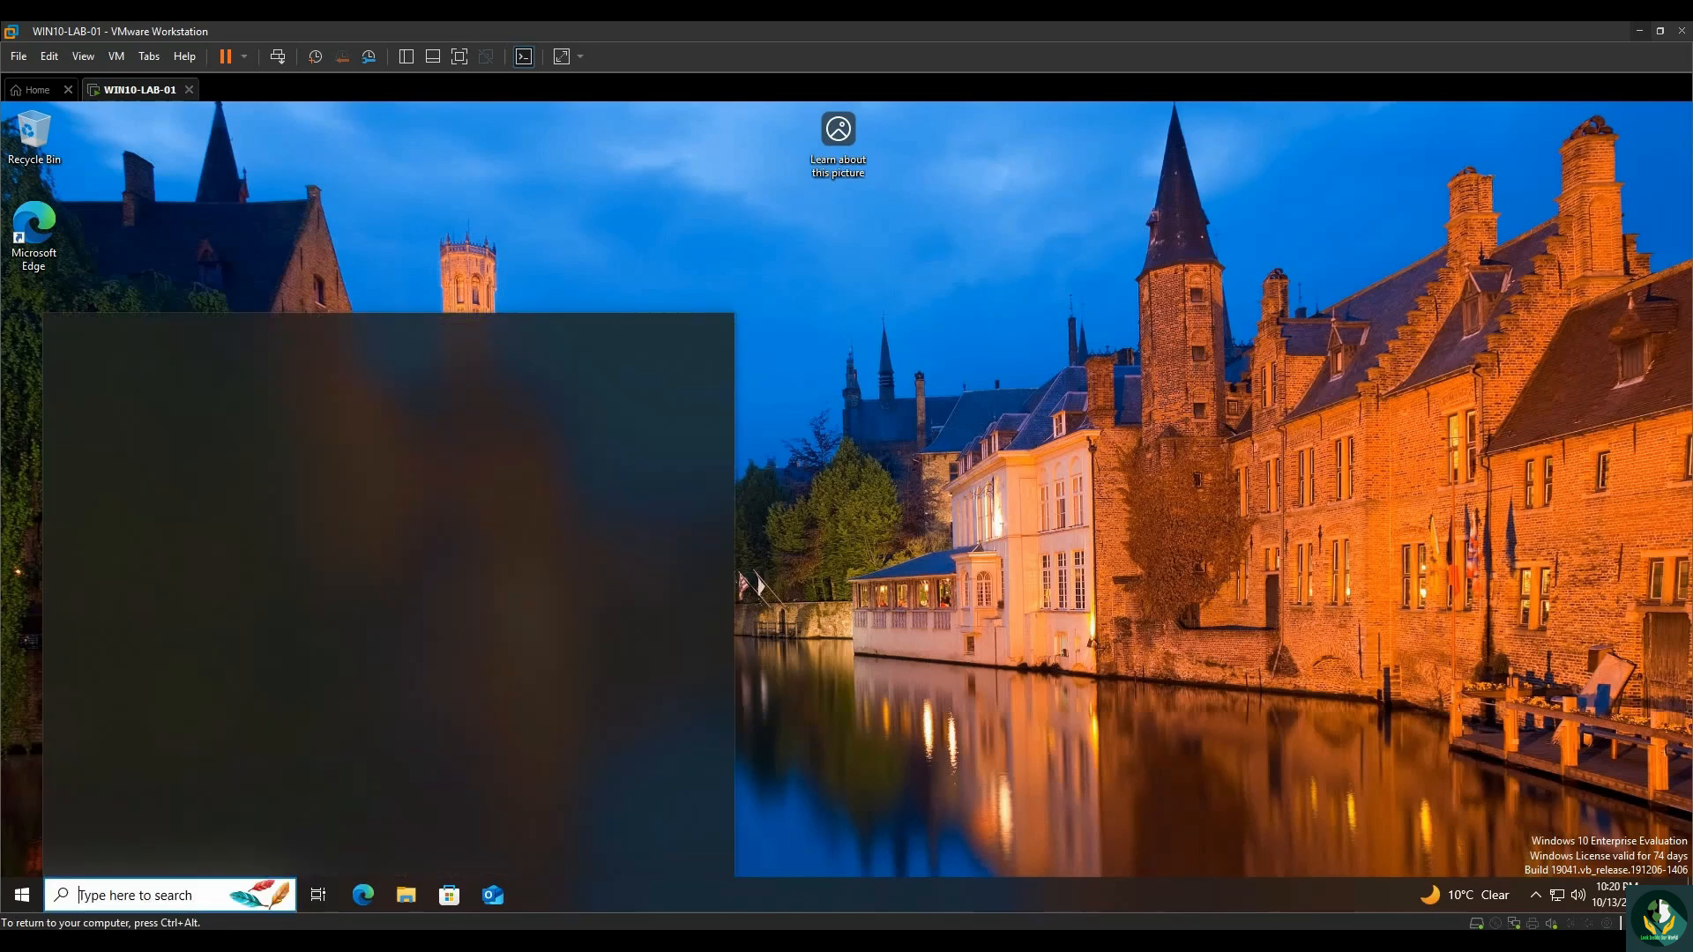
{"action": "type", "text": "cmd"}
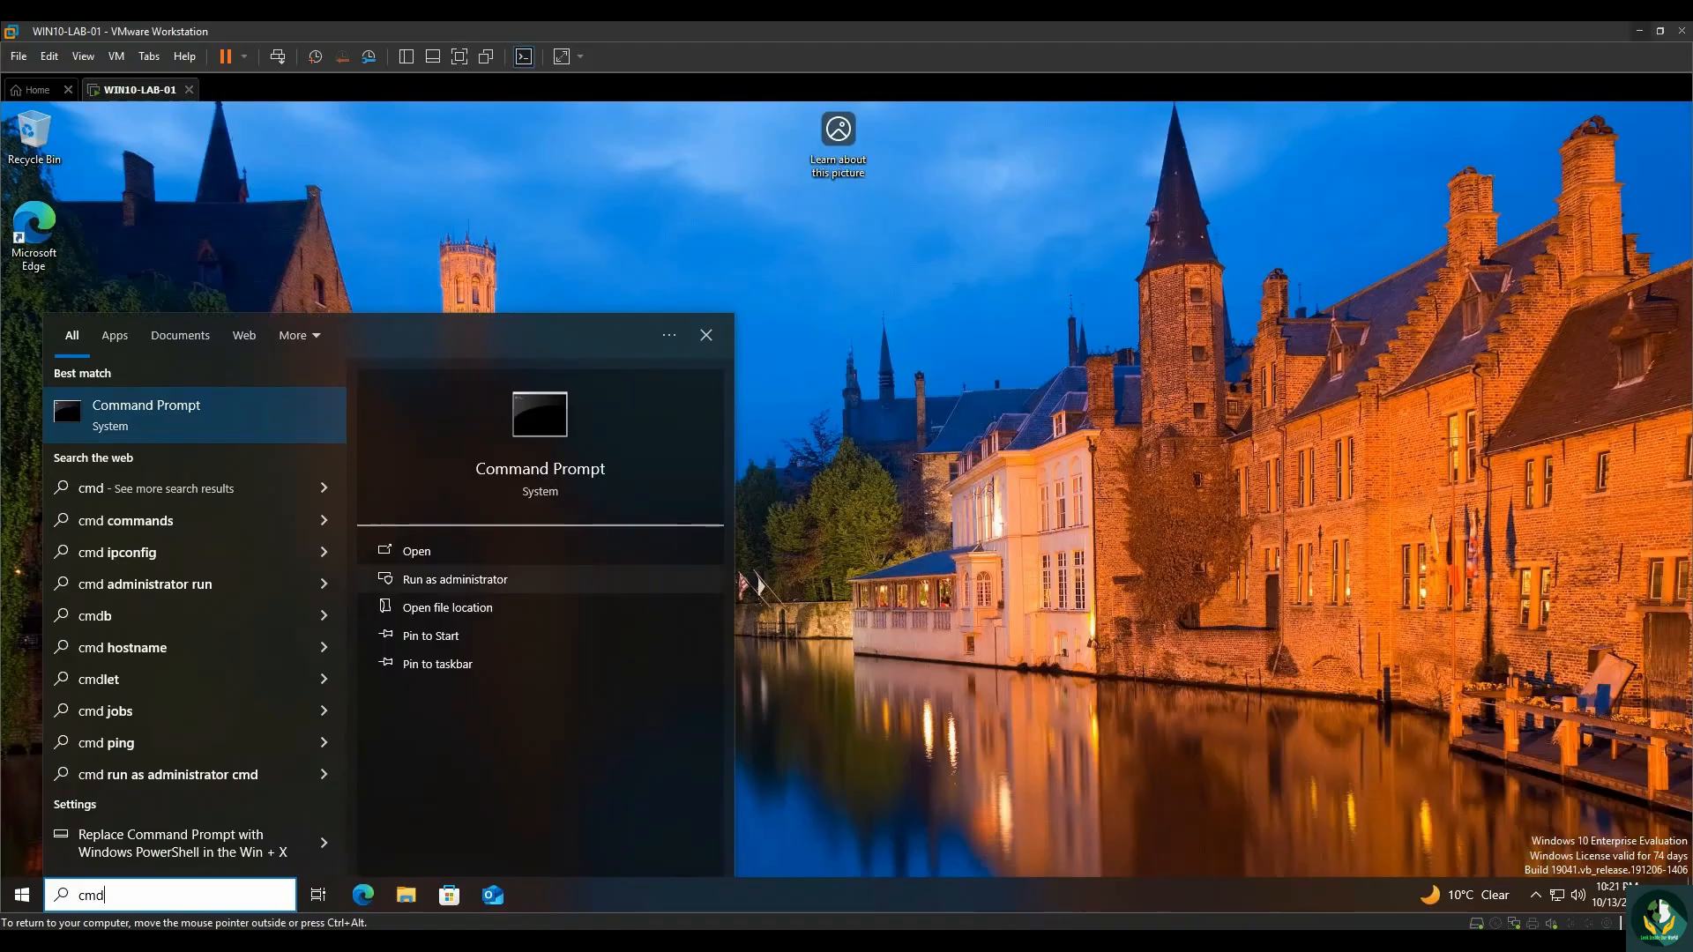
{"action": "left_click", "coordinate": [455, 579]}
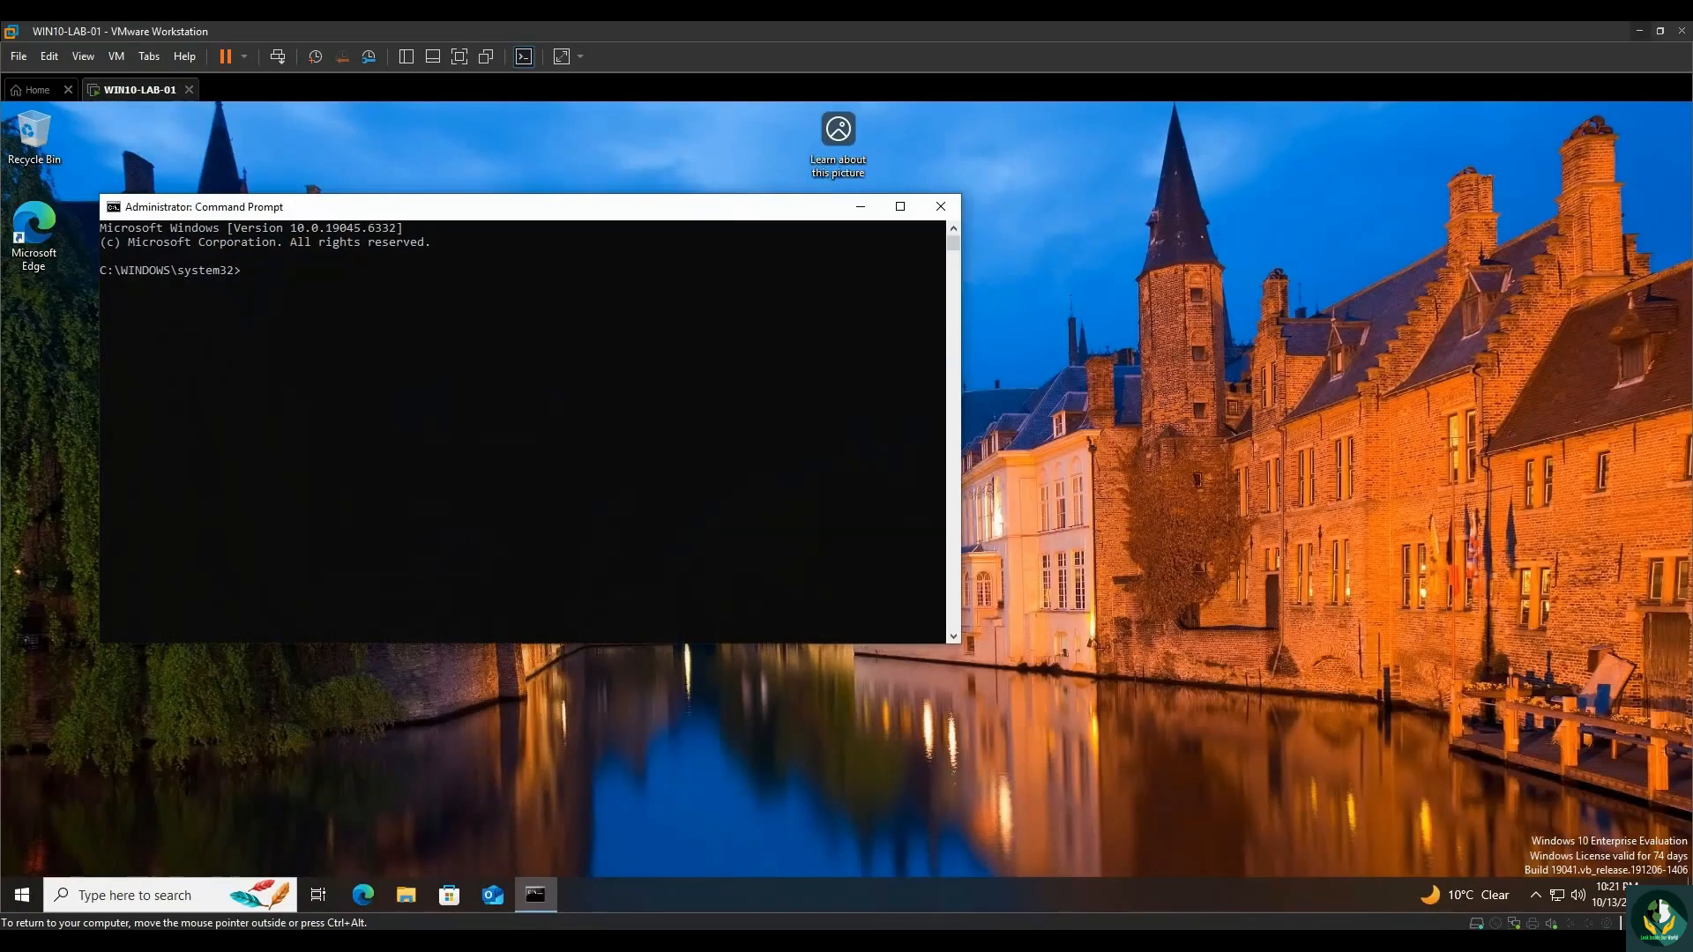
{"action": "left_click", "coordinate": [547, 480]}
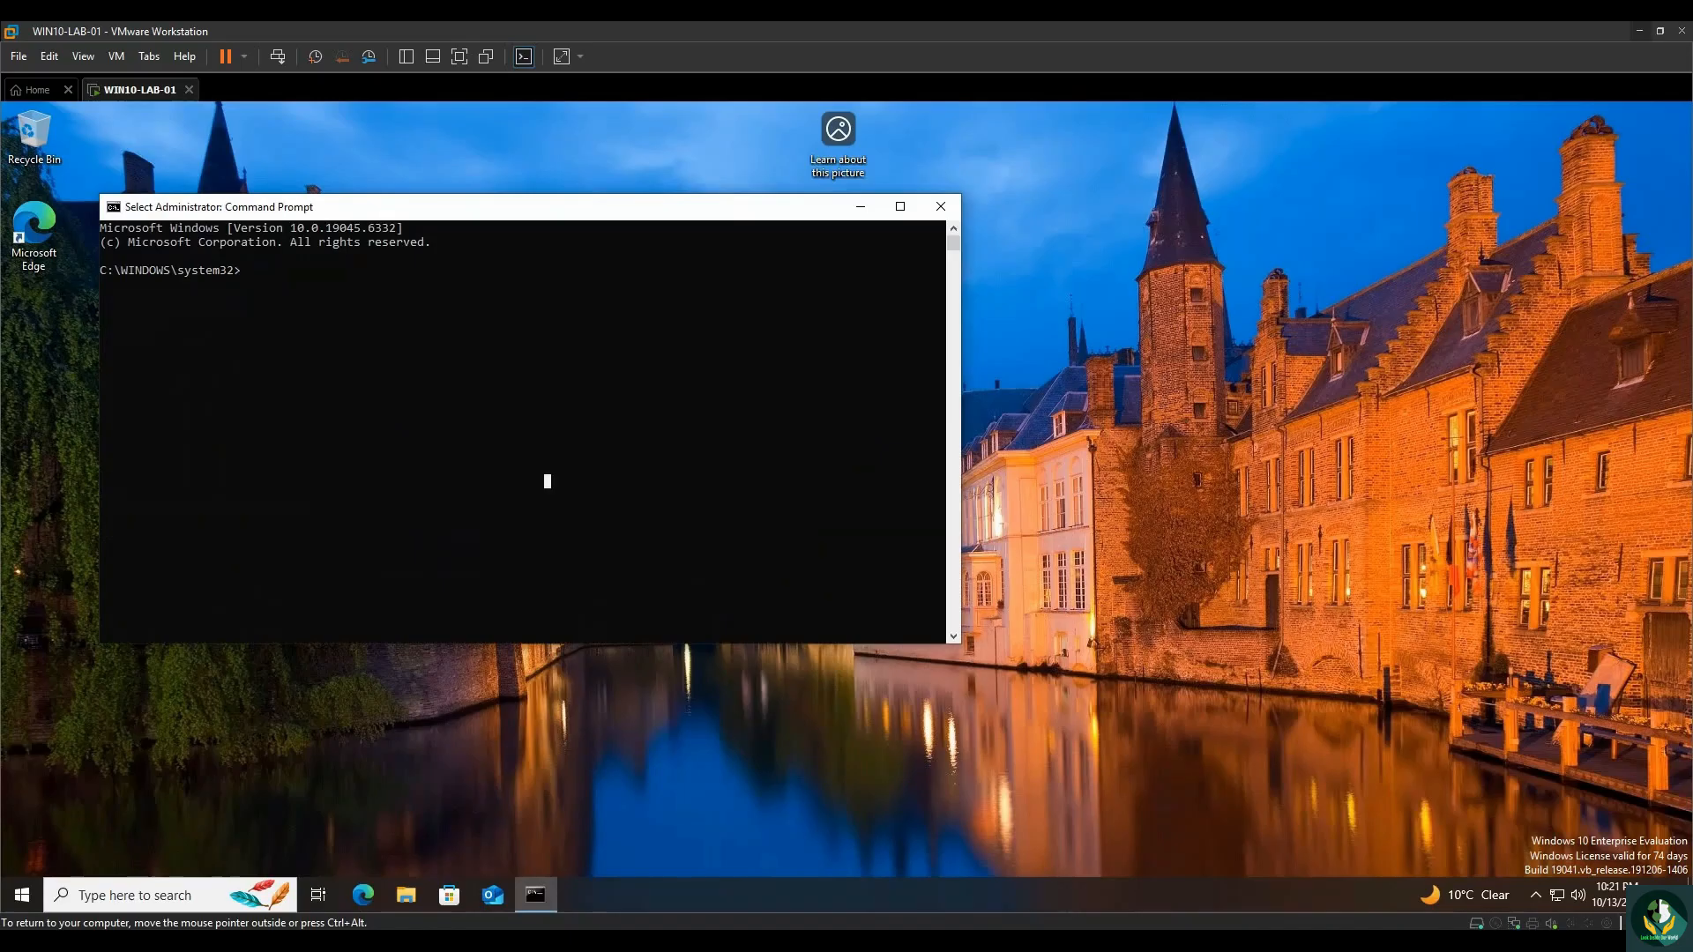
{"action": "type", "text": "ping"}
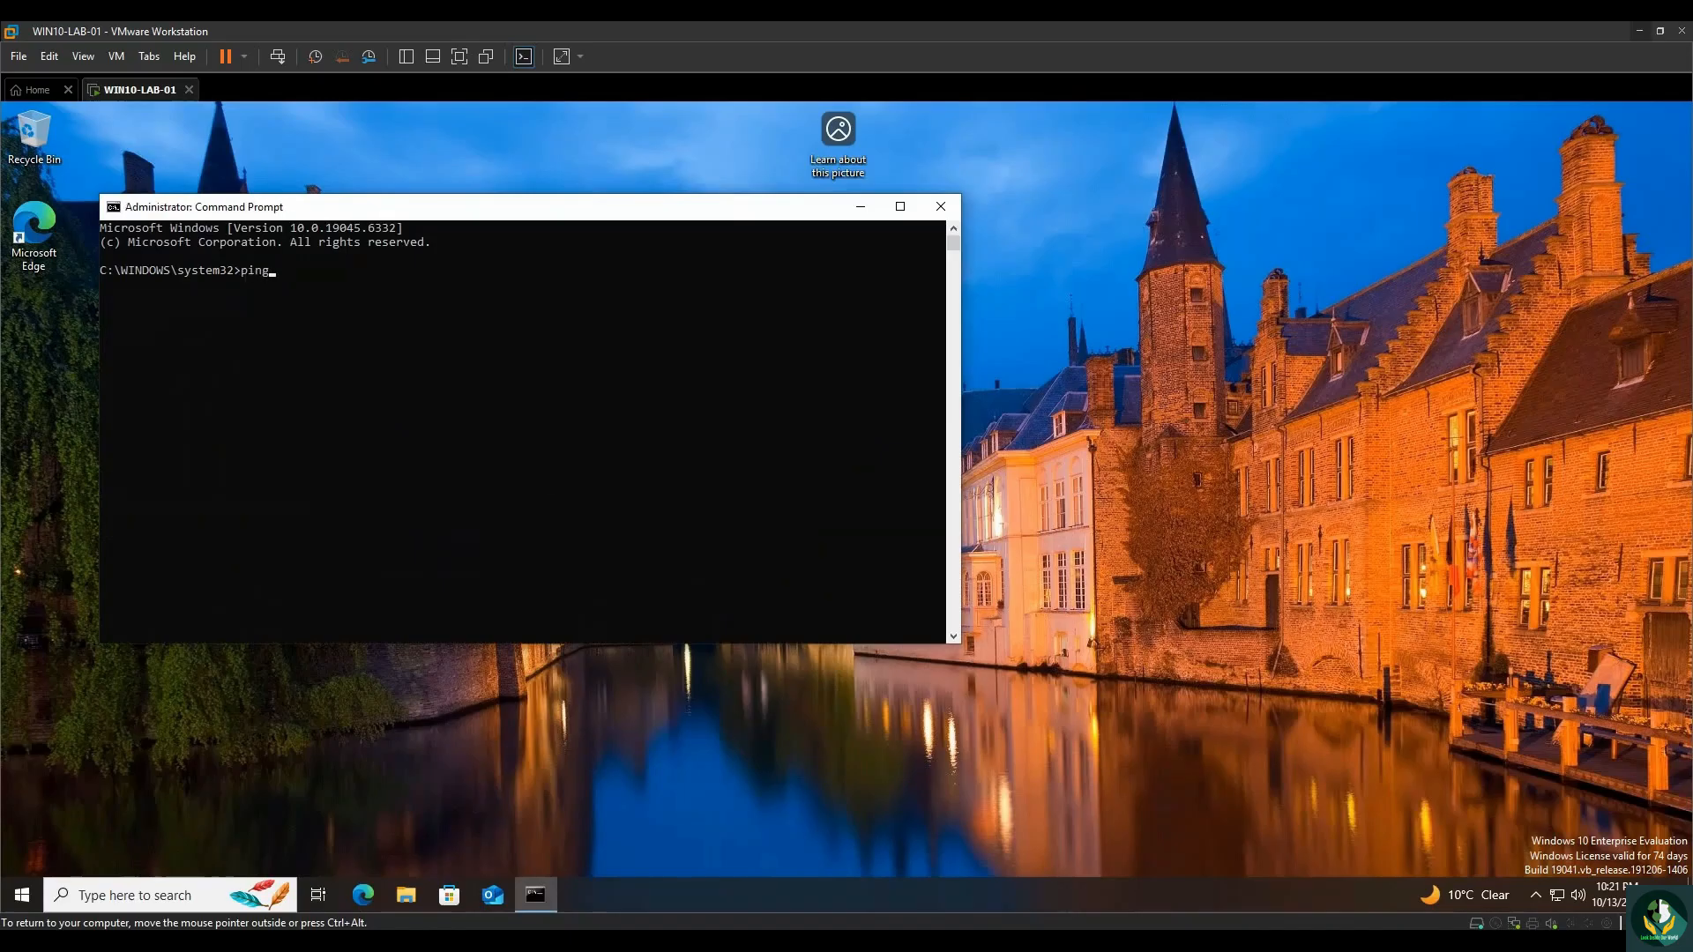
{"action": "type", "text": " google.com"}
{"action": "key", "text": "Return"}
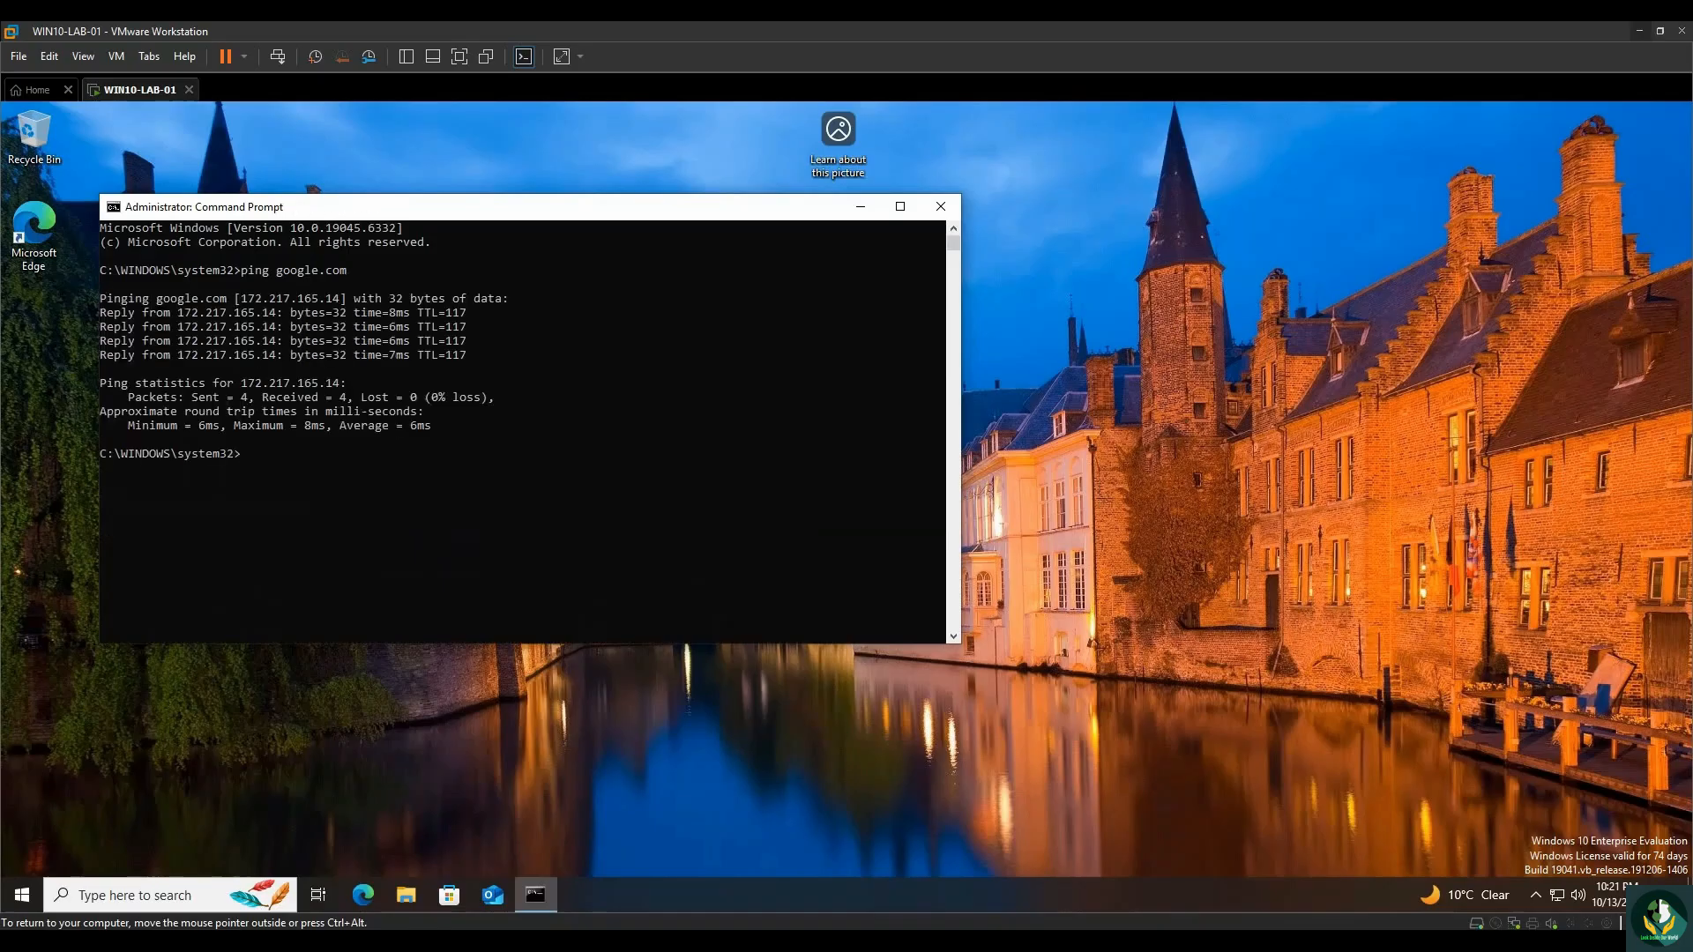
{"action": "key", "text": "ctrl+alt"}
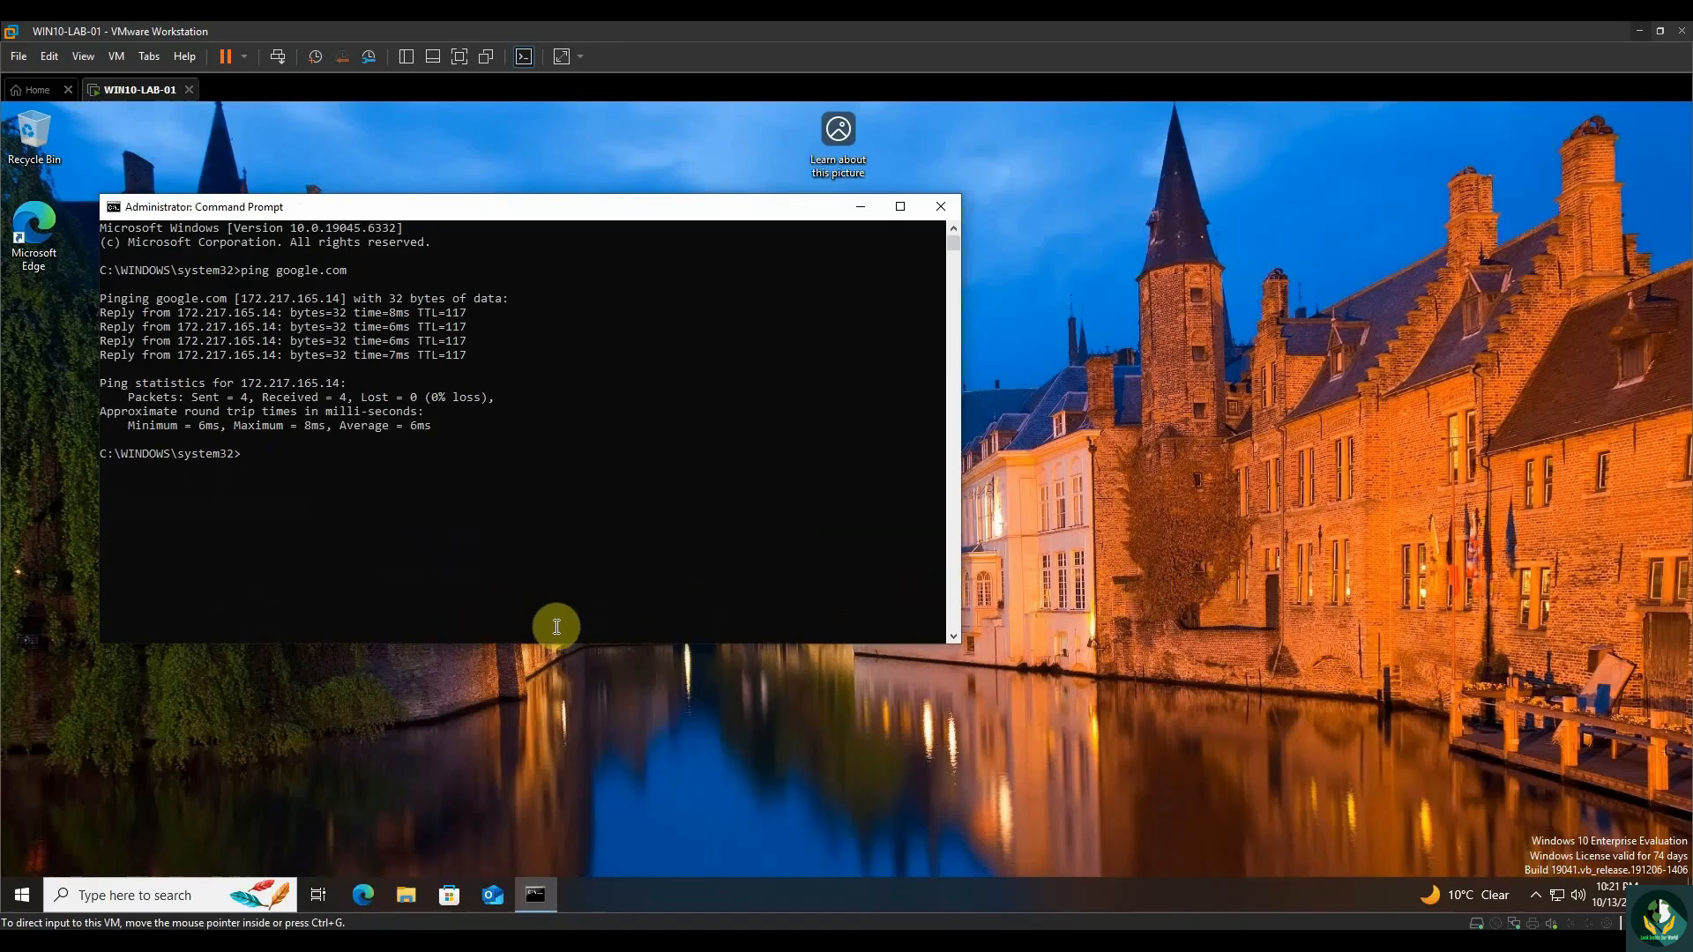
Enable Remote Desktop in the virtual machine's system settings and confirm the change.
{"action": "left_click", "coordinate": [696, 623]}
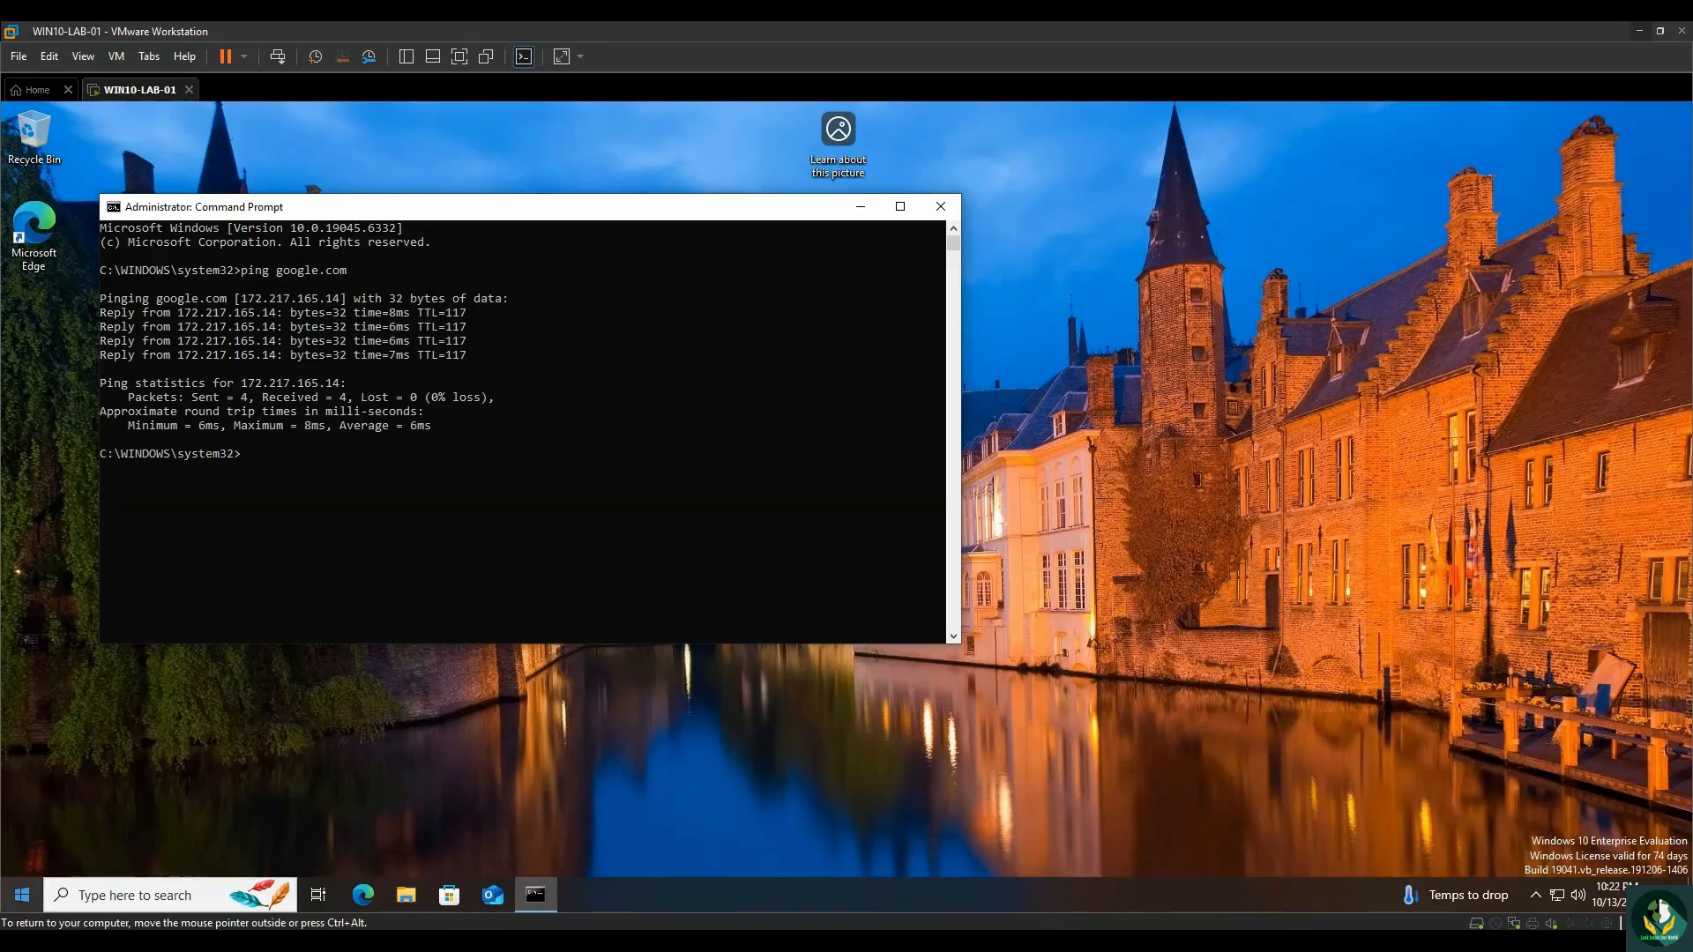
{"action": "right_click", "coordinate": [22, 895]}
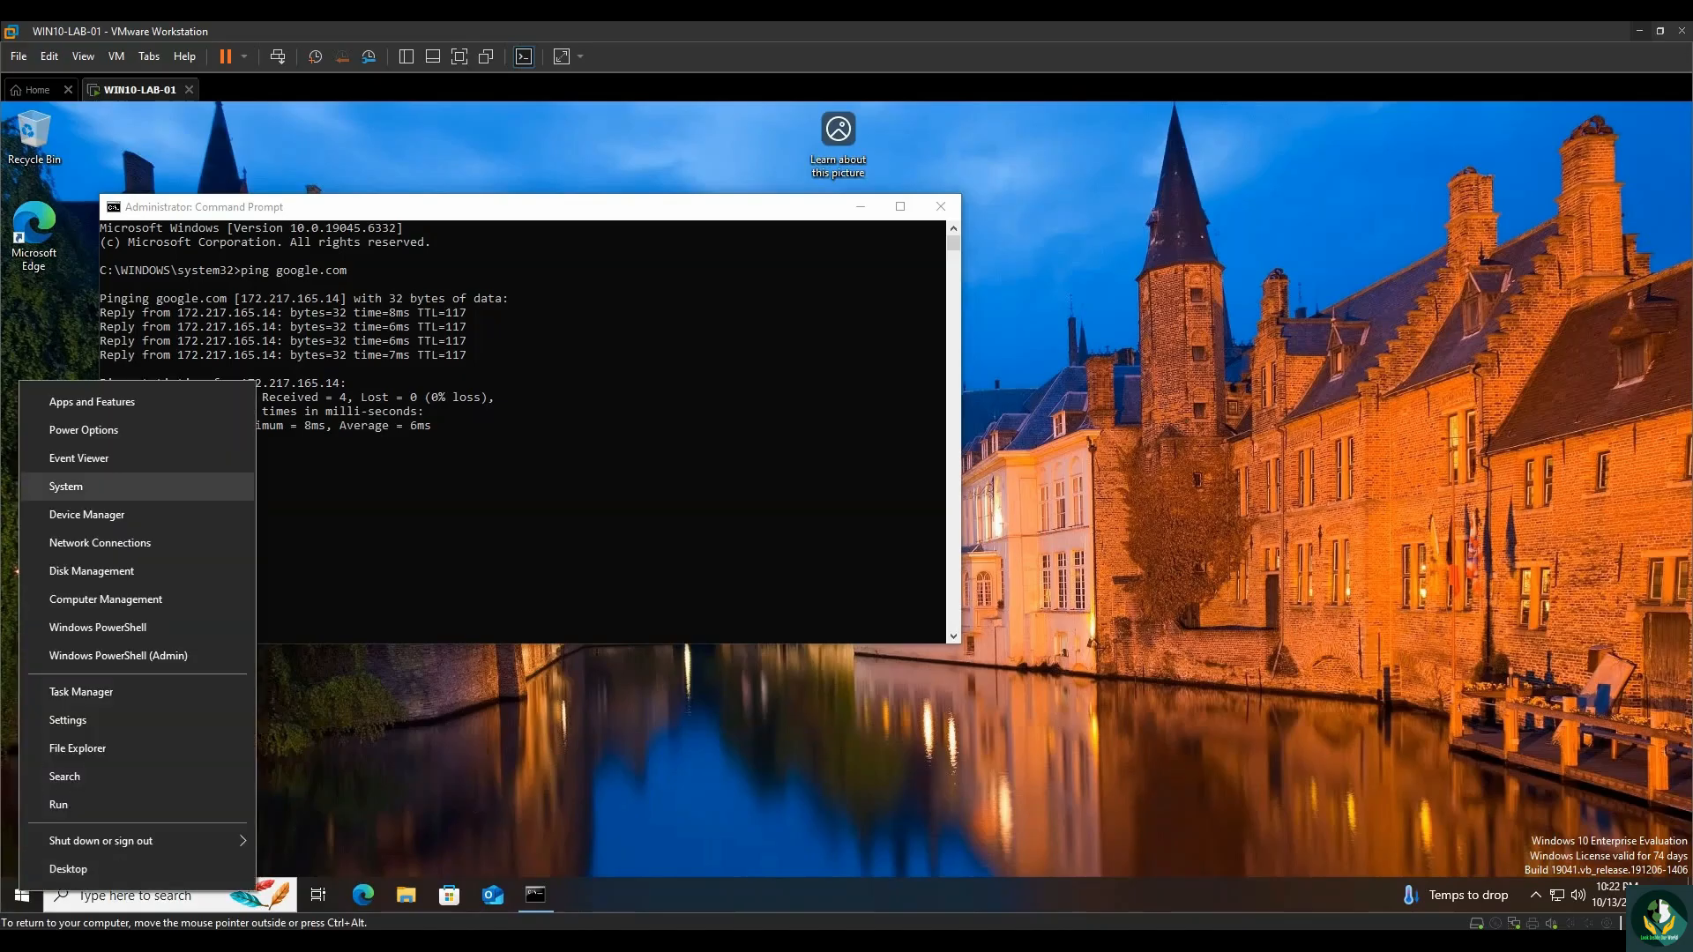
{"action": "left_click", "coordinate": [66, 486]}
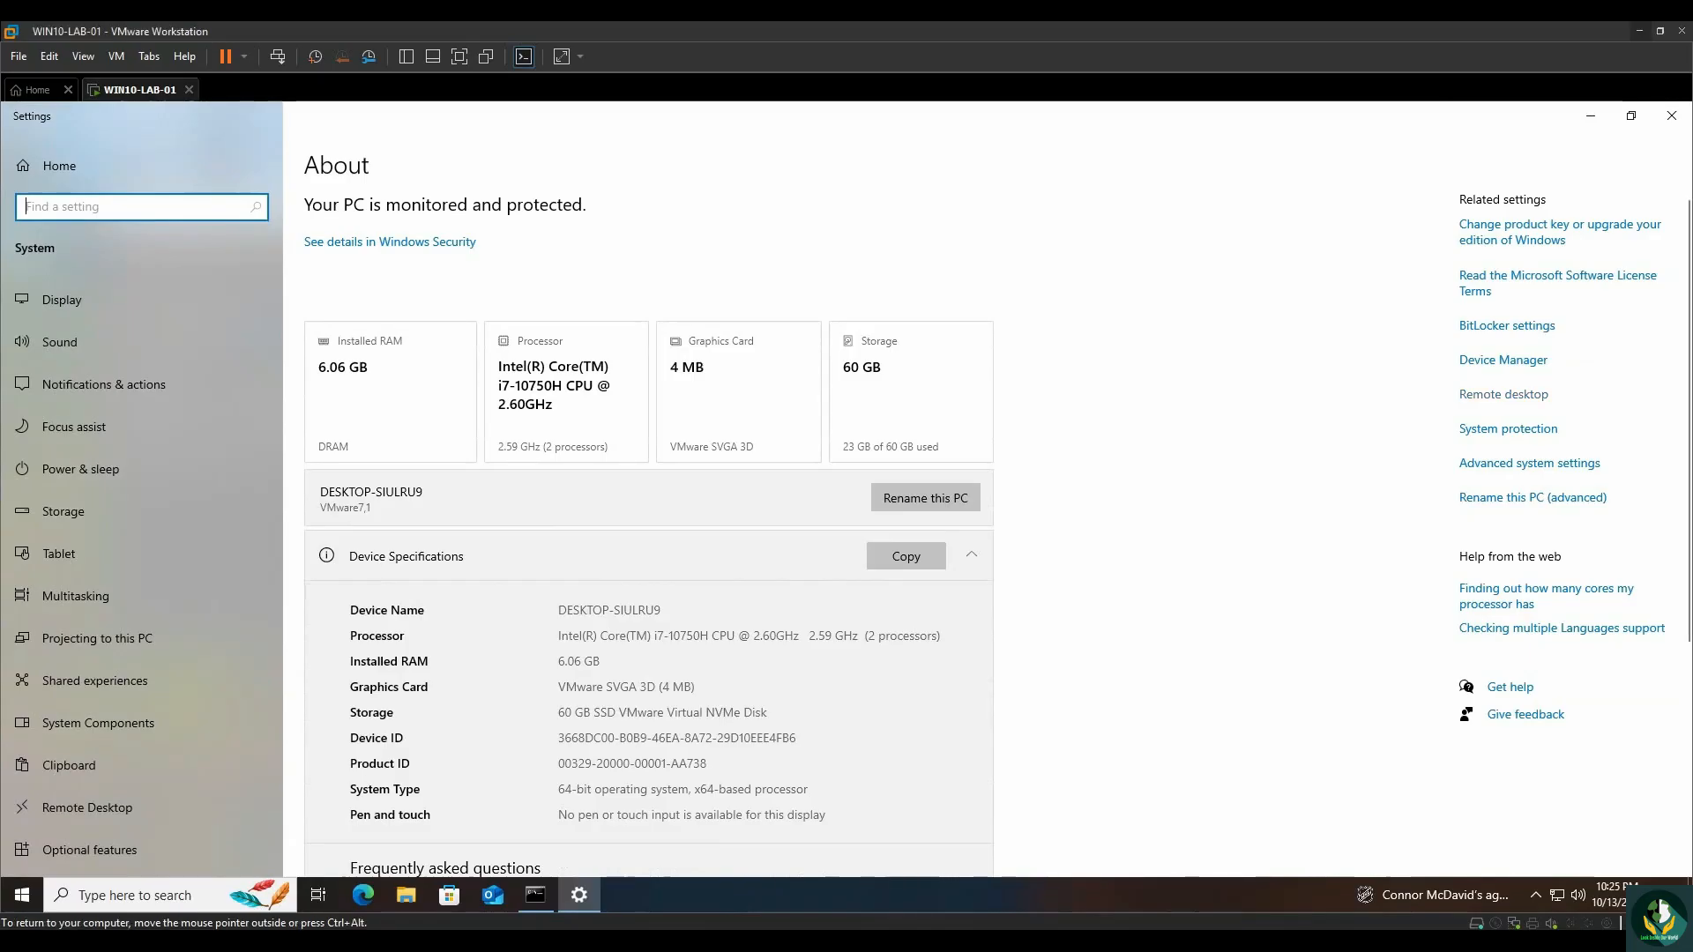
{"action": "left_click", "coordinate": [1504, 395]}
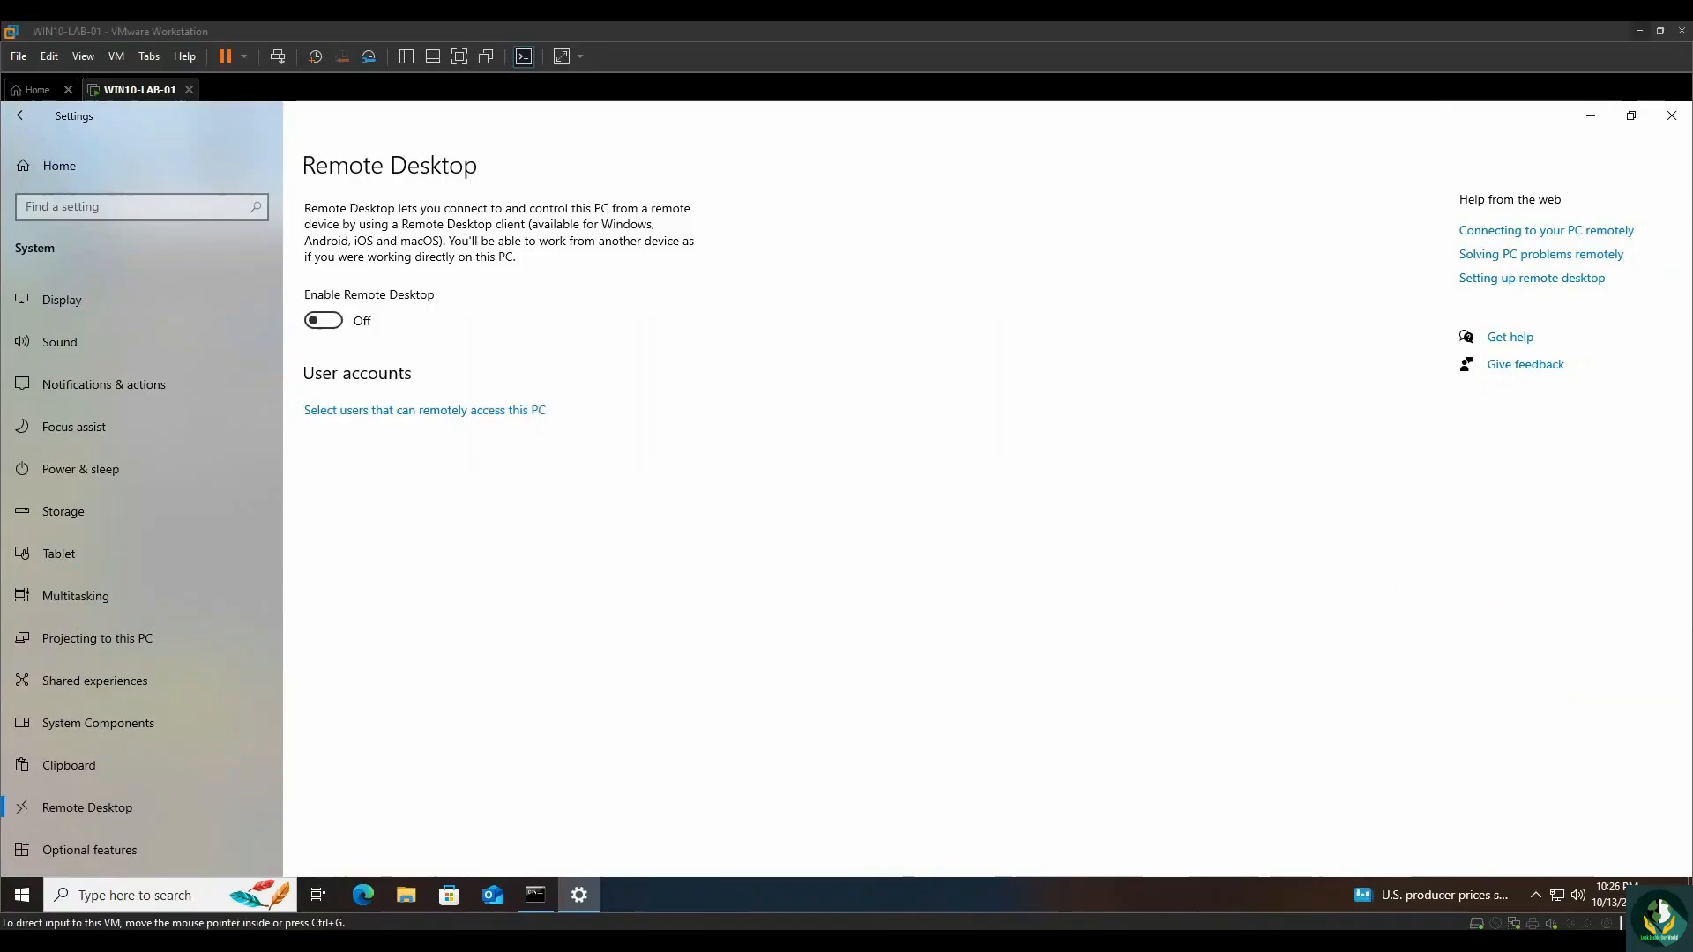
{"action": "left_click", "coordinate": [324, 321]}
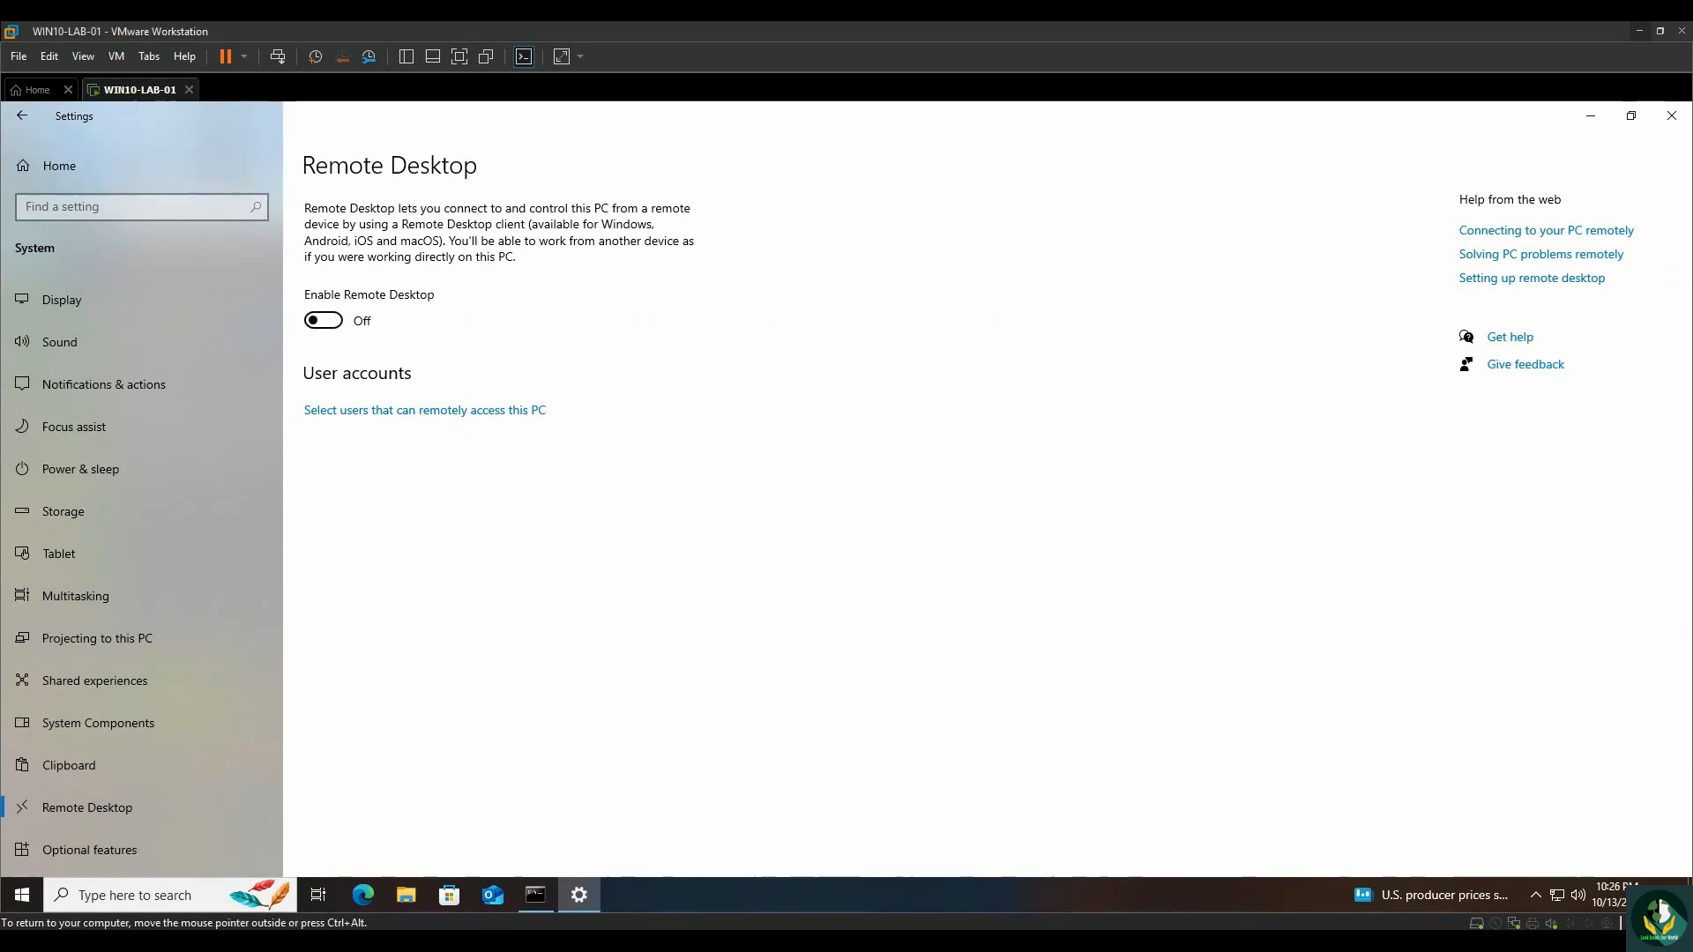
{"action": "left_click", "coordinate": [324, 321]}
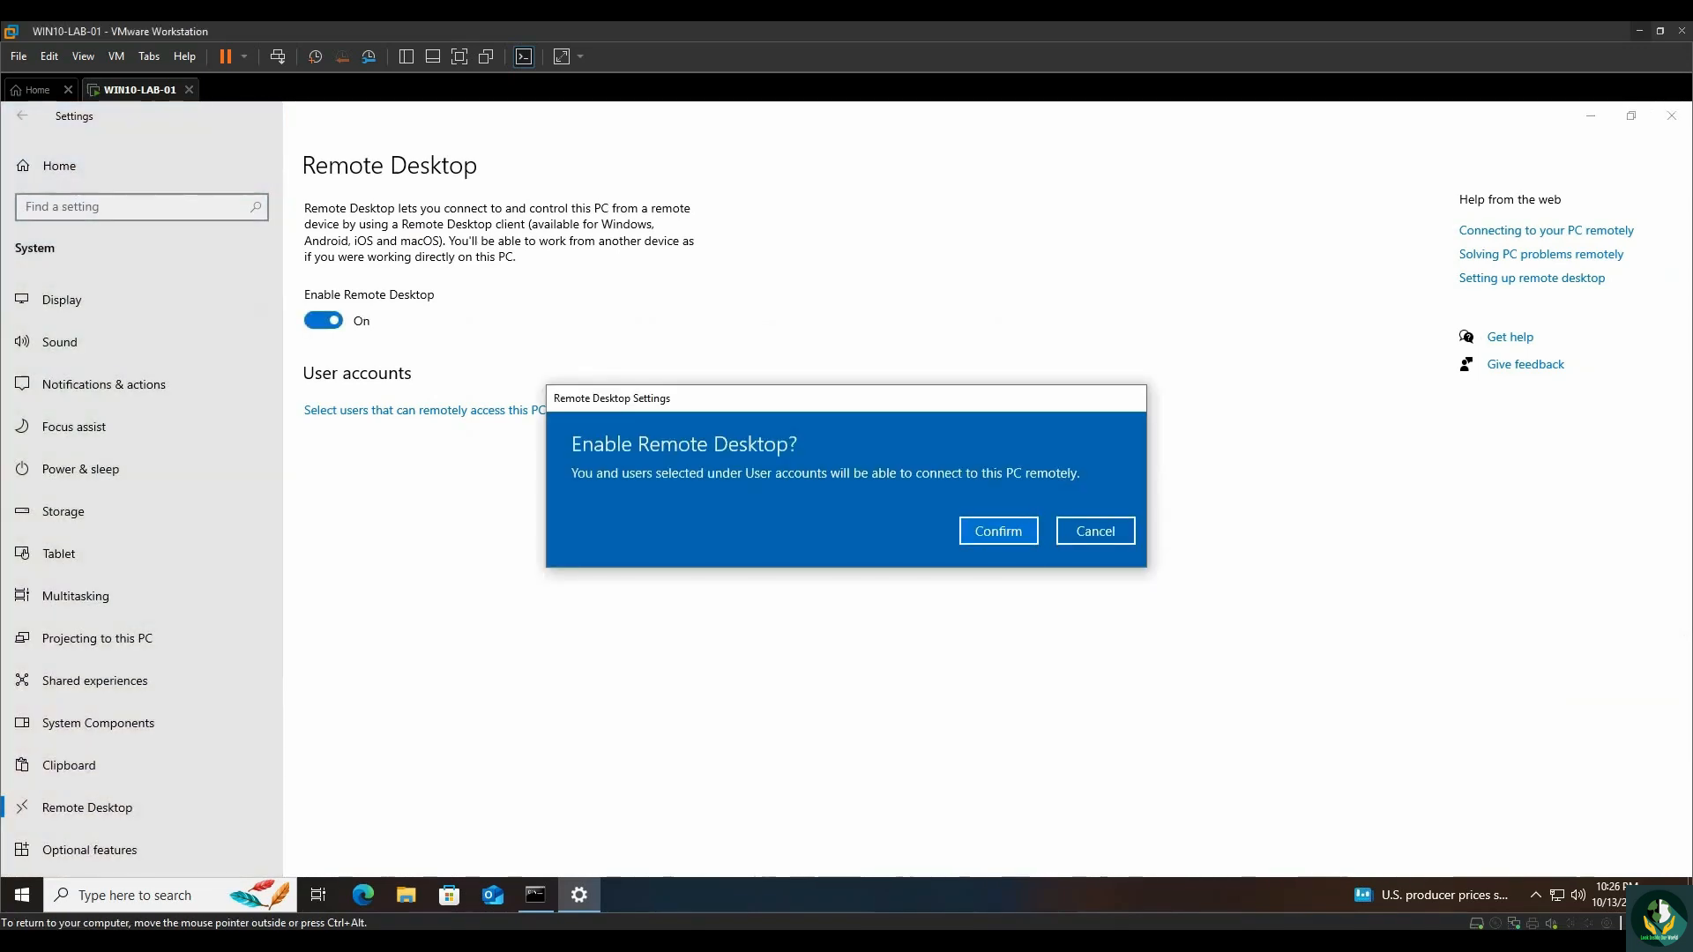
{"action": "left_click", "coordinate": [998, 531]}
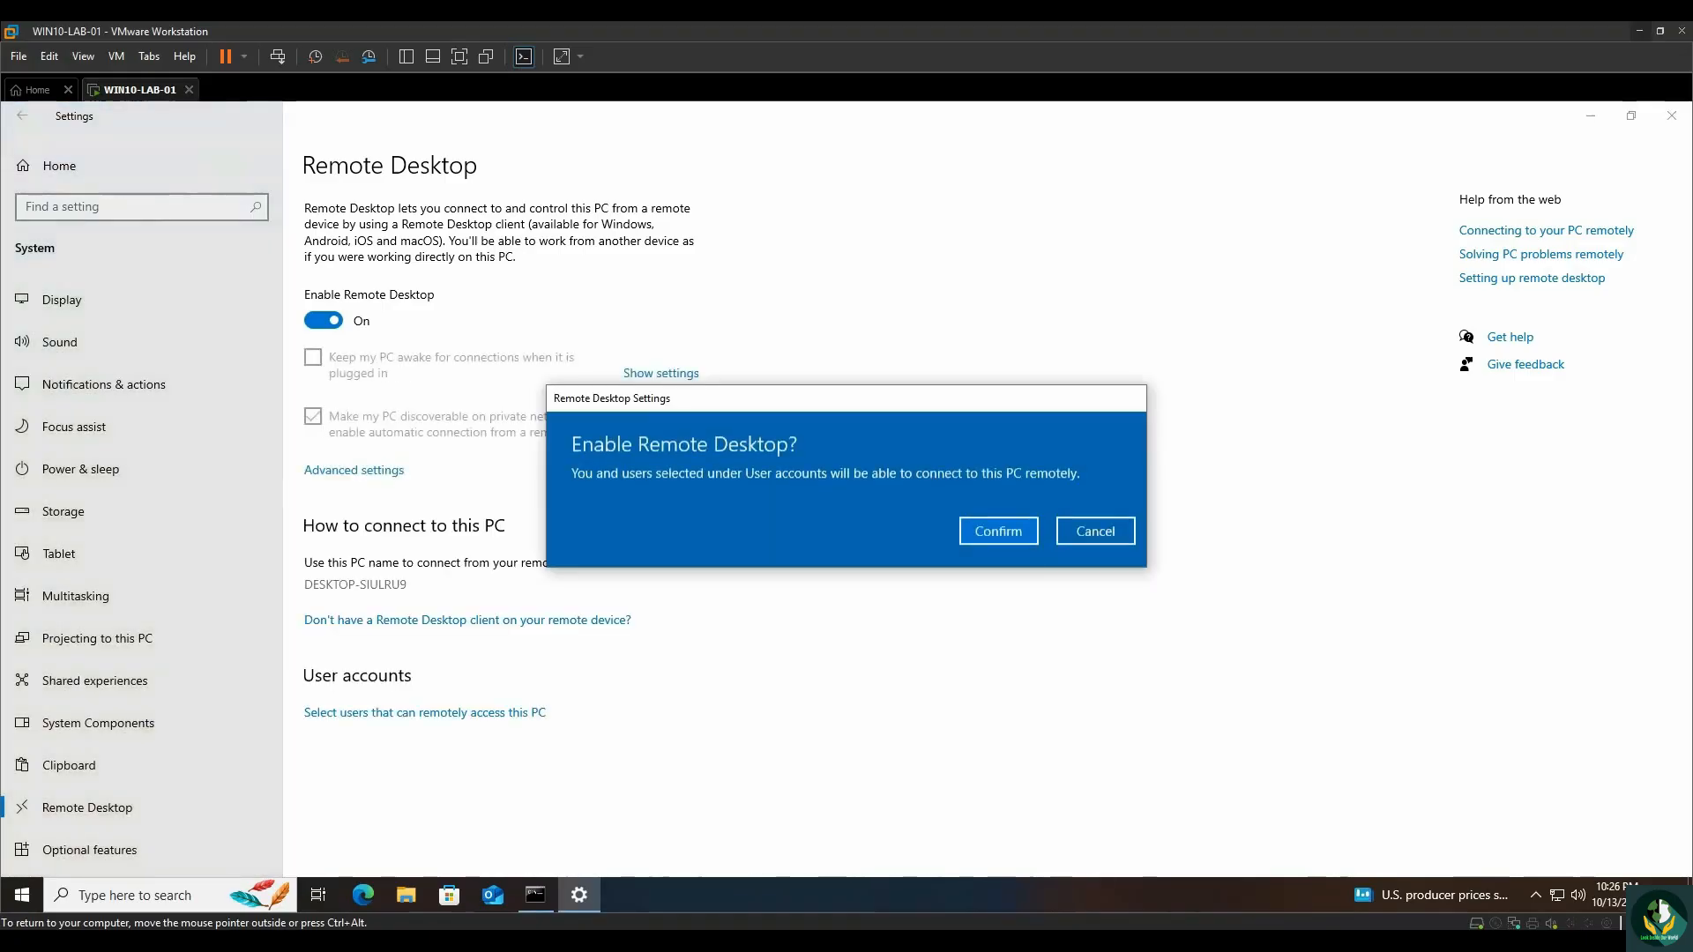
{"action": "left_click", "coordinate": [998, 531]}
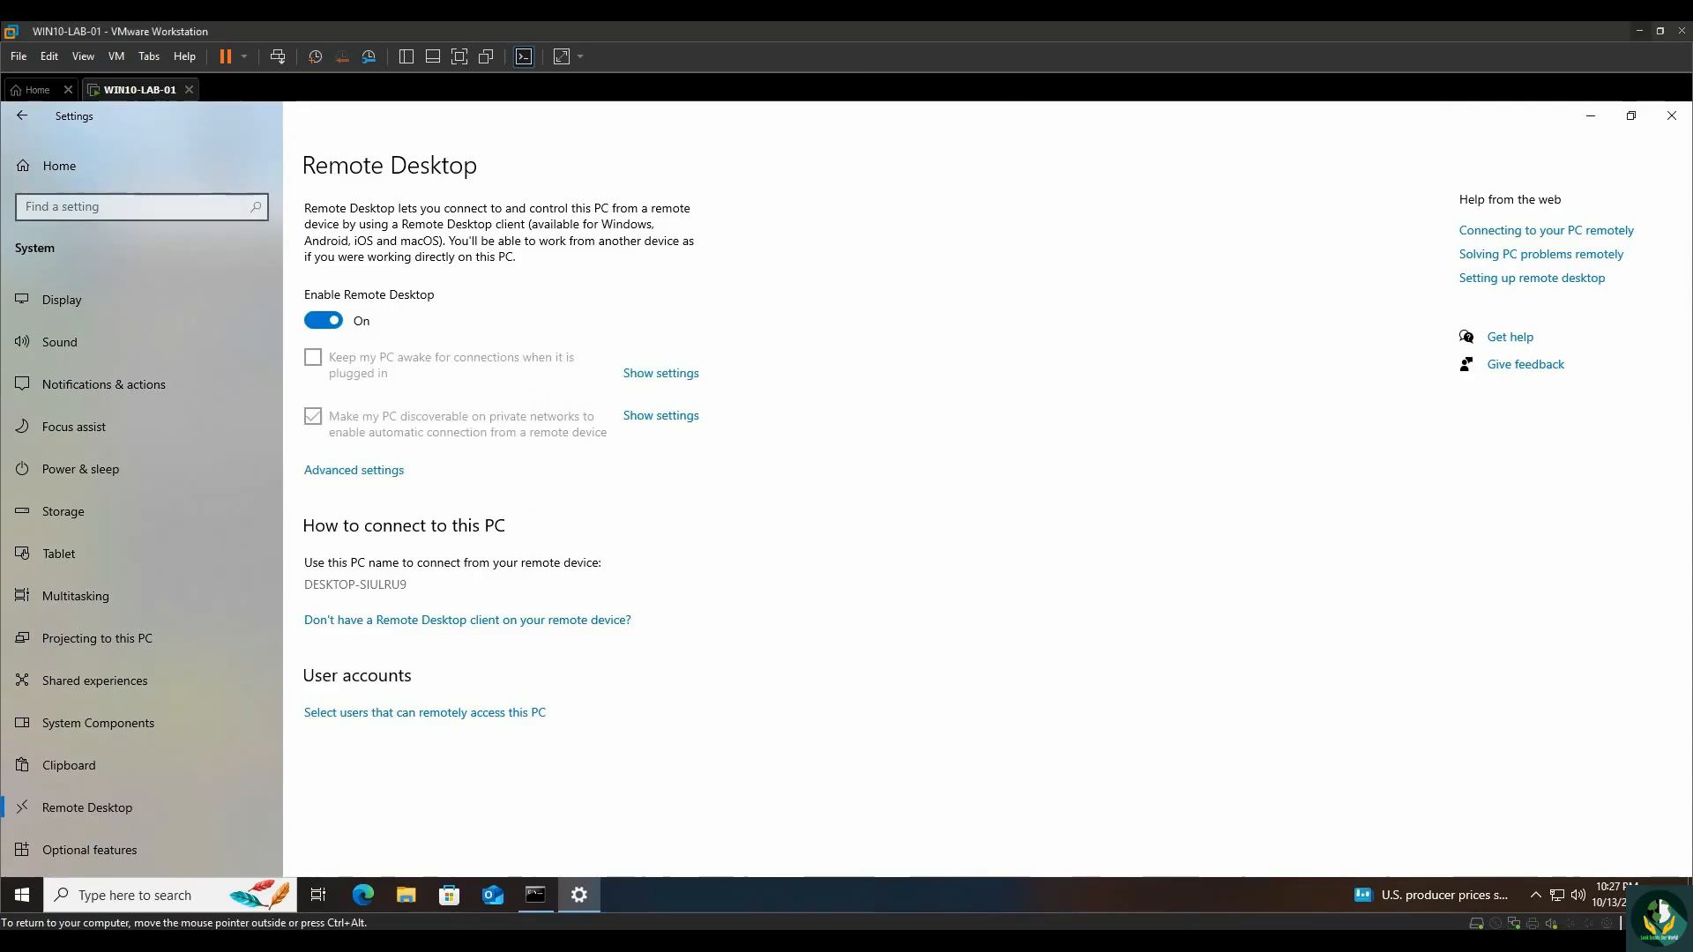
Look up Windows Defender Firewall in the settings and check the Remote Desktop entry in its list of allowed apps and features.
{"action": "left_click", "coordinate": [141, 208]}
{"action": "type", "text": "Defe"}
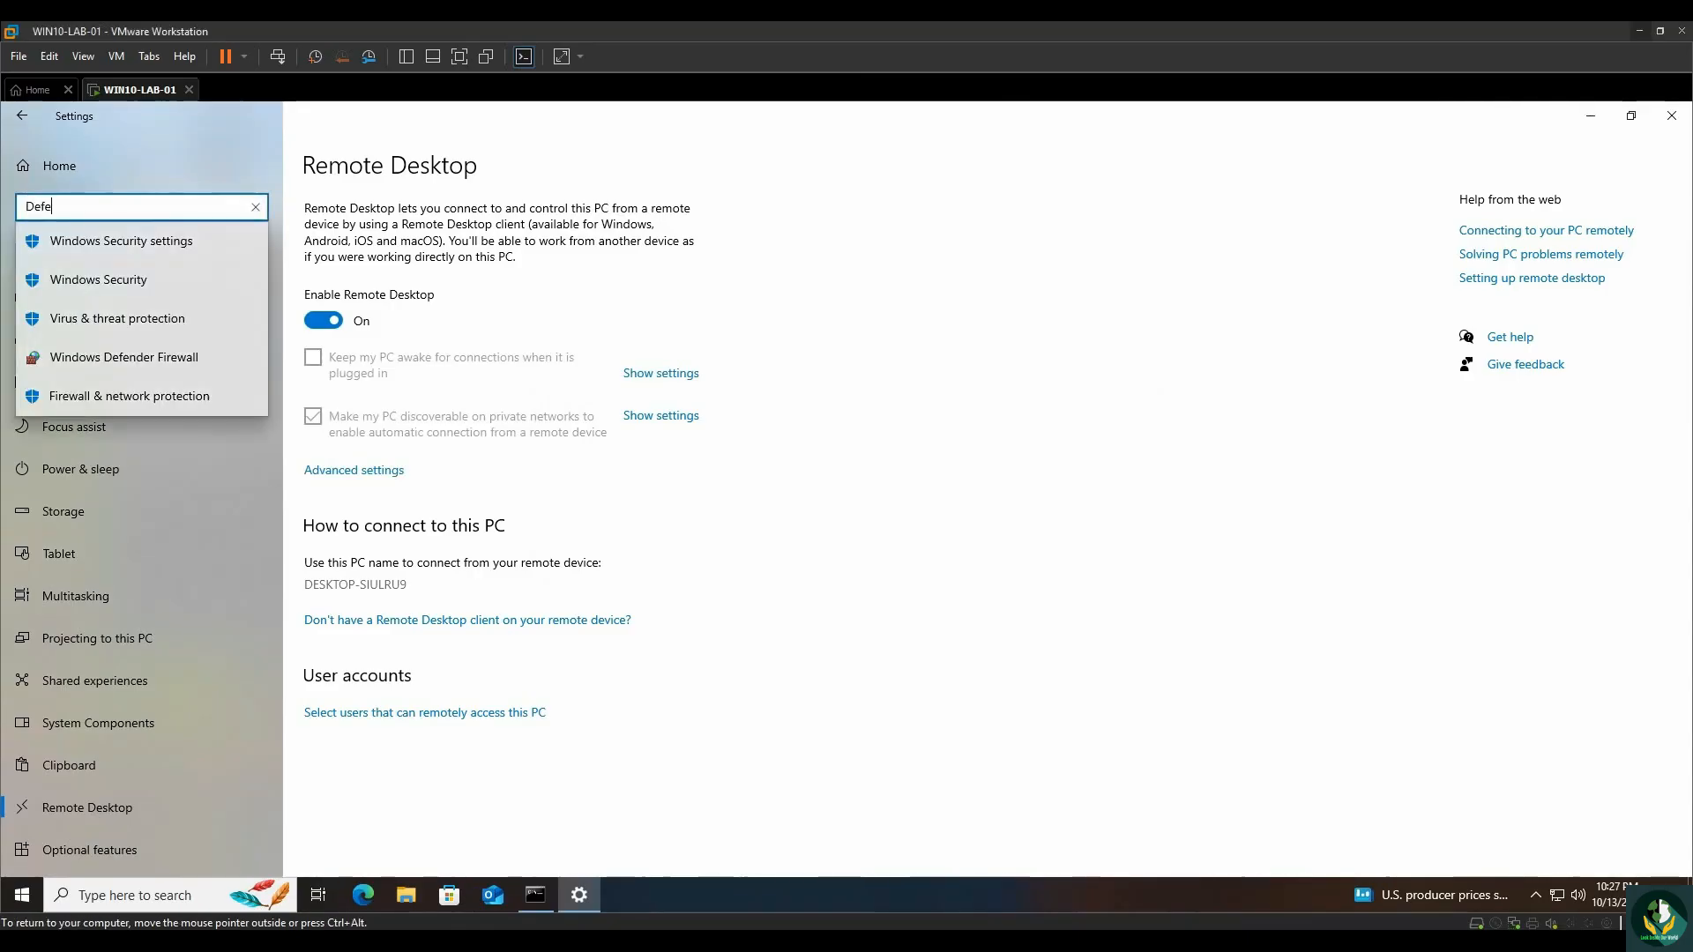
{"action": "left_click", "coordinate": [123, 365]}
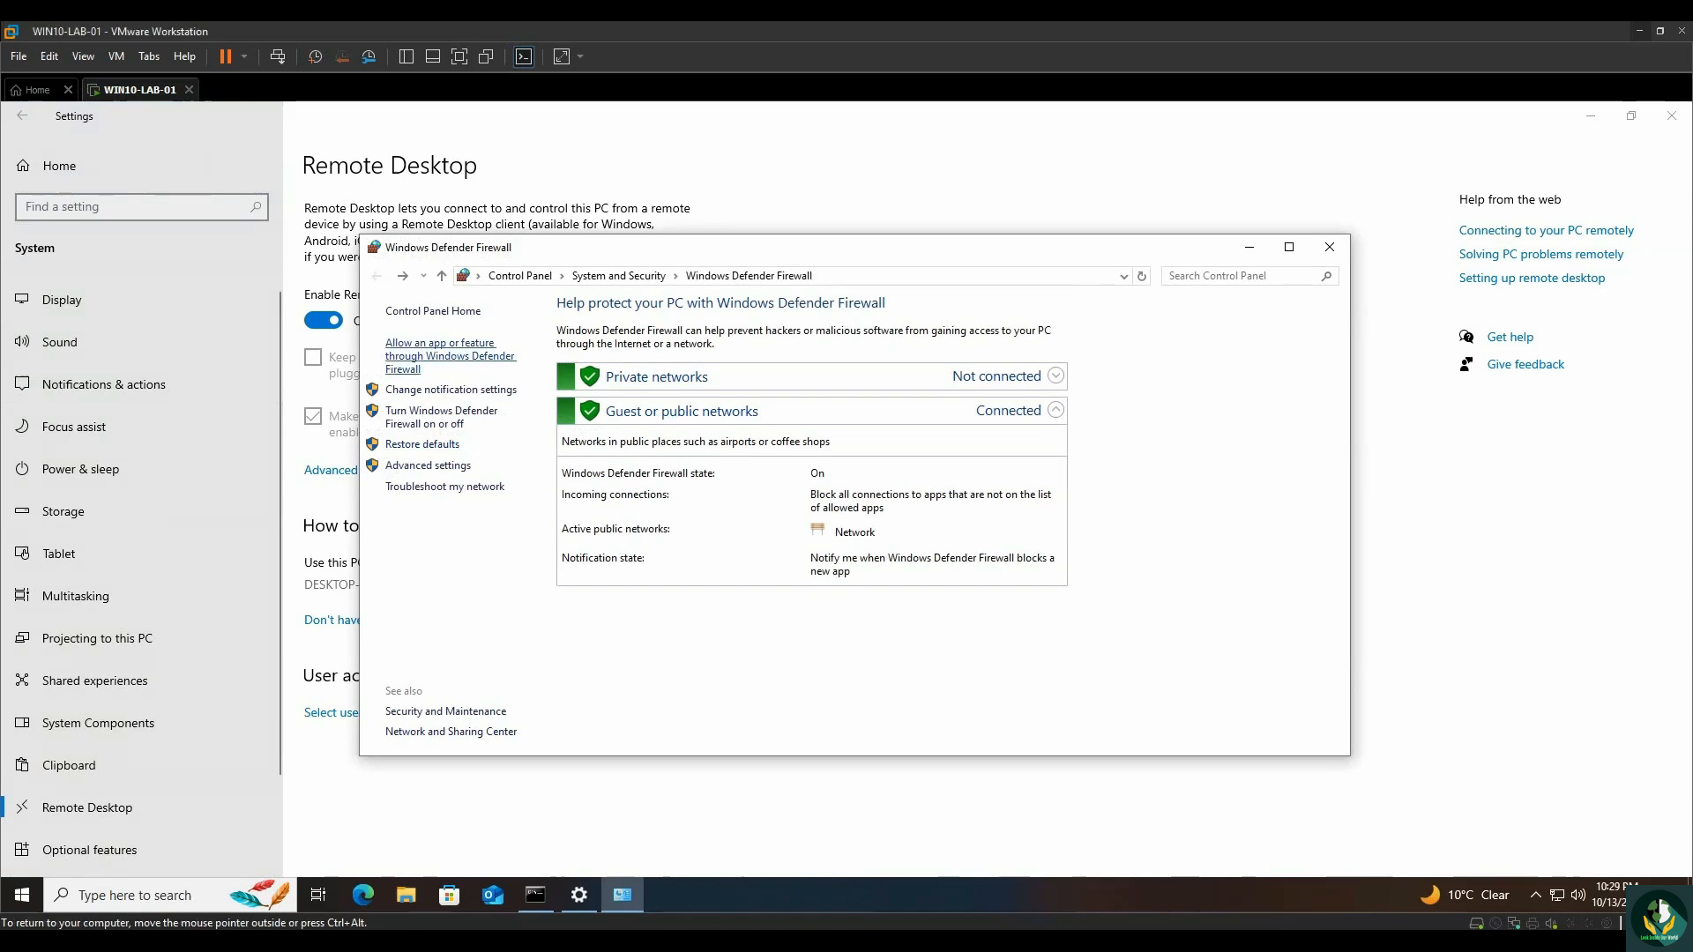
{"action": "left_click", "coordinate": [440, 356]}
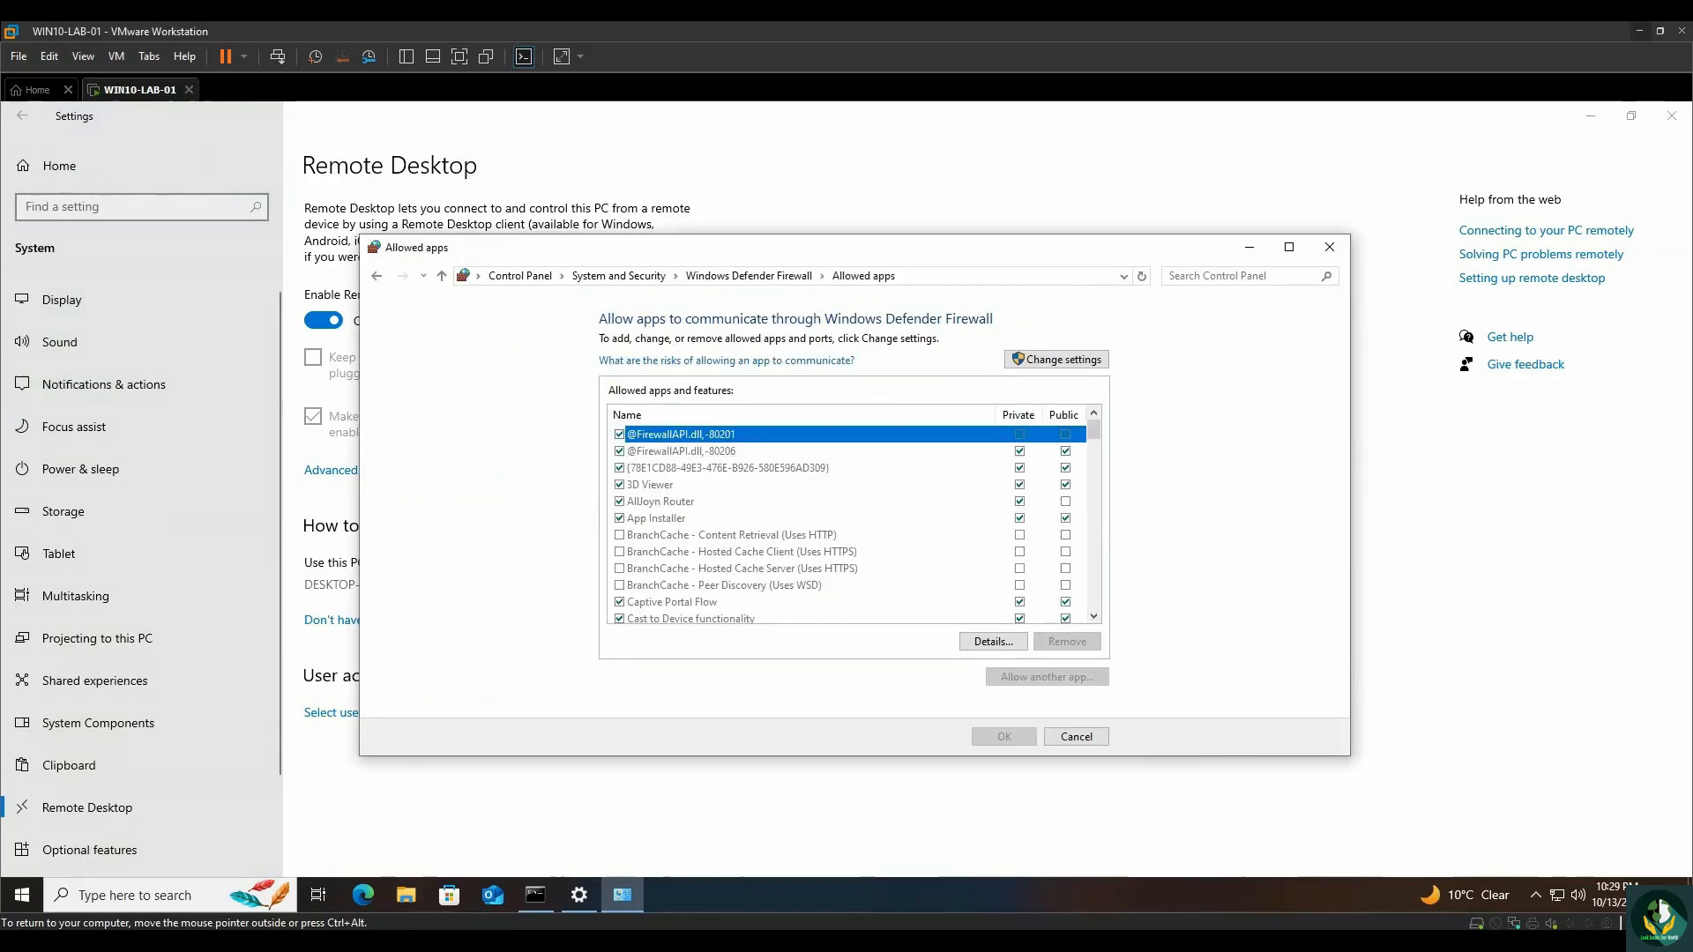
{"action": "scroll", "coordinate": [846, 524], "scroll_direction": "down", "scroll_amount": 15}
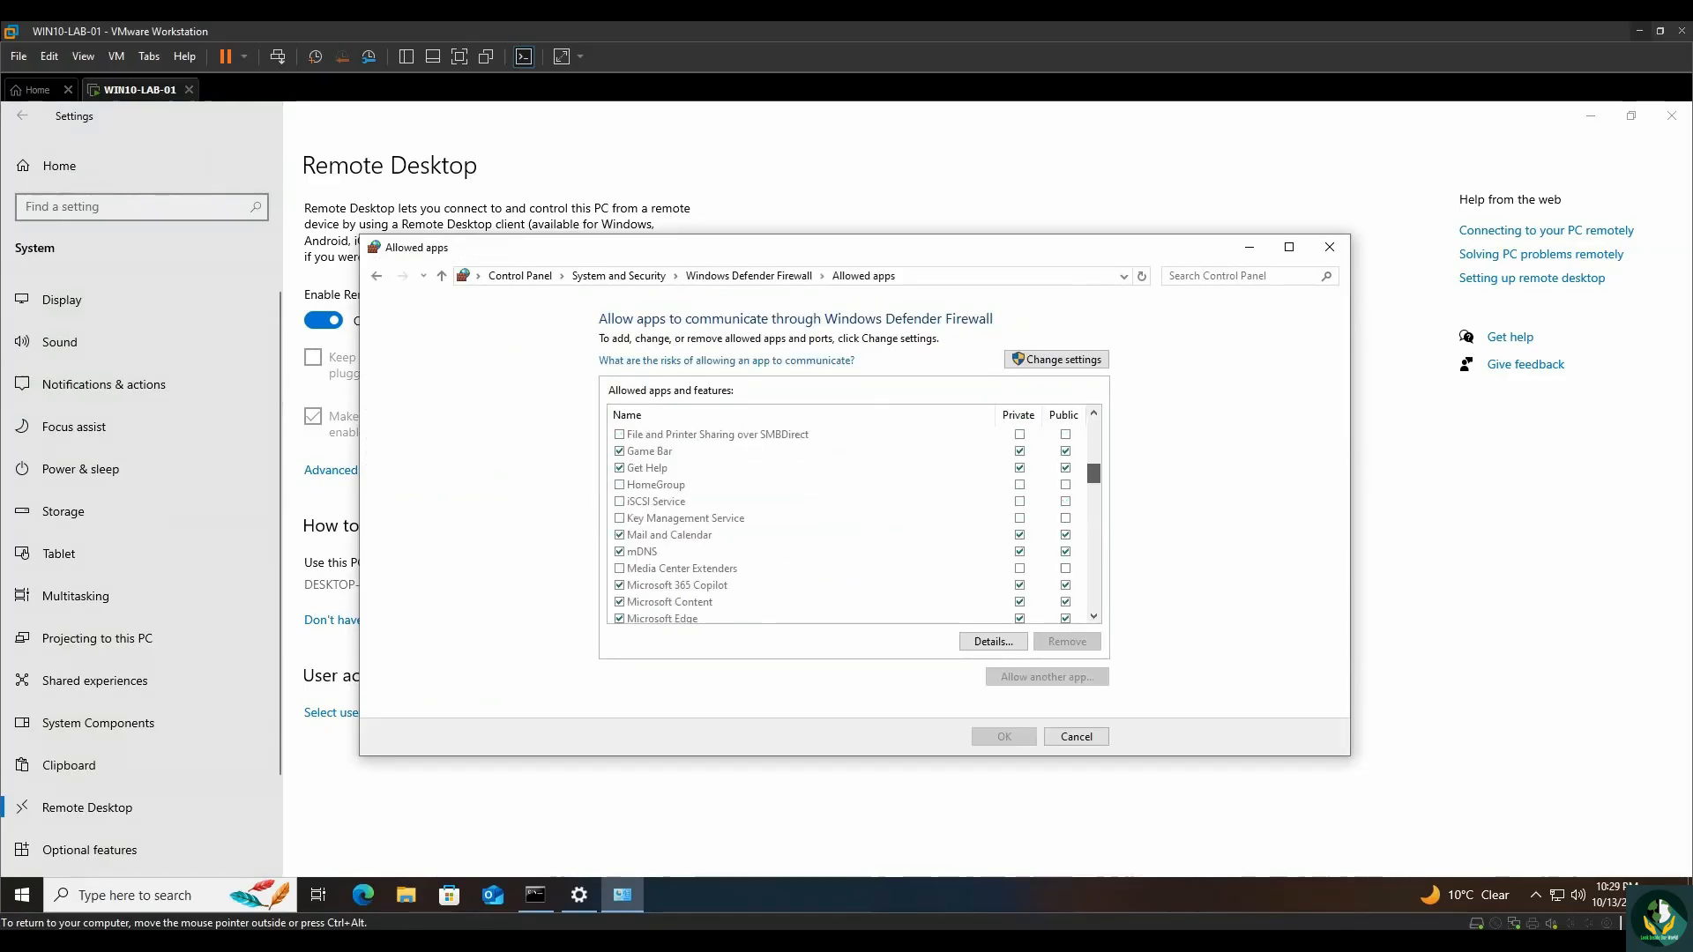
{"action": "scroll", "coordinate": [846, 524], "scroll_direction": "down", "scroll_amount": 5}
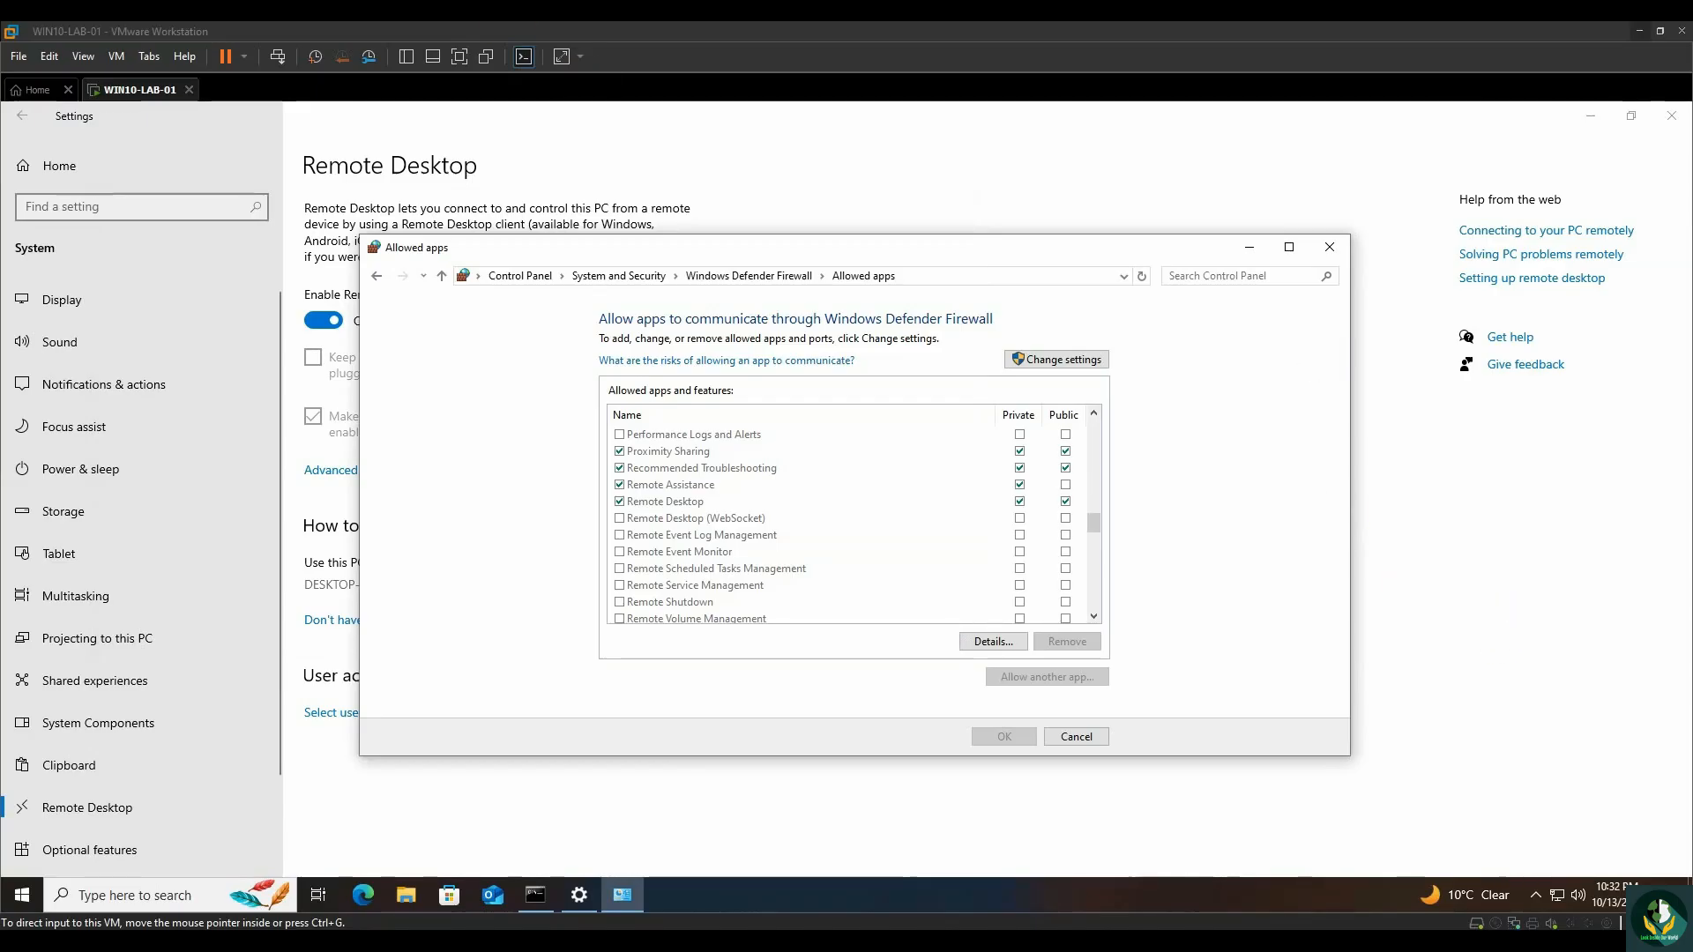
Run eventcreate /T INFORMATION /ID 100 /L APPLICATION /D "Sentinel Lab: Win10 test event" in the administrator Command Prompt.
{"action": "left_click", "coordinate": [535, 895]}
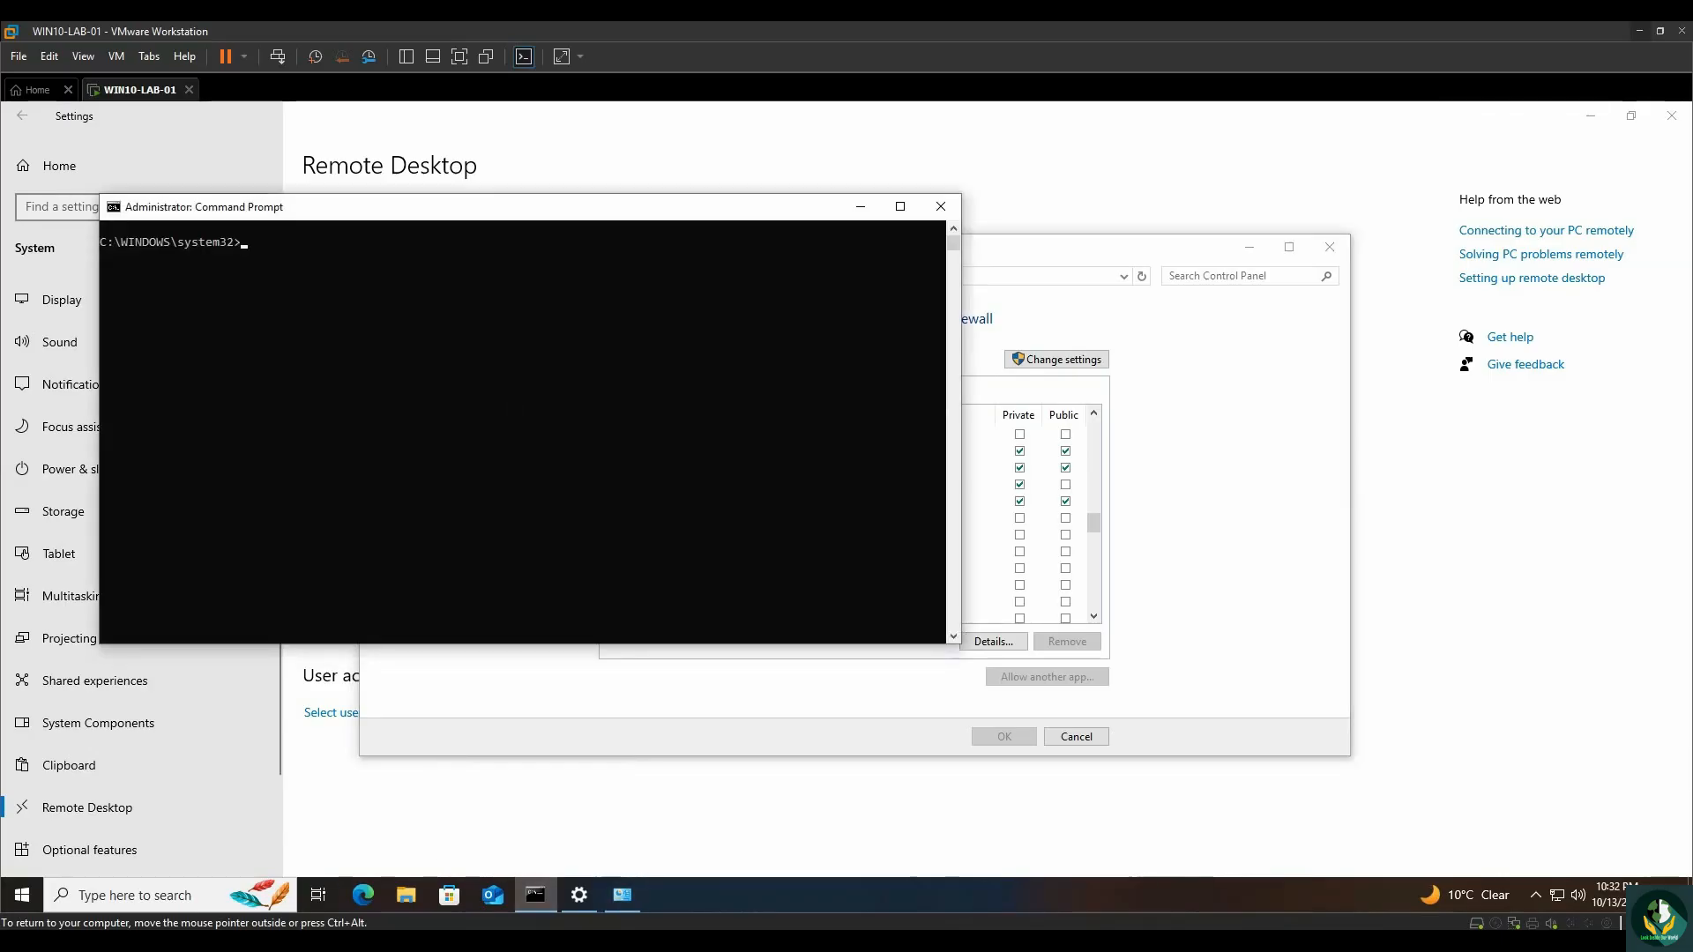
{"action": "type", "text": "eventcreate /T INFORMATION /ID 100 /L APPLICATION /D \"Sentinel Lab: Win10 test event\""}
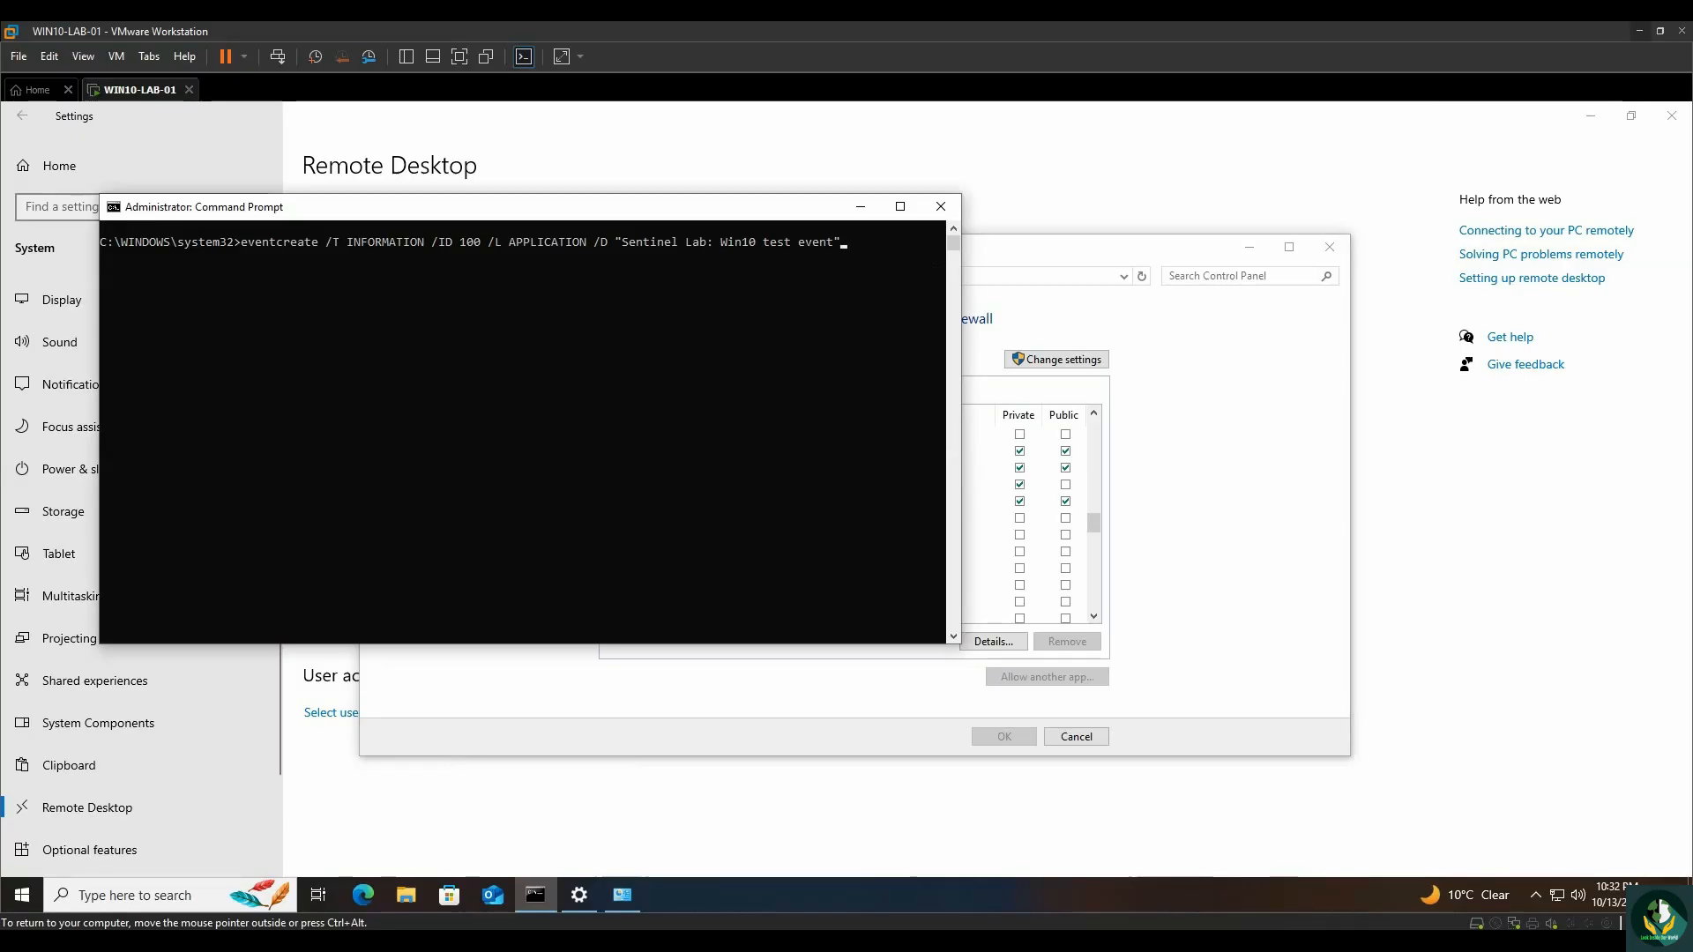
{"action": "key", "text": "Return"}
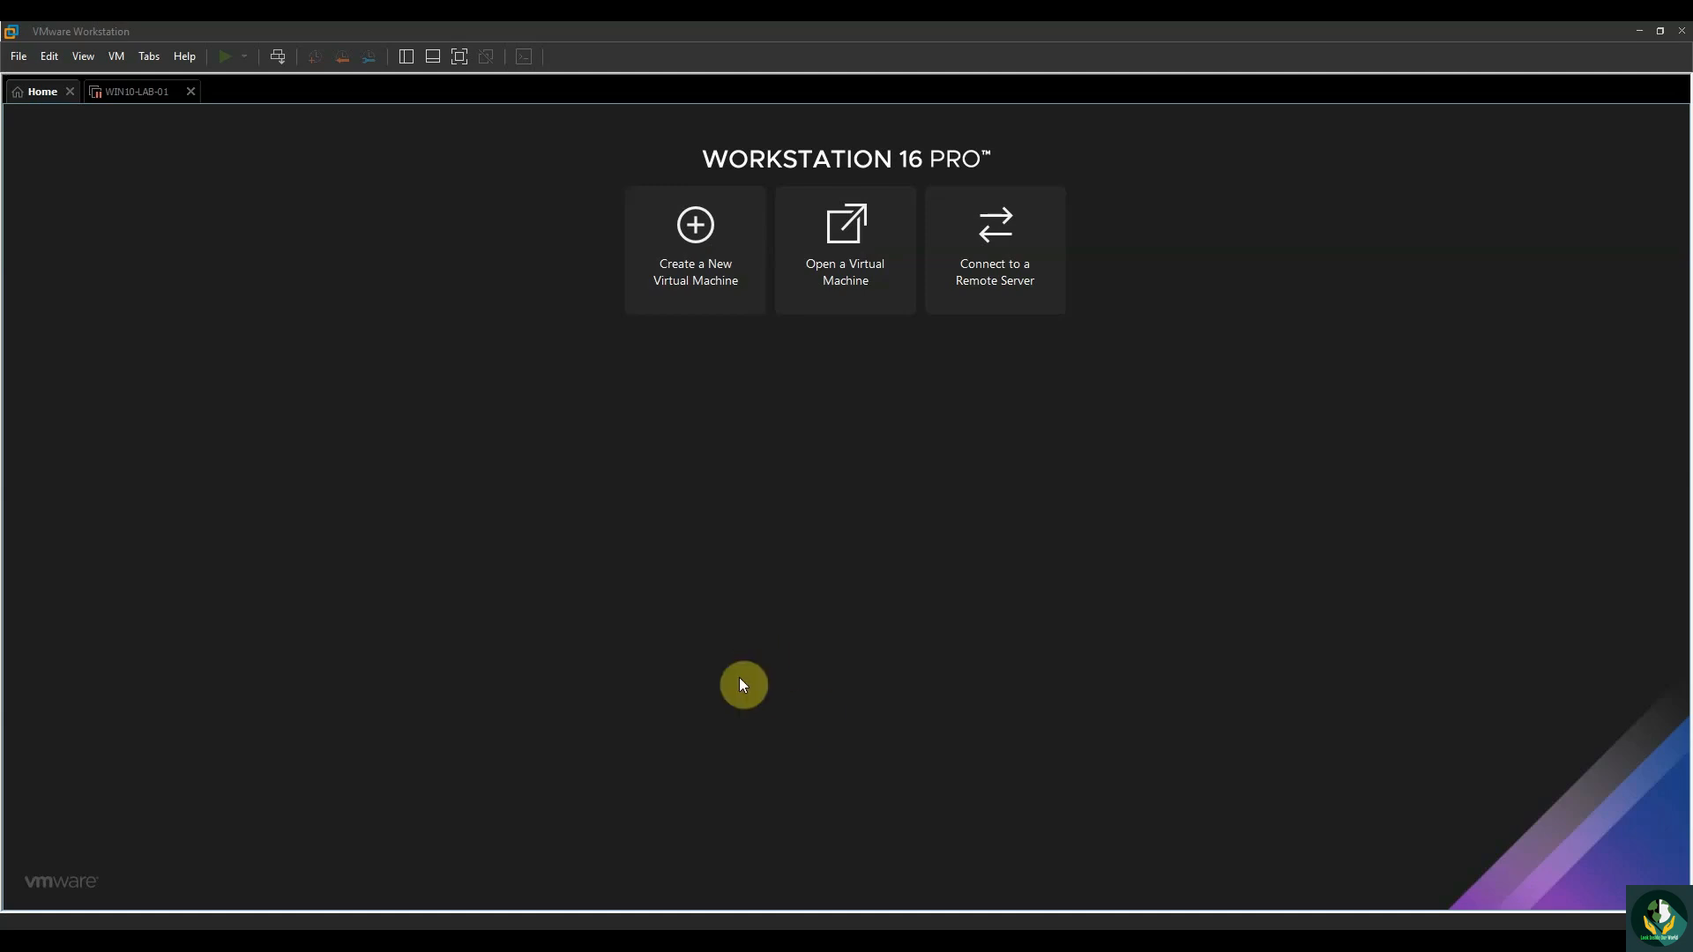
Start a new Typical virtual machine with the operating system installed later, choosing Linux as the guest system and Ubuntu as the version.
{"action": "left_click", "coordinate": [698, 276]}
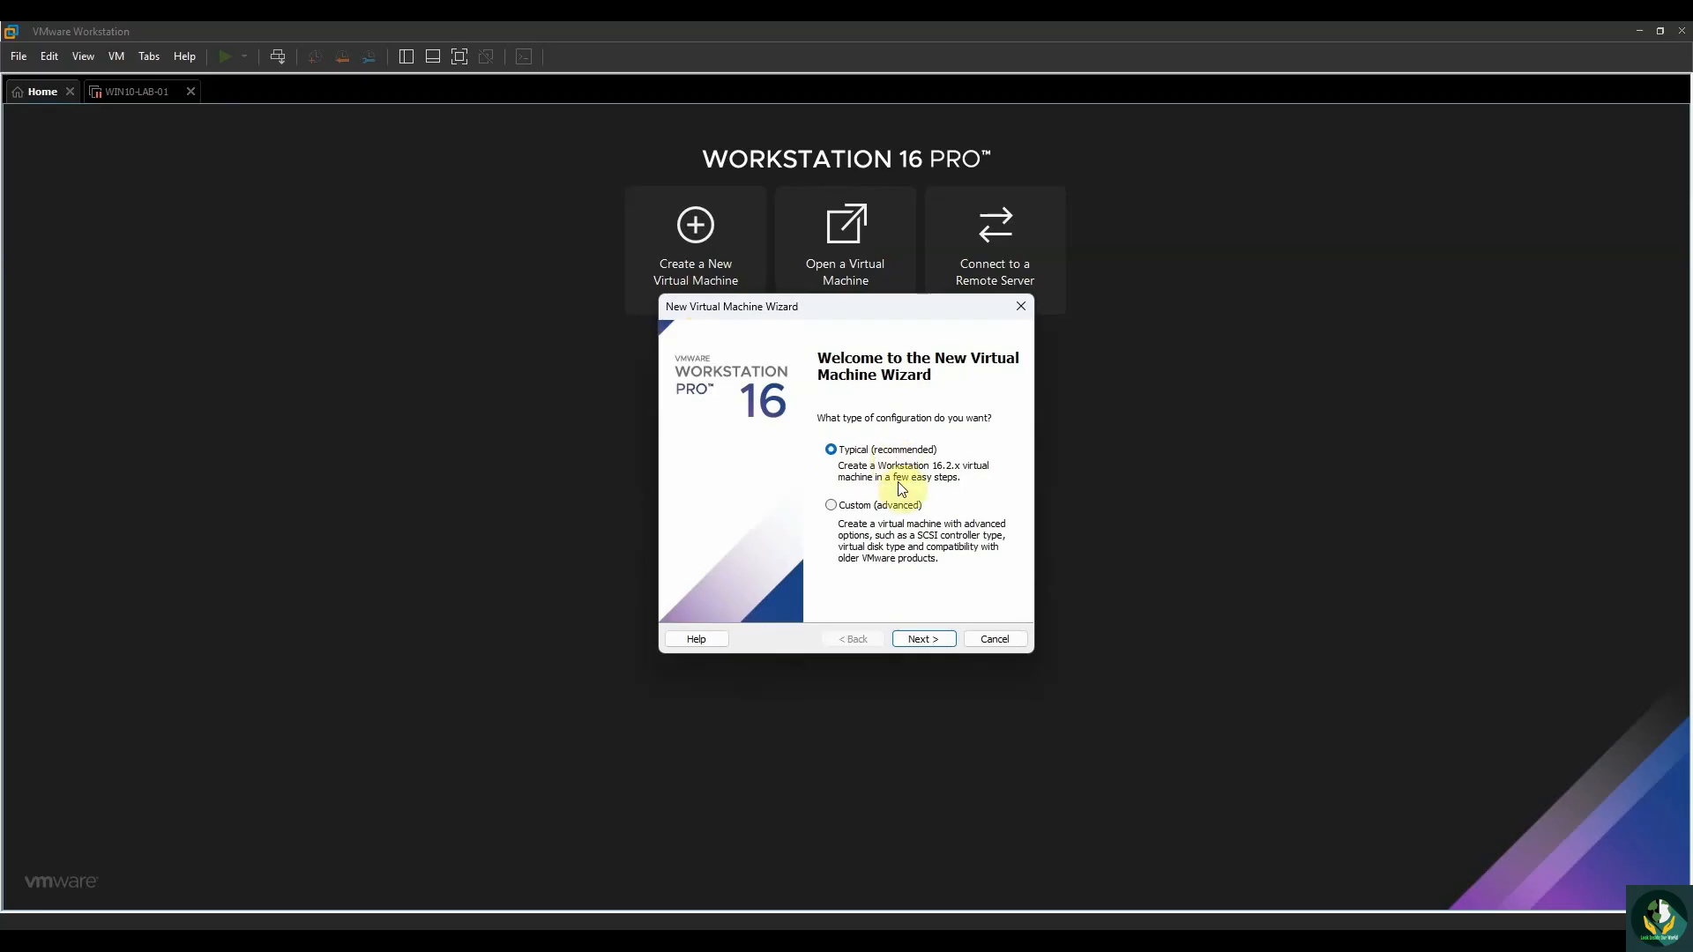
{"action": "left_click", "coordinate": [927, 638]}
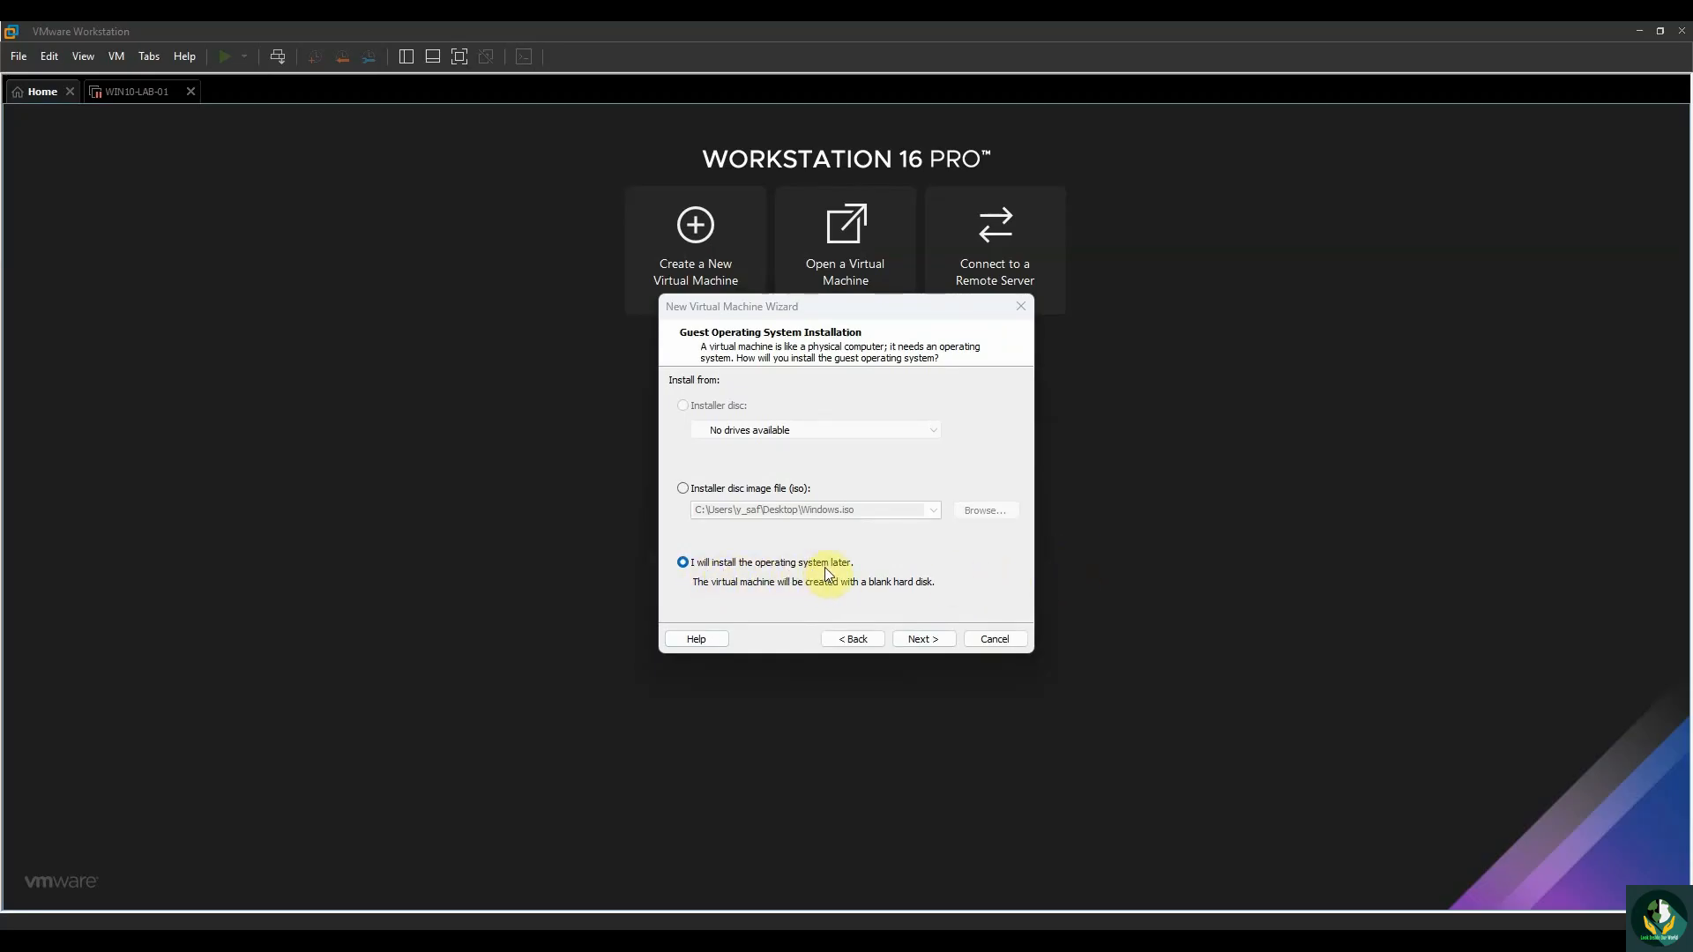
{"action": "left_click", "coordinate": [923, 639]}
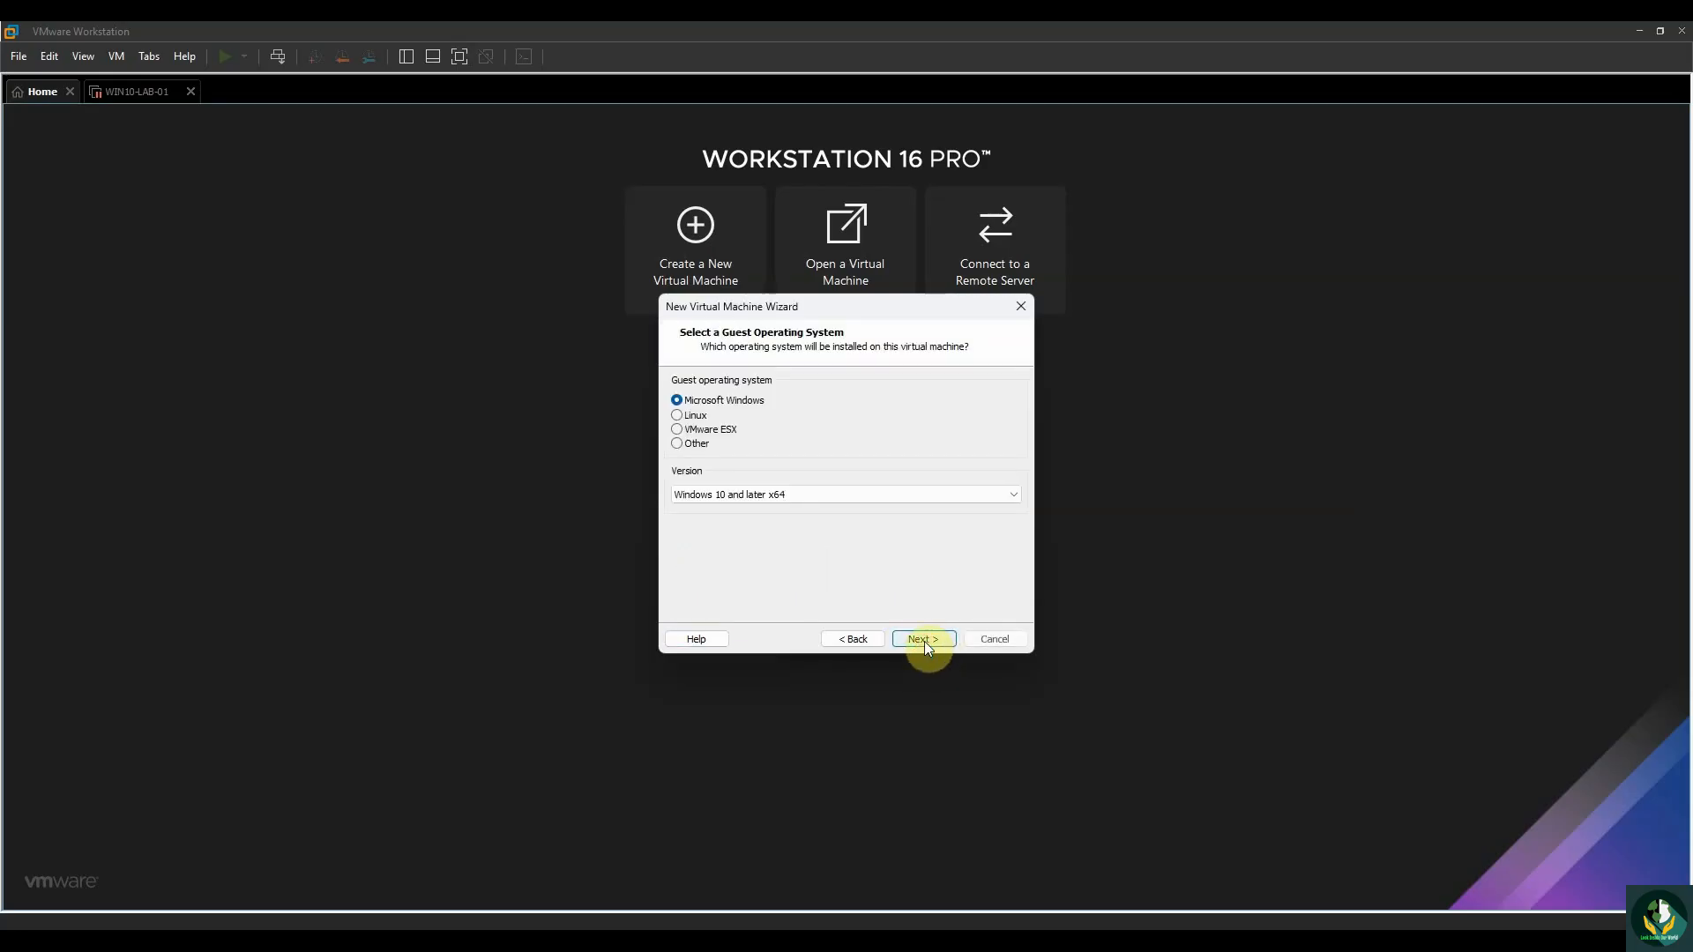
{"action": "left_click", "coordinate": [678, 418]}
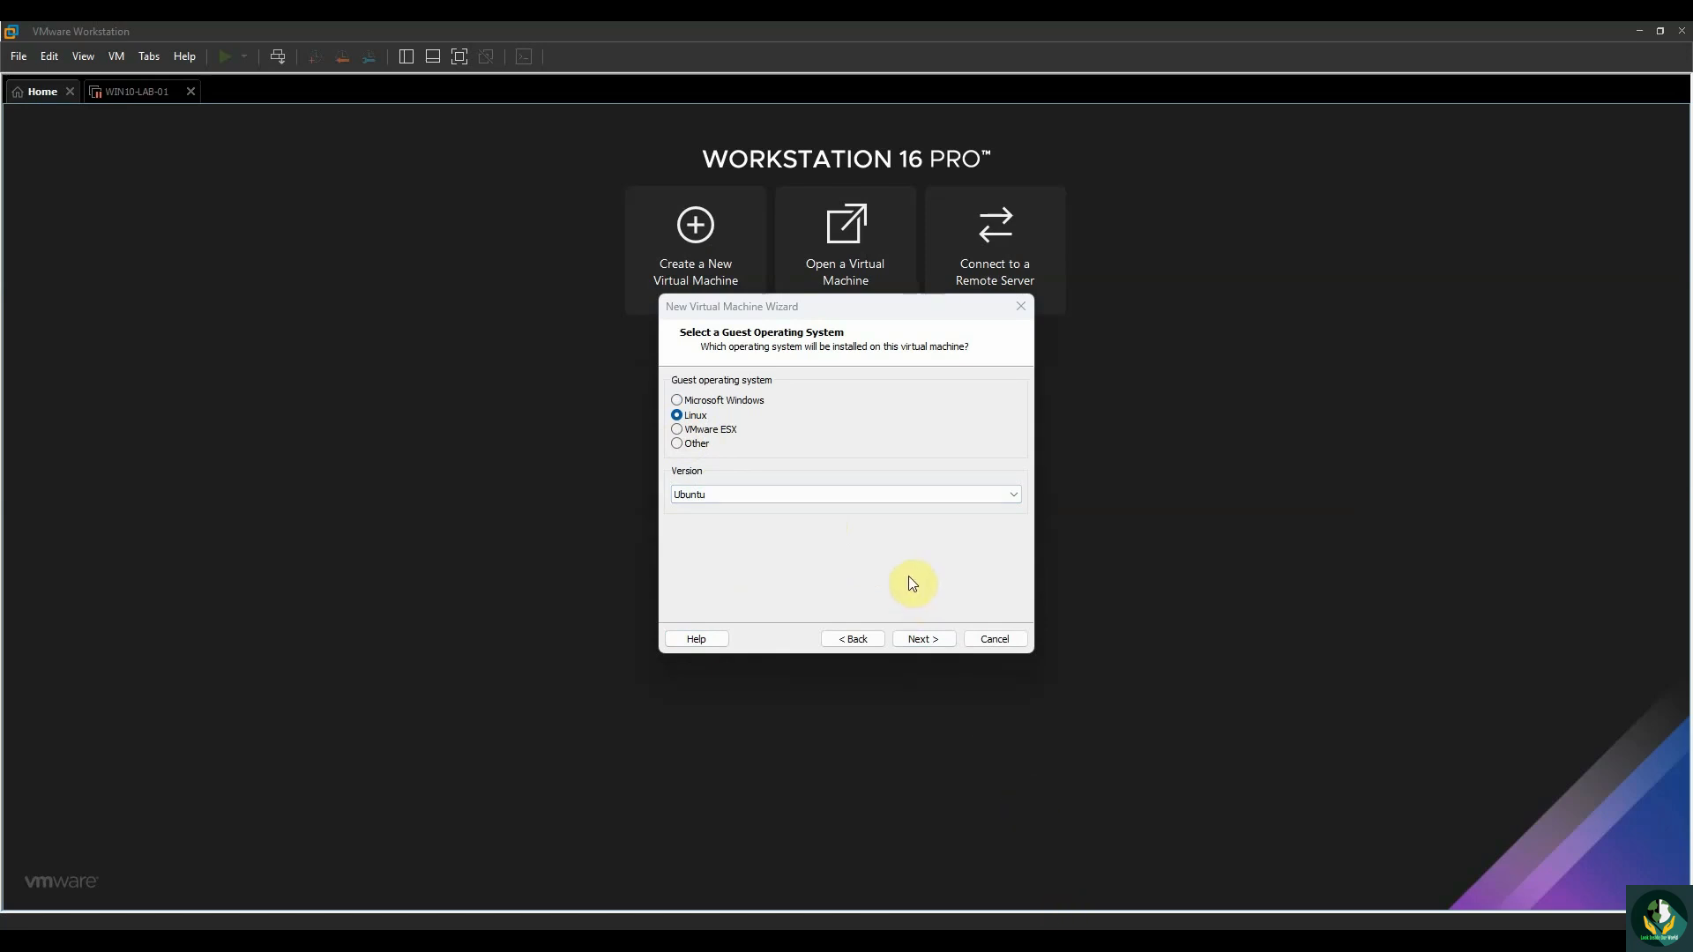
{"action": "left_click", "coordinate": [923, 639]}
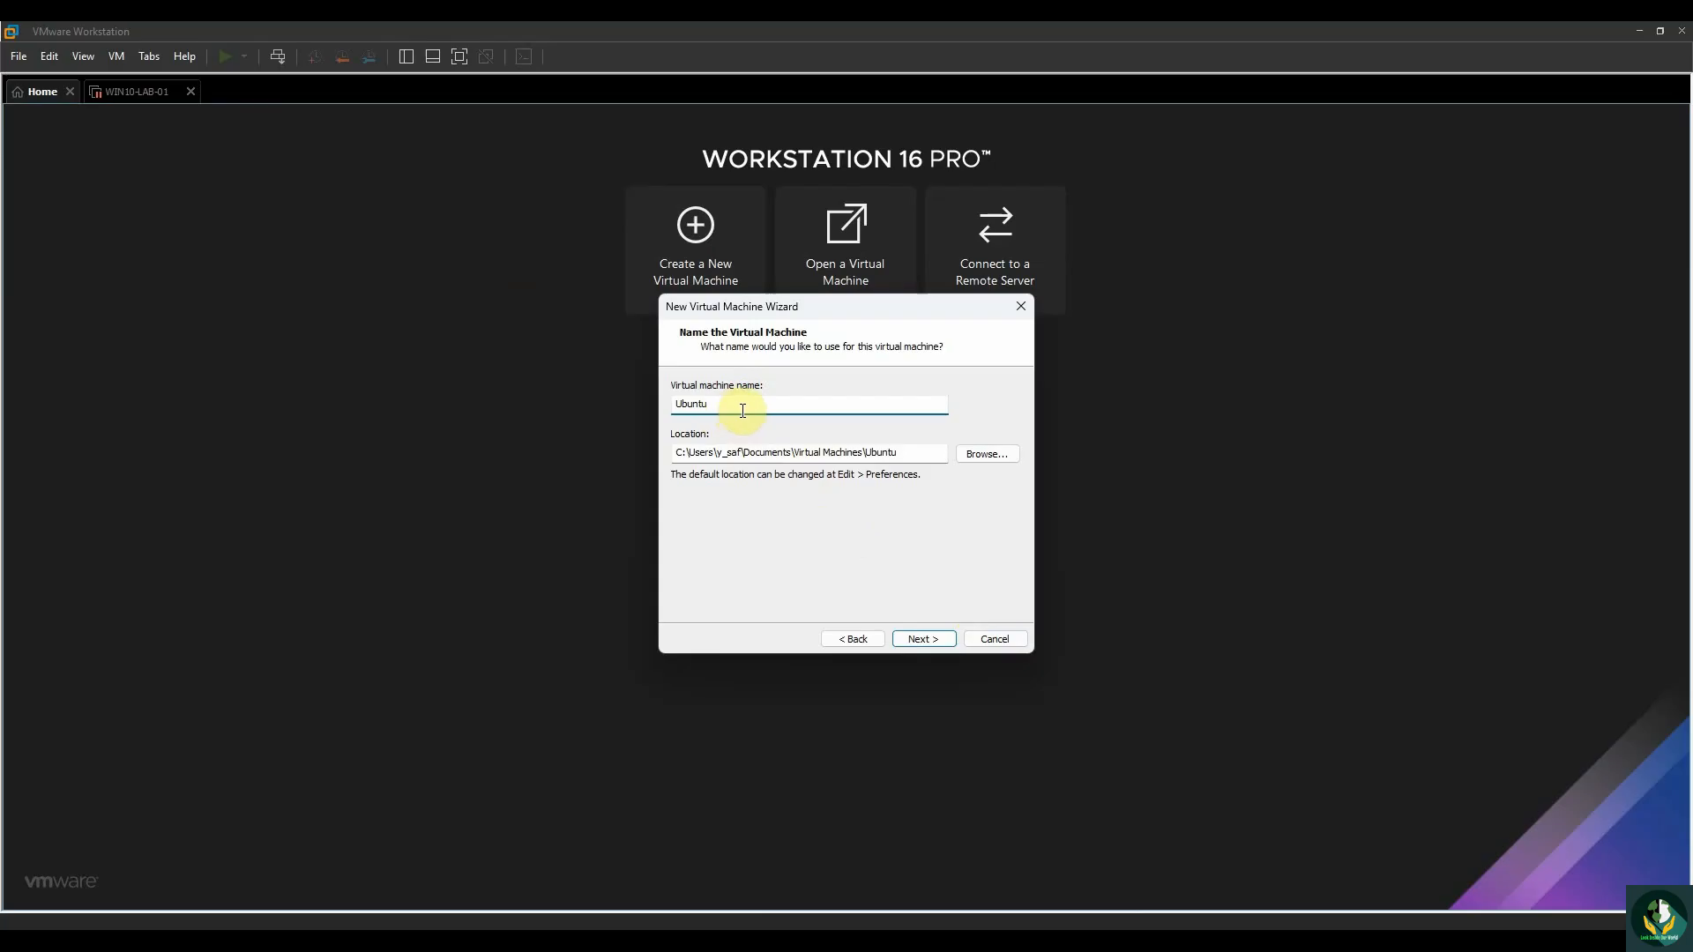
Name the virtual machine Ubuntu 22.04 LTS and set its maximum disk size to 40 GB, split into multiple files.
{"action": "type", "text": "22.04 LTS"}
{"action": "left_click", "coordinate": [934, 638]}
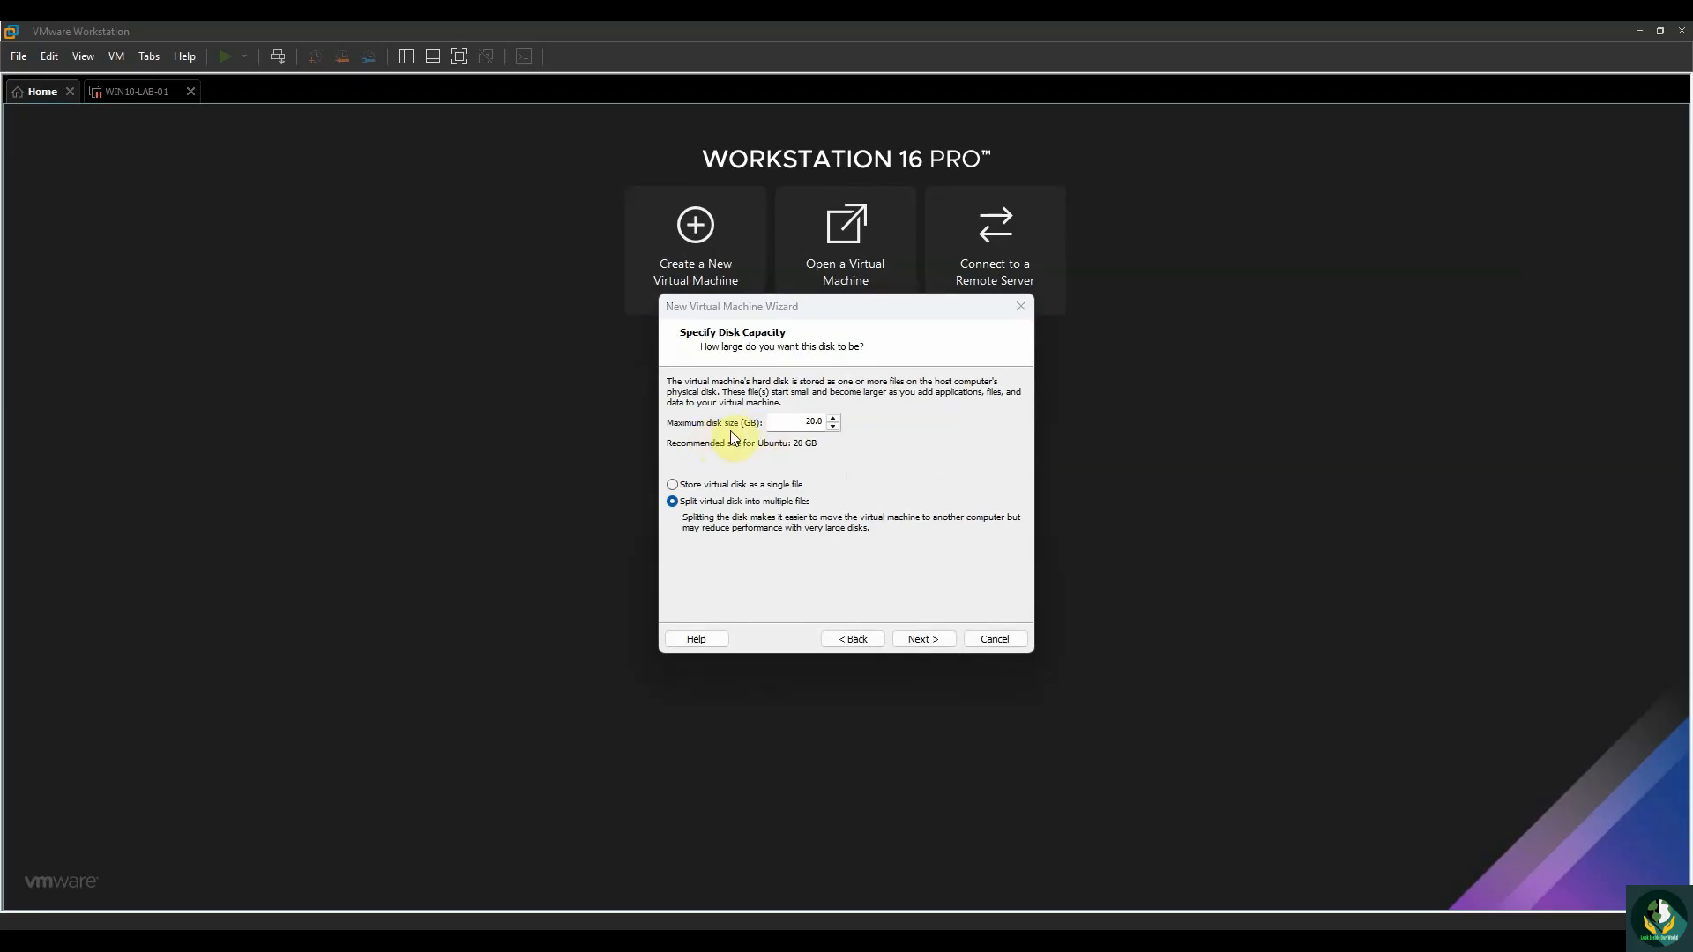
{"action": "left_click", "coordinate": [851, 428]}
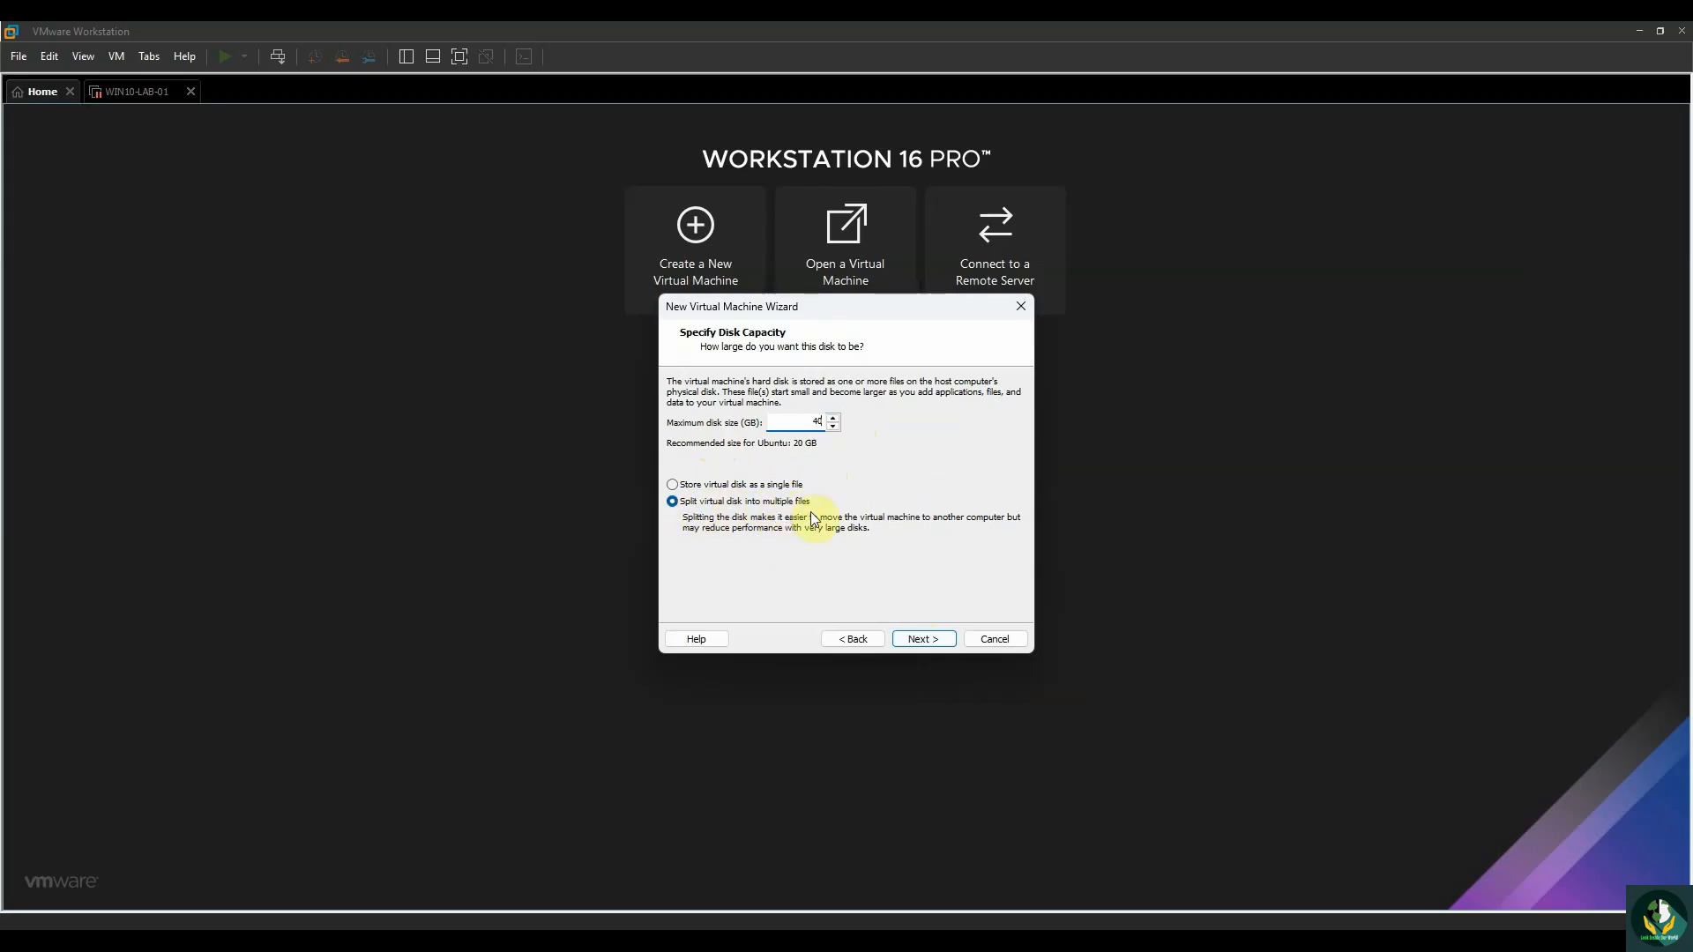
{"action": "left_click", "coordinate": [934, 639]}
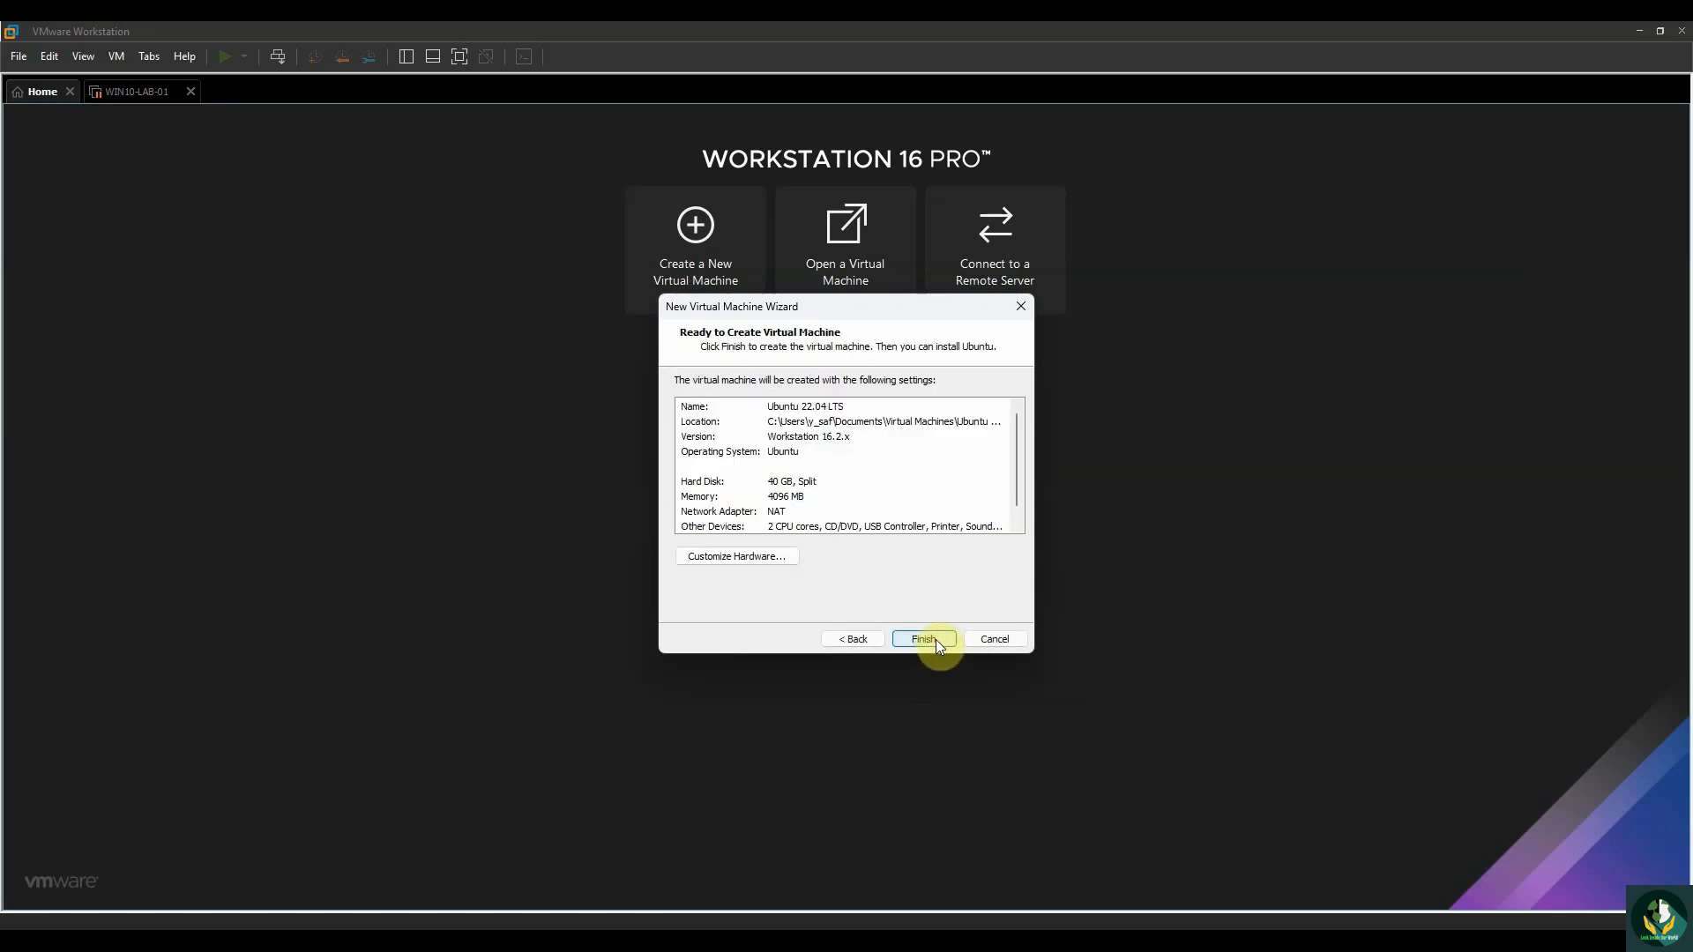
Customize the new virtual machine's hardware with 2 cores per processor and 6208 MB of memory.
{"action": "left_click", "coordinate": [753, 559]}
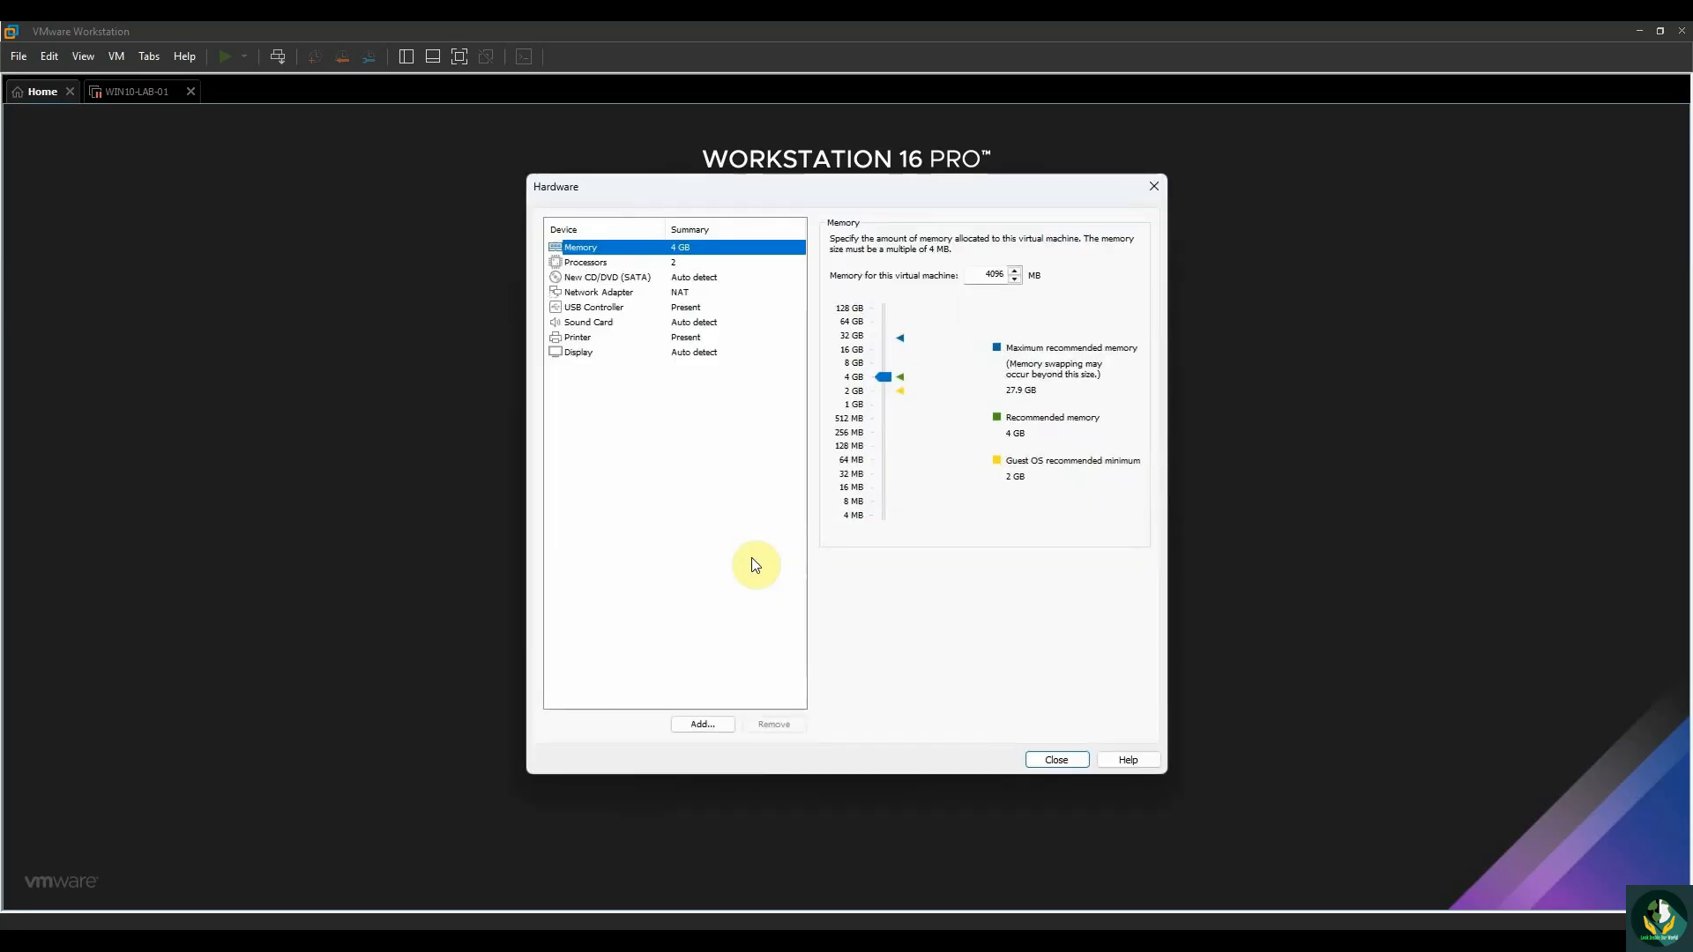
{"action": "left_click", "coordinate": [621, 265]}
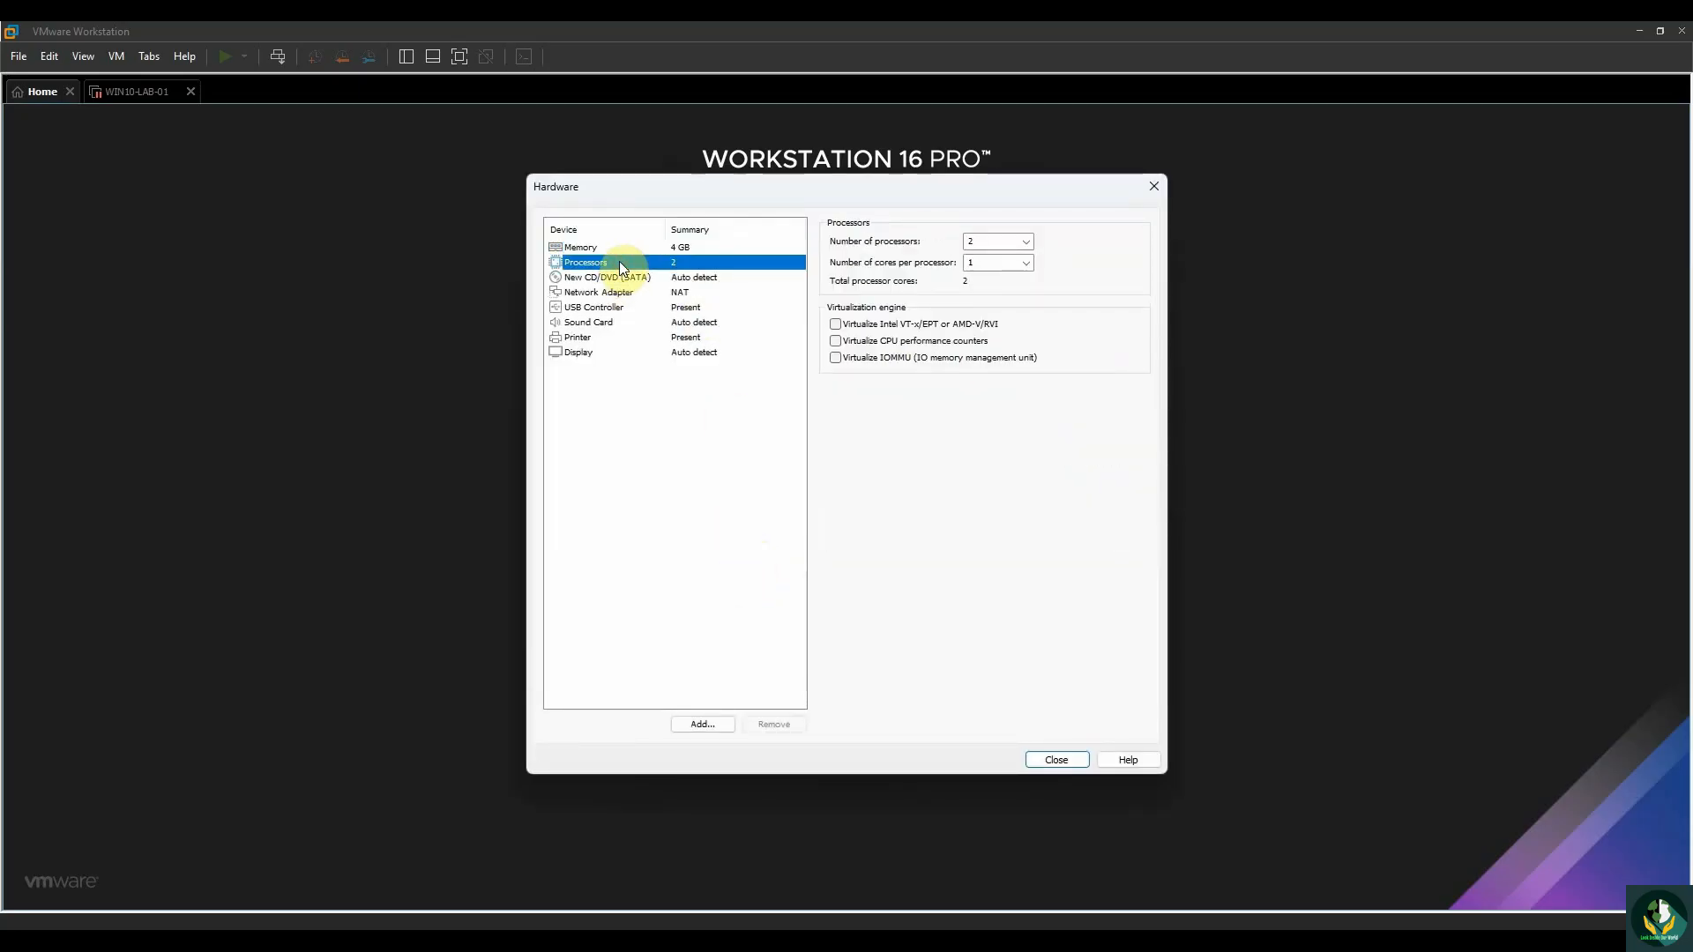
{"action": "left_click", "coordinate": [1027, 263]}
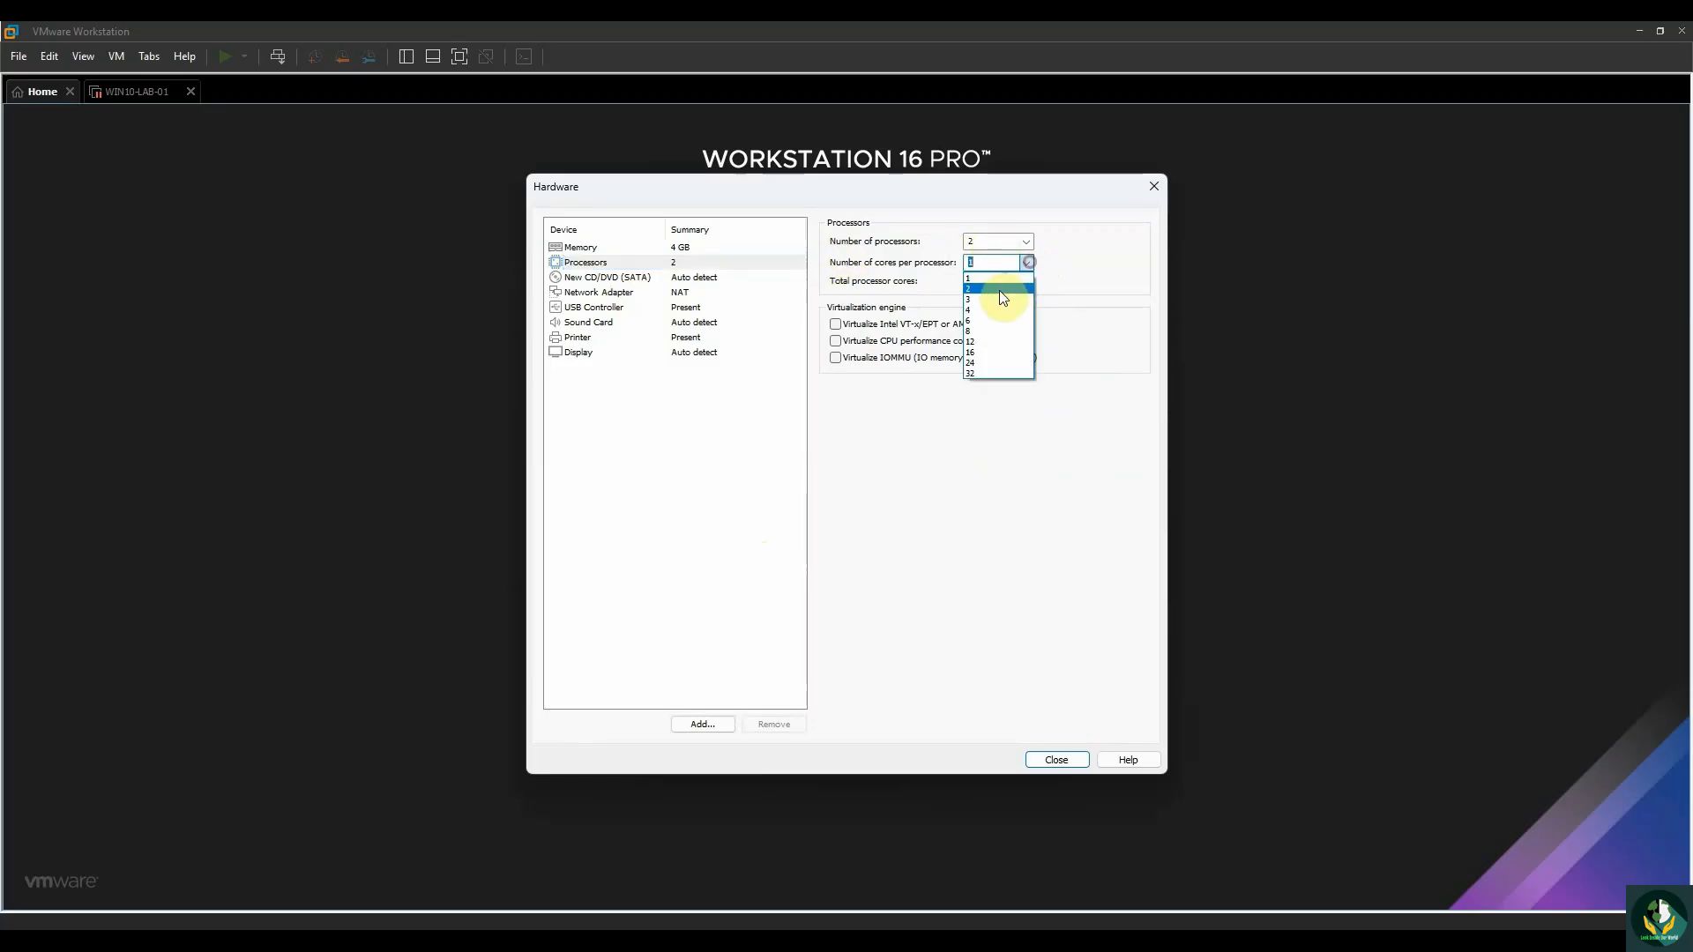
{"action": "left_click", "coordinate": [1002, 289]}
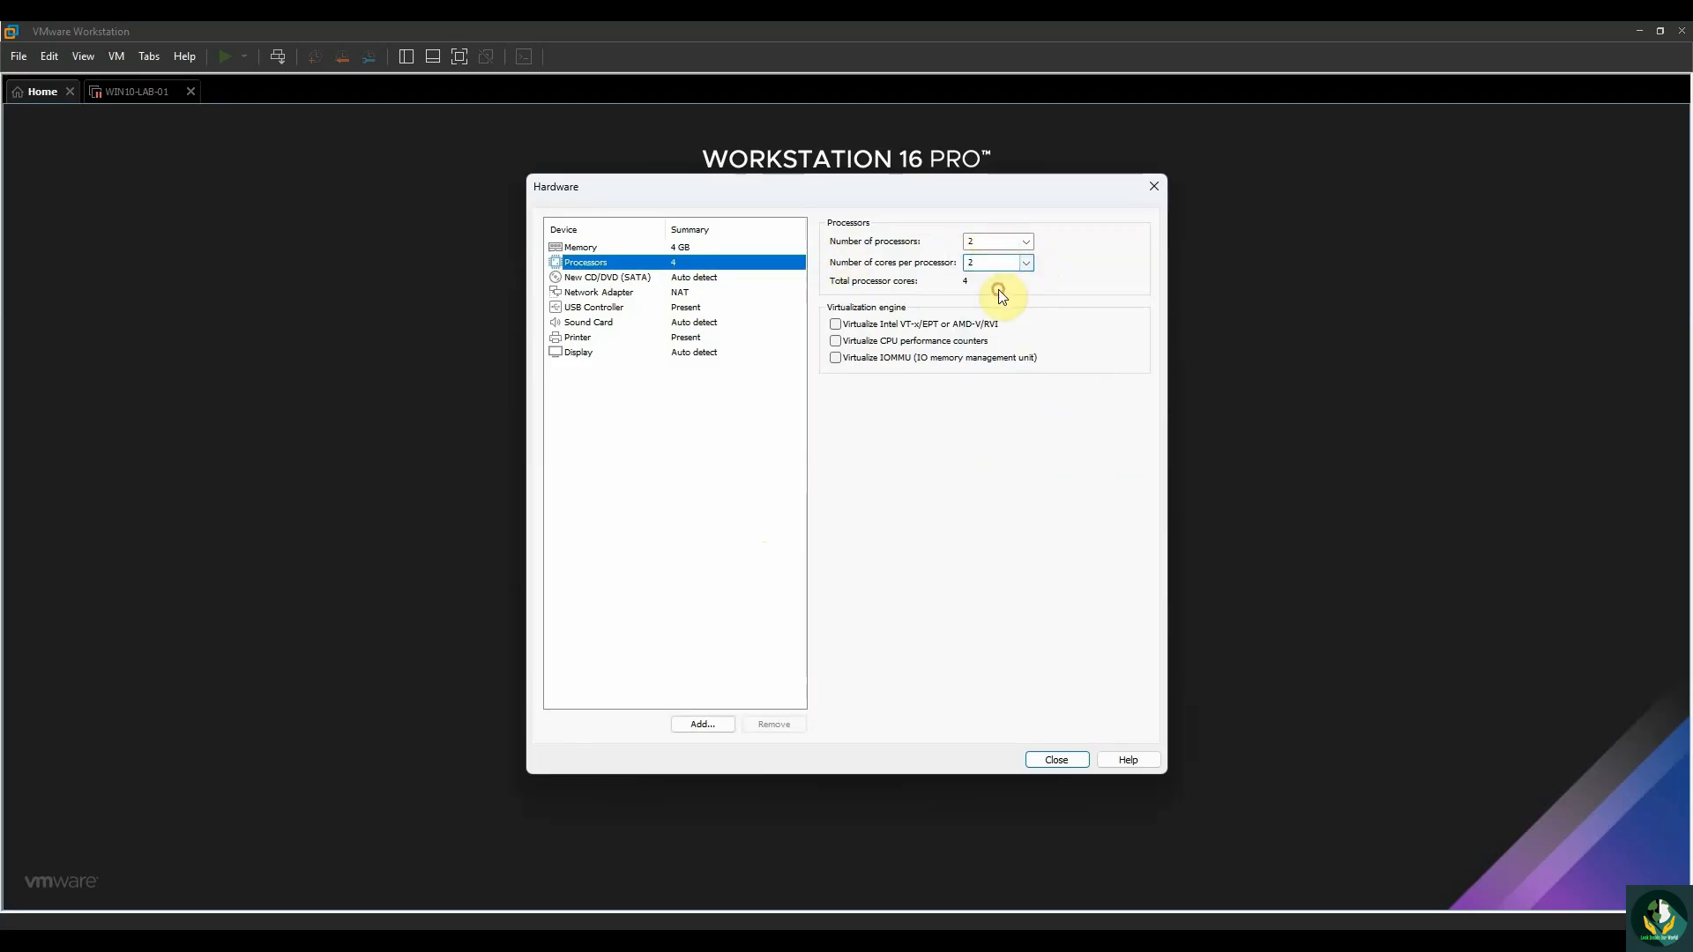
{"action": "left_click", "coordinate": [653, 251]}
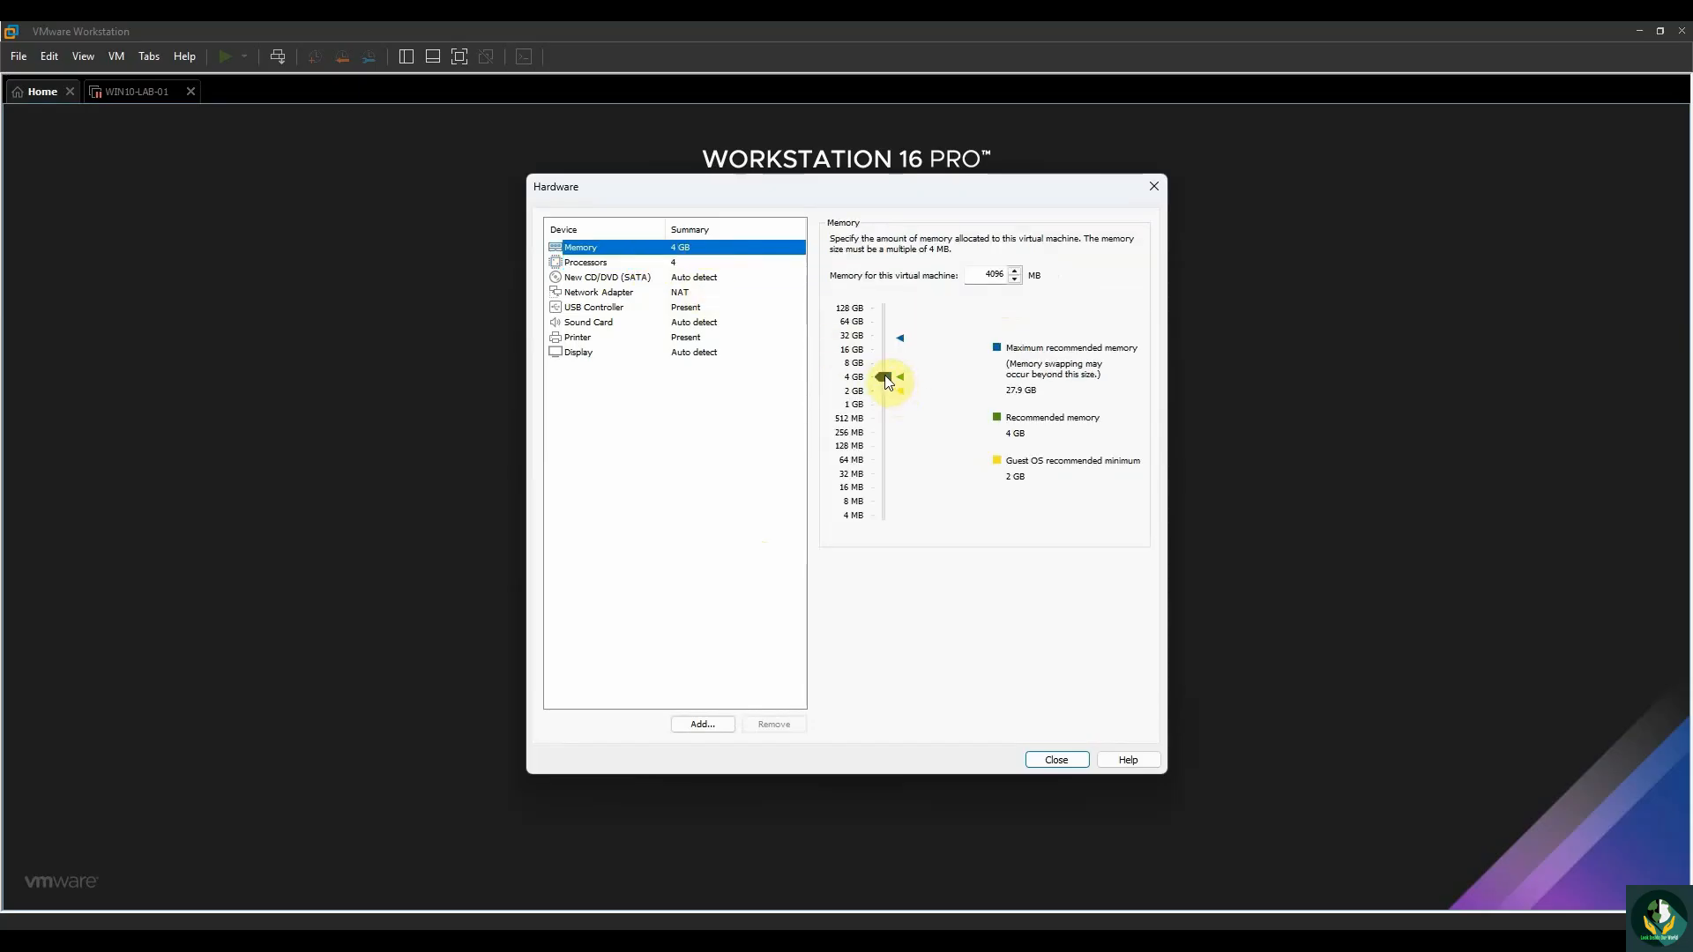
{"action": "left_click_drag", "start_coordinate": [889, 381], "coordinate": [885, 372]}
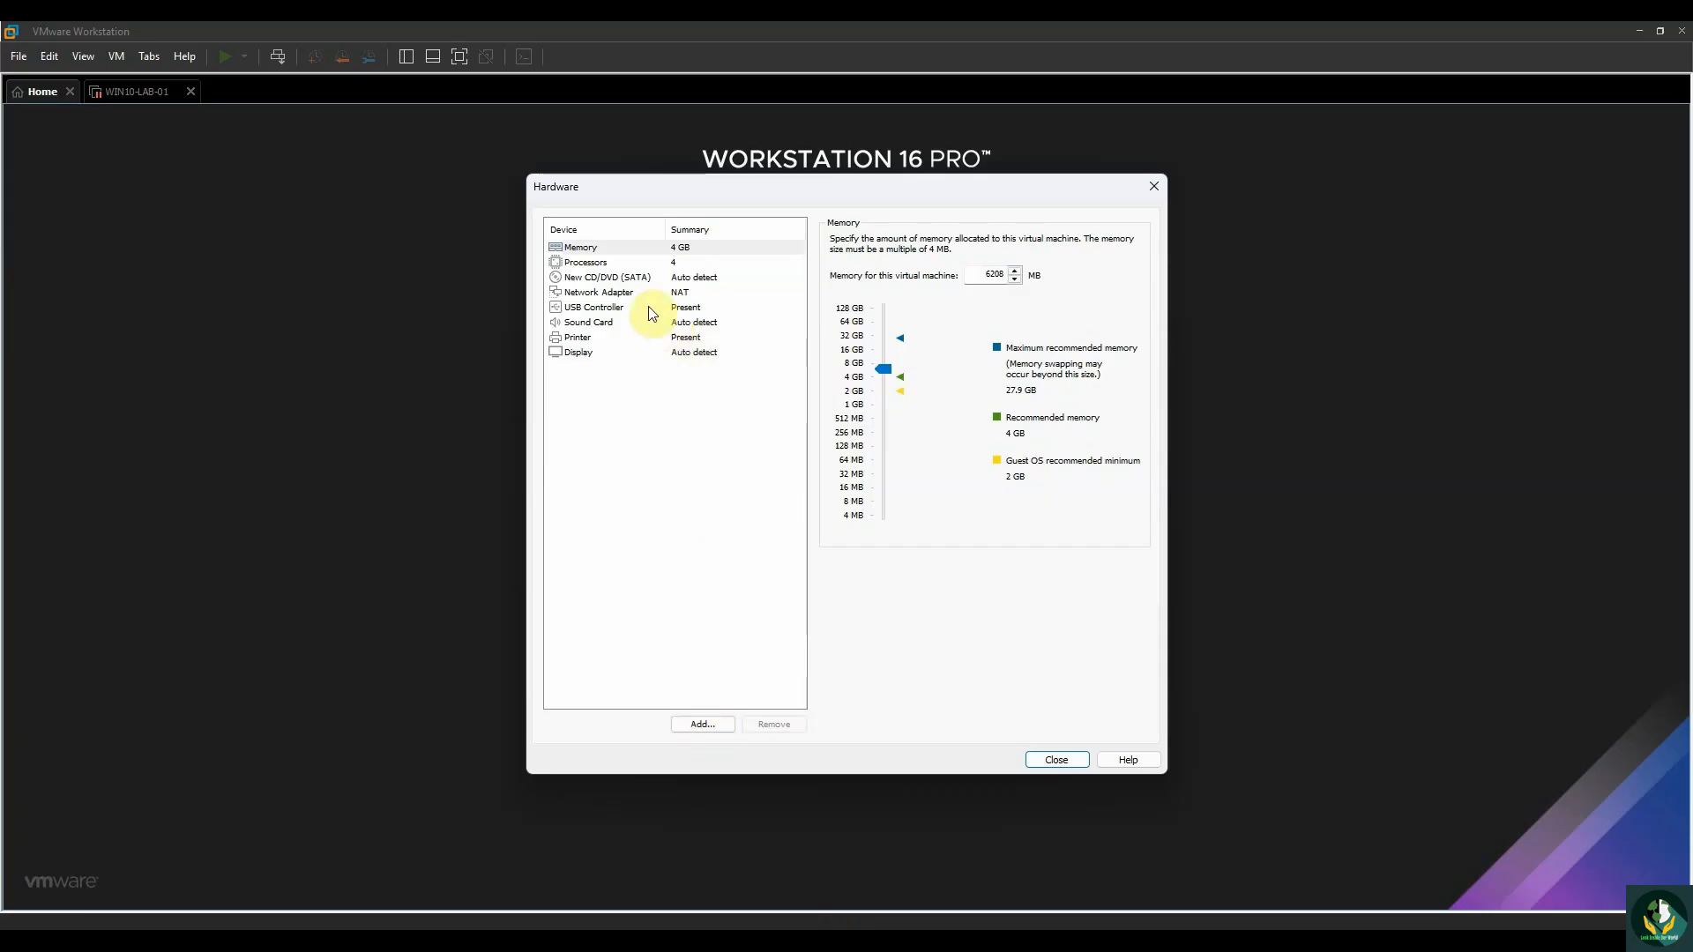
Set the network adapter to a bridged connection and finish creating the Ubuntu virtual machine.
{"action": "left_click", "coordinate": [630, 293]}
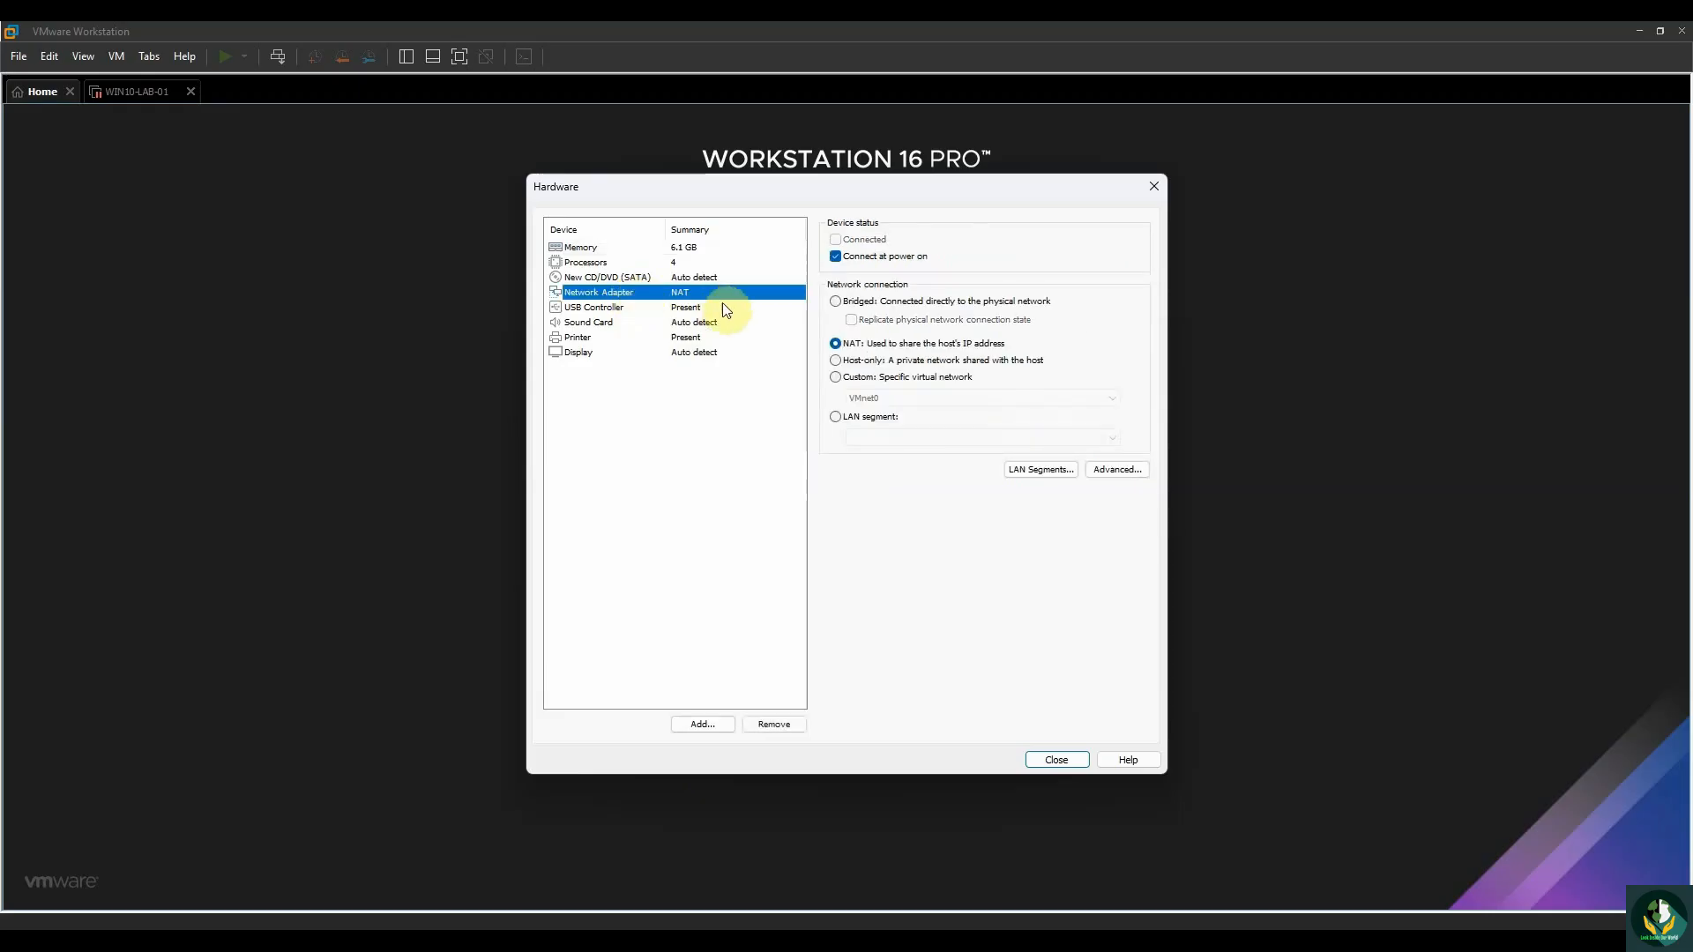
{"action": "left_click", "coordinate": [836, 301]}
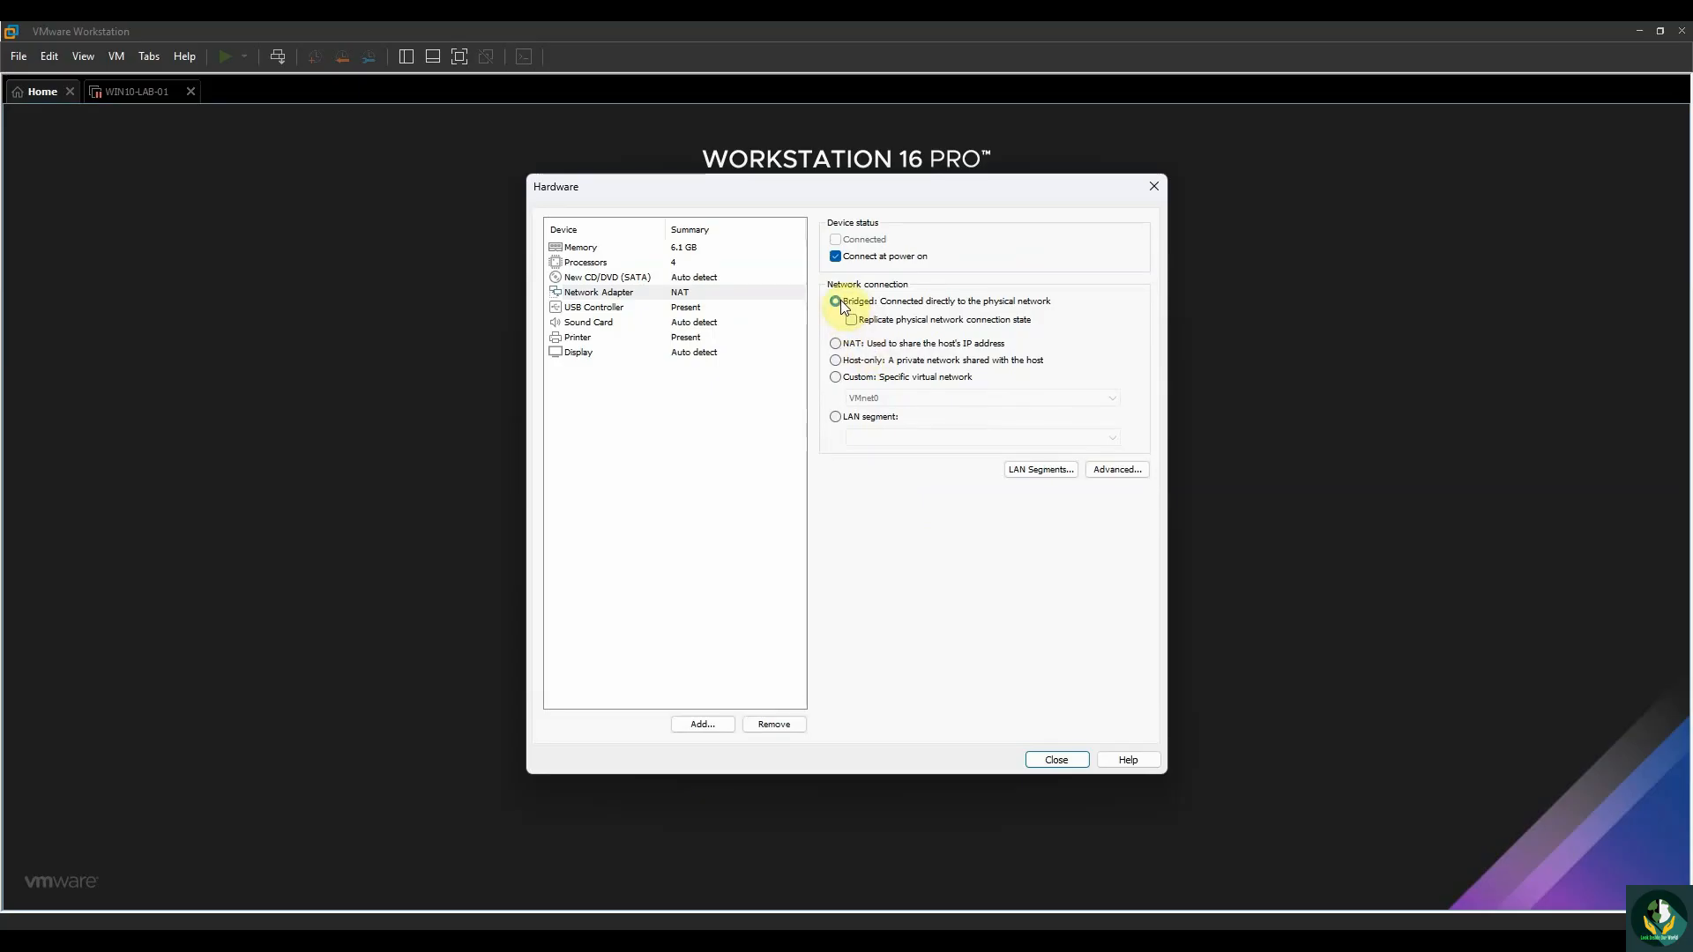
{"action": "left_click", "coordinate": [1056, 761]}
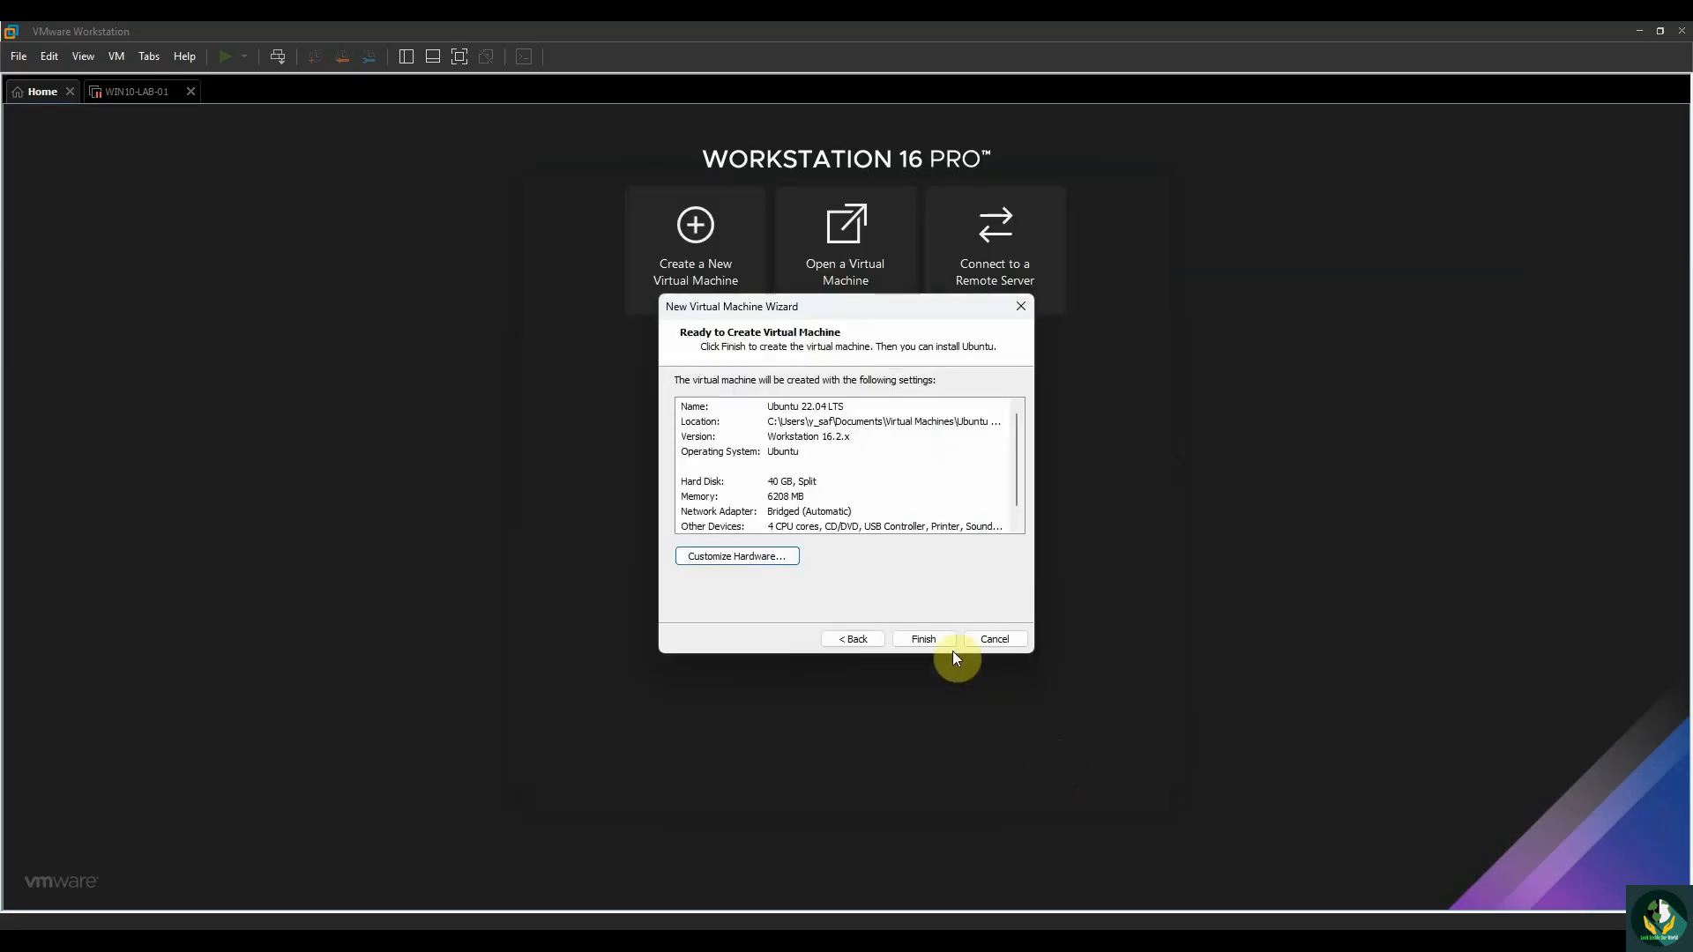
{"action": "left_click", "coordinate": [923, 639]}
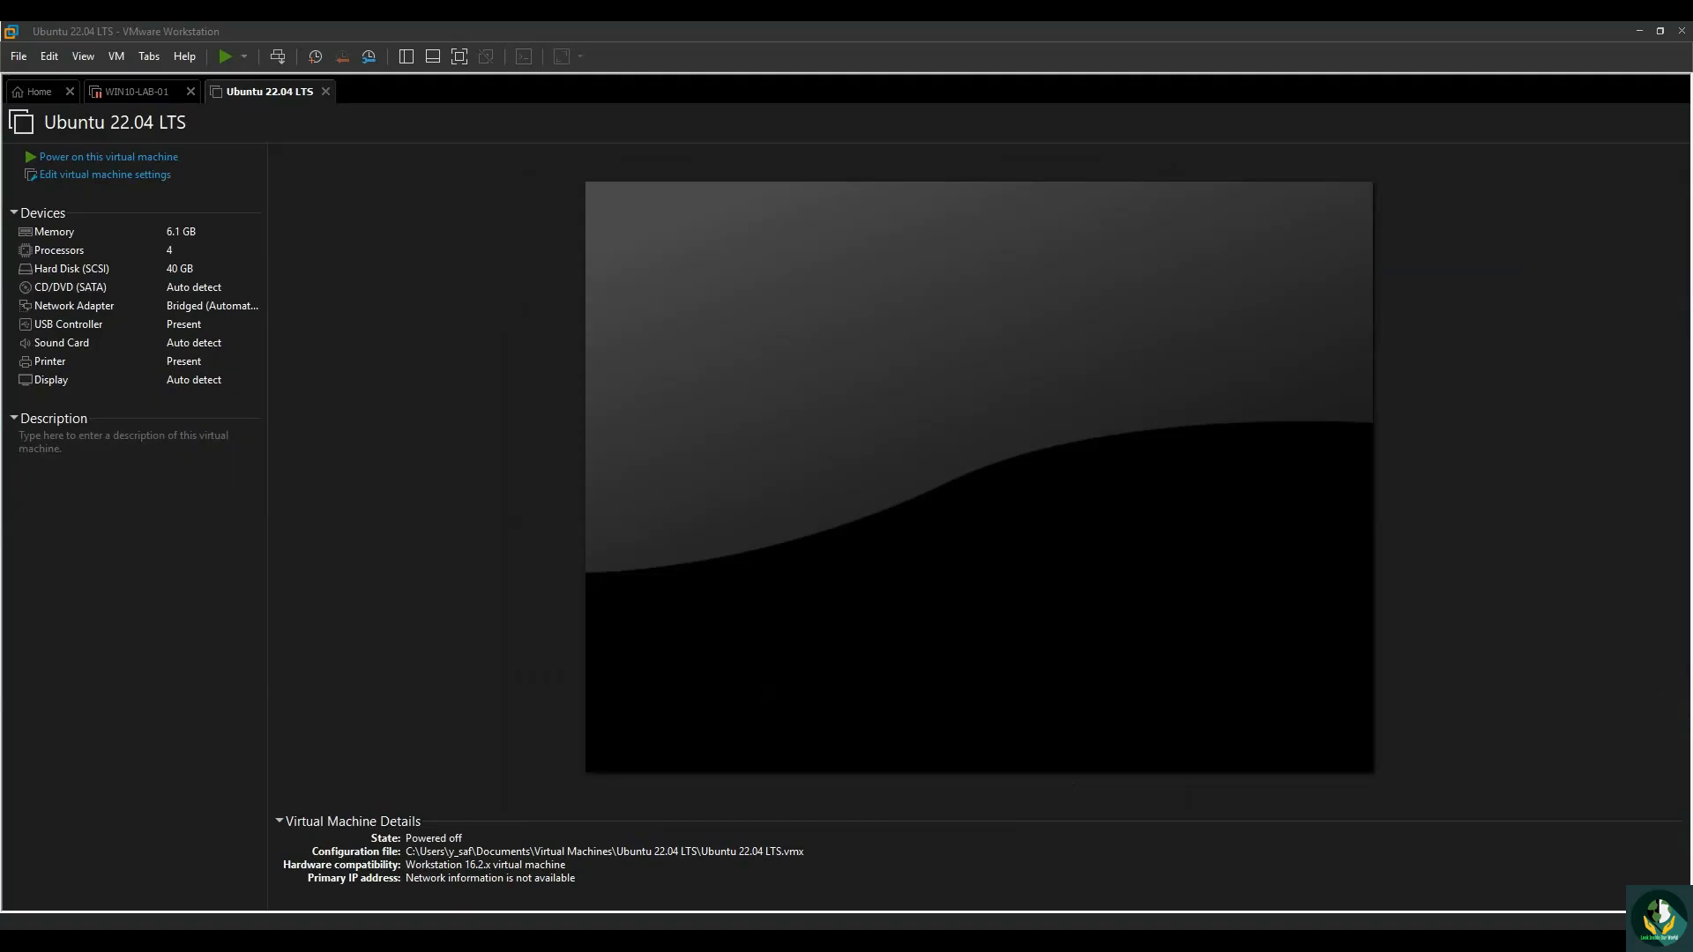
Switch to the browser, start downloading the 64-bit PC (AMD64) desktop image of Ubuntu 22.04.5 LTS, and cancel the download.
{"action": "mouse_move", "coordinate": [737, 924]}
{"action": "left_click", "coordinate": [694, 857]}
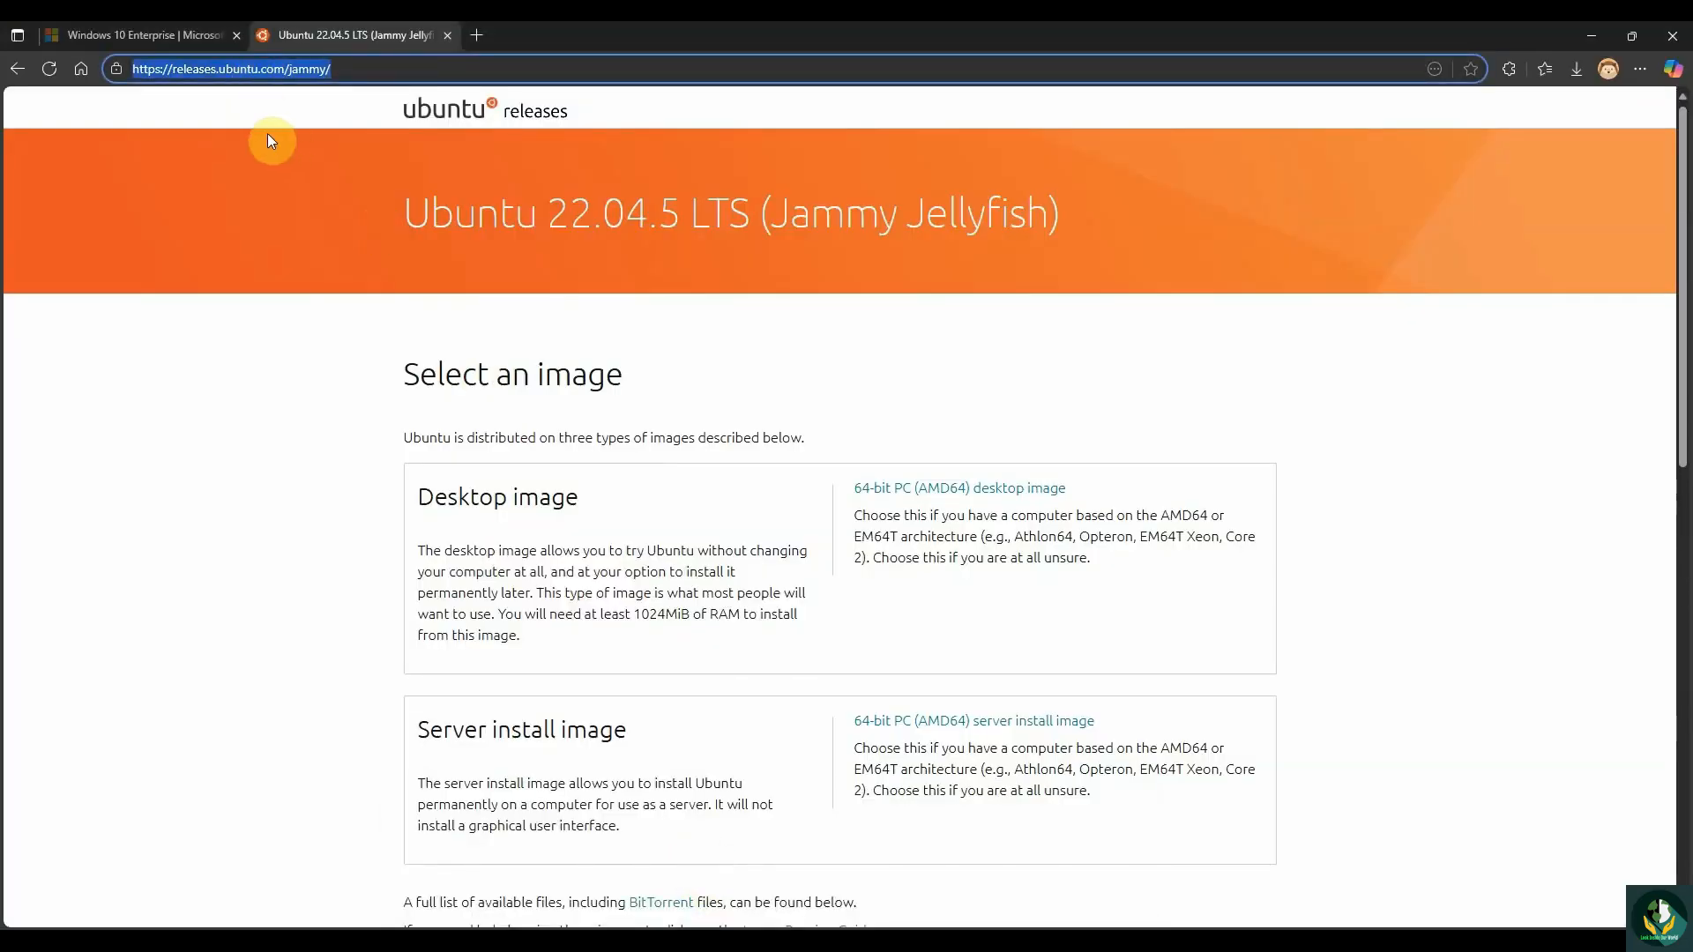
{"action": "scroll", "coordinate": [877, 594], "scroll_direction": "down", "scroll_amount": 3}
{"action": "scroll", "coordinate": [881, 594], "scroll_direction": "up", "scroll_amount": 3}
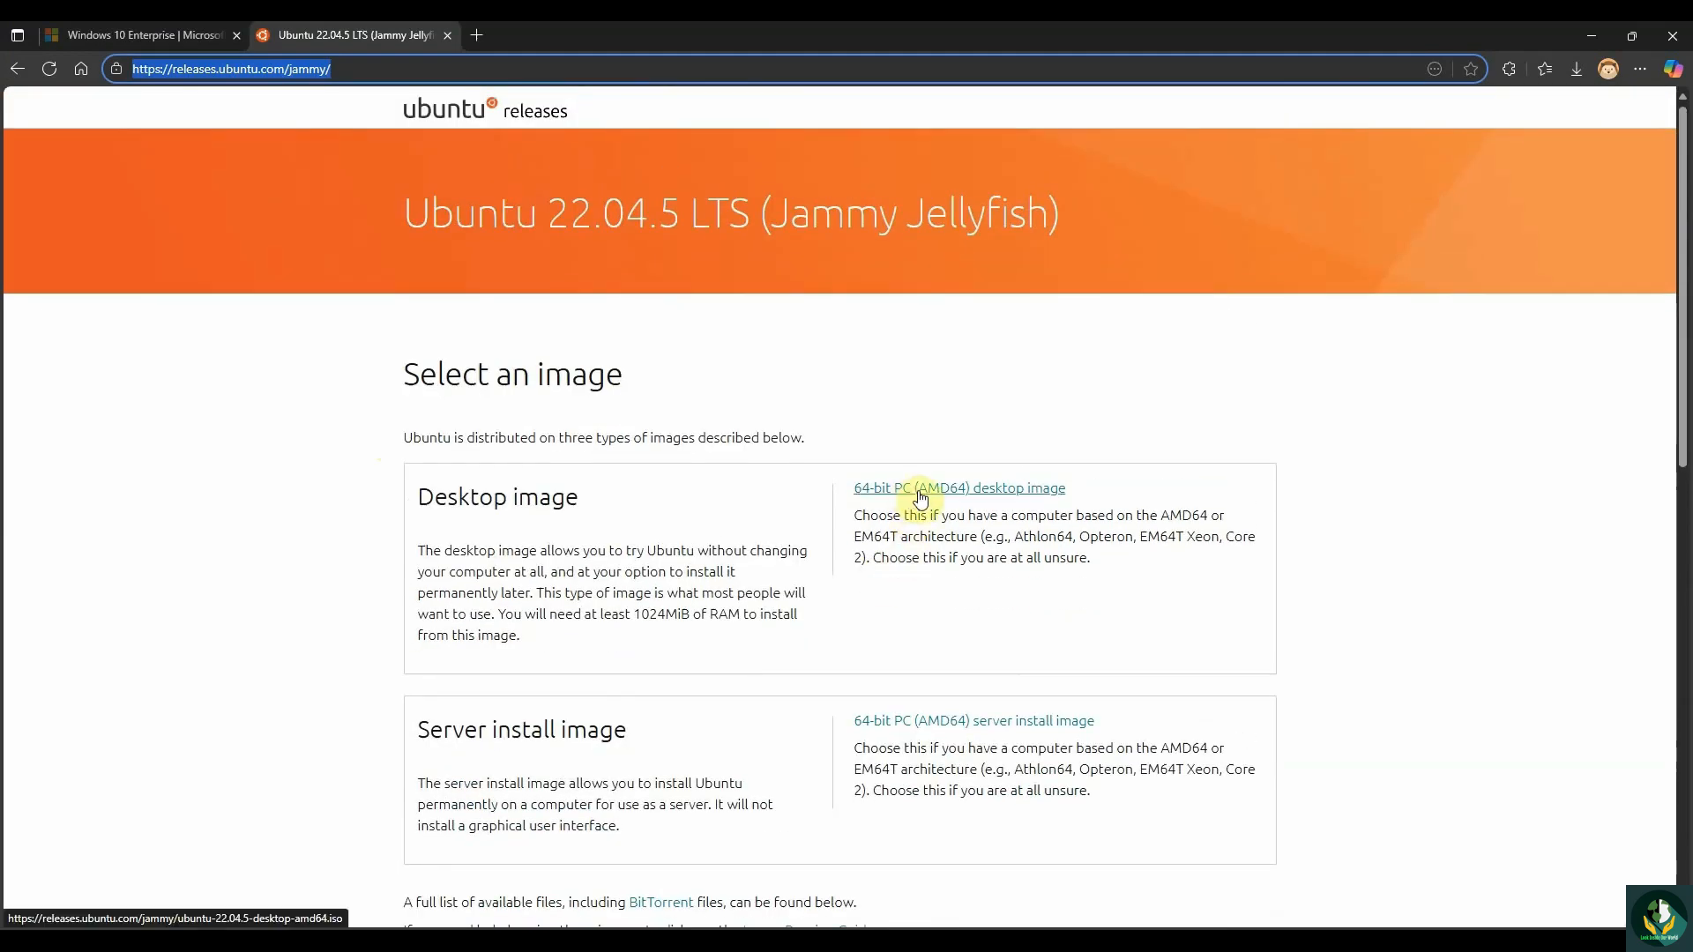
{"action": "left_click", "coordinate": [919, 498]}
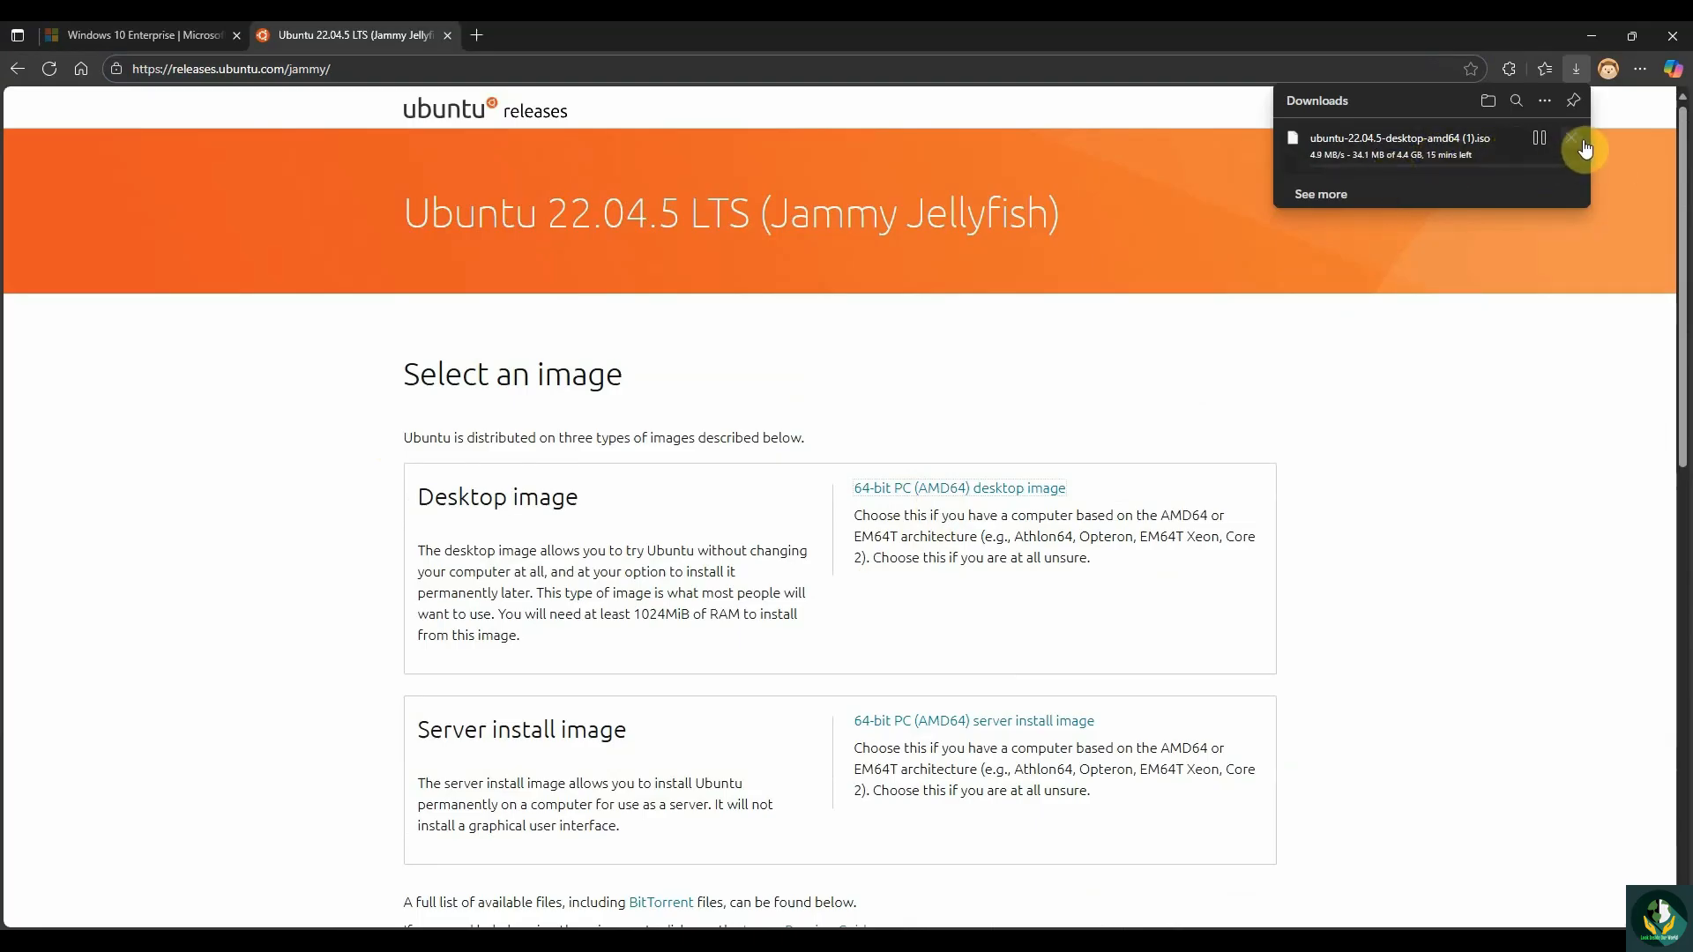
{"action": "left_click", "coordinate": [1583, 148]}
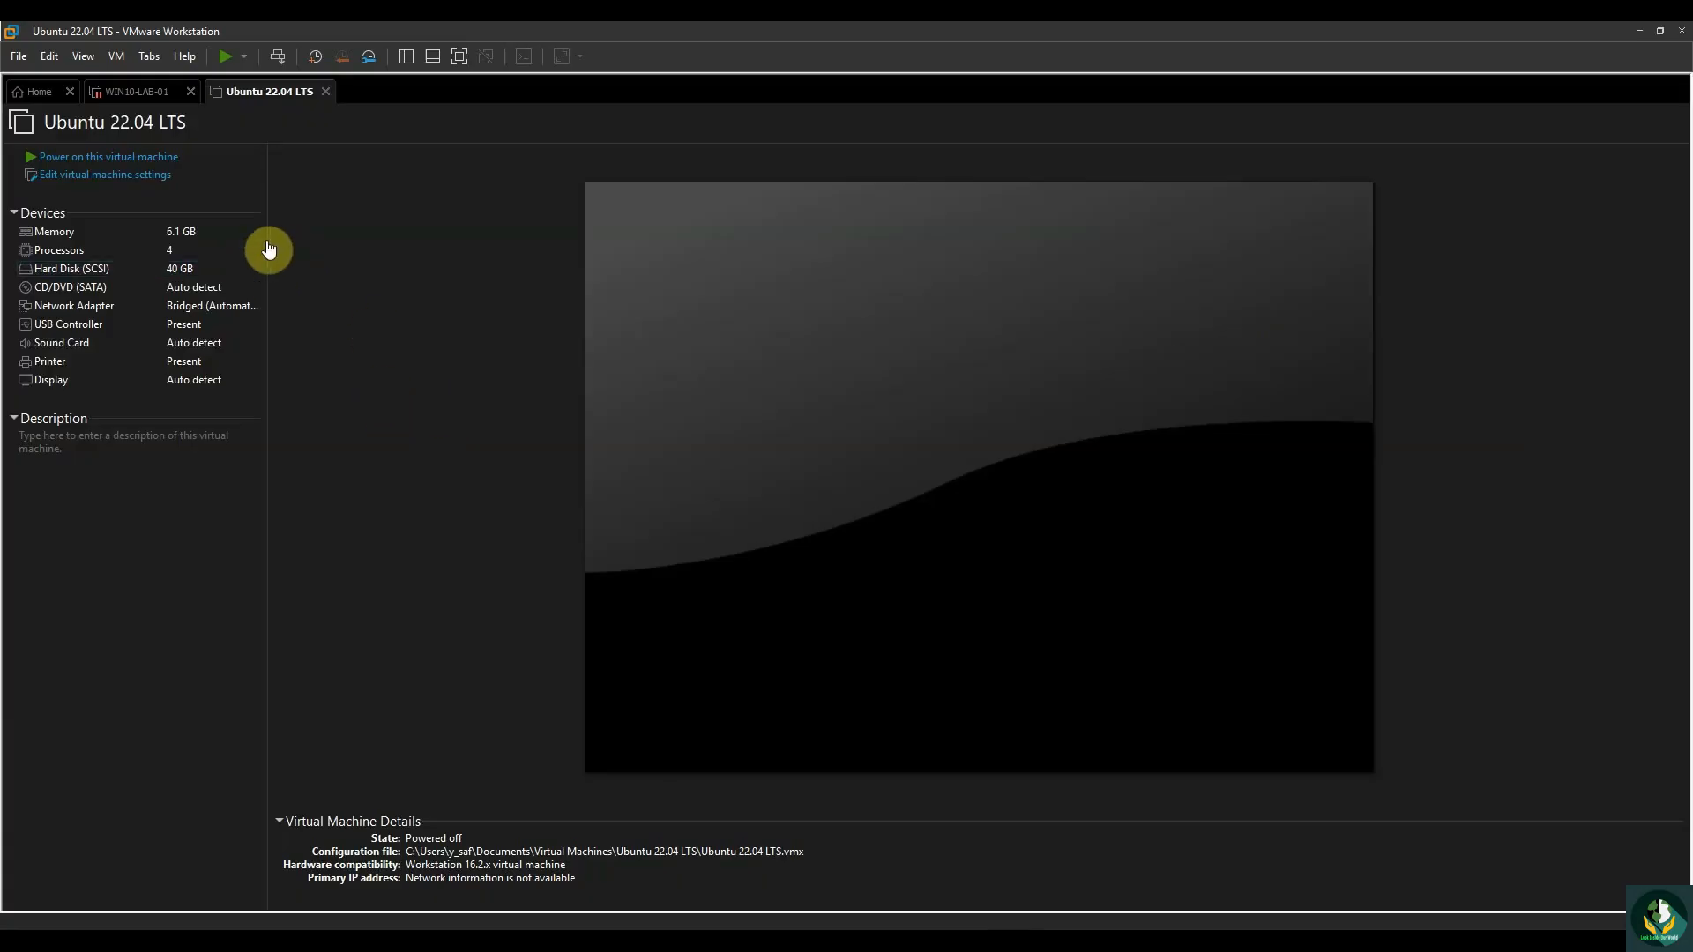
Set the Ubuntu 22.04 LTS virtual machine's CD/DVD drive to use the ISO image Ubuntu.iso from the Desktop.
{"action": "left_click", "coordinate": [98, 175]}
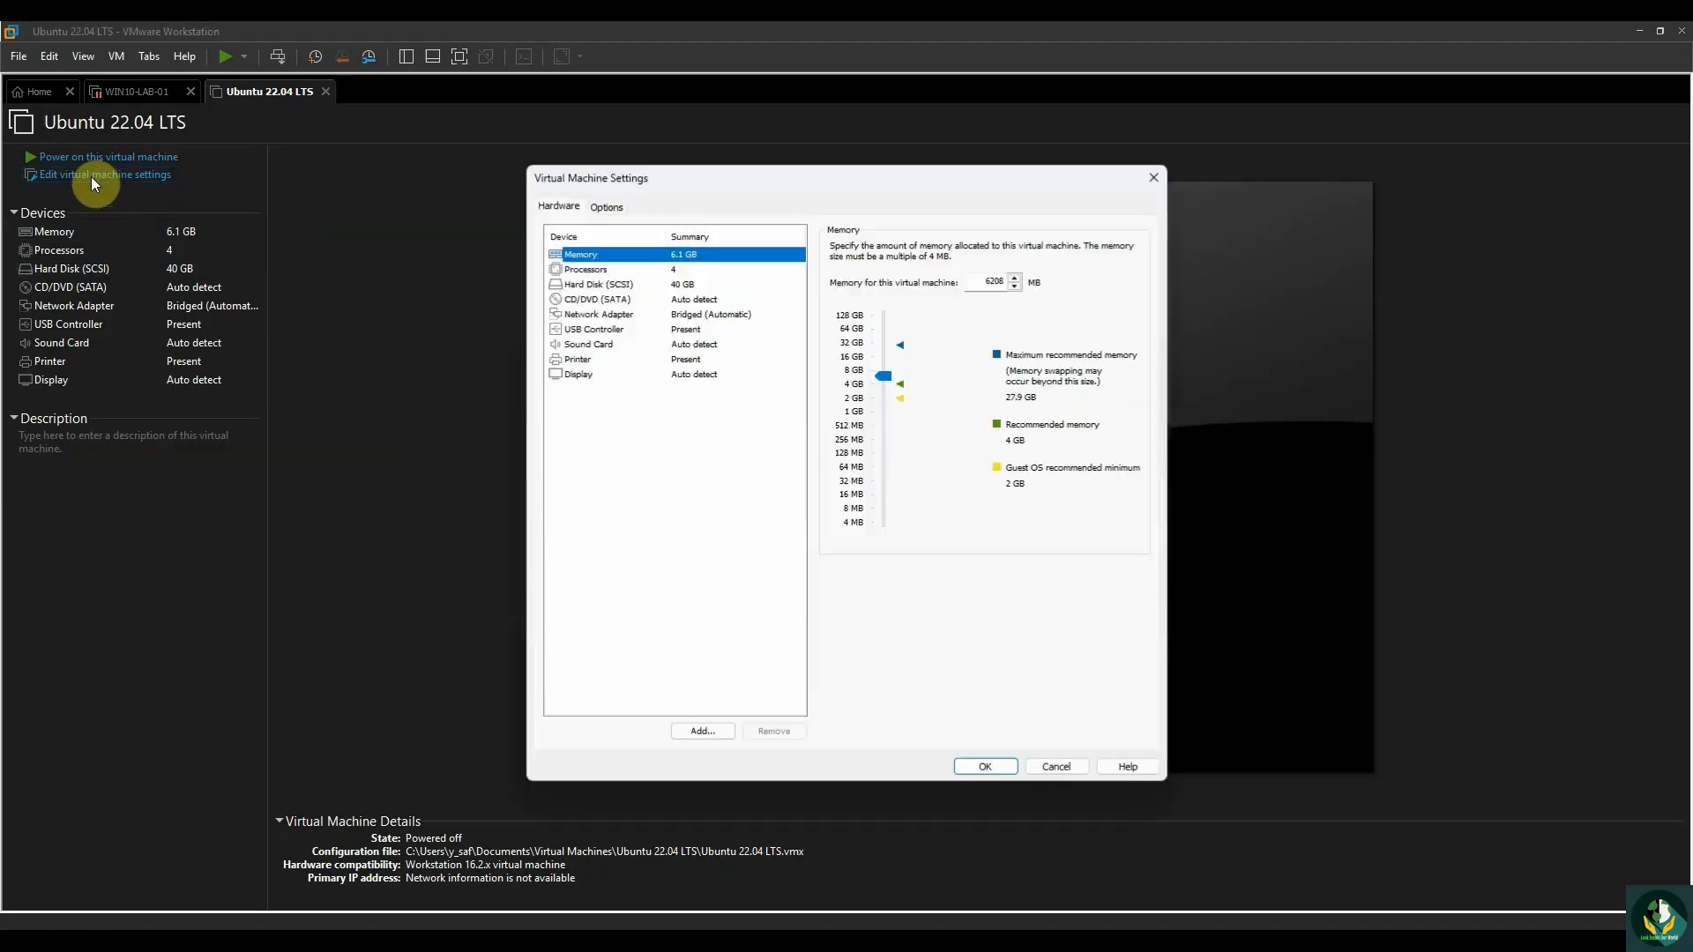
{"action": "left_click", "coordinate": [601, 314]}
{"action": "left_click", "coordinate": [608, 299]}
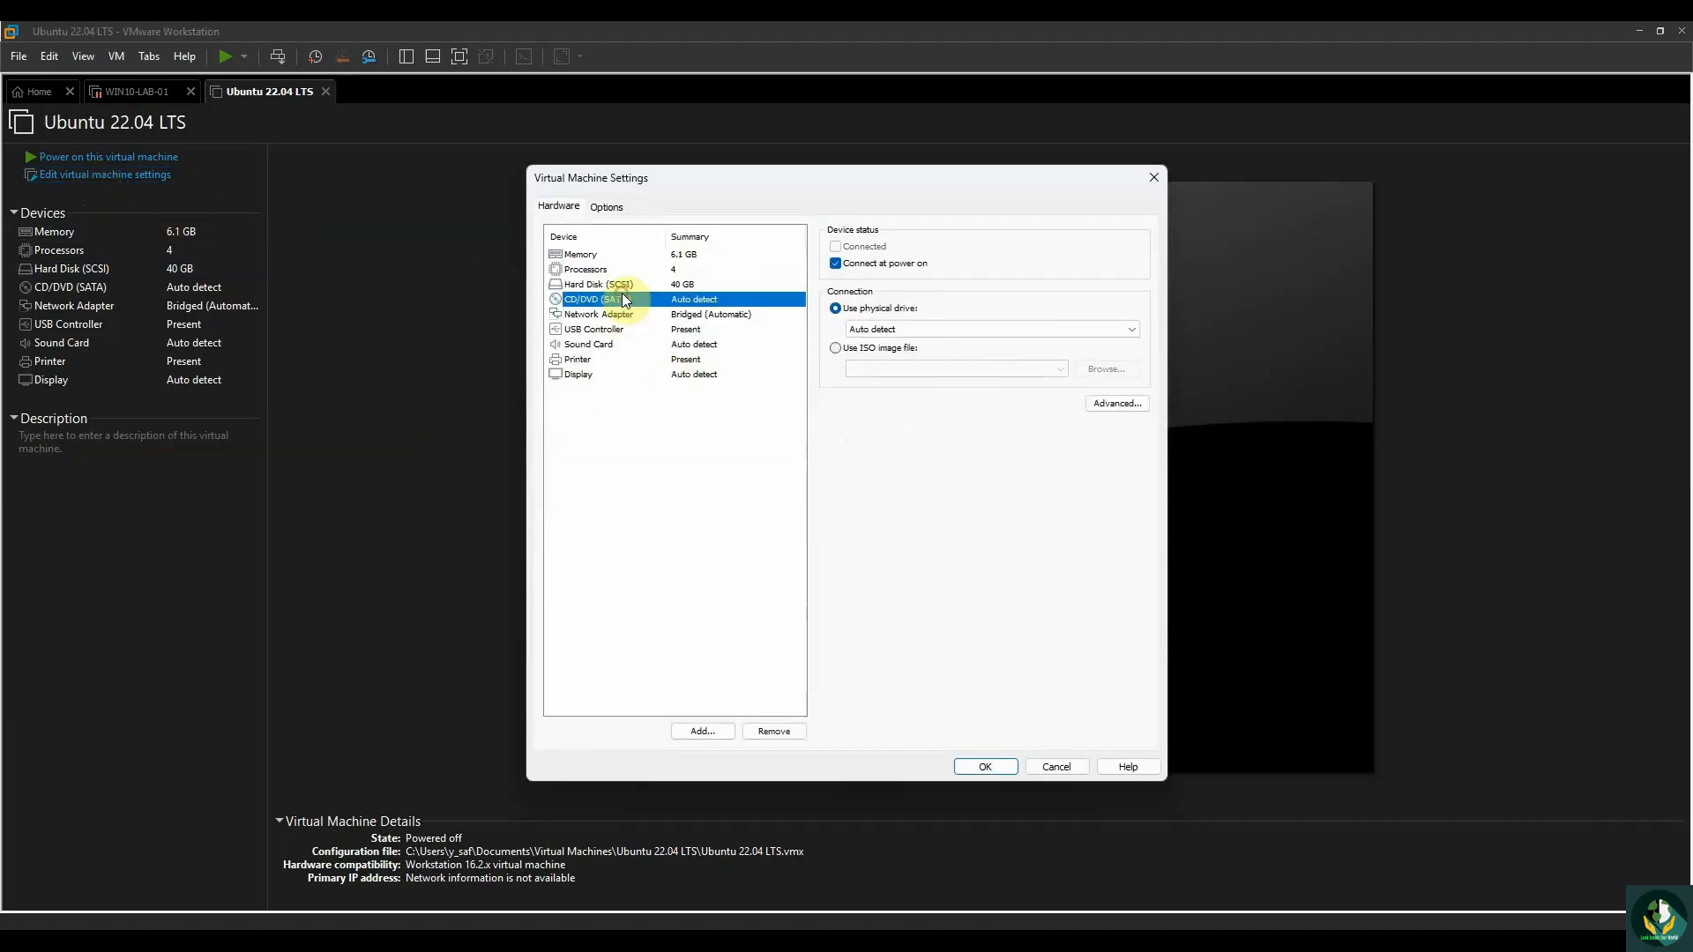
{"action": "left_click", "coordinate": [843, 350]}
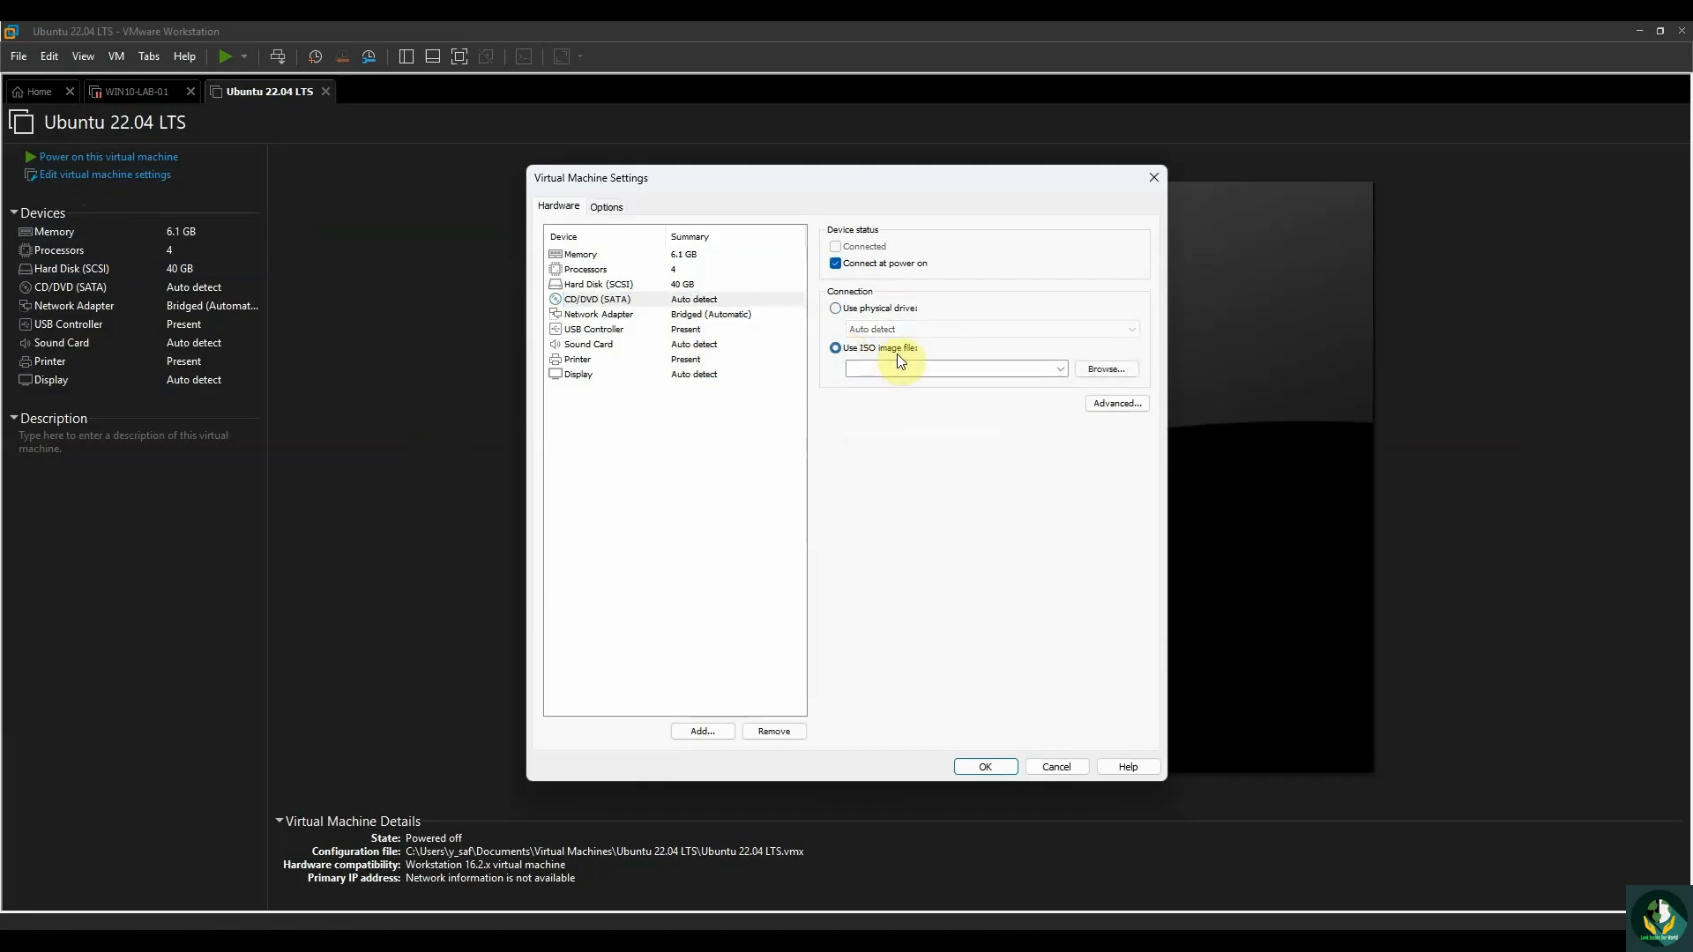
{"action": "left_click", "coordinate": [1099, 376]}
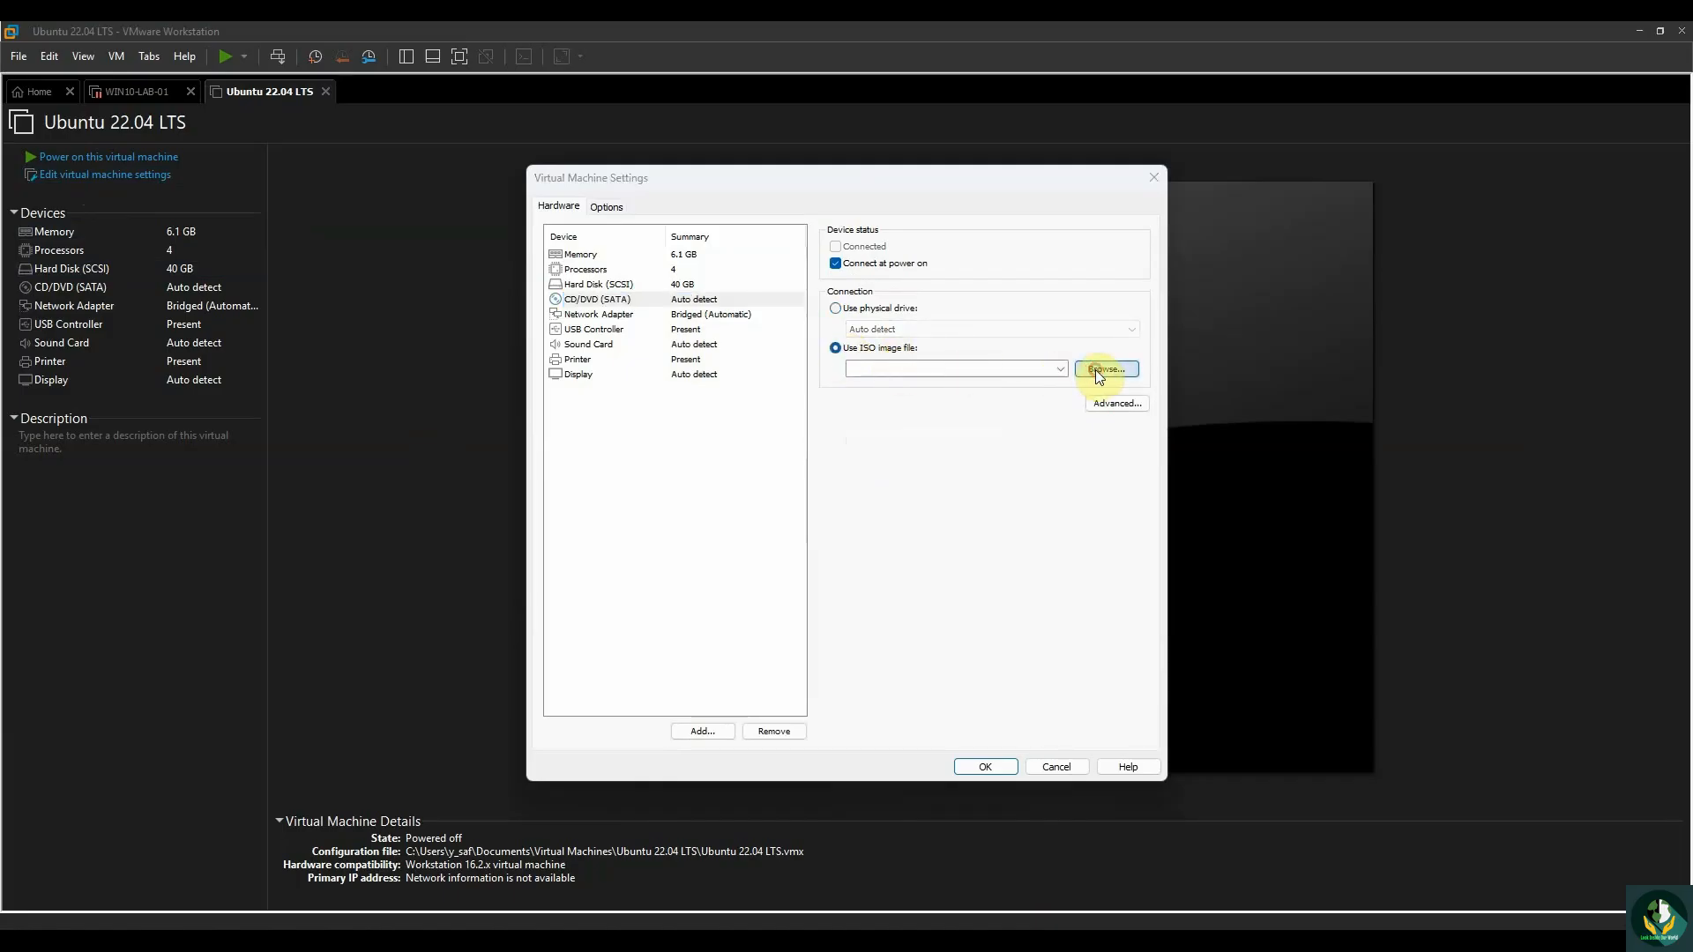
{"action": "left_click", "coordinate": [608, 348]}
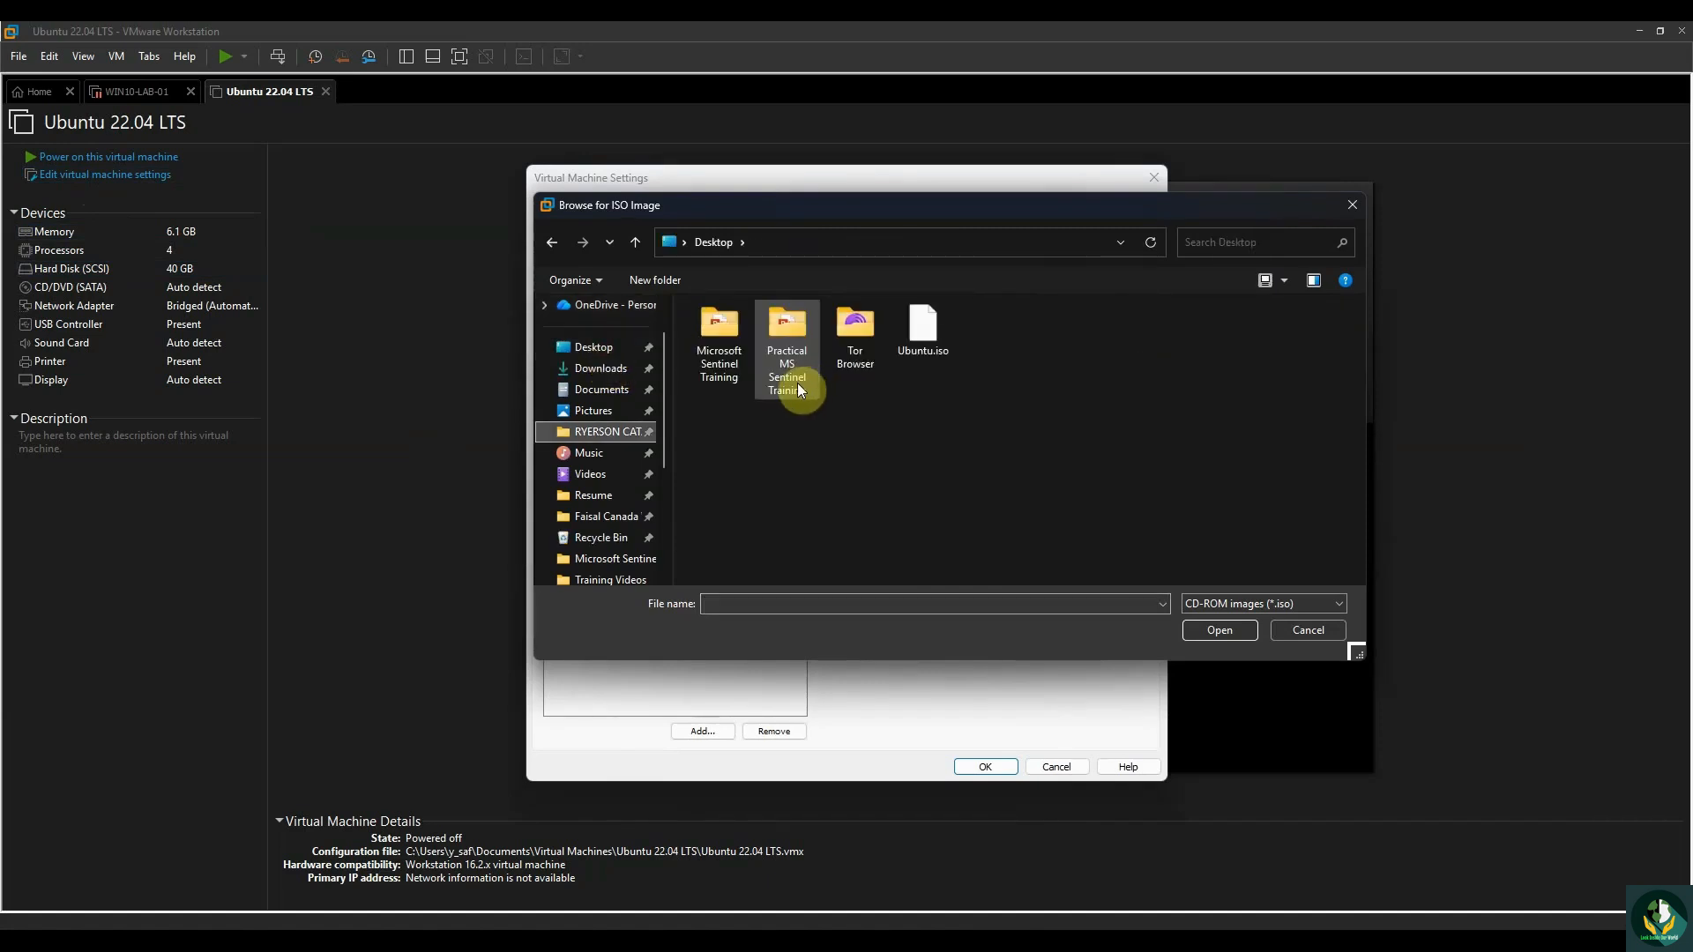
{"action": "double_click", "coordinate": [923, 344]}
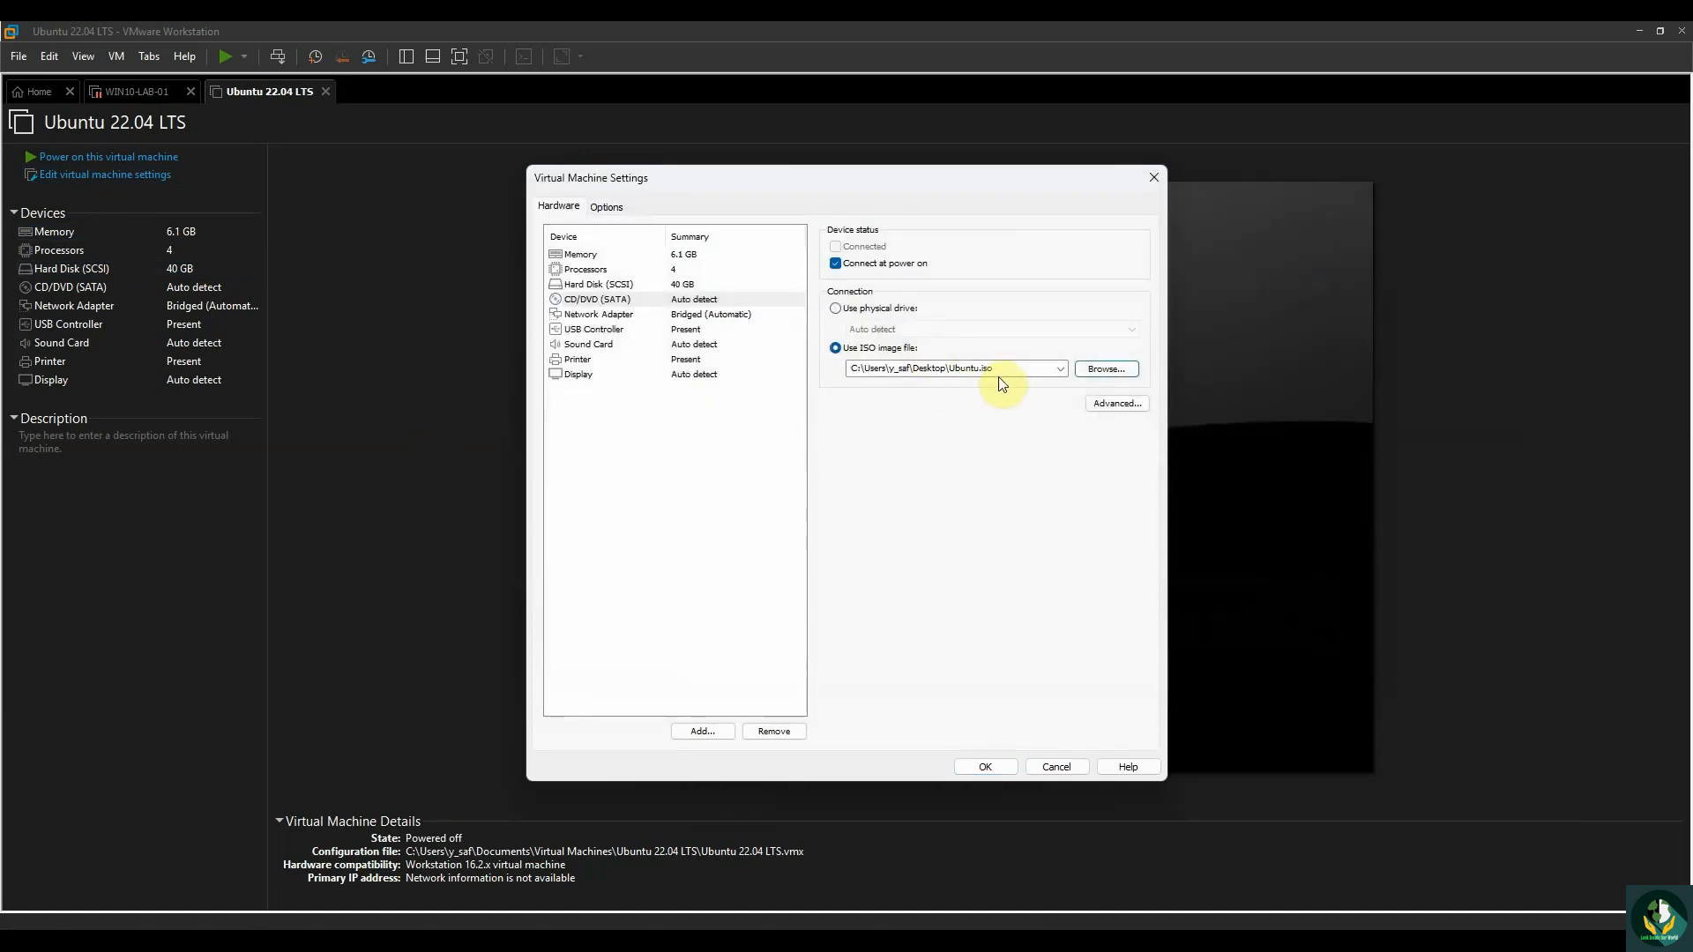
{"action": "left_click", "coordinate": [987, 766]}
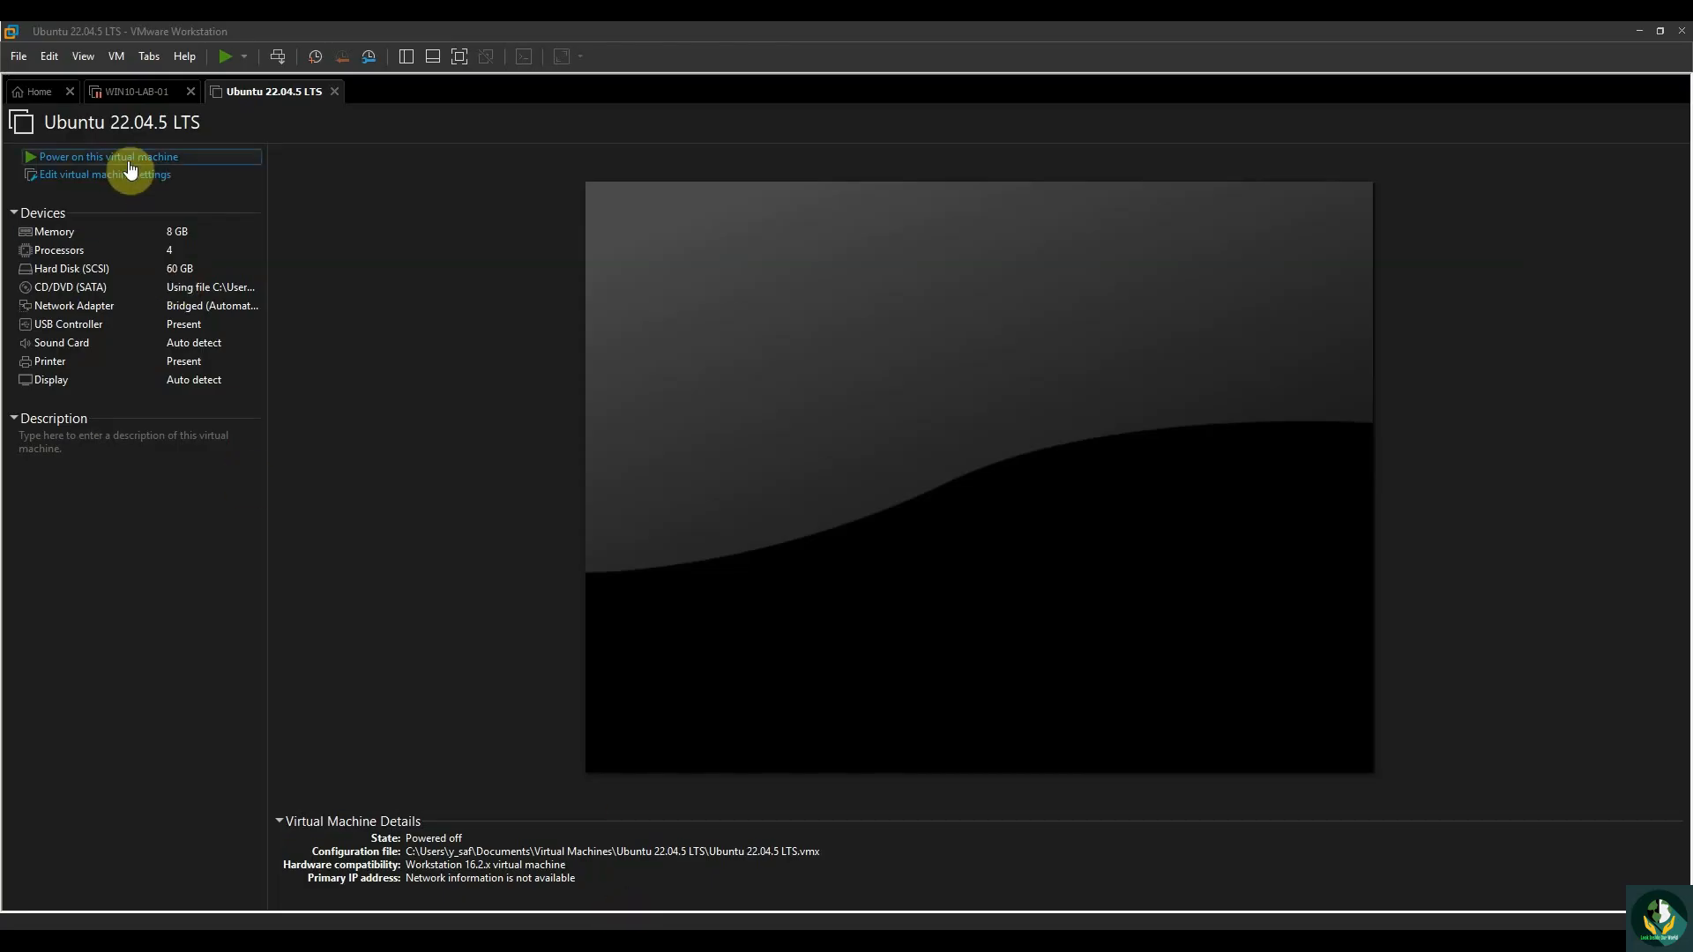
Power on the Ubuntu 22.04.5 LTS virtual machine and sign in to the lab account with its password.
{"action": "left_click", "coordinate": [130, 163]}
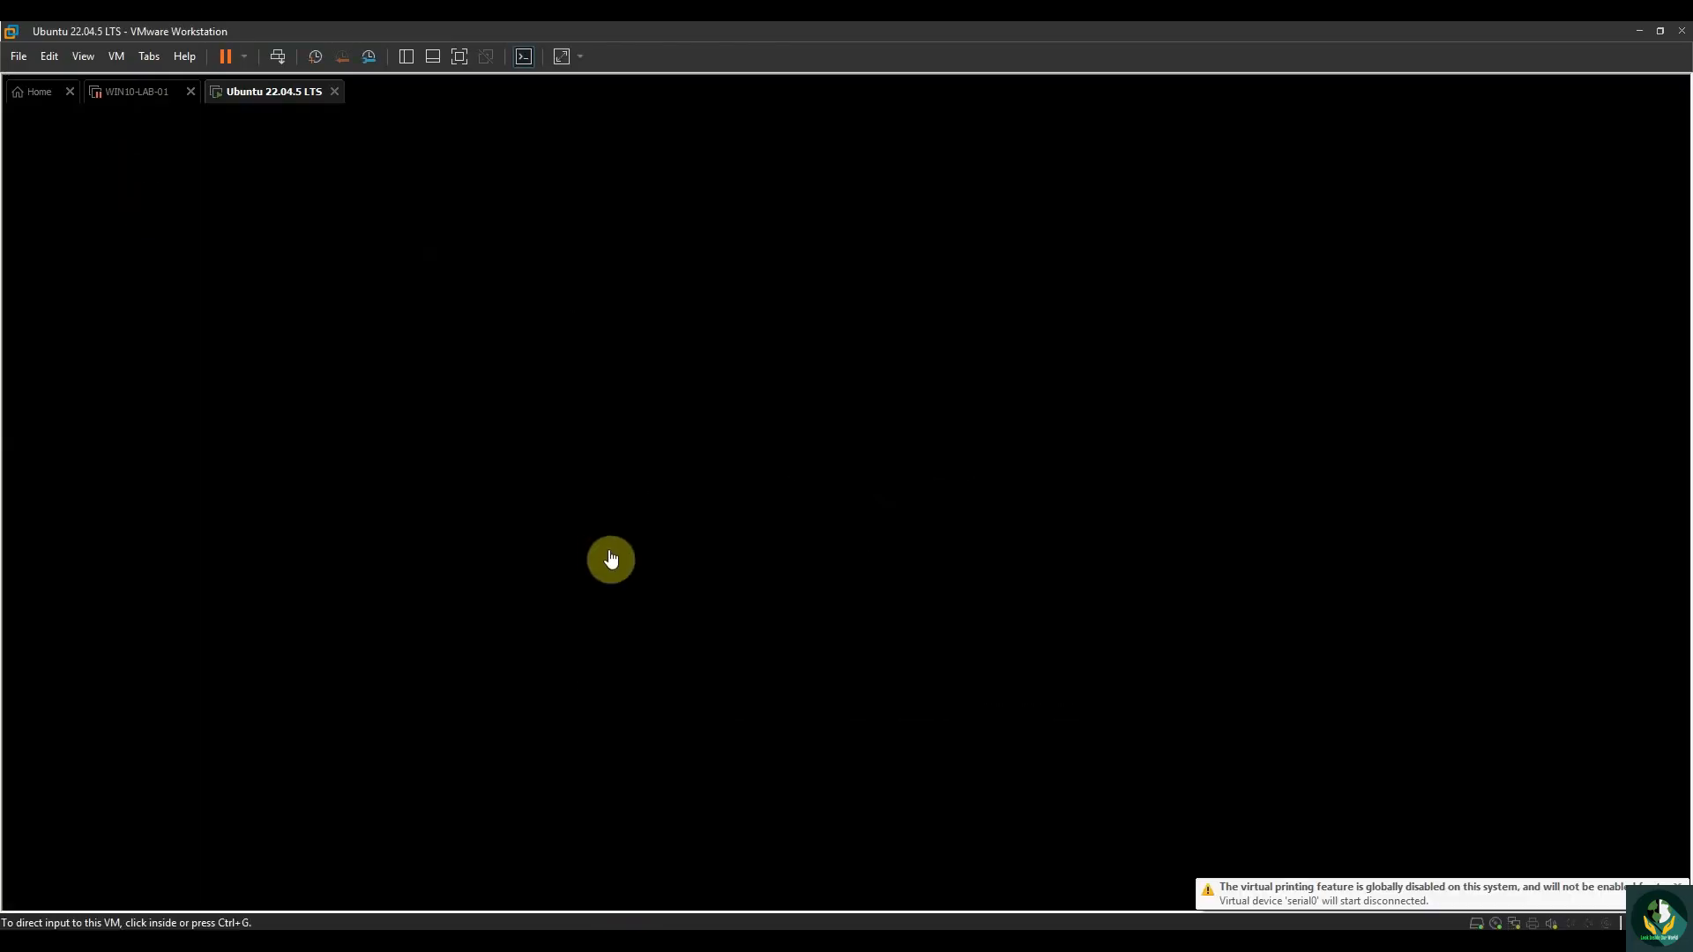
{"action": "left_click", "coordinate": [672, 629]}
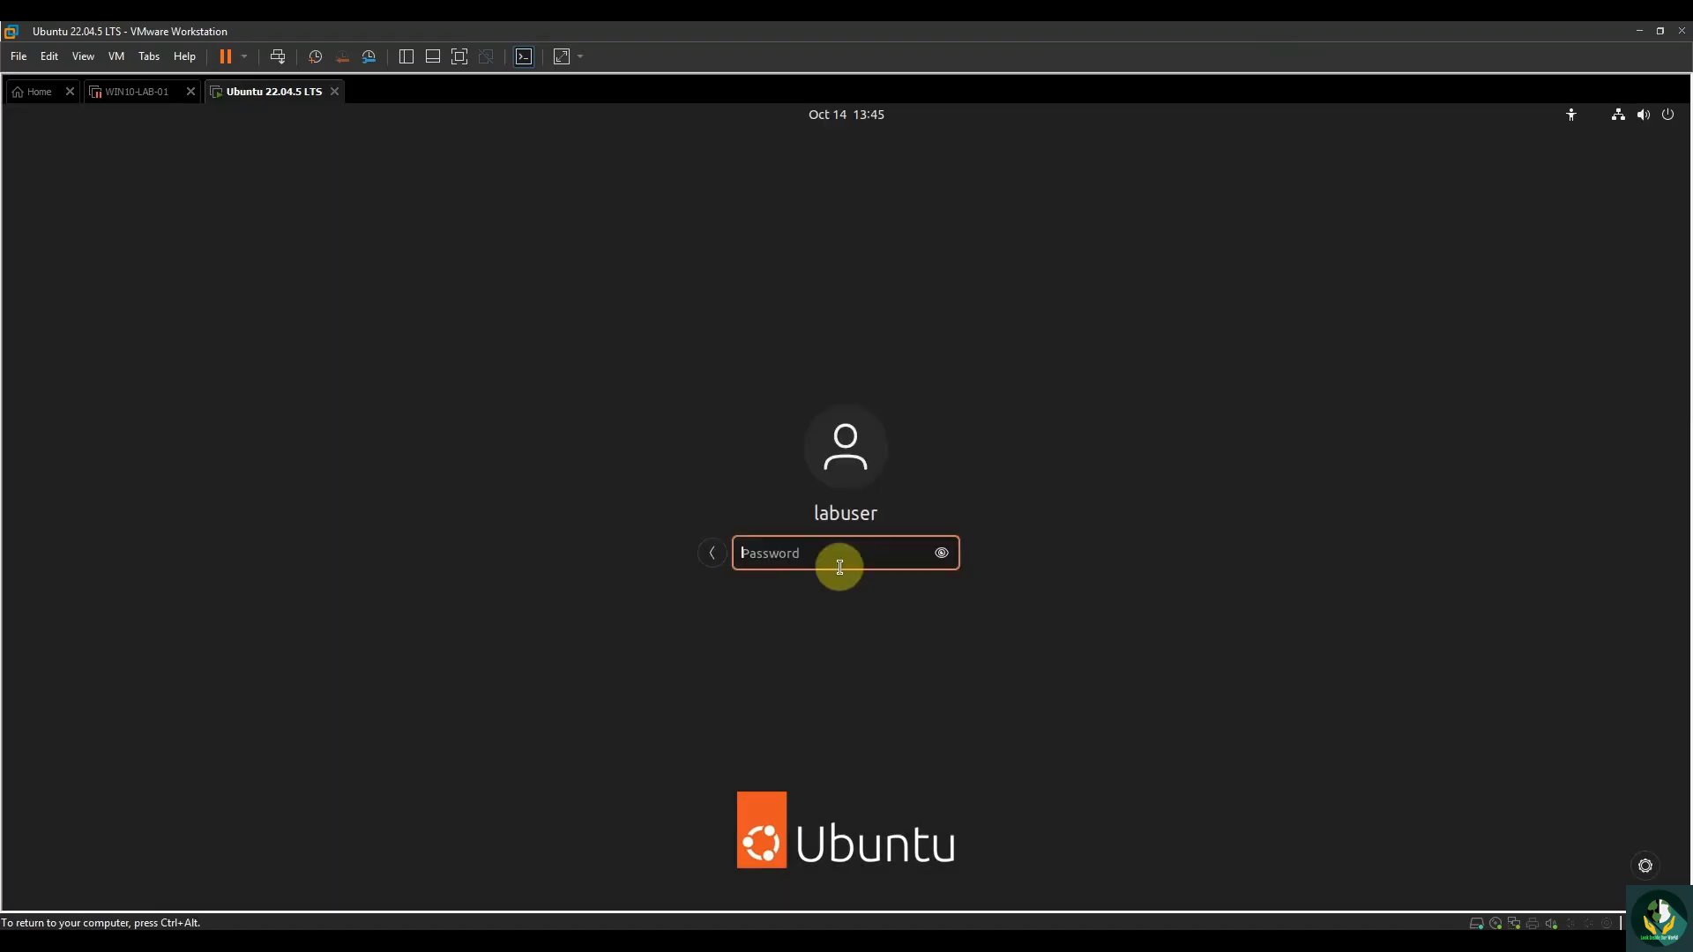
{"action": "type", "text": "••"}
{"action": "key", "text": "BackSpace"}
{"action": "type", "text": "••••••••"}
{"action": "key", "text": "Return"}
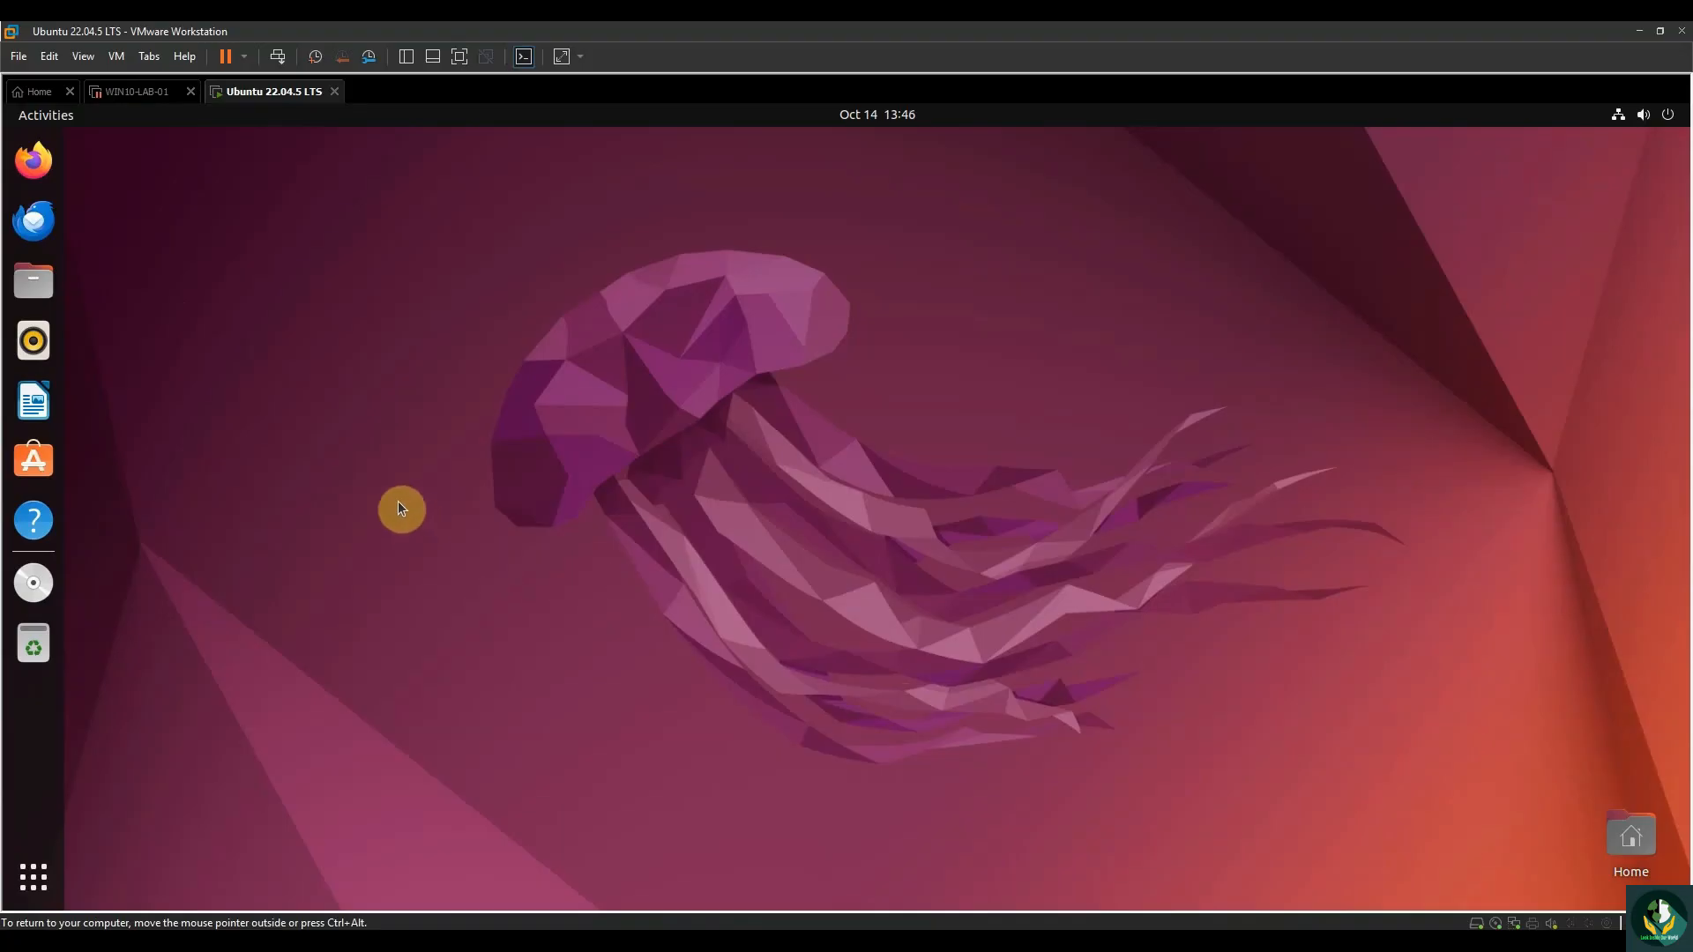
Open a terminal from the Ubuntu desktop and test internet connectivity with ping -c 4 google.com.
{"action": "right_click", "coordinate": [236, 342]}
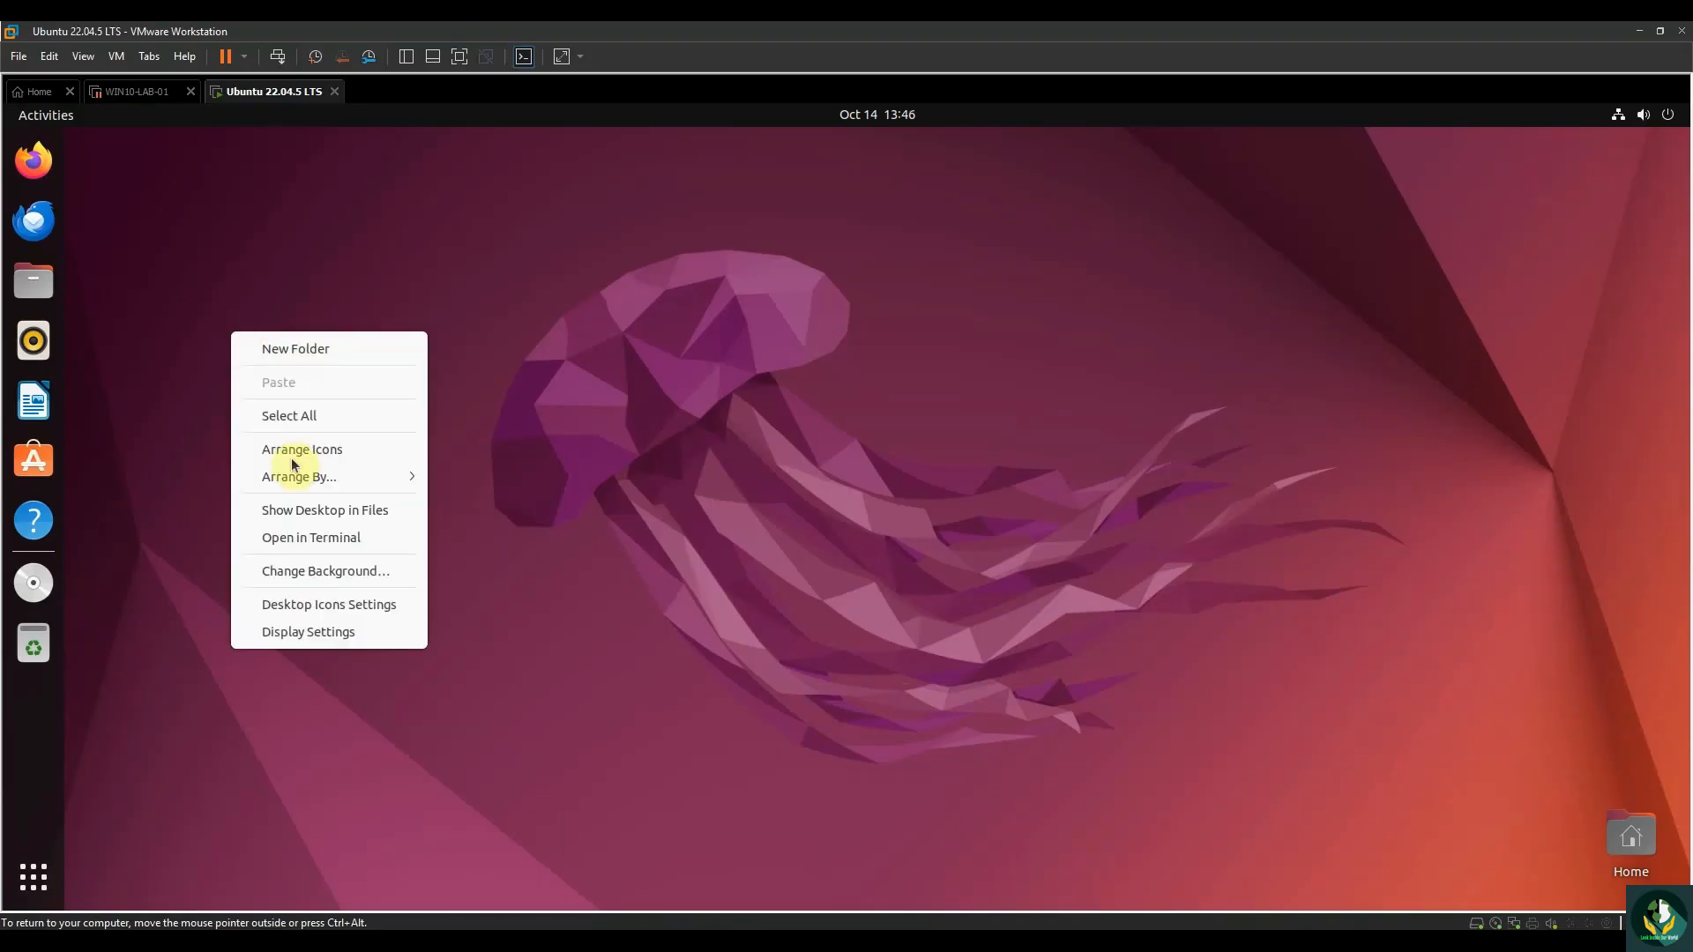
{"action": "left_click", "coordinate": [342, 550]}
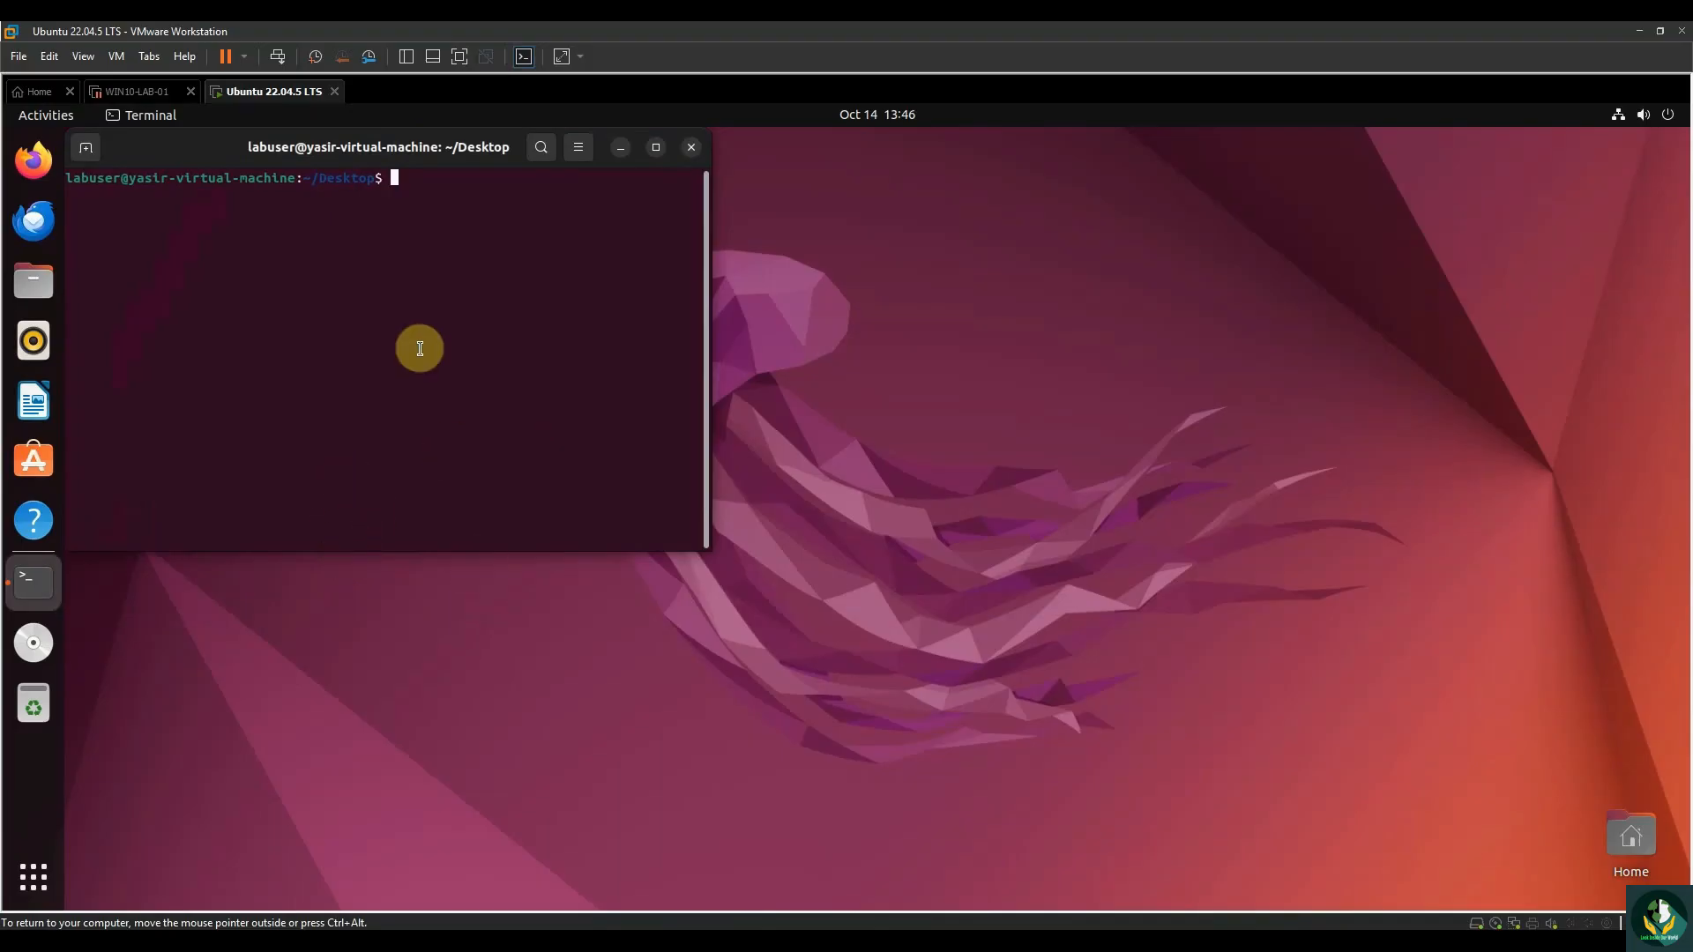
{"action": "type", "text": "ping"}
{"action": "type", "text": " -c 5"}
{"action": "type", "text": " google.com"}
{"action": "key", "text": "Return"}
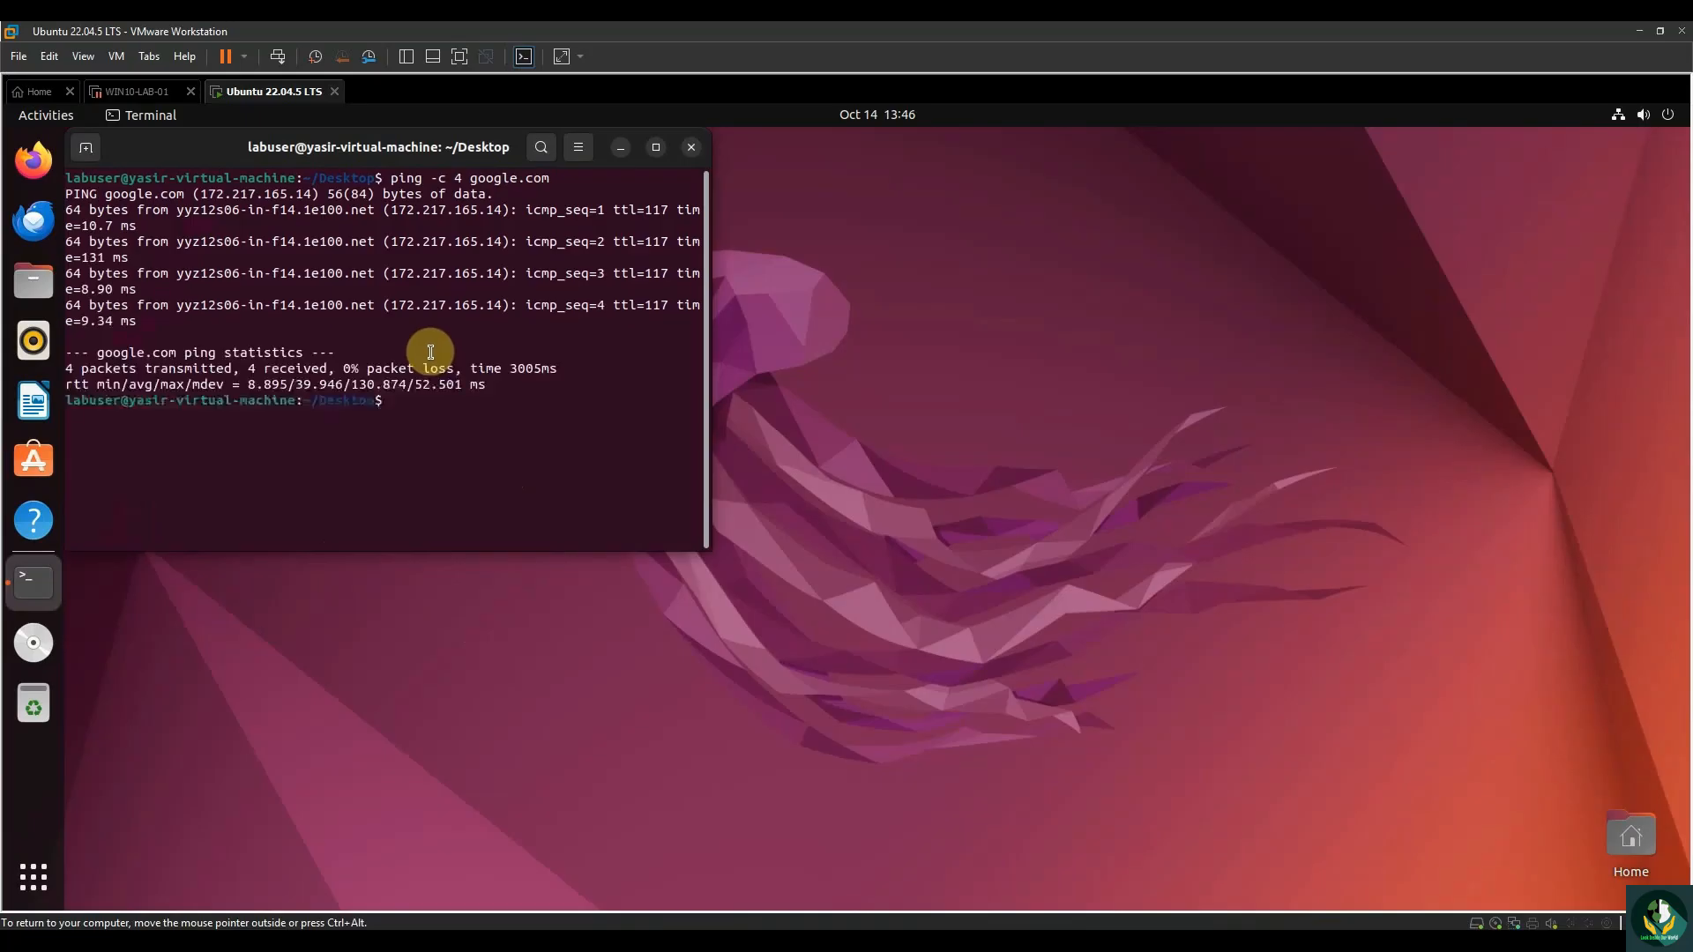
{"action": "left_click_drag", "start_coordinate": [129, 241], "coordinate": [44, 234]}
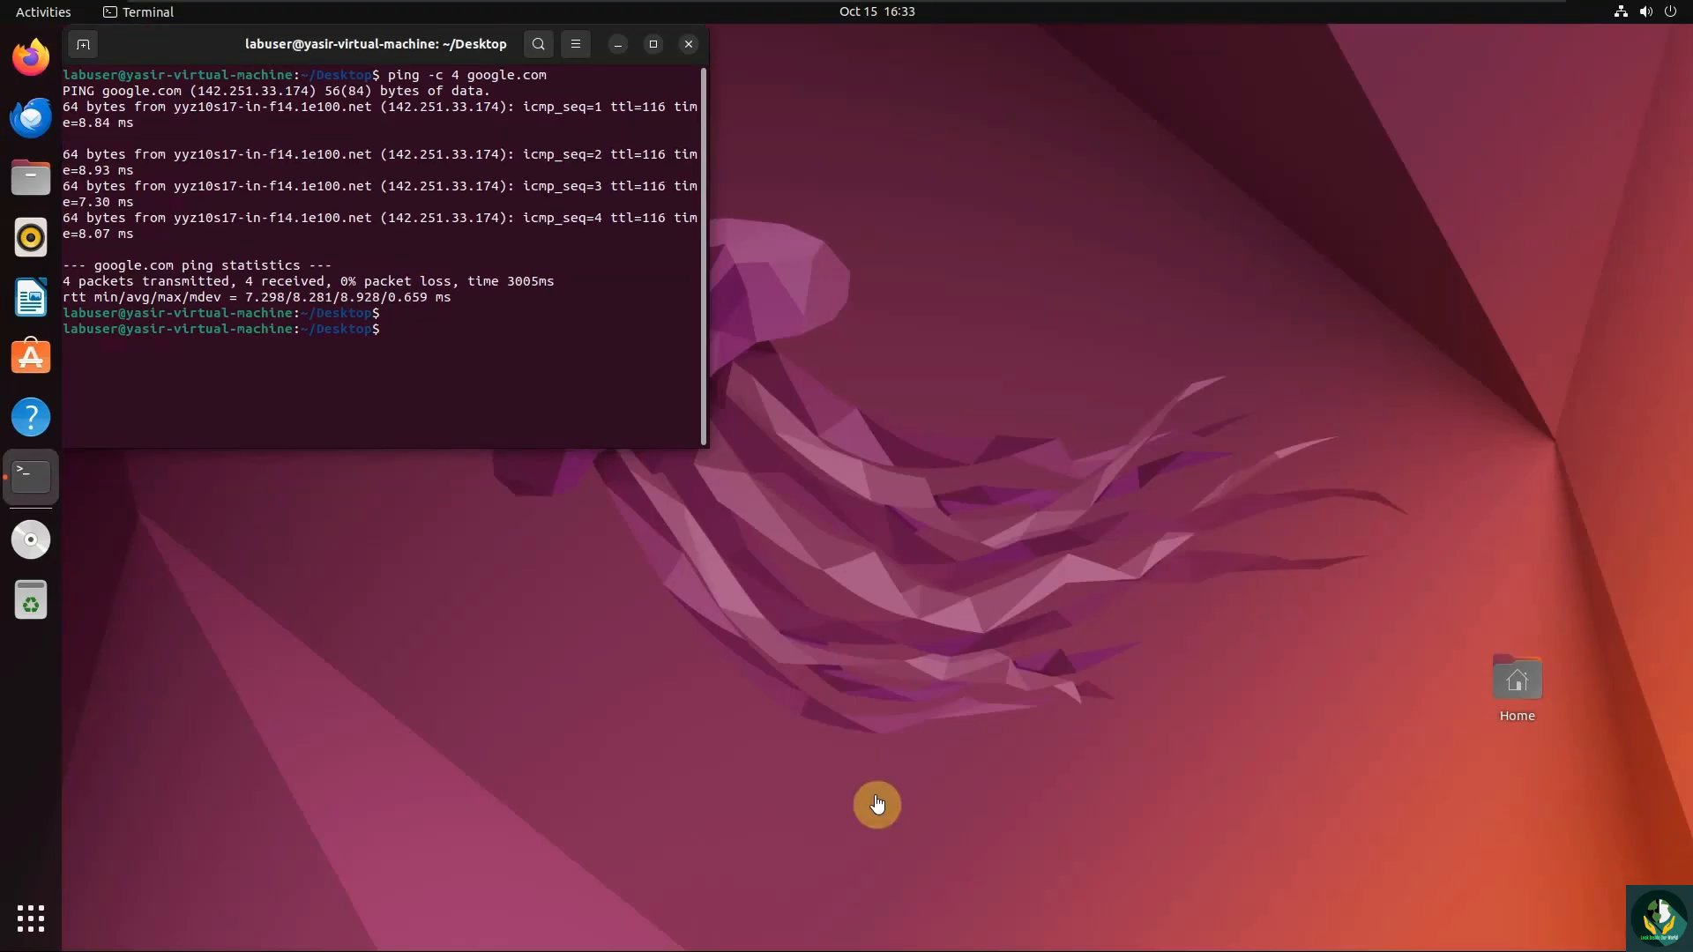
Refresh the package lists with sudo apt update and upgrade the installed packages with sudo apt upgrade -y.
{"action": "type", "text": "sudo apt update"}
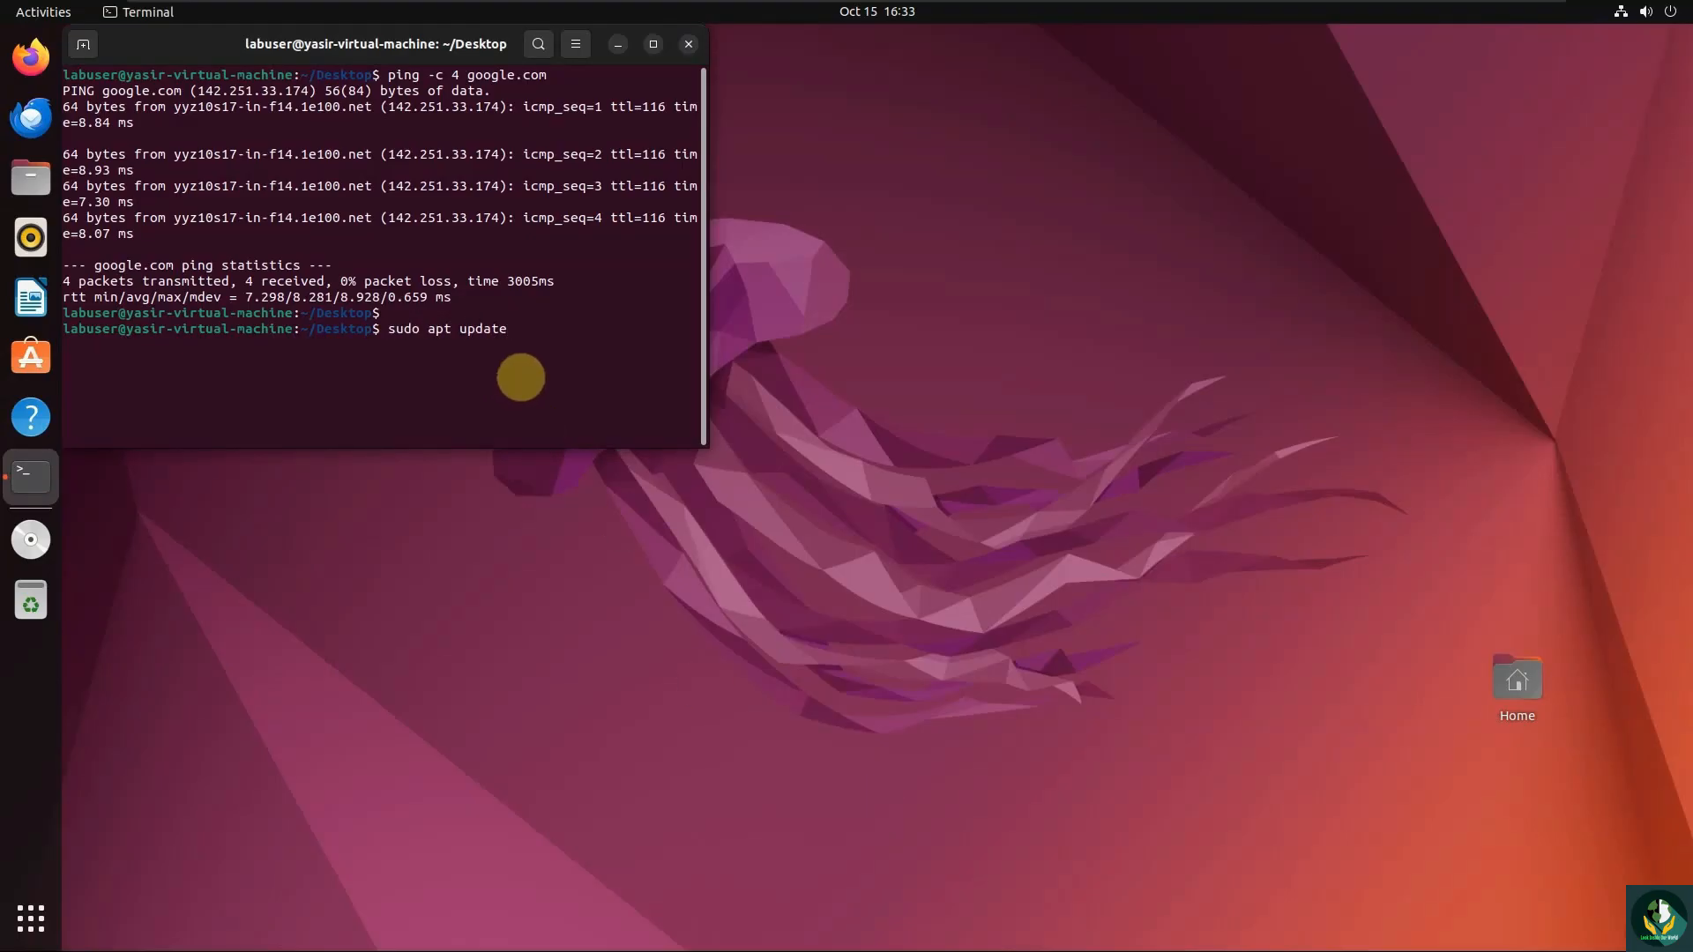
{"action": "key", "text": "Return"}
{"action": "key", "text": "Return"}
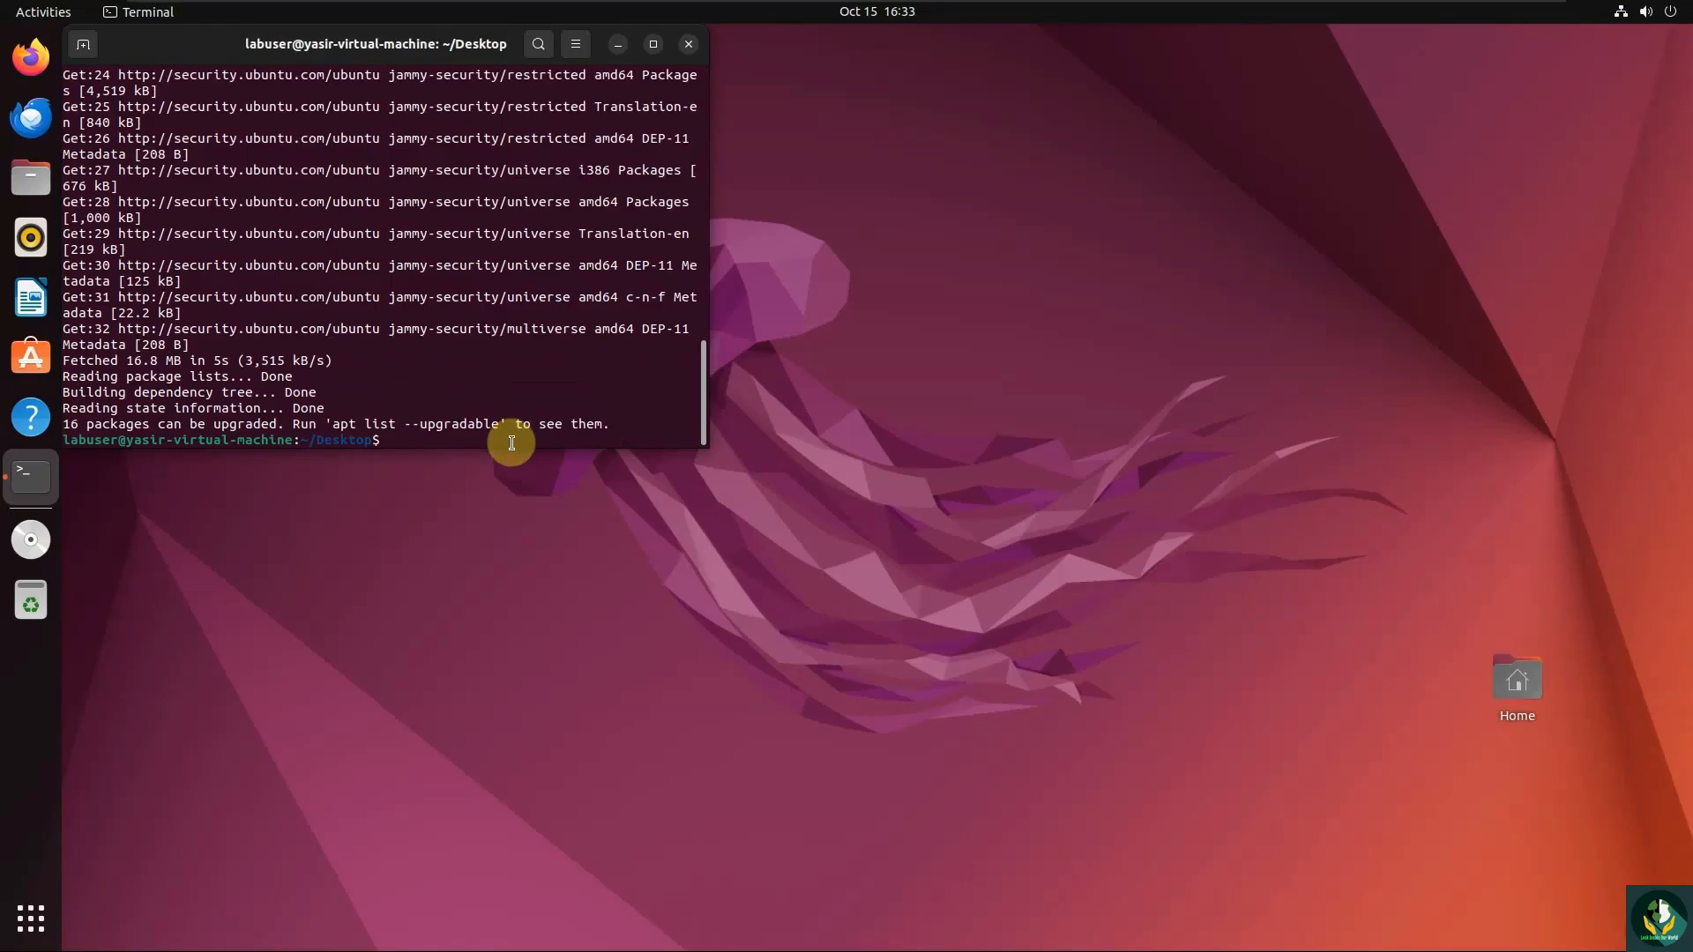
{"action": "type", "text": "sudo apt upgrade -y"}
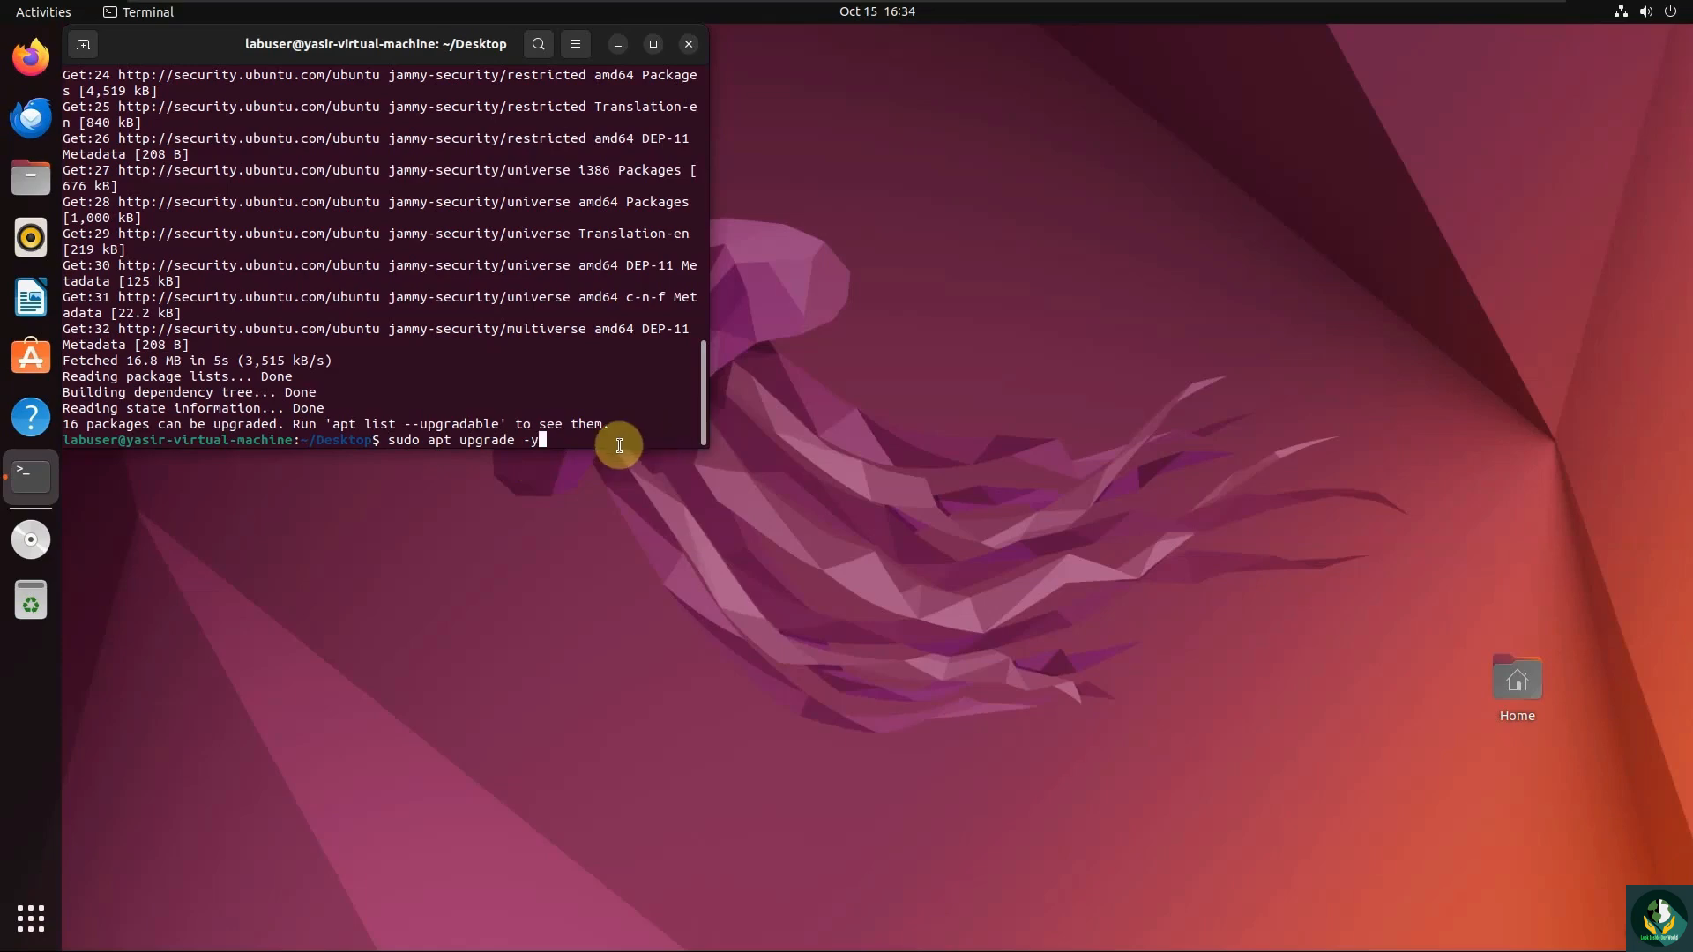
{"action": "key", "text": "Return"}
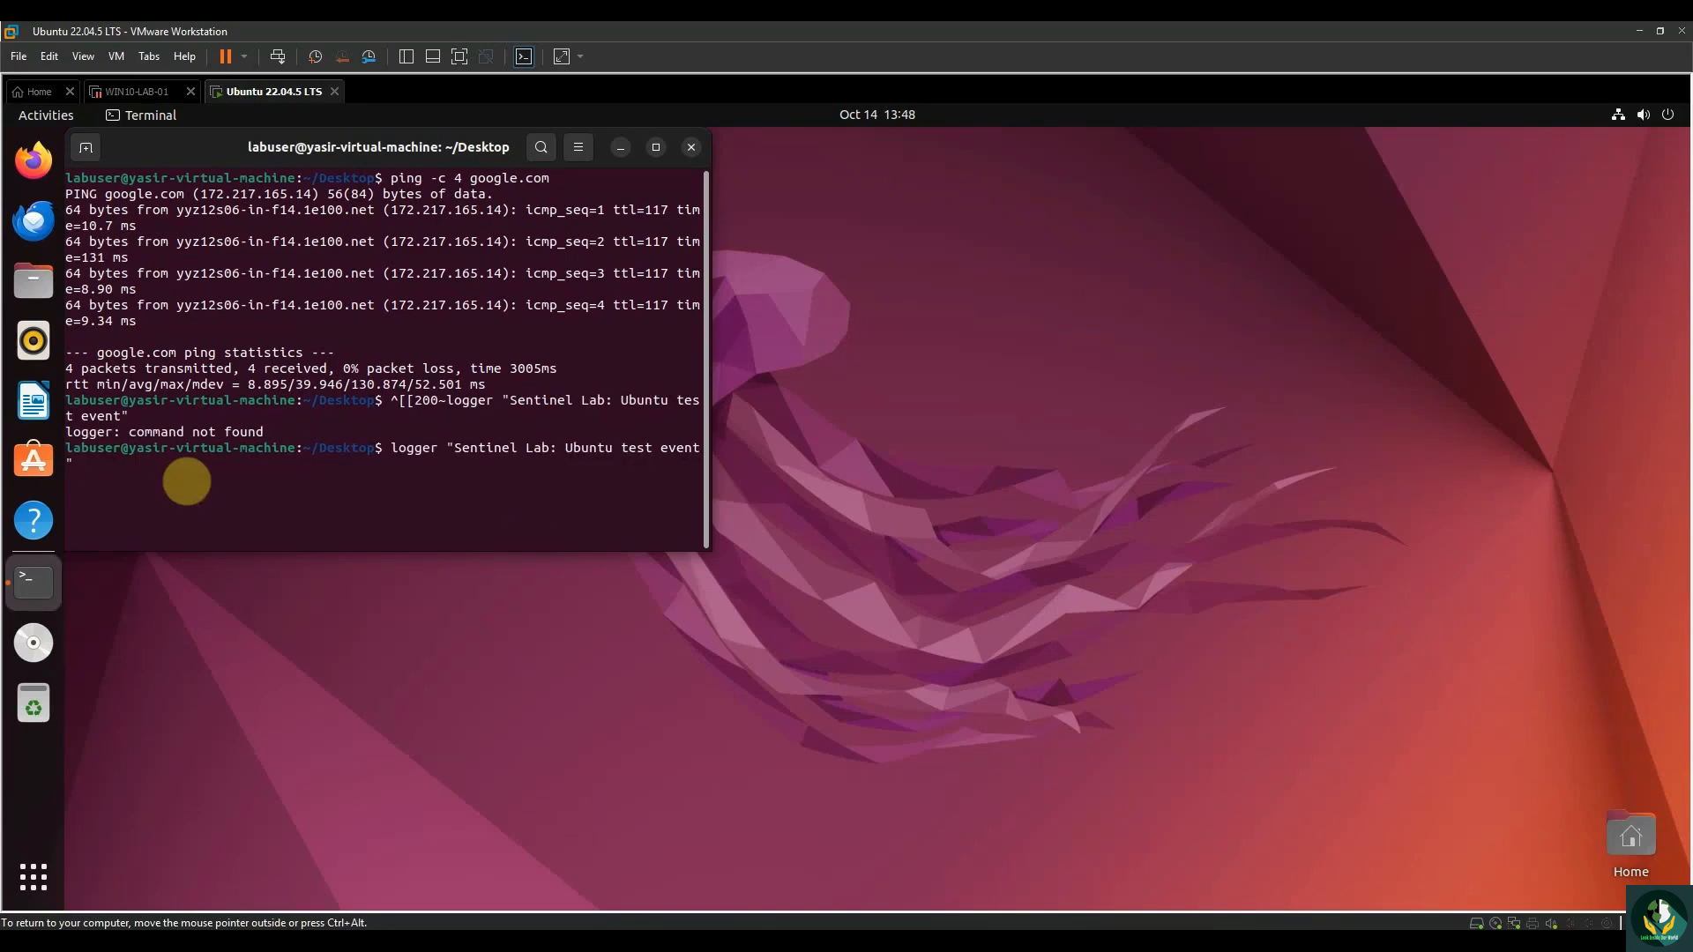
Run logger "Sentinel Lab: Ubuntu test event" and paste the path /var/log/syslog at the terminal prompt.
{"action": "key", "text": "Return"}
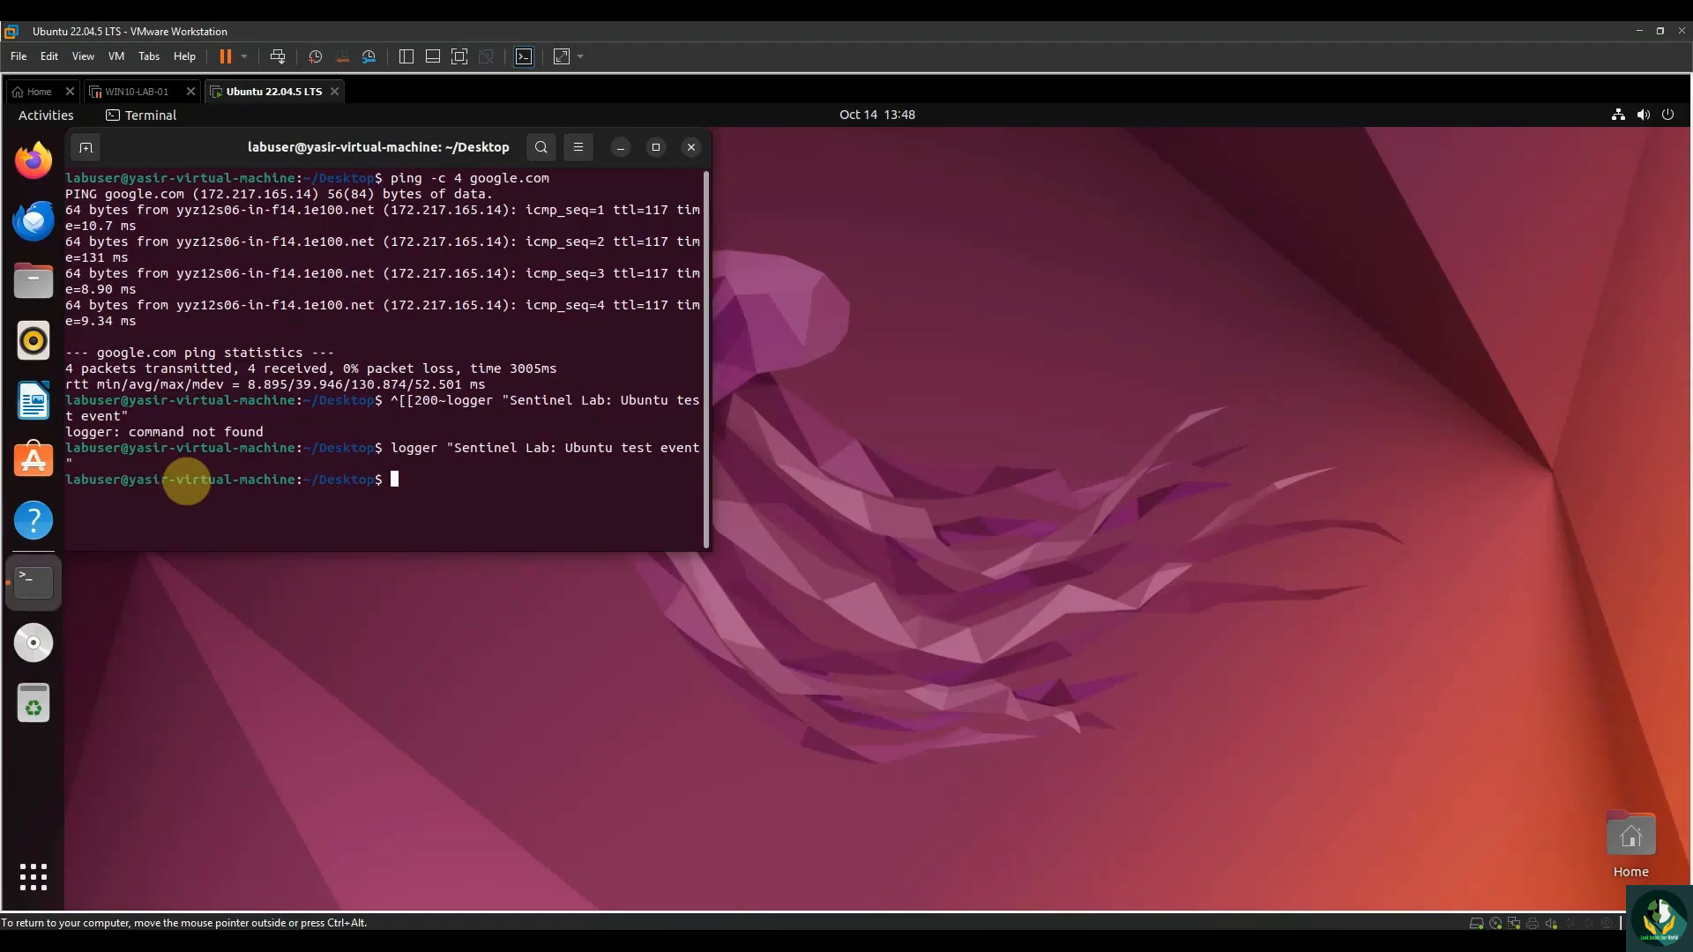
{"action": "right_click", "coordinate": [408, 490]}
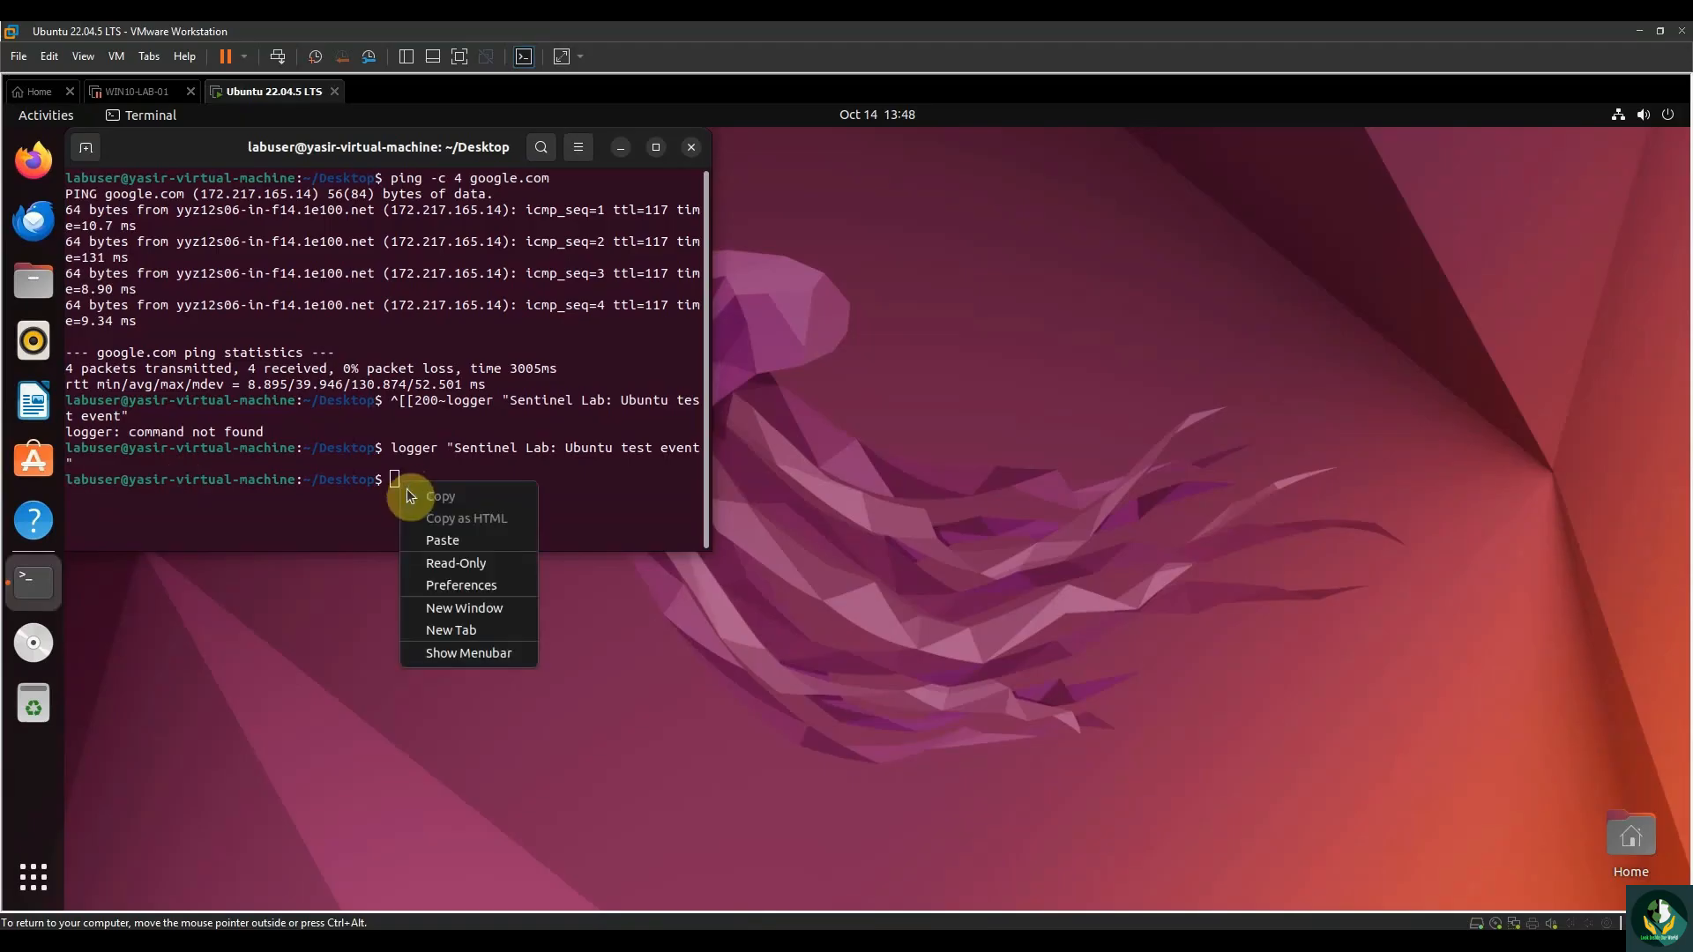
{"action": "left_click", "coordinate": [442, 541]}
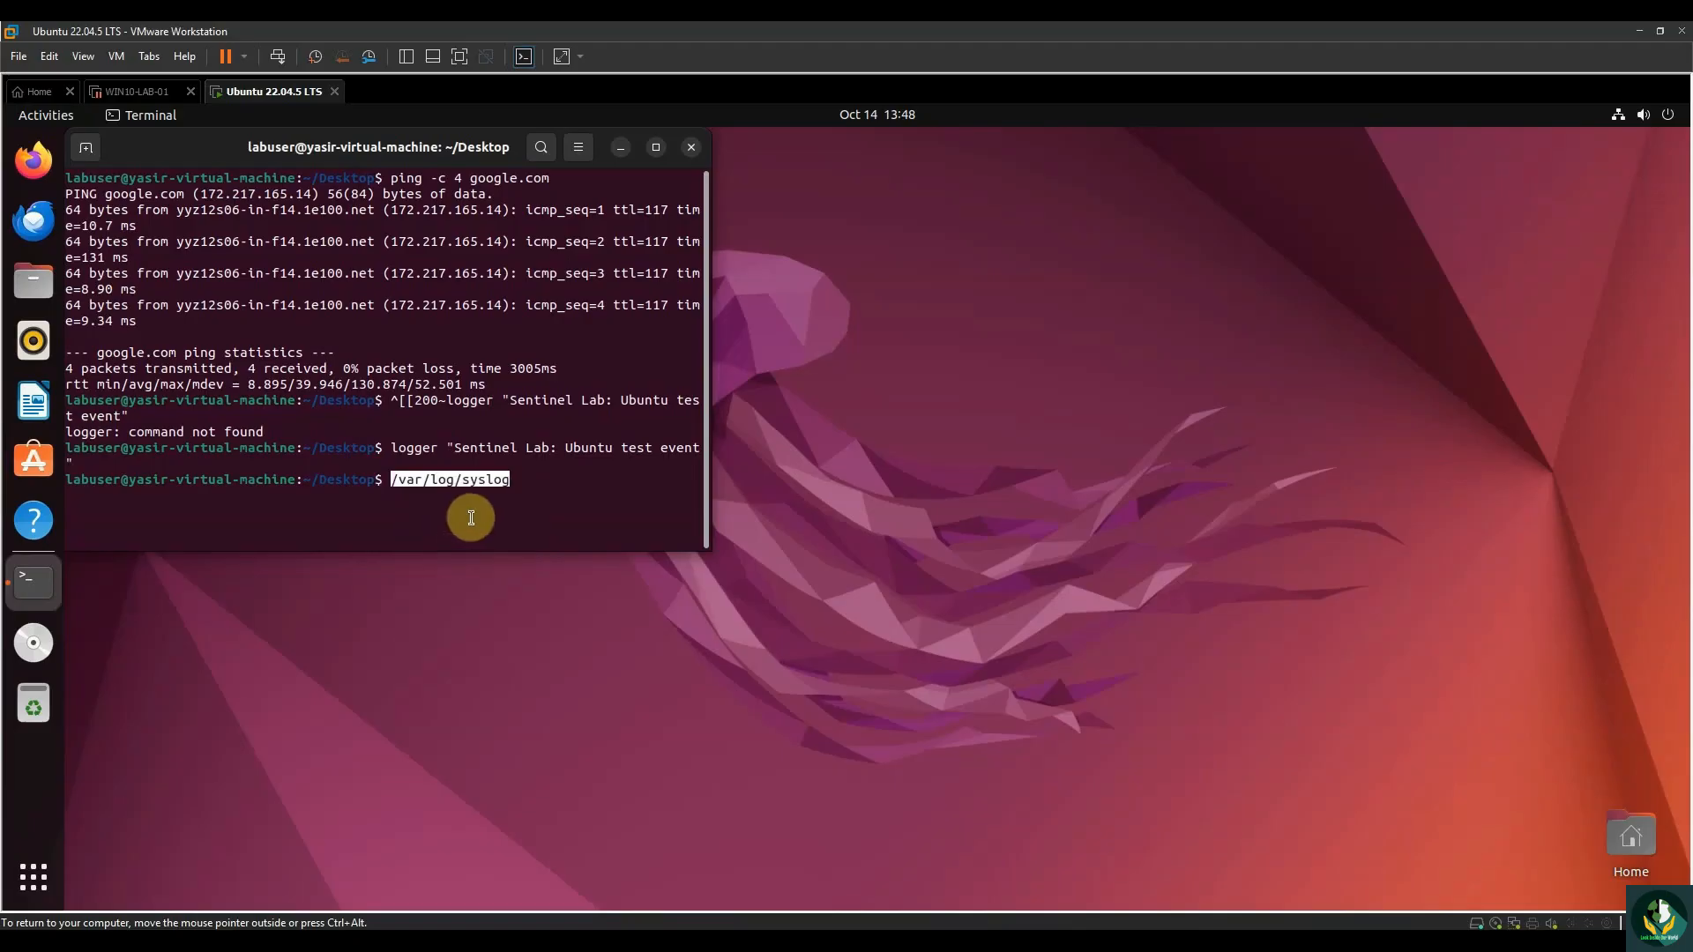
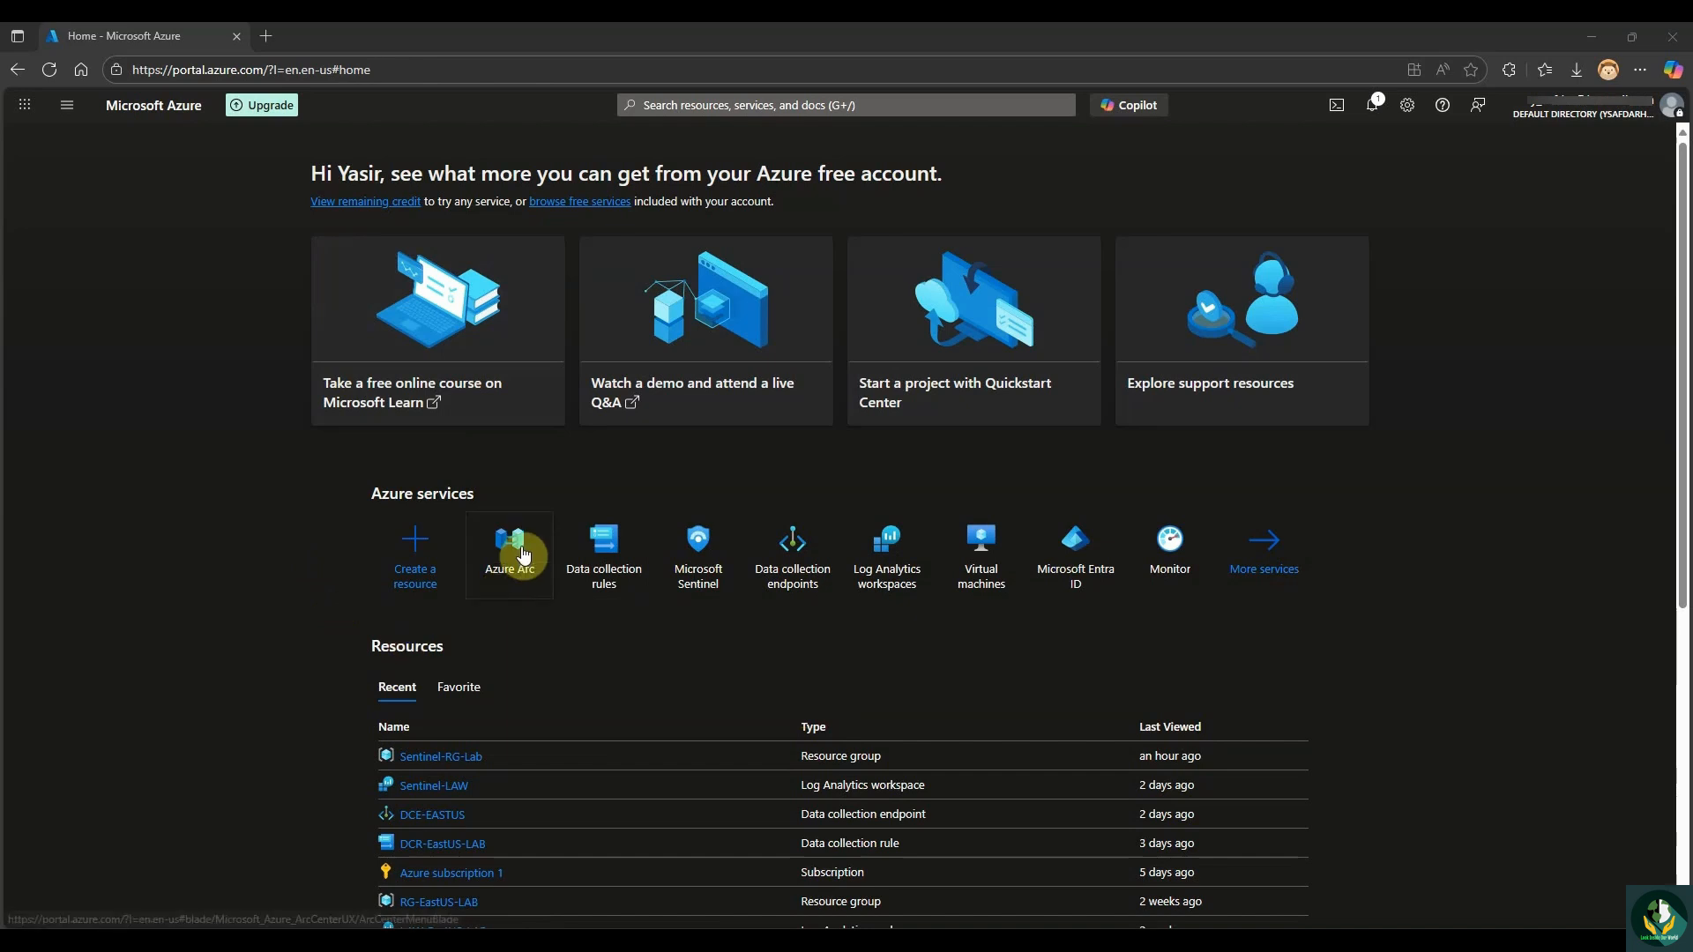
Switch to the Azure portal, find Azure Arc and start generating a script to add a single server under its machines.
{"action": "mouse_move", "coordinate": [511, 564]}
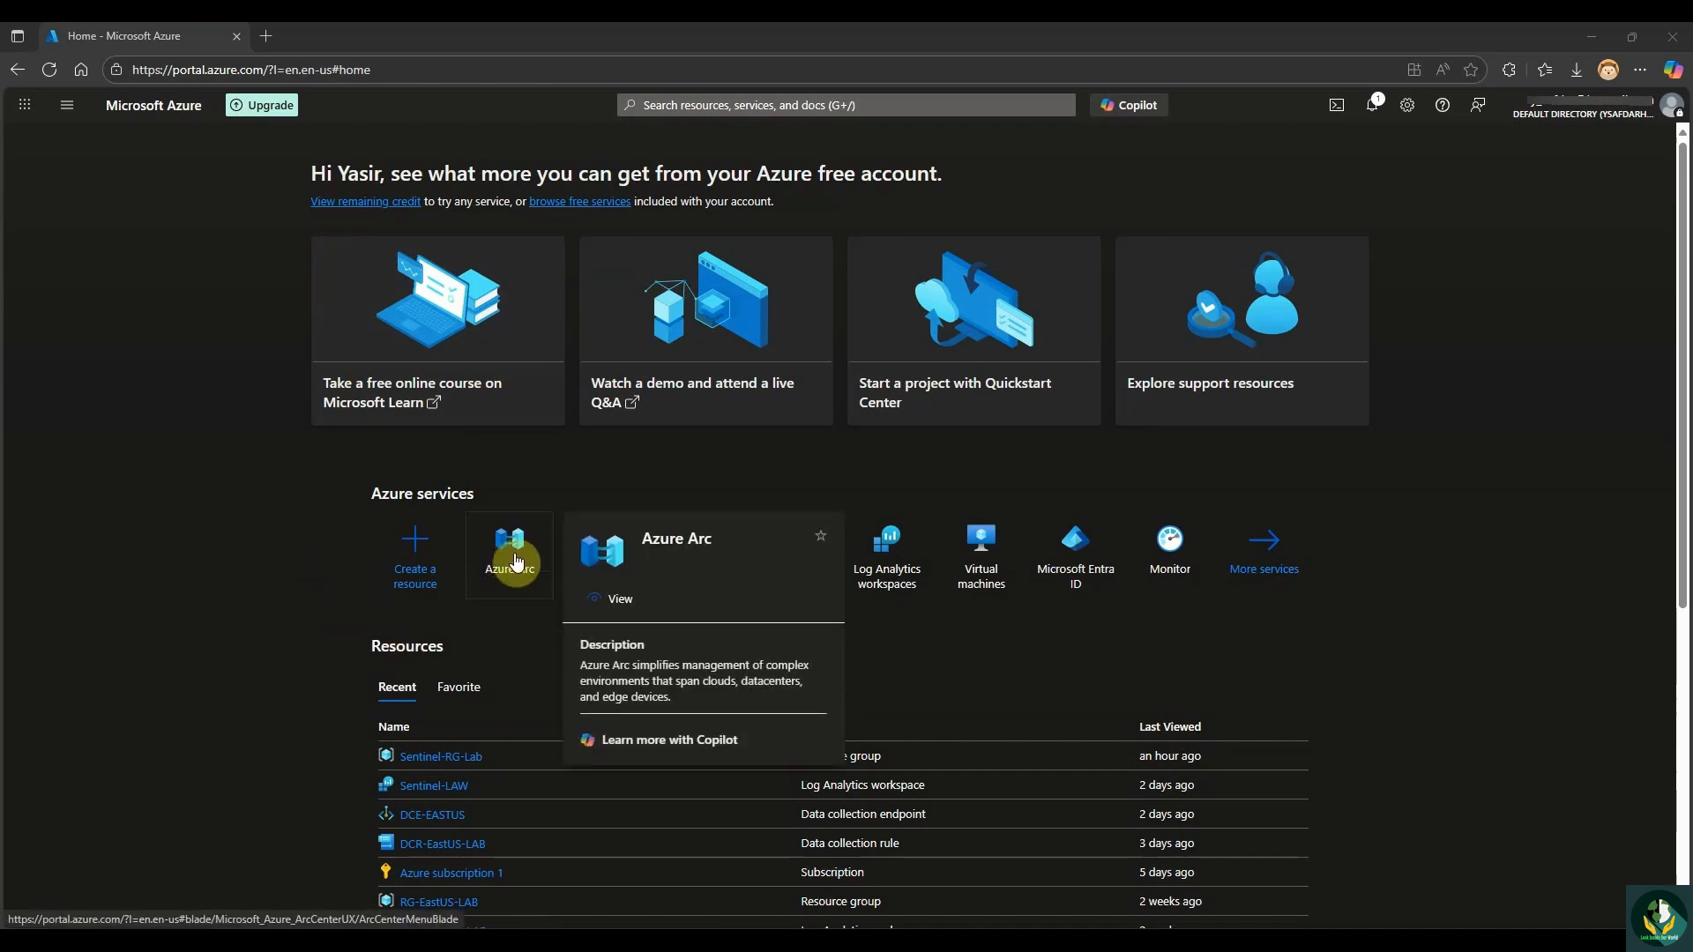
{"action": "left_click", "coordinate": [687, 110]}
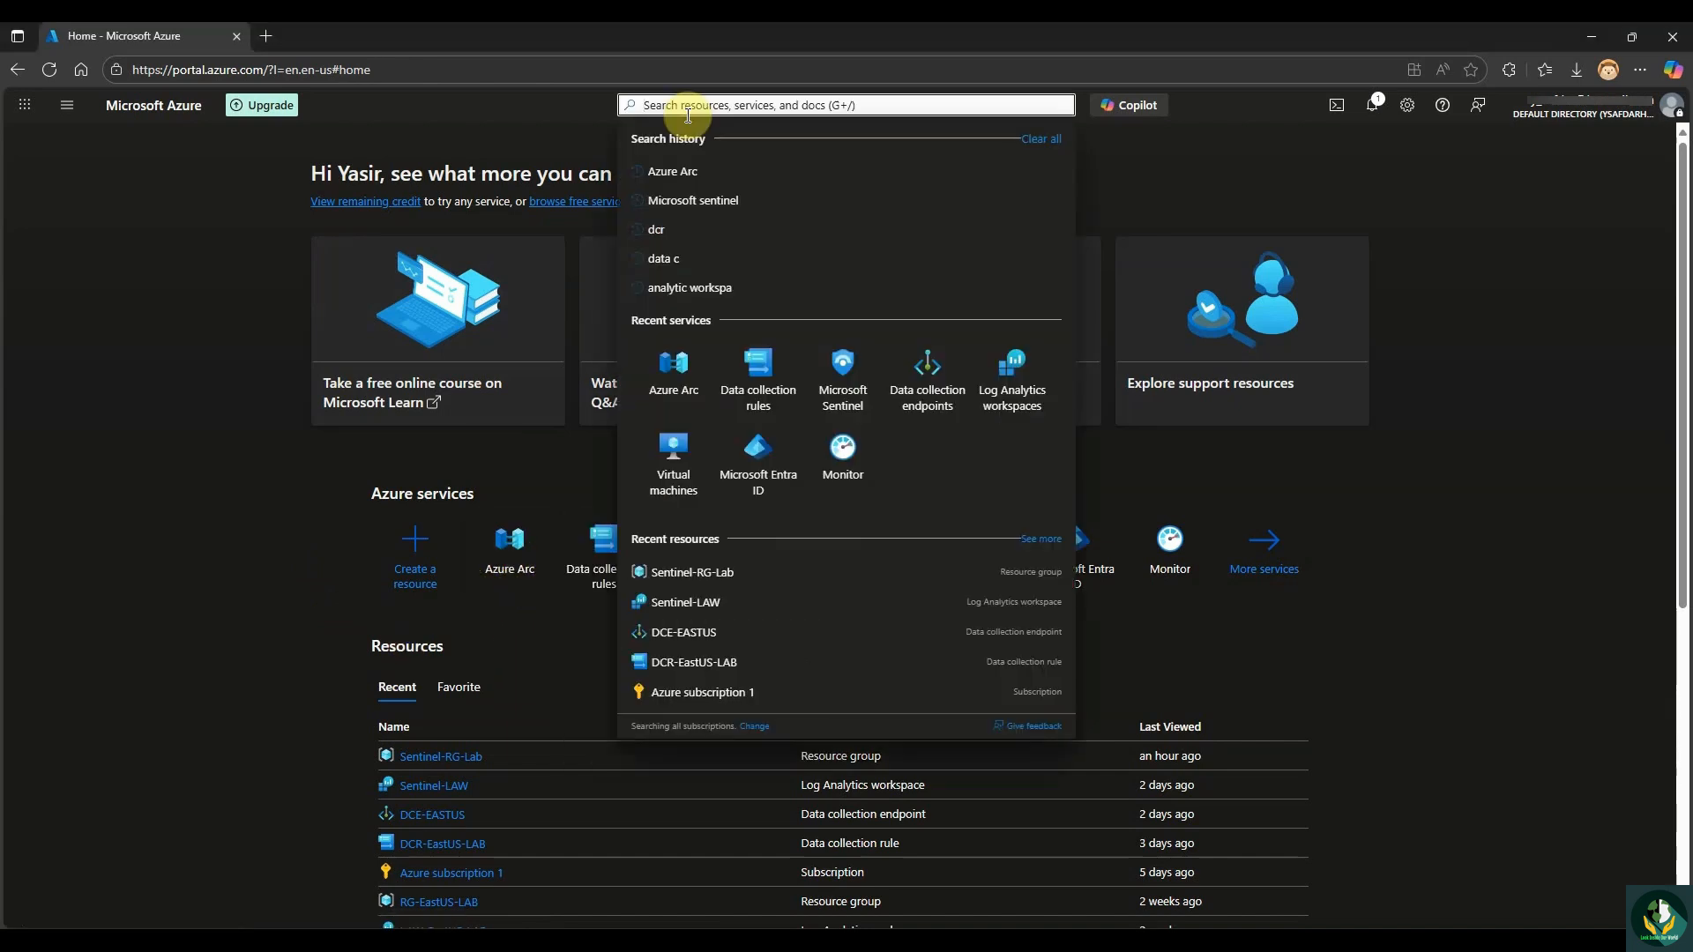
{"action": "type", "text": "Azure arc"}
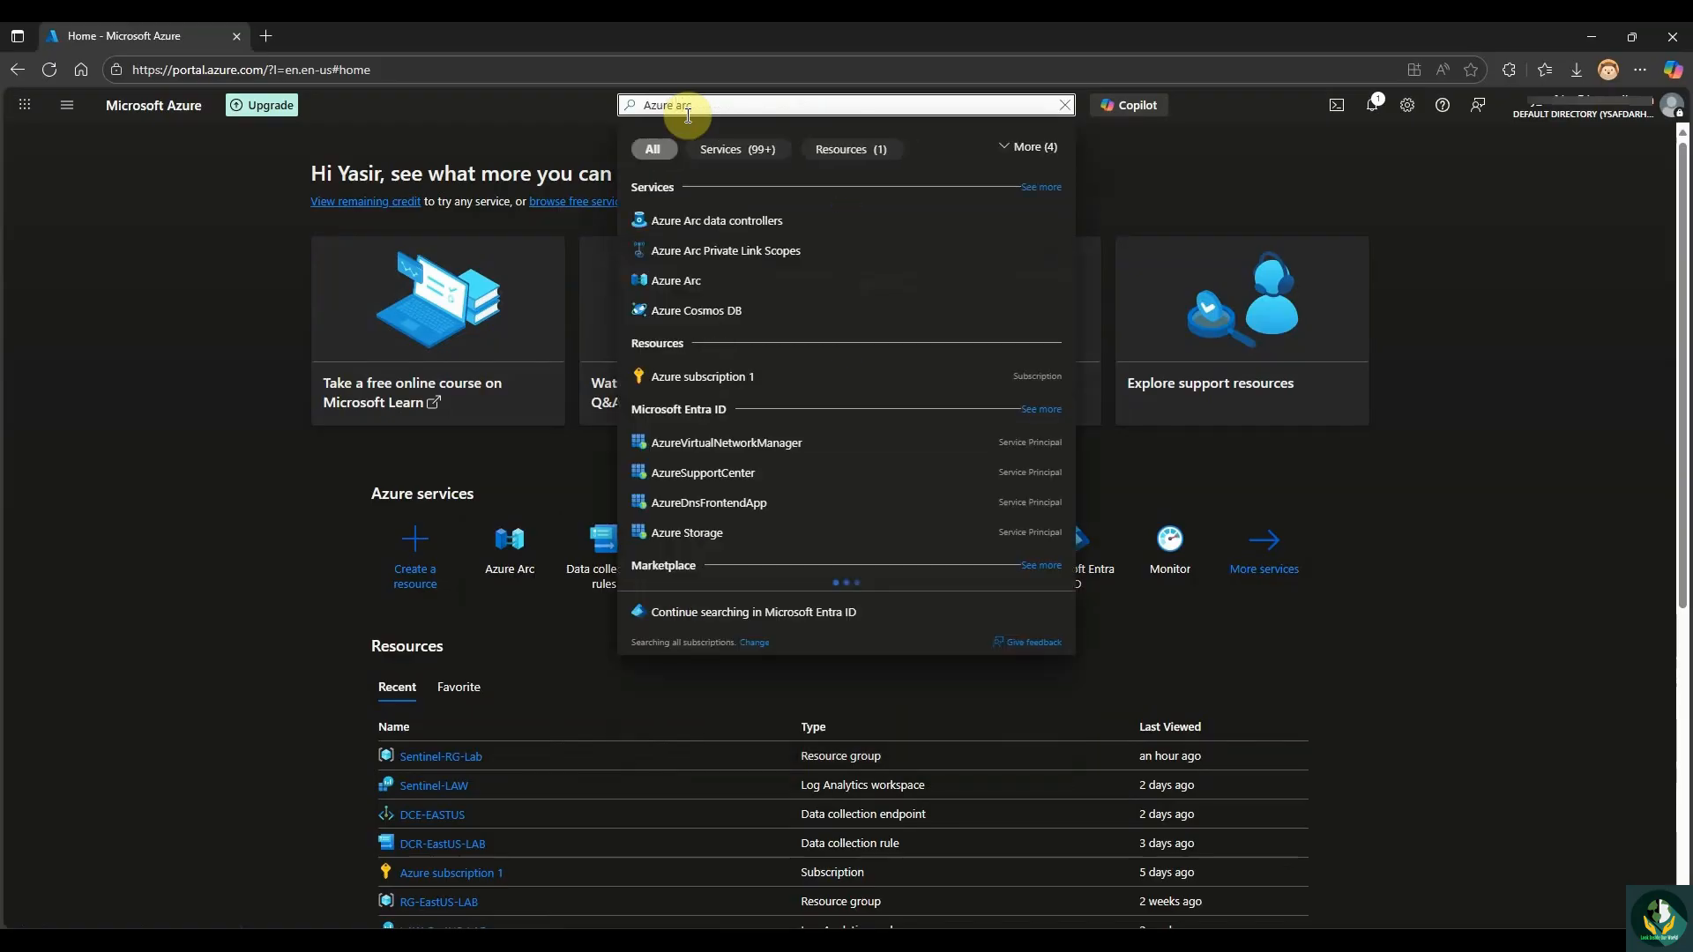
{"action": "left_click", "coordinate": [710, 282]}
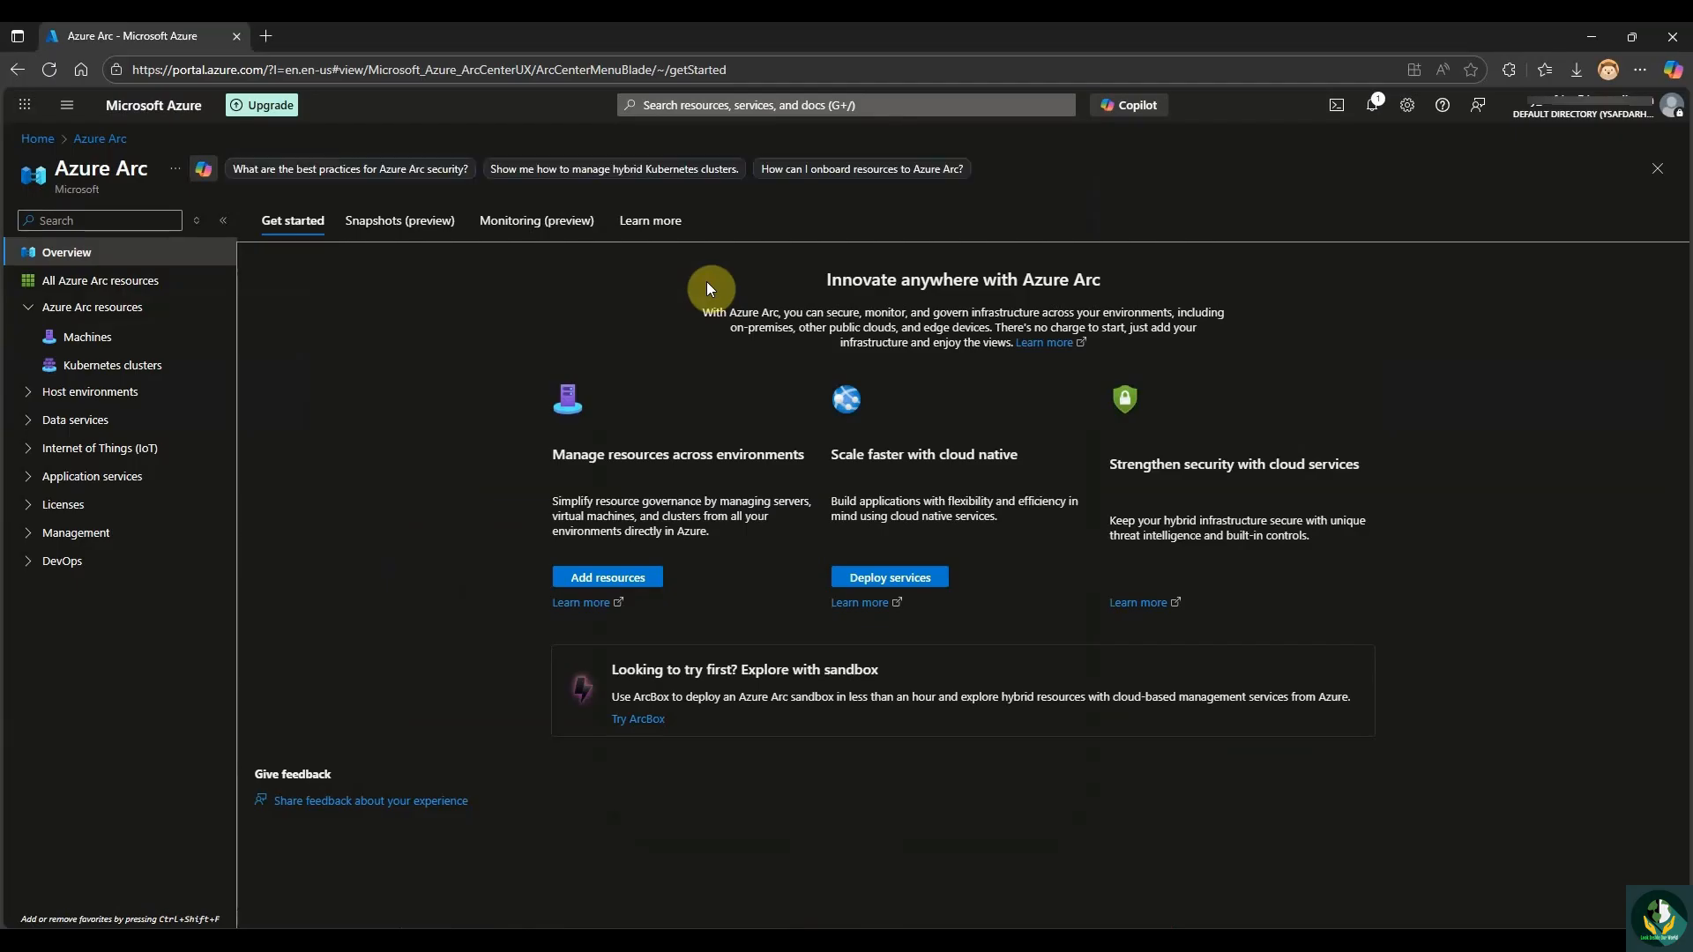
{"action": "left_click", "coordinate": [122, 344]}
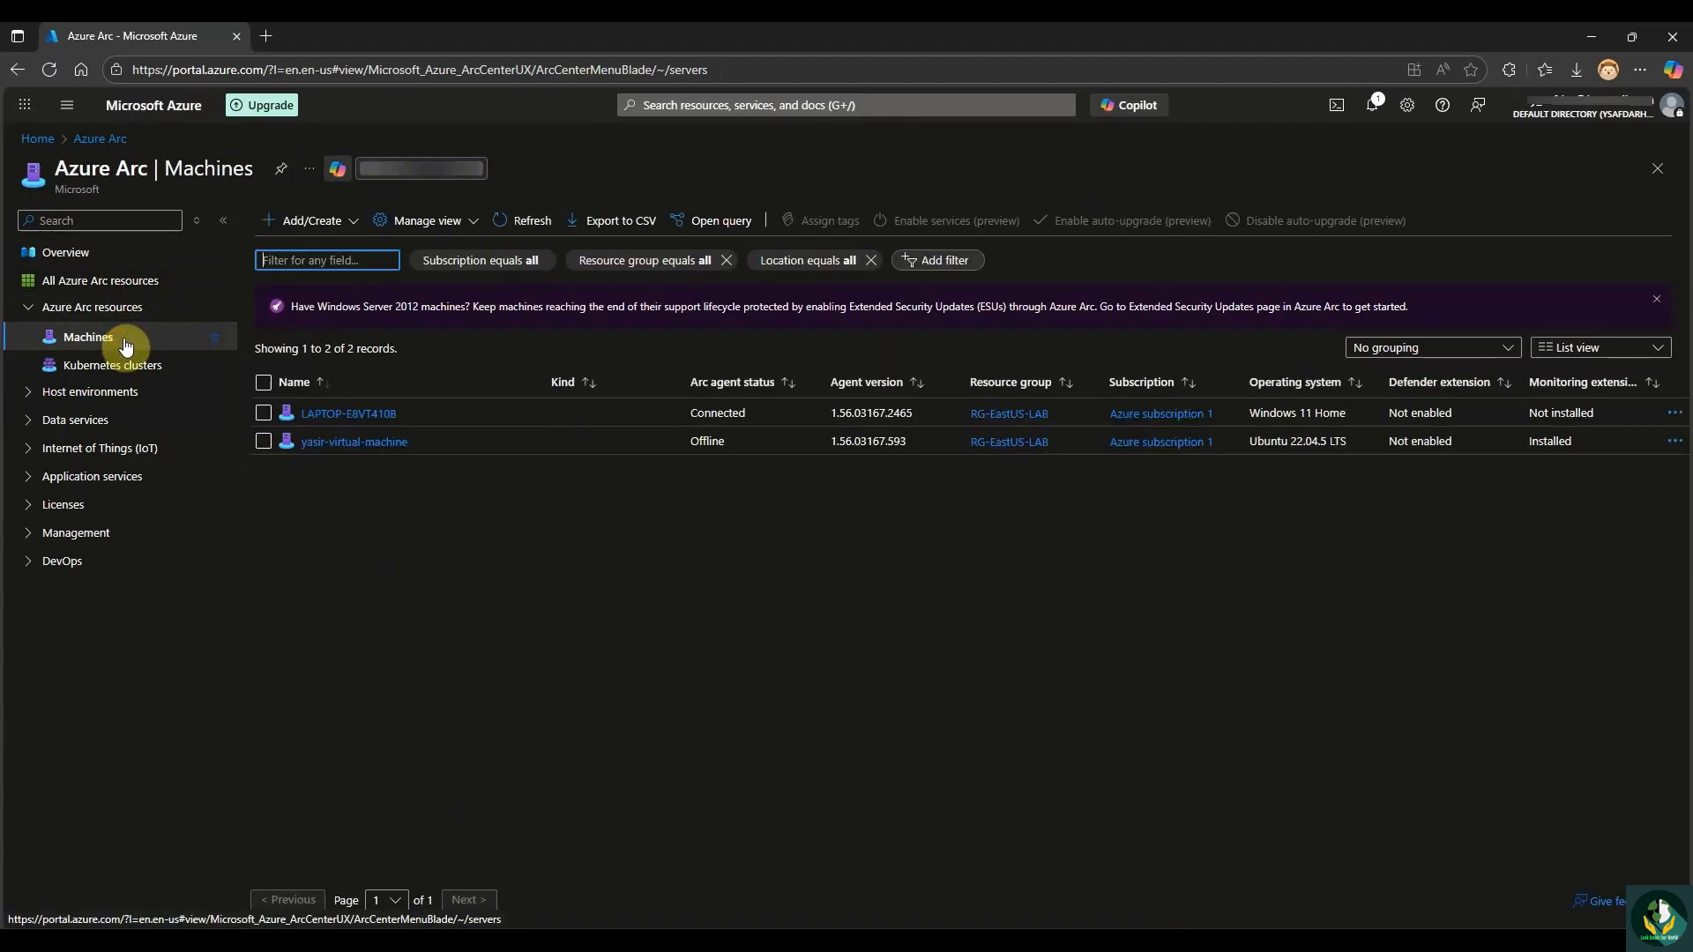
{"action": "left_click", "coordinate": [326, 231]}
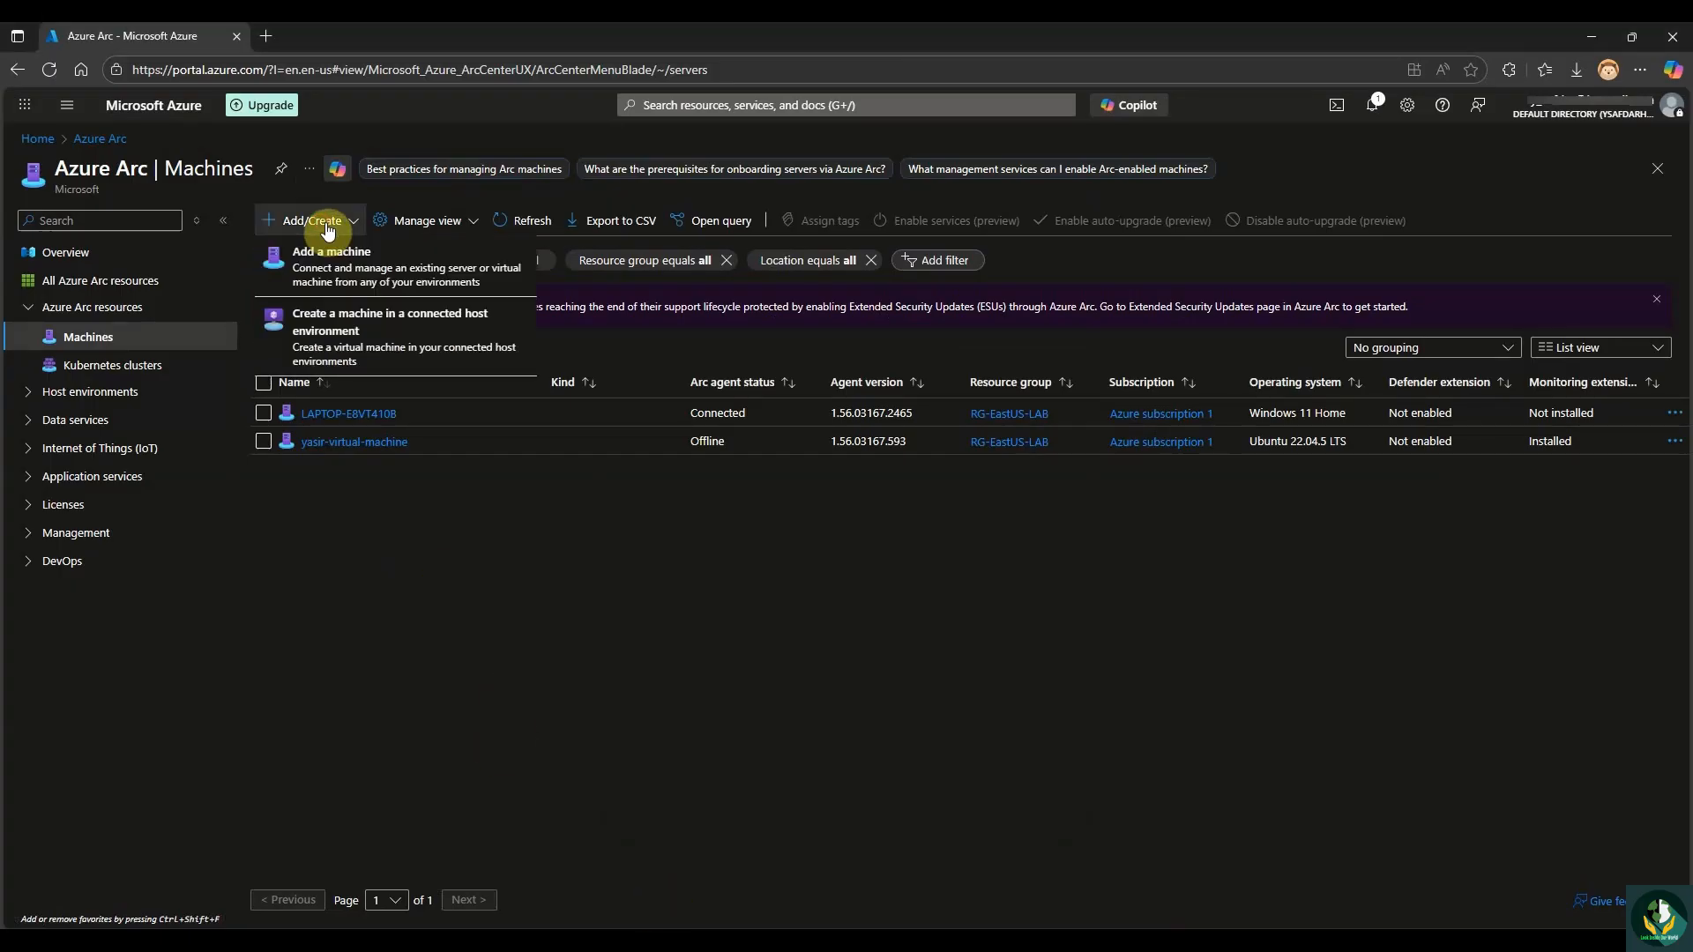
{"action": "left_click", "coordinate": [334, 278]}
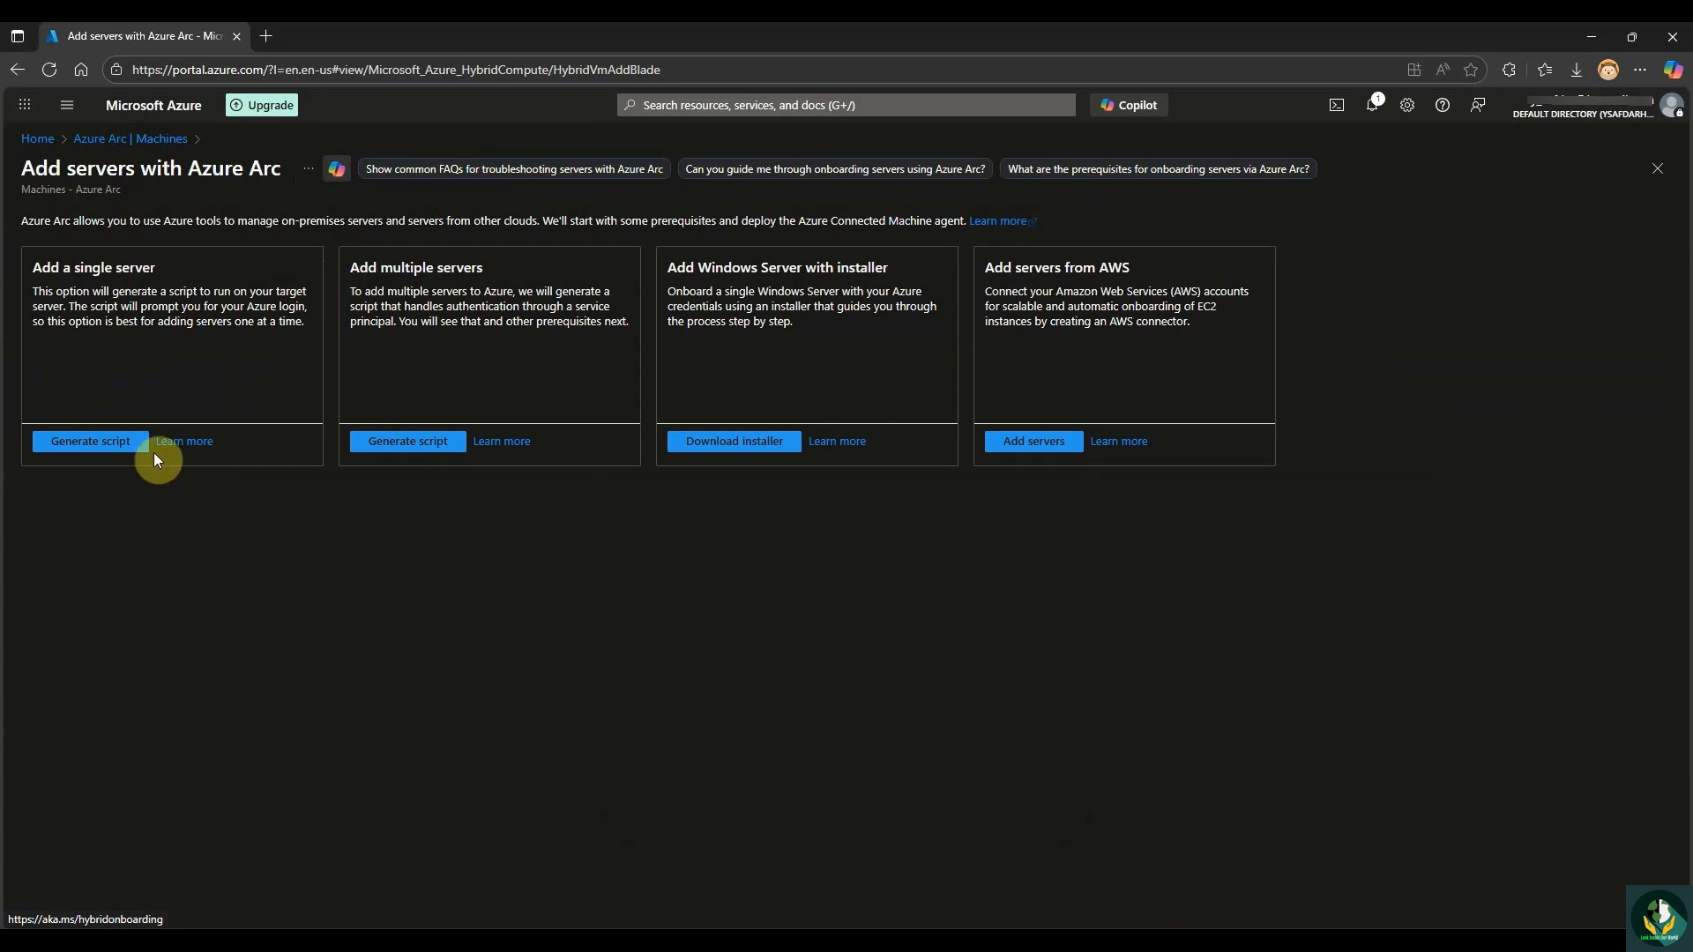
{"action": "left_click", "coordinate": [97, 443]}
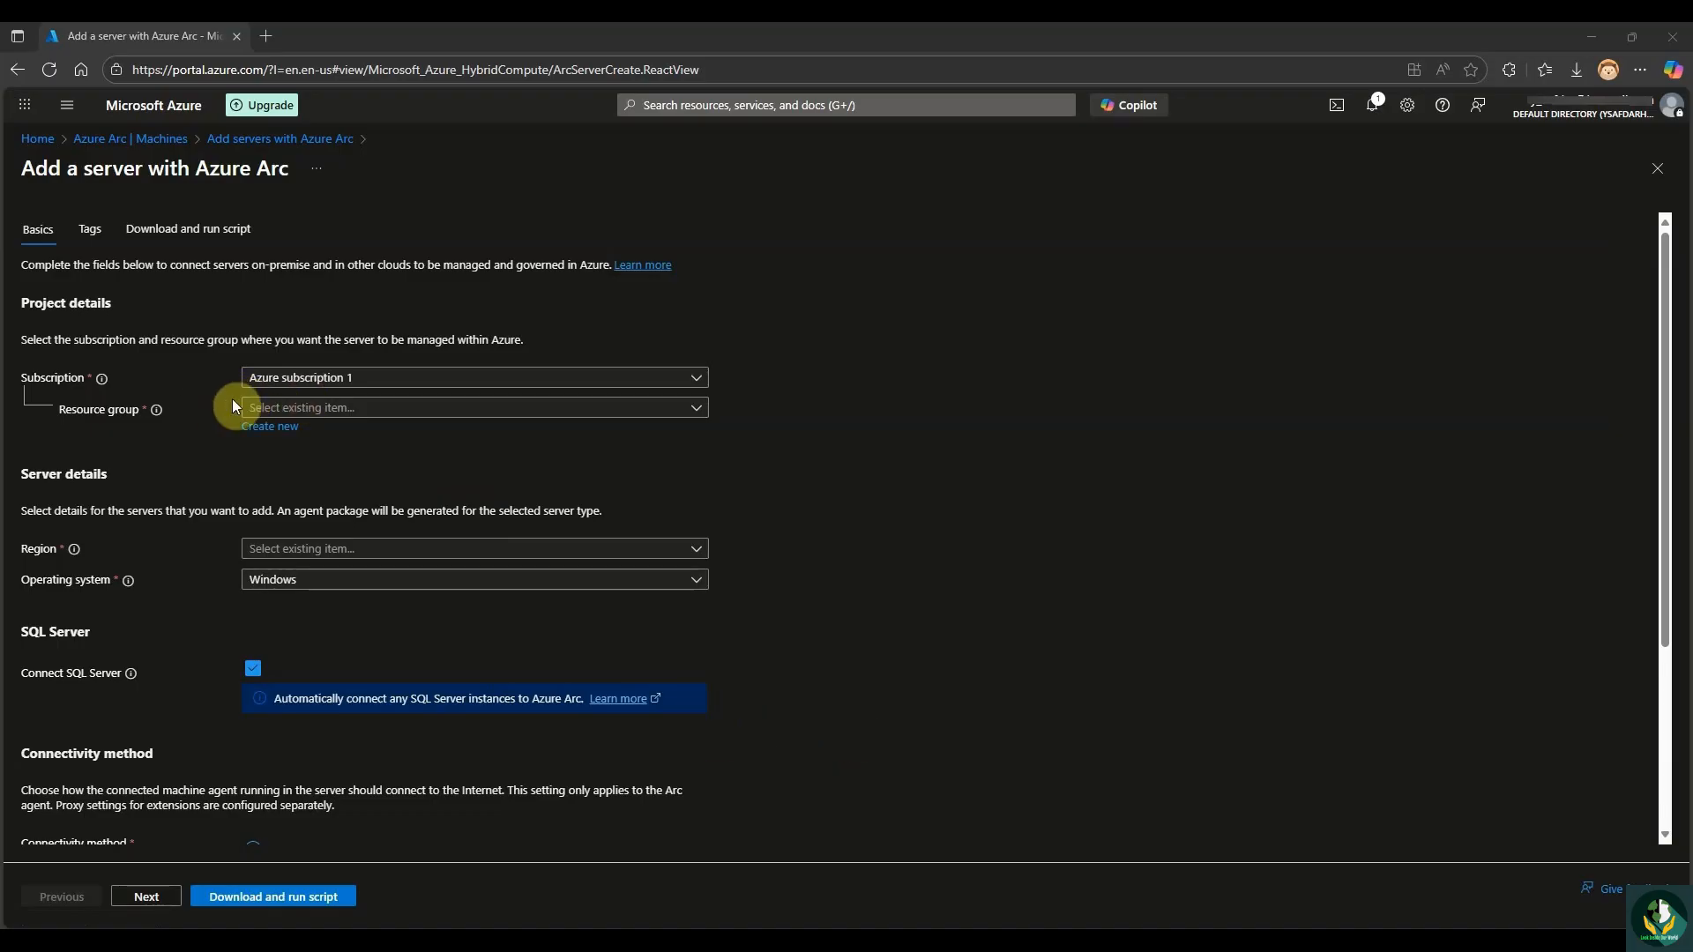
Set the Arc server's resource group to Sentinel-RG-Lab and its region to (US) East US.
{"action": "left_click", "coordinate": [350, 410]}
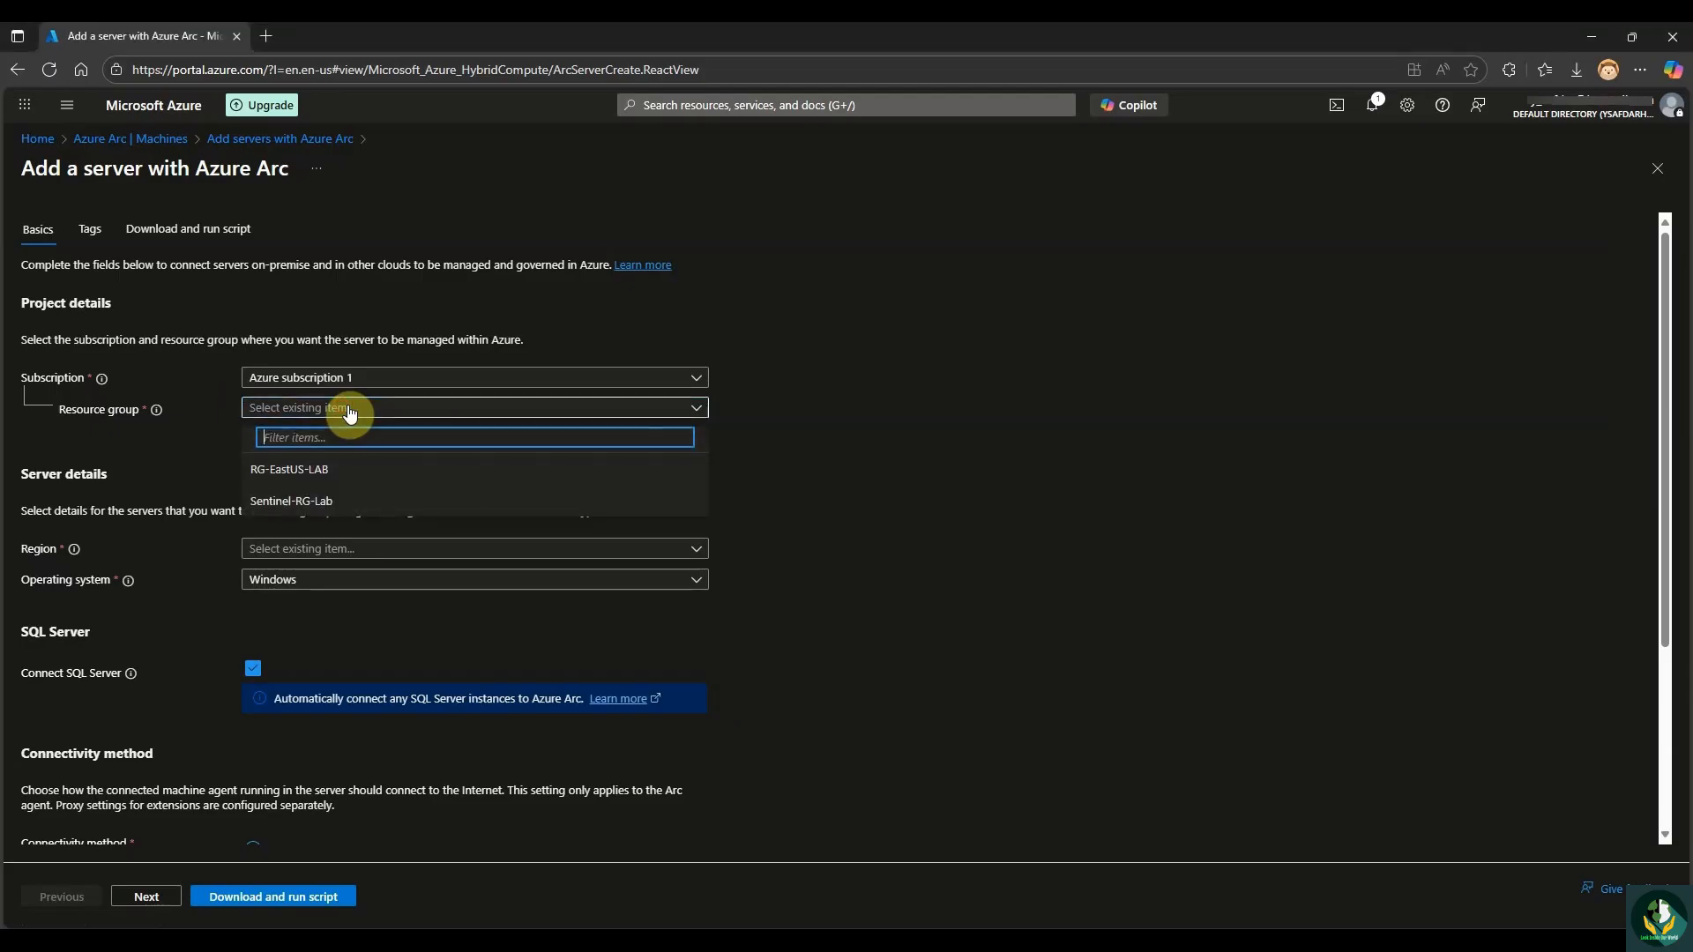
{"action": "left_click", "coordinate": [328, 503]}
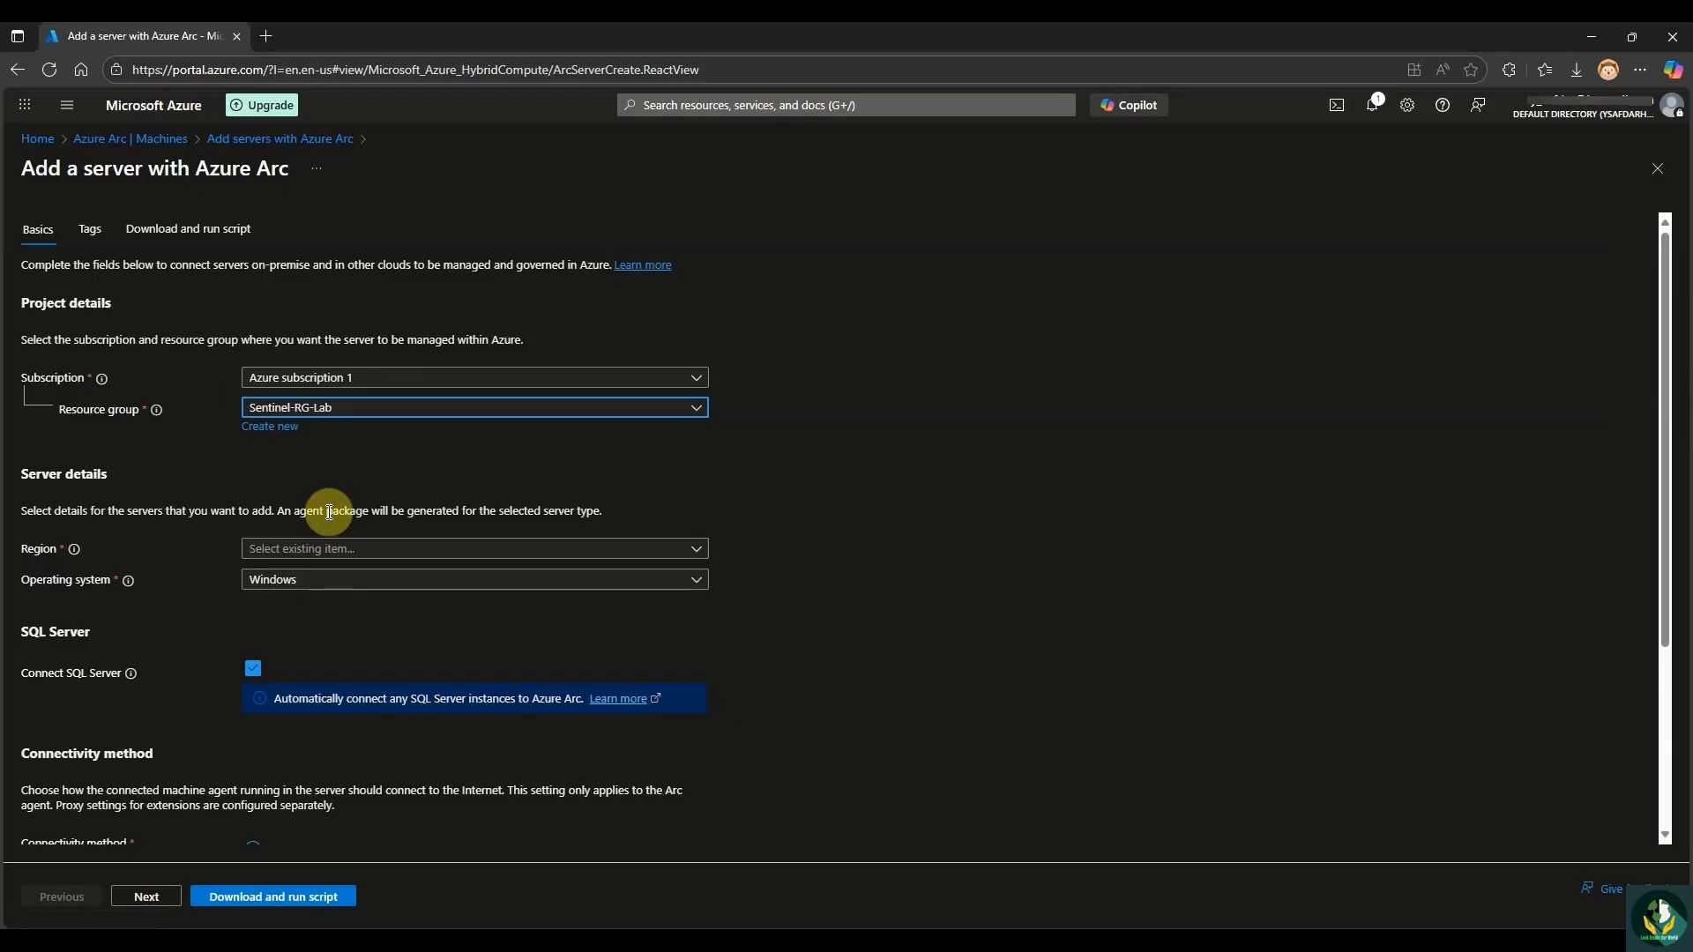
{"action": "left_click", "coordinate": [324, 556]}
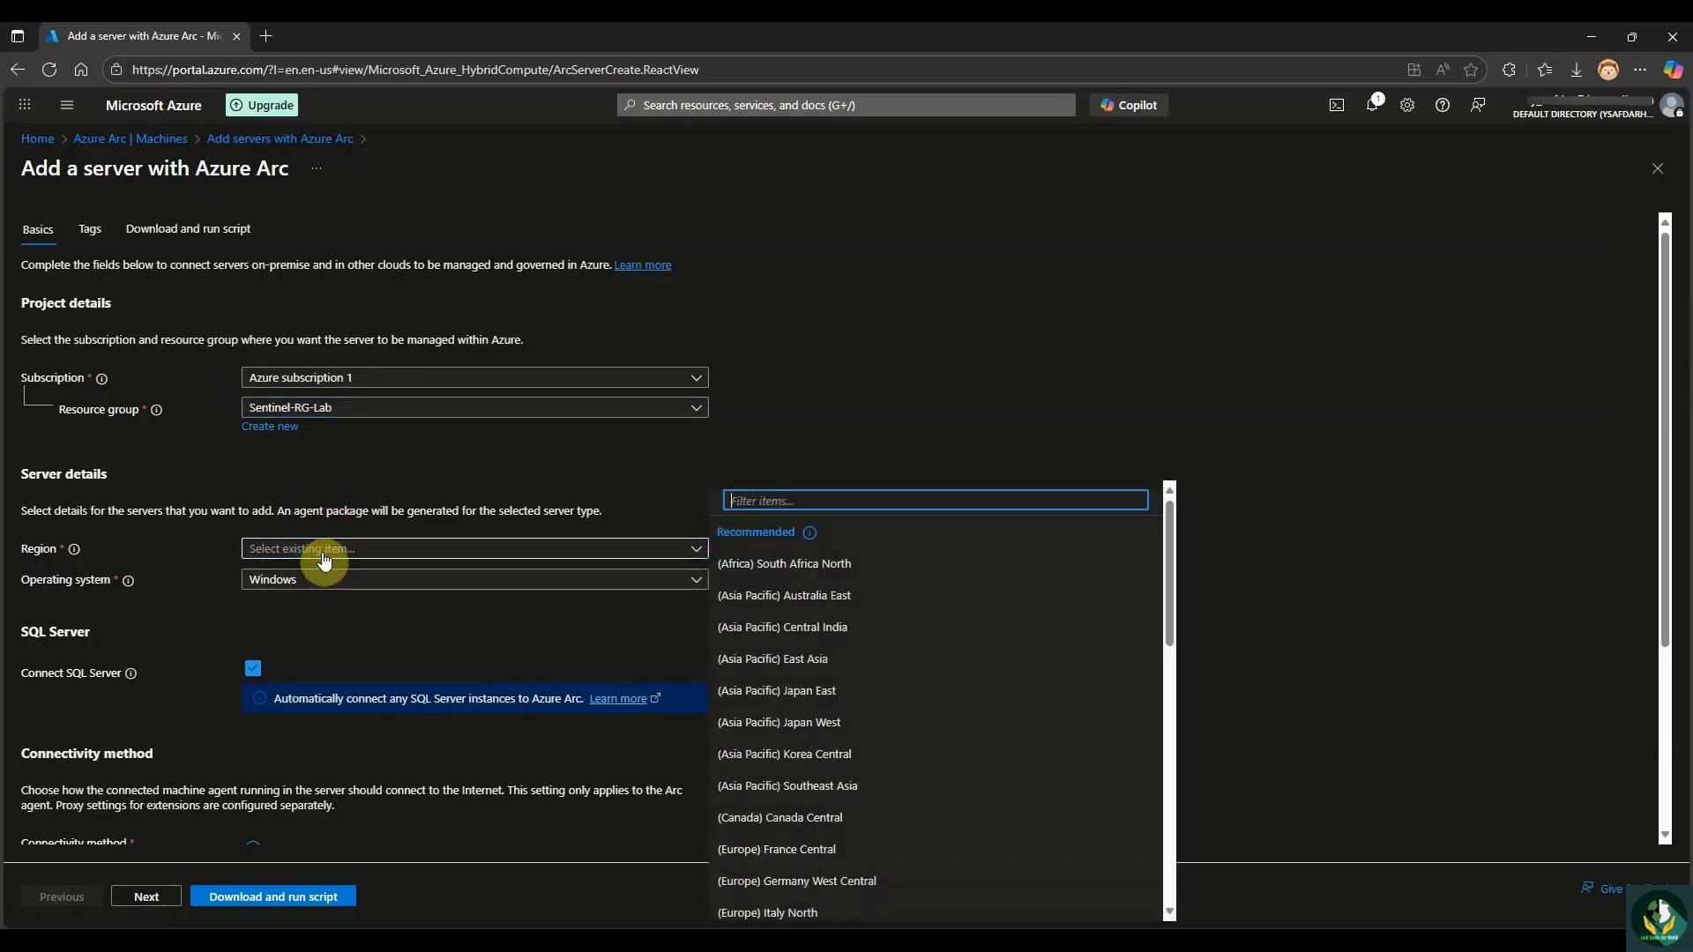
{"action": "type", "text": "East US"}
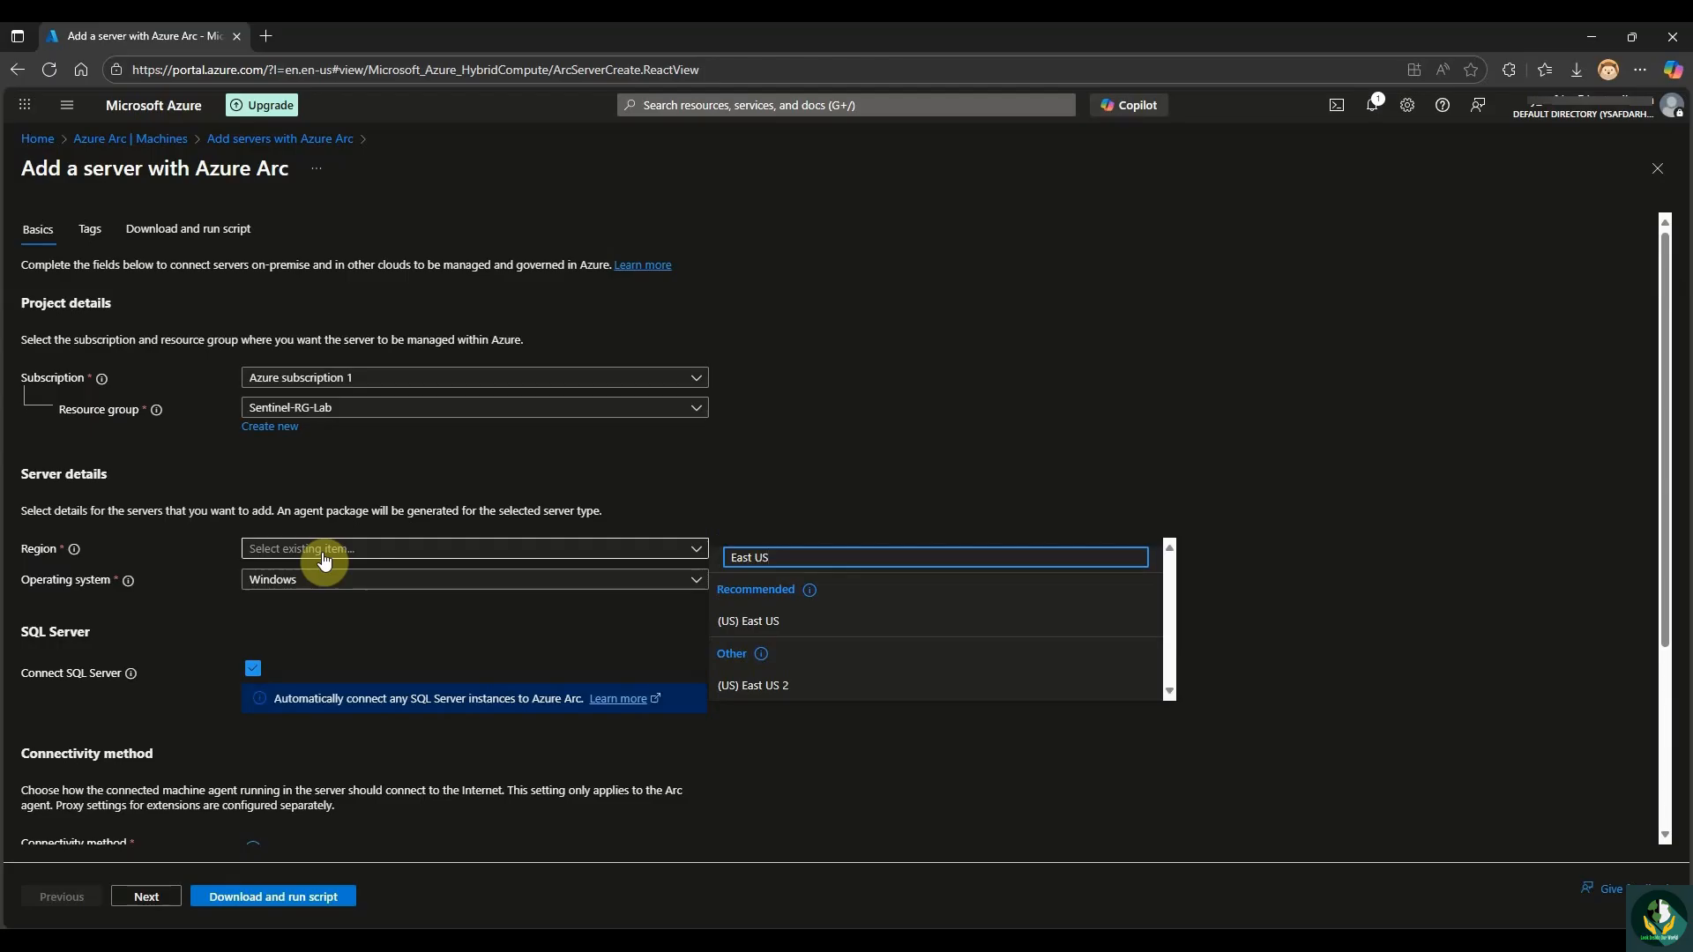
{"action": "left_click", "coordinate": [772, 625]}
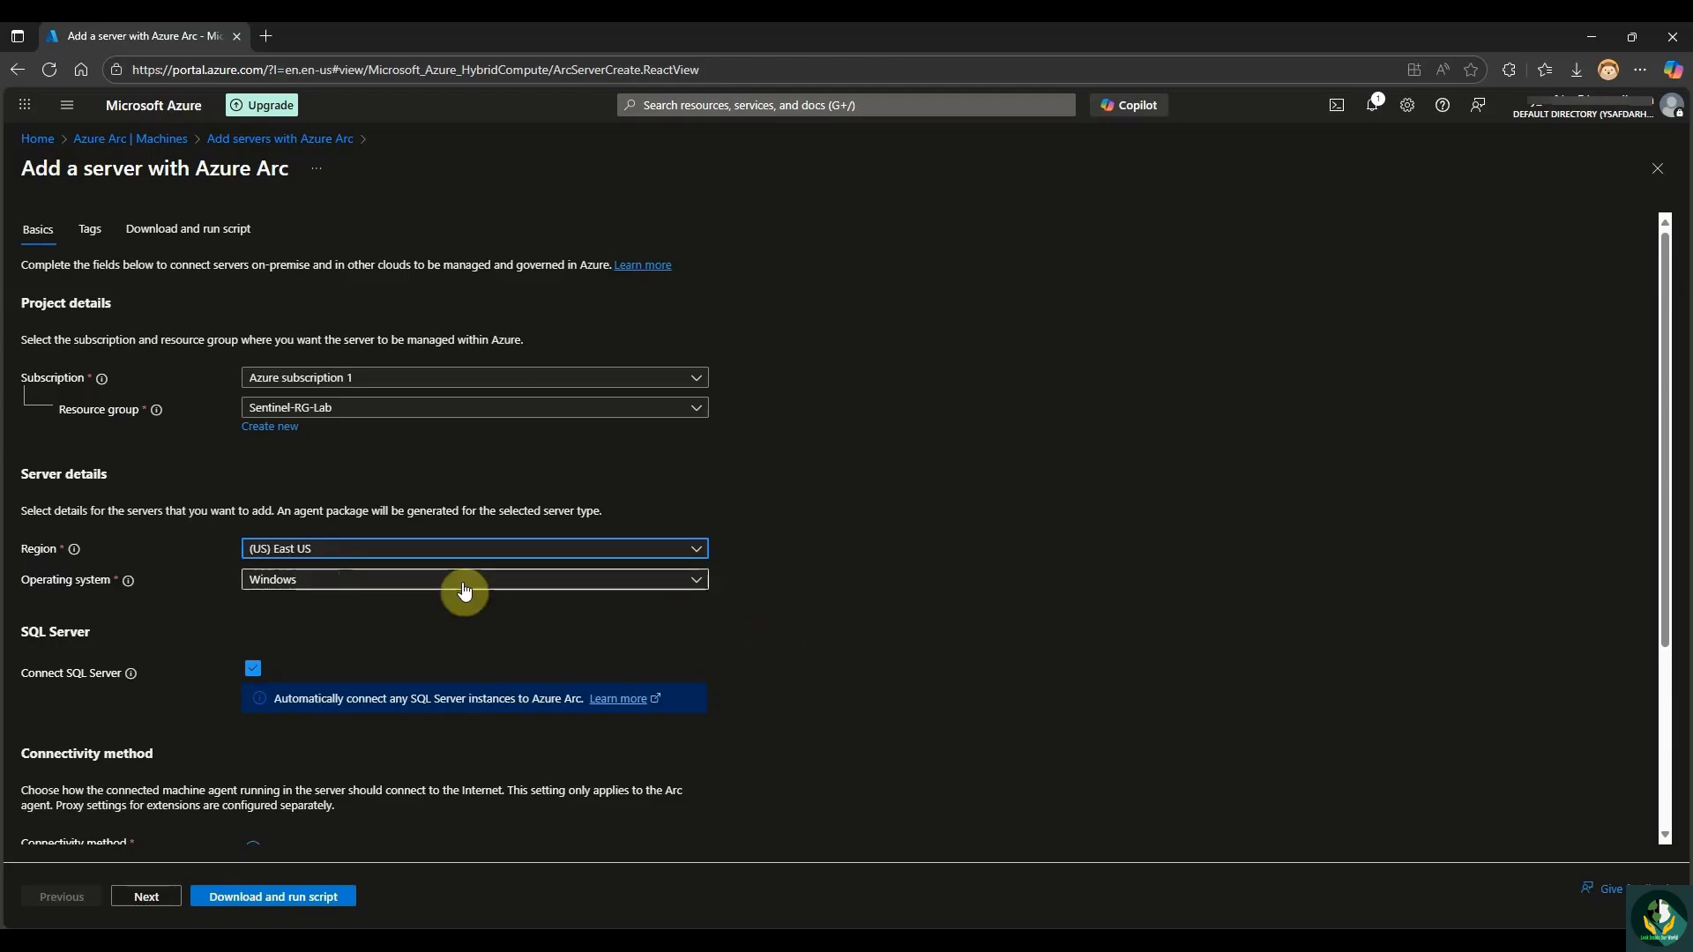
Generate the Arc onboarding script for Windows with a public endpoint and no tags, and download and keep OnboardingScript.ps1.
{"action": "left_click", "coordinate": [299, 584]}
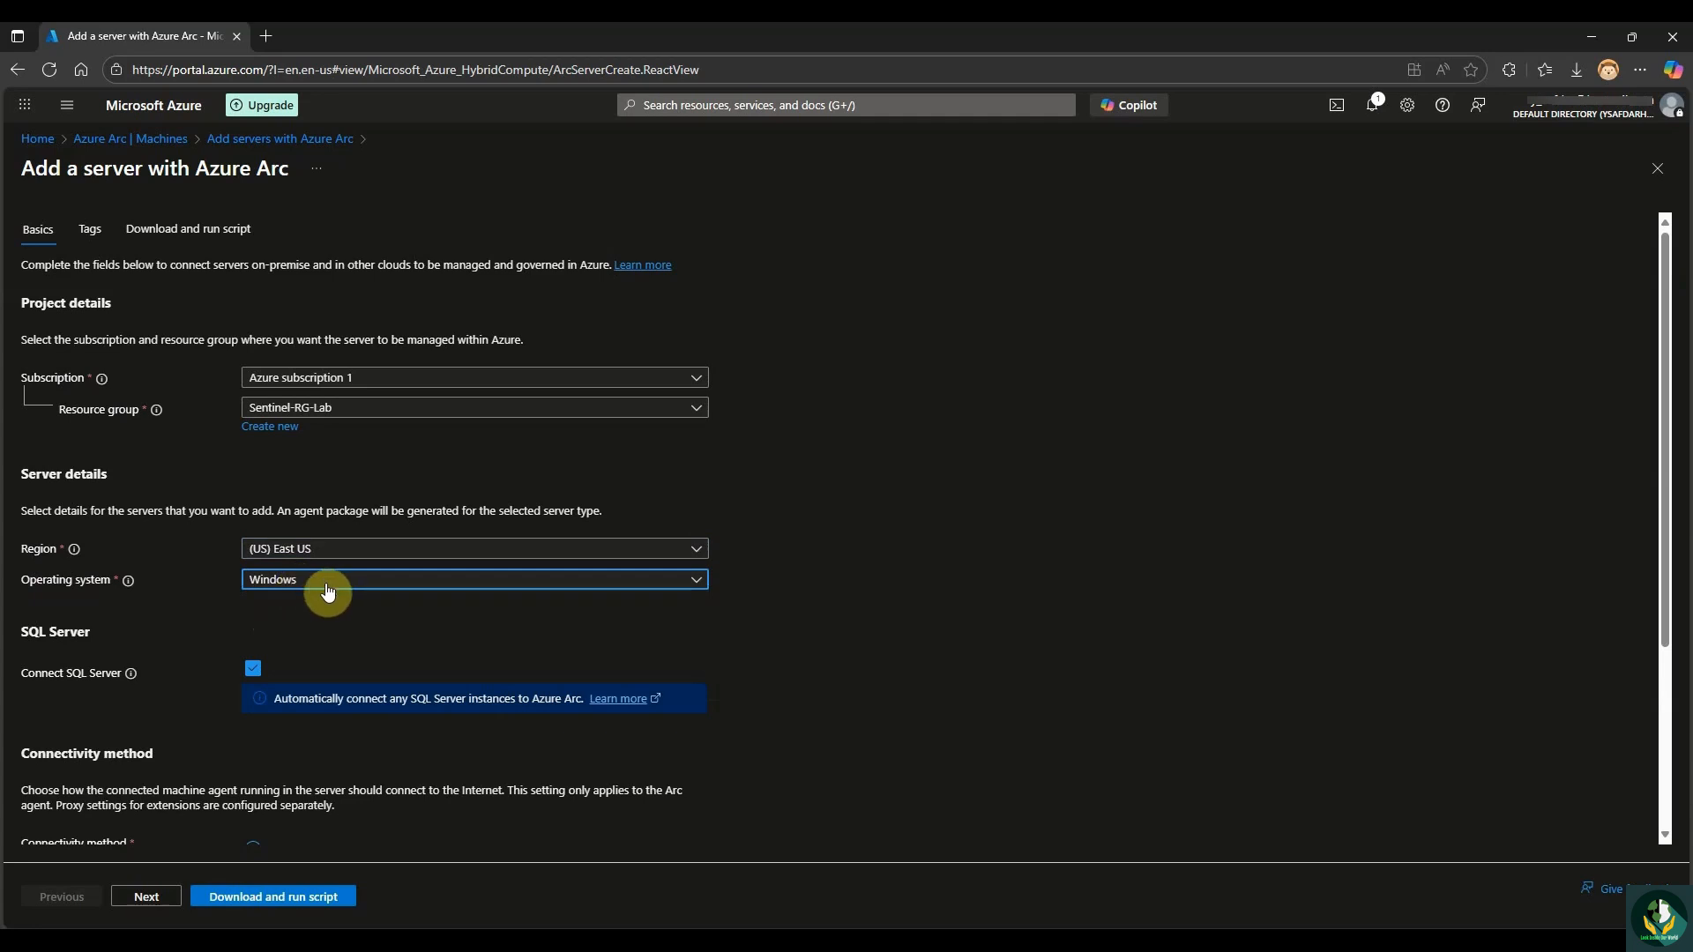
{"action": "scroll", "coordinate": [322, 597], "scroll_direction": "down", "scroll_amount": 2}
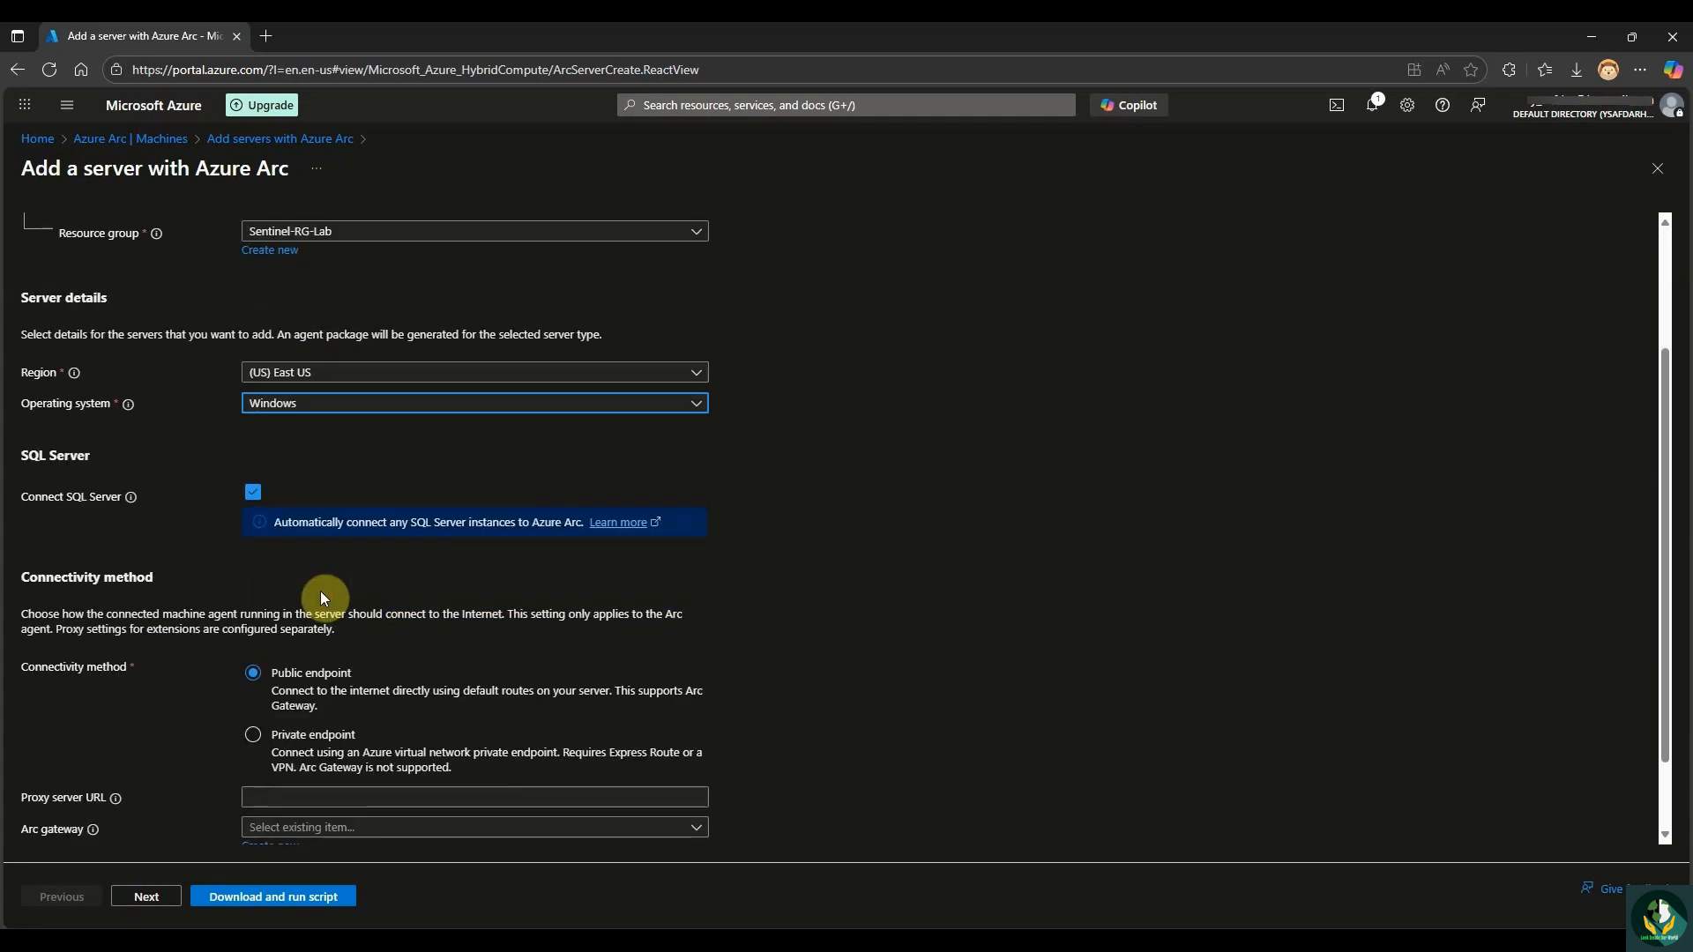
{"action": "scroll", "coordinate": [320, 597], "scroll_direction": "down", "scroll_amount": 1}
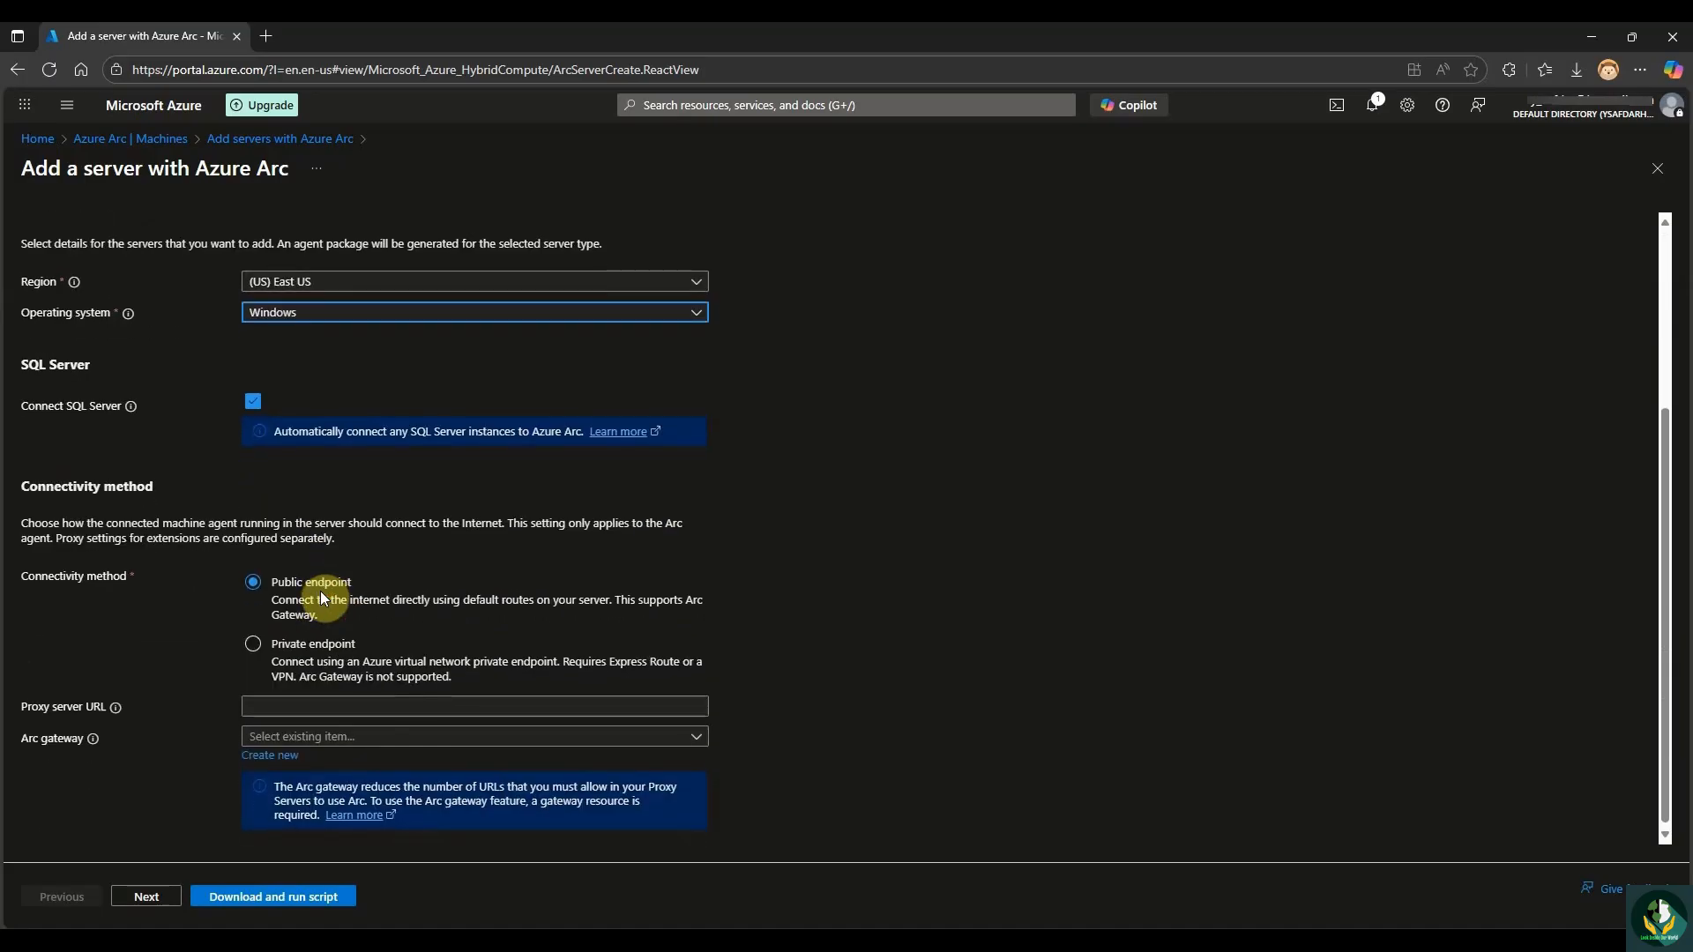
{"action": "left_click", "coordinate": [159, 897]}
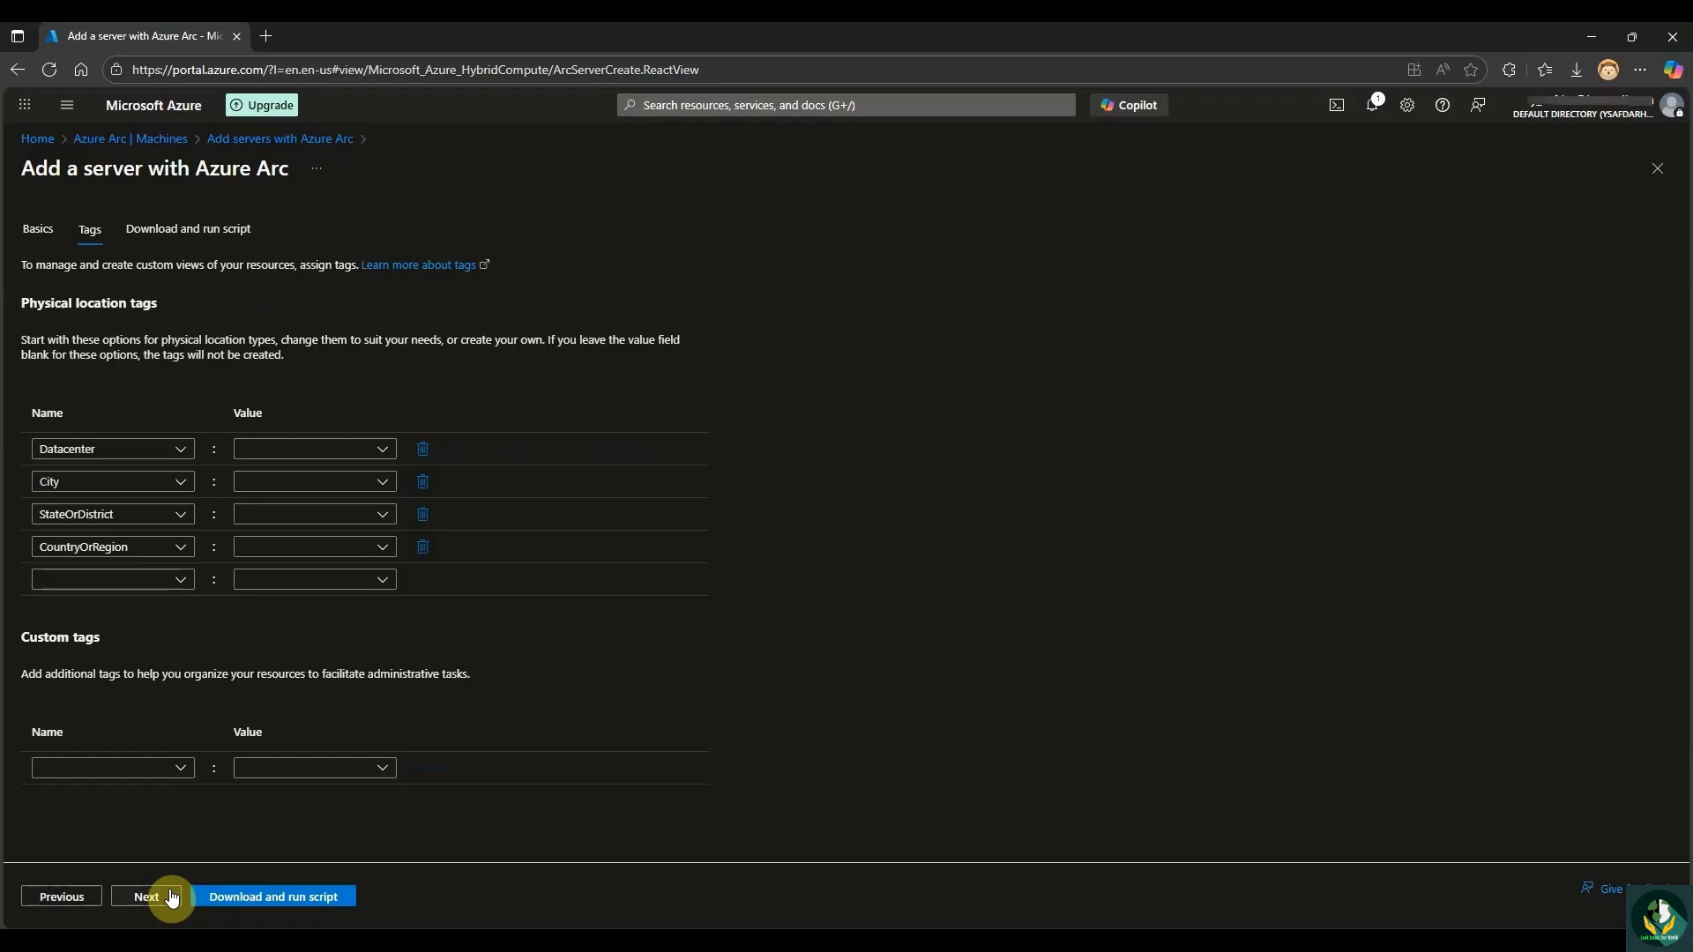
{"action": "left_click", "coordinate": [172, 897]}
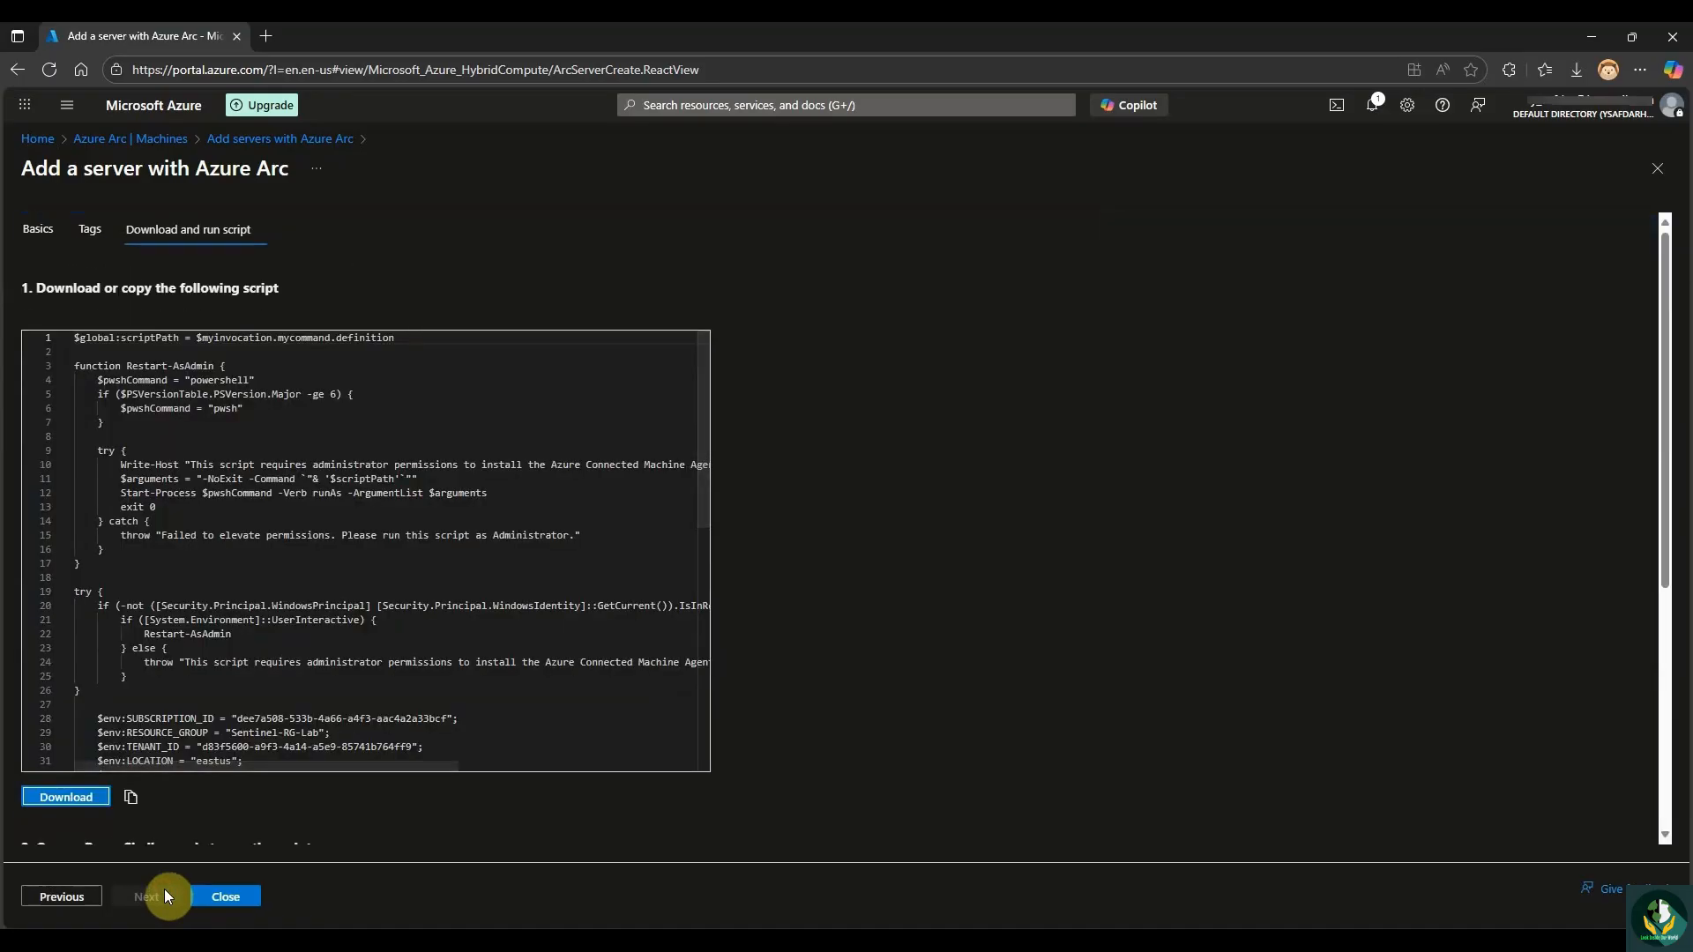
{"action": "left_click", "coordinate": [66, 797]}
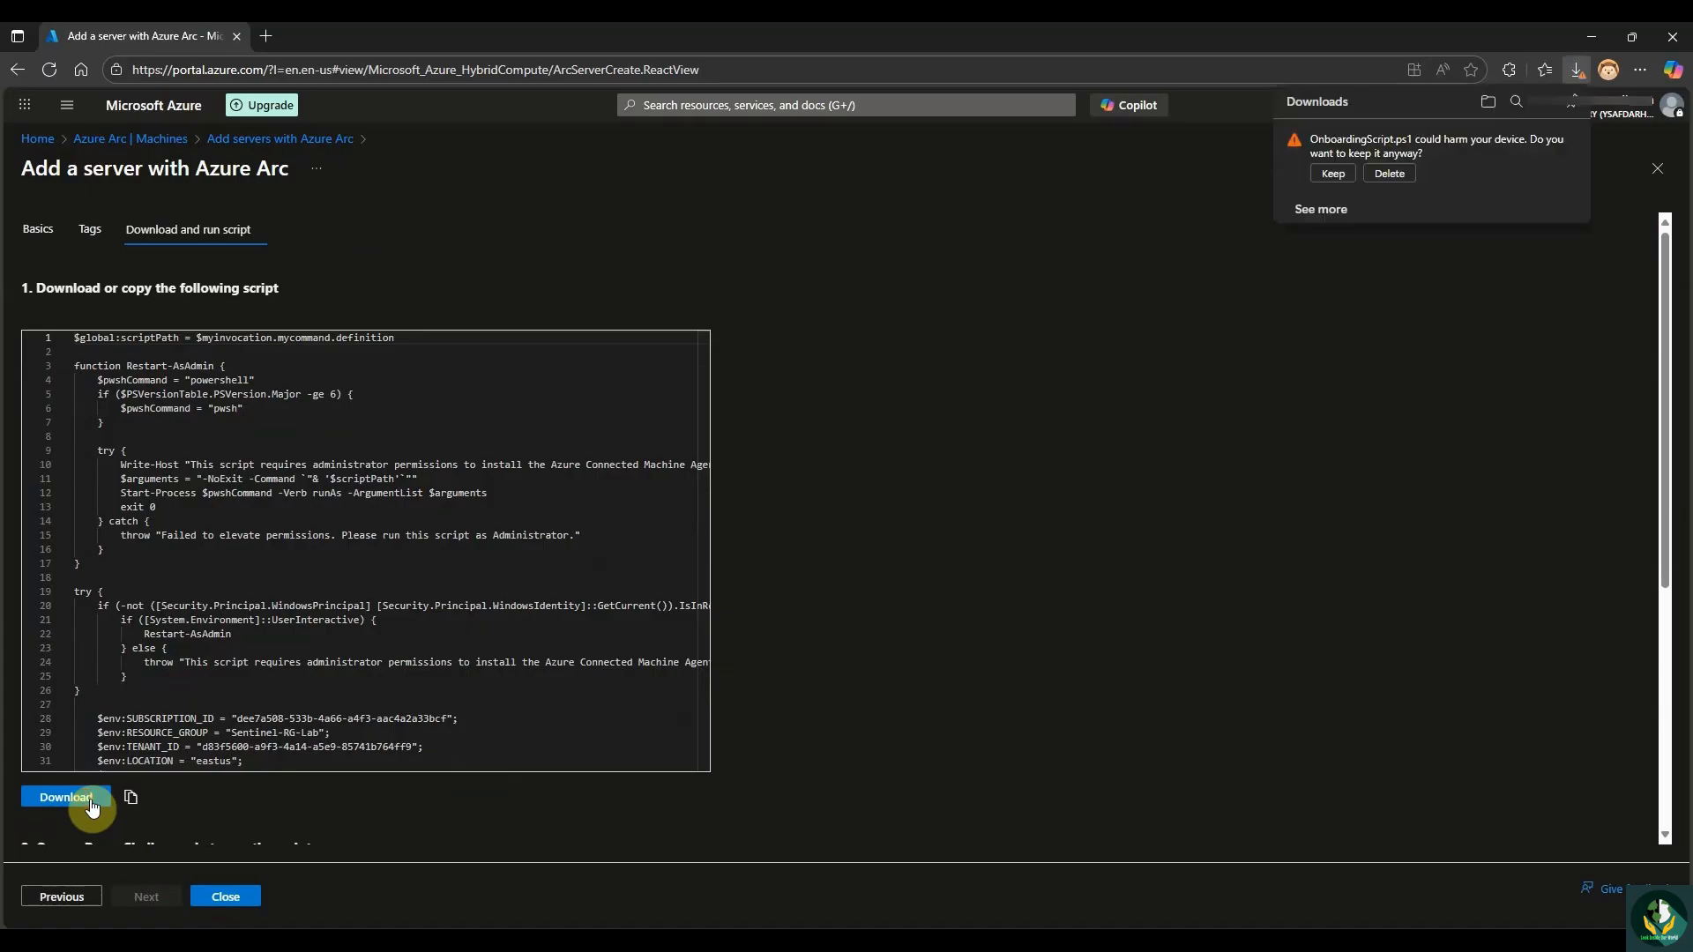
{"action": "left_click", "coordinate": [1334, 175]}
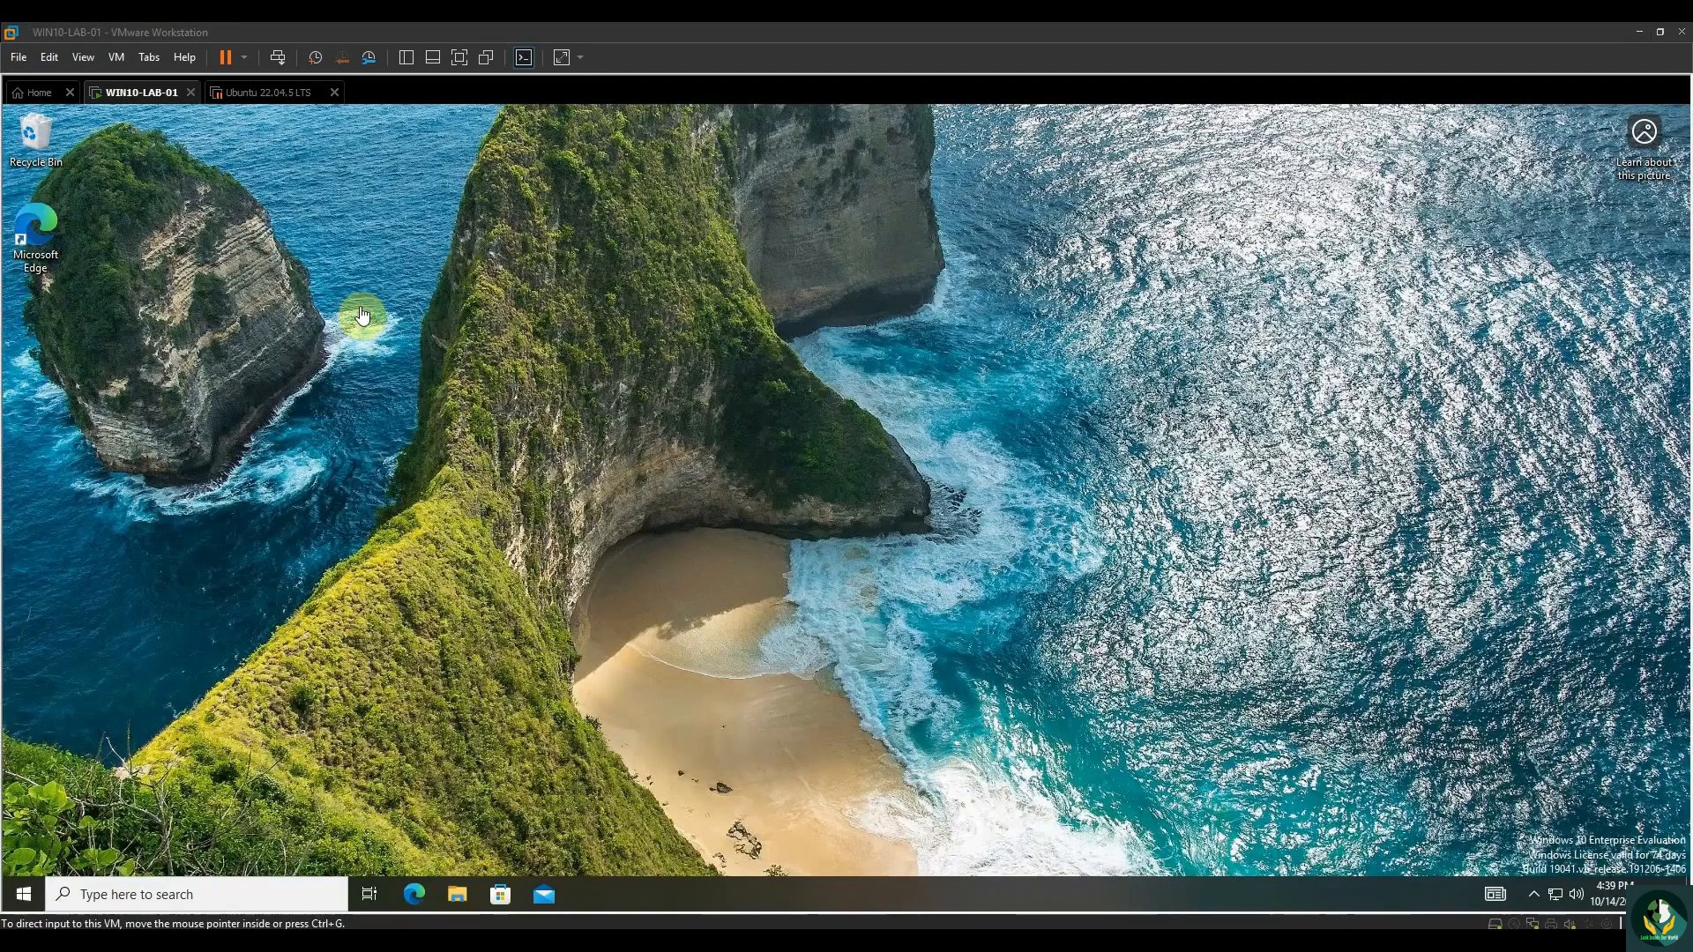
Paste the copied onboarding script onto the desktop of the WIN10-LAB-01 virtual machine.
{"action": "left_click", "coordinate": [292, 346]}
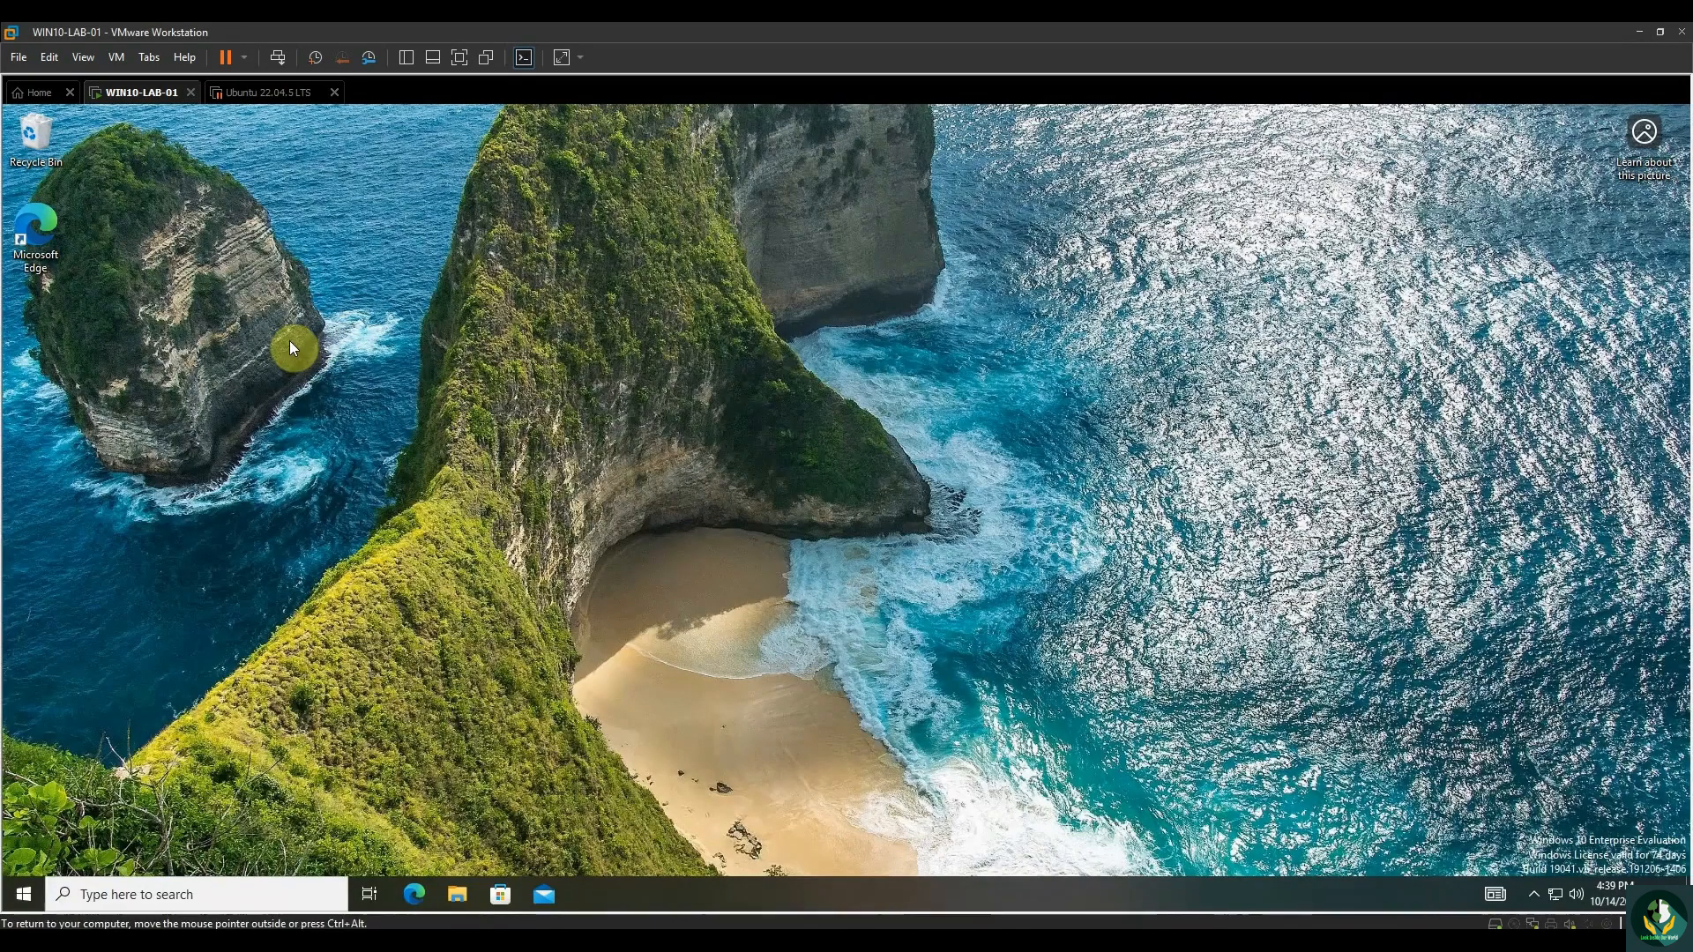
{"action": "right_click", "coordinate": [291, 343]}
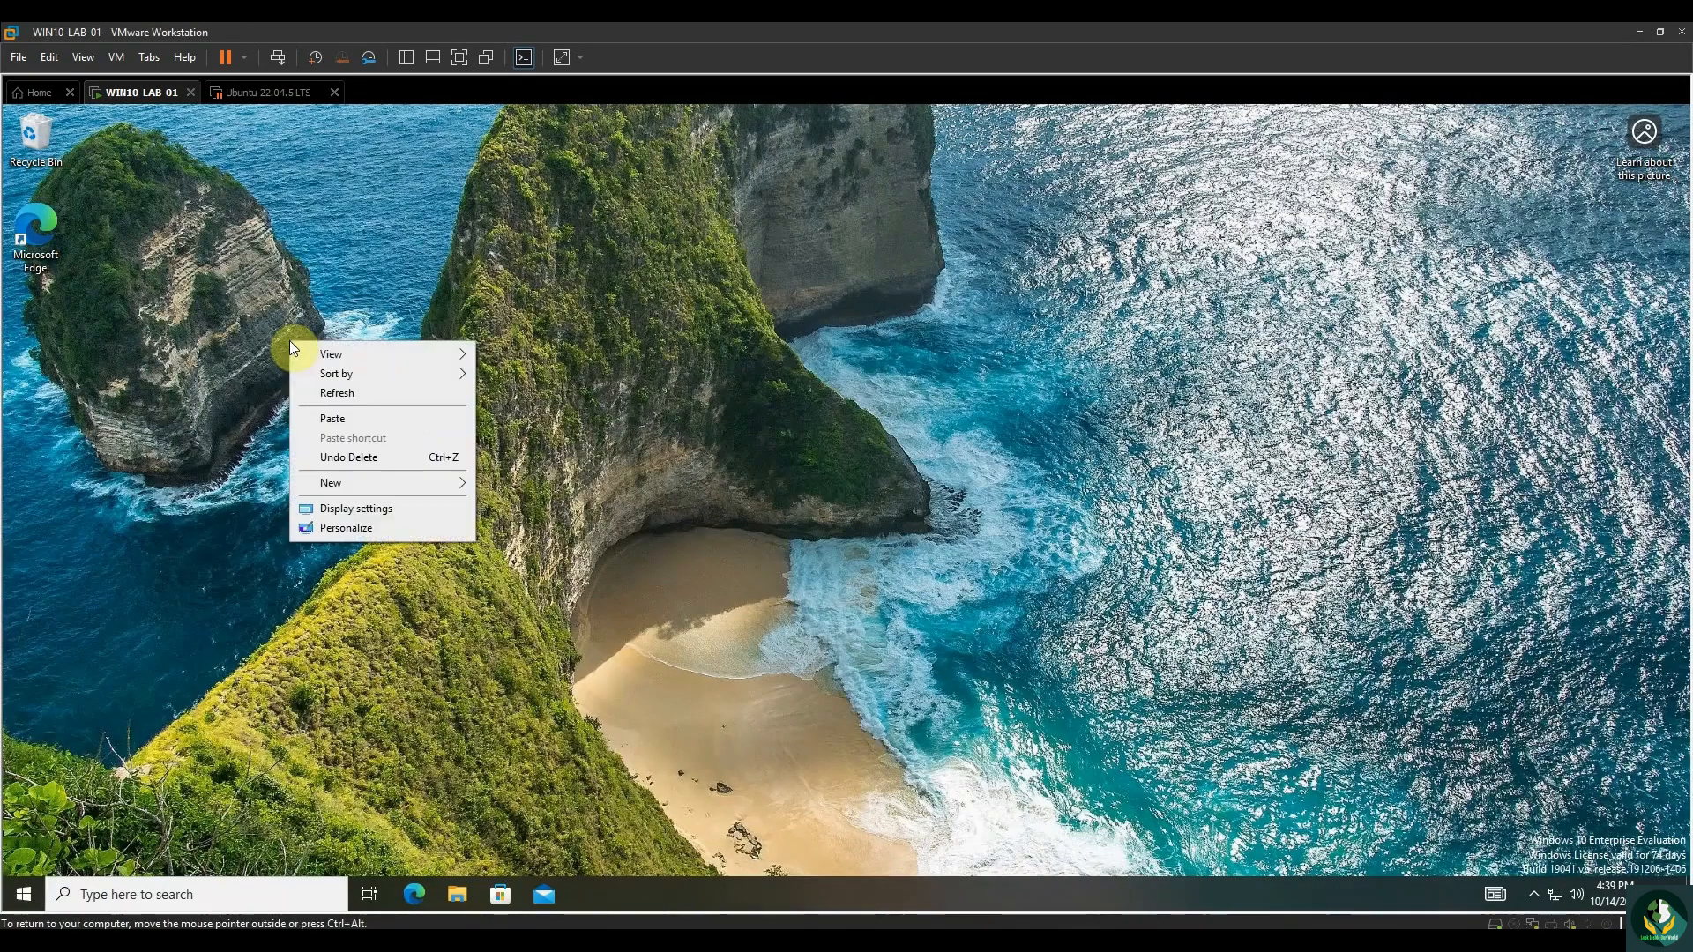
{"action": "left_click", "coordinate": [326, 419]}
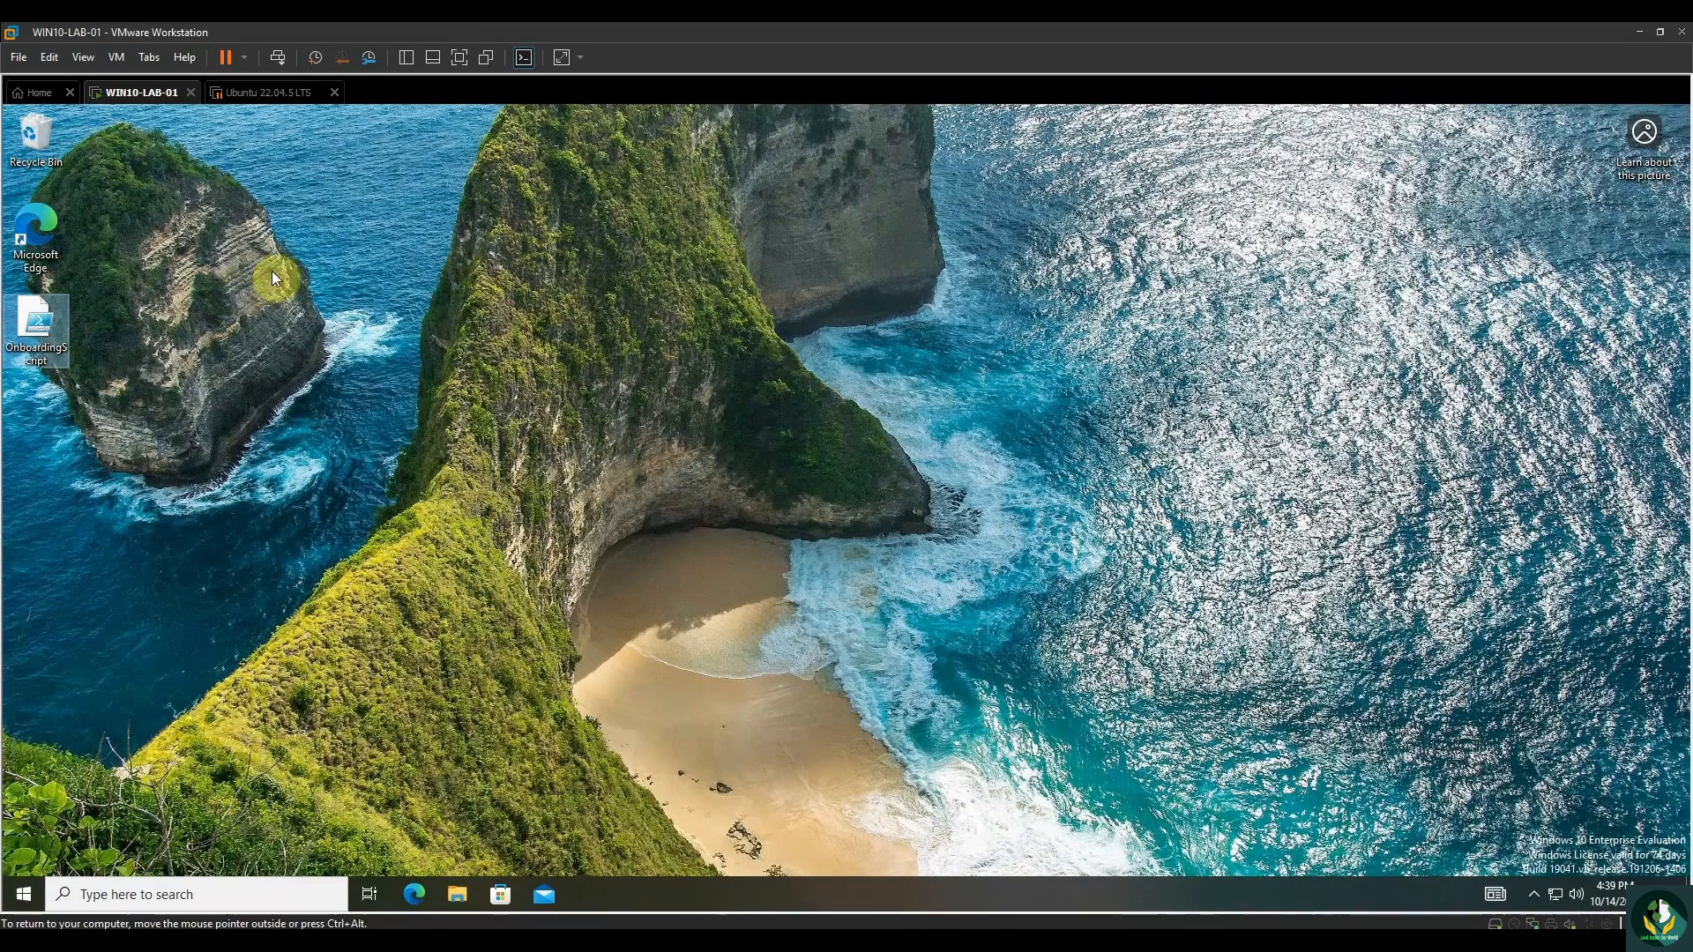
Check the drag-and-drop and copy-and-paste options in WIN10-LAB-01's guest isolation settings.
{"action": "left_click", "coordinate": [117, 58]}
{"action": "left_click", "coordinate": [159, 286]}
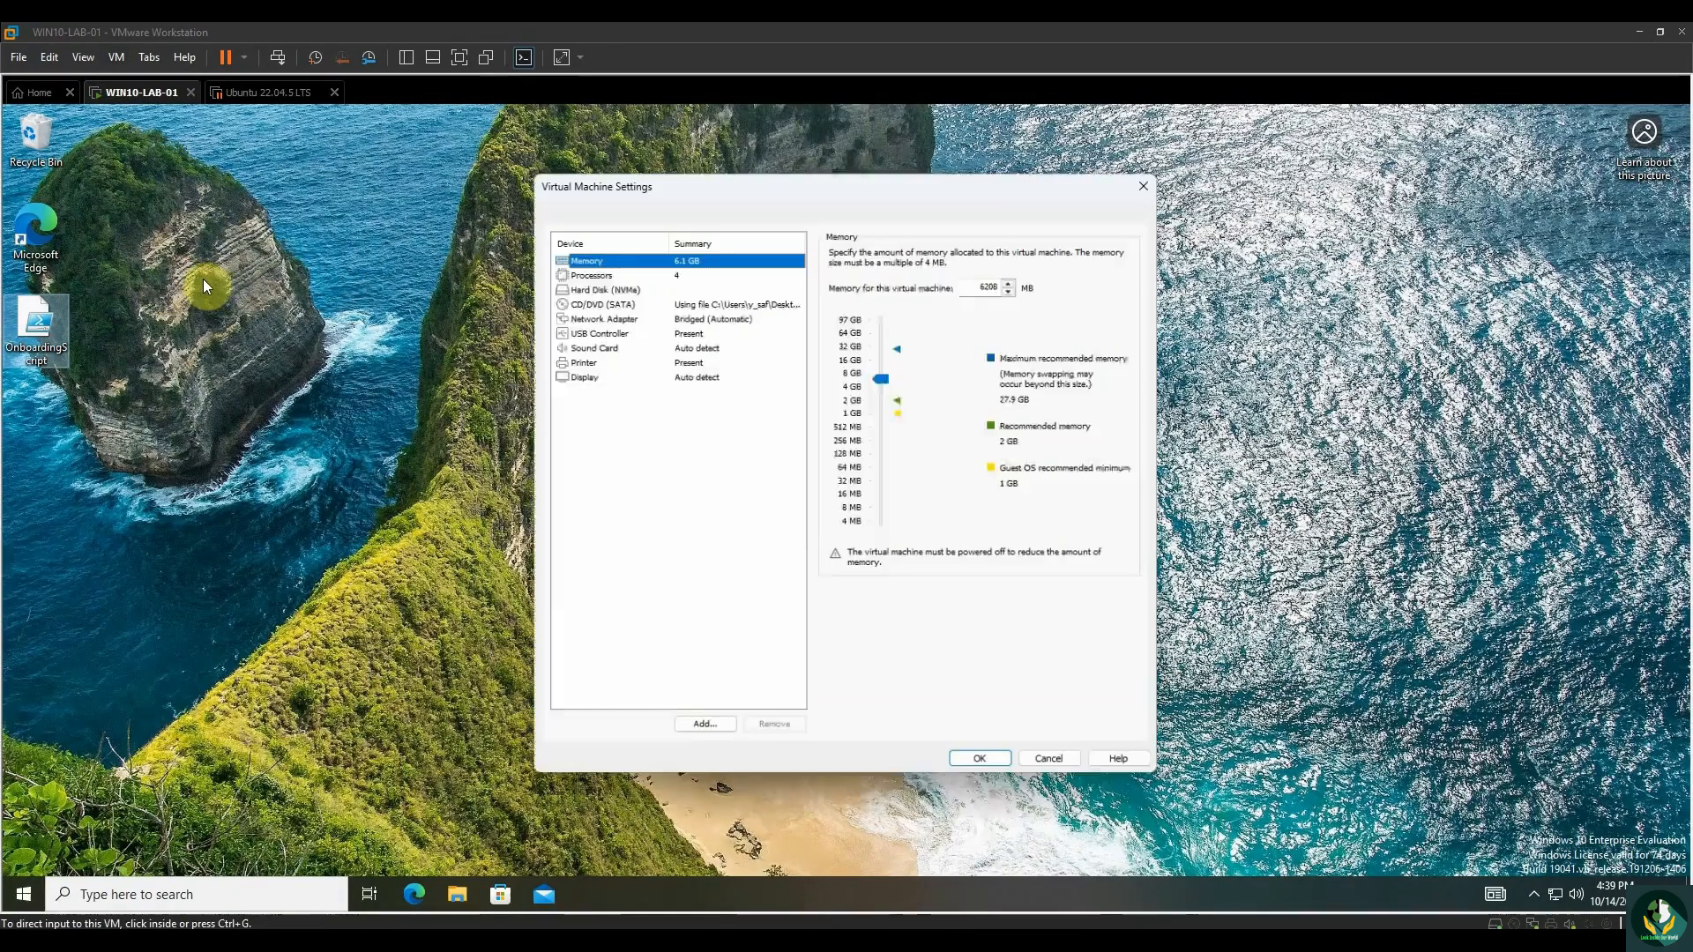
{"action": "left_click", "coordinate": [607, 206]}
{"action": "left_click", "coordinate": [599, 329]}
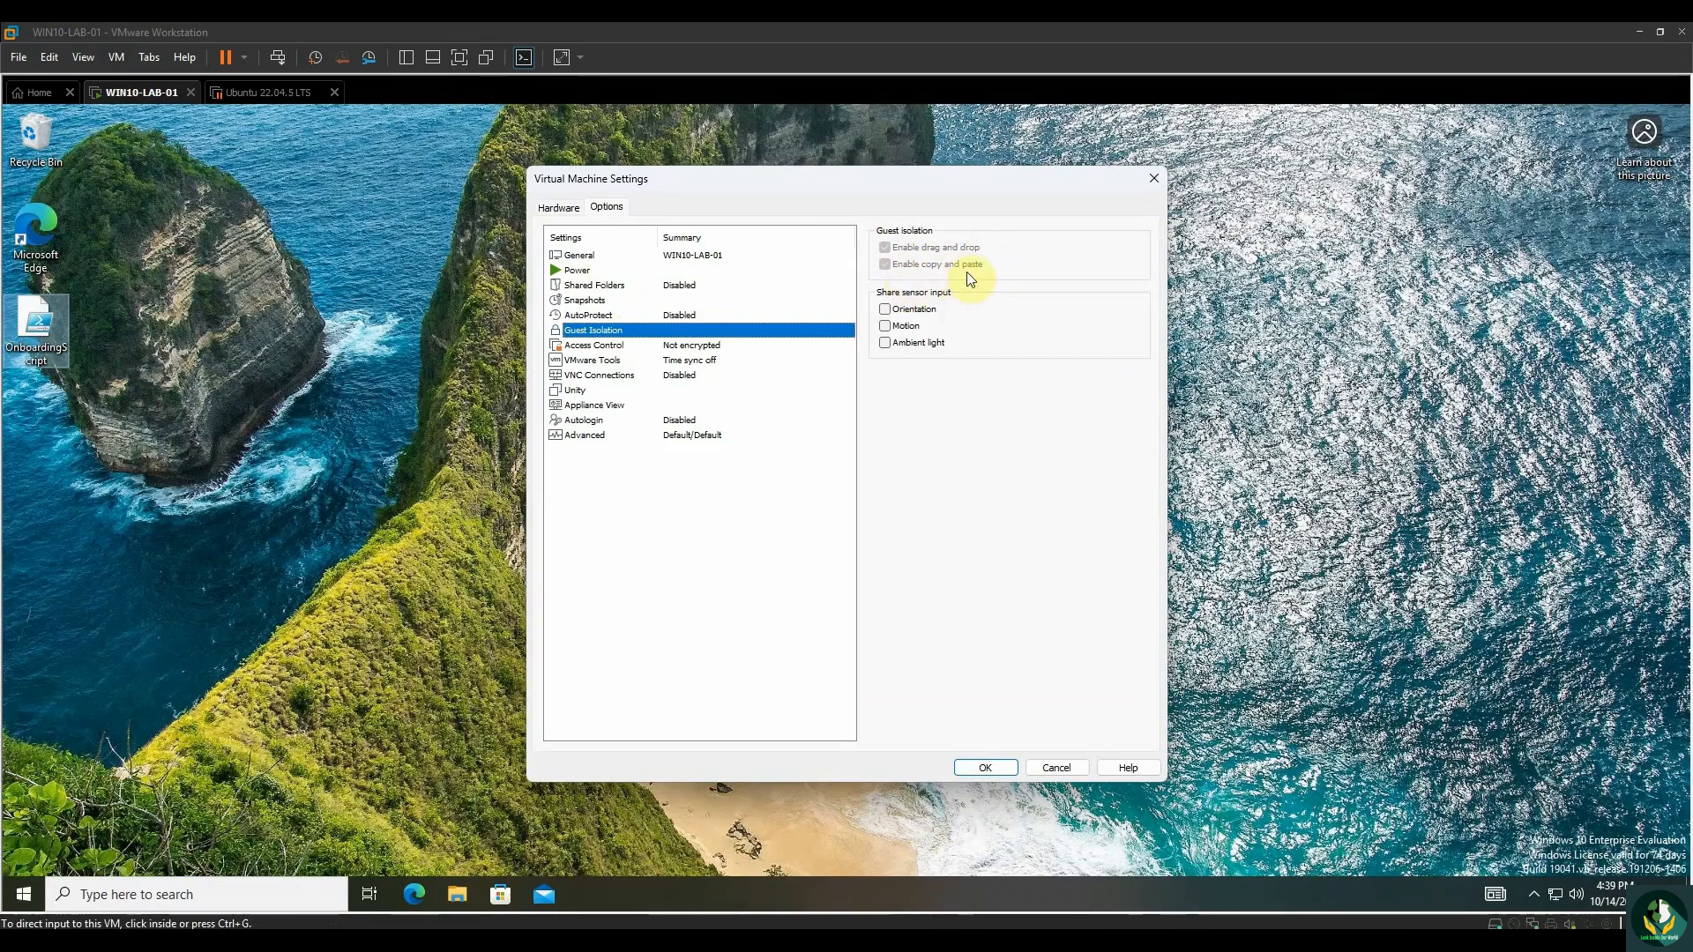
{"action": "left_click", "coordinate": [985, 770]}
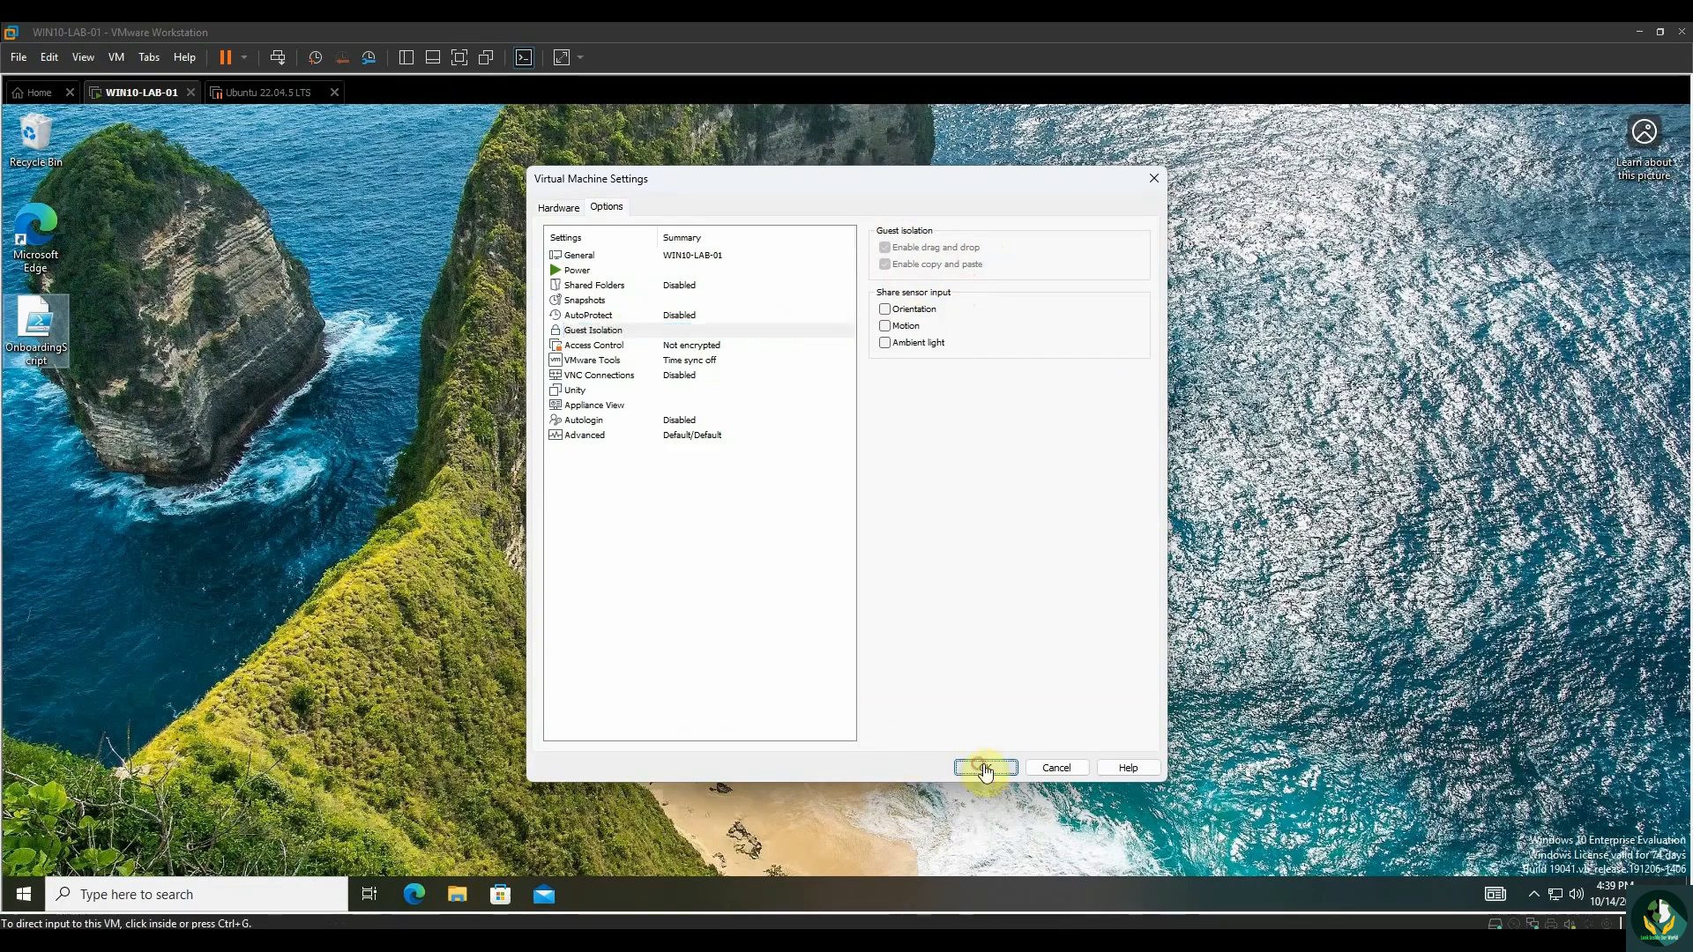
Launch Windows PowerShell (x86) as administrator in the virtual machine and move its window clear of the desktop icons.
{"action": "left_click", "coordinate": [282, 891]}
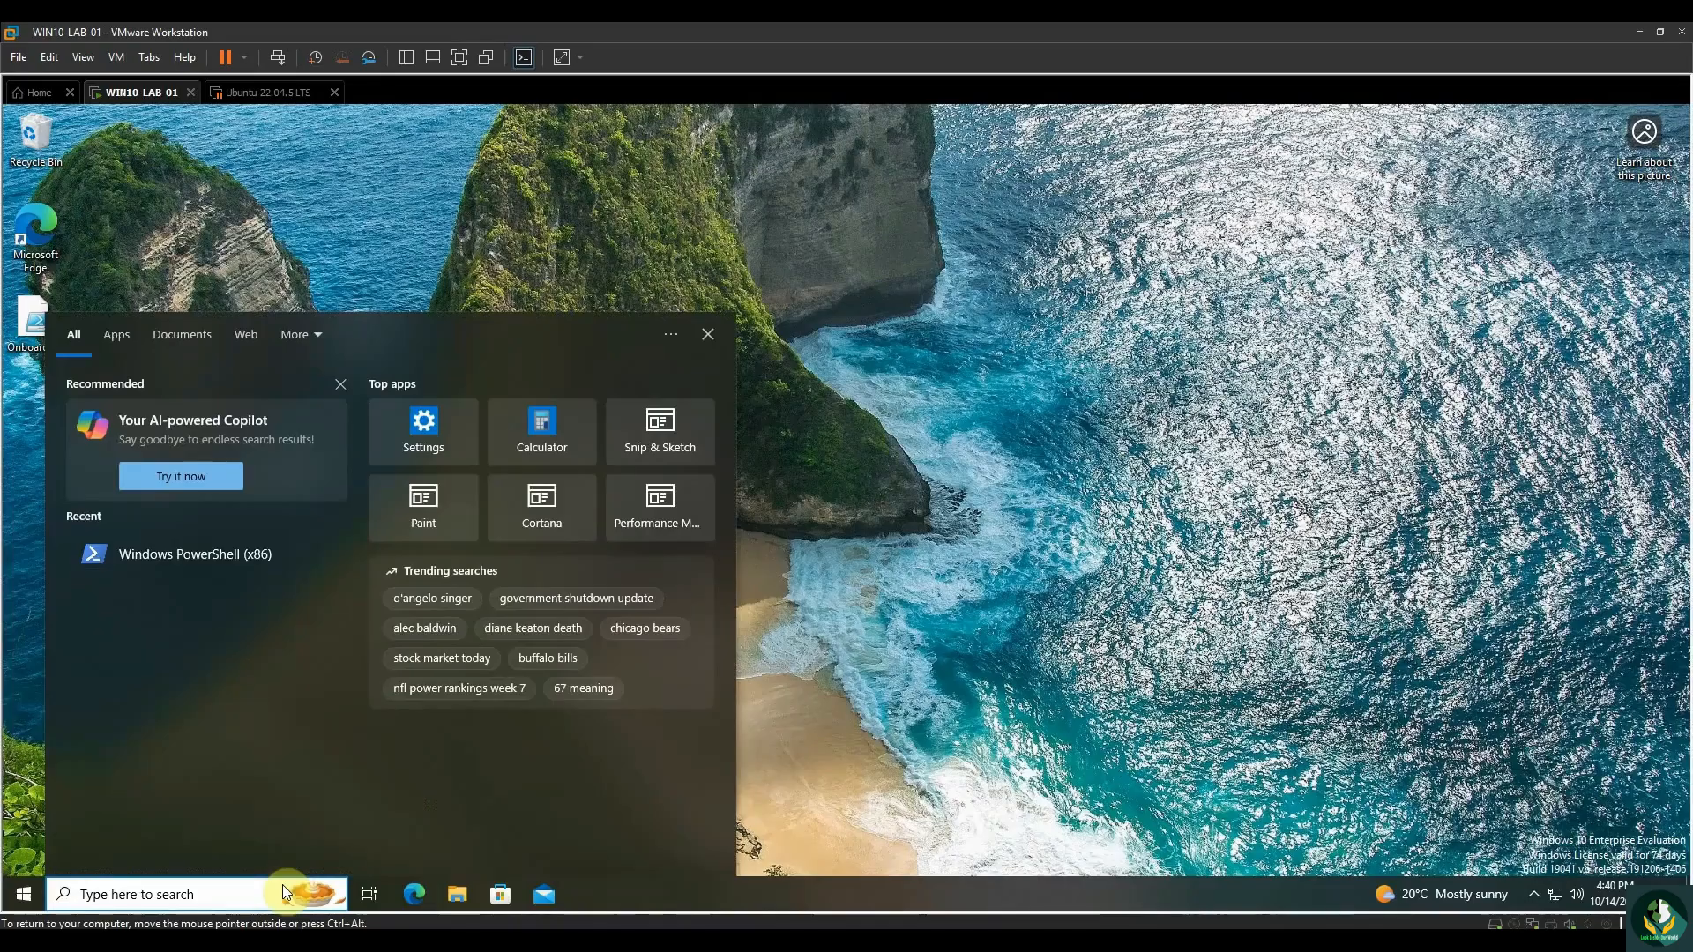
{"action": "right_click", "coordinate": [224, 557]}
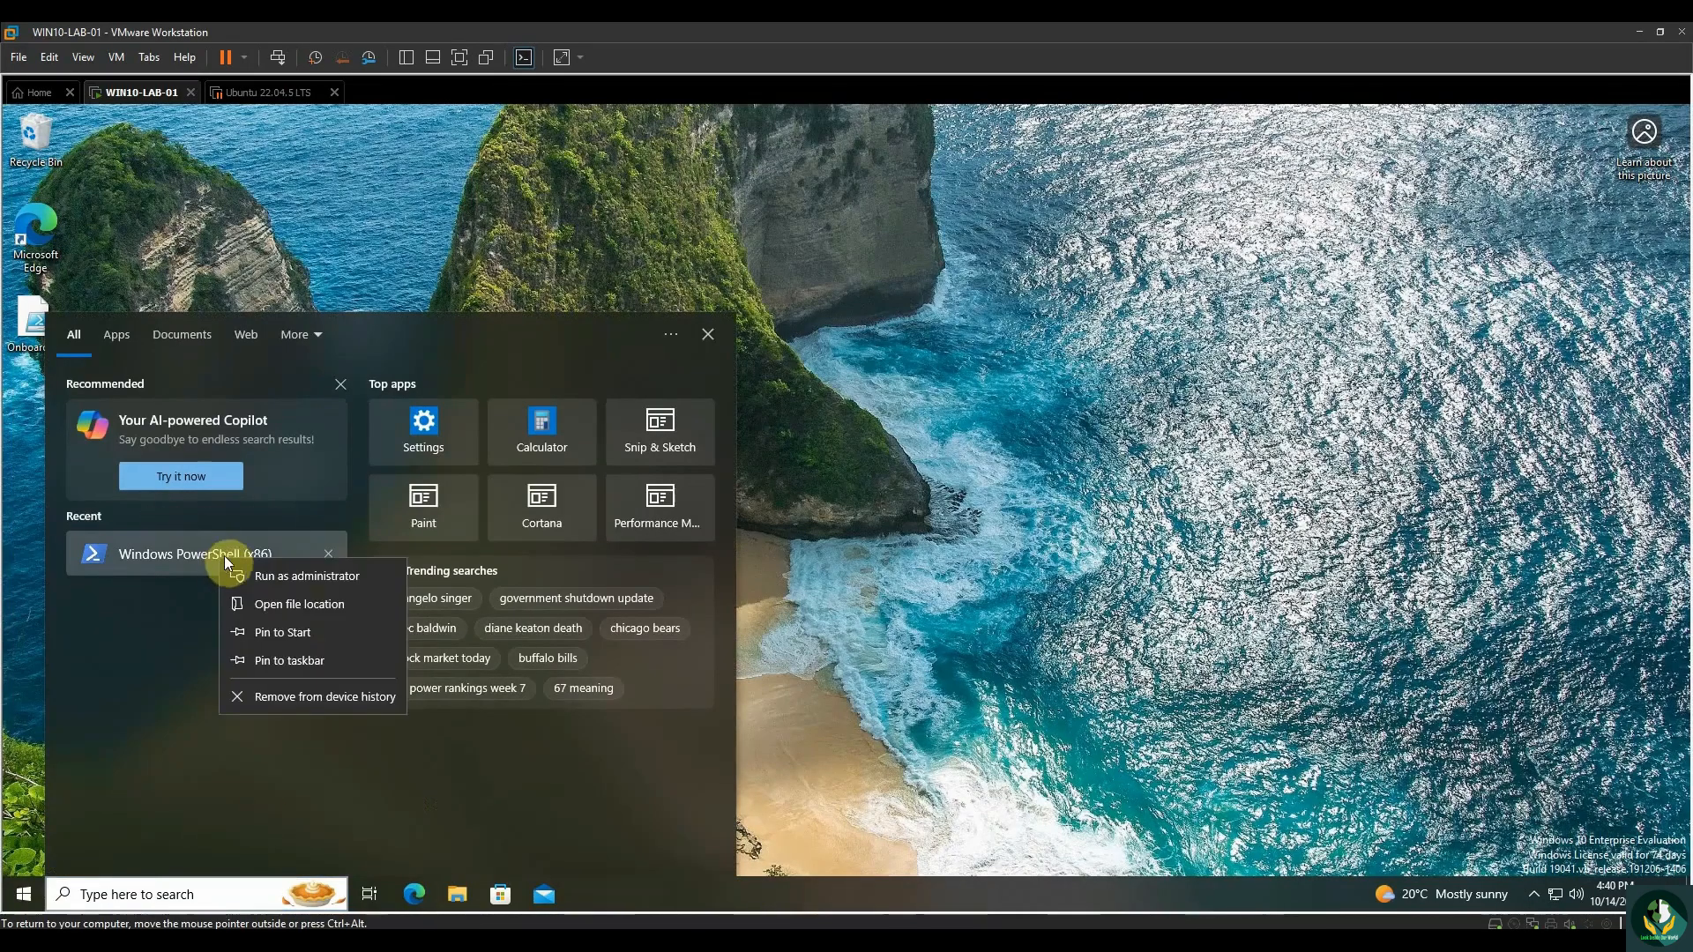
{"action": "left_click", "coordinate": [254, 573]}
{"action": "left_click", "coordinate": [757, 610]}
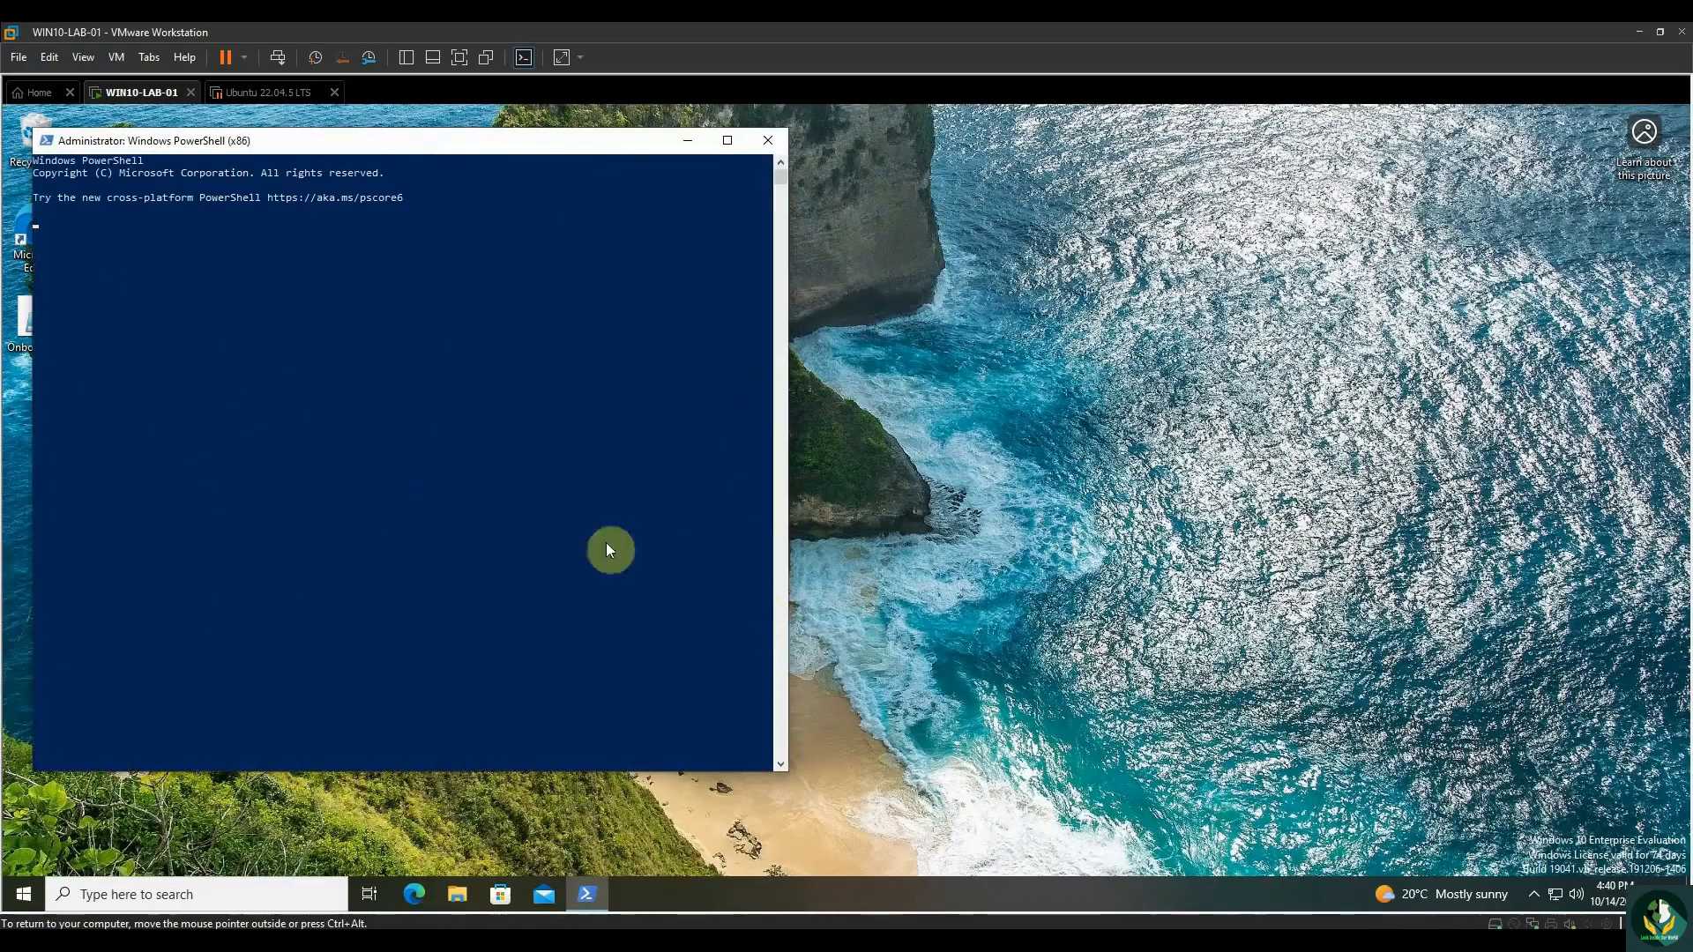
{"action": "left_click_drag", "start_coordinate": [388, 150], "coordinate": [529, 167]}
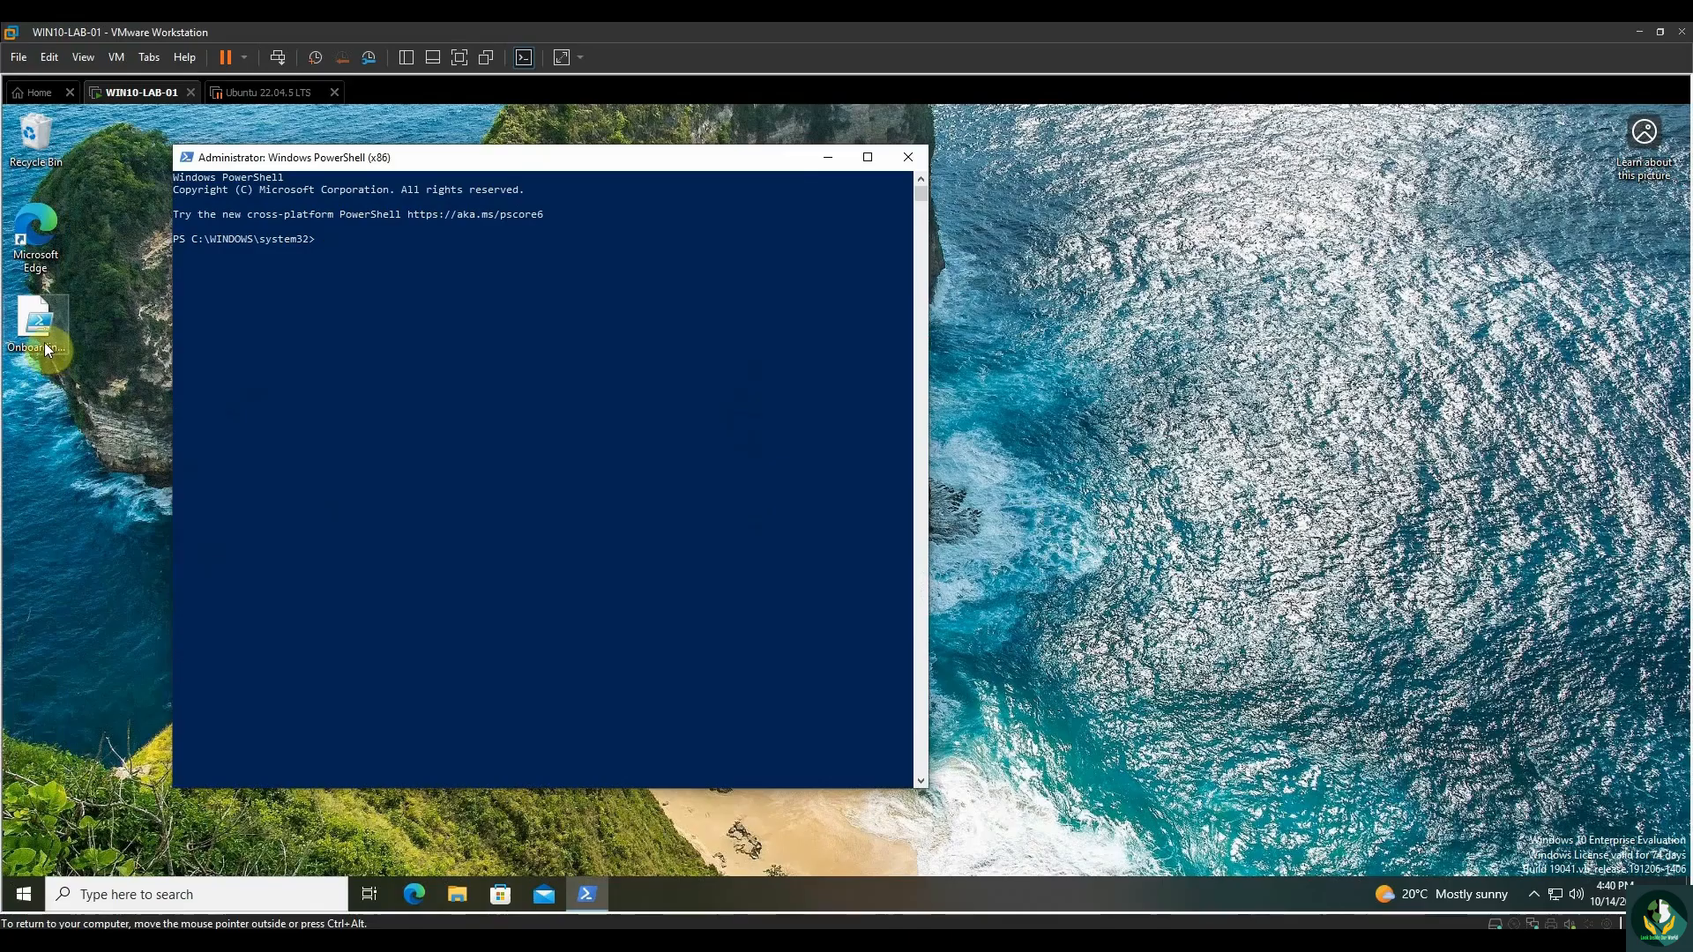
Change the PowerShell directory to C:\Users\labuser\ and list its contents with dir.
{"action": "type", "text": "cd"}
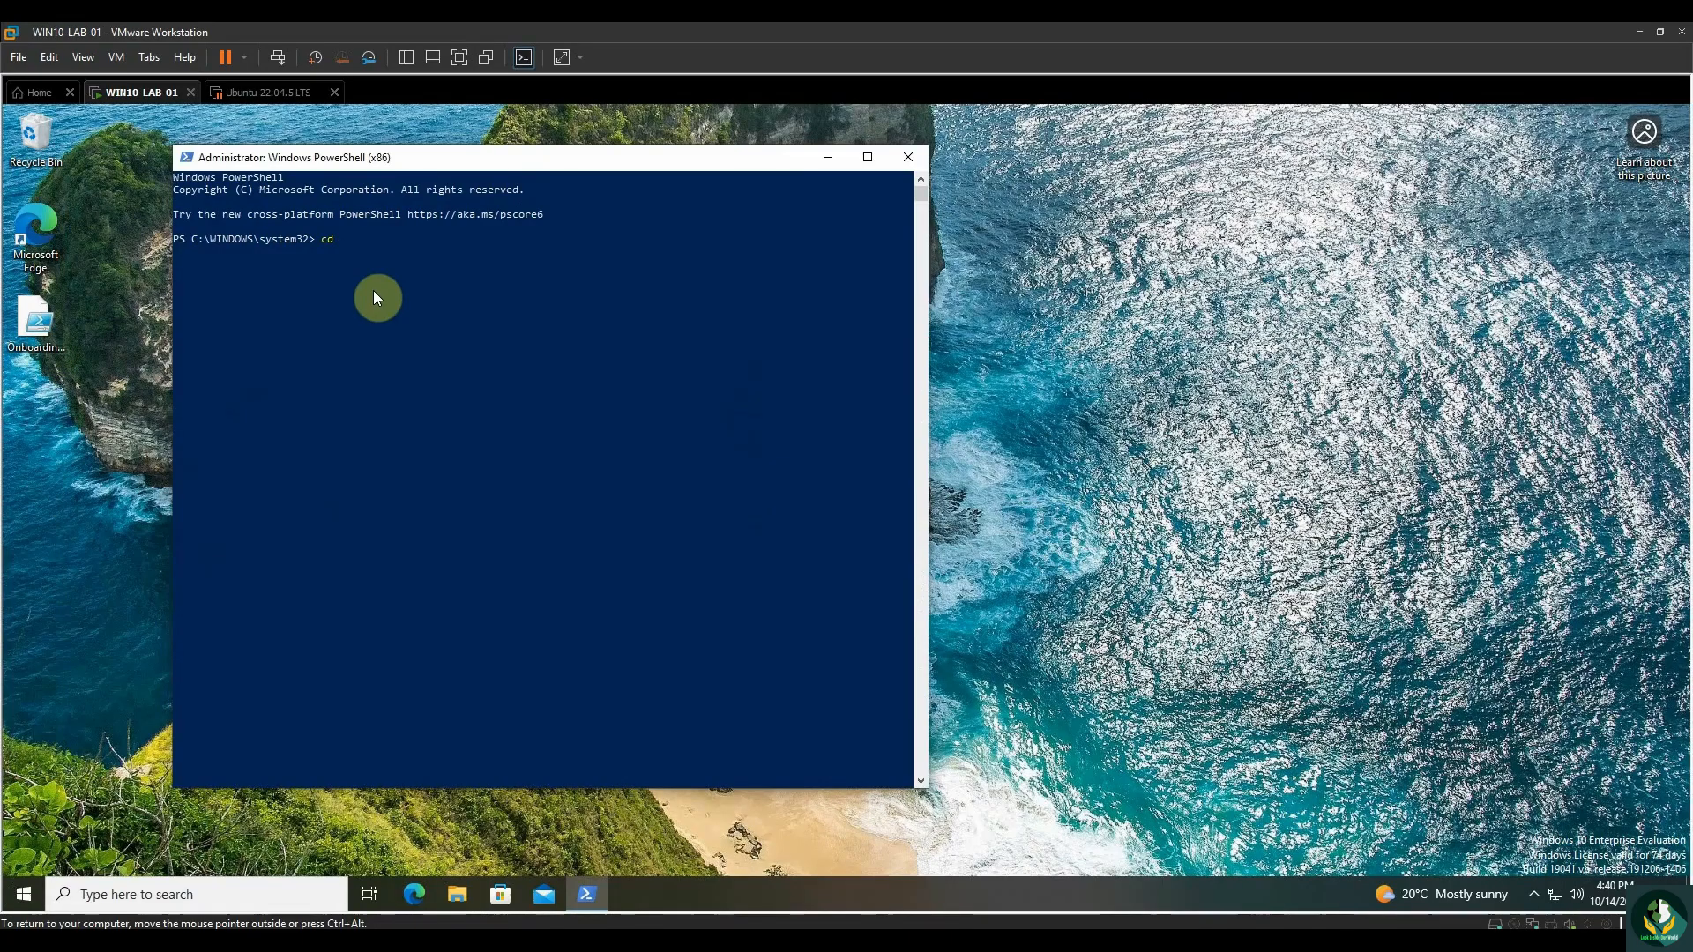
{"action": "type", "text": " /use"}
{"action": "type", "text": "labuser\\"}
{"action": "key", "text": "Return"}
{"action": "type", "text": "dir"}
{"action": "key", "text": "Return"}
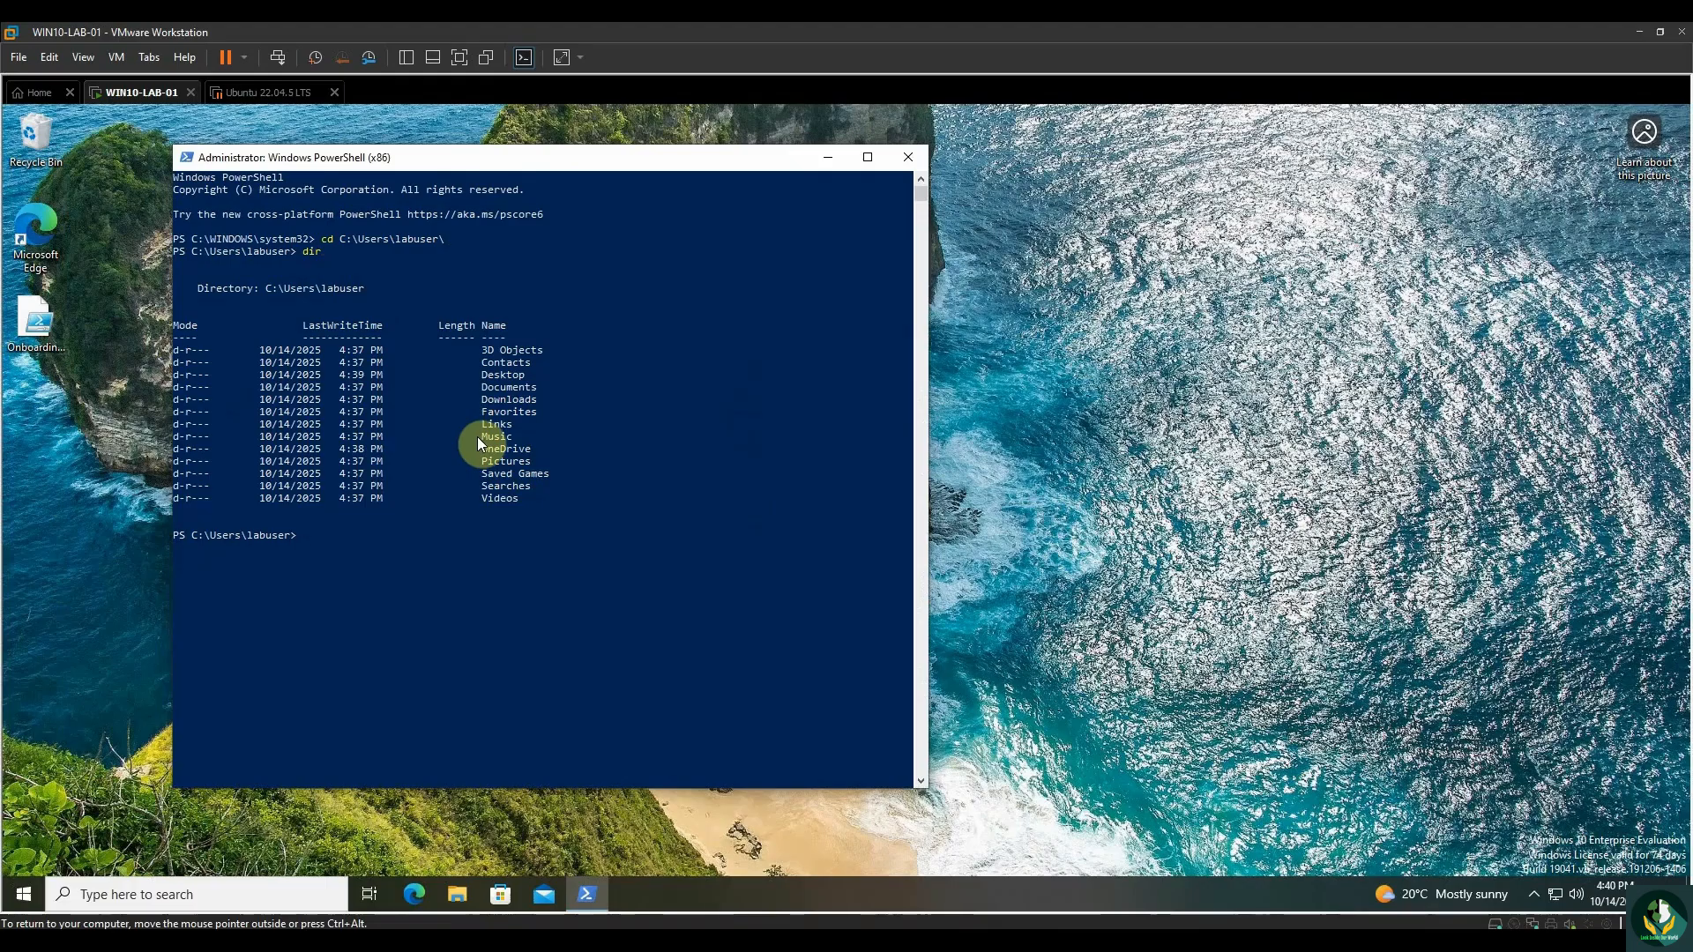
Change into the .\Desktop\ folder and list its files with dir.
{"action": "type", "text": "c"}
{"action": "type", "text": "d .\\Desk"}
{"action": "key", "text": "Tab"}
{"action": "key", "text": "Return"}
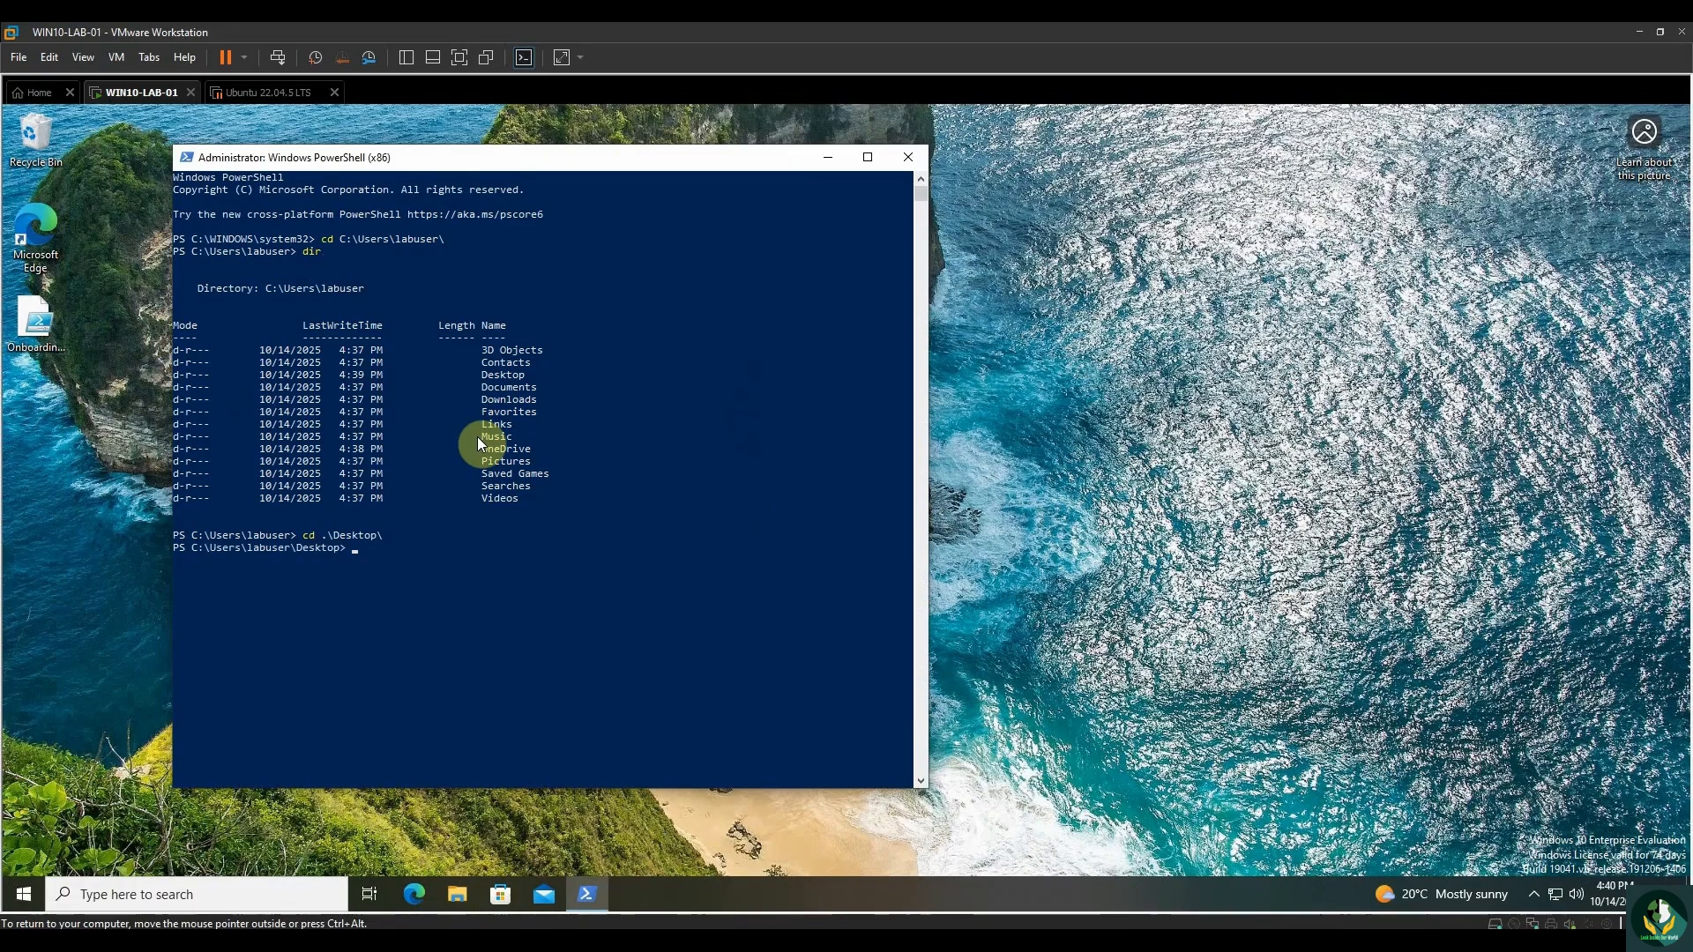
{"action": "type", "text": "dir"}
{"action": "key", "text": "Return"}
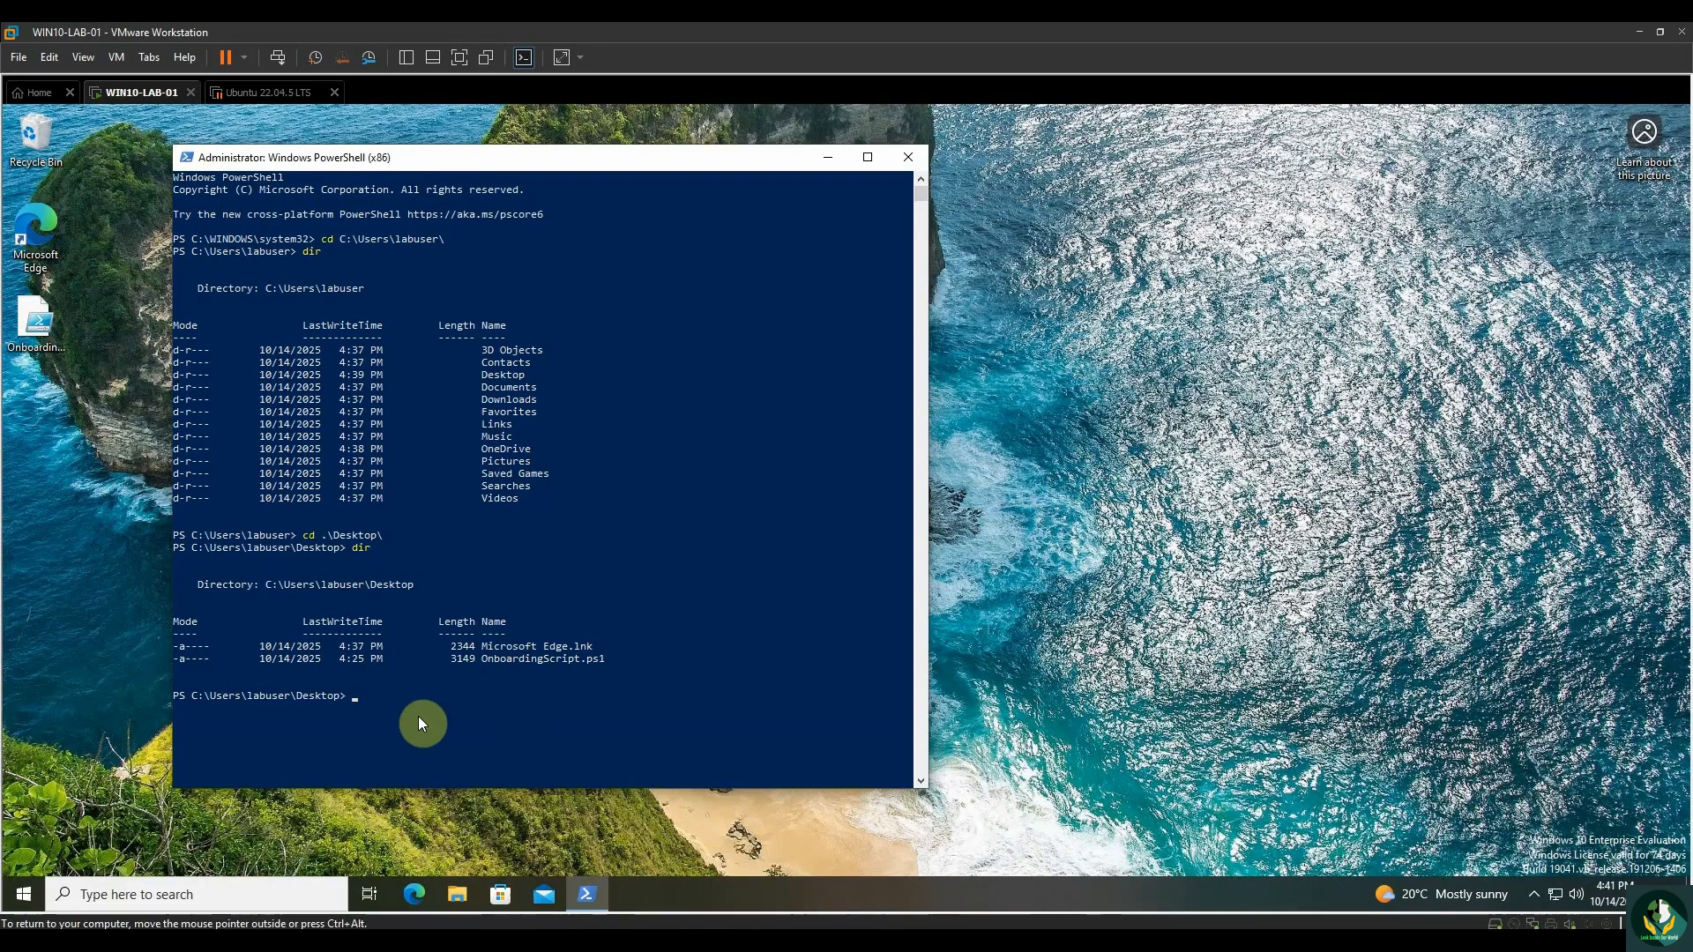
Try to run .\OnboardingScript.ps1 from the Desktop folder.
{"action": "type", "text": ".\\O"}
{"action": "key", "text": "Tab"}
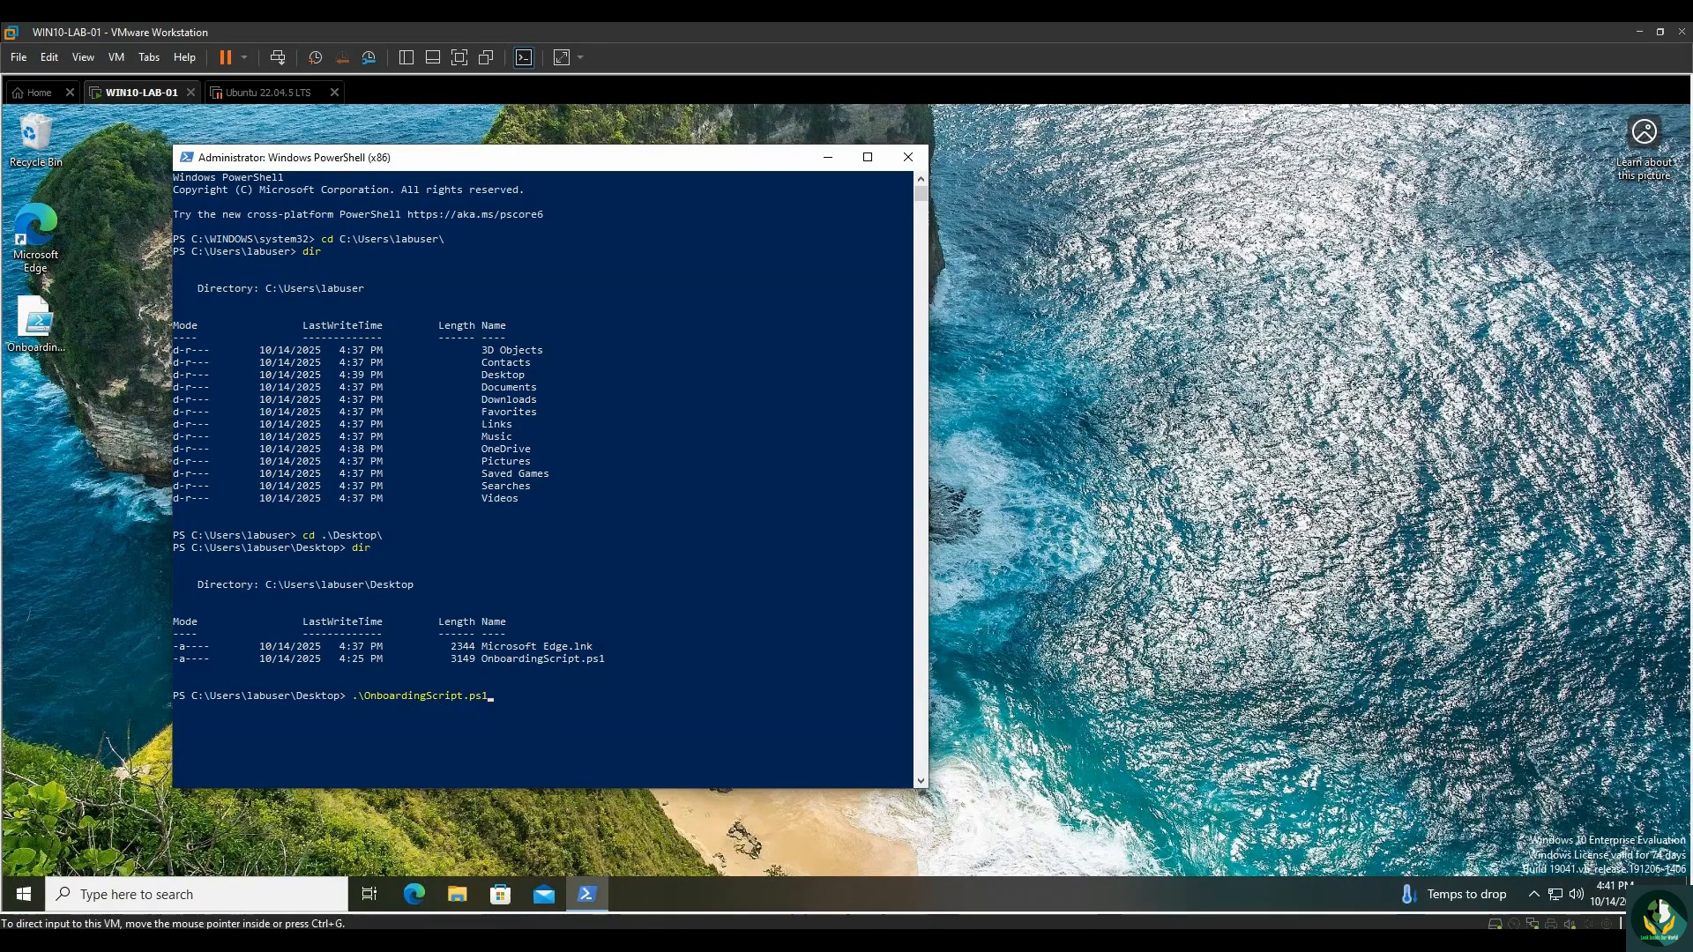
{"action": "left_click", "coordinate": [542, 723]}
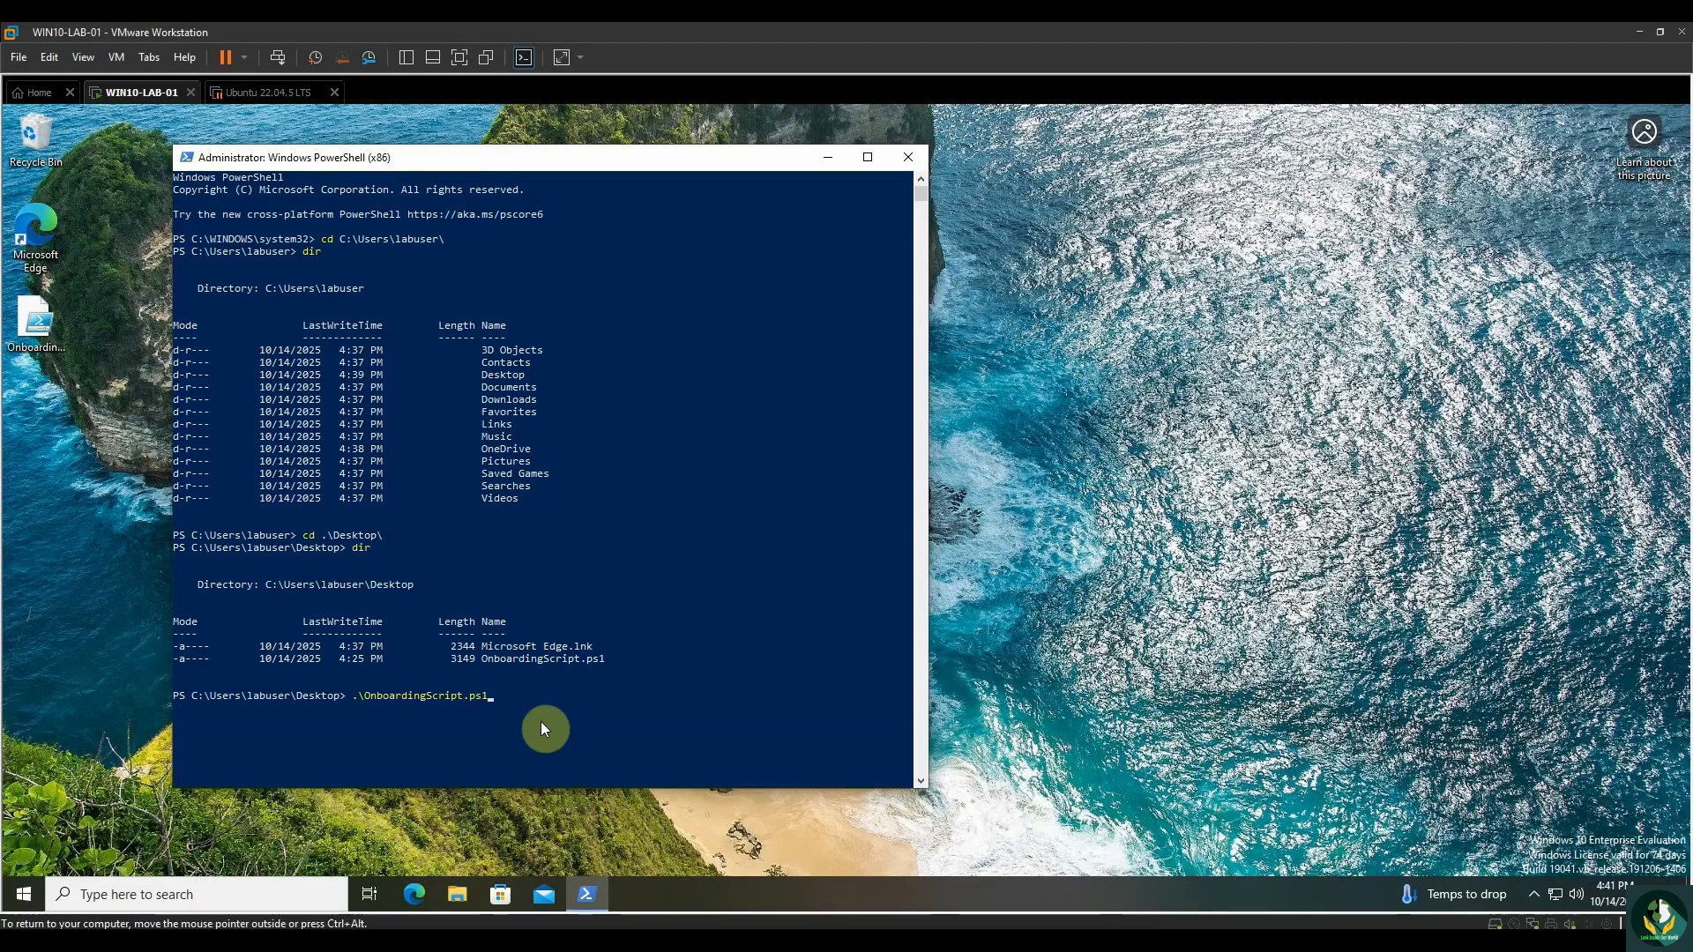
{"action": "key", "text": "Return"}
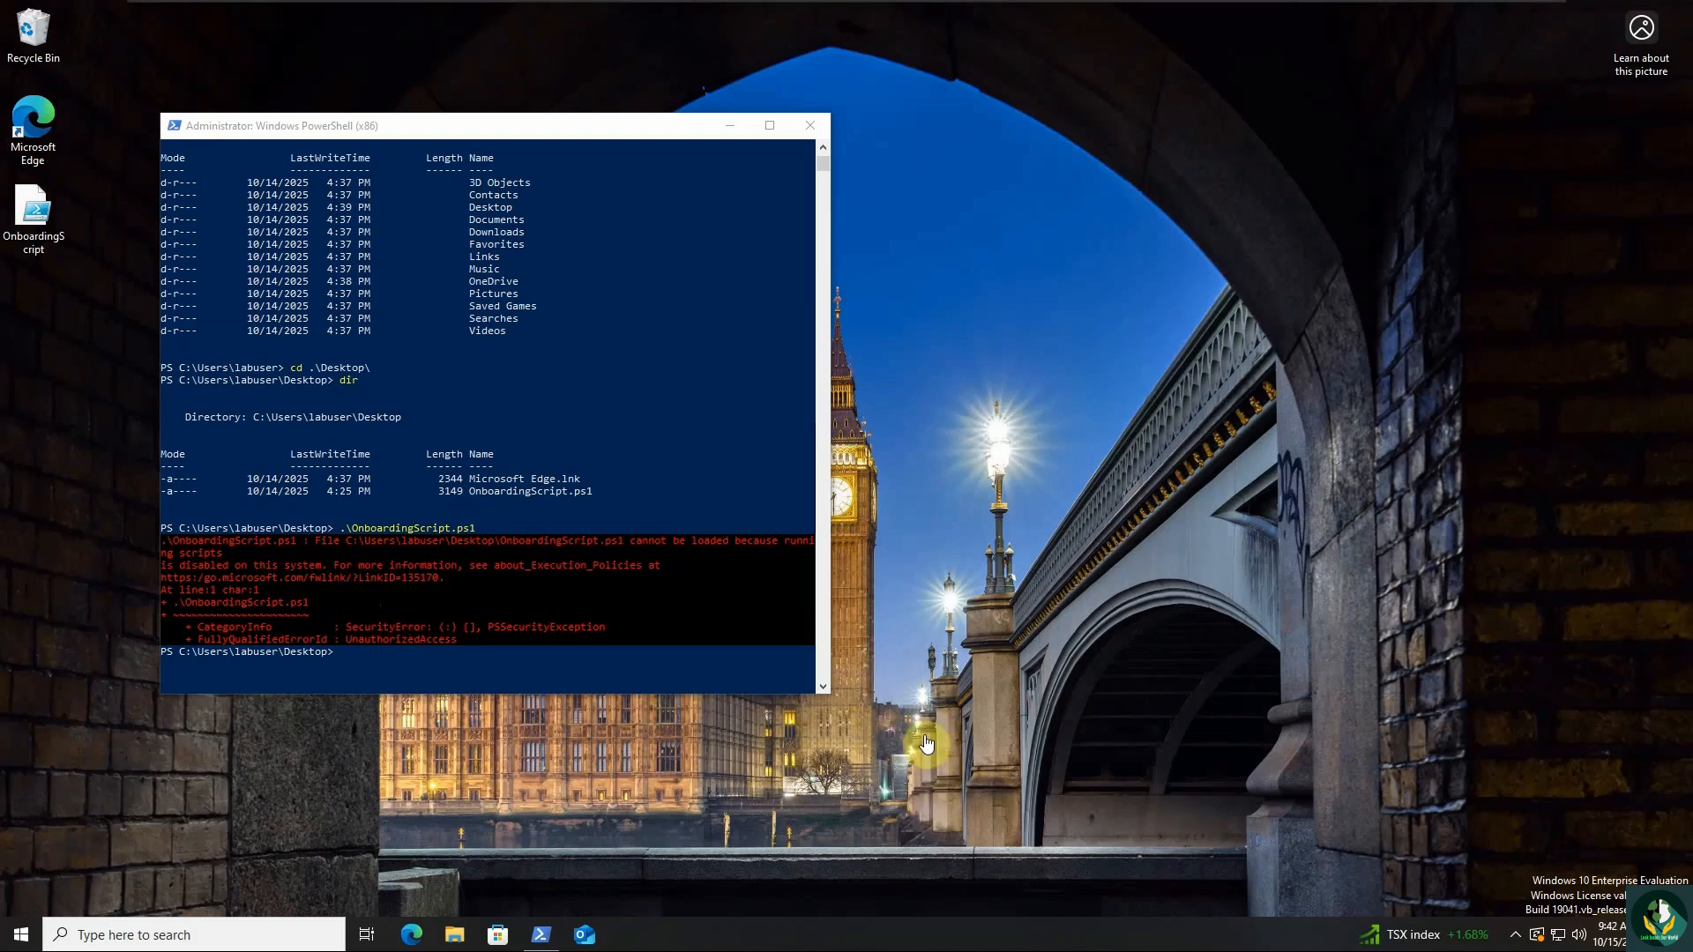
Check the current PowerShell script policy with Get-ExecutionPolicy.
{"action": "left_click", "coordinate": [356, 668]}
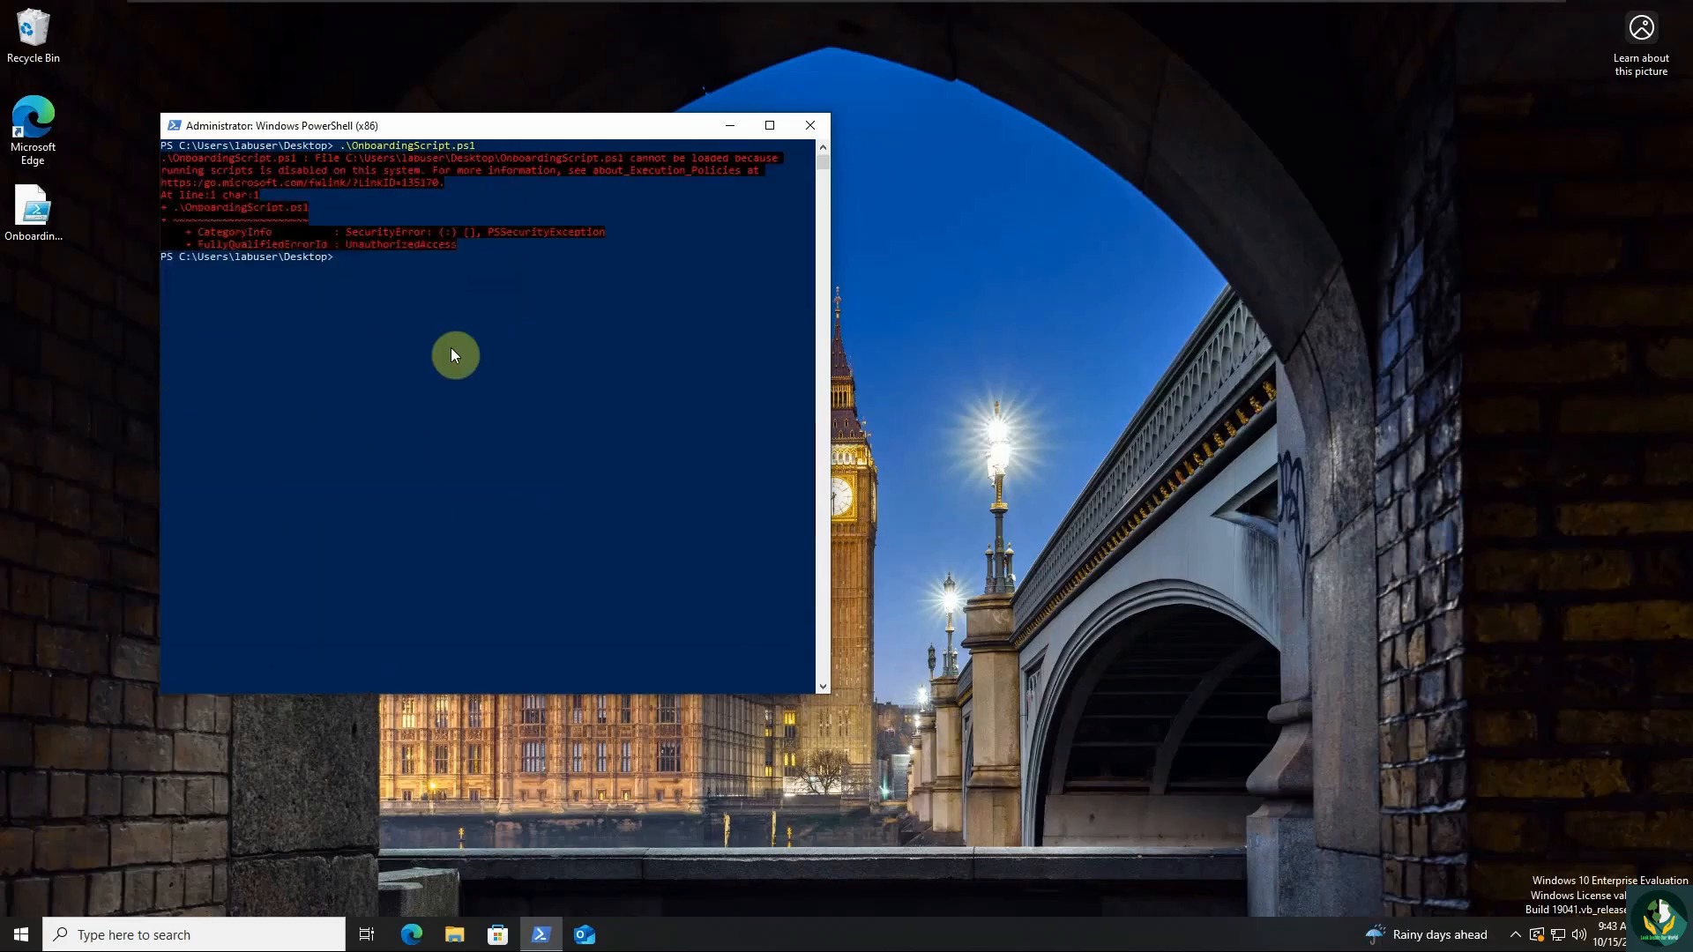
{"action": "type", "text": "Get-ExecutionPolicy"}
{"action": "key", "text": "Return"}
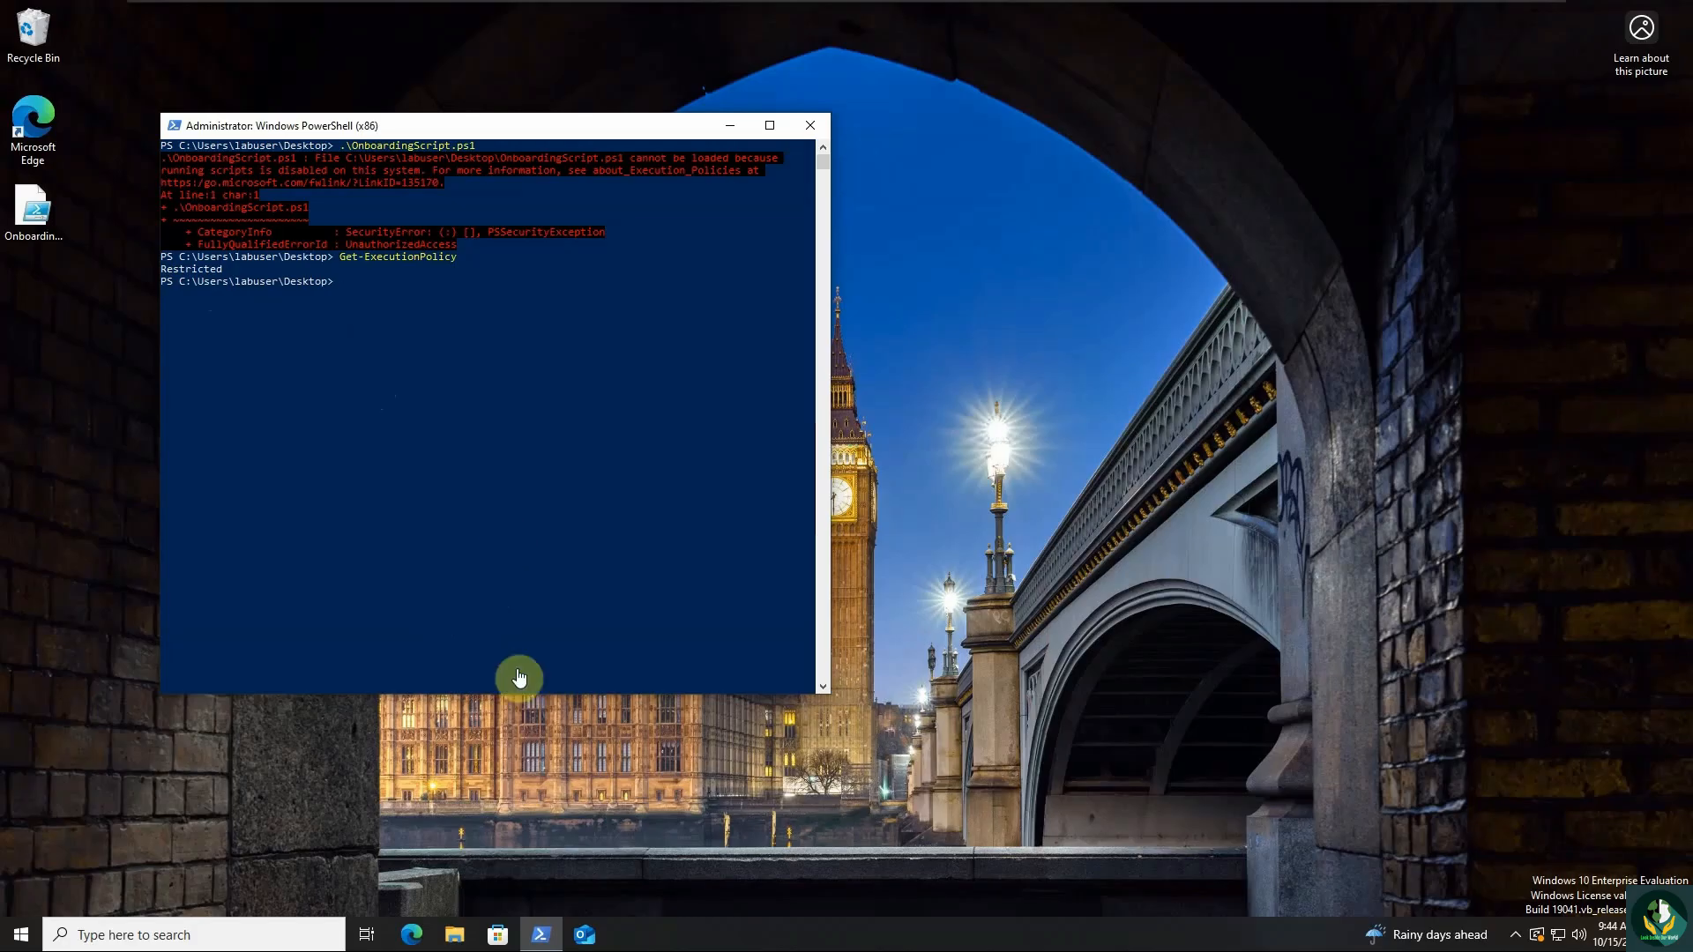
Write a Set-ExecutionPolicy command with the scope Process and the execution policy Bypass at the prompt, without running it.
{"action": "type", "text": "Set-ExecutionPoli"}
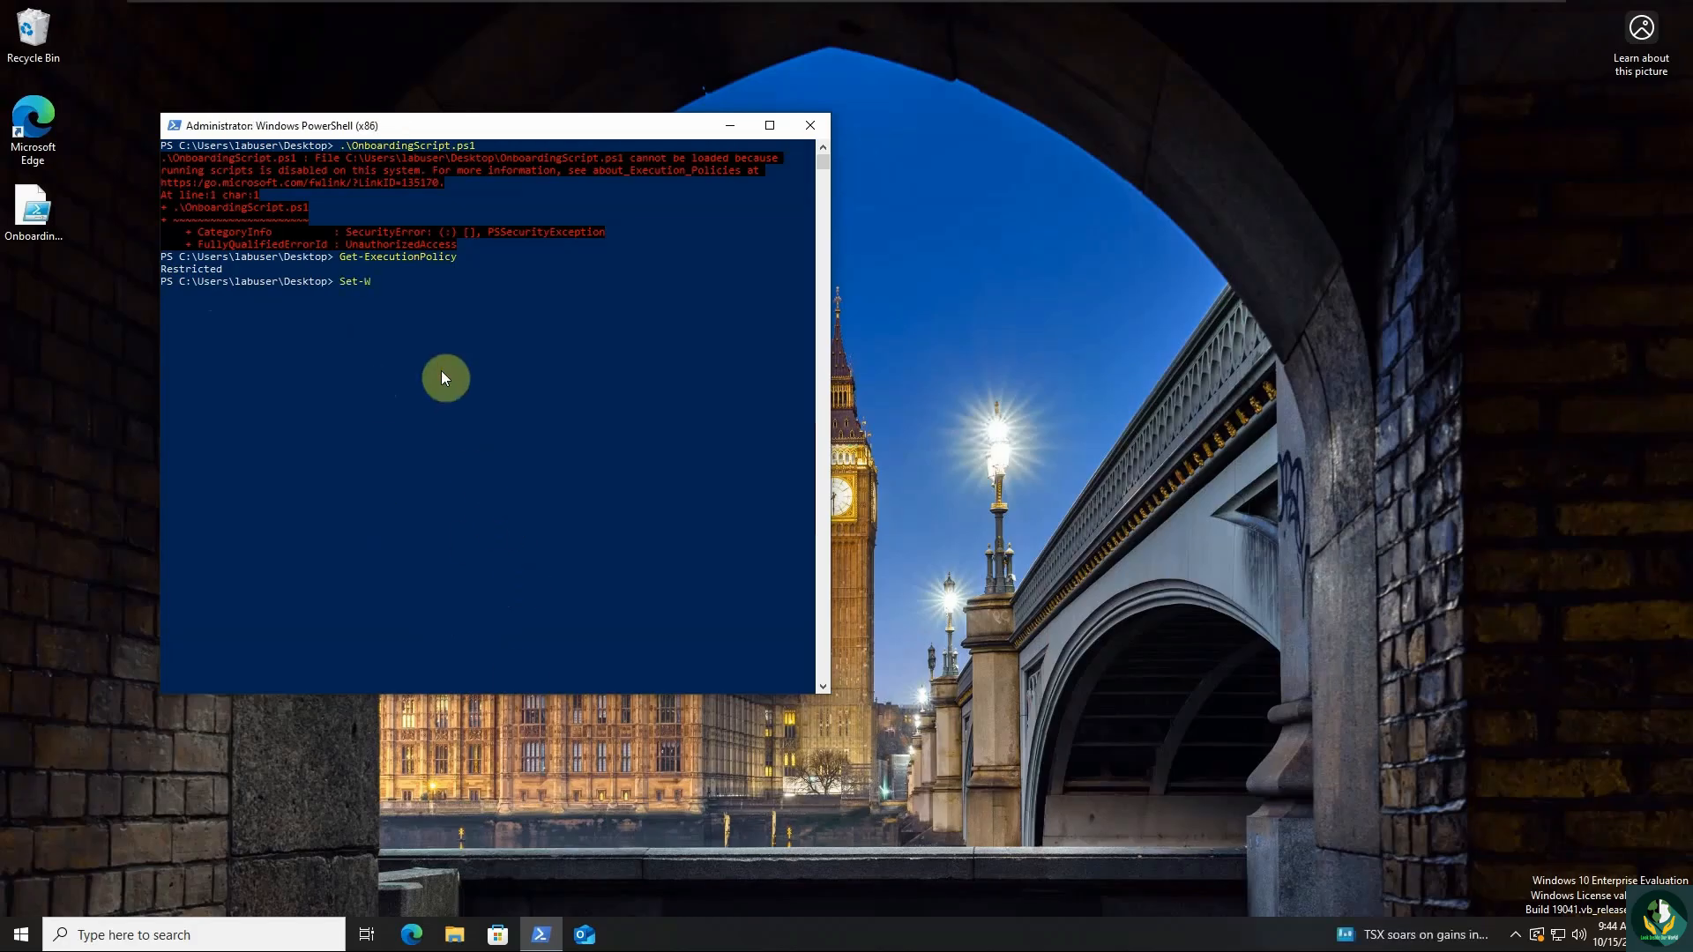
{"action": "type", "text": "cy -Scope Process - ExecutionPolicy Bypass"}
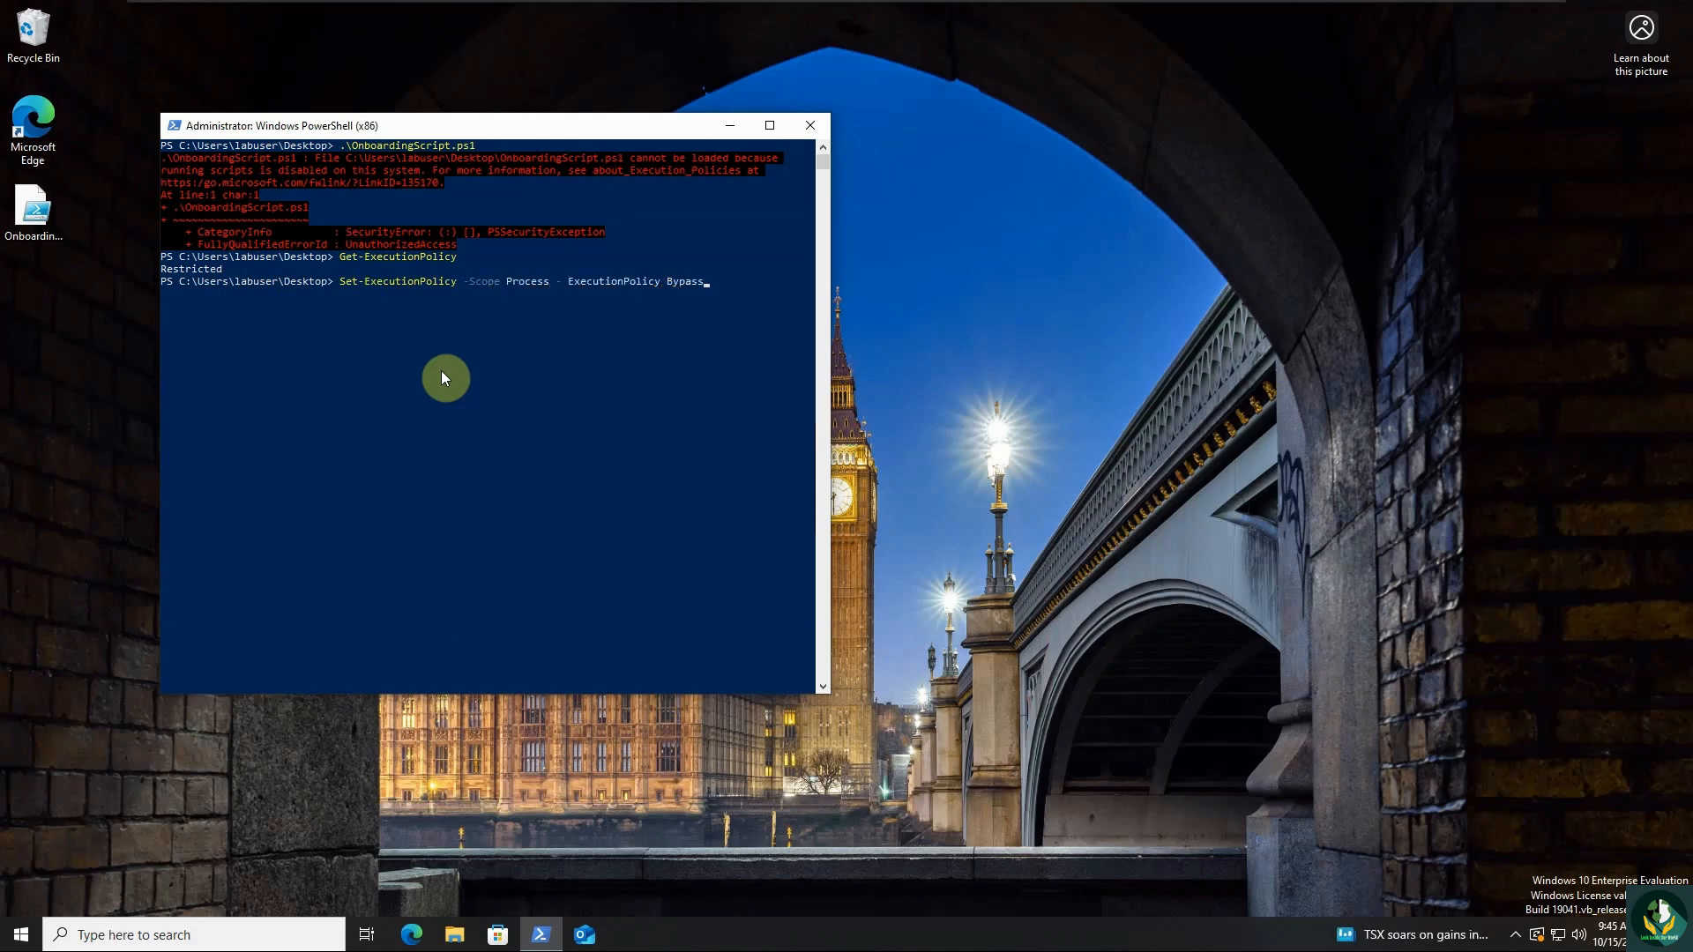
{"action": "left_click", "coordinate": [713, 294]}
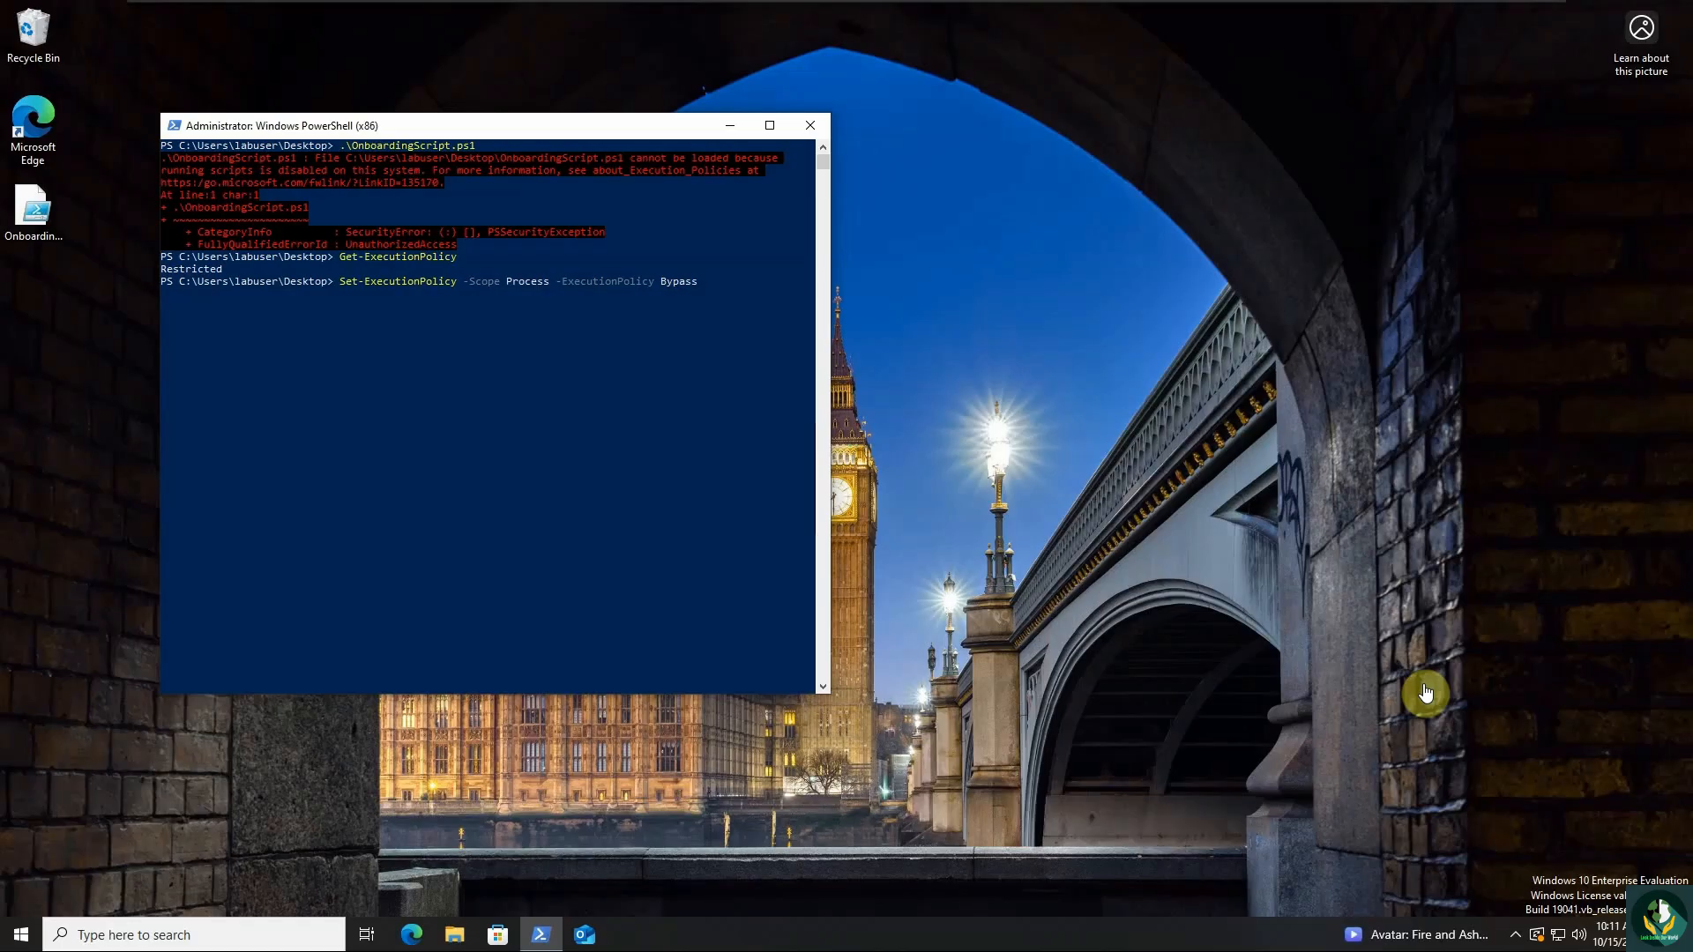
Change the command to Set-ExecutionPolicy -Scope CurrentUser -ExecutionPolicy RemoteSigned, run it and confirm the policy change with Y.
{"action": "key", "text": "ctrl+BackSpace"}
{"action": "key", "text": "ctrl+BackSpace"}
{"action": "key", "text": "ctrl+BackSpace"}
{"action": "type", "text": "CurrentUser -ExecutionPolicy"}
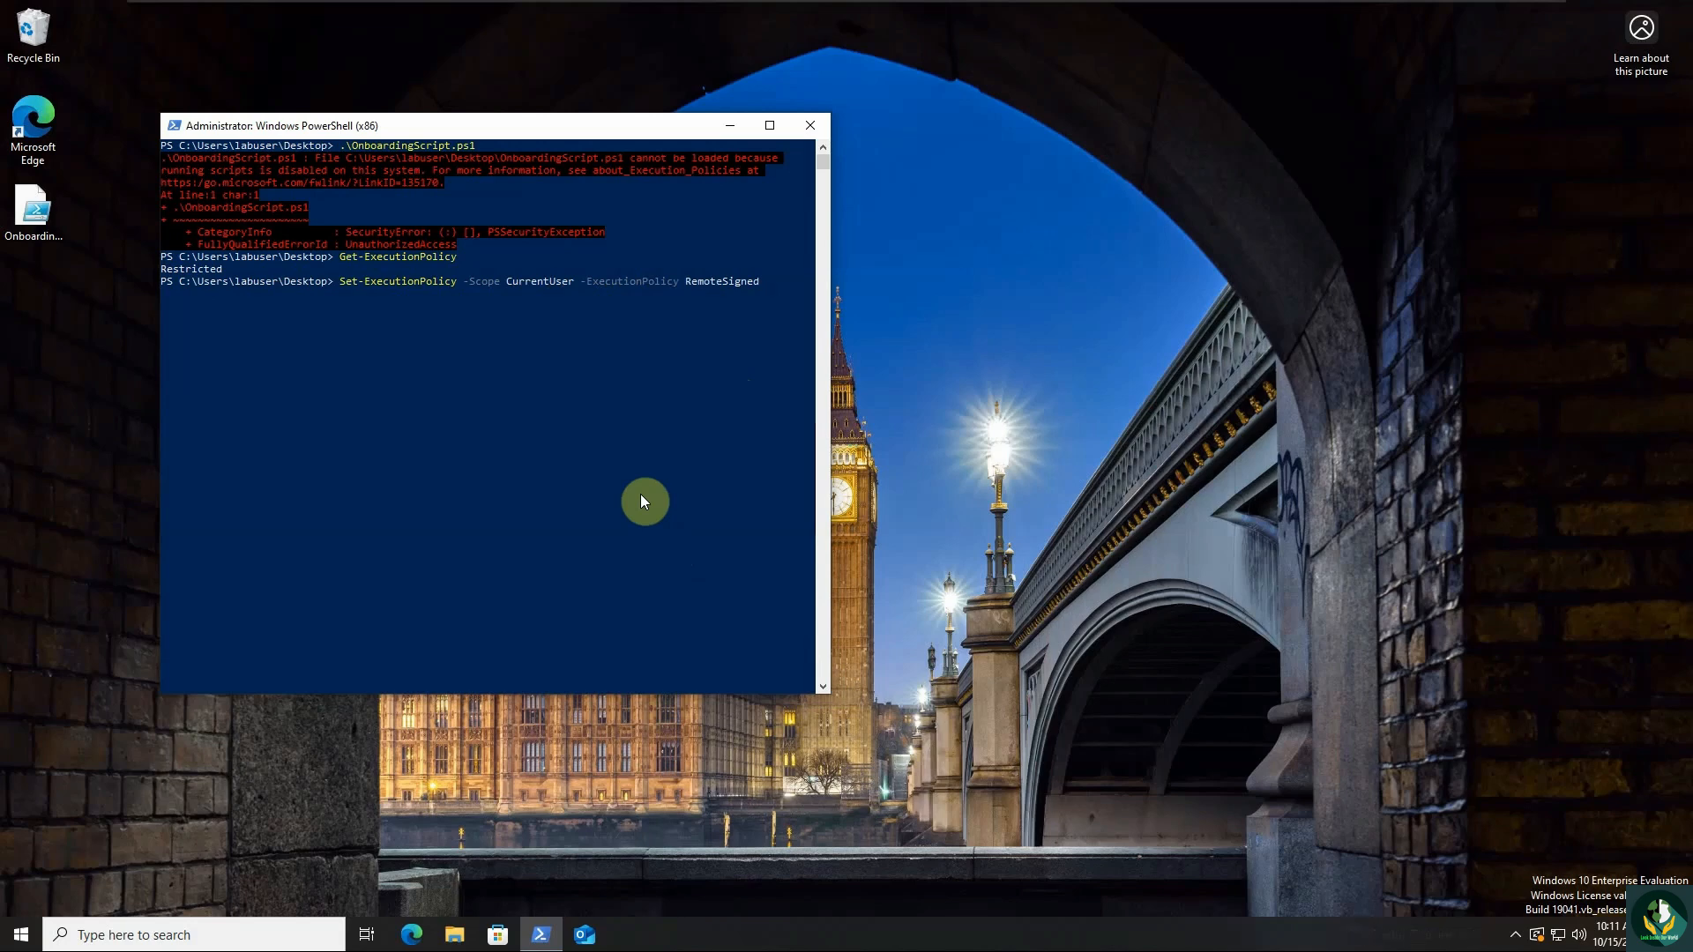
{"action": "left_click", "coordinate": [743, 357]}
{"action": "key", "text": "Return"}
{"action": "key", "text": "Return"}
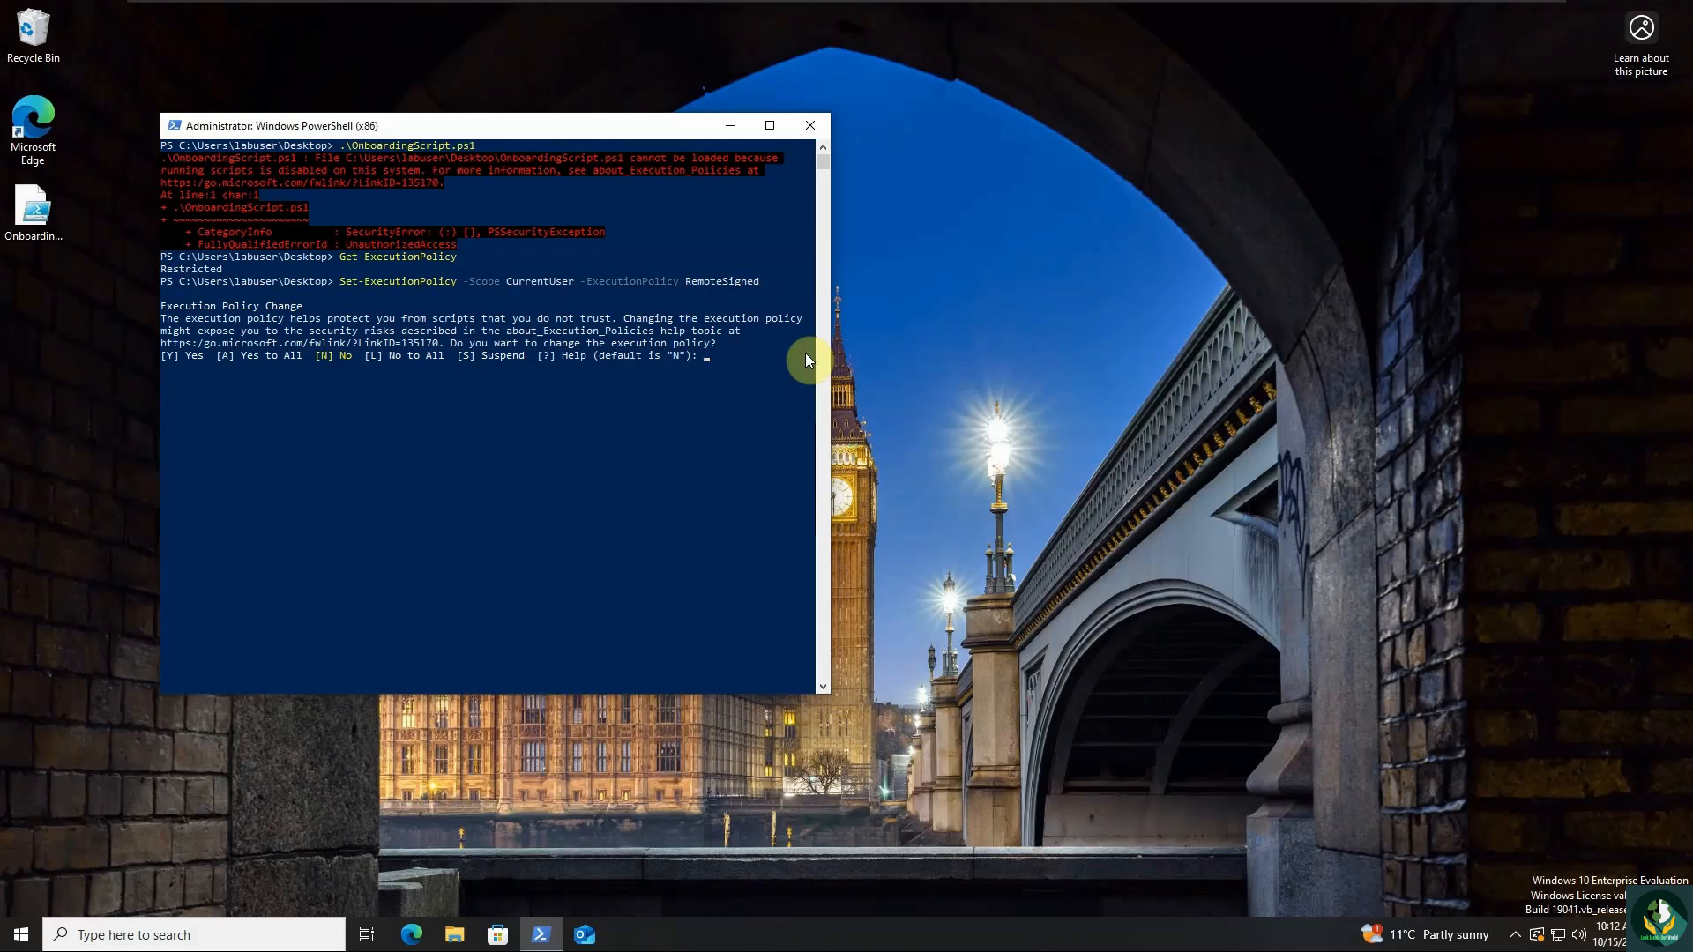
{"action": "type", "text": "Y"}
{"action": "key", "text": "Return"}
Run .\OnboardingScript.ps1 under the changed execution policy to start the Azure Arc onboarding.
{"action": "type", "text": "\\On"}
{"action": "key", "text": "Tab"}
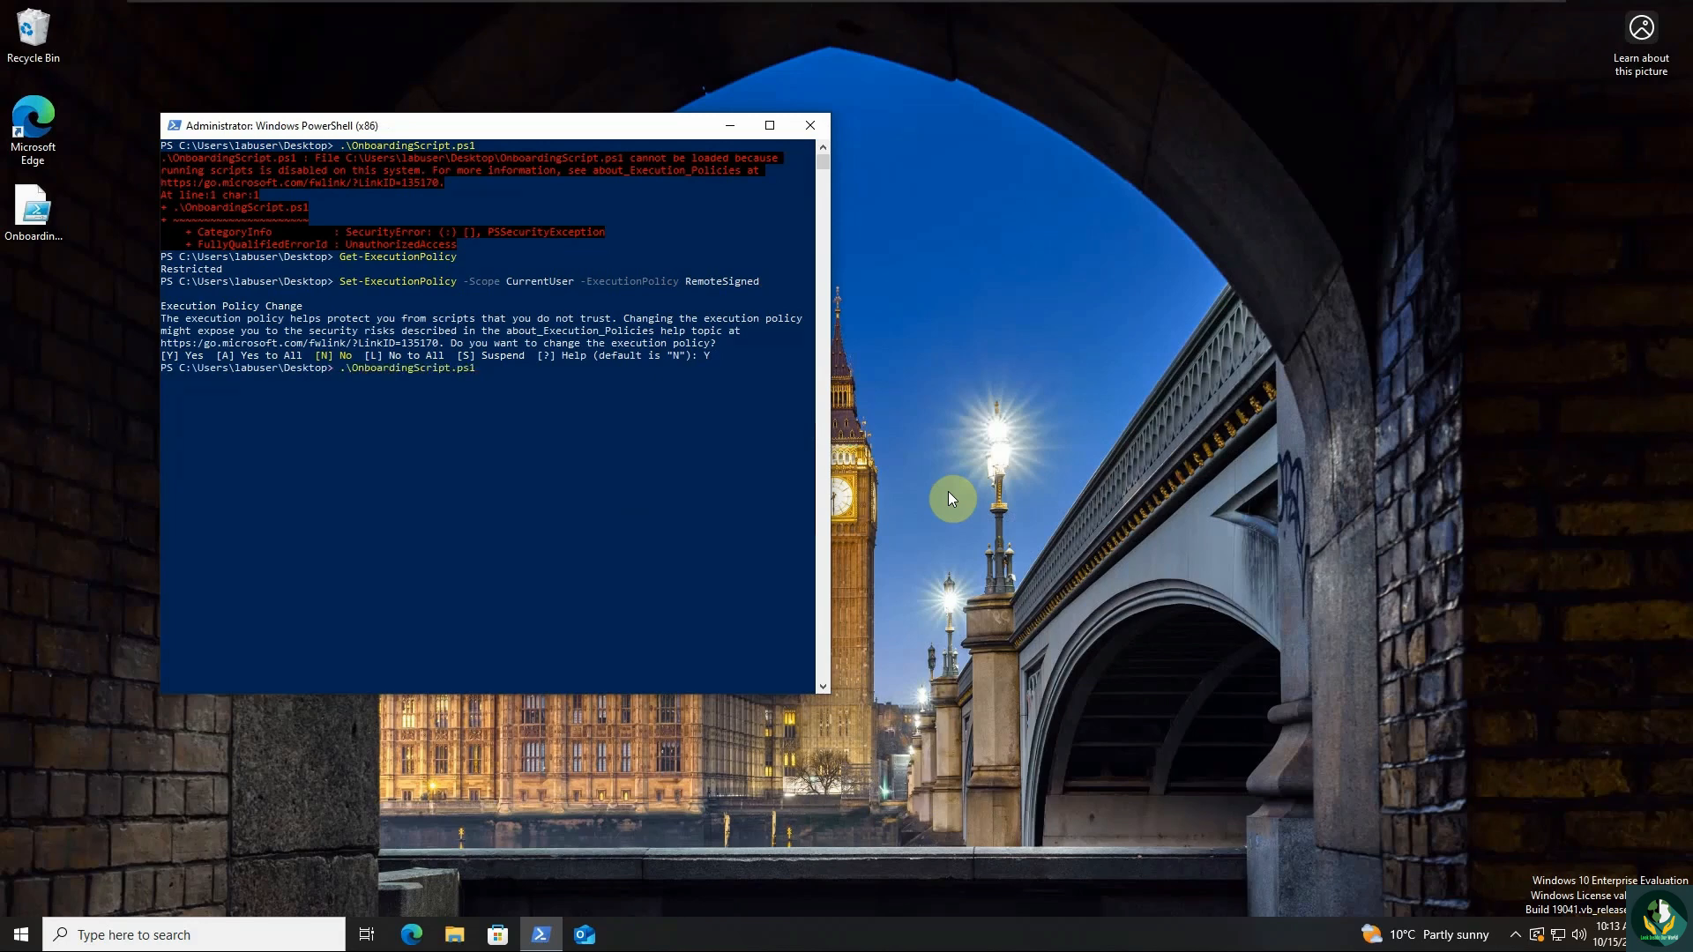
{"action": "key", "text": "Return"}
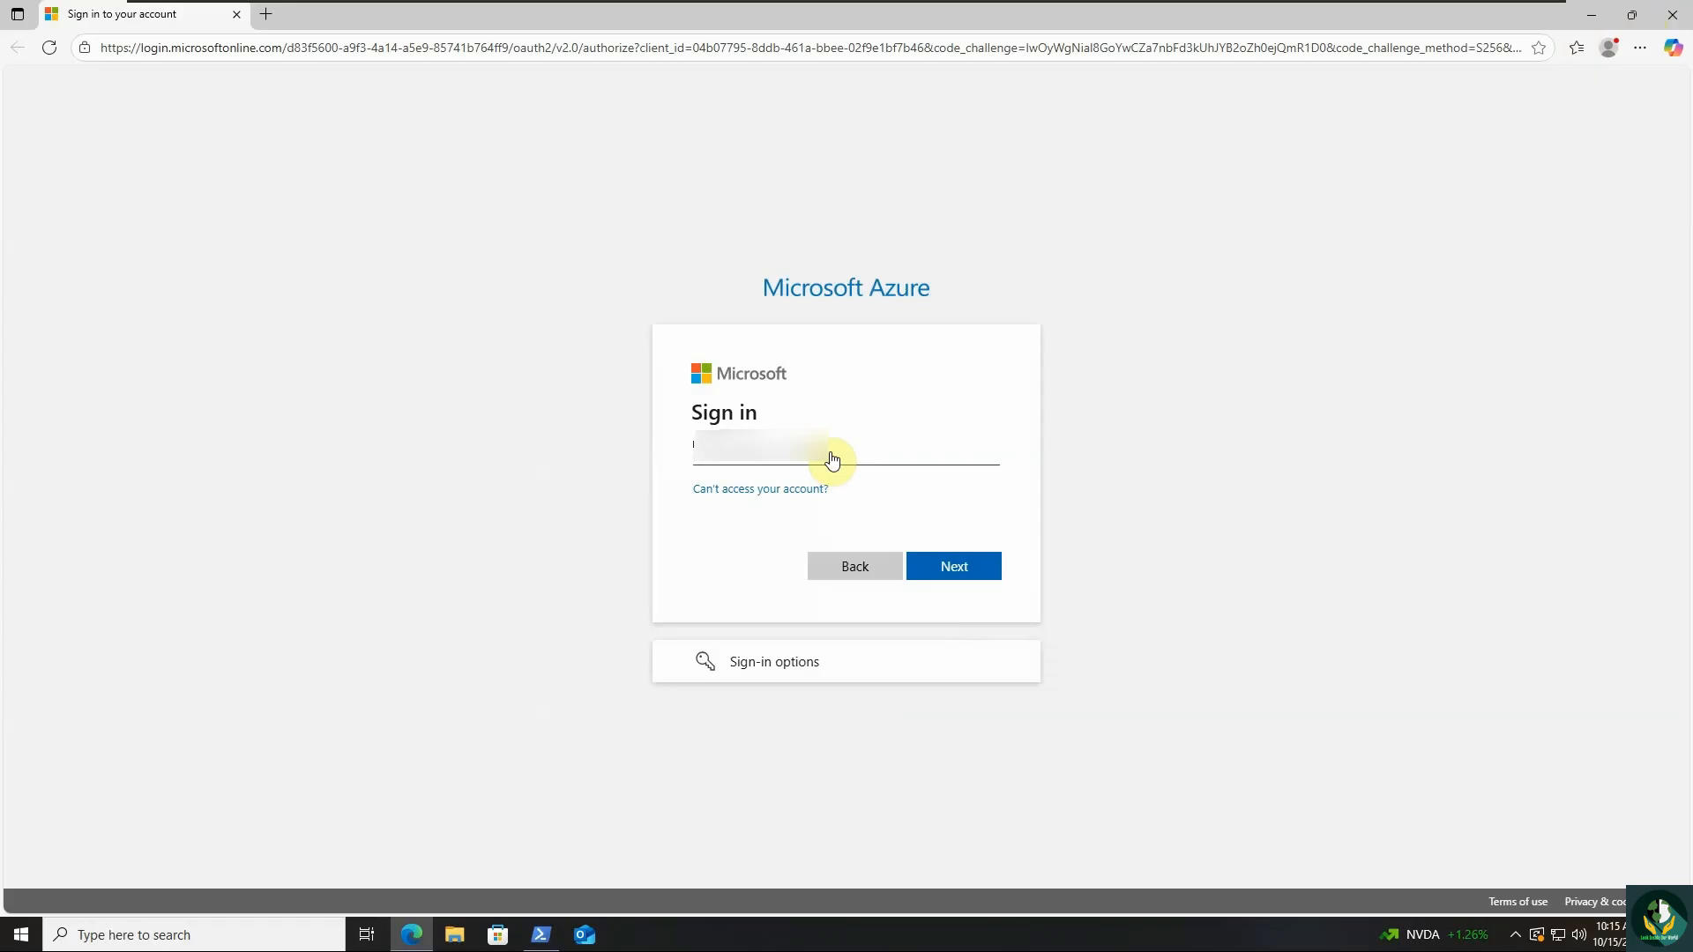
Submit the account's e-mail on the Microsoft Azure sign-in page and decline signing in to Microsoft Edge.
{"action": "type", "text": "a[unreadable]"}
{"action": "left_click", "coordinate": [949, 568]}
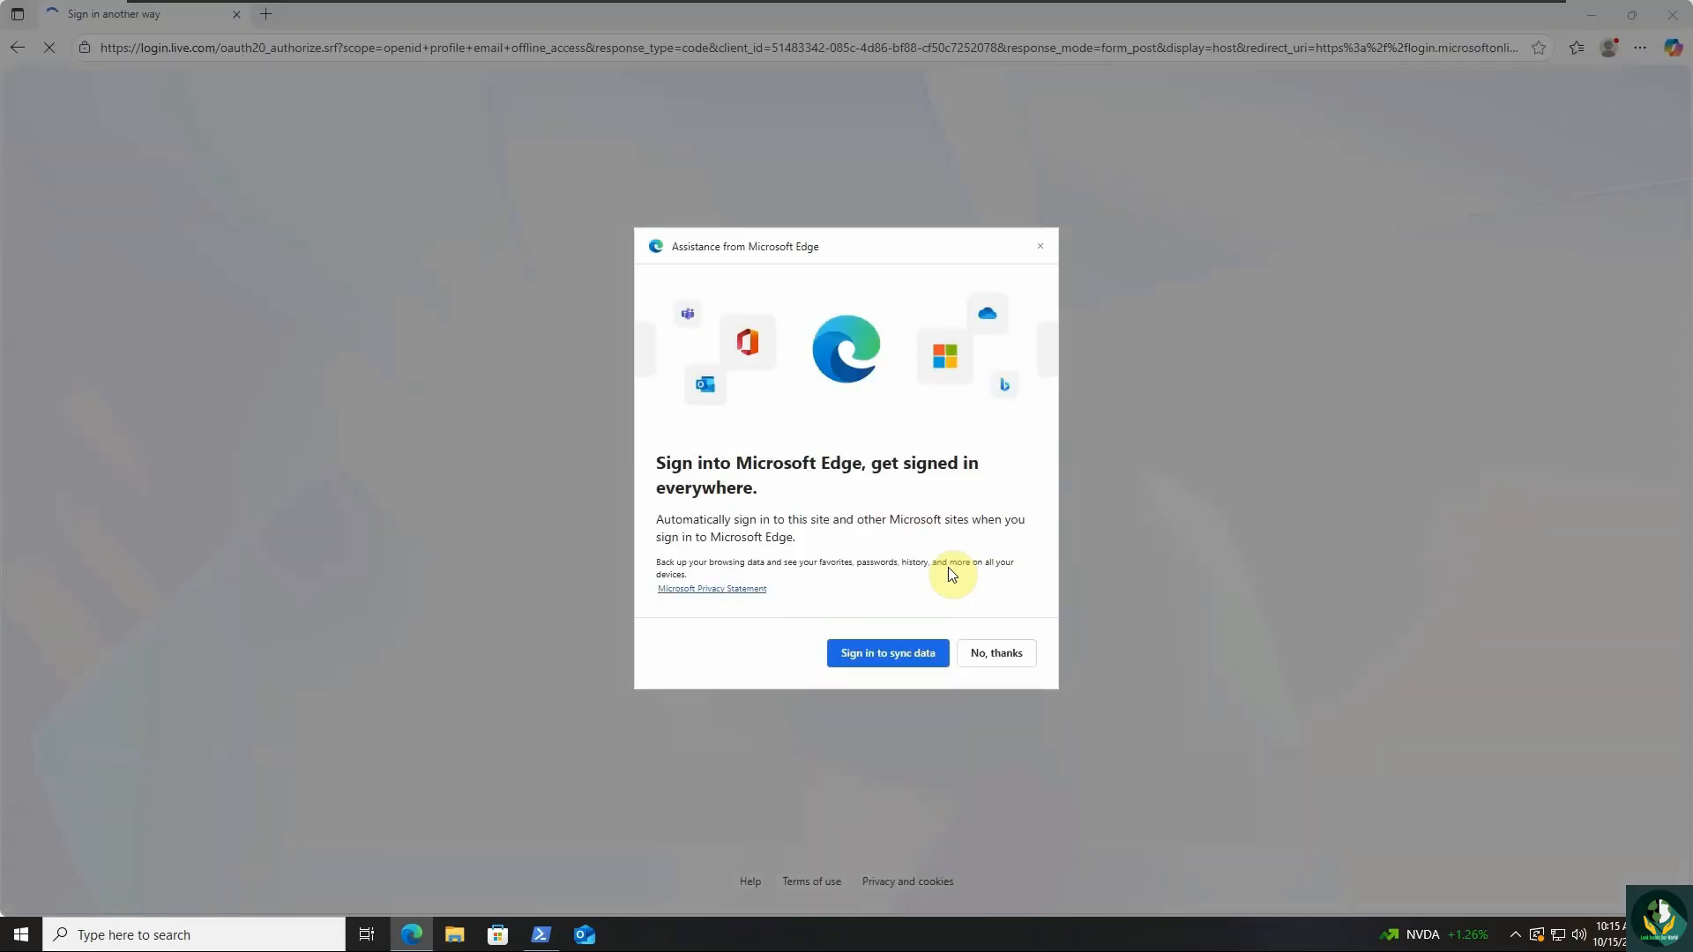
{"action": "left_click", "coordinate": [984, 648]}
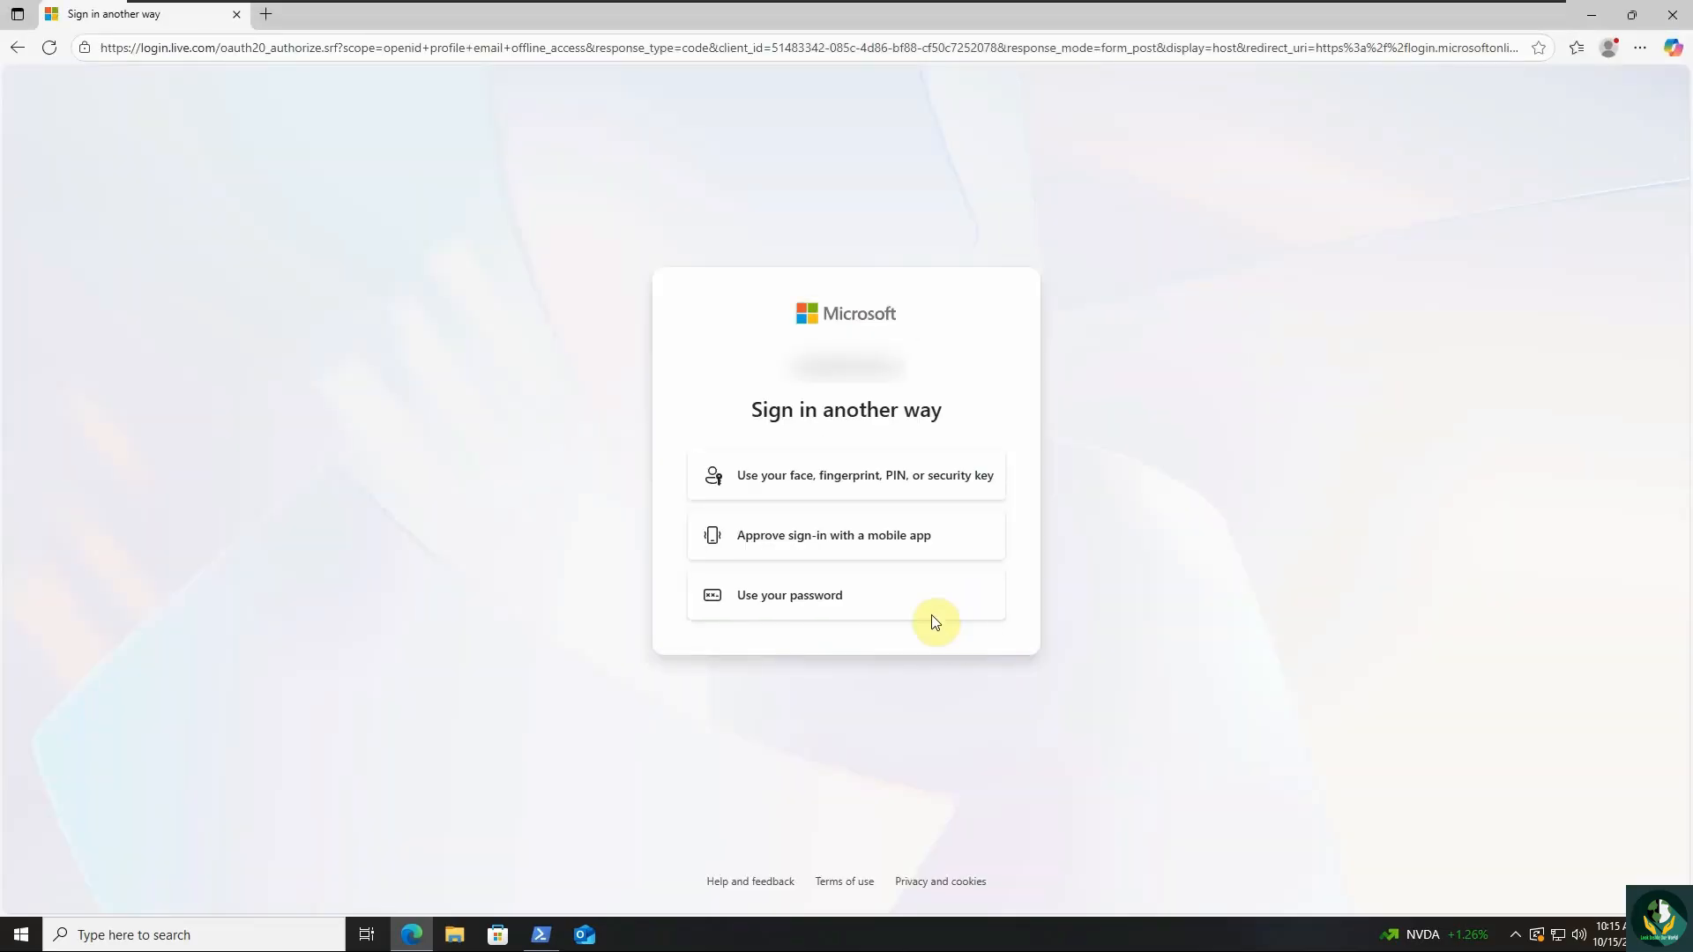
Complete the Microsoft sign-in by approving it with a mobile app and close the authentication page.
{"action": "left_click", "coordinate": [813, 536]}
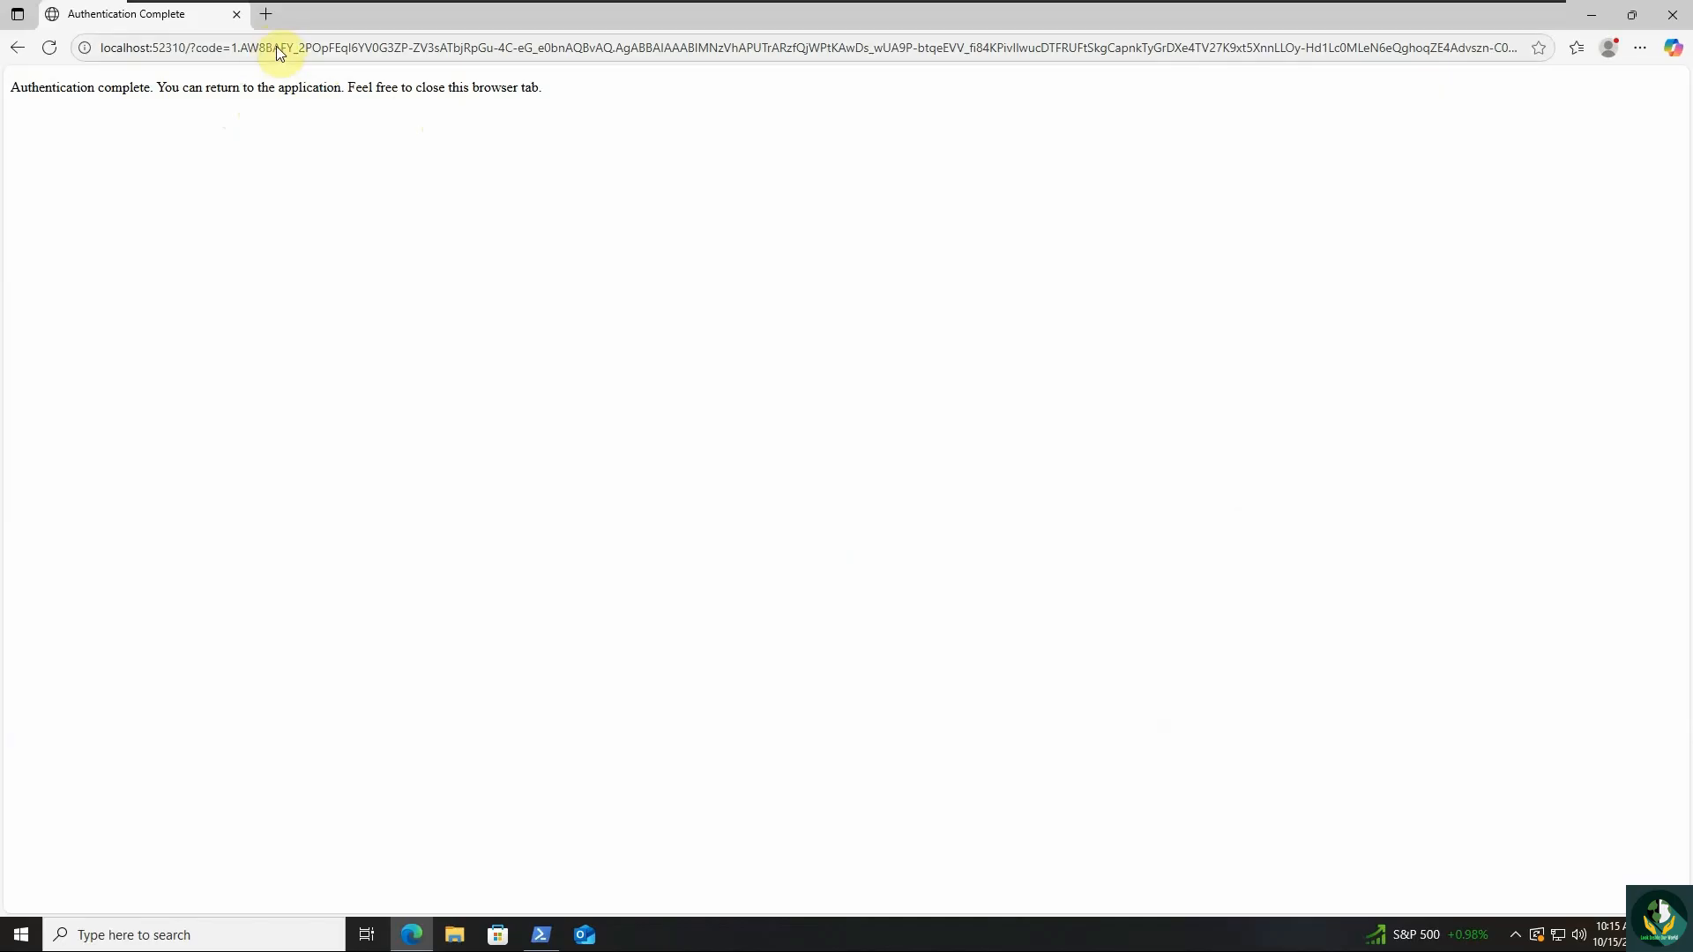
{"action": "left_click", "coordinate": [238, 15]}
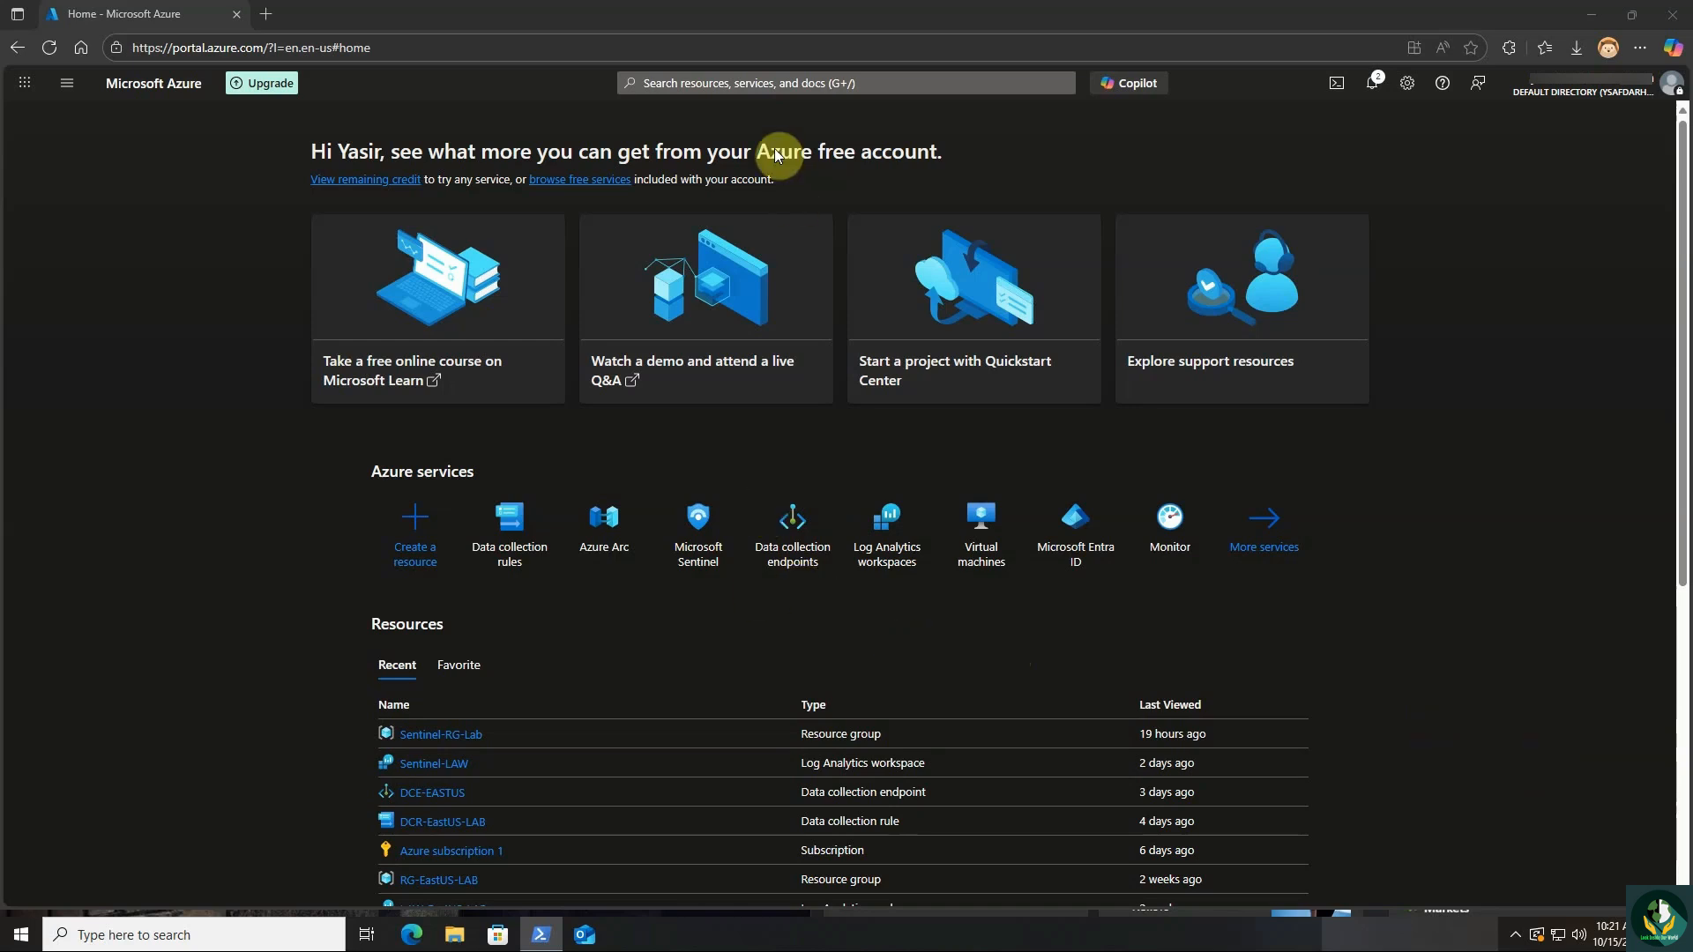
Find the data collection rules service in the Azure portal and start a new rule named DCR-Sentinel-LAB.
{"action": "left_click", "coordinate": [724, 84]}
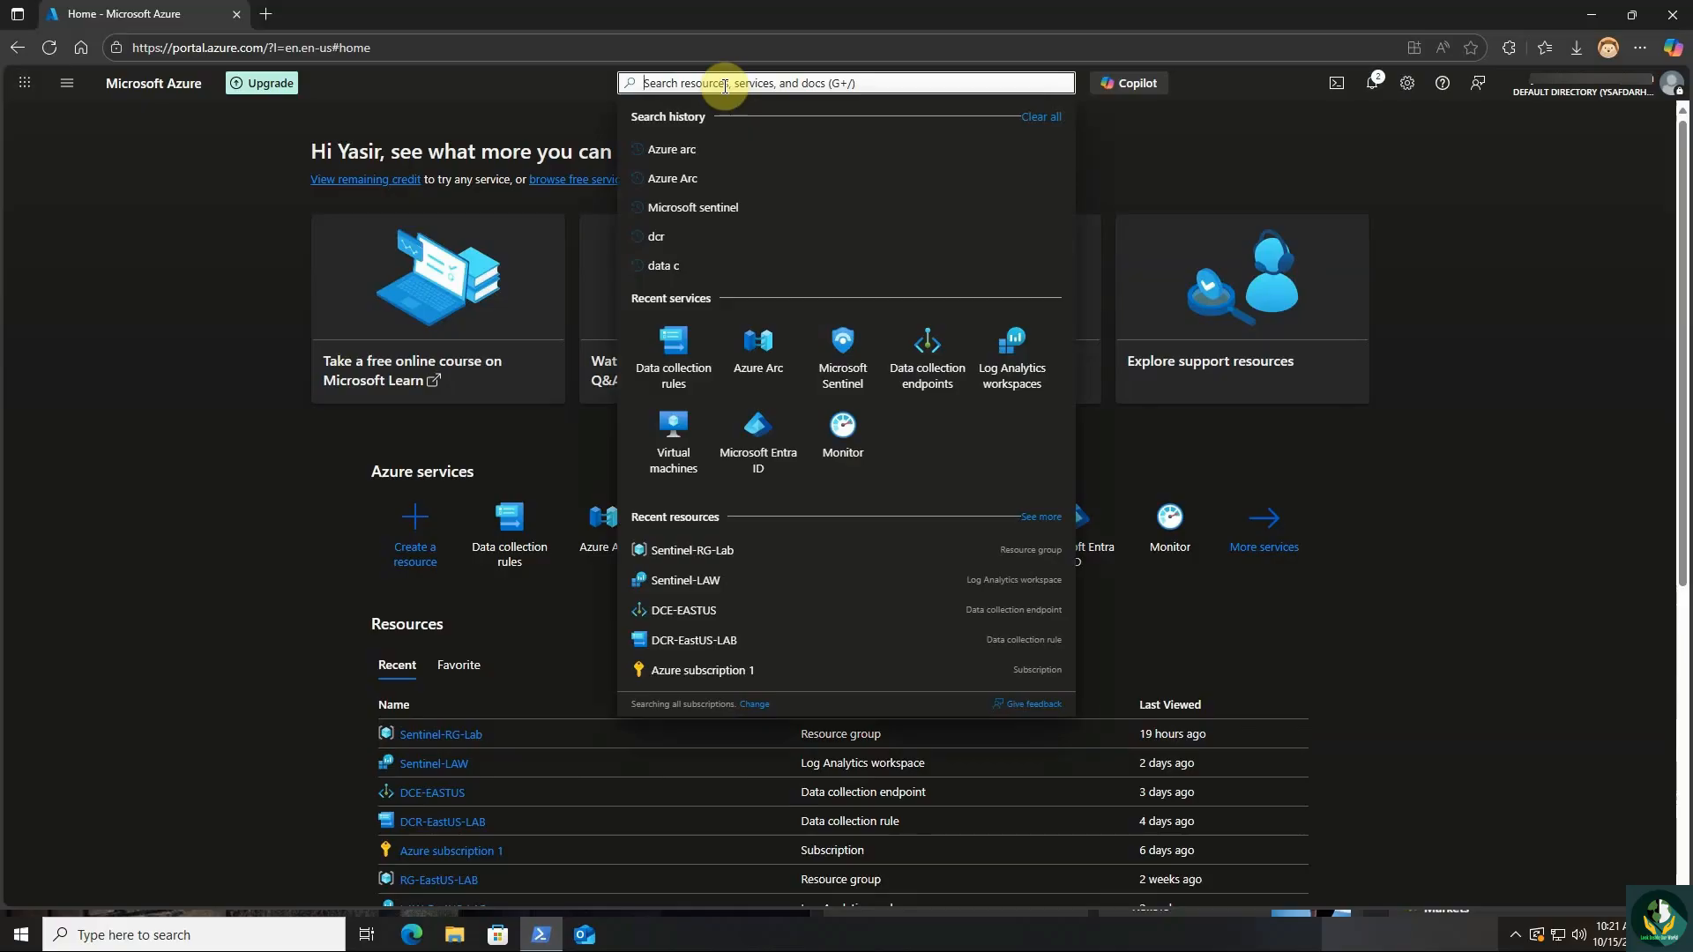
{"action": "type", "text": "dcr"}
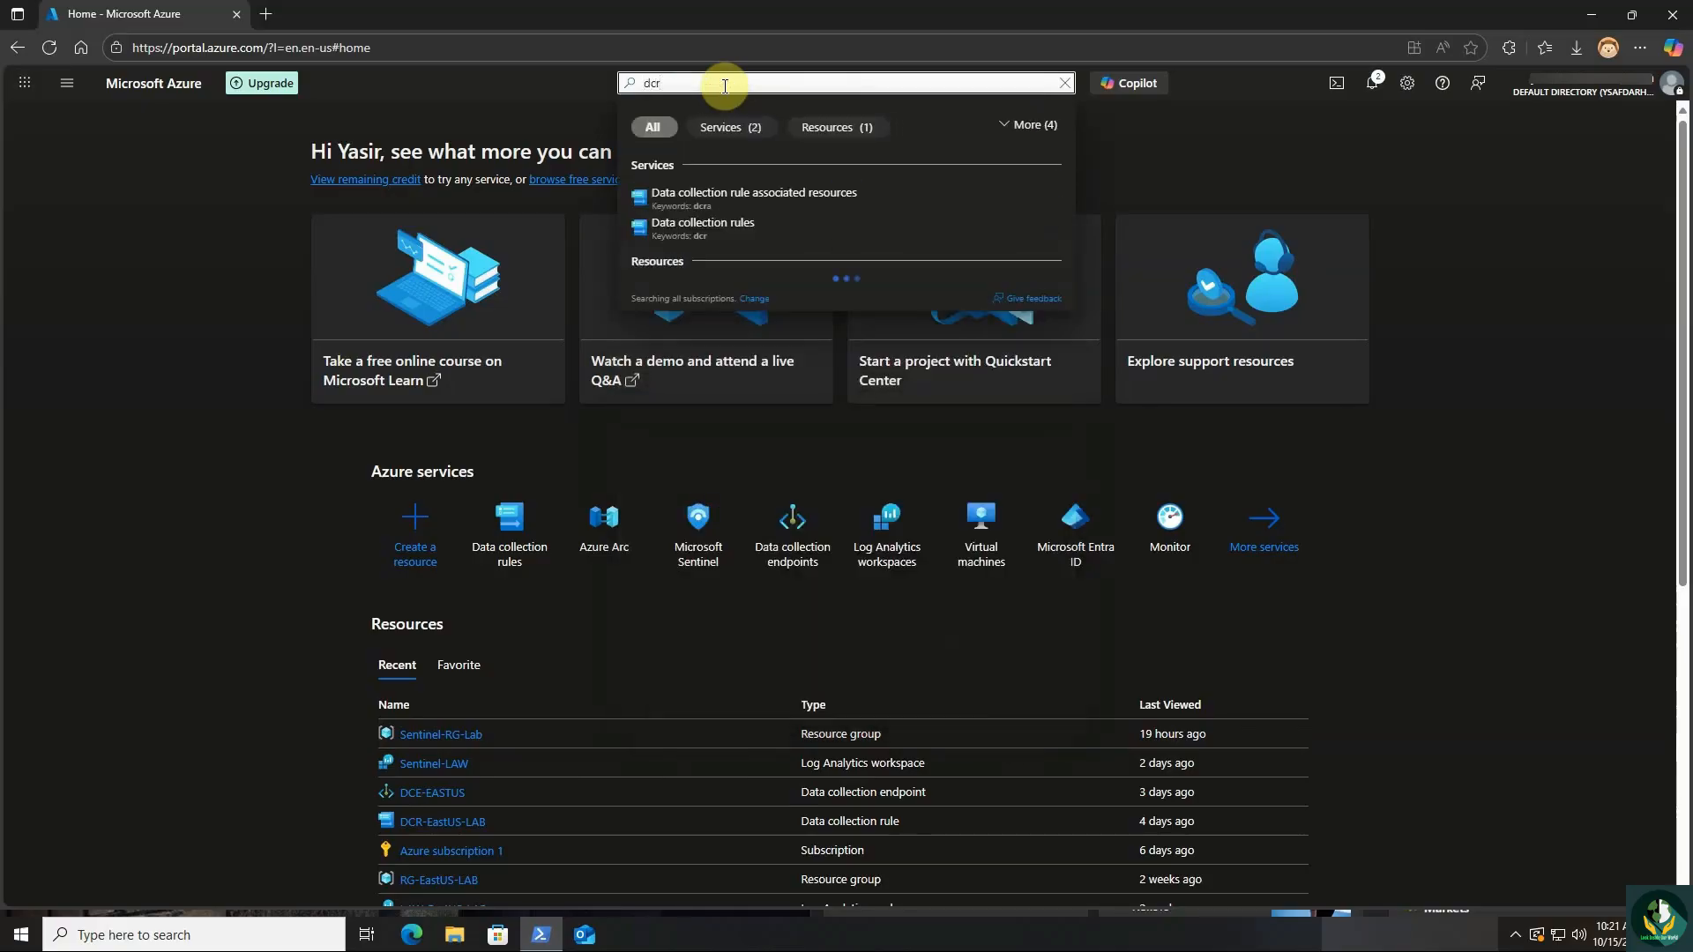
{"action": "left_click", "coordinate": [721, 236]}
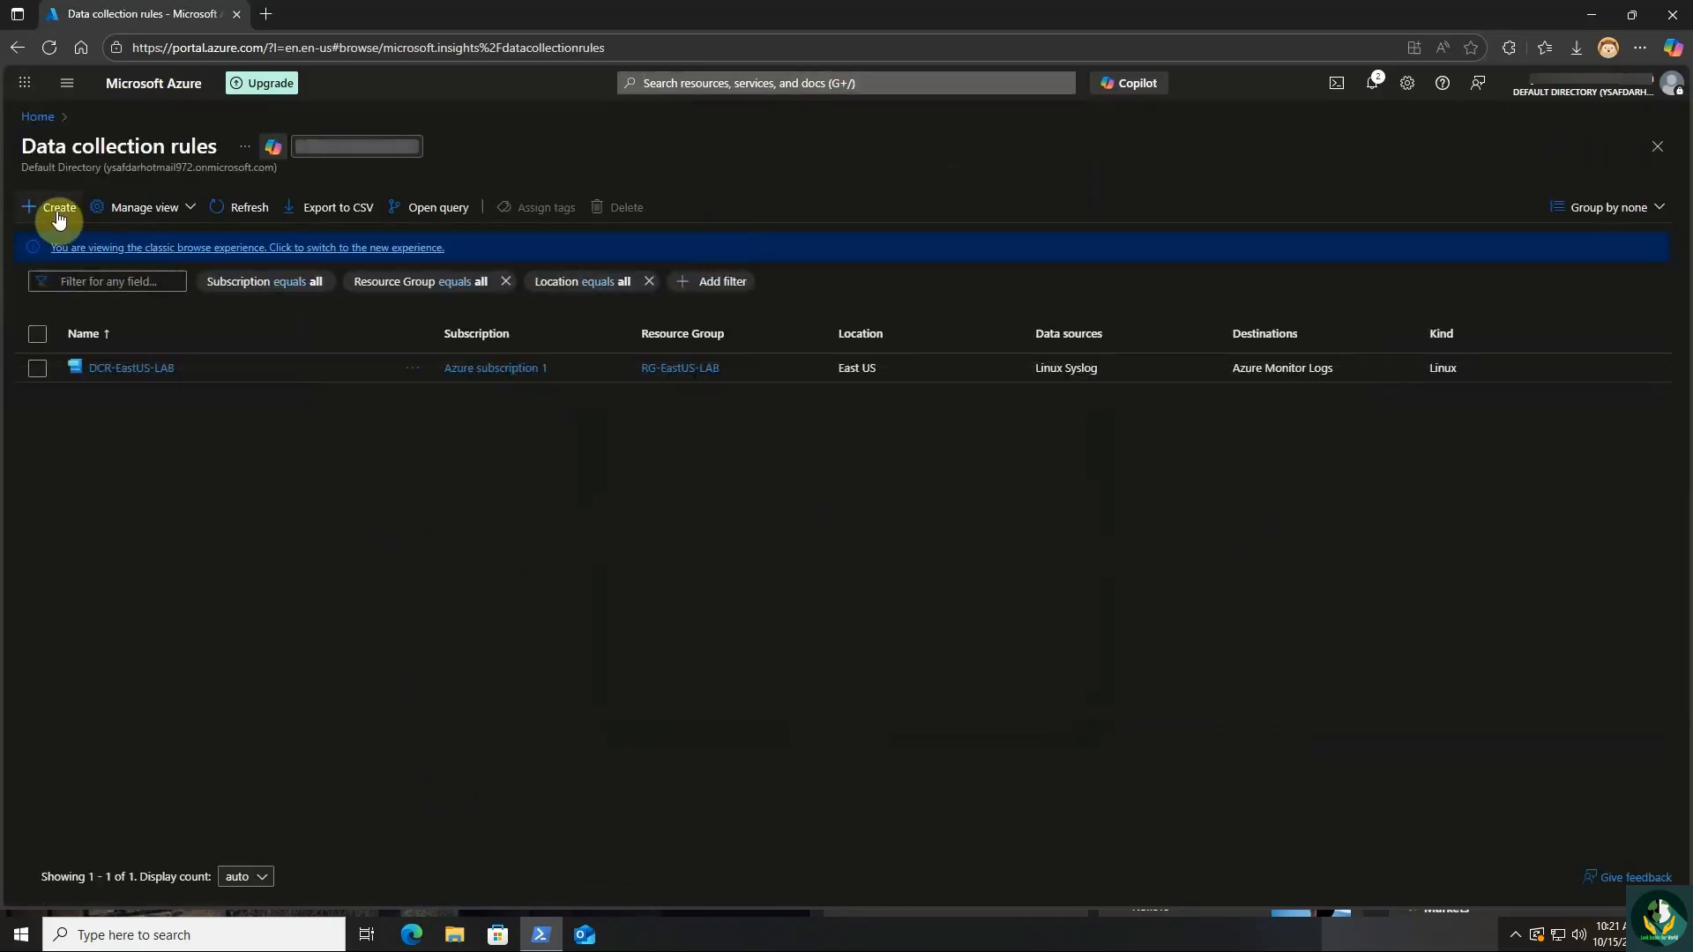
{"action": "left_click", "coordinate": [58, 212]}
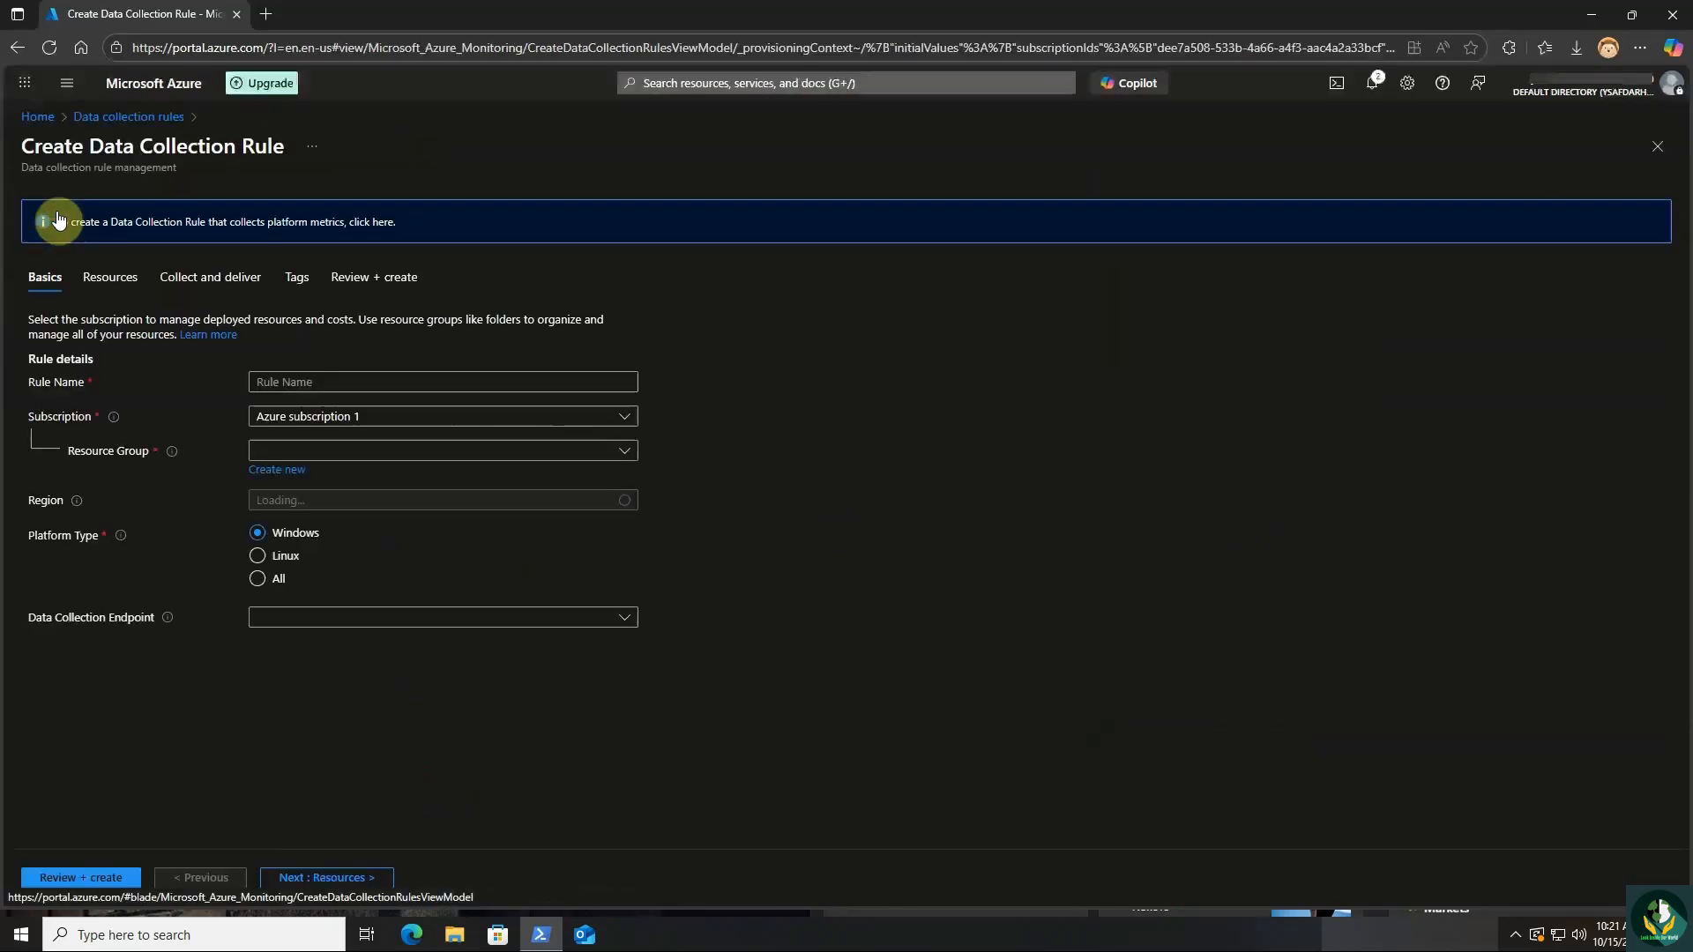
{"action": "left_click", "coordinate": [341, 394]}
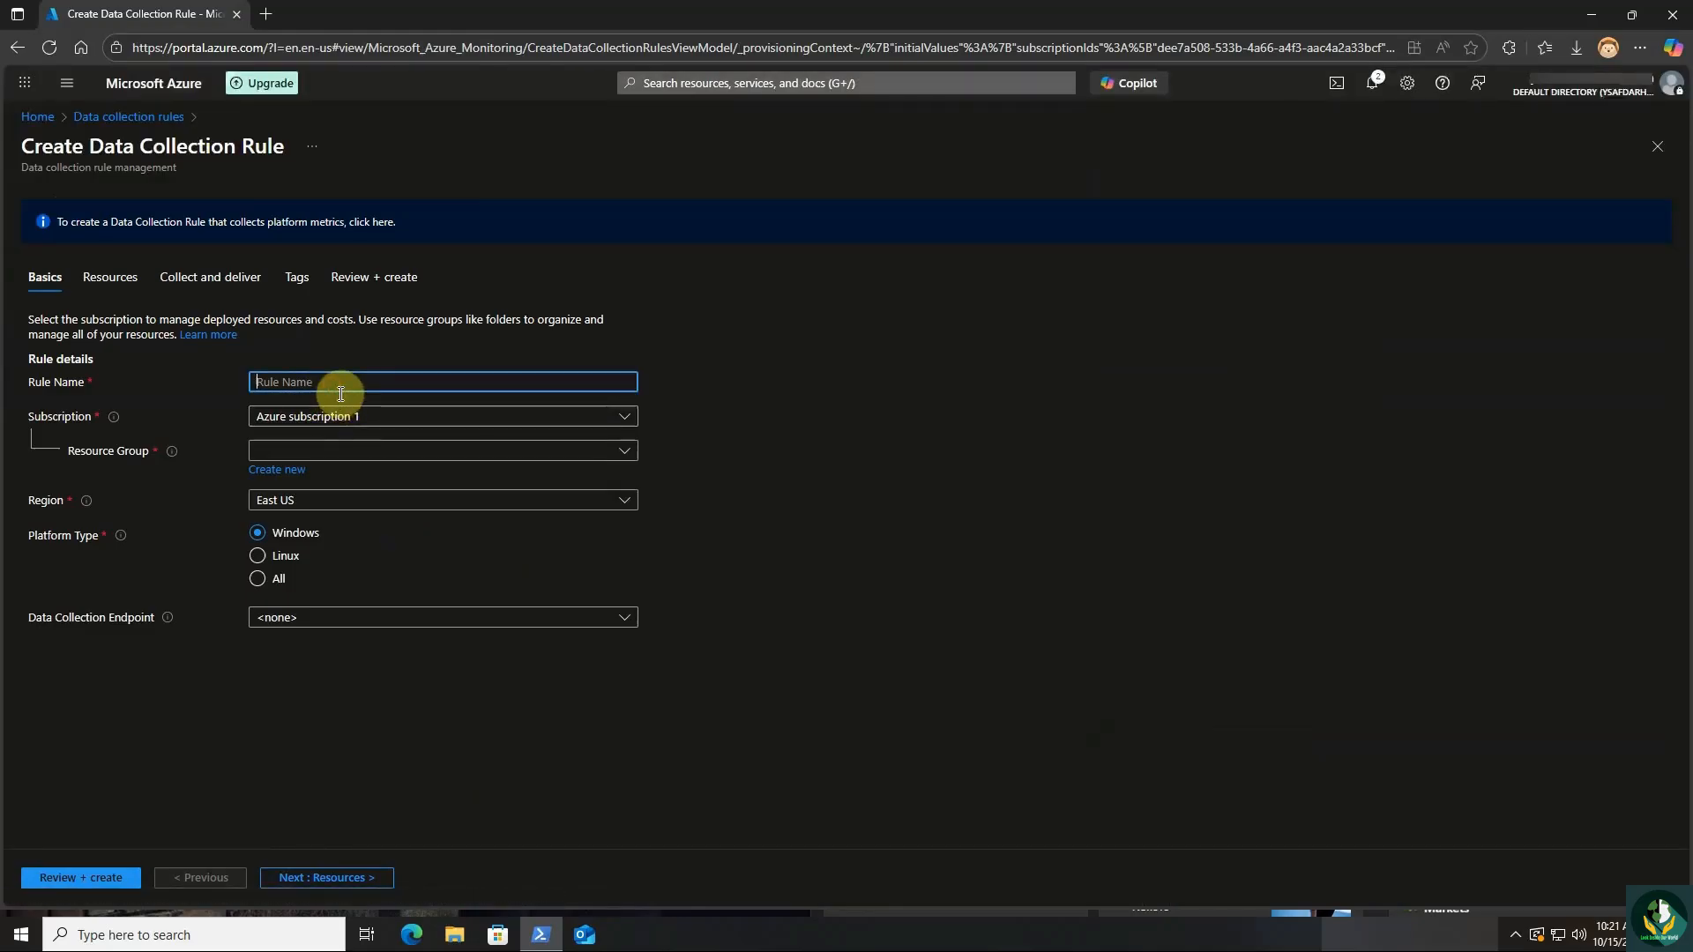
{"action": "type", "text": "DCR-Sentinel-LAB"}
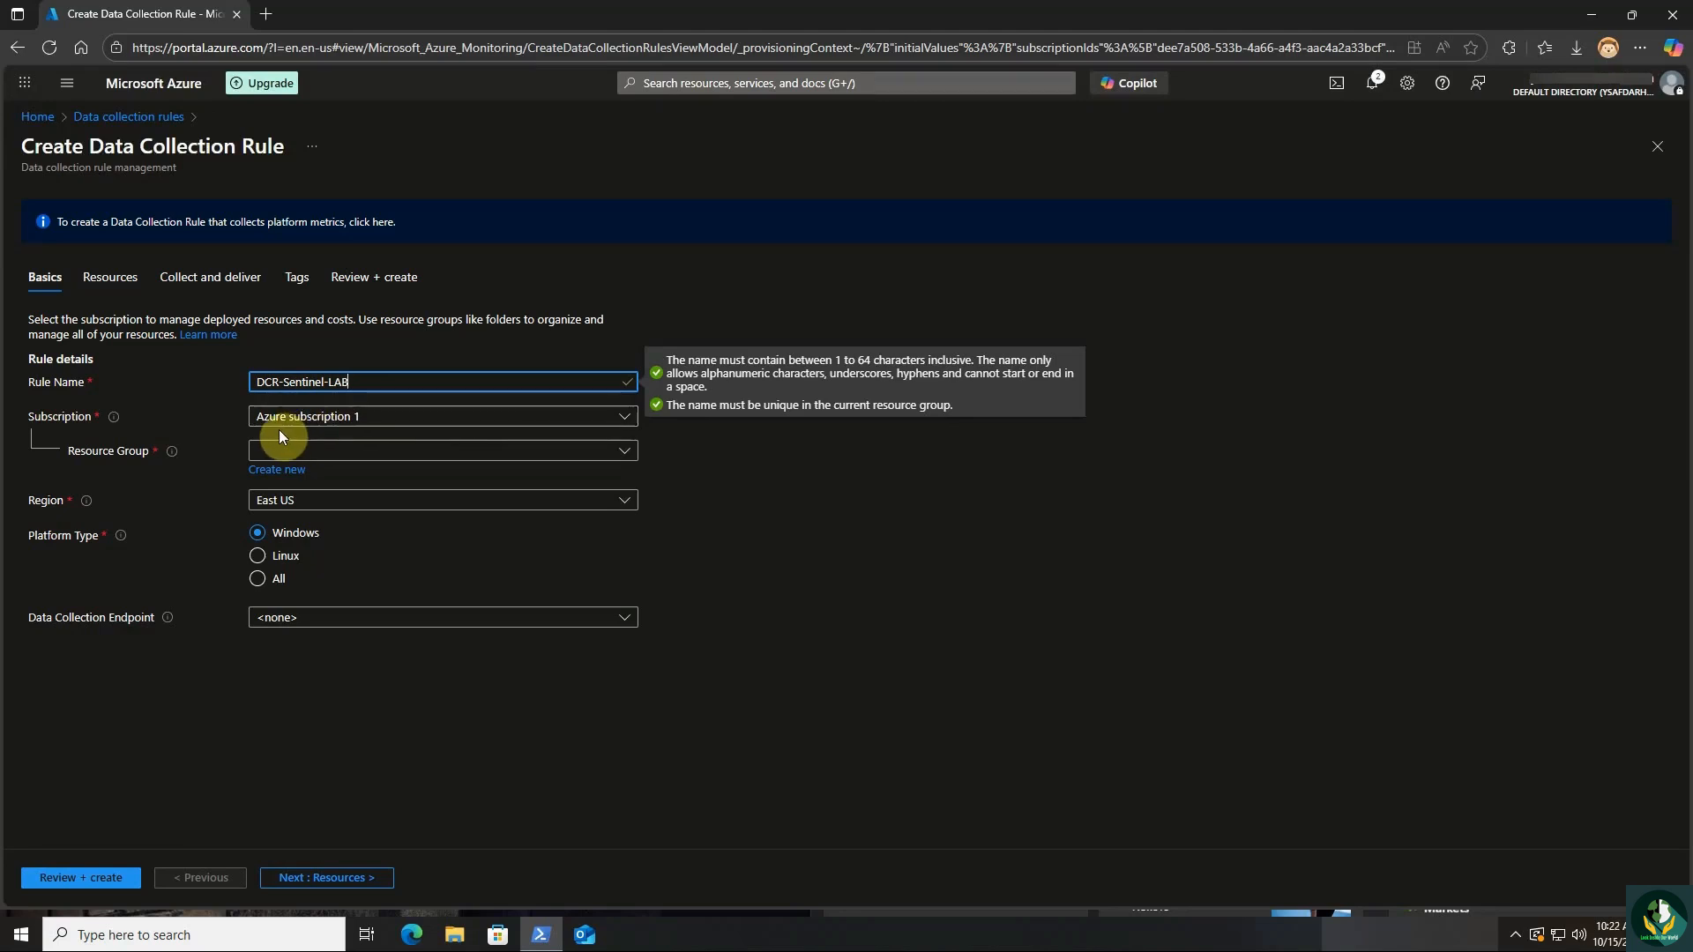
Assign the rule to resource group Sentinel-RG-Lab with Sentinel-DCE as its data collection endpoint and proceed to its resources.
{"action": "left_click", "coordinate": [321, 451]}
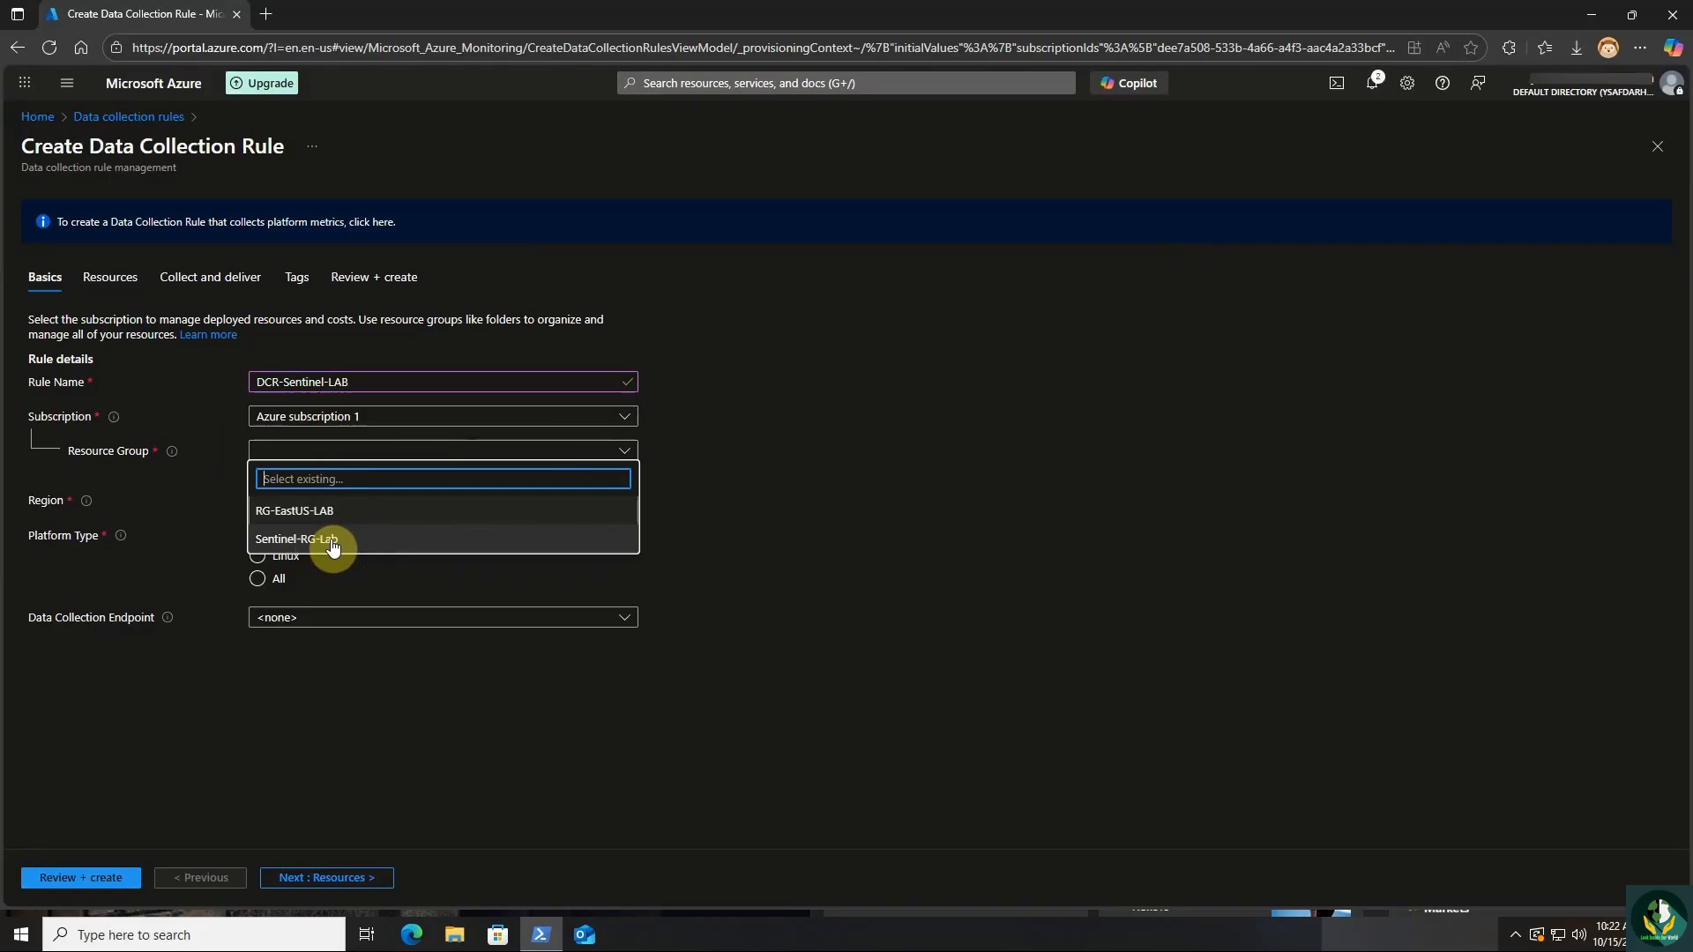
{"action": "left_click", "coordinate": [326, 539]}
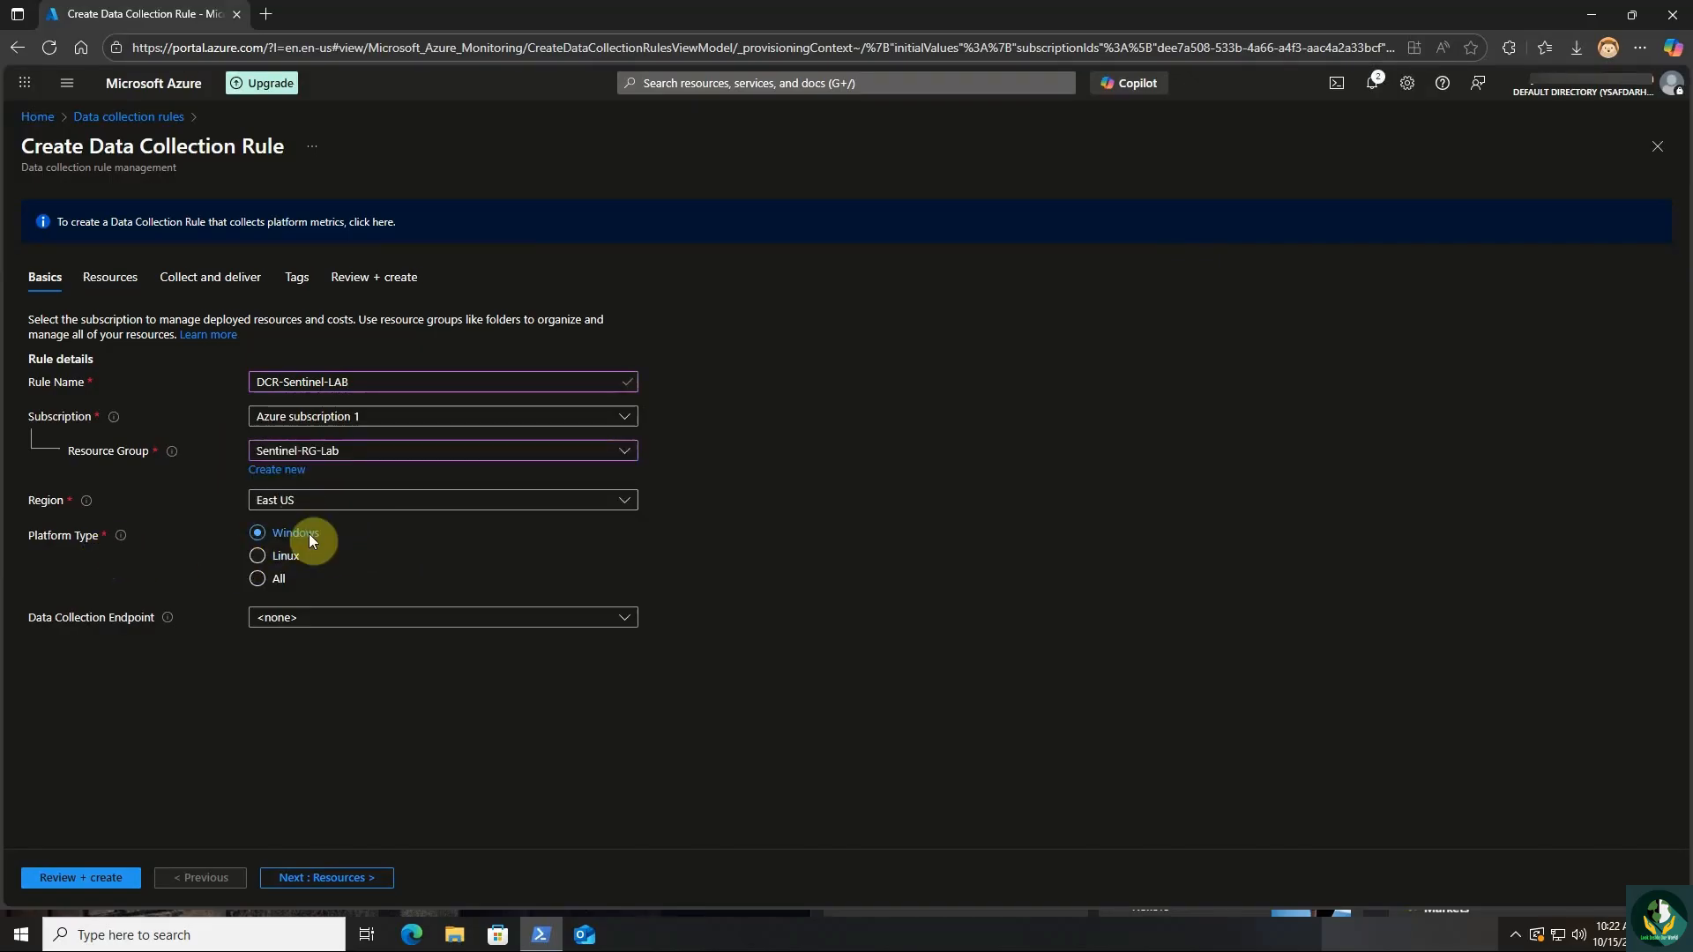
{"action": "left_click", "coordinate": [333, 619]}
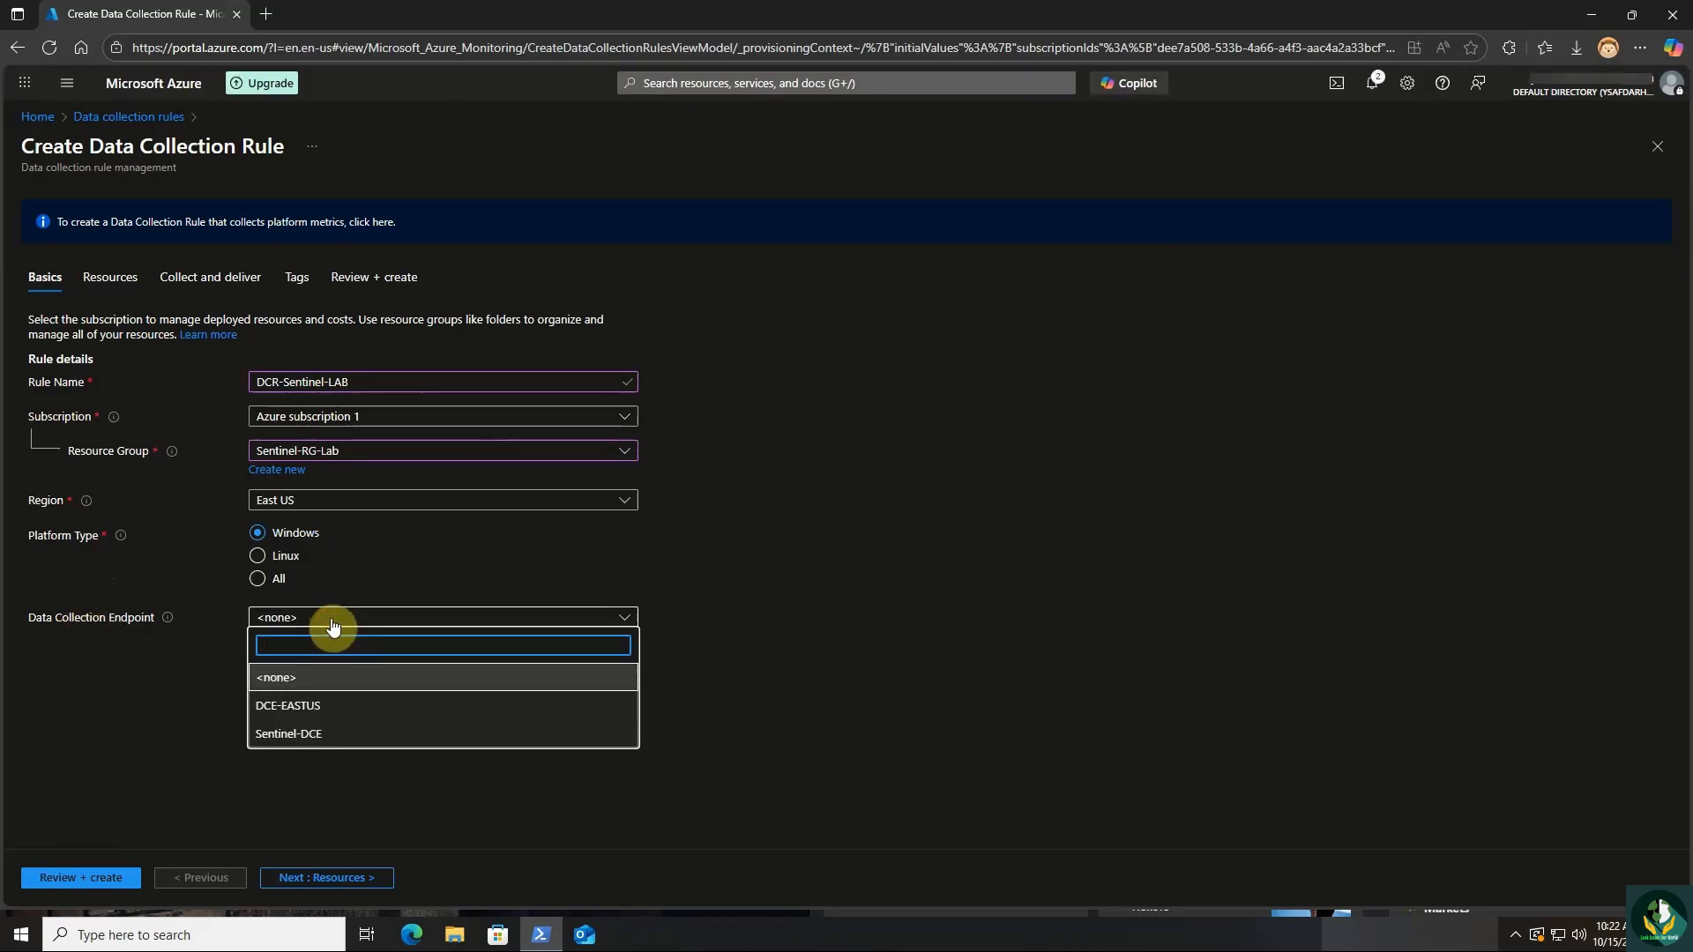
{"action": "left_click", "coordinate": [338, 738]}
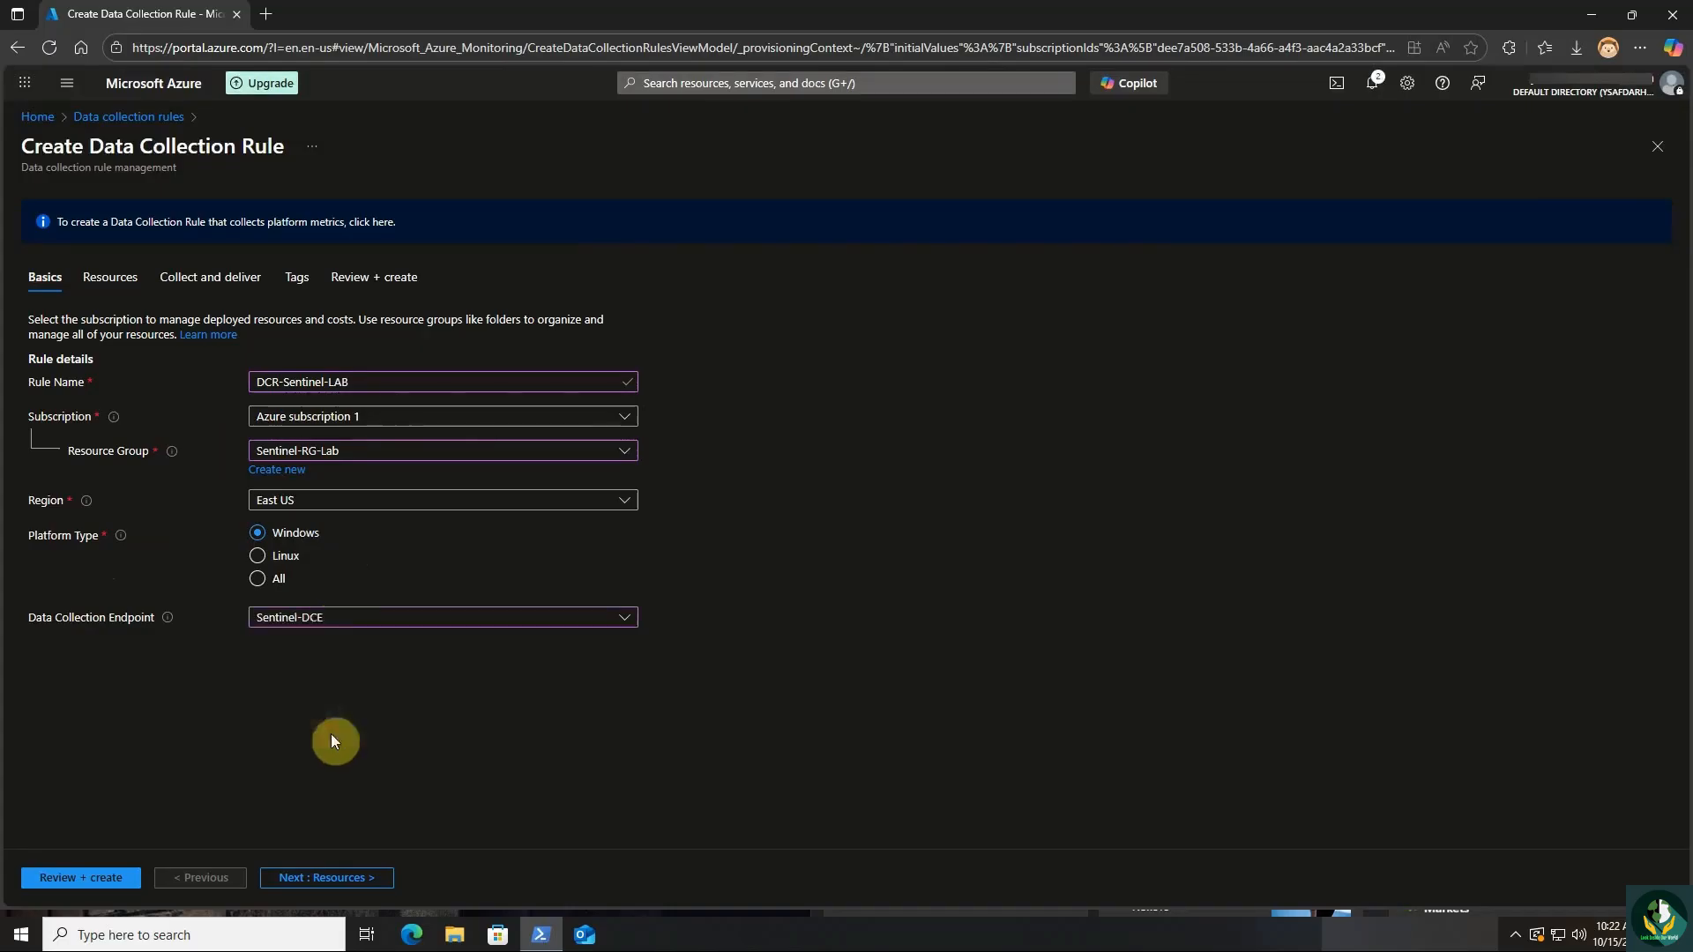
{"action": "left_click", "coordinate": [311, 877]}
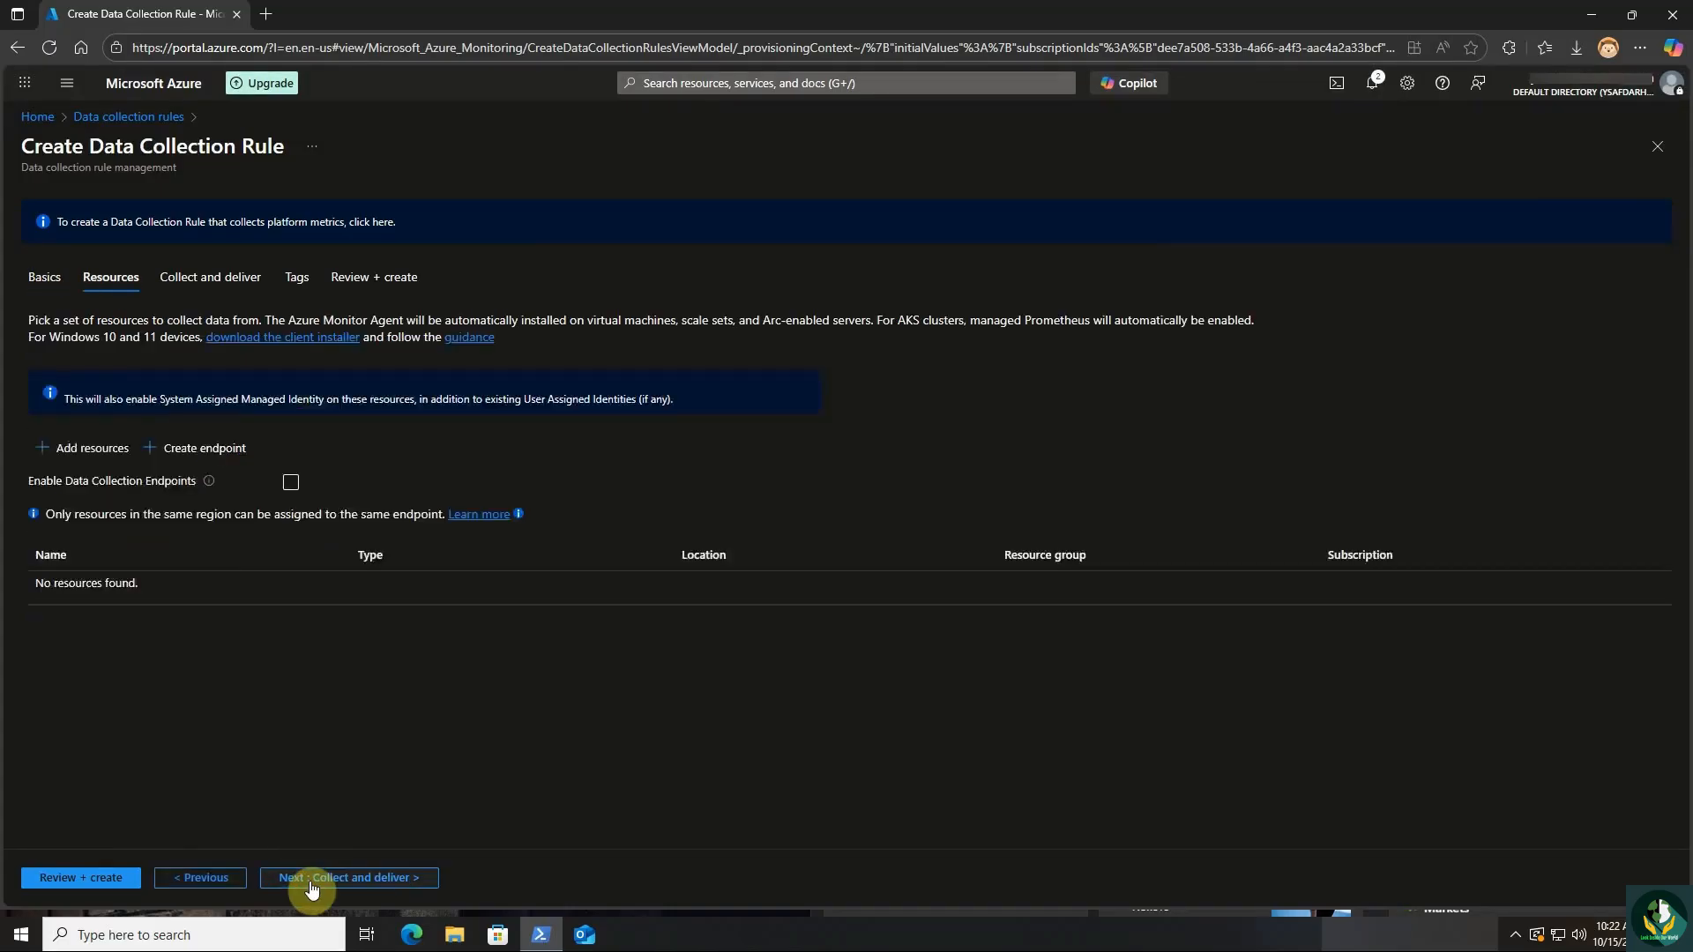
Add the Azure Arc machine DESKTOP-SIULRU9 from Sentinel-RG-Lab as the rule's resource and proceed to the collection settings.
{"action": "left_click", "coordinate": [108, 460]}
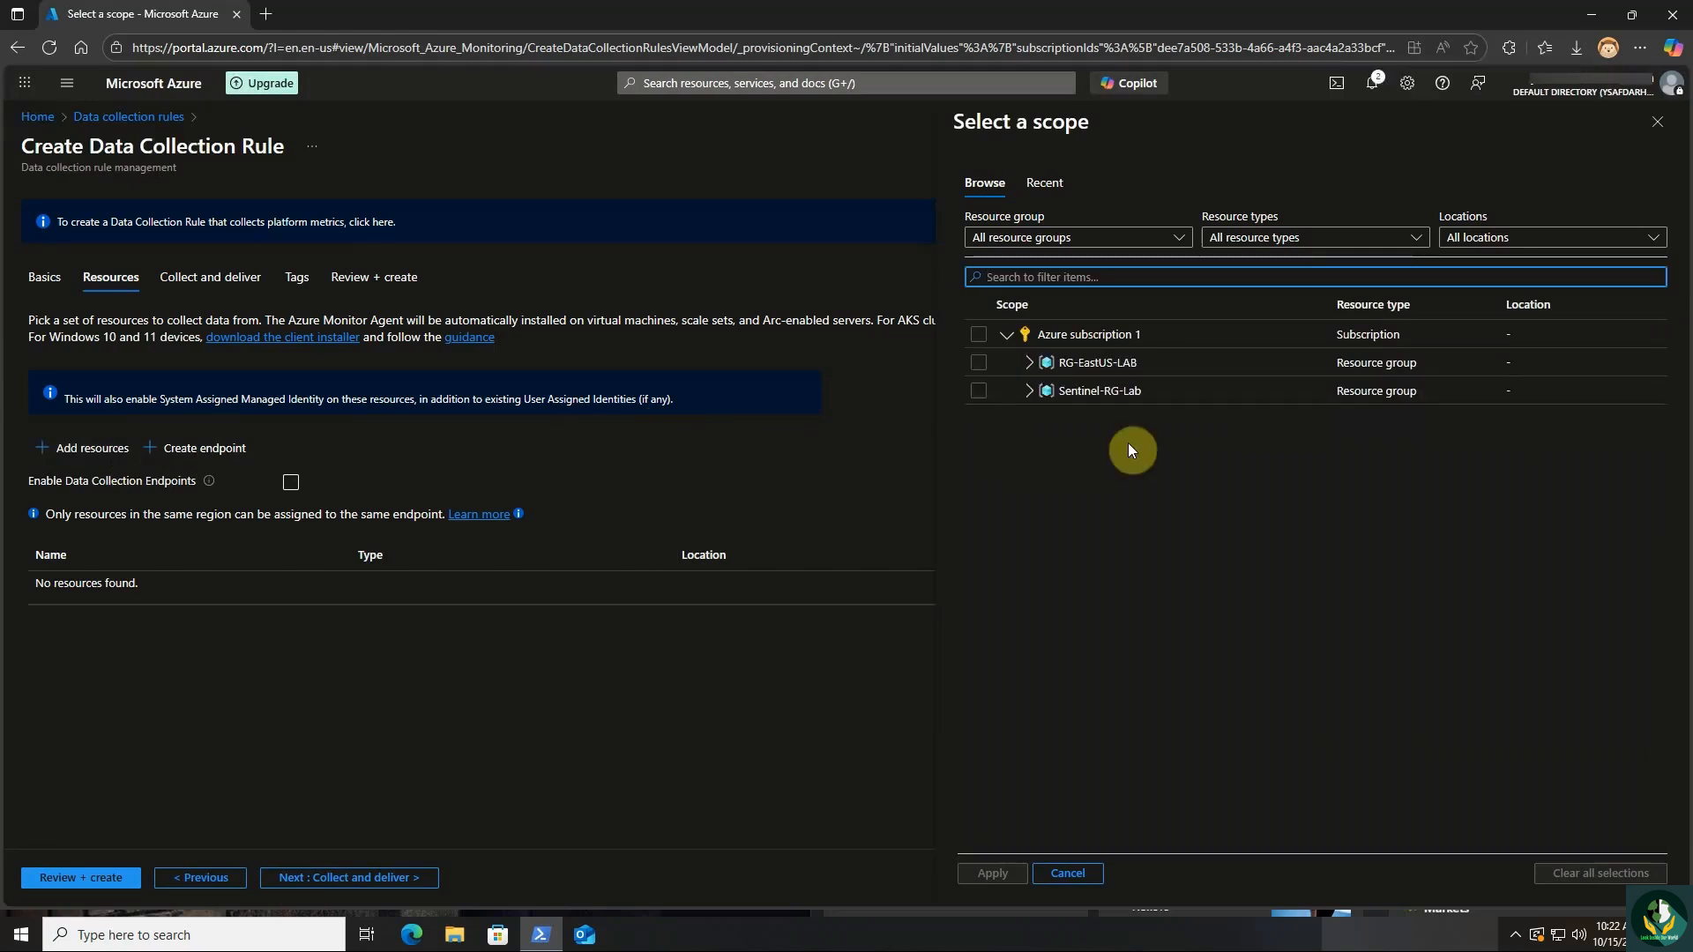
{"action": "left_click", "coordinate": [1033, 392]}
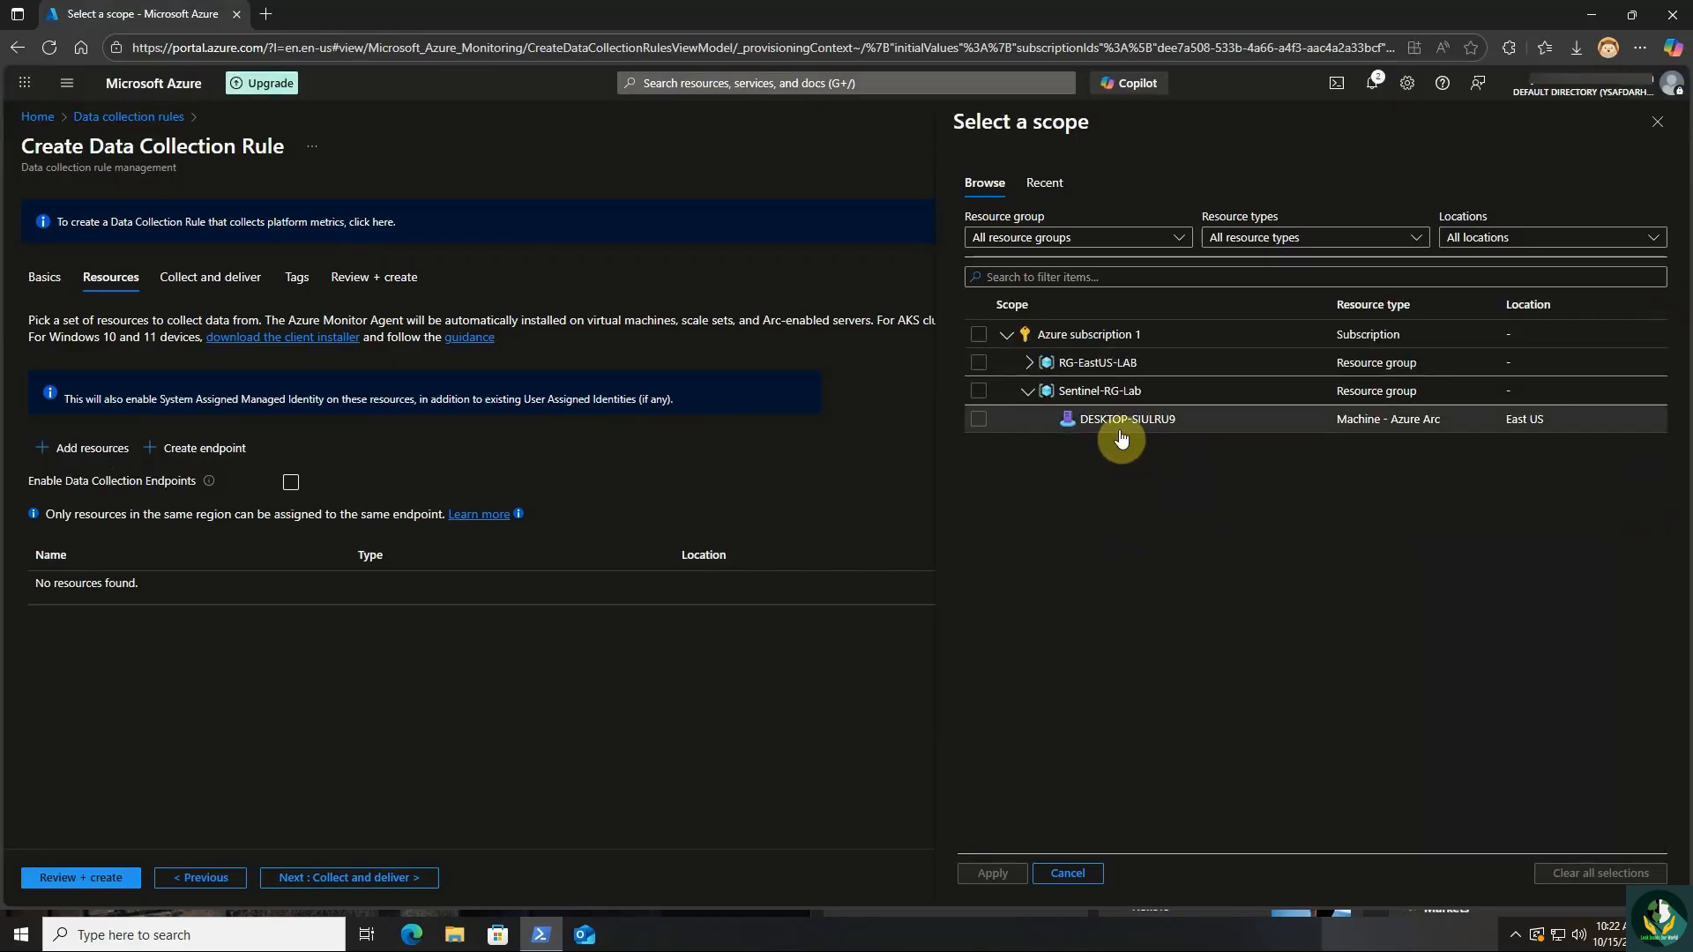
{"action": "left_click", "coordinate": [978, 420]}
{"action": "left_click", "coordinate": [986, 873]}
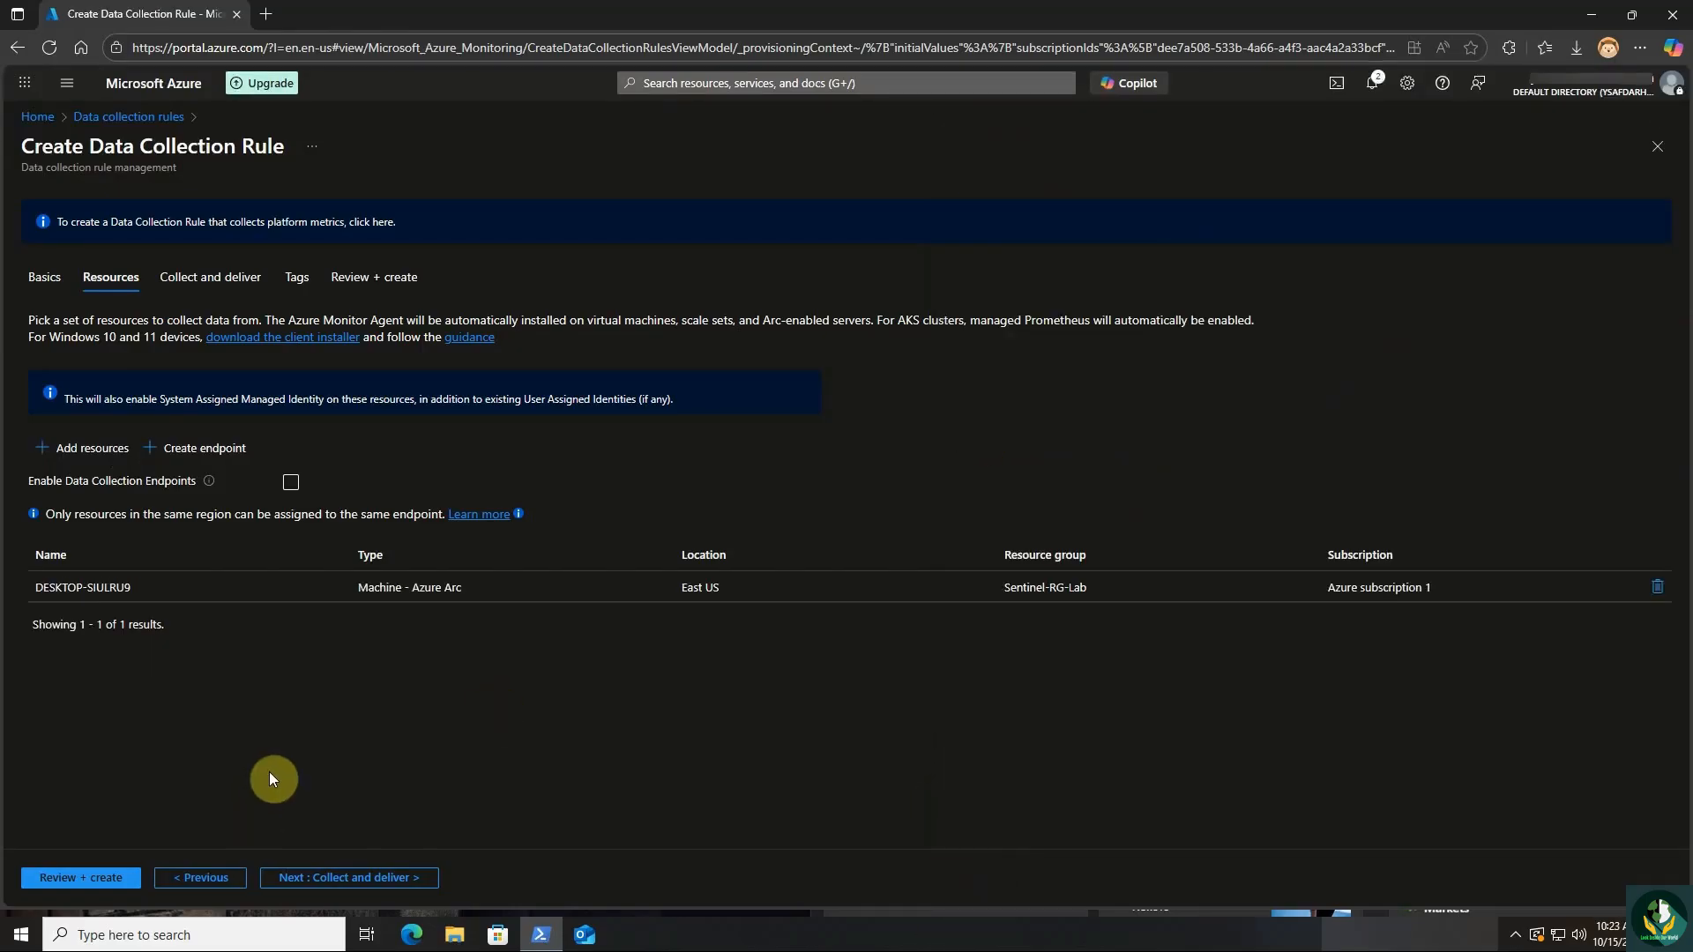
{"action": "left_click", "coordinate": [353, 879]}
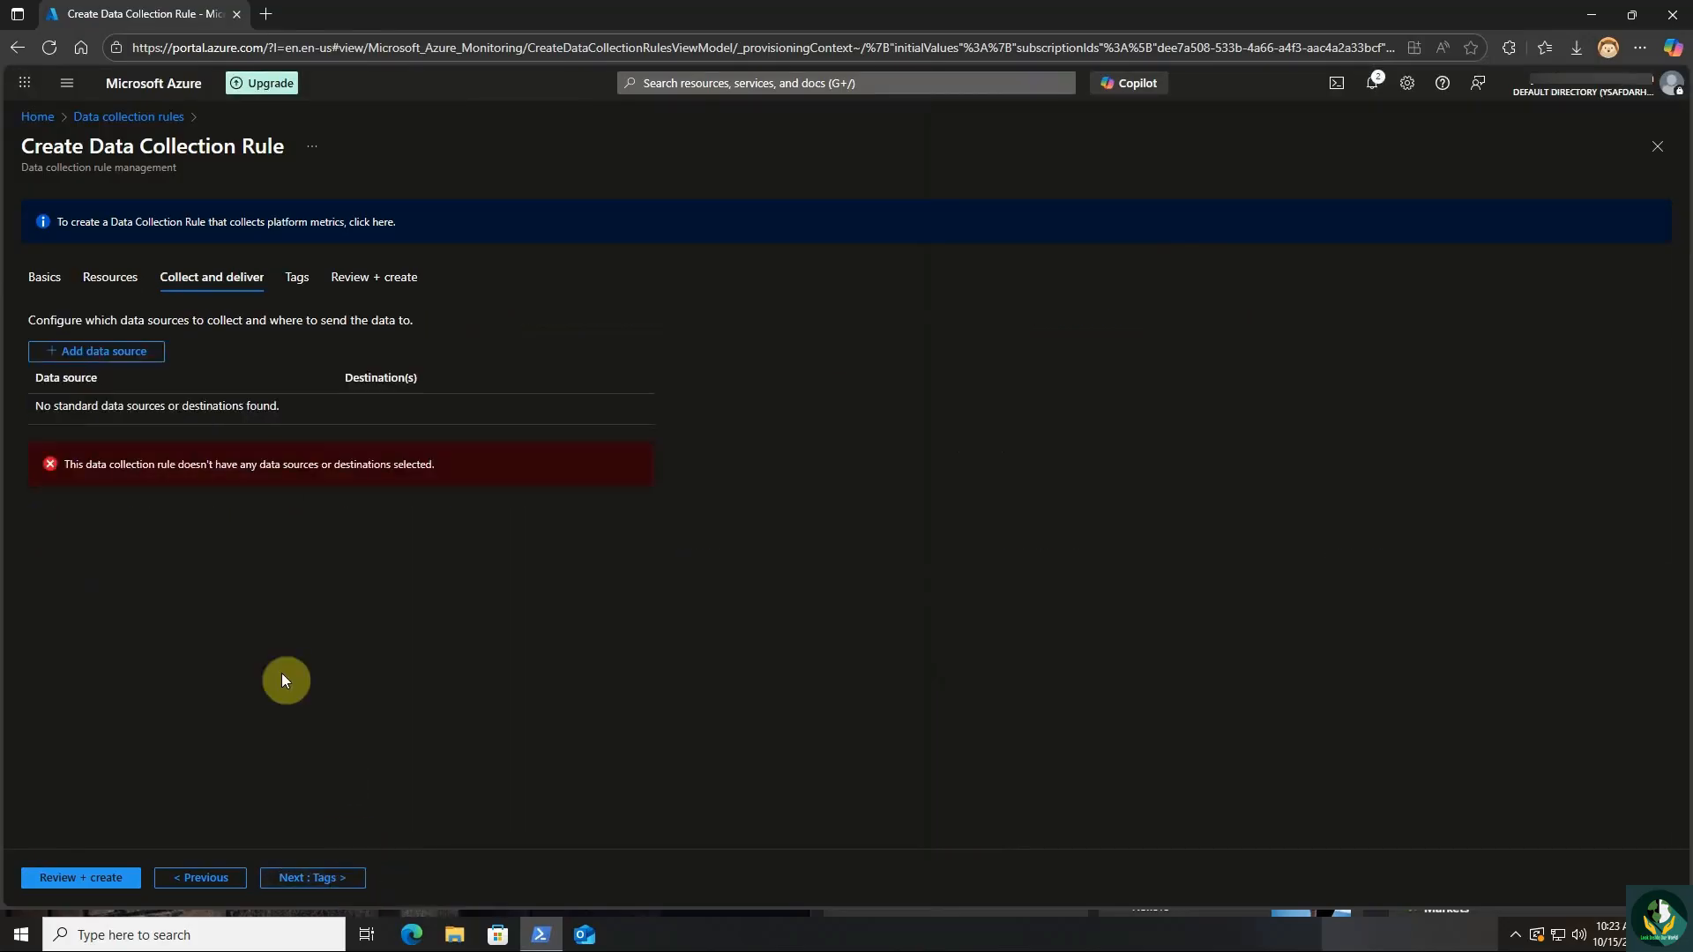
Add a Windows Event Logs data source that collects the Application levels Critical, Error, Warning, Information and Verbose.
{"action": "left_click", "coordinate": [145, 358]}
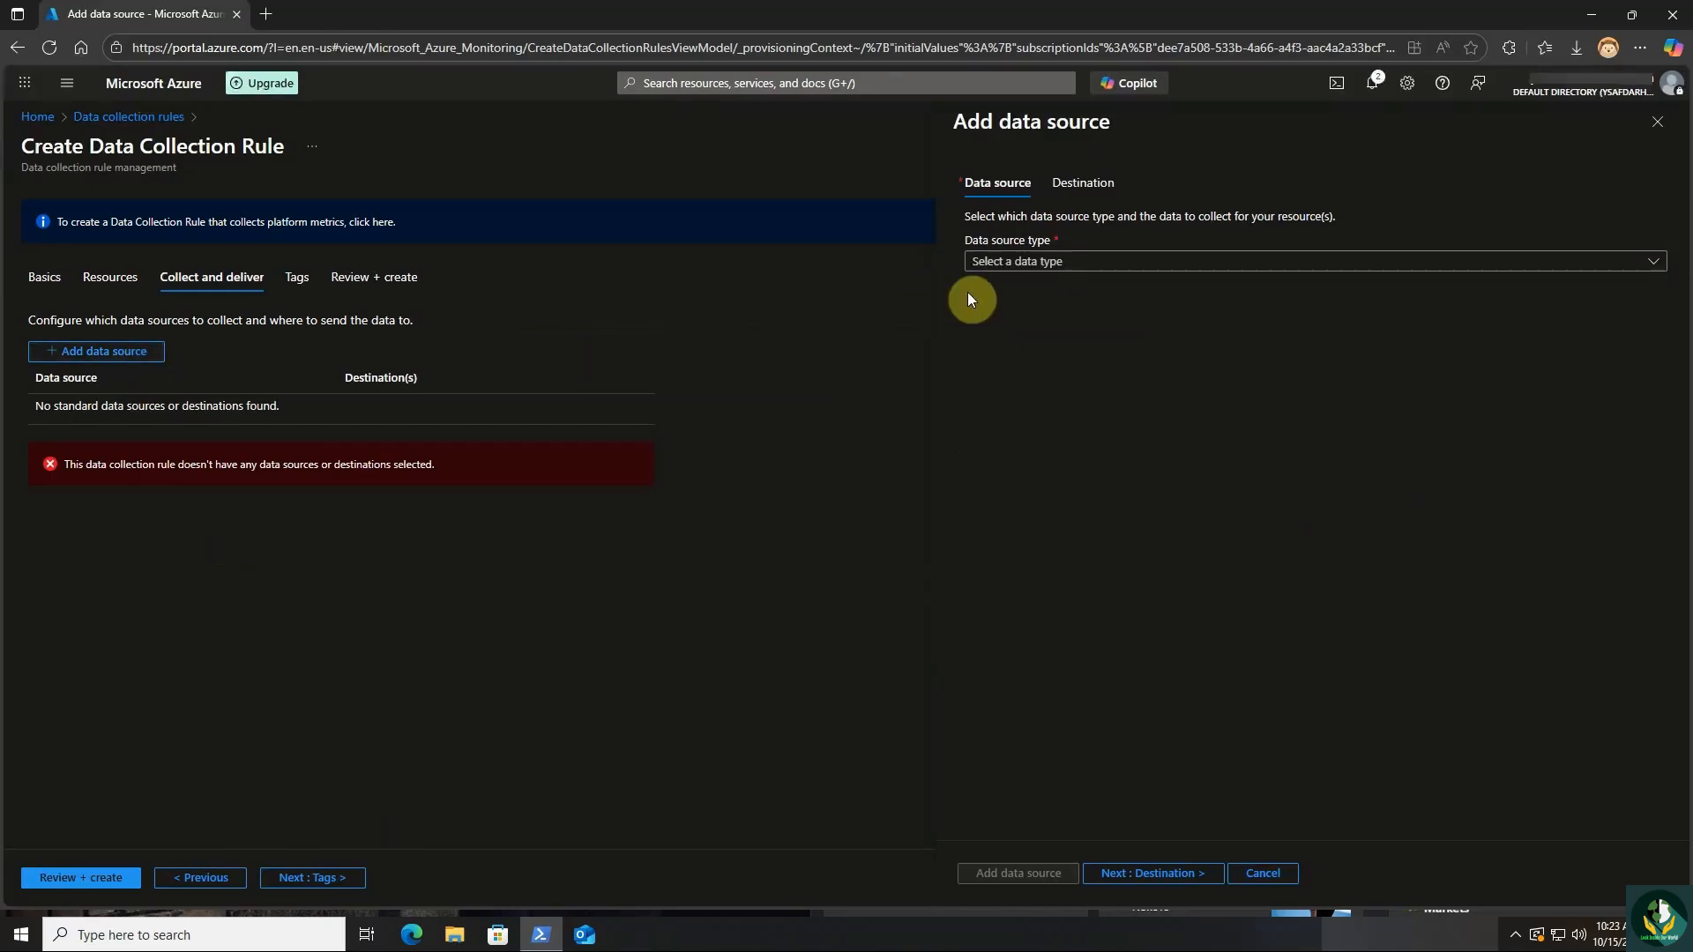
{"action": "left_click", "coordinate": [1048, 264]}
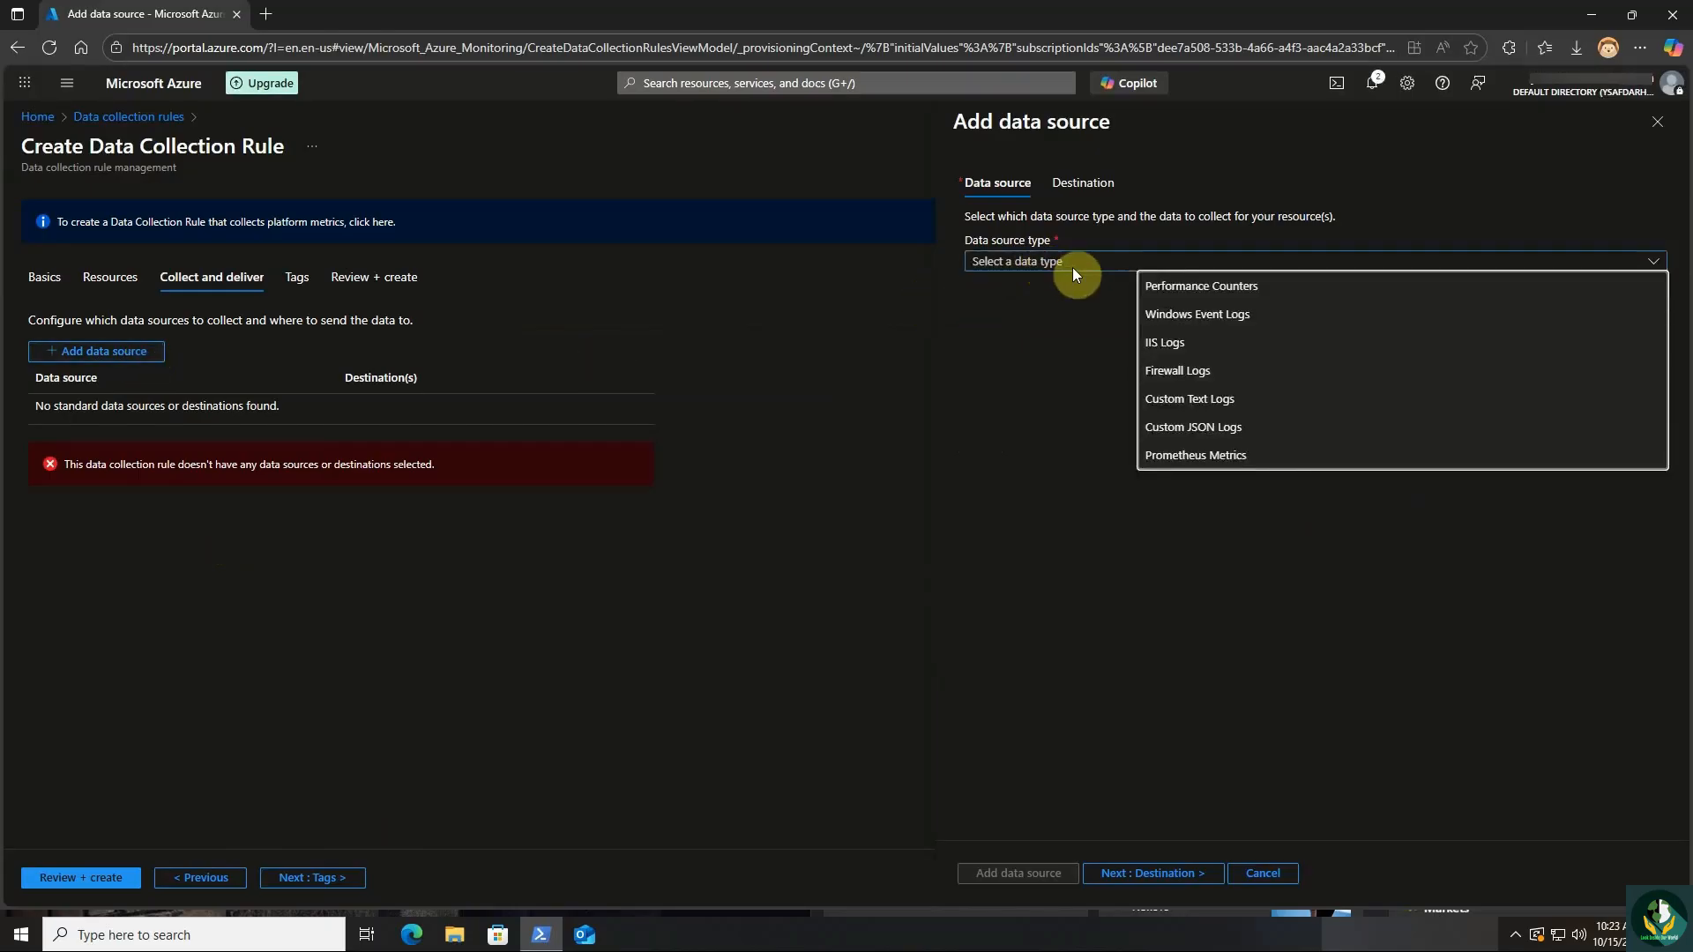
{"action": "left_click", "coordinate": [1229, 325]}
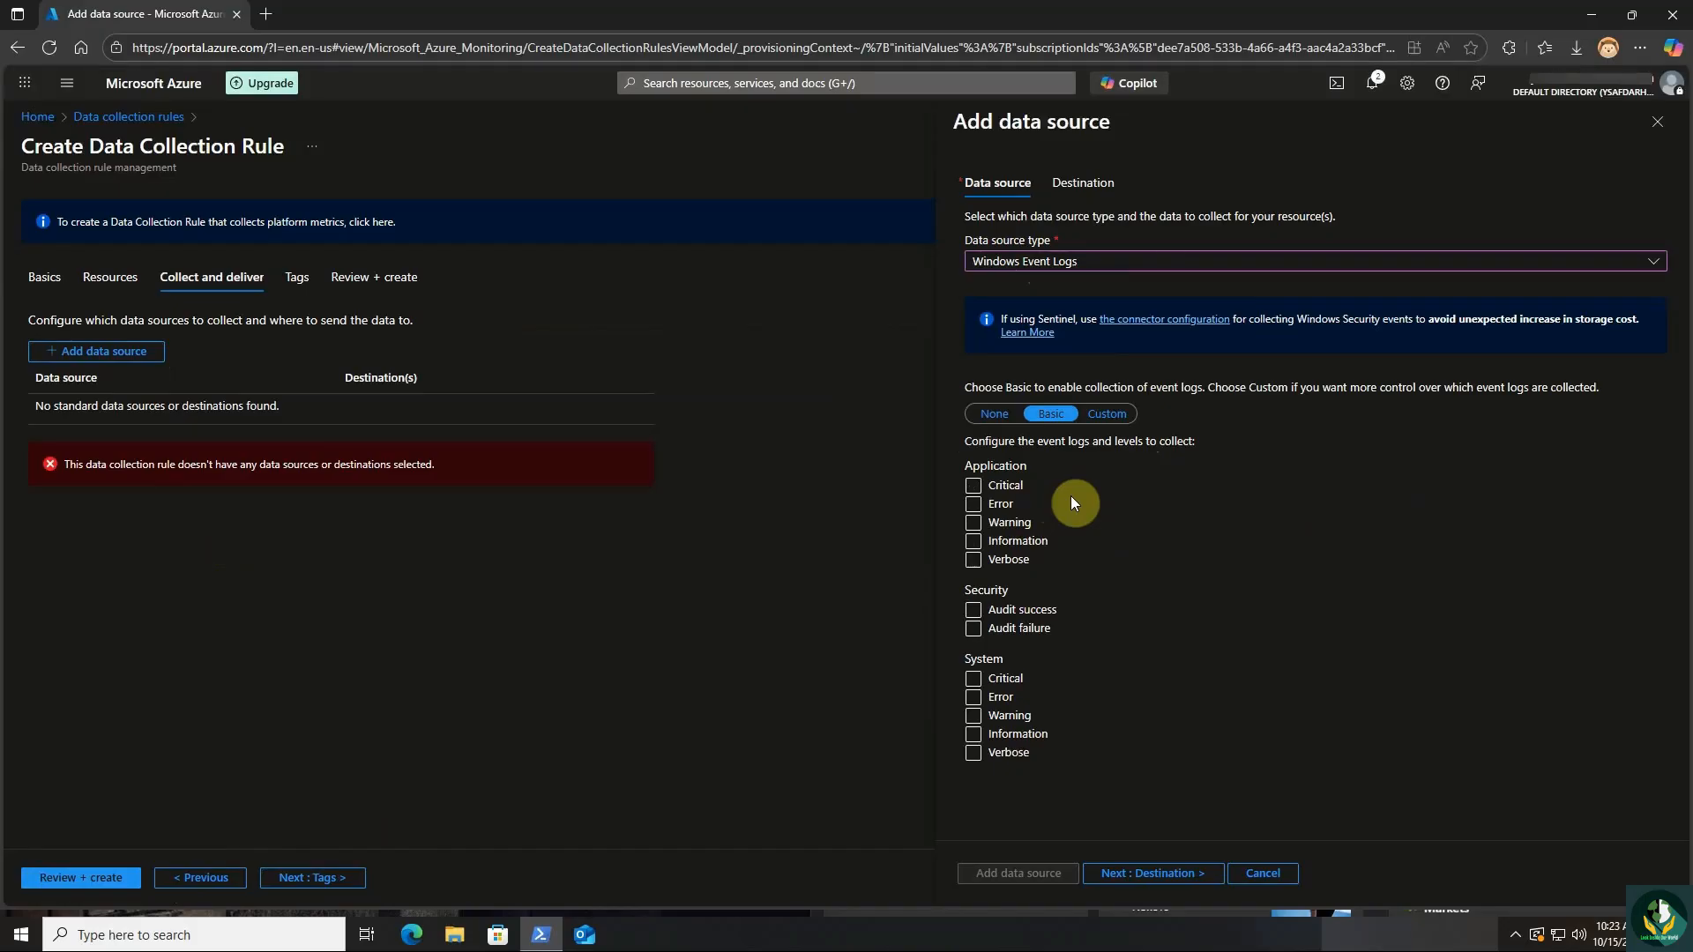
{"action": "left_click", "coordinate": [992, 487]}
{"action": "left_click", "coordinate": [978, 487]}
{"action": "left_click", "coordinate": [974, 505]}
{"action": "left_click", "coordinate": [973, 541]}
{"action": "left_click", "coordinate": [975, 560]}
{"action": "left_click", "coordinate": [974, 524]}
Include Security audit success and audit failure plus all five System log levels, Critical through Verbose, in the data source.
{"action": "left_click", "coordinate": [974, 610]}
{"action": "left_click", "coordinate": [973, 628]}
{"action": "left_click", "coordinate": [973, 679]}
{"action": "left_click", "coordinate": [974, 697]}
{"action": "left_click", "coordinate": [976, 718]}
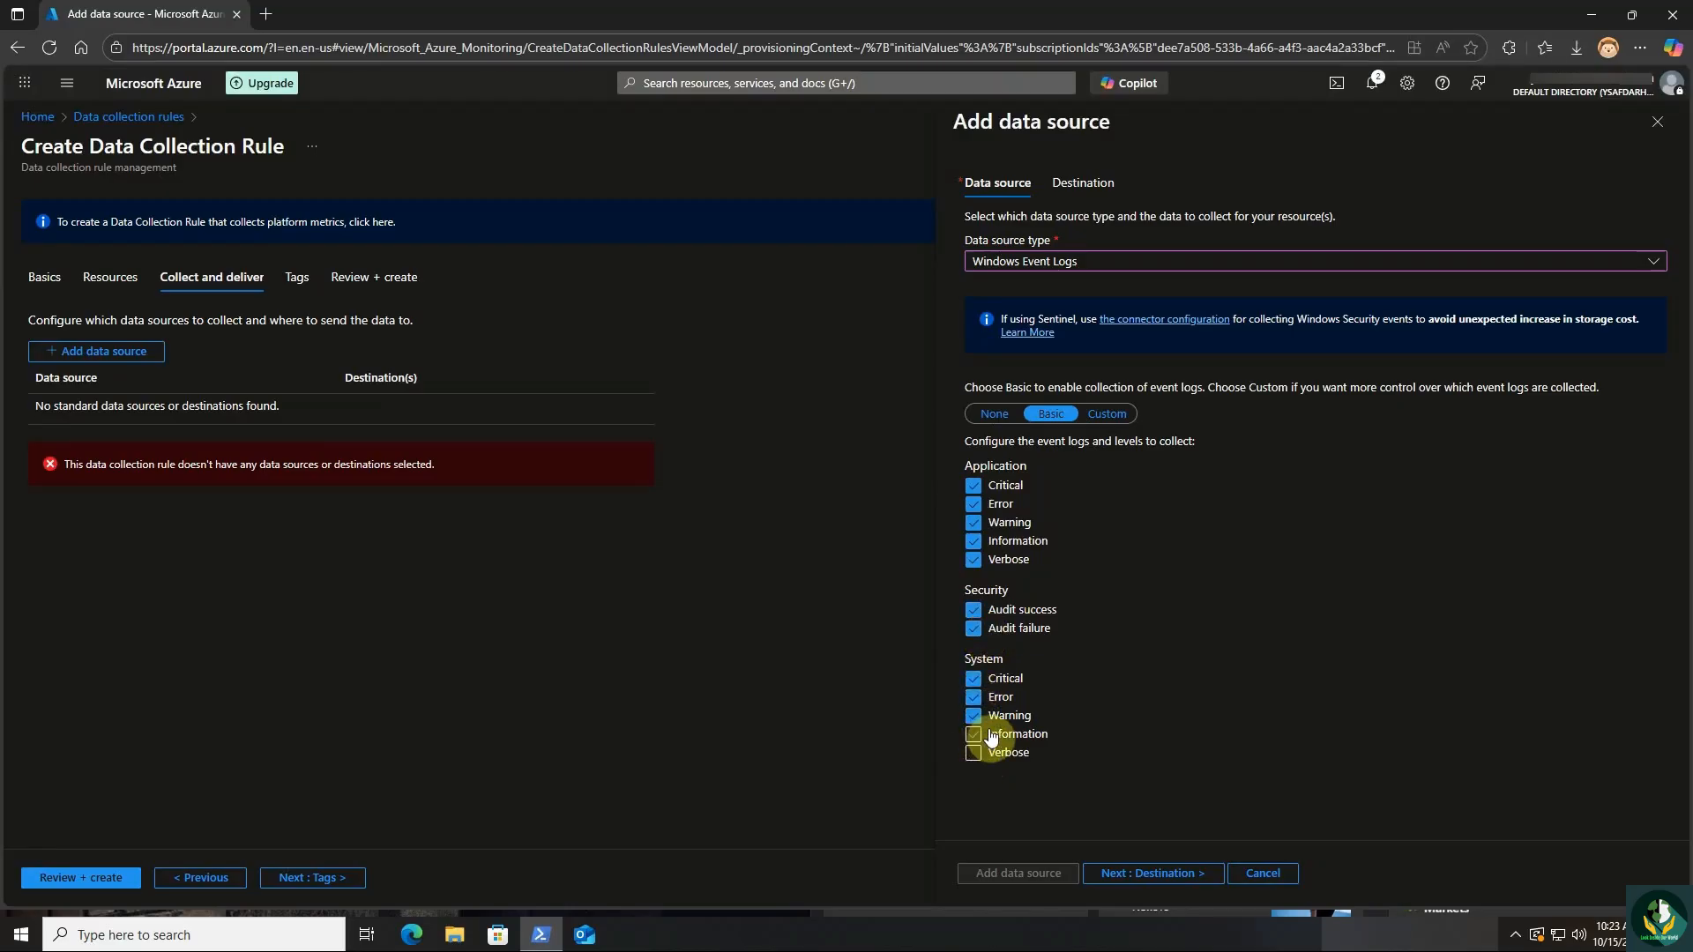
{"action": "left_click", "coordinate": [974, 735]}
{"action": "left_click", "coordinate": [976, 753]}
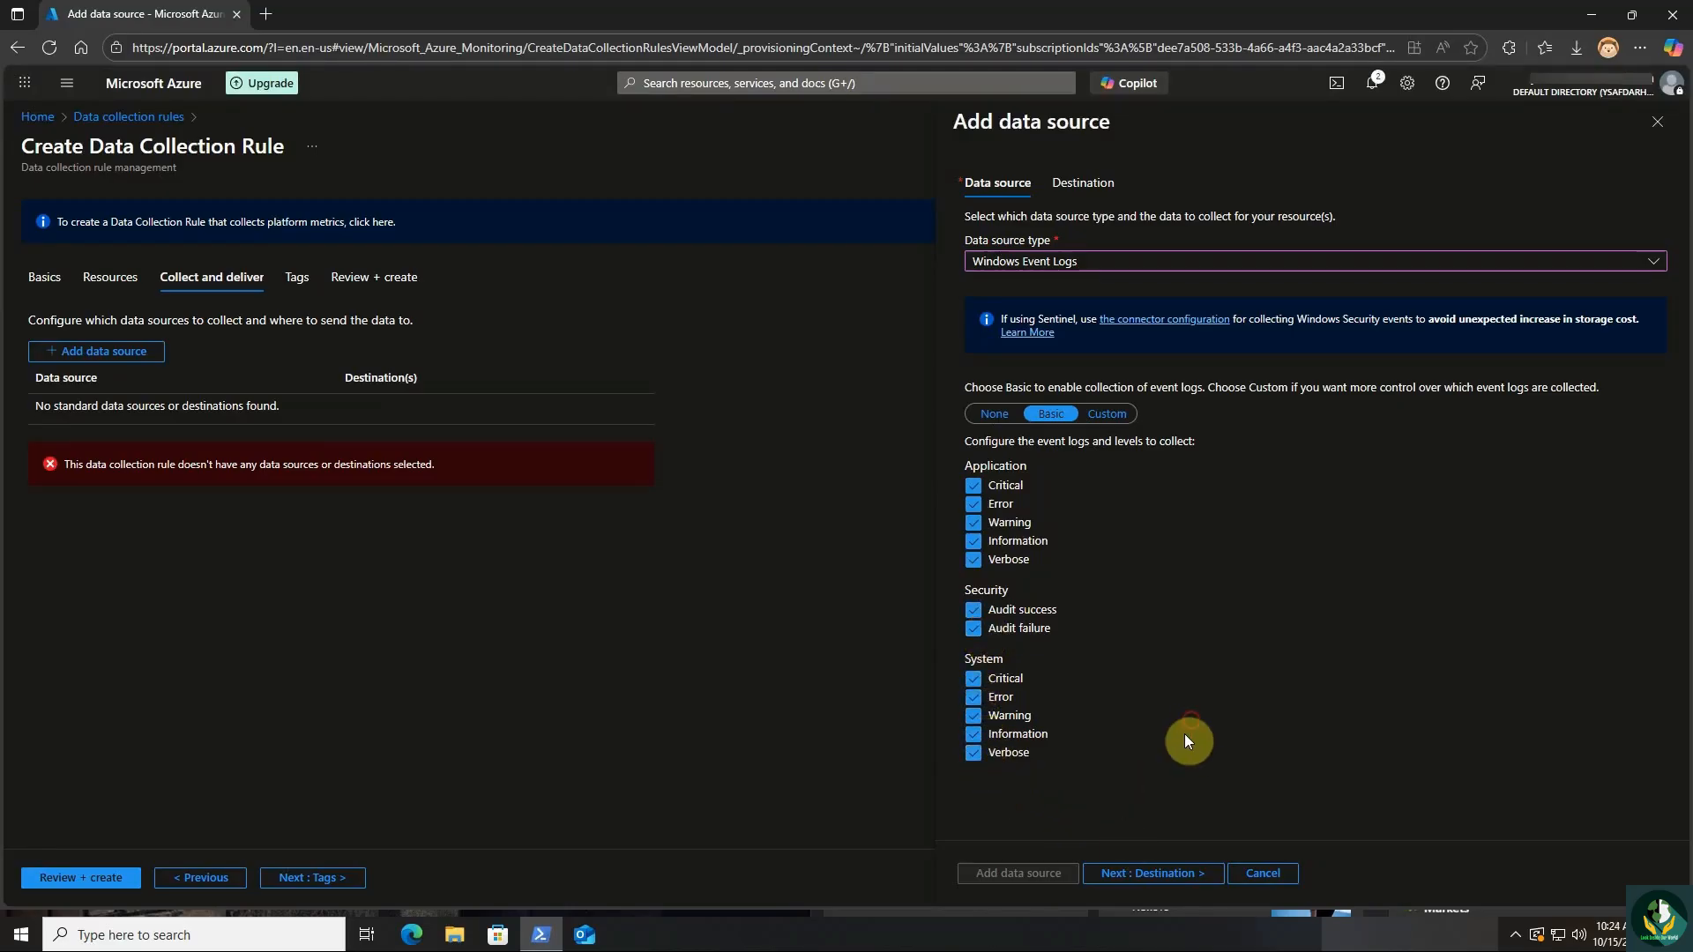
Set the data source's destination to Azure Monitor Logs in the Sentinel-LAW workspace and add the data source to the rule.
{"action": "left_click", "coordinate": [1164, 875]}
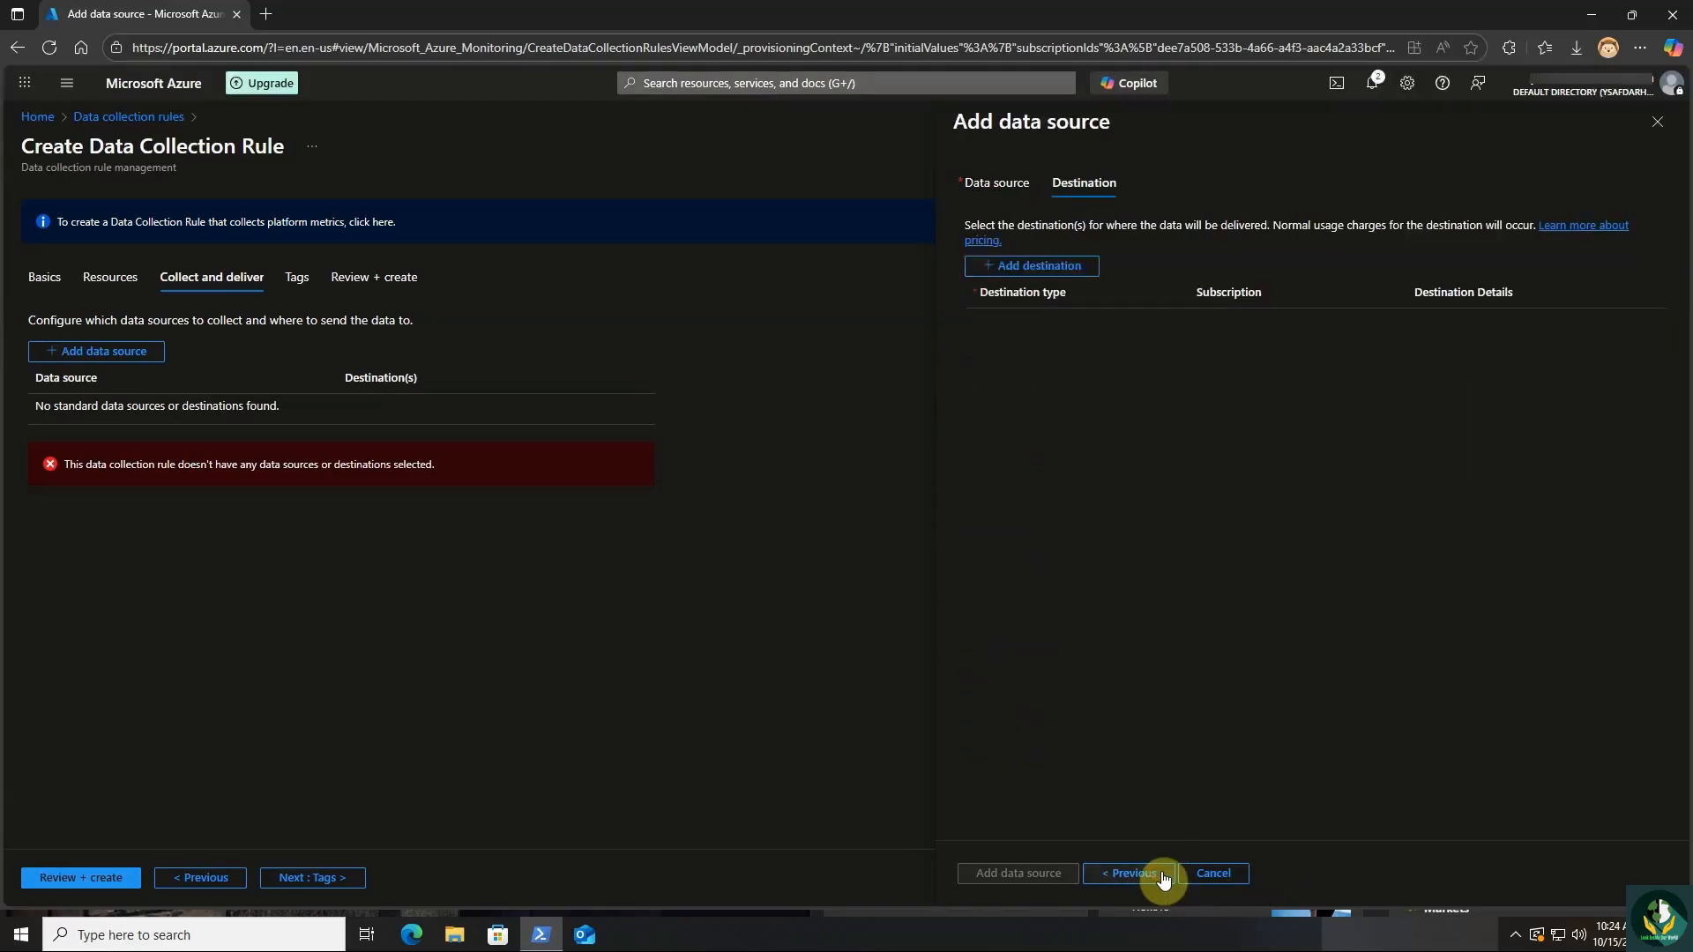
{"action": "left_click", "coordinate": [1034, 267]}
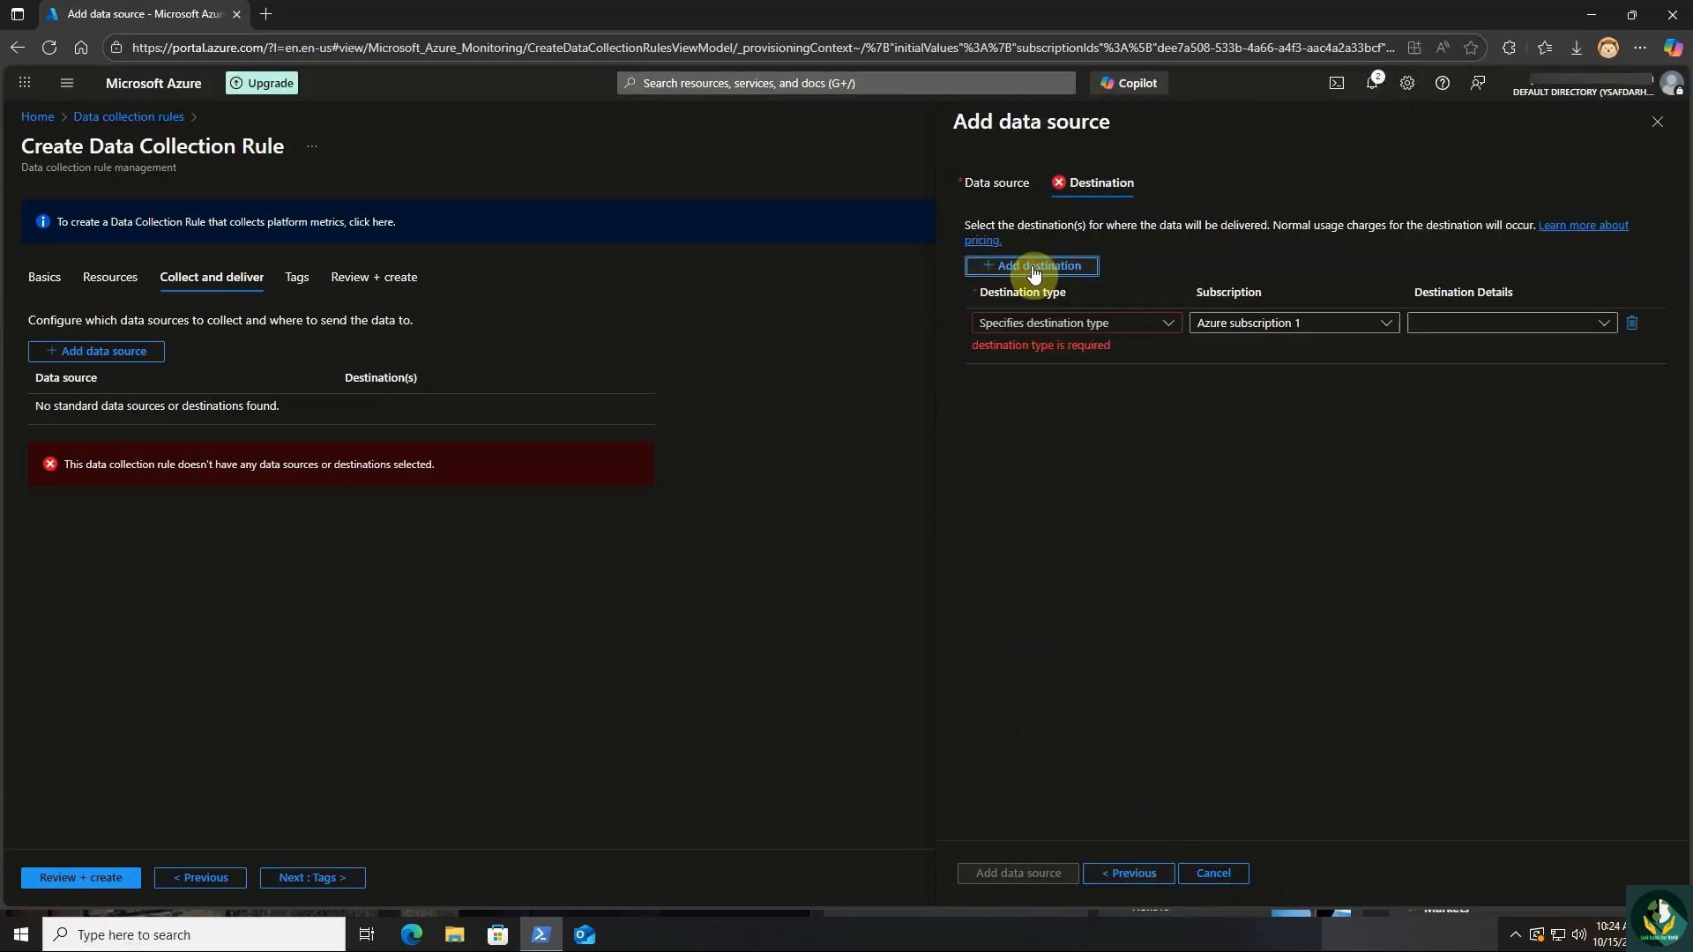
{"action": "left_click", "coordinate": [1108, 323]}
{"action": "left_click", "coordinate": [1108, 350]}
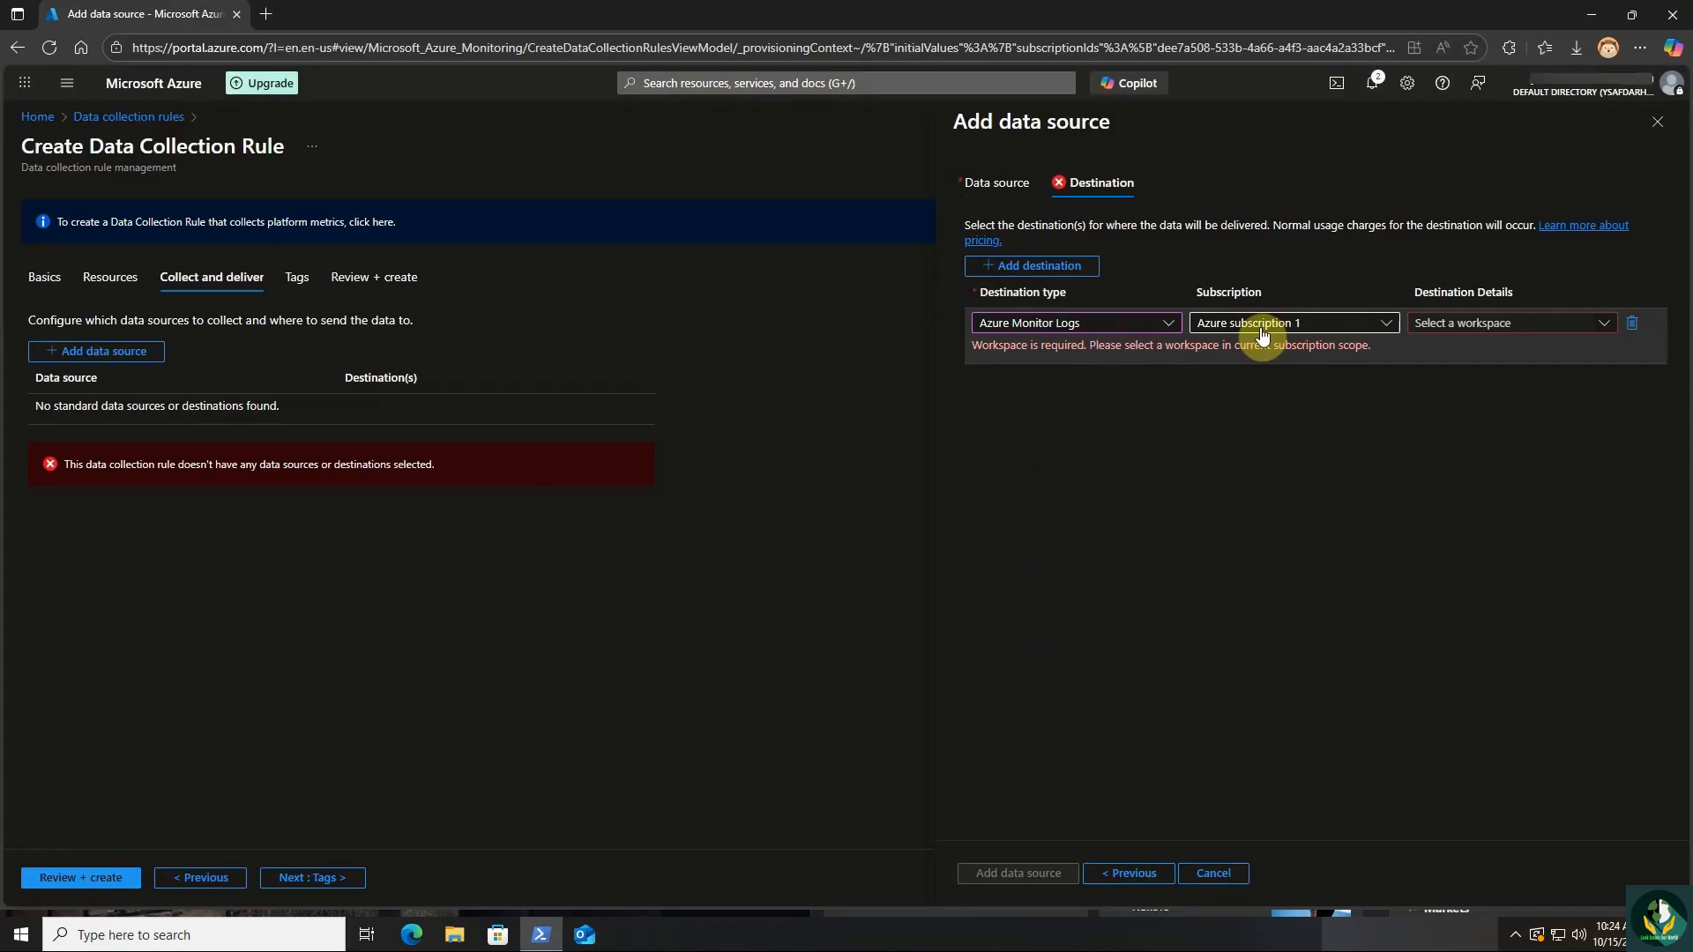
{"action": "left_click", "coordinate": [1541, 329]}
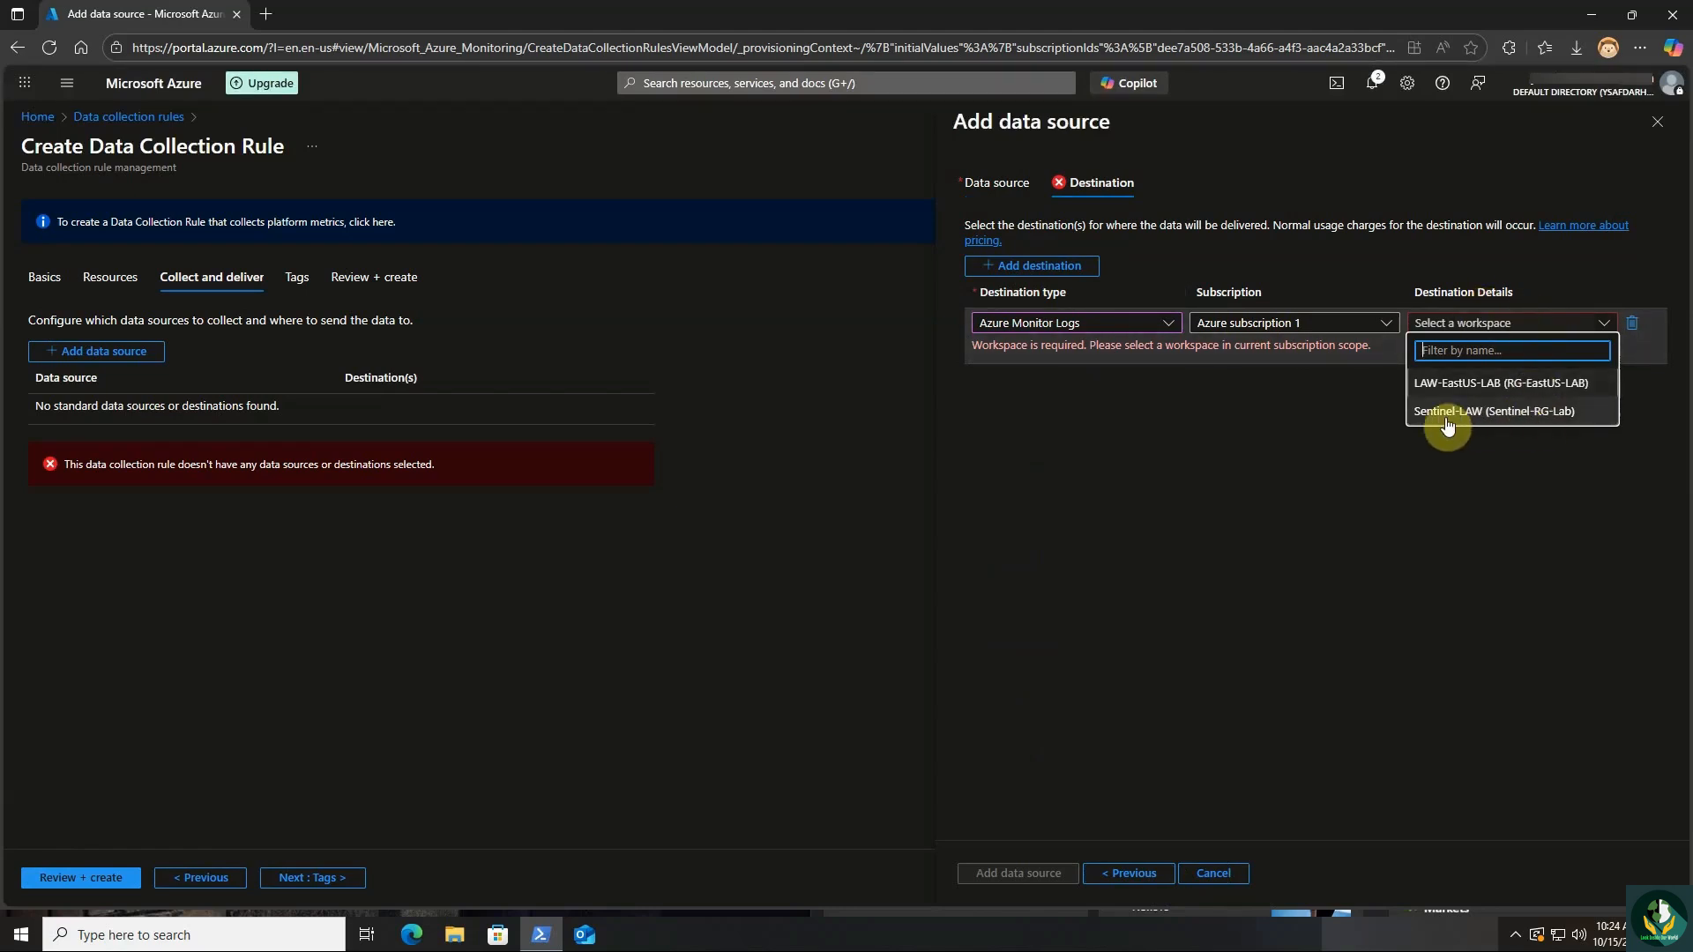
{"action": "left_click", "coordinate": [1526, 412]}
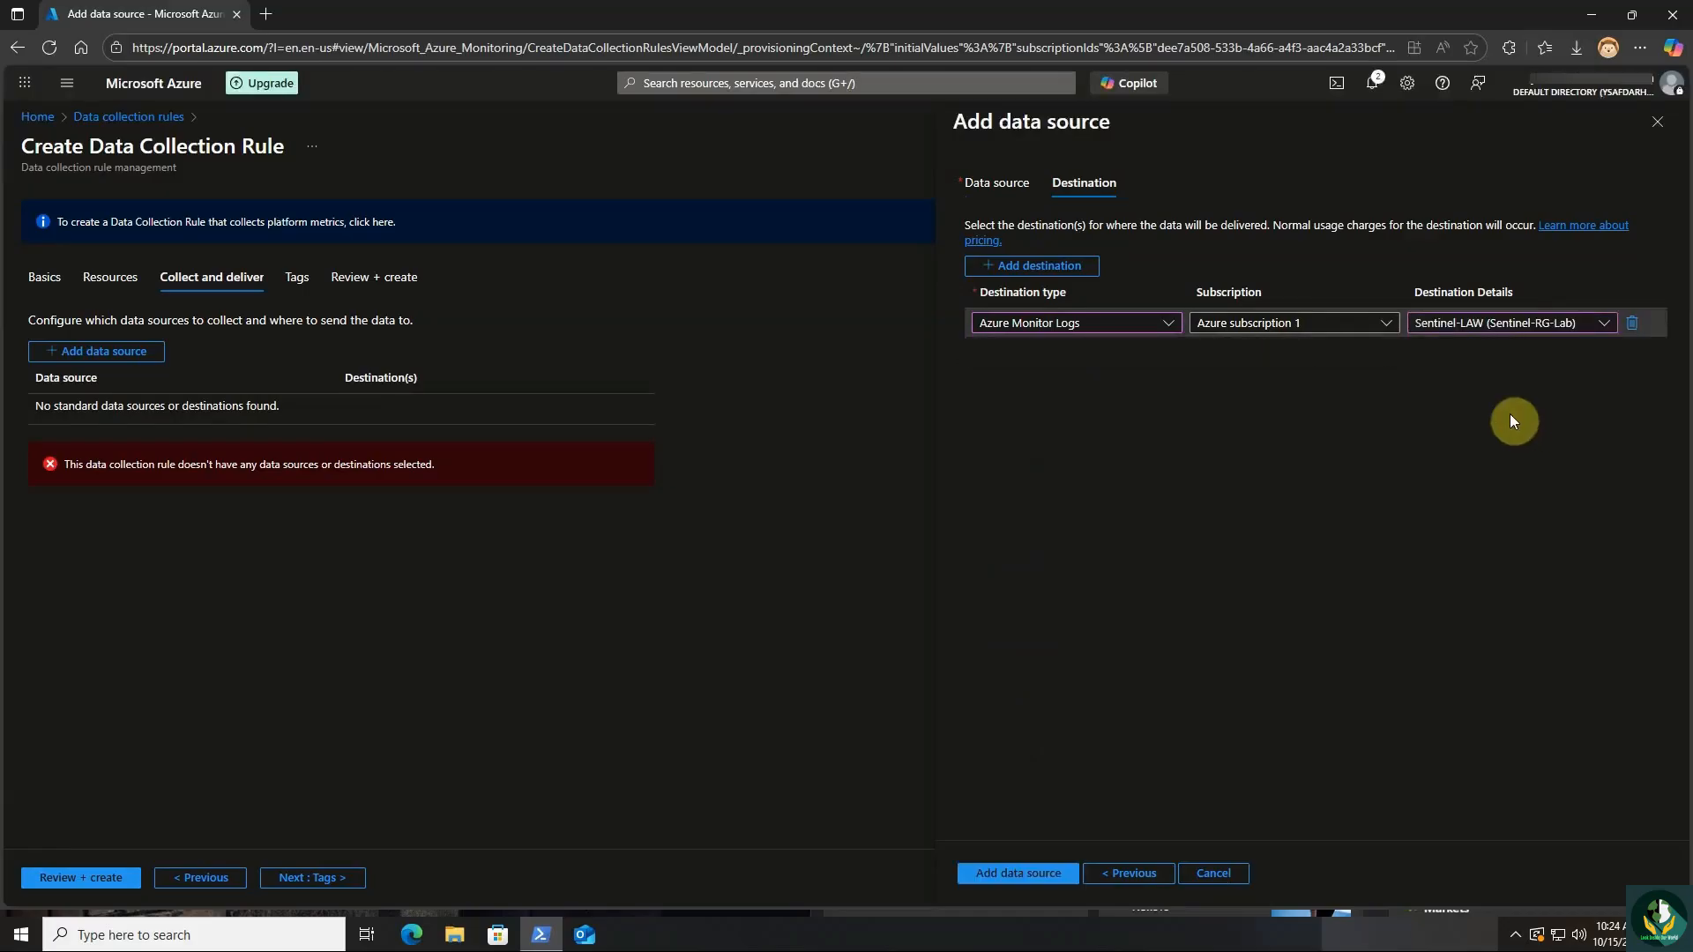
{"action": "left_click", "coordinate": [1048, 881]}
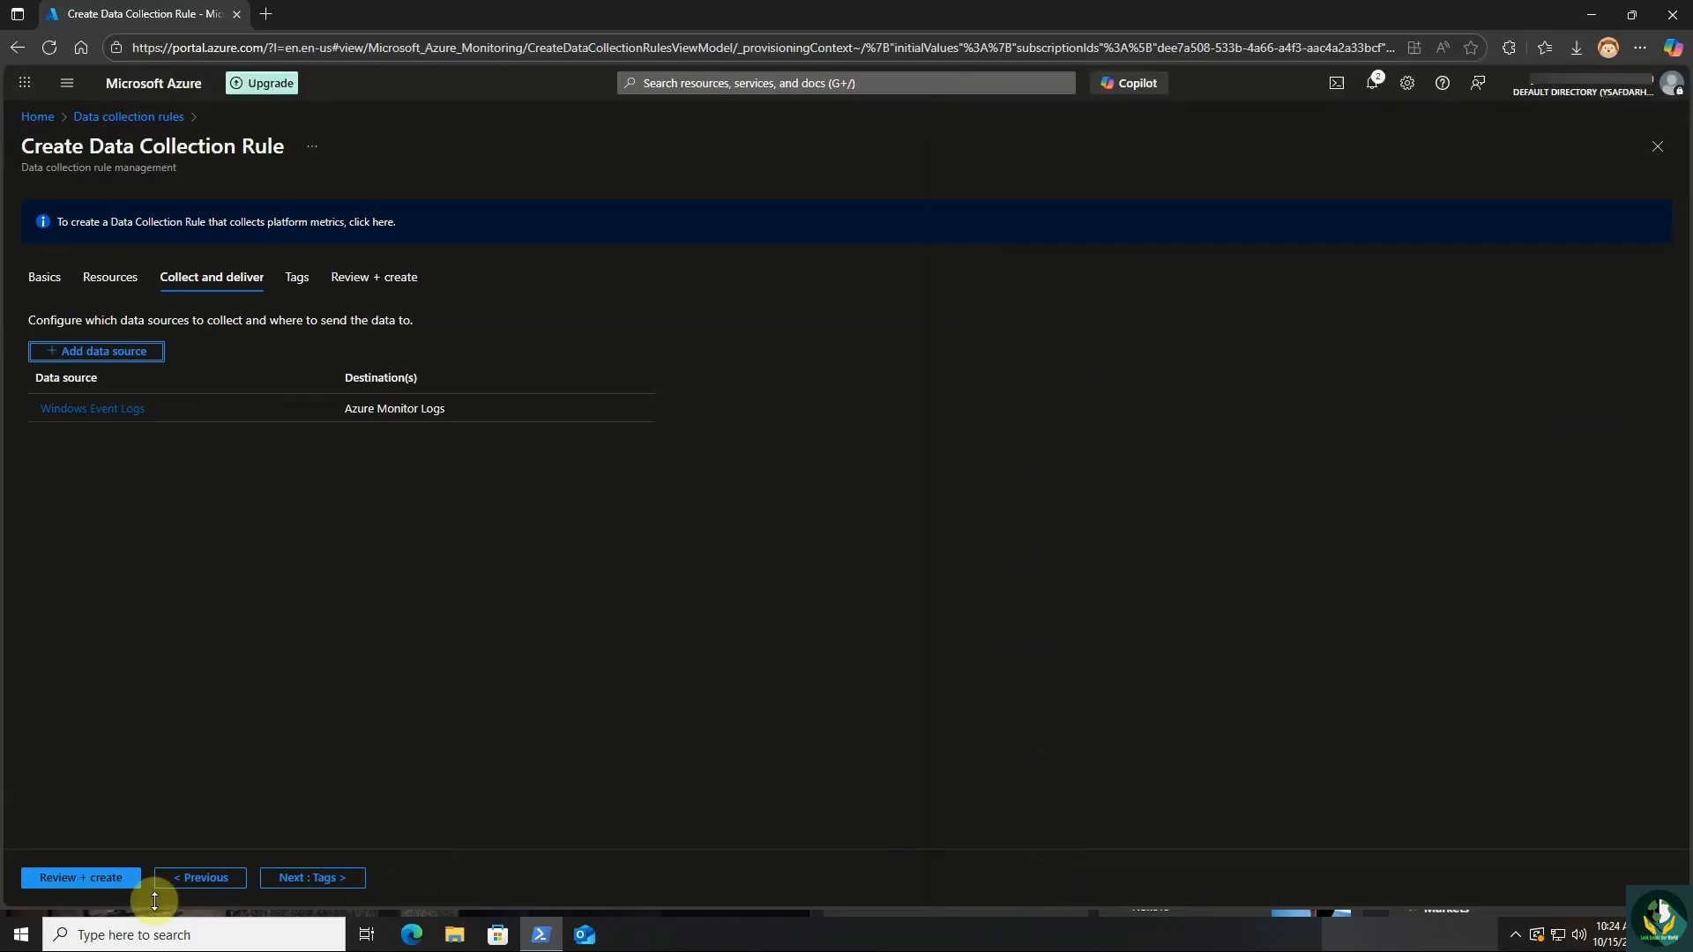
Review the DCR-Sentinel-LAB settings, create the data collection rule and open the deployed resource.
{"action": "left_click", "coordinate": [93, 877]}
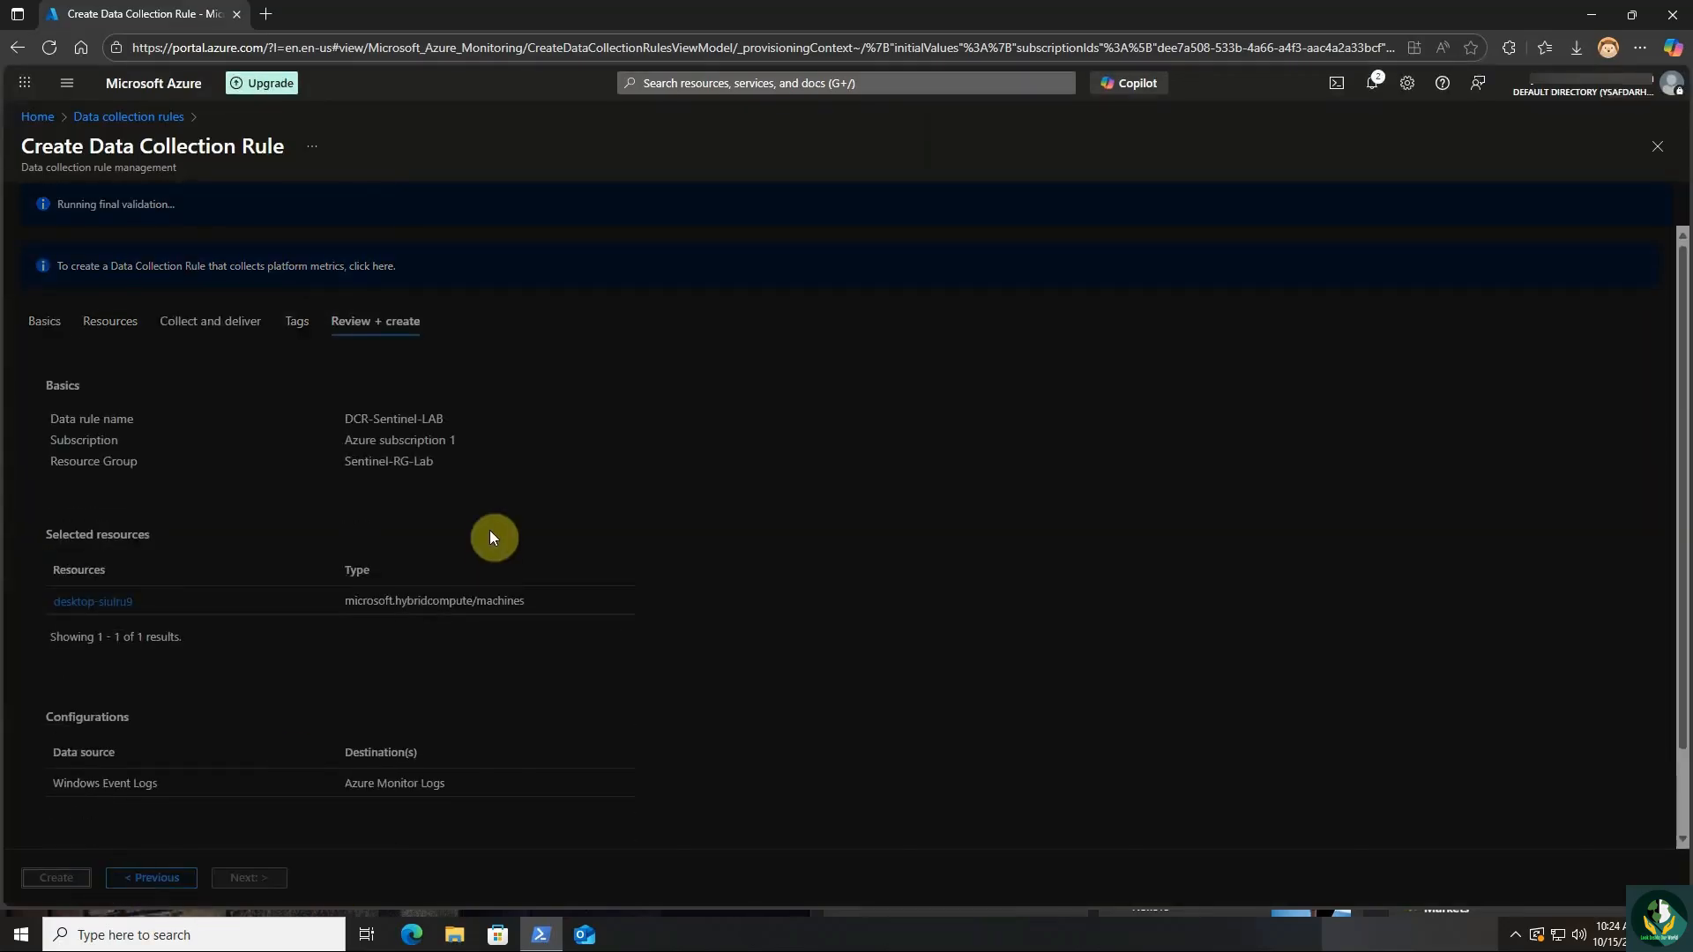
{"action": "scroll", "coordinate": [353, 480], "scroll_direction": "down", "scroll_amount": 1}
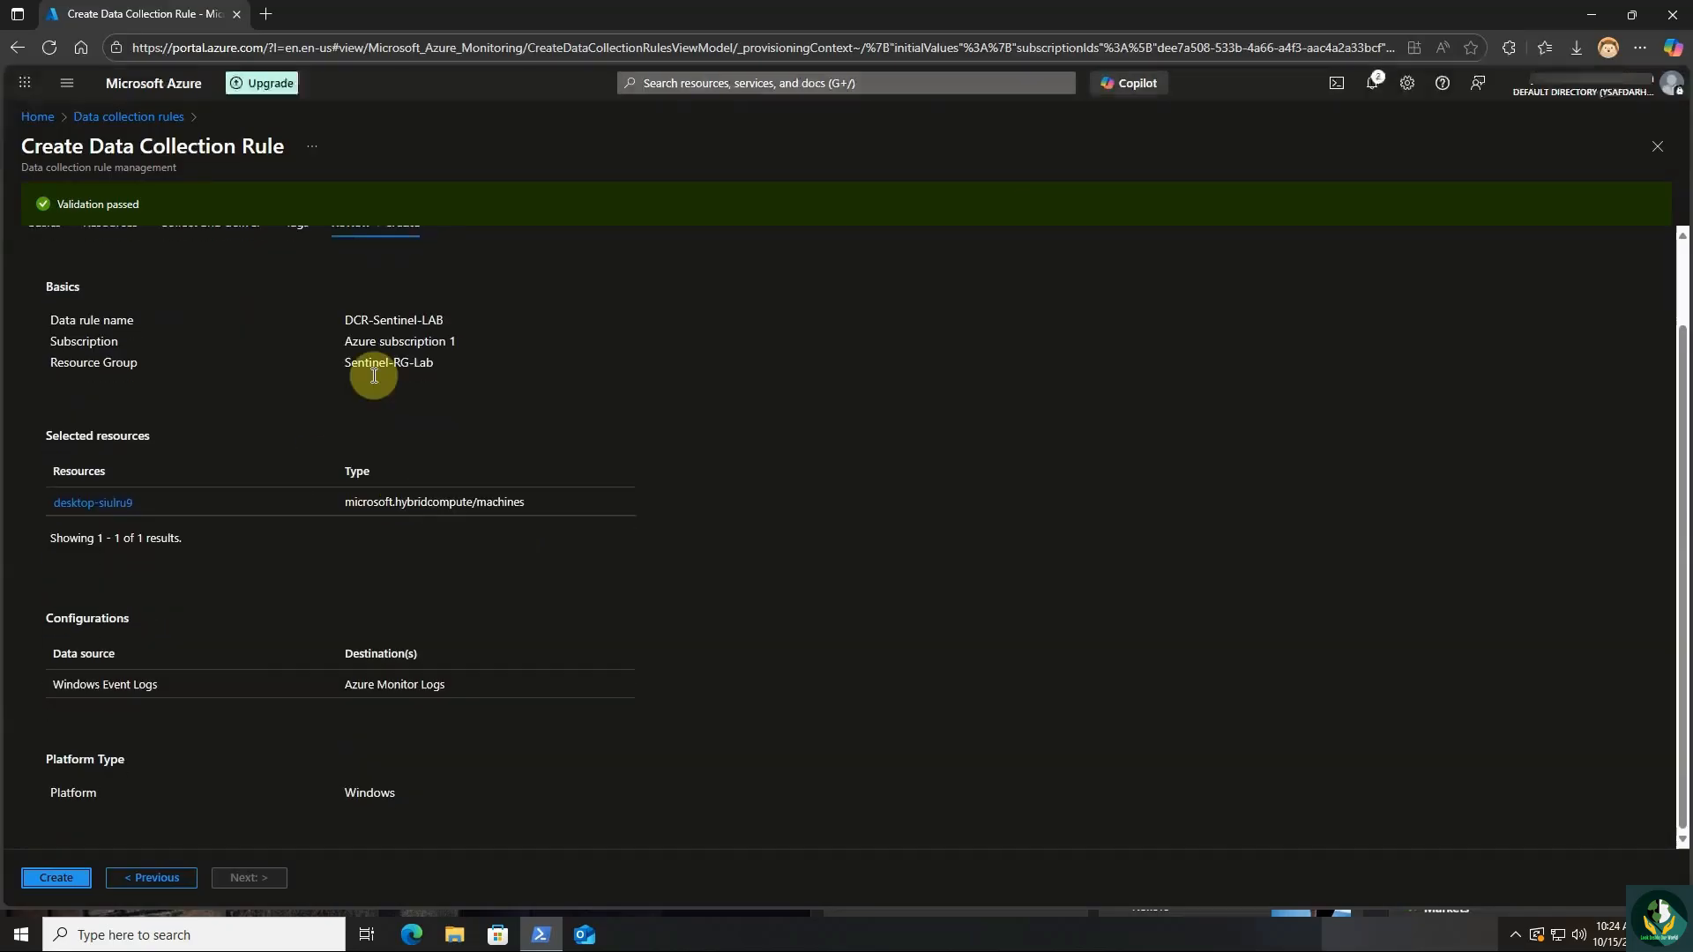
{"action": "left_click", "coordinate": [74, 884]}
{"action": "left_click", "coordinate": [356, 677]}
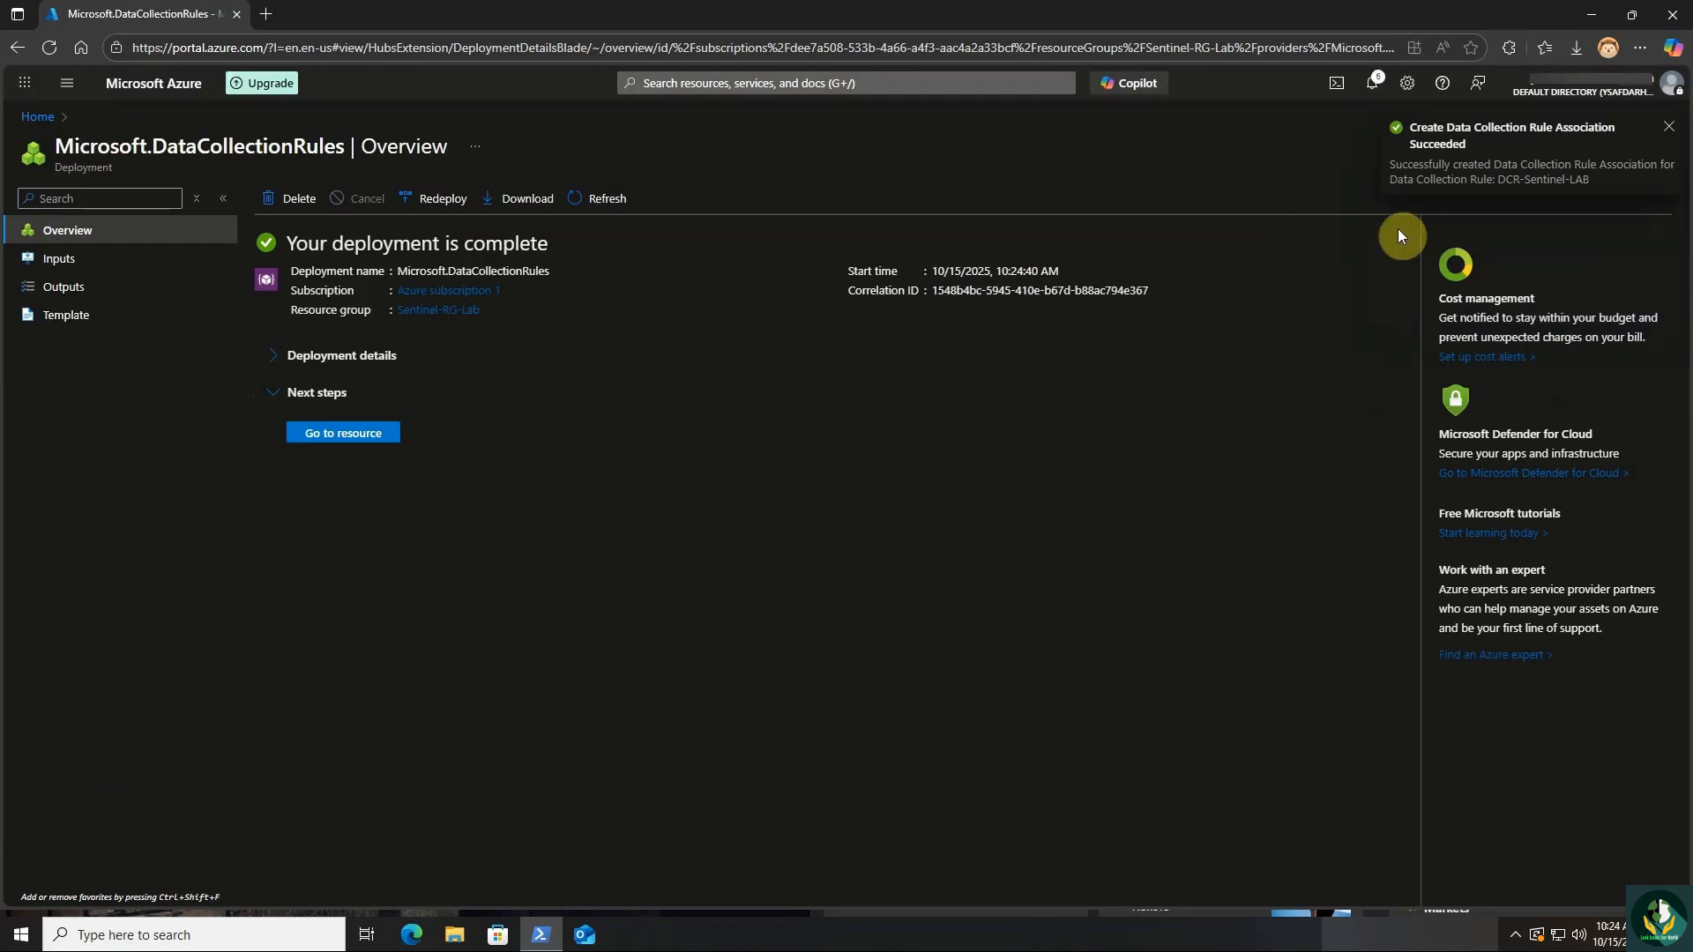
{"action": "left_click", "coordinate": [375, 432]}
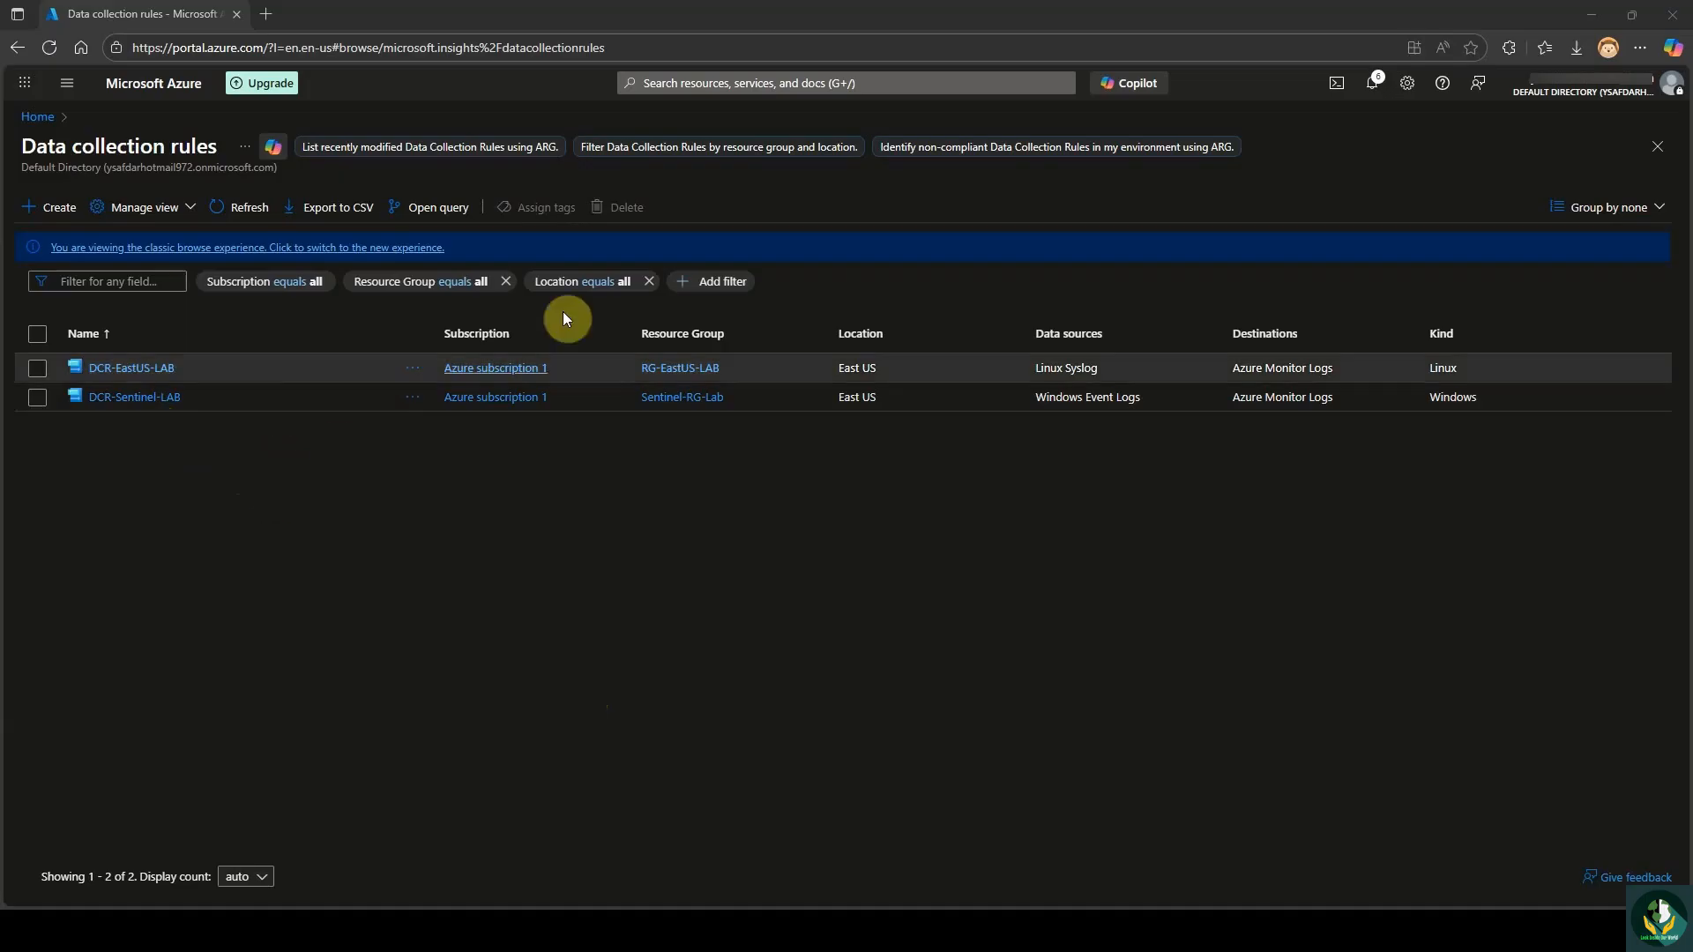
Open the Sentinel-LAW workspace in Microsoft Sentinel.
{"action": "left_click", "coordinate": [704, 82]}
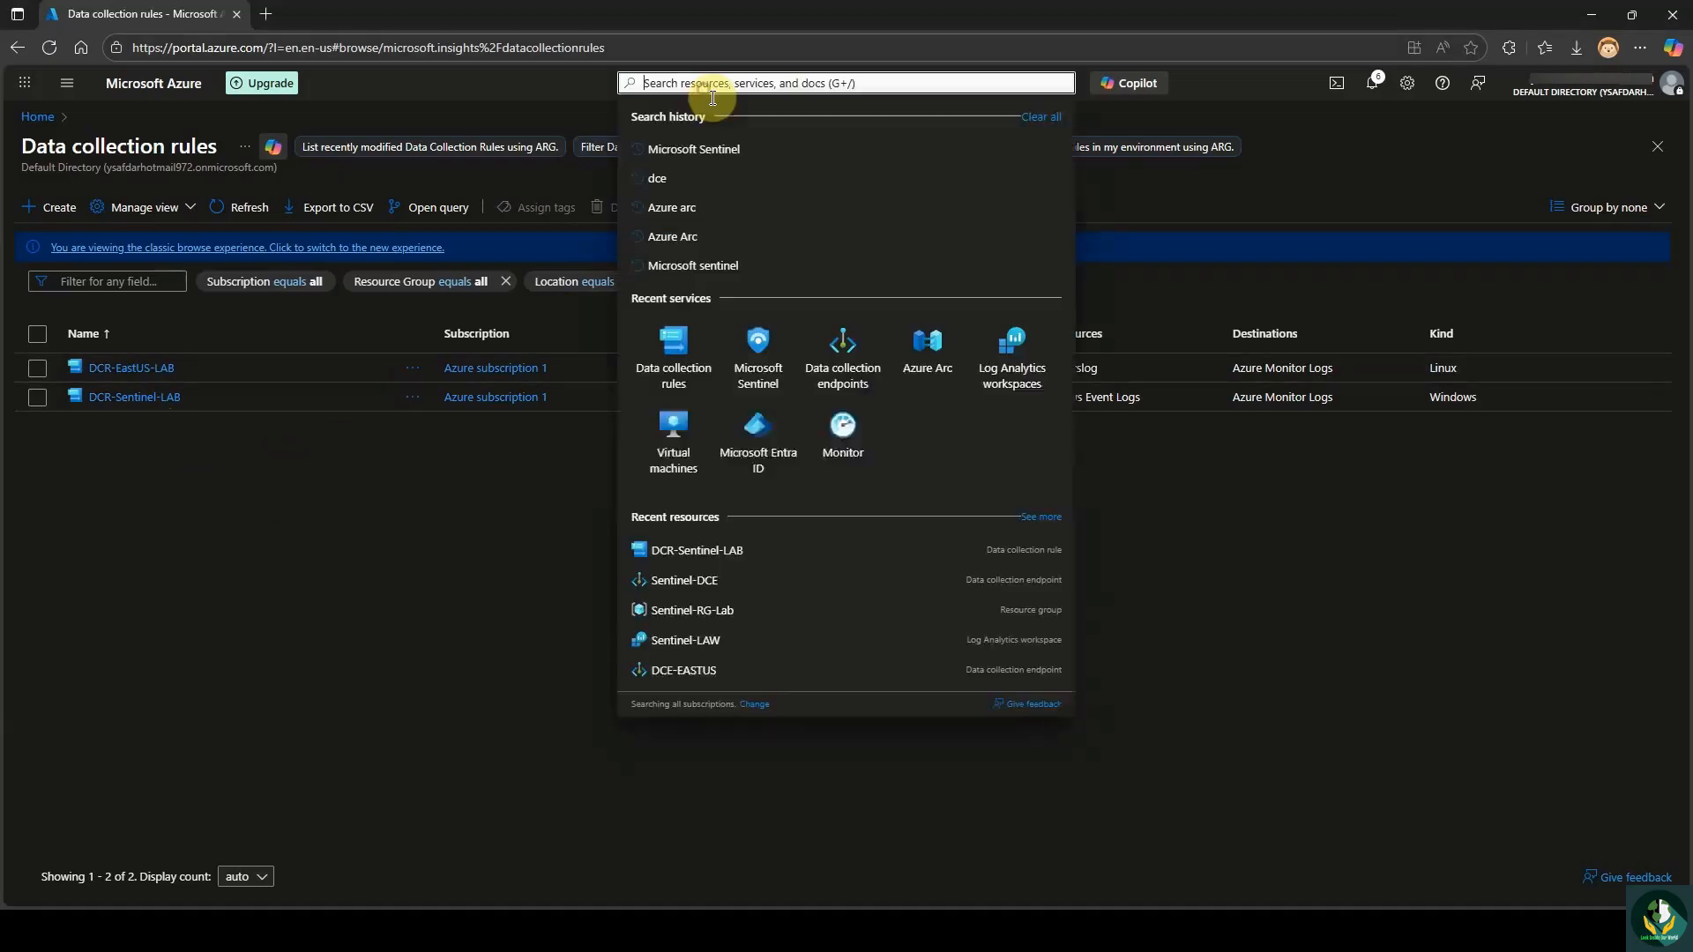
{"action": "left_click", "coordinate": [765, 354]}
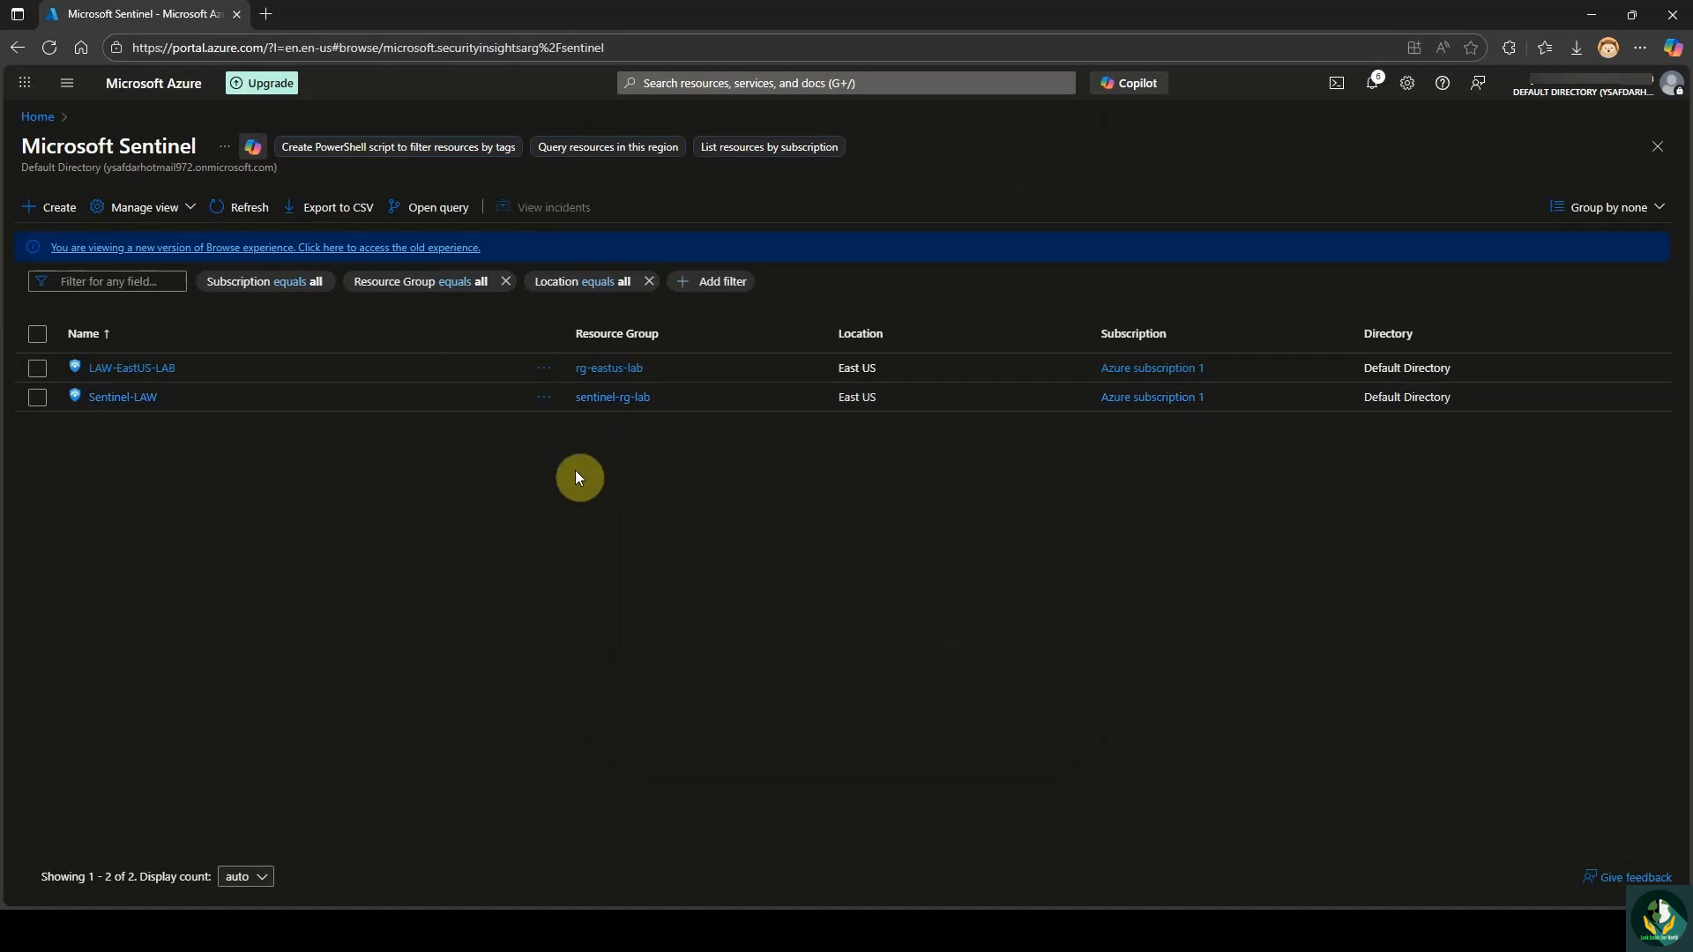
{"action": "left_click", "coordinate": [130, 398]}
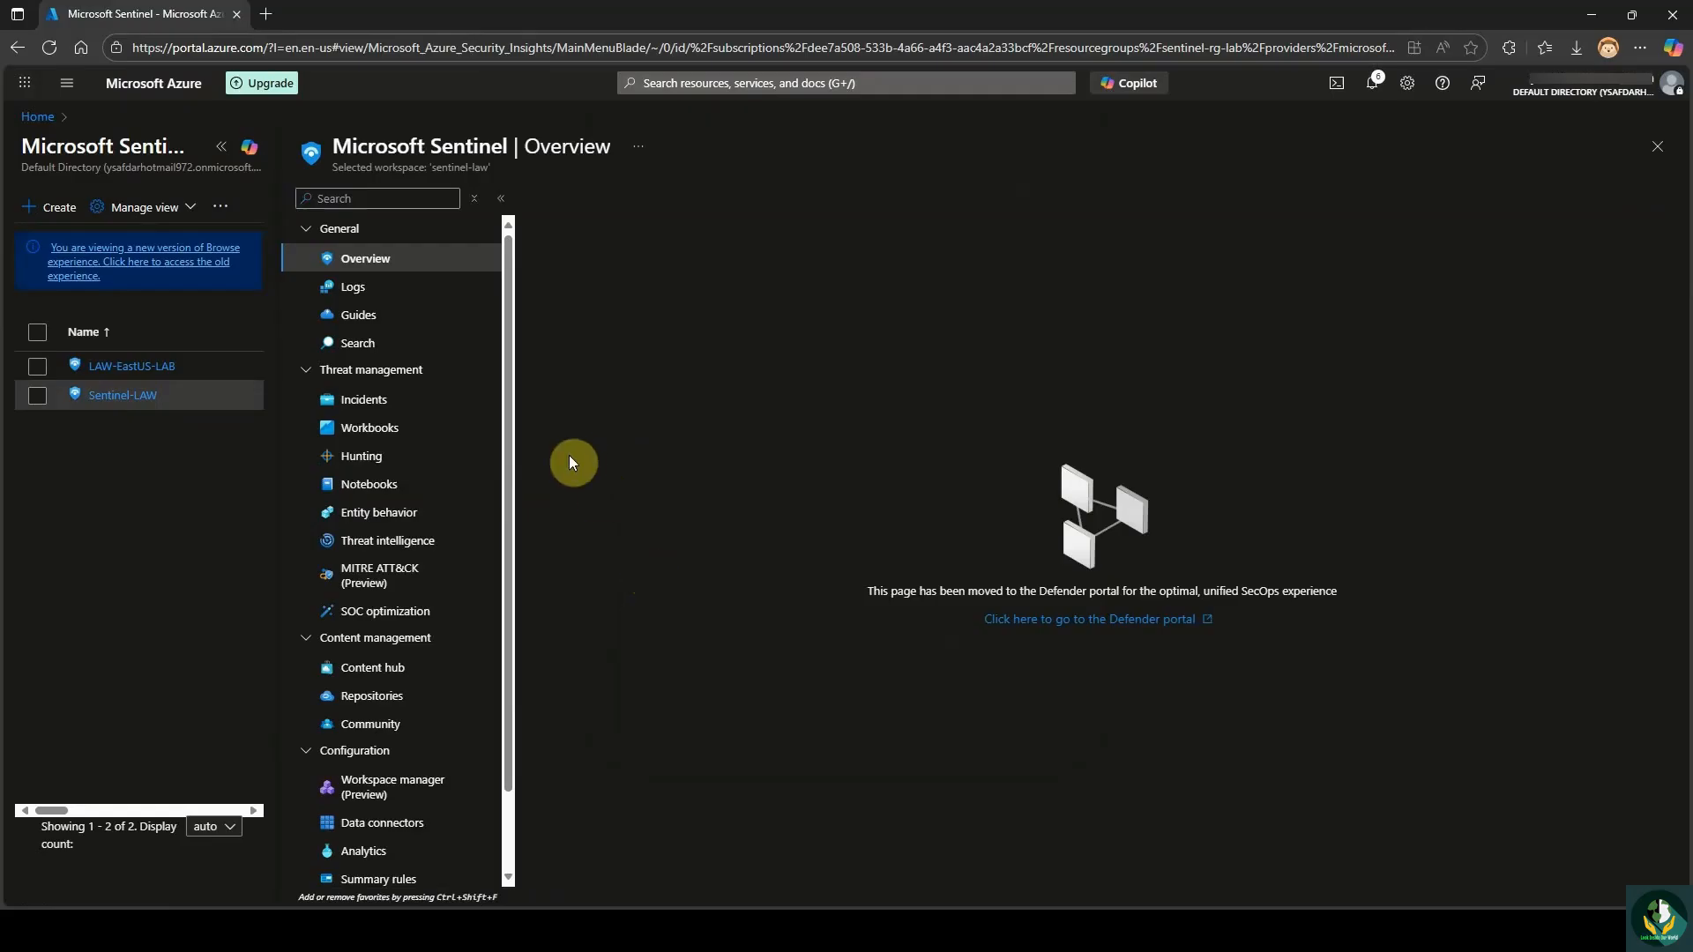
Run the KQL query Heartbeat | take 10 in the Sentinel-LAW logs and expand the first returned record.
{"action": "left_click", "coordinate": [366, 294]}
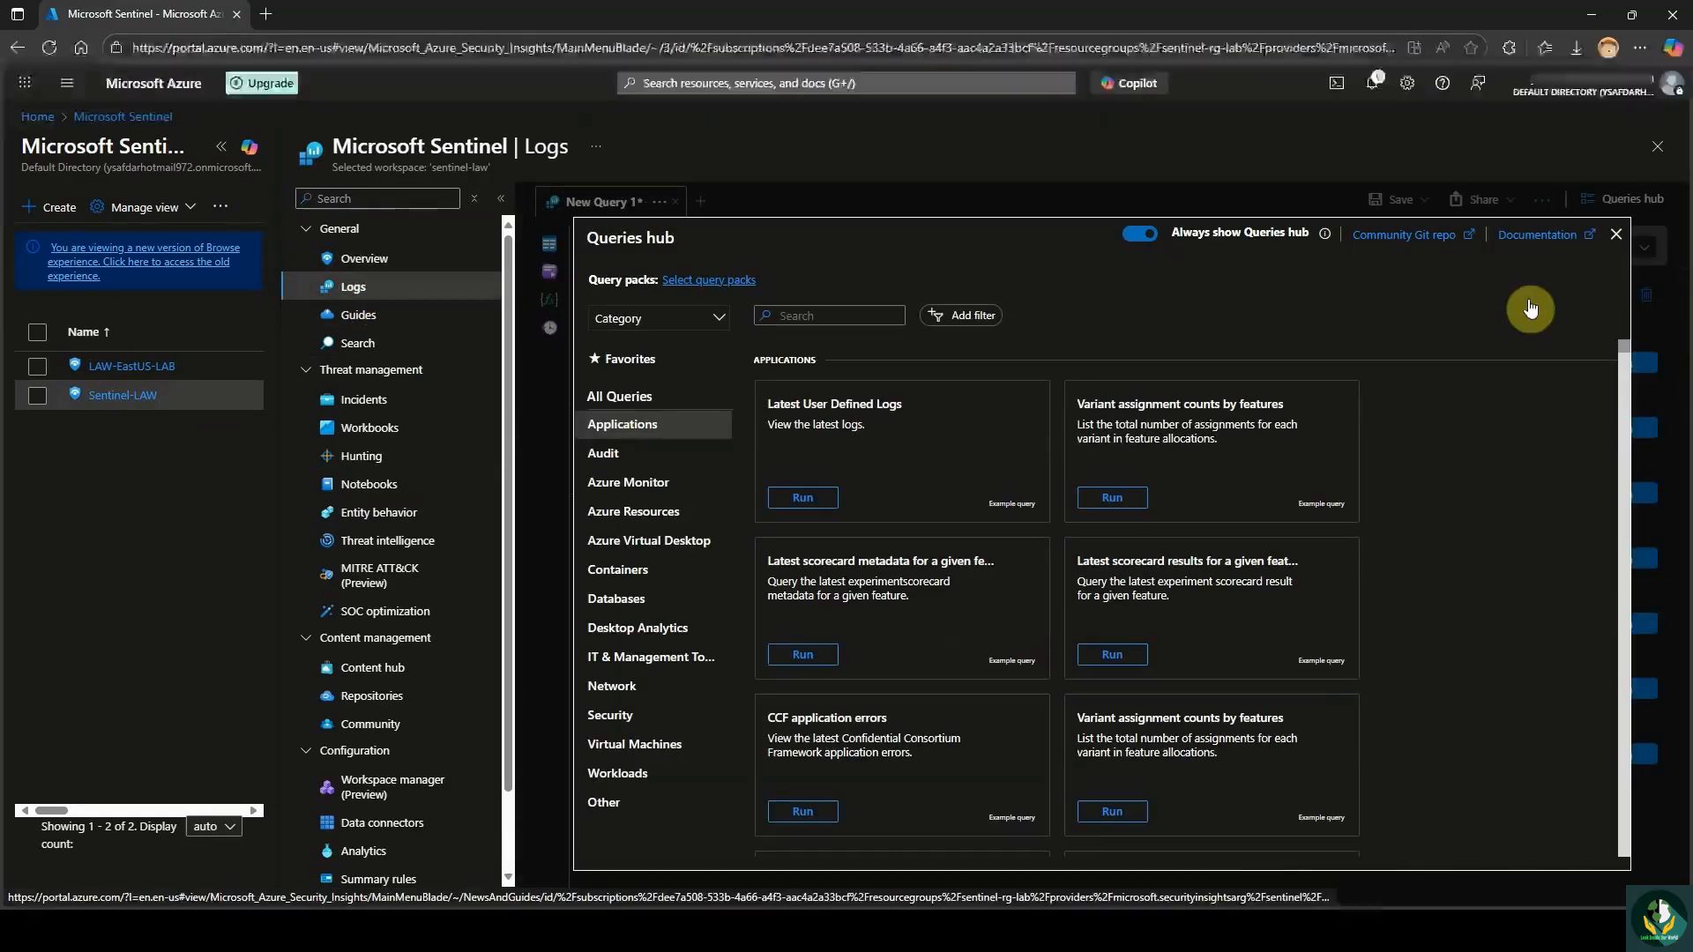
{"action": "left_click", "coordinate": [1617, 235]}
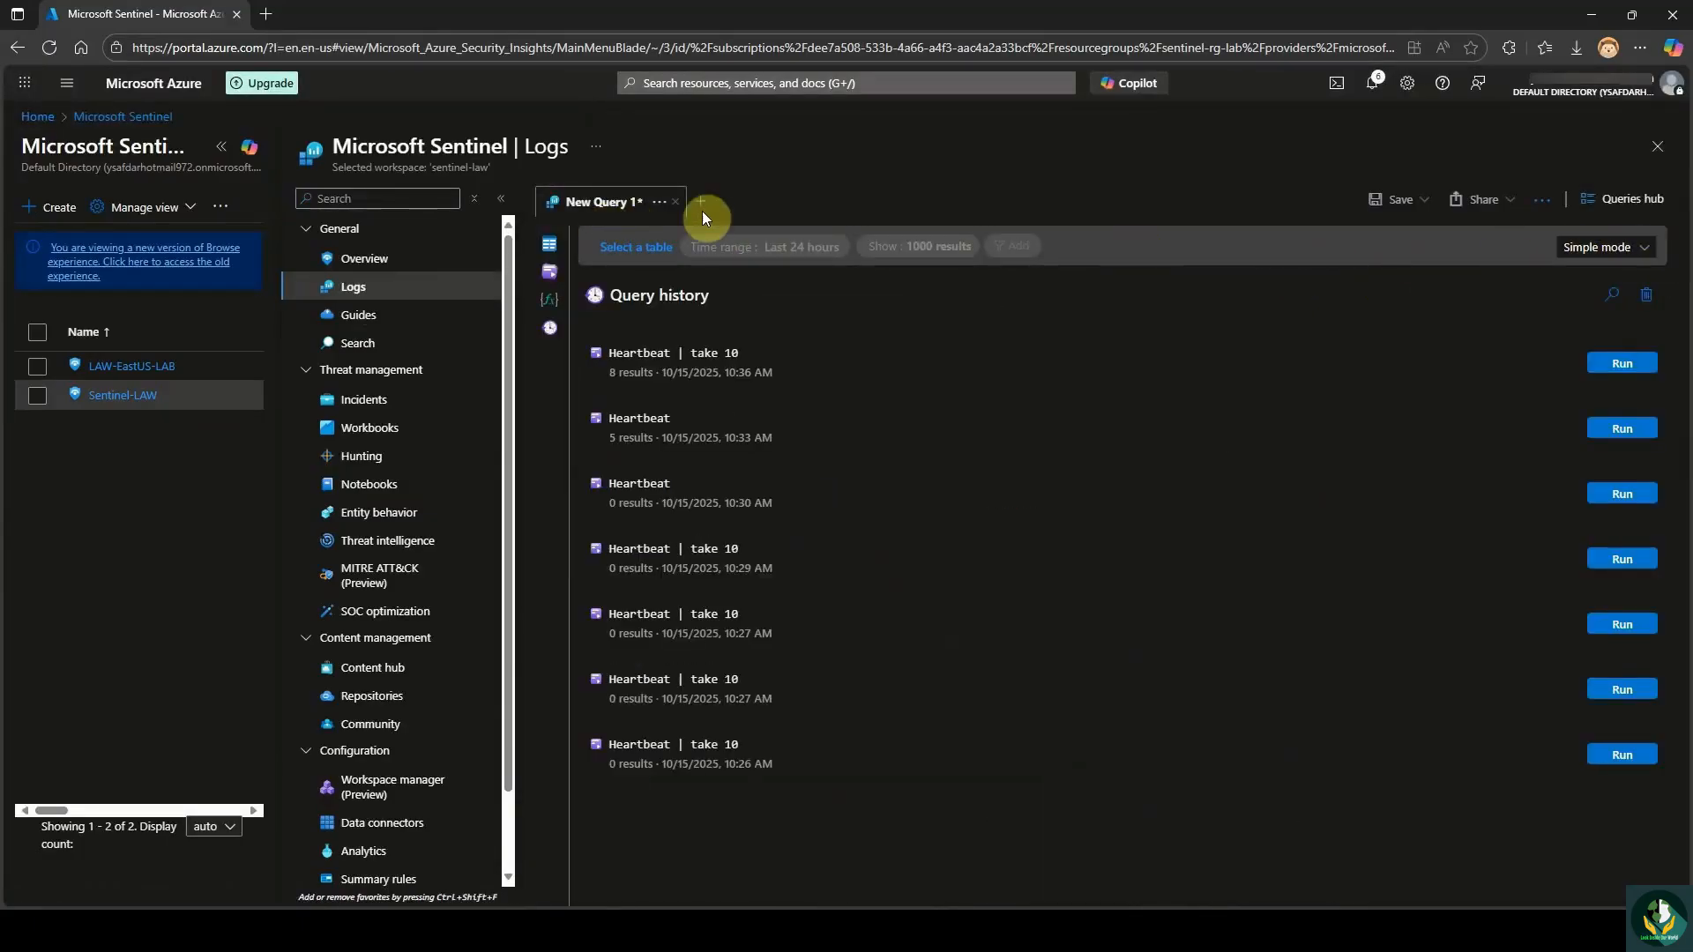
{"action": "left_click", "coordinate": [1600, 248]}
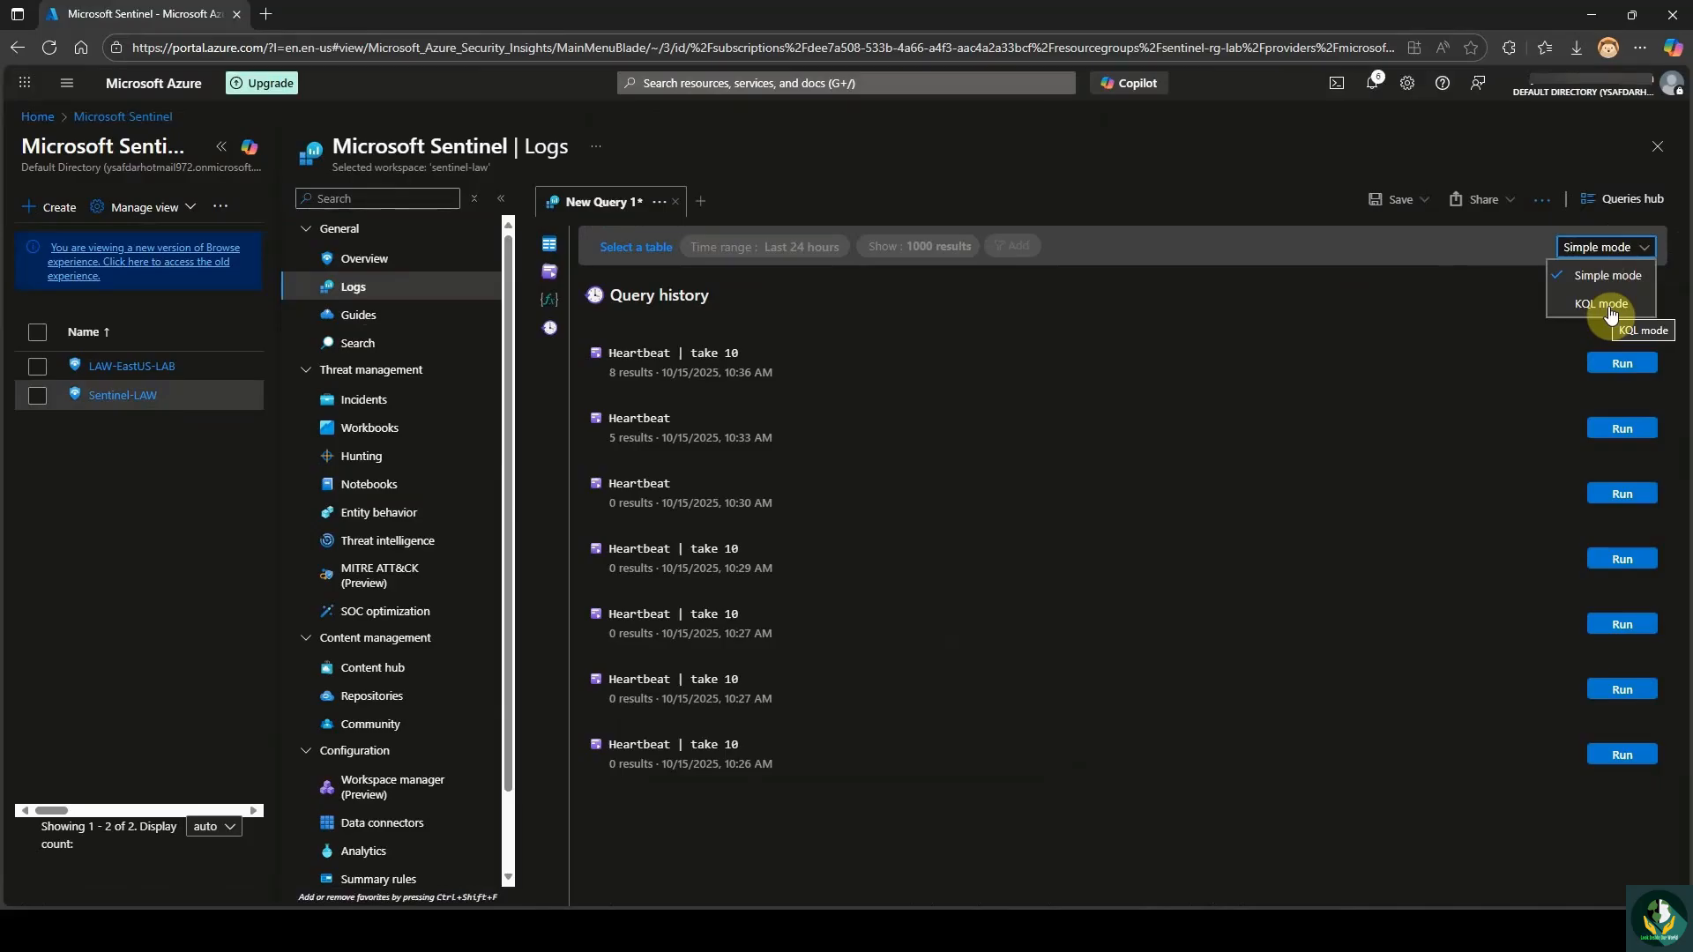
{"action": "left_click", "coordinate": [1601, 303]}
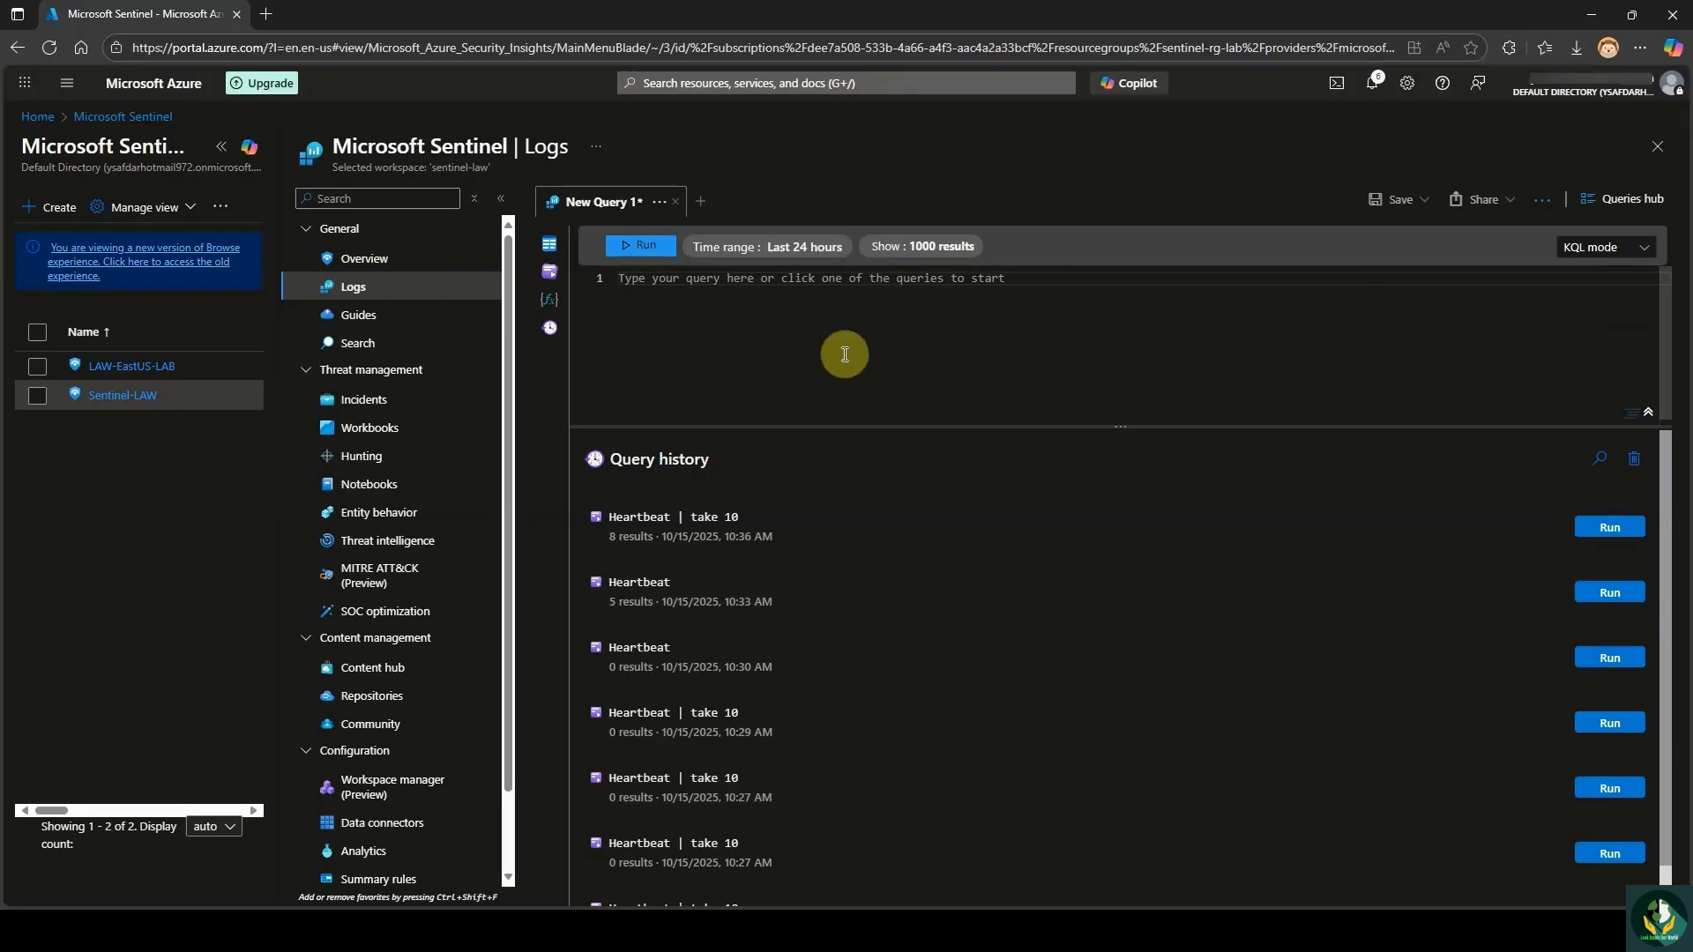
{"action": "type", "text": "Heartbeat | take 10"}
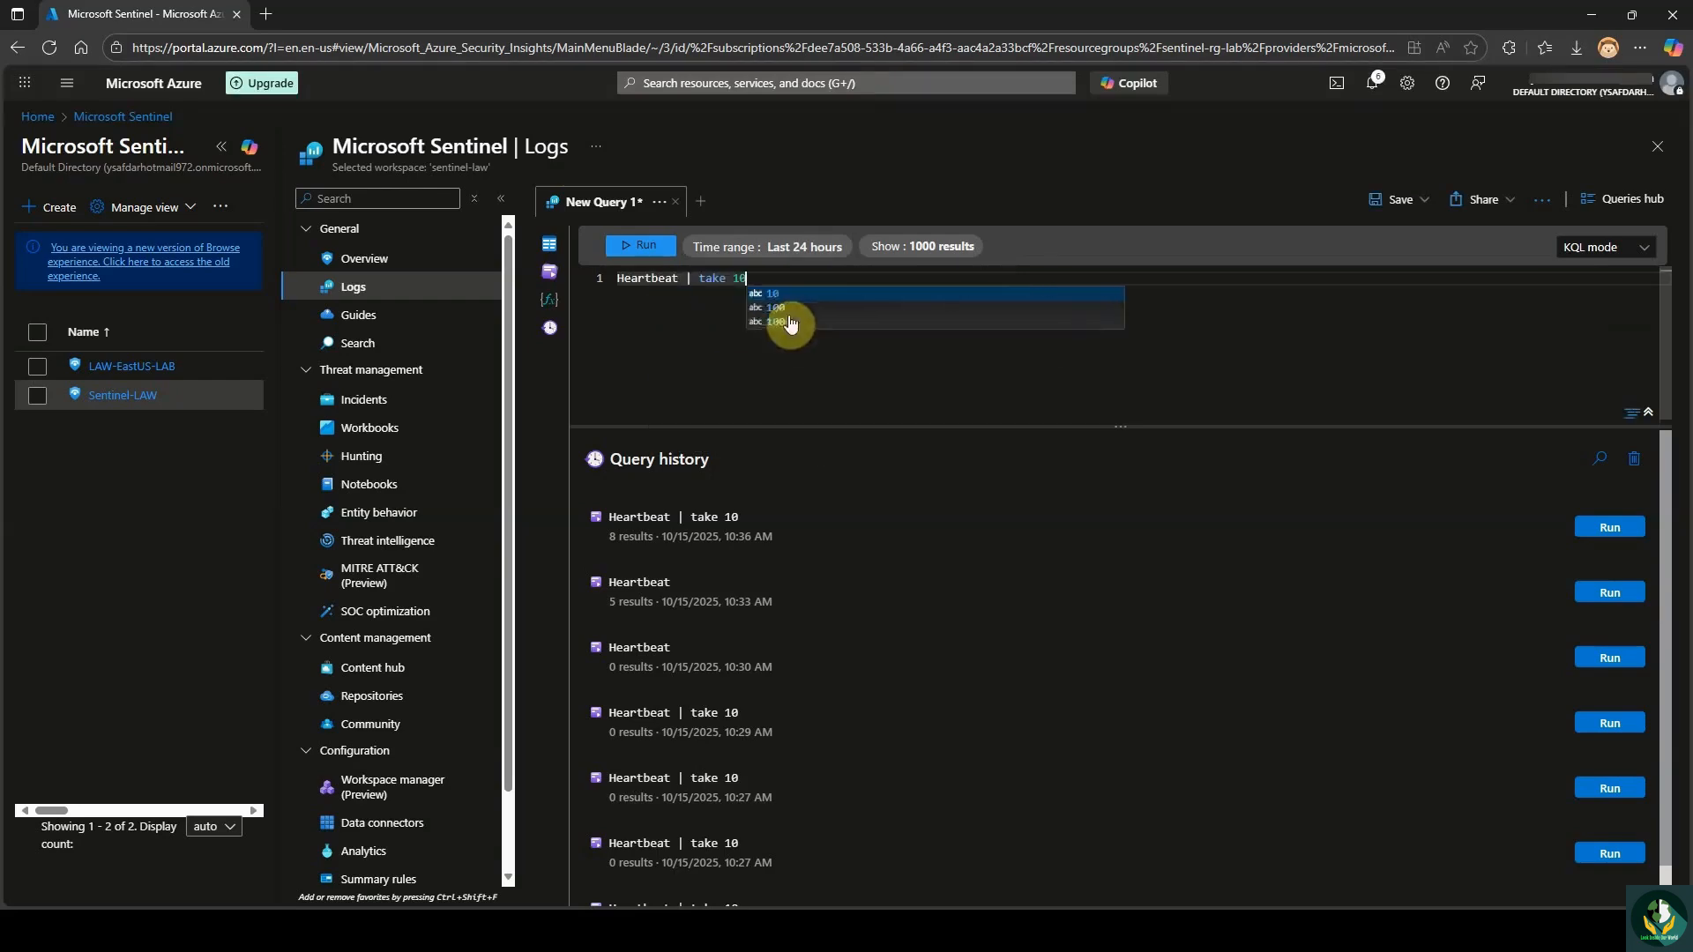
{"action": "key", "text": "shift+Return"}
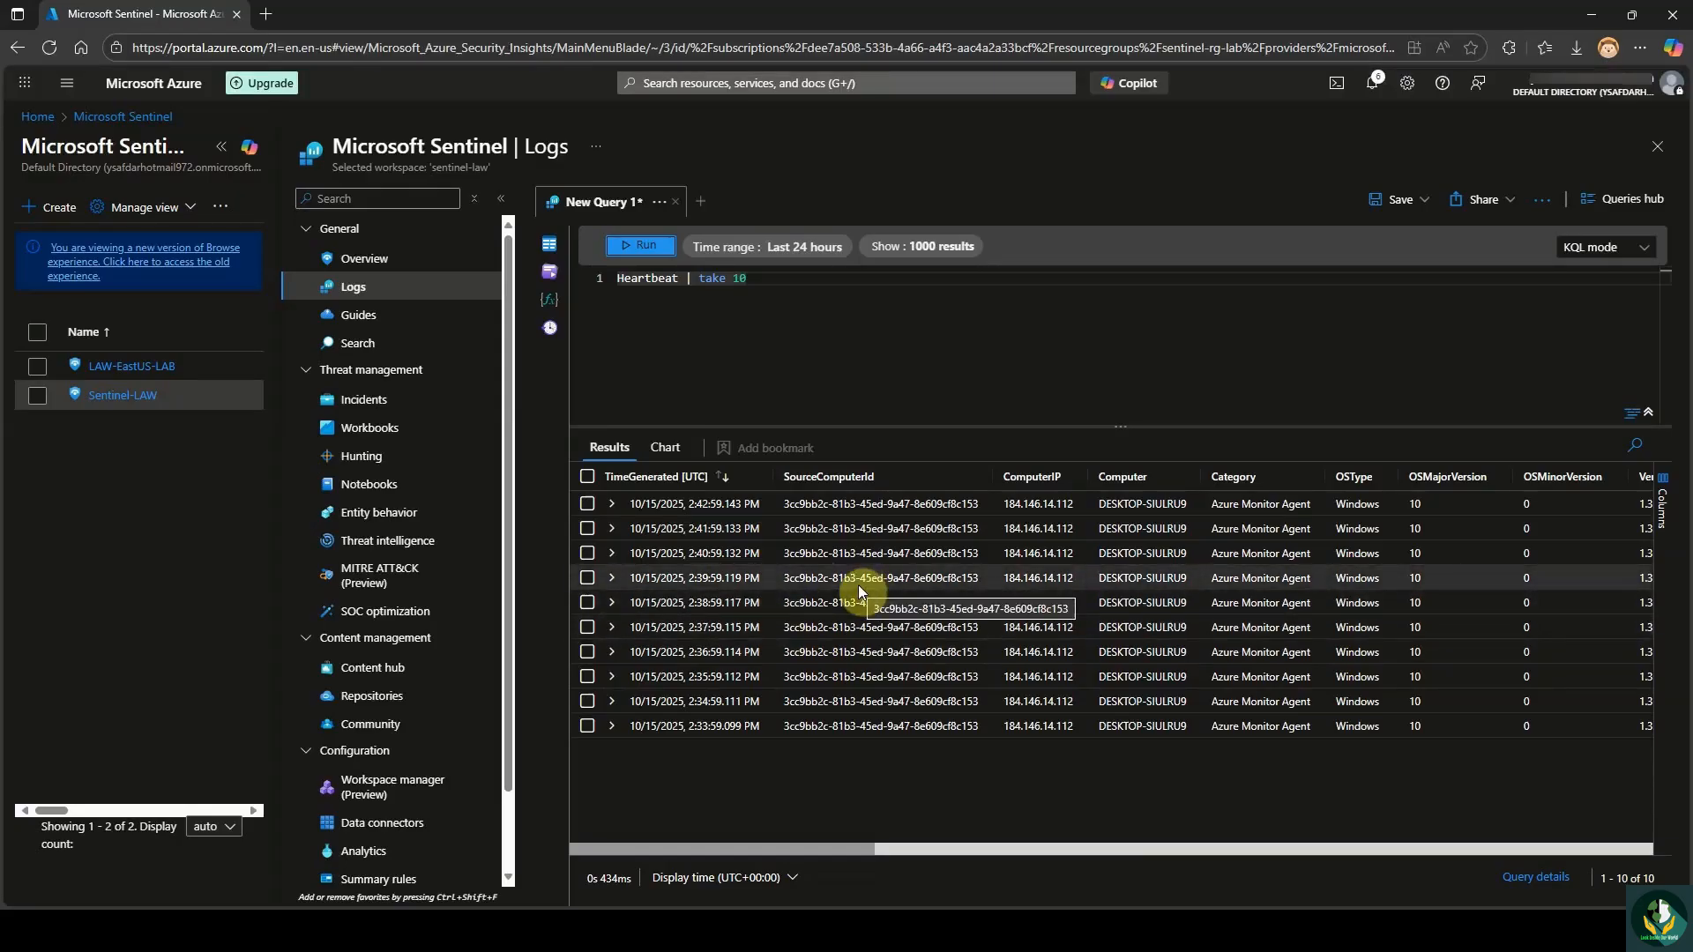
{"action": "left_click", "coordinate": [609, 505]}
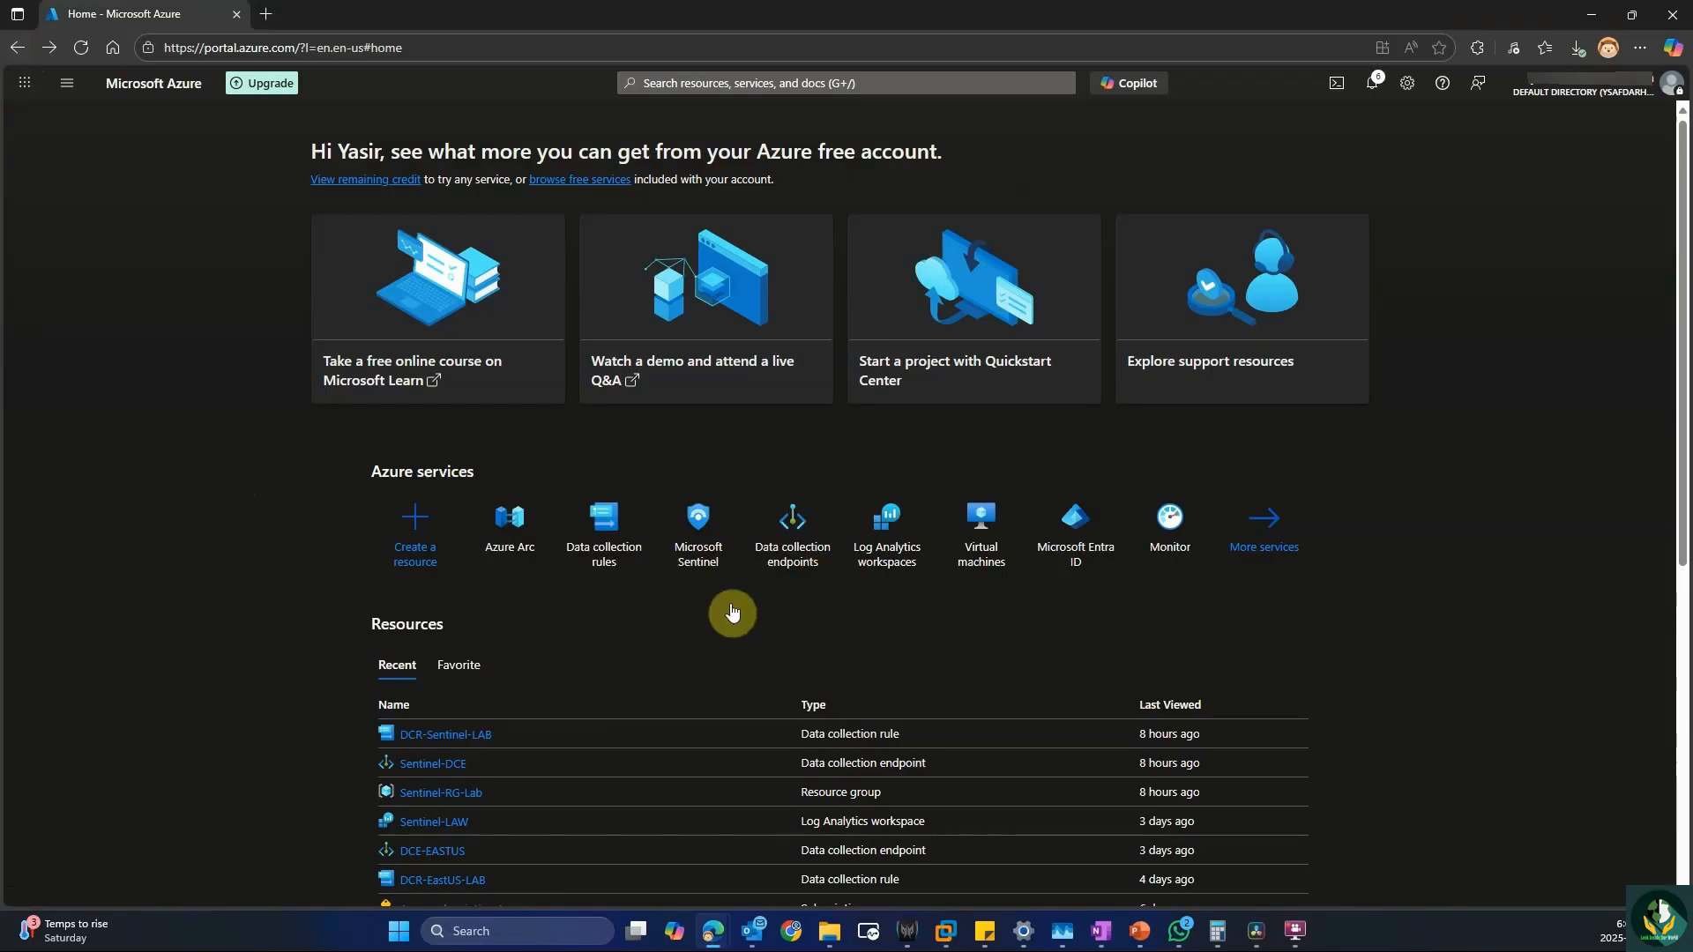
Start adding a machine in Azure Arc using the generated script for a single server.
{"action": "left_click", "coordinate": [510, 519]}
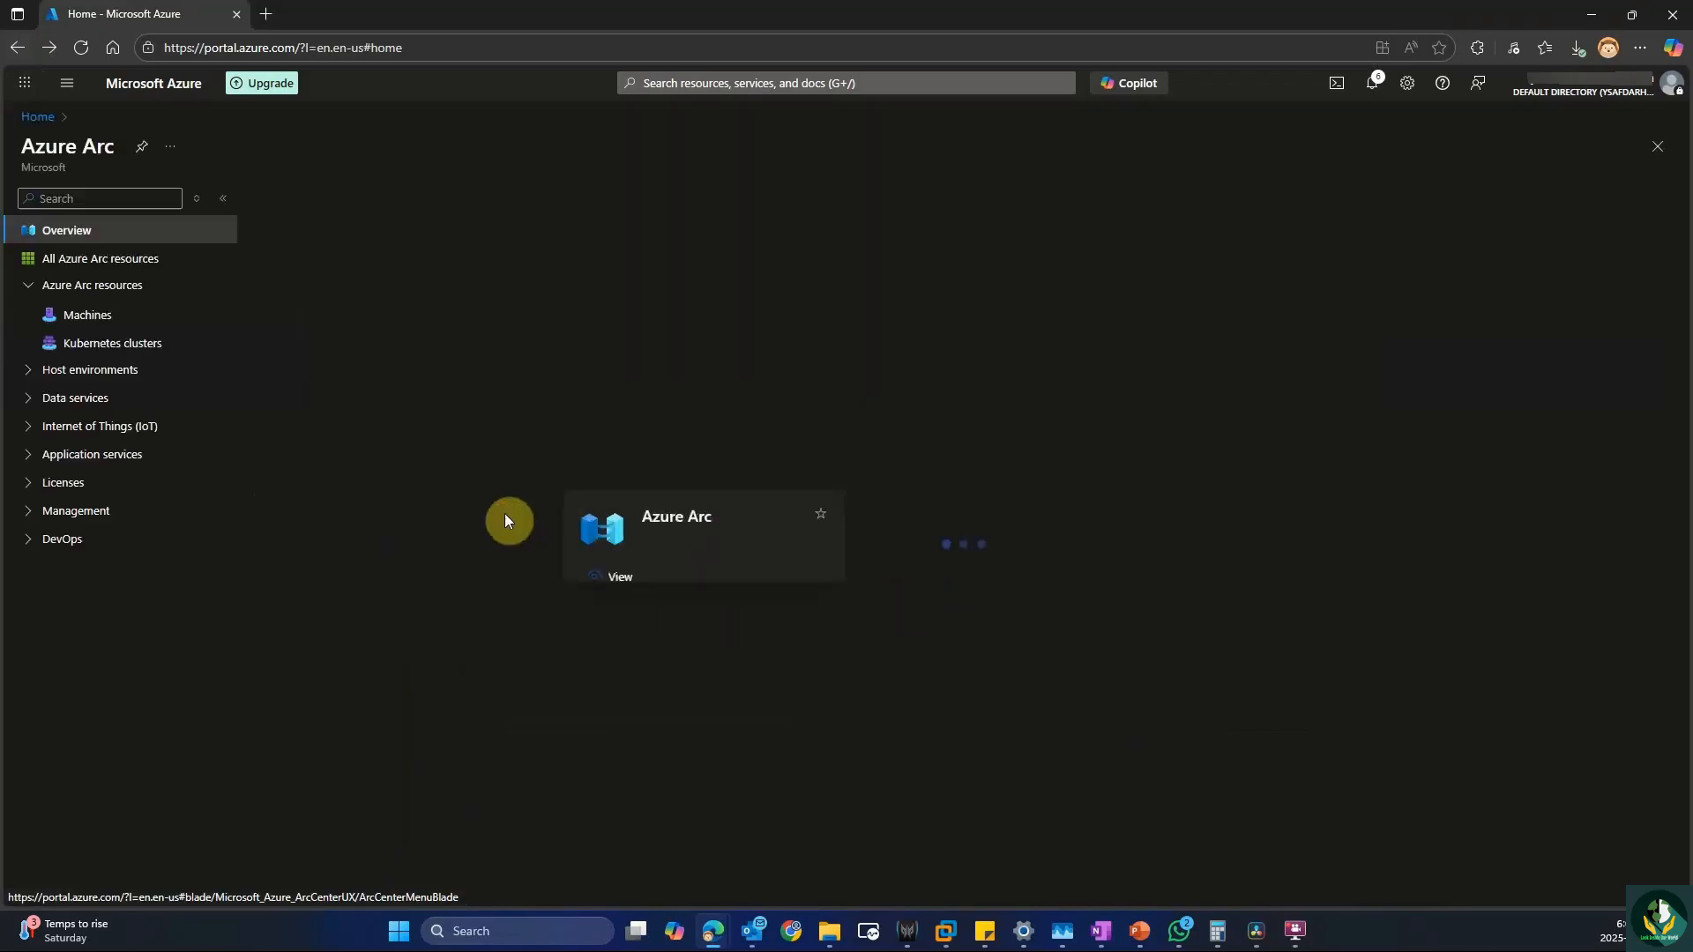
{"action": "left_click", "coordinate": [115, 325]}
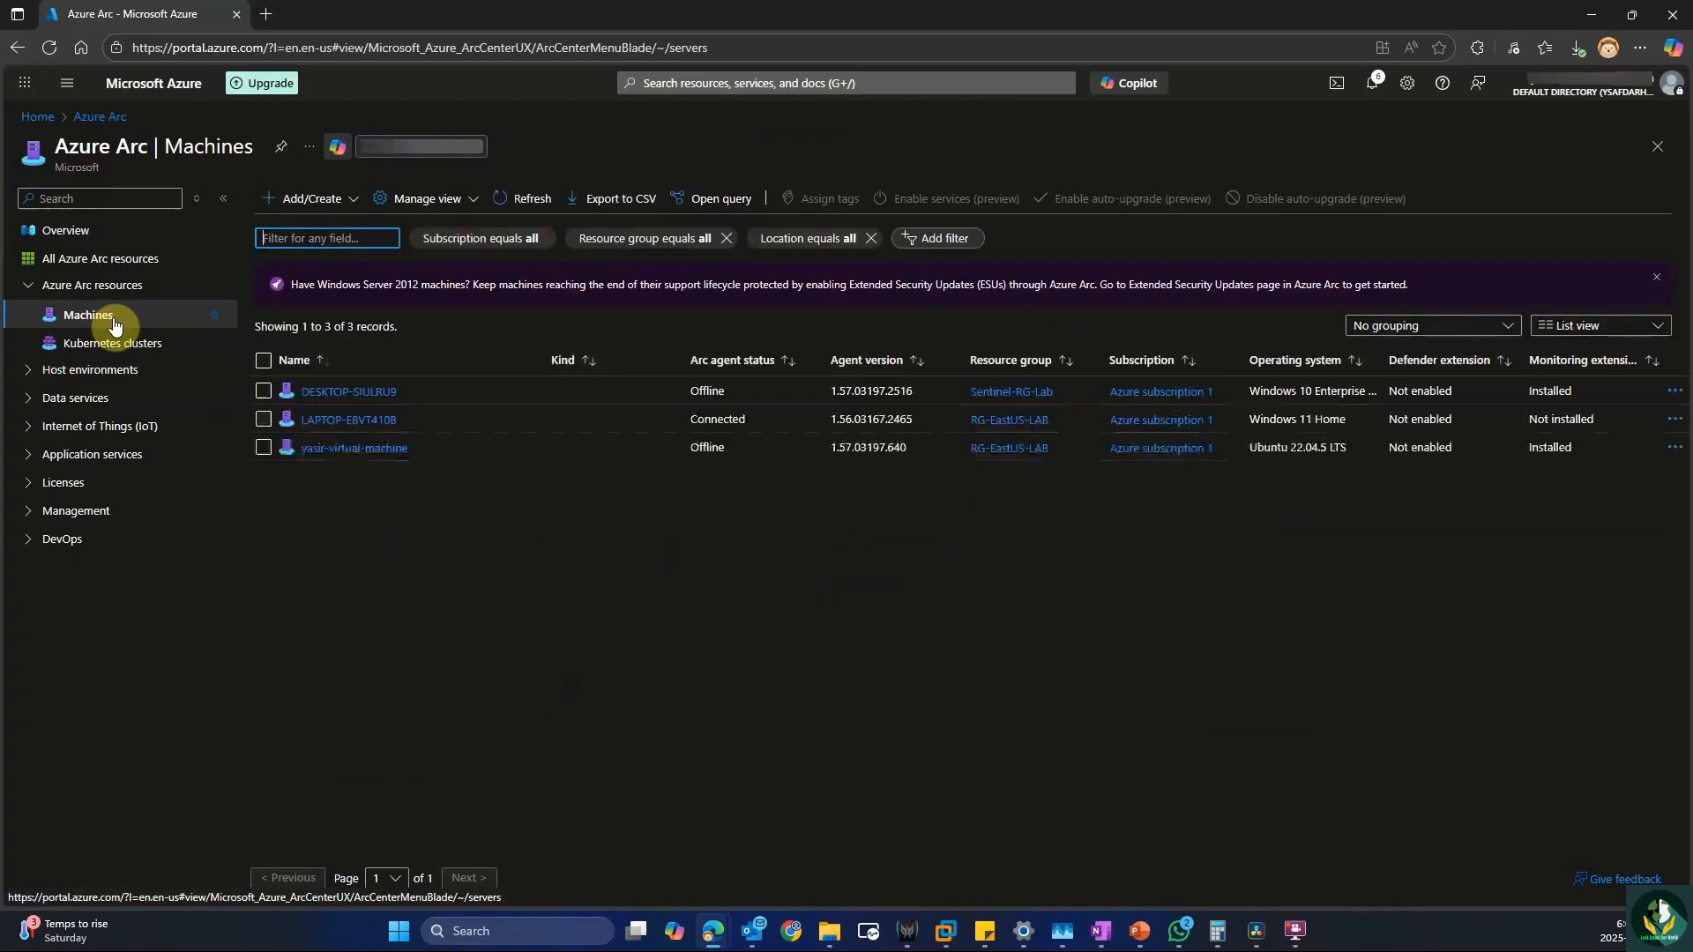
{"action": "left_click", "coordinate": [313, 198]}
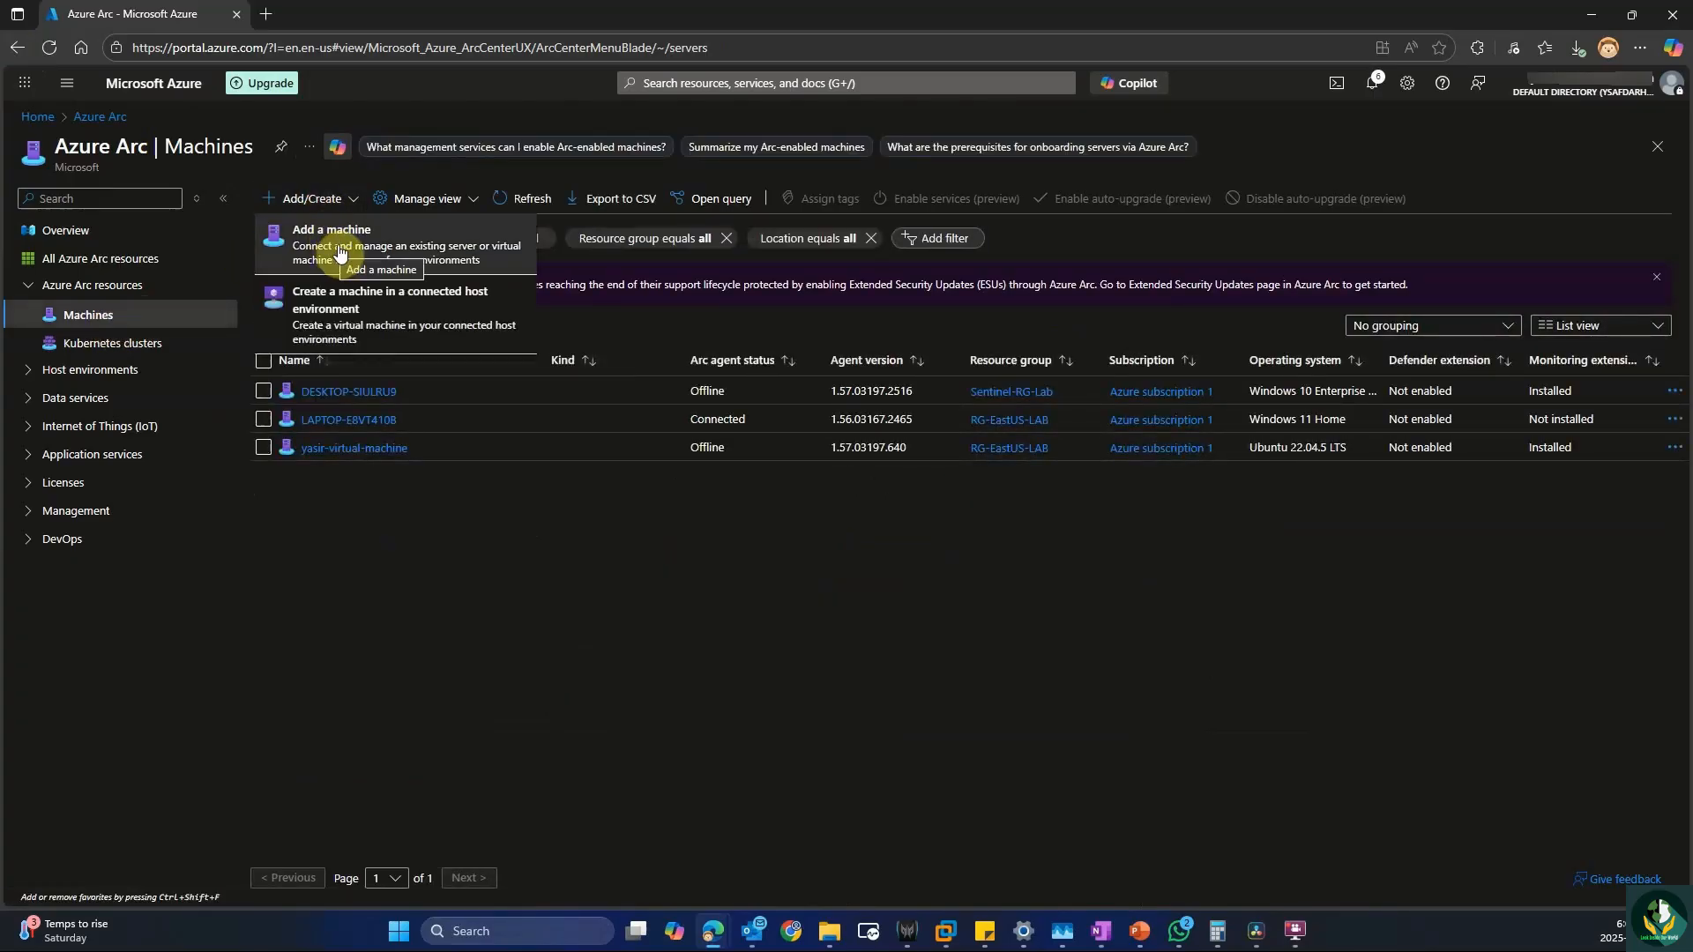
{"action": "left_click", "coordinate": [337, 250]}
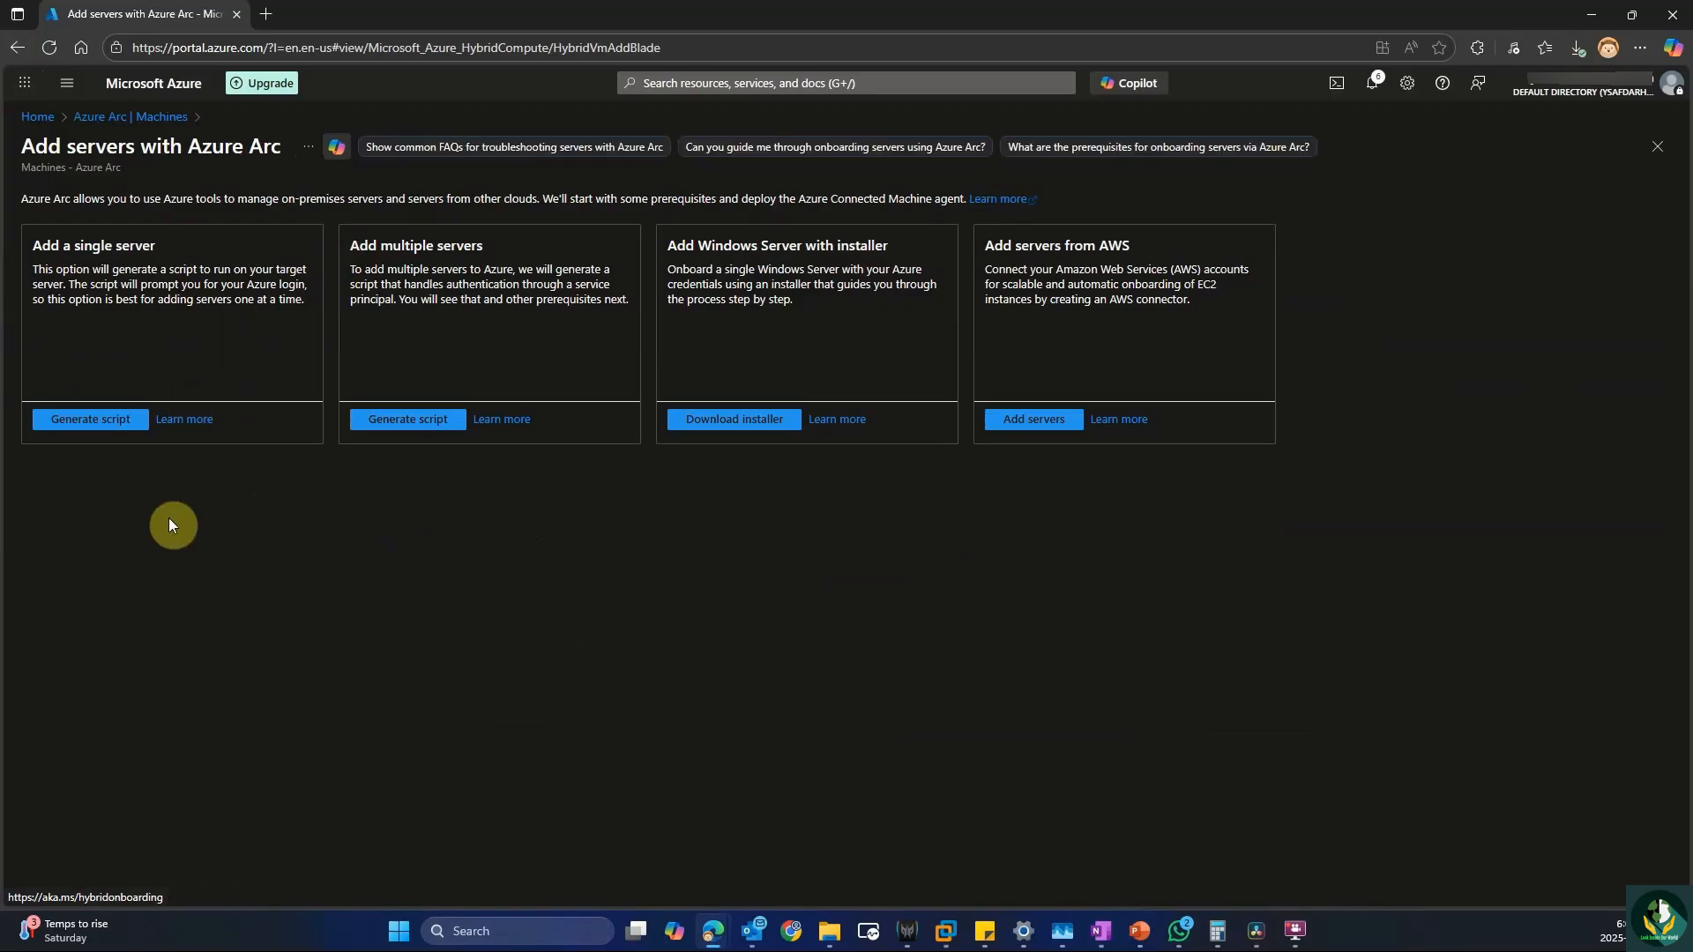
{"action": "left_click", "coordinate": [121, 423]}
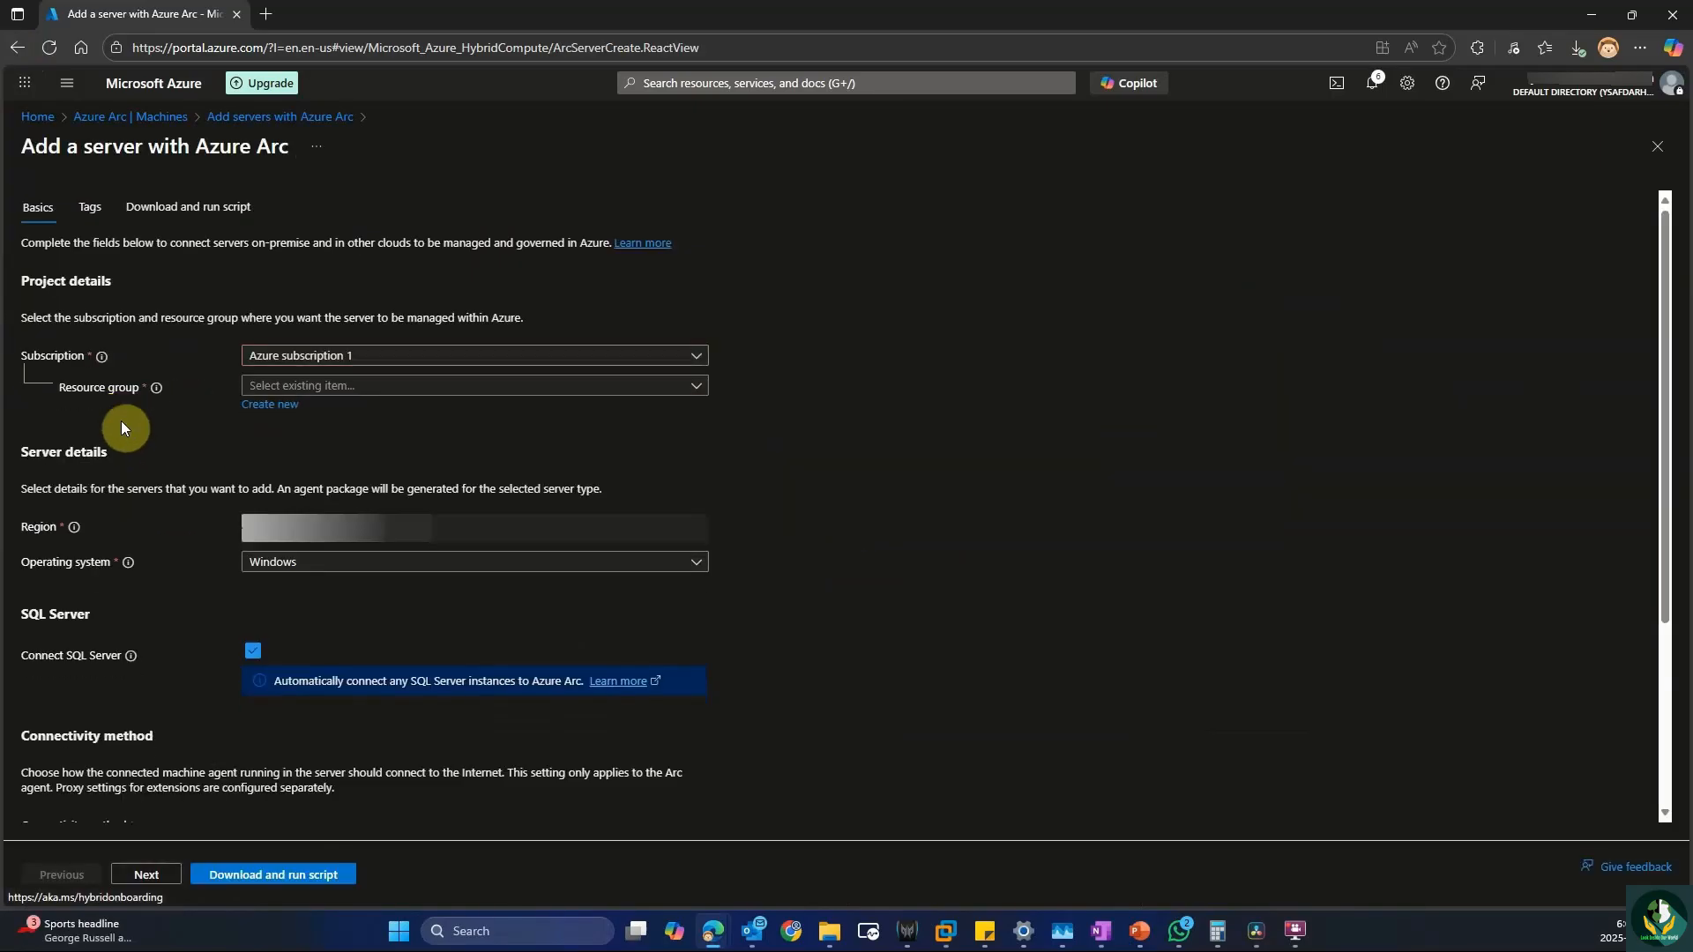
Set the server's resource group to Sentinel-RG-Lab, region to (US) East US and operating system to Linux.
{"action": "left_click", "coordinate": [334, 391]}
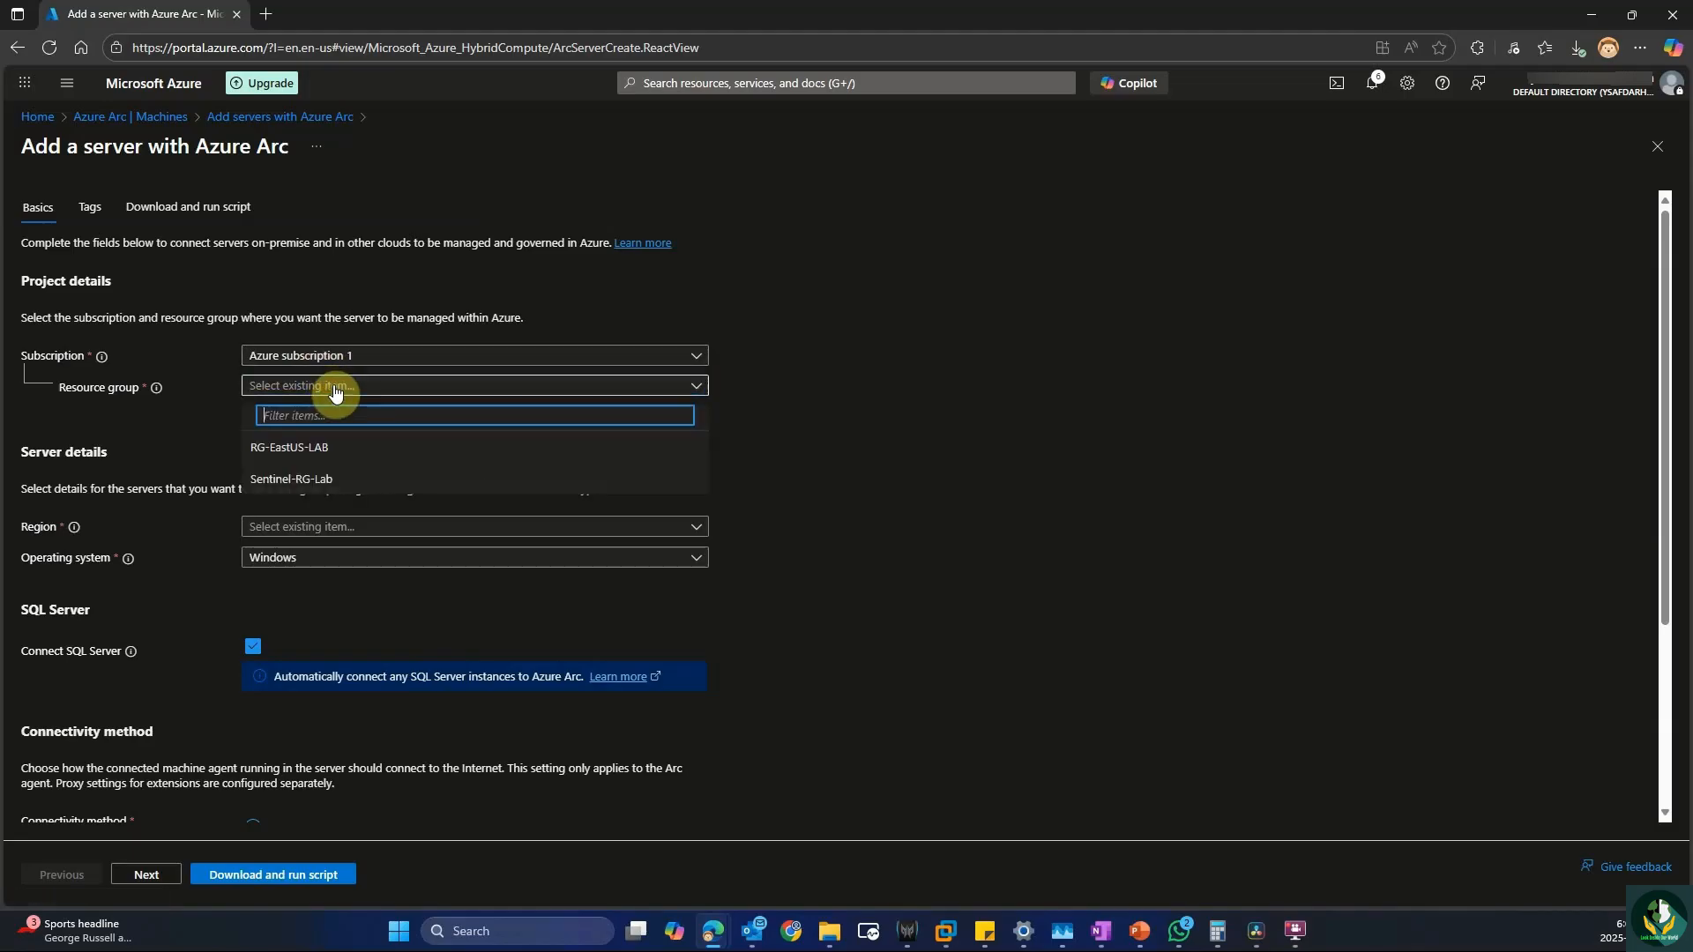
{"action": "left_click", "coordinate": [343, 480]}
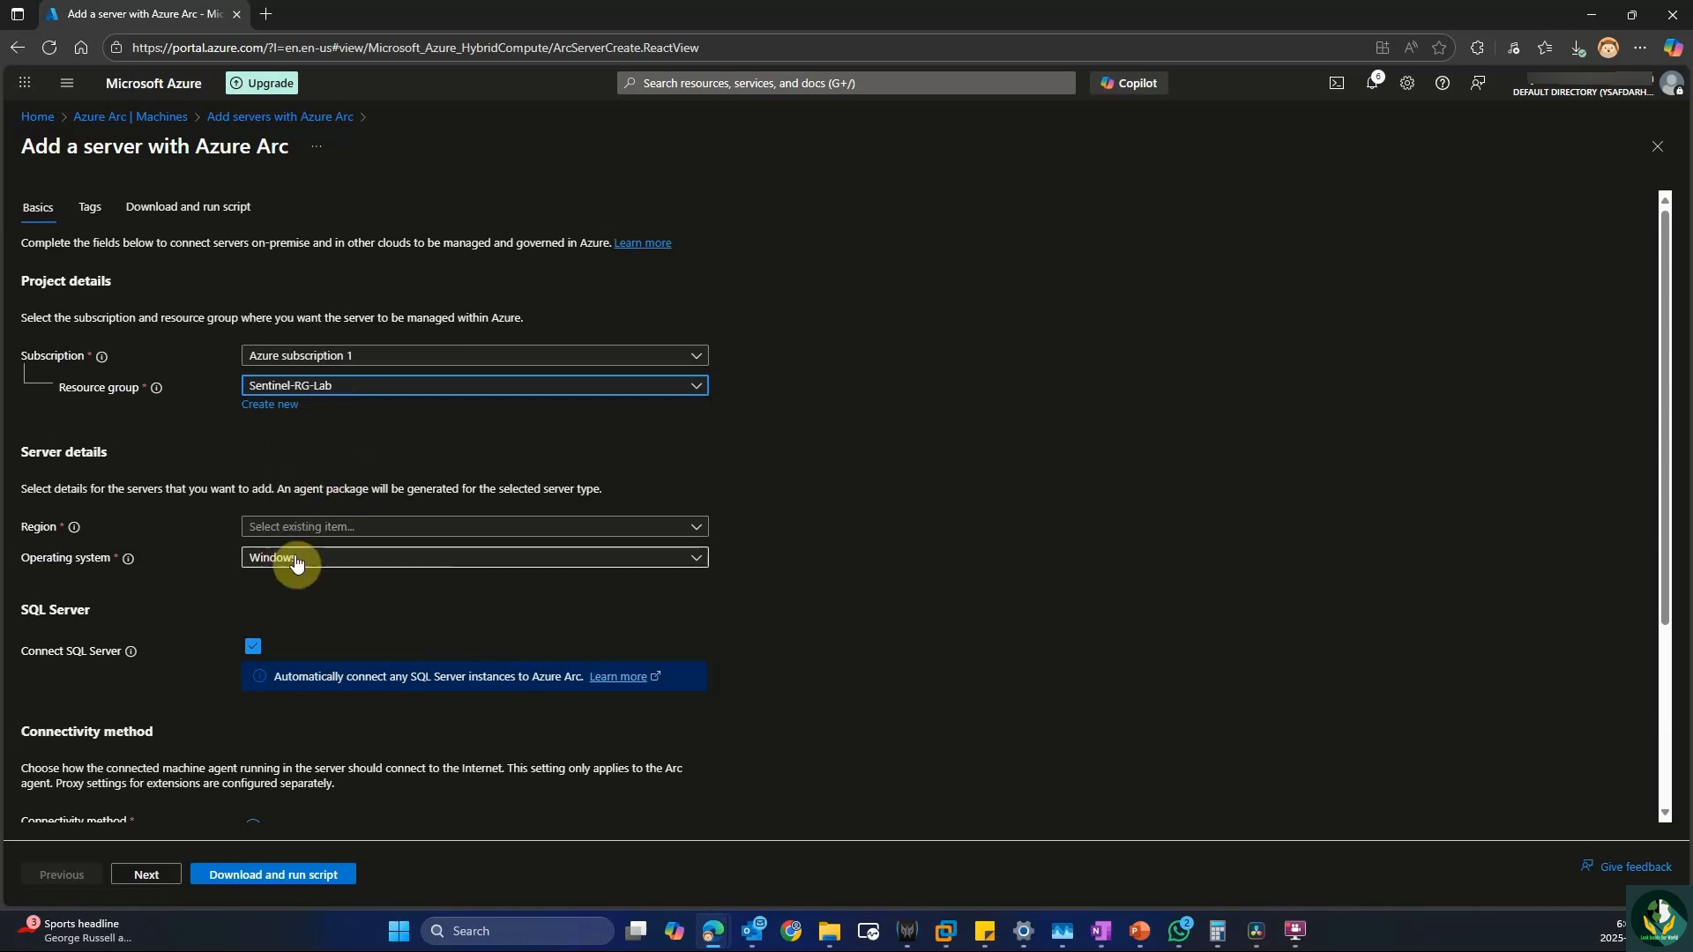
{"action": "left_click", "coordinate": [304, 530]}
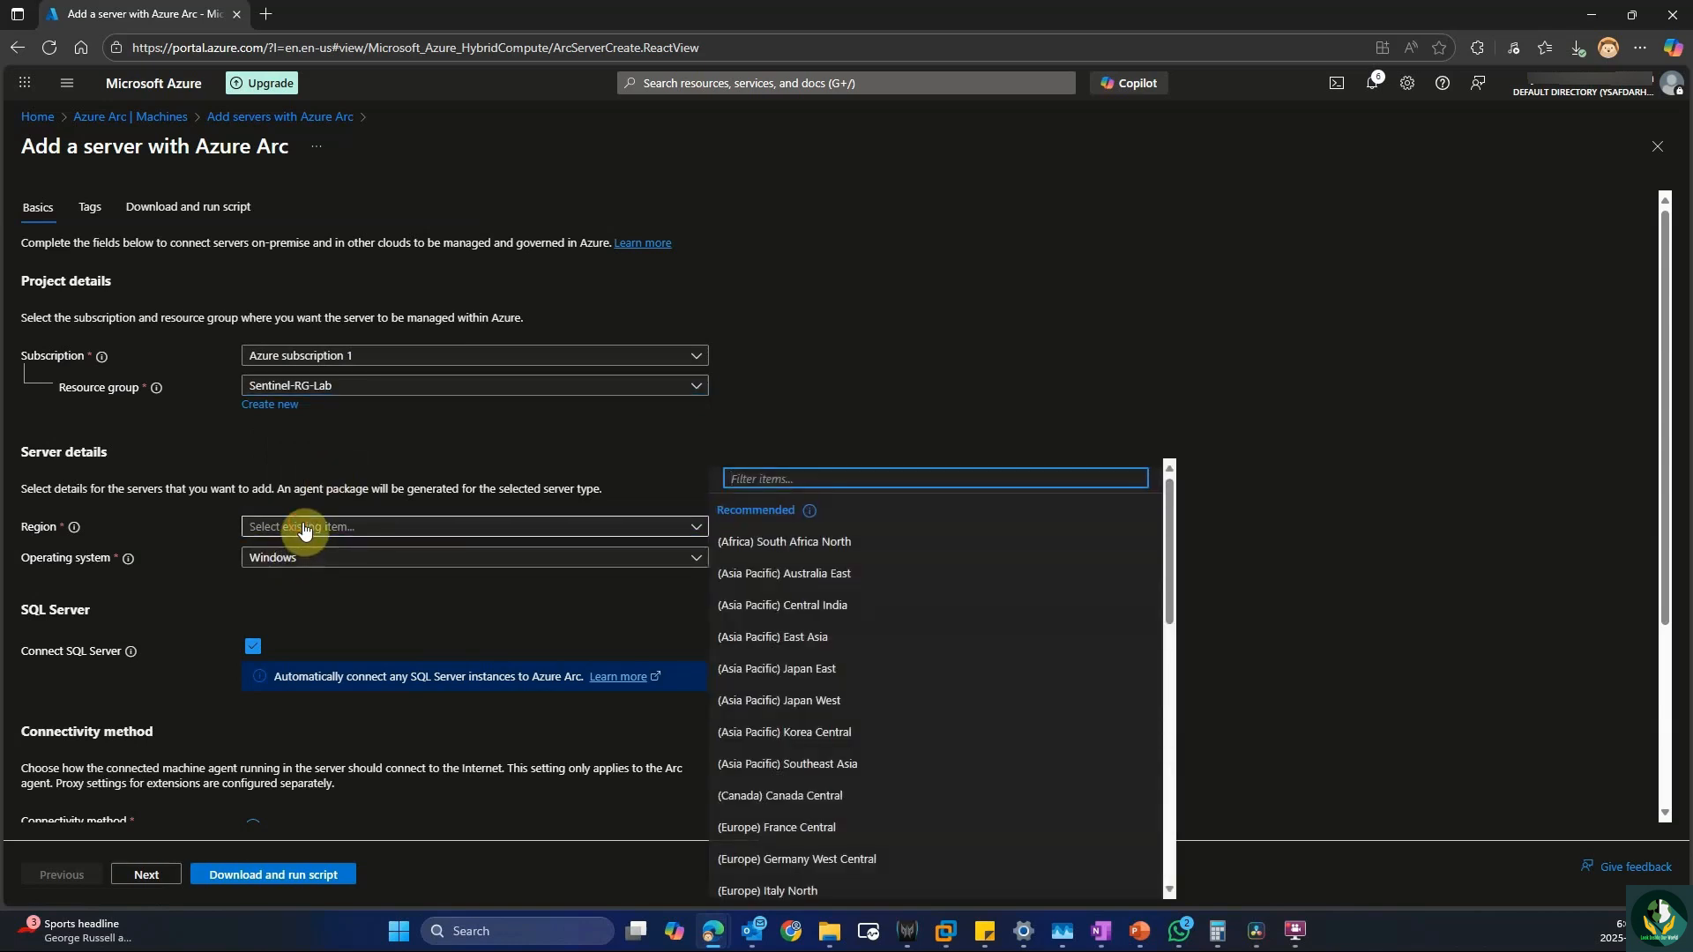
{"action": "type", "text": "East us"}
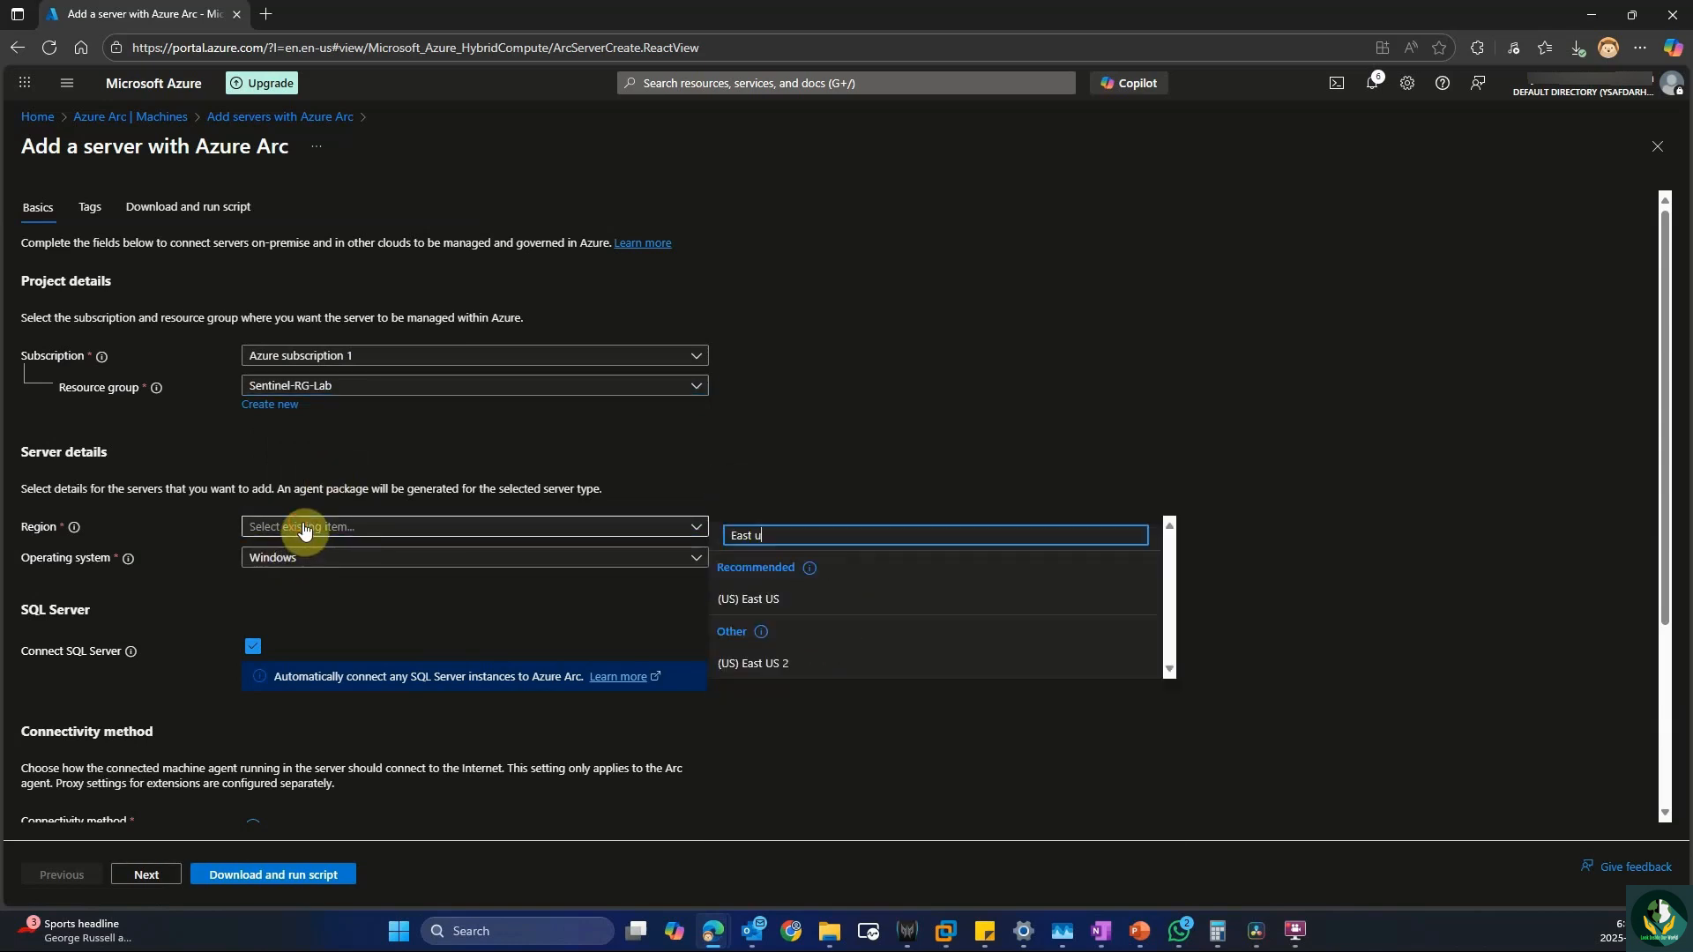
{"action": "left_click", "coordinate": [810, 608]}
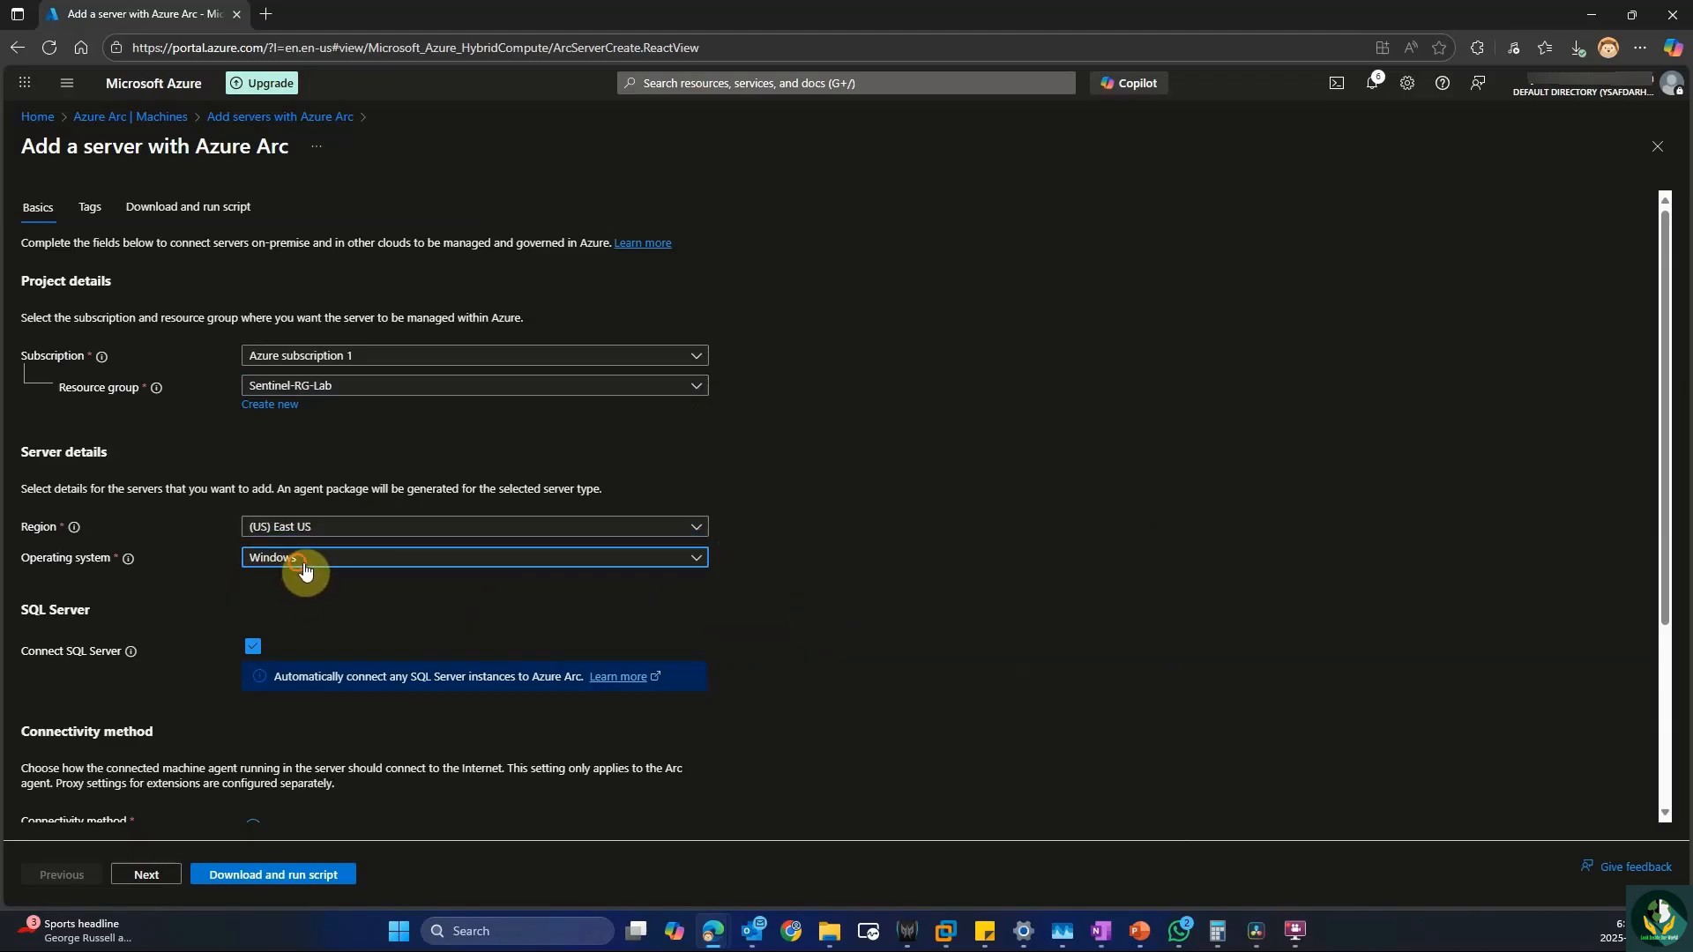
{"action": "left_click", "coordinate": [304, 562]}
{"action": "left_click", "coordinate": [303, 616]}
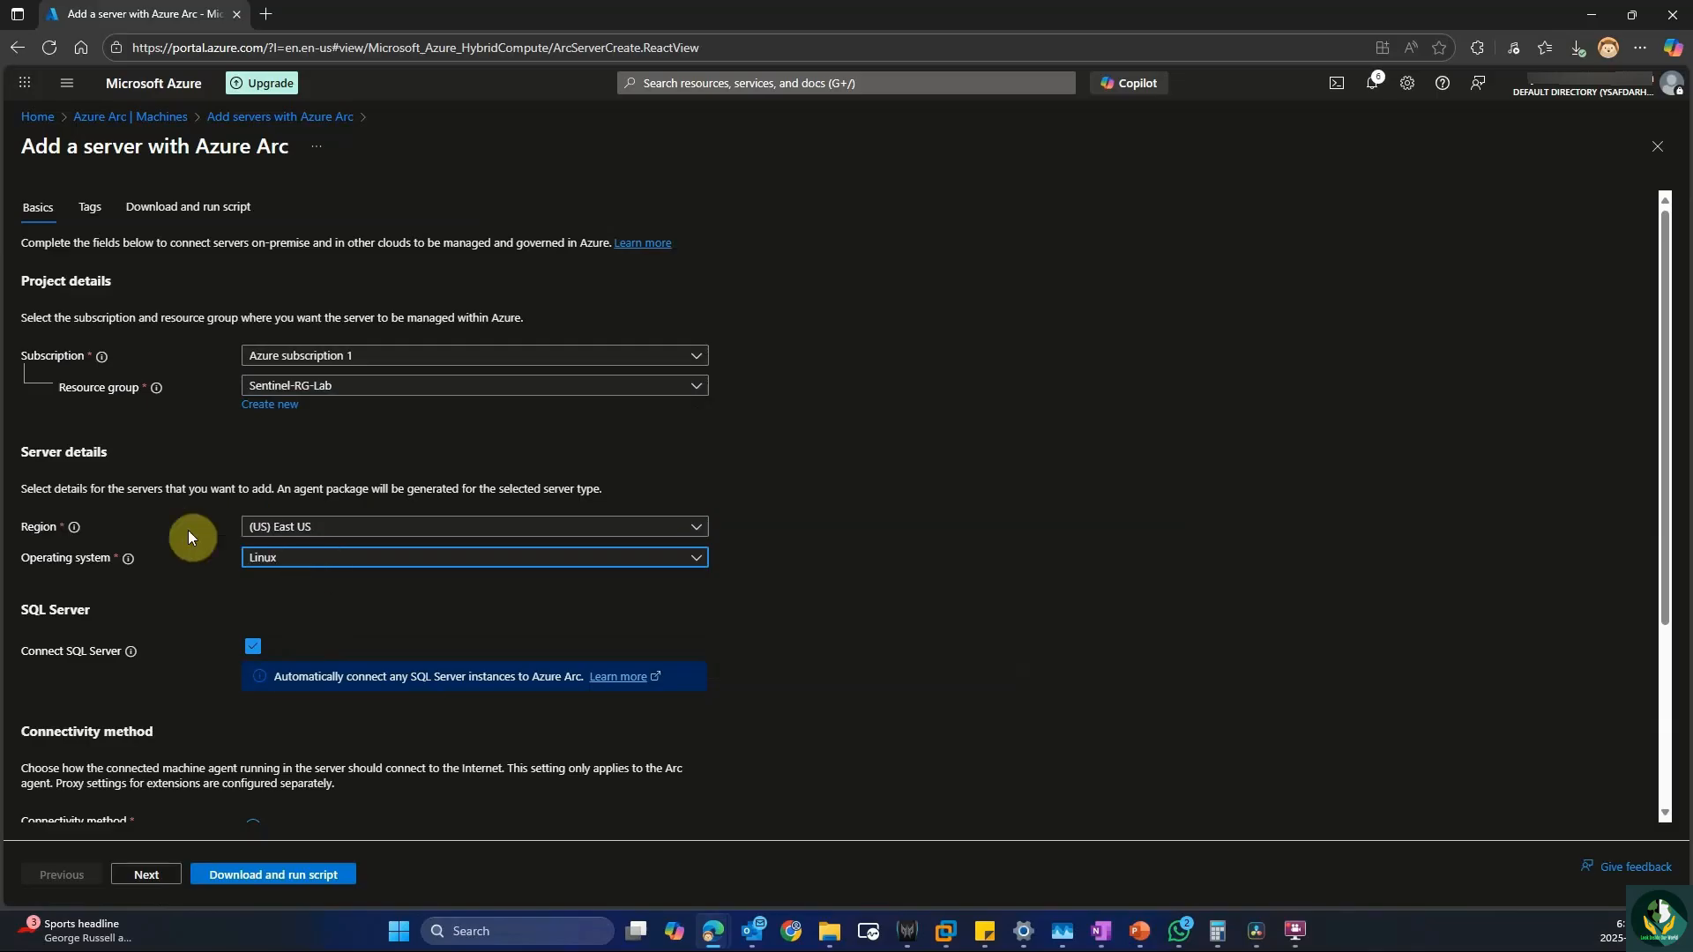
Keep the public endpoint, leave the tags empty and download the Linux onboarding script.
{"action": "scroll", "coordinate": [256, 626], "scroll_direction": "down", "scroll_amount": 2}
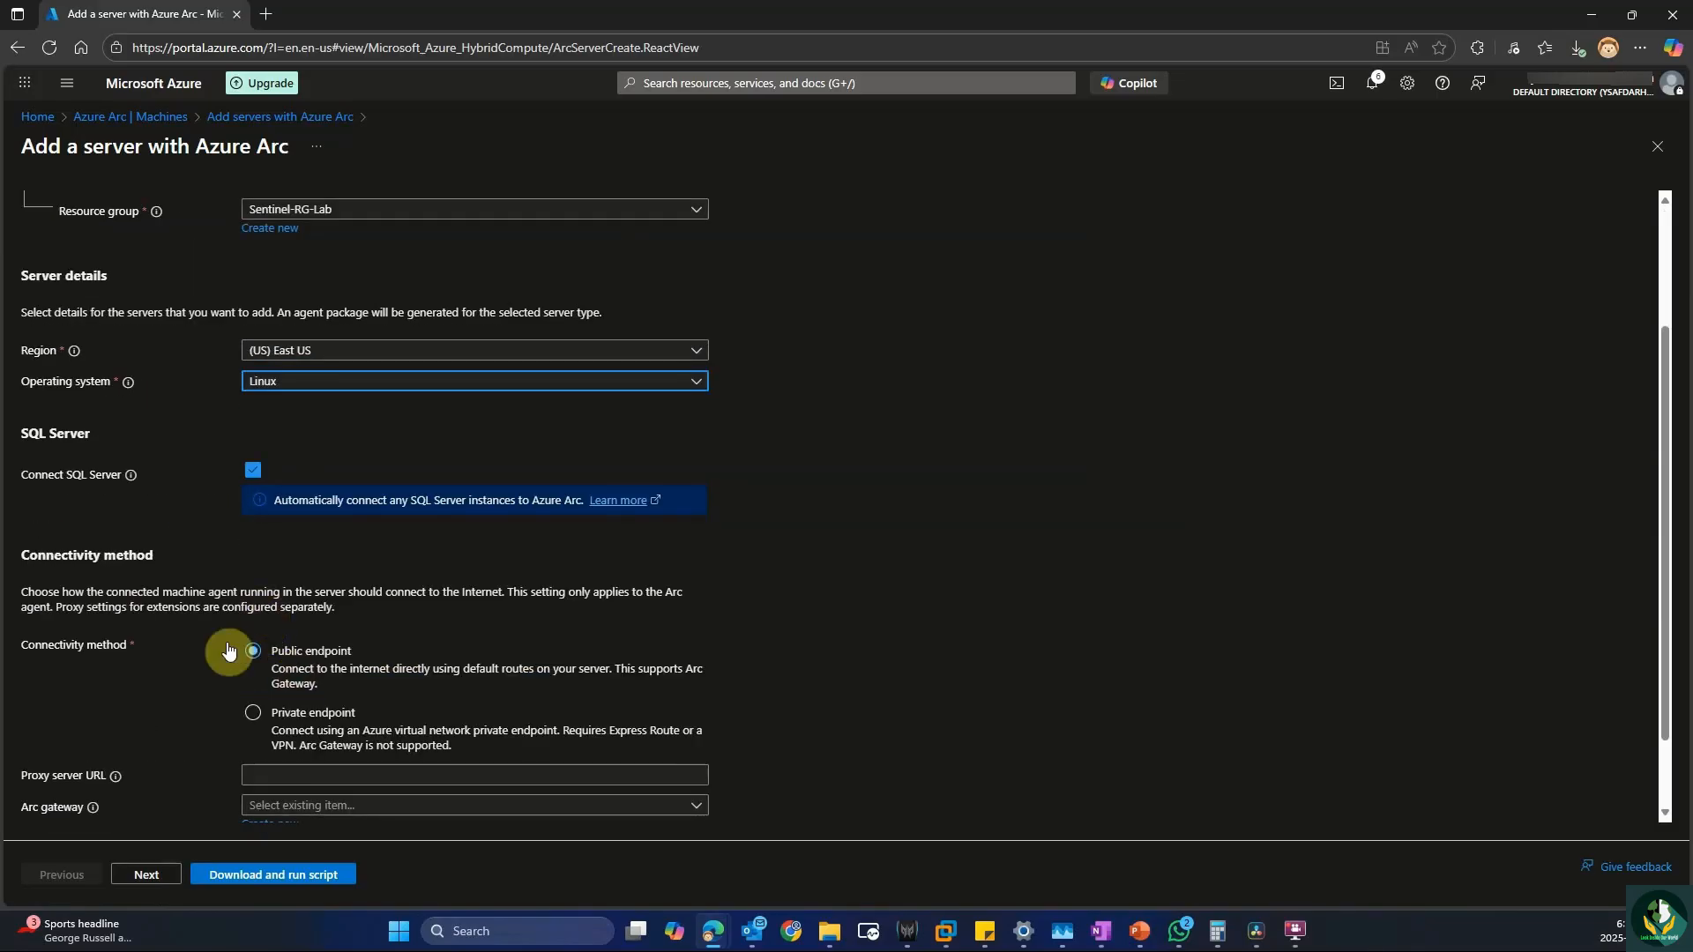
{"action": "left_click", "coordinate": [159, 881]}
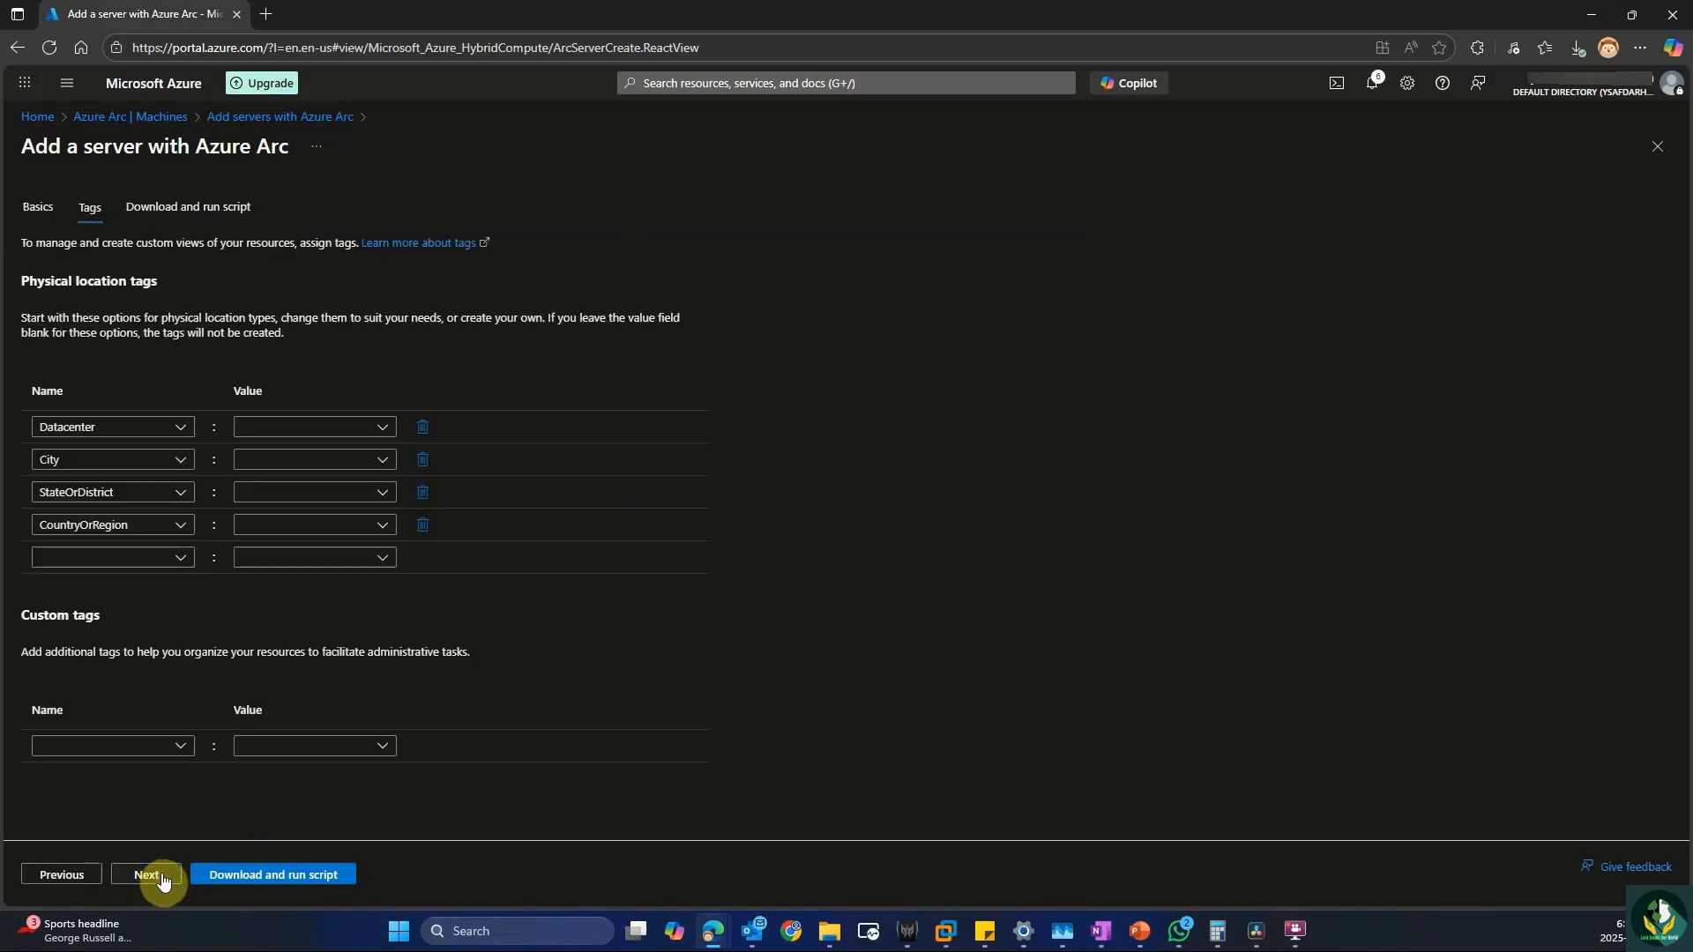
{"action": "left_click", "coordinate": [161, 878]}
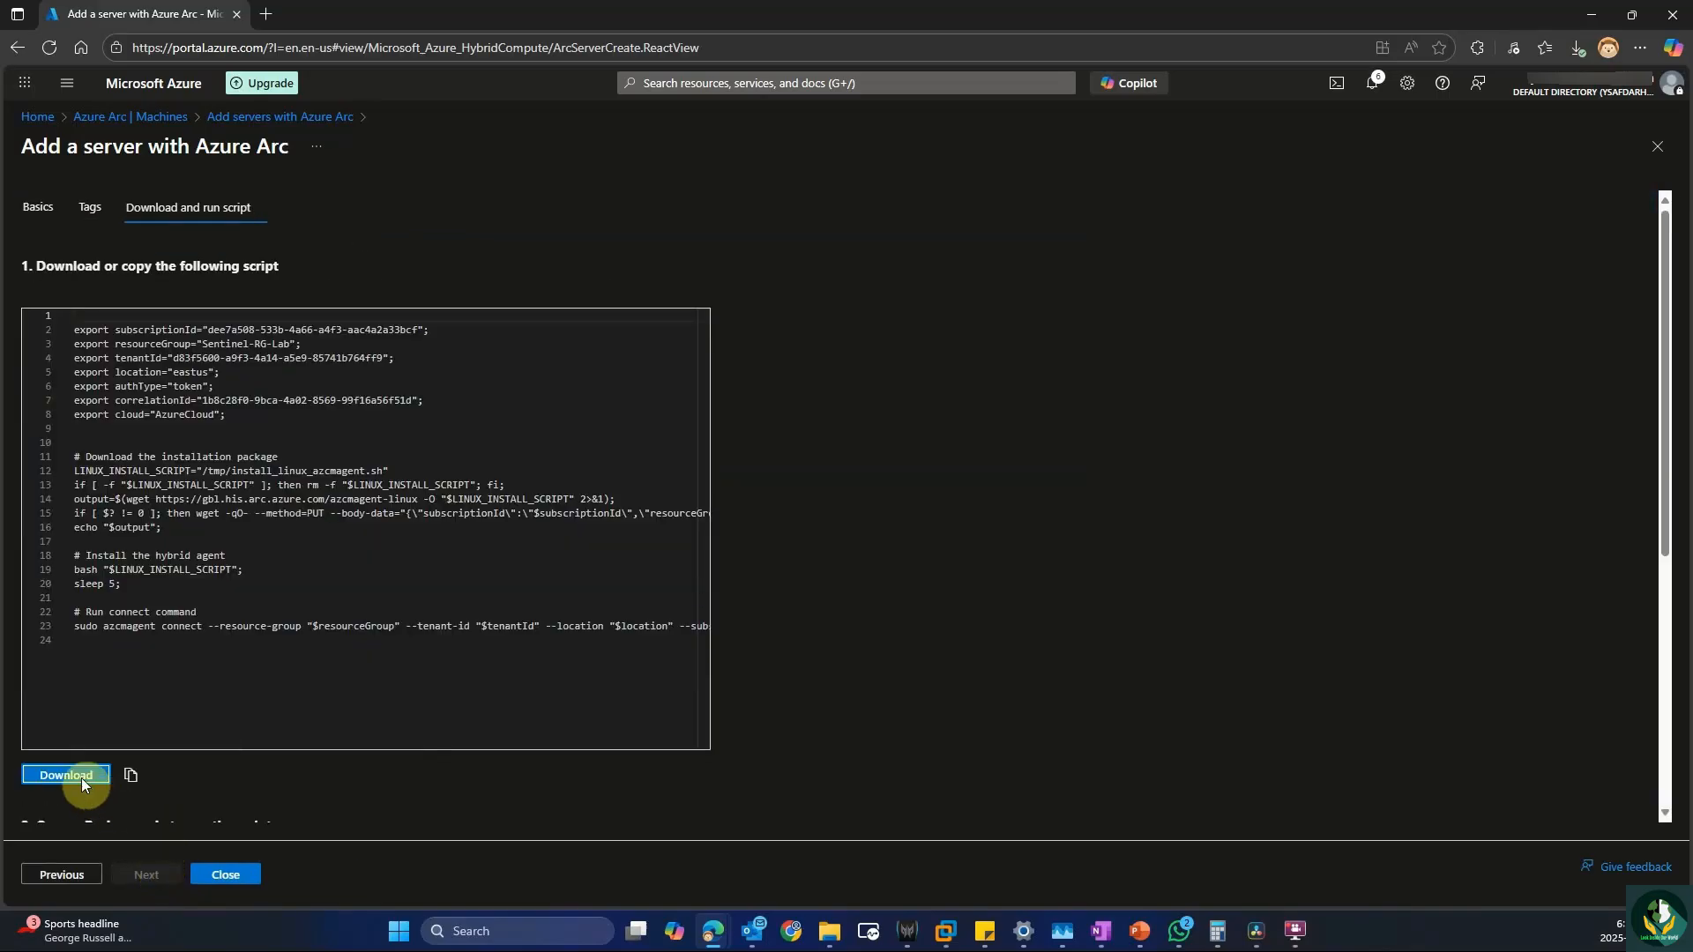
{"action": "left_click", "coordinate": [88, 785]}
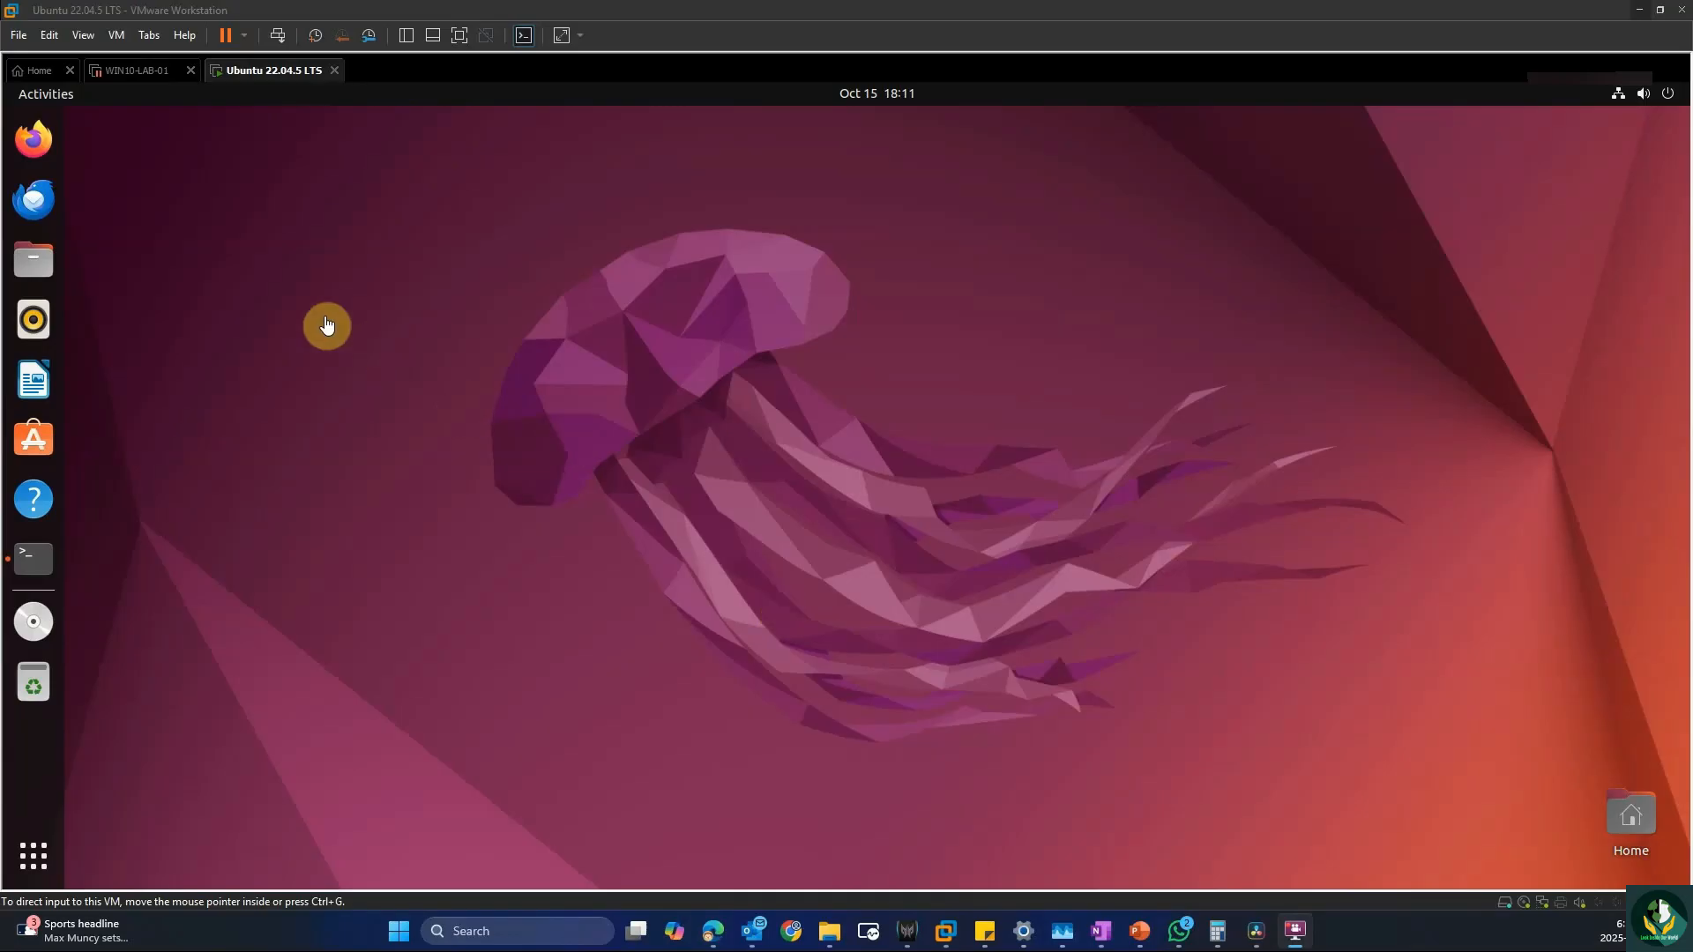
Switch to the Ubuntu 22.04.5 LTS VM in VMware Workstation, paste the onboarding script onto its desktop and move it to the upper-left corner.
{"action": "right_click", "coordinate": [321, 315]}
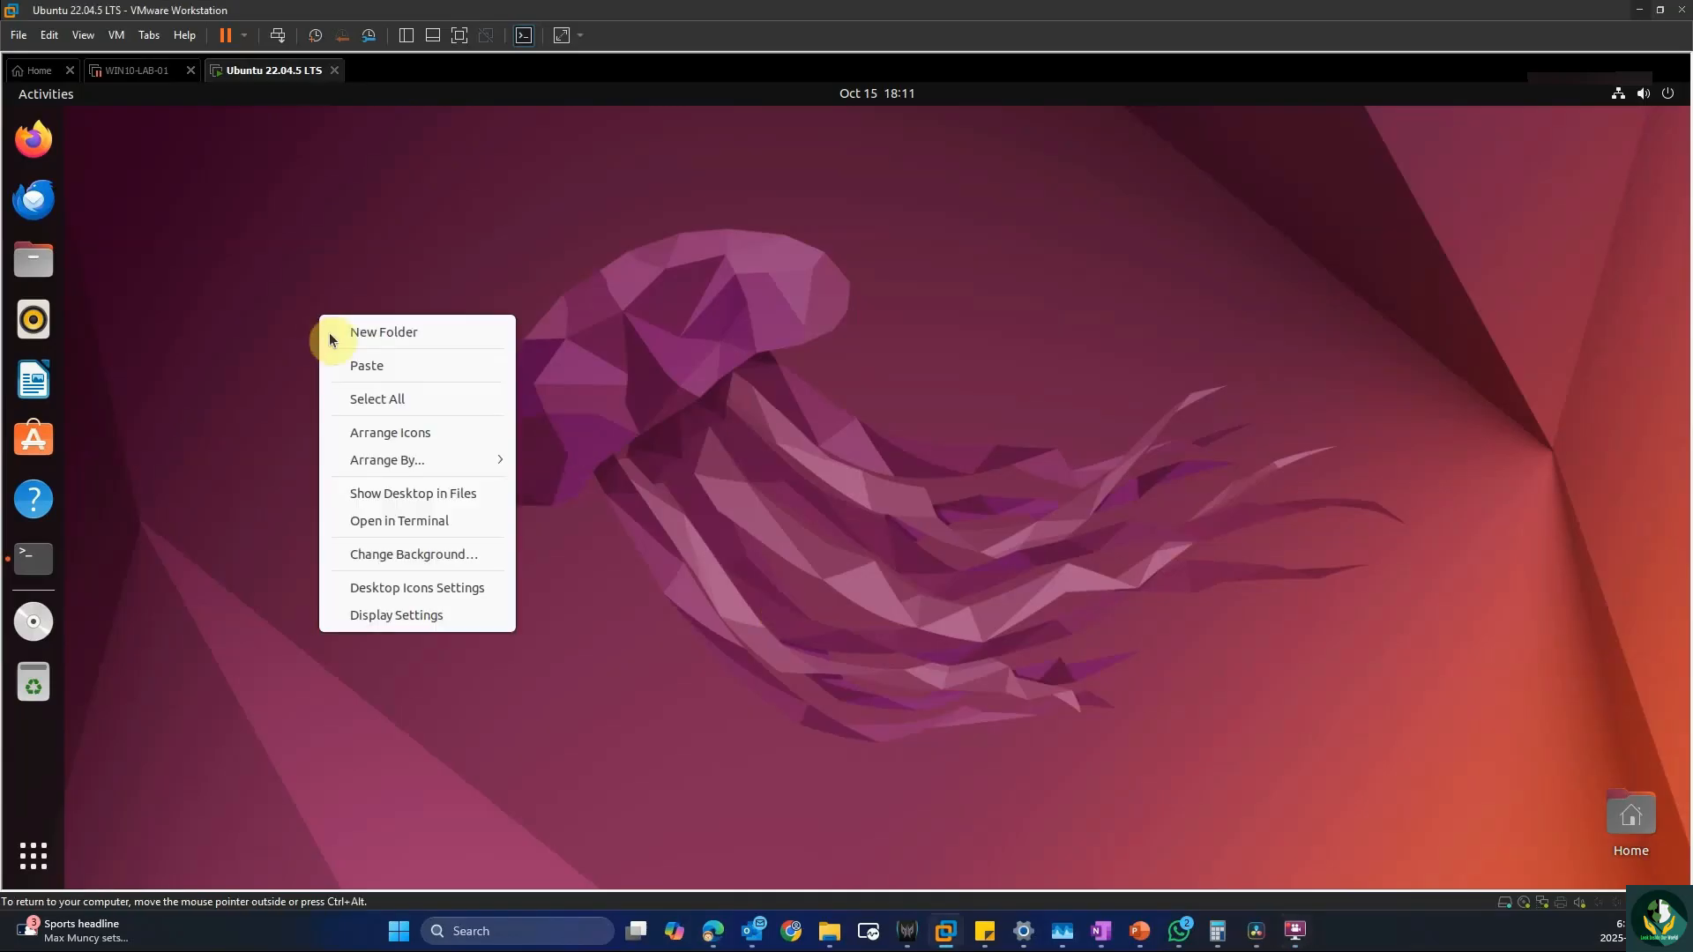
{"action": "left_click", "coordinate": [351, 363]}
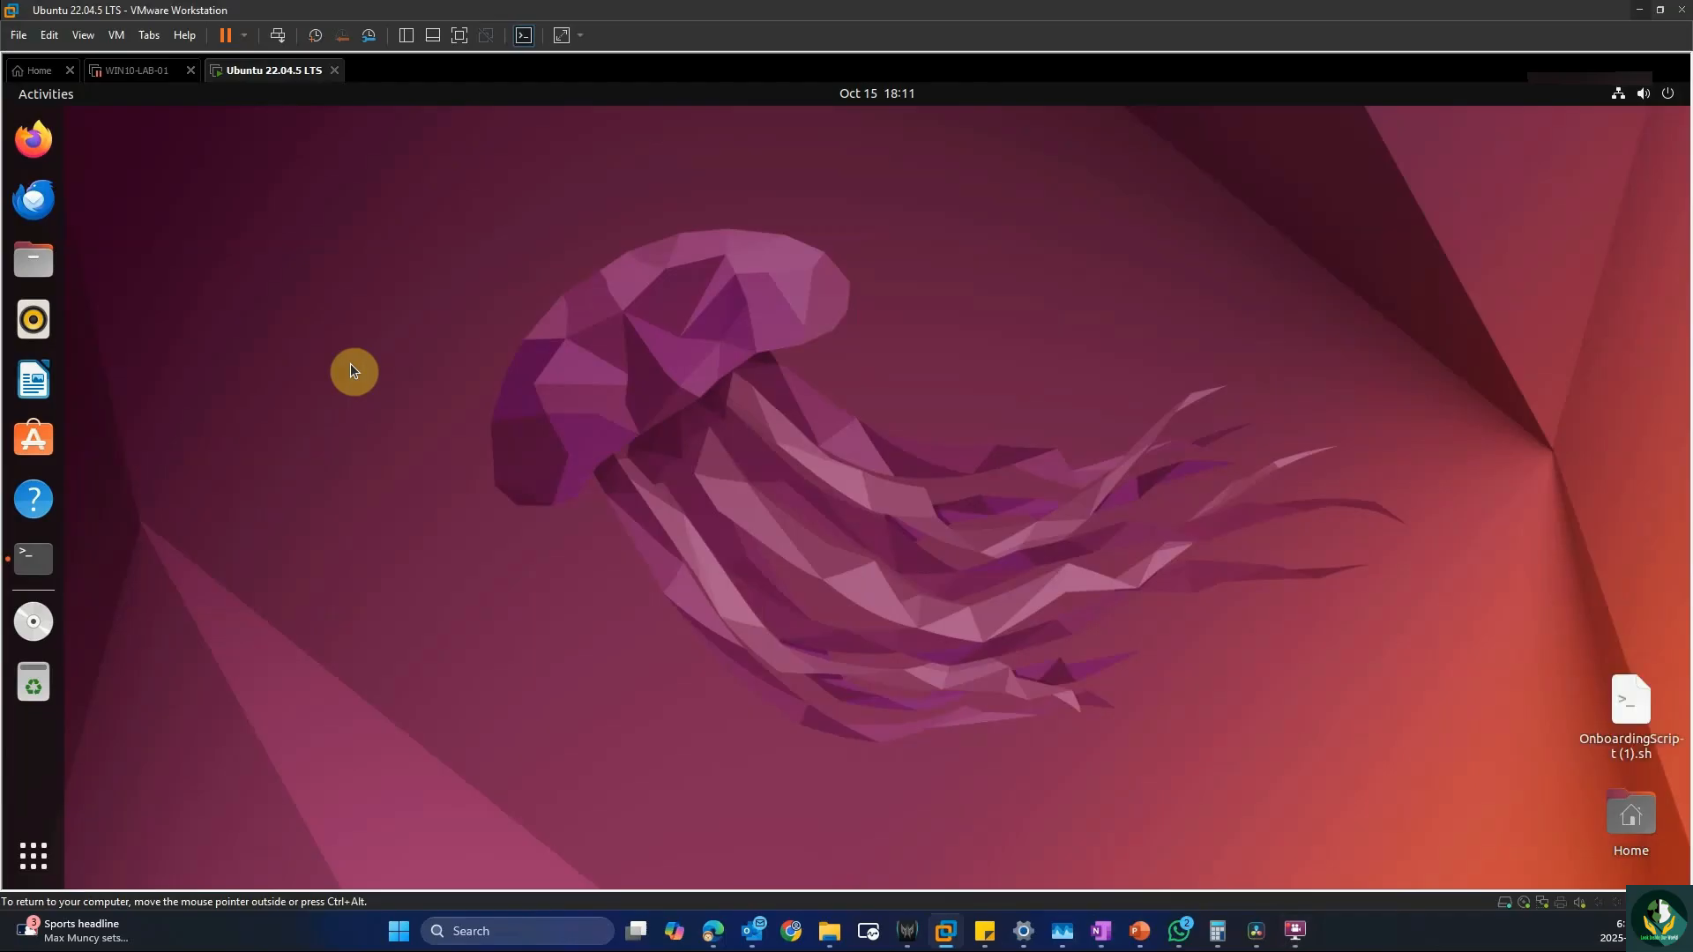
{"action": "left_click_drag", "start_coordinate": [1627, 697], "coordinate": [161, 208]}
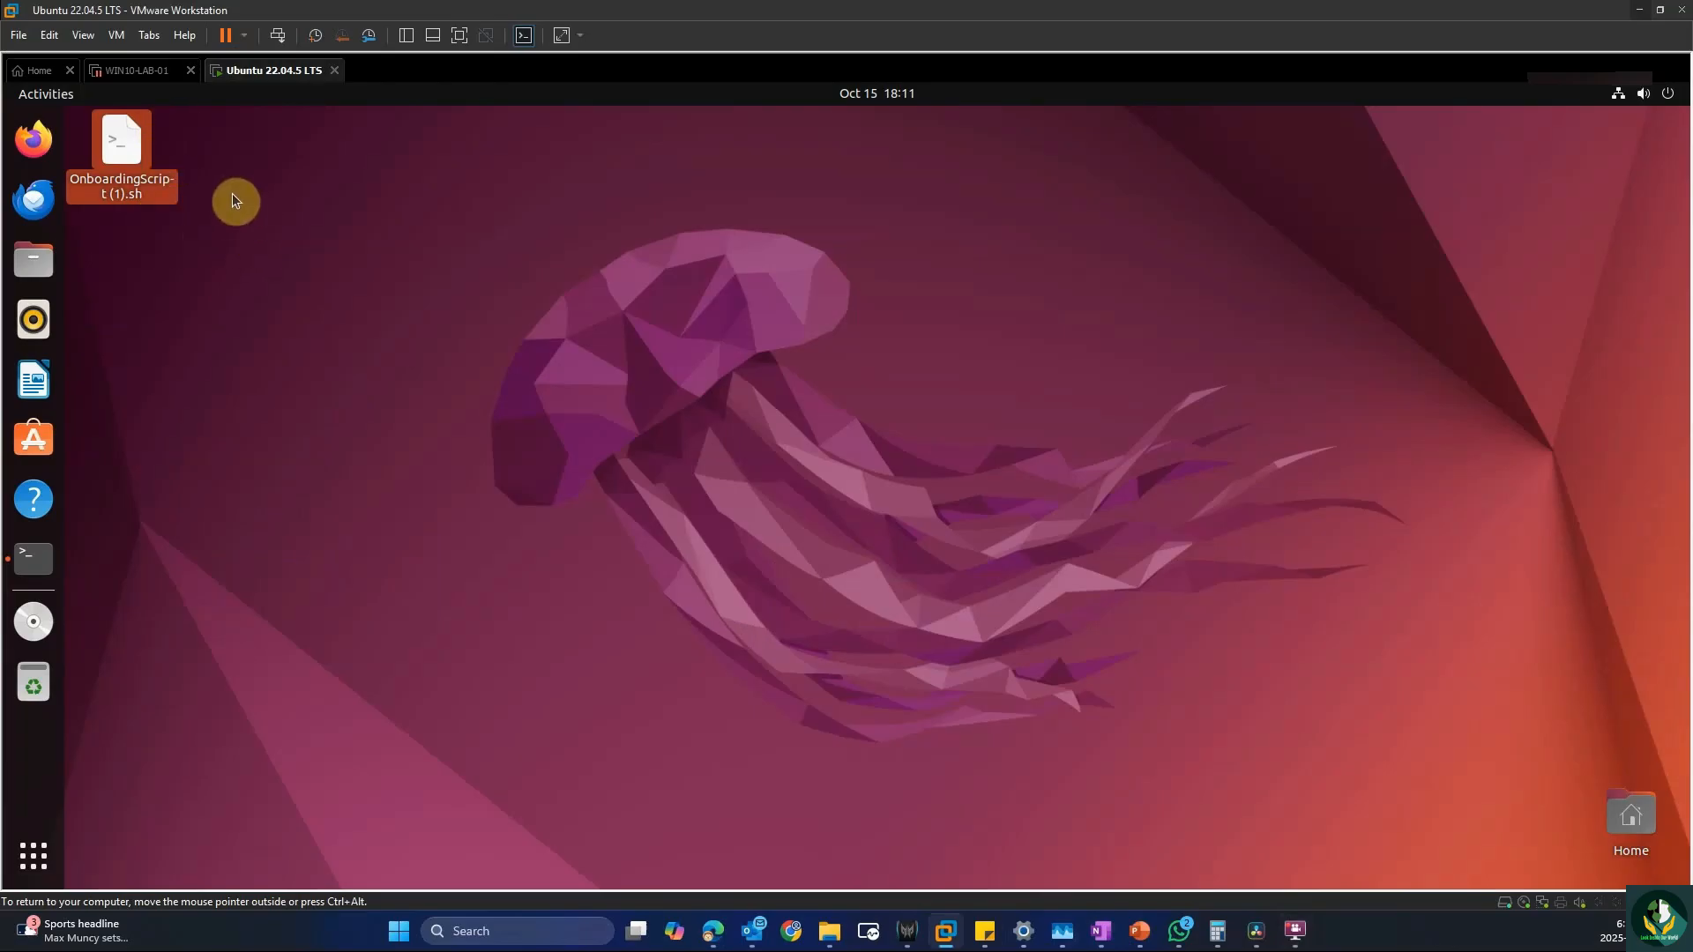
Check the Ubuntu VM's Guest Isolation options for drag and drop and copy and paste.
{"action": "left_click", "coordinate": [125, 38]}
{"action": "left_click", "coordinate": [175, 279]}
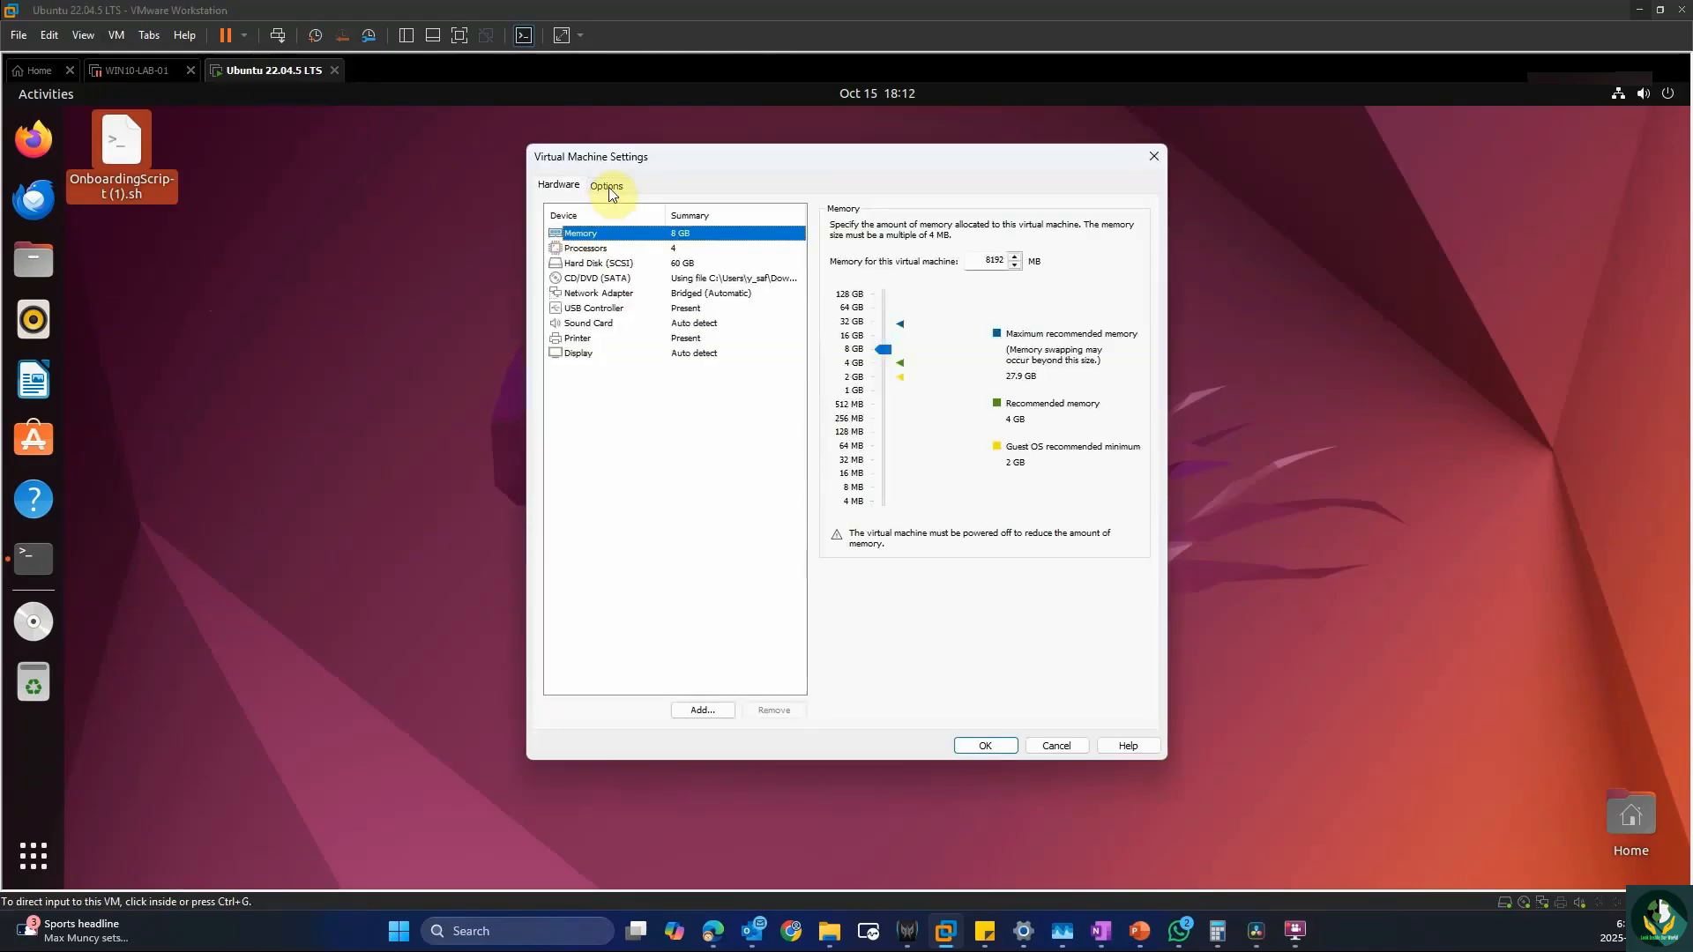
{"action": "left_click", "coordinate": [607, 184]}
{"action": "left_click", "coordinate": [613, 311]}
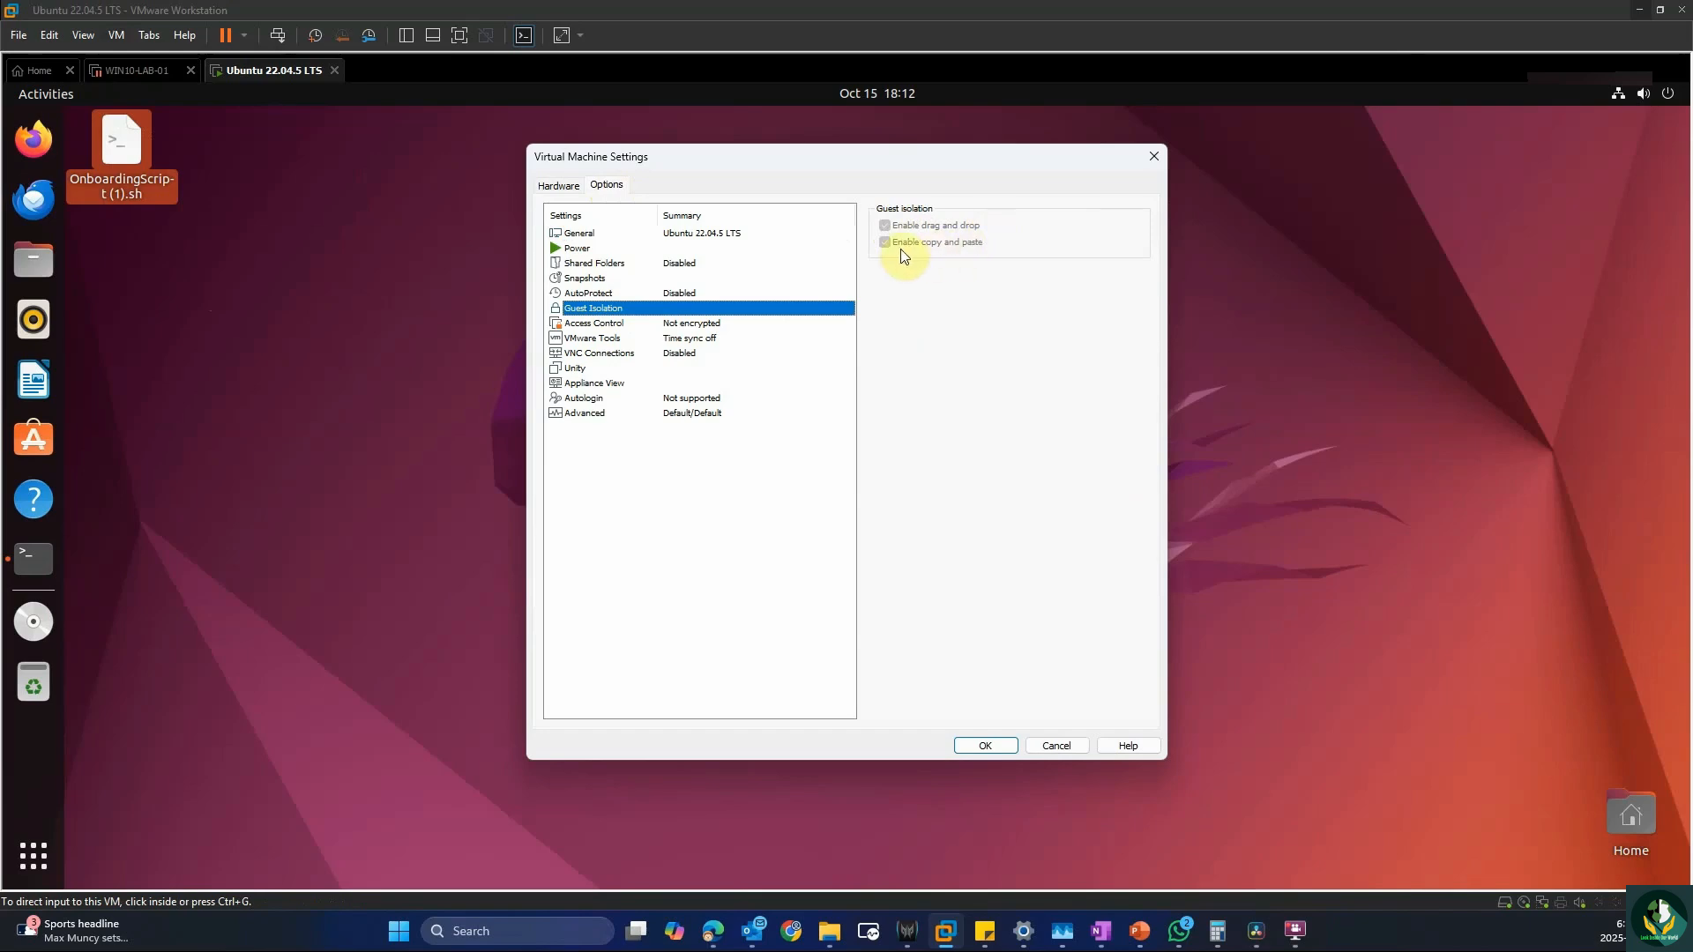
{"action": "left_click", "coordinate": [985, 746]}
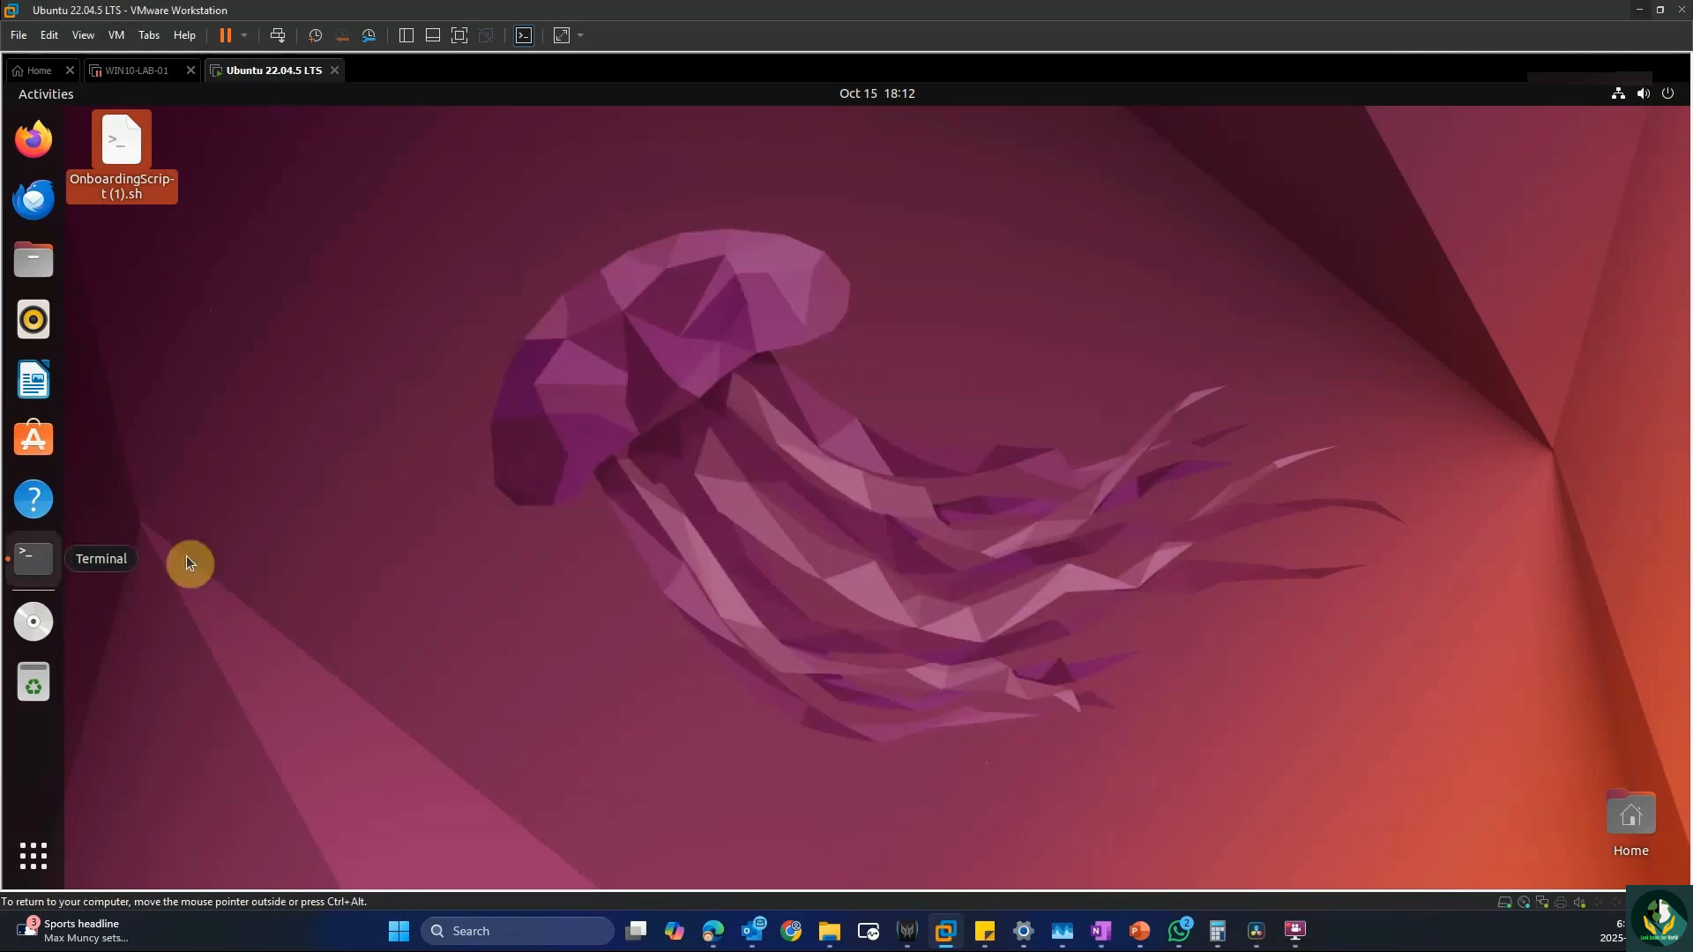
Open the Ubuntu terminal, clear its output and list the Desktop folder's contents with dir.
{"action": "left_click", "coordinate": [50, 559]}
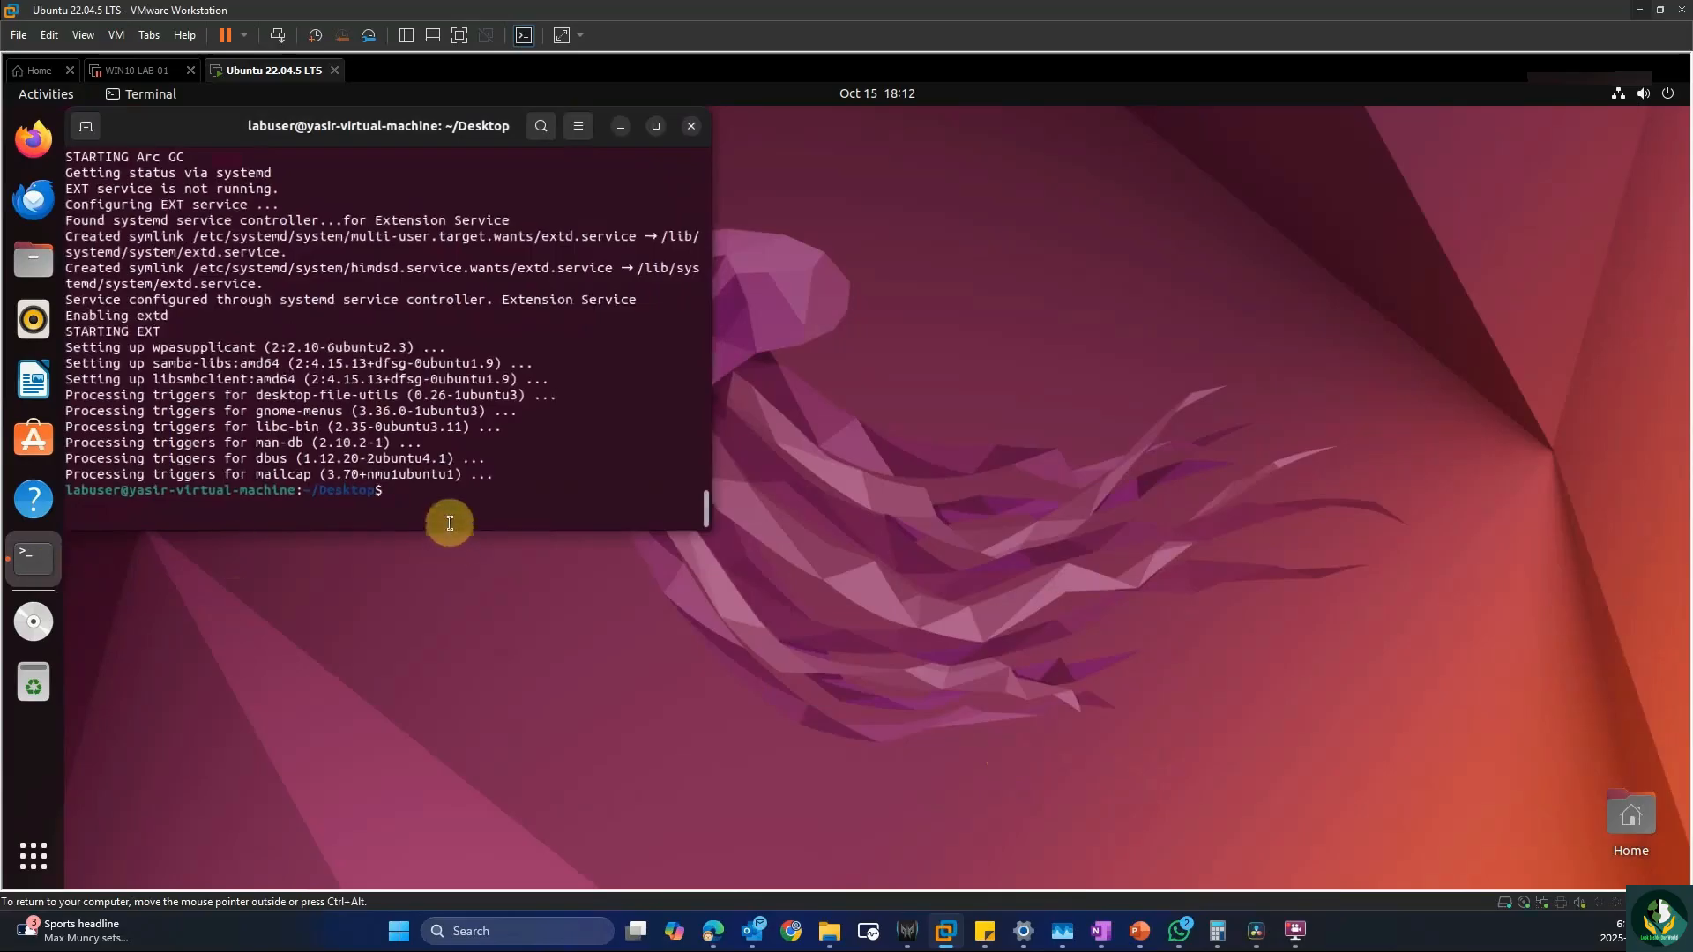
{"action": "type", "text": "clear"}
{"action": "key", "text": "Return"}
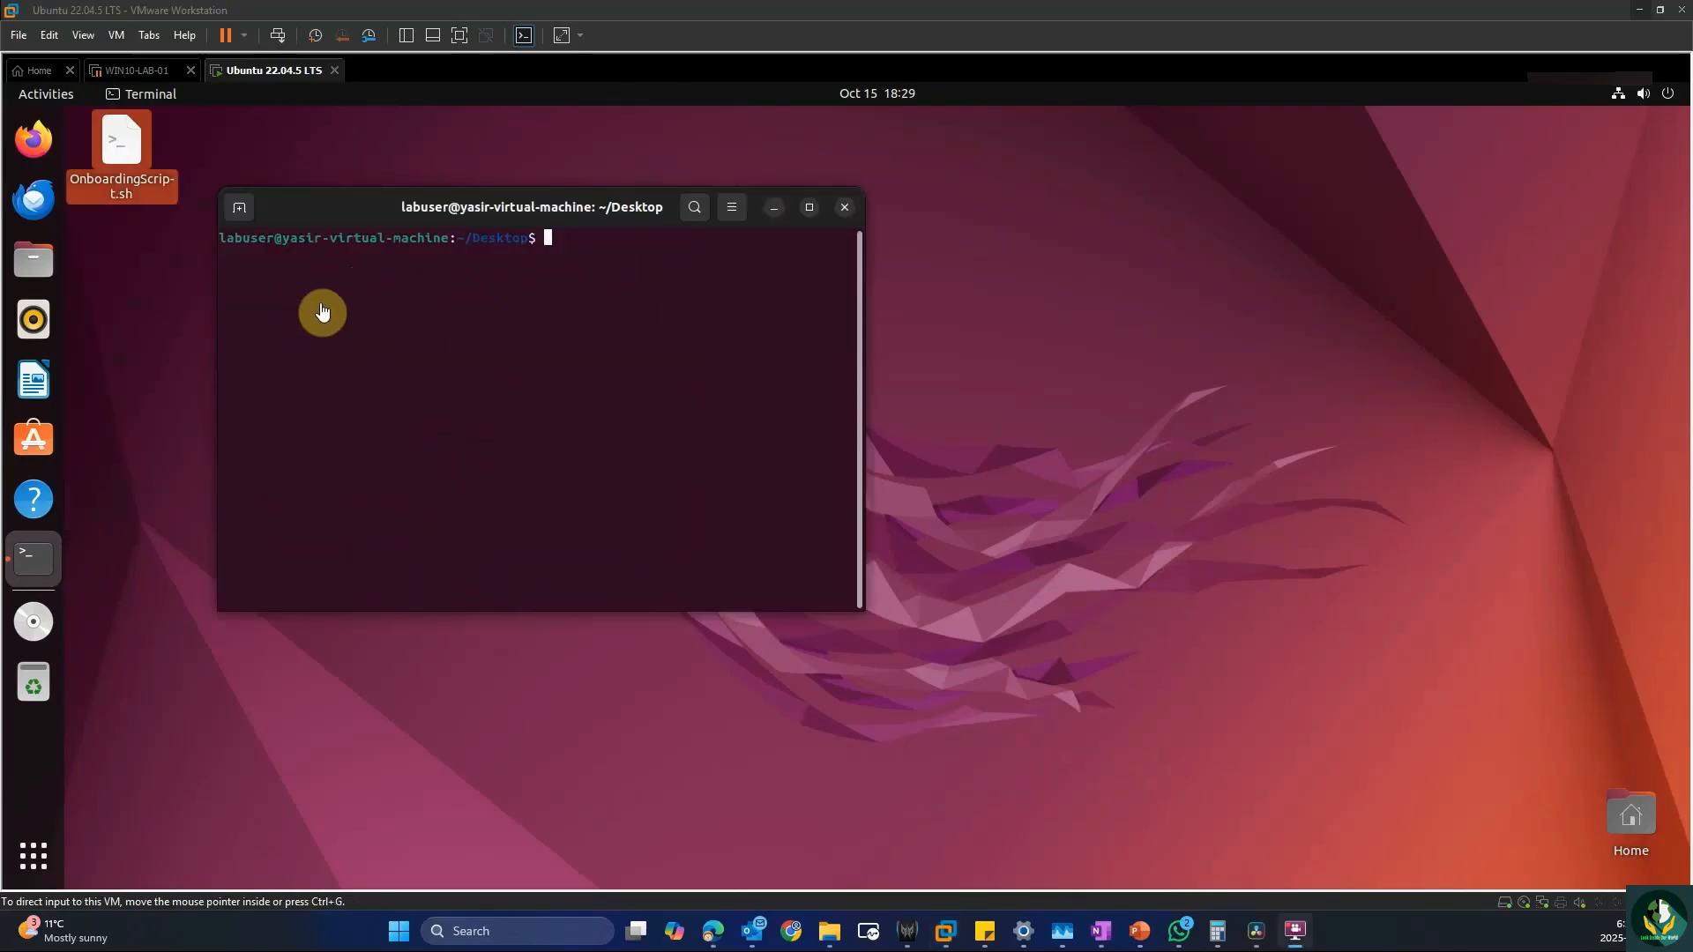
{"action": "left_click", "coordinate": [564, 287]}
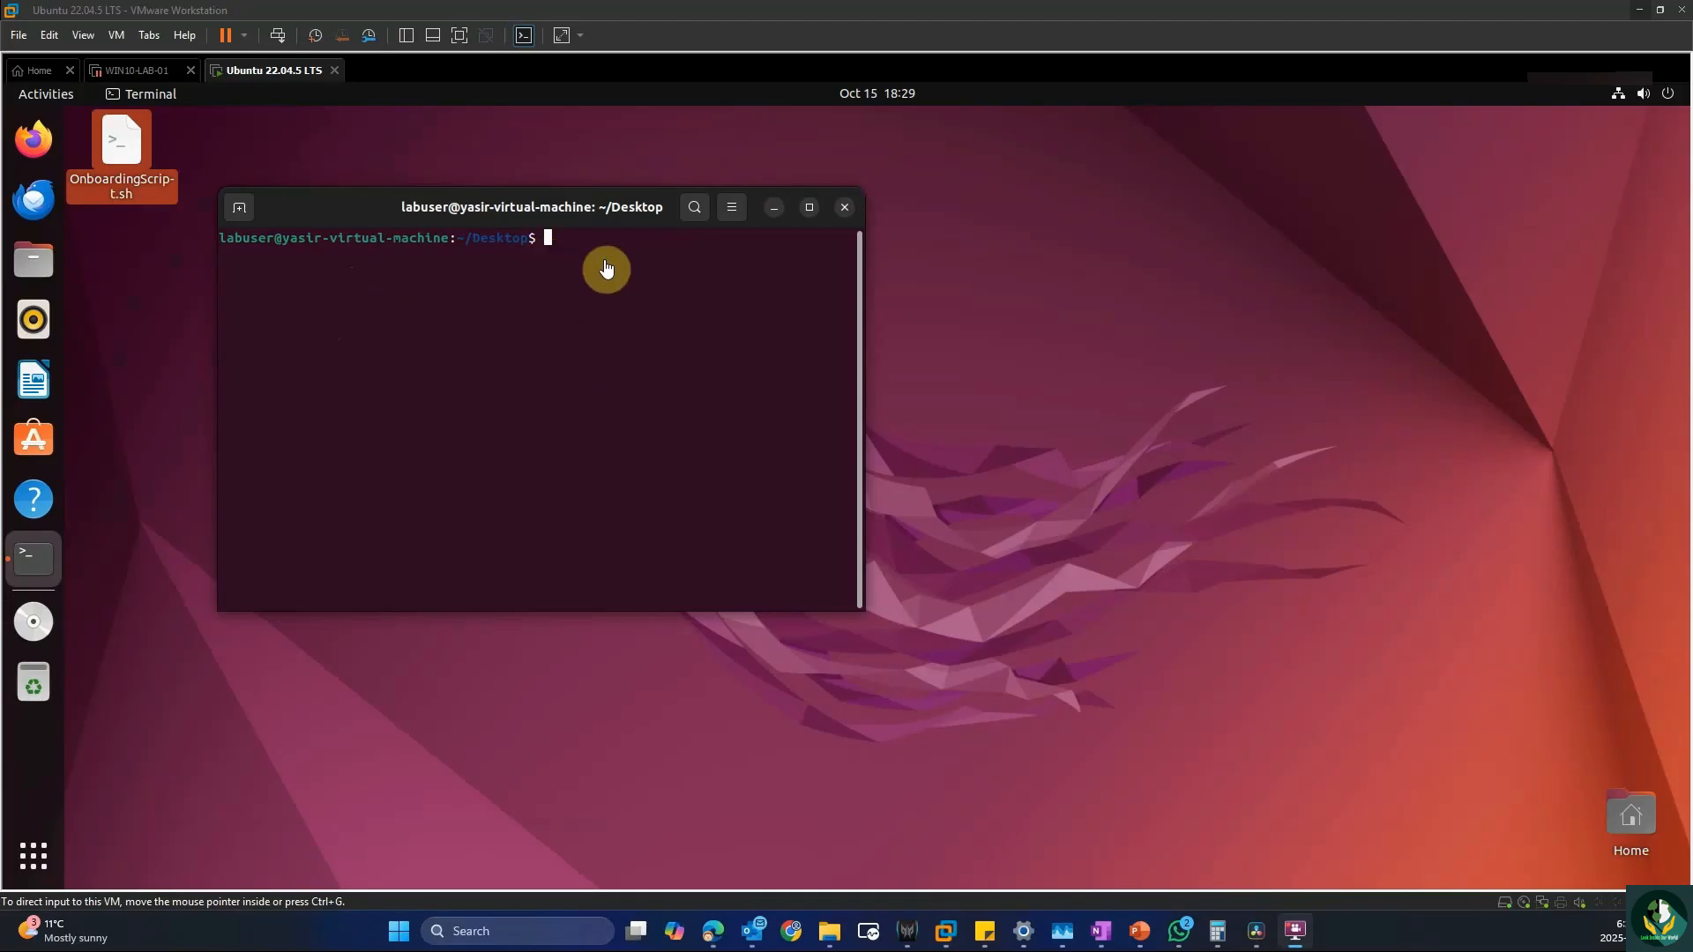
{"action": "type", "text": "dir"}
{"action": "key", "text": "Return"}
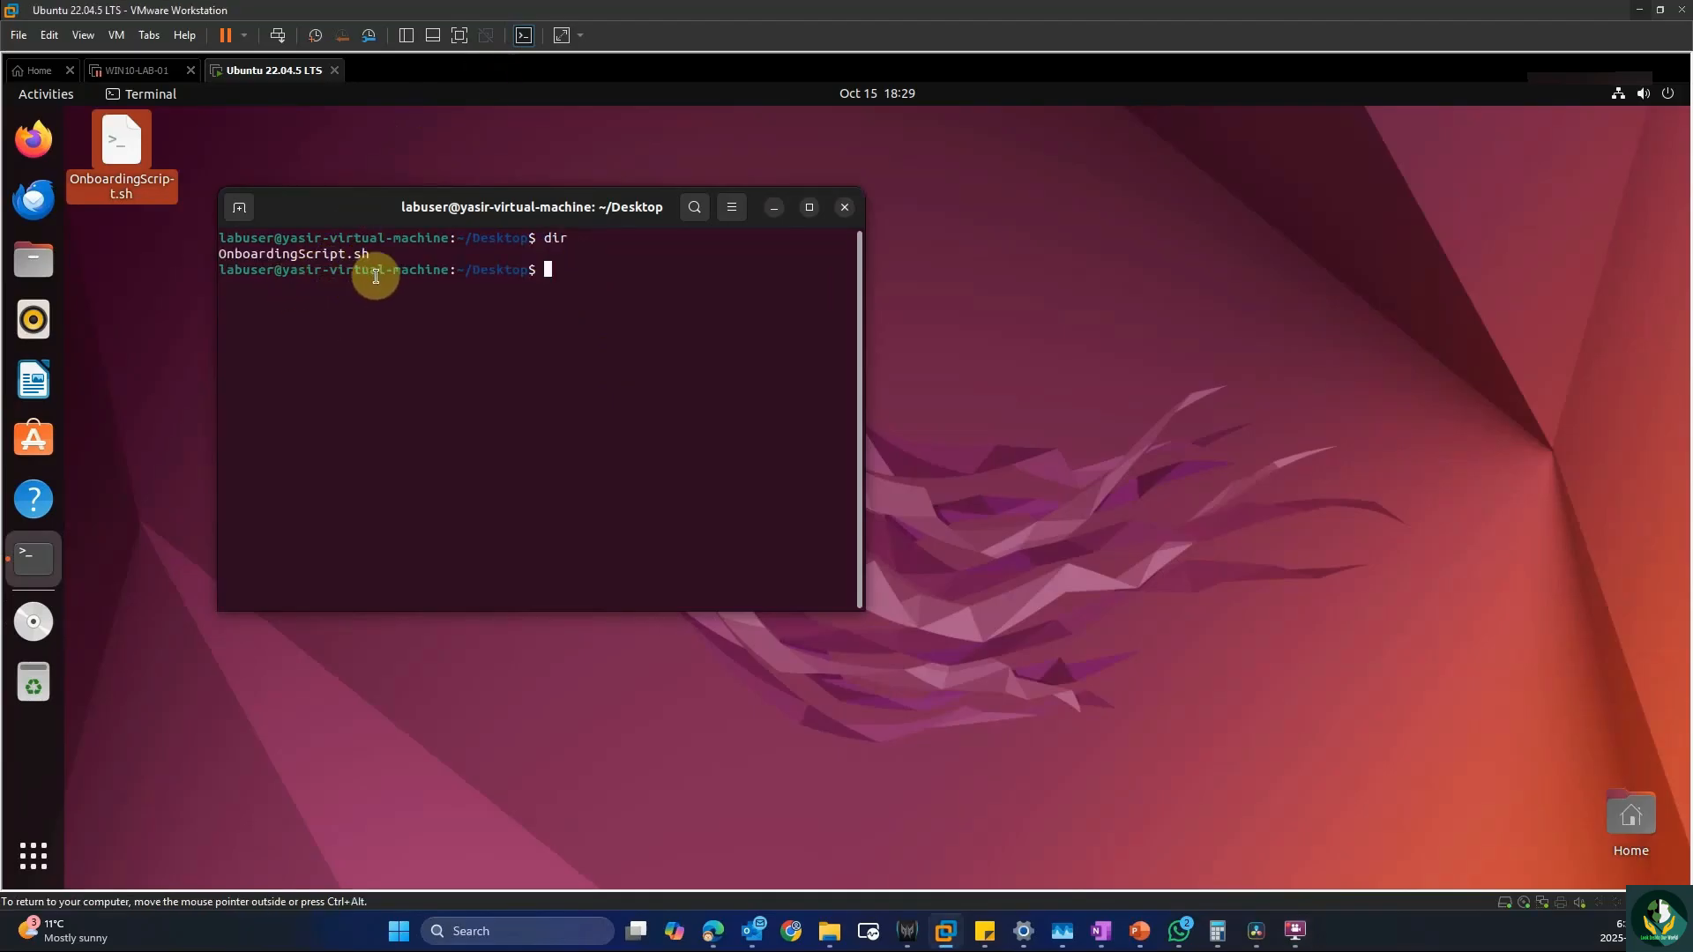
Make OnboardingScript.sh executable with chmod +x.
{"action": "type", "text": "chmod ="}
{"action": "key", "text": "BackSpace"}
{"action": "type", "text": "+"}
{"action": "type", "text": "x "}
{"action": "type", "text": "O"}
{"action": "key", "text": "Tab"}
{"action": "key", "text": "Return"}
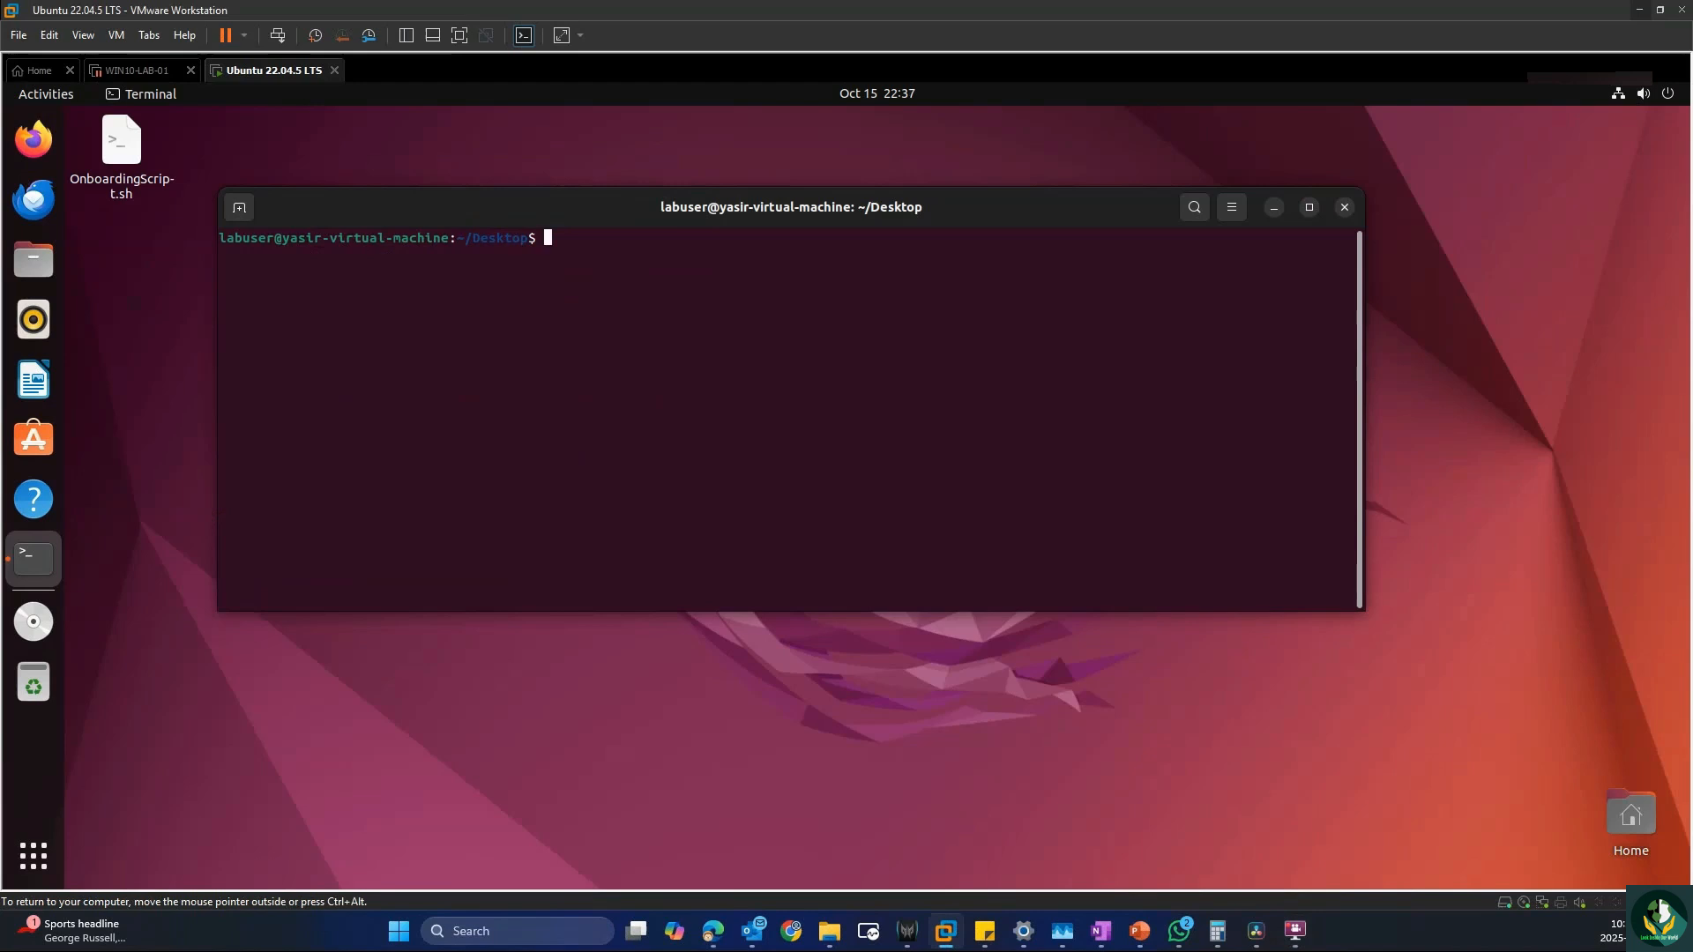
Change to the Desktop folder in the terminal and run ./OnboardingScript.sh.
{"action": "type", "text": "./O"}
{"action": "key", "text": "Tab"}
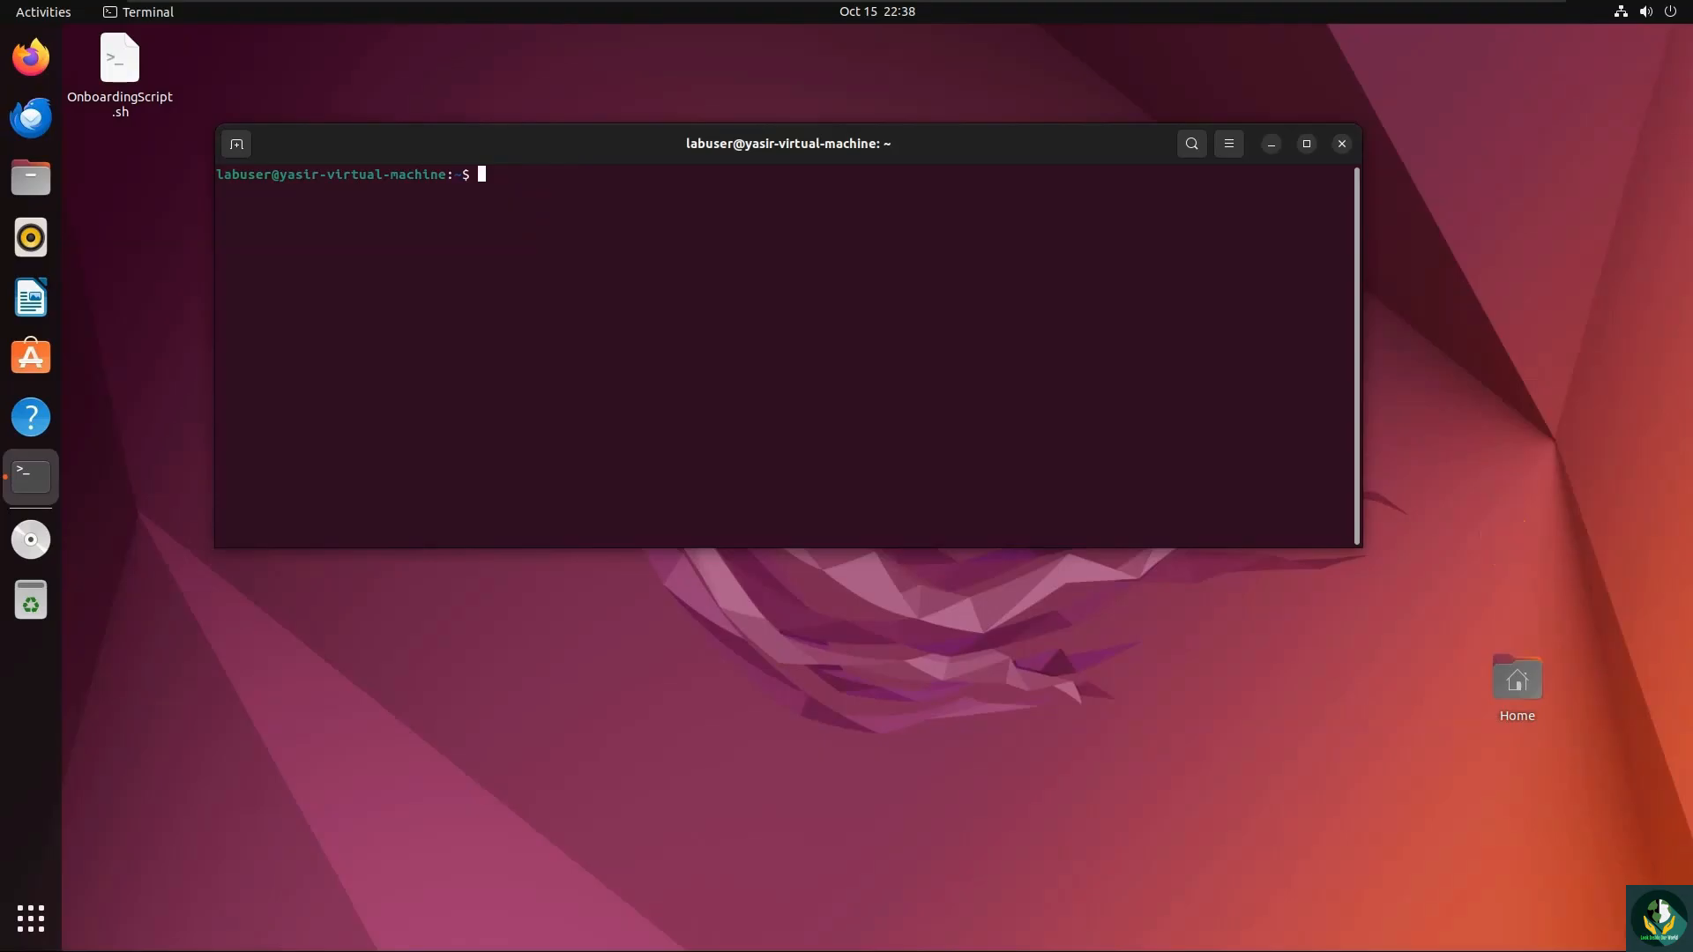
{"action": "type", "text": "cd Des"}
{"action": "key", "text": "Tab"}
{"action": "key", "text": "Return"}
{"action": "type", "text": "./"}
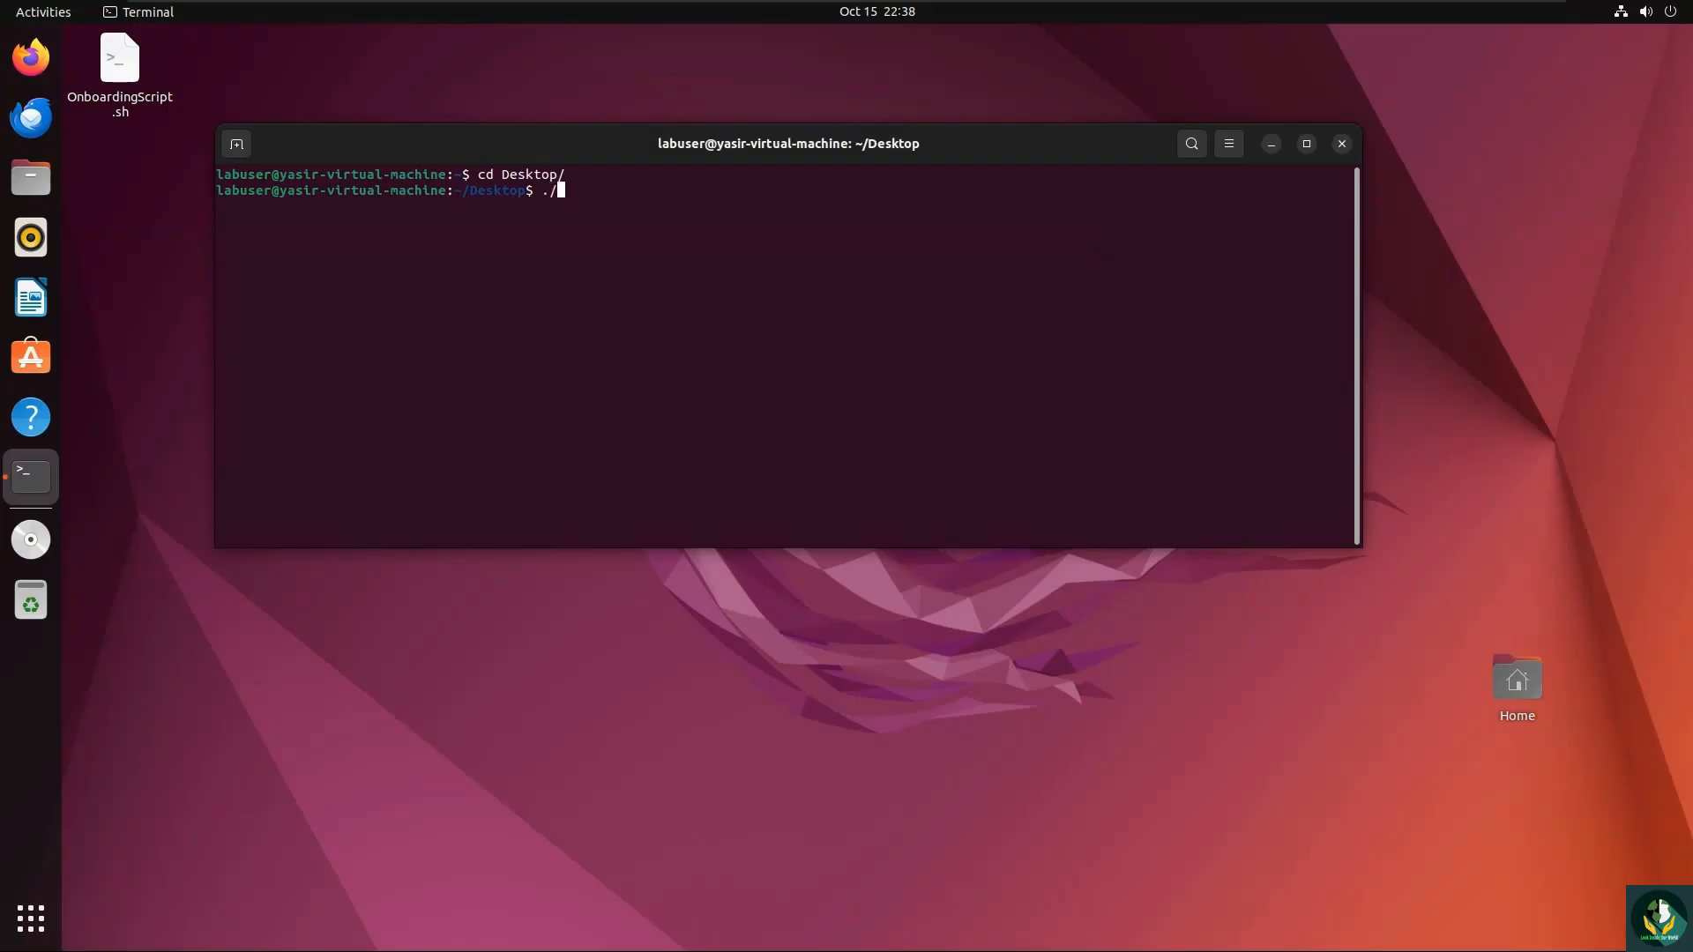
{"action": "type", "text": "On"}
{"action": "key", "text": "Tab"}
{"action": "key", "text": "Return"}
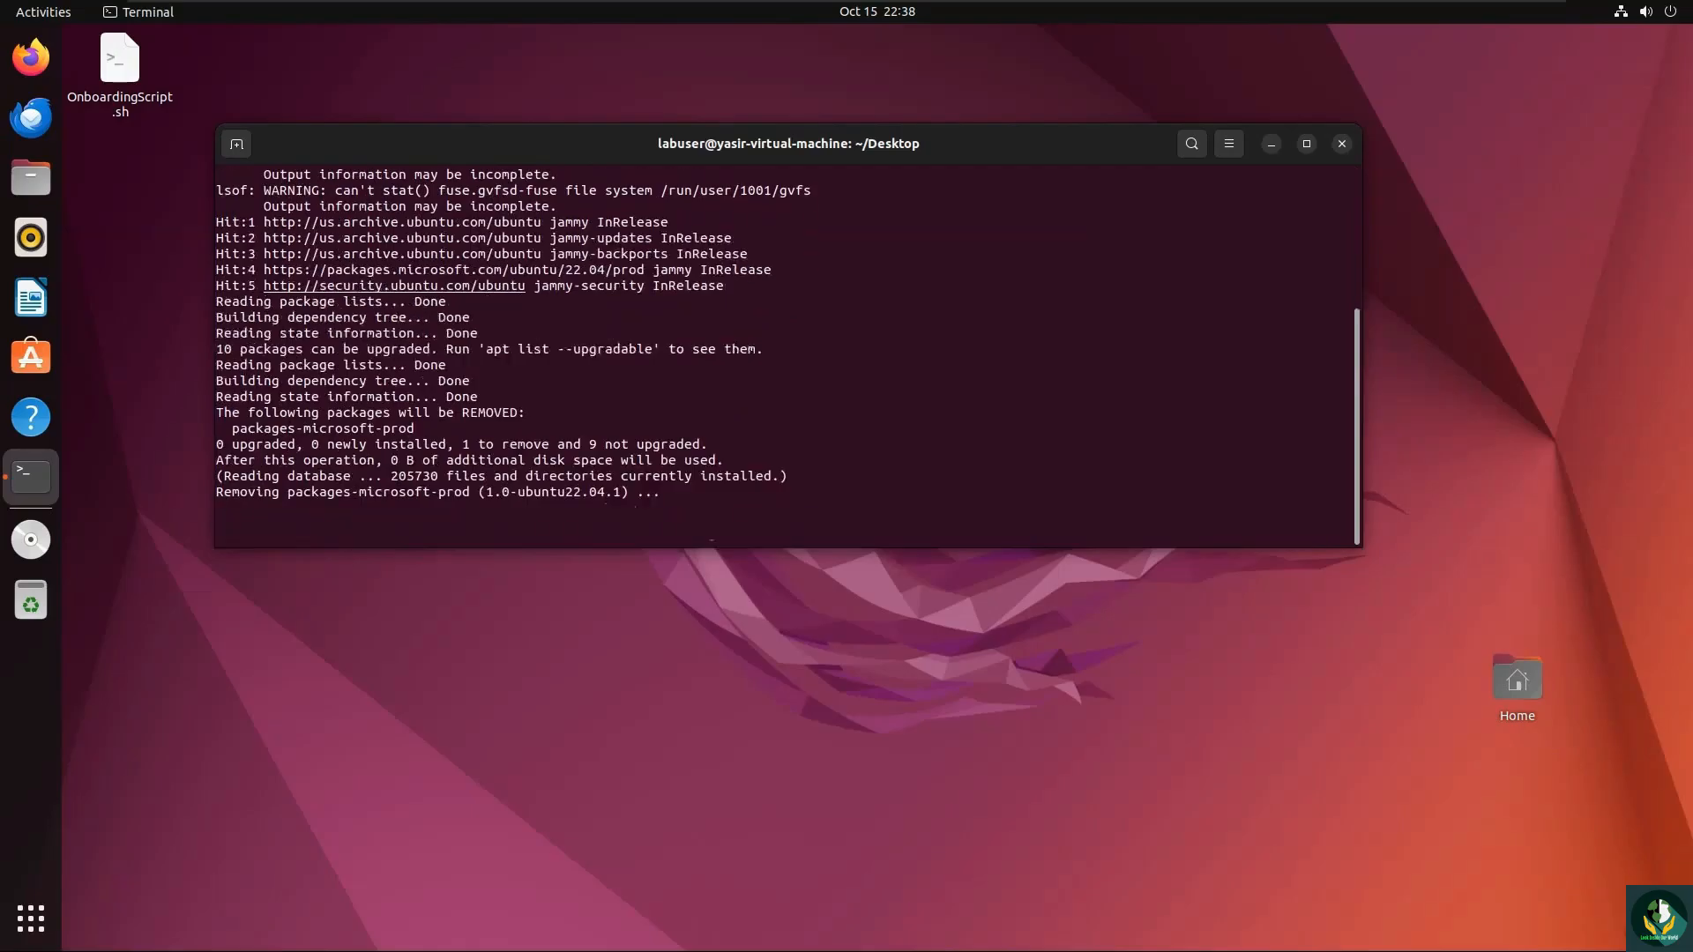
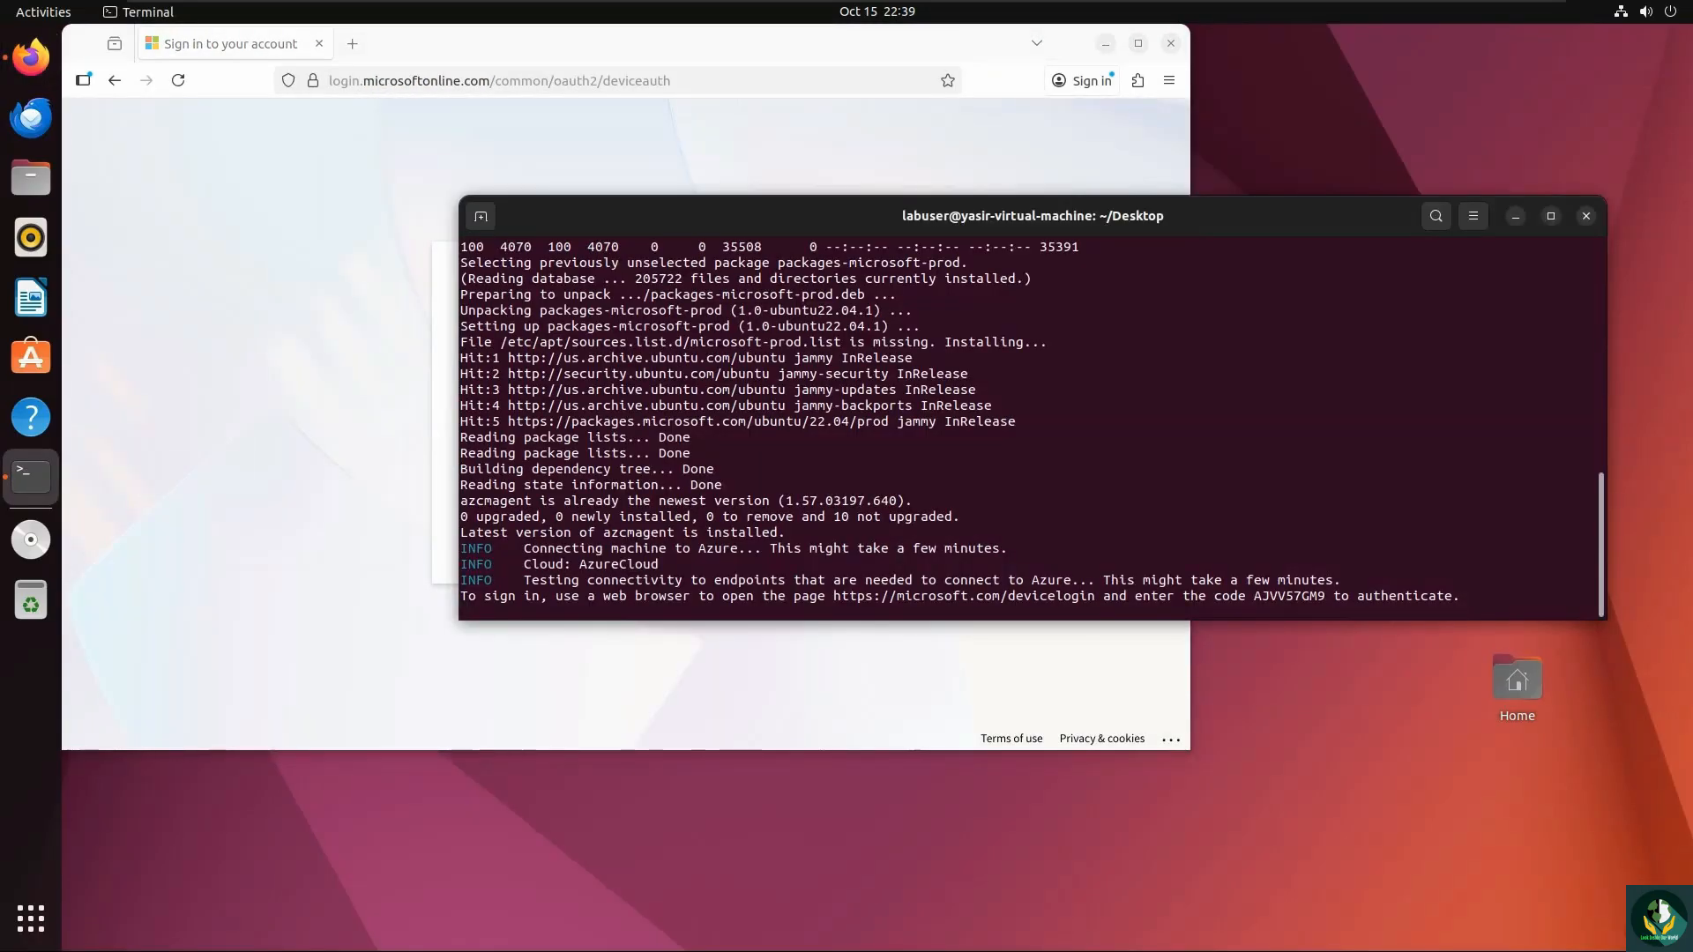
Copy the device verification code from the terminal and submit it on the Microsoft device sign-in page in Firefox.
{"action": "double_click", "coordinate": [1304, 598]}
{"action": "right_click", "coordinate": [1305, 599]}
{"action": "left_click", "coordinate": [1344, 614]}
{"action": "left_click", "coordinate": [988, 675]}
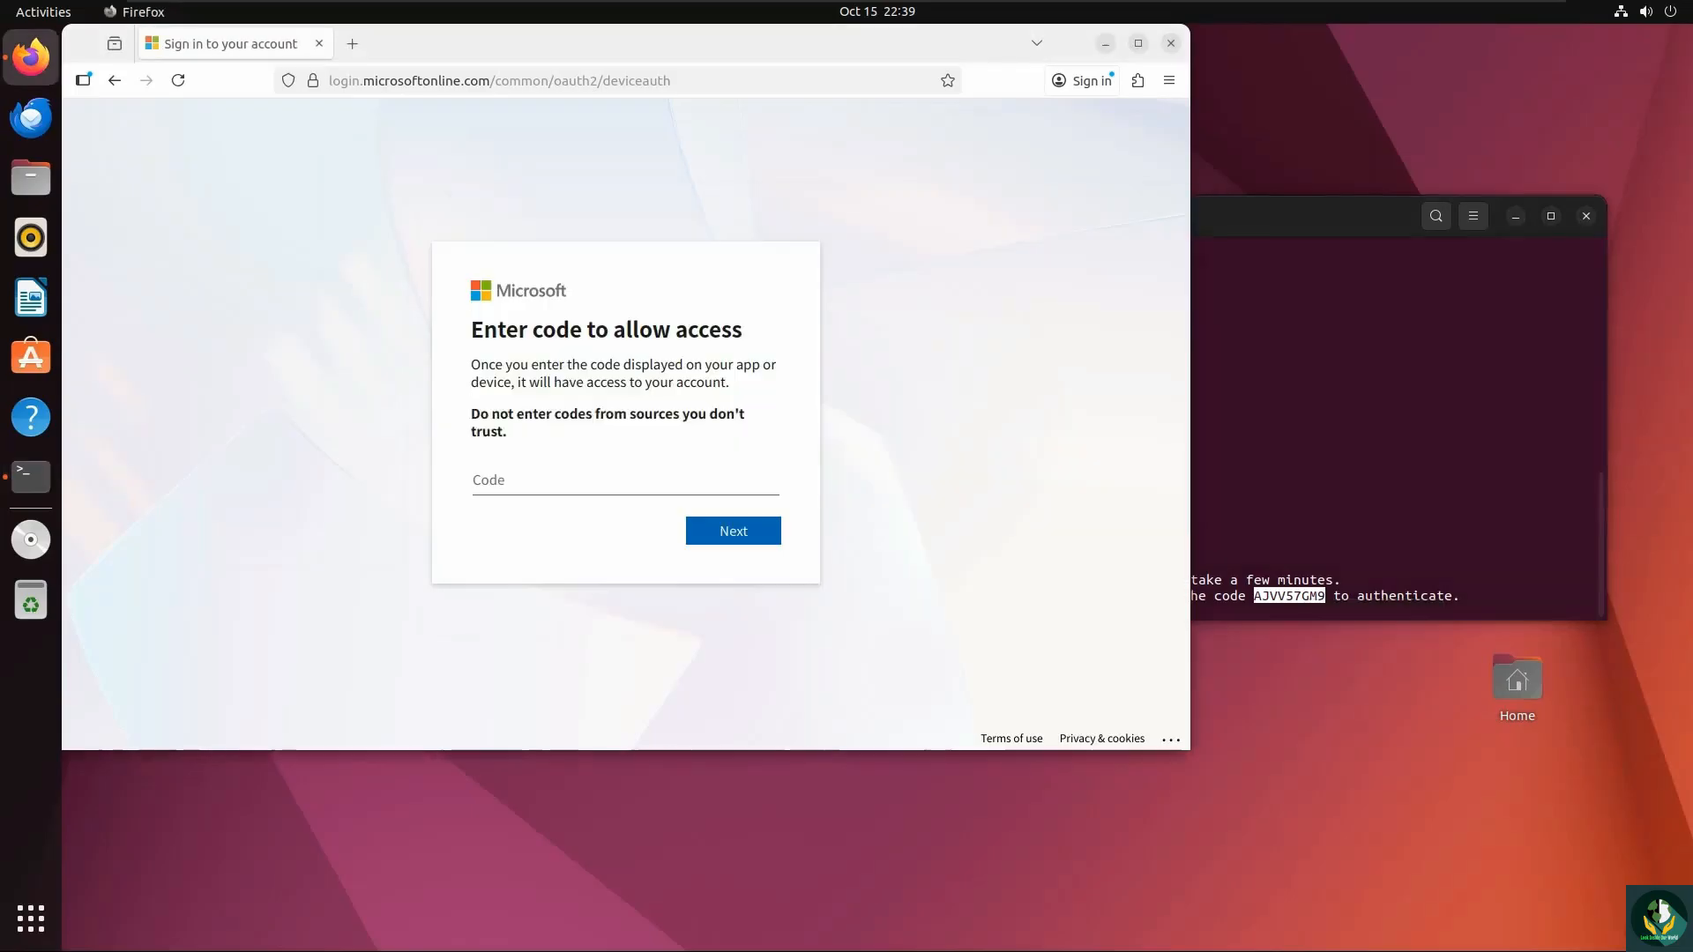
{"action": "left_click", "coordinate": [518, 480]}
{"action": "right_click", "coordinate": [518, 479]}
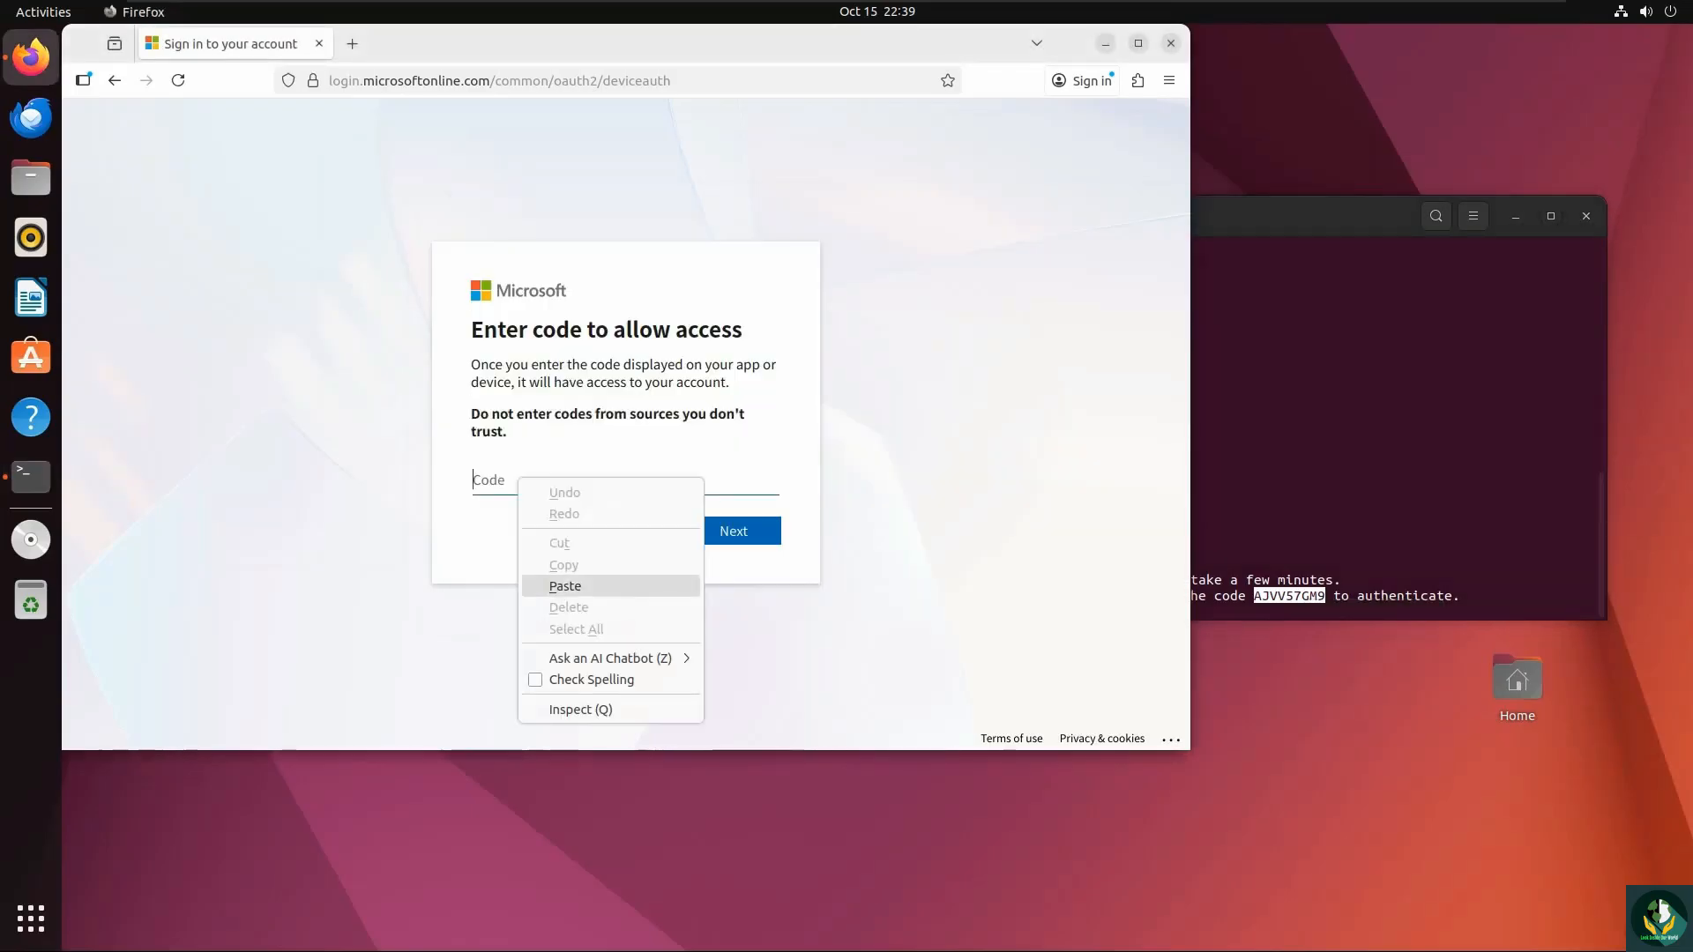
{"action": "left_click", "coordinate": [565, 586]}
{"action": "left_click", "coordinate": [733, 531]}
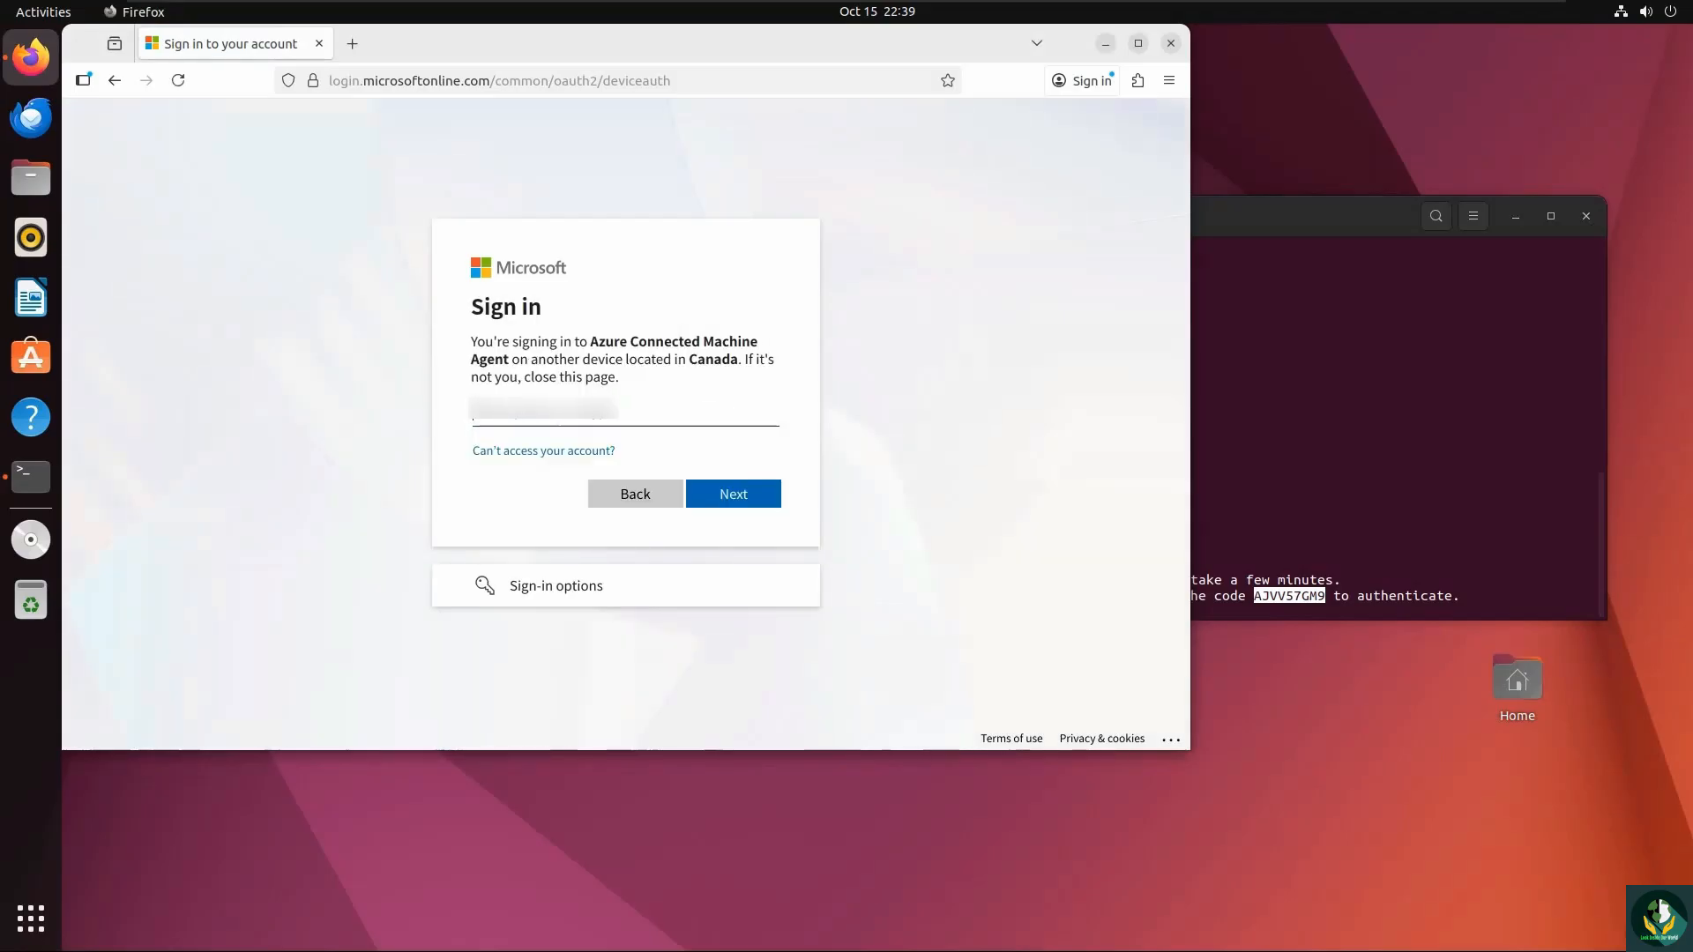
Sign in to Azure Connected Machine Agent with the account e-mail and password, approve the sign-in and return to the terminal output.
{"action": "type", "text": "????????"}
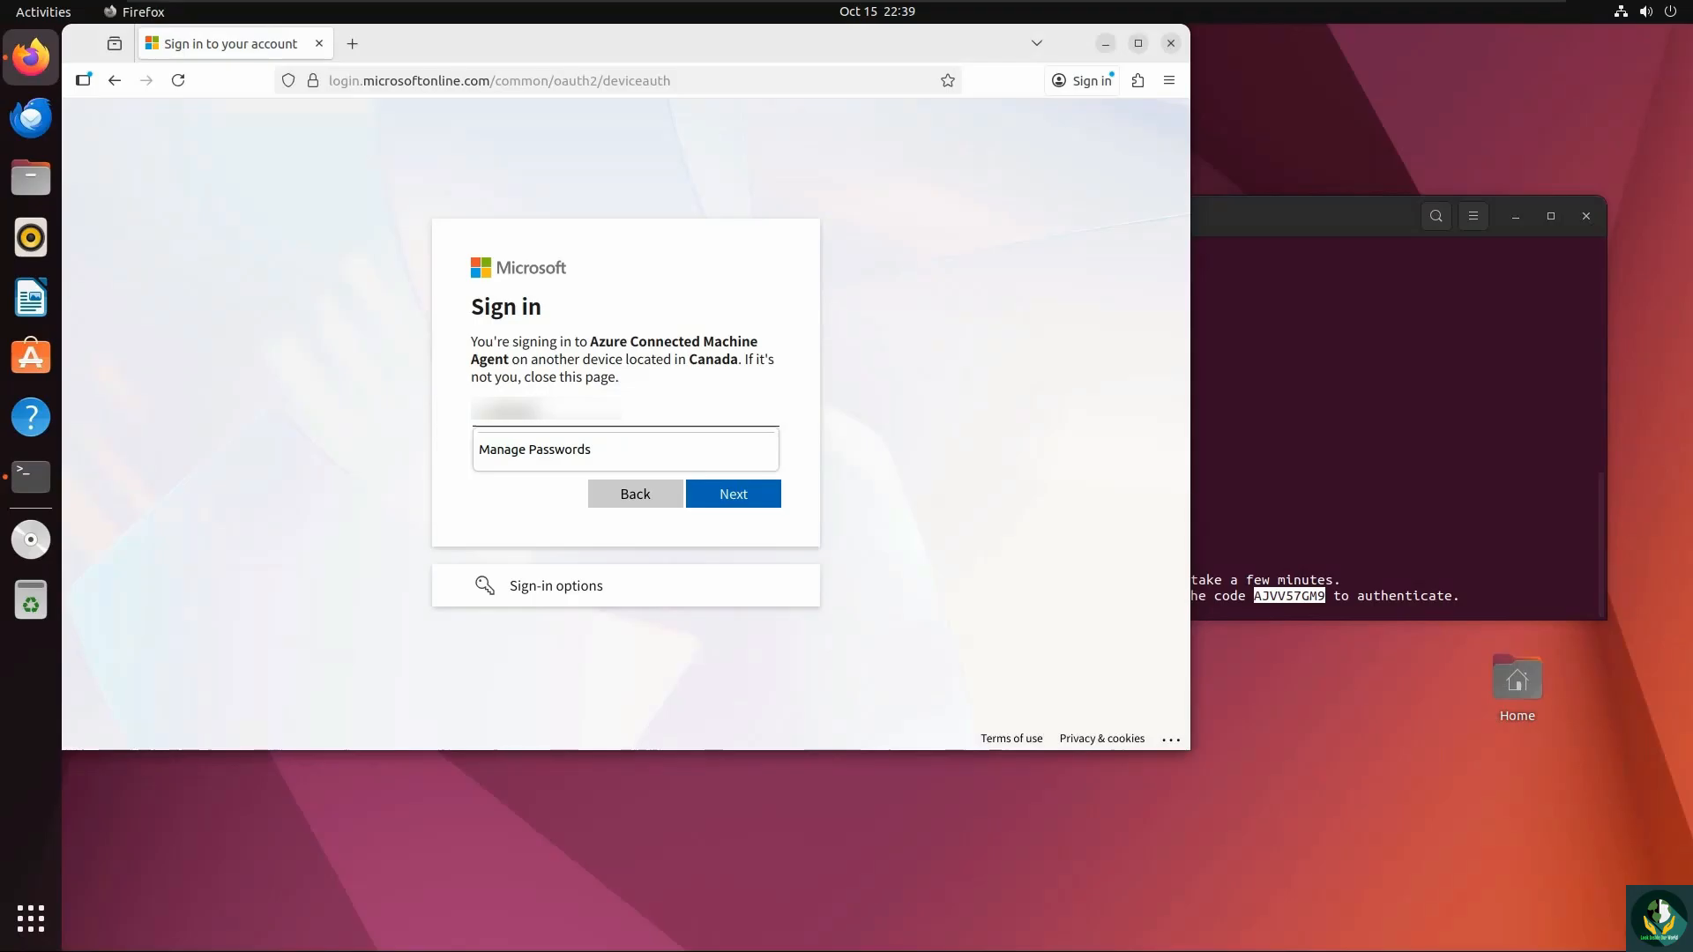
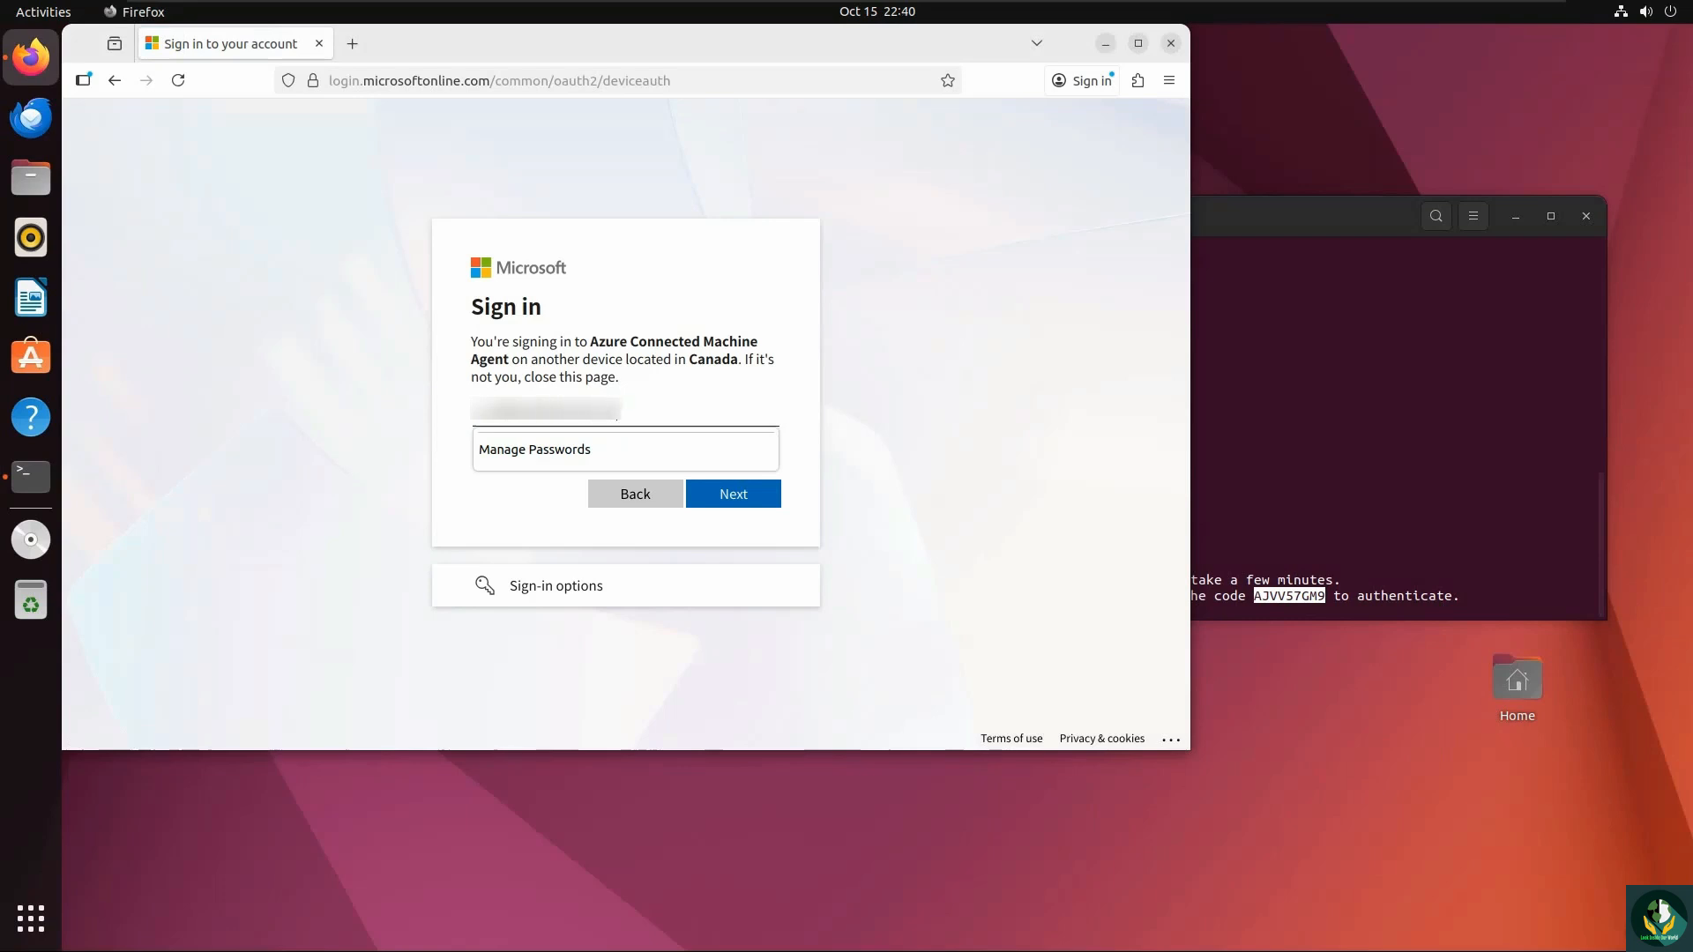
{"action": "key", "text": "Return"}
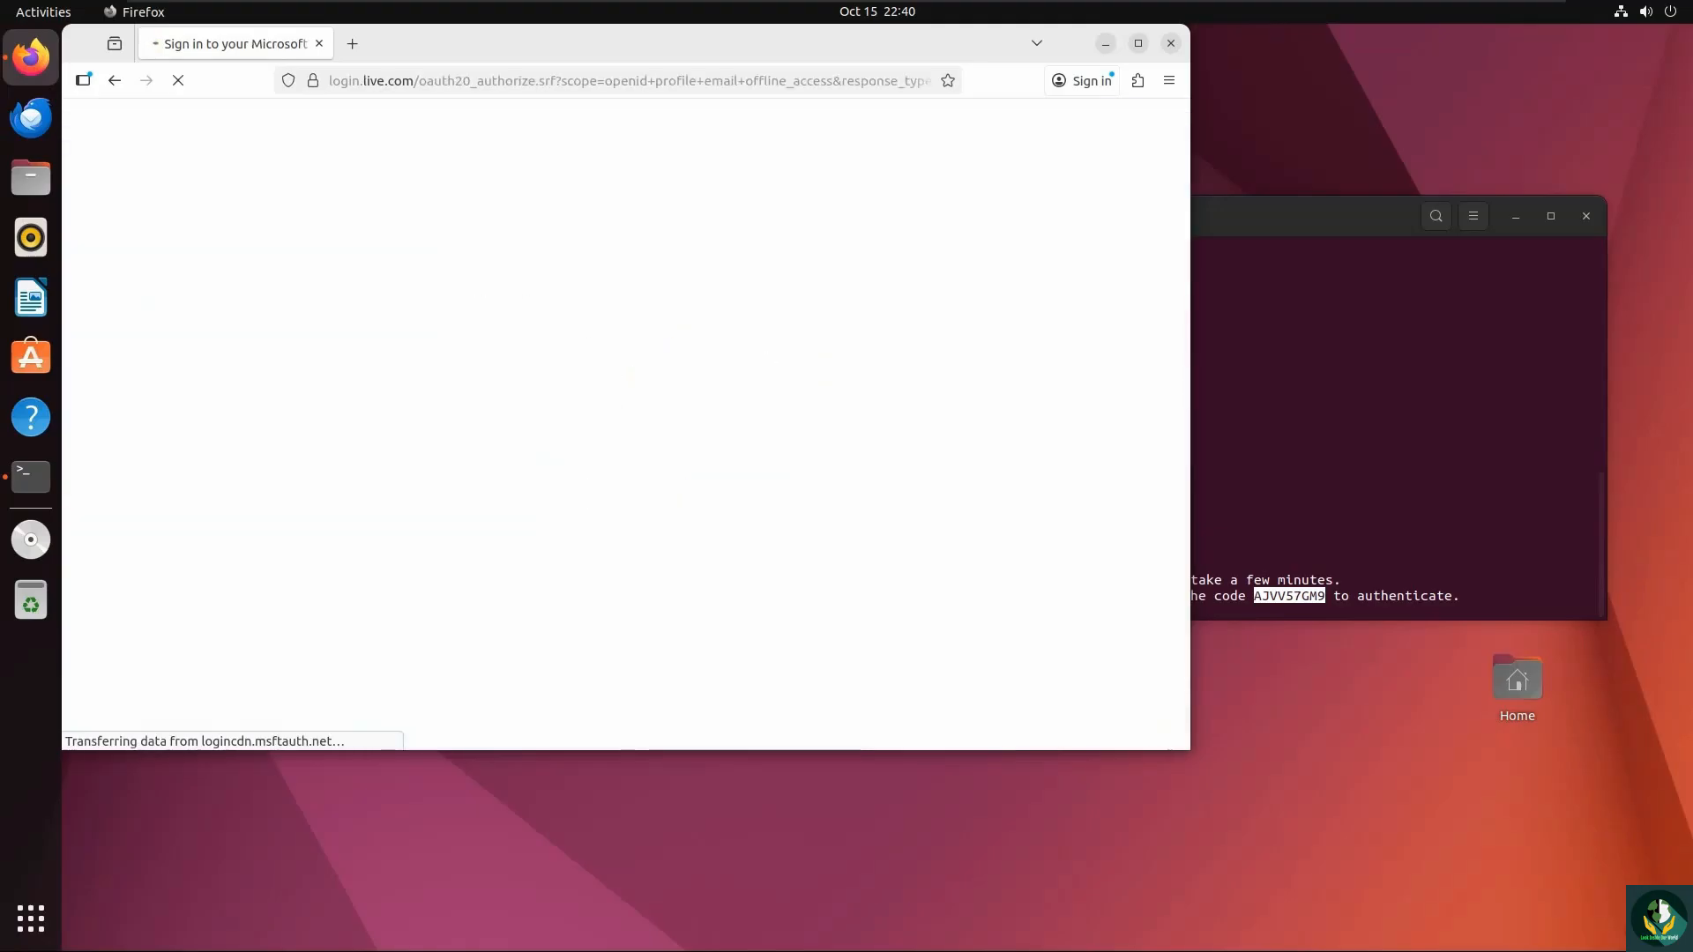
{"action": "key", "text": "Return"}
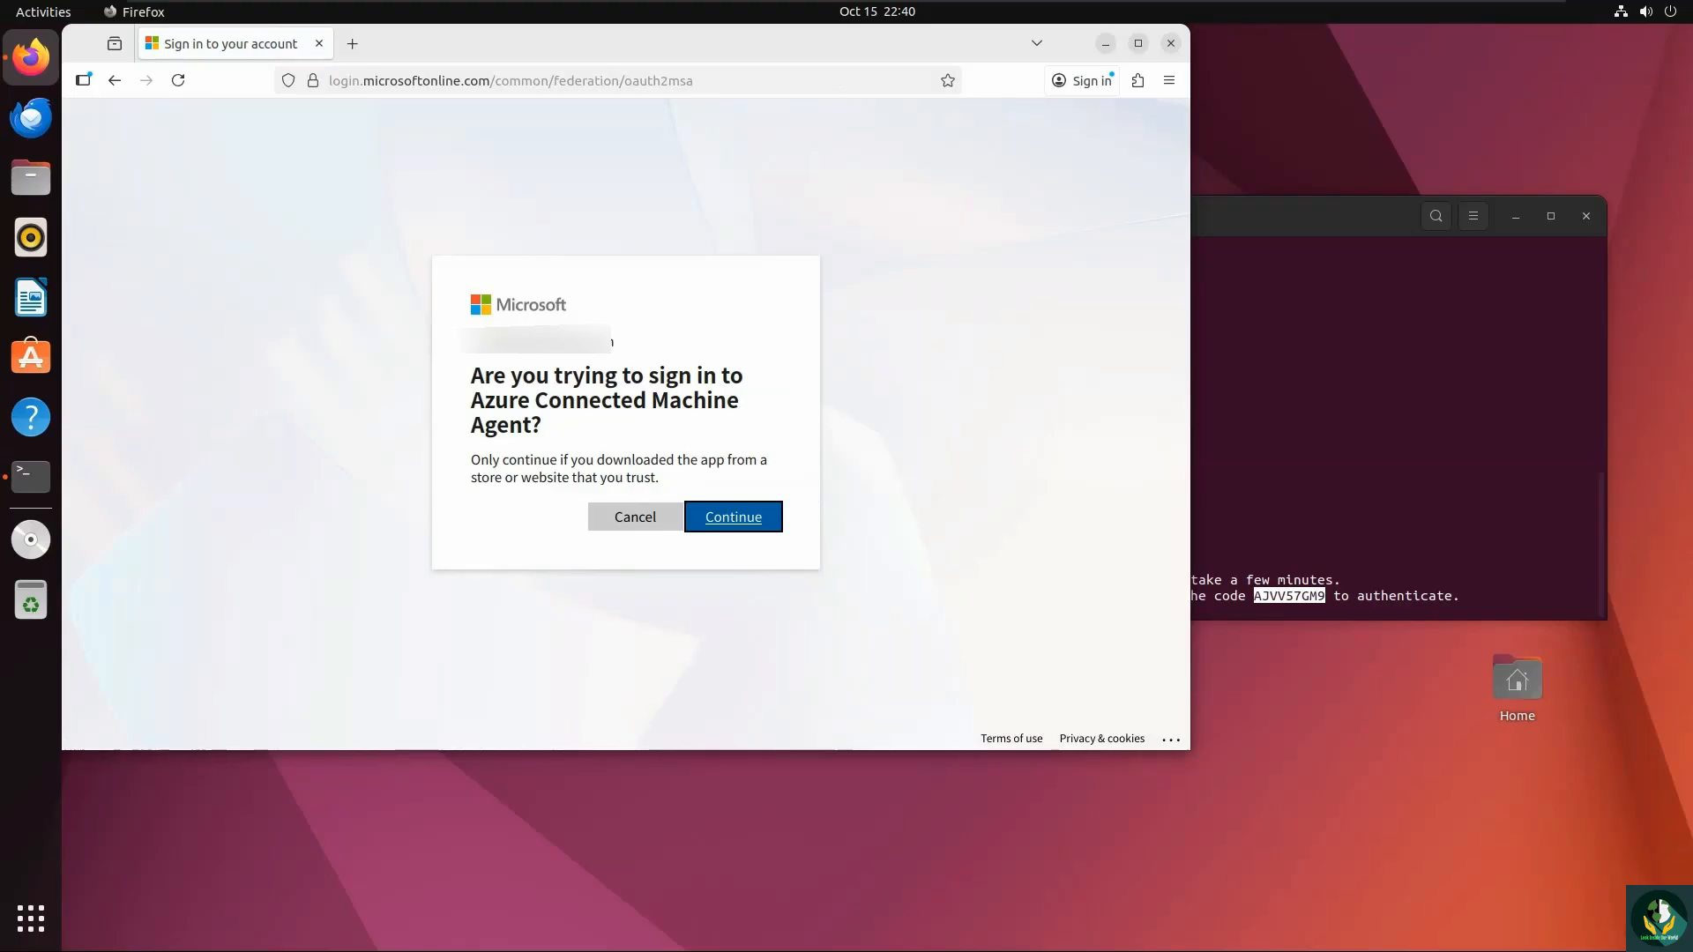
{"action": "key", "text": "Return"}
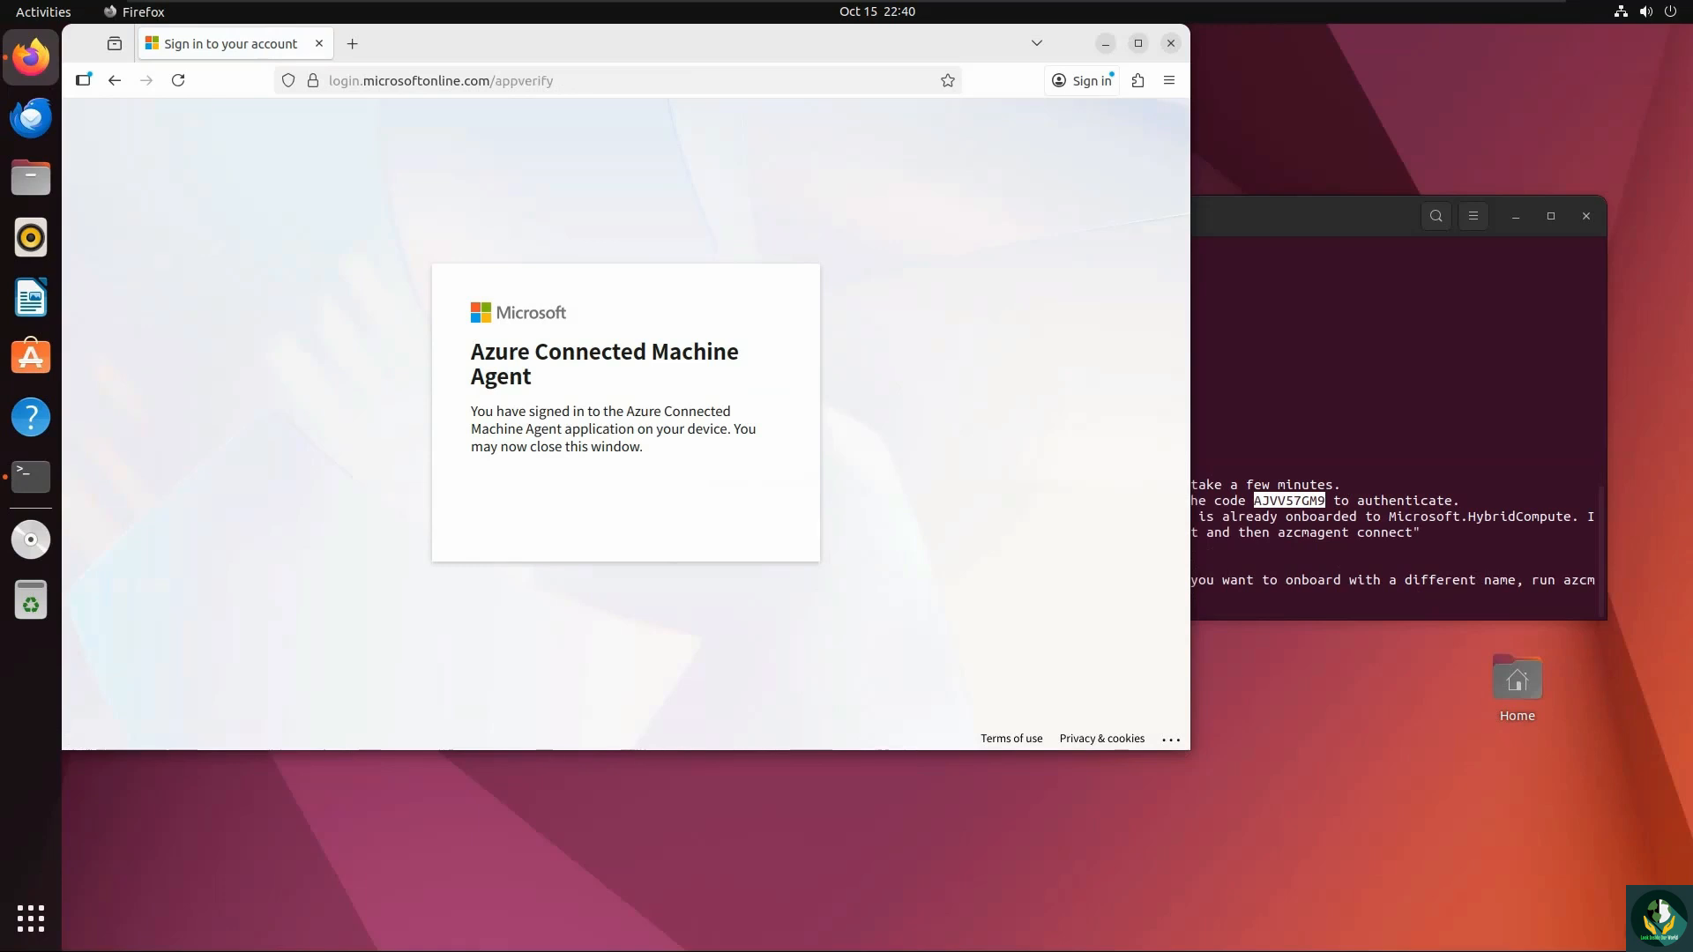
{"action": "left_click", "coordinate": [319, 43]}
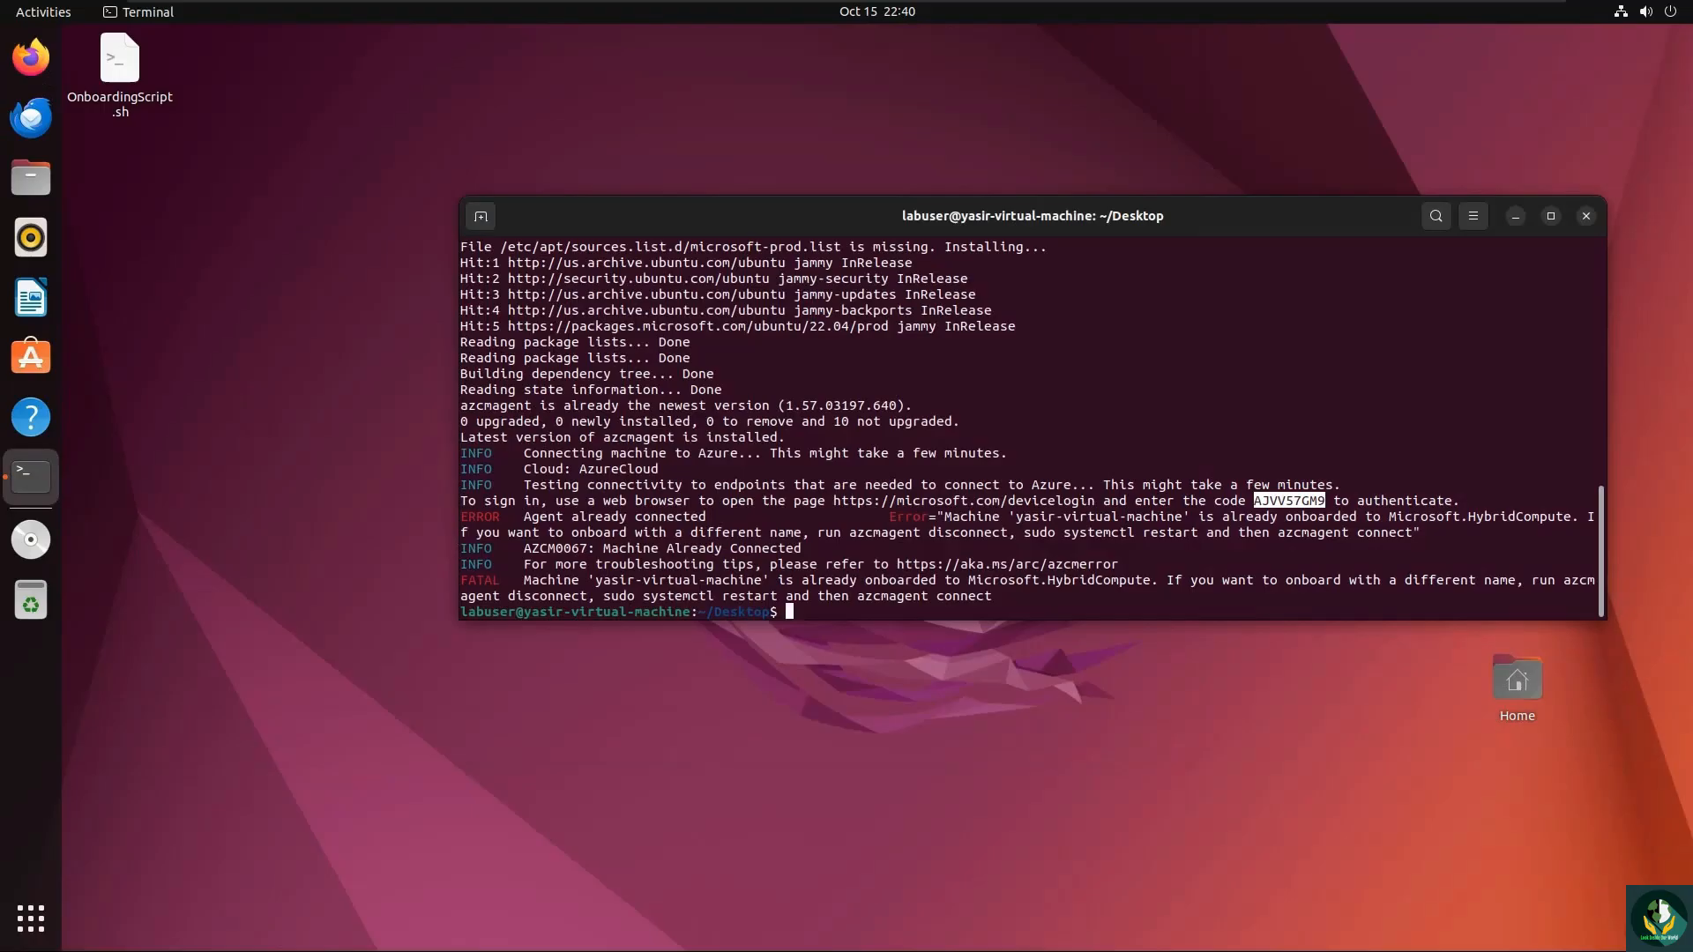
{"action": "left_click_drag", "start_coordinate": [611, 547], "coordinate": [825, 548]}
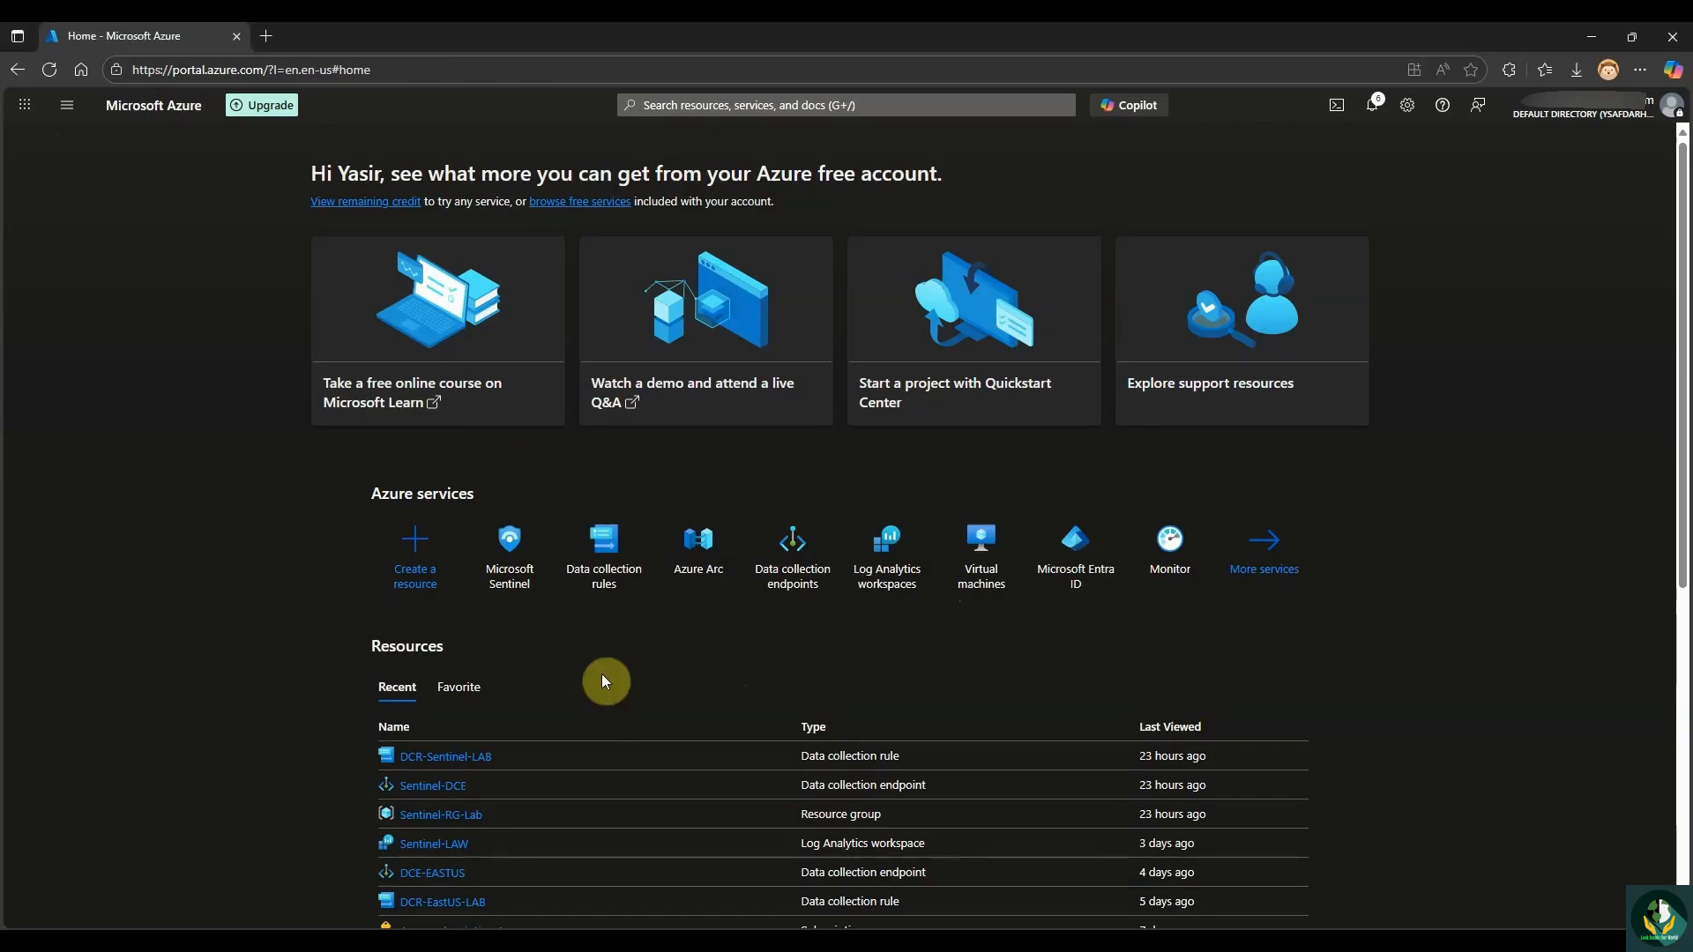
In the Azure portal, search for dcr, open Data collection rules and start creating a new rule.
{"action": "left_click", "coordinate": [748, 107]}
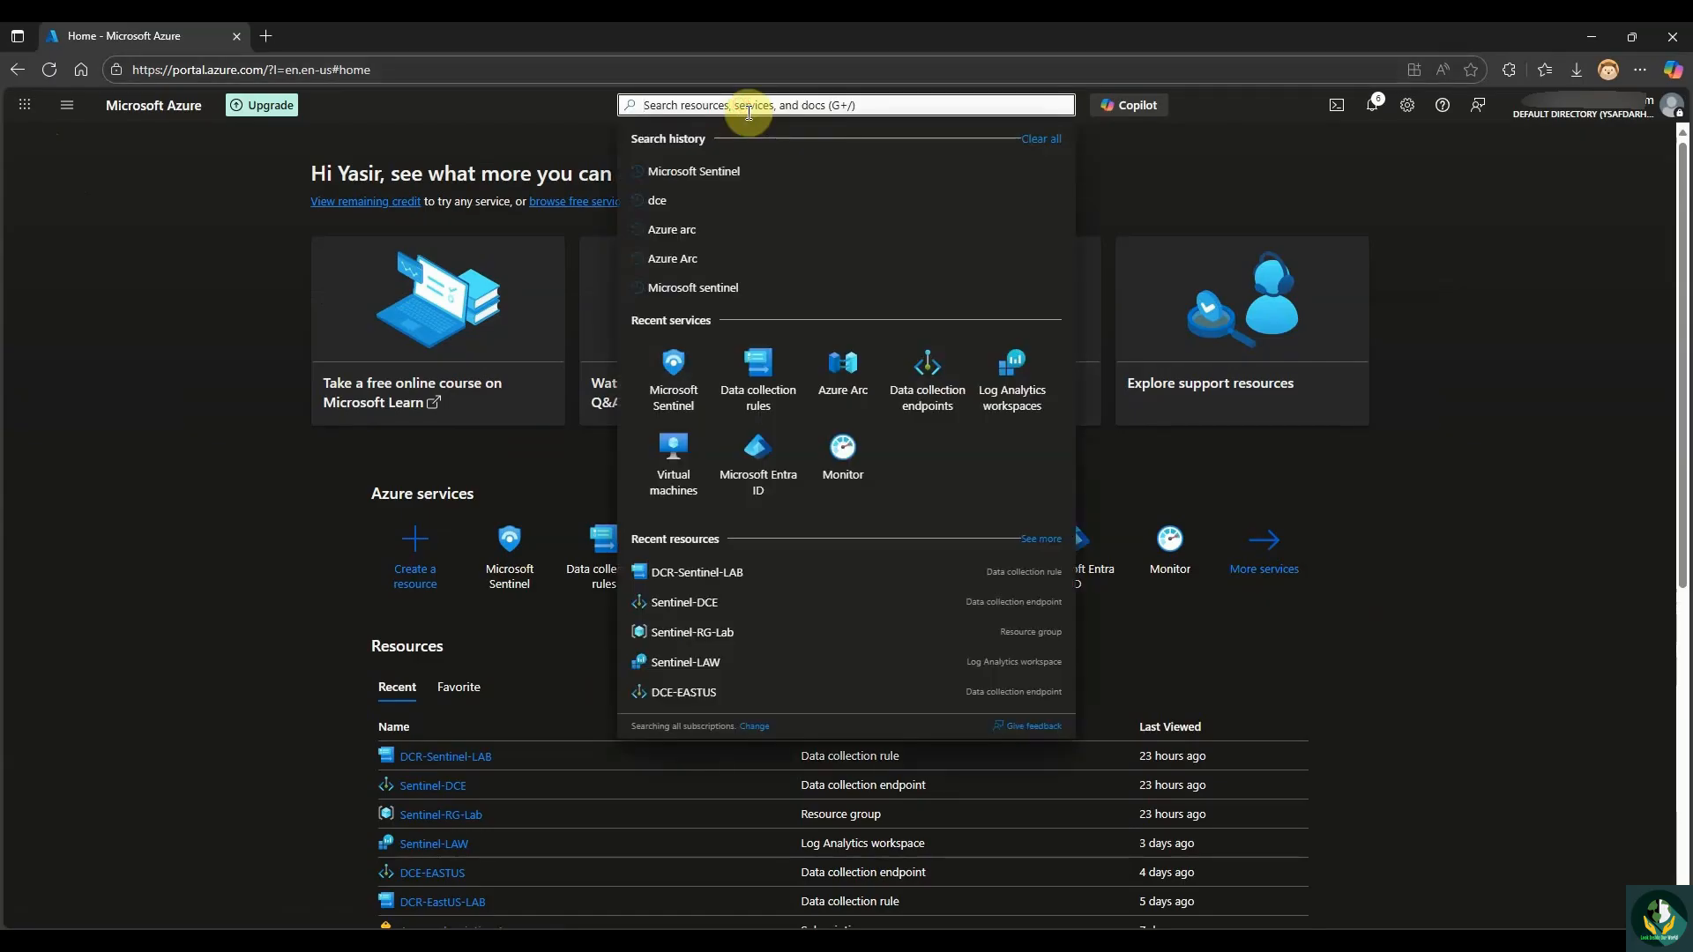
{"action": "type", "text": "dcr"}
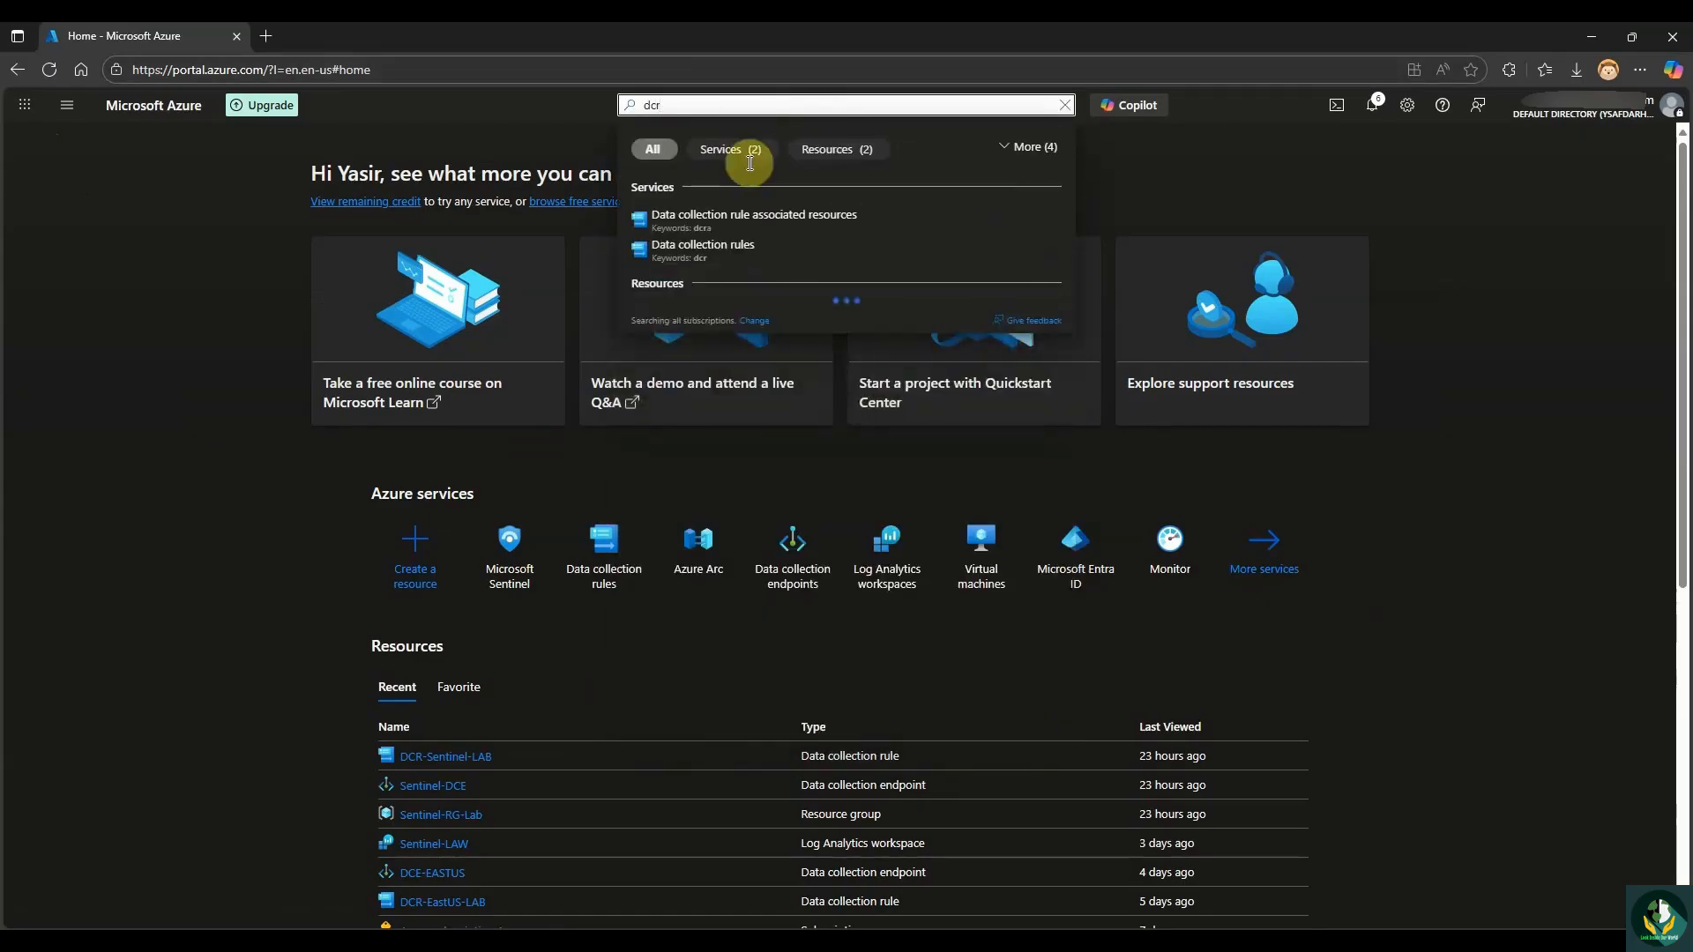
{"action": "left_click", "coordinate": [766, 254]}
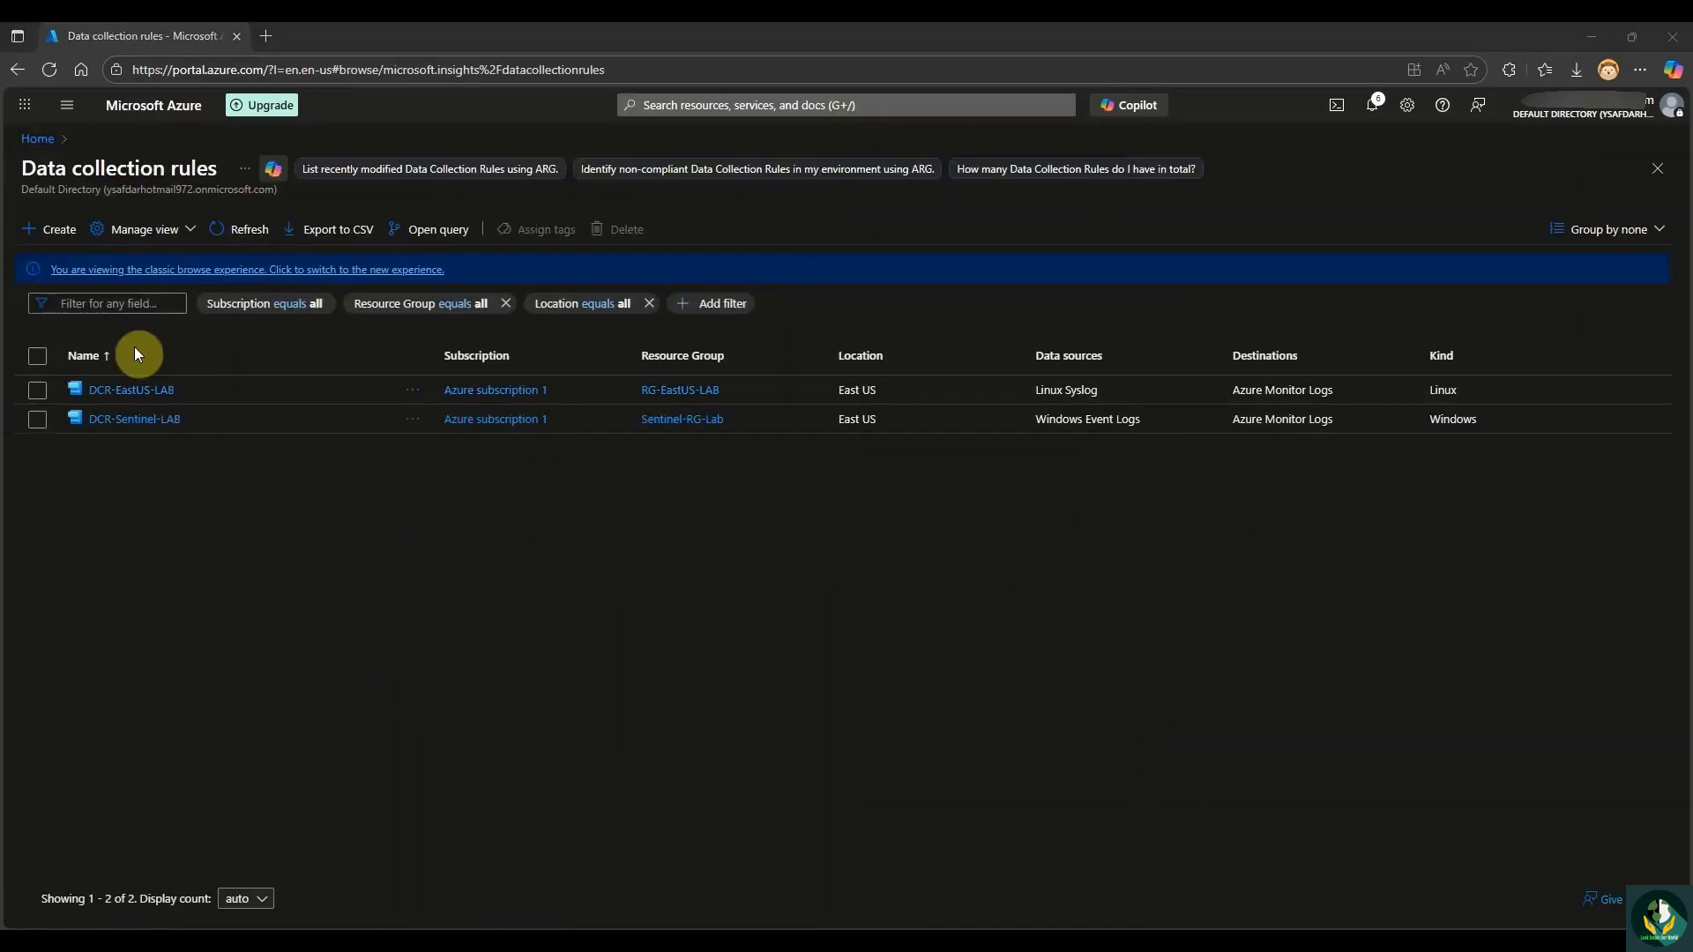
{"action": "left_click", "coordinate": [63, 236]}
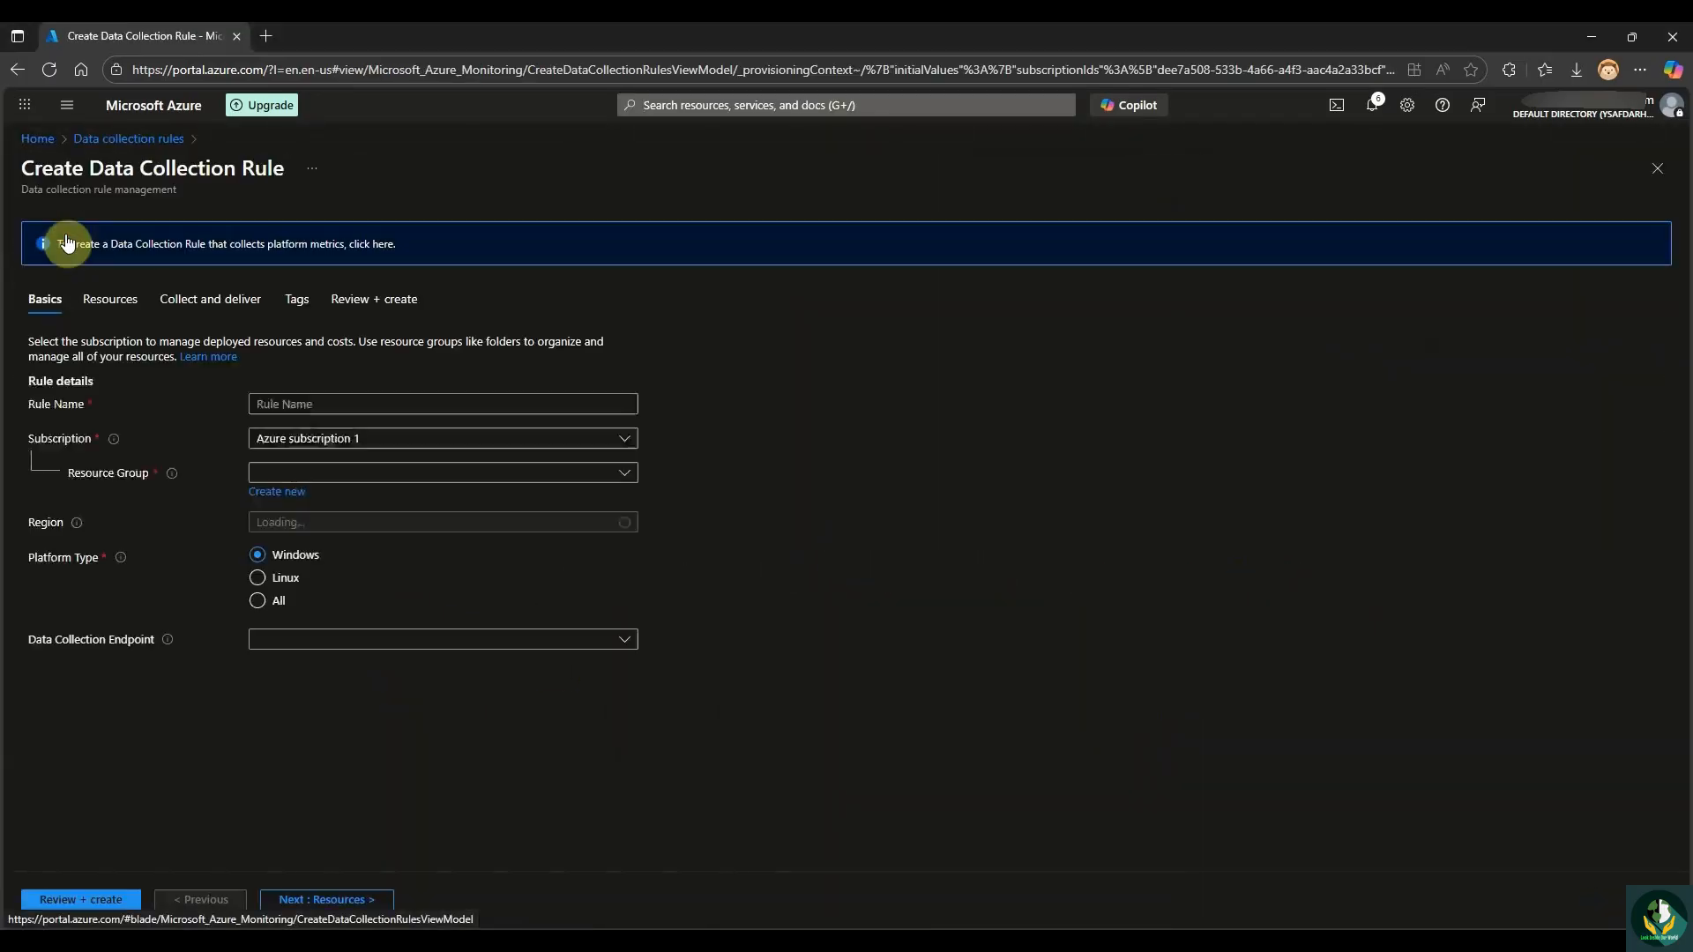
Name the rule DCR-Sentinel-Ubuntu-LAB and assign it to the Sentinel-RG-Lab resource group.
{"action": "left_click", "coordinate": [326, 404]}
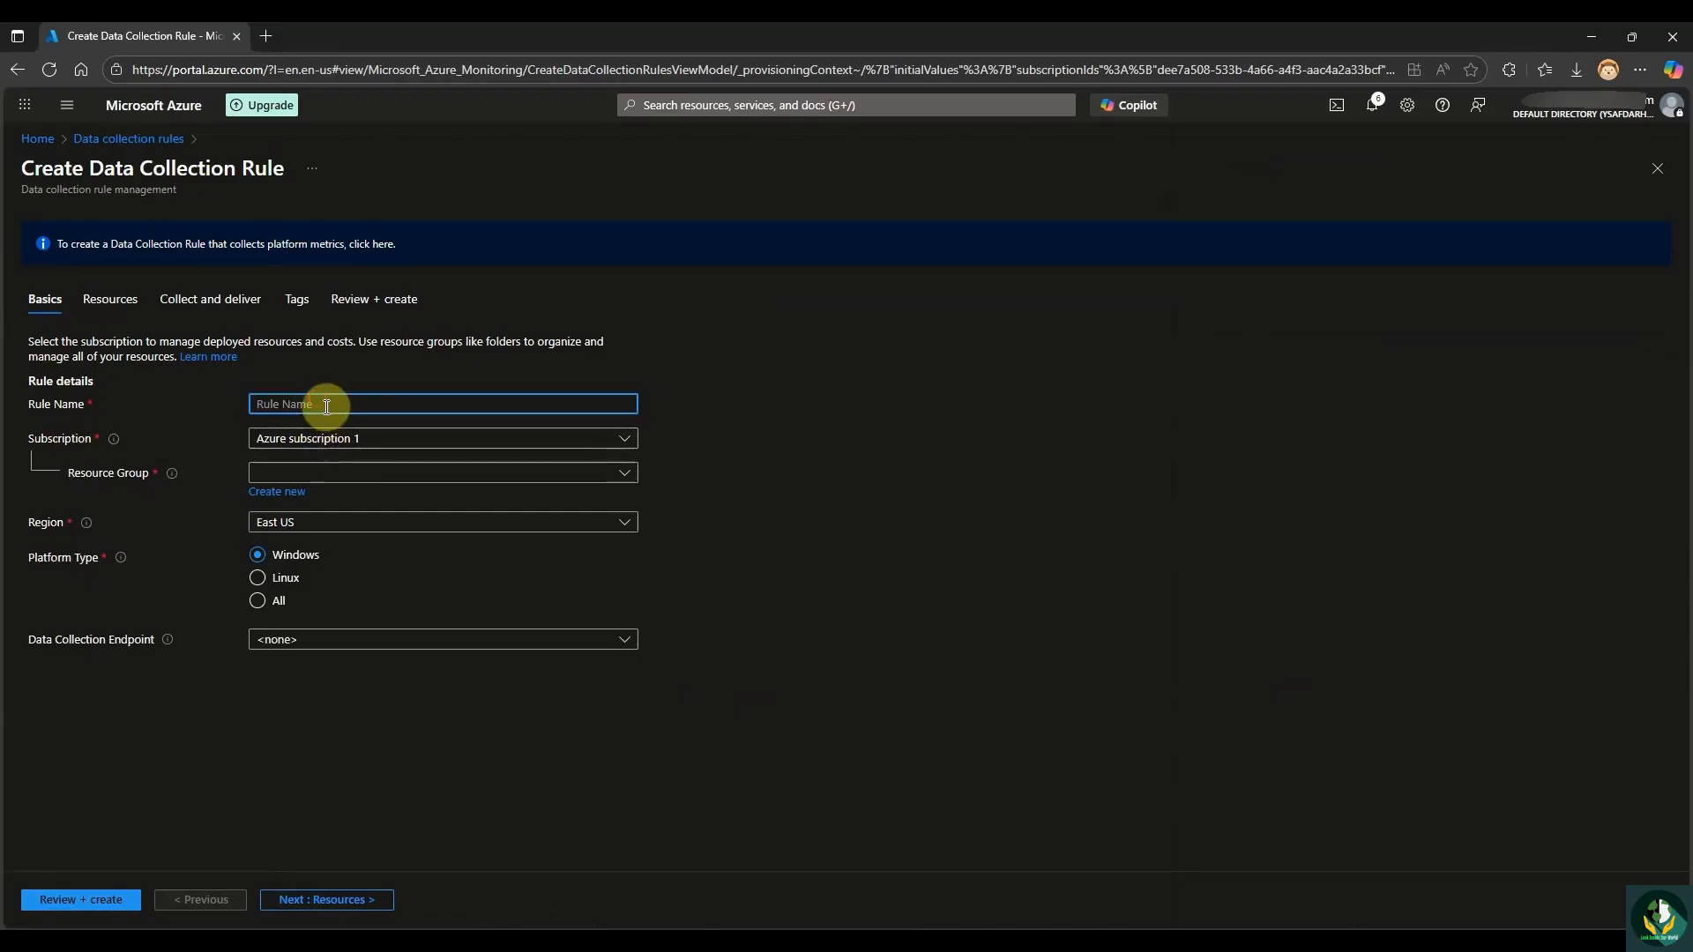
{"action": "type", "text": "DCR-Sentinel"}
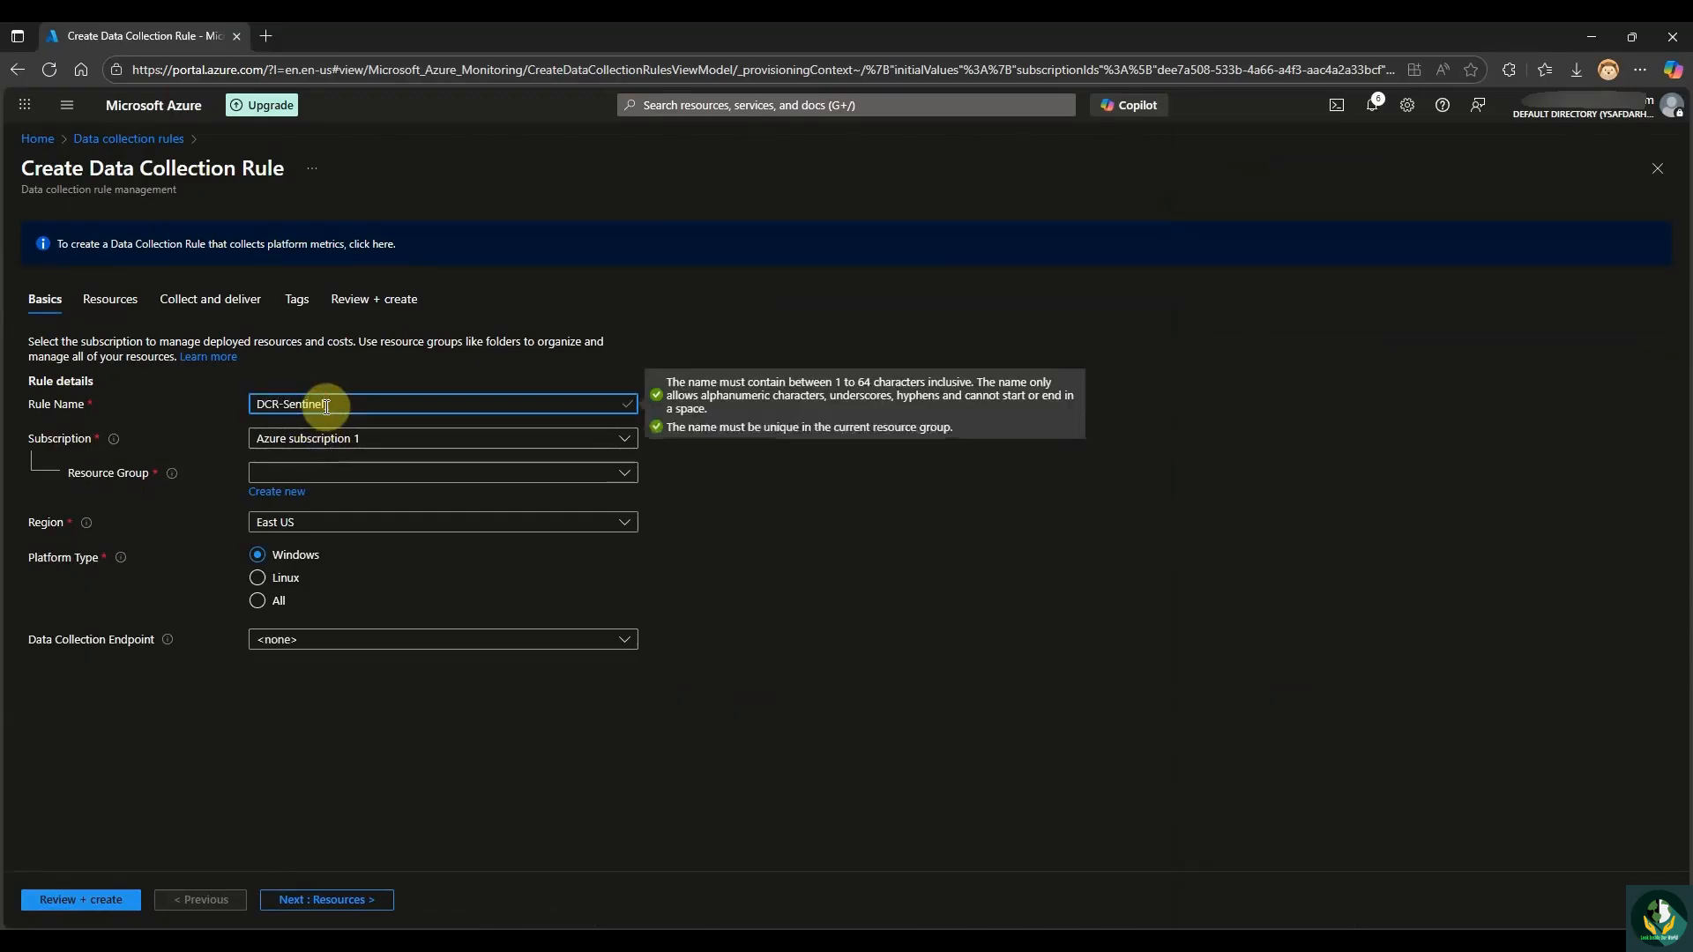
{"action": "type", "text": "-Ubuntu-LAB"}
{"action": "left_click", "coordinate": [308, 472]}
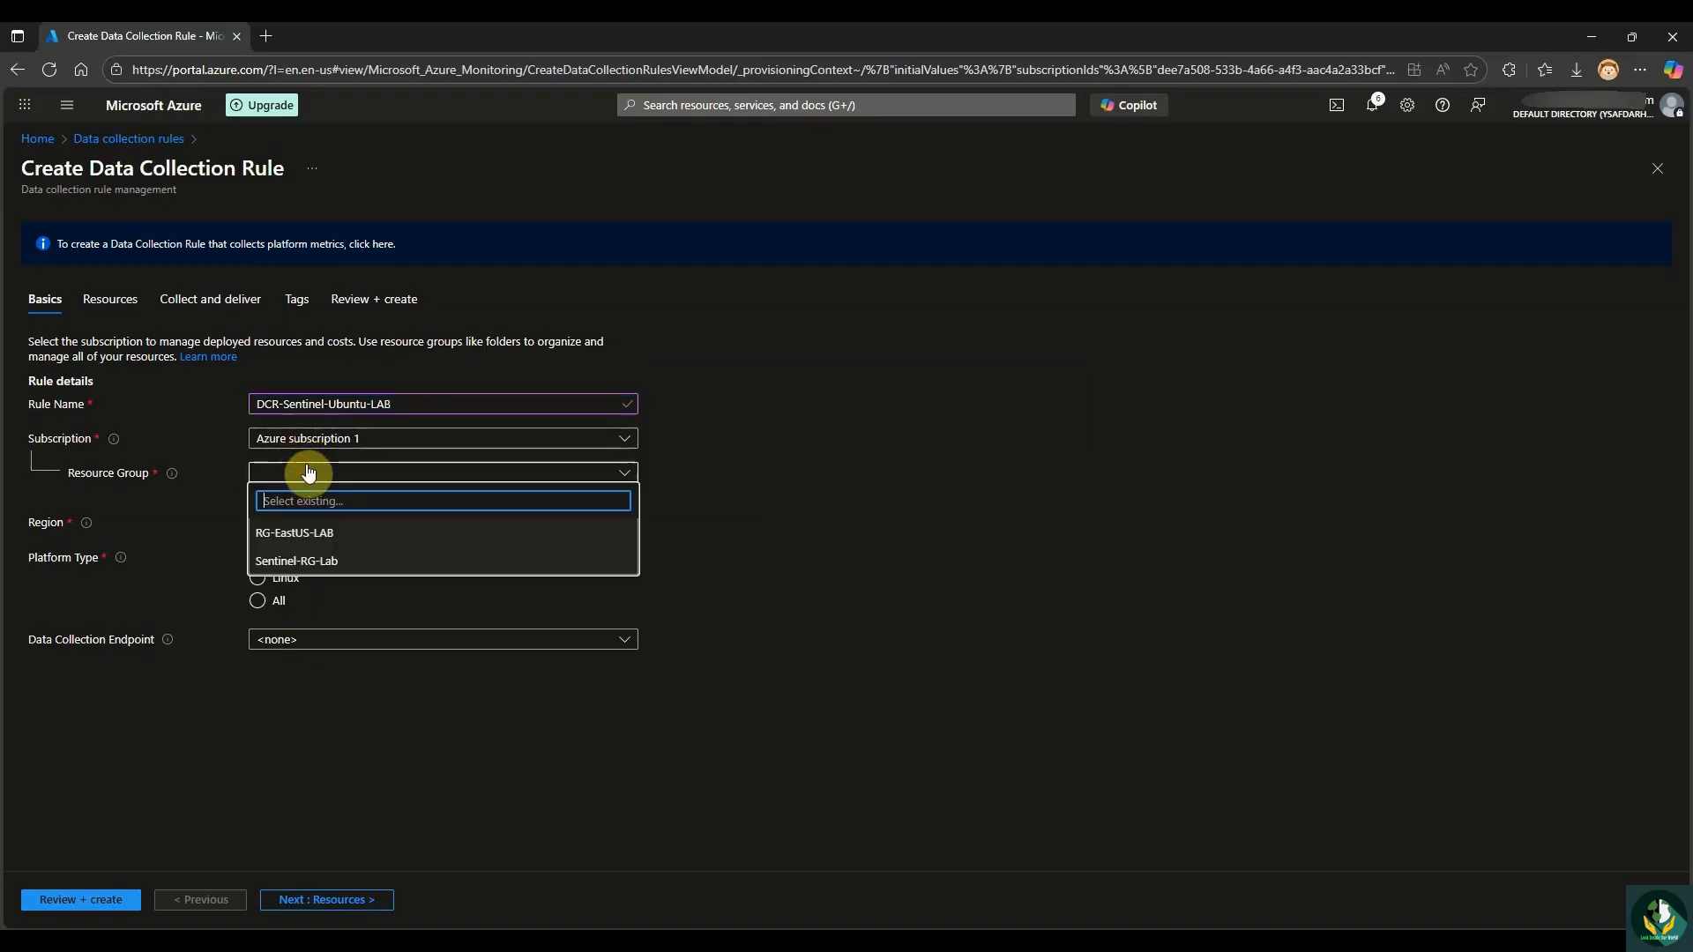
{"action": "left_click", "coordinate": [332, 564]}
{"action": "left_click", "coordinate": [319, 565]}
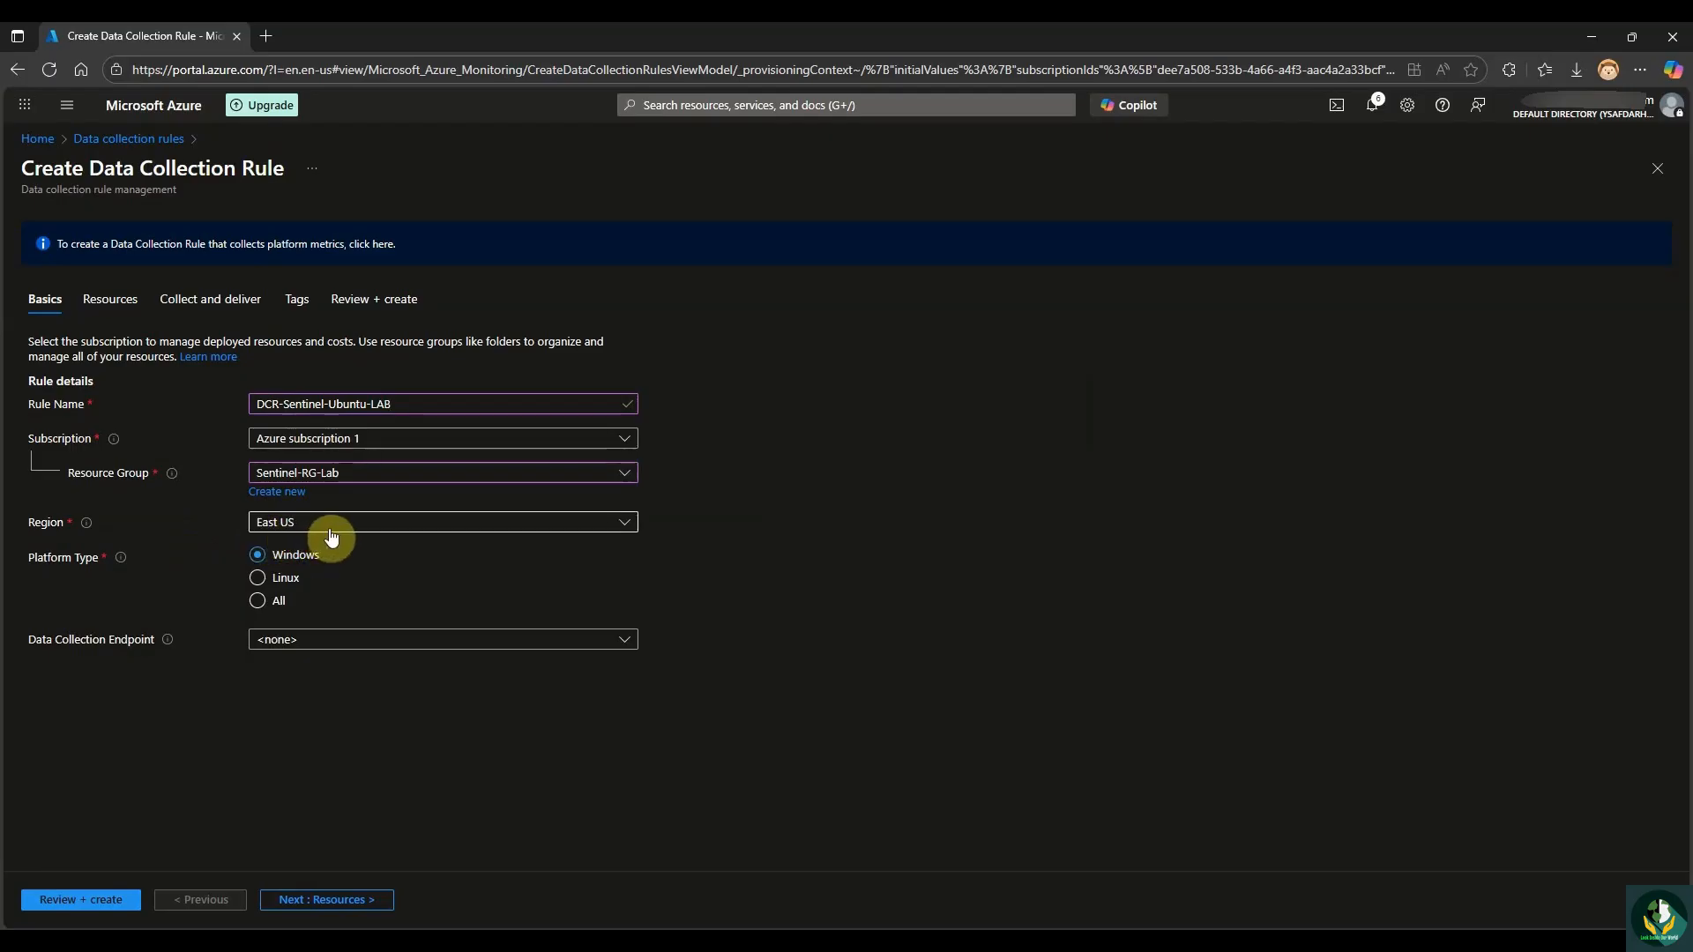
Set the rule's platform type to Linux and its data collection endpoint to Sentinel-DCE.
{"action": "left_click", "coordinate": [258, 577]}
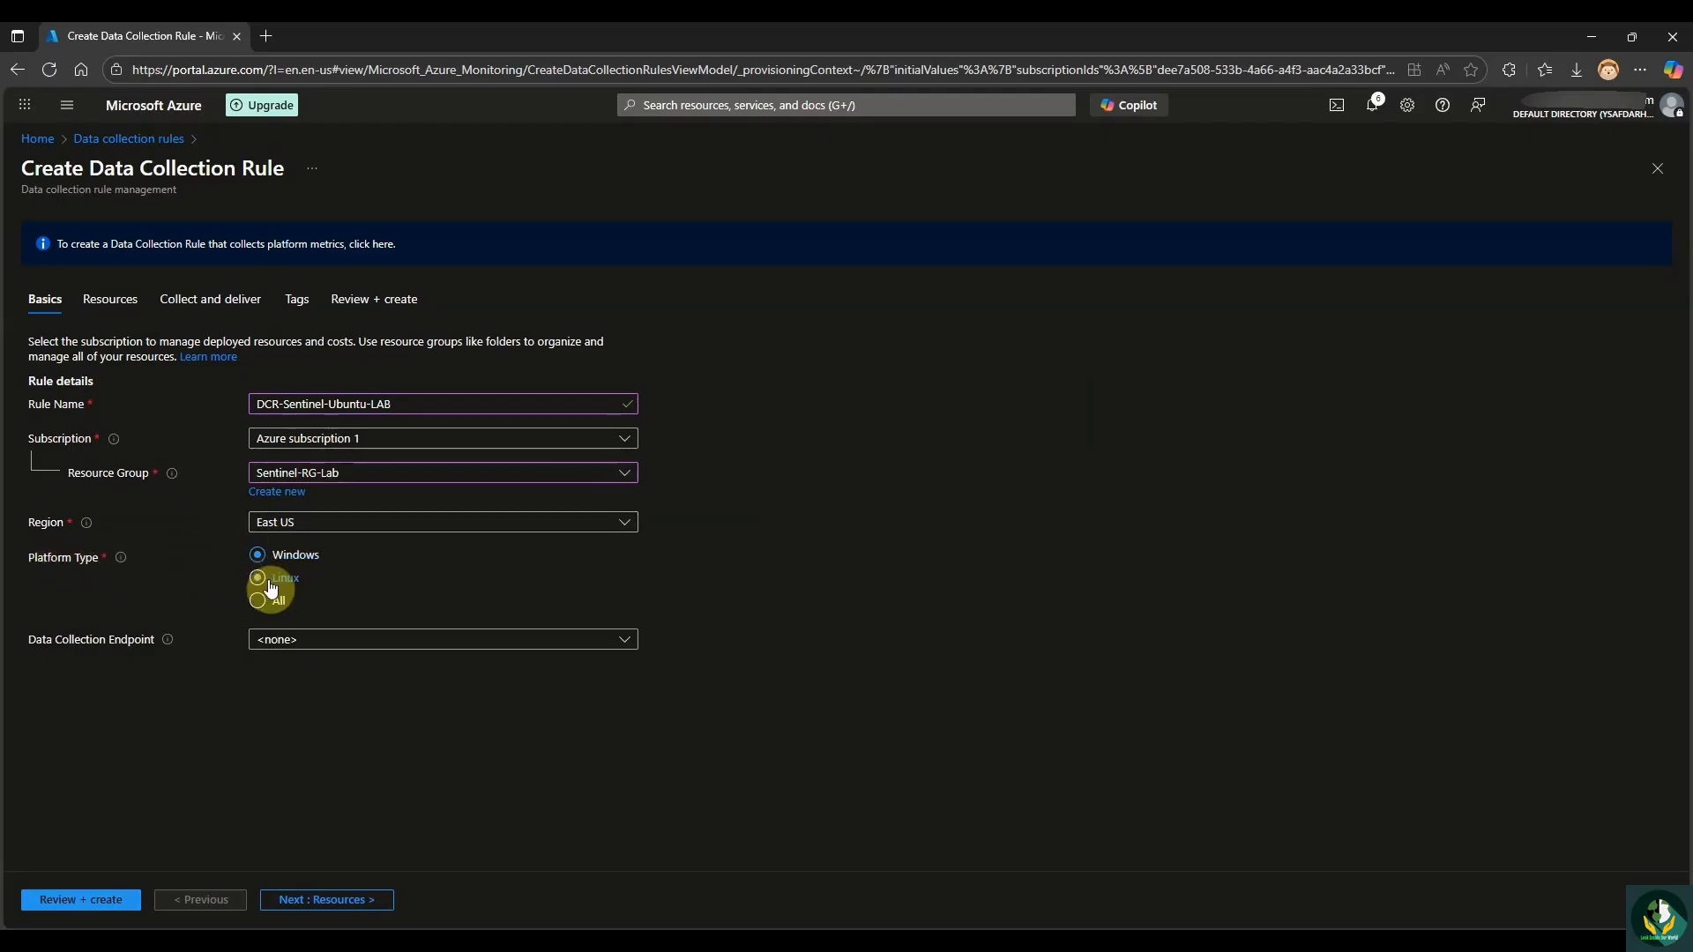
{"action": "left_click", "coordinate": [323, 648]}
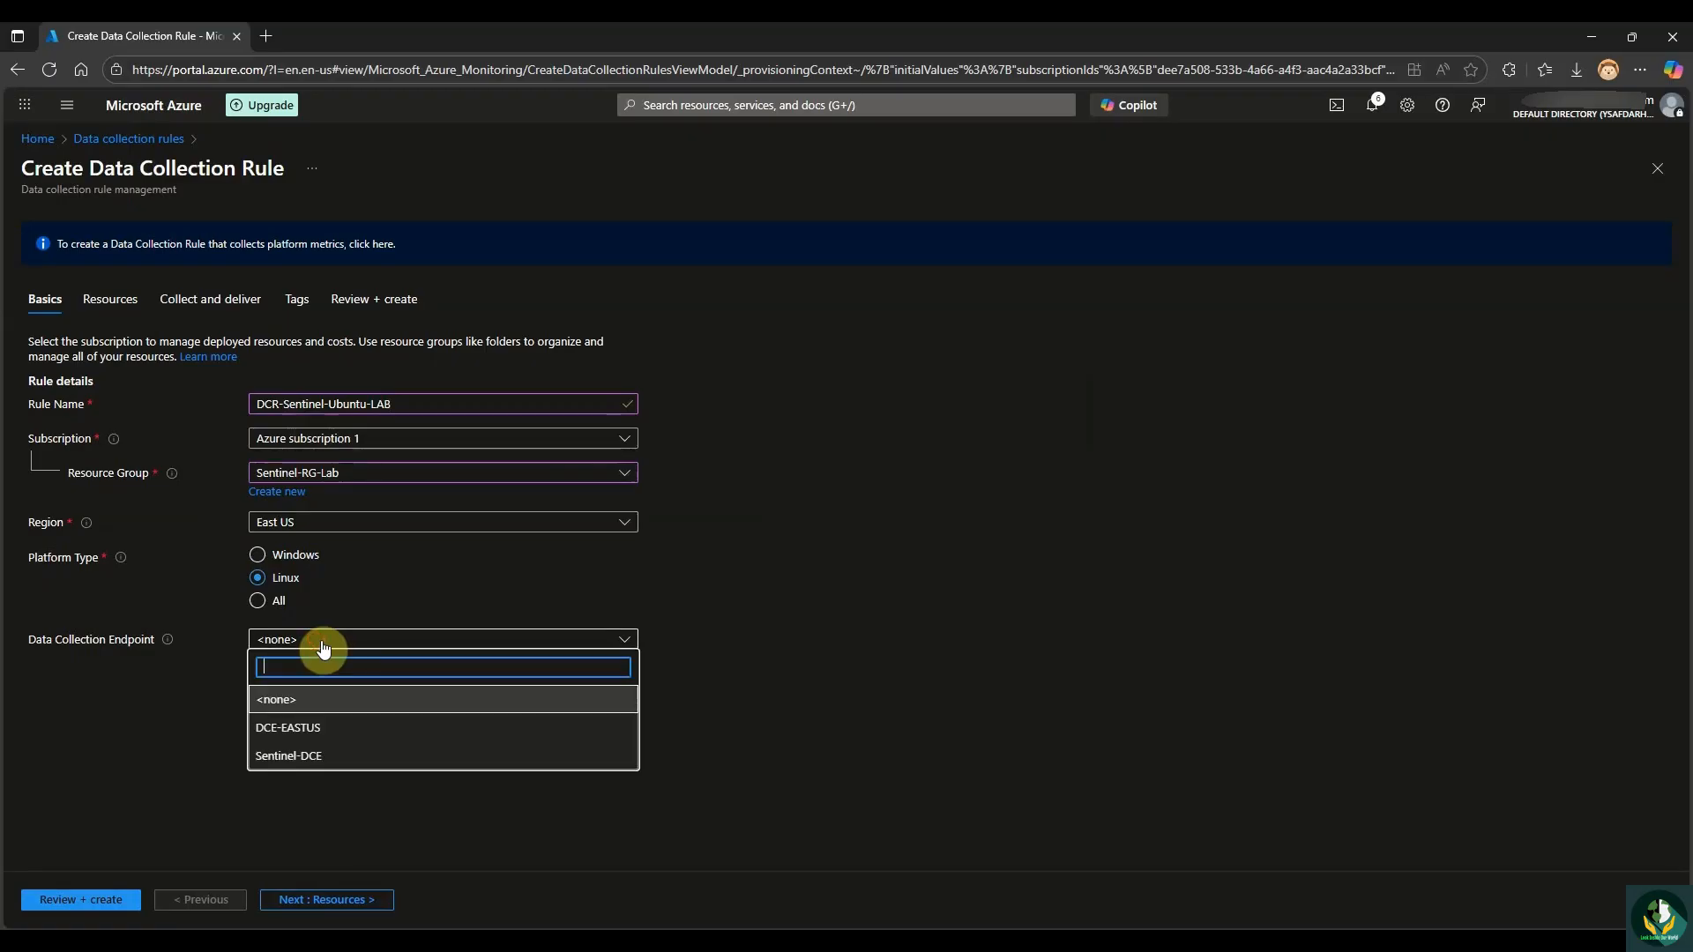
{"action": "left_click", "coordinate": [342, 759]}
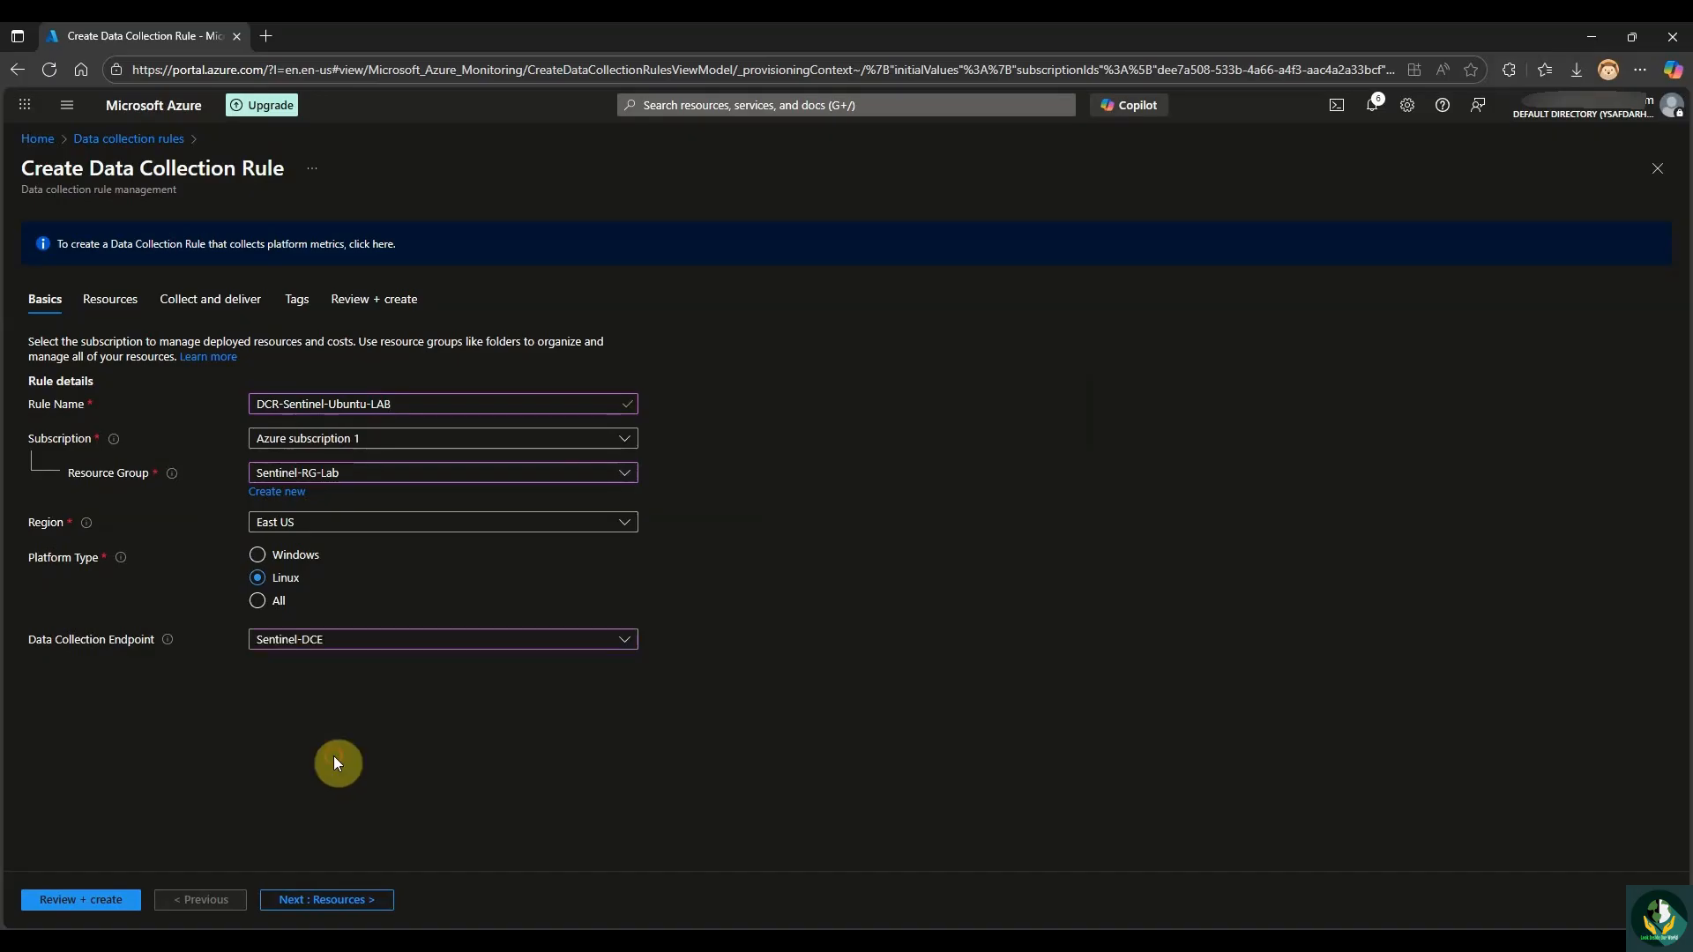
Add the Azure Arc virtual machine from the RG-EastUS-LAB resource group to the rule's resources.
{"action": "left_click", "coordinate": [344, 903]}
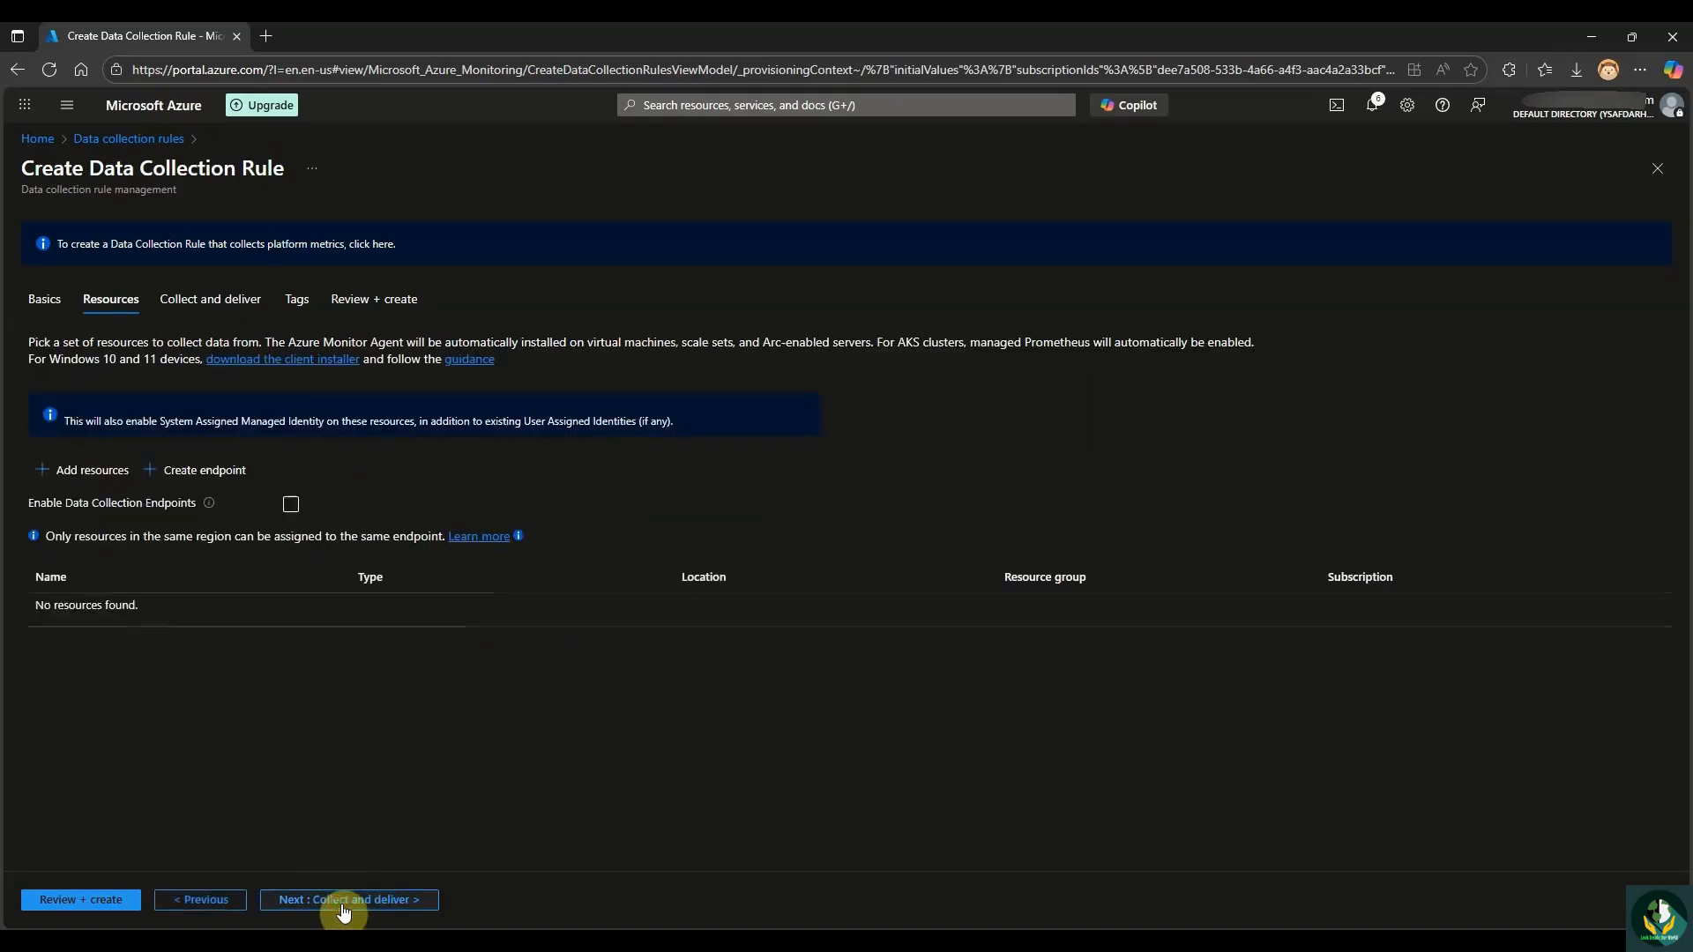
{"action": "left_click", "coordinate": [103, 474]}
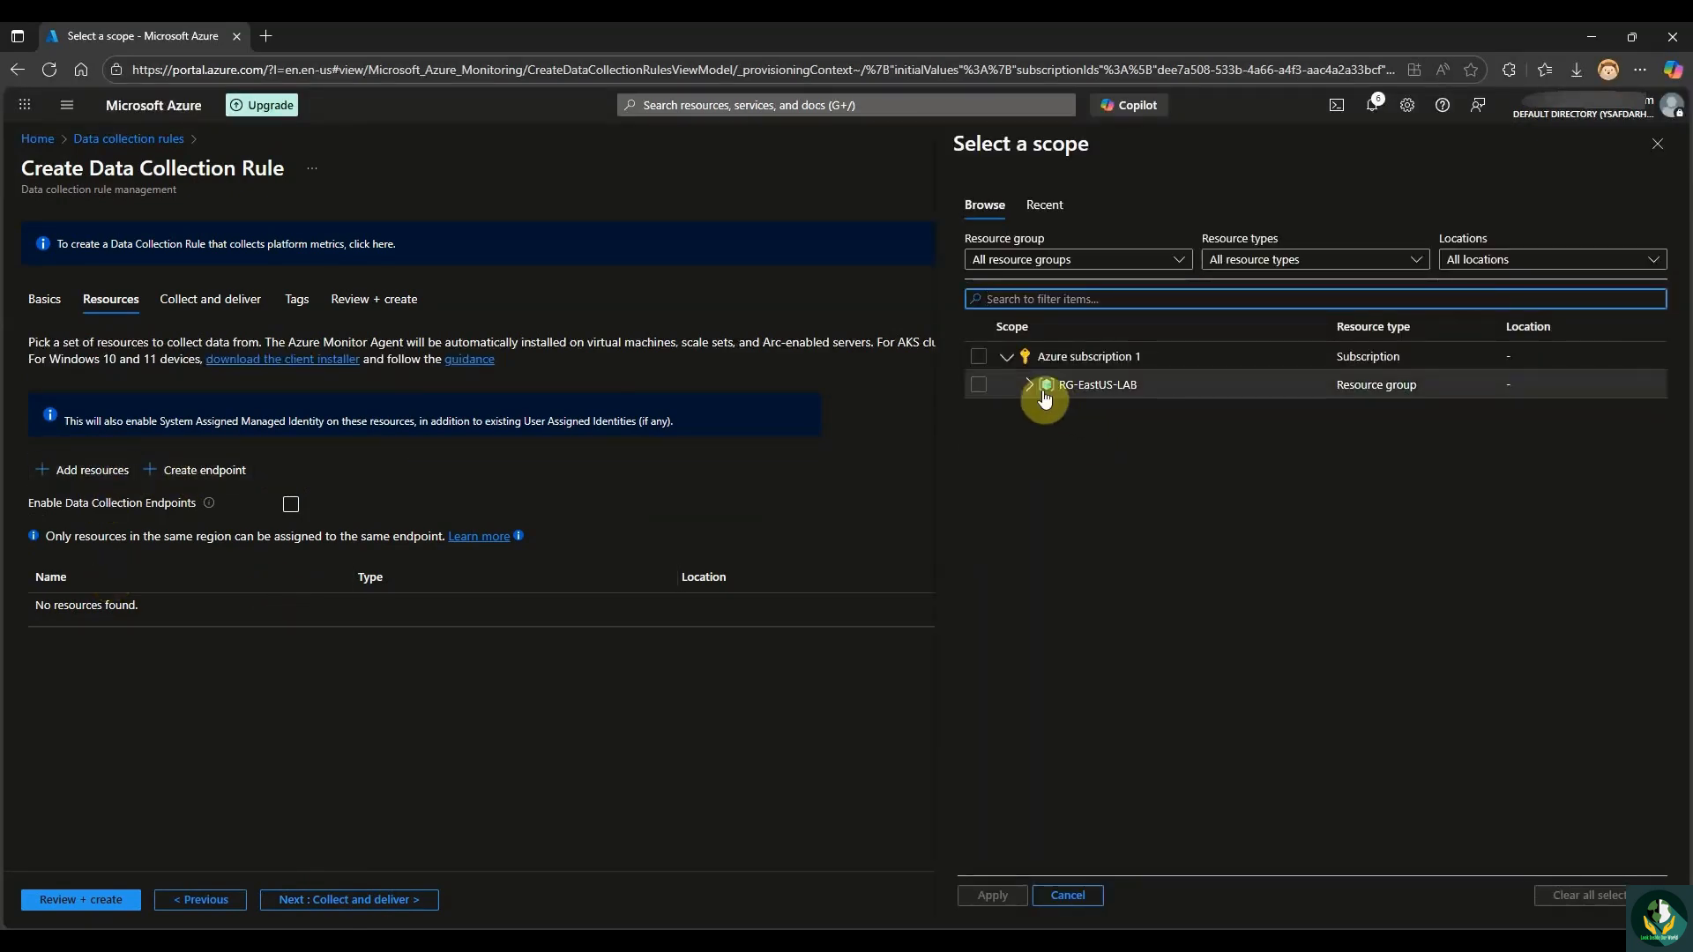
{"action": "left_click", "coordinate": [1031, 386]}
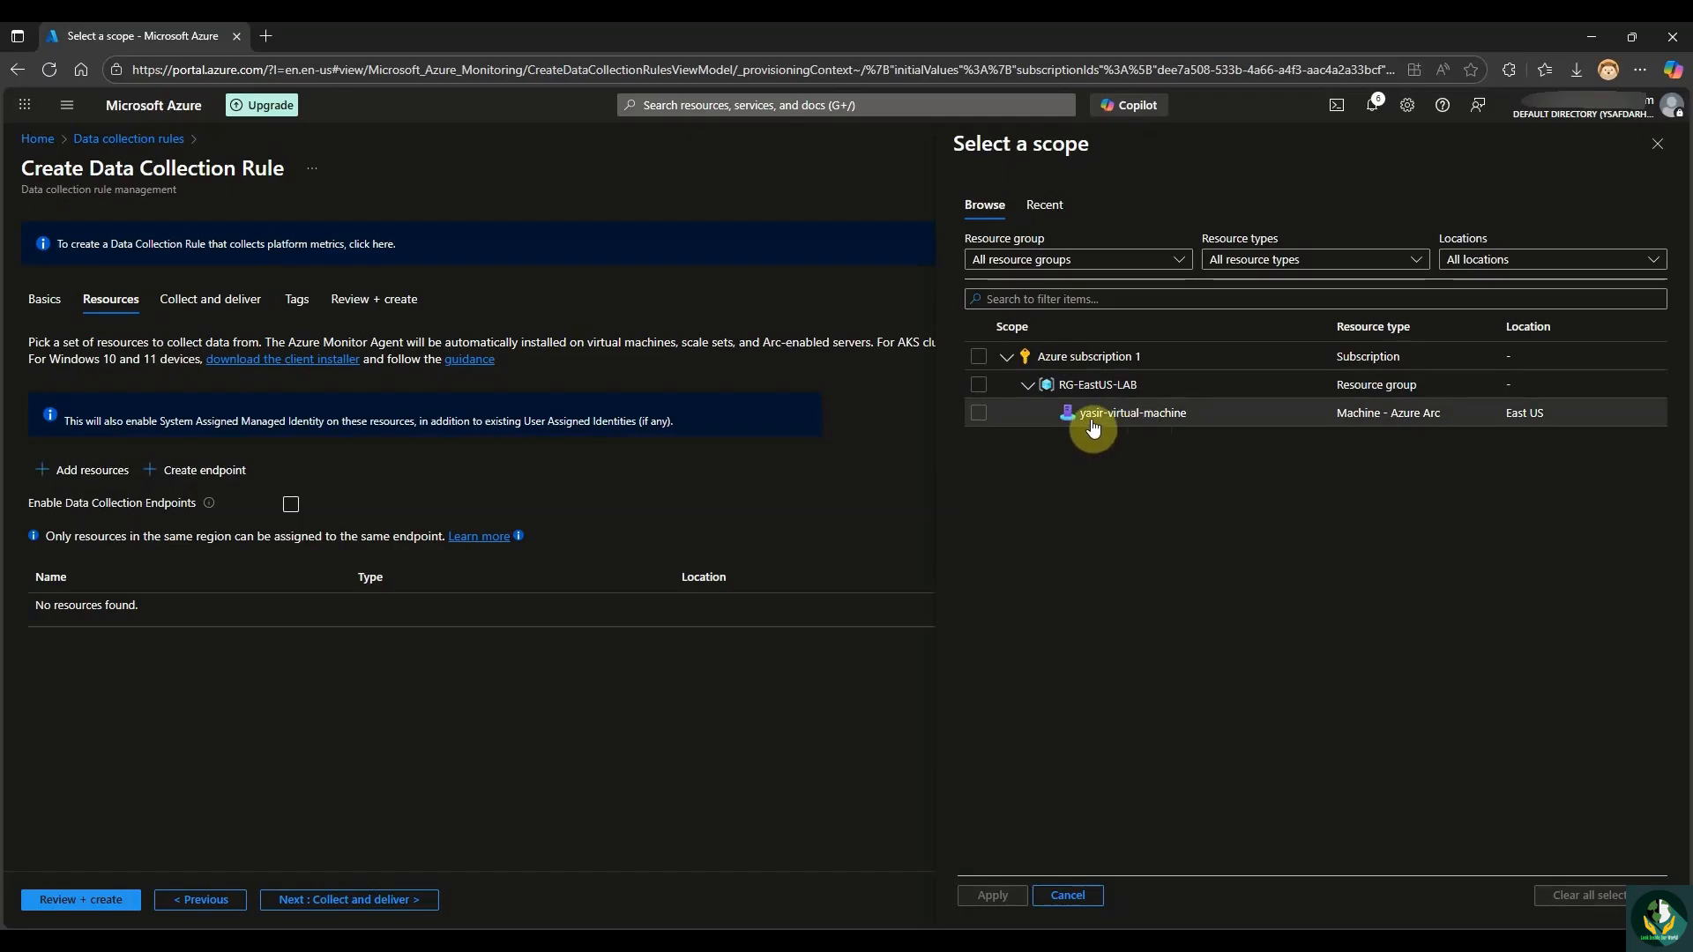
{"action": "left_click", "coordinate": [979, 412]}
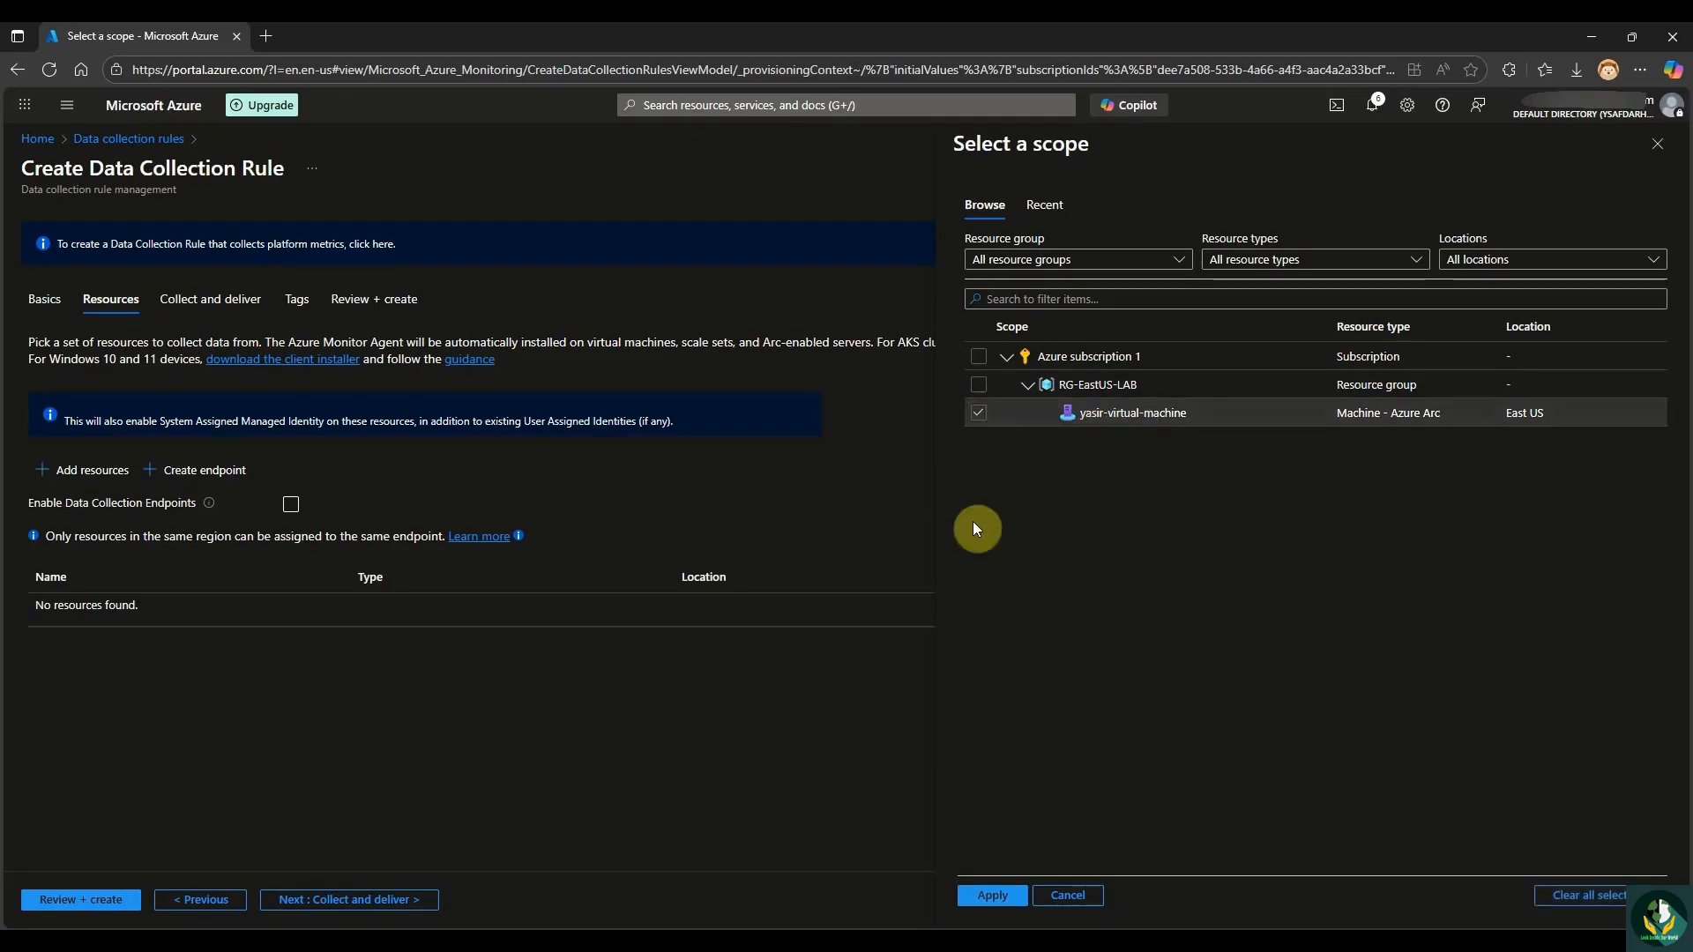
{"action": "left_click", "coordinate": [1005, 897]}
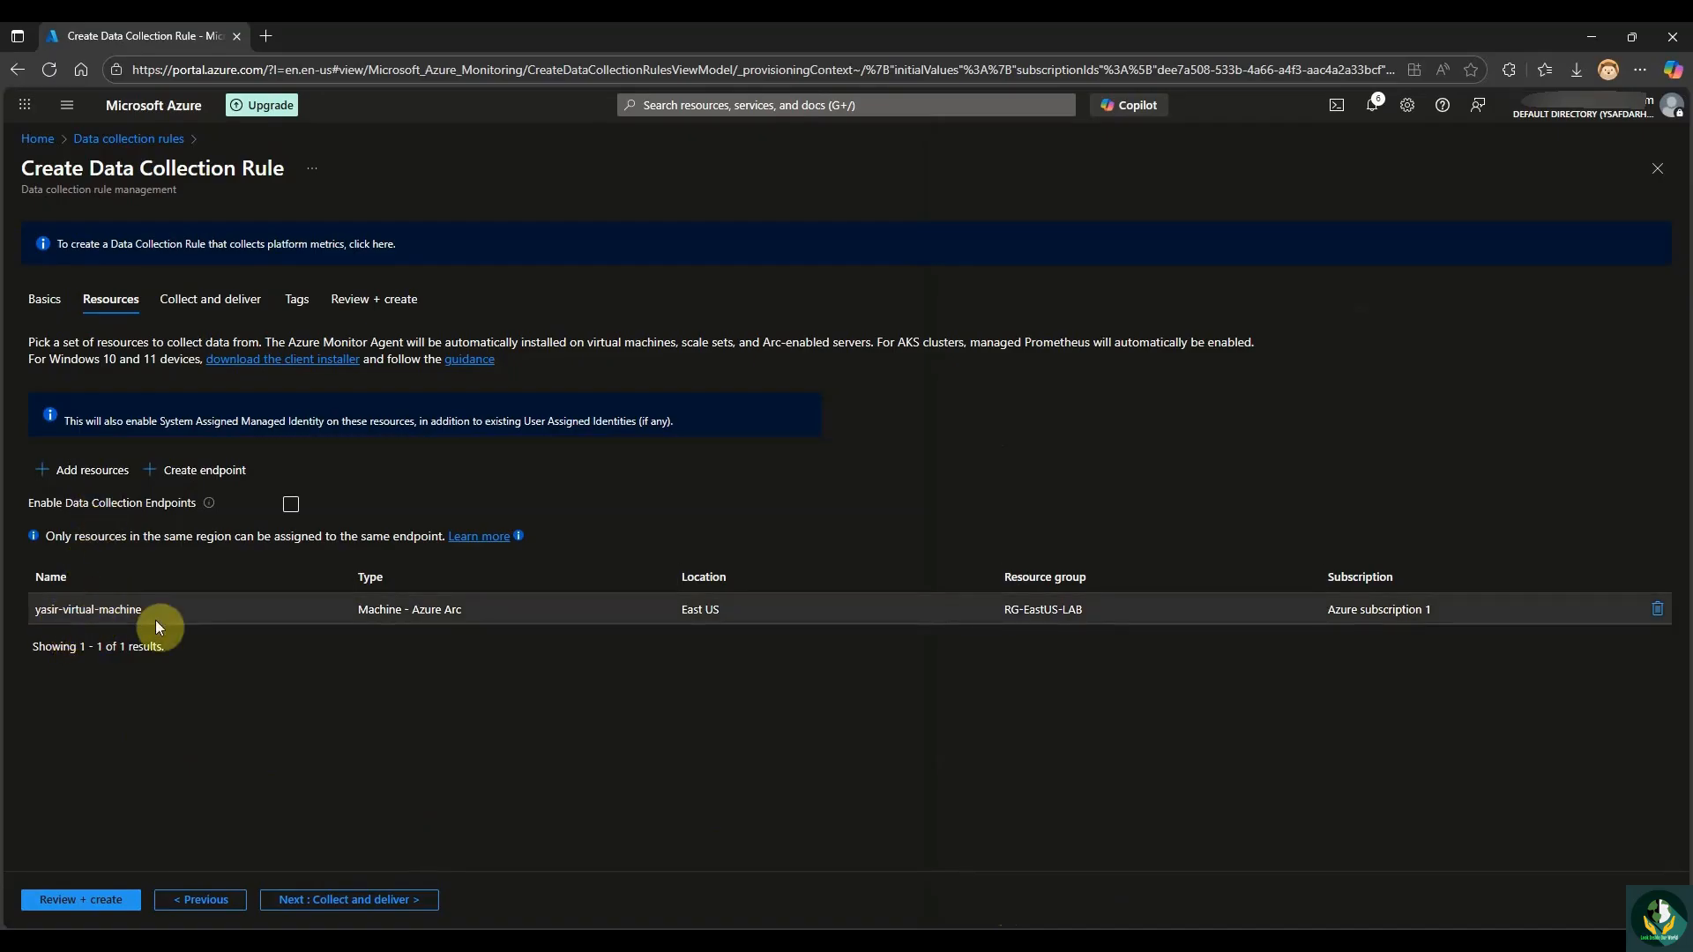
Set Linux Syslog as the type of a new data source and select the LOG_AUTH facility.
{"action": "left_click", "coordinate": [349, 905]}
{"action": "left_click", "coordinate": [129, 377]}
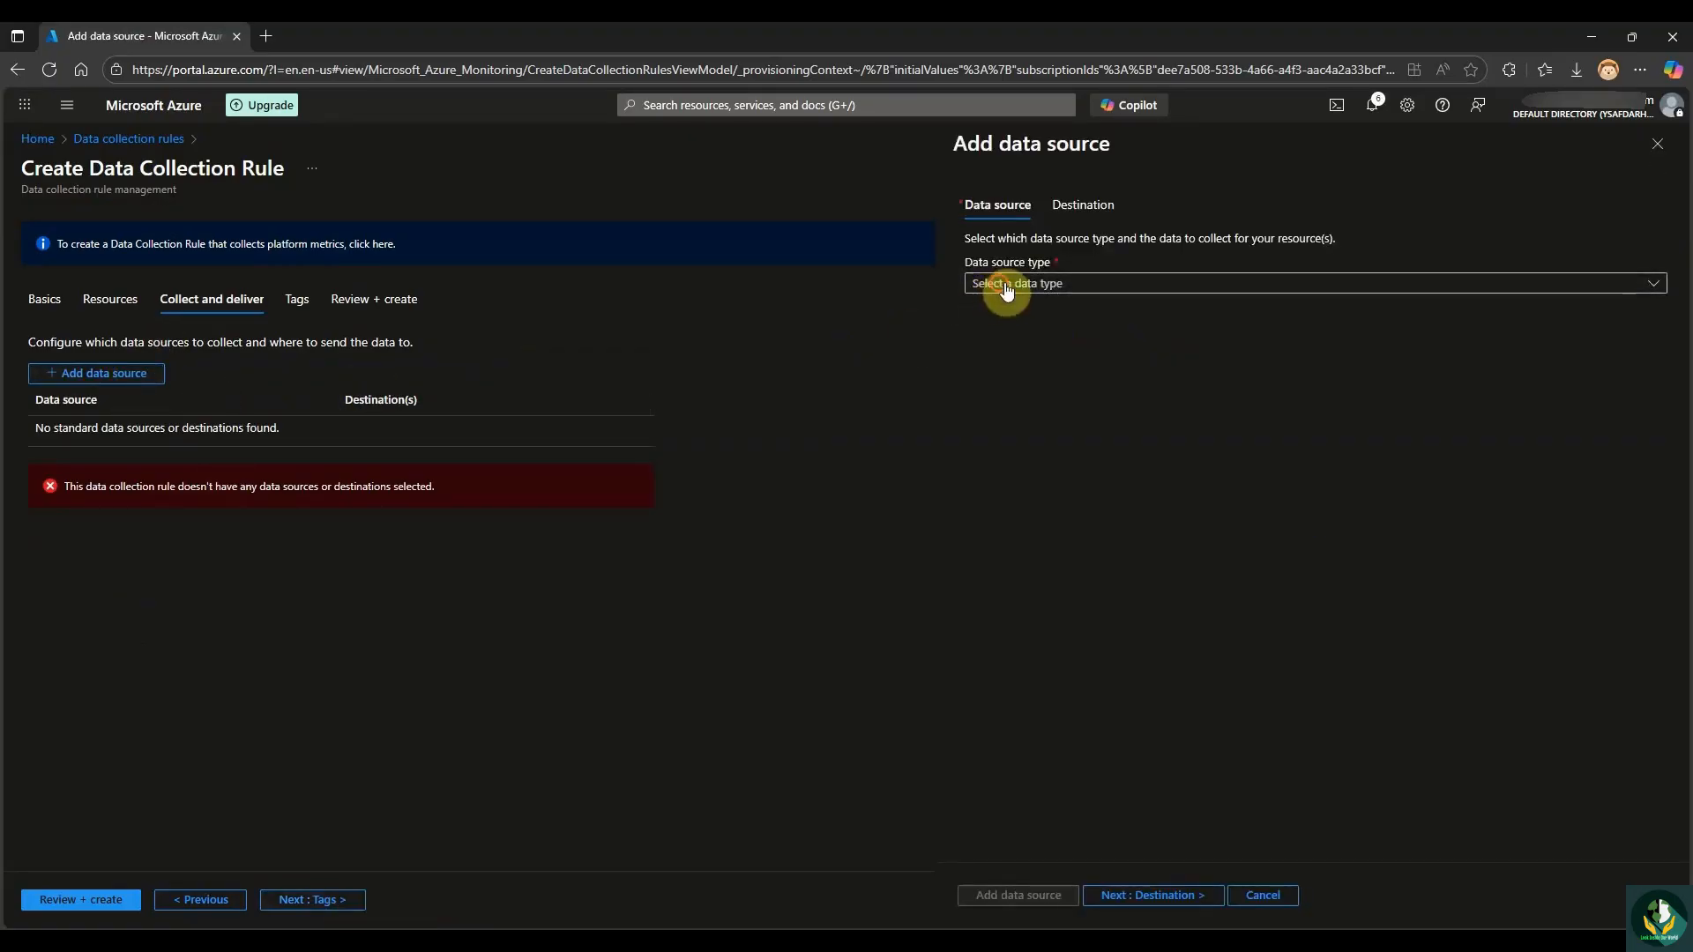
{"action": "left_click", "coordinate": [1002, 286]}
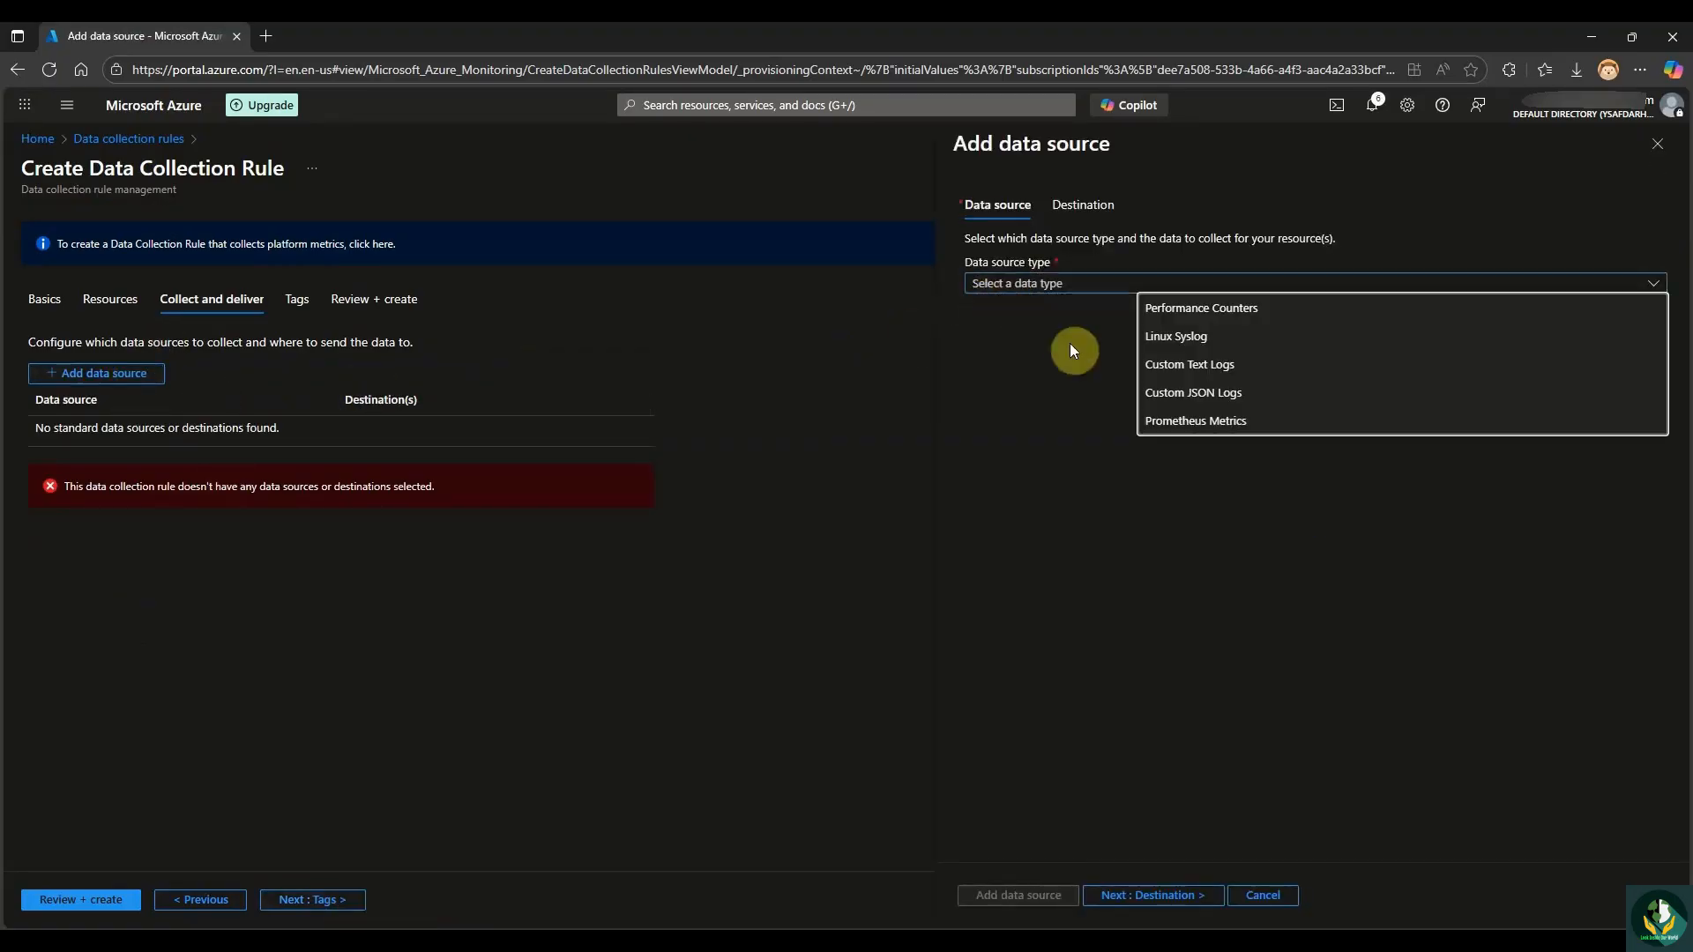
{"action": "left_click", "coordinate": [1187, 345]}
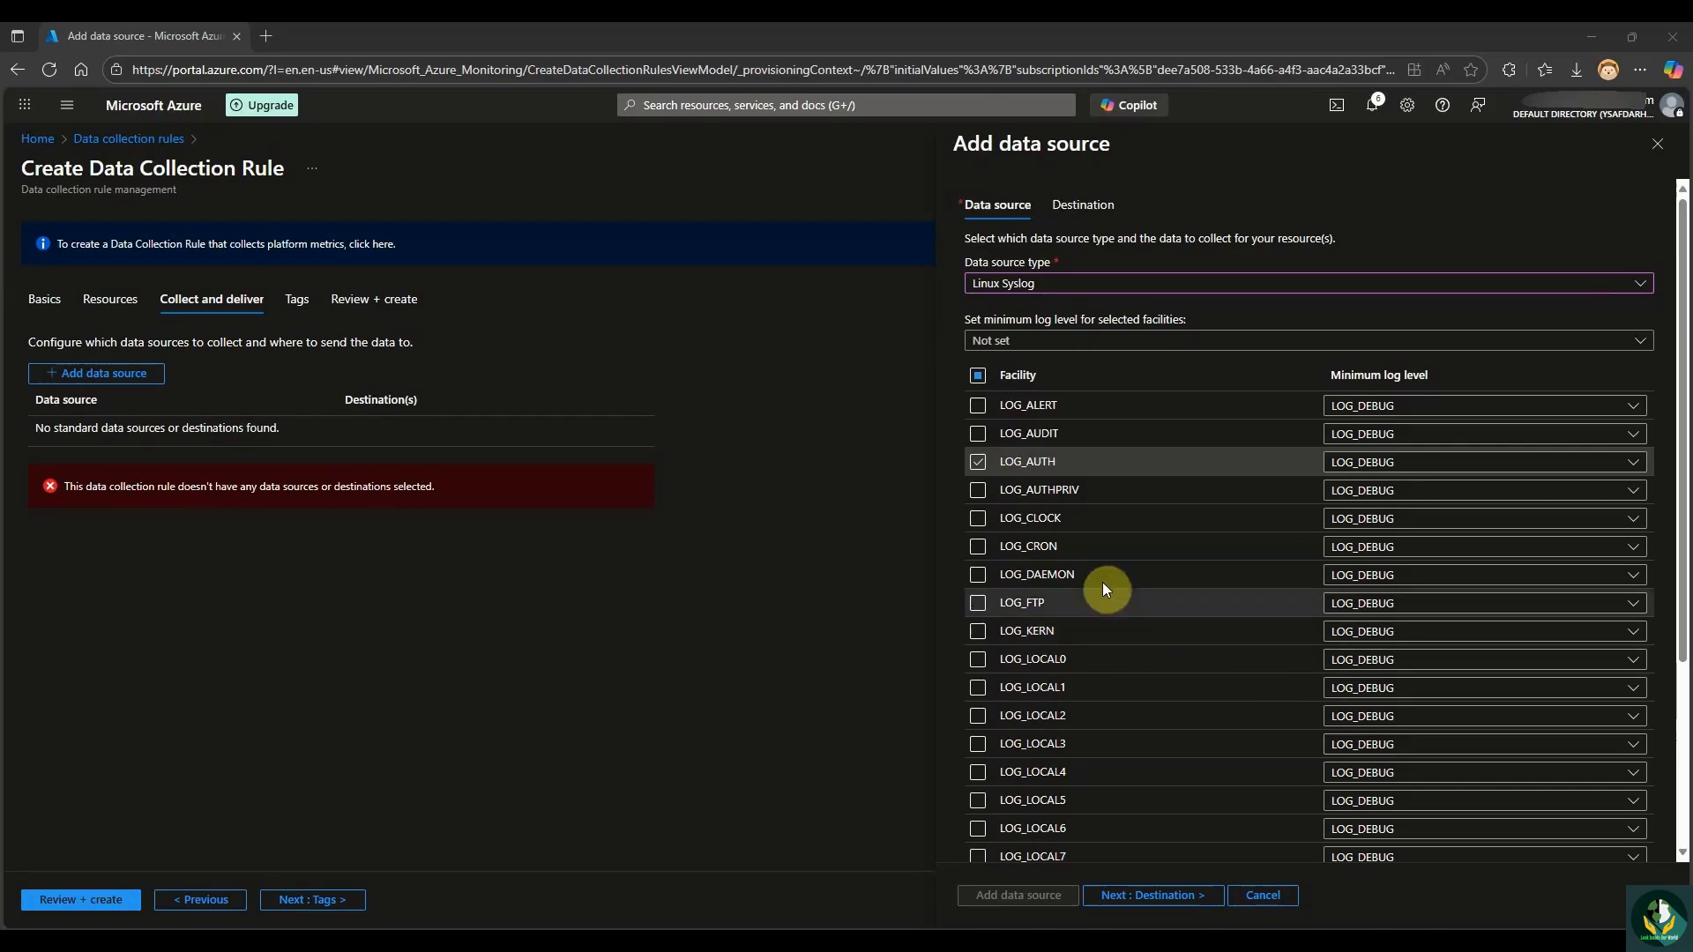
{"action": "left_click", "coordinate": [976, 460]}
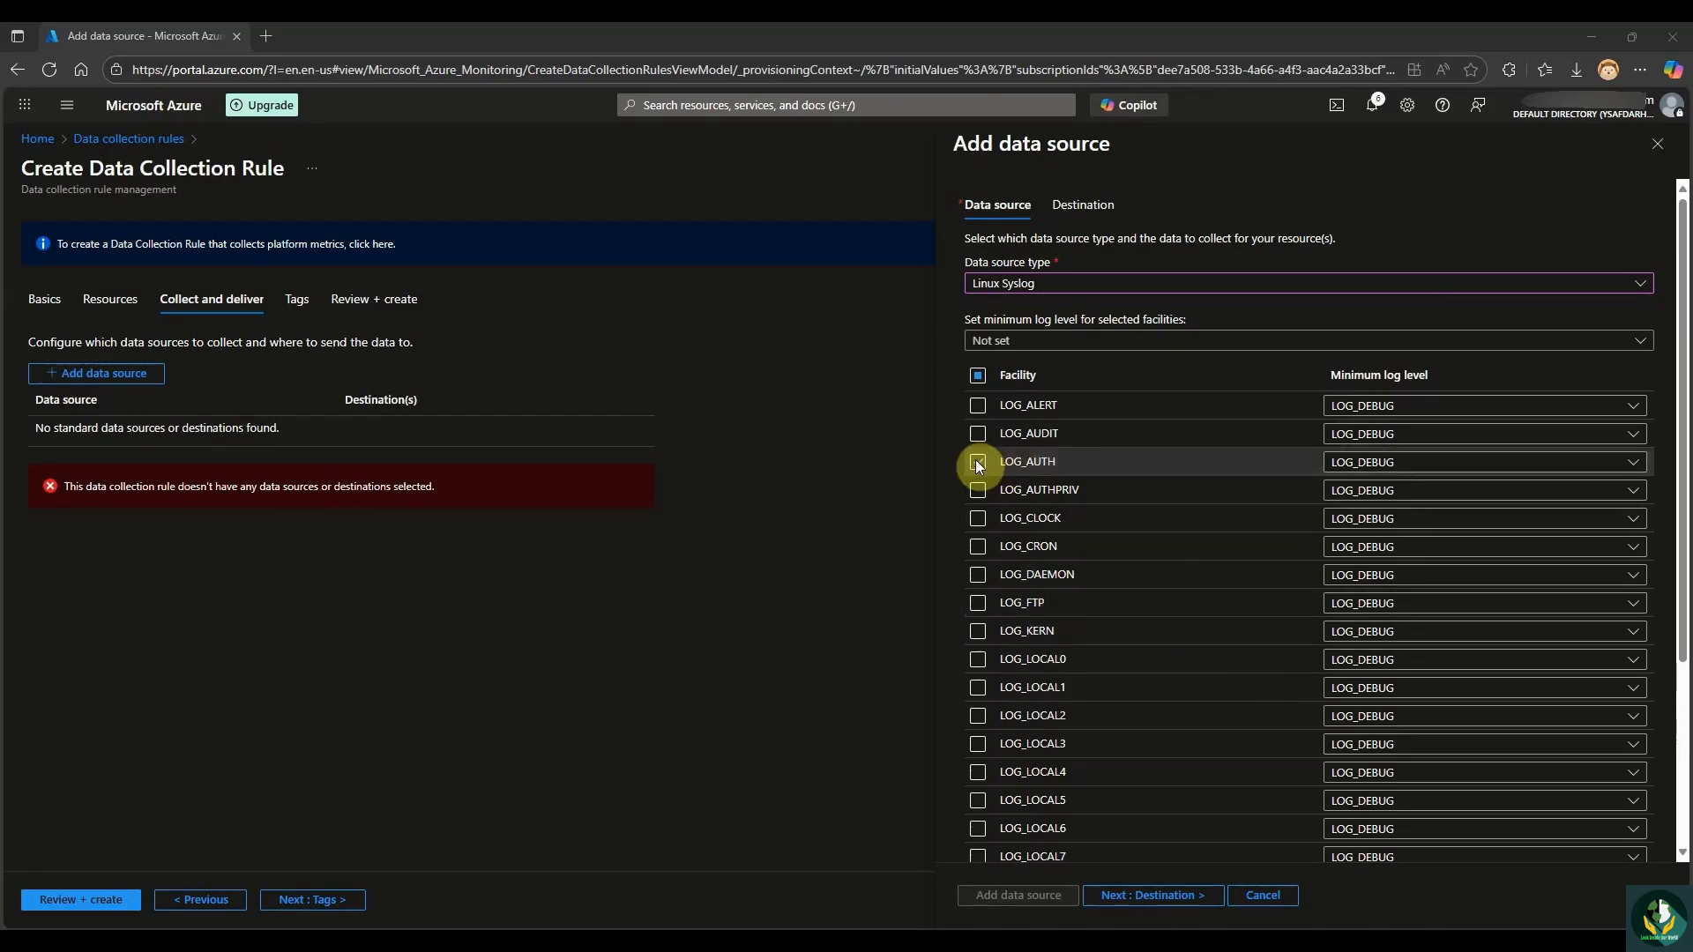
{"action": "left_click", "coordinate": [976, 461]}
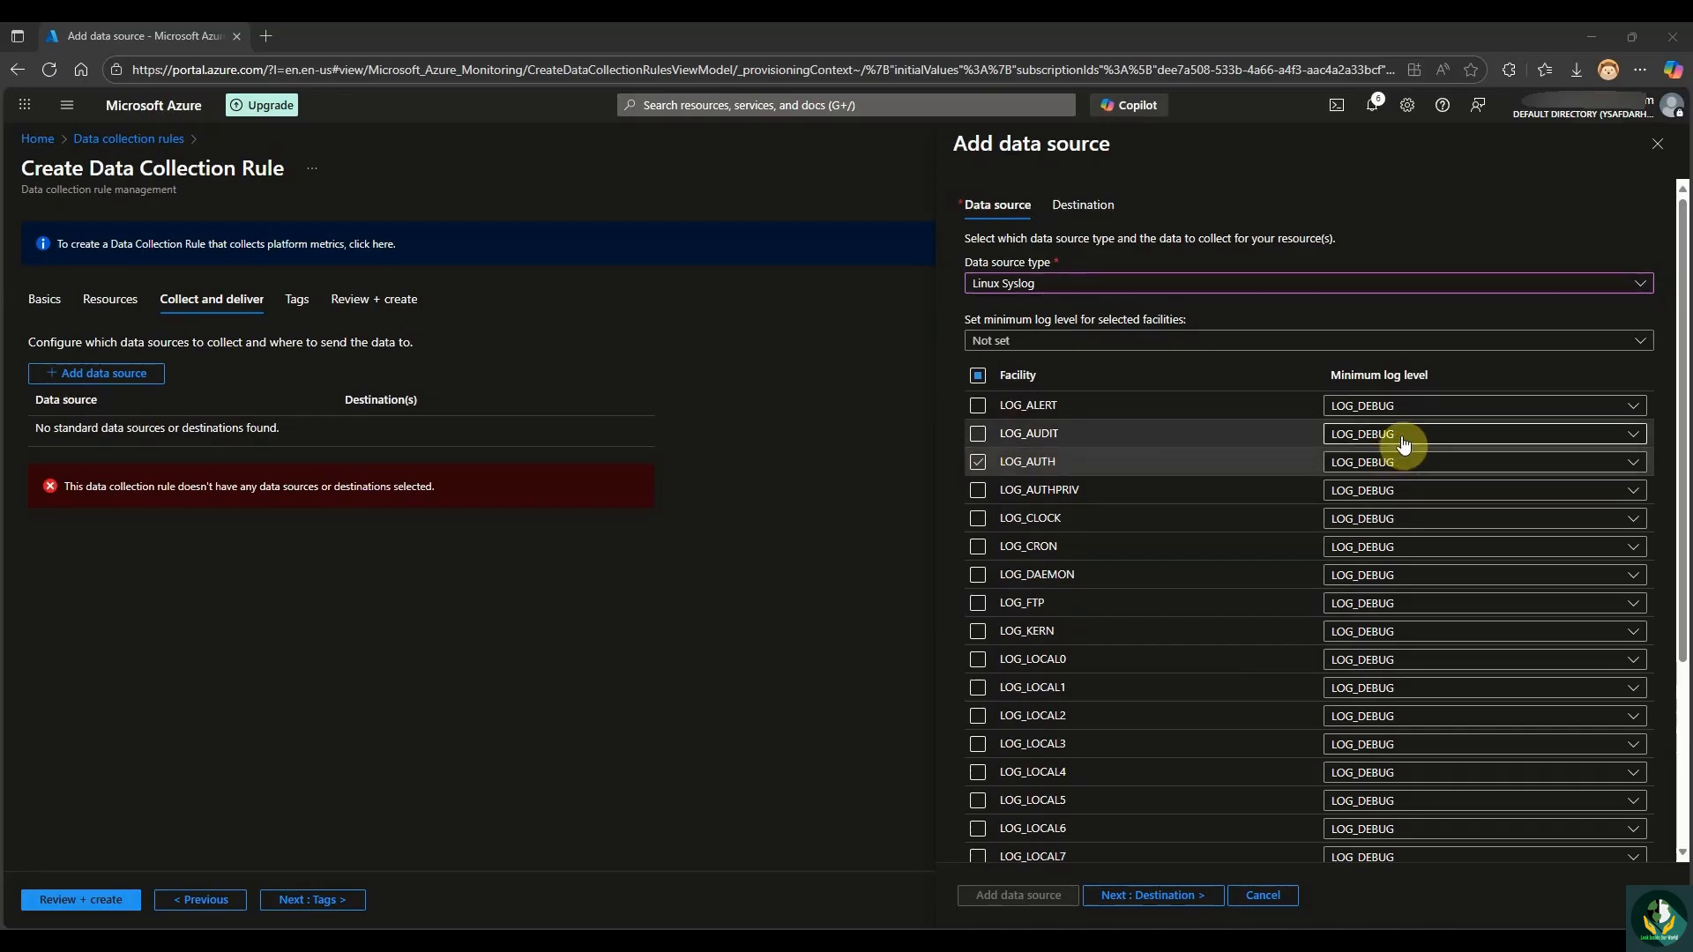
Set the minimum log level of LOG_AUTH to LOG_INFO, and include LOG_AUTHPRIV at LOG_INFO as well.
{"action": "left_click", "coordinate": [1394, 463]}
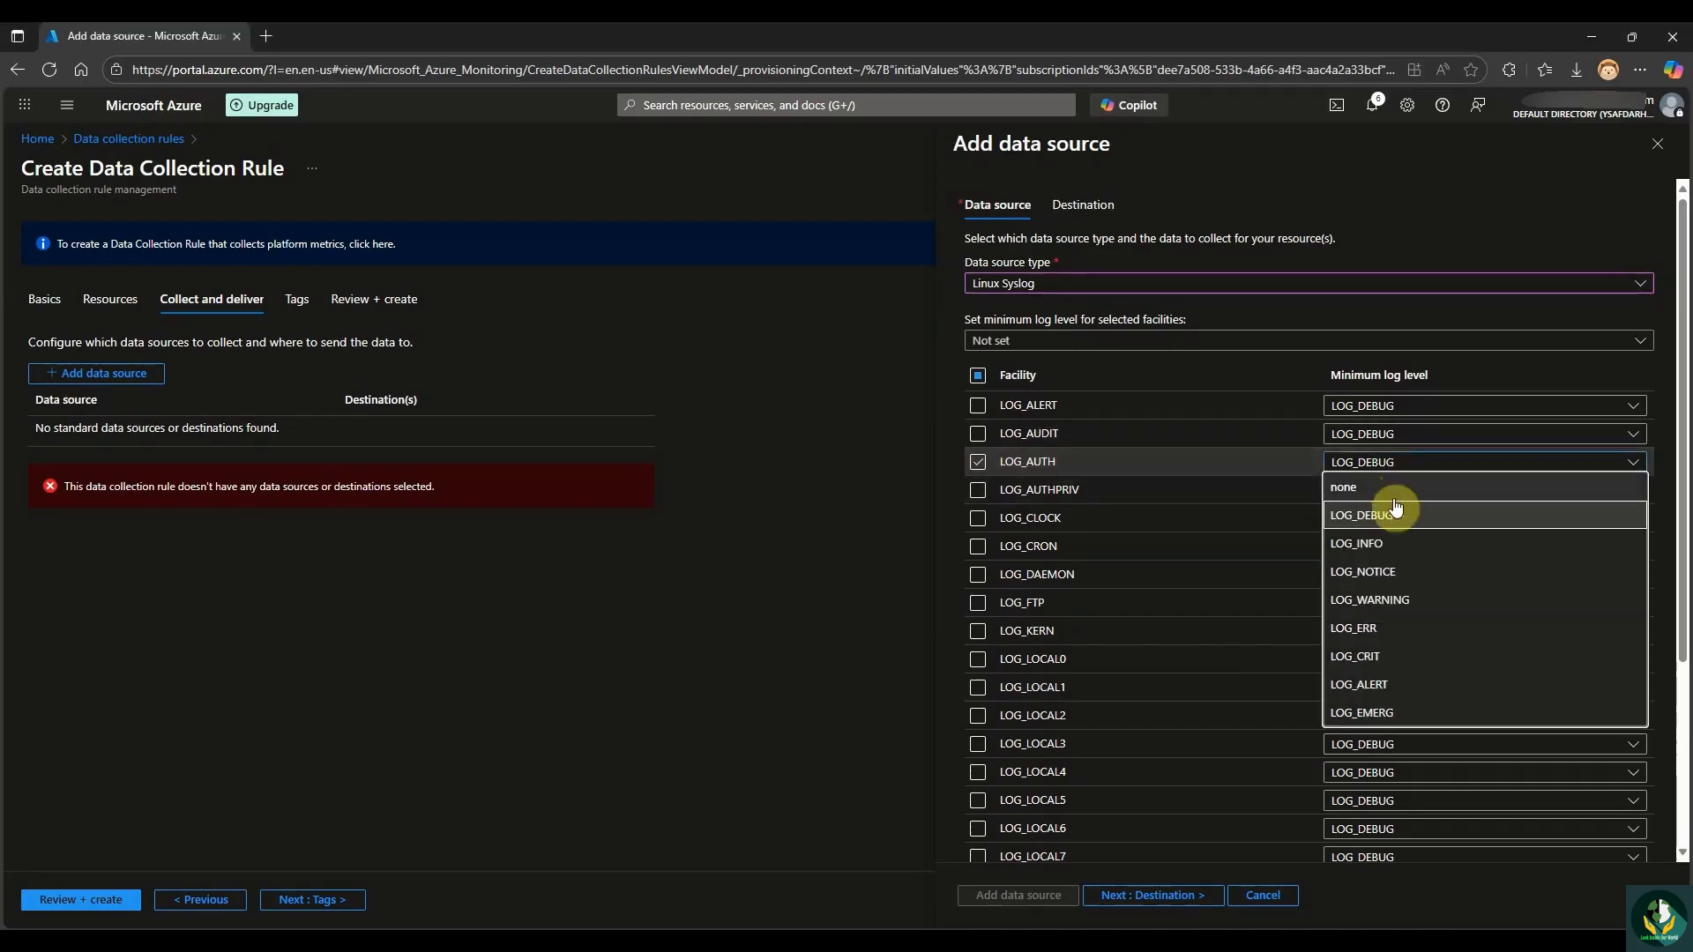
{"action": "left_click", "coordinate": [1398, 543]}
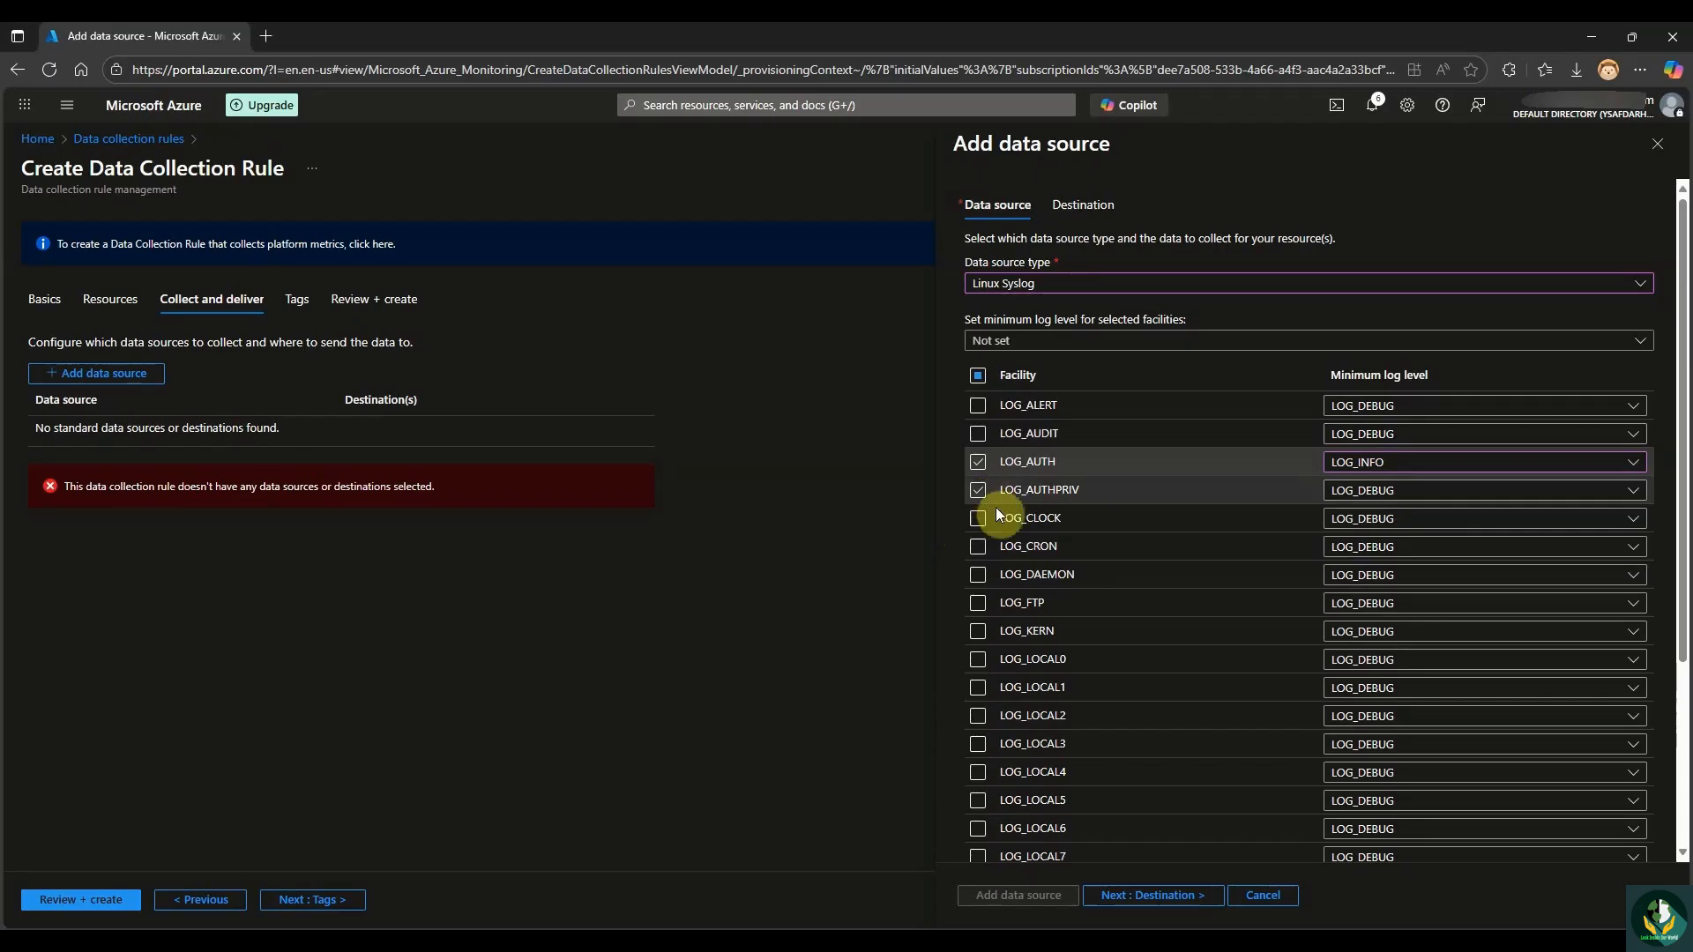
{"action": "left_click", "coordinate": [1405, 491]}
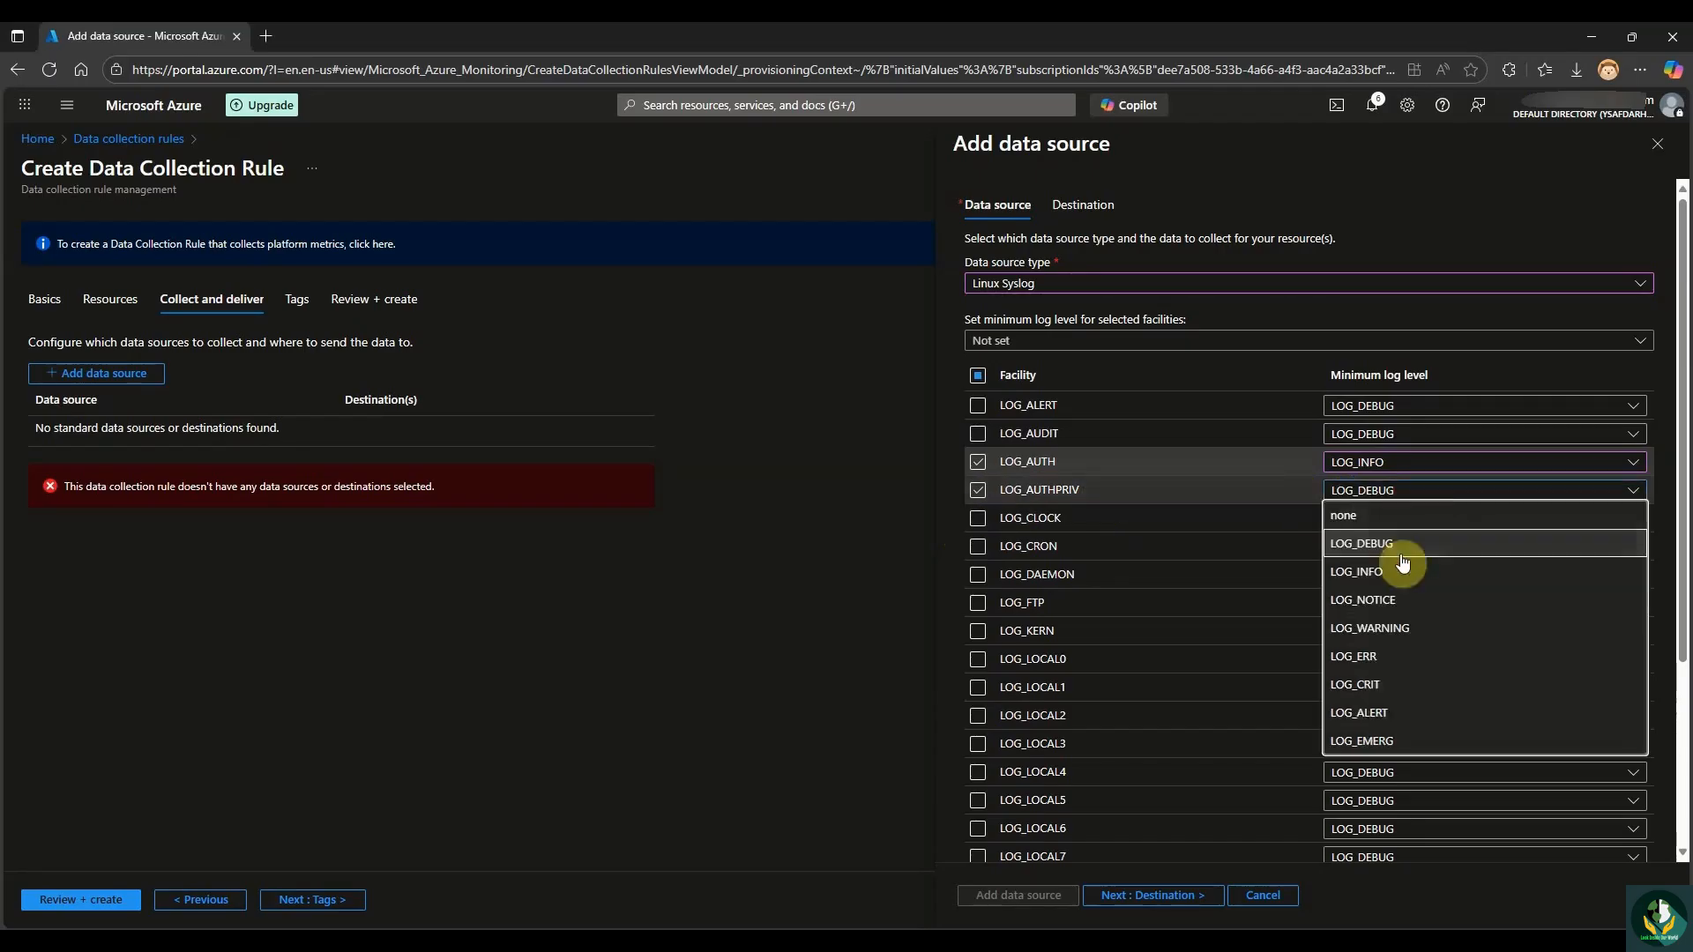
{"action": "left_click", "coordinate": [1404, 572]}
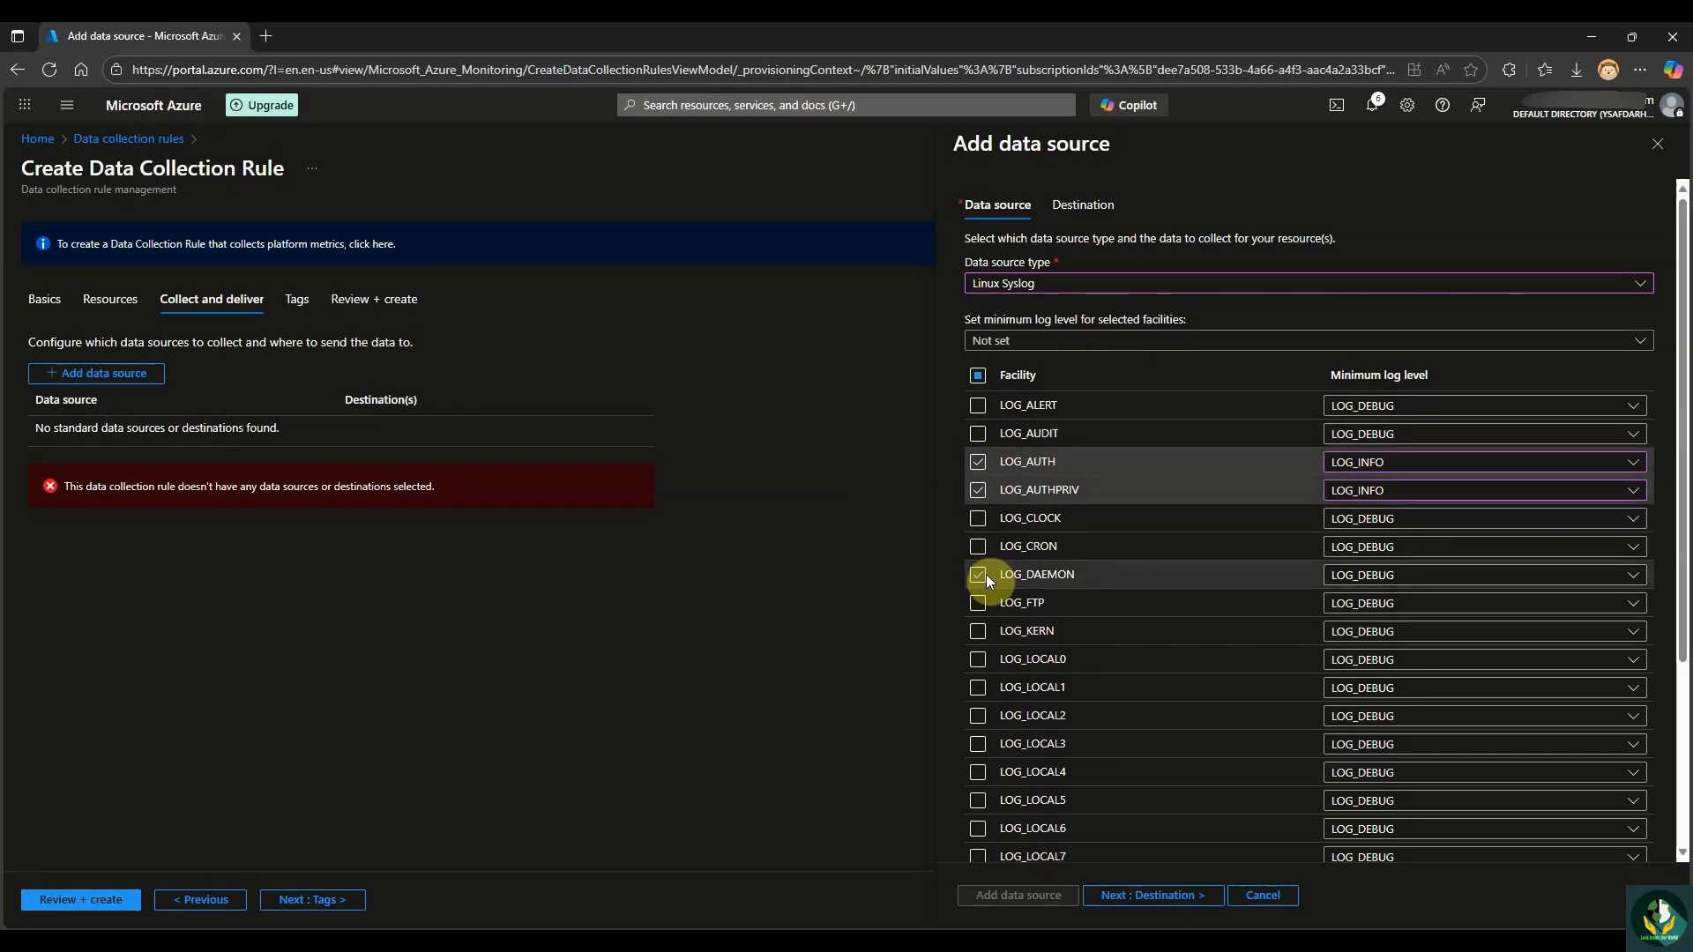
Collect the LOG_DAEMON facility at minimum level LOG_NOTICE and LOG_SYSLOG at LOG_INFO.
{"action": "left_click", "coordinate": [1415, 576]}
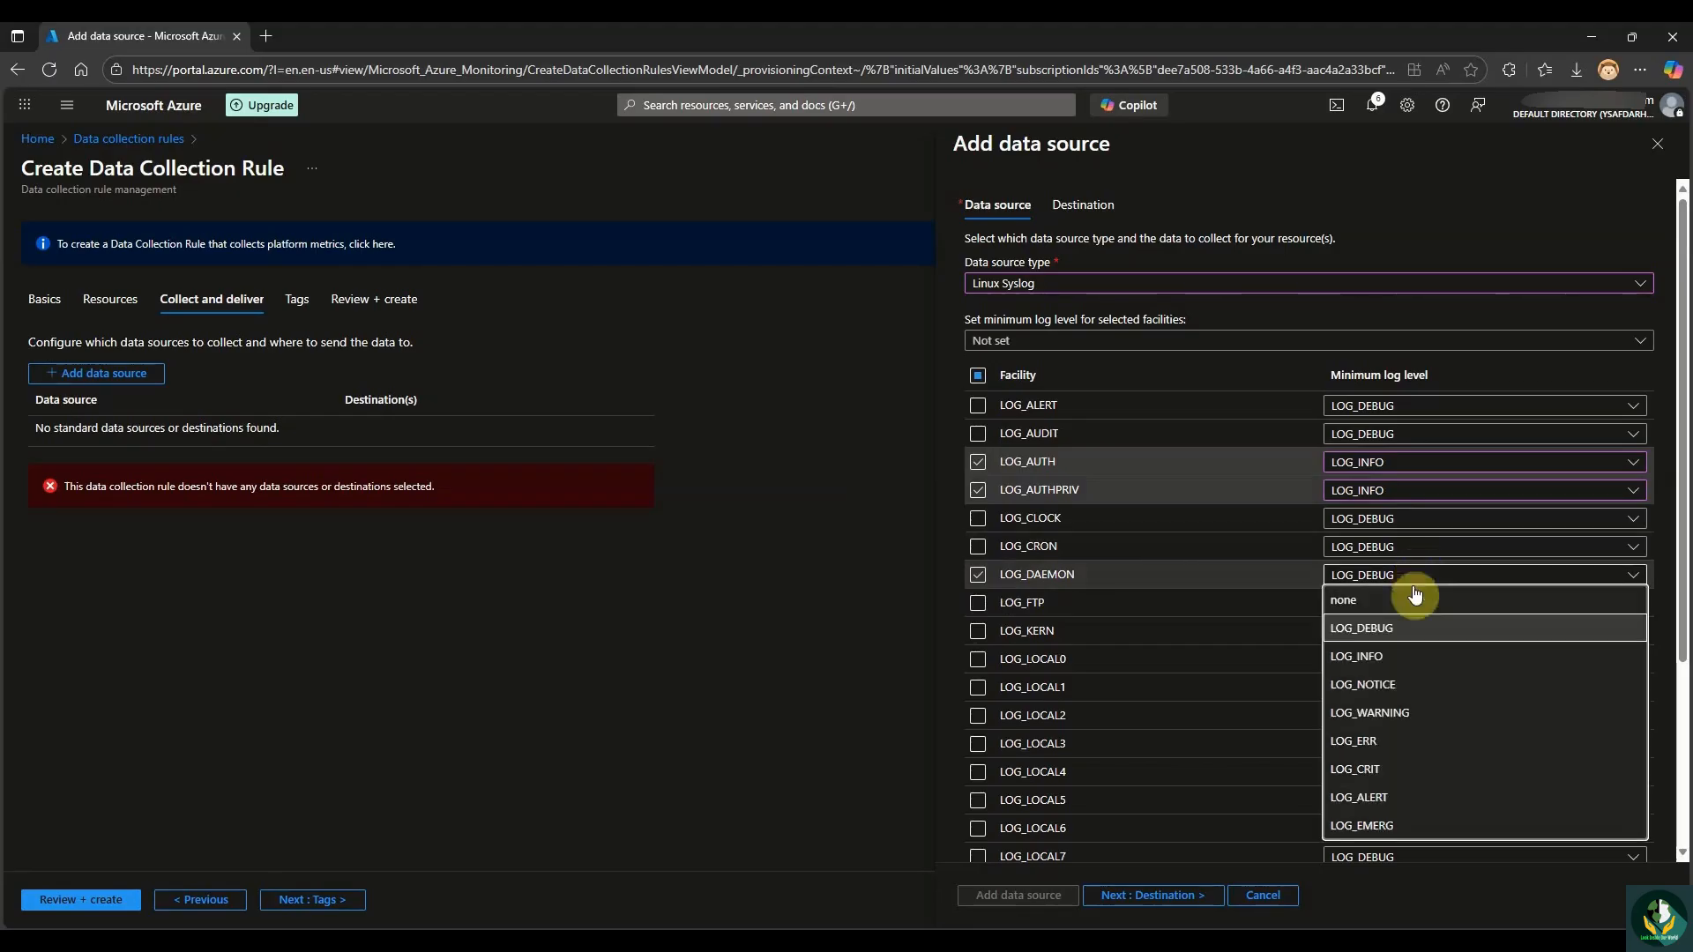
{"action": "left_click", "coordinate": [1396, 687]}
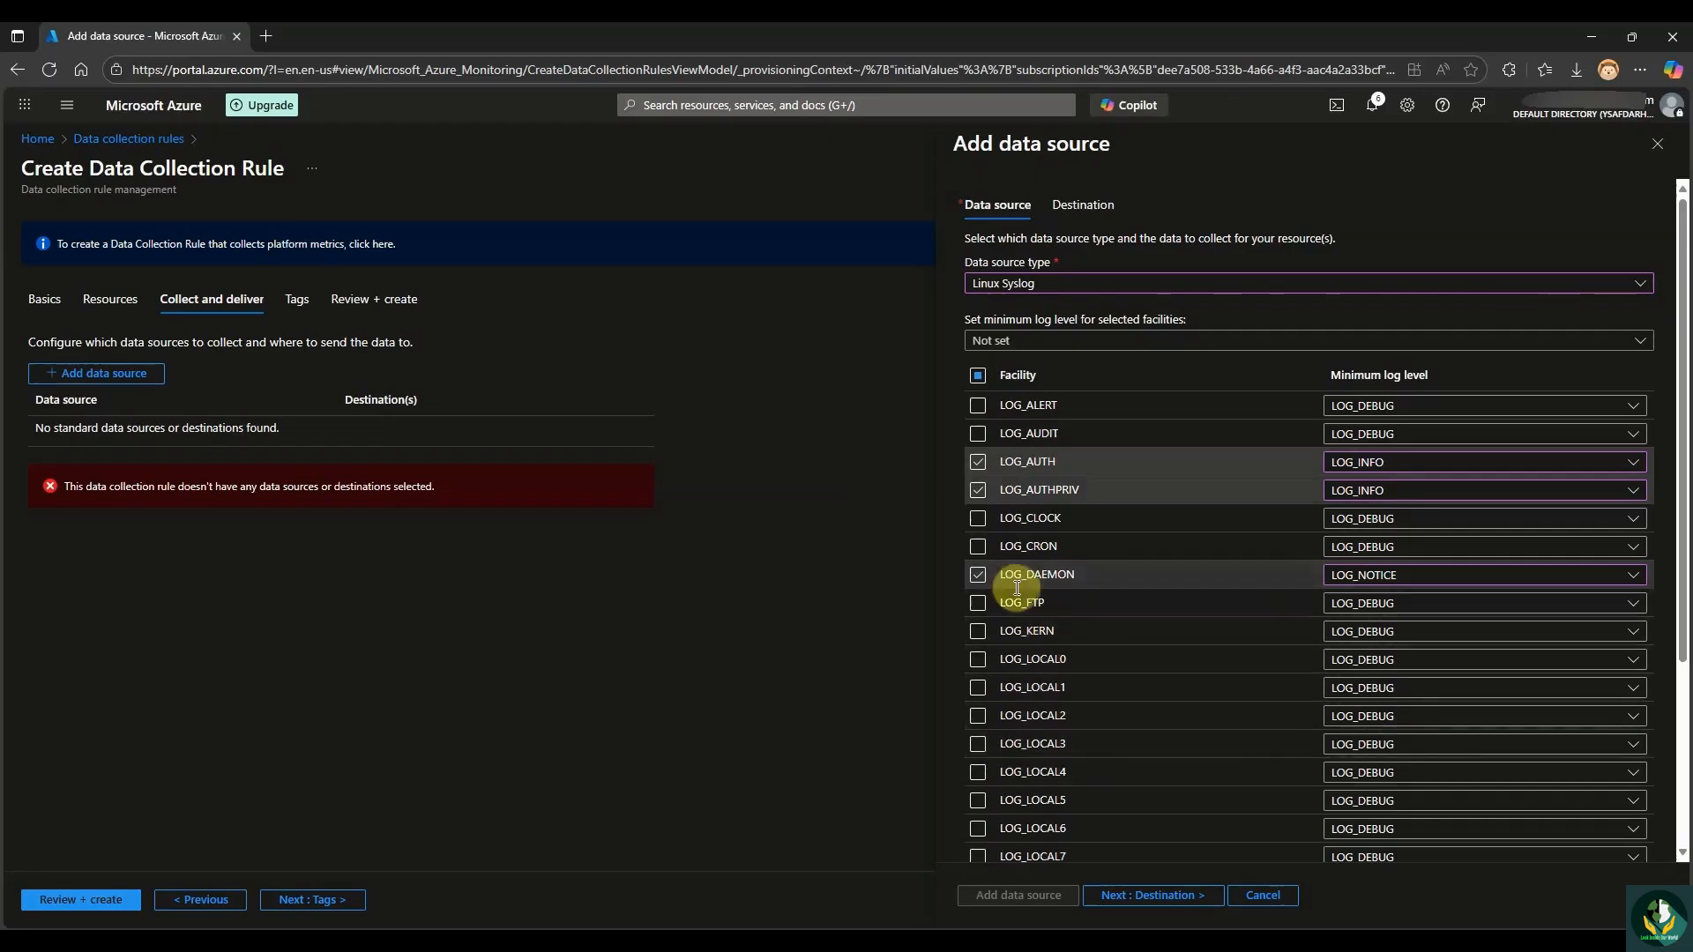
{"action": "scroll", "coordinate": [1014, 584], "scroll_direction": "down", "scroll_amount": 3}
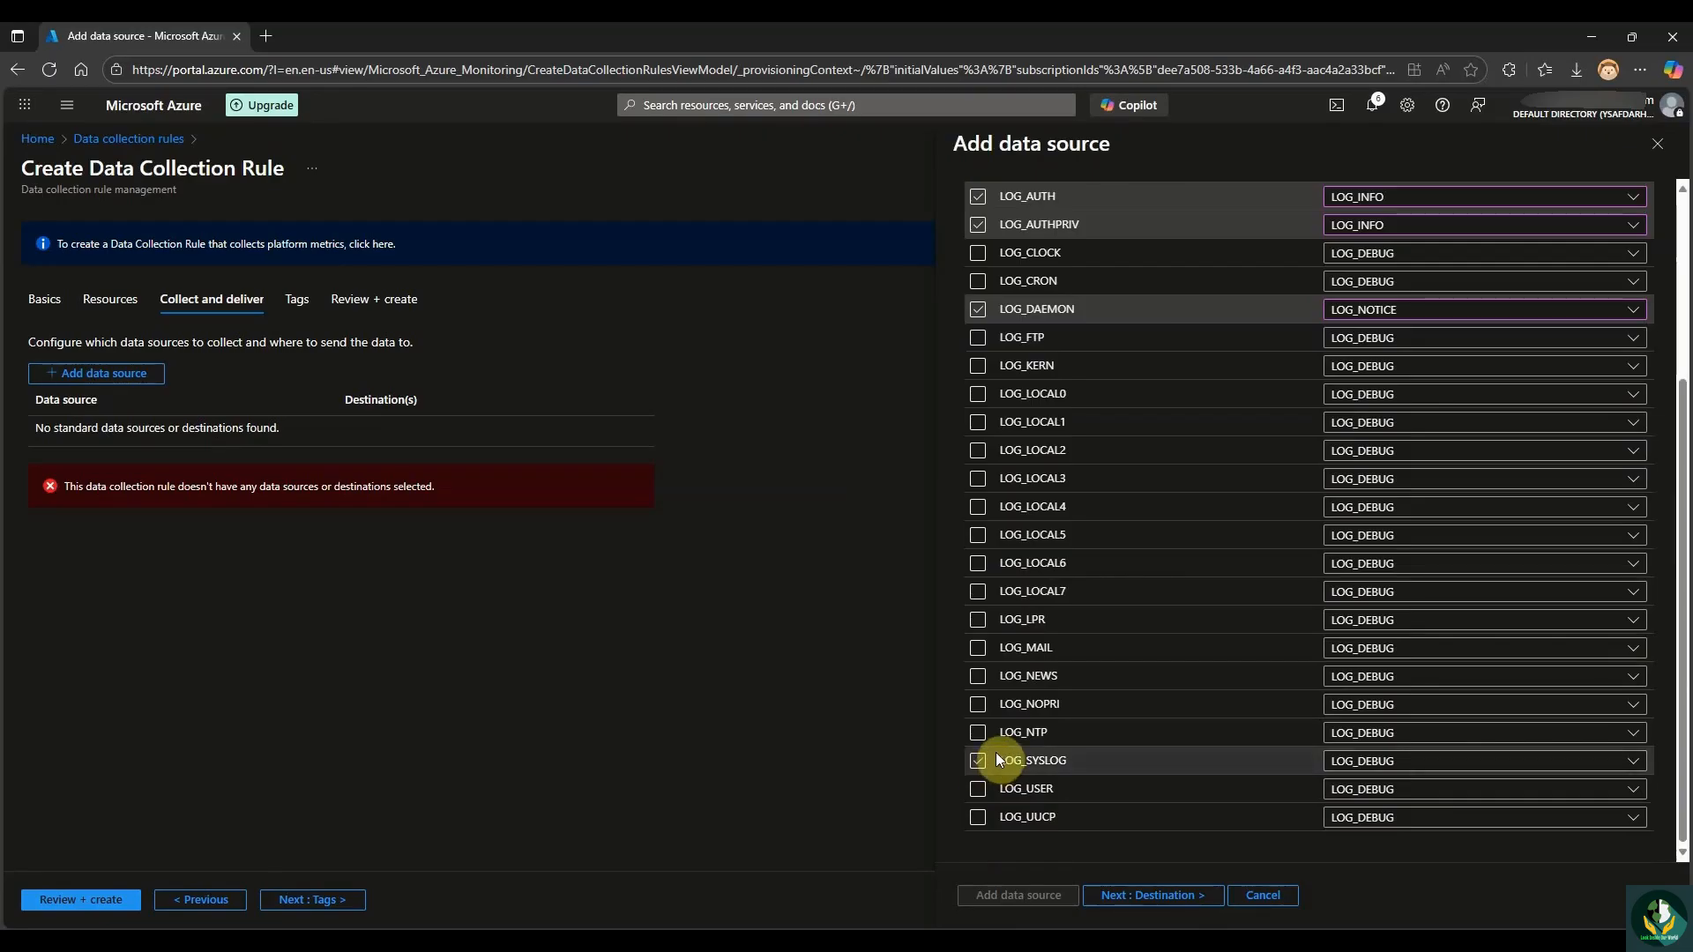
{"action": "left_click", "coordinate": [1437, 764]}
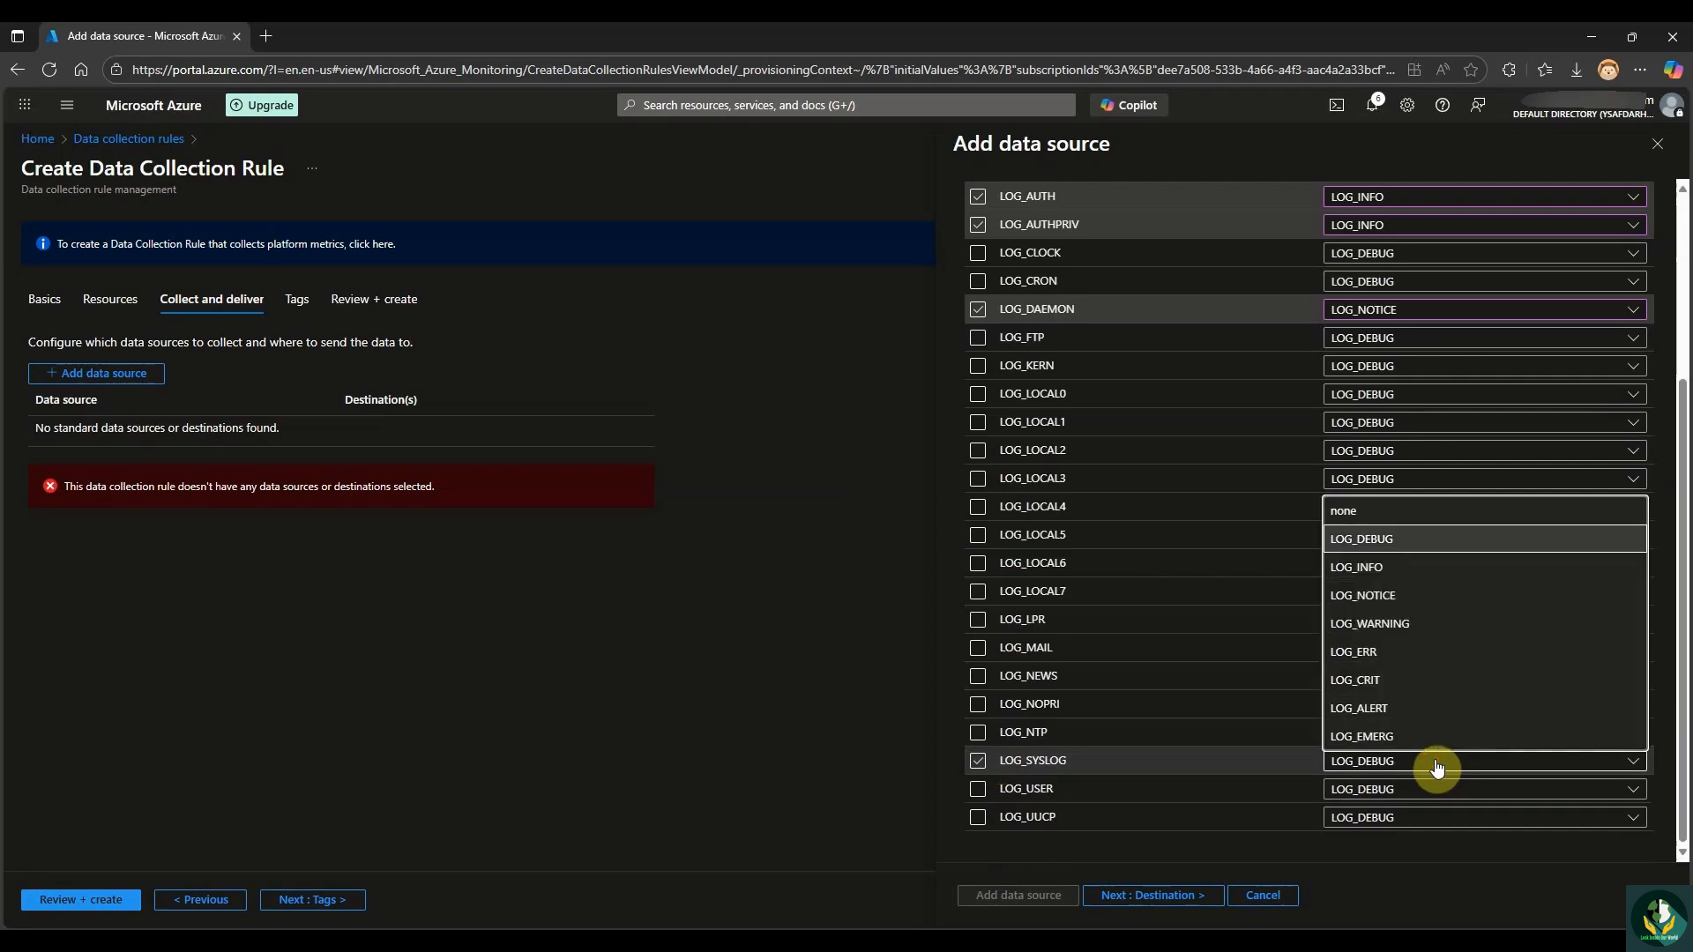
{"action": "left_click", "coordinate": [1411, 569]}
Include the LOG_KERN facility and set its minimum log level to LOG_WARNING.
{"action": "scroll", "coordinate": [1416, 631], "scroll_direction": "up", "scroll_amount": 2}
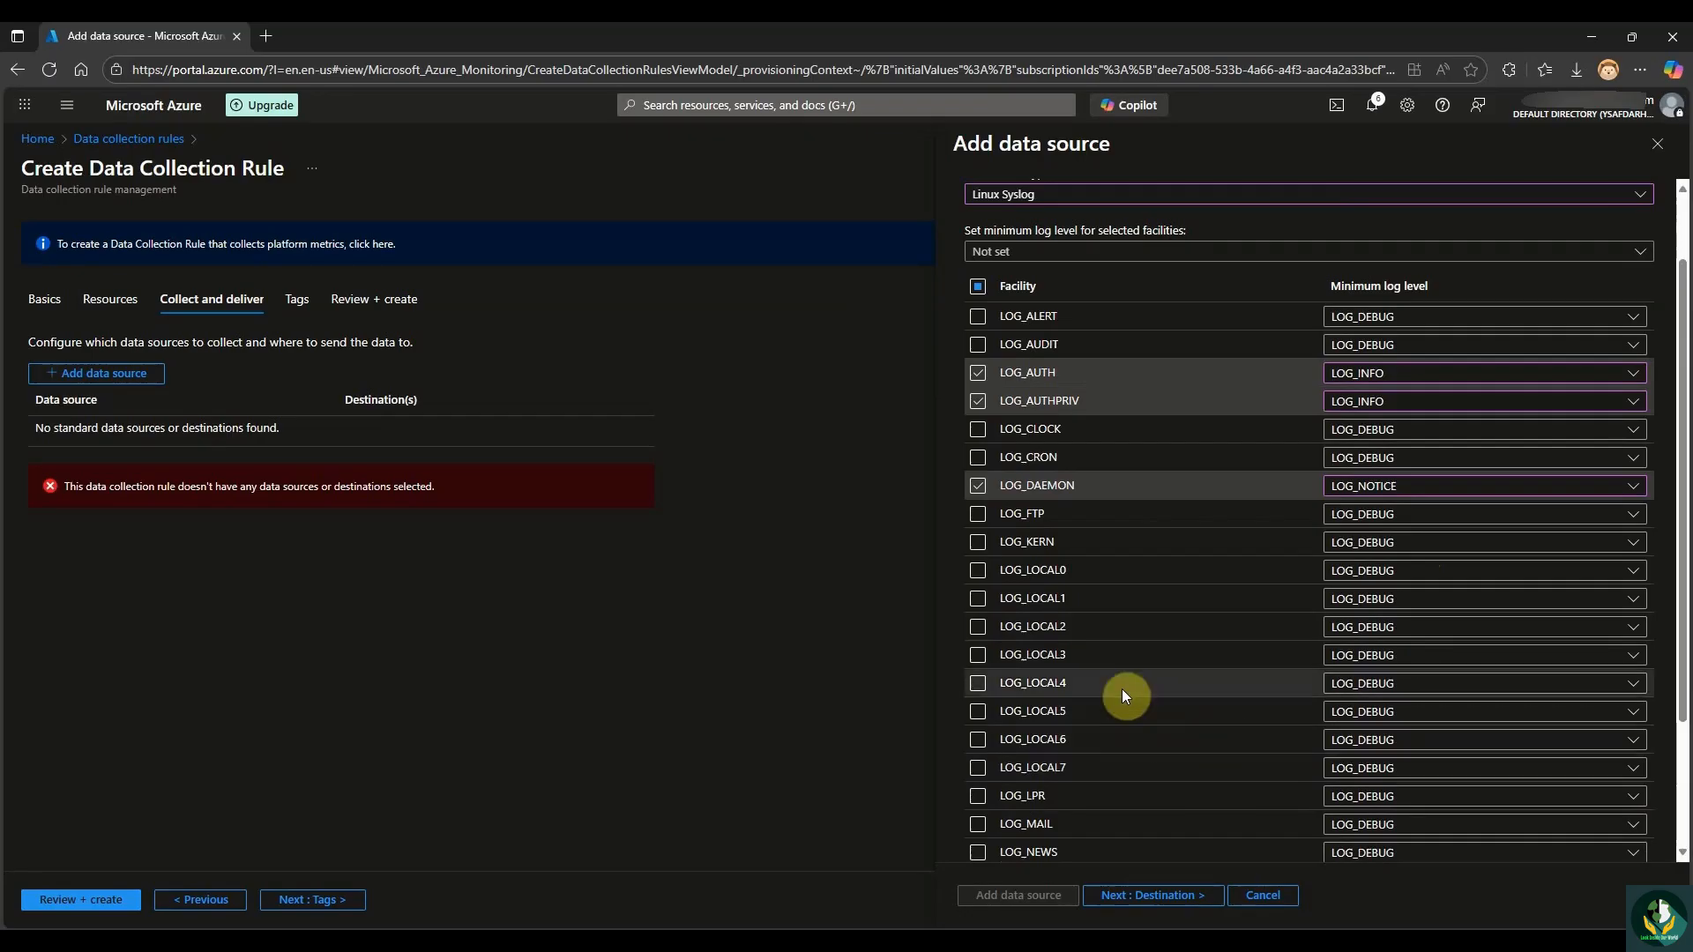
{"action": "scroll", "coordinate": [1121, 686], "scroll_direction": "down", "scroll_amount": 2}
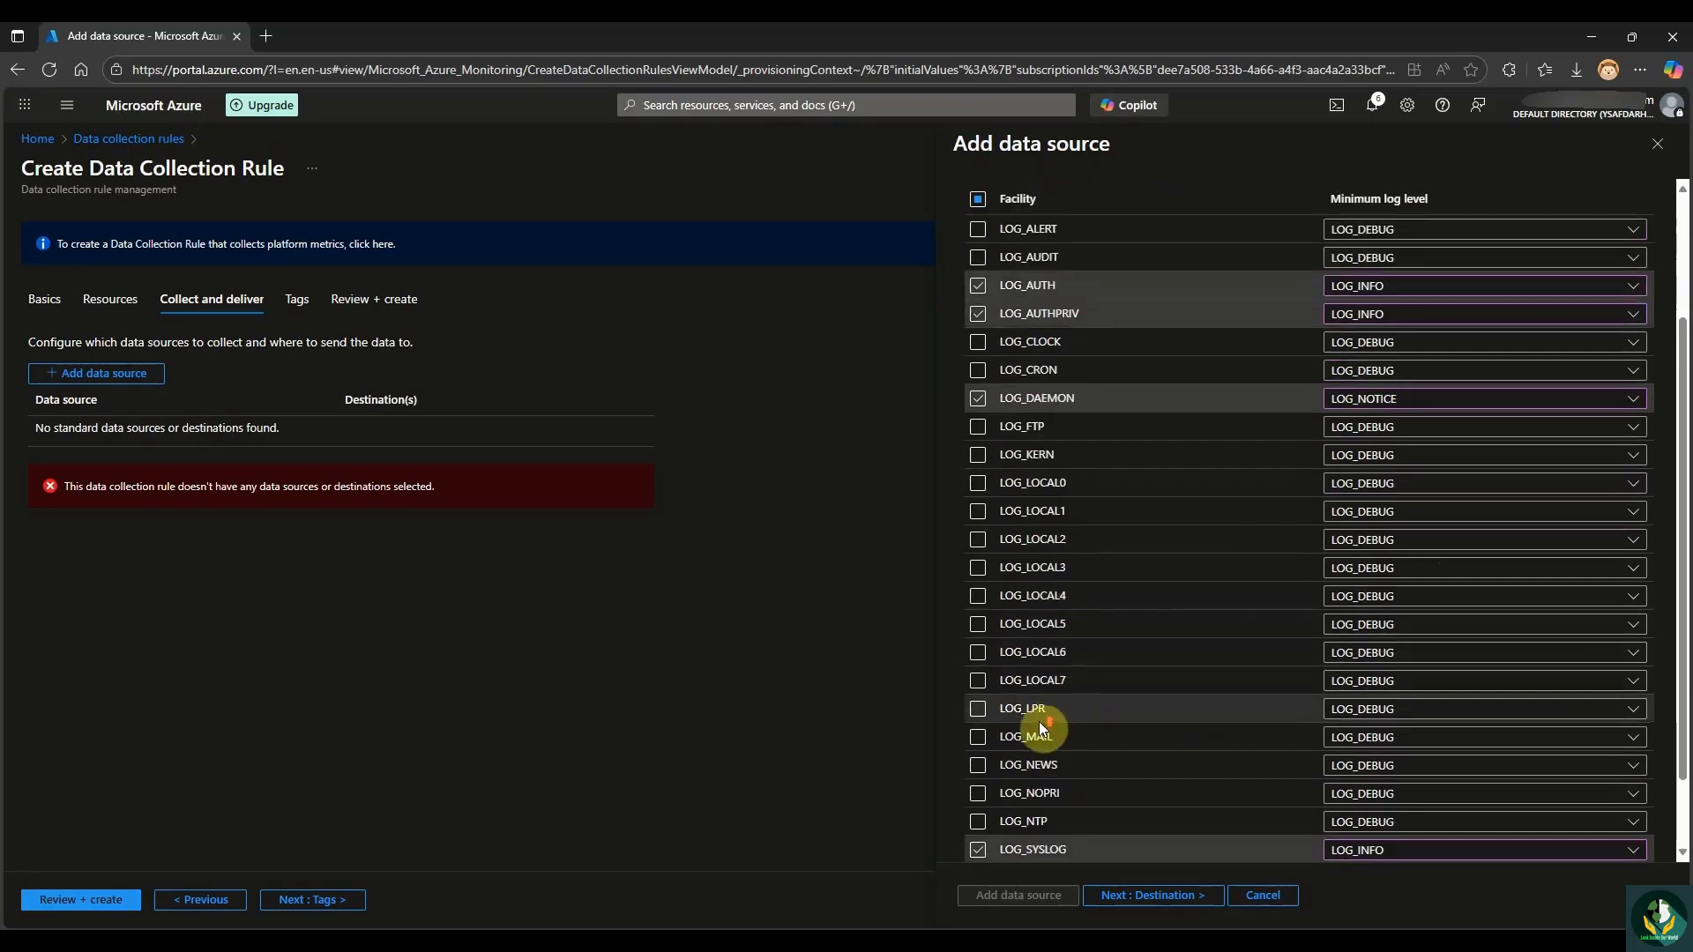
{"action": "scroll", "coordinate": [1038, 721], "scroll_direction": "up", "scroll_amount": 2}
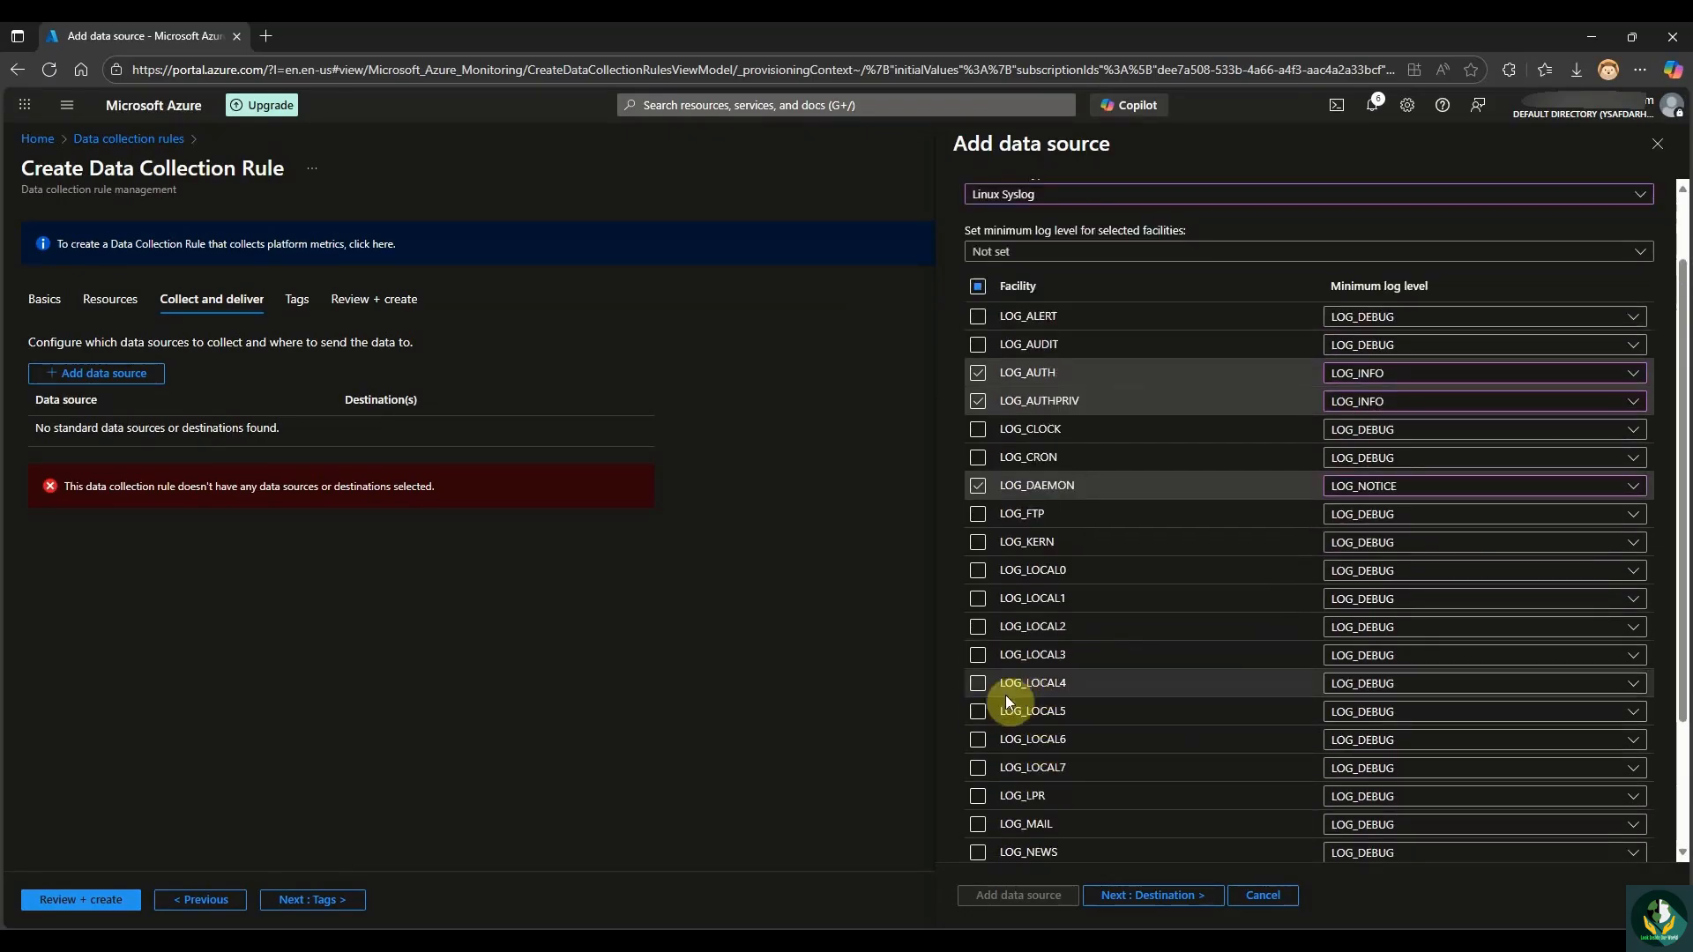
{"action": "scroll", "coordinate": [976, 776], "scroll_direction": "down", "scroll_amount": 3}
{"action": "left_click", "coordinate": [973, 765]}
{"action": "scroll", "coordinate": [971, 734], "scroll_direction": "up", "scroll_amount": 4}
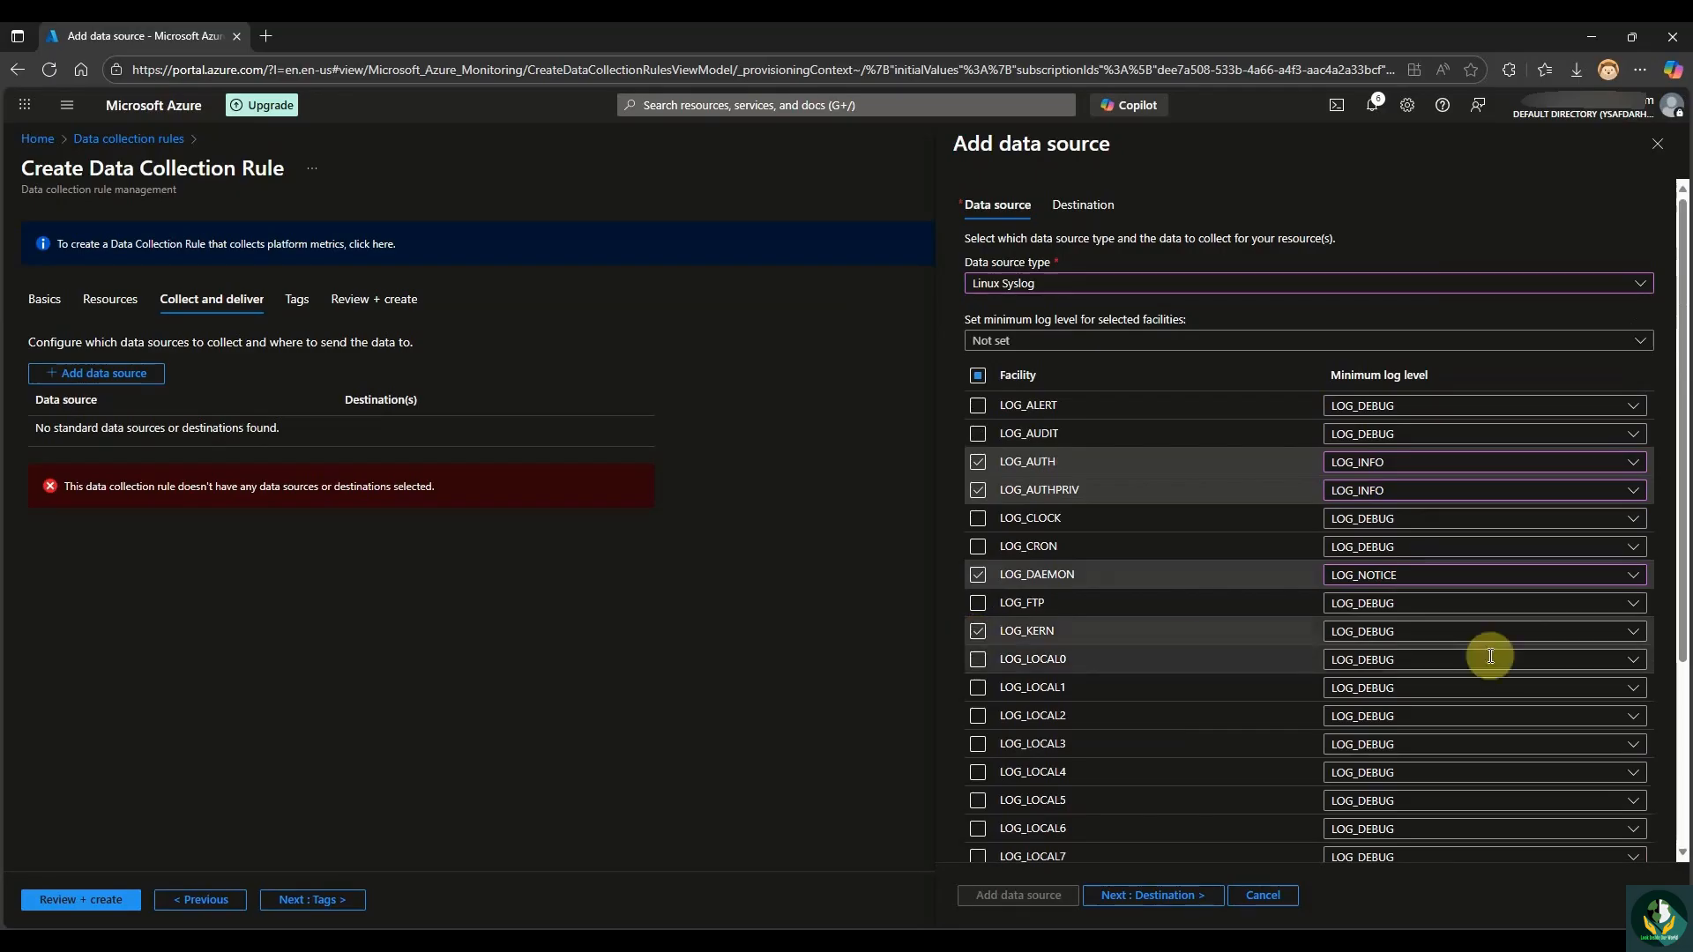
{"action": "left_click", "coordinate": [1375, 633]}
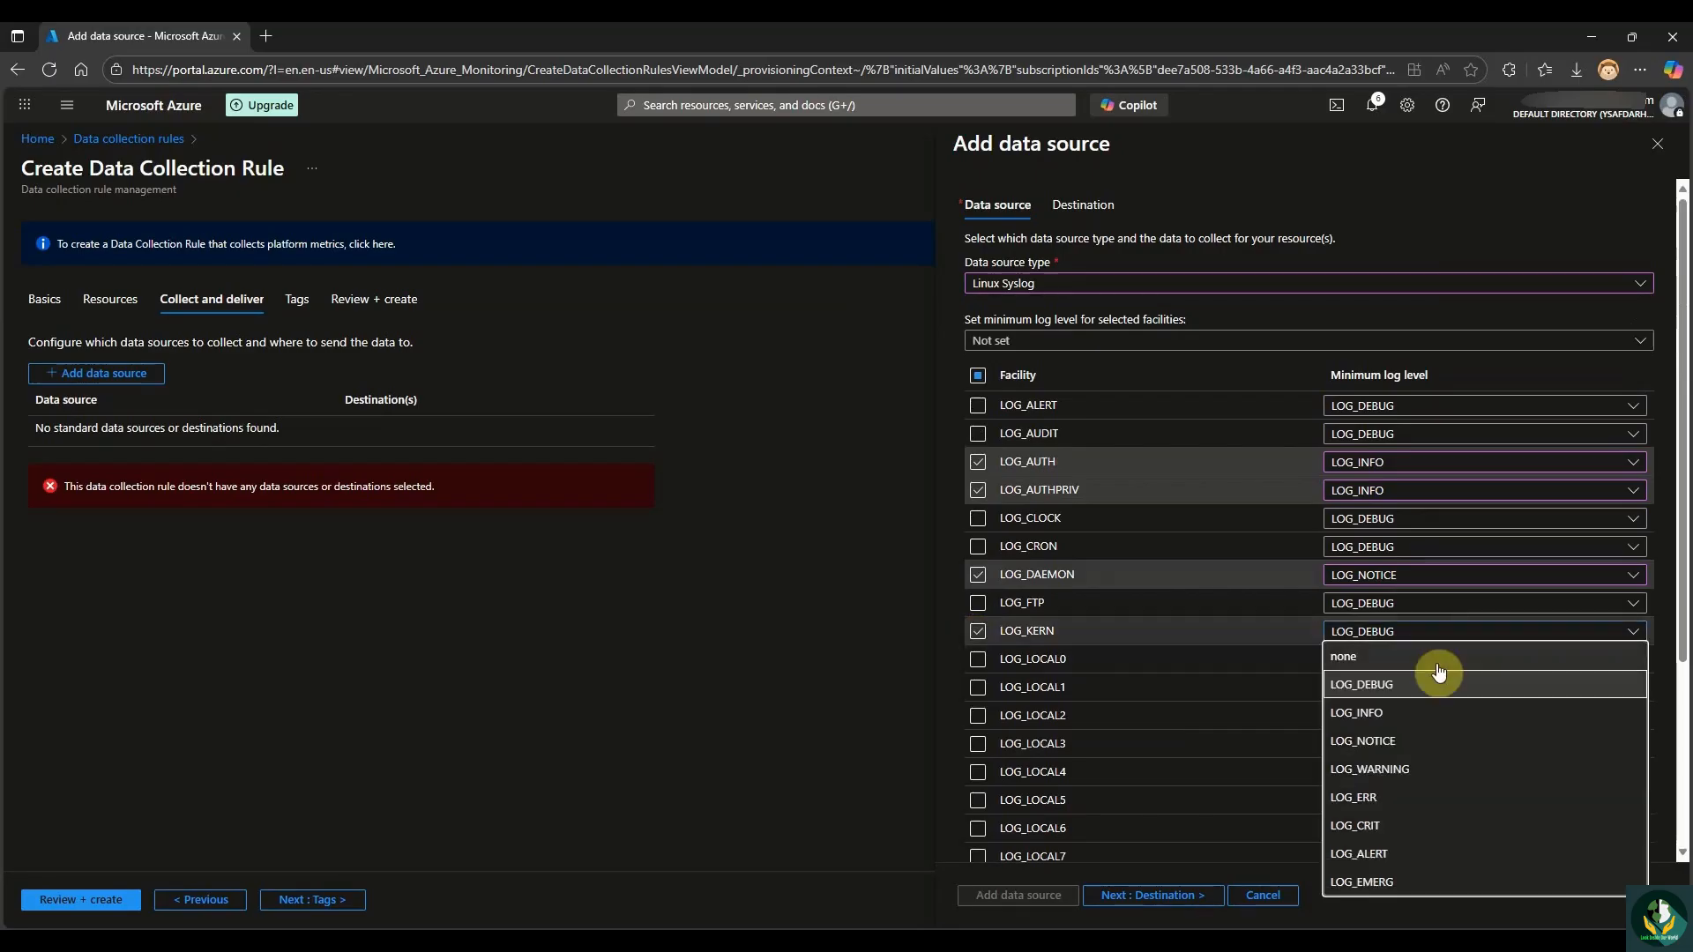
{"action": "left_click", "coordinate": [1428, 774]}
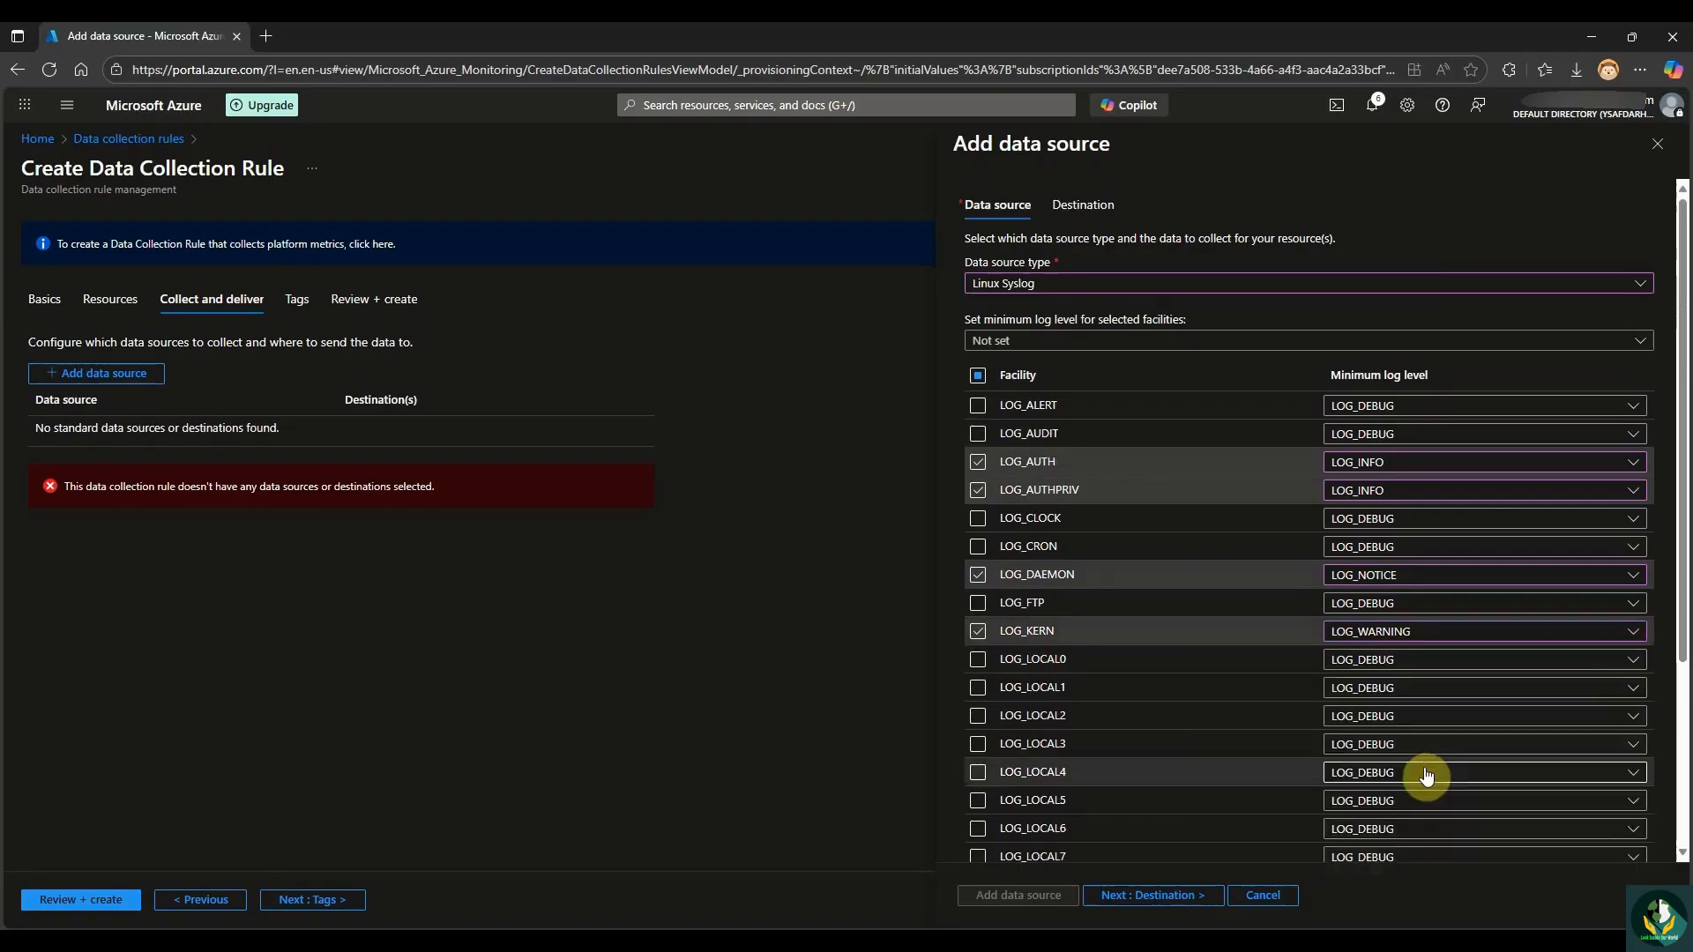
Include the LOG_CRON and LOG_USER facilities, each with a minimum log level of LOG_NOTICE.
{"action": "left_click", "coordinate": [977, 546]}
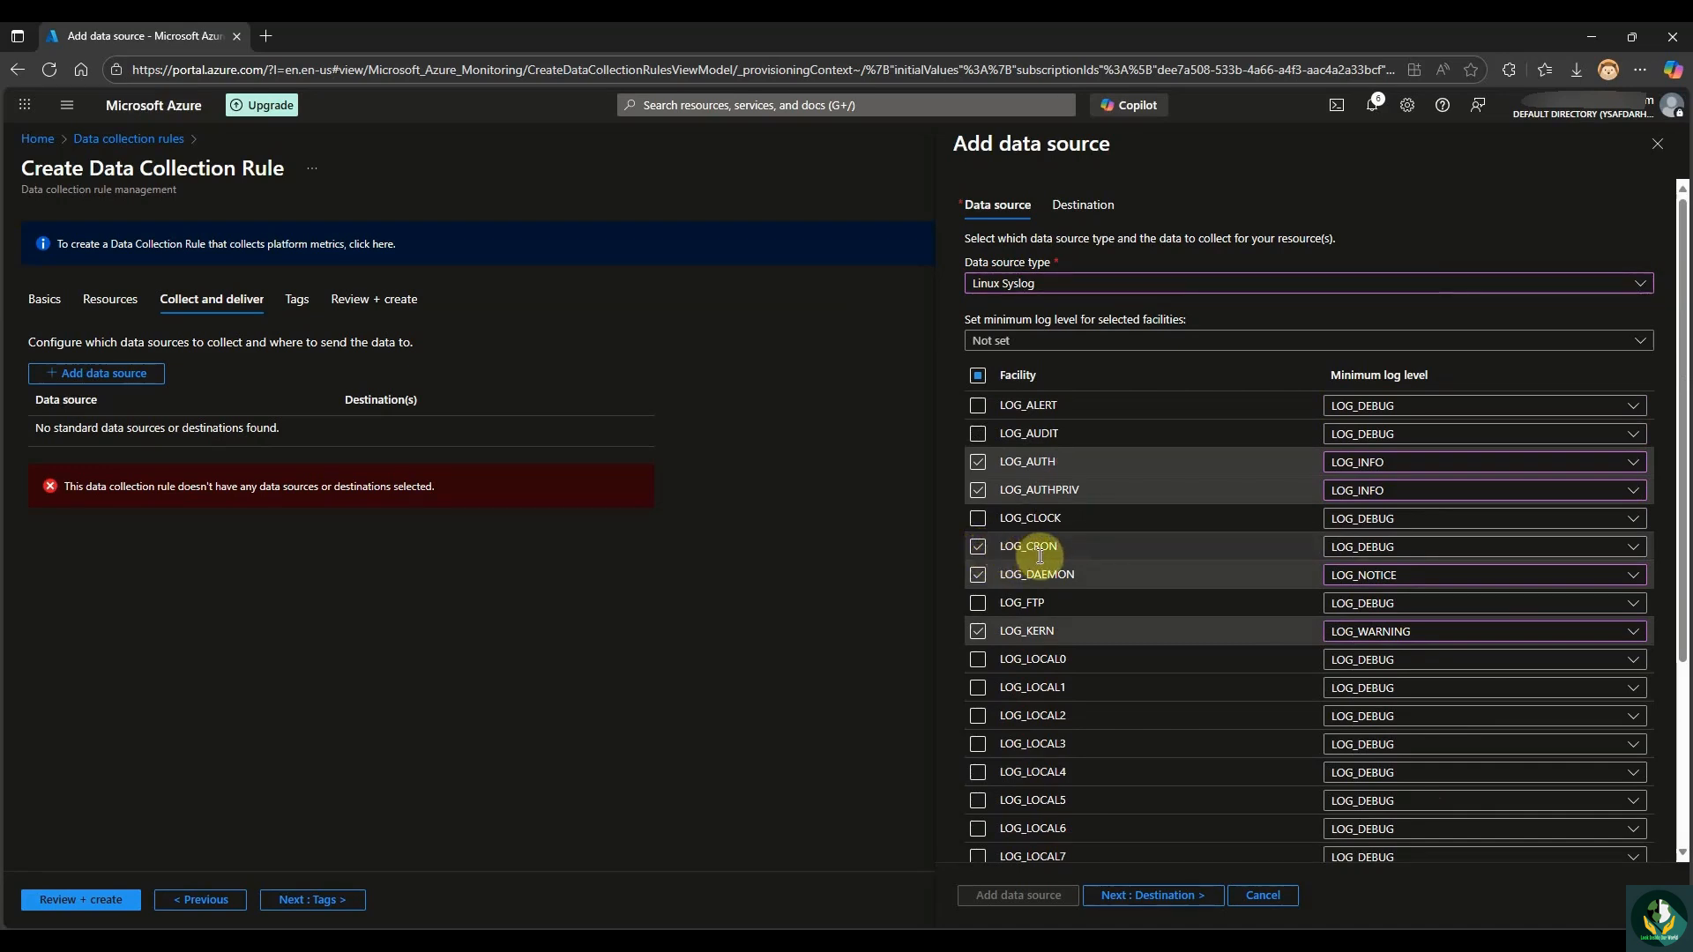
{"action": "left_click", "coordinate": [1393, 547]}
{"action": "left_click", "coordinate": [1416, 657]}
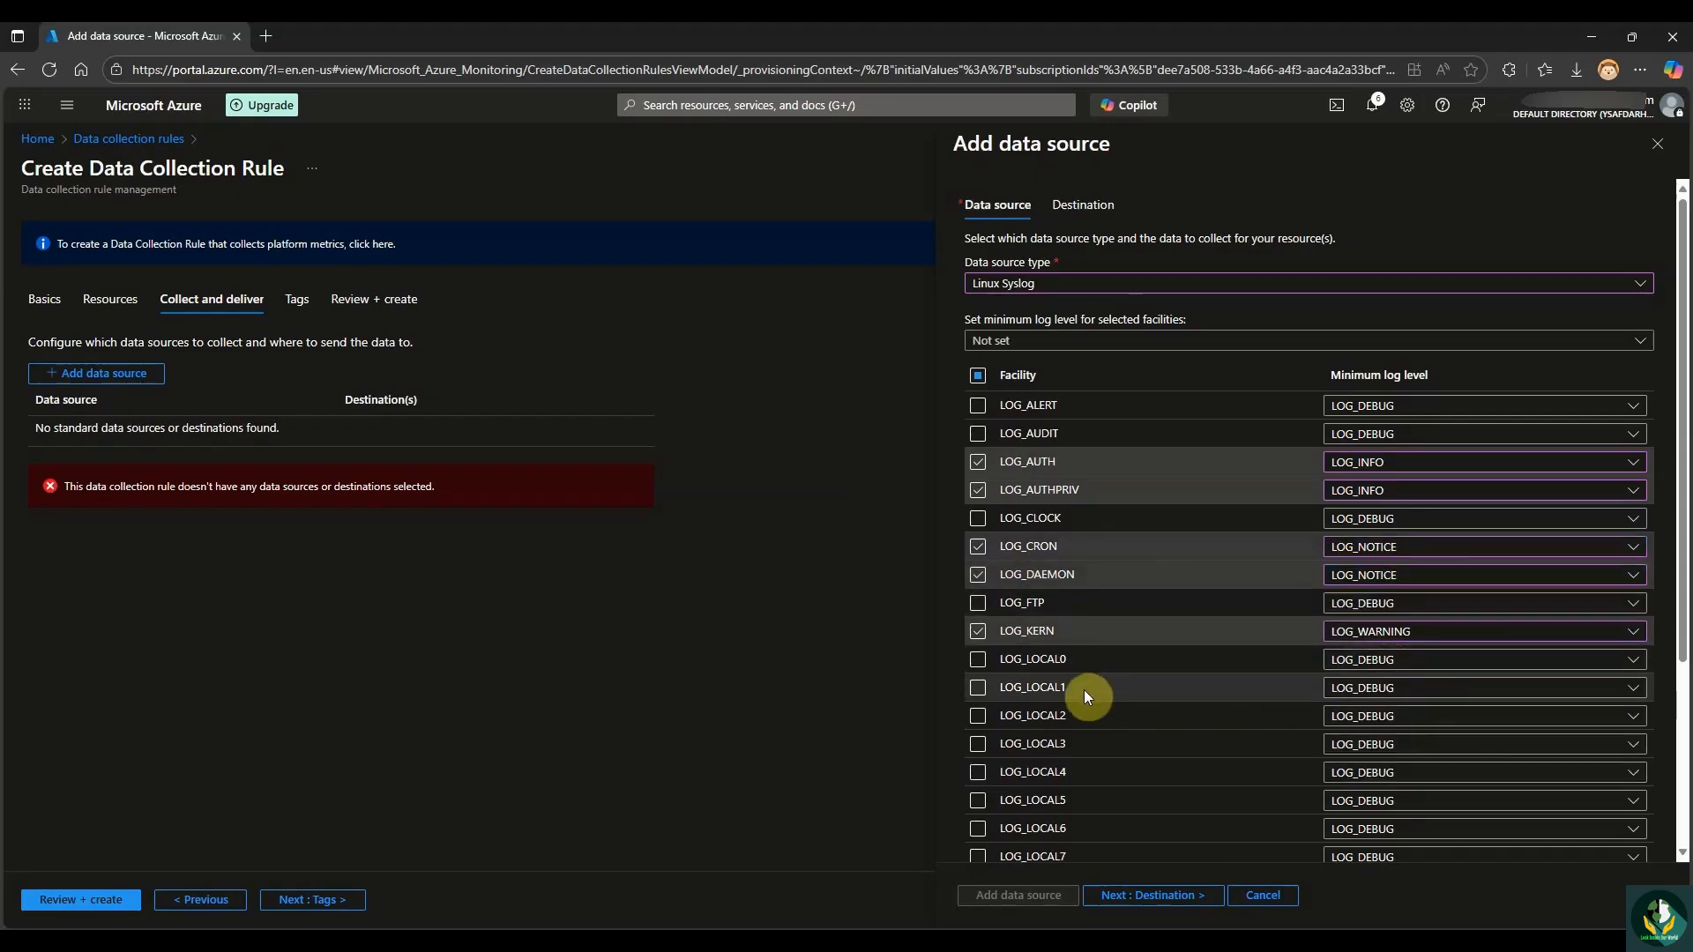
{"action": "scroll", "coordinate": [1083, 691], "scroll_direction": "down", "scroll_amount": 3}
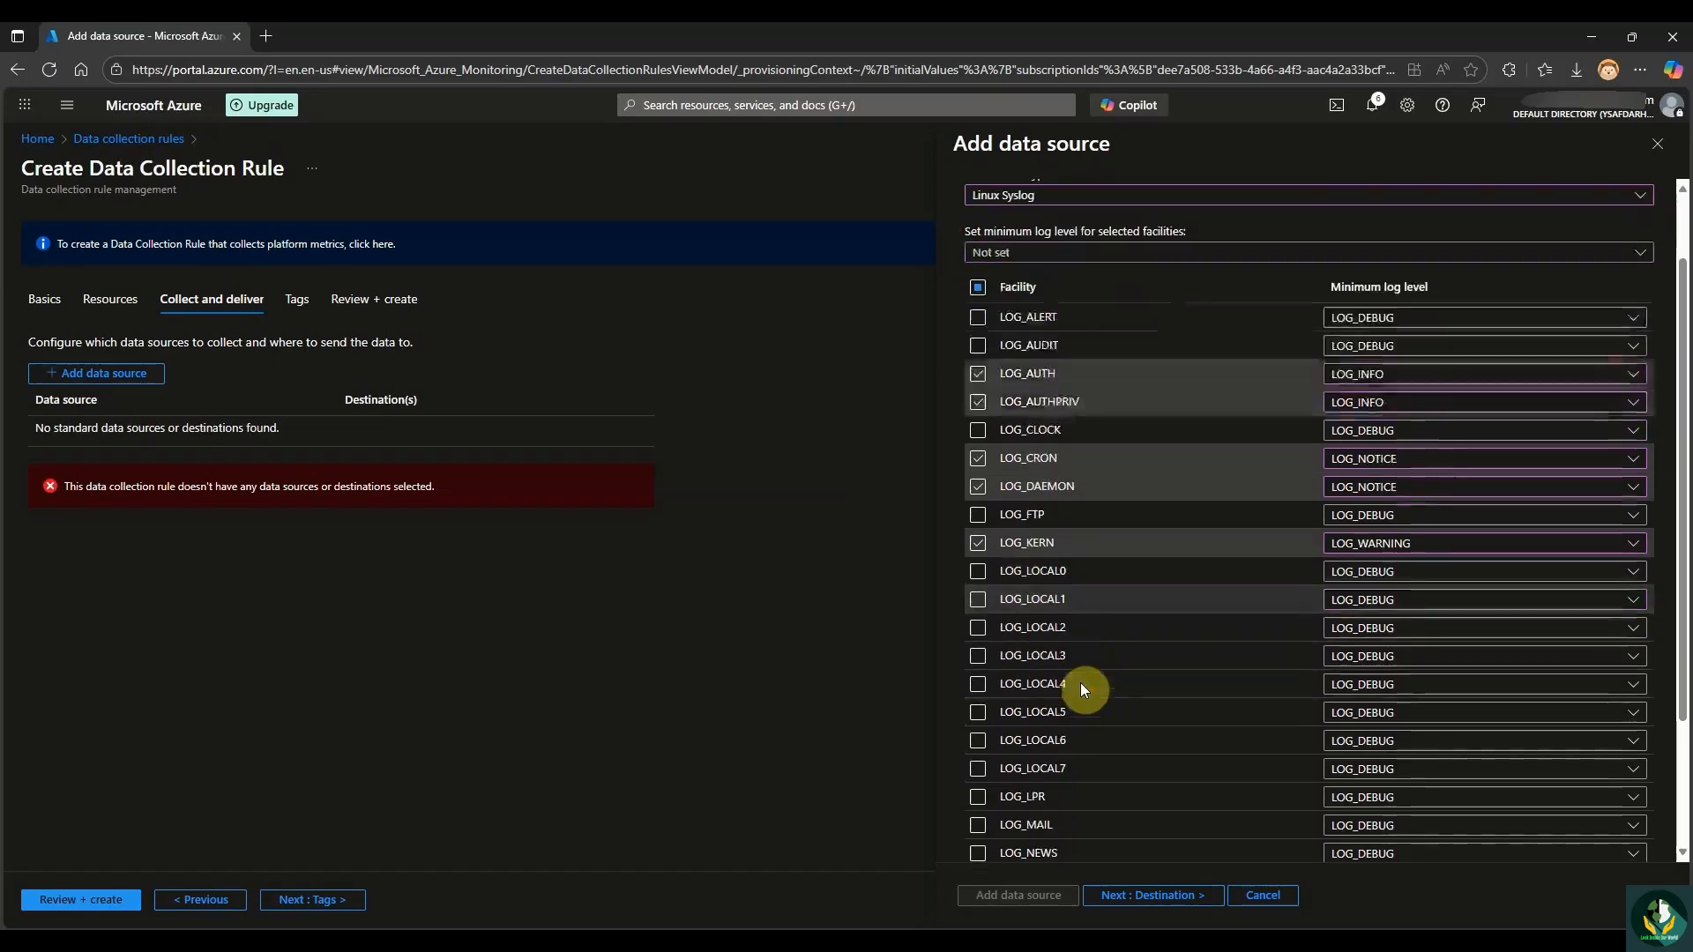
{"action": "scroll", "coordinate": [1035, 804], "scroll_direction": "down", "scroll_amount": 3}
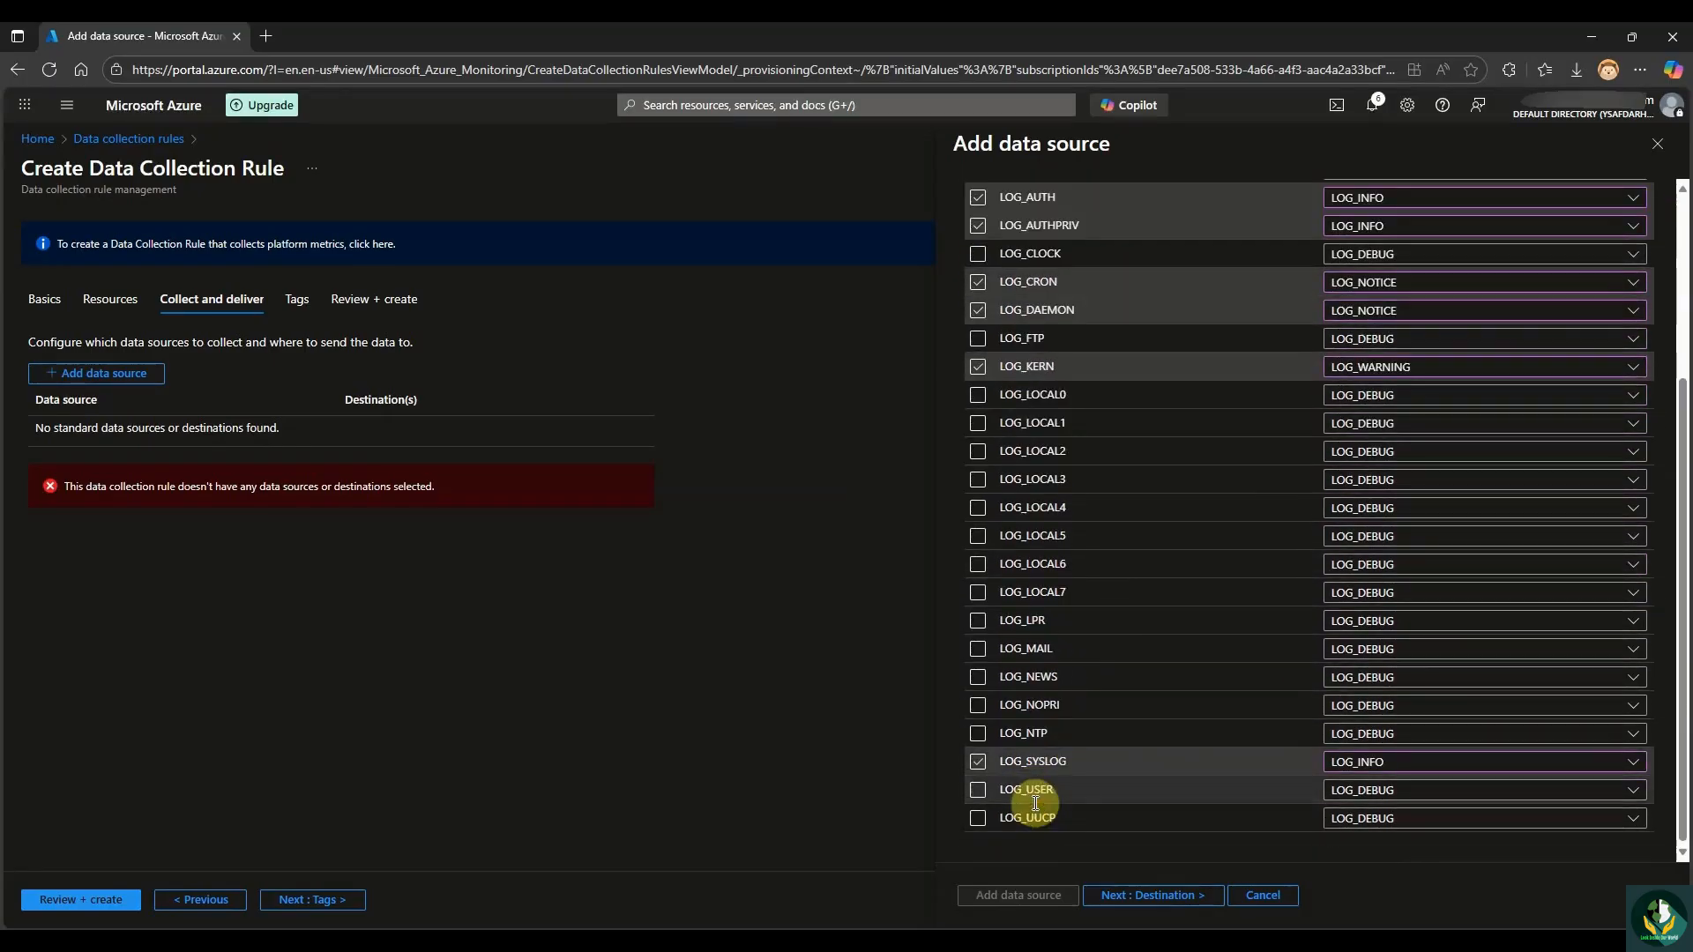
{"action": "left_click", "coordinate": [977, 791]}
{"action": "left_click", "coordinate": [1410, 793]}
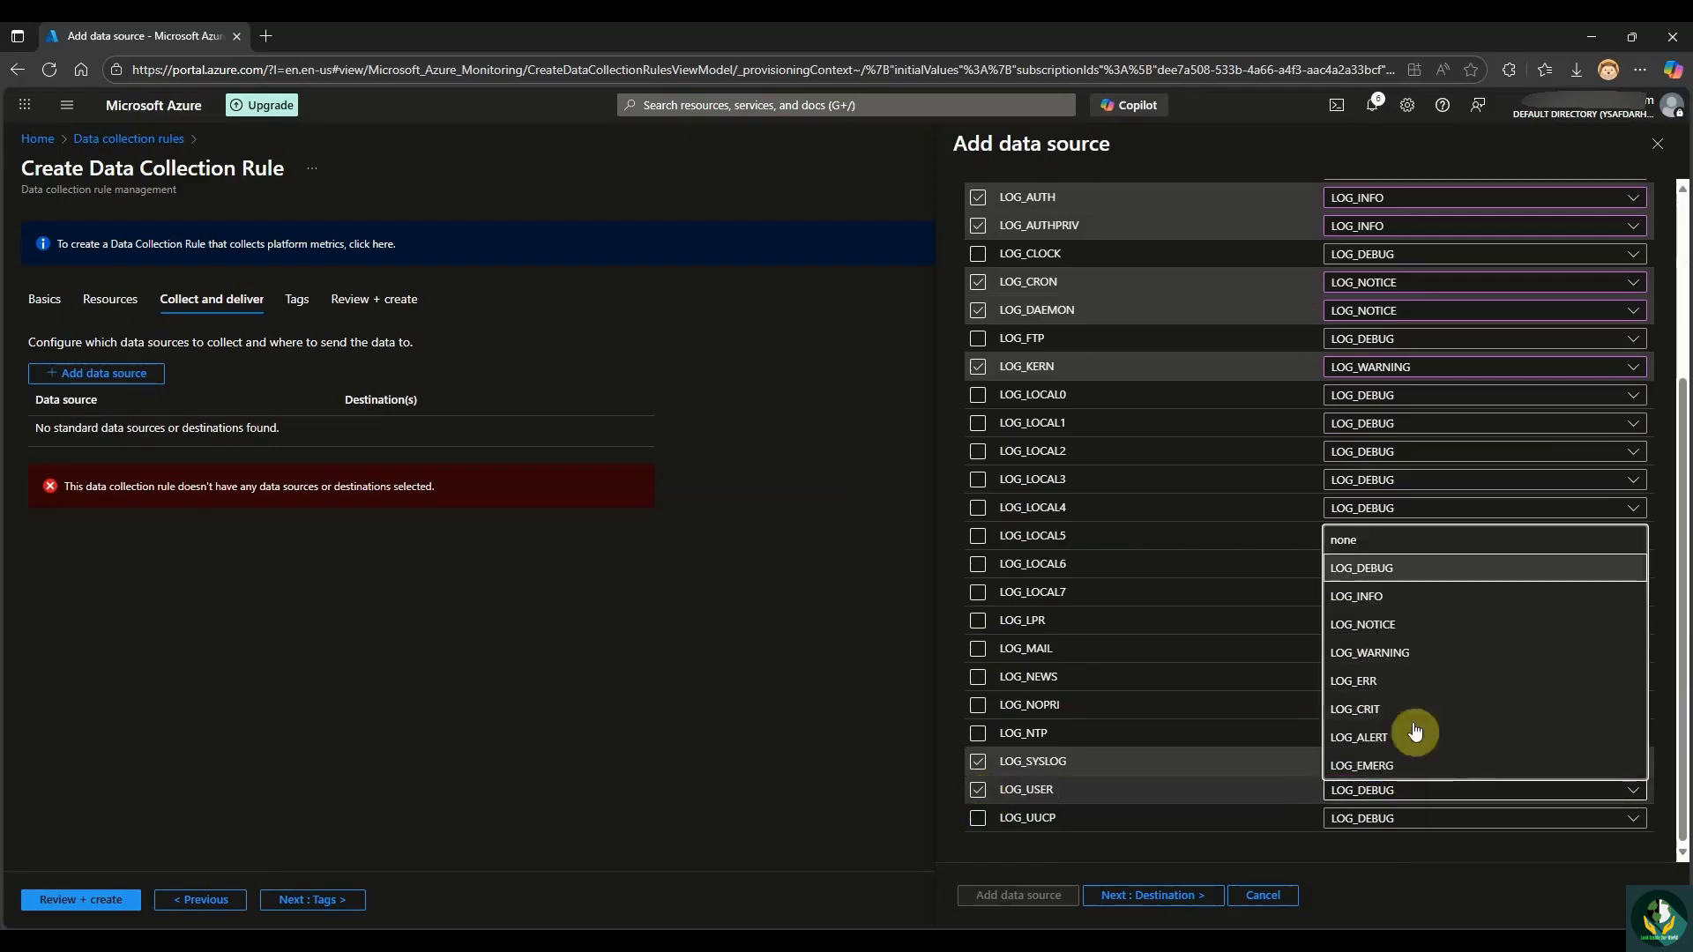
{"action": "left_click", "coordinate": [1411, 626]}
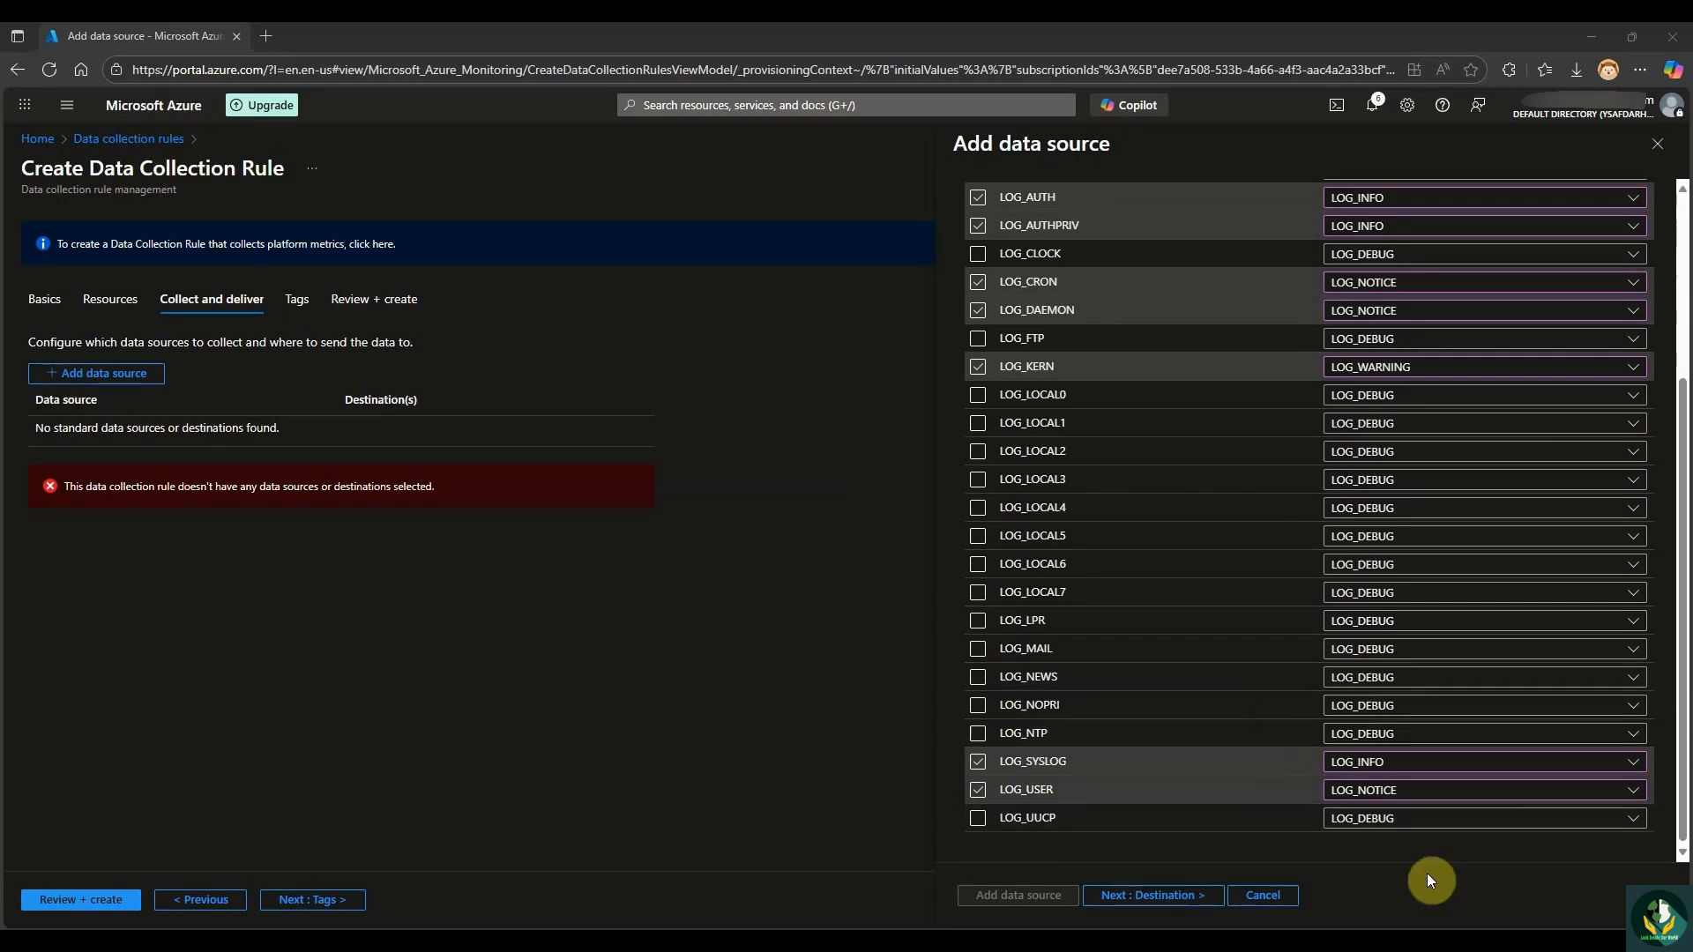
Add Azure Monitor Logs with the Sentinel-LAW workspace as the destination and save the Linux Syslog data source.
{"action": "left_click", "coordinate": [1179, 897]}
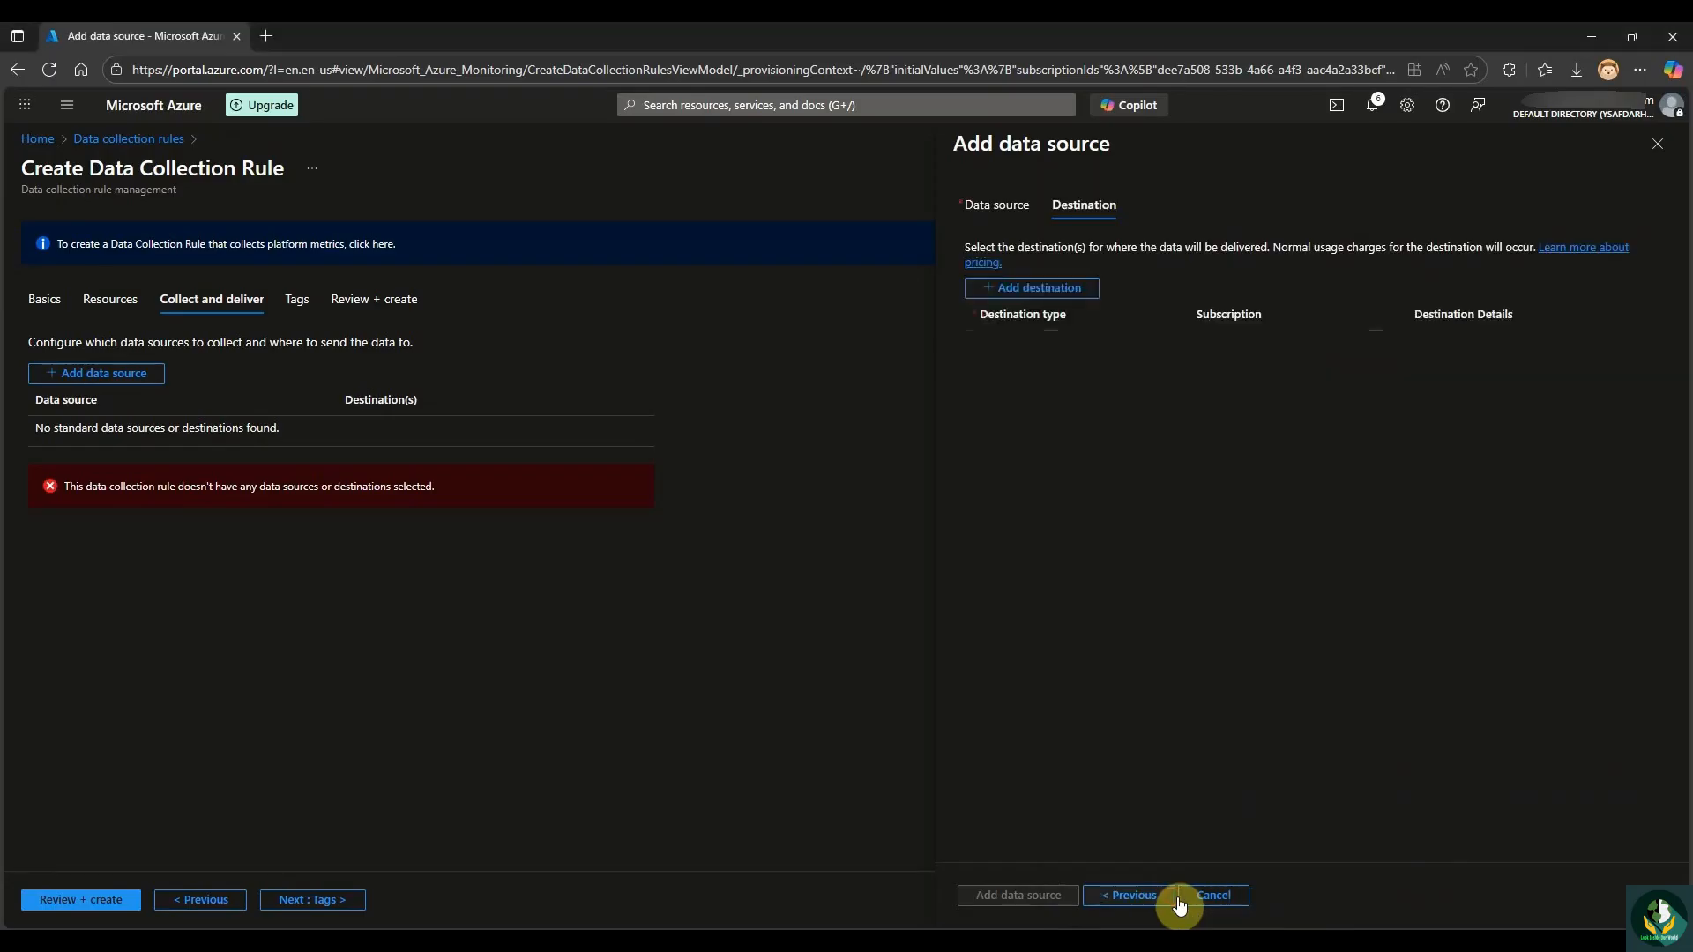
{"action": "left_click", "coordinate": [1052, 291]}
{"action": "left_click", "coordinate": [1056, 344]}
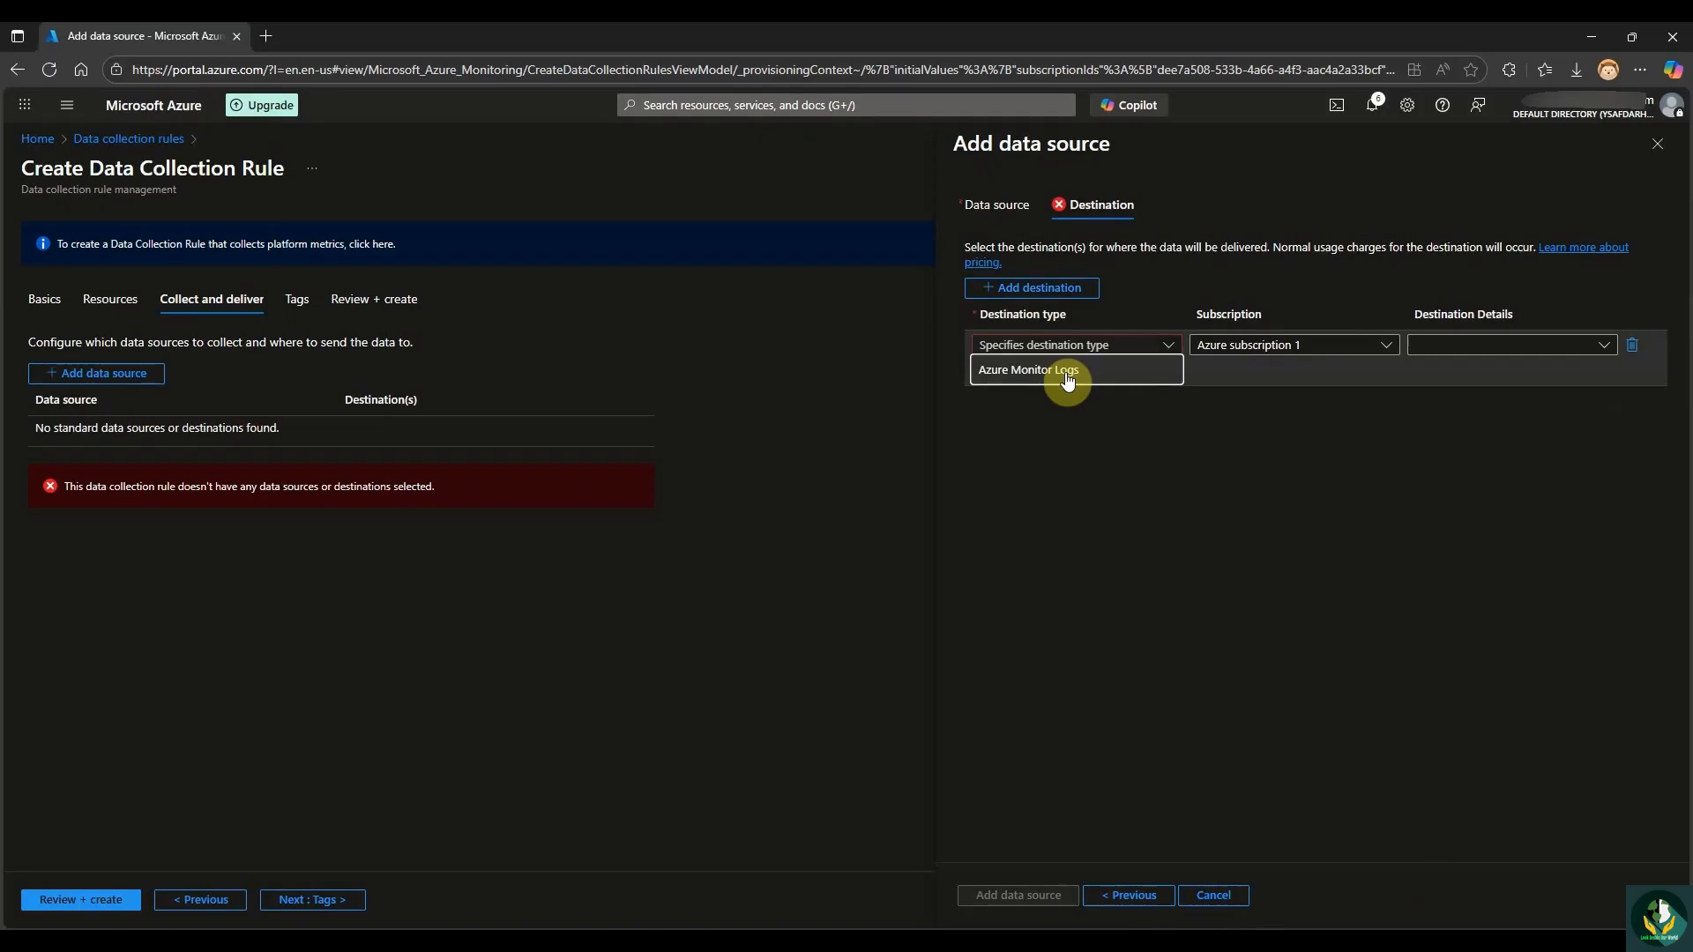
{"action": "left_click", "coordinate": [1068, 379]}
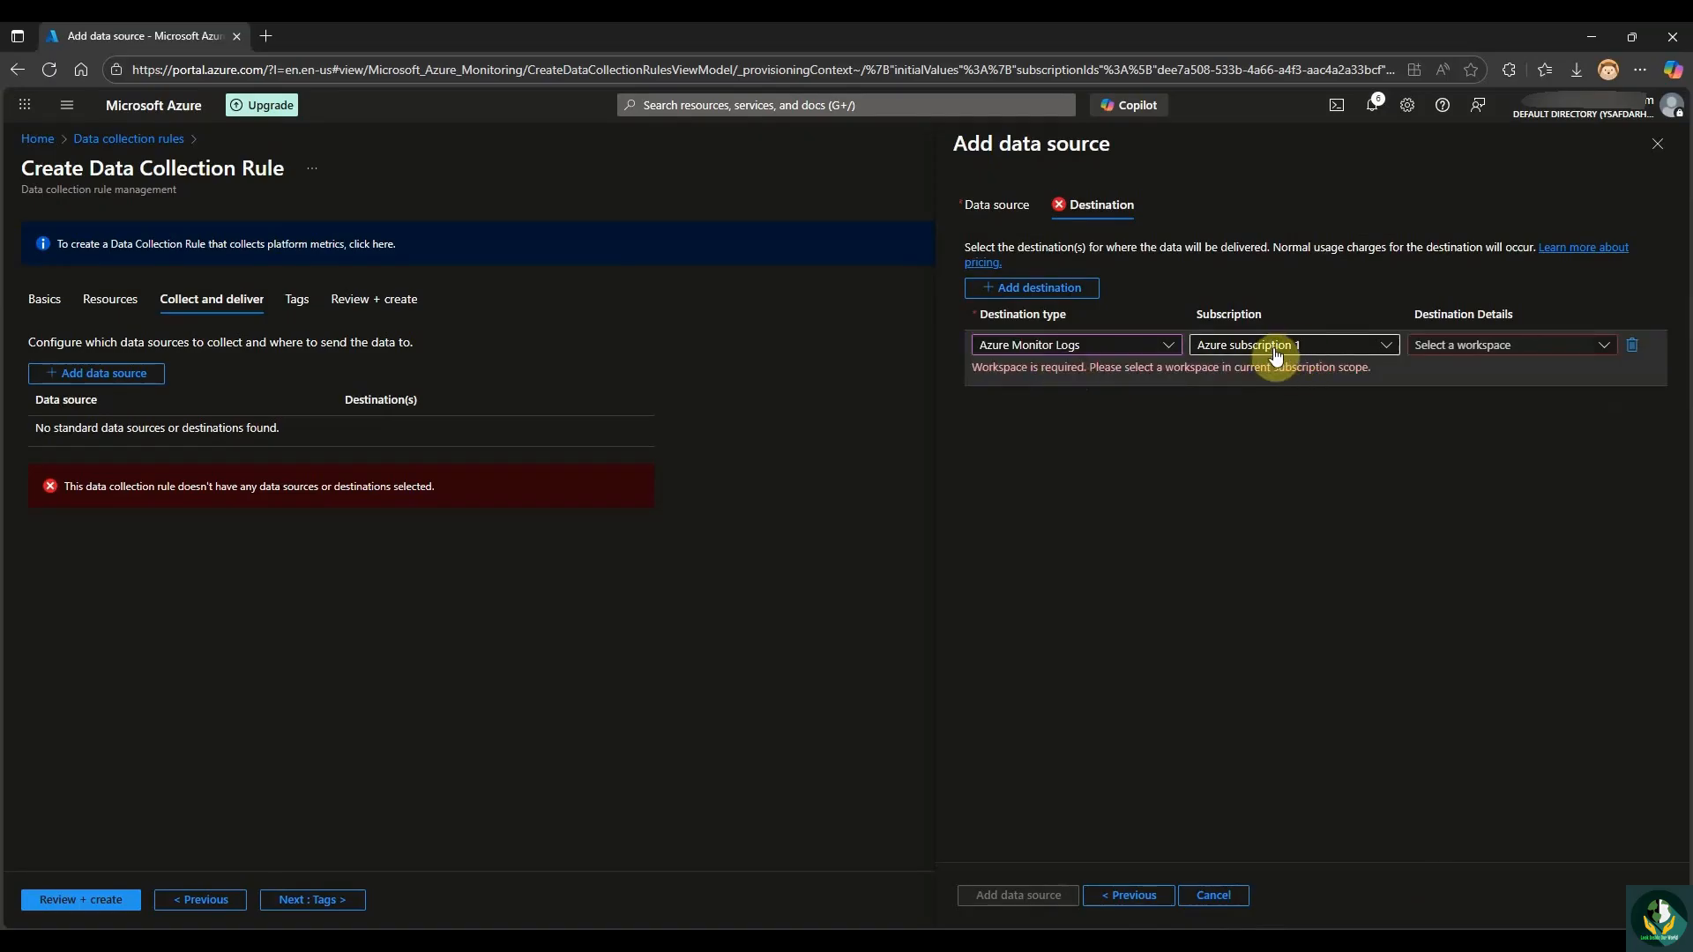
{"action": "left_click", "coordinate": [1512, 345]}
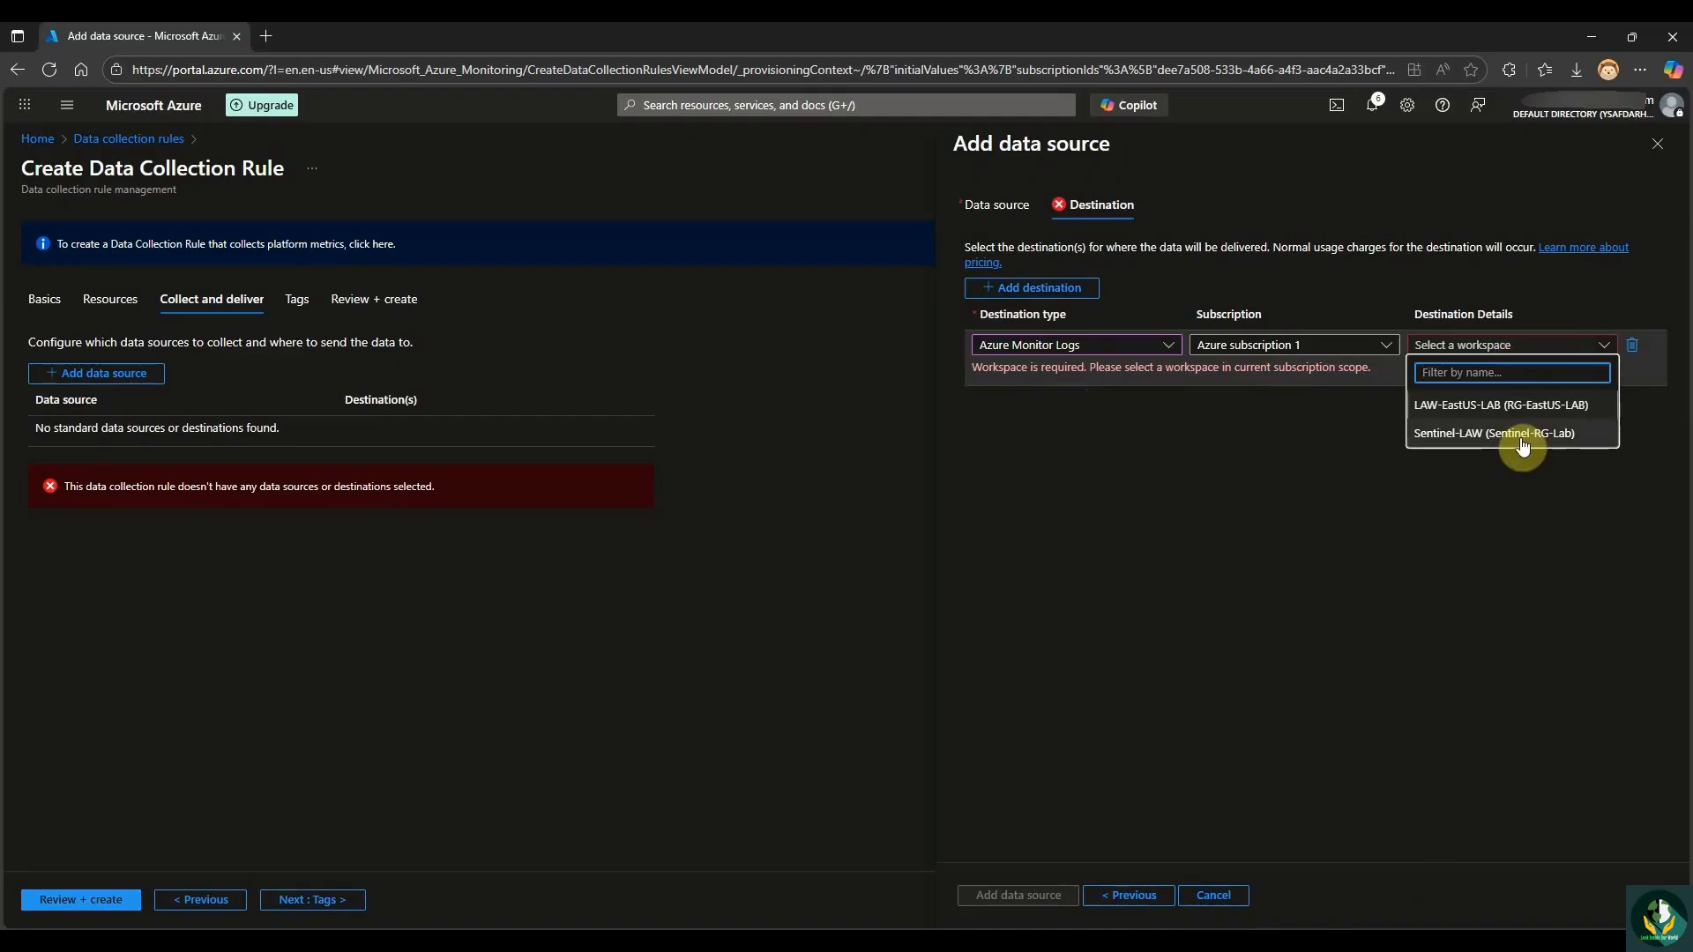
{"action": "left_click", "coordinate": [1478, 434]}
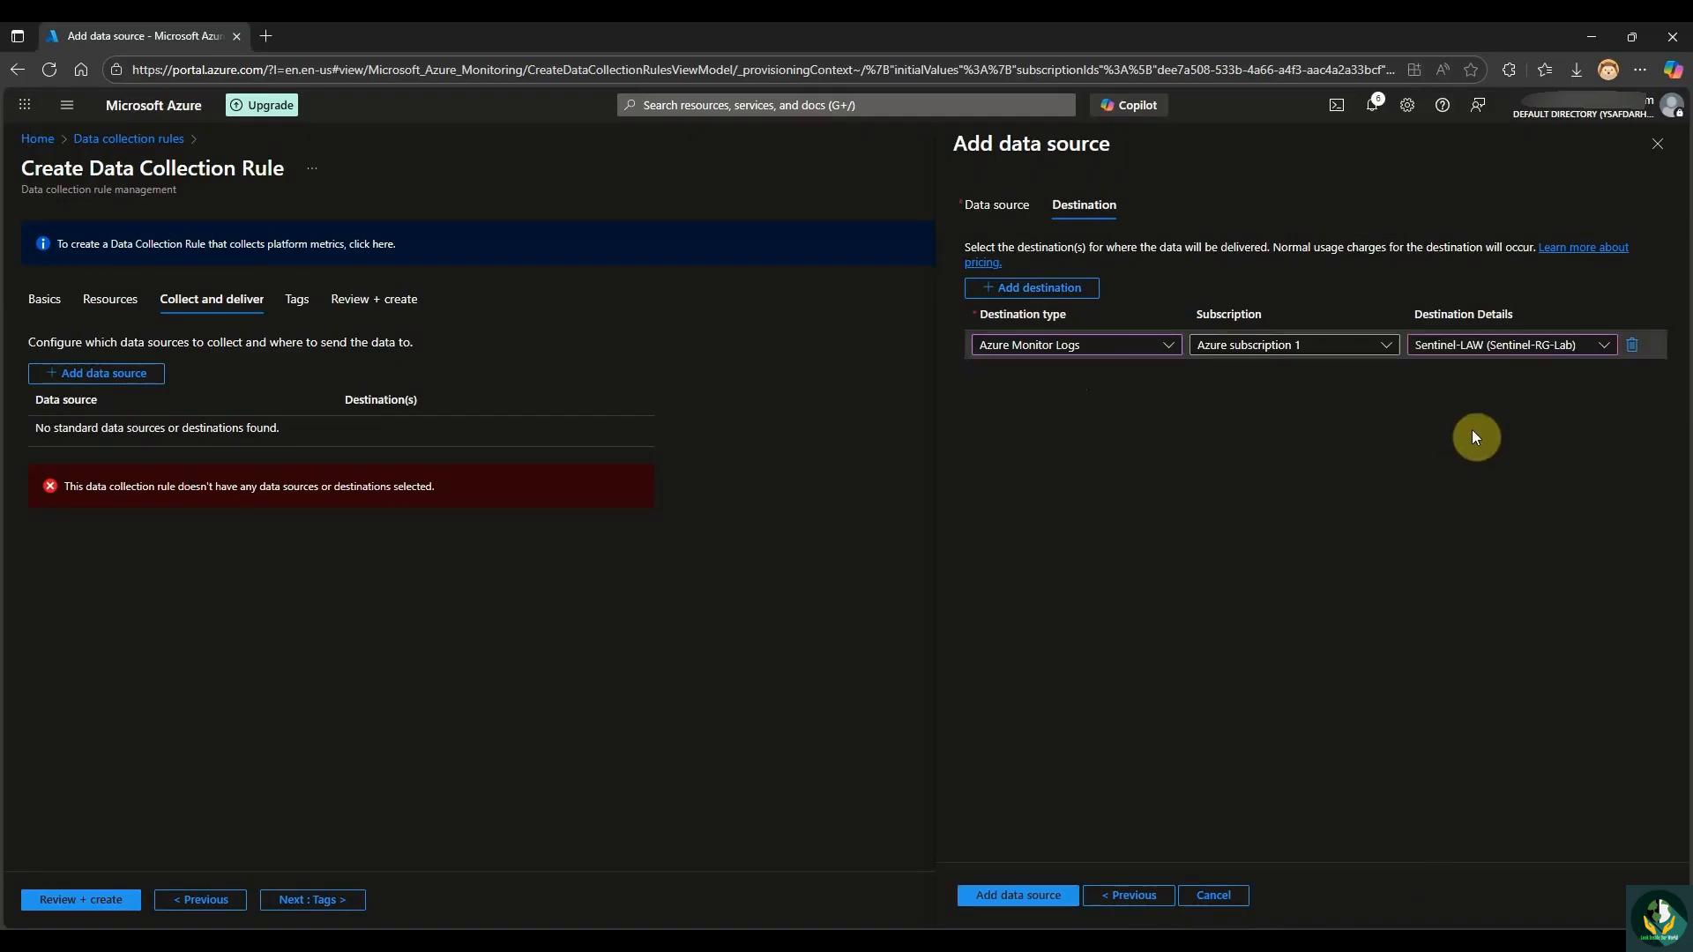
{"action": "left_click", "coordinate": [1045, 897]}
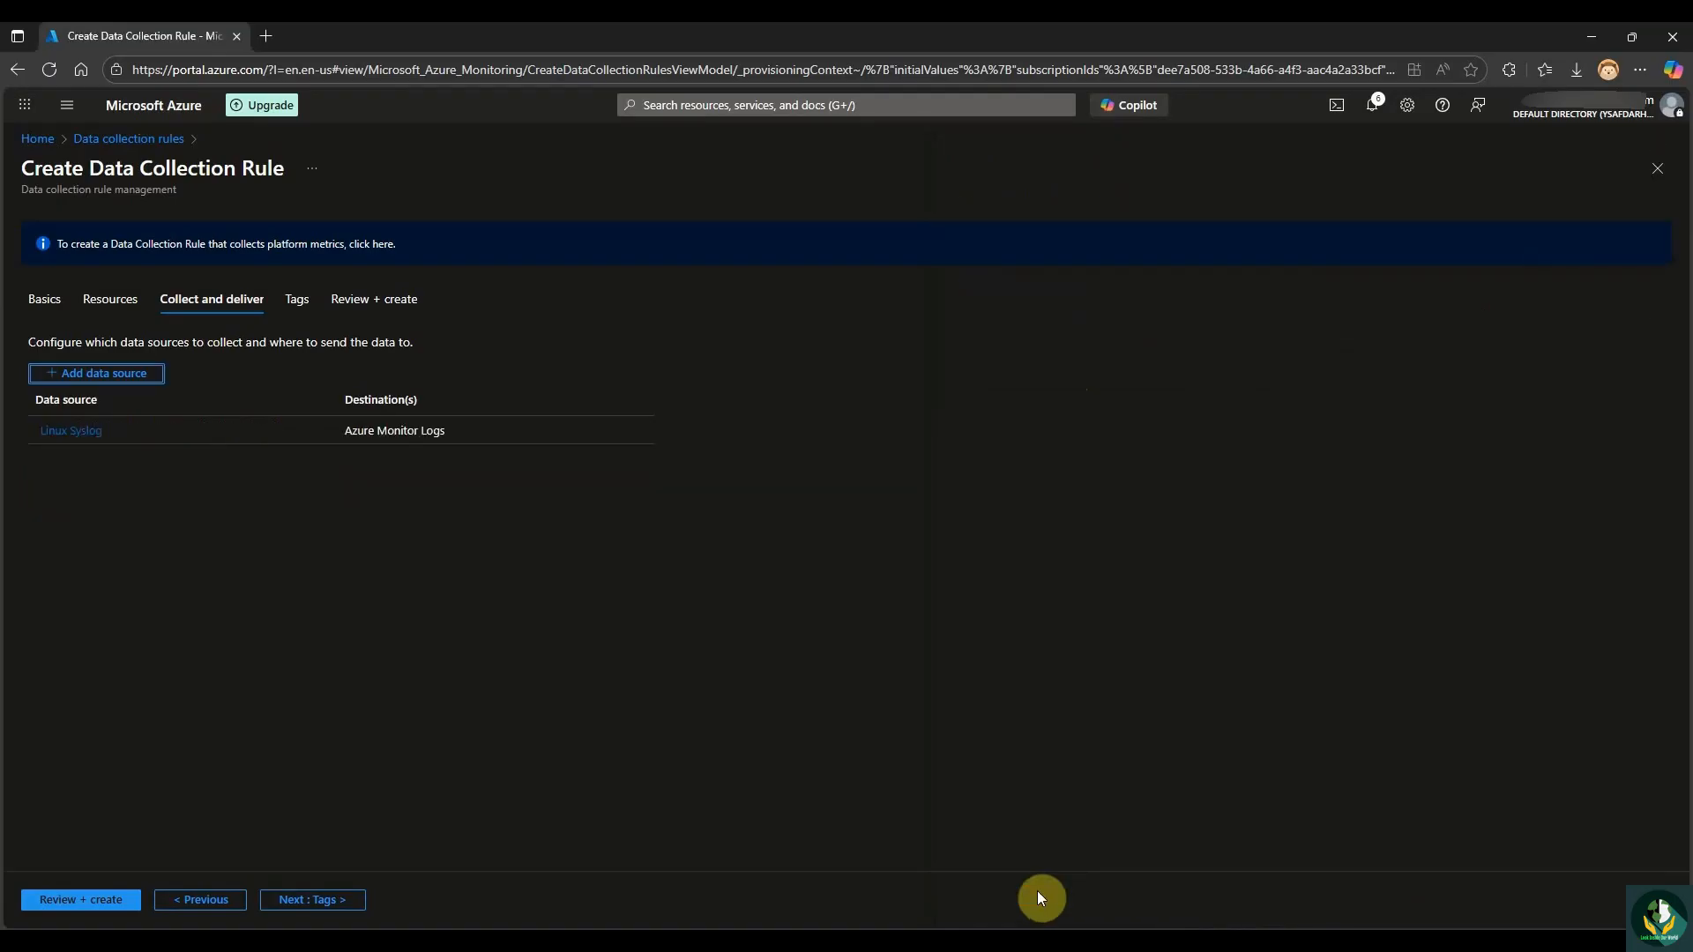
Review the DCR-Sentinel-Ubuntu-LAB data collection rule's settings and create the rule.
{"action": "left_click", "coordinate": [116, 906]}
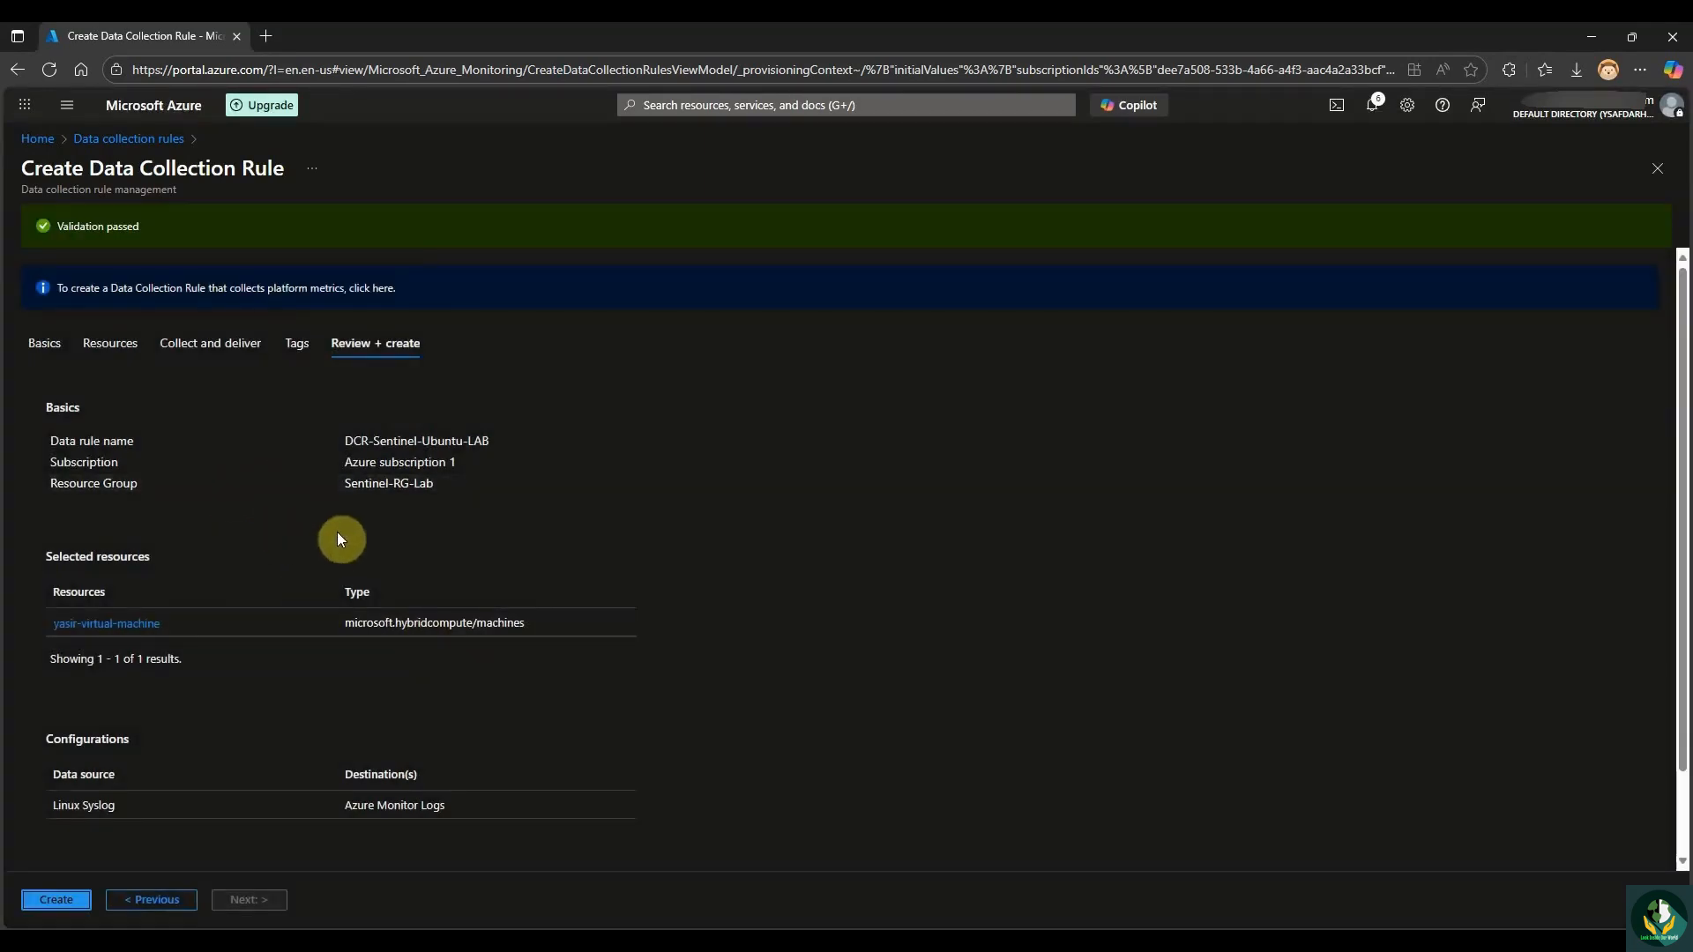
{"action": "scroll", "coordinate": [340, 540], "scroll_direction": "down", "scroll_amount": 2}
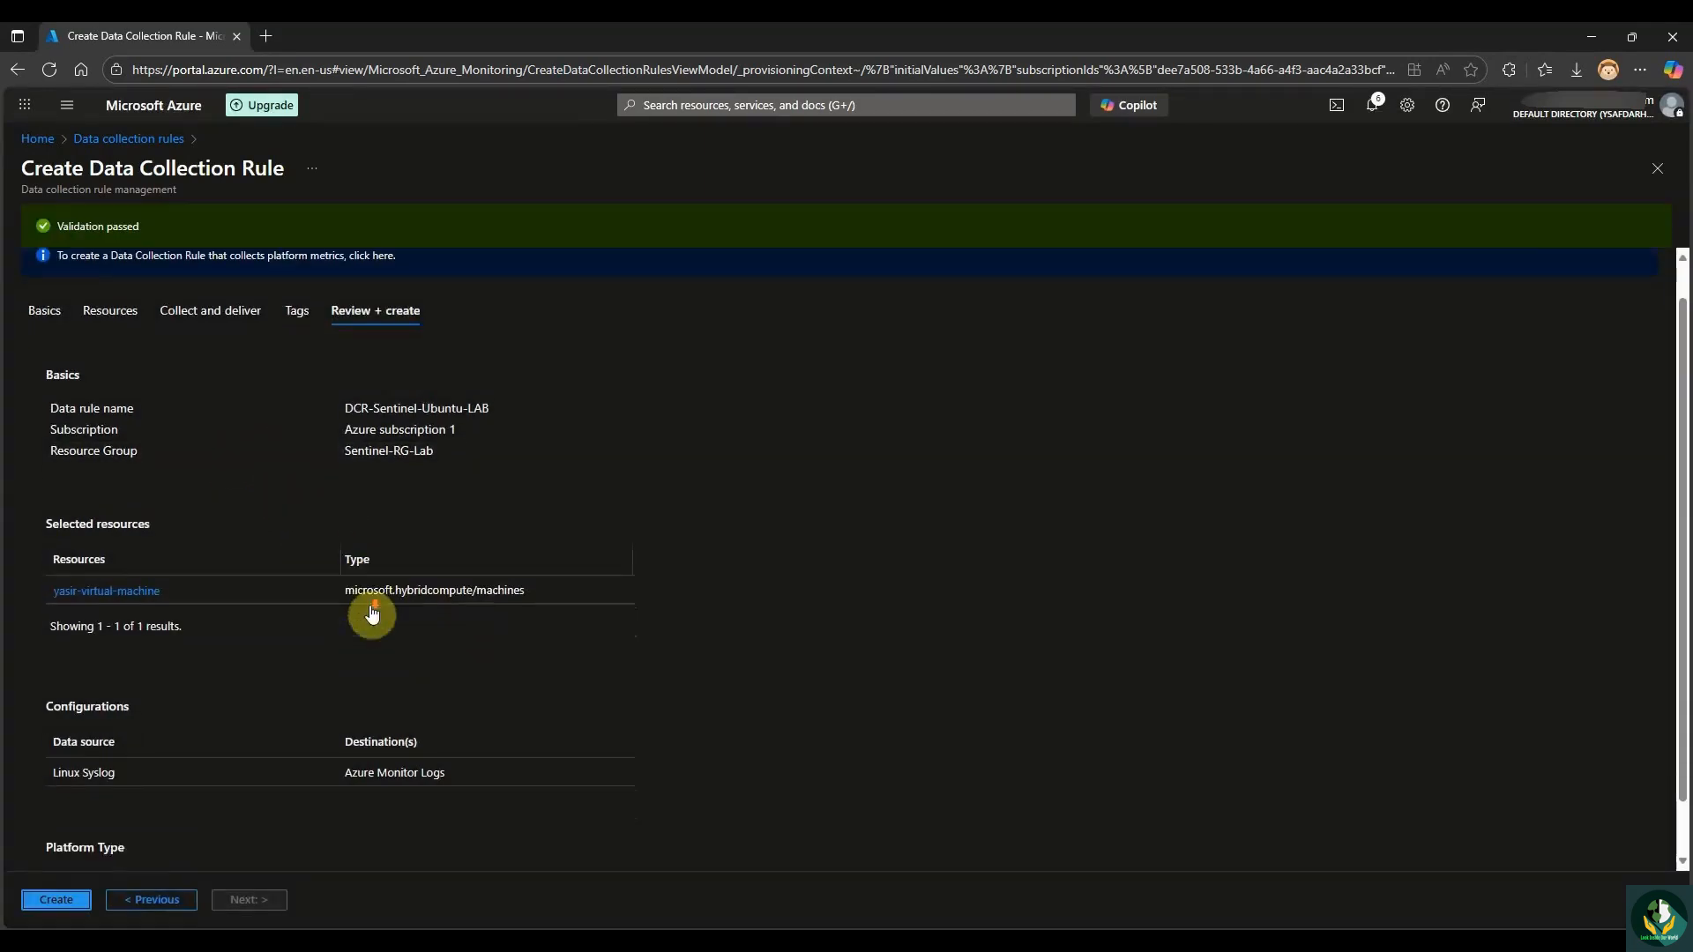
{"action": "left_click", "coordinate": [56, 899]}
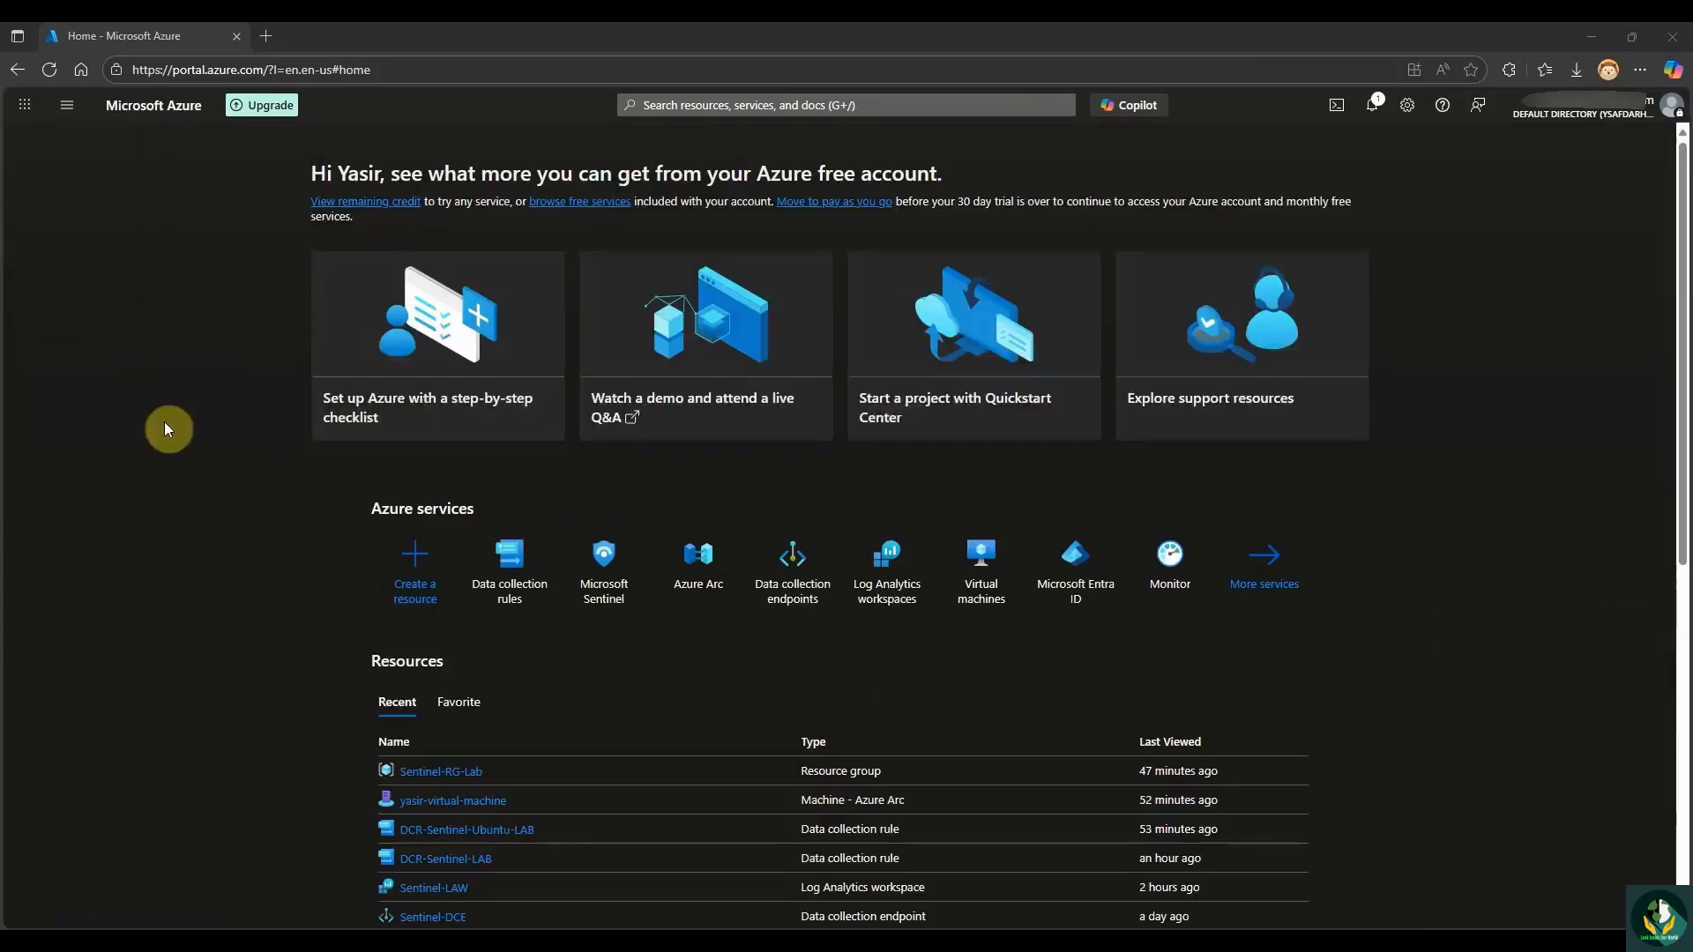
Open the Logs page of the Sentinel-LAW workspace in Microsoft Sentinel and dismiss the Queries hub.
{"action": "left_click", "coordinate": [725, 113]}
{"action": "left_click", "coordinate": [756, 381]}
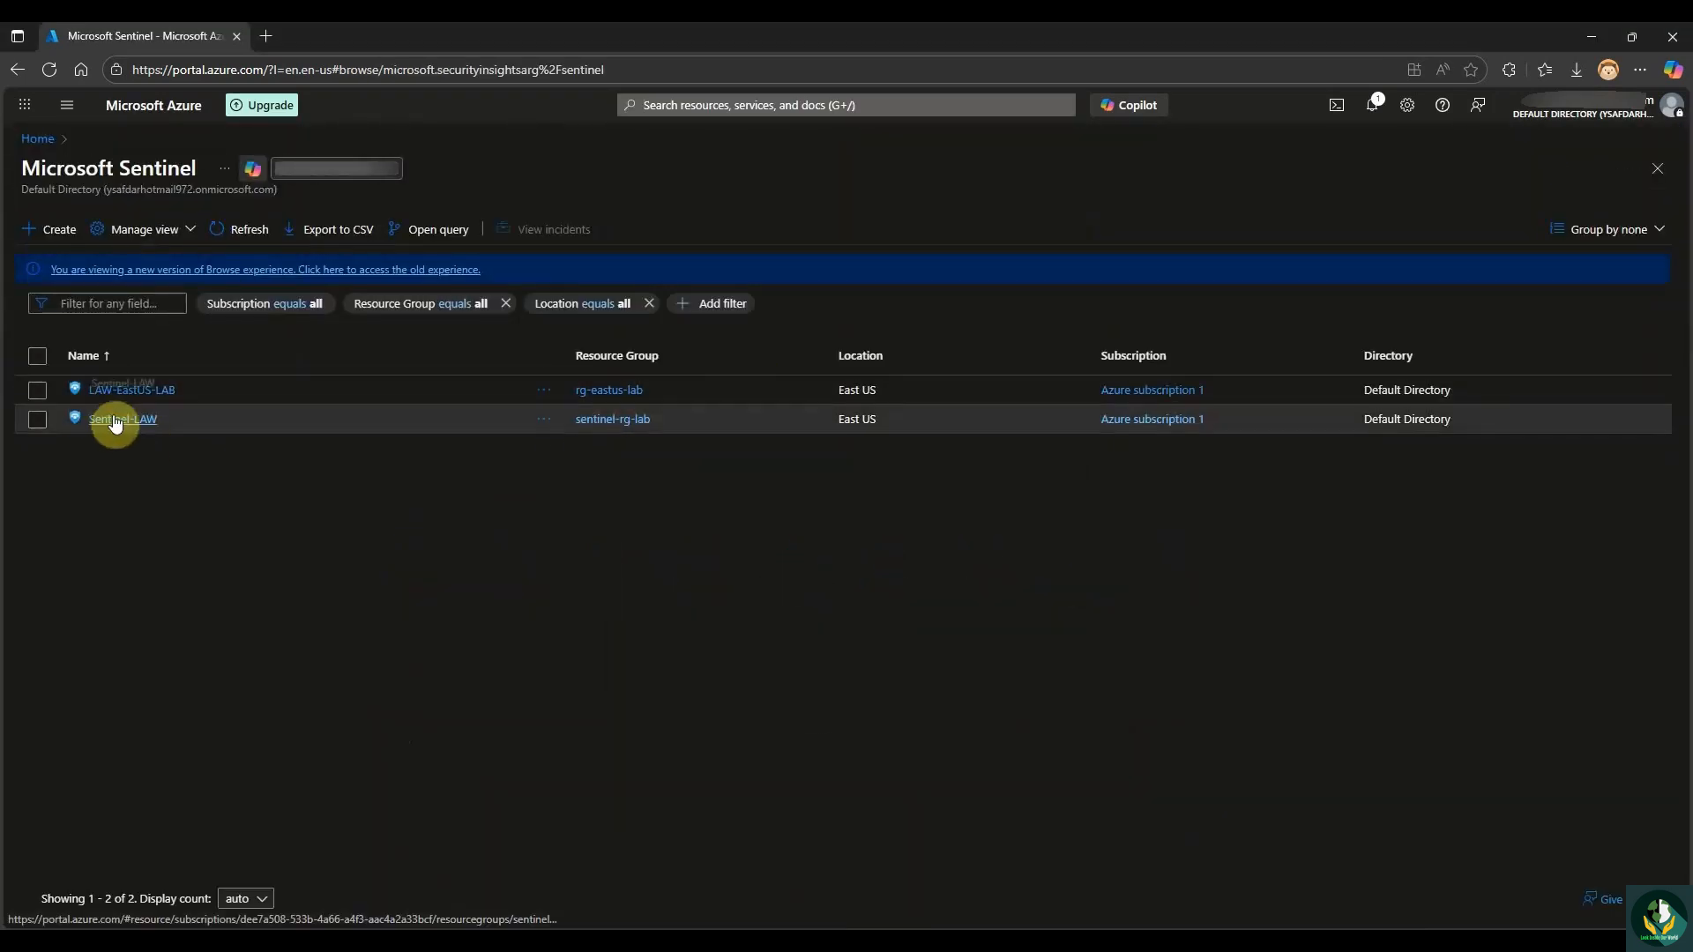
{"action": "left_click", "coordinate": [120, 423]}
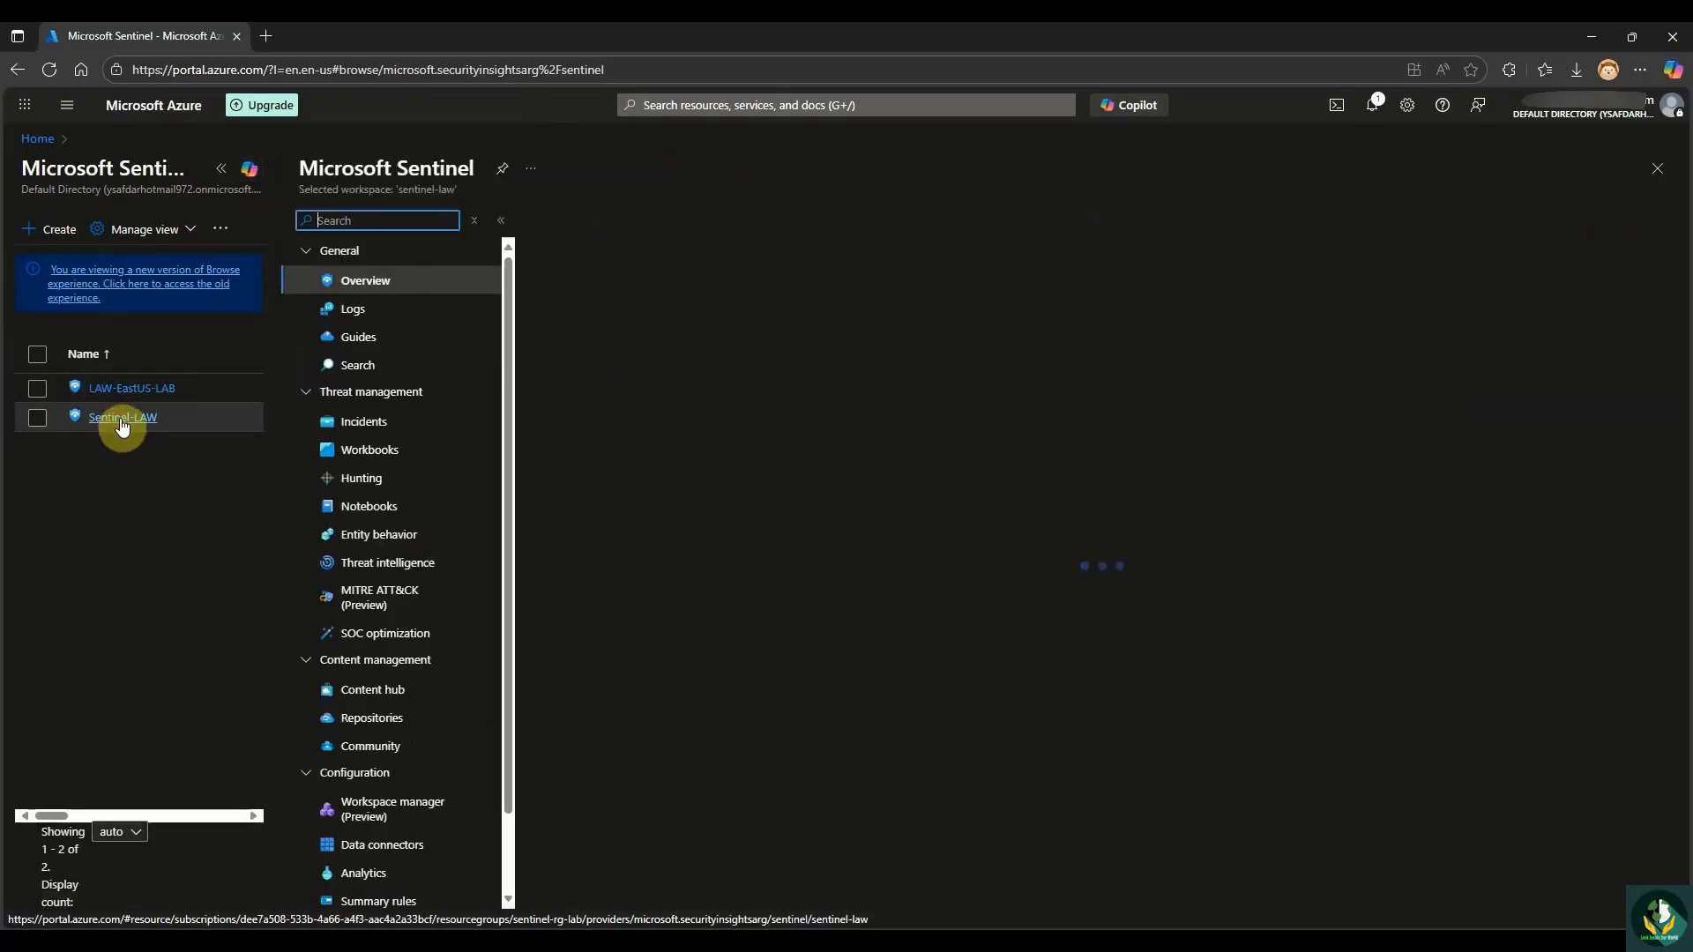
{"action": "left_click", "coordinate": [354, 310]}
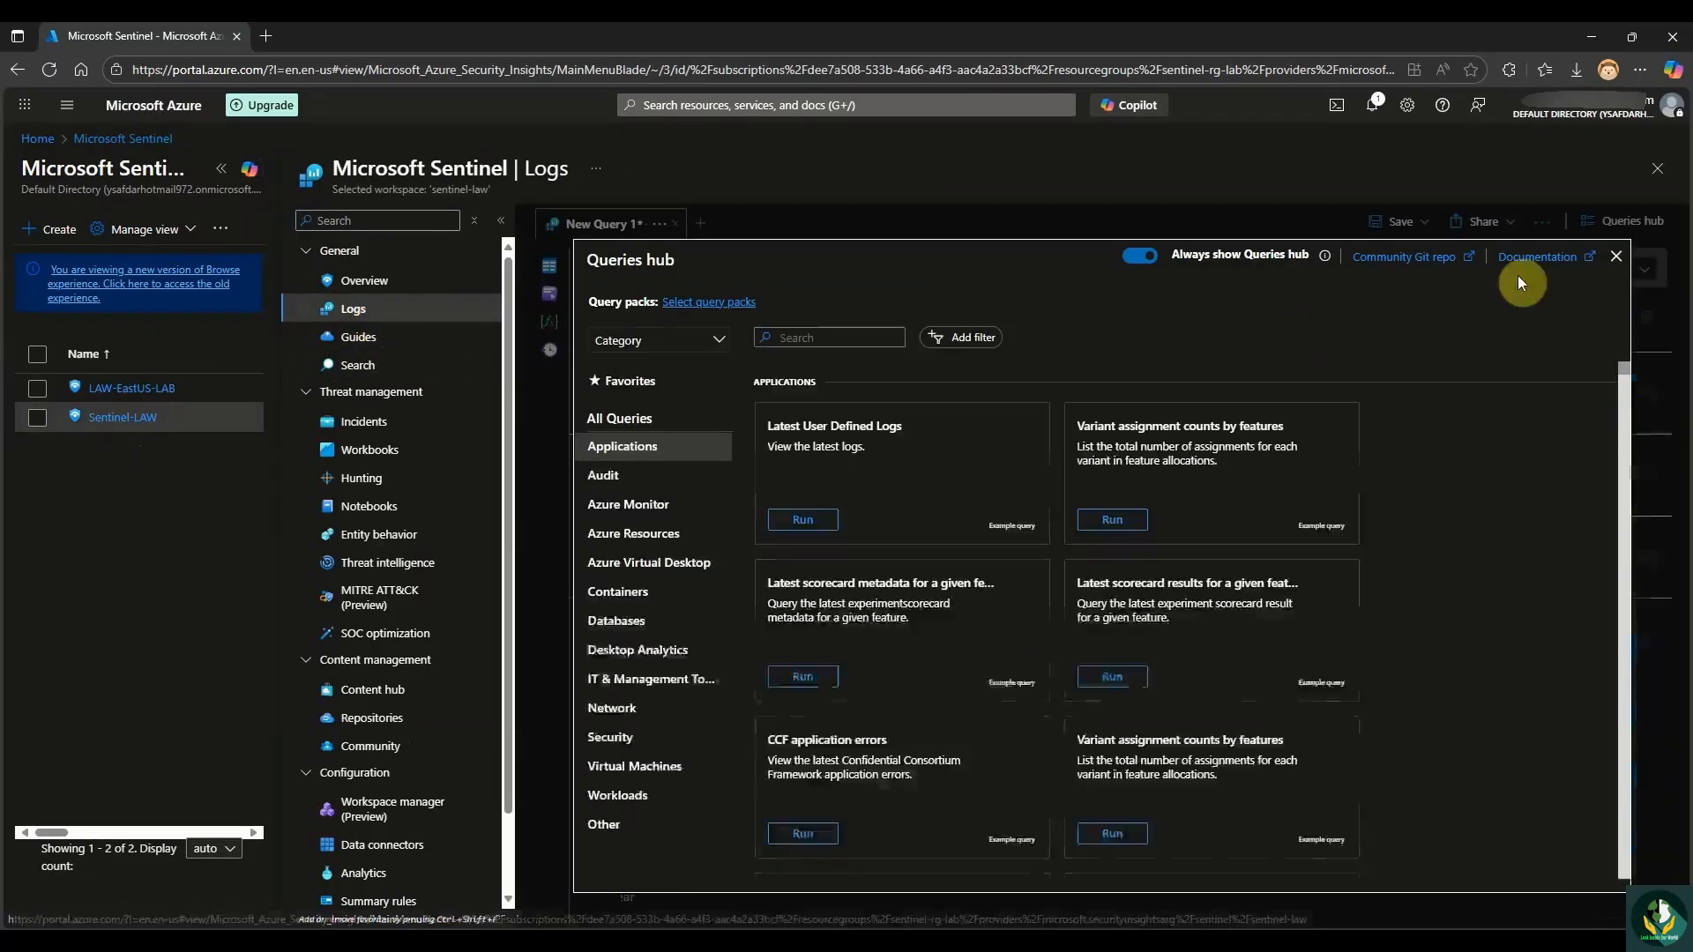
{"action": "left_click", "coordinate": [1615, 258]}
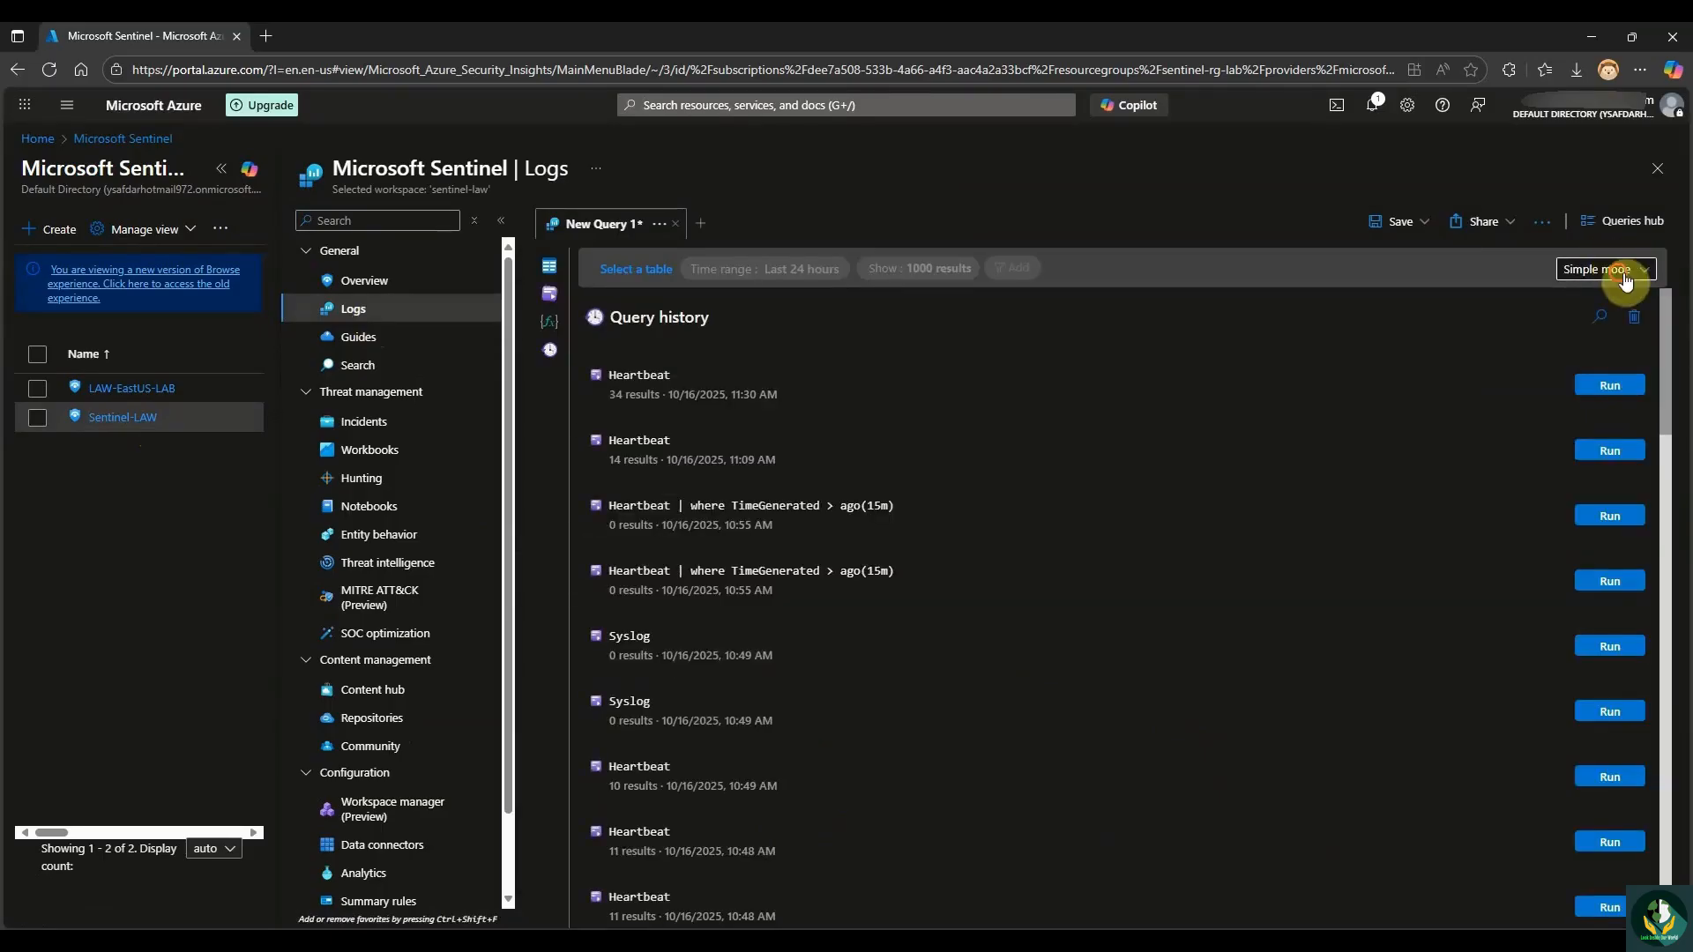
Switch the query editor to KQL mode and run the query Heartbeat.
{"action": "left_click", "coordinate": [1620, 269]}
{"action": "left_click", "coordinate": [1600, 326]}
{"action": "type", "text": "Heartbeat"}
{"action": "left_click", "coordinate": [649, 275]}
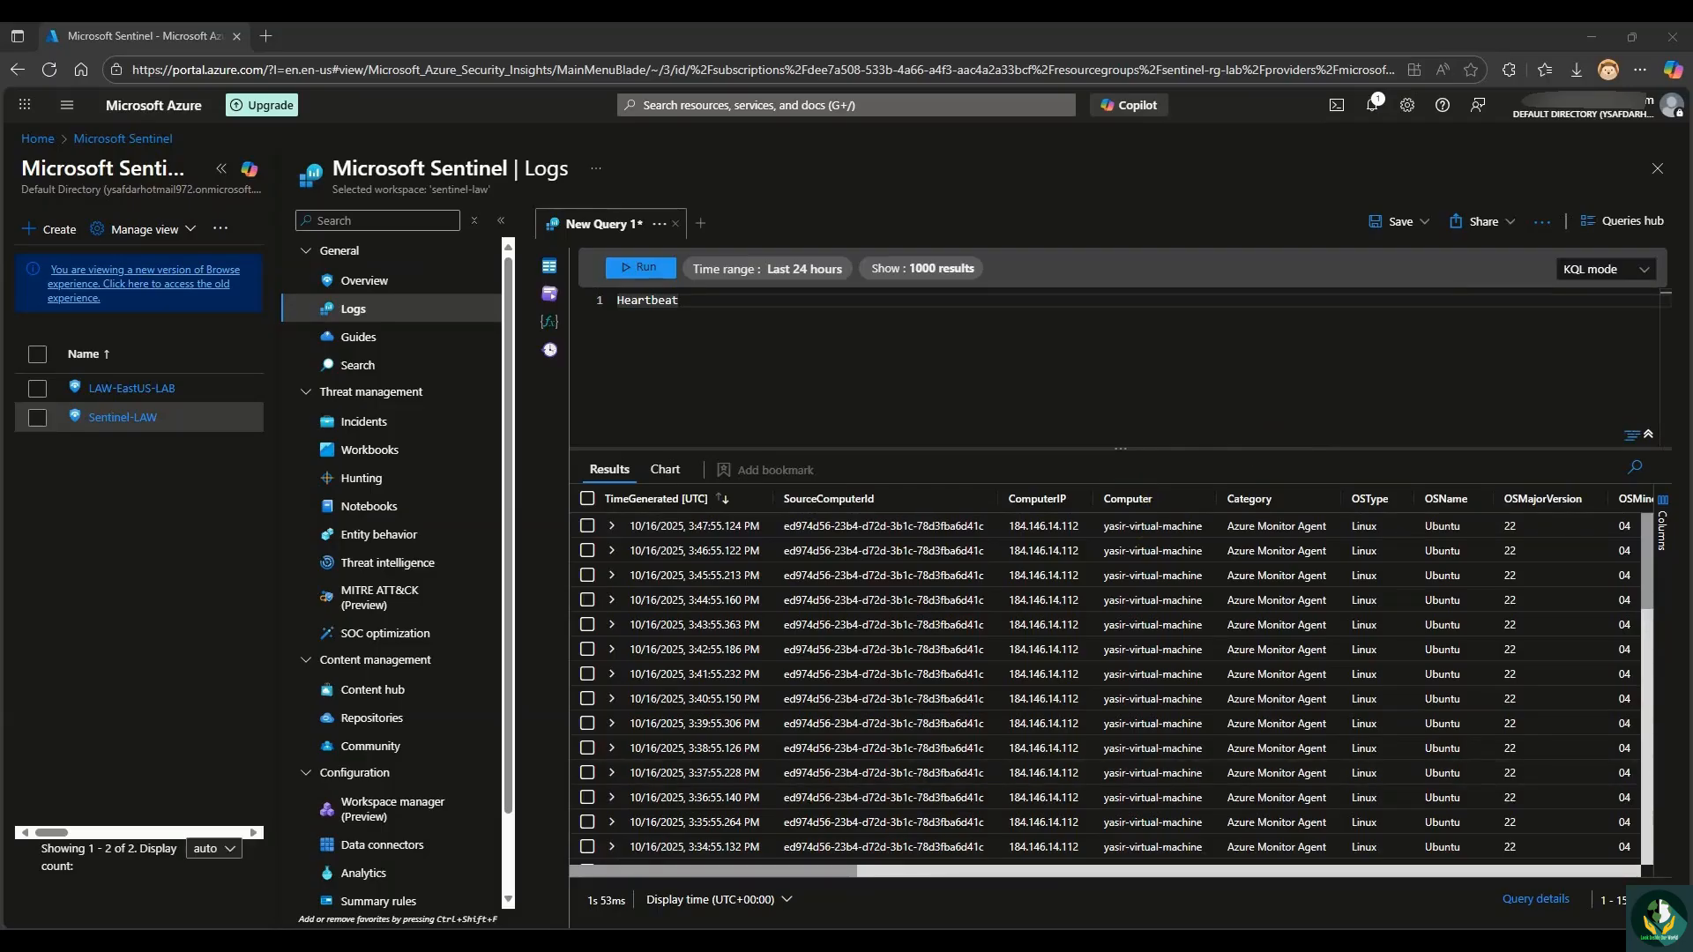
Switch to the Ubuntu 22.04.5 LTS virtual machine in VMware Workstation and sign in to the lab account with its password.
{"action": "left_click", "coordinate": [955, 944]}
{"action": "left_click", "coordinate": [855, 580]}
{"action": "type", "text": "••••••••••"}
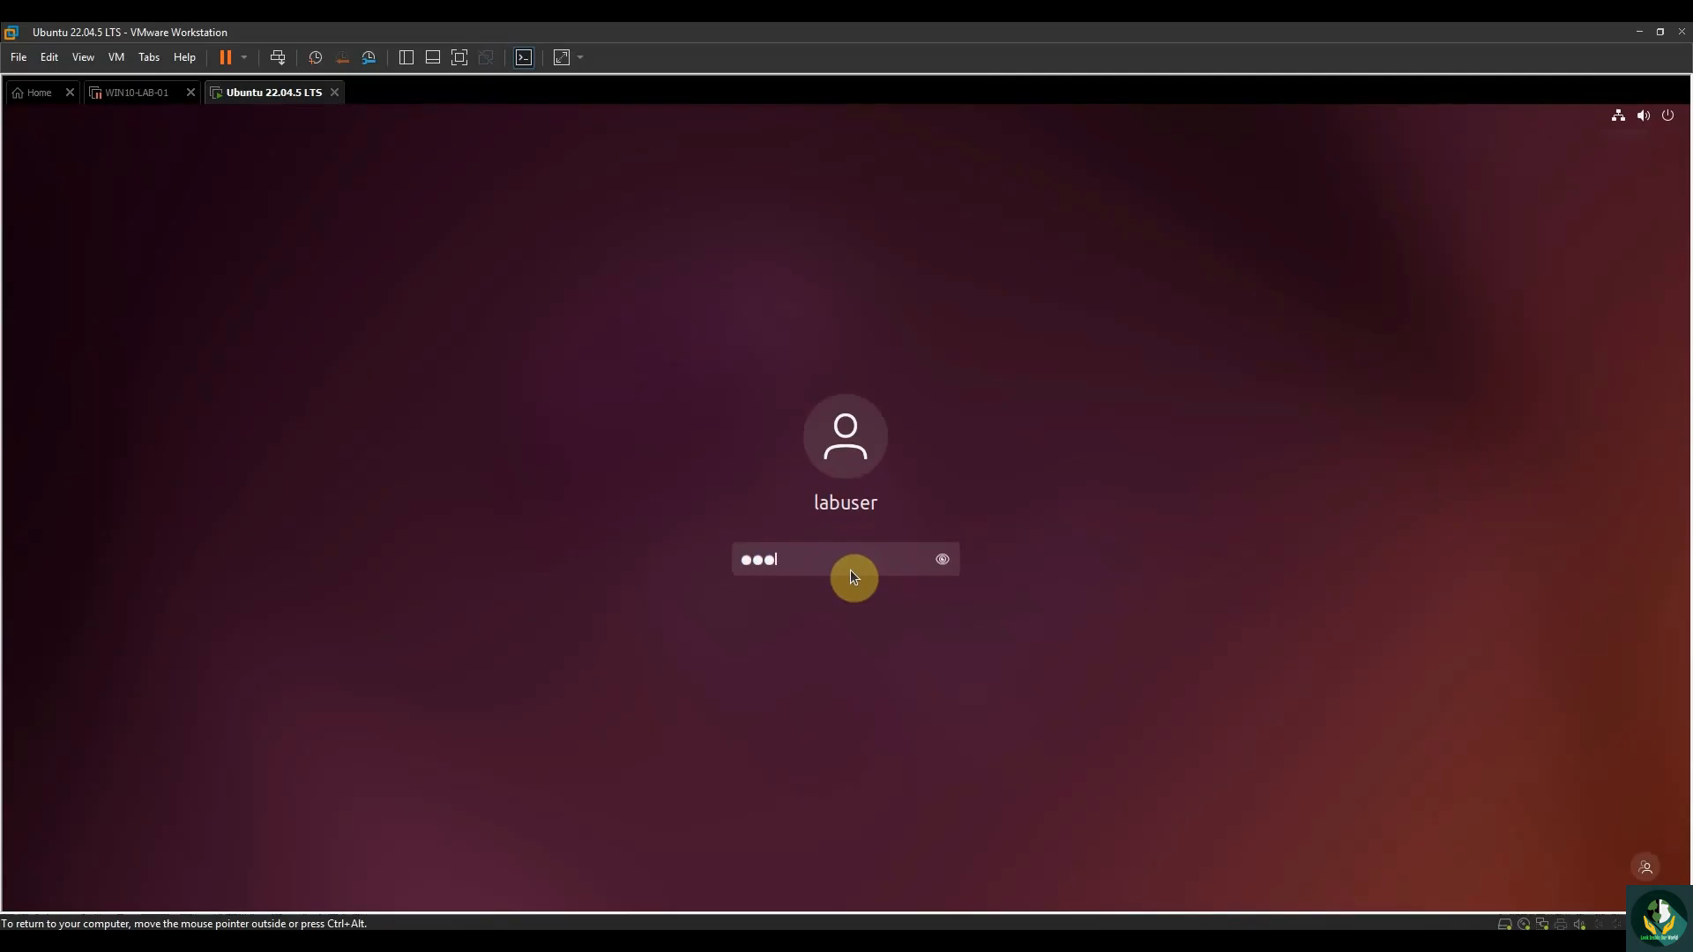
{"action": "key", "text": "Return"}
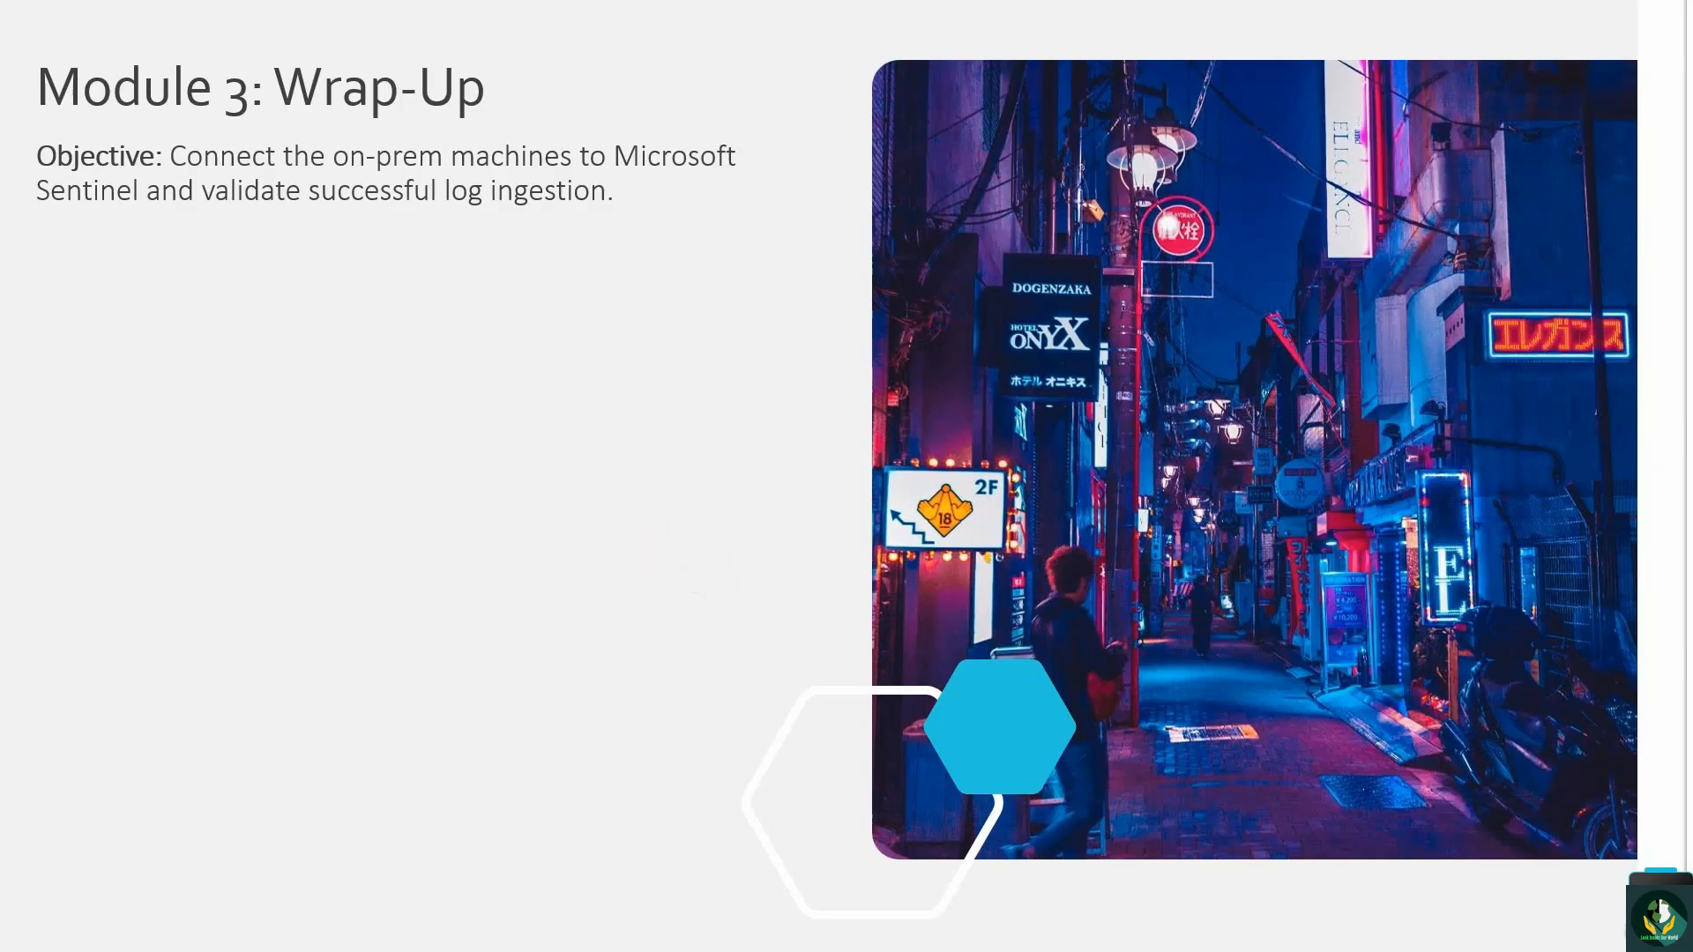
{"action": "key", "text": "Right"}
{"action": "key", "text": "Right"}
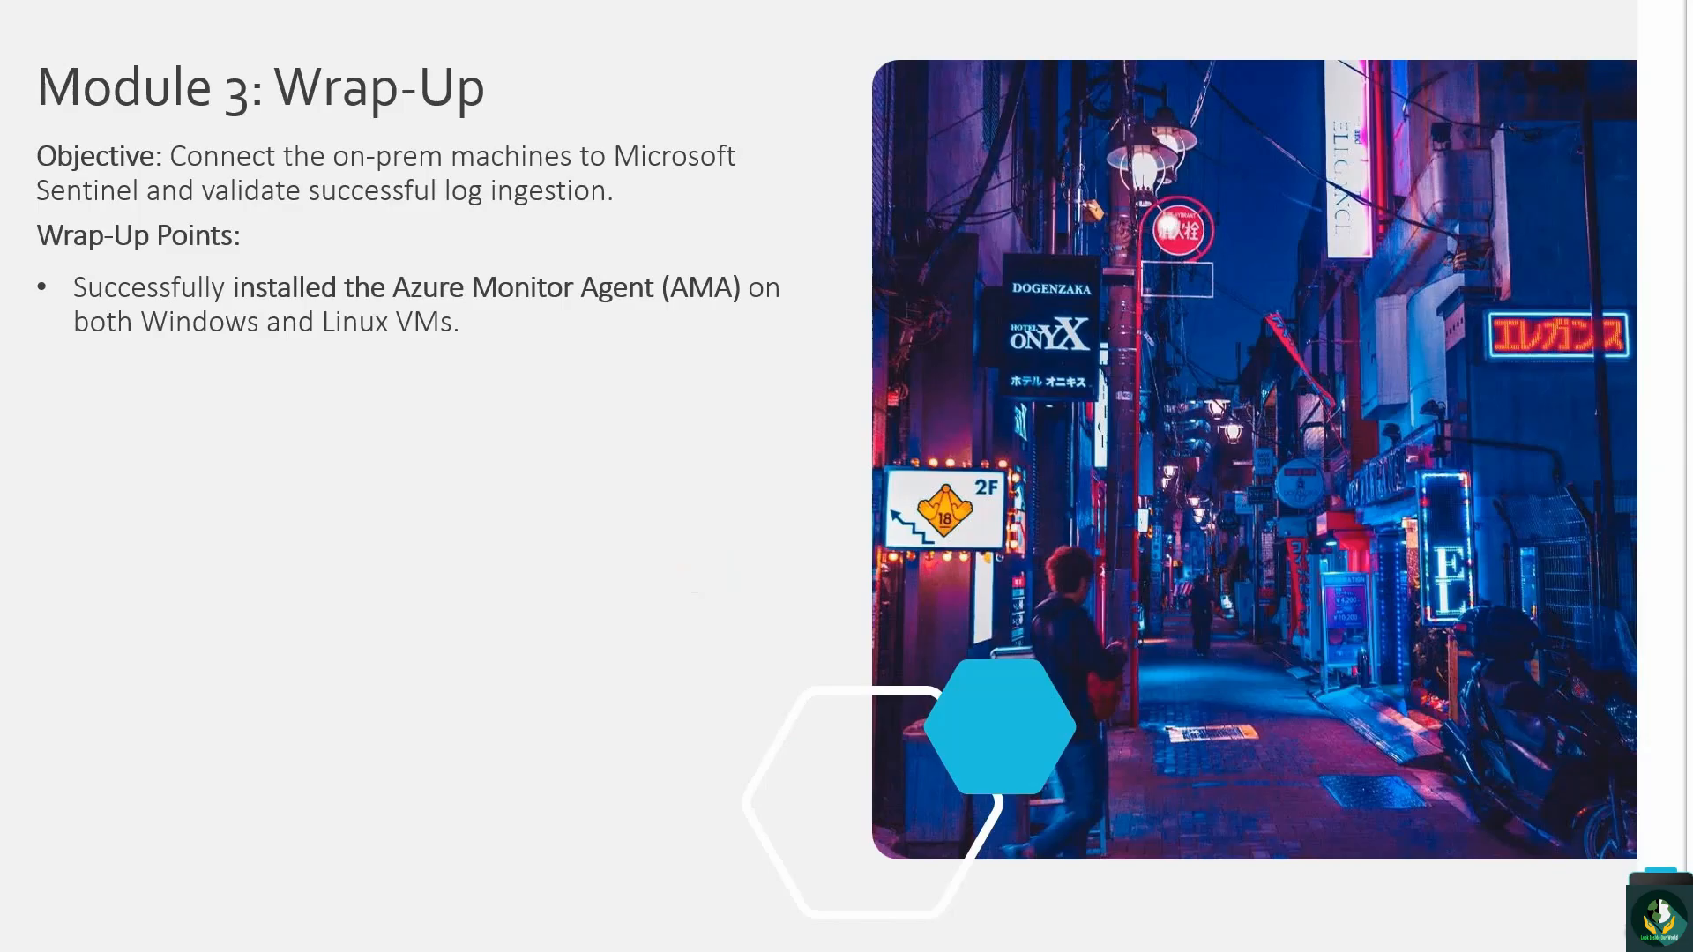
{"action": "key", "text": "Right"}
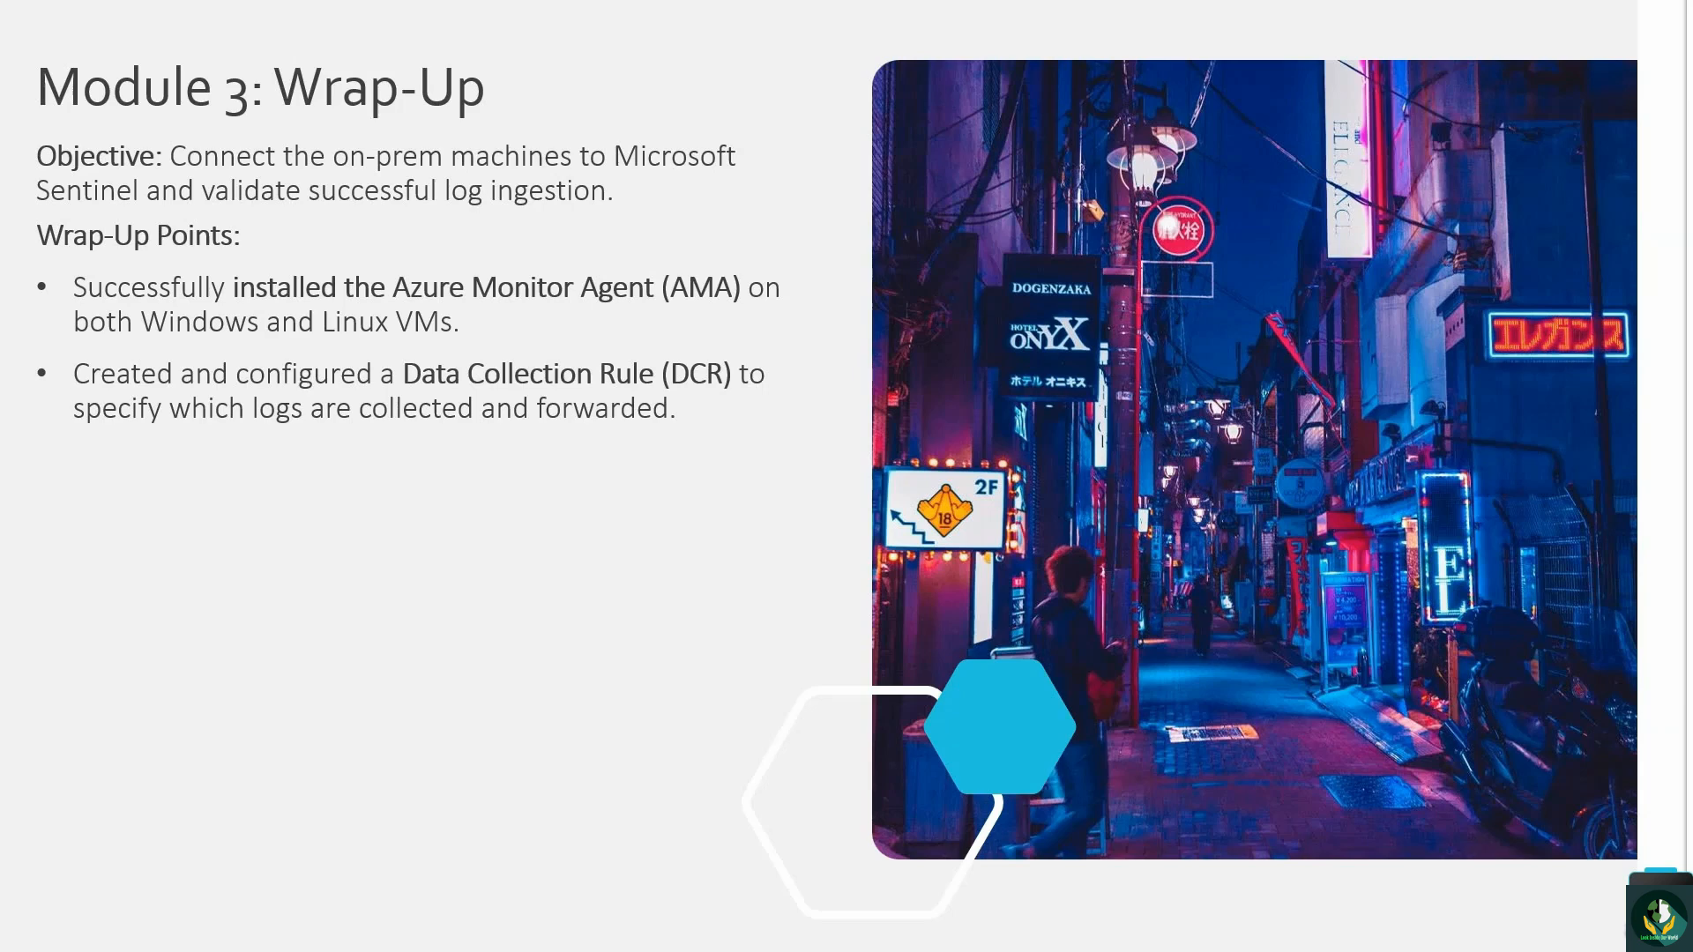
{"action": "key", "text": "Right"}
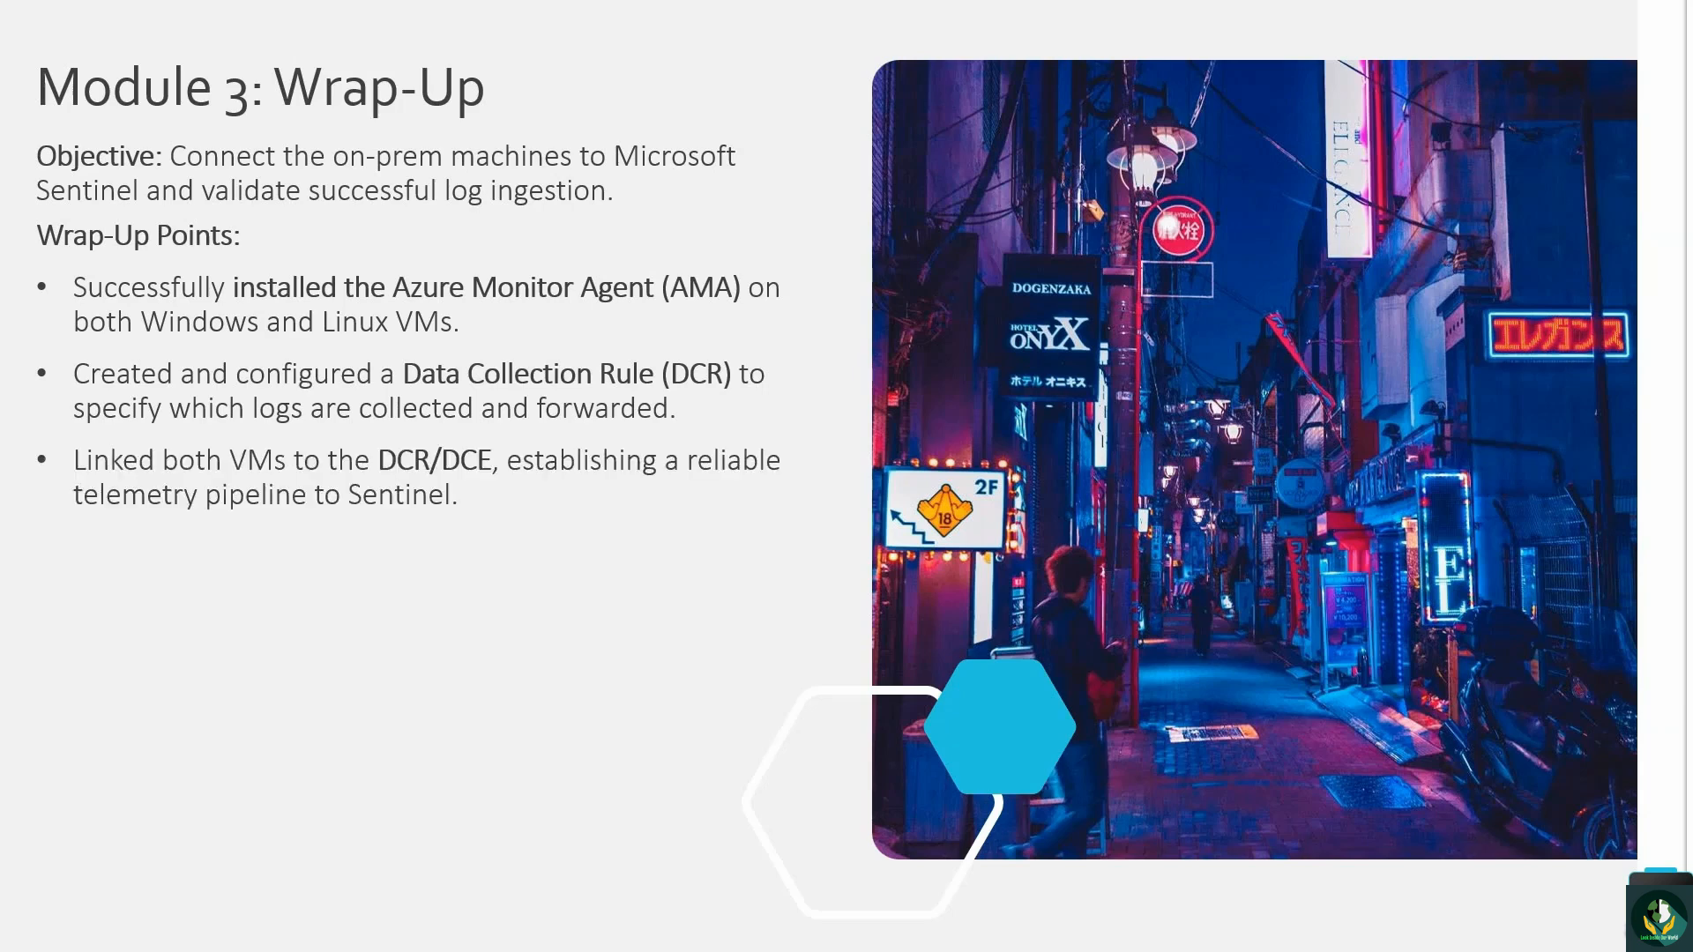
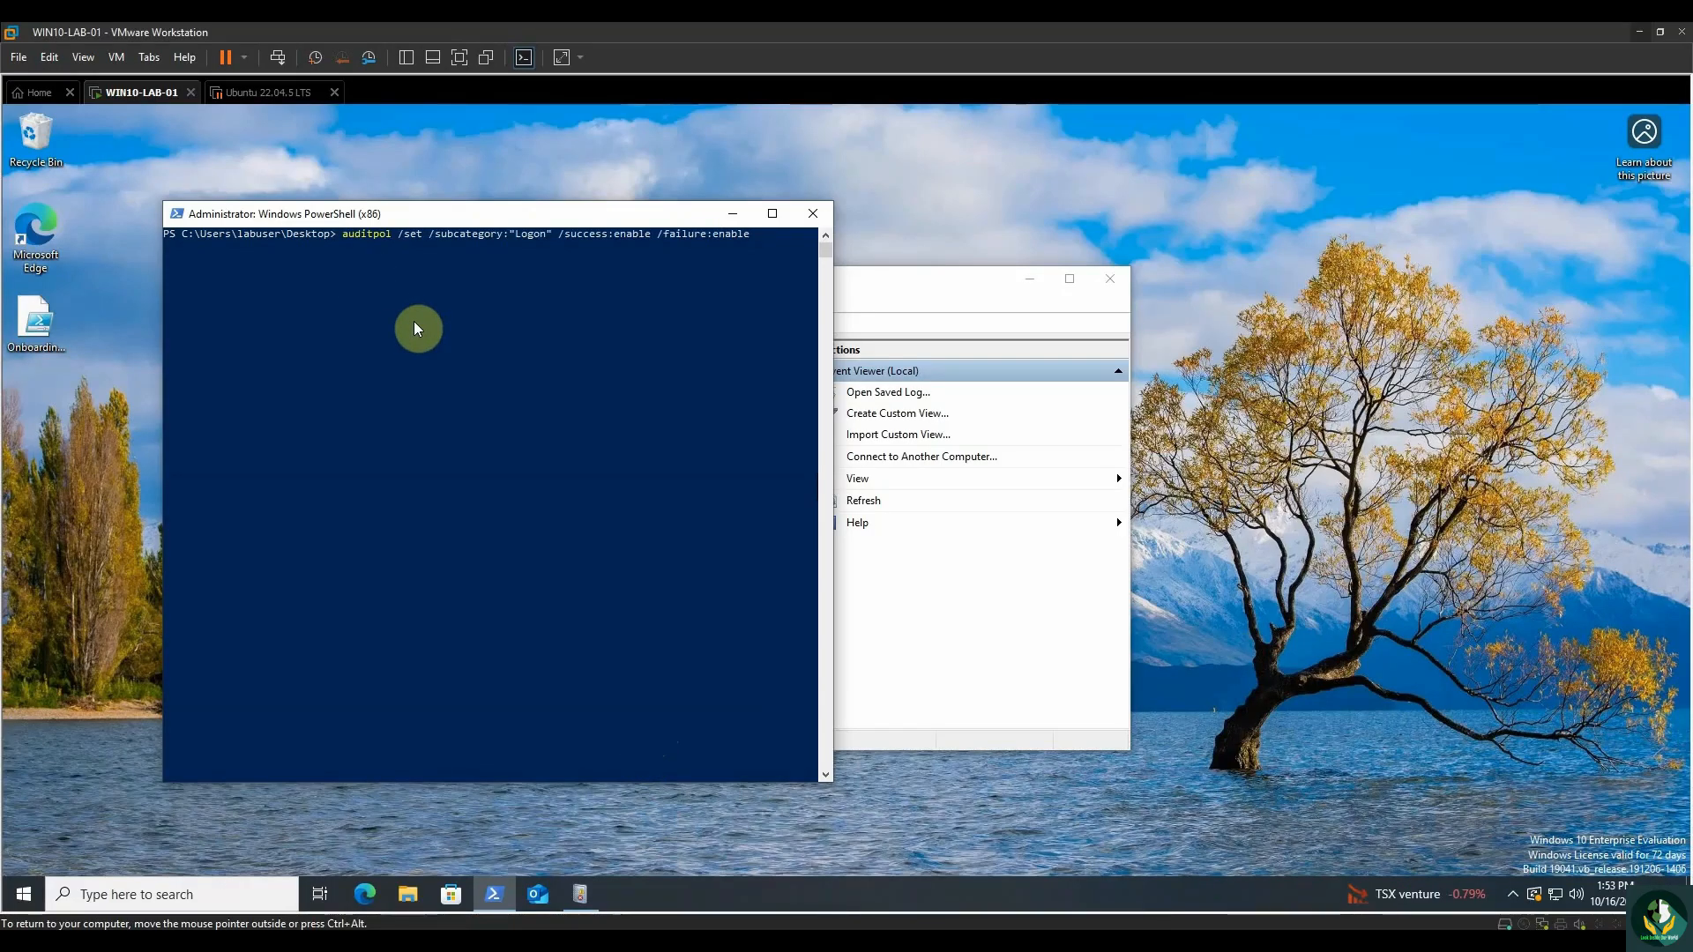
Enable success and failure auditing for the Logon and Logoff subcategories with auditpol in the WIN10-LAB-01 PowerShell session.
{"action": "key", "text": "Return"}
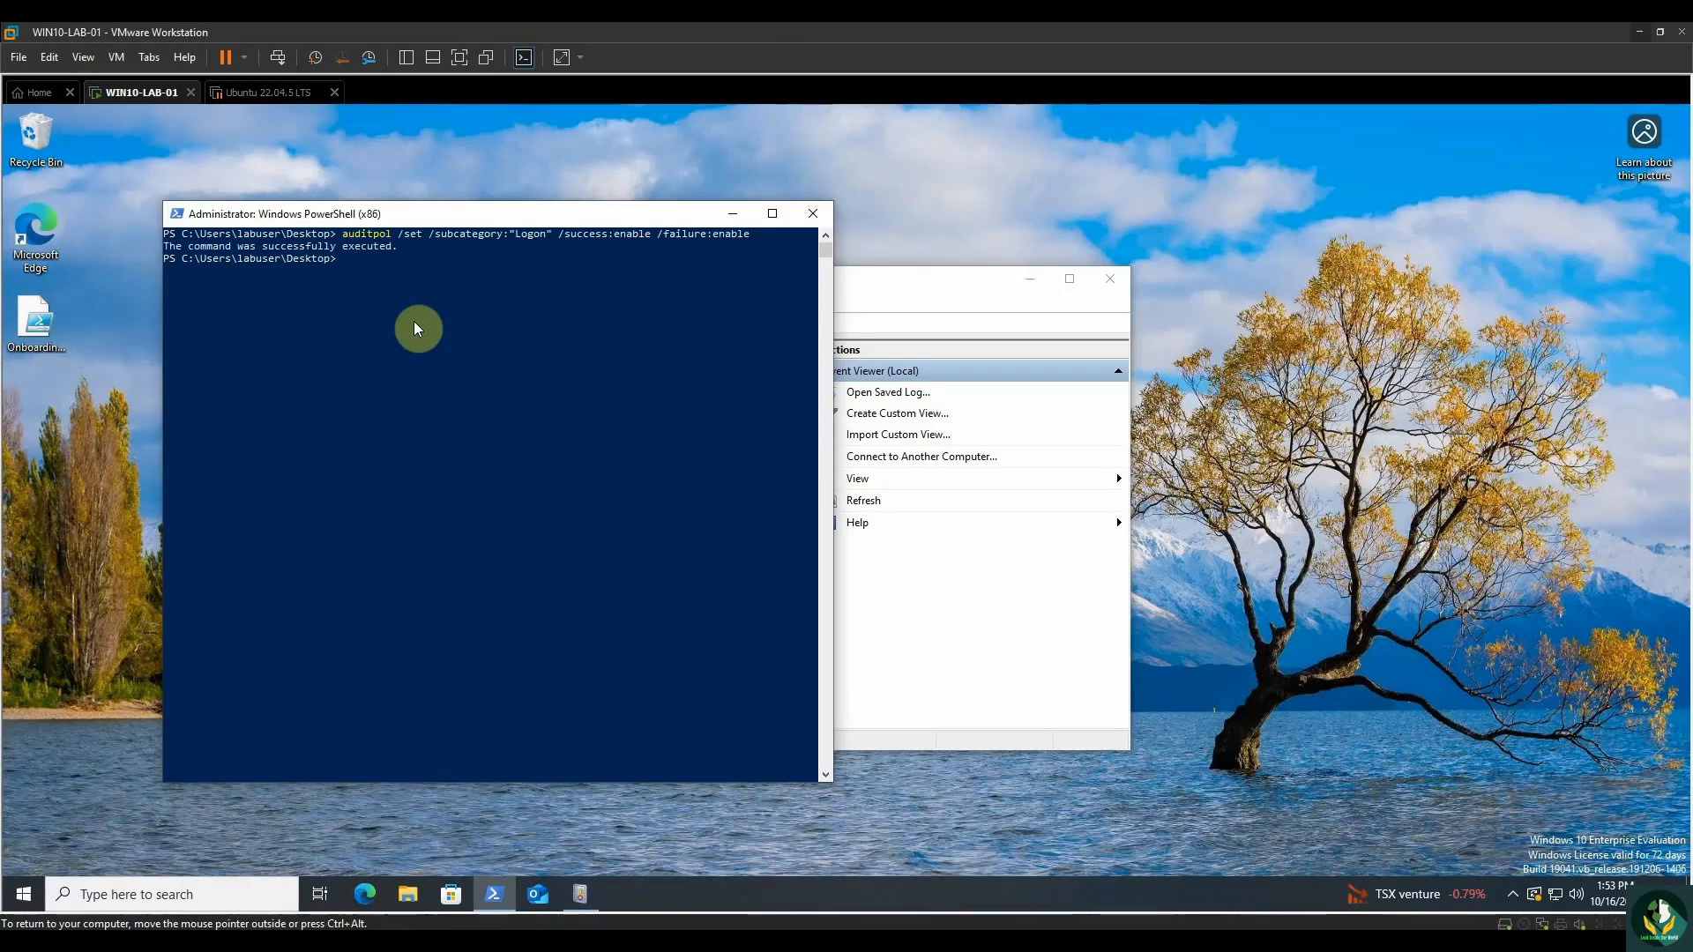
{"action": "mouse_move", "coordinate": [494, 894]}
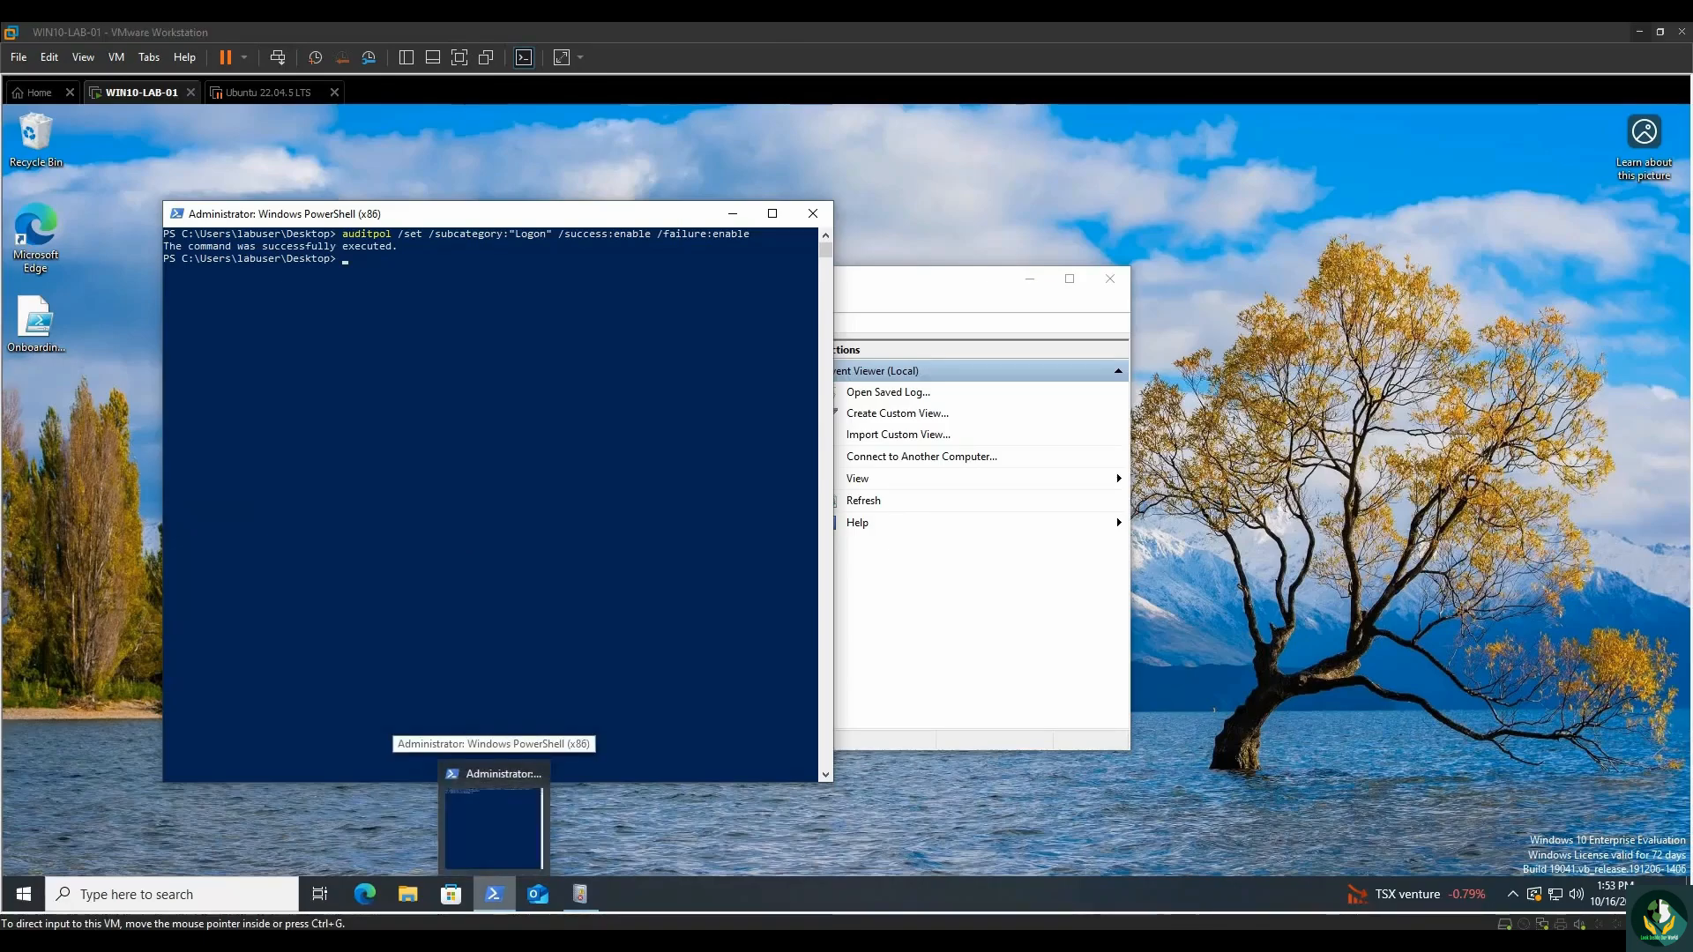
{"action": "left_click", "coordinate": [484, 303]}
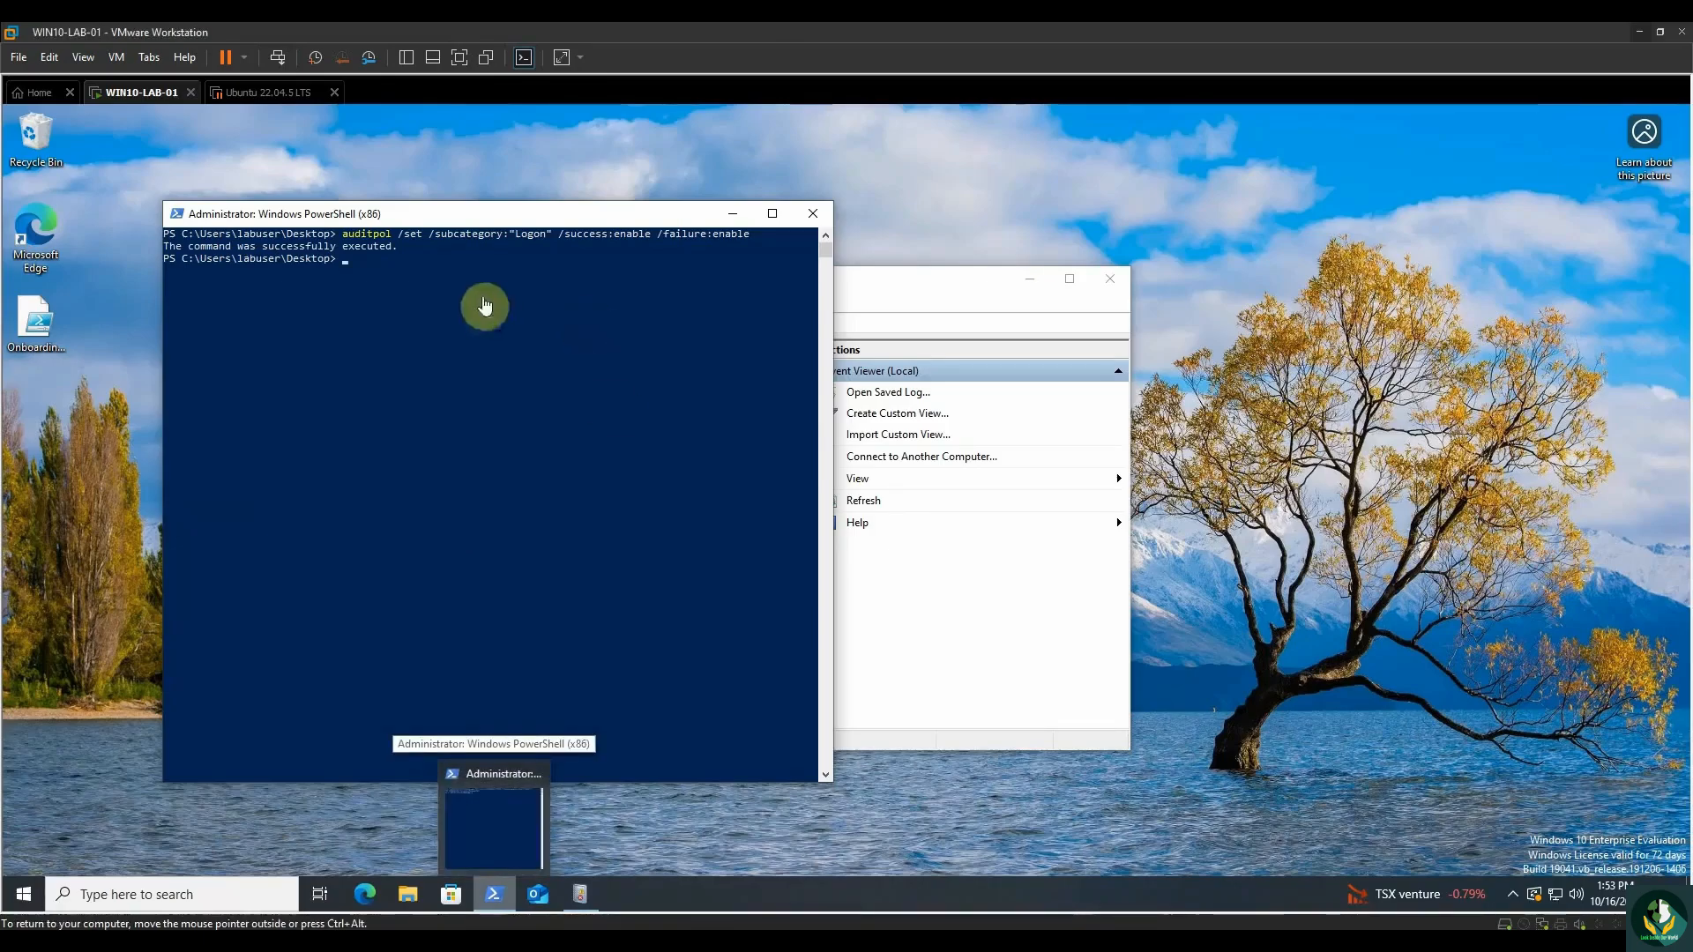
{"action": "type", "text": "auditpol /set /subcategory:\"Logoff\" /success:enable /failure:enable"}
{"action": "key", "text": "Return"}
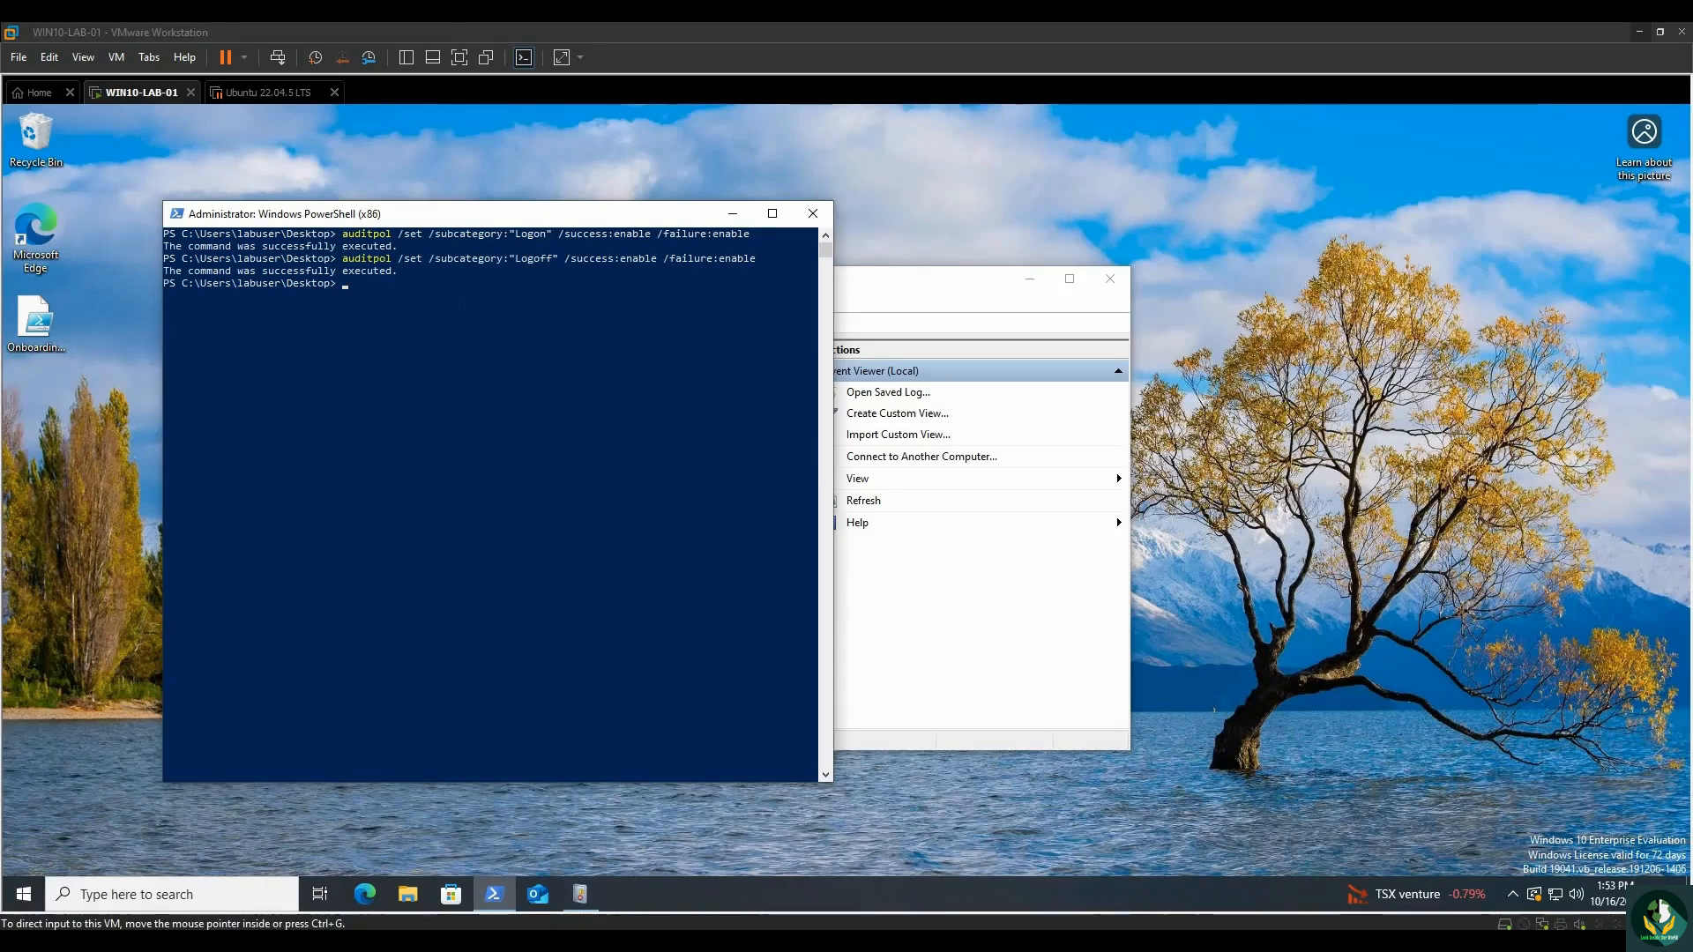
Enable success and failure auditing for the Special Logon subcategory with auditpol.
{"action": "left_click", "coordinate": [414, 499]}
{"action": "left_click", "coordinate": [392, 316]}
{"action": "type", "text": "auditpol /set /subcategory:\"Special Logon\" /success:enable /failure:enable"}
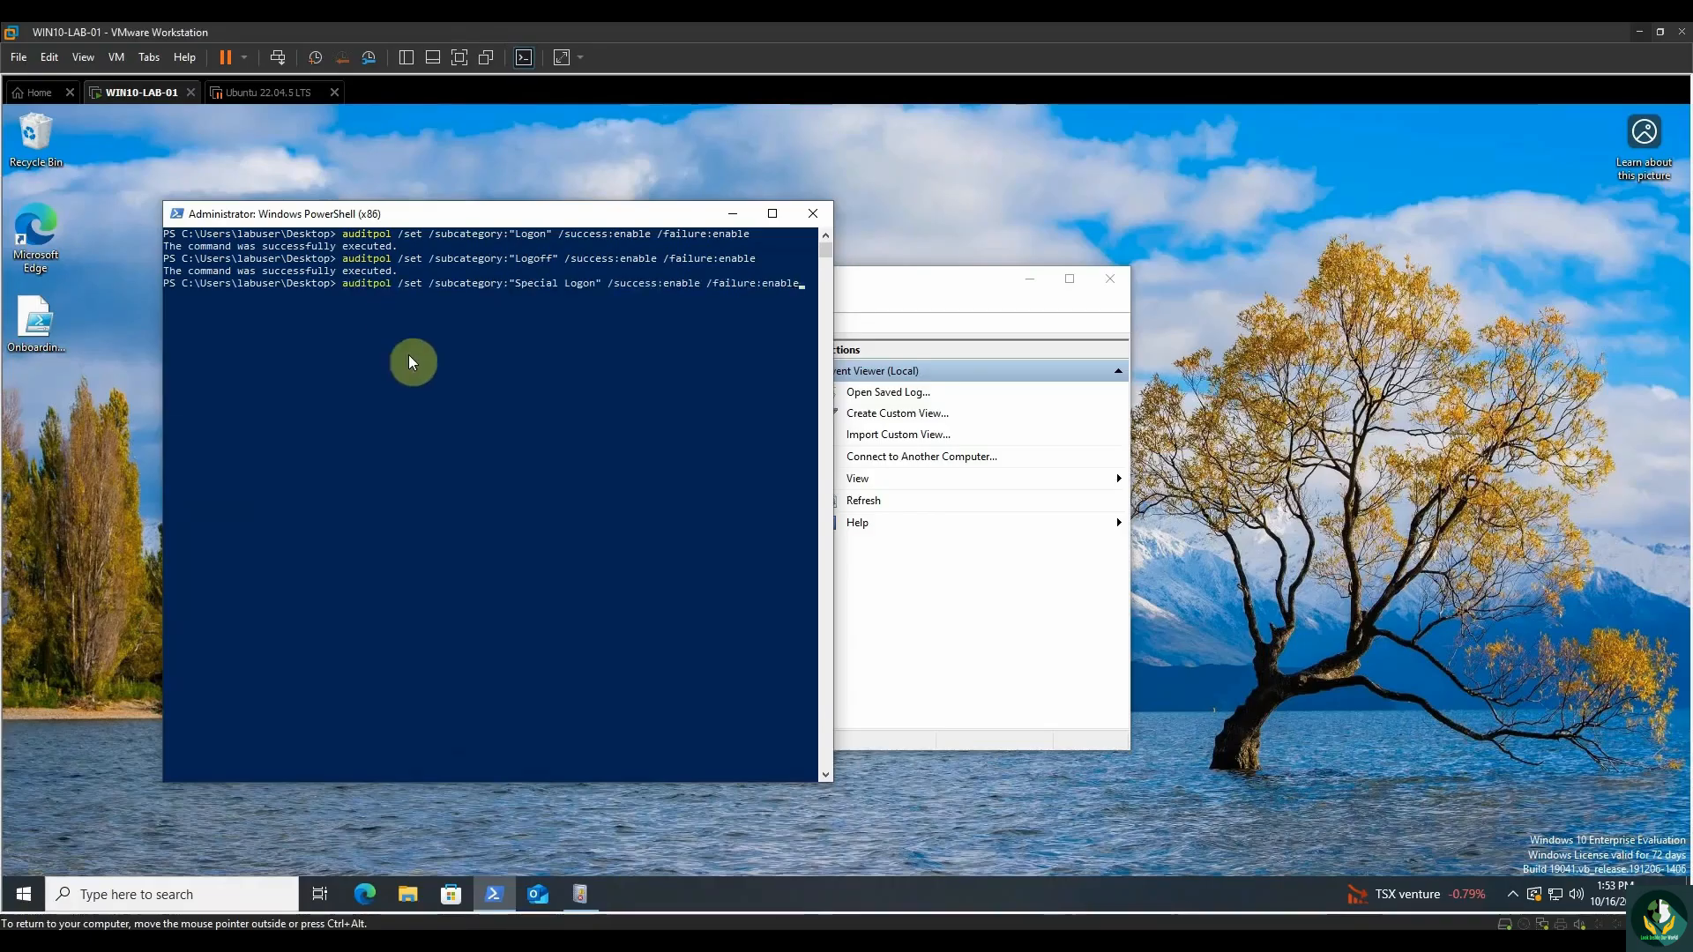
{"action": "key", "text": "Return"}
{"action": "key", "text": "ctrl+alt"}
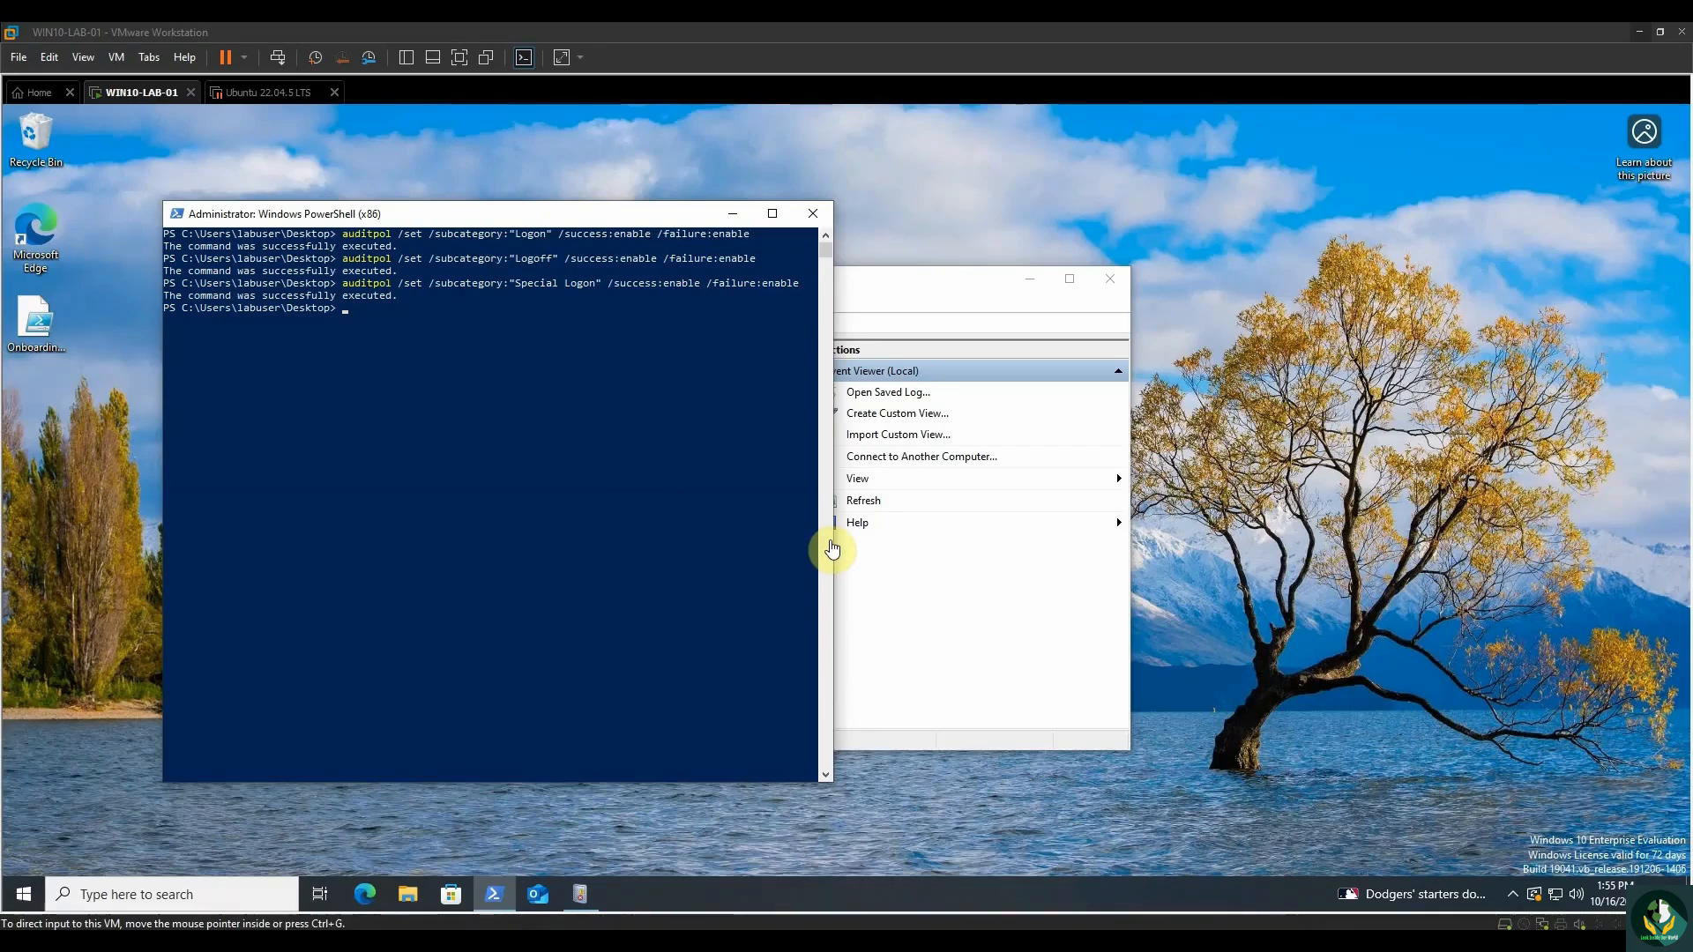
Query the audit policy of the Logon, Logoff and Special Logon subcategories with auditpol /get.
{"action": "left_click", "coordinate": [360, 344]}
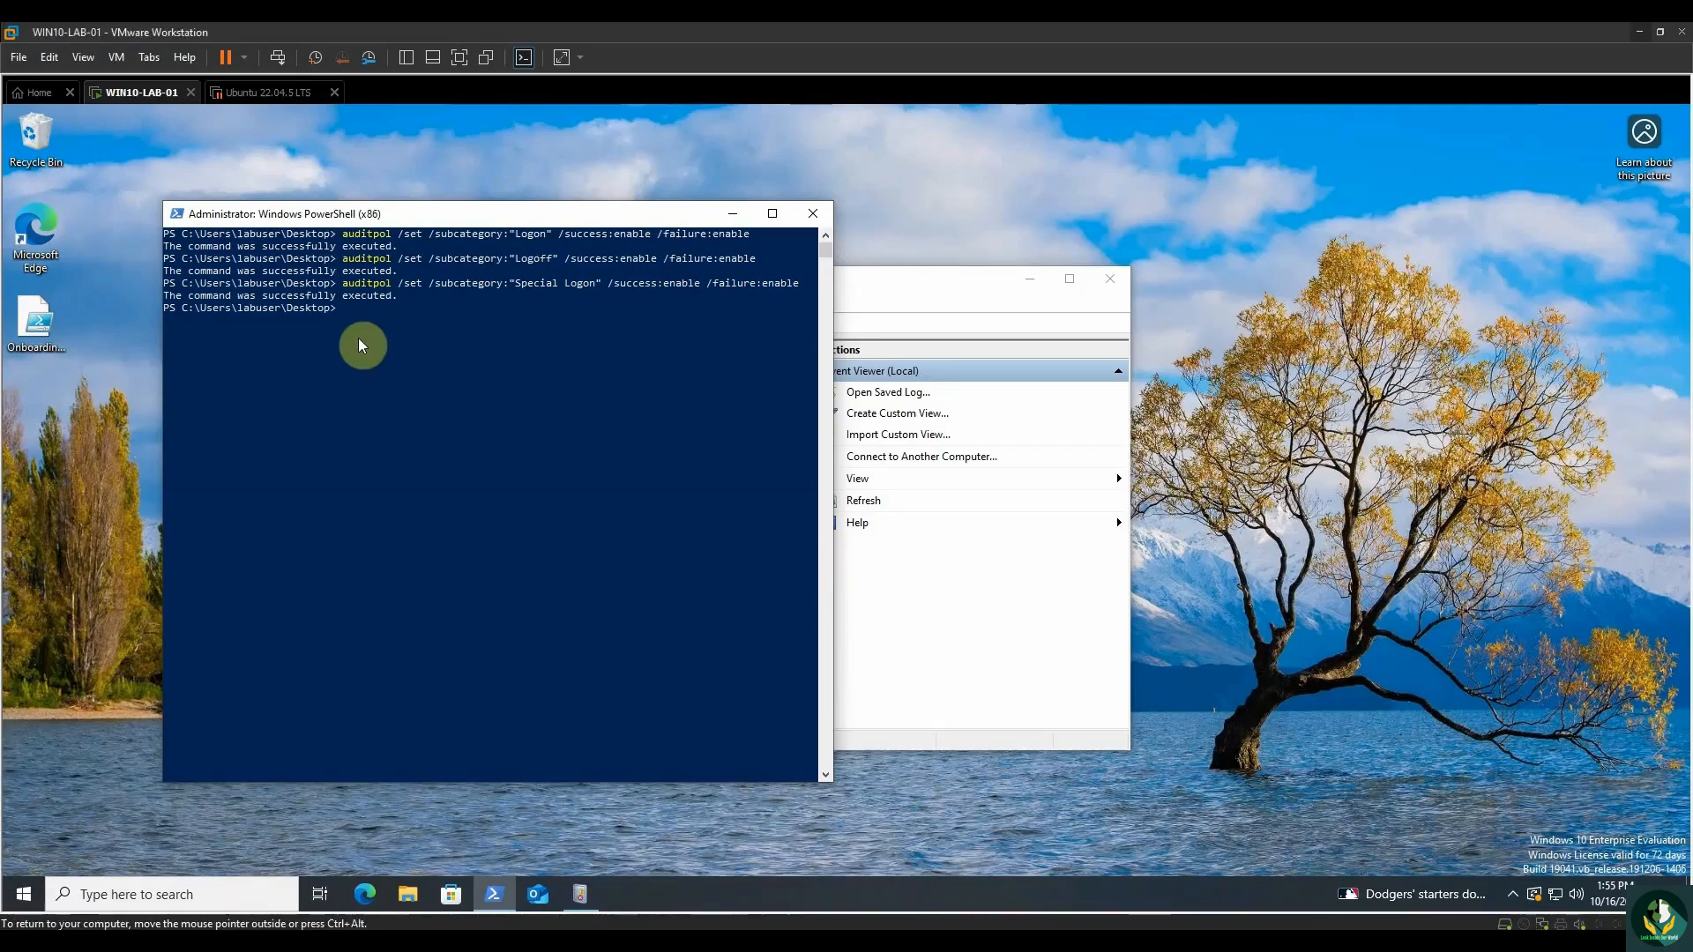
{"action": "type", "text": "aud"}
{"action": "right_click", "coordinate": [359, 344]}
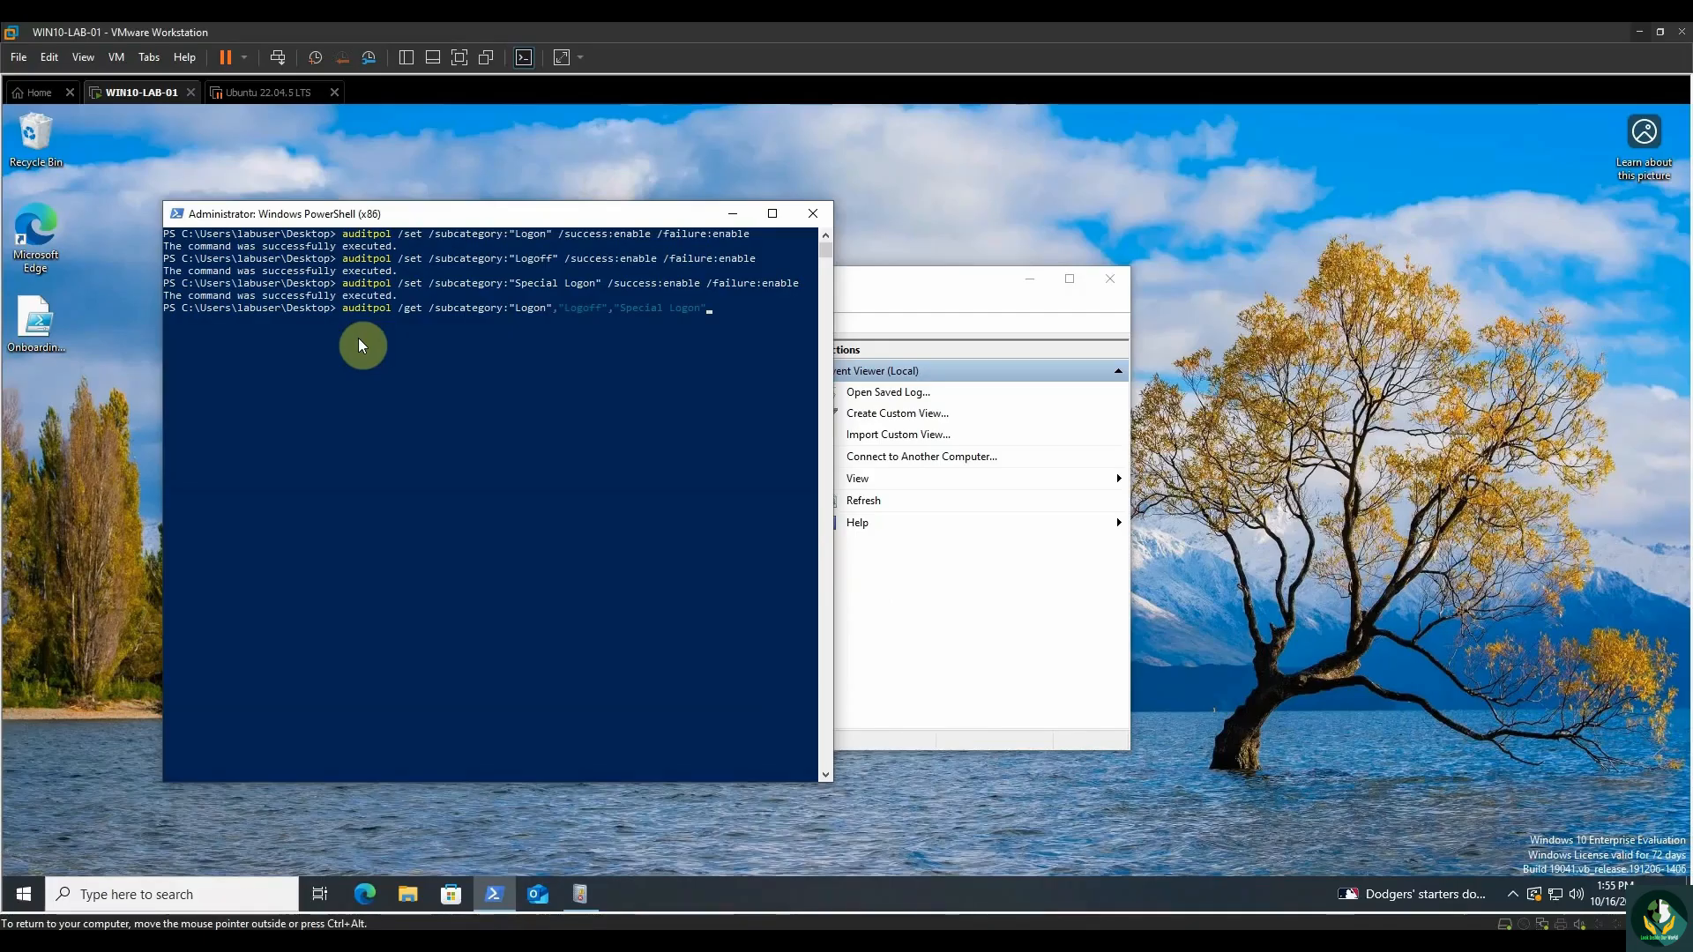
{"action": "key", "text": "Return"}
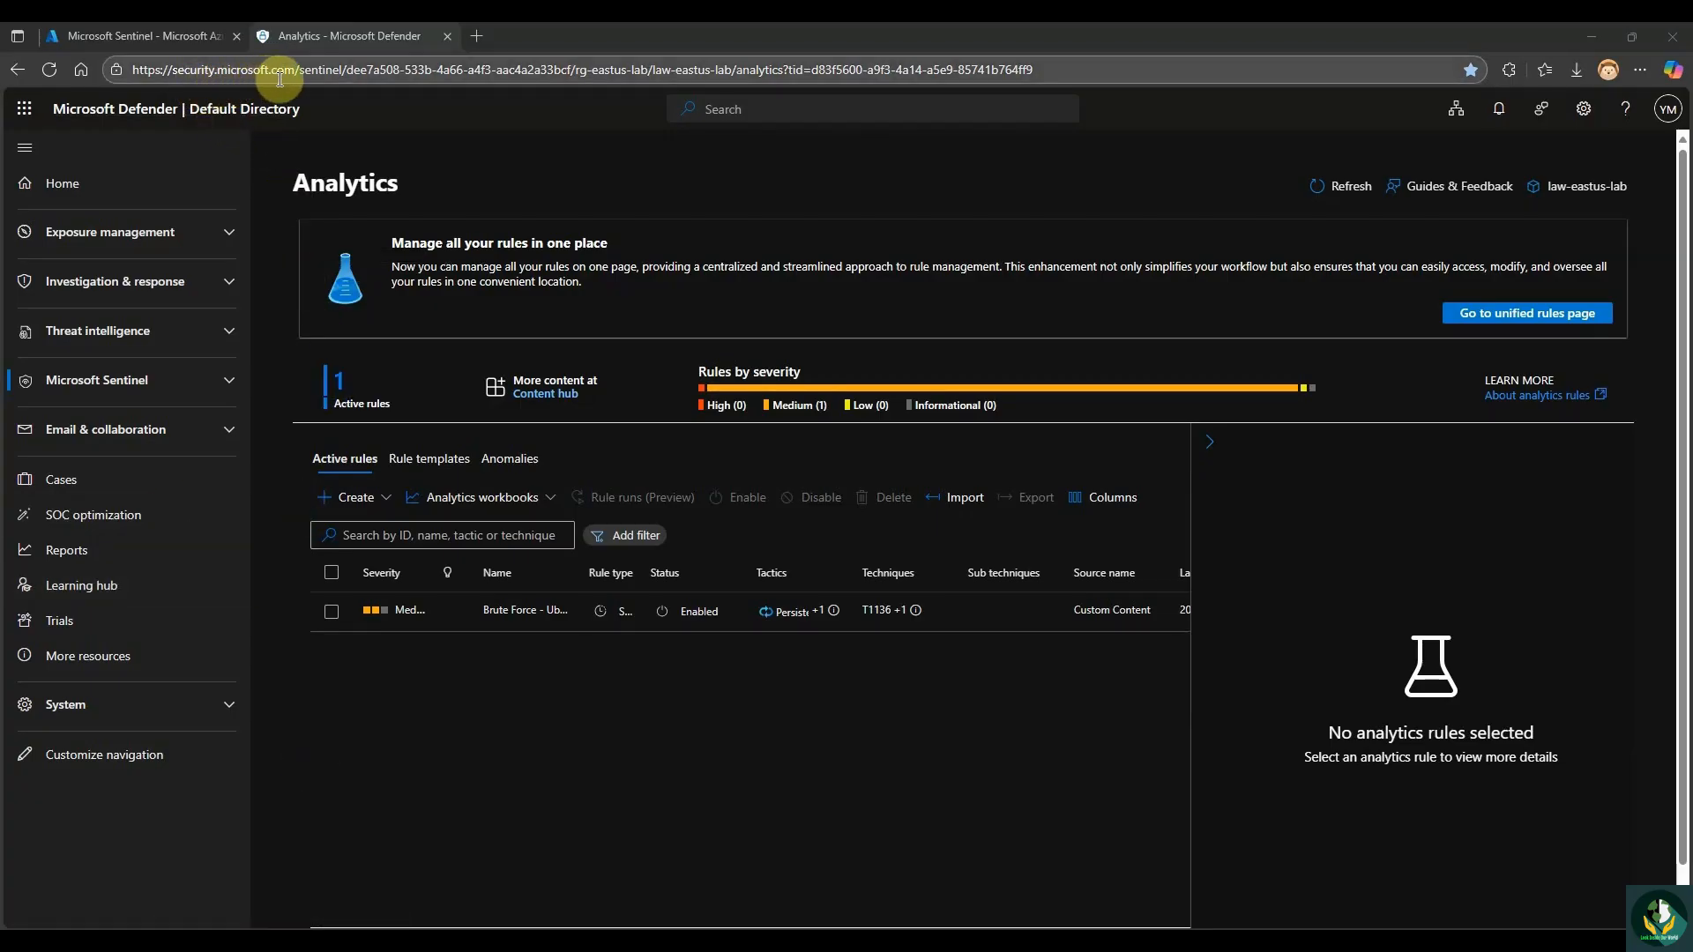
Open Microsoft Sentinel's Analytics configuration in the Microsoft Defender portal and start a new scheduled query rule.
{"action": "left_click", "coordinate": [232, 382]}
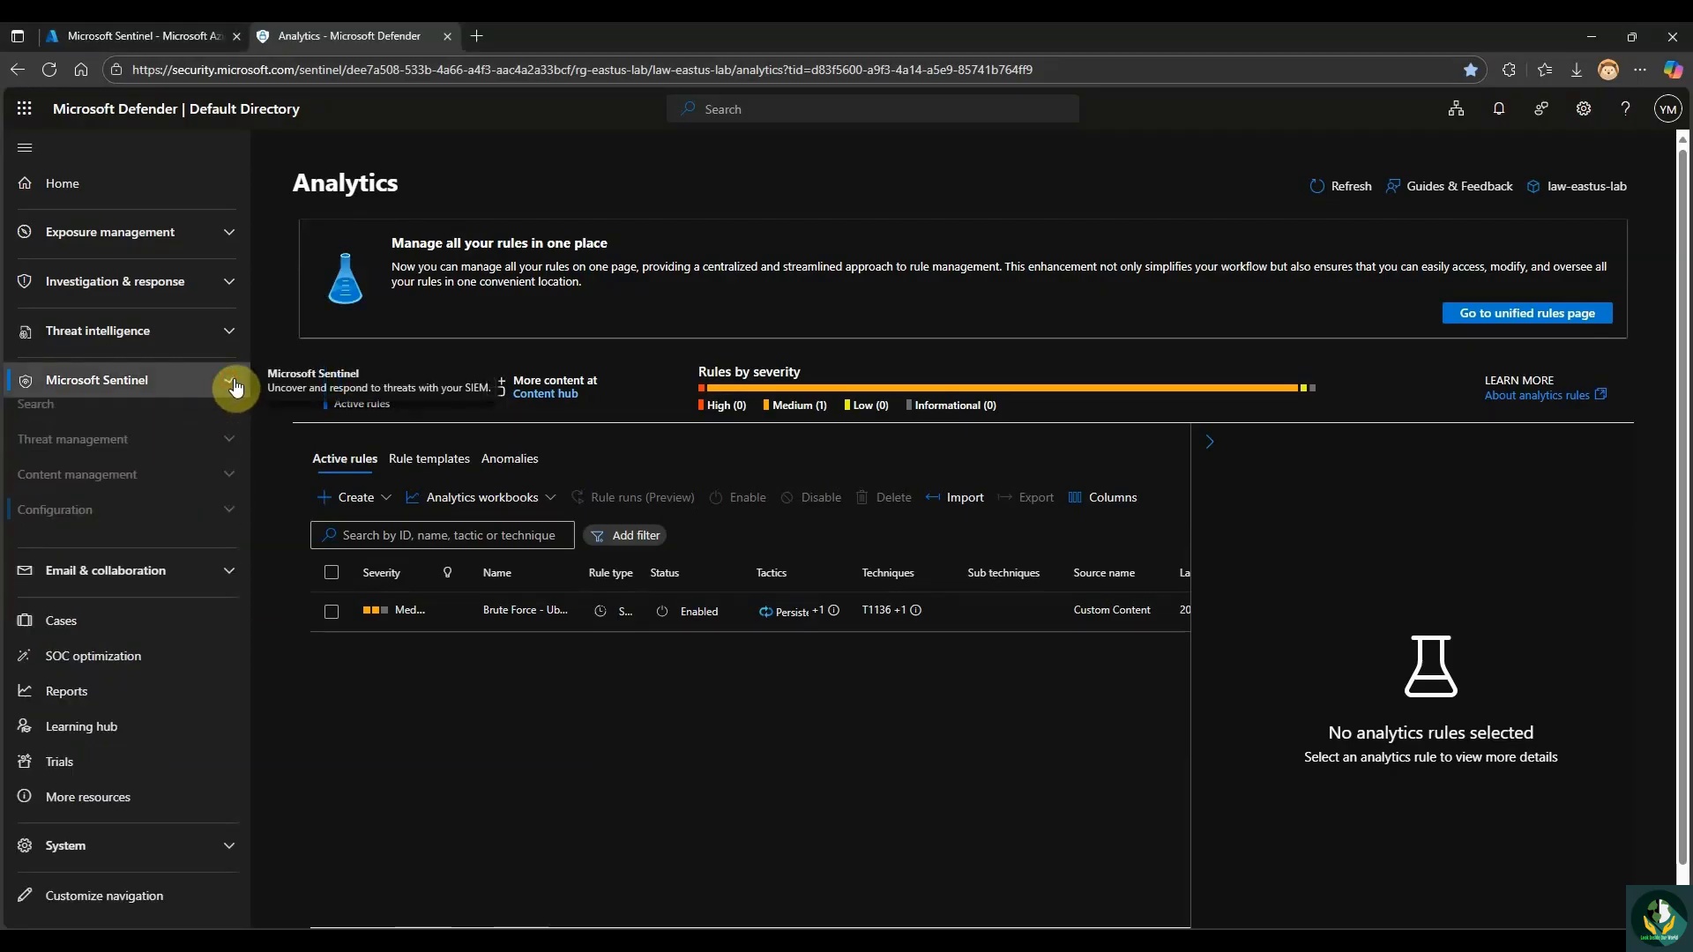
{"action": "left_click", "coordinate": [230, 529]}
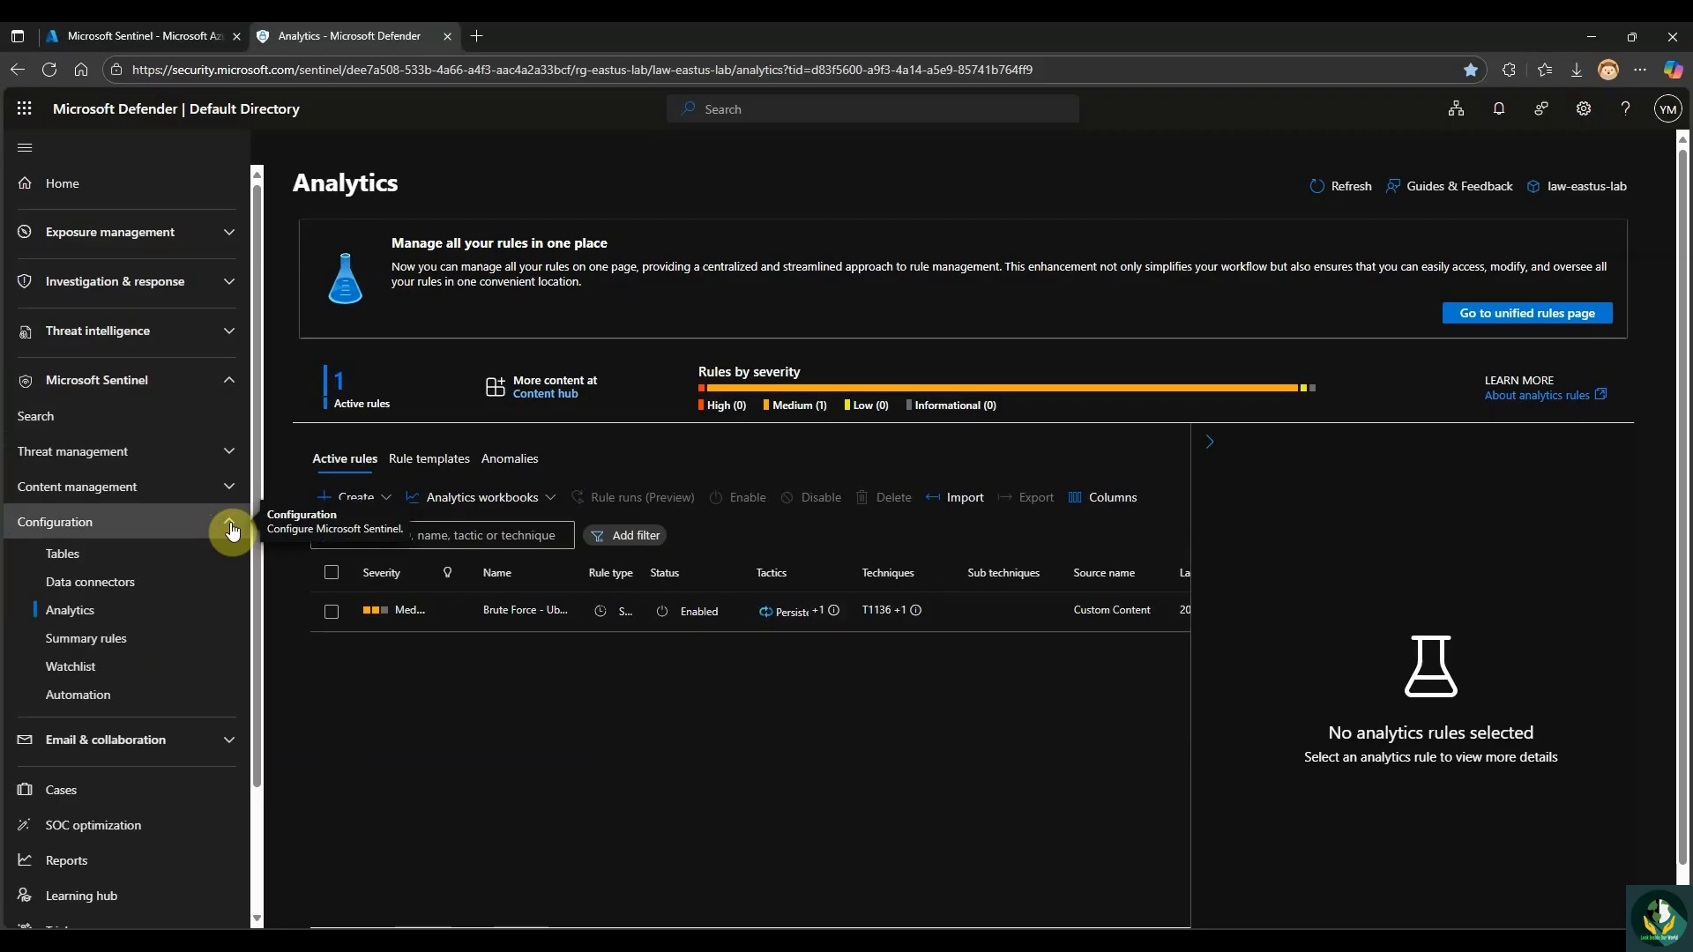
{"action": "left_click", "coordinate": [128, 621]}
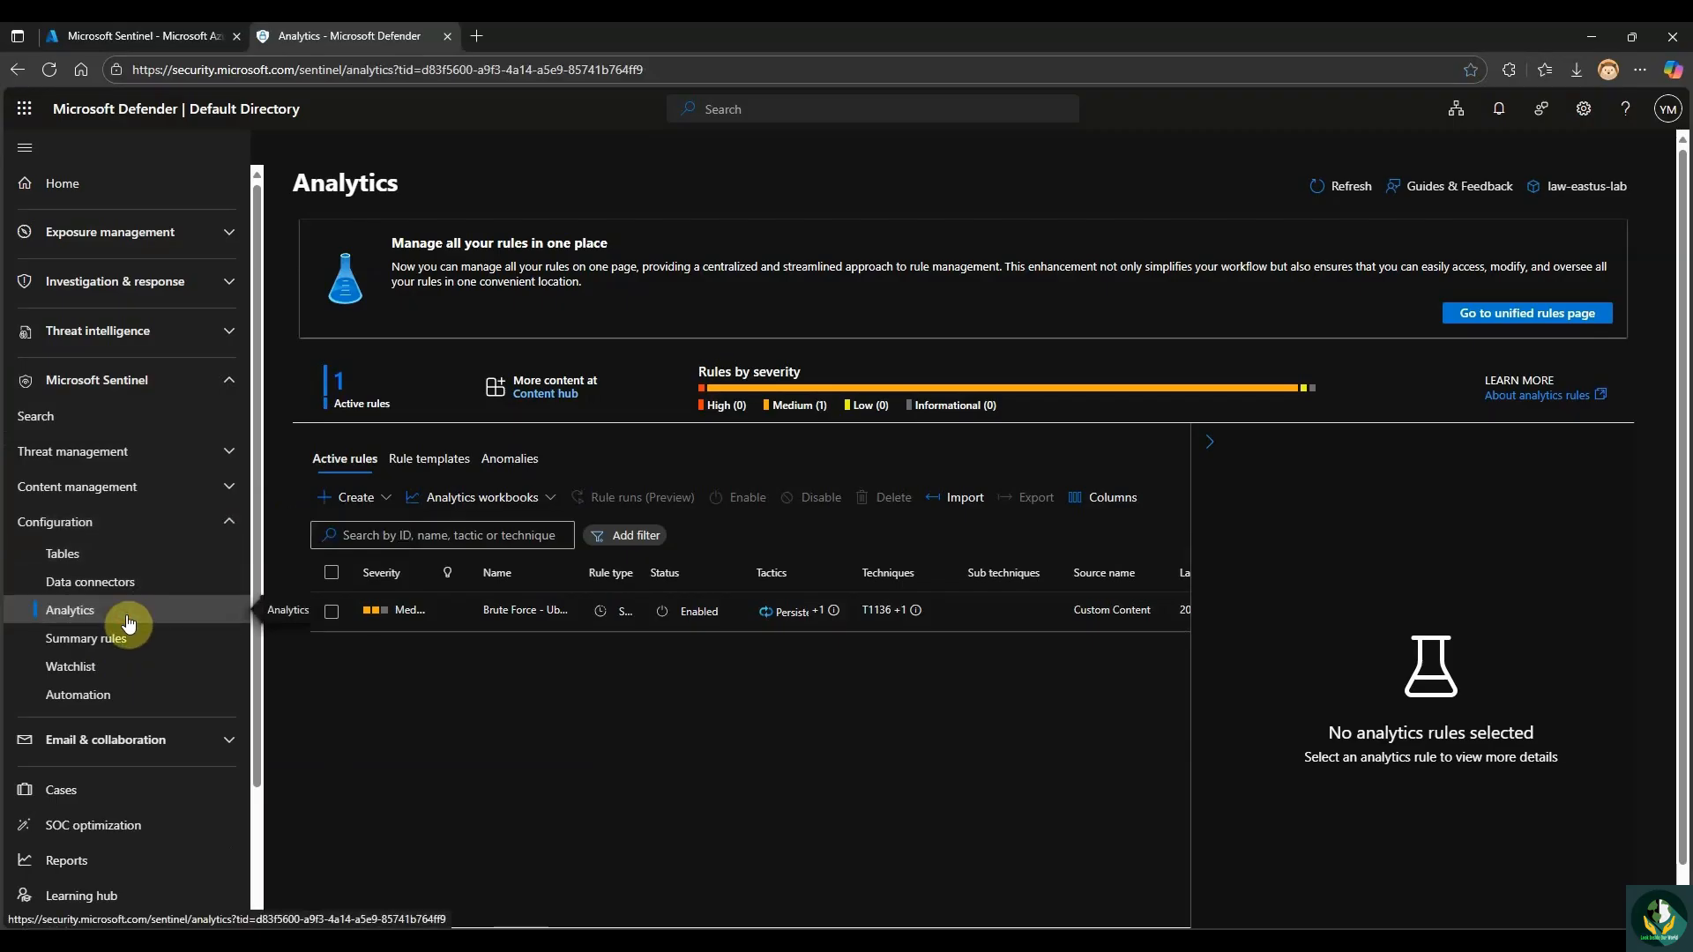
{"action": "left_click", "coordinate": [373, 502]}
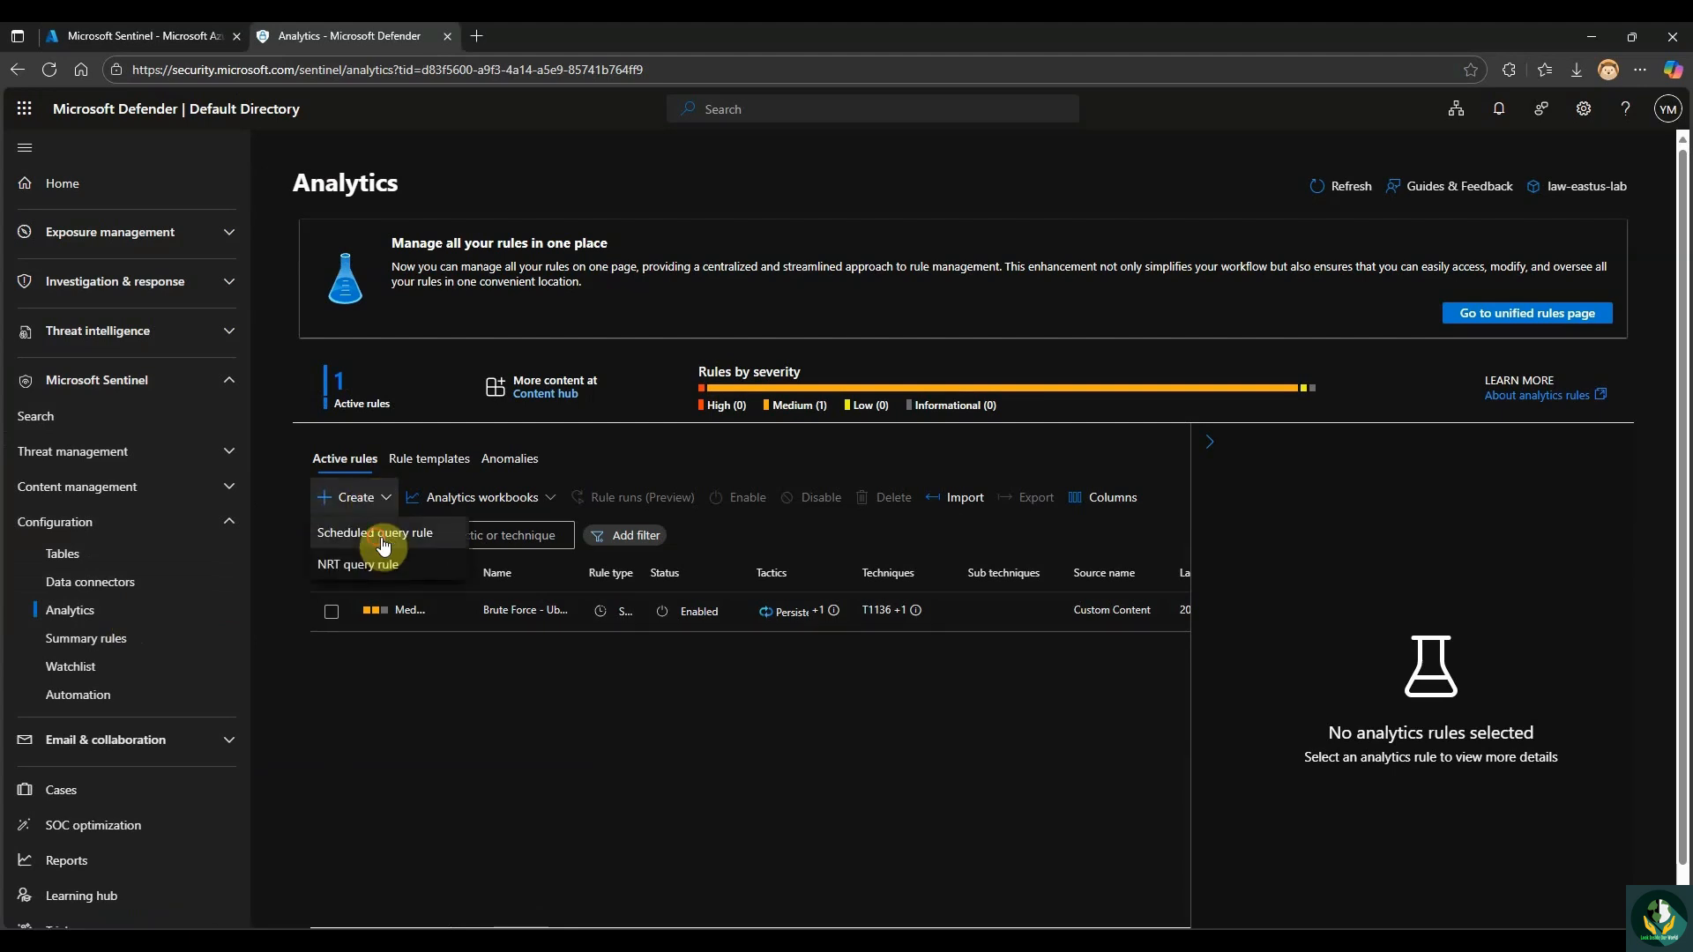
{"action": "left_click", "coordinate": [383, 534]}
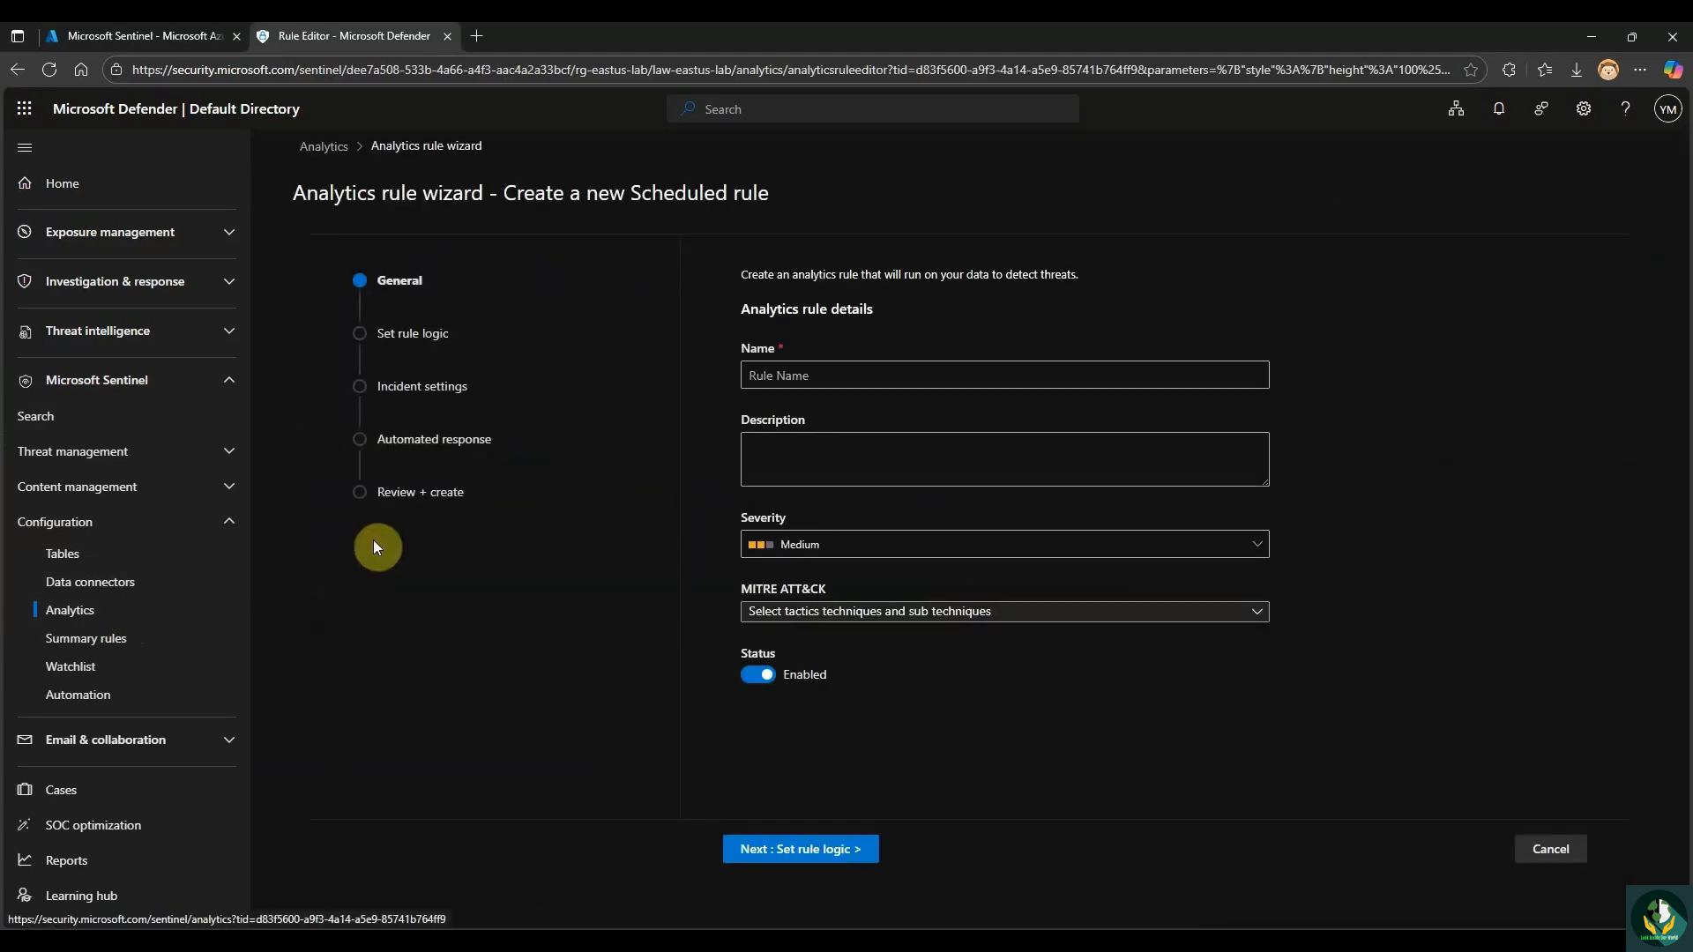
Name the scheduled rule Failed_RDP_Logins, leave its description empty and keep the severity at Medium.
{"action": "left_click", "coordinate": [793, 381]}
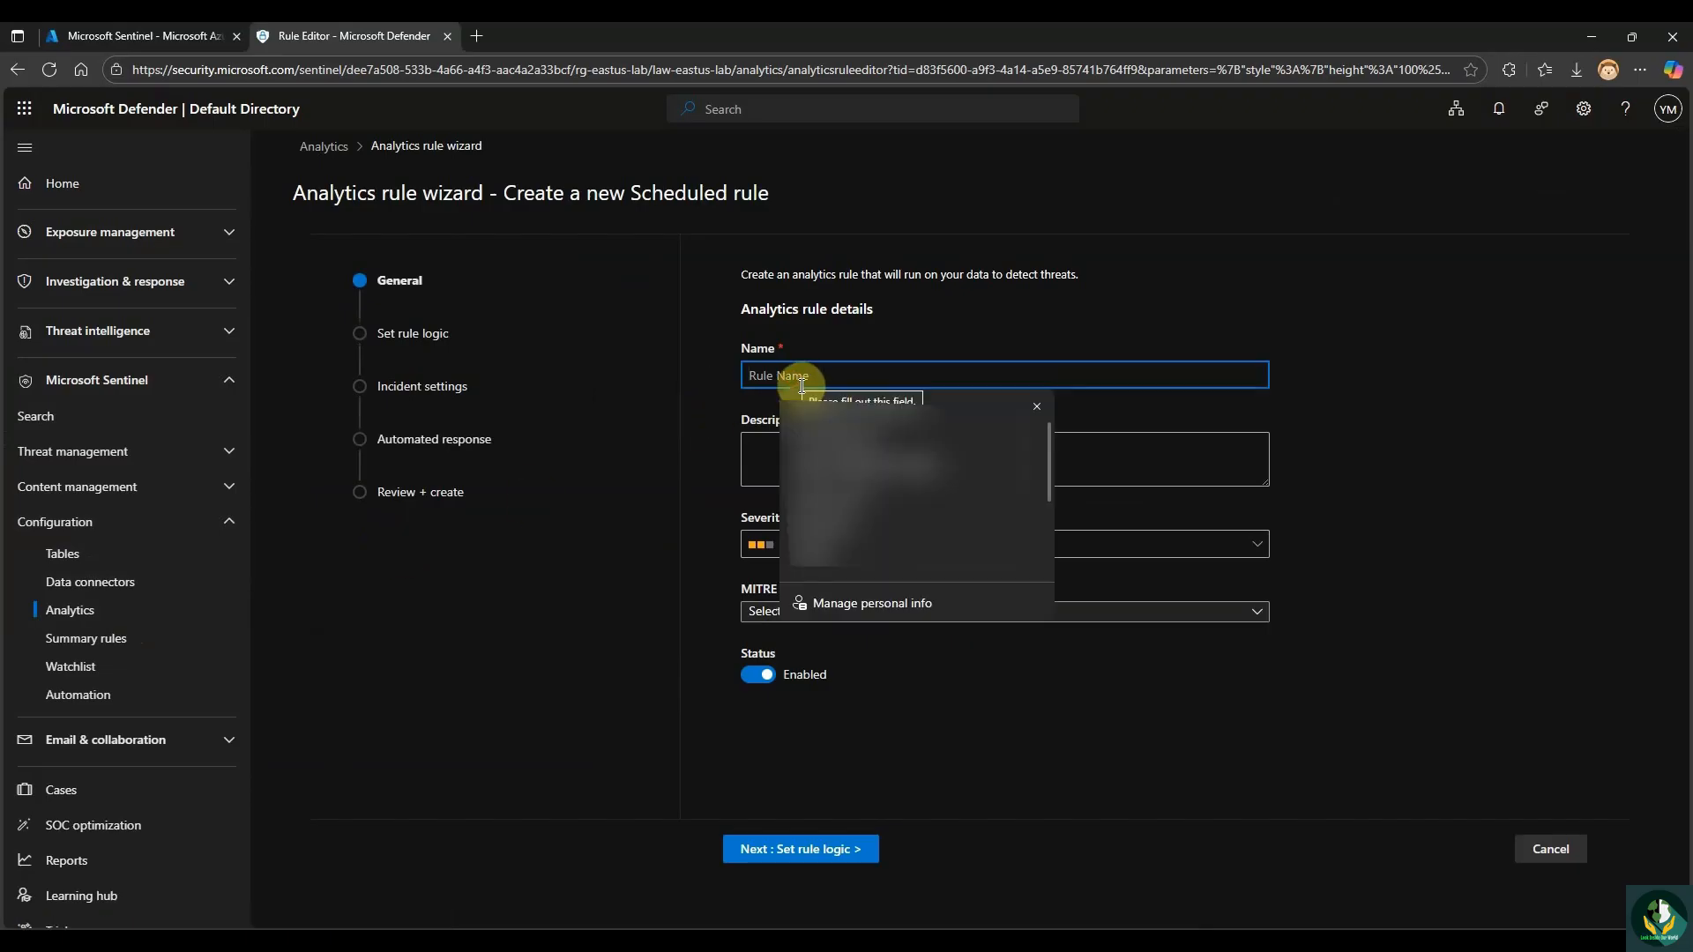
{"action": "type", "text": "Failed"}
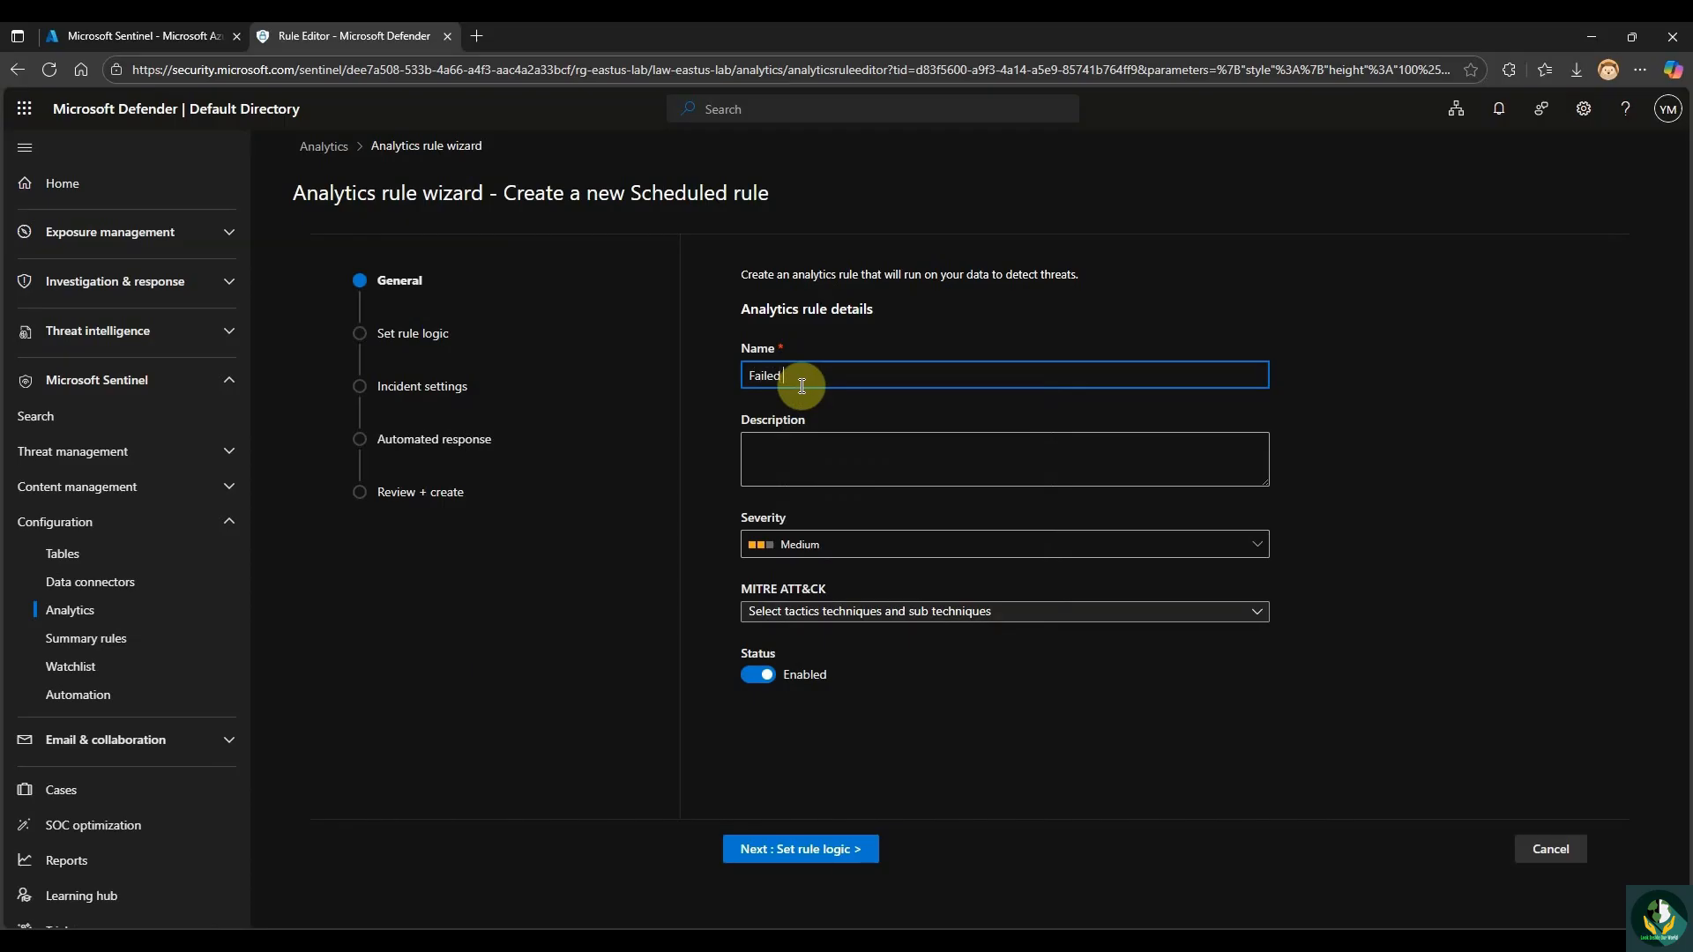
{"action": "type", "text": "_RDP+_Logins"}
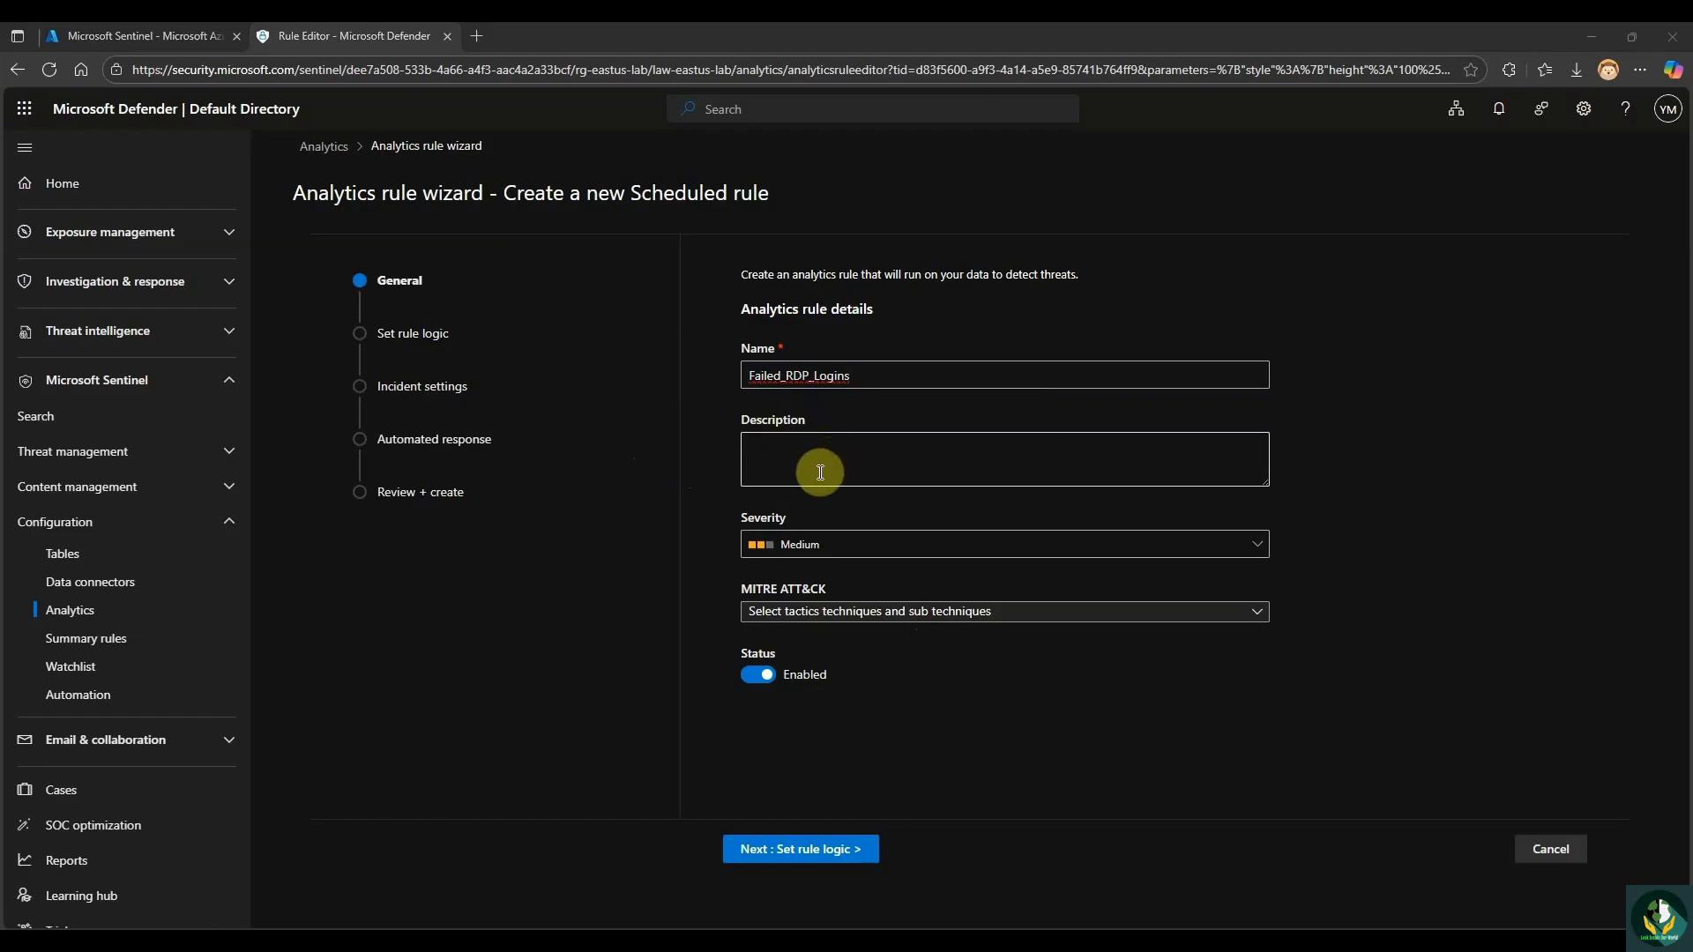
{"action": "left_click", "coordinate": [820, 472]}
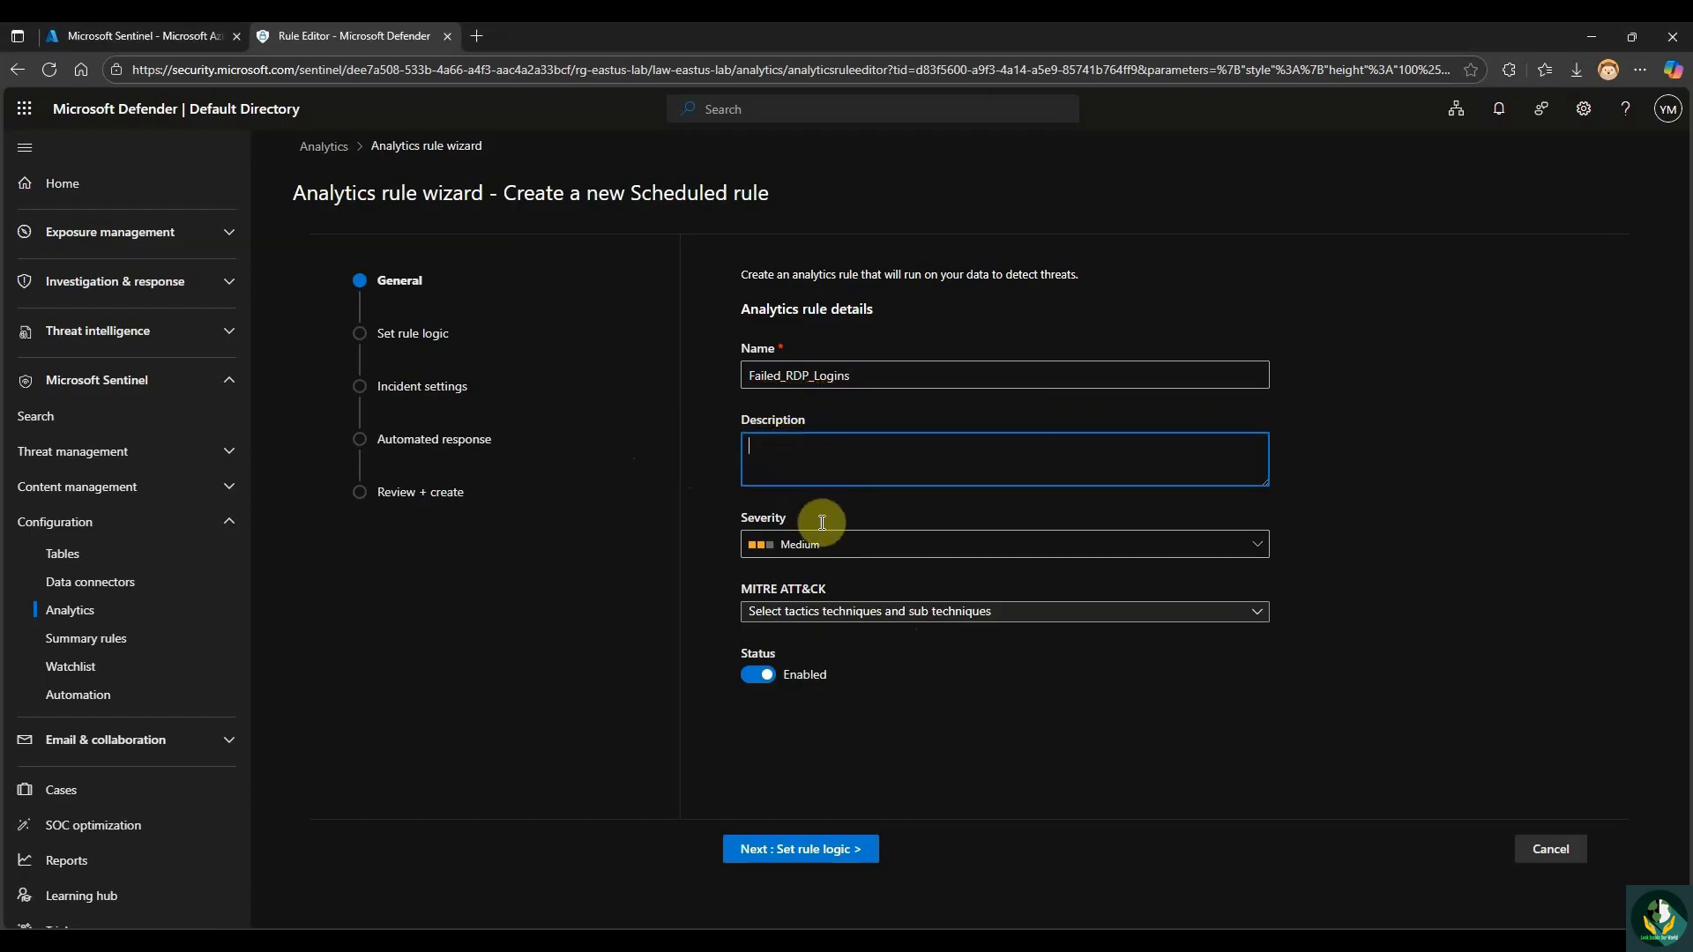
{"action": "left_click", "coordinate": [849, 551]}
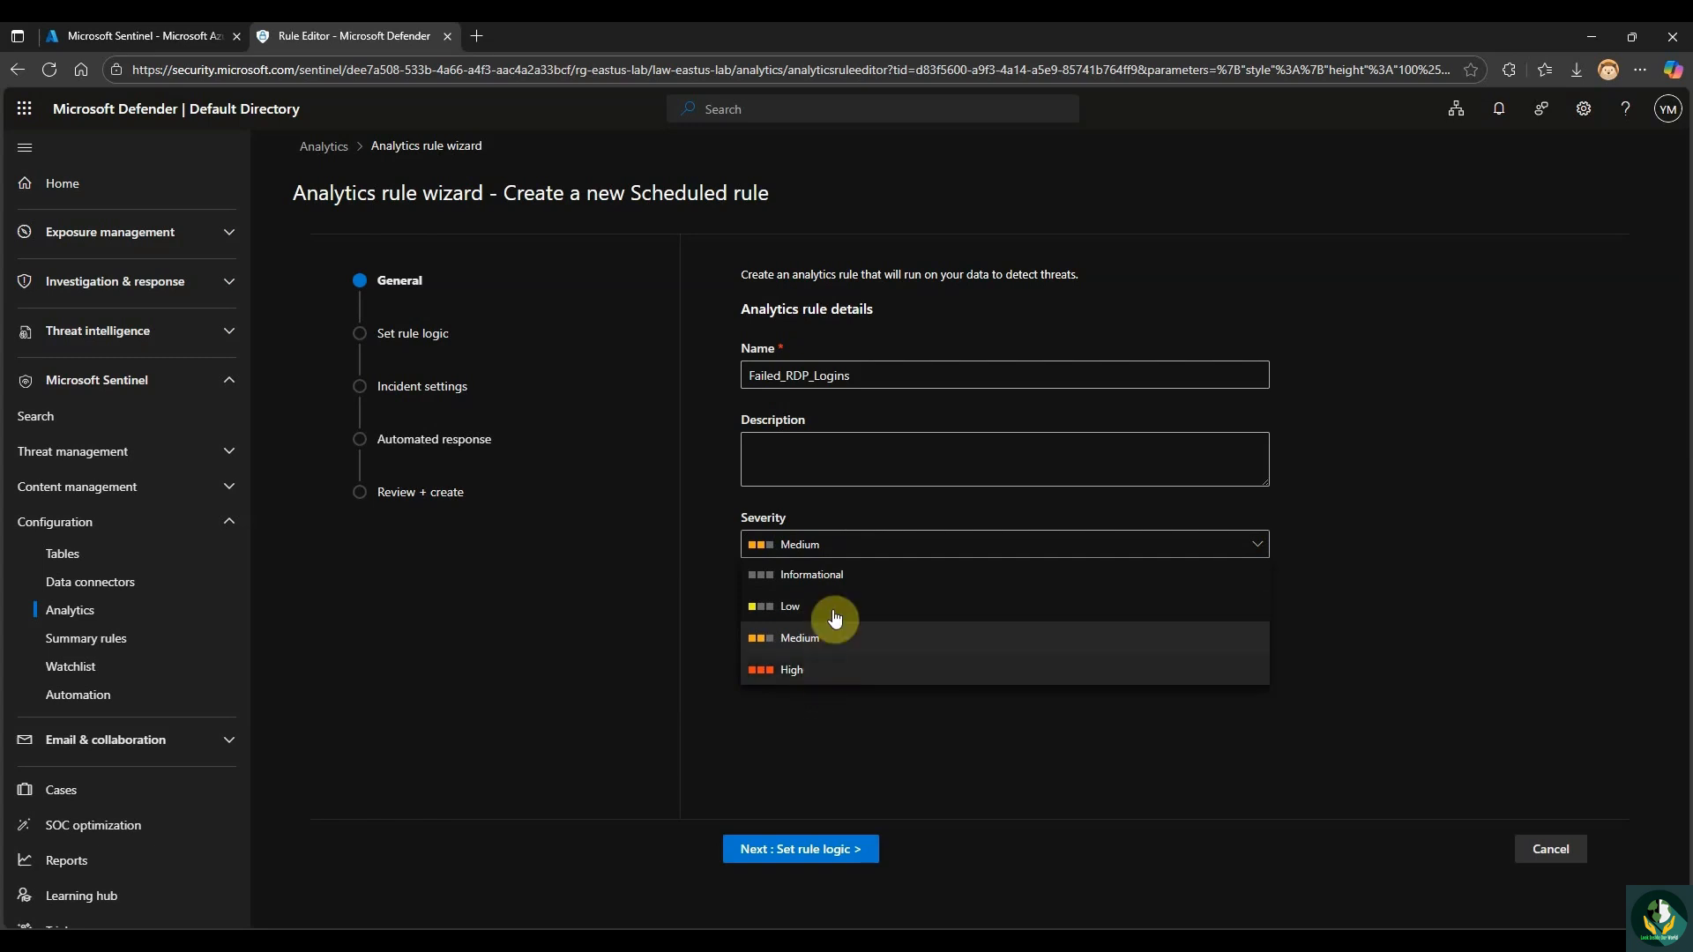
{"action": "left_click", "coordinate": [820, 554]}
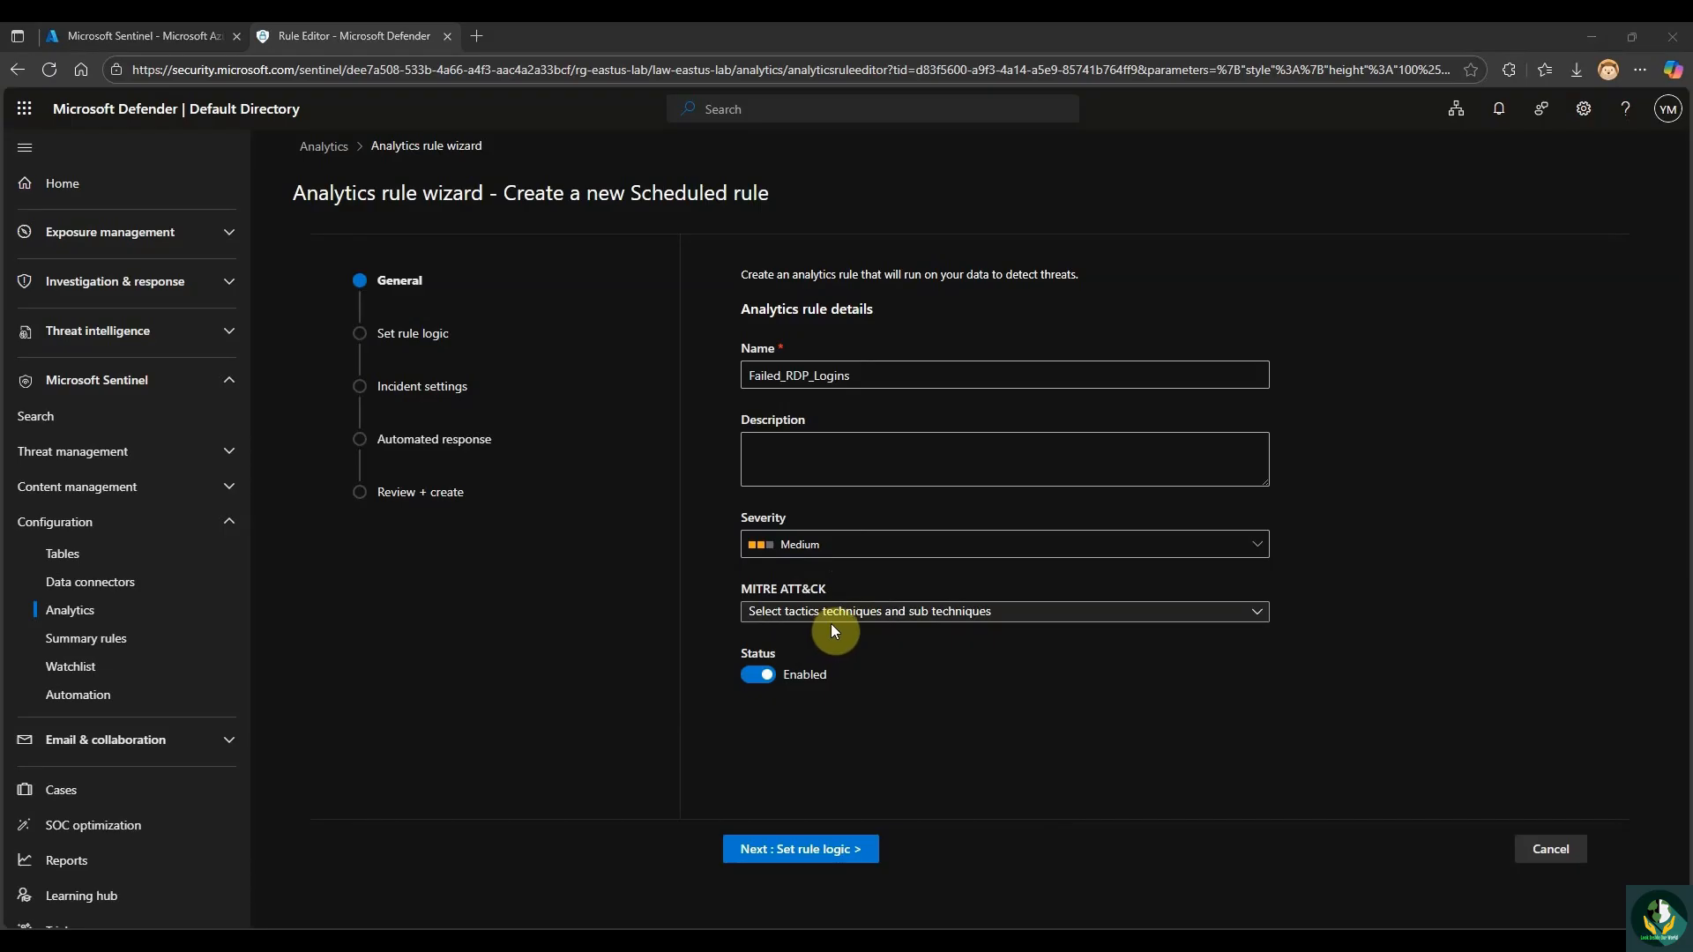
Search the MITRE ATT&CK list for brute force and assign the Credential Access tactic with technique T1110 - Brute Force to the rule.
{"action": "left_click", "coordinate": [829, 617]}
{"action": "type", "text": "brute"}
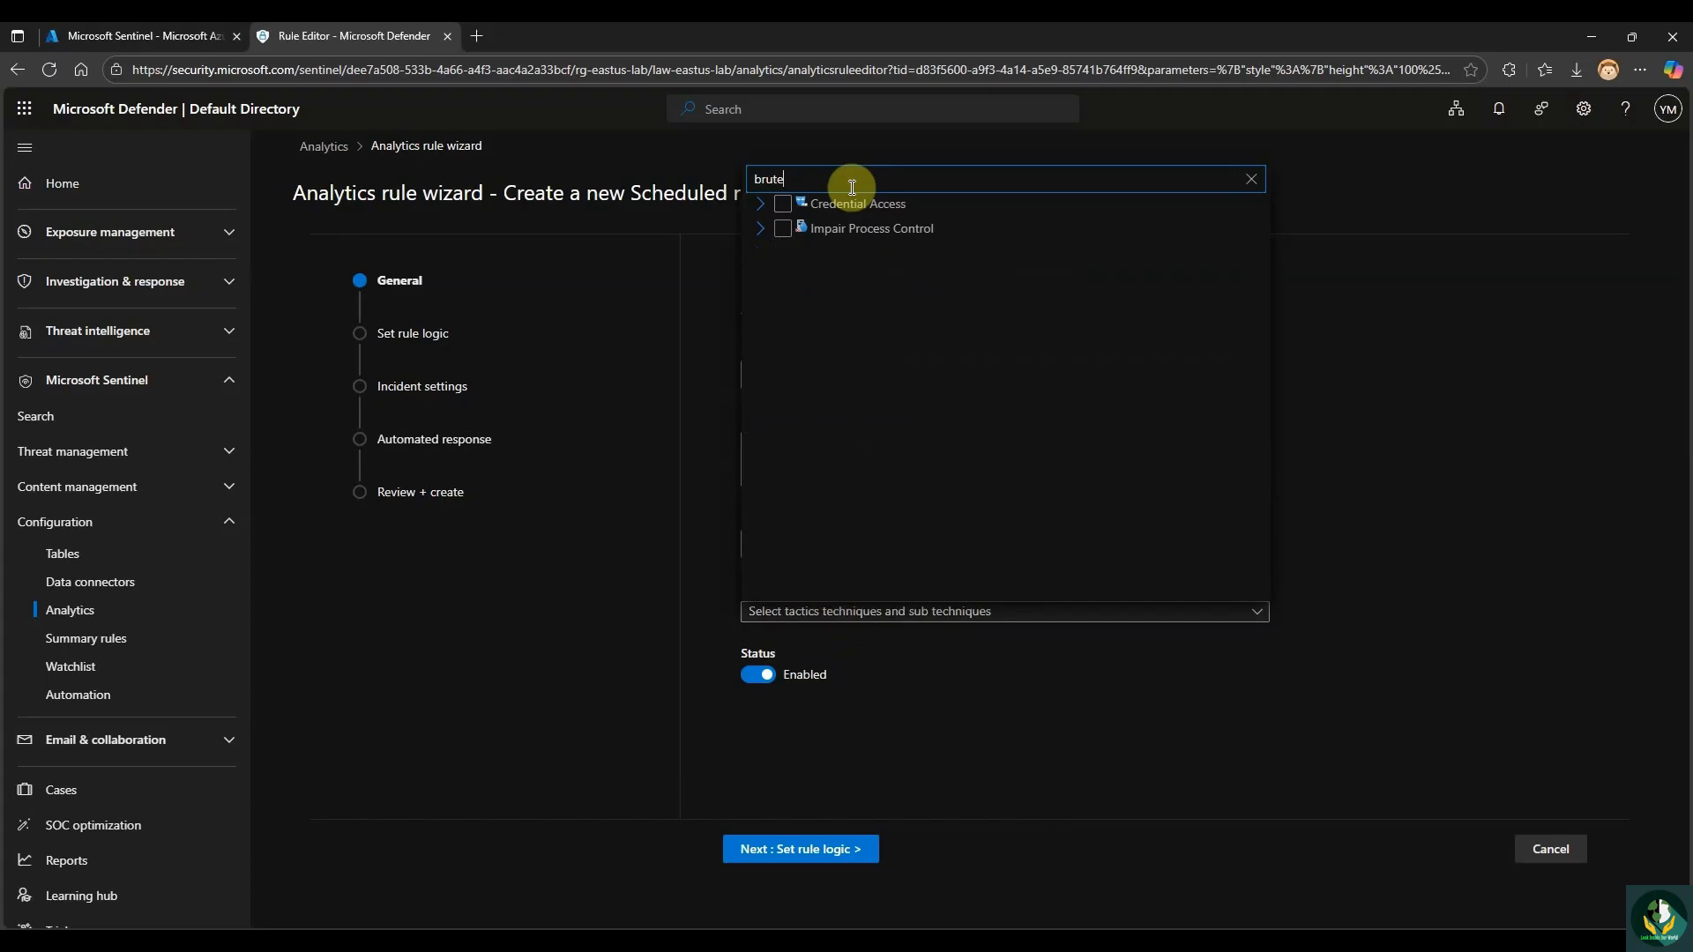
{"action": "type", "text": " force"}
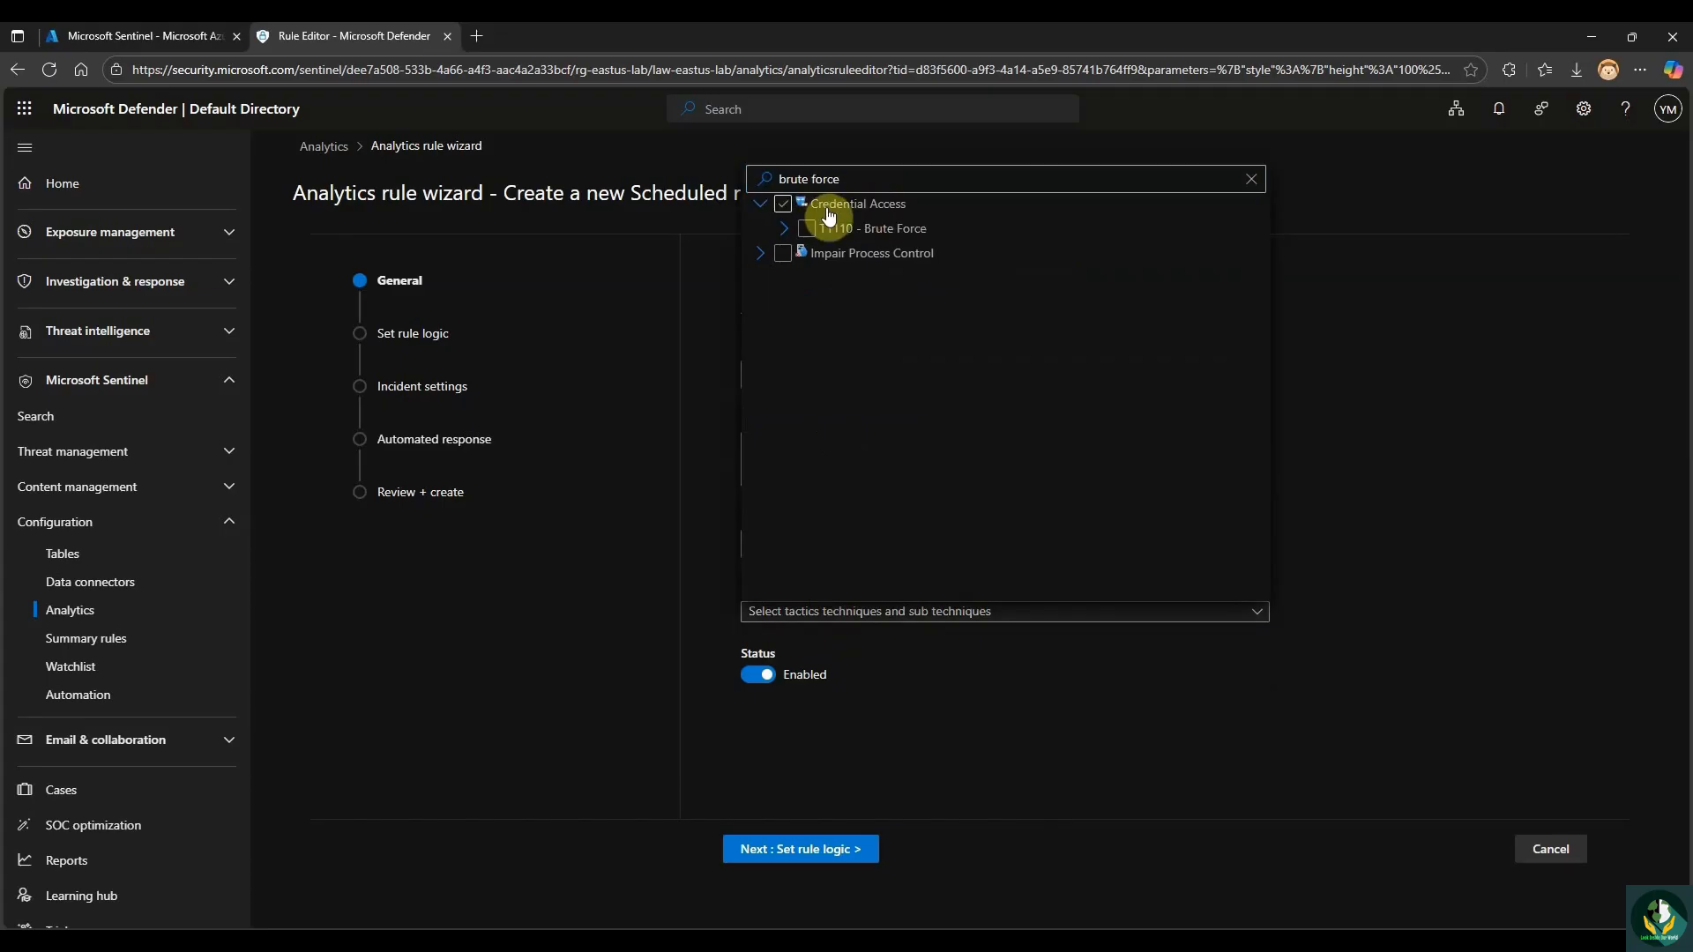
{"action": "left_click", "coordinate": [857, 210]}
{"action": "left_click", "coordinate": [808, 231]}
{"action": "left_click", "coordinate": [760, 212]}
{"action": "left_click", "coordinate": [761, 211]}
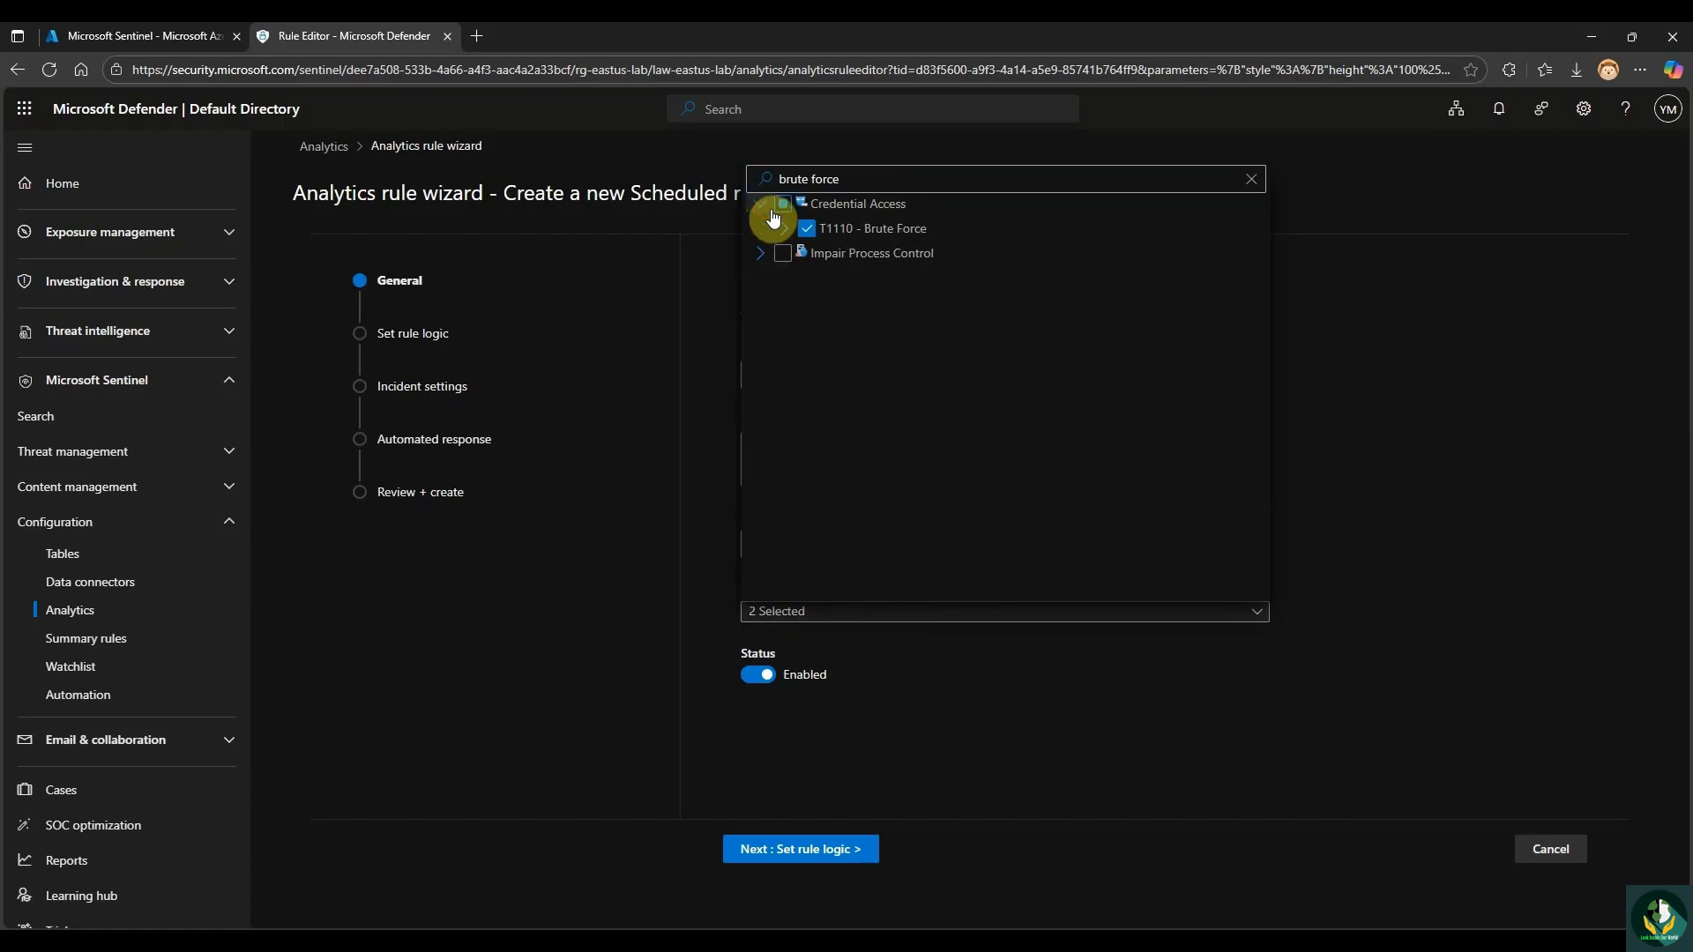
{"action": "left_click", "coordinate": [1434, 342]}
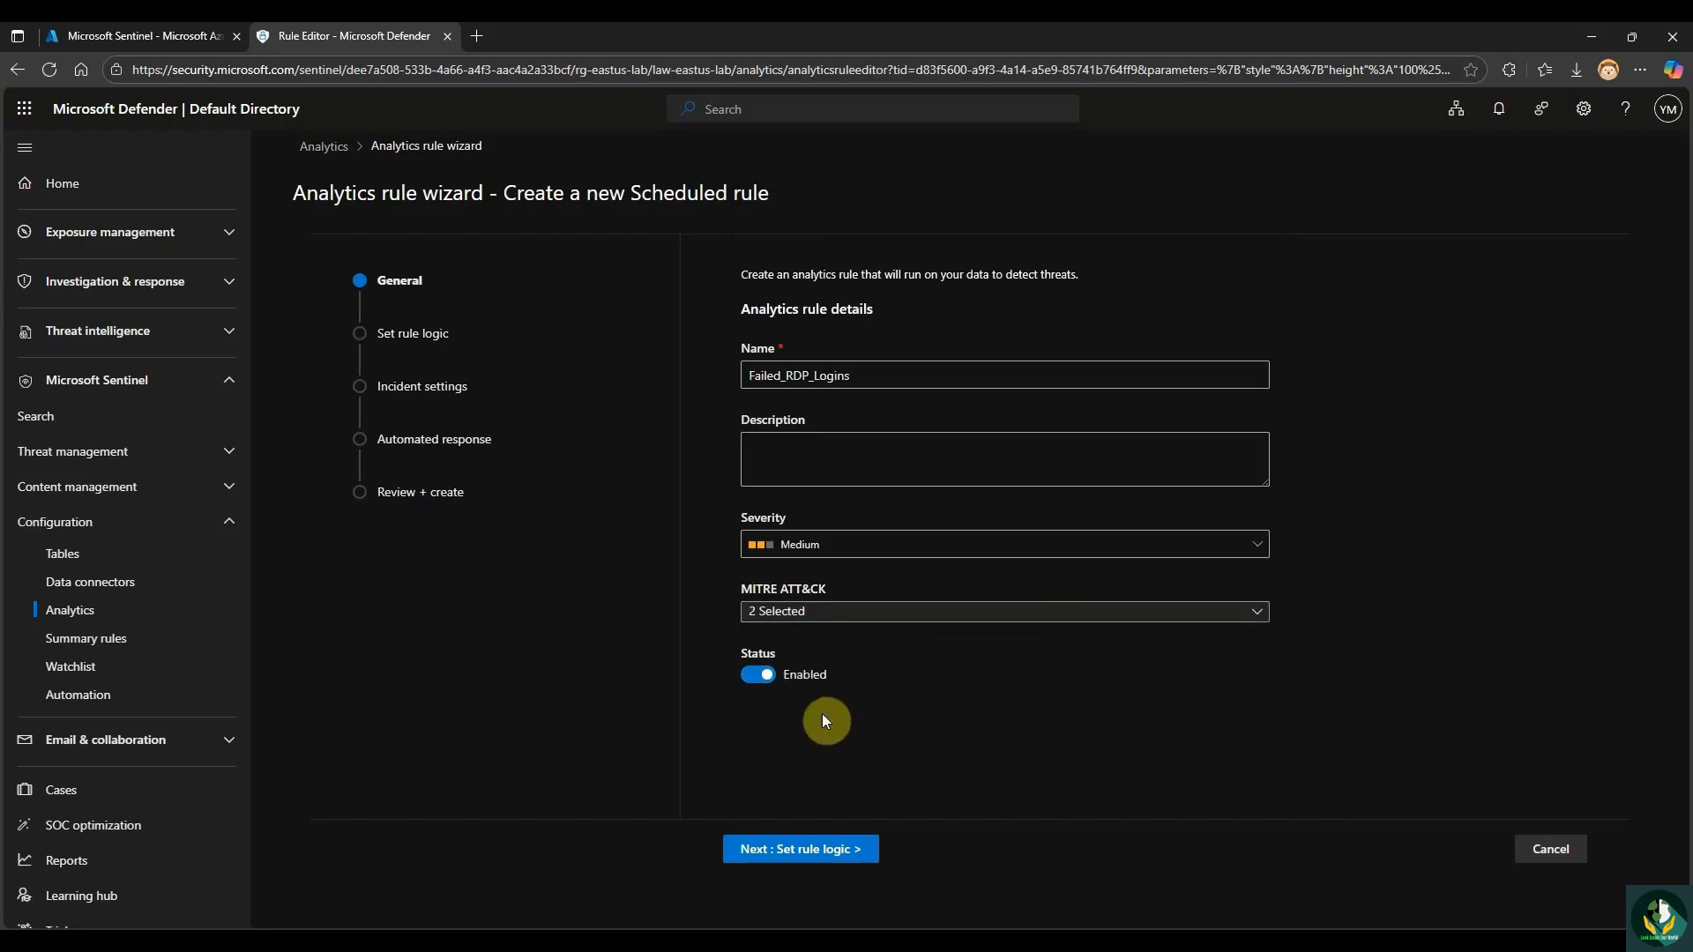
Proceed to the rule logic and paste the KQL query that counts EventID 4625 events by Account and Computer, with FailedAttempts > 3.
{"action": "left_click", "coordinate": [820, 852]}
{"action": "left_click", "coordinate": [820, 851]}
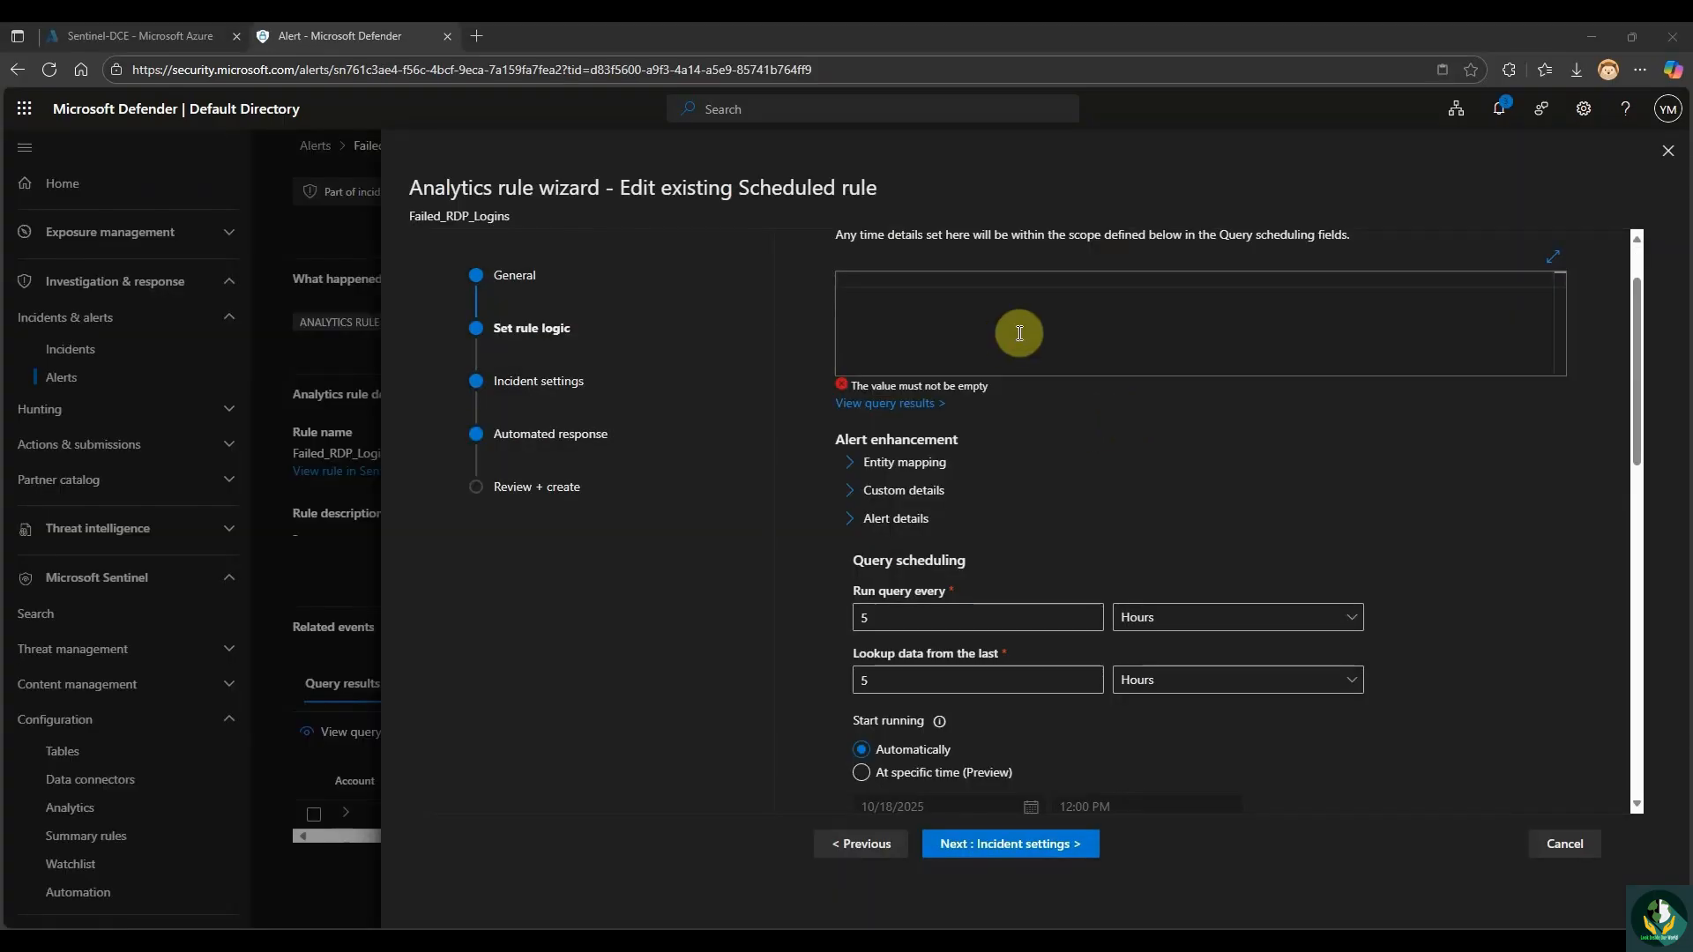
{"action": "right_click", "coordinate": [940, 334]}
{"action": "left_click", "coordinate": [995, 568]}
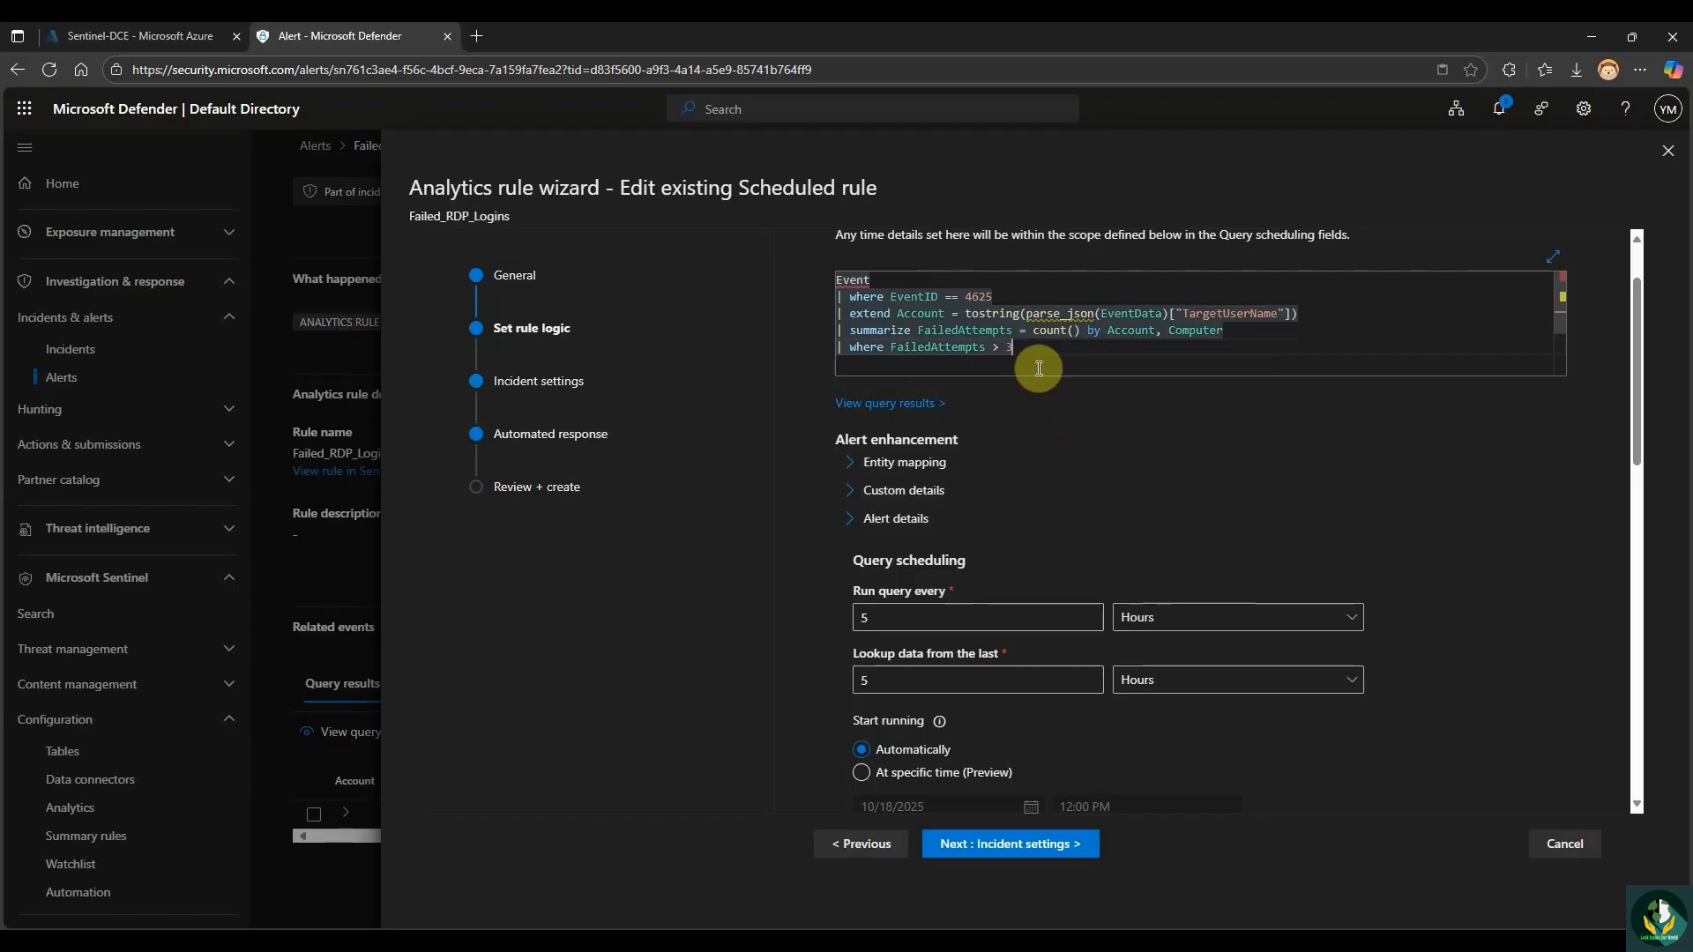
Examine the rule query's event ID filter and its grouping by Account and Computer.
{"action": "left_click", "coordinate": [986, 304]}
{"action": "triple_click", "coordinate": [990, 305]}
{"action": "double_click", "coordinate": [989, 304]}
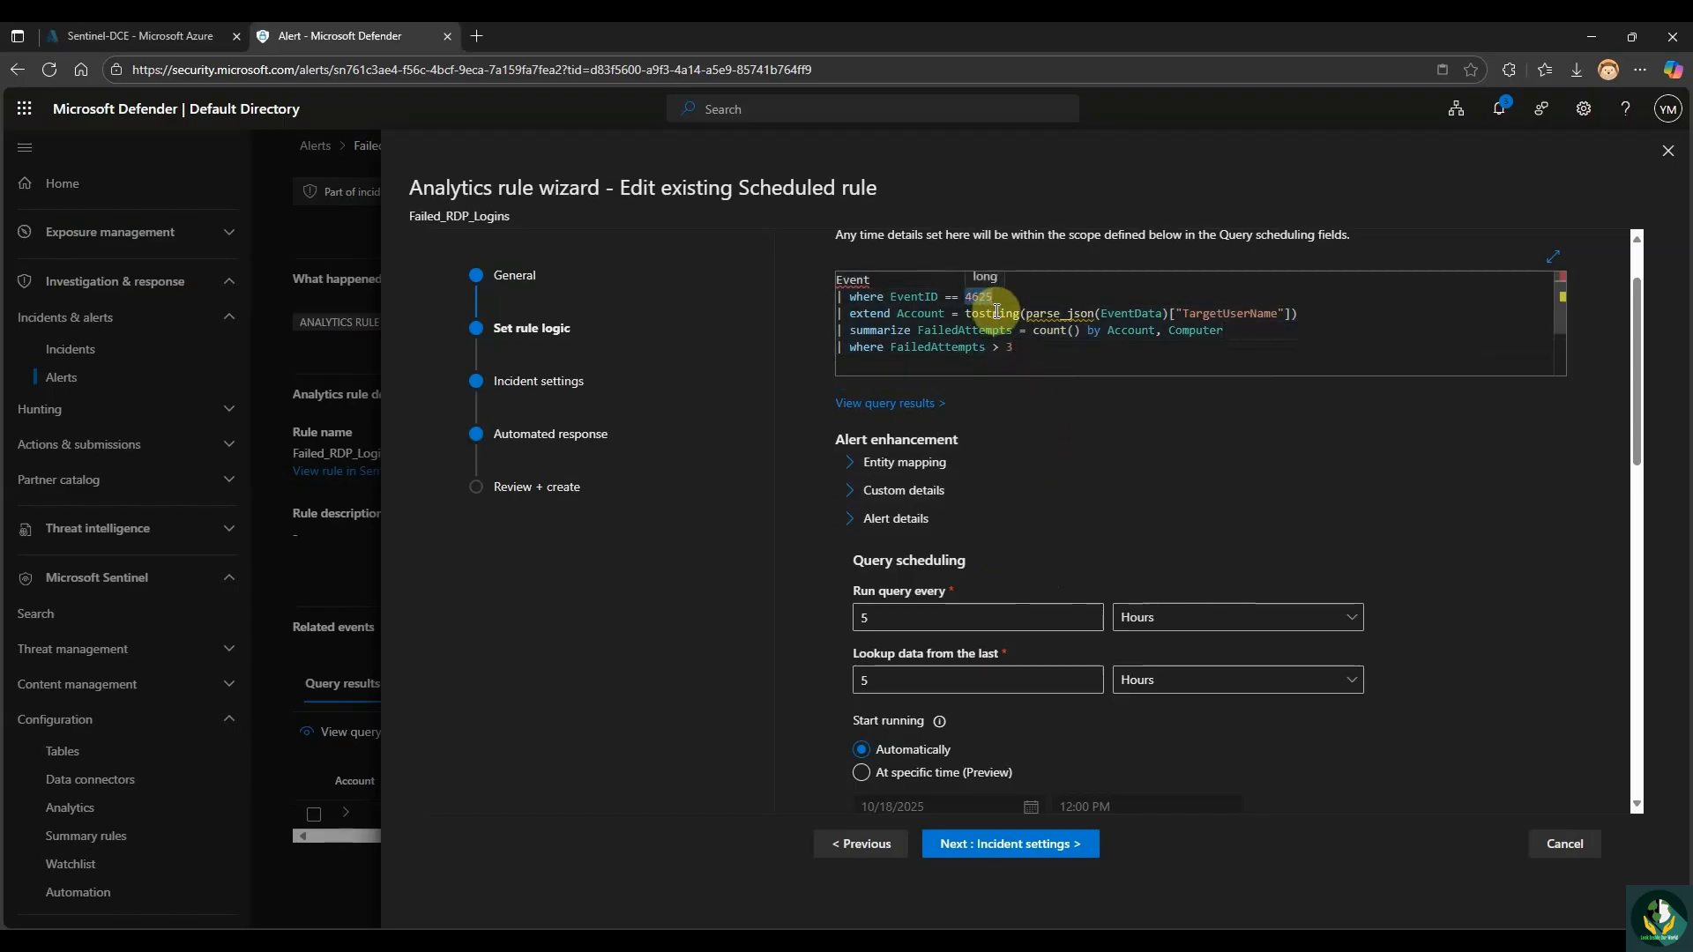
{"action": "left_click_drag", "start_coordinate": [1128, 333], "coordinate": [1135, 332]}
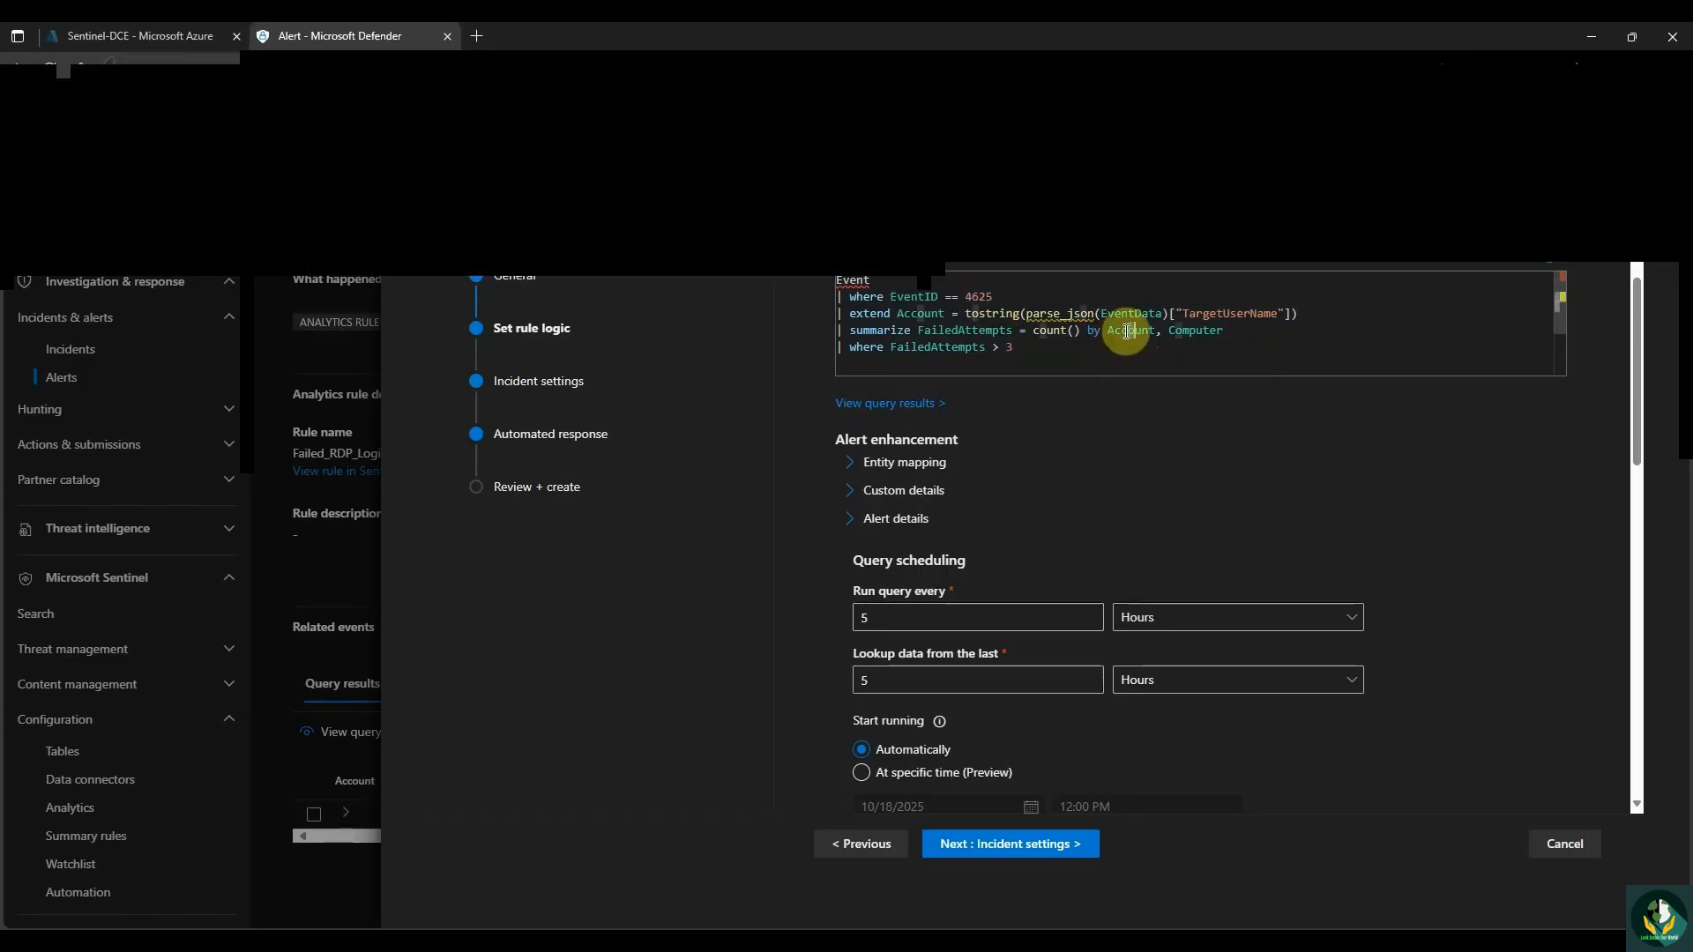
{"action": "double_click", "coordinate": [1197, 332]}
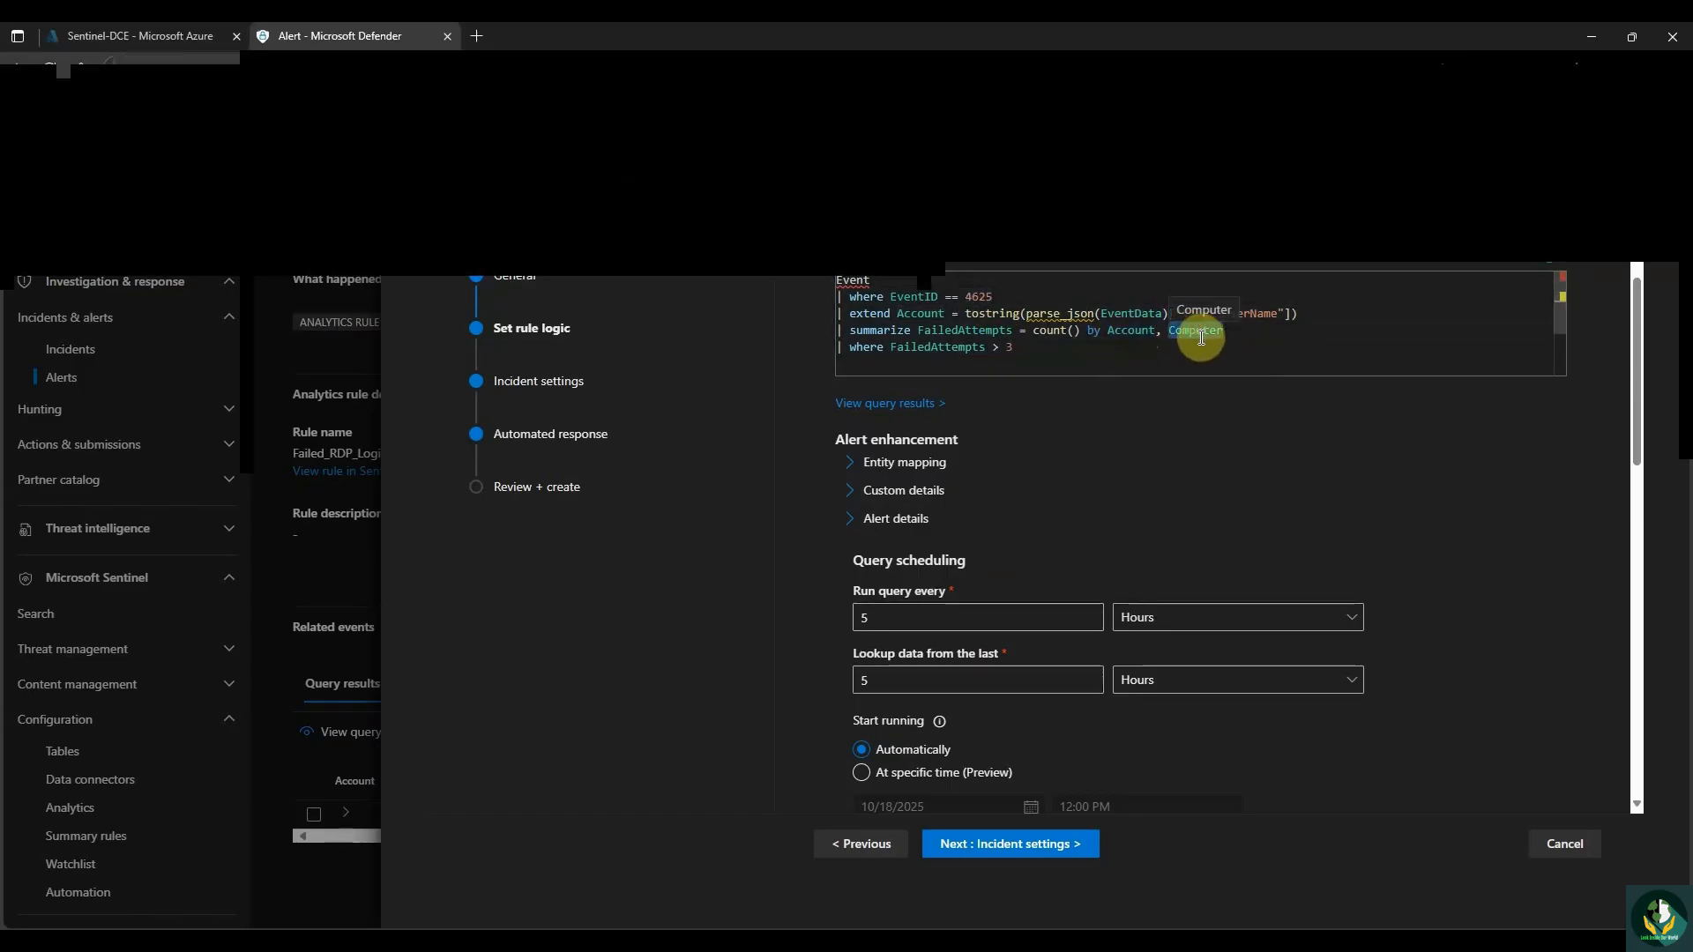
Schedule the rule query to run every 5 minutes and look up data from the last 5 minutes.
{"action": "left_click", "coordinate": [1010, 335]}
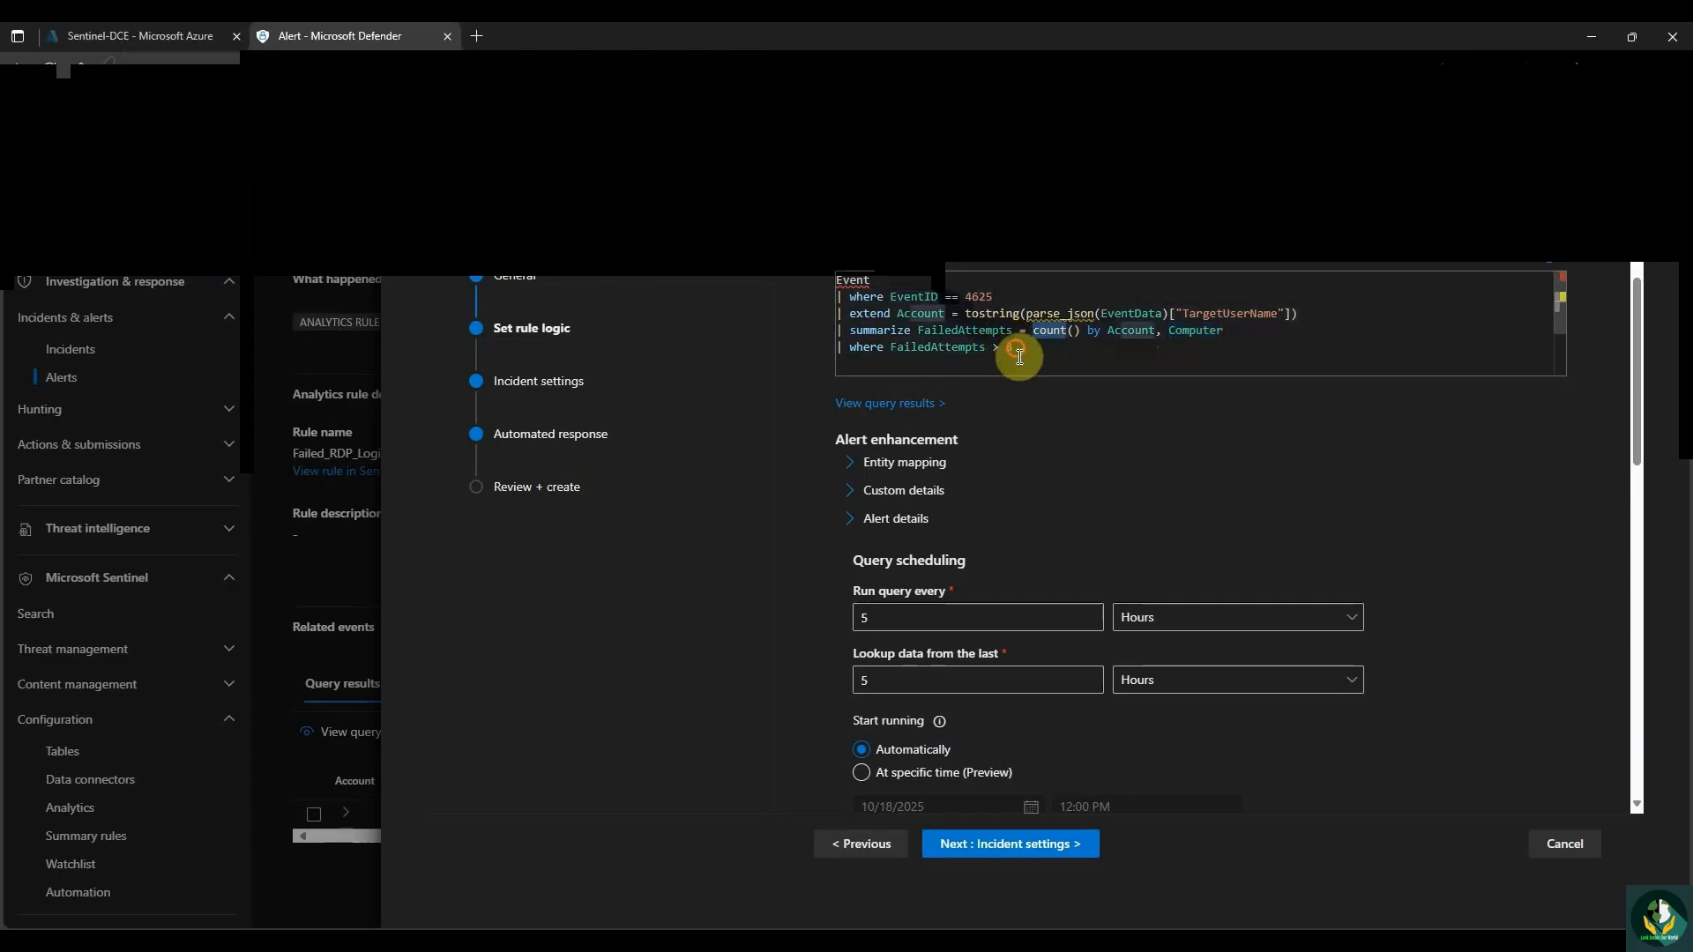
{"action": "left_click_drag", "start_coordinate": [1014, 348], "coordinate": [844, 348]}
{"action": "scroll", "coordinate": [946, 590], "scroll_direction": "down", "scroll_amount": 1}
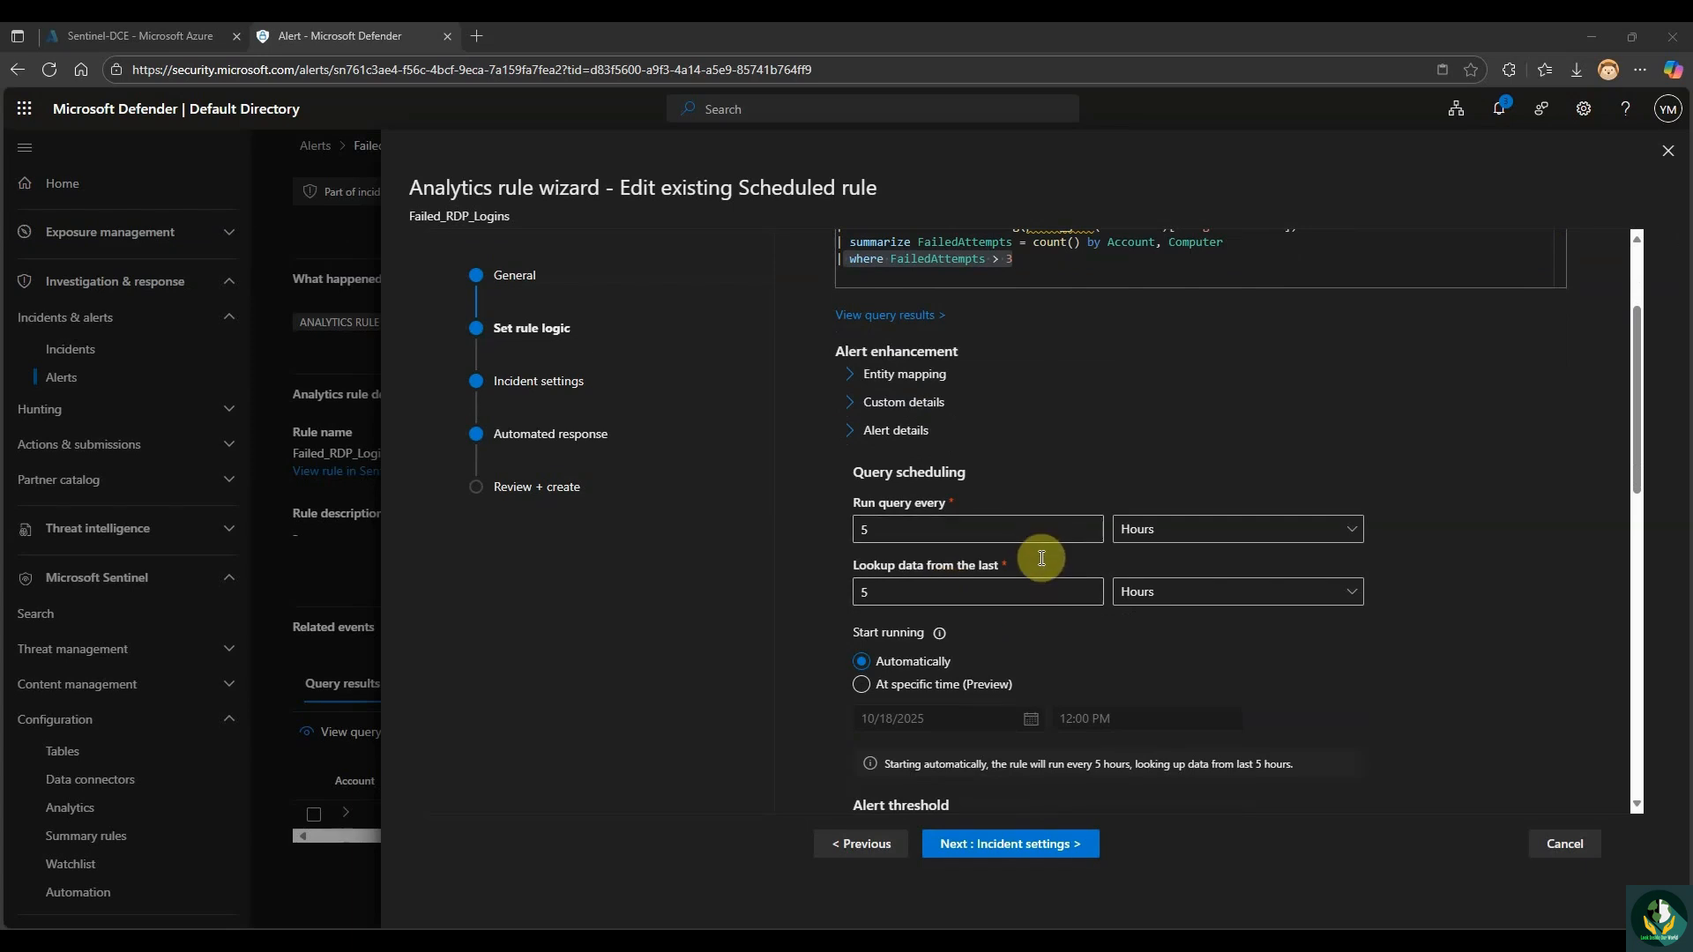
{"action": "left_click", "coordinate": [1160, 529]}
{"action": "left_click", "coordinate": [1162, 557]}
{"action": "left_click", "coordinate": [1167, 608]}
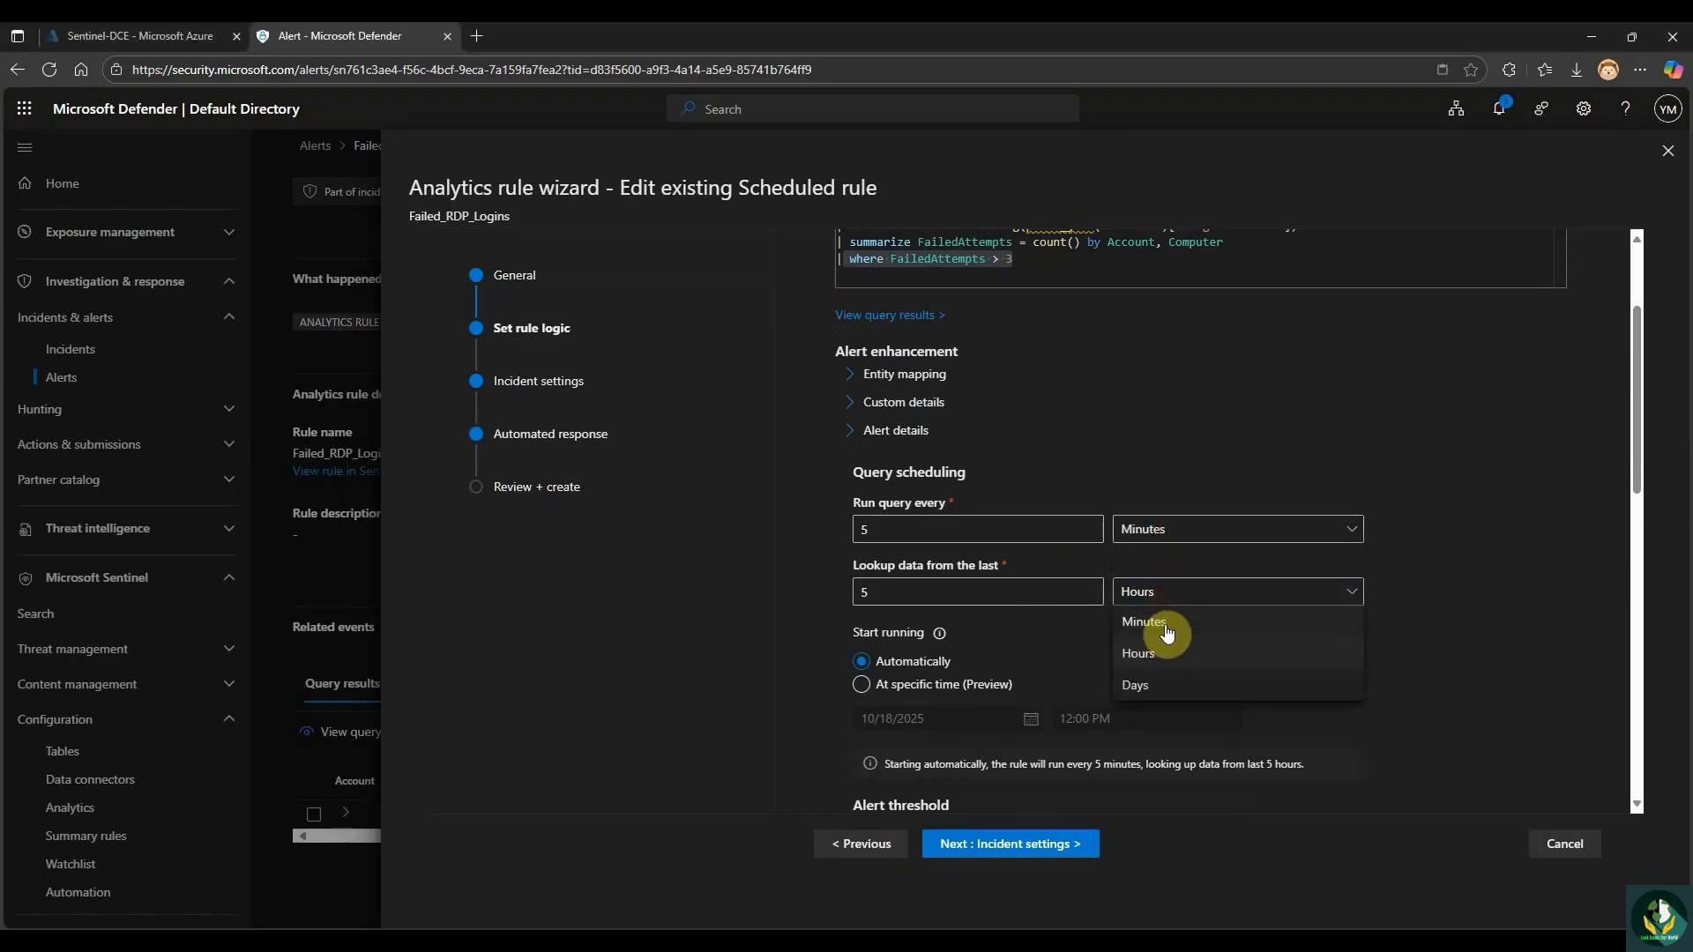
{"action": "left_click", "coordinate": [1160, 626]}
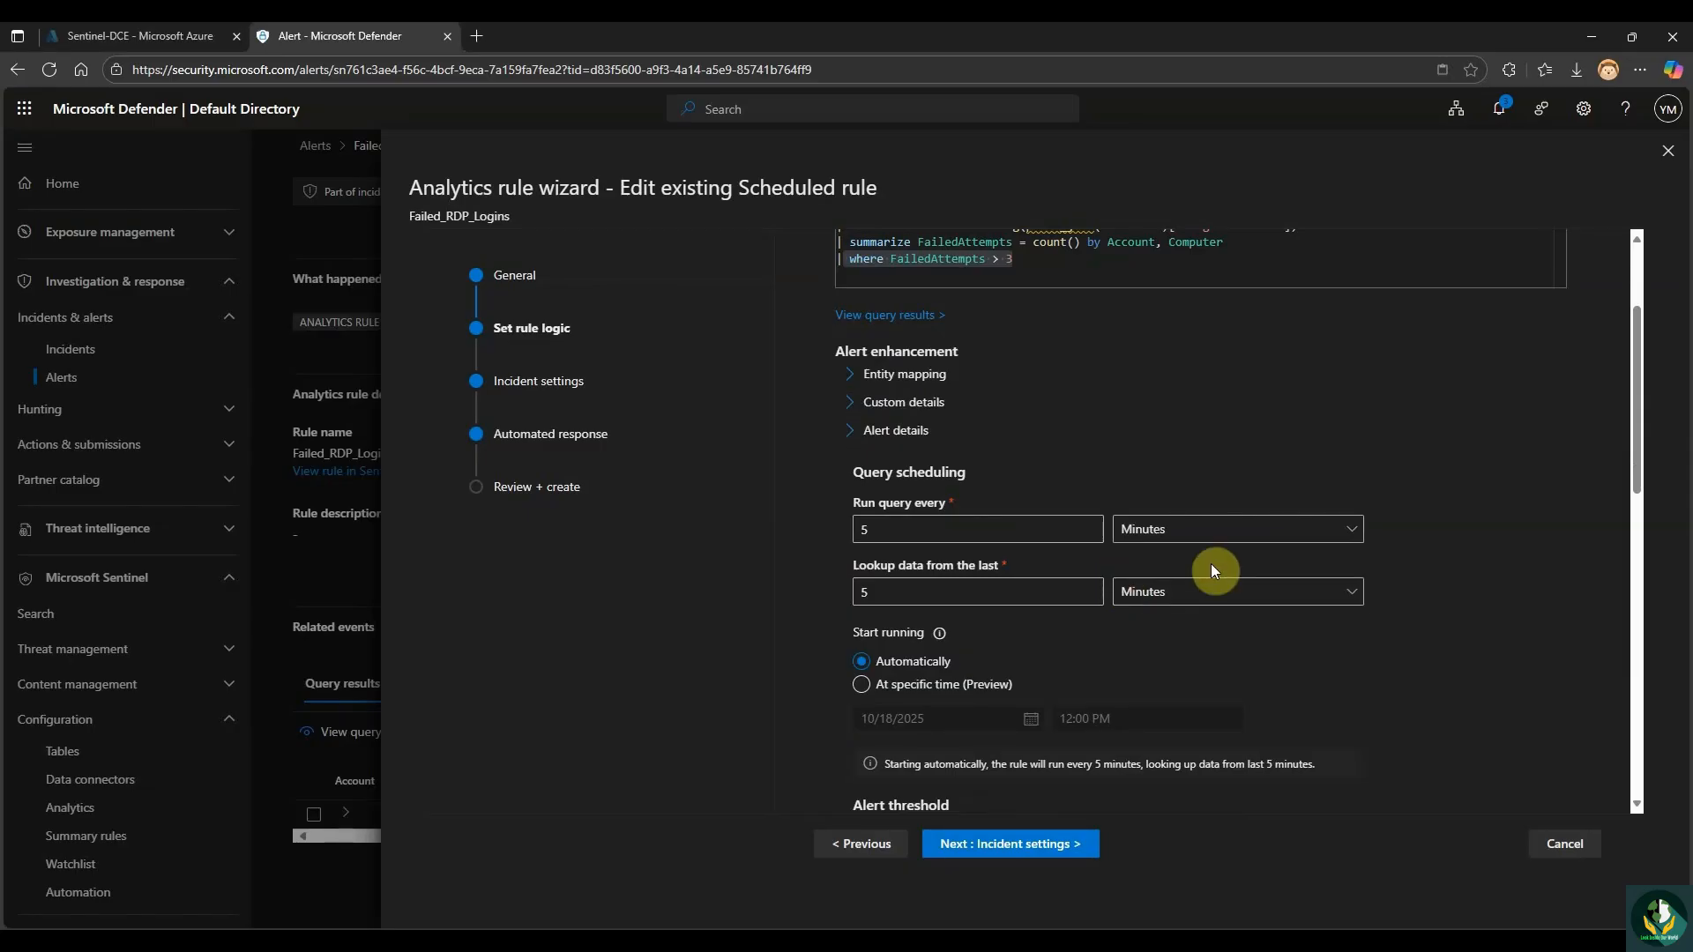
Compare the alert threshold with the query's FailedAttempts condition, keep the threshold and single-alert event grouping, and proceed to the incident settings.
{"action": "scroll", "coordinate": [1212, 572], "scroll_direction": "down", "scroll_amount": 3}
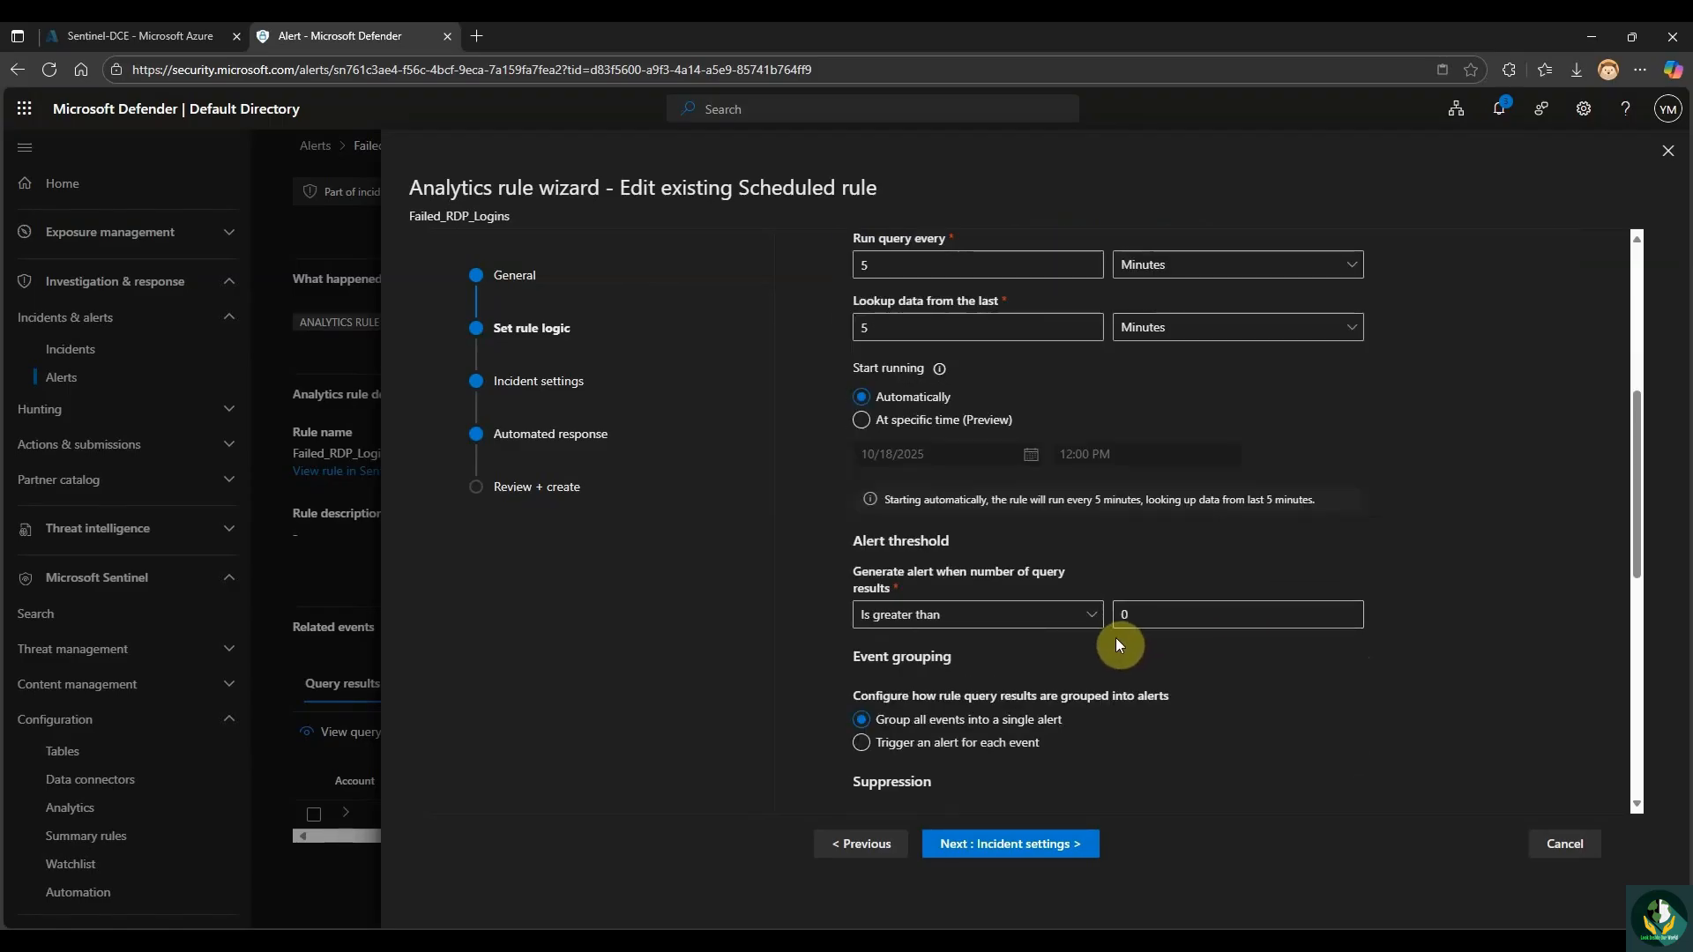
{"action": "left_click_drag", "start_coordinate": [859, 536], "coordinate": [985, 552]}
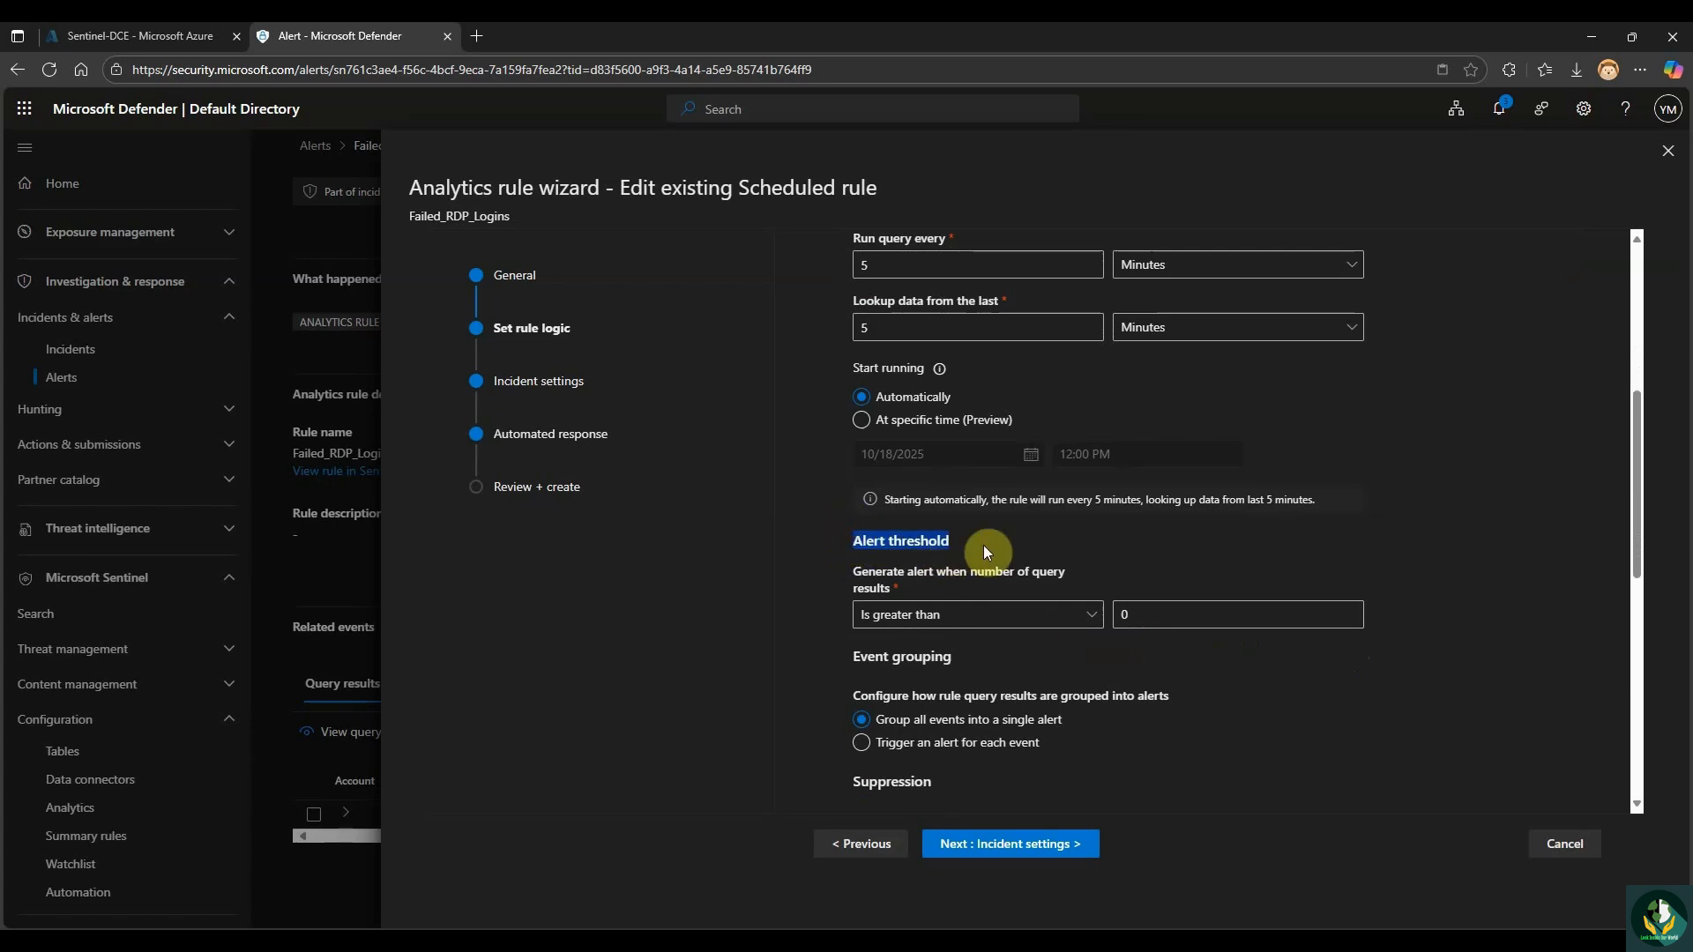
{"action": "left_click", "coordinate": [1147, 617]}
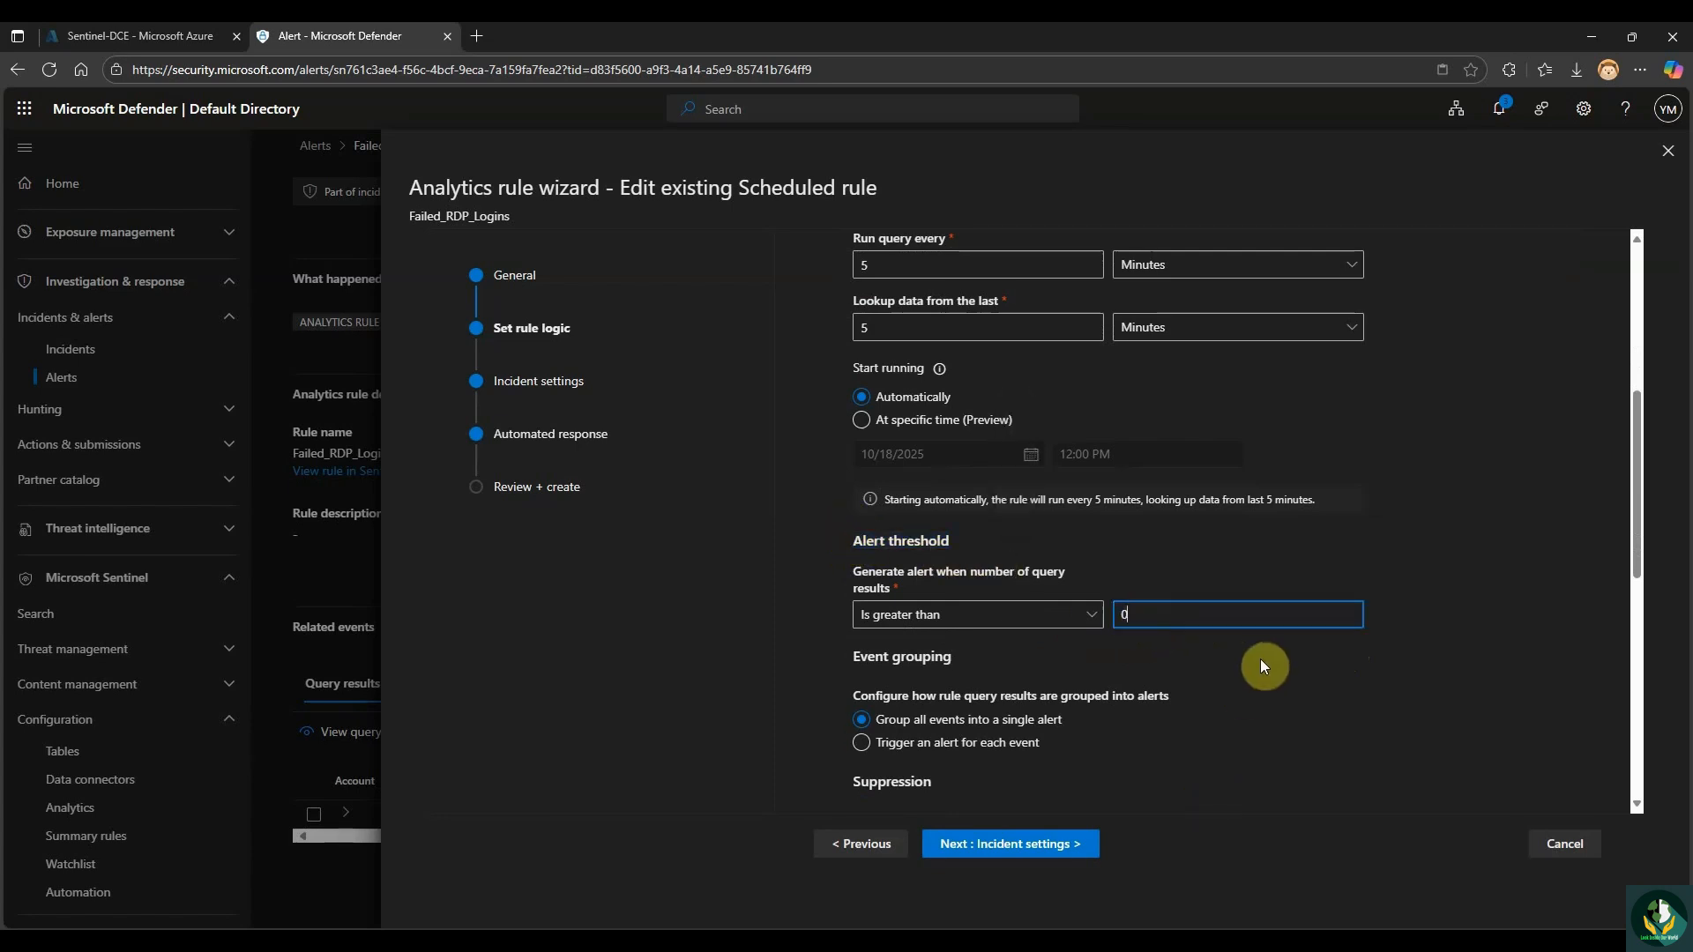
{"action": "scroll", "coordinate": [1033, 450], "scroll_direction": "up", "scroll_amount": 5}
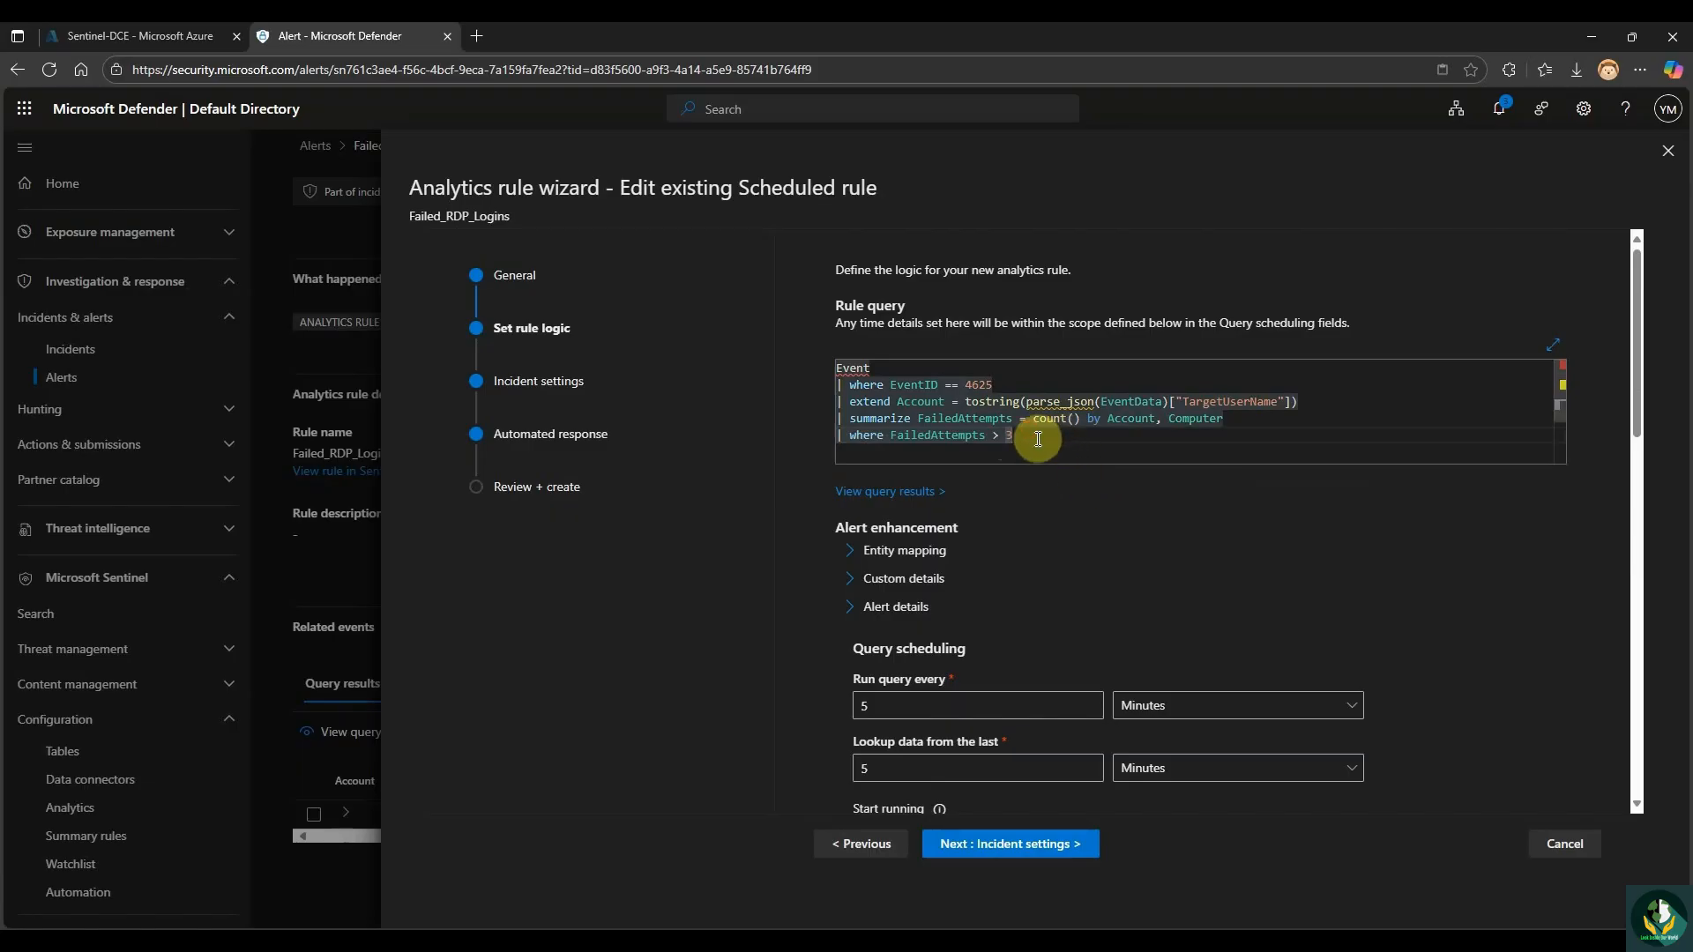
{"action": "scroll", "coordinate": [1051, 674], "scroll_direction": "down", "scroll_amount": 5}
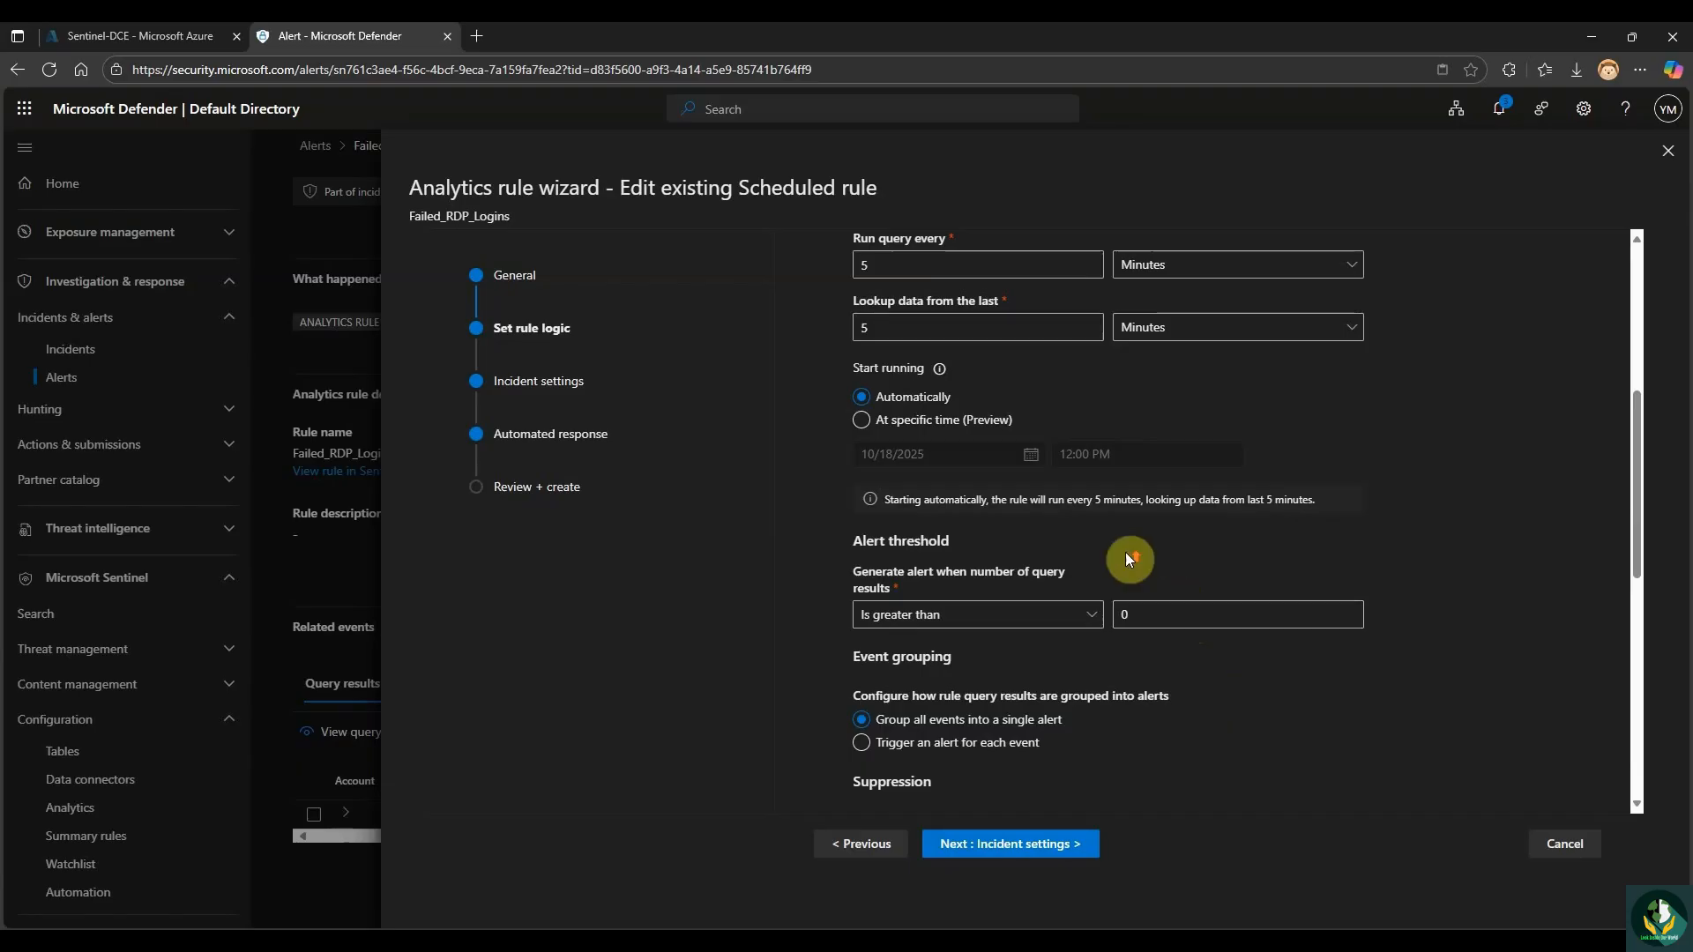
{"action": "scroll", "coordinate": [1125, 556], "scroll_direction": "up", "scroll_amount": 5}
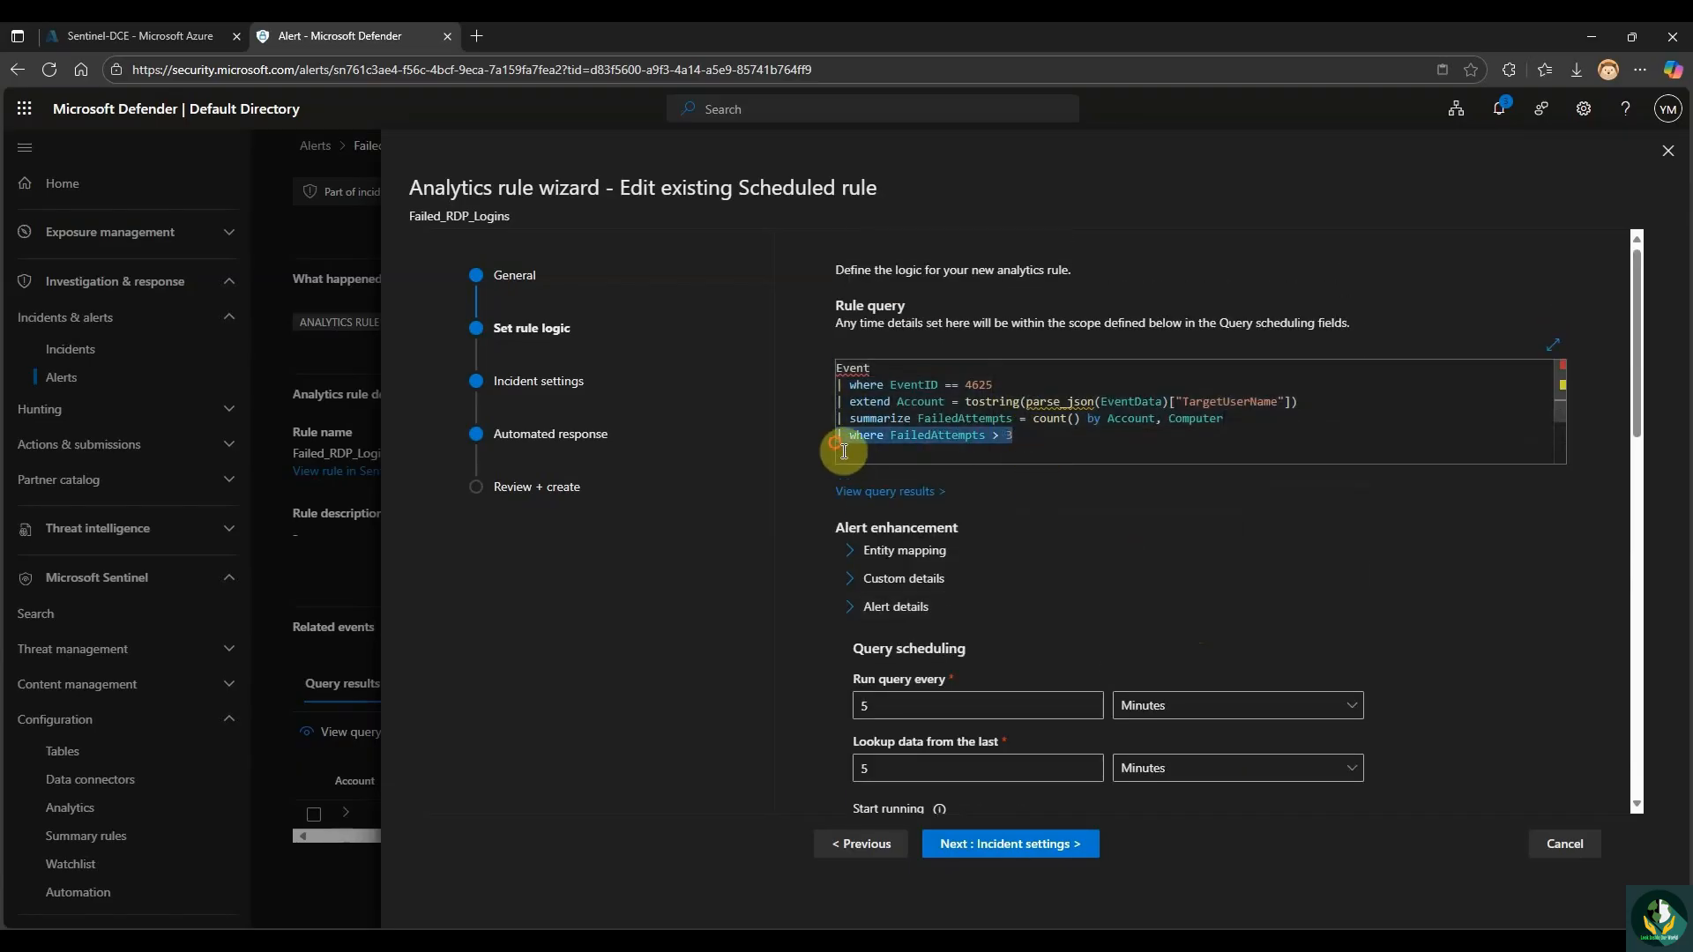
{"action": "scroll", "coordinate": [991, 524], "scroll_direction": "down", "scroll_amount": 7}
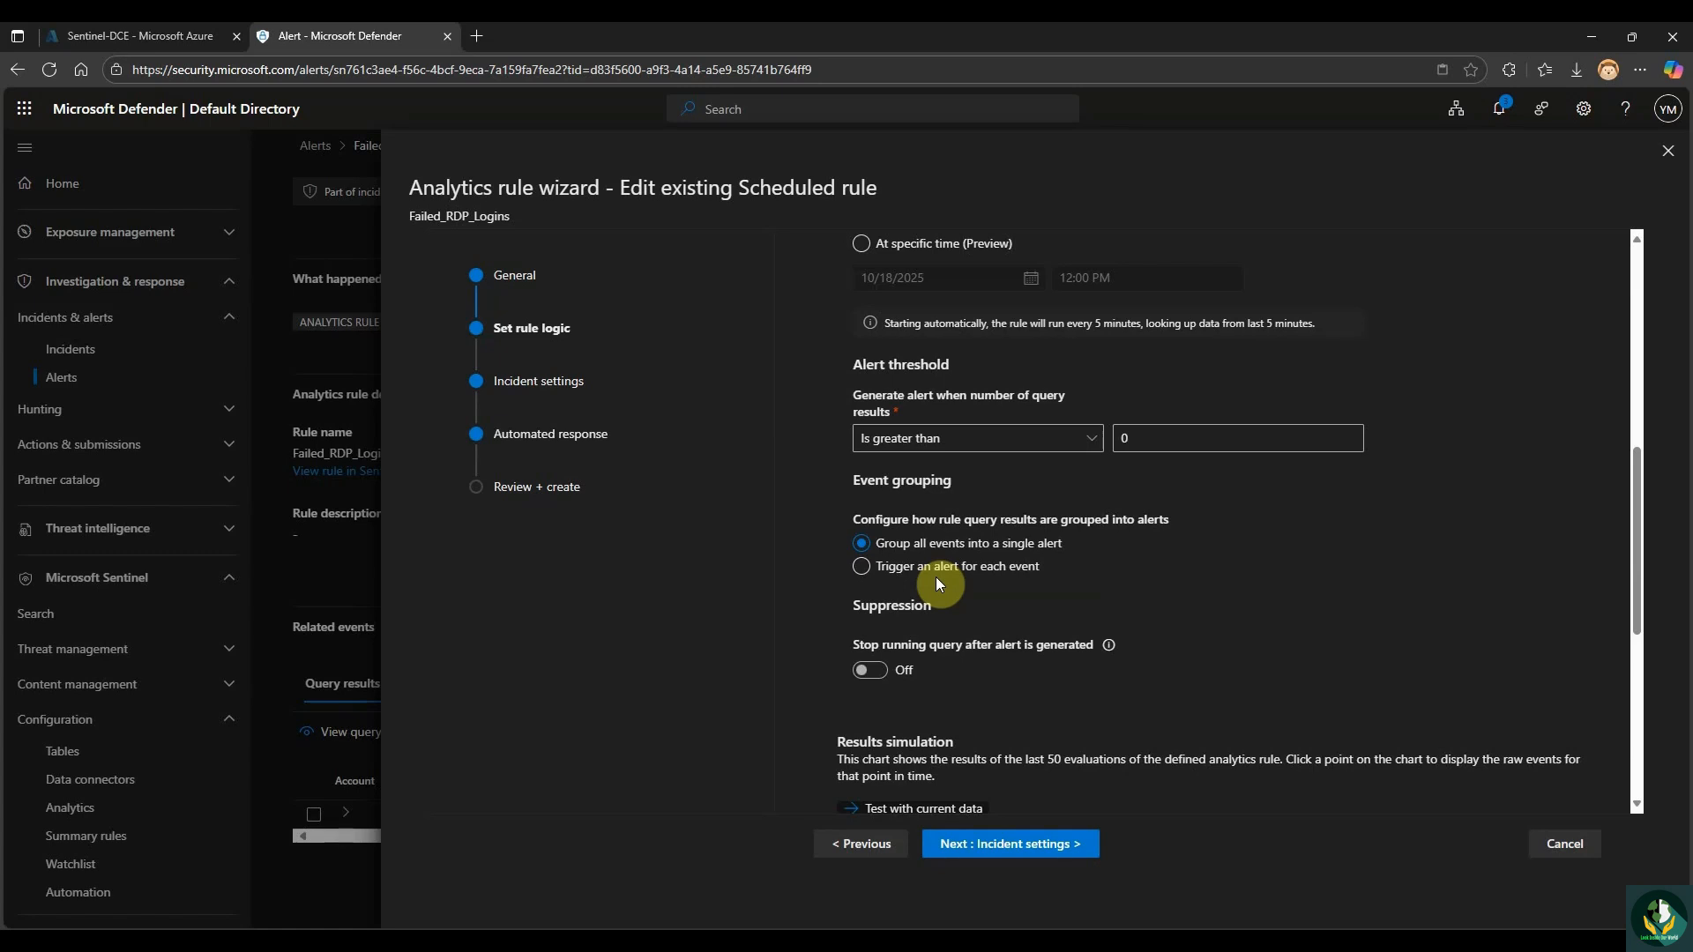
{"action": "scroll", "coordinate": [1082, 780], "scroll_direction": "down", "scroll_amount": 1}
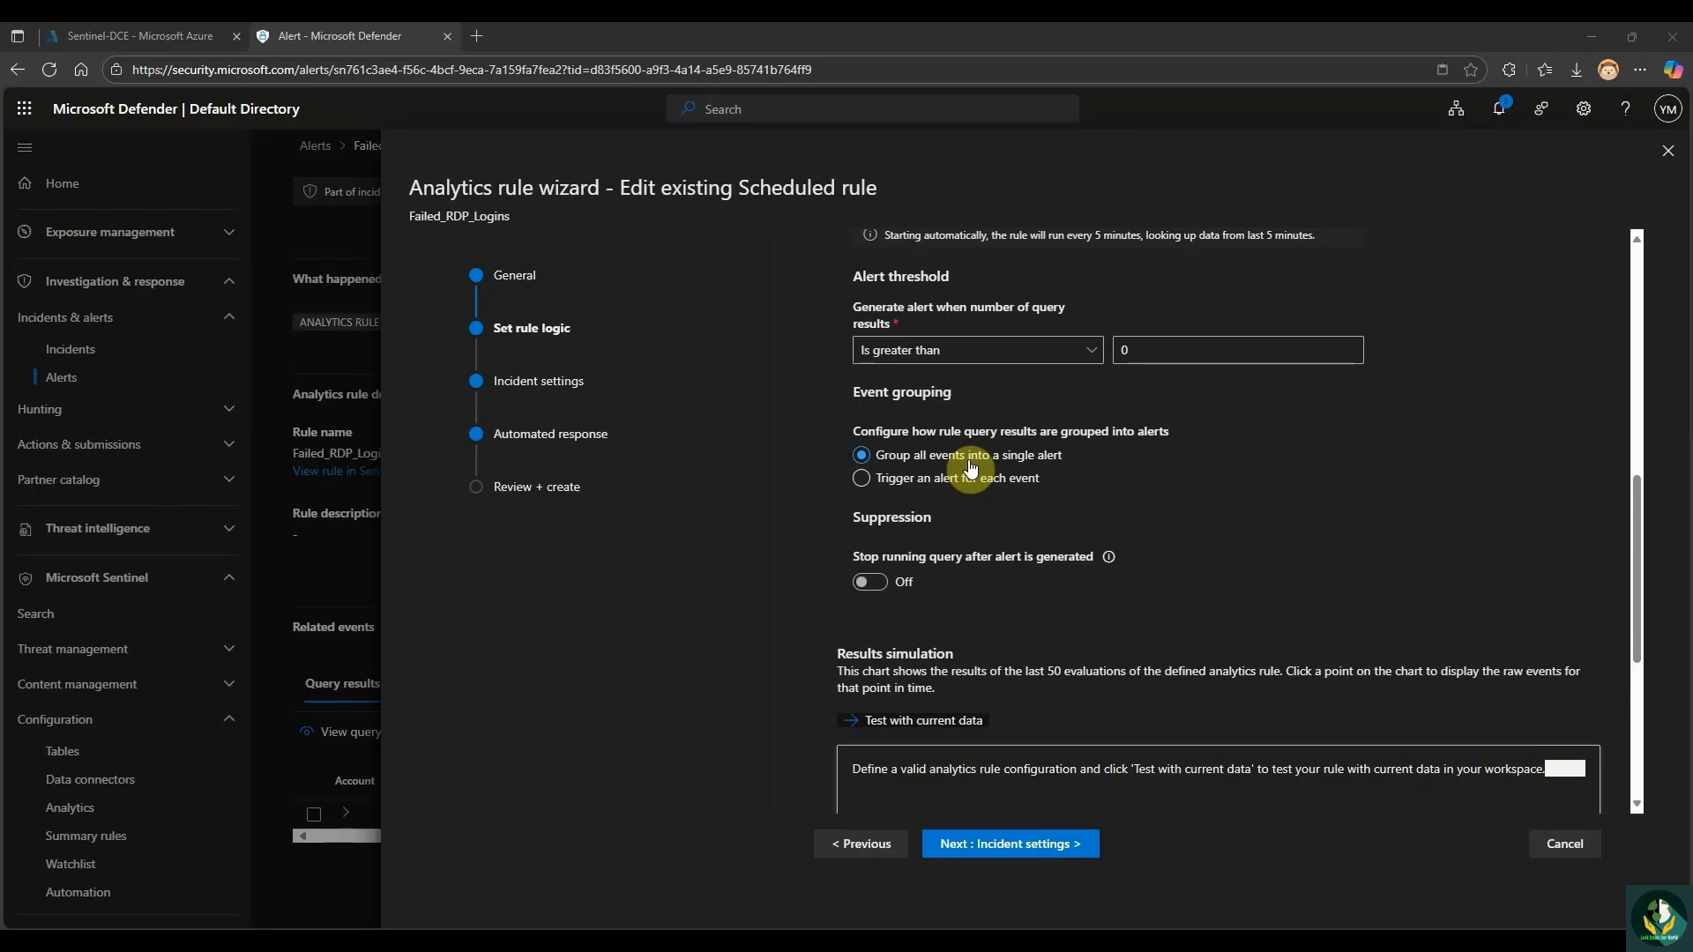
{"action": "scroll", "coordinate": [1196, 659], "scroll_direction": "up", "scroll_amount": 2}
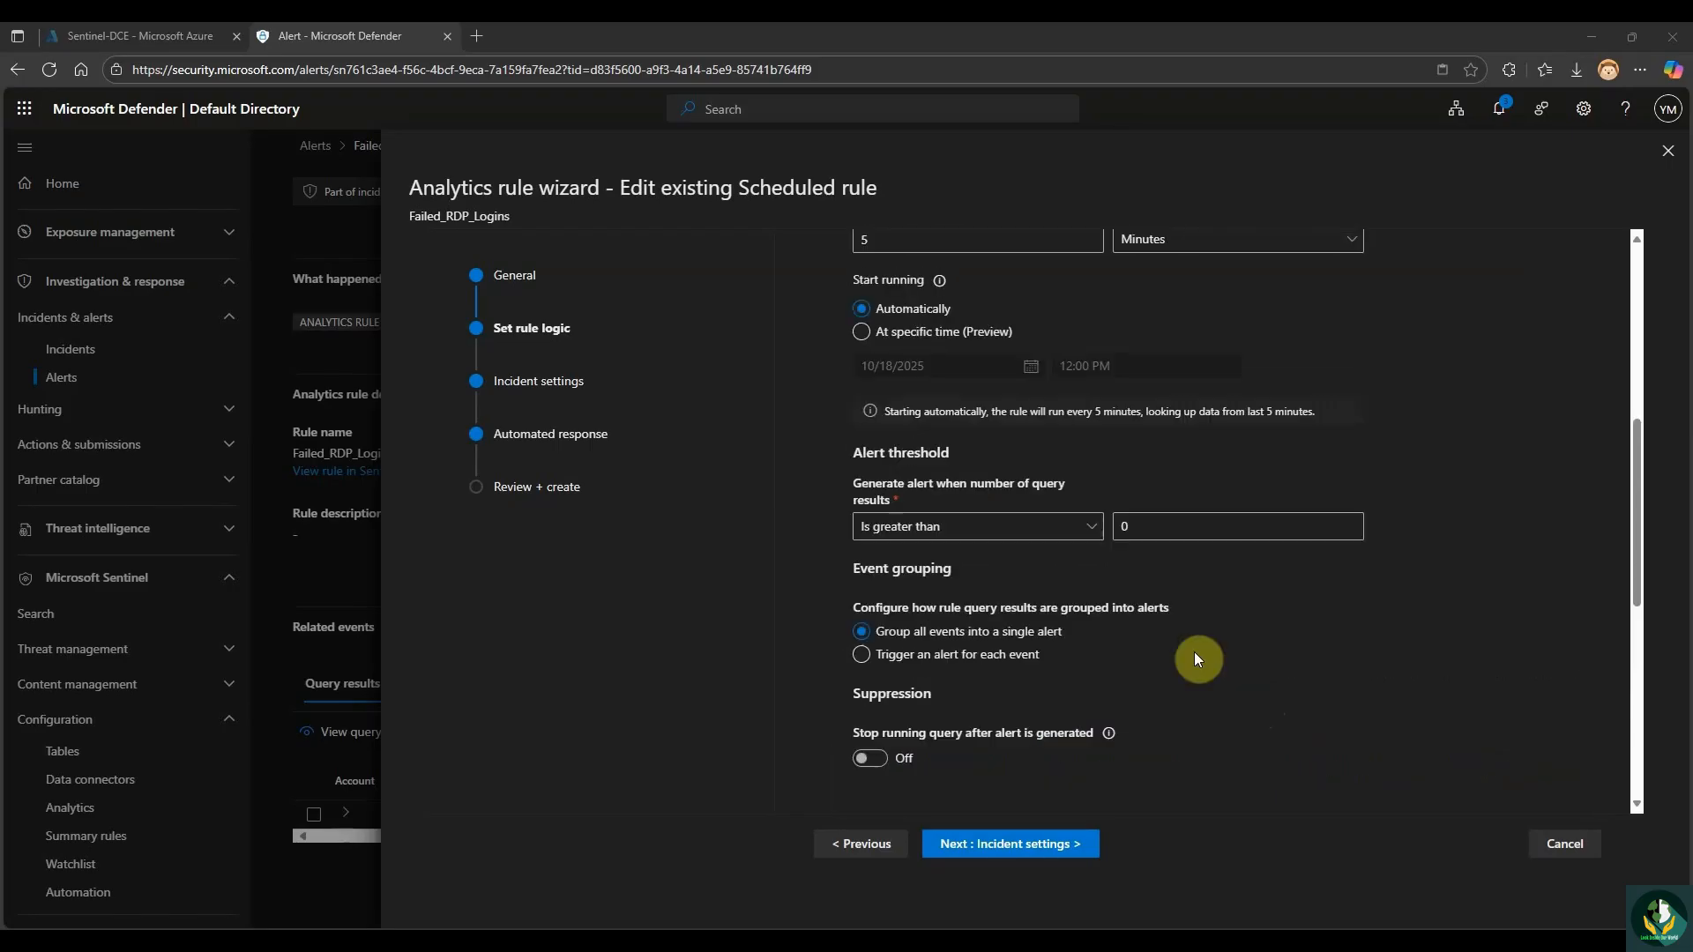
{"action": "left_click", "coordinate": [1020, 846]}
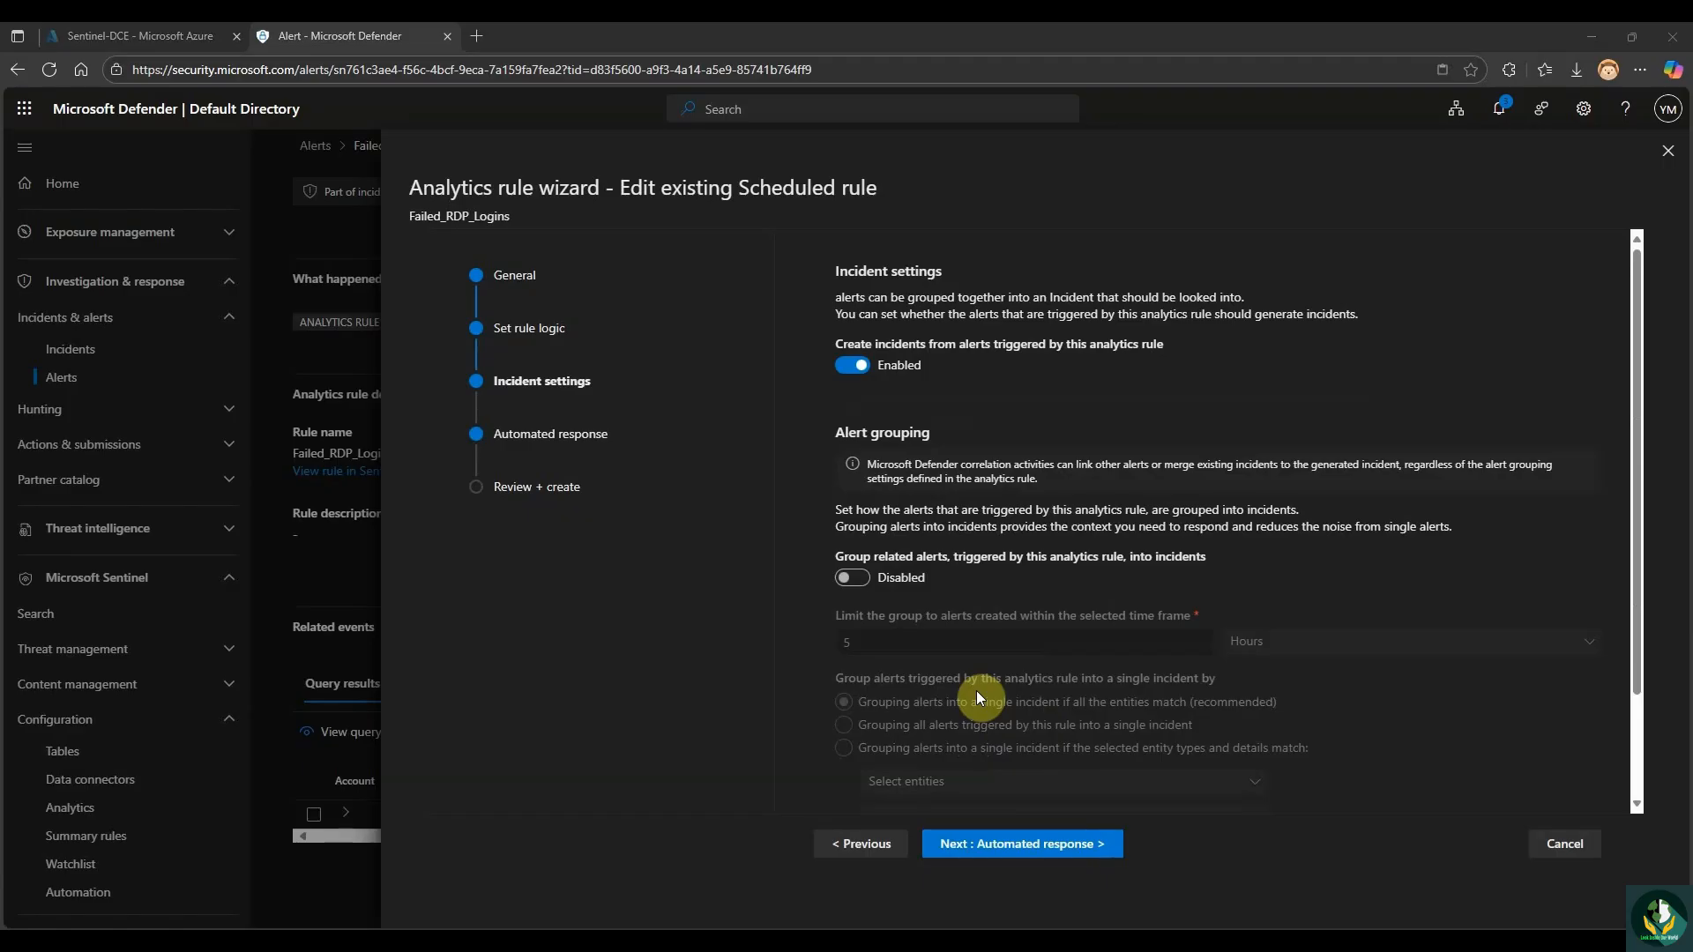
Review the Failed_RDP_Logins rule's incident creation and alert grouping settings, then continue to the automated response stage.
{"action": "left_click_drag", "start_coordinate": [1186, 343], "coordinate": [820, 350]}
{"action": "left_click_drag", "start_coordinate": [868, 465], "coordinate": [1054, 478]}
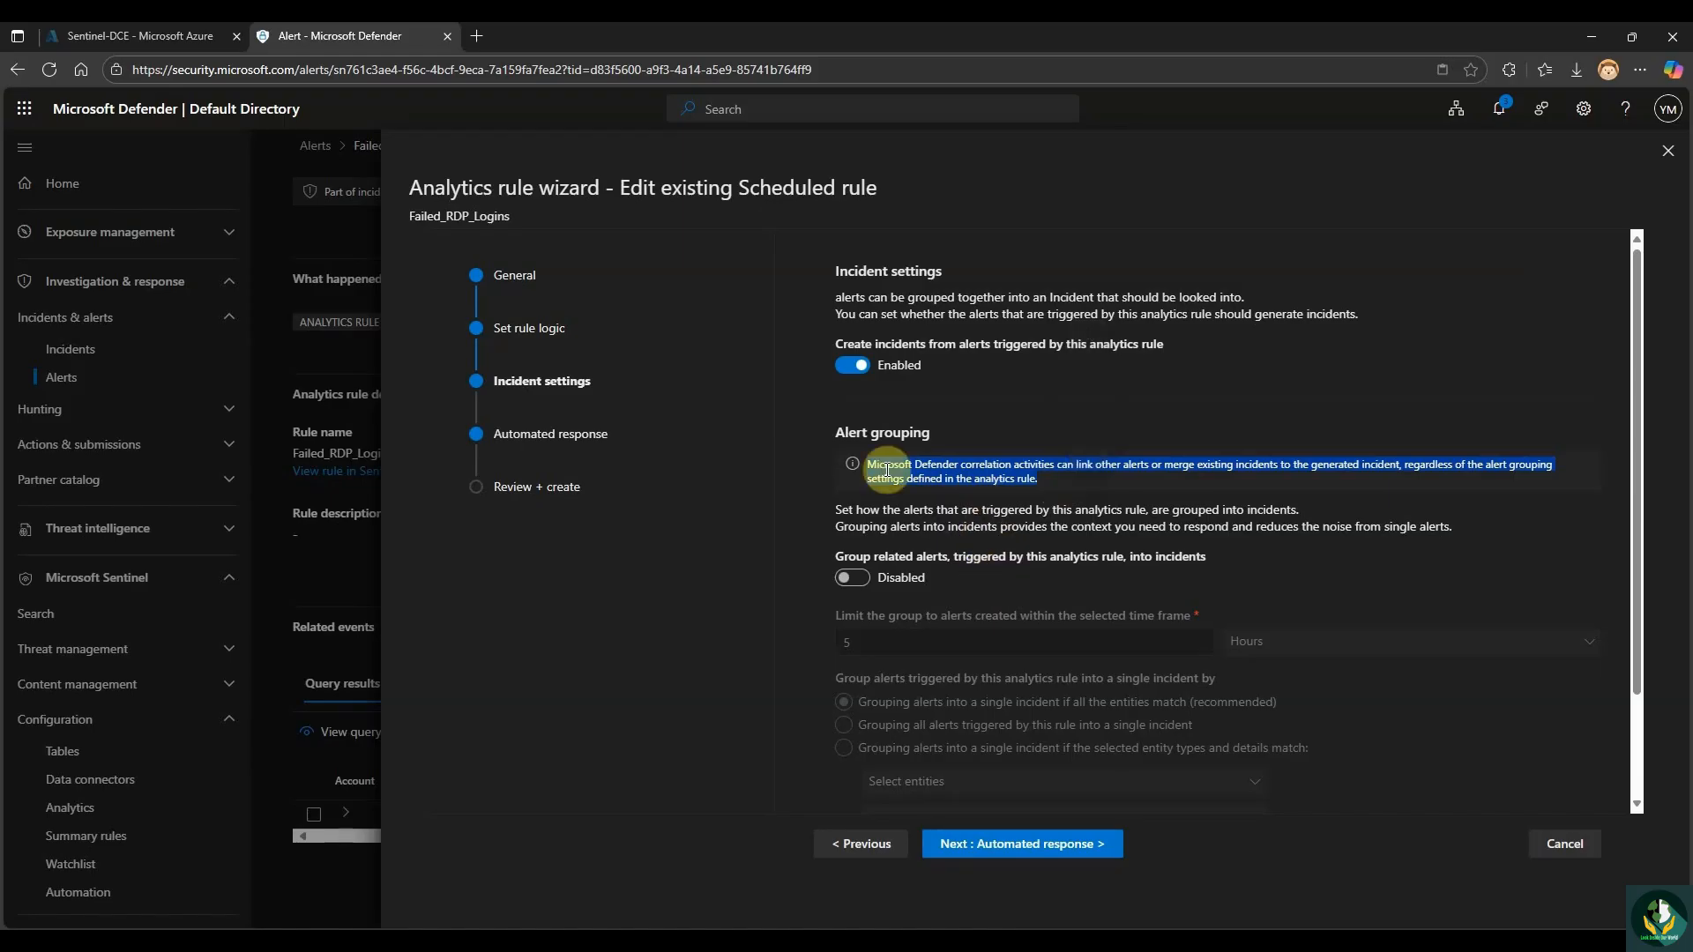
{"action": "left_click", "coordinate": [886, 472]}
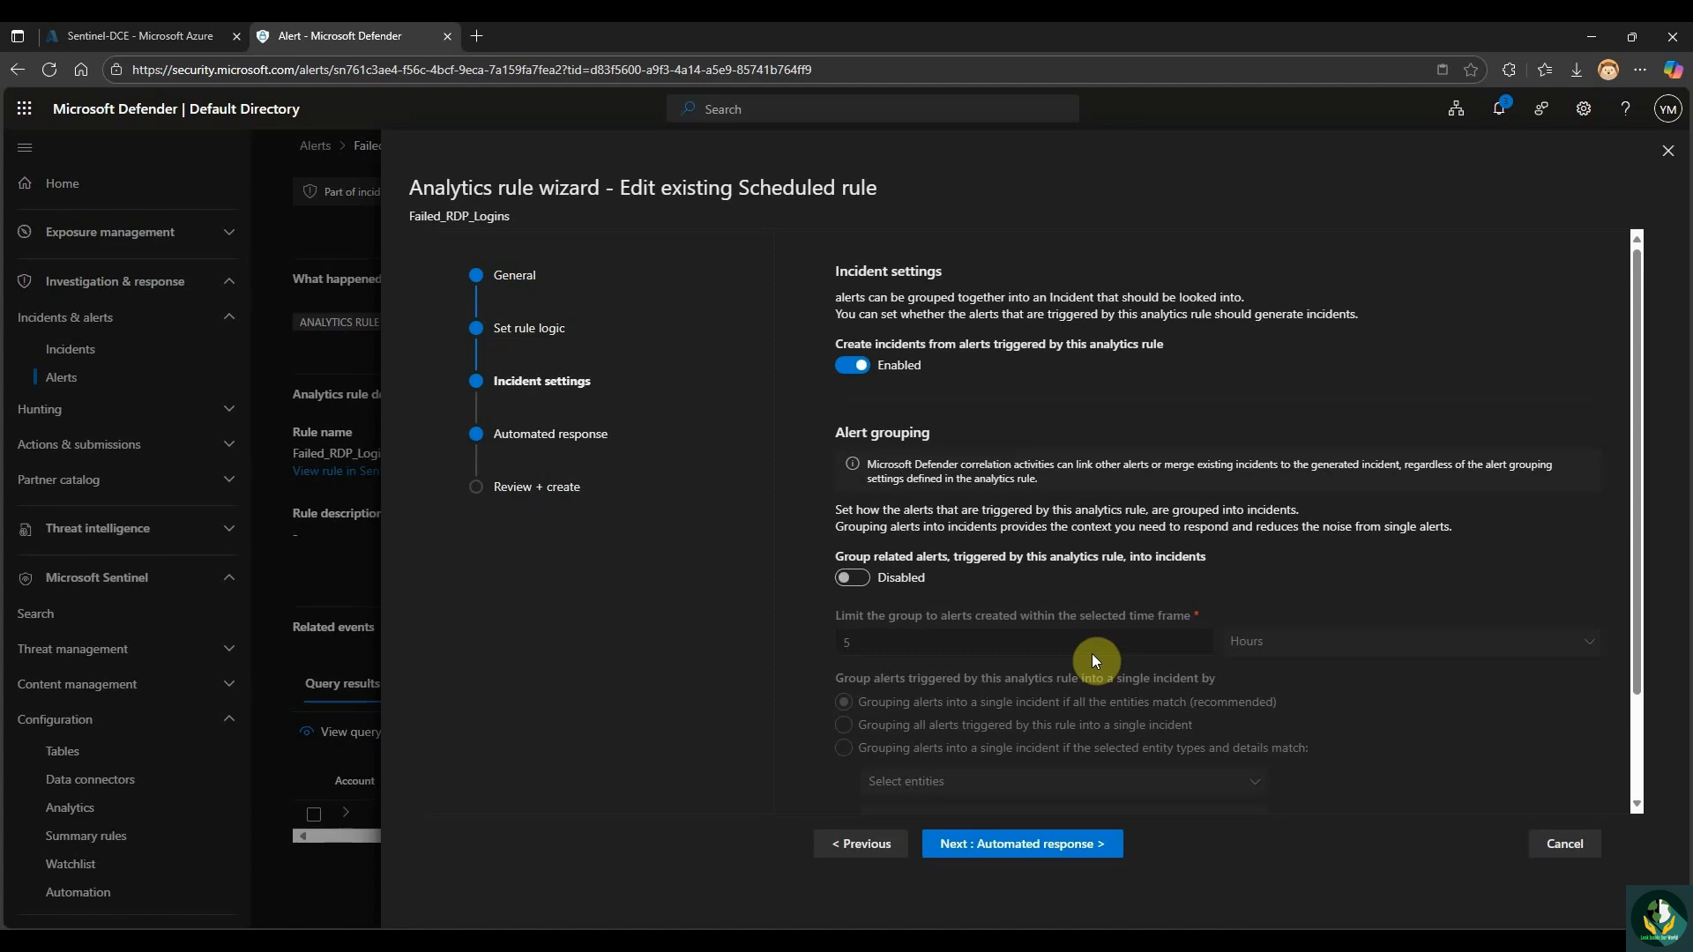
{"action": "scroll", "coordinate": [1224, 591], "scroll_direction": "down", "scroll_amount": 2}
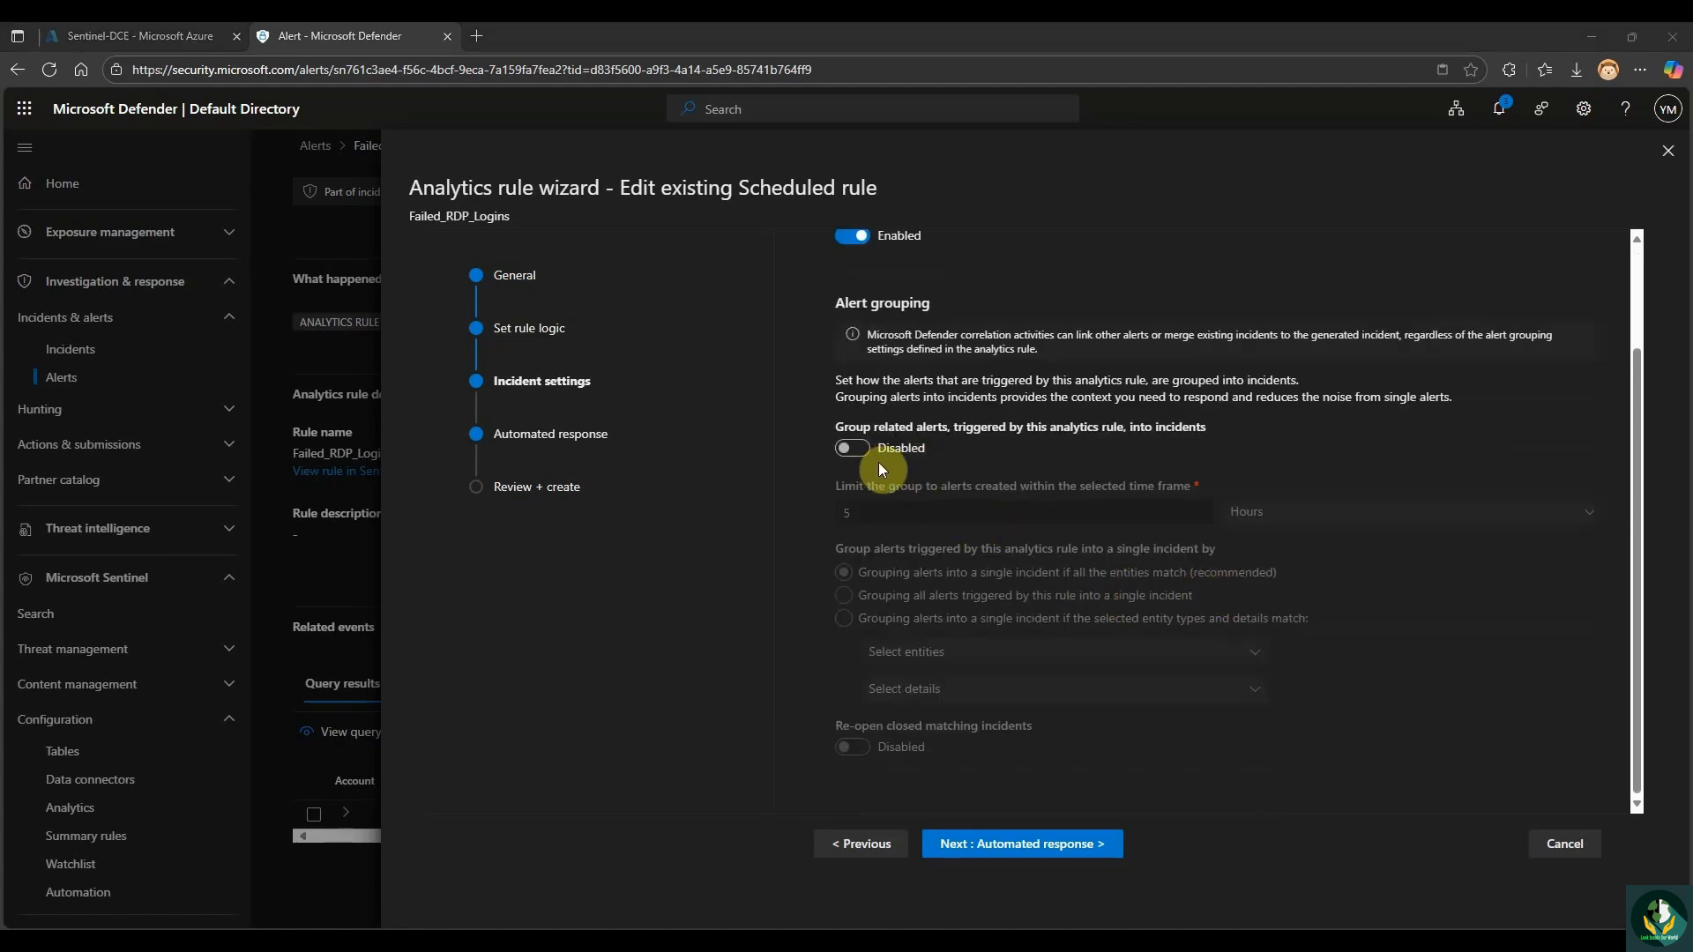
{"action": "left_click", "coordinate": [1037, 846]}
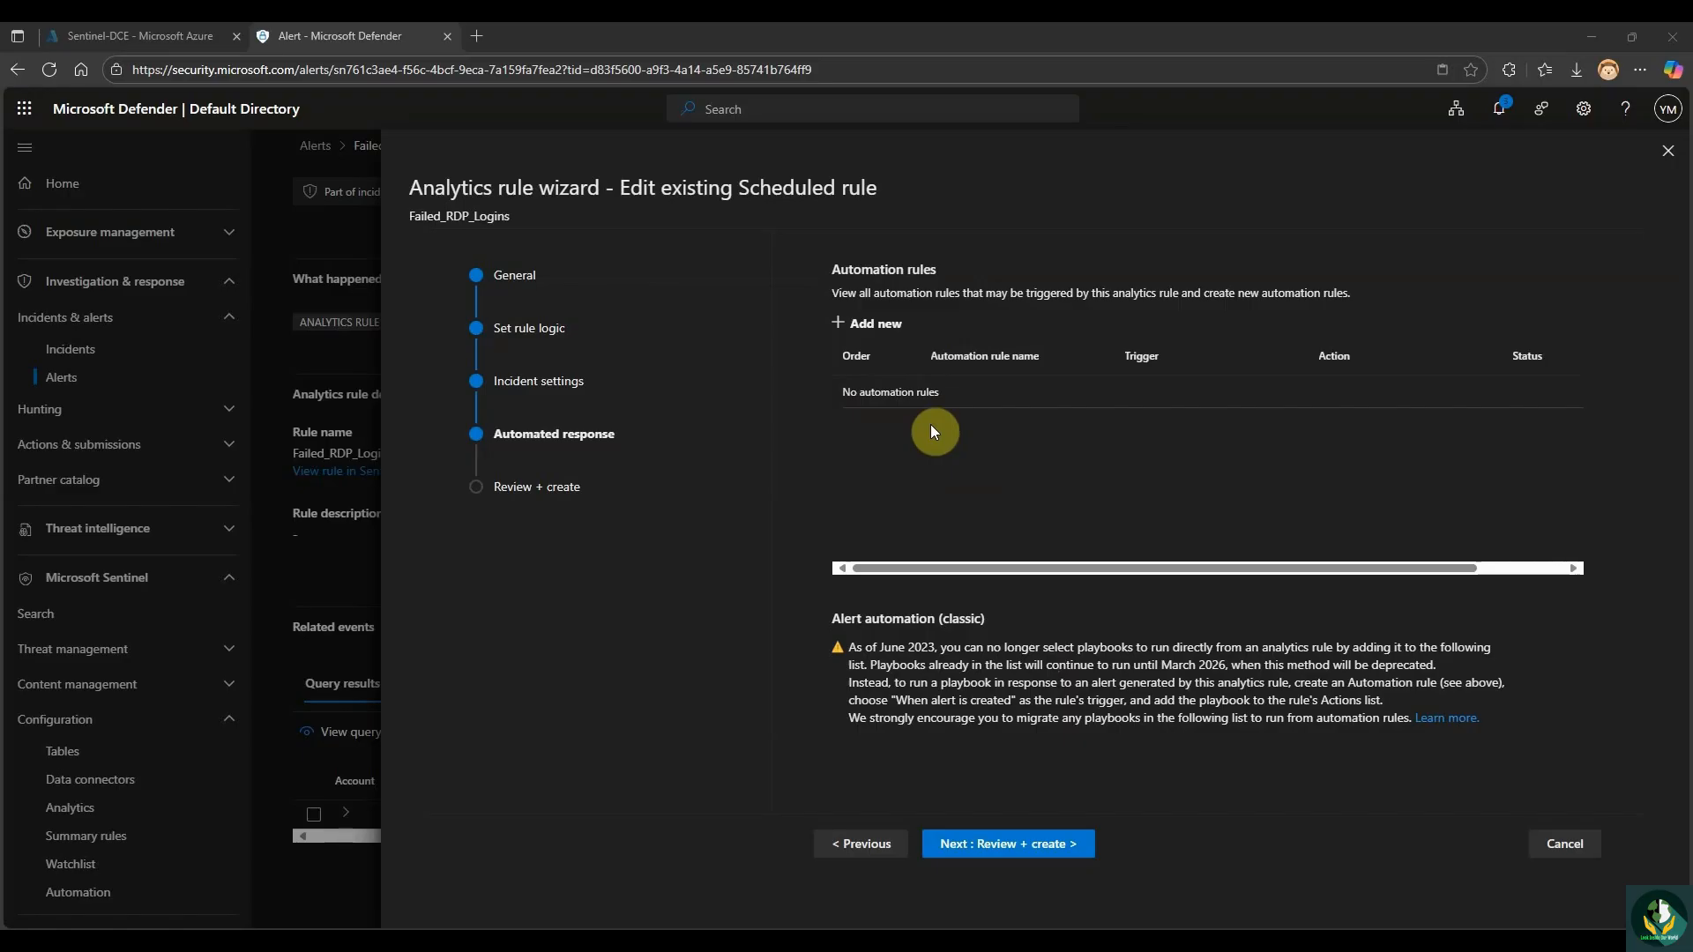
Leave the rule without automation rules and proceed to the final review stage.
{"action": "left_click_drag", "start_coordinate": [956, 396], "coordinate": [848, 395]}
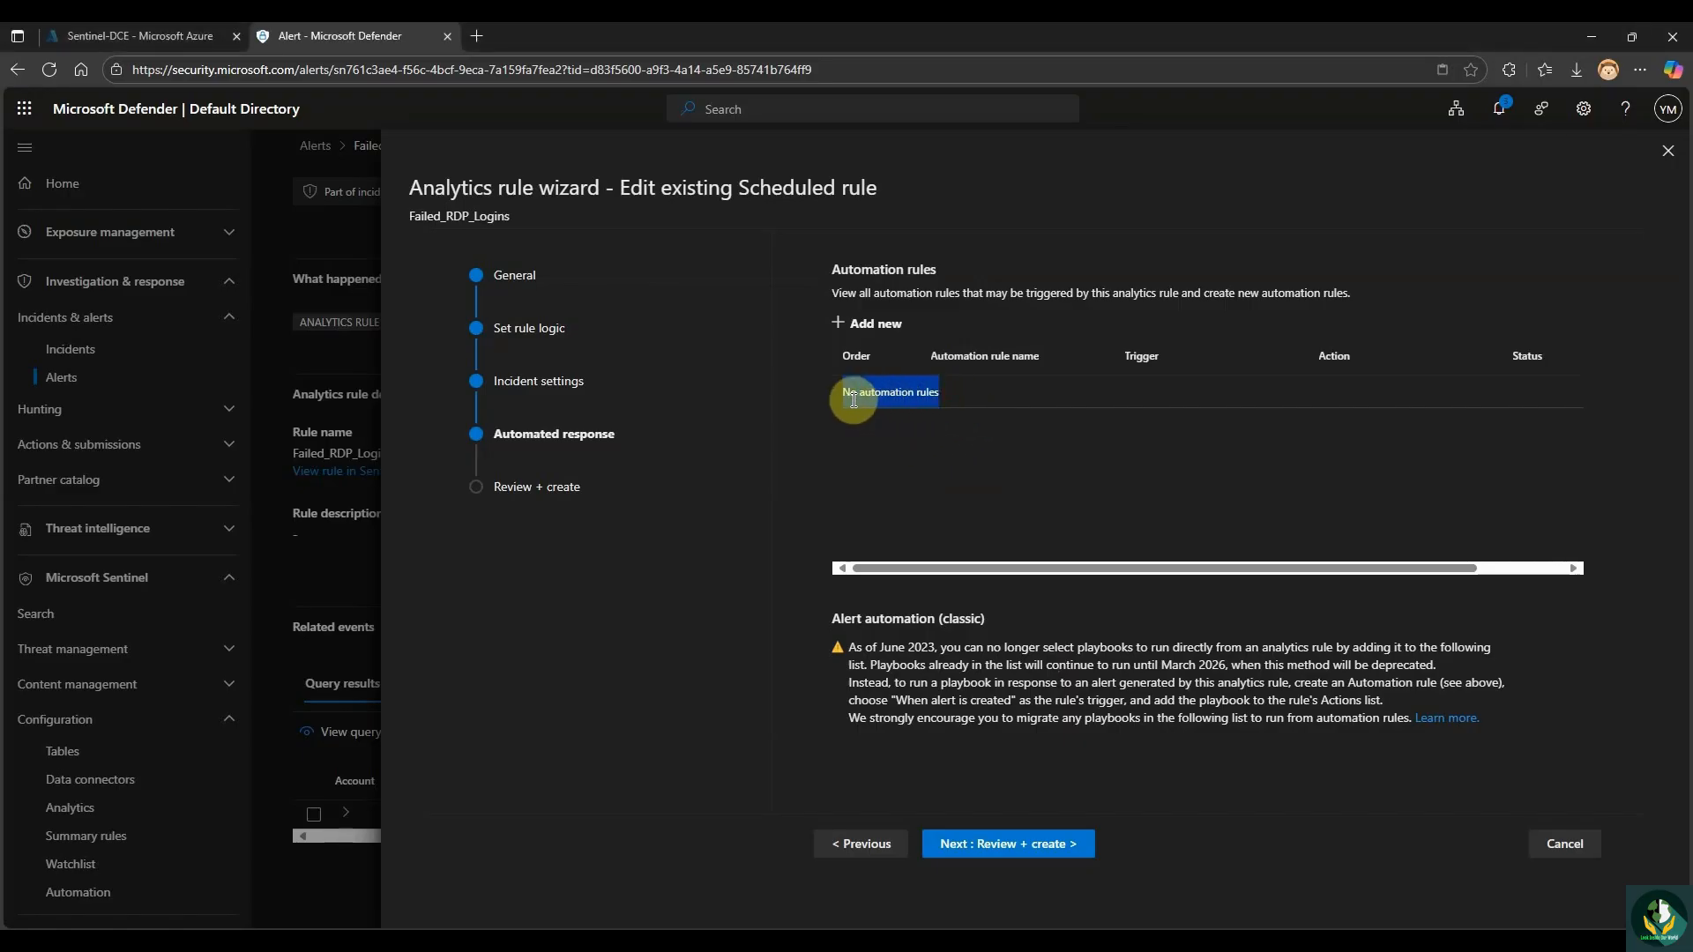
{"action": "left_click", "coordinate": [945, 604]}
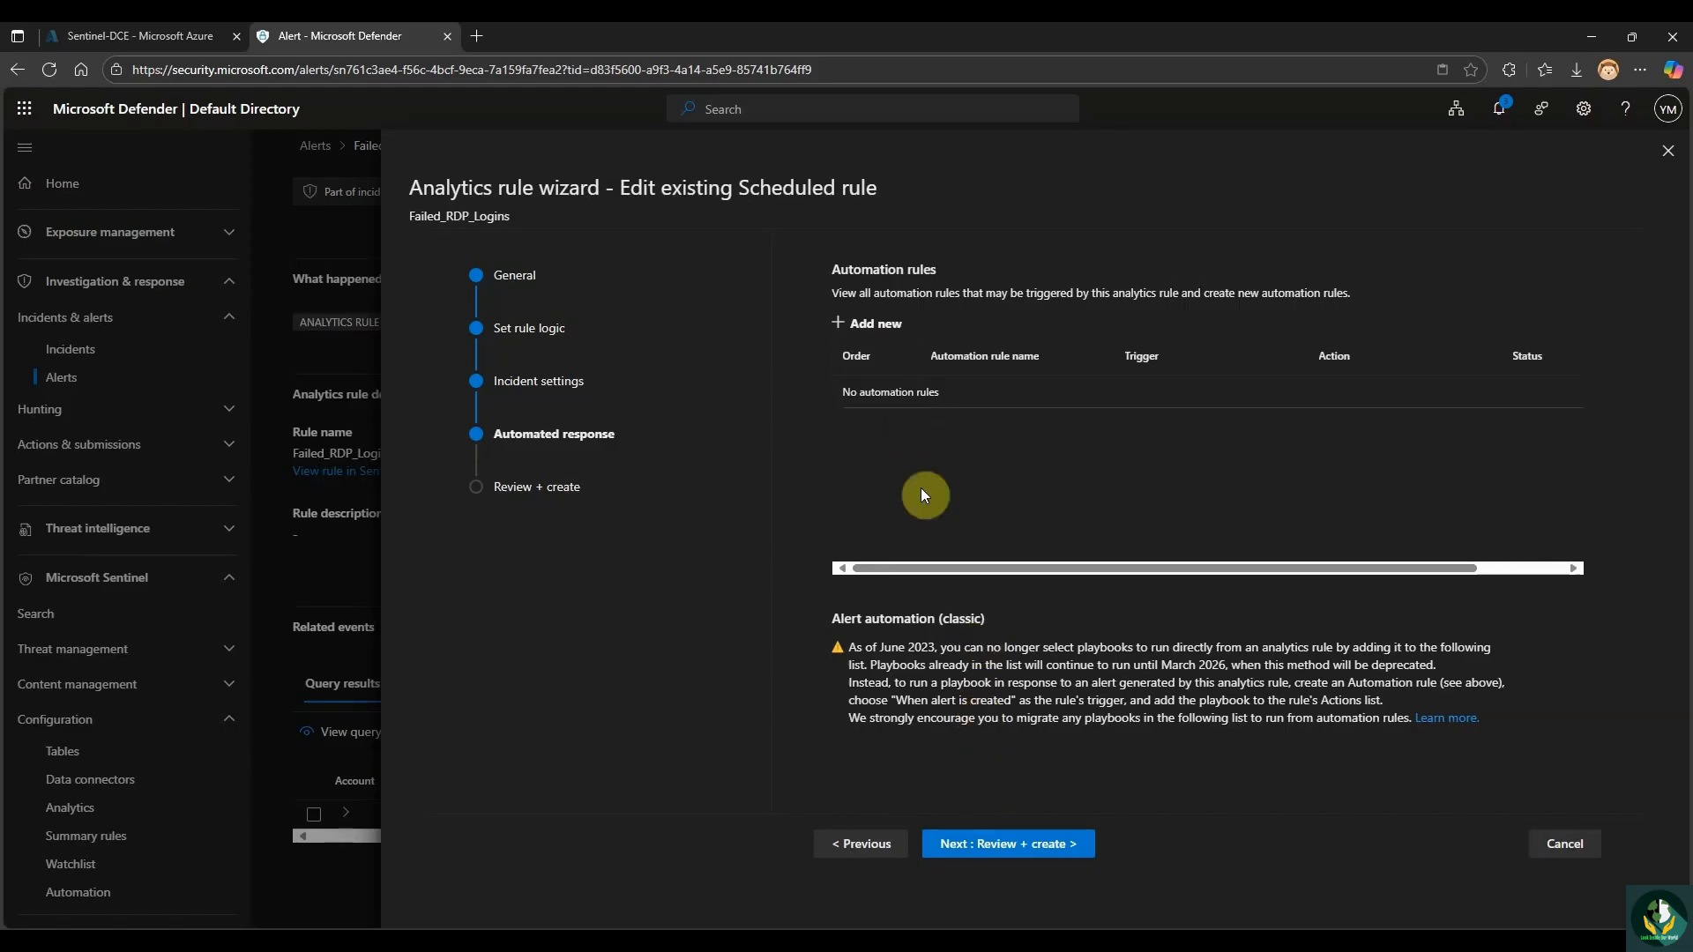
{"action": "left_click", "coordinate": [1012, 847]}
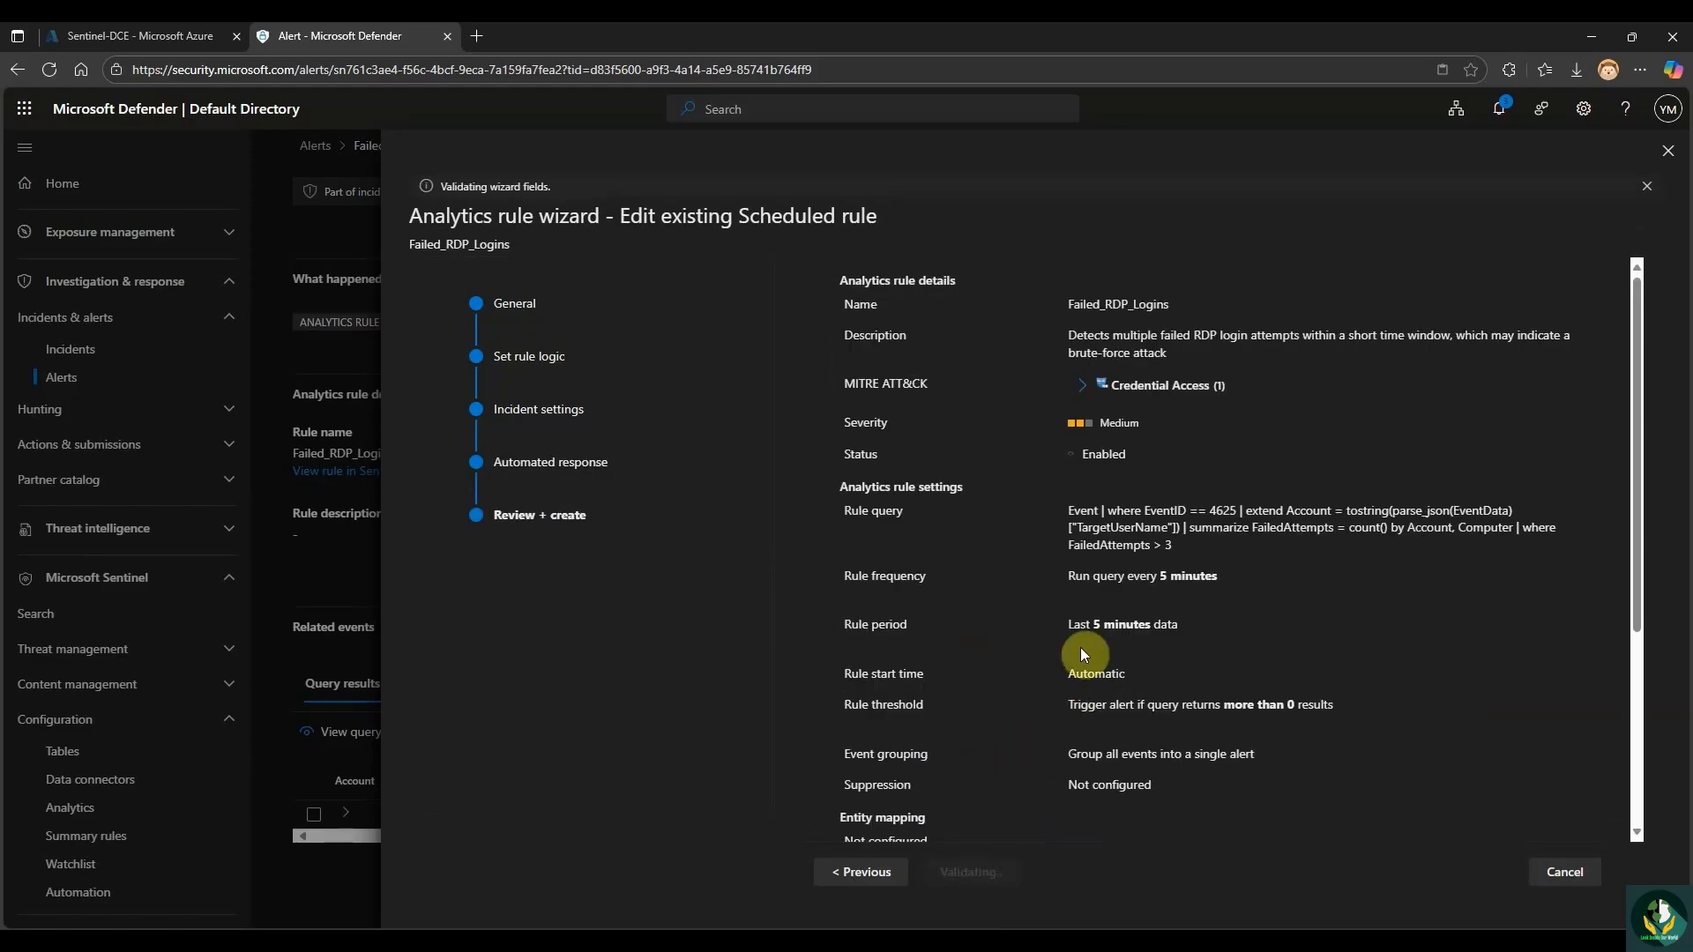
Review the analytics rule summary and save the Failed_RDP_Logins rule.
{"action": "scroll", "coordinate": [1065, 432], "scroll_direction": "down", "scroll_amount": 2}
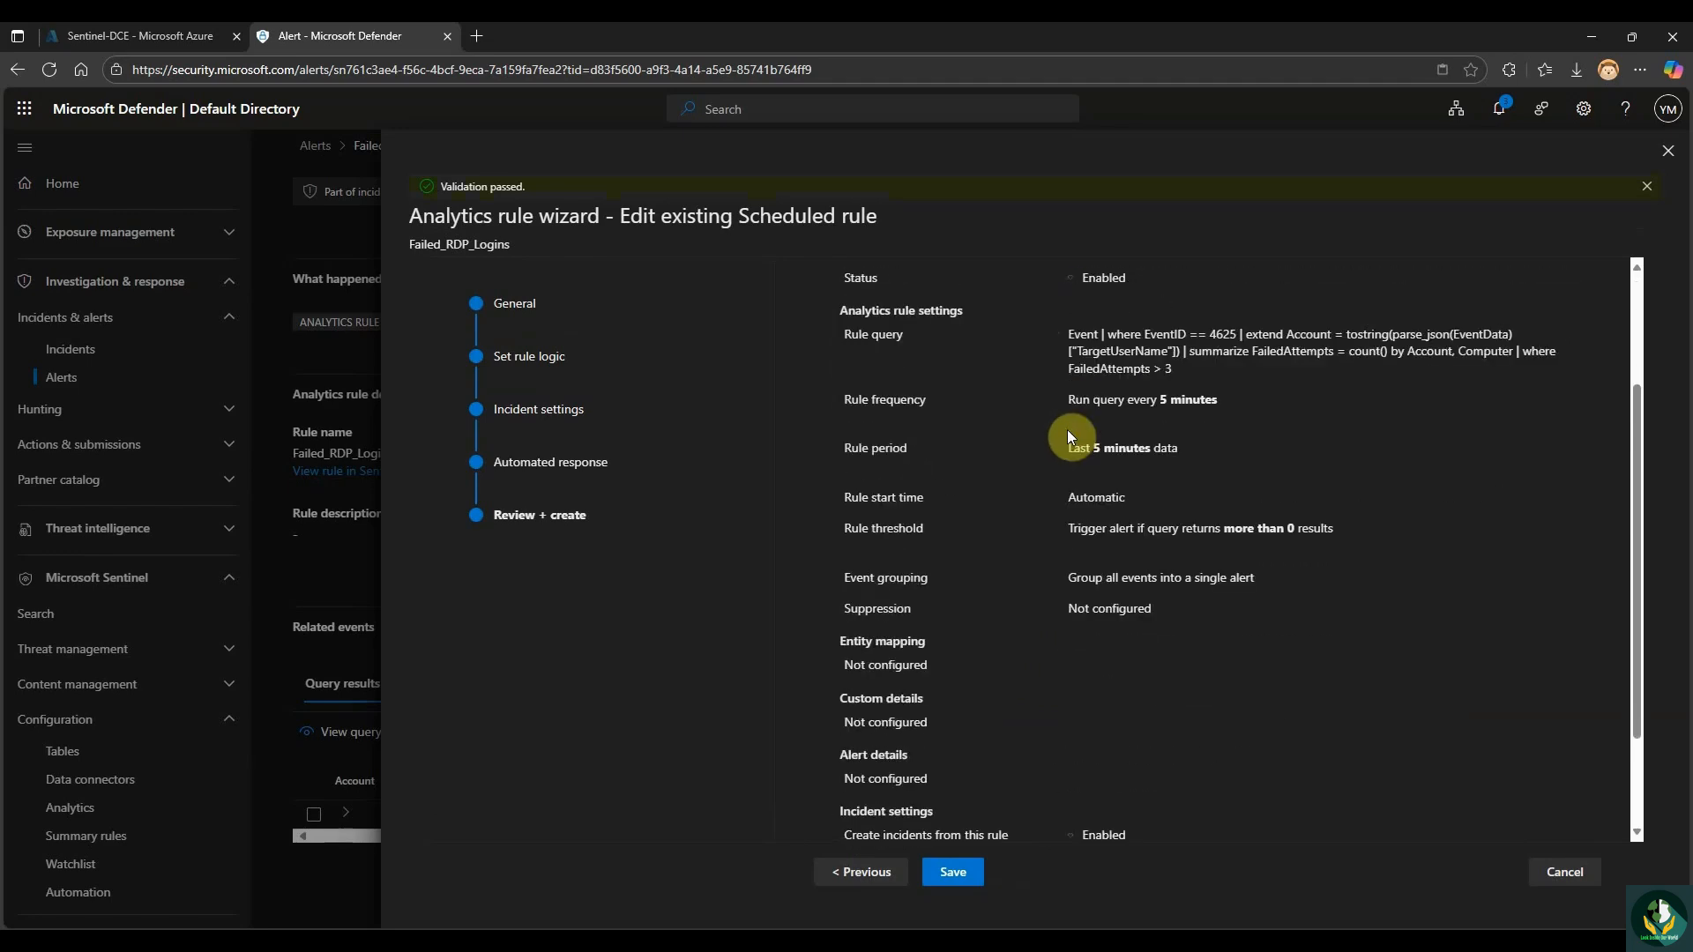
{"action": "scroll", "coordinate": [1105, 460], "scroll_direction": "down", "scroll_amount": 2}
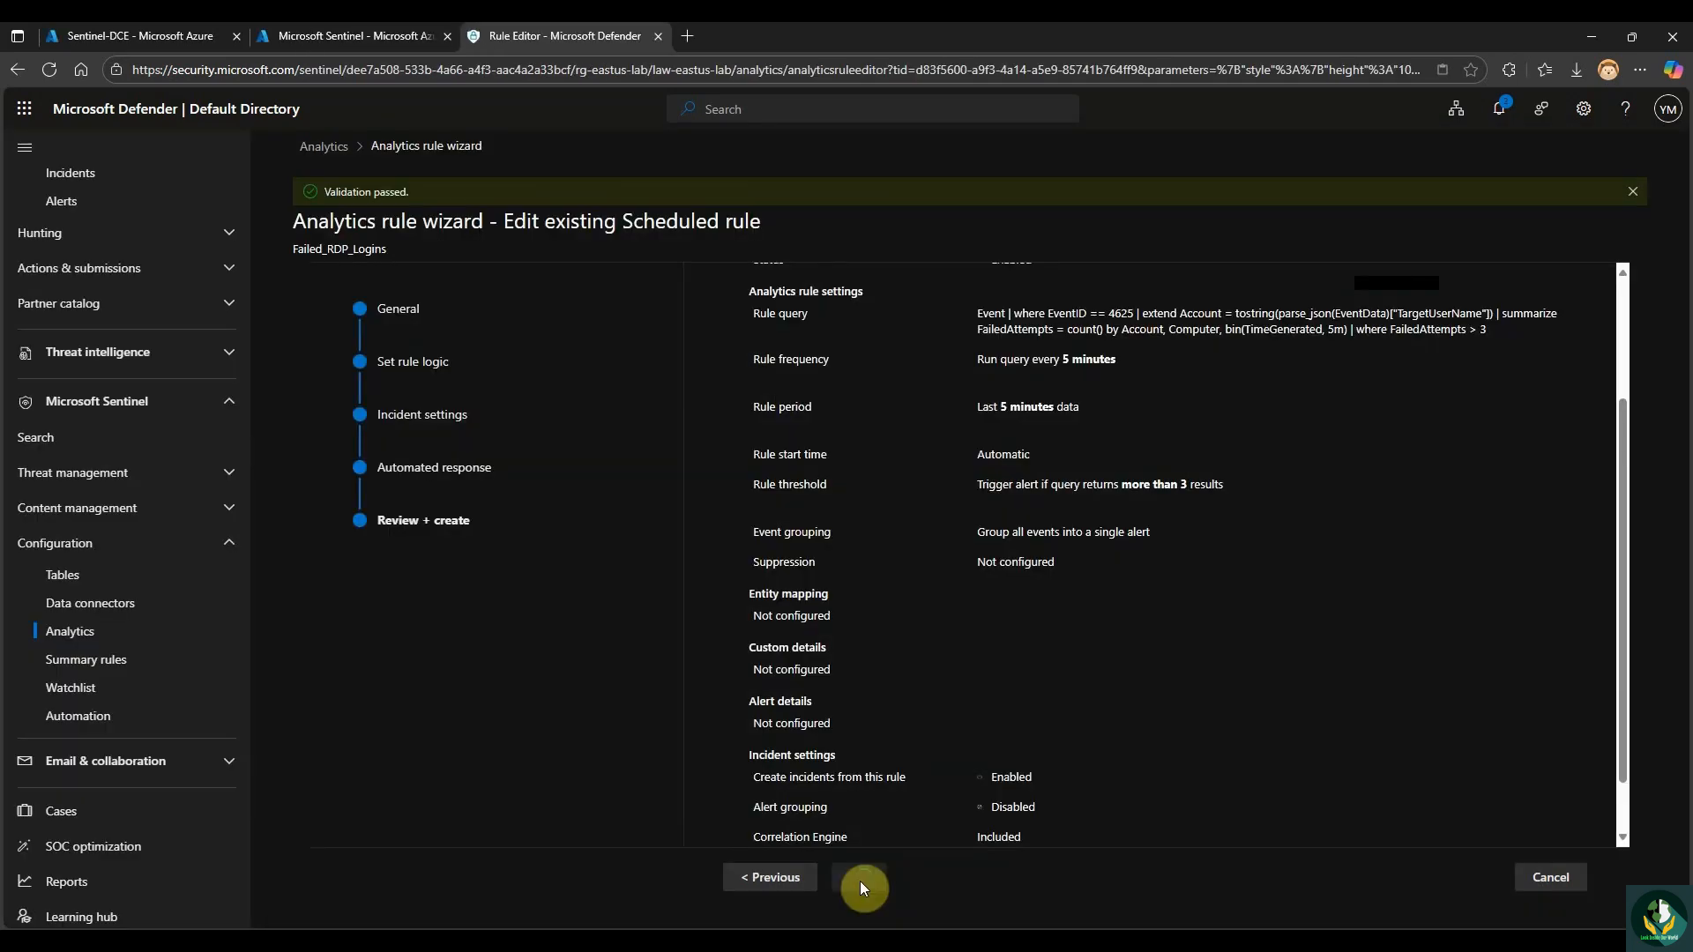
{"action": "left_click", "coordinate": [859, 881]}
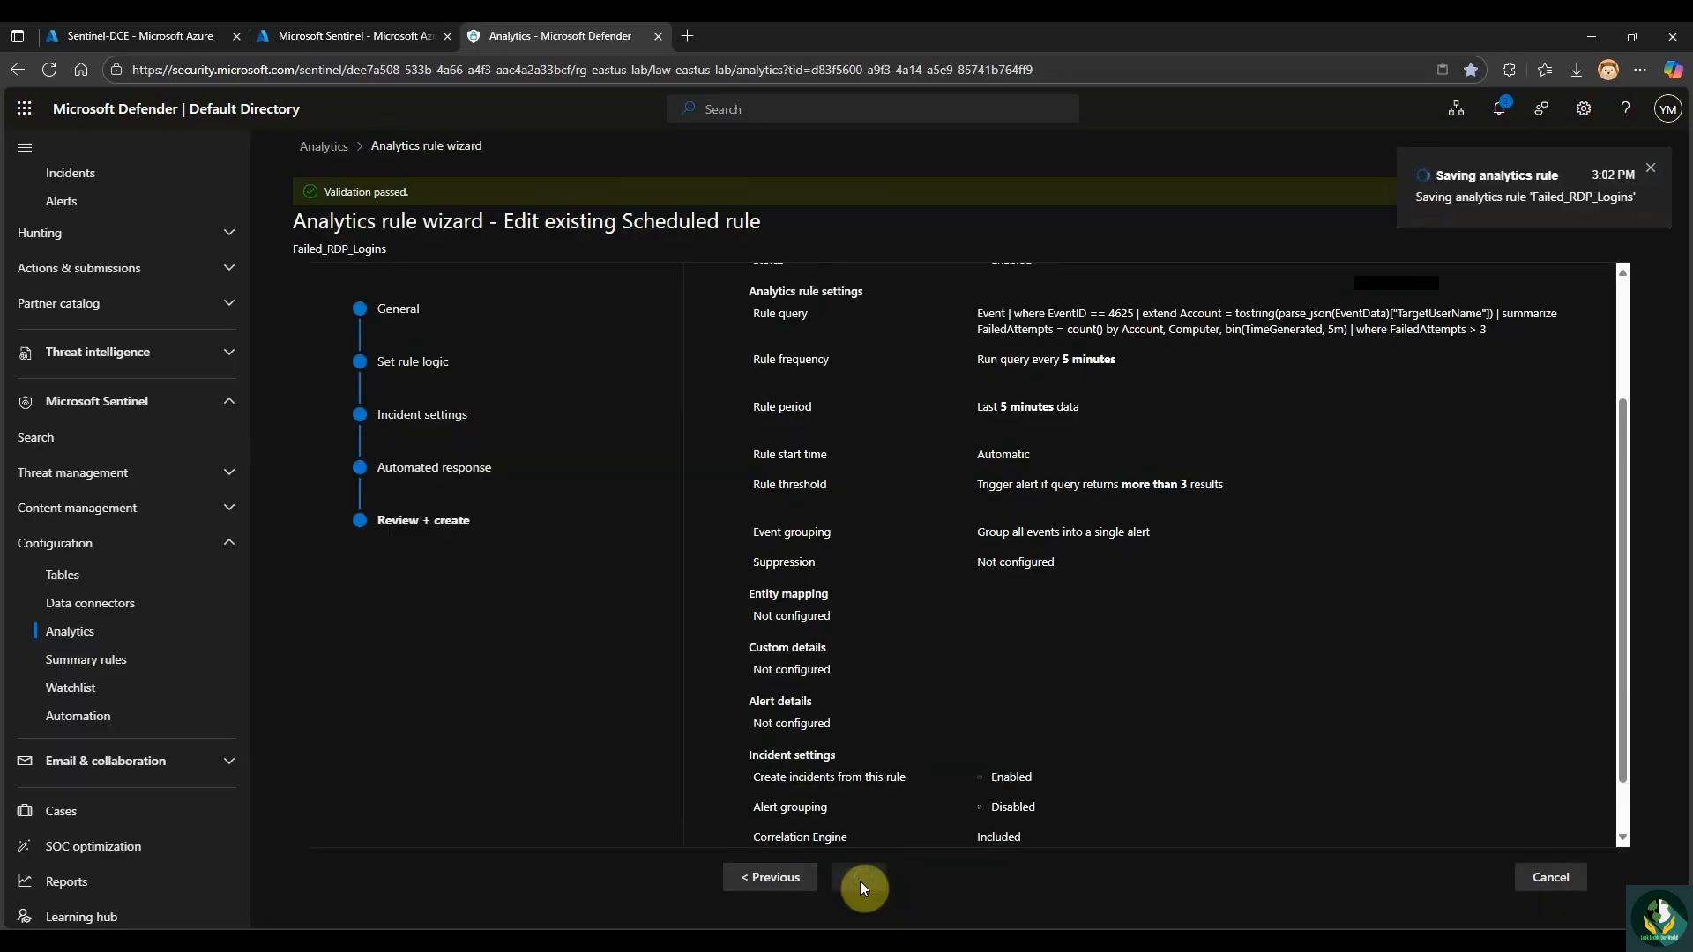
{"action": "left_click", "coordinate": [636, 608]}
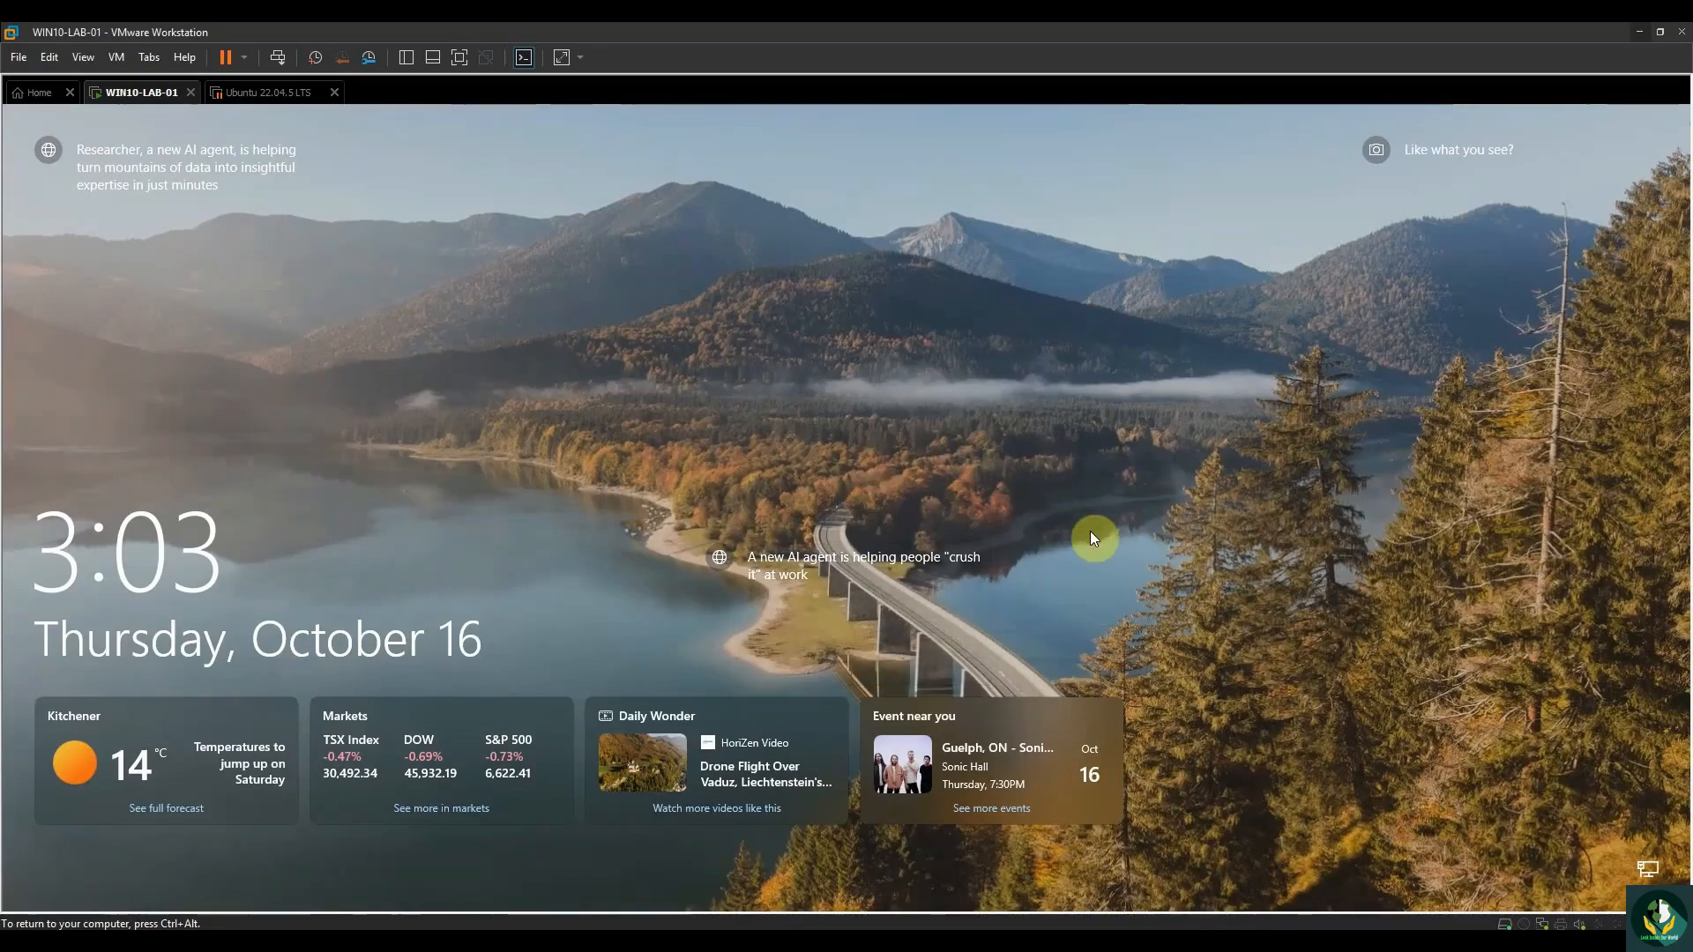
On the WIN10-LAB-01 virtual machine, repeatedly attempt to sign in as labuser with incorrect account passwords.
{"action": "left_click", "coordinate": [1088, 547]}
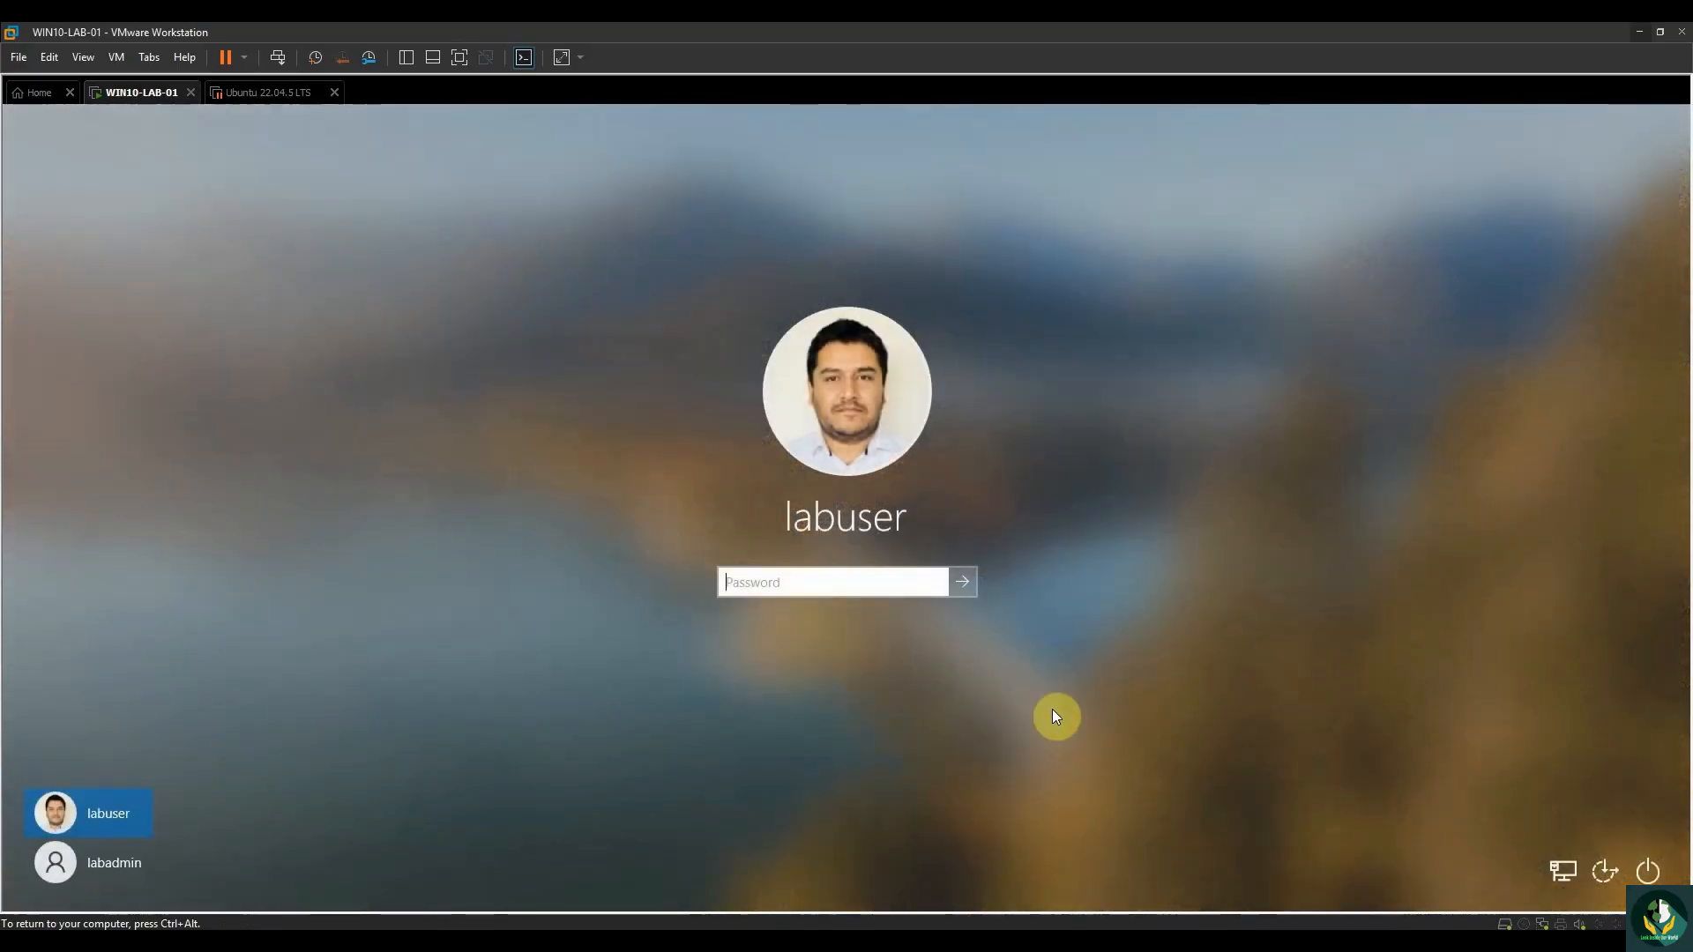
{"action": "left_click", "coordinate": [801, 583]}
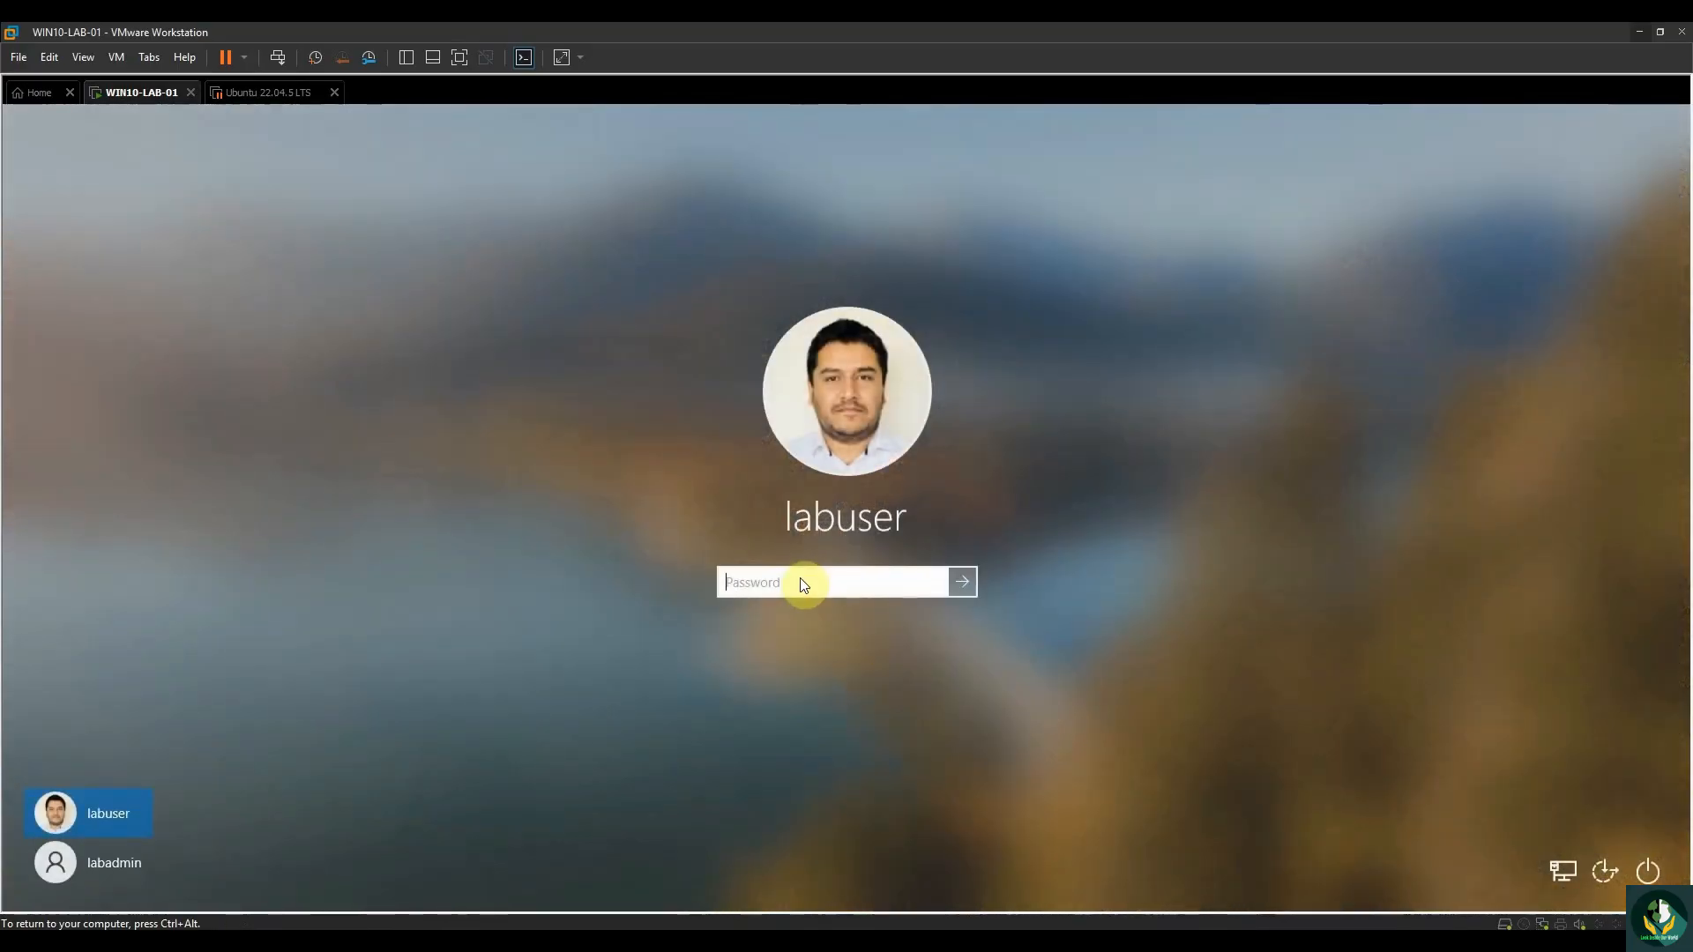
{"action": "type", "text": "••••••"}
{"action": "key", "text": "Return"}
{"action": "key", "text": "Return"}
{"action": "key", "text": "BackSpace"}
{"action": "type", "text": "•••••••"}
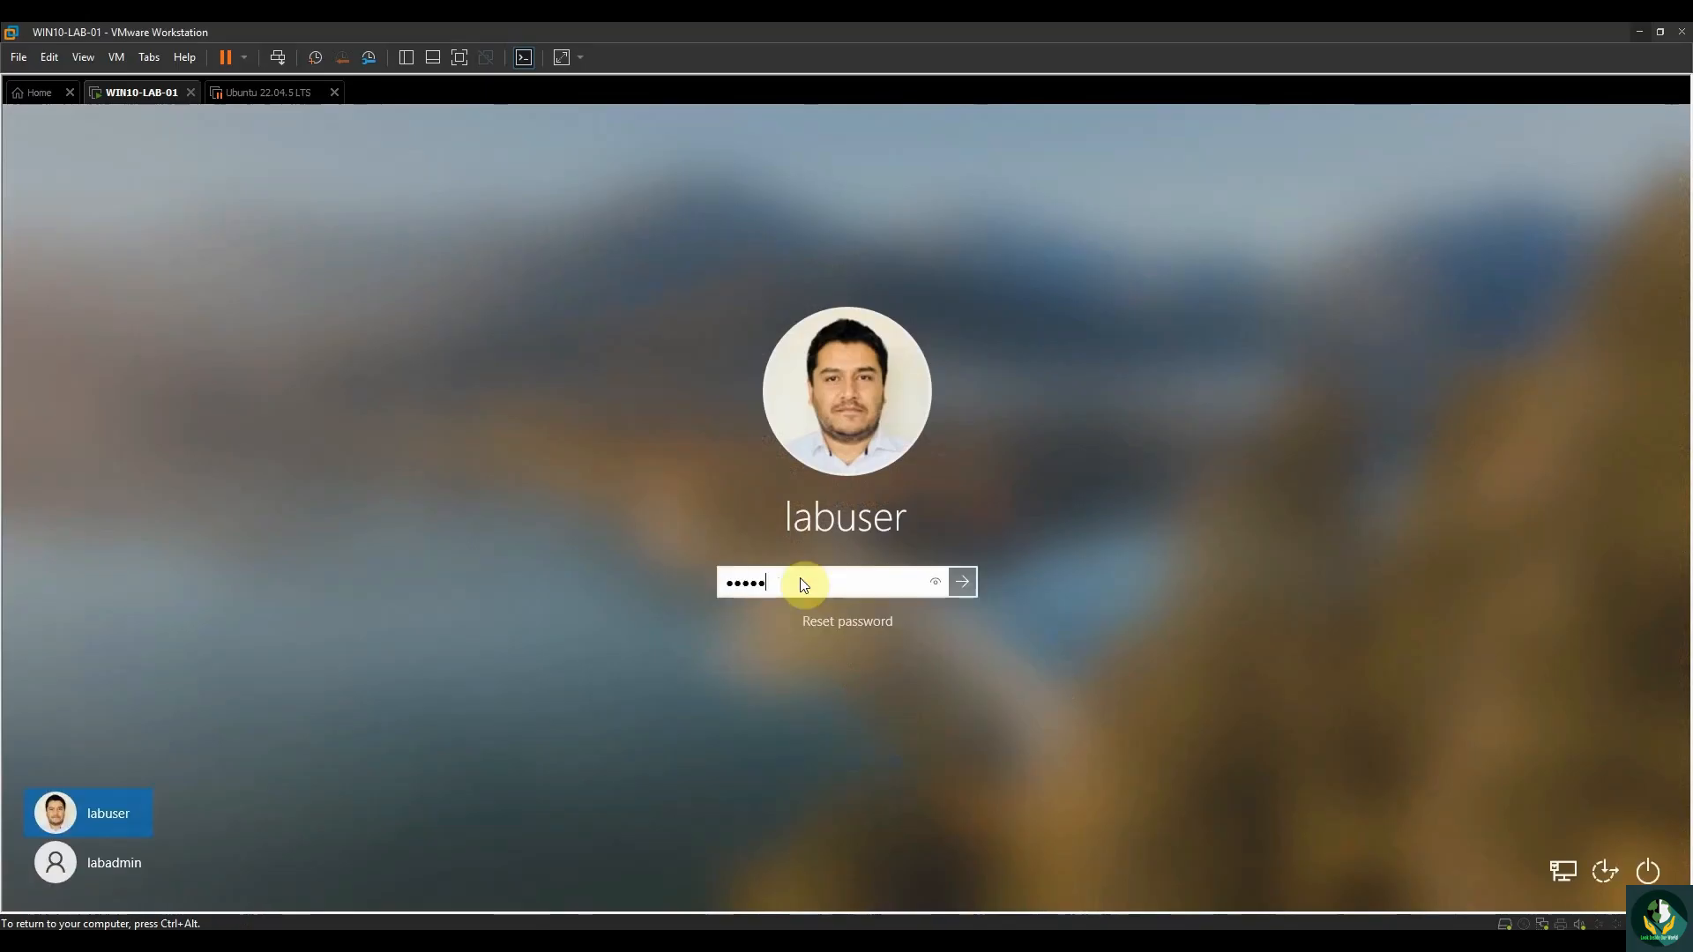
Clear the password field and sign in to the labuser account with its account password.
{"action": "key", "text": "BackSpace"}
{"action": "key", "text": "BackSpace"}
{"action": "key", "text": "BackSpace"}
{"action": "key", "text": "BackSpace"}
{"action": "key", "text": "BackSpace"}
{"action": "key", "text": "BackSpace"}
{"action": "key", "text": "BackSpace"}
{"action": "type", "text": "••••••••••"}
{"action": "key", "text": "Return"}
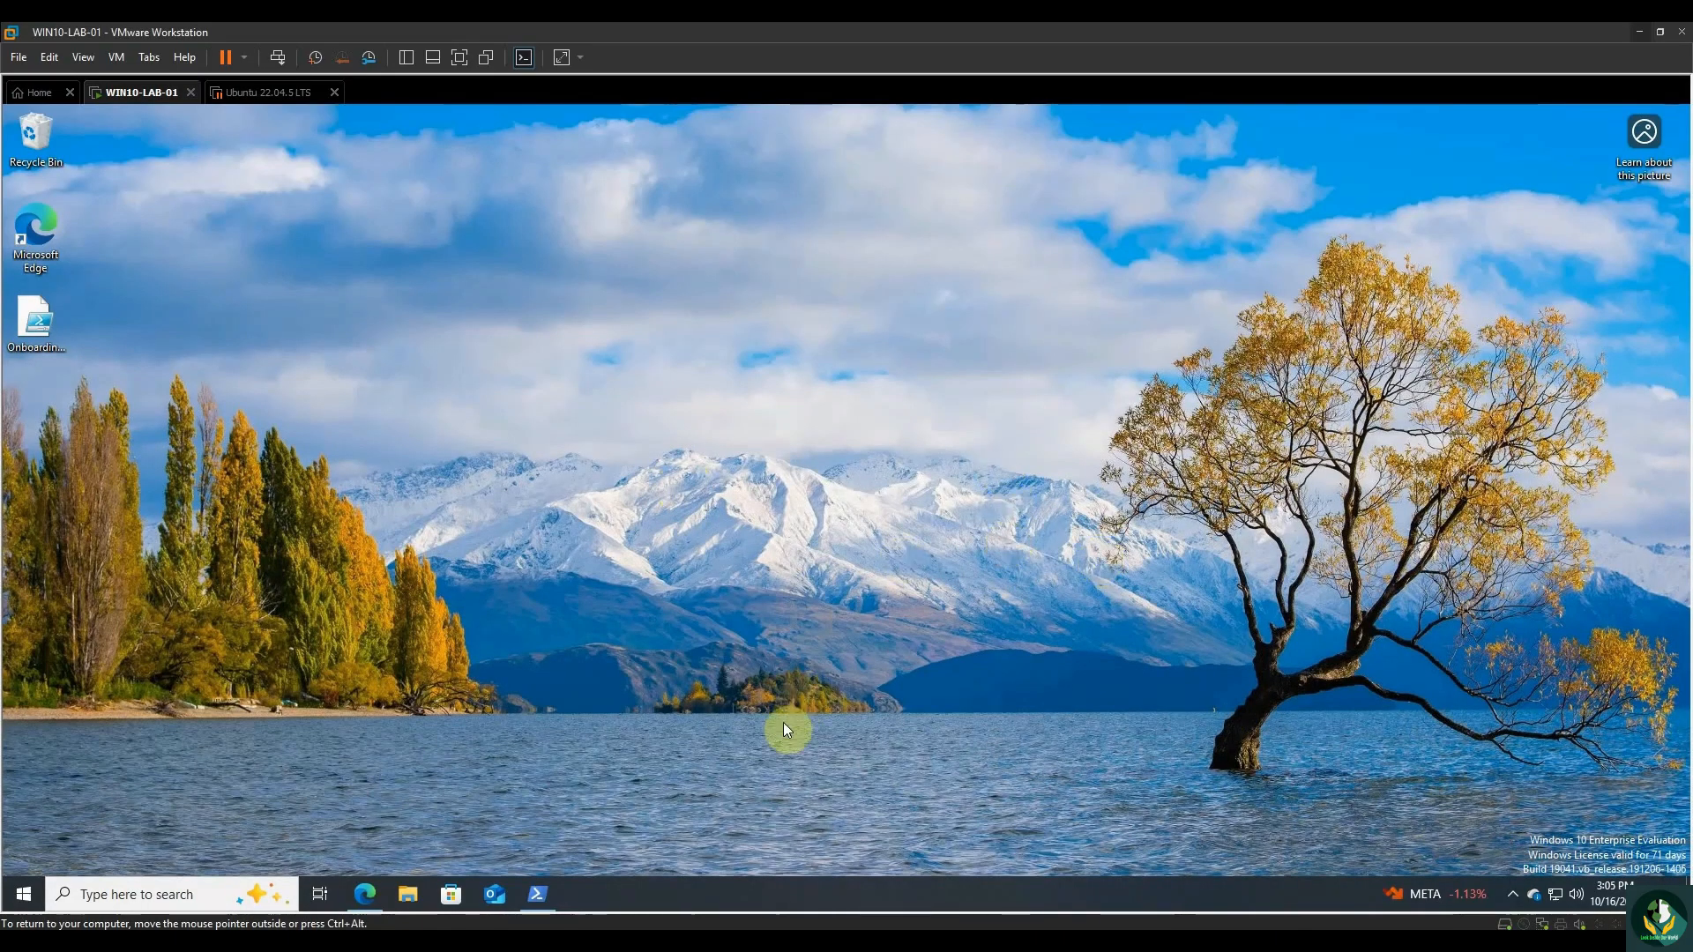
Switch back to the Microsoft Defender portal, open the Incidents page and refresh the incident list.
{"action": "left_click", "coordinate": [713, 940]}
{"action": "left_click", "coordinate": [711, 859]}
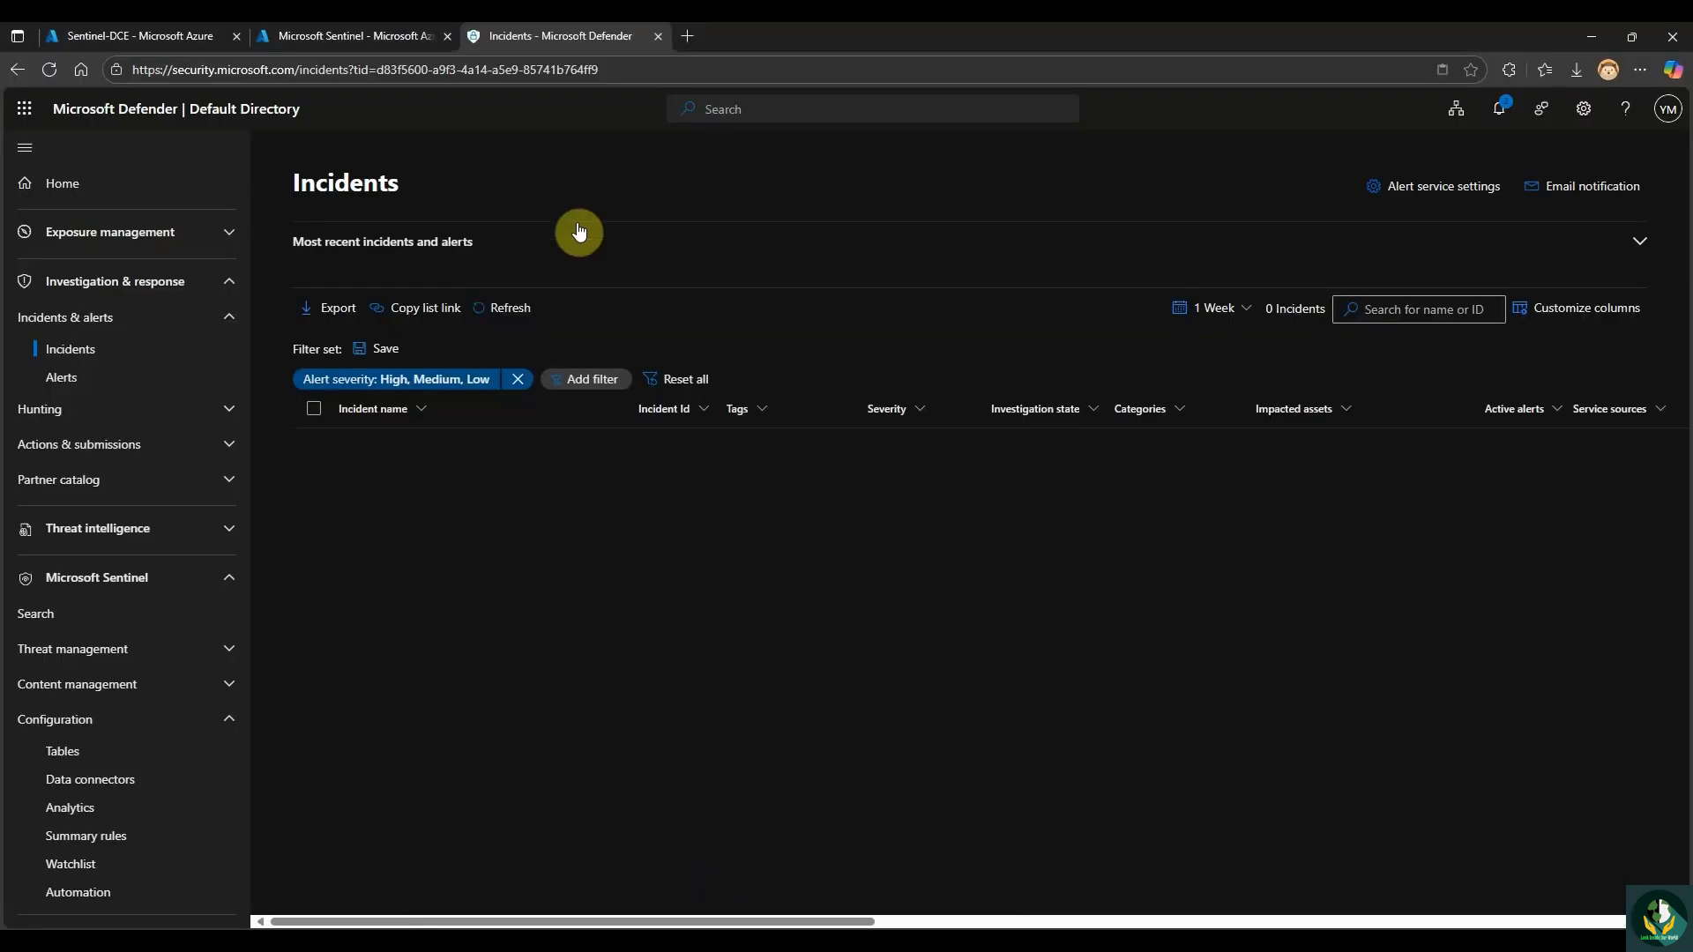
{"action": "left_click", "coordinate": [231, 283]}
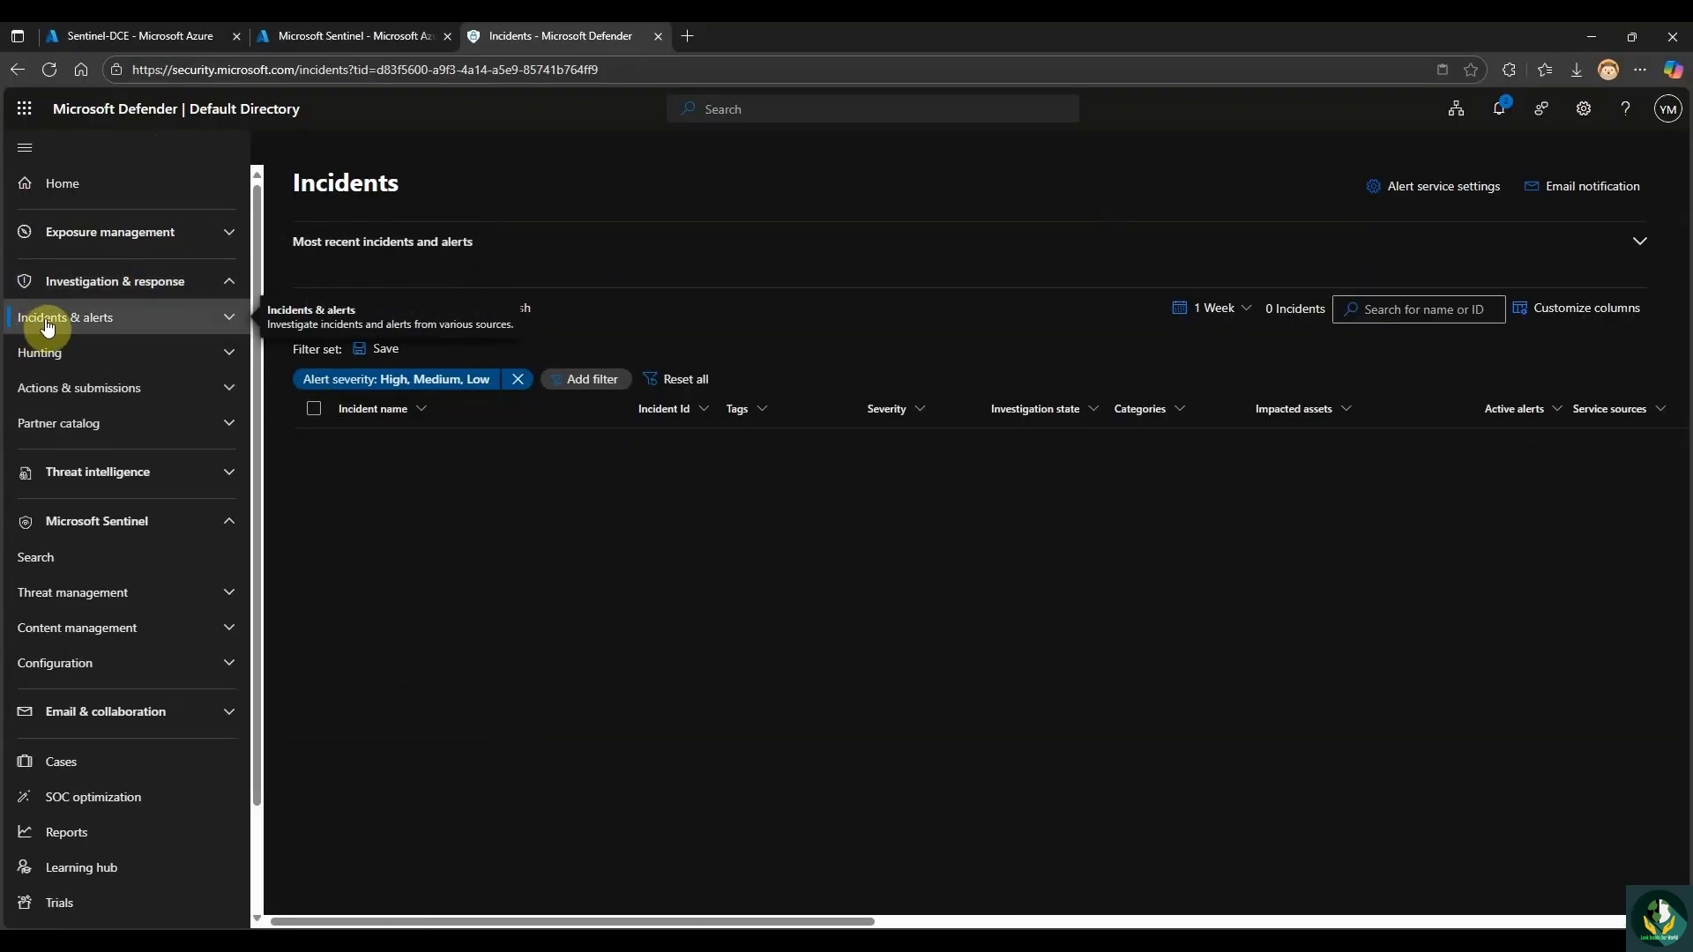
{"action": "left_click", "coordinate": [231, 317]}
{"action": "left_click", "coordinate": [126, 362]}
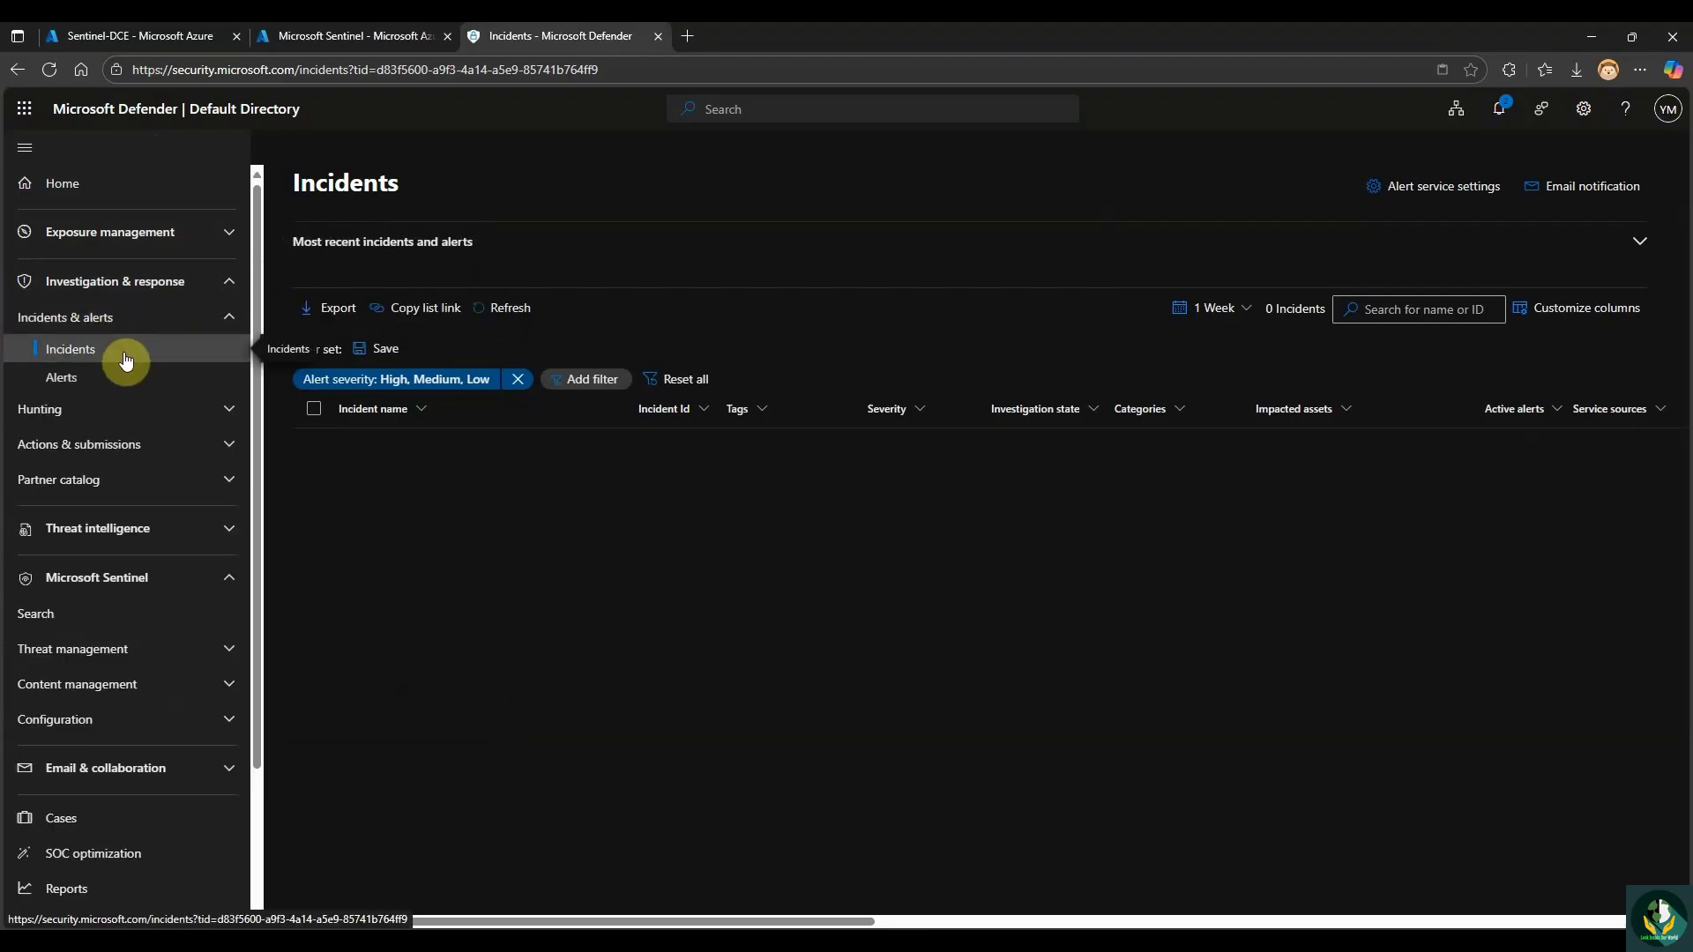
{"action": "left_click", "coordinate": [520, 319]}
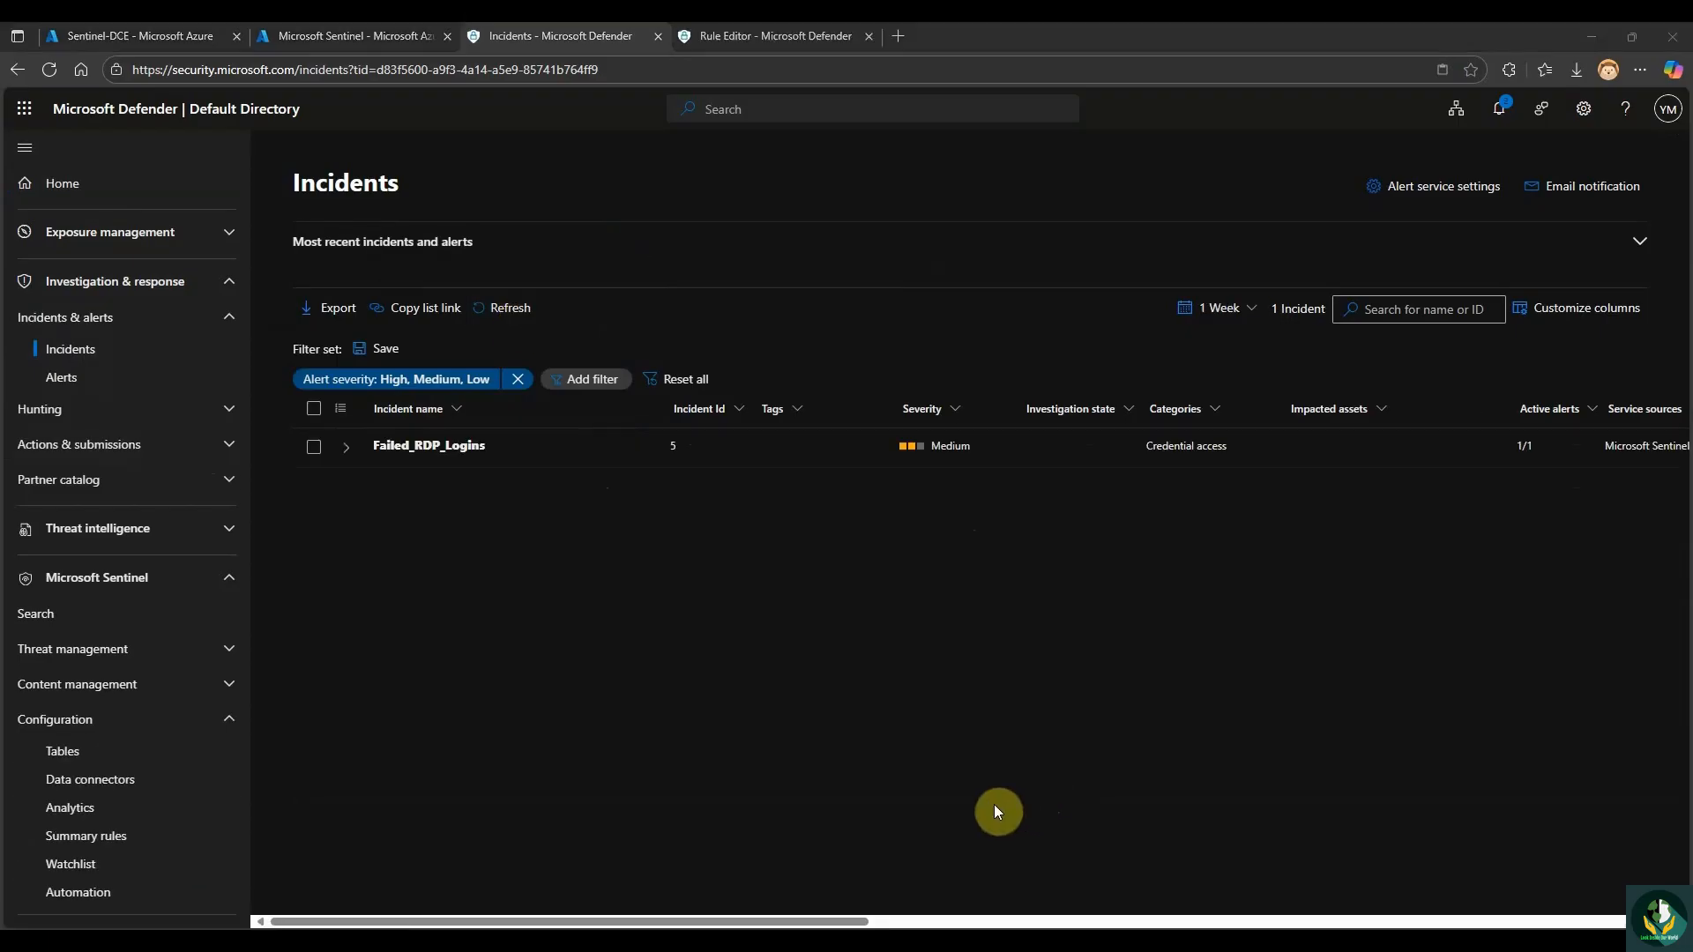
Open the alert inside the Failed_RDP_Logins incident and examine the failed attempts in its related query results.
{"action": "left_click", "coordinate": [347, 447]}
{"action": "left_click", "coordinate": [414, 482]}
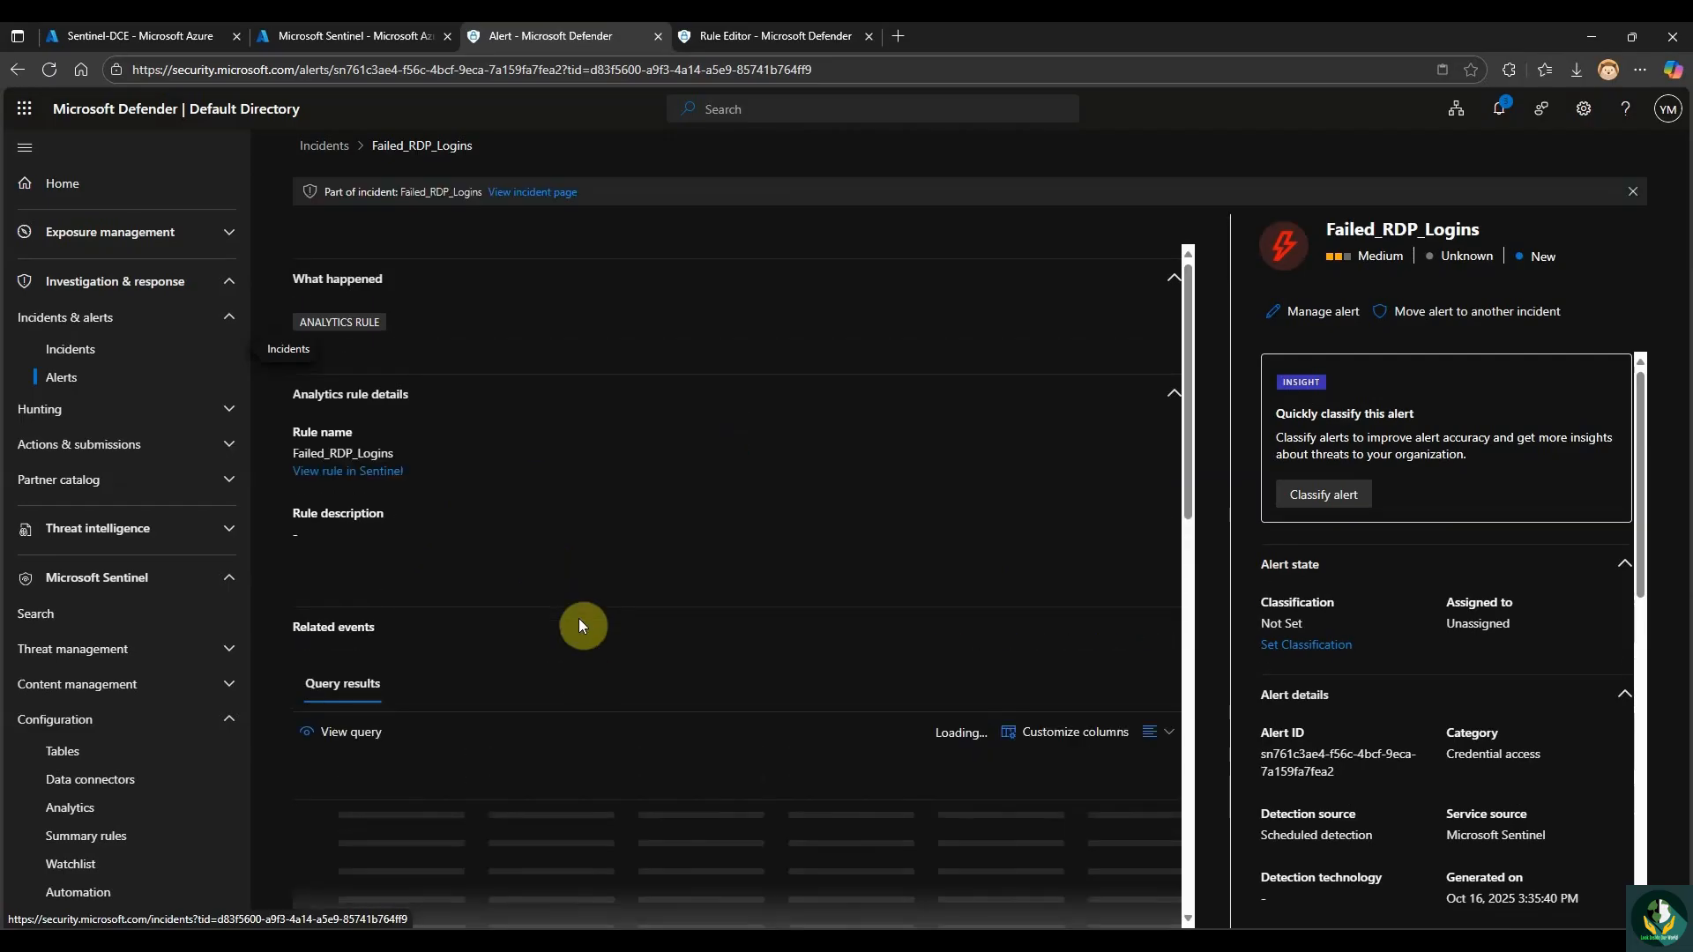
{"action": "scroll", "coordinate": [573, 670], "scroll_direction": "down", "scroll_amount": 2}
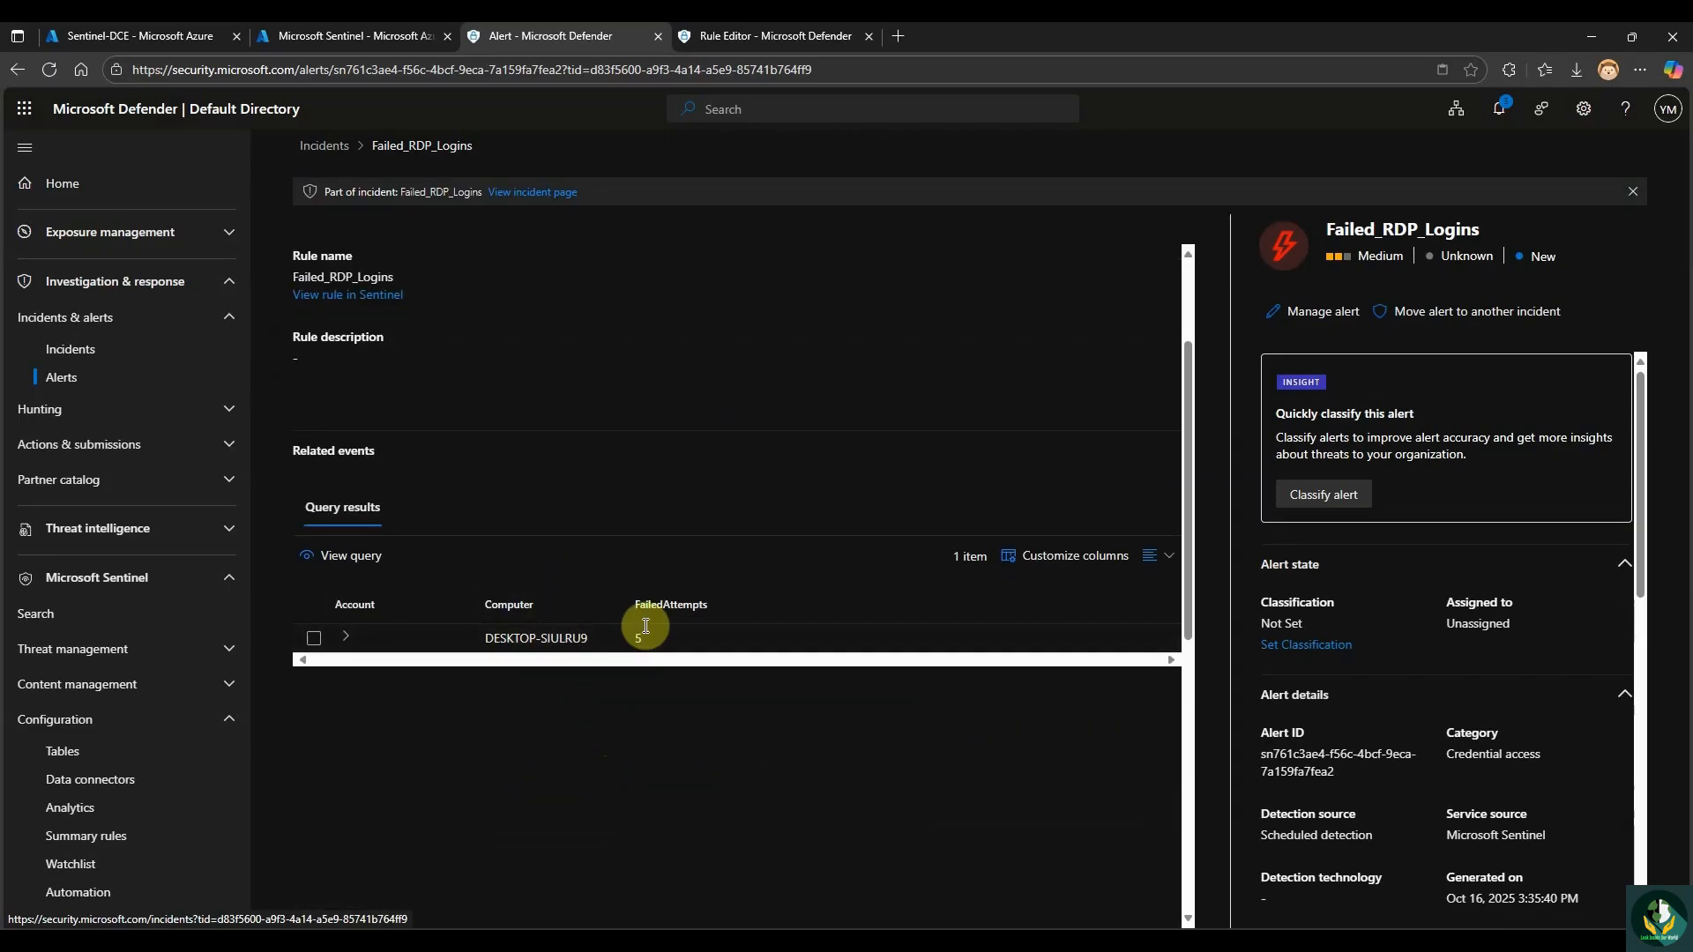
{"action": "left_click_drag", "start_coordinate": [633, 605], "coordinate": [717, 621]}
{"action": "left_click", "coordinate": [718, 638]}
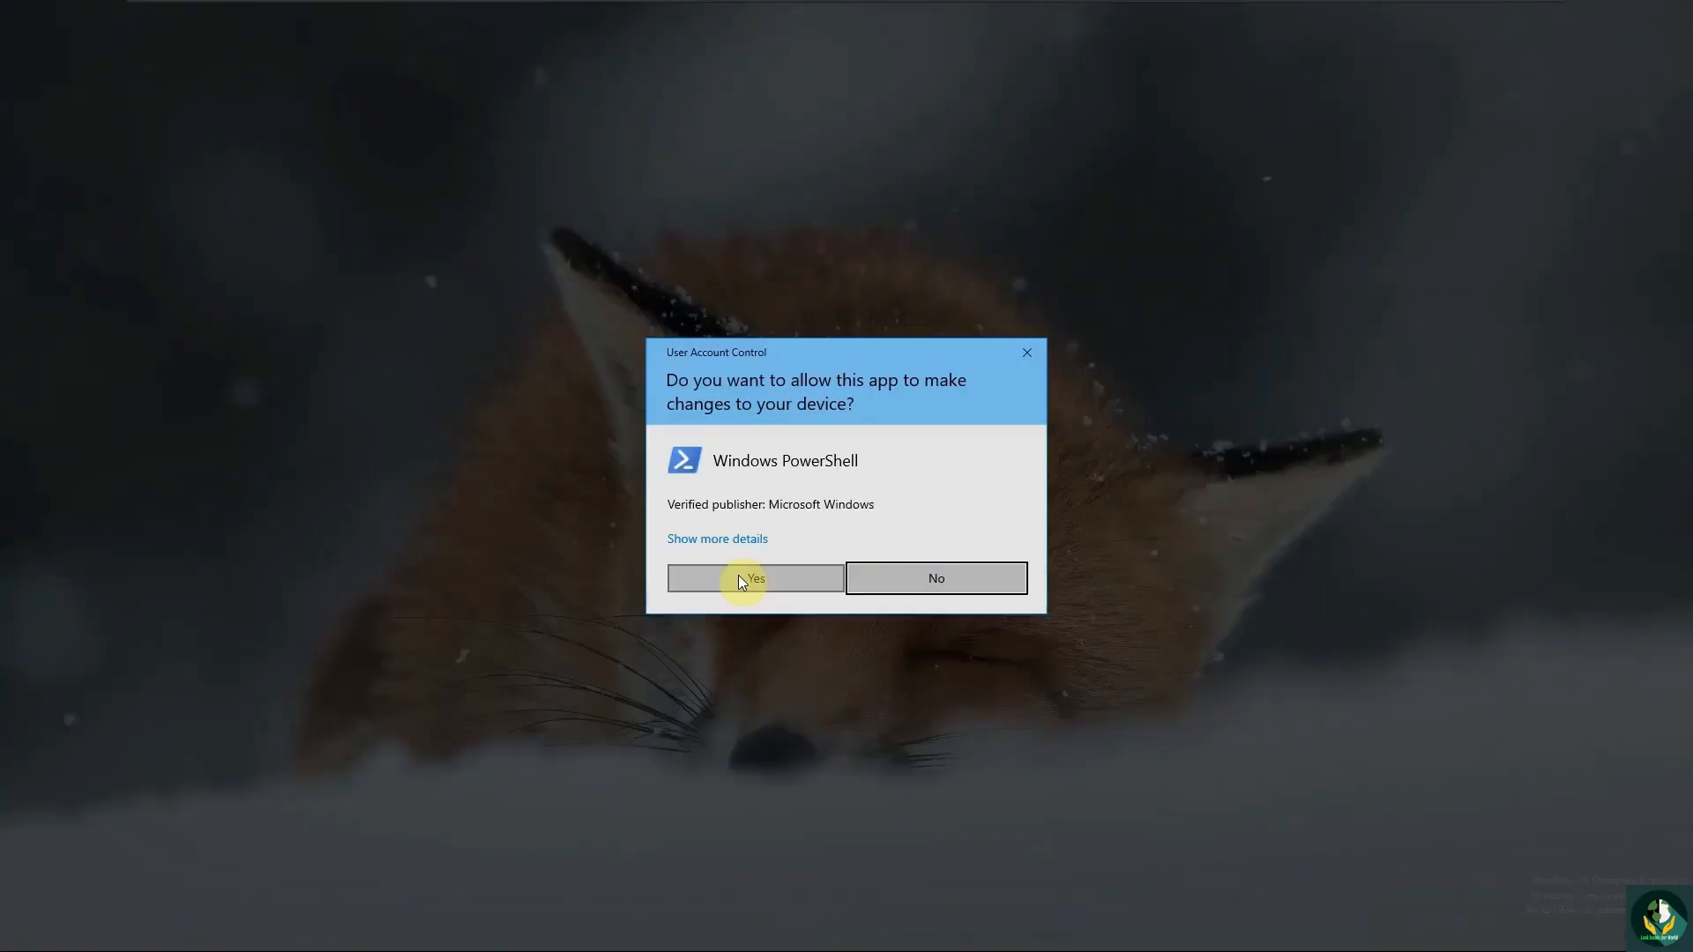
In an elevated Windows PowerShell (x86), check for EnableScriptBlockLogging, create the ScriptBlockLogging key under PowerShellEngine, and set EnableScriptBlockLogging to DWord 1.
{"action": "left_click", "coordinate": [741, 578]}
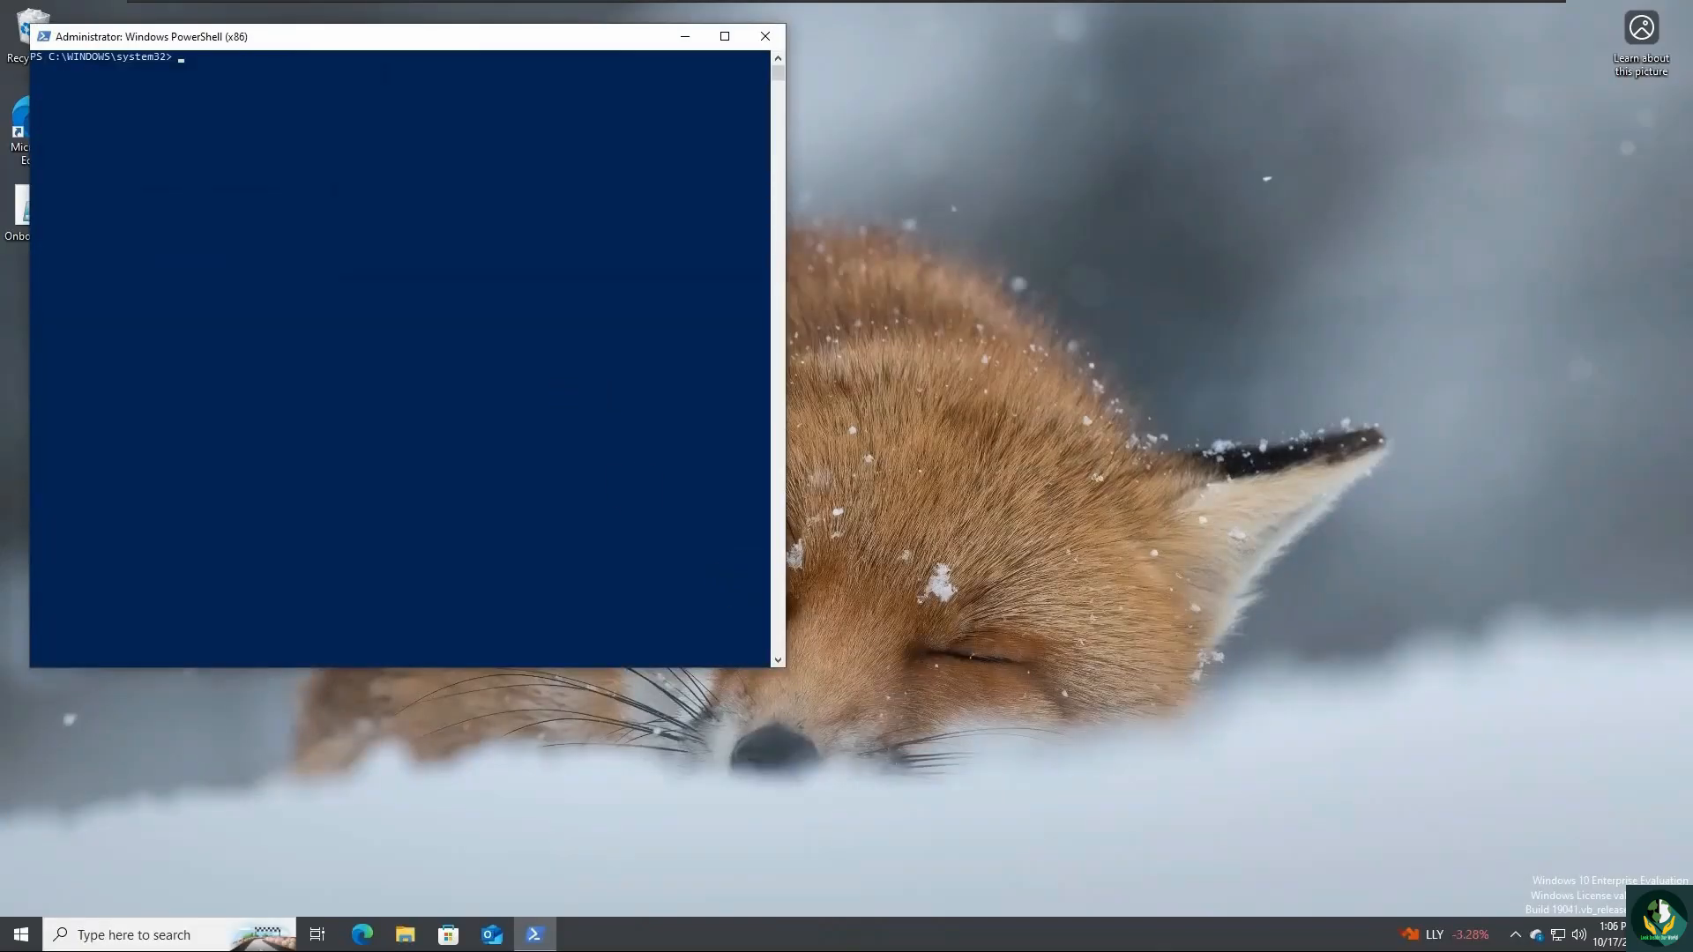
{"action": "right_click", "coordinate": [226, 136]}
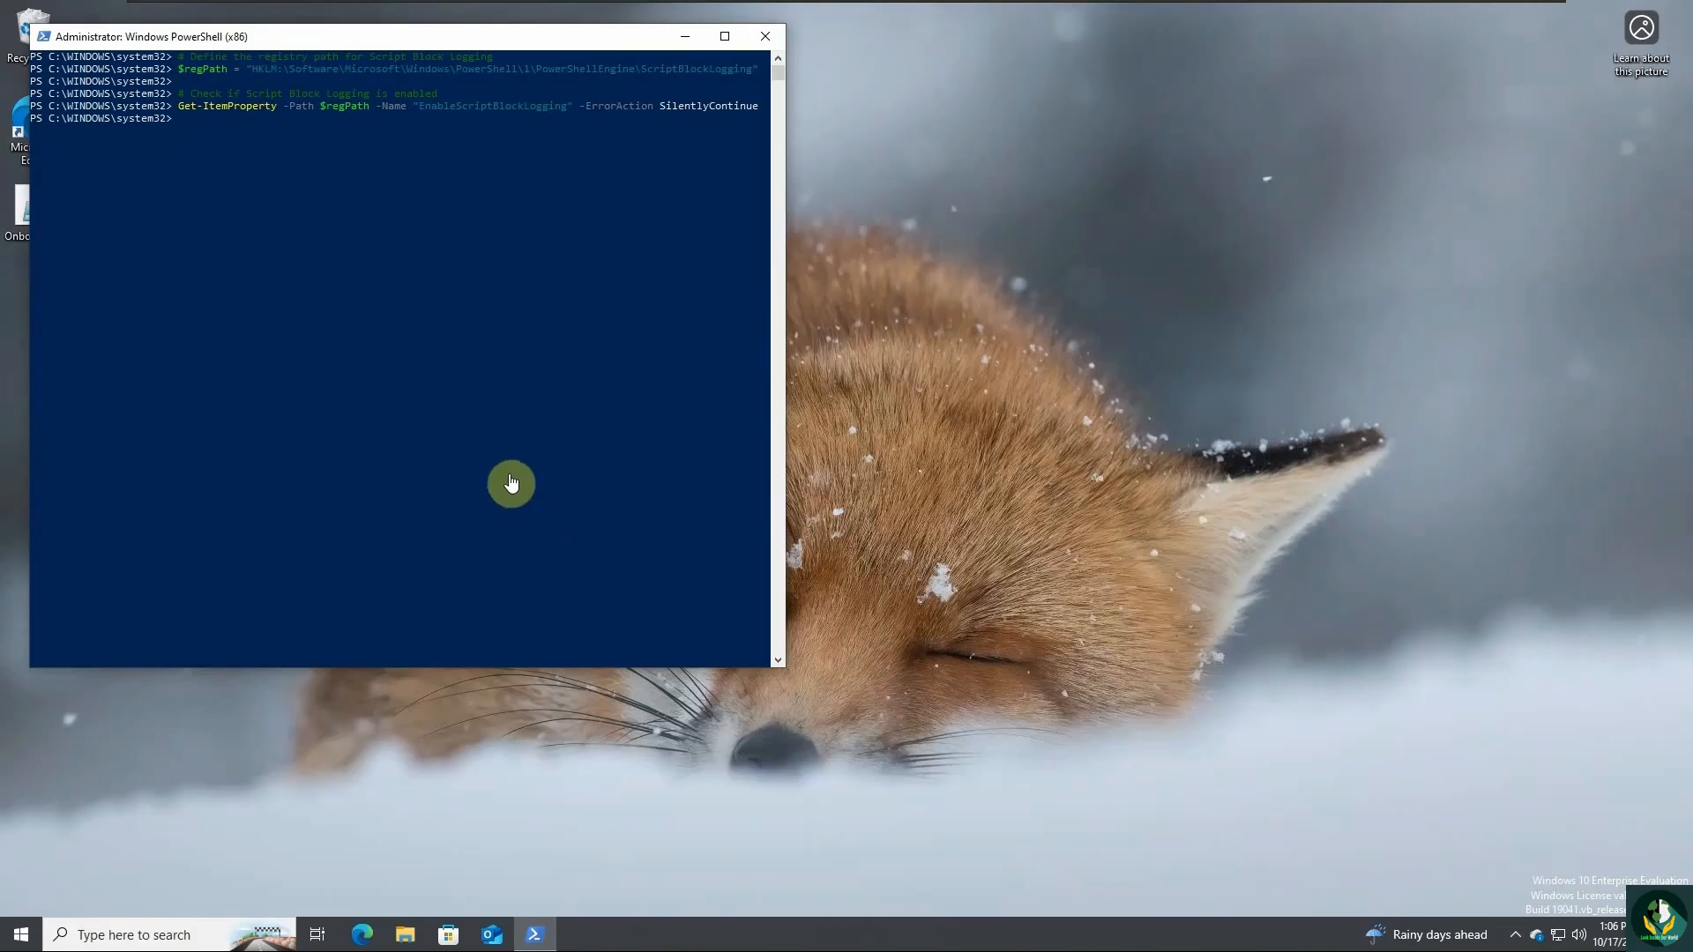
{"action": "right_click", "coordinate": [288, 245]}
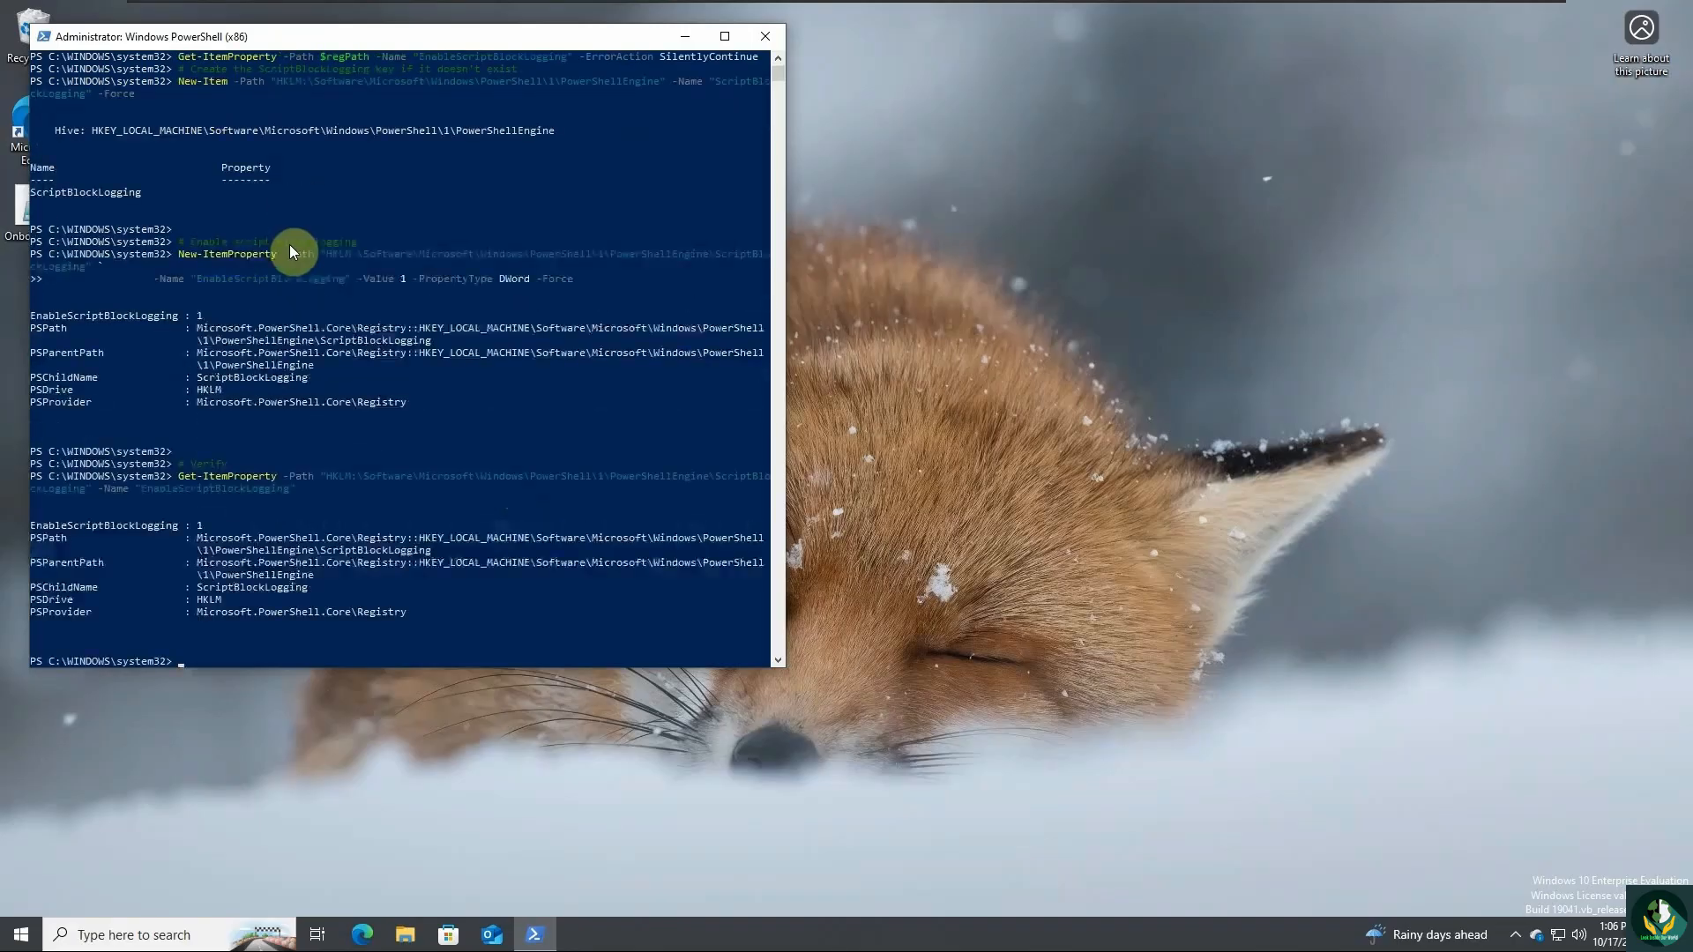
Examine the output for the ScriptBlockLogging key and its EnableScriptBlockLogging value, then clear the console.
{"action": "scroll", "coordinate": [290, 245], "scroll_direction": "up", "scroll_amount": 1}
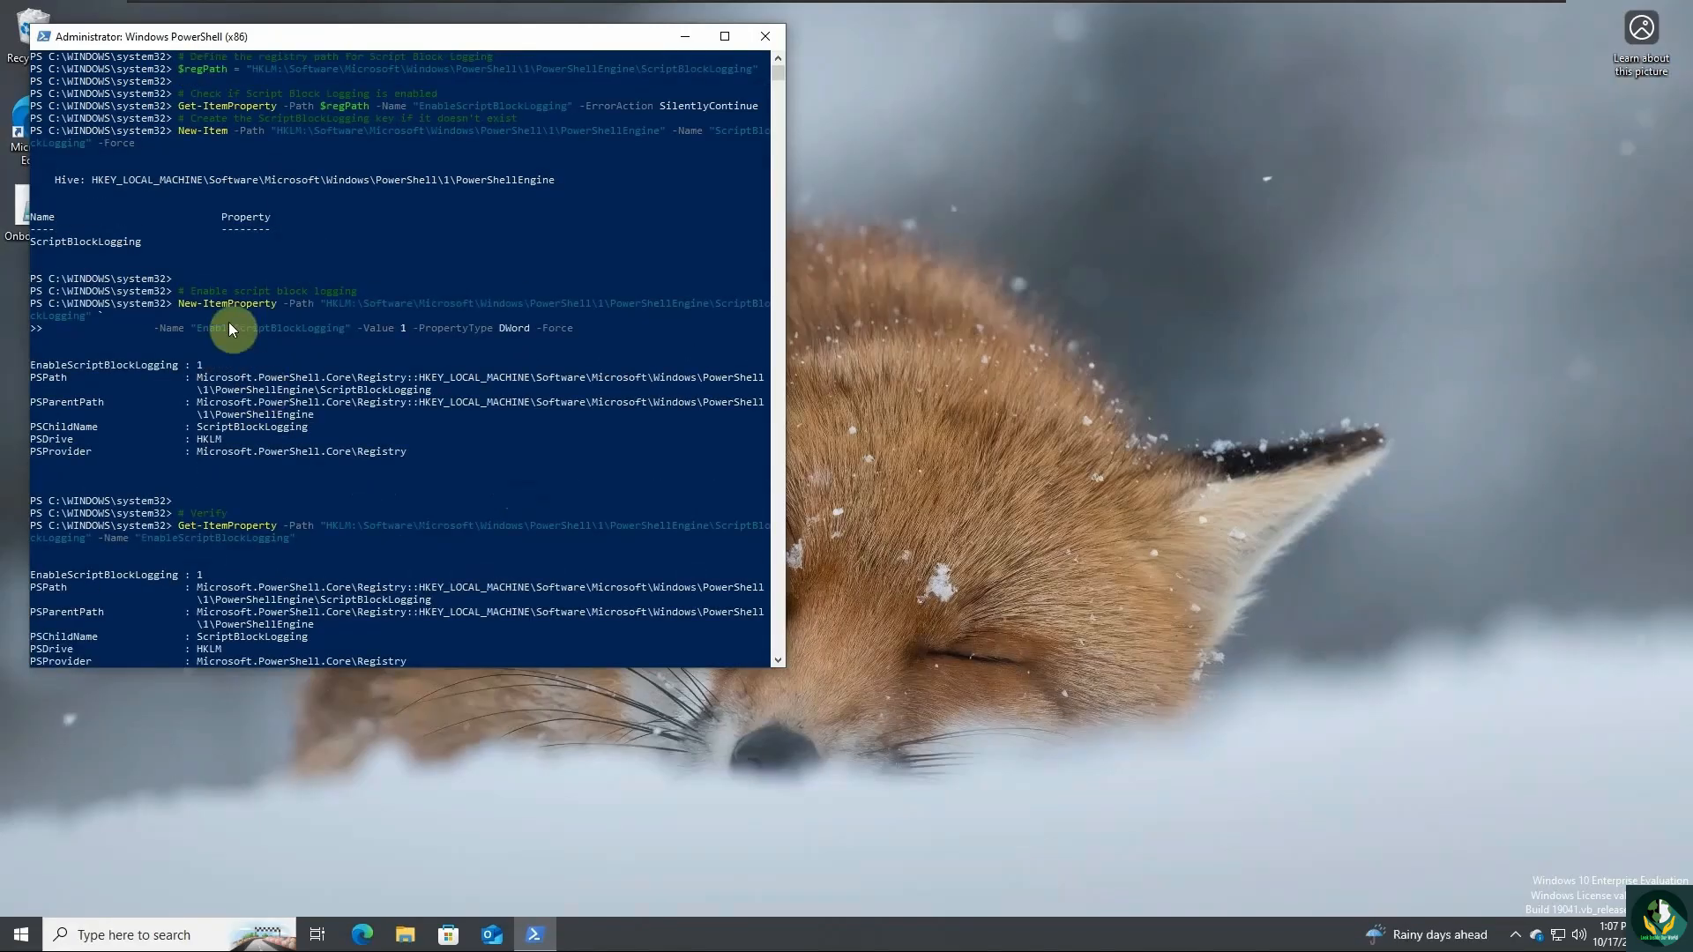
{"action": "left_click", "coordinate": [267, 241]}
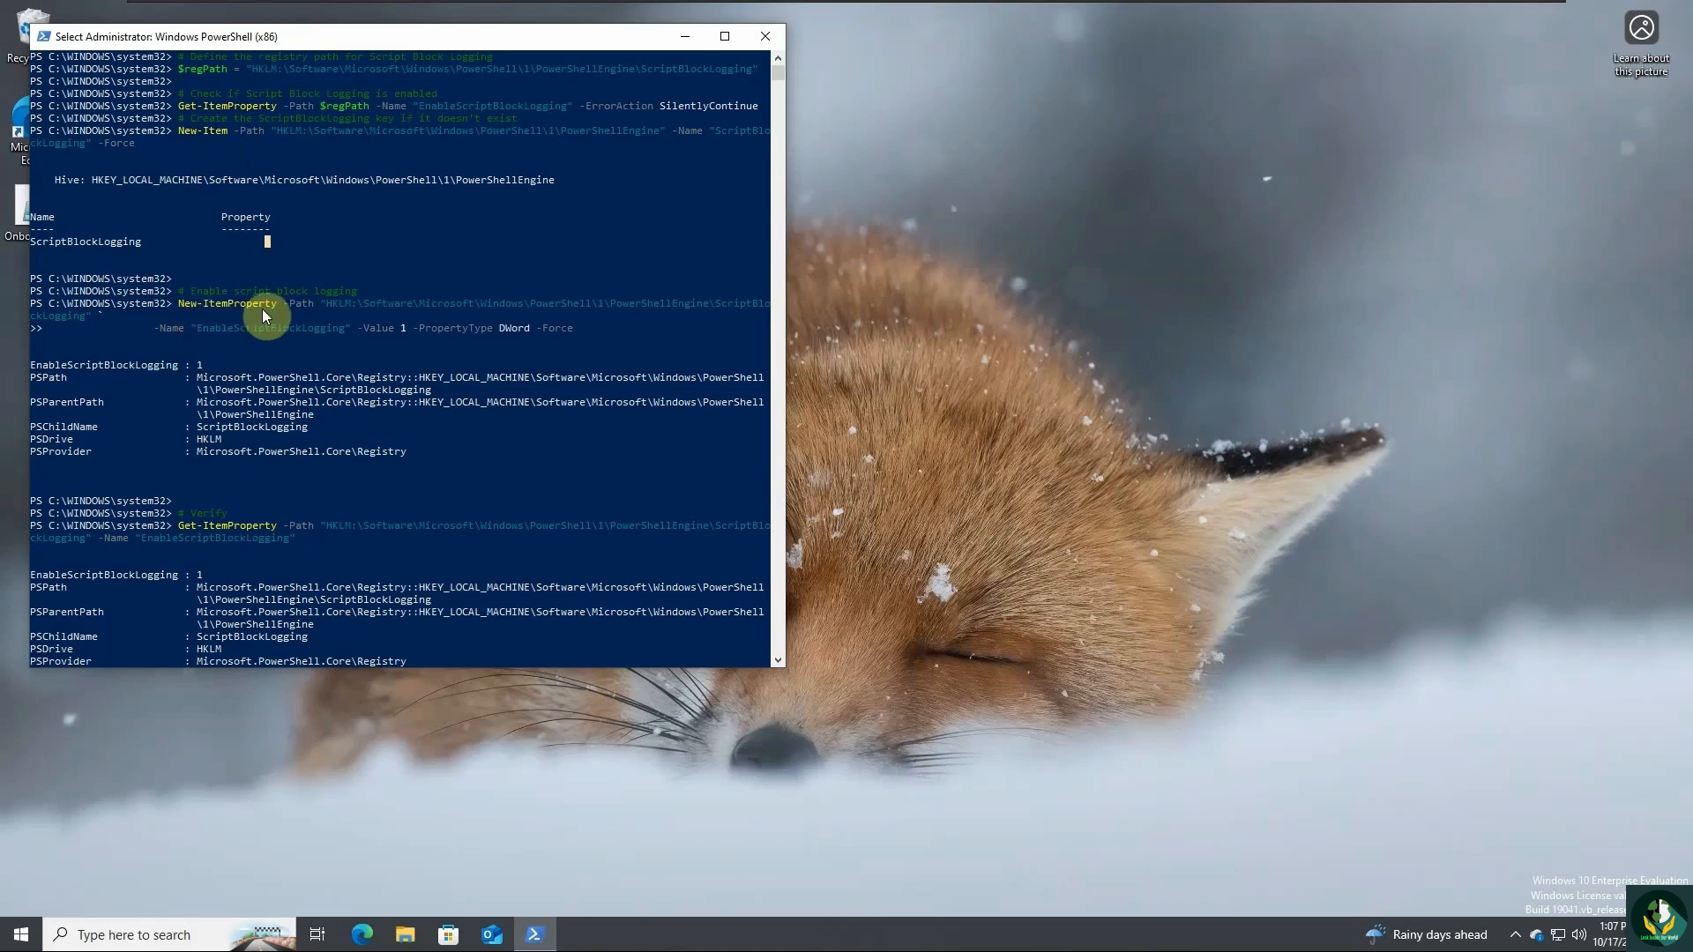
{"action": "left_click", "coordinate": [103, 147]}
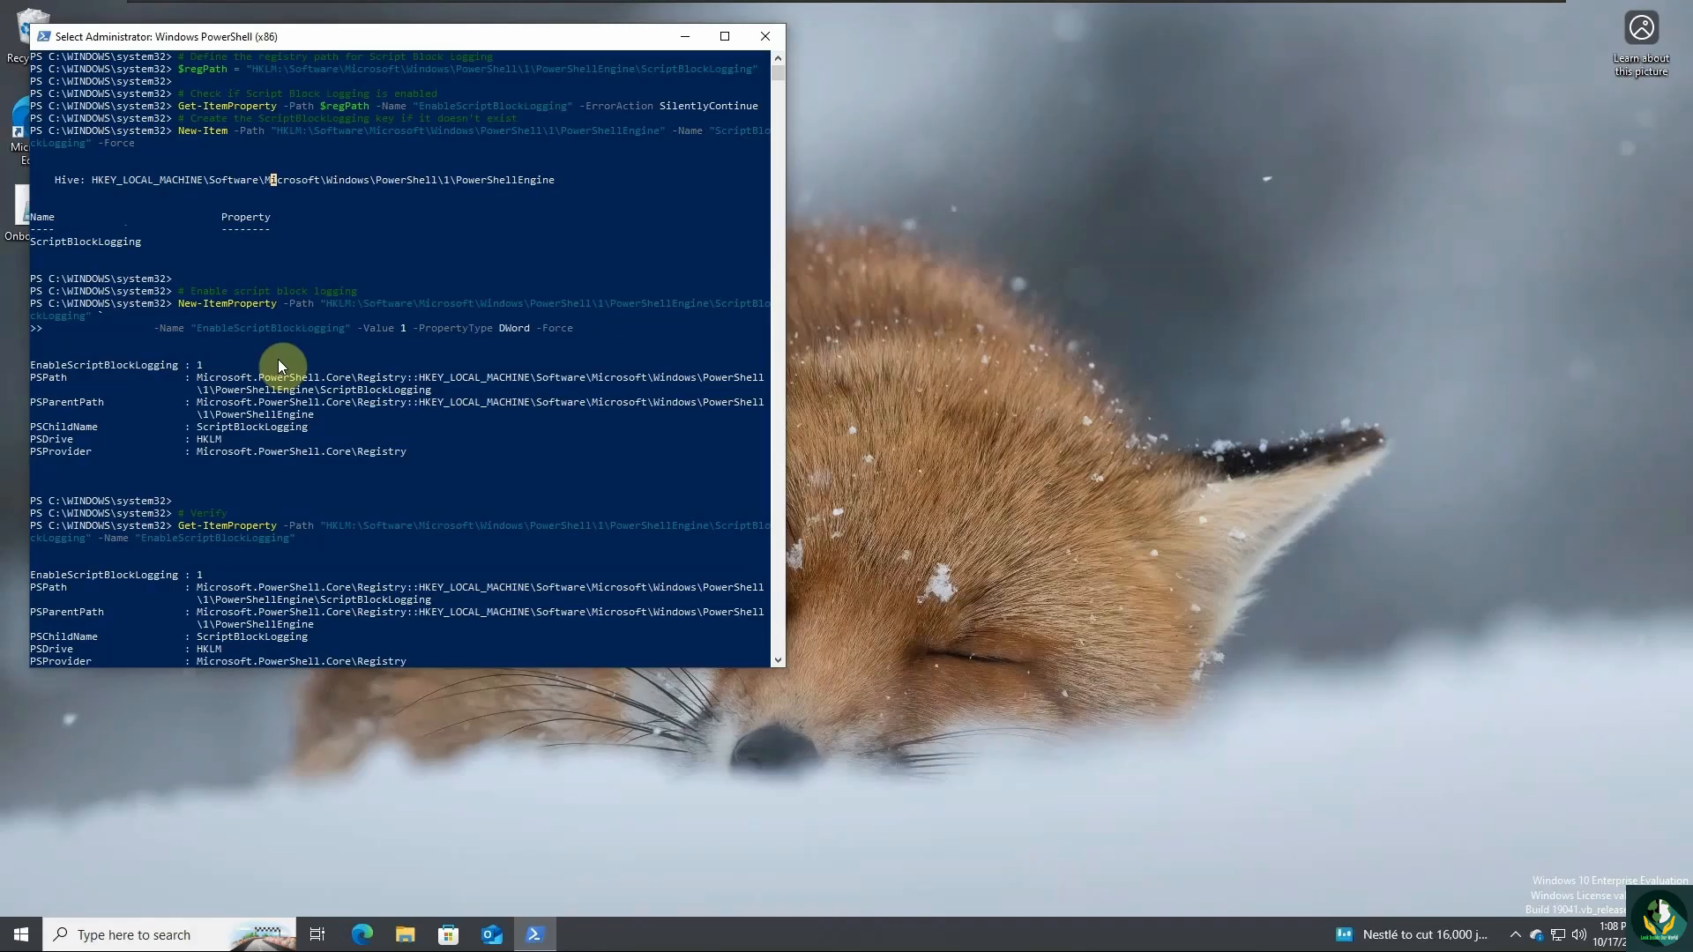
{"action": "left_click", "coordinate": [70, 365]}
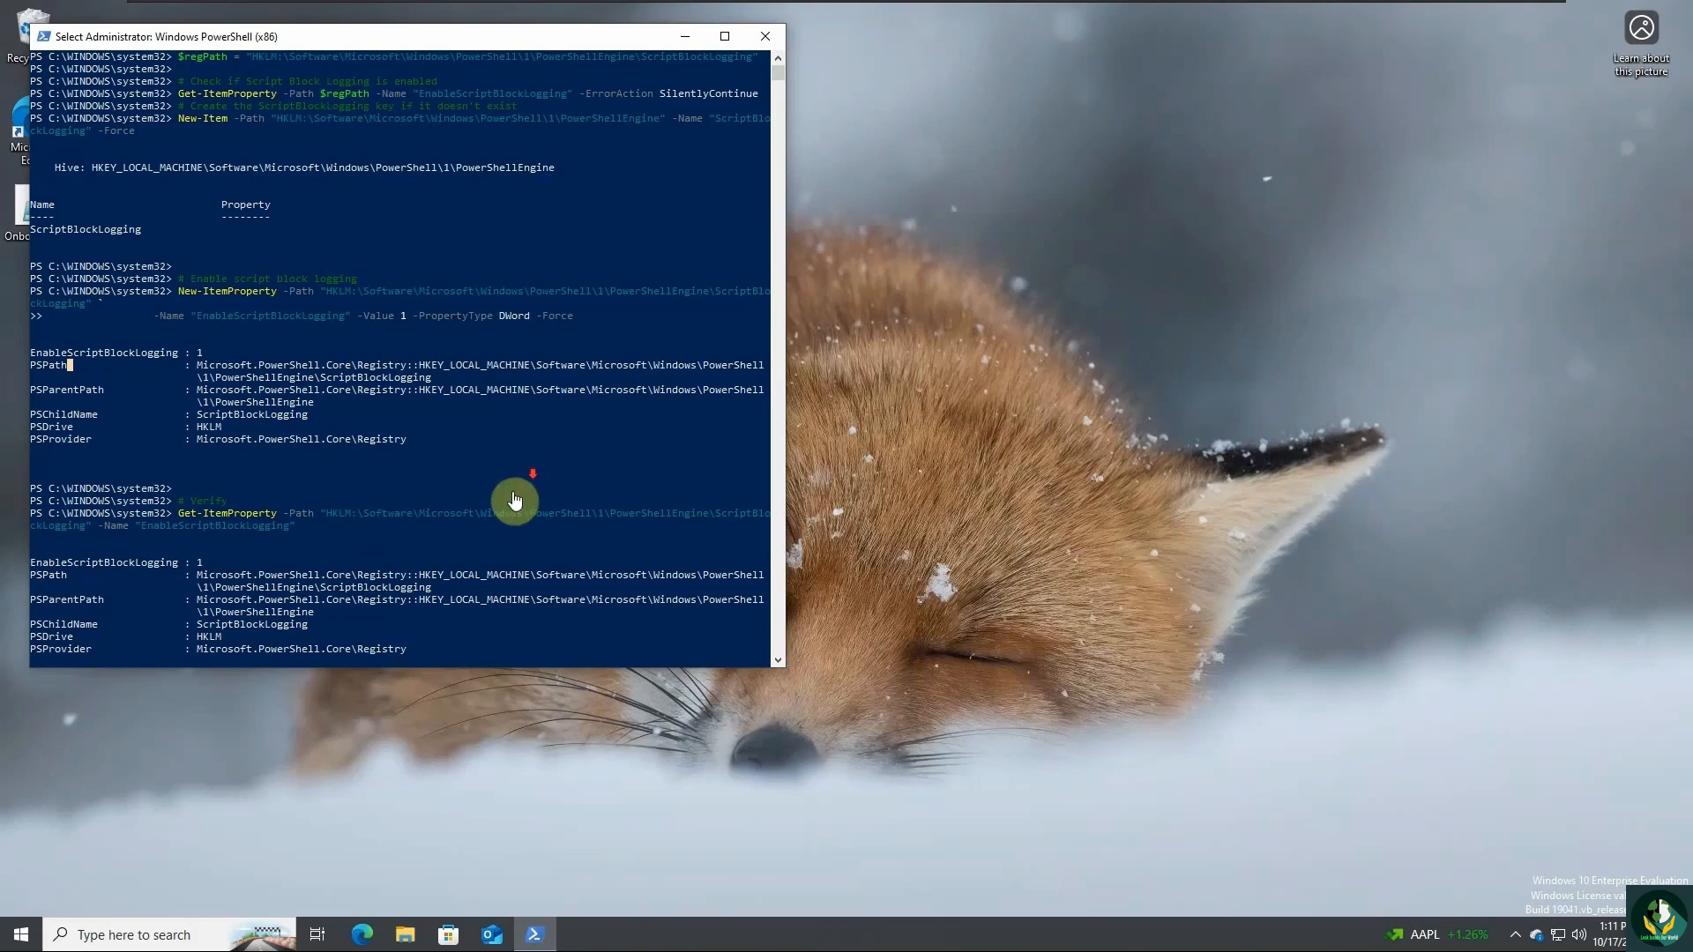
{"action": "scroll", "coordinate": [480, 539], "scroll_direction": "down", "scroll_amount": 6}
{"action": "scroll", "coordinate": [480, 539], "scroll_direction": "down", "scroll_amount": 10}
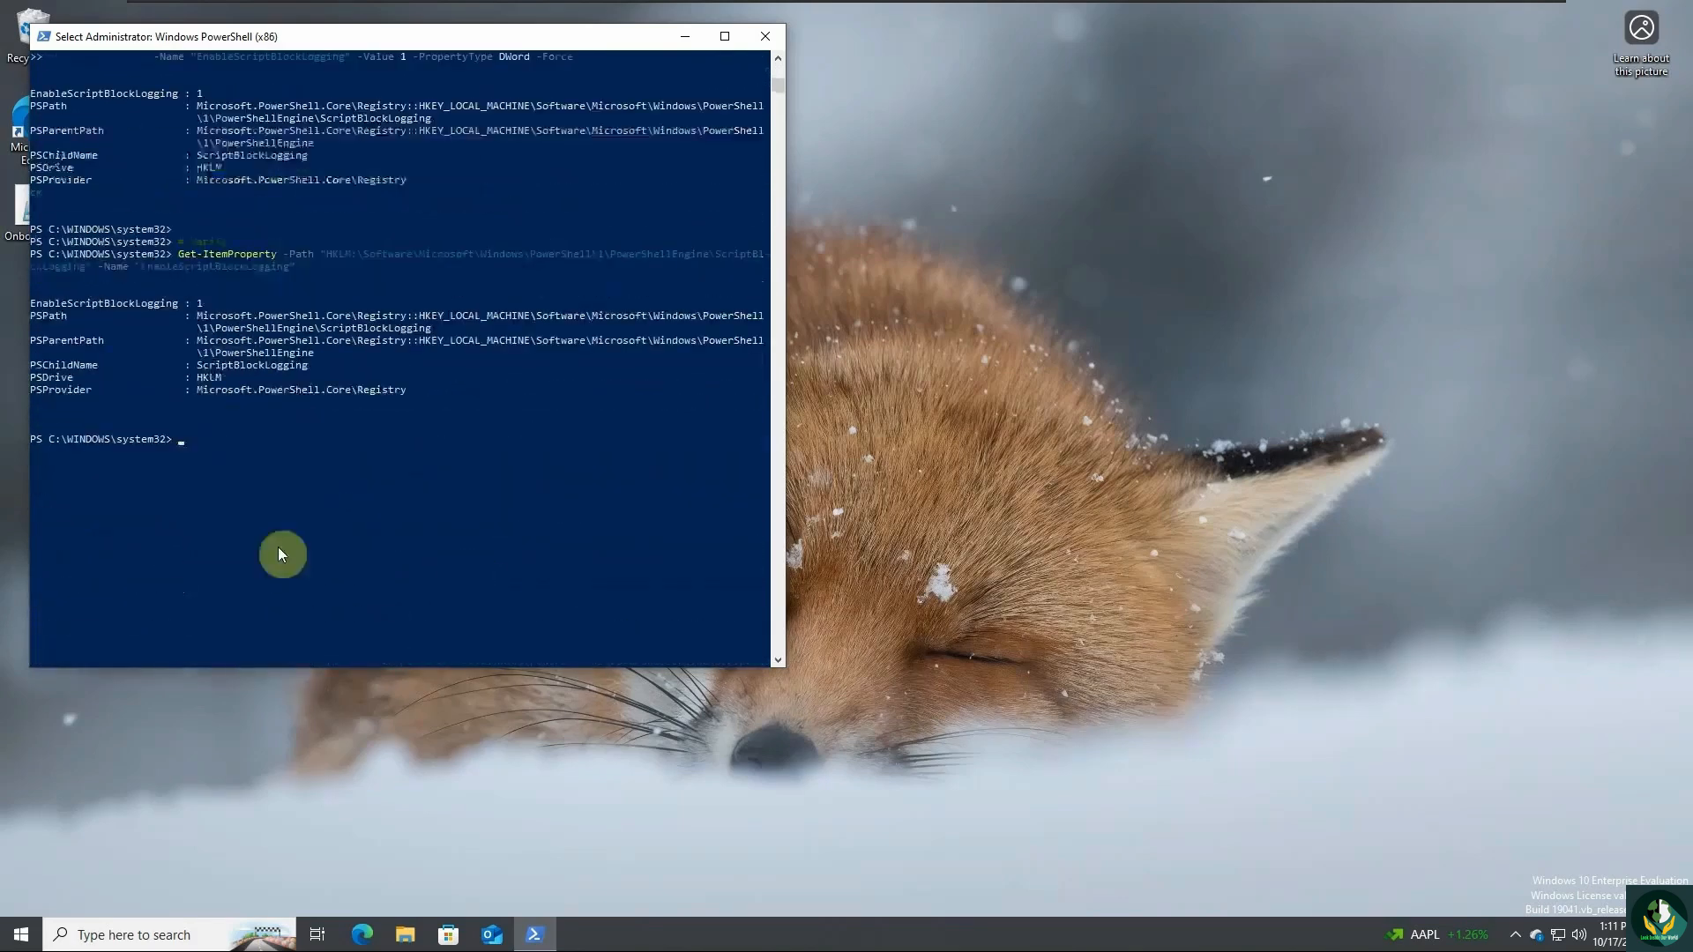
{"action": "type", "text": "clear"}
{"action": "key", "text": "Return"}
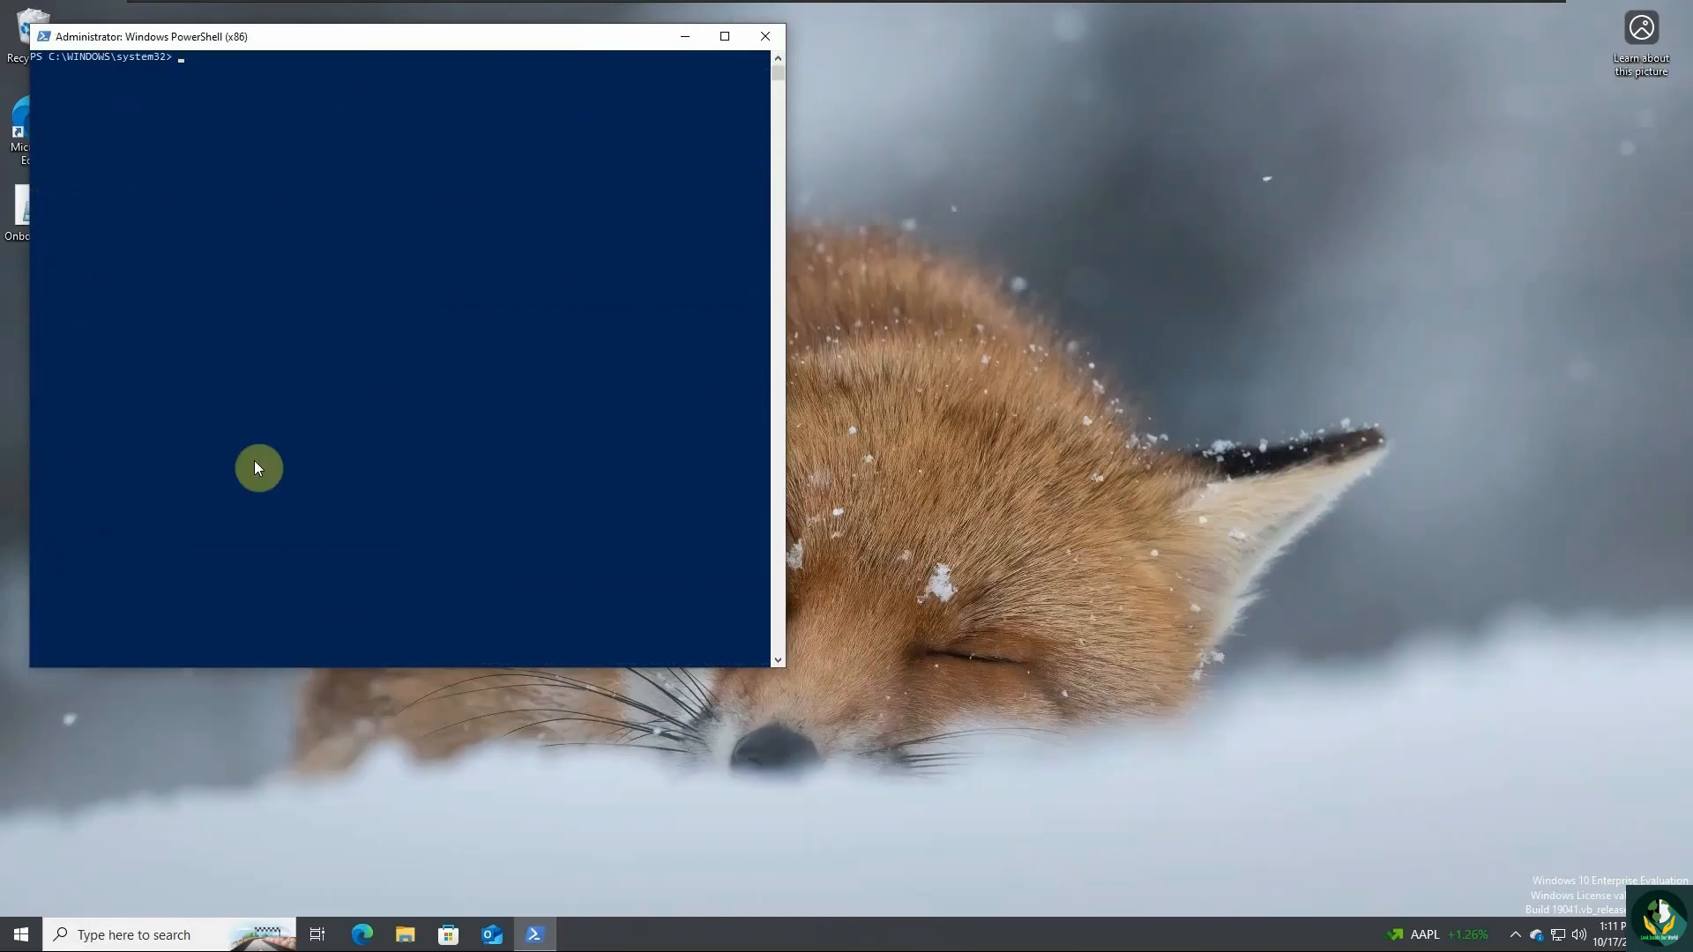
Restart Windows PowerShell (x86) as administrator and run Write-Output "Hello Script Block Logging".
{"action": "right_click", "coordinate": [254, 167]}
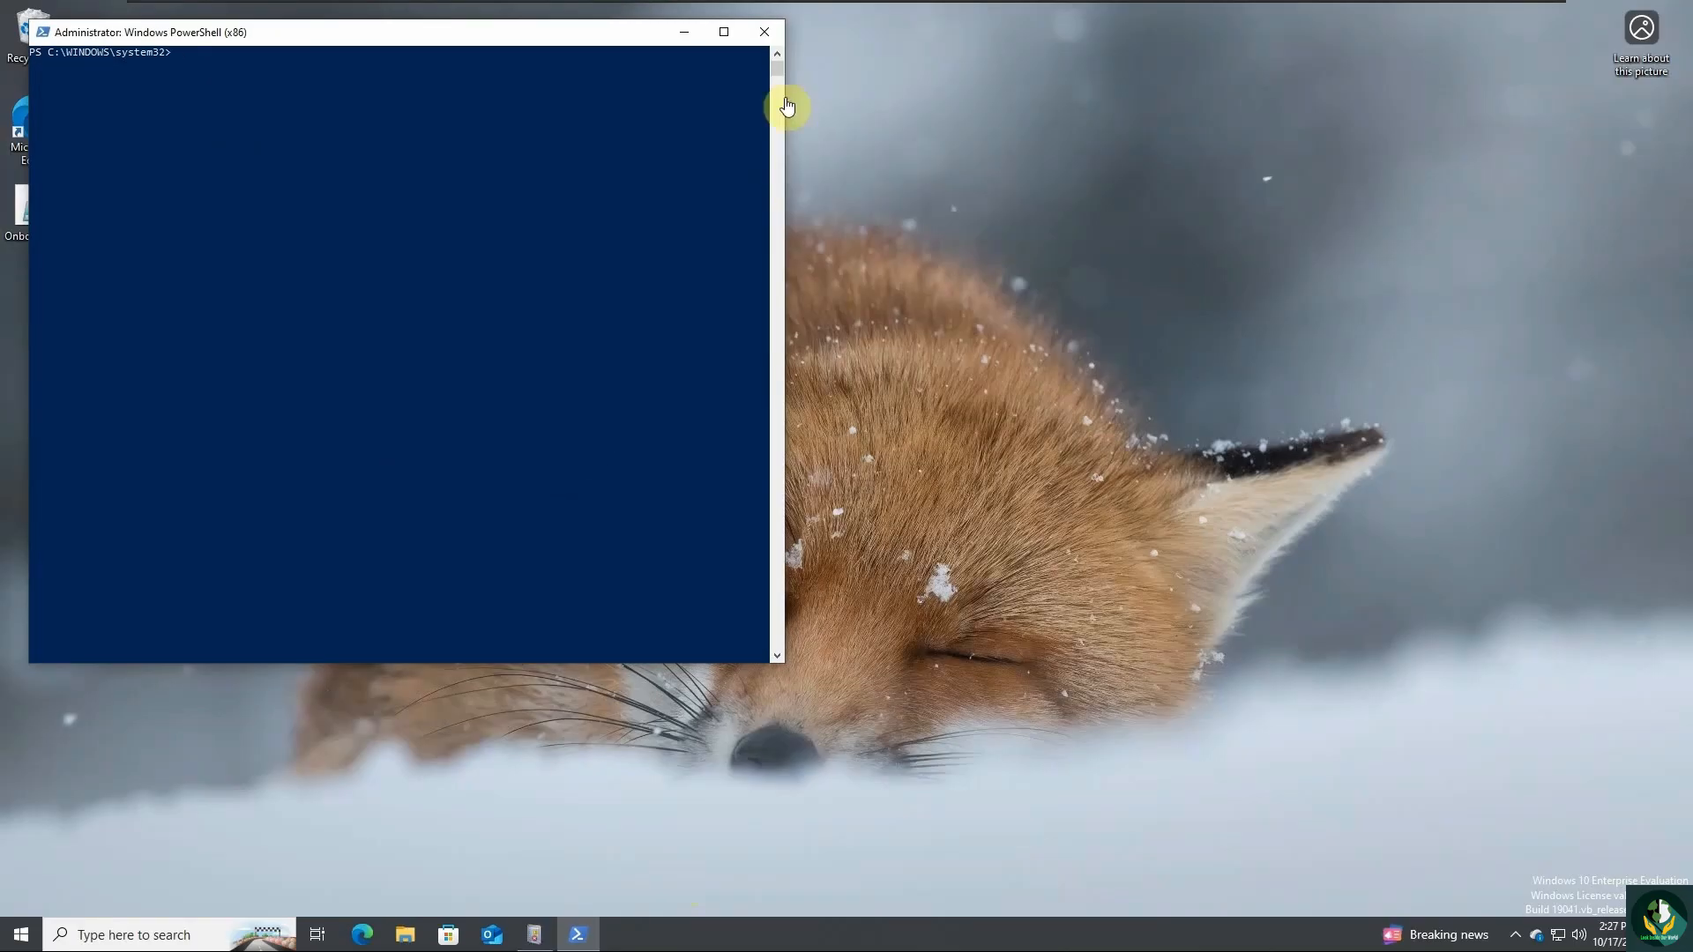
{"action": "left_click", "coordinate": [764, 32]}
{"action": "left_click", "coordinate": [143, 933]}
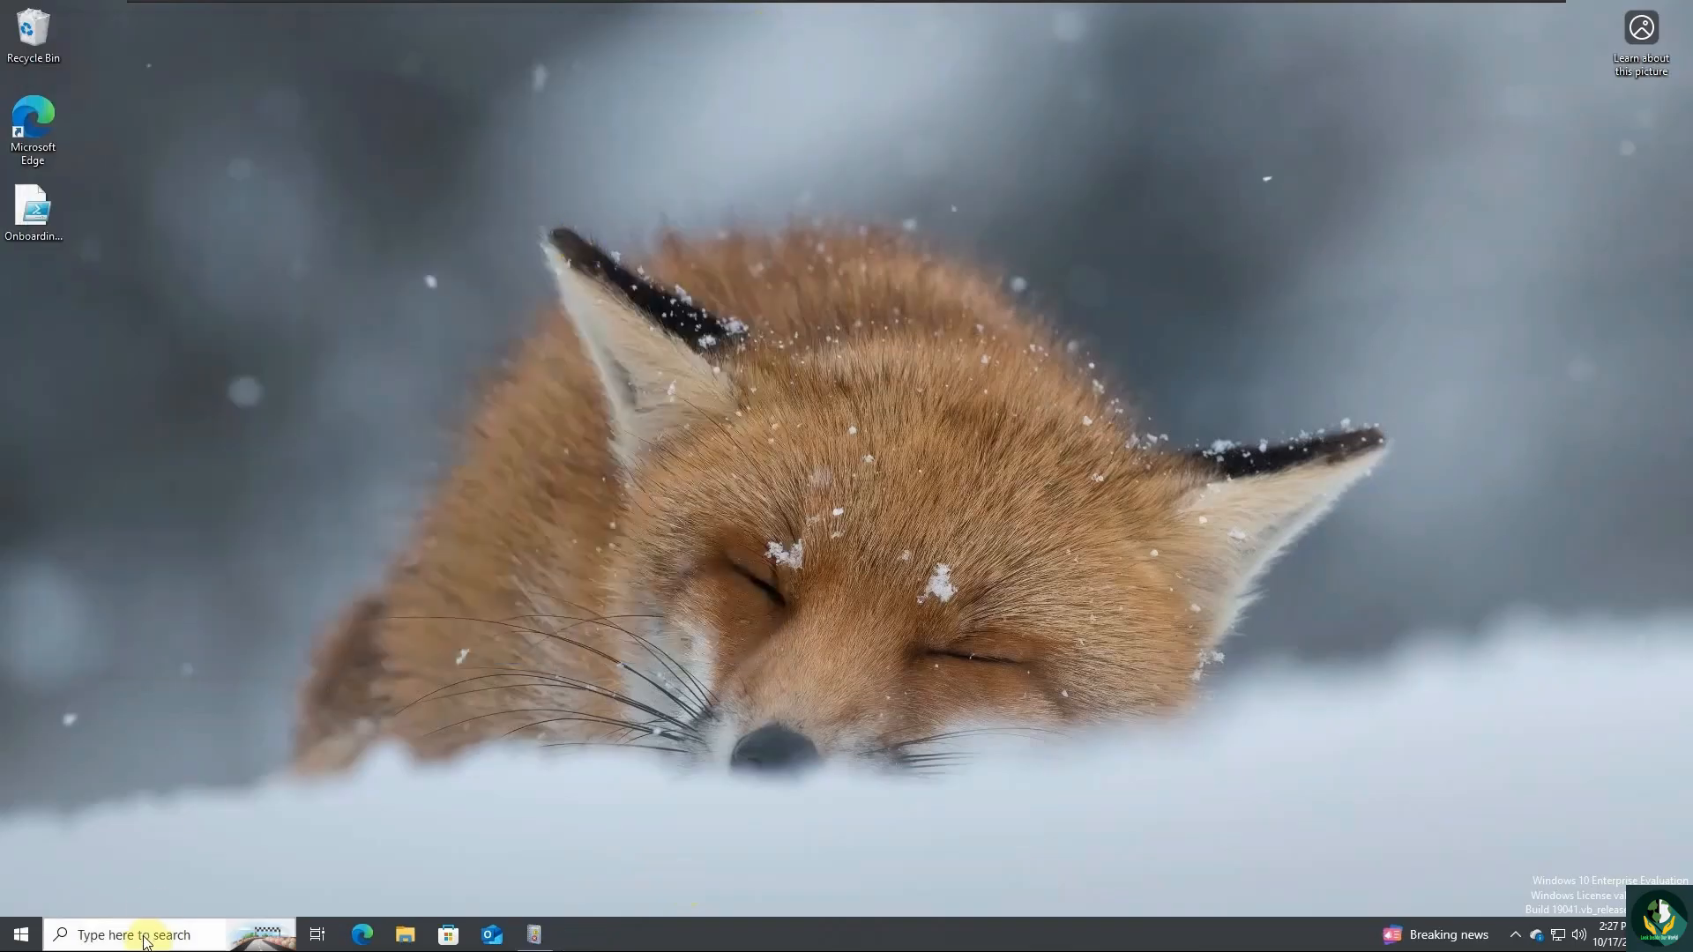
{"action": "right_click", "coordinate": [142, 932]}
{"action": "left_click", "coordinate": [174, 641]}
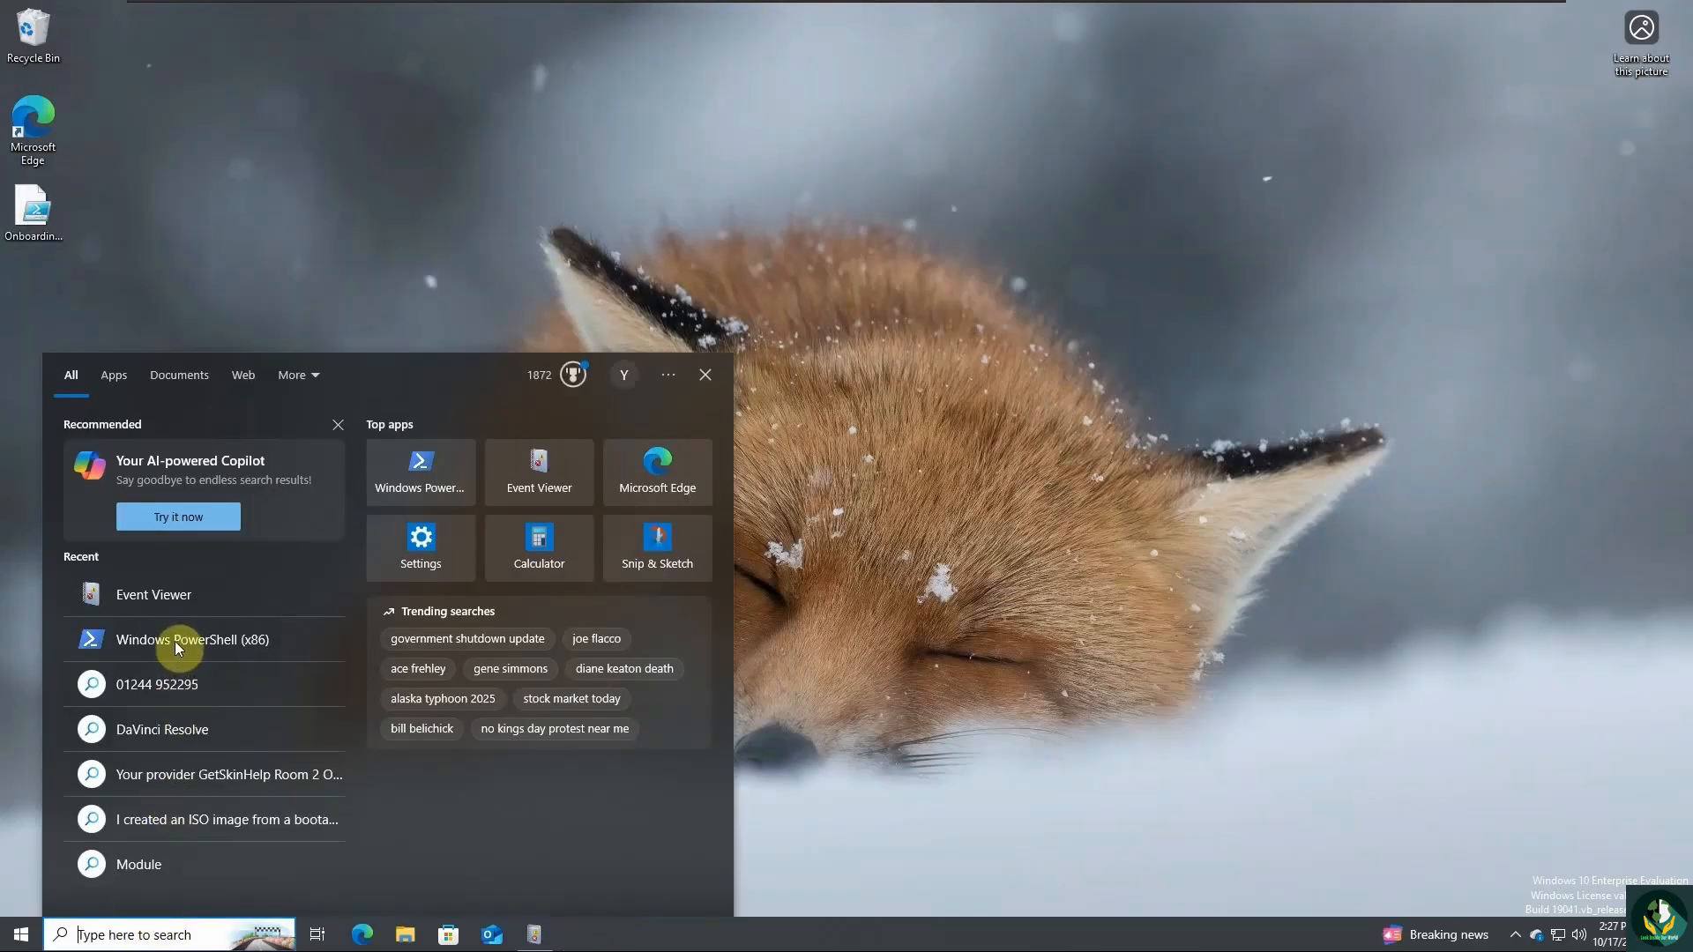
{"action": "right_click", "coordinate": [176, 644]}
{"action": "left_click", "coordinate": [226, 669]}
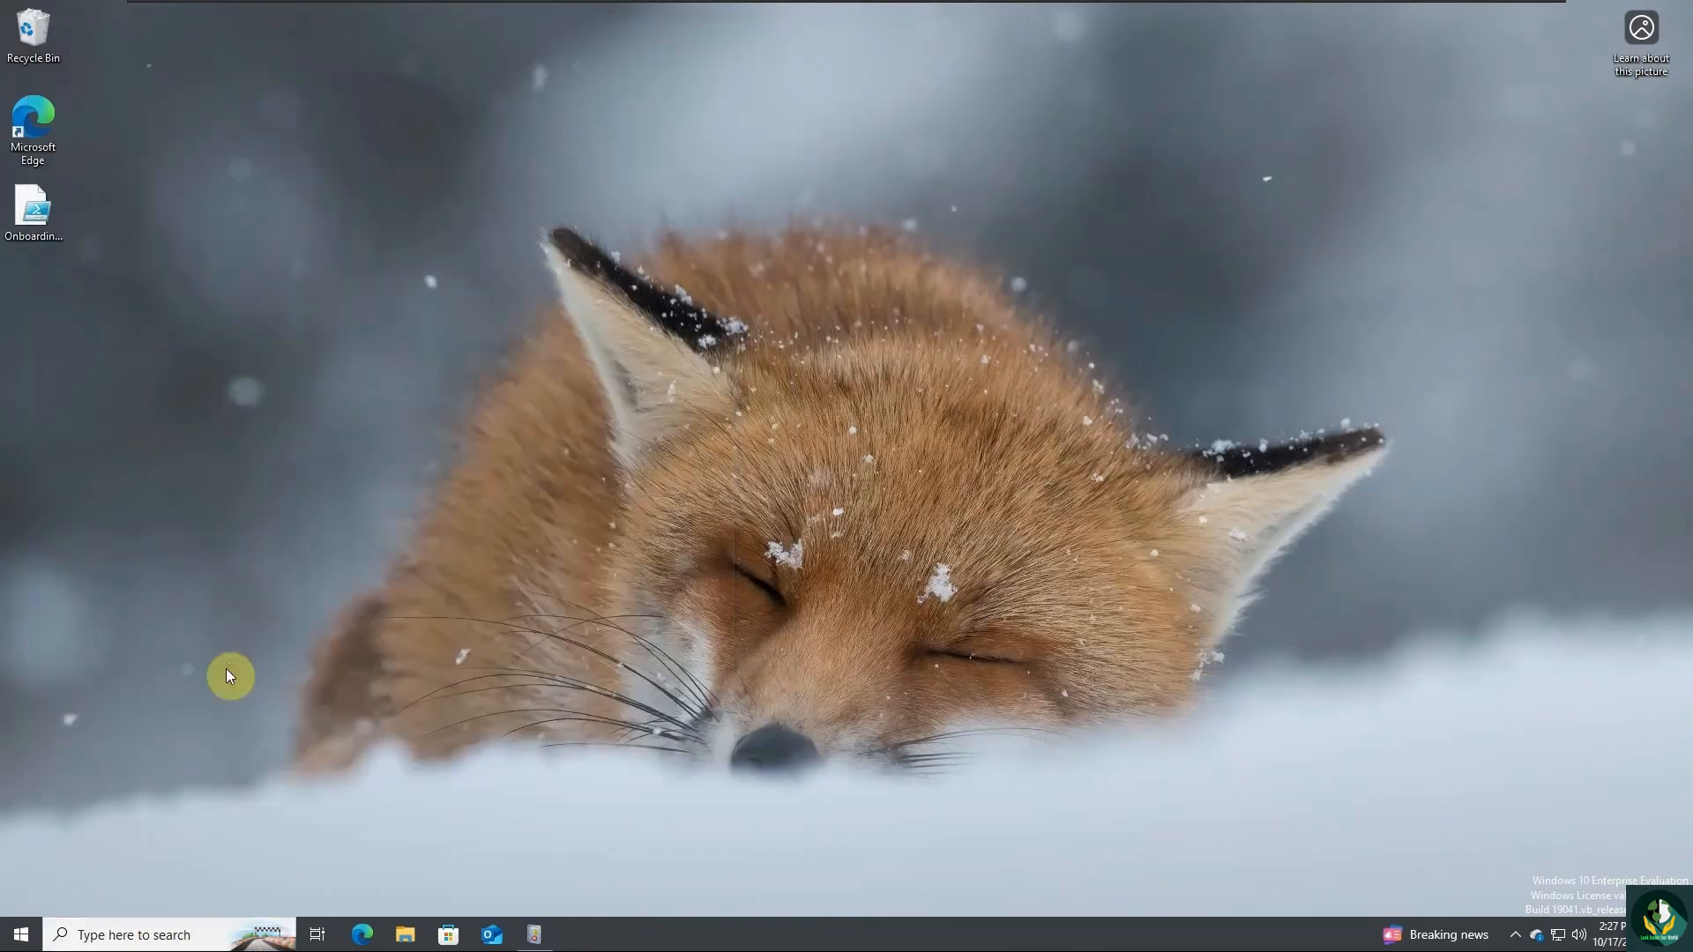
{"action": "left_click", "coordinate": [786, 579]}
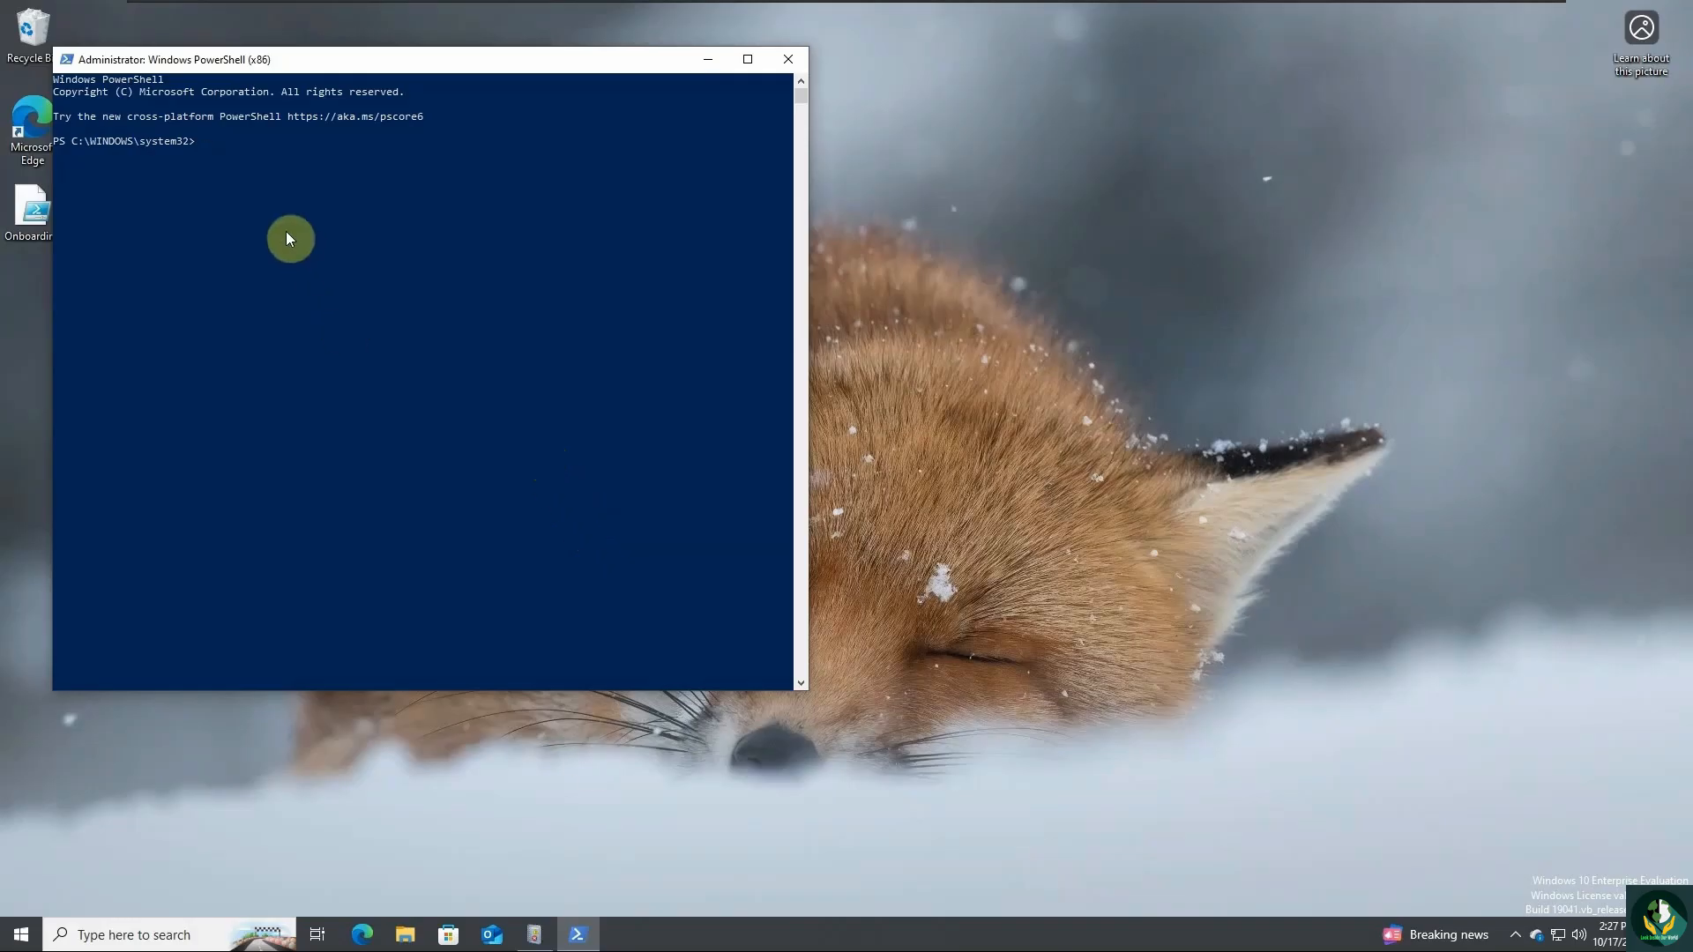
{"action": "type", "text": "Write-Output \"Hello Script Block Logging\""}
{"action": "key", "text": "Return"}
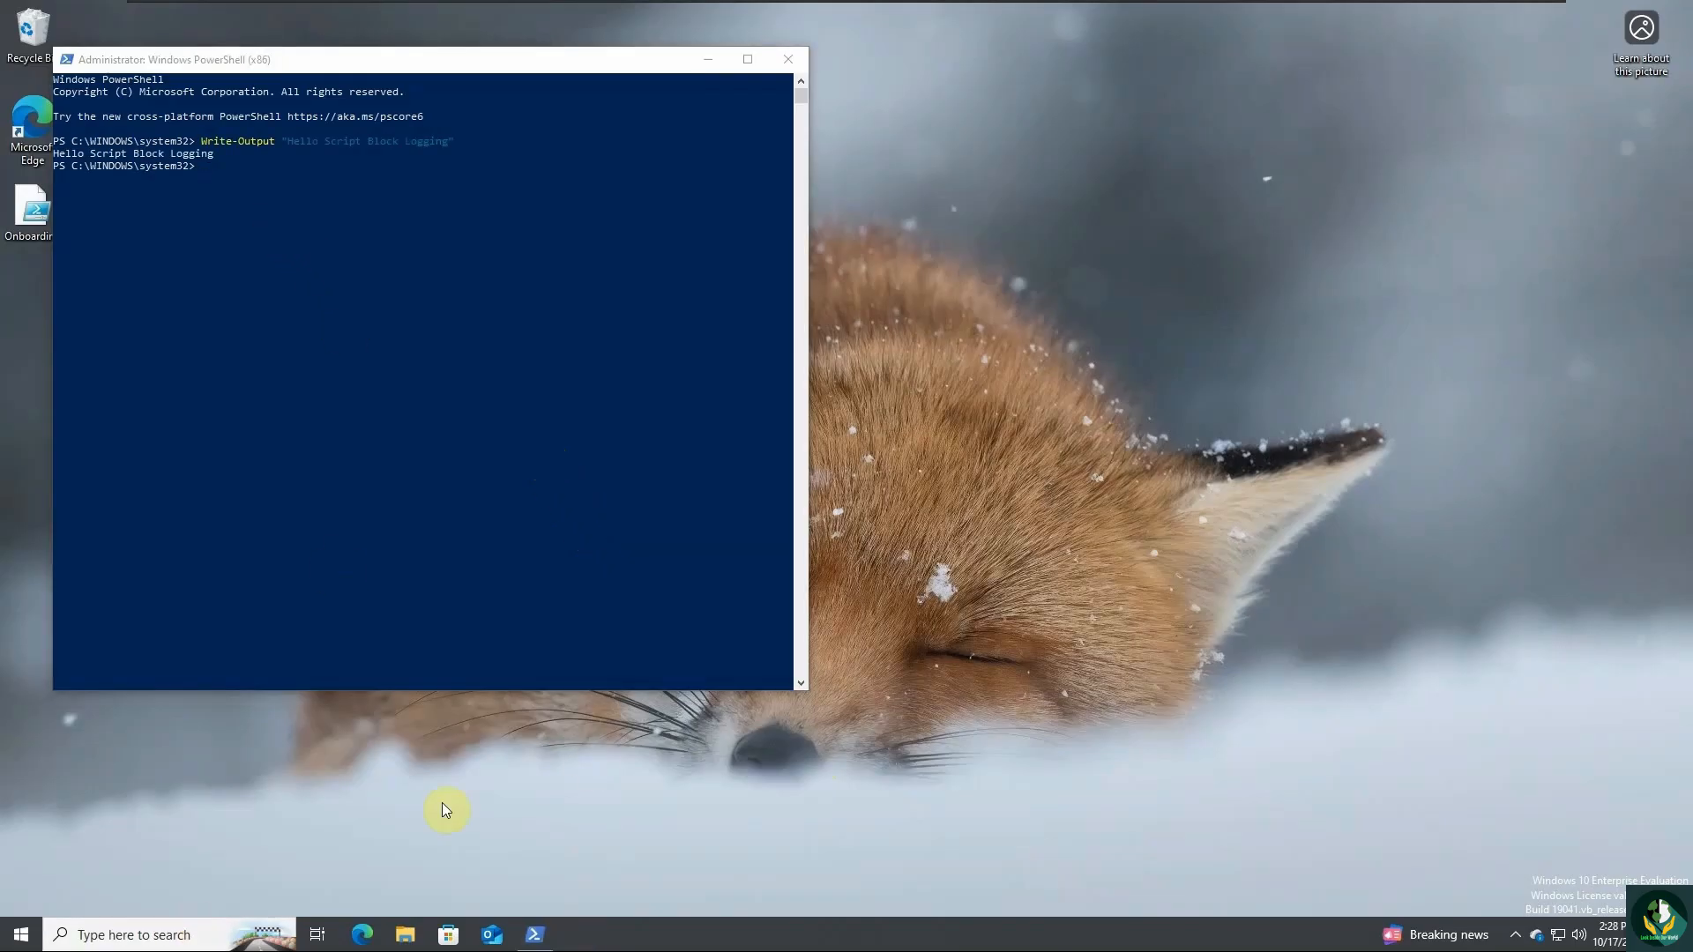
Open Event Viewer and go to the PowerShell Operational log under Applications and Services Logs, Microsoft, Windows.
{"action": "left_click", "coordinate": [179, 936]}
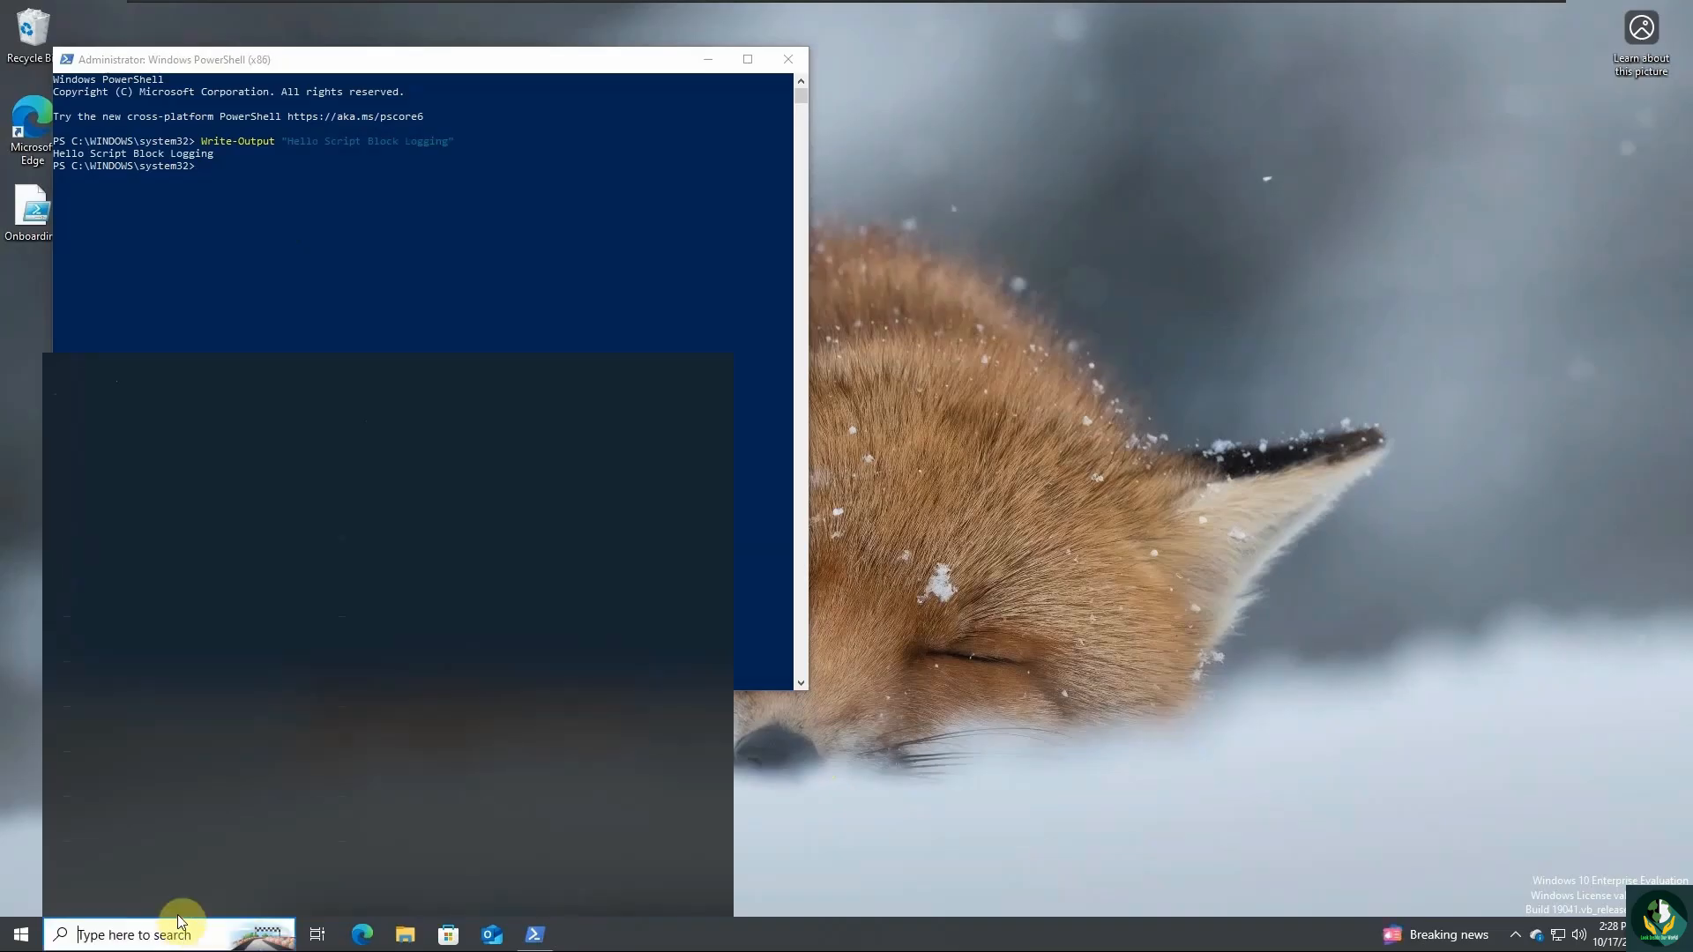
{"action": "left_click", "coordinate": [158, 605]}
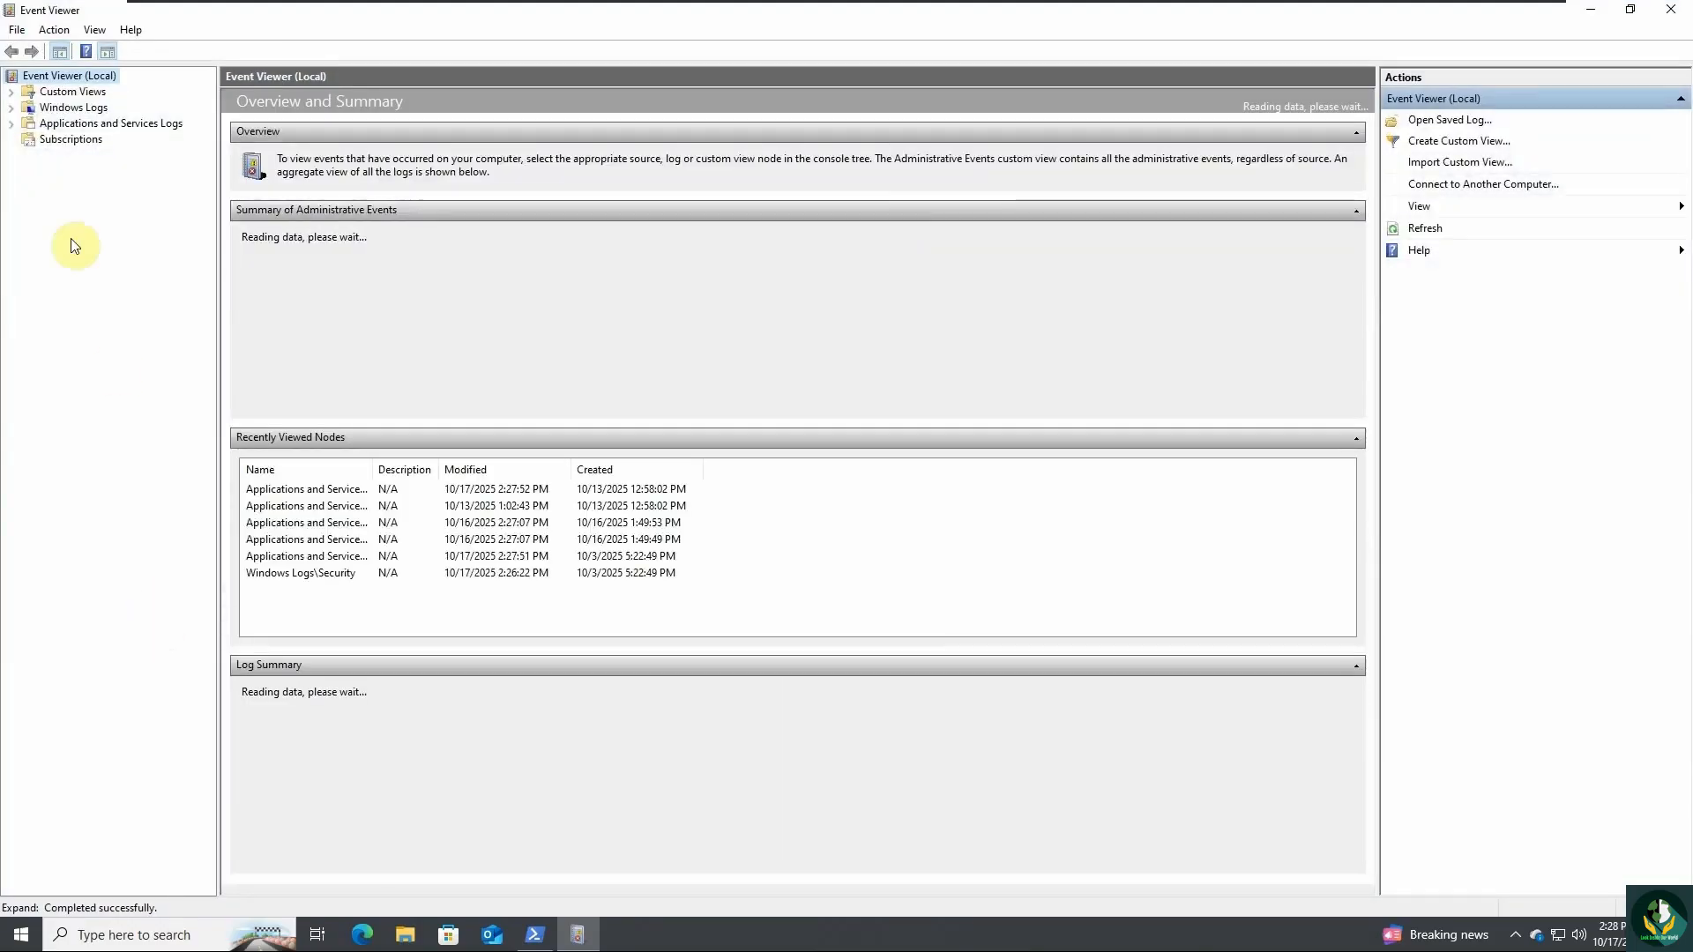
{"action": "left_click", "coordinate": [12, 124]}
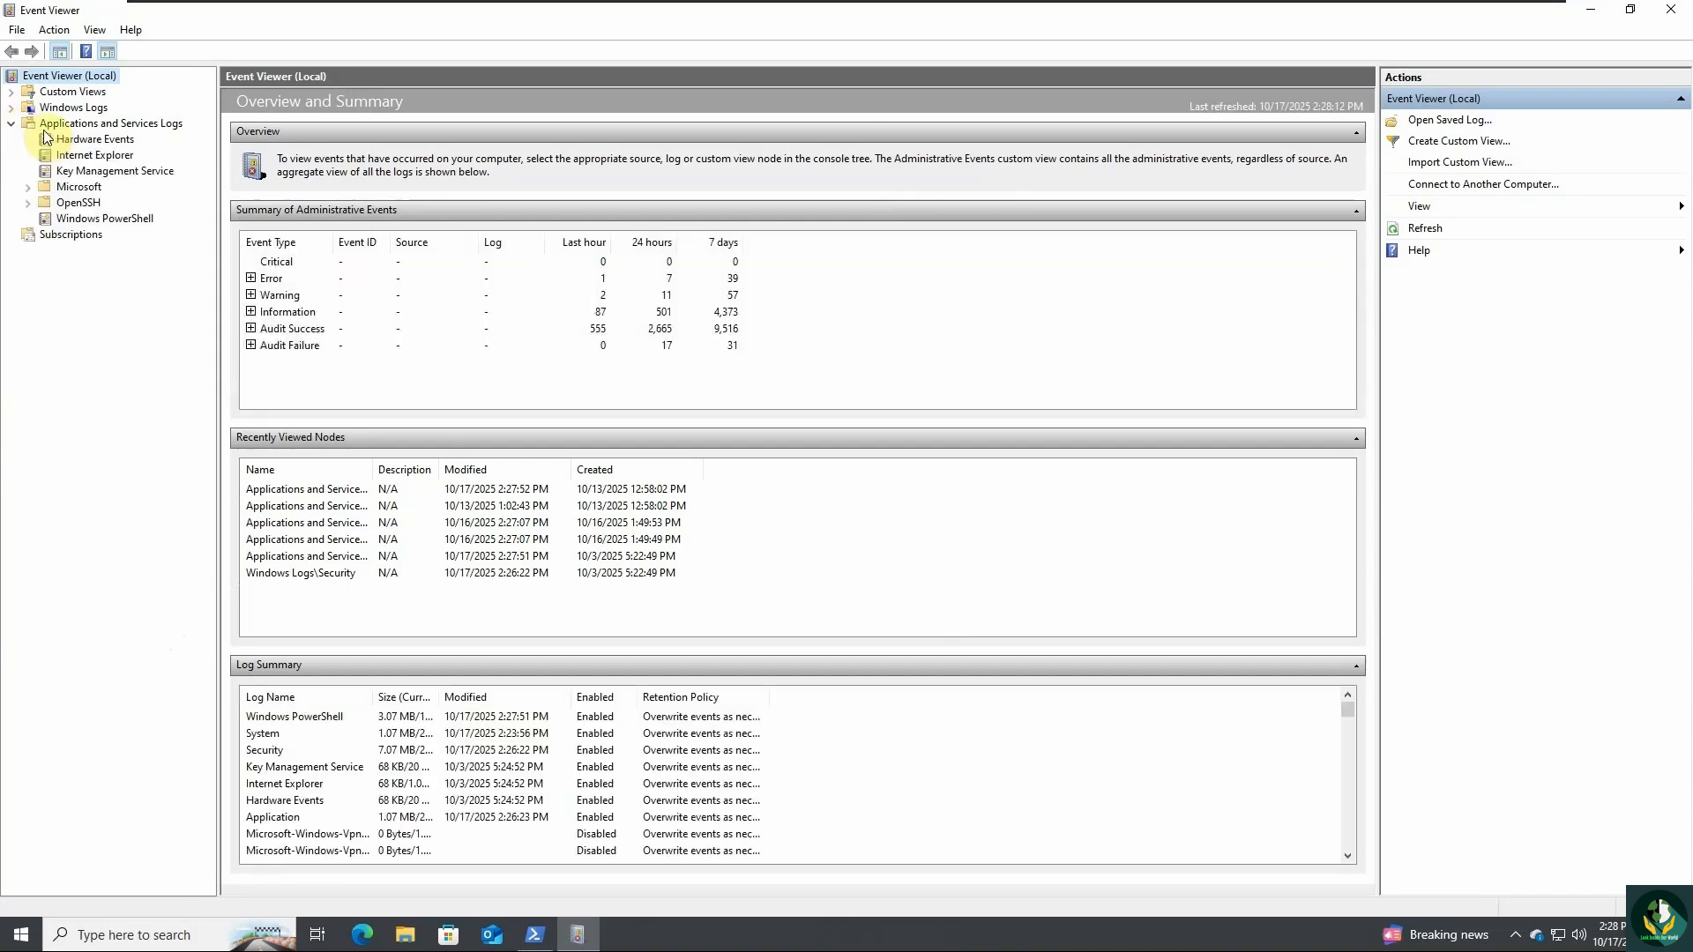
{"action": "left_click", "coordinate": [28, 187]}
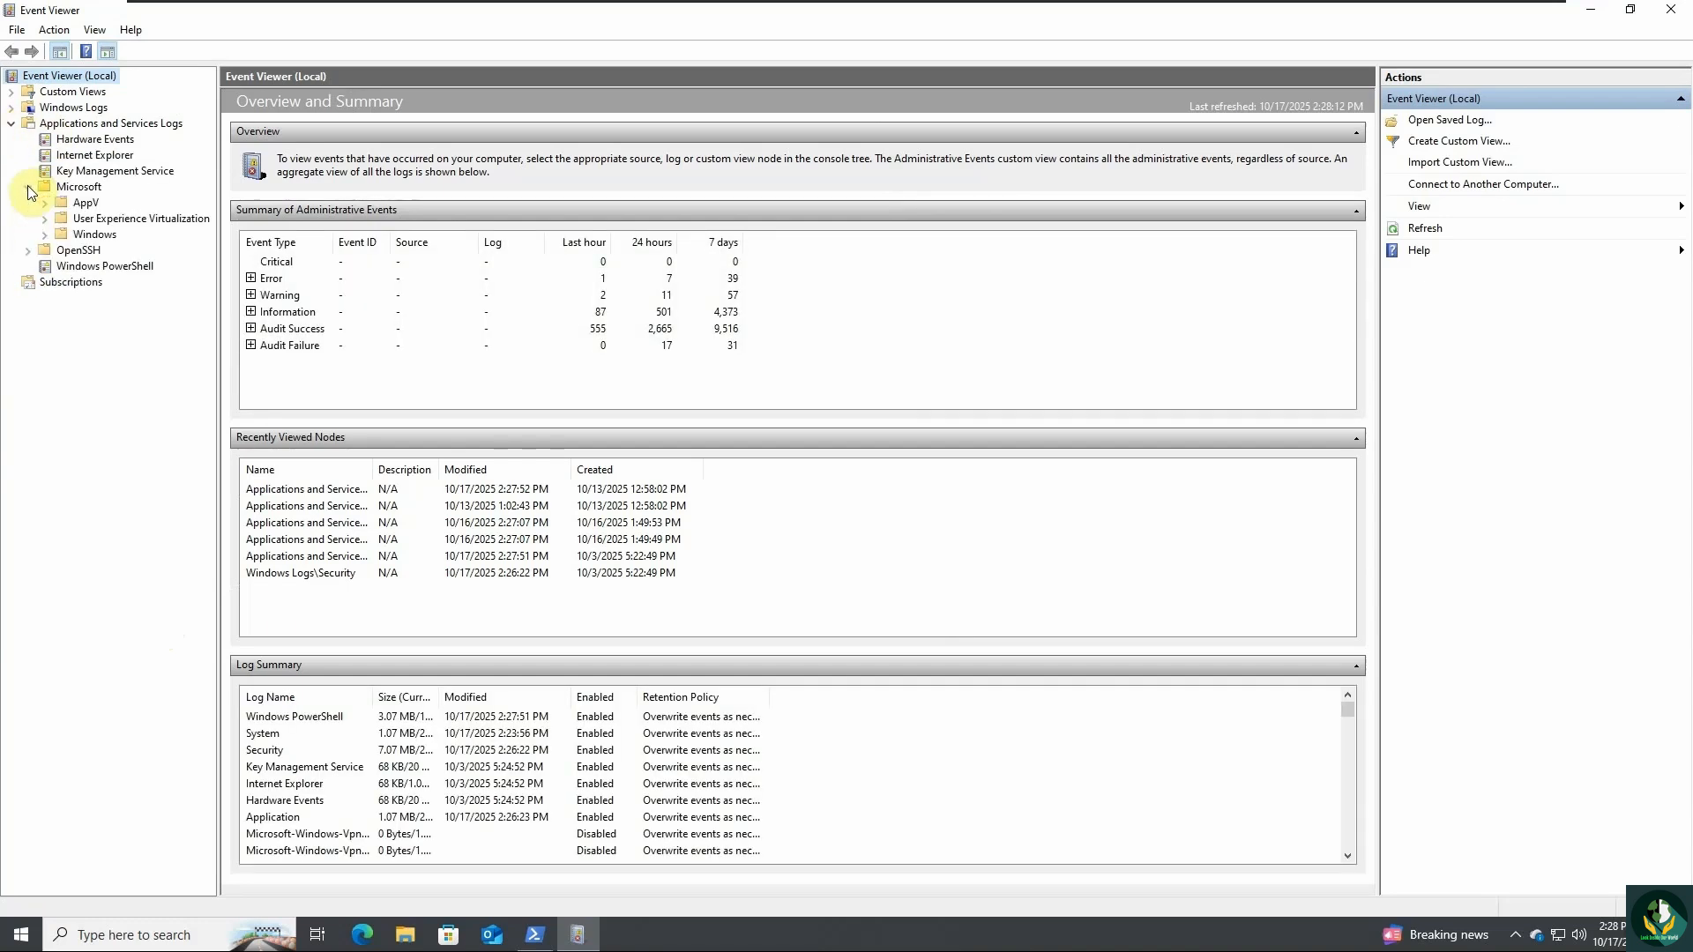
{"action": "left_click", "coordinate": [45, 234]}
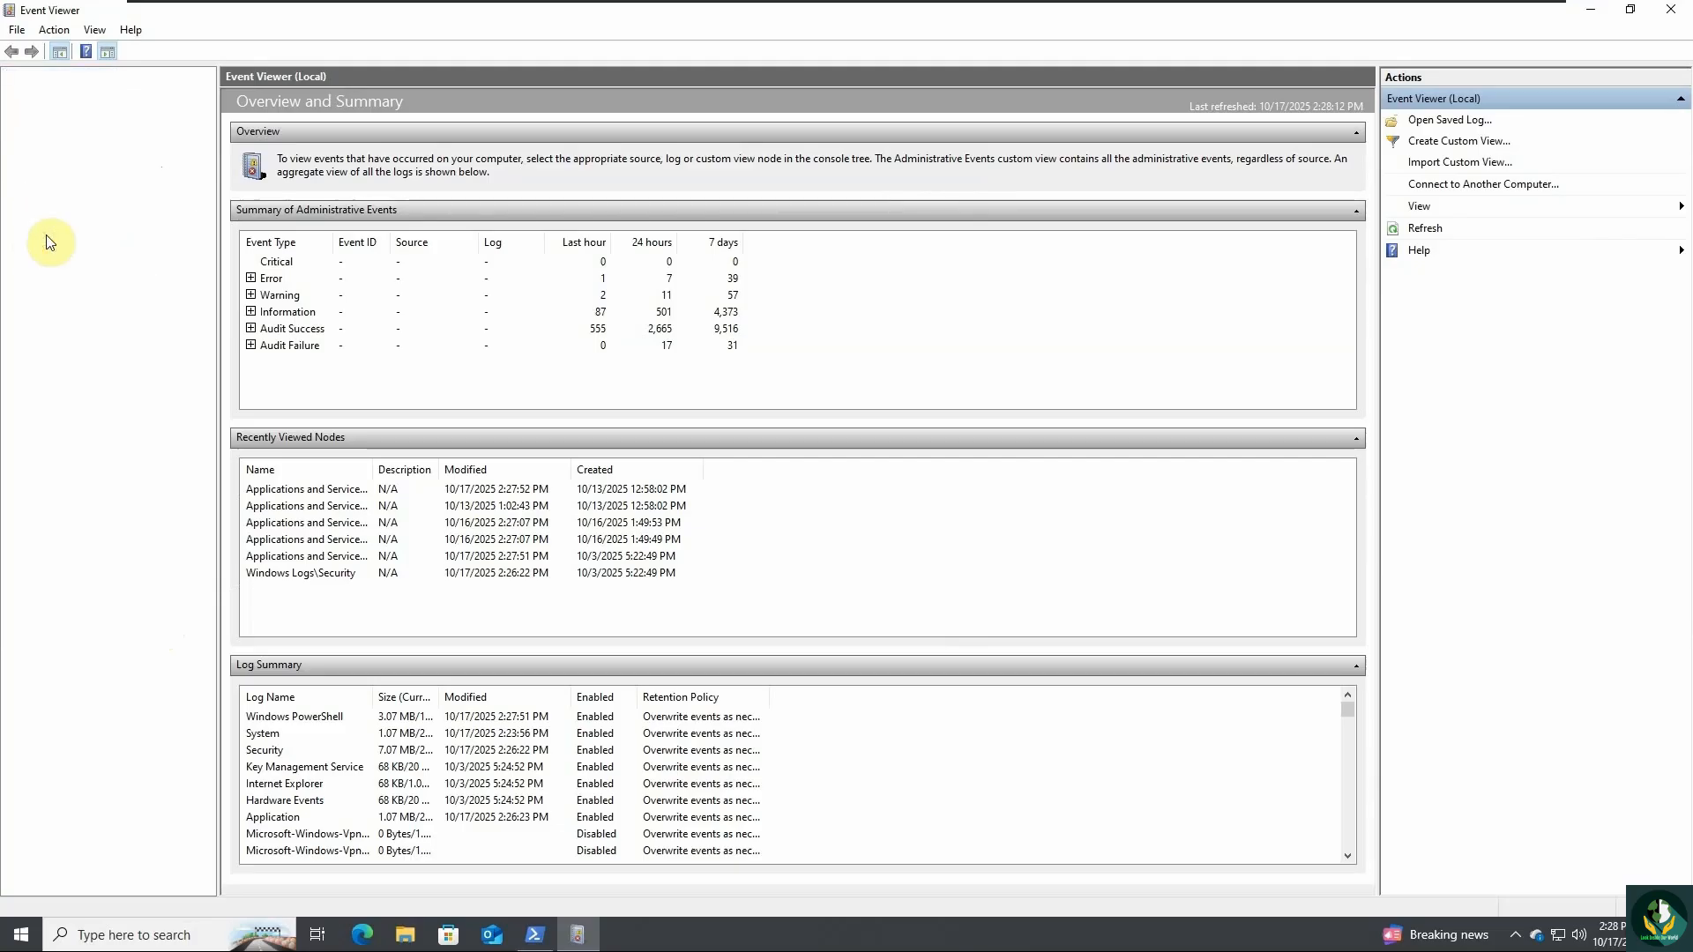
{"action": "scroll", "coordinate": [132, 397], "scroll_direction": "down", "scroll_amount": 15}
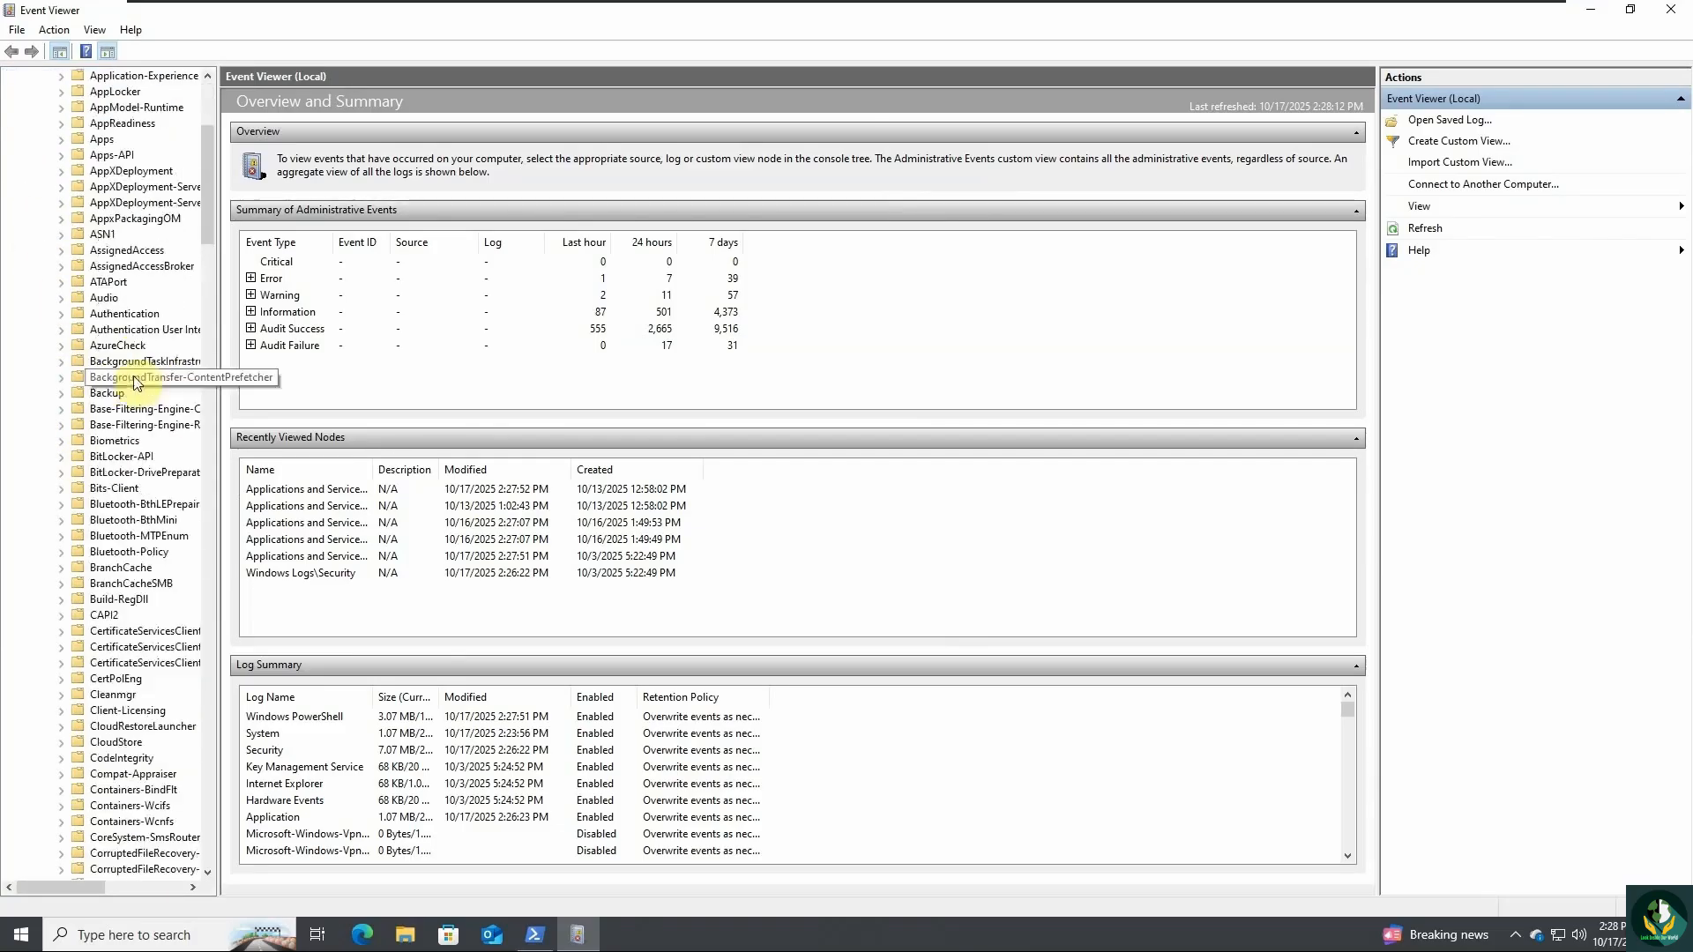
{"action": "scroll", "coordinate": [132, 399], "scroll_direction": "down", "scroll_amount": 20}
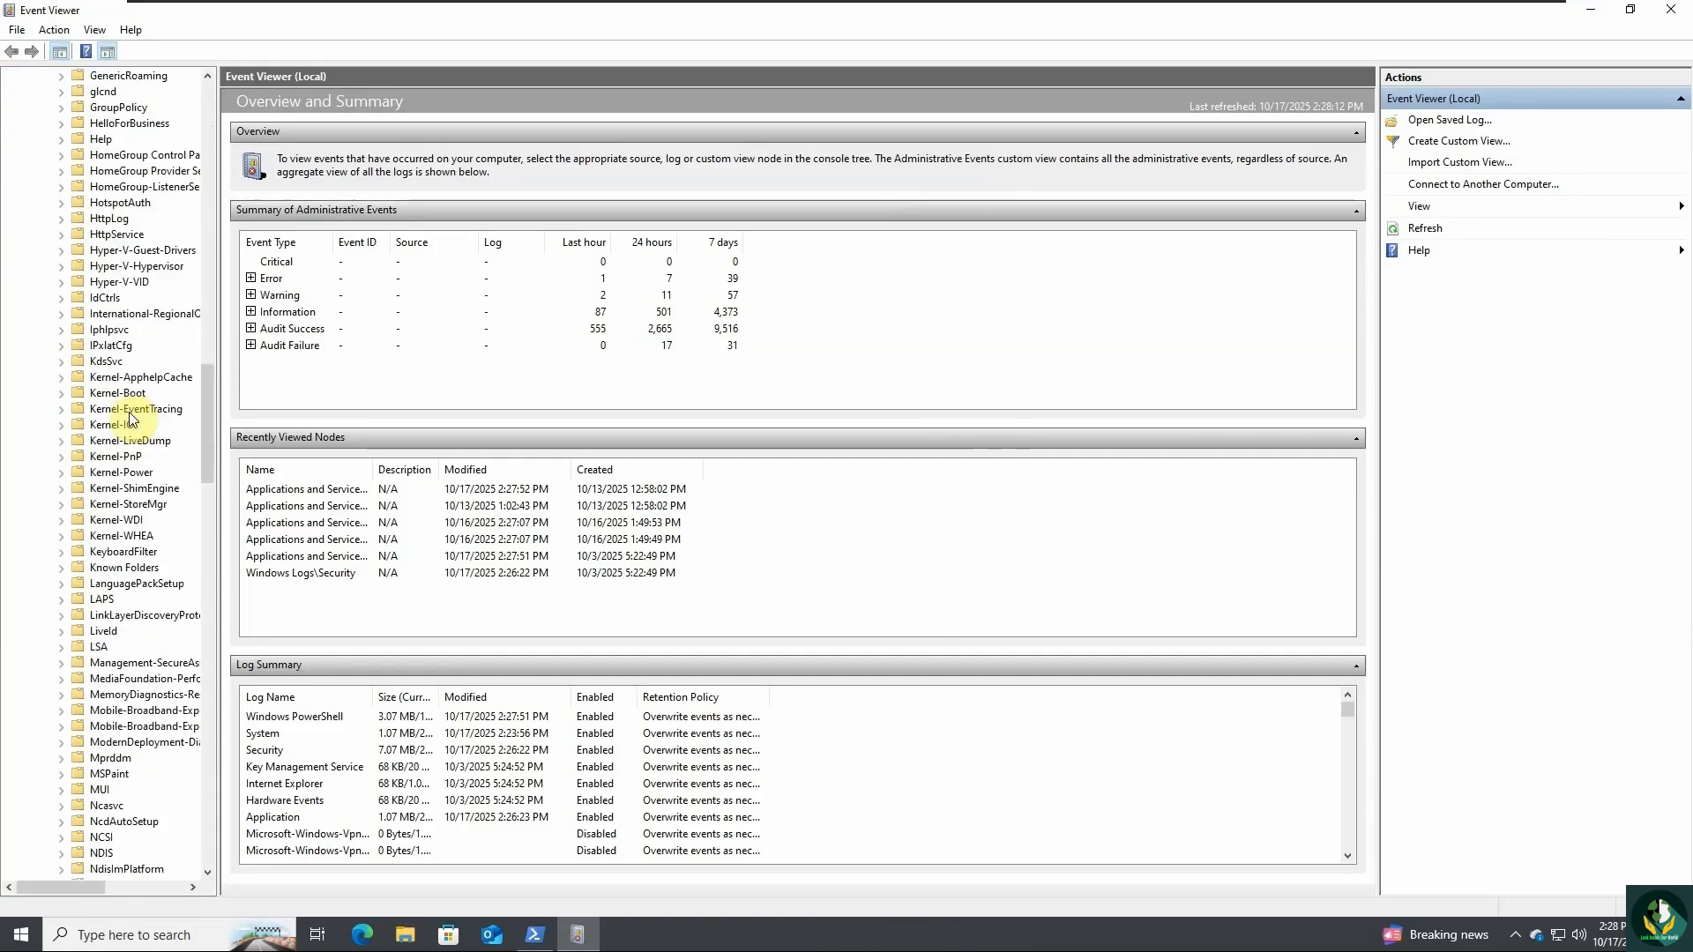
{"action": "scroll", "coordinate": [111, 432], "scroll_direction": "down", "scroll_amount": 7}
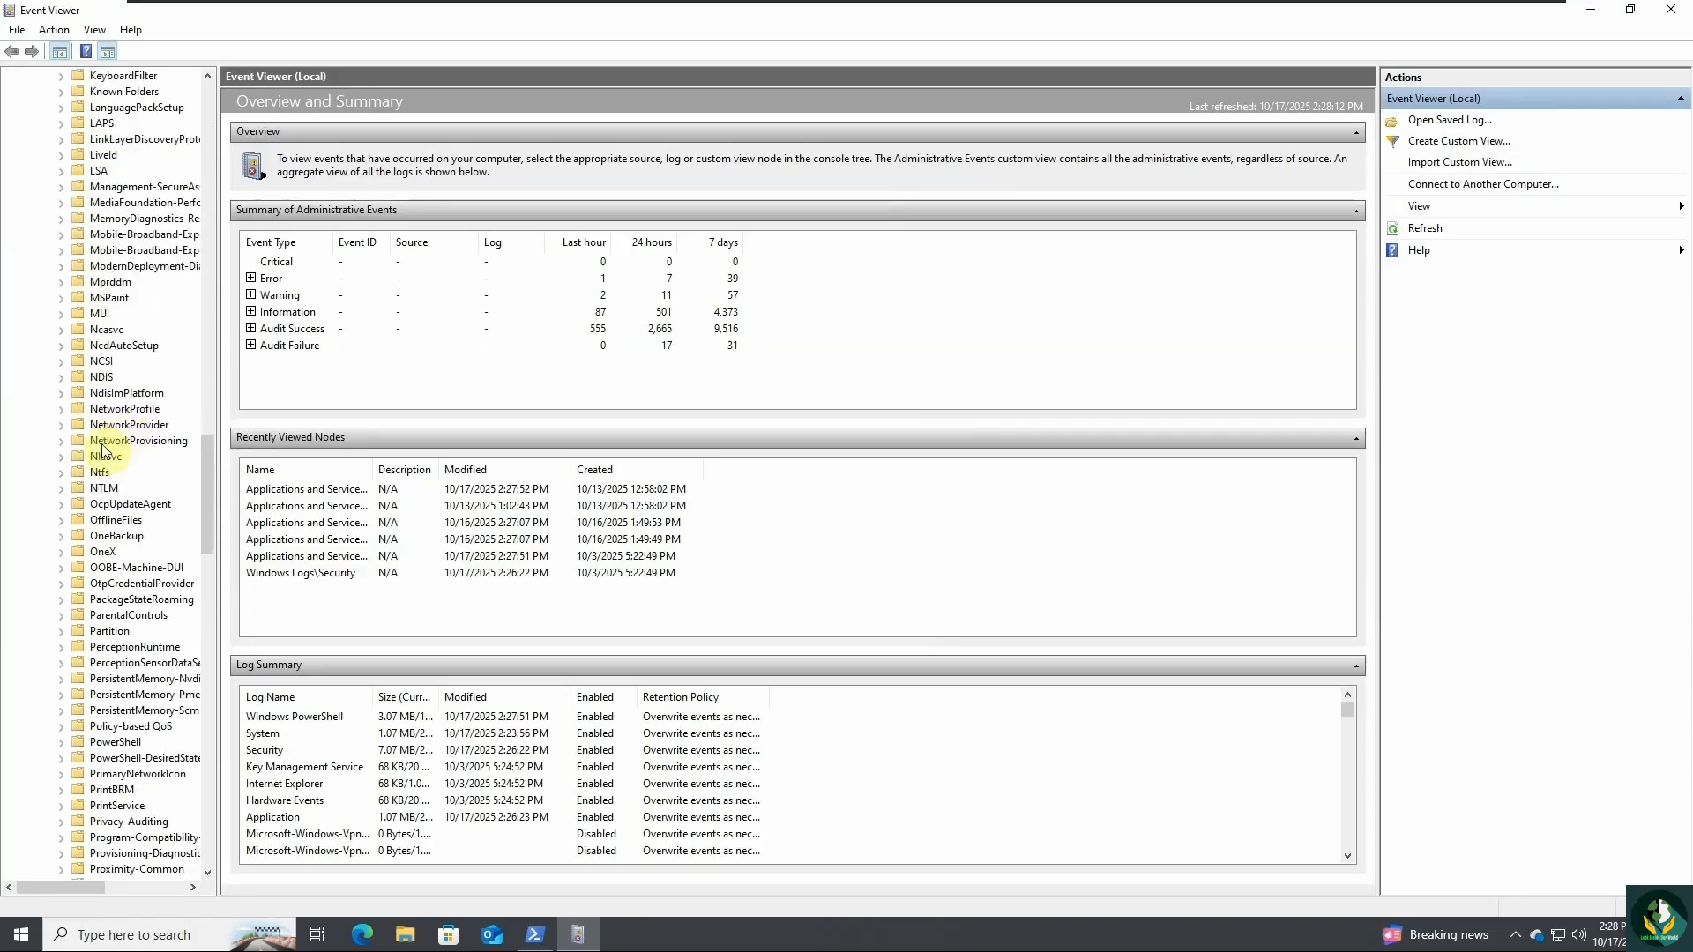
{"action": "scroll", "coordinate": [79, 670], "scroll_direction": "down", "scroll_amount": 2}
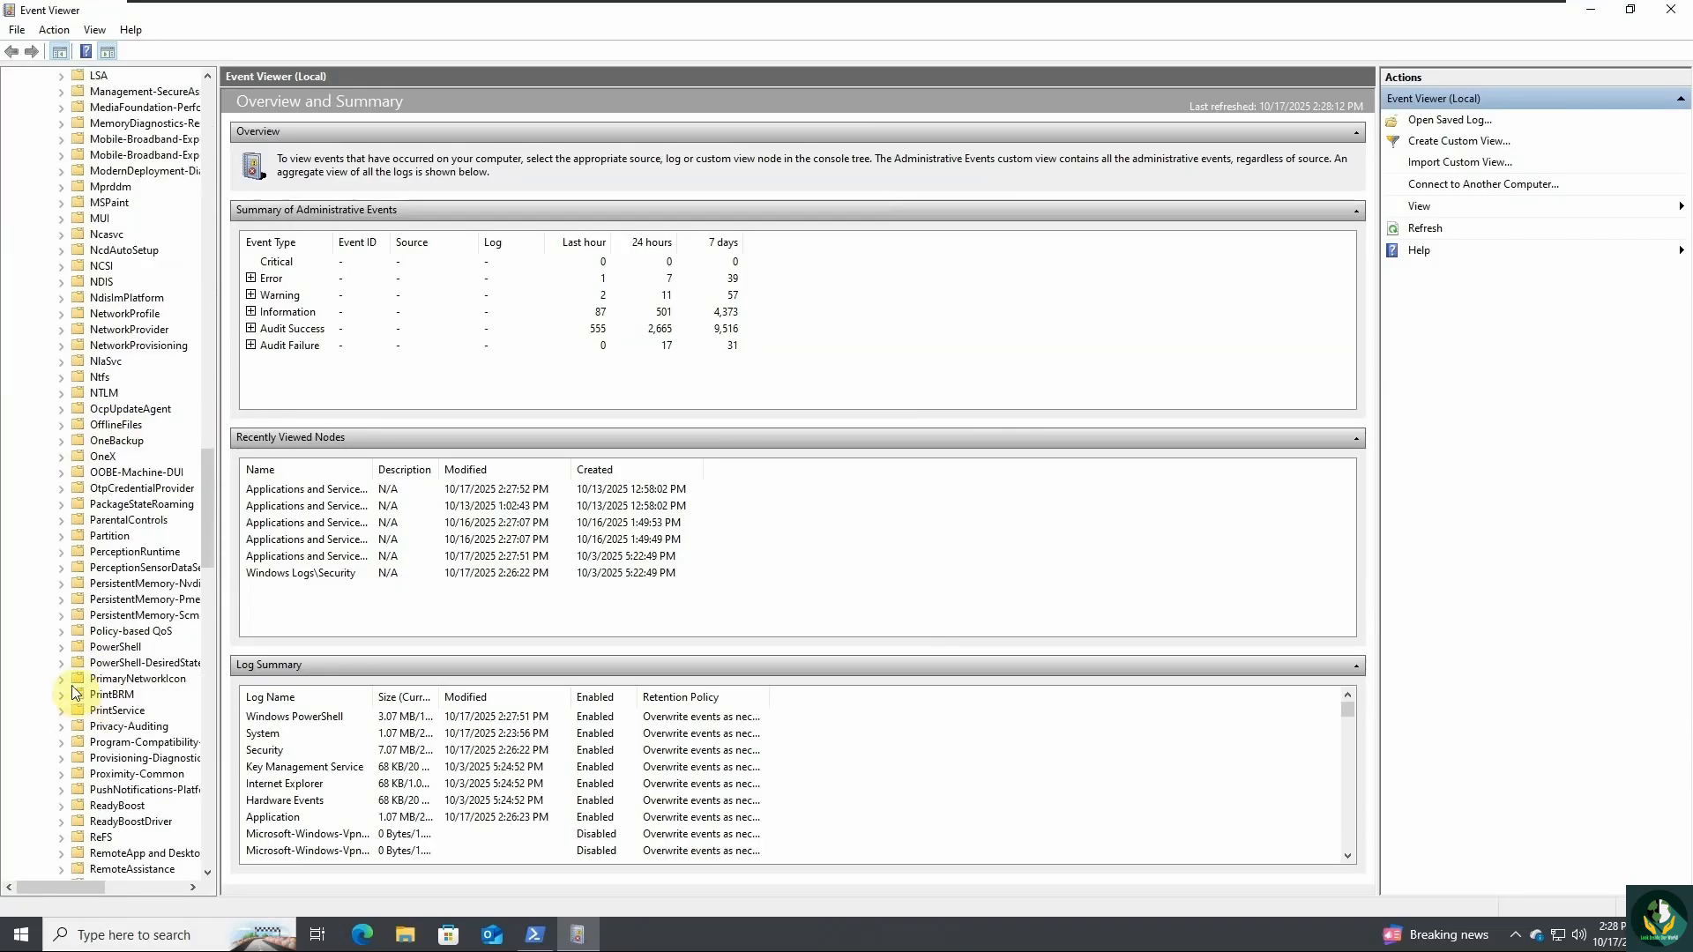
{"action": "left_click", "coordinate": [62, 646]}
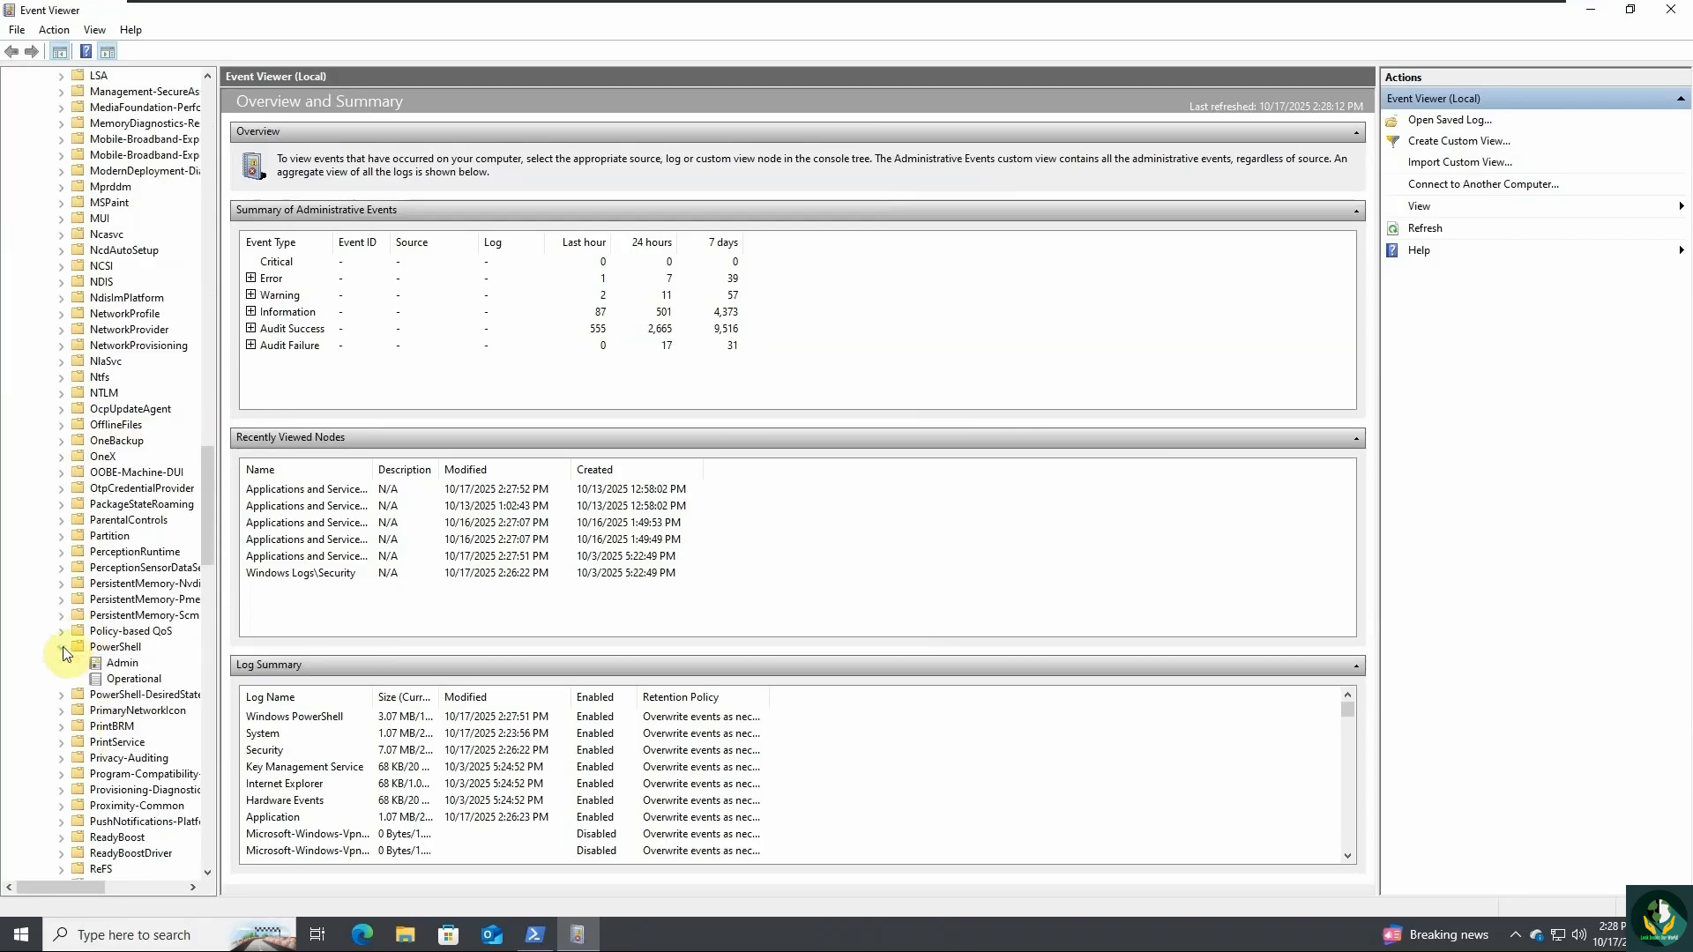
{"action": "left_click", "coordinate": [125, 683]}
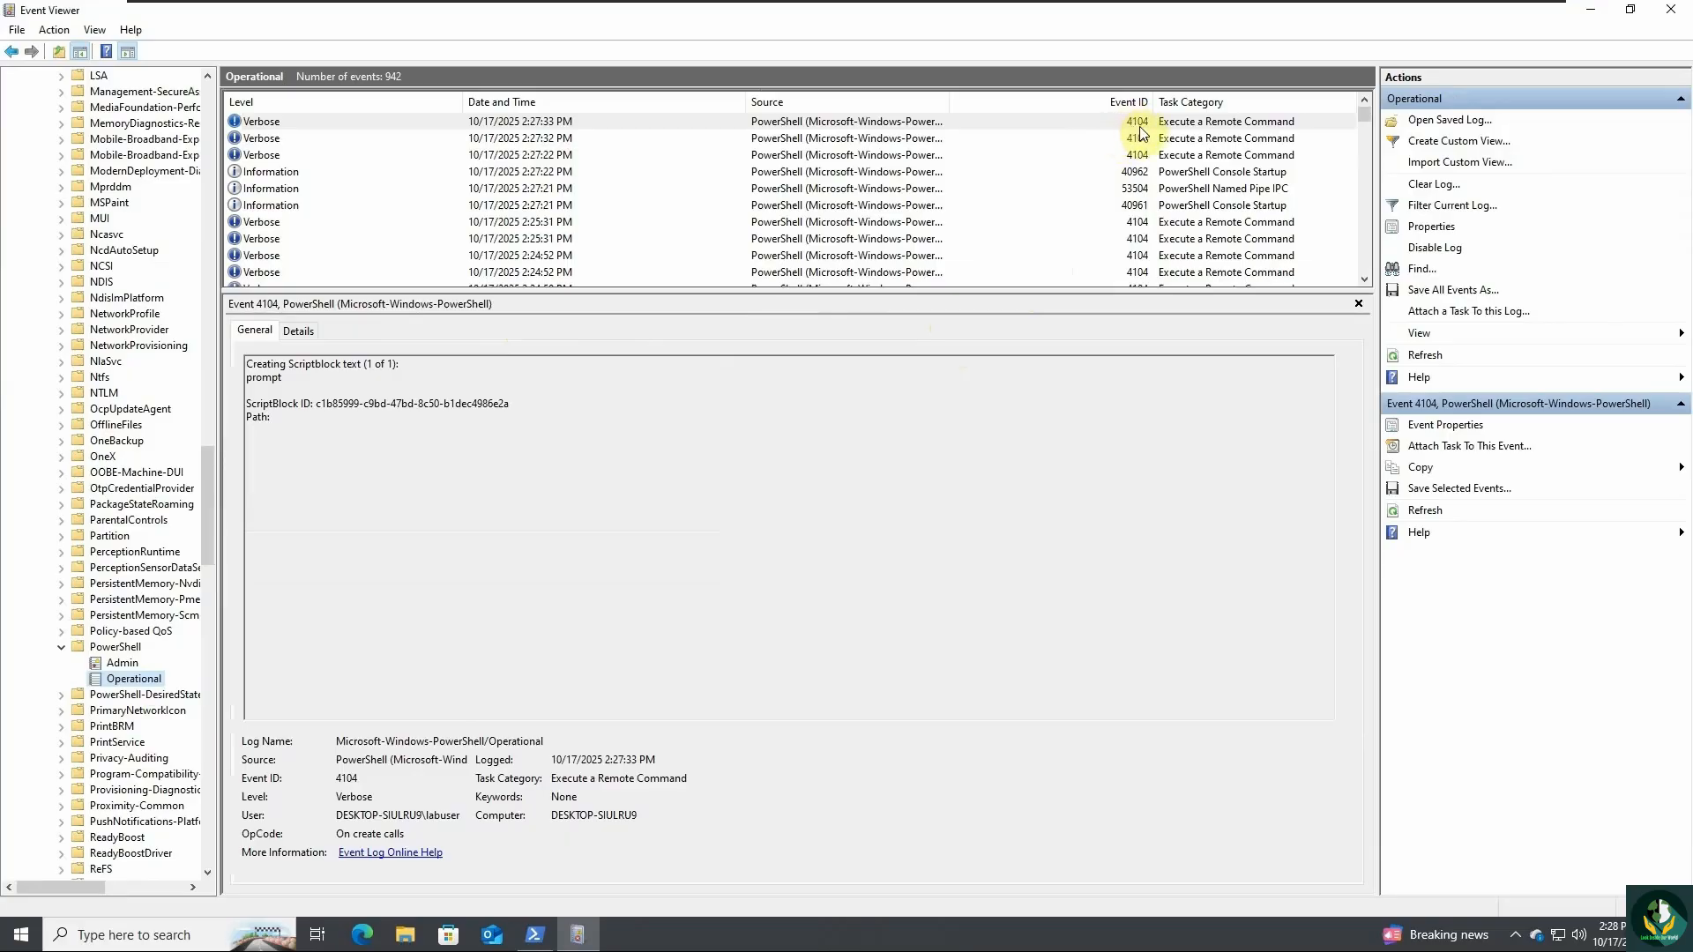
Examine the details of the two newest 4104 events, checking the ScriptBlockText field for the logged command.
{"action": "left_click", "coordinate": [300, 125]}
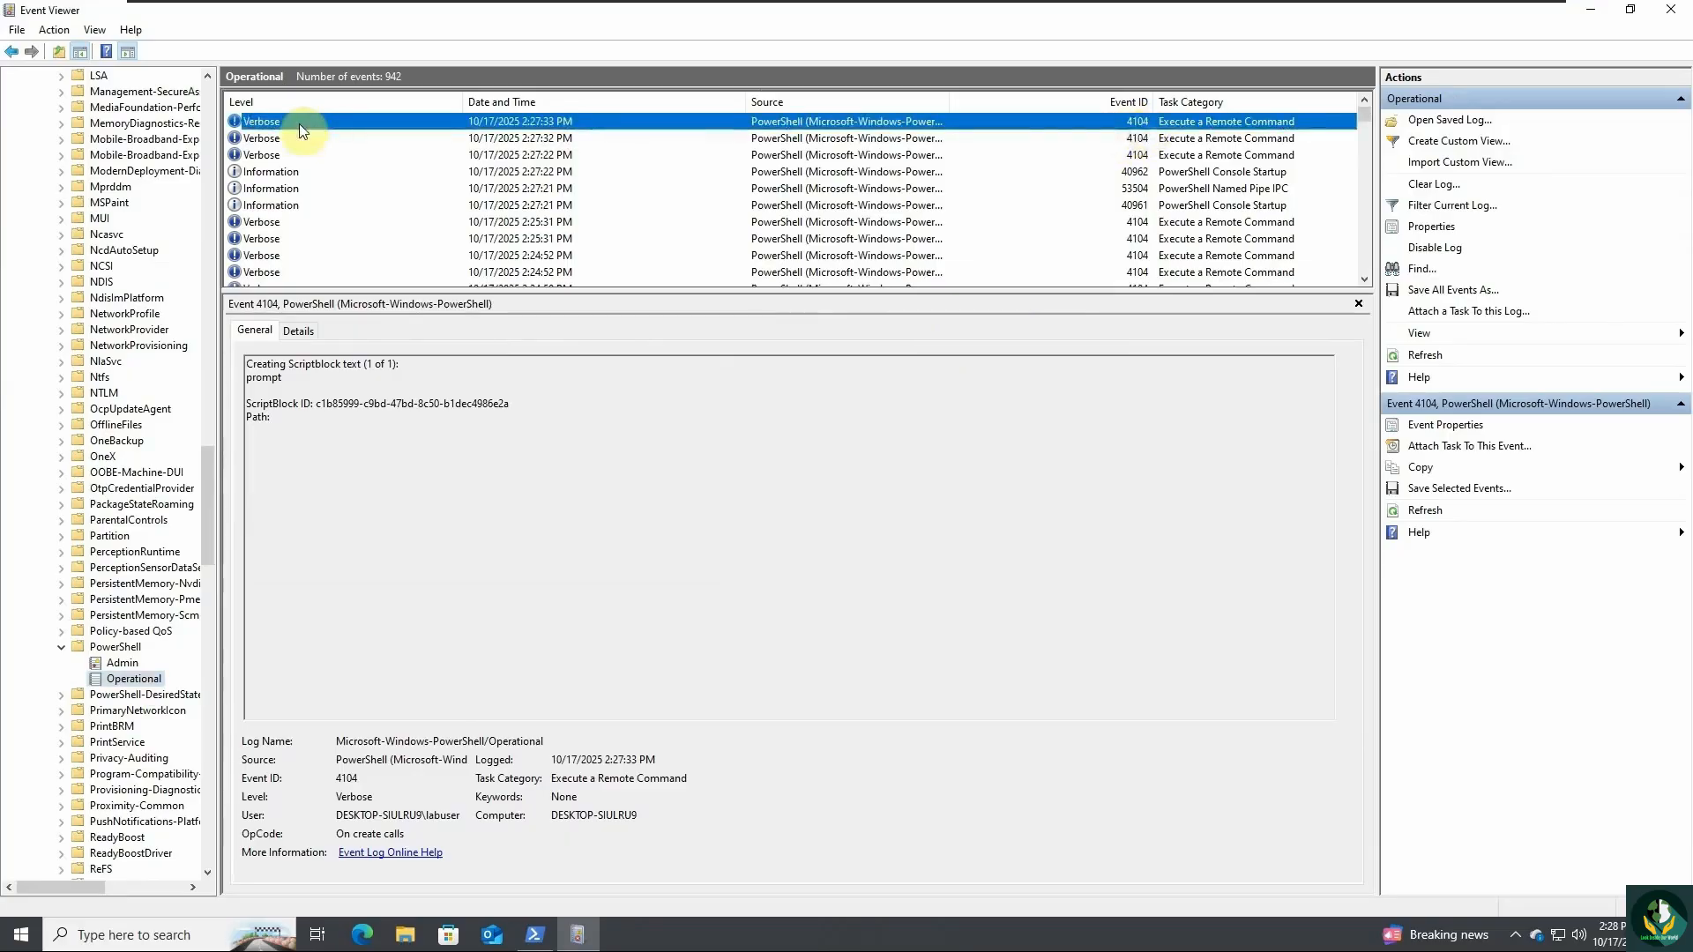
{"action": "left_click", "coordinate": [298, 332]}
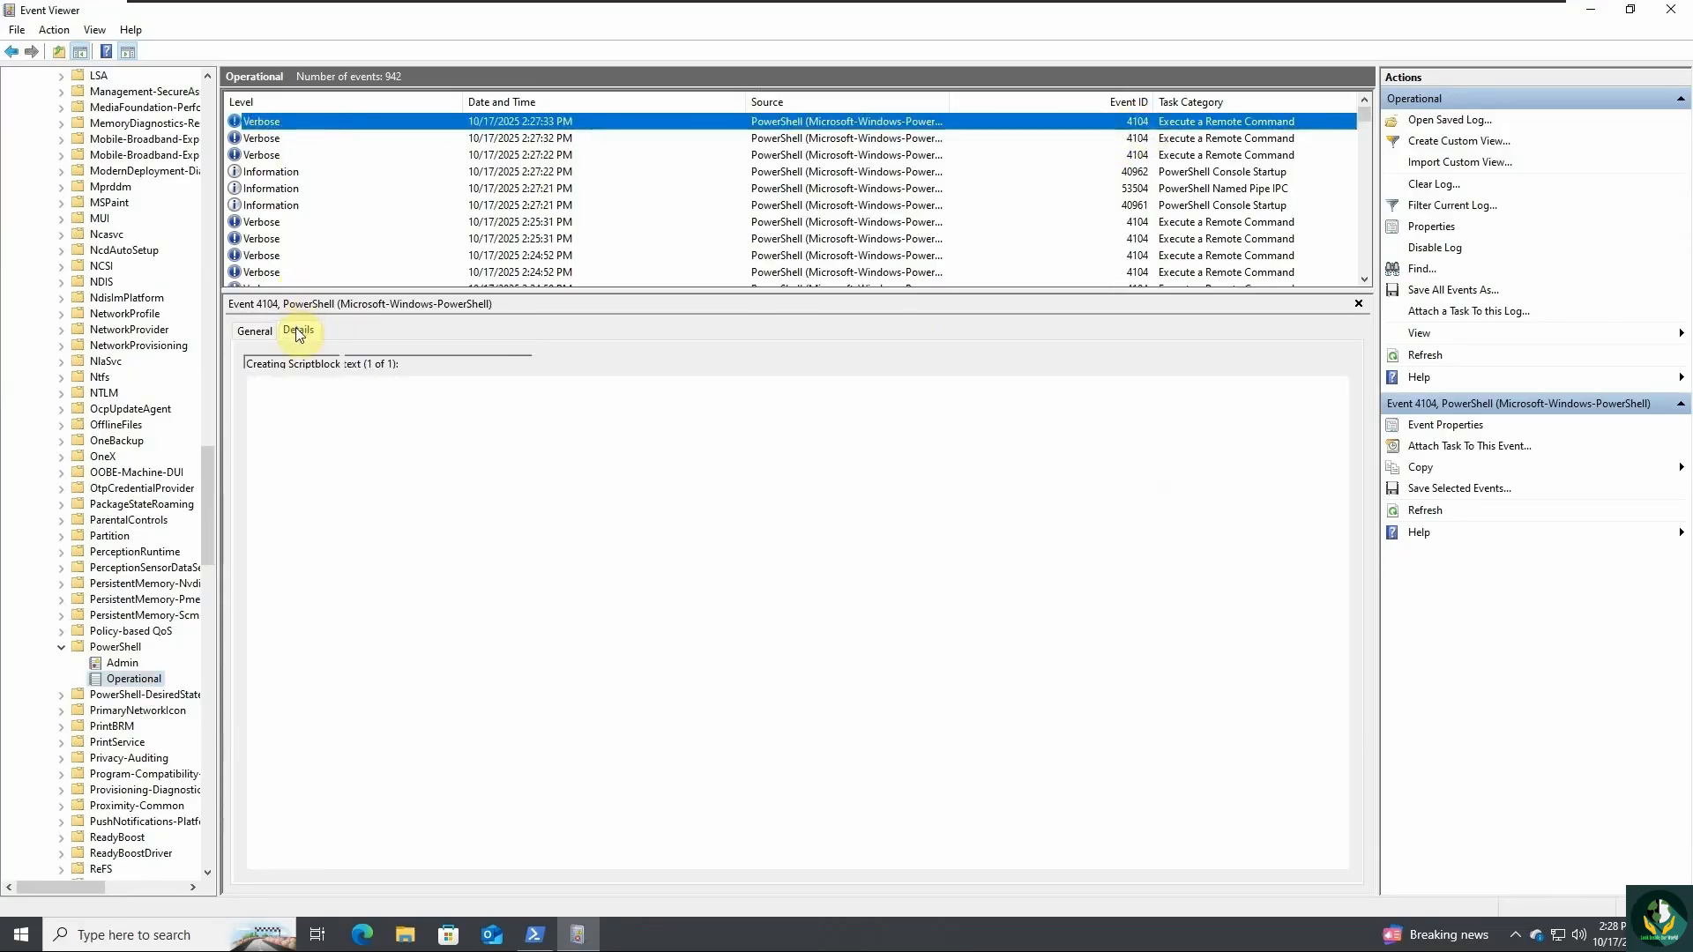
{"action": "left_click", "coordinate": [340, 141]}
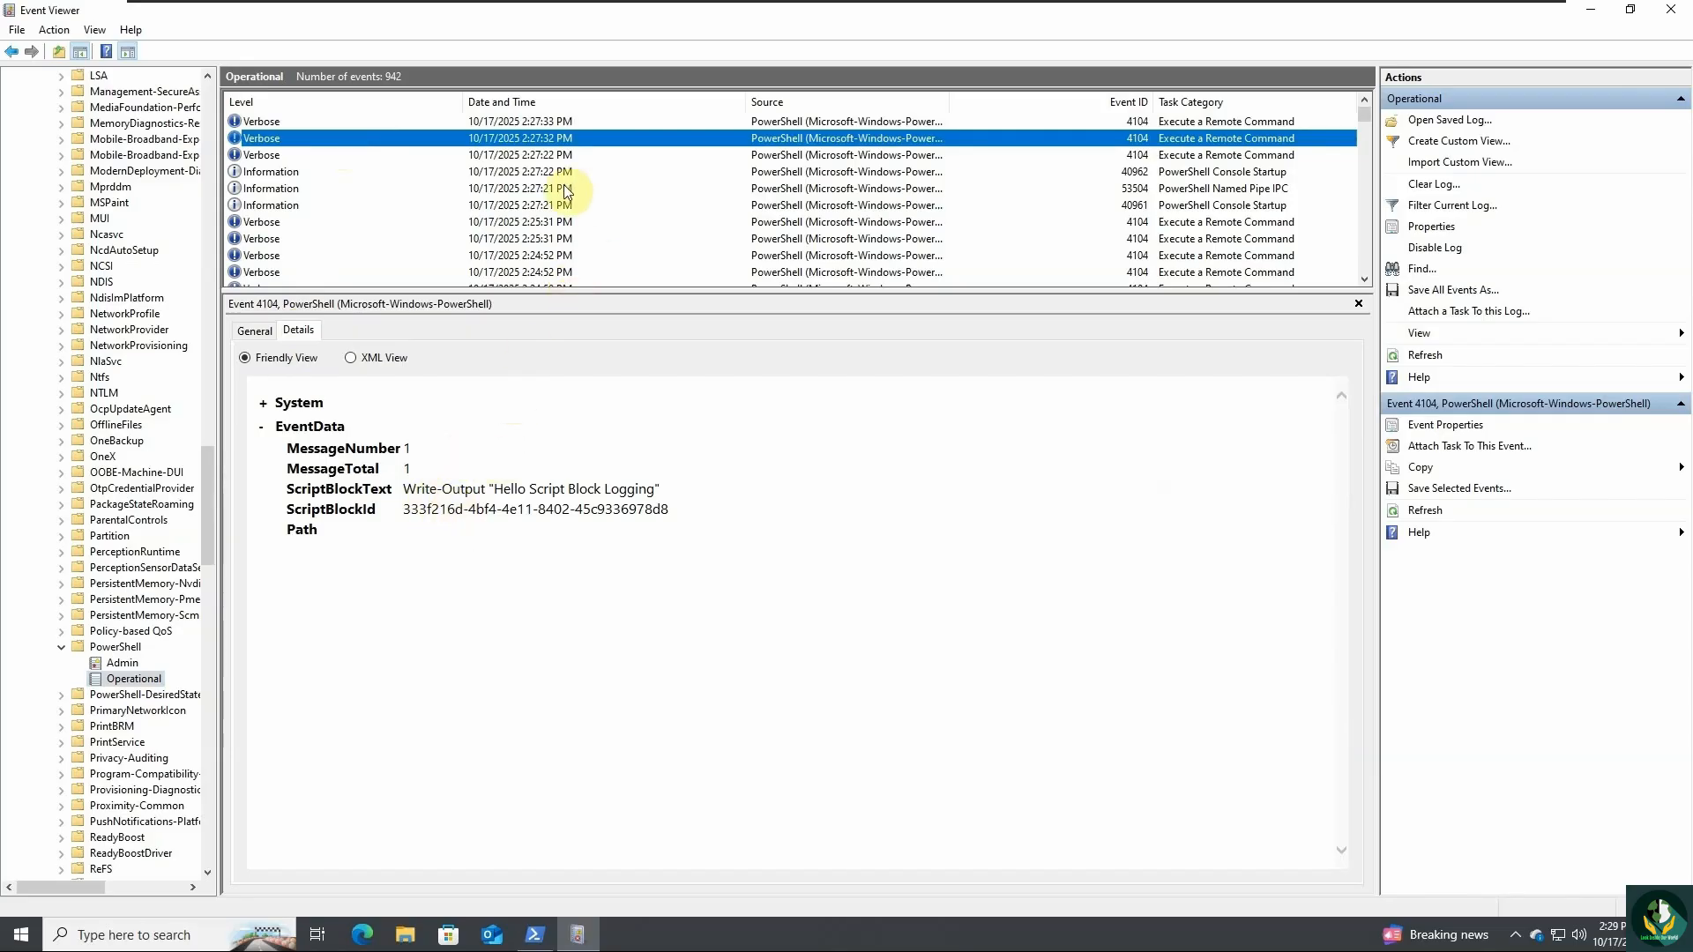
{"action": "left_click", "coordinate": [427, 535]}
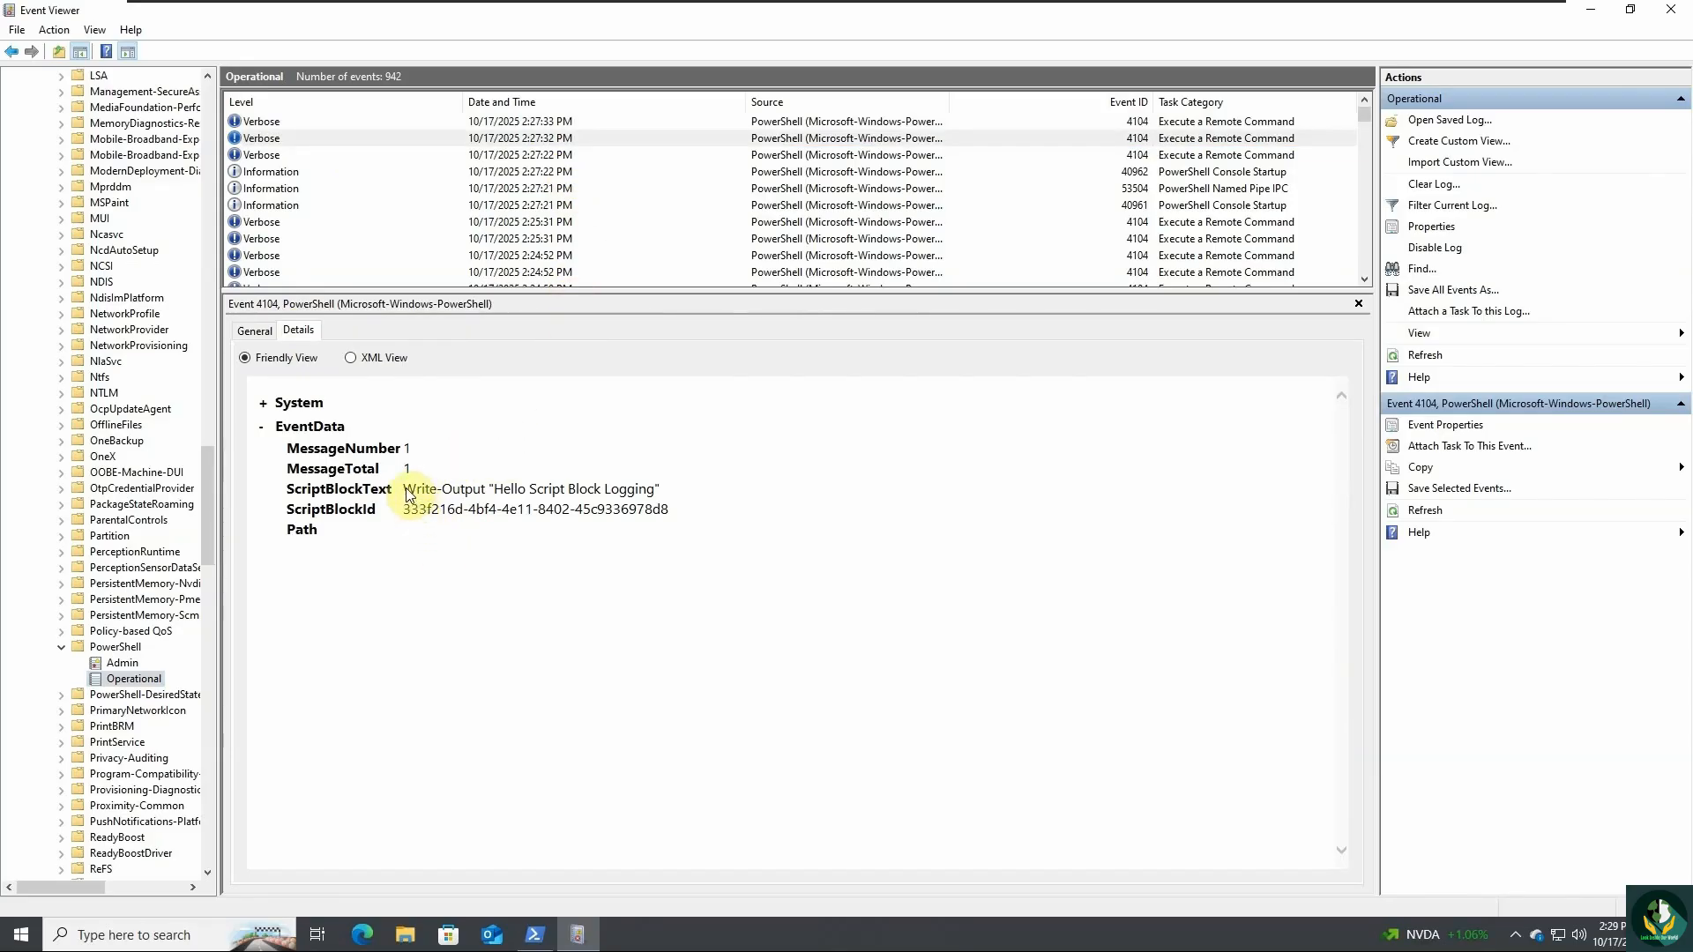
{"action": "left_click_drag", "start_coordinate": [405, 490], "coordinate": [572, 496]}
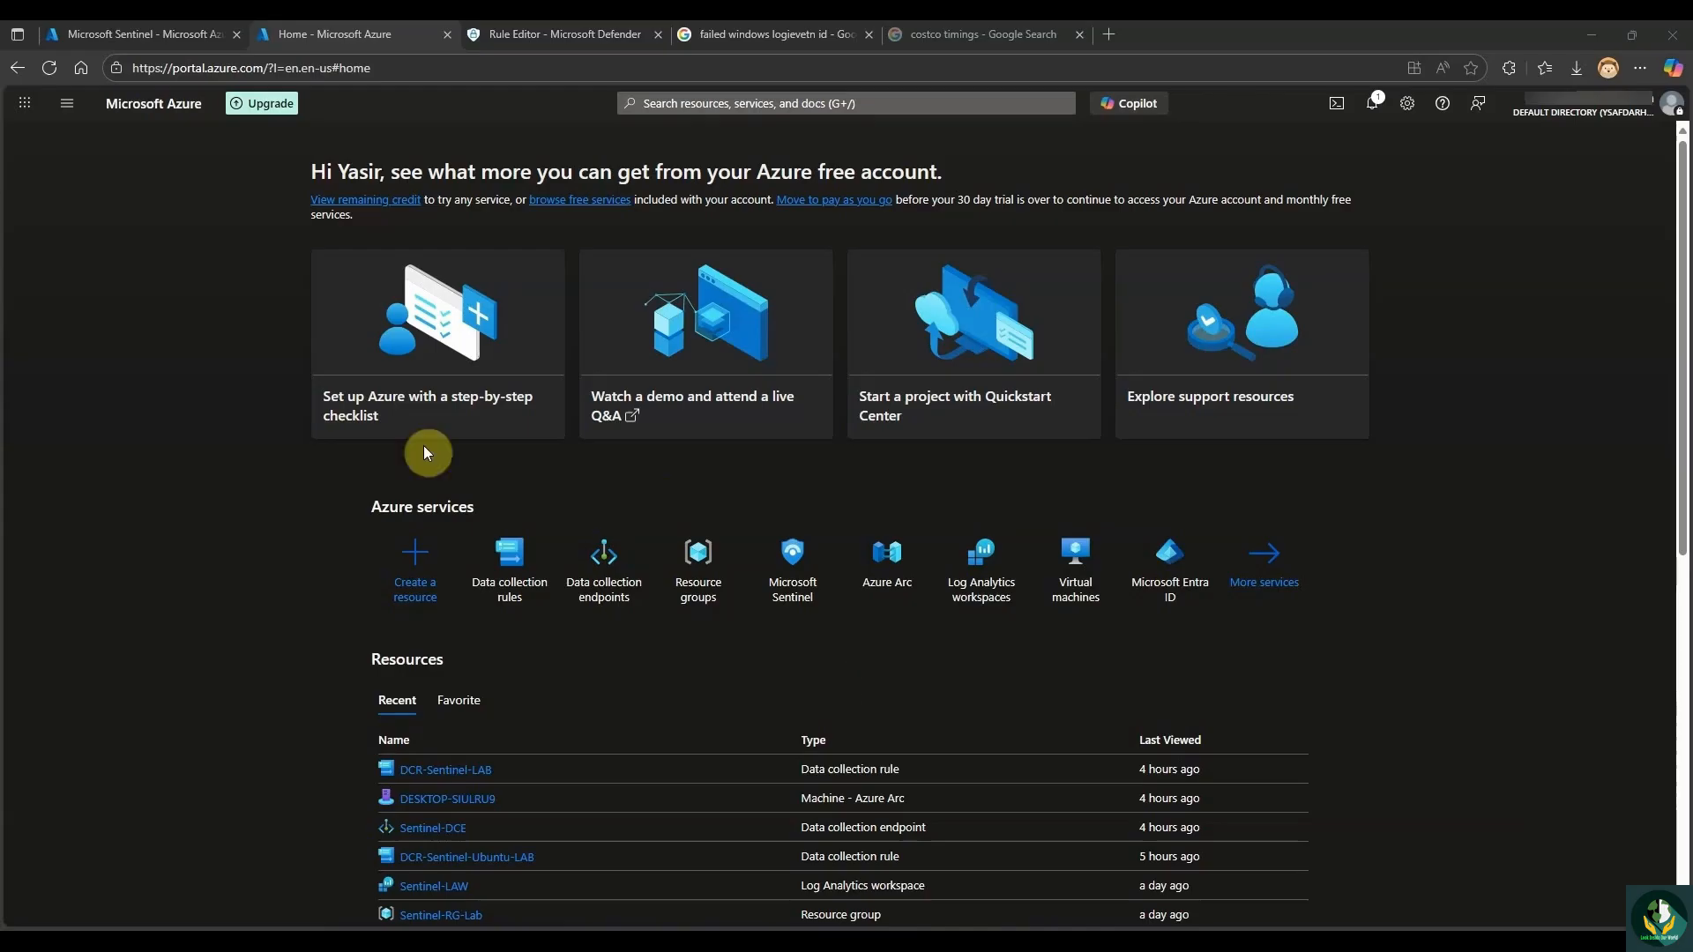
Switch to the Azure portal, find Data collection rules with the search "dcr", and open the Windows Event Logs data source of DCR-Sentinel-LAB.
{"action": "left_click", "coordinate": [701, 104]}
{"action": "type", "text": "dc"}
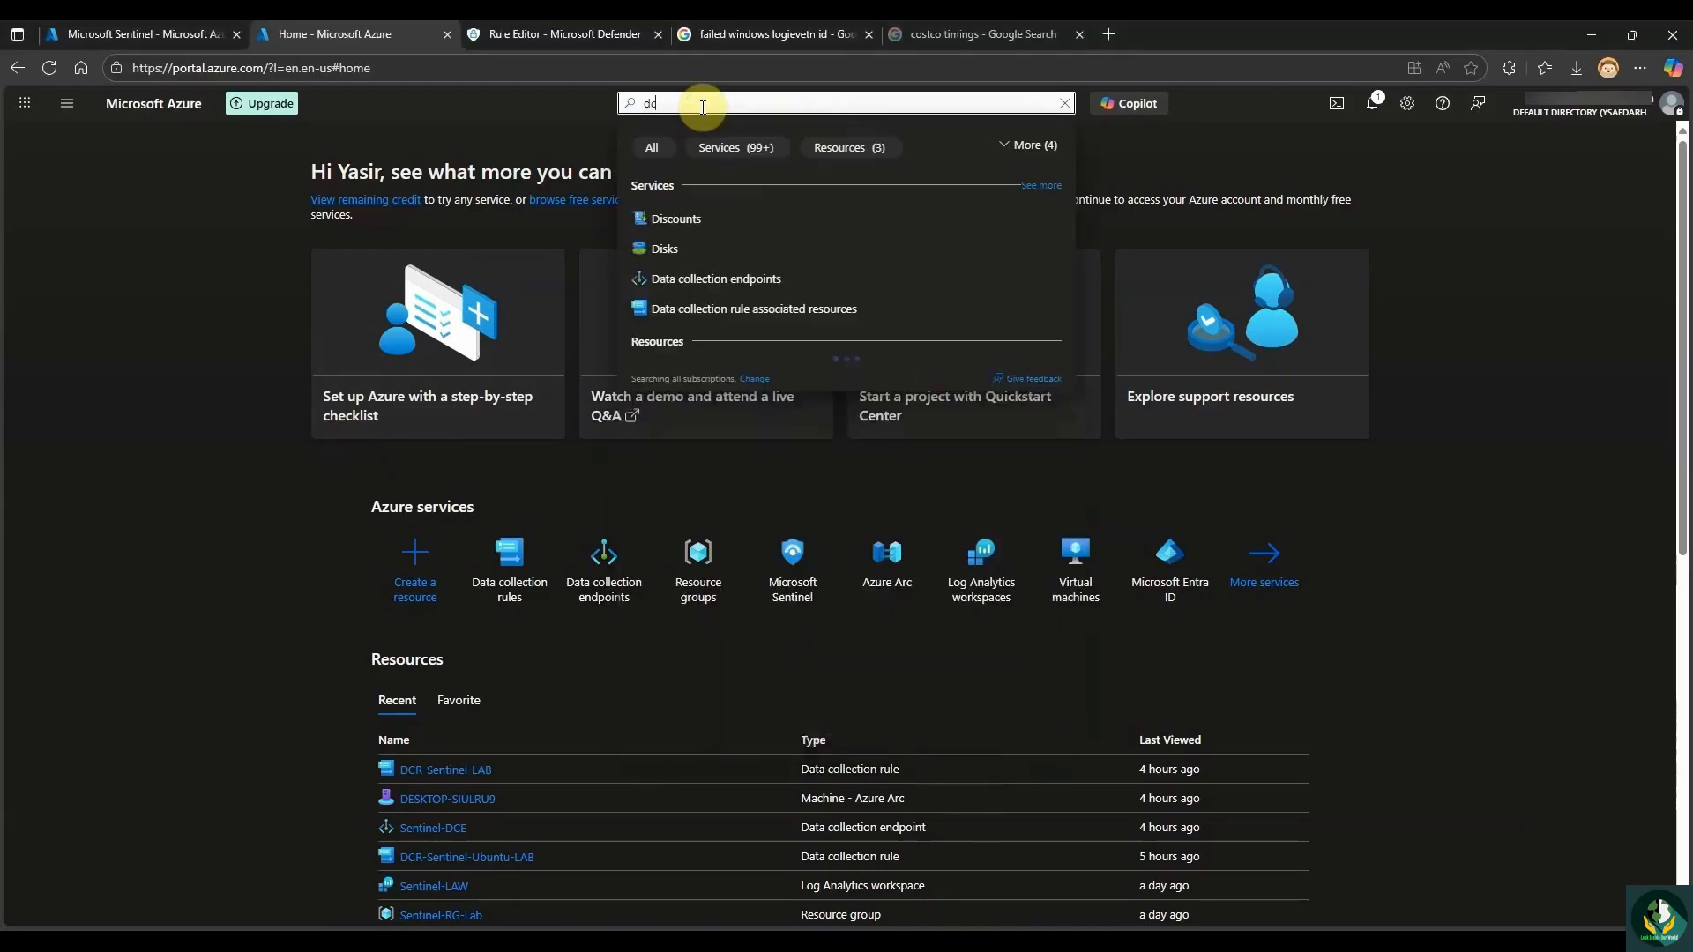
{"action": "type", "text": "r"}
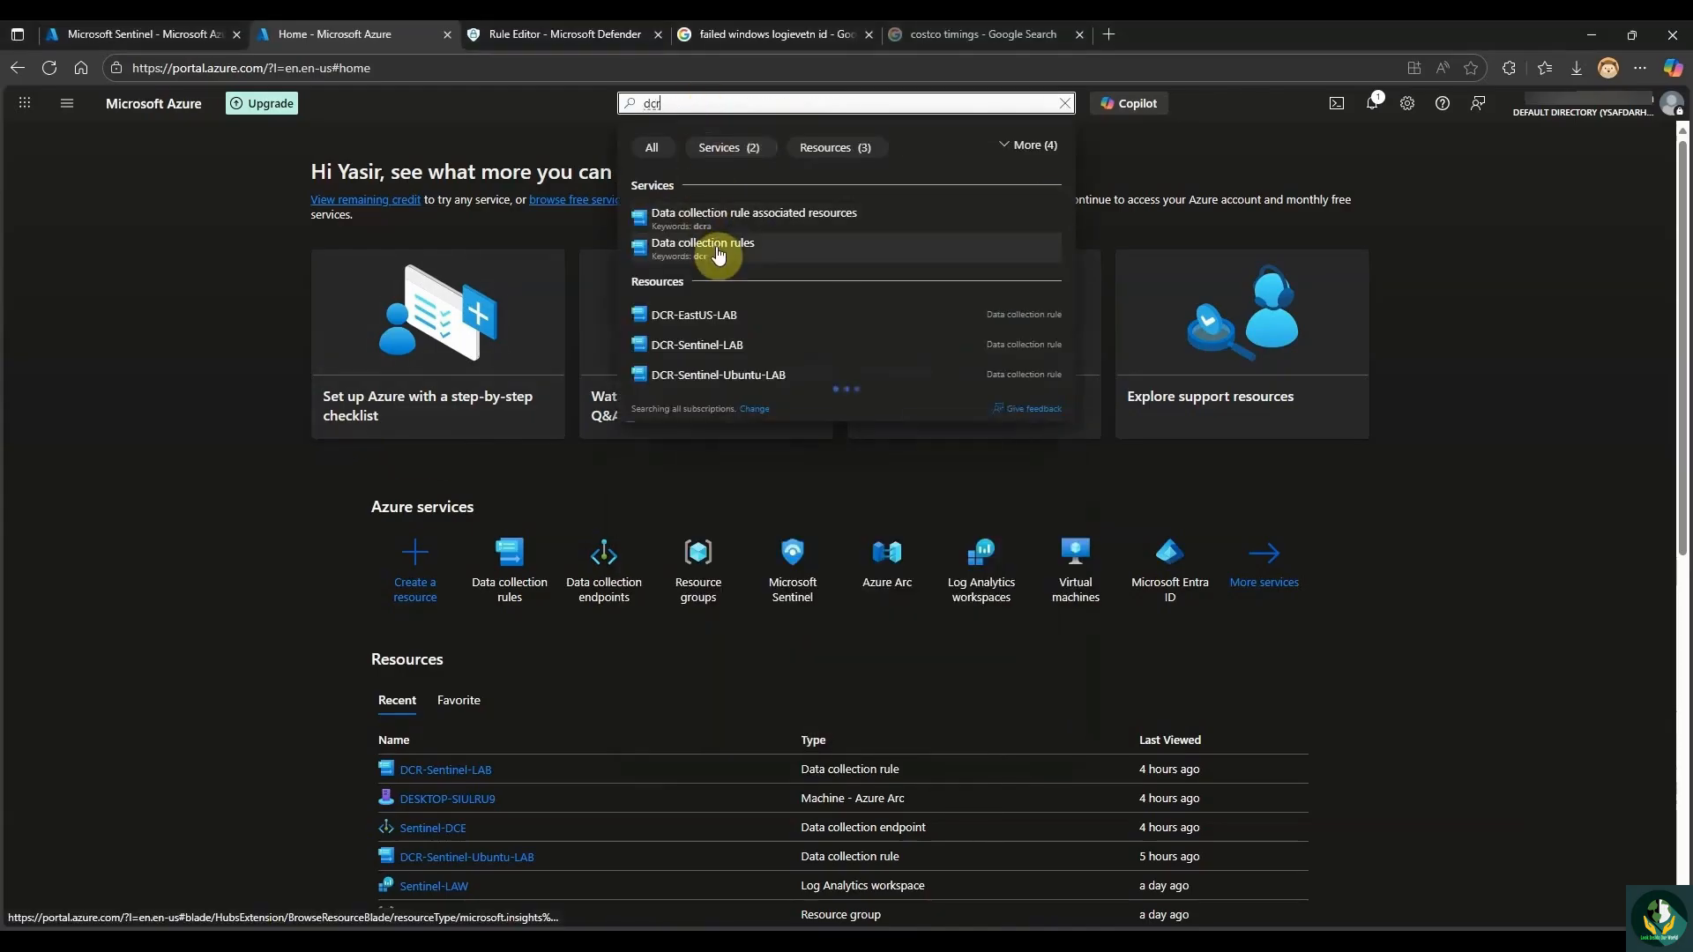
{"action": "left_click", "coordinate": [718, 252]}
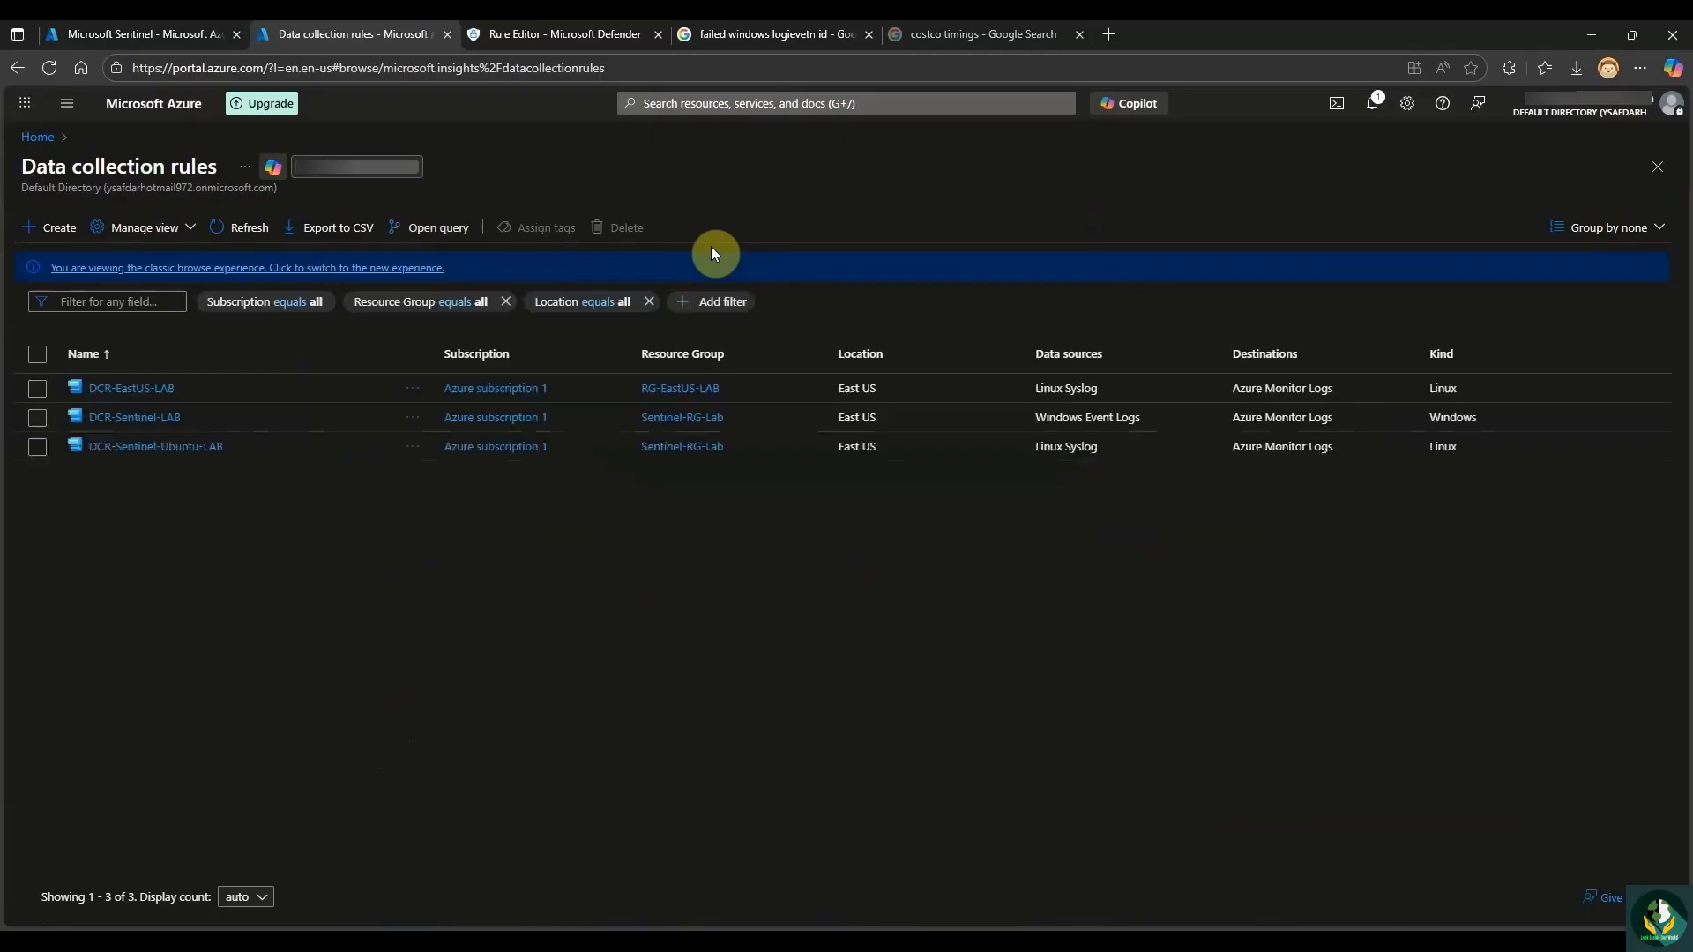
{"action": "left_click", "coordinate": [134, 418]}
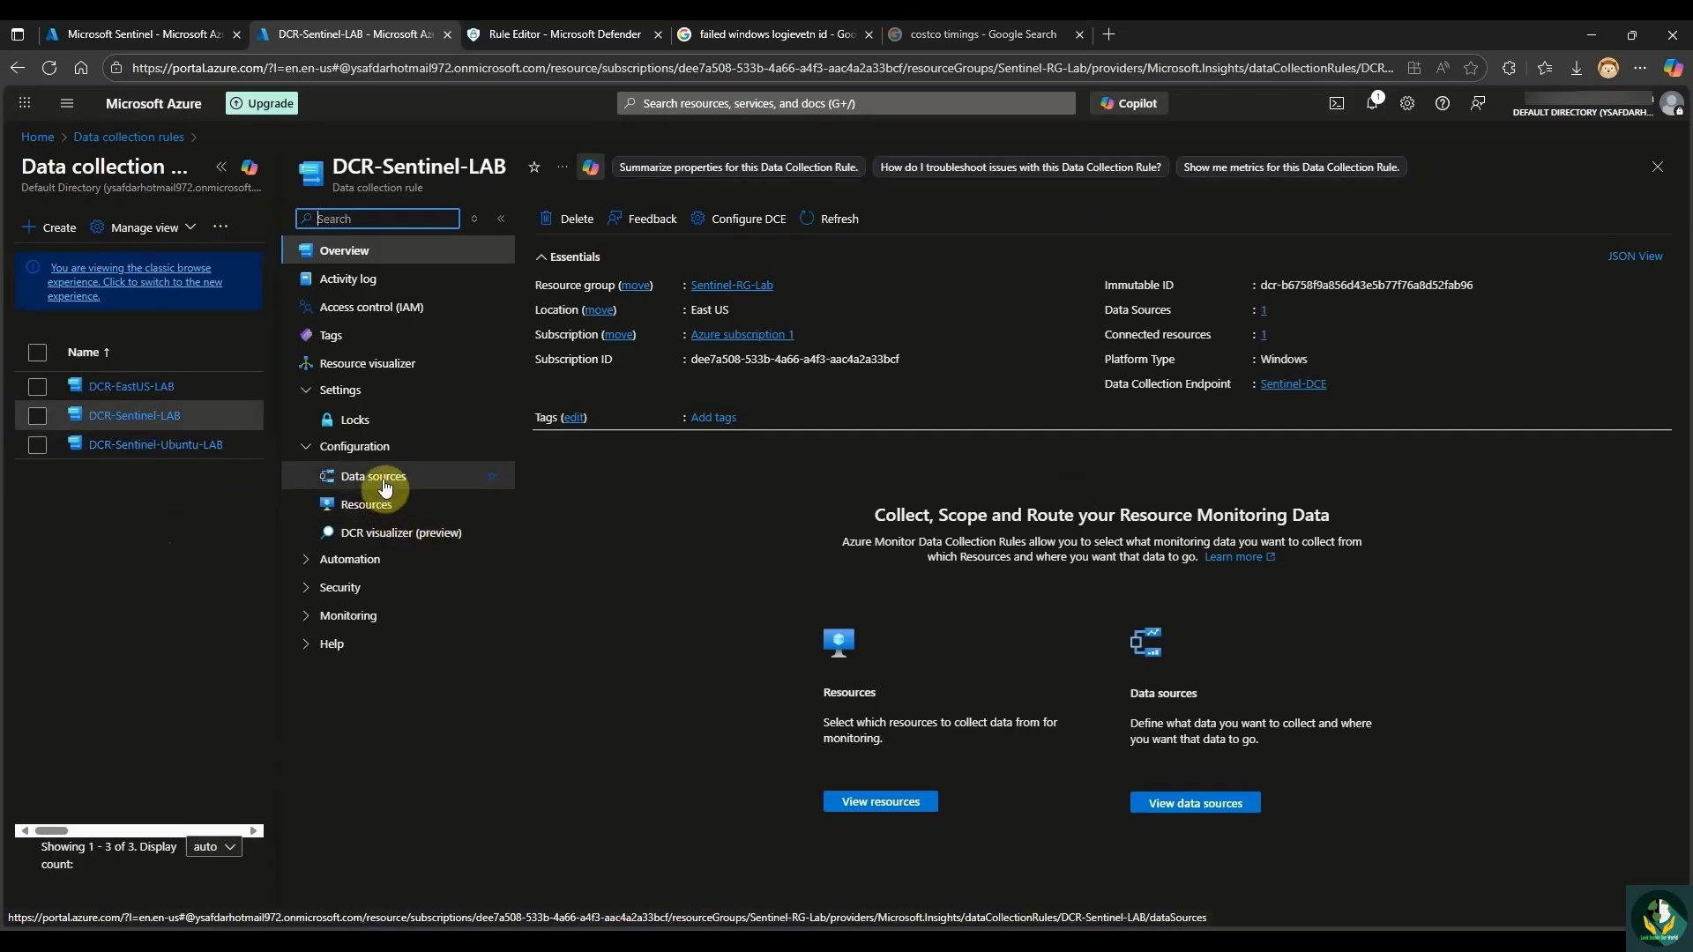
{"action": "left_click", "coordinate": [386, 487]}
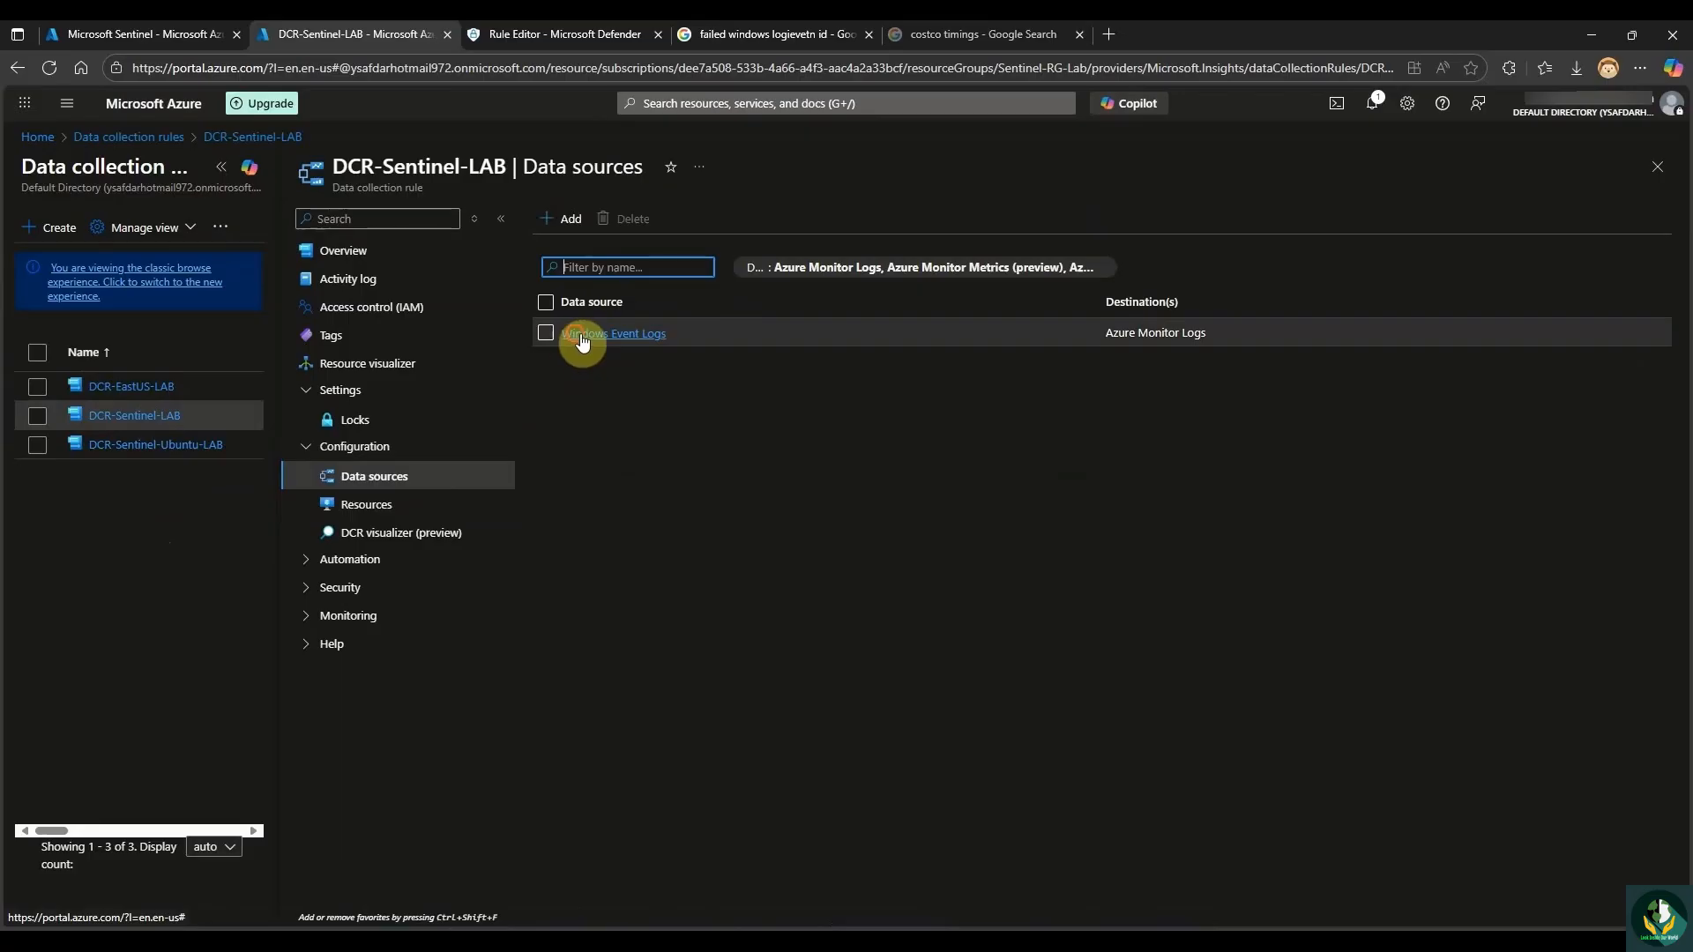
{"action": "left_click", "coordinate": [582, 340]}
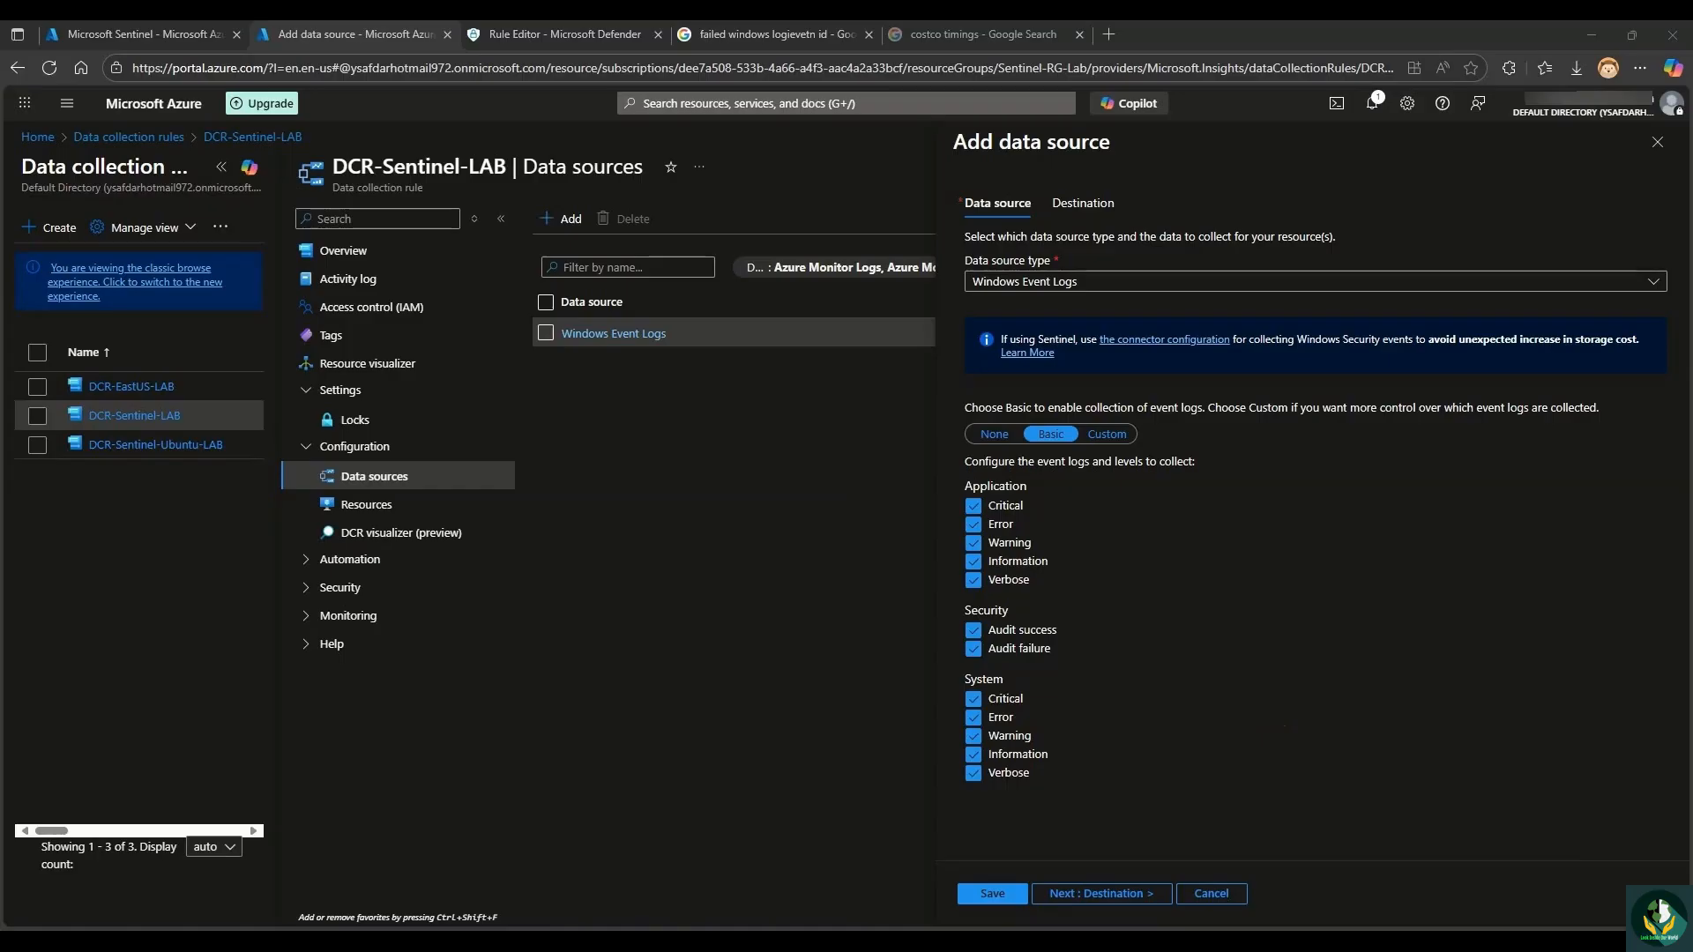
Set event log collection to Custom and try to add the XPath query Microsoft-Windows-PowerShell/Operational!*.
{"action": "left_click", "coordinate": [1108, 434]}
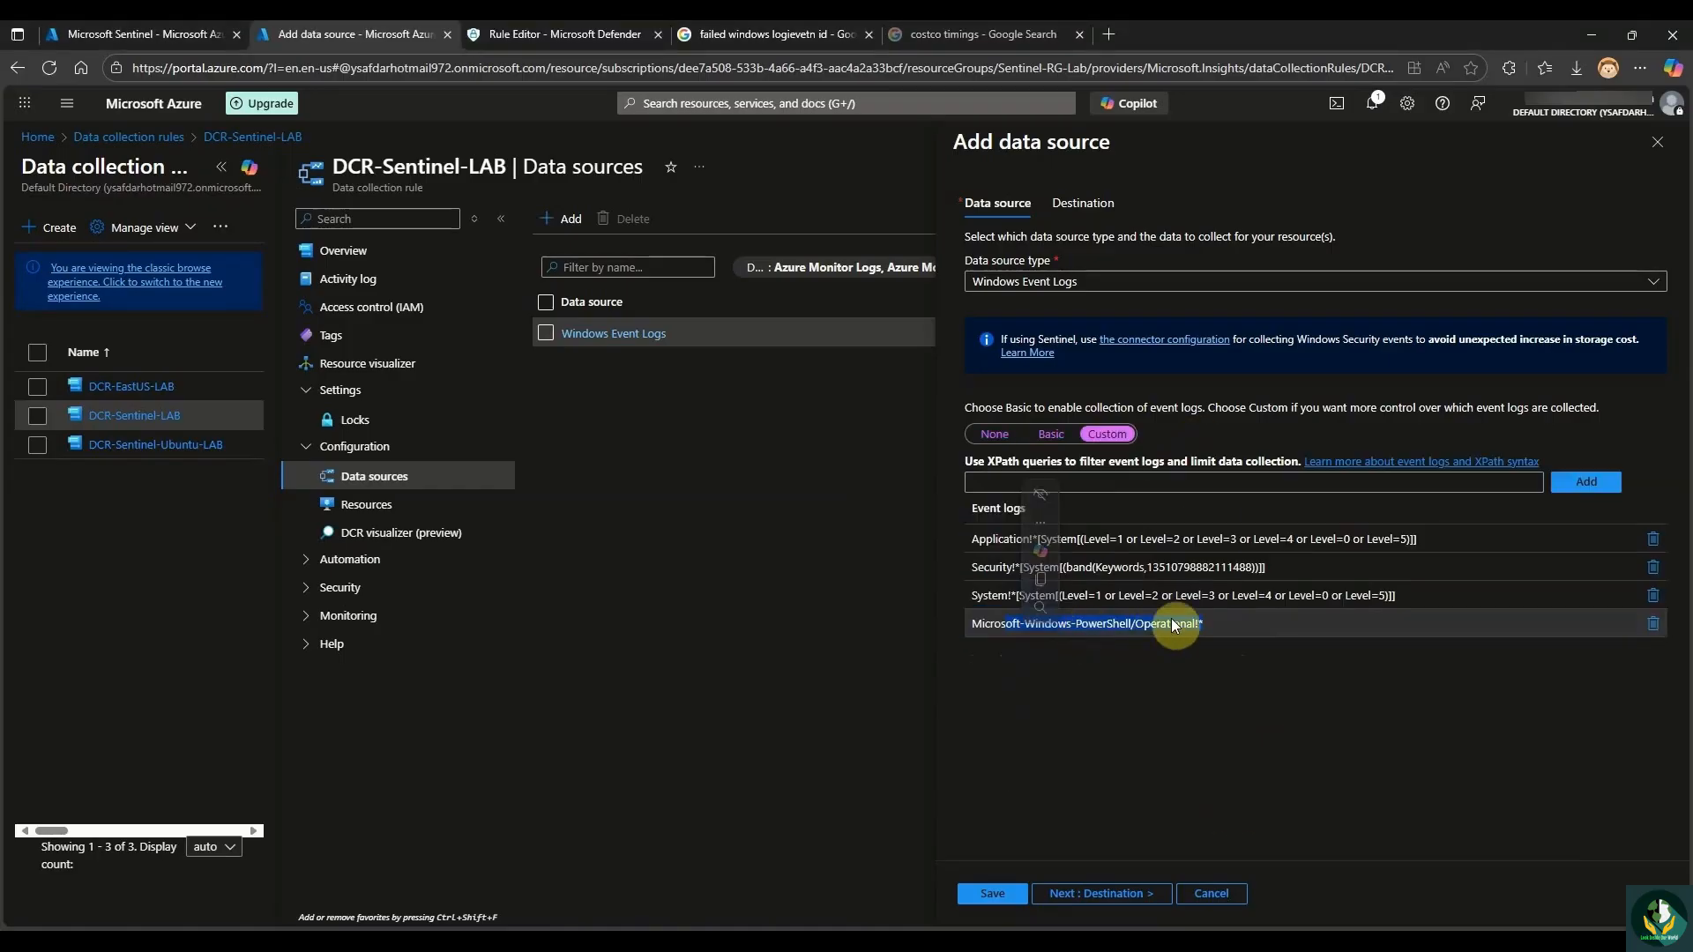
{"action": "left_click_drag", "start_coordinate": [1171, 623], "coordinate": [1191, 629]}
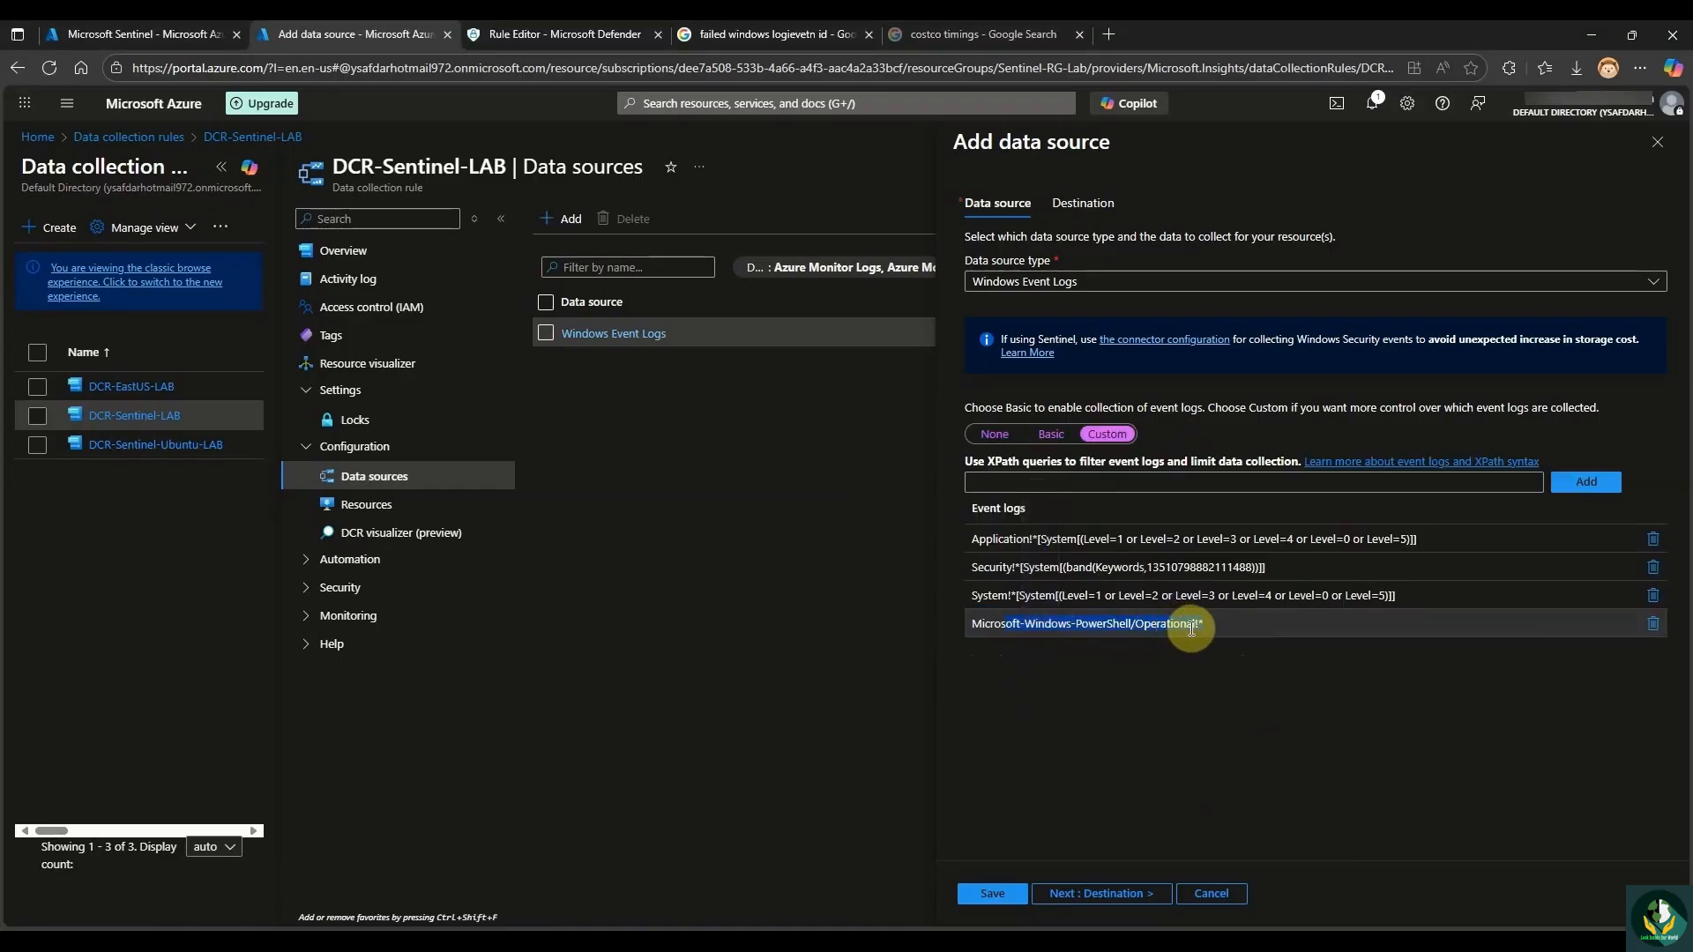
{"action": "left_click_drag", "start_coordinate": [1219, 616], "coordinate": [942, 633]}
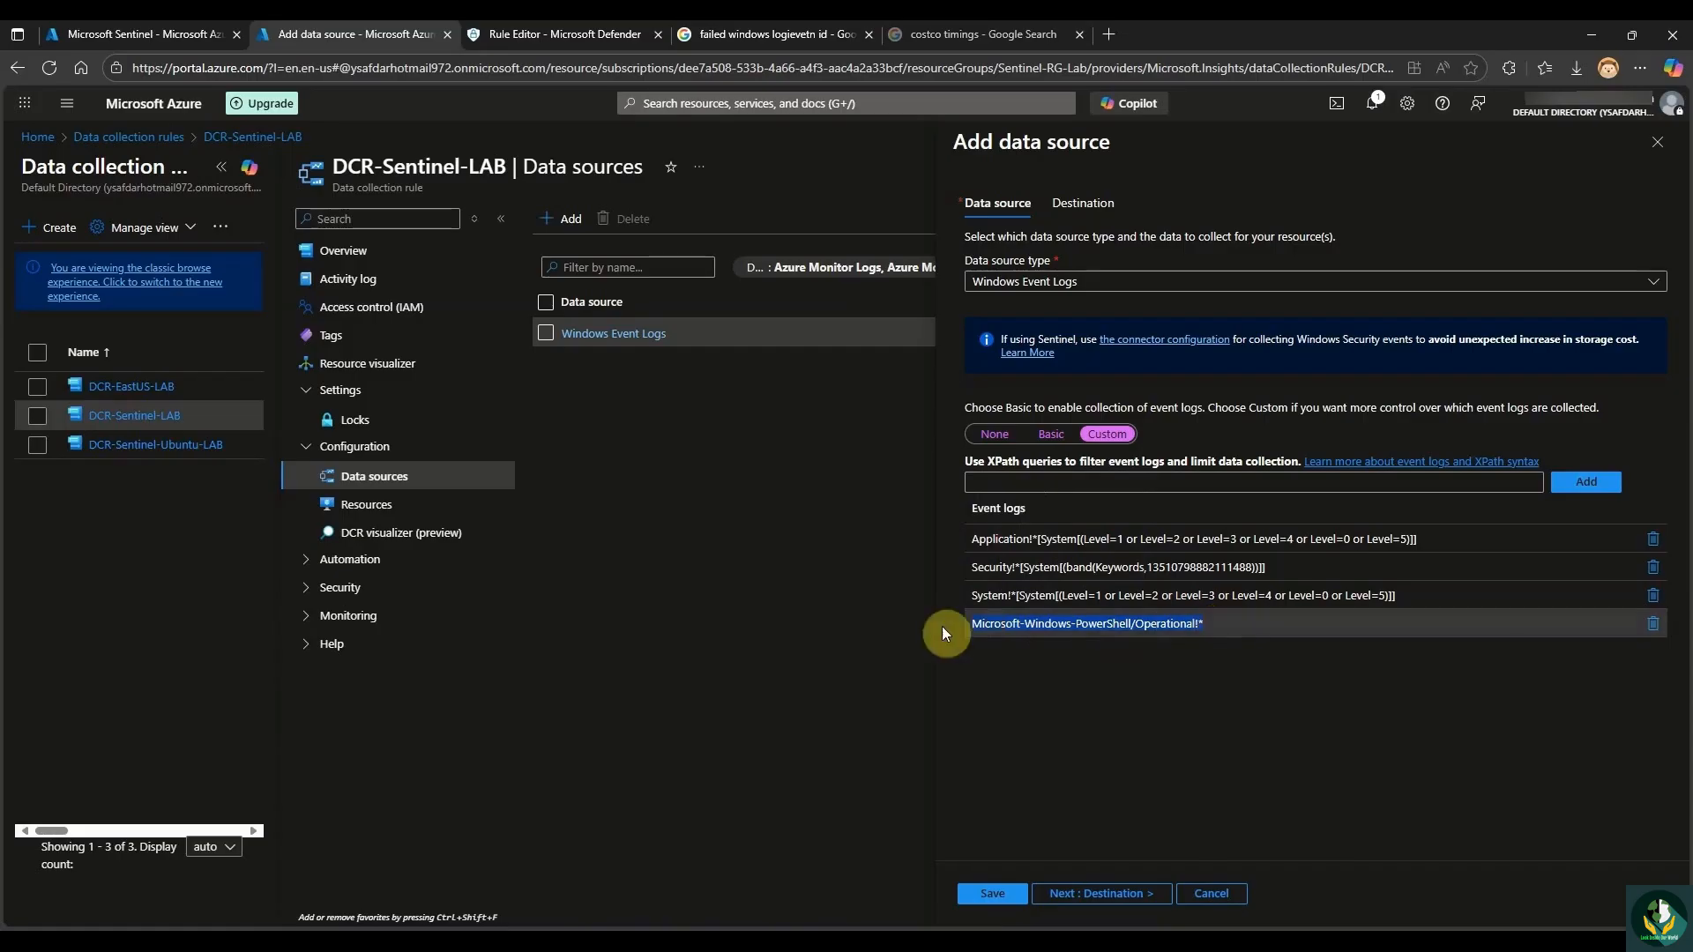
{"action": "left_click", "coordinate": [1047, 483]}
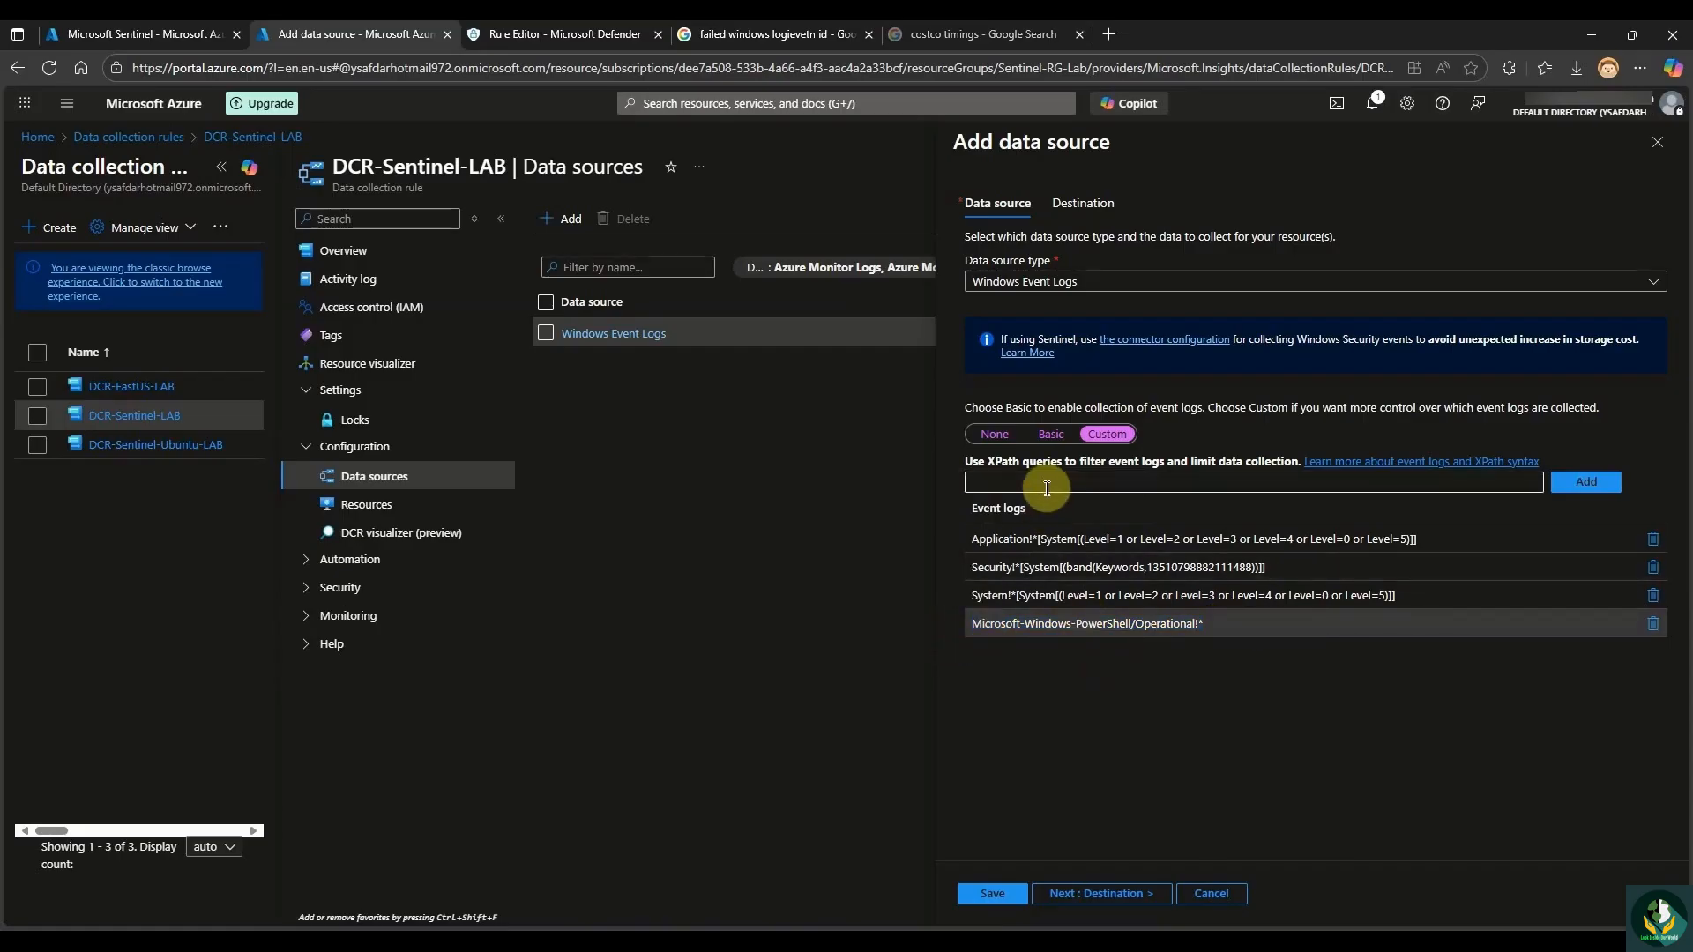
{"action": "left_click", "coordinate": [1046, 487]}
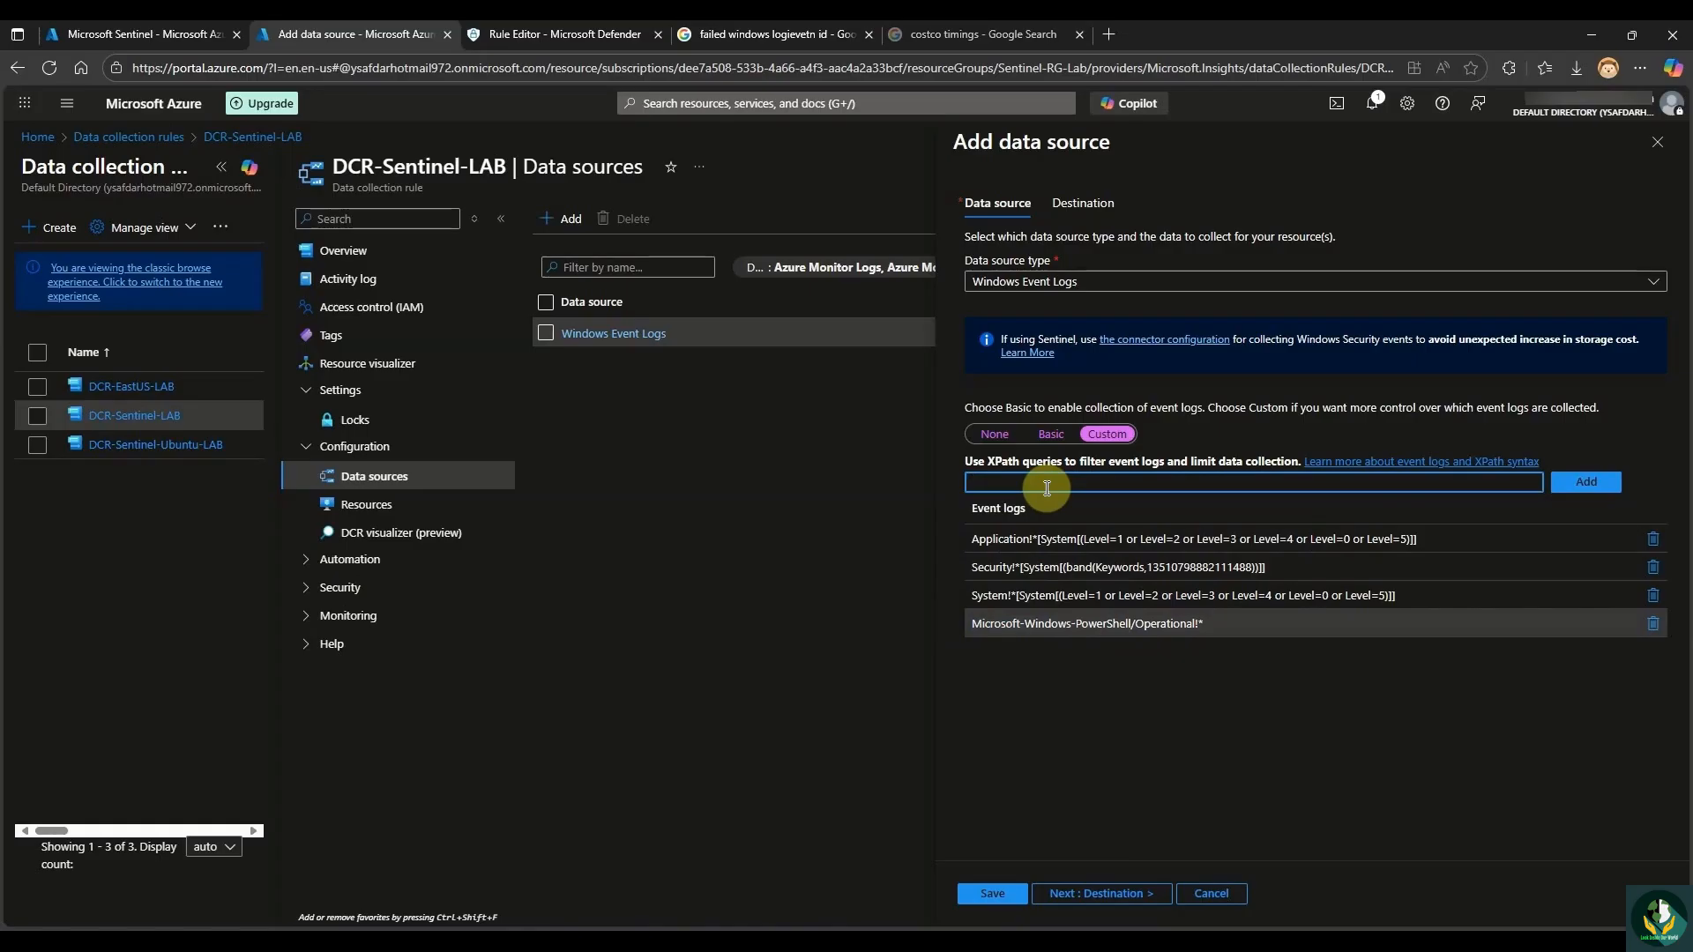
{"action": "type", "text": "Microsoft-Windows-PowerShell/Operational!*"}
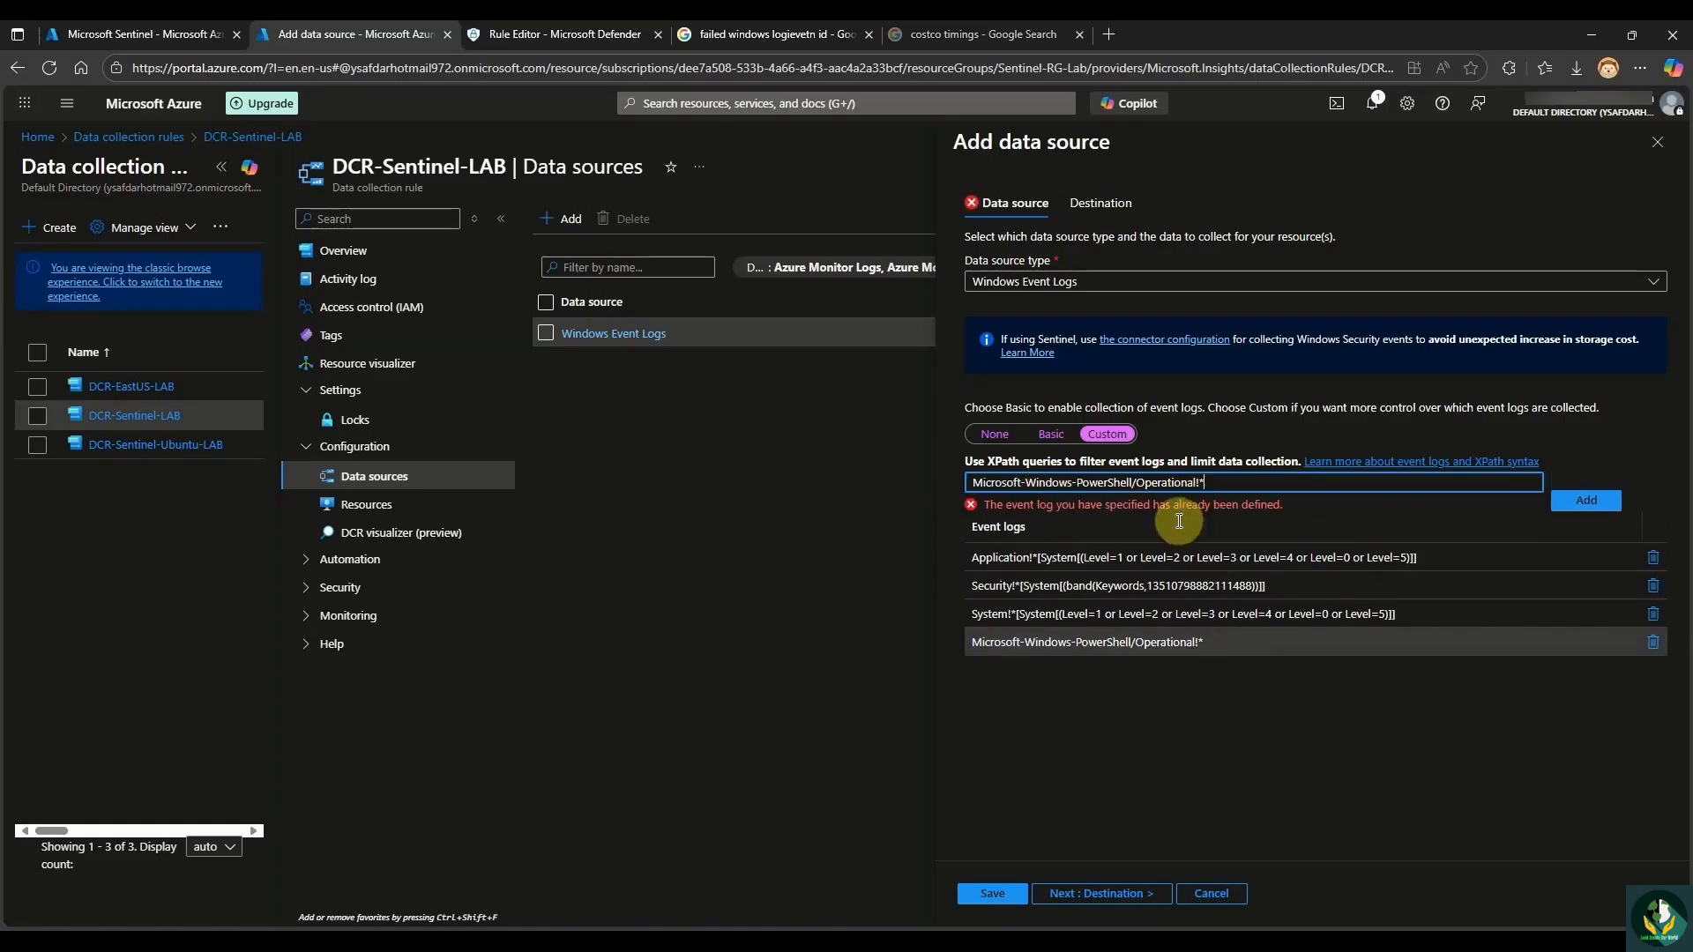
{"action": "left_click", "coordinate": [1591, 501]}
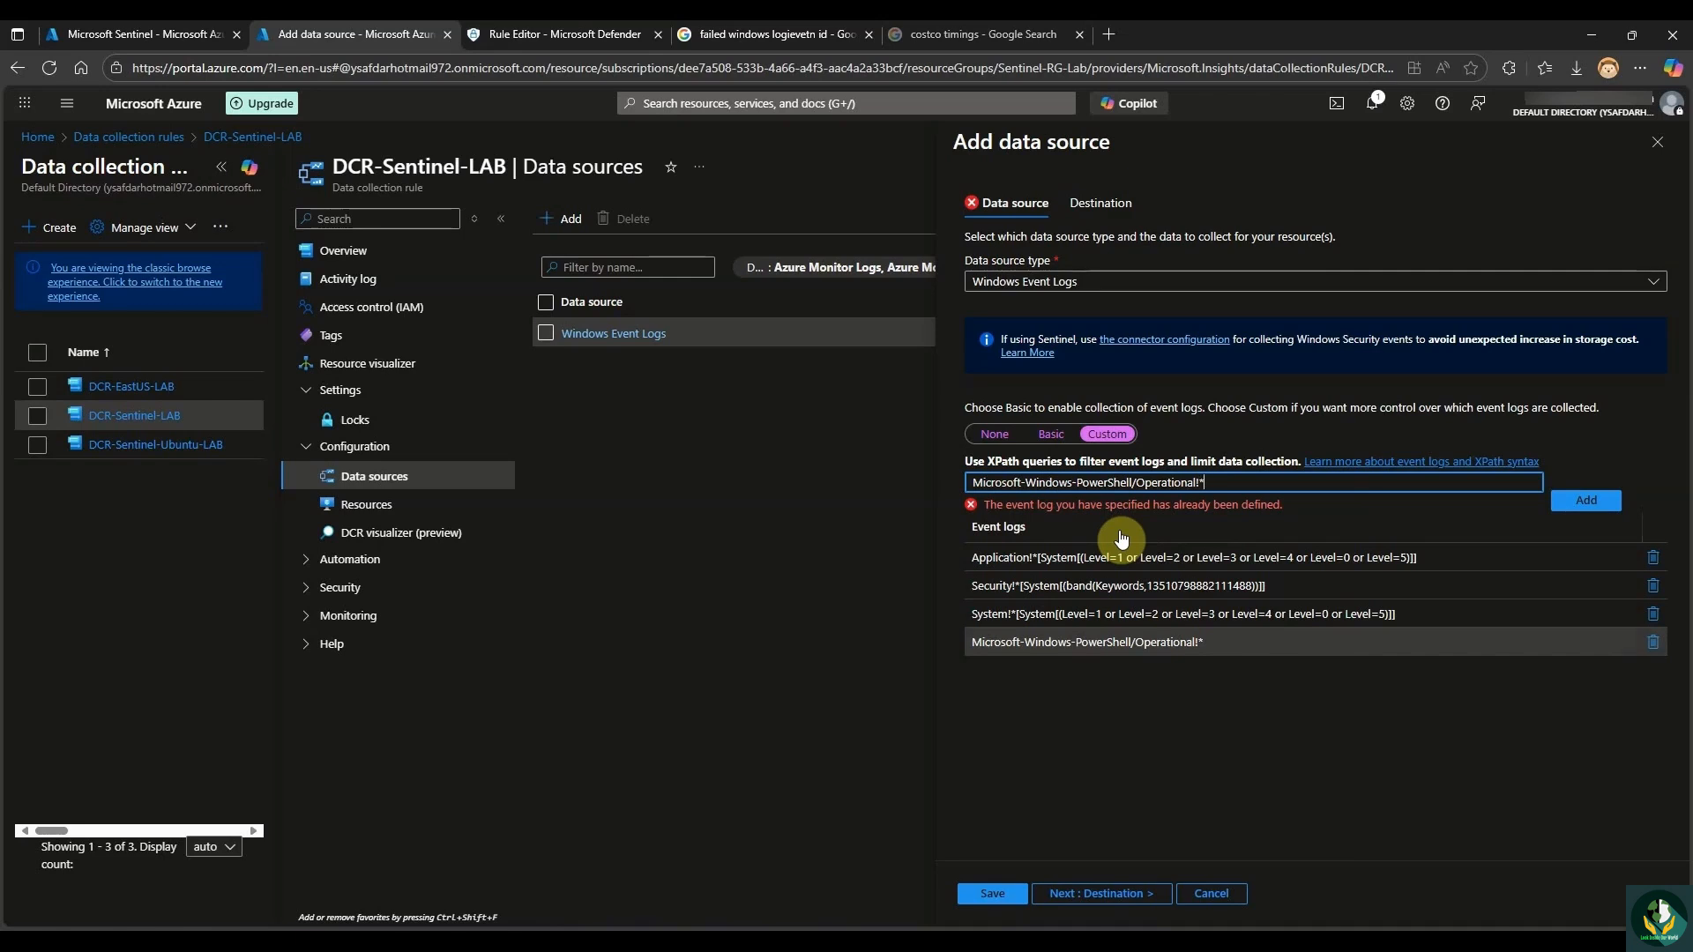
Copy the existing Microsoft-Windows-PowerShell/Operational!* entry and try to add it again as a custom XPath query.
{"action": "left_click_drag", "start_coordinate": [1211, 645], "coordinate": [970, 645]}
{"action": "key", "text": "ctrl+c"}
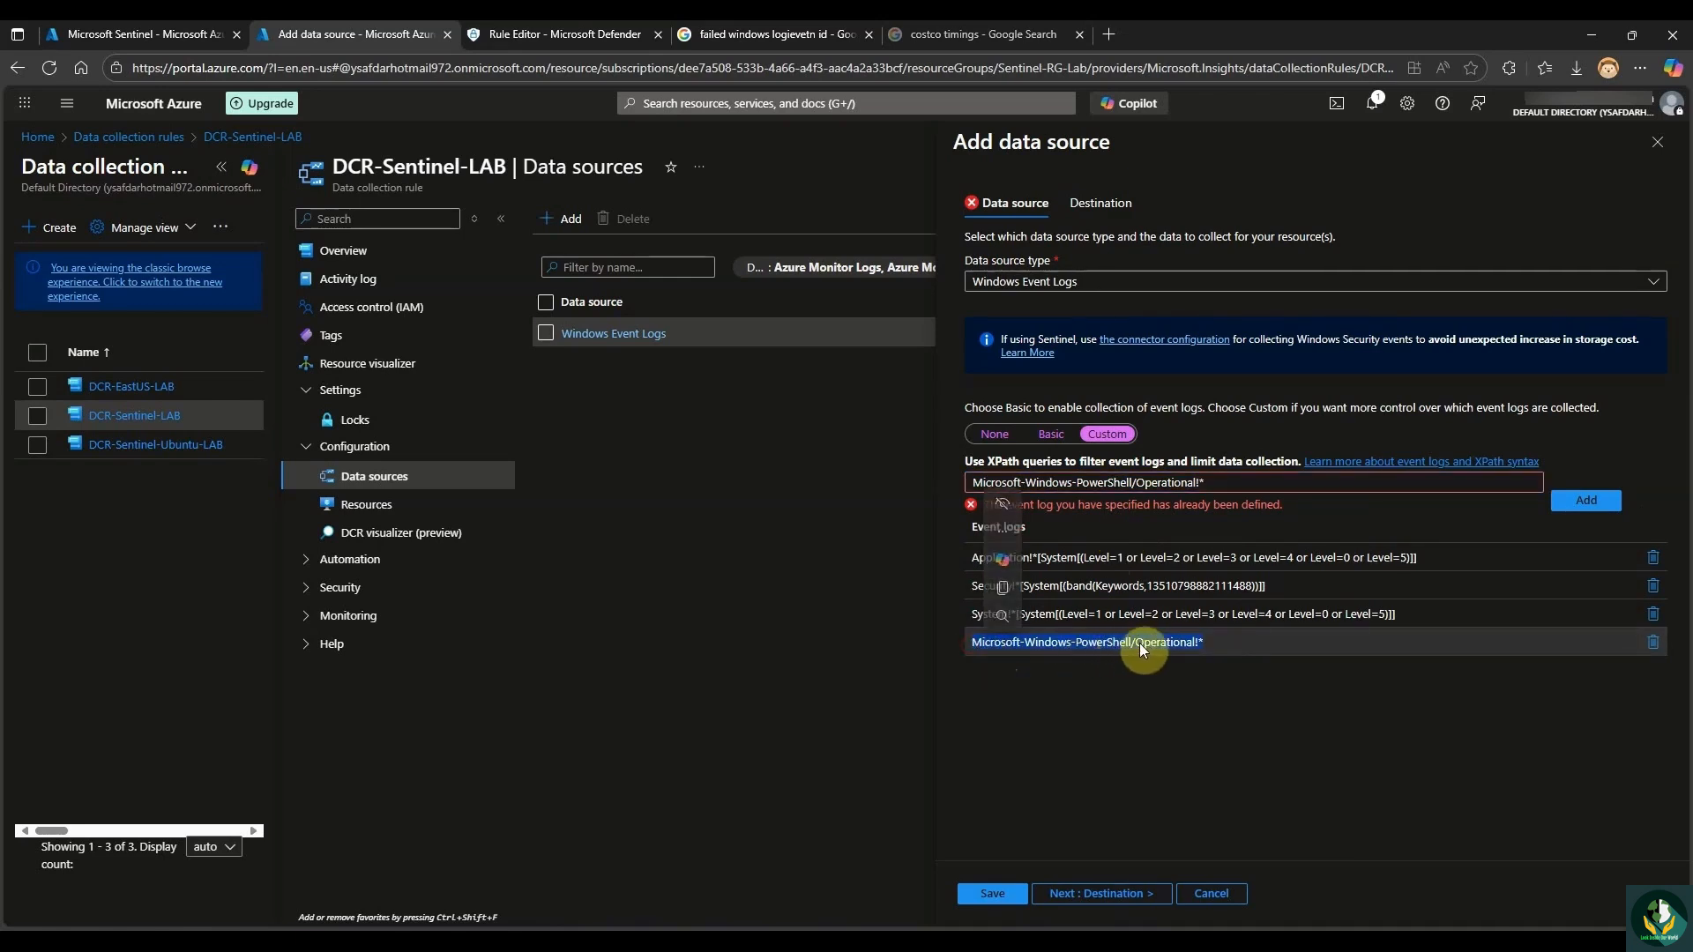
{"action": "left_click", "coordinate": [1204, 645]}
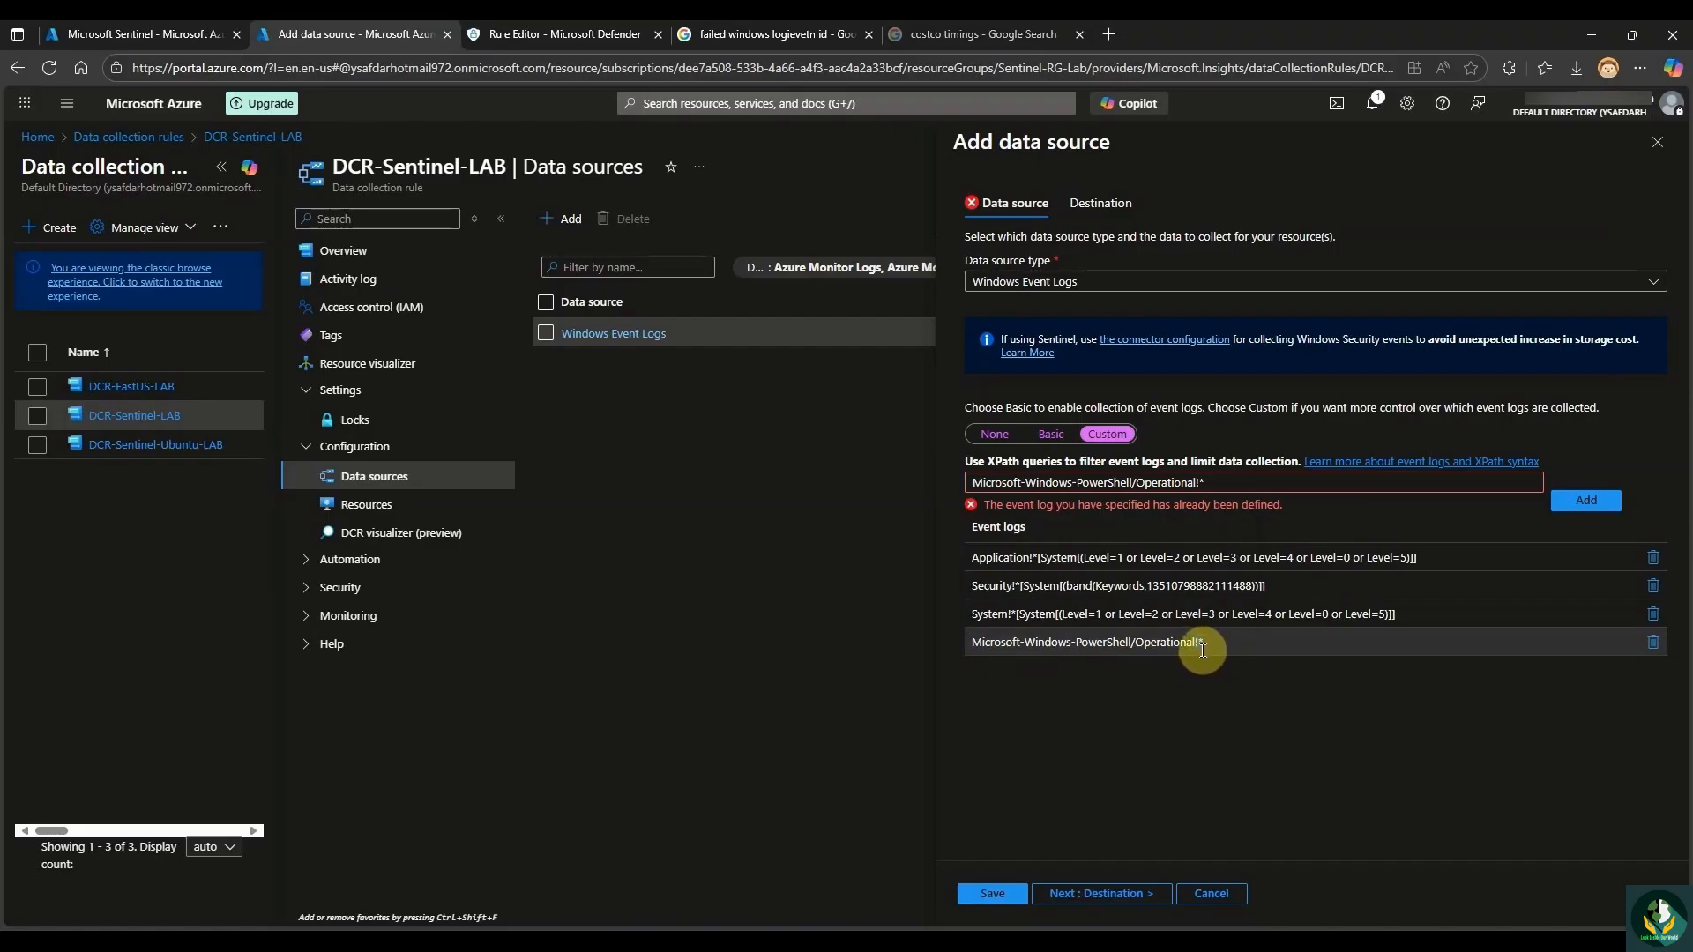
{"action": "double_click", "coordinate": [1196, 644]}
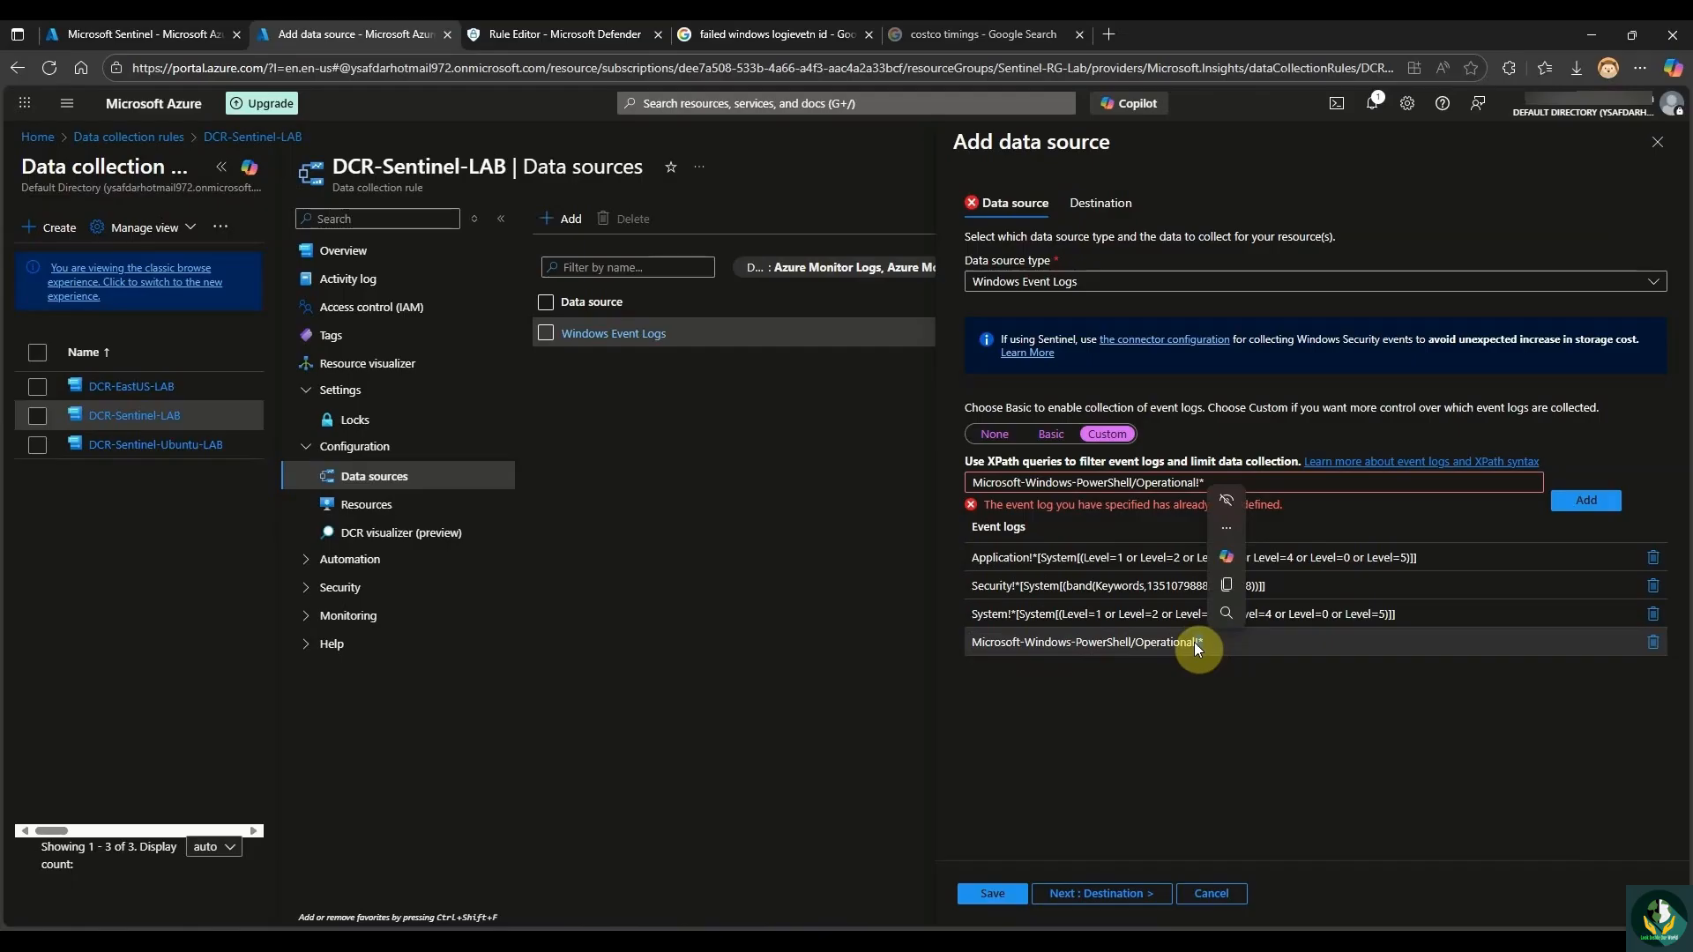
{"action": "left_click", "coordinate": [1224, 721]}
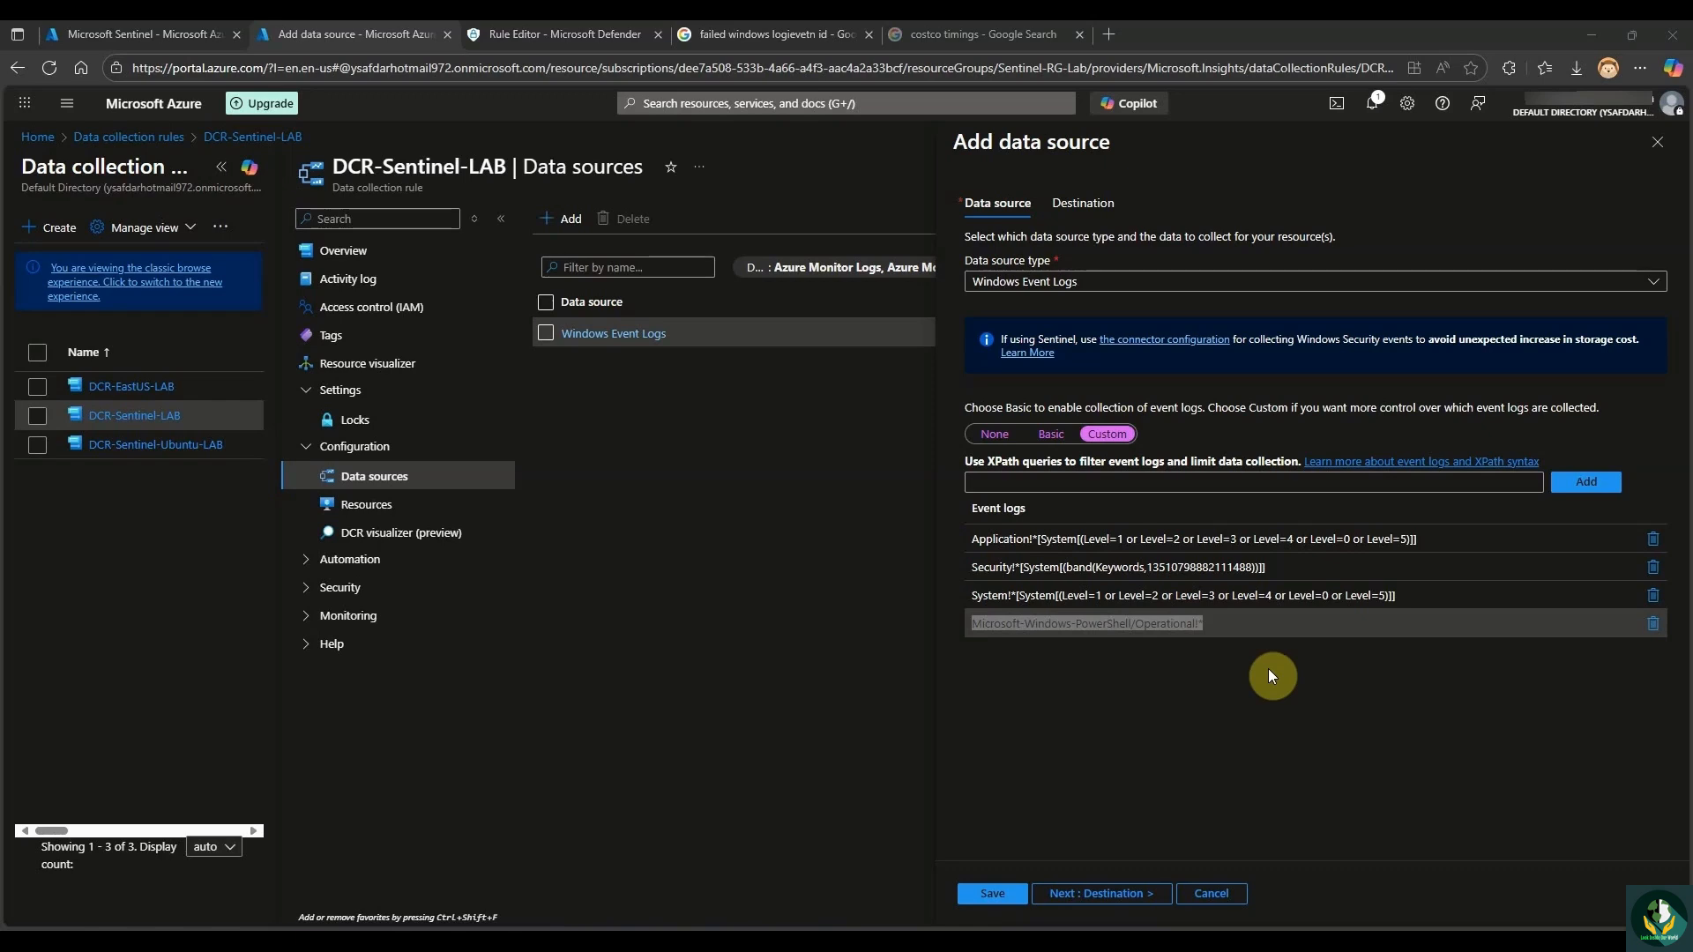
{"action": "left_click", "coordinate": [994, 482]}
{"action": "key", "text": "ctrl+v"}
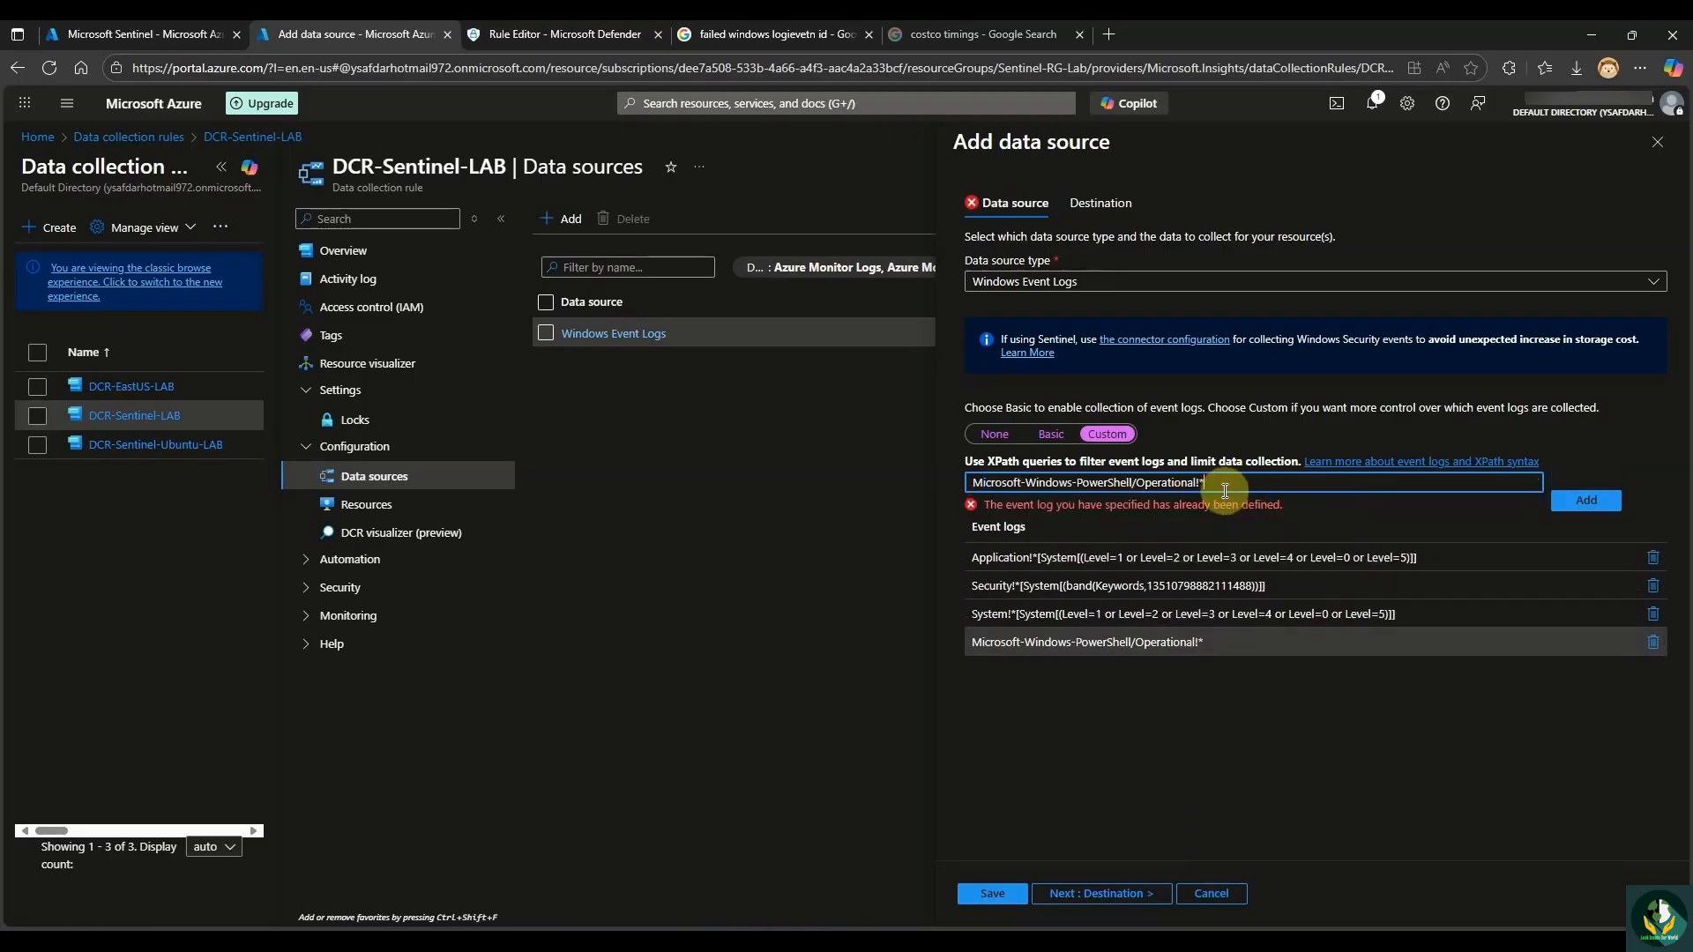
{"action": "left_click_drag", "start_coordinate": [1230, 485], "coordinate": [984, 486]}
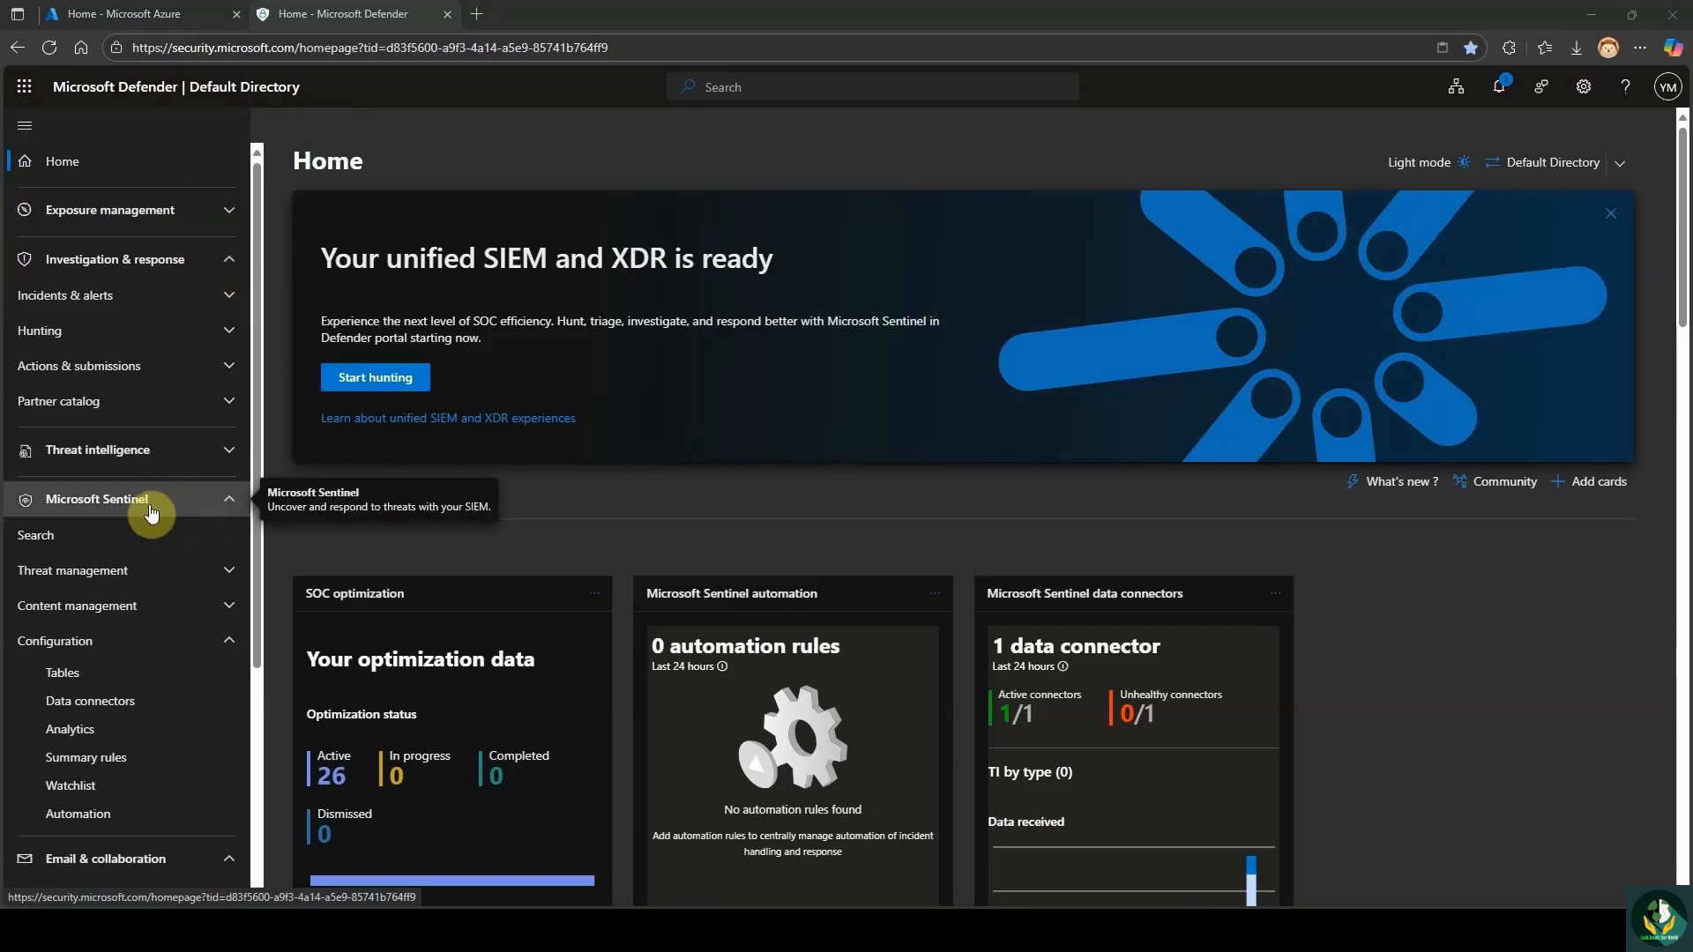
Switch to the Microsoft Defender portal and create a scheduled query rule in Microsoft Sentinel Analytics named Suspicious-PowerShell.
{"action": "scroll", "coordinate": [88, 648], "scroll_direction": "down", "scroll_amount": 1}
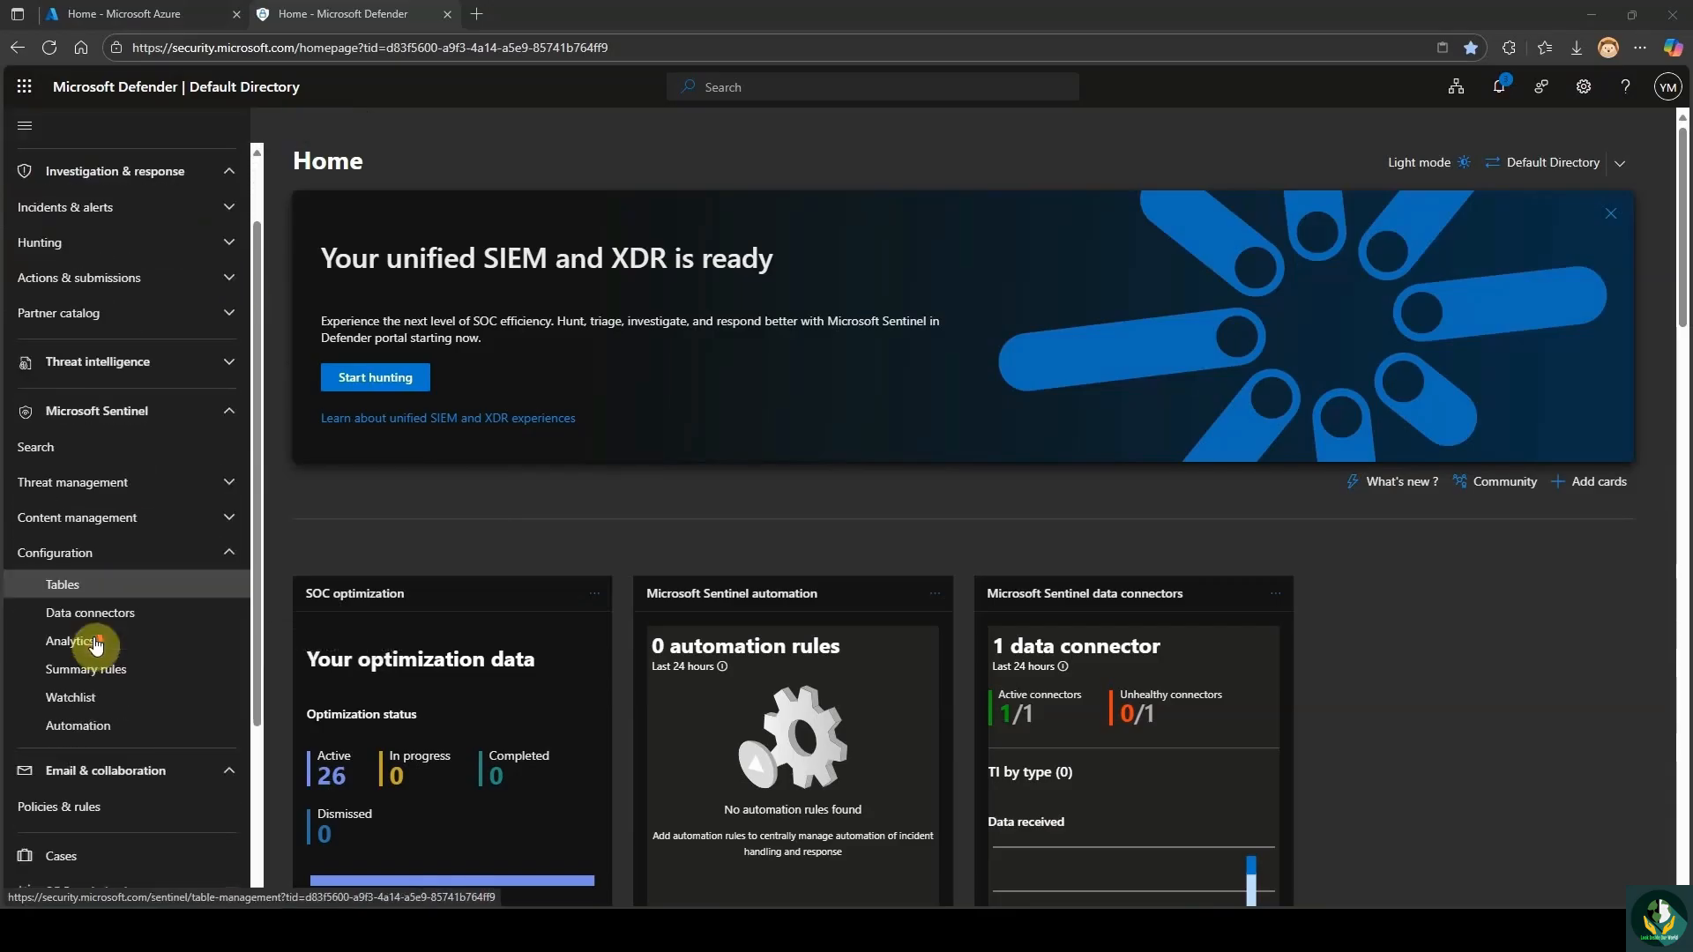
{"action": "left_click", "coordinate": [104, 644]}
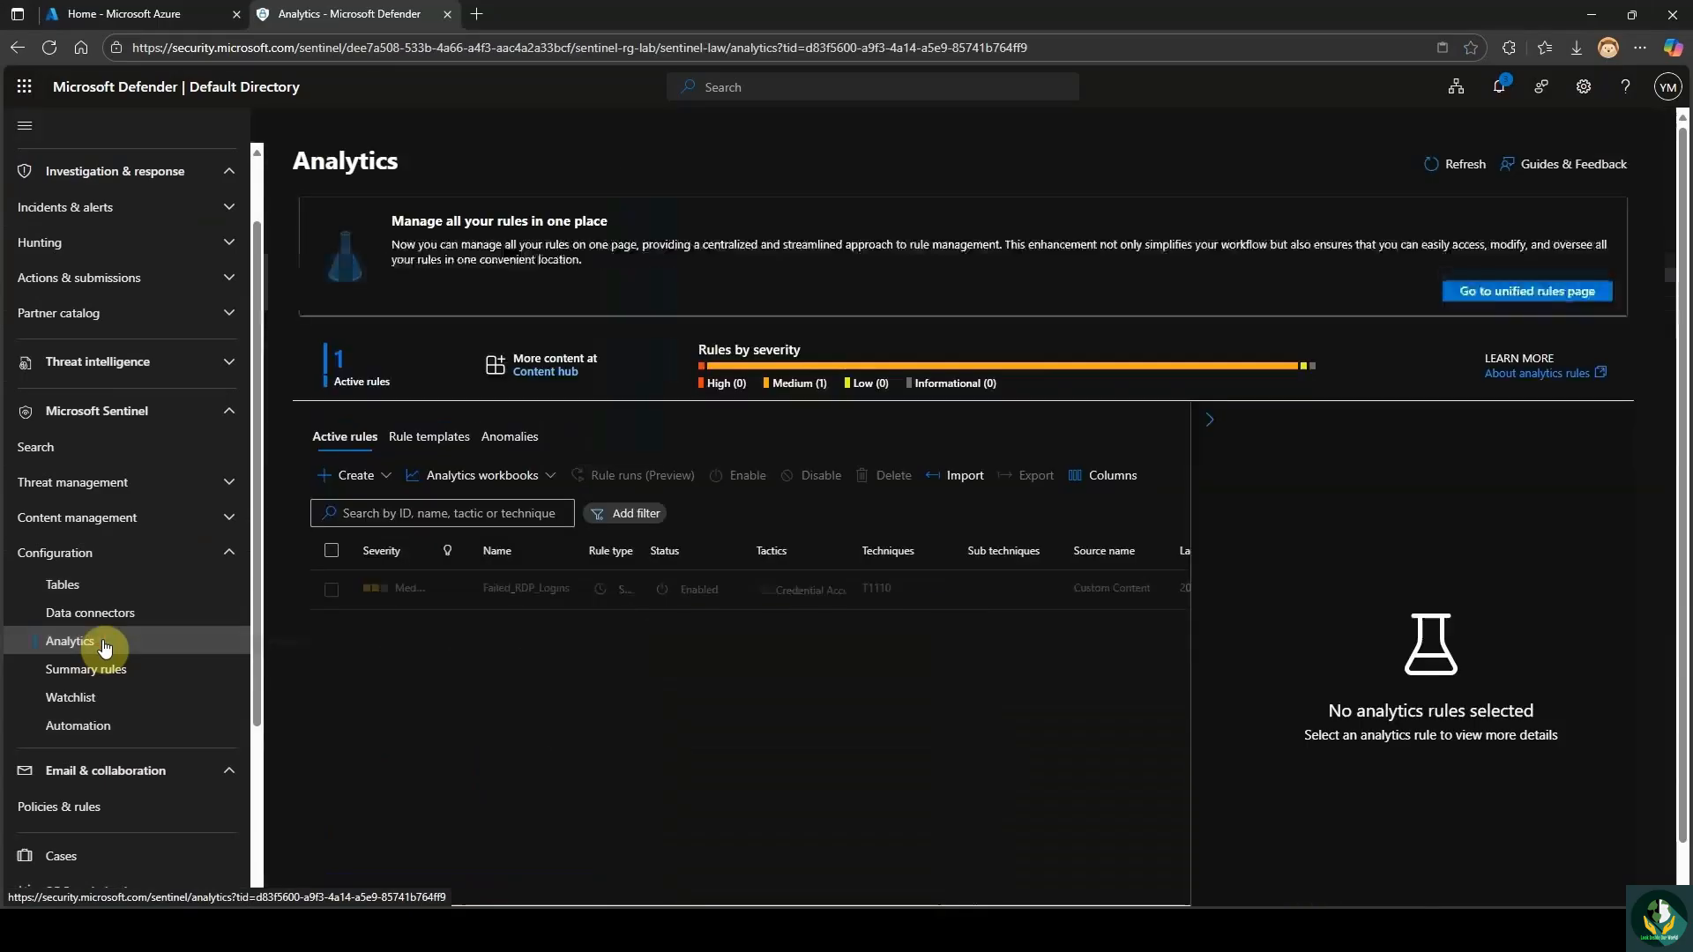
{"action": "left_click", "coordinate": [380, 485]}
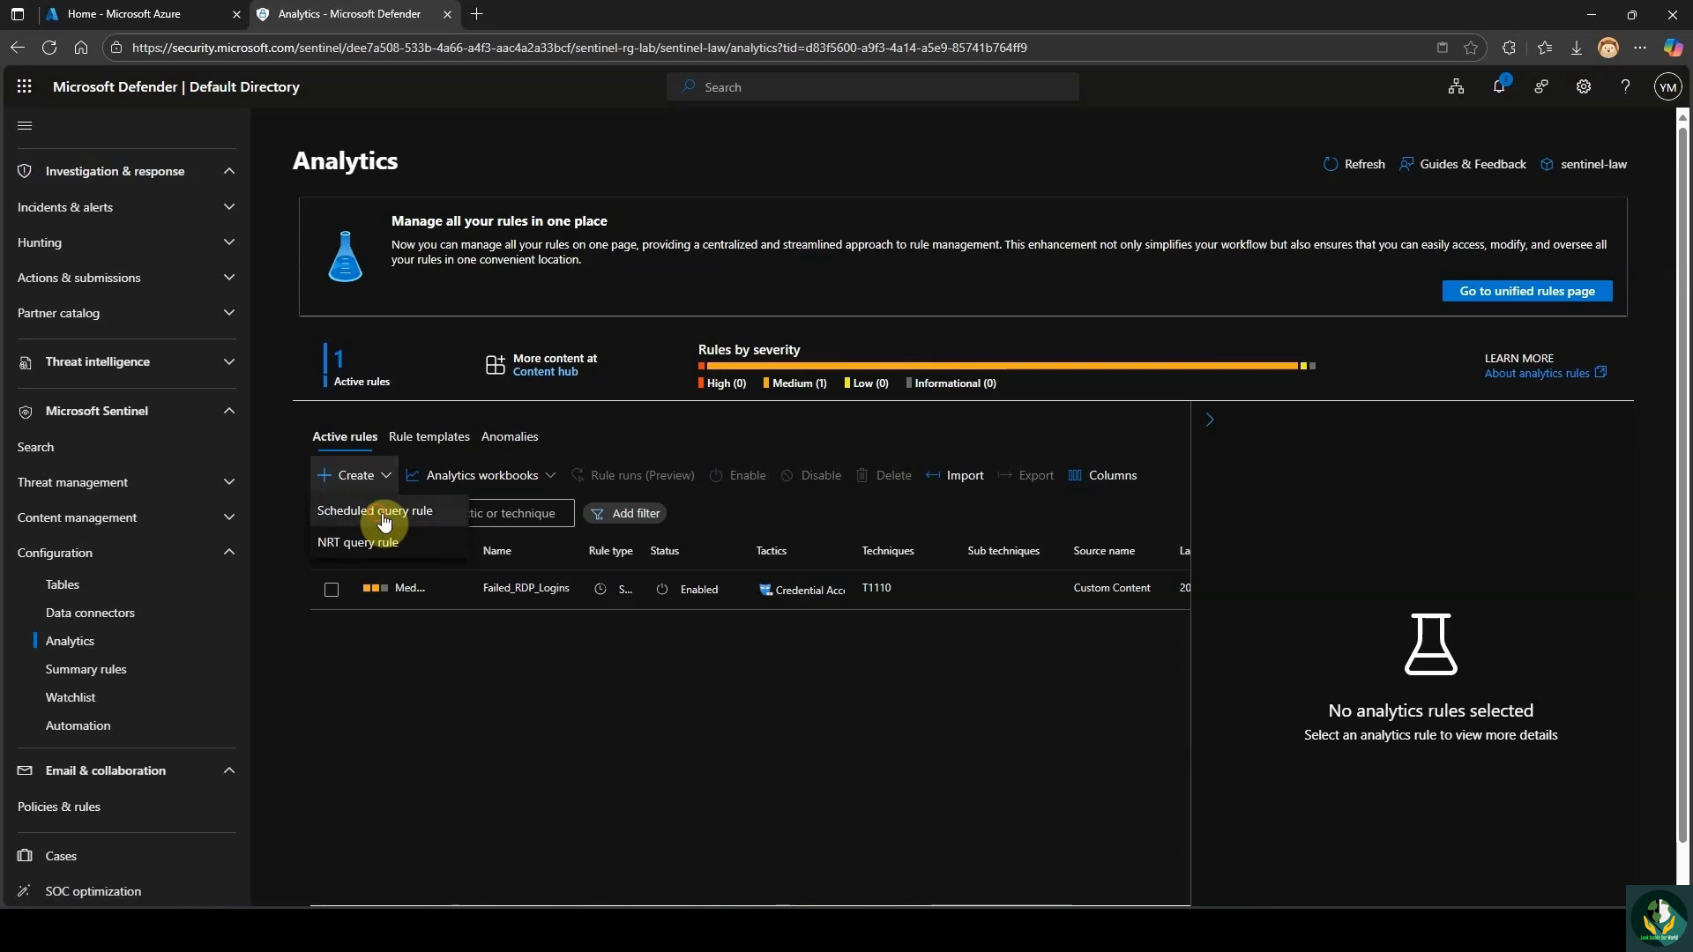
{"action": "left_click", "coordinate": [383, 514]}
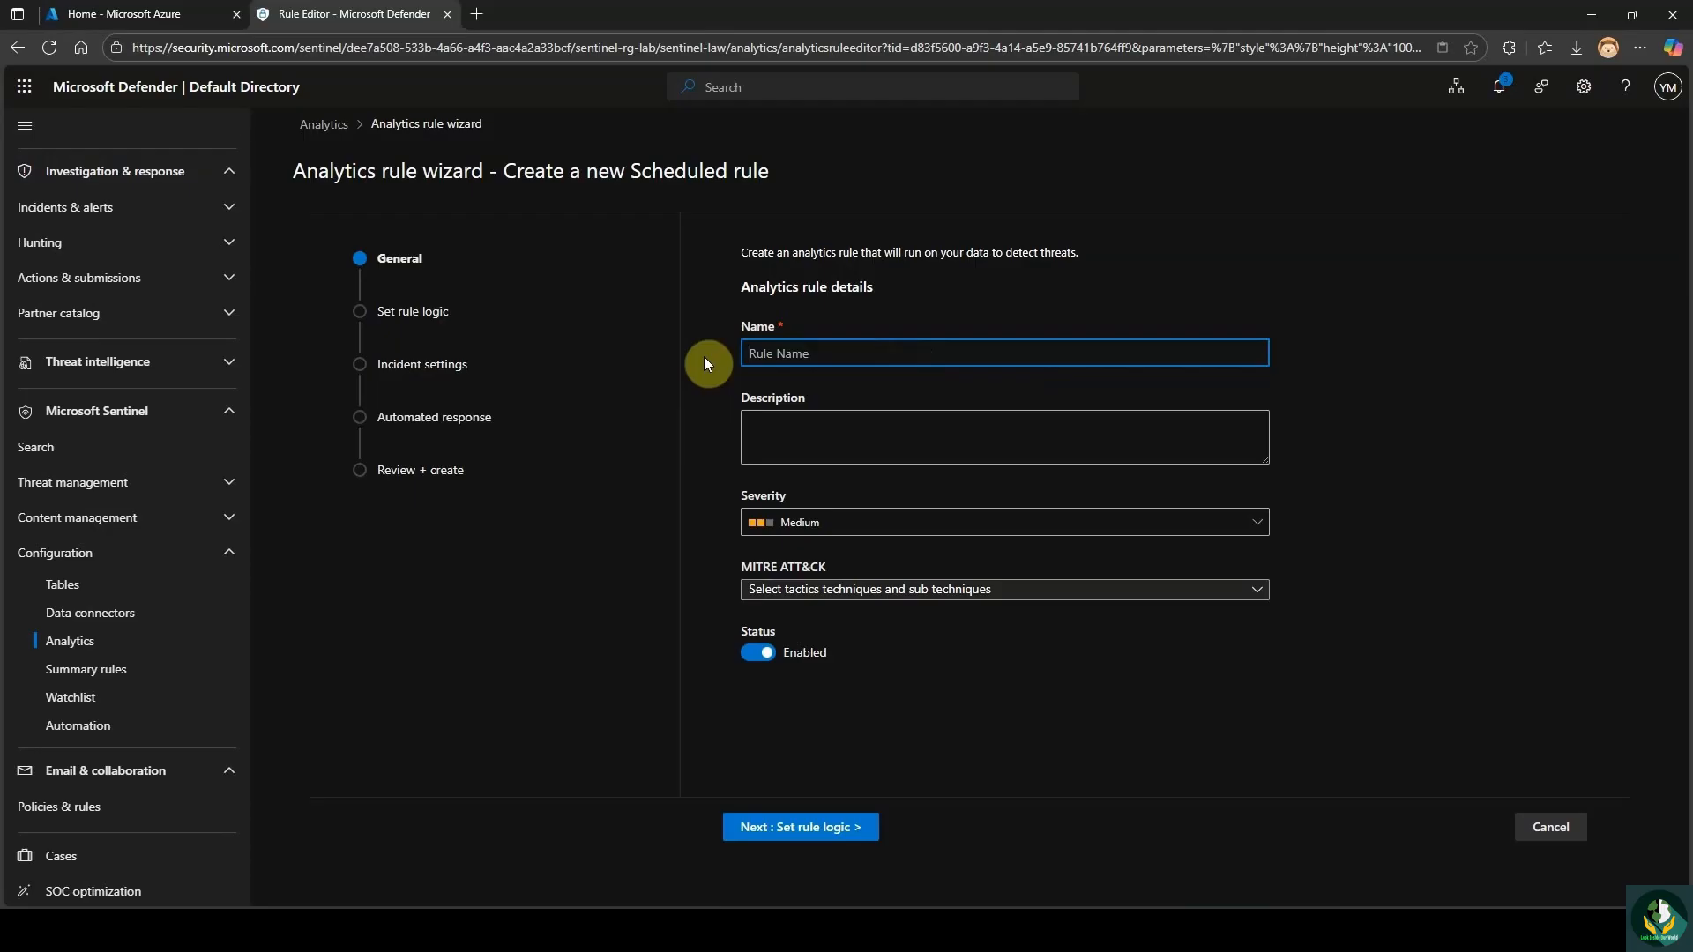
{"action": "type", "text": "Suspicious-PowerShell"}
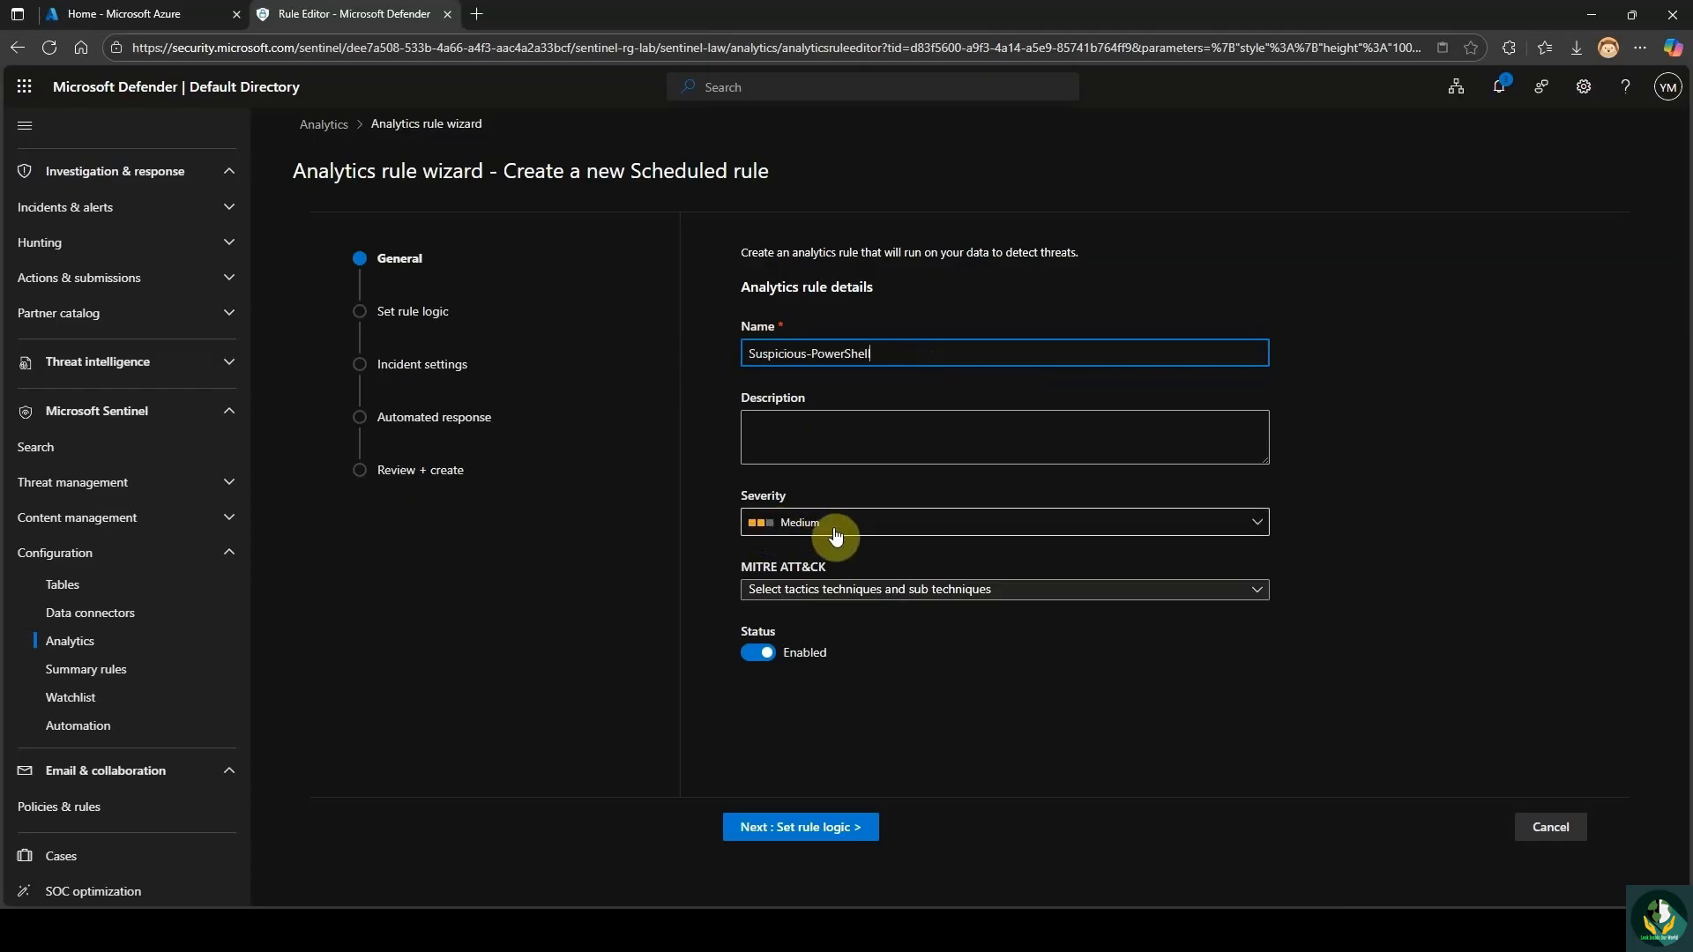
{"action": "left_click", "coordinate": [963, 703]}
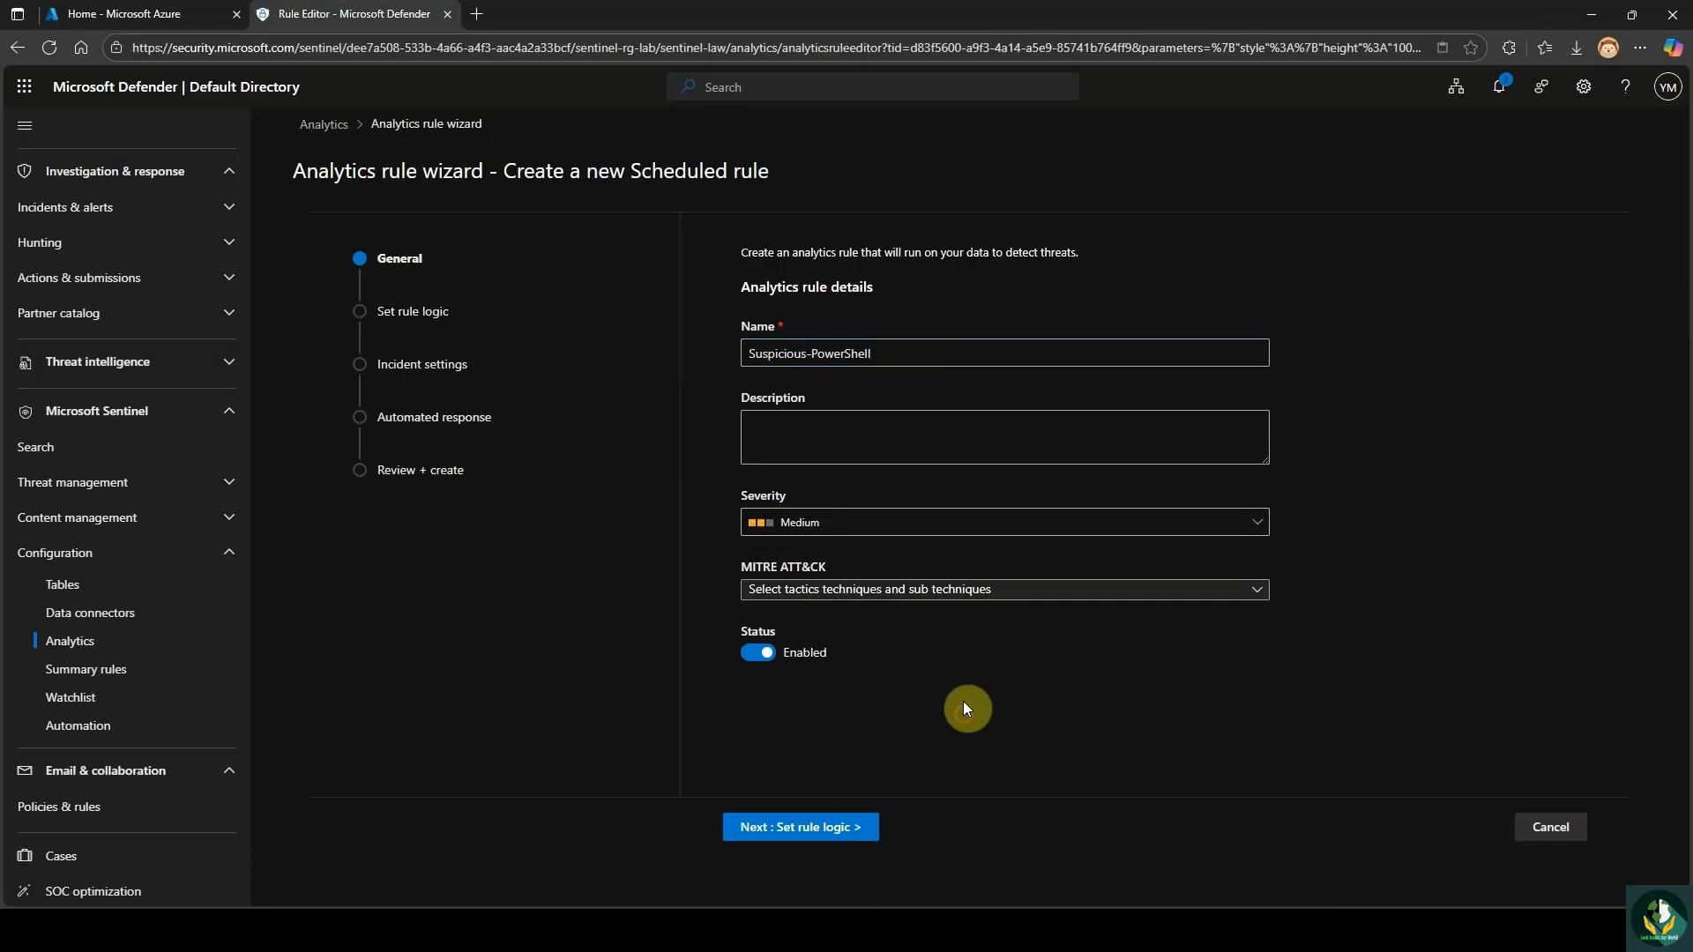
Find the MITRE ATT&CK techniques for PowerShell and assign T1059 - Command and Scripting Interpreter under Execution to the rule.
{"action": "left_click", "coordinate": [837, 591]}
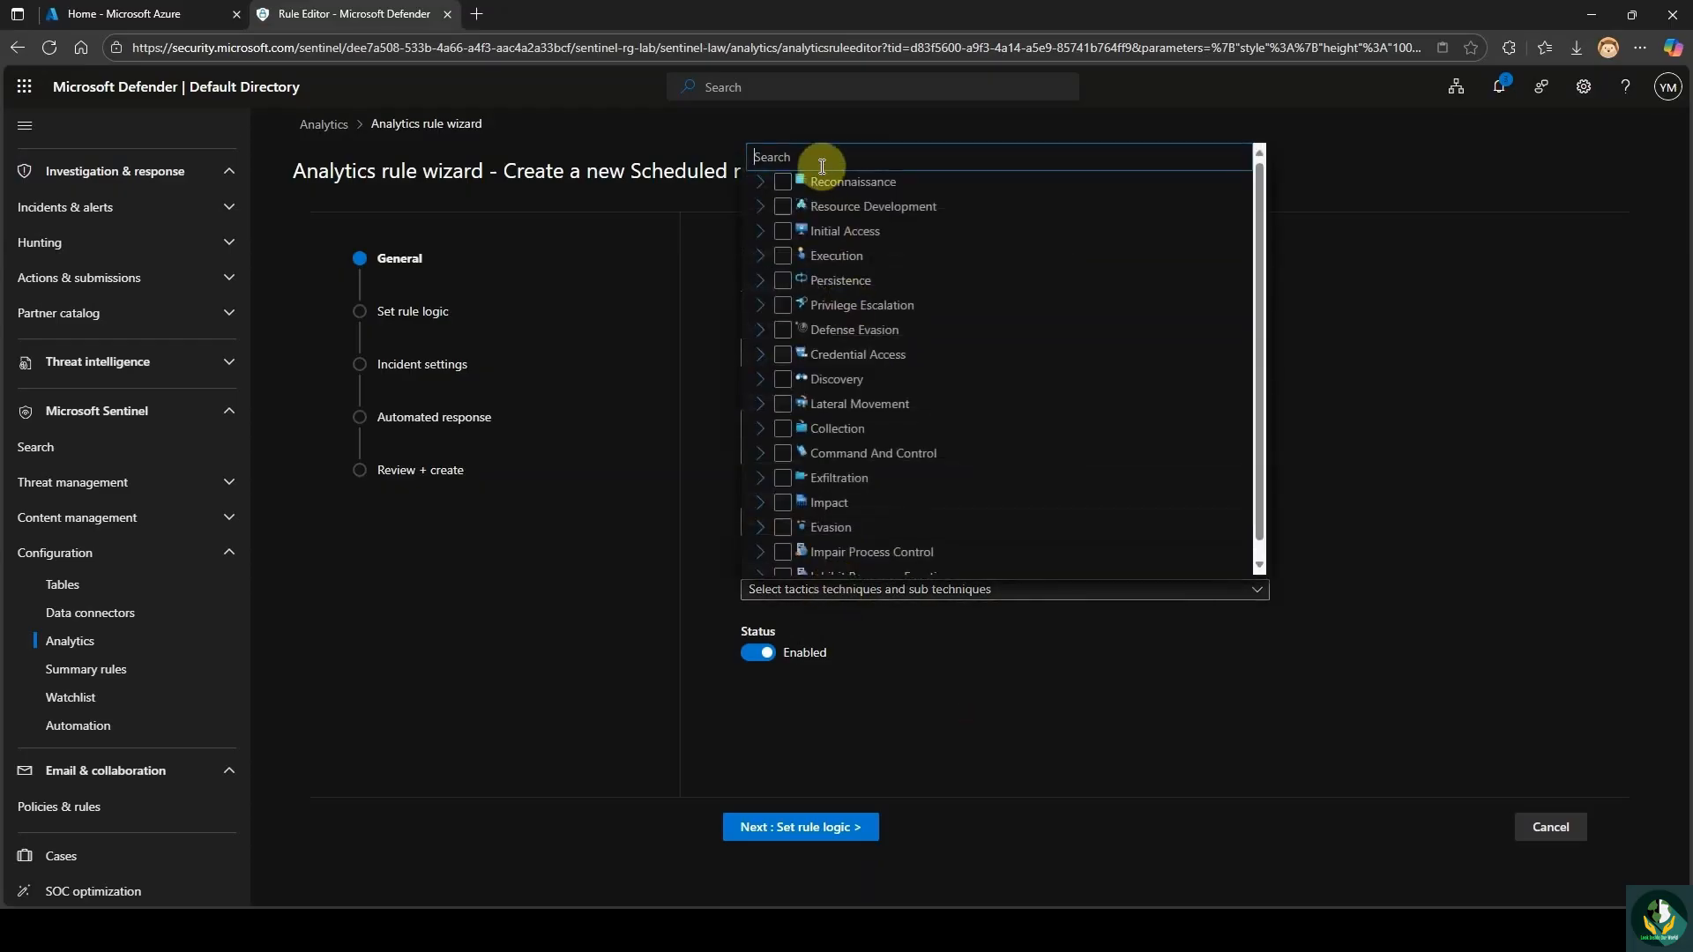
{"action": "type", "text": "Powershe"}
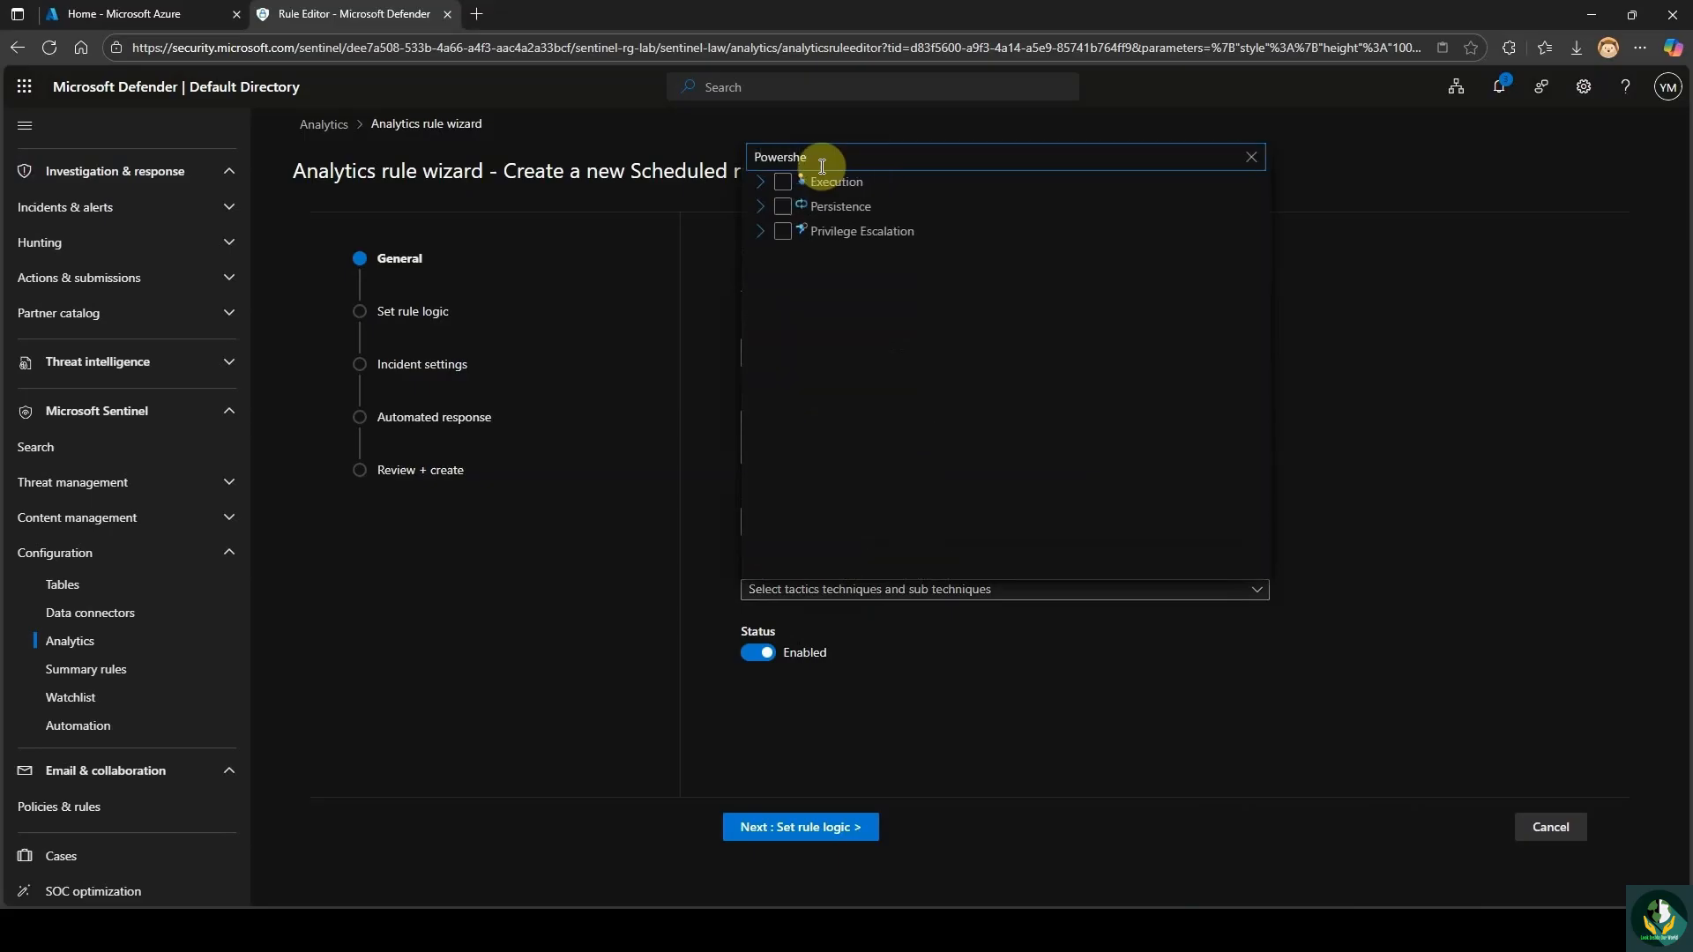
{"action": "left_click", "coordinate": [762, 188]}
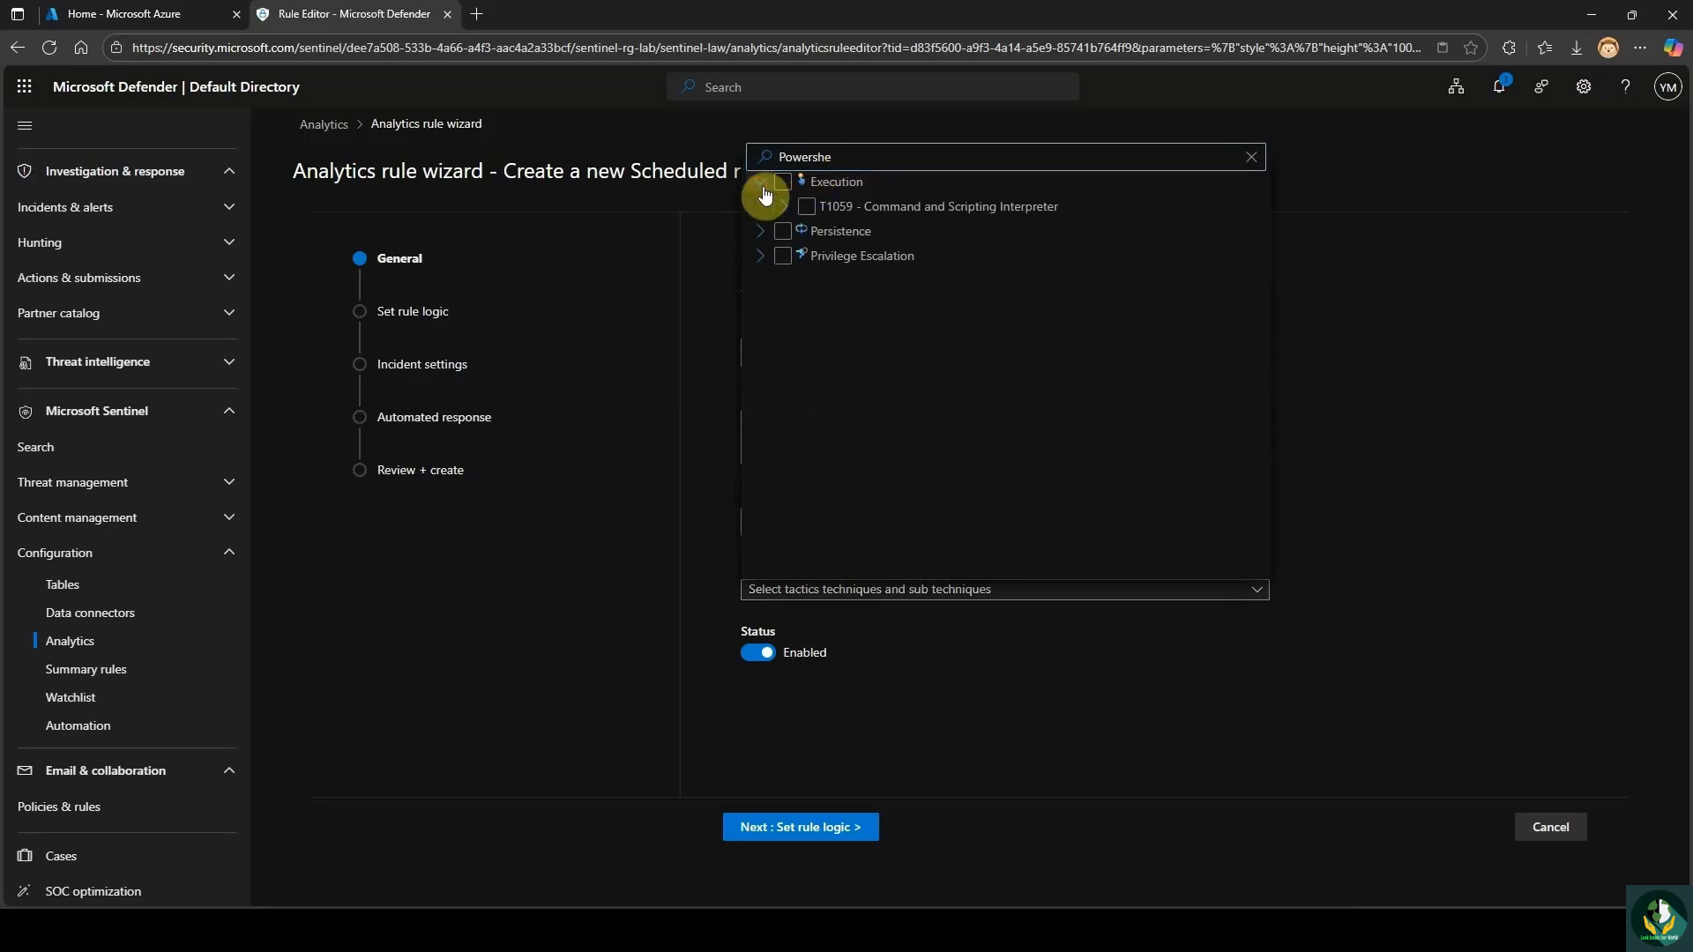
{"action": "left_click", "coordinate": [807, 210]}
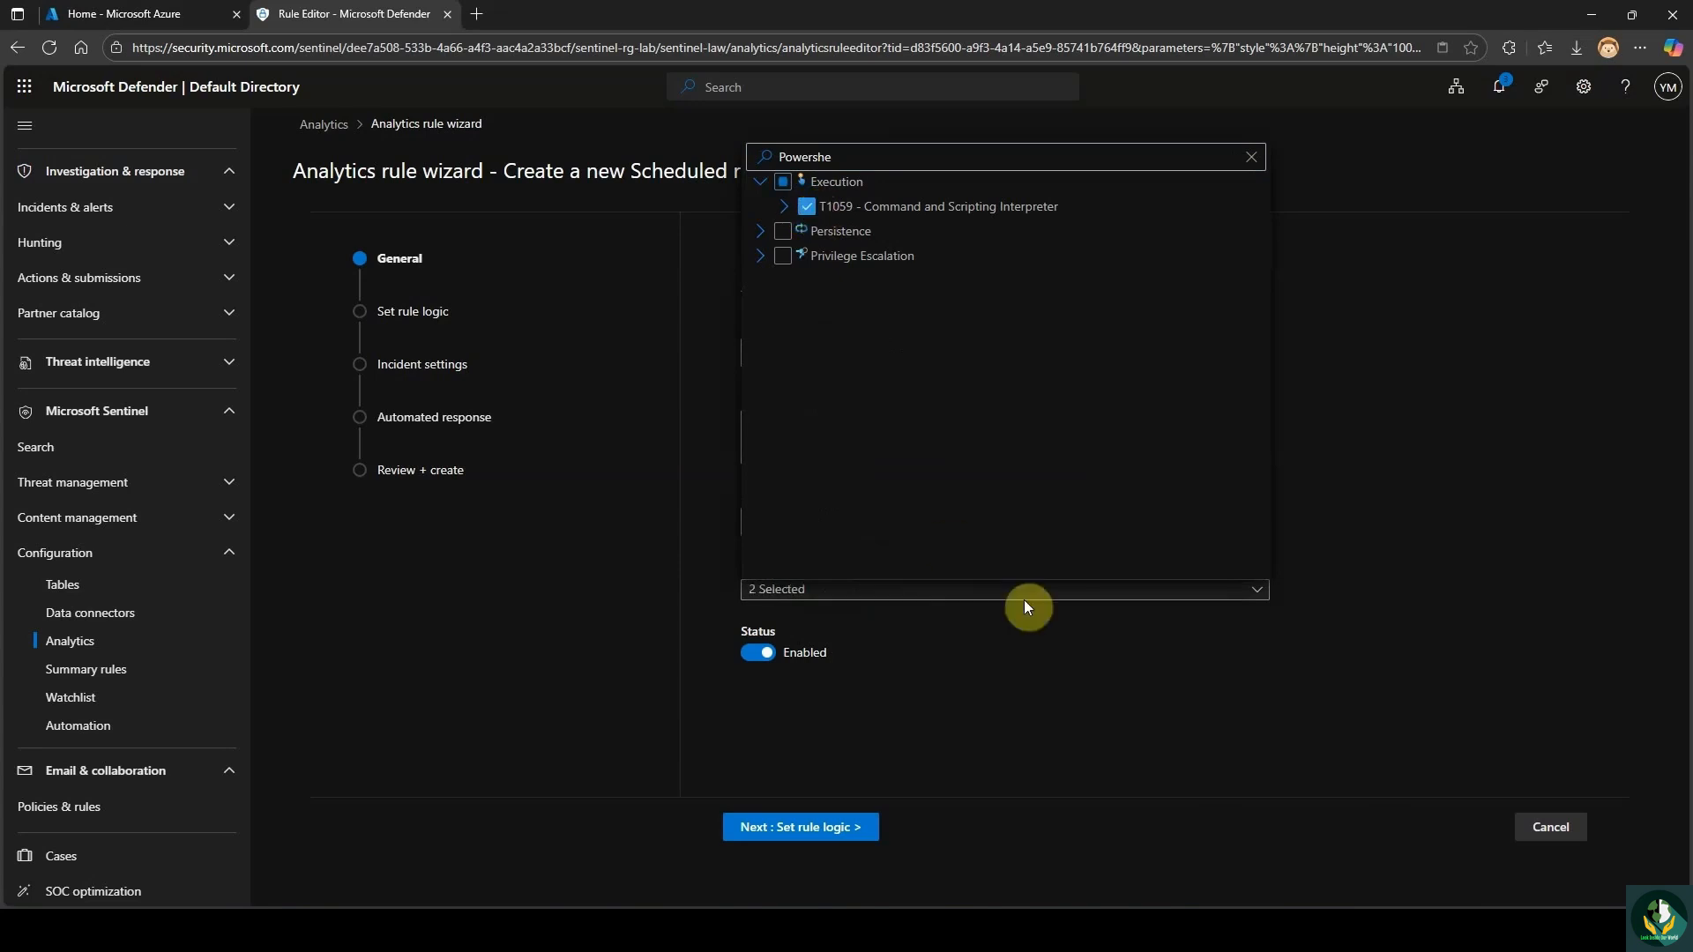
{"action": "left_click", "coordinate": [984, 674]}
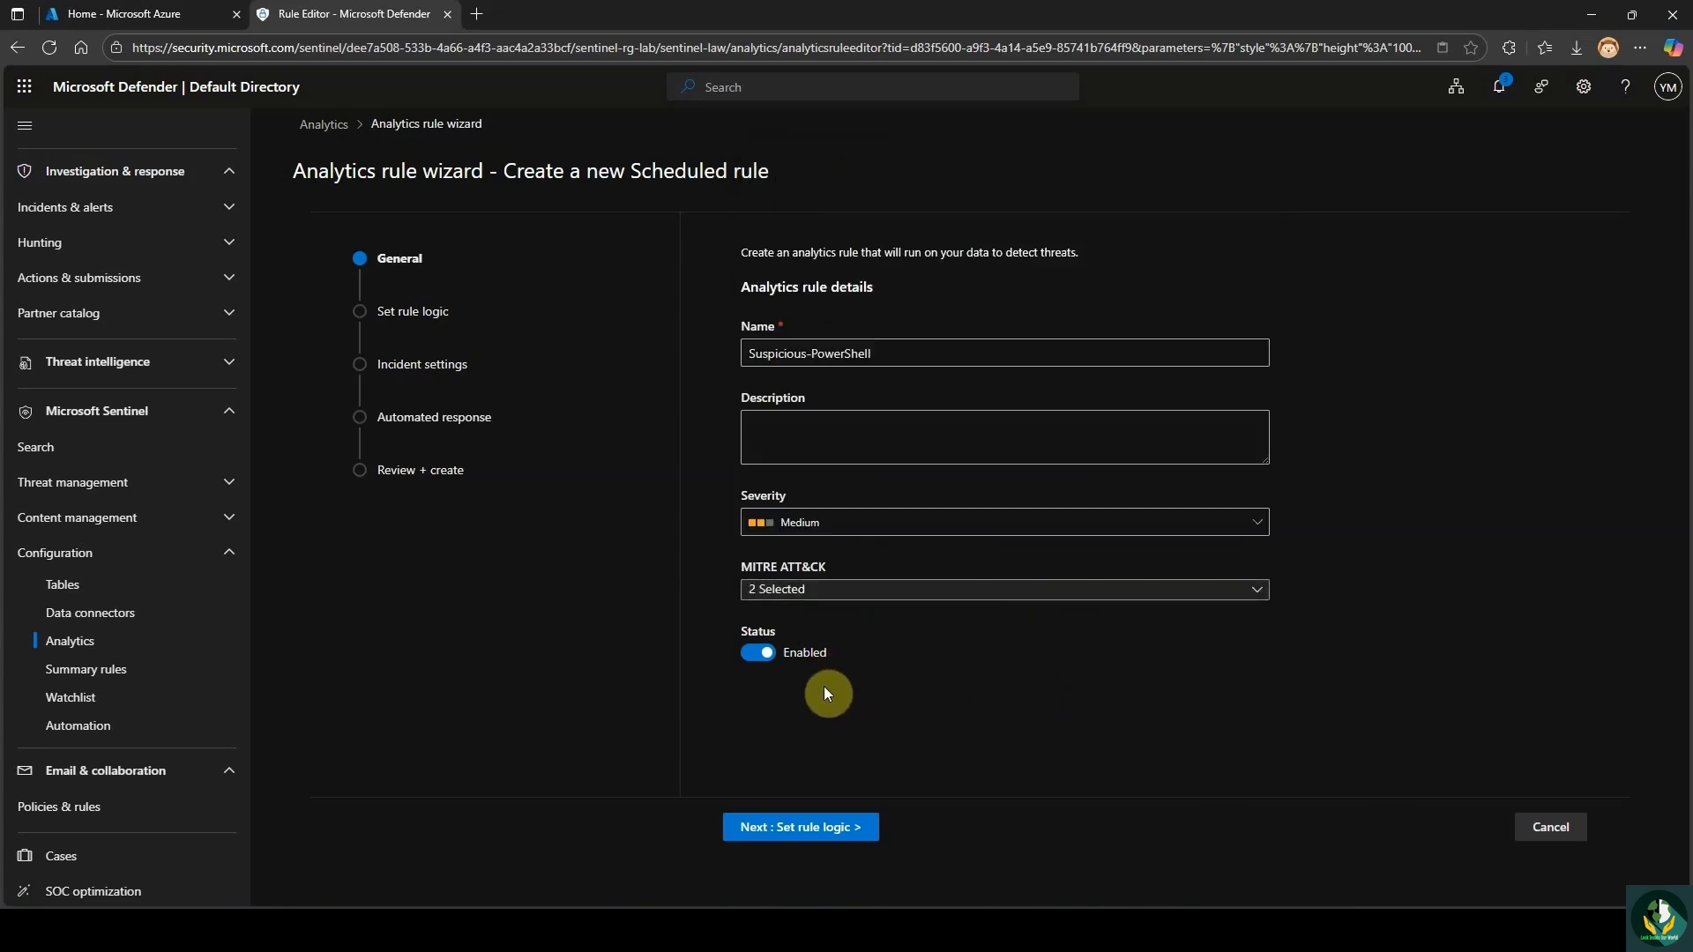
Enter the rule query filtering EventID 4104 in Microsoft-Windows-PowerShell/Operational for EventData containing Invoke-WebRequest, IEX or DownloadString, projecting TimeGenerated, Computer, EventID and EventData.
{"action": "left_click", "coordinate": [833, 833]}
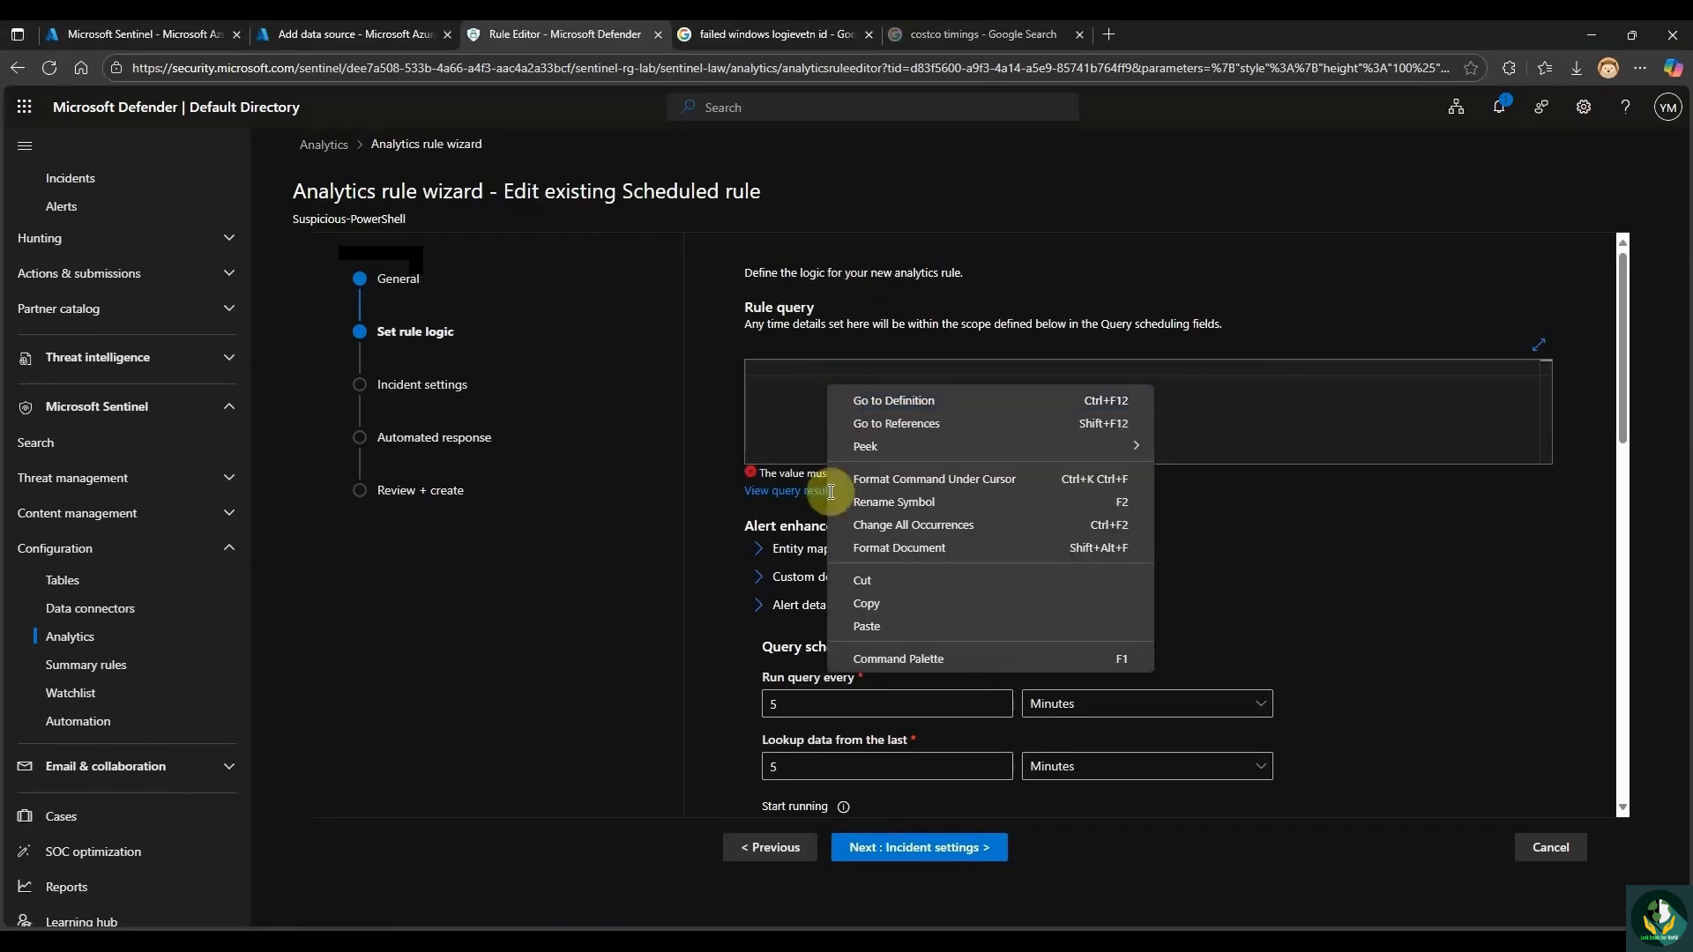
{"action": "left_click", "coordinate": [868, 626]}
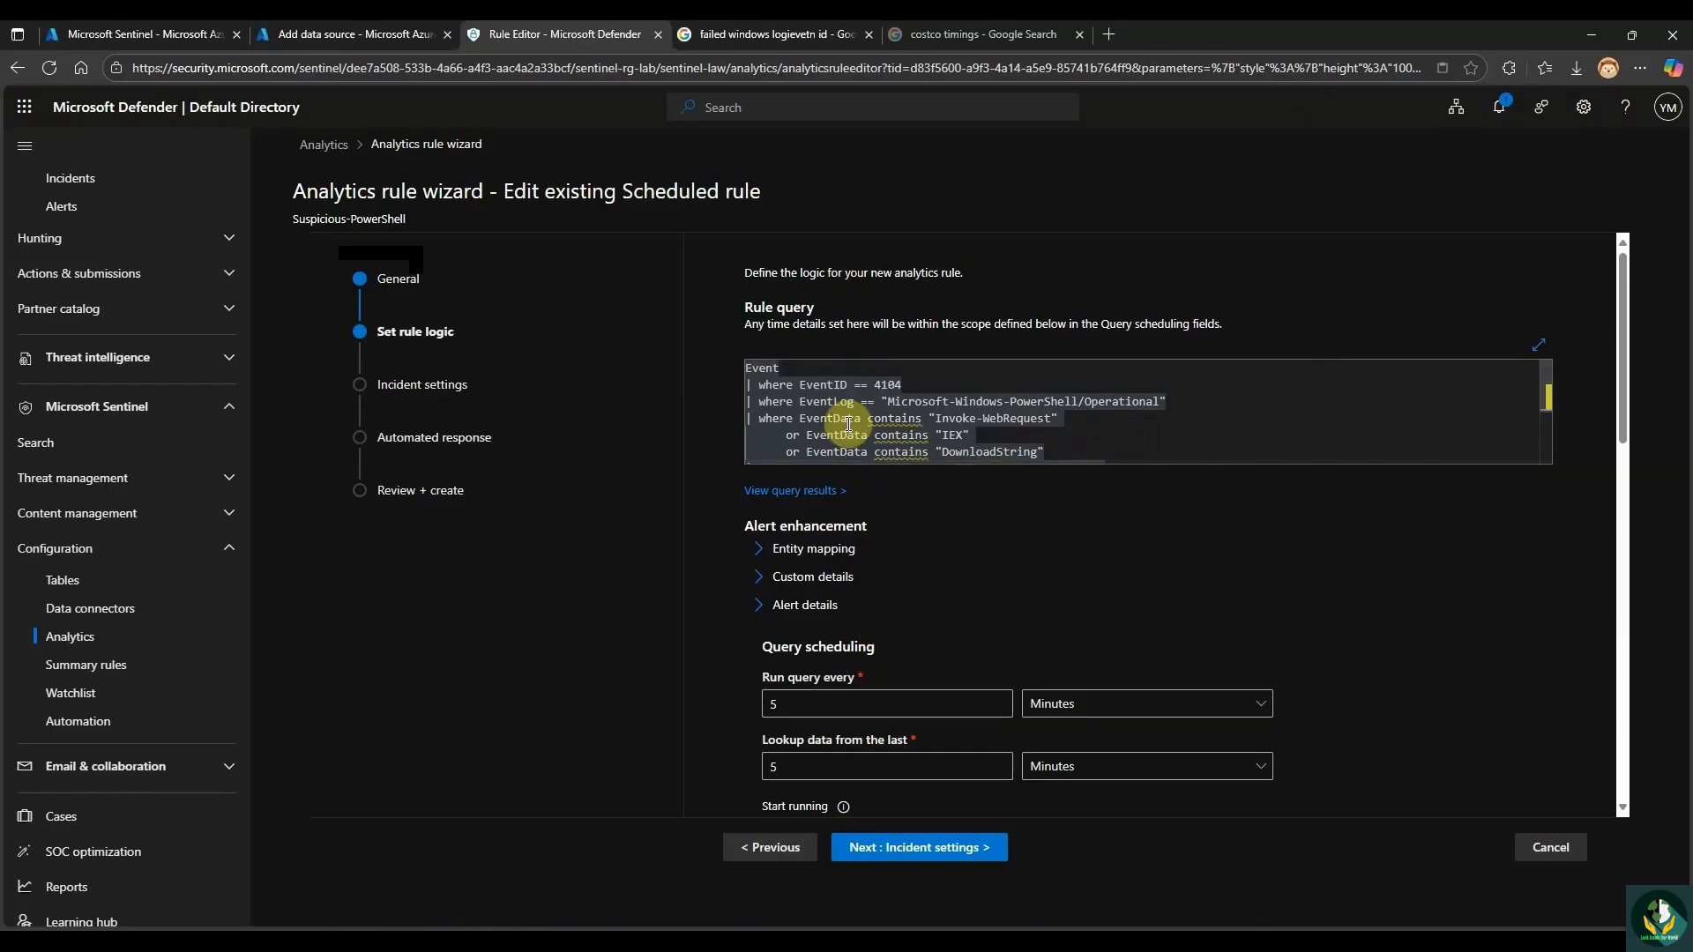
{"action": "double_click", "coordinate": [798, 371]}
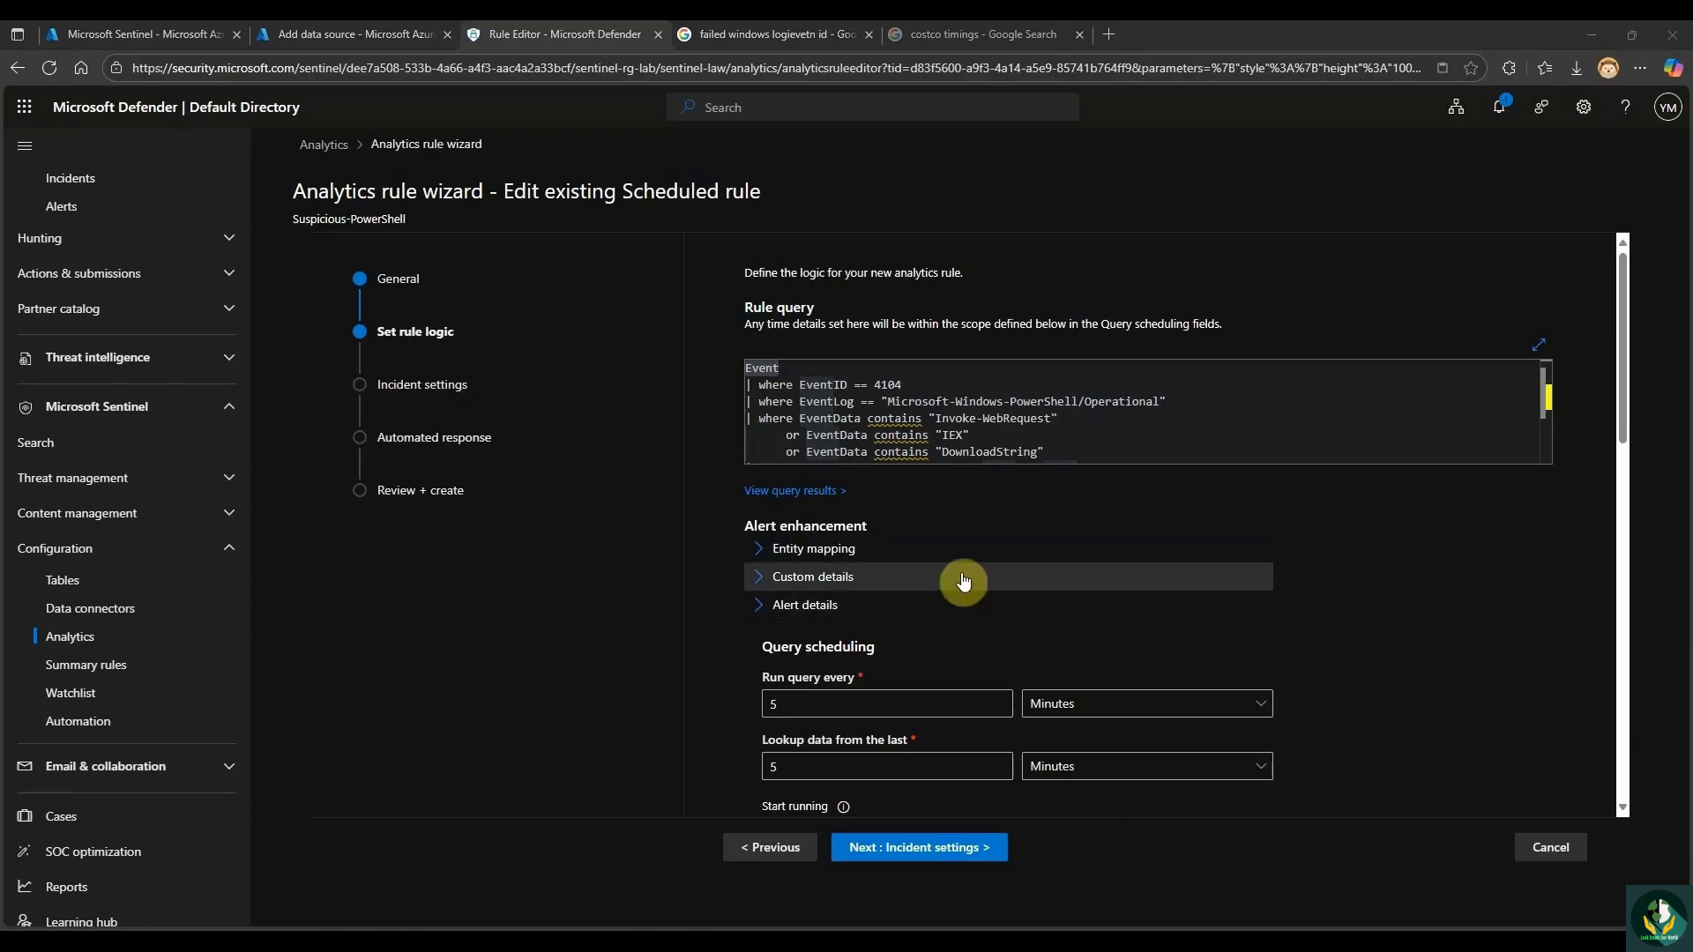
Examine the rule query line by line, from the Event table and its where filters to the projected columns.
{"action": "double_click", "coordinate": [765, 370]}
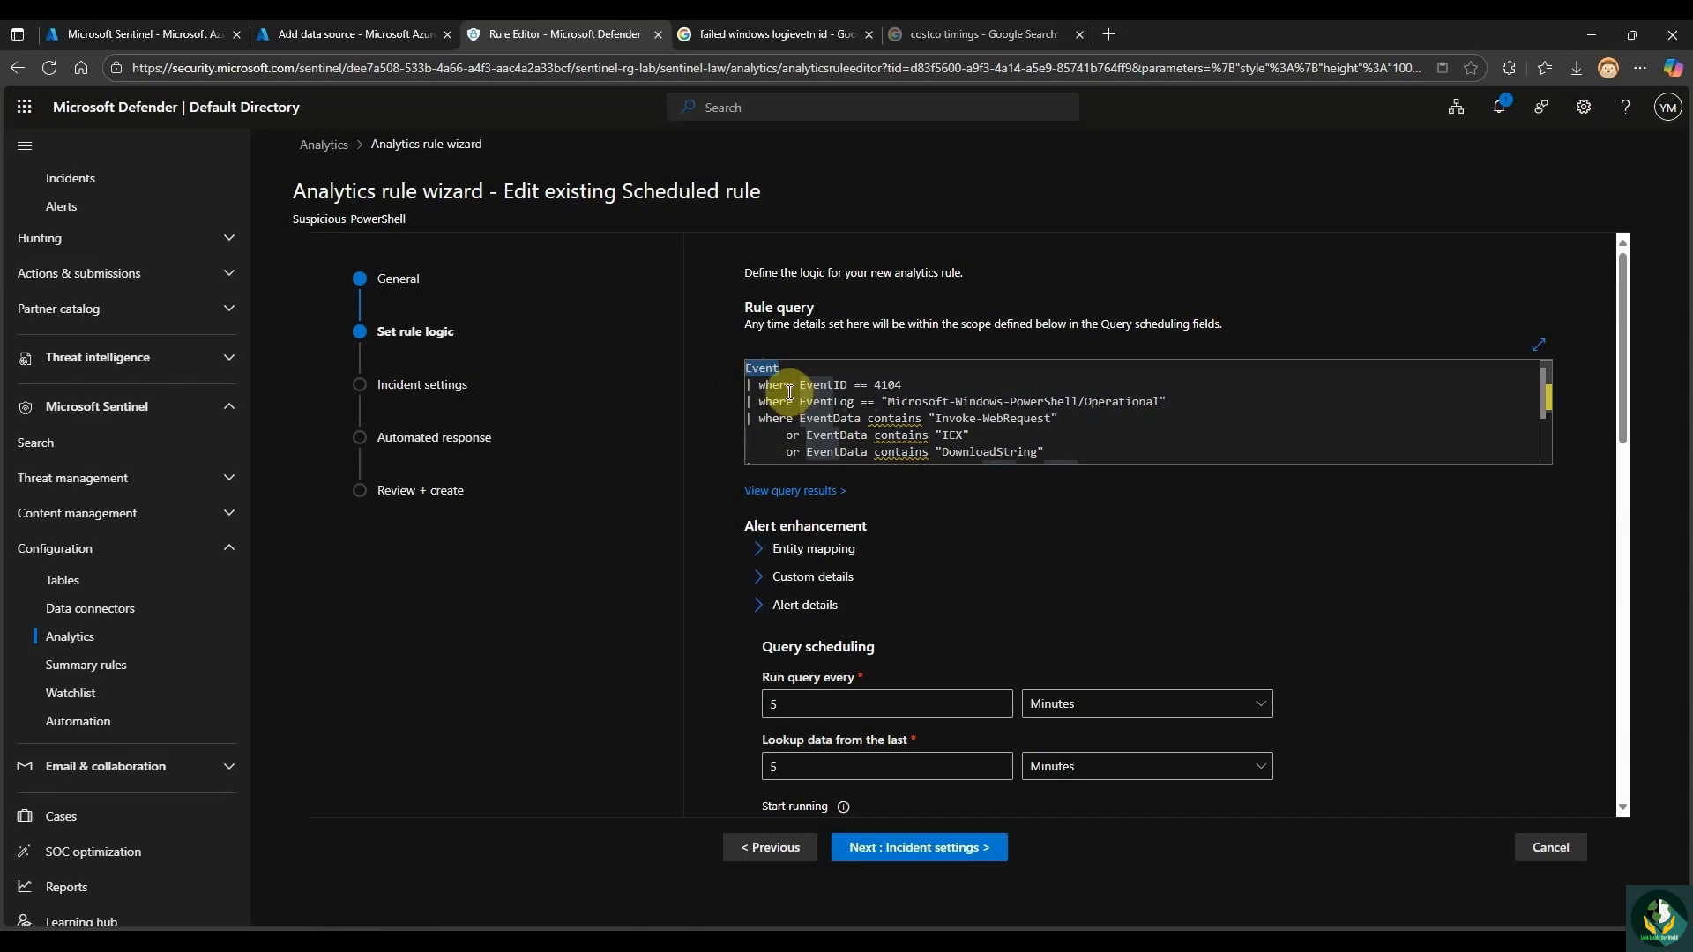
{"action": "left_click_drag", "start_coordinate": [759, 385], "coordinate": [854, 389]}
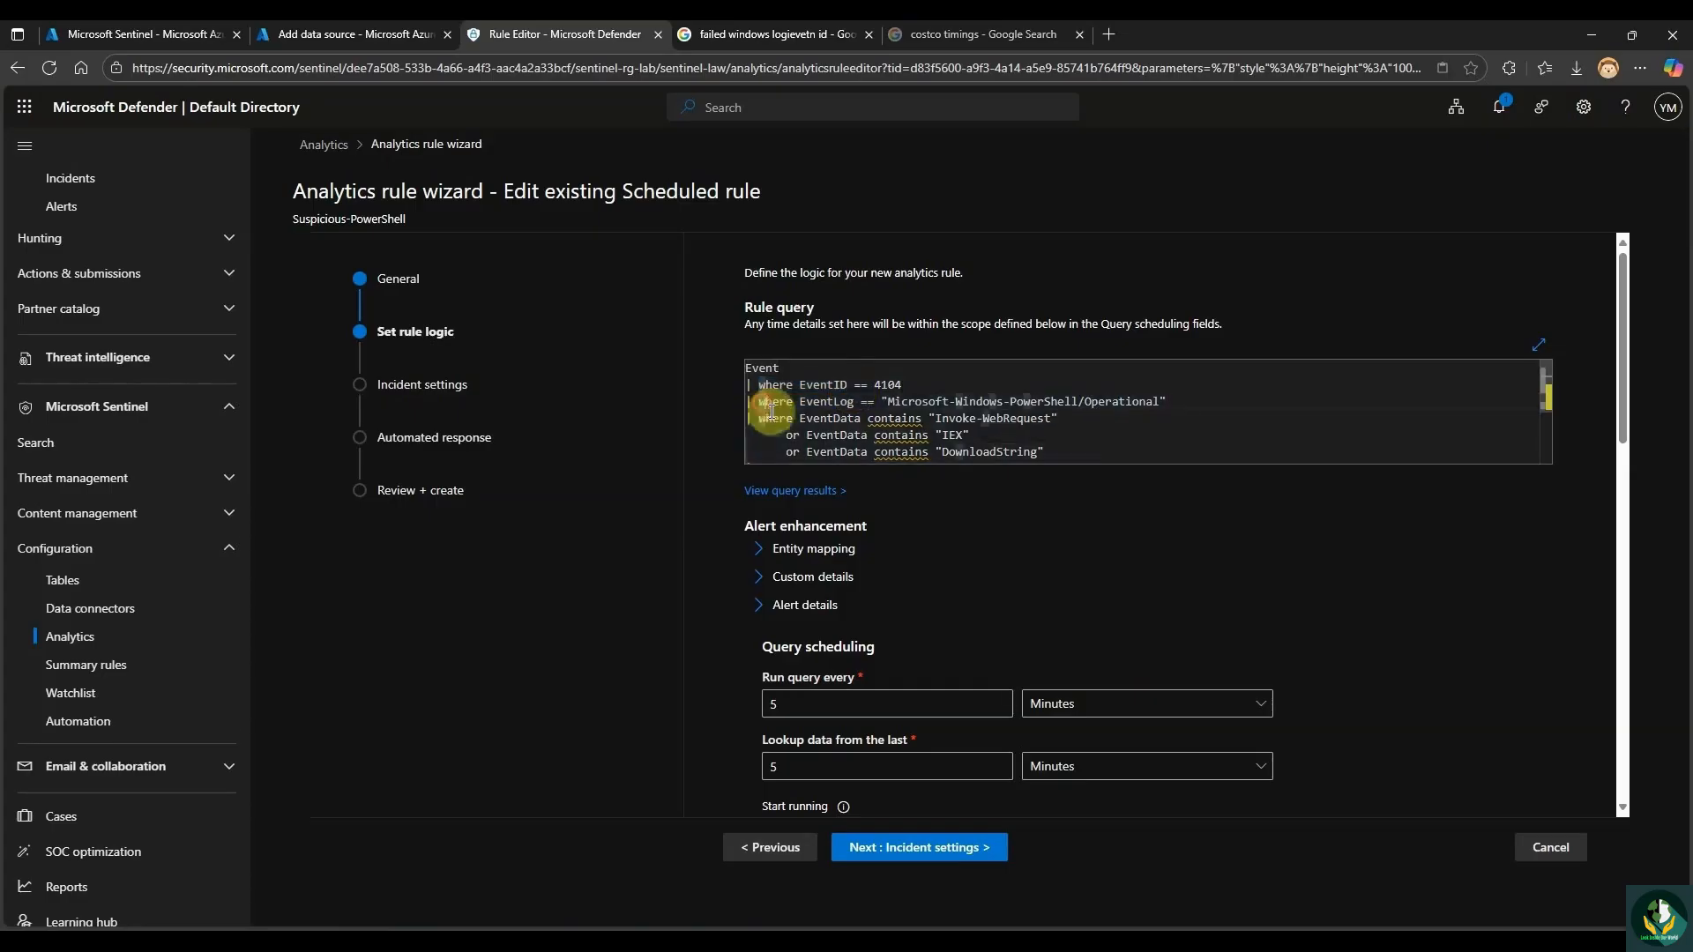
{"action": "left_click_drag", "start_coordinate": [758, 401], "coordinate": [932, 408]}
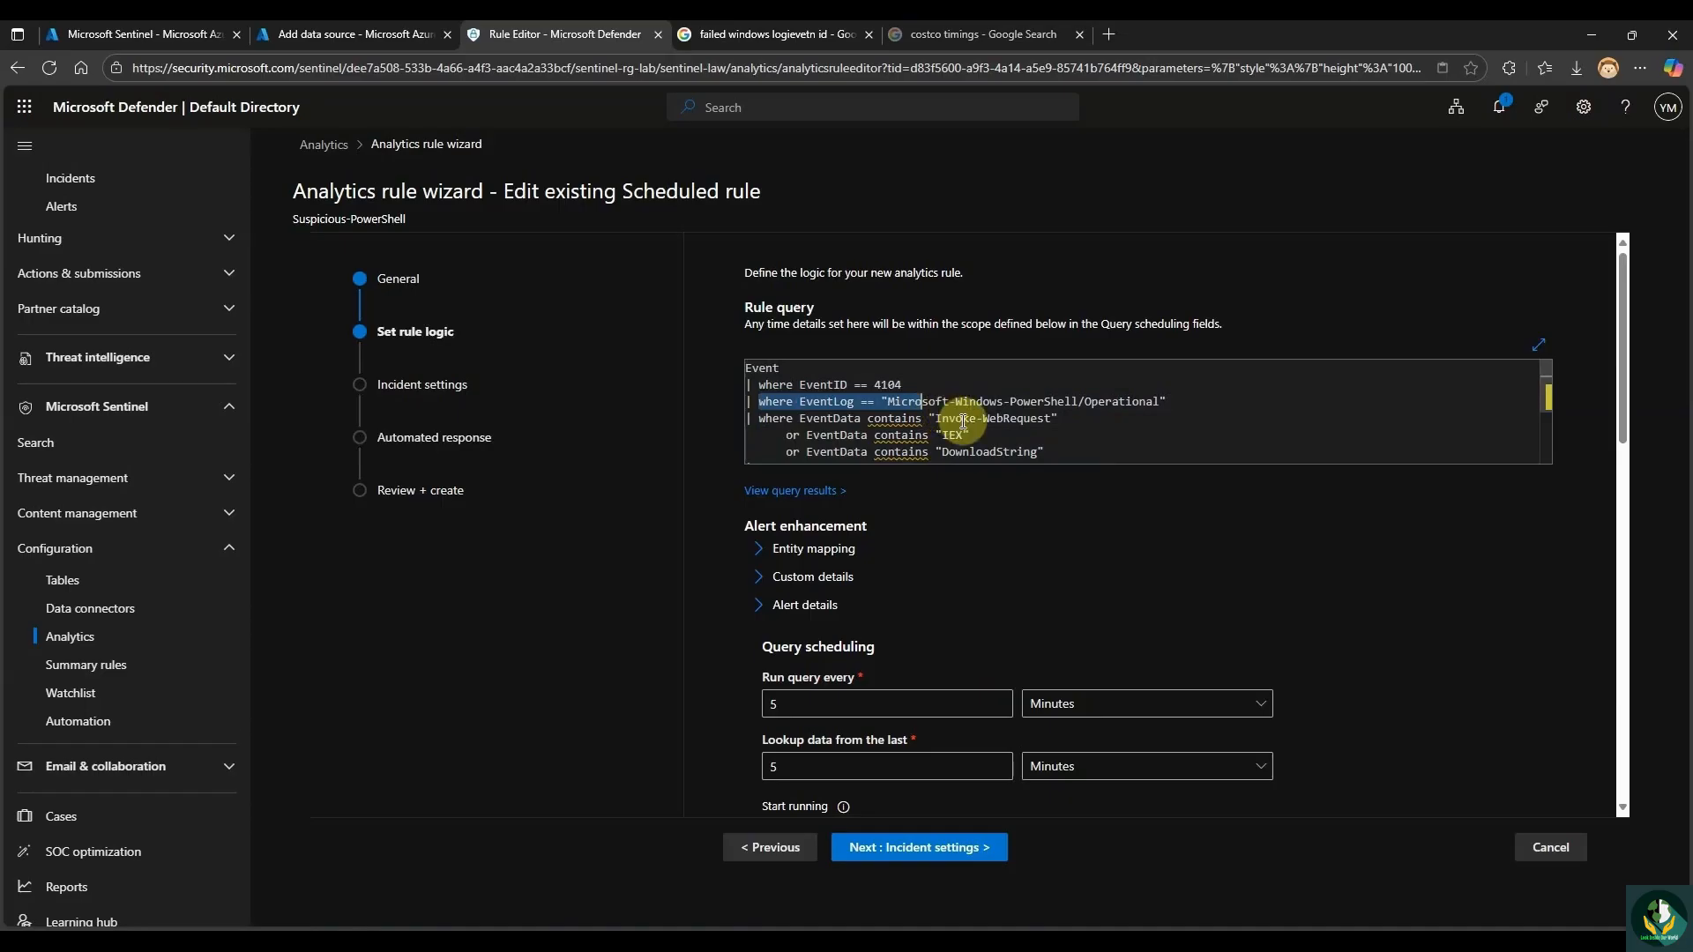
{"action": "left_click_drag", "start_coordinate": [758, 418], "coordinate": [852, 426]}
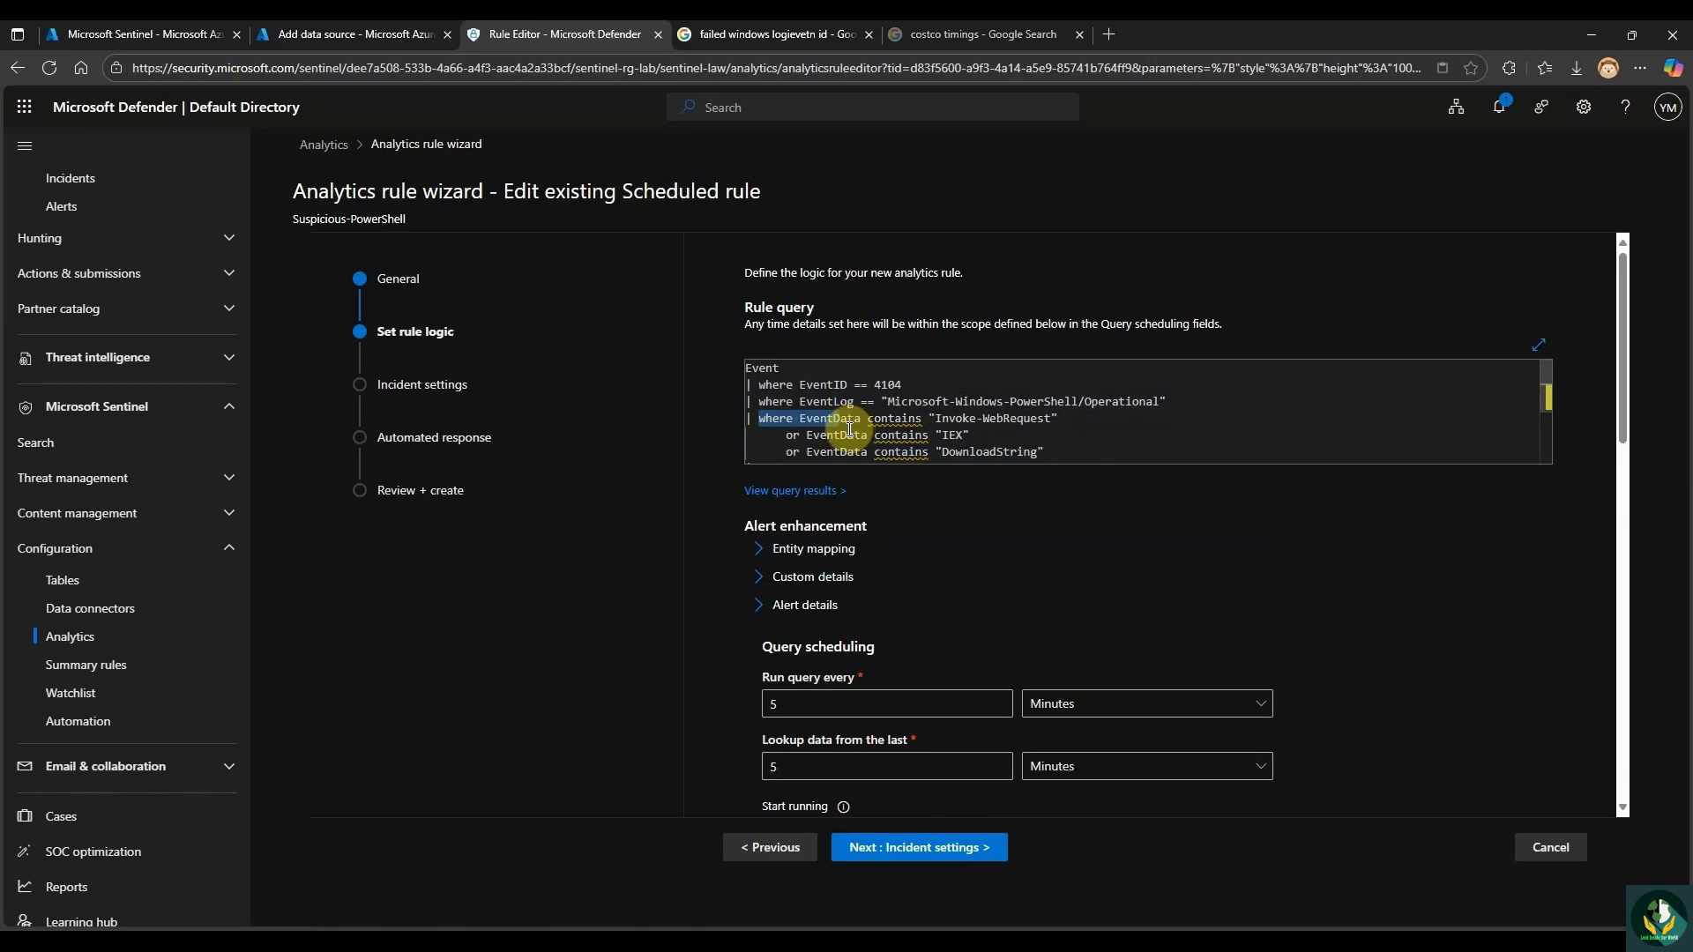
{"action": "left_click", "coordinate": [998, 420]}
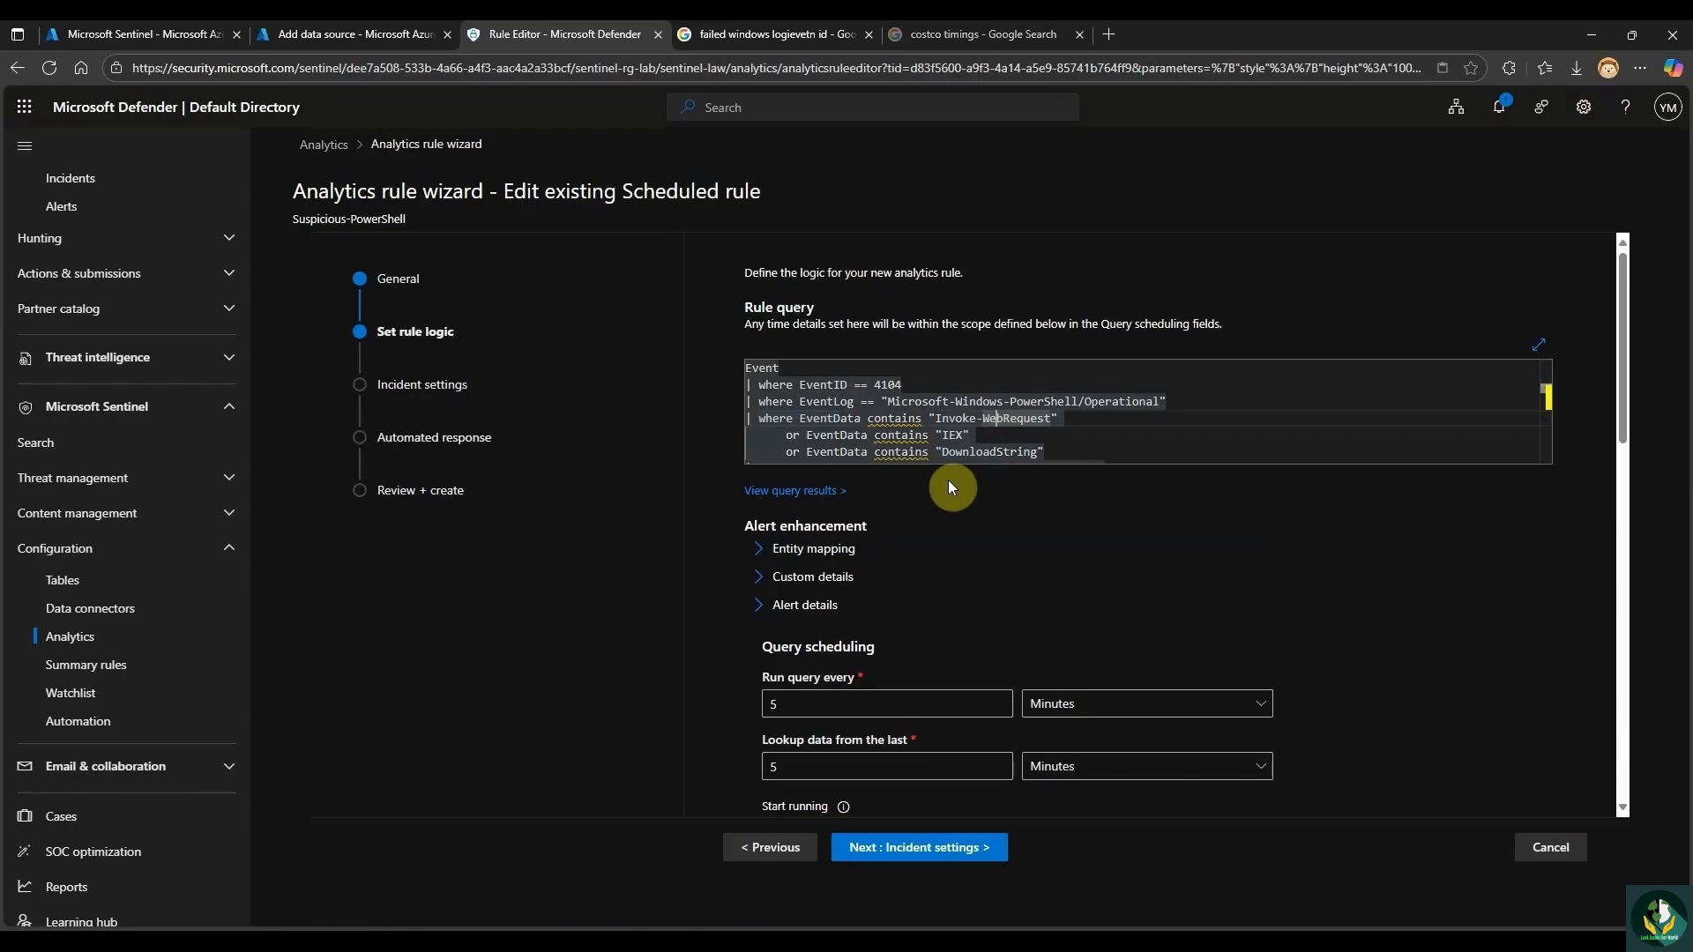
{"action": "double_click", "coordinate": [895, 420]}
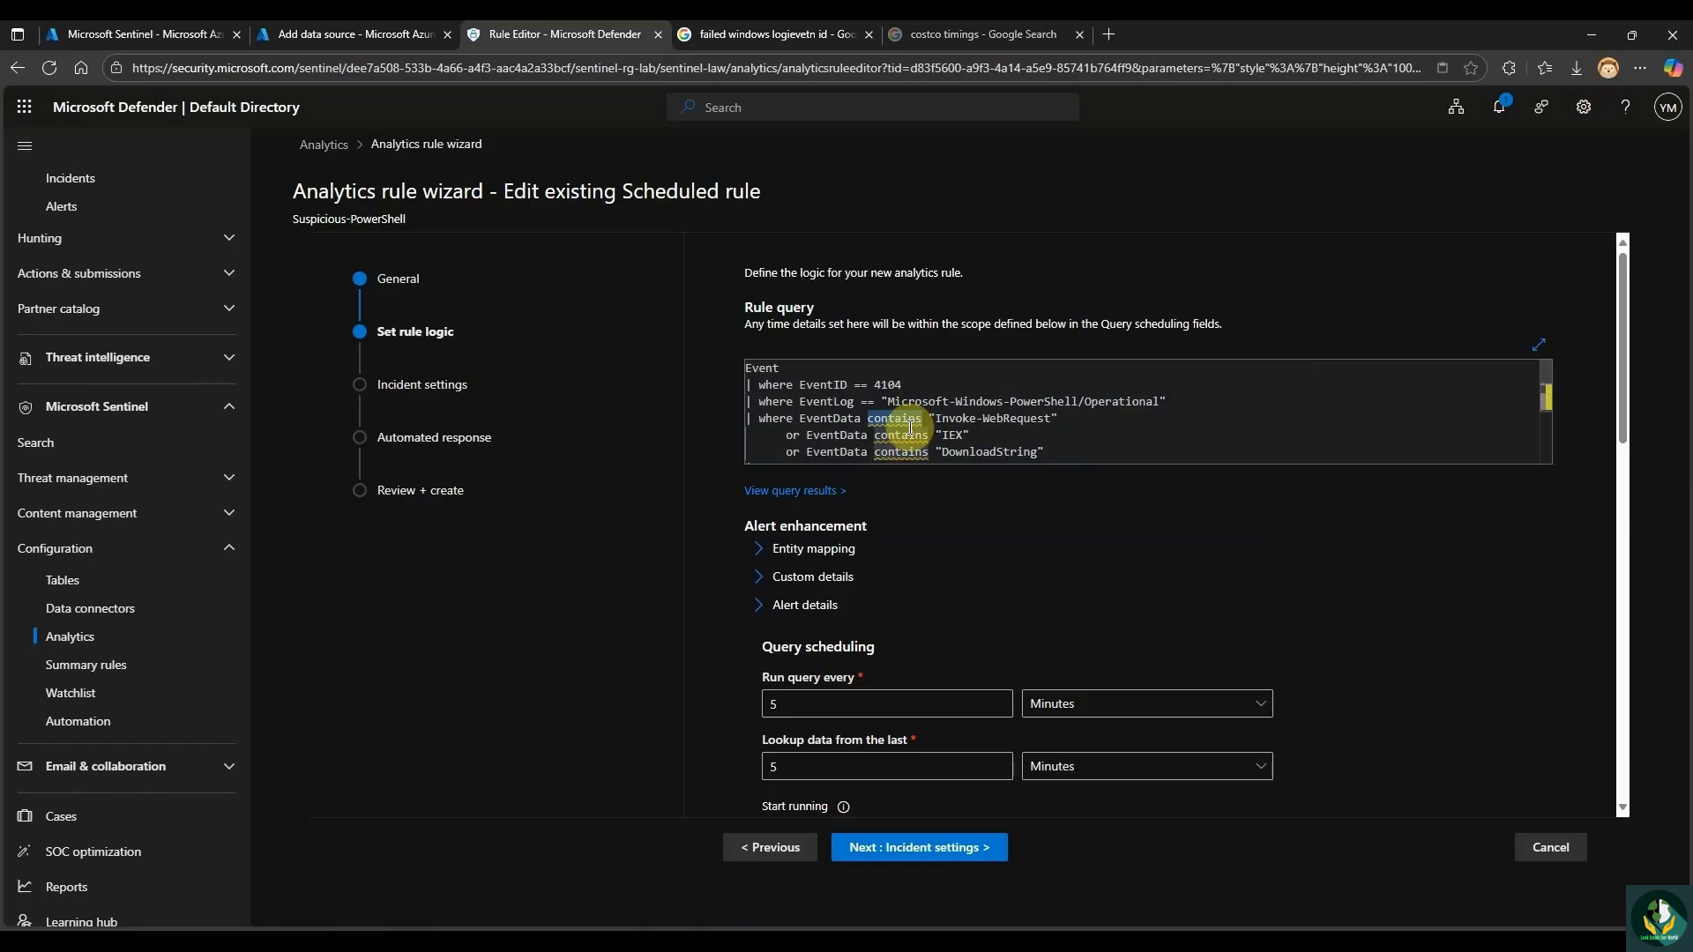
{"action": "scroll", "coordinate": [947, 445], "scroll_direction": "down", "scroll_amount": 1}
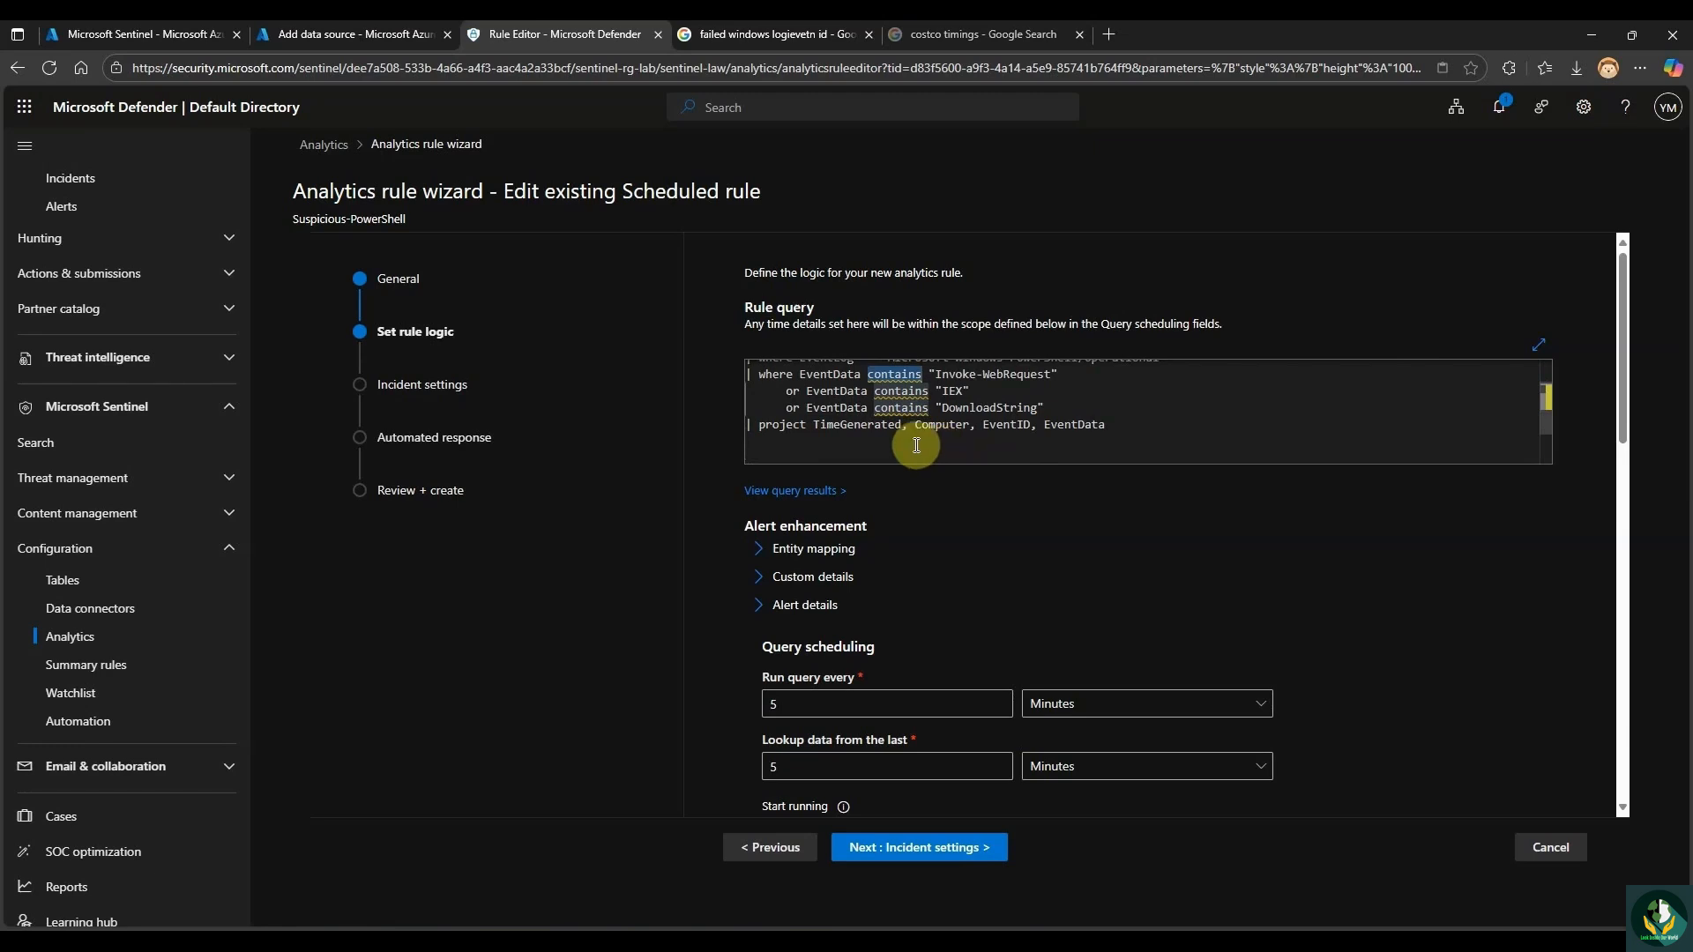
{"action": "double_click", "coordinate": [885, 431]}
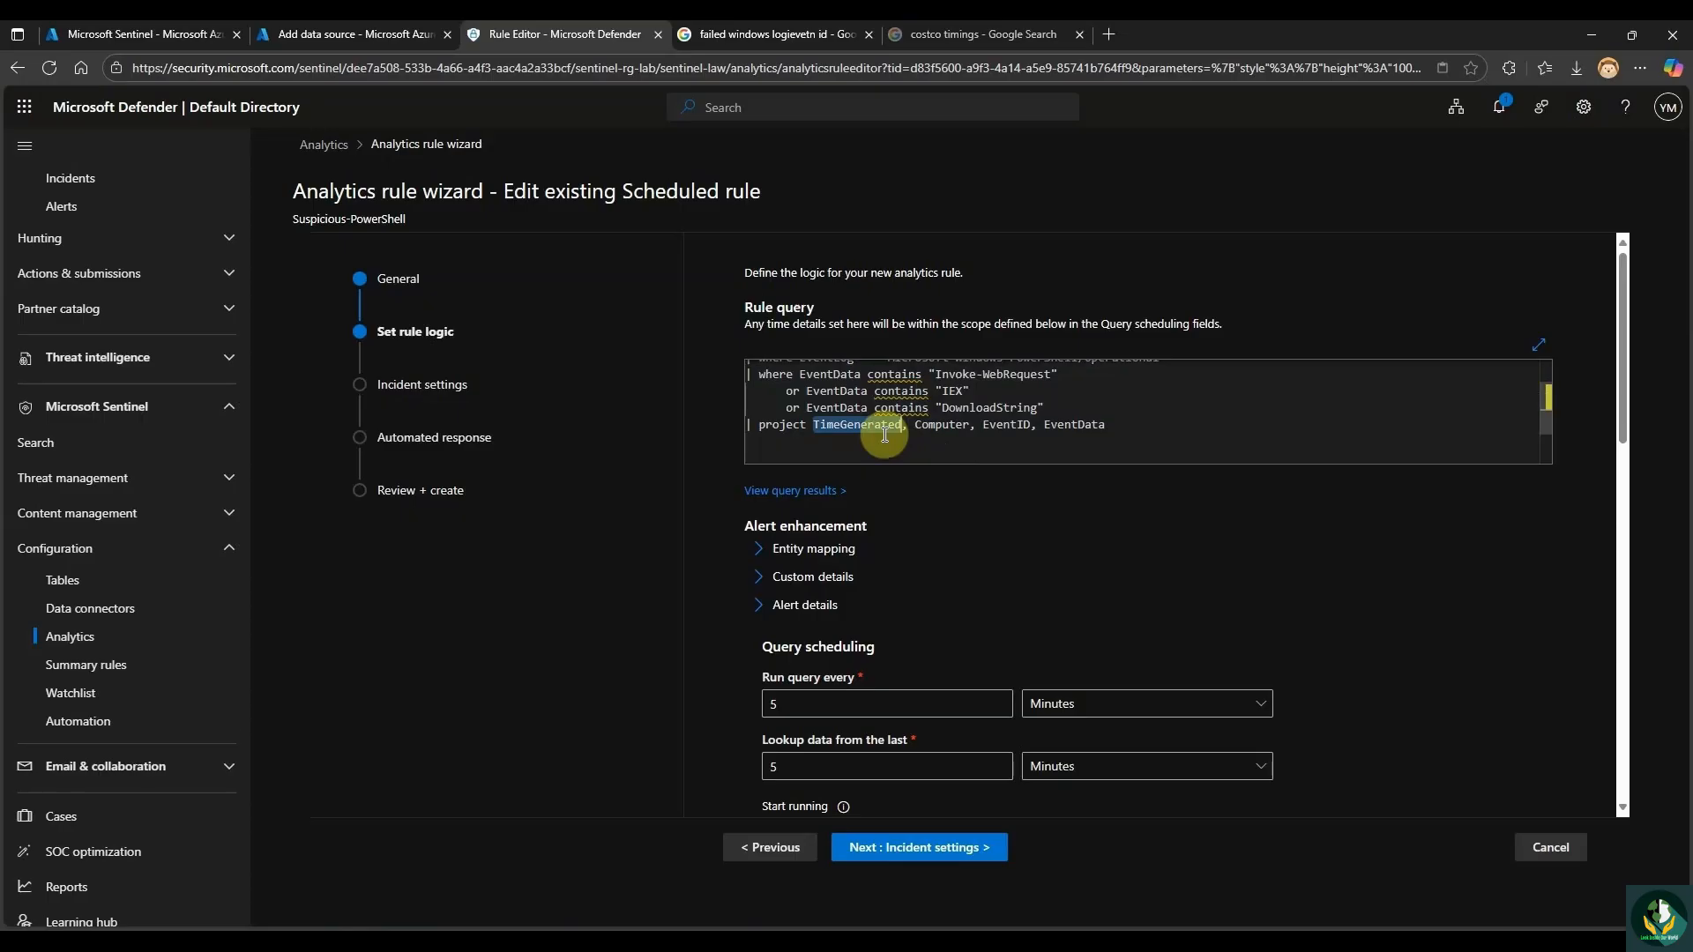
{"action": "left_click", "coordinate": [942, 435]}
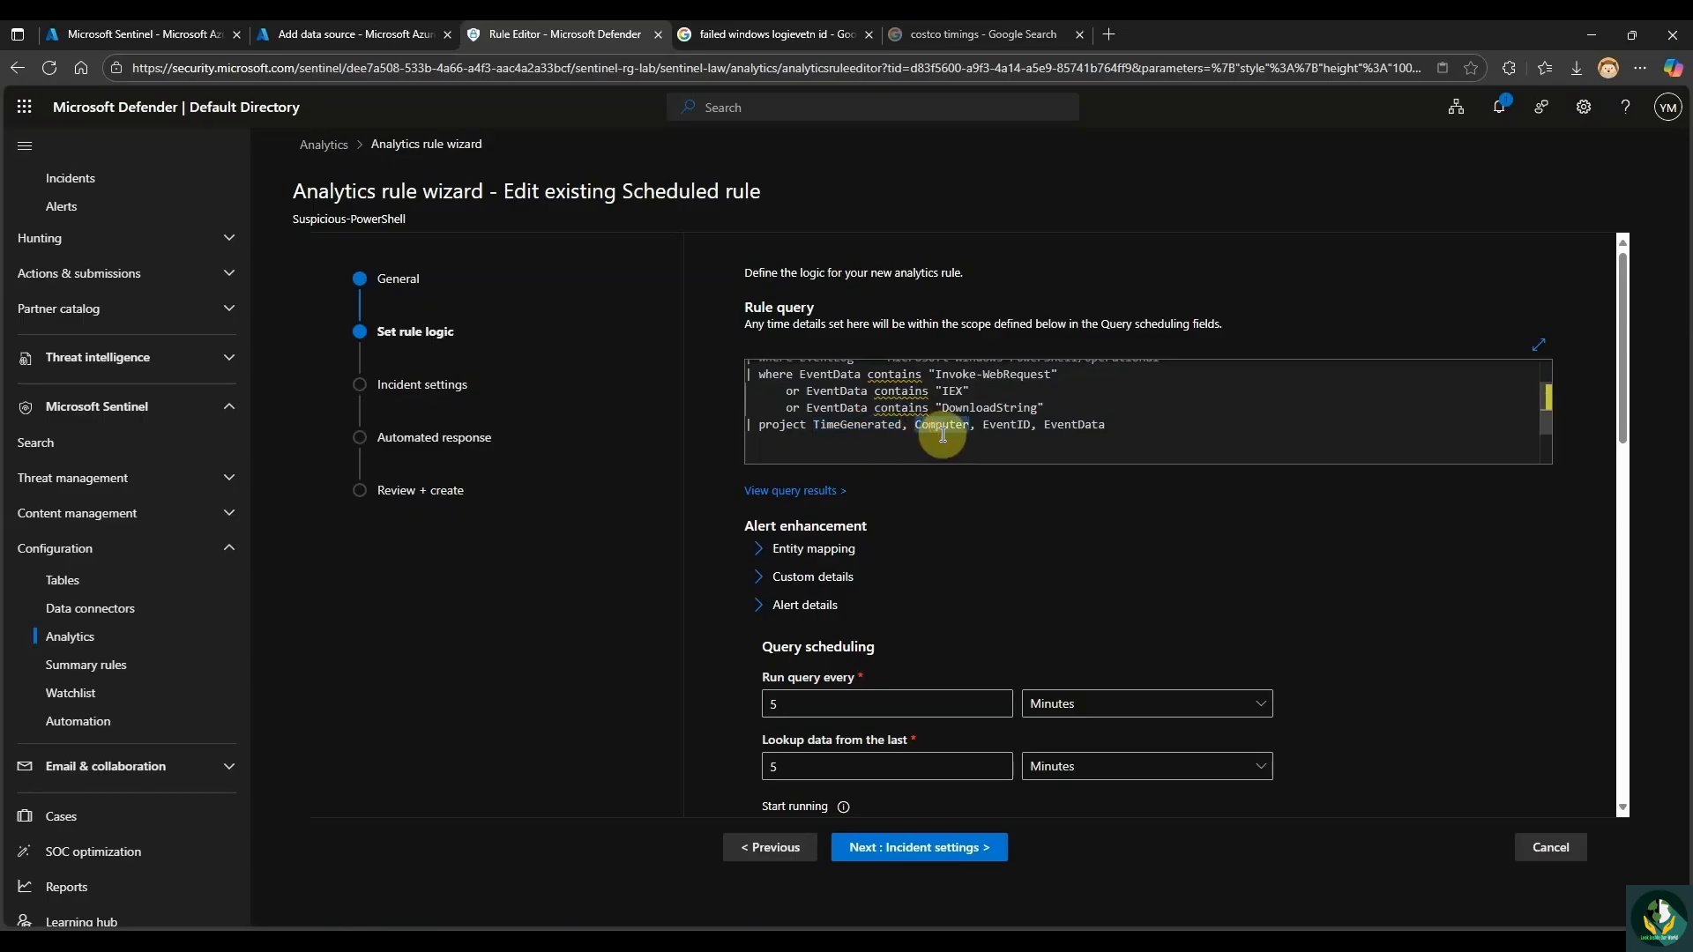
{"action": "left_click", "coordinate": [1006, 434]}
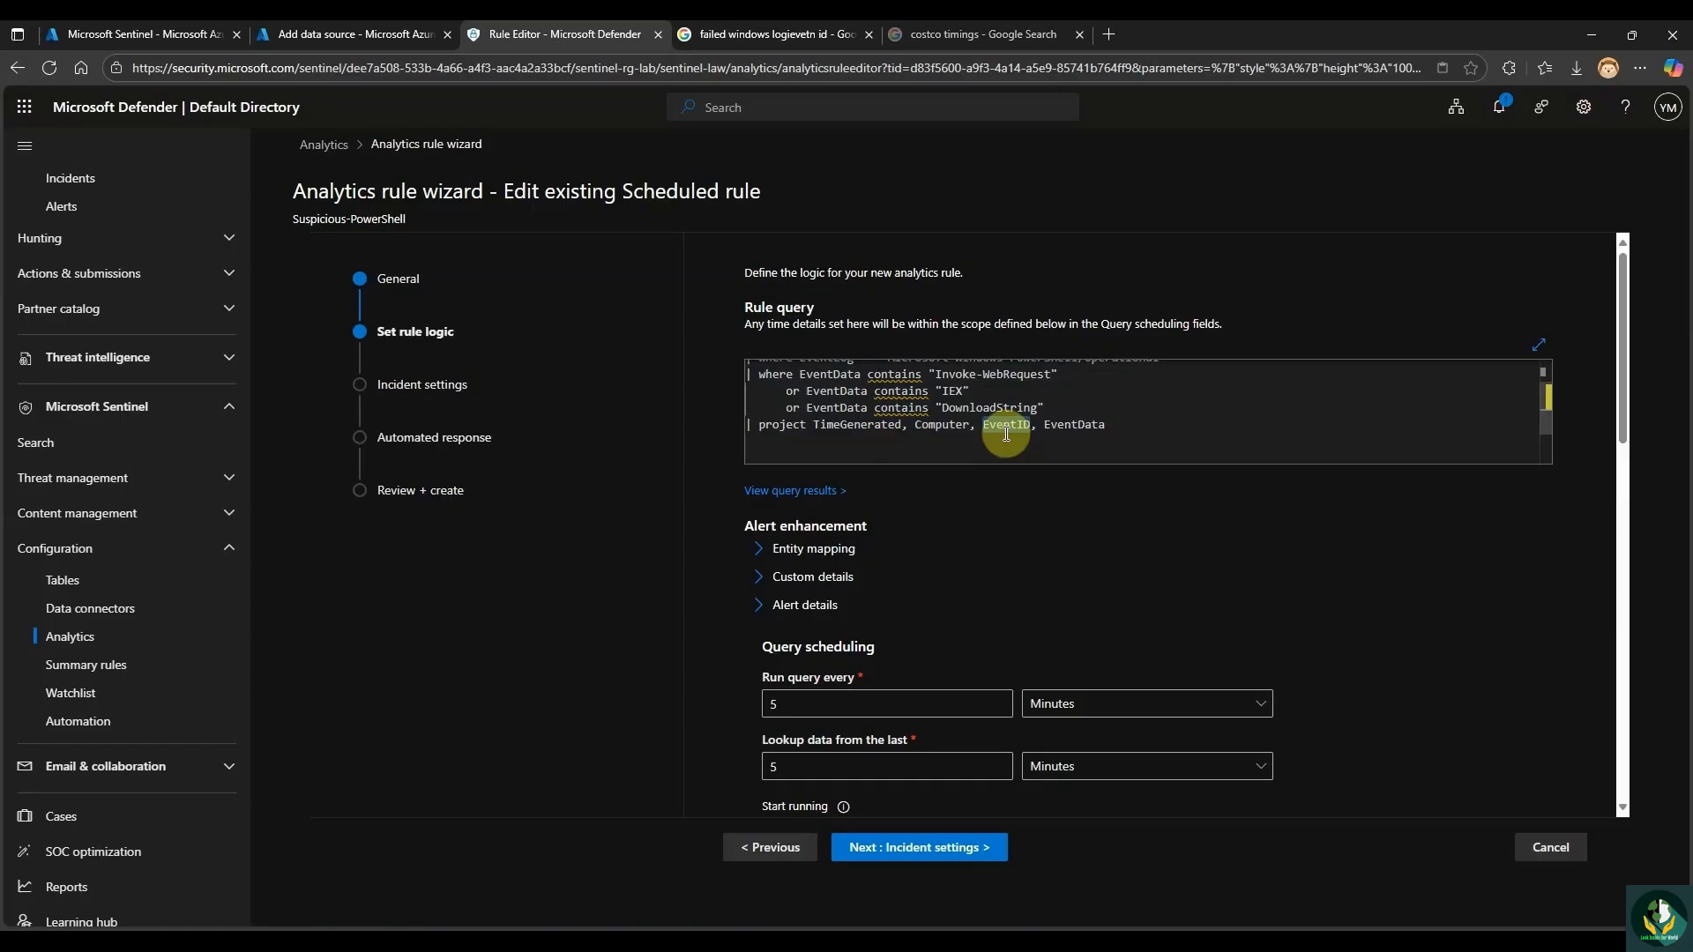
{"action": "double_click", "coordinate": [1006, 434]}
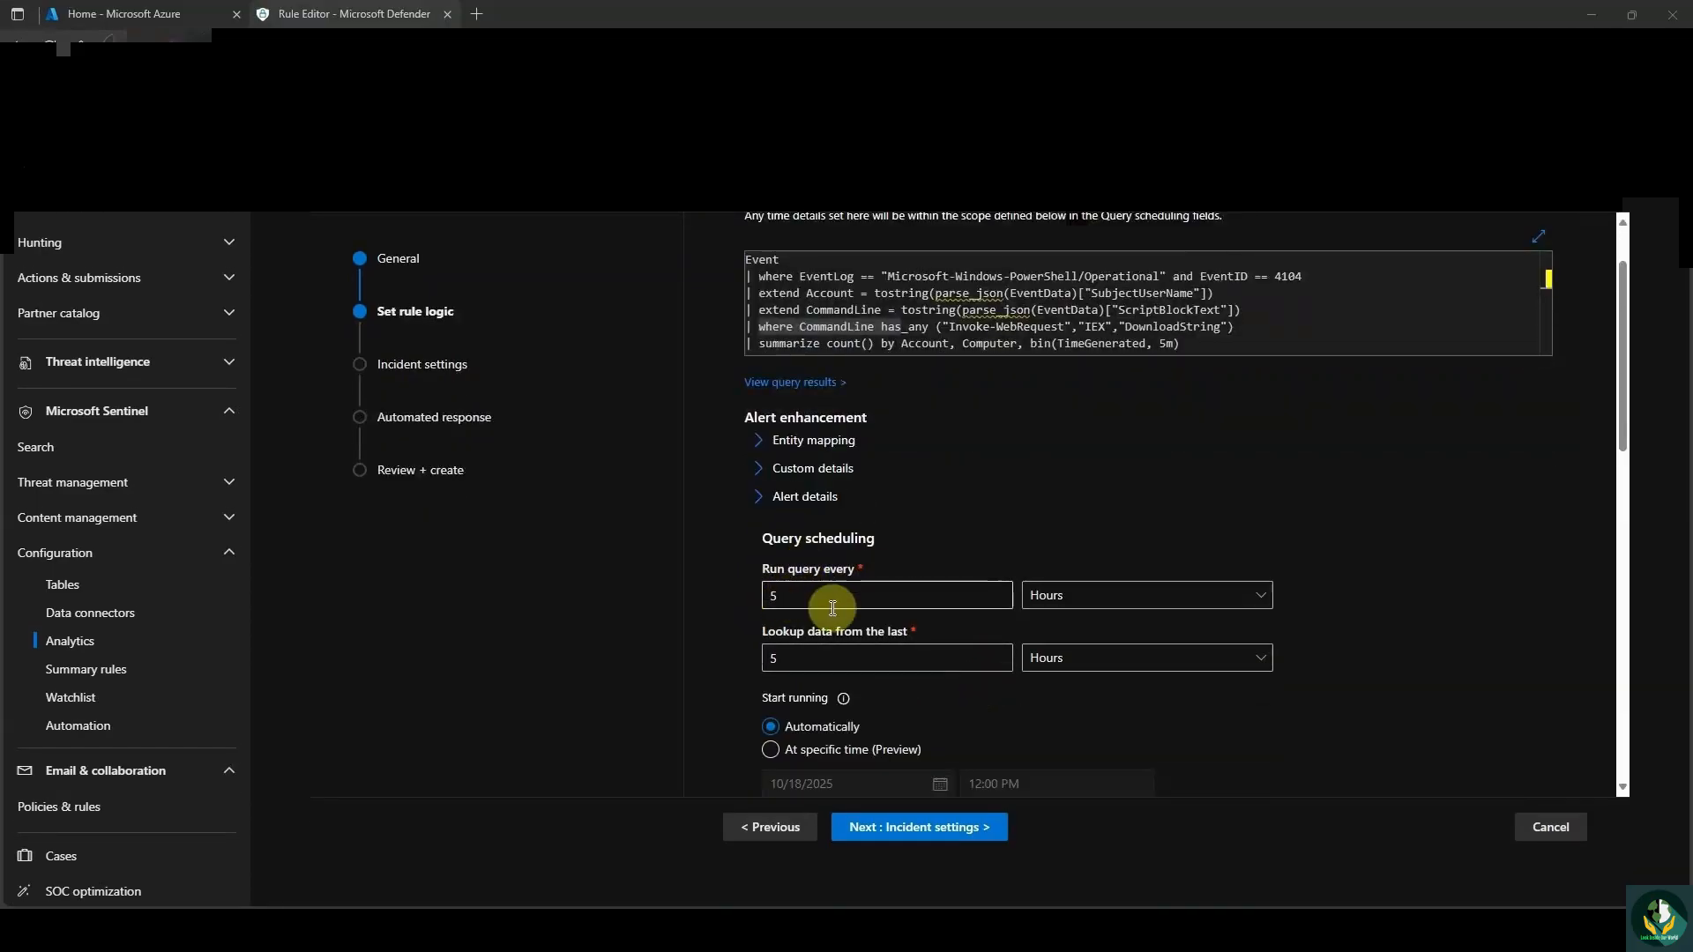
Schedule the query to run every 5 minutes on data from the last 5 minutes, and go to the alert threshold value.
{"action": "left_click", "coordinate": [1079, 597]}
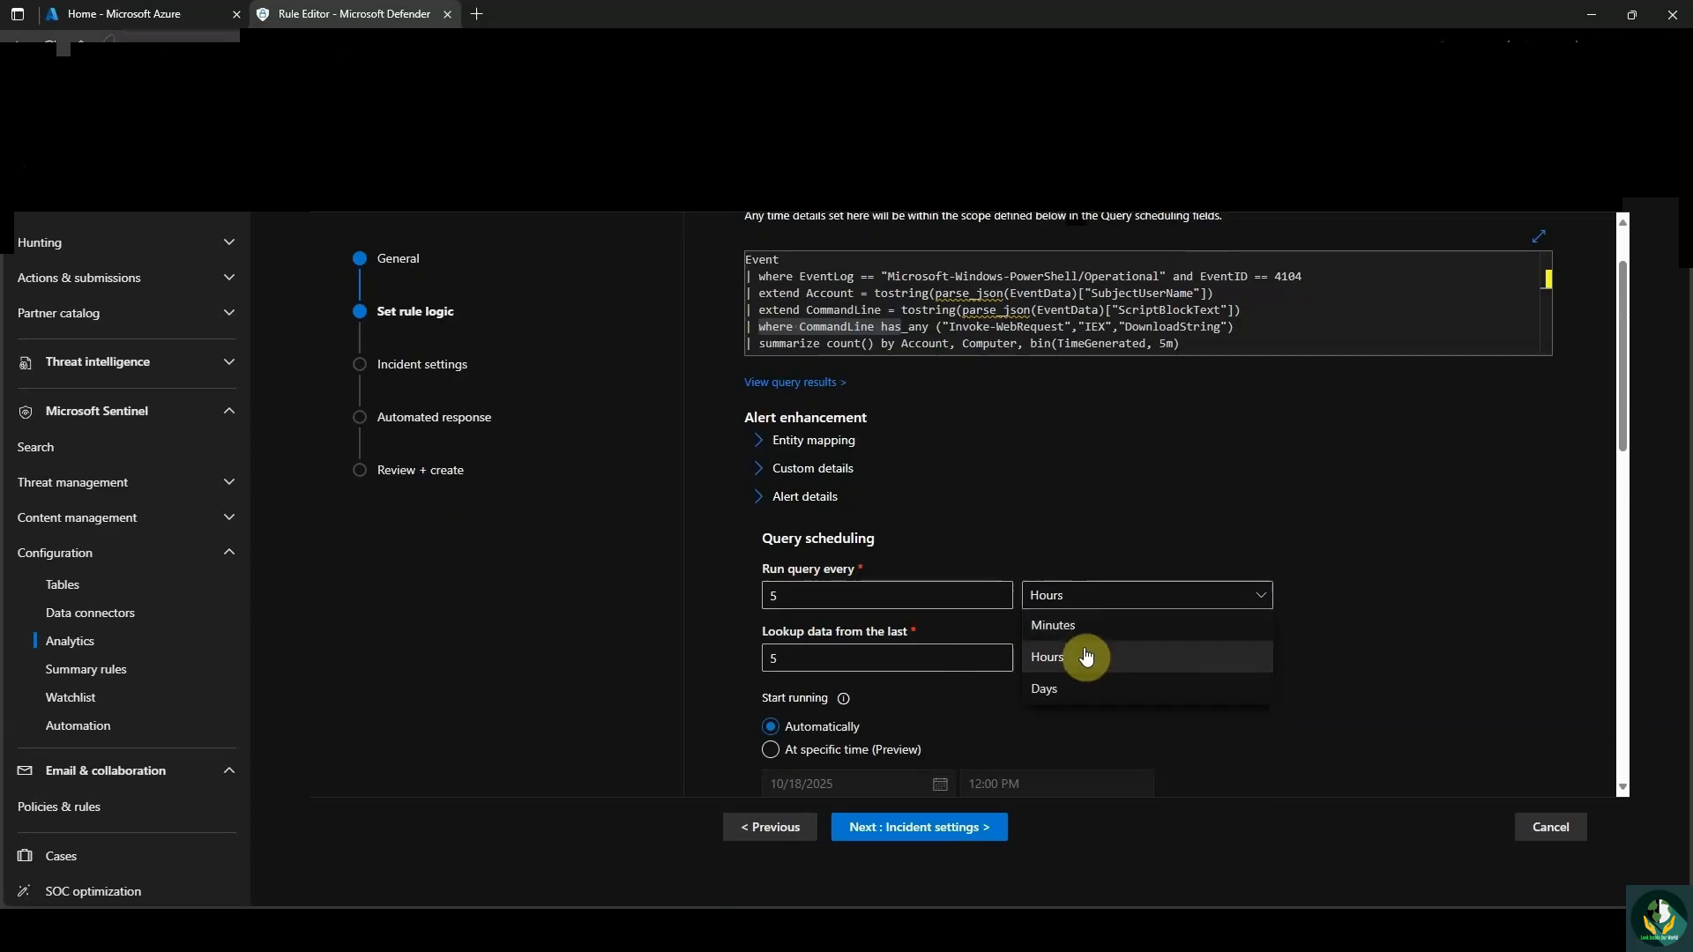
{"action": "left_click", "coordinate": [1085, 622]}
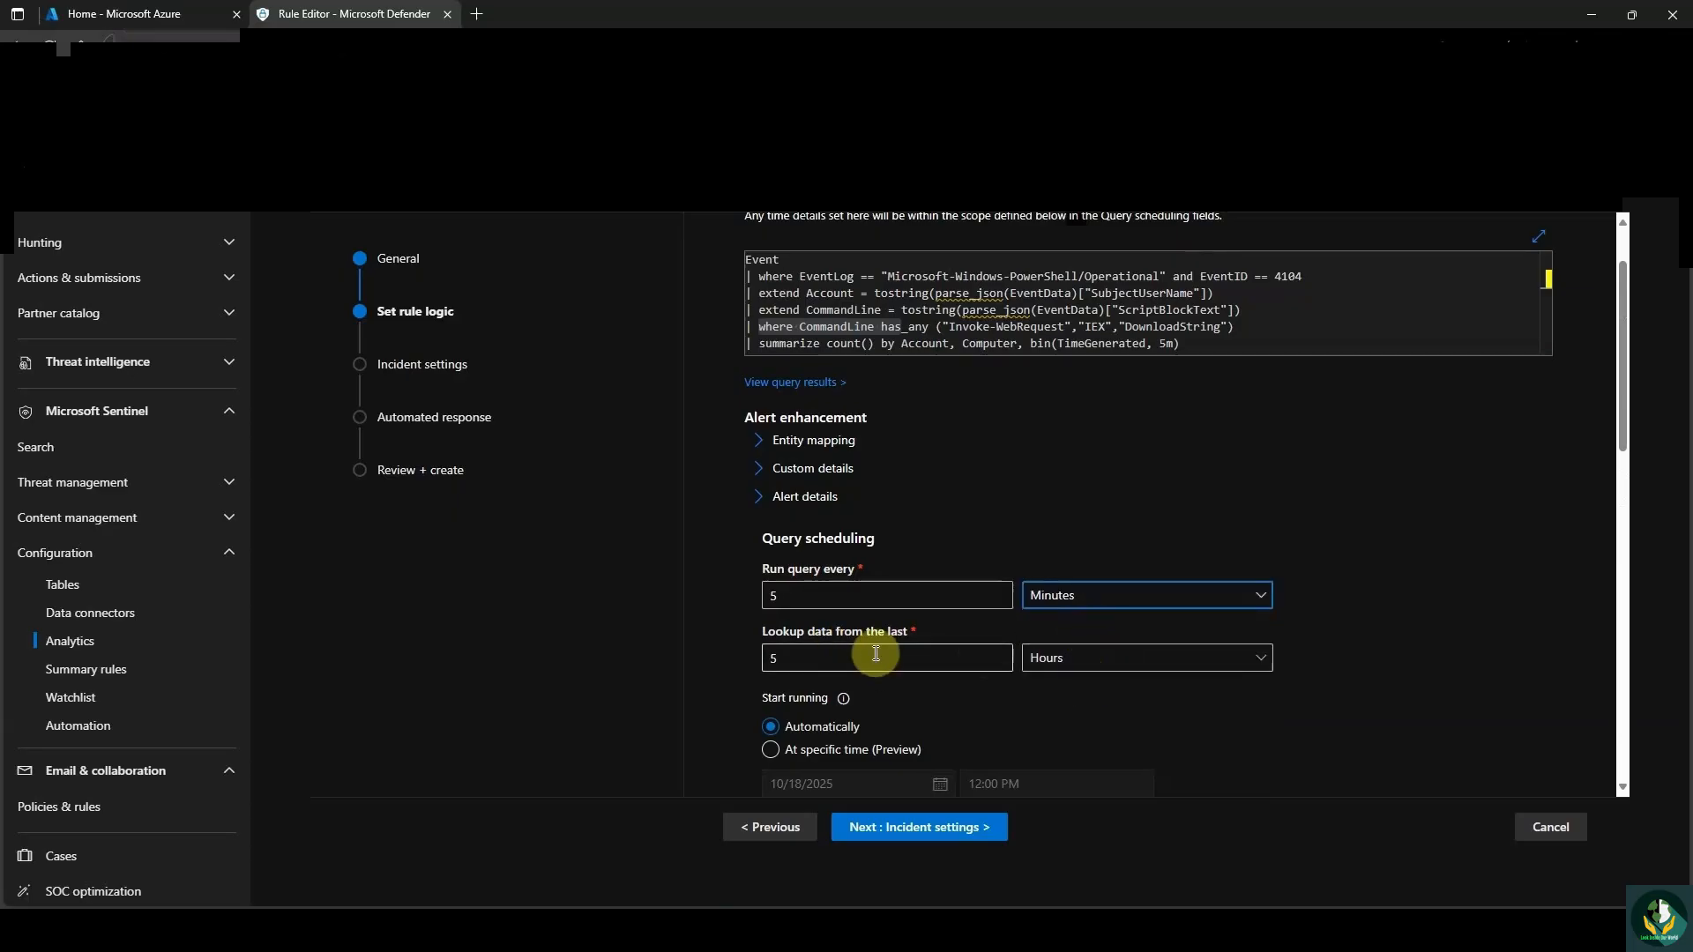
{"action": "left_click", "coordinate": [1122, 661]}
{"action": "left_click", "coordinate": [1121, 688]}
{"action": "scroll", "coordinate": [1096, 703], "scroll_direction": "down", "scroll_amount": 5}
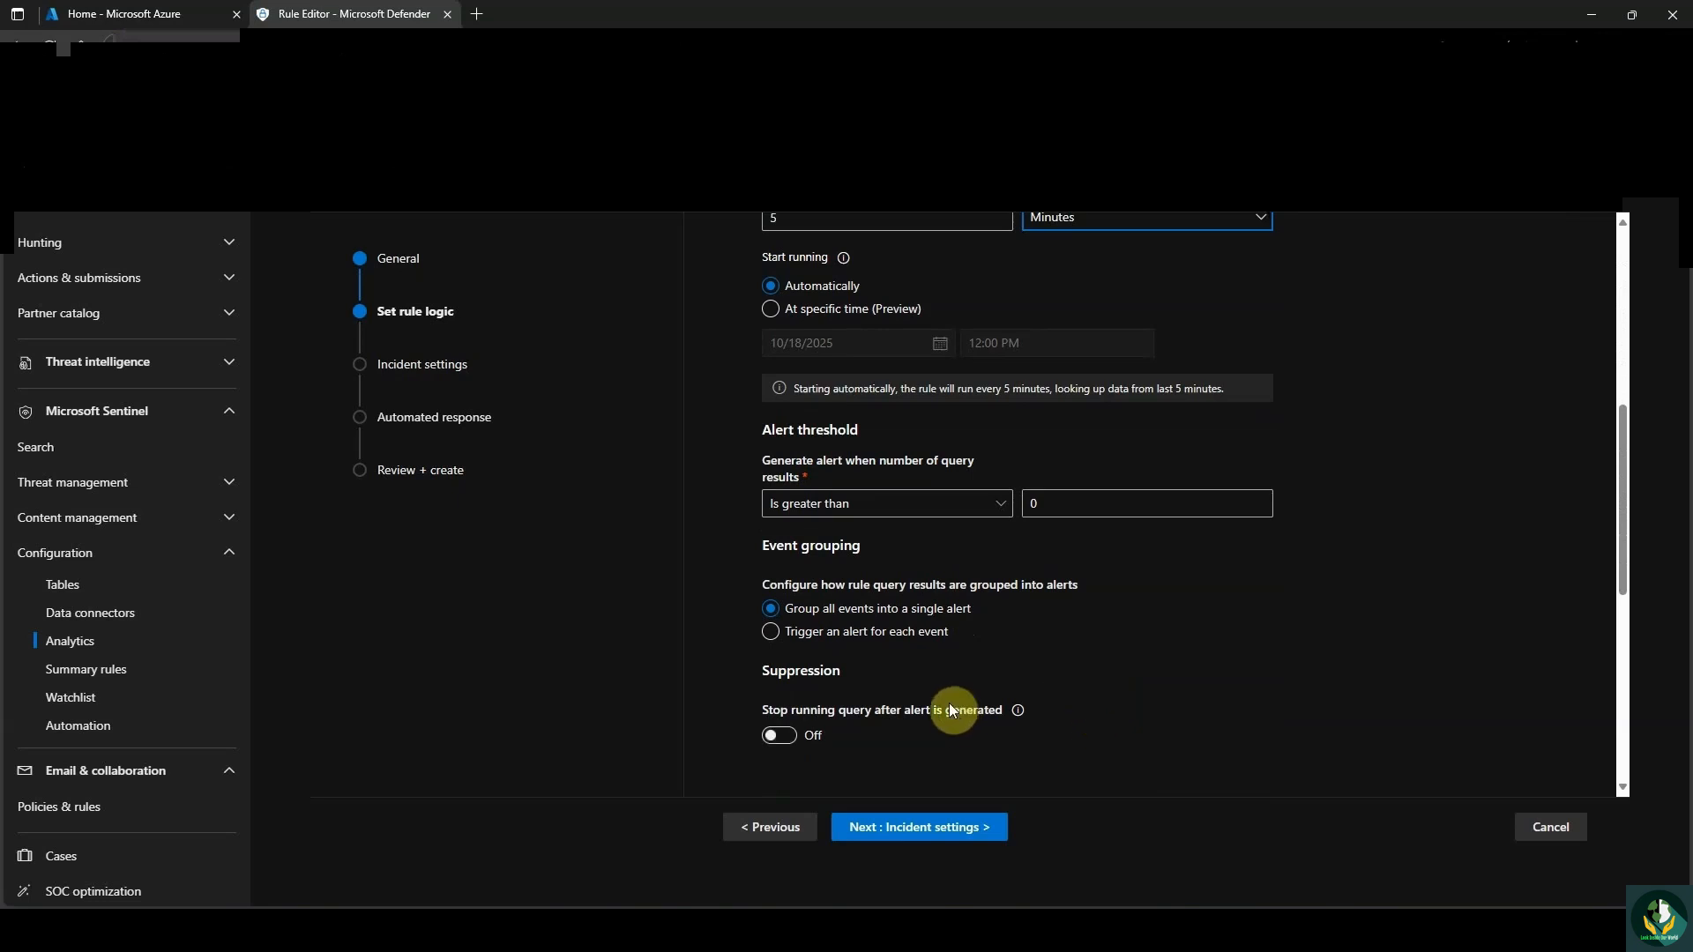
{"action": "left_click", "coordinate": [1068, 506]}
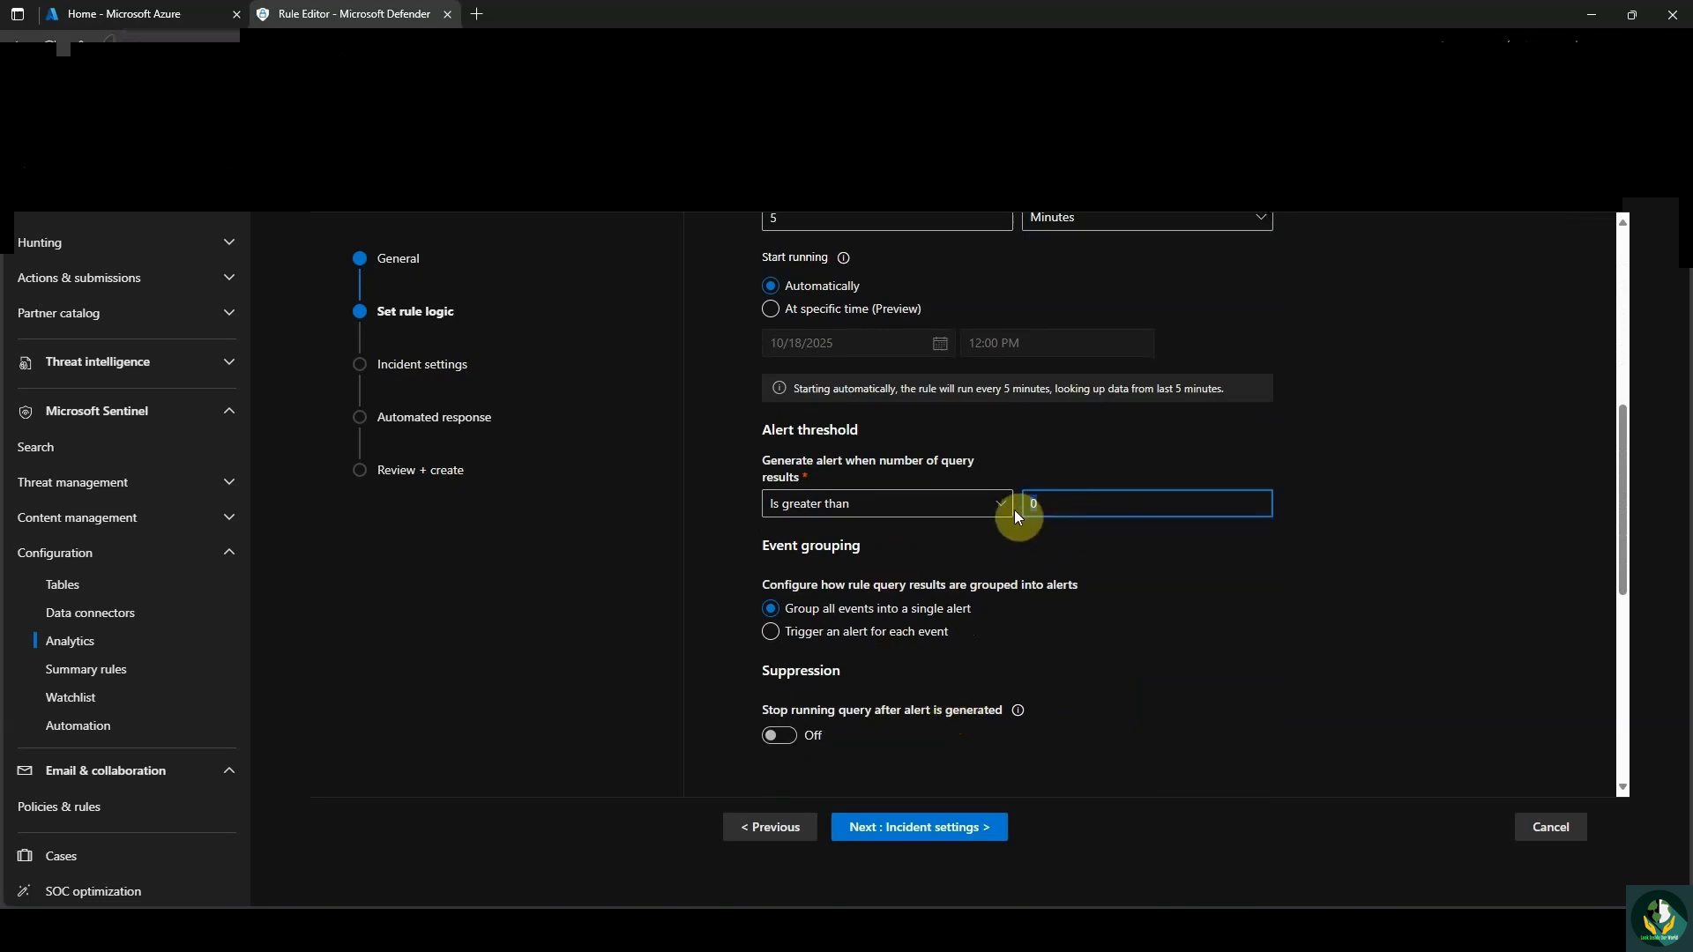
Set the rule to alert when query results exceed 1, keep events grouped into a single alert, and continue to the incident settings.
{"action": "type", "text": "1"}
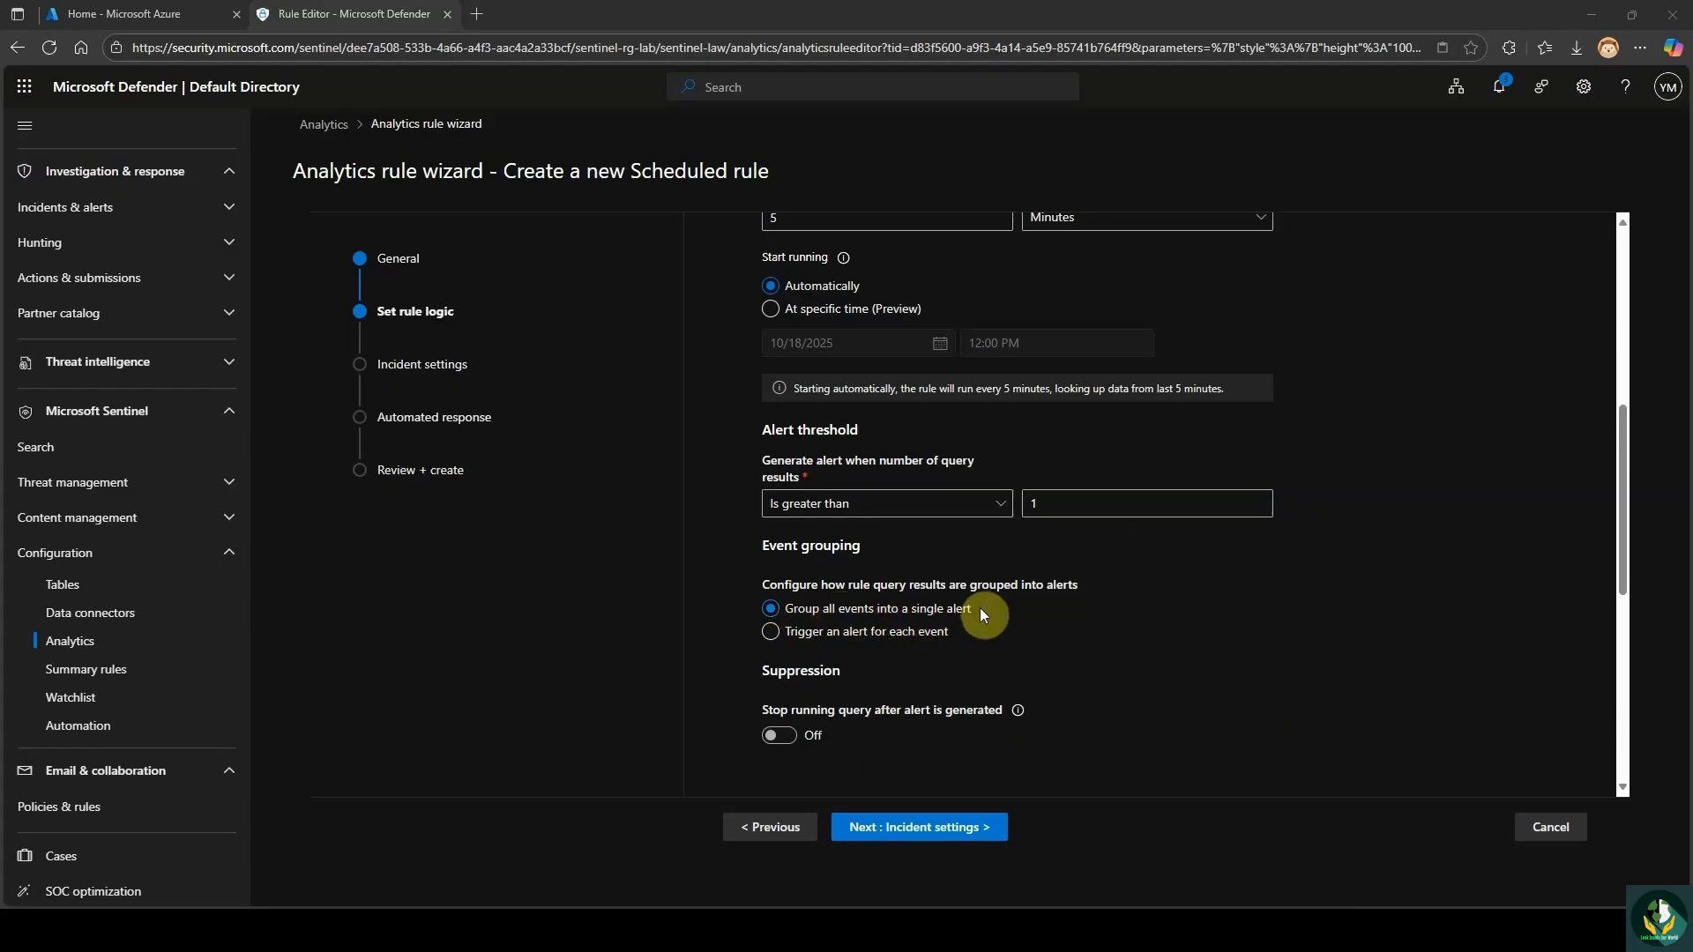
{"action": "scroll", "coordinate": [991, 609], "scroll_direction": "down", "scroll_amount": 1}
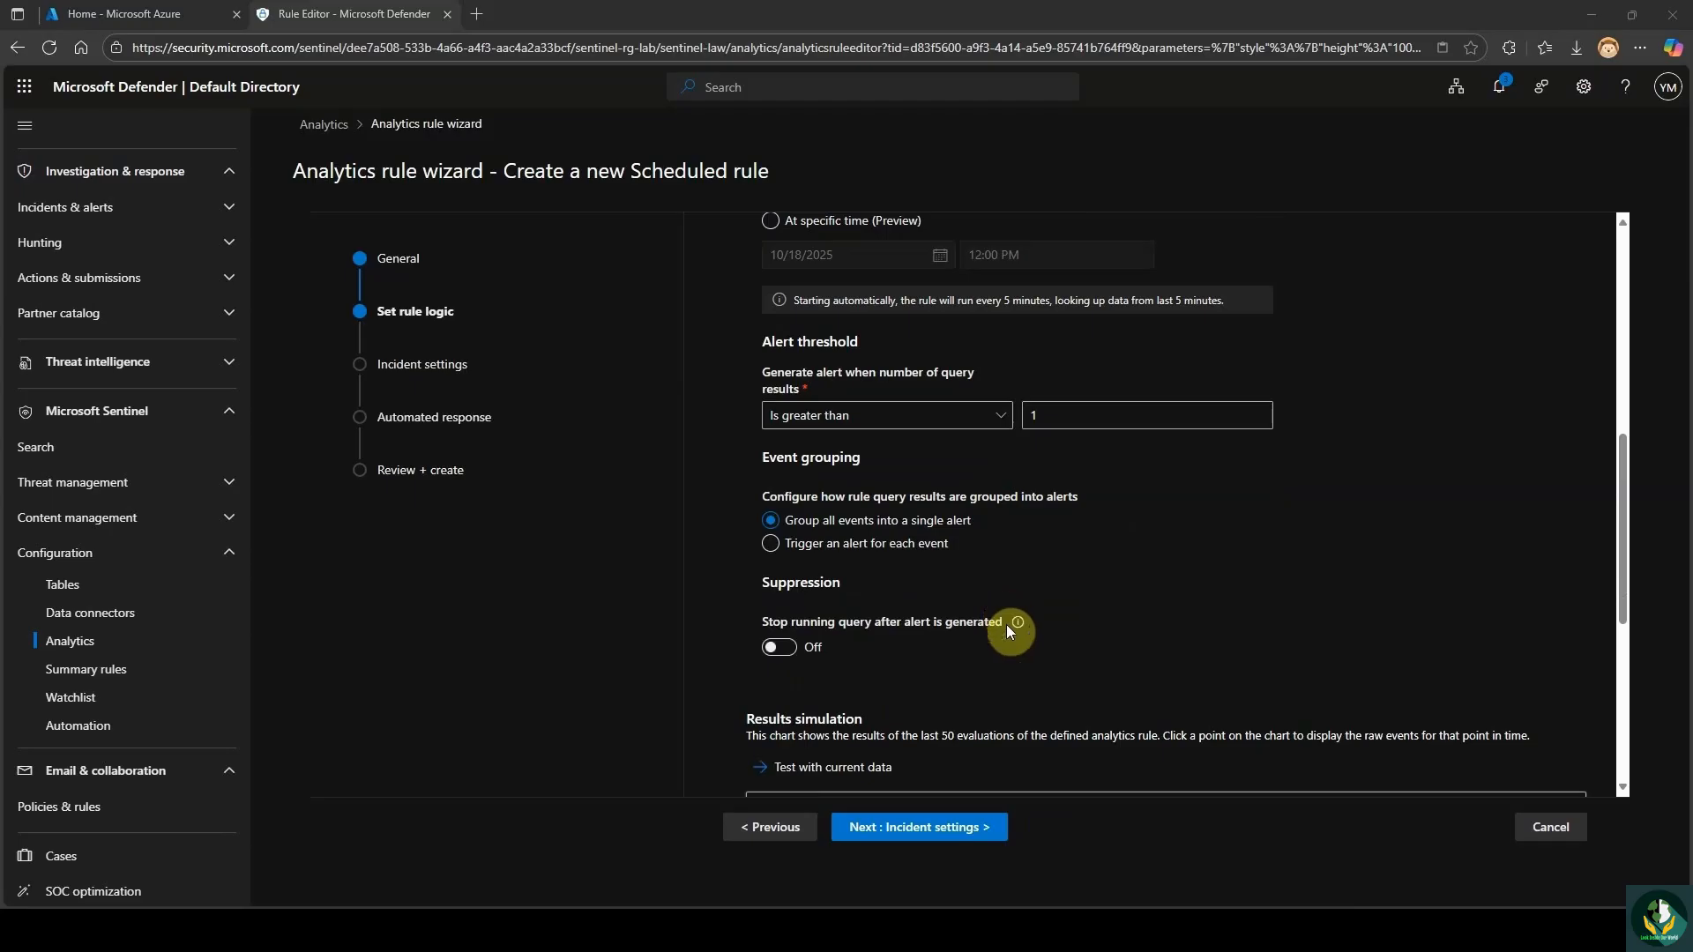
{"action": "left_click", "coordinate": [944, 836]}
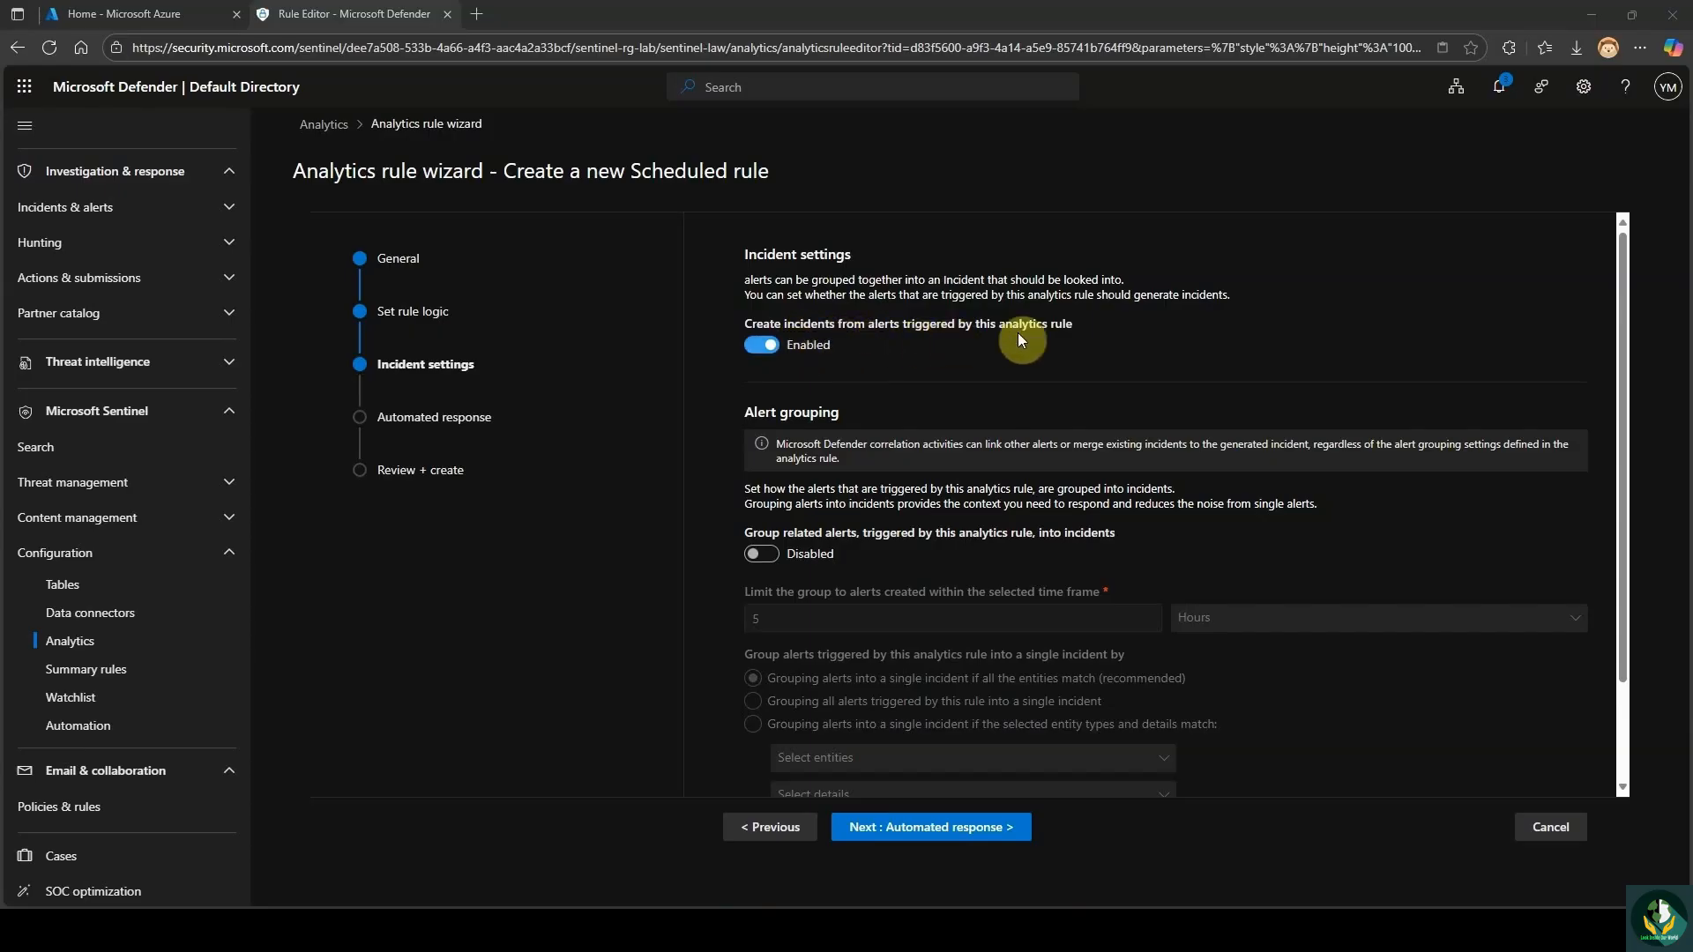
Keep incident creation enabled and alert grouping disabled, add no automation rules, and save the Suspicious-PowerShell rule after the review.
{"action": "scroll", "coordinate": [1046, 379], "scroll_direction": "down", "scroll_amount": 2}
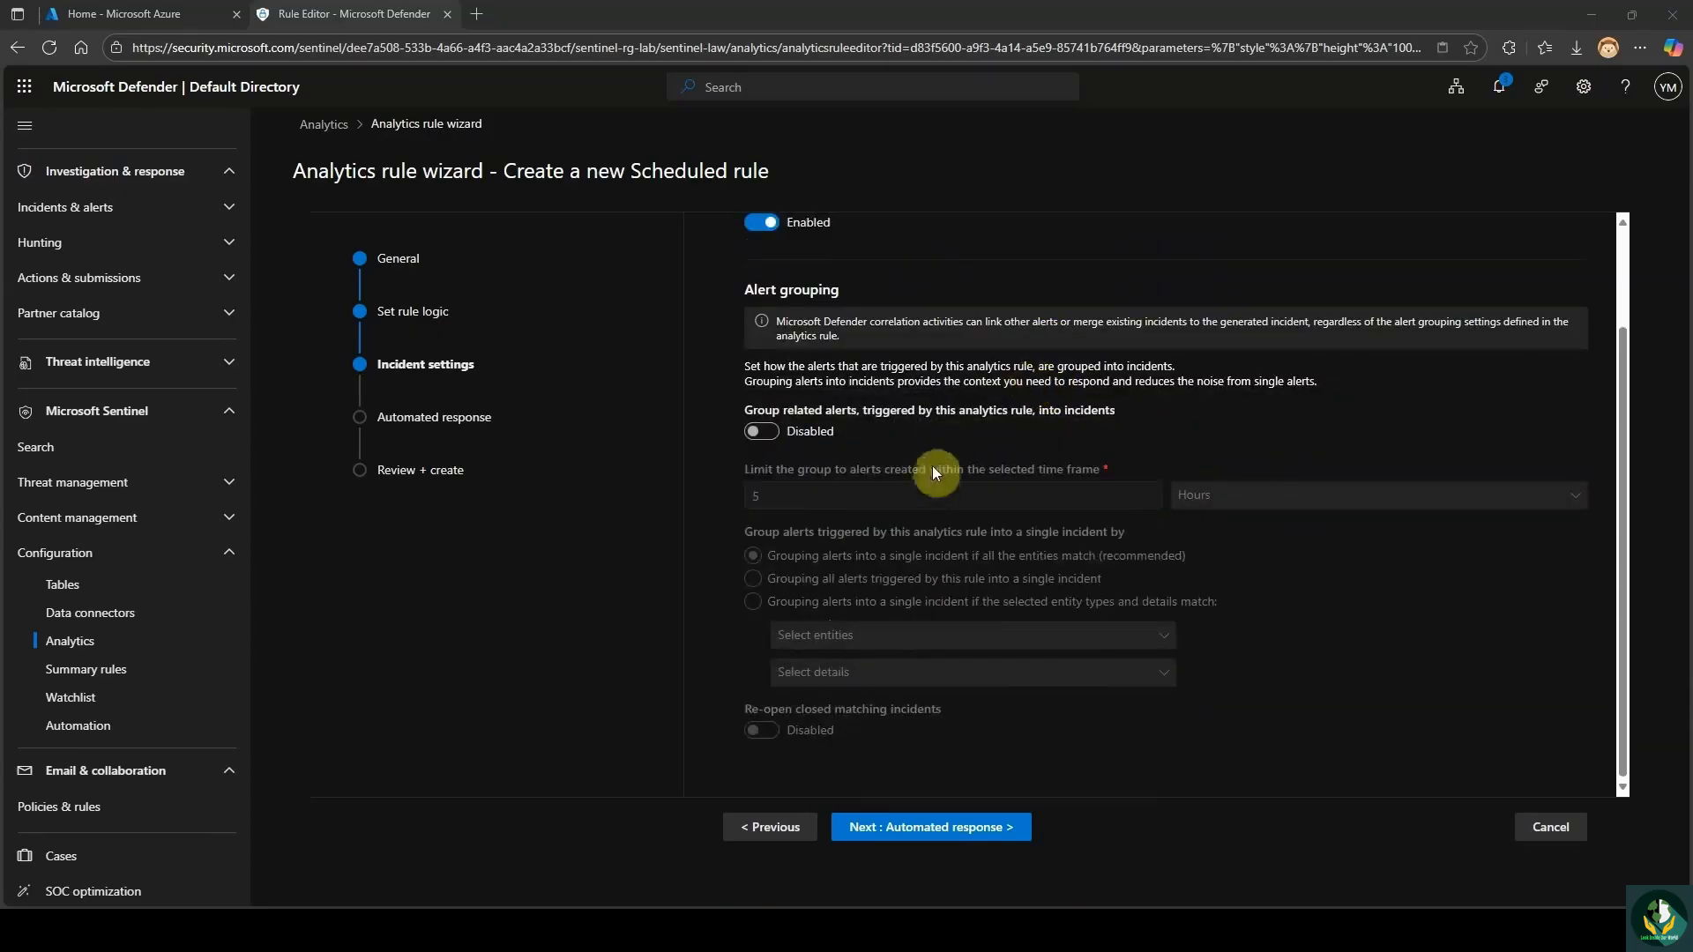
{"action": "scroll", "coordinate": [933, 466], "scroll_direction": "up", "scroll_amount": 2}
{"action": "left_click", "coordinate": [958, 835]}
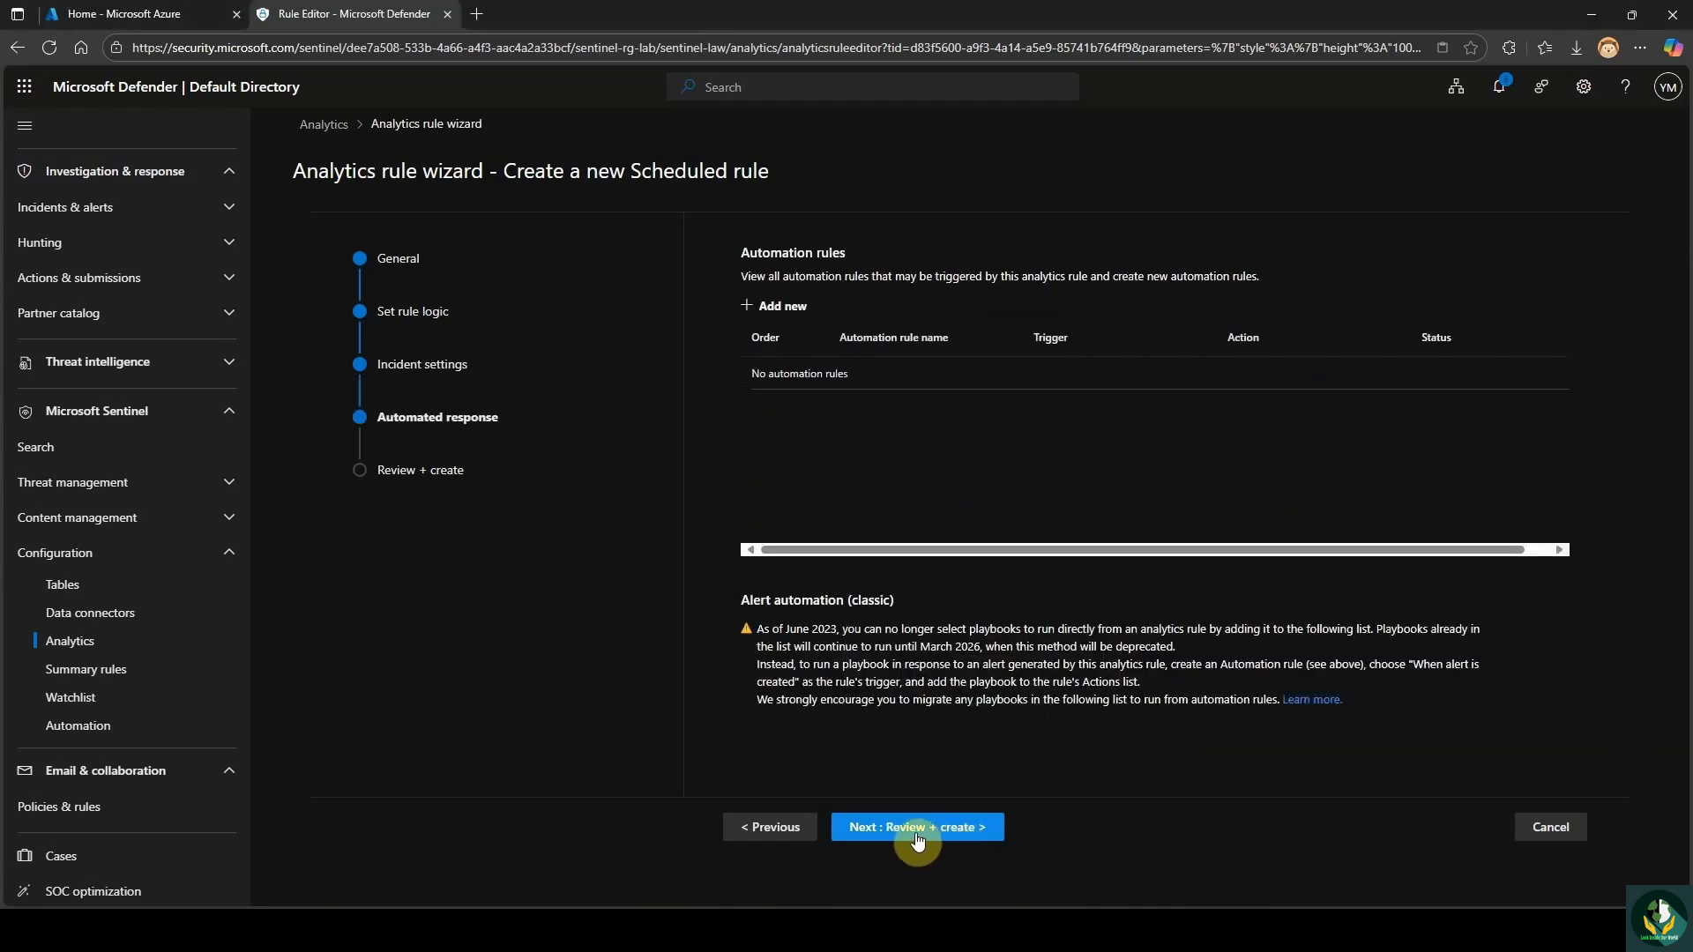
{"action": "left_click", "coordinate": [918, 833]}
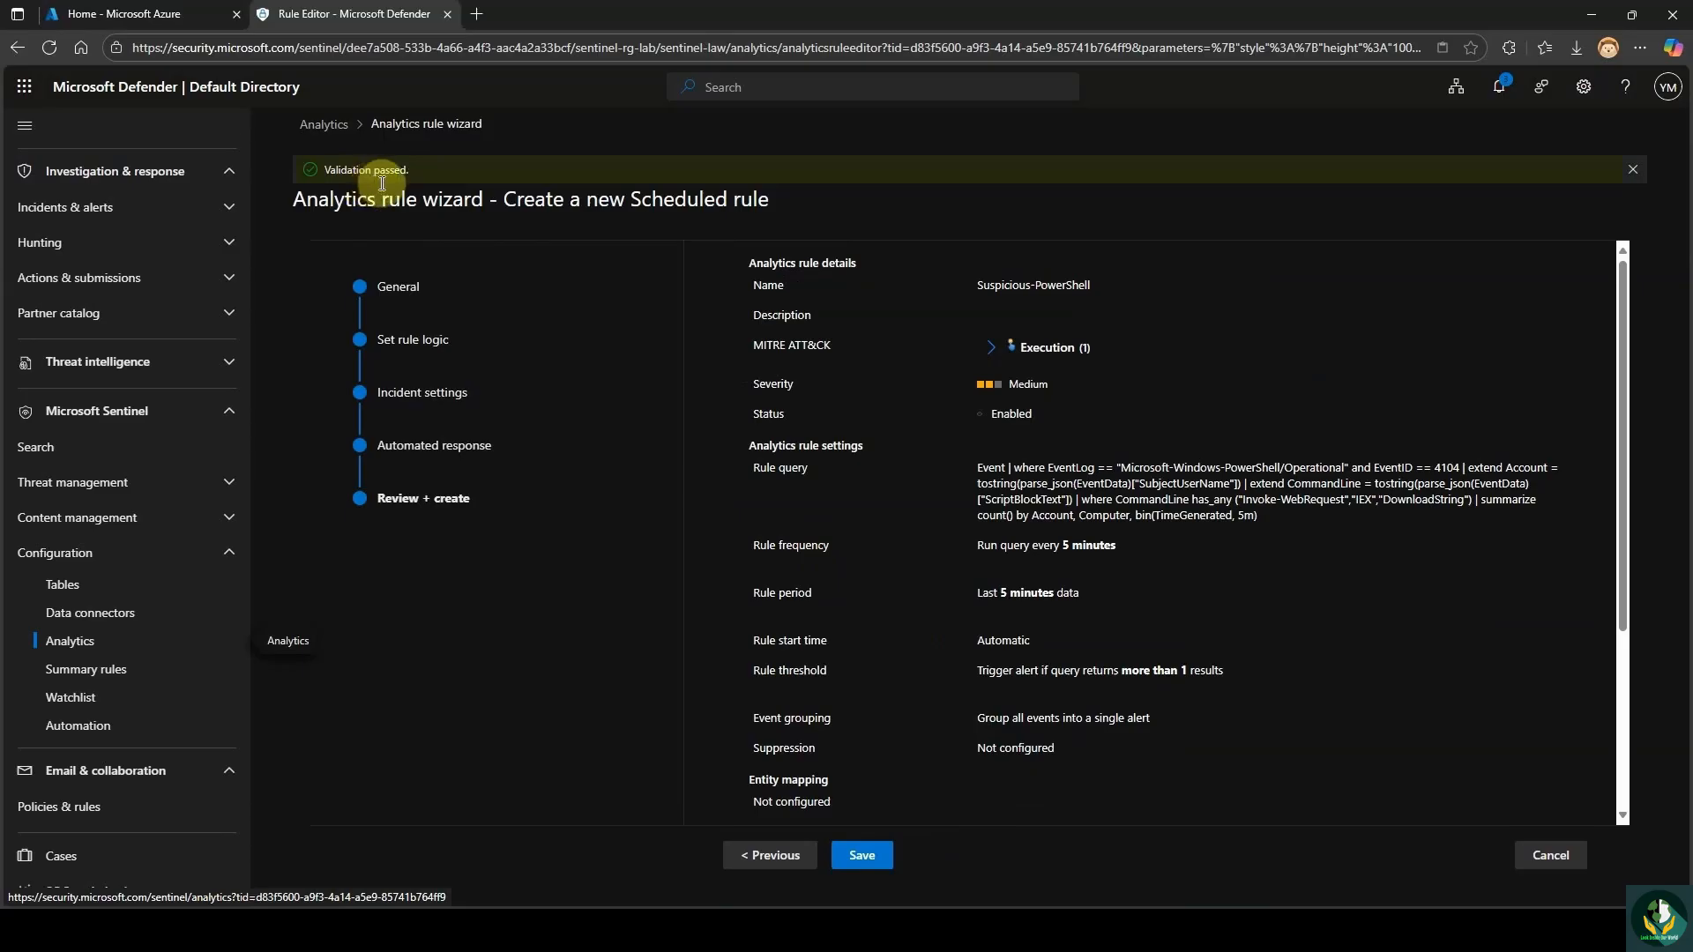
{"action": "left_click", "coordinate": [883, 864]}
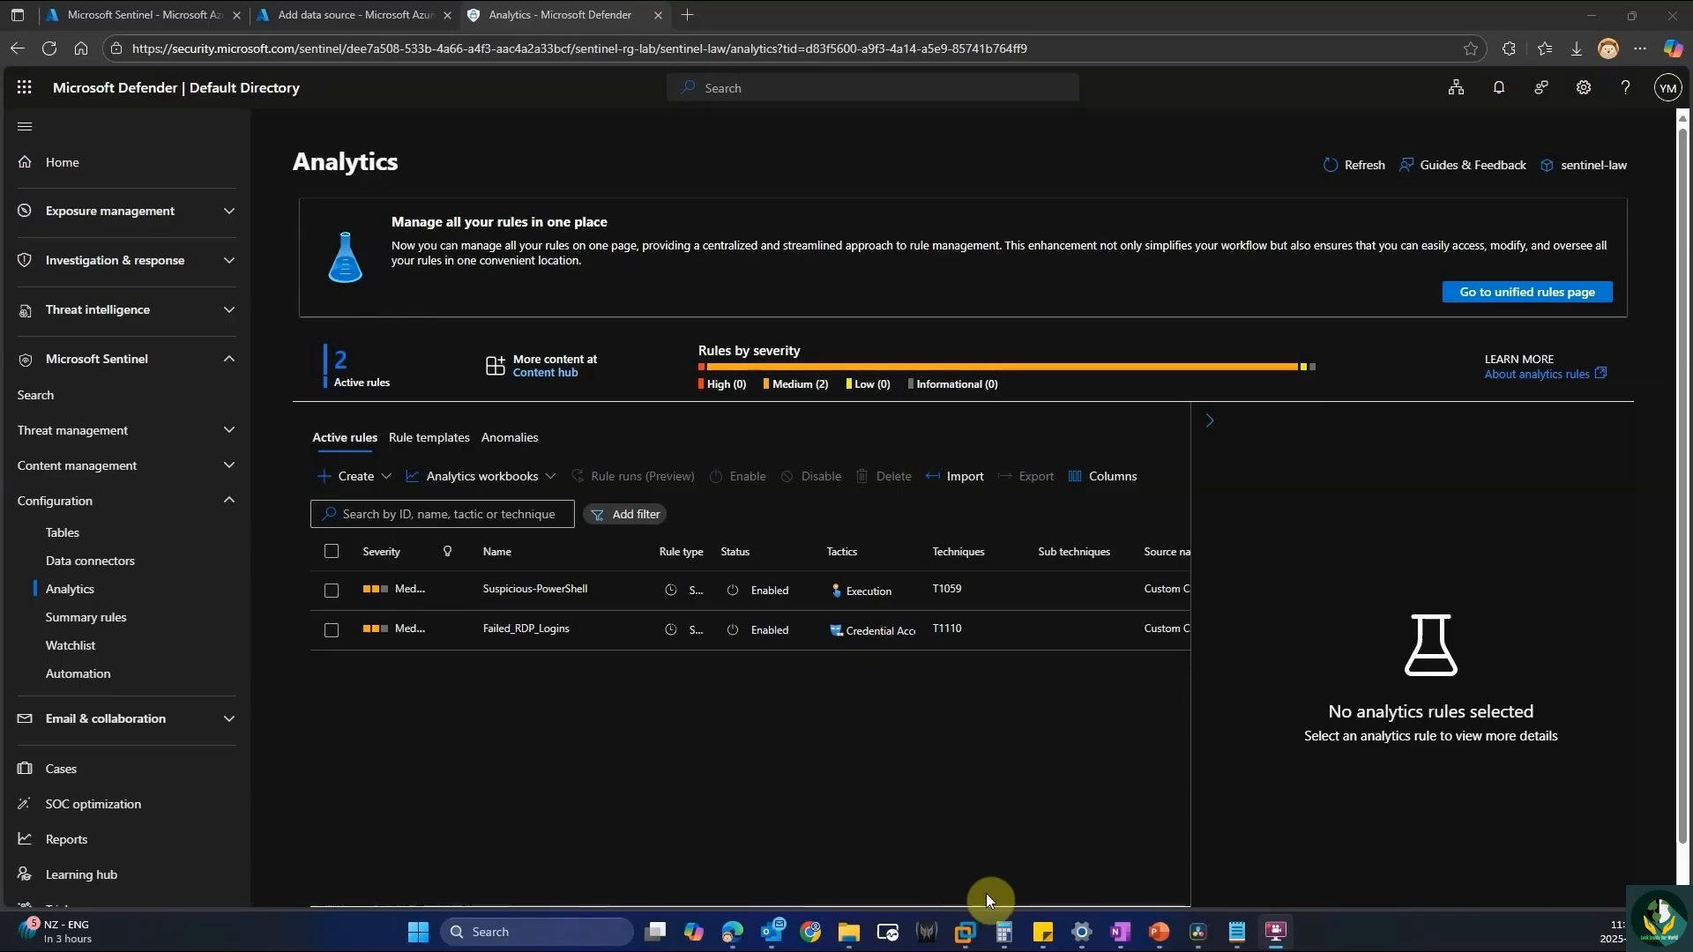
Switch to the Windows 10 virtual machine and run Invoke-Expression 'Write-Host "Simulated-Invoke-WebRequest"' in Windows PowerShell (x86) as administrator.
{"action": "left_click", "coordinate": [968, 936]}
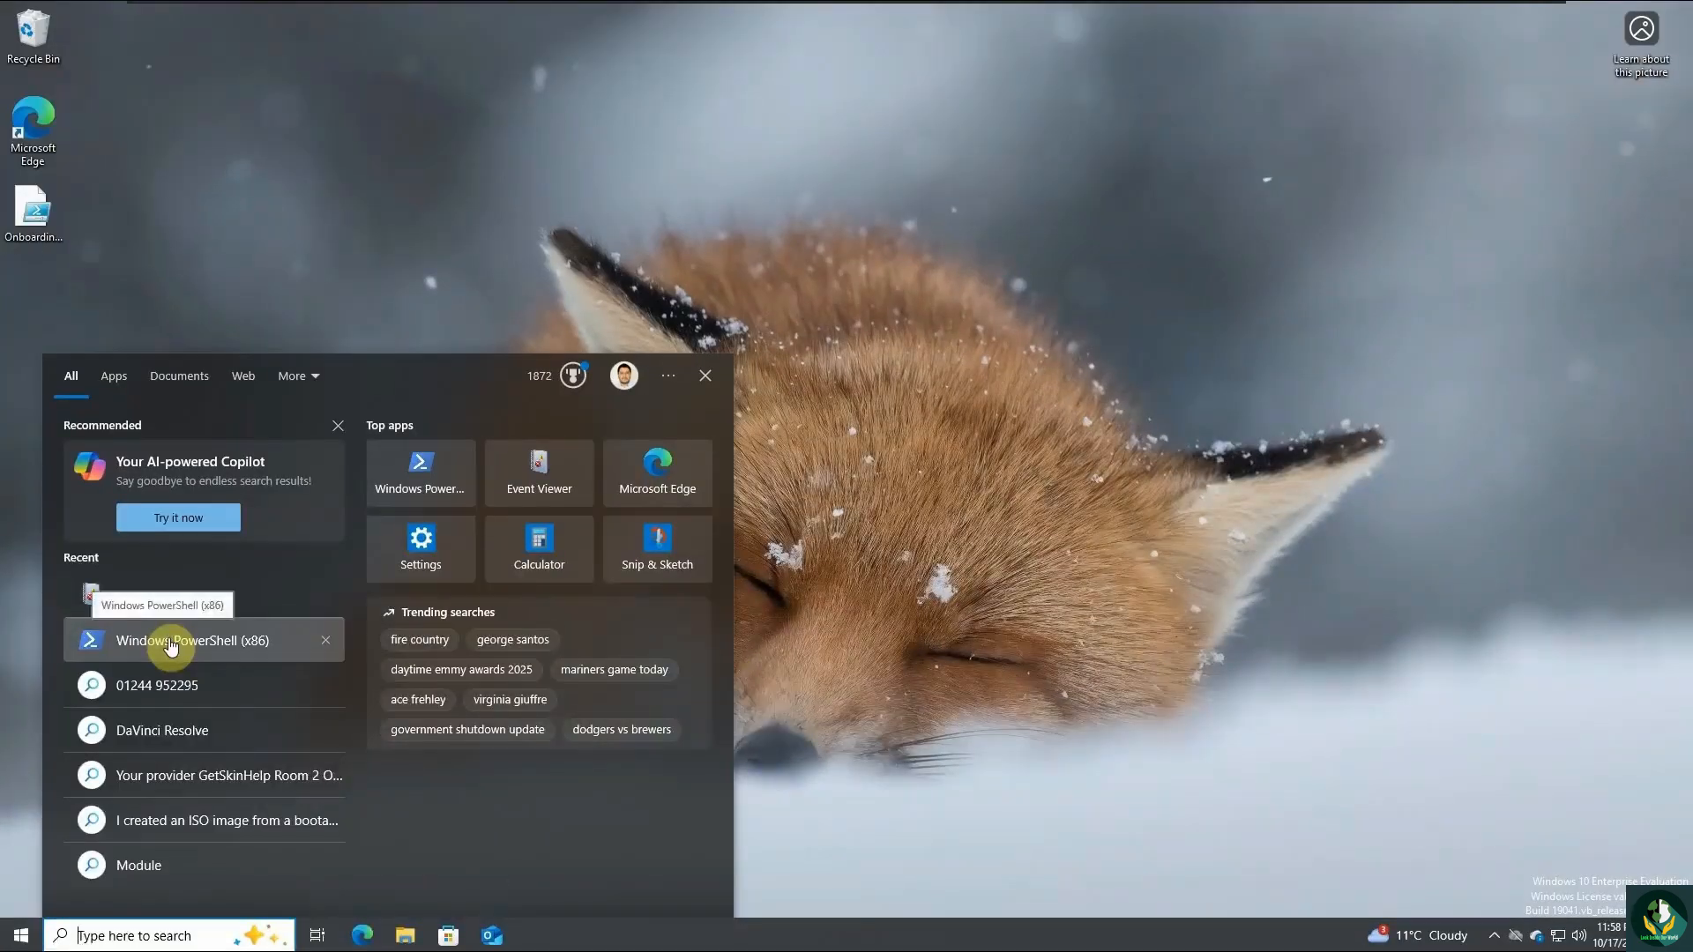
{"action": "right_click", "coordinate": [166, 640]}
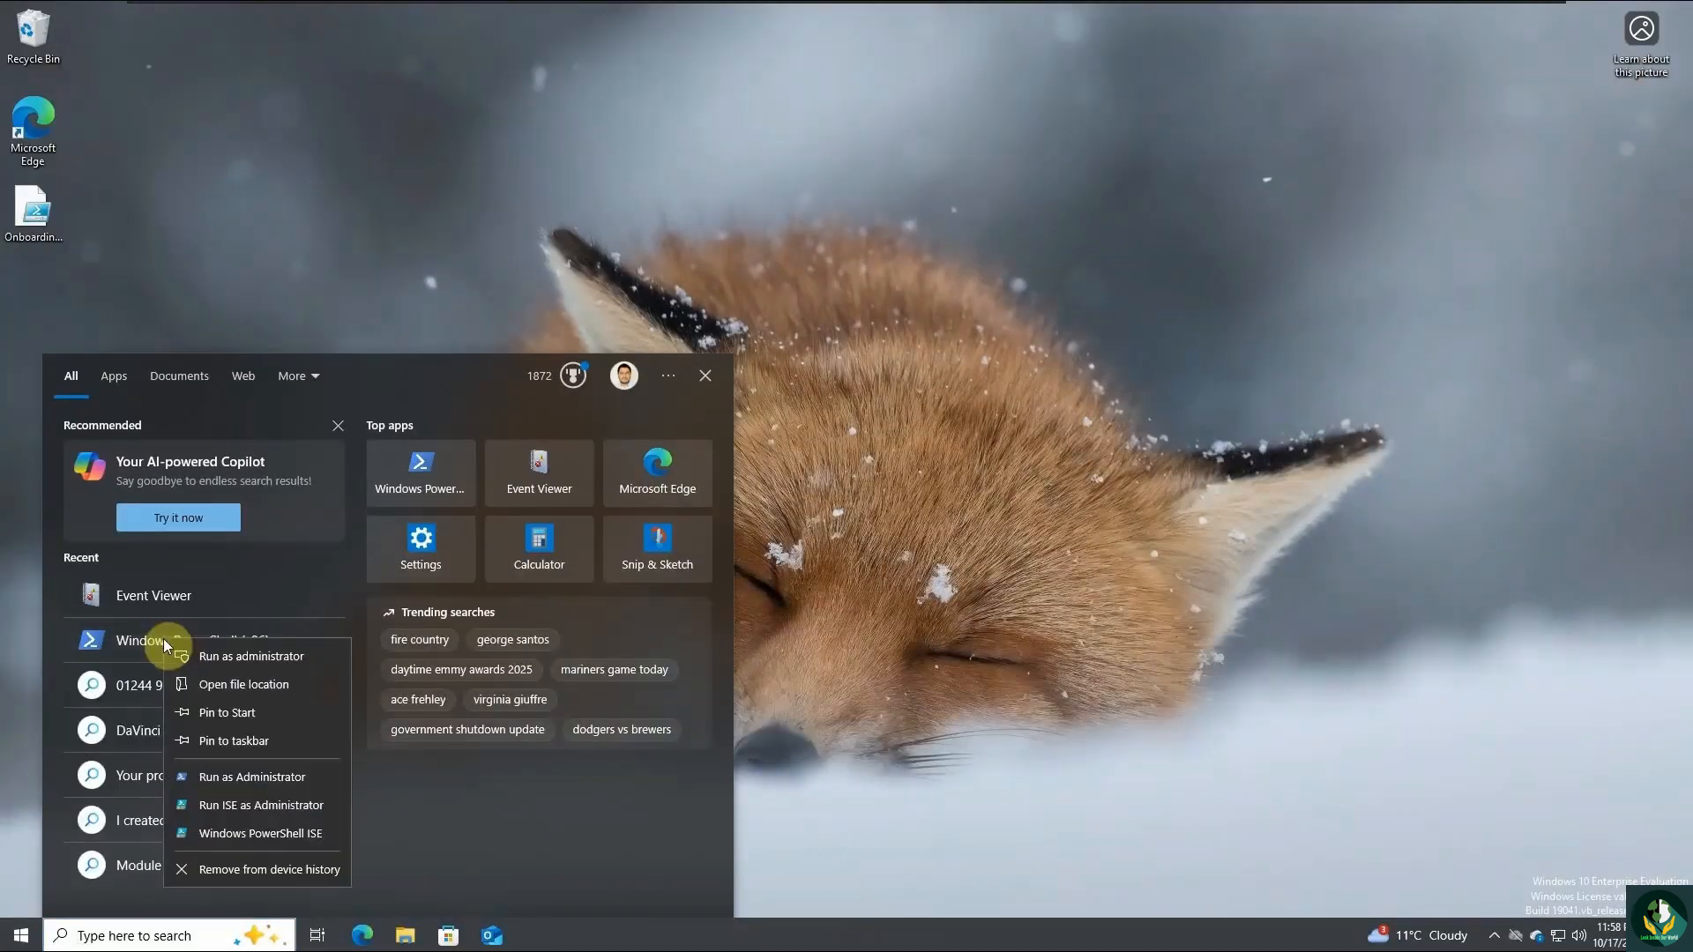
{"action": "left_click", "coordinate": [210, 656]}
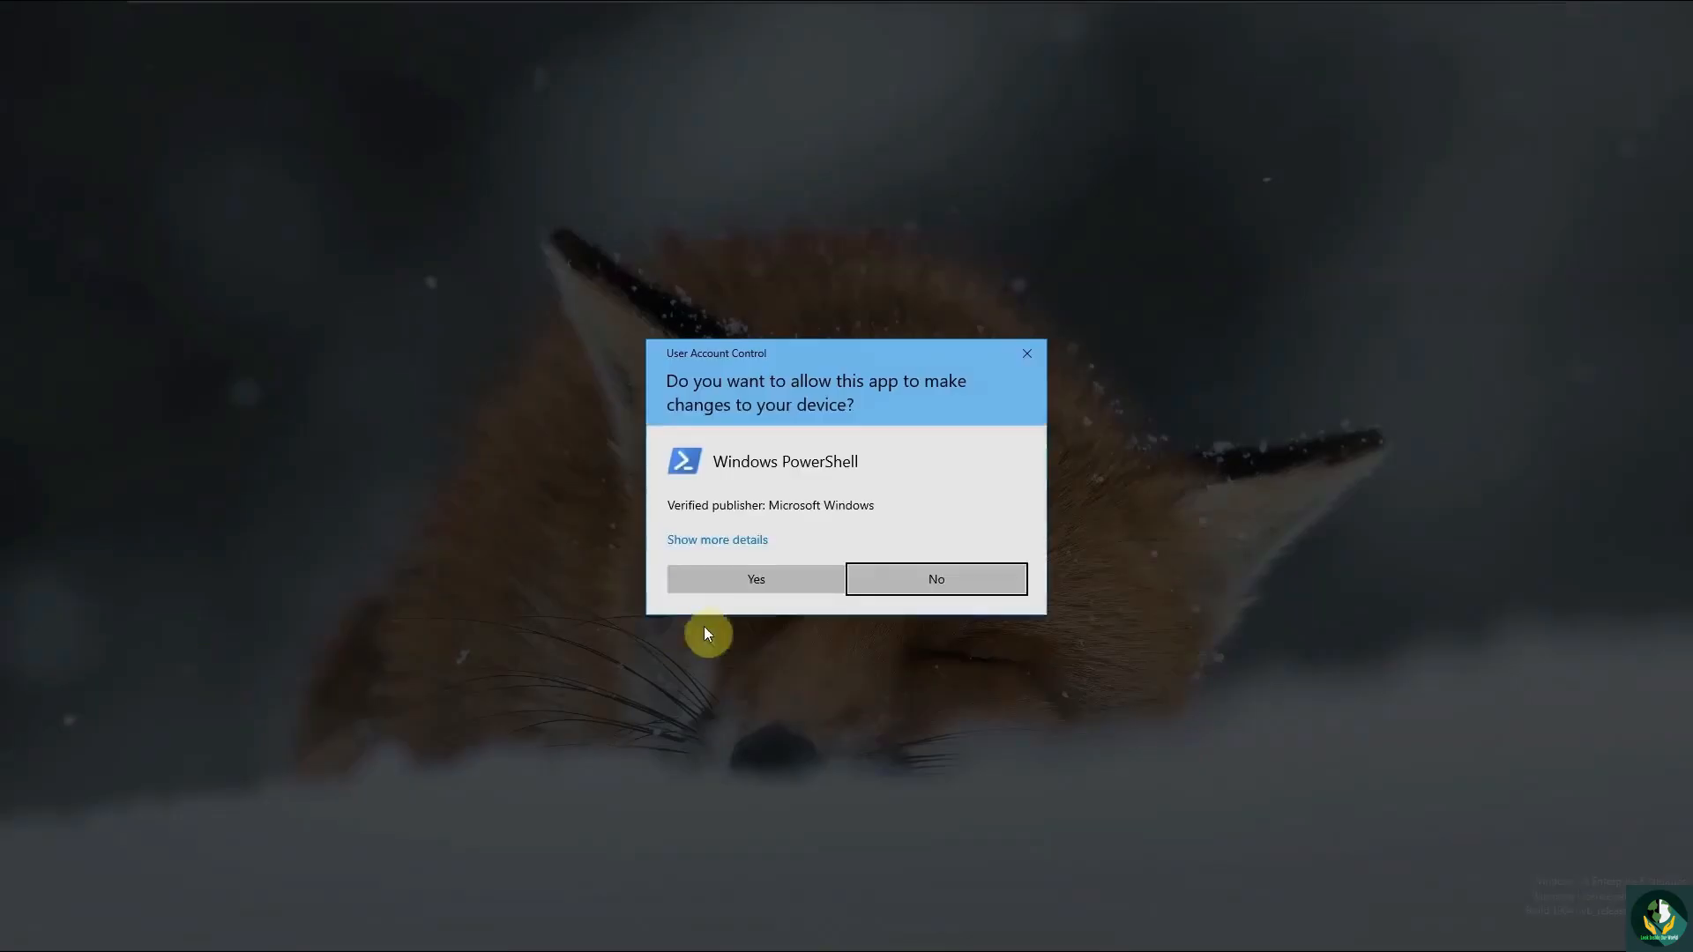
{"action": "left_click", "coordinate": [766, 580]}
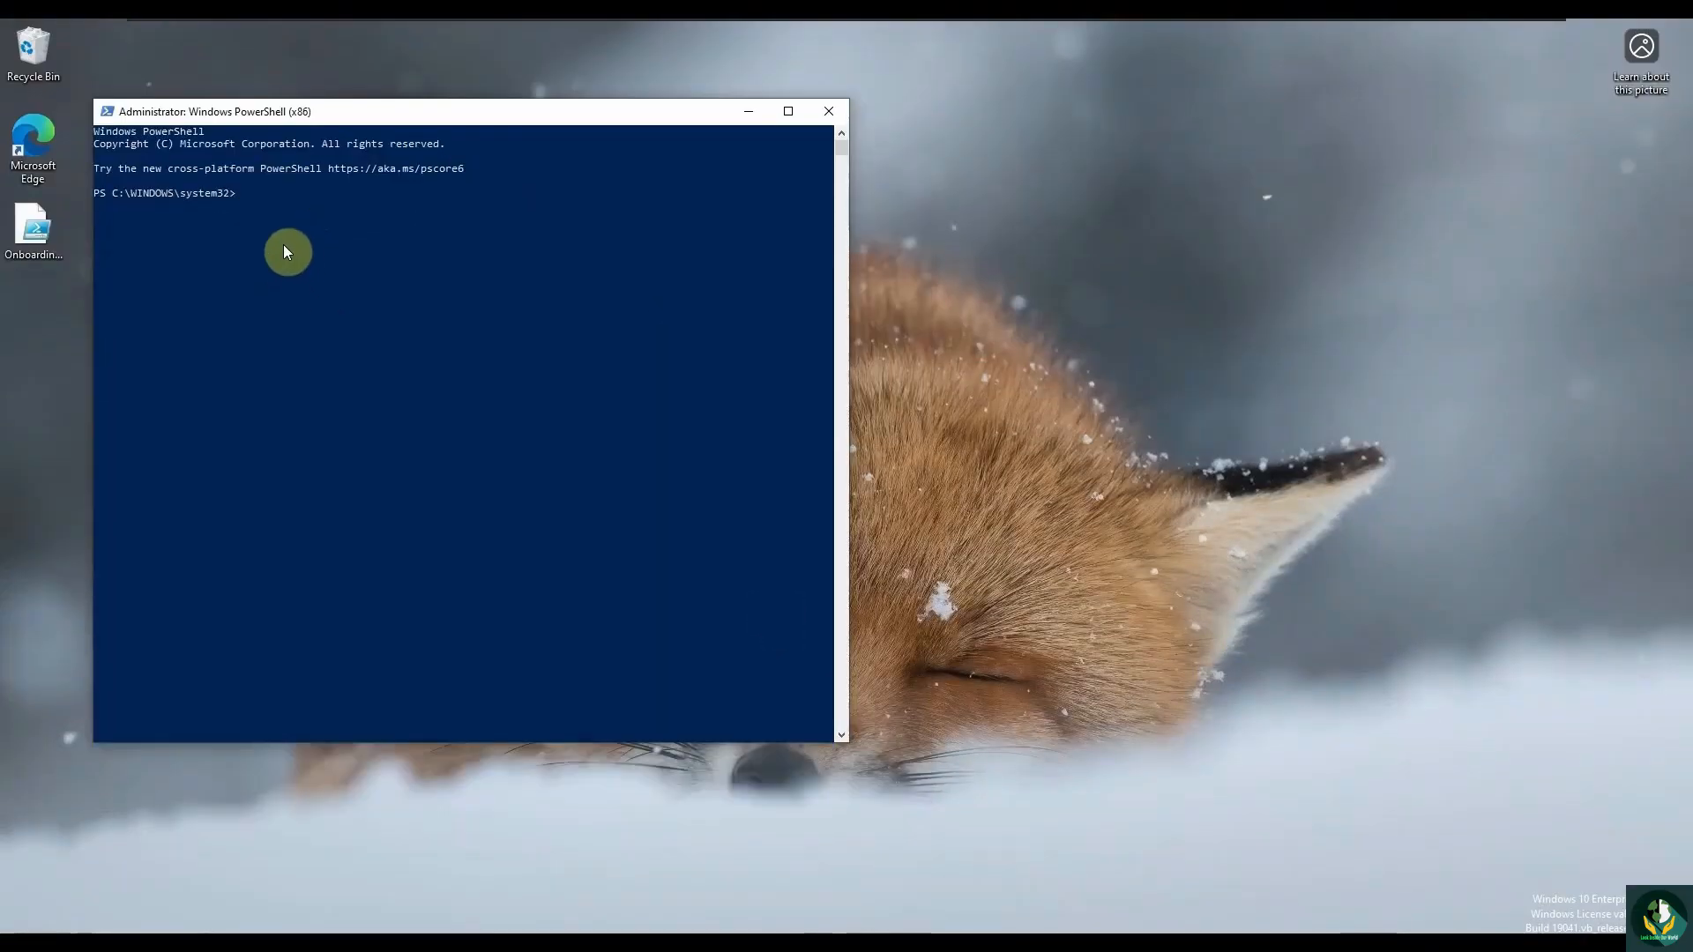
{"action": "type", "text": "Invoke-Expression 'Write-Host \"Simulated-Invoke-WebRequest\"'"}
{"action": "key", "text": "Return"}
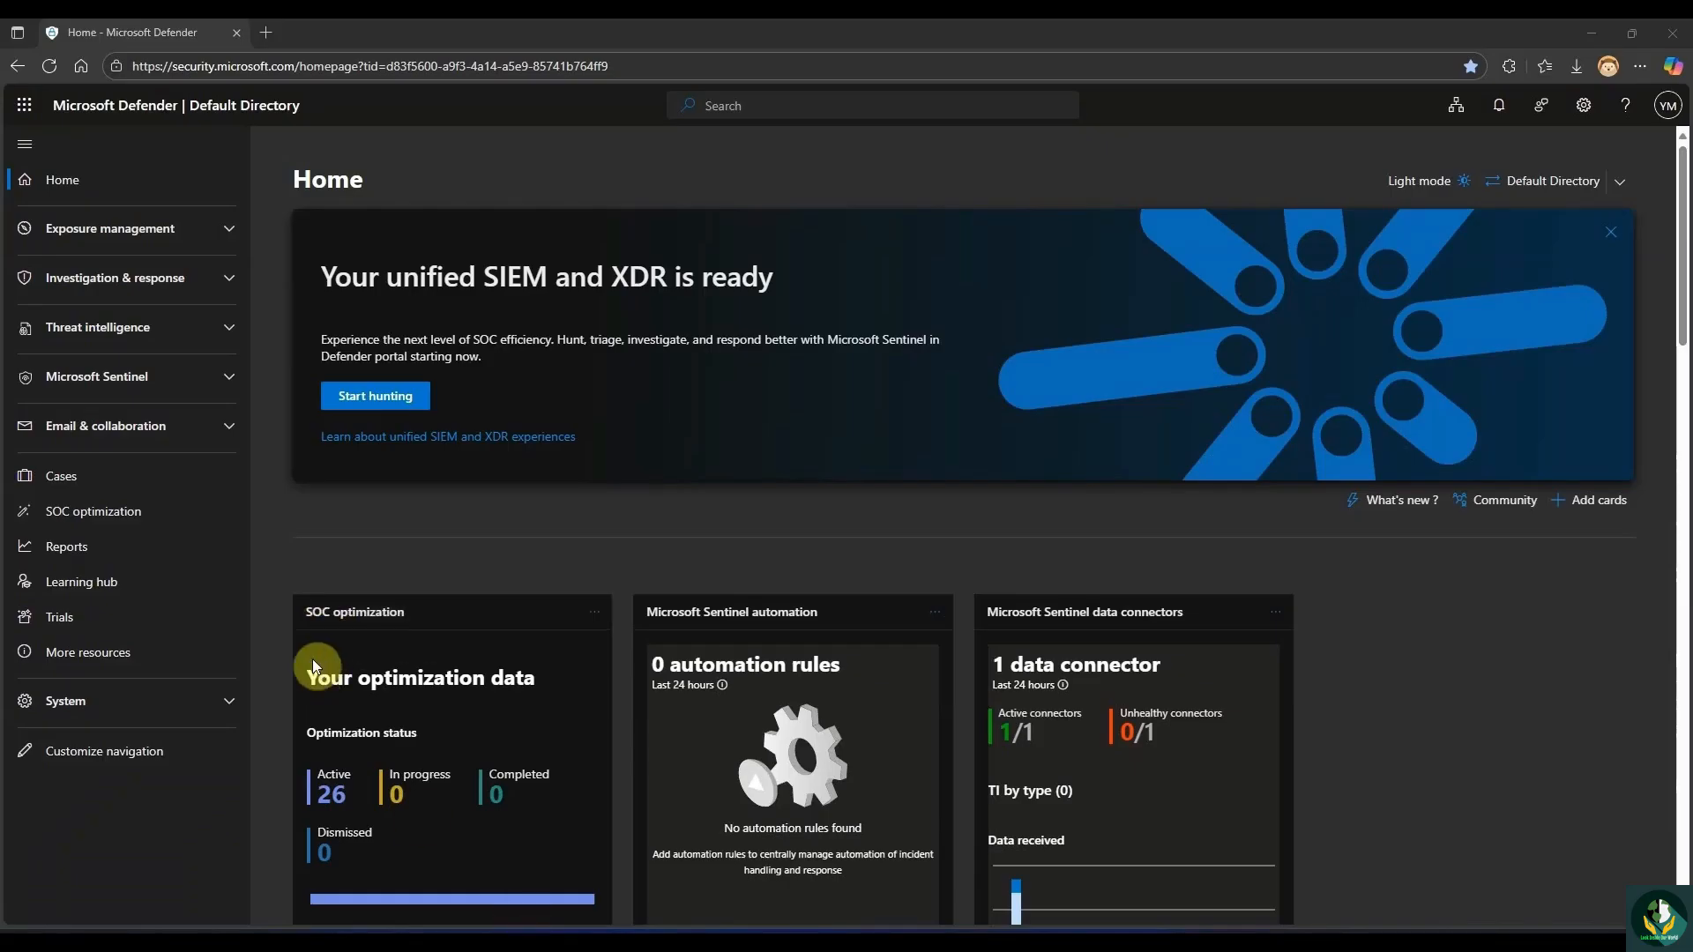
Switch to the Microsoft Defender portal, list the incidents and open the alert inside the Suspicious-PowerShell incident.
{"action": "left_click", "coordinate": [226, 284]}
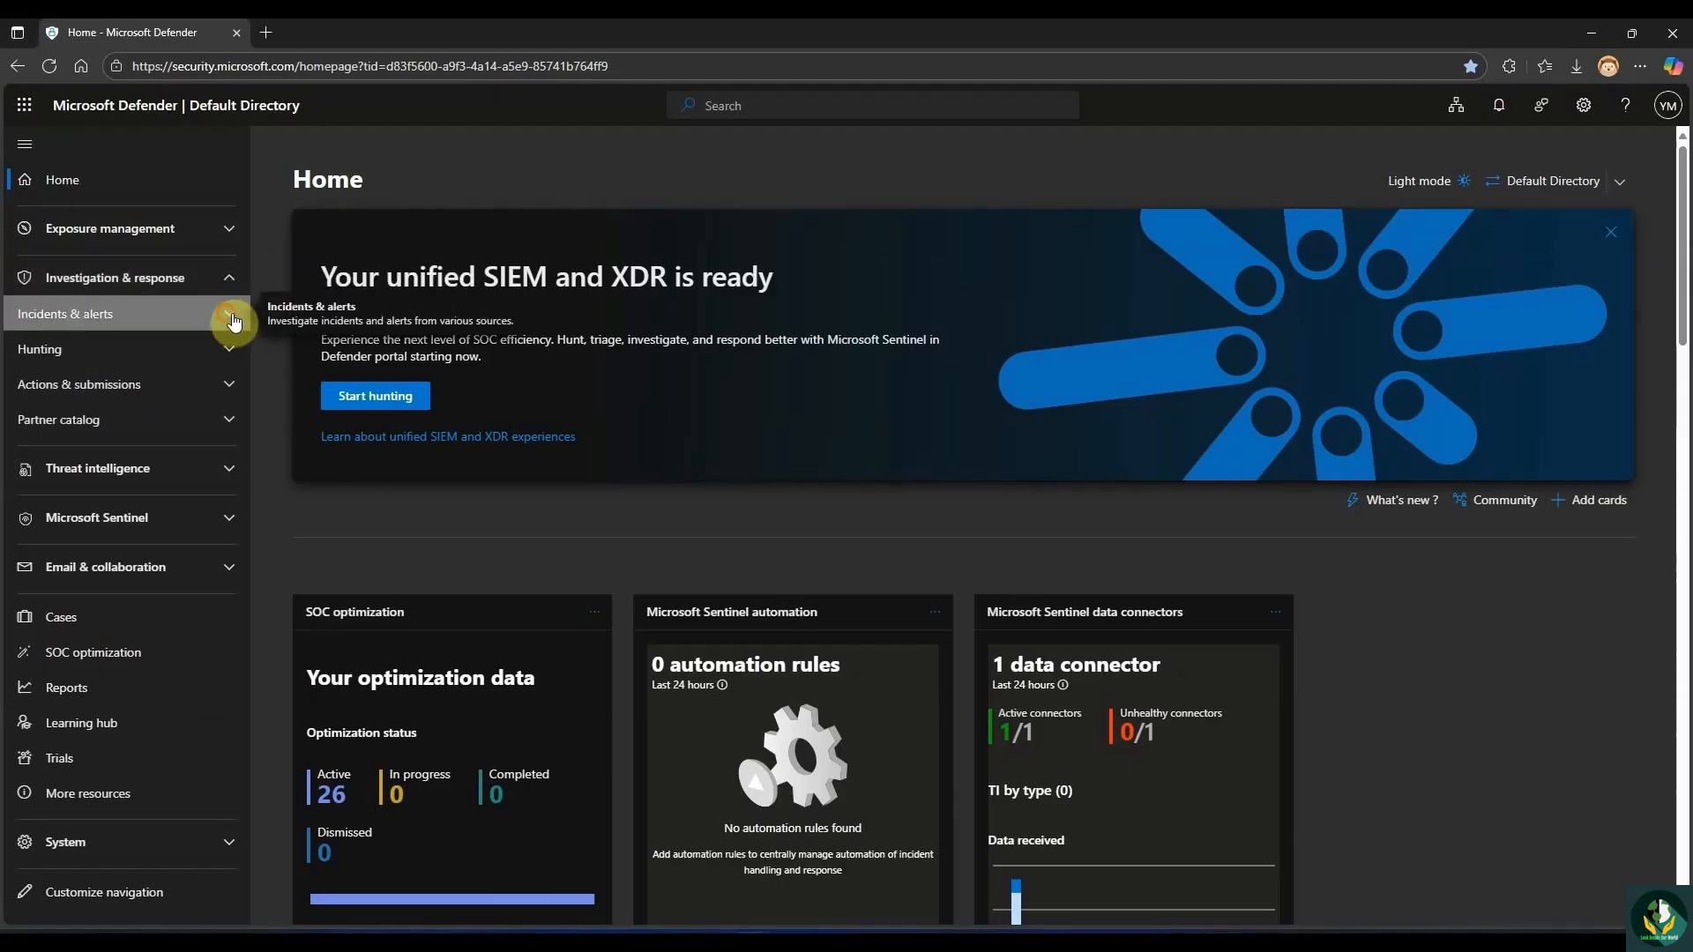
{"action": "left_click", "coordinate": [229, 319]}
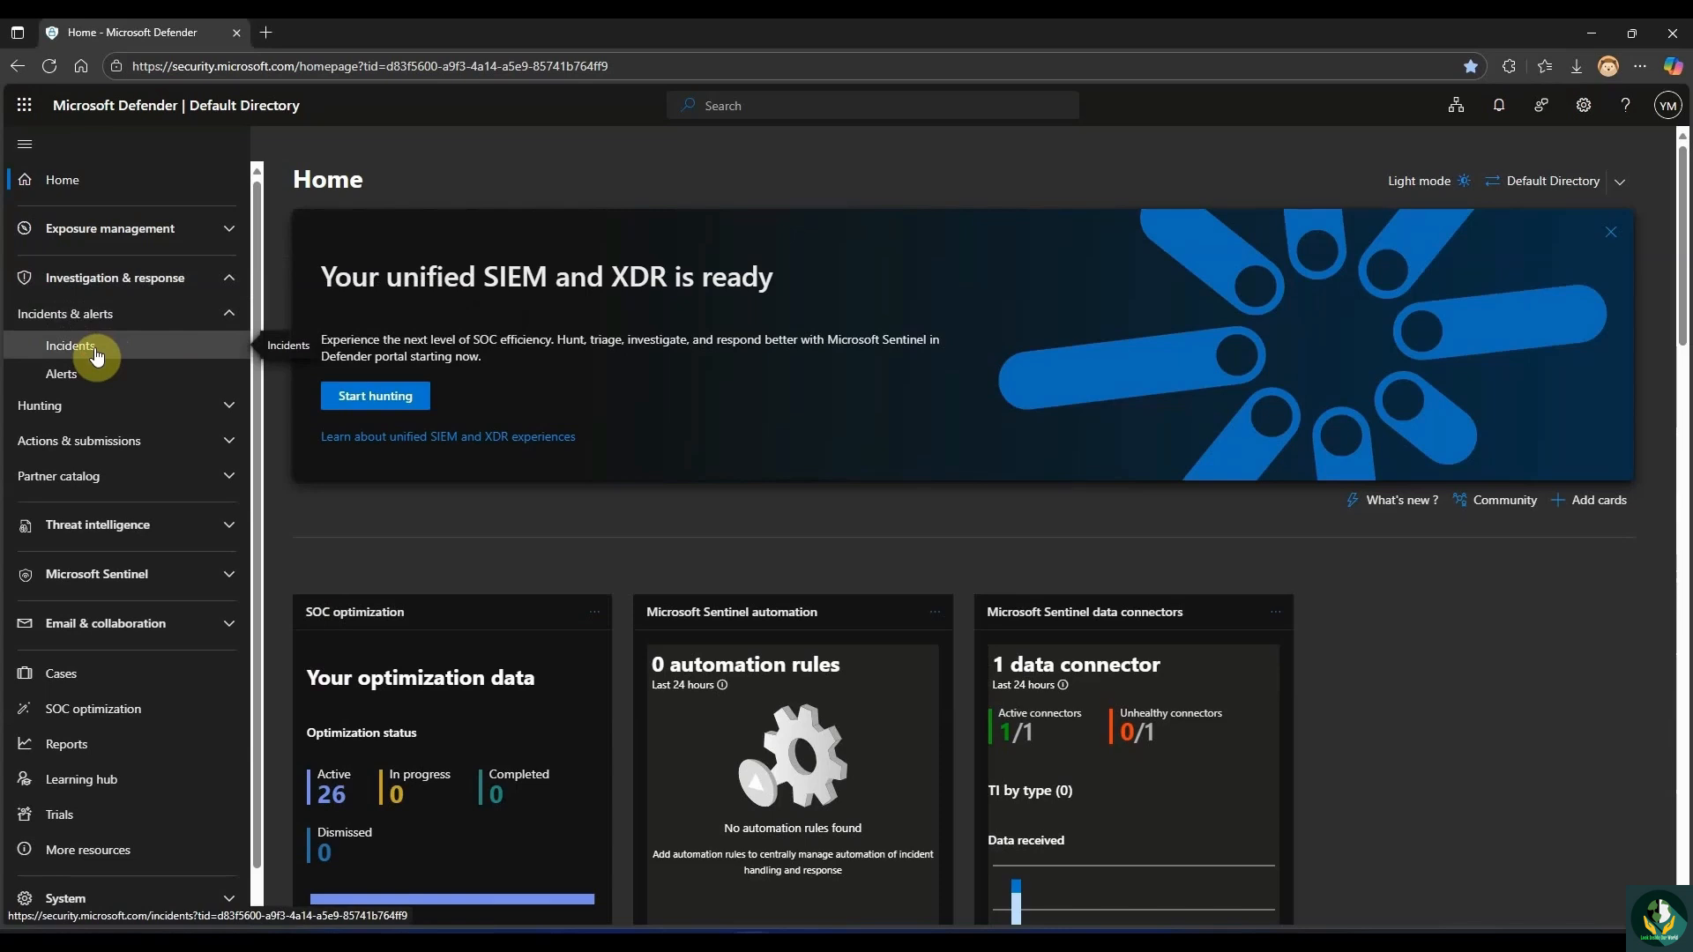
{"action": "left_click", "coordinate": [92, 350]}
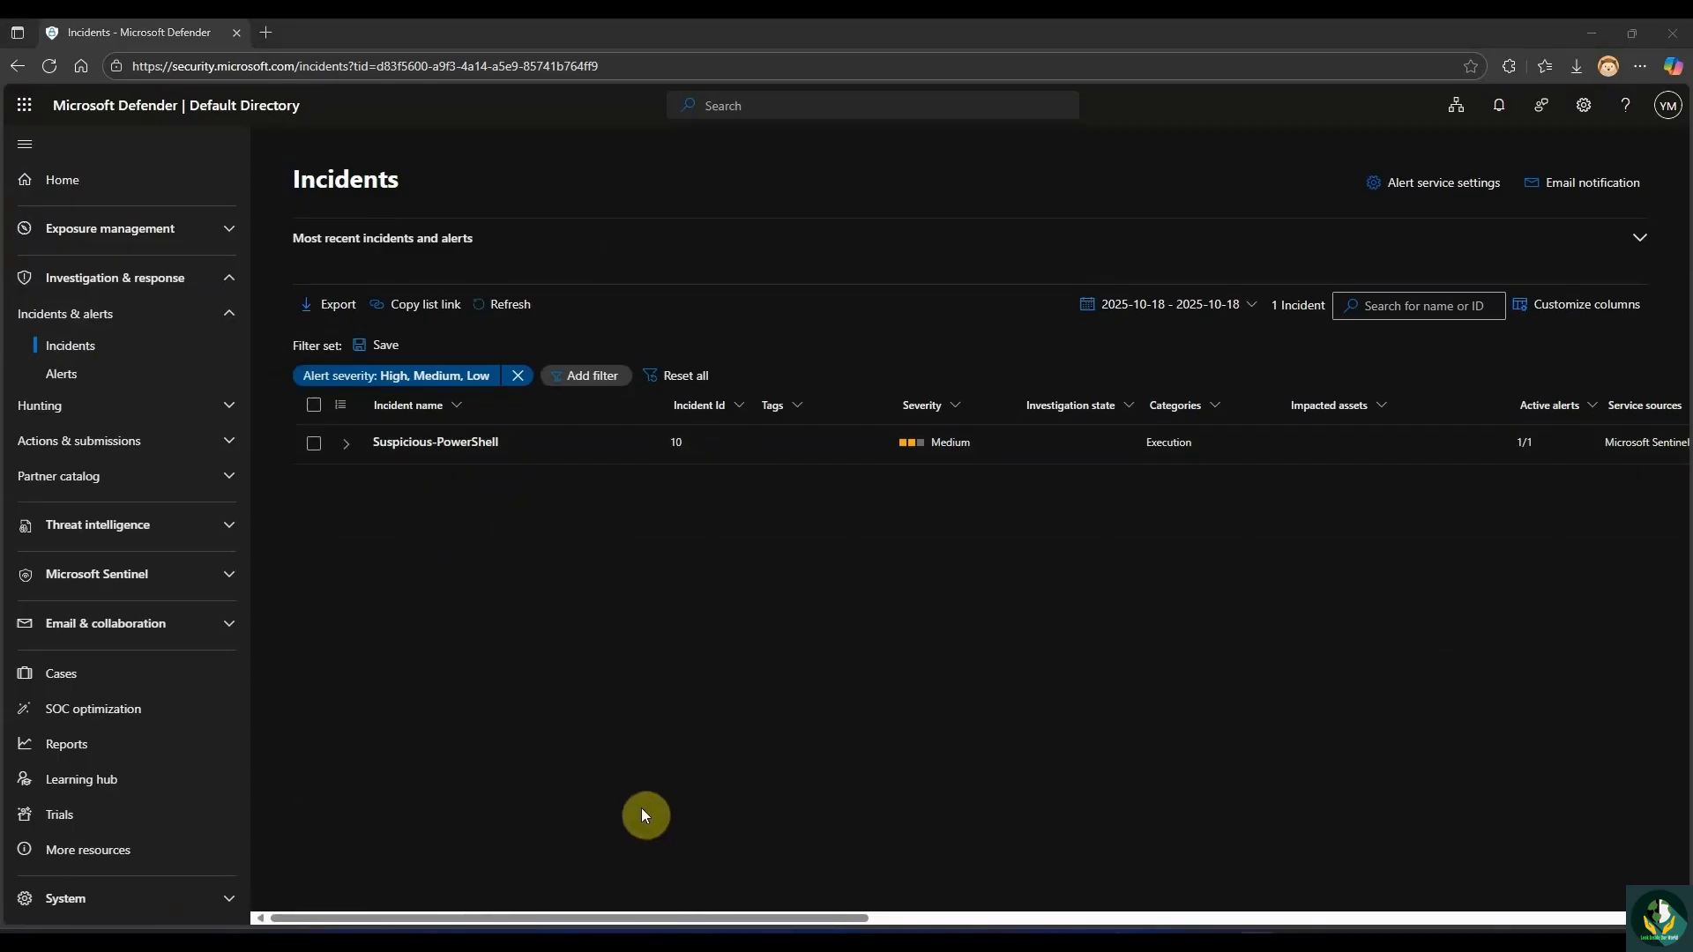
{"action": "left_click", "coordinate": [346, 443]}
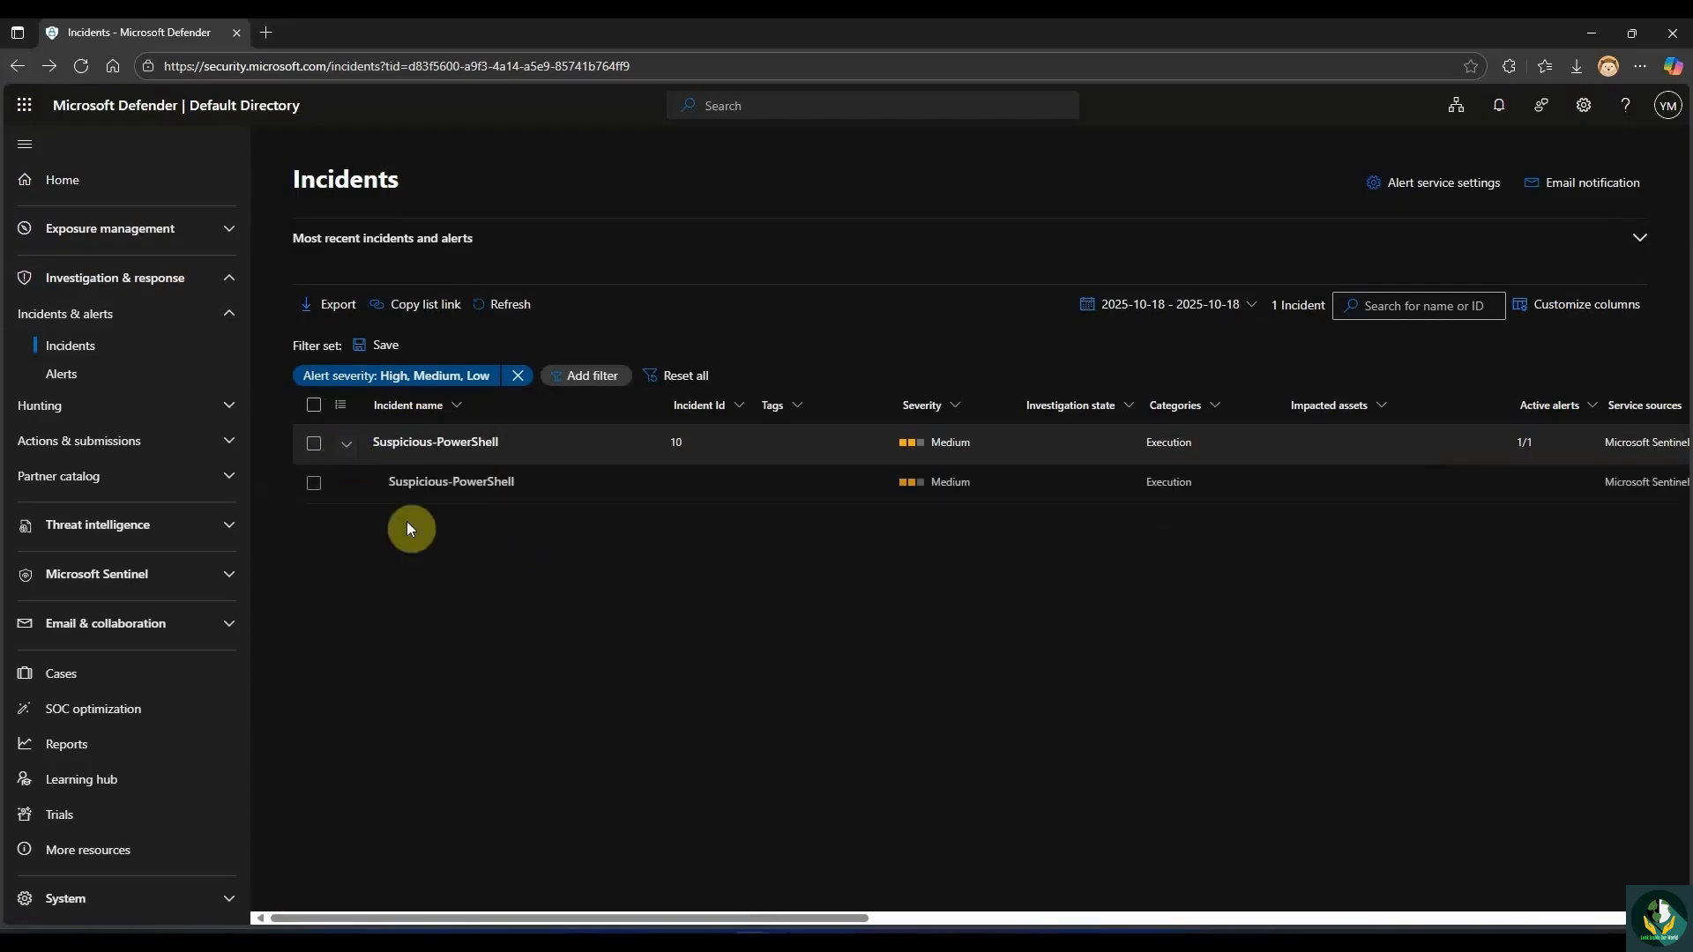
{"action": "left_click", "coordinate": [458, 485]}
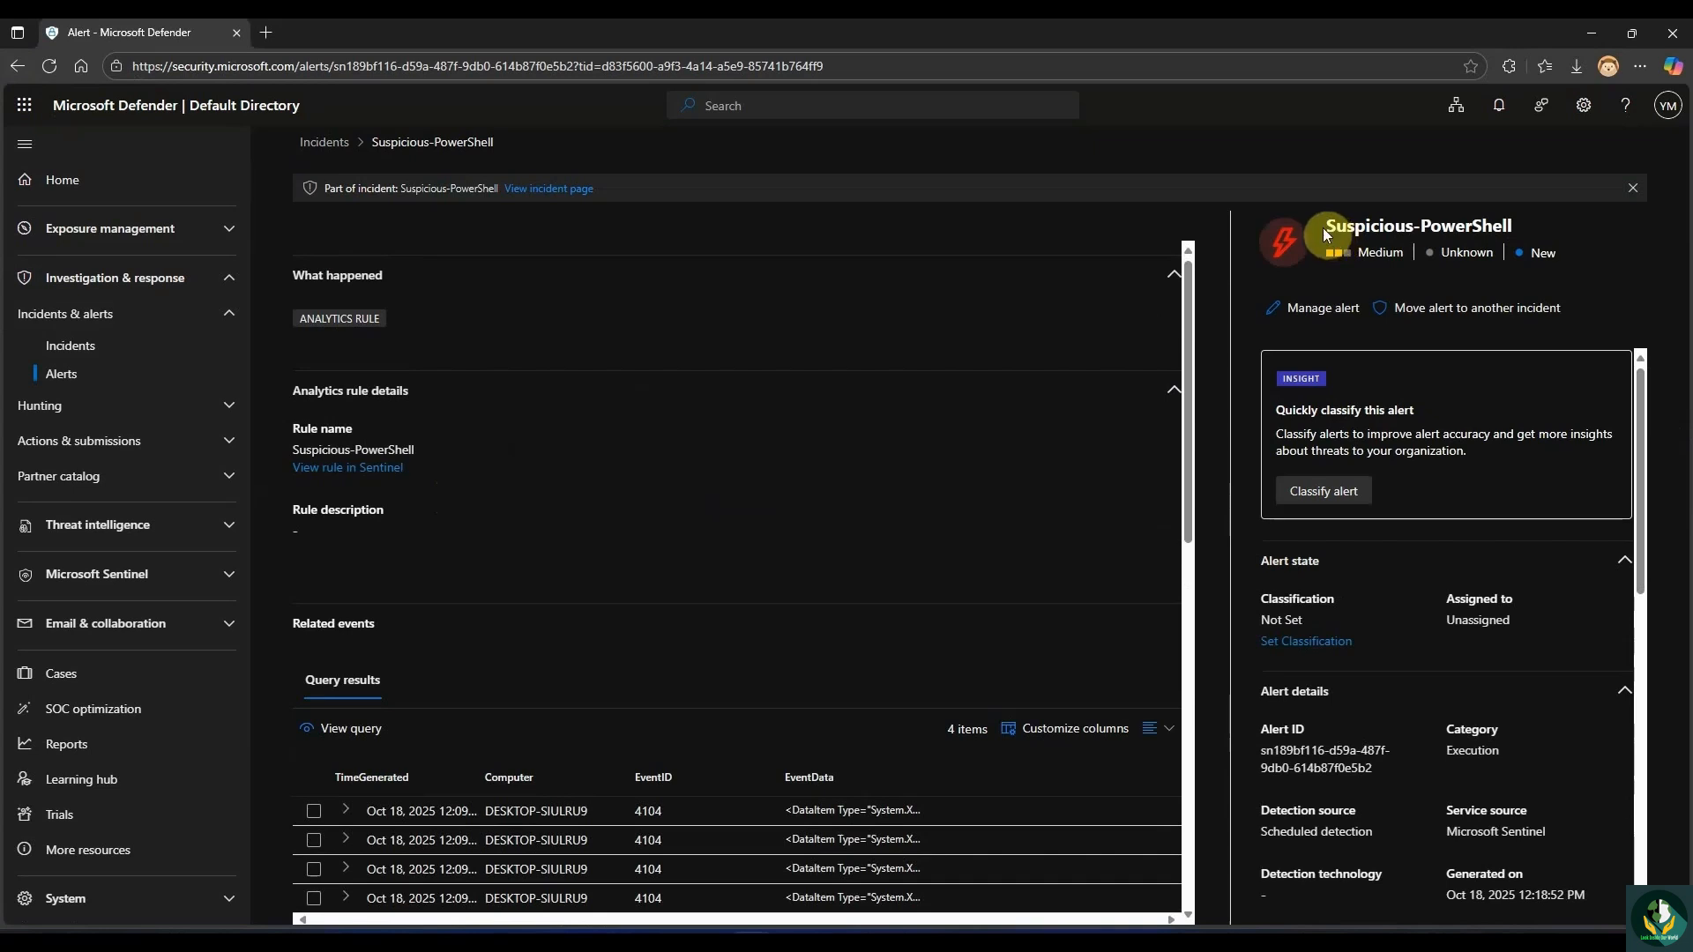
Examine the alert's name, severity and status, and the ScriptBlockText in the EventData of its related 4104 events.
{"action": "left_click_drag", "start_coordinate": [1328, 228], "coordinate": [1498, 236]}
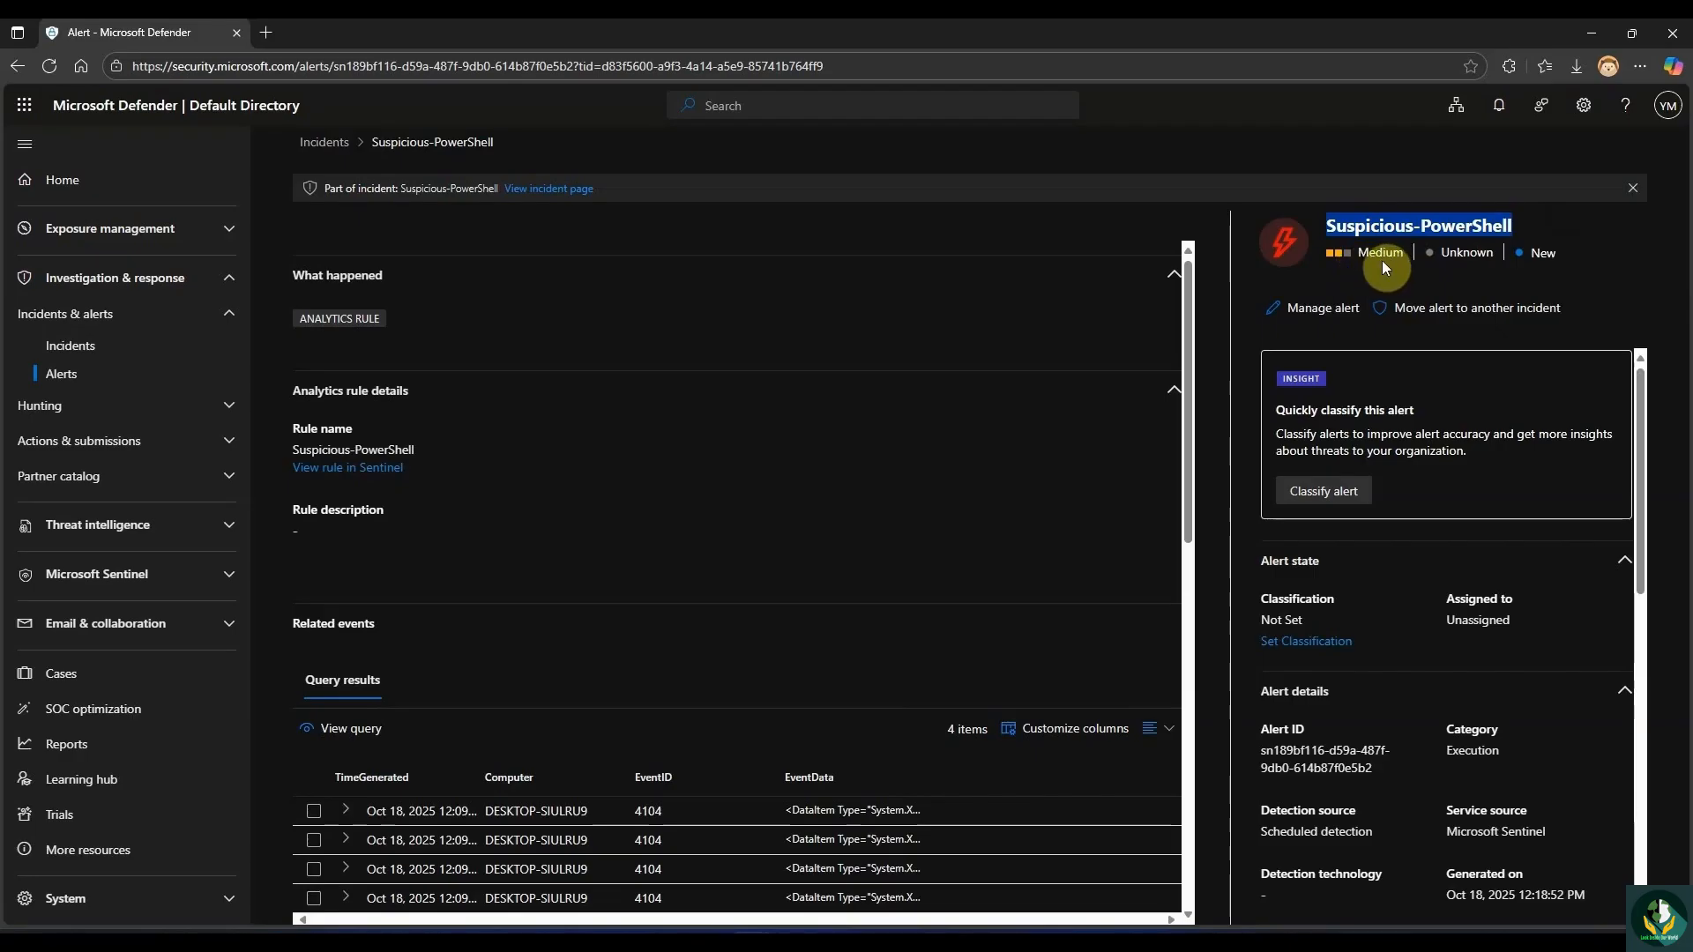
{"action": "left_click", "coordinate": [1563, 259]}
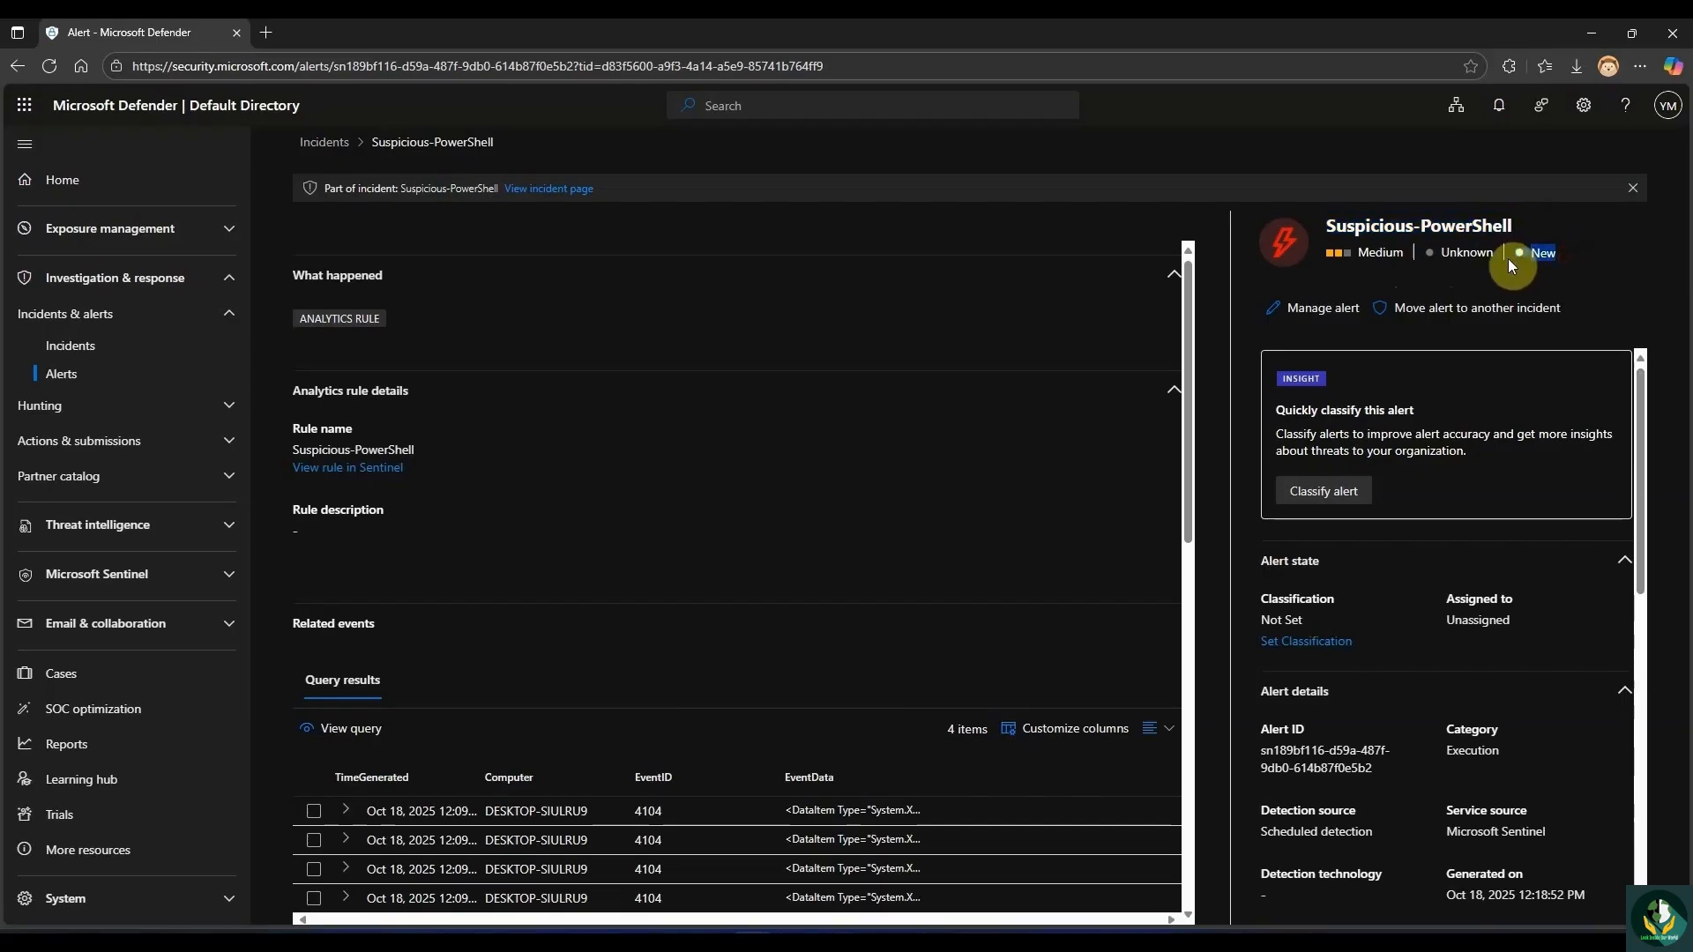
{"action": "key", "text": "ctrl+f"}
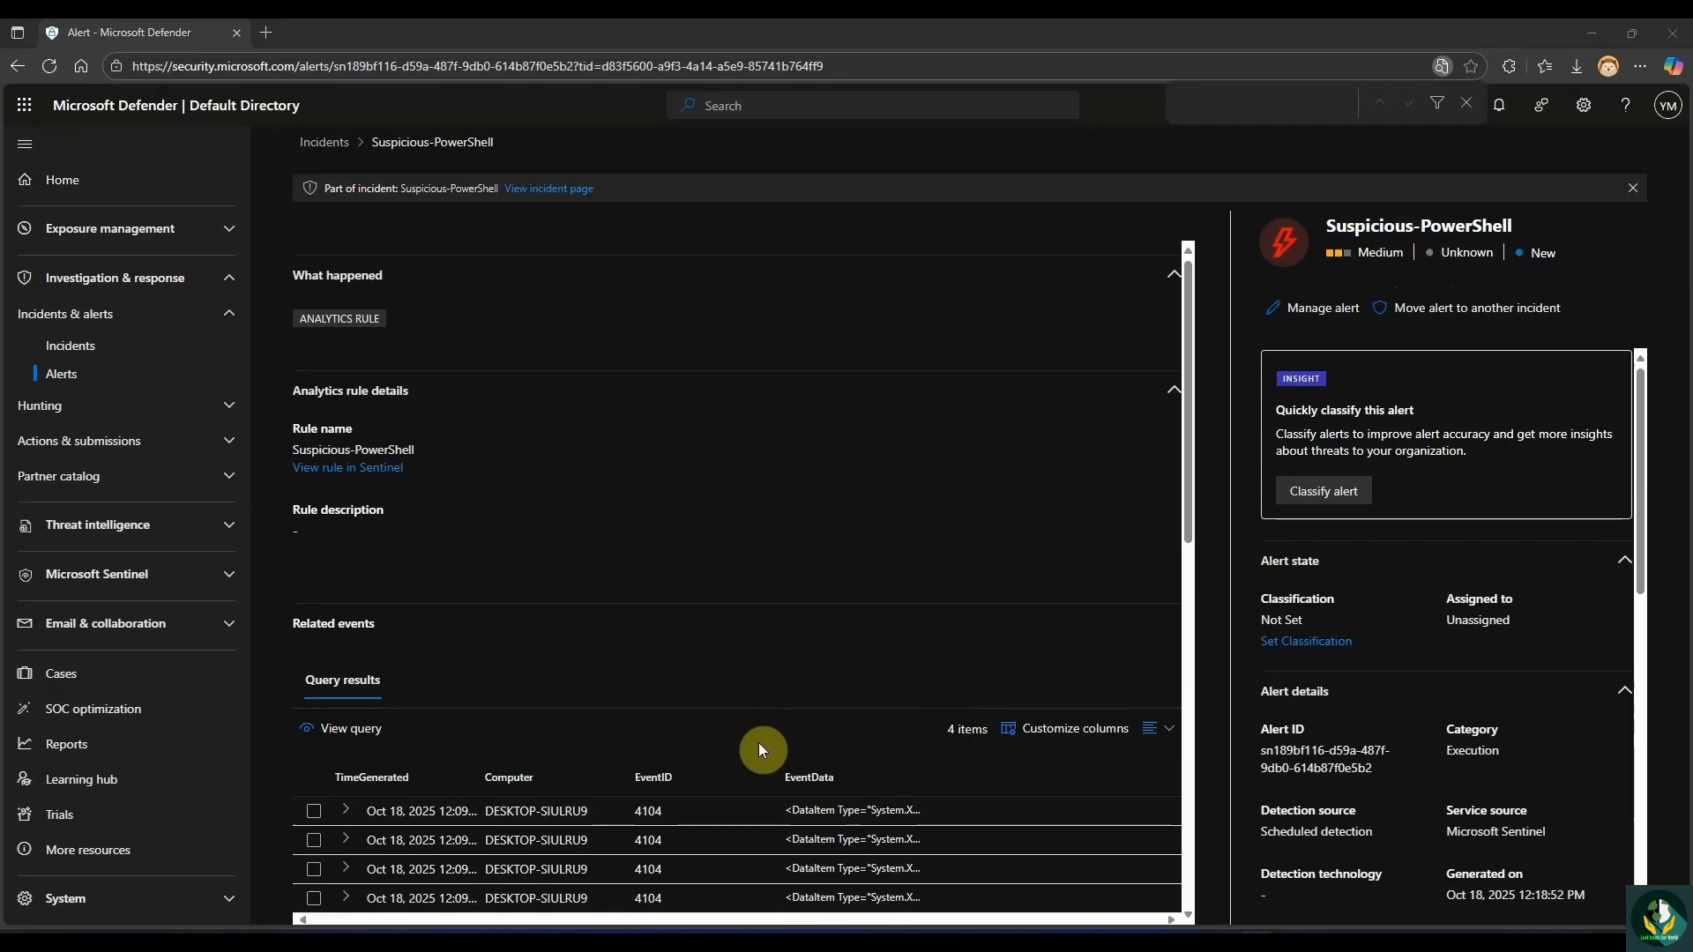
{"action": "scroll", "coordinate": [694, 743], "scroll_direction": "down", "scroll_amount": 2}
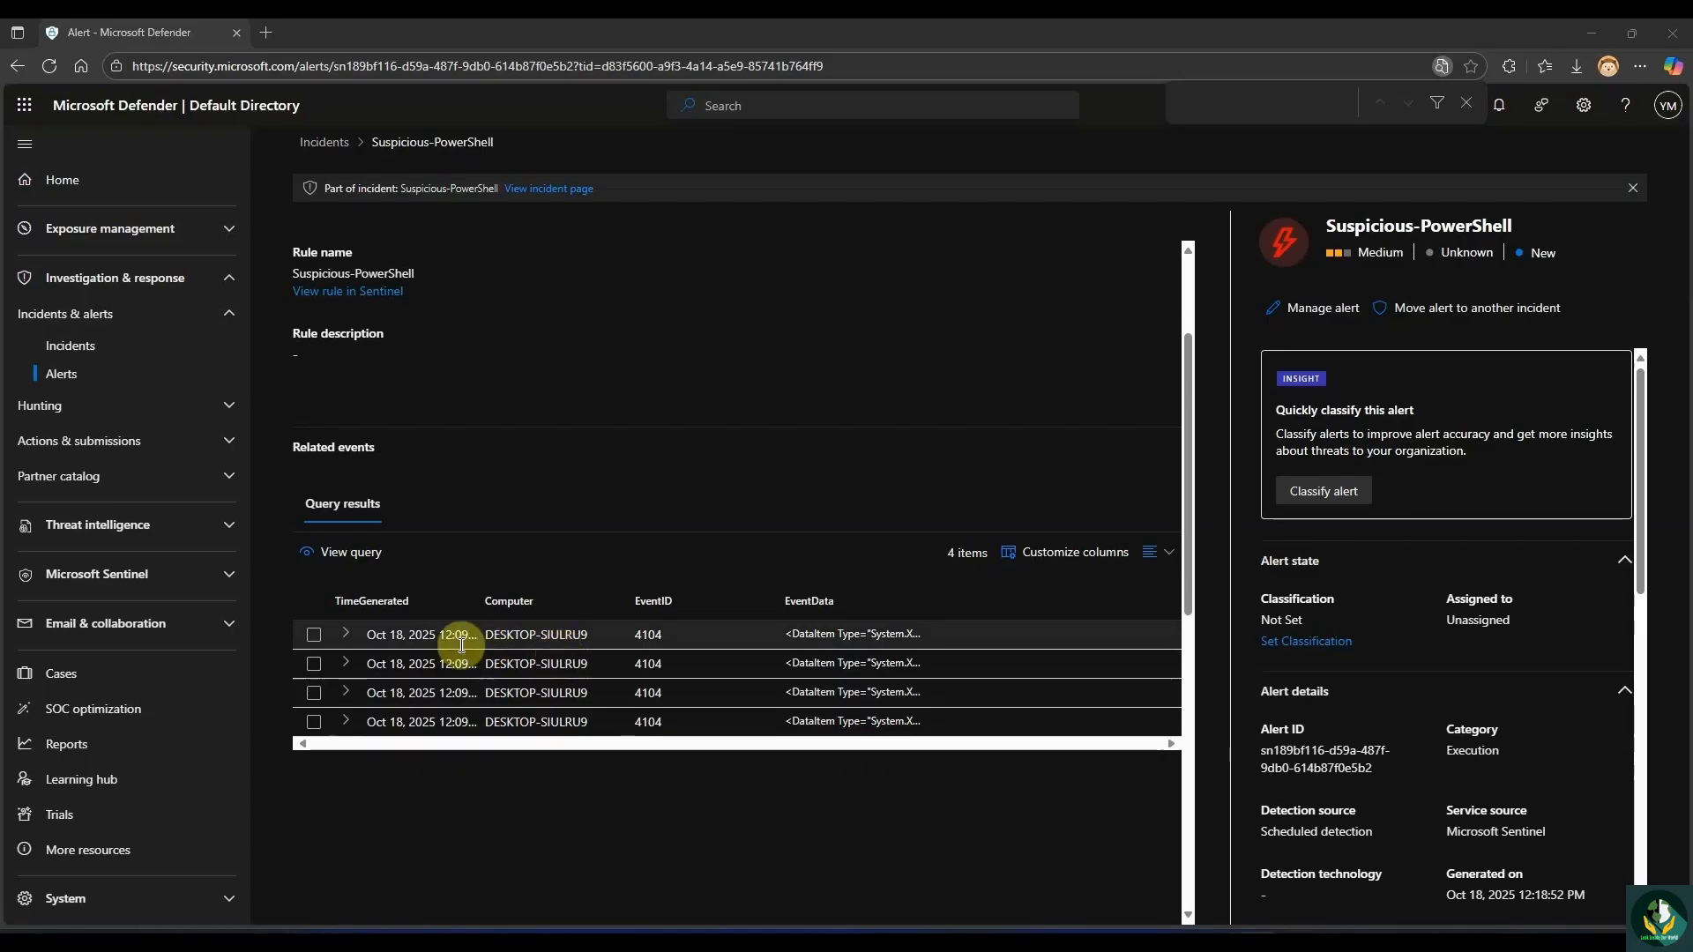
{"action": "left_click", "coordinate": [346, 636]}
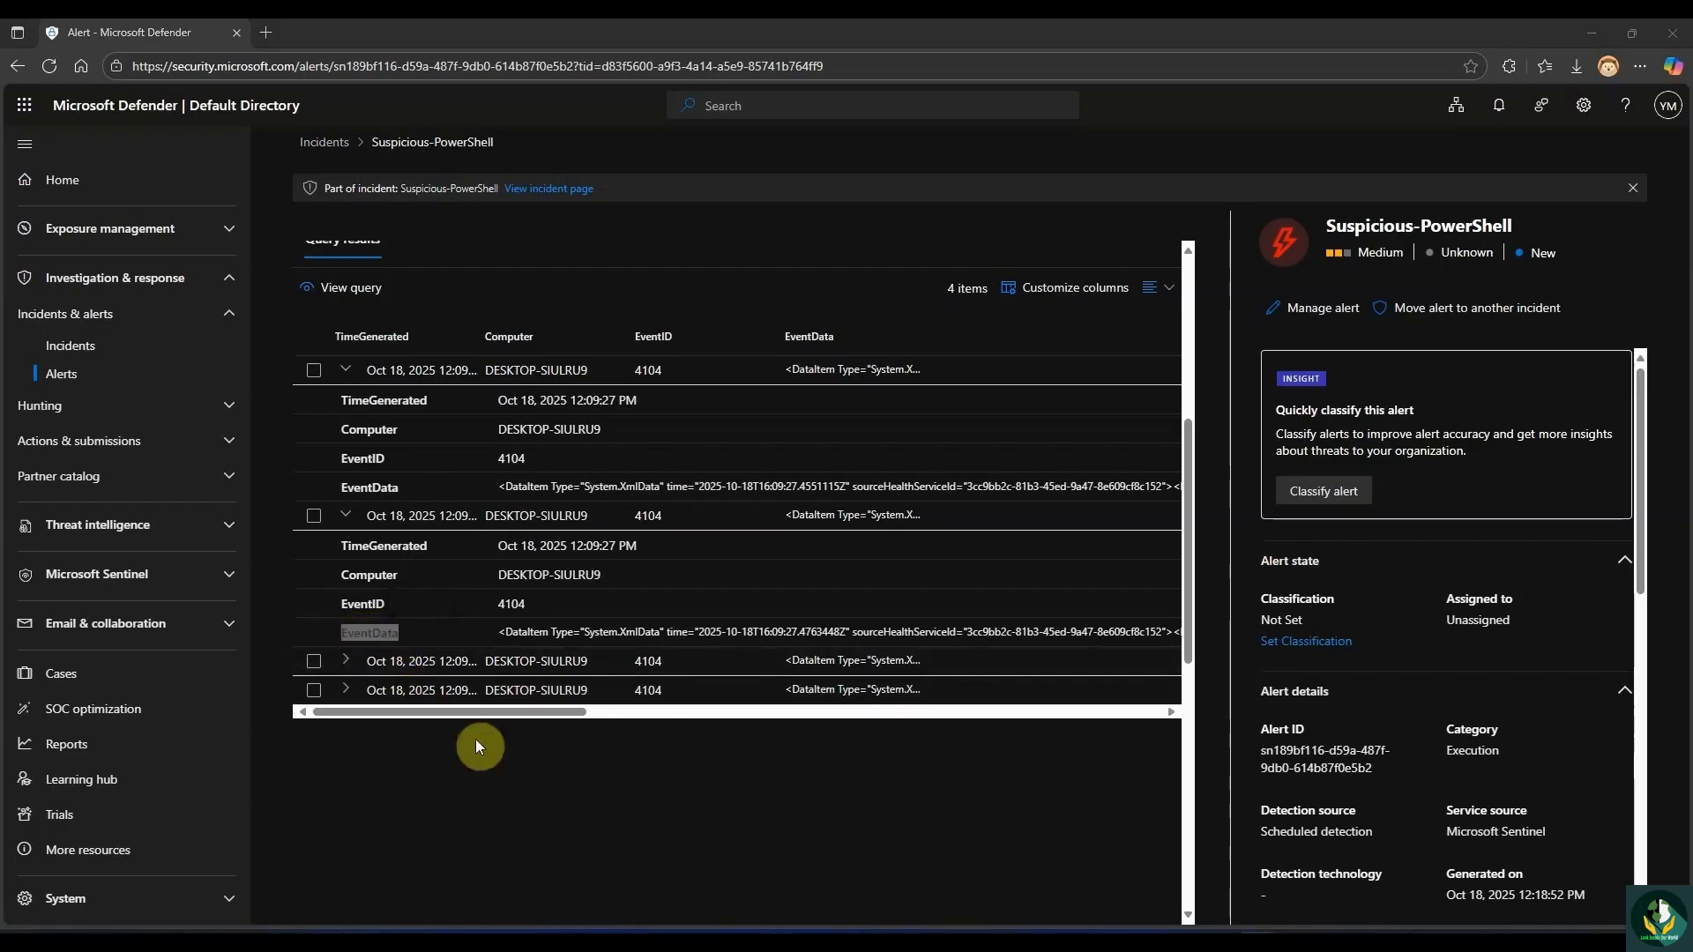
{"action": "left_click_drag", "start_coordinate": [488, 716], "coordinate": [936, 730]}
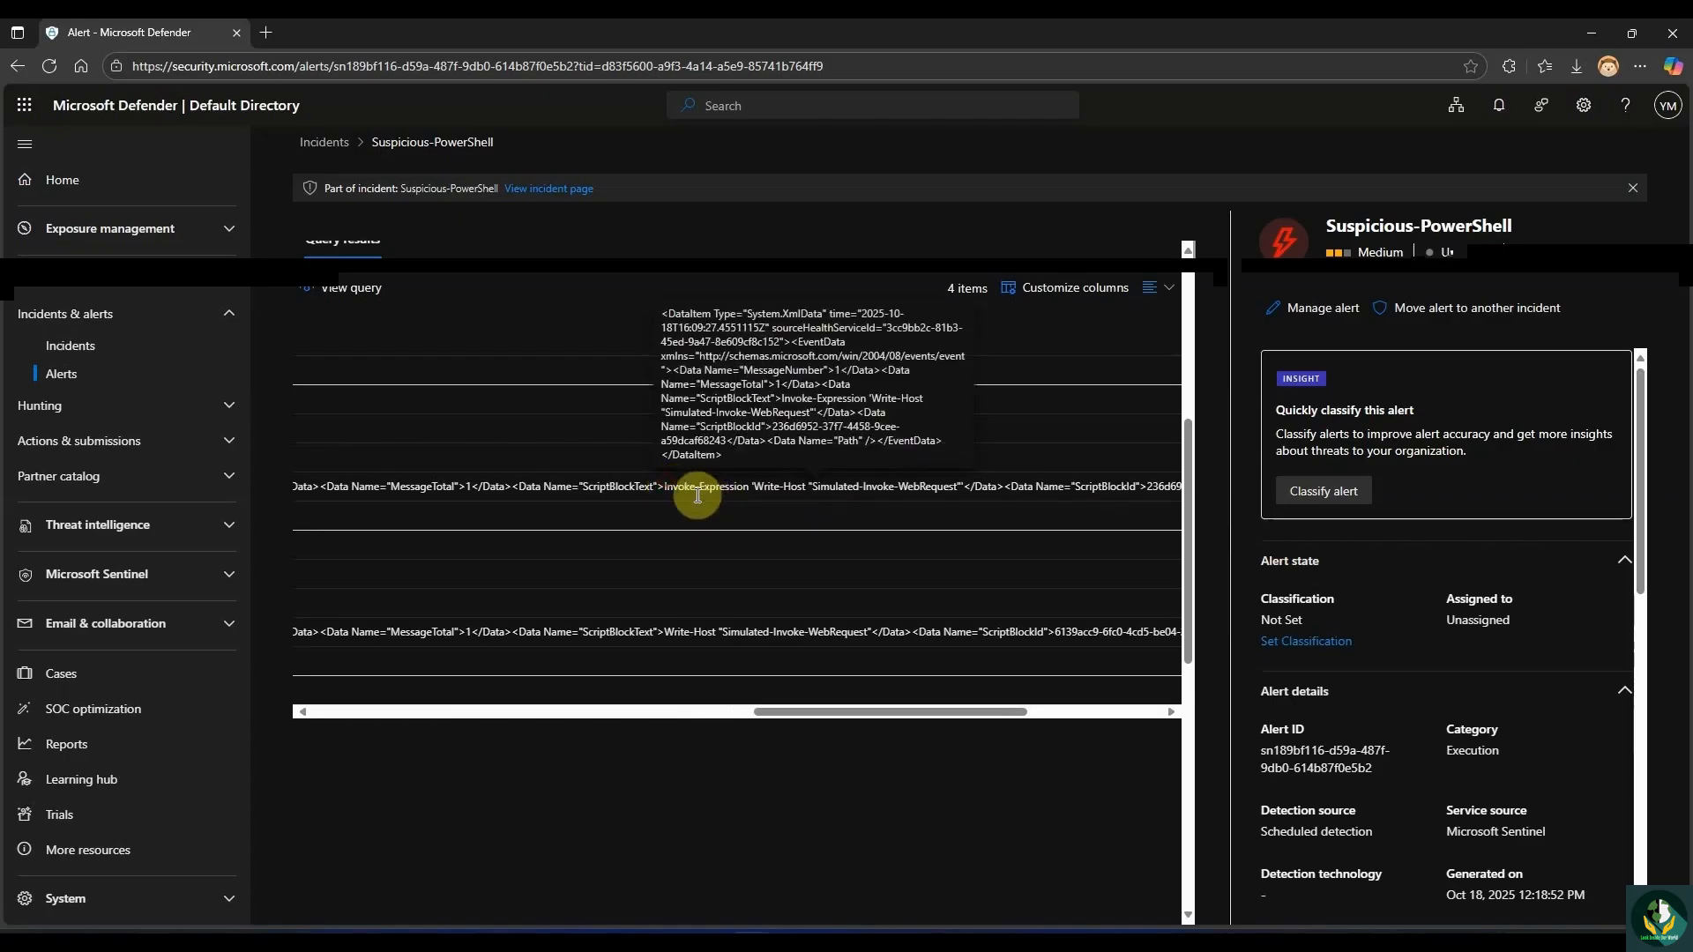
{"action": "left_click", "coordinate": [661, 486]}
{"action": "left_click_drag", "start_coordinate": [667, 491], "coordinate": [748, 488]}
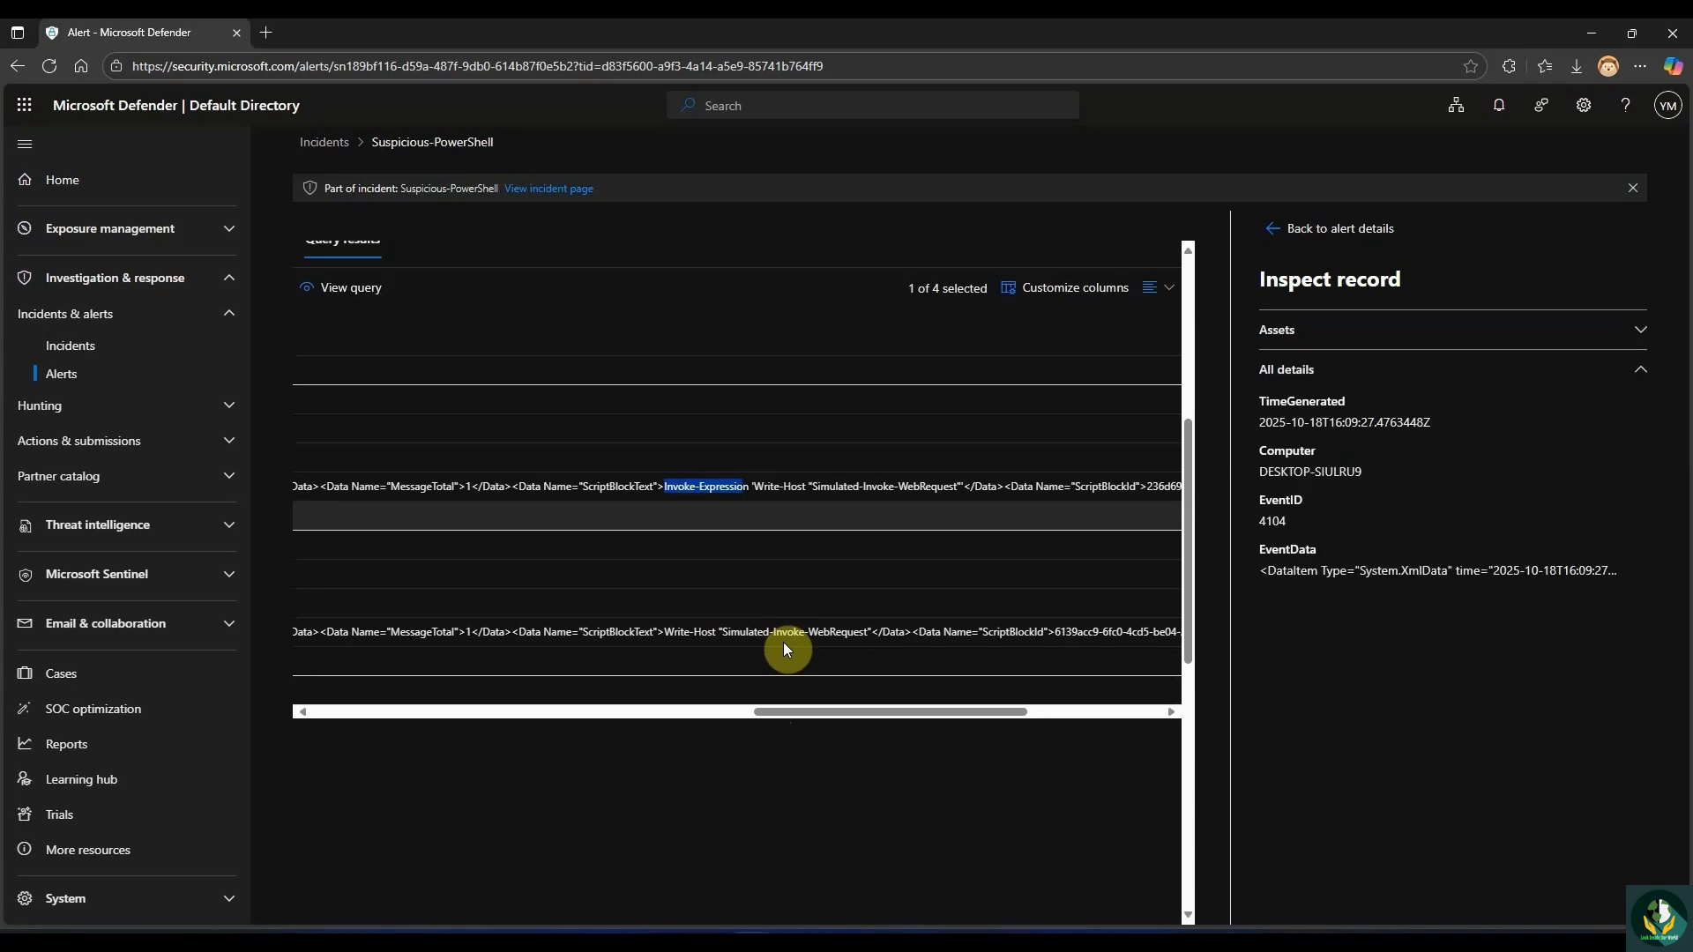
{"action": "scroll", "coordinate": [787, 649], "scroll_direction": "up", "scroll_amount": 5}
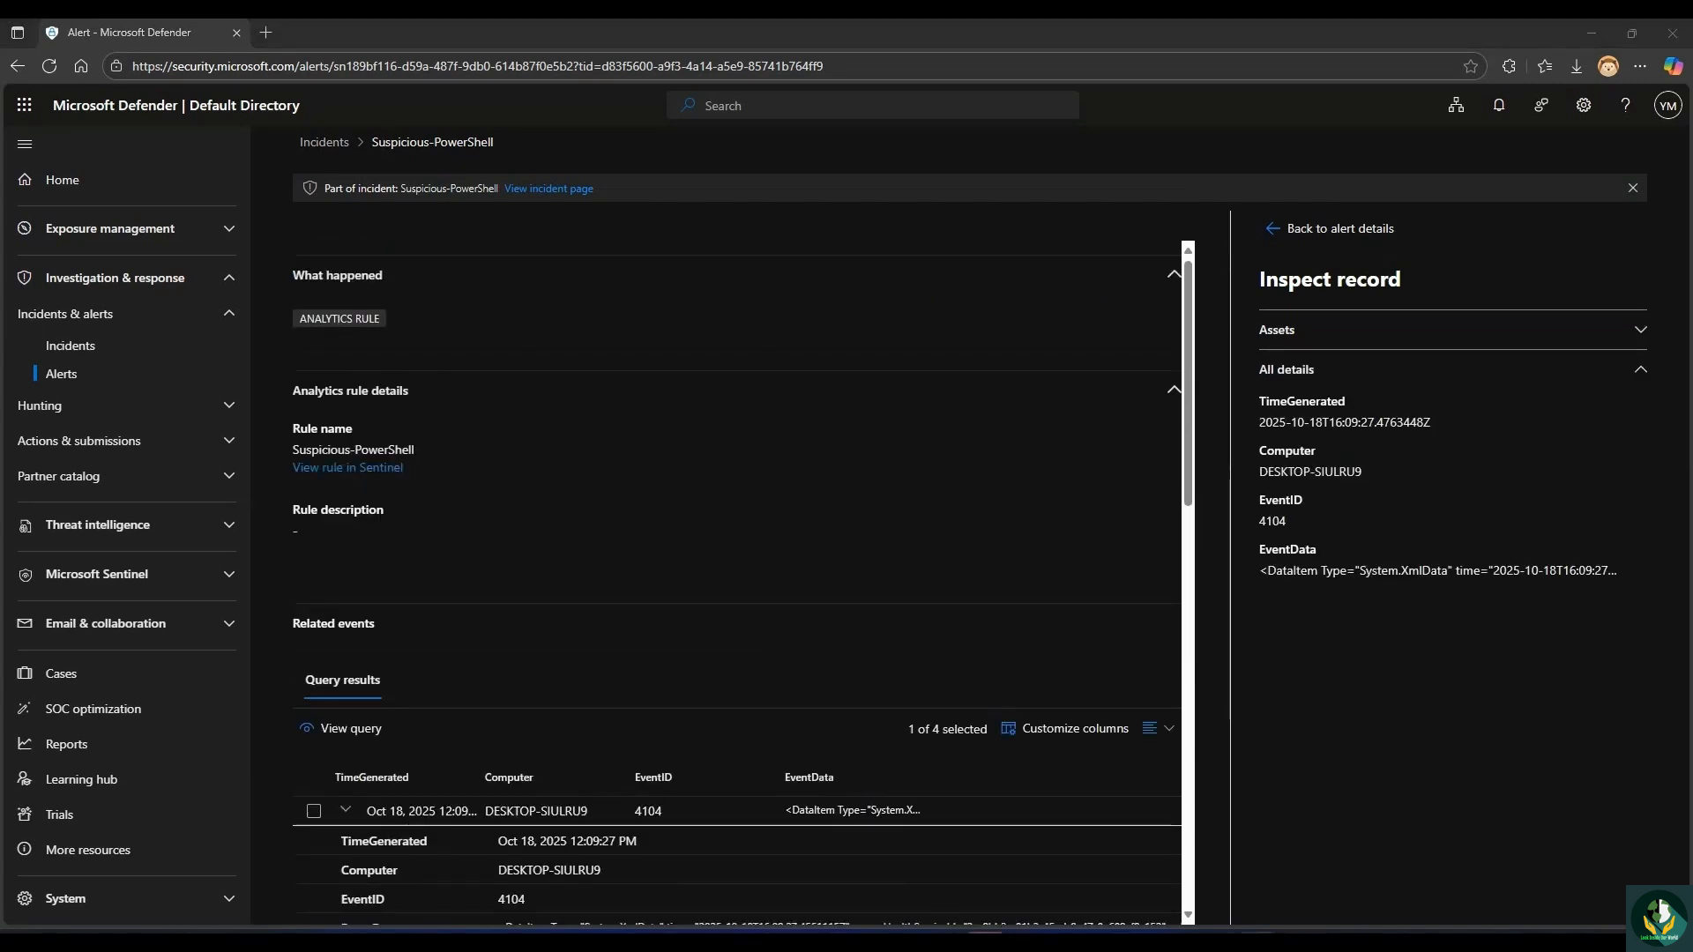
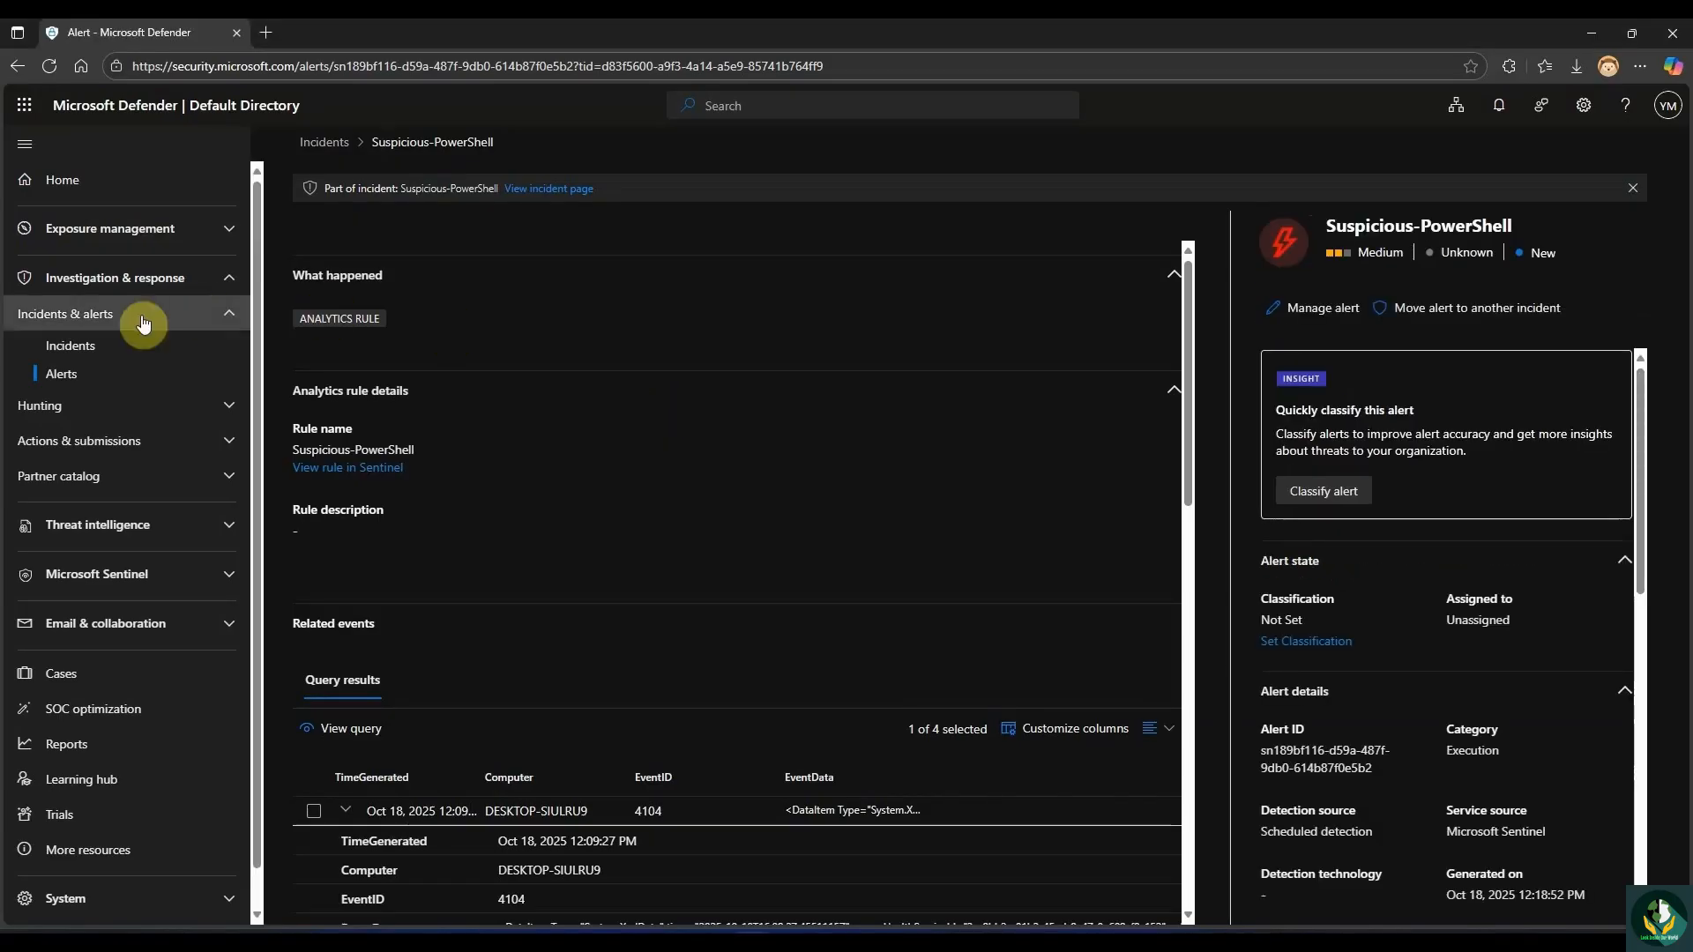
Open the Suspicious-PowerShell incident's management settings and assign the incident to the suggested assignee.
{"action": "left_click", "coordinate": [323, 143]}
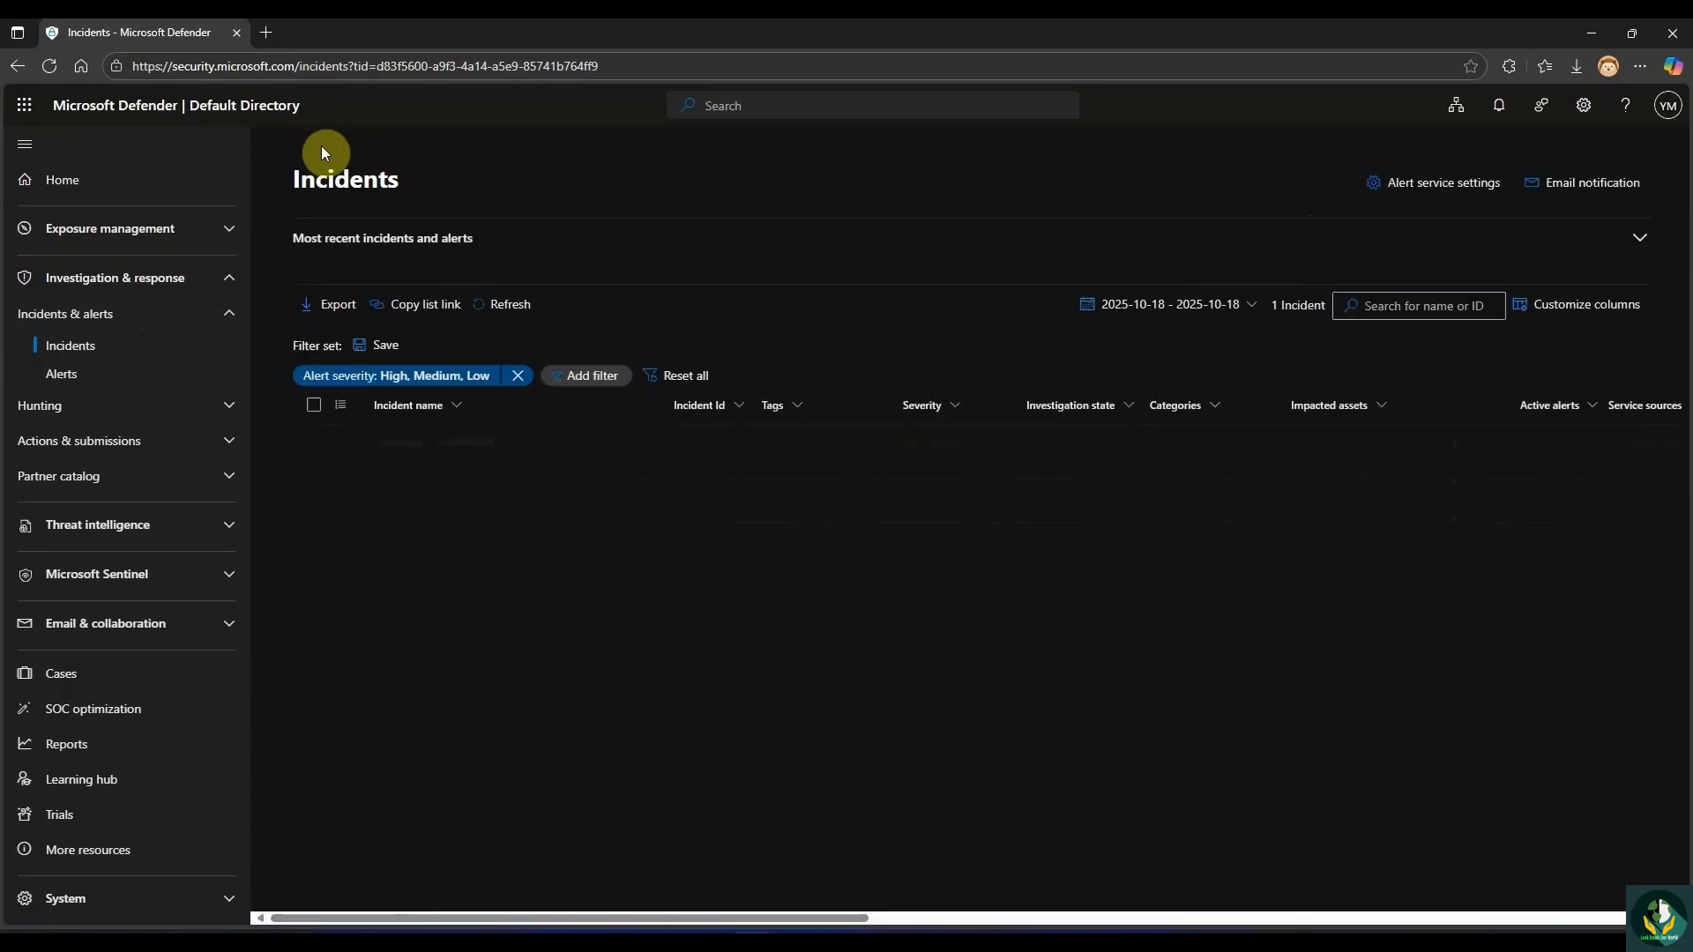
{"action": "left_click", "coordinate": [422, 445]}
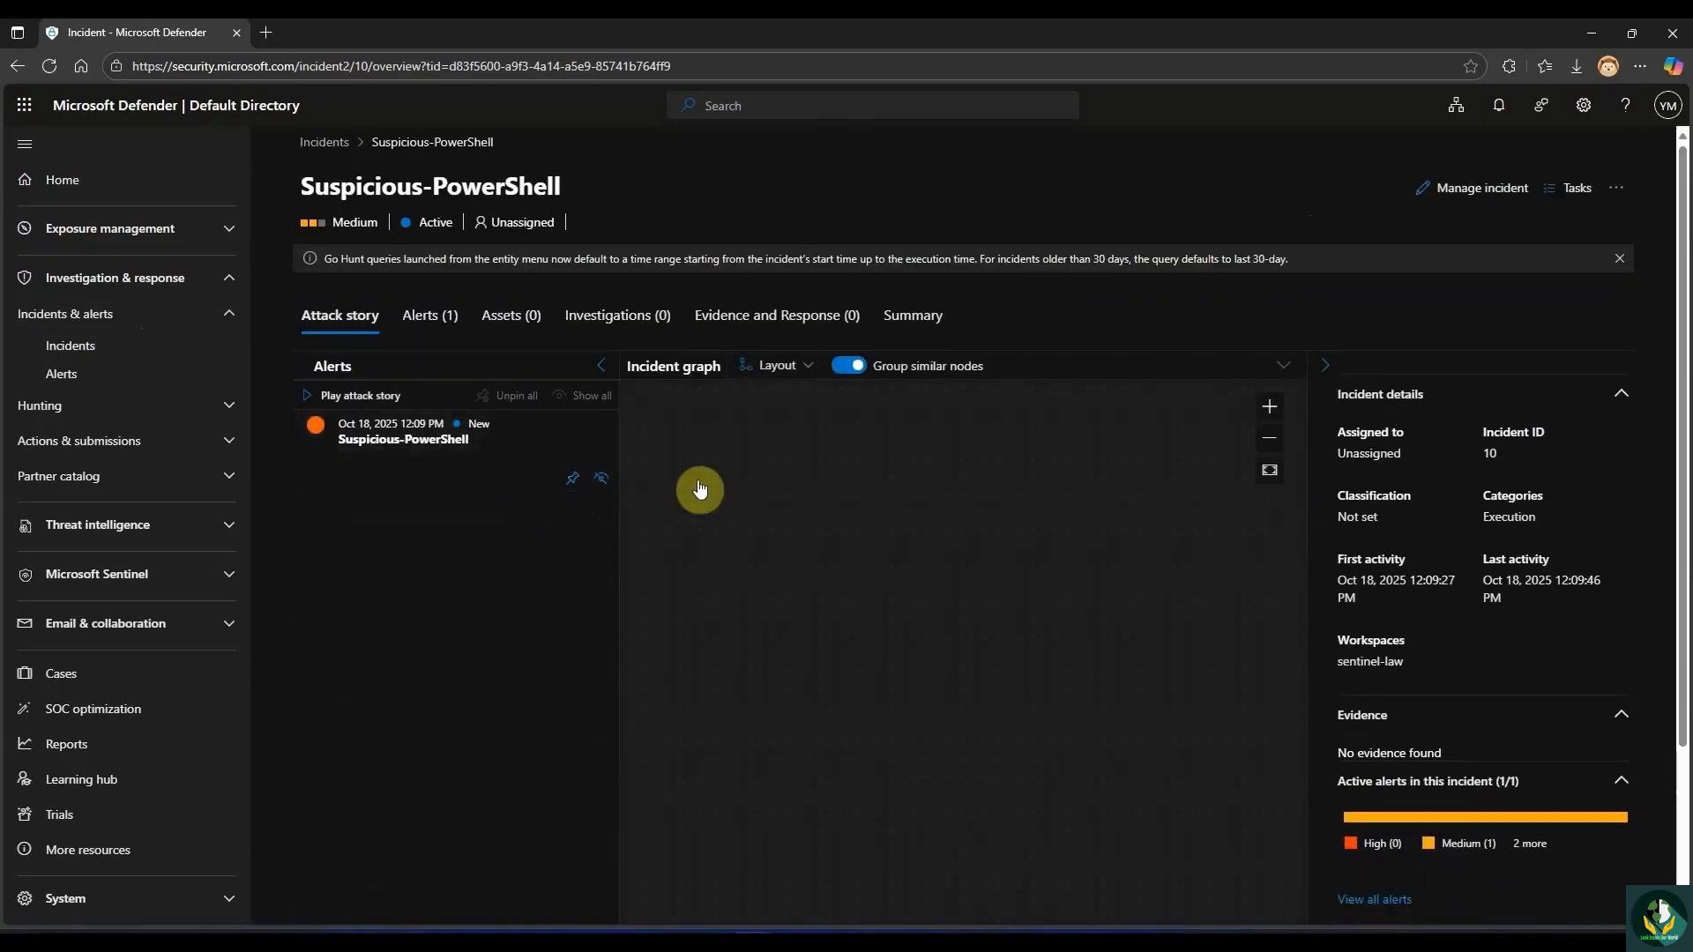
{"action": "left_click", "coordinate": [1473, 195]}
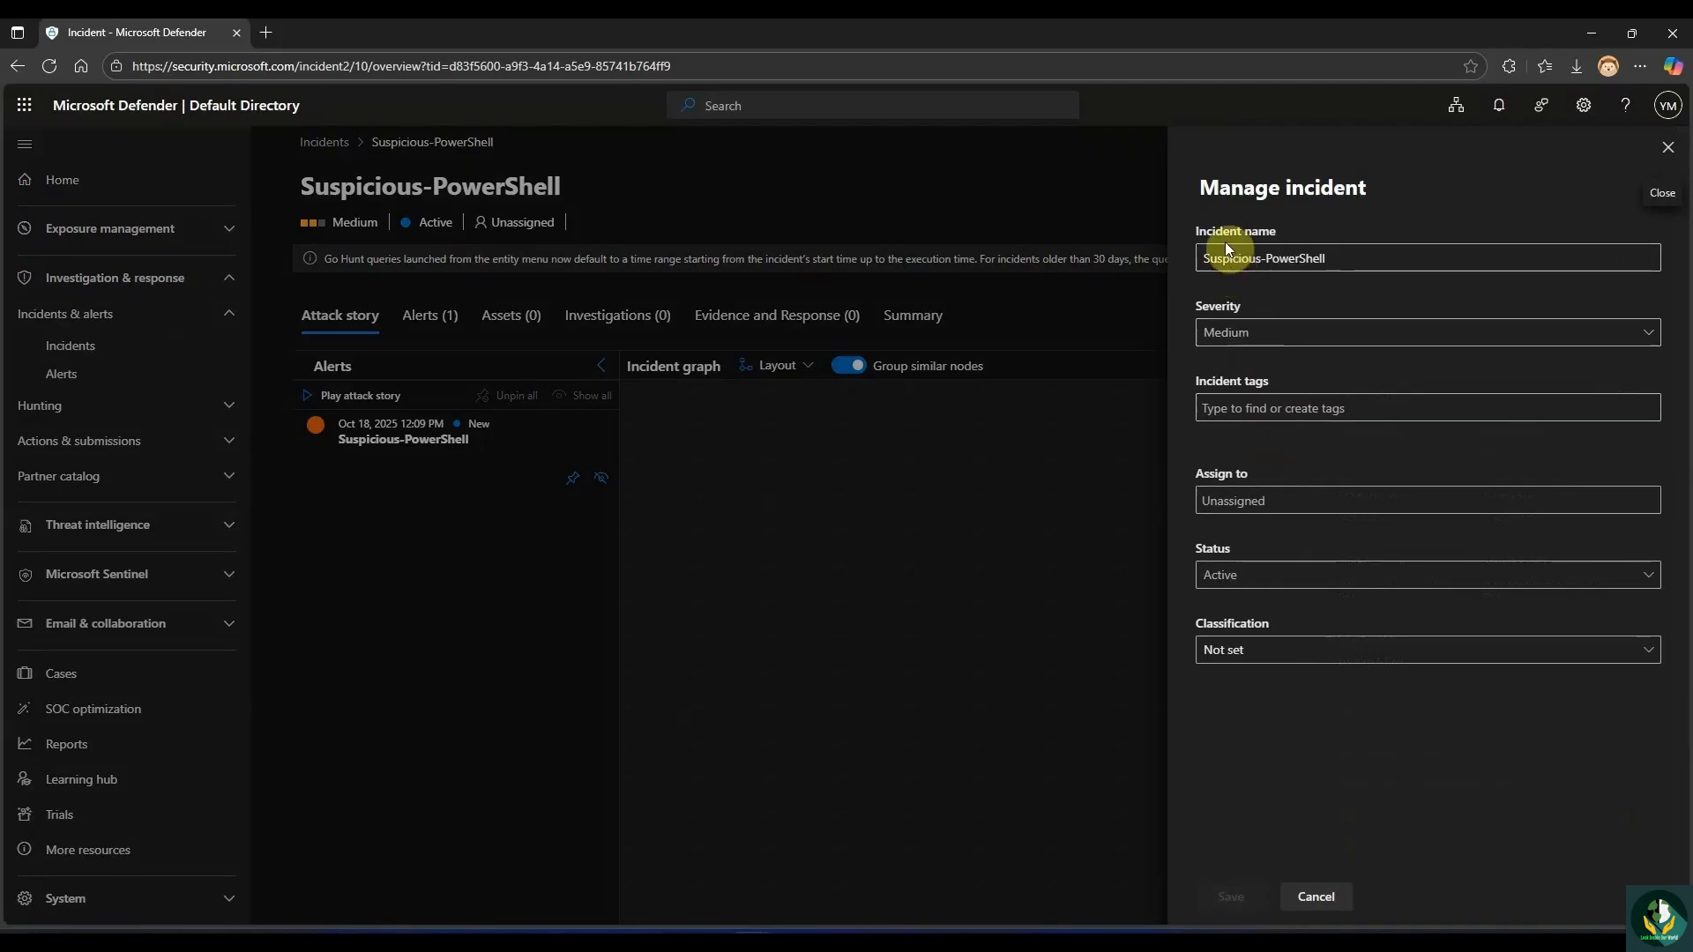
{"action": "left_click_drag", "start_coordinate": [1313, 258], "coordinate": [1196, 256]}
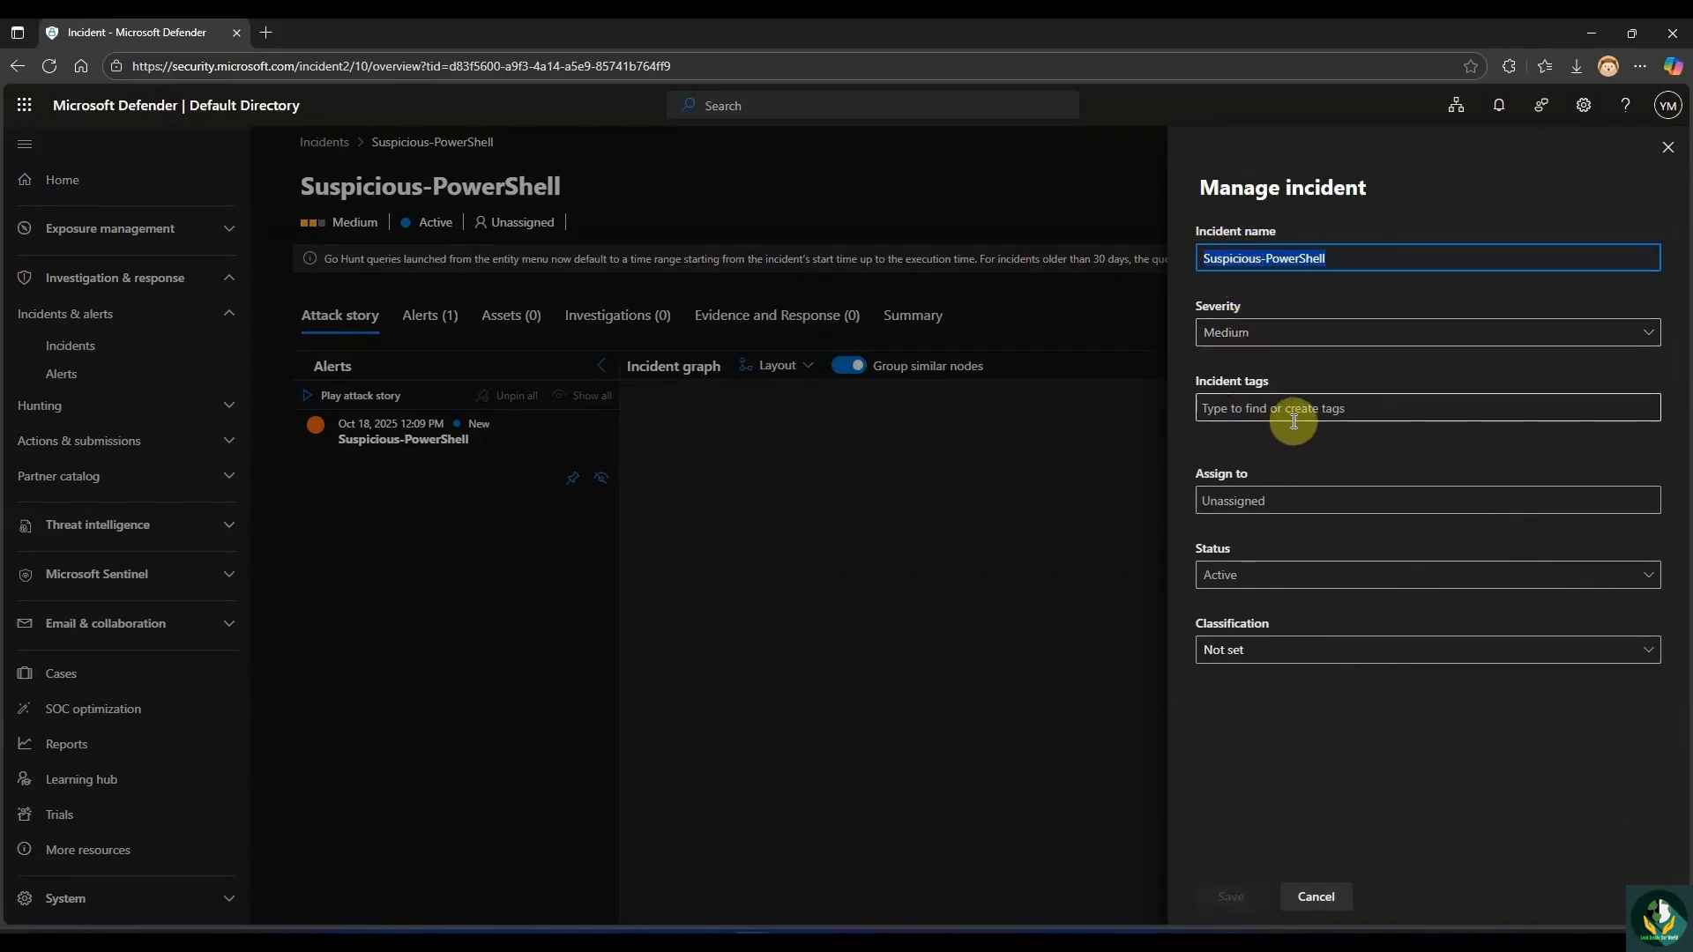
{"action": "left_click", "coordinate": [1265, 509]}
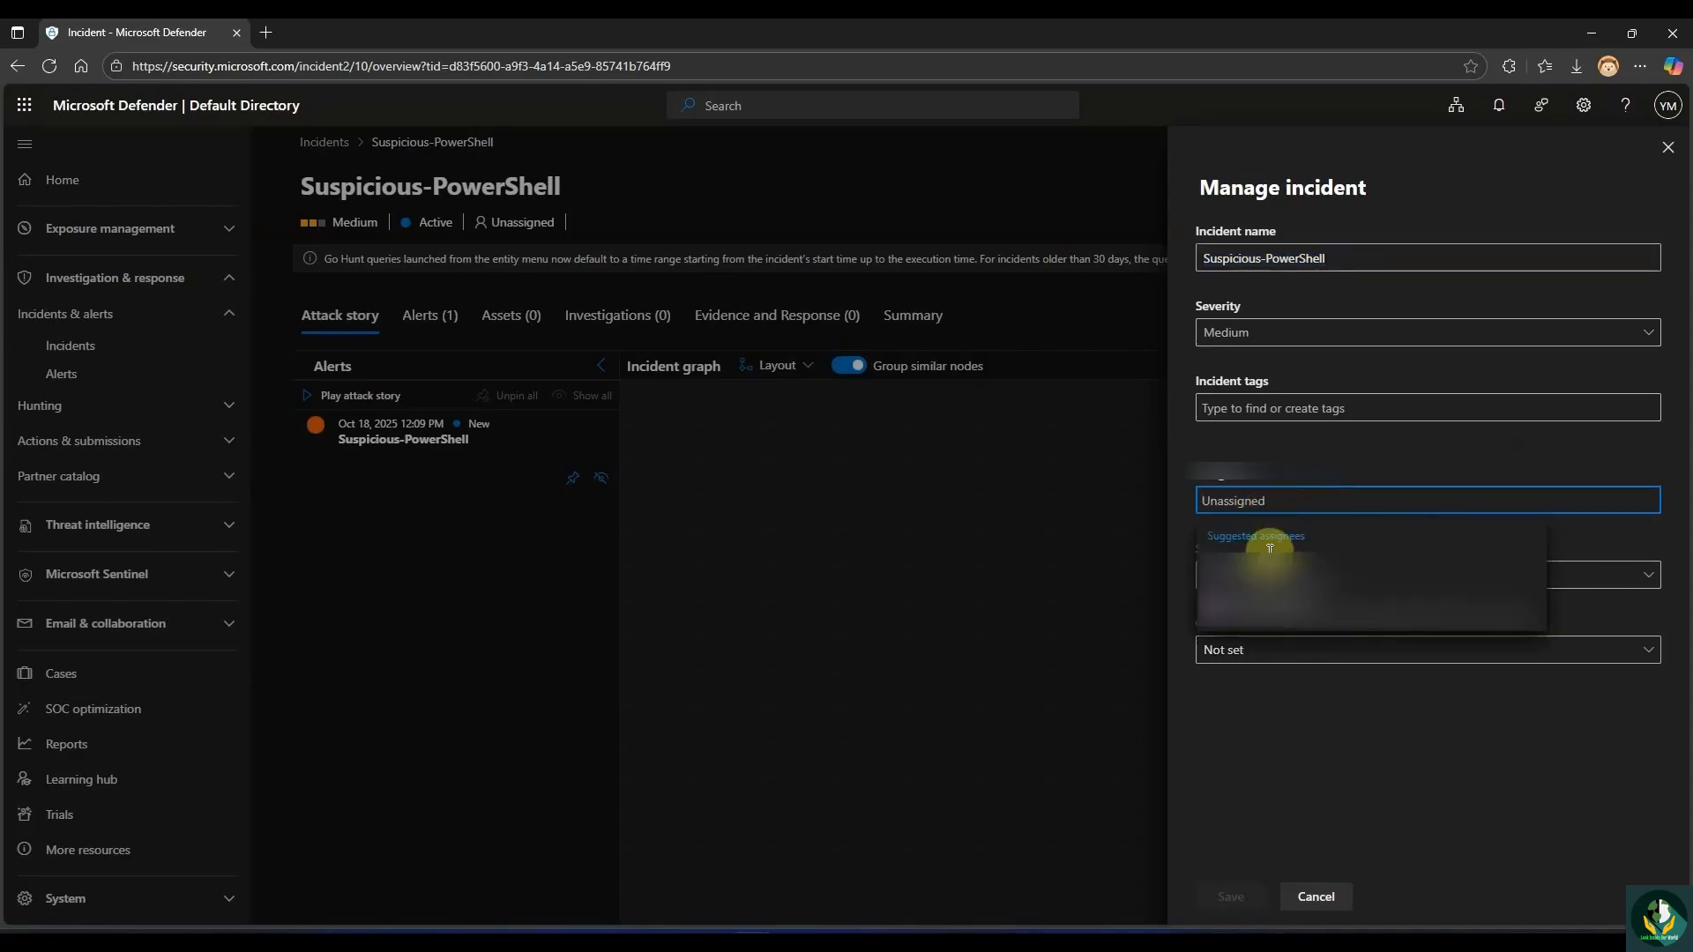
{"action": "left_click", "coordinate": [1280, 591]}
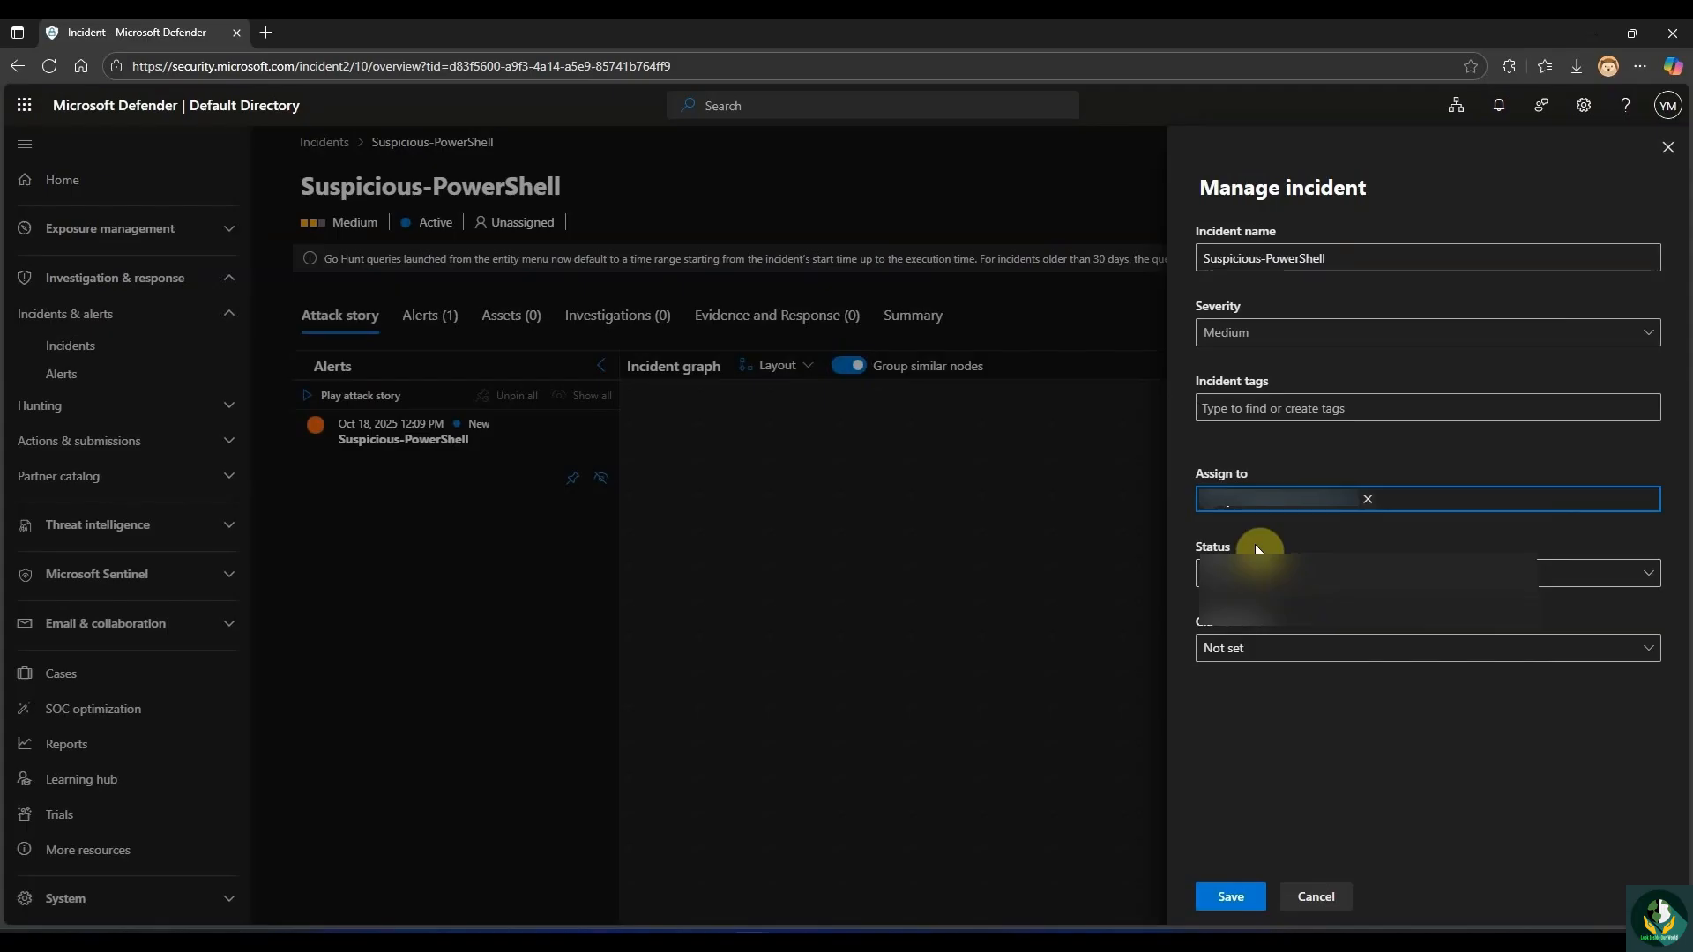
Set the incident status to Resolved with the explanation "Tested custom DCR and Suspicious PS Analytics Rule – Detection confirmed working.".
{"action": "left_click", "coordinate": [1239, 573]}
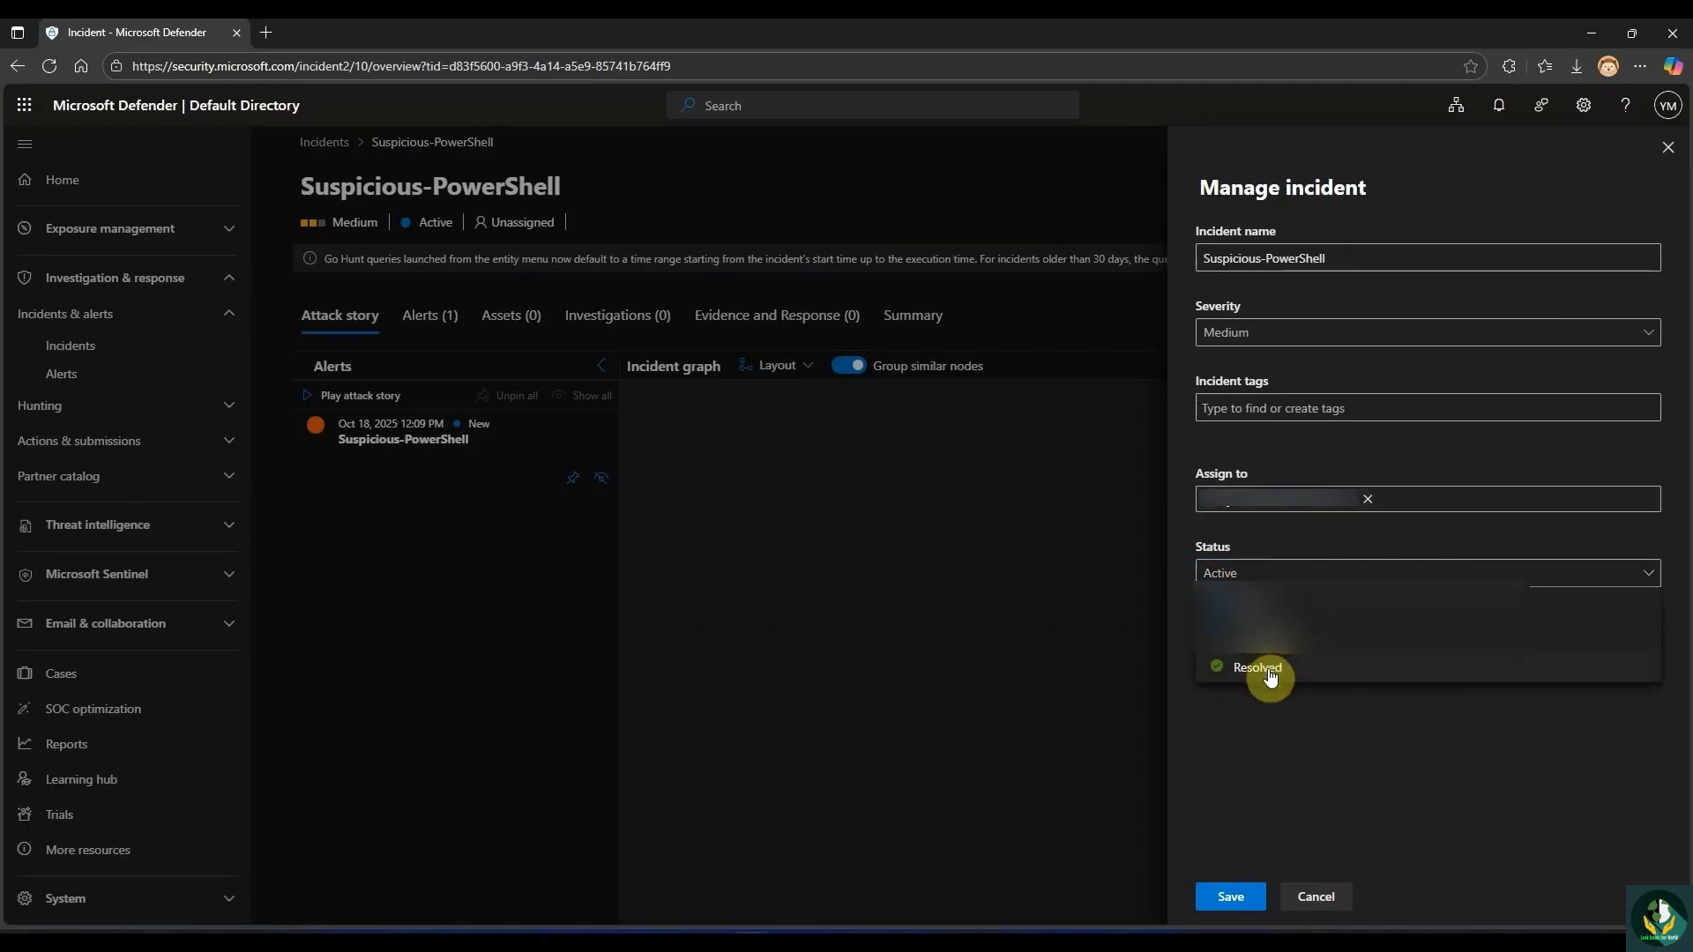
{"action": "left_click", "coordinate": [1261, 668]}
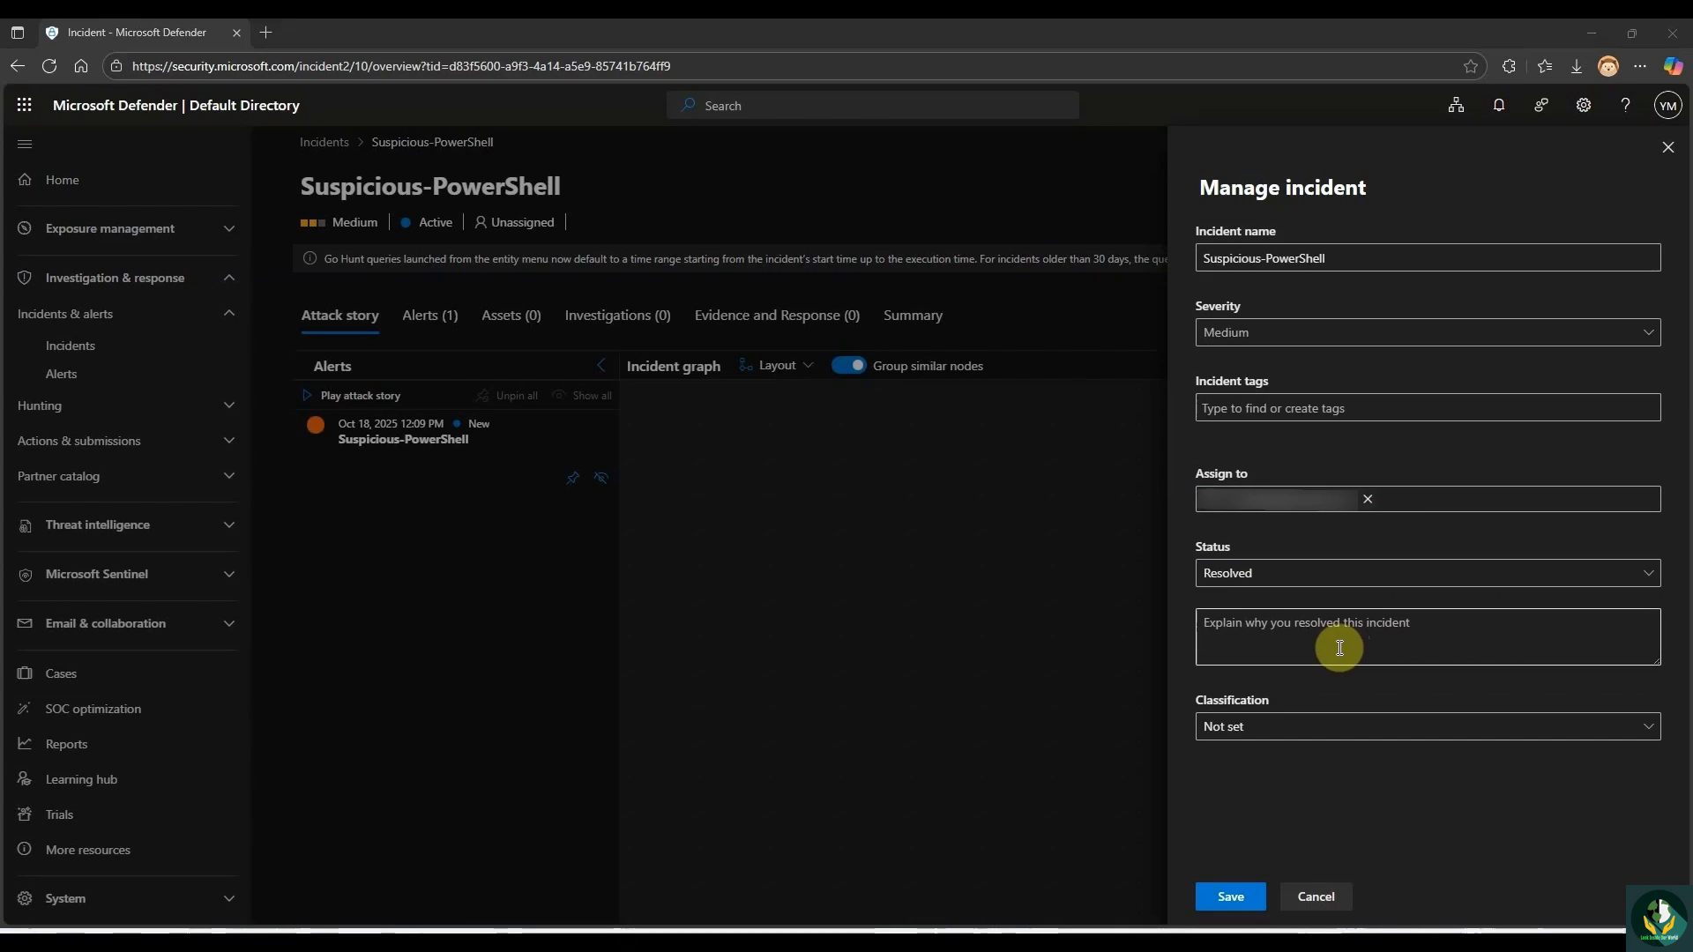
{"action": "left_click", "coordinate": [1339, 648]}
{"action": "type", "text": "Tested custom DCR and Suspicious PS Analytics Rule – Detection confirmed working."}
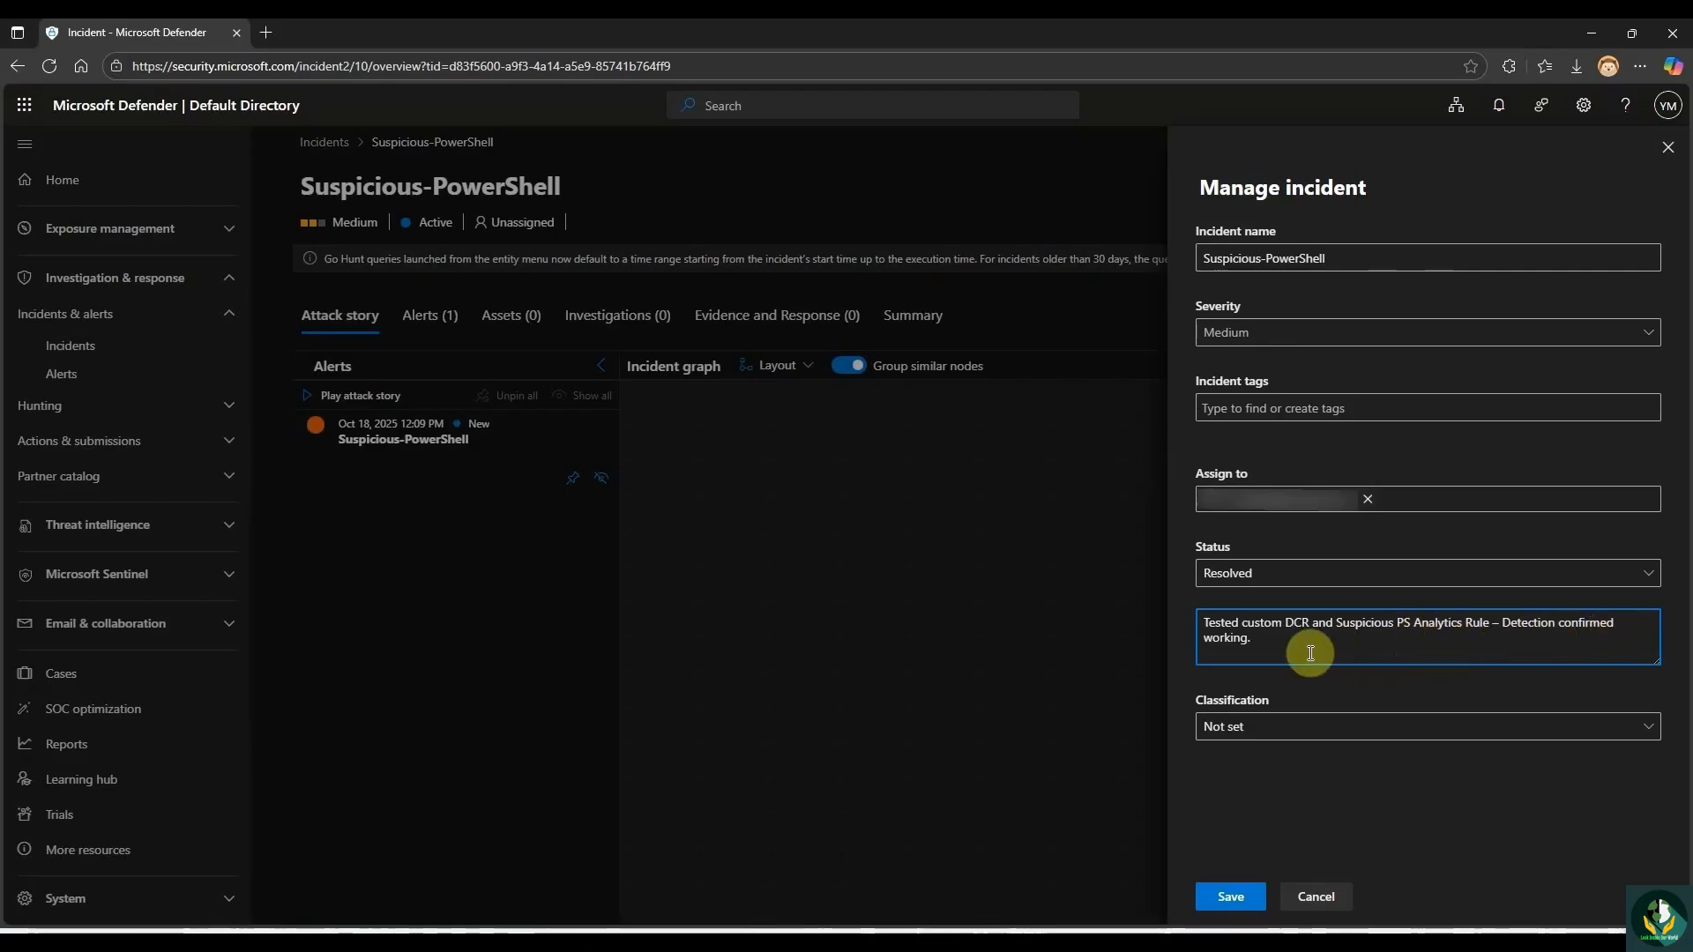
Classify the incident as Informational, expected activity - Confirmed activity and save the incident changes.
{"action": "left_click", "coordinate": [1278, 743]}
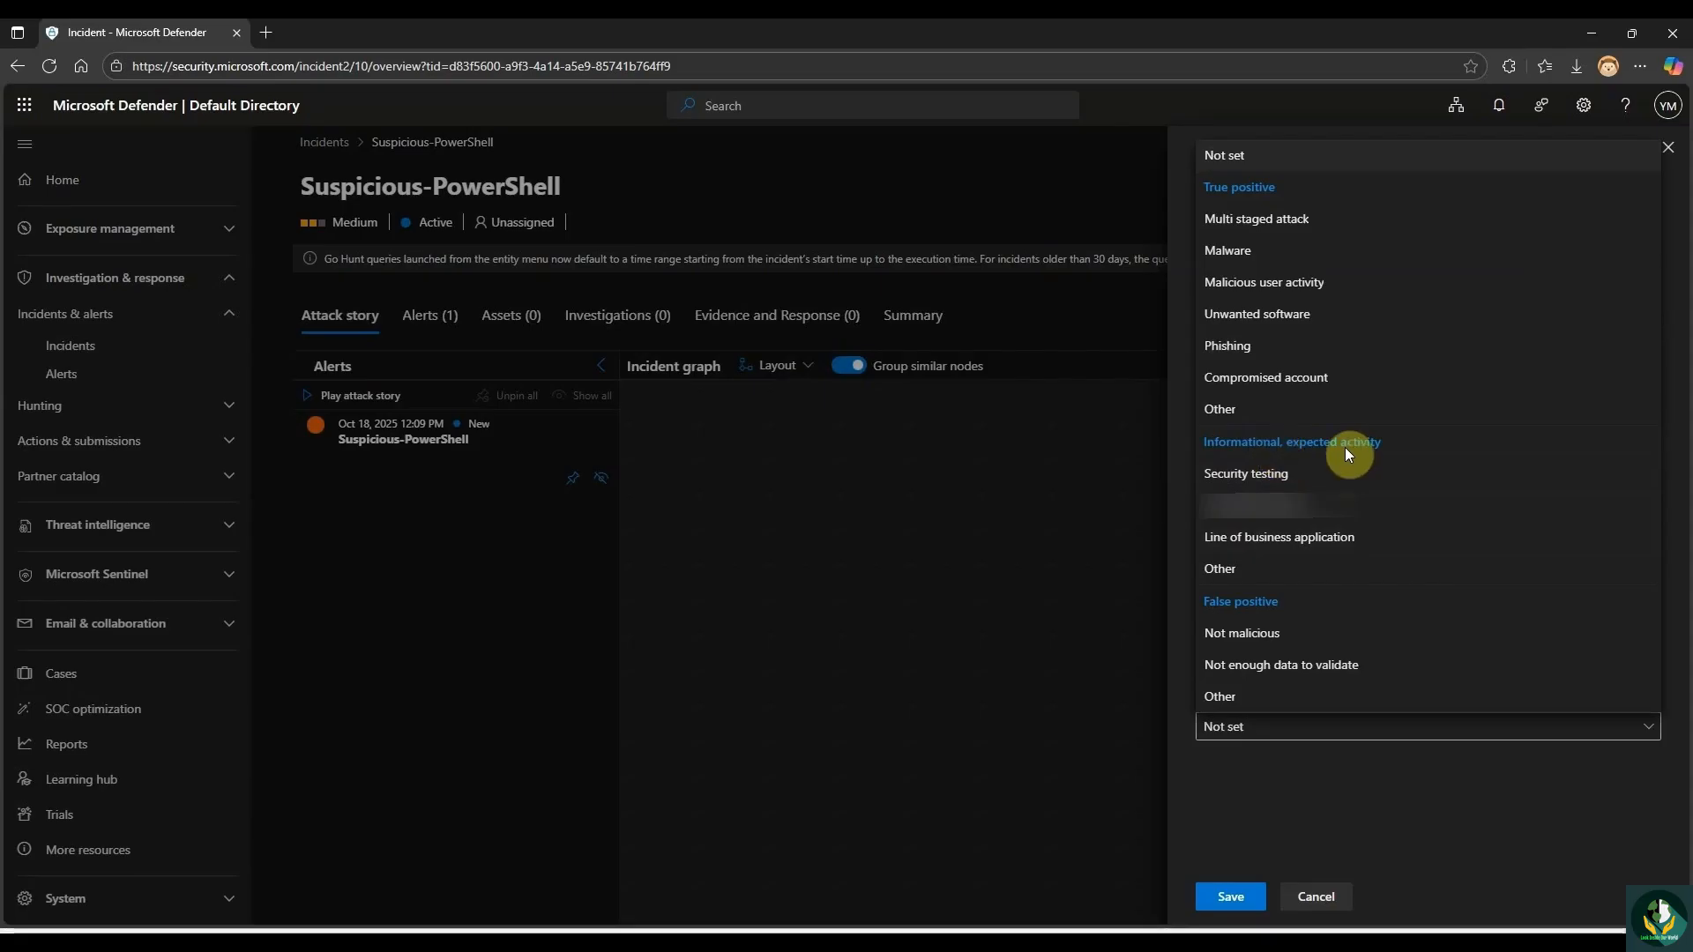
{"action": "left_click", "coordinate": [1296, 509]}
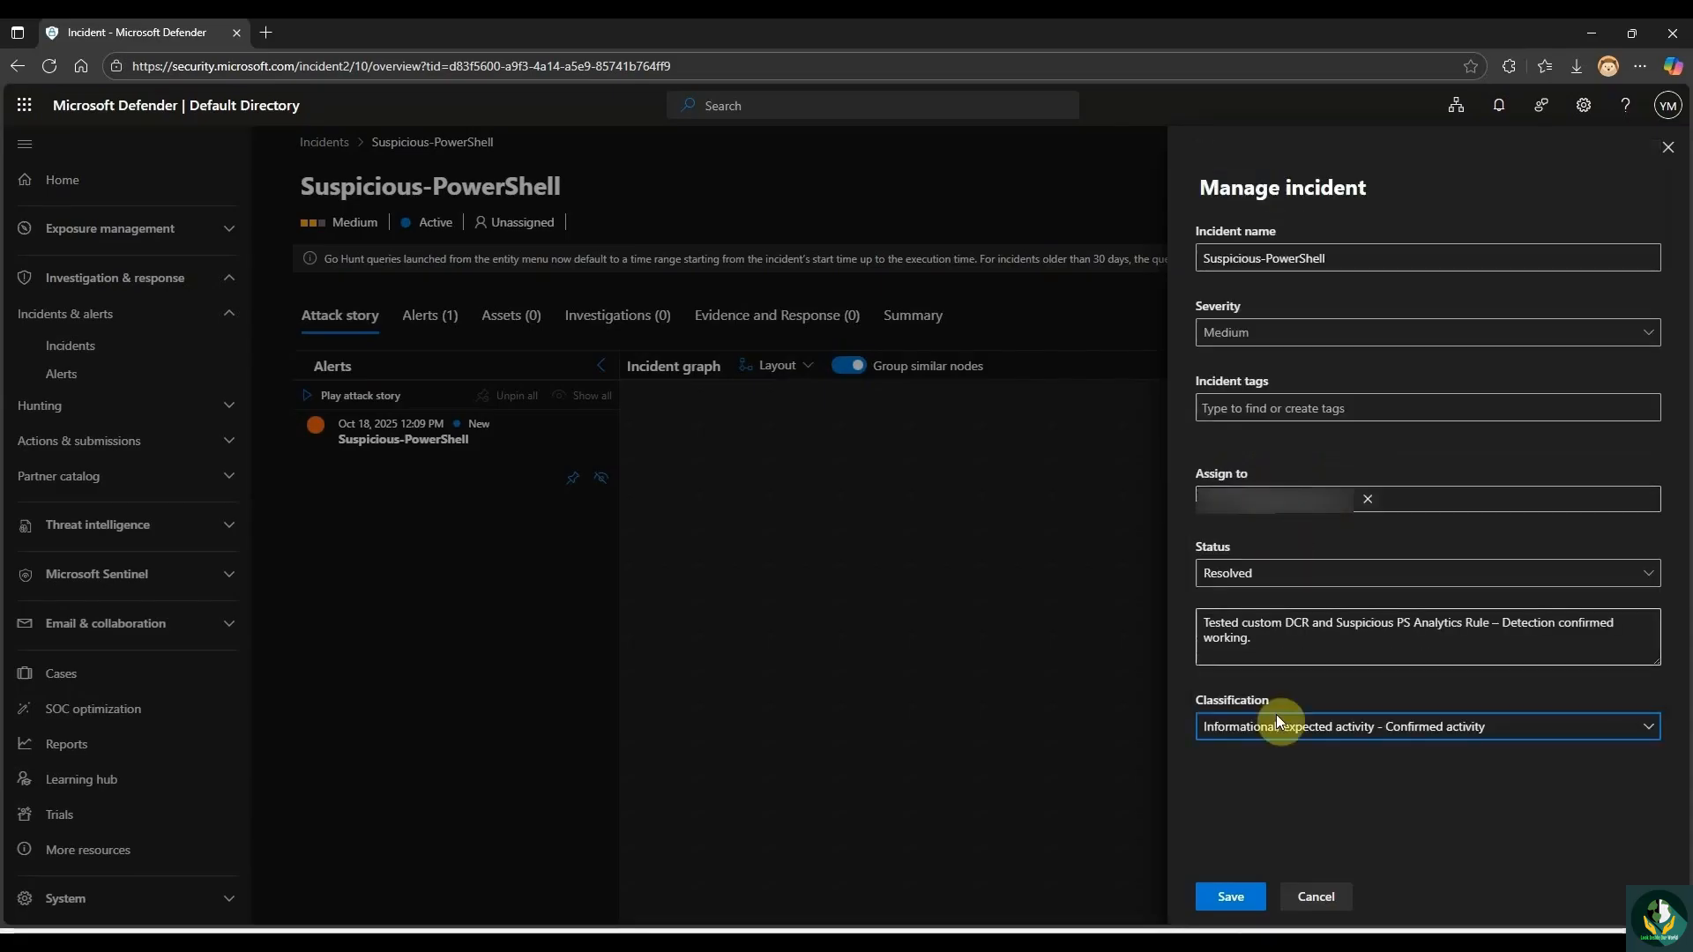
{"action": "left_click", "coordinate": [1244, 906]}
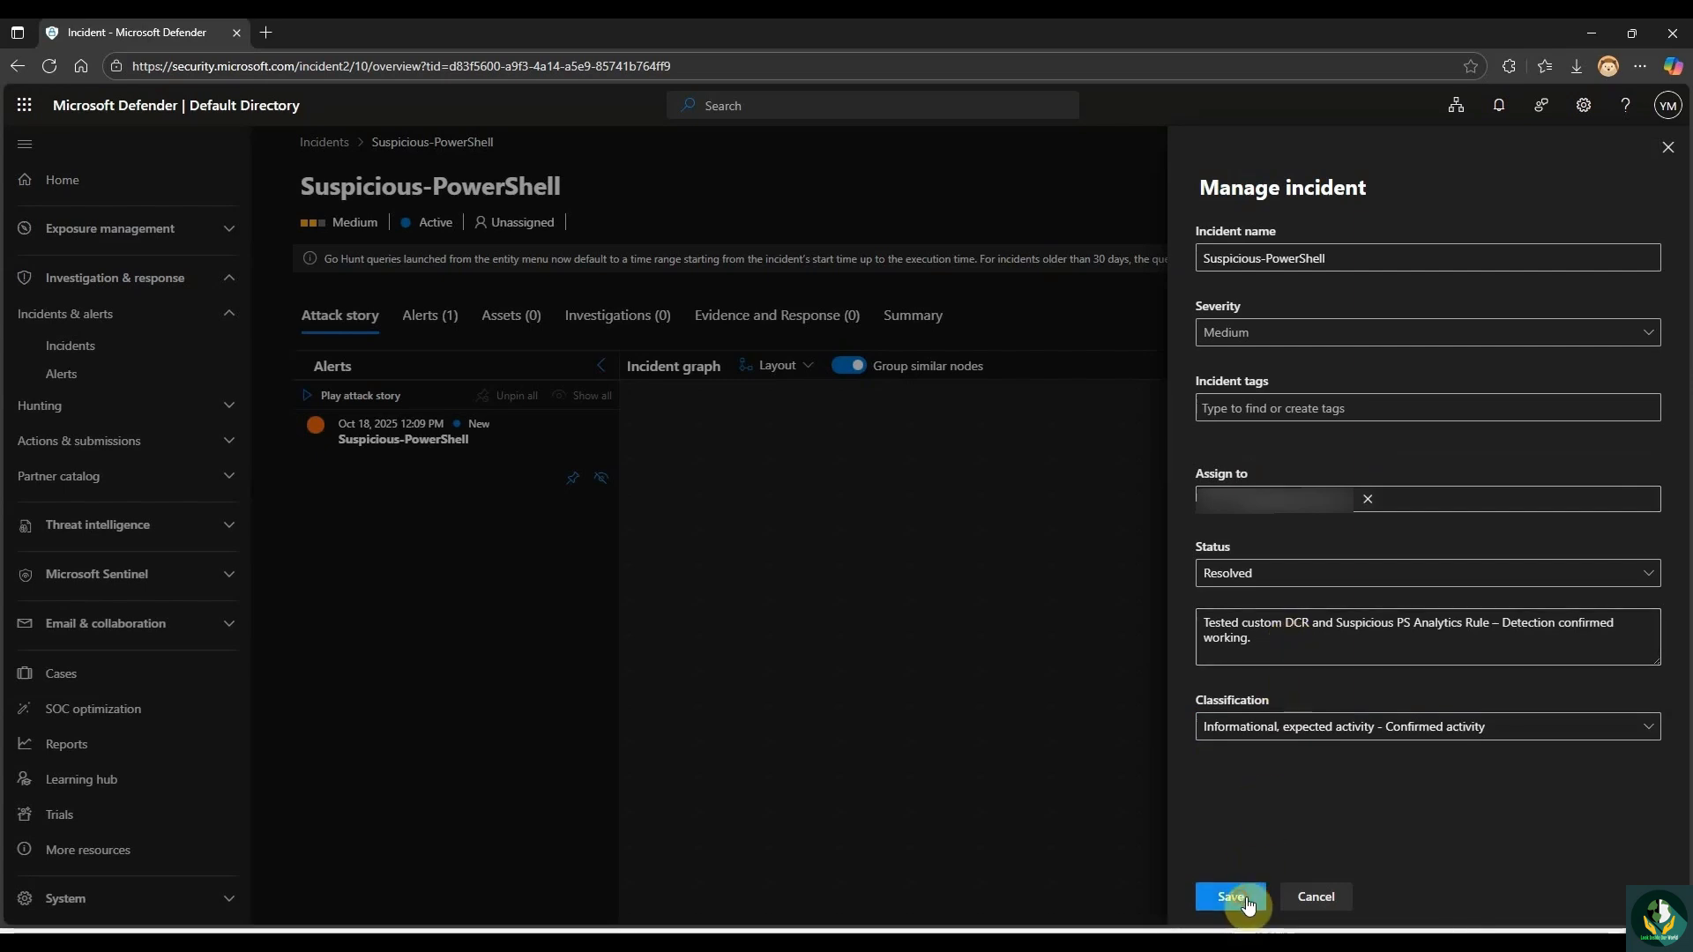
{"action": "left_click", "coordinate": [1247, 904]}
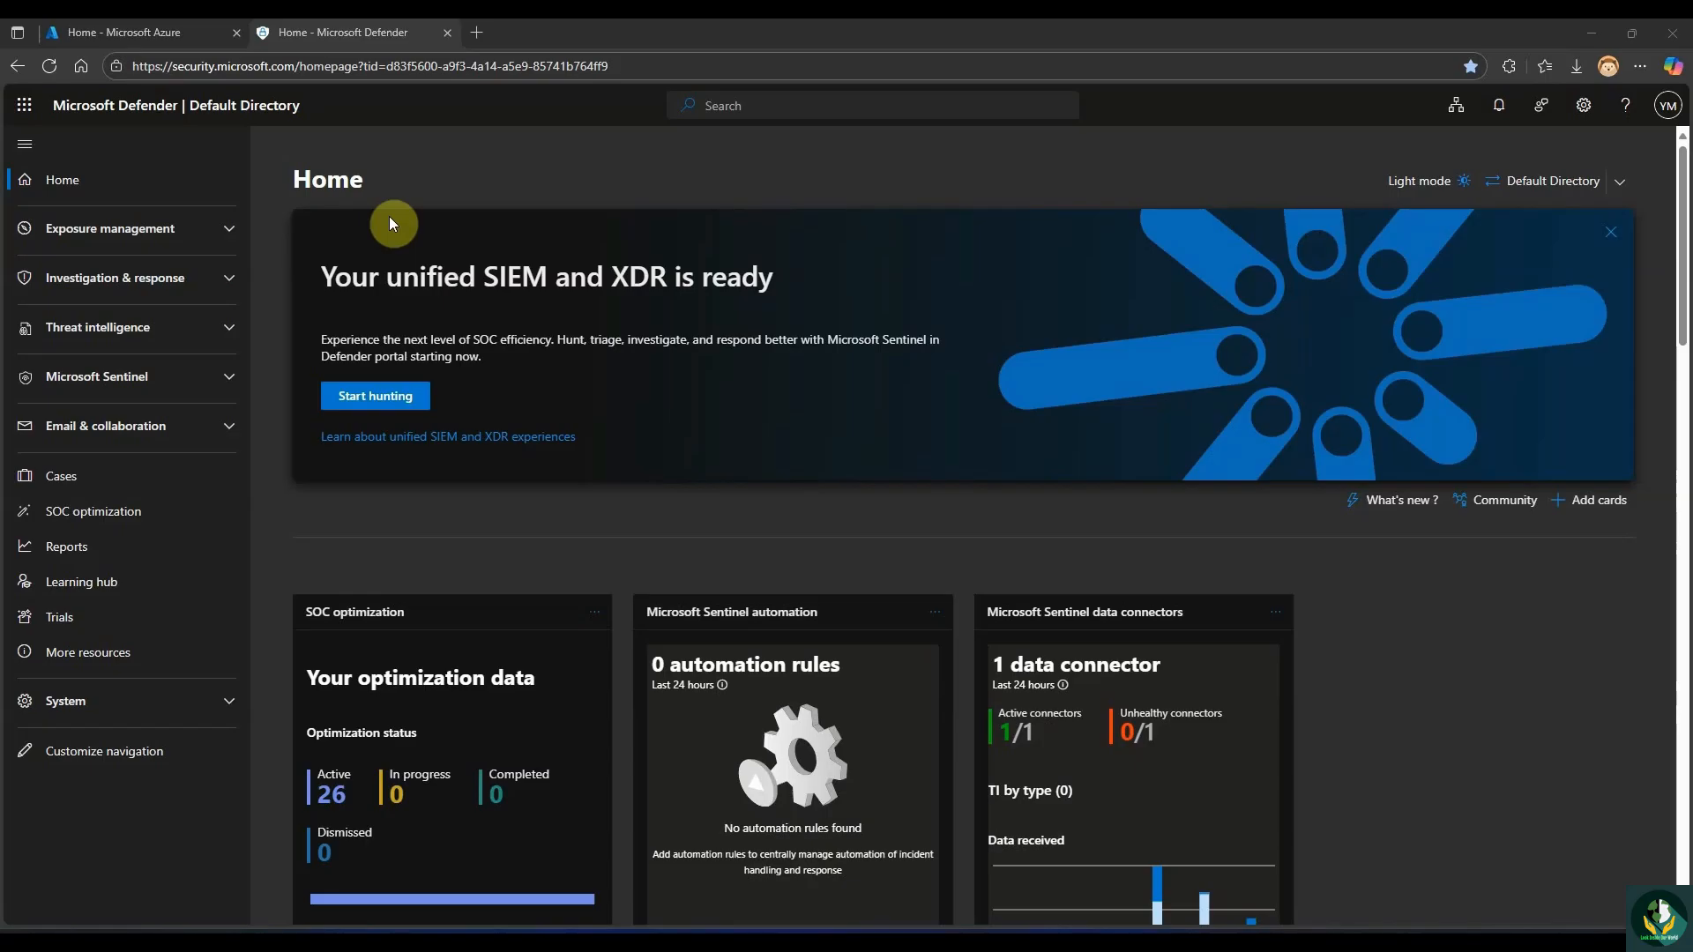
Go to Microsoft Sentinel's Analytics configuration and start creating a scheduled query rule.
{"action": "left_click", "coordinate": [231, 377]}
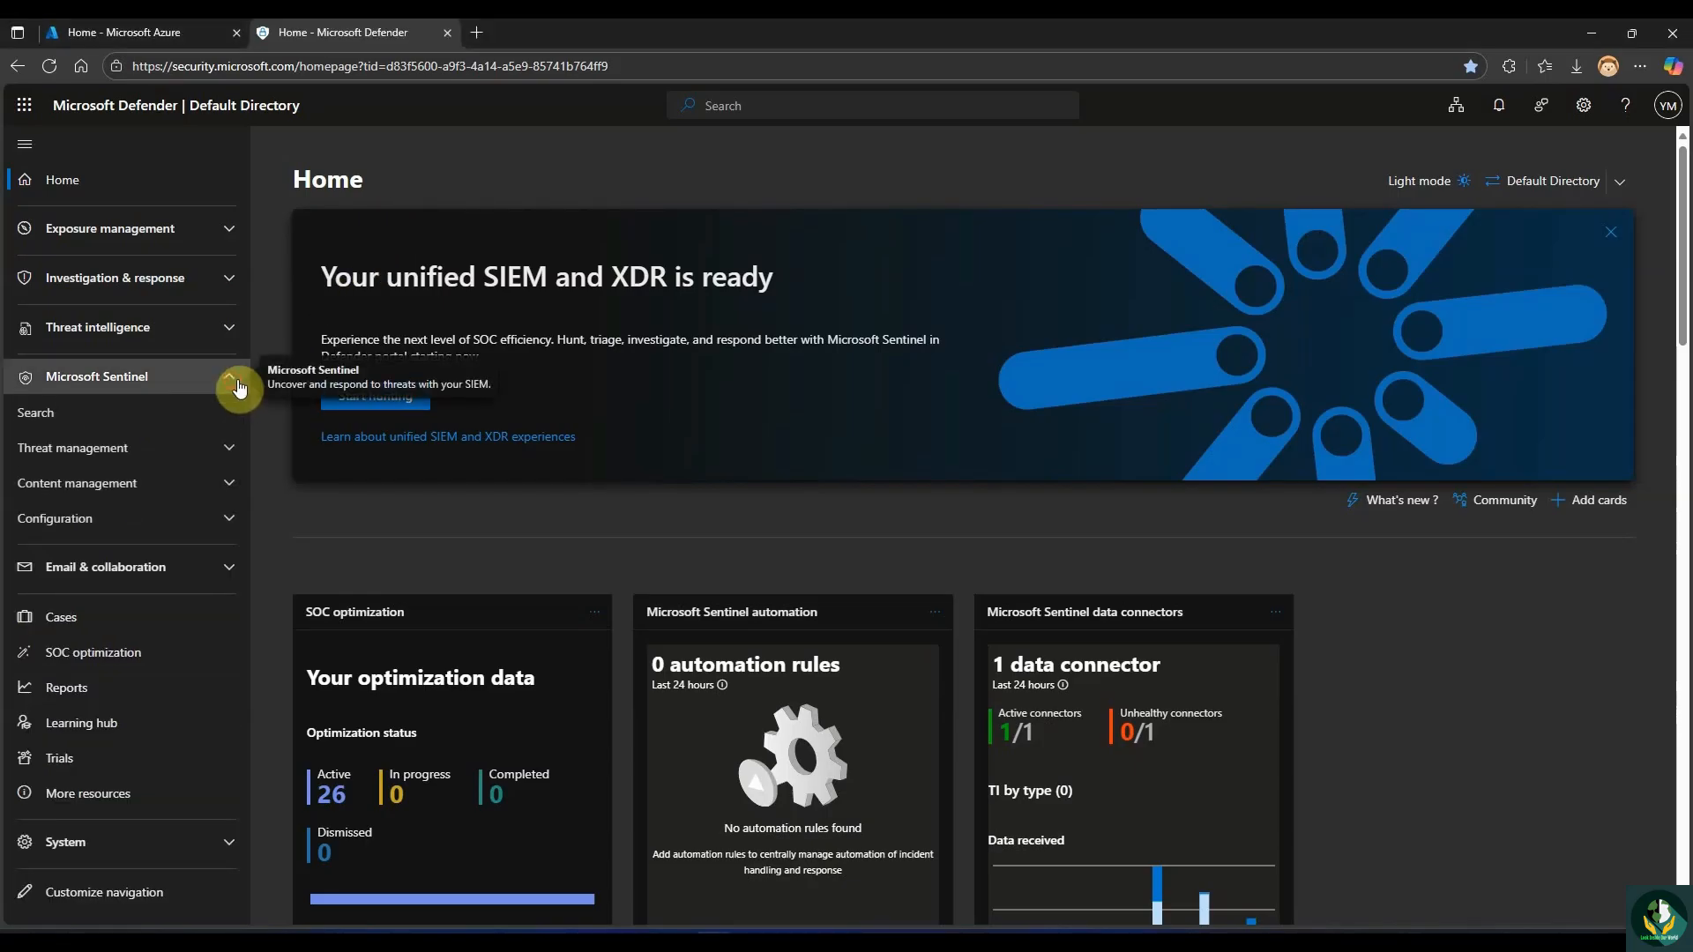
{"action": "left_click", "coordinate": [232, 530]}
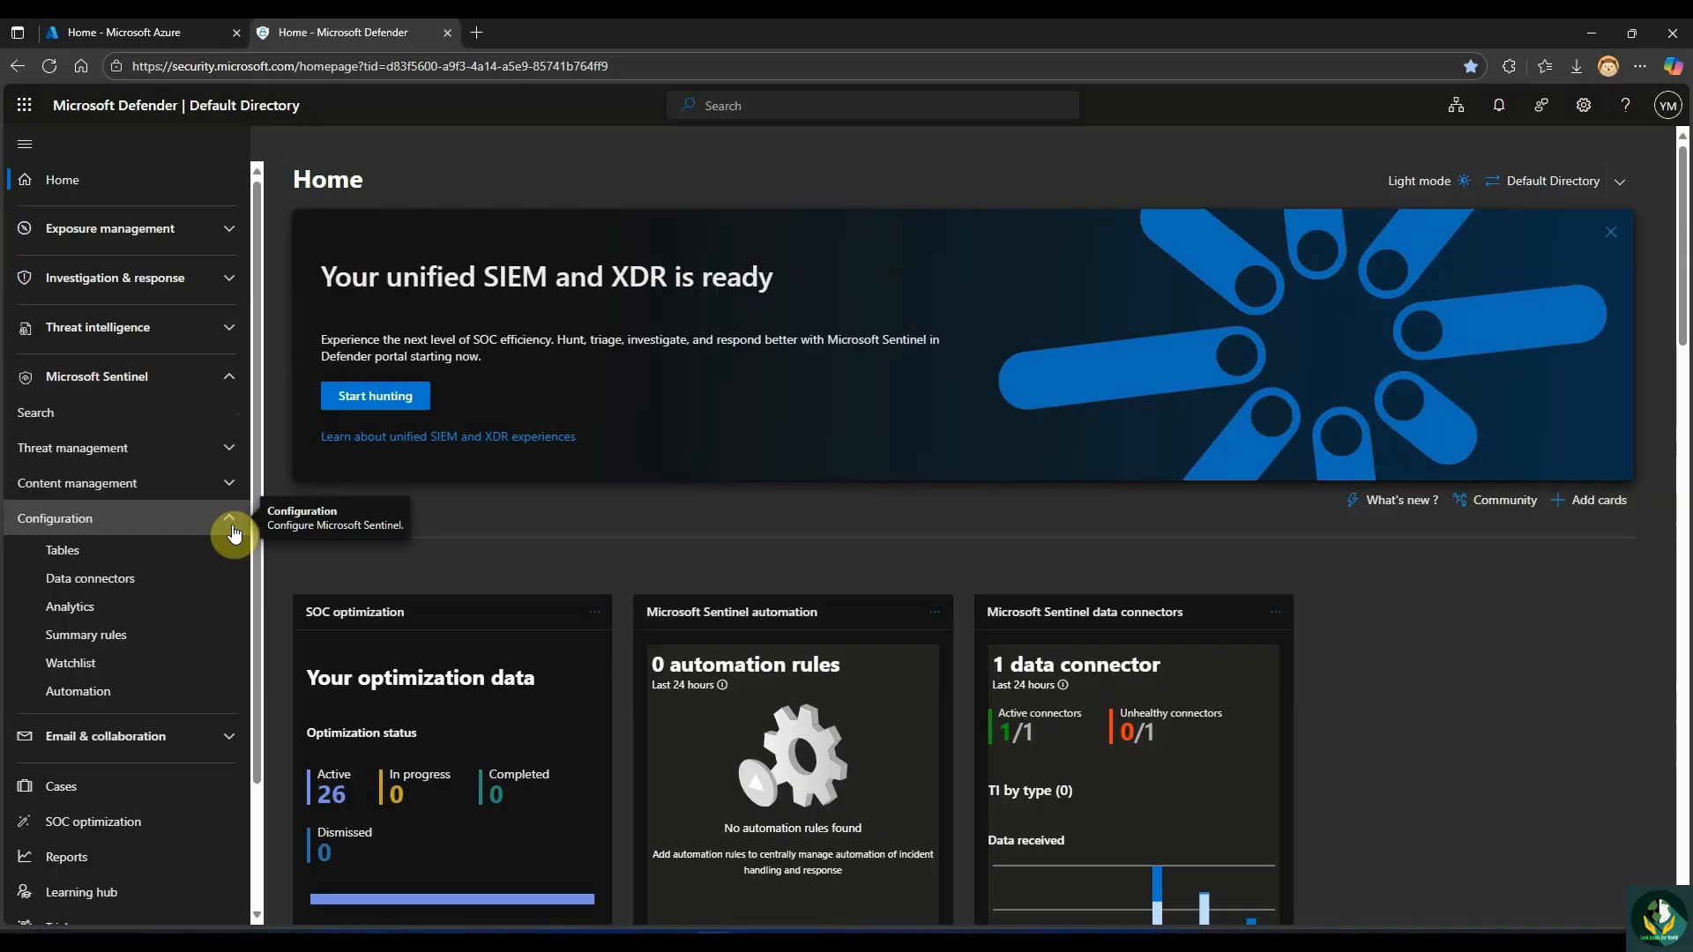
{"action": "scroll", "coordinate": [134, 596], "scroll_direction": "down", "scroll_amount": 1}
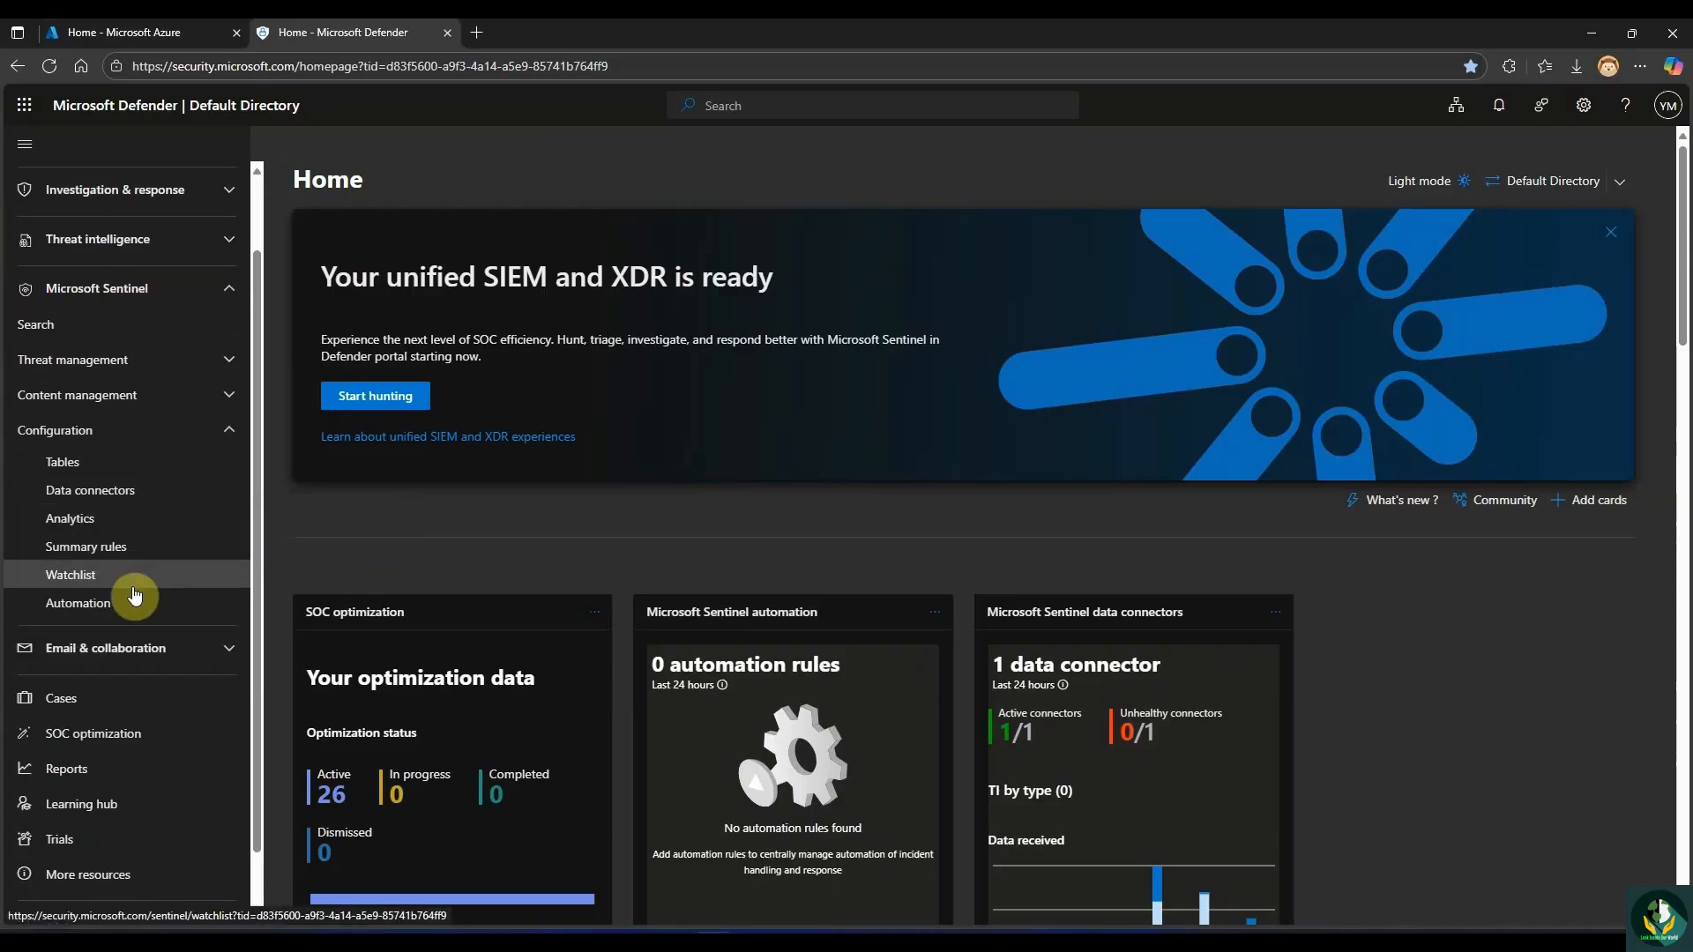
{"action": "left_click", "coordinate": [98, 524]}
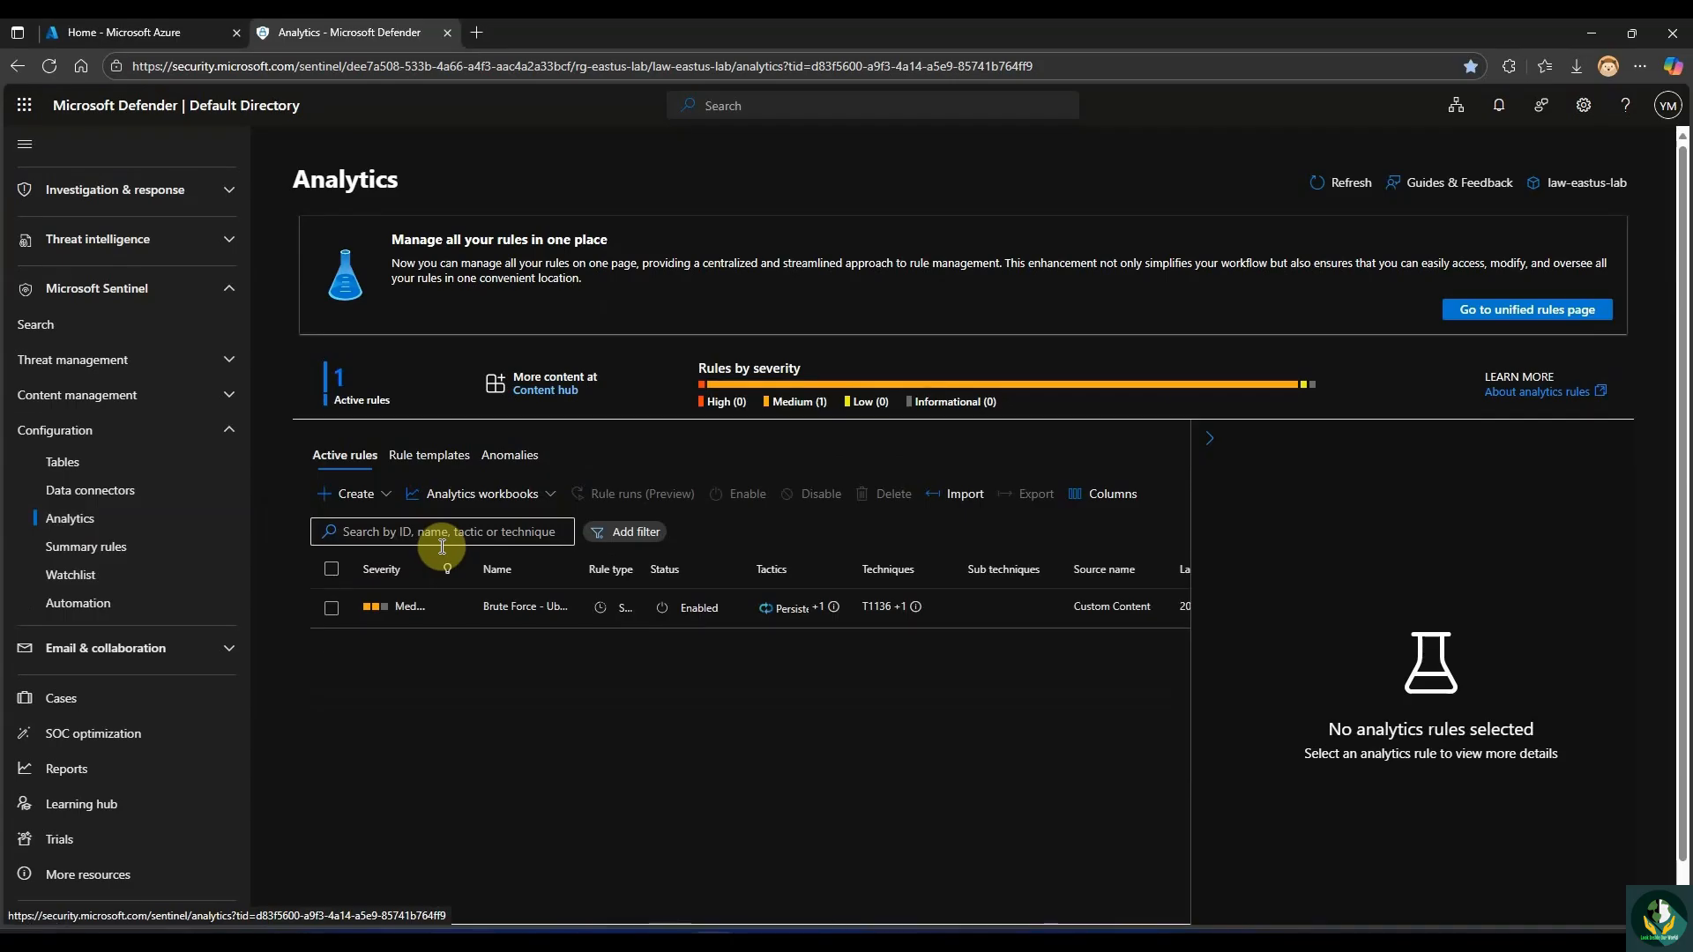
{"action": "left_click", "coordinate": [369, 501]}
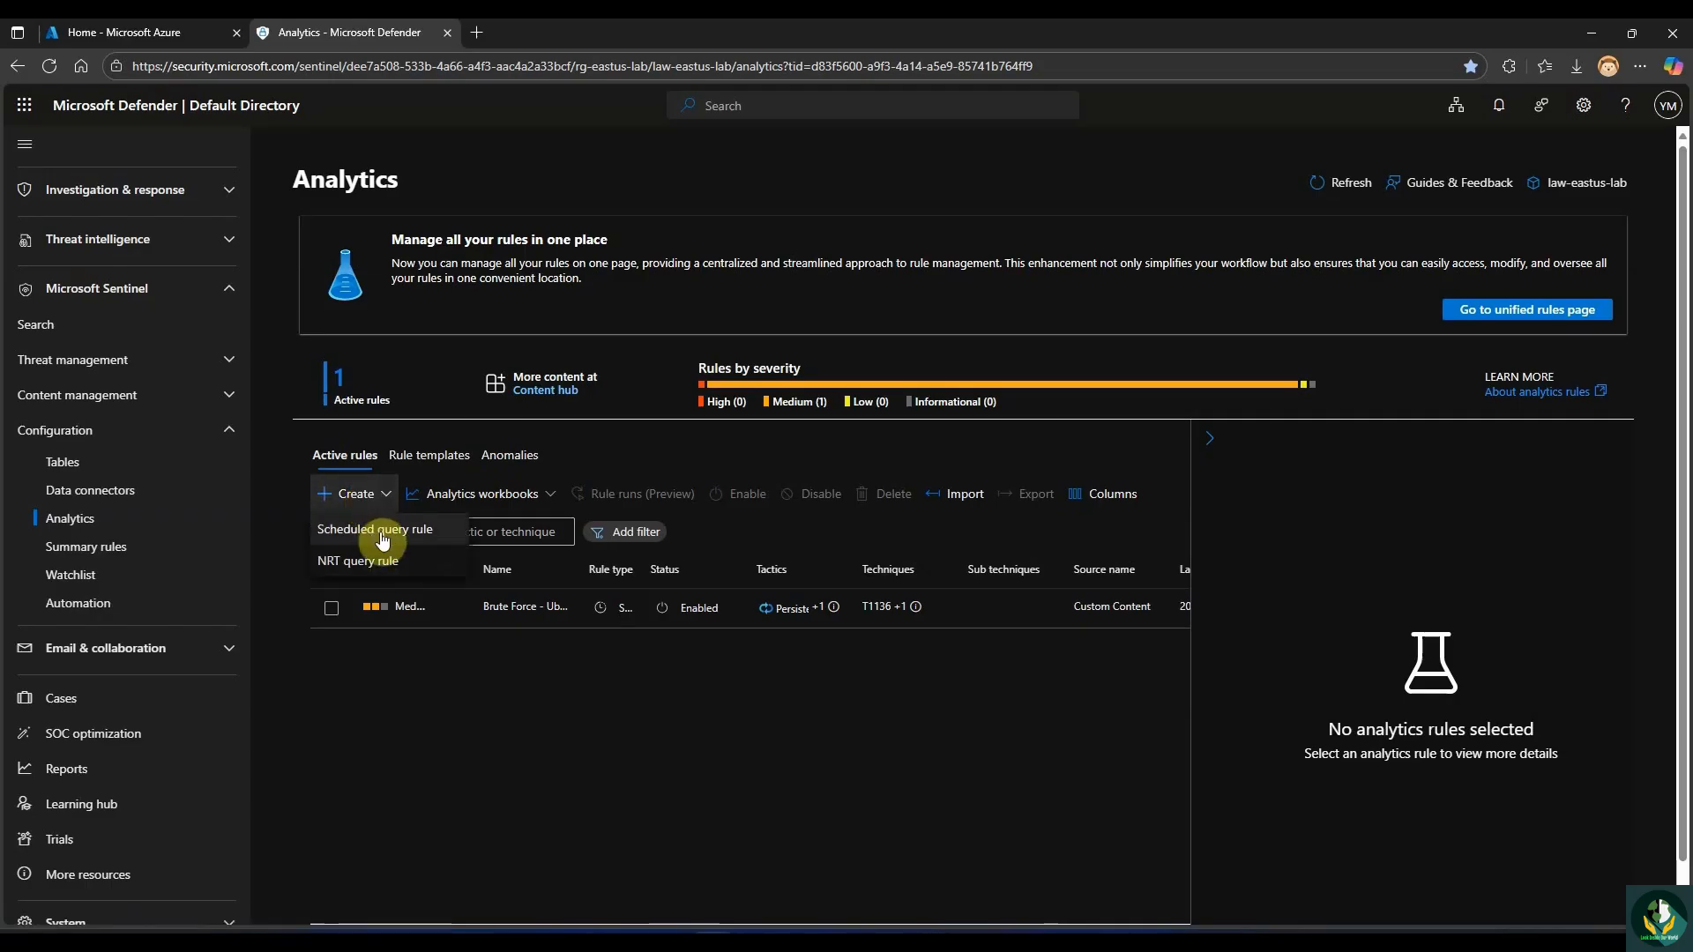
{"action": "left_click", "coordinate": [379, 533]}
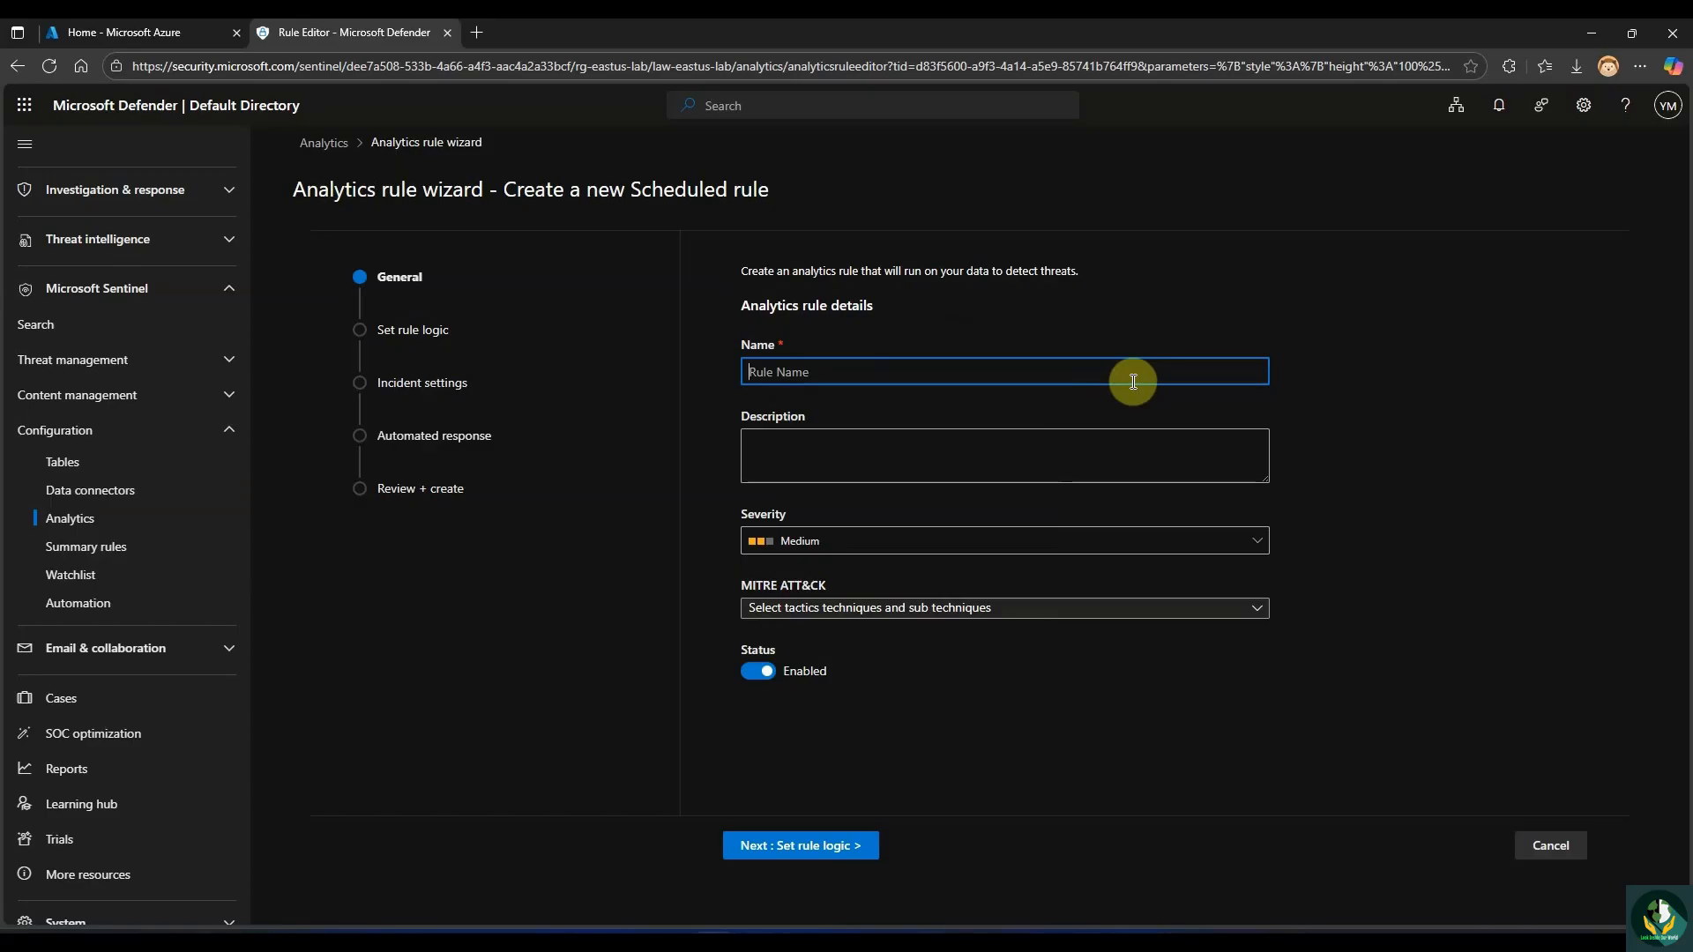
Name the rule "SSH Brute Force", set High severity and description "Detect more than 5 failed sshd authentication attempts in 5 minutes (auth logs forwarded to Syslog)".
{"action": "type", "text": "SSH Brute Force"}
{"action": "left_click", "coordinate": [906, 466]}
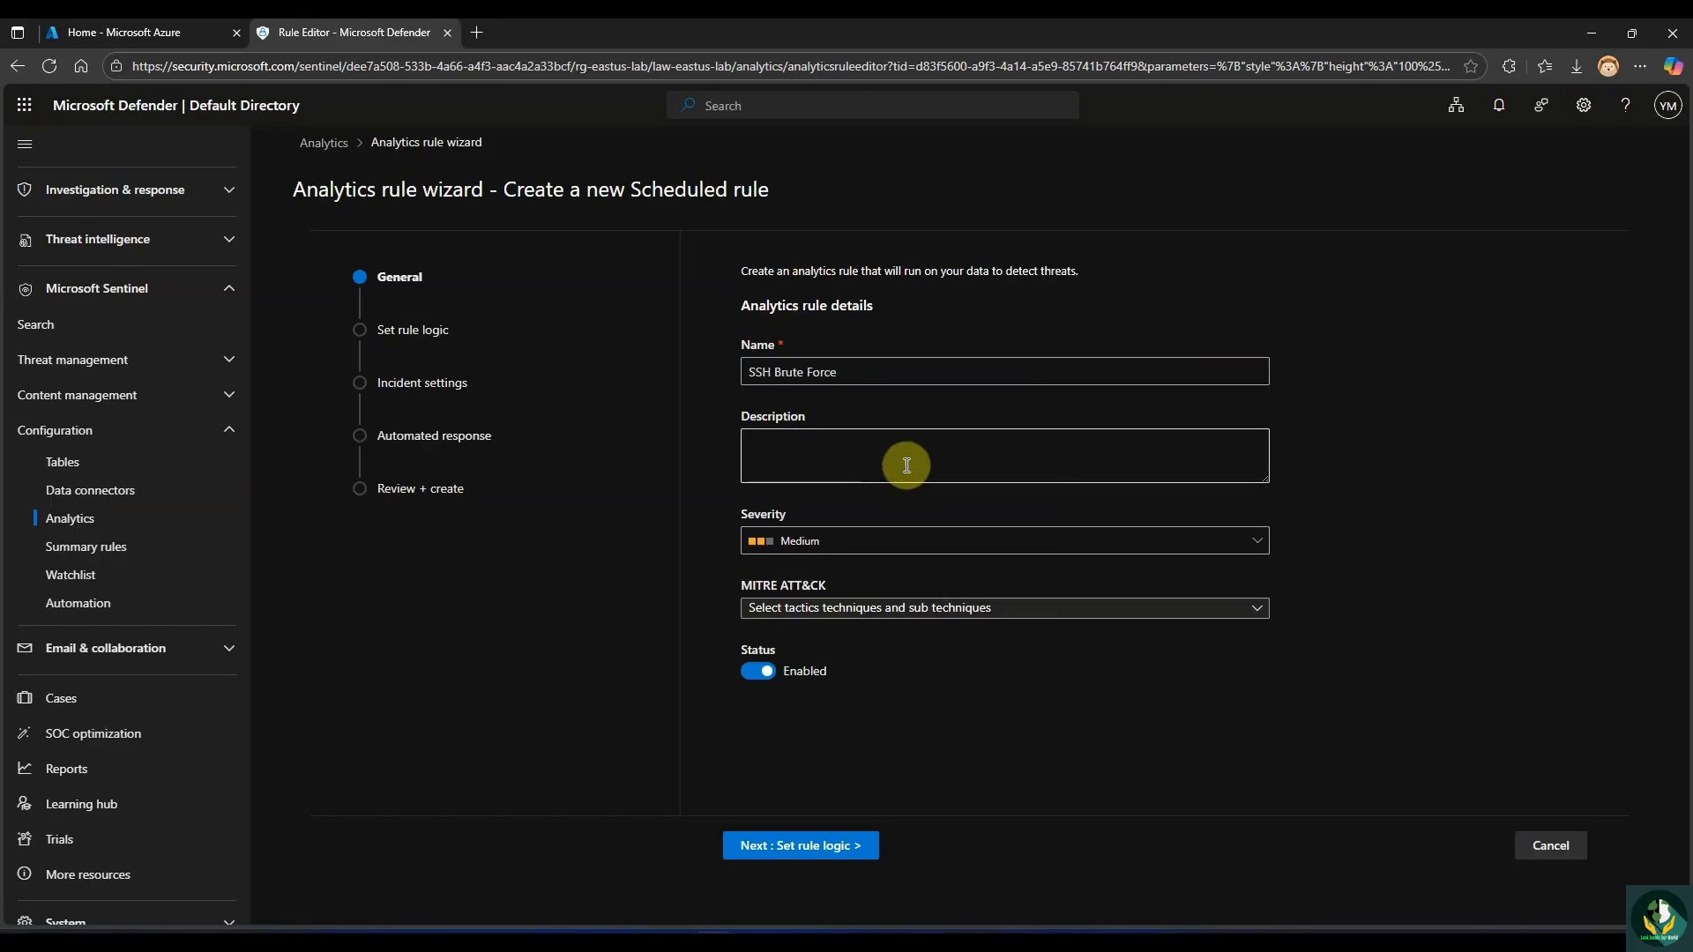
{"action": "type", "text": "Detect more than 5 failed sshd authentication attempts in 5 minutes (auth logs forwarded to Syslog)"}
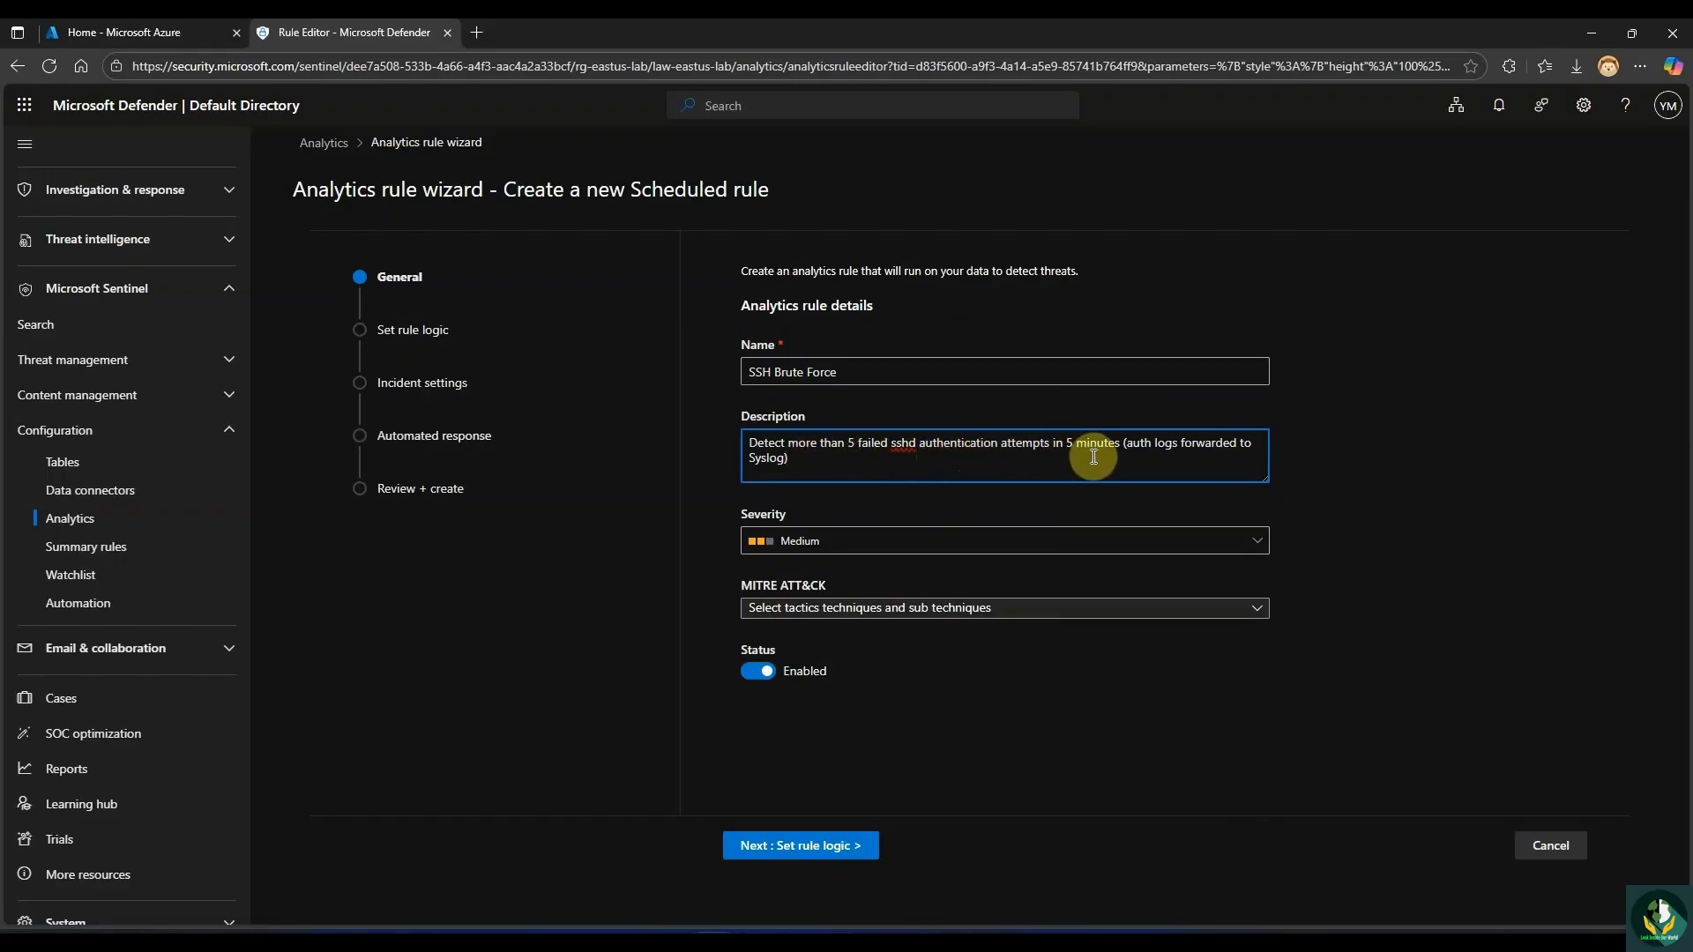
{"action": "left_click", "coordinate": [871, 541]}
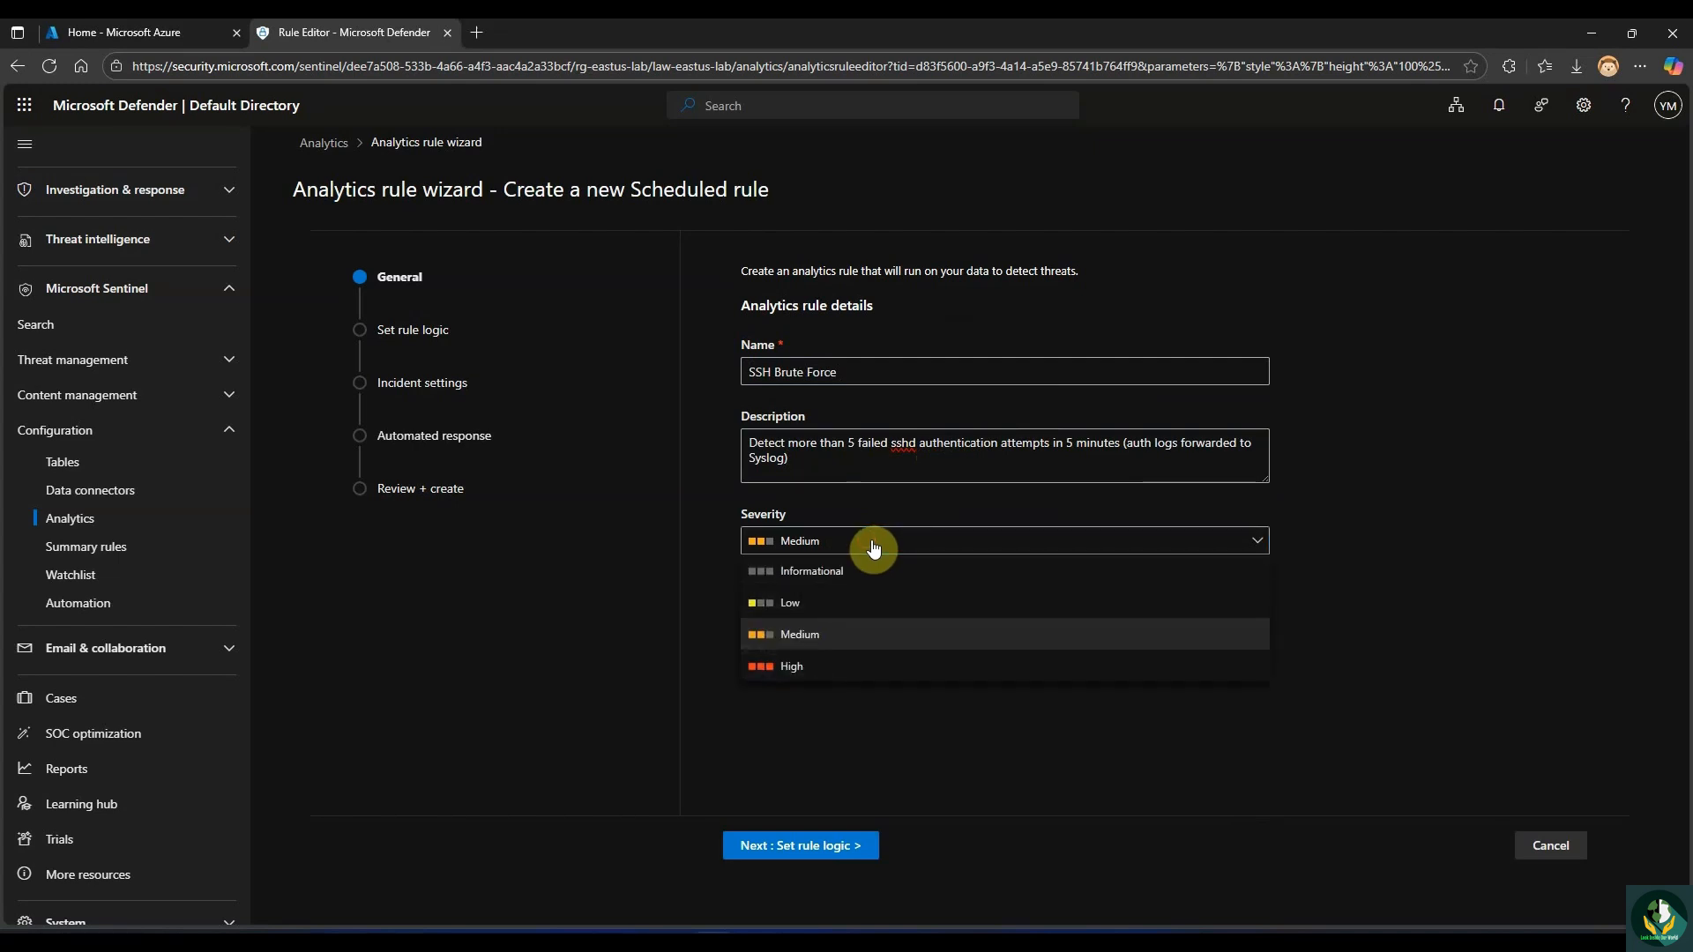
{"action": "left_click", "coordinate": [855, 670]}
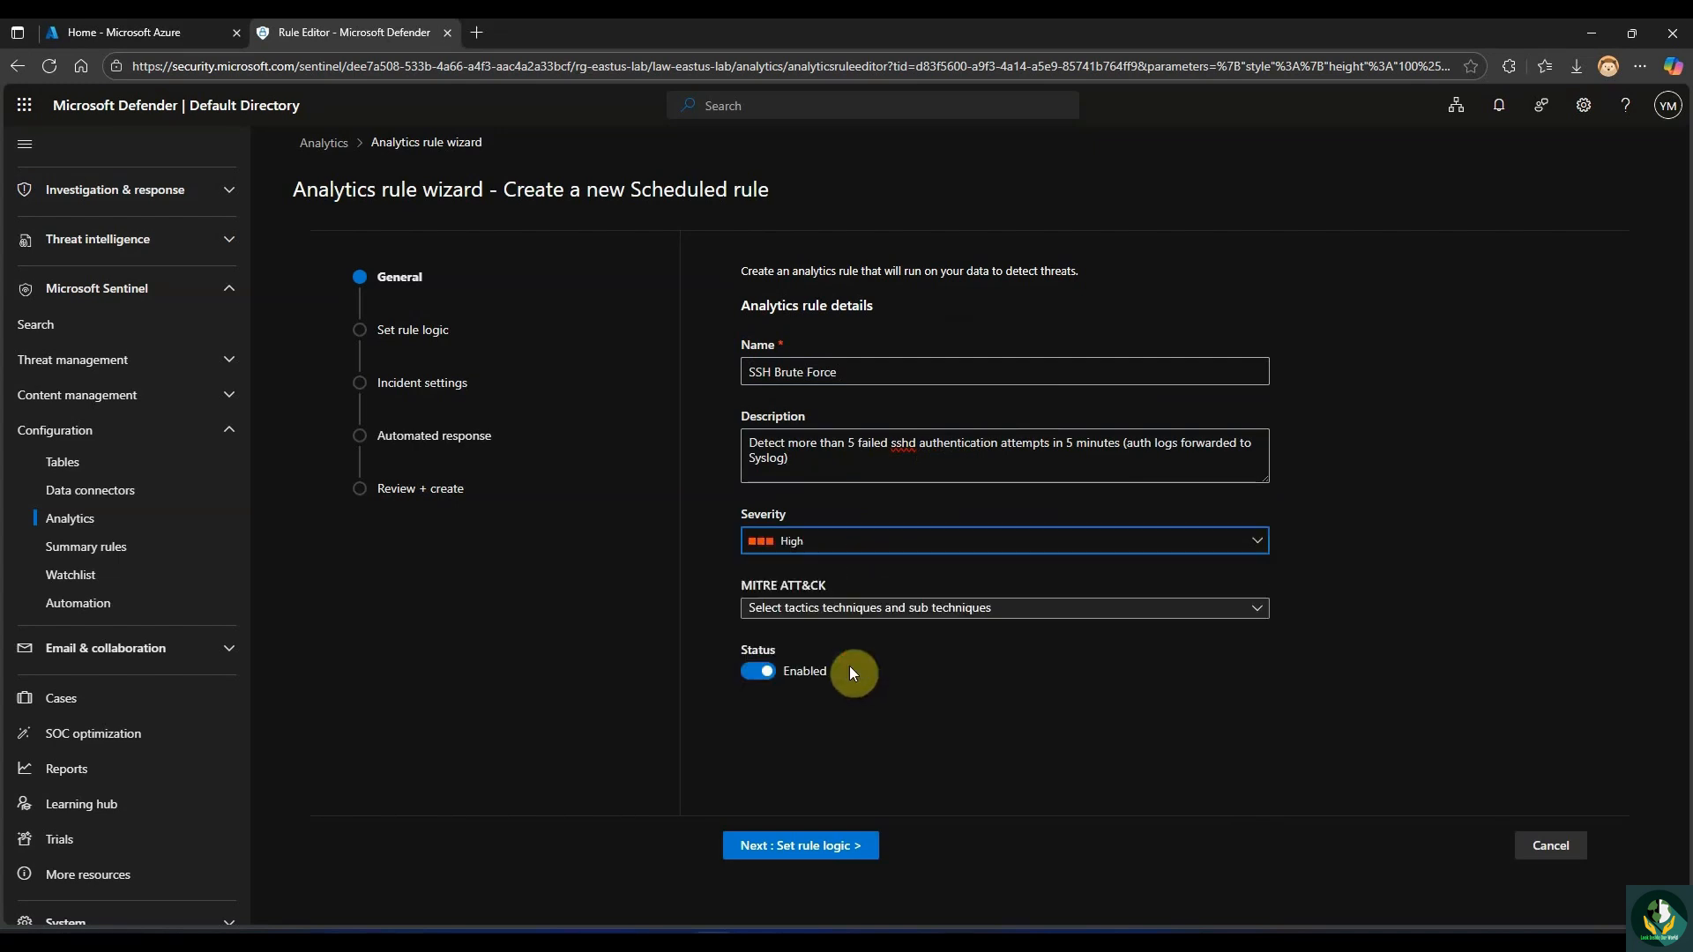
Map the rule to the MITRE ATT&CK technique T1110 - Brute Force under Credential Access and proceed to the rule logic.
{"action": "left_click", "coordinate": [829, 615]}
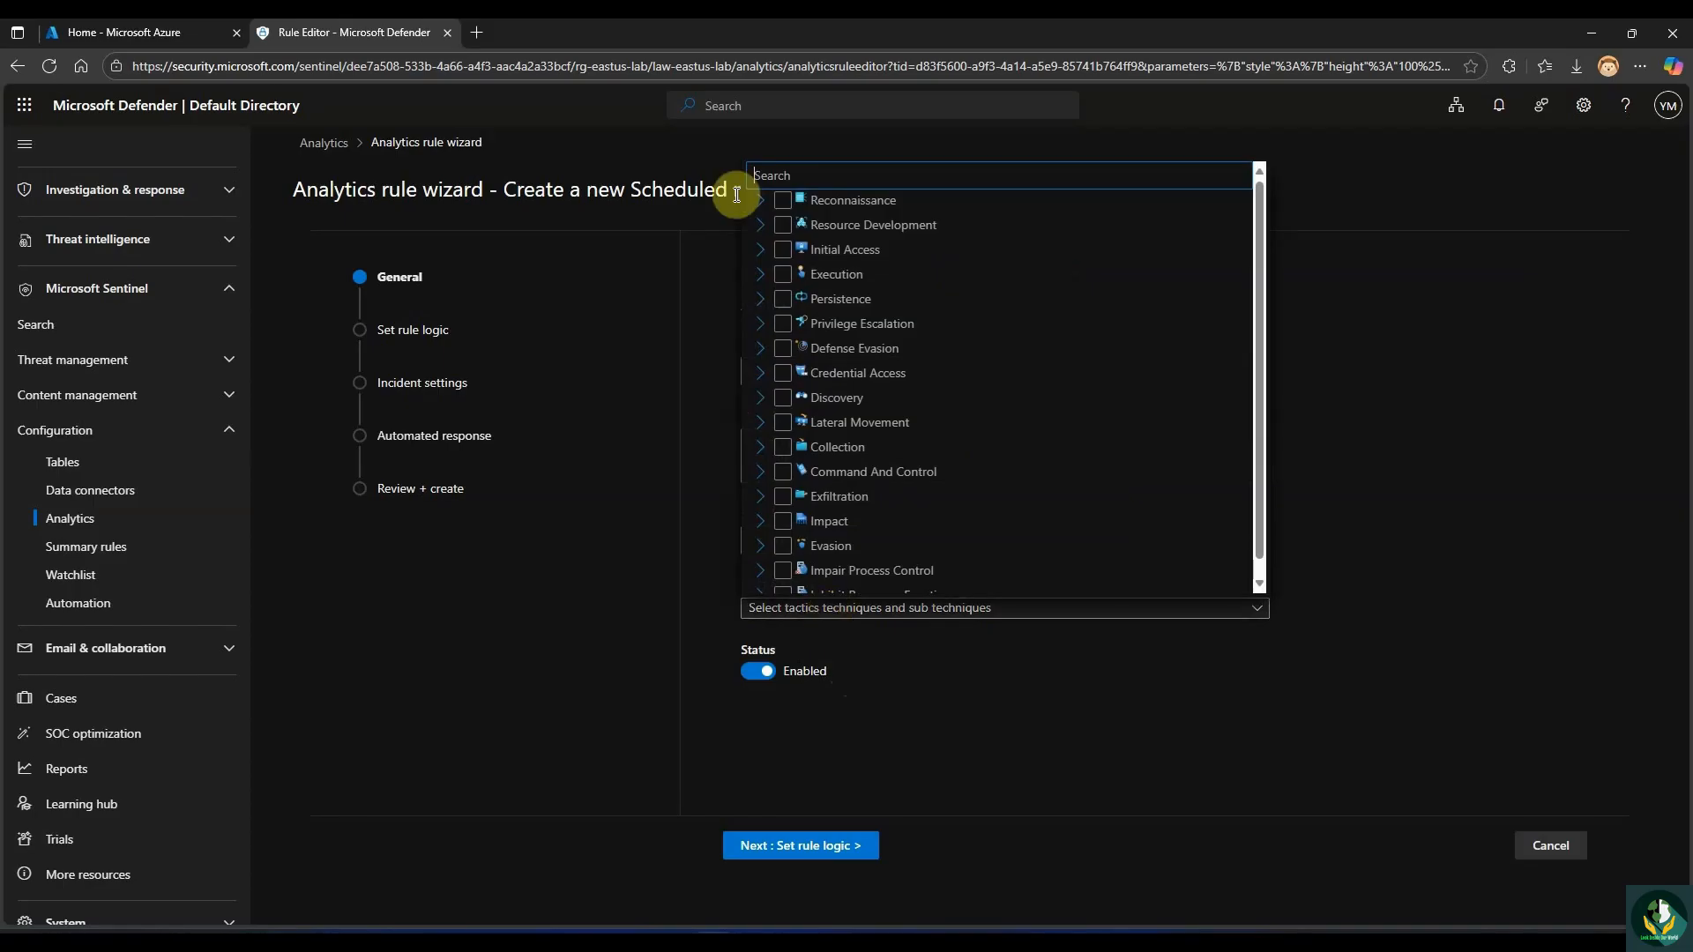
{"action": "type", "text": "brute"}
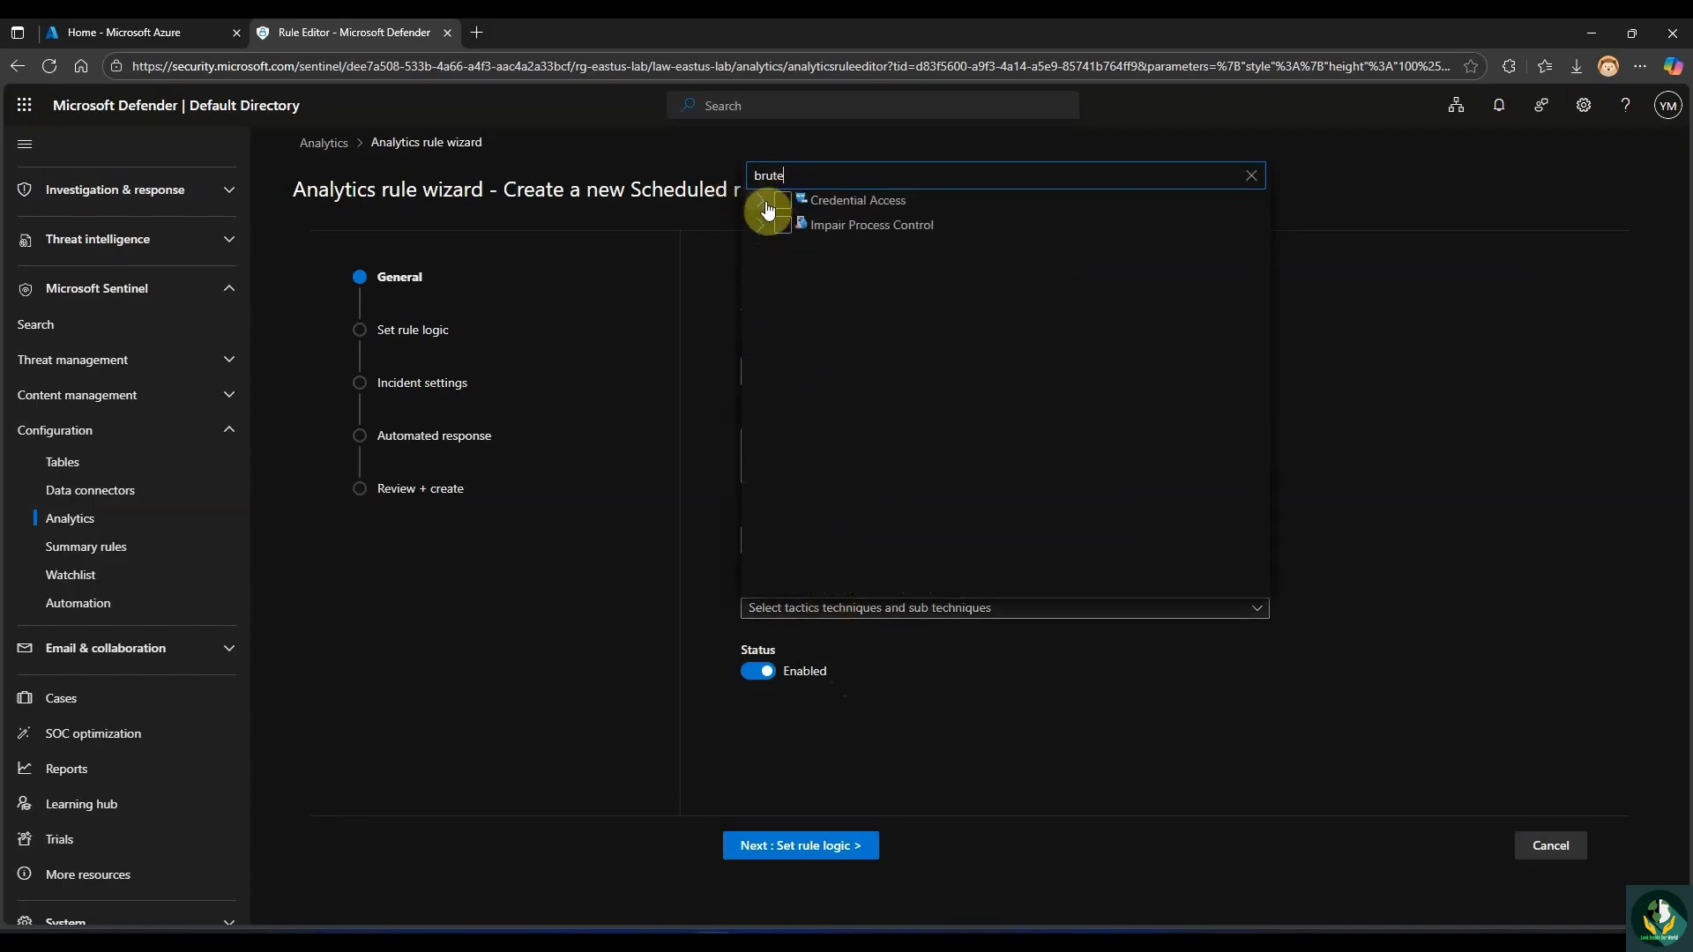
{"action": "left_click", "coordinate": [764, 203]}
{"action": "left_click", "coordinate": [808, 226]}
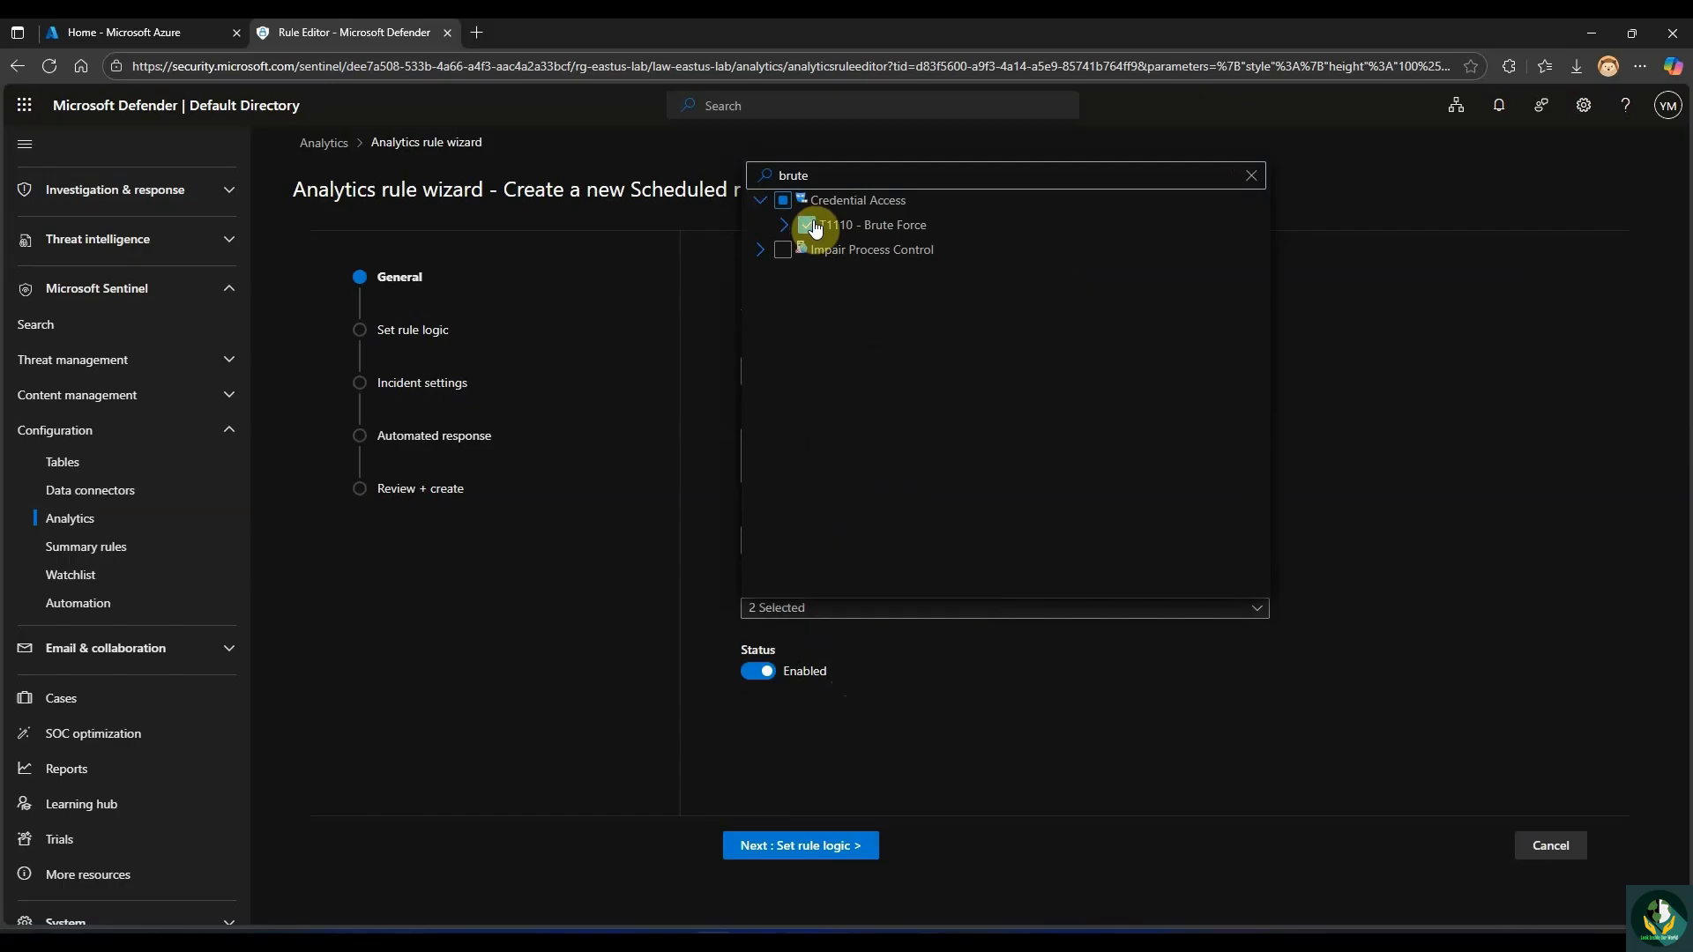
{"action": "left_click", "coordinate": [906, 697]}
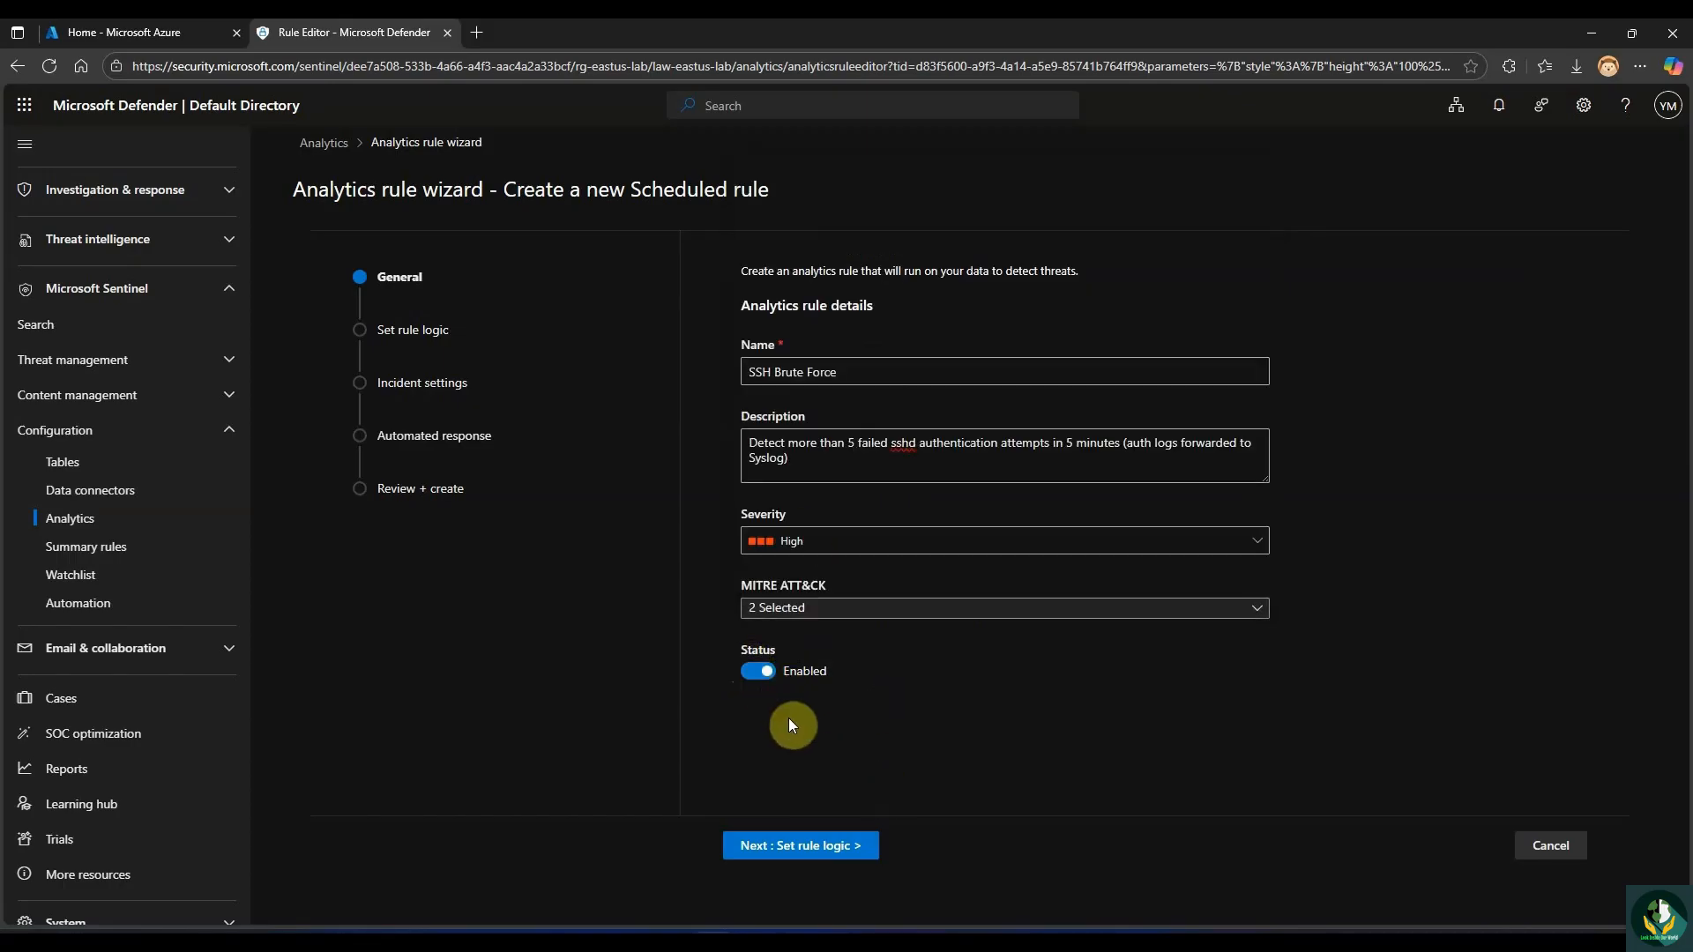
{"action": "left_click", "coordinate": [823, 849]}
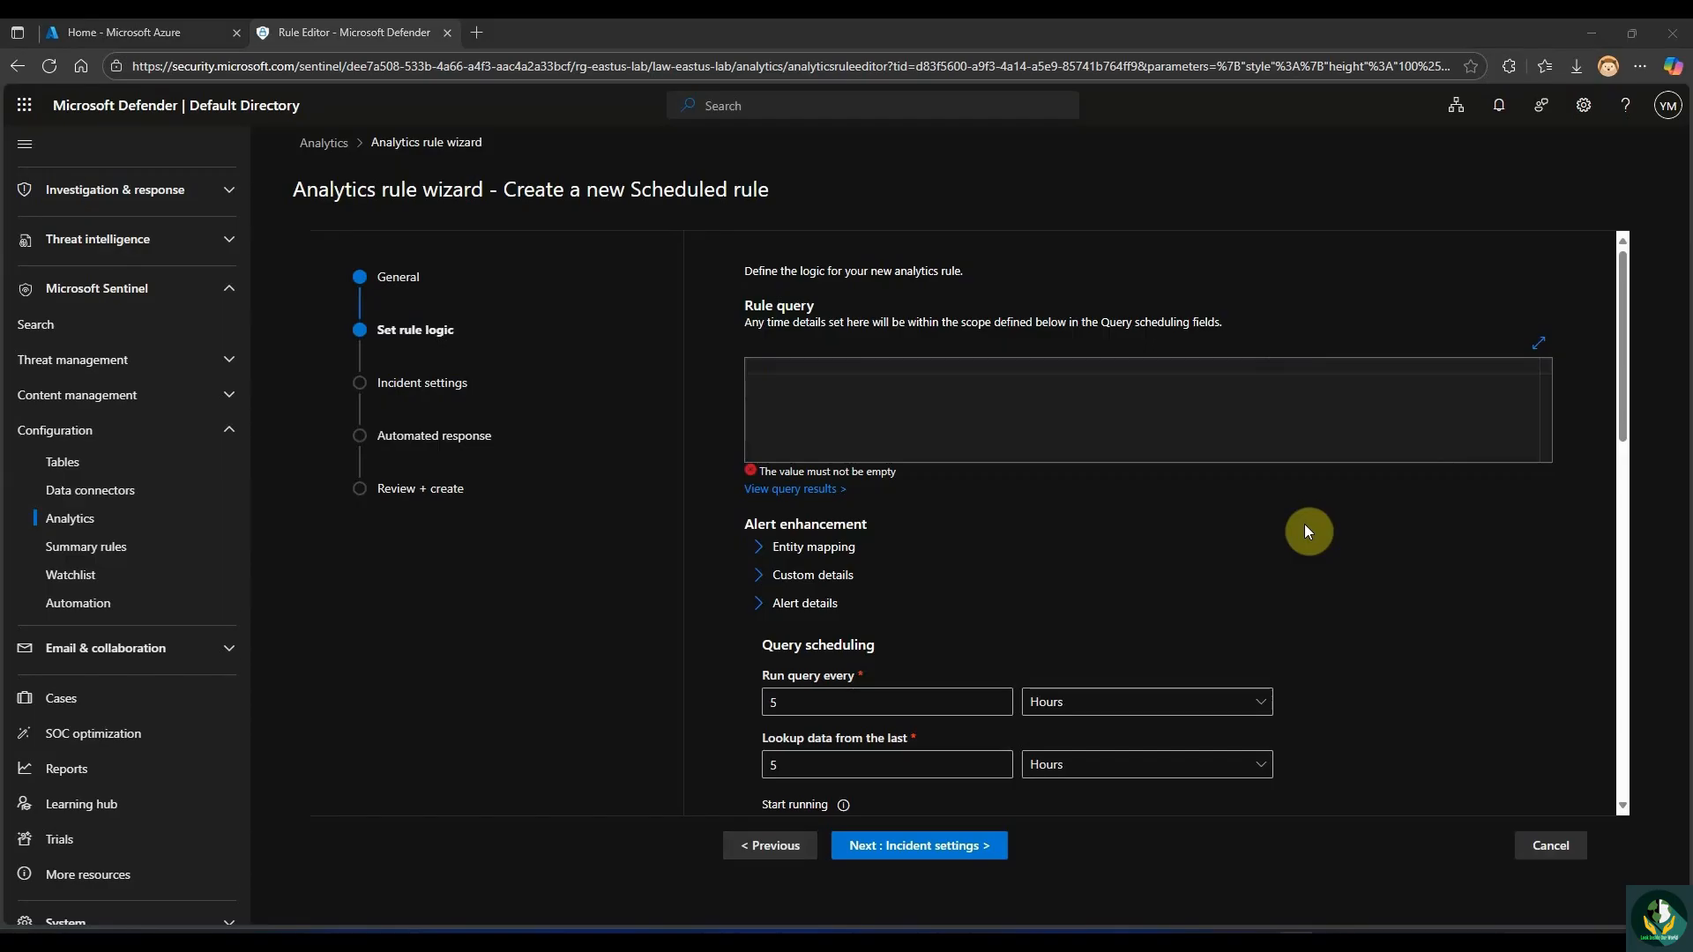
Enter a Syslog rule query for Facility "auth" and ProcessName "sshd", summarizing FailedSSHAttempts=count() by Computer, bin(TimeGenerated, 5m), and keeping FailedSSHAttempts > 5.
{"action": "left_click", "coordinate": [891, 374]}
{"action": "type", "text": "Syslog | where Facility == \"auth\" | where ProcessName == \"sshd\" | summarize FailedSSHAttempts=count() by Computer, bin(TimeGenerated, 5m) | where FailedSSHAttempts > 5"}
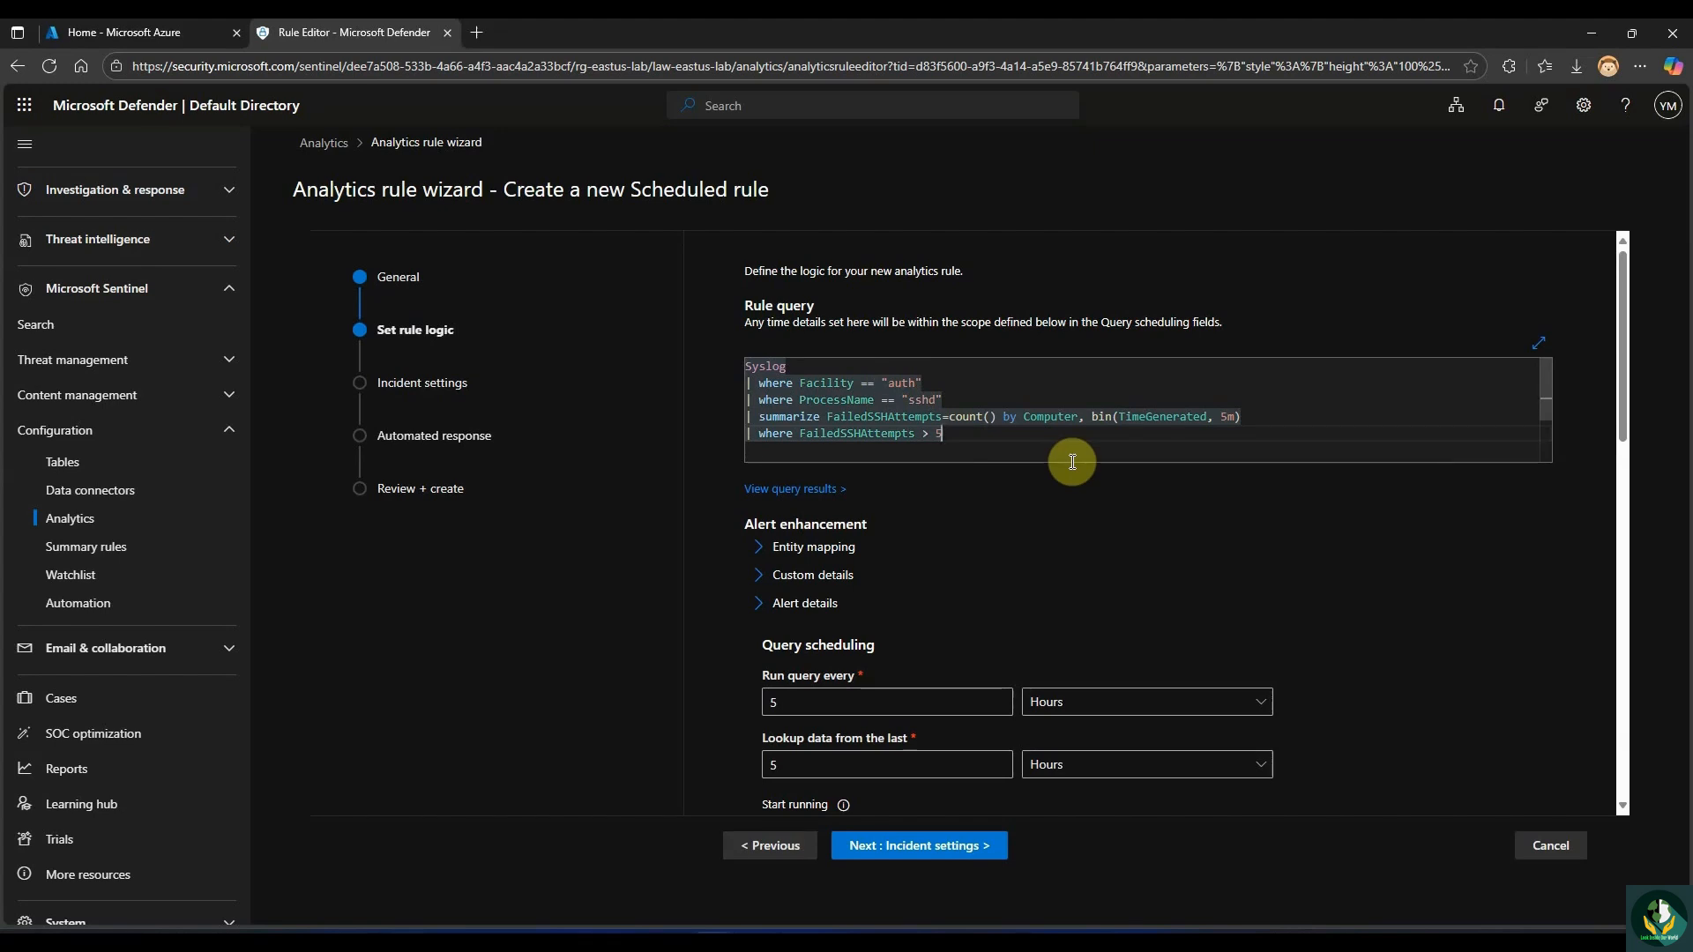
{"action": "left_click", "coordinate": [799, 374]}
{"action": "left_click_drag", "start_coordinate": [799, 375], "coordinate": [732, 370]}
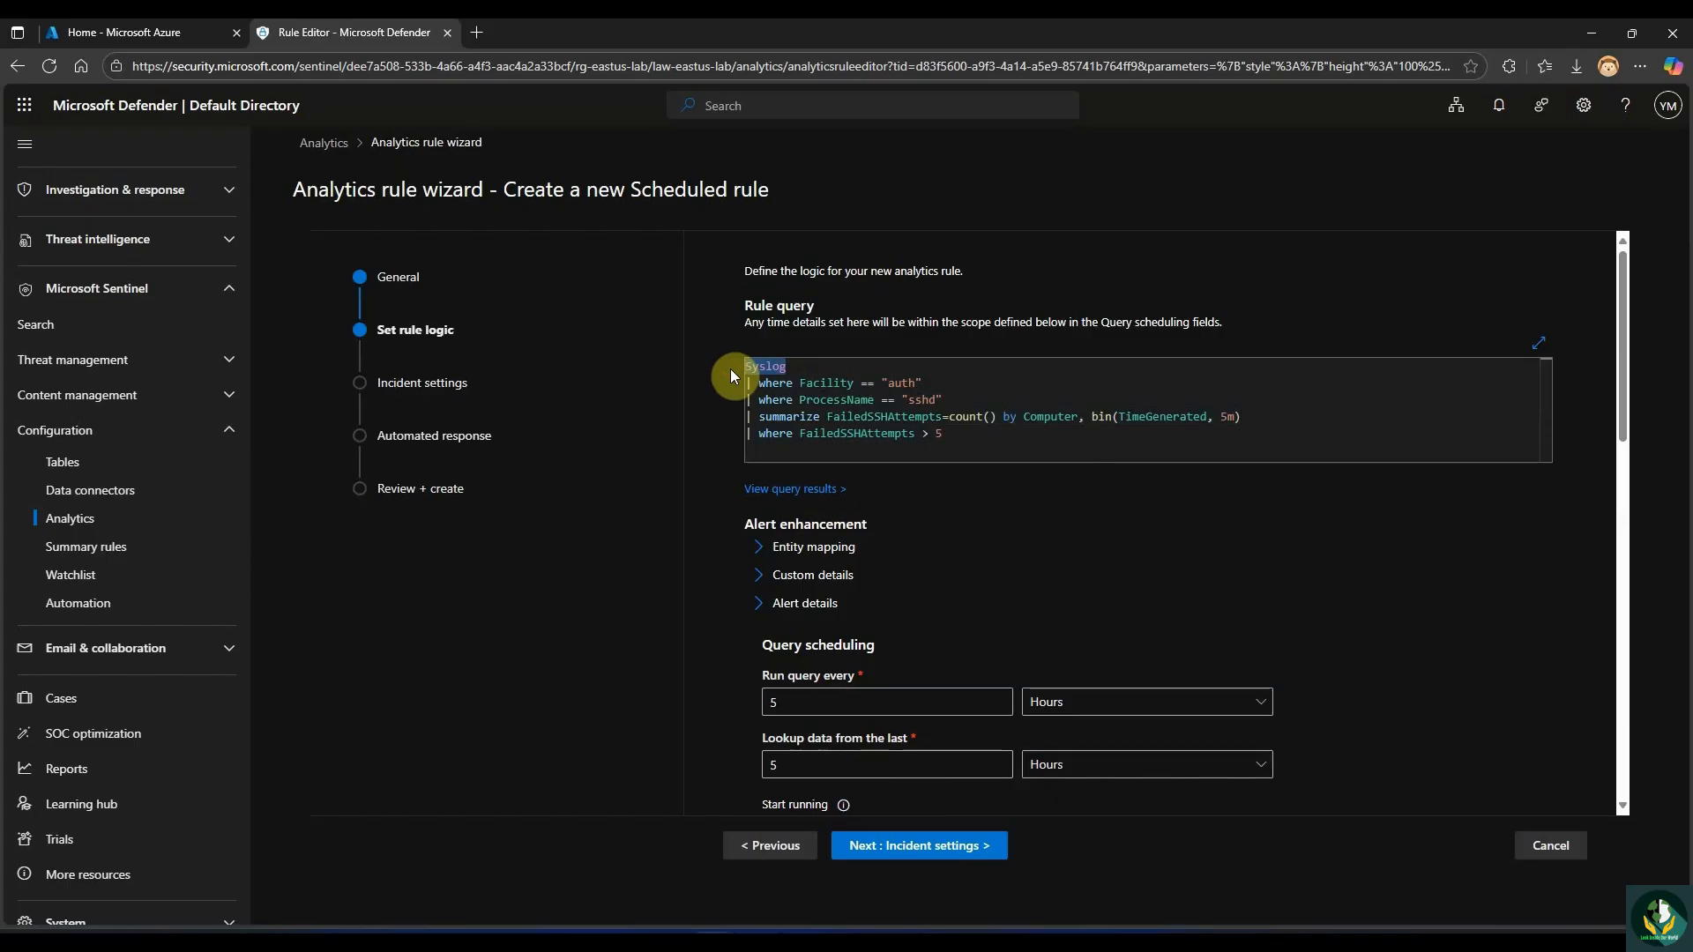
{"action": "left_click", "coordinate": [808, 396]}
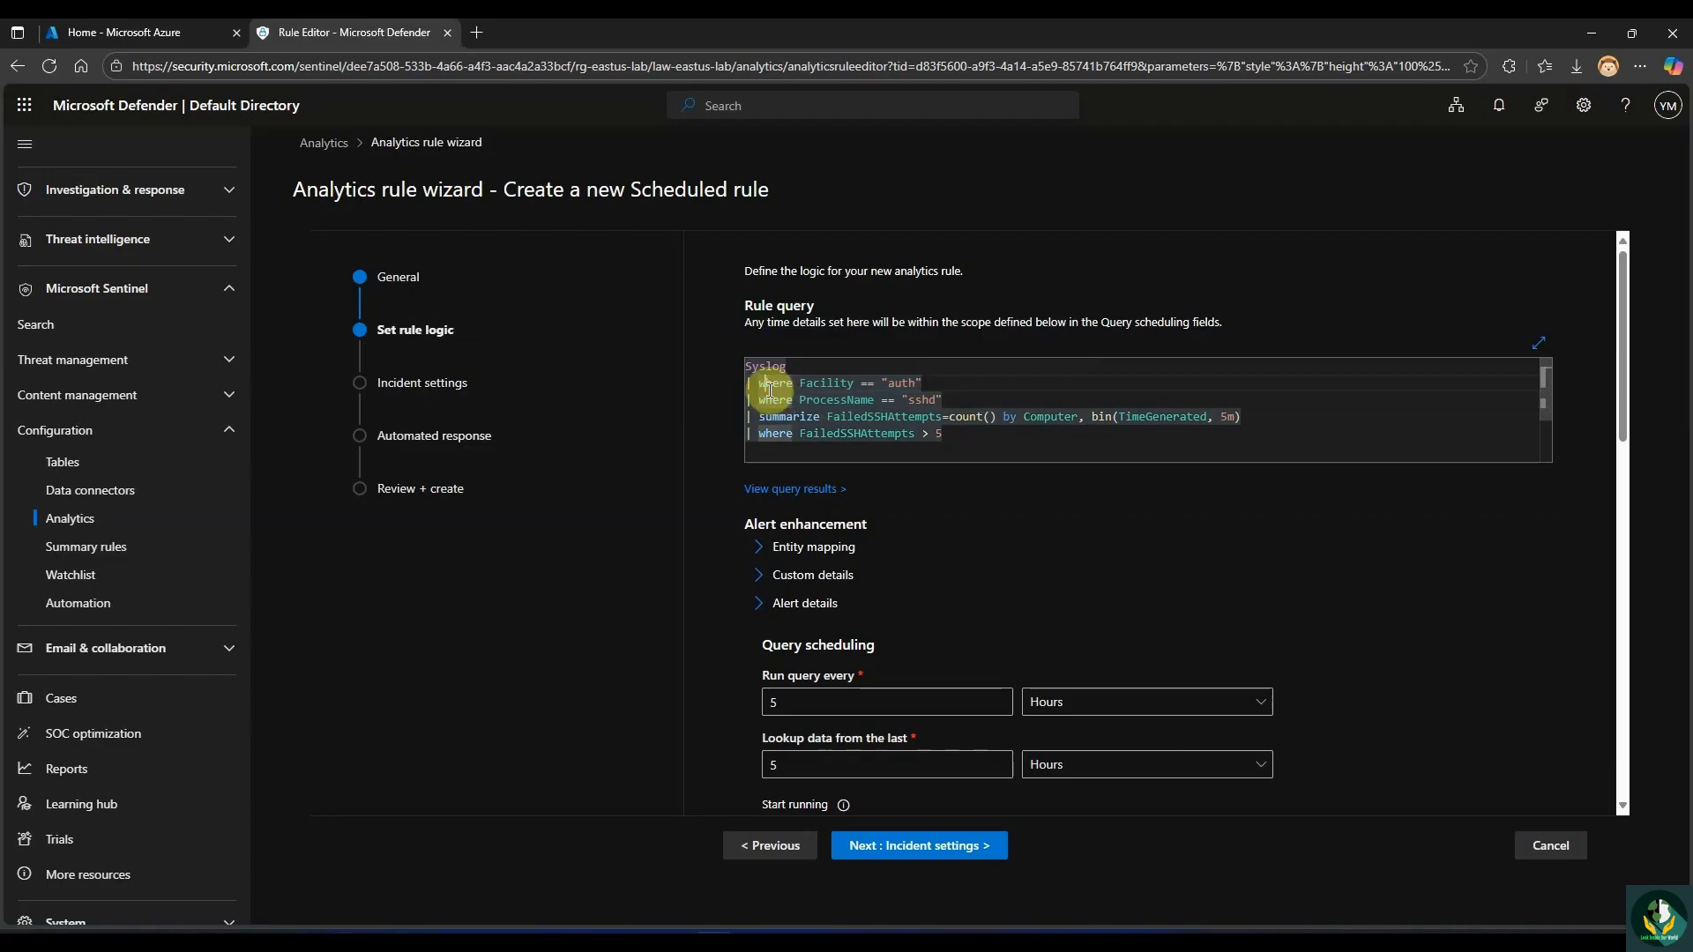
{"action": "left_click_drag", "start_coordinate": [760, 385], "coordinate": [922, 391]}
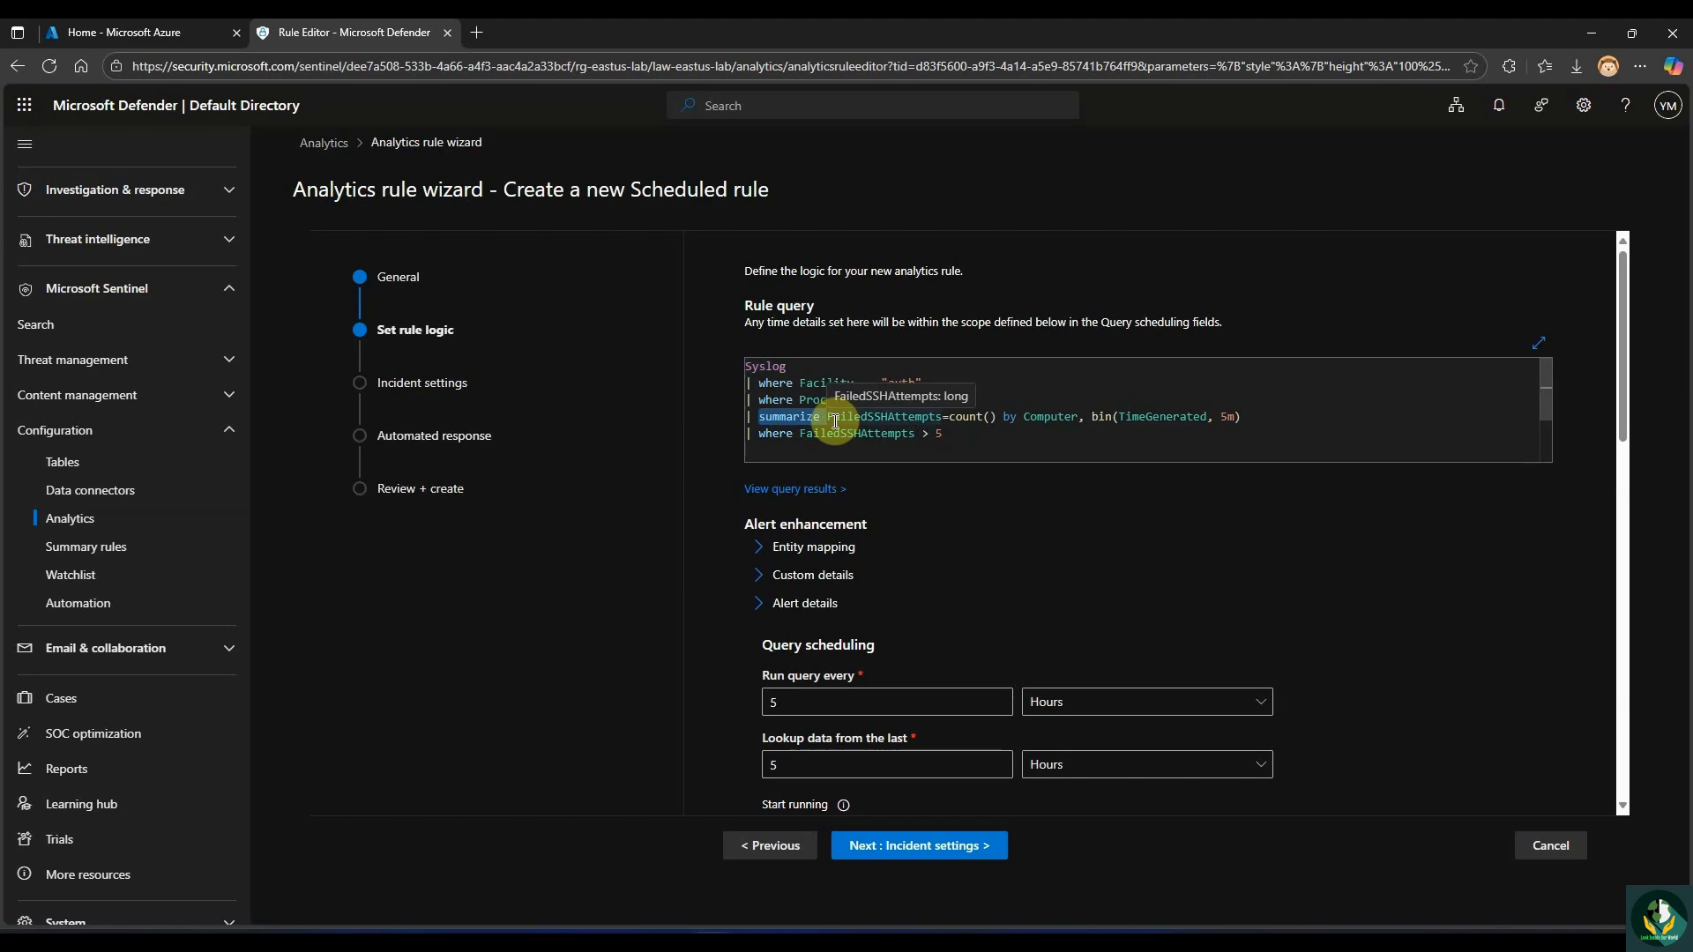
{"action": "left_click_drag", "start_coordinate": [949, 436], "coordinate": [753, 446]}
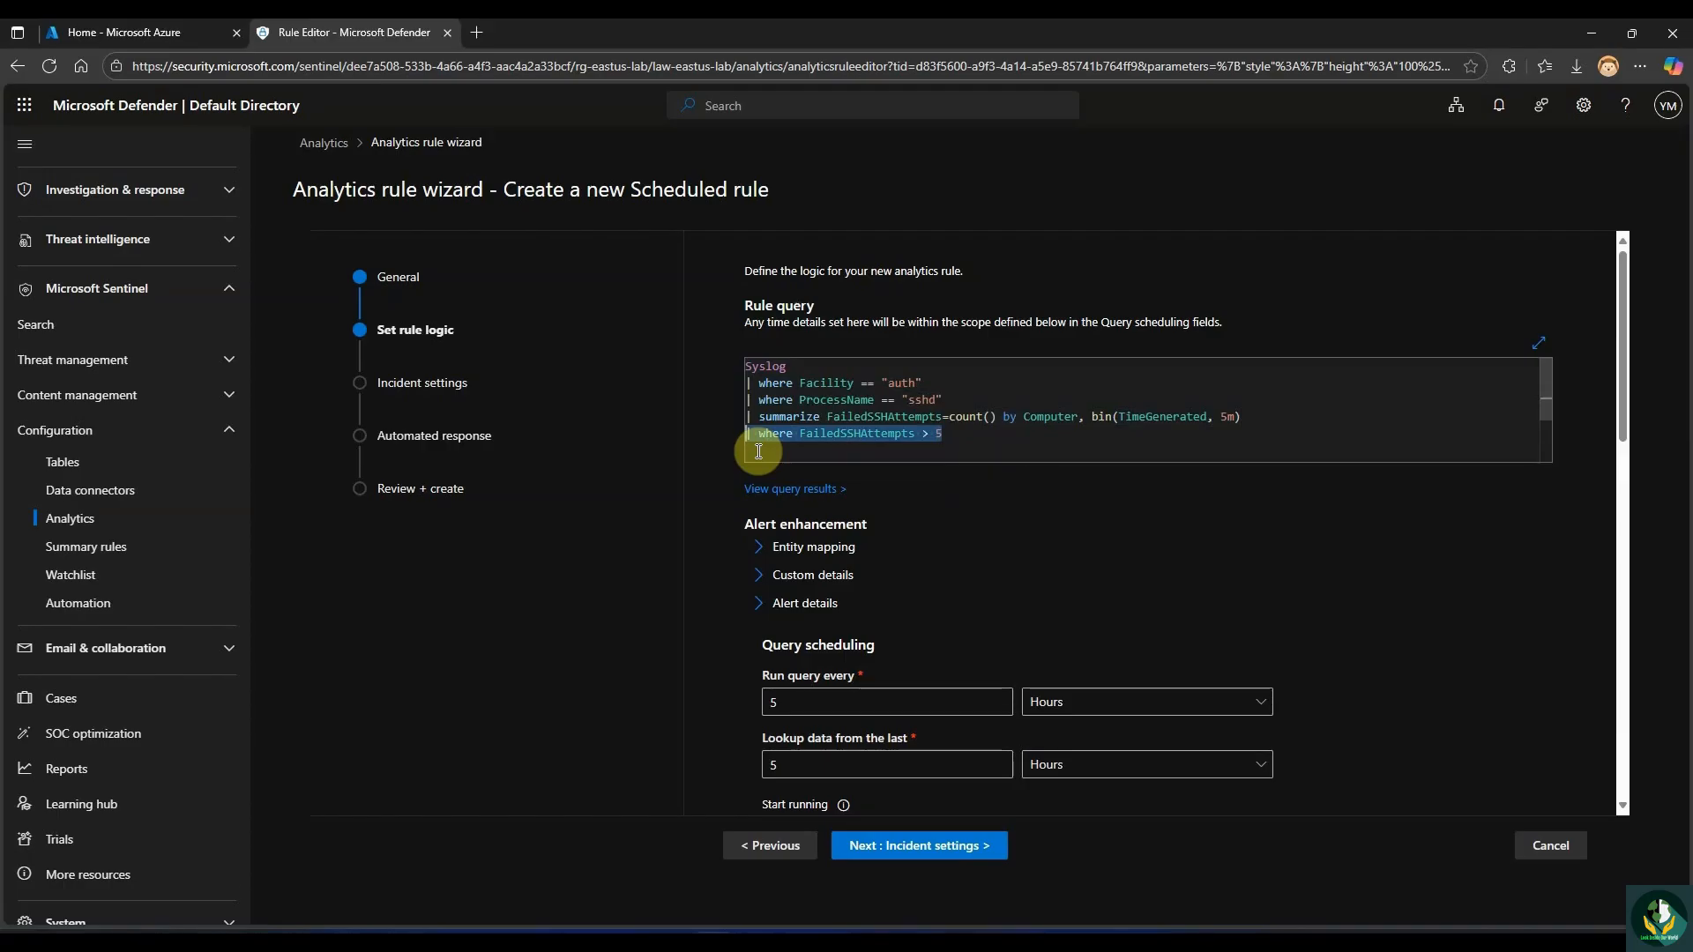
Schedule the query to run every 5 minutes and look up data from the last 5 minutes.
{"action": "scroll", "coordinate": [1331, 536], "scroll_direction": "down", "scroll_amount": 1}
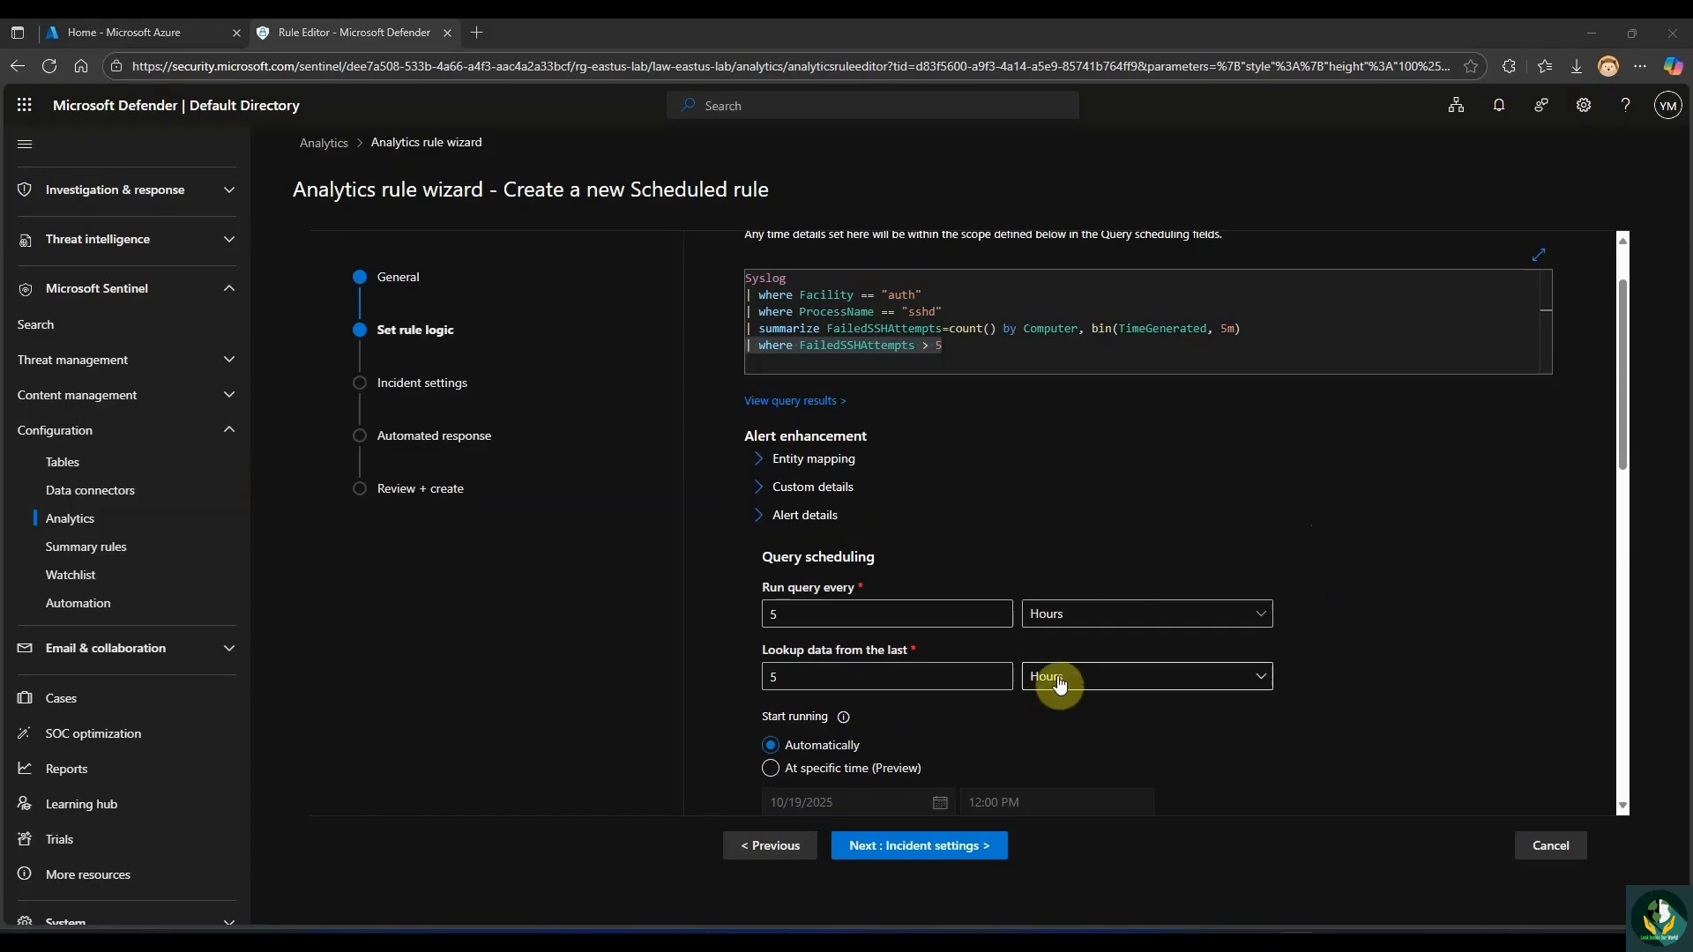
{"action": "left_click", "coordinate": [1093, 617]}
{"action": "left_click", "coordinate": [1085, 649]}
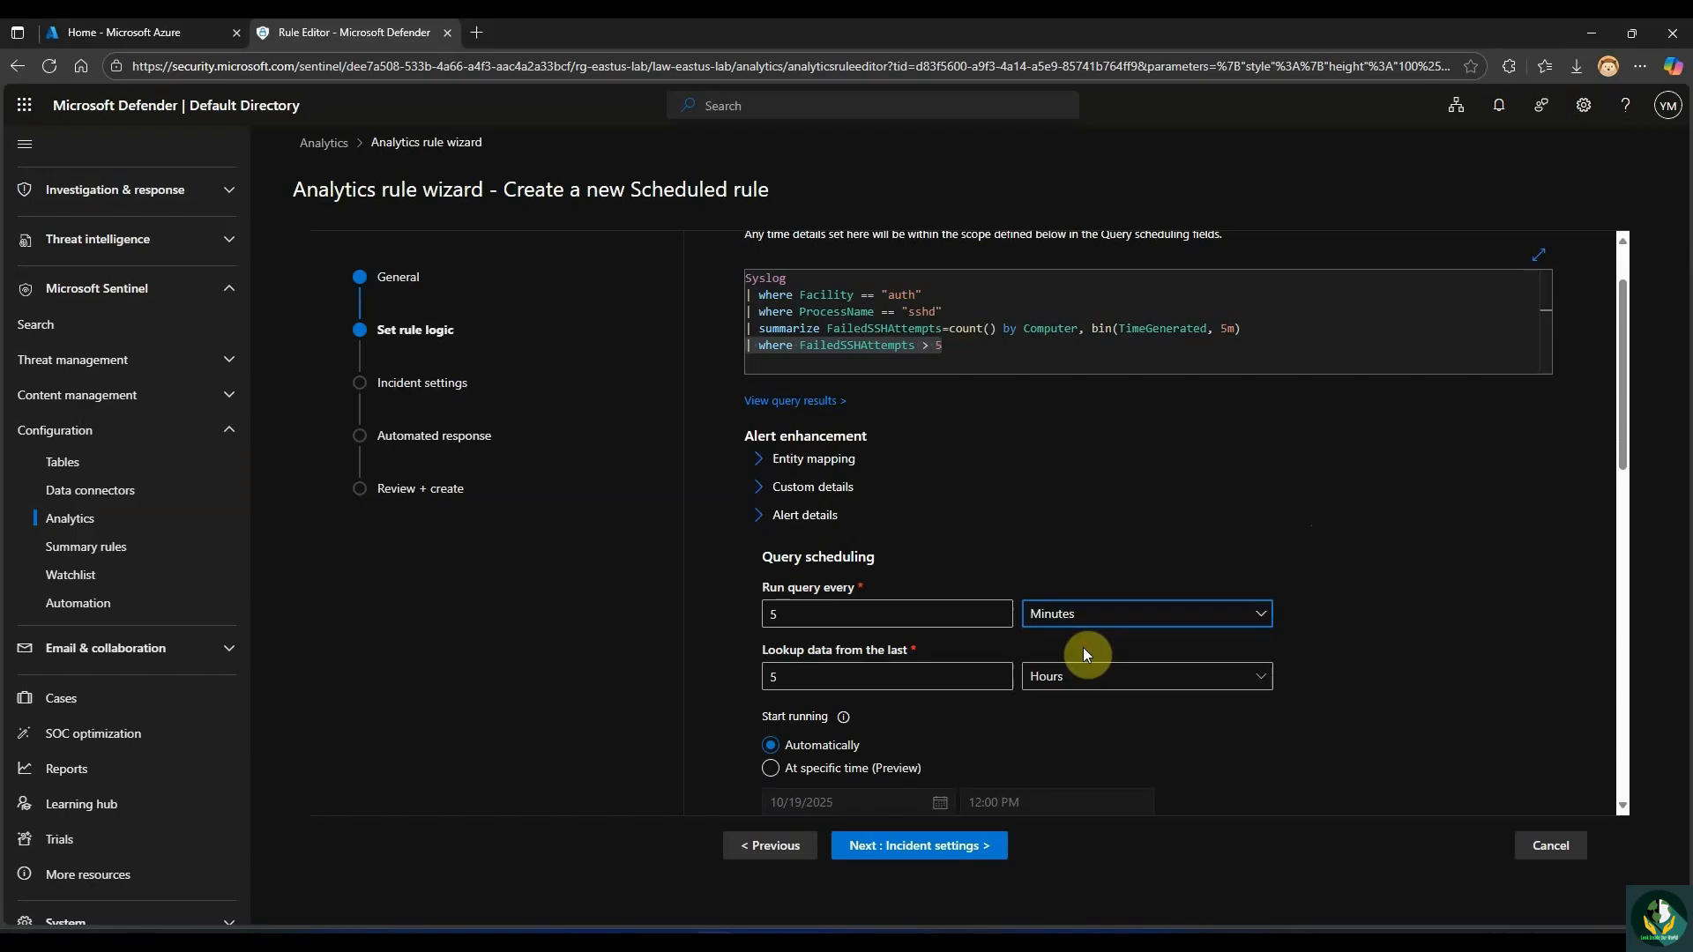
{"action": "left_click", "coordinate": [1088, 679]}
{"action": "left_click", "coordinate": [1094, 709]}
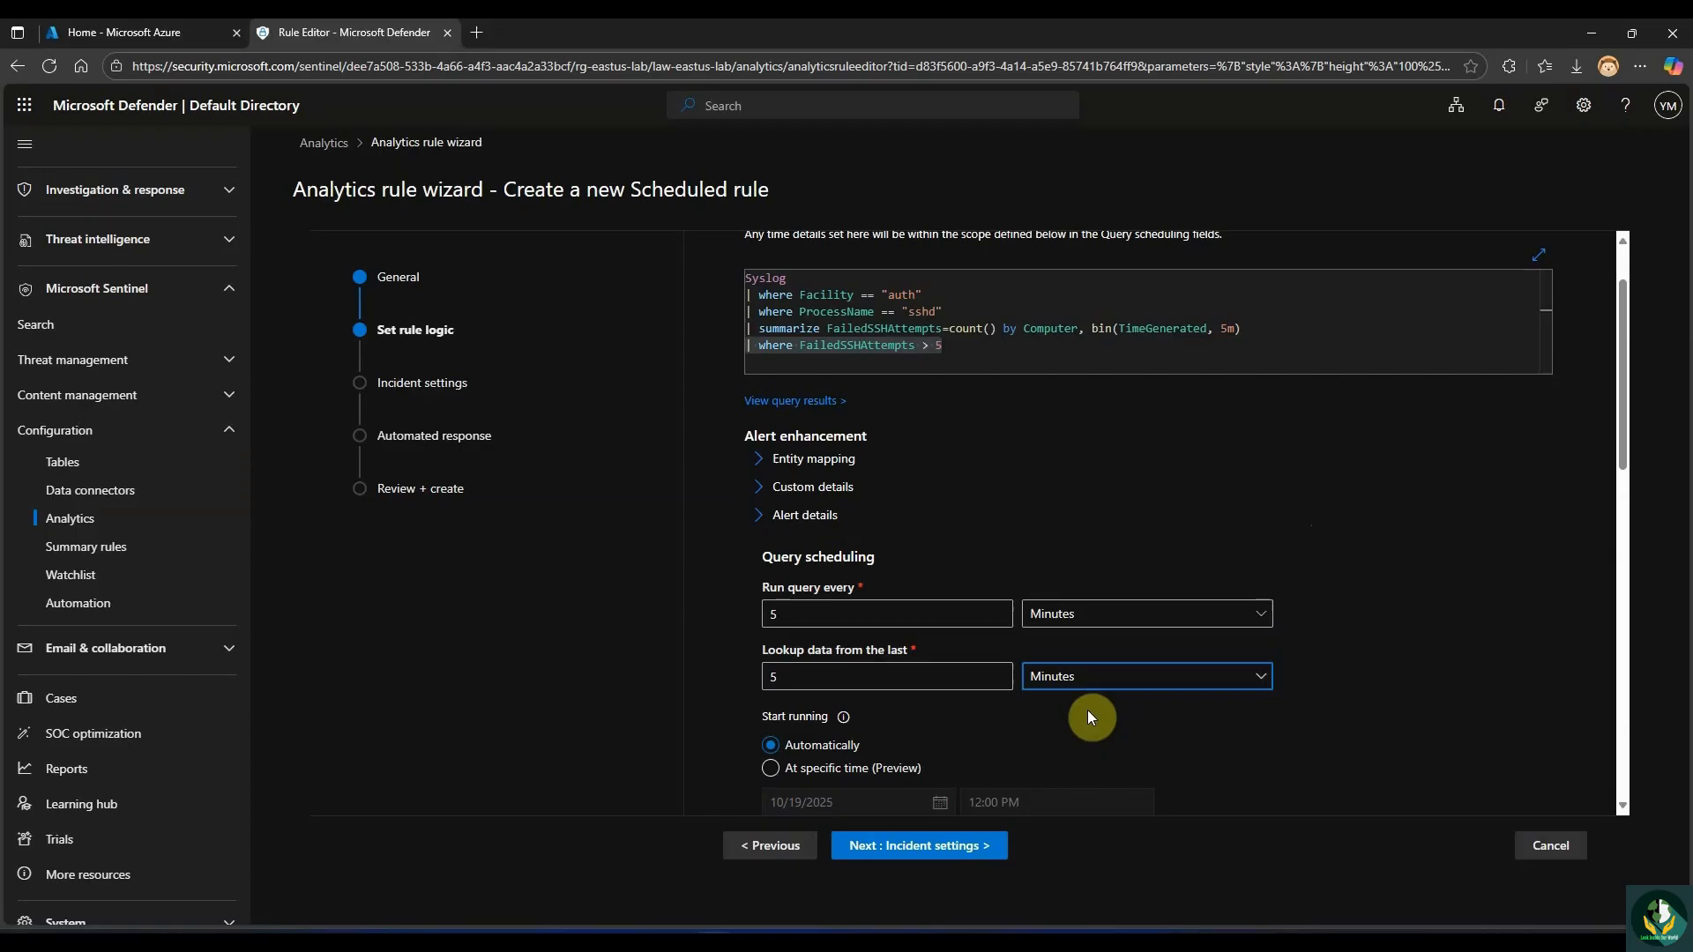
Keep the default threshold, incident and automated response settings, review the SSH Brute Force rule and save it.
{"action": "scroll", "coordinate": [970, 673], "scroll_direction": "down", "scroll_amount": 5}
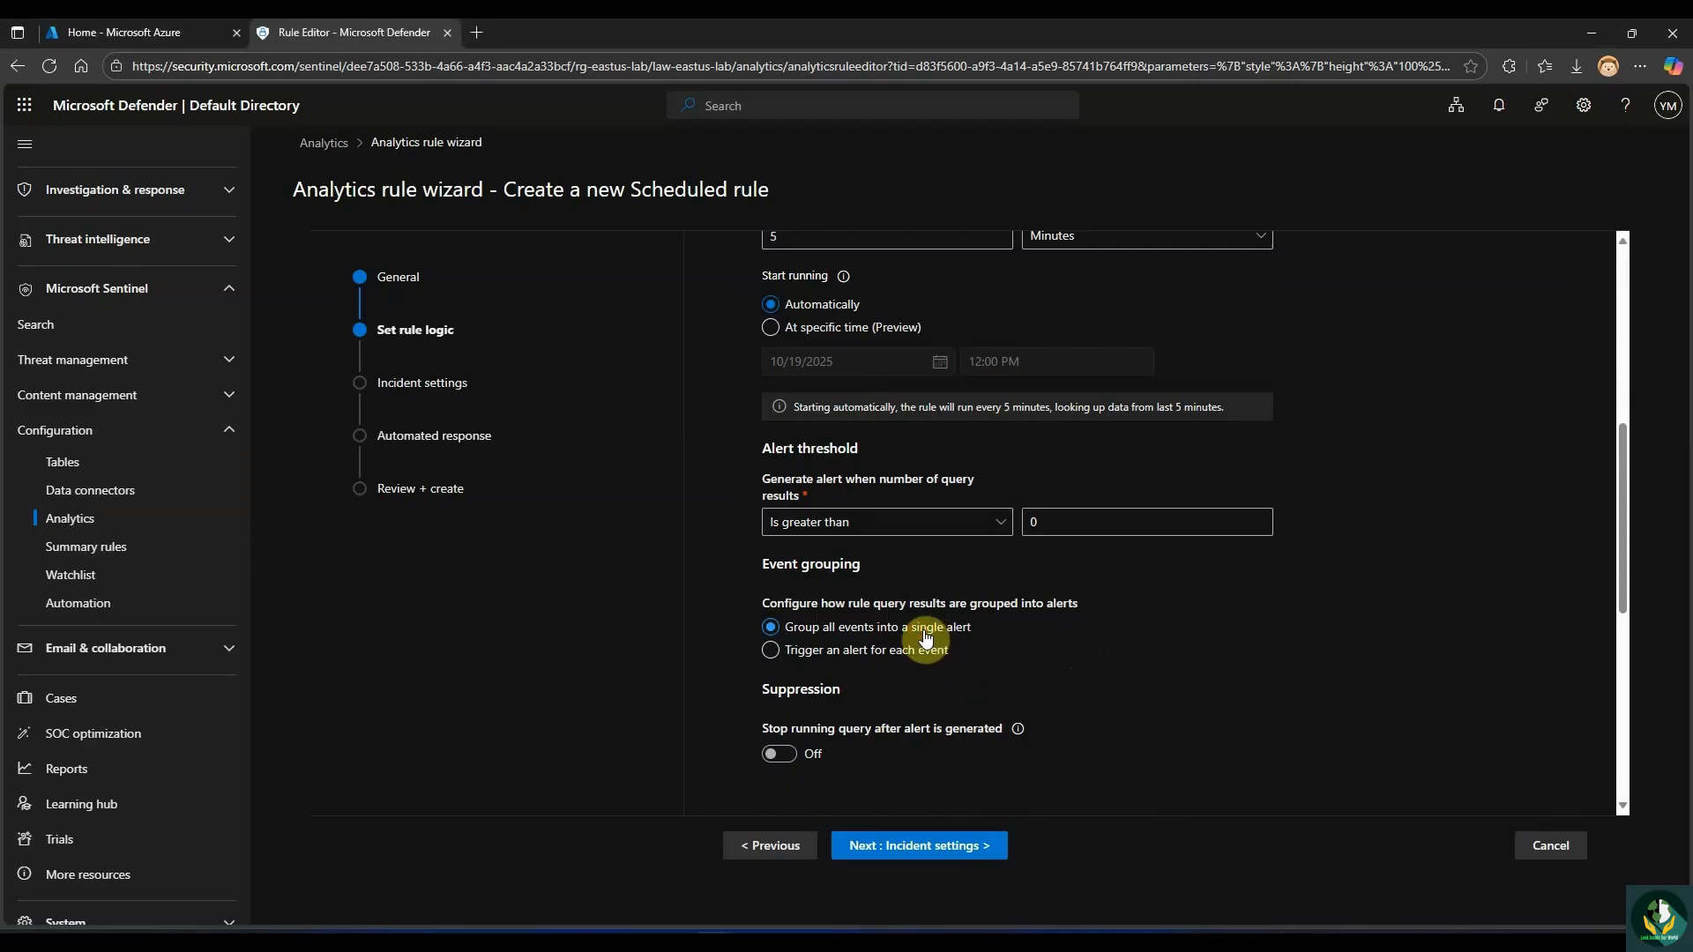
{"action": "left_click", "coordinate": [935, 846]}
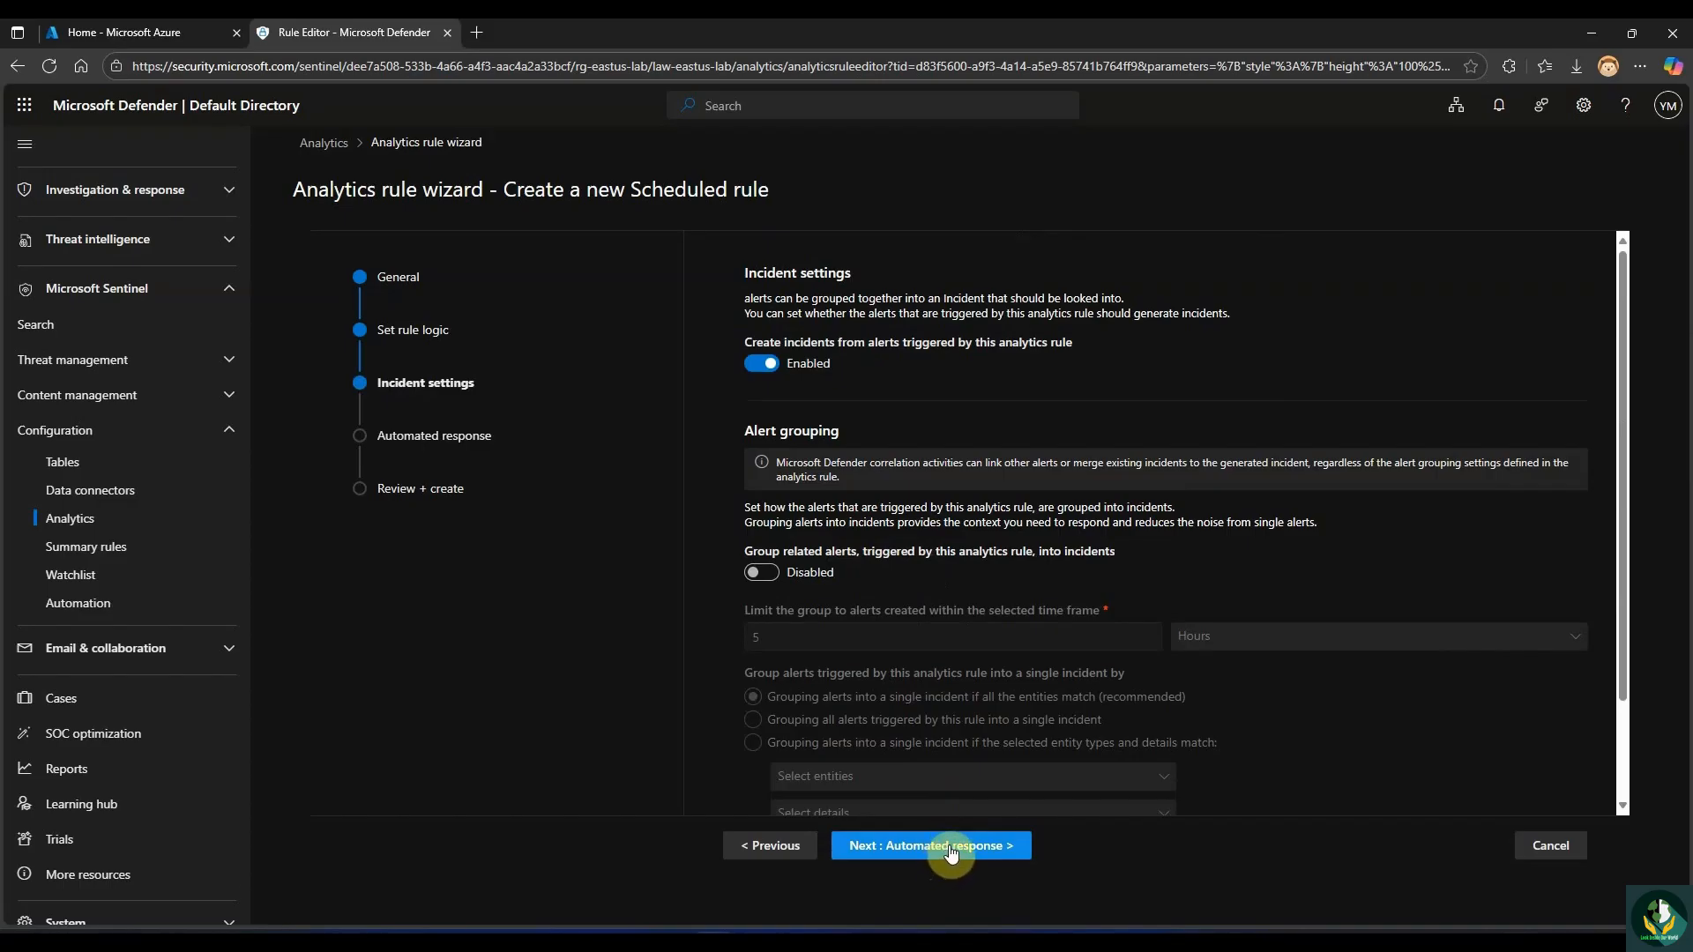
{"action": "left_click", "coordinate": [951, 849]}
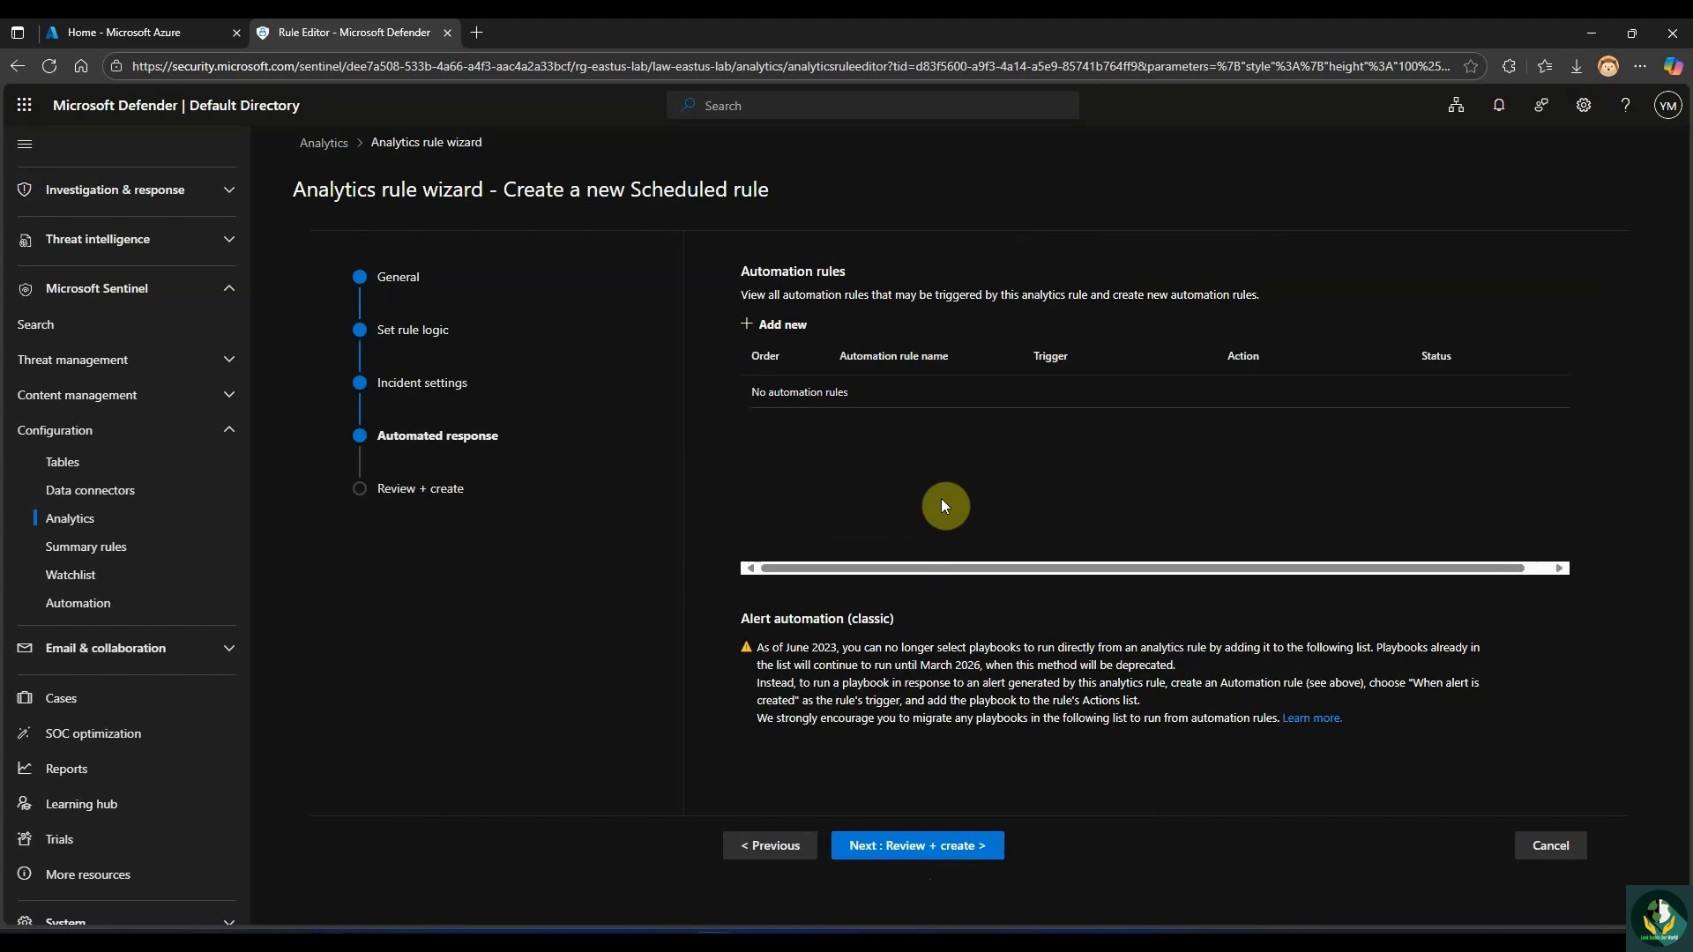
{"action": "left_click", "coordinate": [935, 855]}
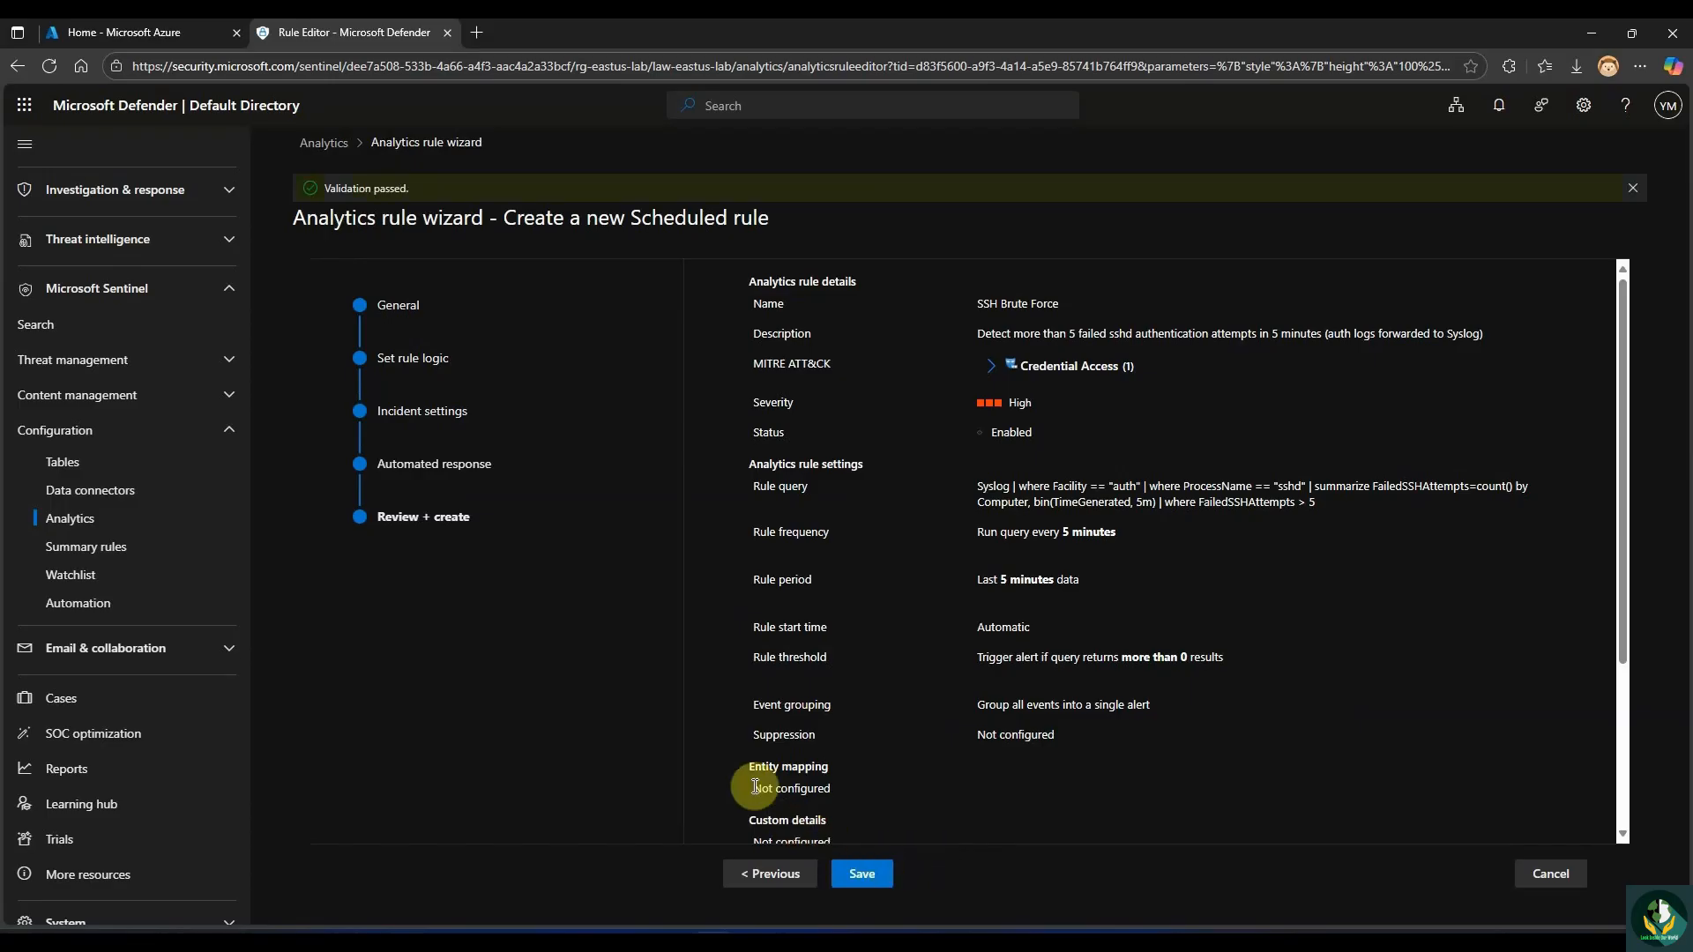
{"action": "left_click", "coordinate": [878, 878]}
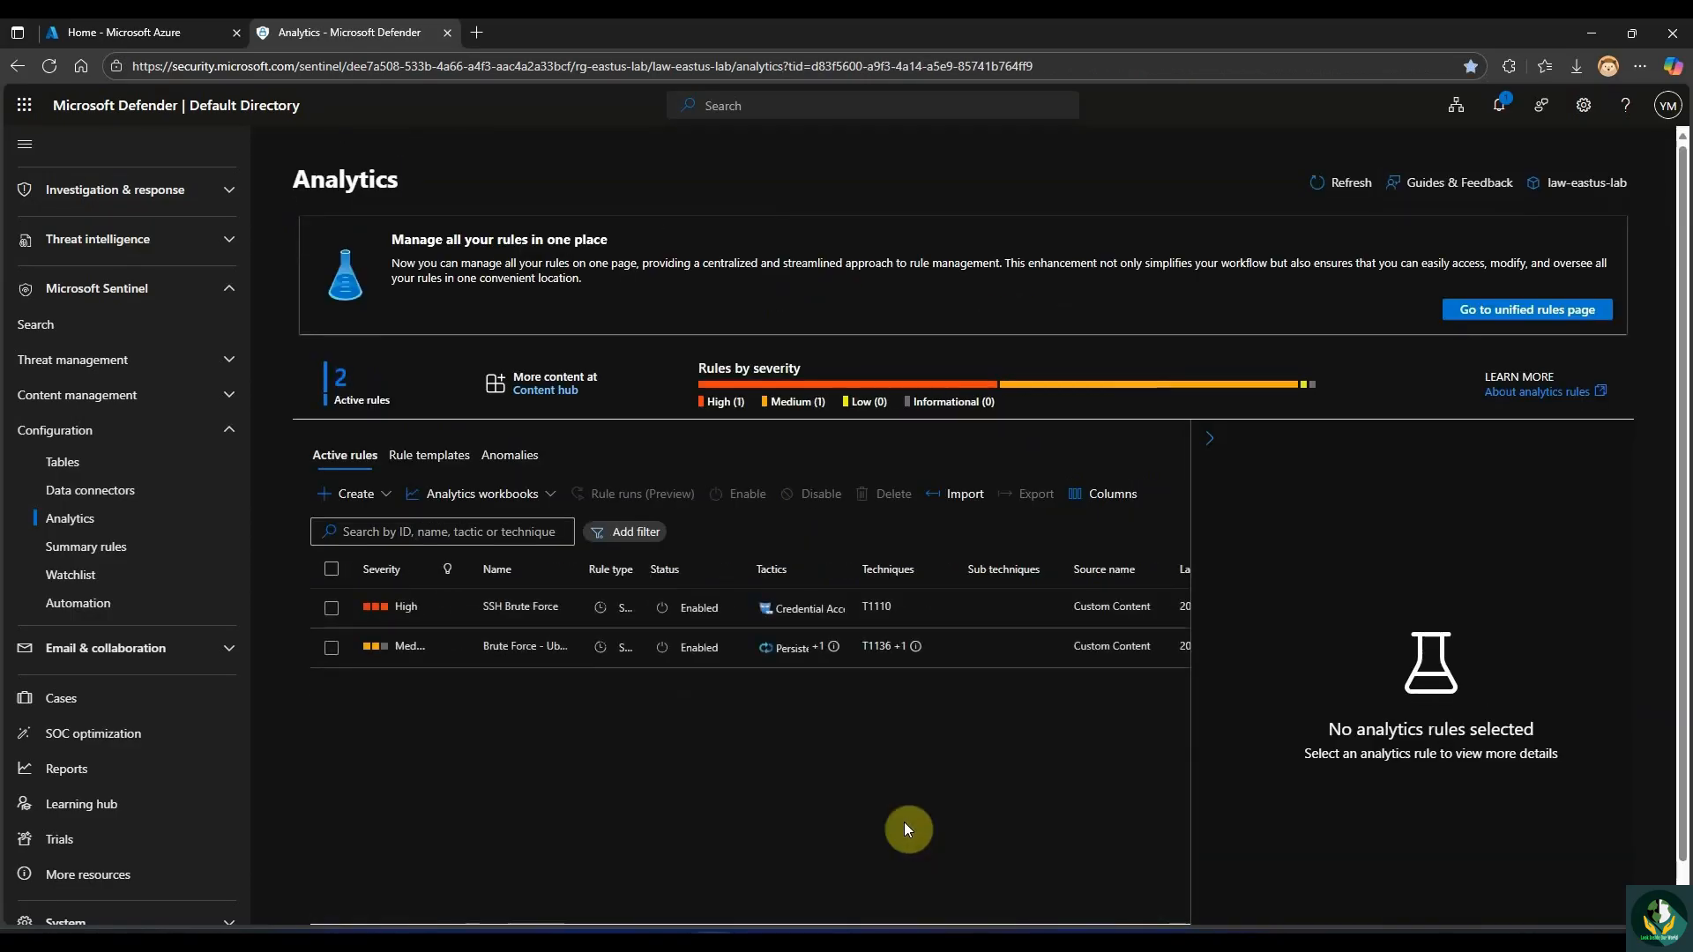
Check the save notification and the SSH Brute Force entry in the list of active rules.
{"action": "left_click", "coordinate": [1509, 108]}
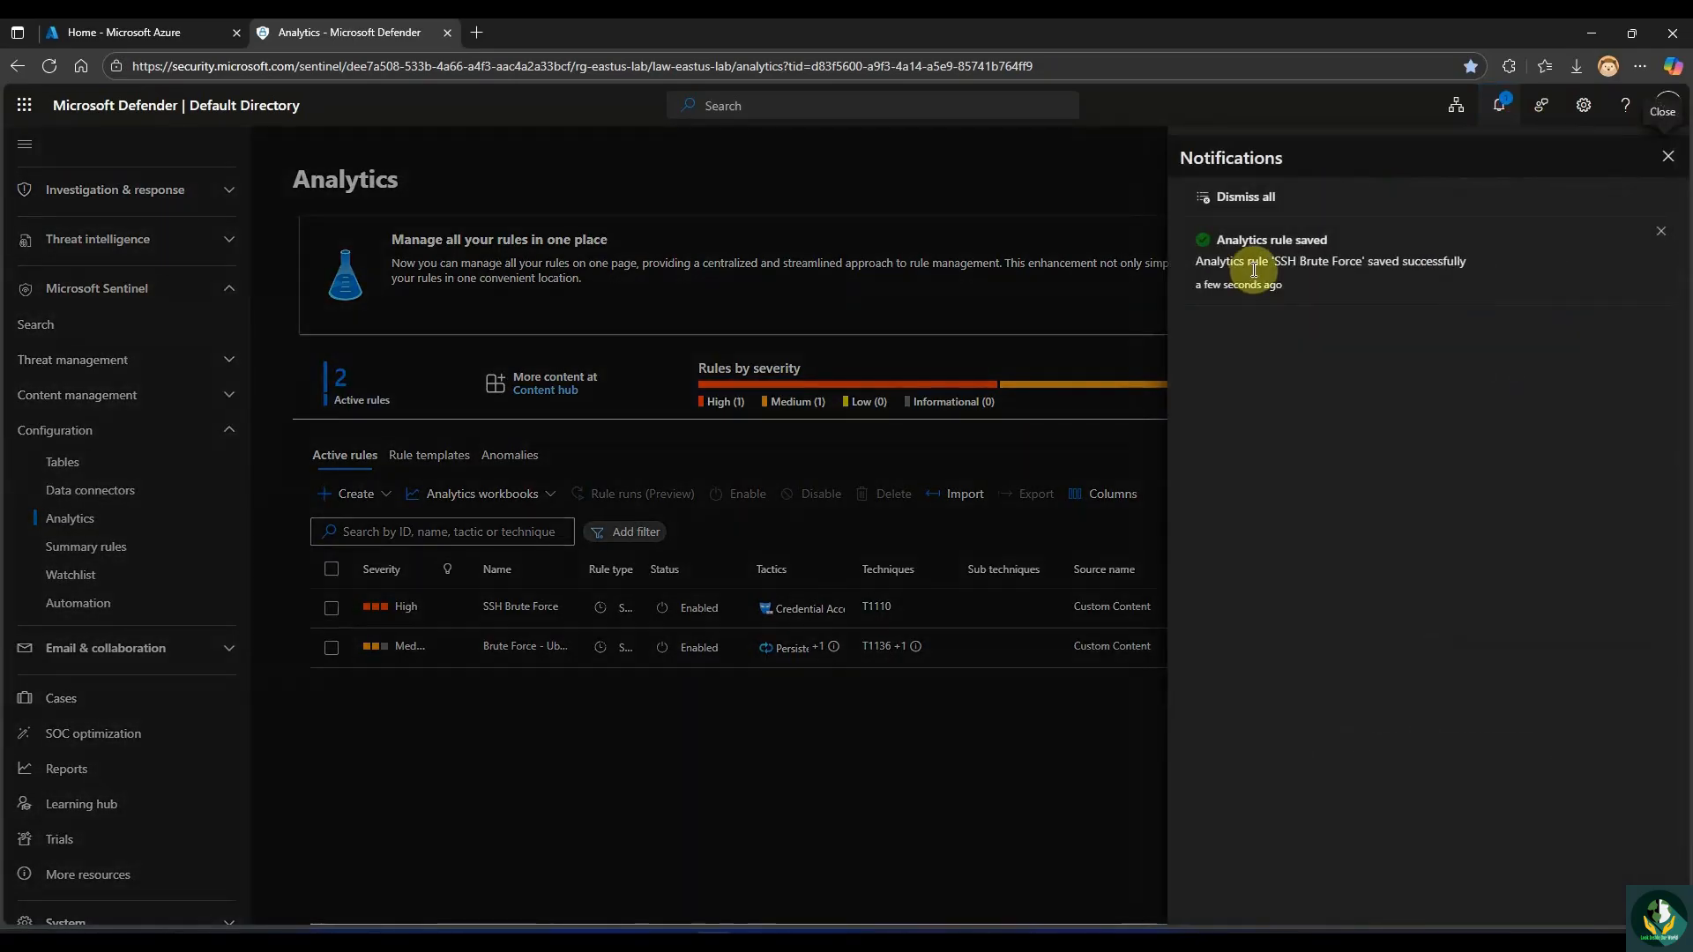
{"action": "left_click", "coordinate": [898, 825]}
{"action": "left_click_drag", "start_coordinate": [588, 564], "coordinate": [716, 562]}
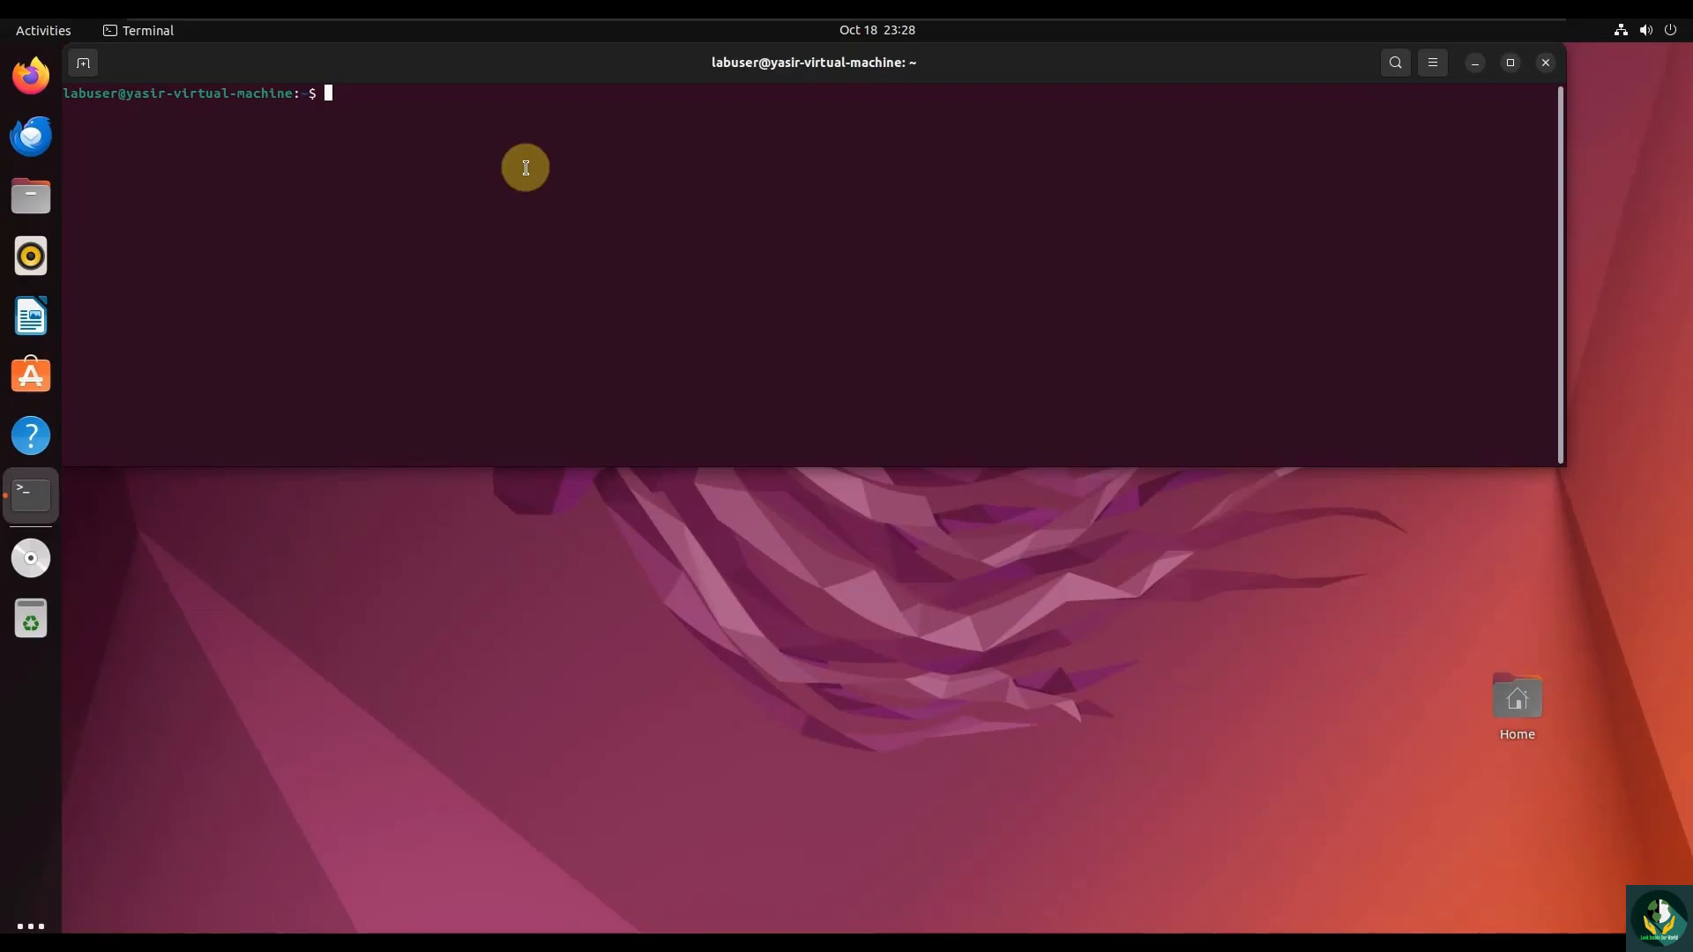
Follow the Ubuntu authentication log with sudo tail -f /var/log/auth.log and examine the source address of the failed SSH logins.
{"action": "type", "text": "sudo tail -f /var/log/auth.log"}
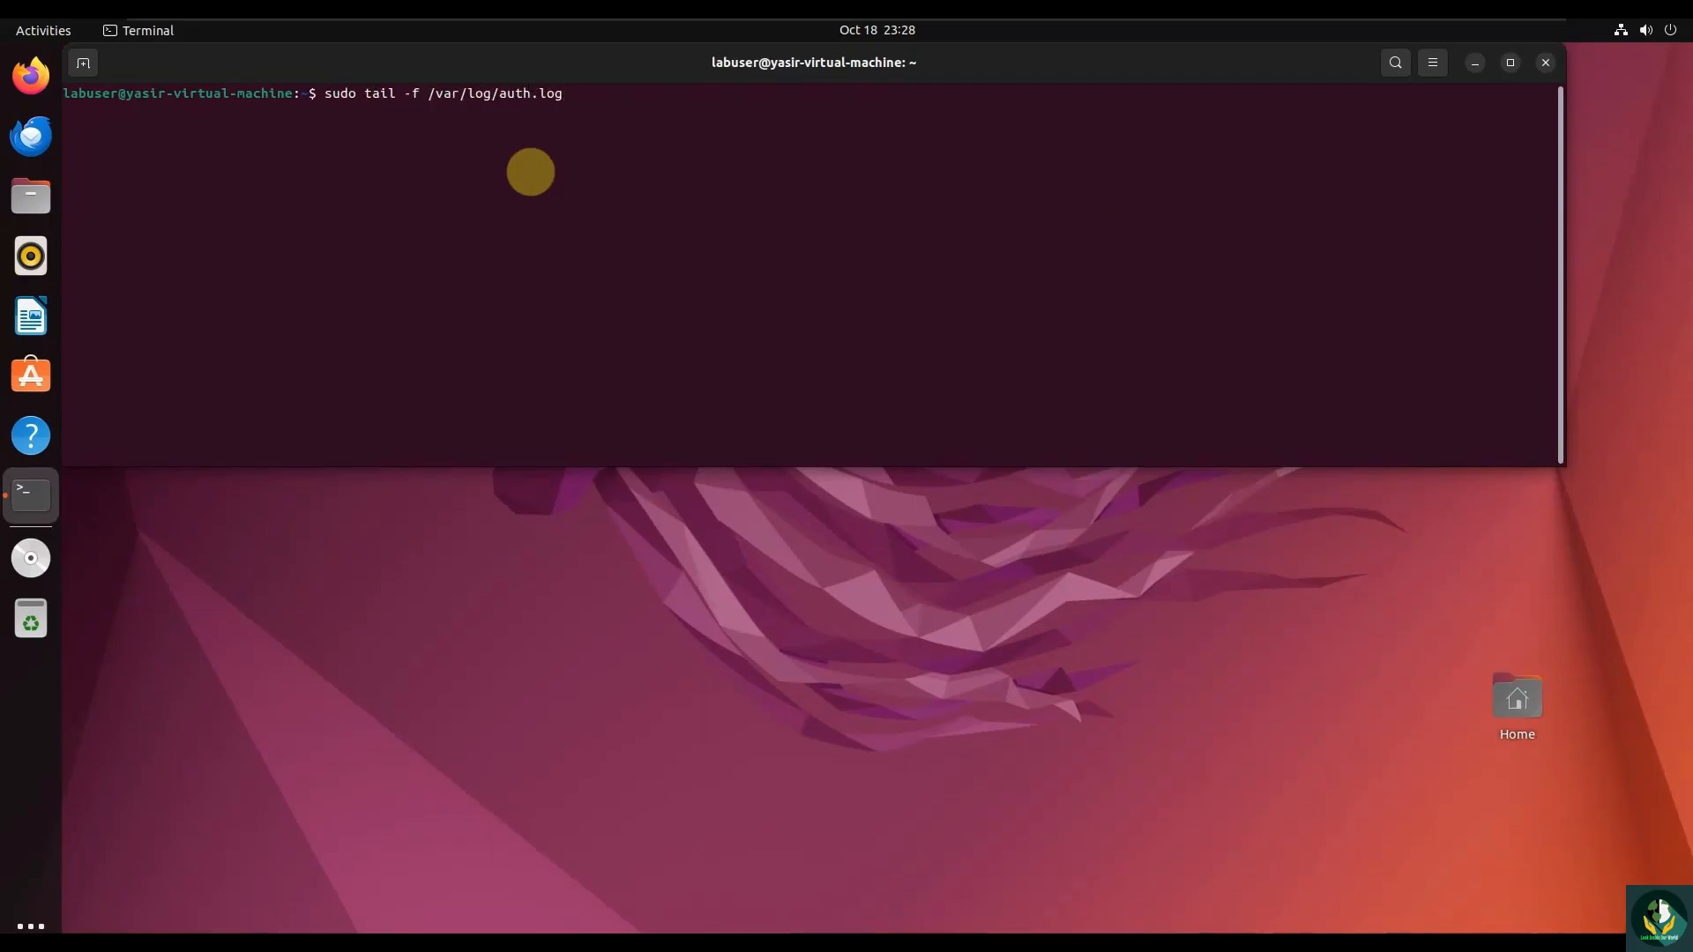
{"action": "key", "text": "Return"}
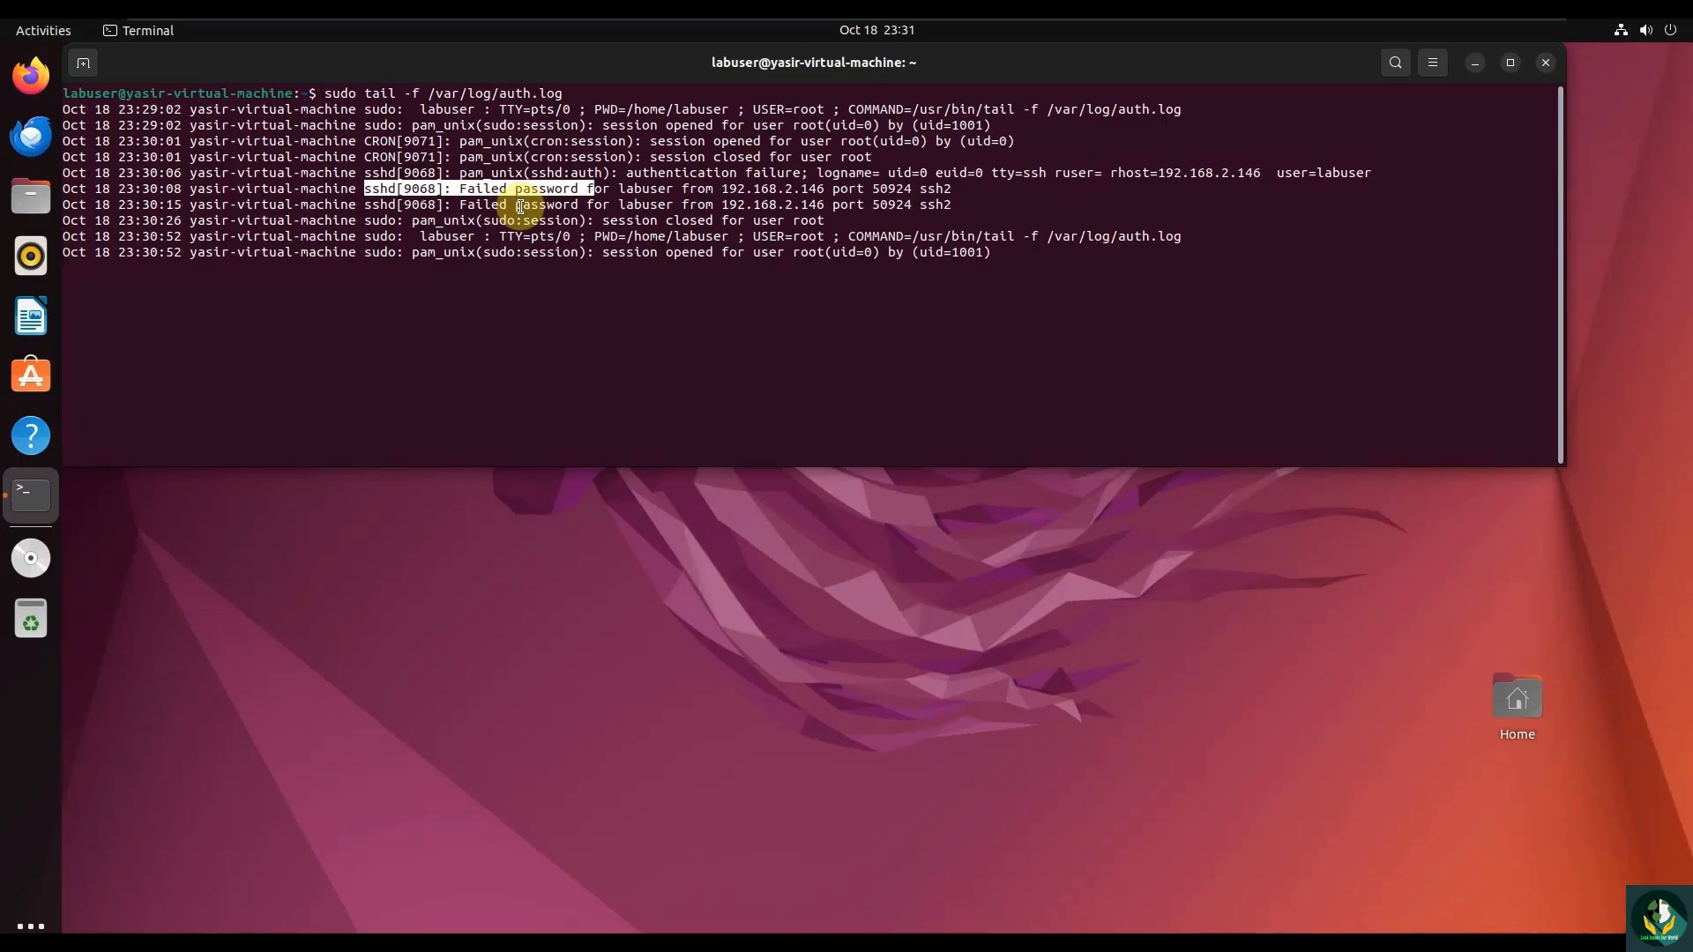
{"action": "left_click_drag", "start_coordinate": [1165, 172], "coordinate": [1269, 180]}
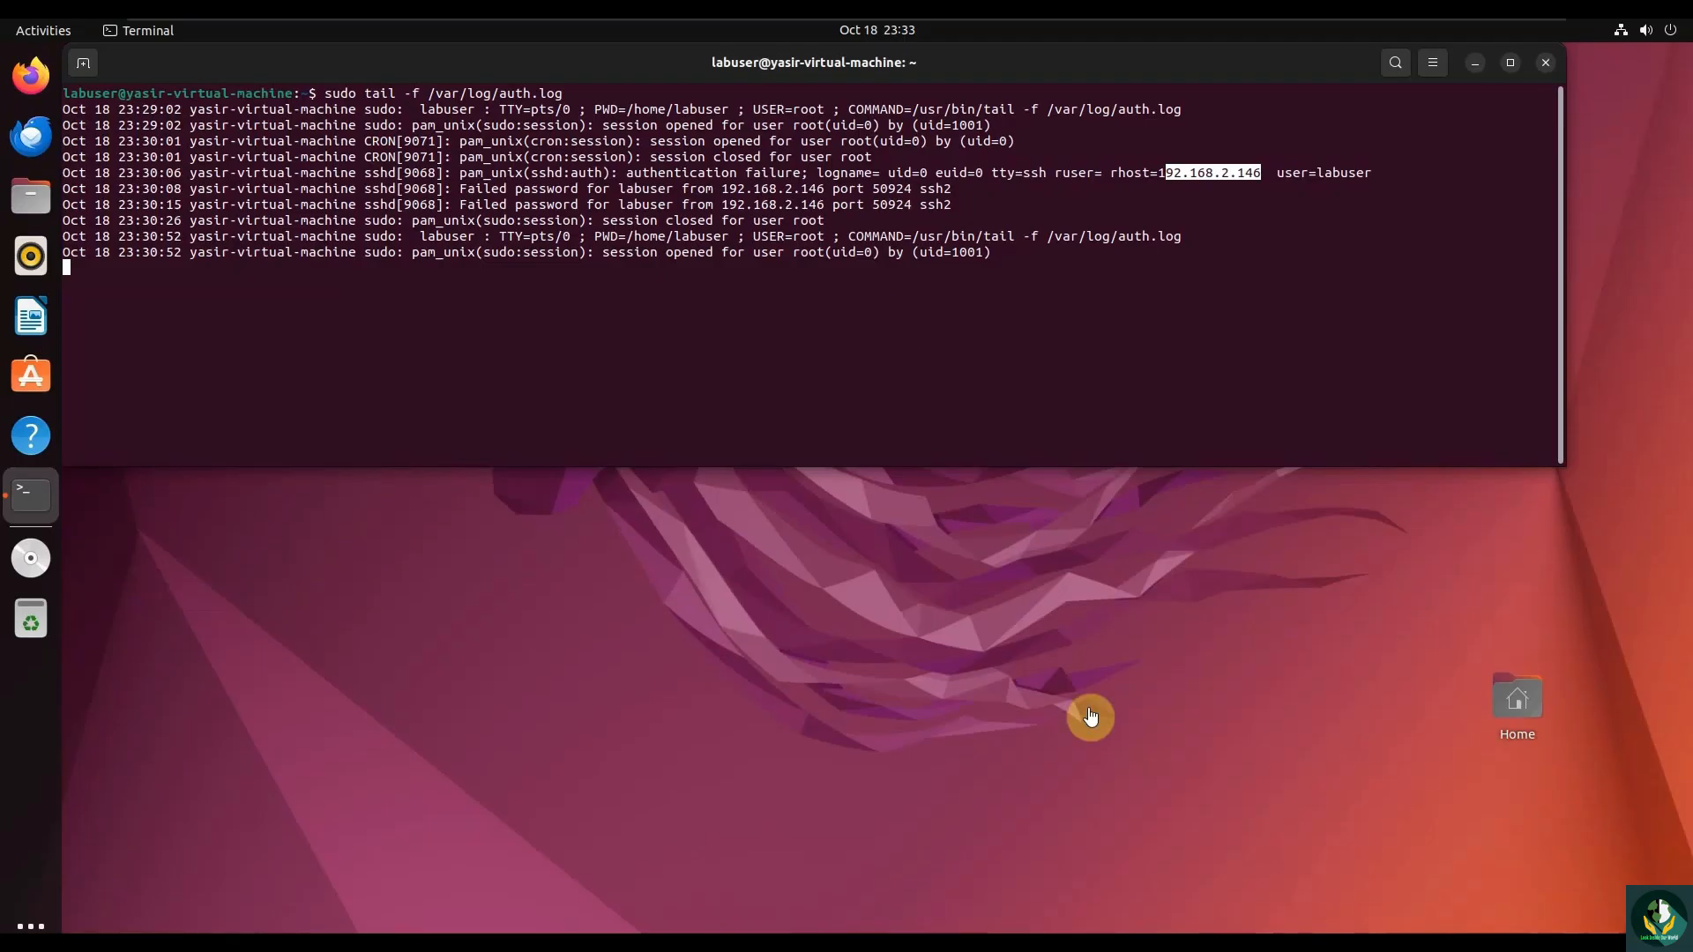
Switch to PuTTY on the Windows 10 lab machine, connect to 192.168.2.147 over SSH on port 22 as labuser, and submit wrong account passwords repeatedly.
{"action": "left_click", "coordinate": [923, 32]}
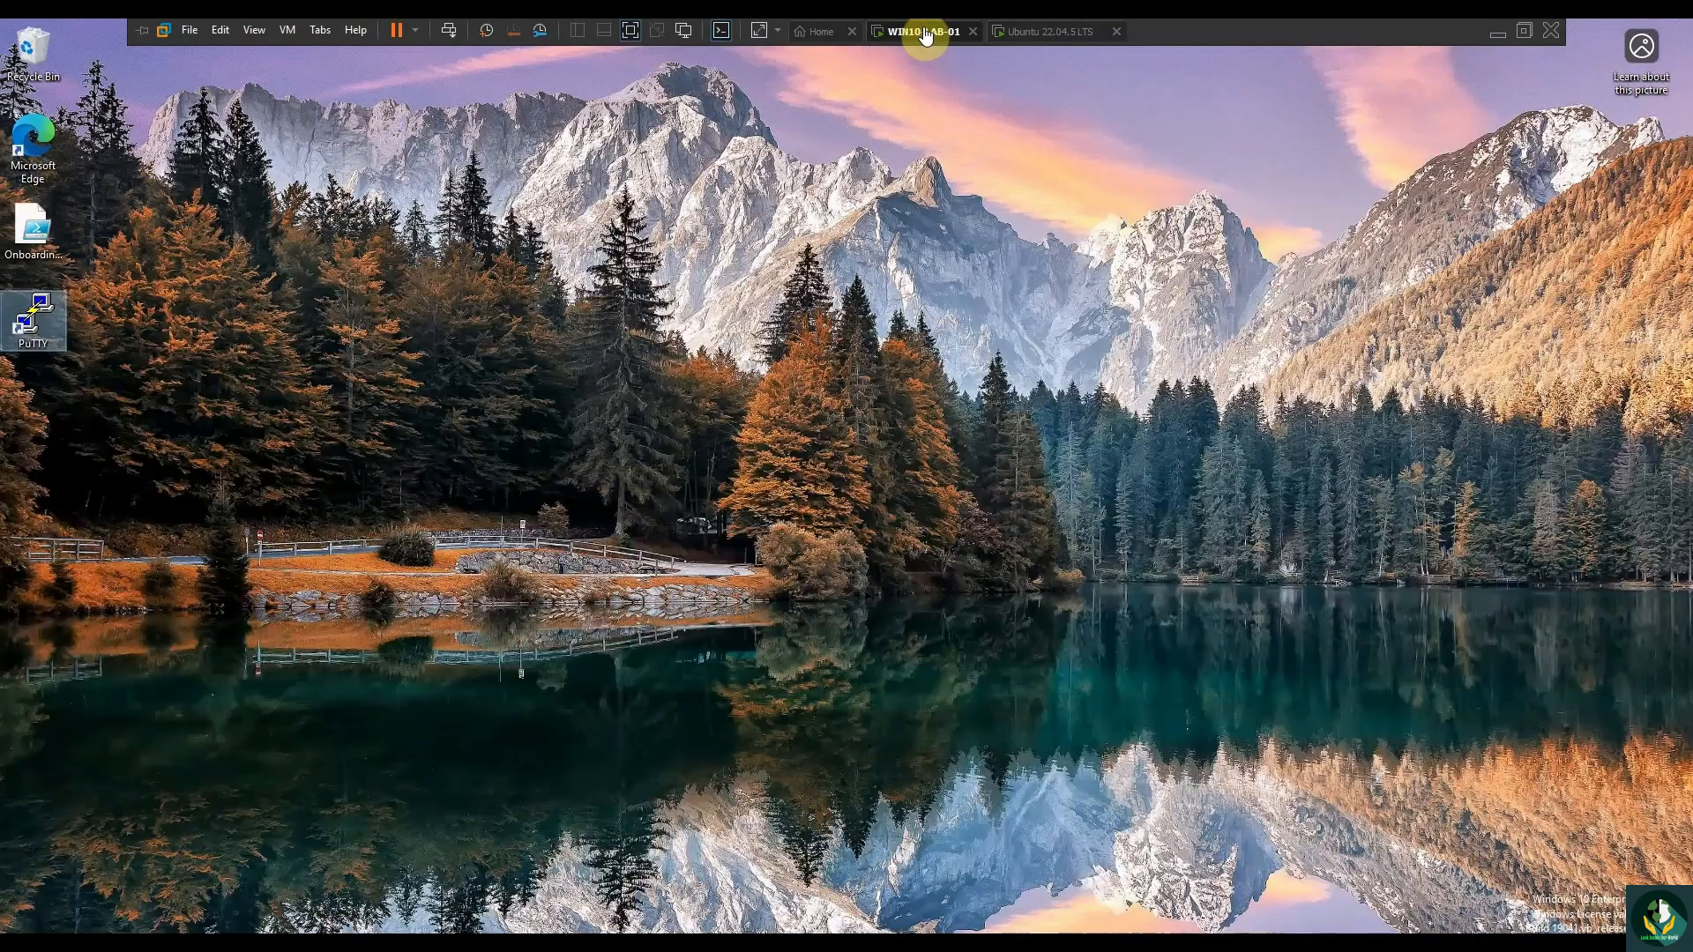
{"action": "double_click", "coordinate": [43, 319]}
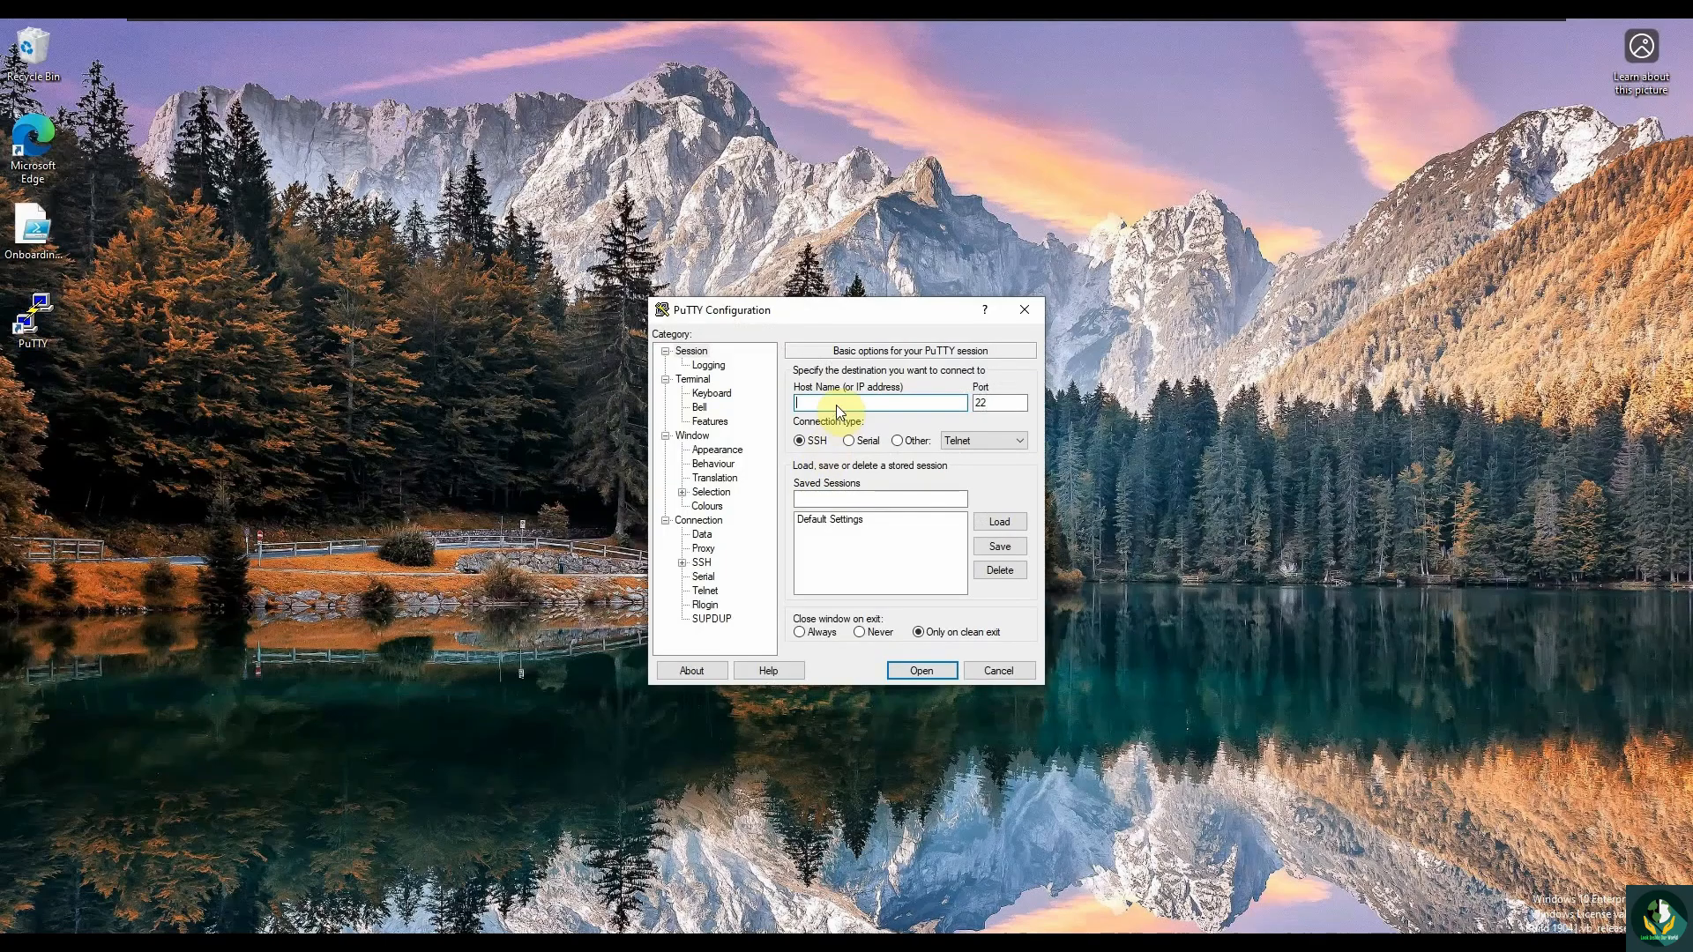
{"action": "type", "text": "192.168.2.147"}
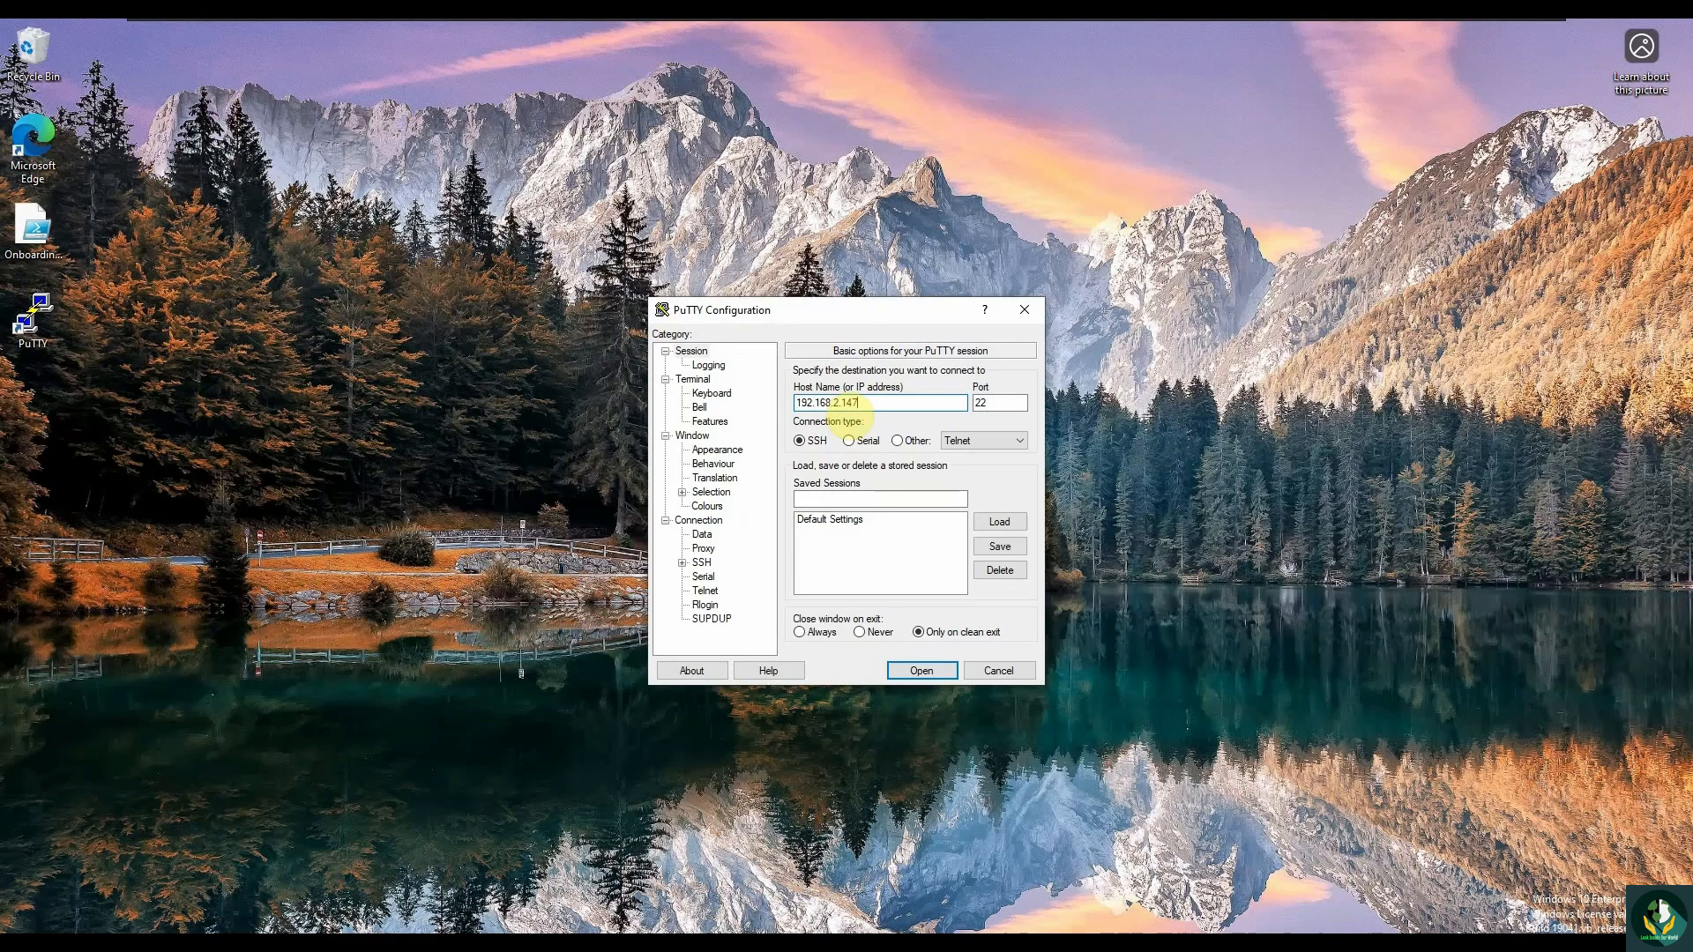
{"action": "double_click", "coordinate": [991, 403]}
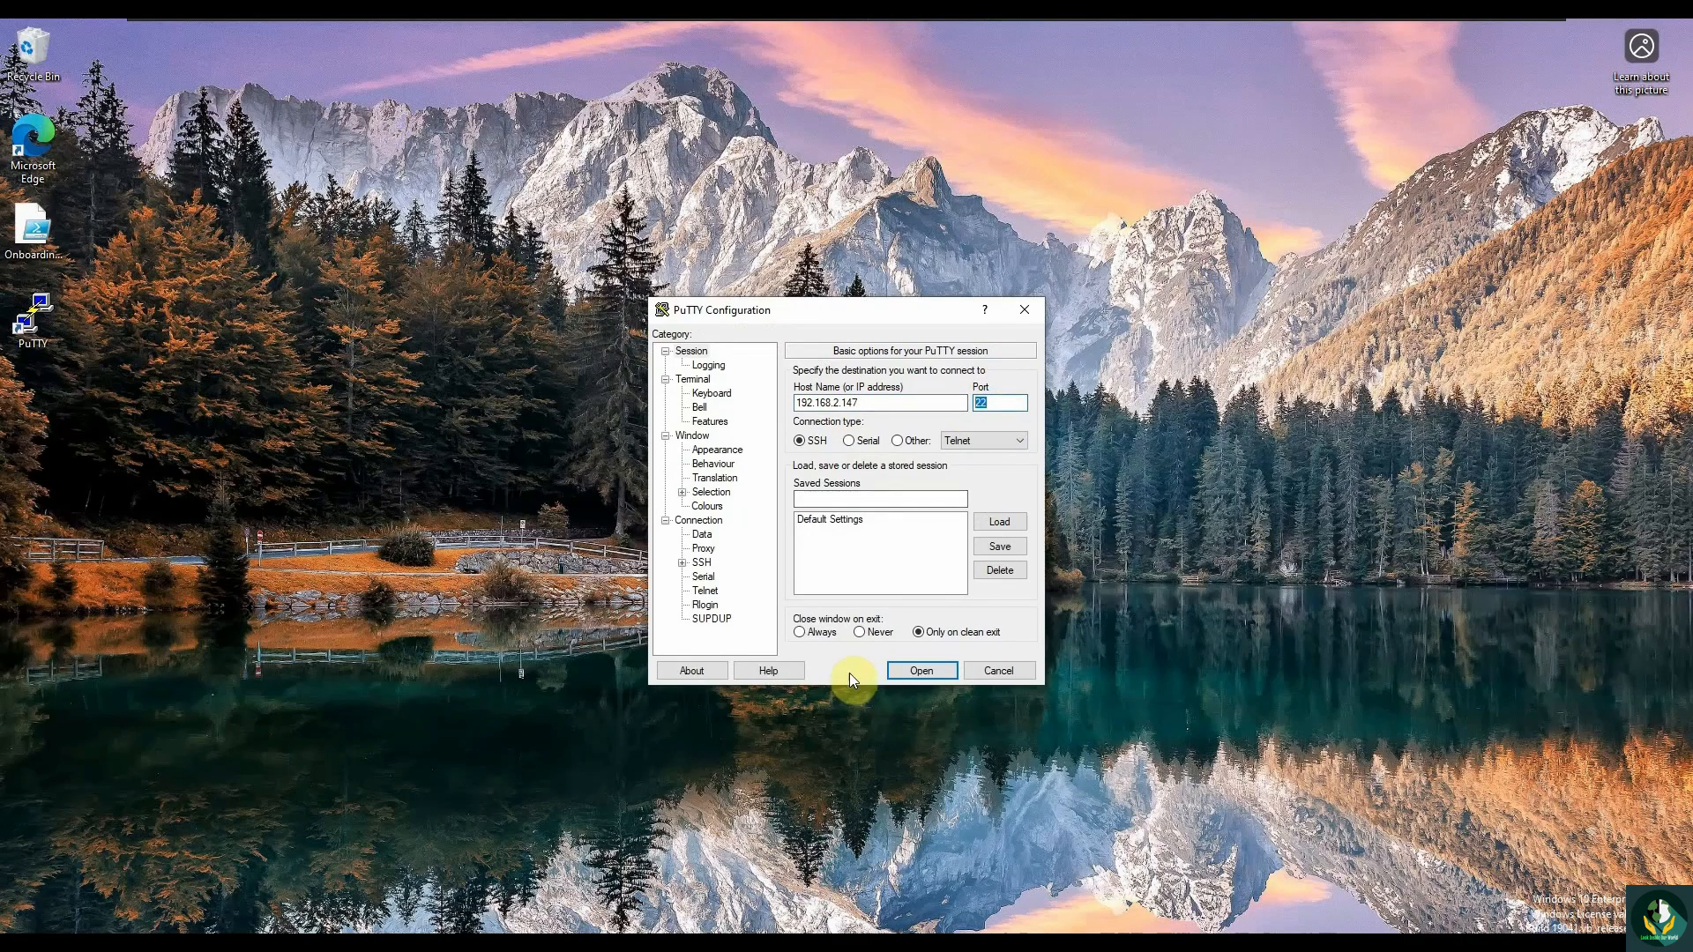
{"action": "left_click", "coordinate": [918, 672]}
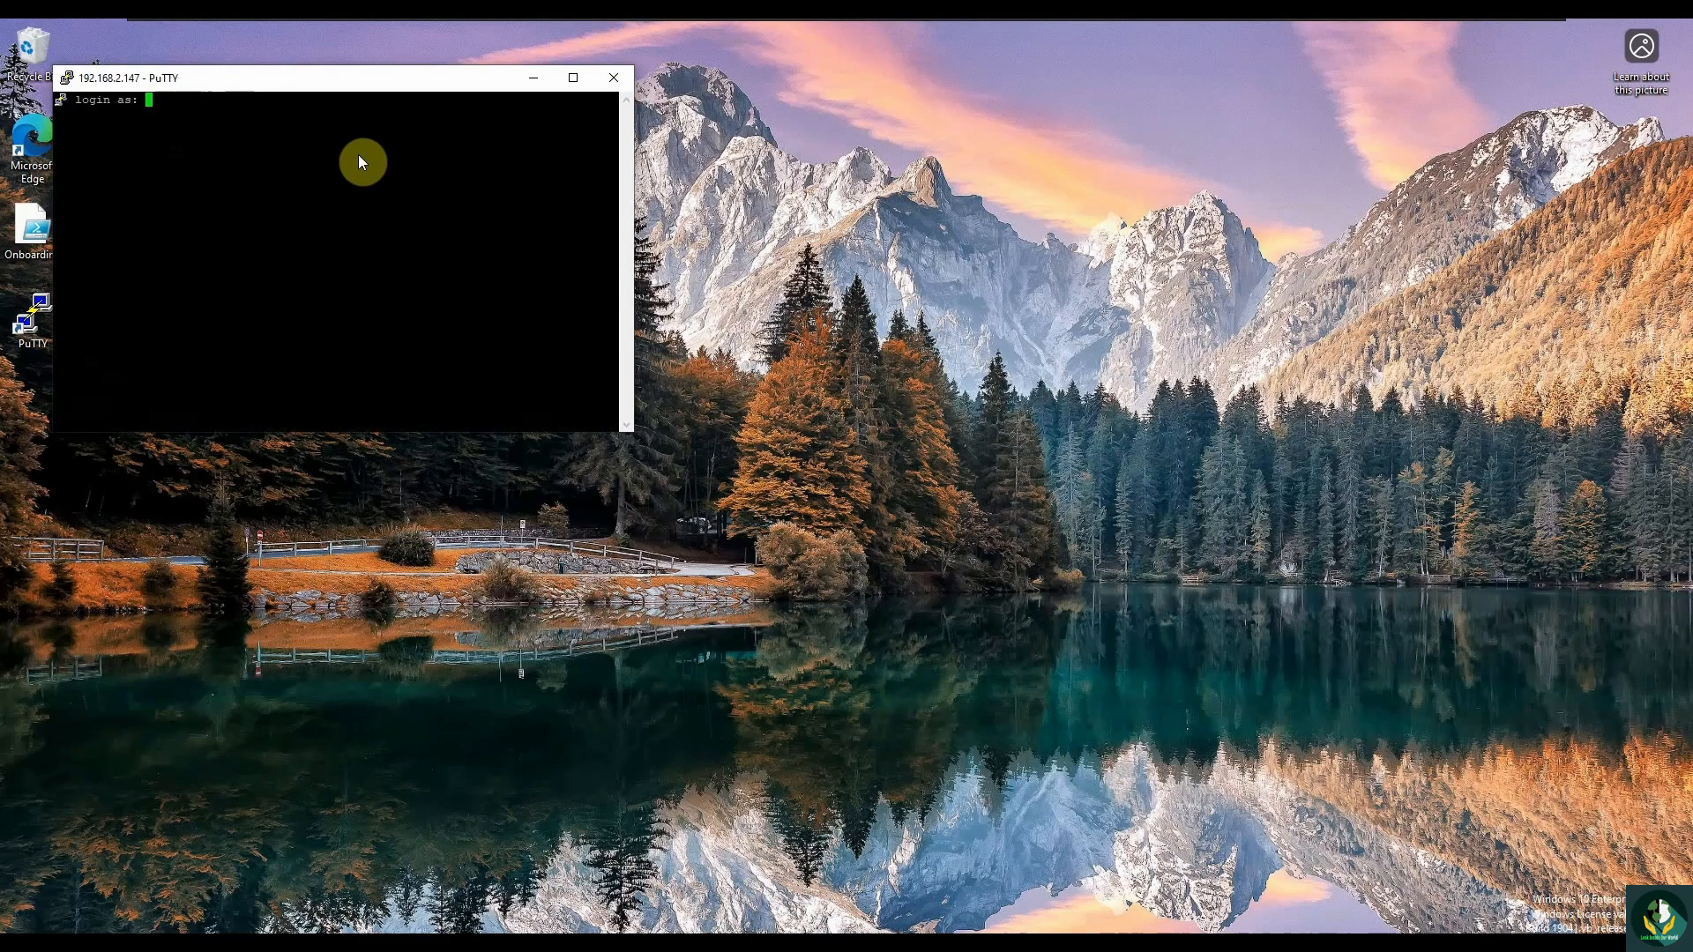
{"action": "type", "text": "labuser"}
{"action": "key", "text": "Return"}
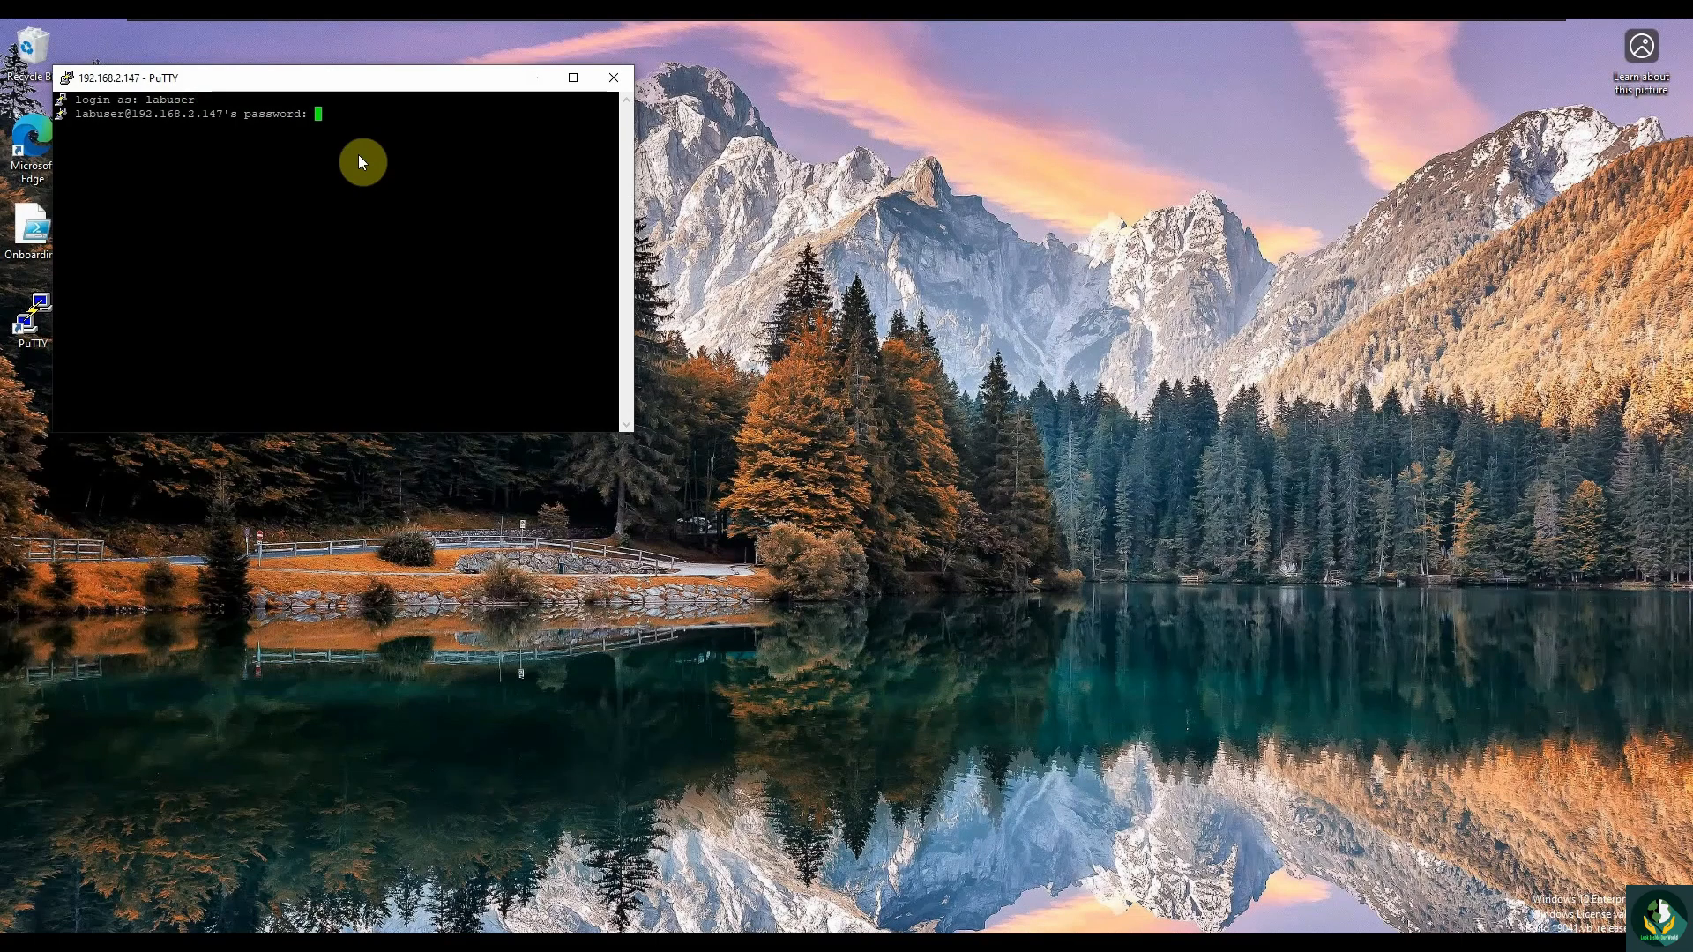
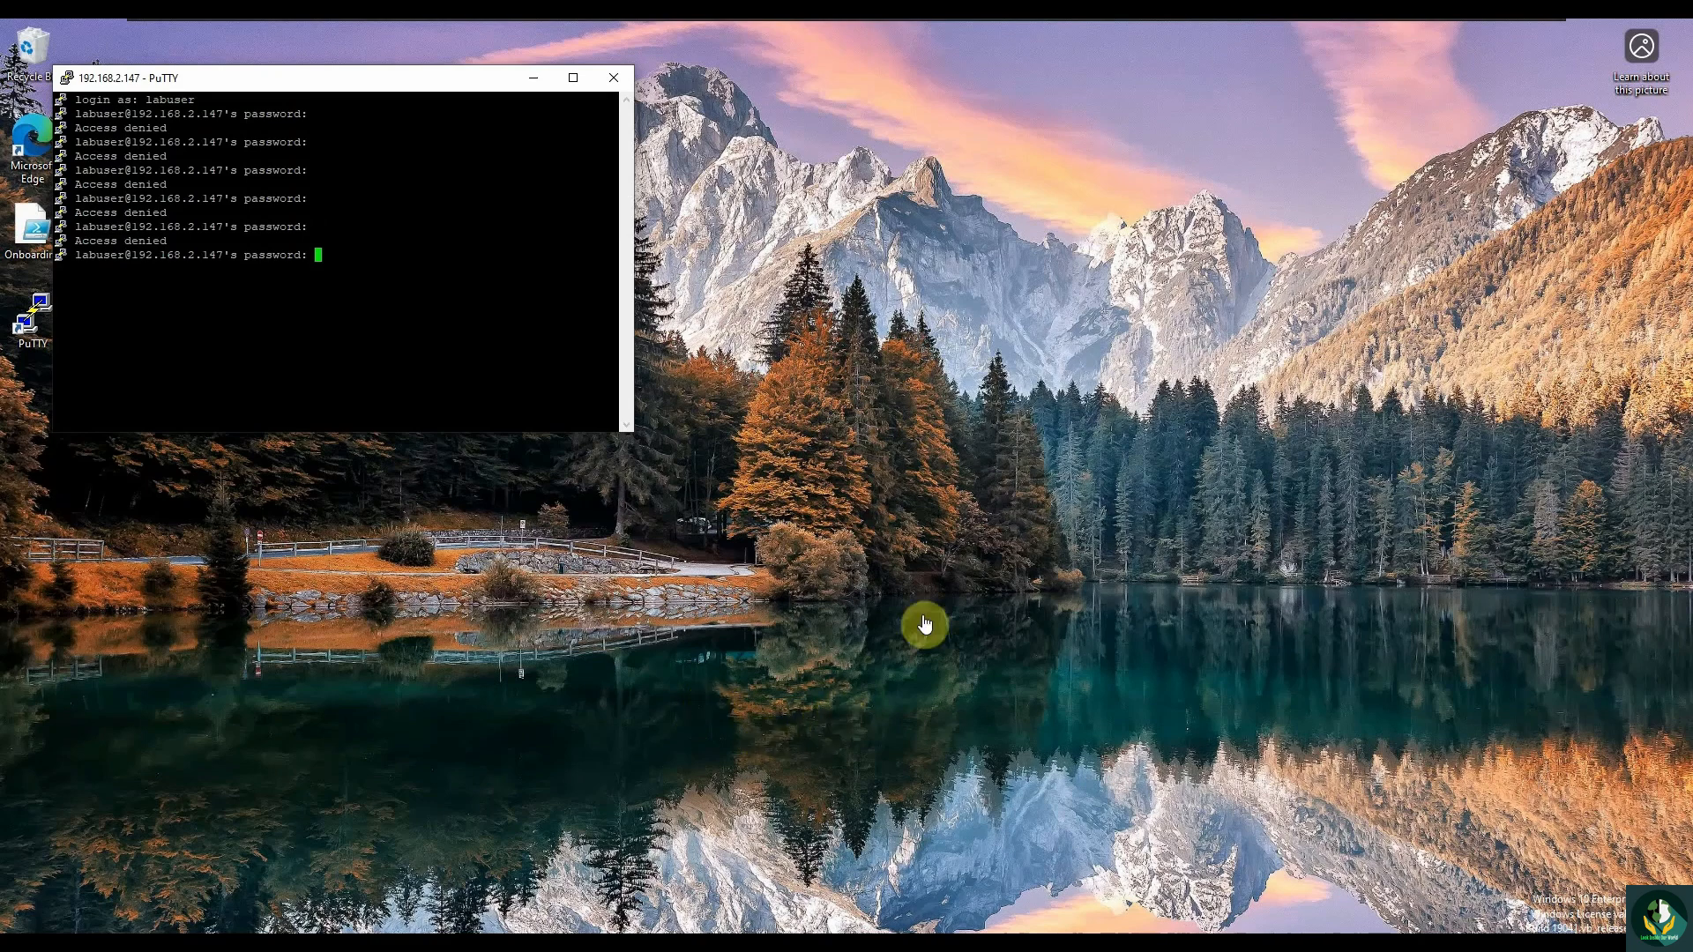
Return to the Ubuntu machine and examine the sshd authentication failure and failed password entries in the followed auth.log.
{"action": "mouse_move", "coordinate": [849, 19]}
{"action": "left_click", "coordinate": [1038, 35]}
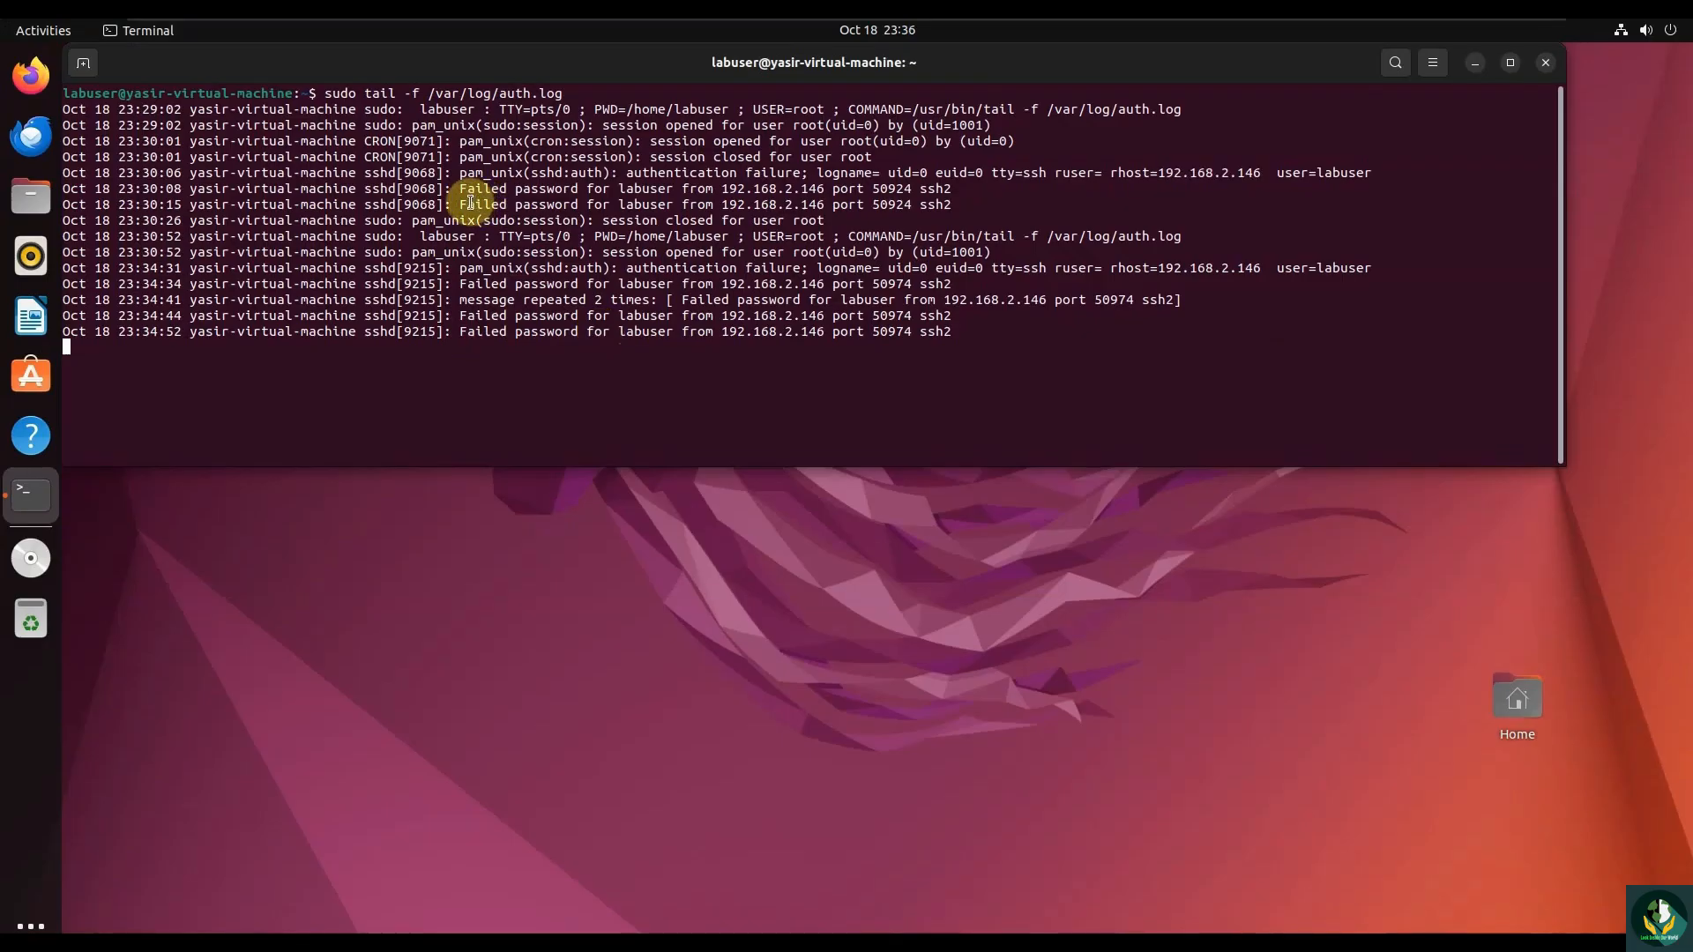
{"action": "left_click_drag", "start_coordinate": [459, 189], "coordinate": [547, 210]}
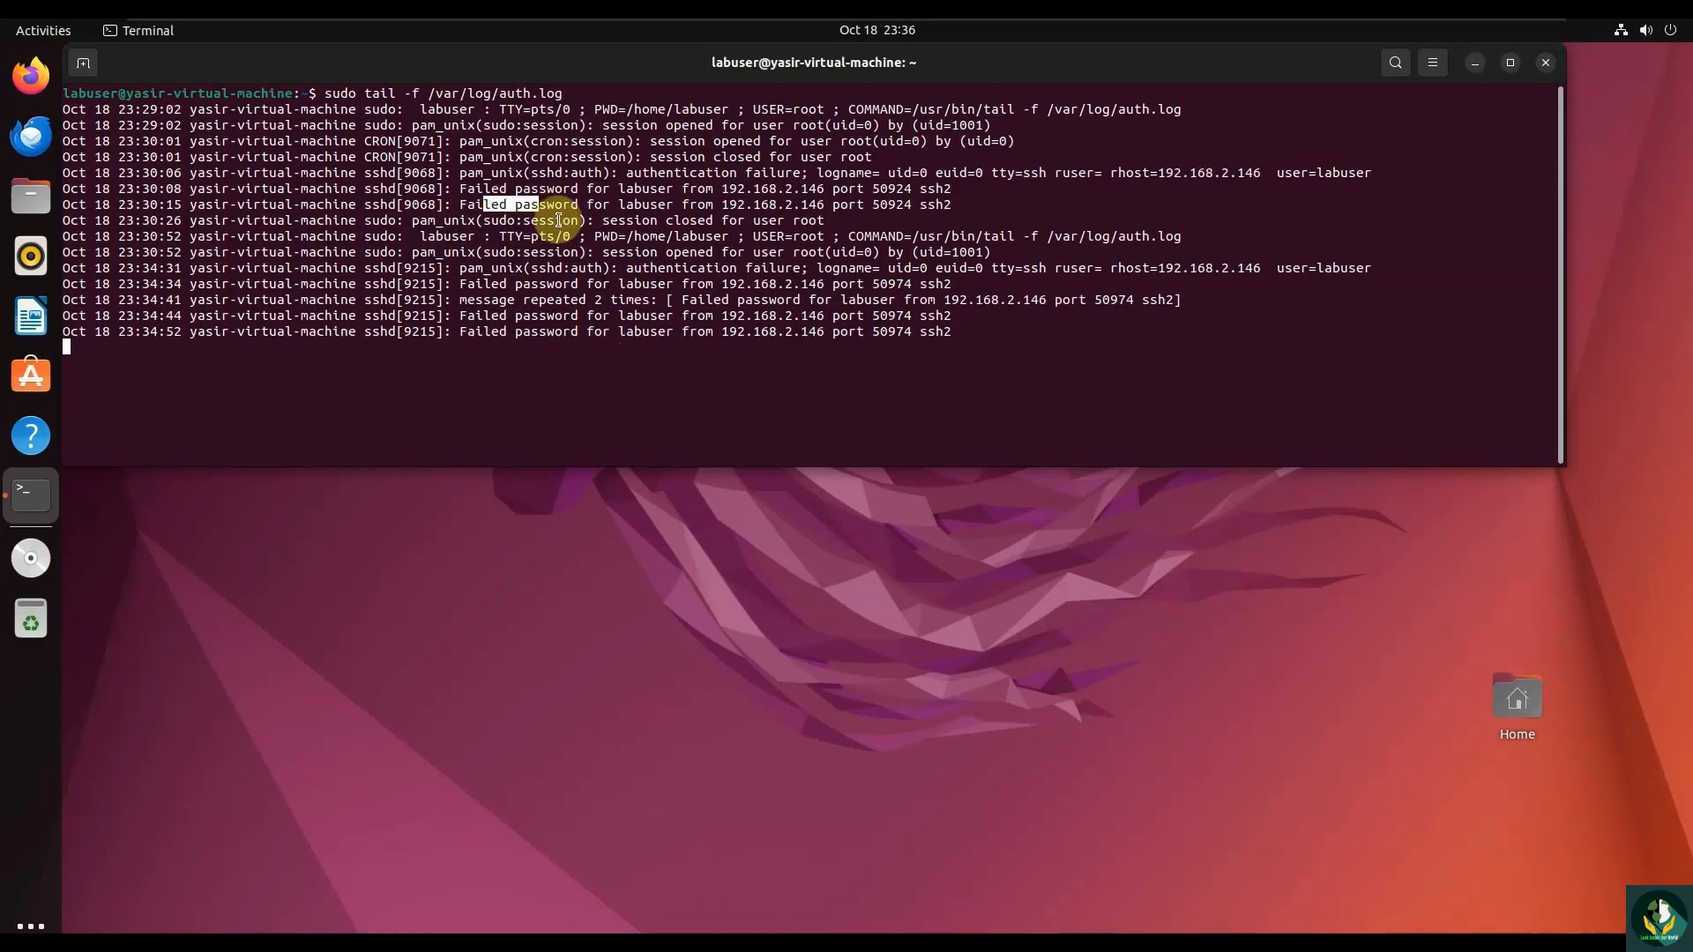
{"action": "left_click", "coordinate": [782, 279]}
{"action": "left_click_drag", "start_coordinate": [762, 277], "coordinate": [934, 274]}
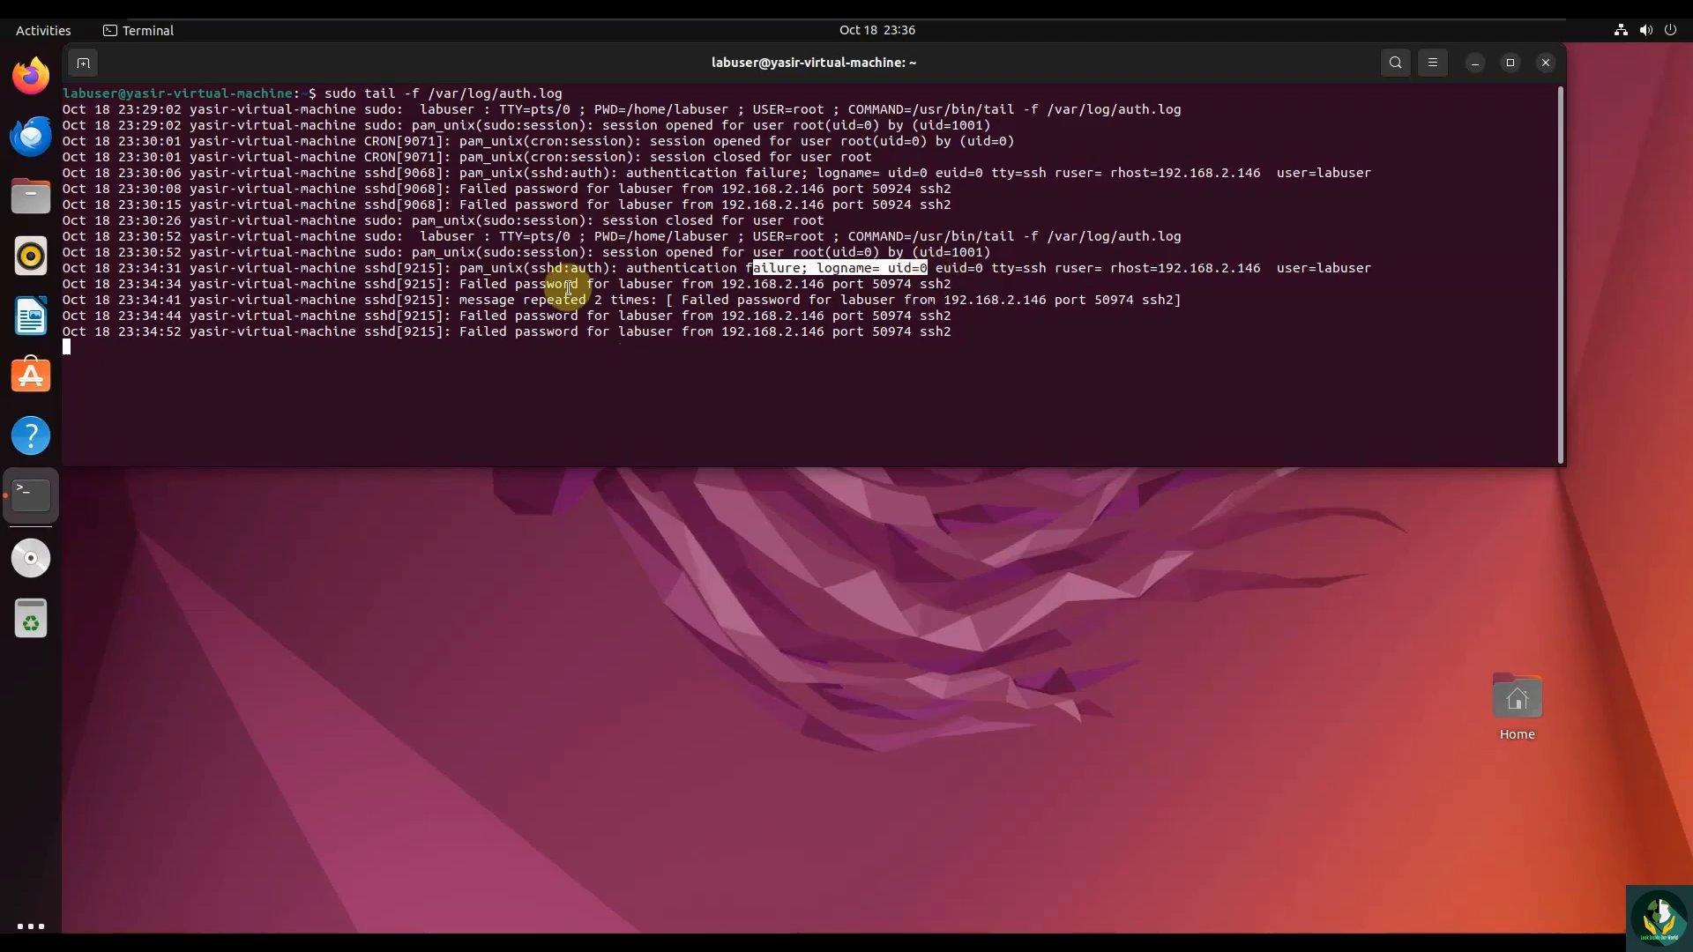
{"action": "left_click_drag", "start_coordinate": [483, 294], "coordinate": [548, 335]}
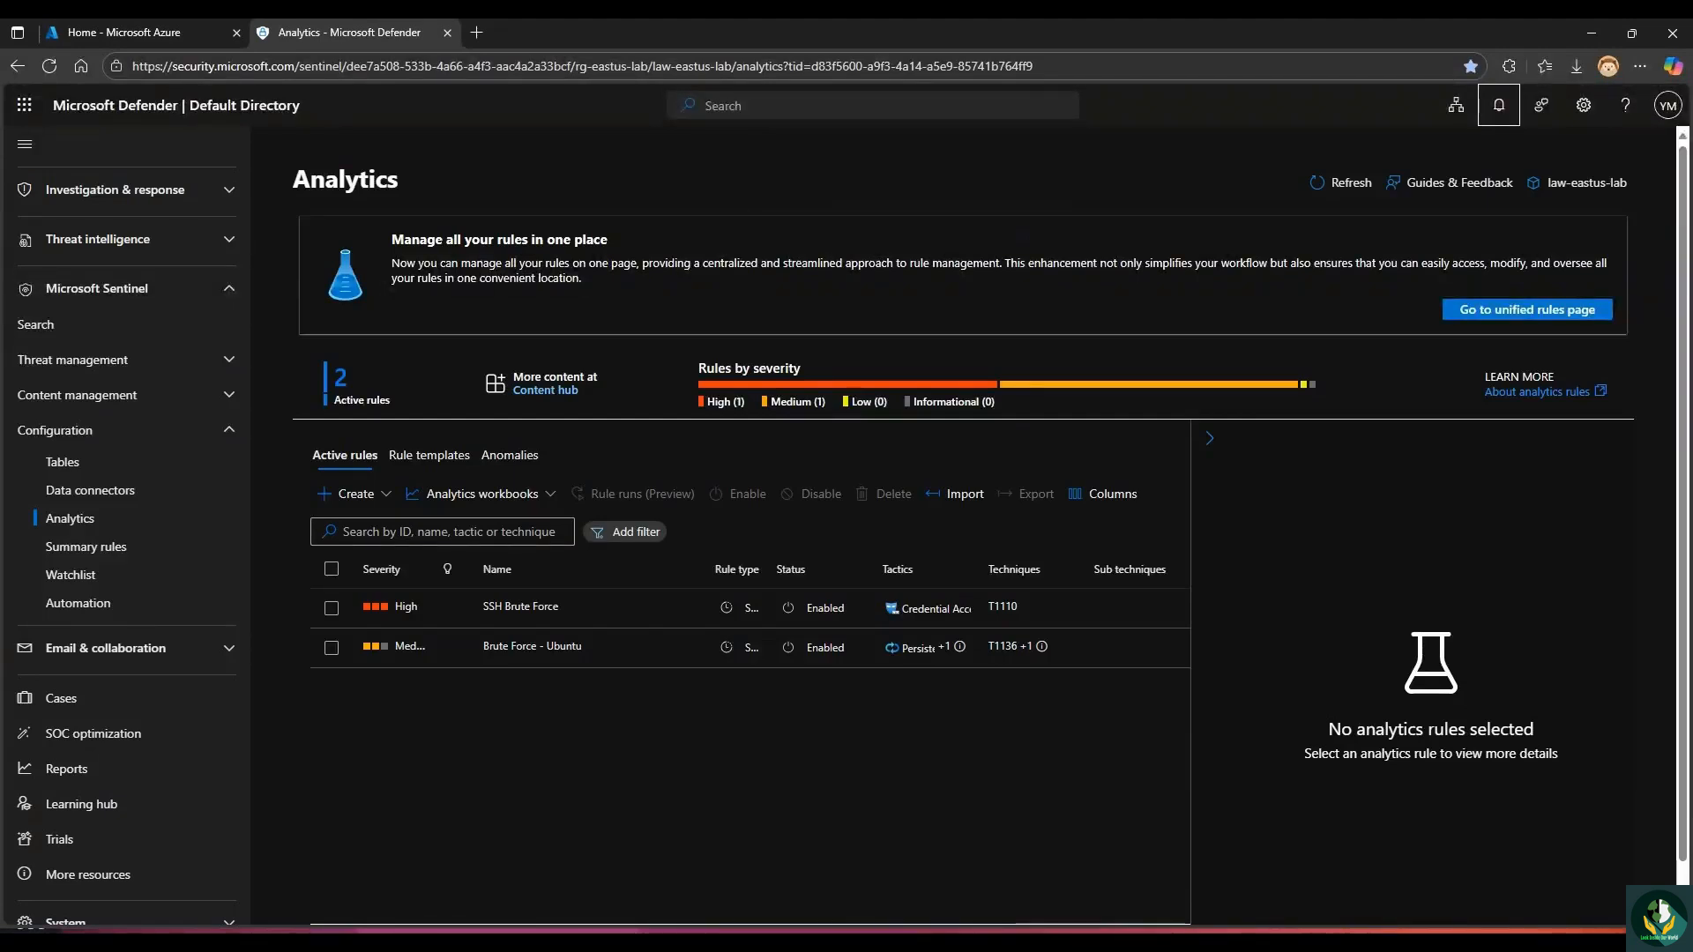
Switch to the Microsoft Defender portal and open the alert belonging to the Brute Force - Ubuntu incident.
{"action": "scroll", "coordinate": [235, 351], "scroll_direction": "up", "scroll_amount": 1}
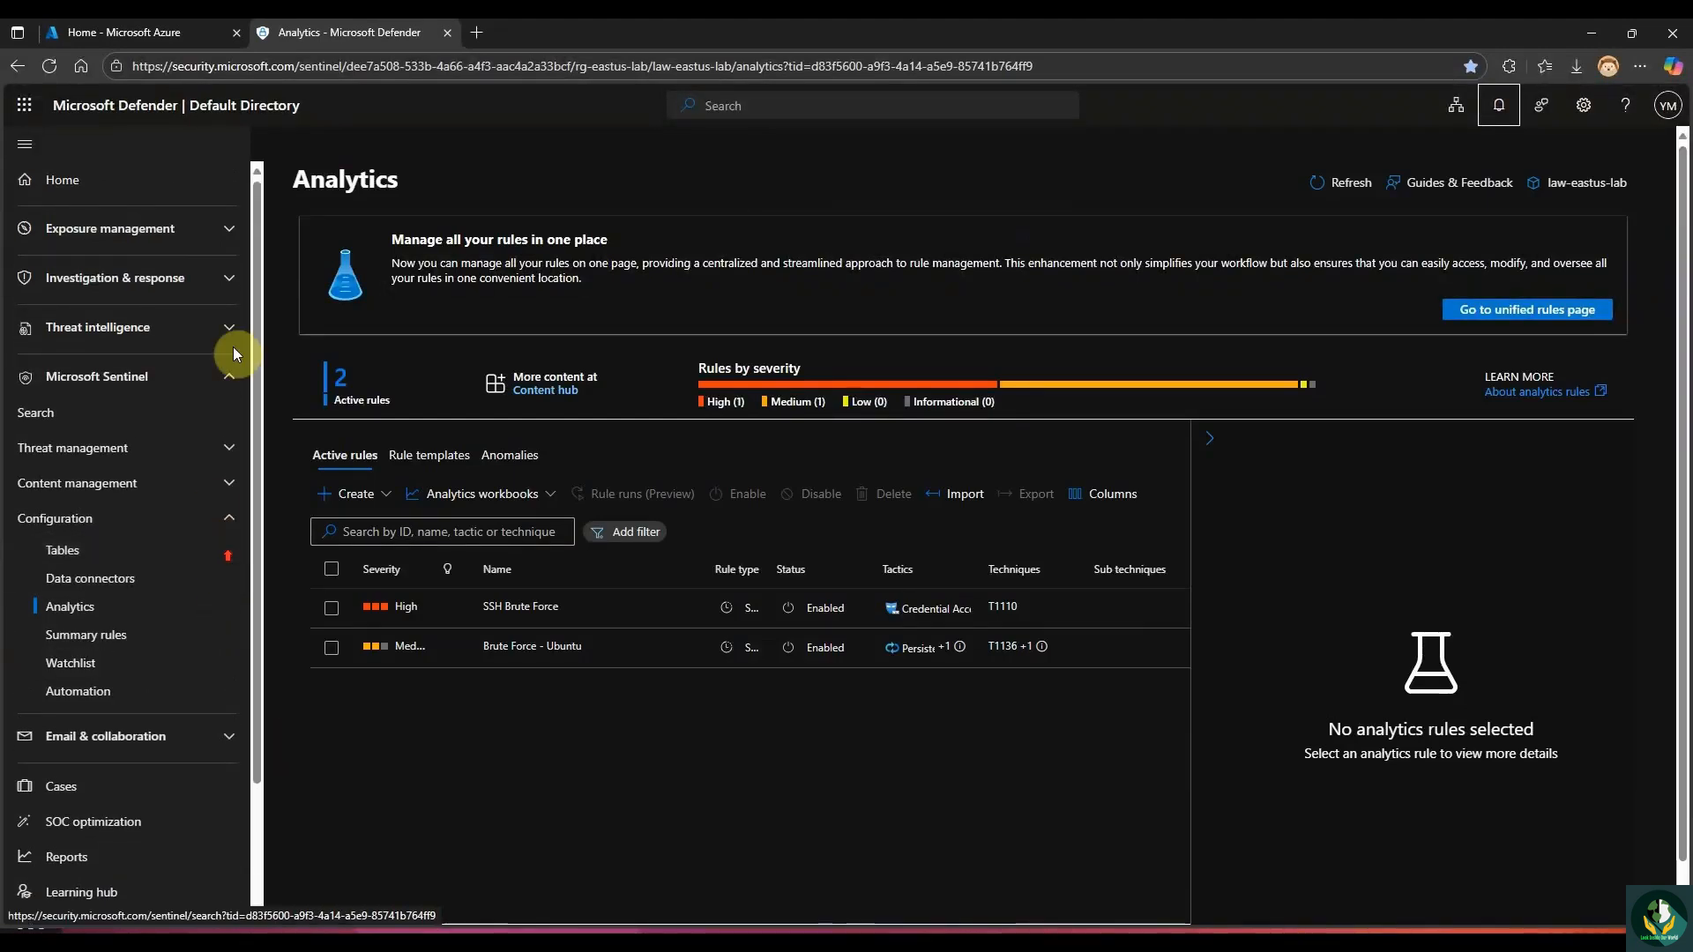
{"action": "left_click", "coordinate": [235, 280]}
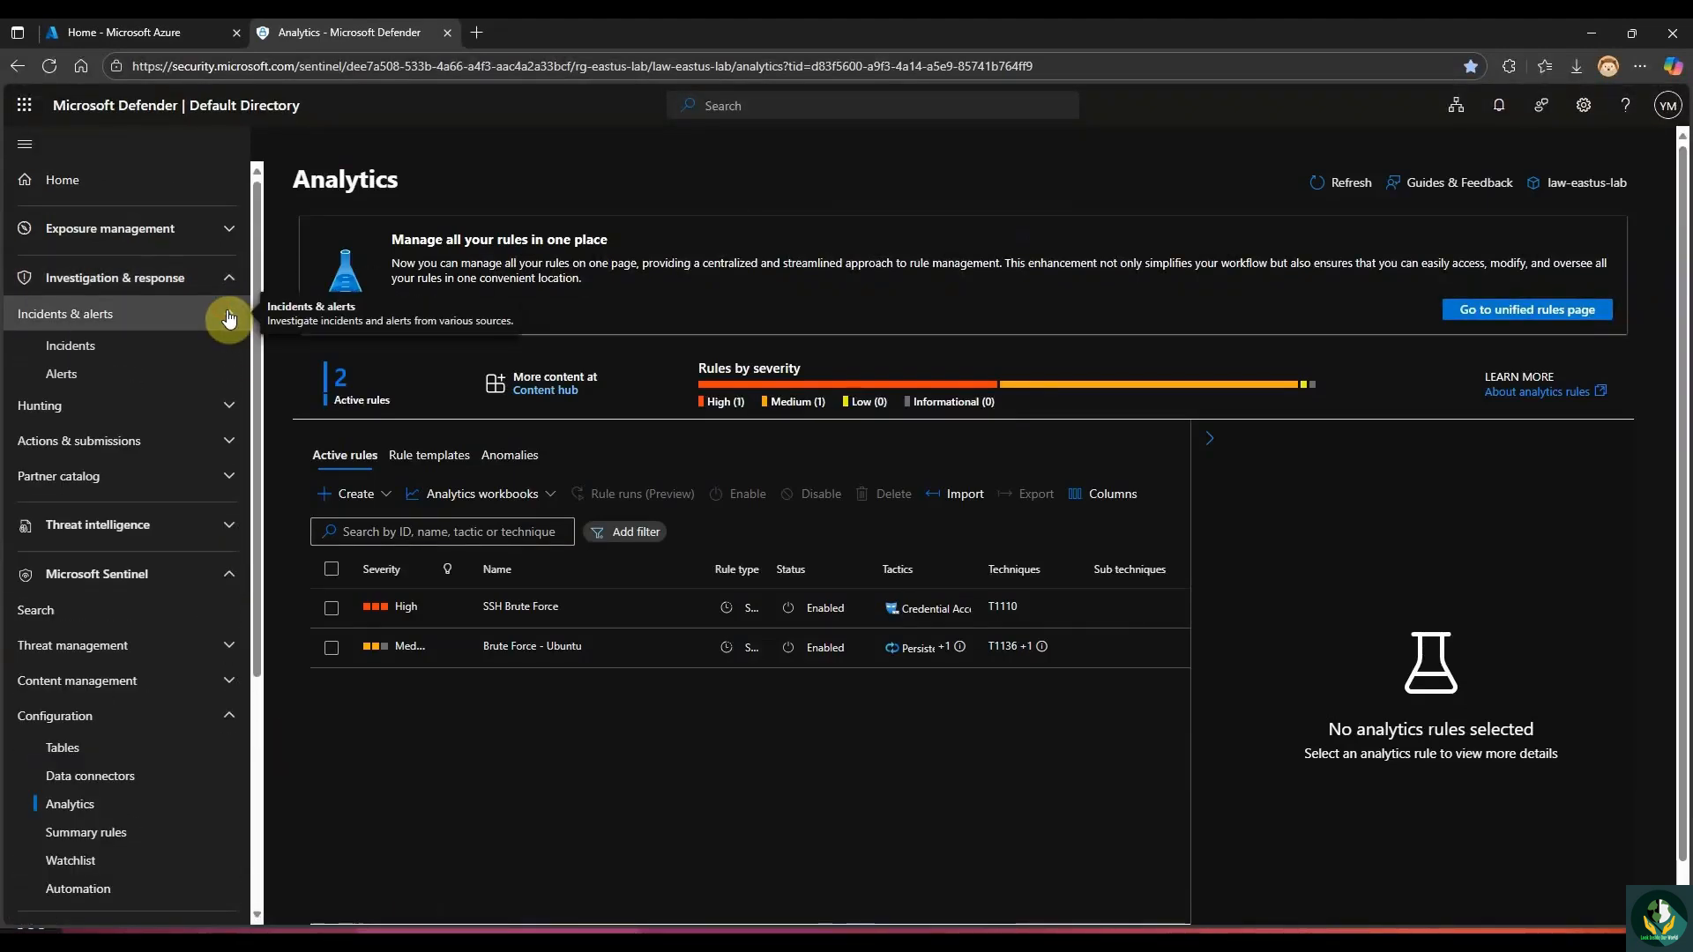
{"action": "left_click", "coordinate": [101, 351]}
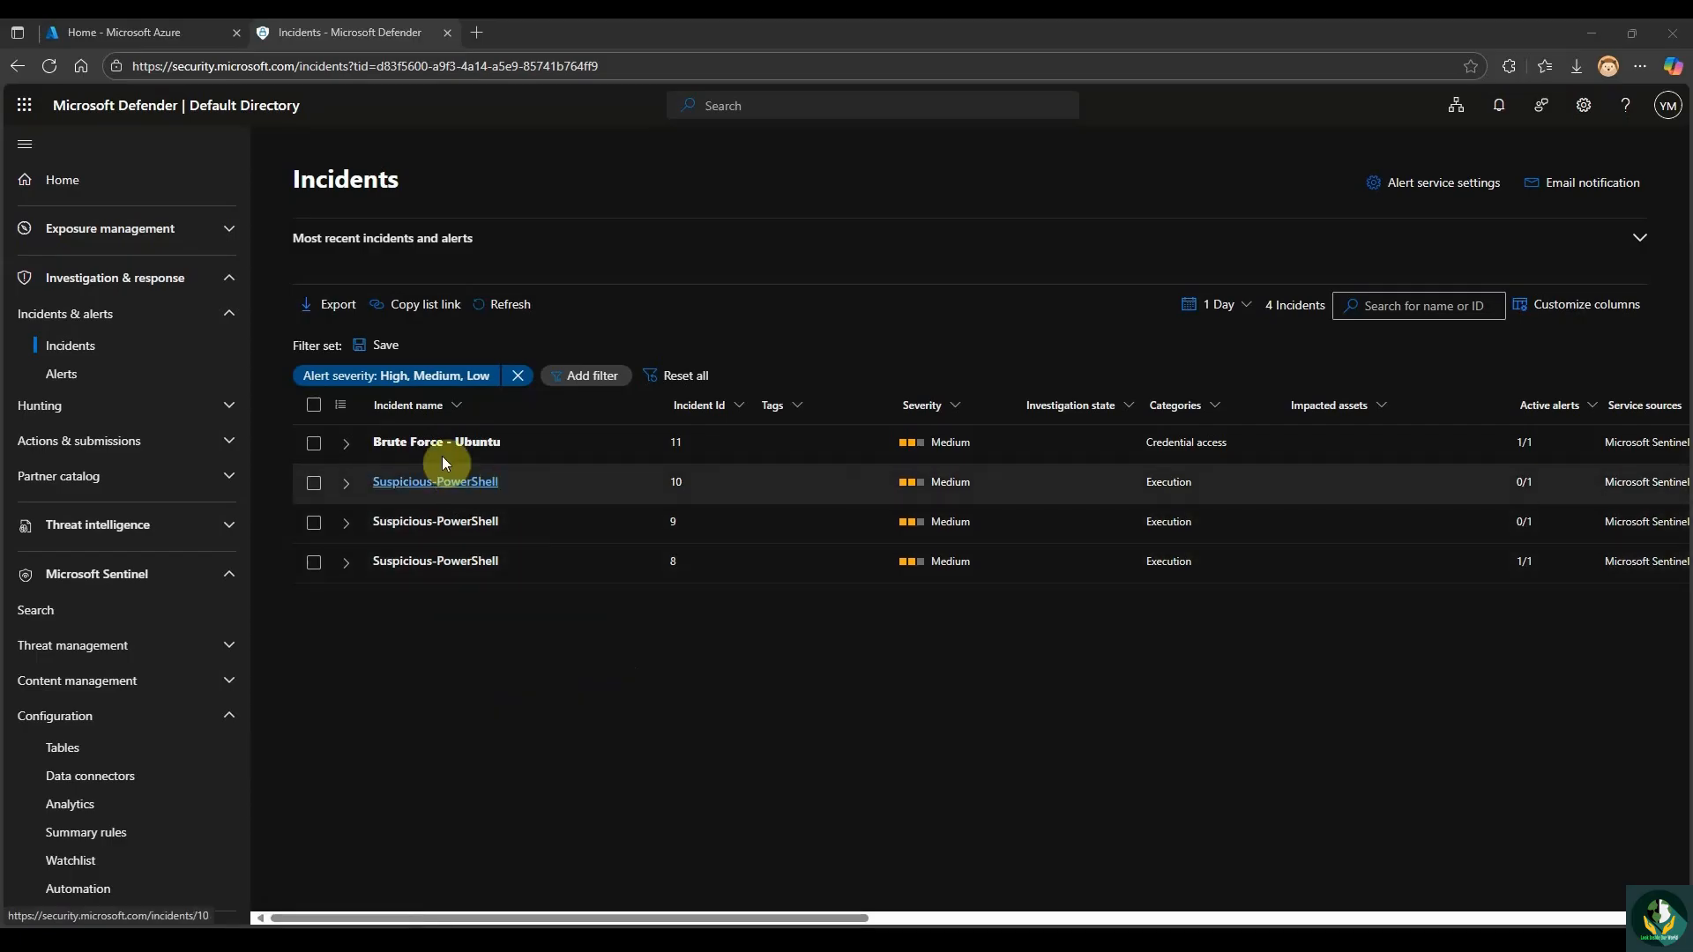
{"action": "left_click", "coordinate": [348, 445]}
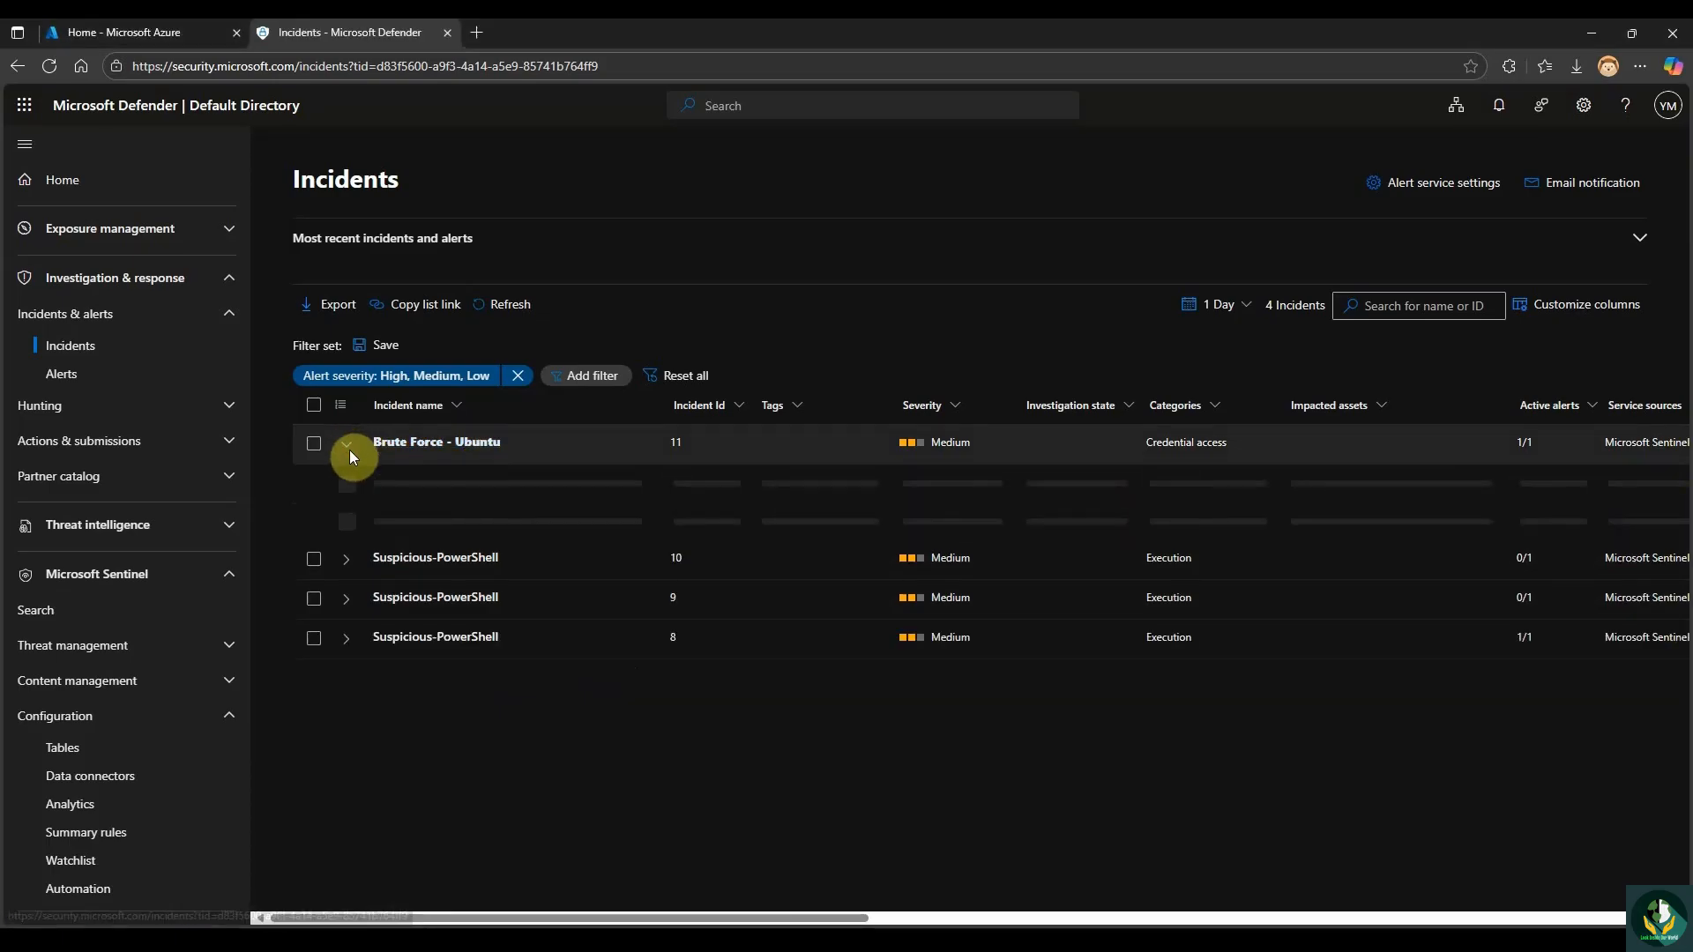
{"action": "left_click", "coordinate": [428, 488]}
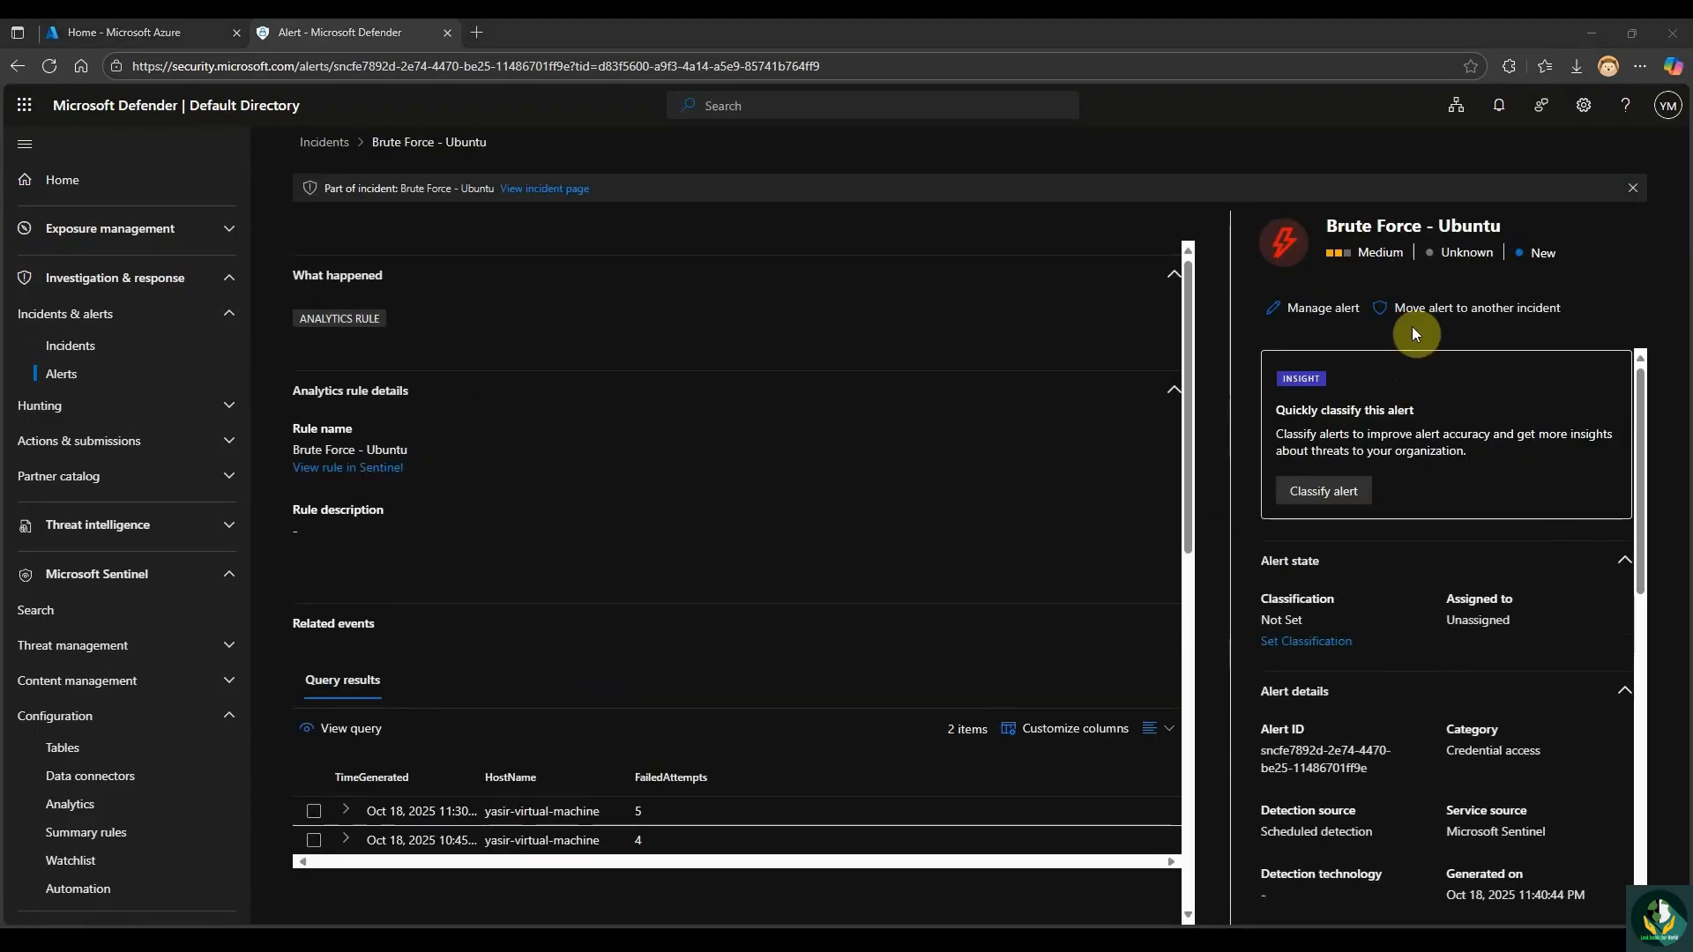
Widen the TimeGenerated column in the alert's query results and examine the newest event's time, host name and failed attempts.
{"action": "left_click", "coordinate": [1594, 237]}
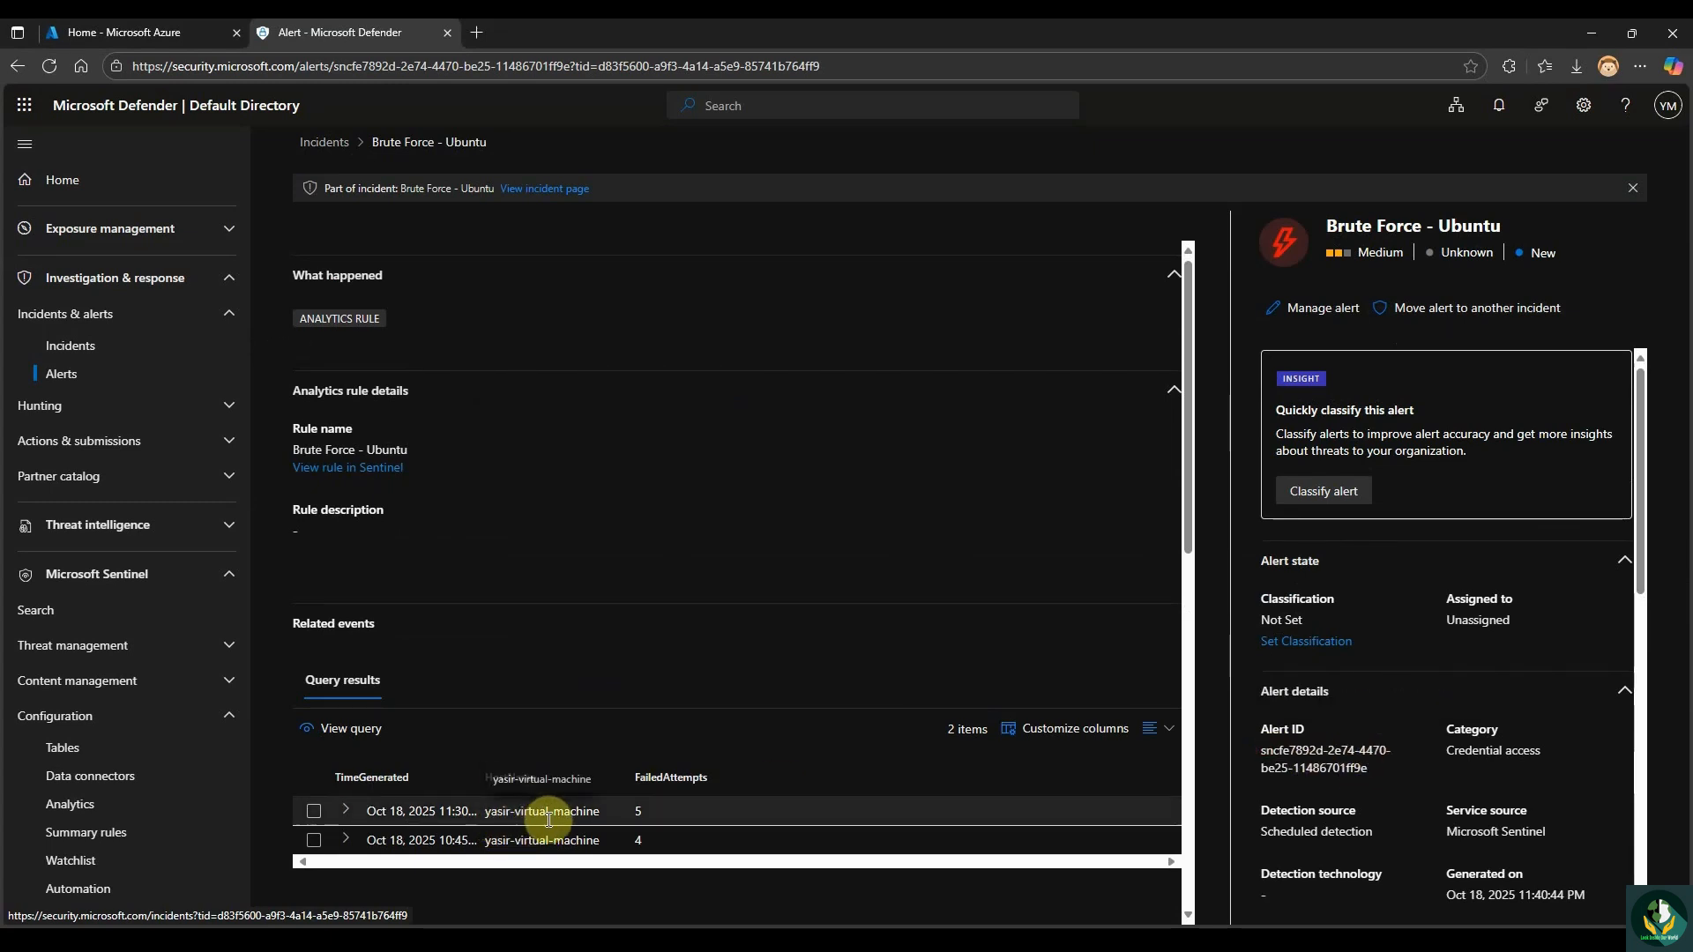
{"action": "left_click_drag", "start_coordinate": [480, 777], "coordinate": [589, 776]}
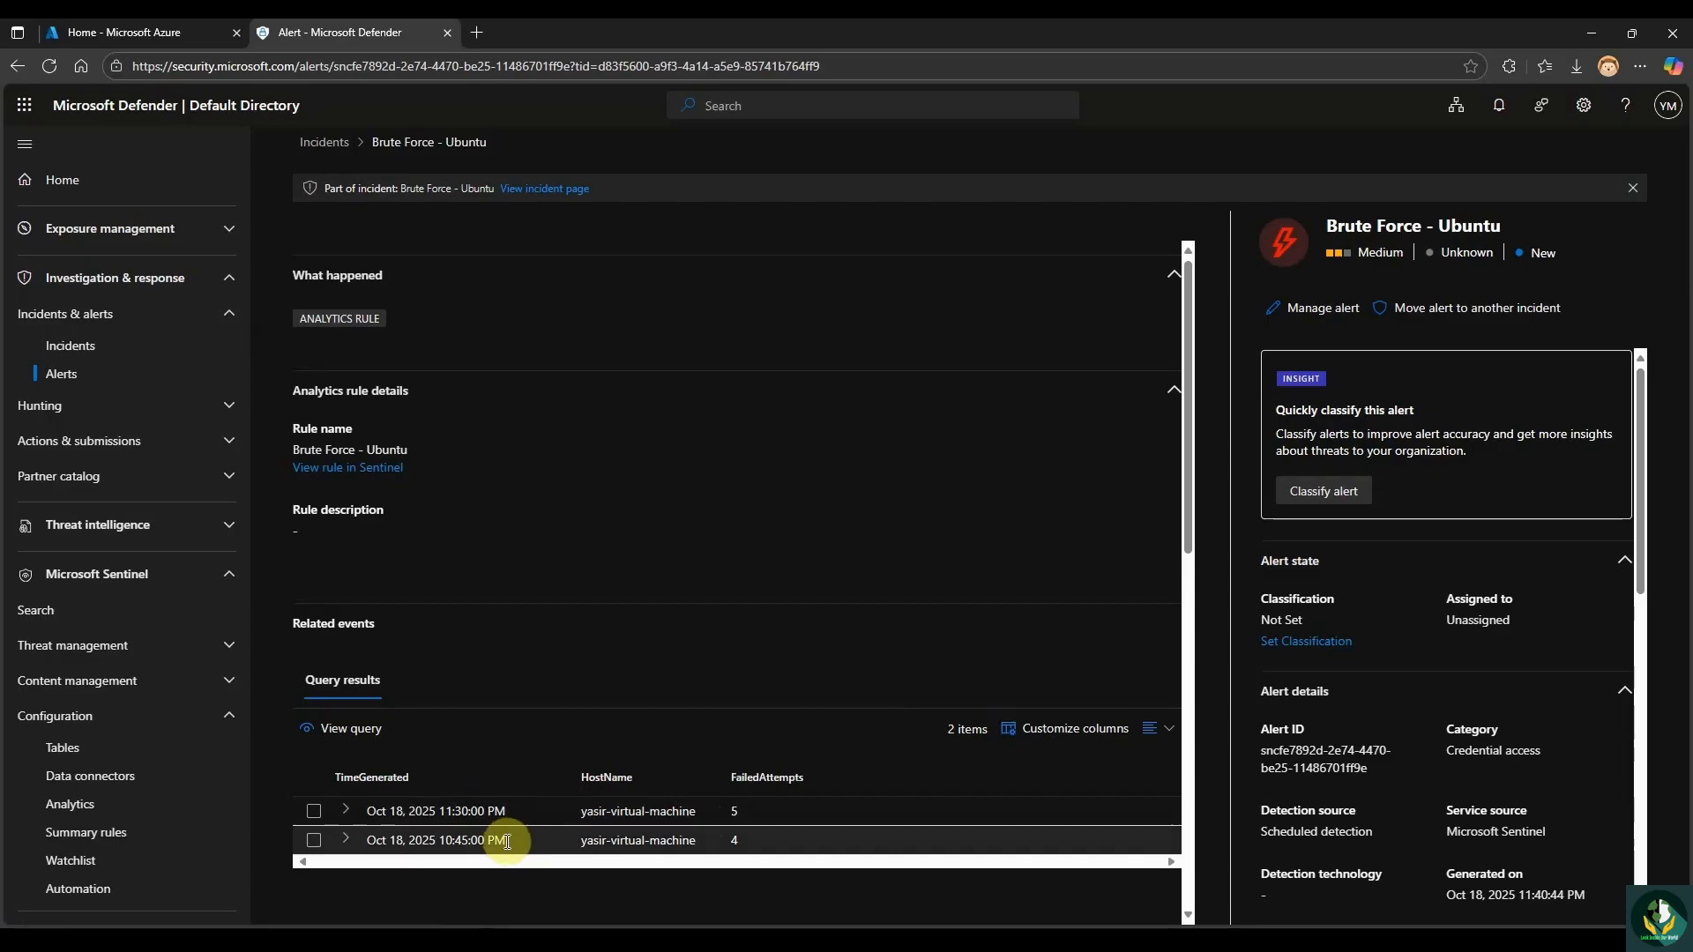
{"action": "scroll", "coordinate": [507, 837], "scroll_direction": "down", "scroll_amount": 2}
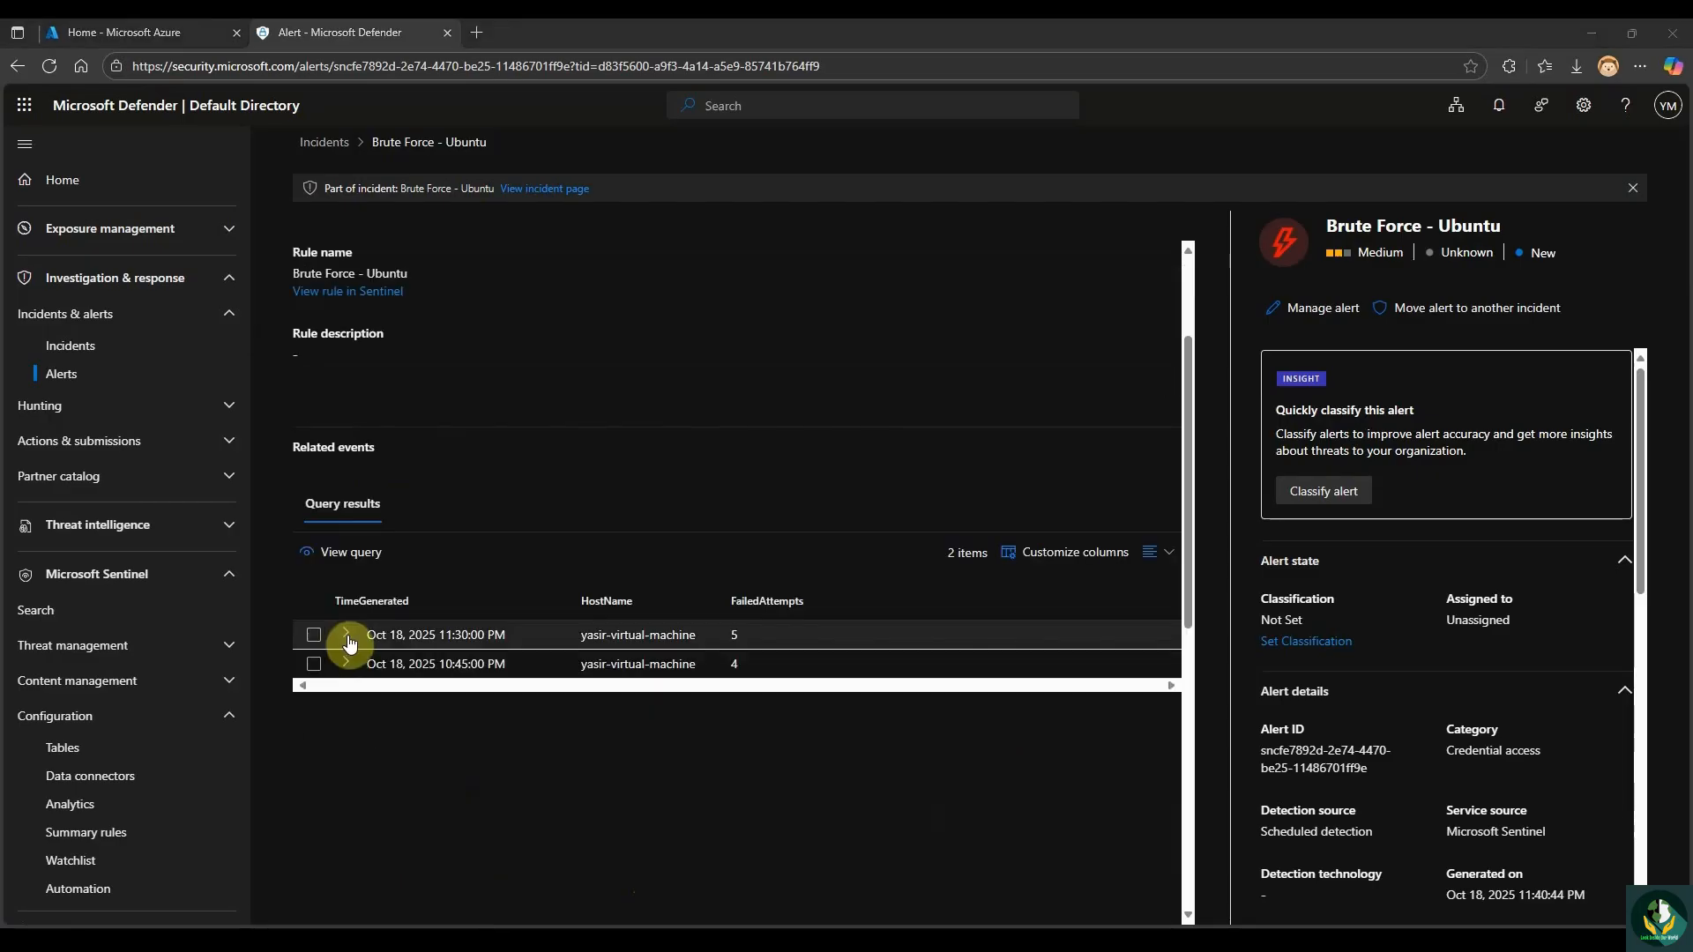
{"action": "left_click", "coordinate": [353, 639]}
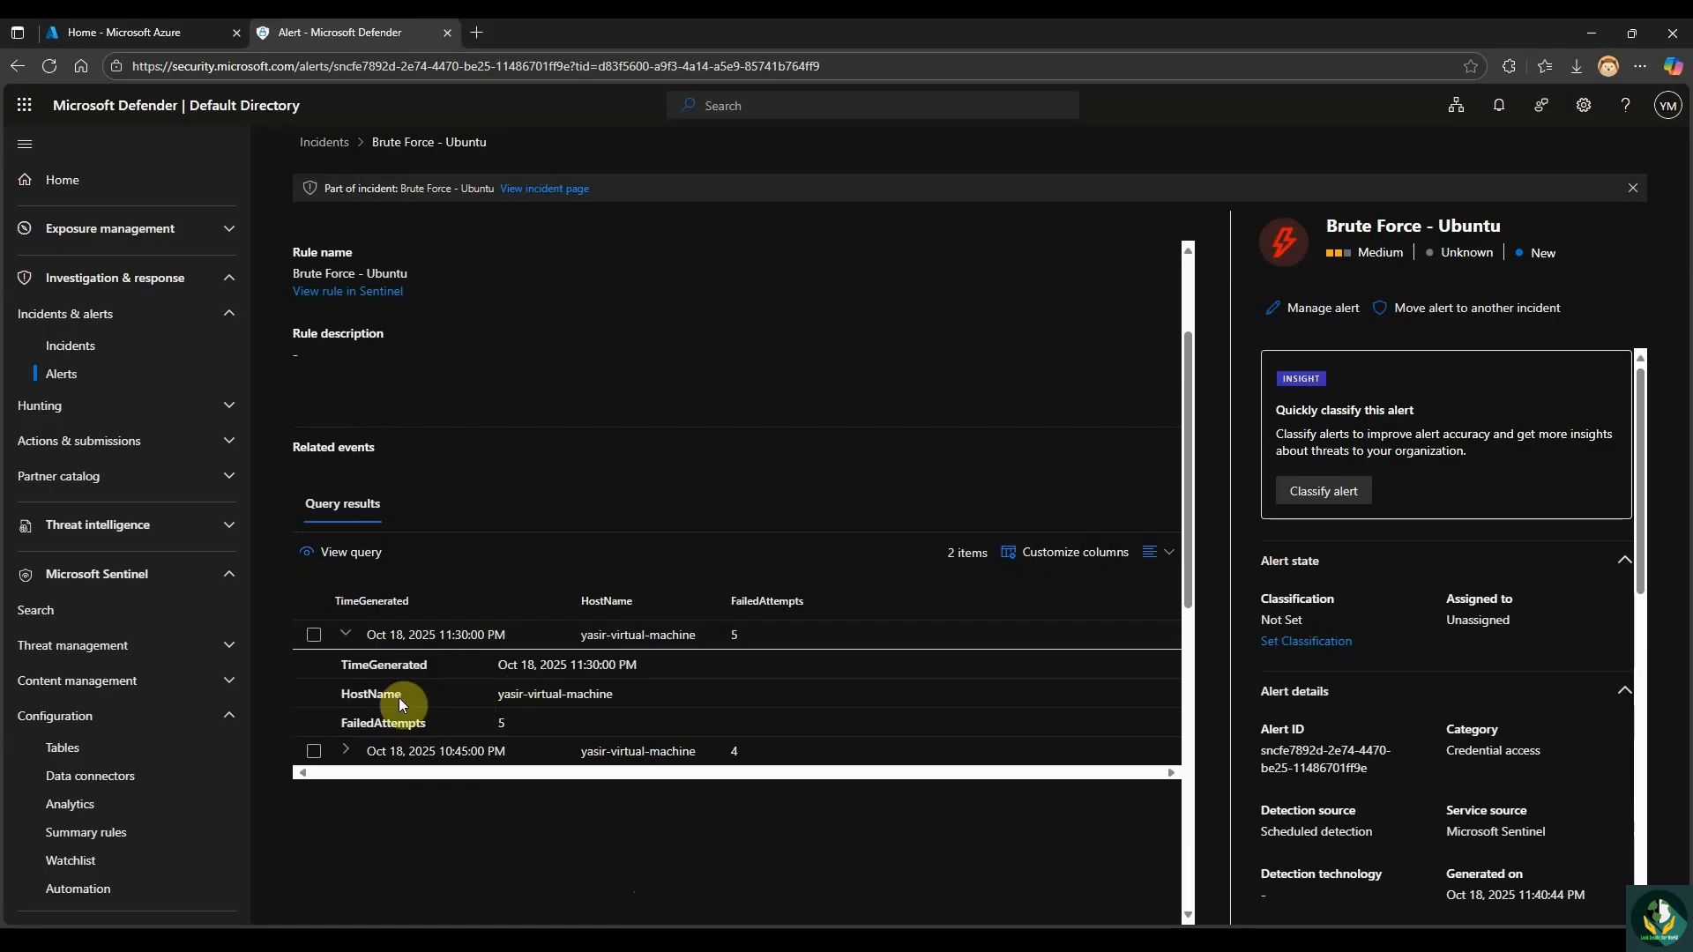
{"action": "left_click_drag", "start_coordinate": [352, 694], "coordinate": [561, 694]}
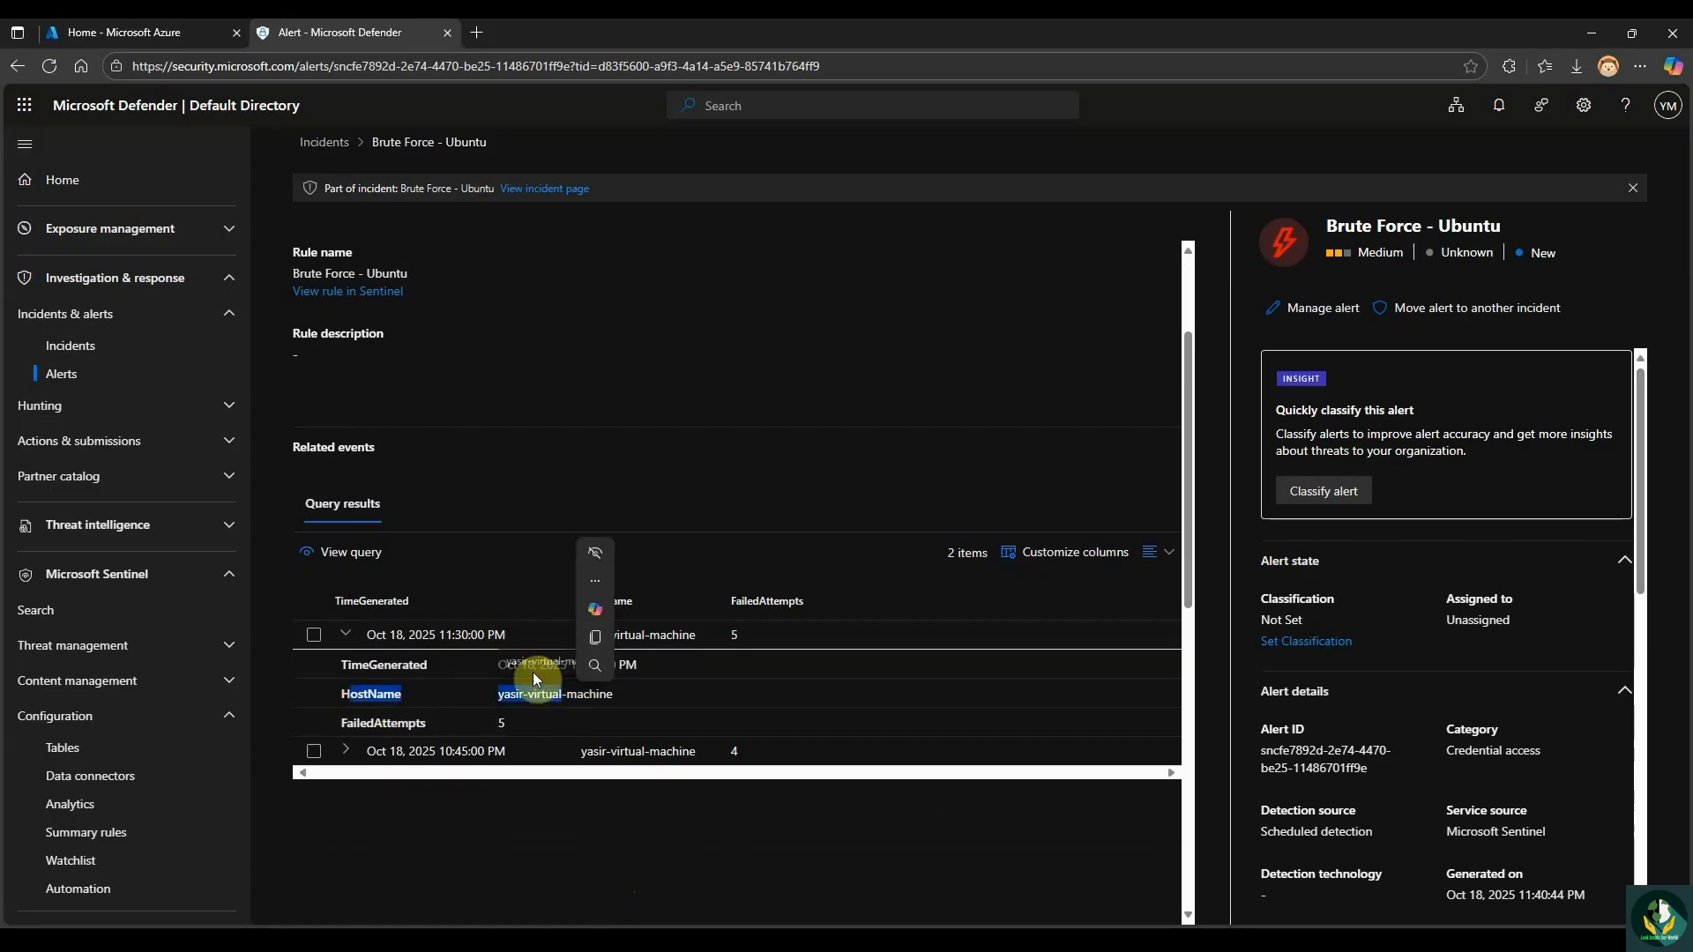
{"action": "double_click", "coordinate": [373, 723]}
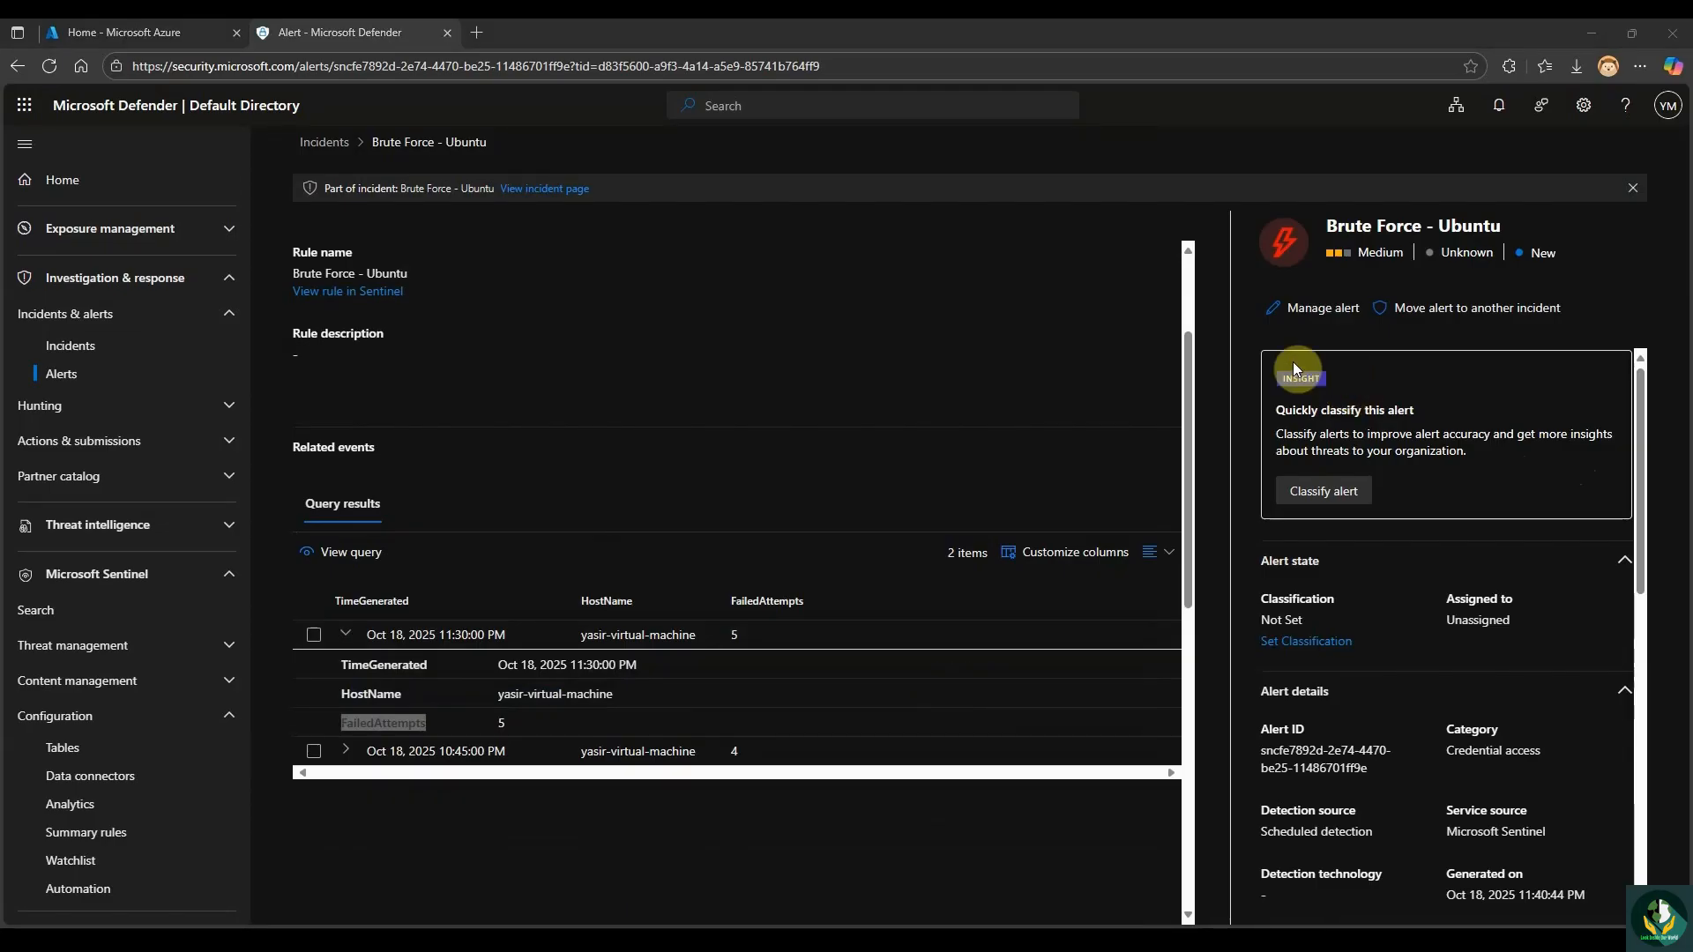
Set the Brute Force - Ubuntu alert's status to Resolved and its classification to Informational, expected activity - Confirmed activity.
{"action": "left_click", "coordinate": [1320, 308]}
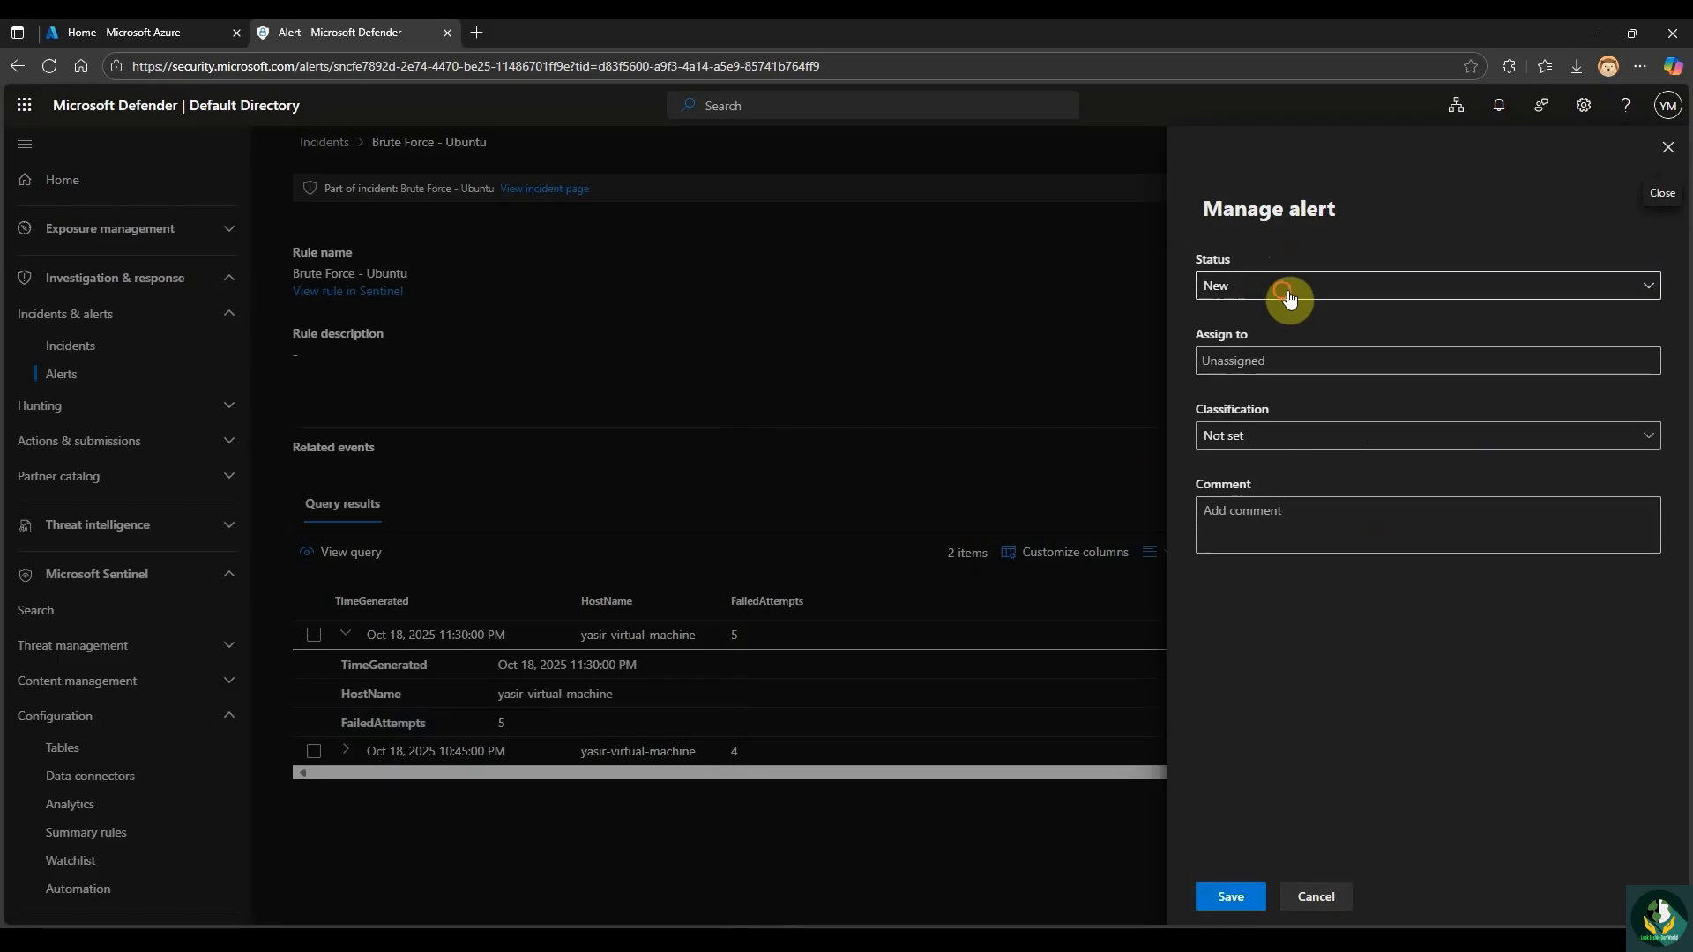
{"action": "left_click", "coordinate": [1298, 291]}
{"action": "left_click", "coordinate": [1296, 353]}
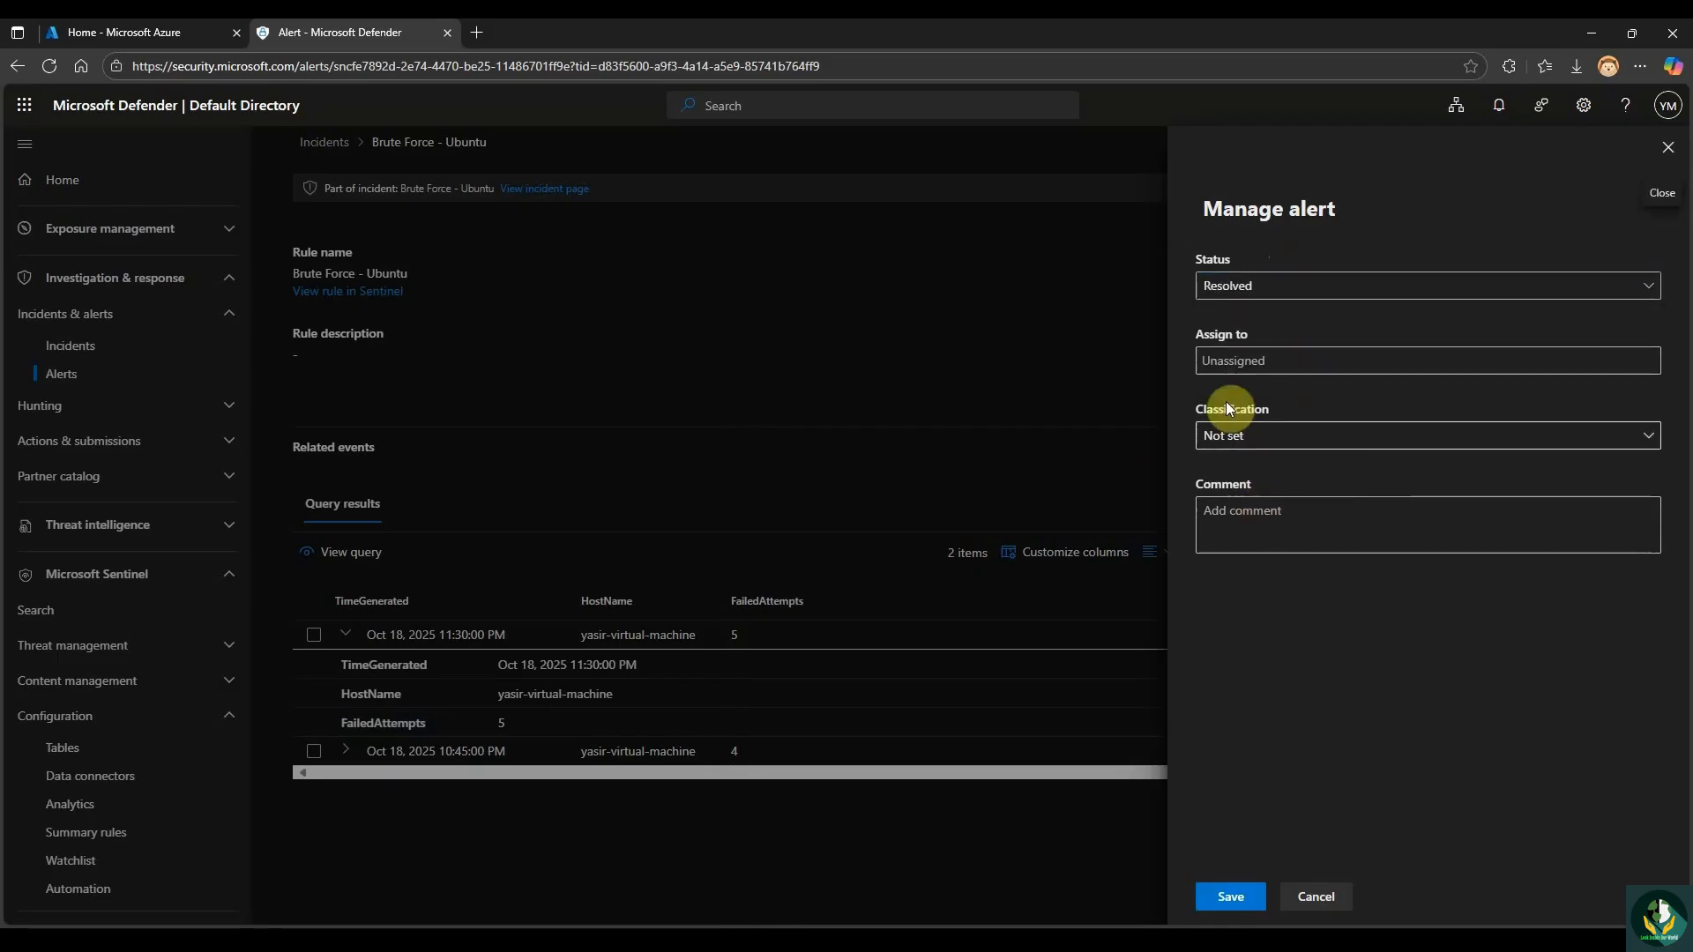
{"action": "left_click", "coordinate": [1260, 438]}
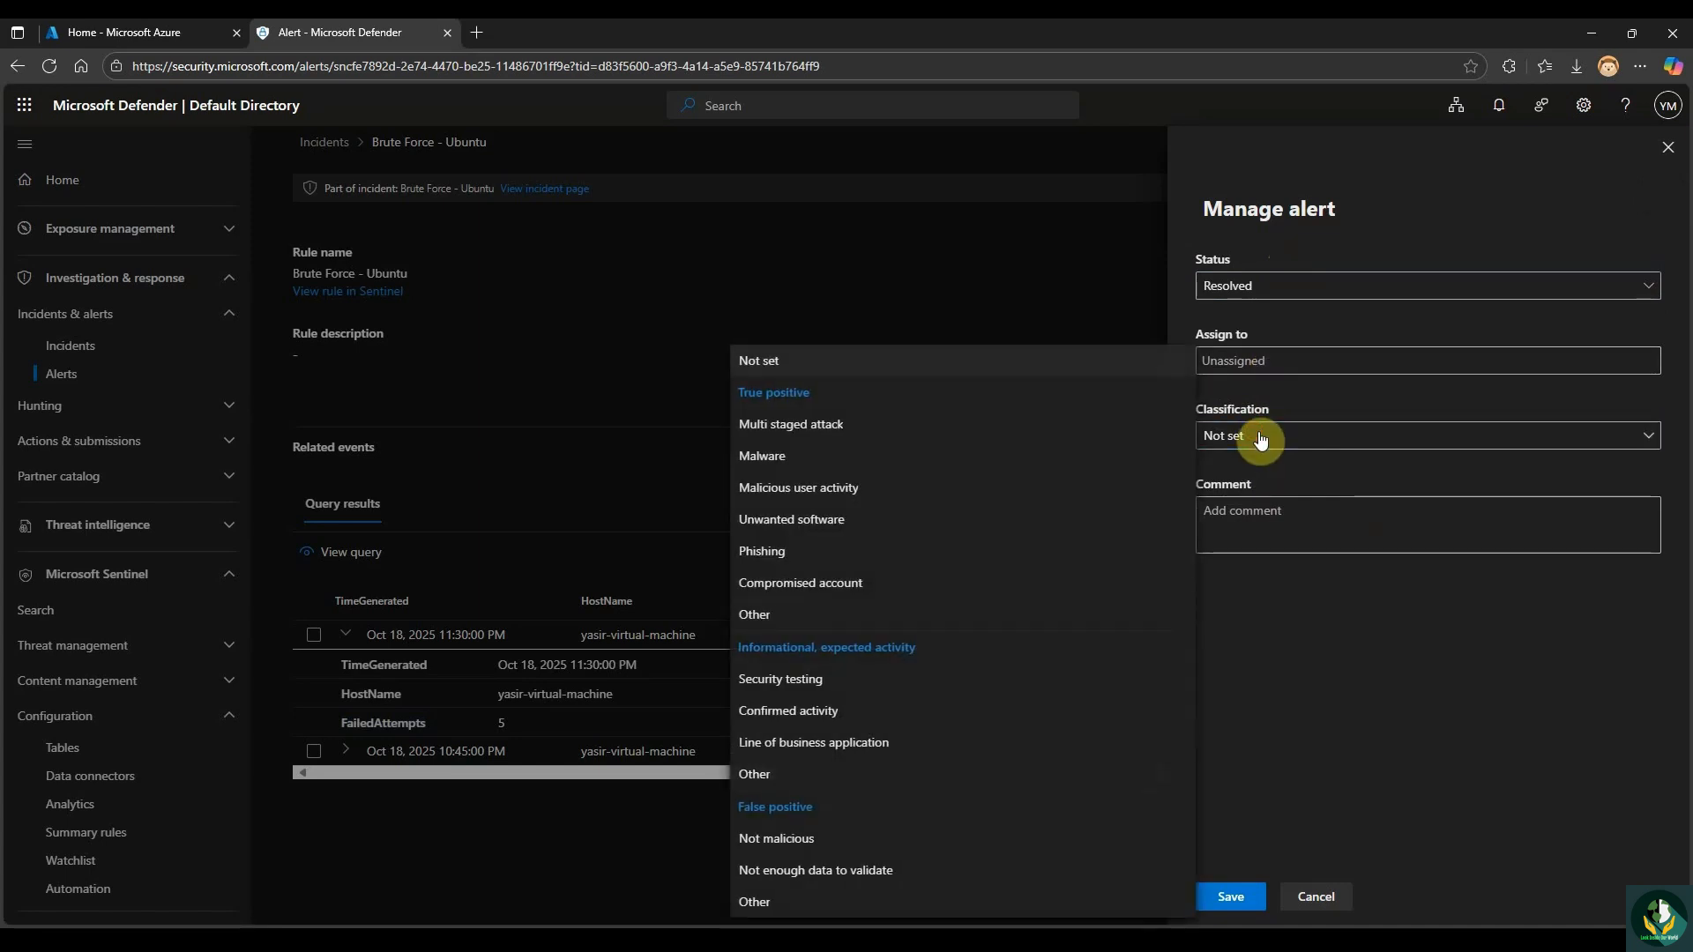
{"action": "left_click", "coordinate": [825, 720]}
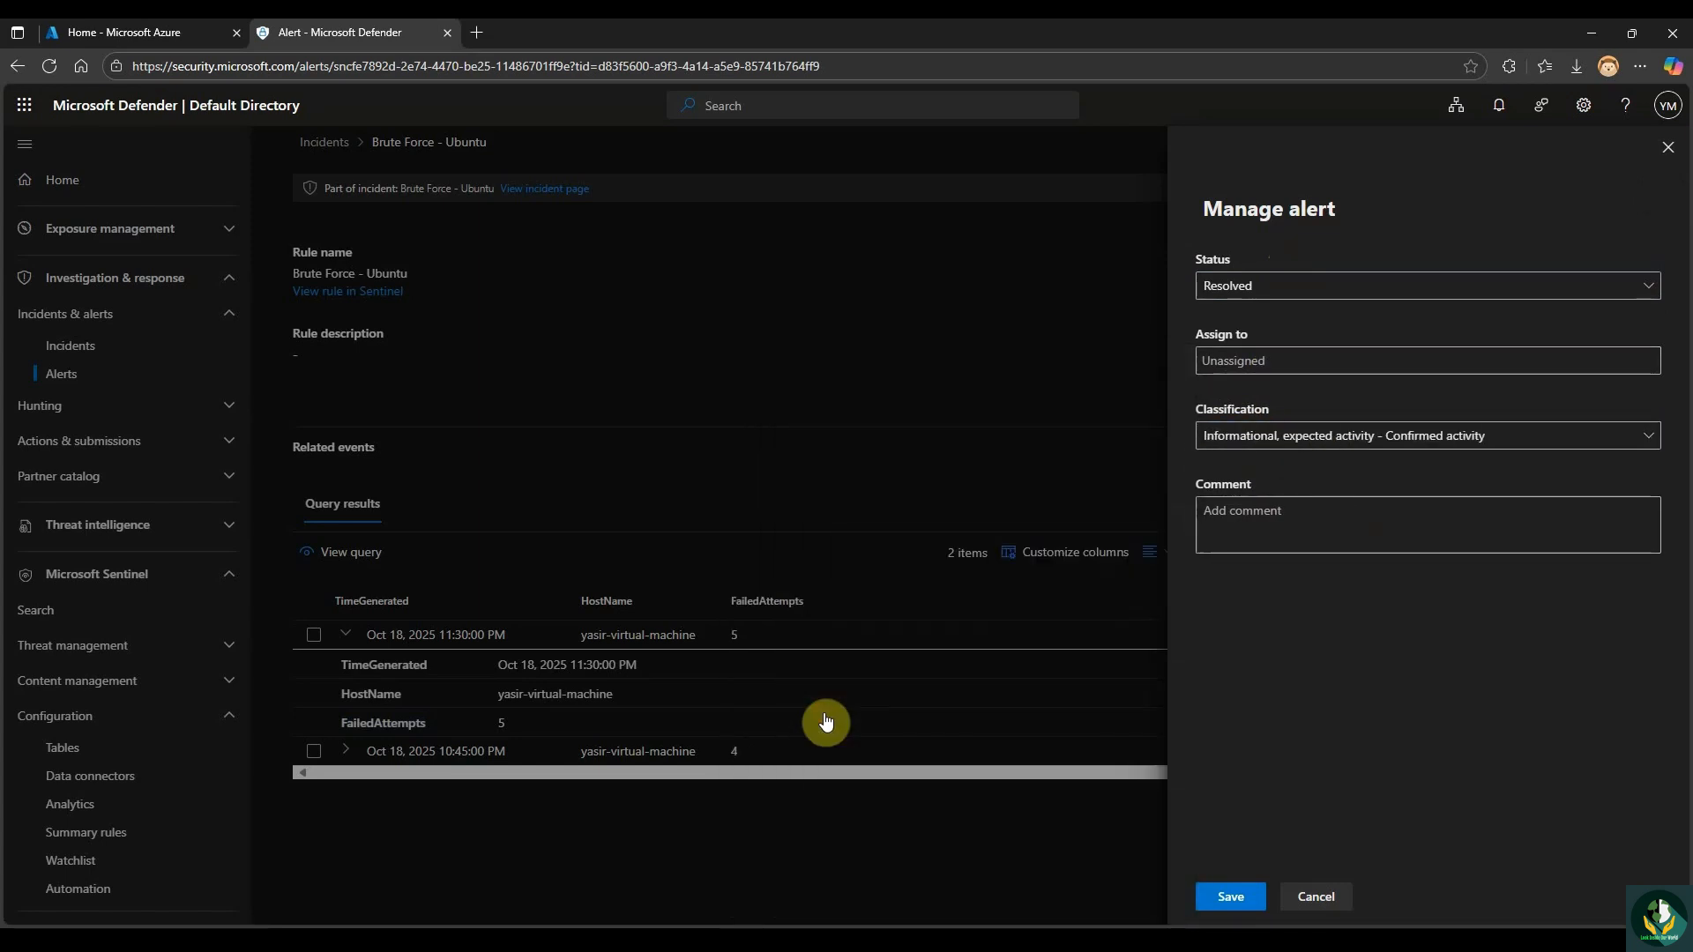
Add the comment "Triggered by PuTTY demo — 6 failed logins observed; no further action required for lab." and save the alert changes.
{"action": "left_click", "coordinate": [1274, 537]}
{"action": "type", "text": "Triggered by PuTTY demo — 6 failed logins observed; no further action required for lab."}
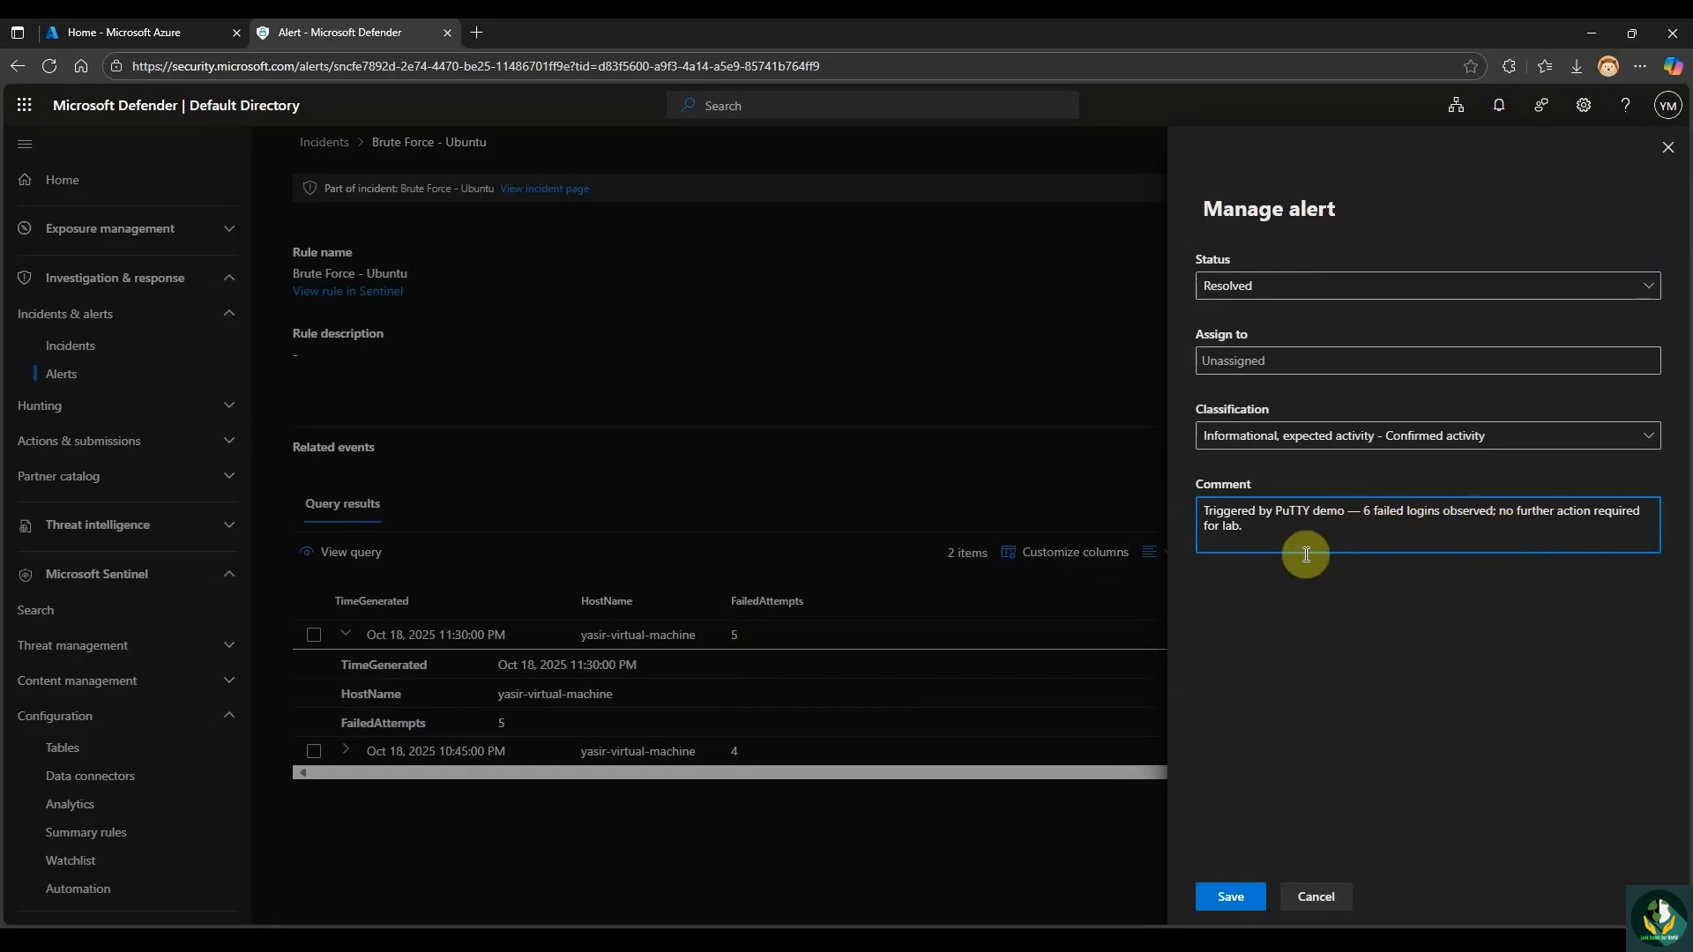
{"action": "left_click", "coordinate": [1245, 906]}
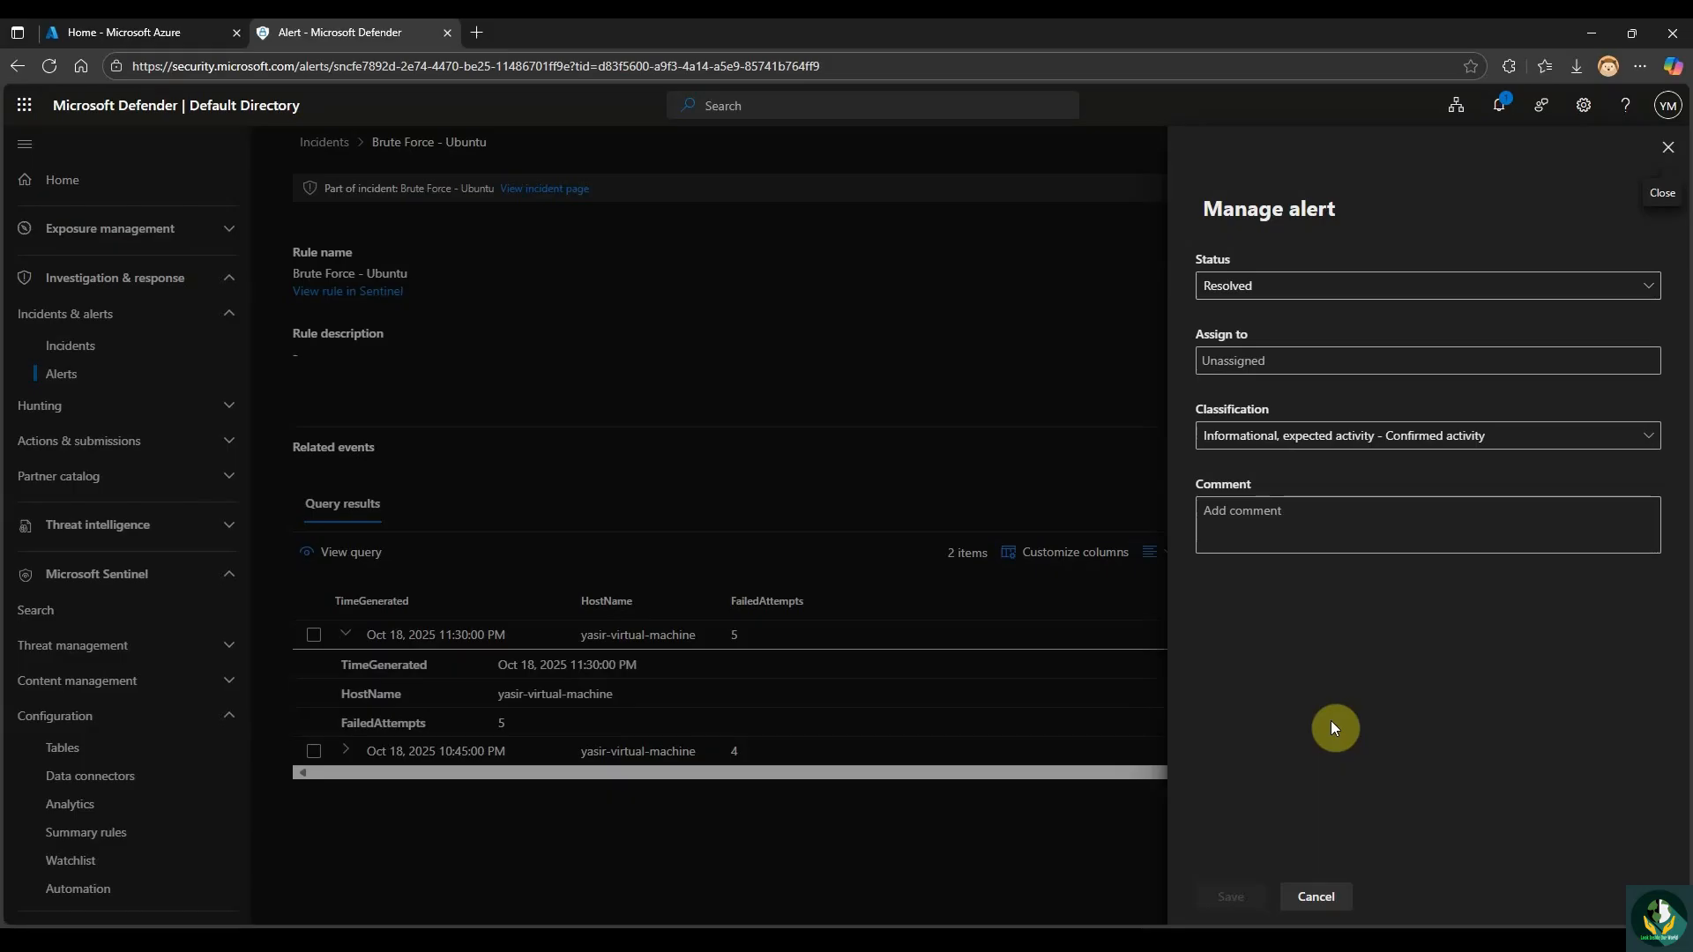
{"action": "left_click", "coordinate": [1669, 148]}
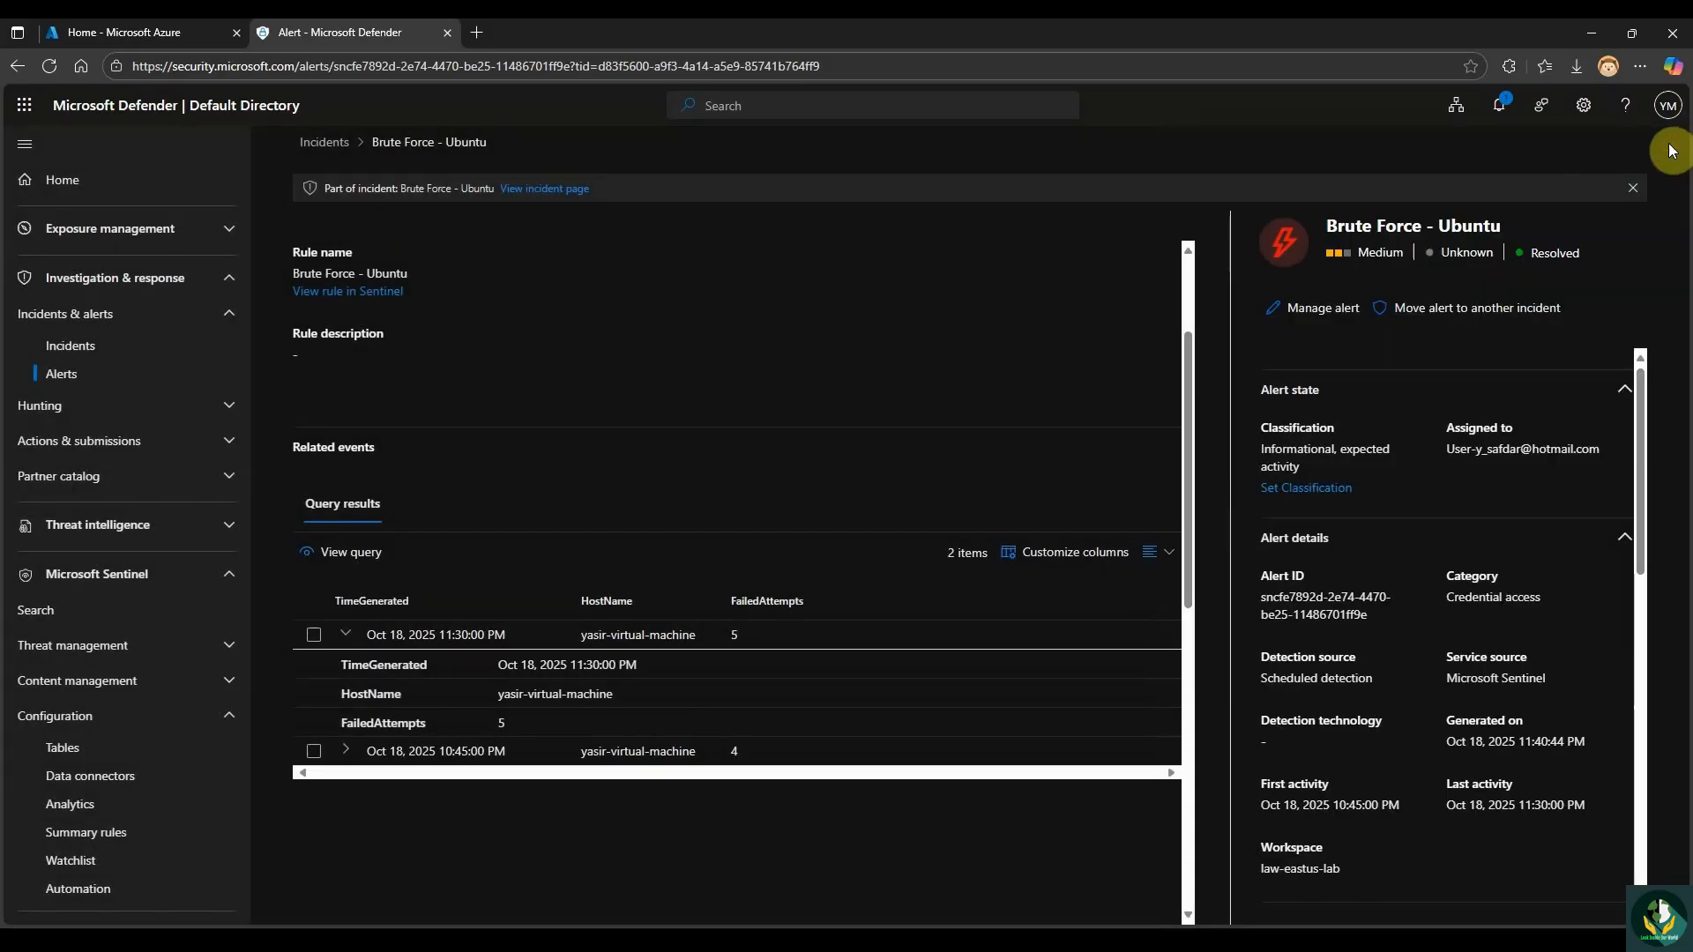
{"action": "scroll", "coordinate": [1198, 742], "scroll_direction": "up", "scroll_amount": 2}
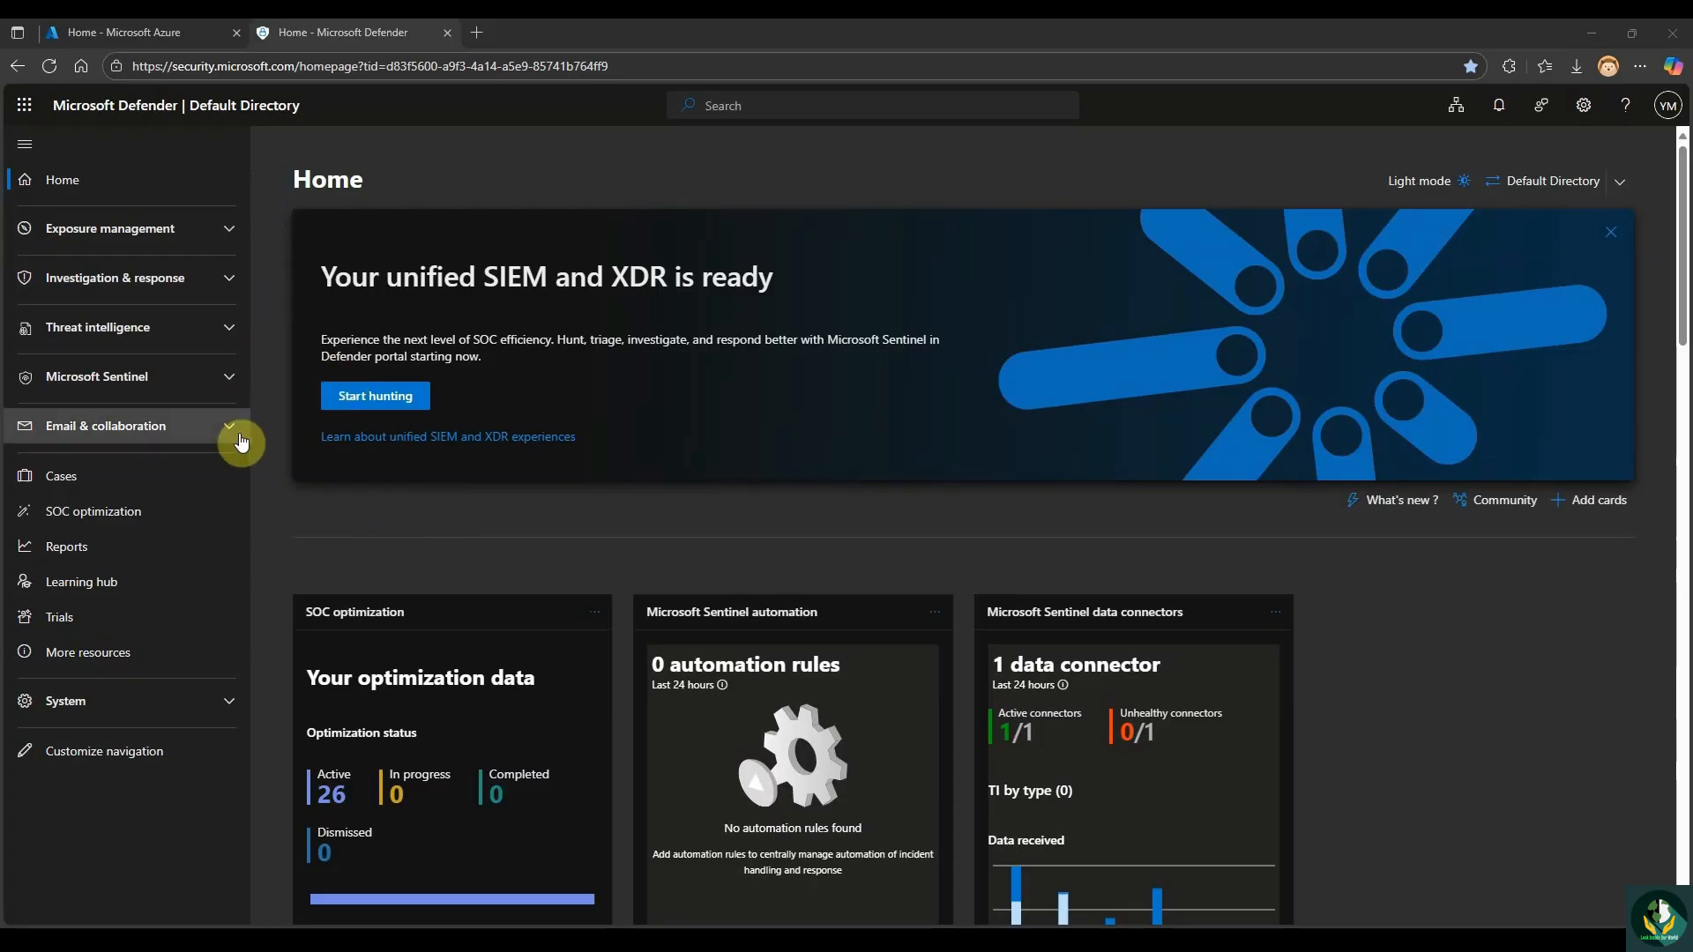
Open Microsoft Sentinel's data connectors configuration and search the connectors for "Microsoft Entr".
{"action": "left_click", "coordinate": [231, 377]}
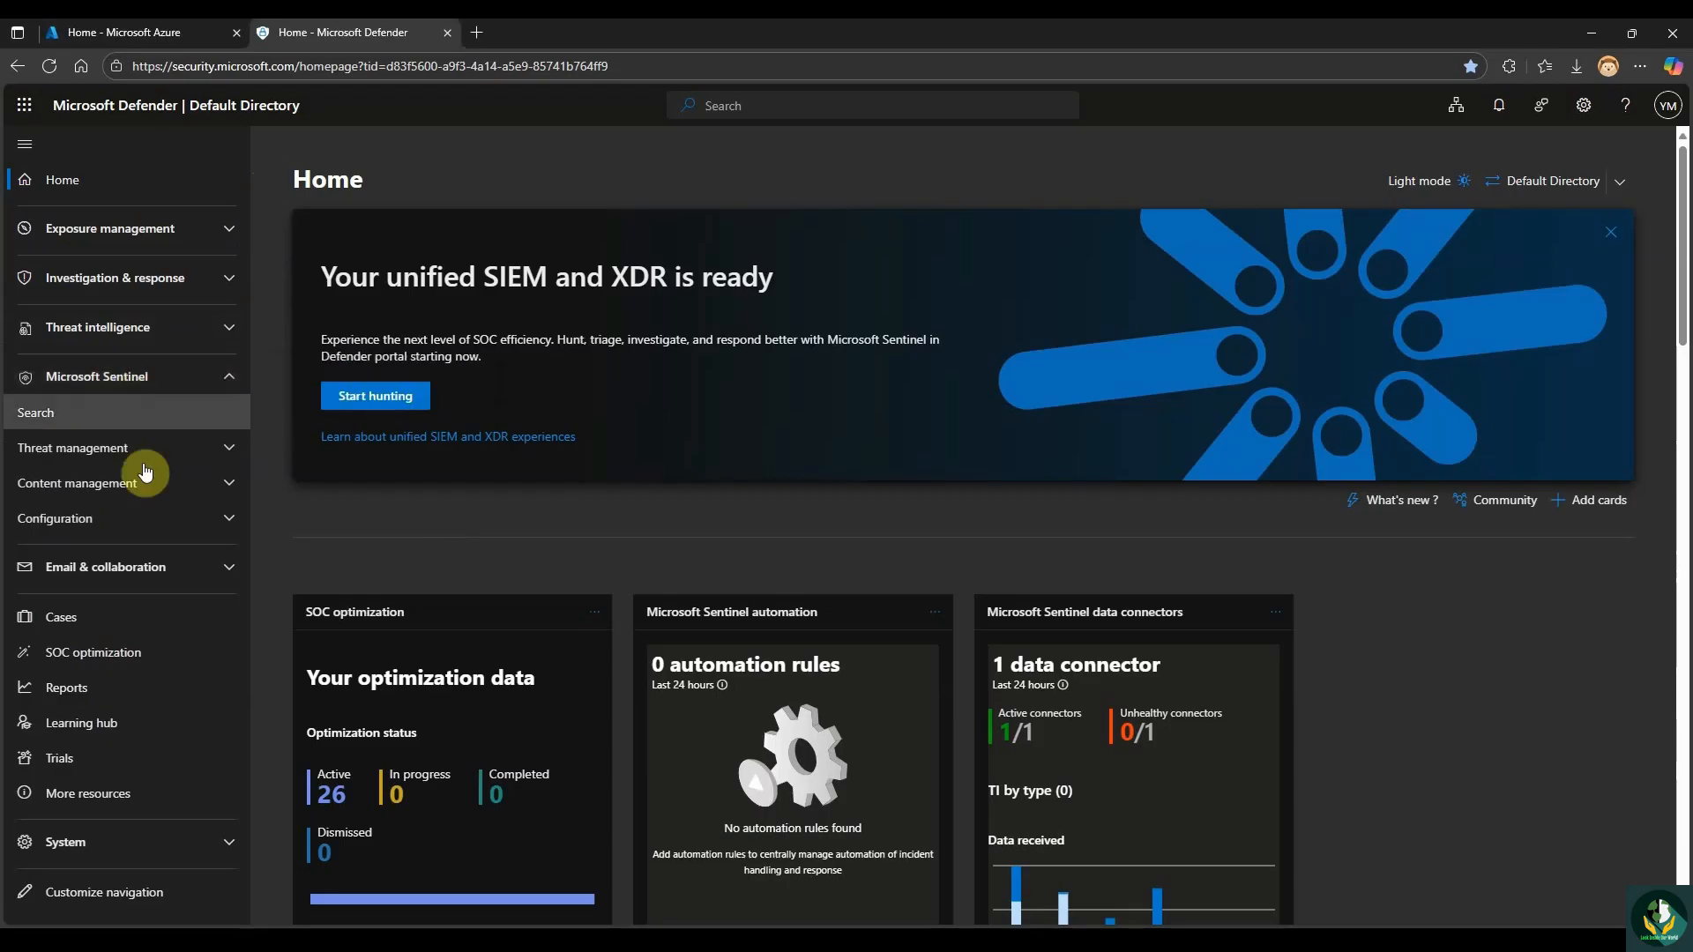
{"action": "left_click", "coordinate": [233, 521]}
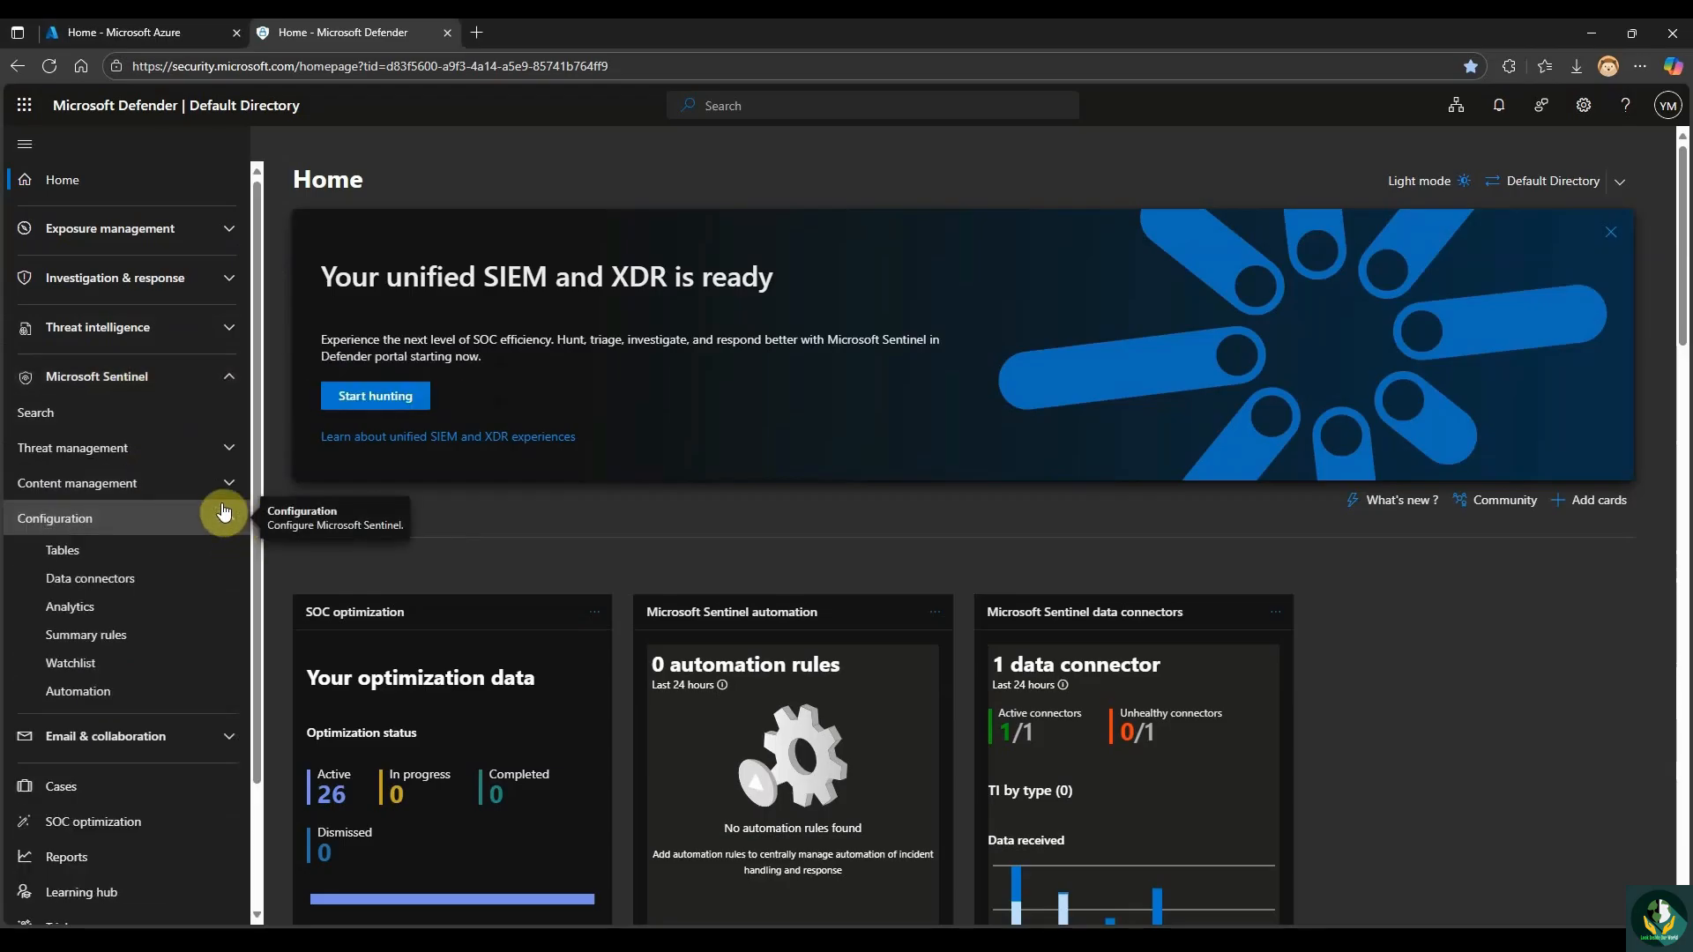
{"action": "left_click", "coordinate": [139, 585]}
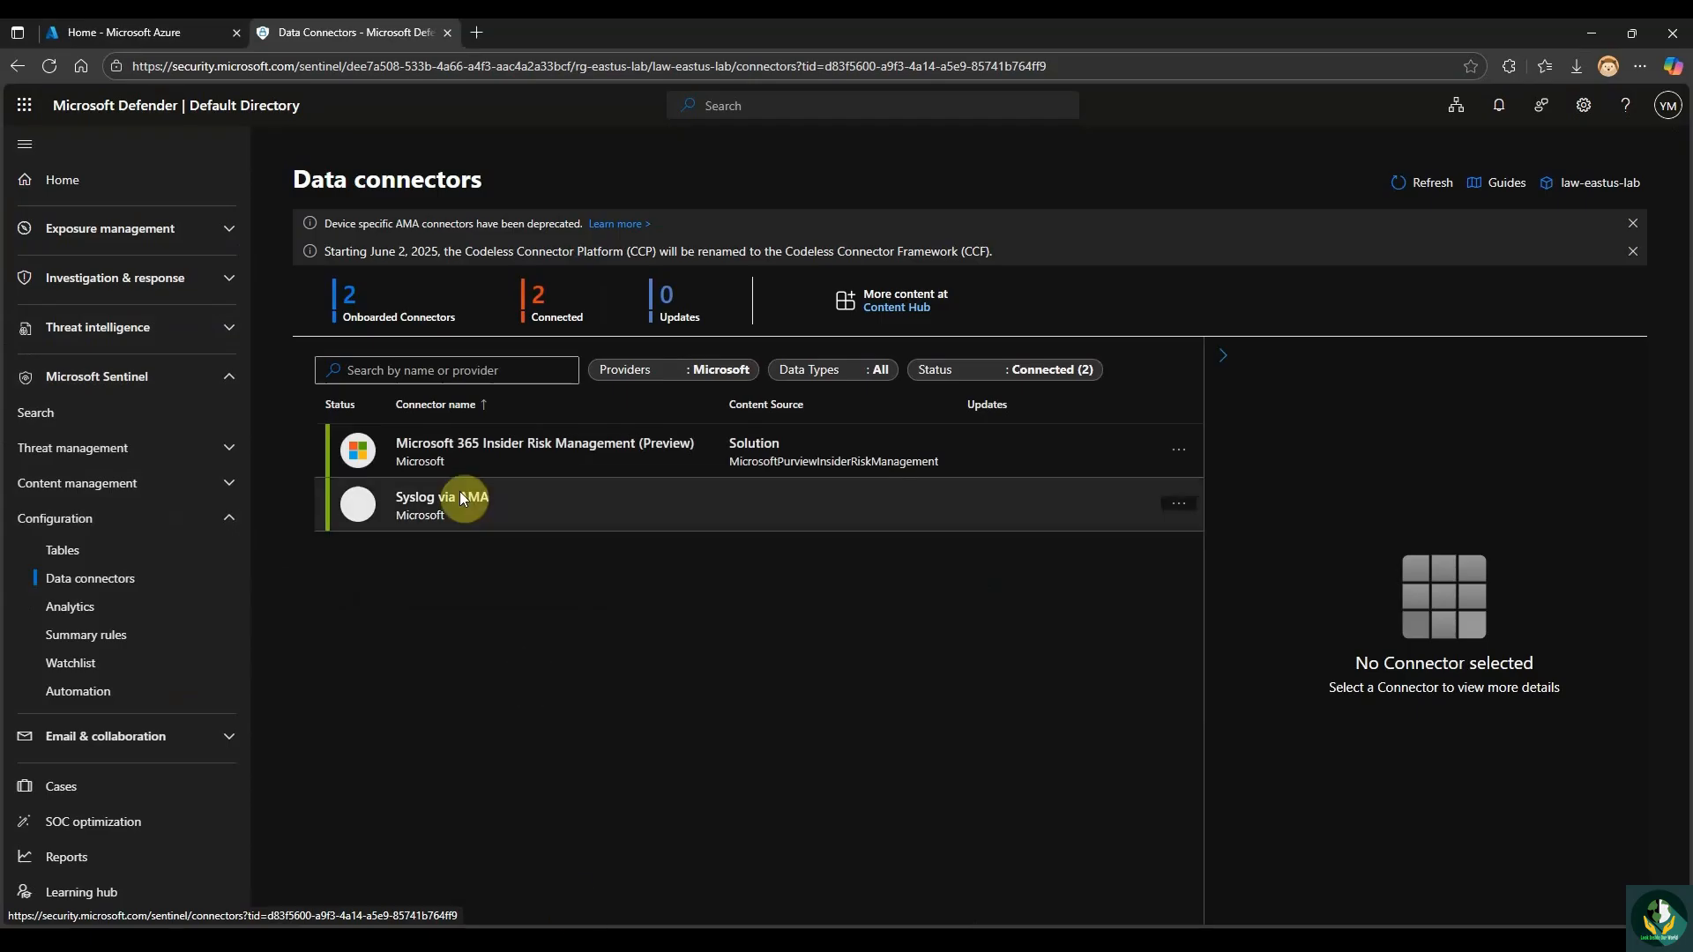
{"action": "left_click", "coordinate": [465, 374]}
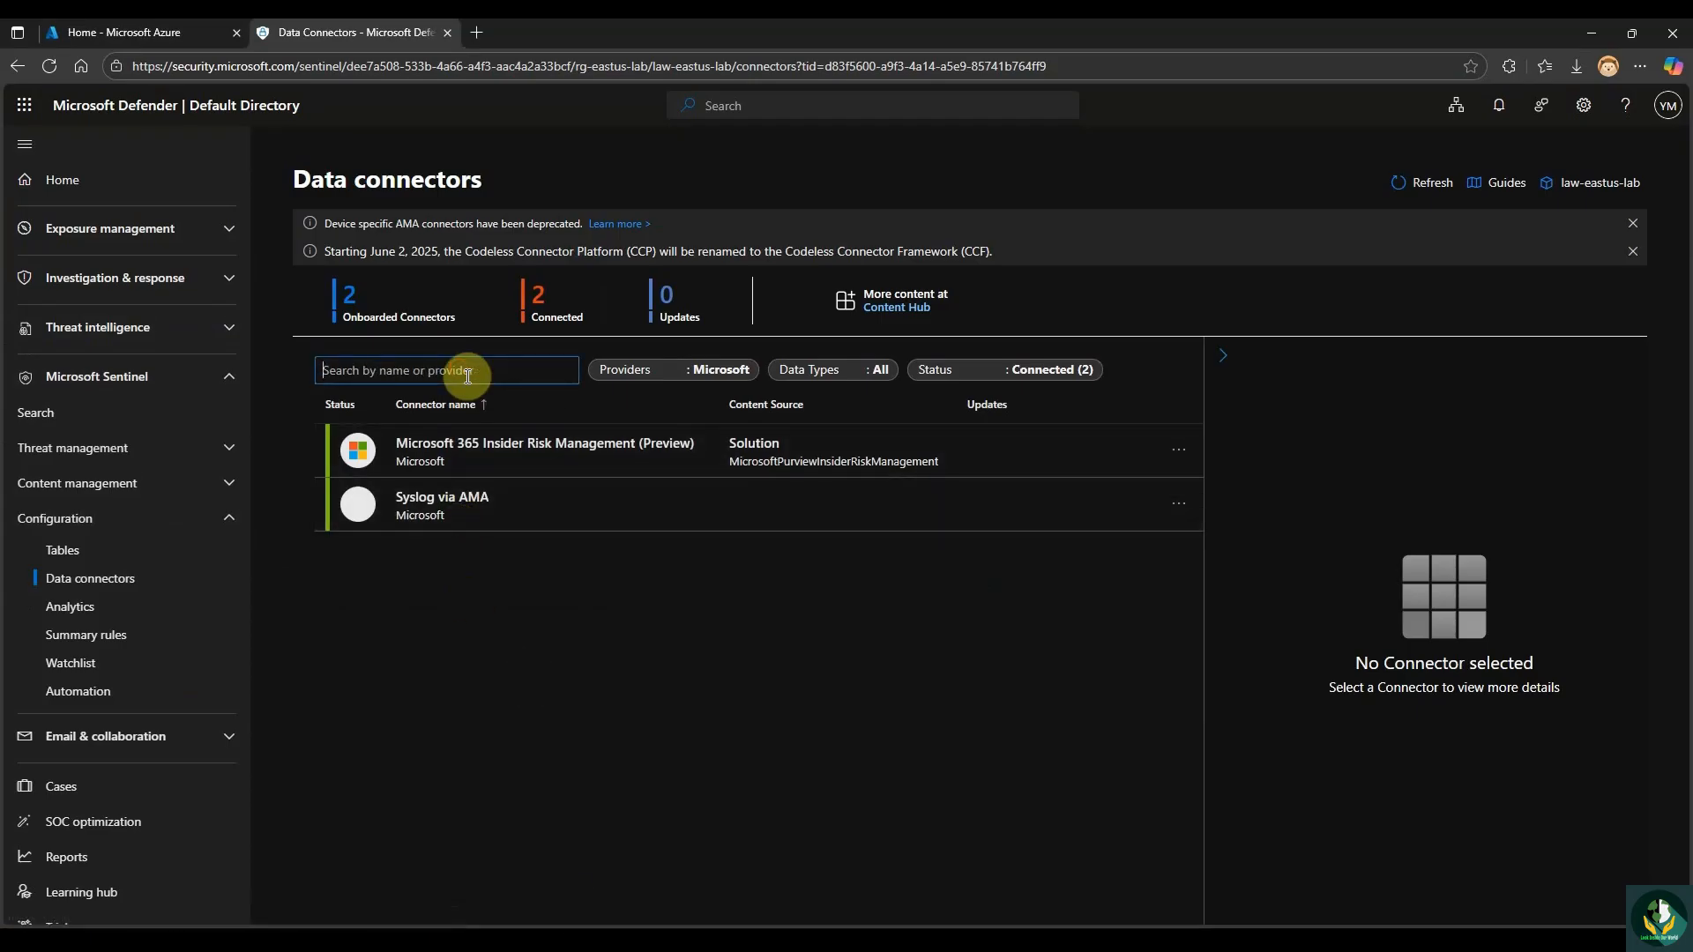
{"action": "type", "text": "Microsoft Entr"}
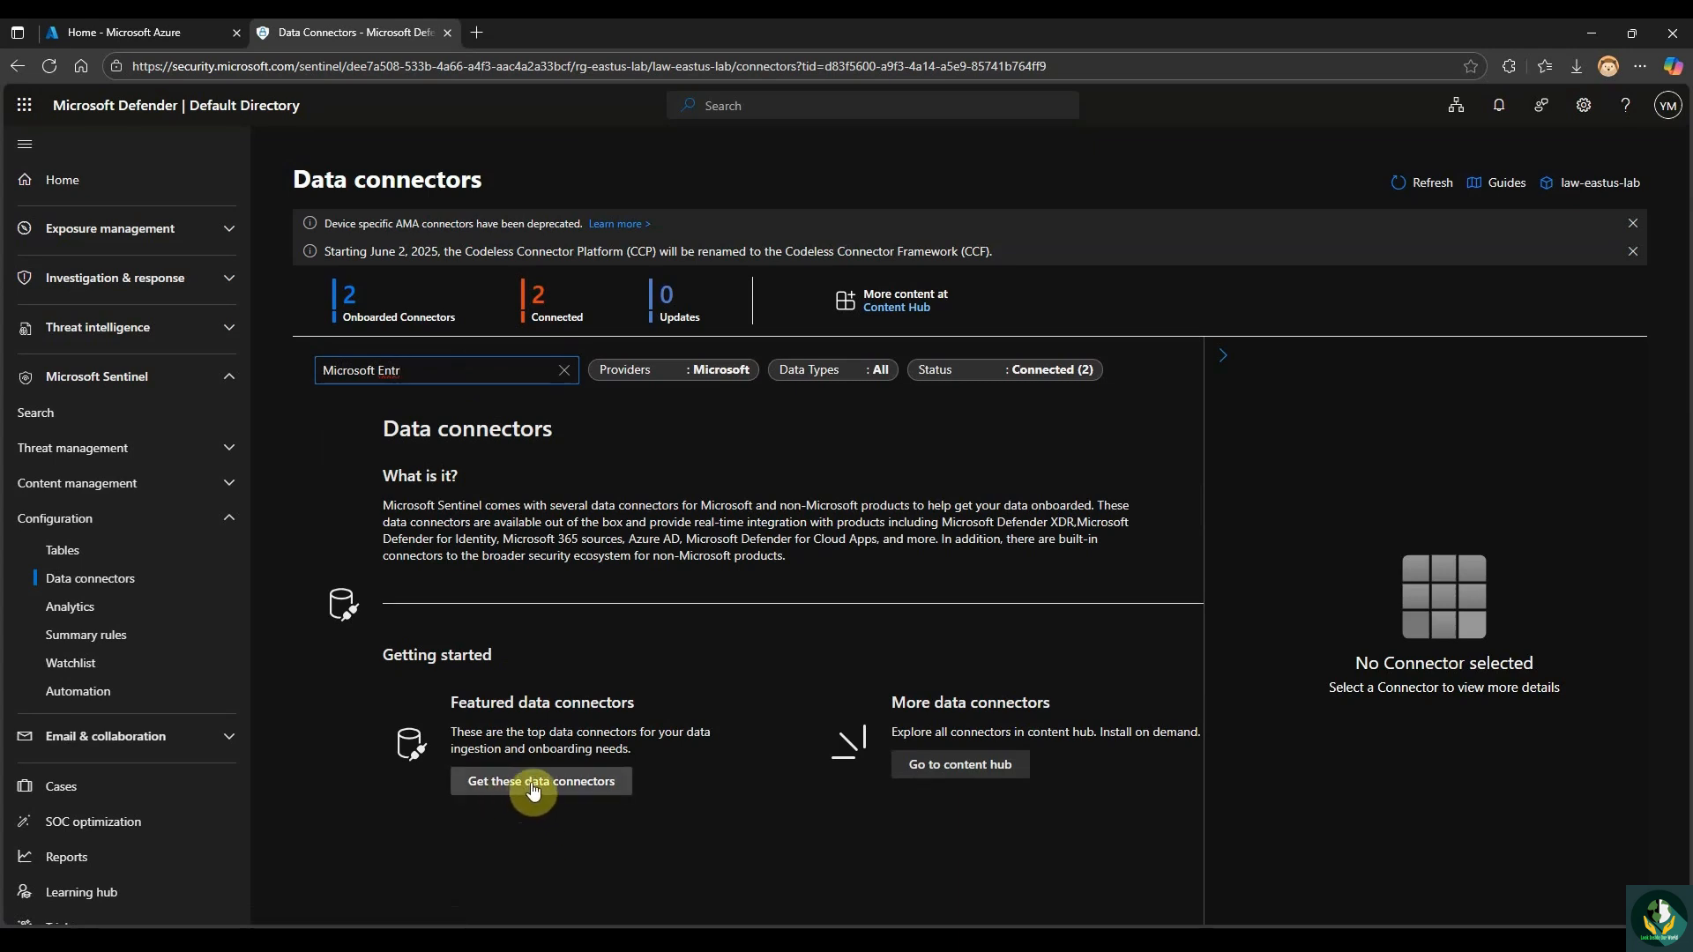
Go from the featured data connectors to the Content hub and search it for "Microsoft Entra ID".
{"action": "left_click", "coordinate": [534, 783]}
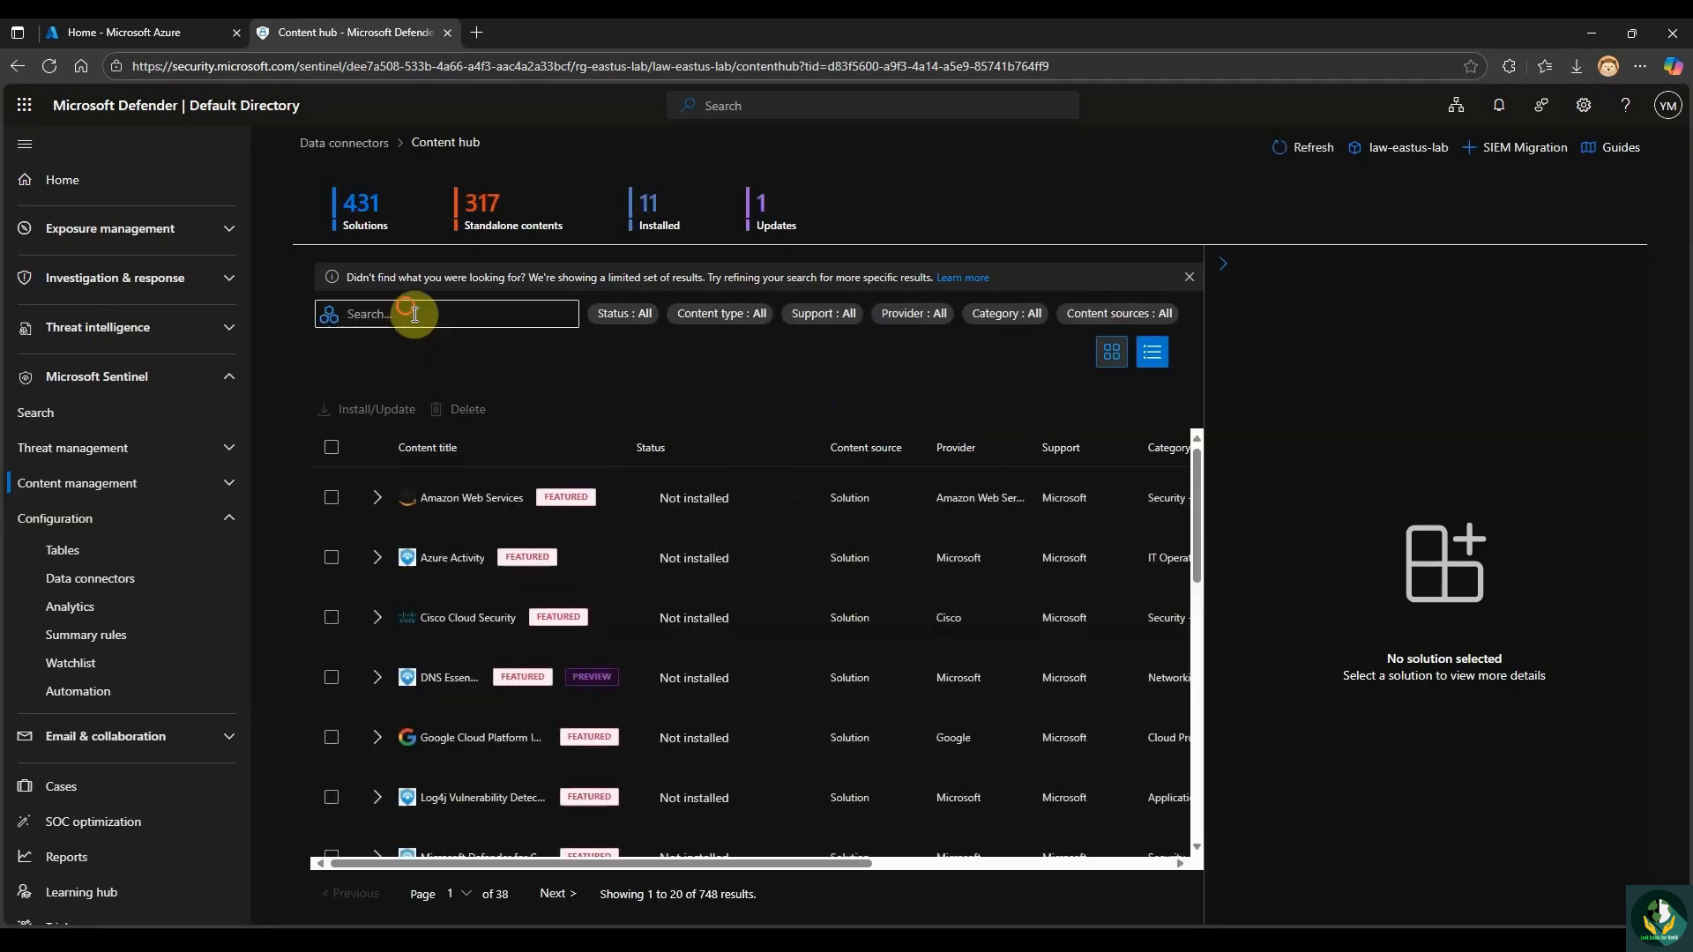
{"action": "left_click", "coordinate": [414, 314]}
{"action": "type", "text": "Microsoft"}
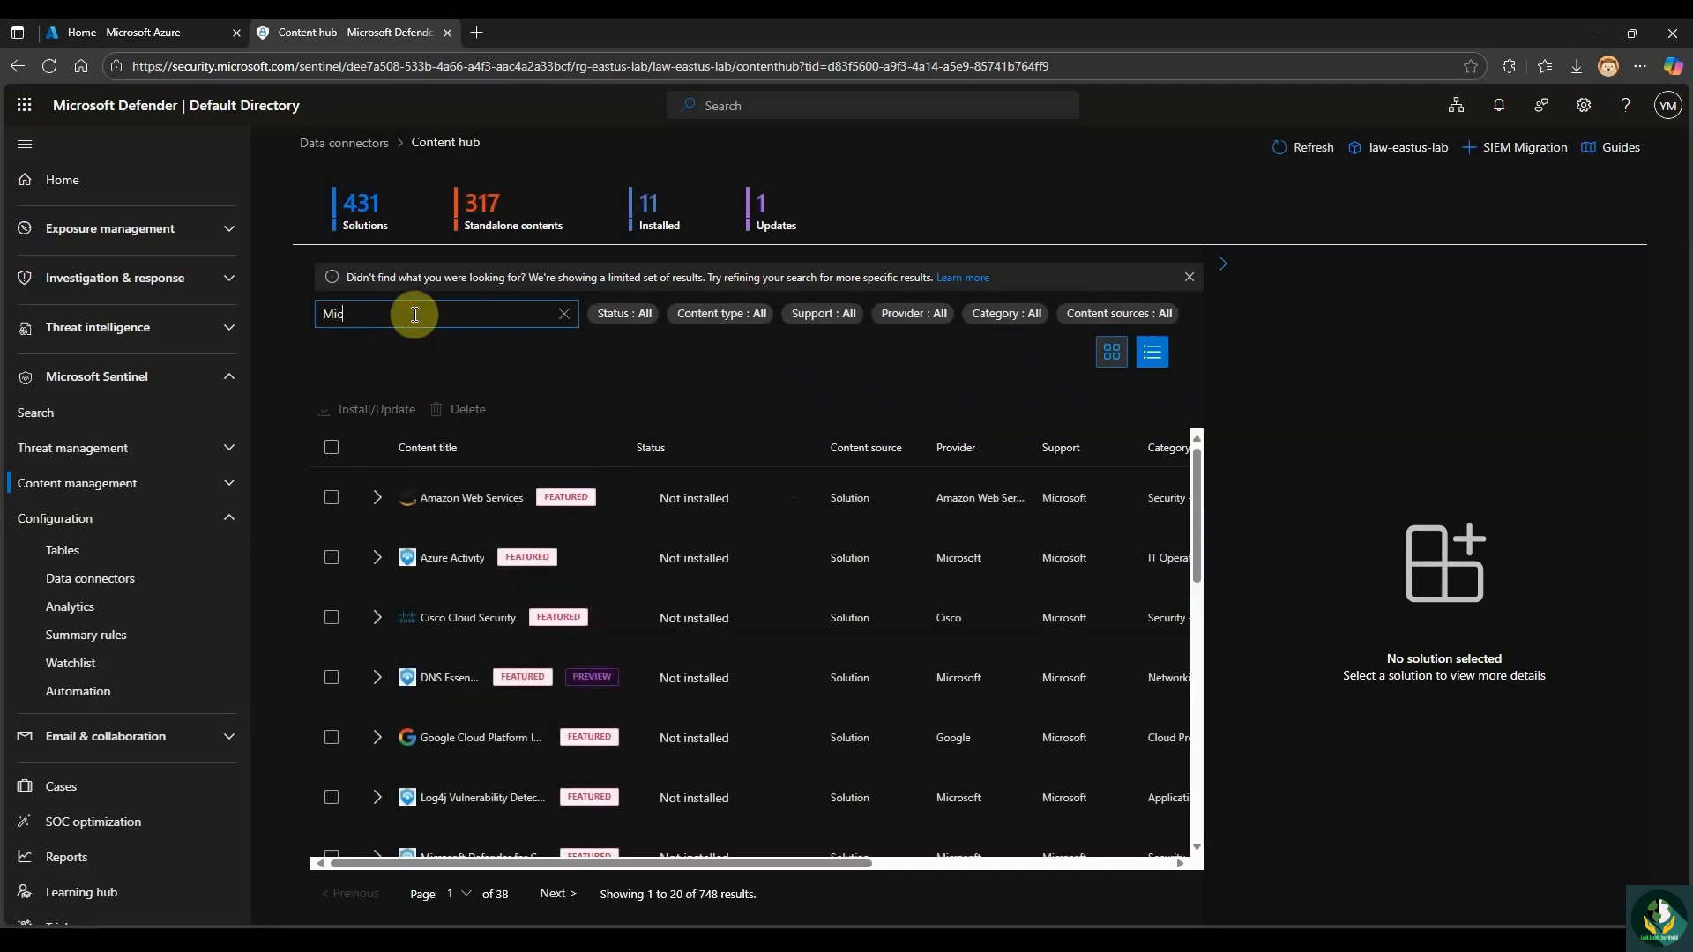
{"action": "type", "text": "tra ID"}
{"action": "key", "text": "Return"}
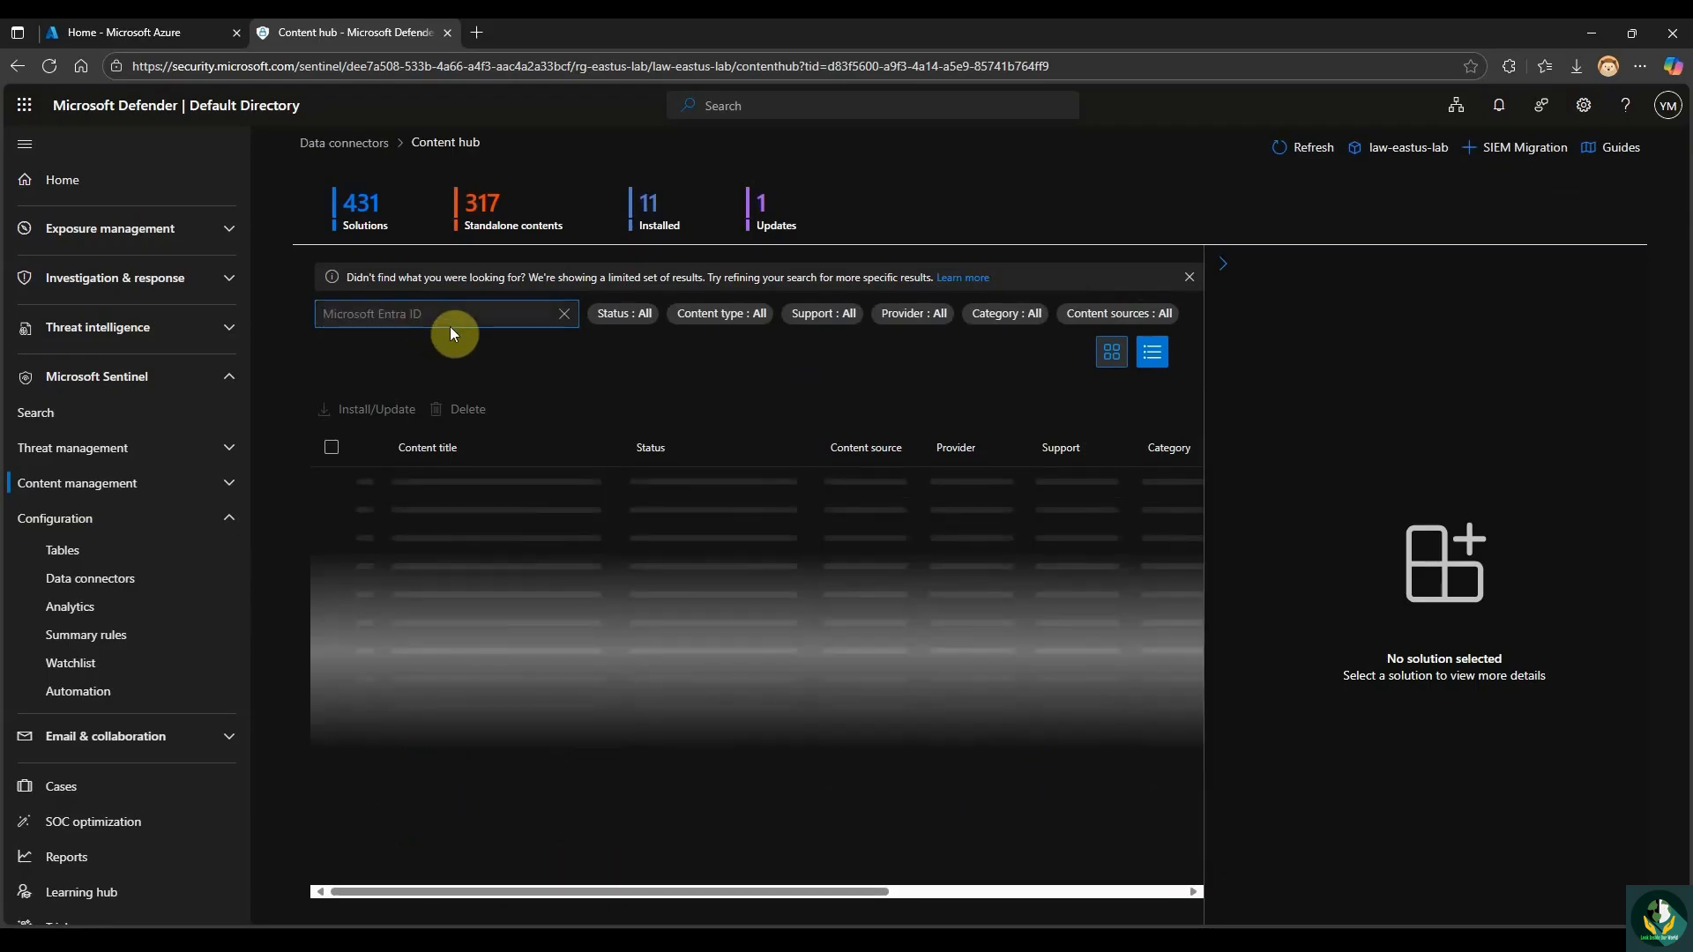
Locate the featured Microsoft Entra ID solution in the Content hub results and install it.
{"action": "scroll", "coordinate": [529, 612], "scroll_direction": "down", "scroll_amount": 2}
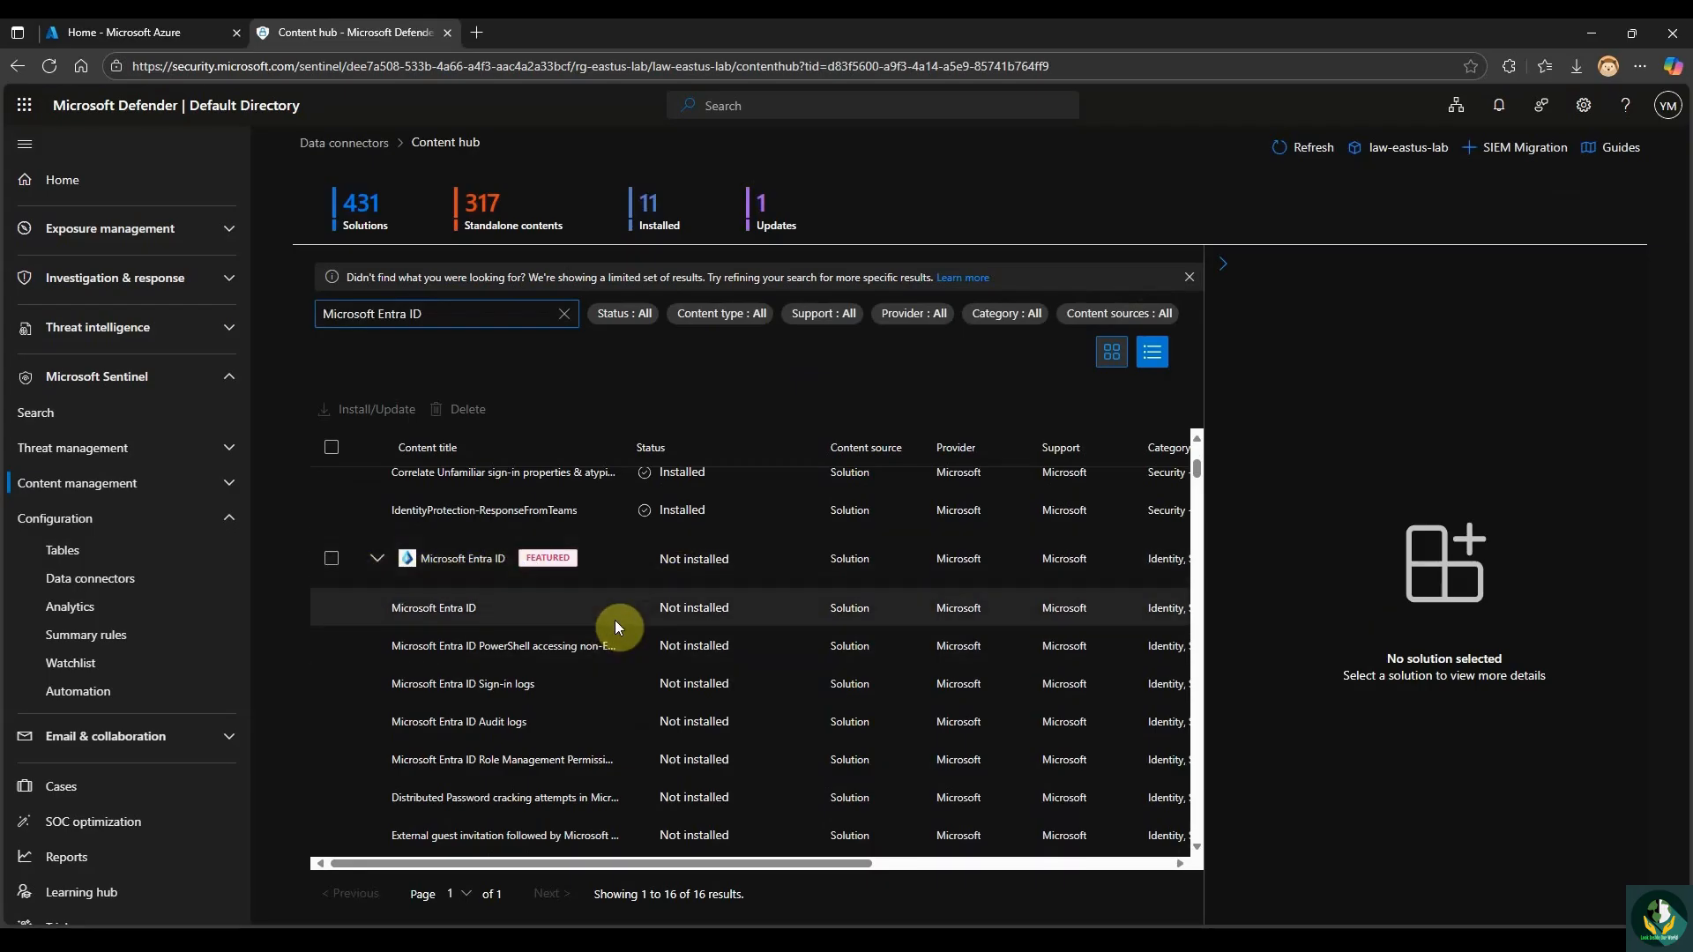
{"action": "scroll", "coordinate": [493, 635], "scroll_direction": "up", "scroll_amount": 1}
{"action": "left_click", "coordinate": [379, 648]}
{"action": "left_click", "coordinate": [382, 650]}
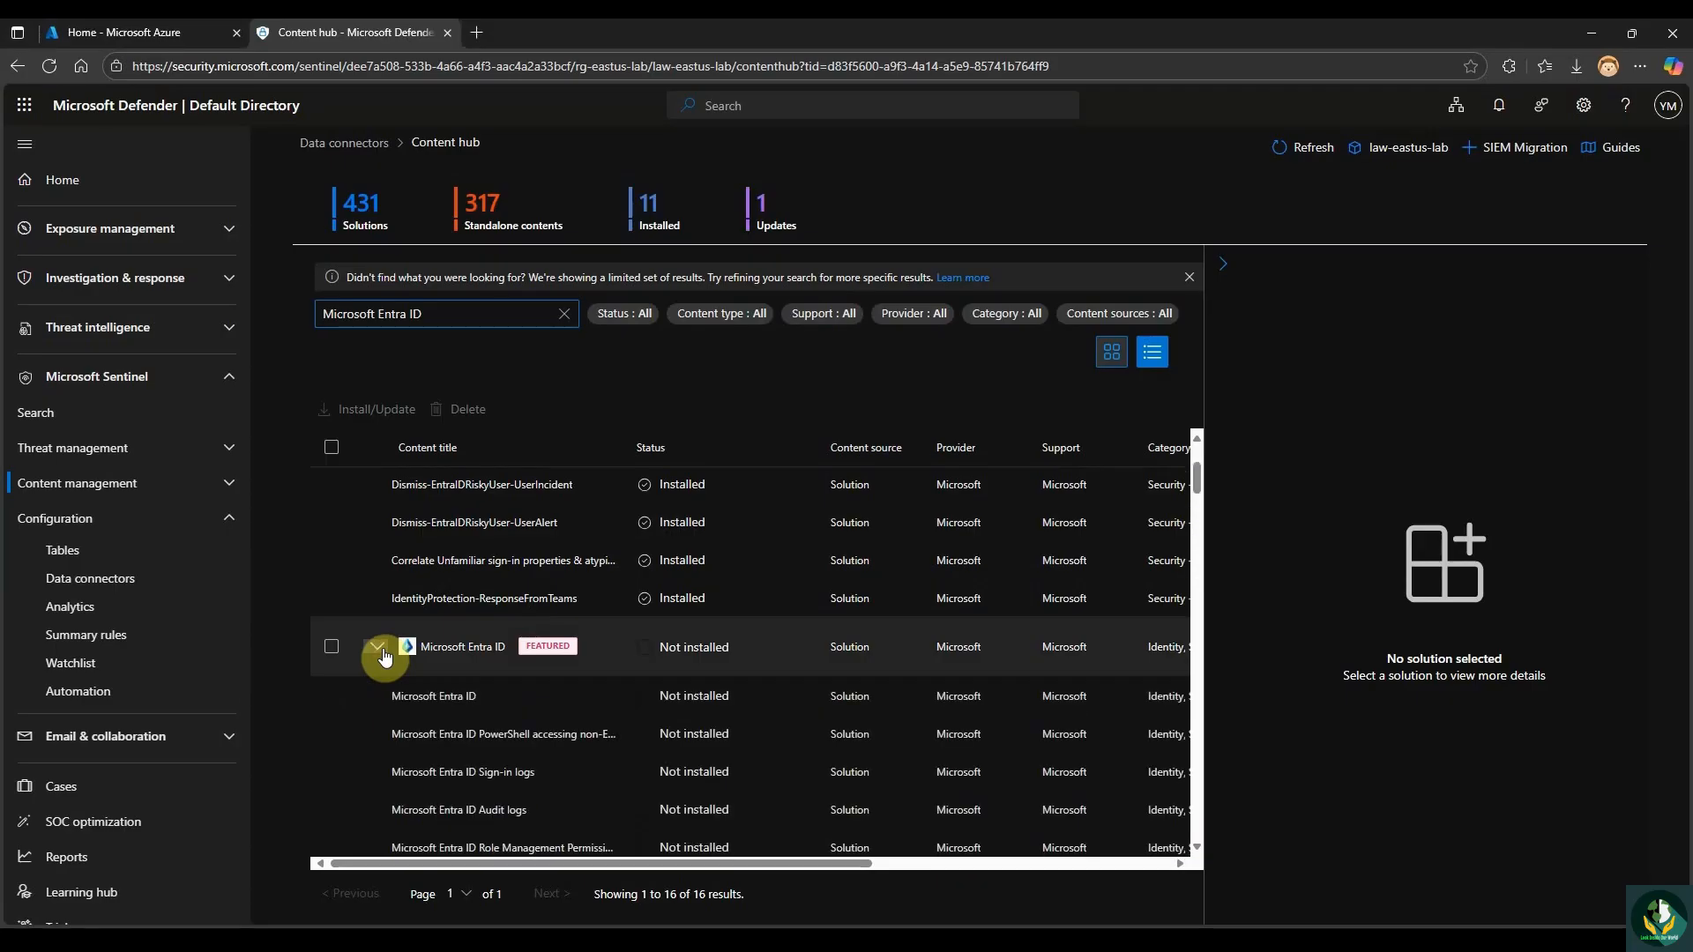
{"action": "scroll", "coordinate": [379, 651], "scroll_direction": "down", "scroll_amount": 2}
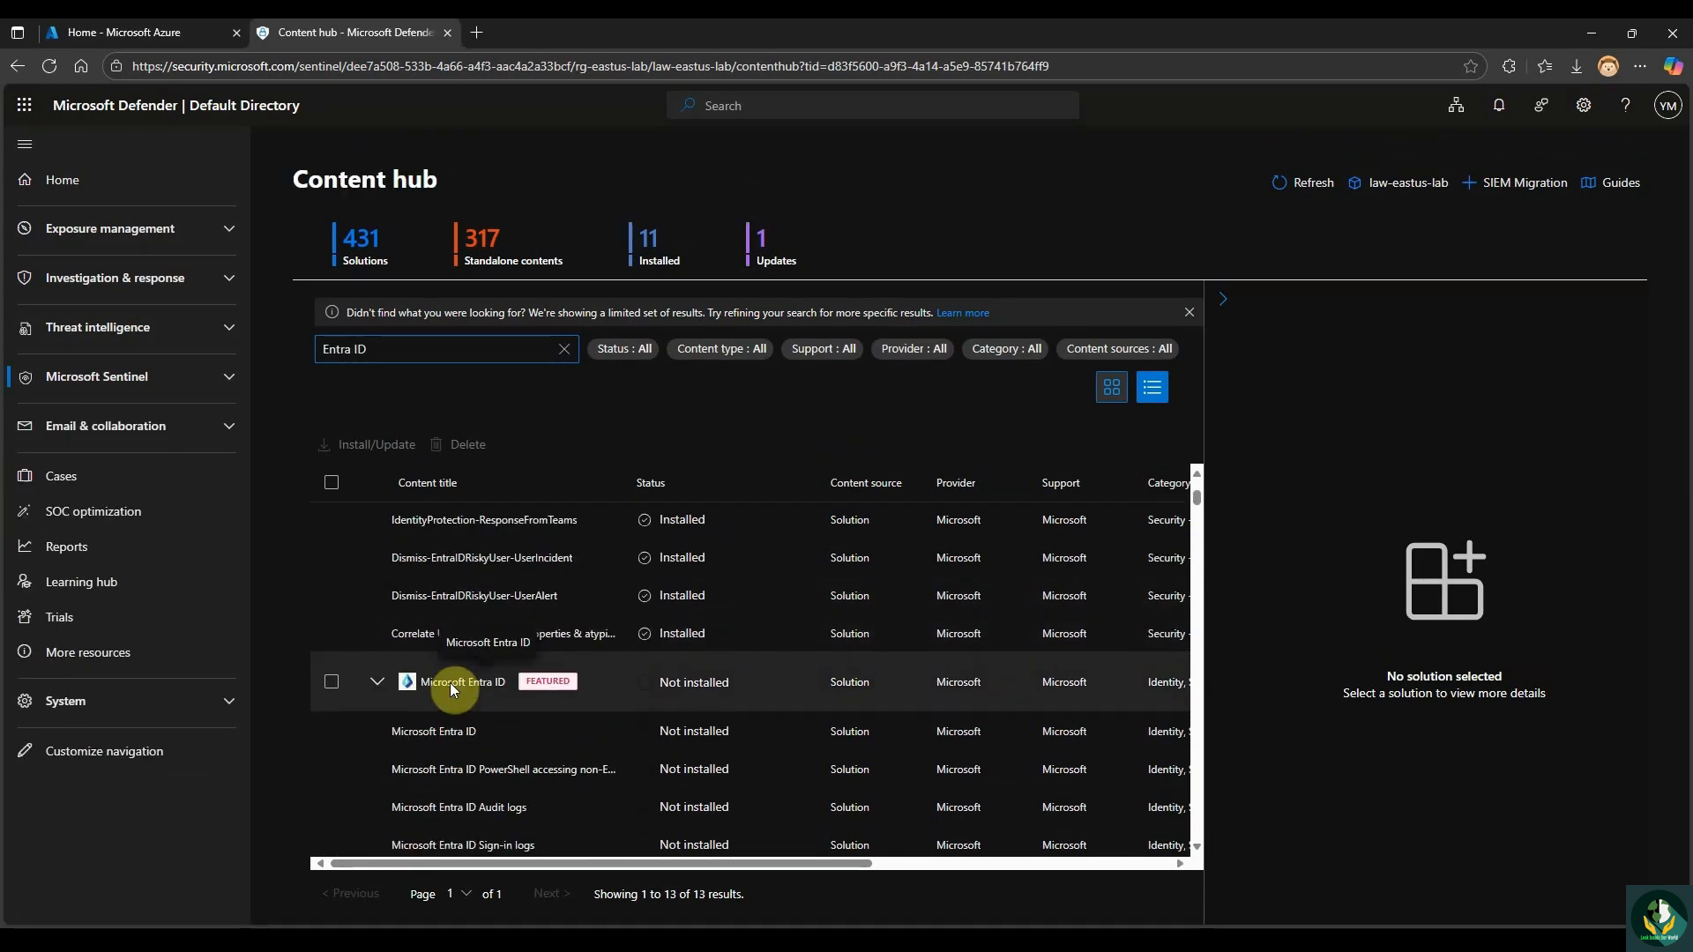
{"action": "left_click", "coordinate": [450, 682]}
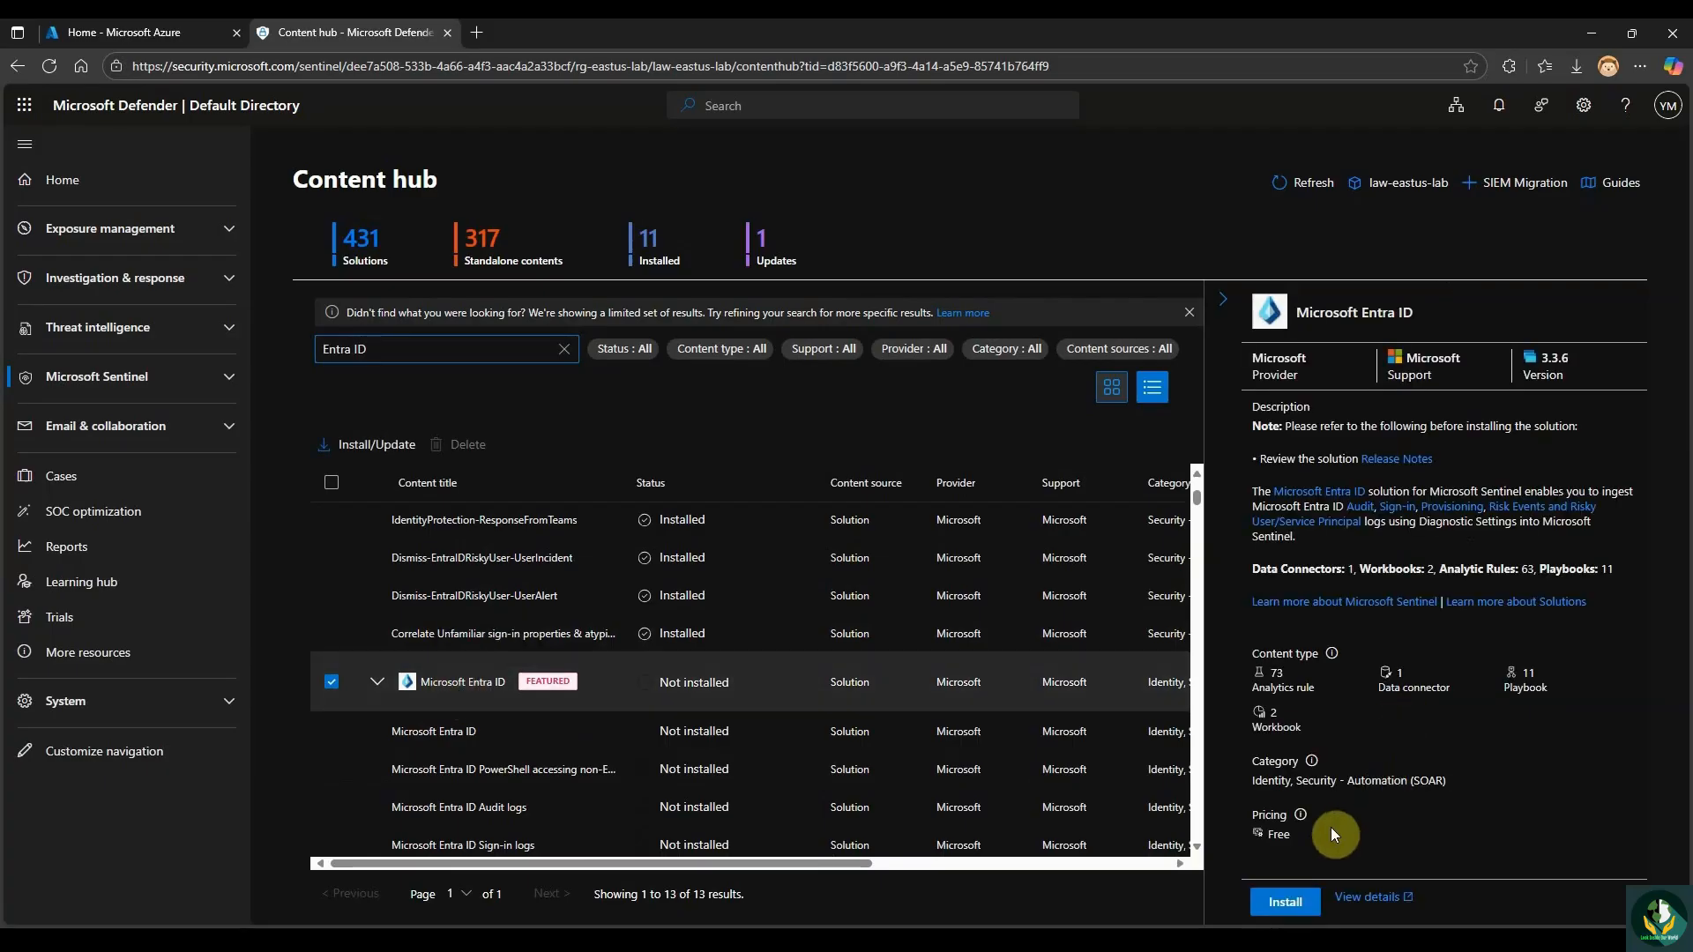
{"action": "left_click", "coordinate": [1287, 906]}
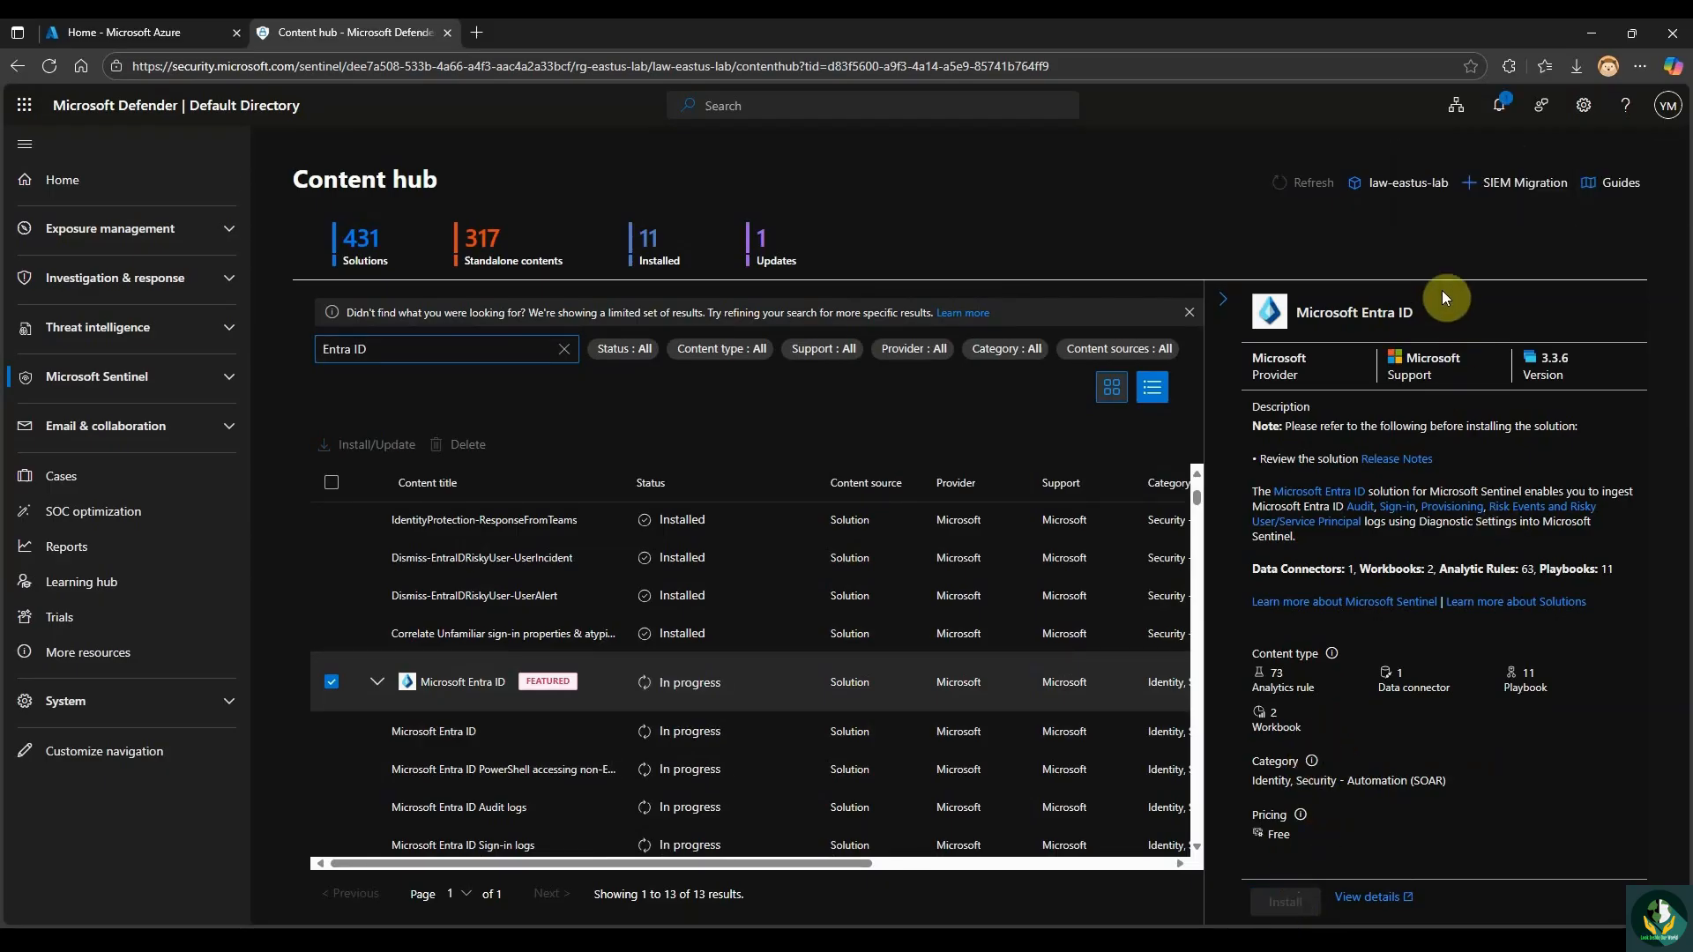
Check the installation notification and the installation status of the Microsoft Entra ID solution in the Content hub.
{"action": "left_click", "coordinate": [1500, 108]}
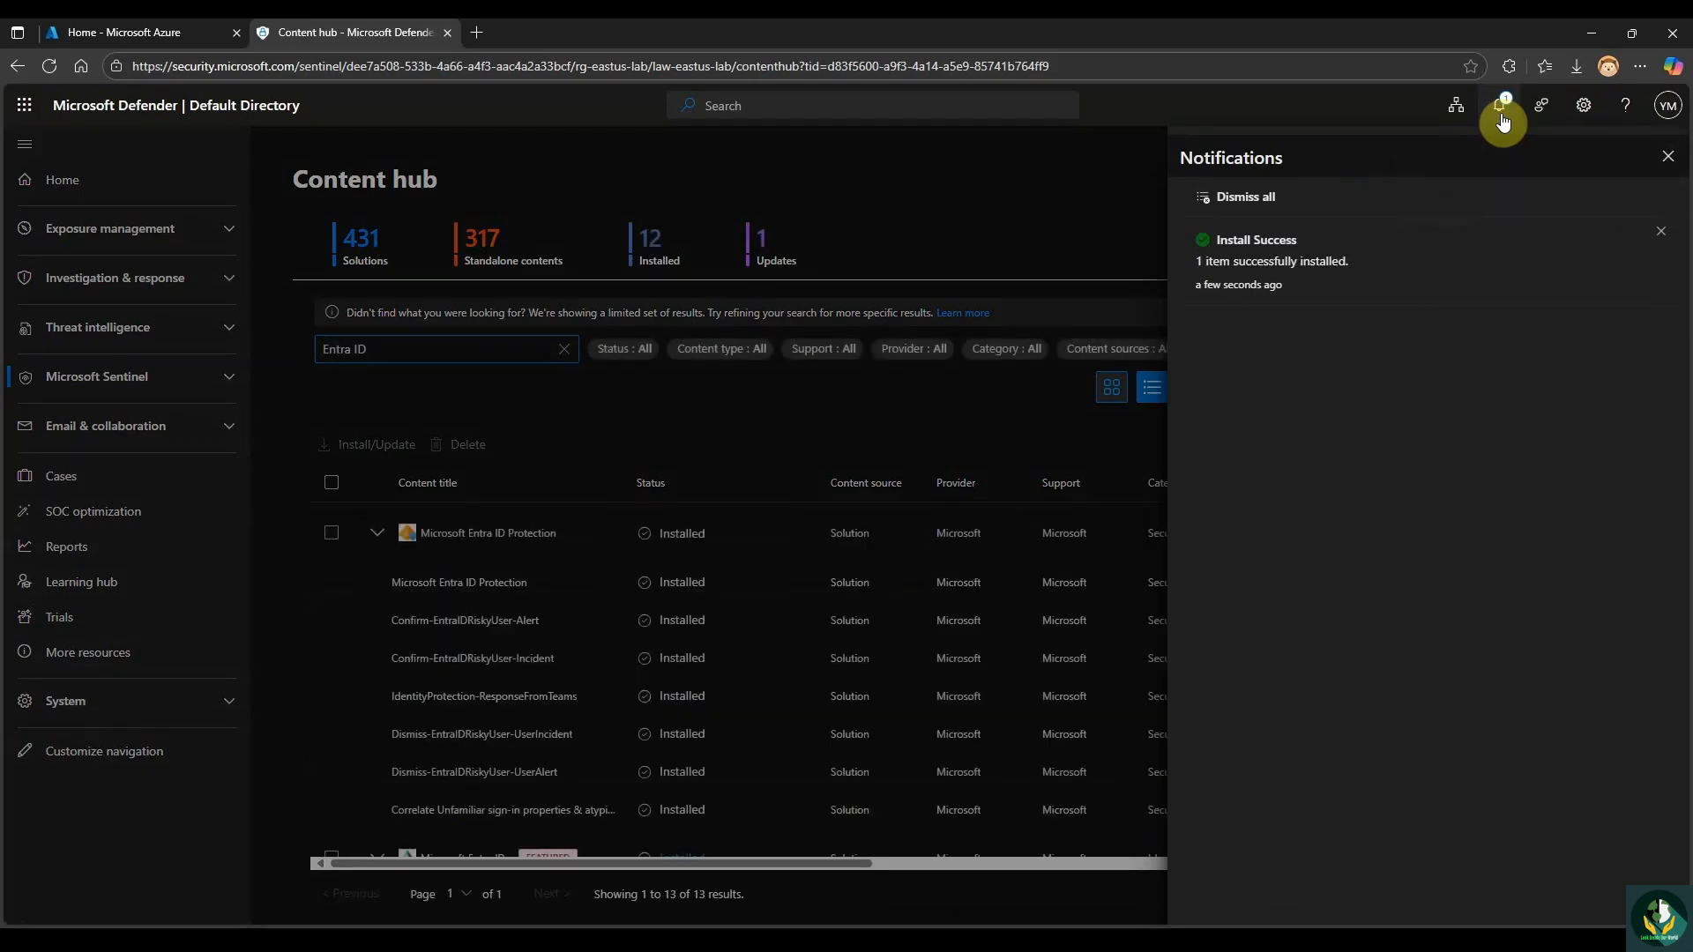
{"action": "left_click", "coordinate": [1667, 157]}
{"action": "scroll", "coordinate": [678, 692], "scroll_direction": "down", "scroll_amount": 2}
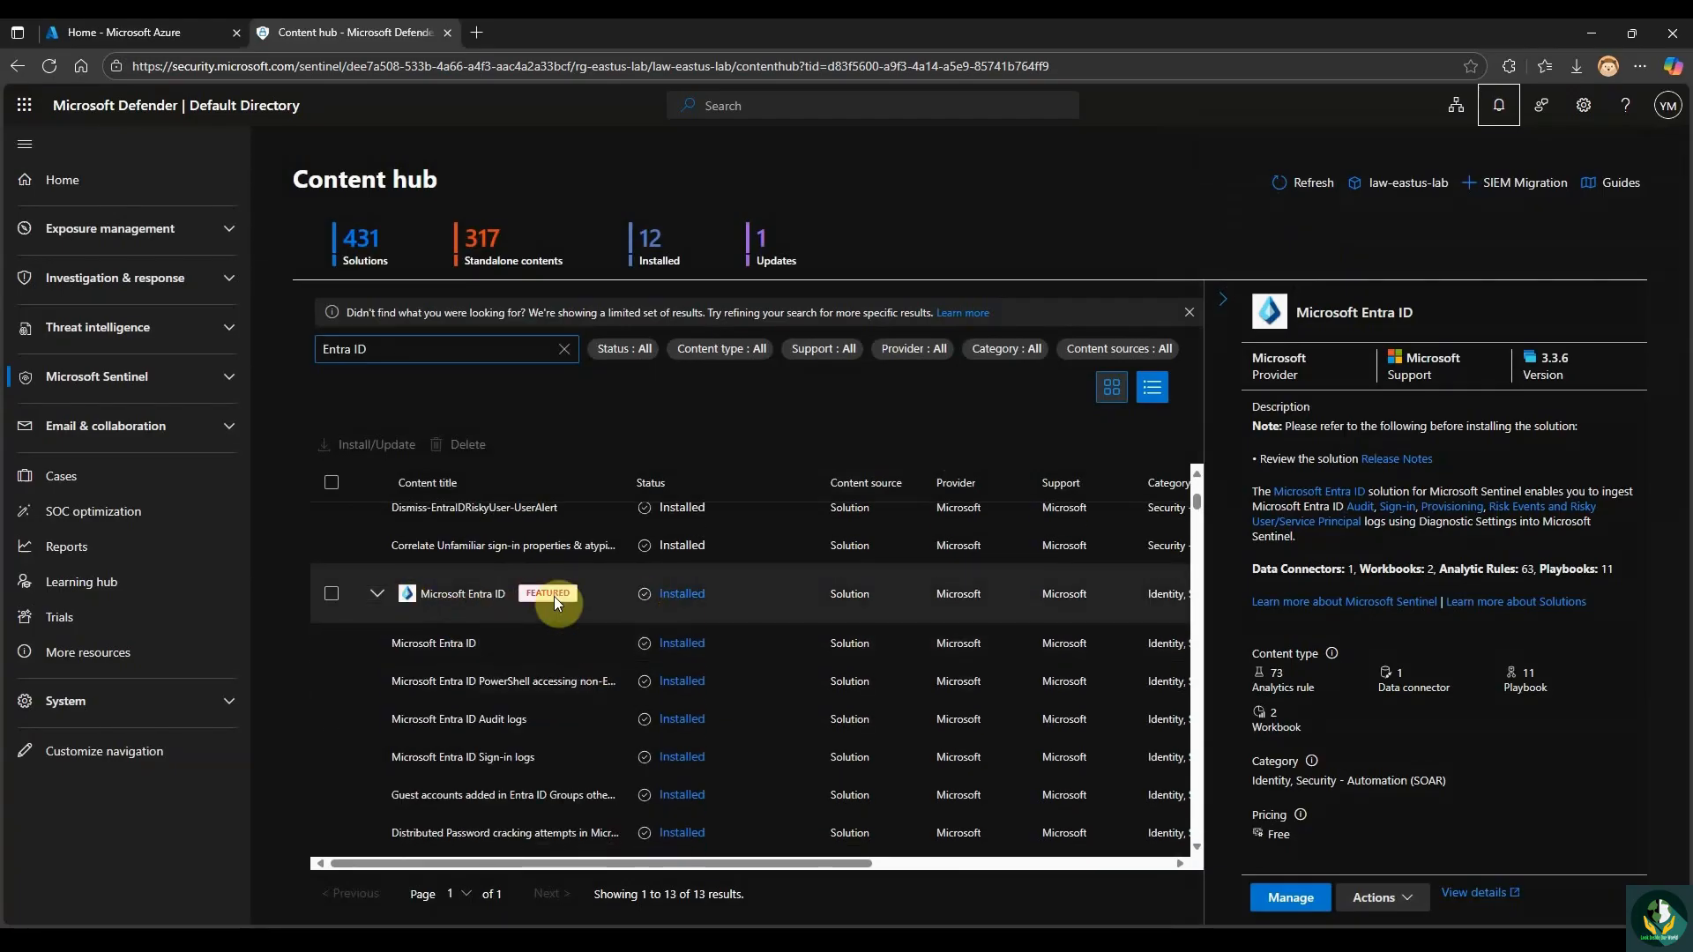
{"action": "left_click", "coordinate": [676, 613]}
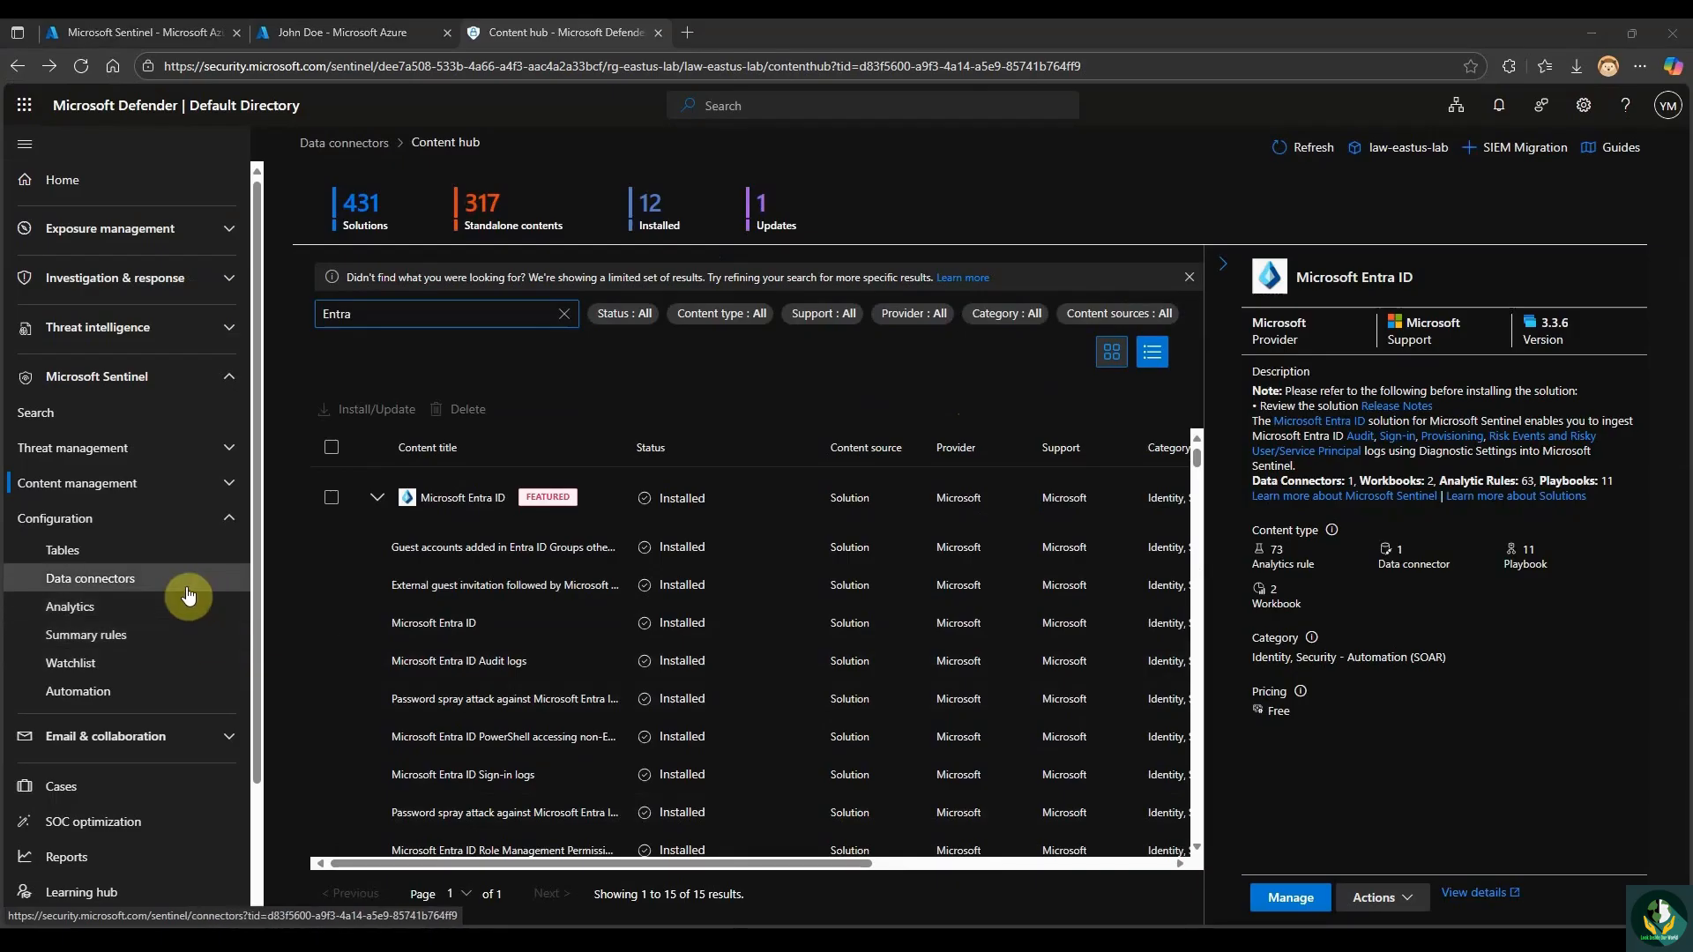
Return to the data connectors and open the Microsoft Entra ID connector's page.
{"action": "left_click", "coordinate": [154, 584]}
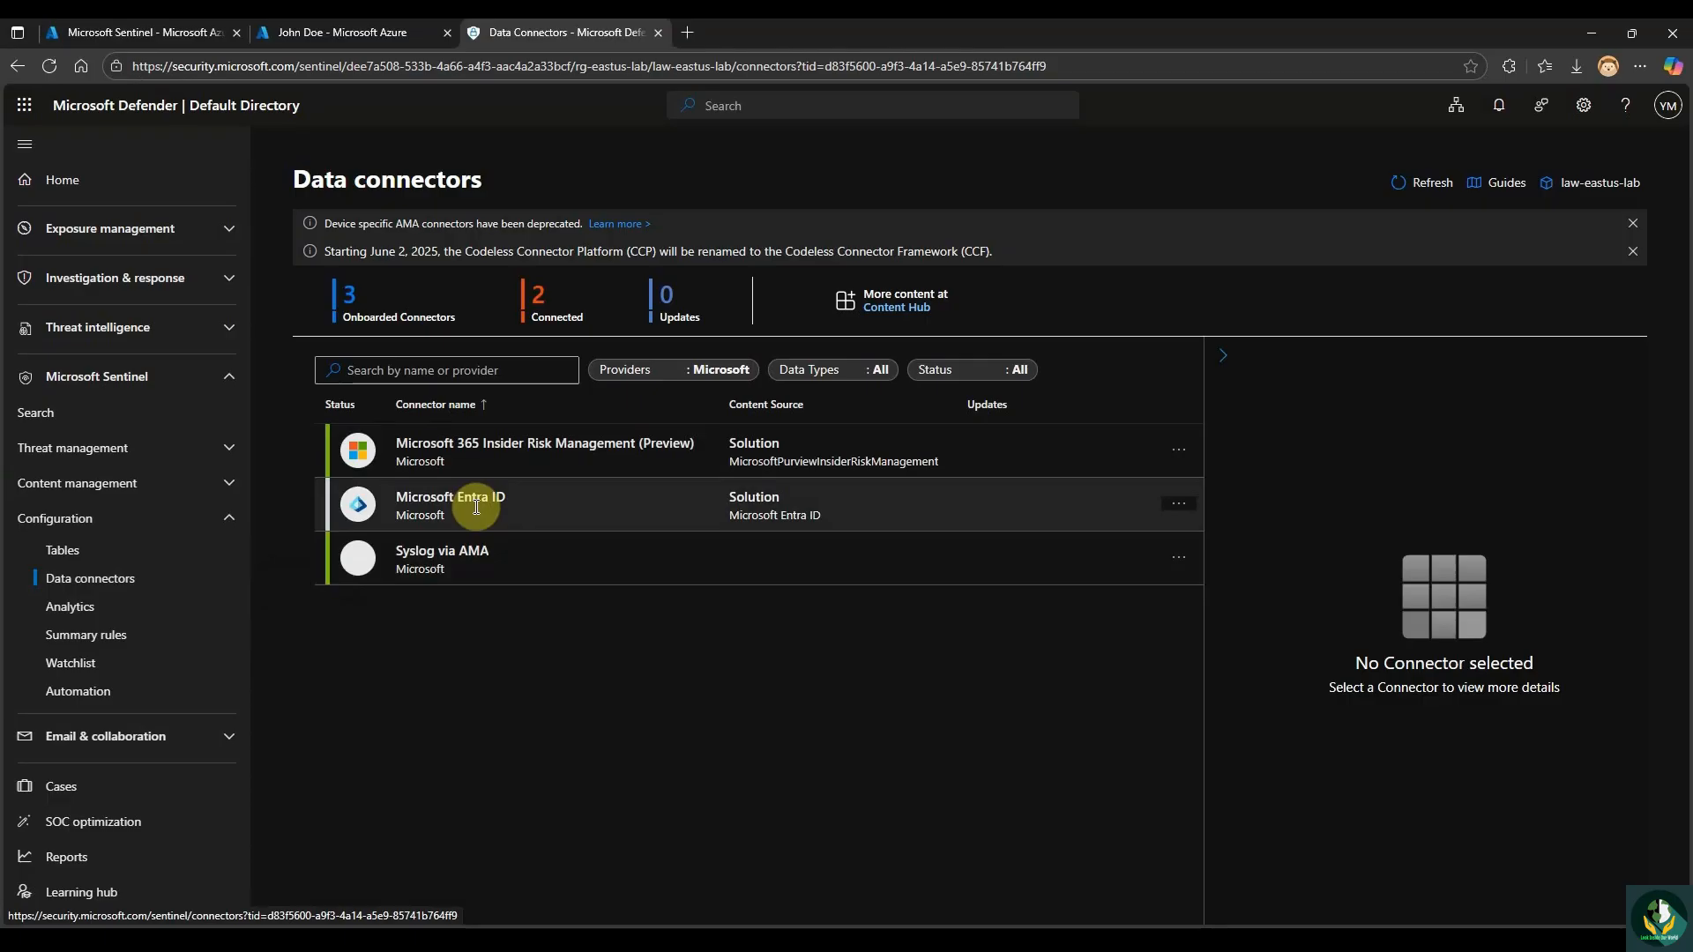
{"action": "left_click", "coordinate": [476, 507]}
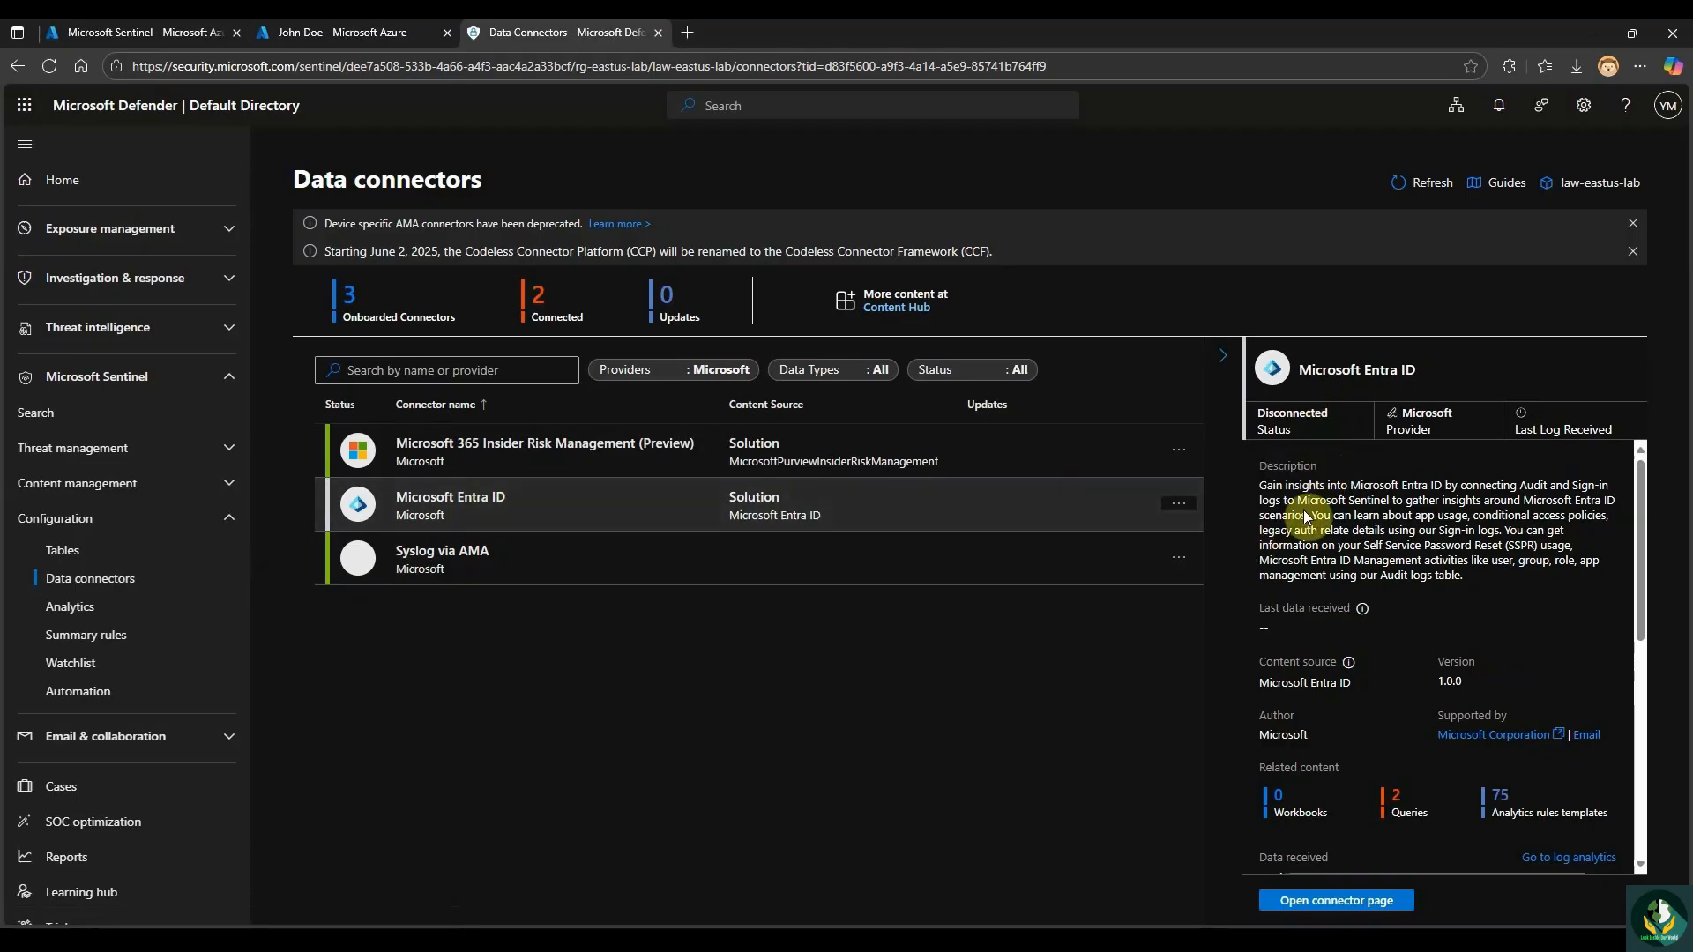
{"action": "left_click", "coordinate": [1338, 901]}
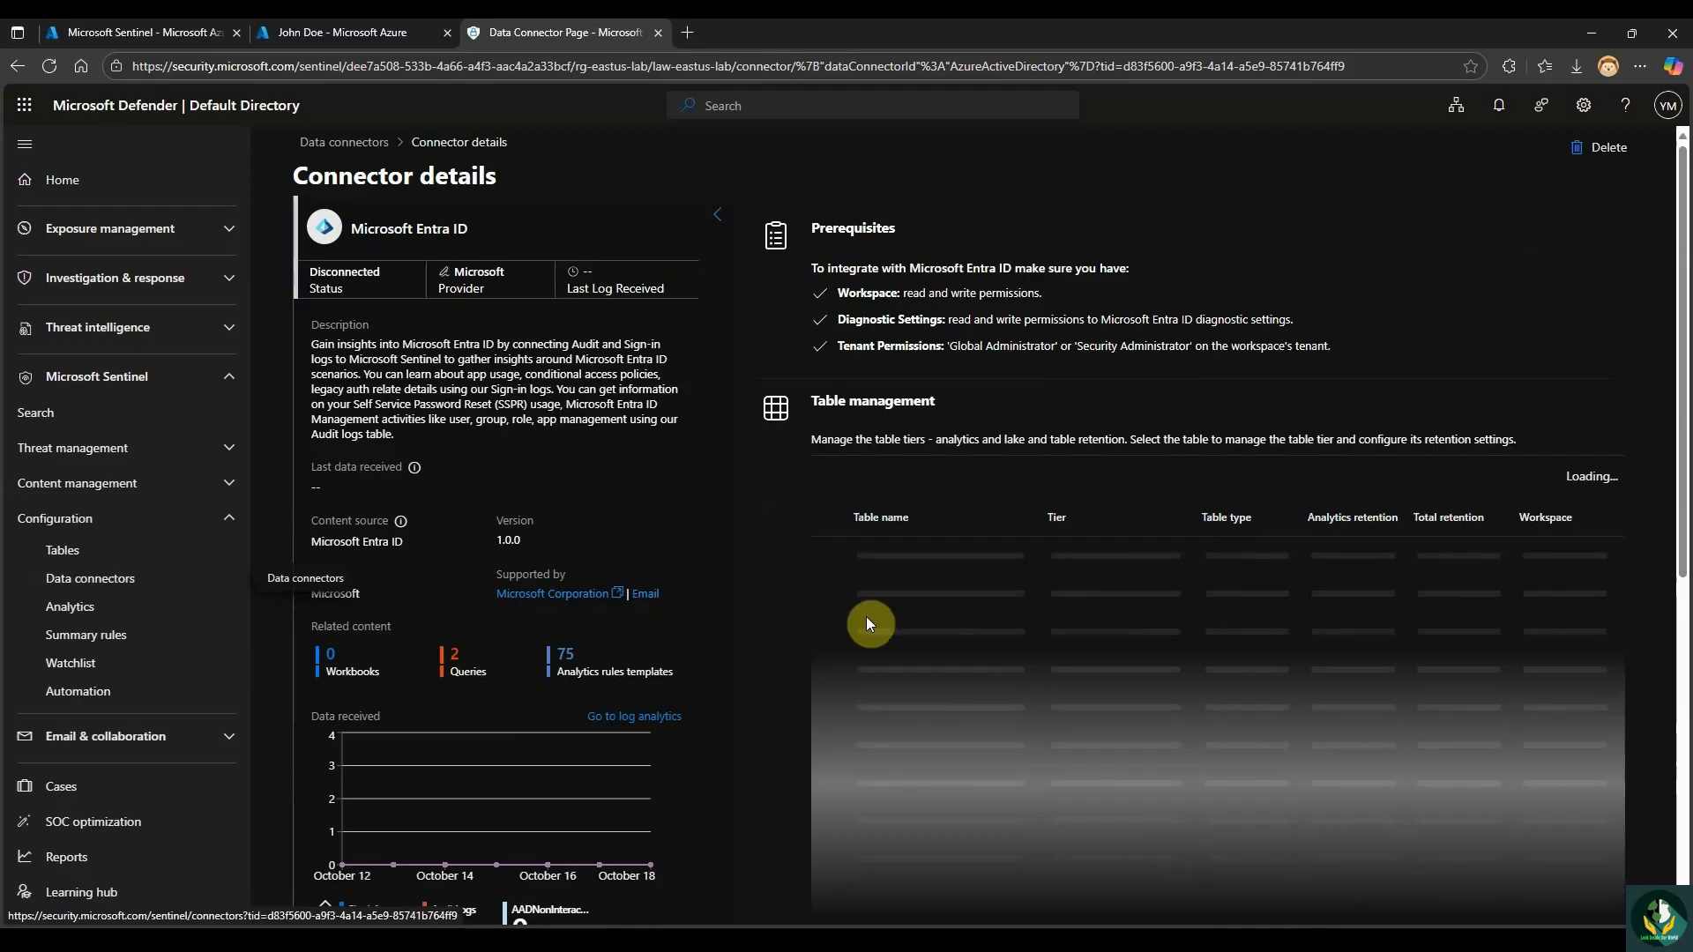
Select every Microsoft Entra ID log type, from Sign-In Logs through Remote Network Health Logs, and apply the connector changes.
{"action": "scroll", "coordinate": [997, 516], "scroll_direction": "down", "scroll_amount": 1}
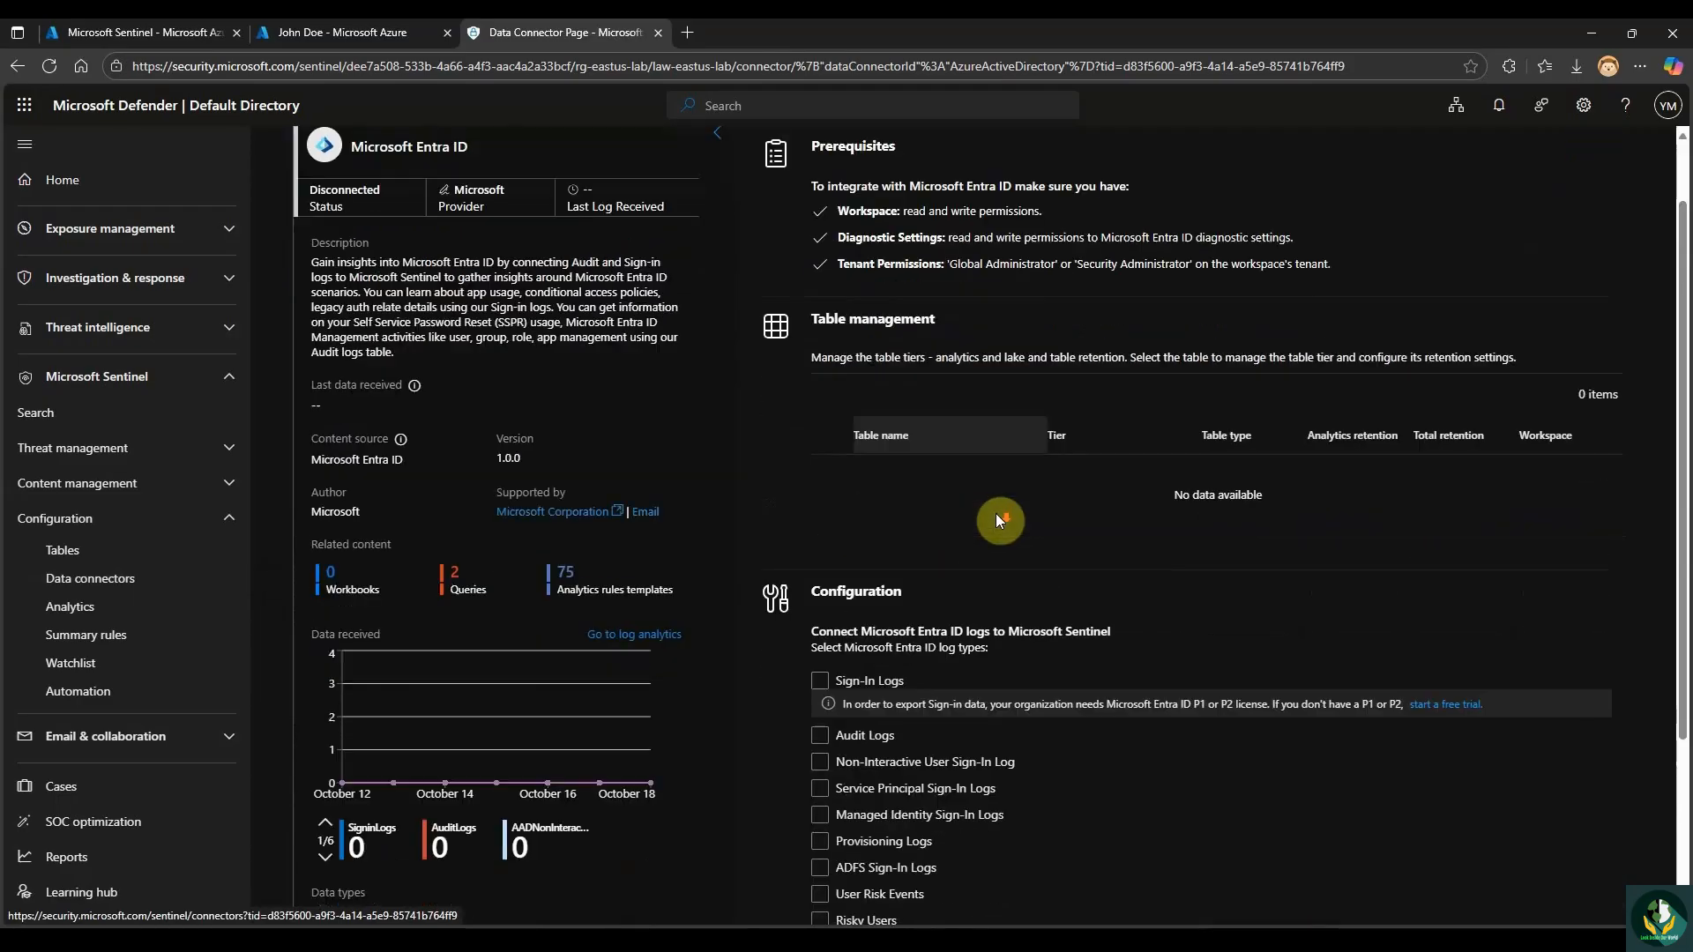
{"action": "scroll", "coordinate": [996, 513], "scroll_direction": "down", "scroll_amount": 2}
{"action": "left_click", "coordinate": [873, 498]}
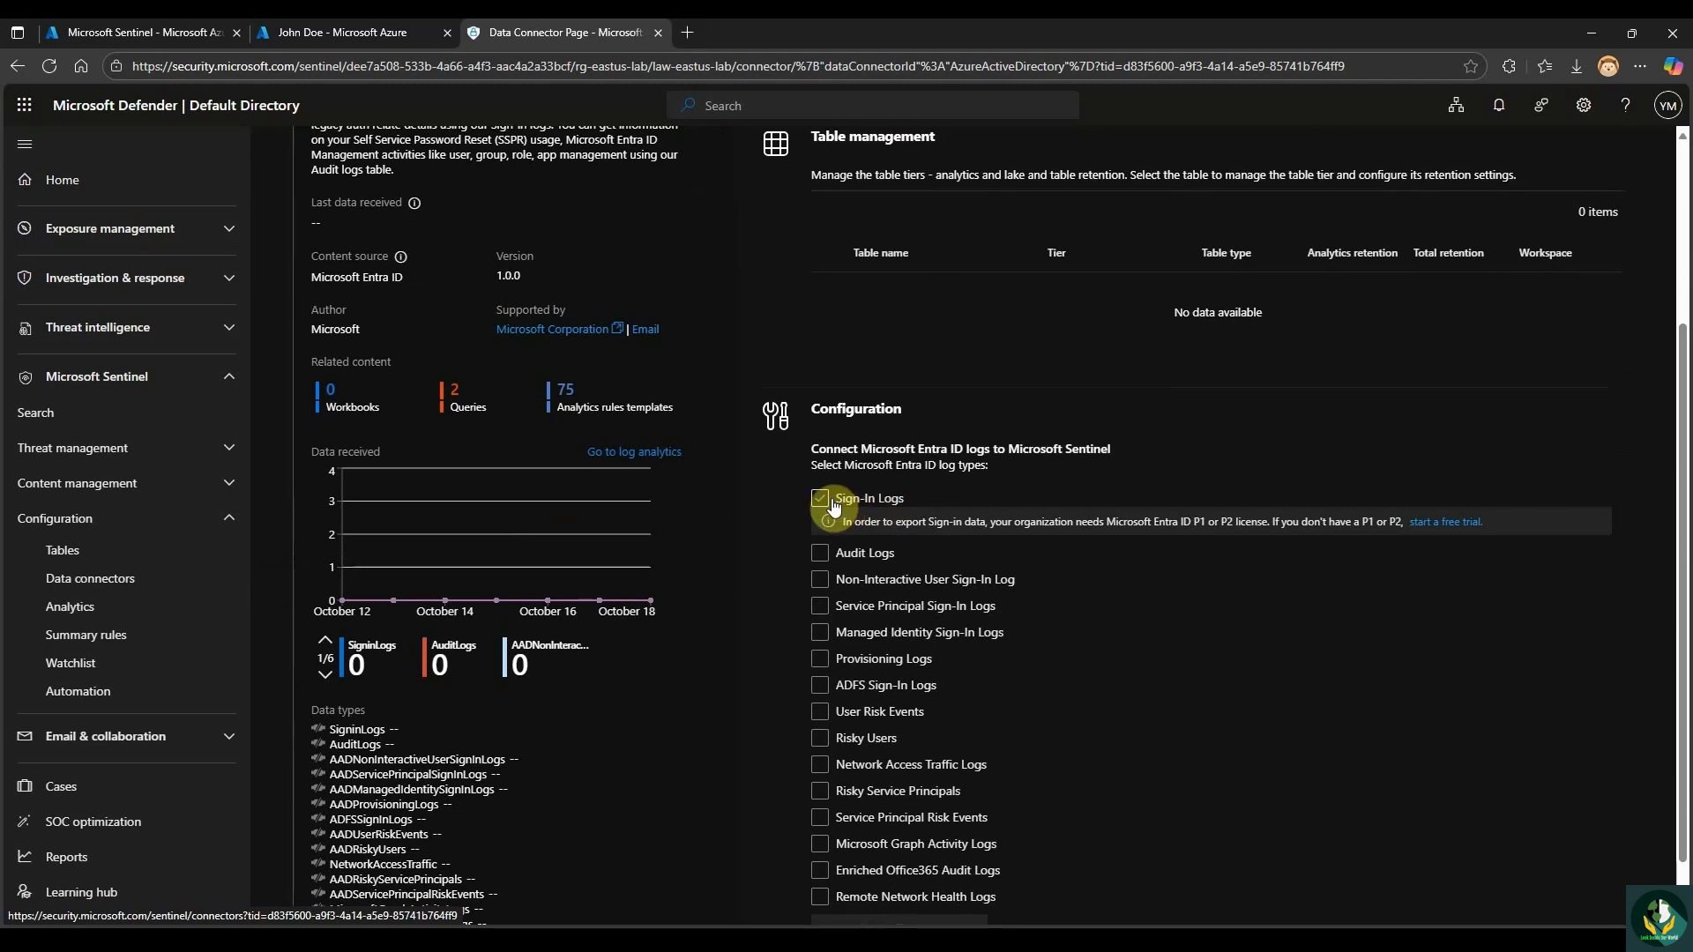
{"action": "left_click", "coordinate": [824, 499]}
{"action": "scroll", "coordinate": [824, 502], "scroll_direction": "down", "scroll_amount": 1}
{"action": "left_click", "coordinate": [824, 503]}
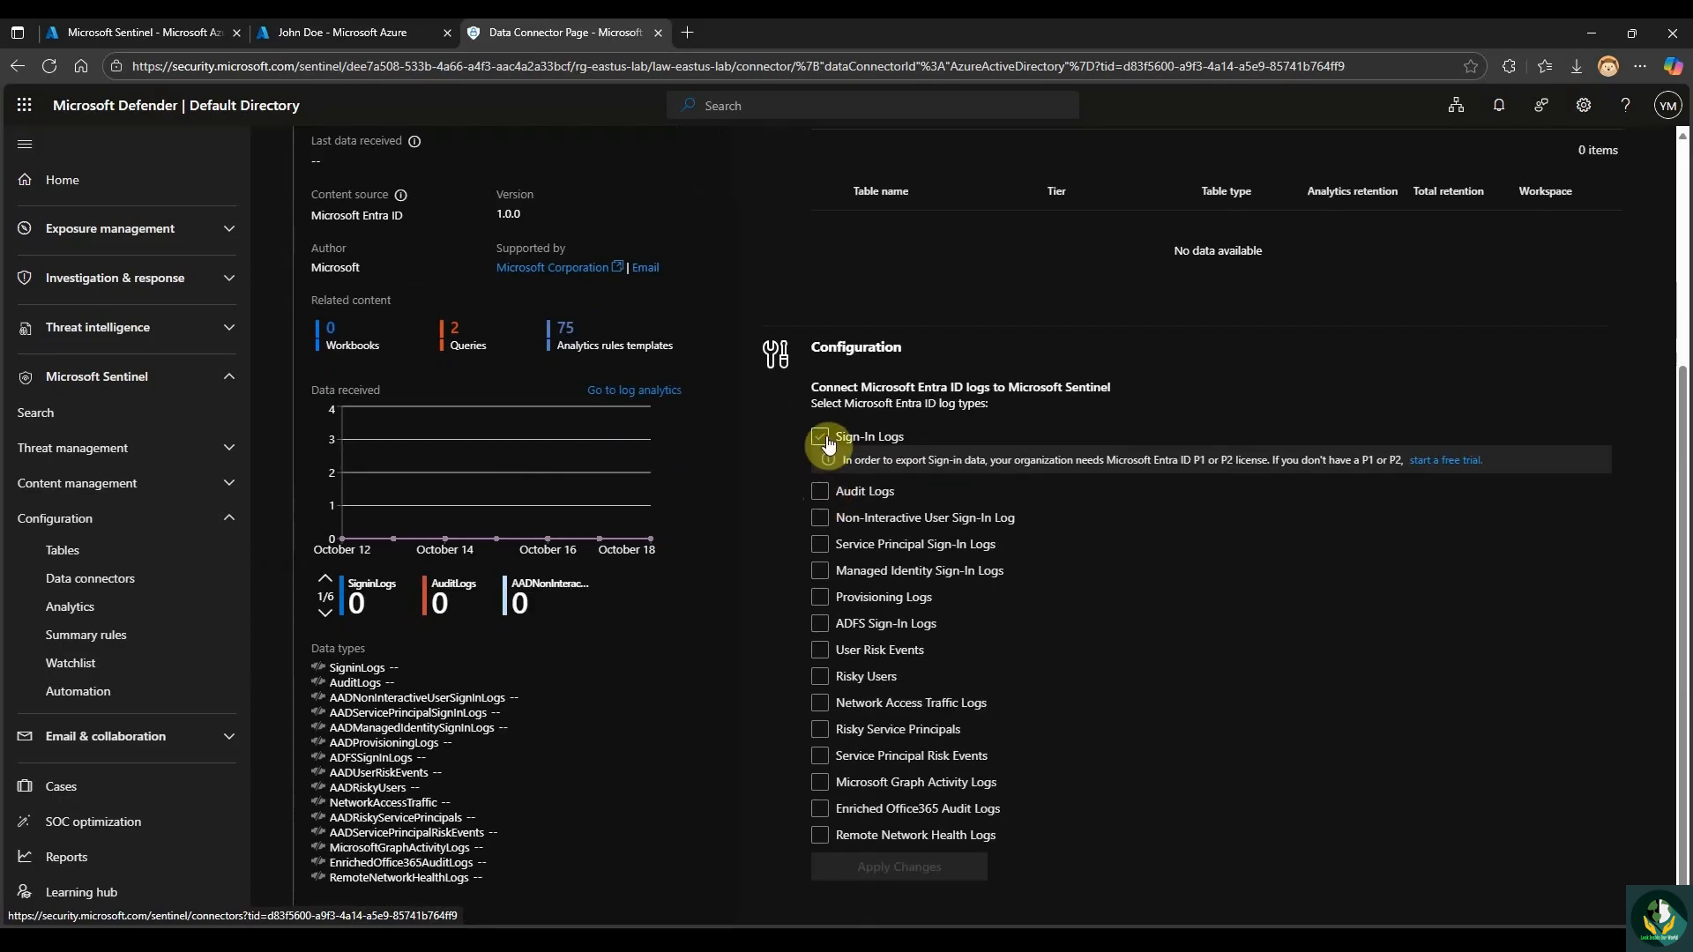
{"action": "left_click", "coordinate": [820, 437]}
{"action": "left_click", "coordinate": [820, 491]}
{"action": "left_click", "coordinate": [820, 517]}
{"action": "left_click", "coordinate": [820, 544]}
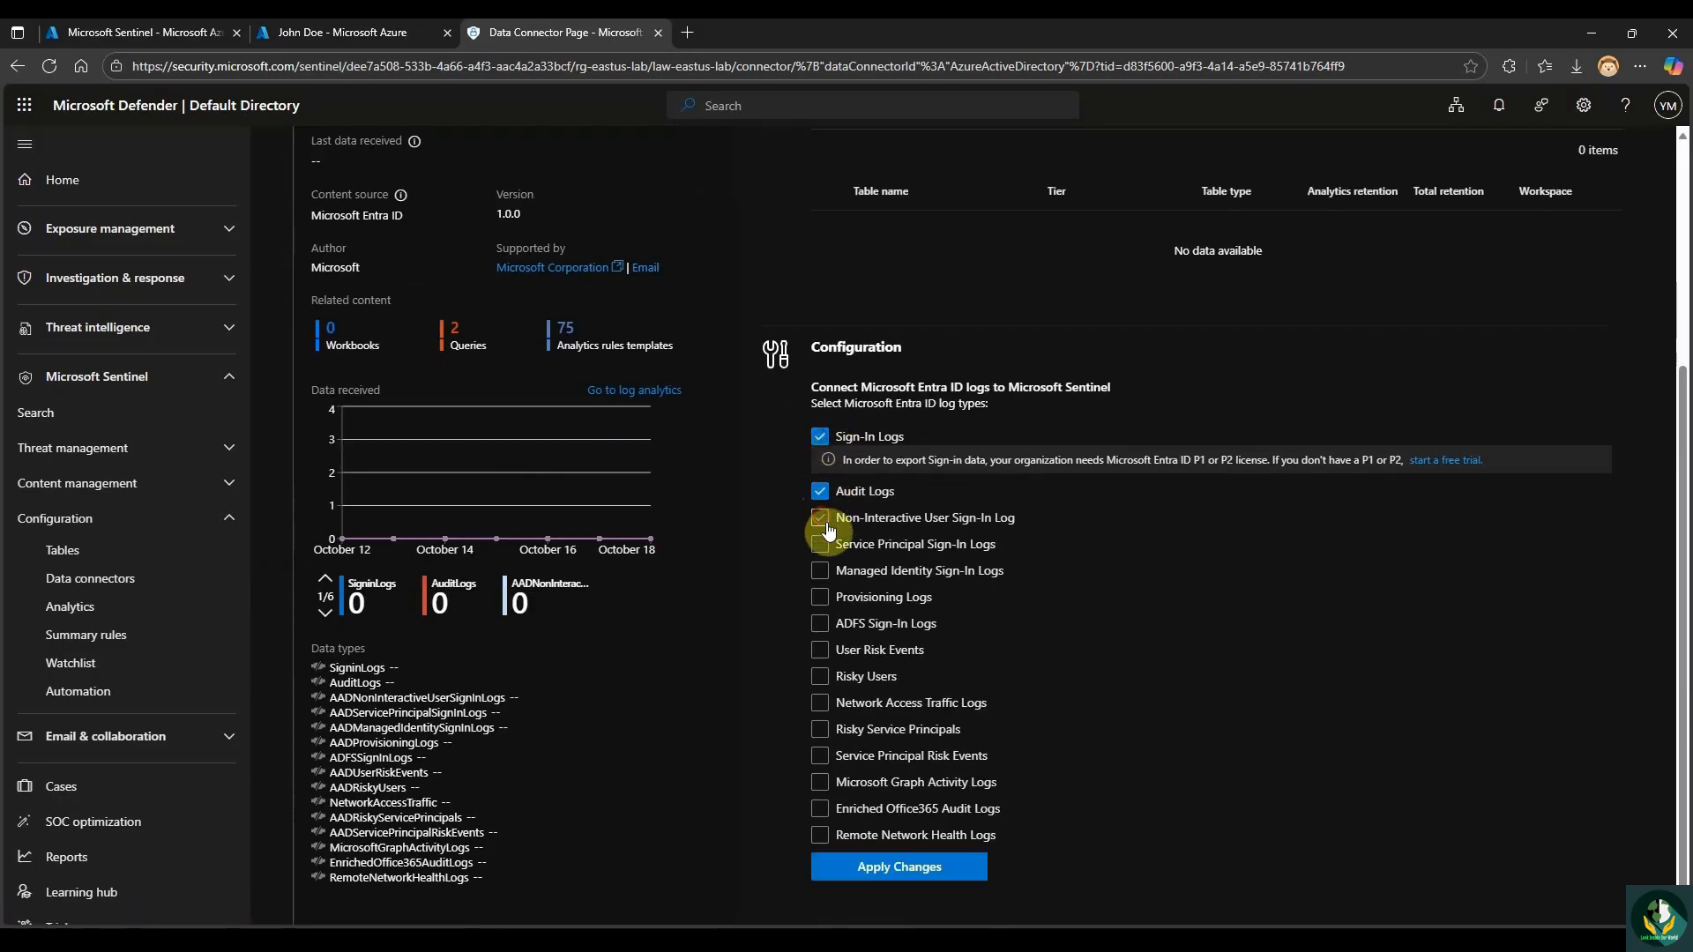
{"action": "left_click", "coordinate": [820, 570]}
{"action": "left_click", "coordinate": [820, 597]}
{"action": "left_click", "coordinate": [820, 624]}
{"action": "left_click", "coordinate": [820, 650]}
{"action": "left_click", "coordinate": [820, 676]}
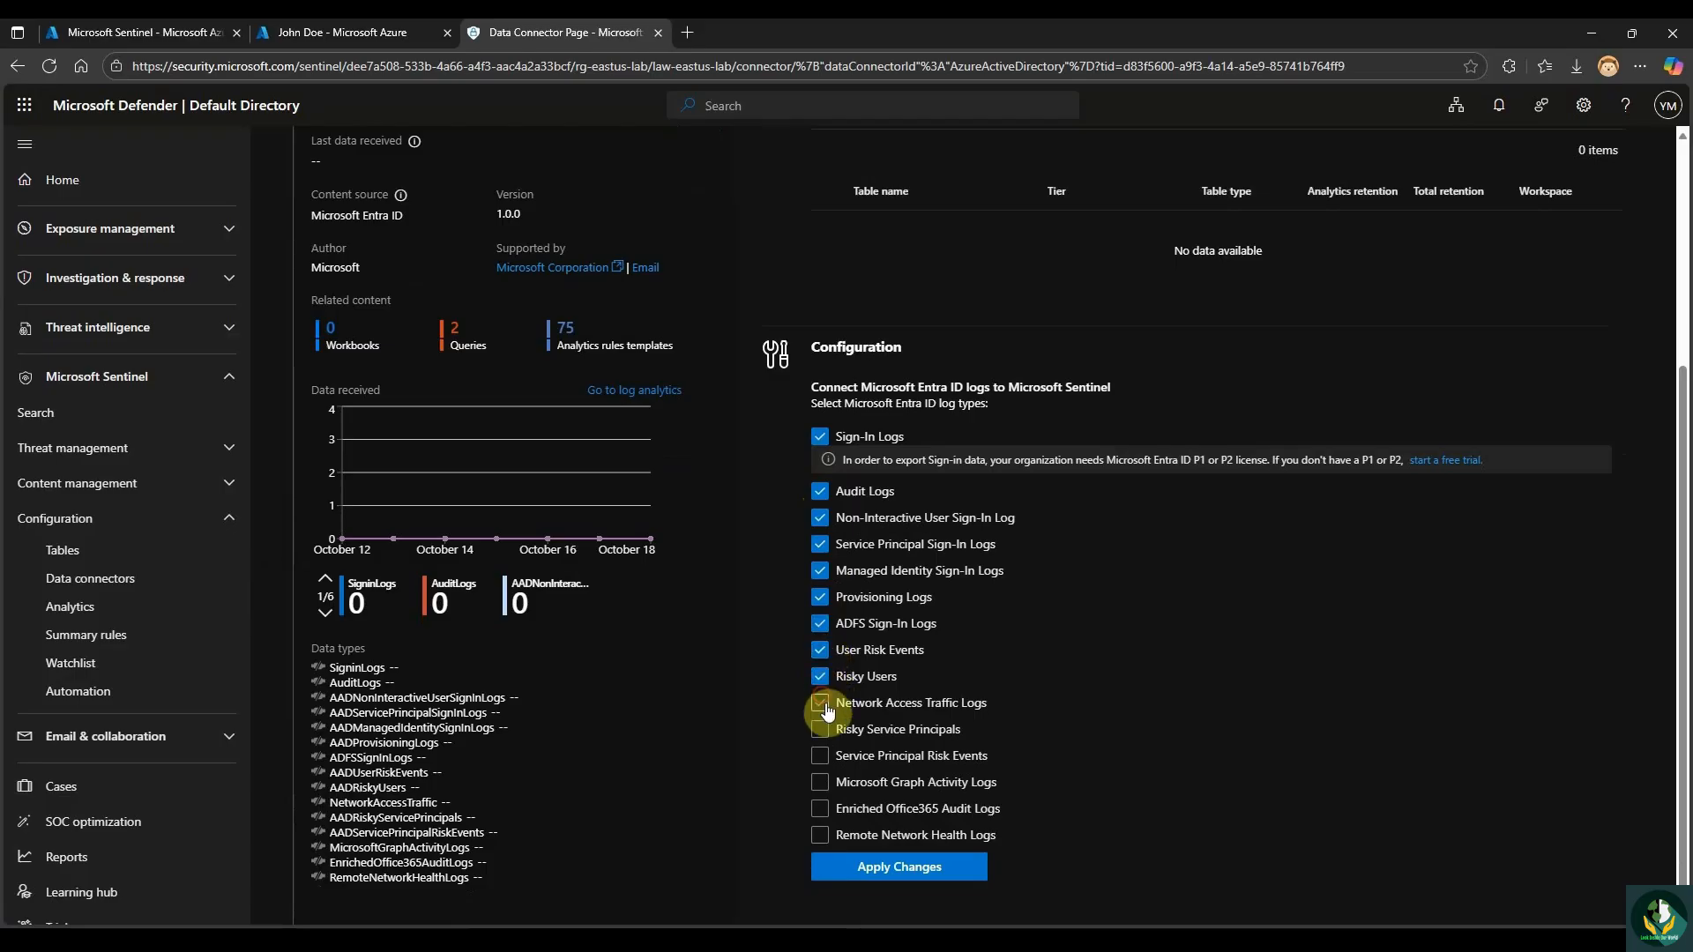
{"action": "left_click", "coordinate": [820, 702]}
{"action": "left_click", "coordinate": [820, 729]}
{"action": "left_click", "coordinate": [820, 756]}
{"action": "left_click", "coordinate": [820, 782]}
{"action": "left_click", "coordinate": [820, 808]}
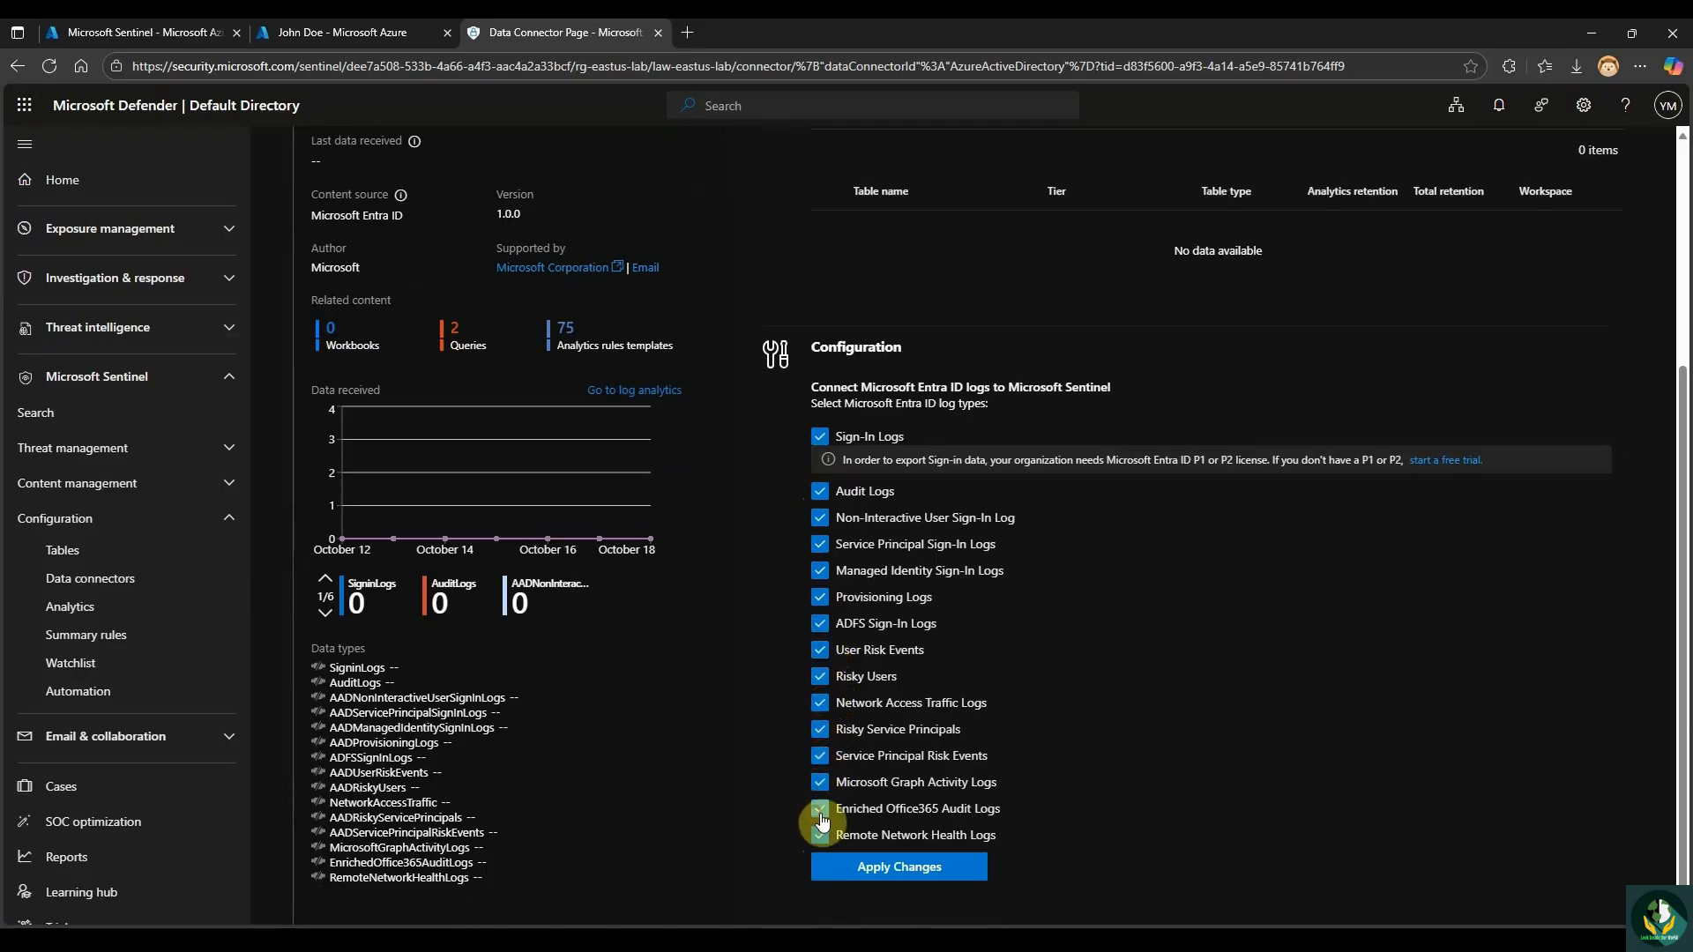
{"action": "left_click", "coordinate": [902, 871]}
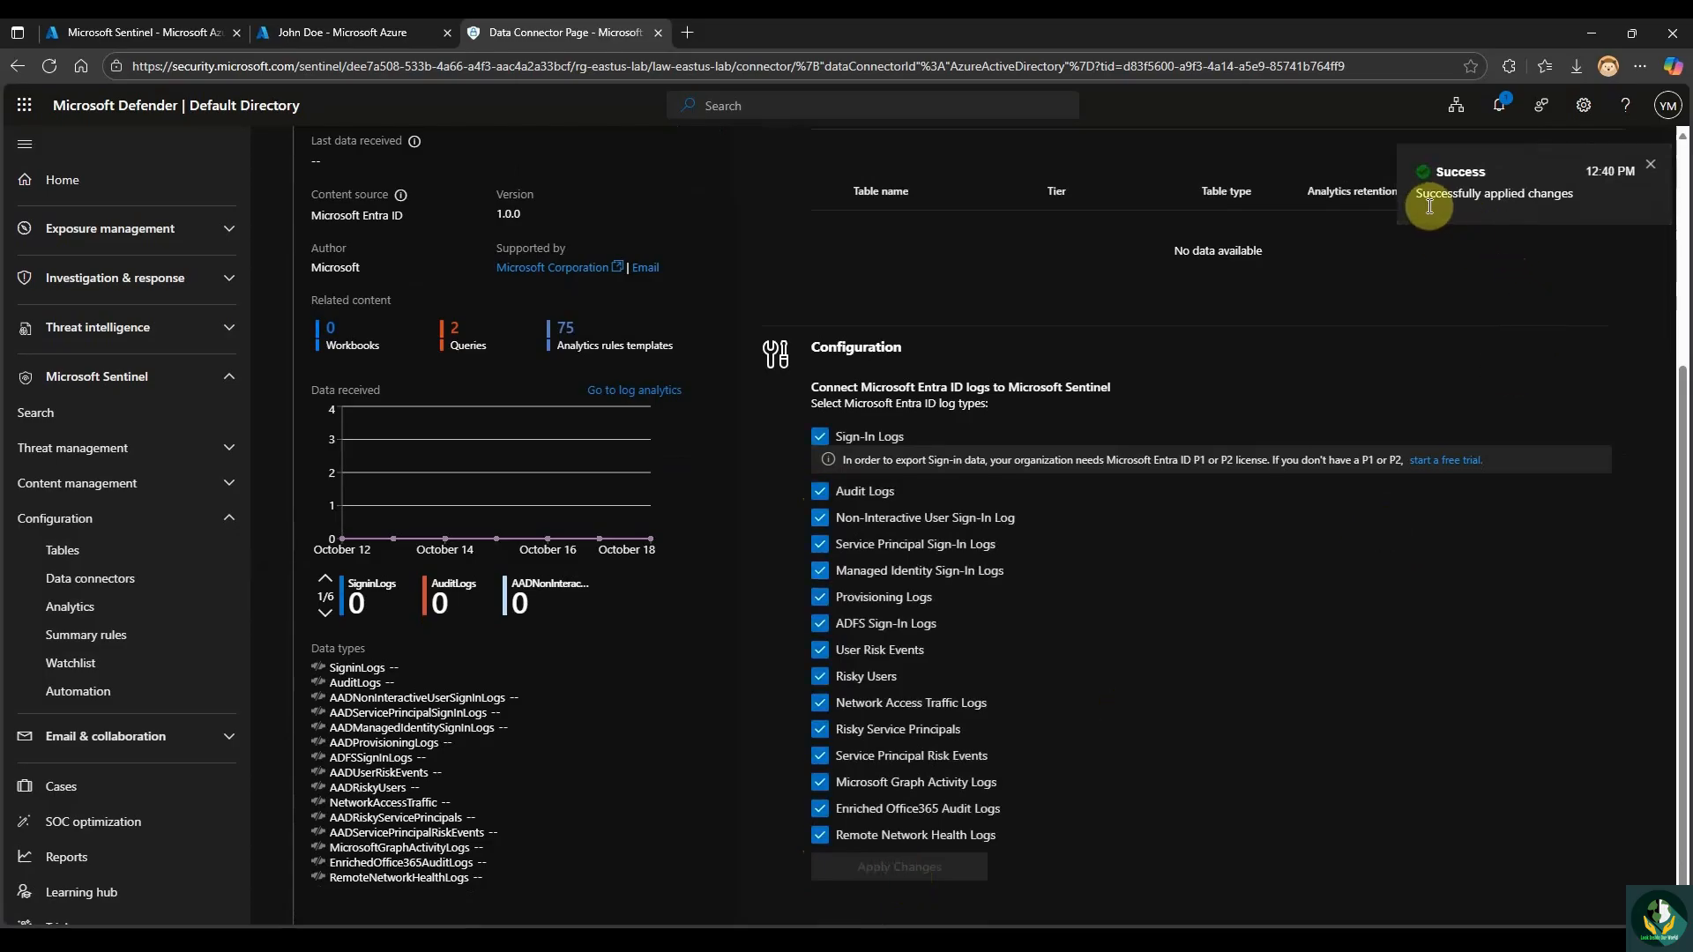
{"action": "left_click", "coordinate": [1654, 165]}
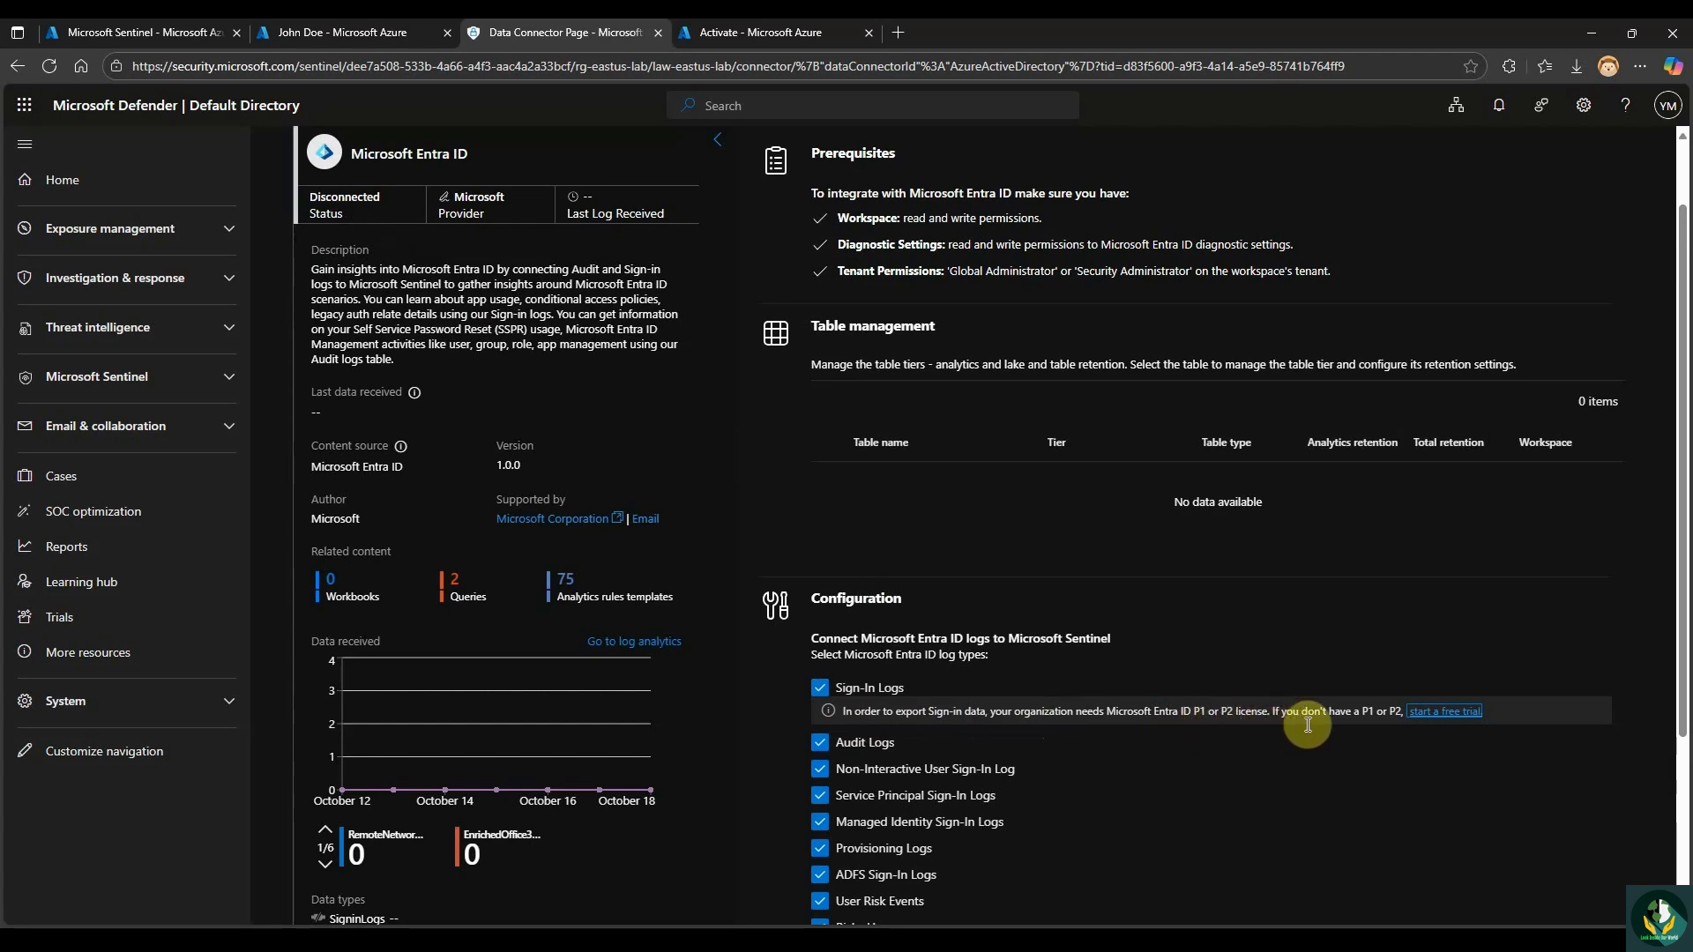
Open the free trial offers for the required Entra ID license in Azure and examine the Microsoft Entra Suite trial.
{"action": "left_click", "coordinate": [1442, 722]}
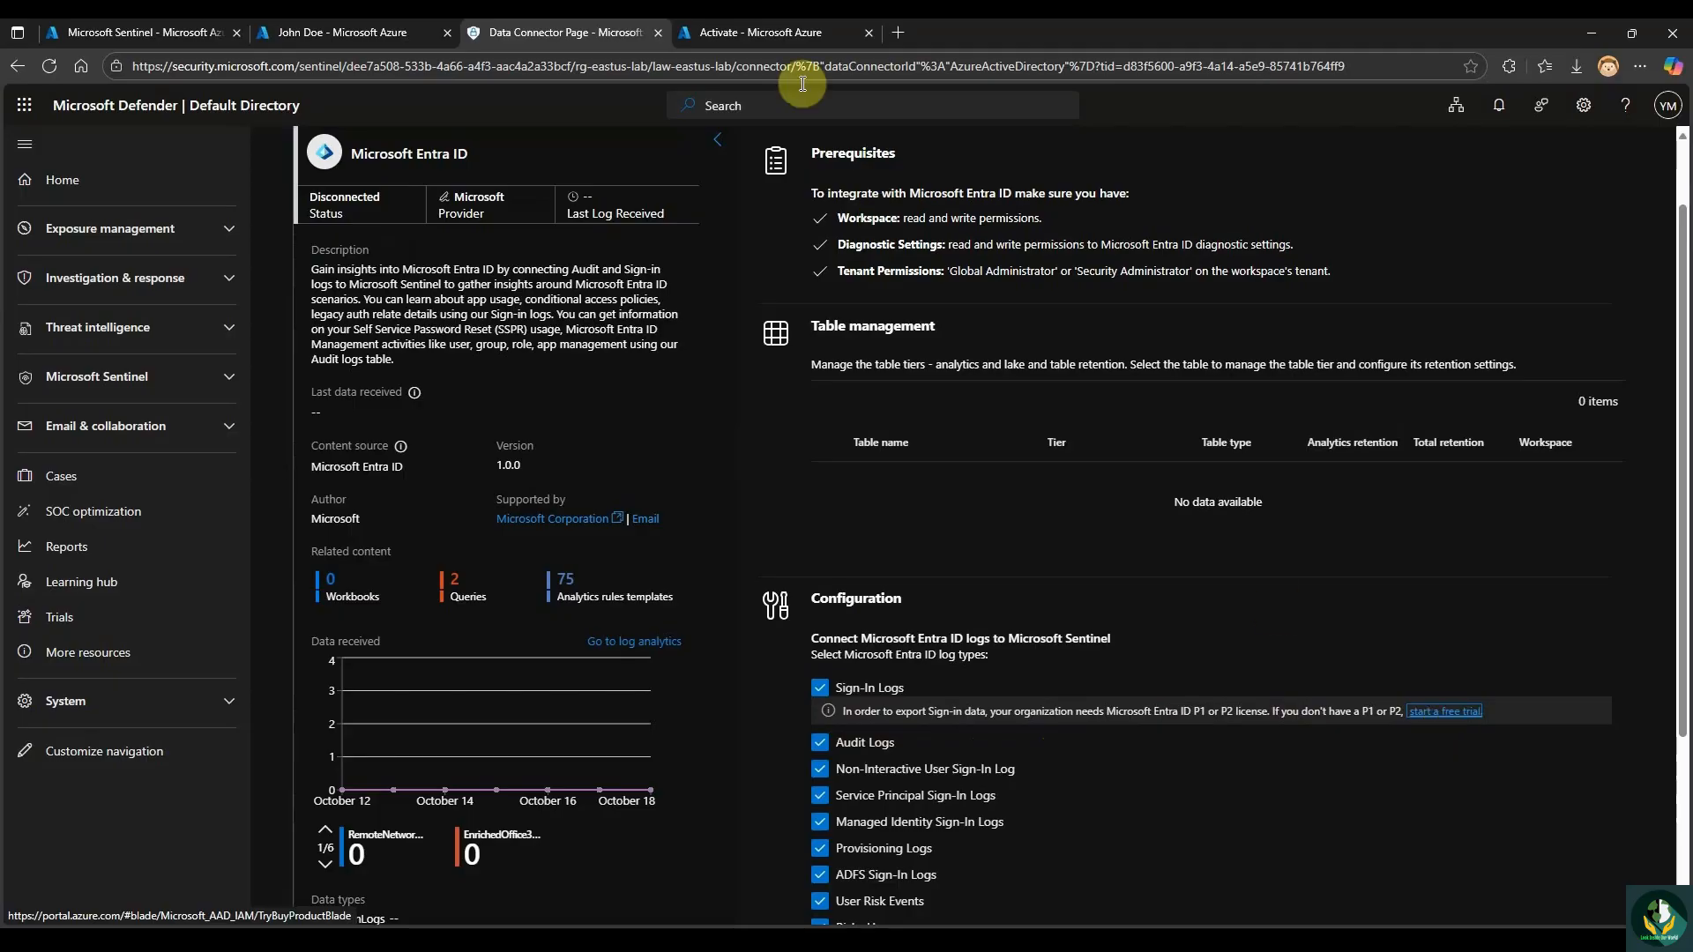
{"action": "left_click", "coordinate": [59, 409]}
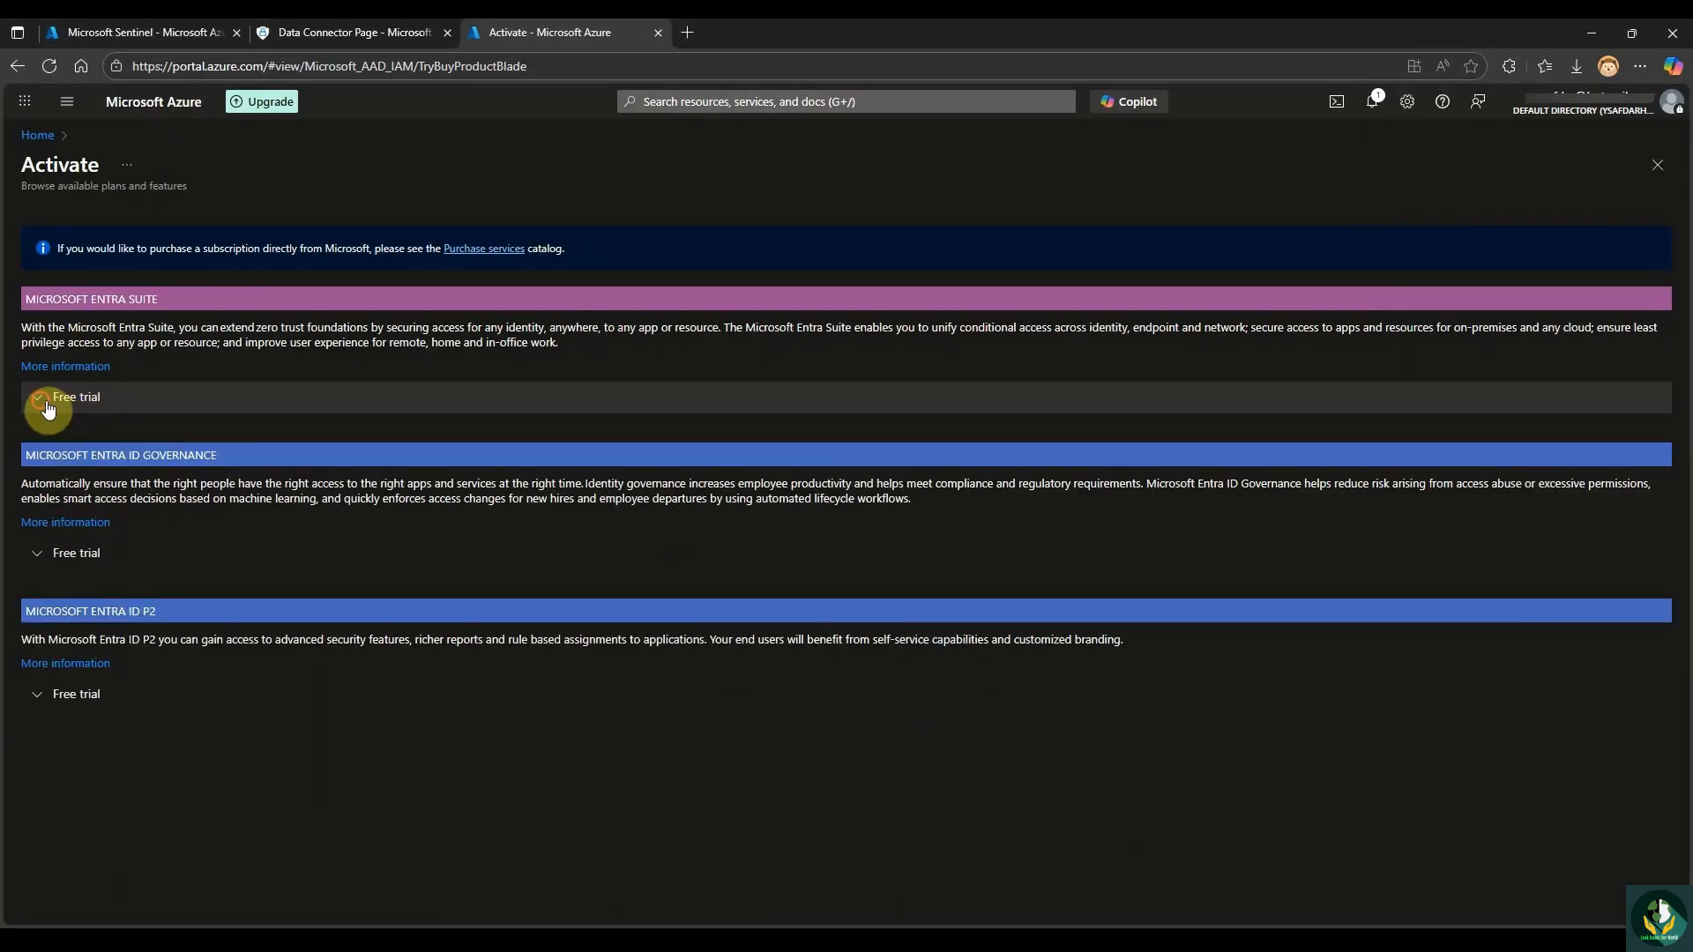
{"action": "left_click", "coordinate": [48, 401]}
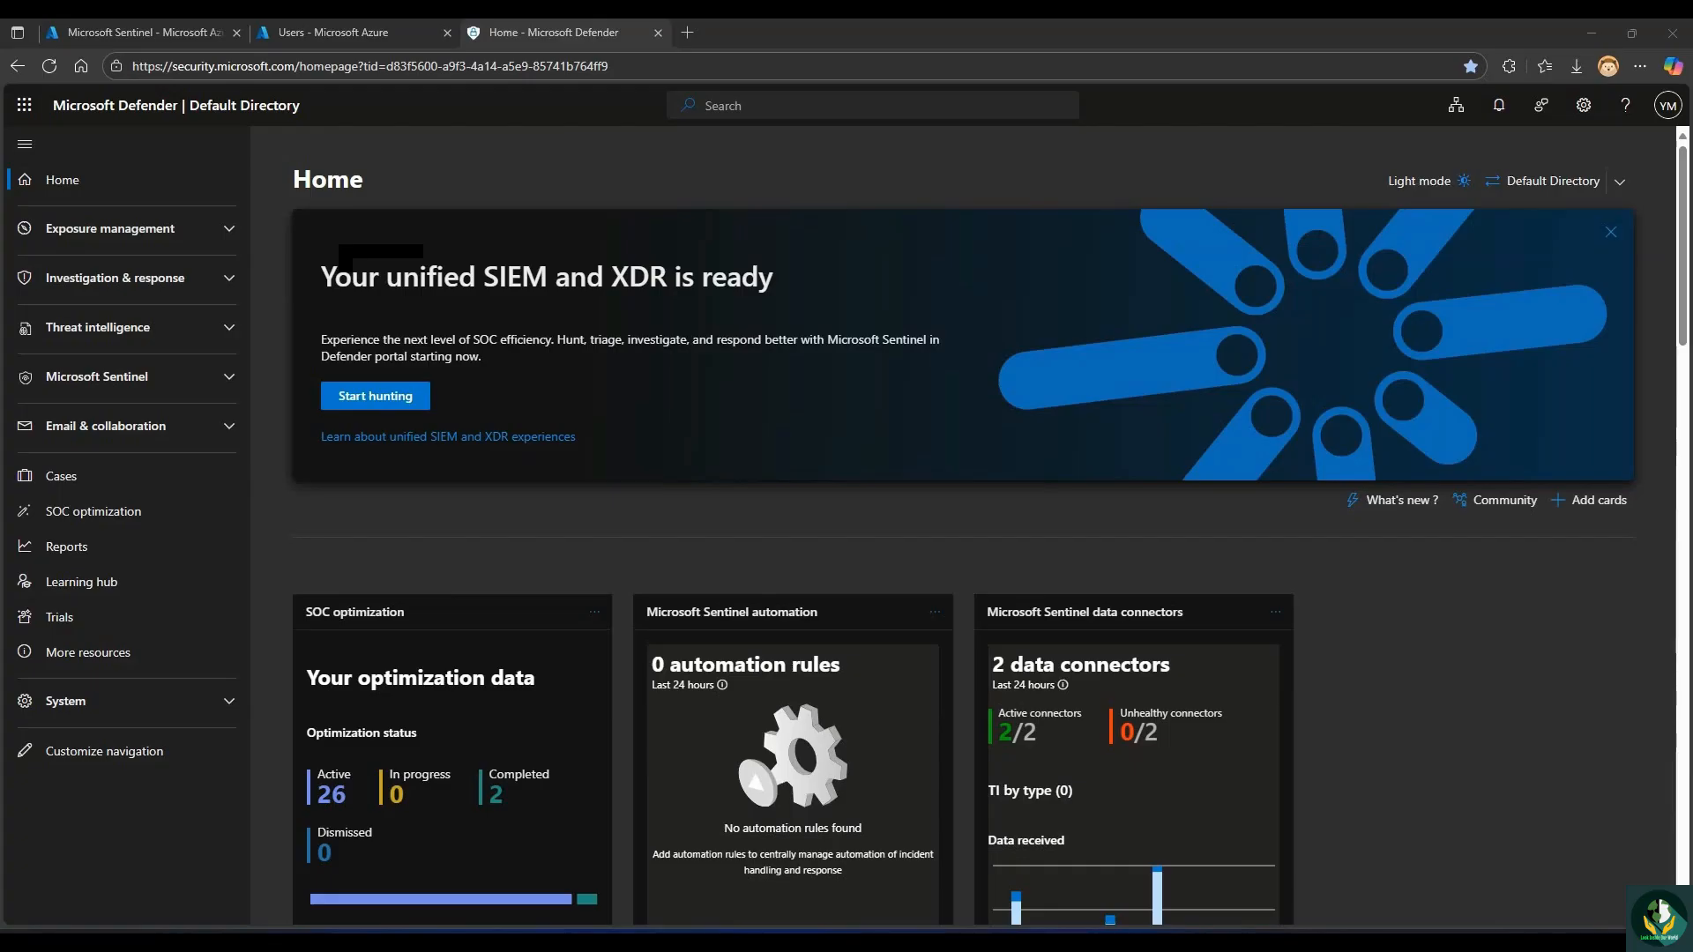
Open Microsoft Sentinel's analytics rules in the Defender portal and start creating a scheduled query rule.
{"action": "left_click", "coordinate": [219, 379]}
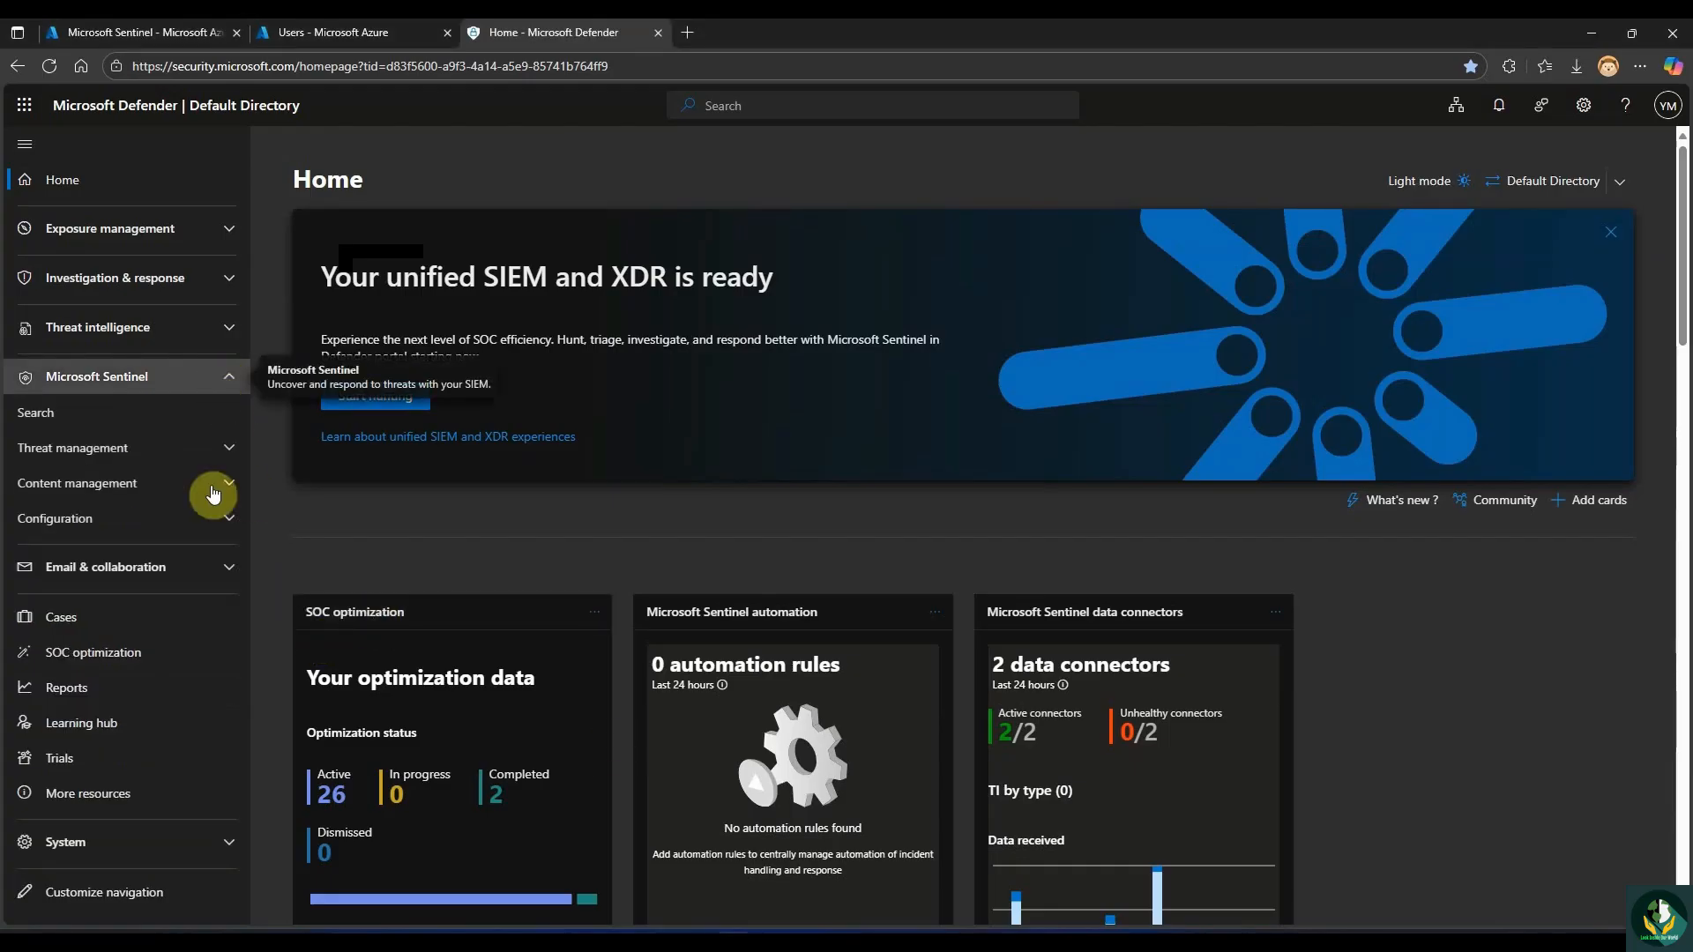
{"action": "left_click", "coordinate": [236, 522]}
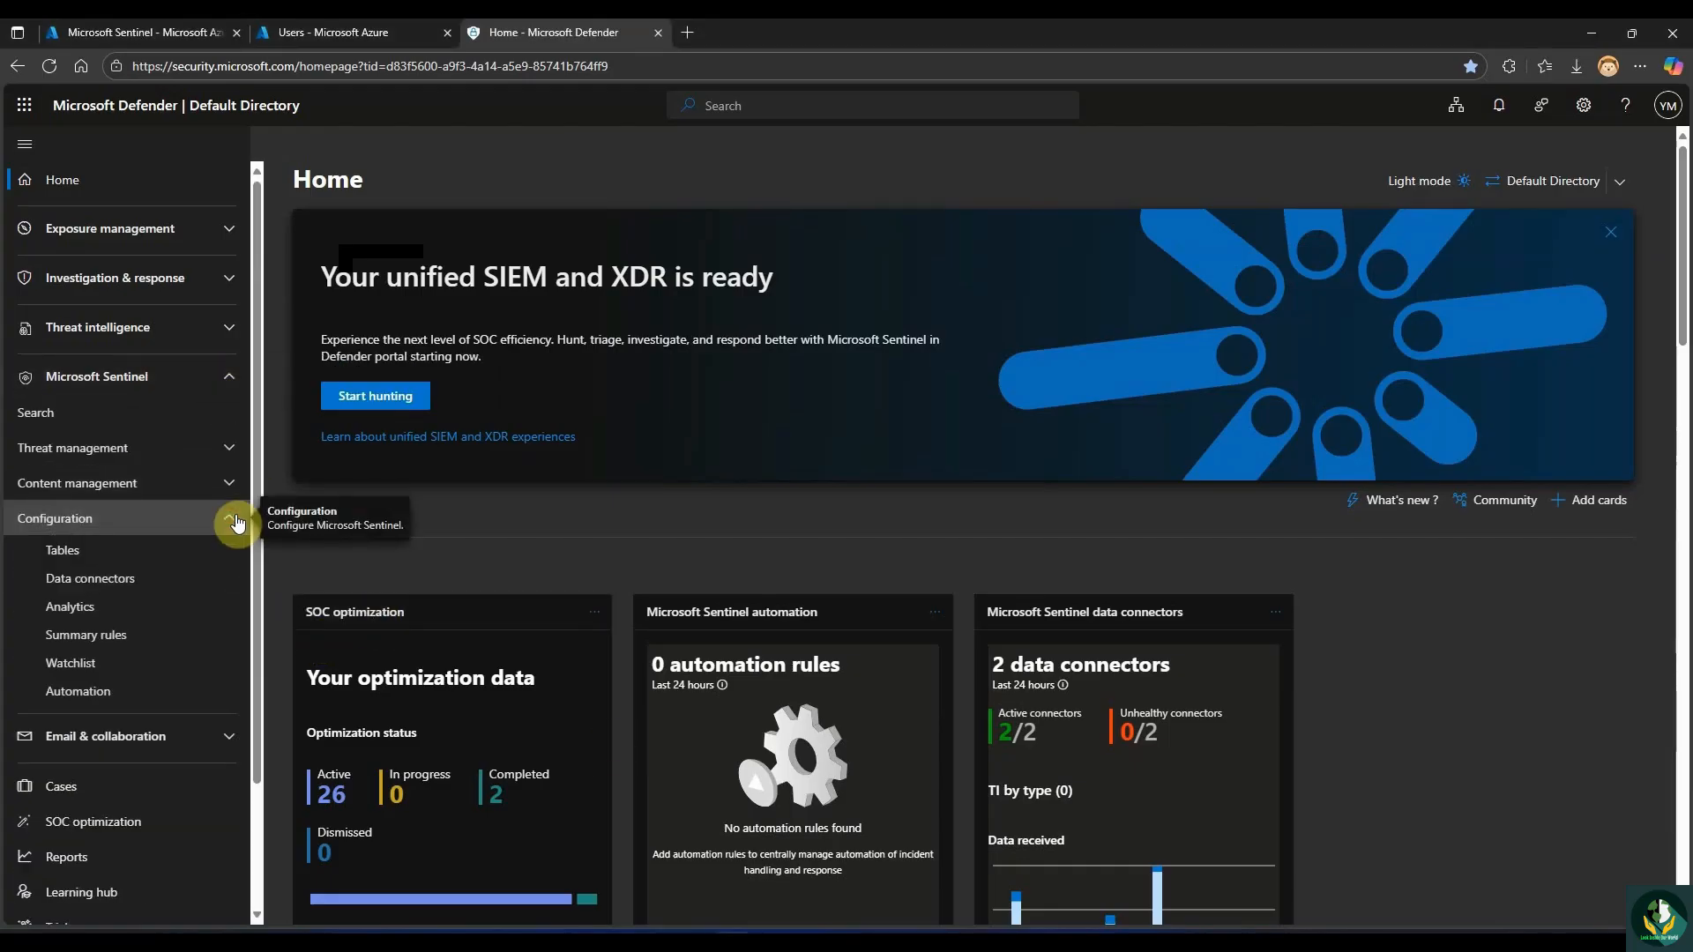
{"action": "left_click", "coordinate": [134, 612]}
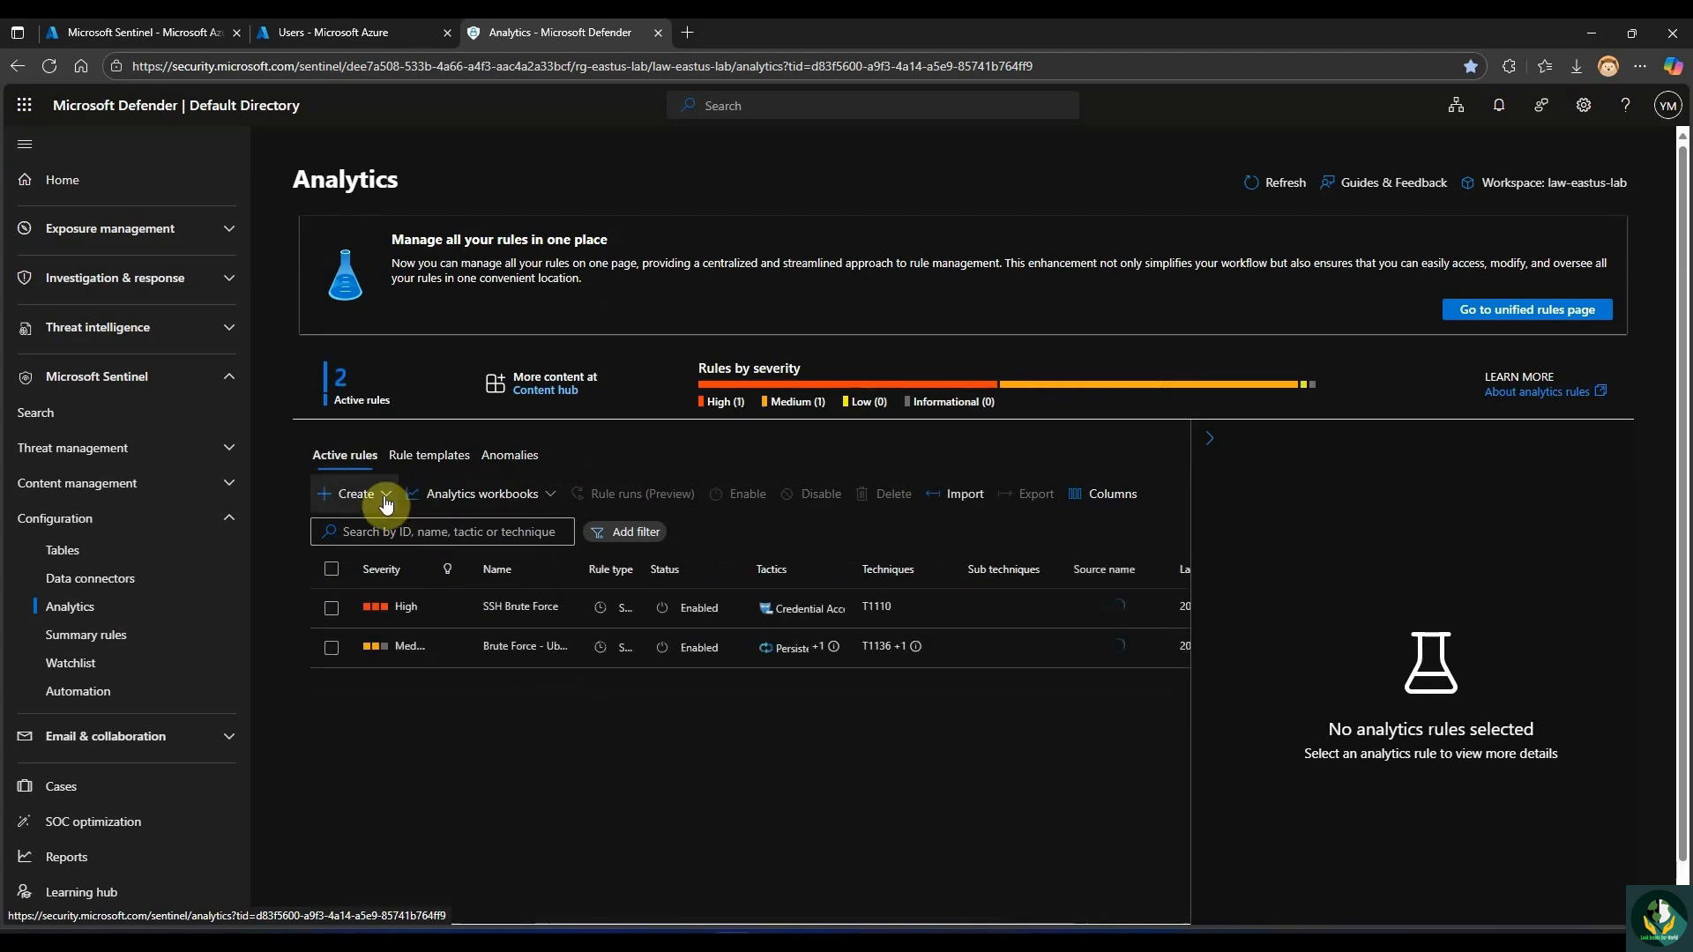
{"action": "left_click", "coordinate": [382, 495]}
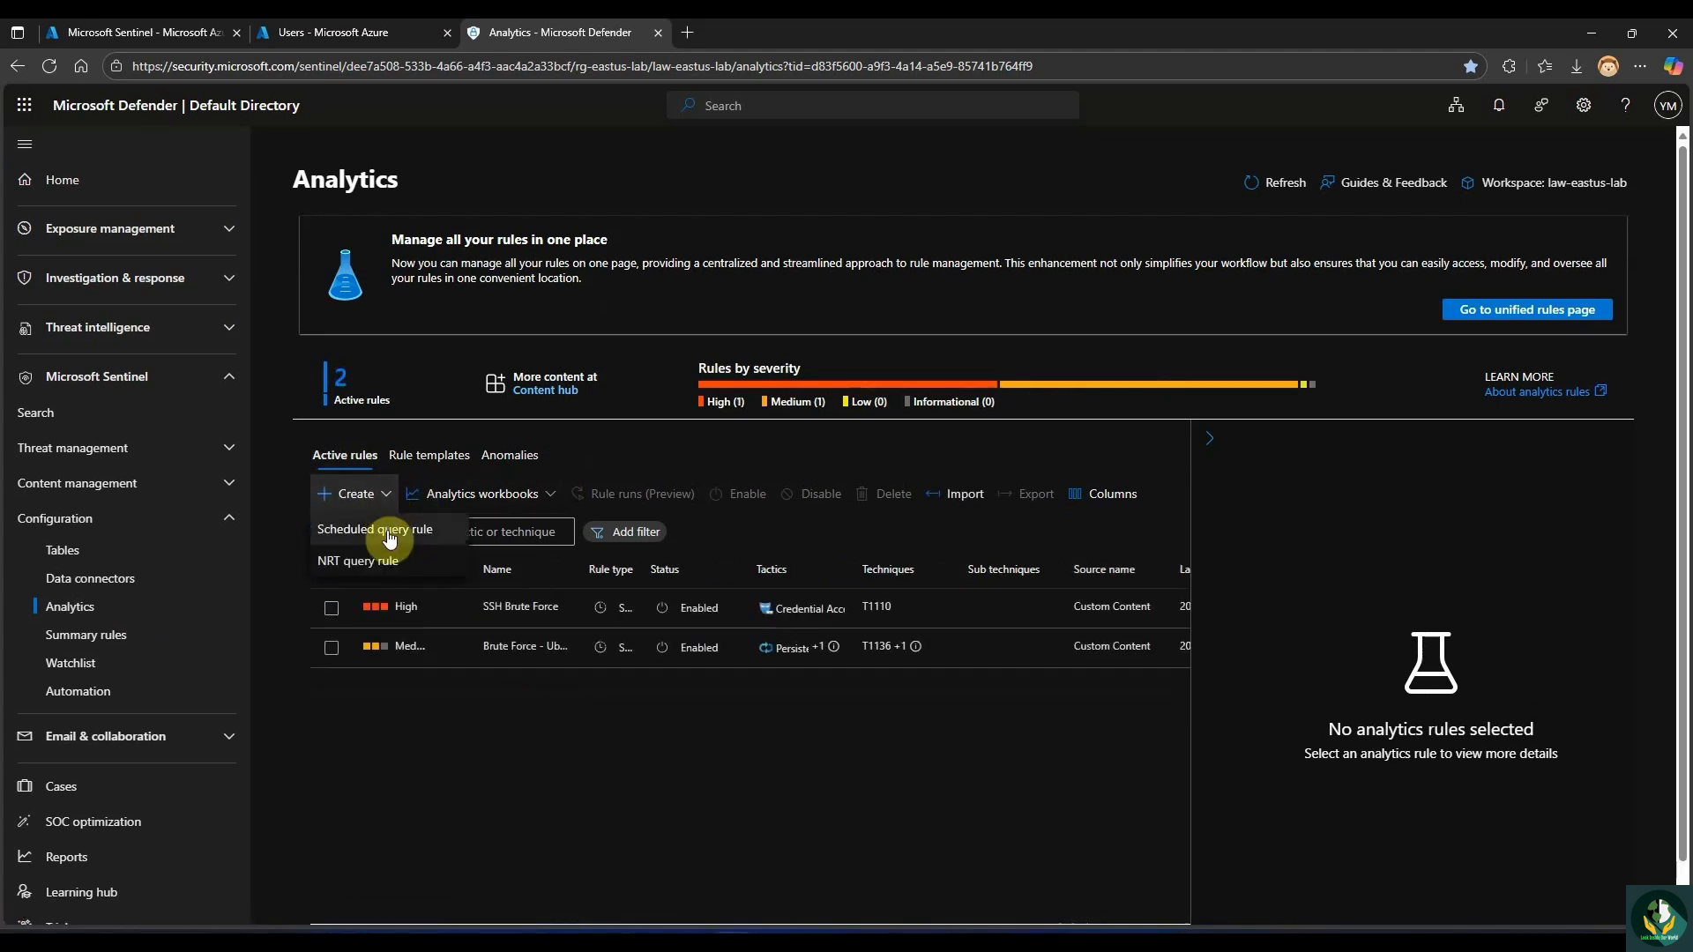
{"action": "left_click", "coordinate": [390, 533]}
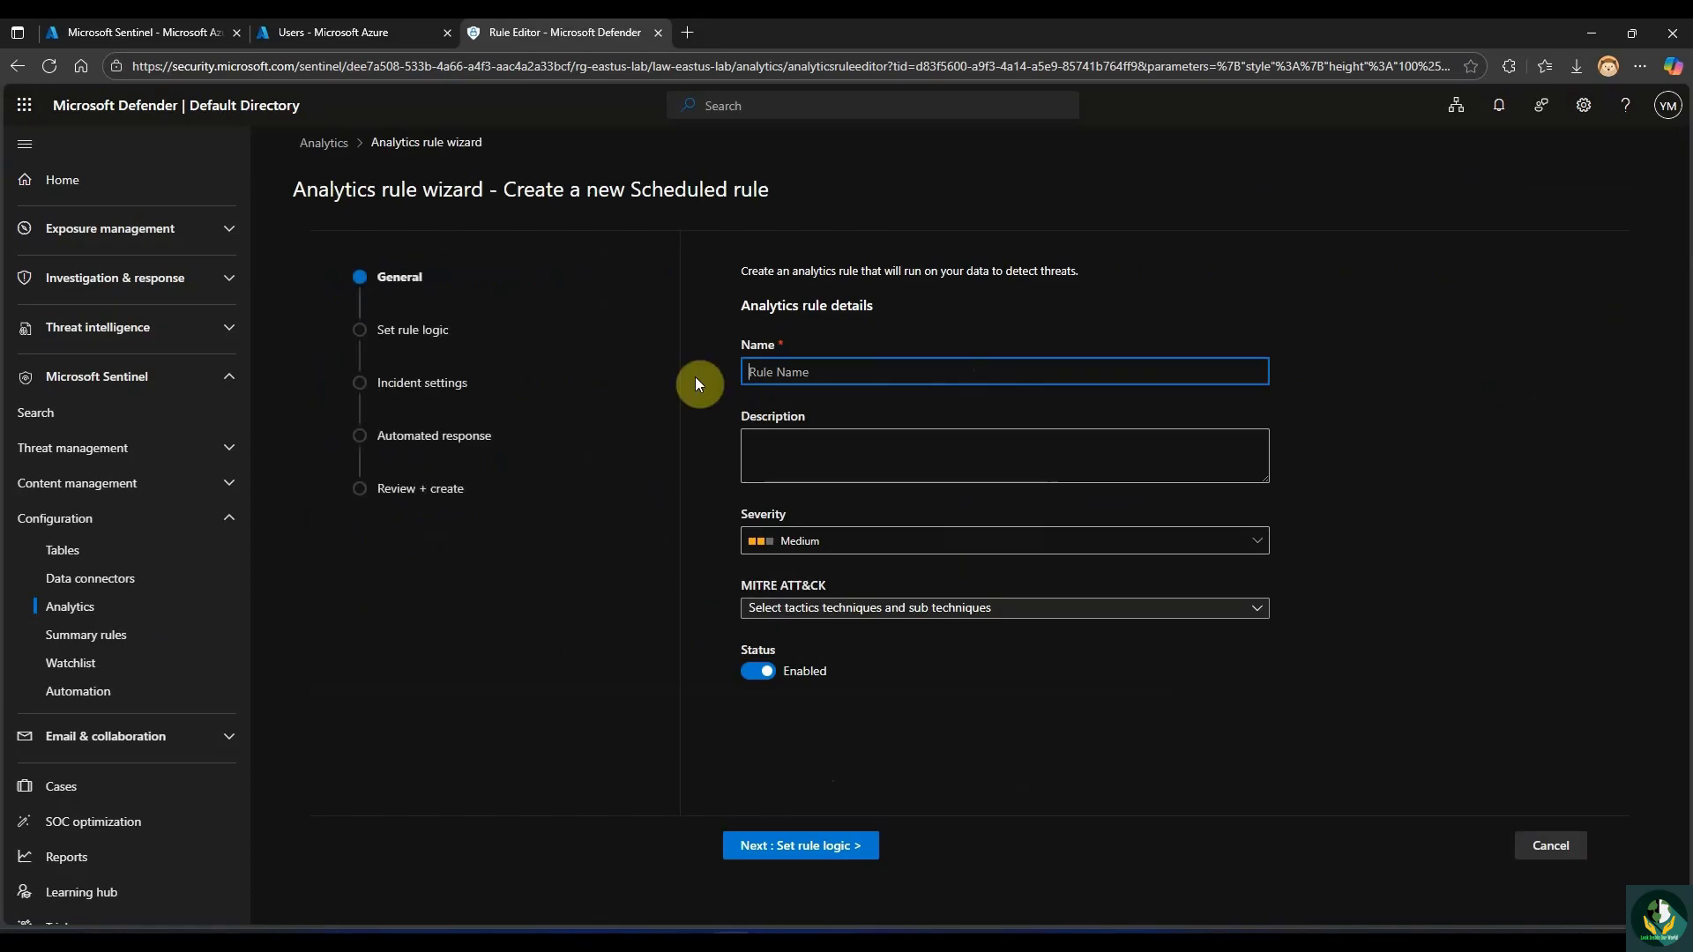
Name the rule Impossible-Login-M365 with High severity and the description "Detect users logging in from multiple countries within a short time window (possible compromised account)".
{"action": "key", "text": "ctrl+v"}
{"action": "key", "text": "Tab"}
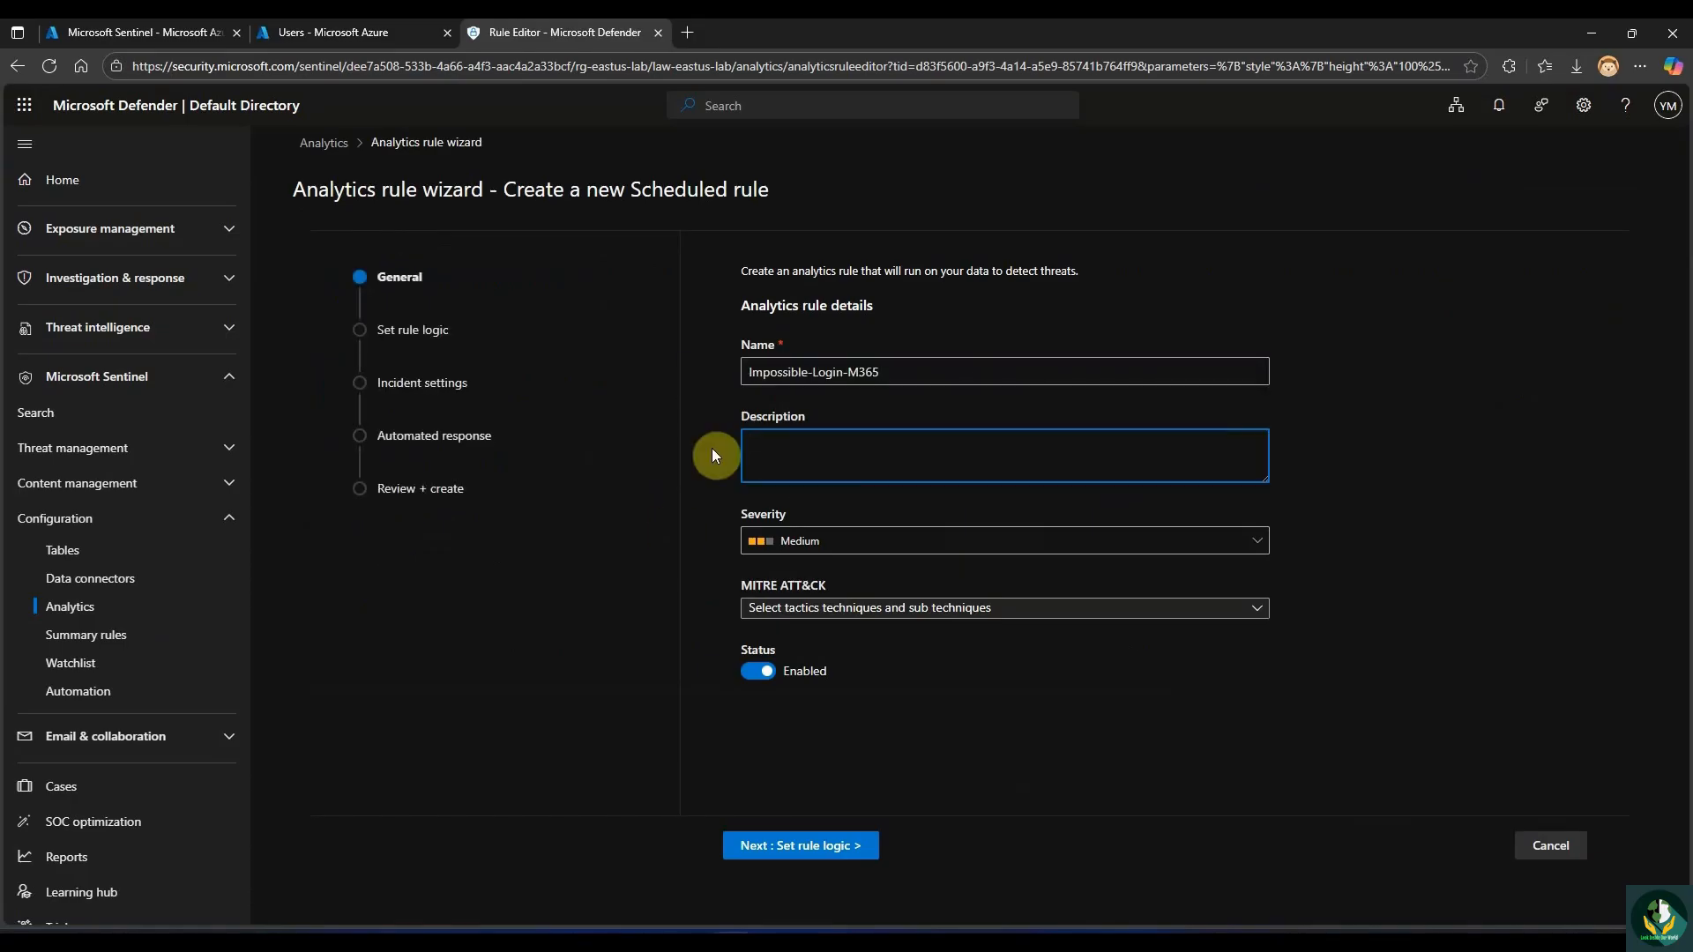
{"action": "type", "text": "Detect users logging in from multiple countries within a short time window (possible compromised account)"}
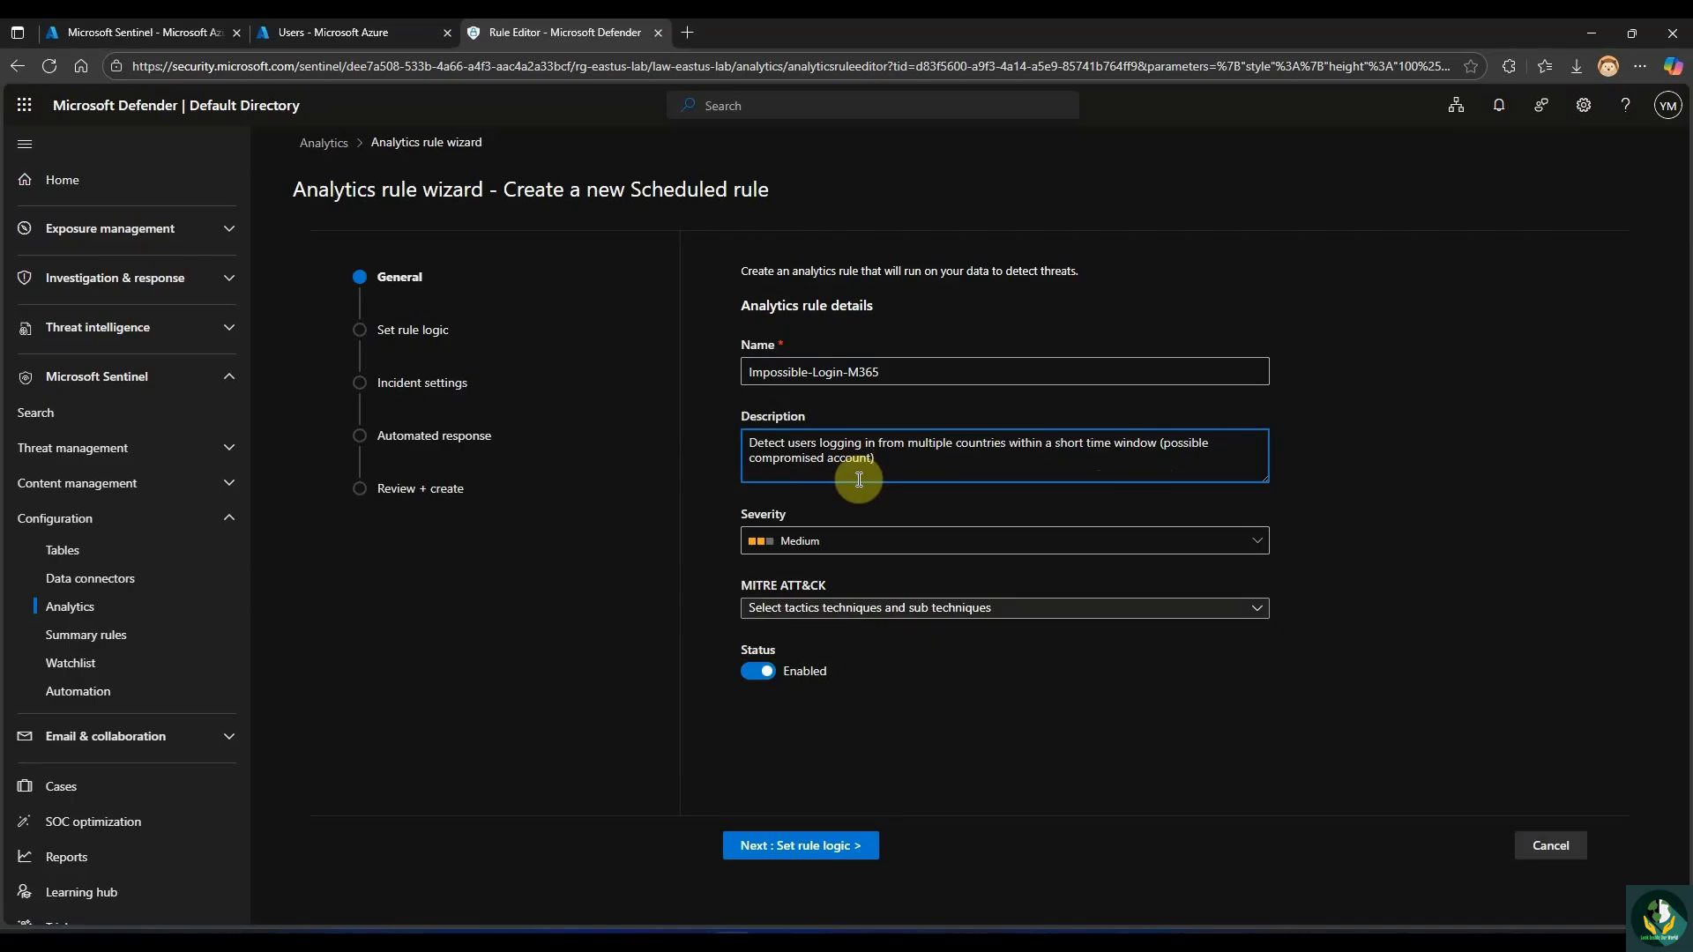
{"action": "left_click", "coordinate": [853, 541]}
{"action": "left_click", "coordinate": [827, 674]}
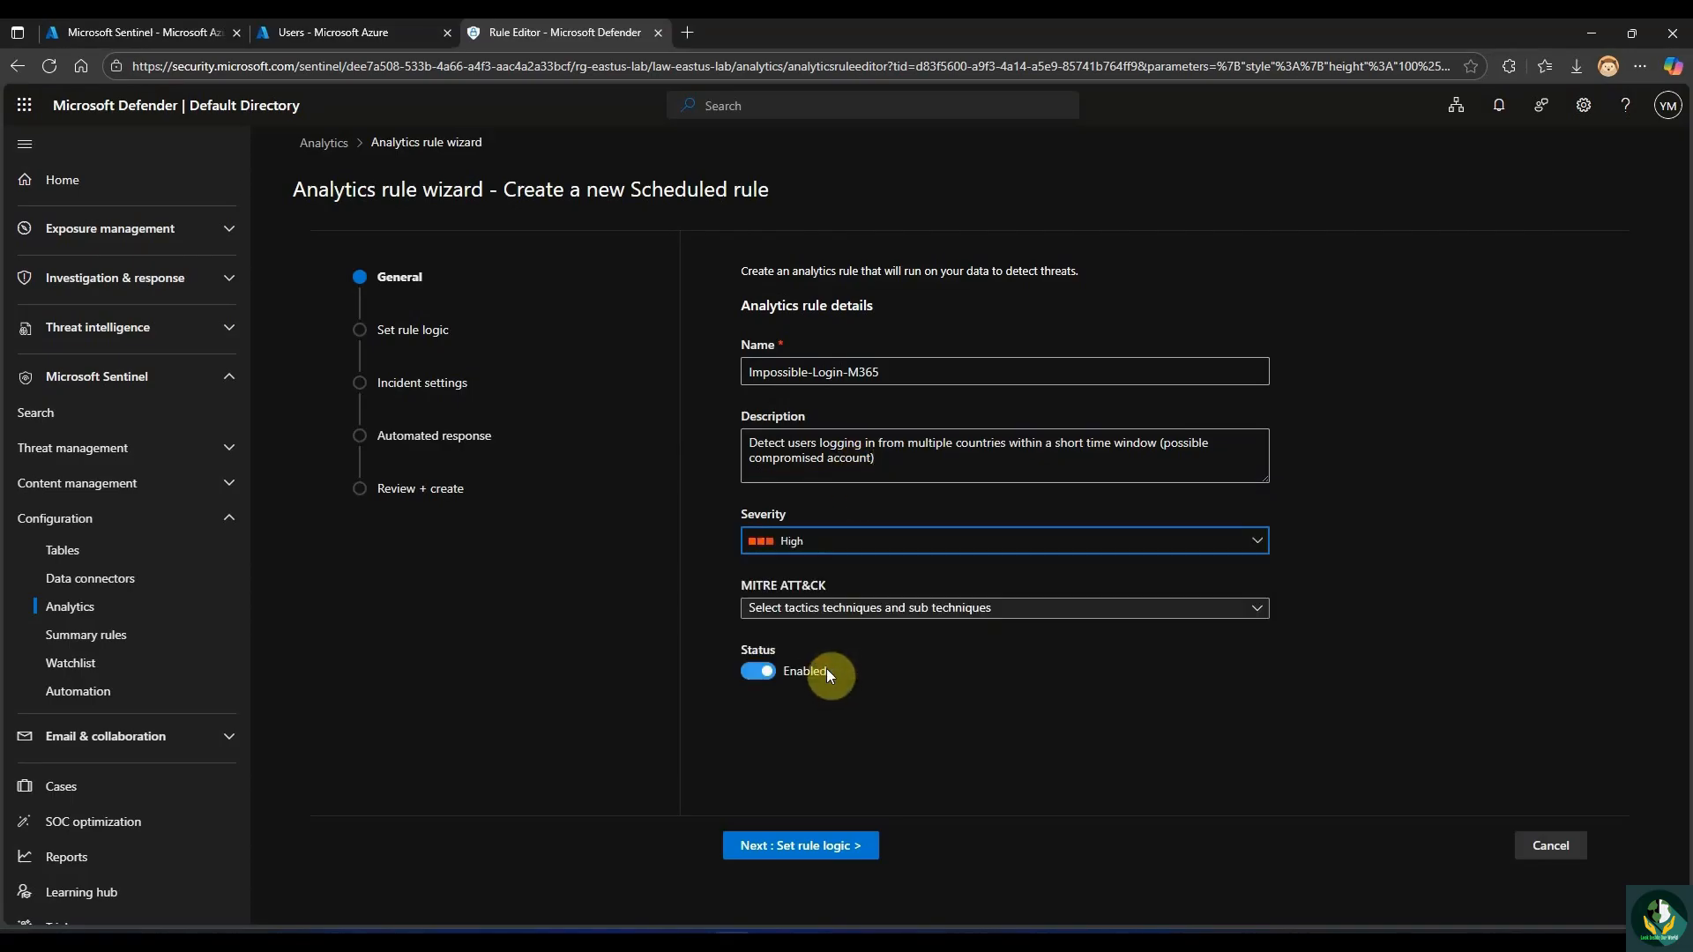
Map the rule to the MITRE ATT&CK technique T1212 under Credential Access and T1586 - Compromise Accounts under Resource Development.
{"action": "left_click", "coordinate": [873, 608]}
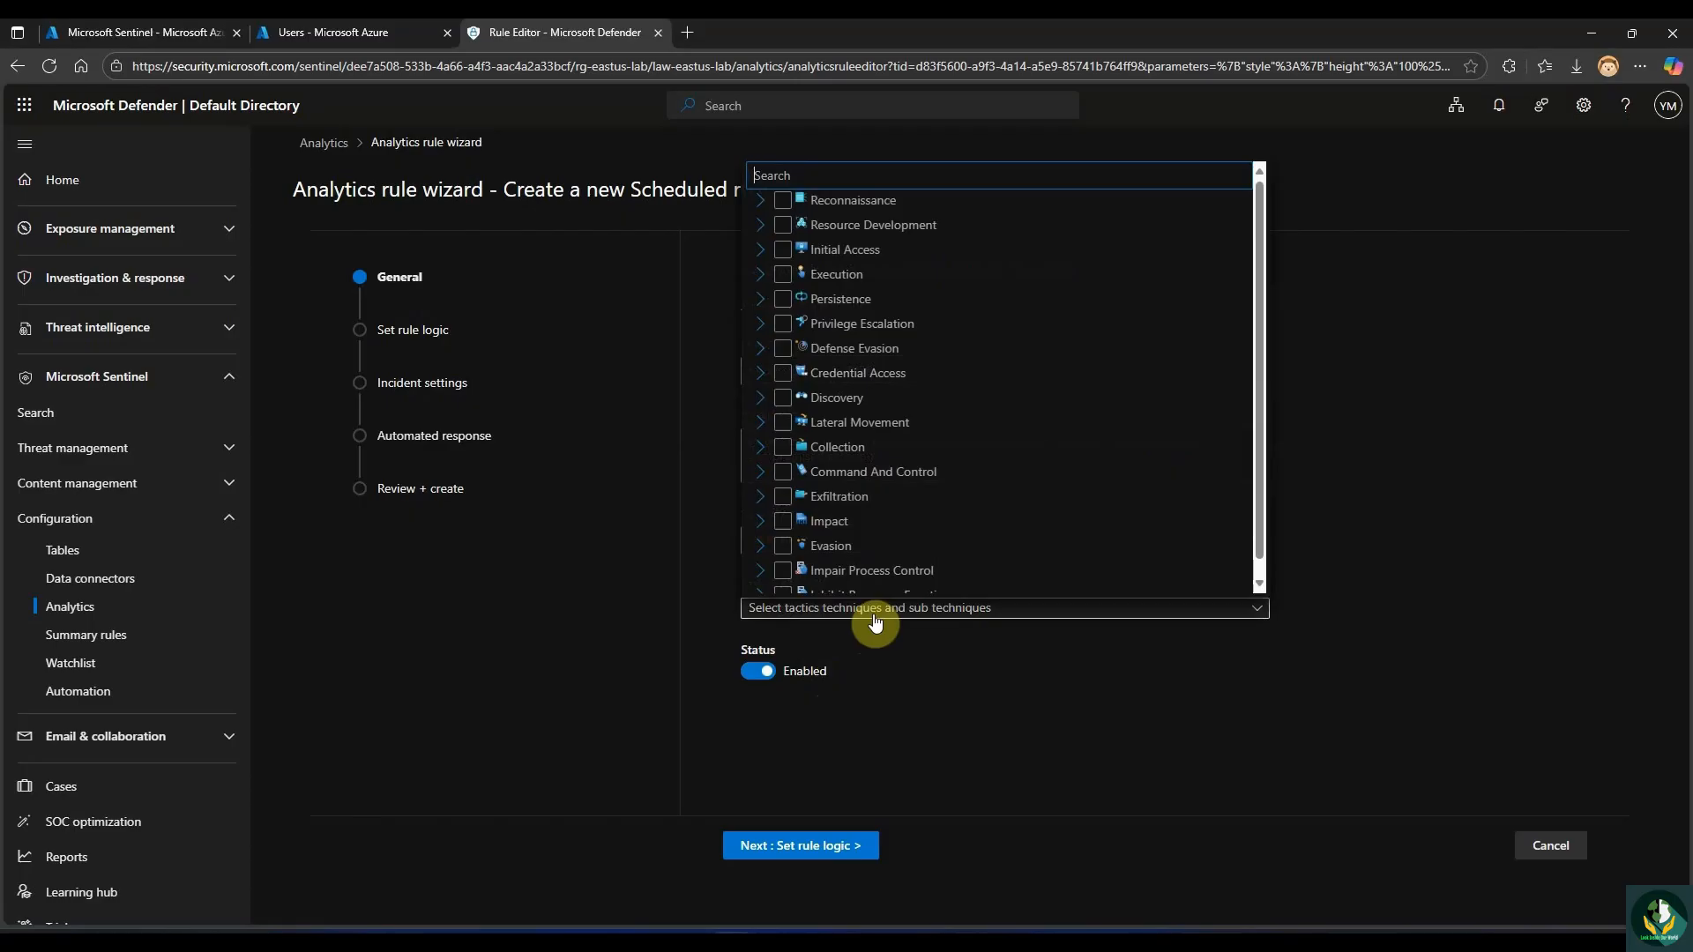
{"action": "type", "text": "Cred"}
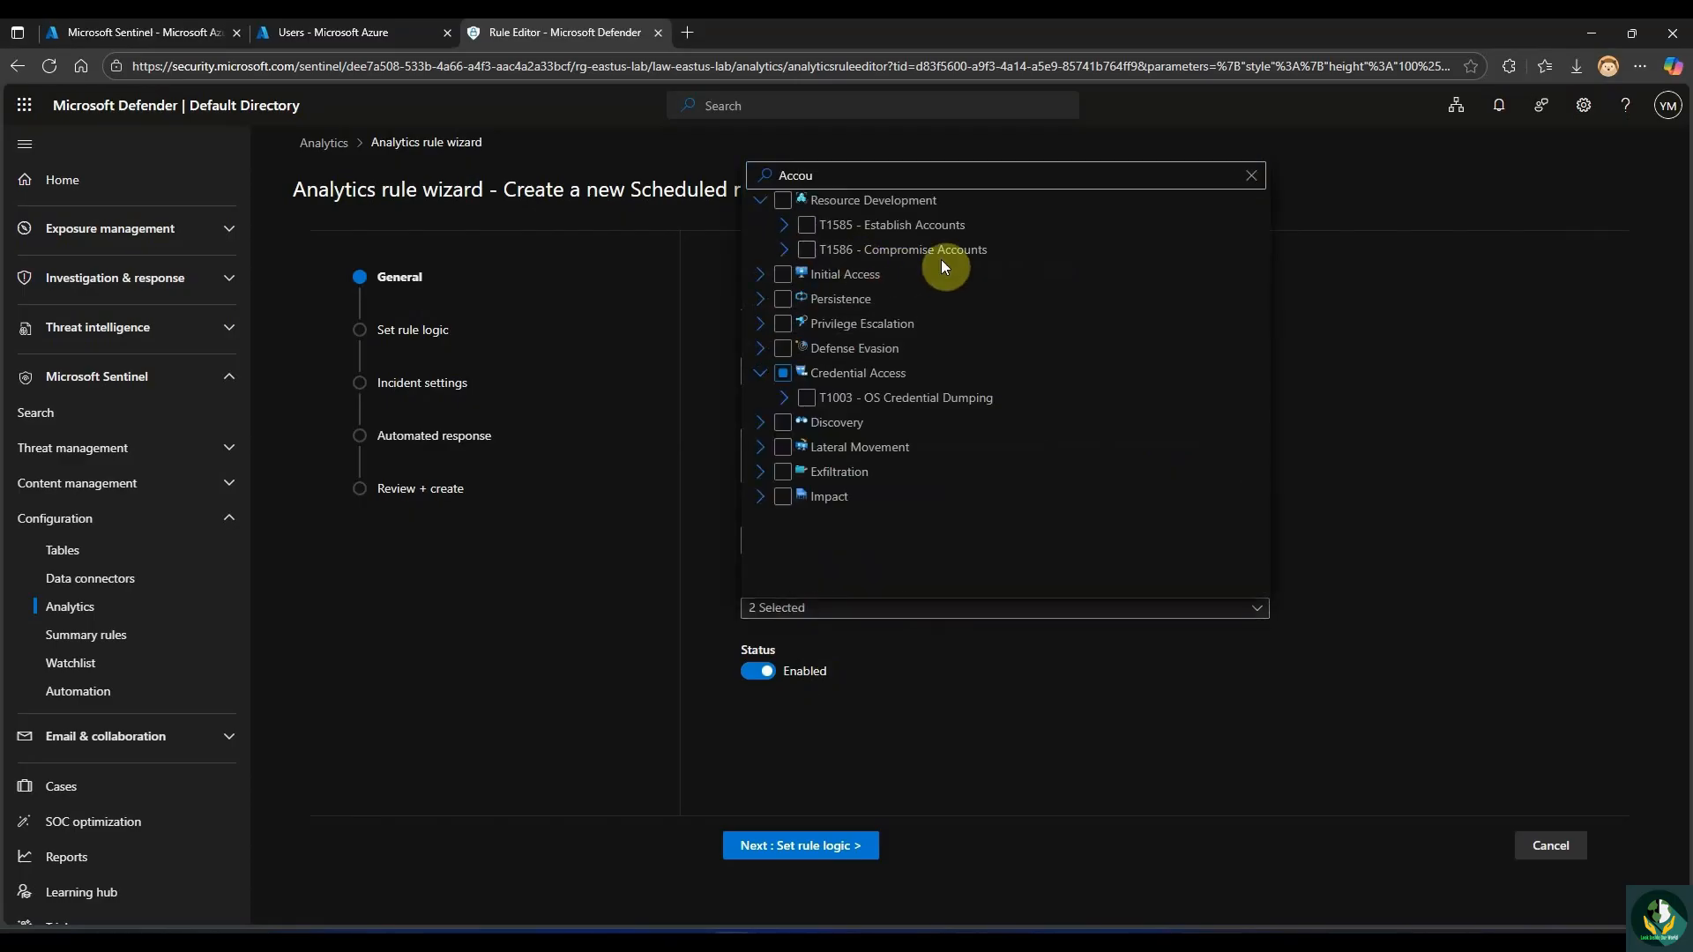
{"action": "left_click", "coordinate": [807, 250]}
{"action": "left_click", "coordinate": [806, 226]}
{"action": "left_click", "coordinate": [960, 671]}
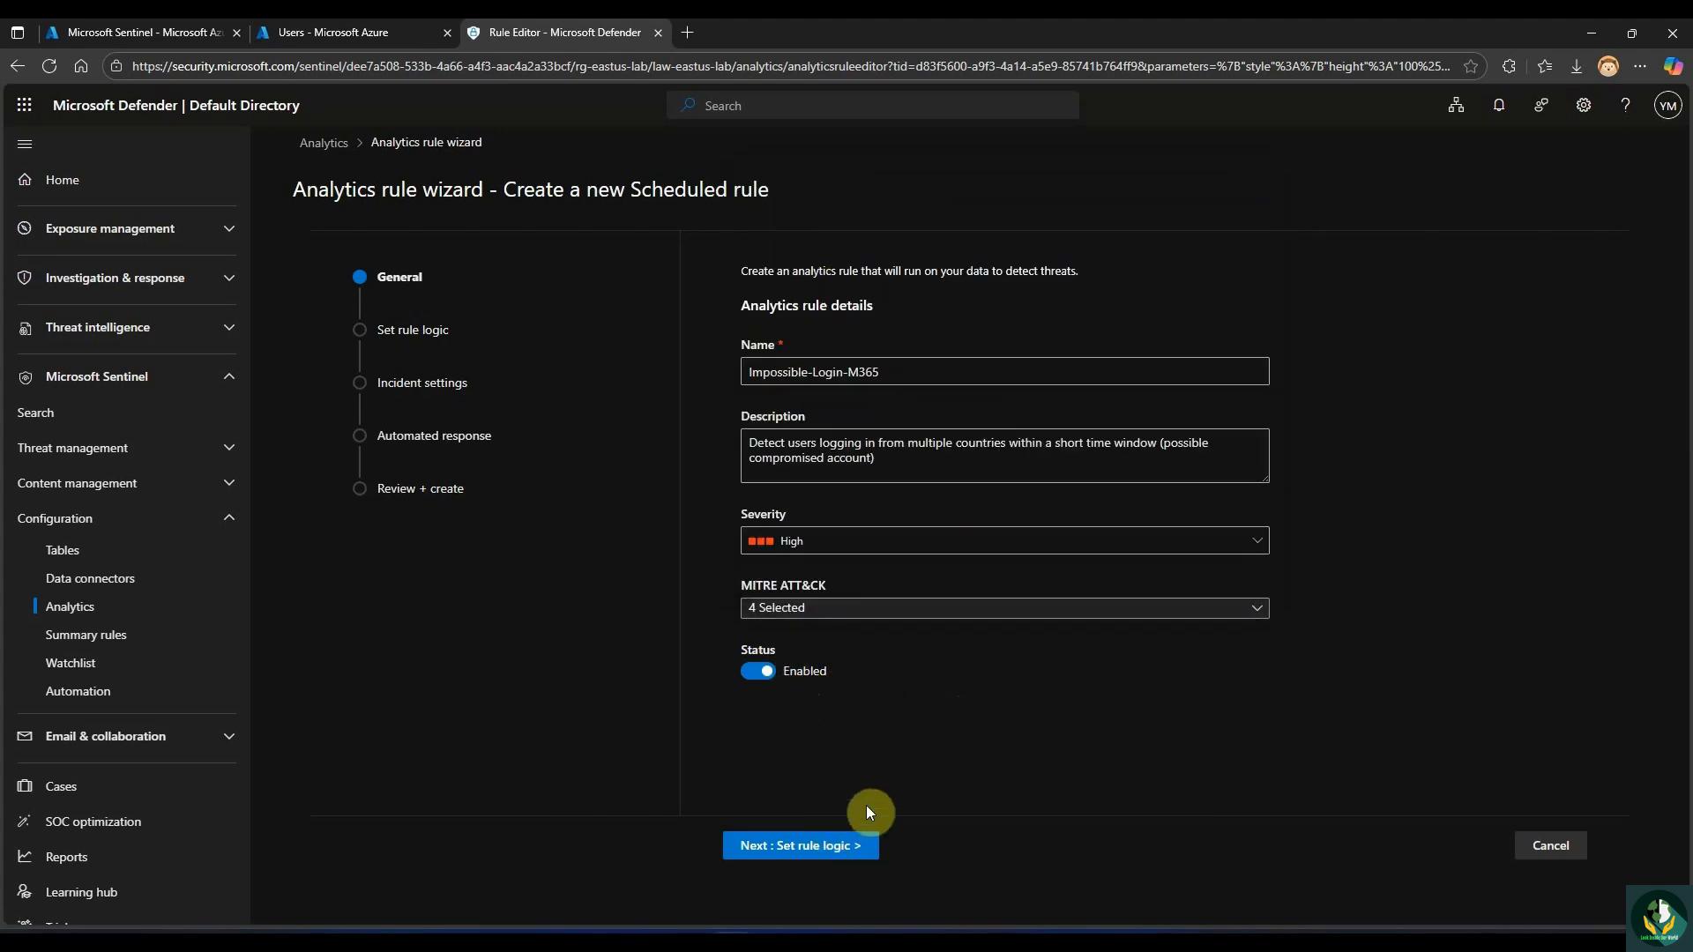
Enter the SigninLogs rule query extending Country from LocationDetails.countryOrRegion, sorting by TimeGenerated desc, summarizing count() by UserPrincipalName, Country, bin(TimeGenerated, 1h), where count_ > 1.
{"action": "left_click", "coordinate": [801, 848]}
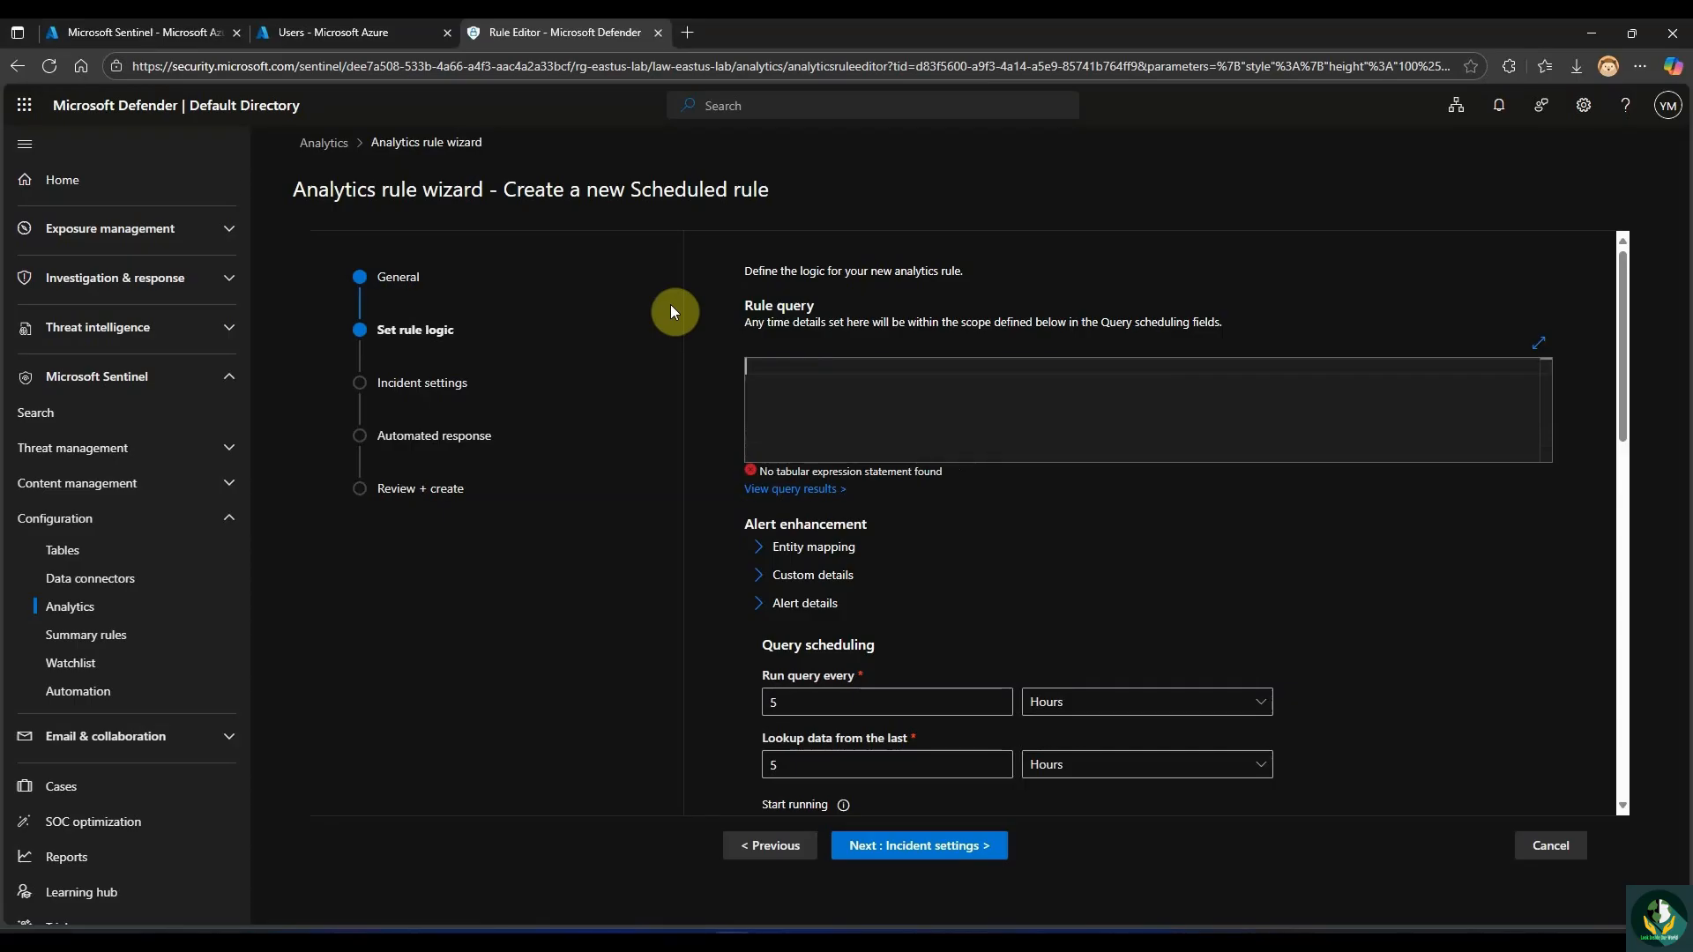
{"action": "type", "text": "SigninLogs | extend Country = tostring(LocationDetails.countryOrRegion) | sort by TimeGenerated desc | summarize count() by UserPrincipalName, Country, bin(TimeGenerated, 1h) | where count_ > 1"}
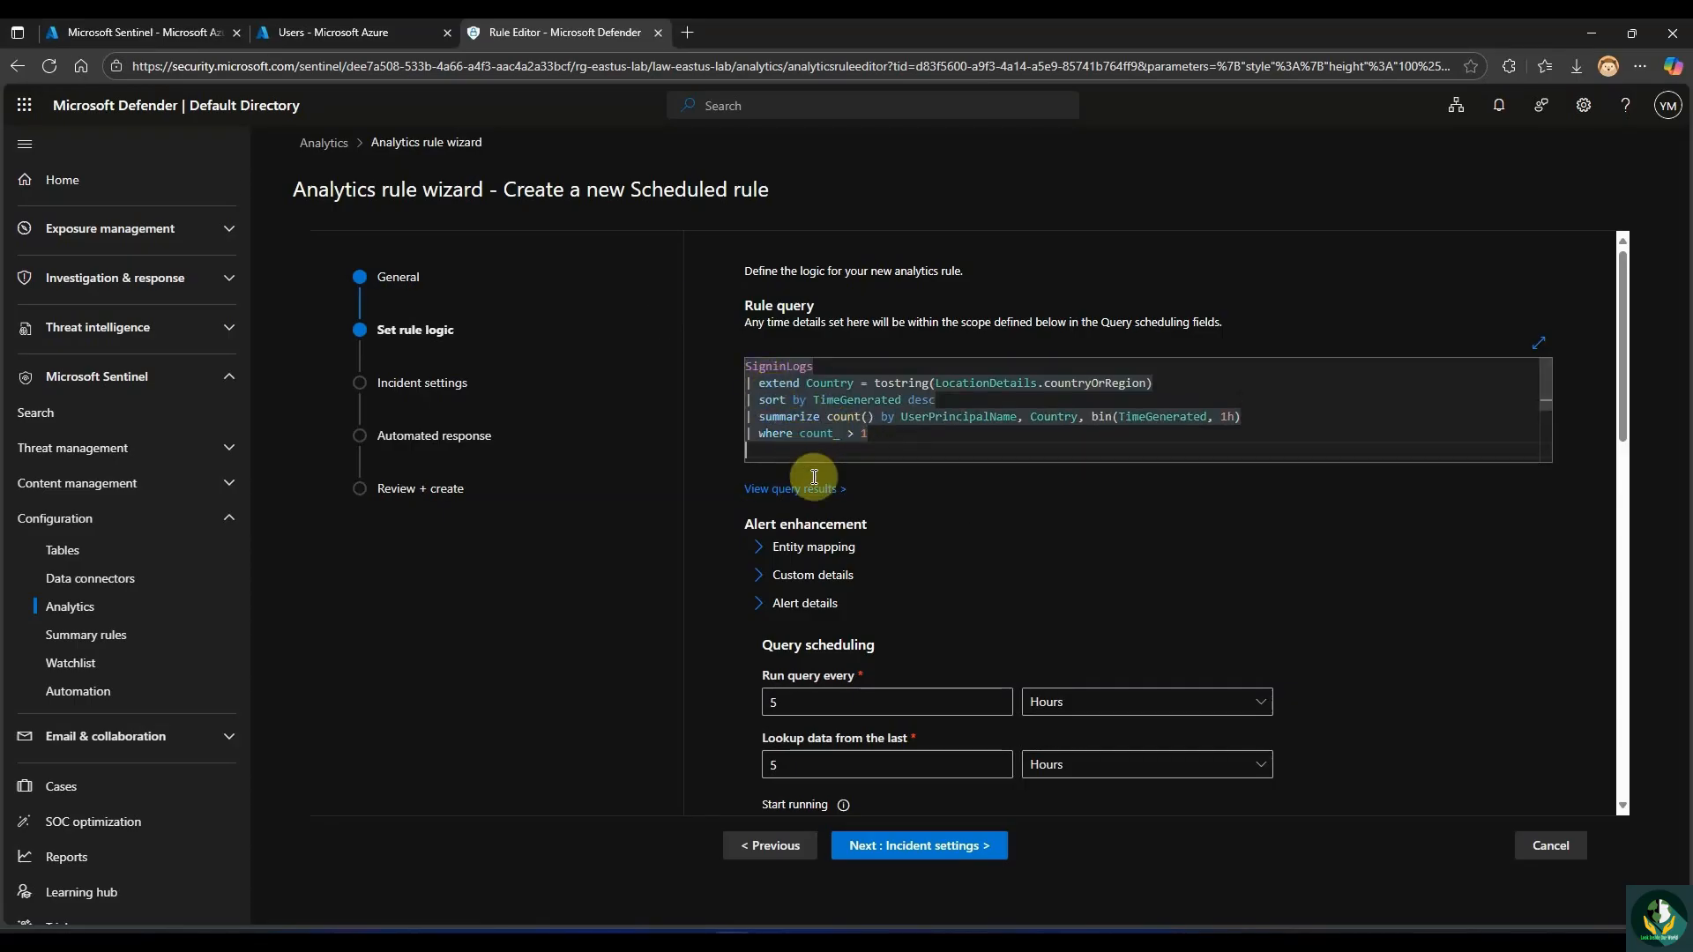
{"action": "left_click", "coordinate": [809, 384]}
{"action": "left_click_drag", "start_coordinate": [834, 374], "coordinate": [743, 371]}
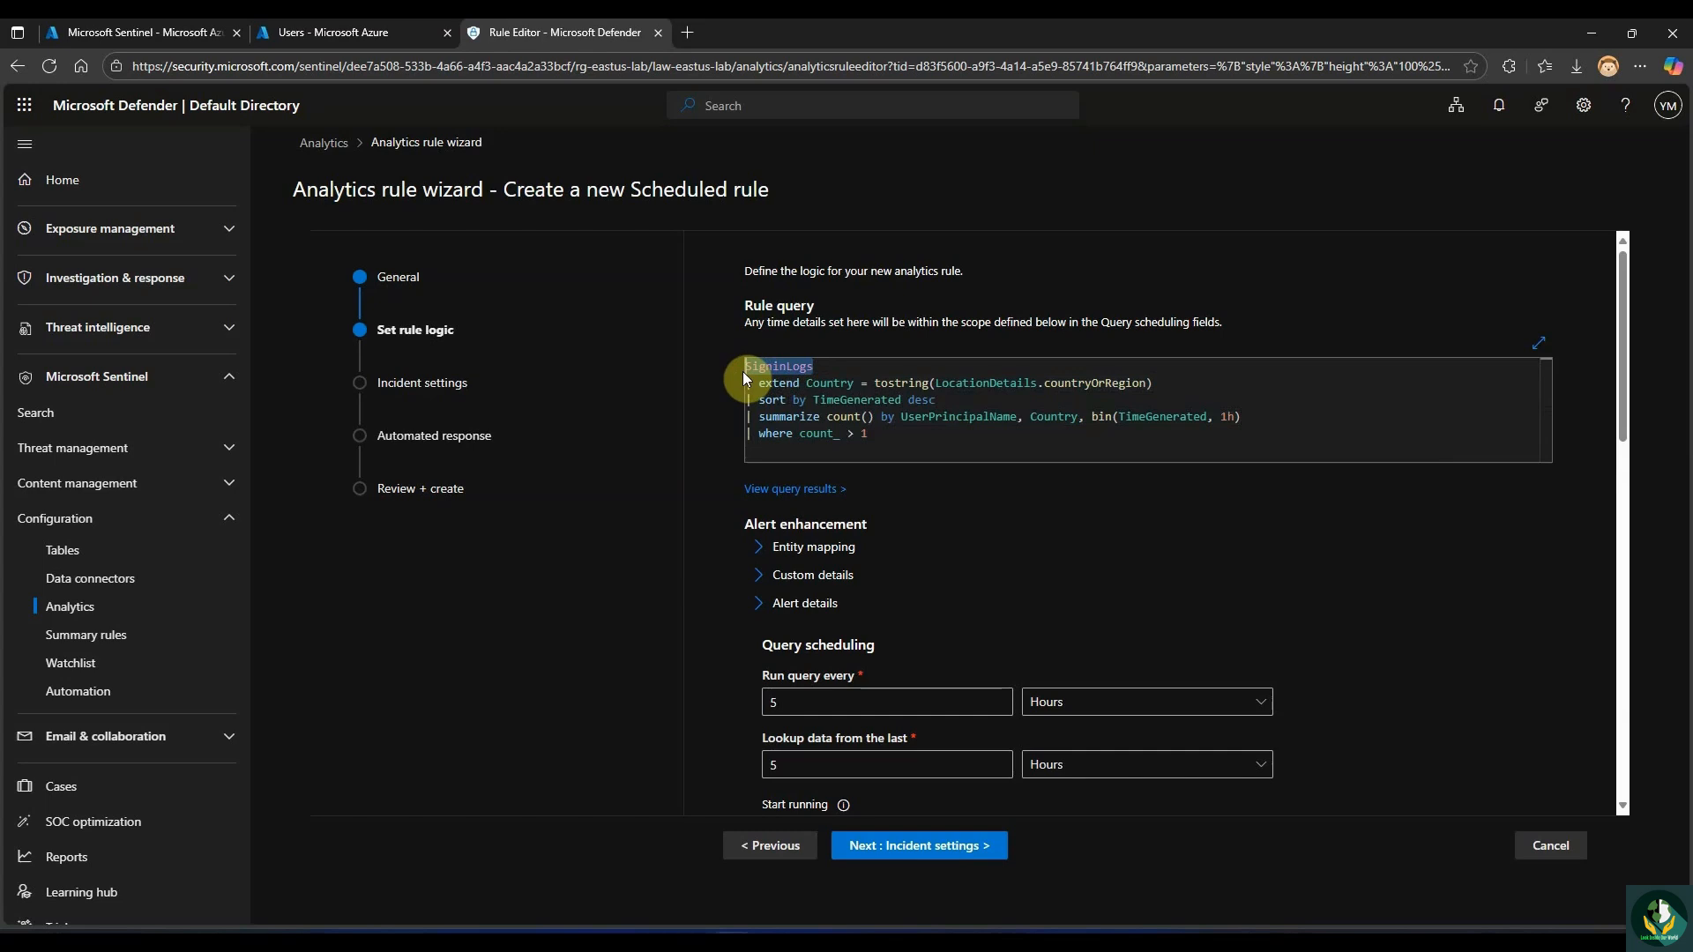
{"action": "left_click_drag", "start_coordinate": [756, 383], "coordinate": [862, 391]}
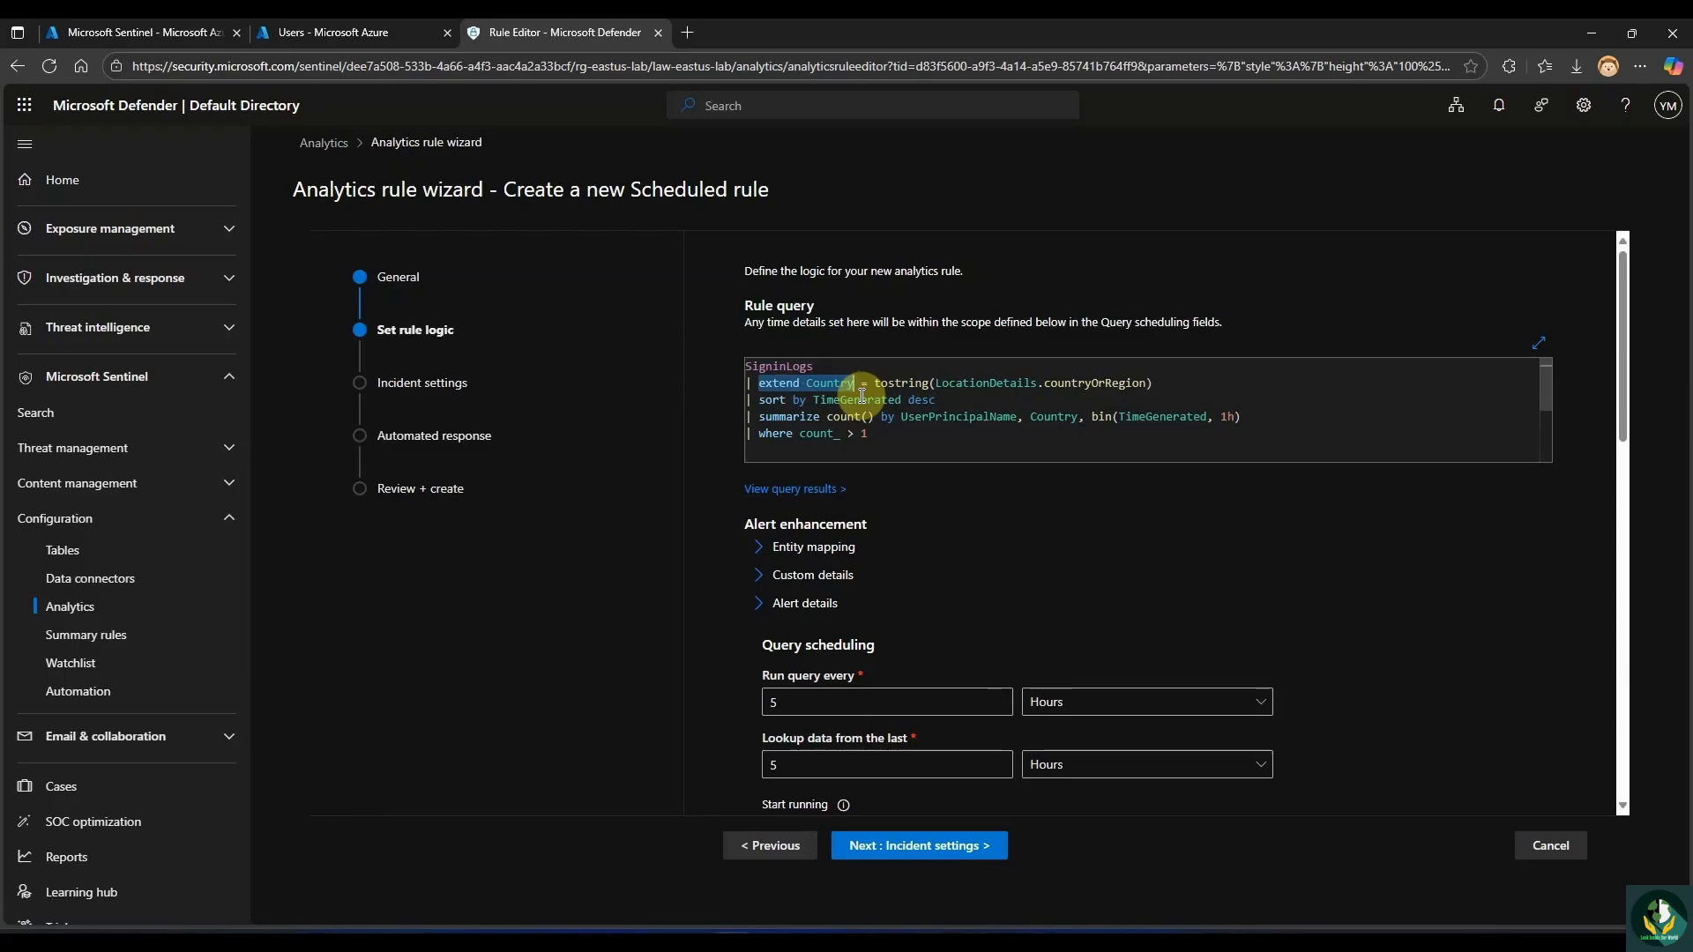
{"action": "left_click_drag", "start_coordinate": [758, 400], "coordinate": [901, 410]}
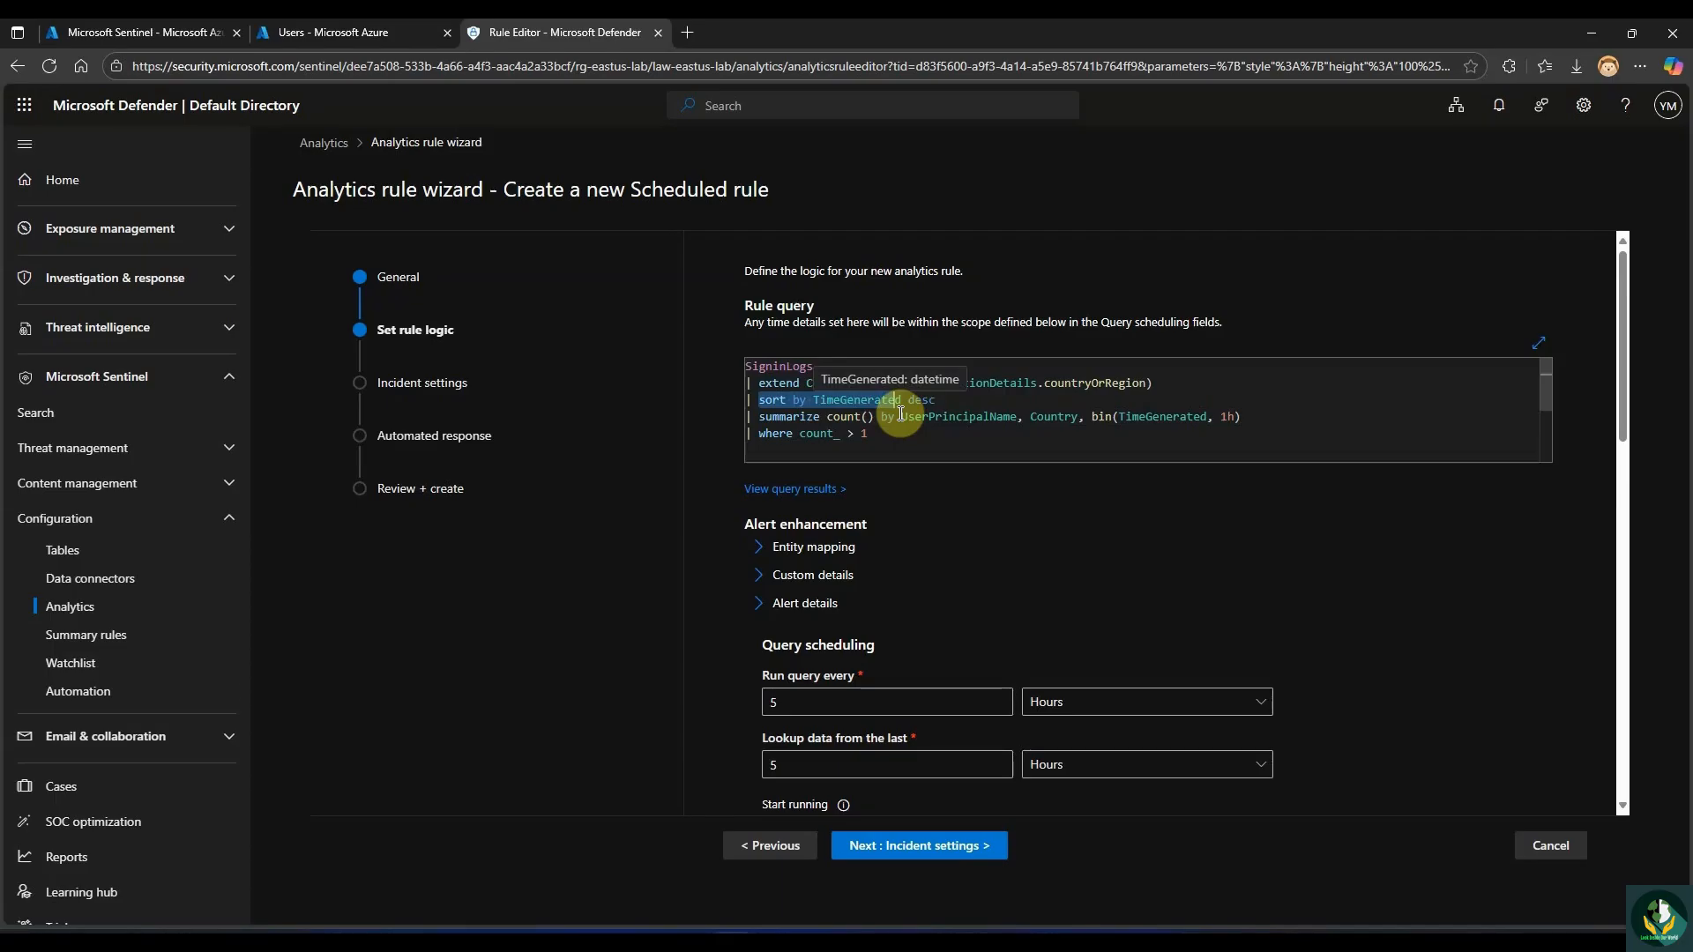
{"action": "left_click_drag", "start_coordinate": [759, 416], "coordinate": [883, 431]}
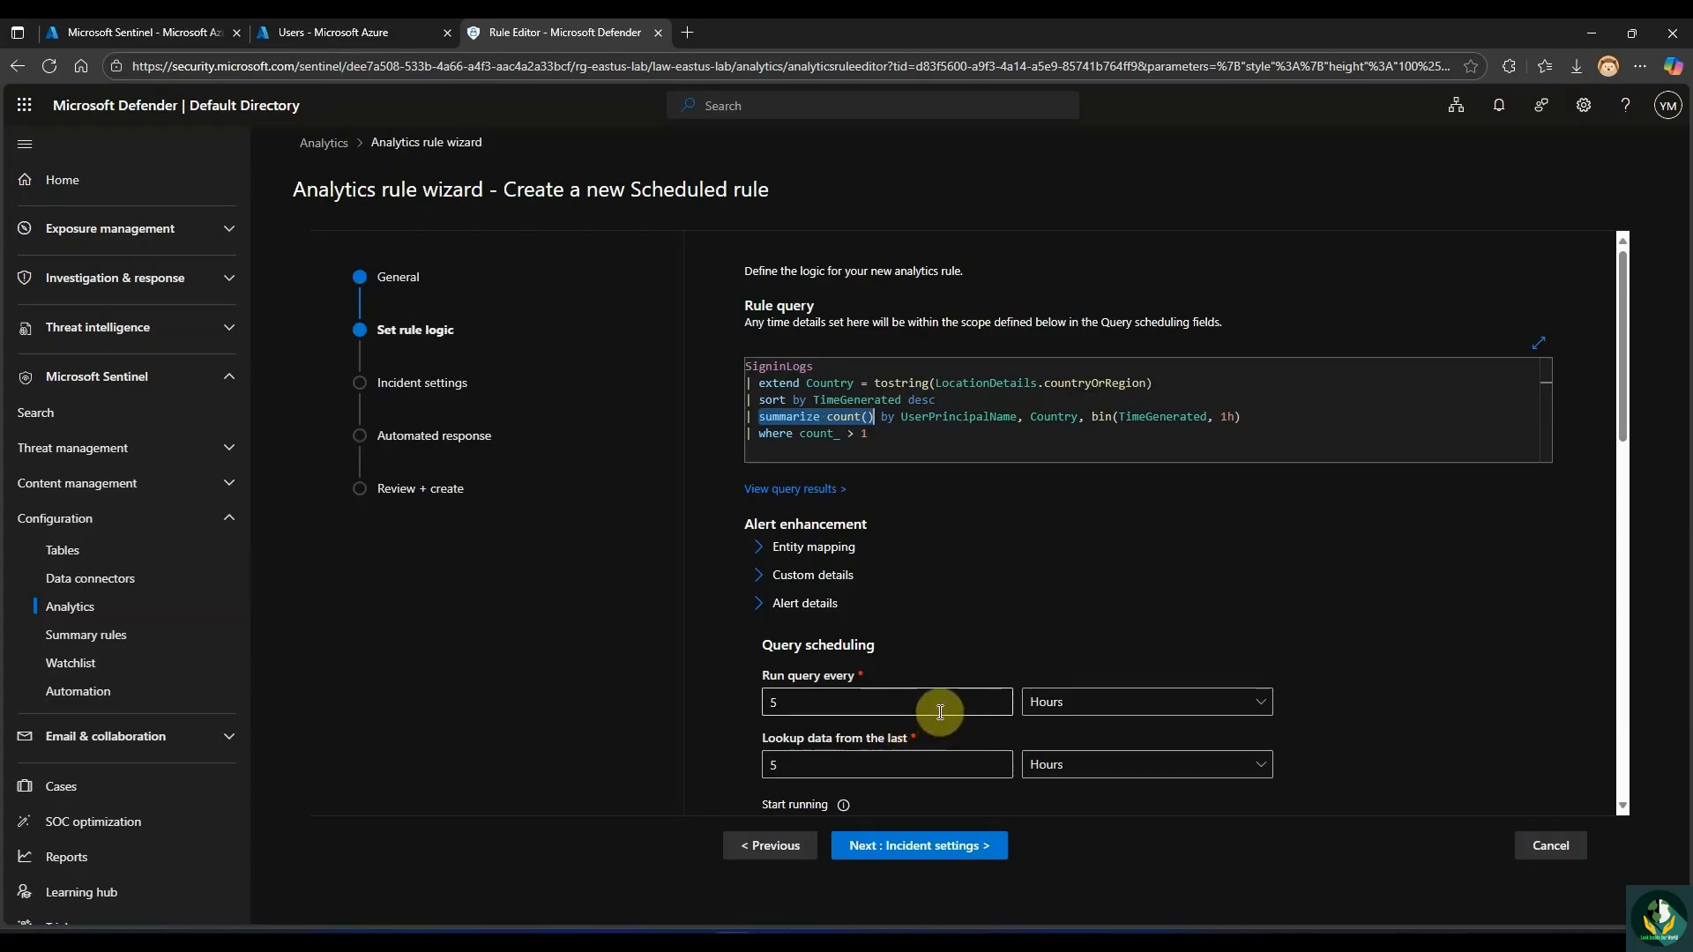
Schedule the query to run every 5 minutes and look up data from the last 1 hour.
{"action": "left_click", "coordinate": [1065, 686]}
{"action": "left_click", "coordinate": [1097, 744]}
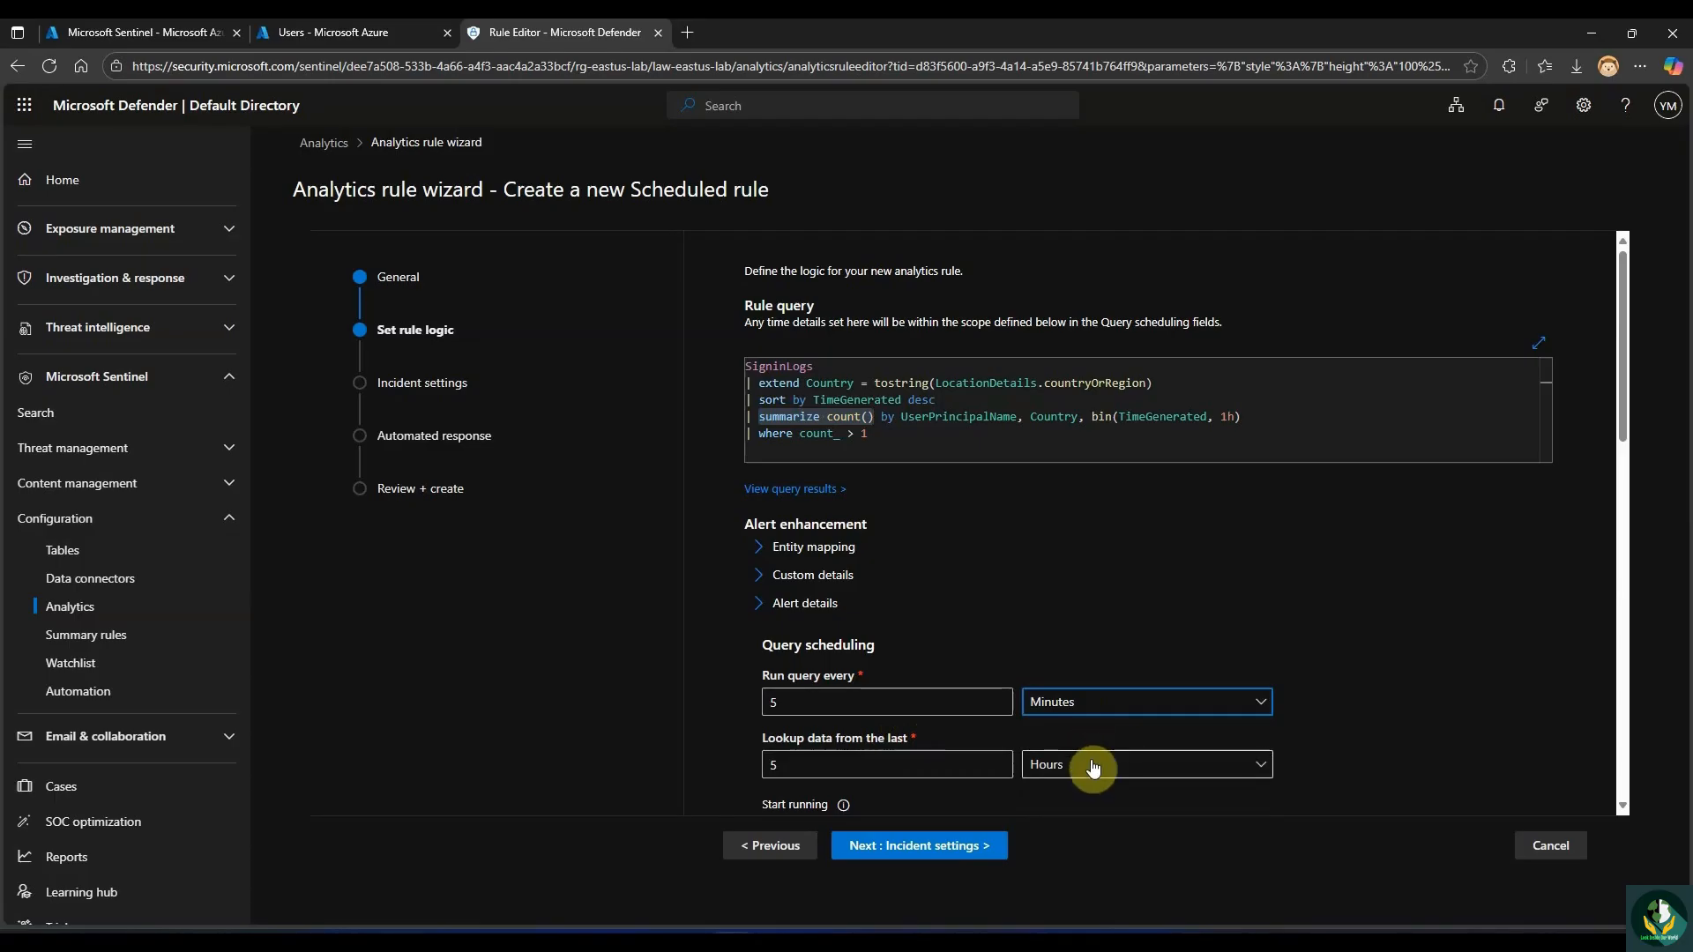
{"action": "left_click", "coordinate": [1093, 769]}
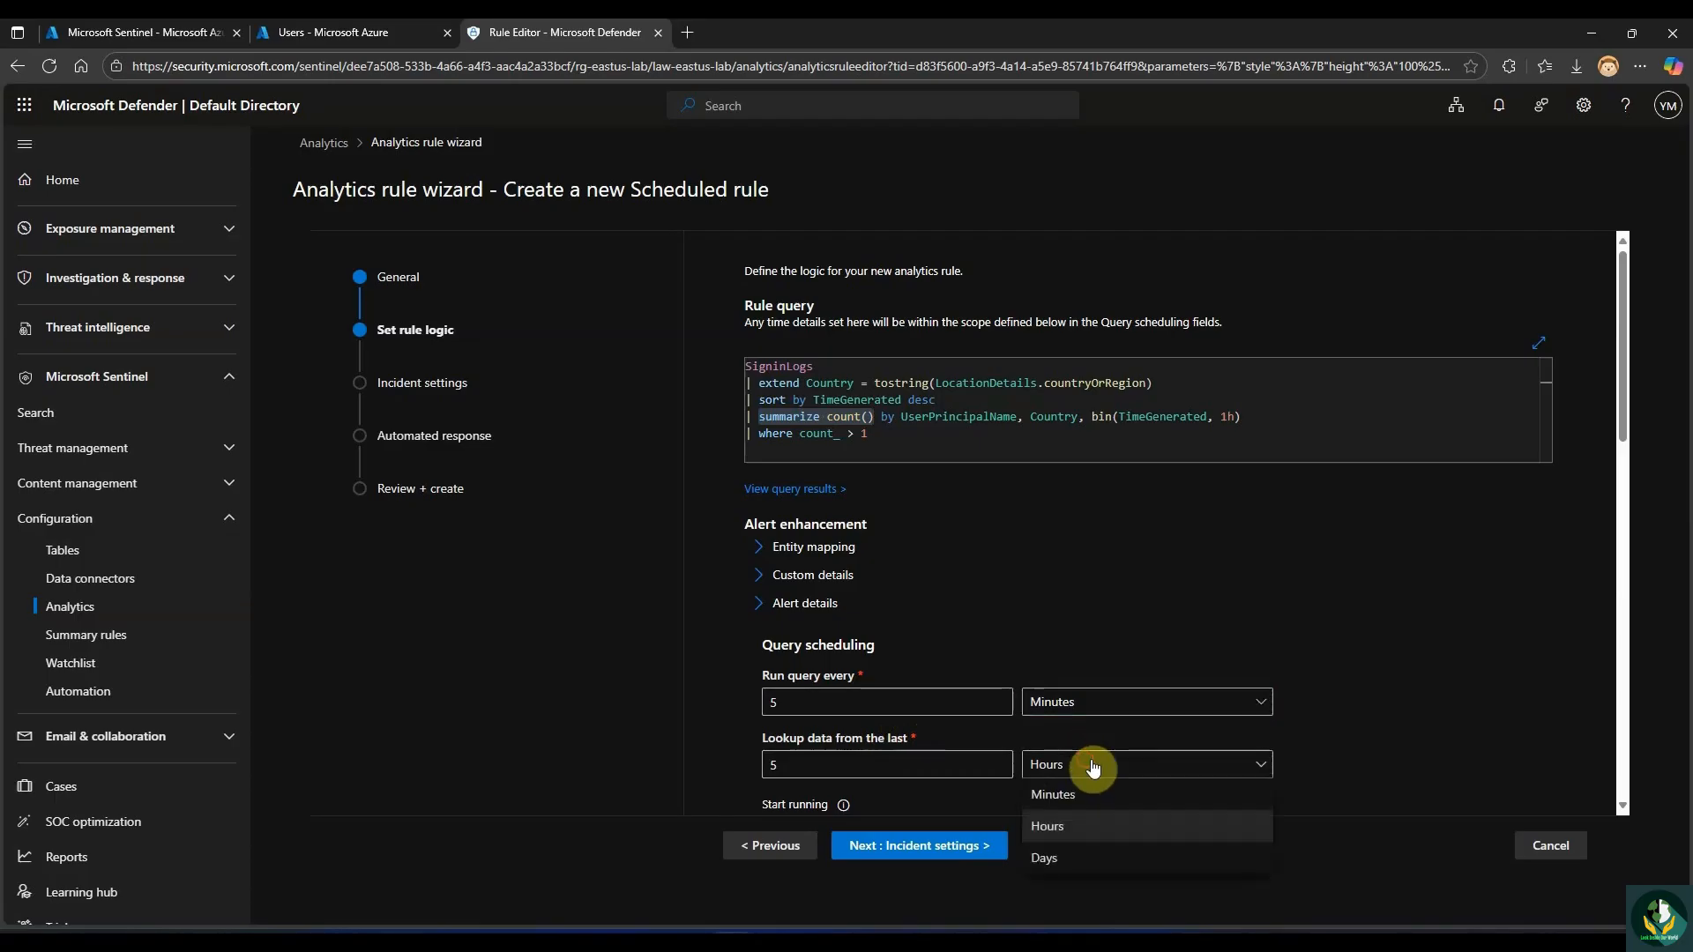
{"action": "left_click", "coordinate": [1076, 823]}
{"action": "left_click", "coordinate": [769, 767]}
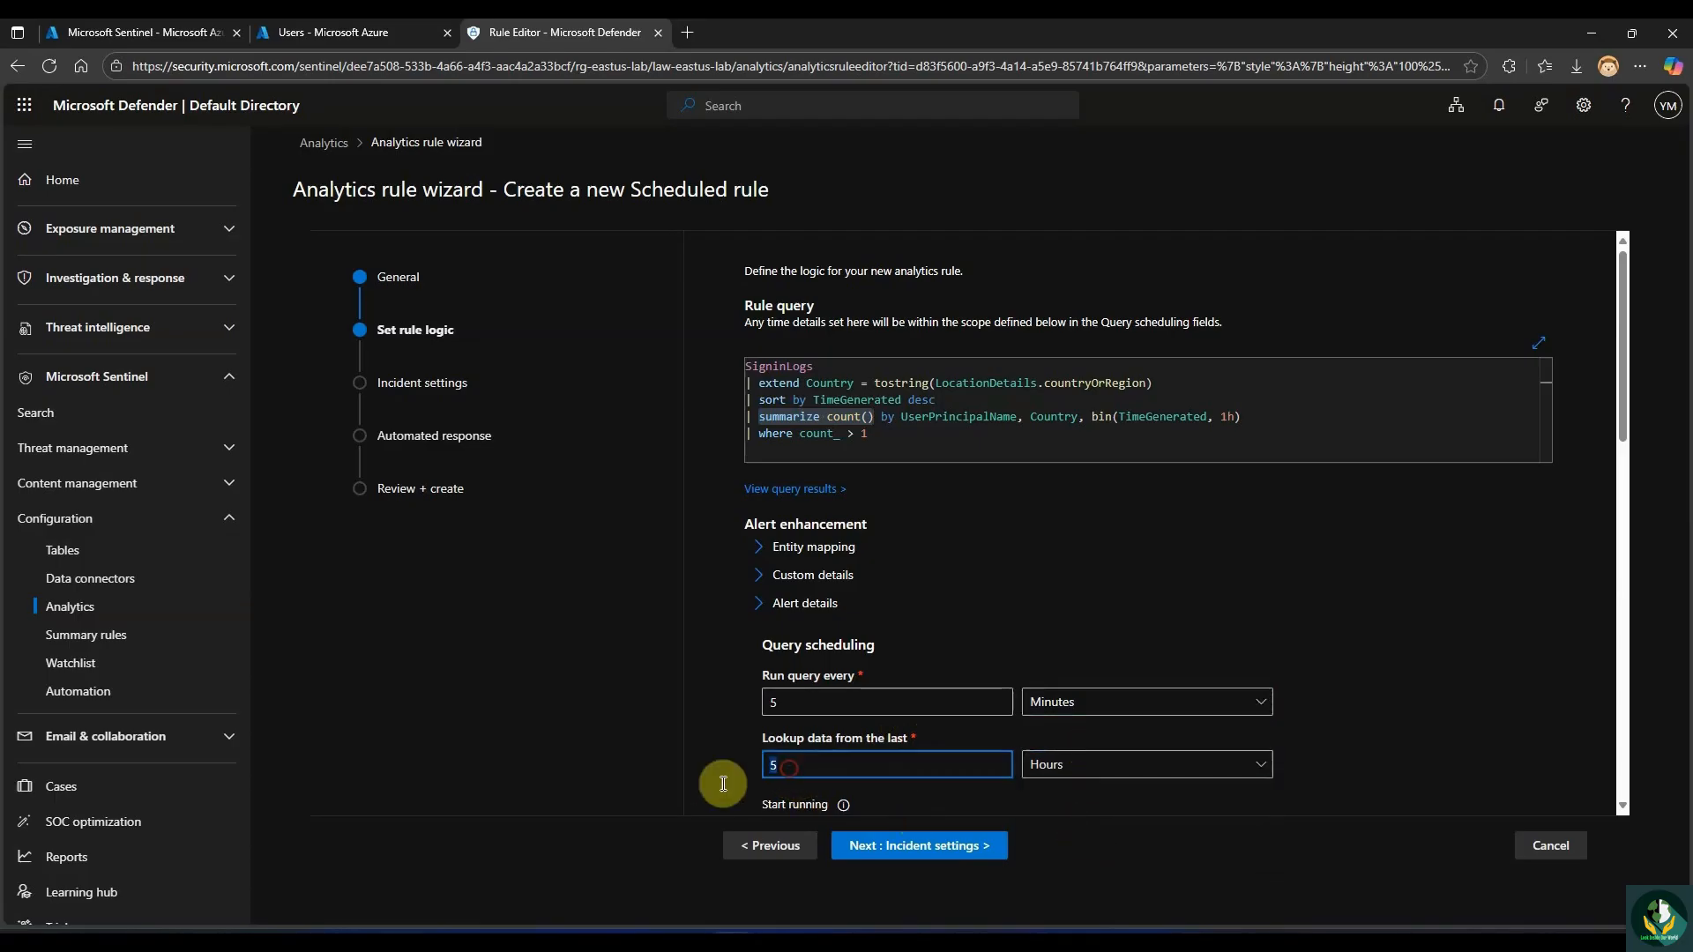
{"action": "key", "text": "BackSpace"}
{"action": "type", "text": "1"}
{"action": "left_click", "coordinate": [1489, 773]}
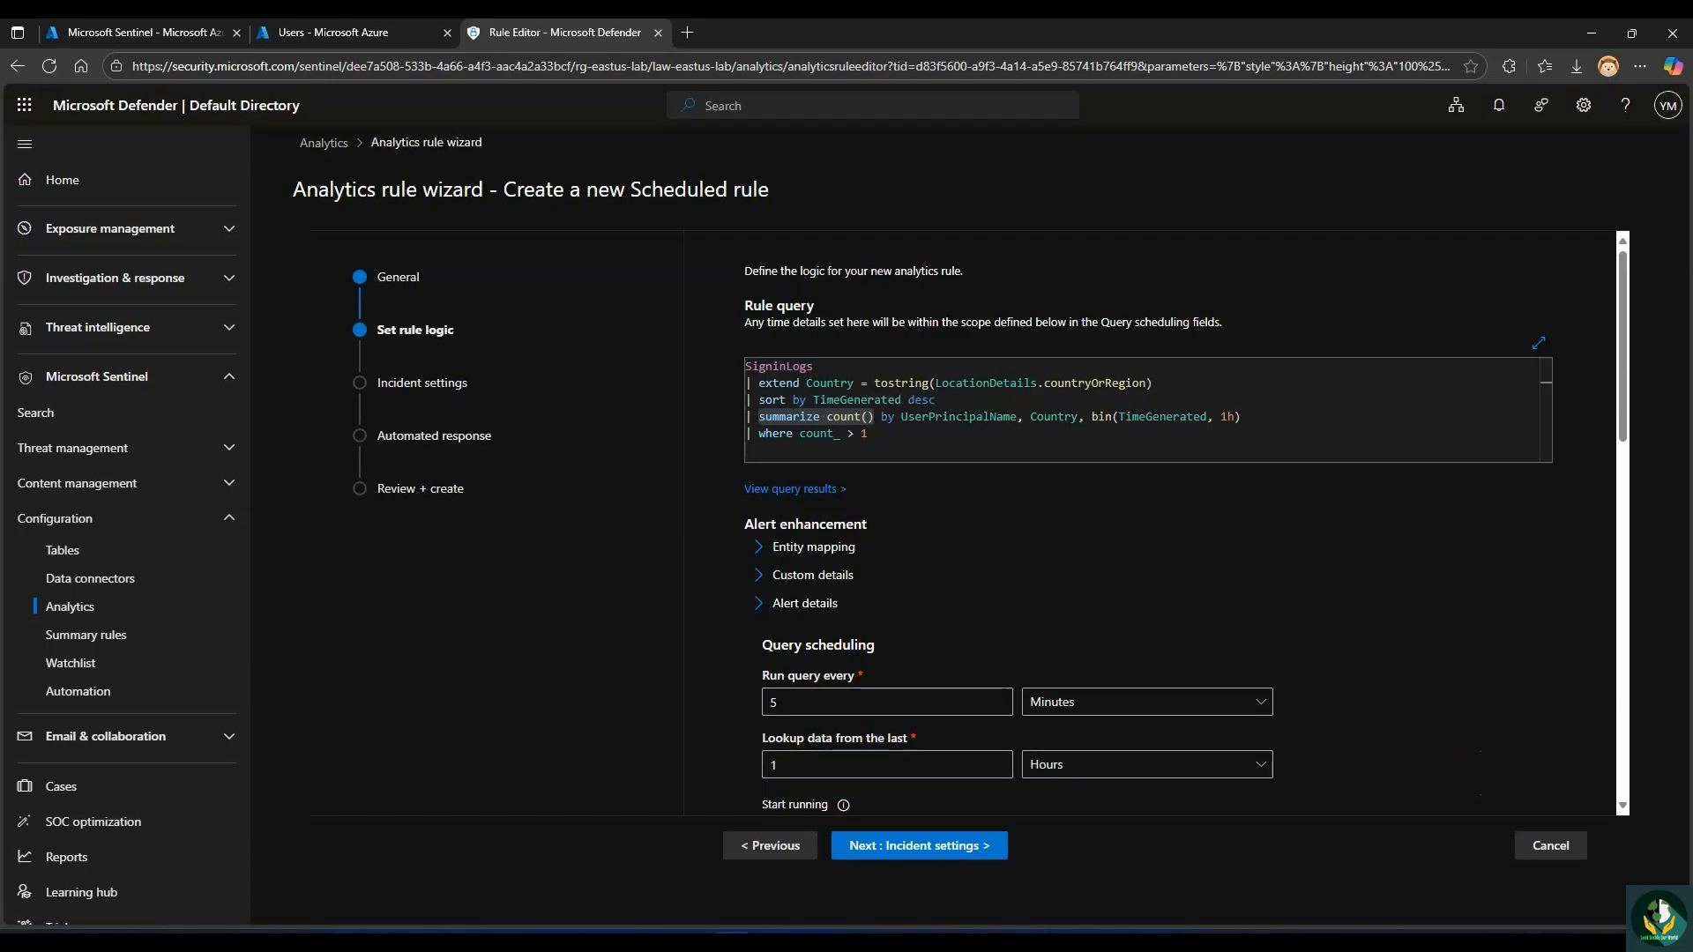
Keep the default alert threshold, event grouping, incident and automated response settings, and save the analytics rule.
{"action": "scroll", "coordinate": [840, 631], "scroll_direction": "down", "scroll_amount": 5}
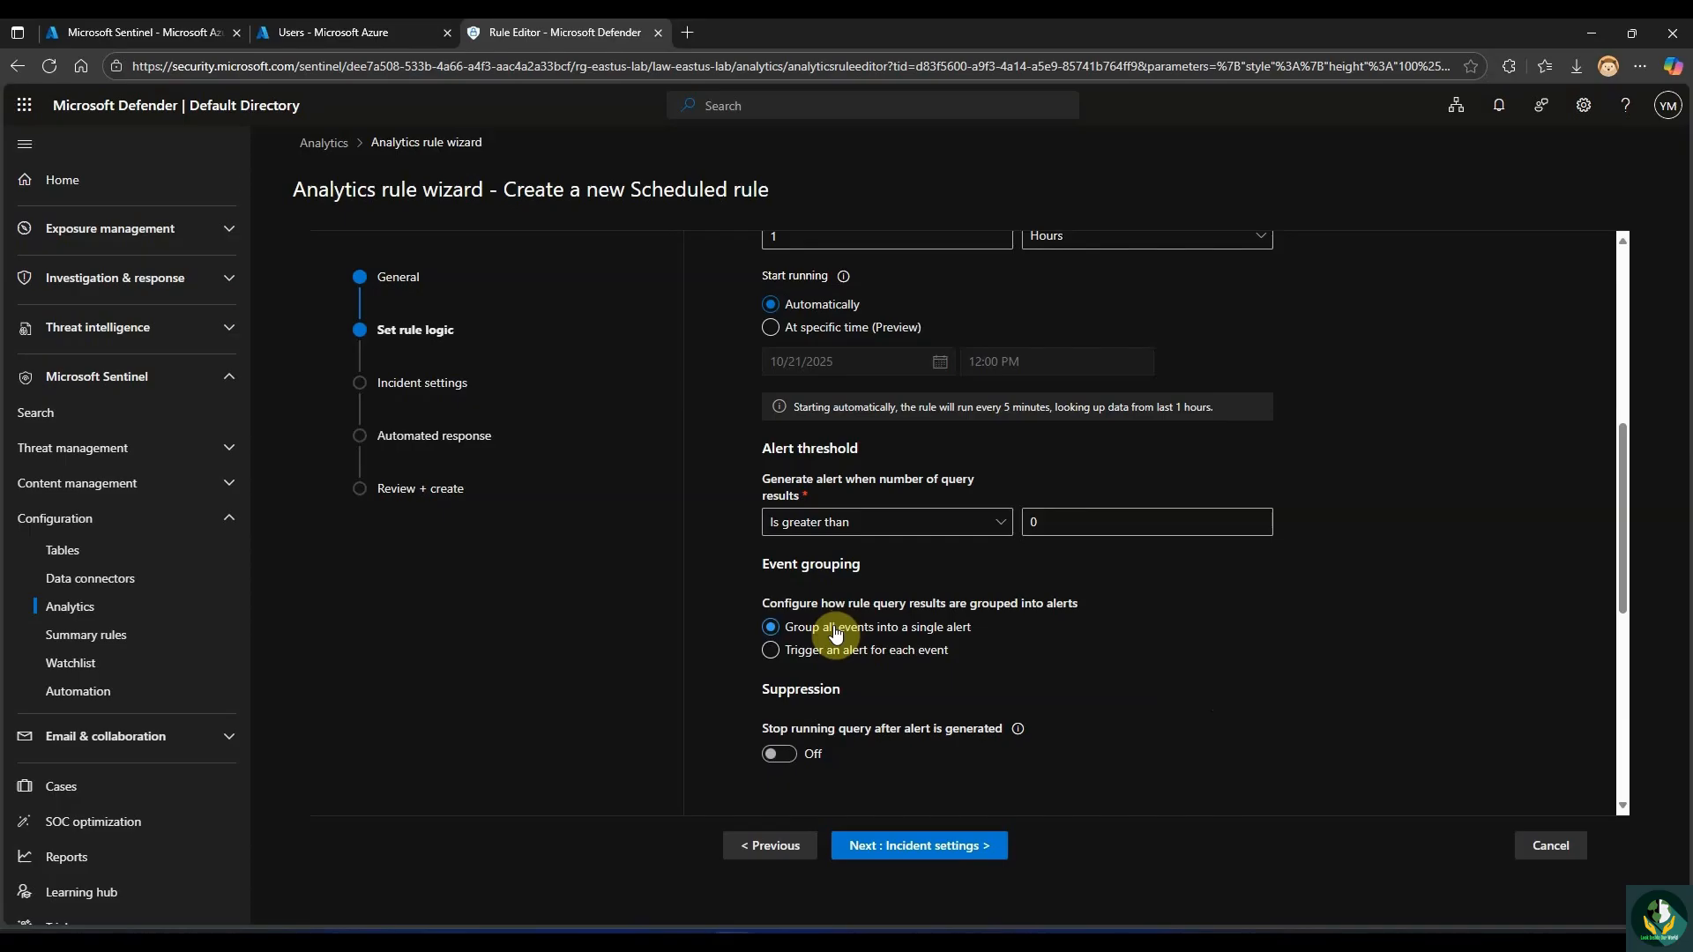
{"action": "left_click", "coordinate": [926, 848]}
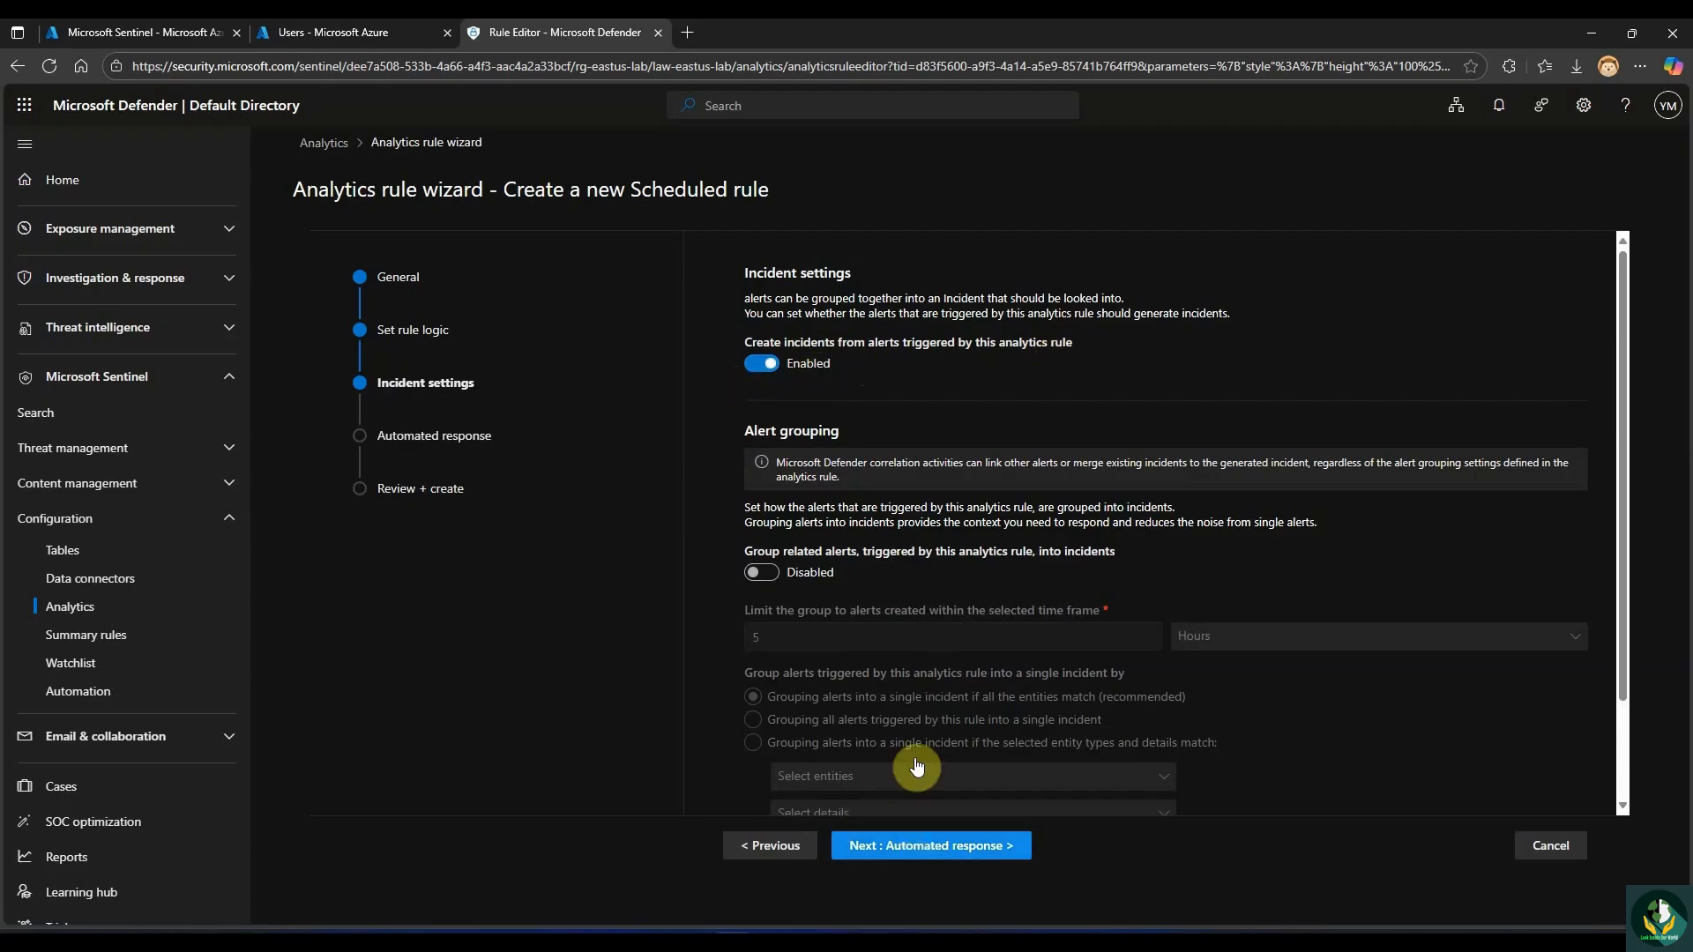
{"action": "scroll", "coordinate": [917, 700], "scroll_direction": "down", "scroll_amount": 1}
{"action": "scroll", "coordinate": [915, 707], "scroll_direction": "up", "scroll_amount": 1}
{"action": "left_click", "coordinate": [913, 846]}
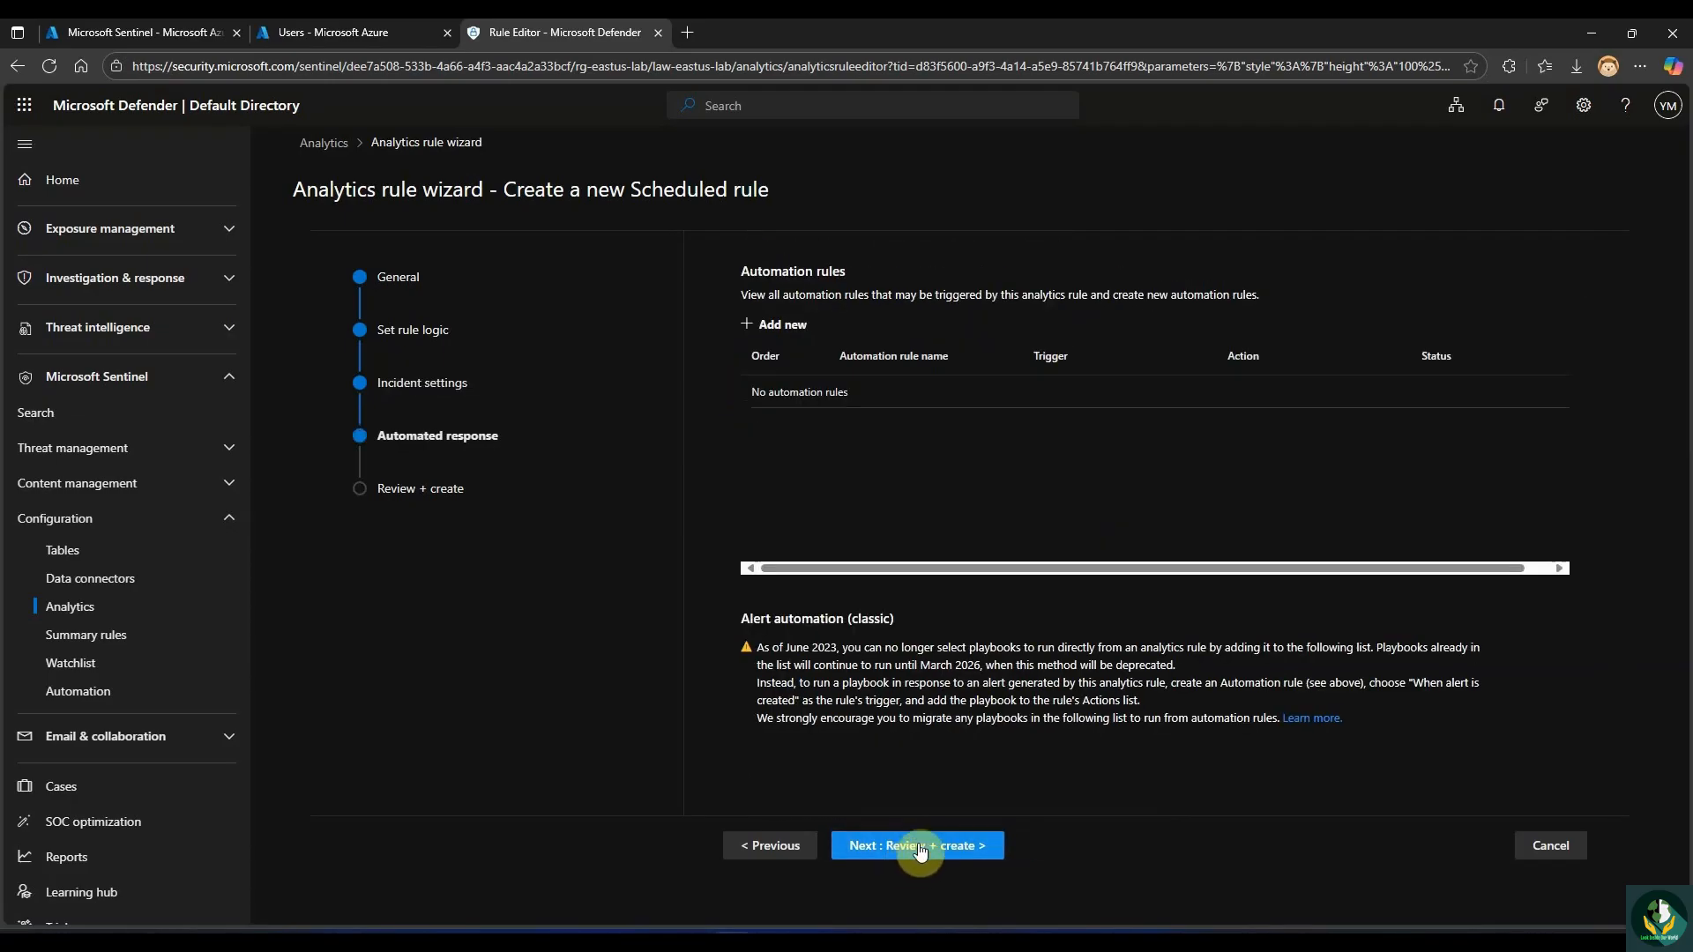
{"action": "left_click", "coordinate": [920, 852]}
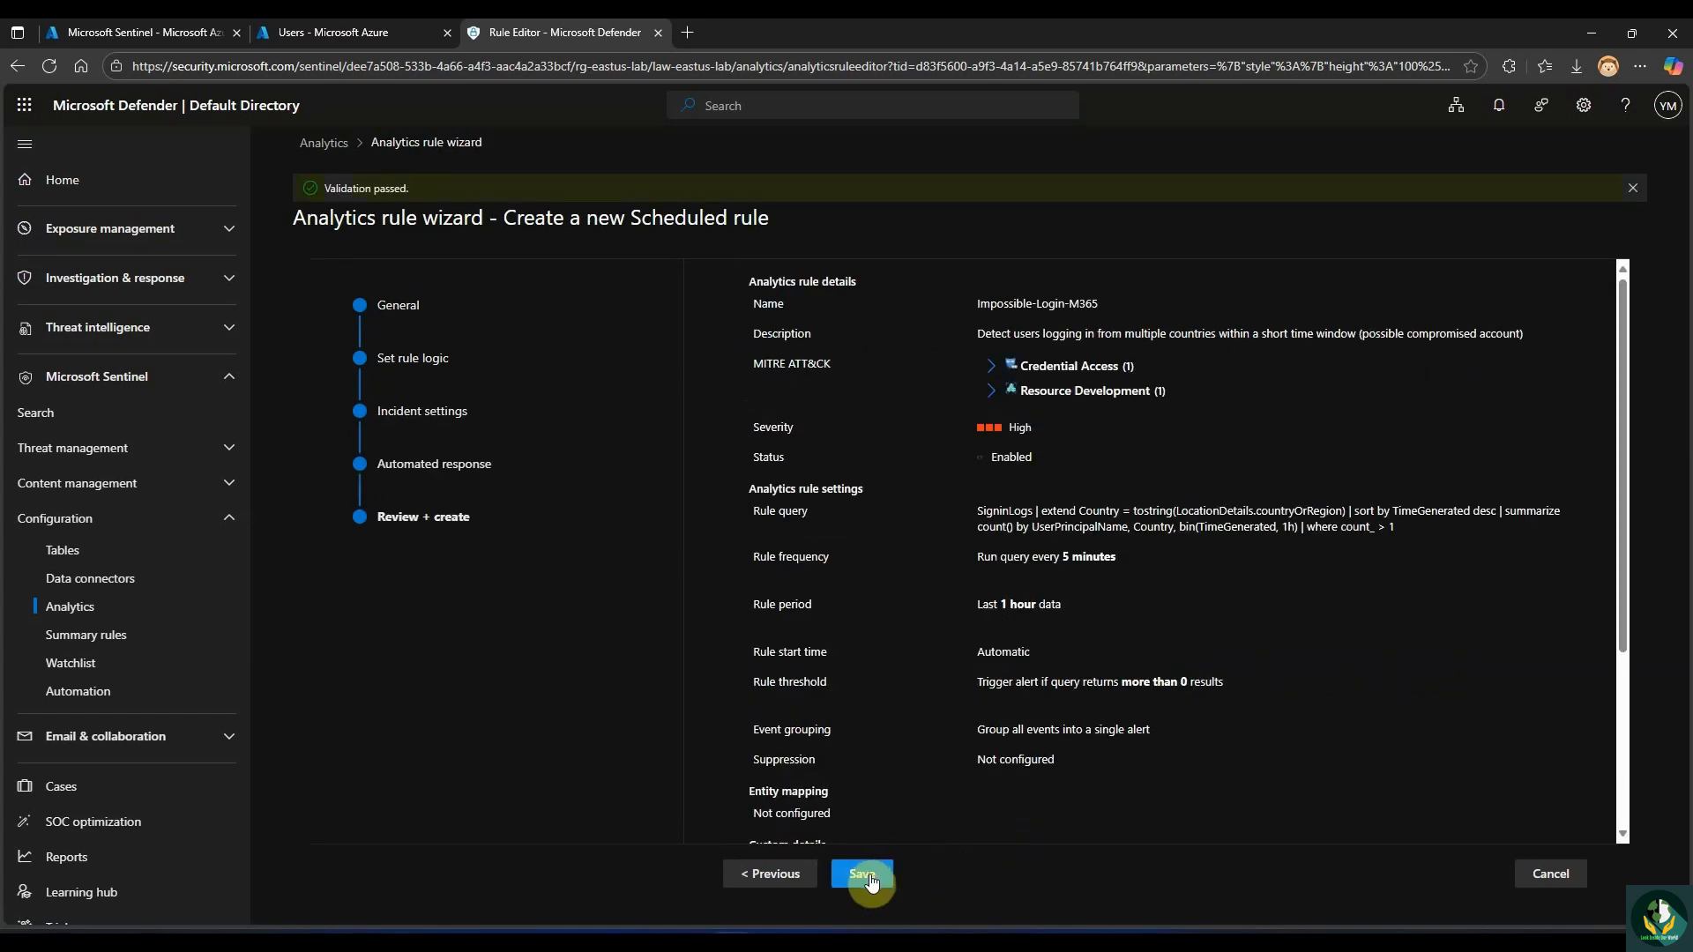
{"action": "left_click", "coordinate": [869, 880]}
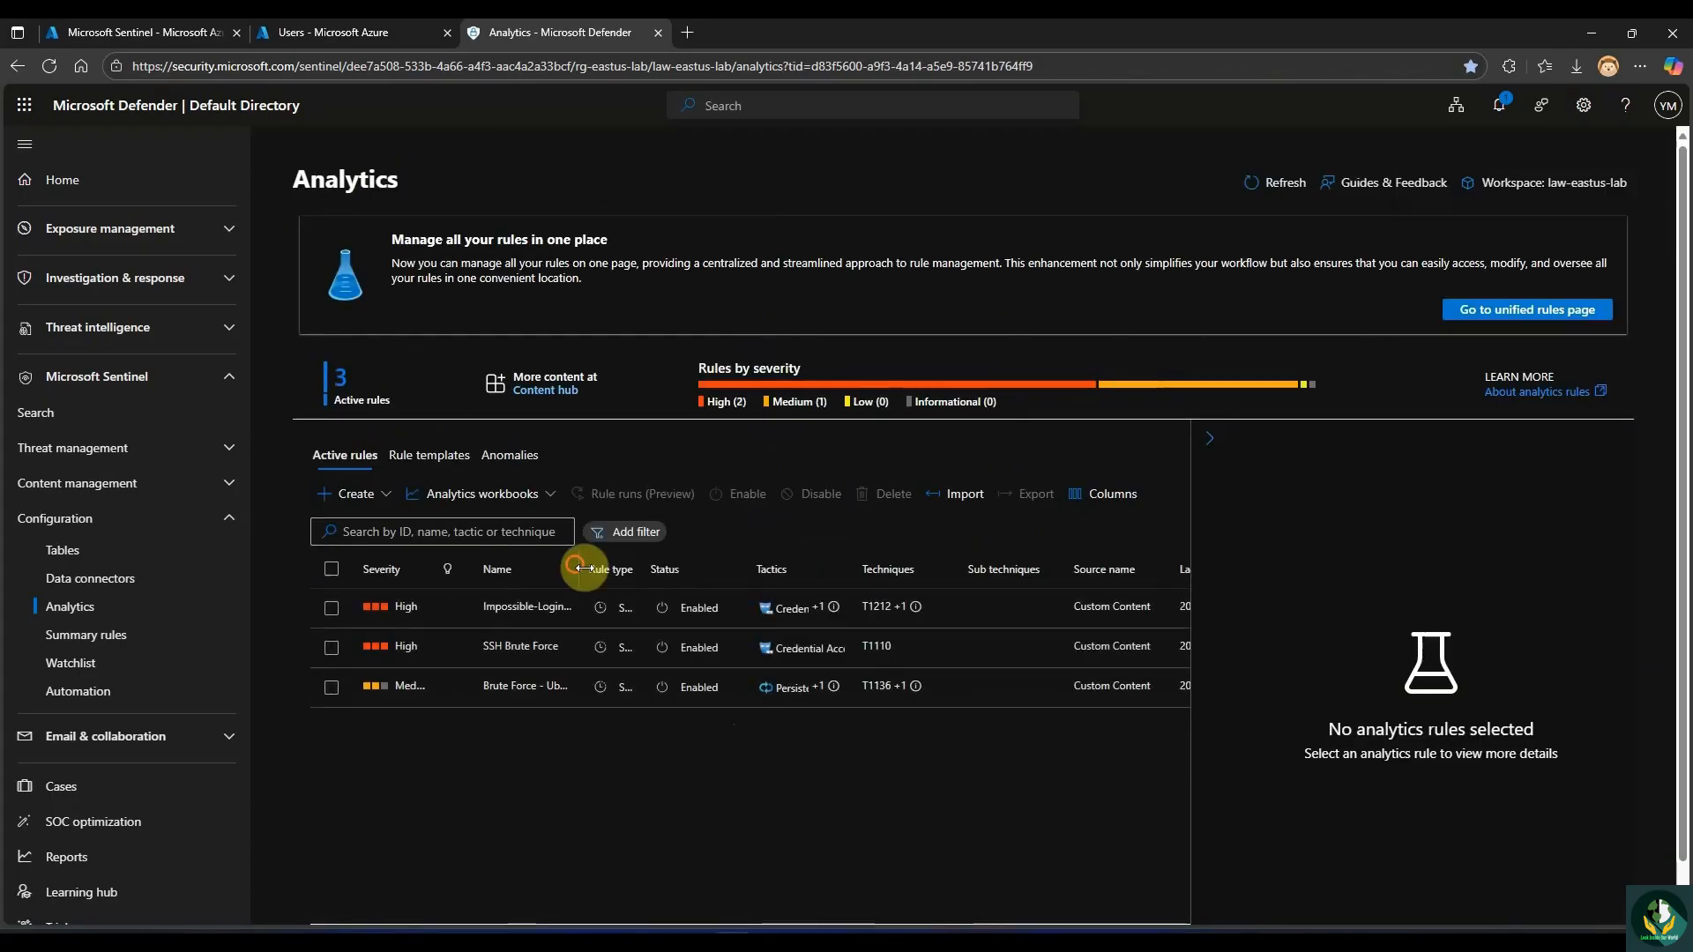
{"action": "left_click_drag", "start_coordinate": [583, 570], "coordinate": [663, 575]}
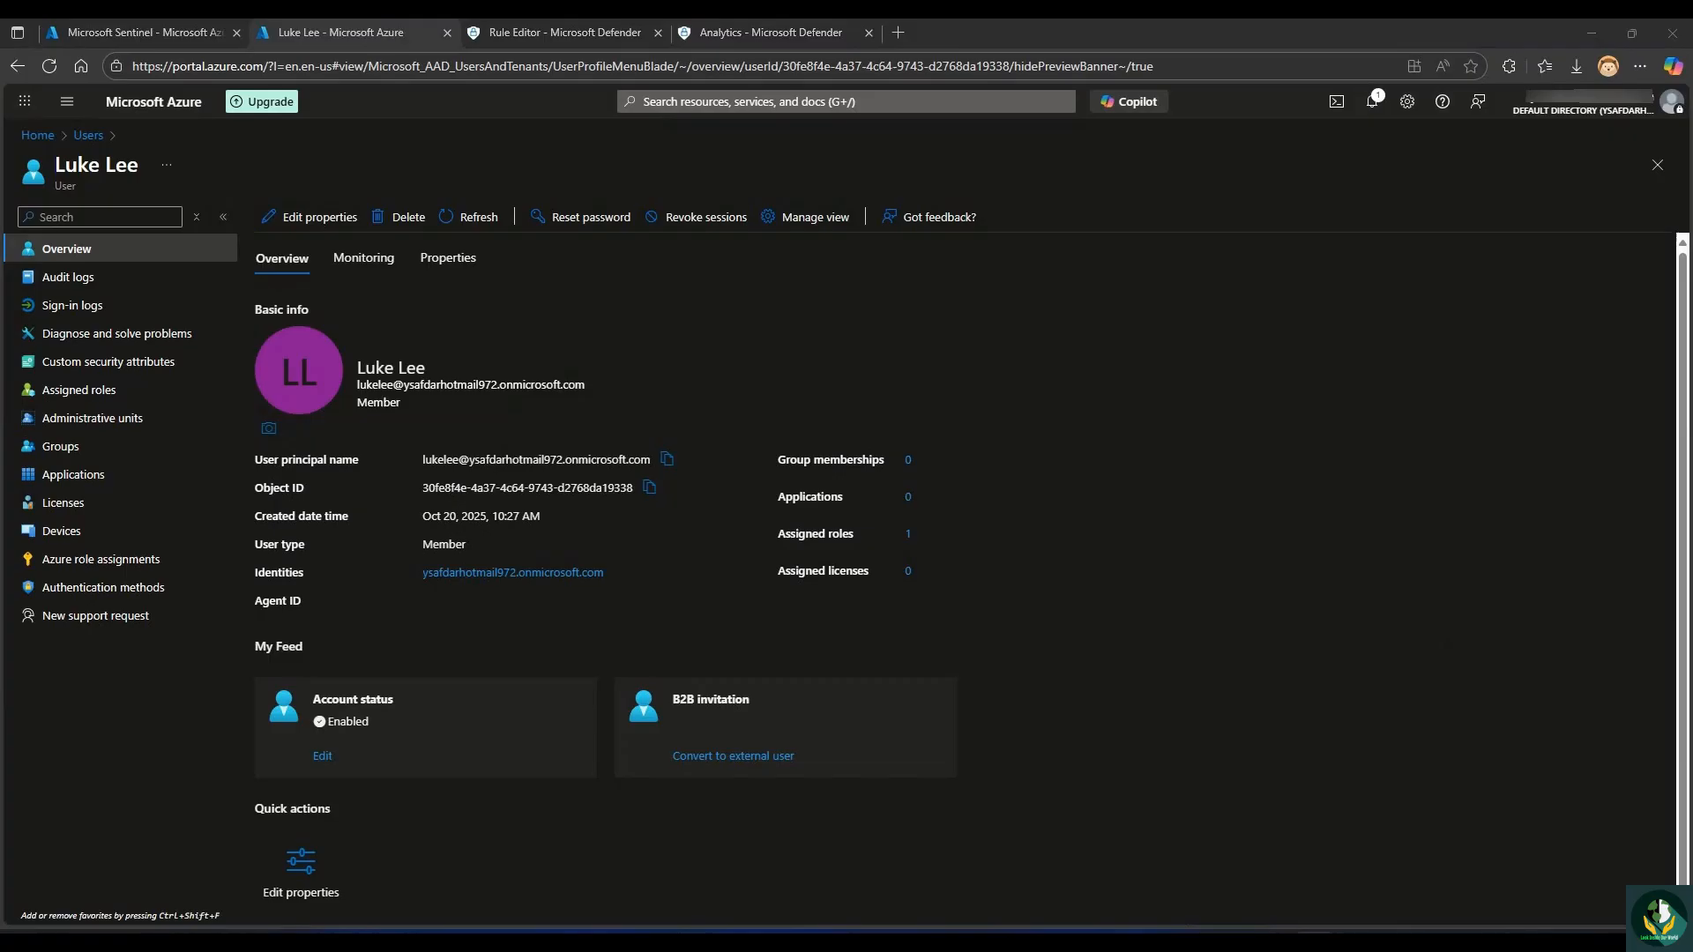
Open an InPrivate browser window and load the Azure sign-in page at portal.azure.com/auth/login/.
{"action": "left_click", "coordinate": [366, 375]}
{"action": "left_click_drag", "start_coordinate": [366, 375], "coordinate": [448, 378]}
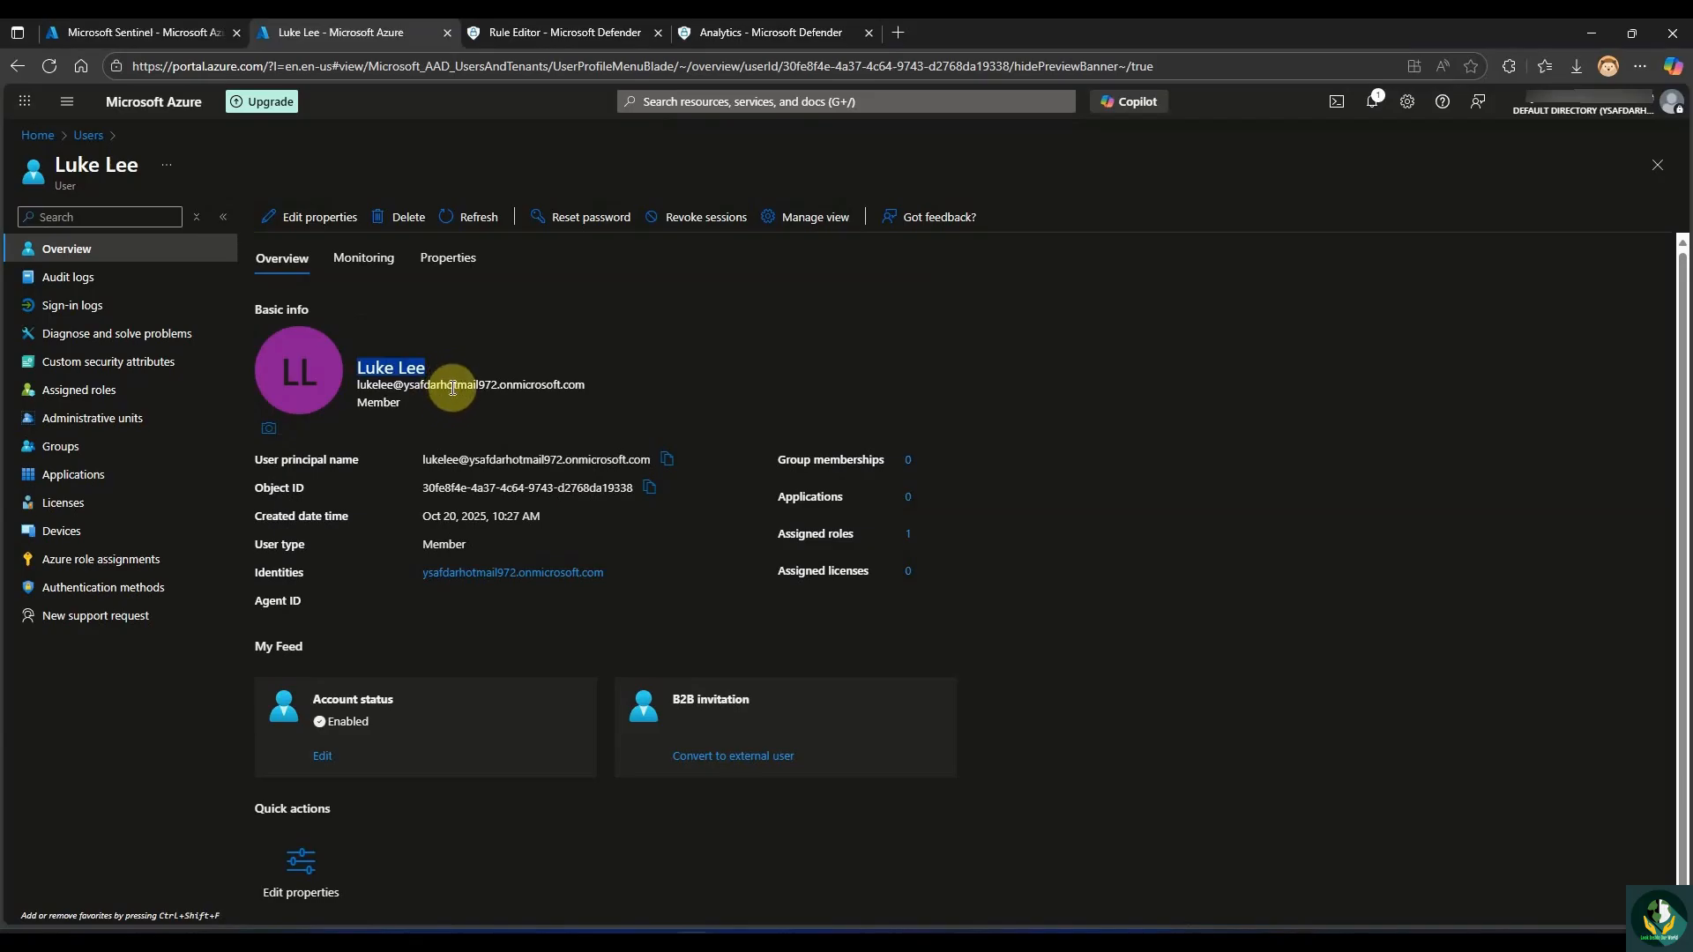
{"action": "key", "text": "ctrl+shift+n"}
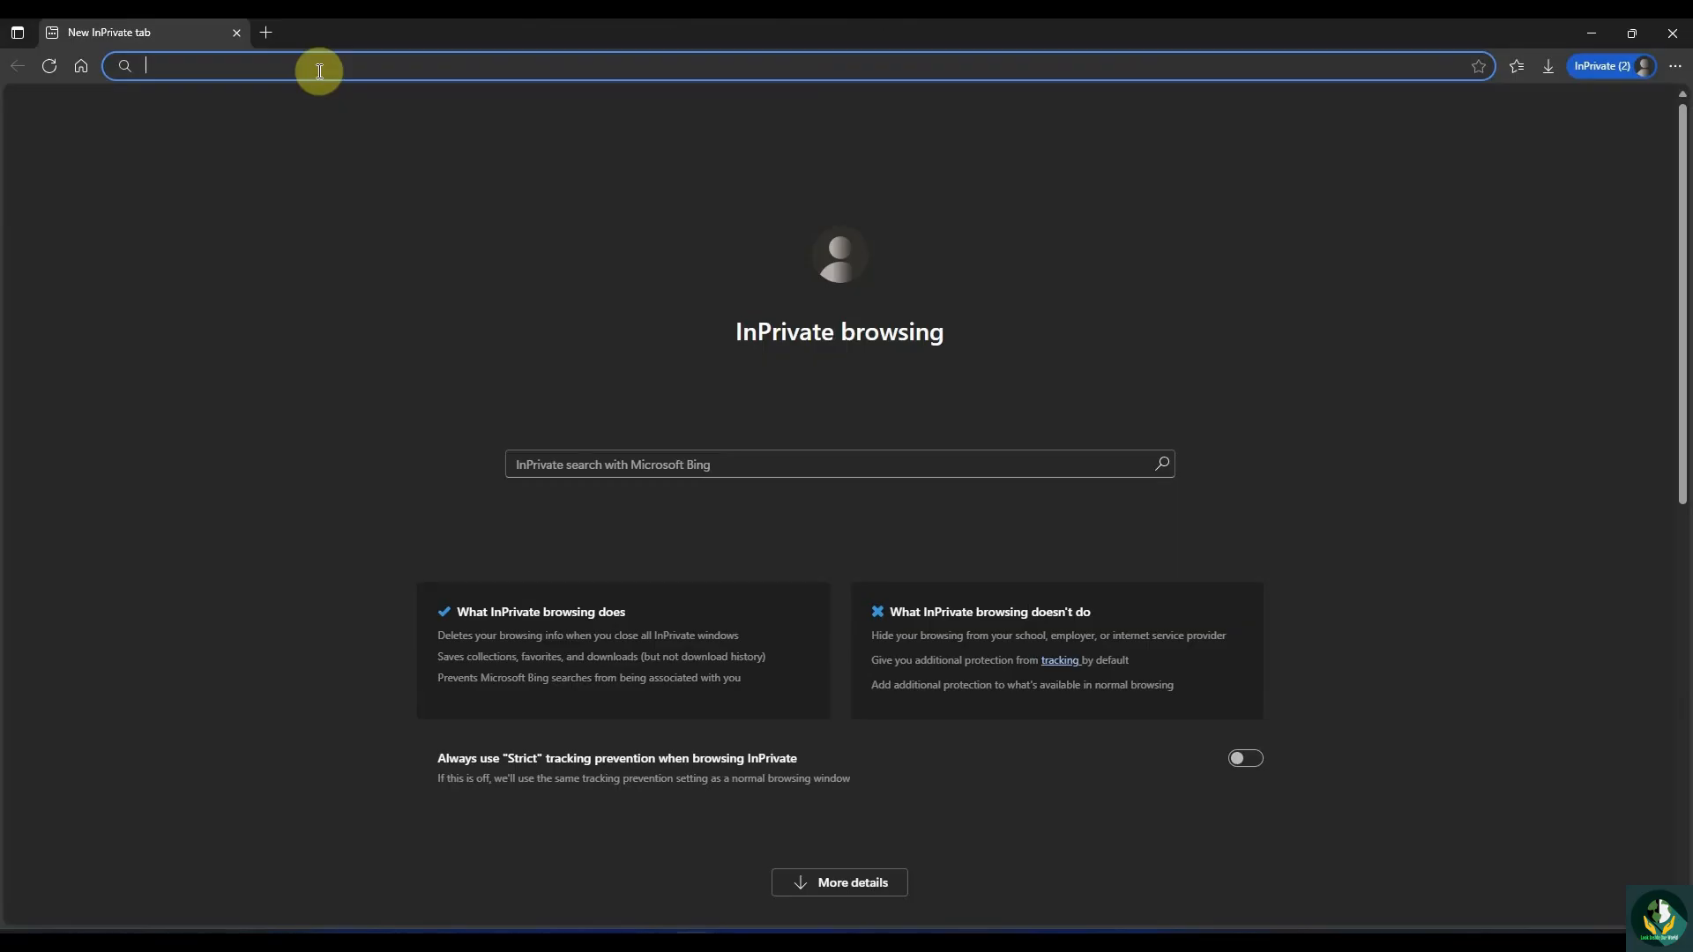
{"action": "type", "text": "portal.azure.com/auth/login/"}
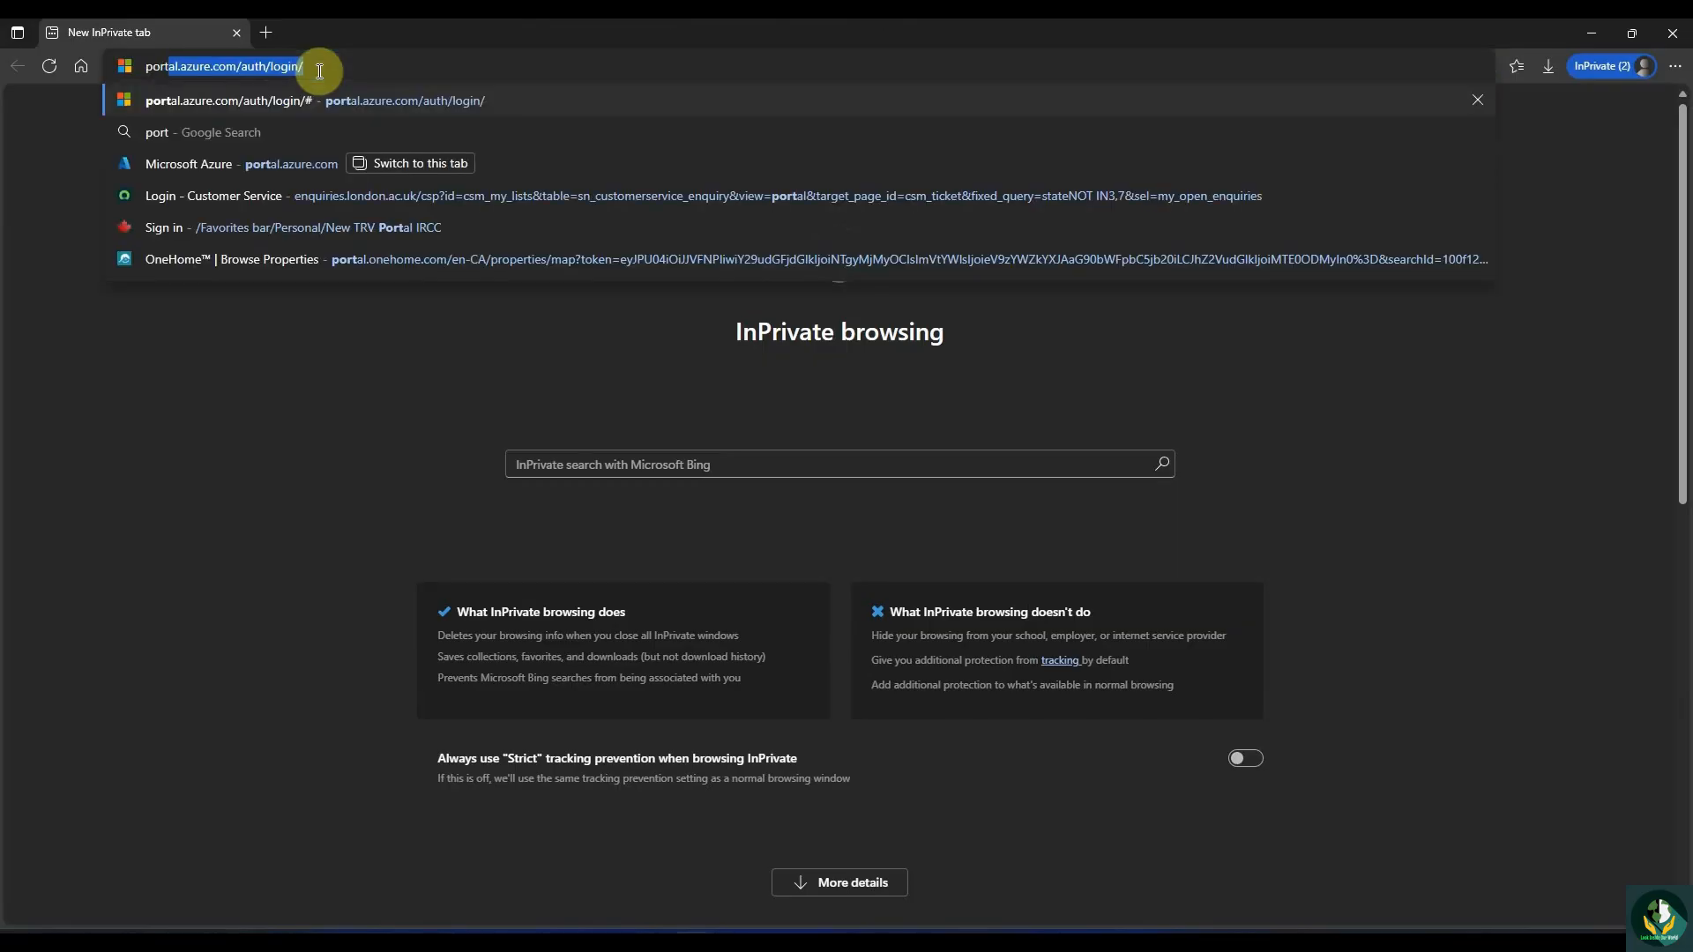
{"action": "key", "text": "Return"}
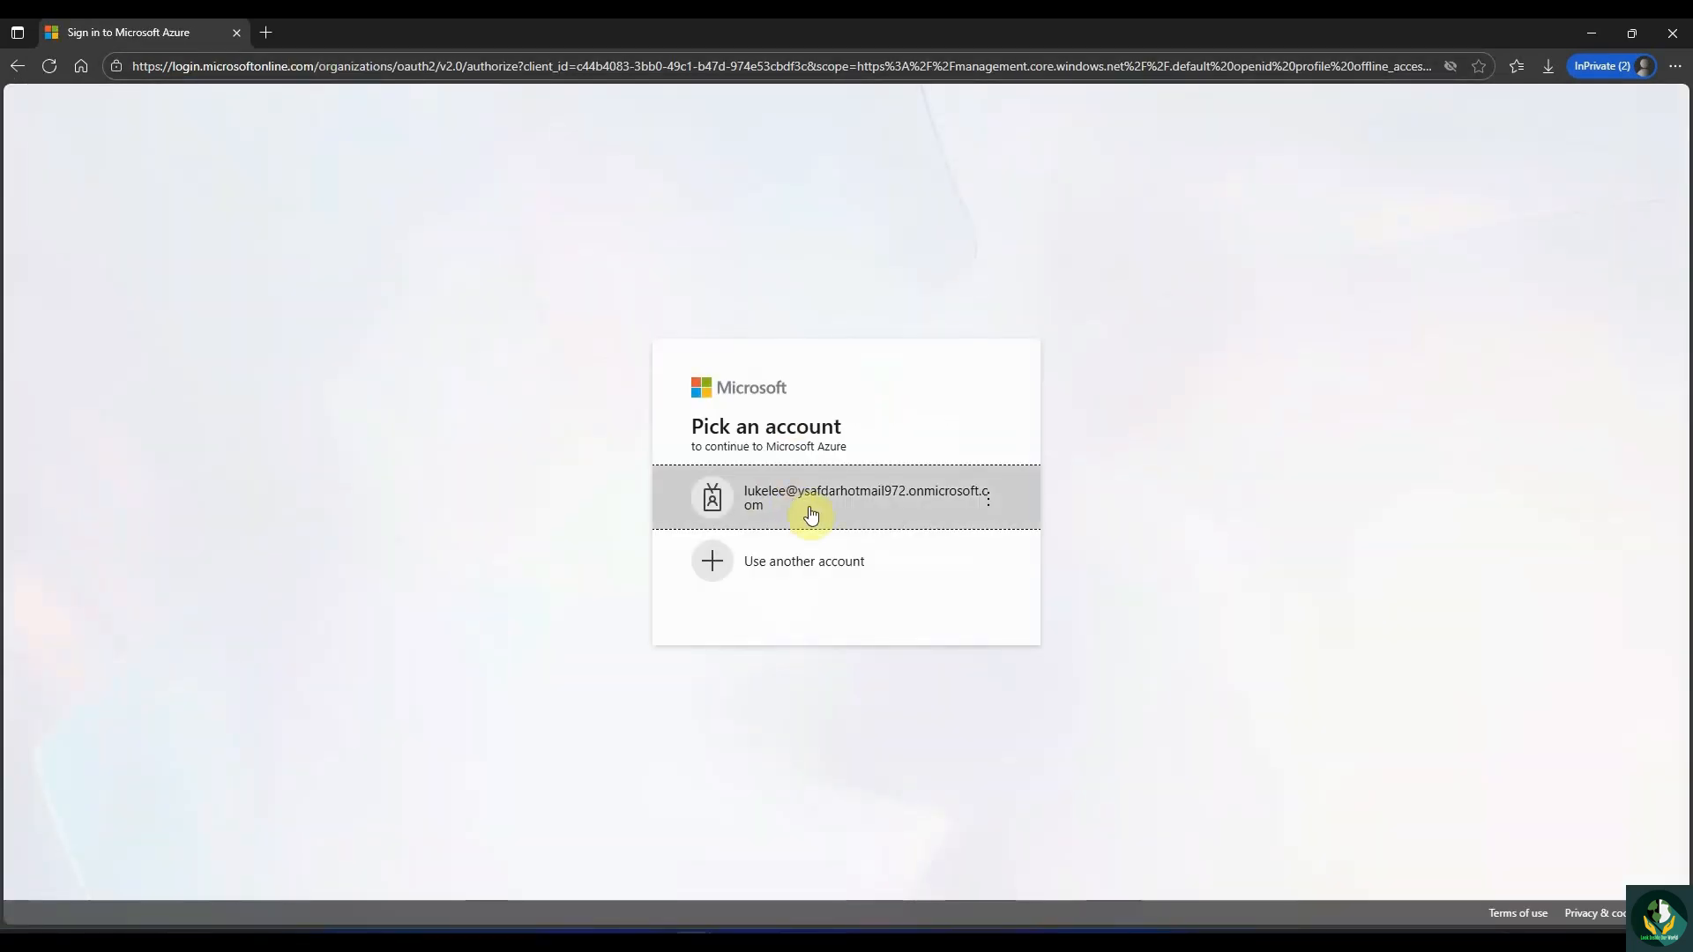
Sign in to the Azure portal as the test user with the account password.
{"action": "left_click", "coordinate": [869, 512]}
{"action": "type", "text": "**********"}
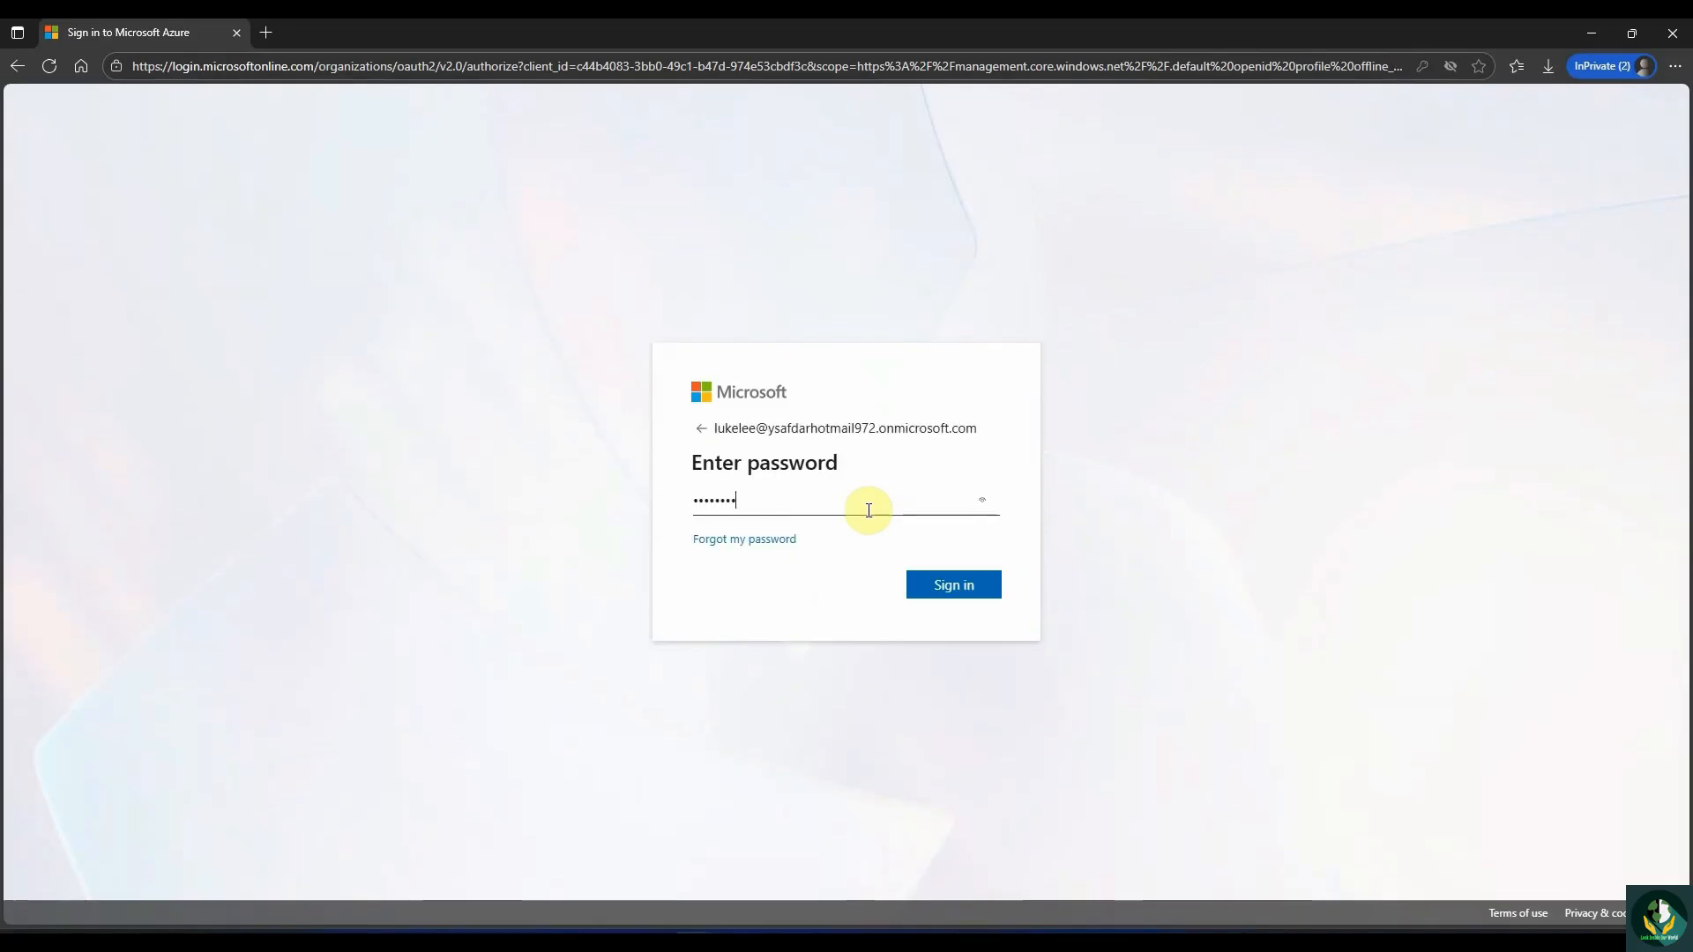
{"action": "key", "text": "Return"}
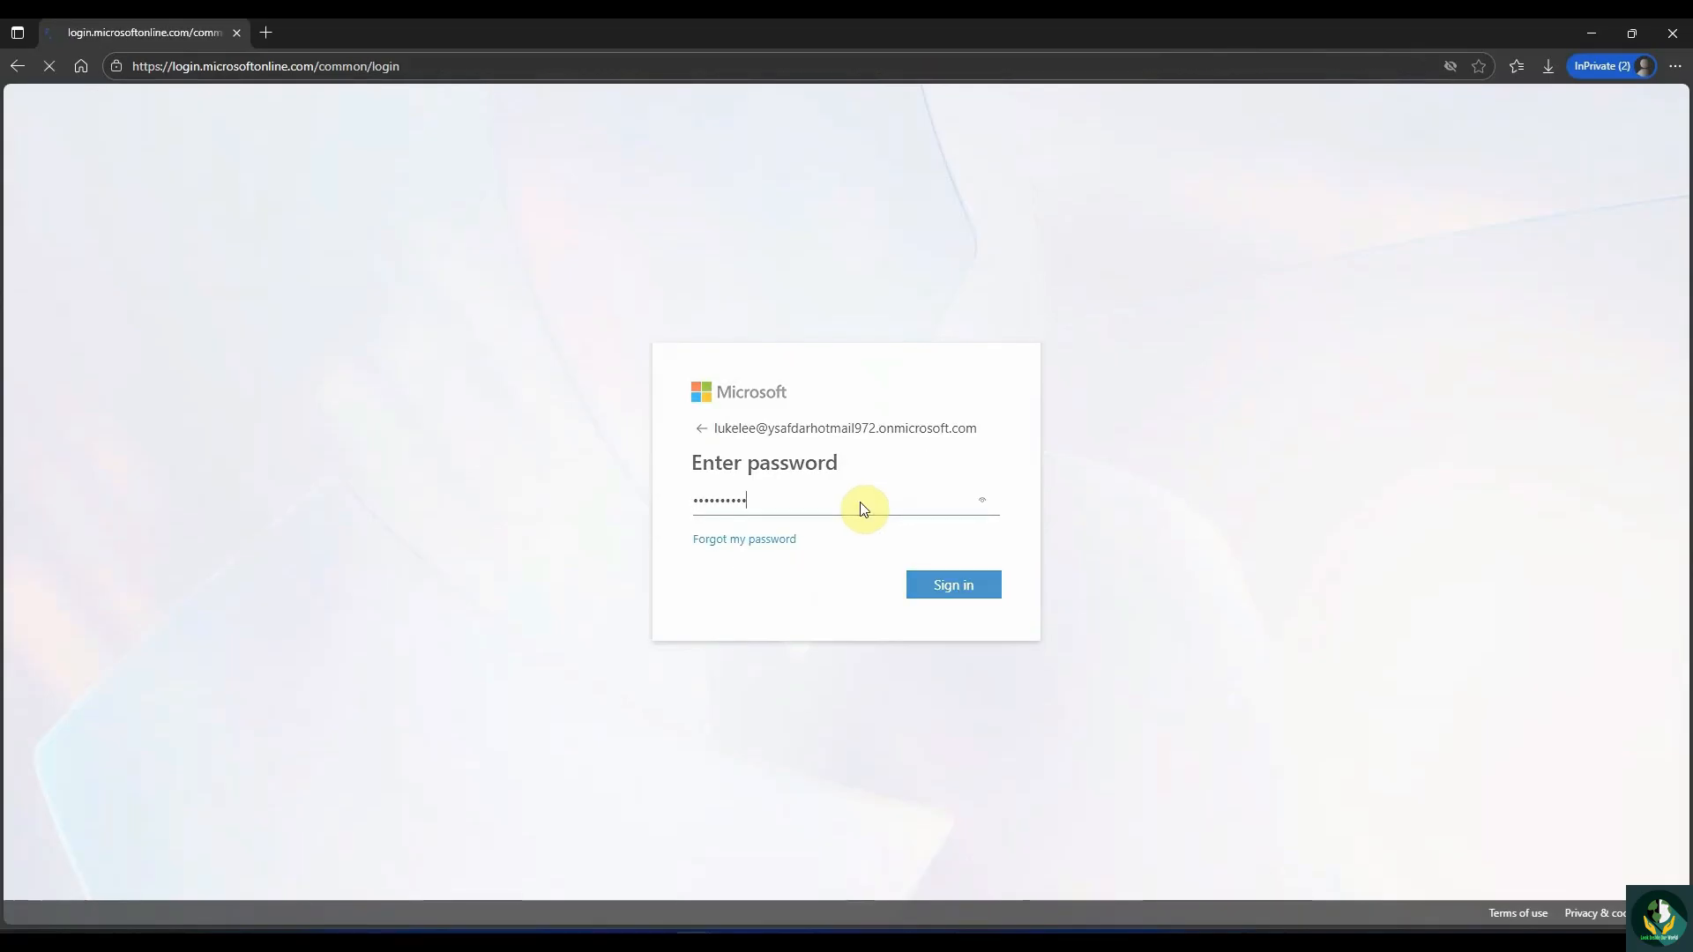
{"action": "left_click", "coordinate": [952, 589]}
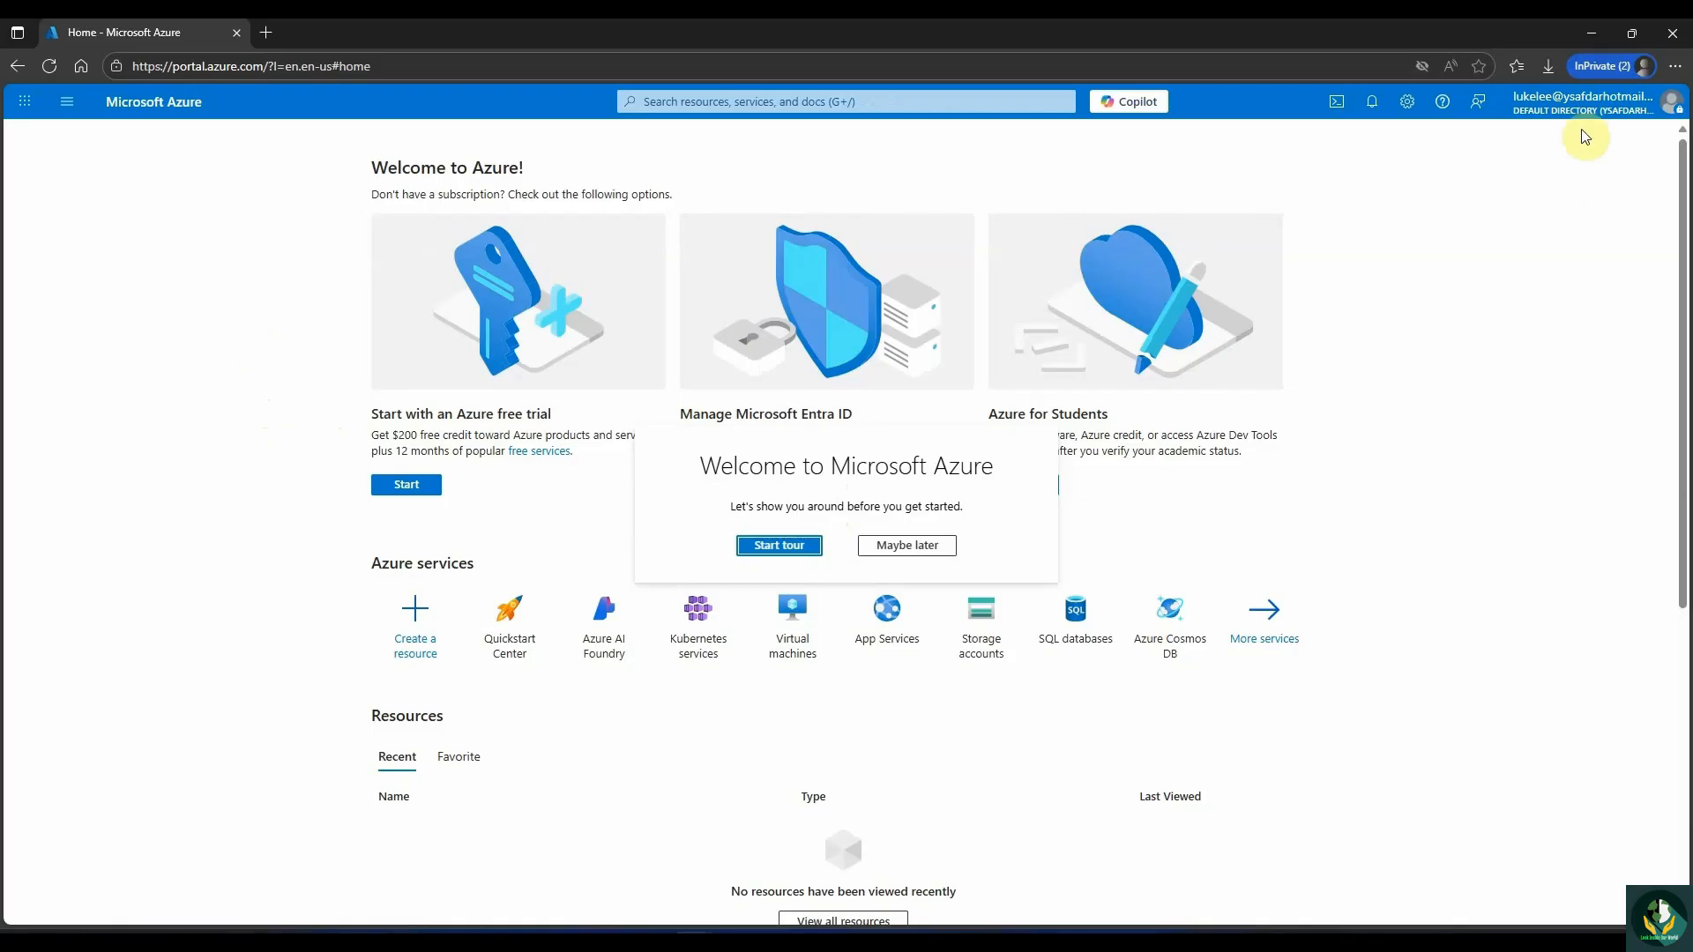
Sign the test user out of Azure and connect Proton VPN to the fastest free server.
{"action": "left_click", "coordinate": [1568, 102]}
{"action": "left_click", "coordinate": [1663, 156]}
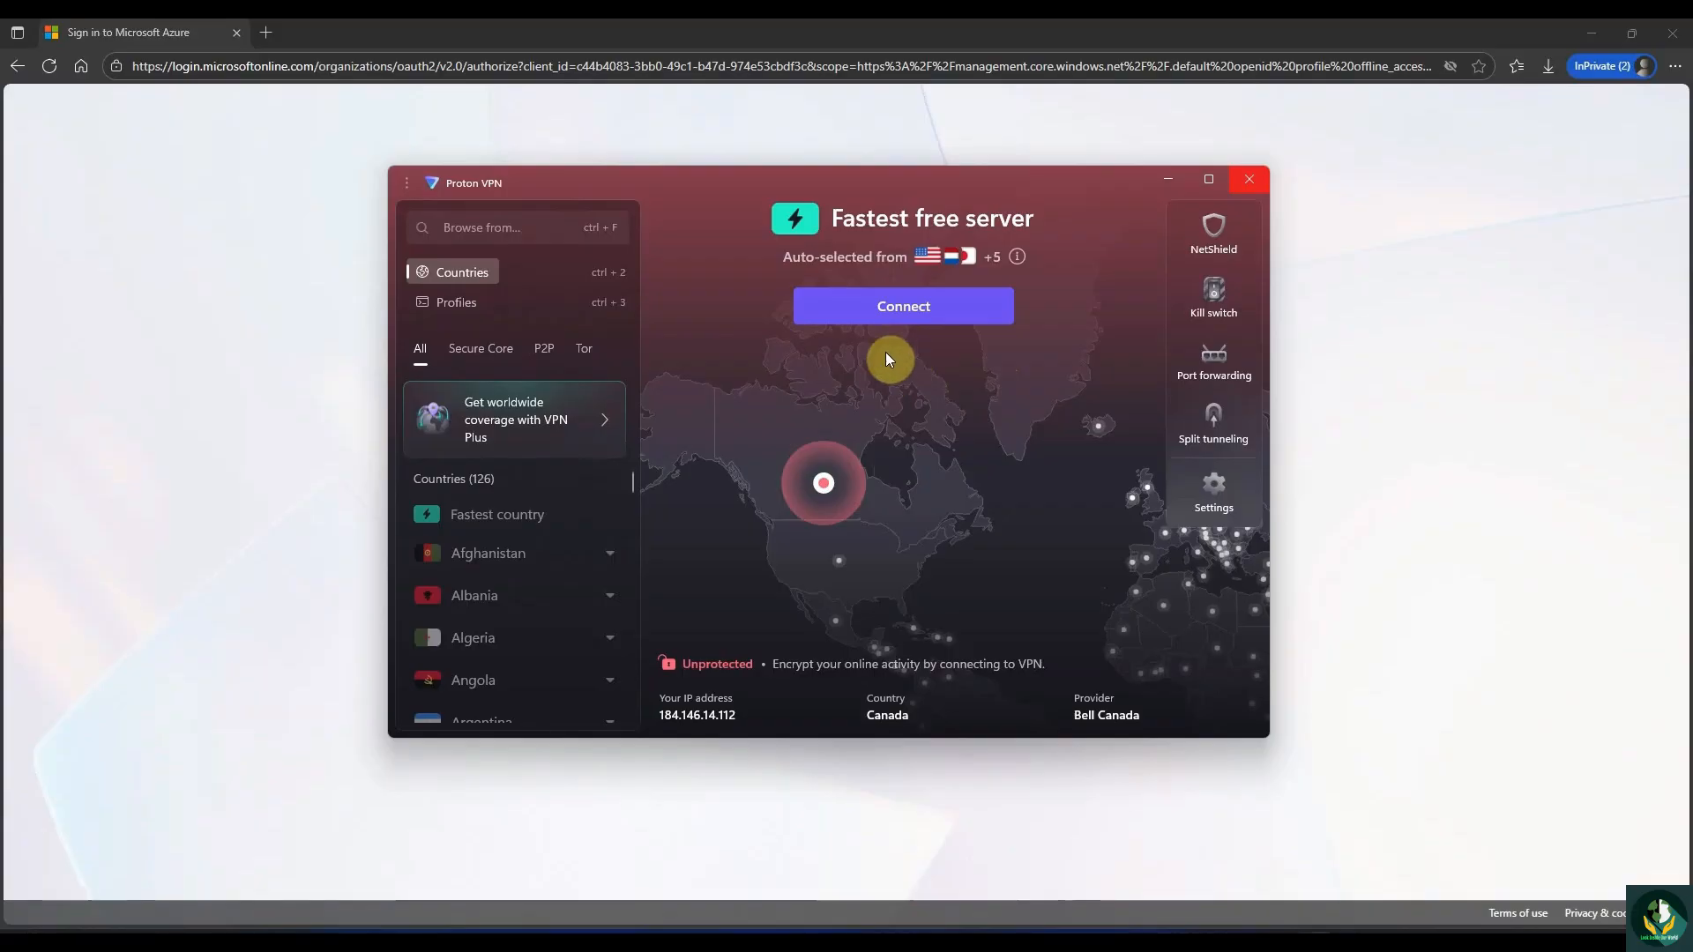
{"action": "left_click", "coordinate": [932, 302]}
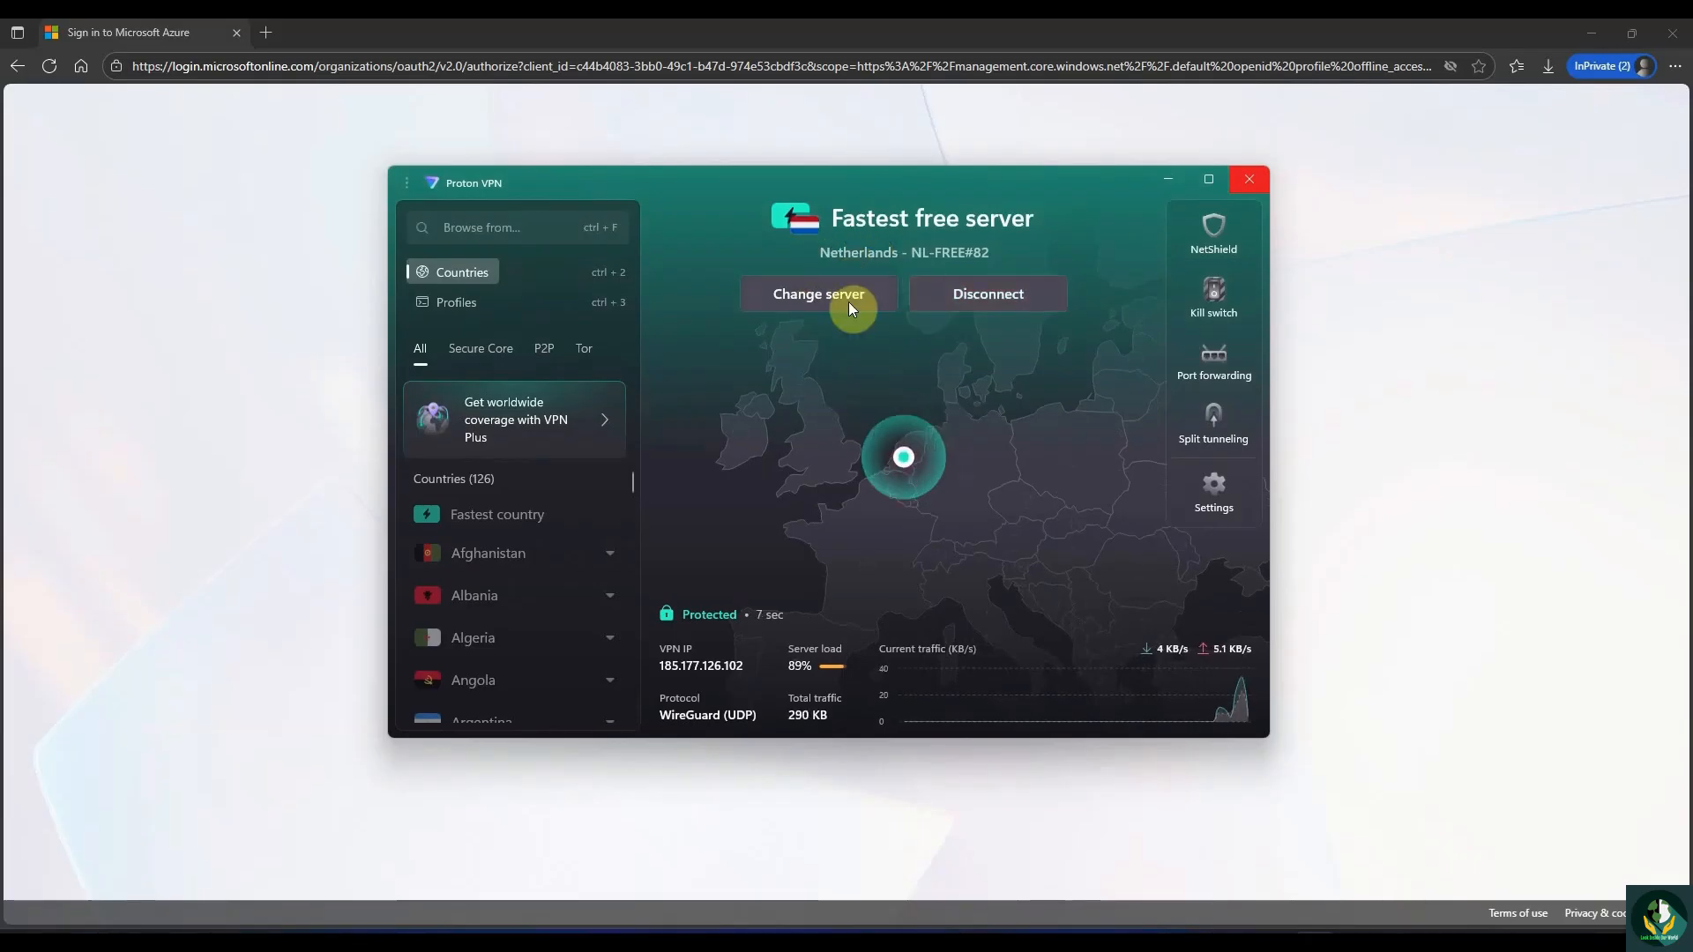
{"action": "left_click", "coordinate": [314, 411]}
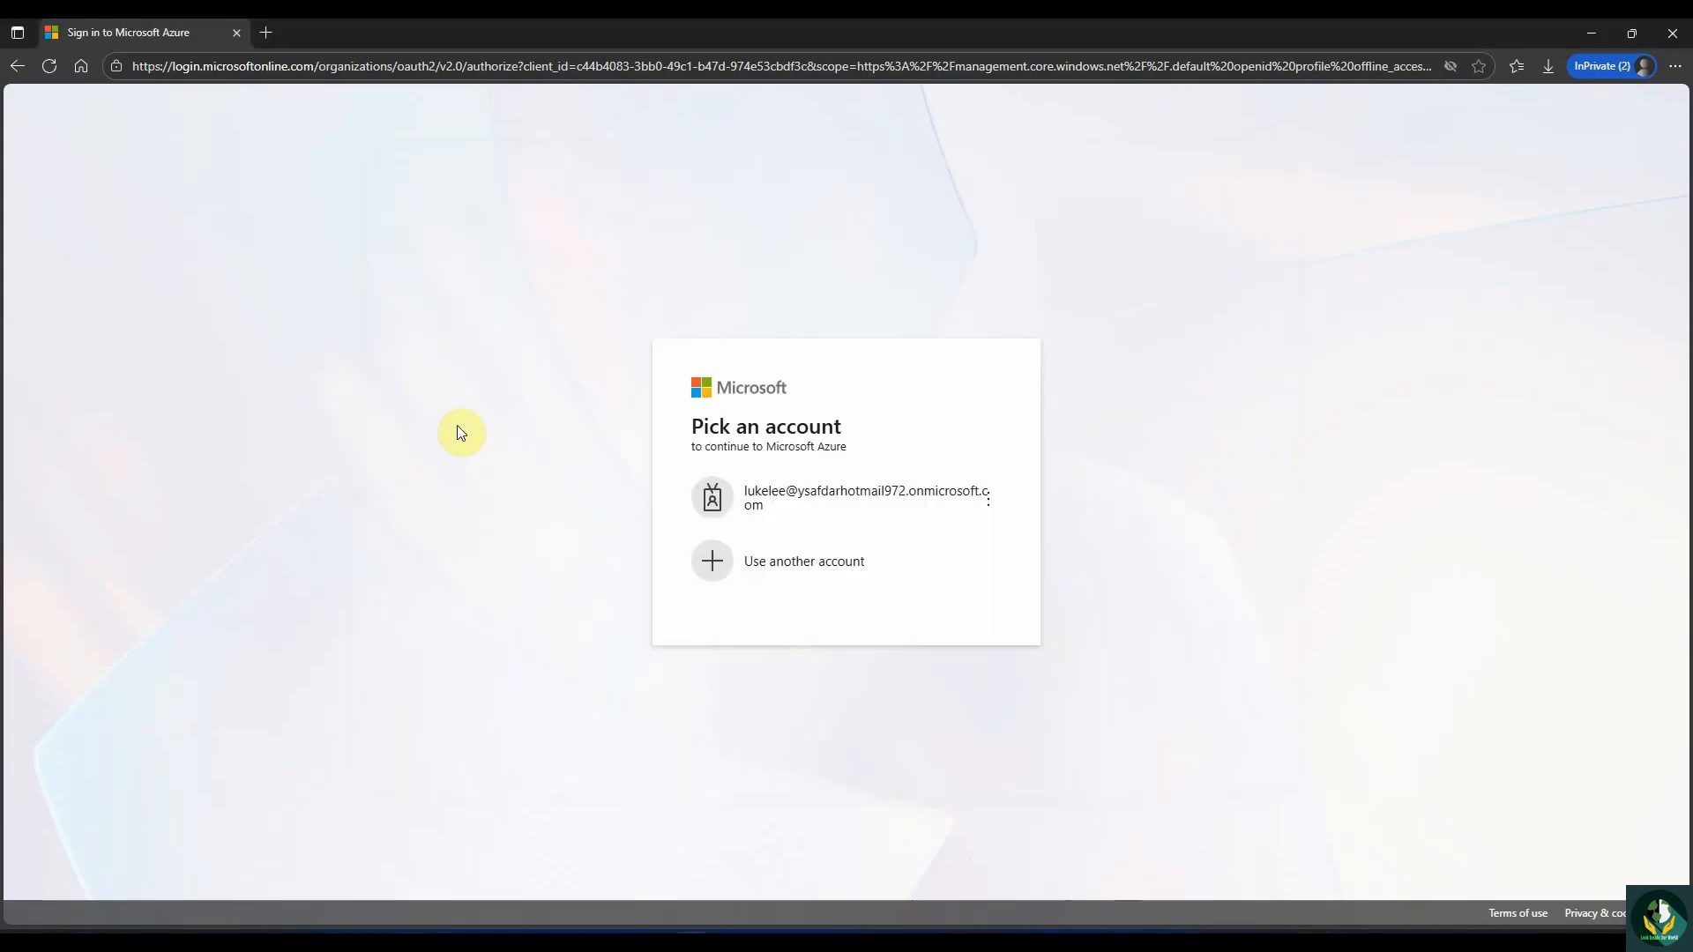
Sign in to Azure again as the test user over the VPN with the account password and stay signed in.
{"action": "left_click", "coordinate": [852, 499]}
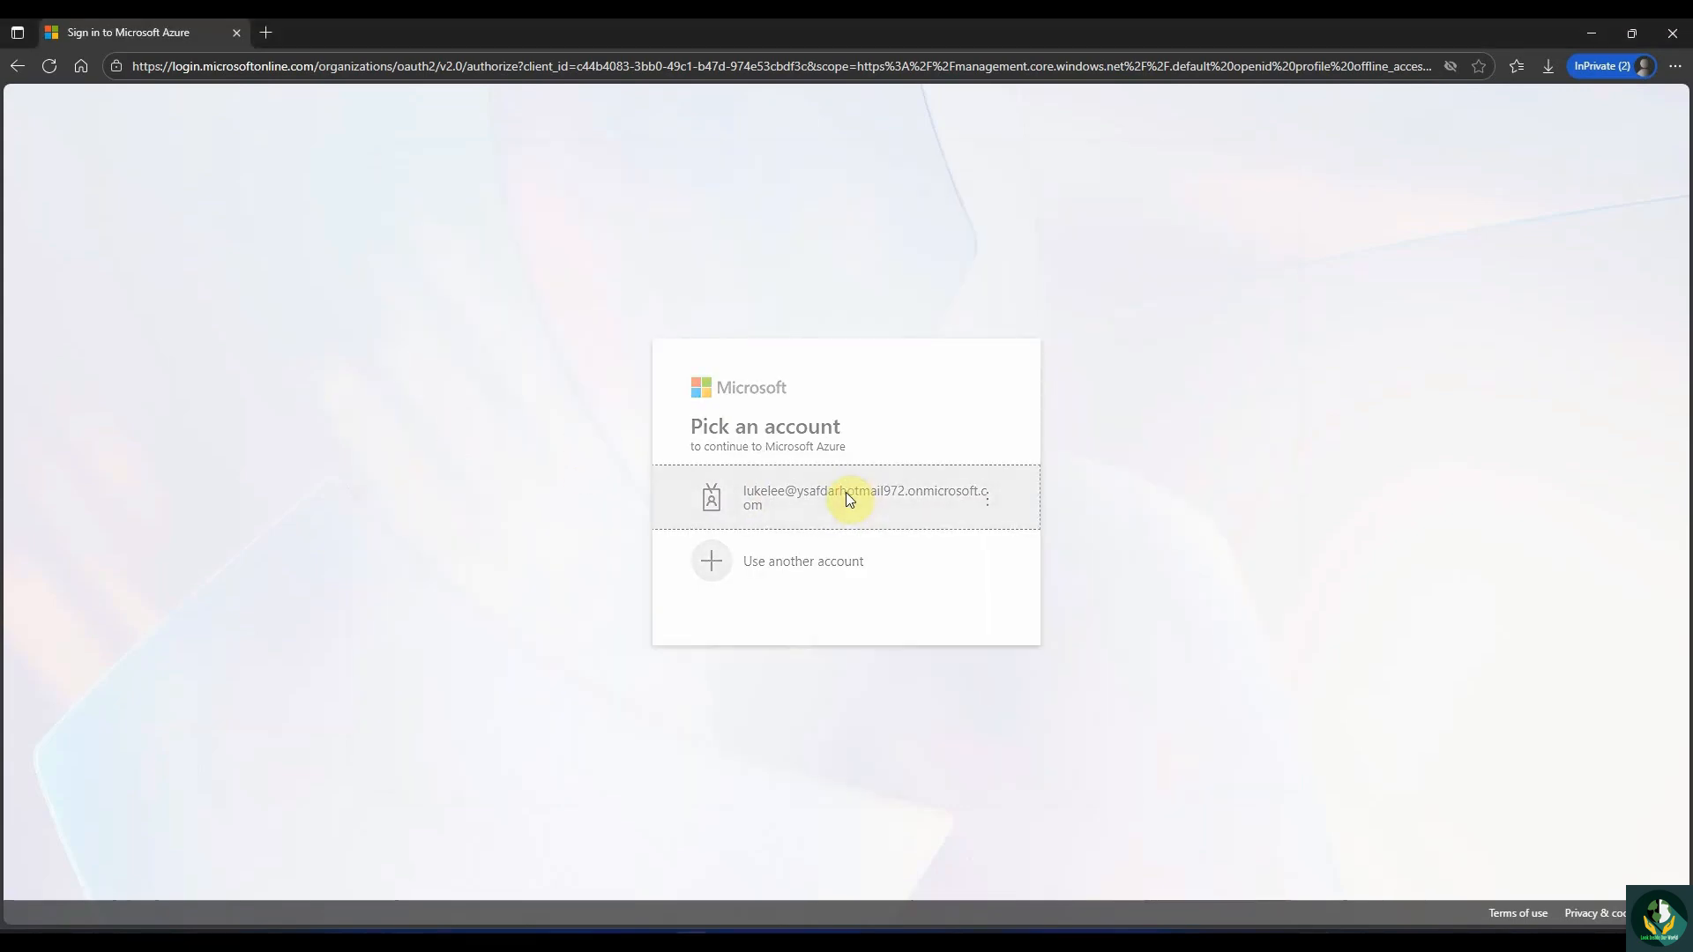
{"action": "key", "text": "ctrl+v"}
{"action": "key", "text": "Return"}
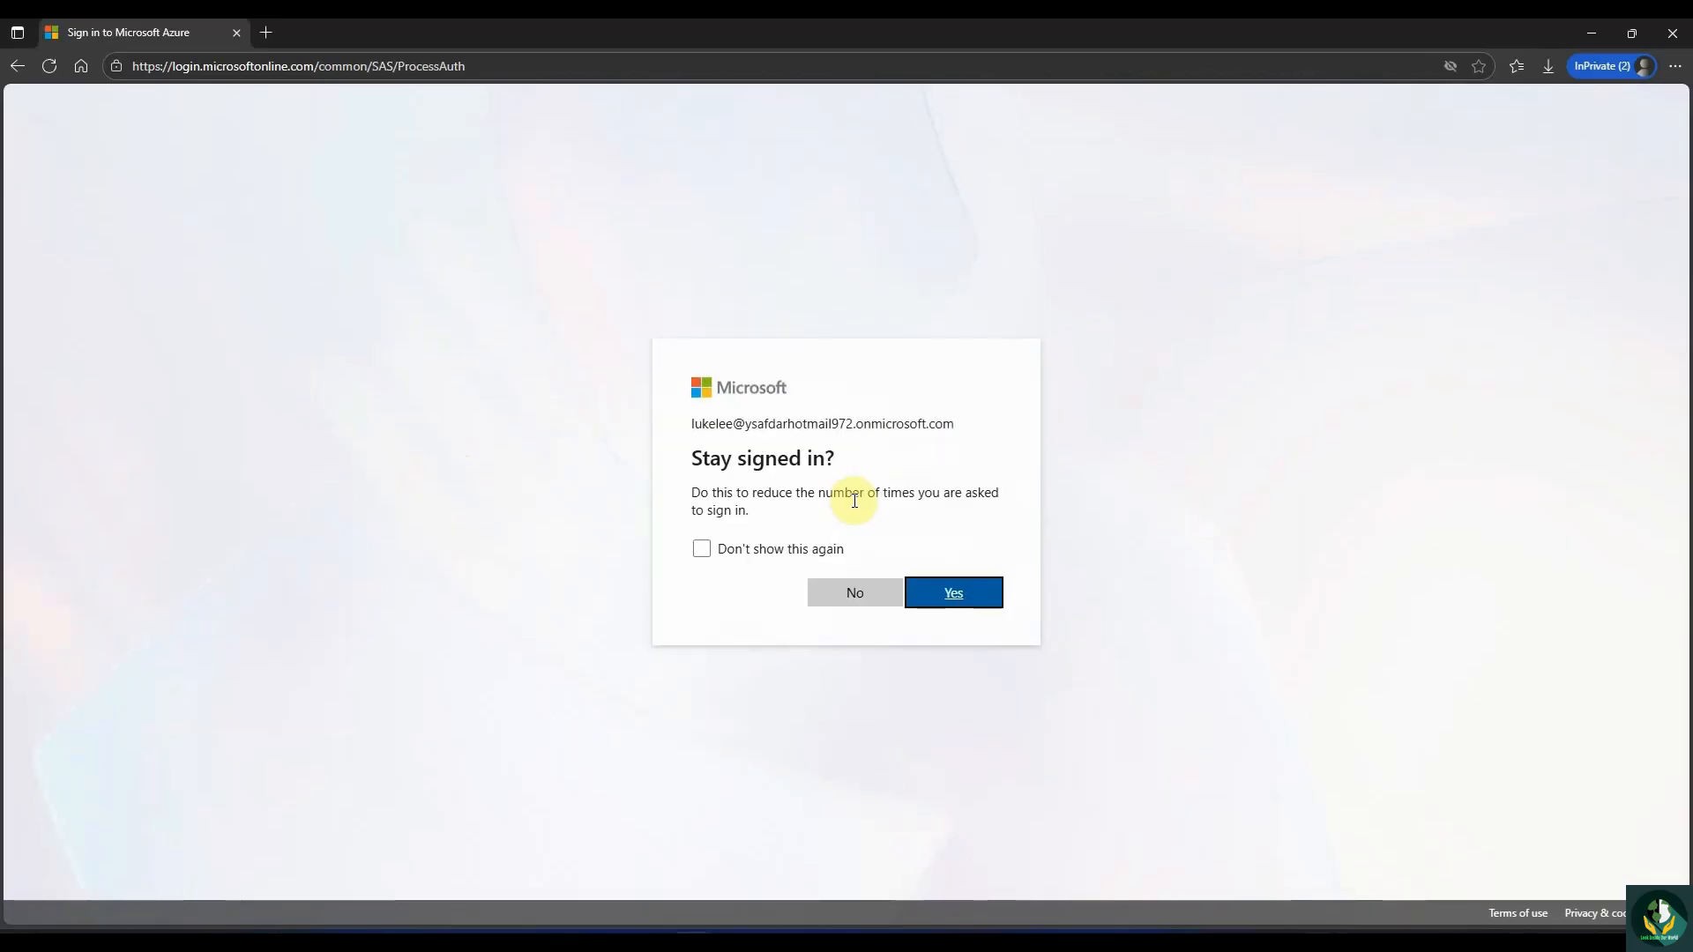
{"action": "left_click", "coordinate": [976, 600]}
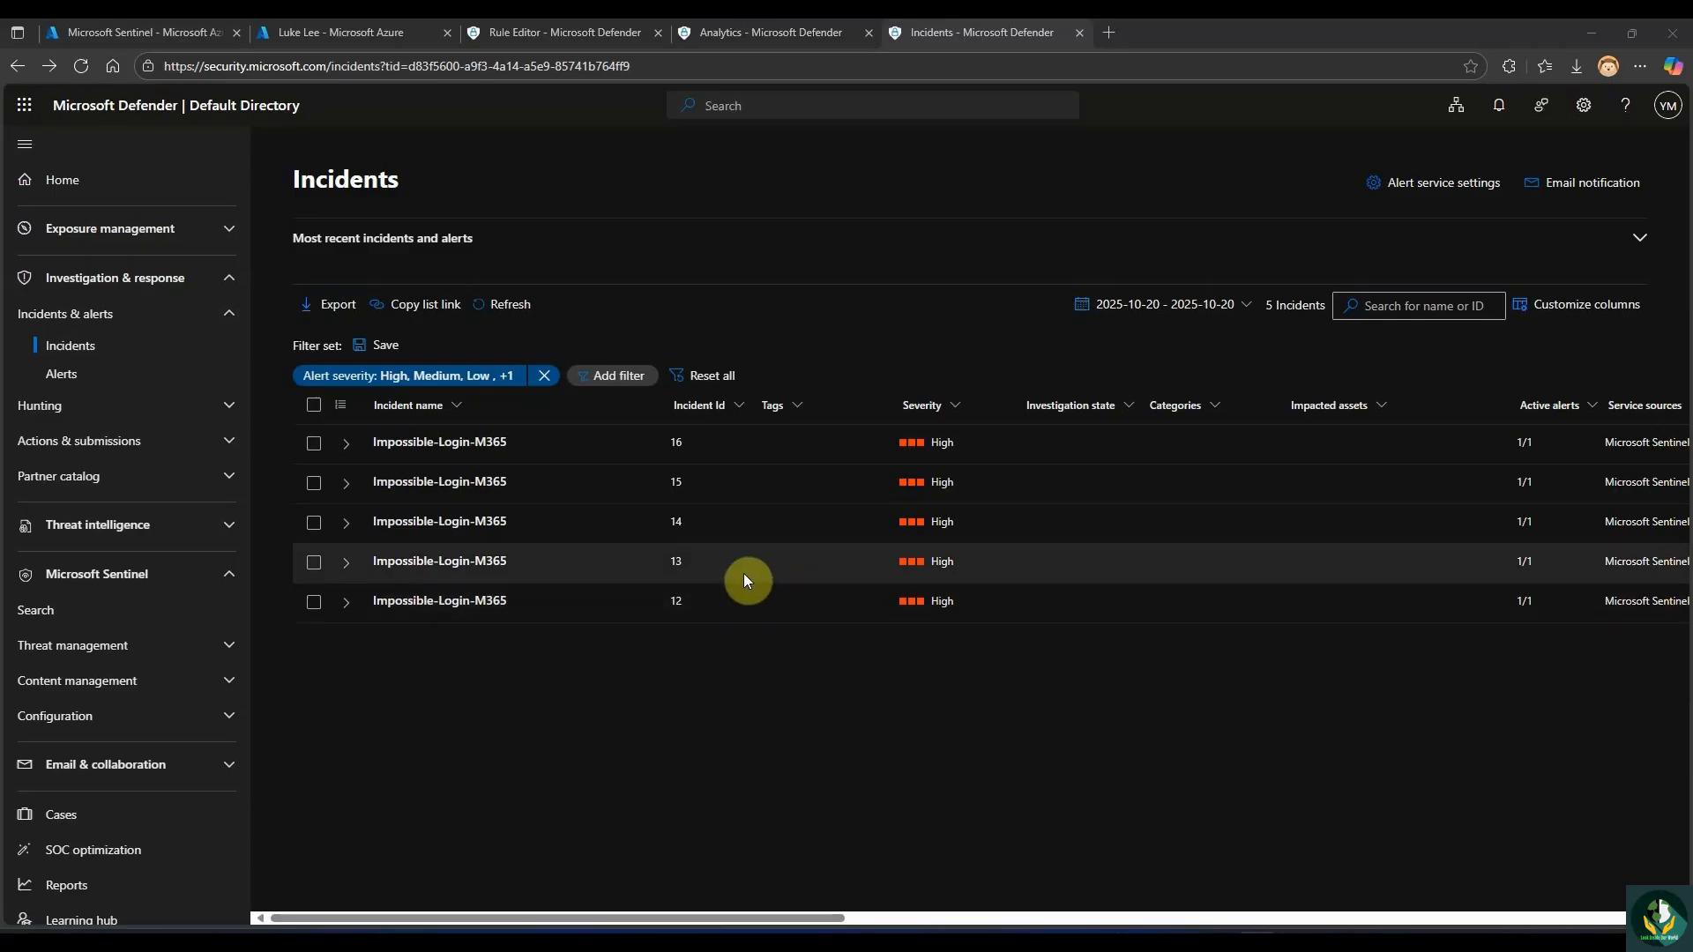
Expand incident 16 and open its Impossible-Login-M365 alert to examine the rule details and related sign-in events.
{"action": "left_click", "coordinate": [346, 442]}
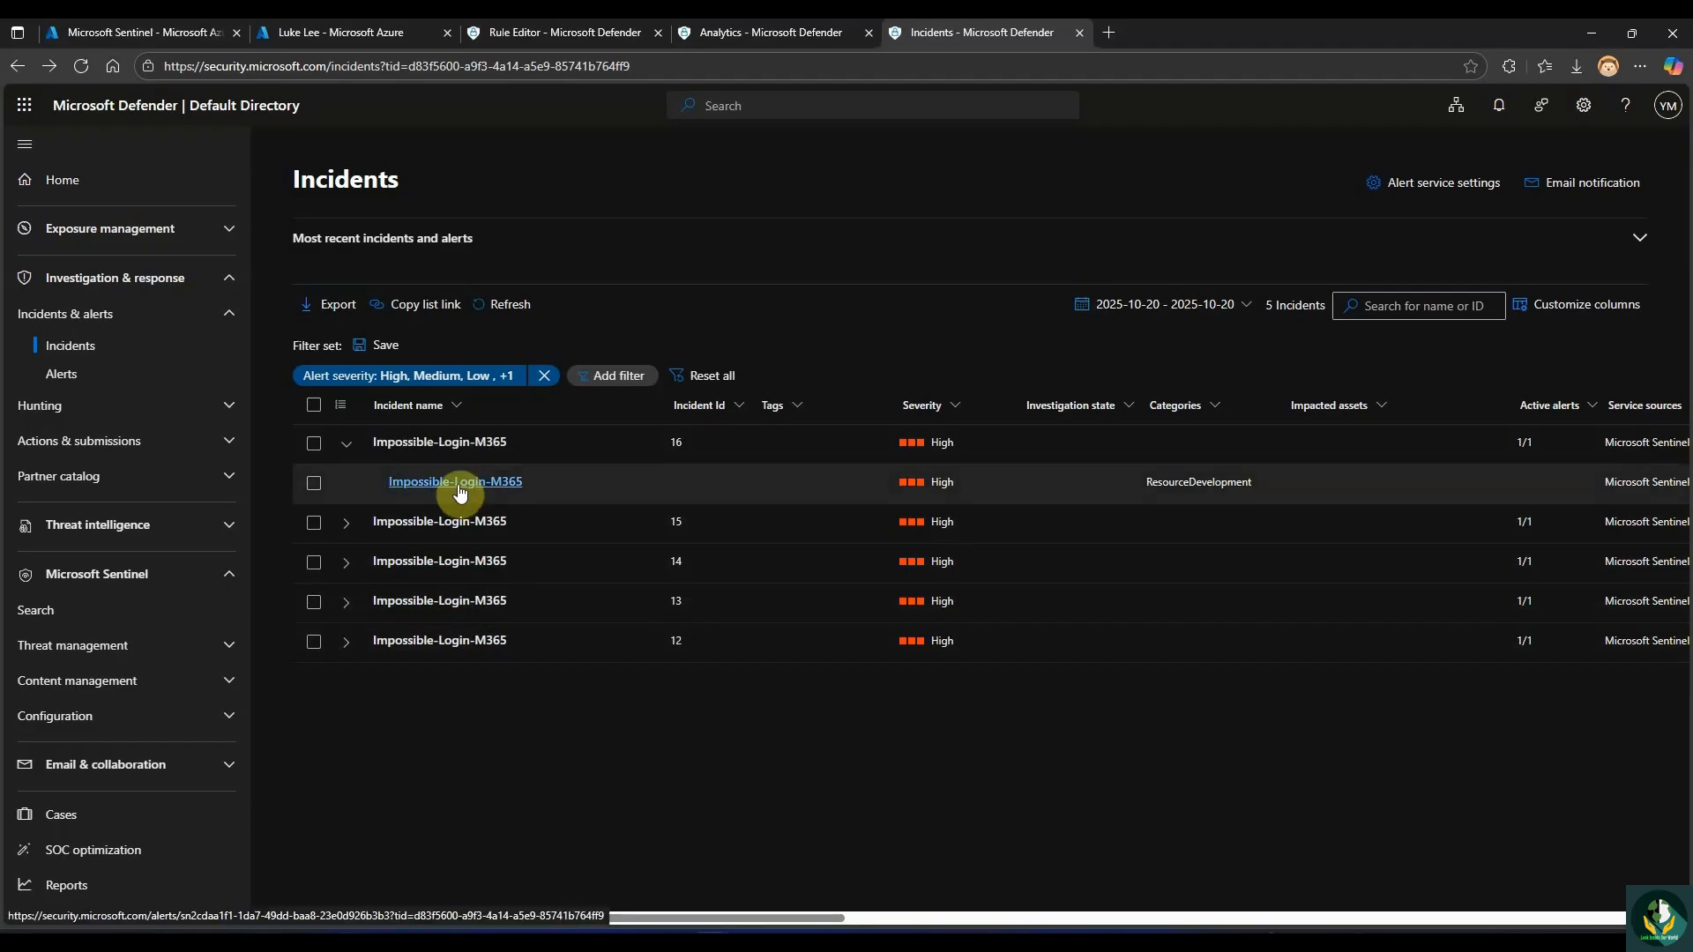
{"action": "left_click", "coordinate": [457, 487]}
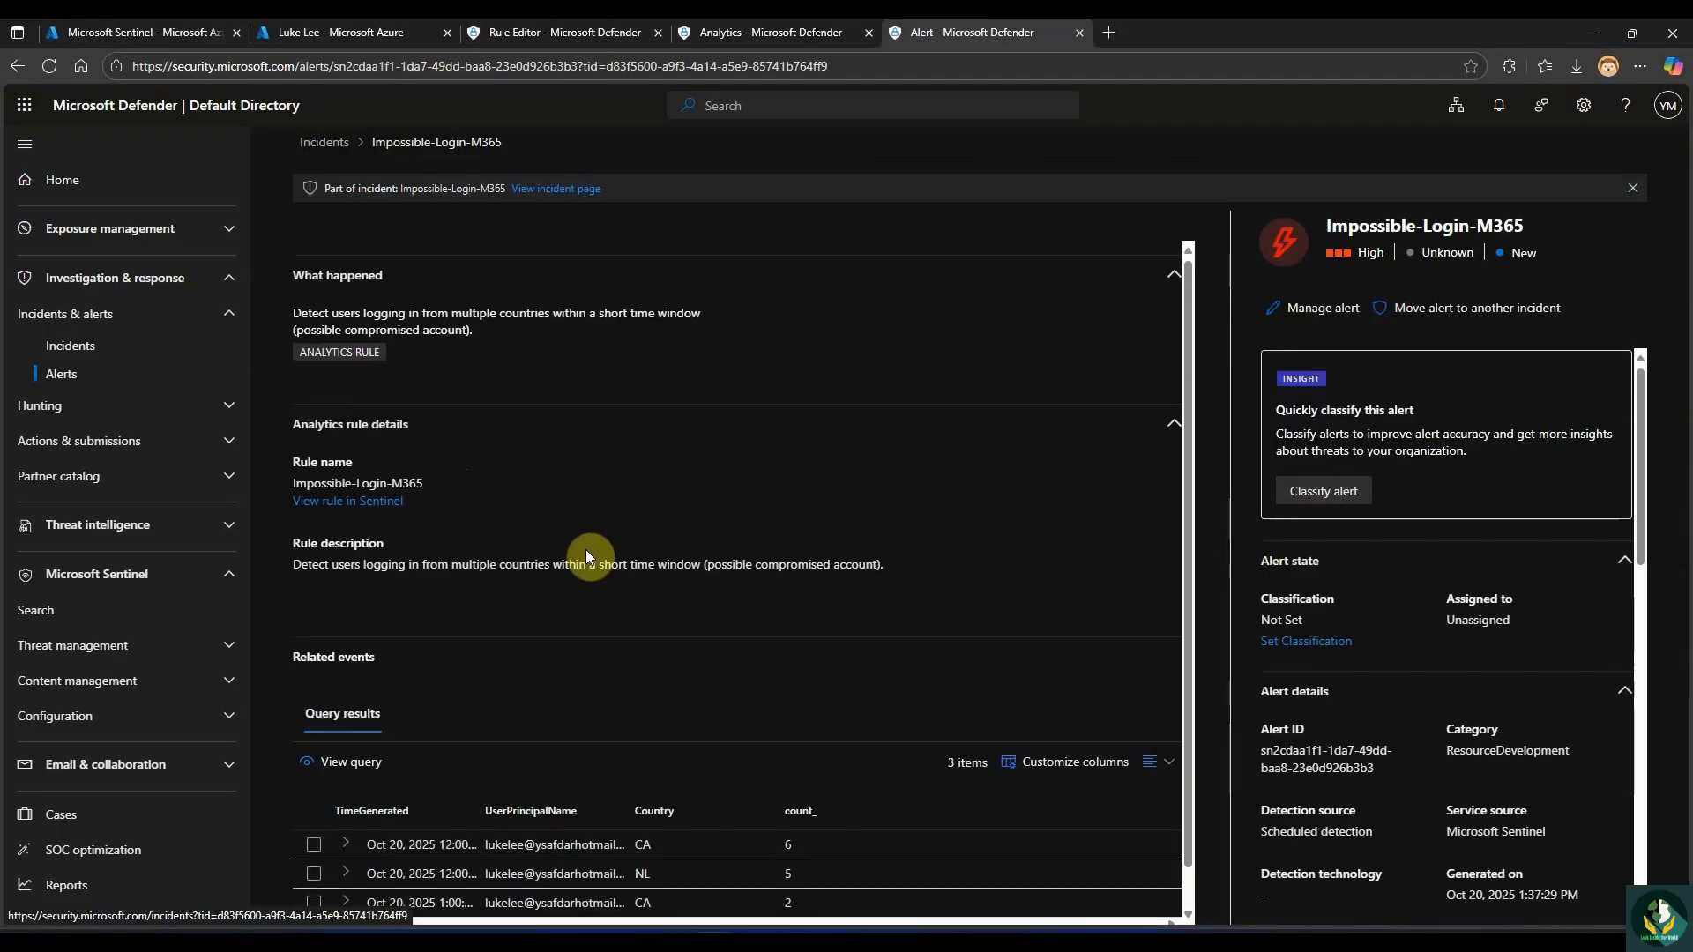
{"action": "scroll", "coordinate": [675, 663], "scroll_direction": "down", "scroll_amount": 1}
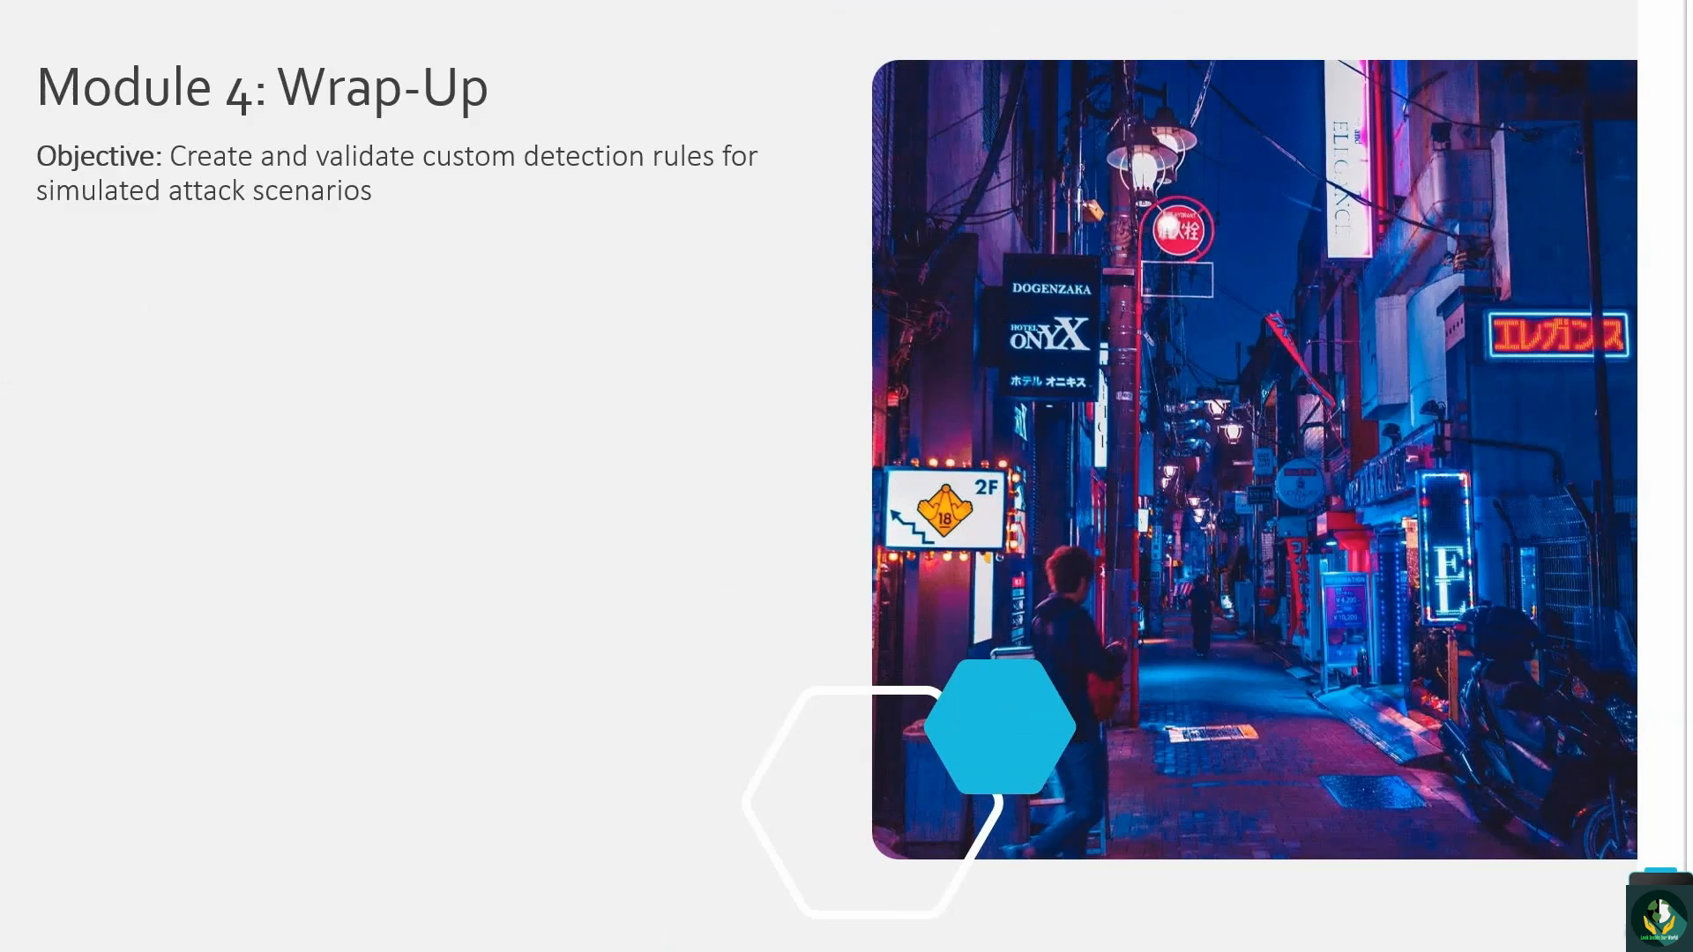
{"action": "key", "text": "Right"}
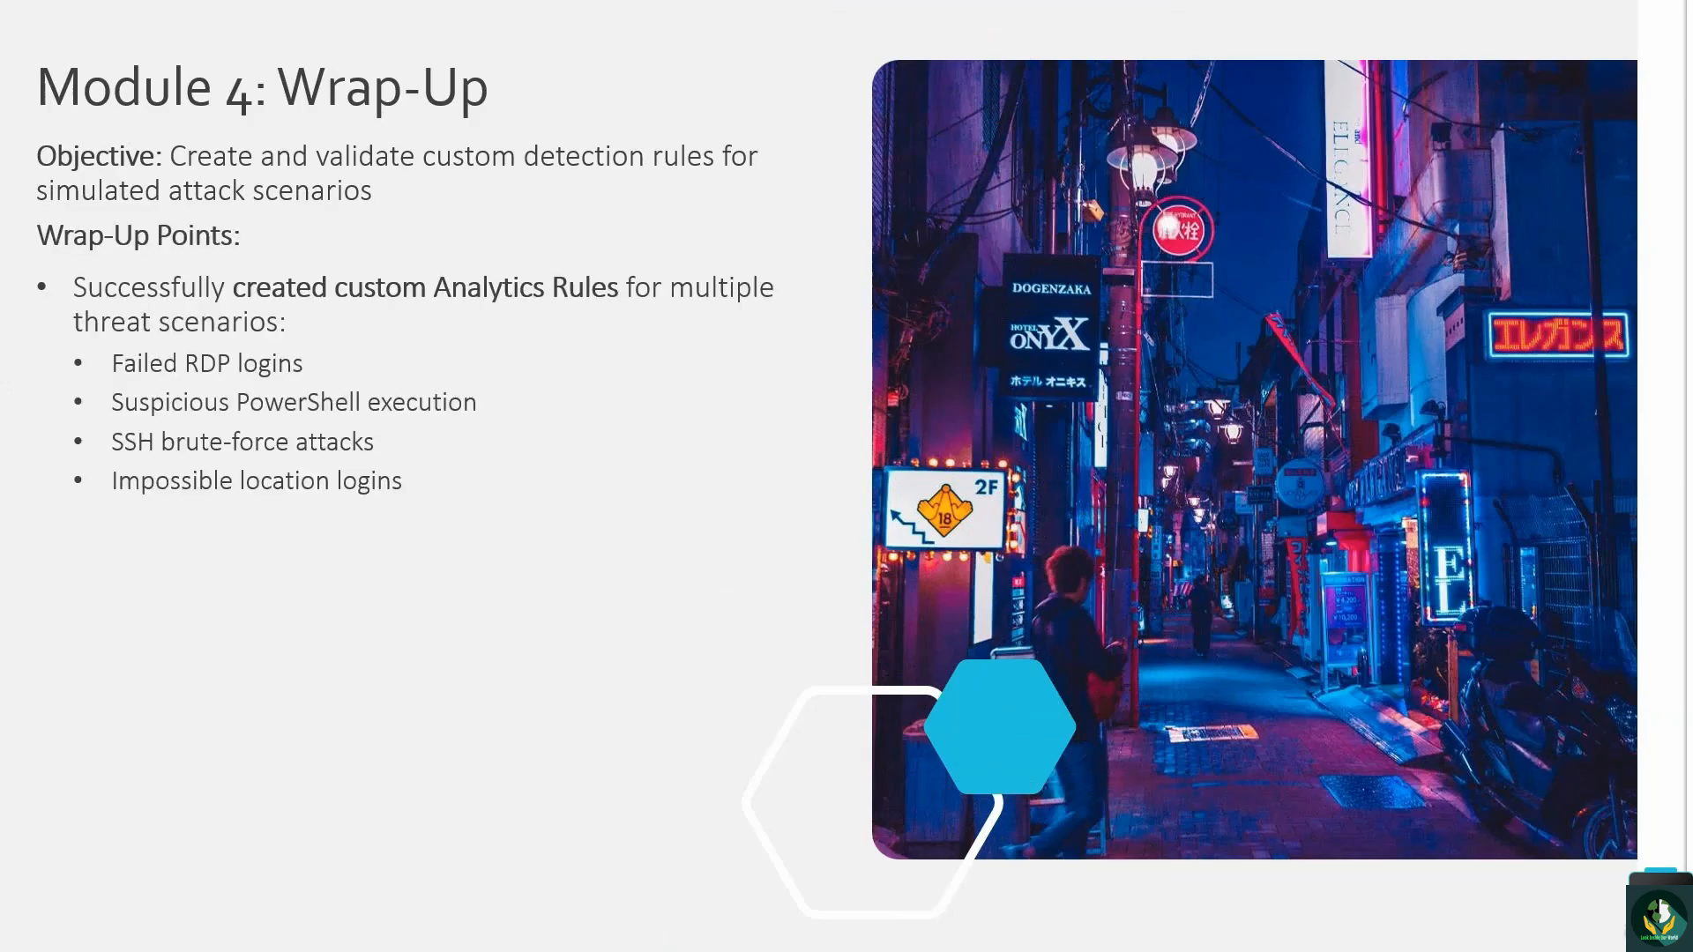
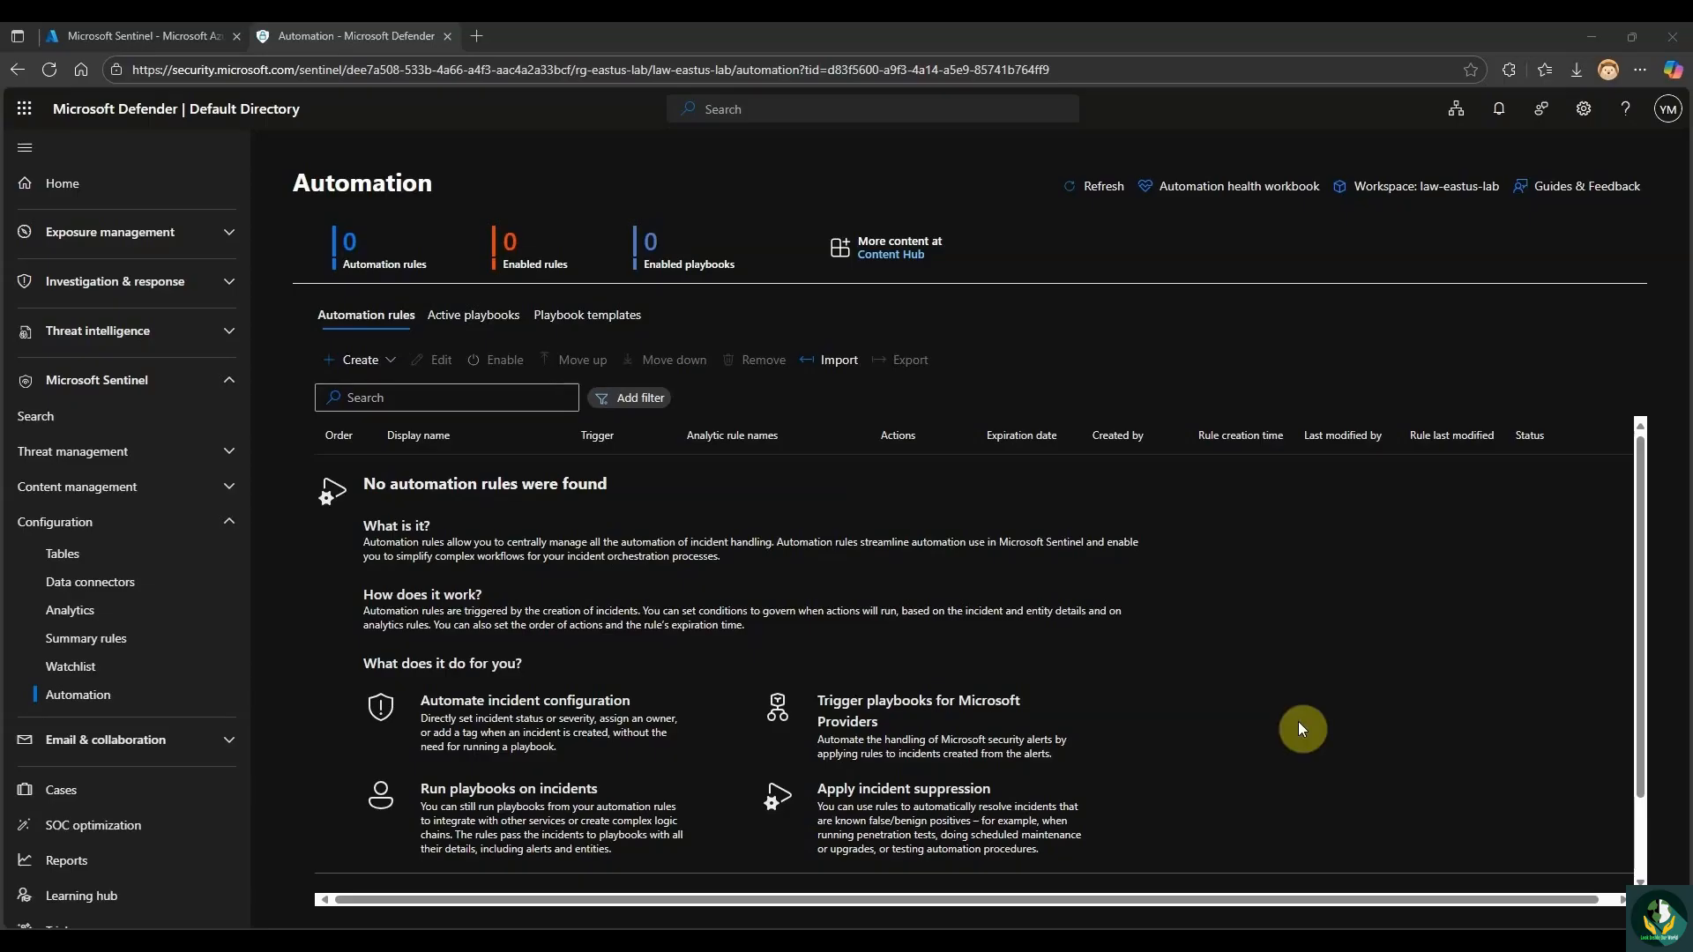
Start a Sentinel playbook with incident trigger in the Sentinel-RG-Lab resource group and name it SOC-Email-Alert.
{"action": "left_click", "coordinate": [120, 705]}
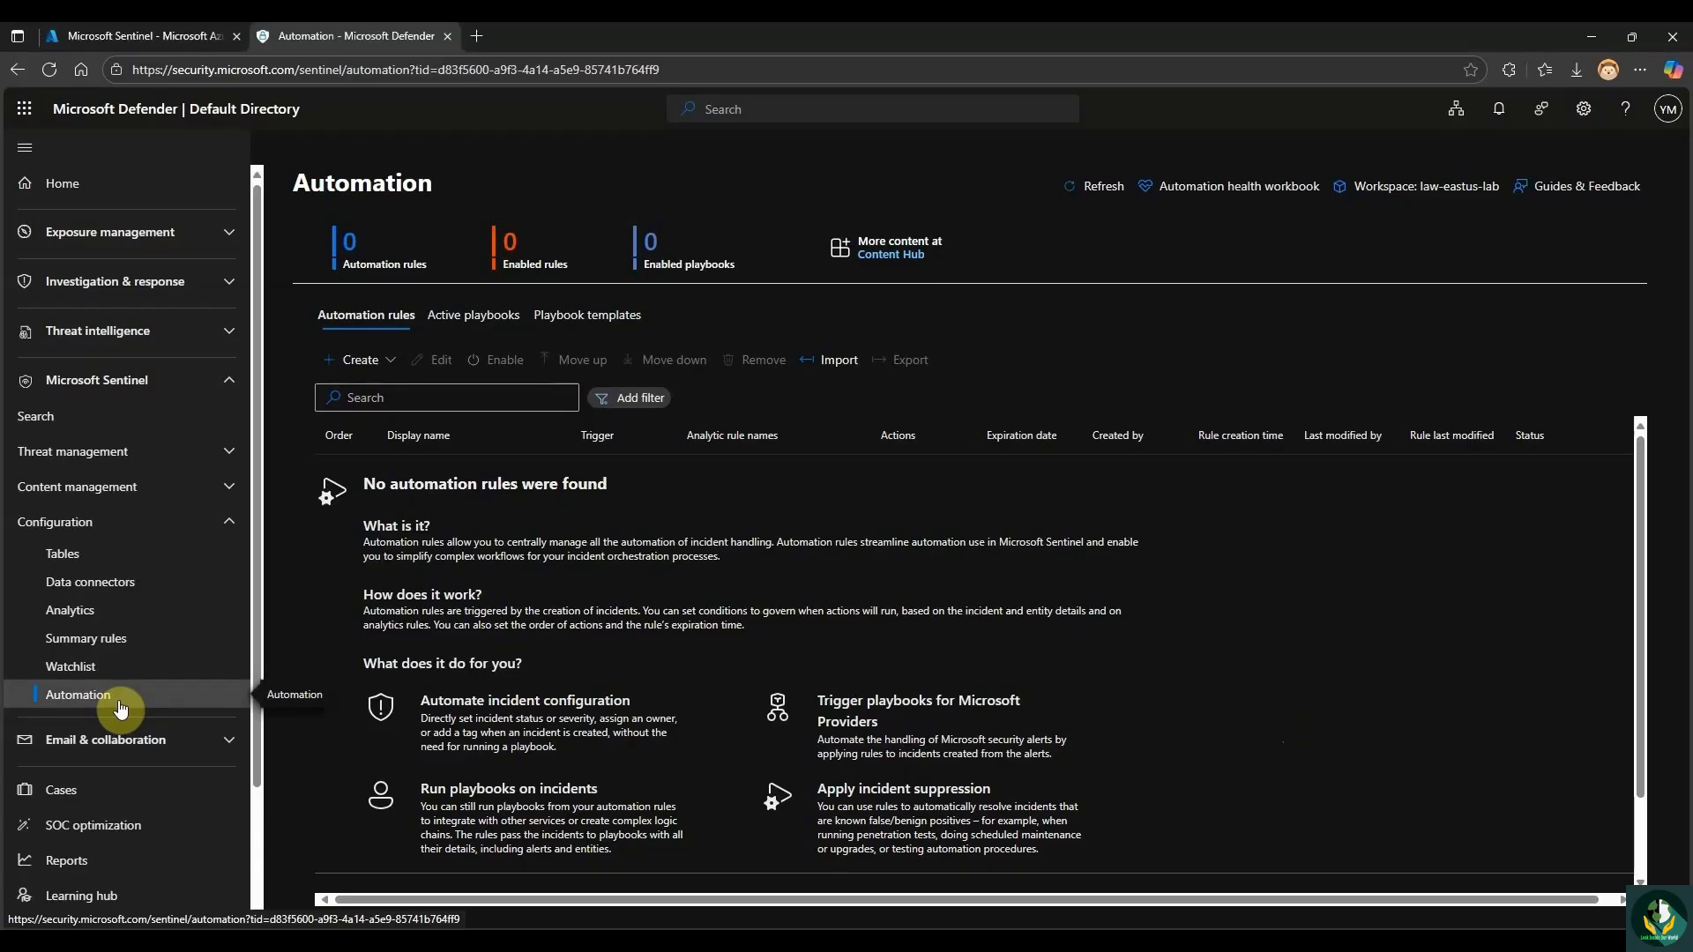
{"action": "left_click", "coordinate": [367, 369]}
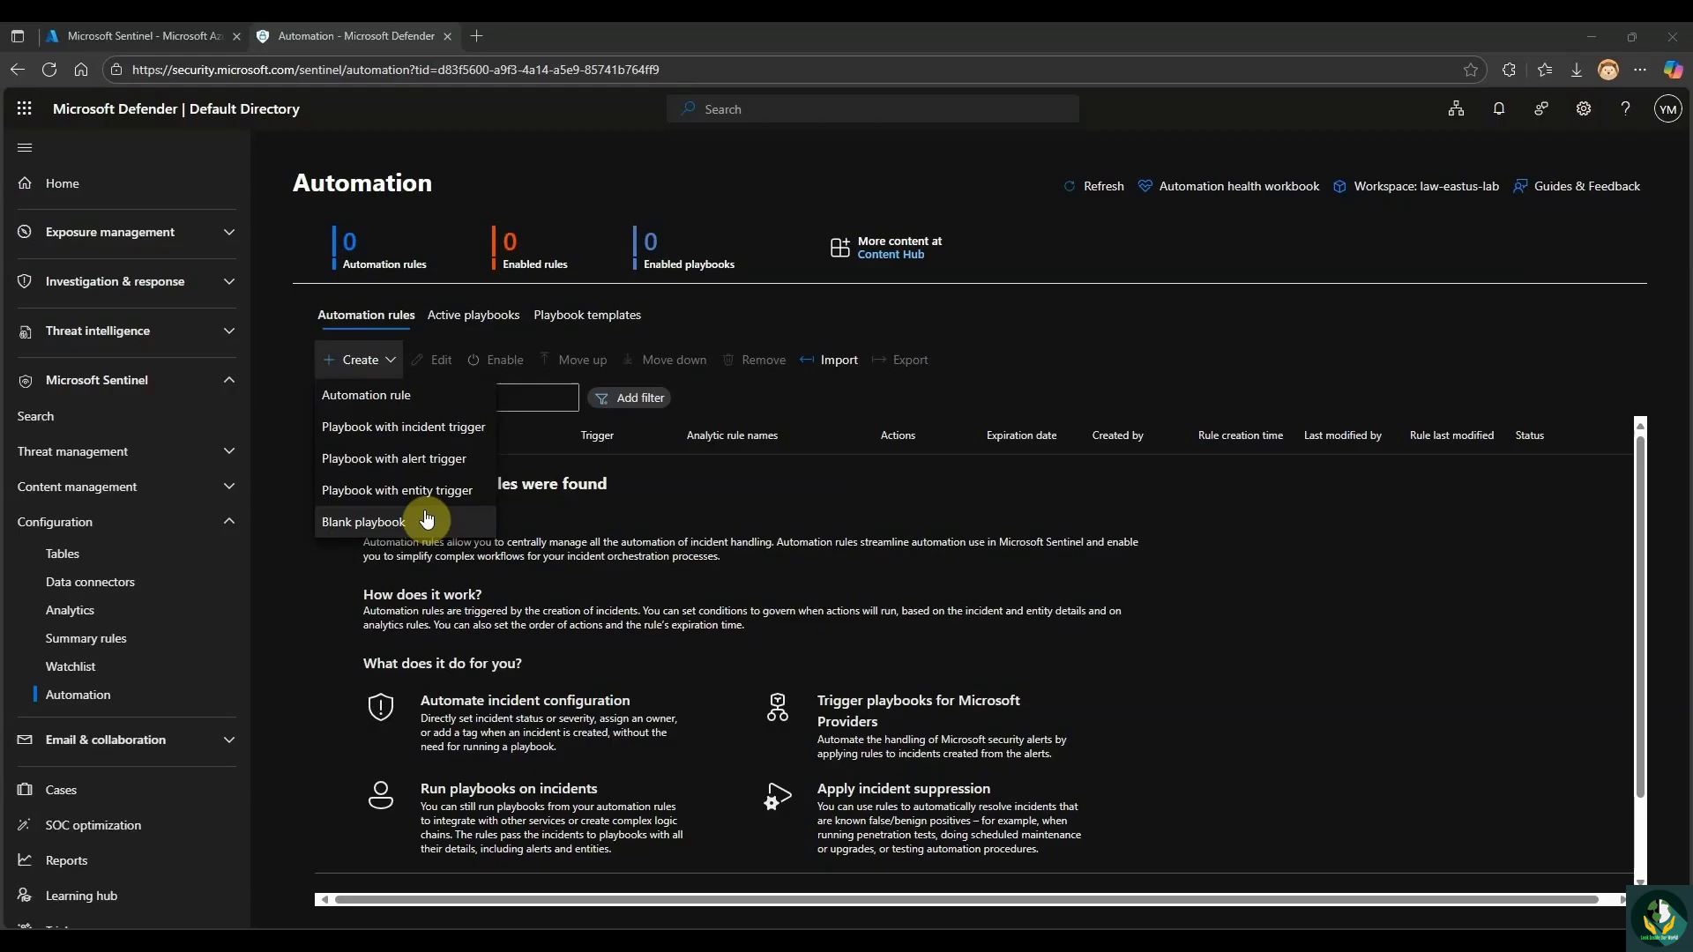
{"action": "left_click", "coordinate": [413, 437]}
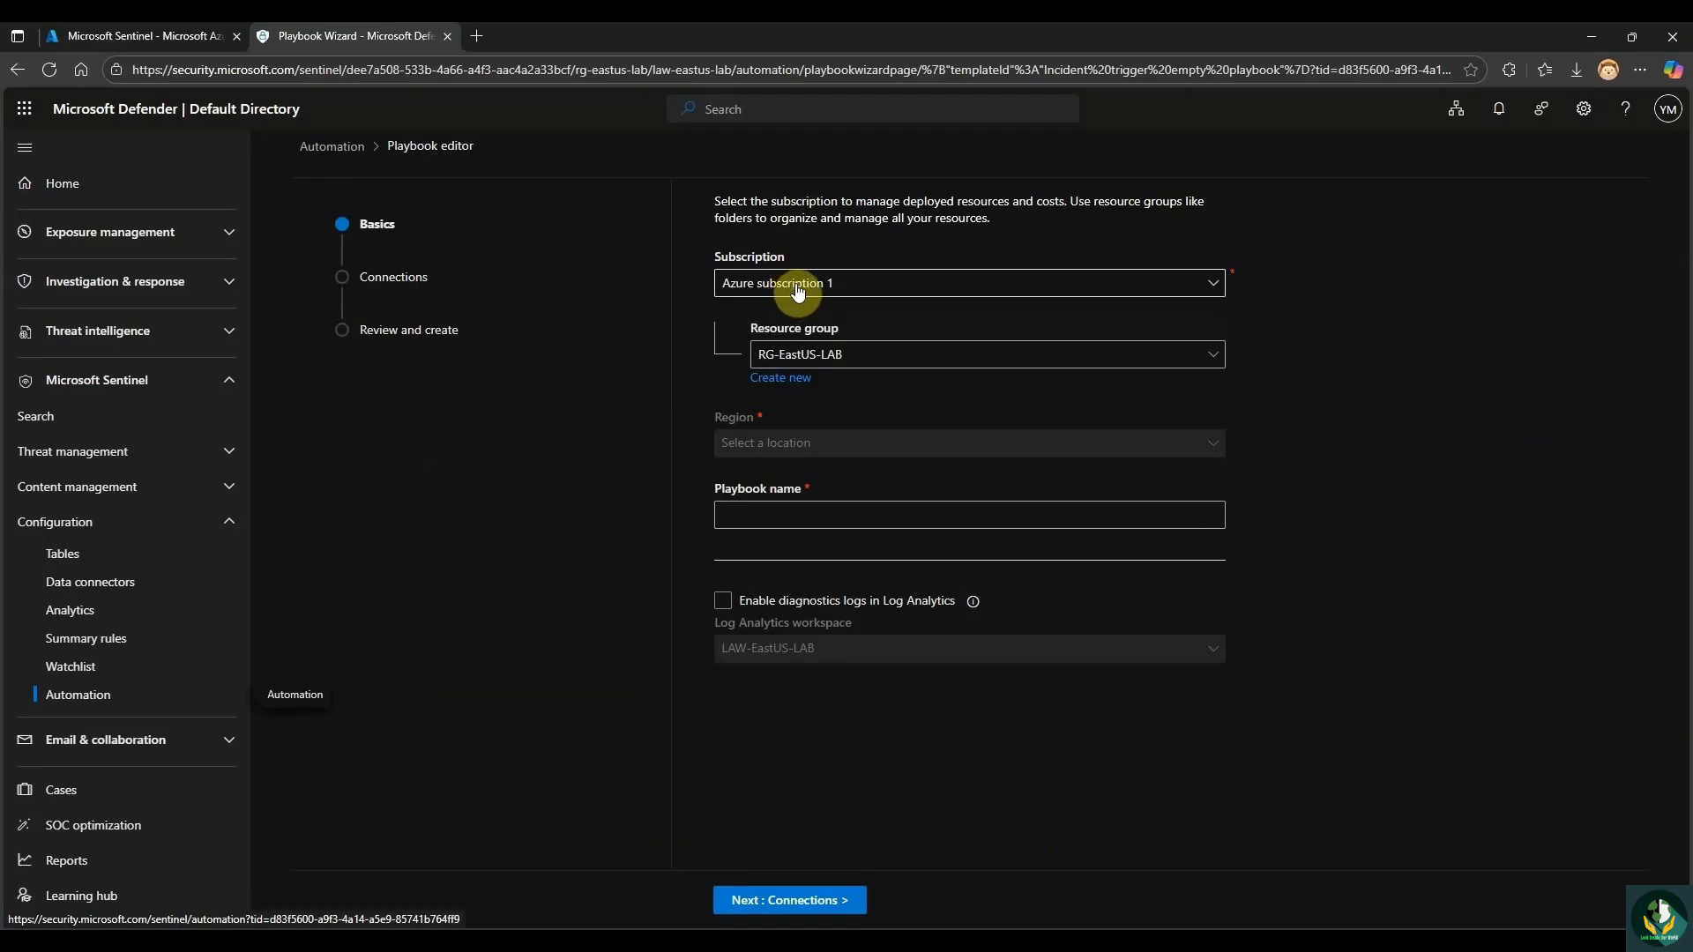
{"action": "left_click", "coordinate": [874, 357]}
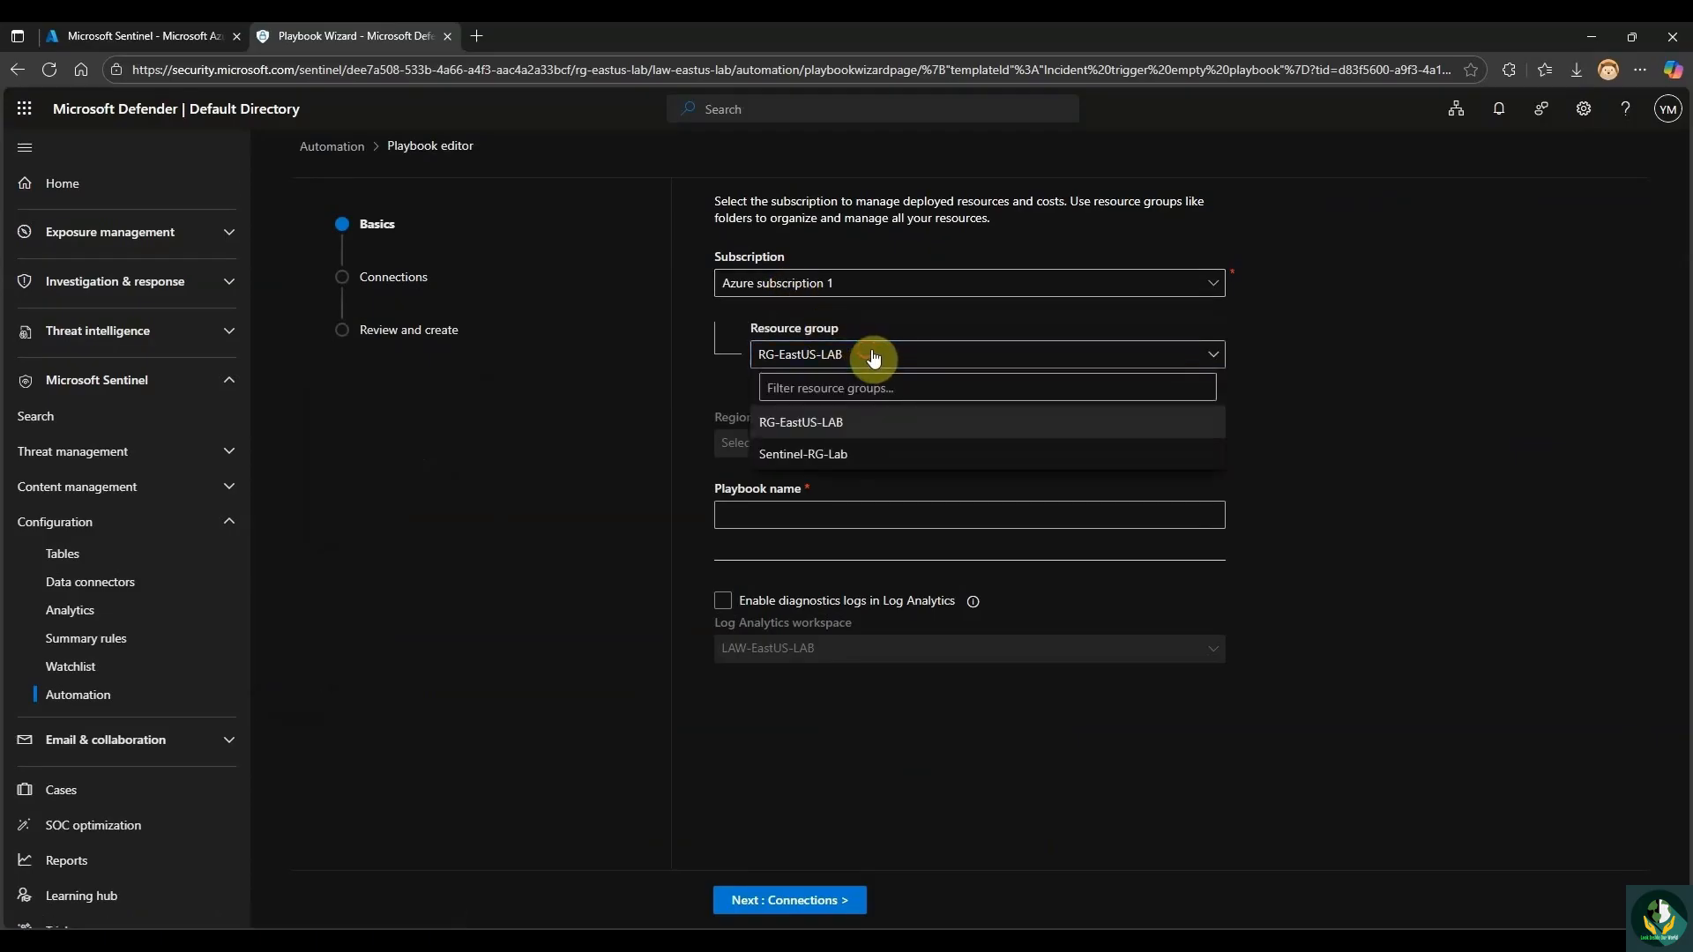
{"action": "left_click", "coordinate": [875, 458]}
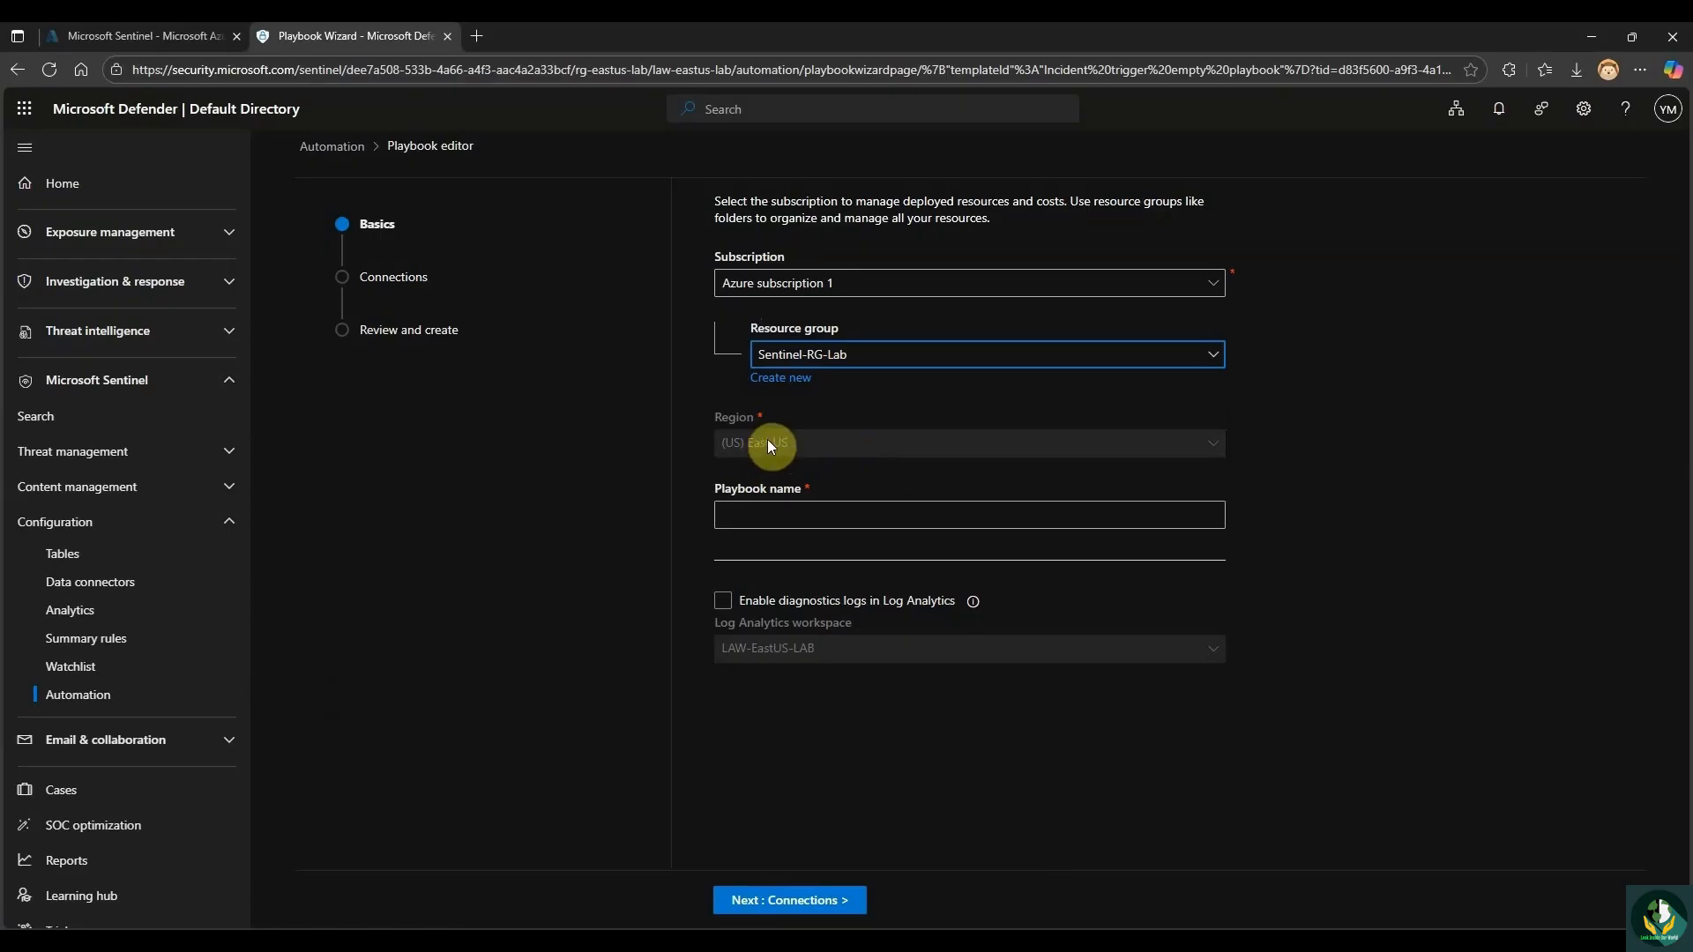
{"action": "left_click", "coordinate": [774, 519]}
{"action": "type", "text": "SOC-Email-Alert"}
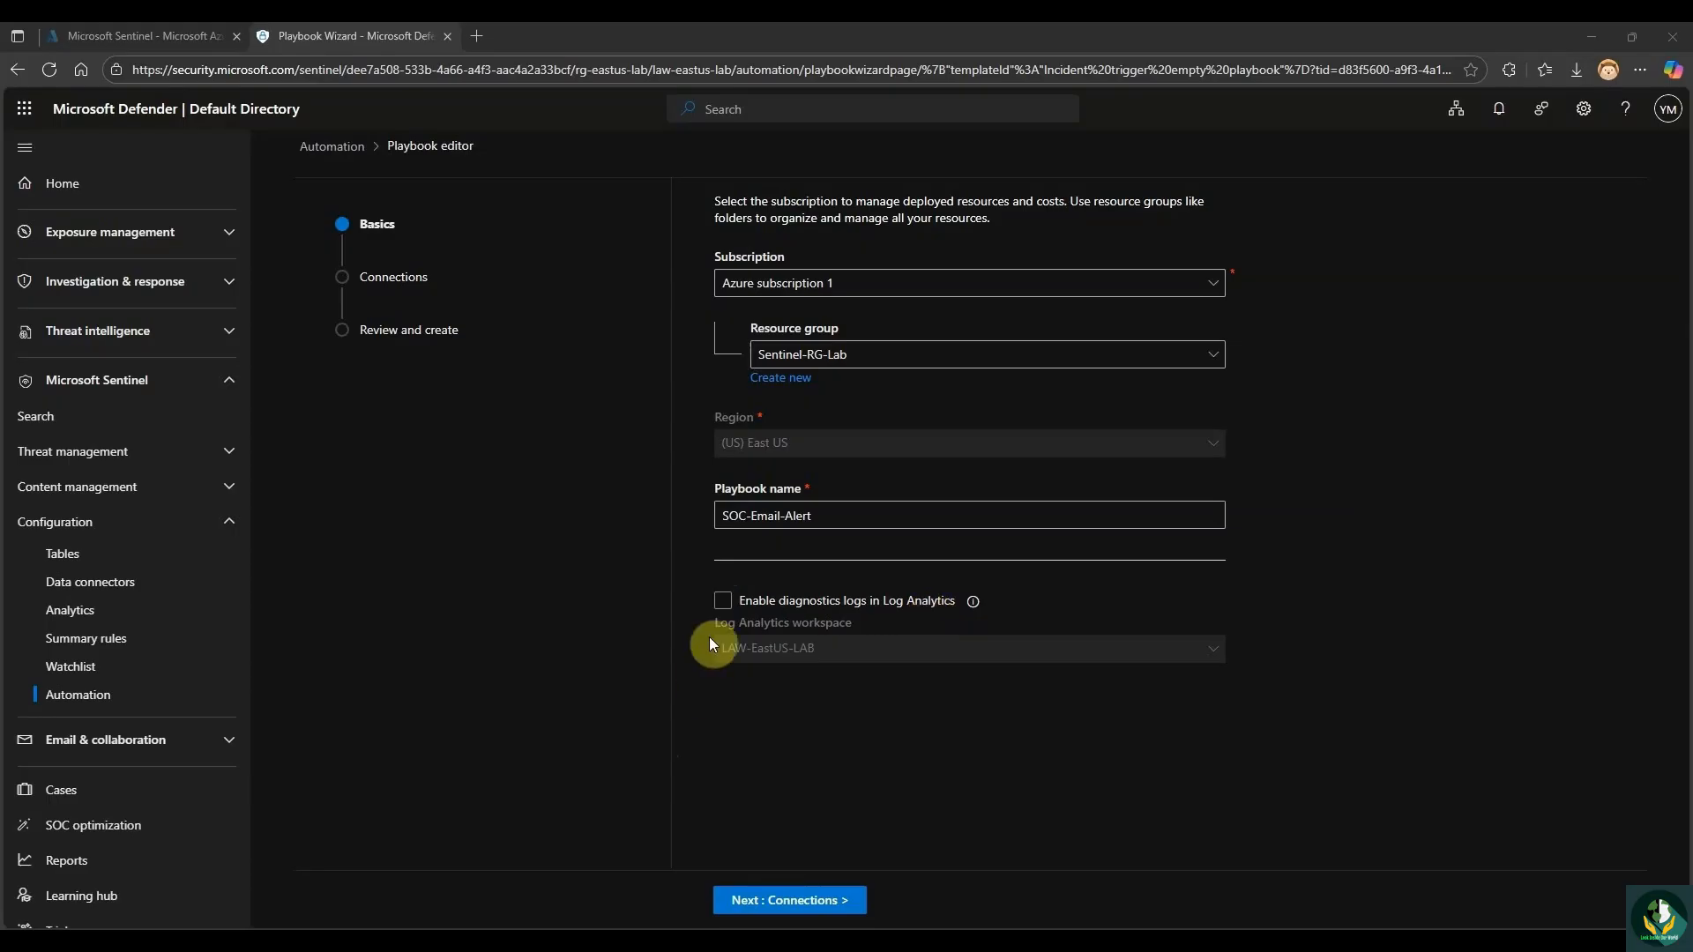
Enable diagnostics logs to the Sentinel-LAW workspace, keep the default connection and create the playbook.
{"action": "left_click", "coordinate": [725, 603]}
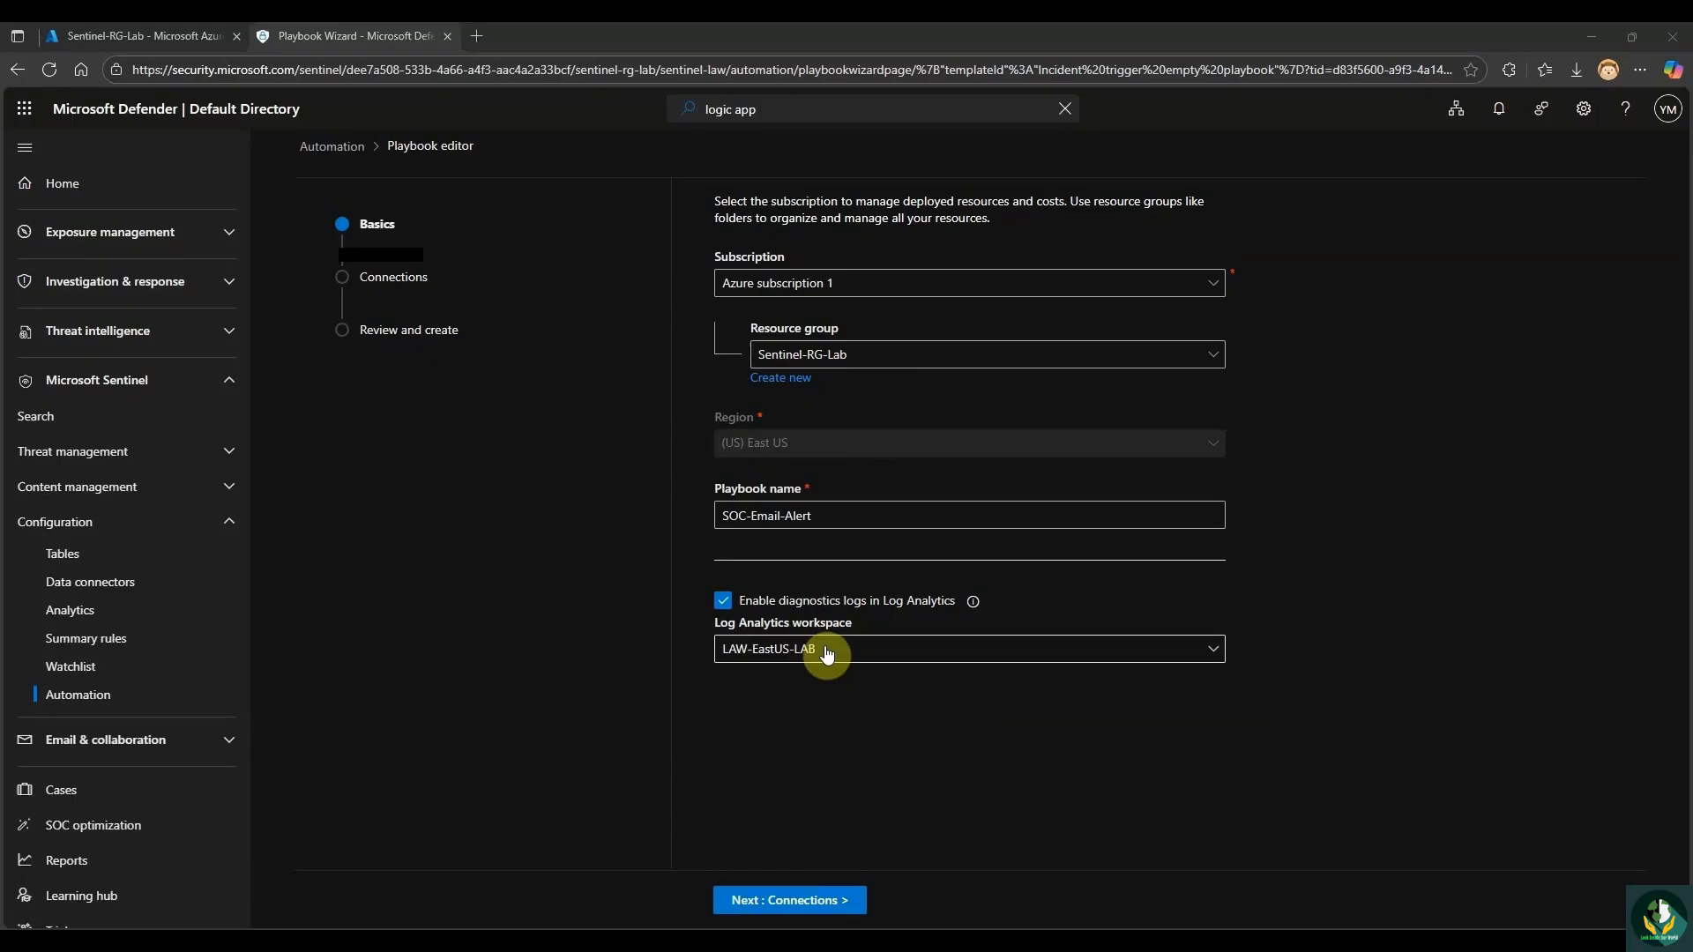
{"action": "left_click", "coordinate": [826, 654]}
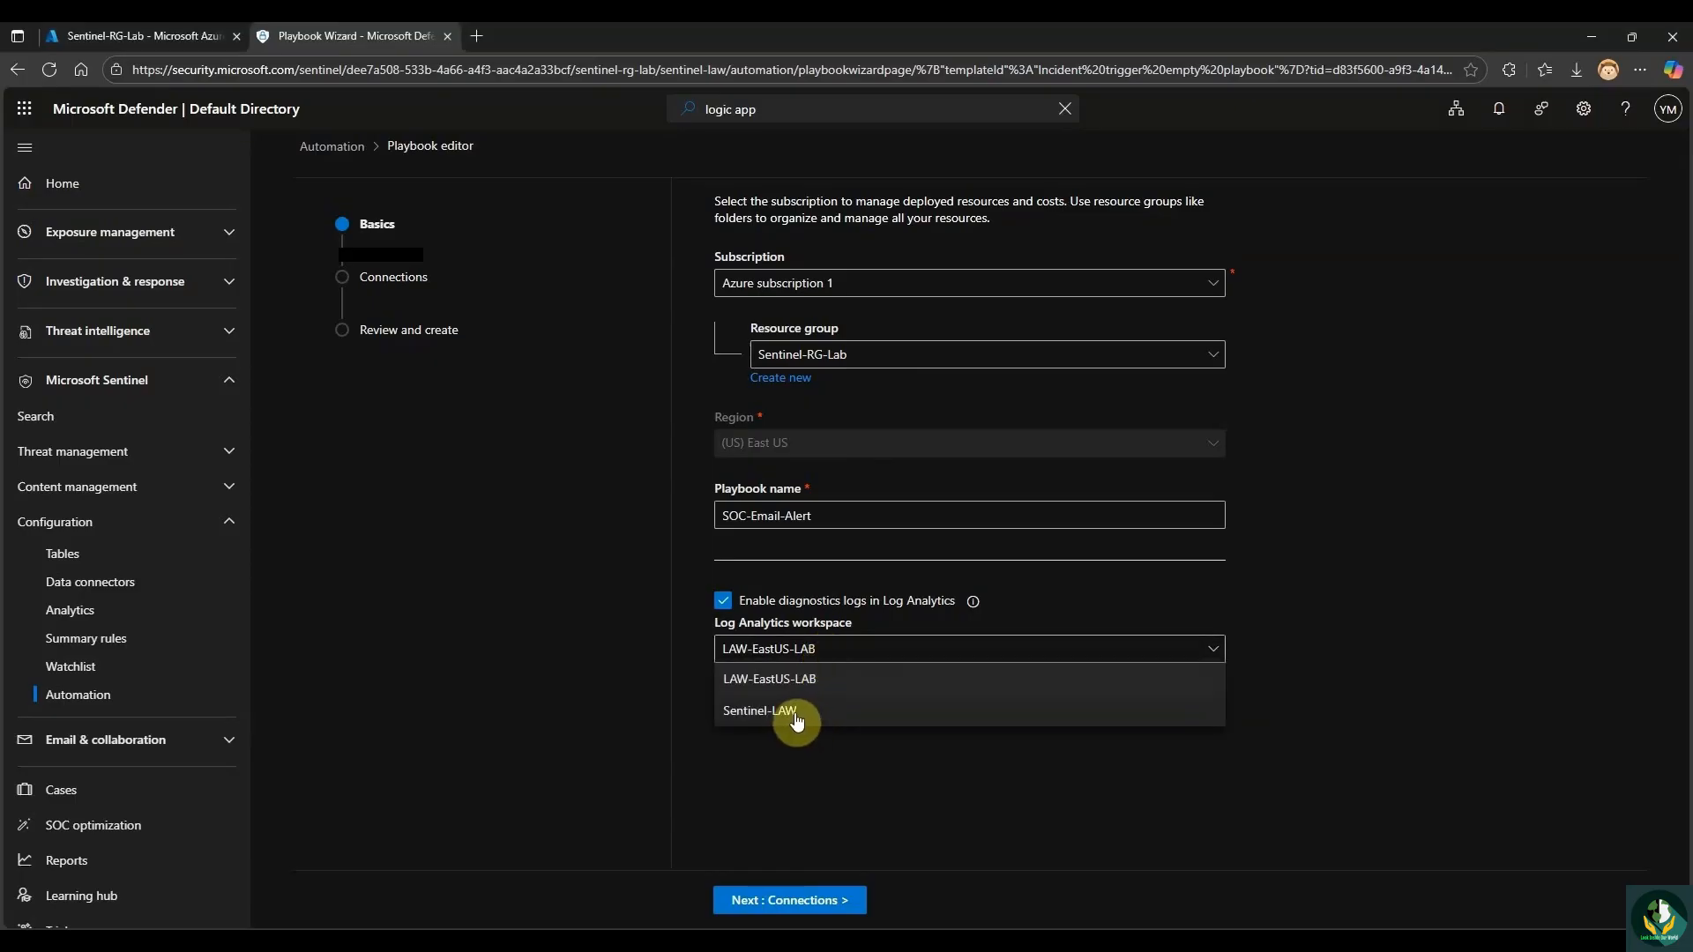
{"action": "left_click", "coordinate": [800, 718]}
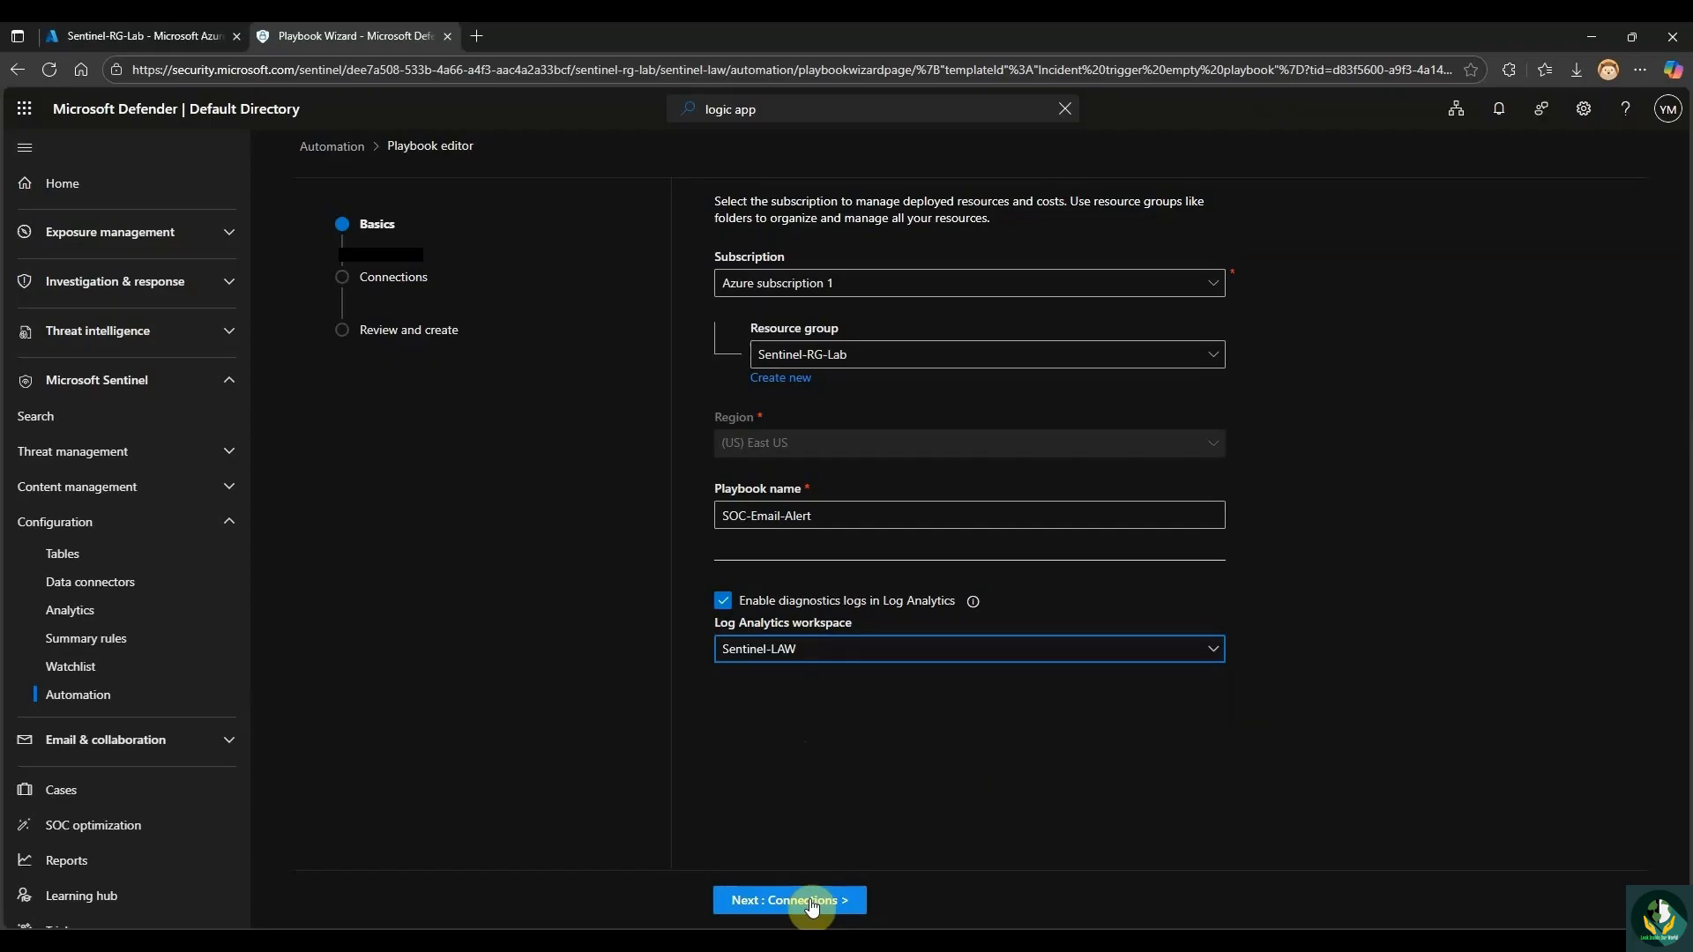
{"action": "left_click", "coordinate": [811, 901]}
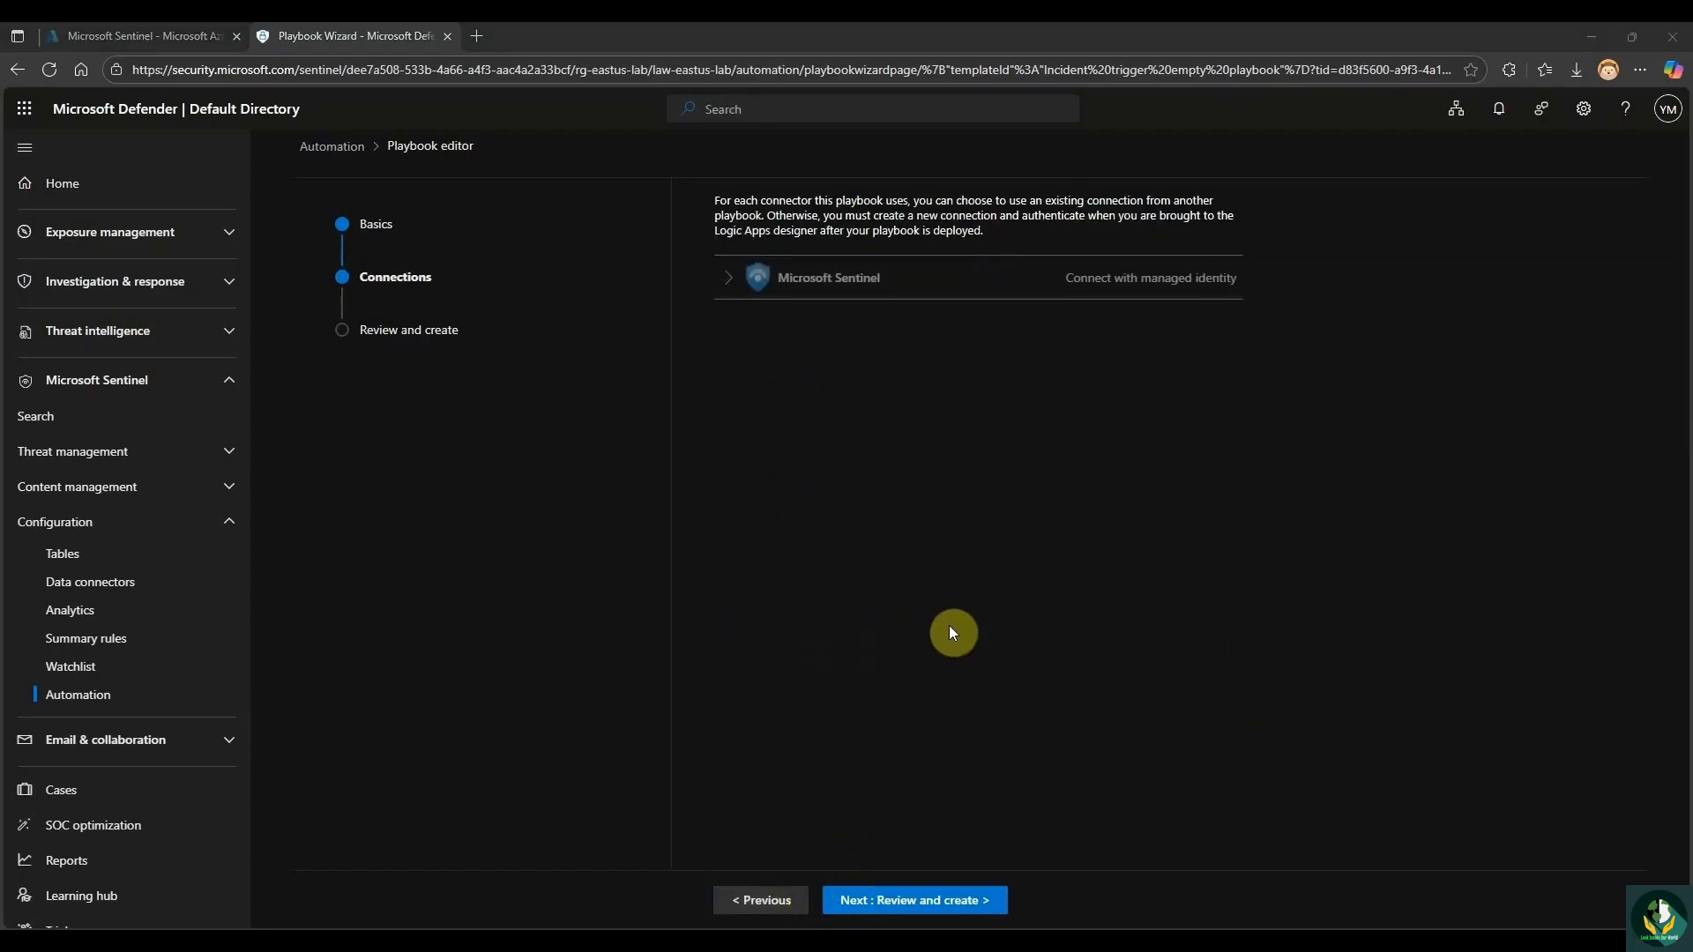
{"action": "left_click", "coordinate": [913, 908]}
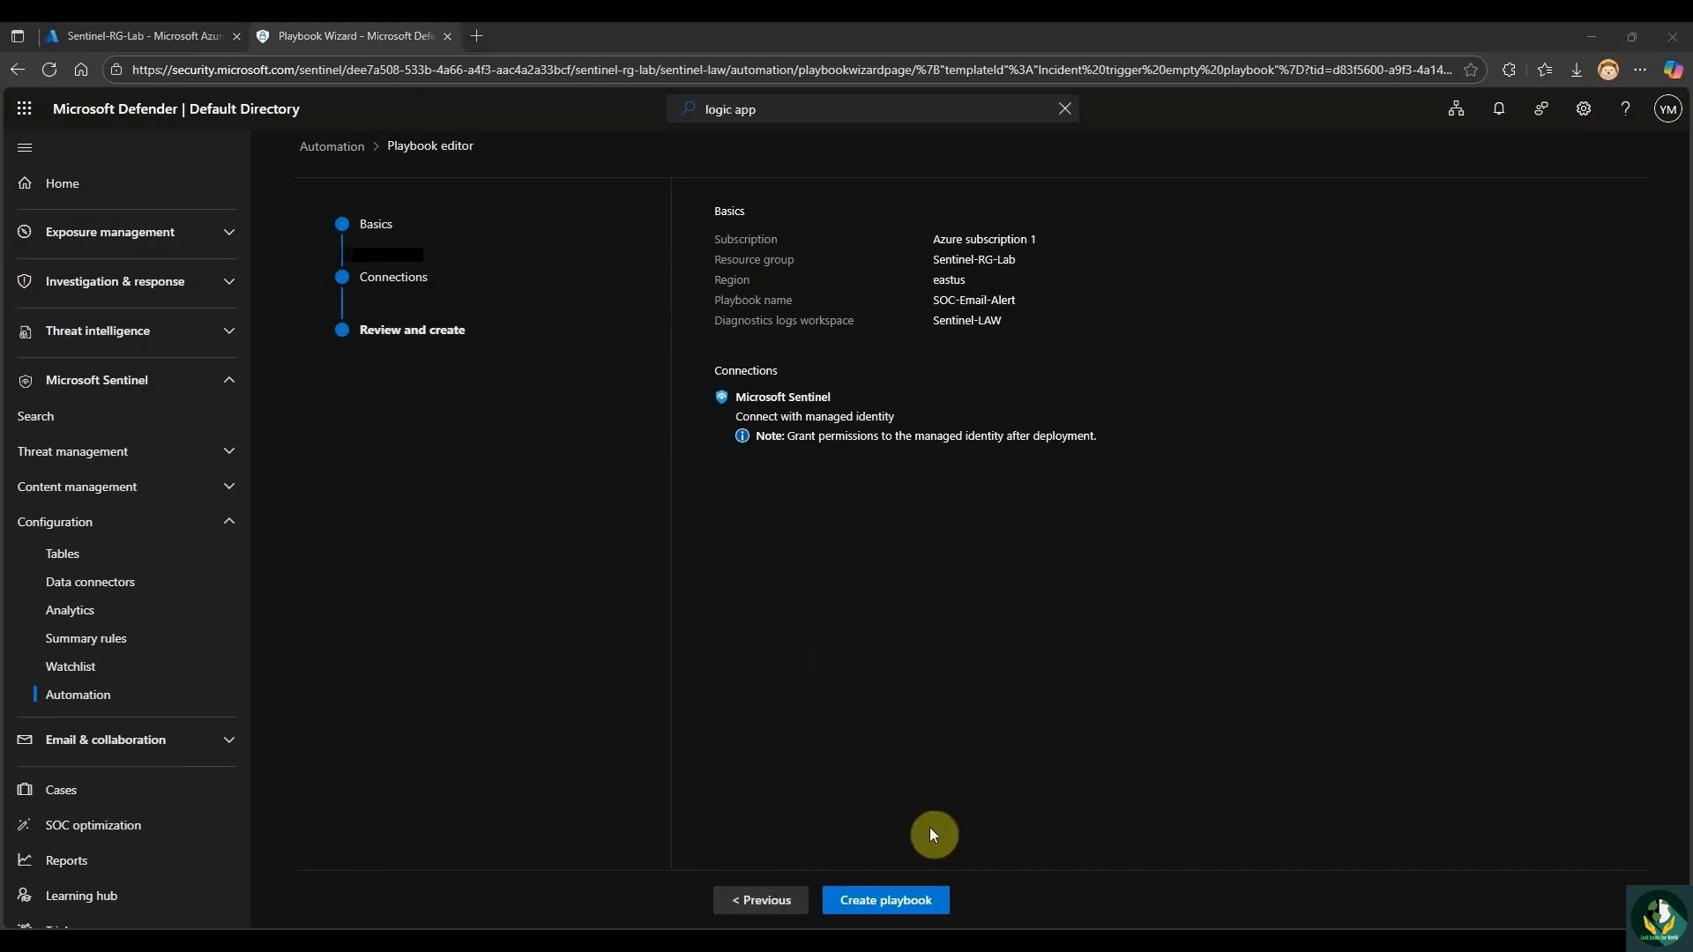
{"action": "left_click", "coordinate": [882, 905]}
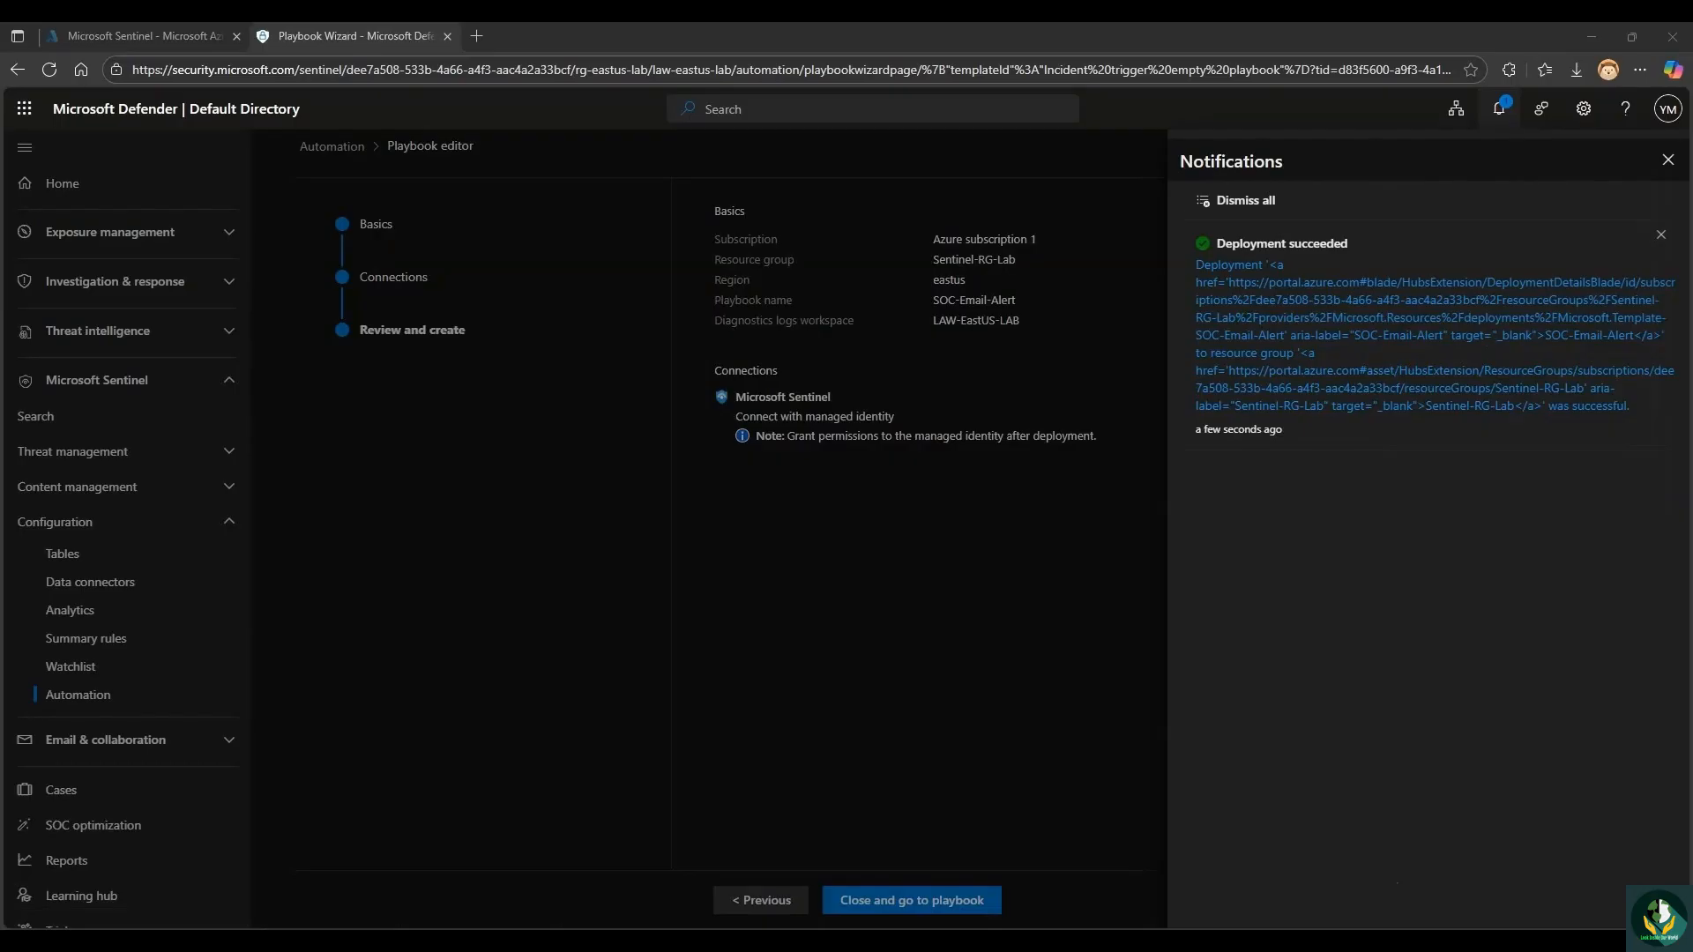
{"action": "left_click", "coordinate": [1665, 162]}
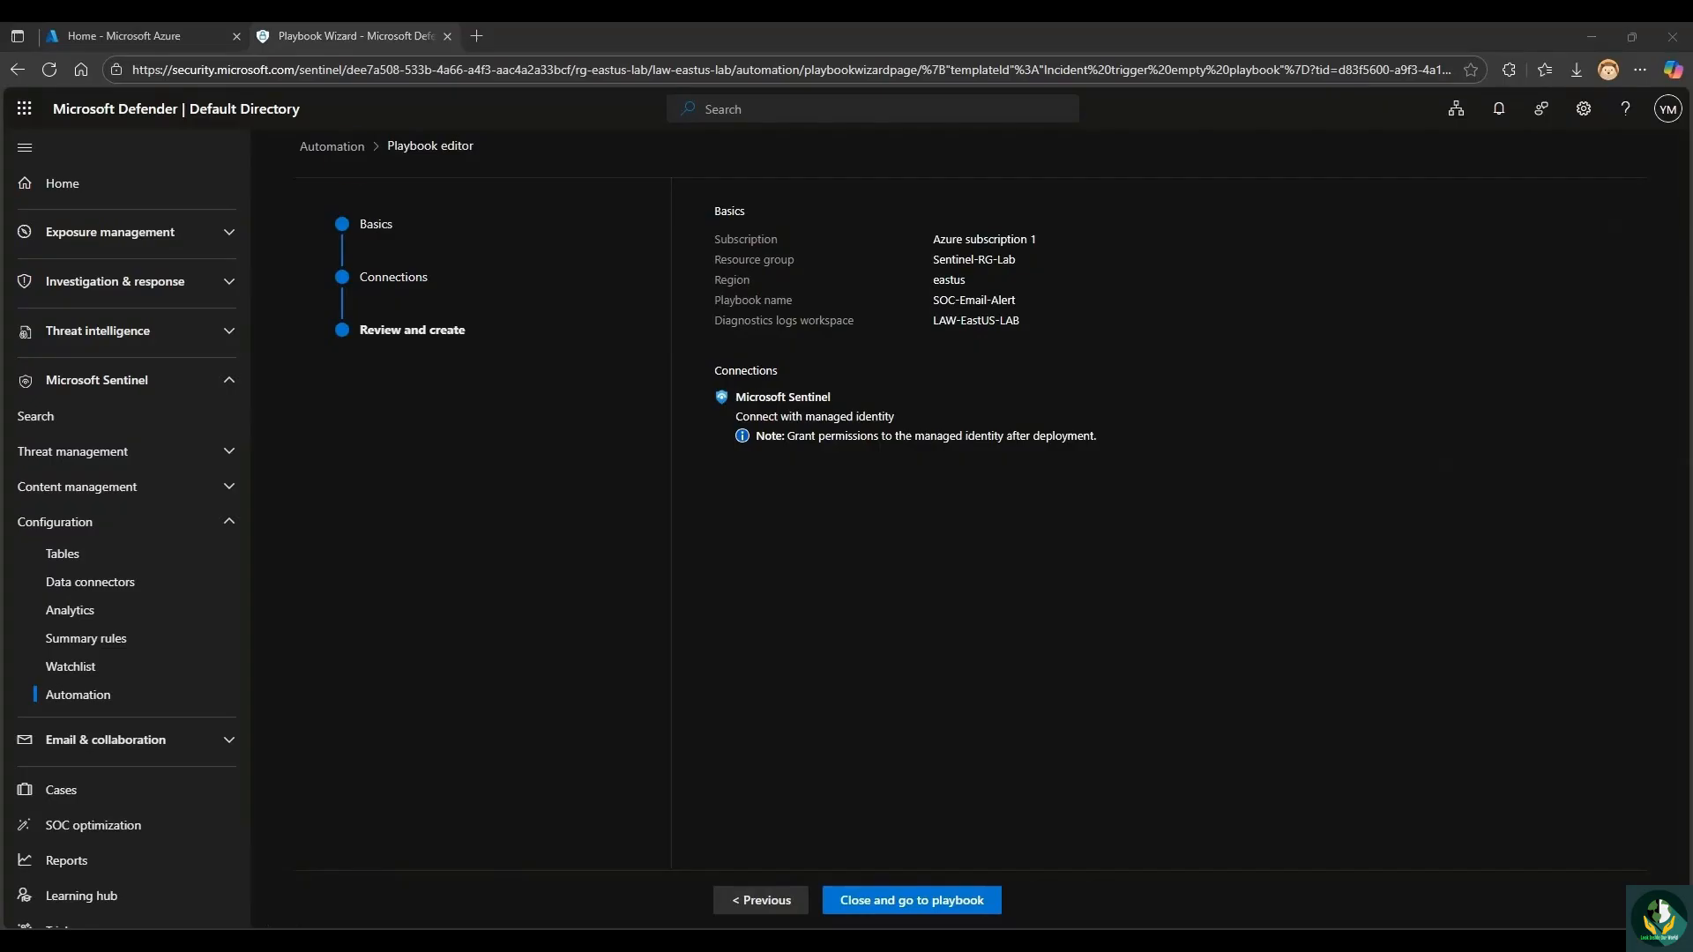
Switch to the Azure portal and open the access control (IAM) page of the Sentinel-RG-Lab resource group.
{"action": "left_click", "coordinate": [198, 35]}
{"action": "left_click", "coordinate": [758, 105]}
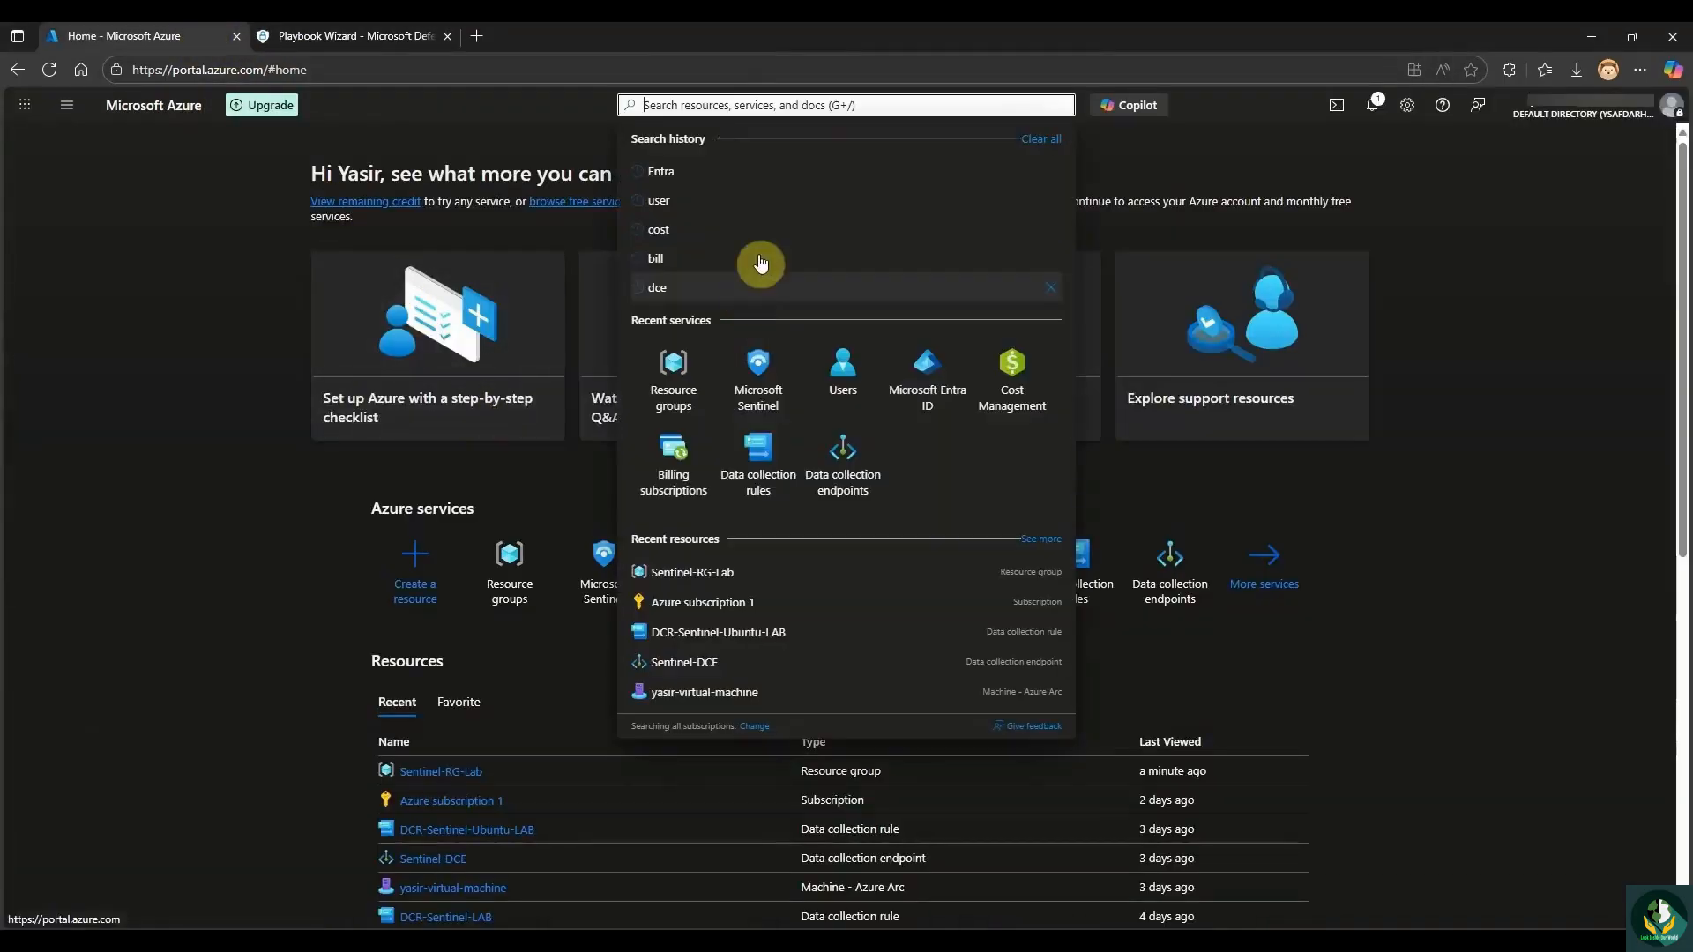
{"action": "left_click", "coordinate": [675, 372]}
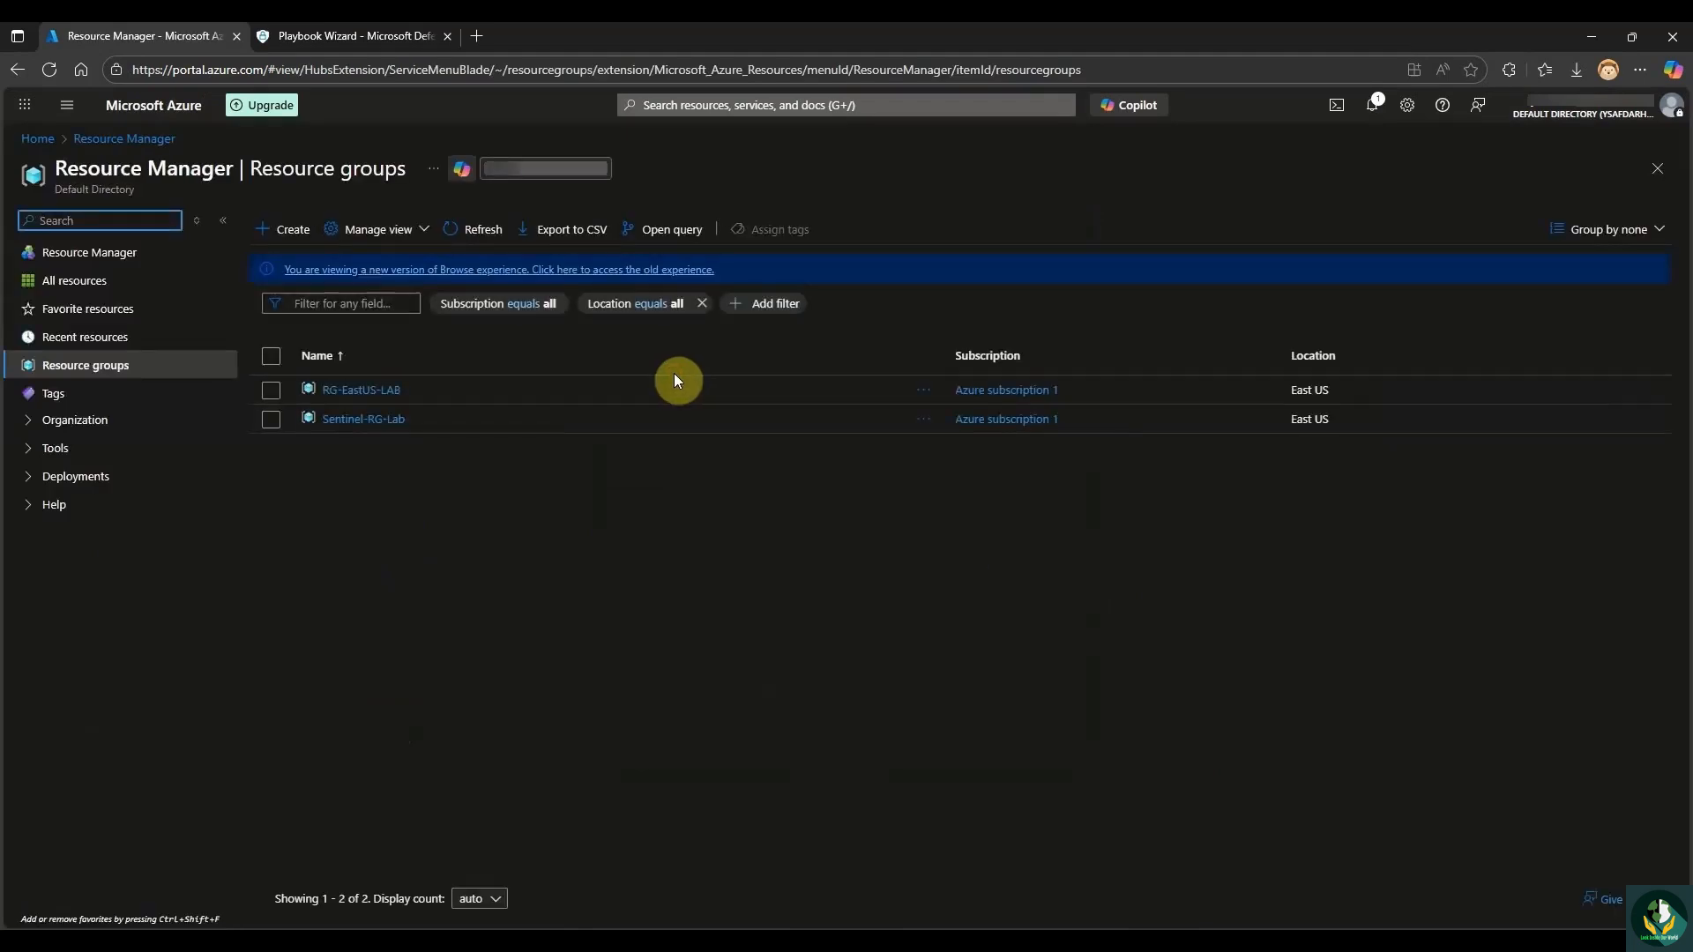
{"action": "left_click", "coordinate": [369, 424]}
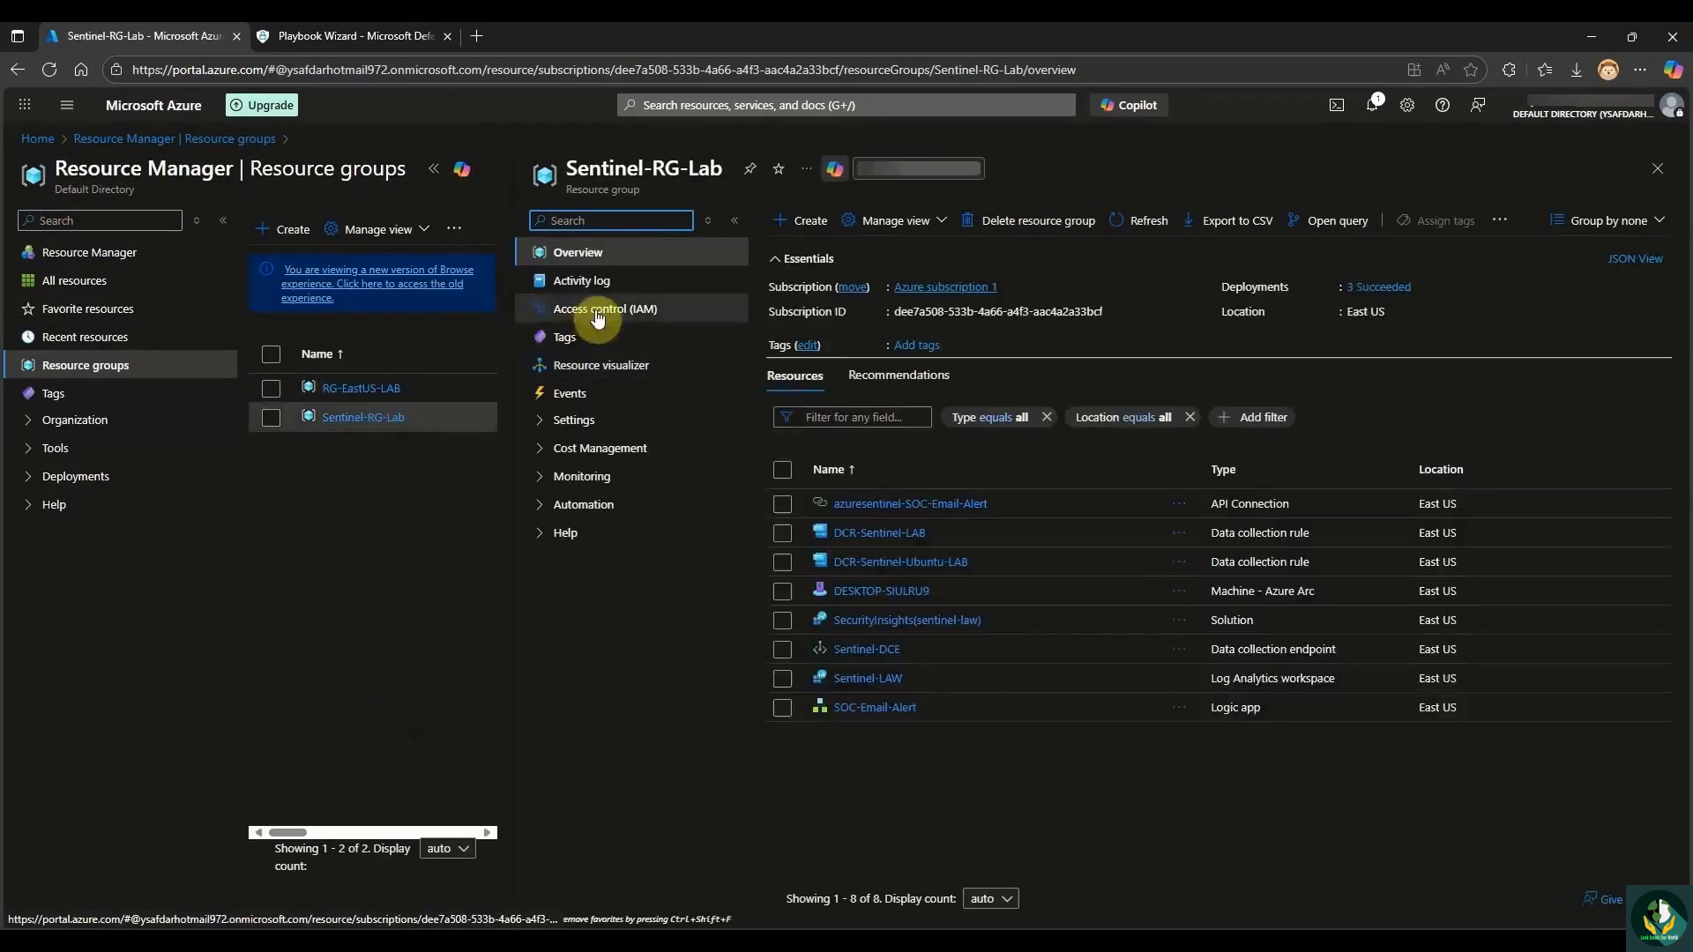
{"action": "left_click", "coordinate": [597, 311]}
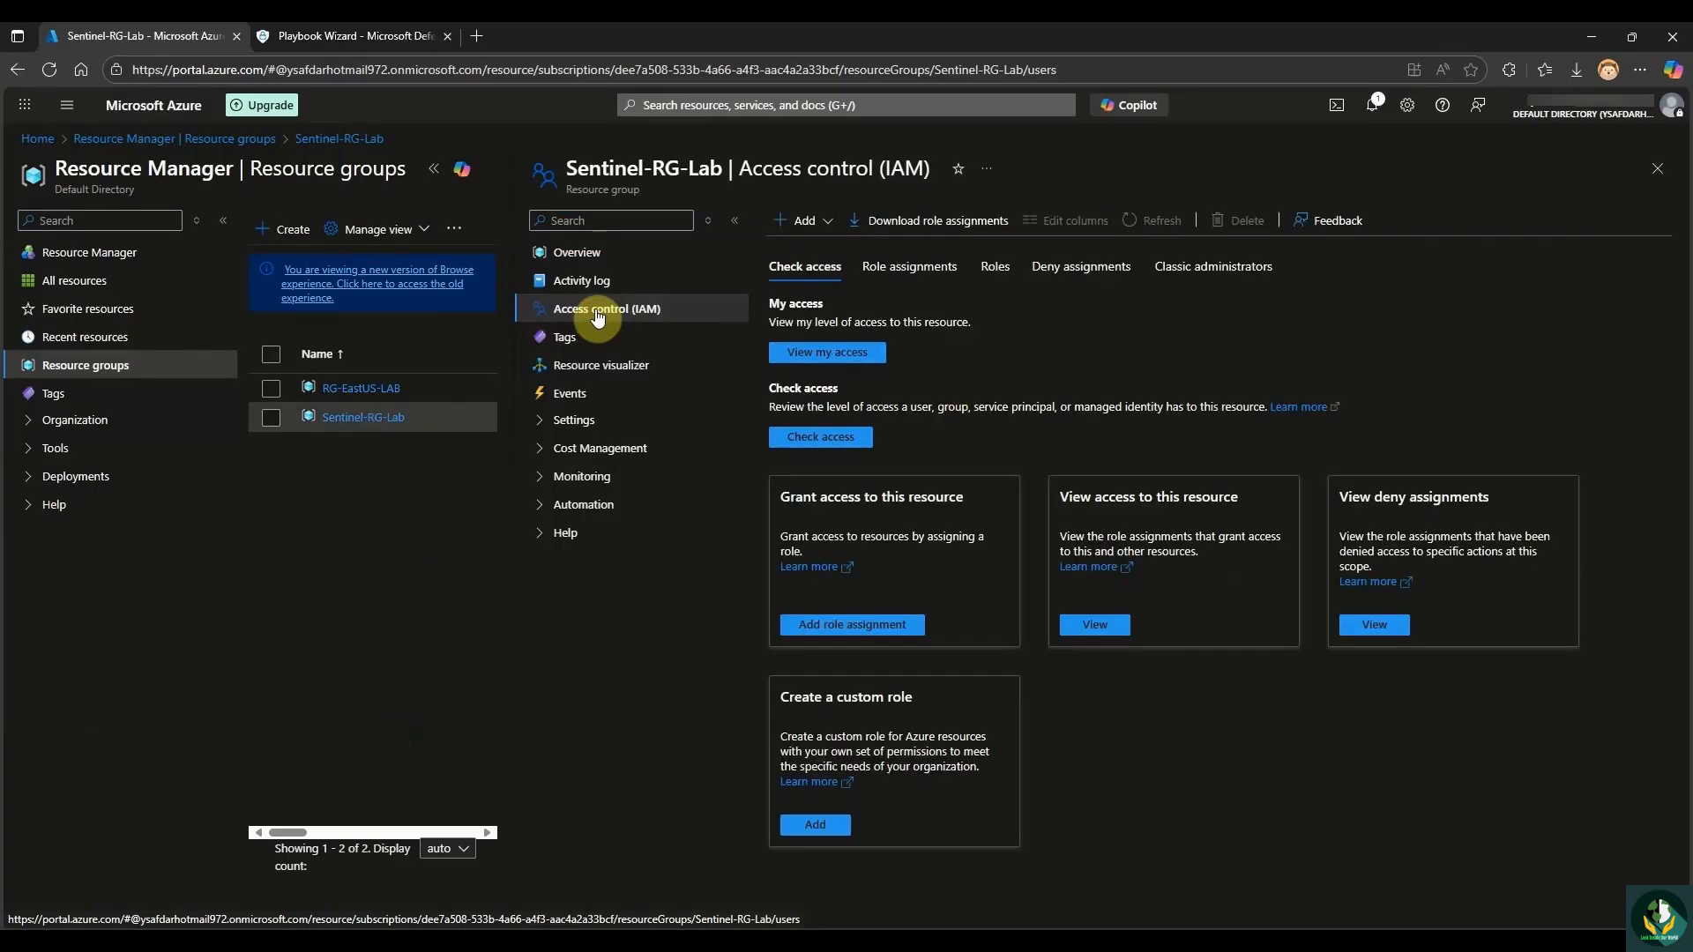
Begin a role assignment on the resource group with the Log Analytics Contributor role.
{"action": "left_click", "coordinate": [819, 222]}
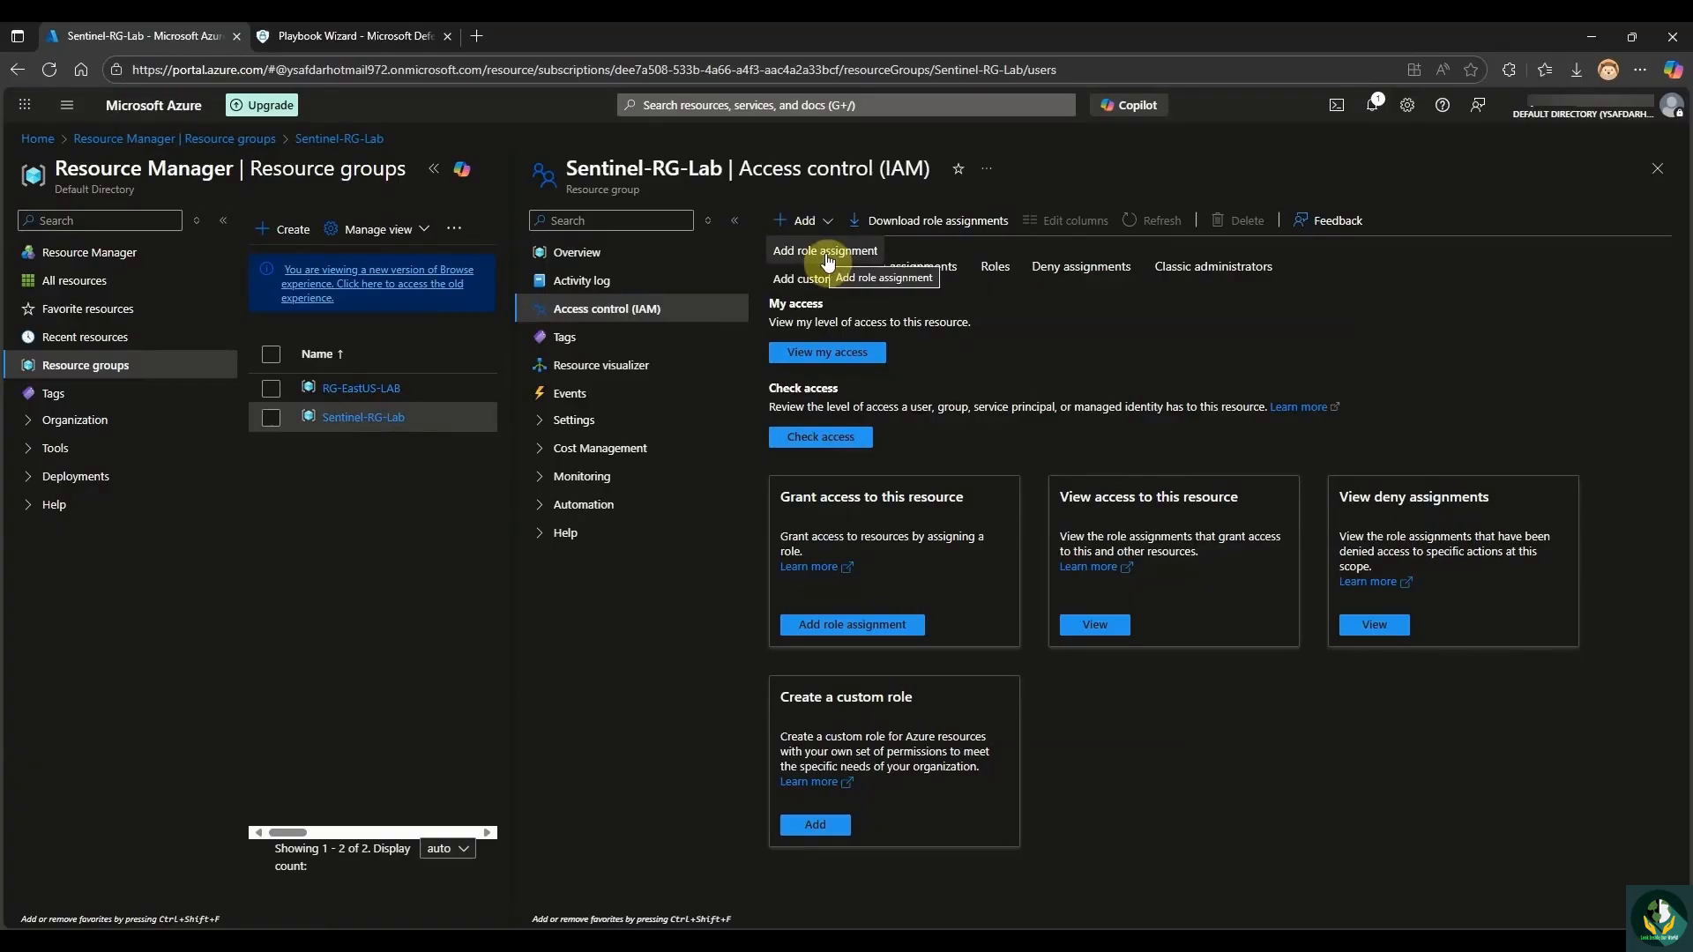
{"action": "left_click", "coordinate": [826, 253]}
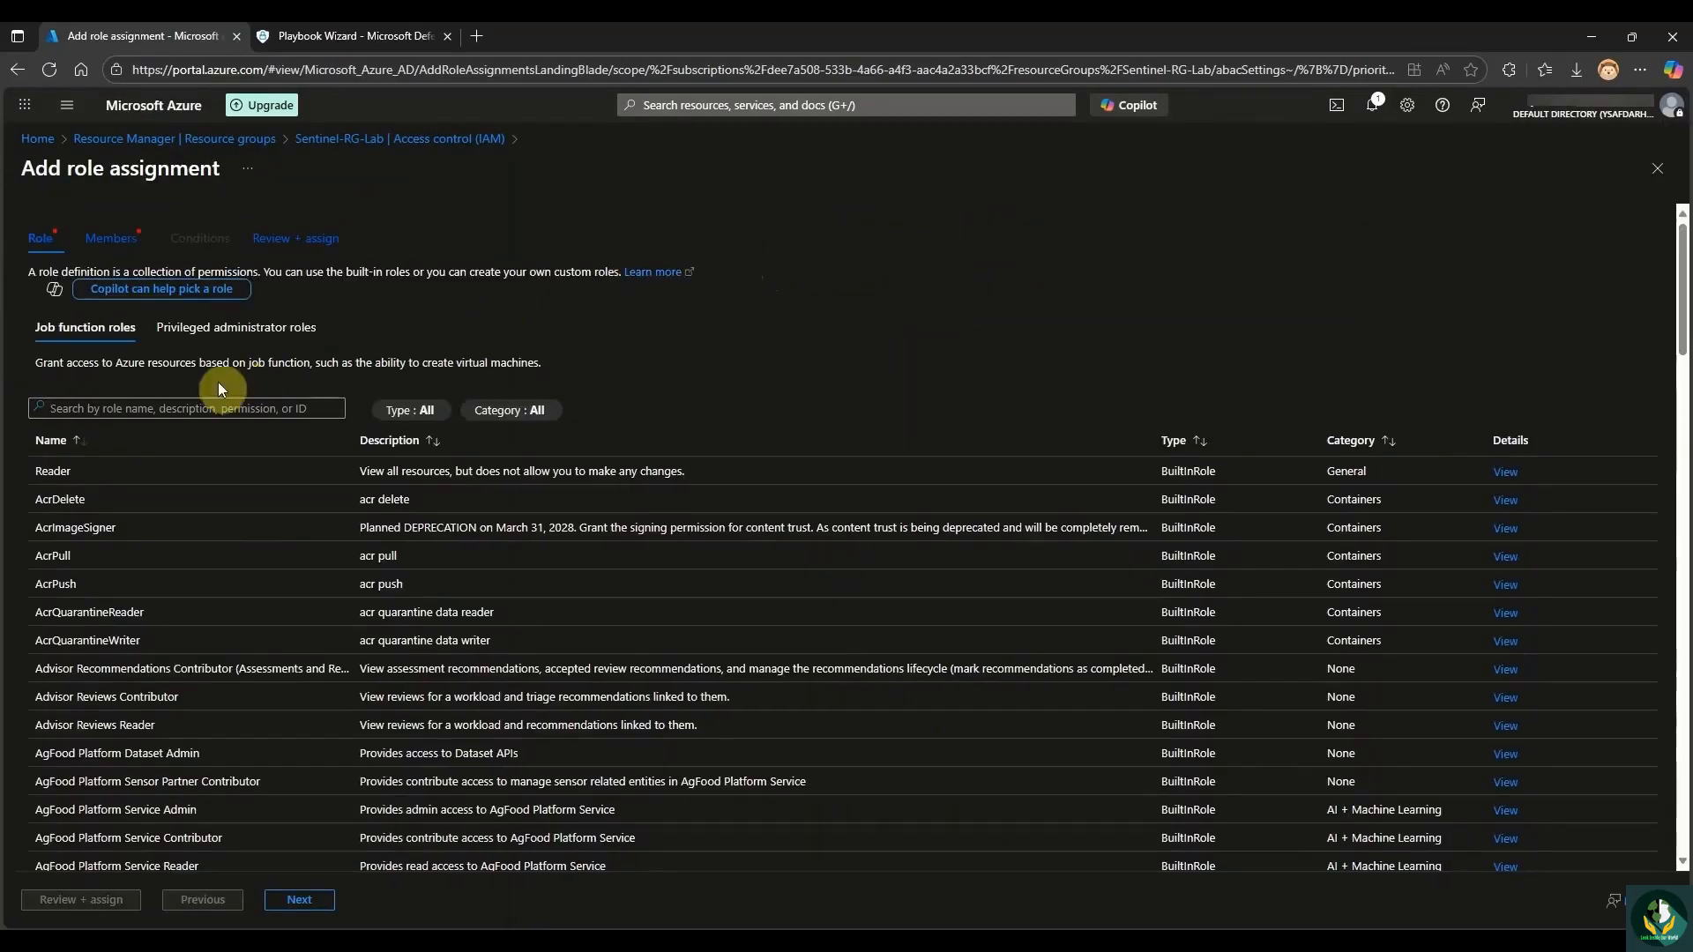
{"action": "left_click", "coordinate": [194, 408]}
{"action": "type", "text": "Log "}
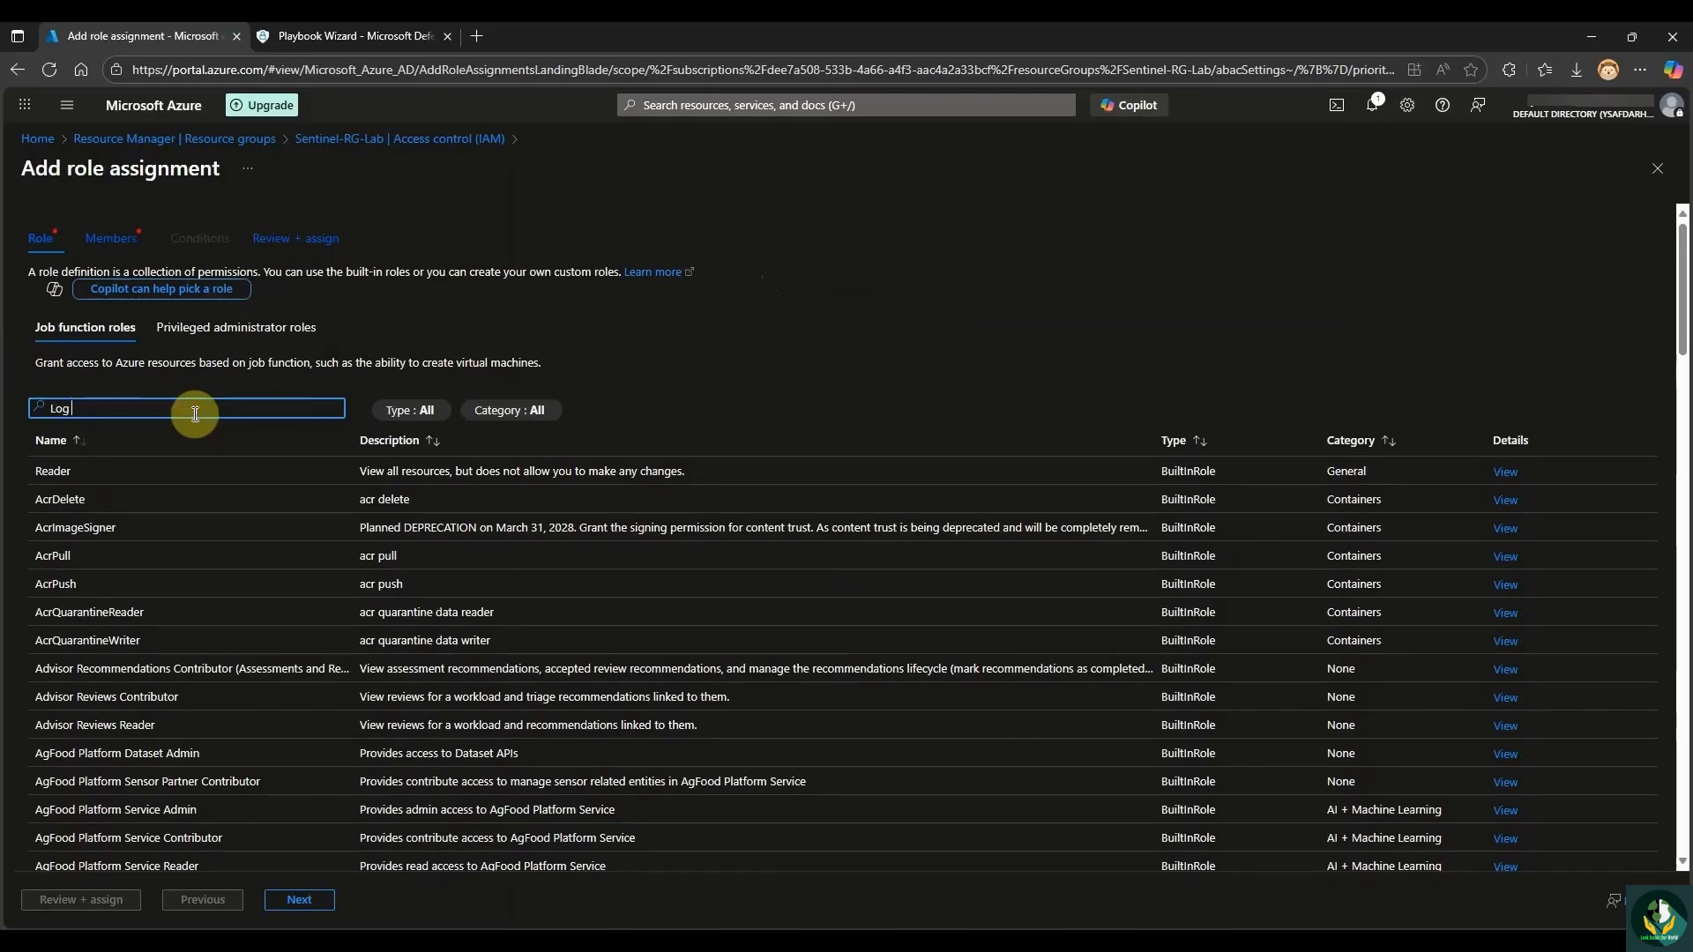
{"action": "type", "text": "Analytic"}
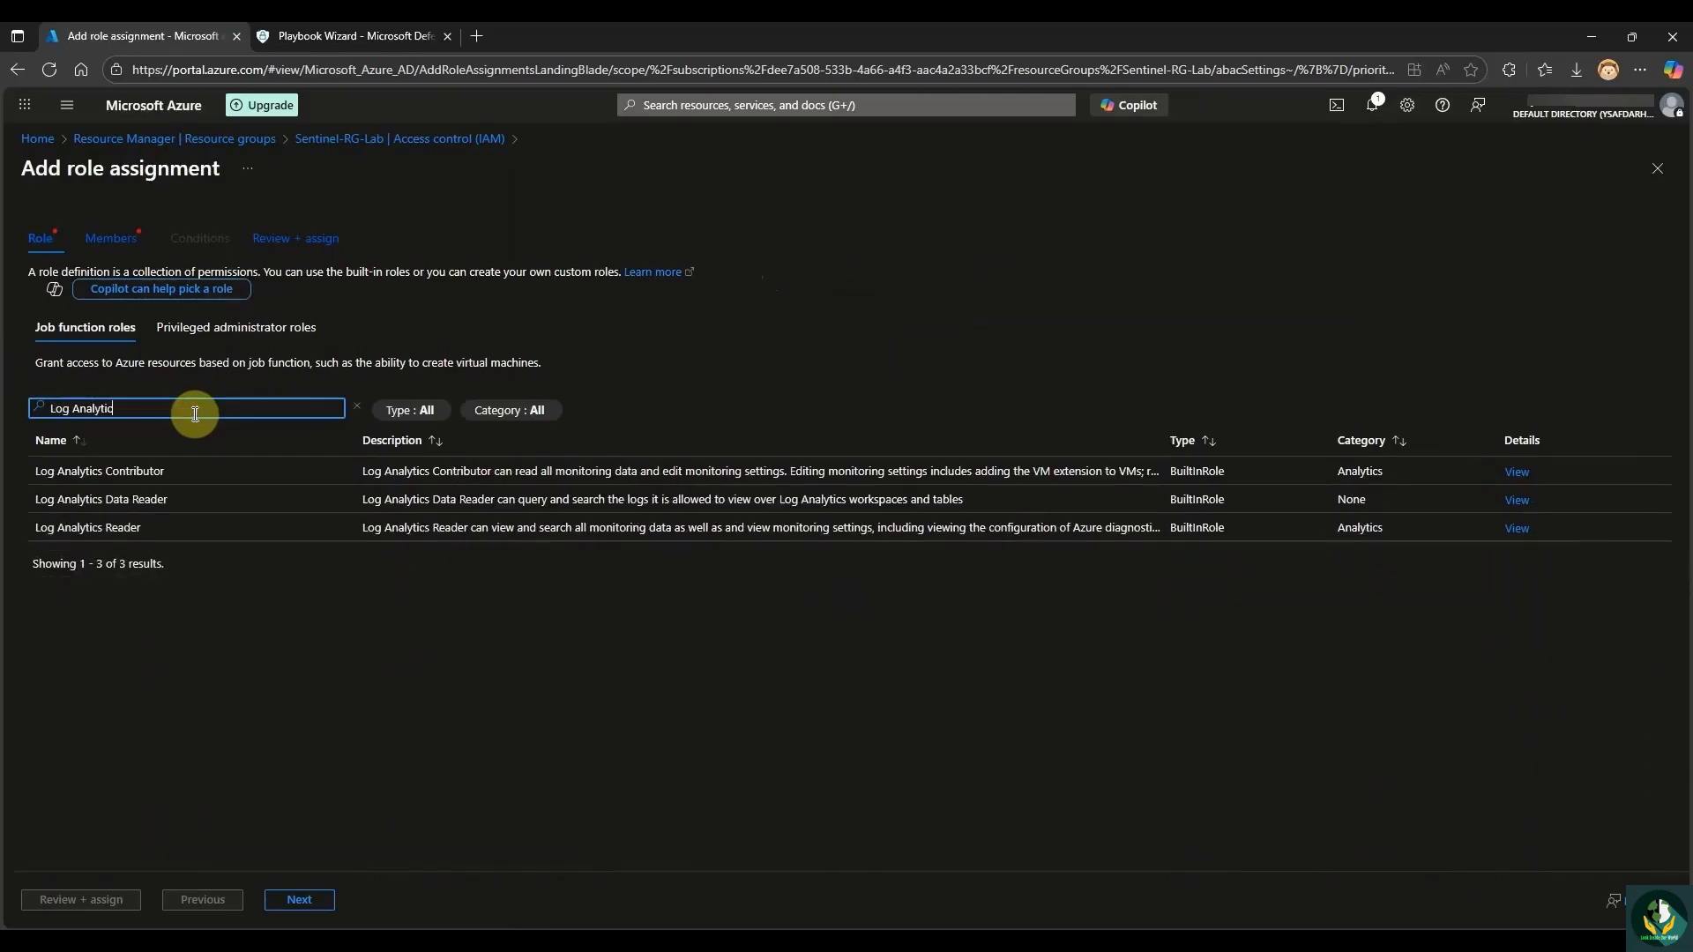
{"action": "left_click", "coordinate": [177, 473]}
{"action": "left_click", "coordinate": [299, 900]}
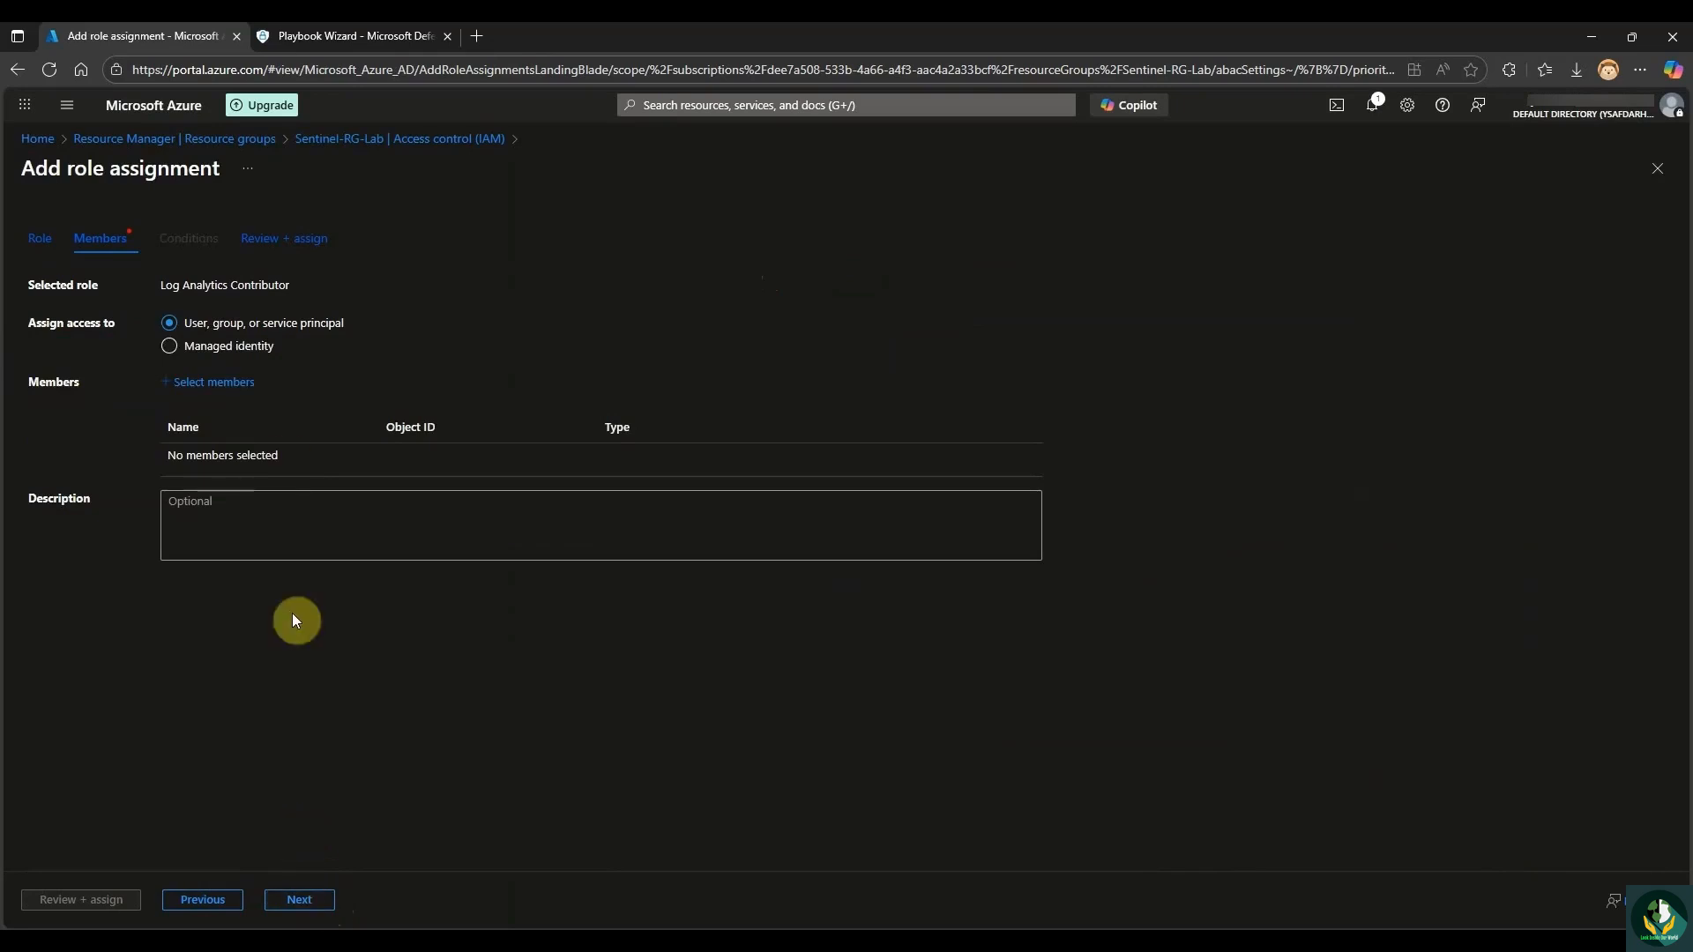
Assign the role to the managed identity of the SOC-Email-Alert logic app and complete the role assignment.
{"action": "left_click", "coordinate": [180, 353]}
{"action": "left_click", "coordinate": [215, 384]}
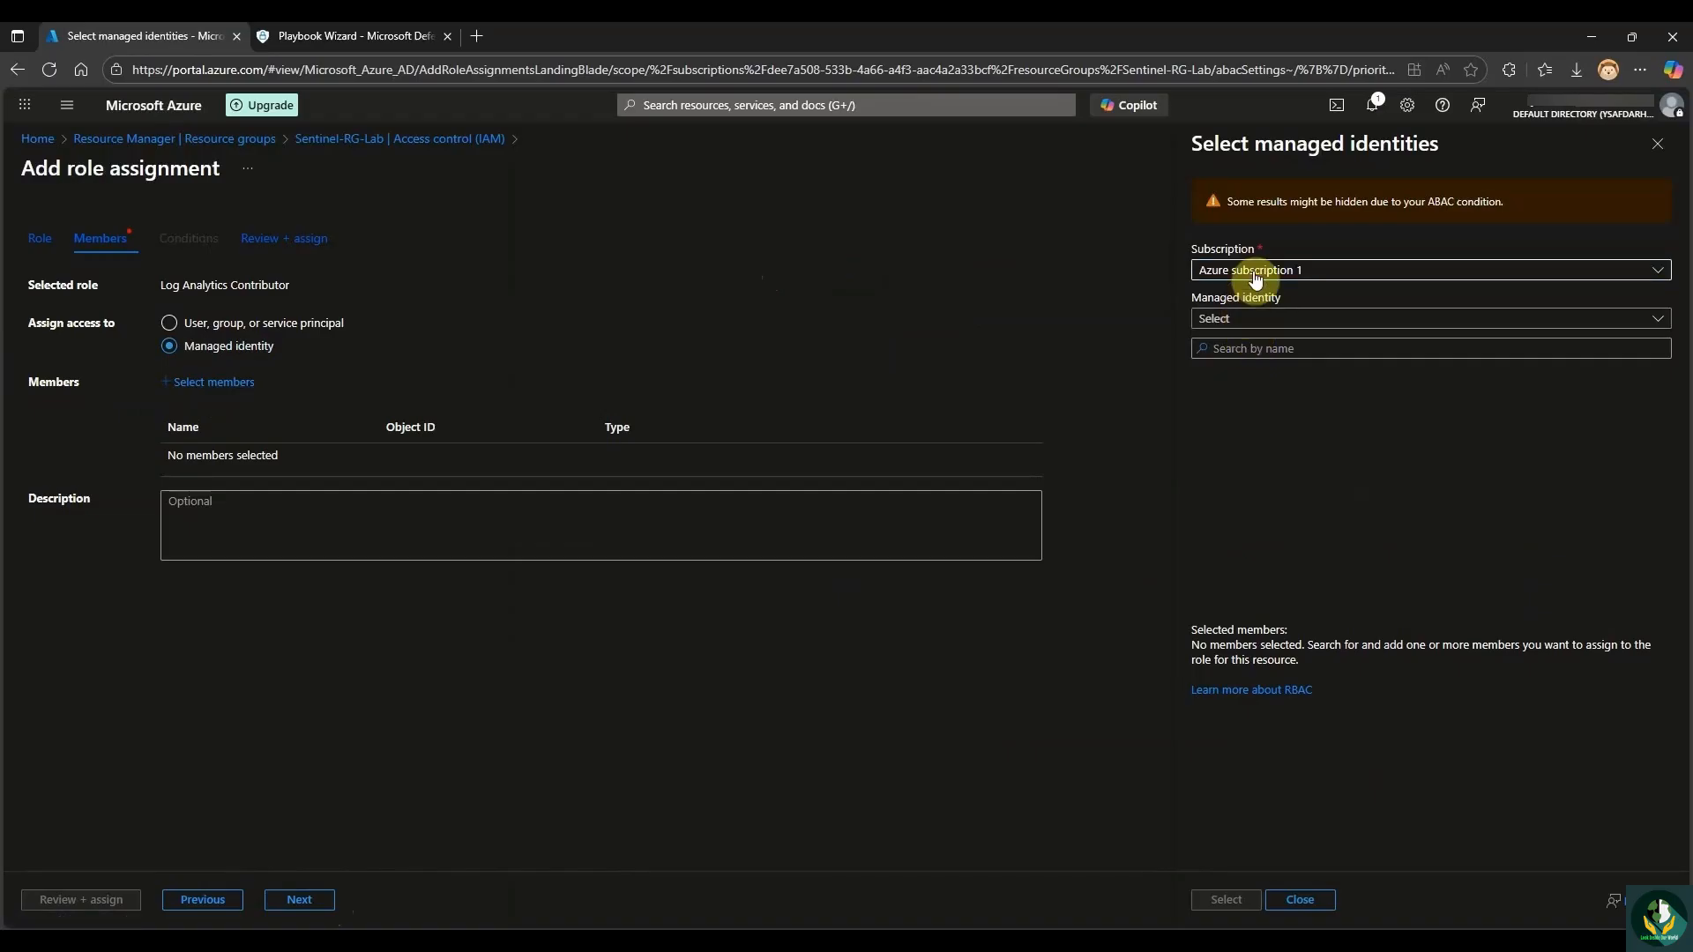
{"action": "left_click", "coordinate": [1276, 320]}
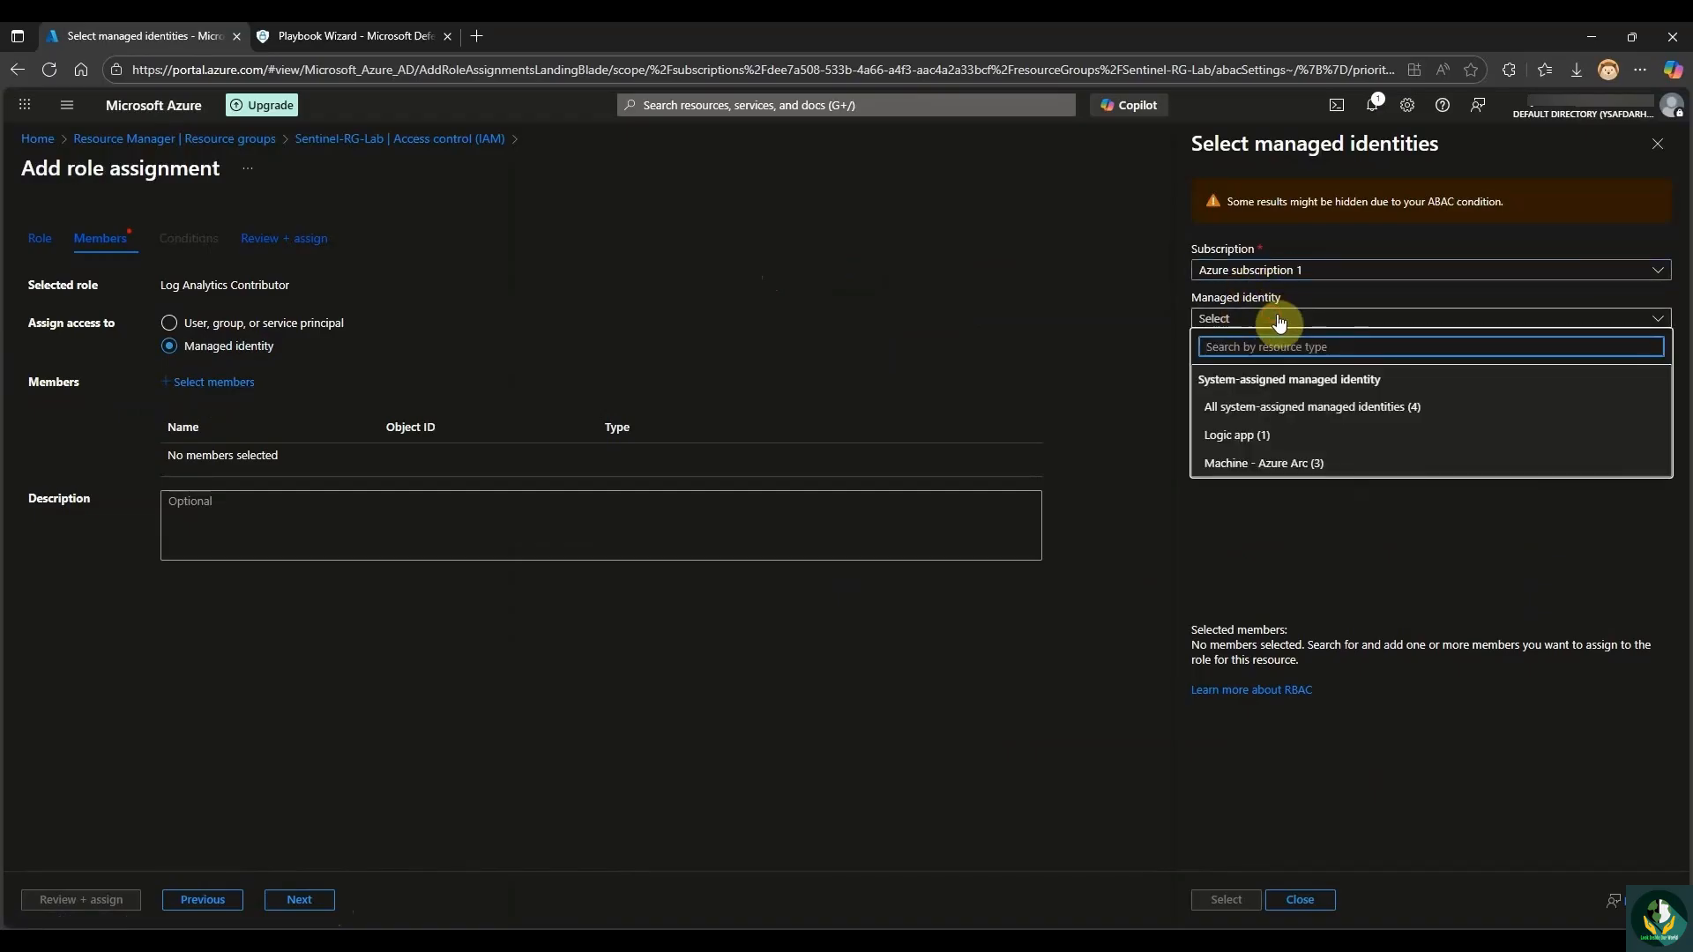
{"action": "left_click", "coordinate": [1275, 438]}
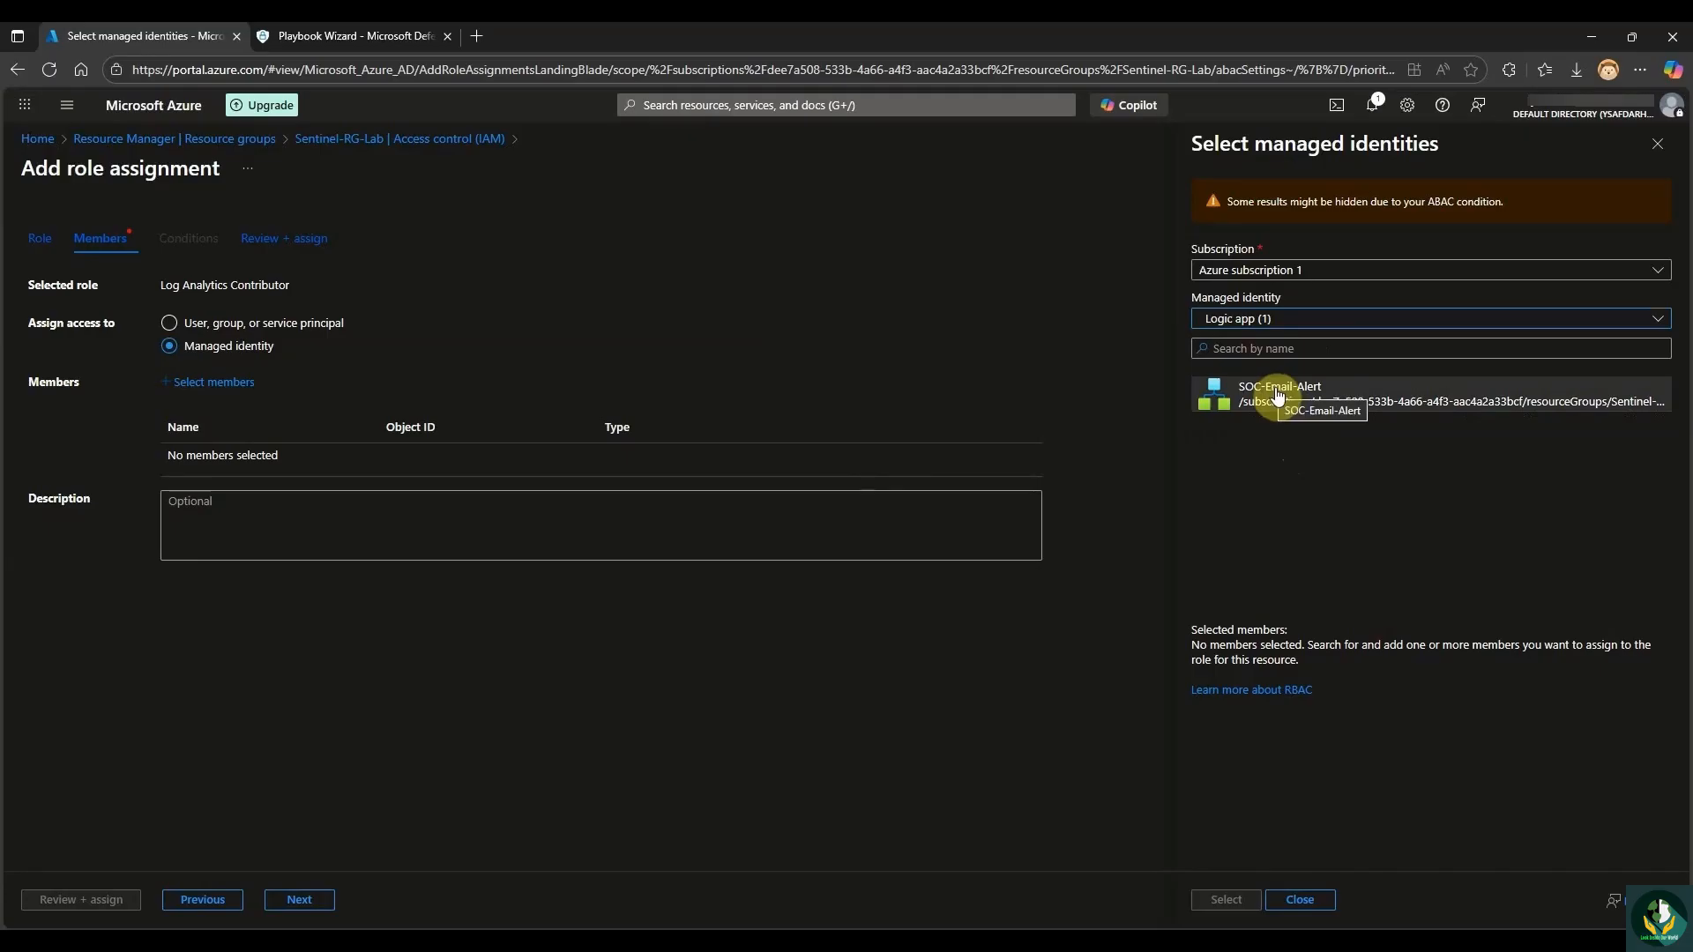
{"action": "left_click", "coordinate": [1278, 394]}
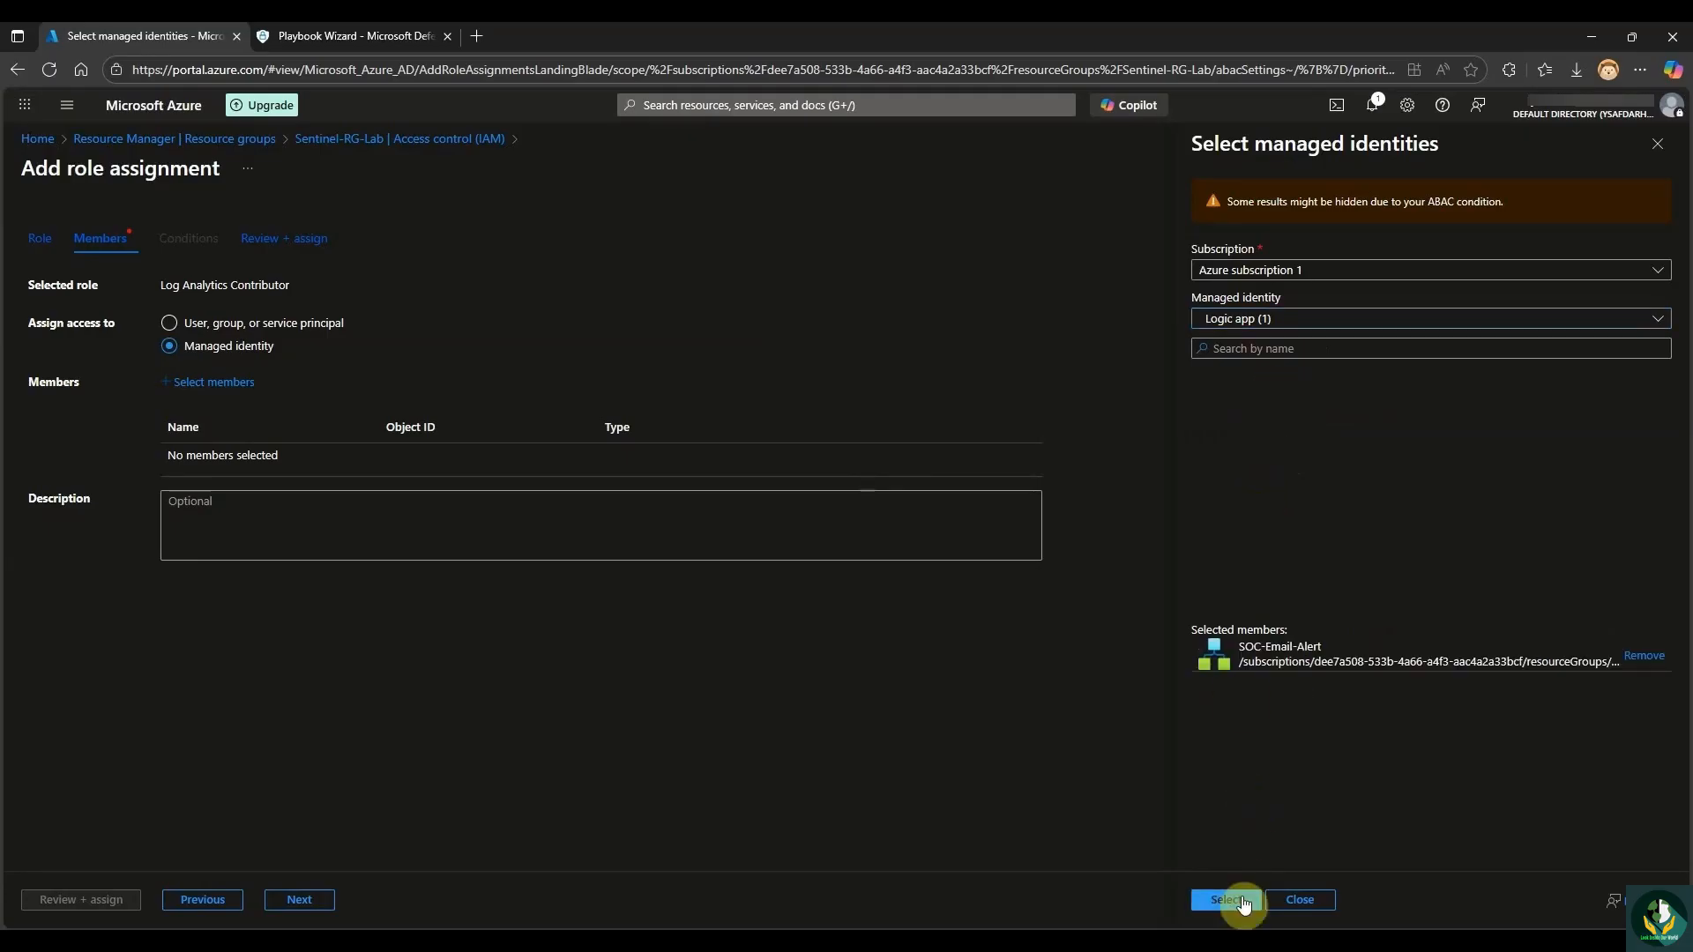
{"action": "left_click", "coordinate": [1274, 651]}
{"action": "left_click", "coordinate": [1302, 389]}
{"action": "left_click", "coordinate": [1233, 899]}
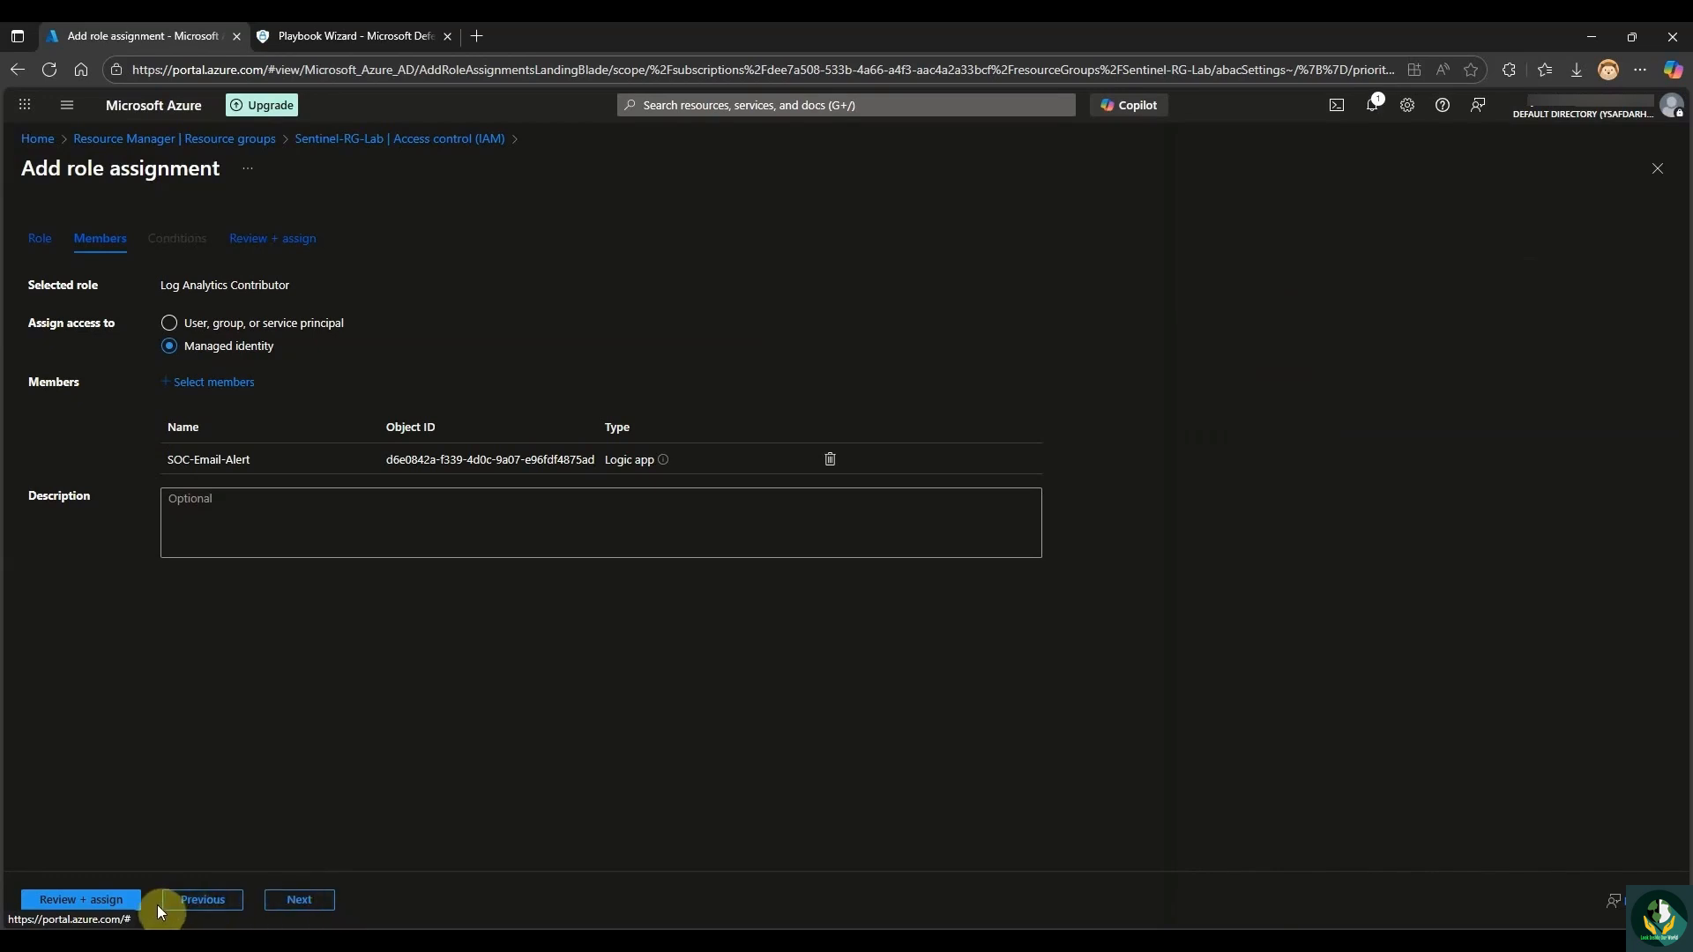
{"action": "left_click", "coordinate": [123, 903]}
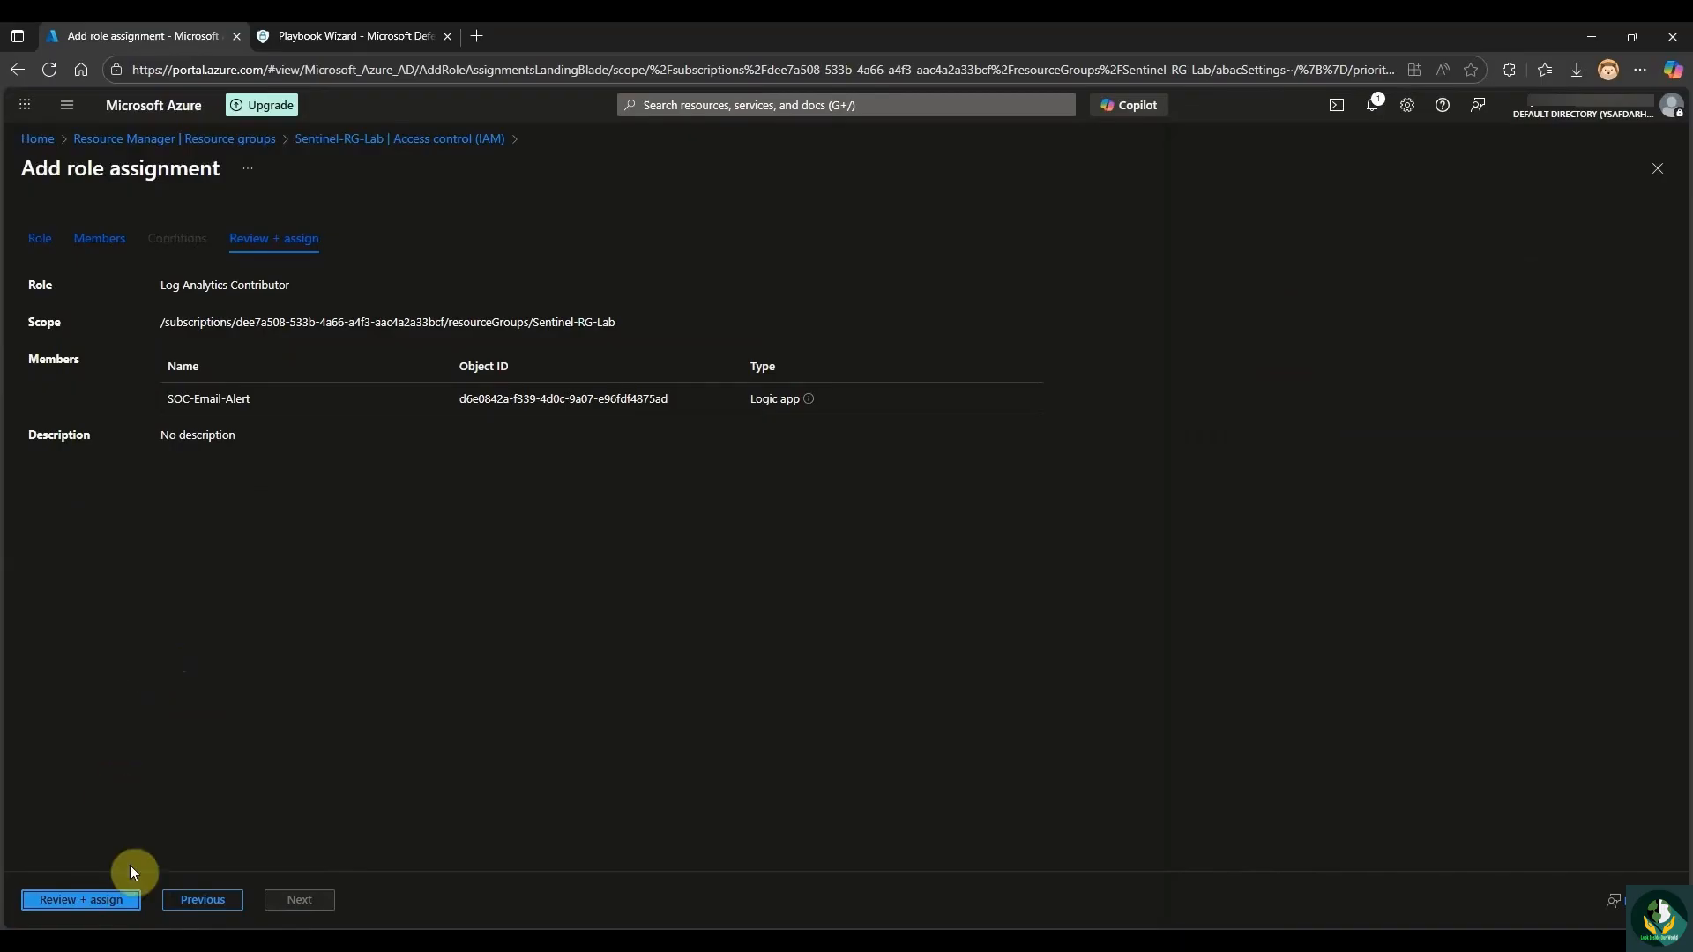
{"action": "left_click", "coordinate": [100, 907]}
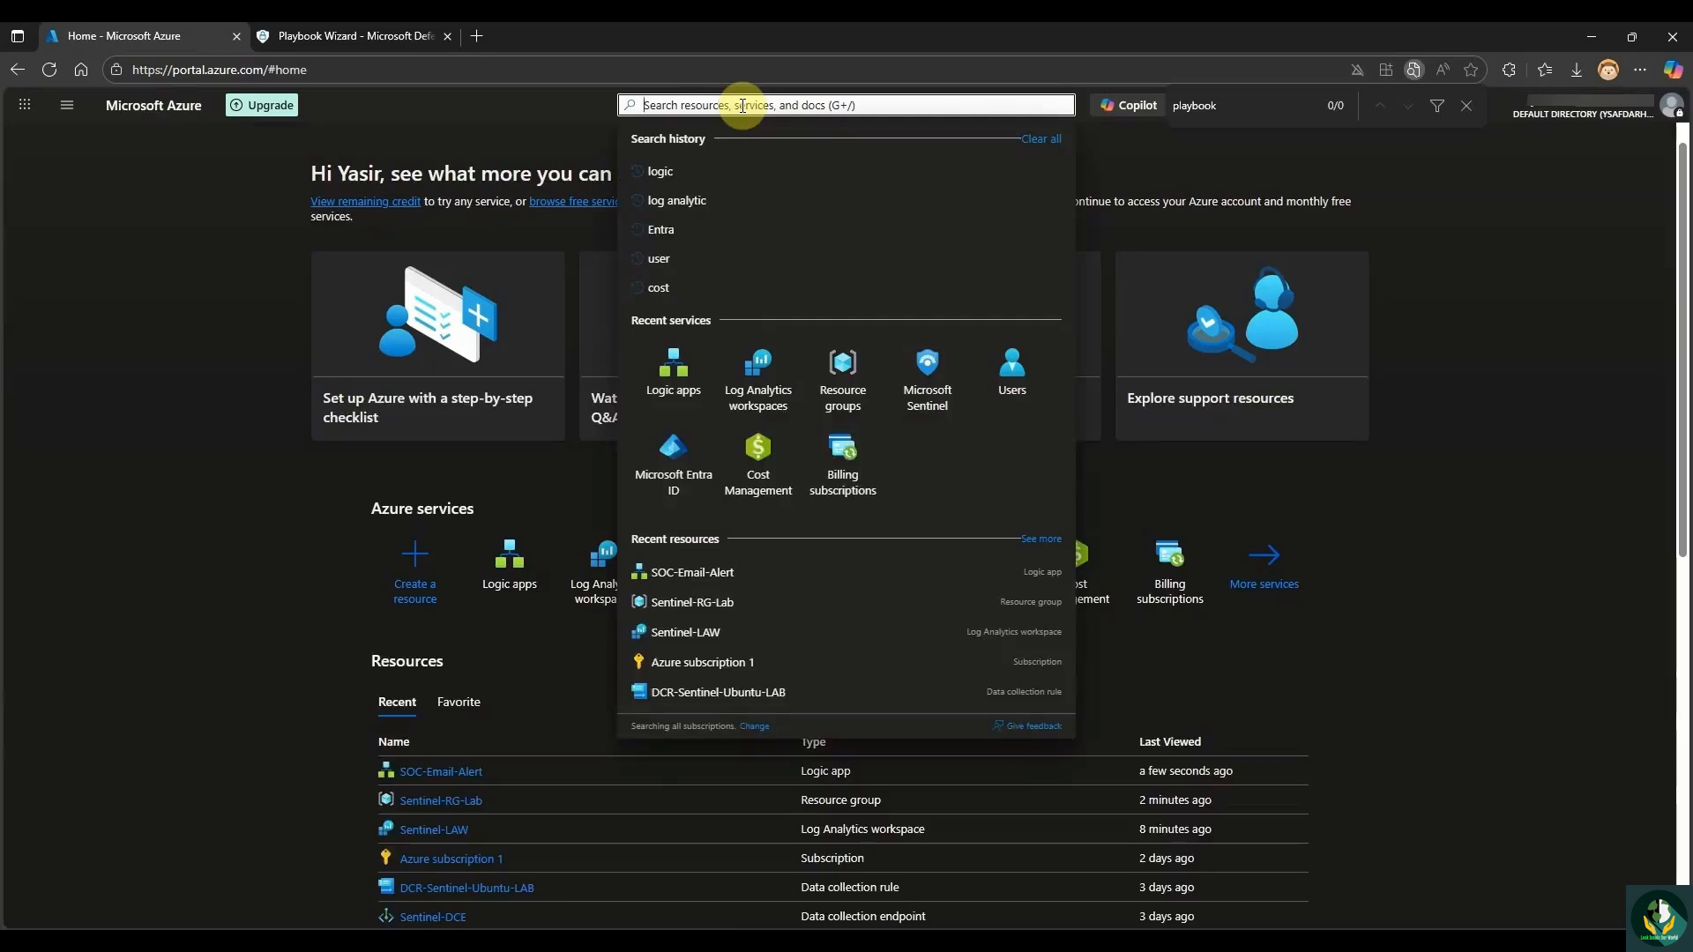
Find the SOC-Email-Alert logic app among the Azure Logic apps and open it in the Logic app designer.
{"action": "type", "text": "logic"}
{"action": "type", "text": "Logic "}
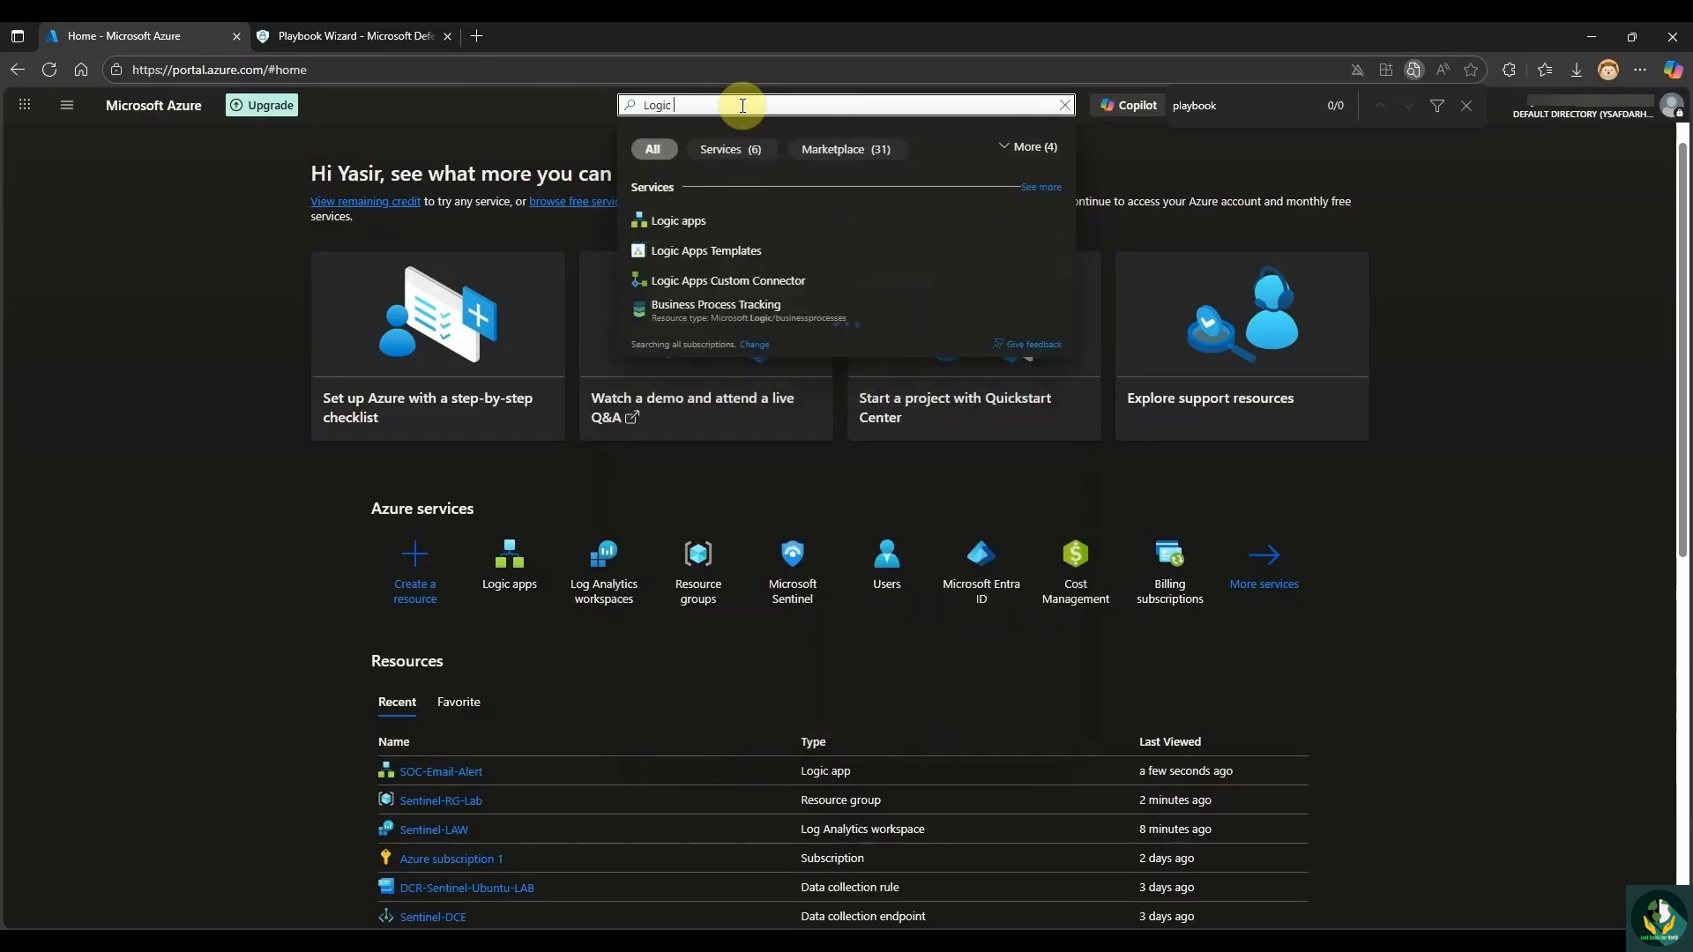
{"action": "type", "text": "apps"}
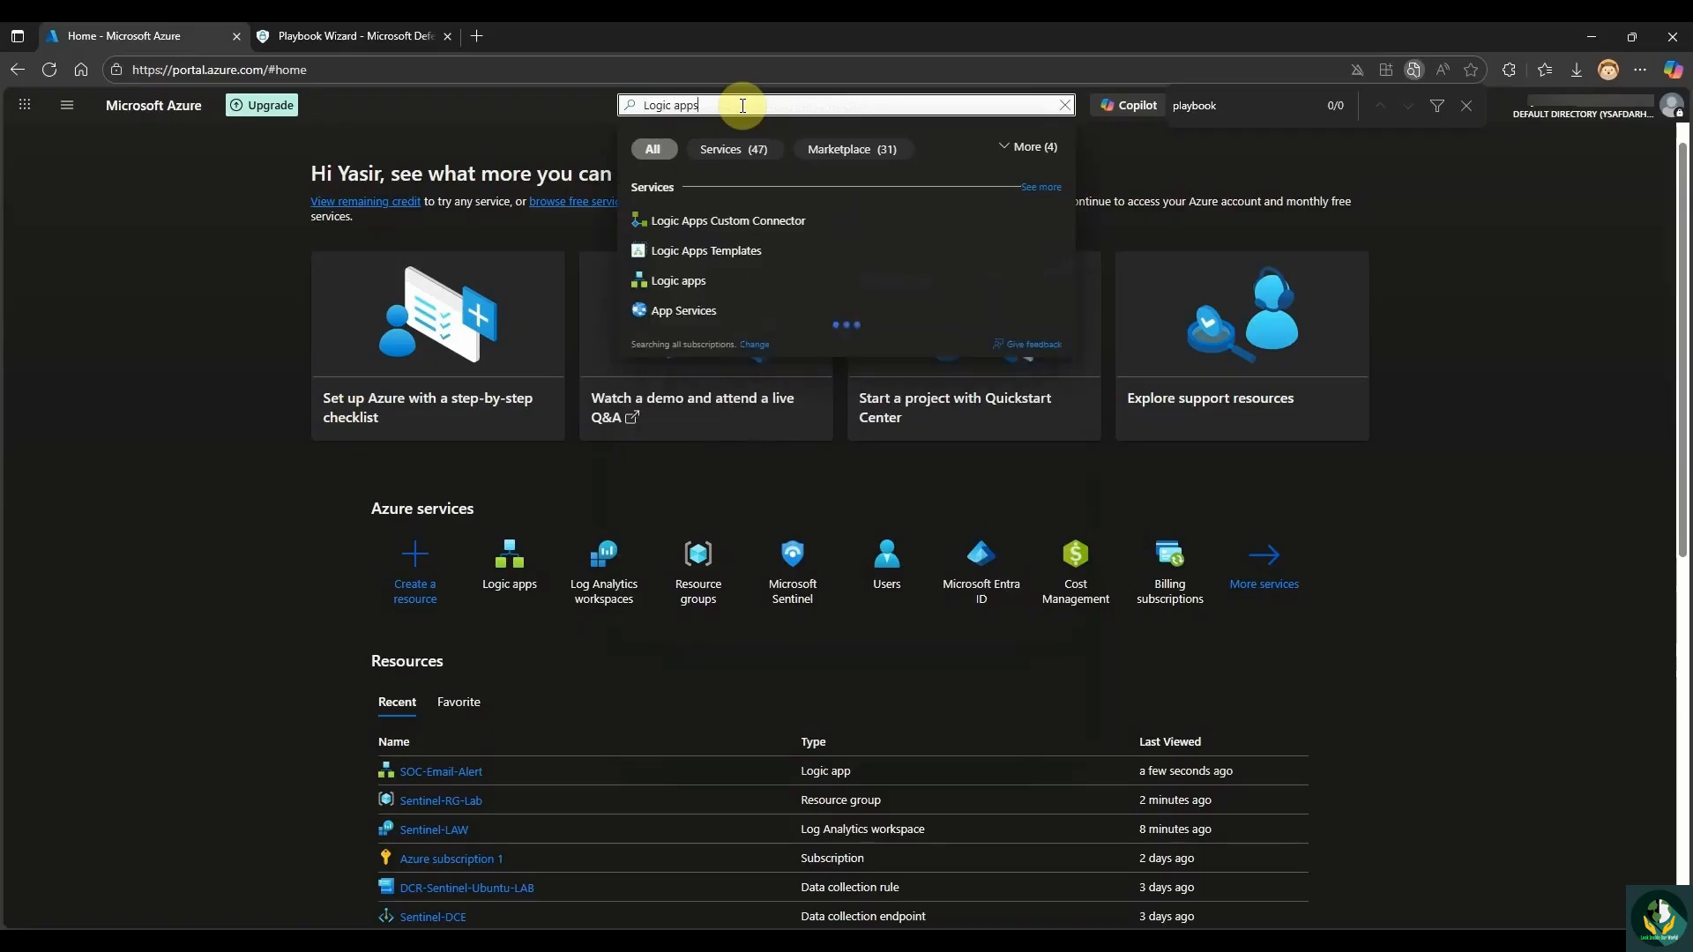
{"action": "left_click", "coordinate": [737, 282]}
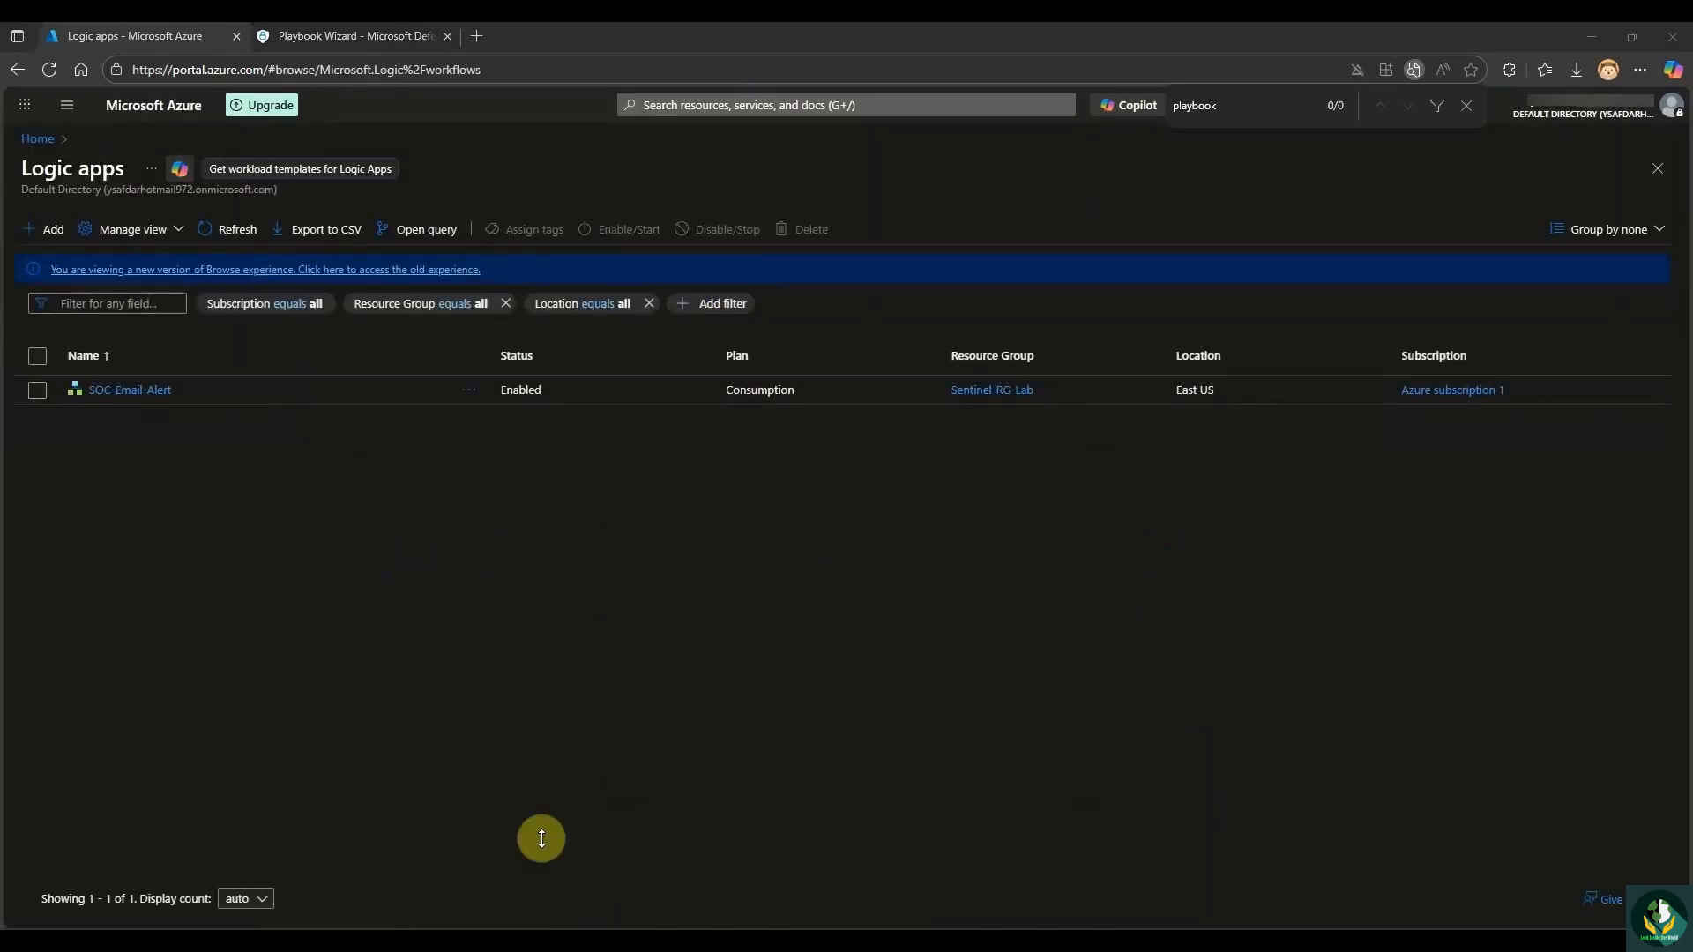
{"action": "left_click", "coordinate": [98, 392]}
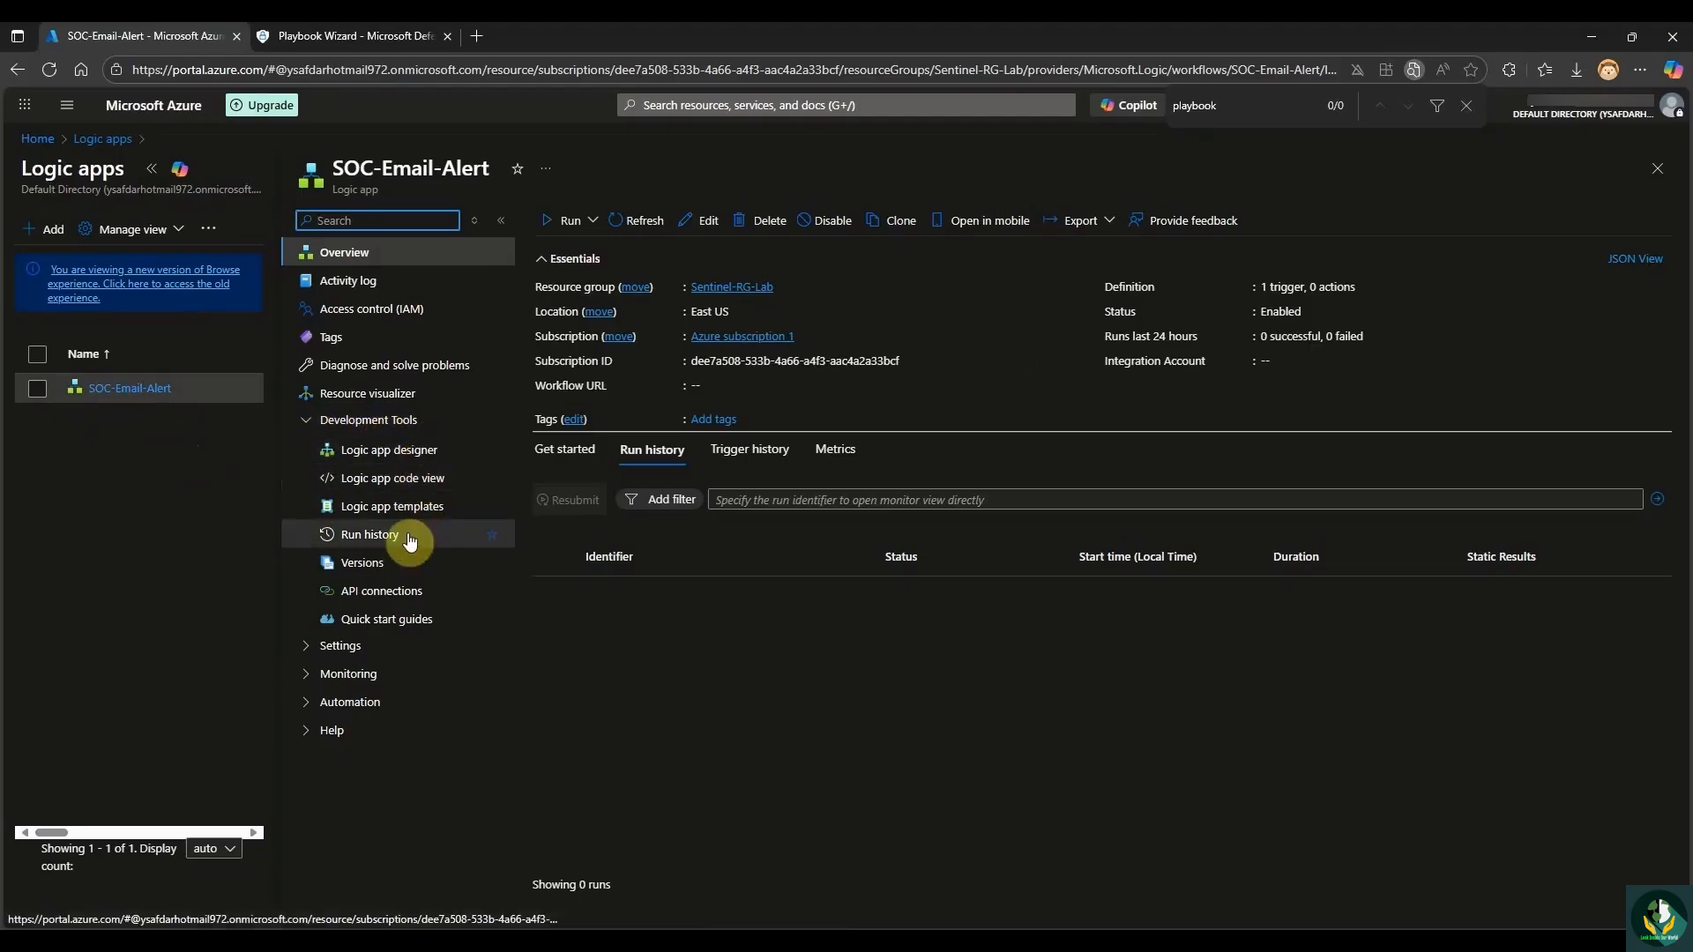
{"action": "left_click", "coordinate": [401, 460]}
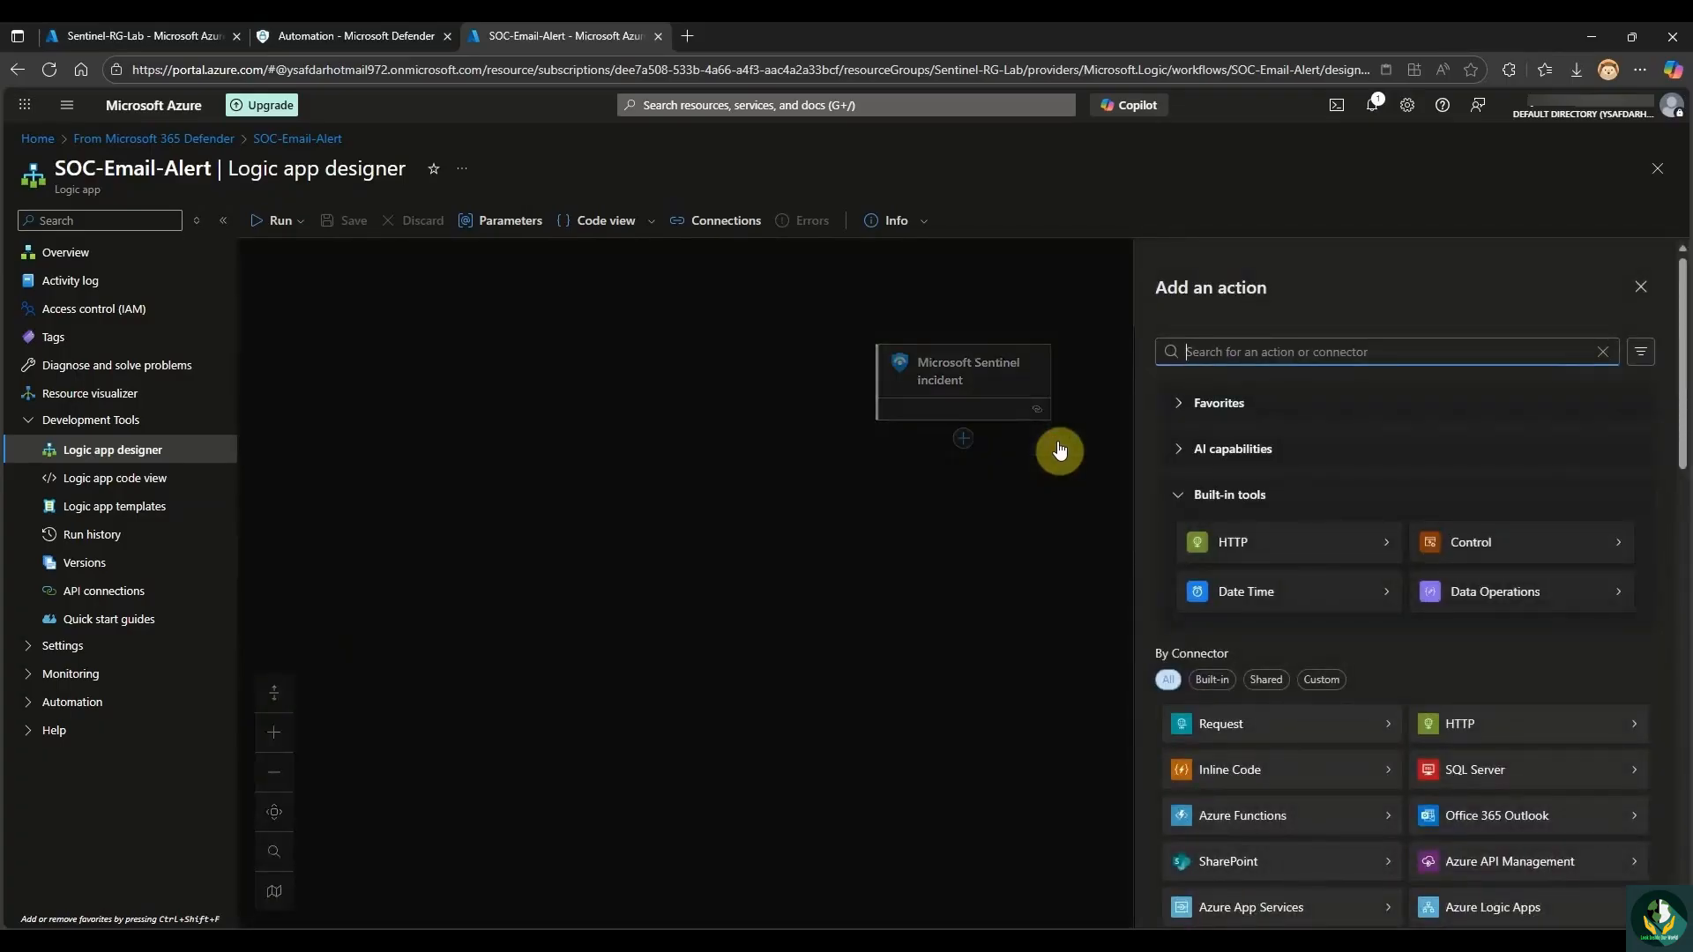
Add the Microsoft Sentinel action "Alert - Get incident" below the Microsoft Sentinel incident trigger.
{"action": "type", "text": "alert get"}
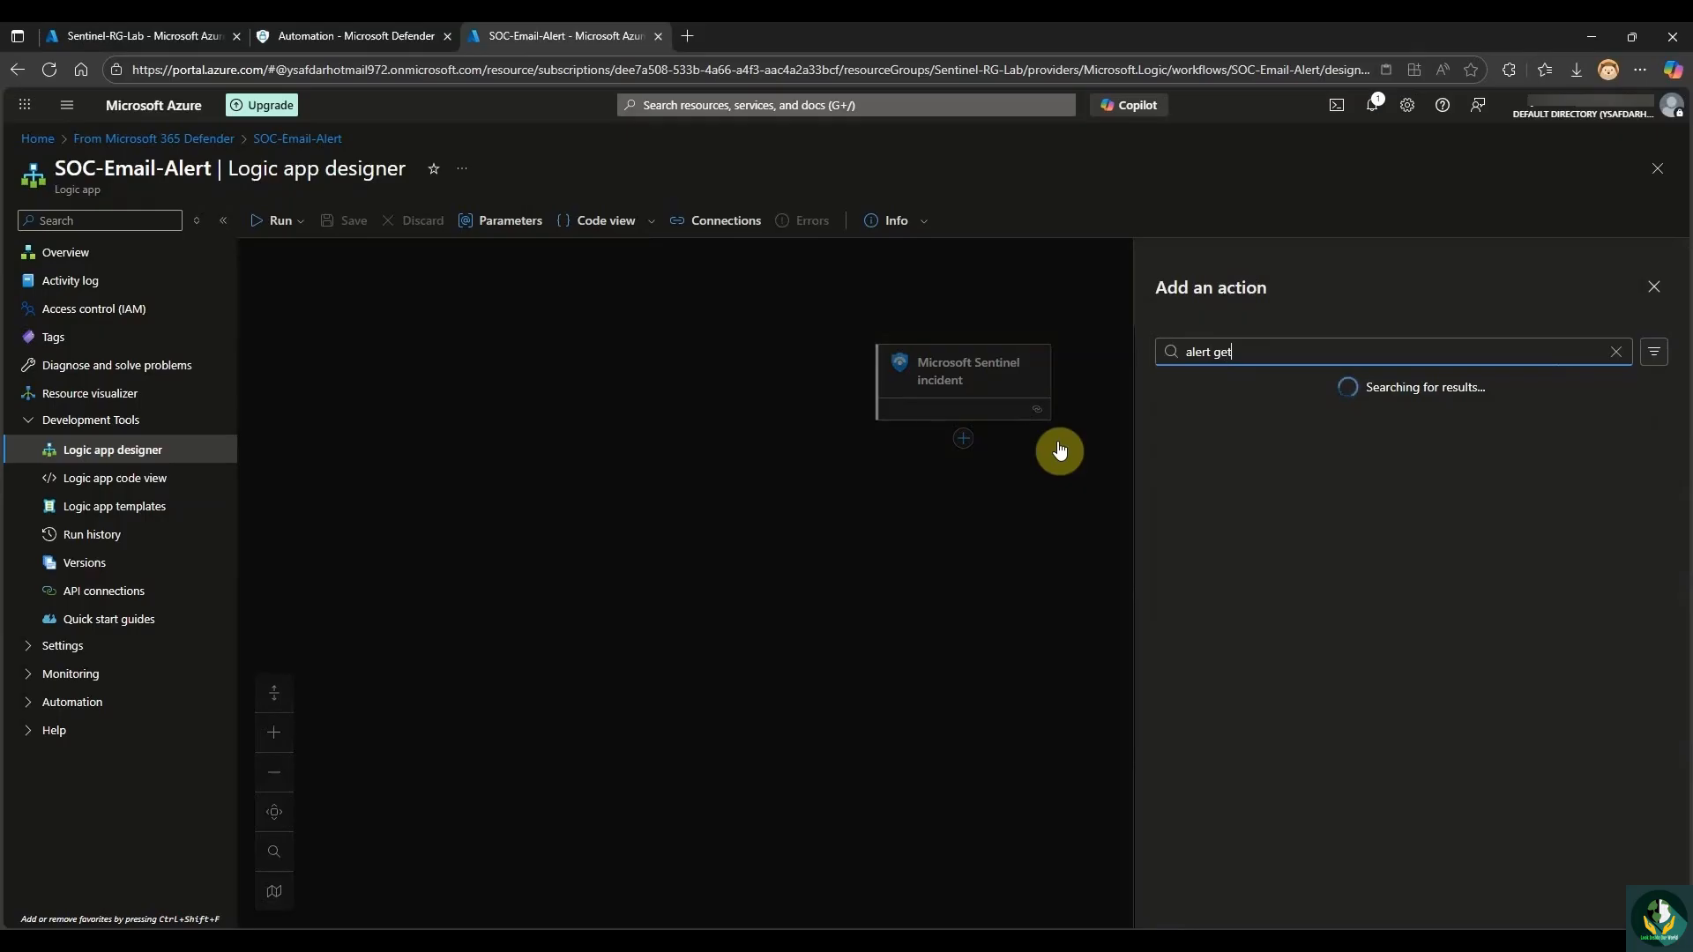
{"action": "type", "text": " incident"}
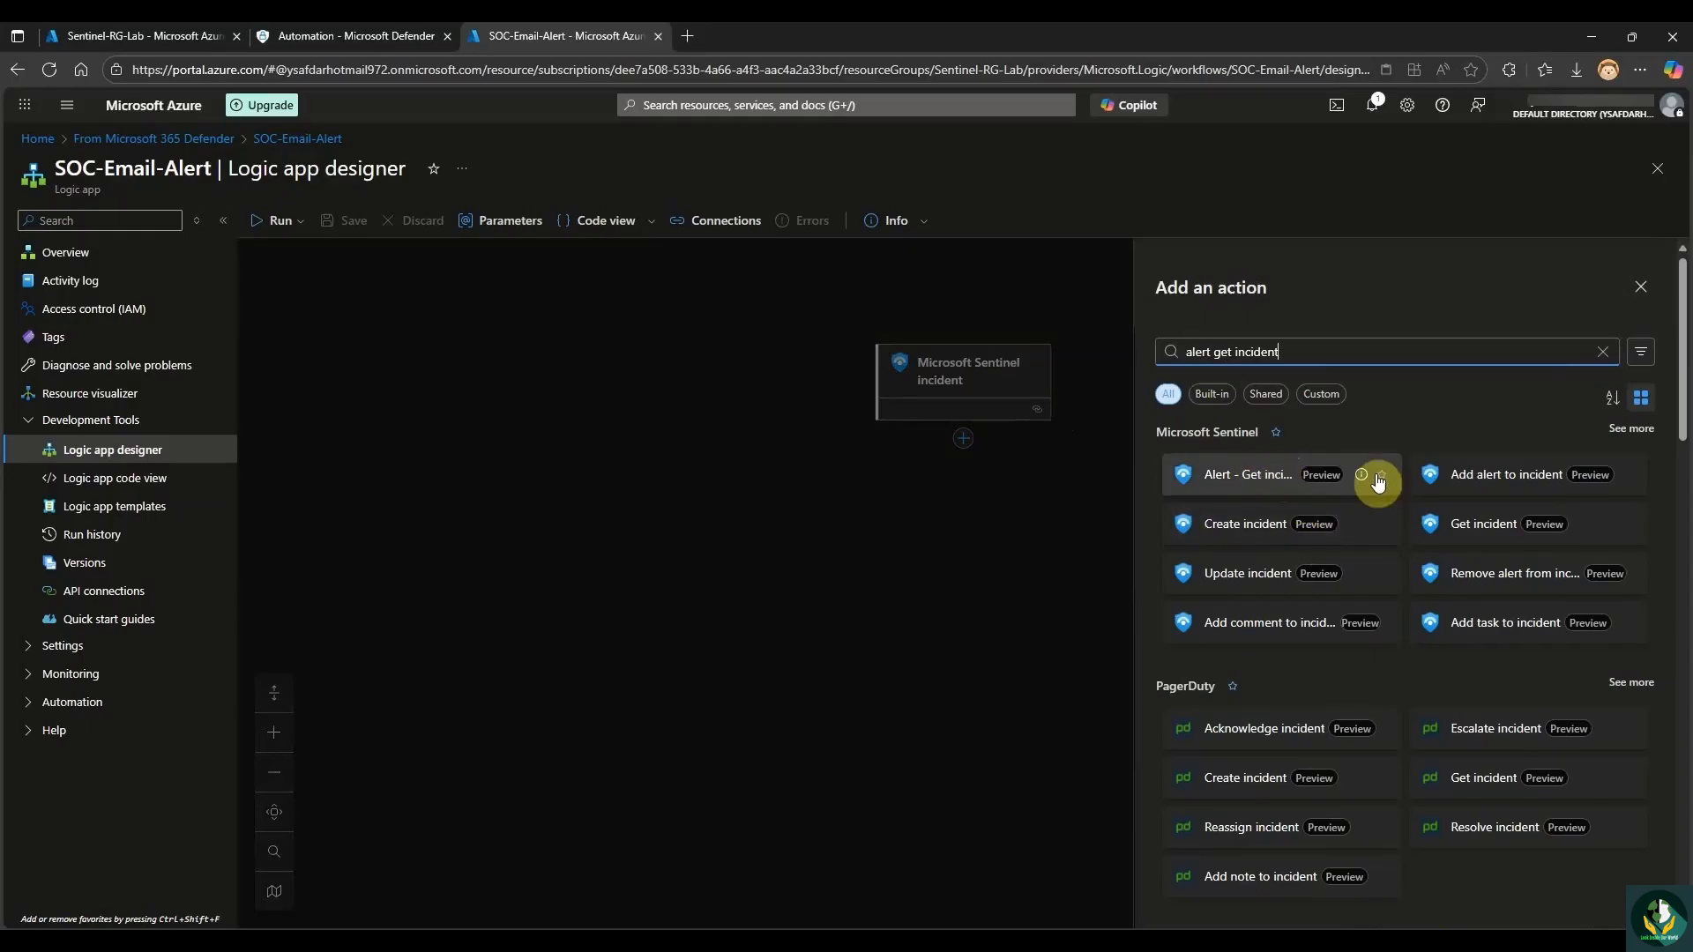
{"action": "mouse_move", "coordinate": [1365, 479]}
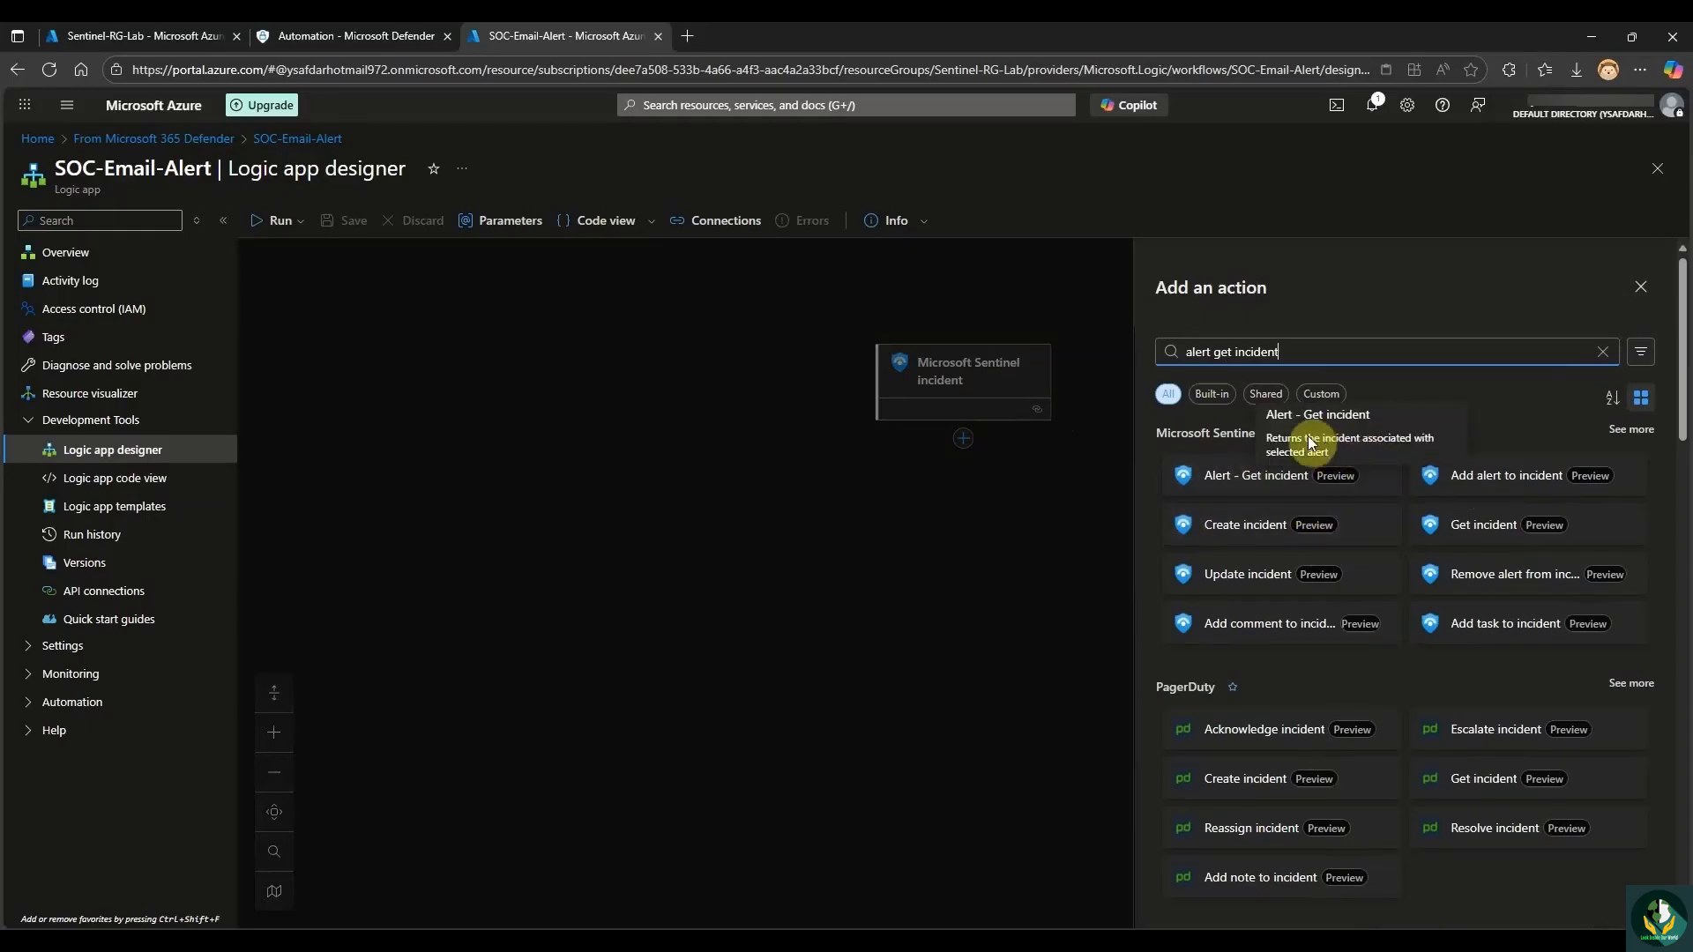
{"action": "left_click", "coordinate": [1241, 481]}
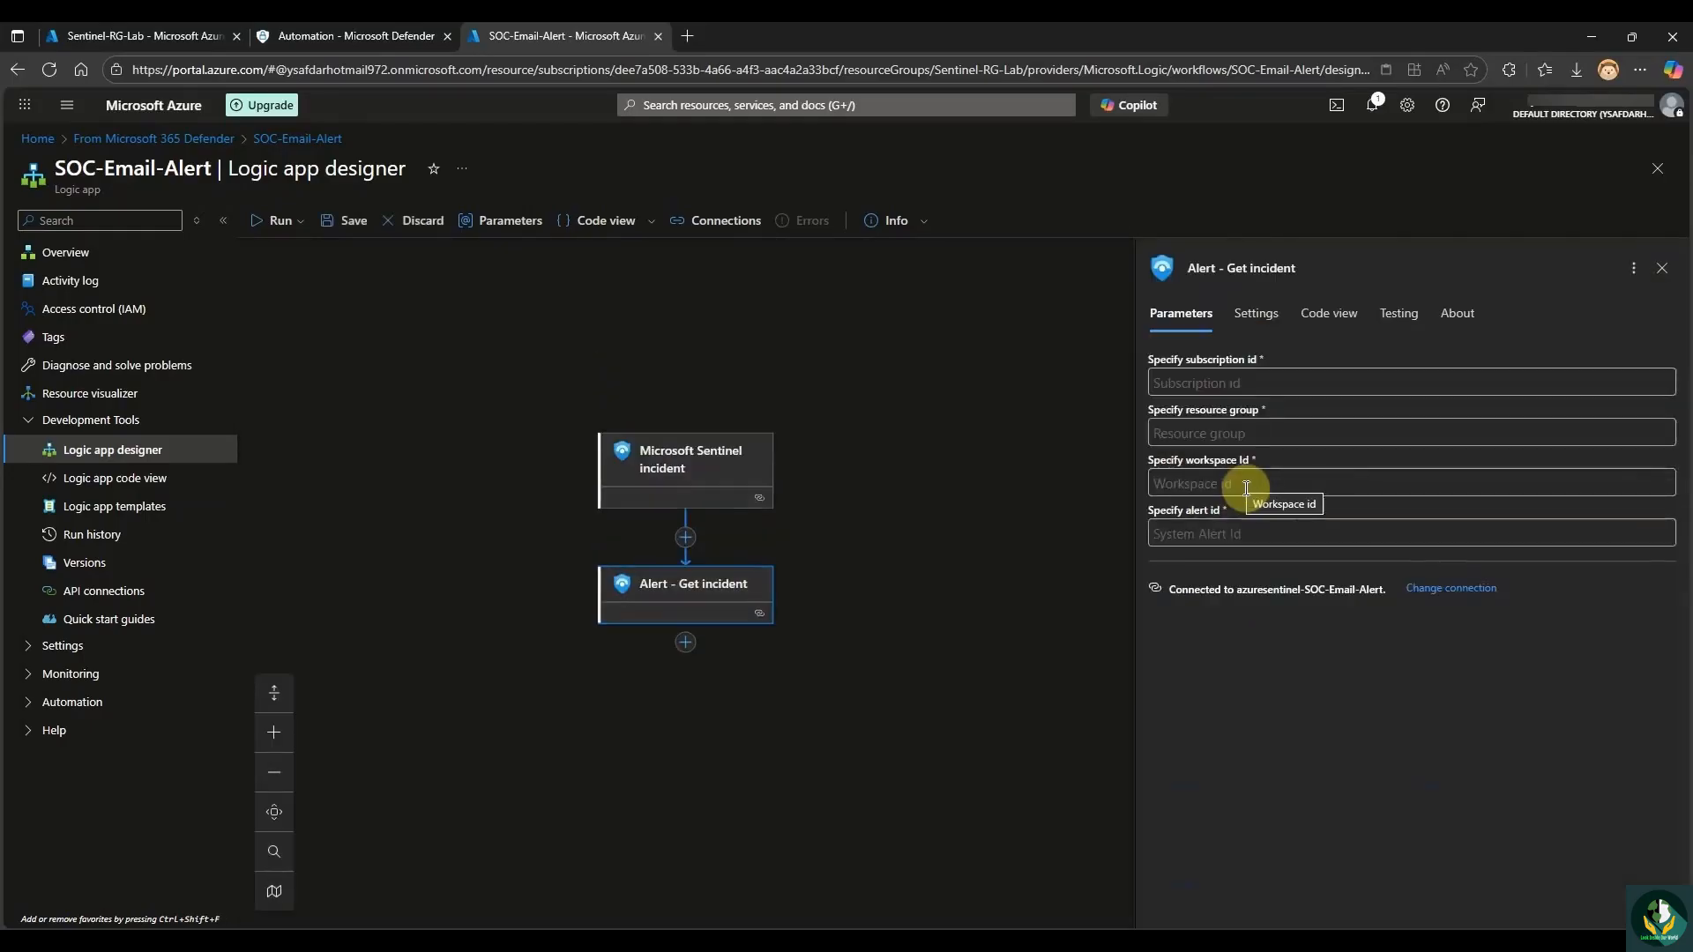
Set the subscription id of the Alert - Get incident action to the dynamic value Incident Workspace Subscription ID.
{"action": "left_click", "coordinate": [1209, 388]}
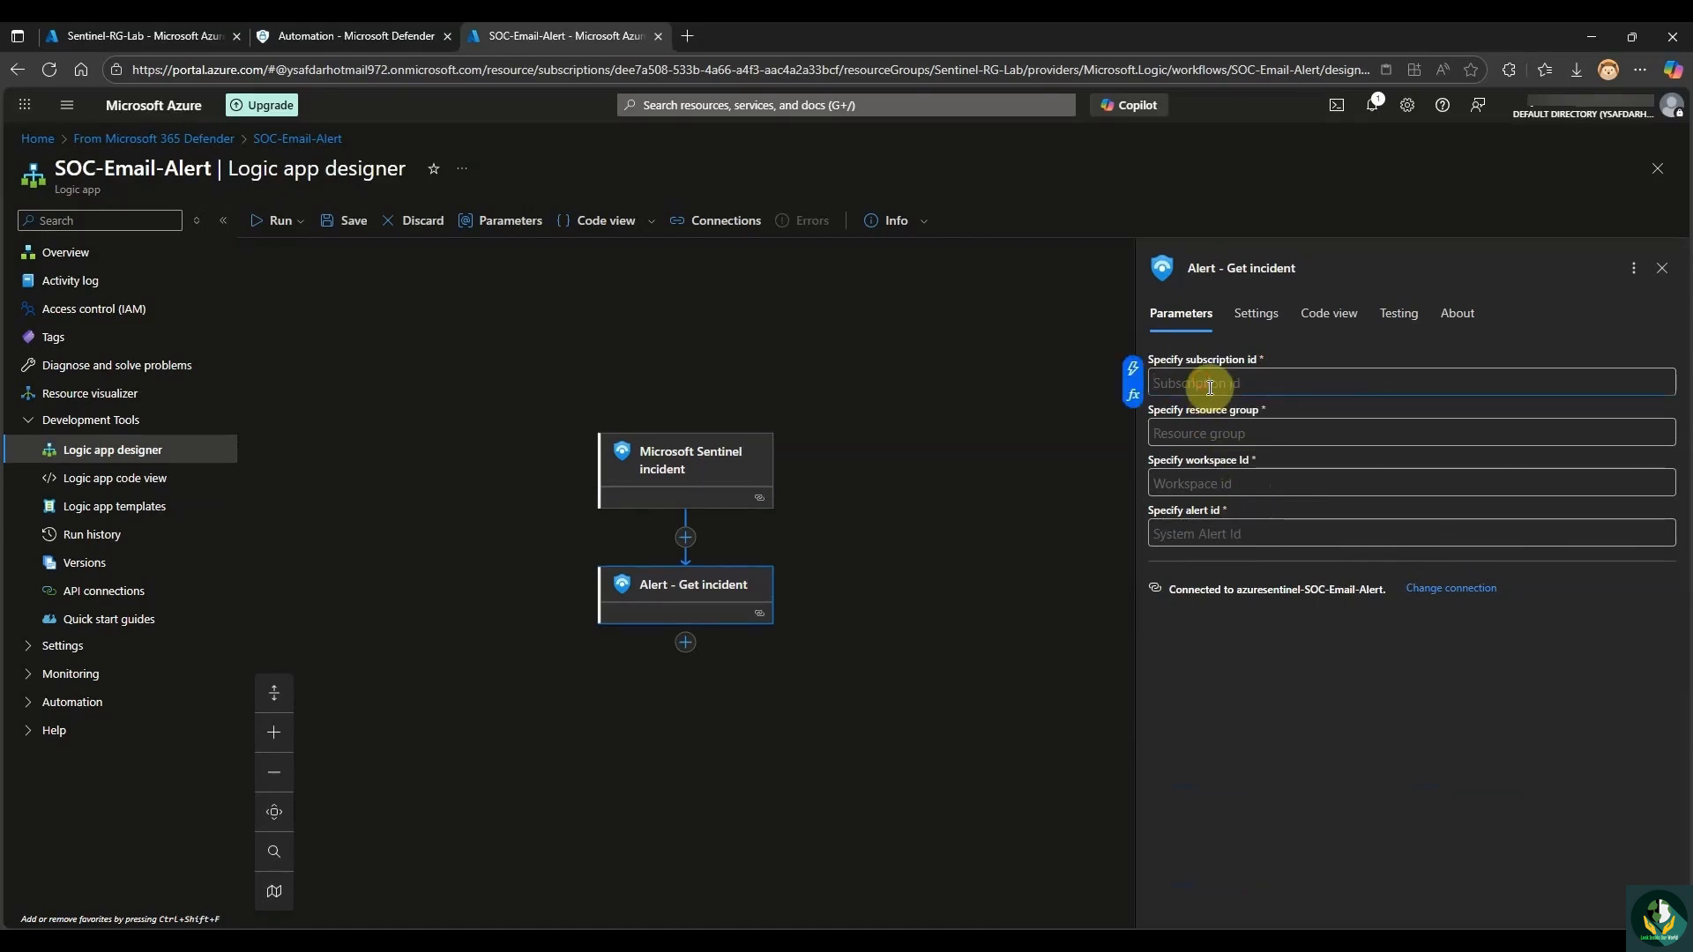
{"action": "left_click", "coordinate": [1146, 372]}
{"action": "type", "text": "subsc"}
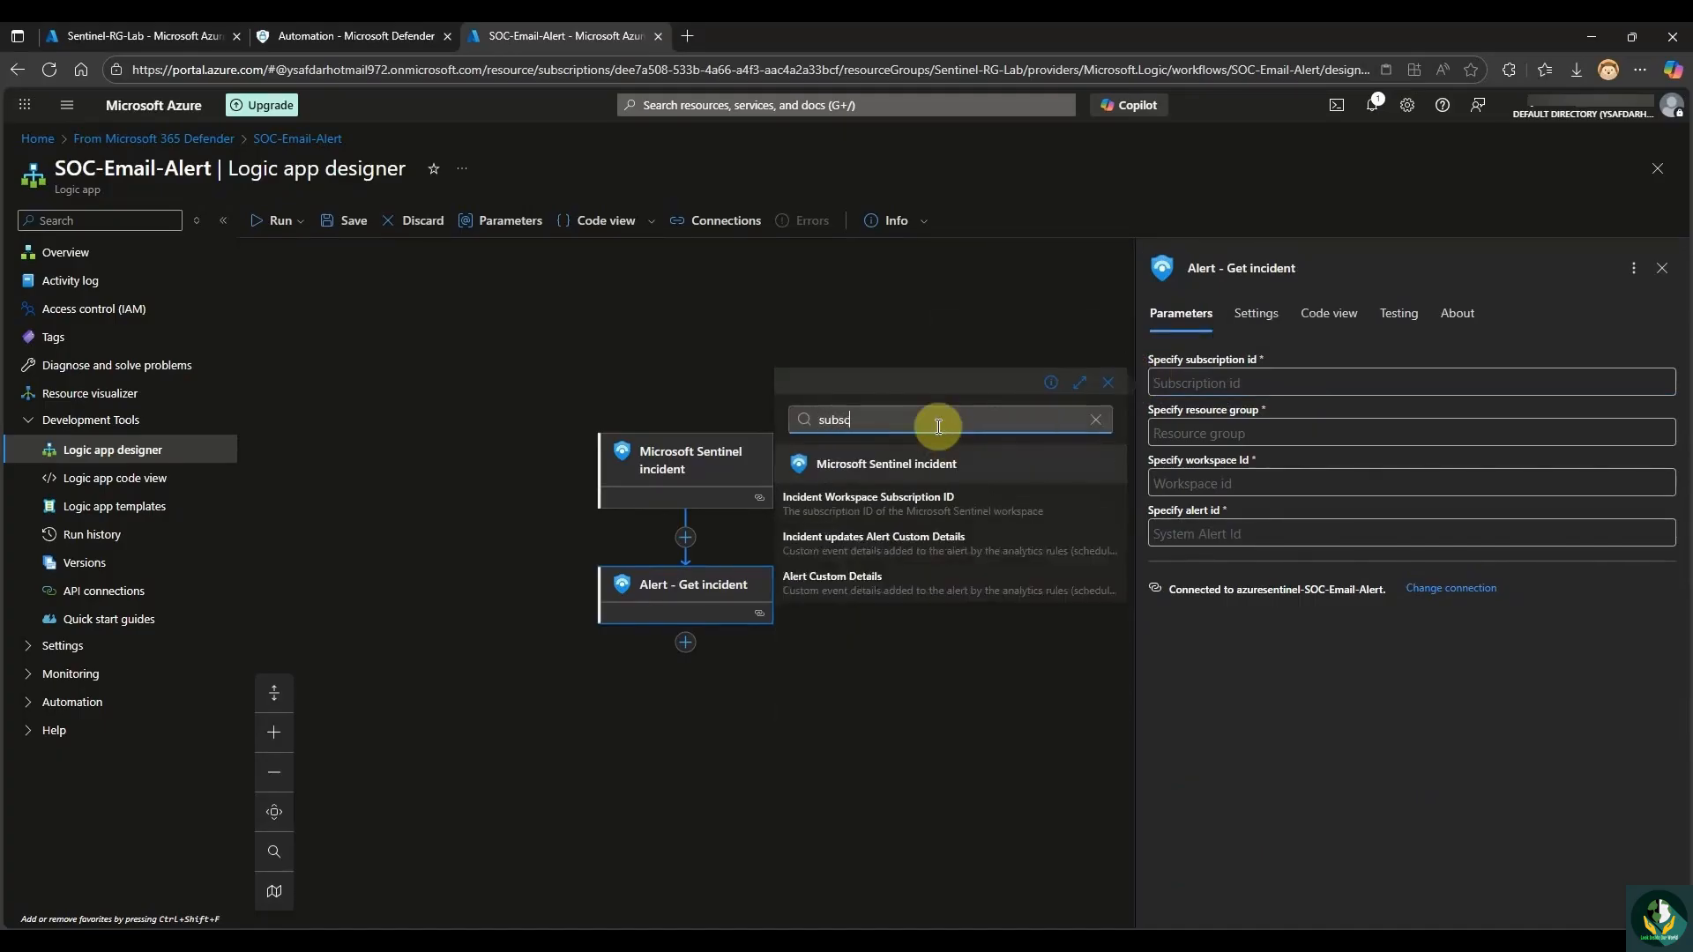
{"action": "type", "text": "ript"}
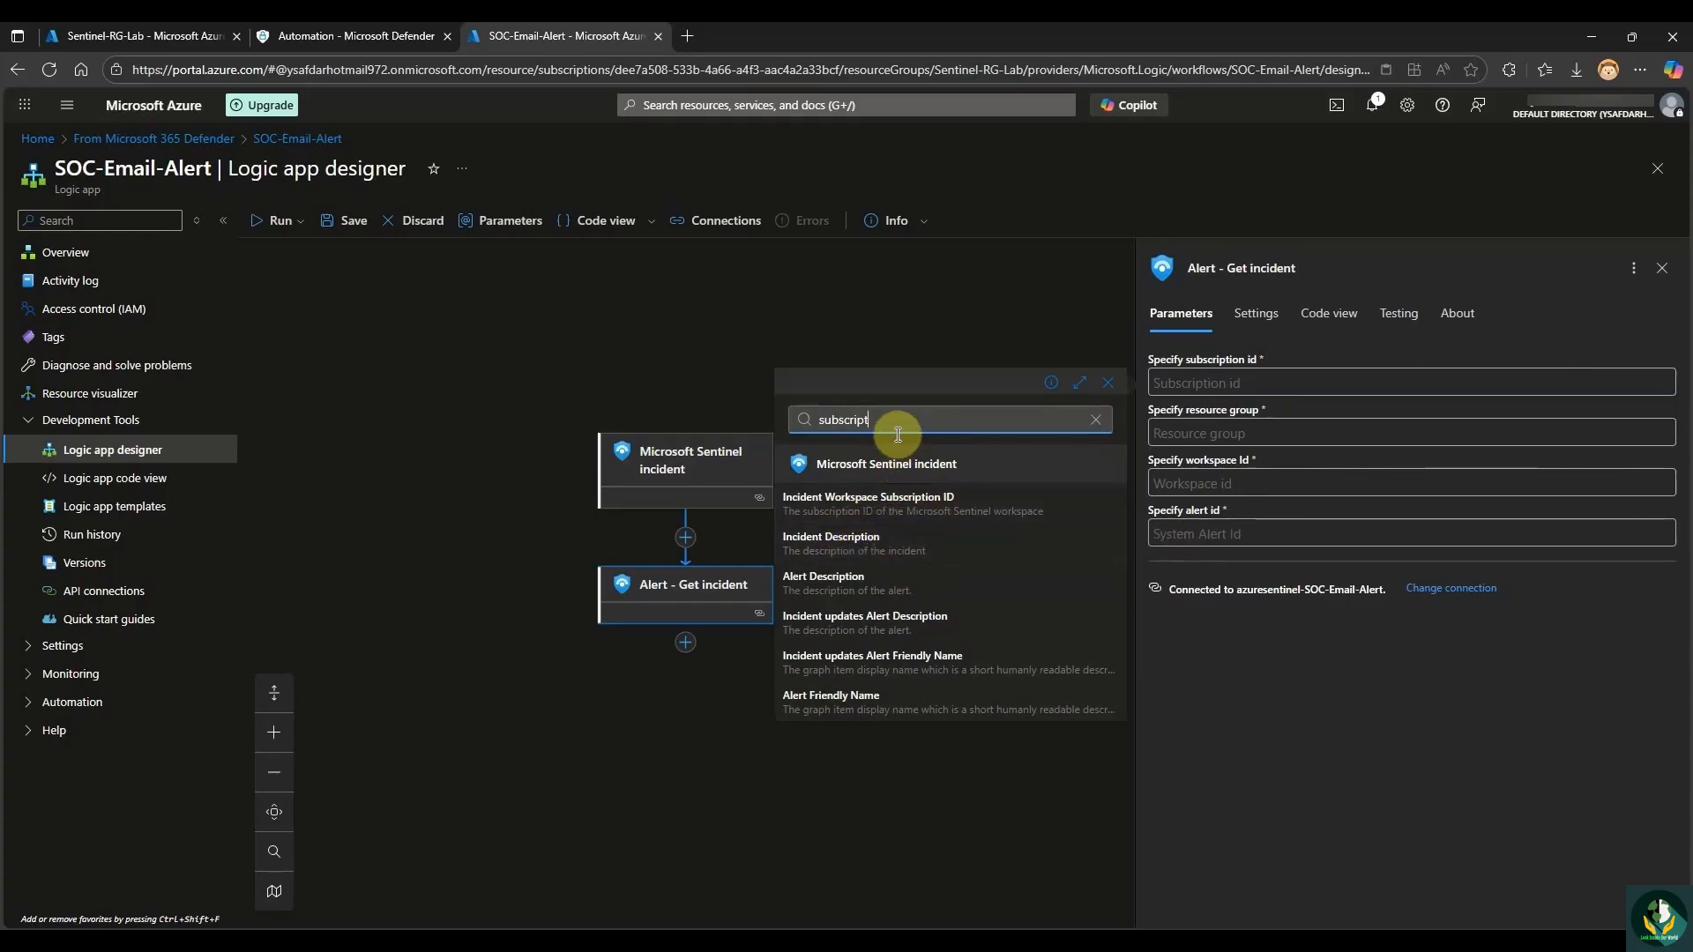
{"action": "type", "text": "ion ID"}
{"action": "left_click", "coordinate": [867, 520]}
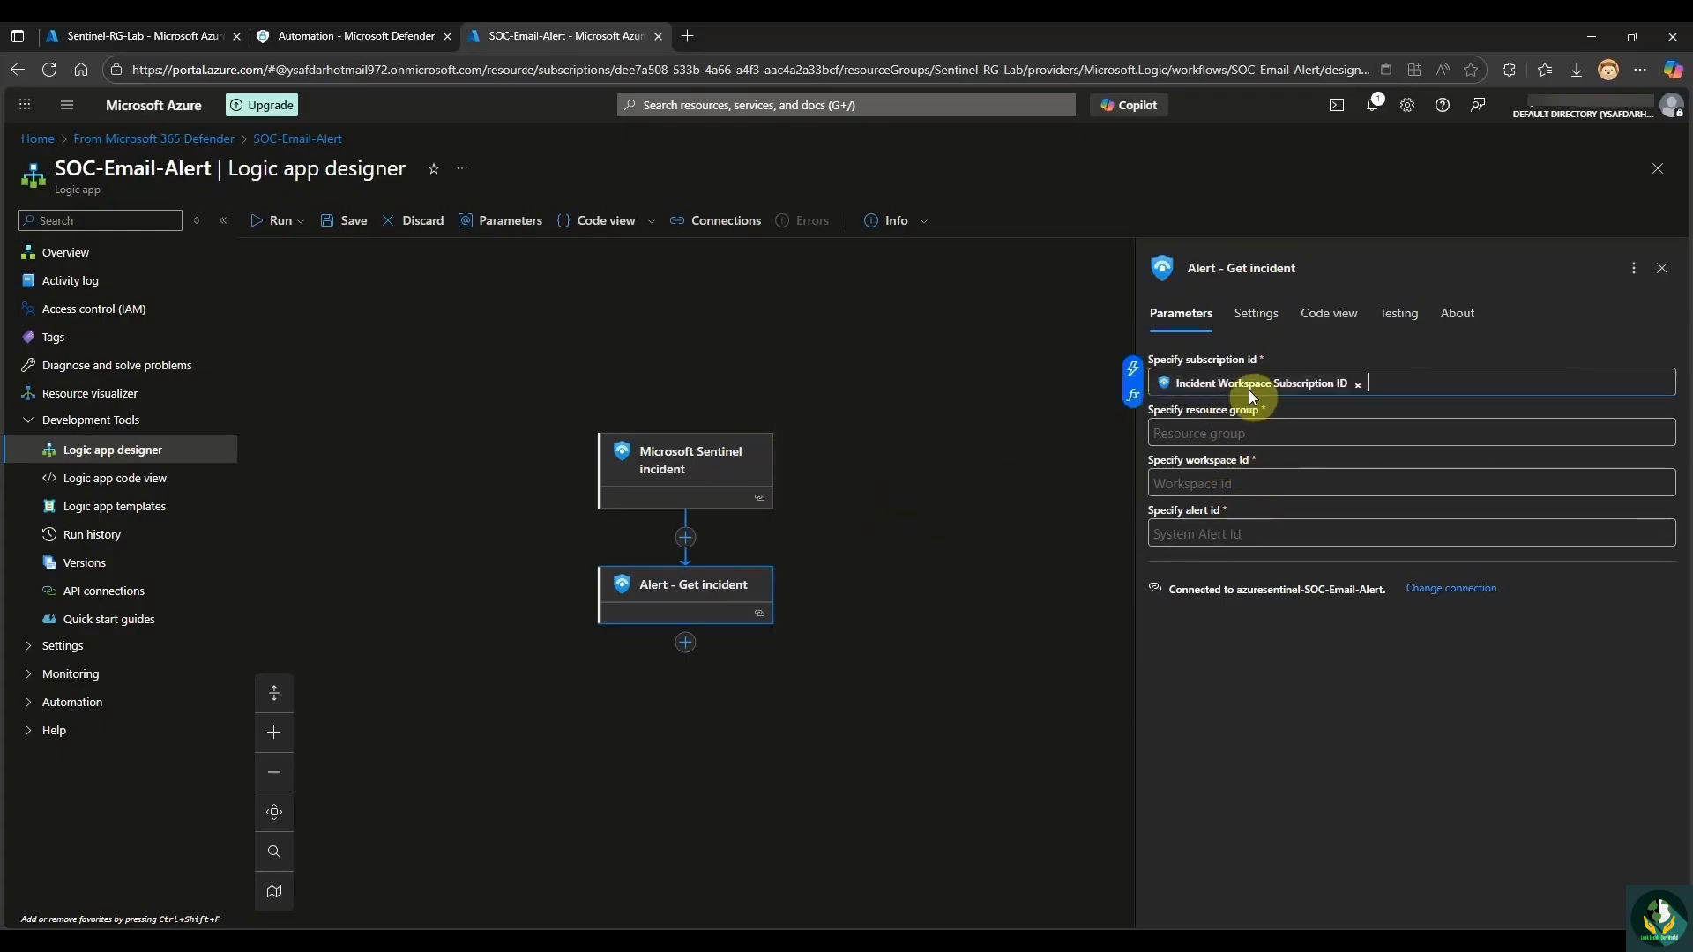
Set the action's resource group to the dynamic value Incident Workspace Resource Group Name.
{"action": "left_click", "coordinate": [1281, 431]}
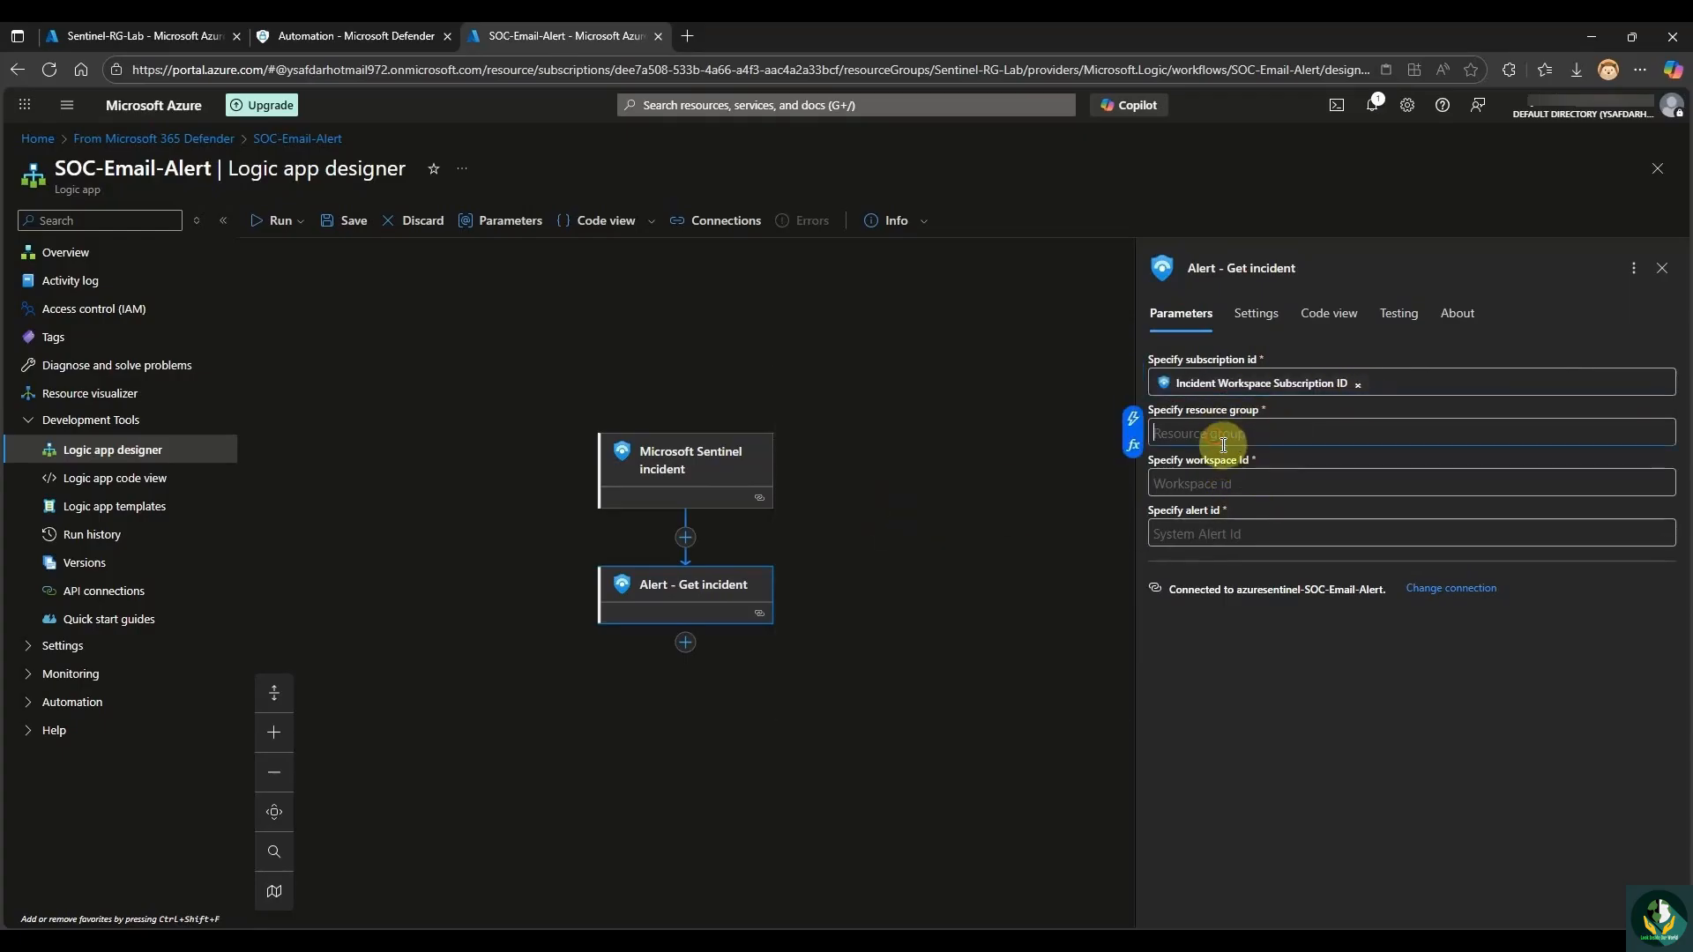
{"action": "left_click", "coordinate": [1133, 420]}
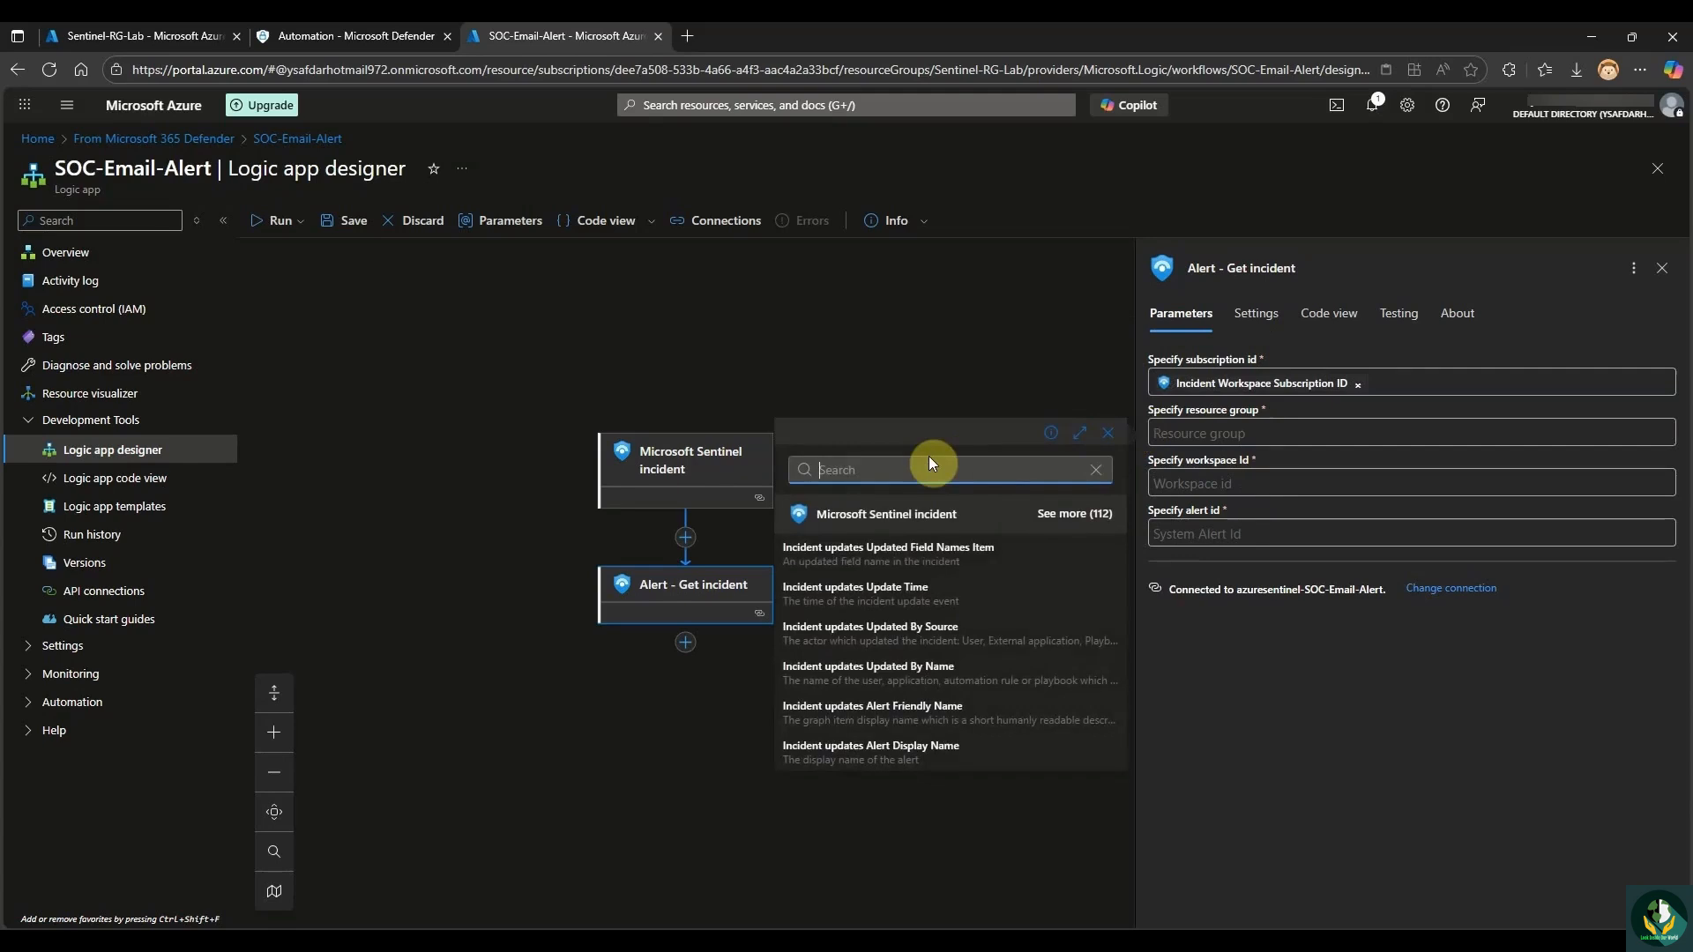
{"action": "type", "text": "s"}
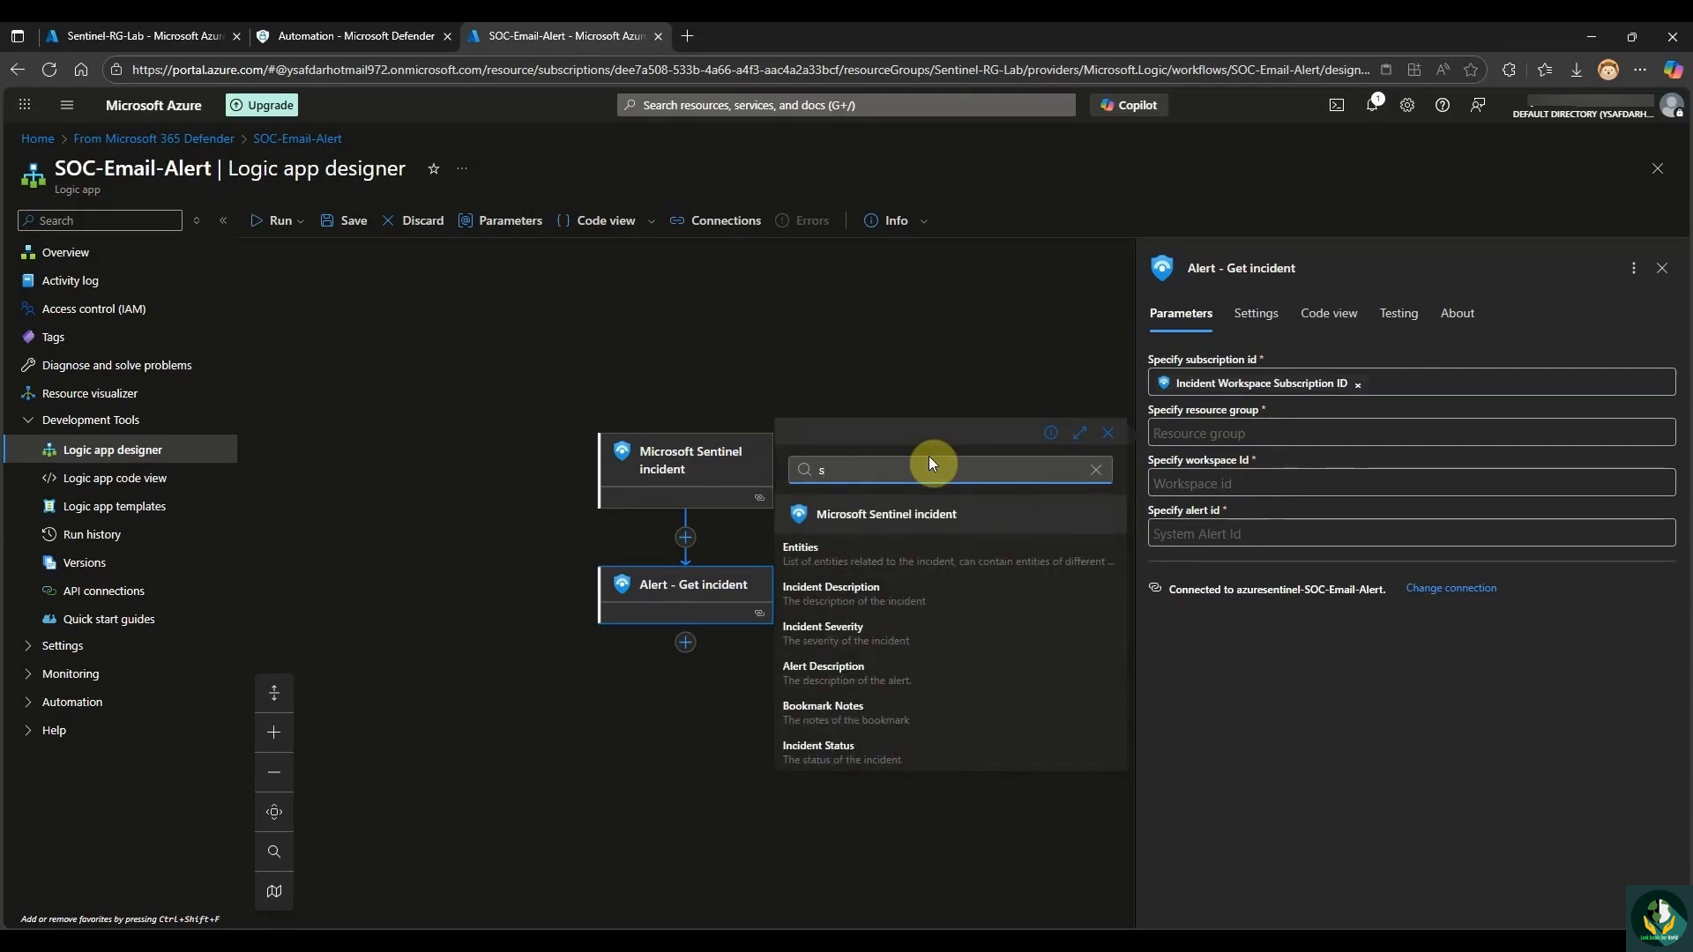
{"action": "type", "text": "esource"}
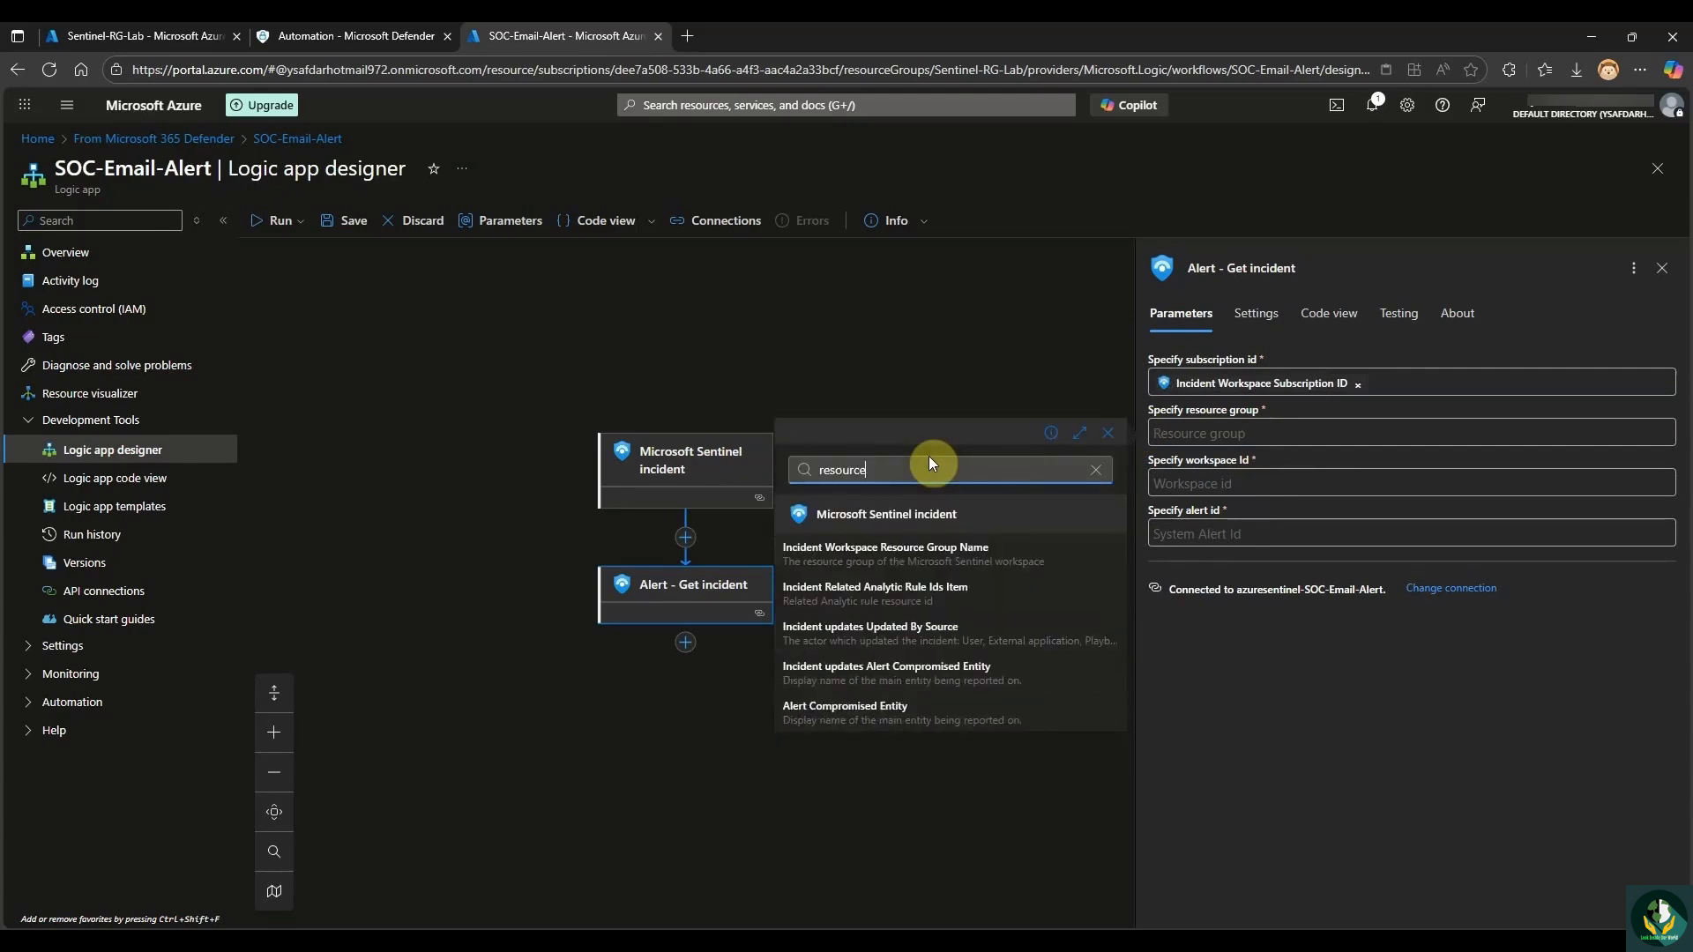
{"action": "left_click", "coordinate": [912, 564]}
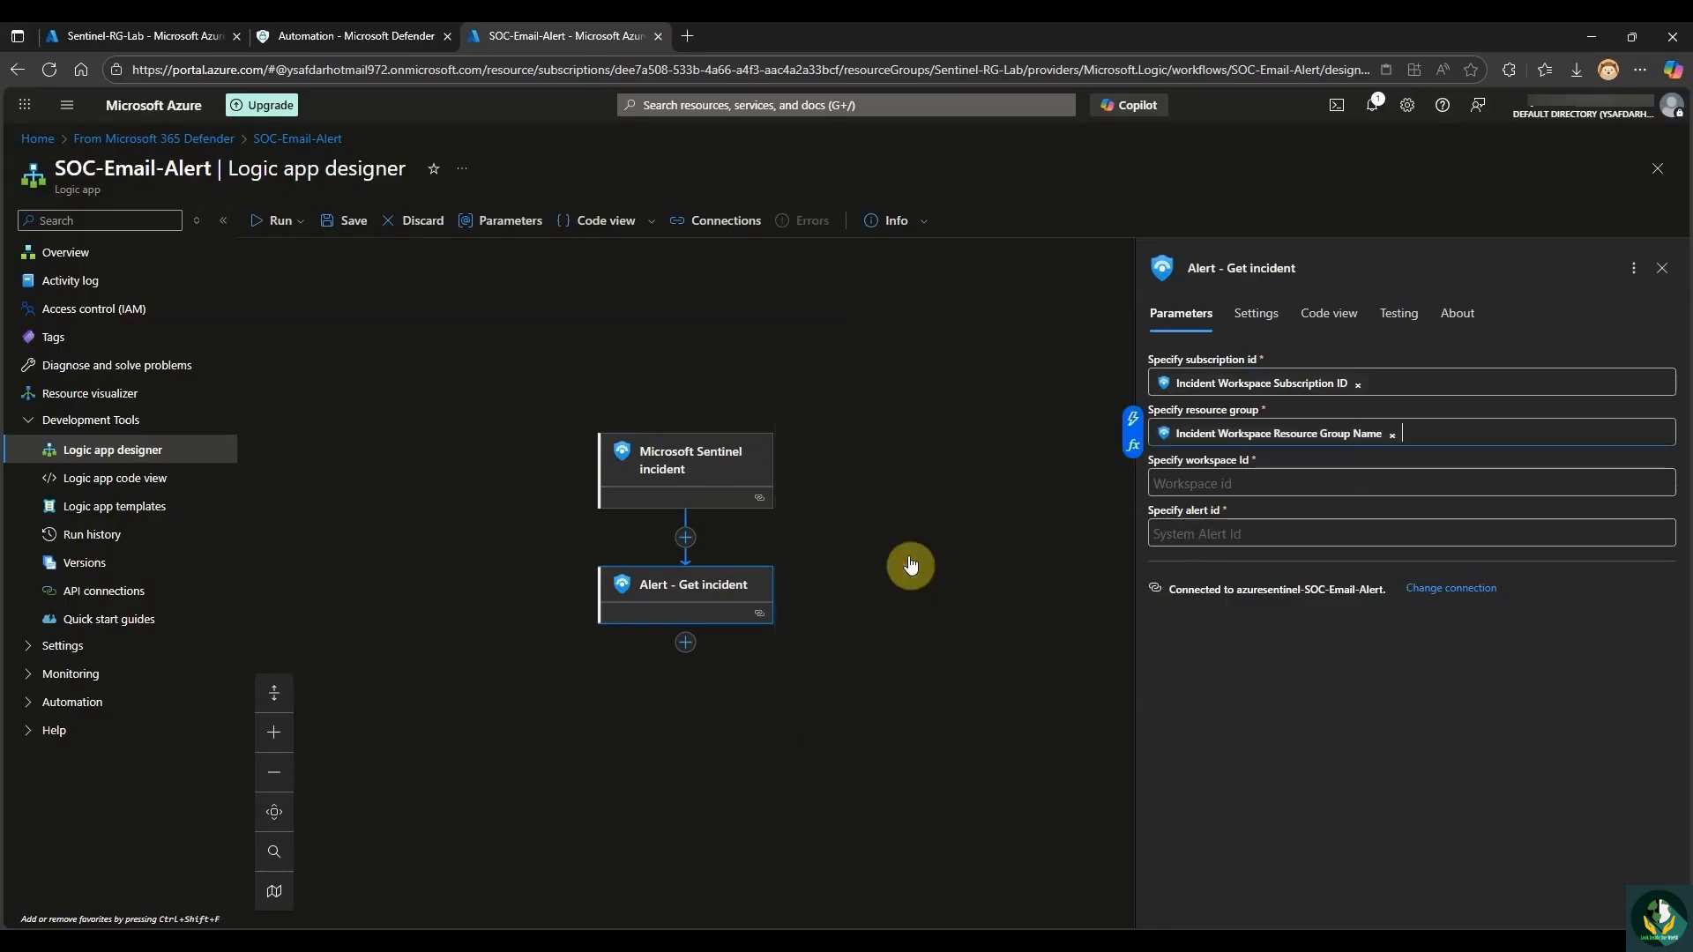
Fill the action's workspace id with the dynamic value Workspace ID and its alert id with Alert System ID.
{"action": "left_click", "coordinate": [1235, 489]}
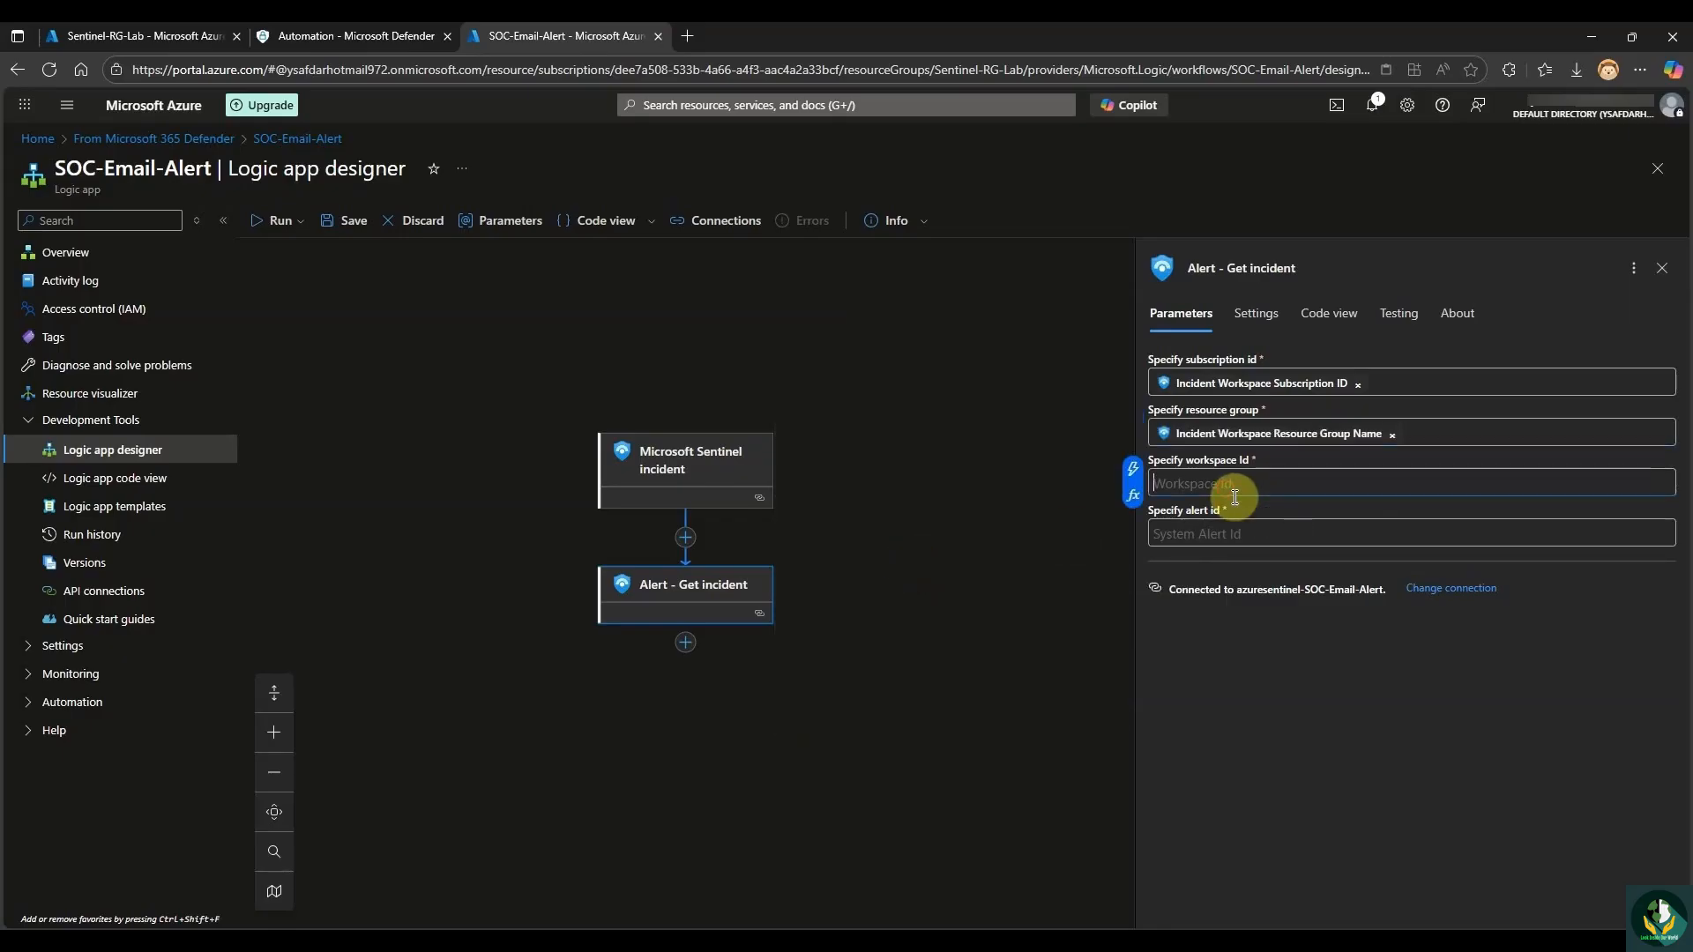
{"action": "left_click", "coordinate": [1136, 476]}
{"action": "type", "text": "workspace"}
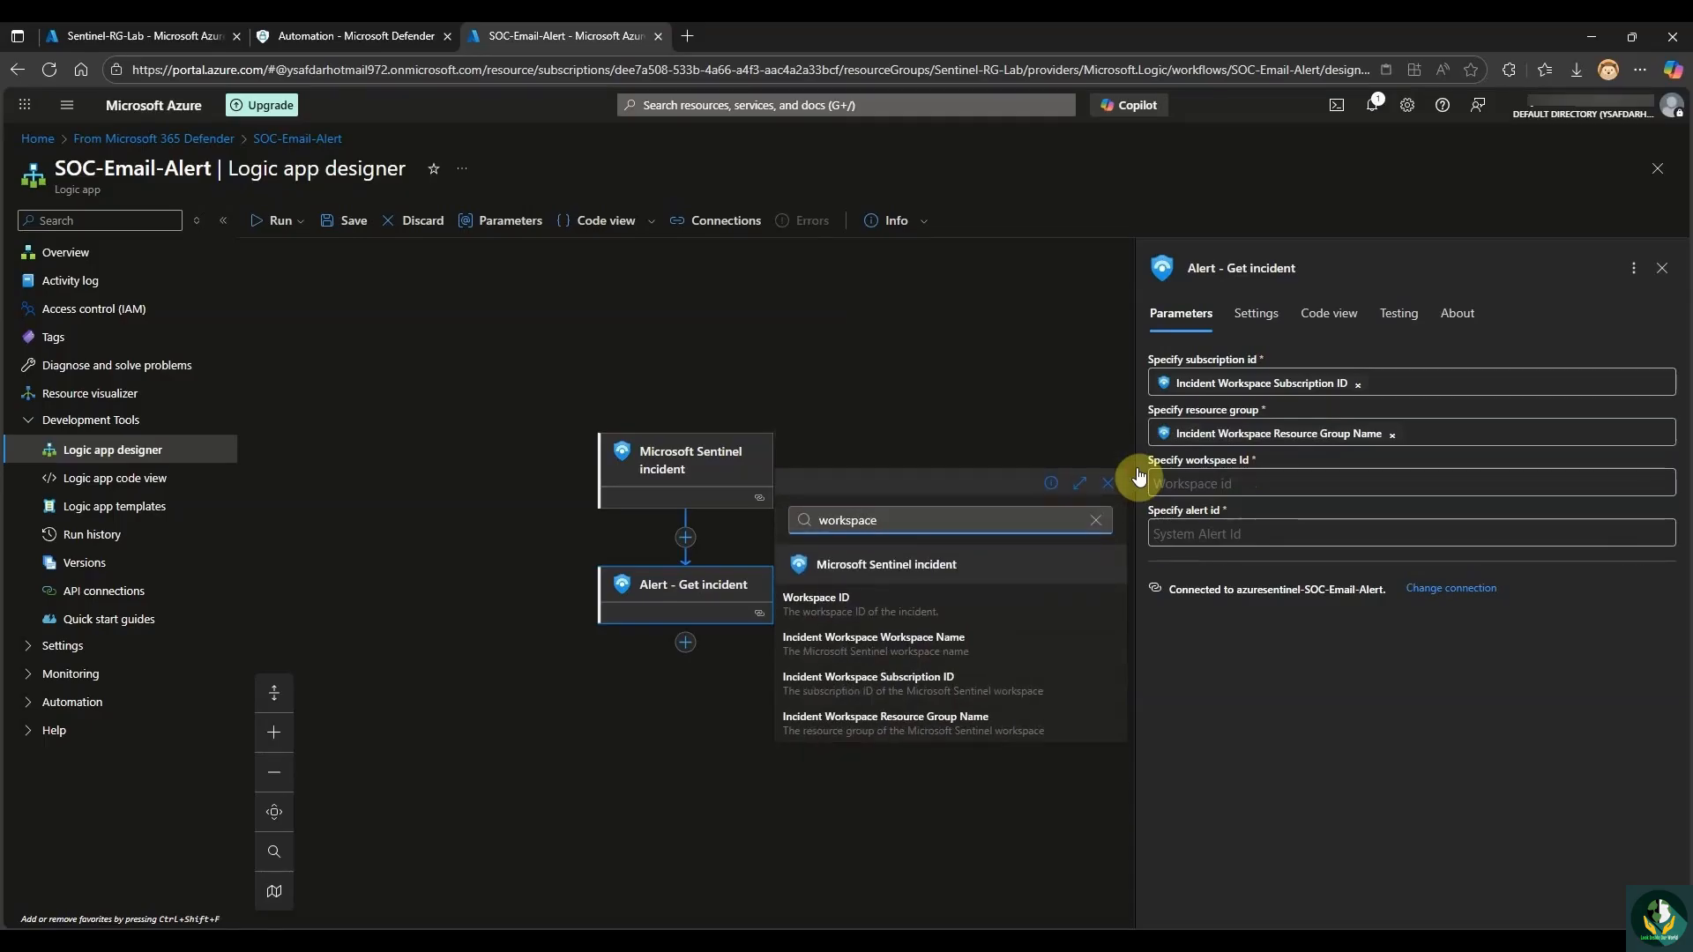
{"action": "left_click", "coordinate": [948, 608]}
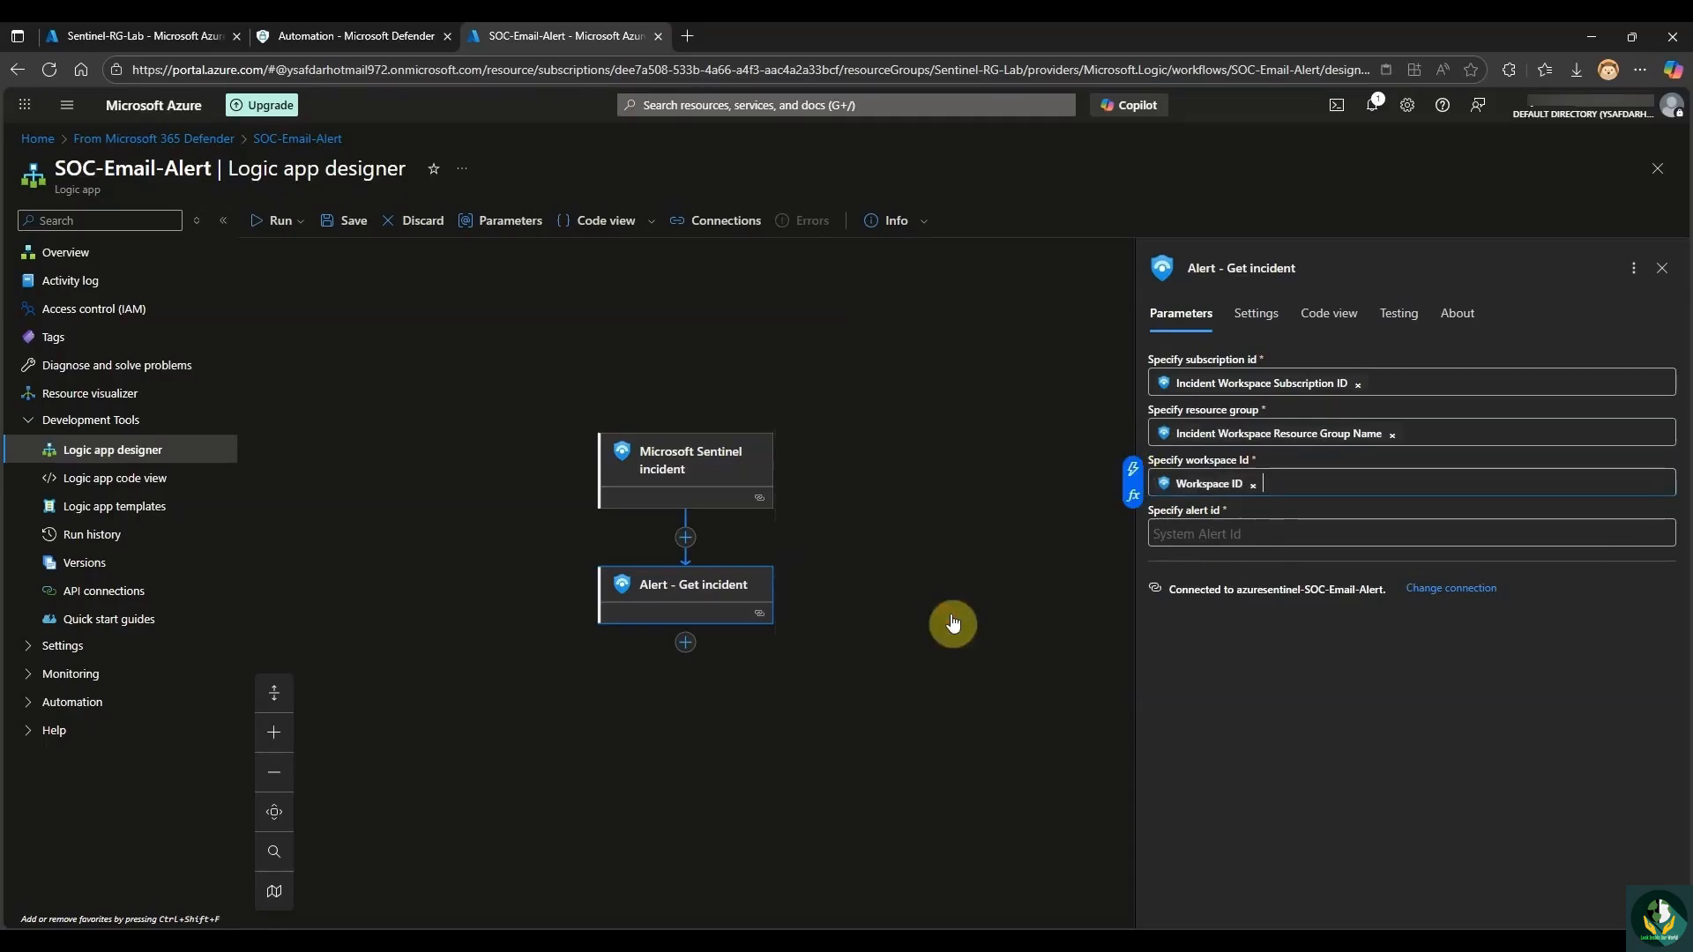
{"action": "left_click", "coordinate": [1238, 533]}
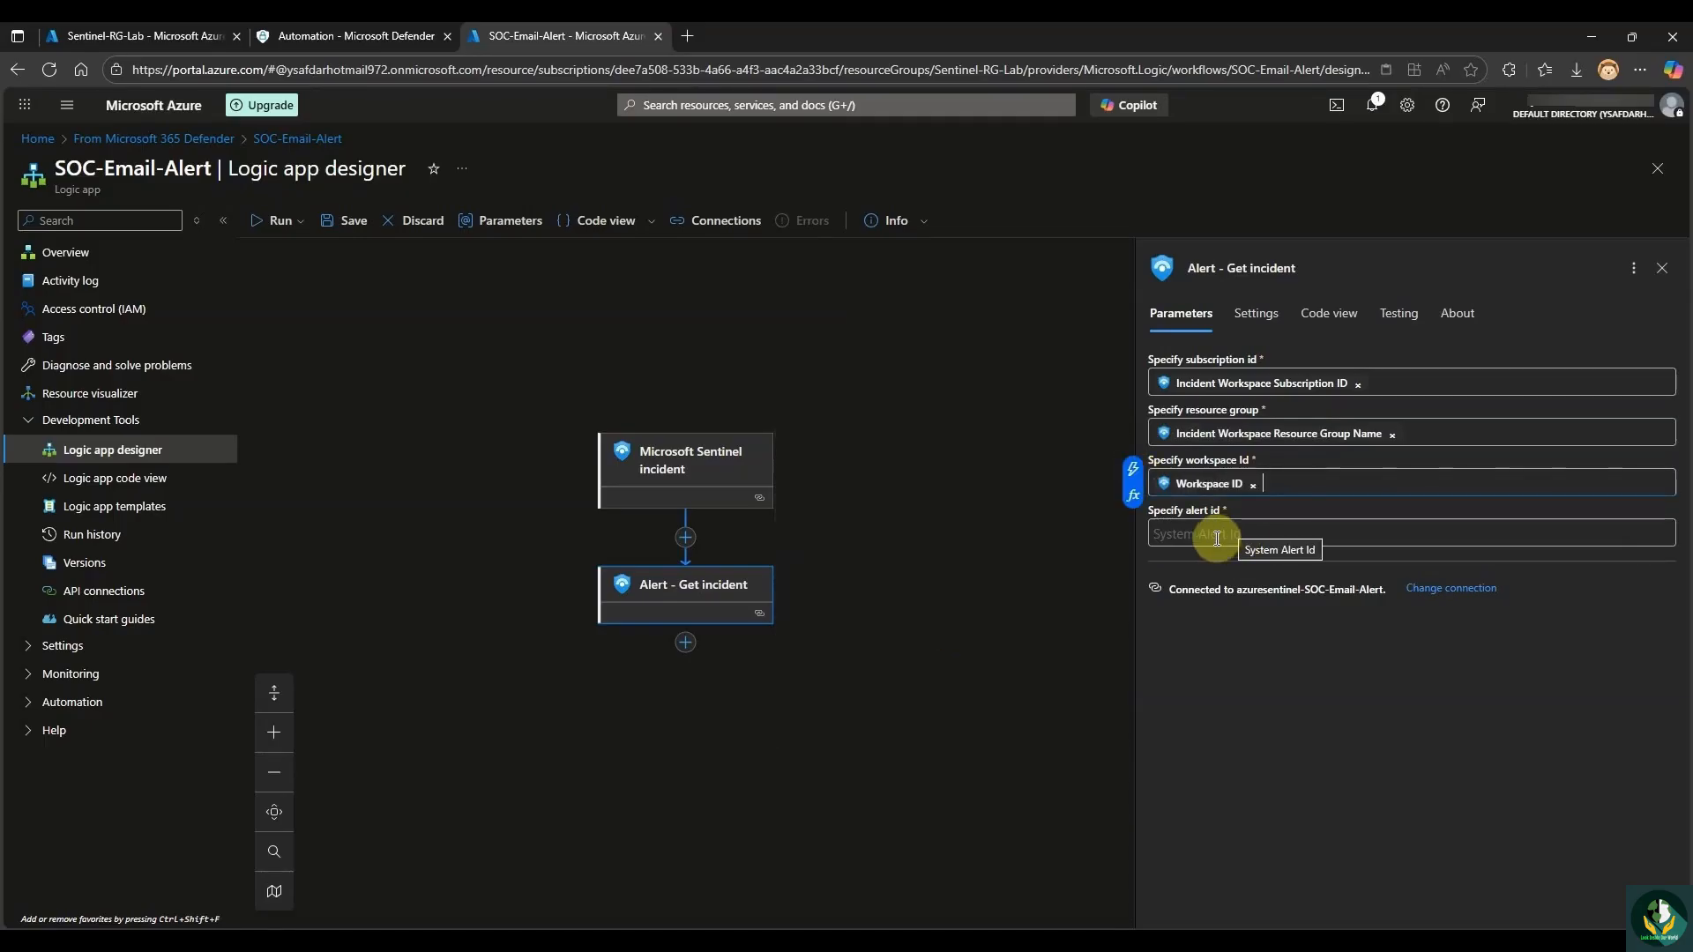
{"action": "left_click", "coordinate": [1132, 519]}
{"action": "type", "text": "System"}
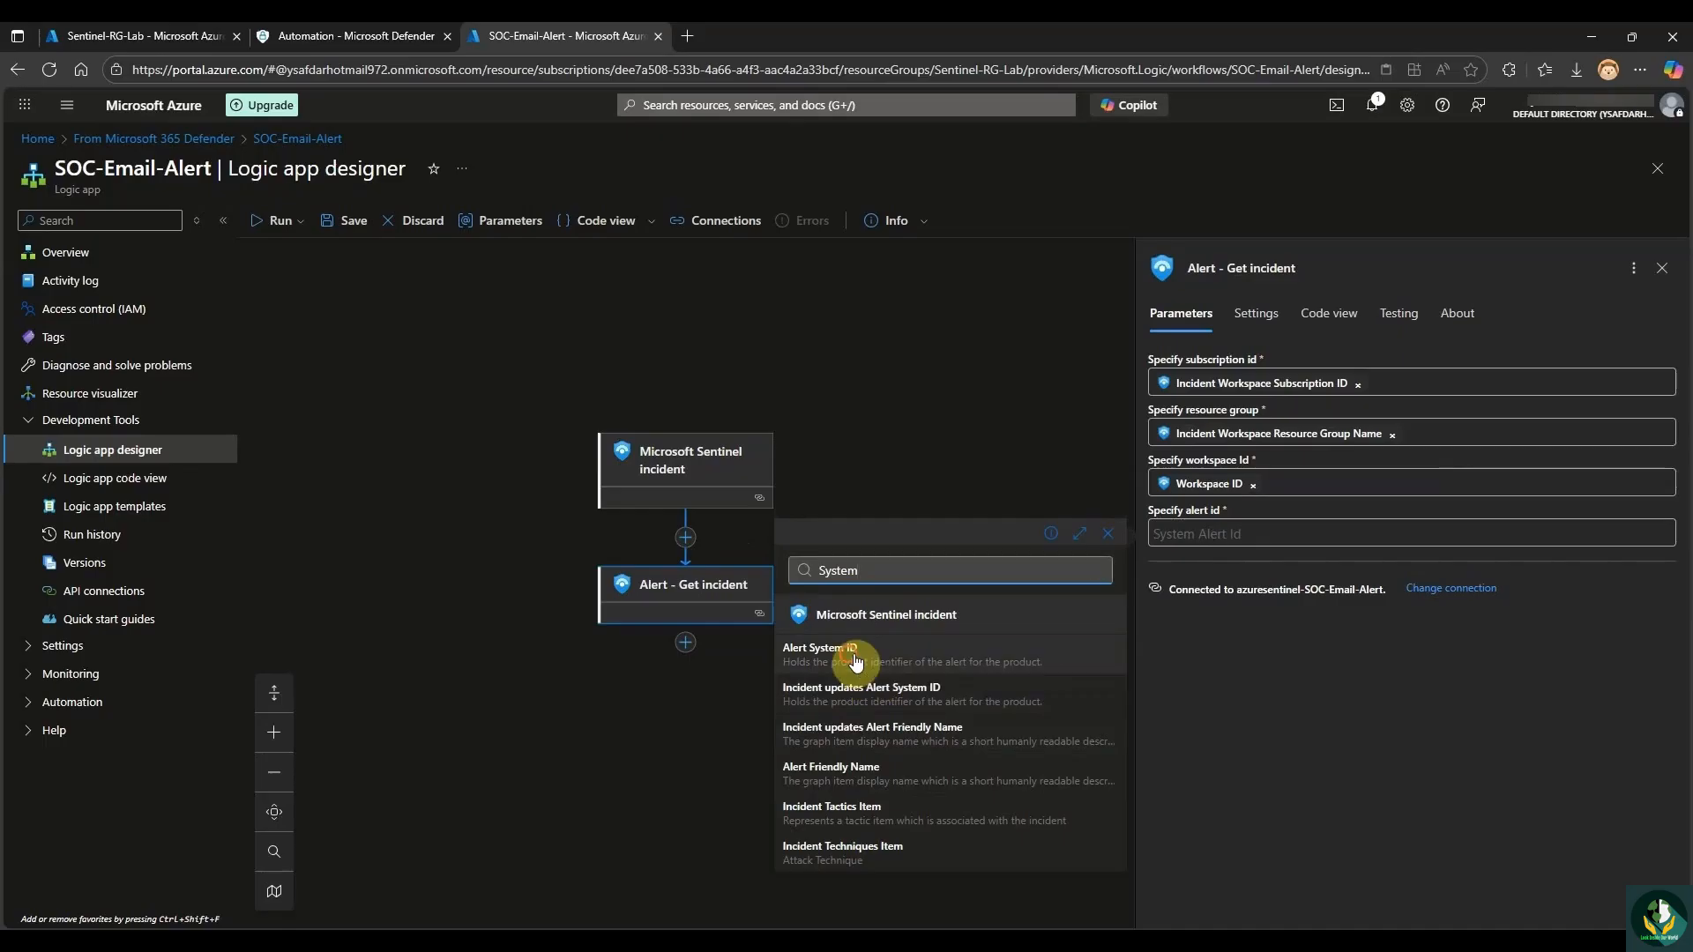
{"action": "left_click", "coordinate": [855, 660]}
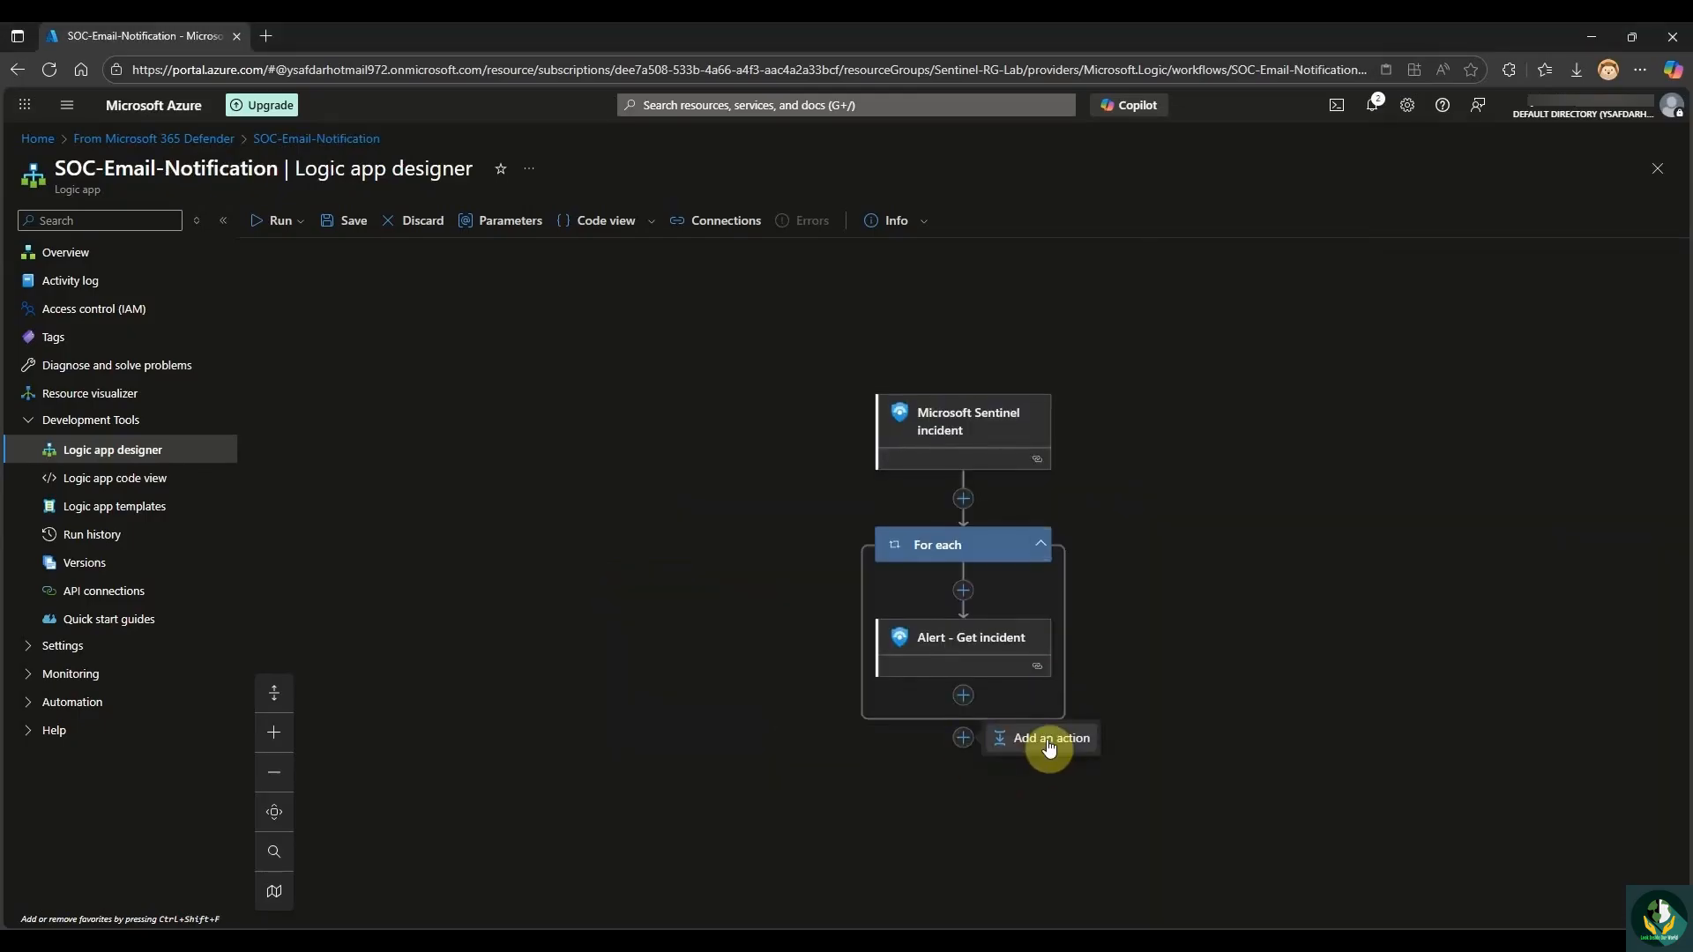
Add the Outlook.com action "Send an email (V2)" after the For each loop.
{"action": "left_click", "coordinate": [966, 746]}
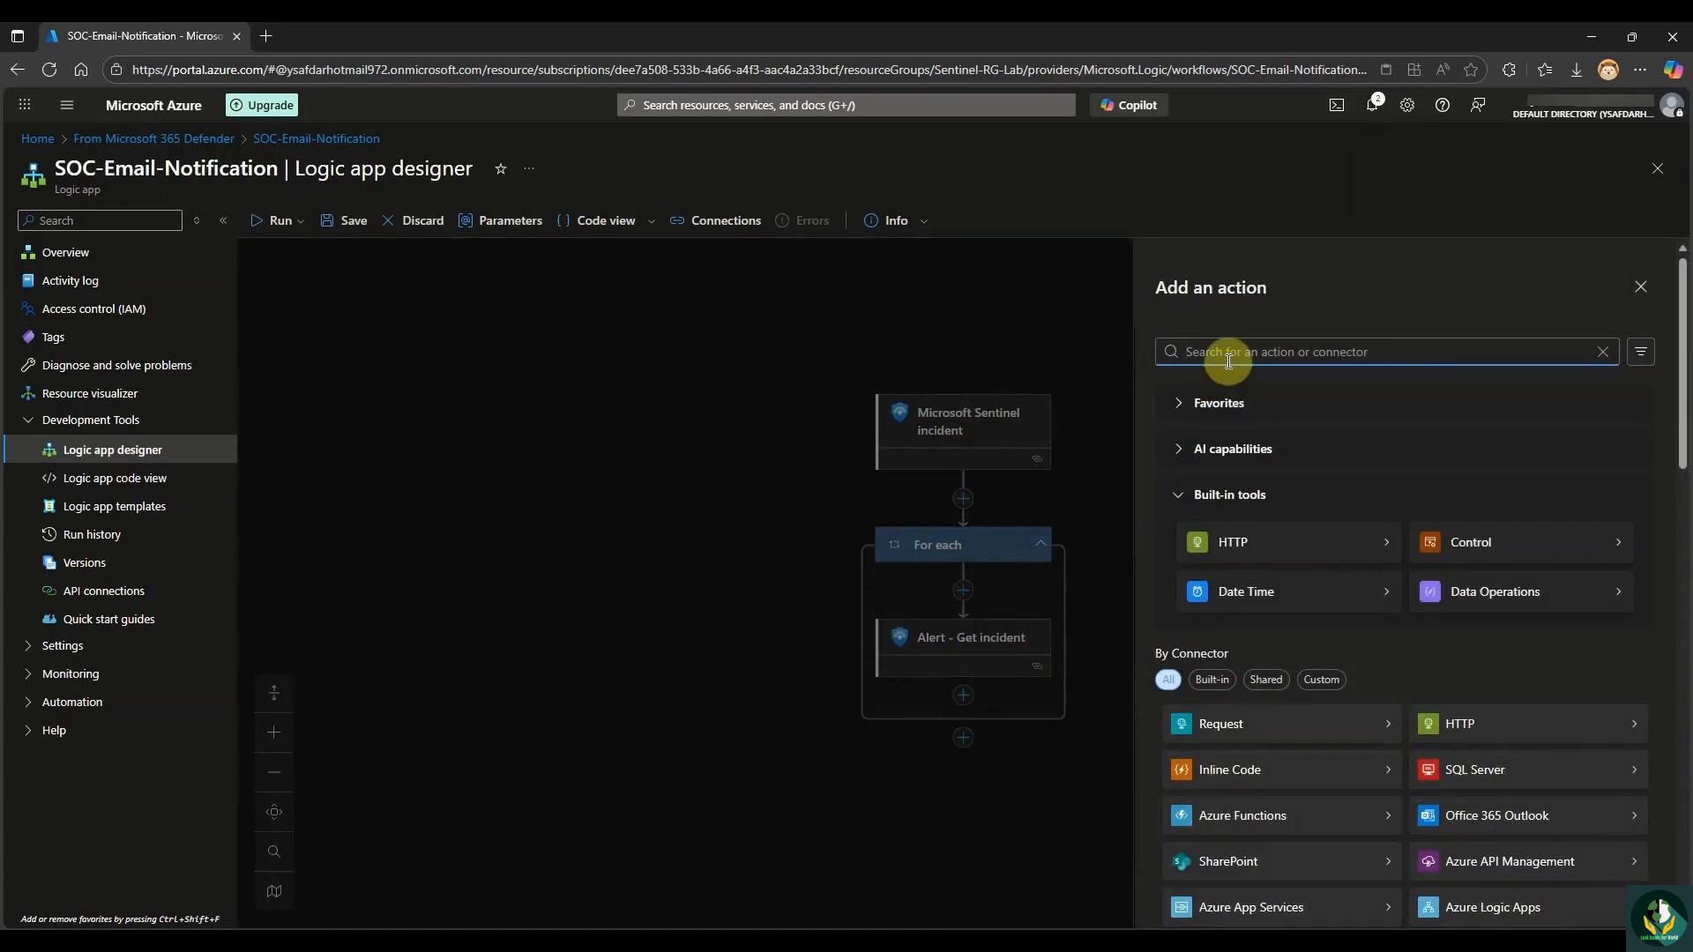
{"action": "type", "text": "Outlook"}
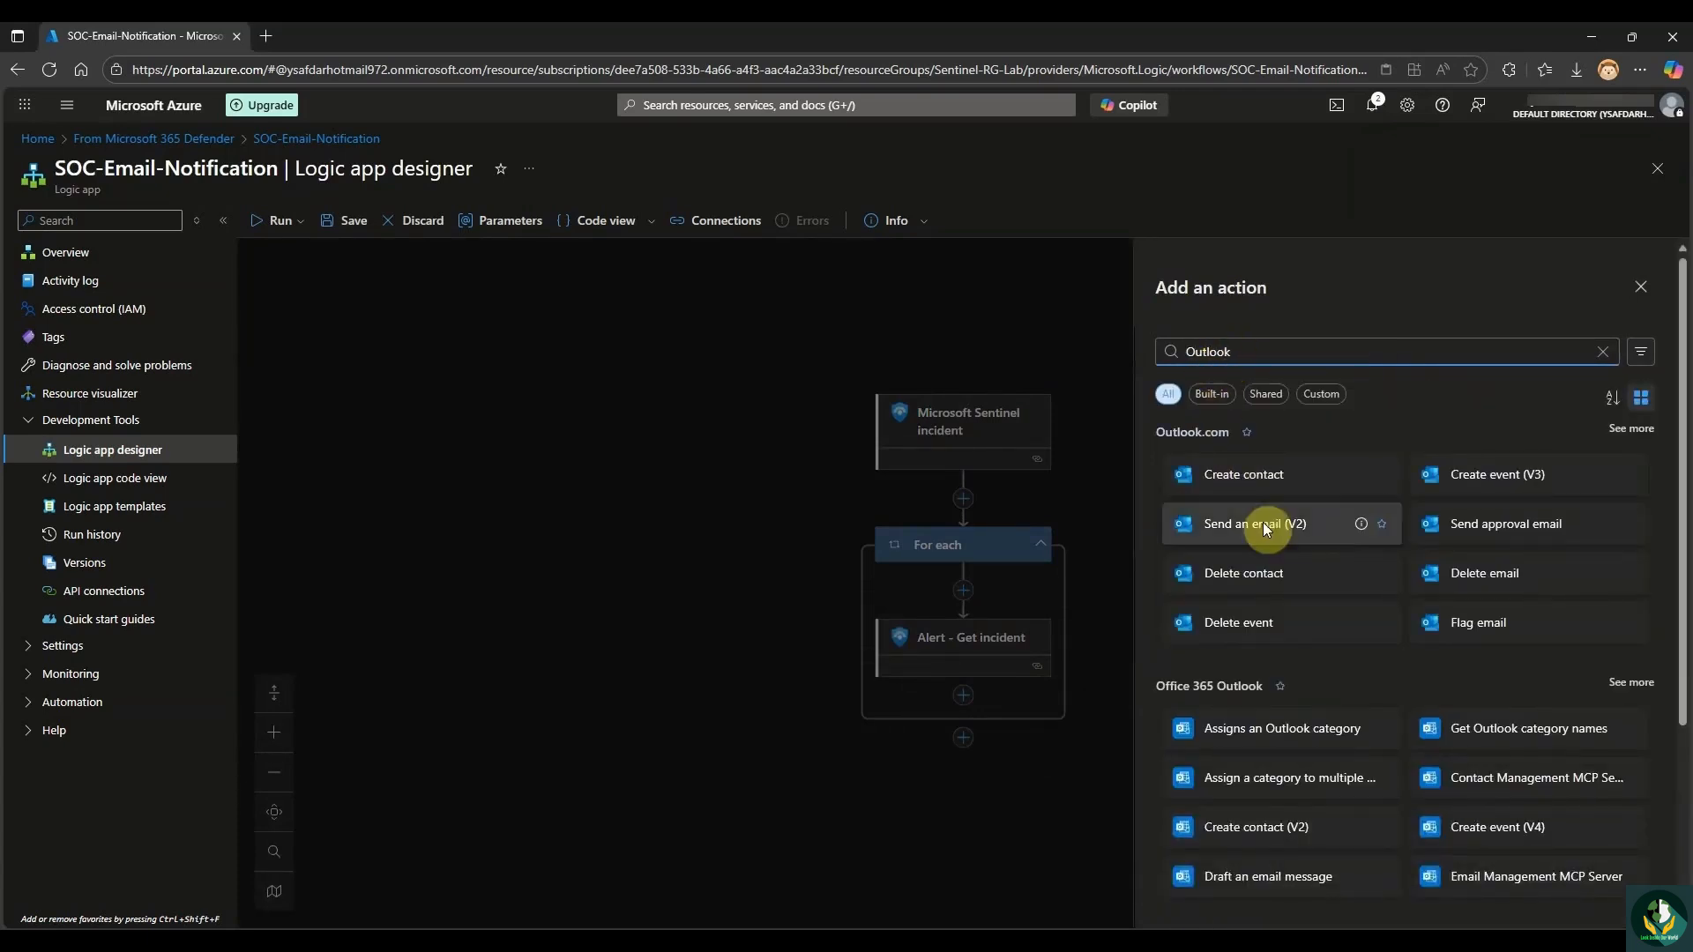
{"action": "left_click", "coordinate": [1252, 533]}
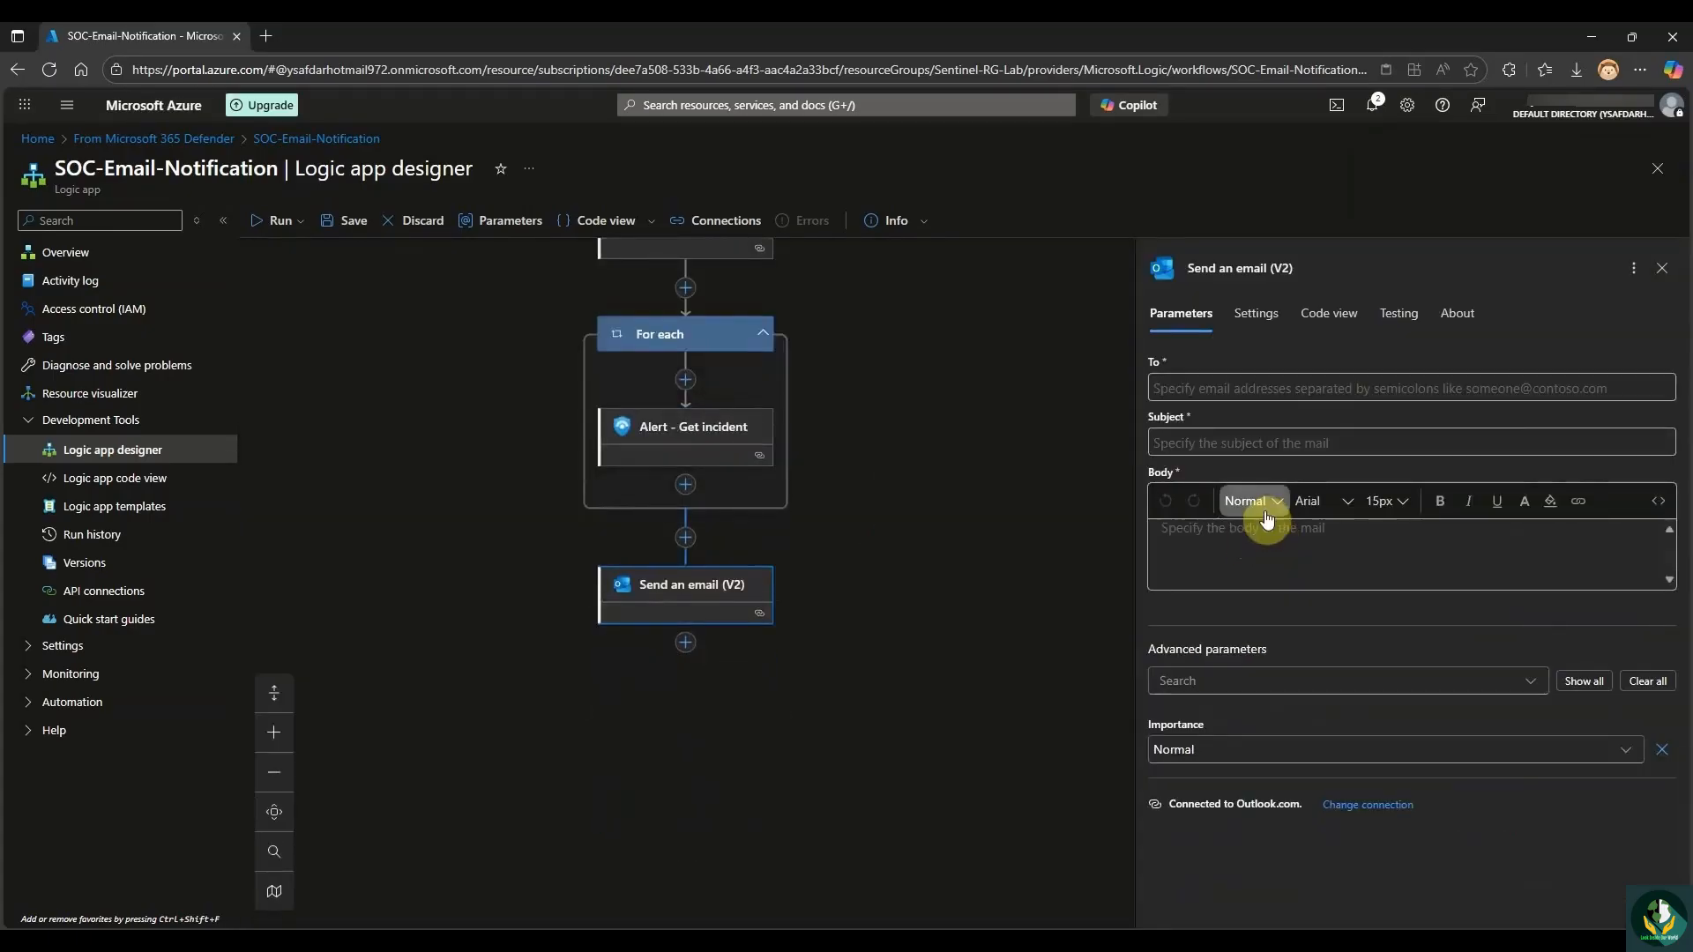
Enter the recipient's email address in the Send an email (V2) action.
{"action": "left_click", "coordinate": [1252, 392]}
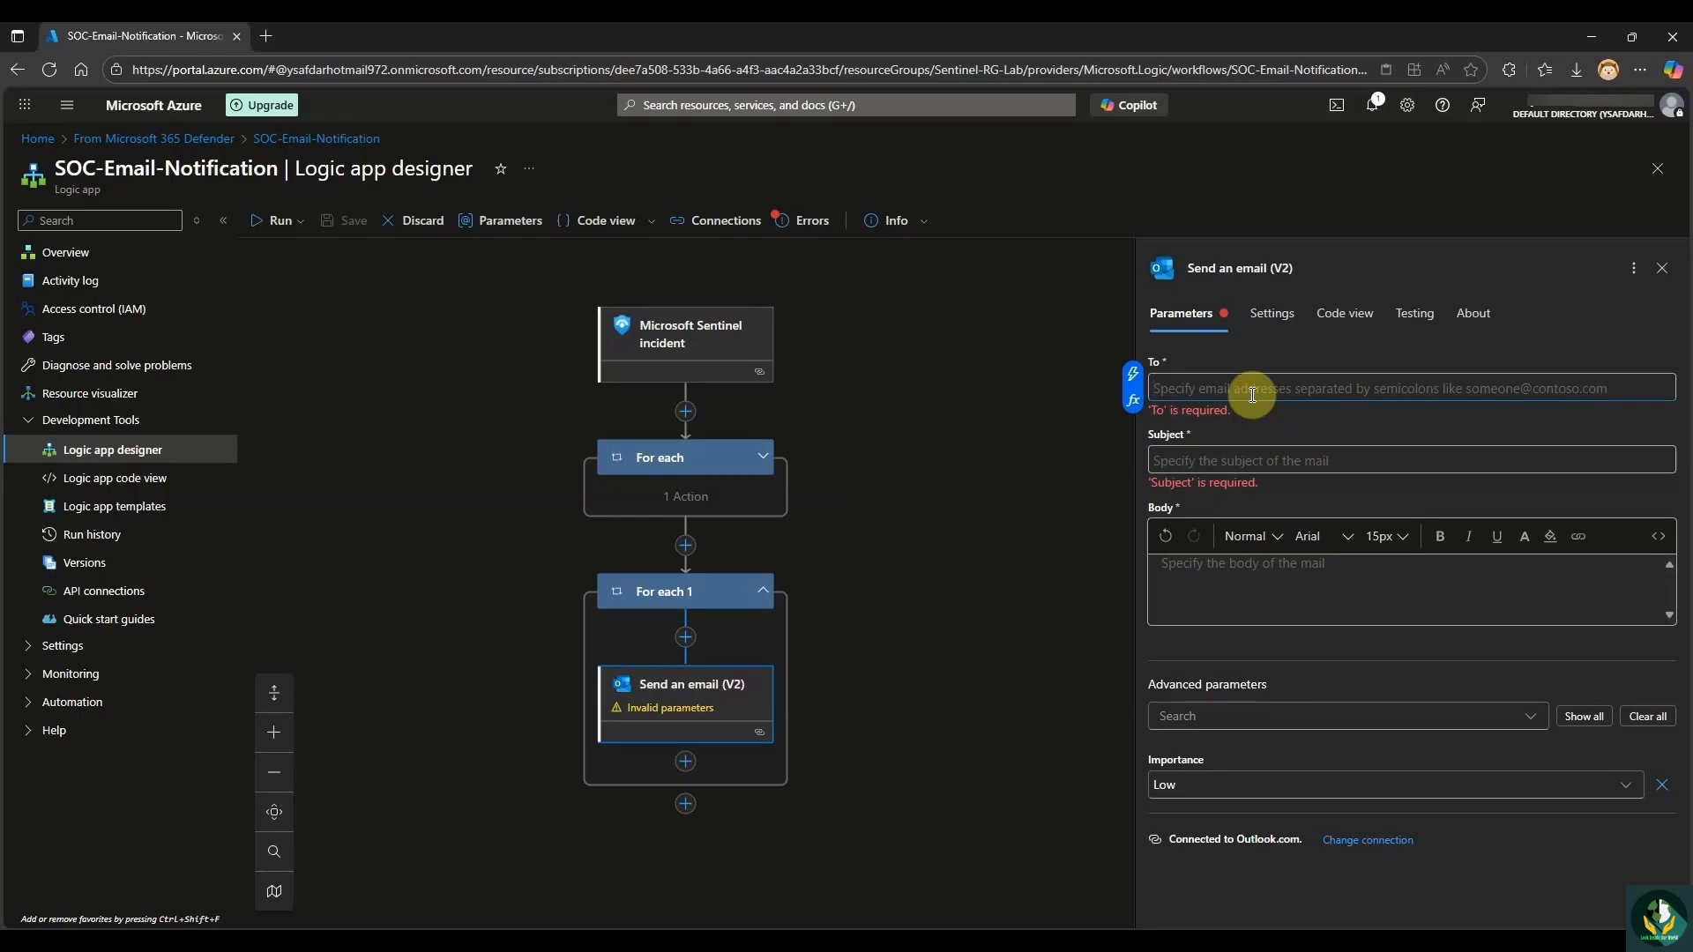
{"action": "key", "text": "ctrl+v"}
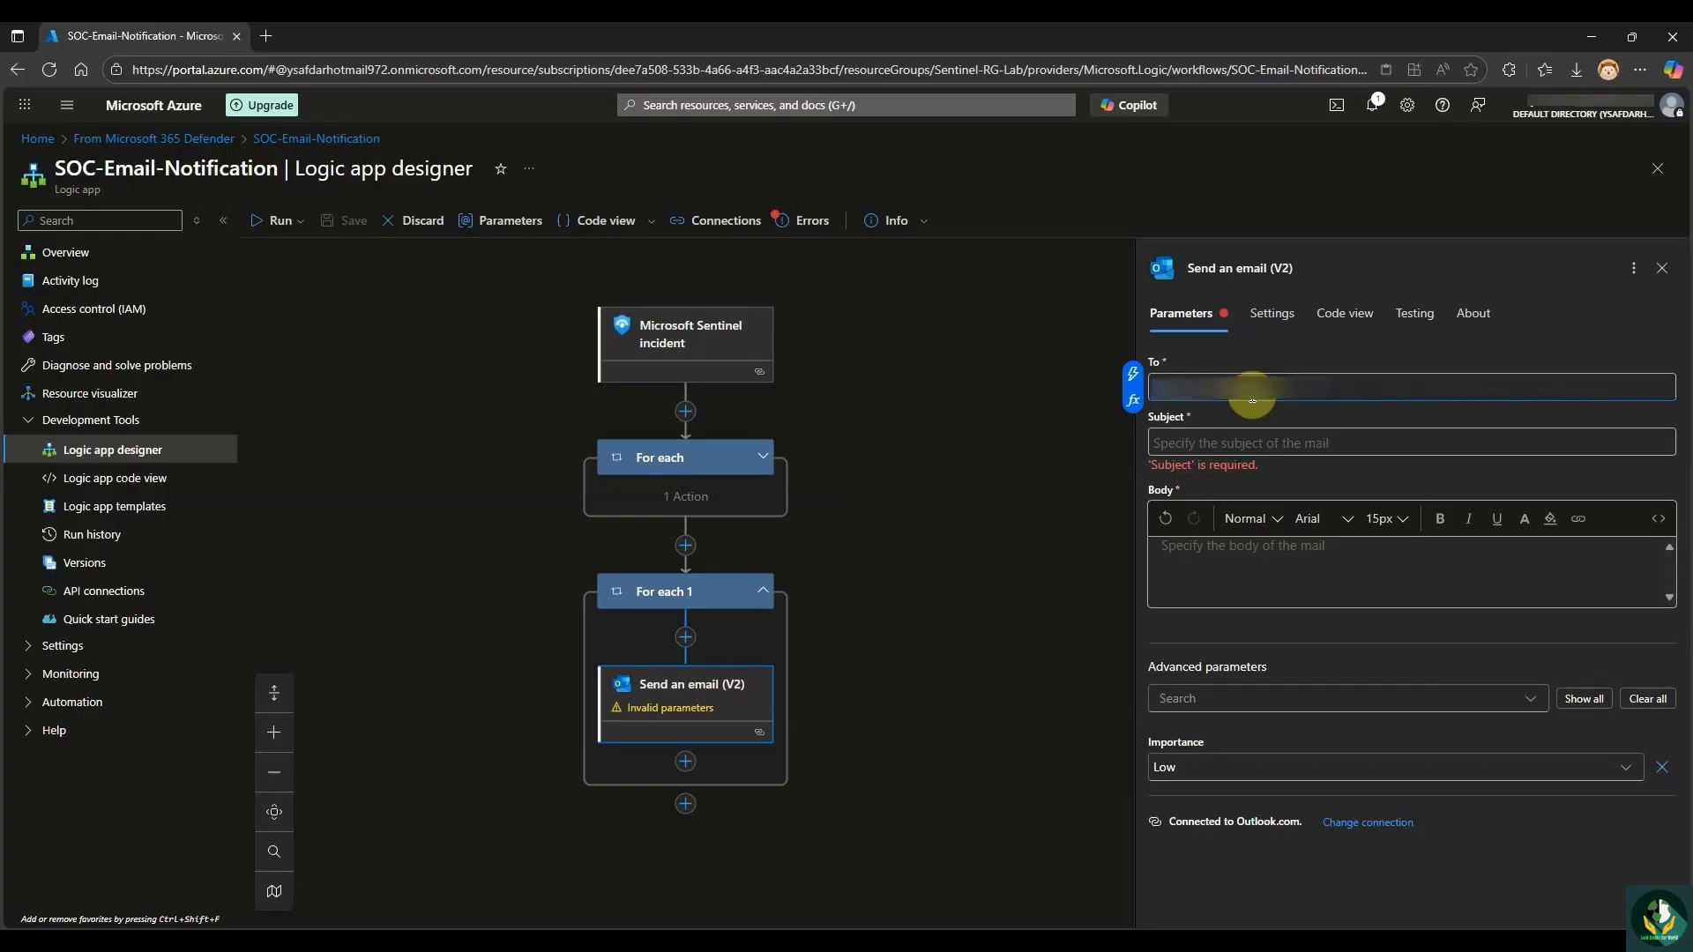
{"action": "key", "text": "Tab"}
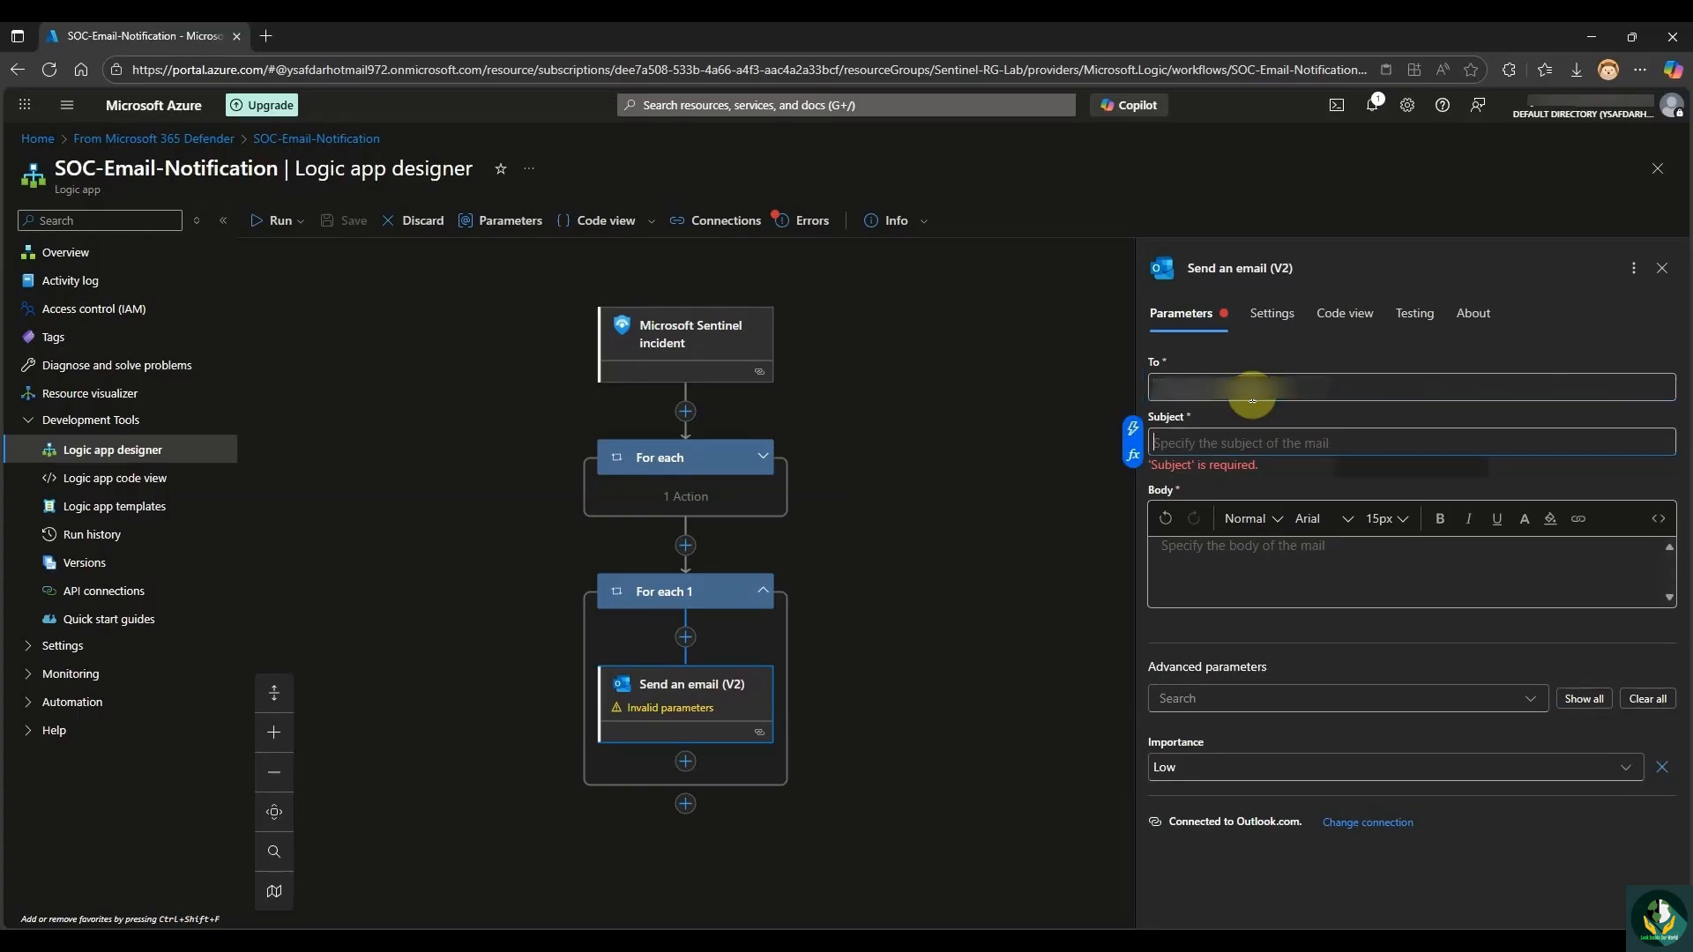
Set the email's subject to "New Incident:" followed by the dynamic value Incident Title.
{"action": "type", "text": "New"}
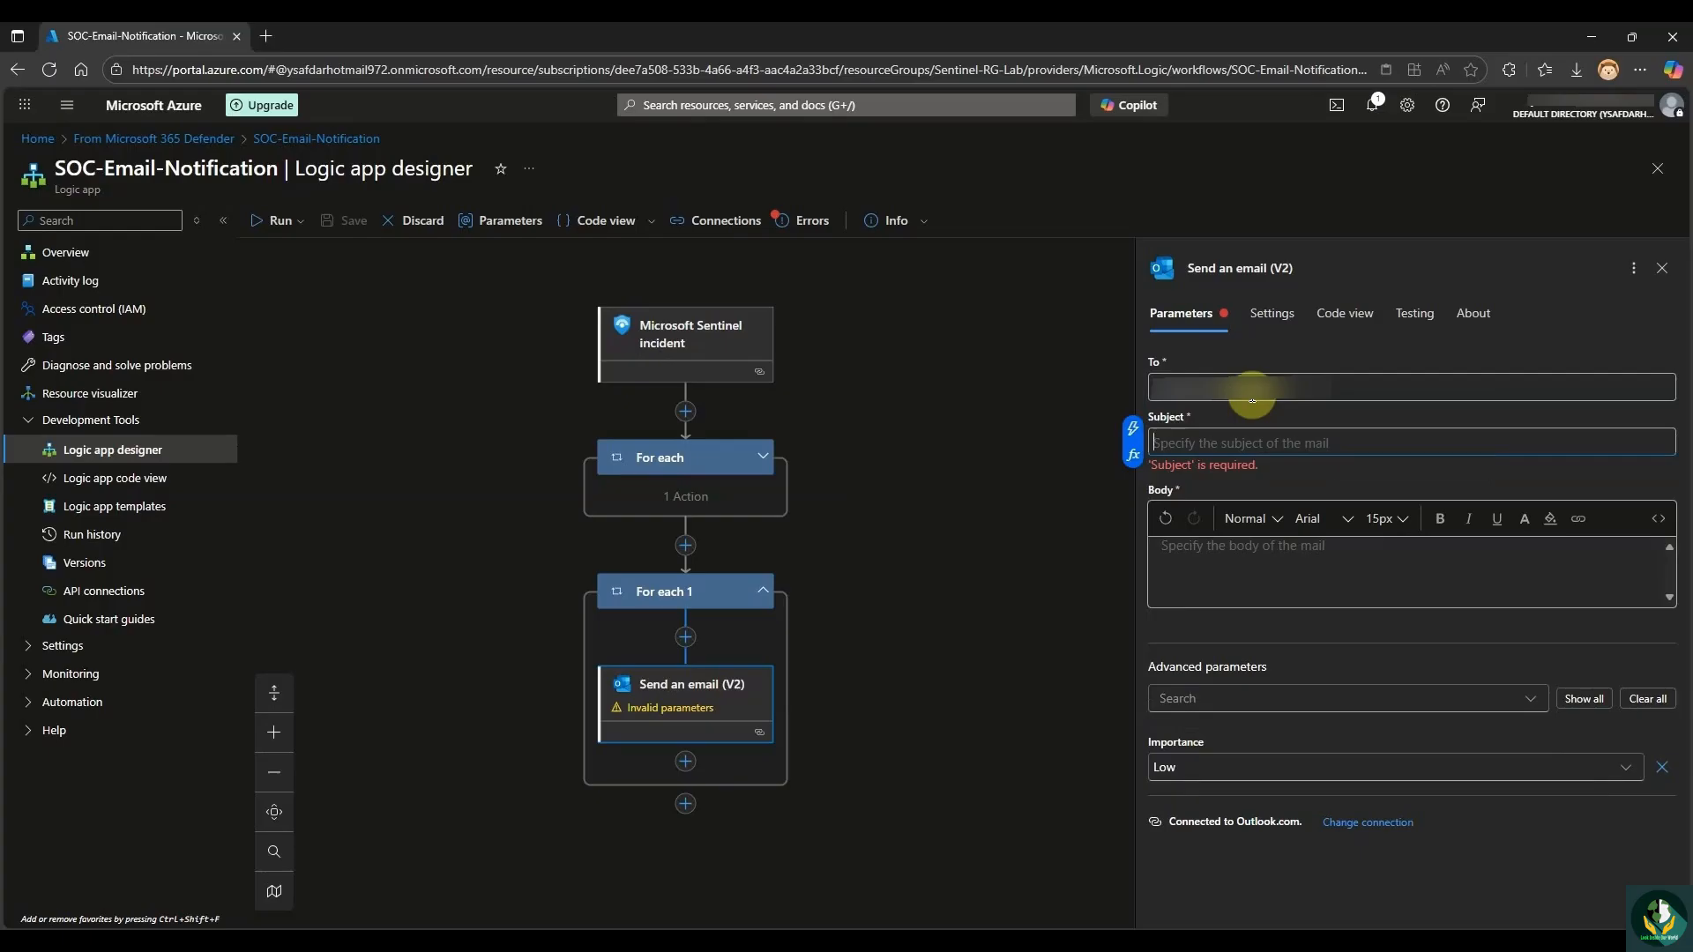
{"action": "type", "text": " Incident"}
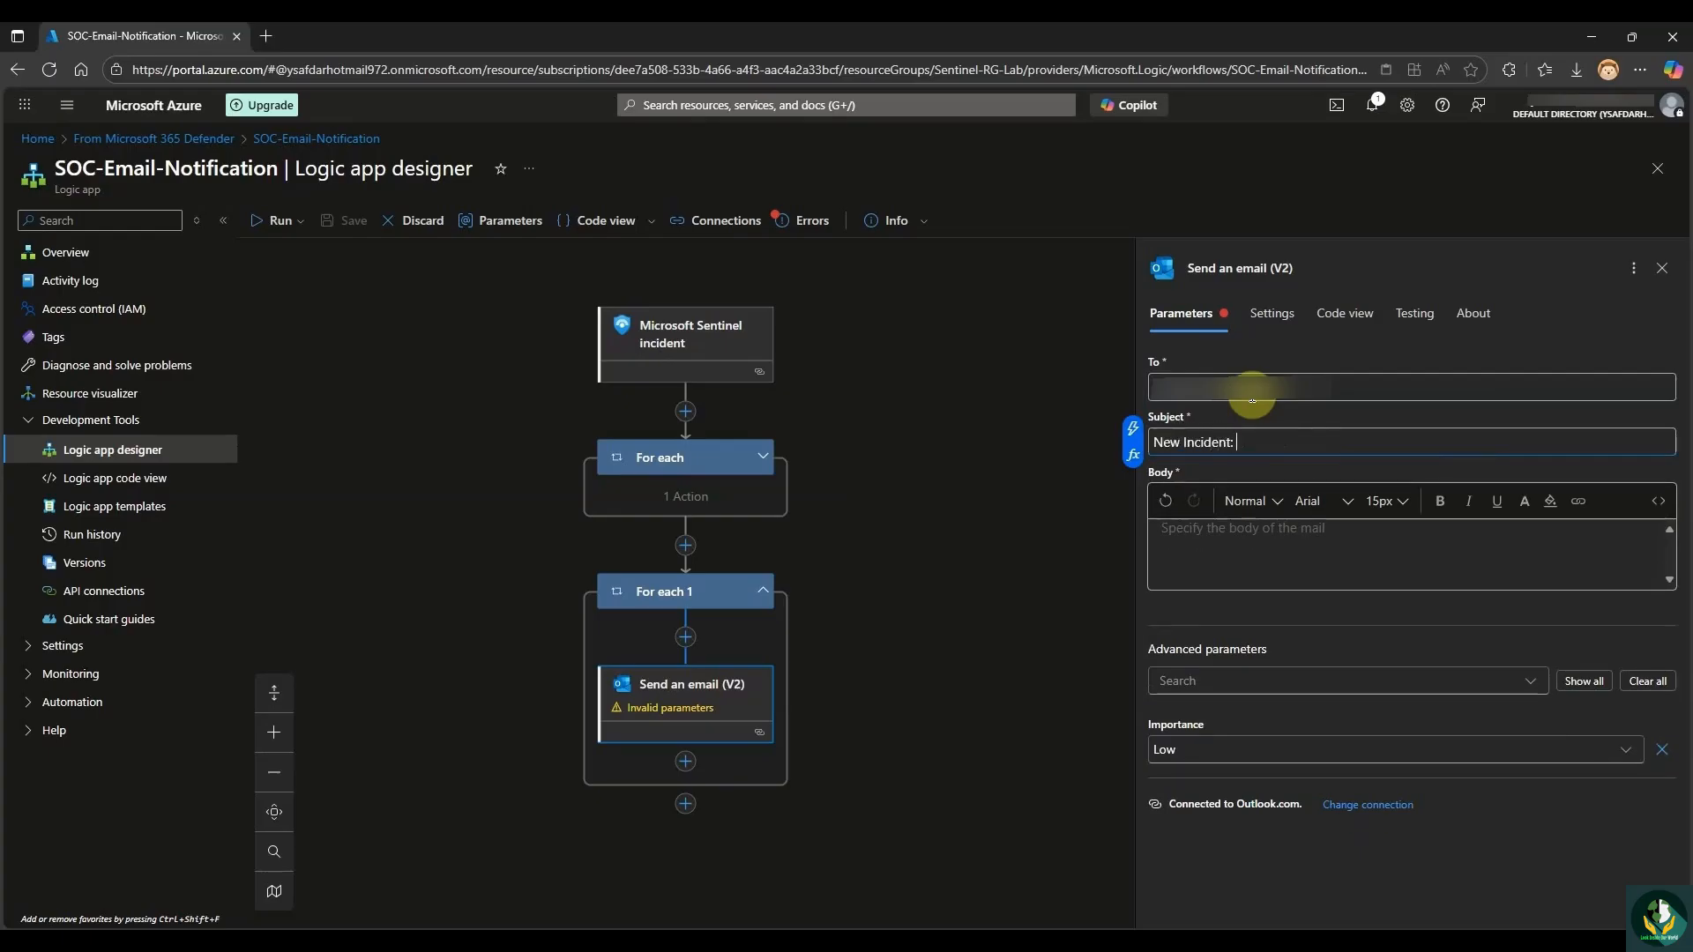
{"action": "type", "text": ":"}
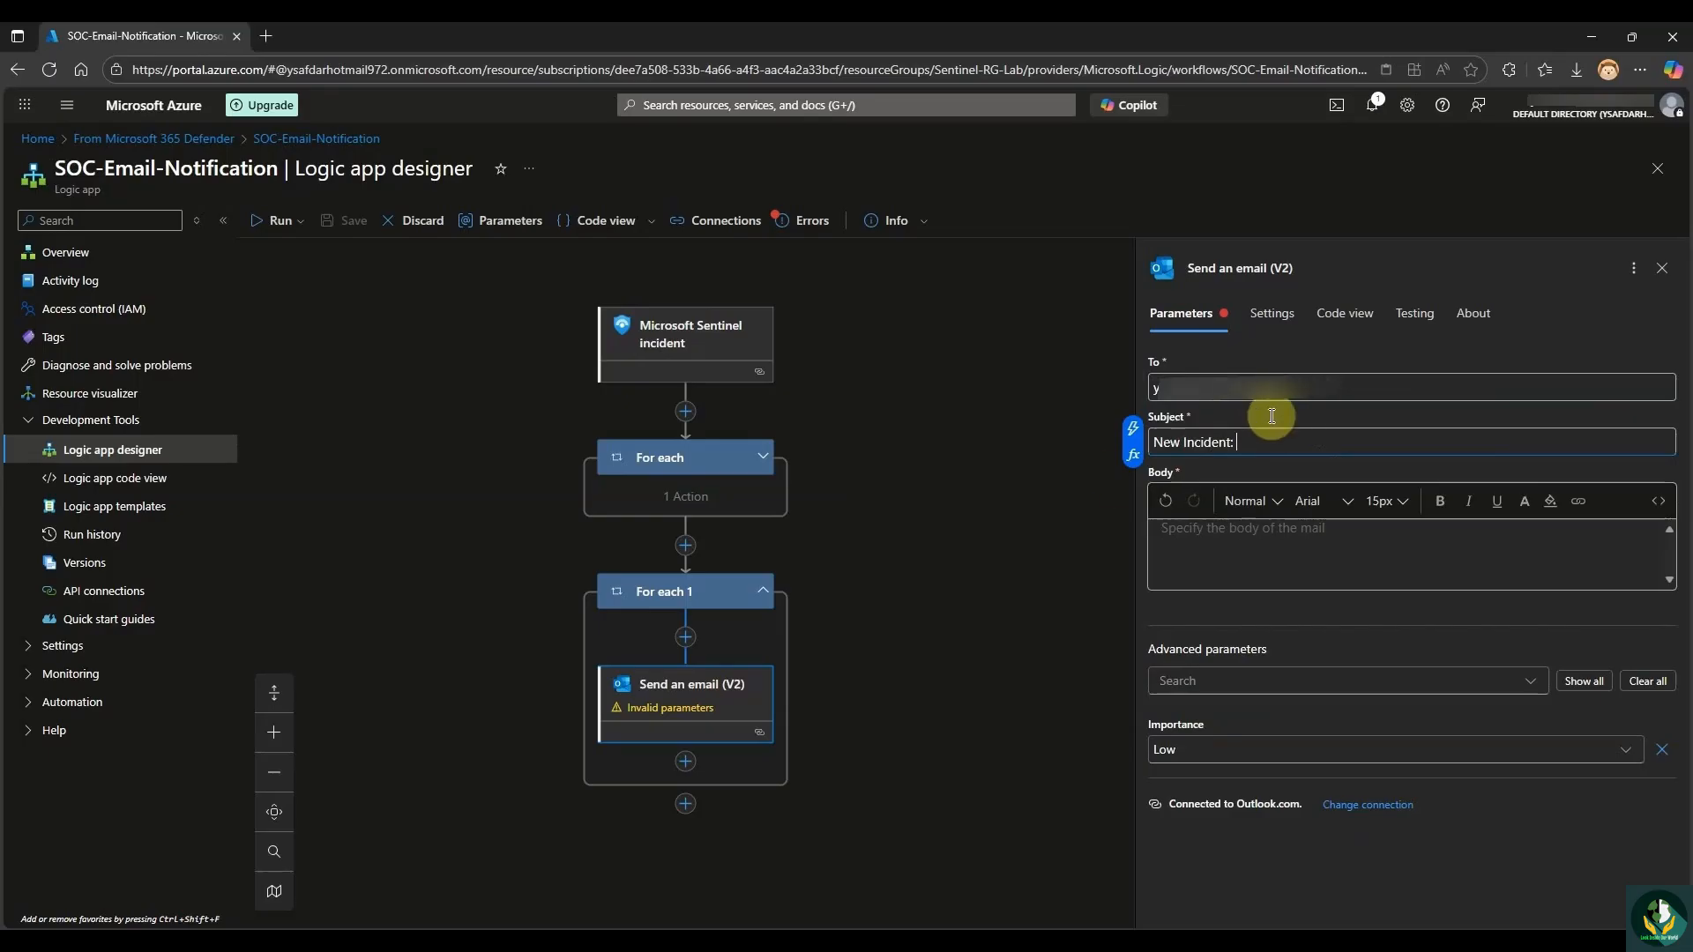
{"action": "left_click", "coordinate": [1132, 429]}
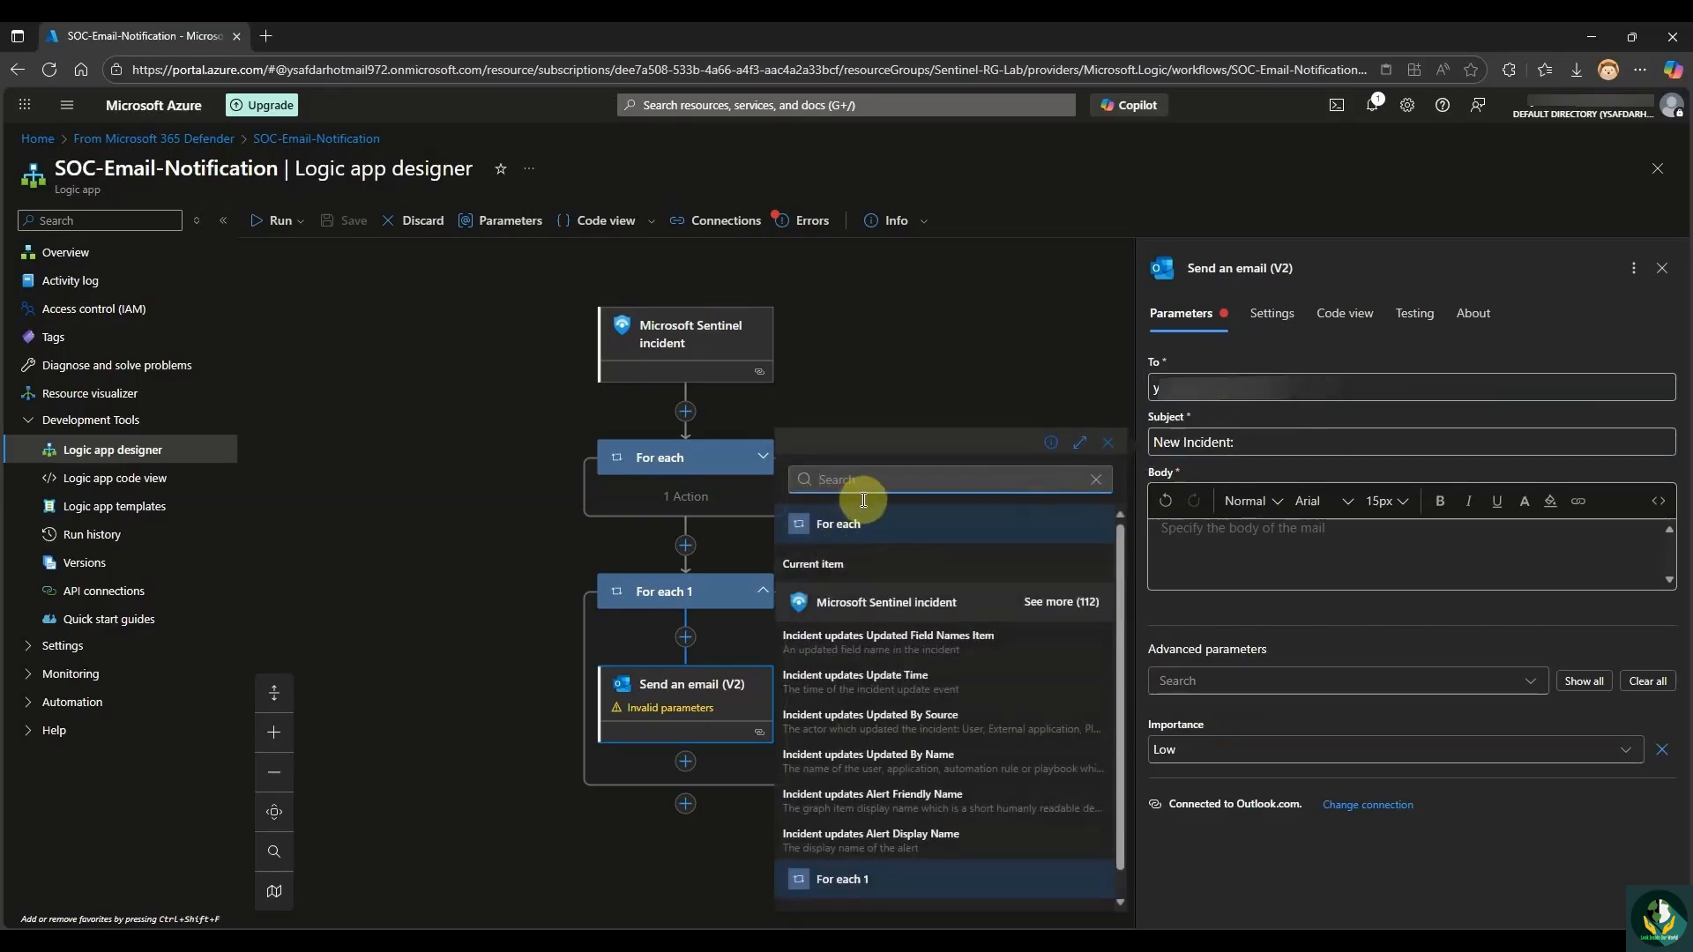
{"action": "type", "text": "Incident"}
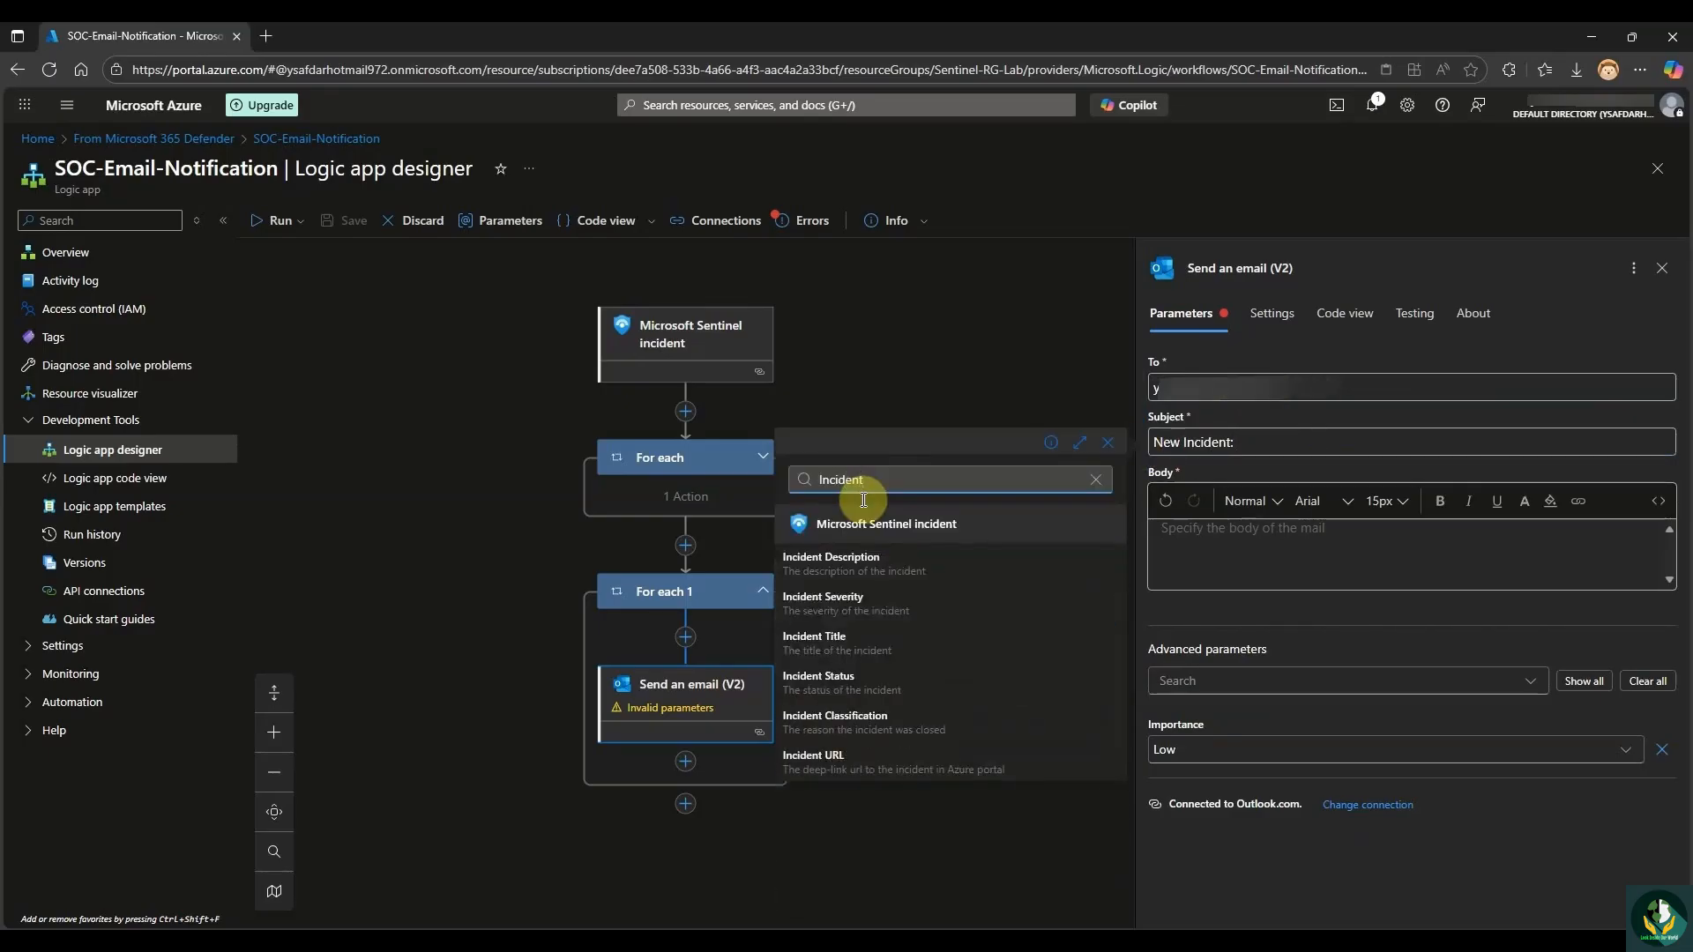
{"action": "left_click", "coordinate": [884, 644]}
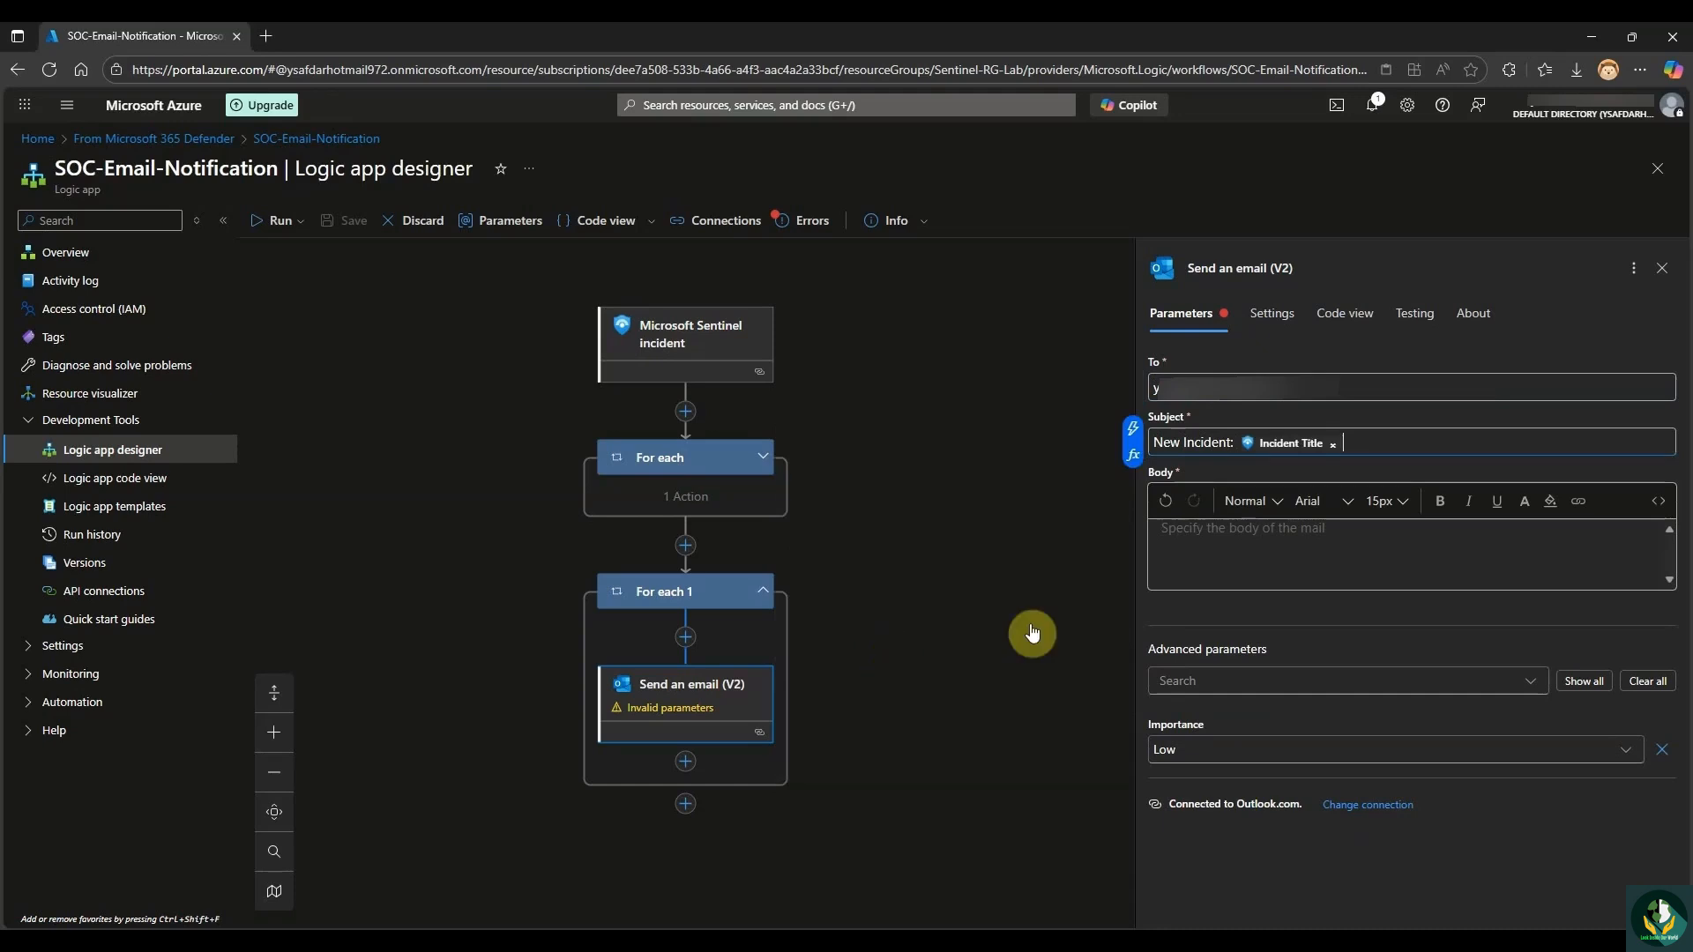
Begin the email body with "Hi SOC Team," and, on a separate line, "There is an alert for your attention:".
{"action": "left_click", "coordinate": [1222, 547]}
{"action": "type", "text": "Hi"}
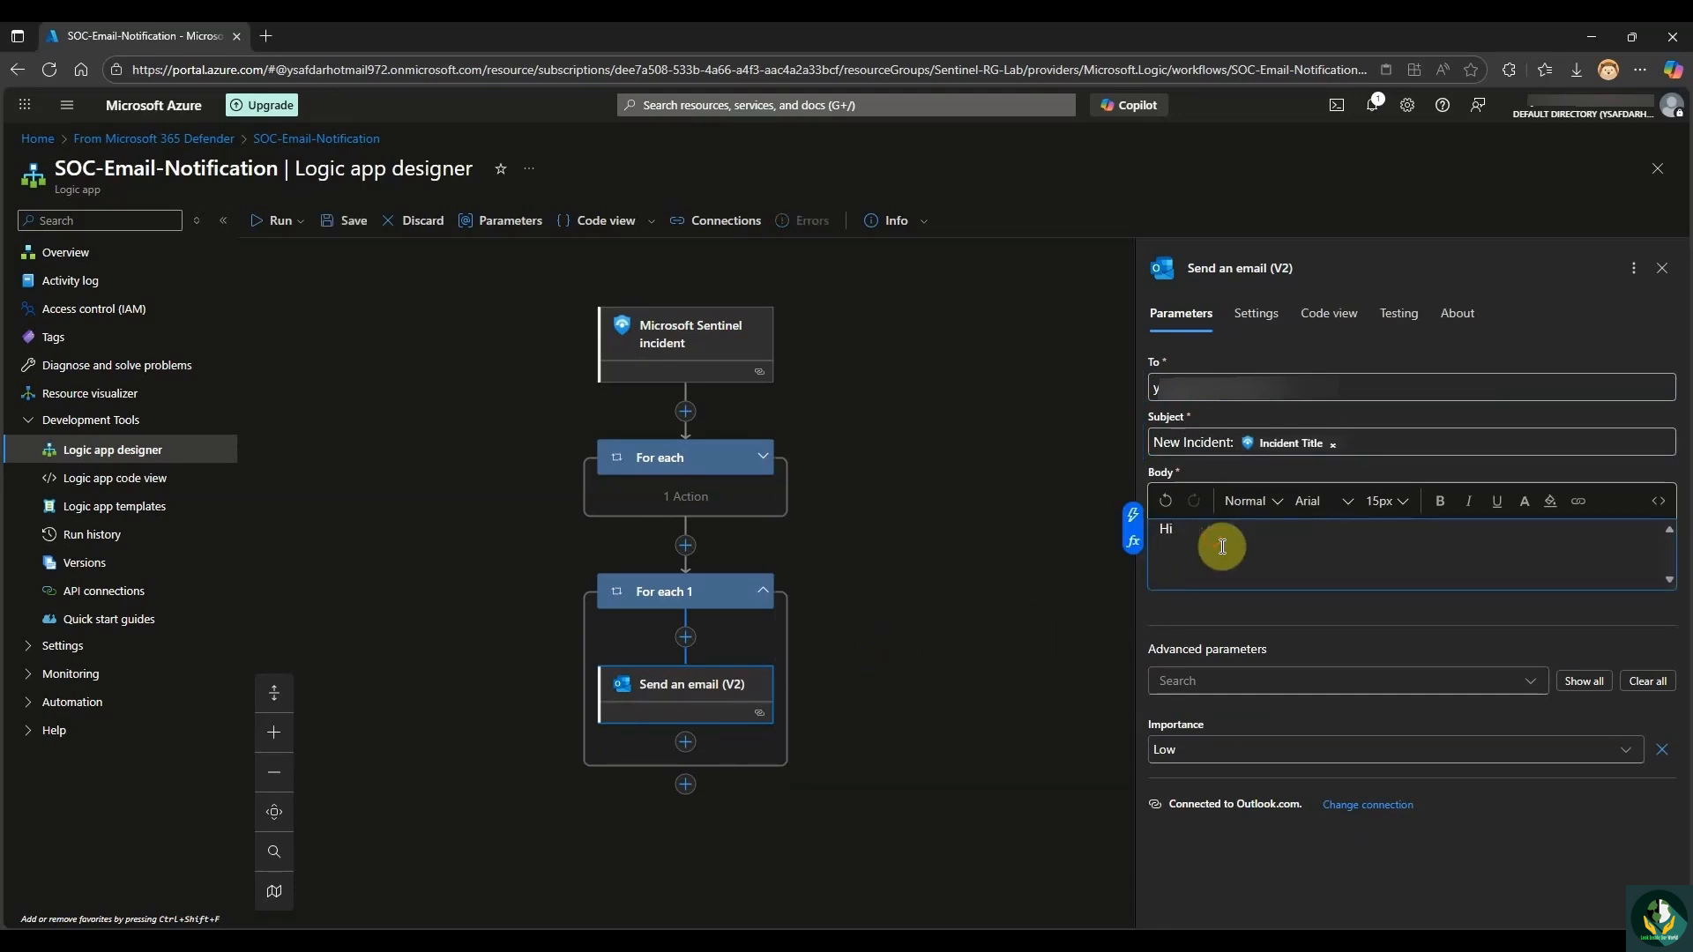
{"action": "type", "text": " SOC Team,"}
{"action": "key", "text": "Return"}
{"action": "key", "text": "Return"}
{"action": "type", "text": "There ia"}
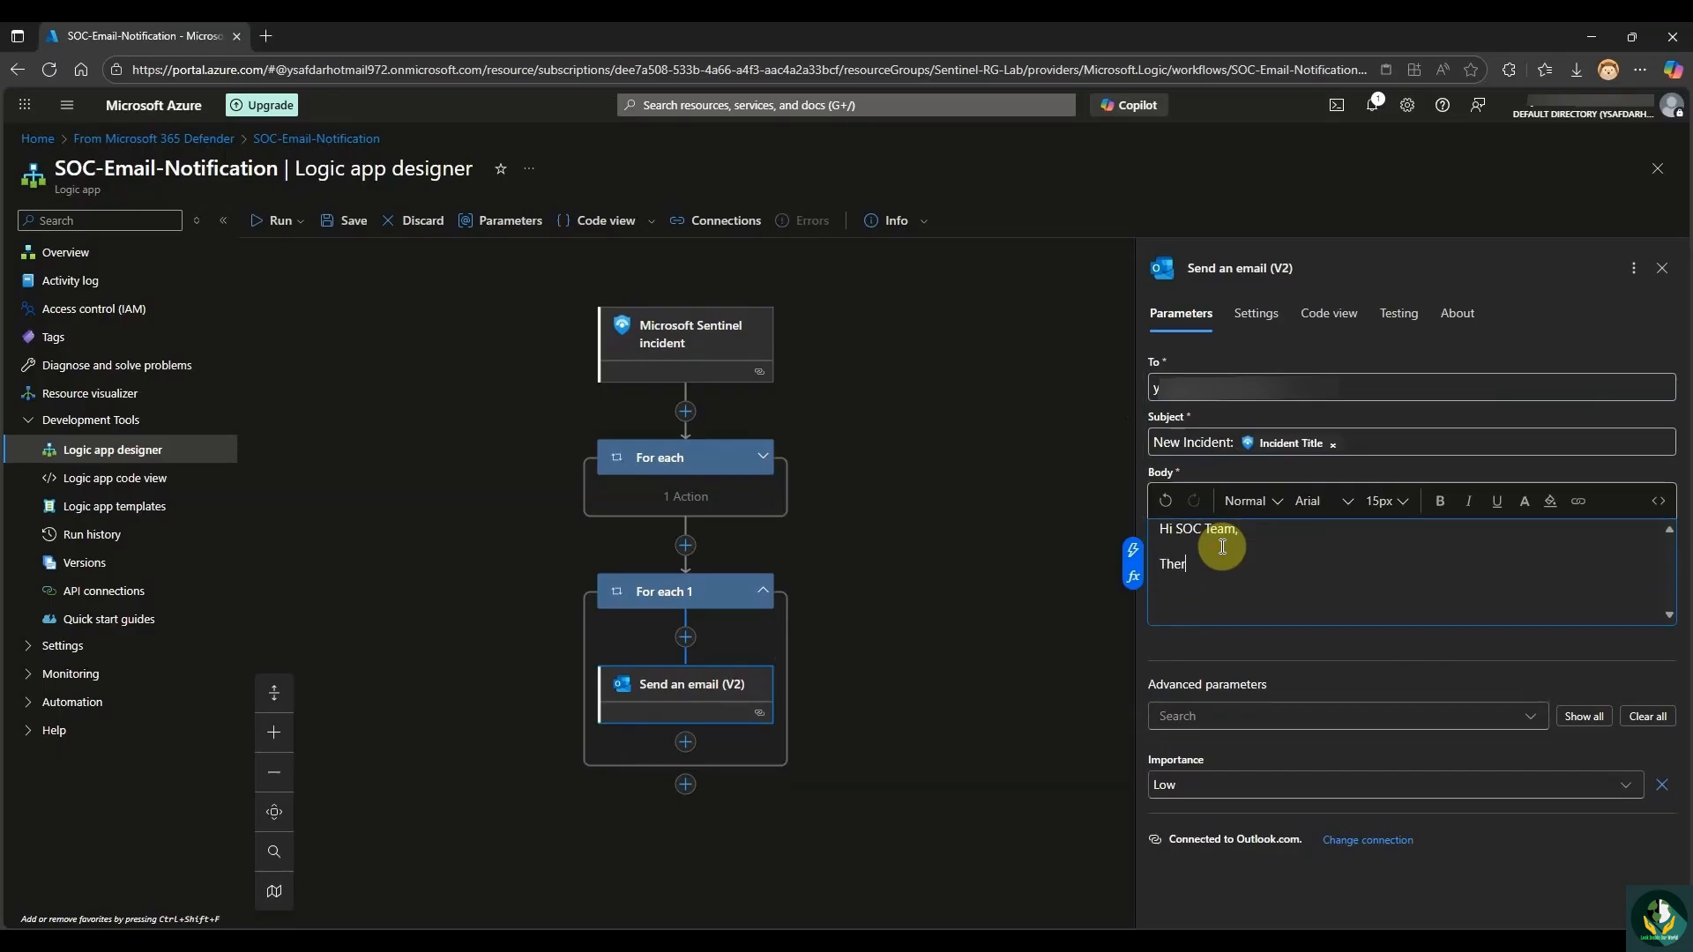
{"action": "key", "text": "BackSpace"}
{"action": "key", "text": "BackSpace"}
{"action": "type", "text": "s an alert for your attention:"}
{"action": "key", "text": "Return"}
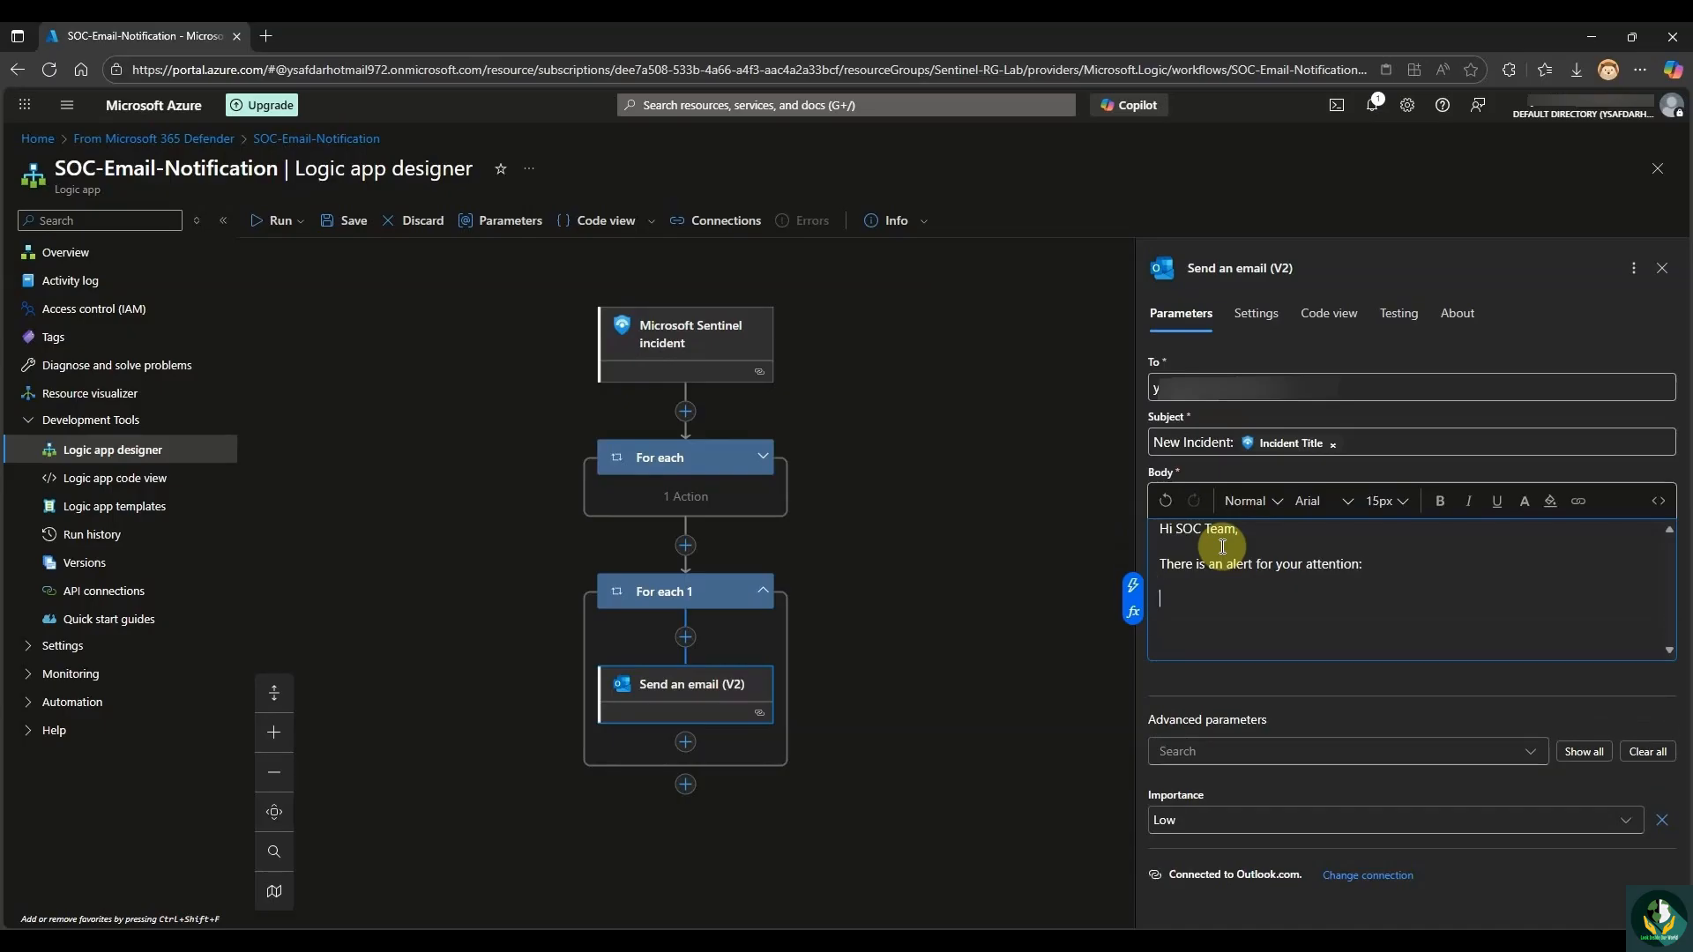
Add an "Alert Description:" line to the email body with the dynamic value Alert Description.
{"action": "type", "text": "Alert Description:"}
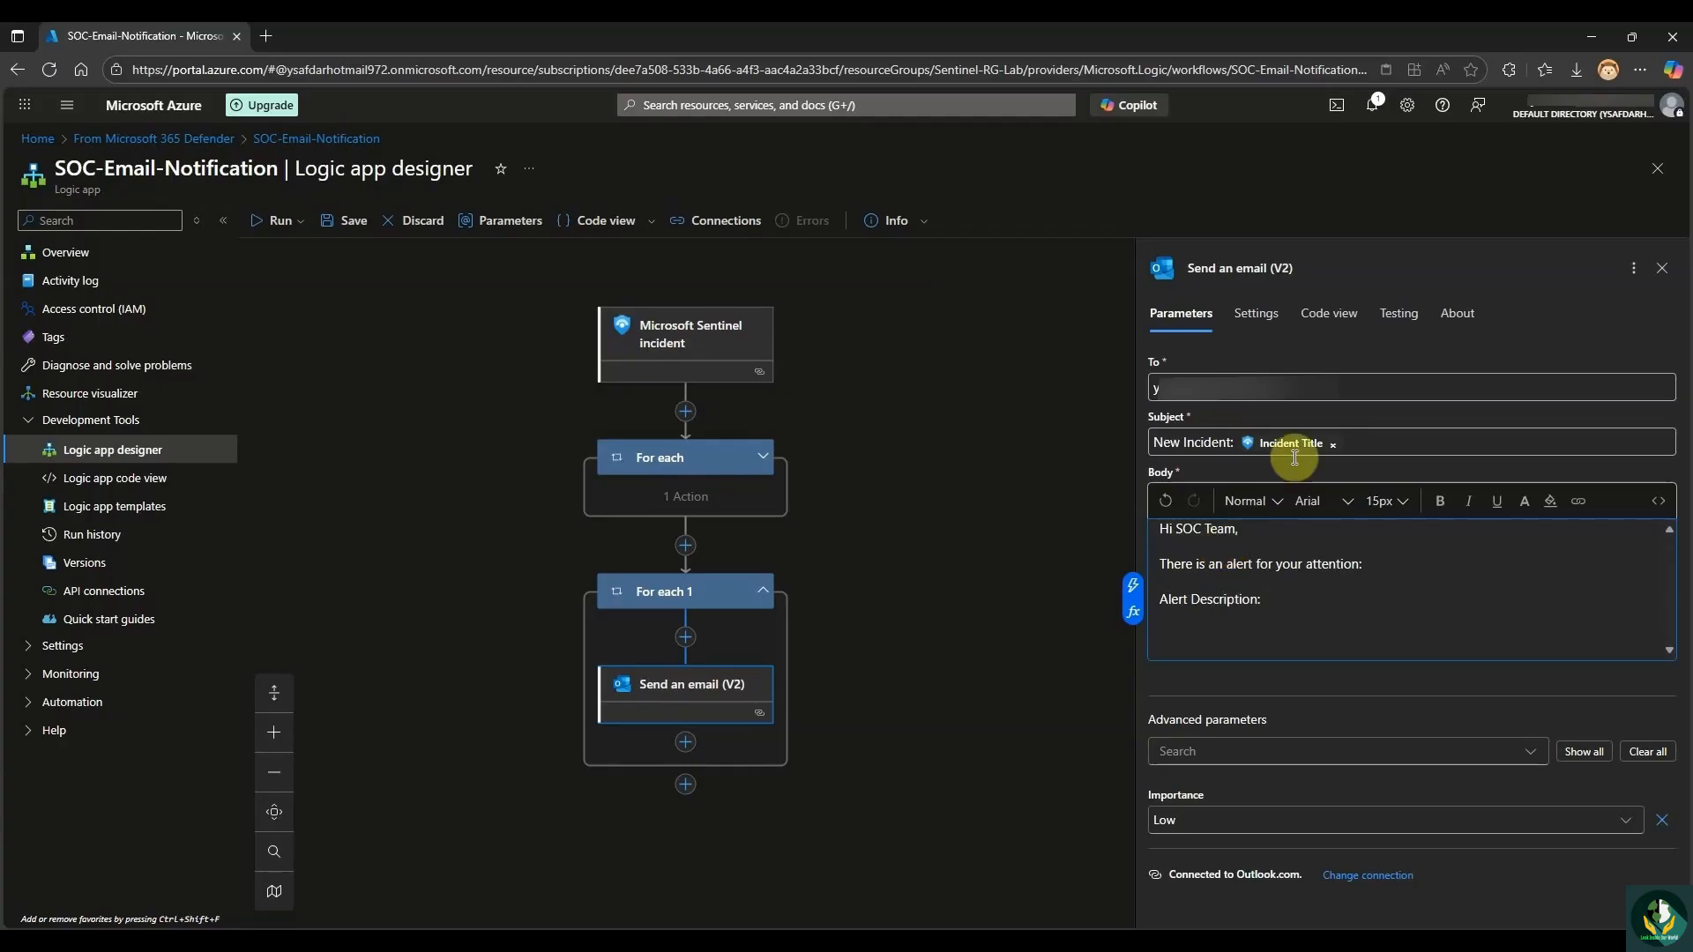
{"action": "left_click", "coordinate": [1133, 585]}
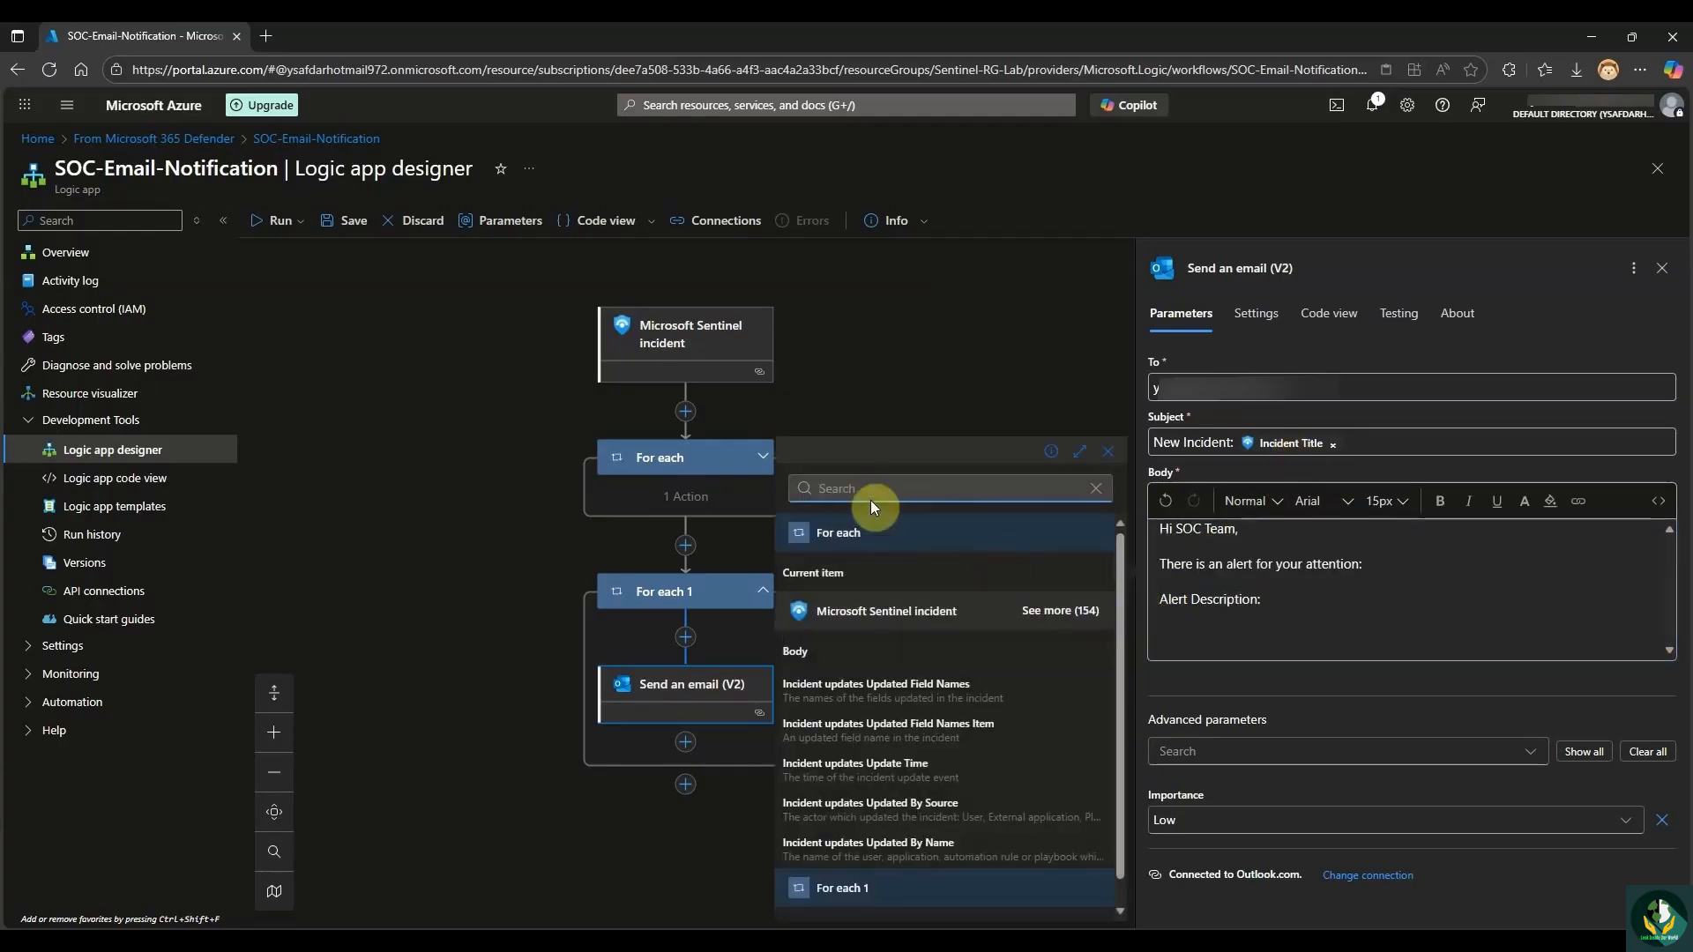
{"action": "type", "text": "alert des"}
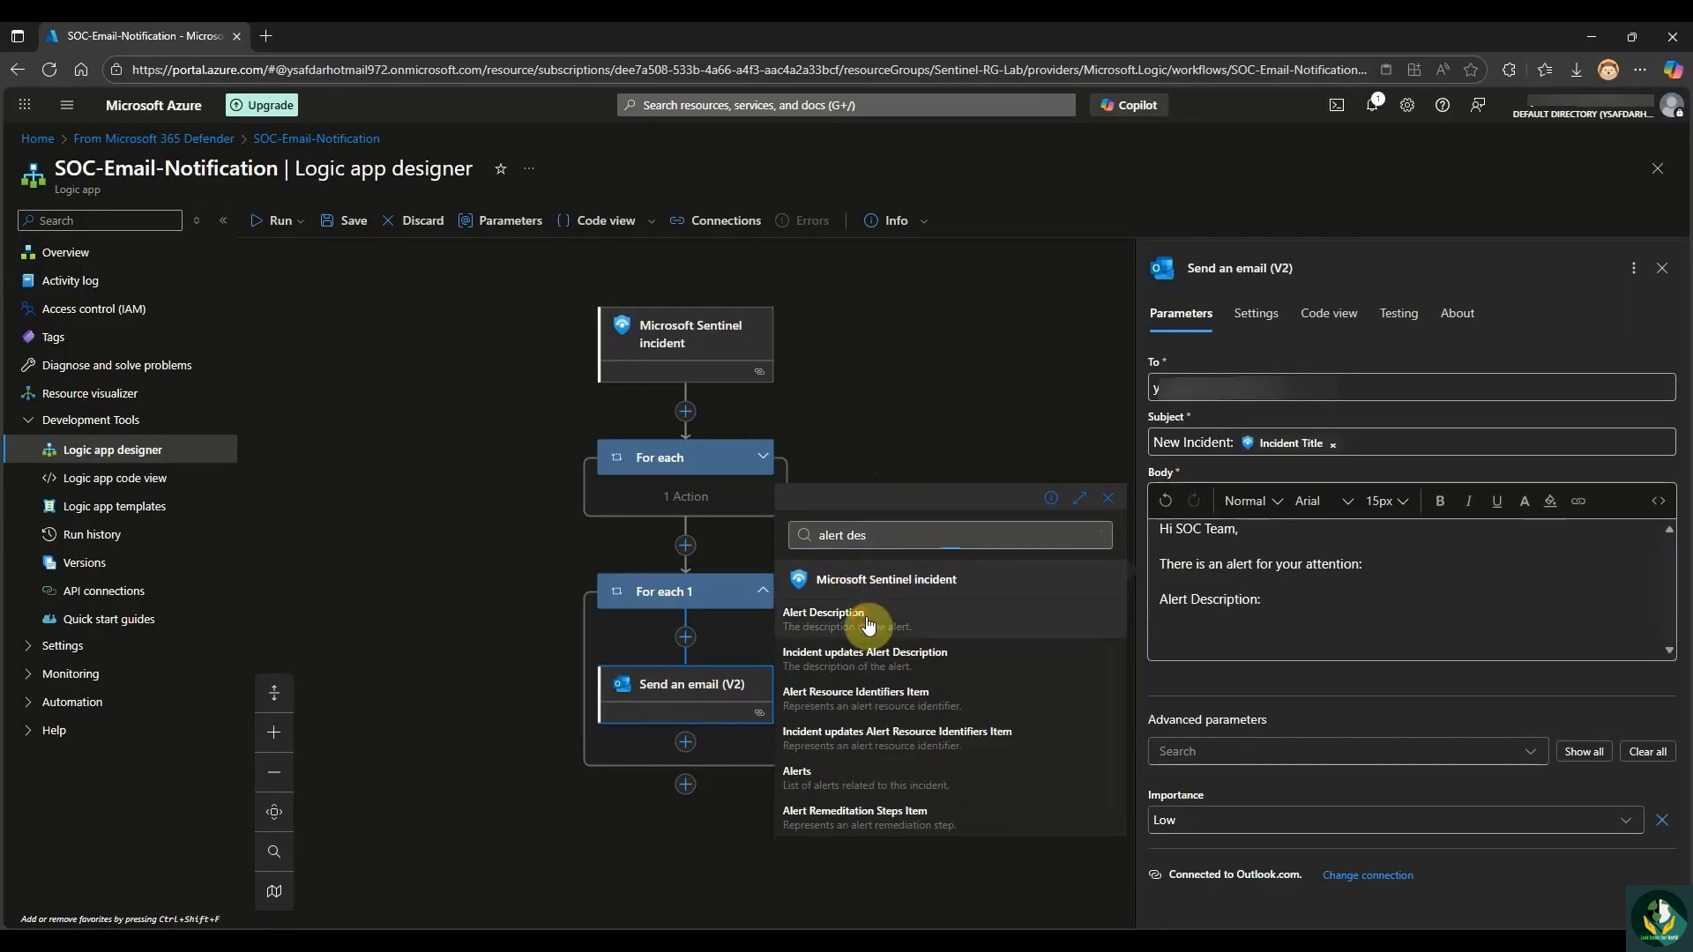
{"action": "left_click", "coordinate": [871, 619]}
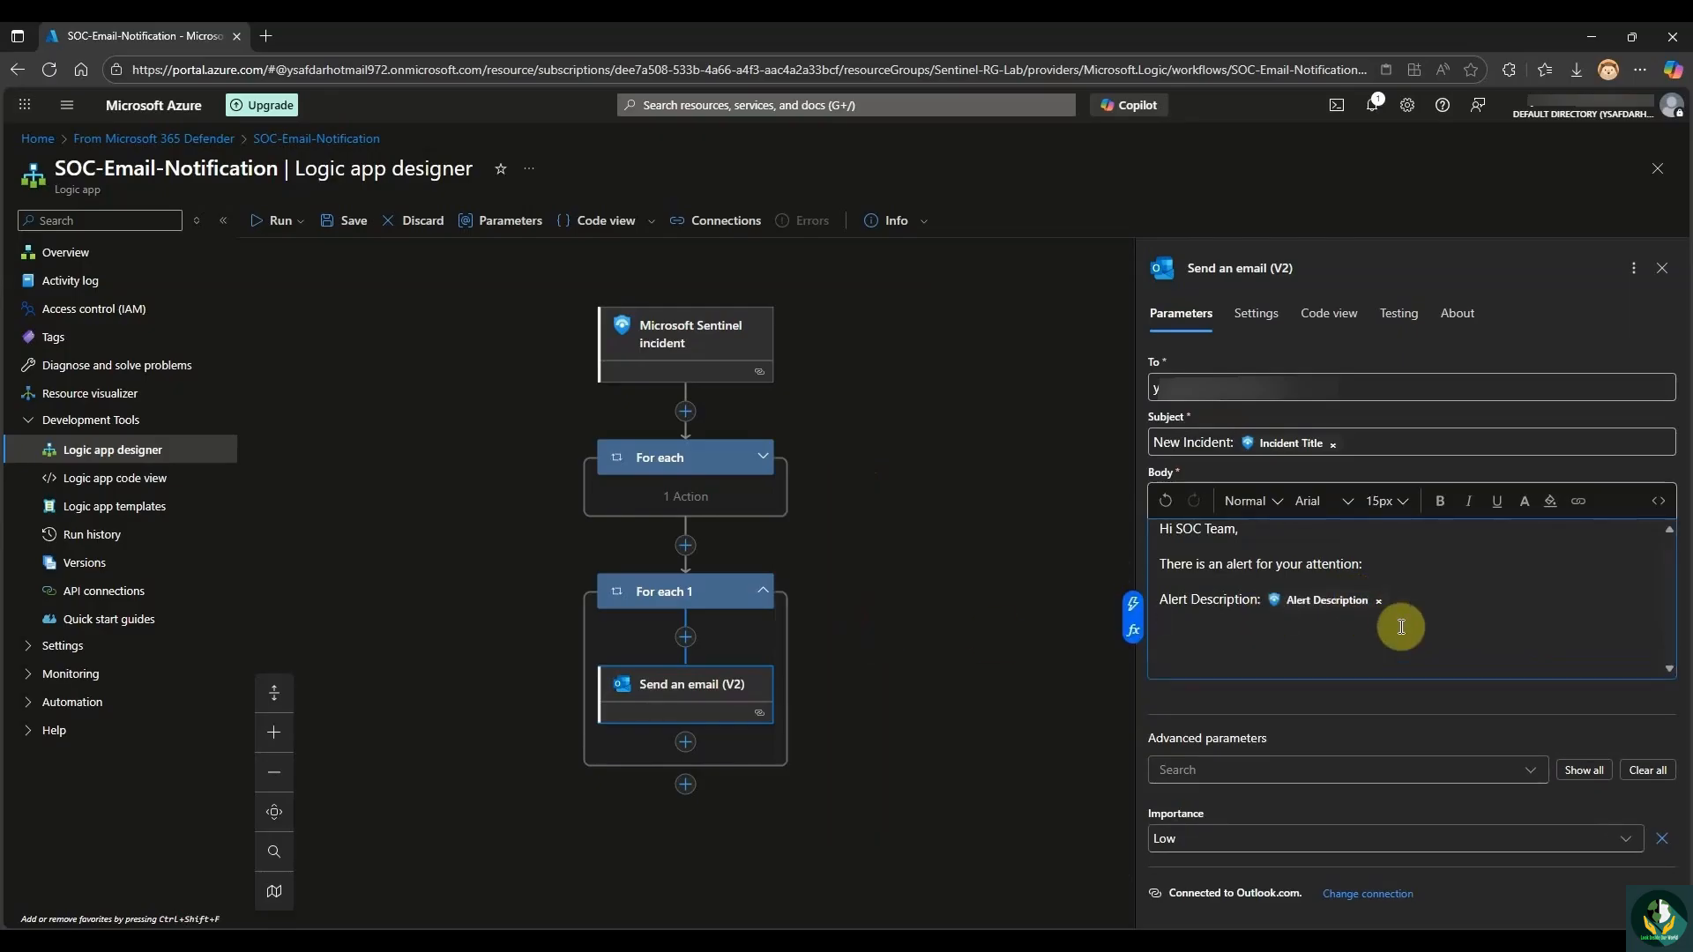
{"action": "key", "text": "Return"}
{"action": "type", "text": "Alert De"}
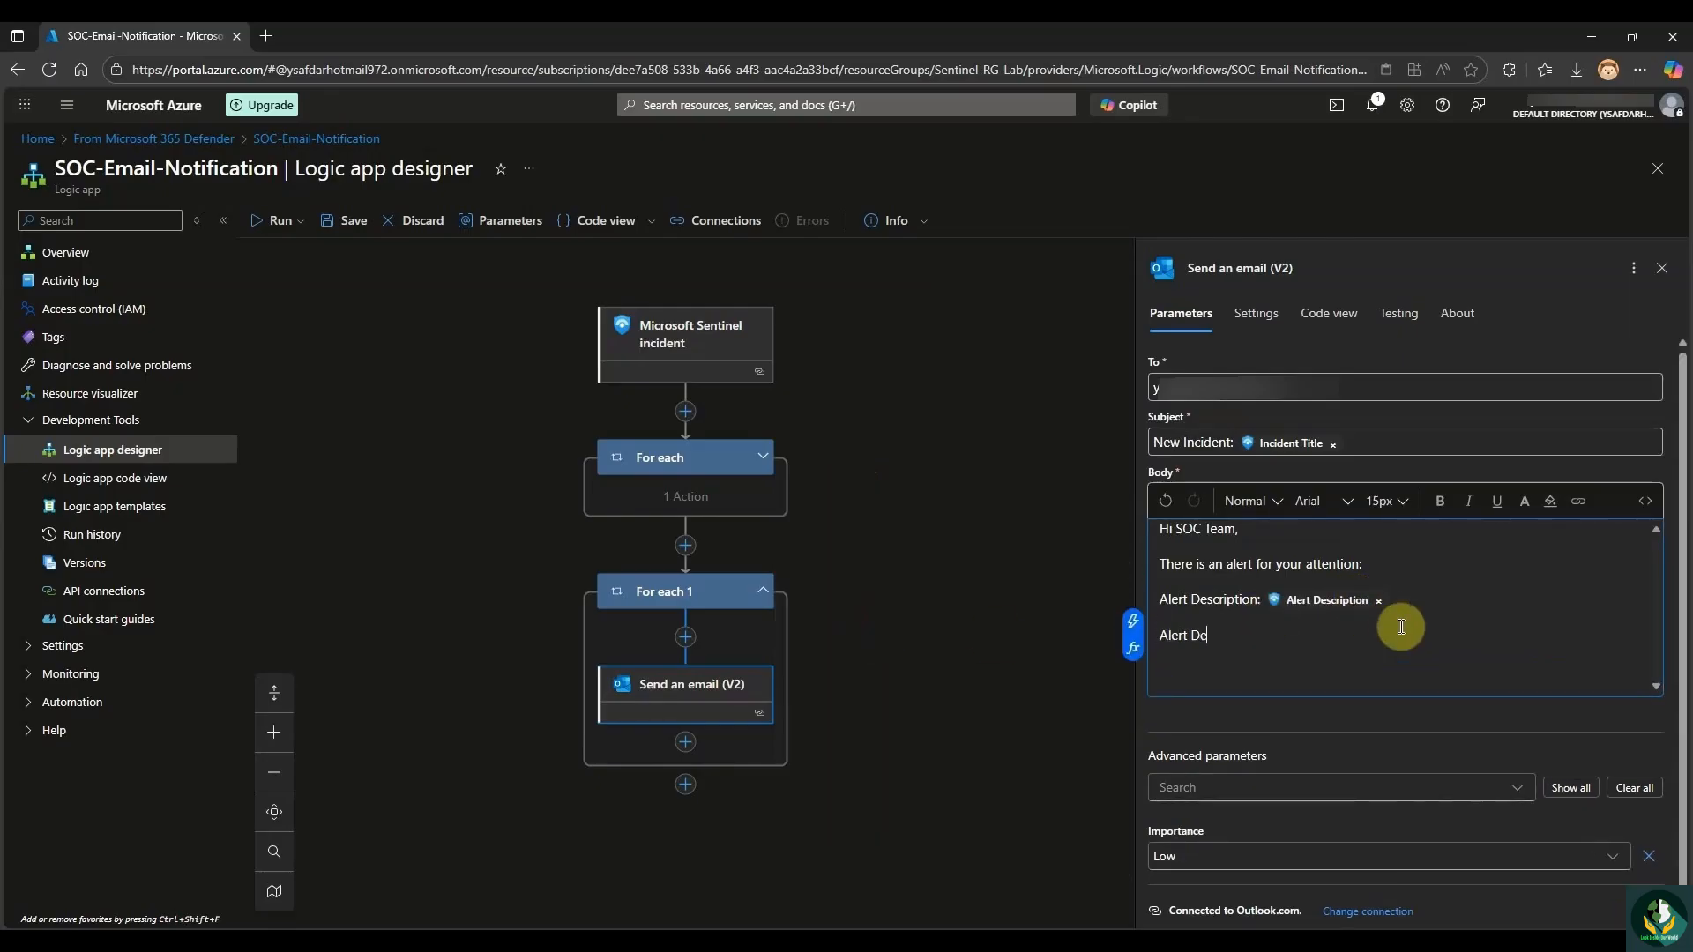
{"action": "type", "text": "scription:"}
{"action": "double_click", "coordinate": [1245, 642]}
{"action": "left_click", "coordinate": [1281, 642]}
{"action": "key", "text": "BackSpace"}
{"action": "key", "text": "BackSpace"}
{"action": "key", "text": "BackSpace"}
{"action": "key", "text": "BackSpace"}
{"action": "key", "text": "BackSpace"}
{"action": "key", "text": "BackSpace"}
{"action": "key", "text": "BackSpace"}
{"action": "key", "text": "BackSpace"}
{"action": "key", "text": "BackSpace"}
{"action": "key", "text": "BackSpace"}
{"action": "key", "text": "BackSpace"}
{"action": "key", "text": "BackSpace"}
{"action": "key", "text": "BackSpace"}
{"action": "key", "text": "BackSpace"}
{"action": "key", "text": "BackSpace"}
{"action": "key", "text": "BackSpace"}
{"action": "key", "text": "BackSpace"}
{"action": "key", "text": "BackSpace"}
Add an "Alert Severity:" line to the email body with the dynamic value Alert Severity.
{"action": "type", "text": "Ae"}
{"action": "key", "text": "BackSpace"}
{"action": "type", "text": "lert Severity:"}
{"action": "left_click", "coordinate": [1133, 622]}
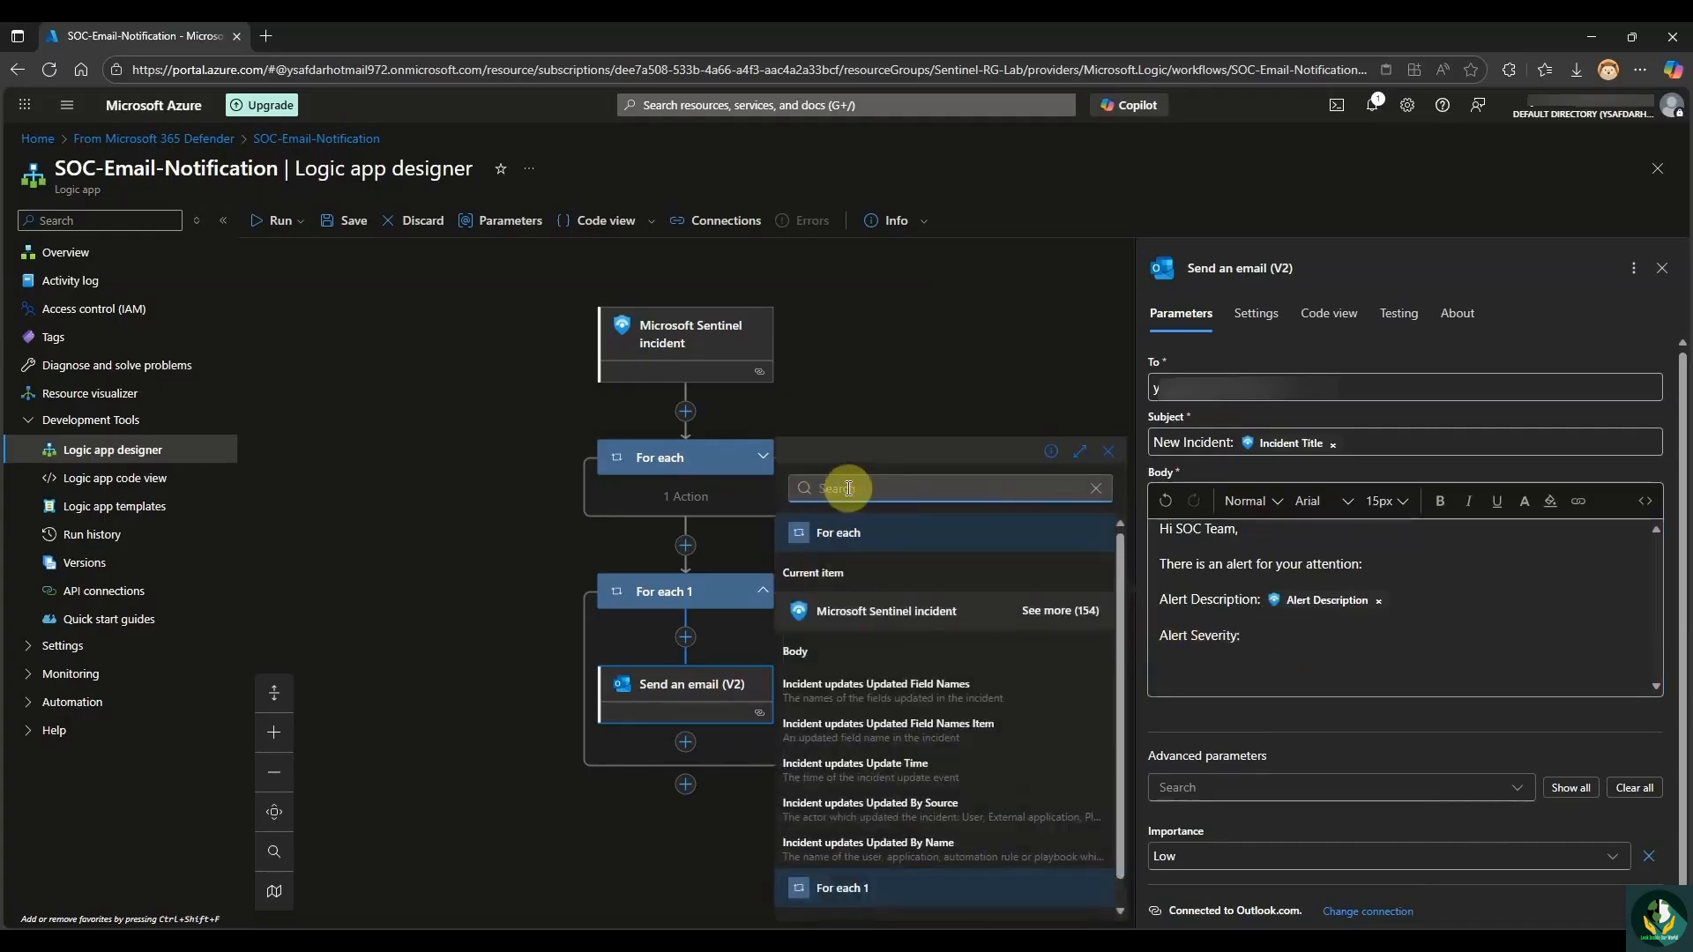
{"action": "type", "text": "Sev"}
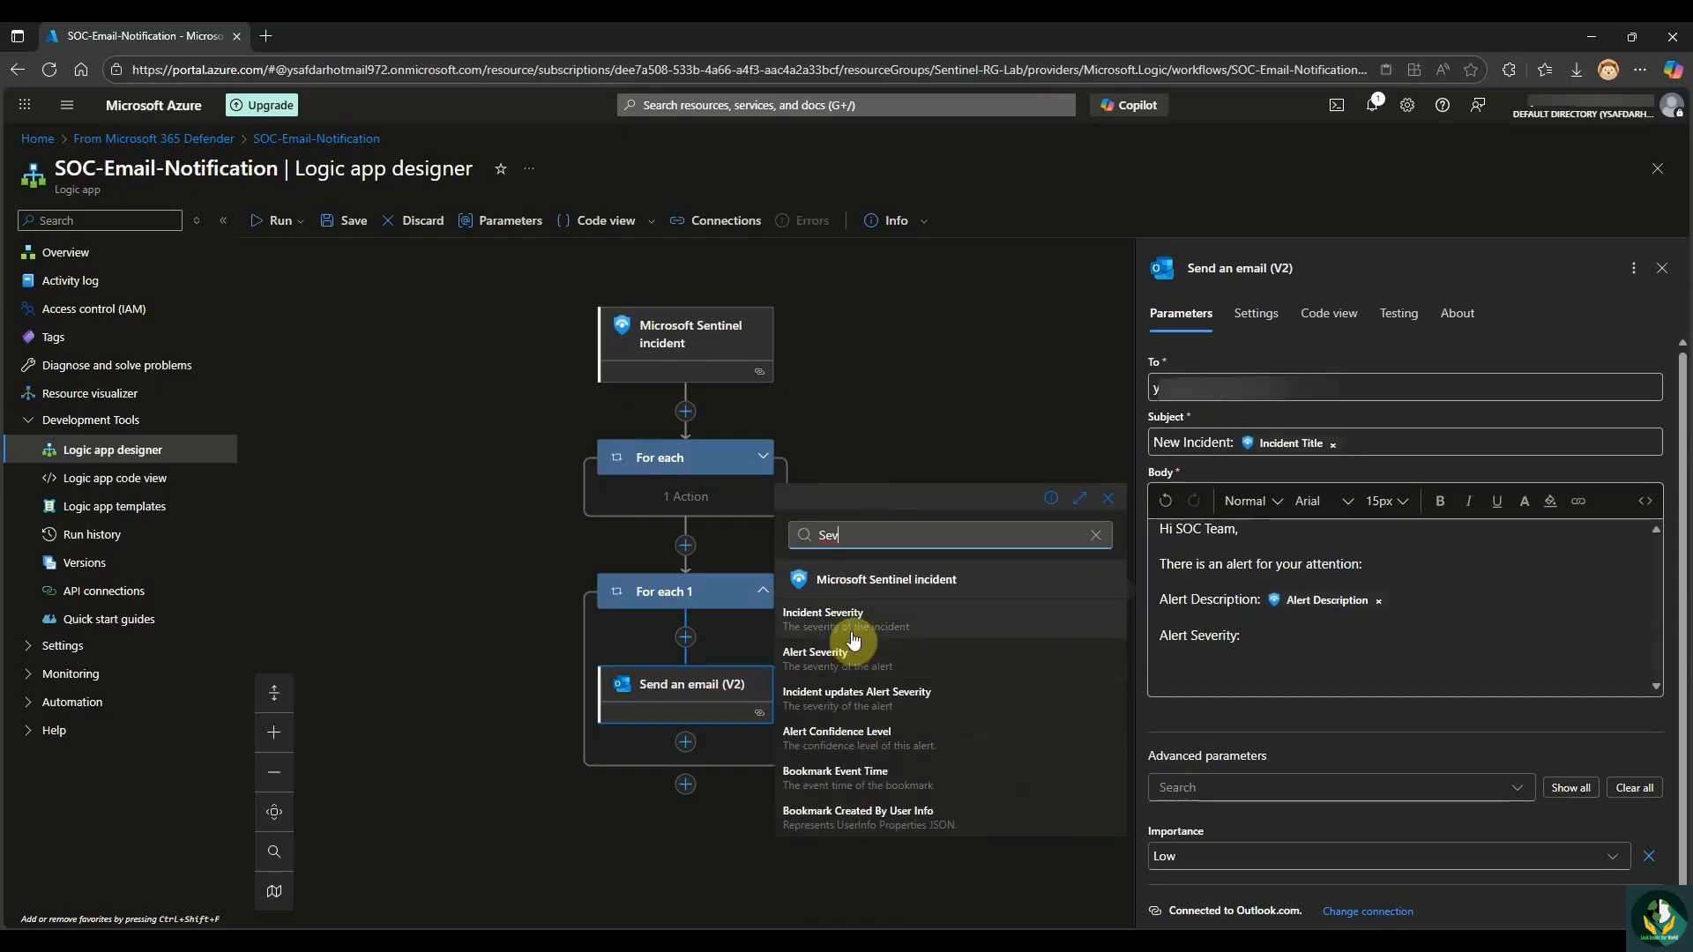
{"action": "left_click", "coordinate": [866, 659]}
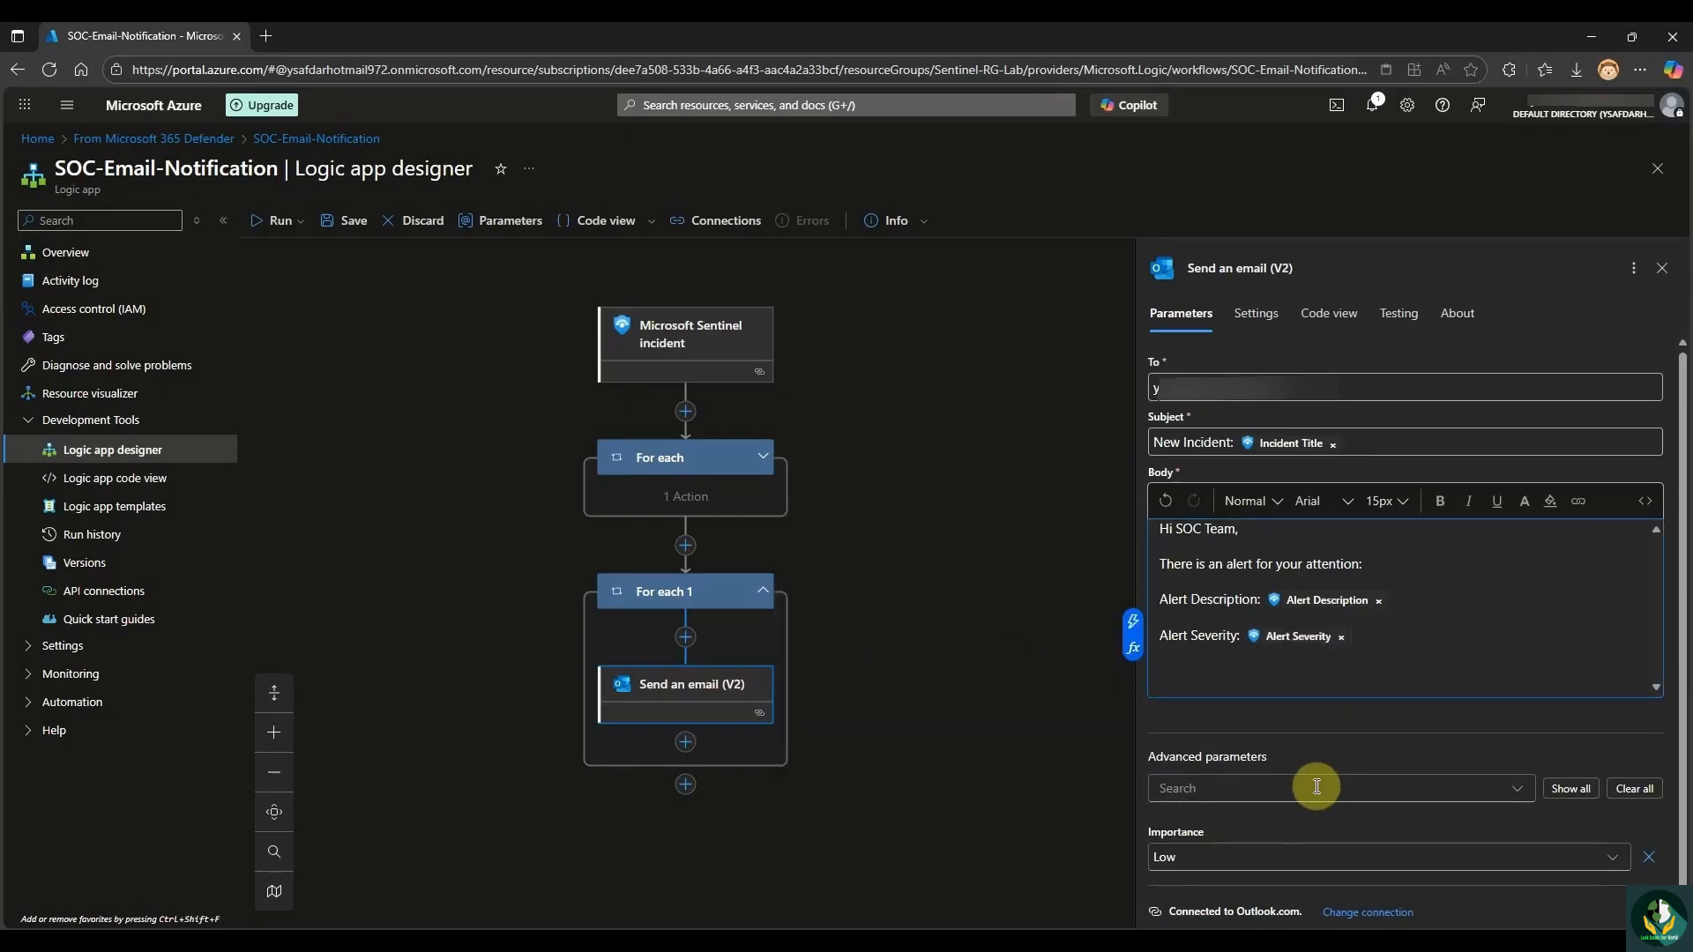
Set the email's importance to High and save the logic app.
{"action": "left_click", "coordinate": [1359, 668]}
{"action": "left_click", "coordinate": [1267, 853]}
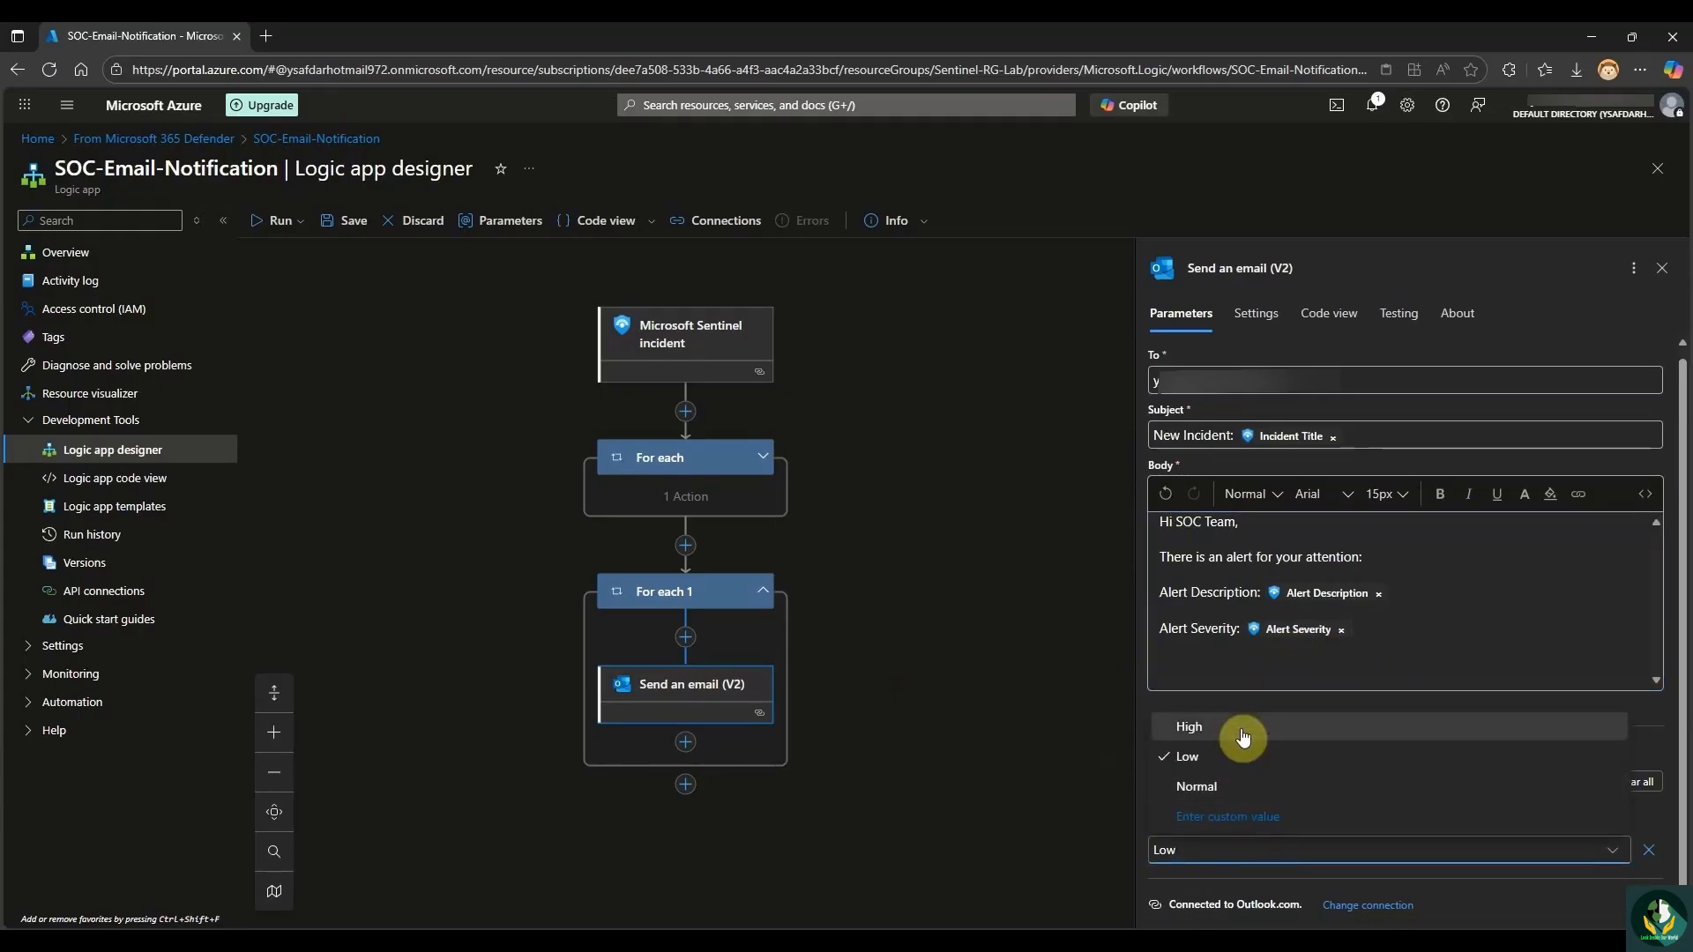
{"action": "left_click", "coordinate": [1235, 728]}
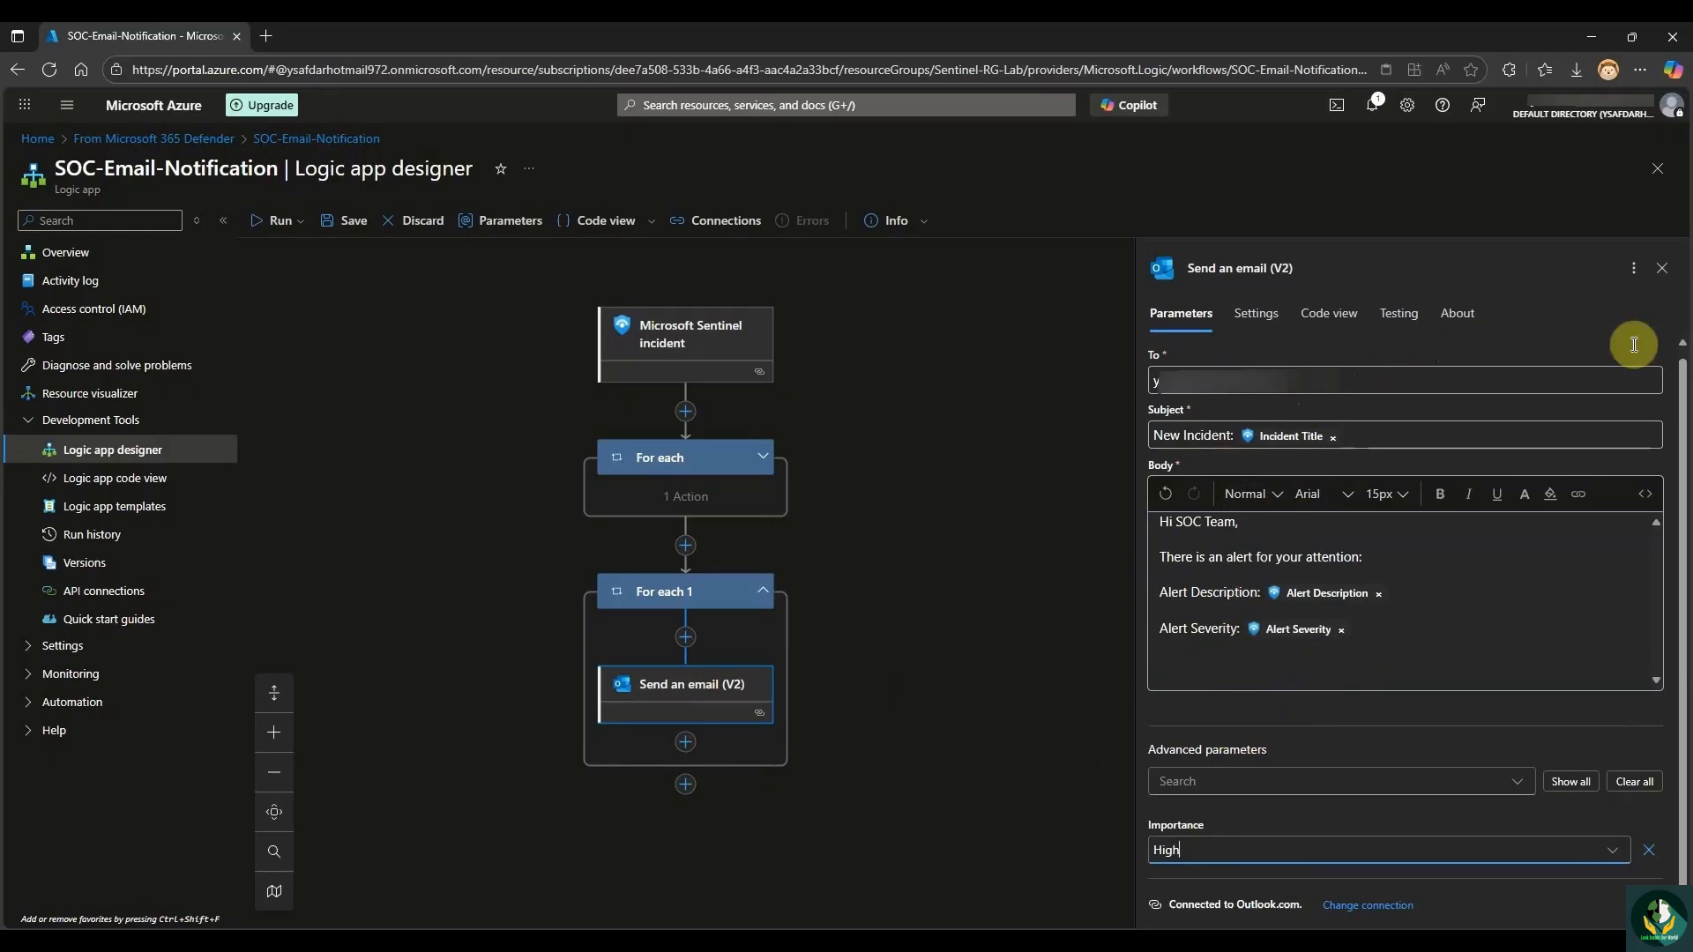
{"action": "left_click", "coordinate": [1663, 280]}
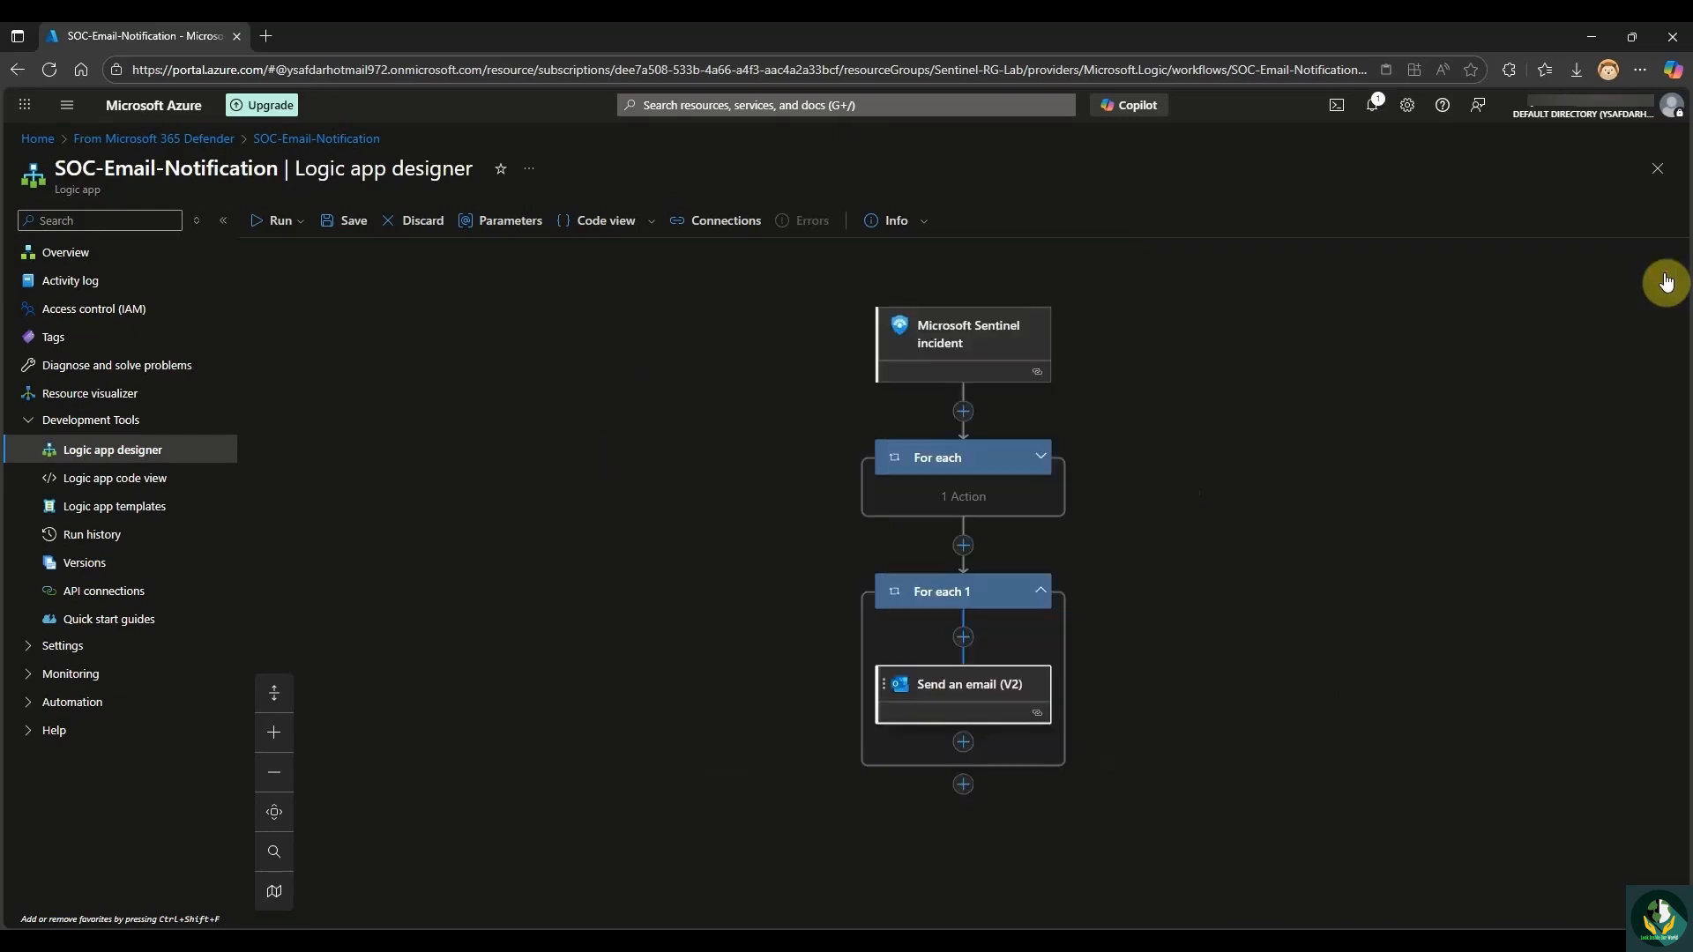
{"action": "left_click", "coordinate": [355, 225]}
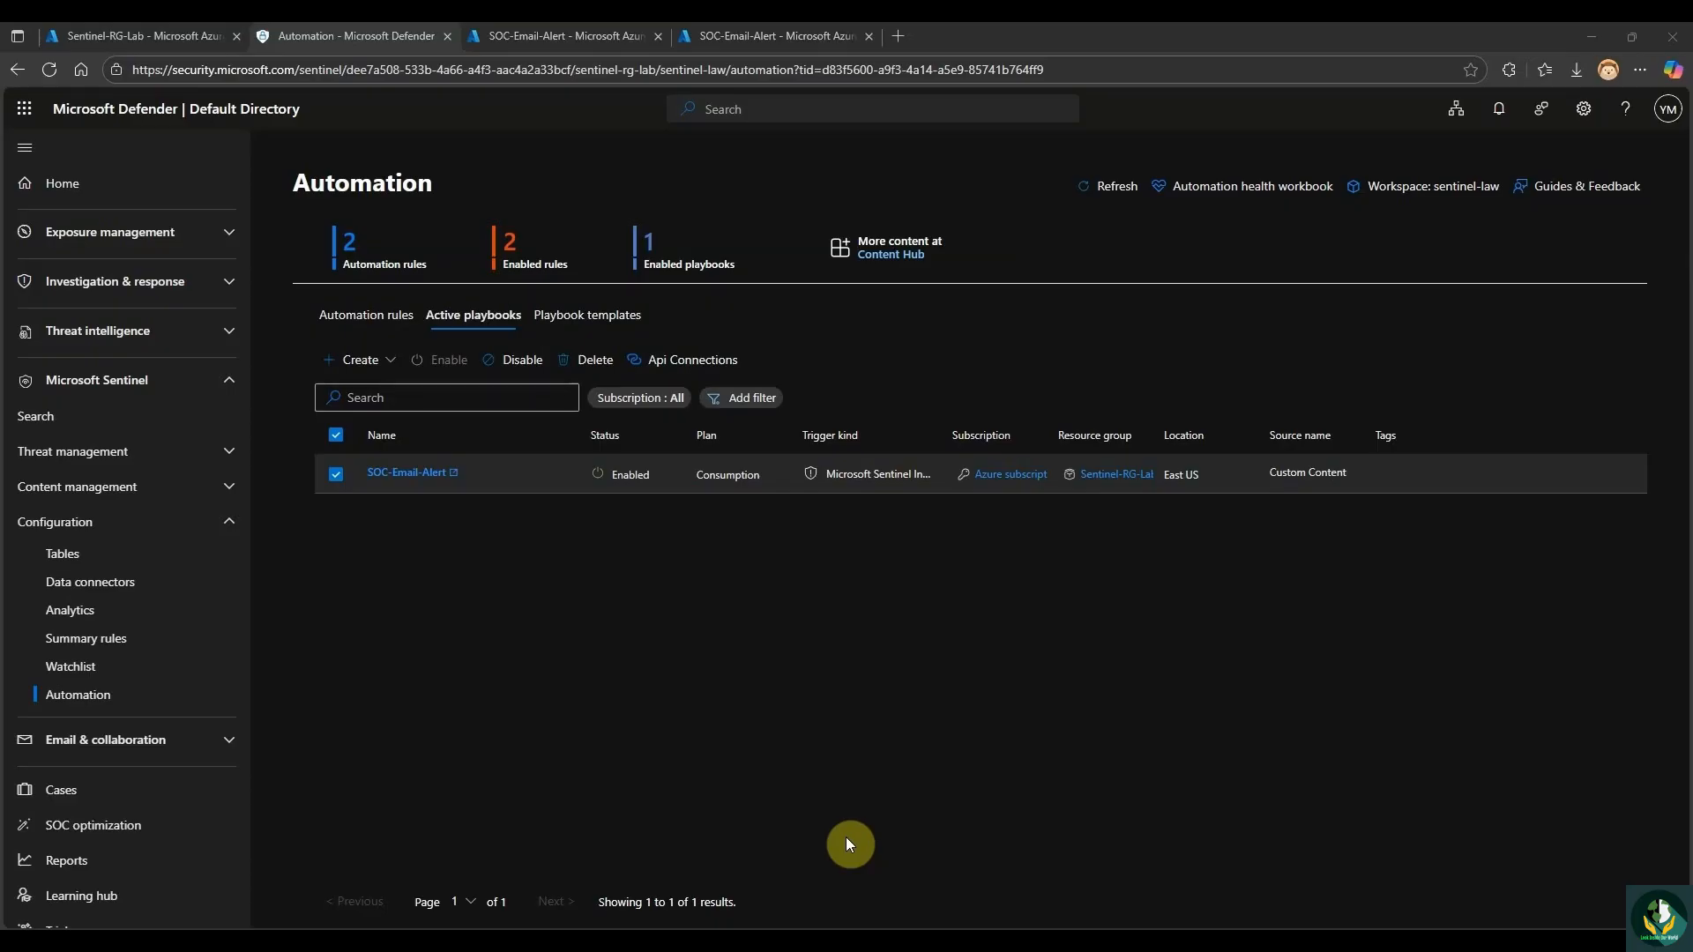
Open the Failed_RDP_Logins analytics rule for editing in Microsoft Defender.
{"action": "scroll", "coordinate": [855, 826], "scroll_direction": "down", "scroll_amount": 1}
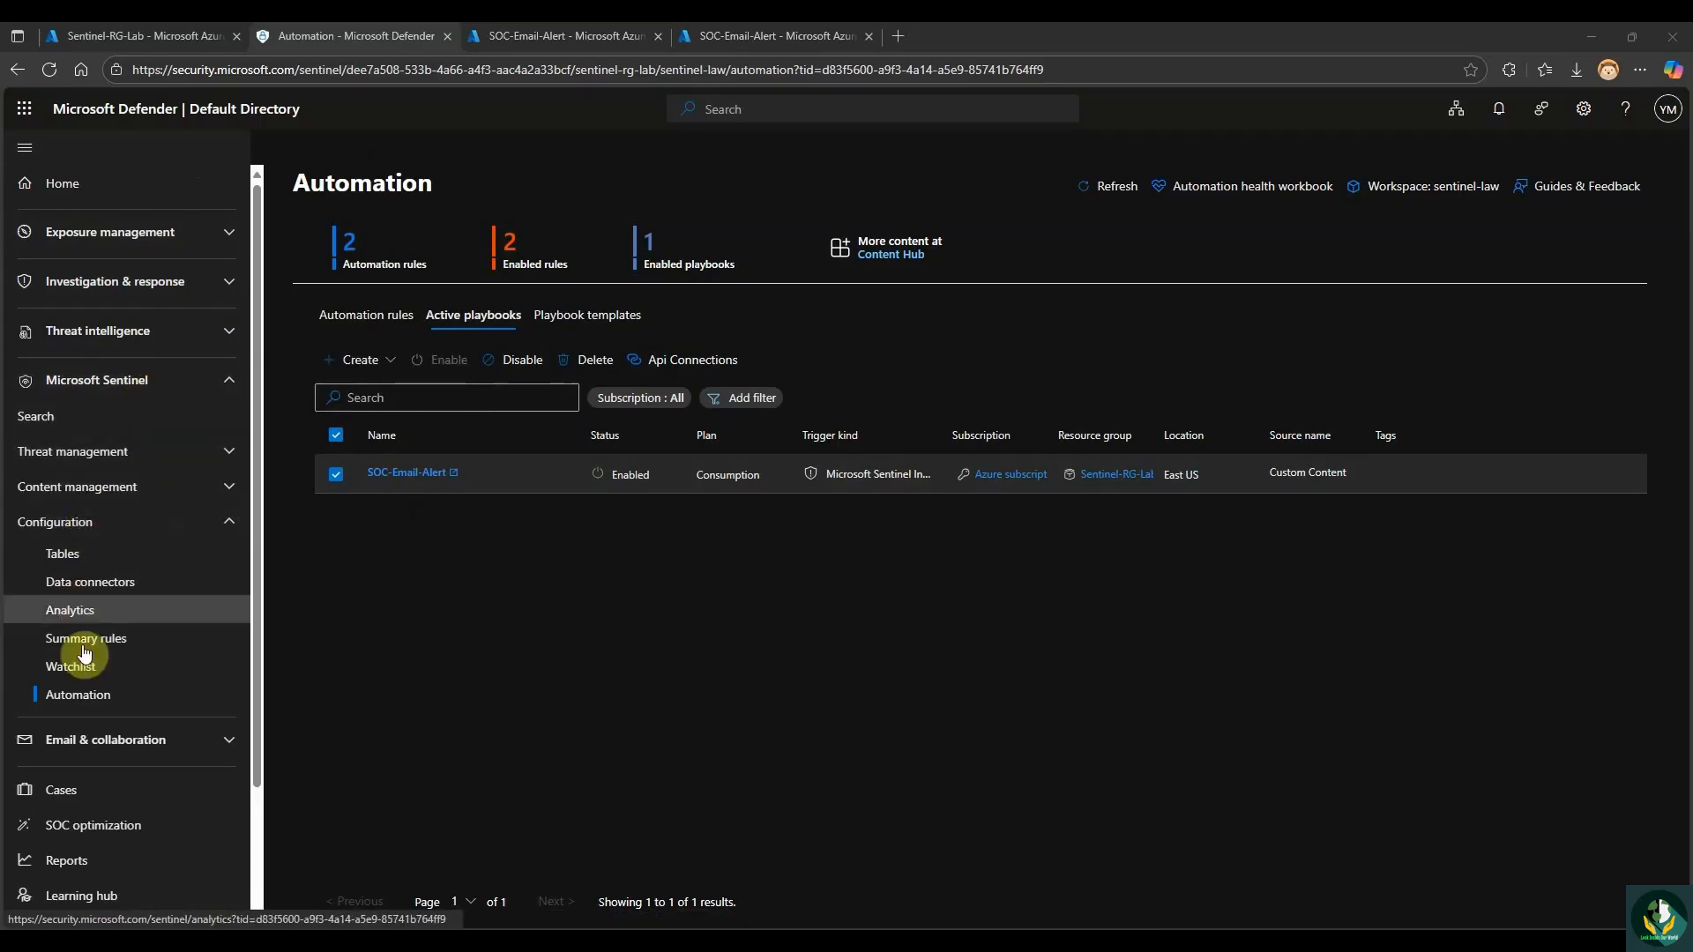
{"action": "left_click", "coordinate": [99, 620]}
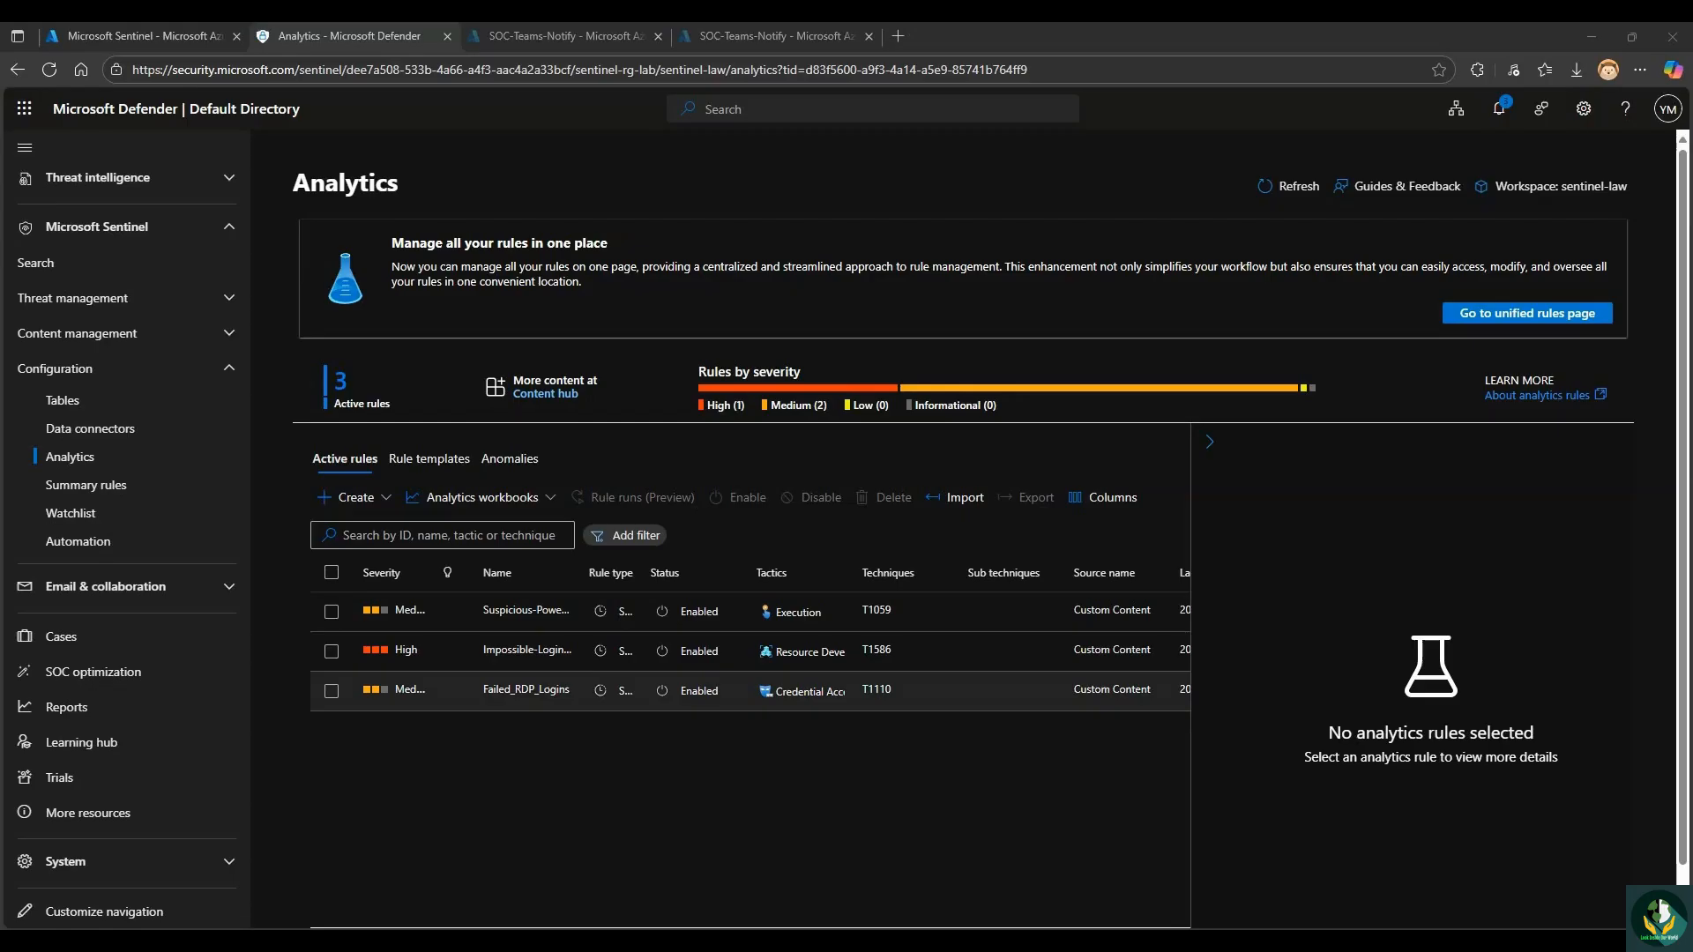
{"action": "left_click", "coordinate": [527, 690]}
{"action": "scroll", "coordinate": [1424, 705], "scroll_direction": "down", "scroll_amount": 4}
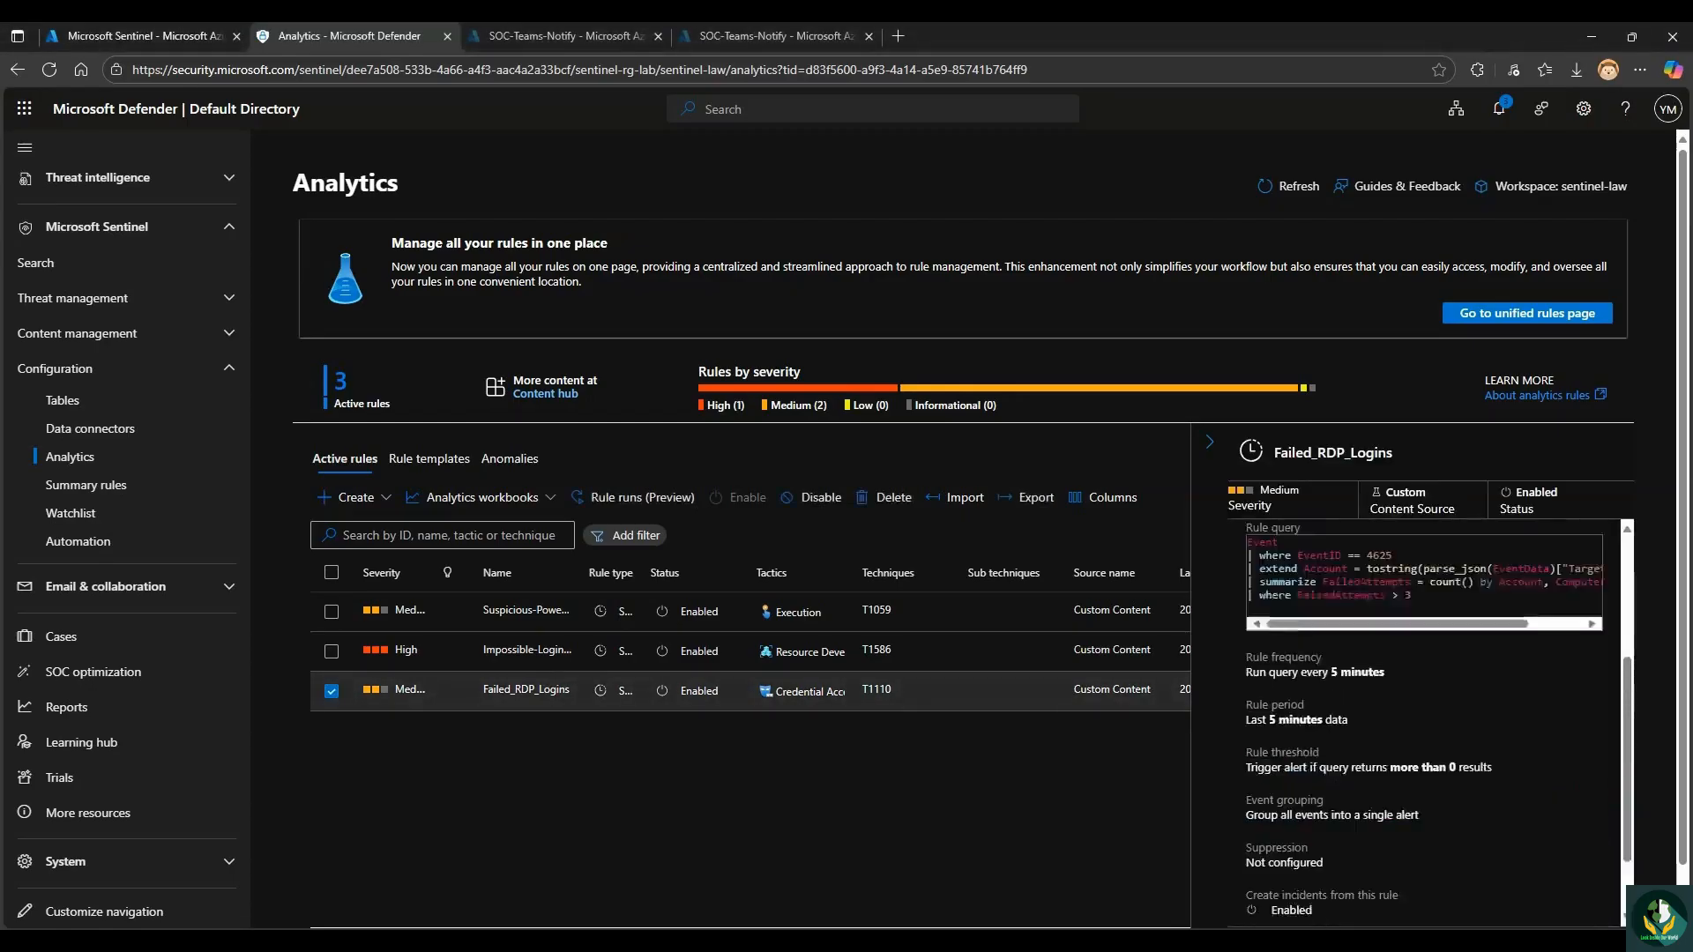
{"action": "scroll", "coordinate": [1423, 705], "scroll_direction": "down", "scroll_amount": 2}
{"action": "left_click", "coordinate": [1281, 903]}
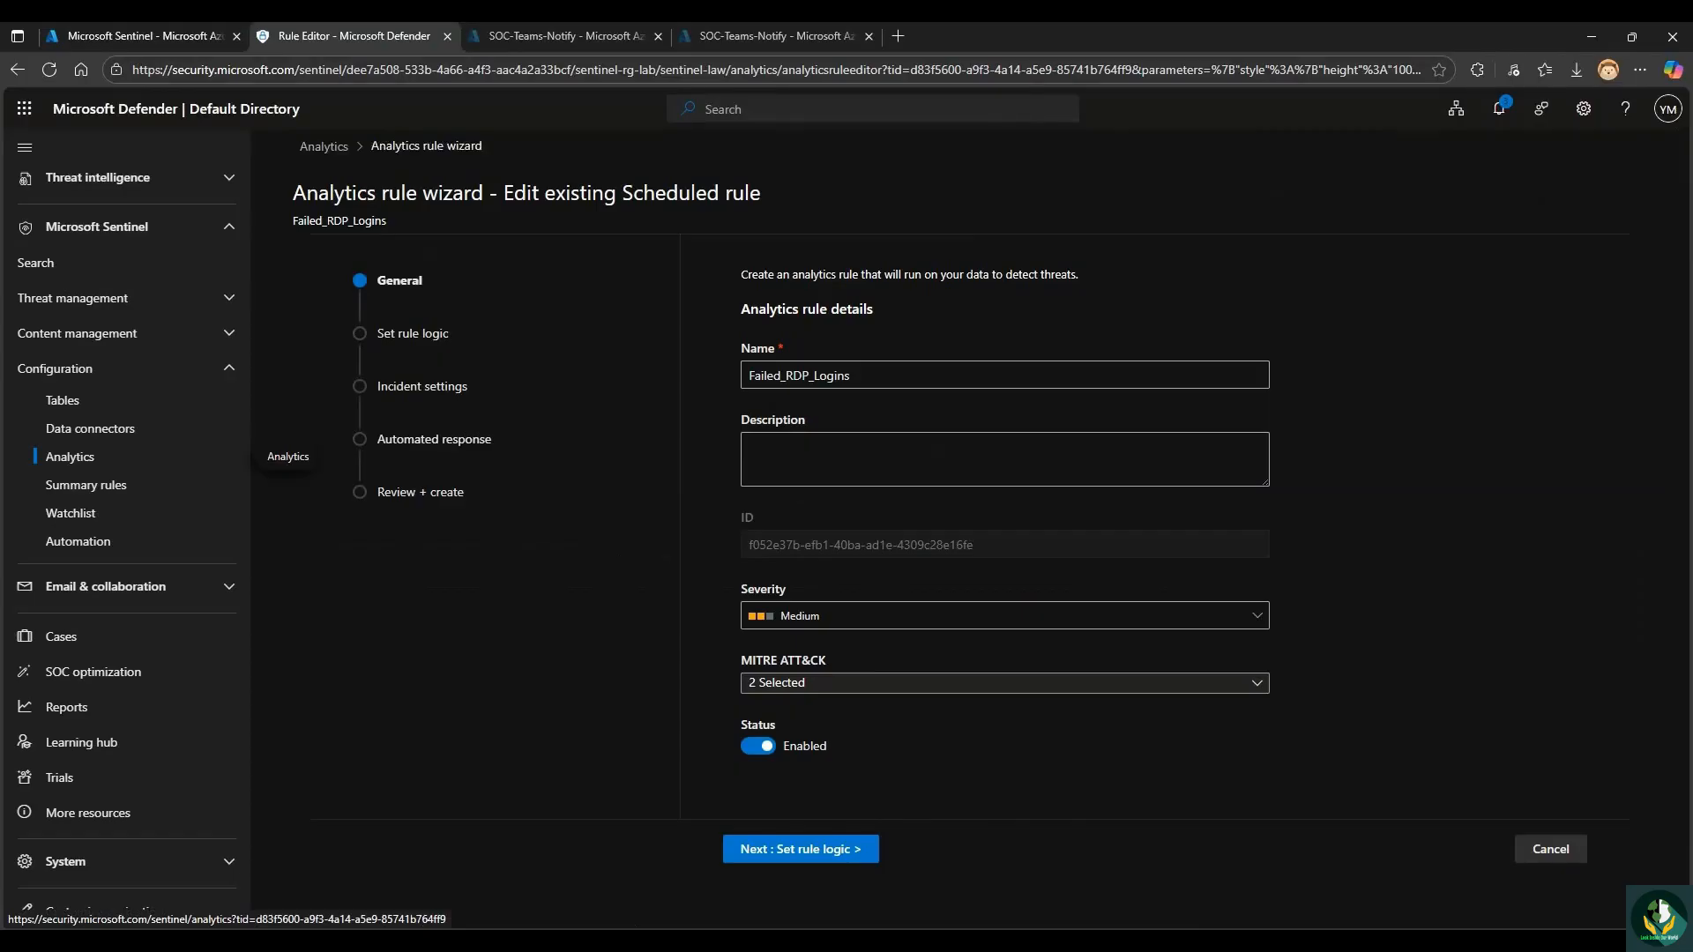
Start an automation rule in the analytics rule's automated response, named "Email notification to SOC Team" and triggered when an incident is created.
{"action": "left_click", "coordinate": [434, 439]}
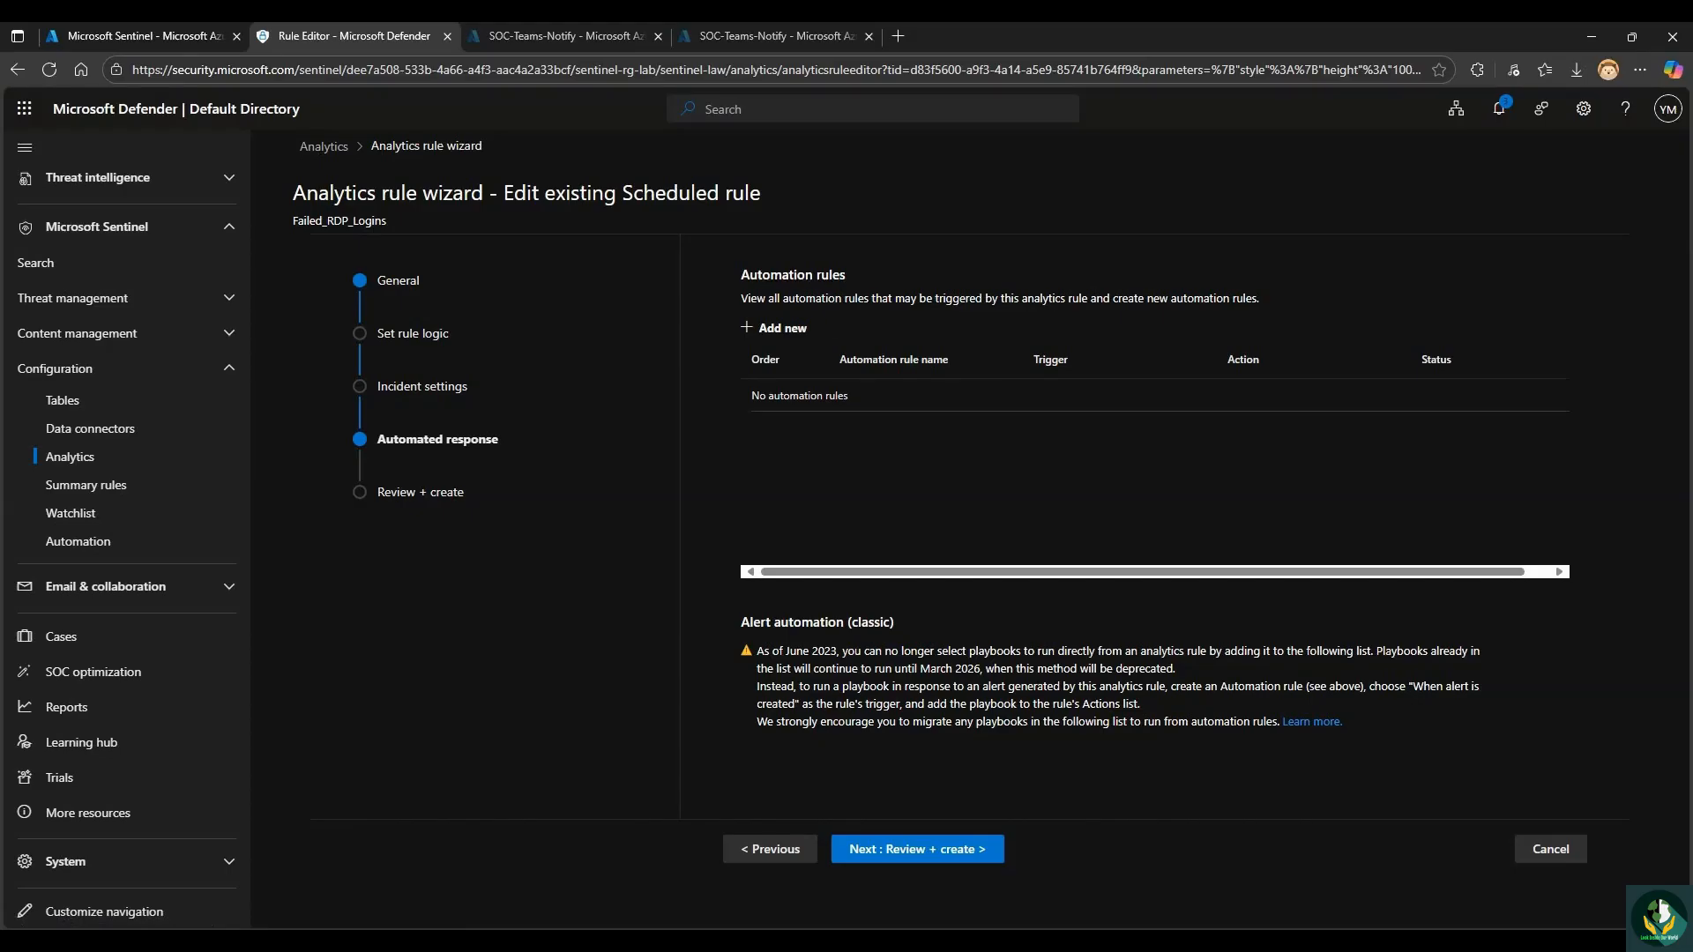
{"action": "left_click", "coordinate": [781, 328]}
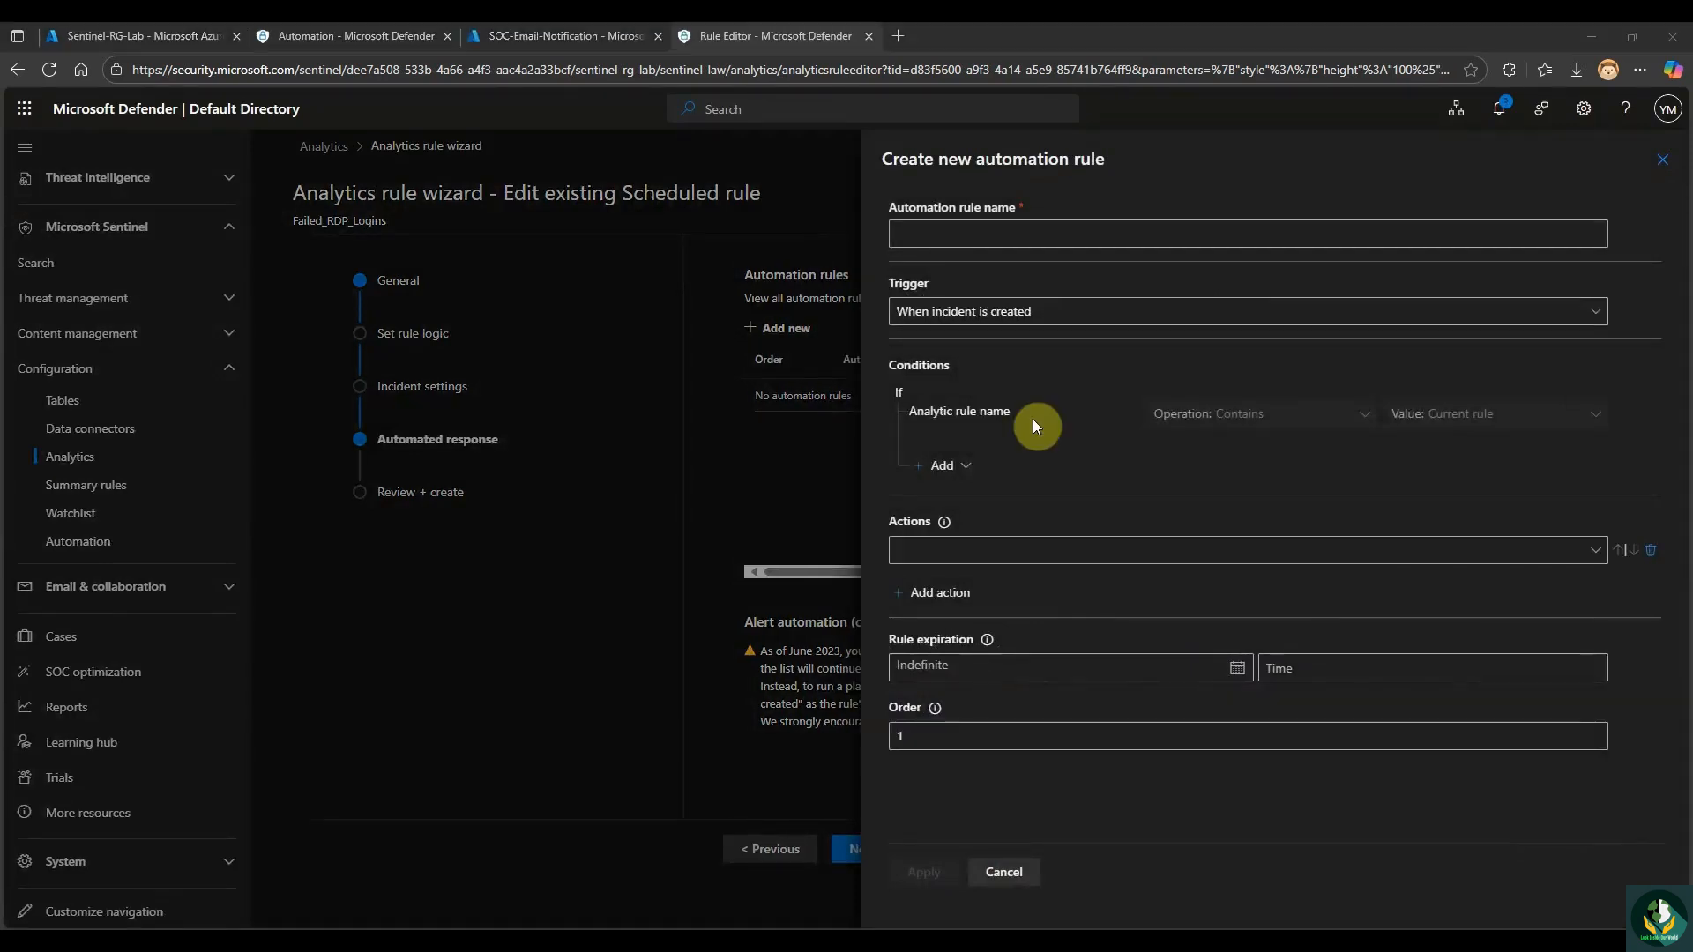
{"action": "left_click", "coordinate": [952, 238]}
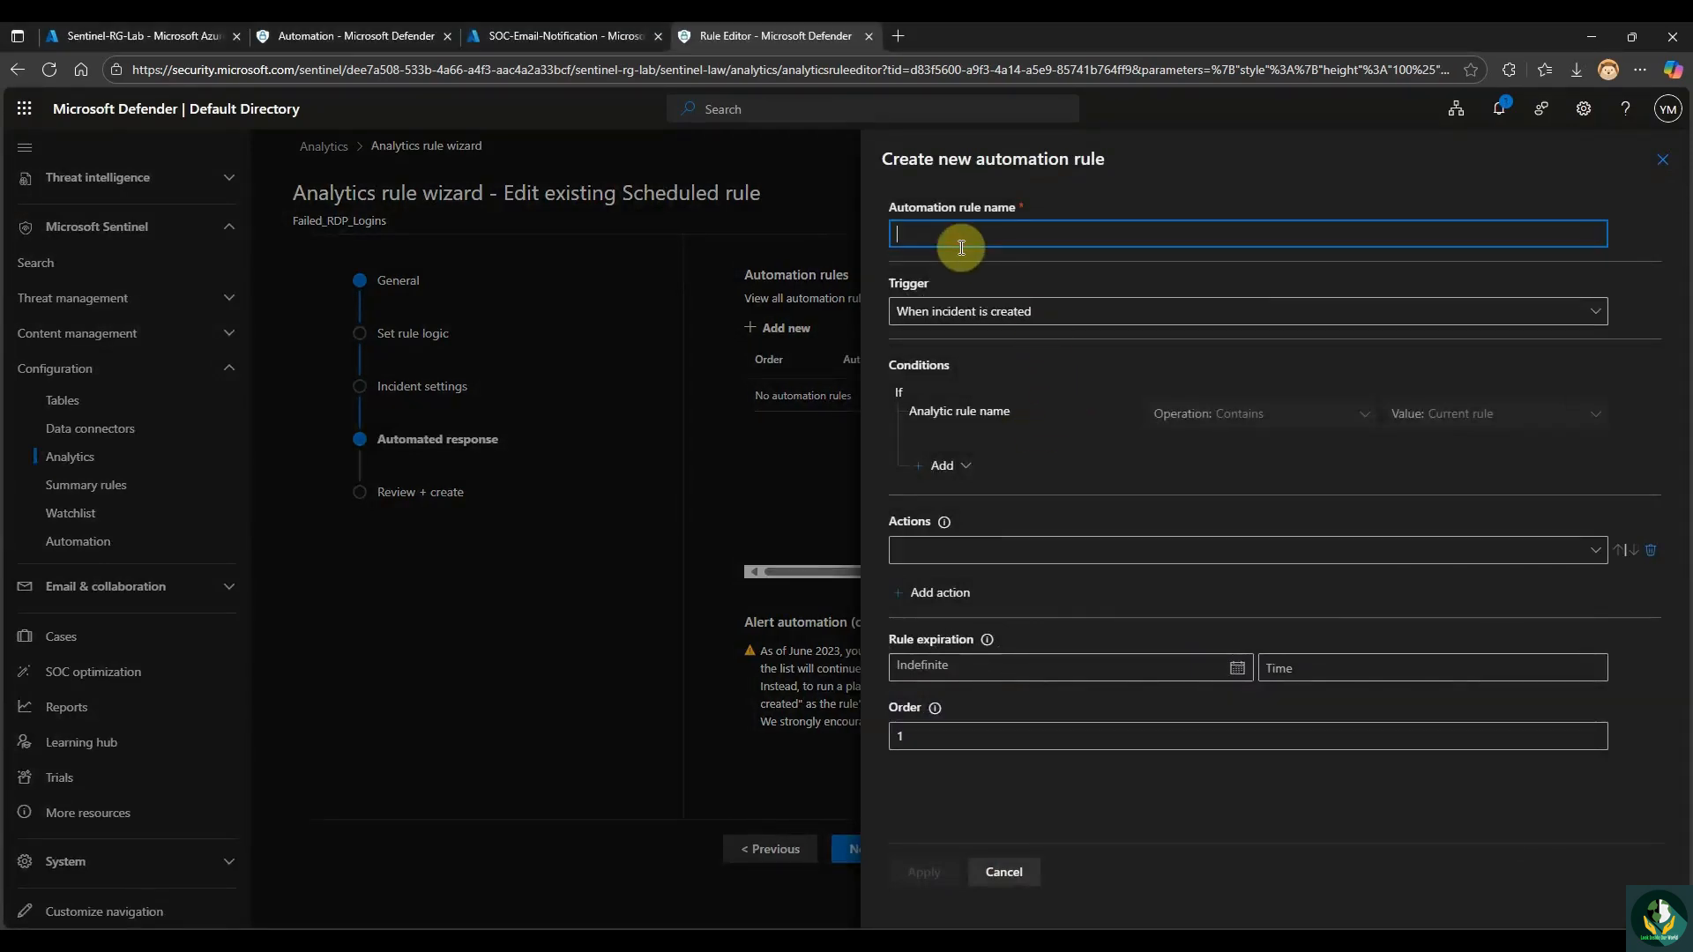
{"action": "type", "text": "Email"}
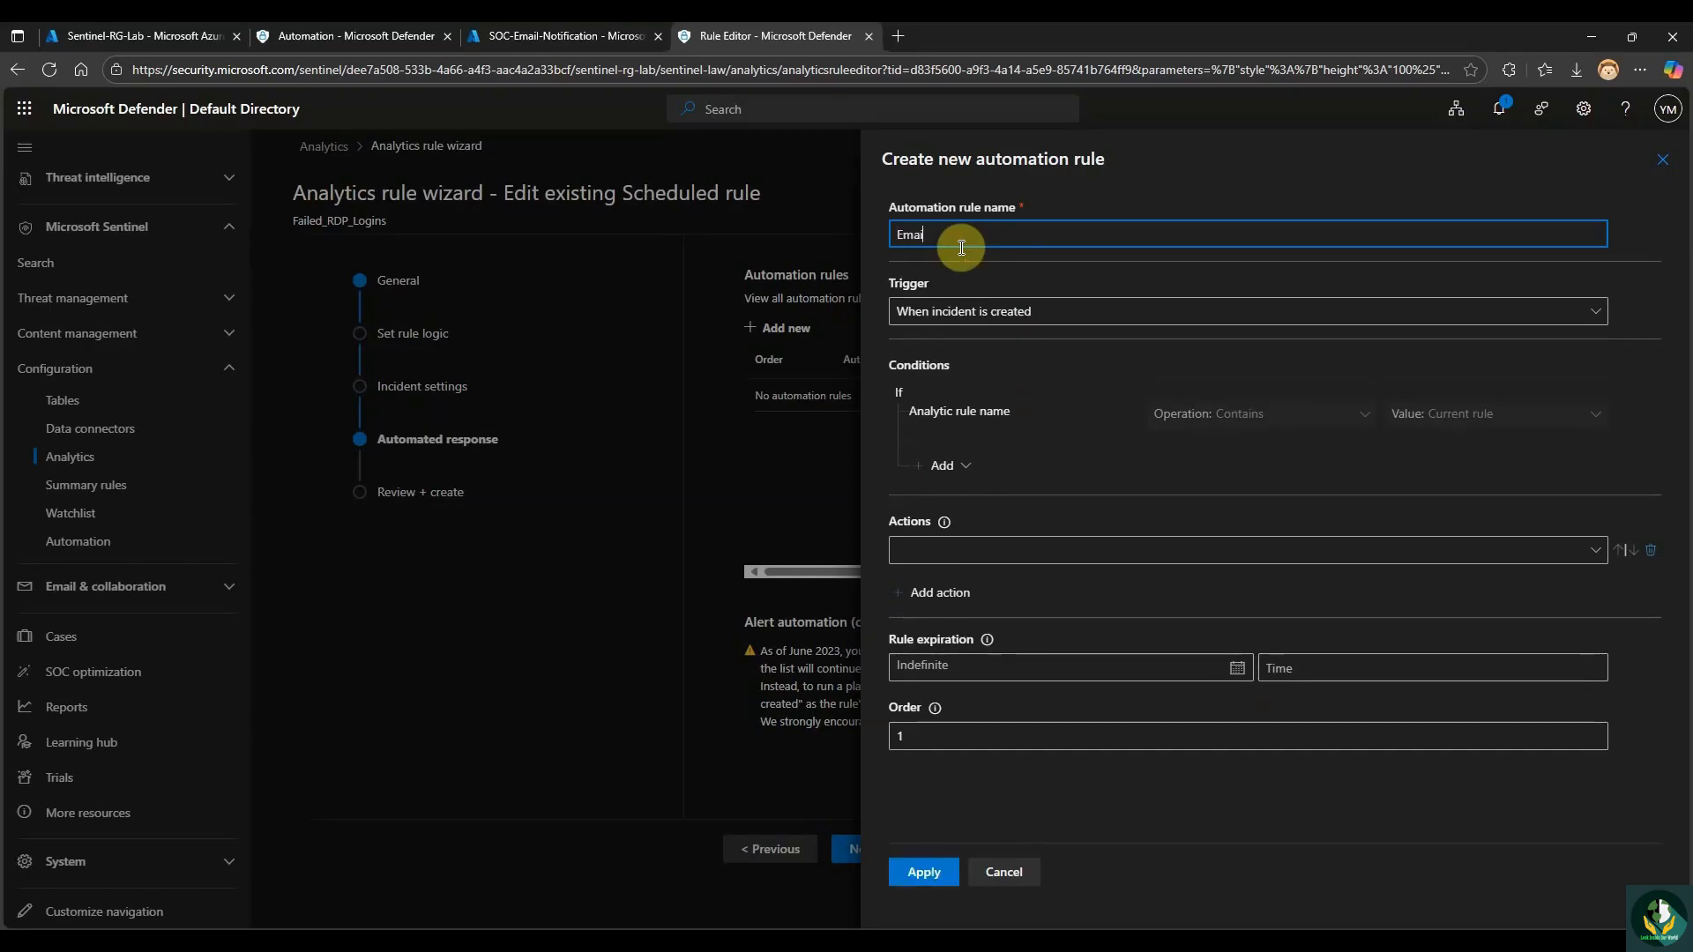
{"action": "type", "text": " notification to SOC Team"}
{"action": "left_click", "coordinate": [960, 312]}
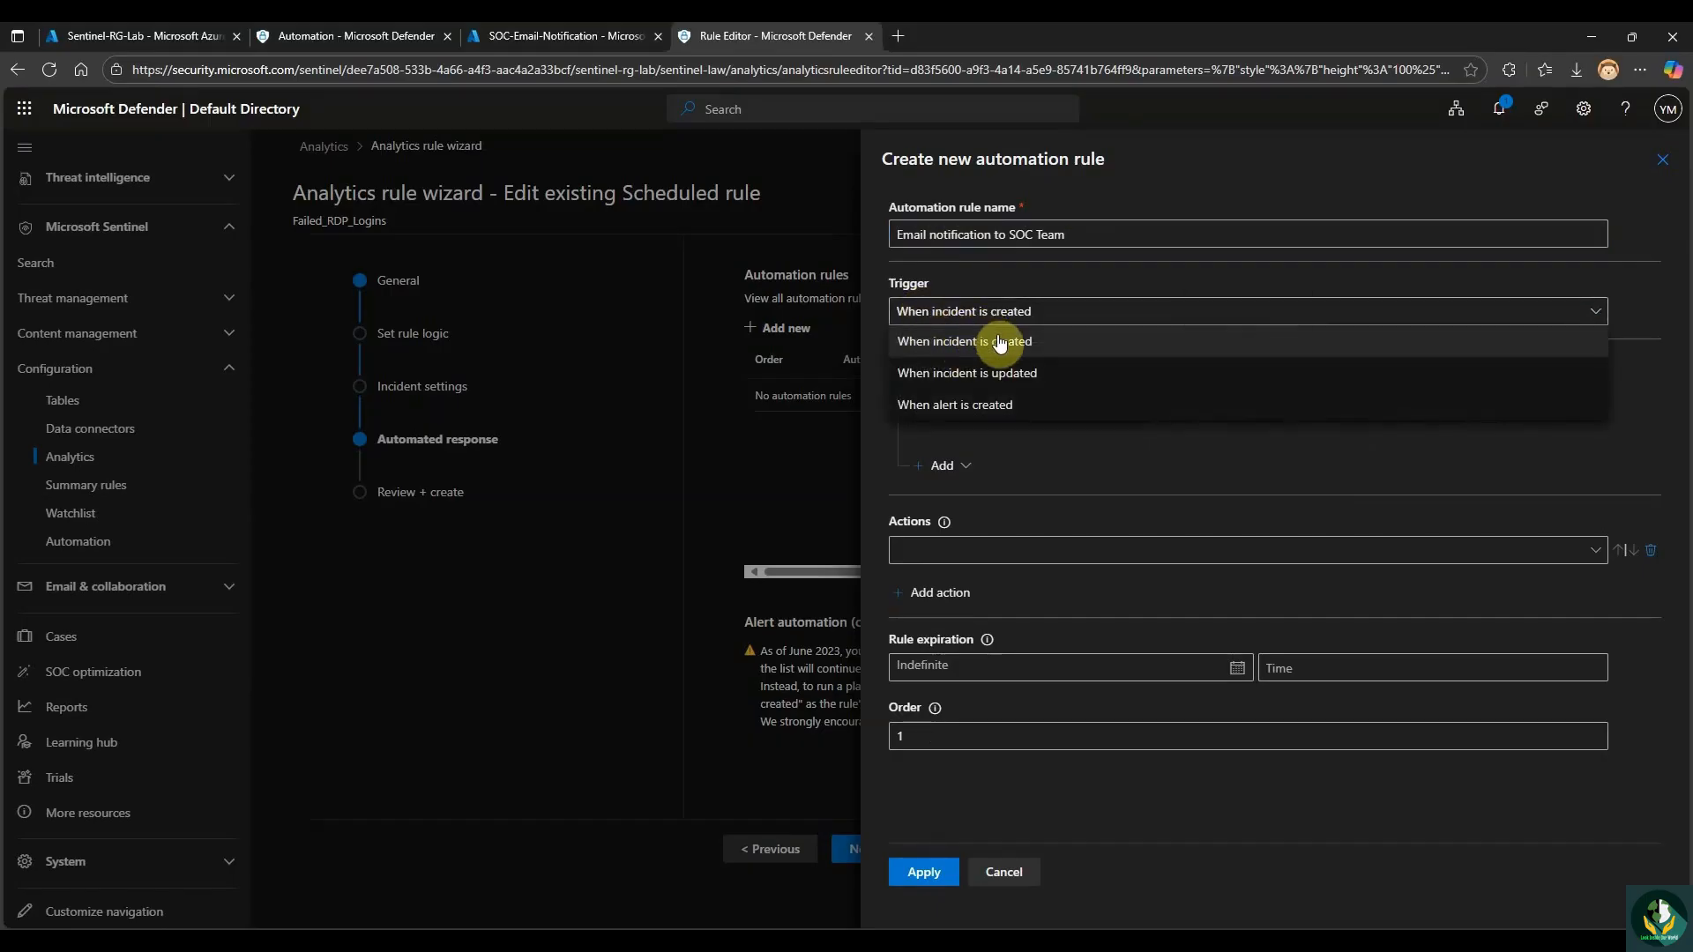
{"action": "left_click", "coordinate": [995, 341]}
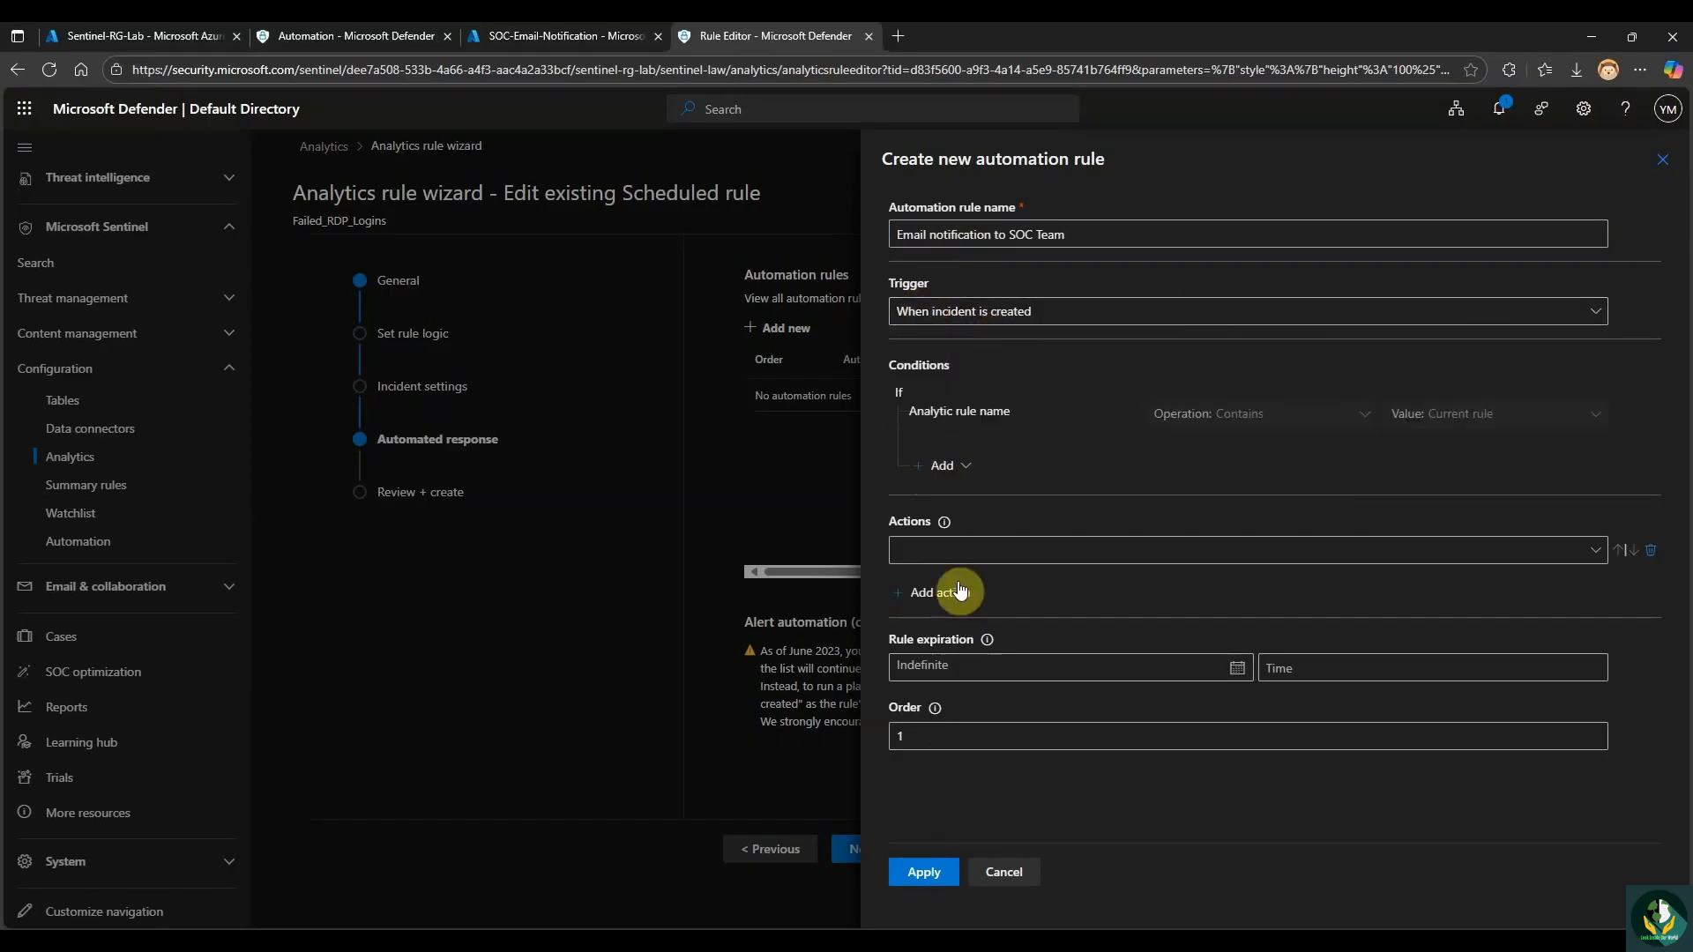
Set the automation rule's action to run the playbook SOC-Email-Alert.
{"action": "left_click", "coordinate": [972, 553]}
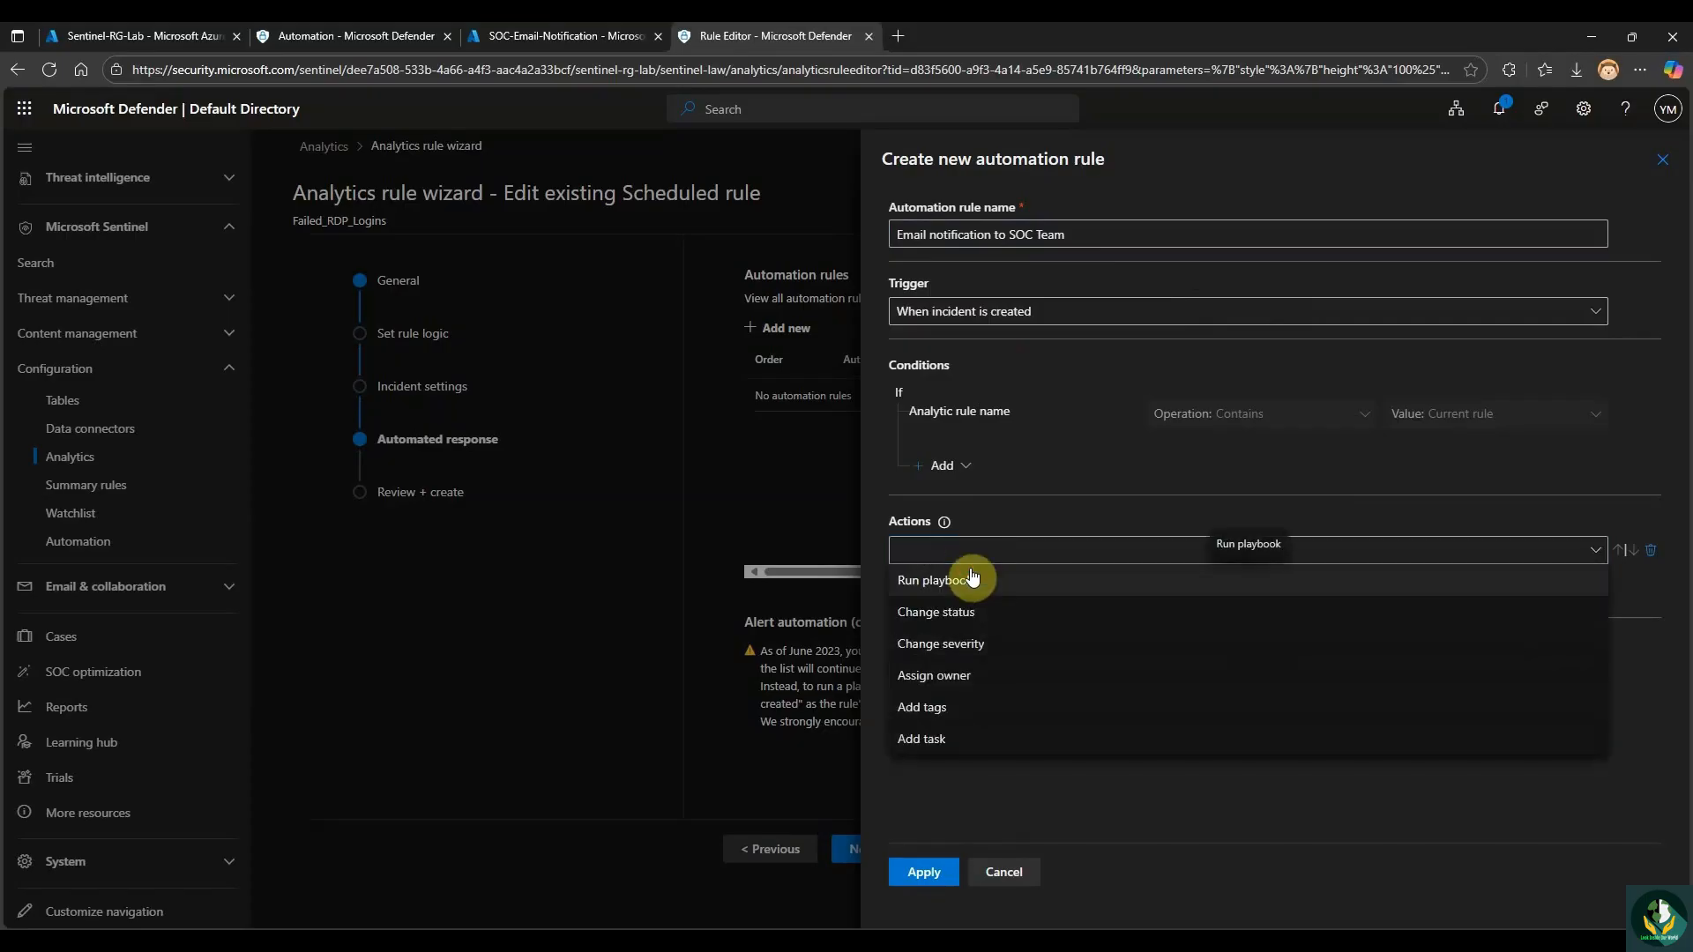
{"action": "left_click", "coordinate": [970, 577]}
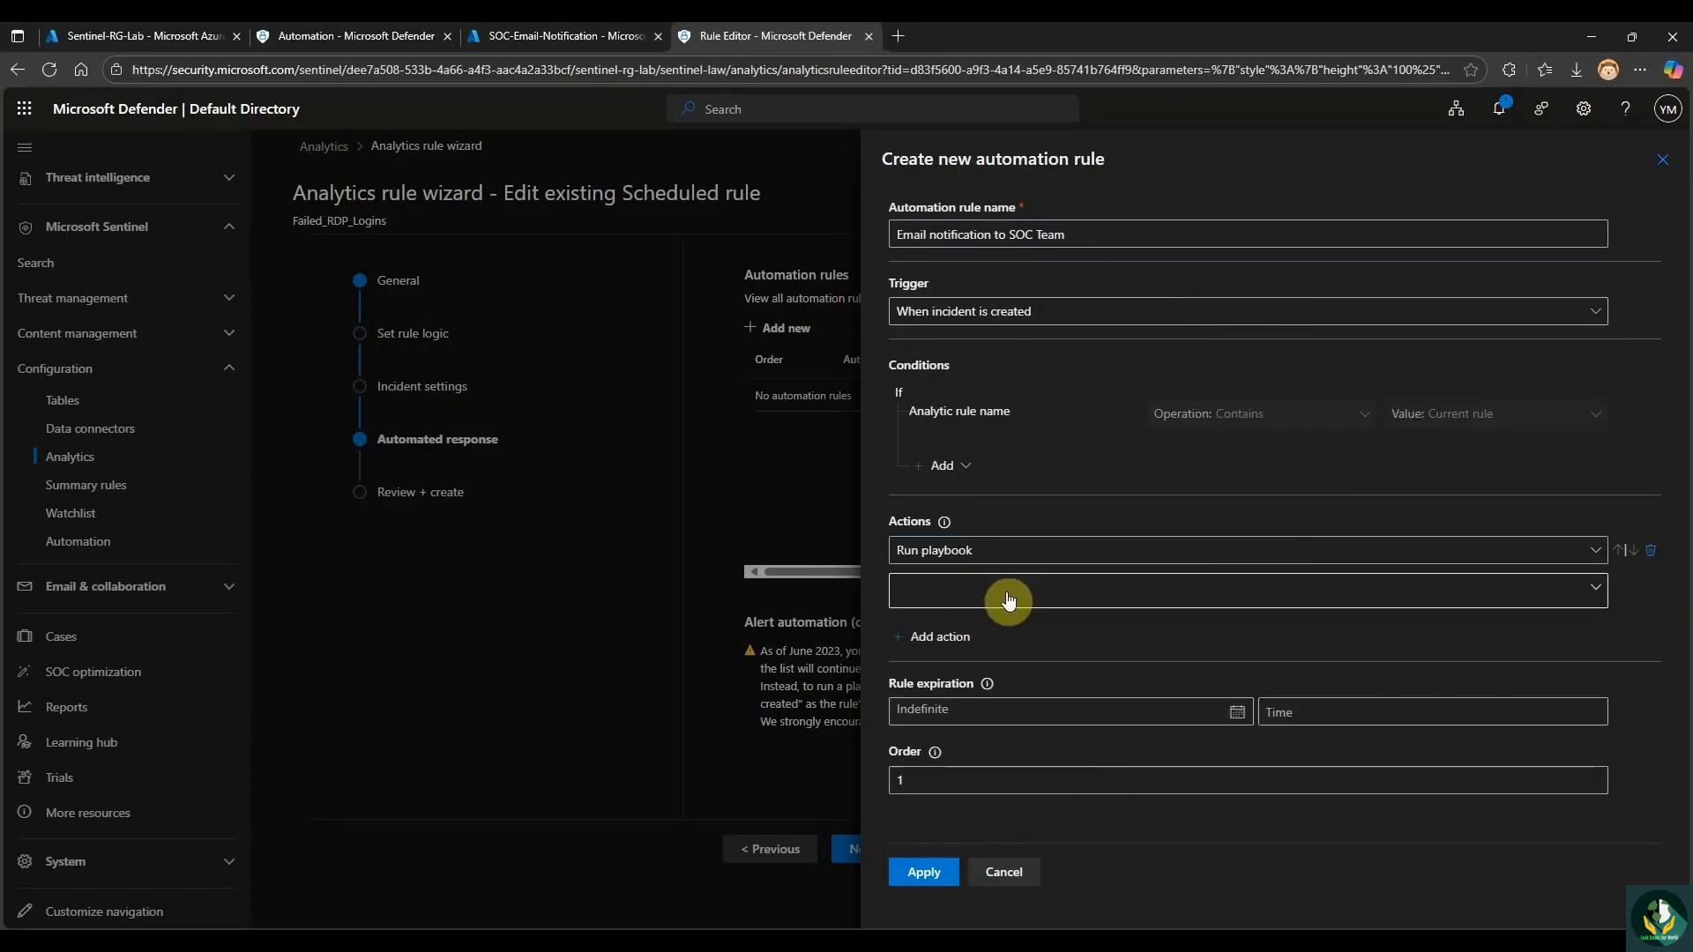
{"action": "left_click", "coordinate": [1008, 597]}
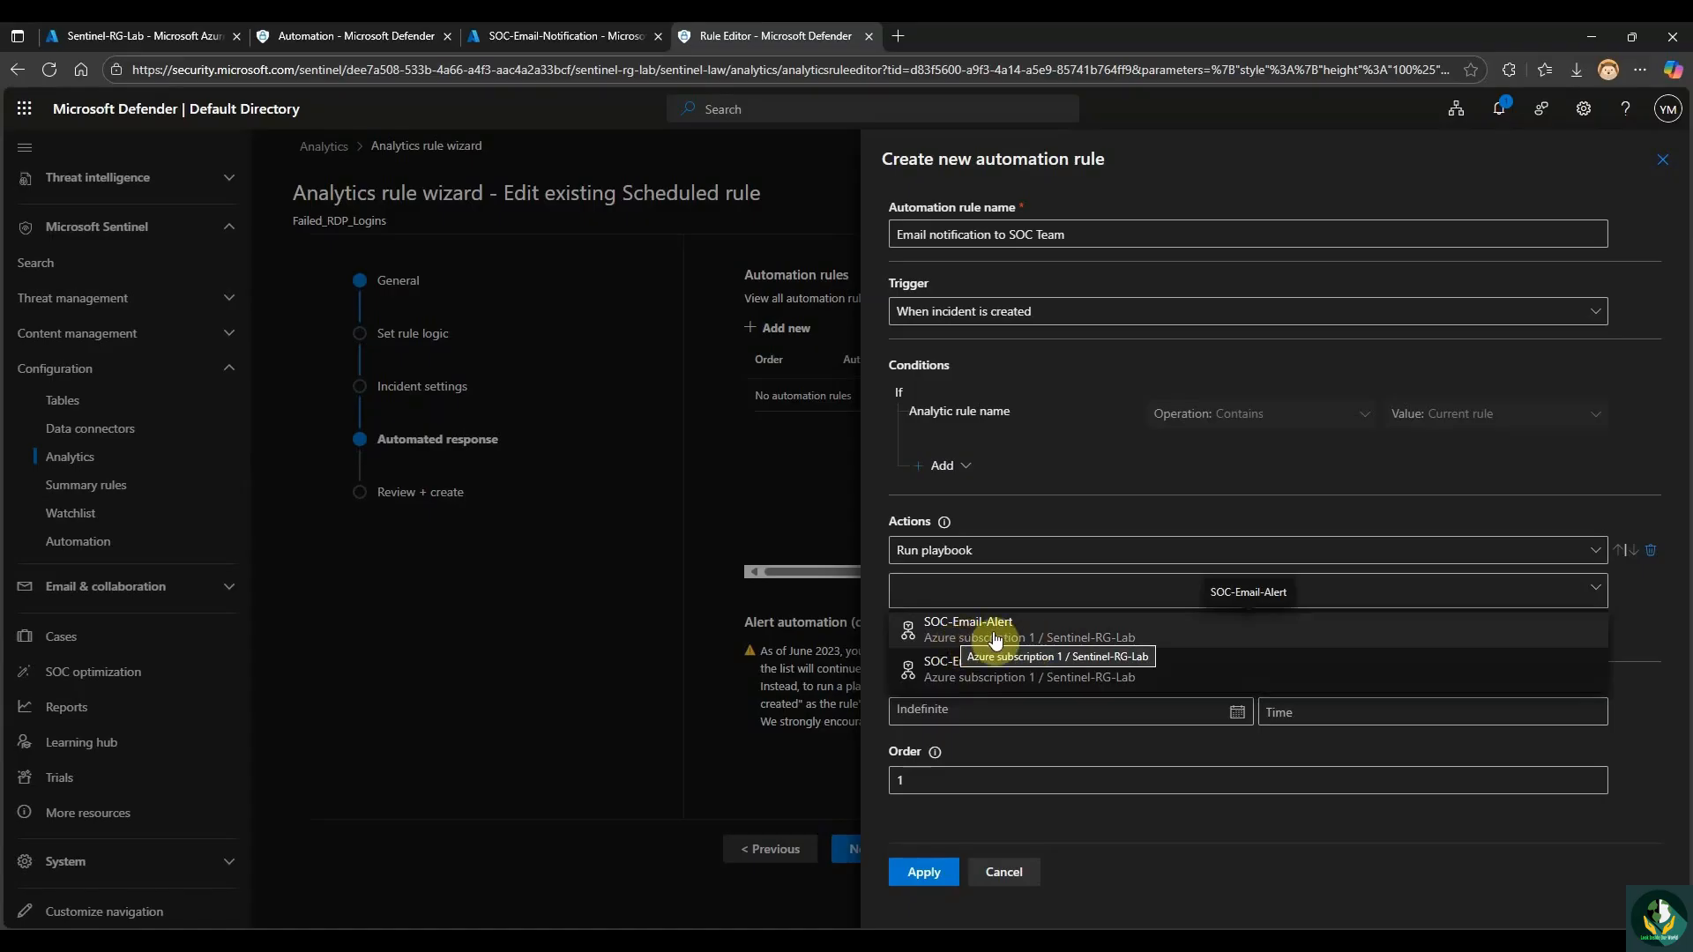
{"action": "left_click", "coordinate": [989, 633]}
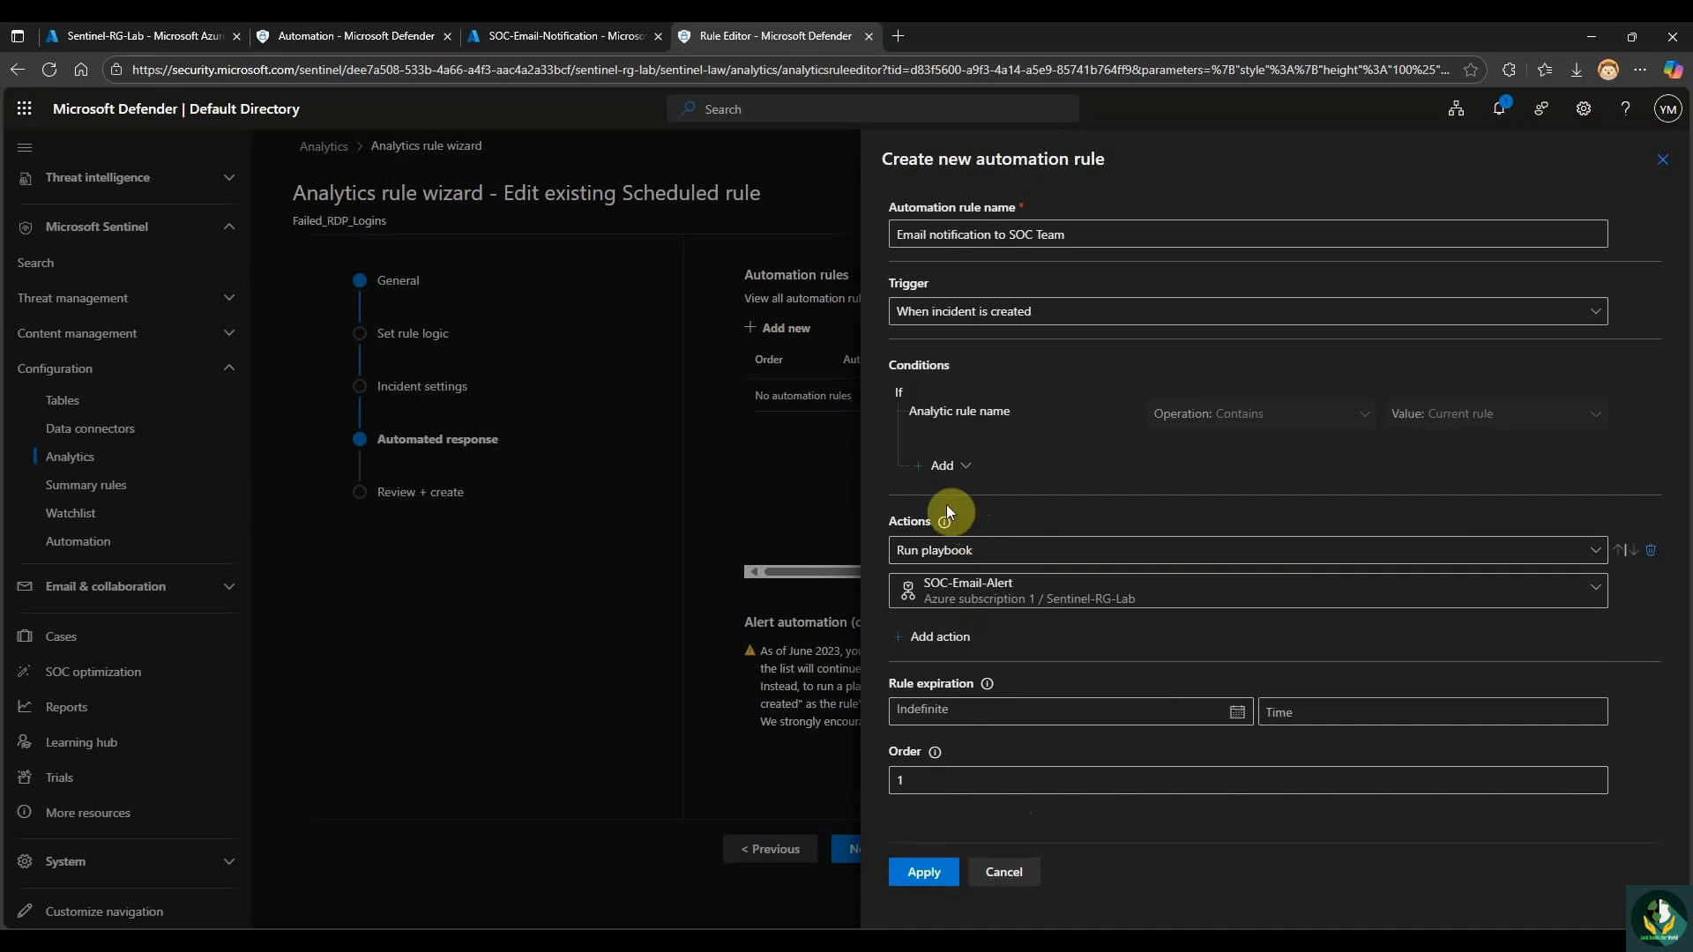
Apply the new automation rule and save the edited Failed_RDP_Logins analytics rule.
{"action": "left_click", "coordinate": [948, 882]}
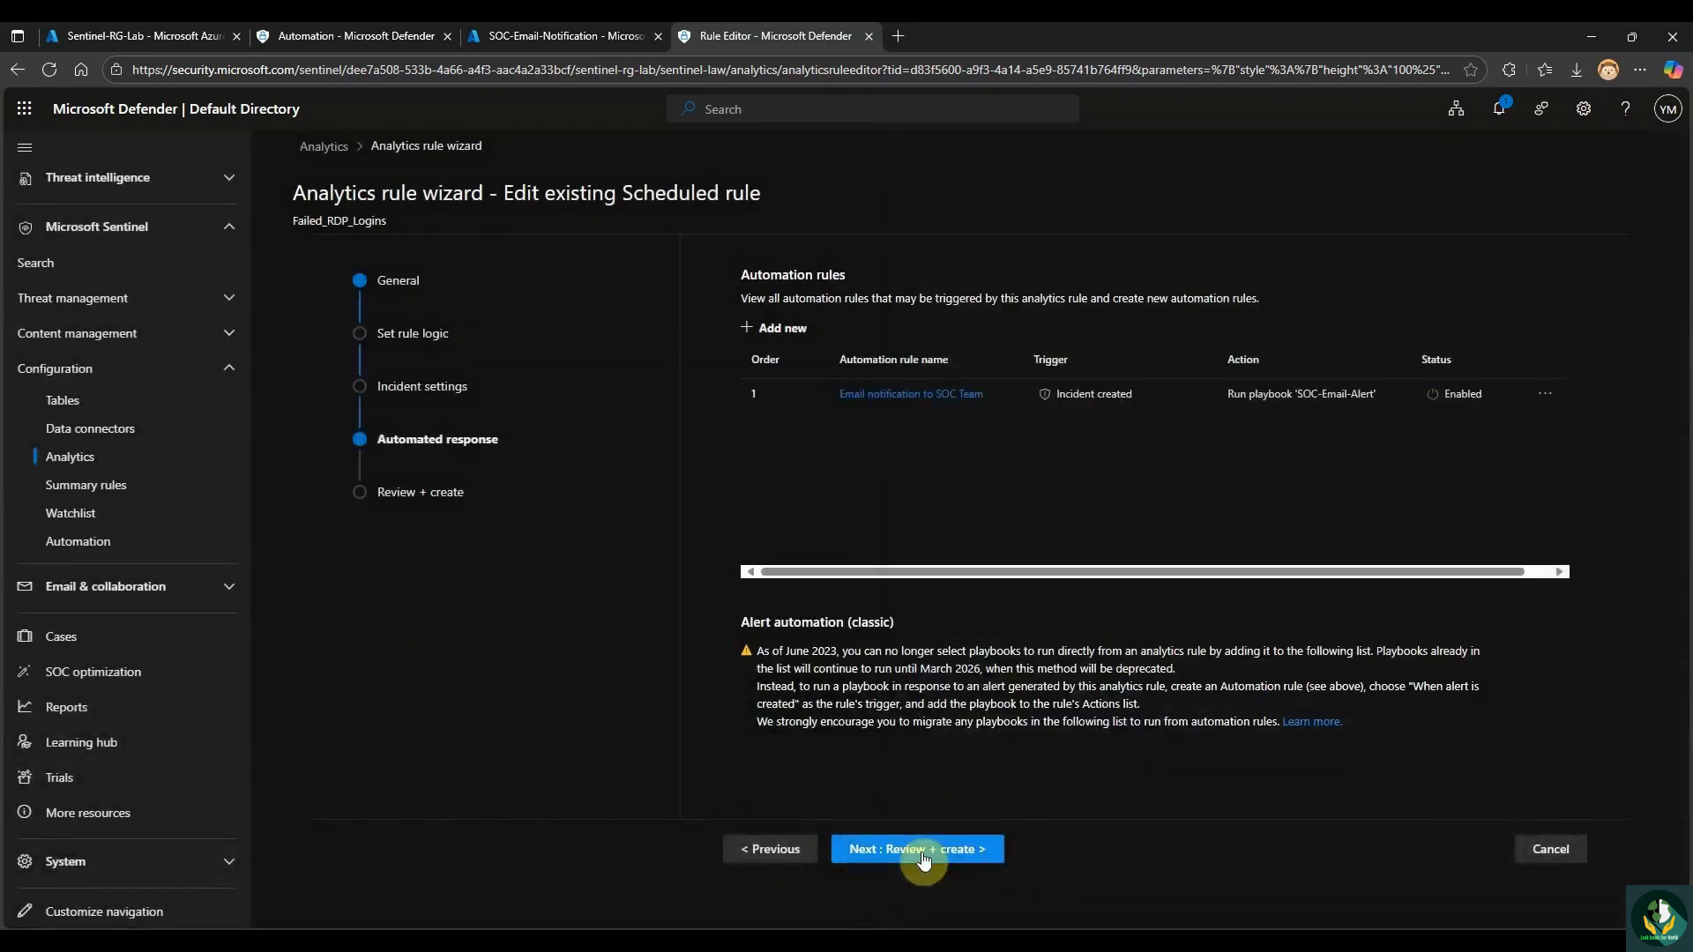
{"action": "left_click", "coordinate": [922, 855]}
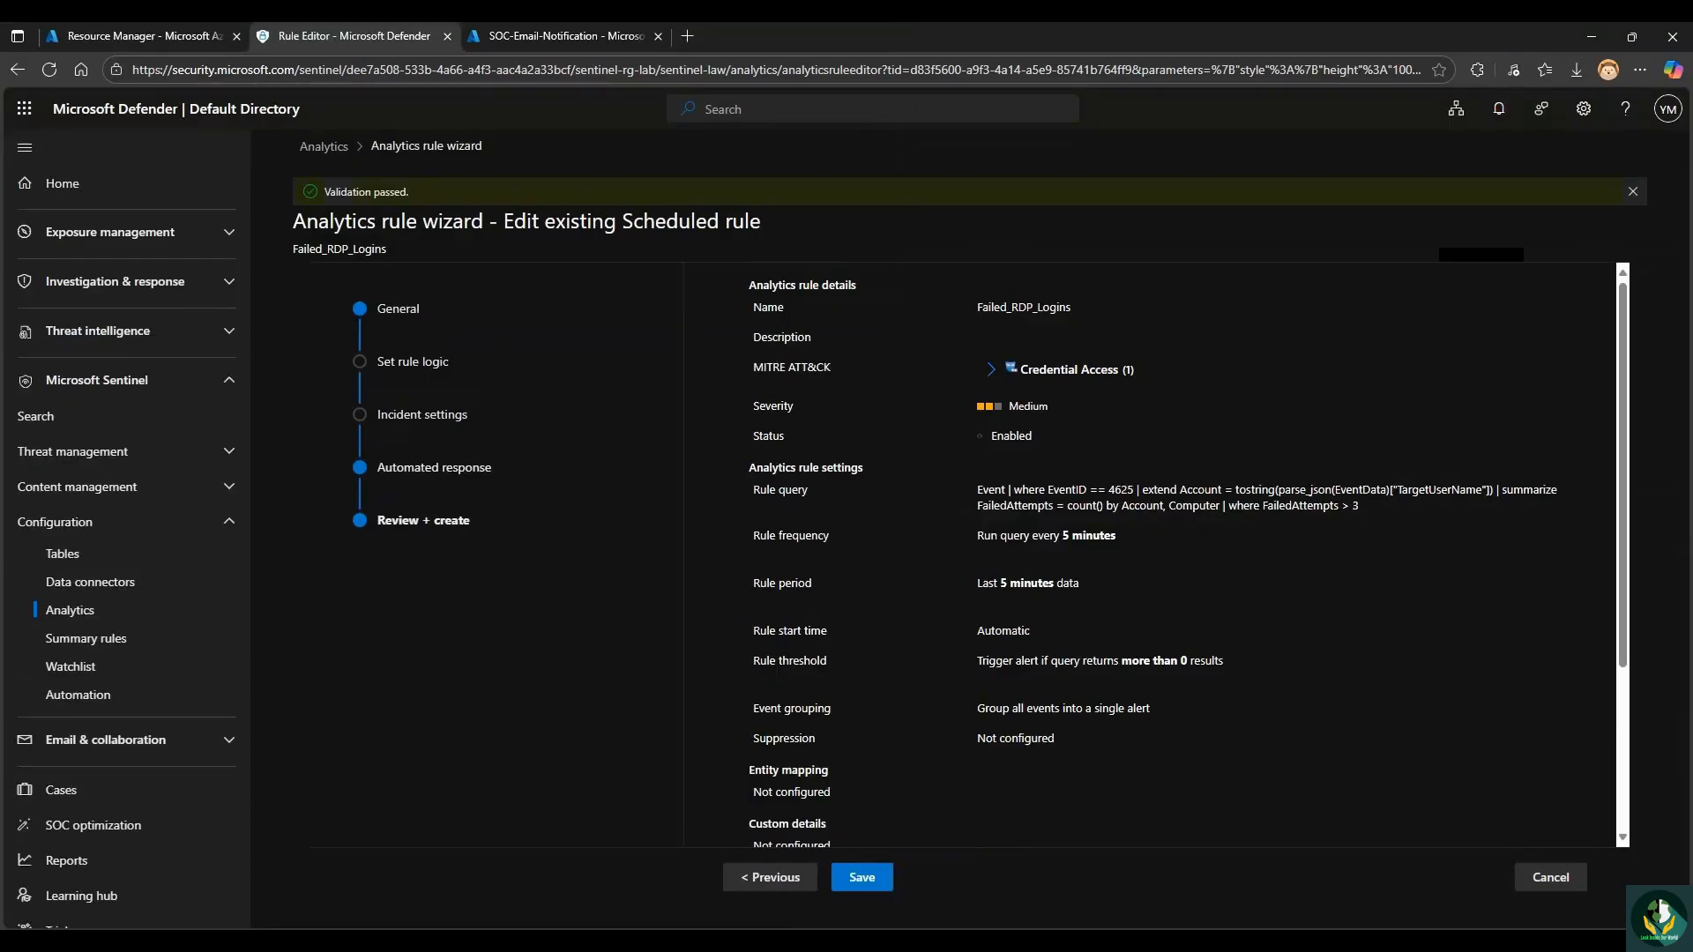
{"action": "left_click", "coordinate": [862, 876]}
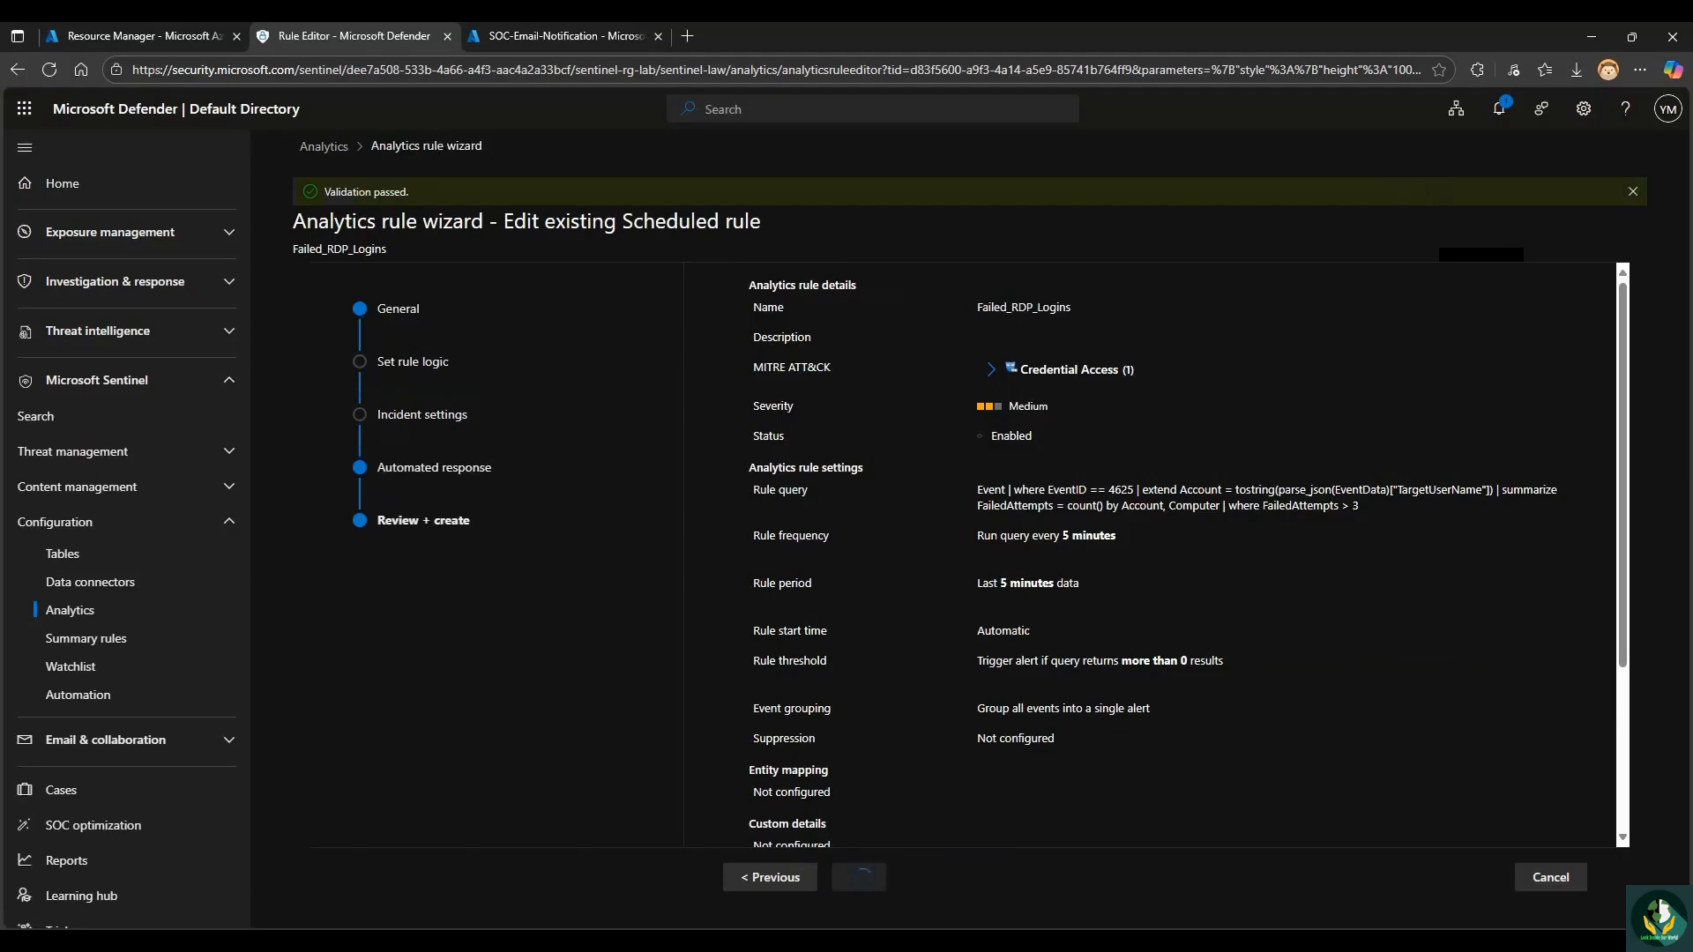
{"action": "left_click", "coordinate": [1498, 108]}
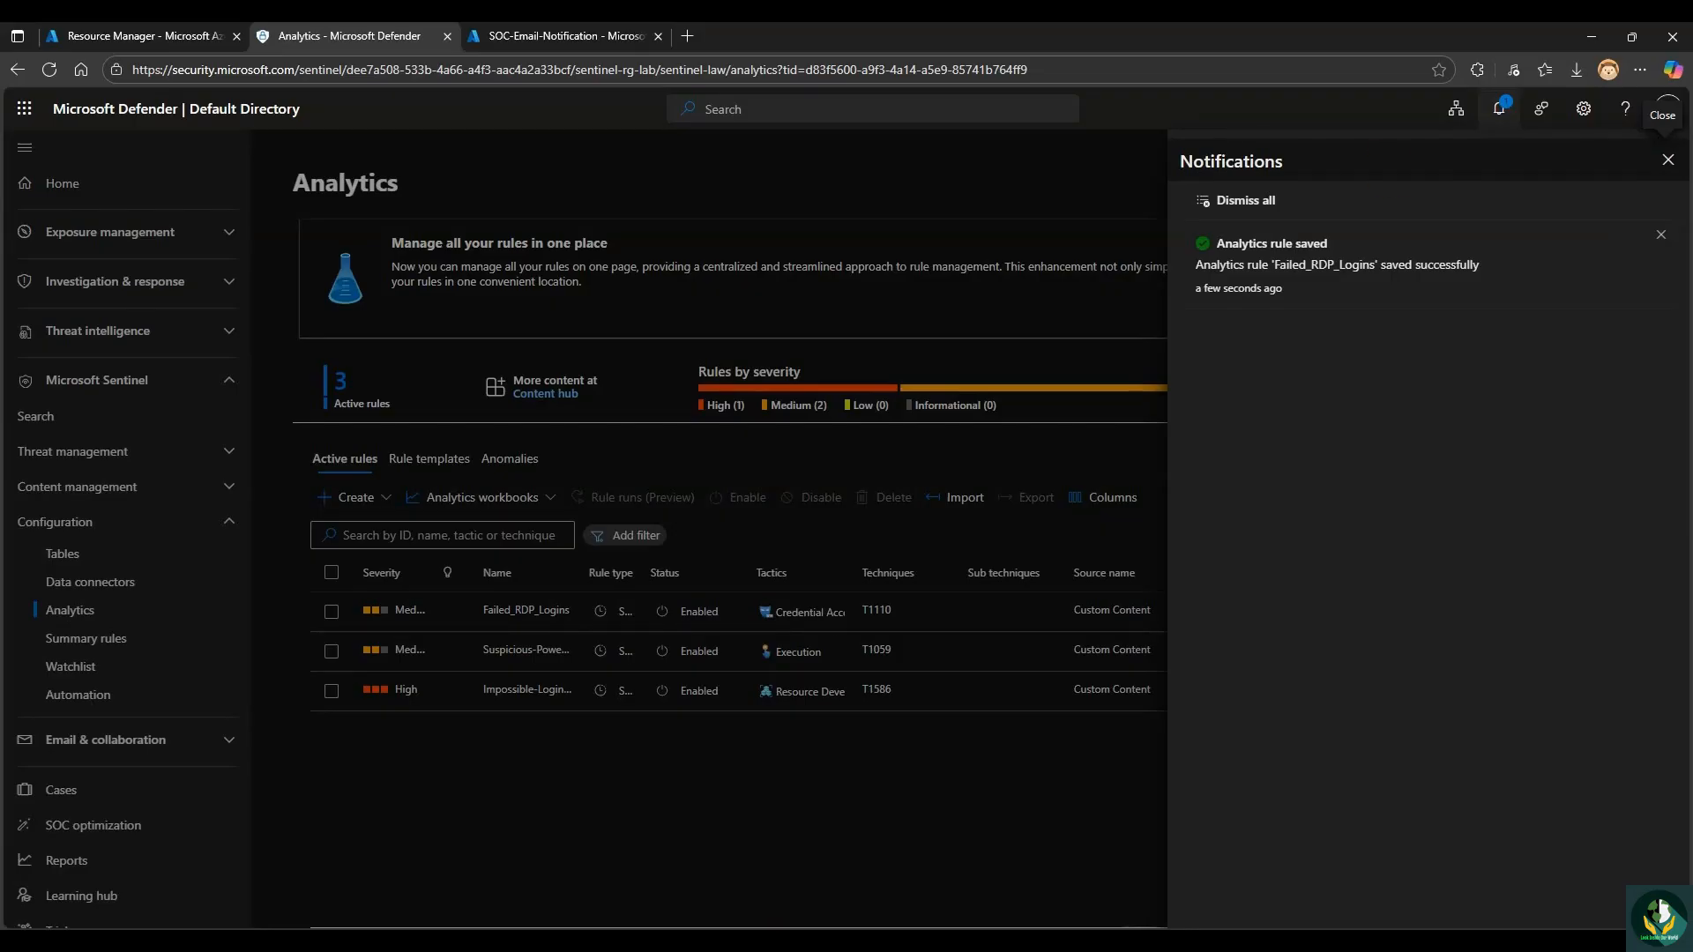
{"action": "left_click", "coordinate": [1137, 118]}
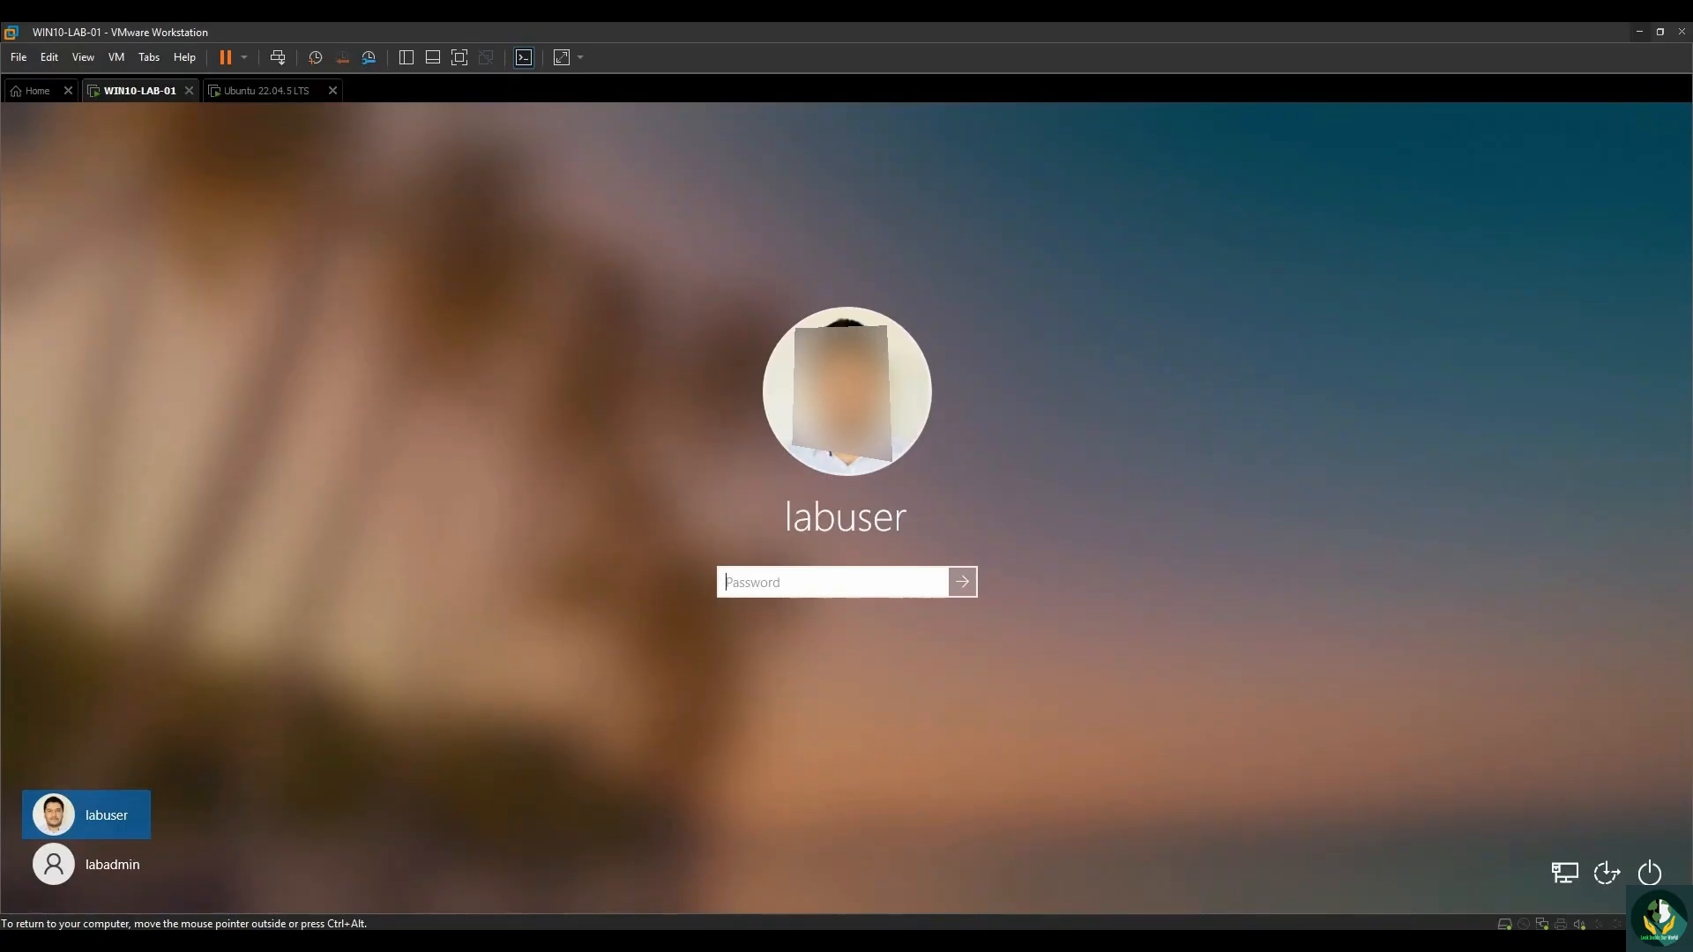
In the WIN10-LAB-01 virtual machine in VMware Workstation, submit four wrong passwords for labuser, and sign in with the correct account password.
{"action": "type", "text": "*****"}
{"action": "key", "text": "Return"}
{"action": "key", "text": "Return"}
{"action": "type", "text": "********"}
{"action": "key", "text": "Return"}
{"action": "key", "text": "Return"}
{"action": "type", "text": "*******"}
{"action": "key", "text": "Return"}
{"action": "key", "text": "Return"}
{"action": "type", "text": "*******"}
{"action": "key", "text": "Return"}
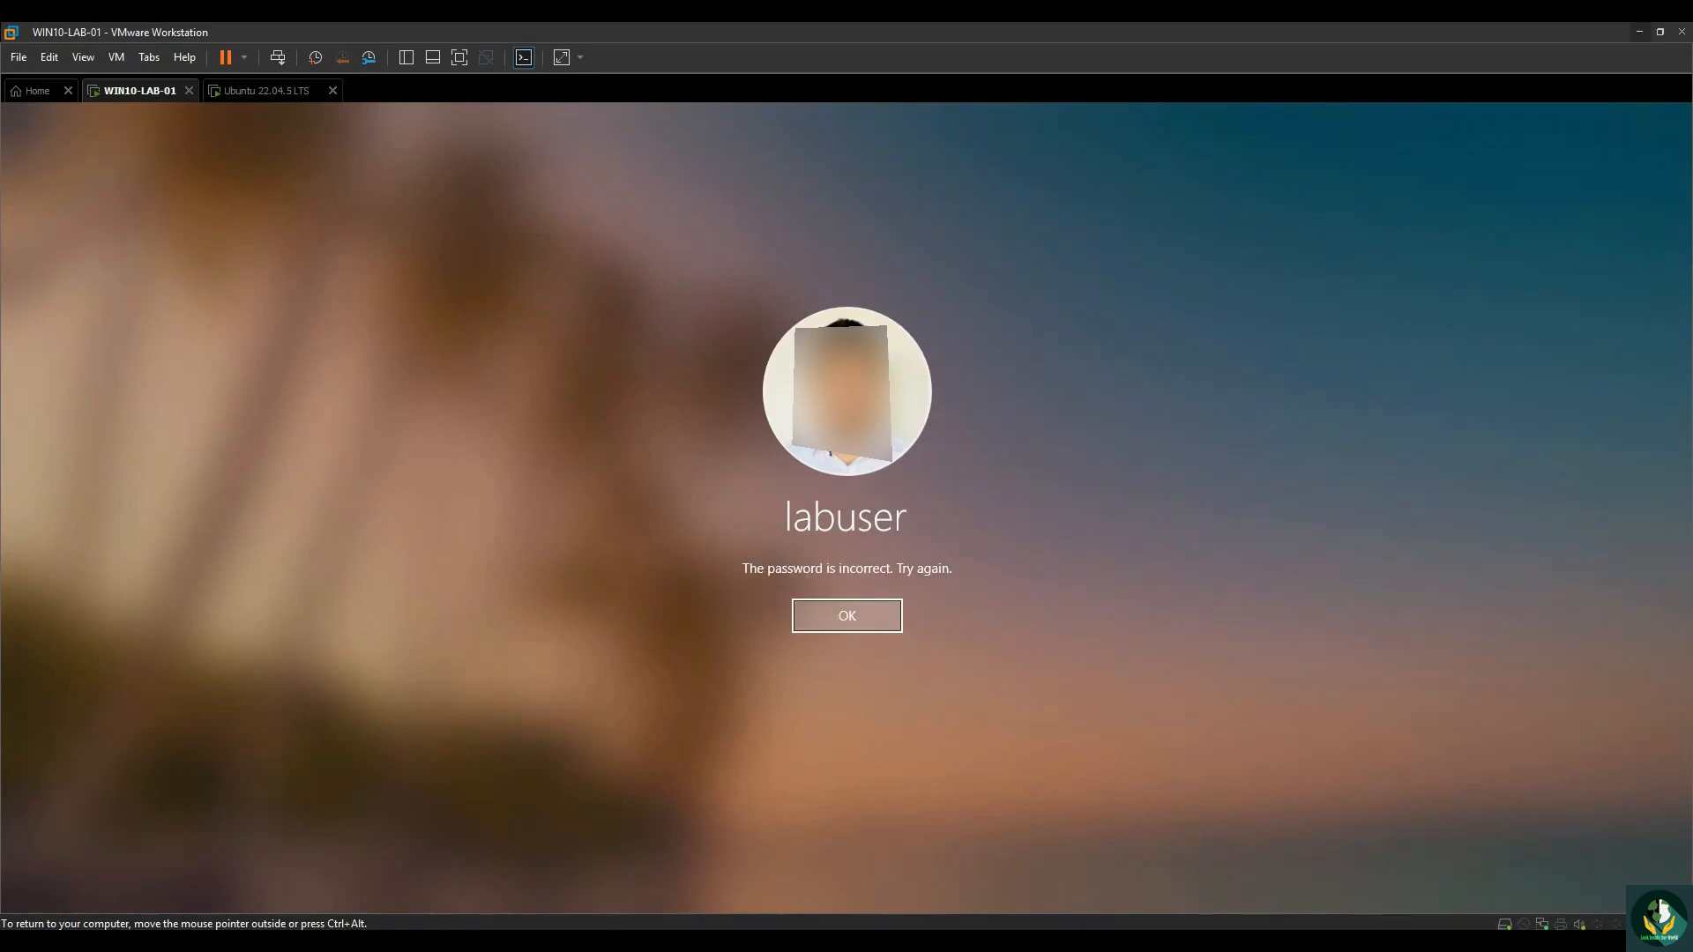
{"action": "key", "text": "Return"}
{"action": "type", "text": "*********"}
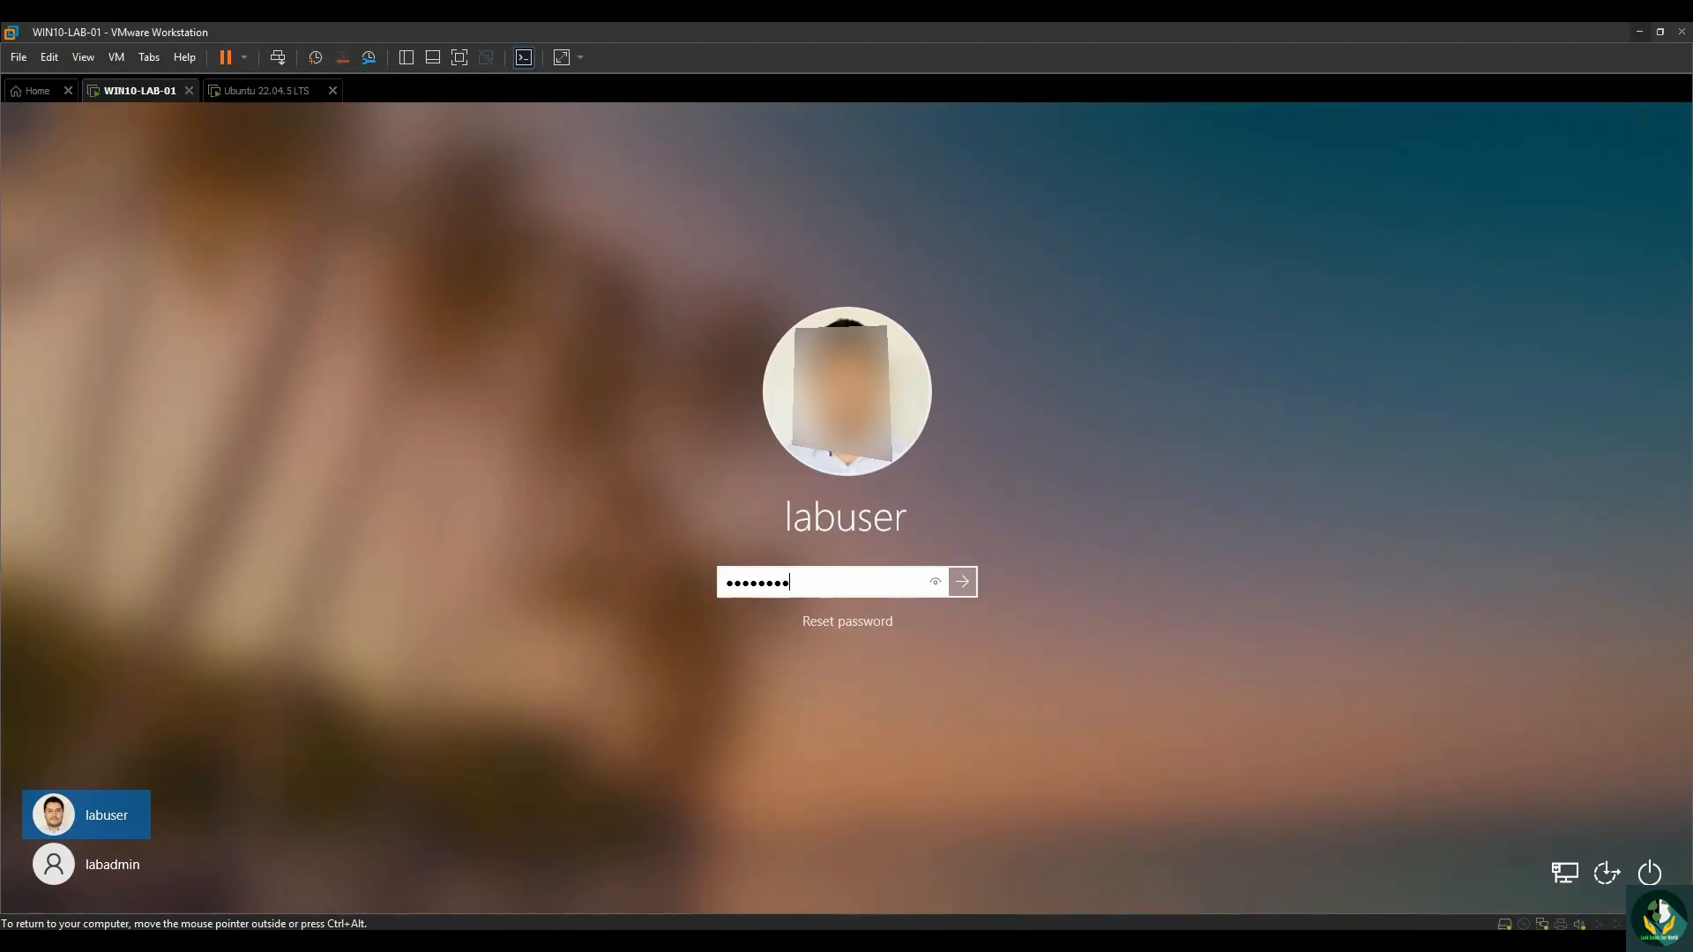
{"action": "key", "text": "Return"}
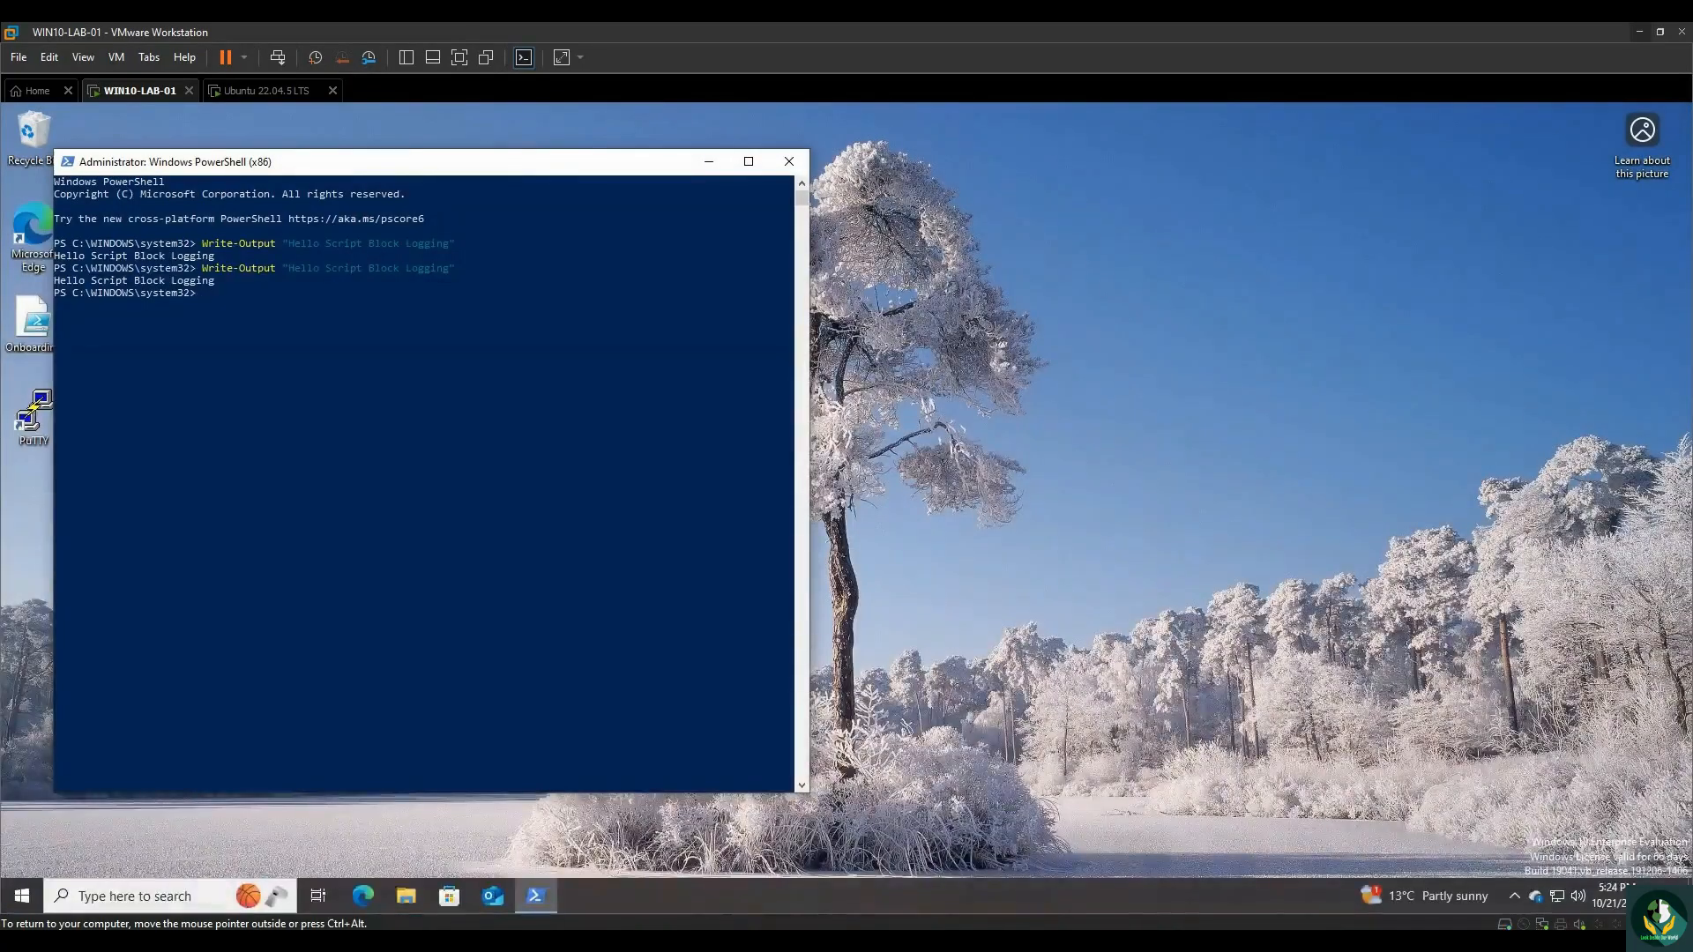
Switch back to Microsoft Defender and open the incidents list to look for a new Failed_RDP_Logins incident.
{"action": "key", "text": "ctrl+alt"}
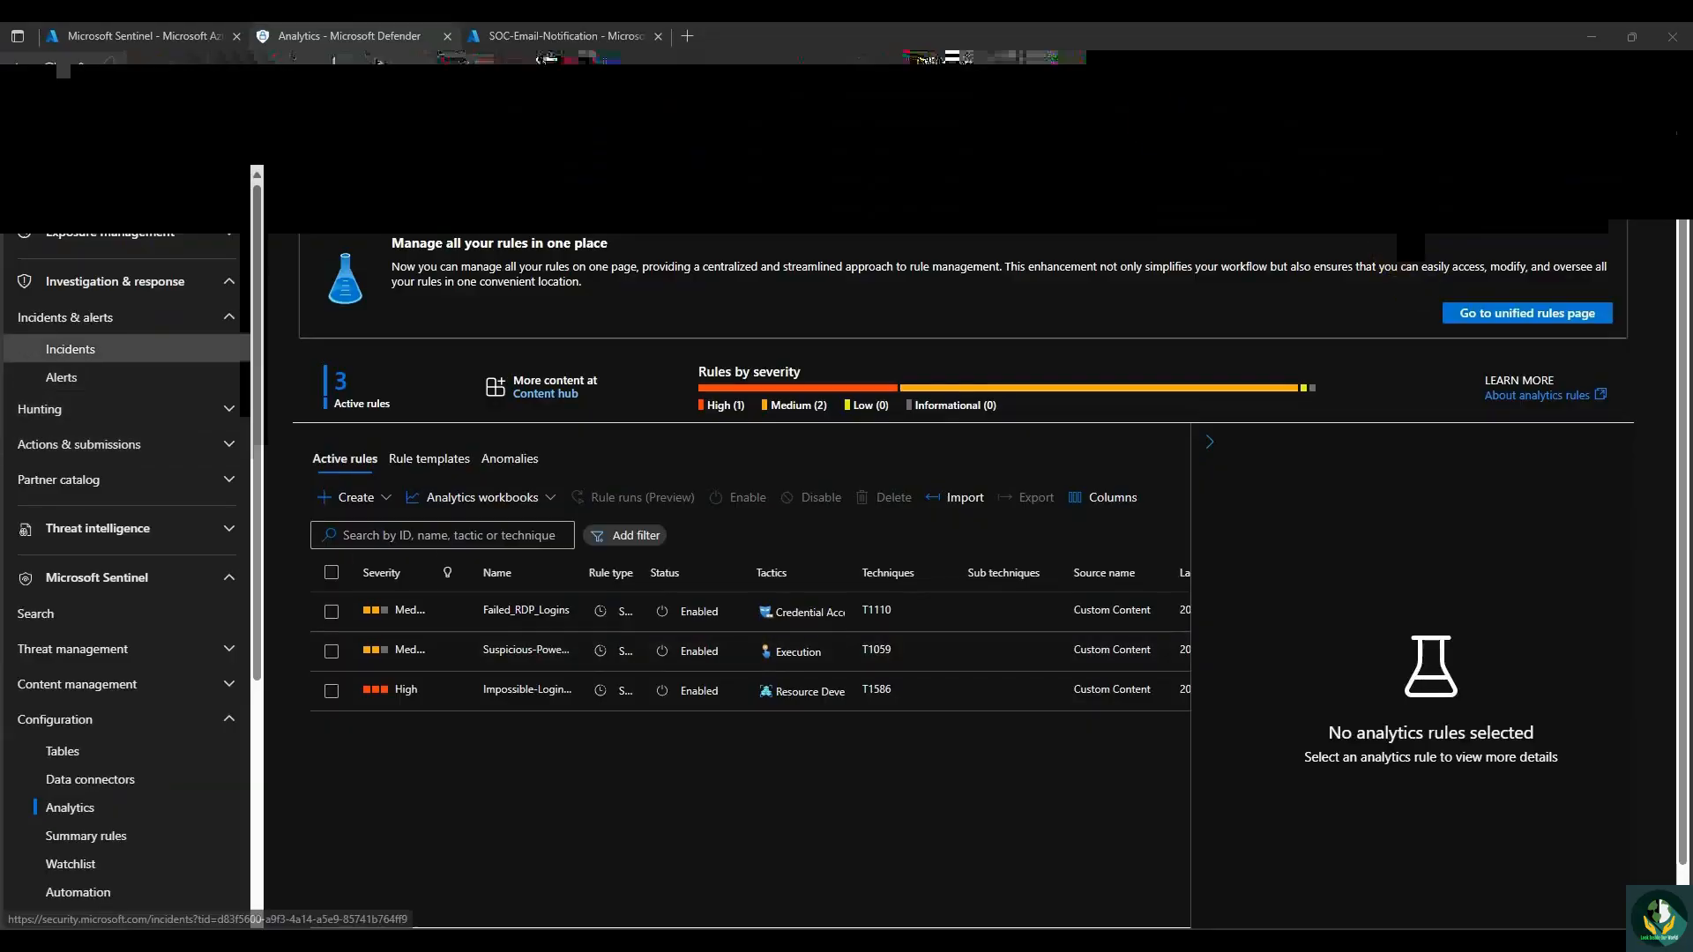
{"action": "left_click", "coordinate": [70, 349]}
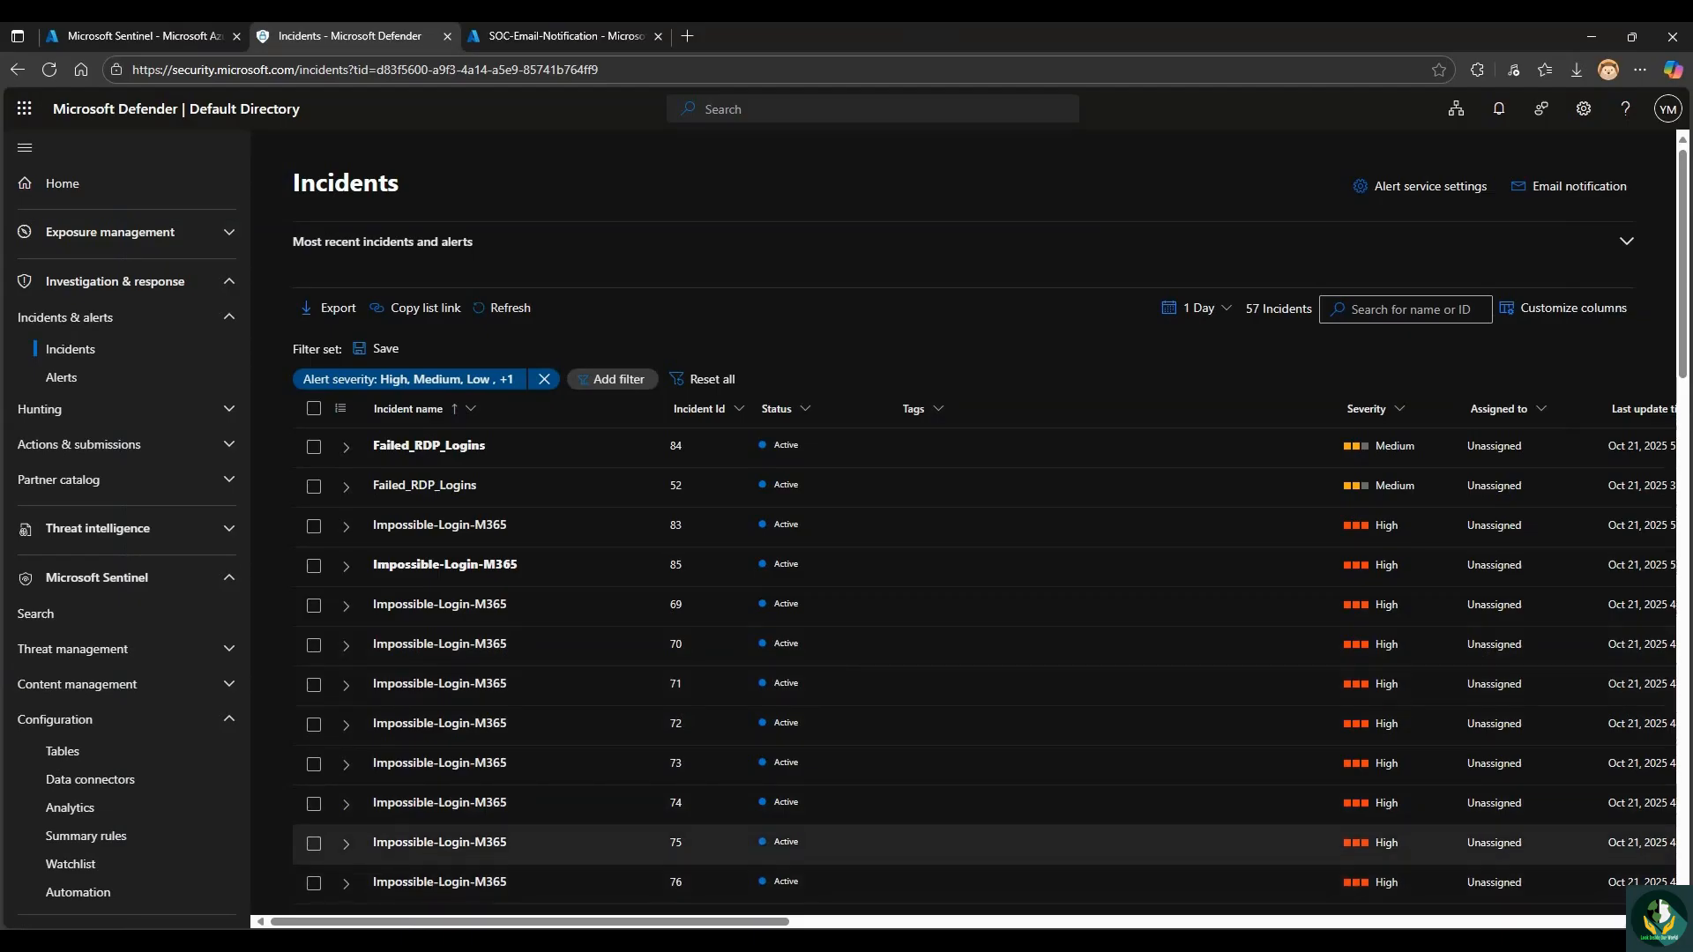
Switch to Outlook and examine the subject and body of the "New Incident : Failed_RDP_Logins" email.
{"action": "key", "text": "alt+Tab"}
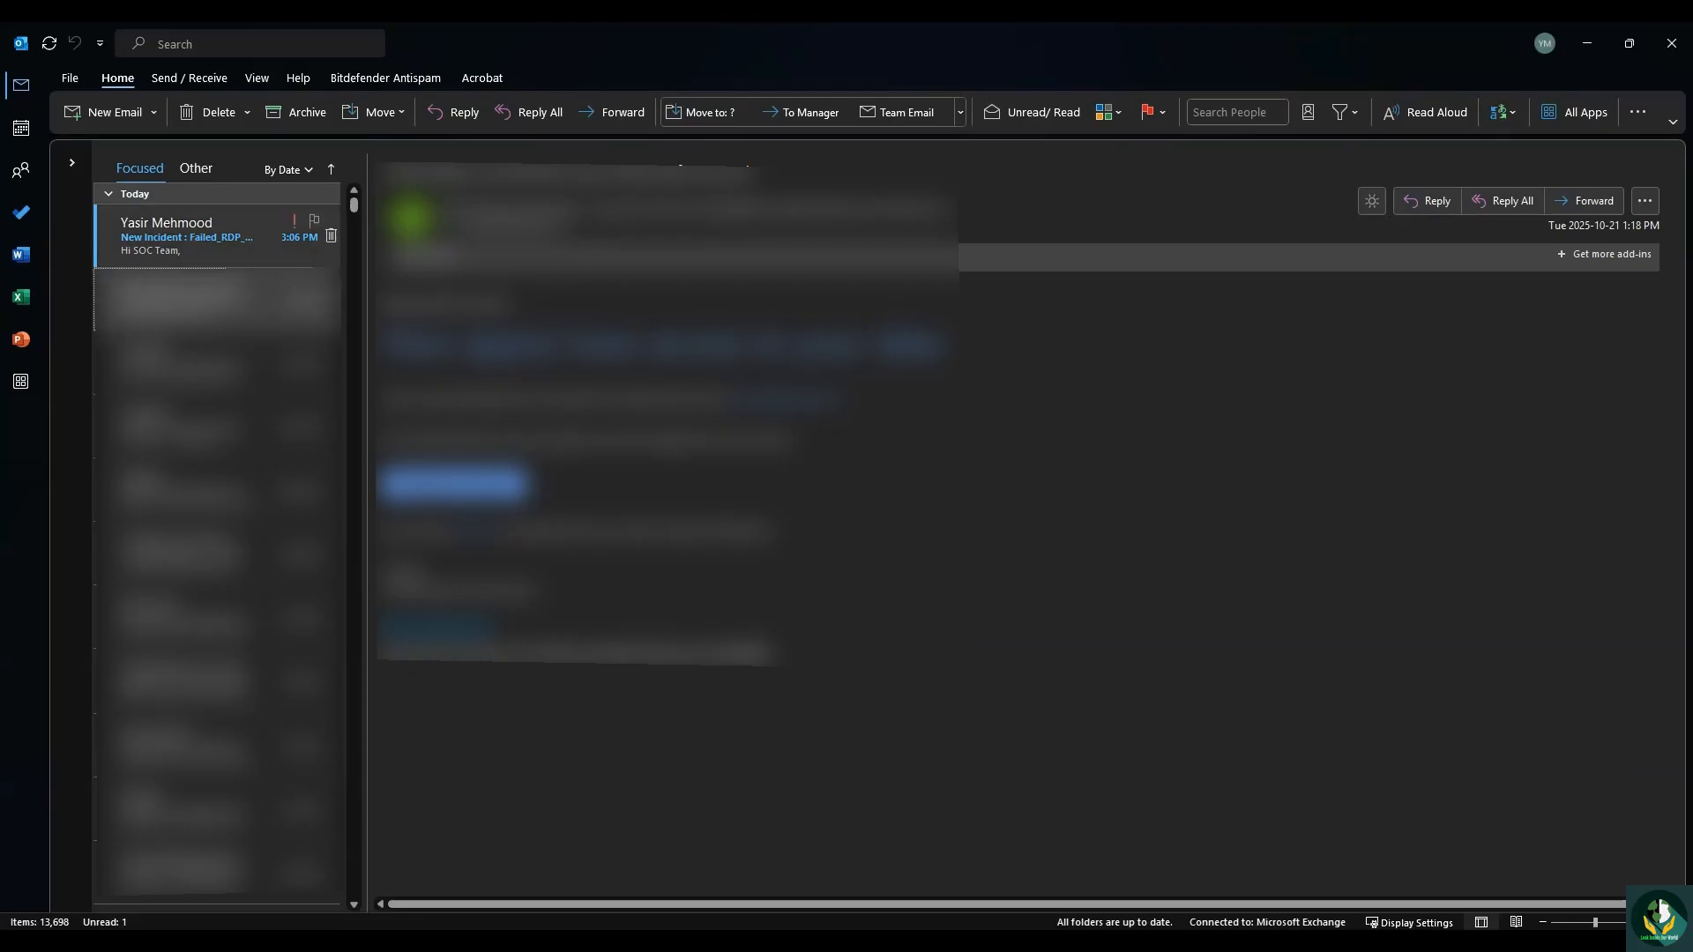
{"action": "left_click", "coordinate": [195, 236]}
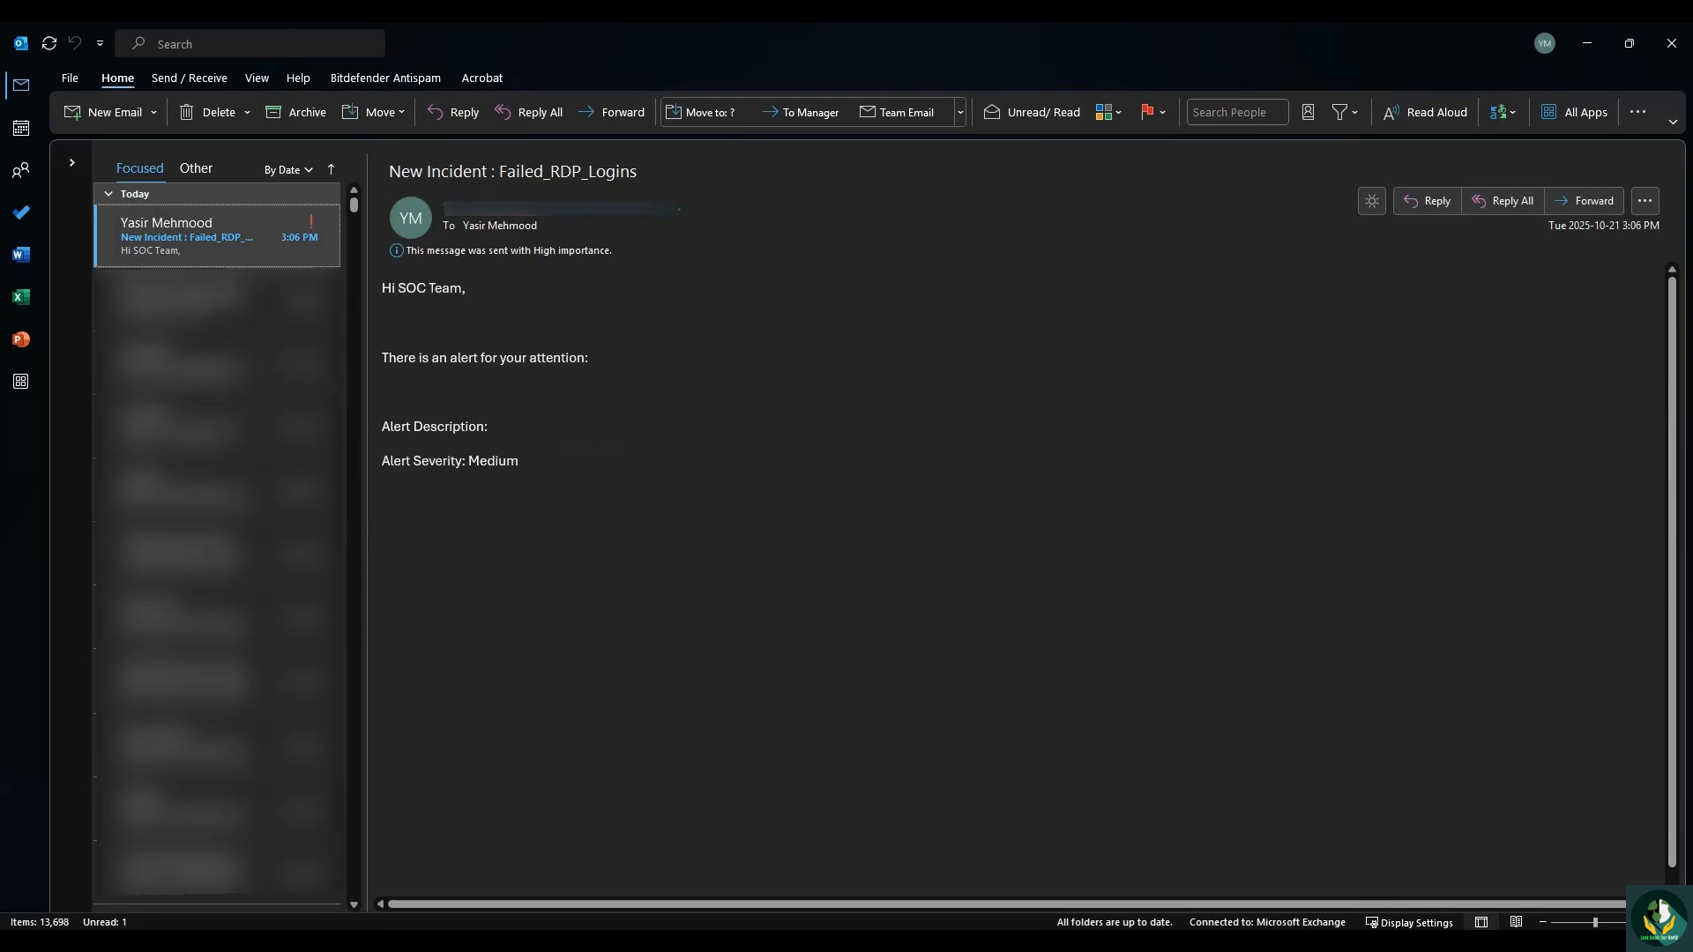
{"action": "left_click_drag", "start_coordinate": [390, 171], "coordinate": [638, 171]}
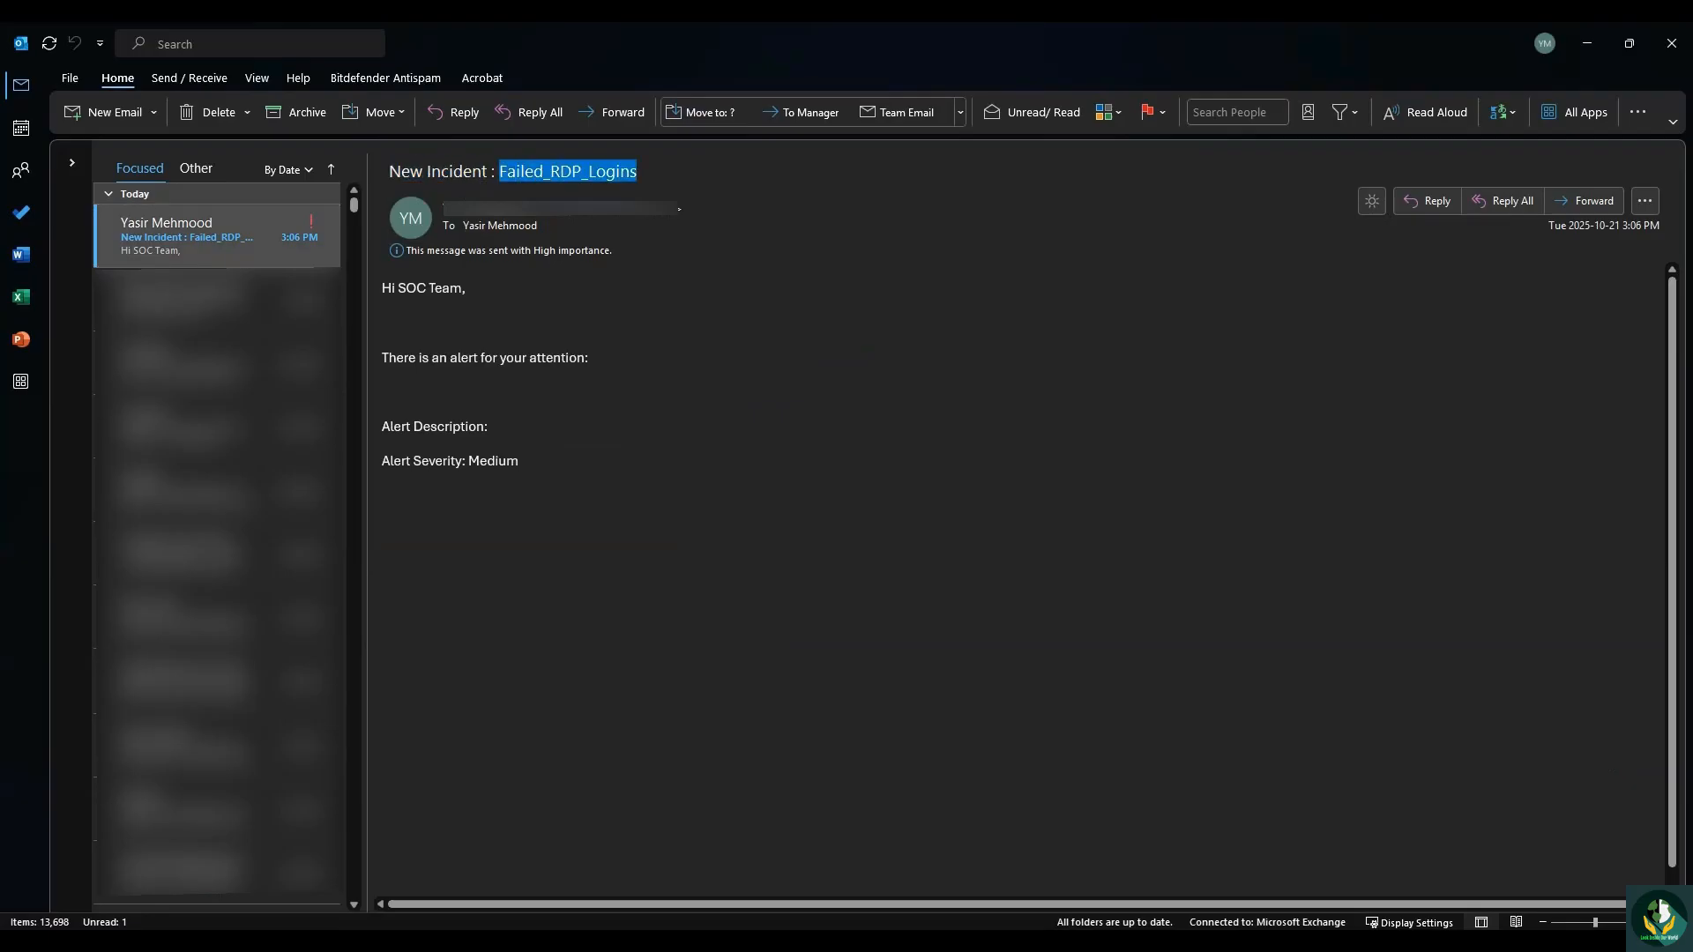
{"action": "left_click_drag", "start_coordinate": [383, 288], "coordinate": [525, 467]}
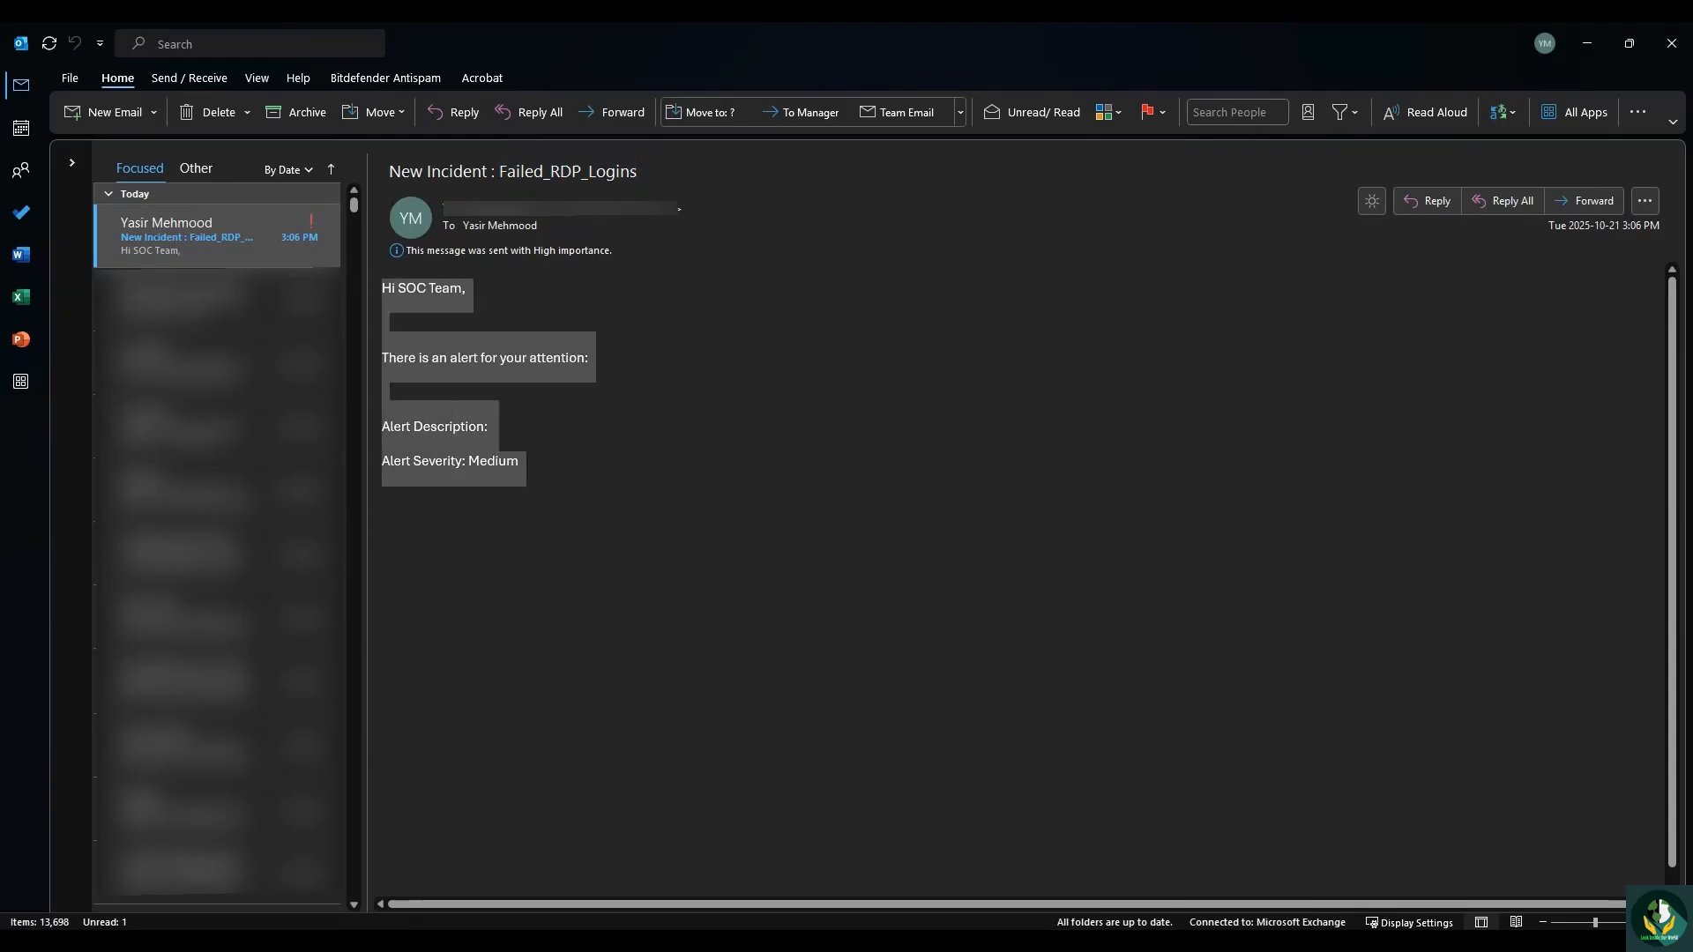
{"action": "left_click", "coordinate": [1396, 241]}
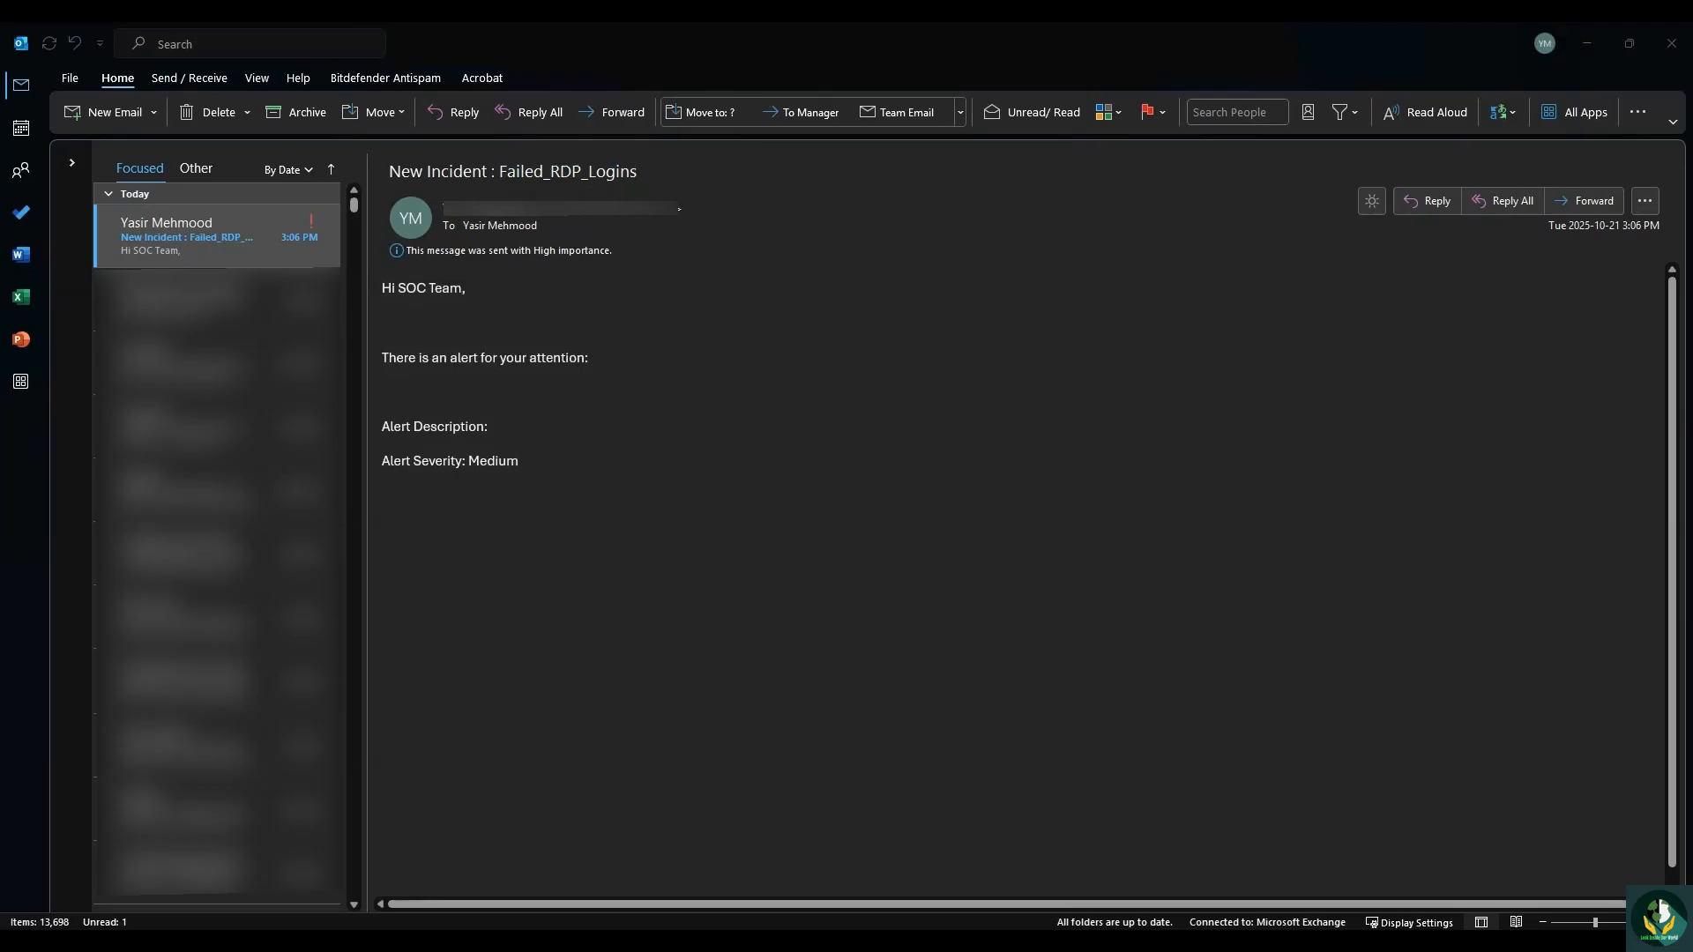